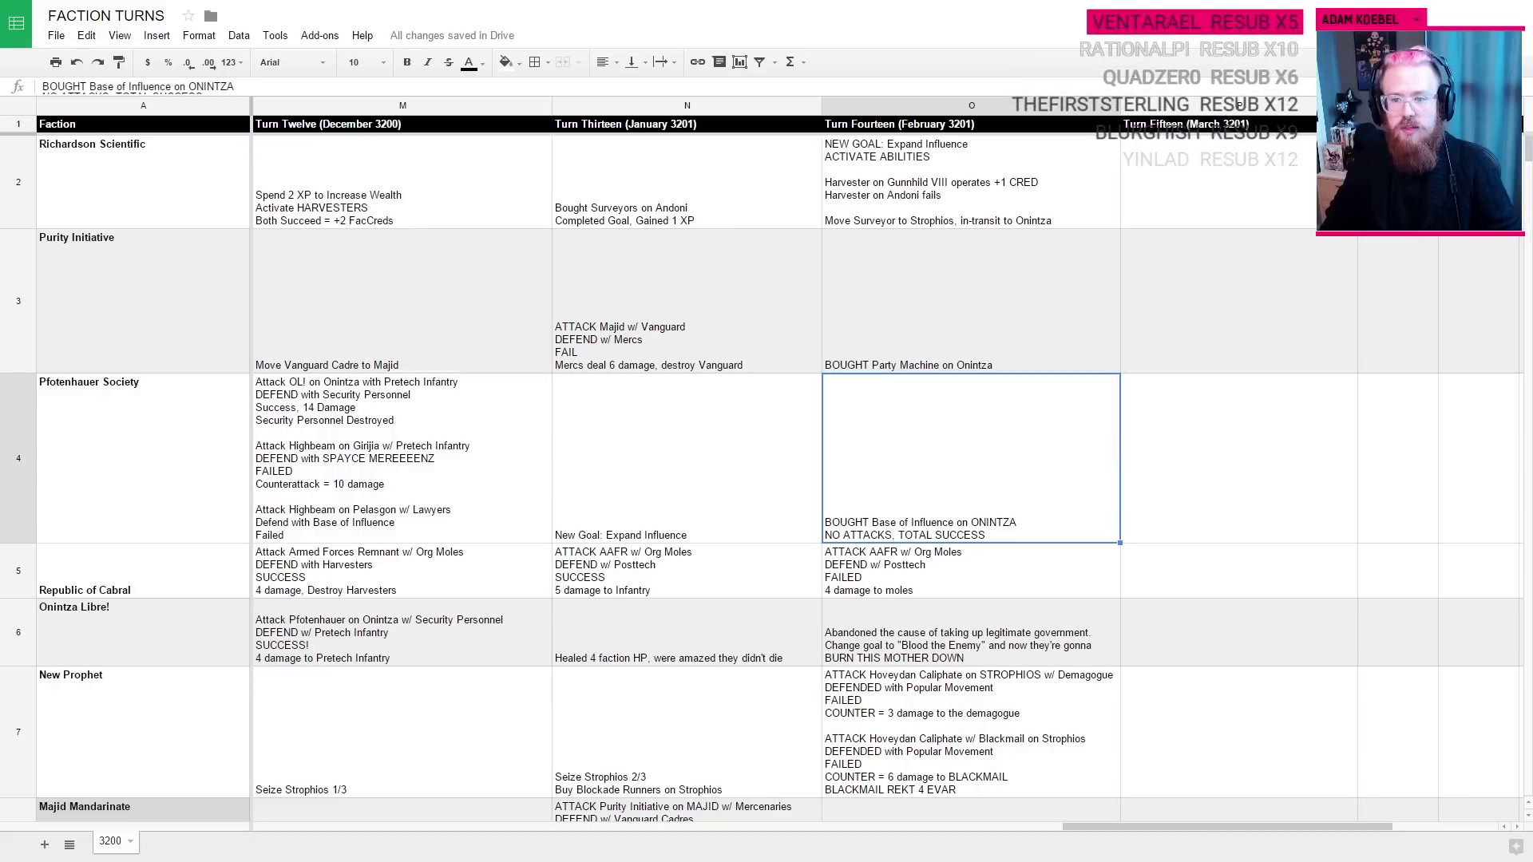
Step: Review Richardson Scientific's Turn Fourteen entry and Purity Initiative's recorded actions from Turn One through Turn Fourteen
left_click(1193, 235)
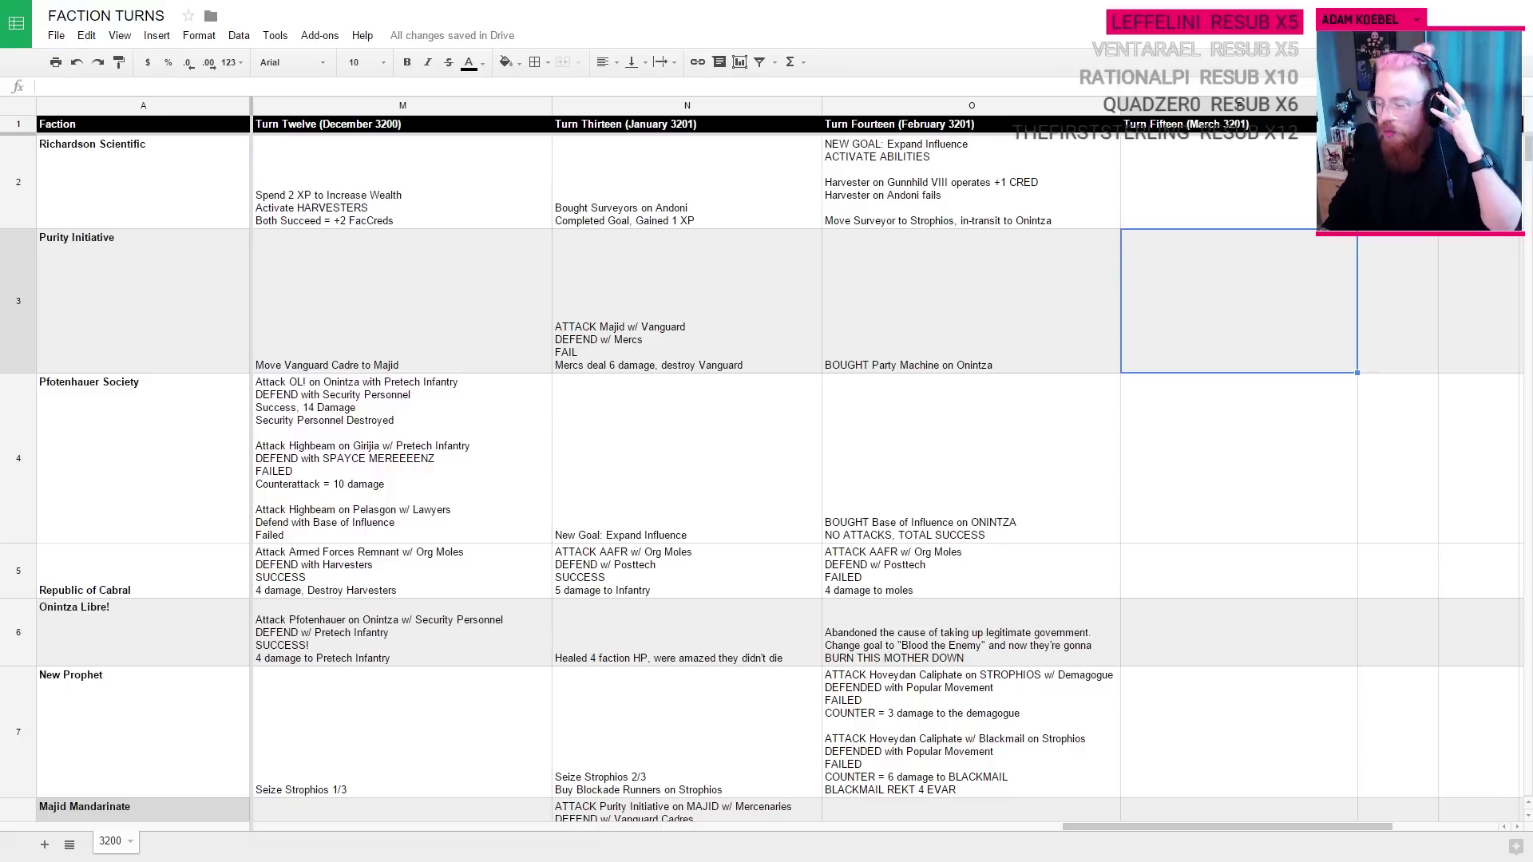
left_click(1030, 211)
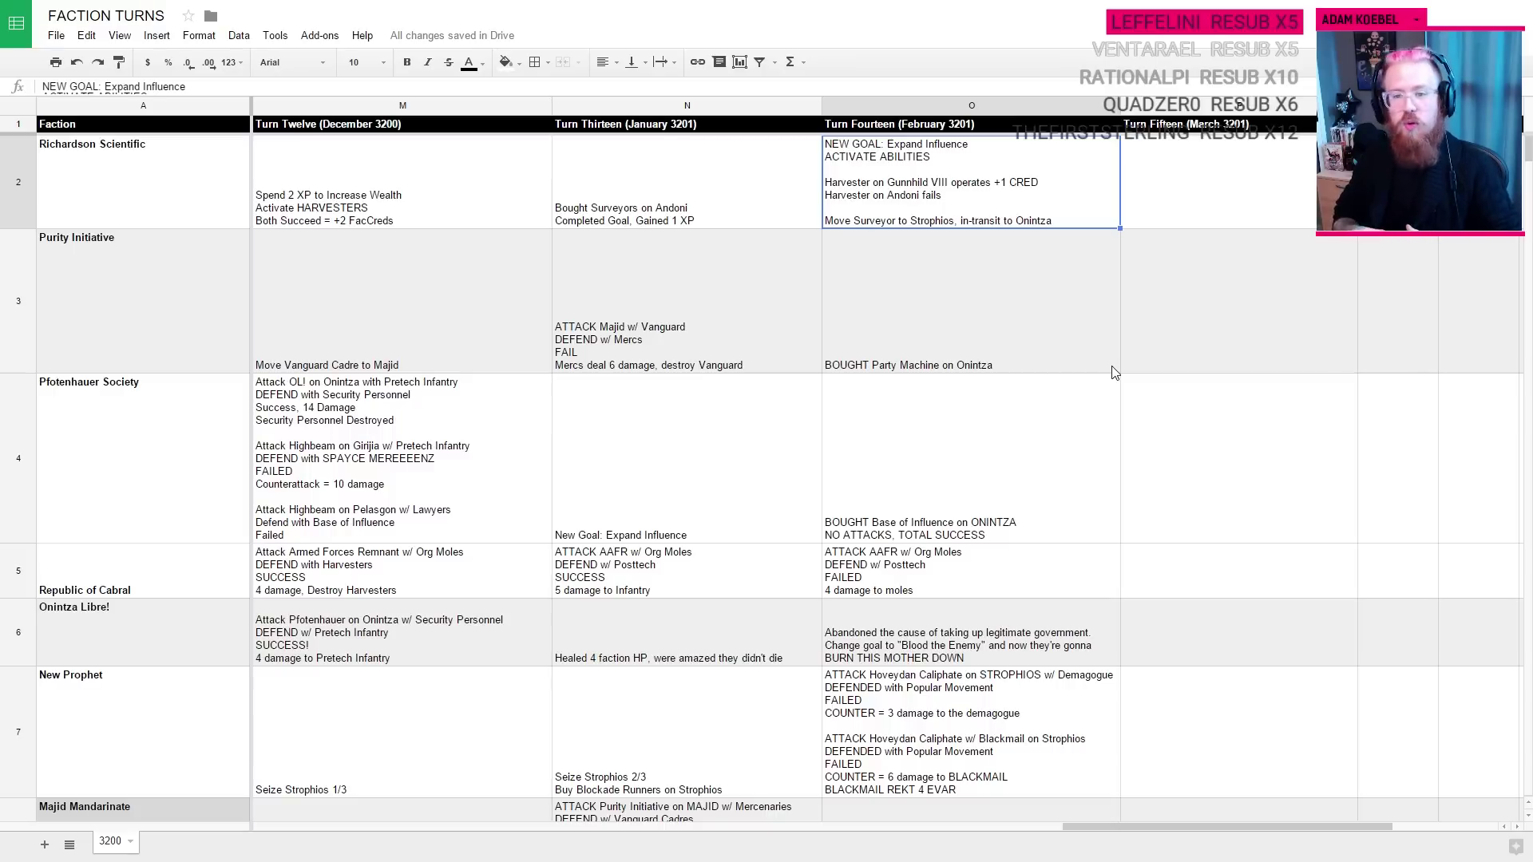
left_click(978, 330)
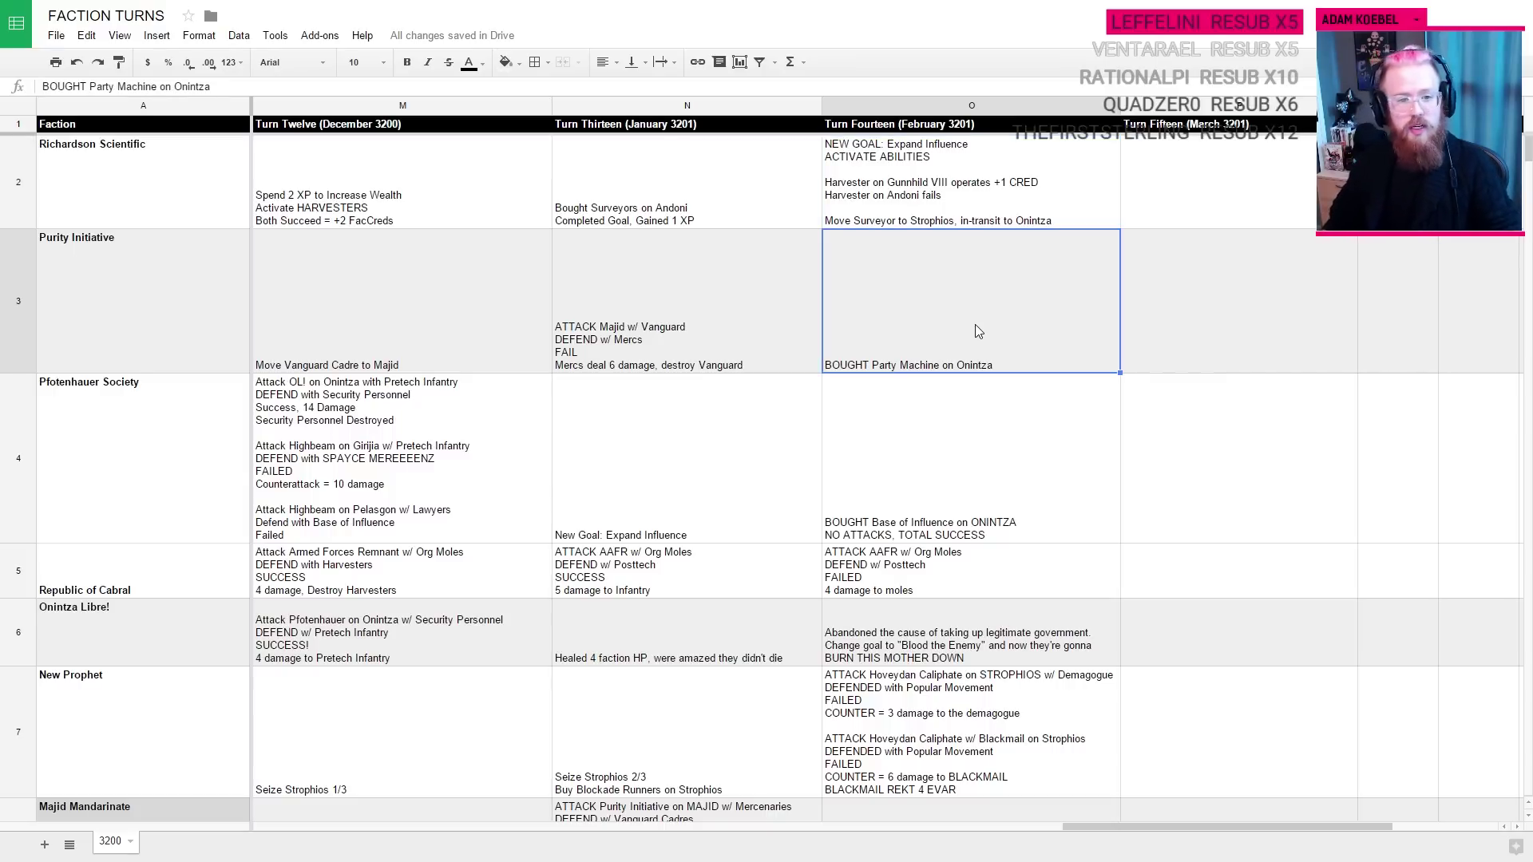
key("Left")
key("Left")
key("Left")
key("Left")
key("Left")
key("Left")
key("Left")
key("Left")
key("Left")
key("Left")
key("Left")
key("Left")
key("Left")
key("Left")
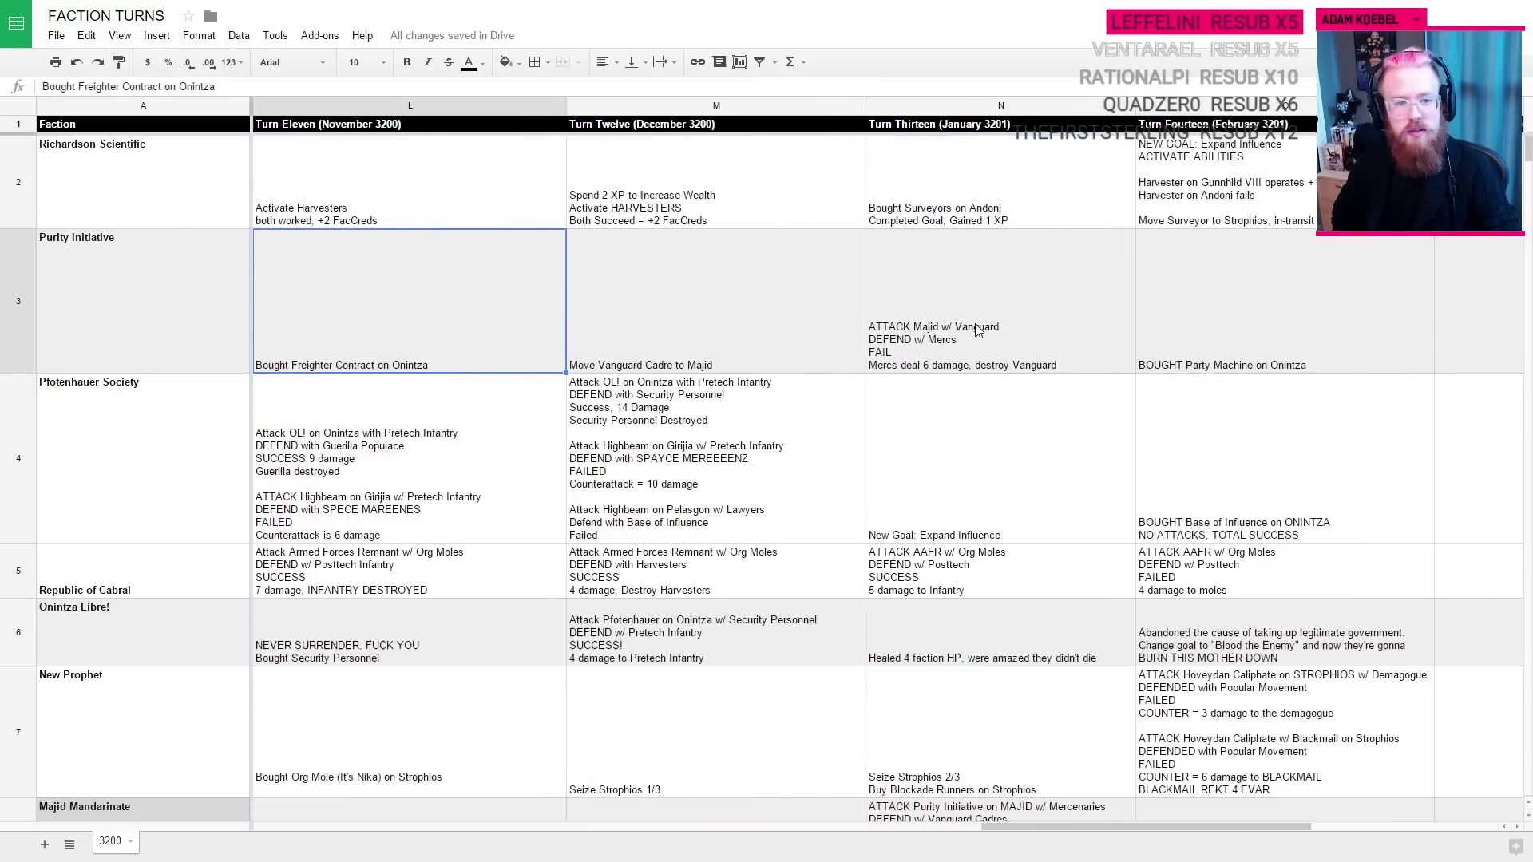
key("Right")
key("Right")
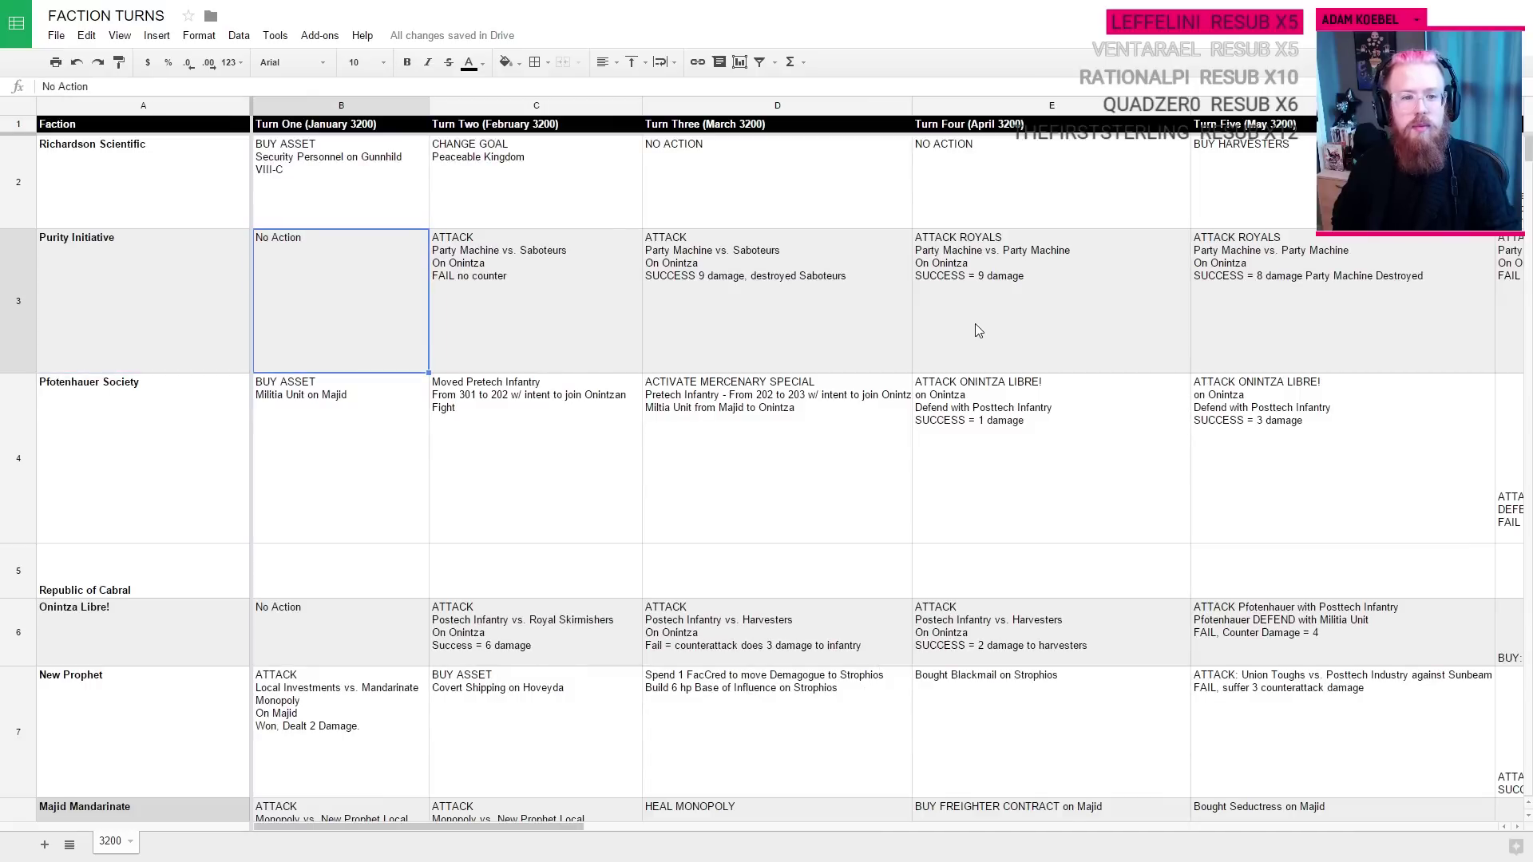
key("Right")
key("Right")
key("Right")
key("Right")
key("Right")
key("Right")
key("Right")
key("Right")
key("Right")
key("Right")
key("Right")
key("Right")
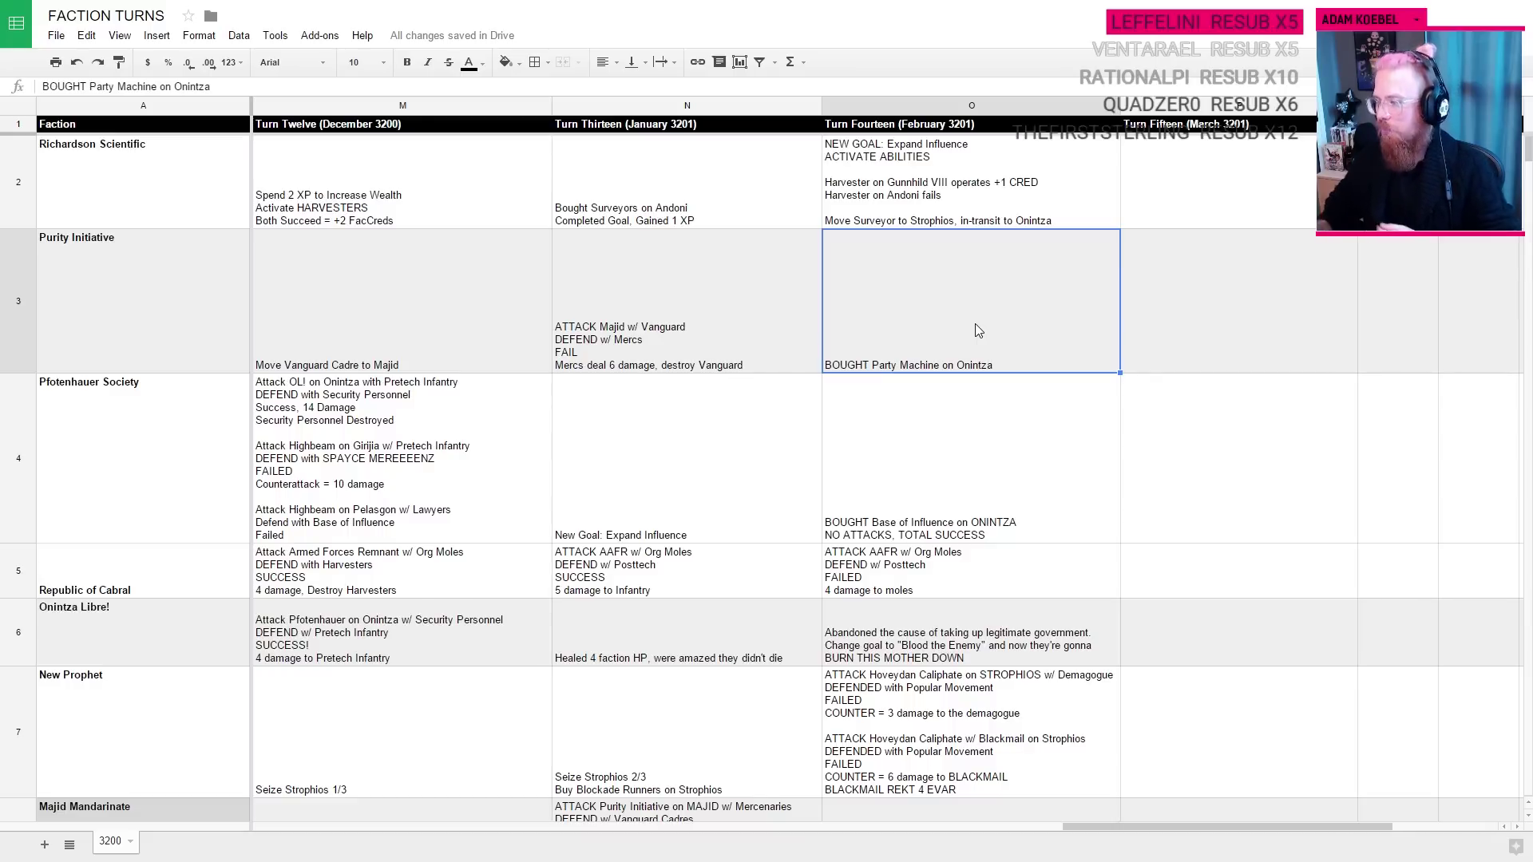
Step: Review Pfotenhauer Society's entries from Turn Twelve through Turn Fourteen, including its attacks and its Base of Influence purchase
left_click(974, 458)
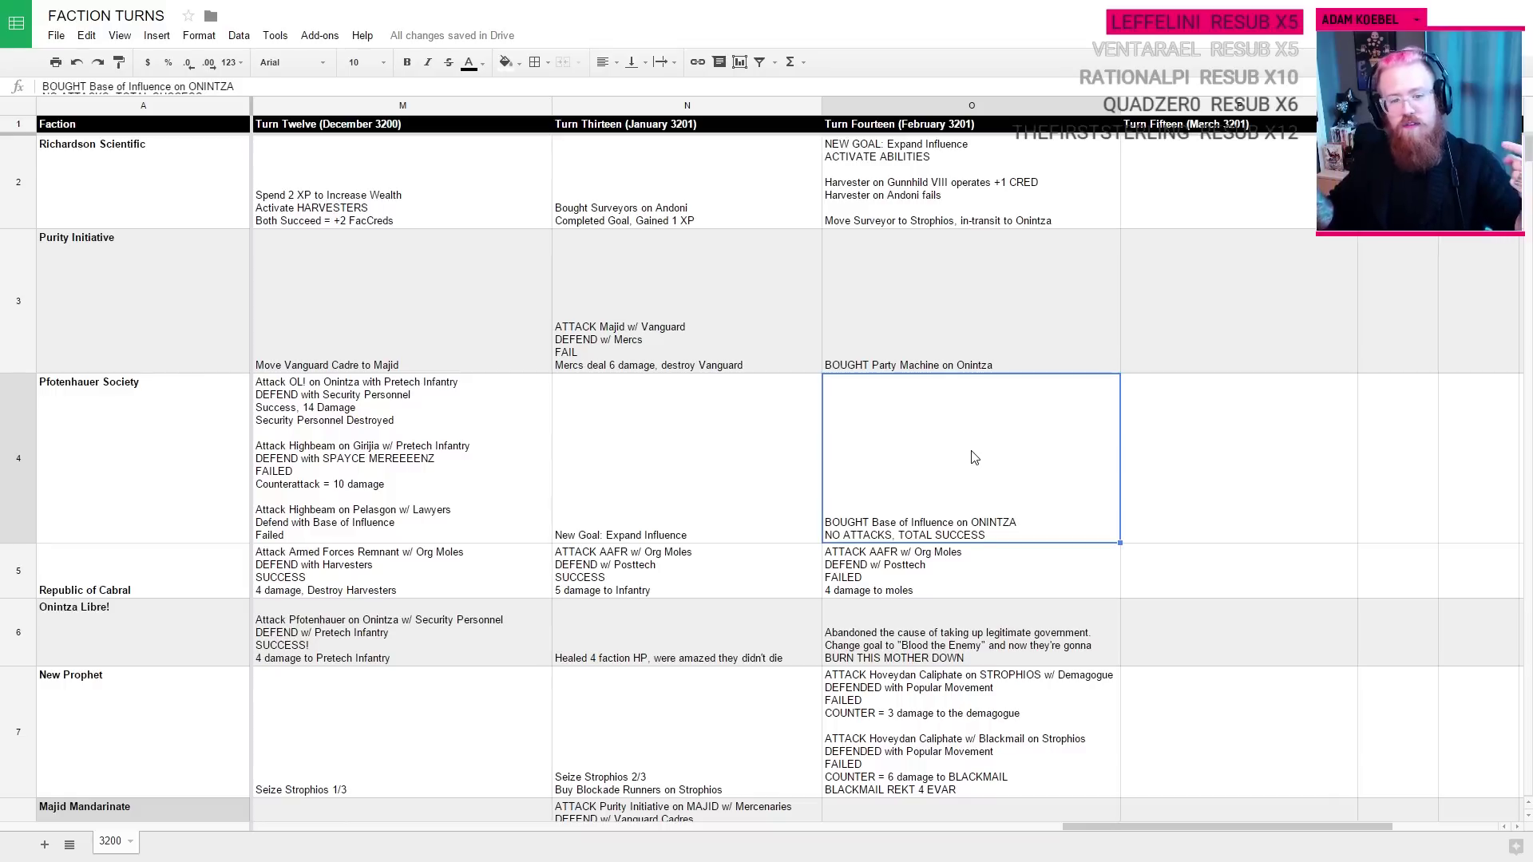
left_click(467, 442)
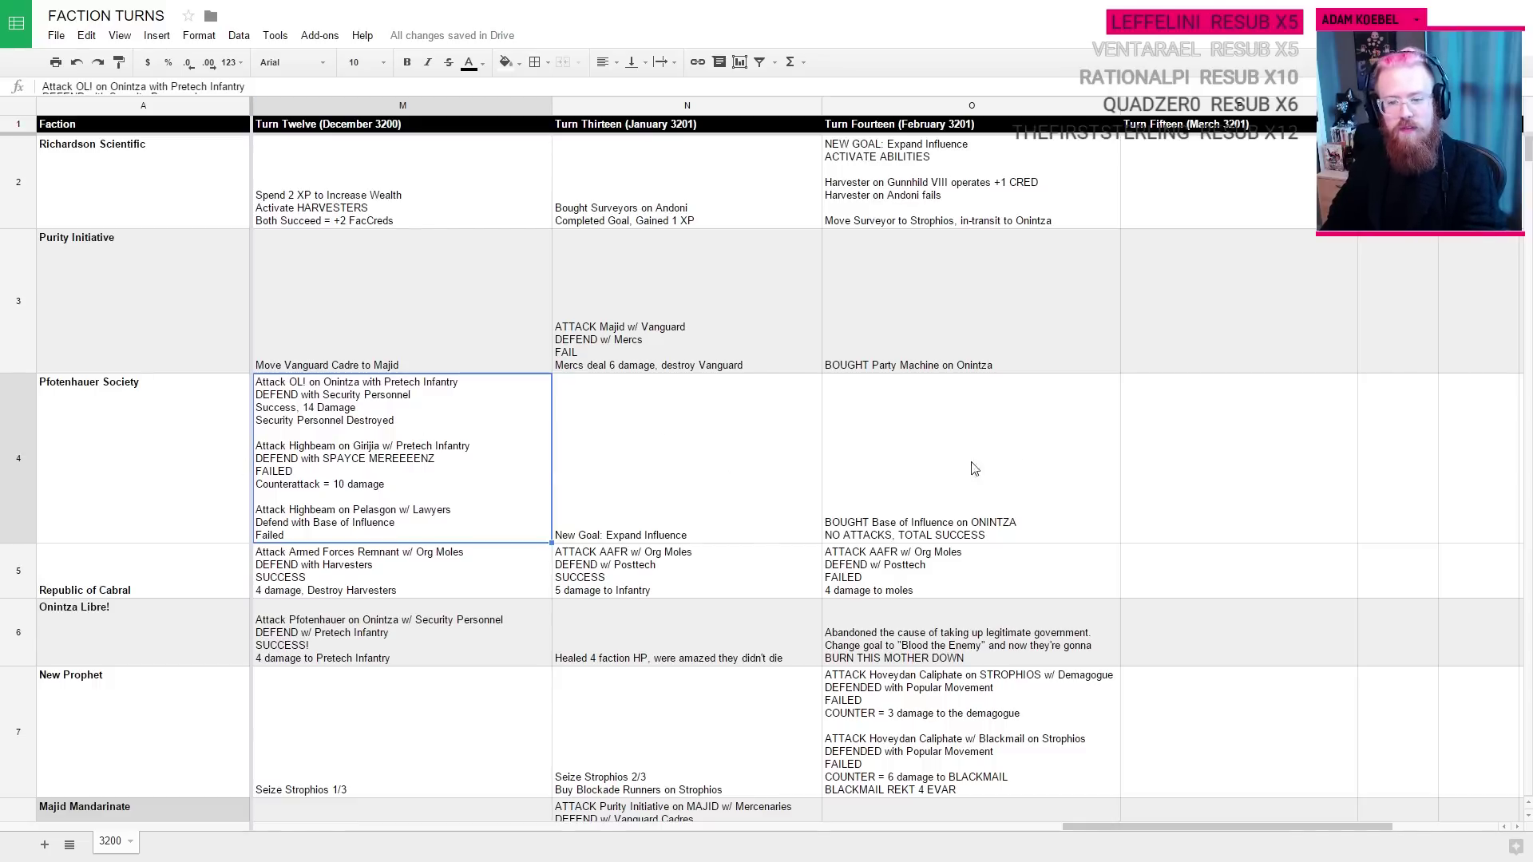
left_click(989, 477)
left_click(428, 431)
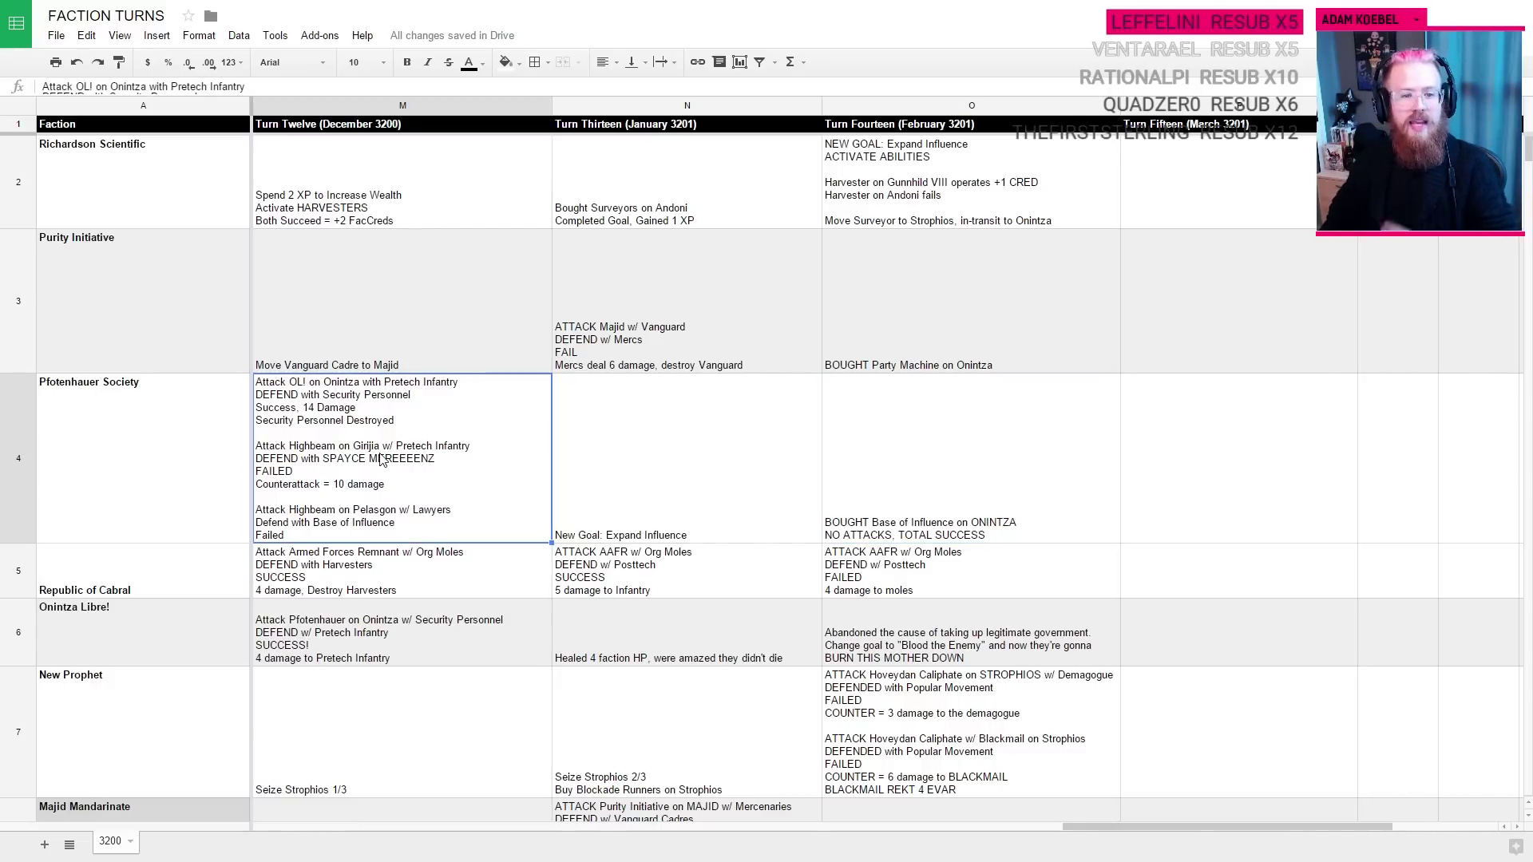
left_click(723, 465)
left_click(380, 465)
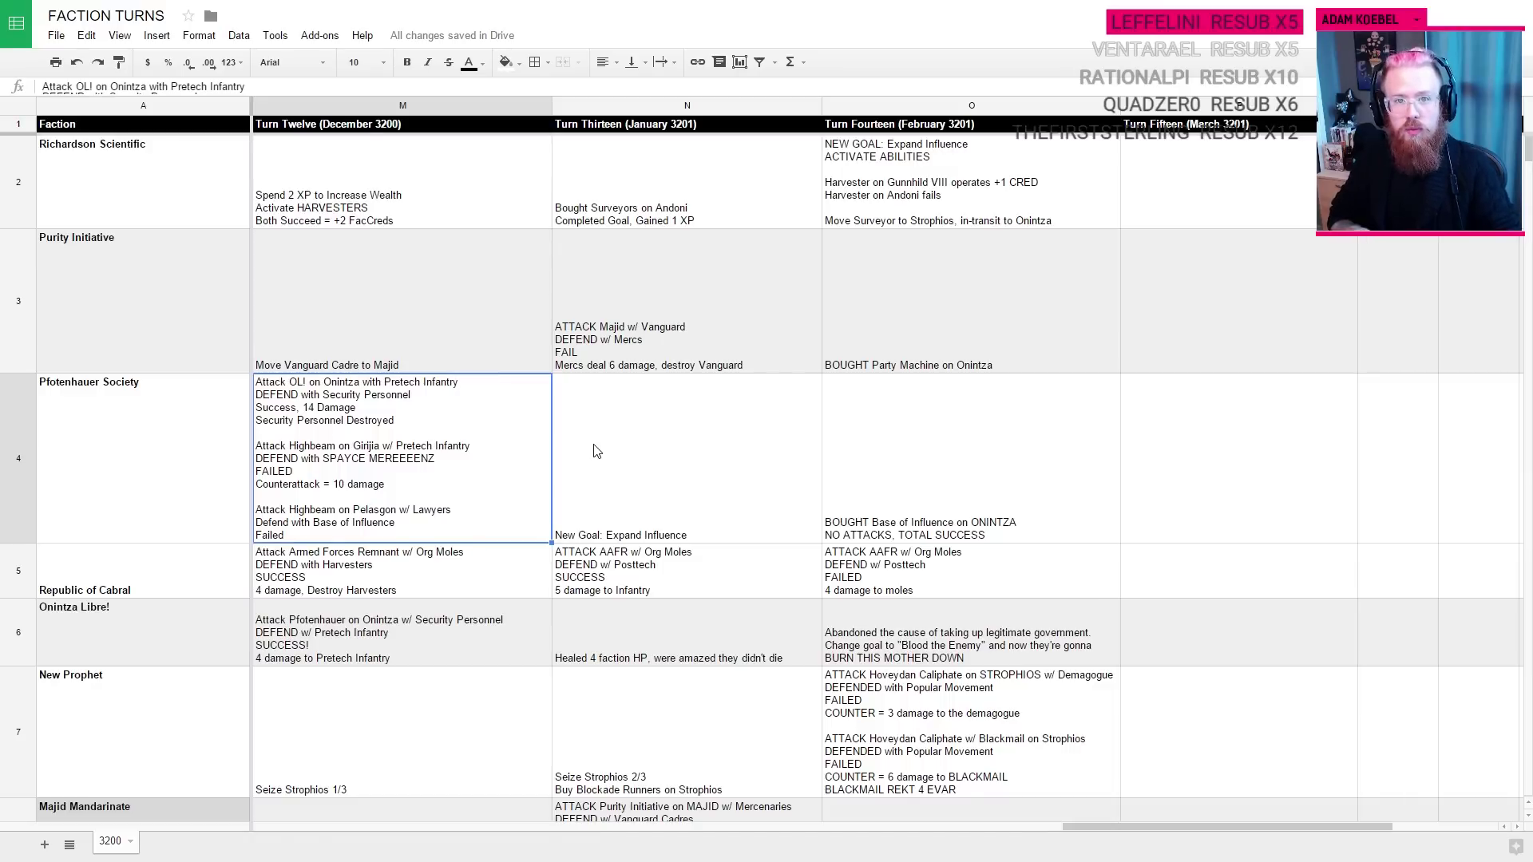
left_click(884, 471)
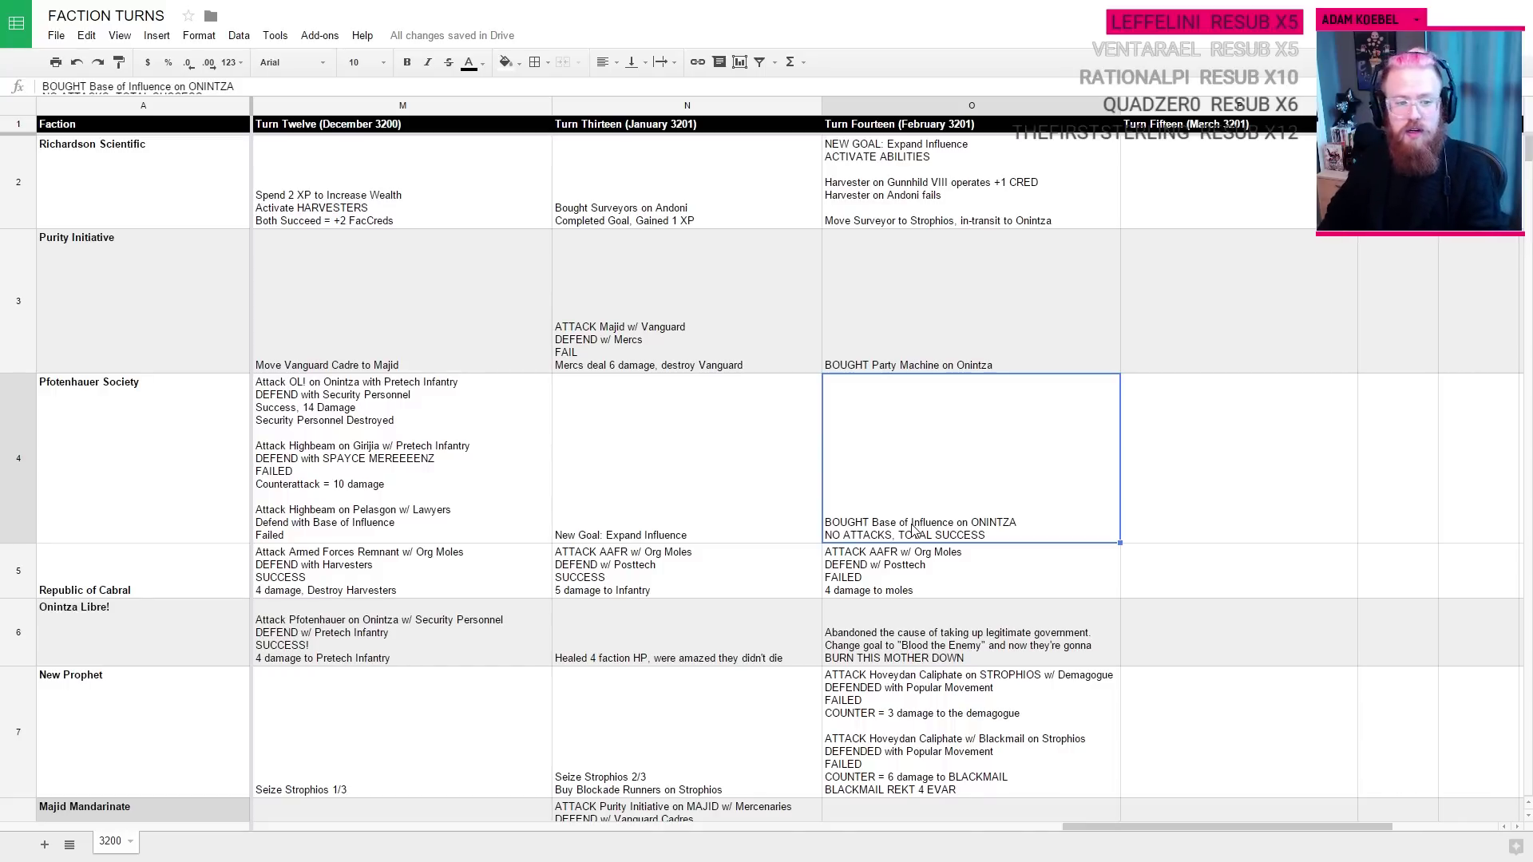
Step: Review Republic of Cabral's entries from Turn Nine through Turn Fourteen to trace its attacks on the Armed Forces Remnant
left_click(932, 574)
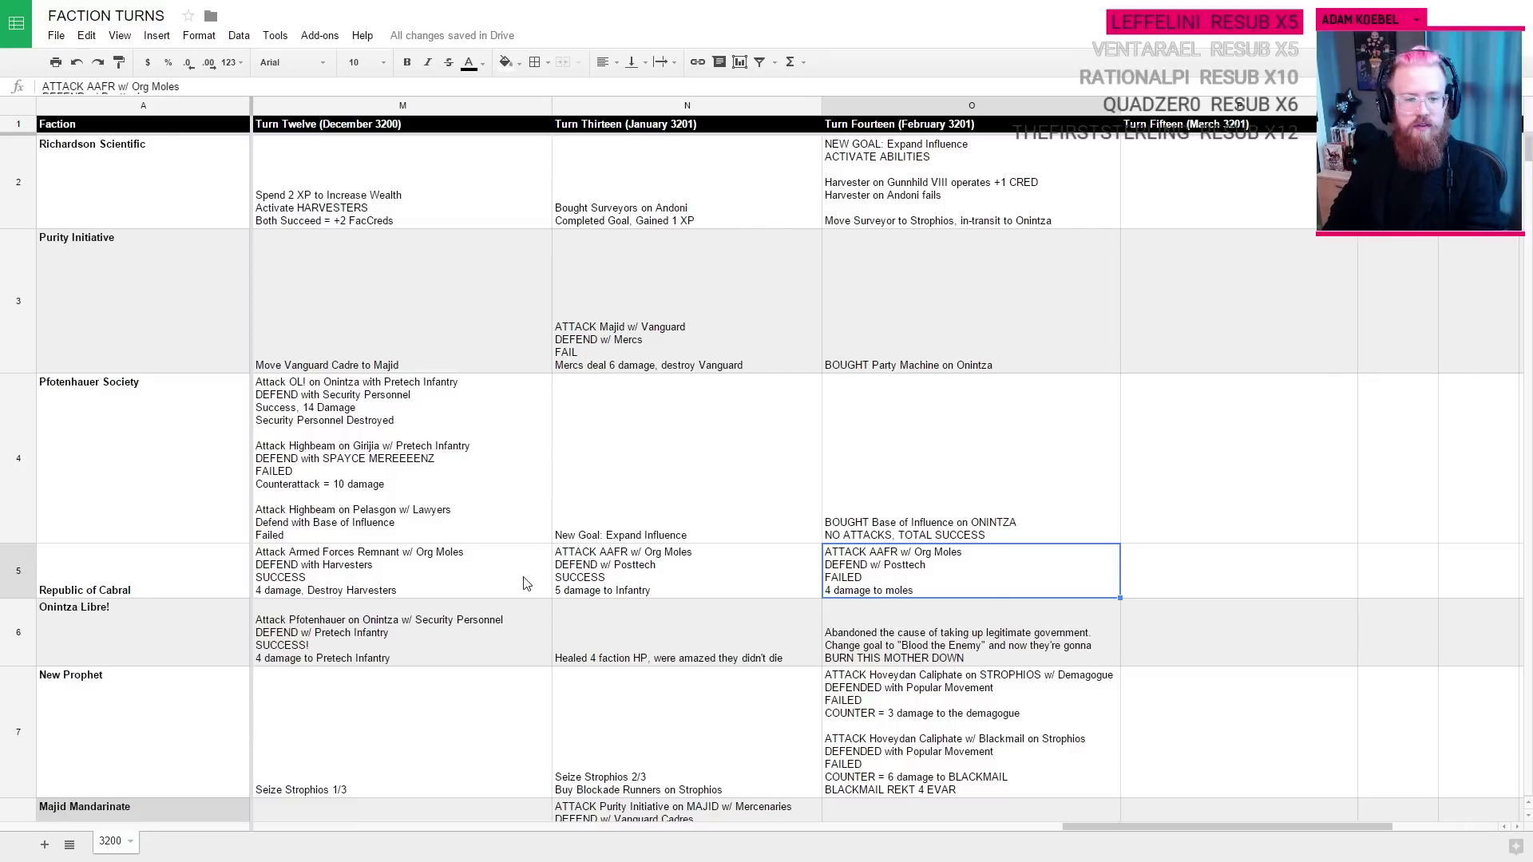
left_click(696, 570)
left_click(964, 570)
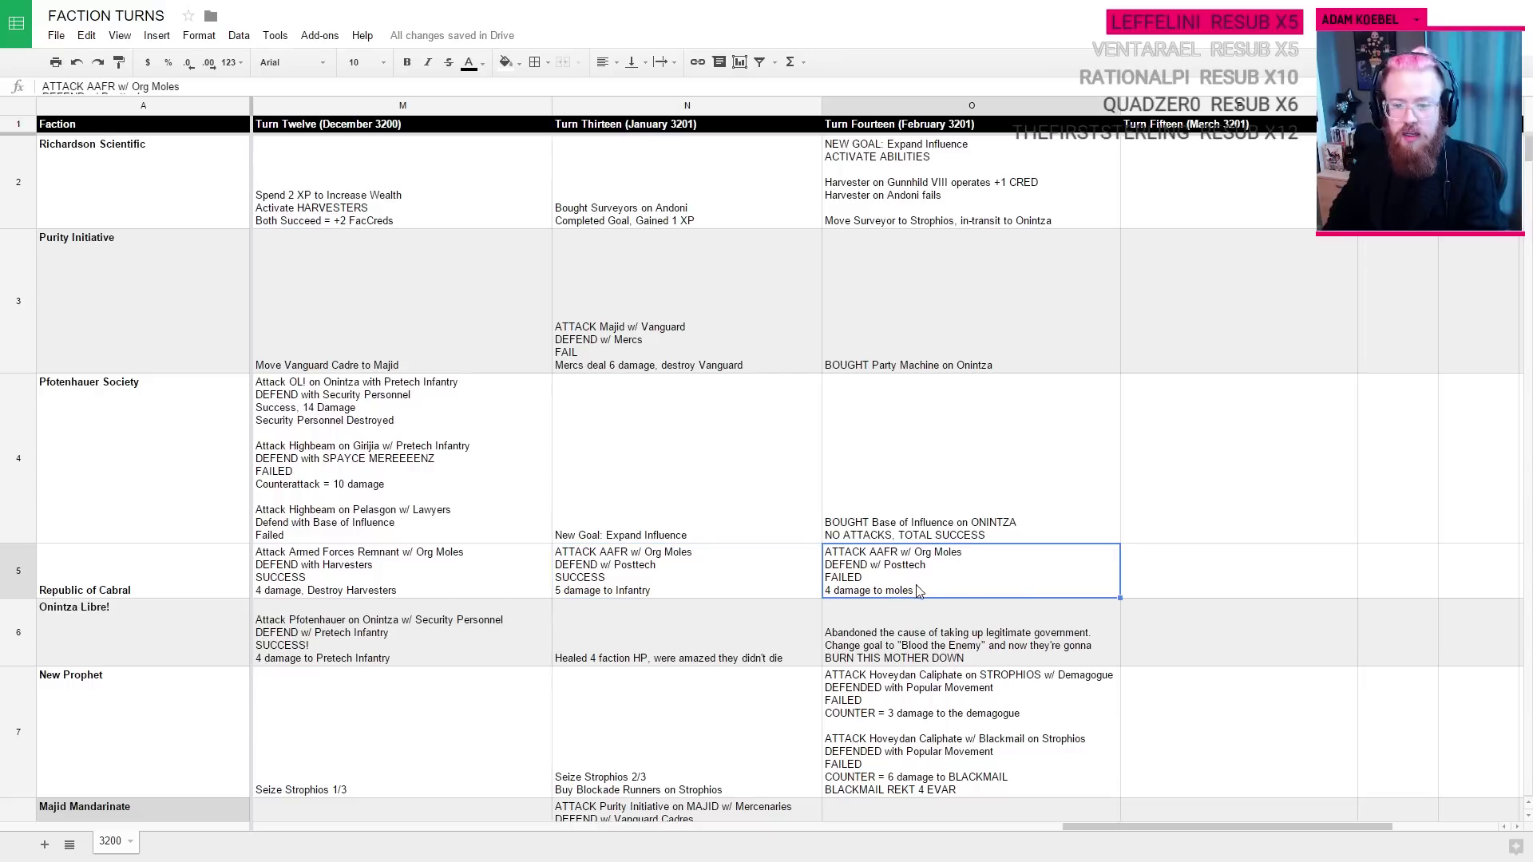
left_click(702, 591)
key("Left")
key("Left")
key("Left")
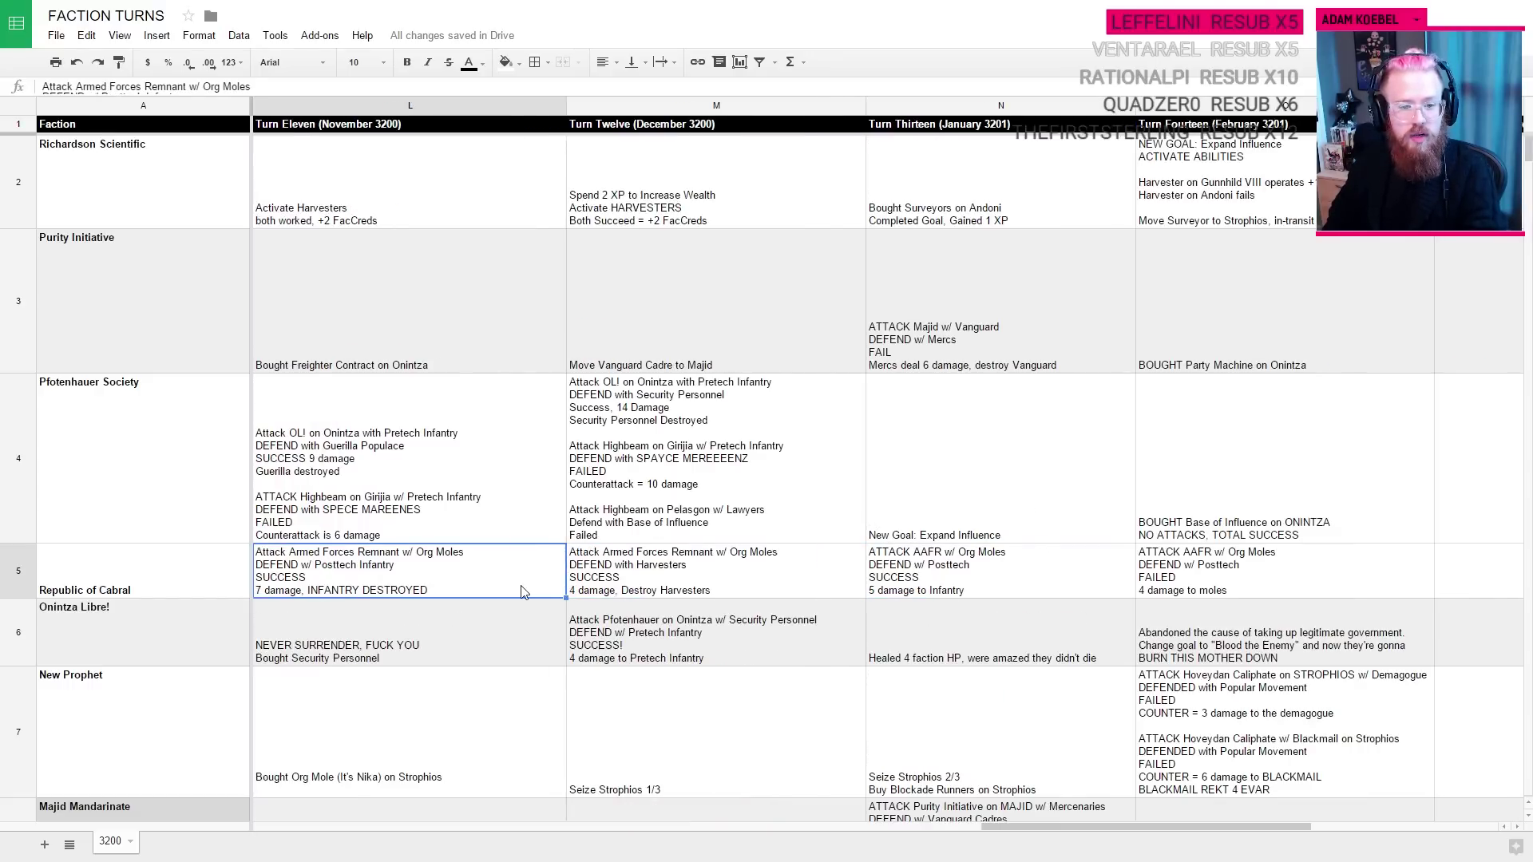
key("Left")
key("Right")
key("Right")
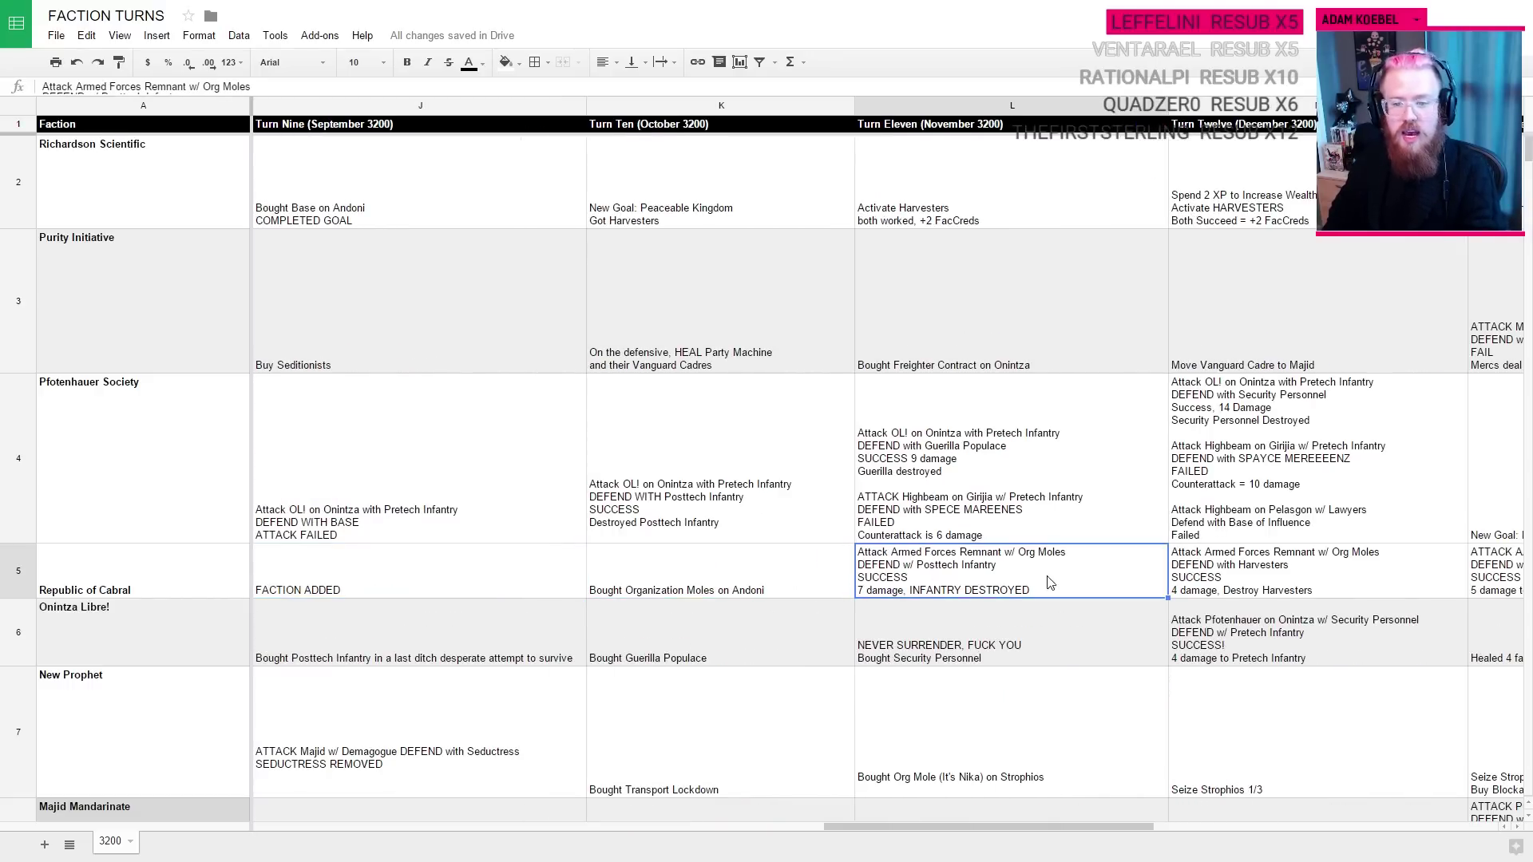
key("Right")
key("Right")
key("Right")
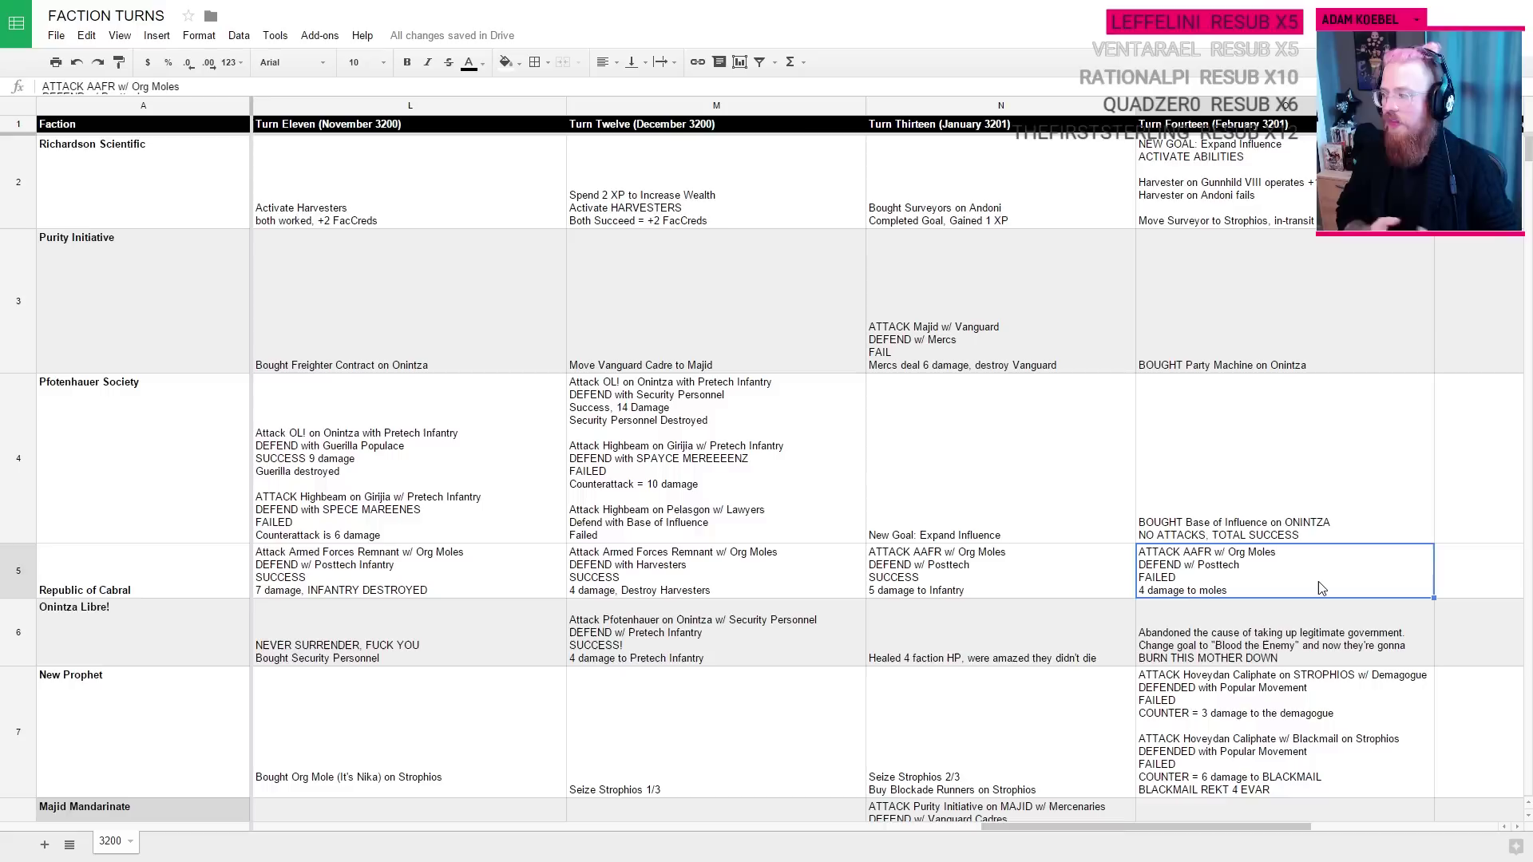
Step: Review Onintza Libre!'s entries from Turn Eleven through Turn Fourteen, ending on its goal change
left_click(1243, 664)
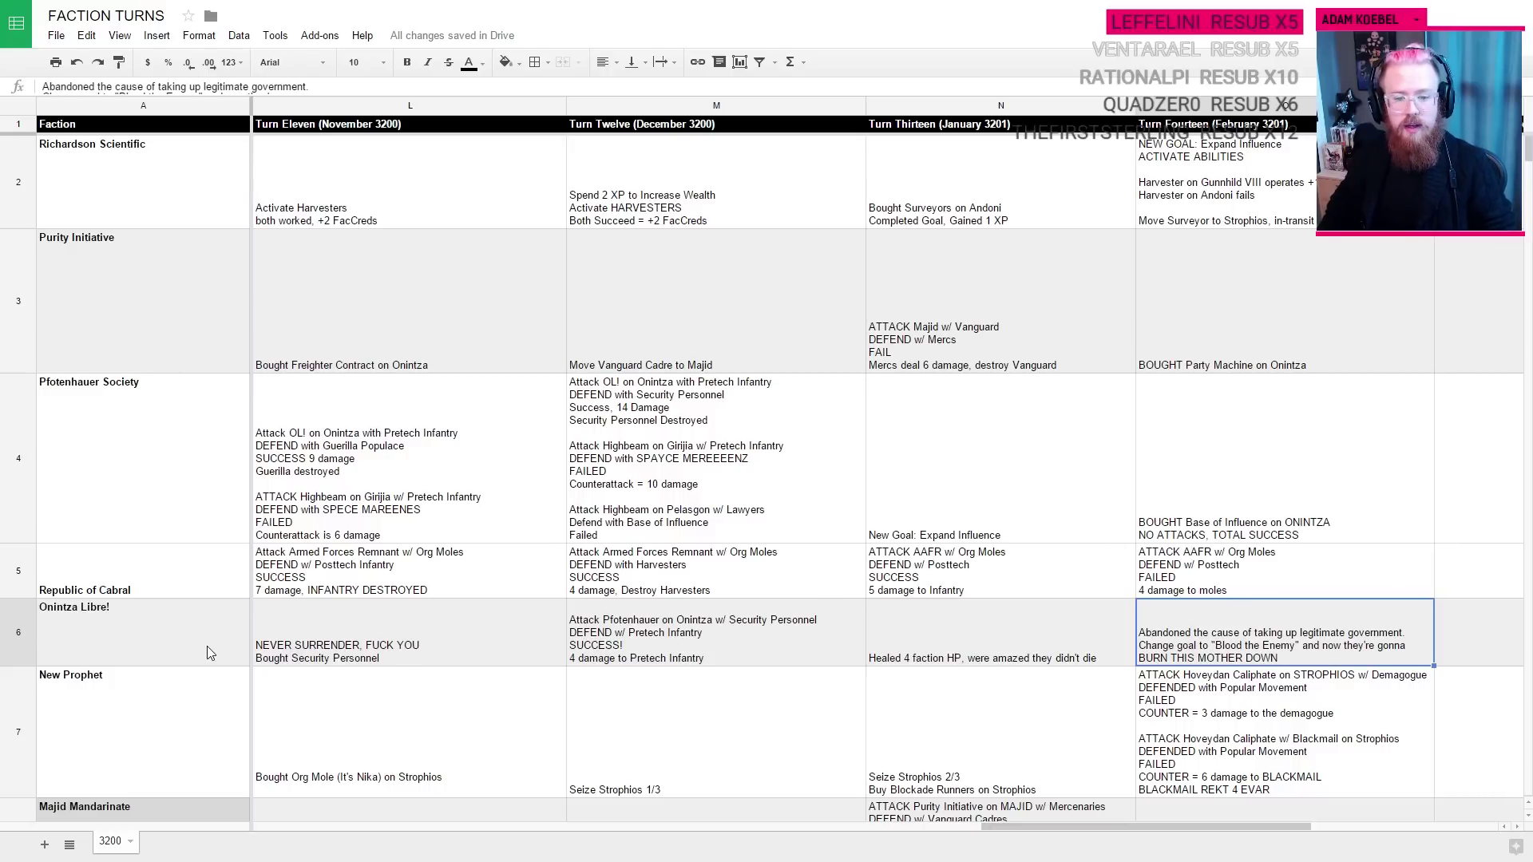
left_click(320, 654)
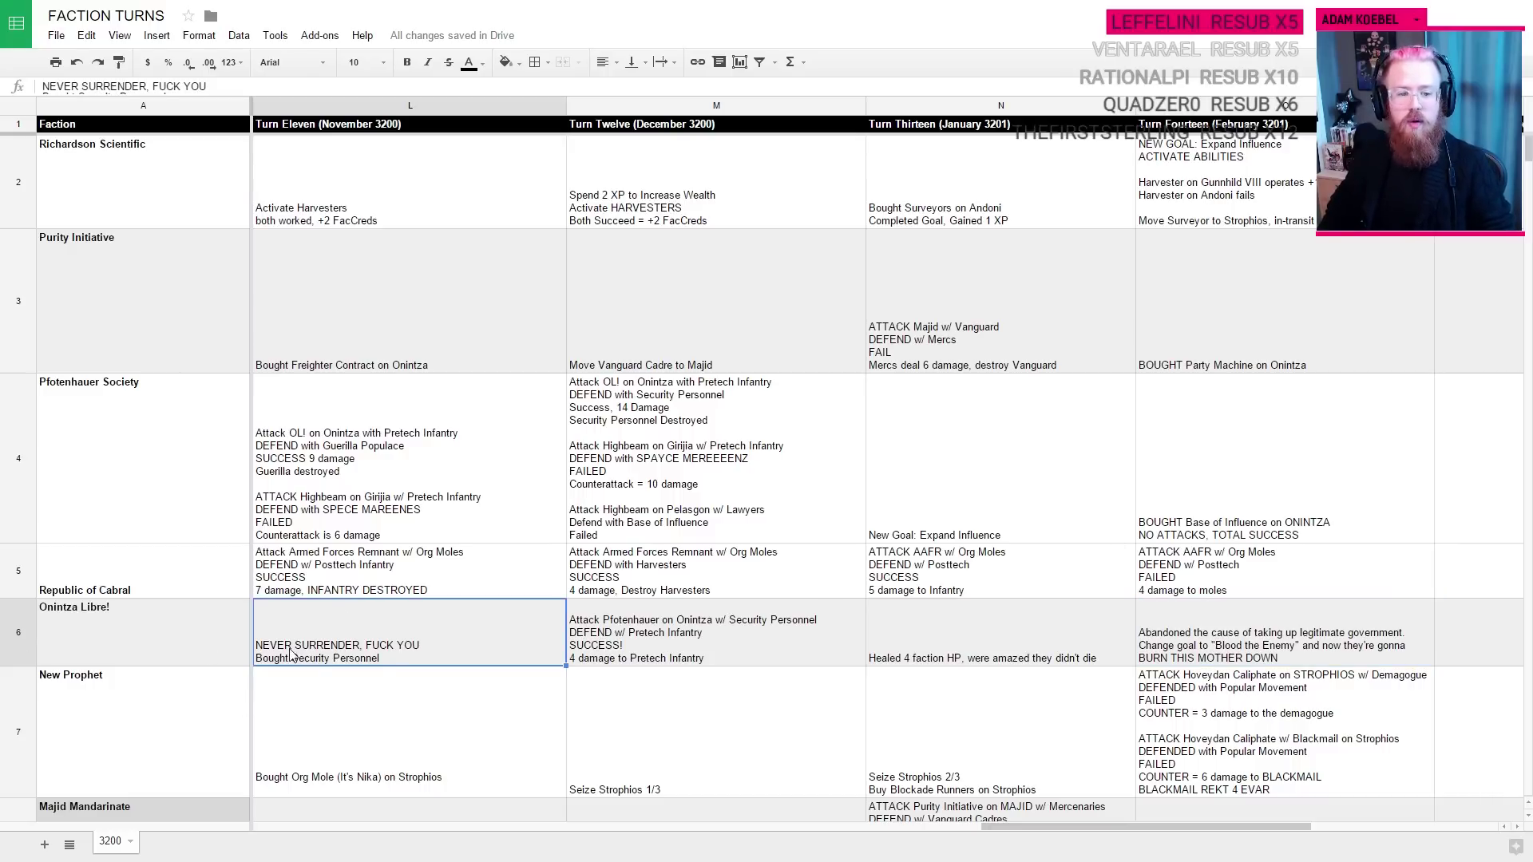
left_click(937, 648)
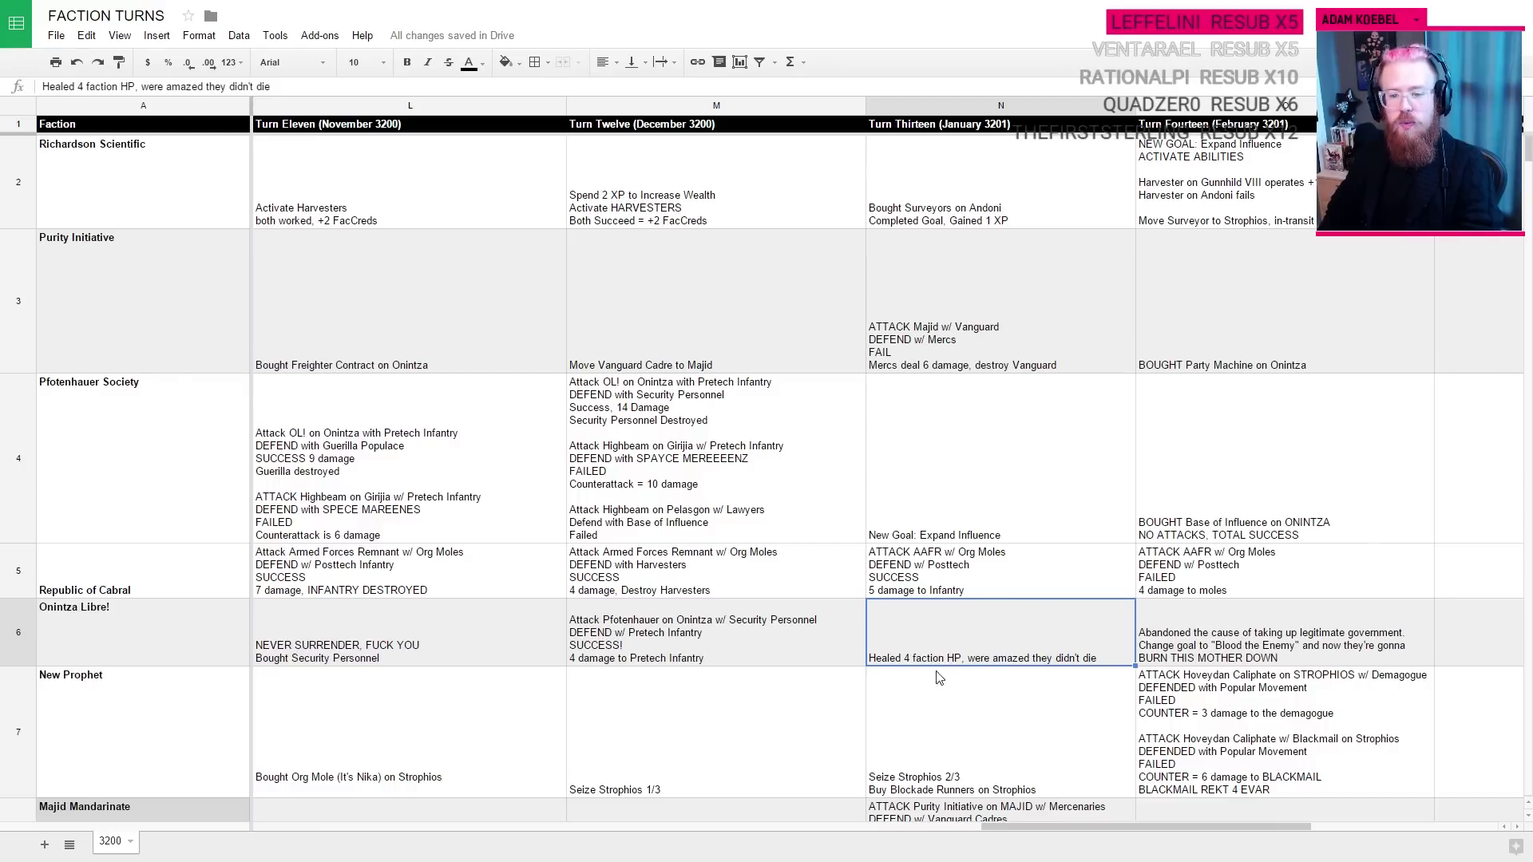
left_click(1298, 645)
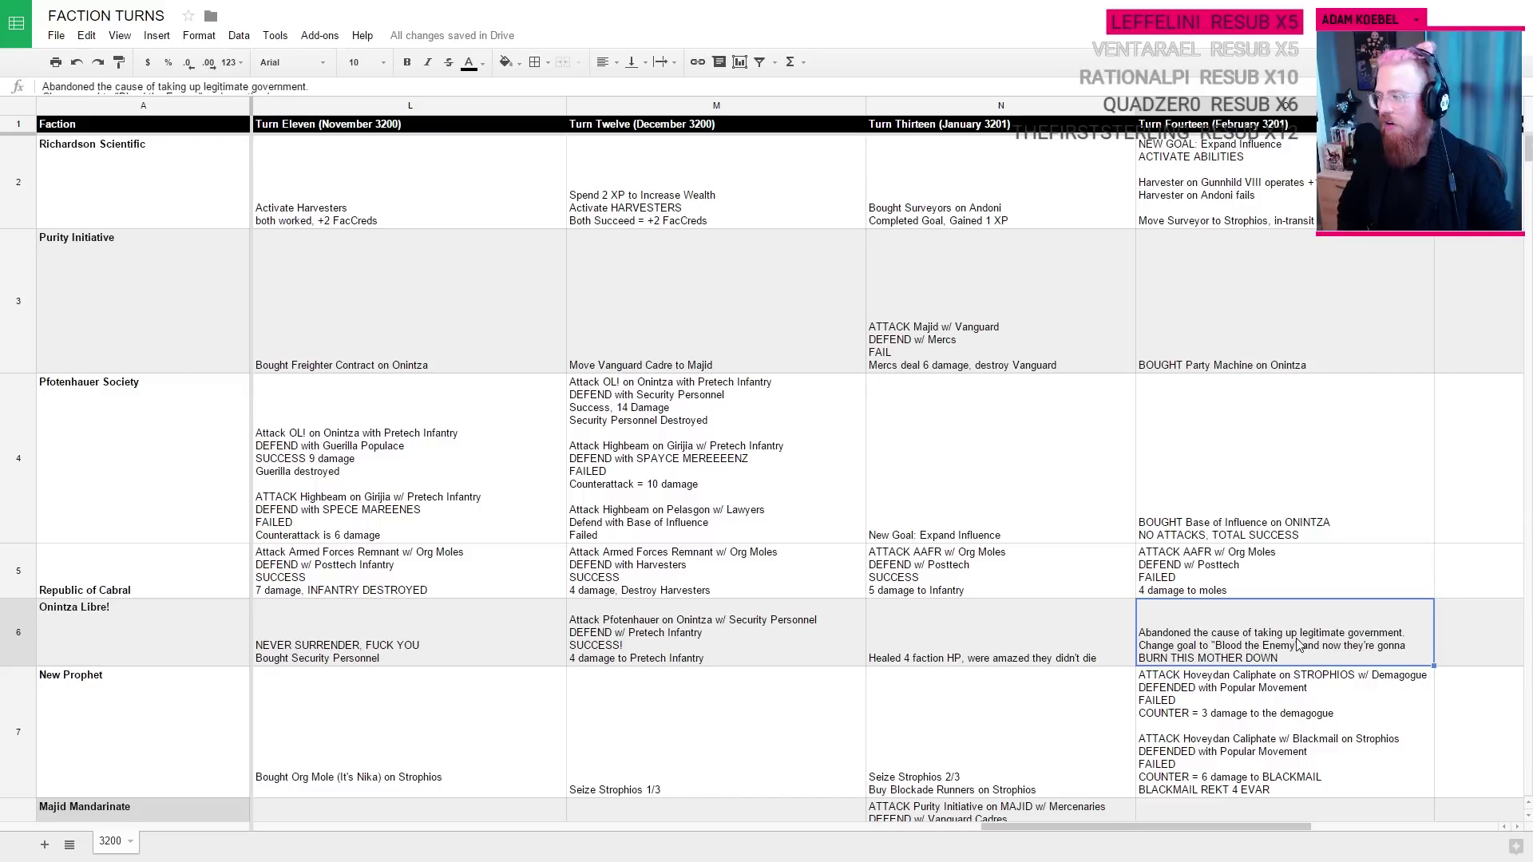
scroll(1297, 643, "right", 1)
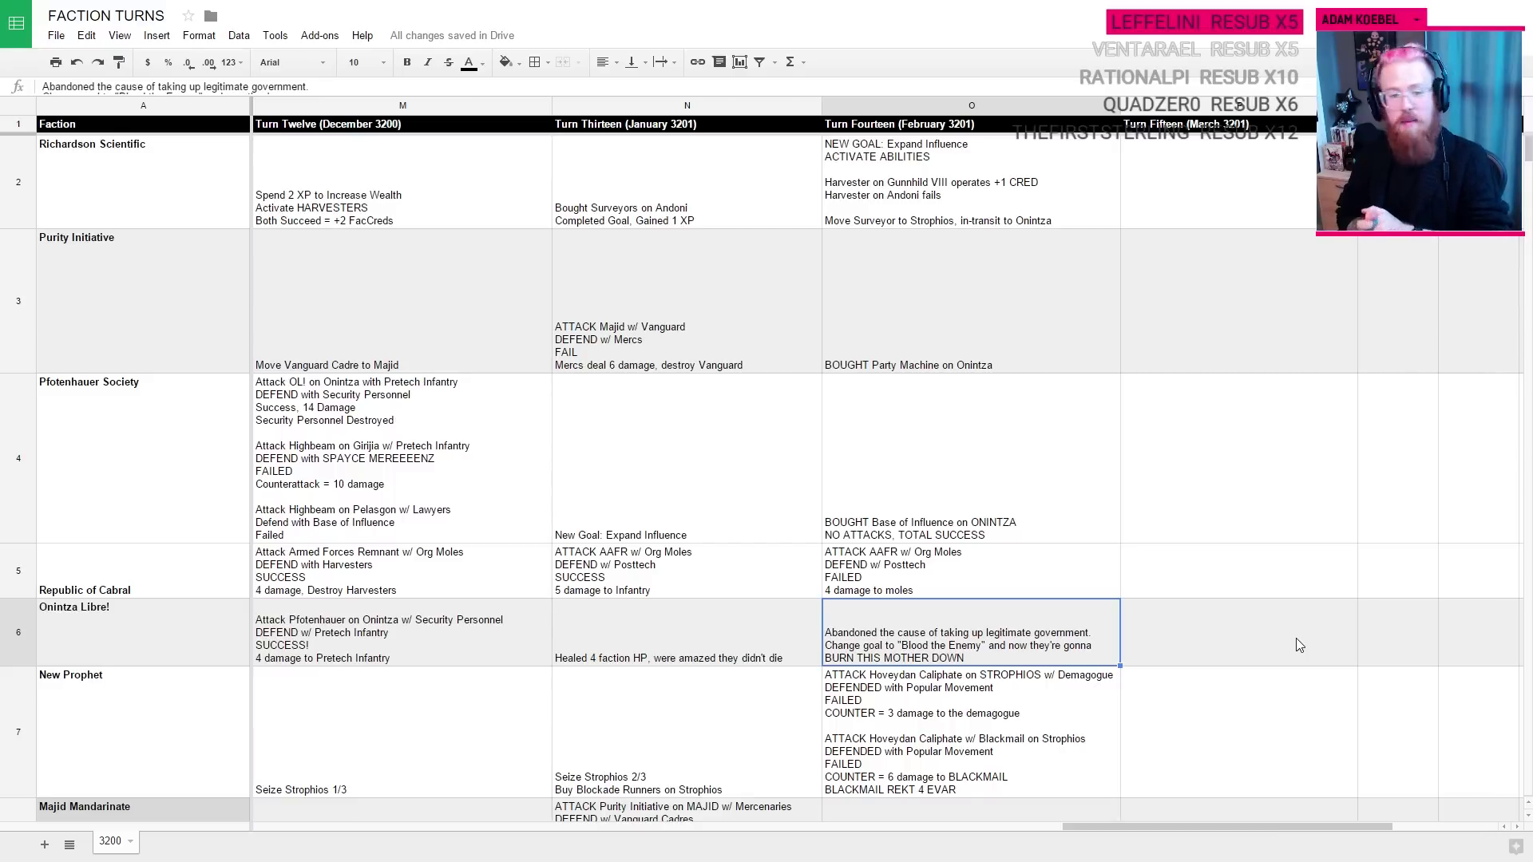
Step: Rename the faction Onintza Libre! as "Onintza Muerte!" in the Faction column
left_click(132, 624)
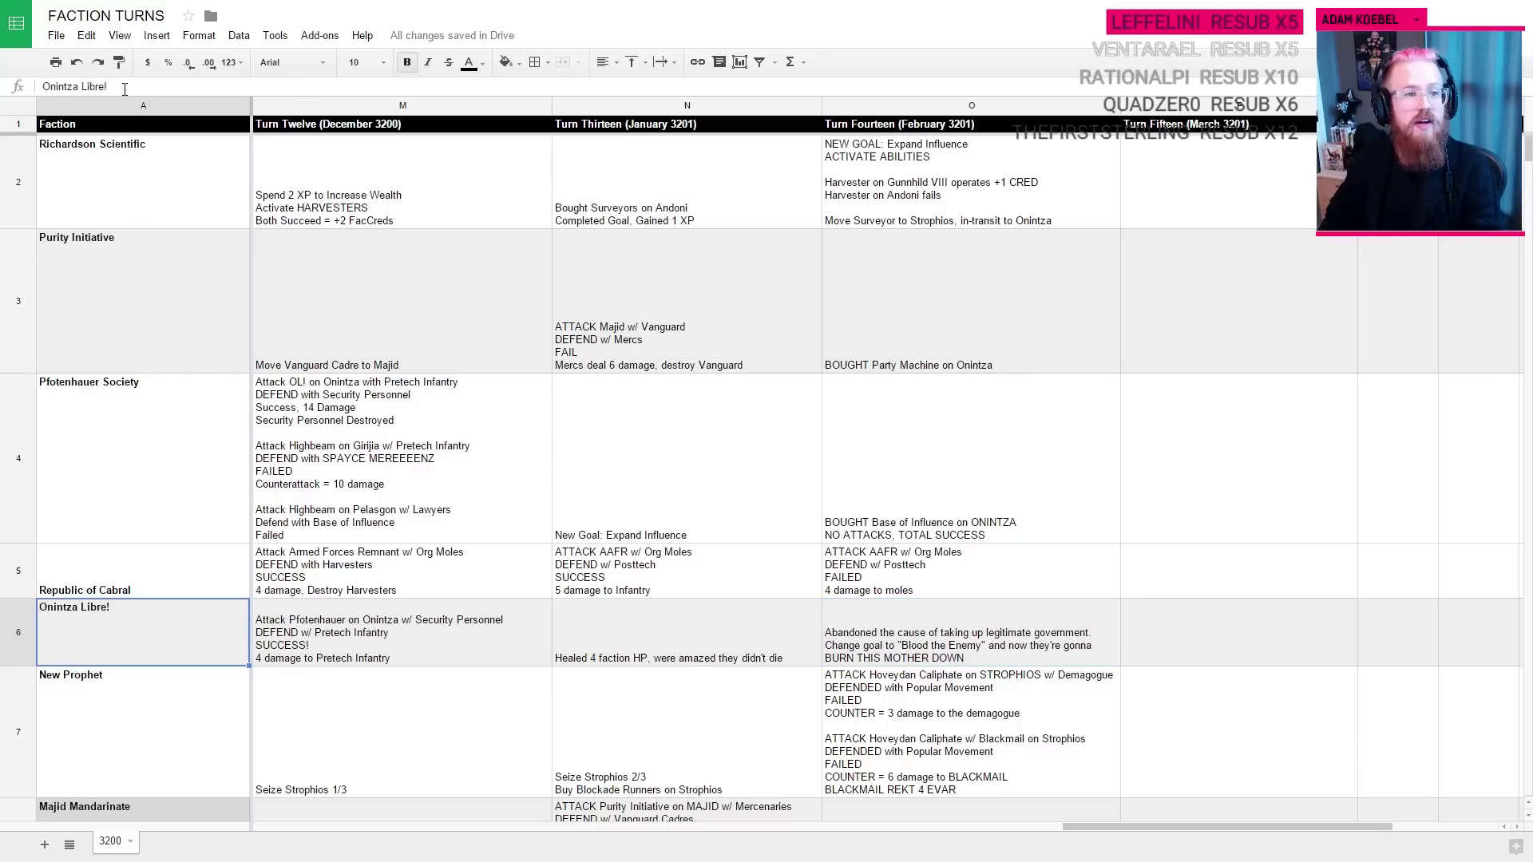
double_click(94, 87)
type("Muerte")
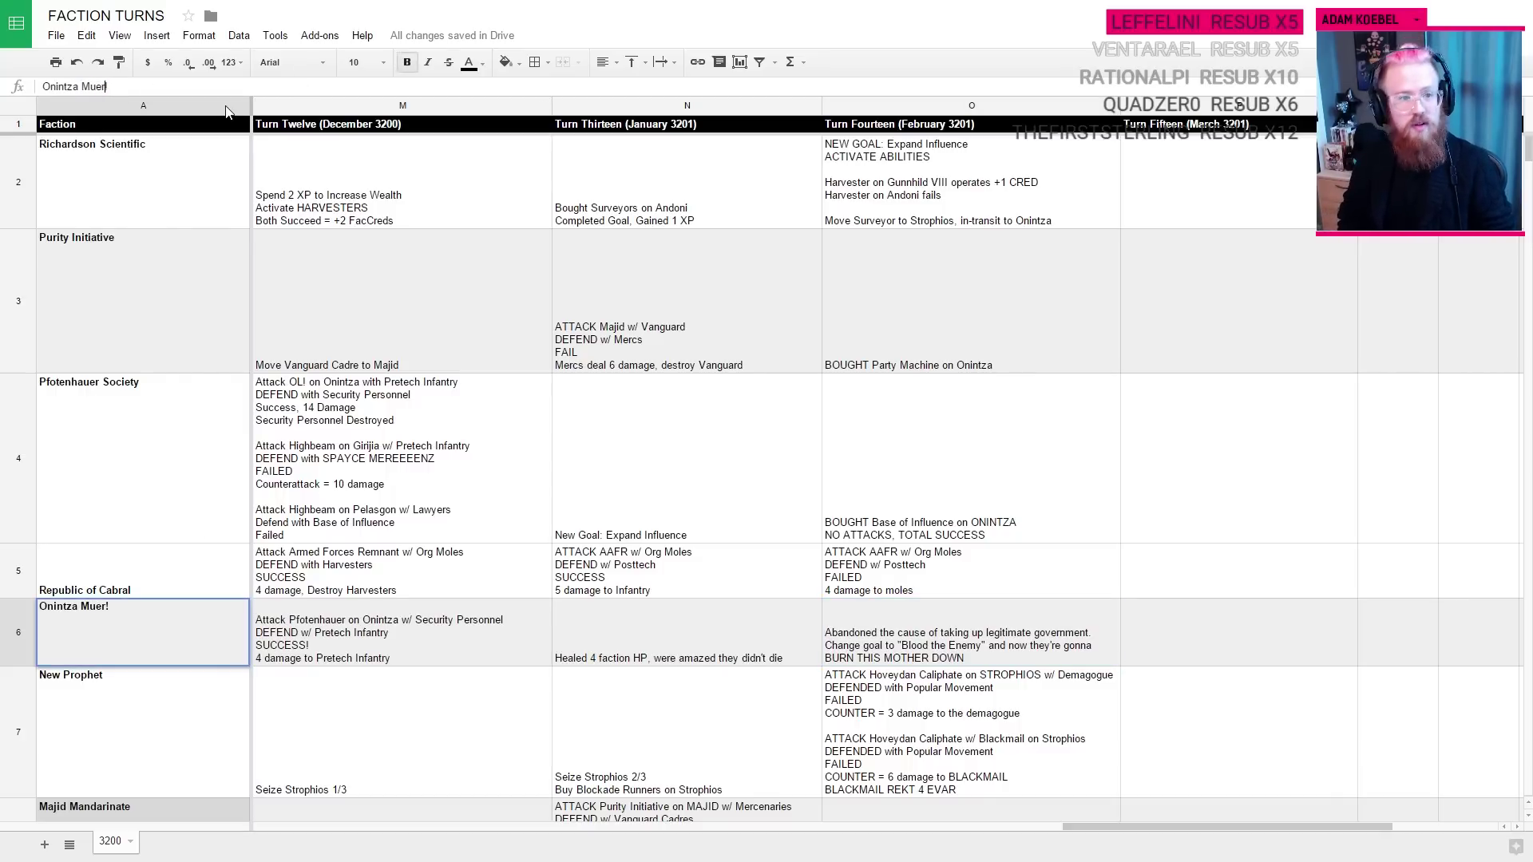
key("Return")
key("Up")
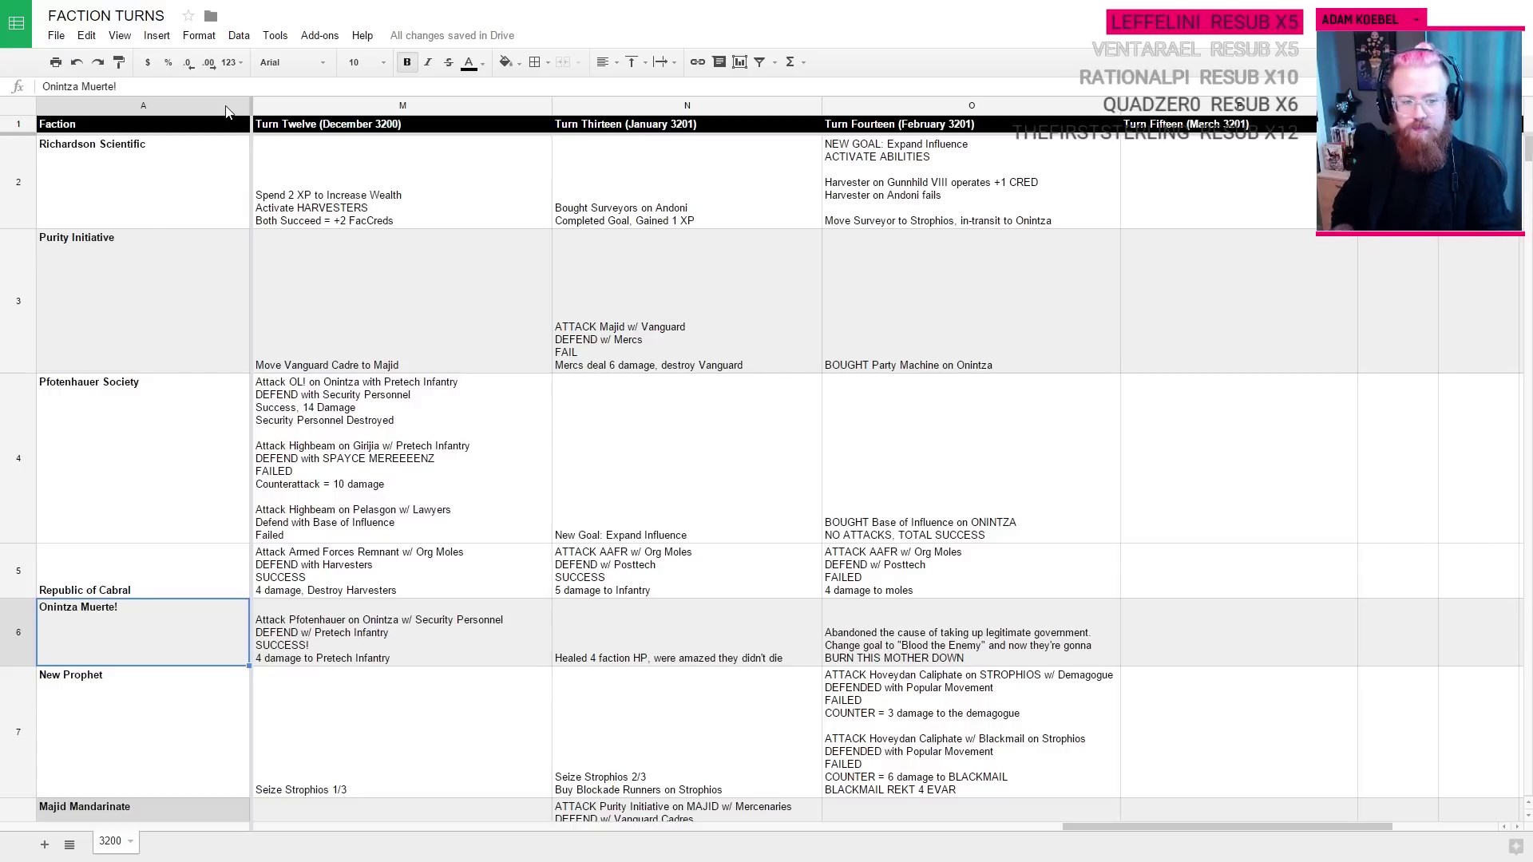
Step: Review New Prophet's entries from Turn Ten through Turn Fourteen, covering the seizure of Strophios and the attacks on Hoveydan Caliphate
scroll(600, 473, "down", 1)
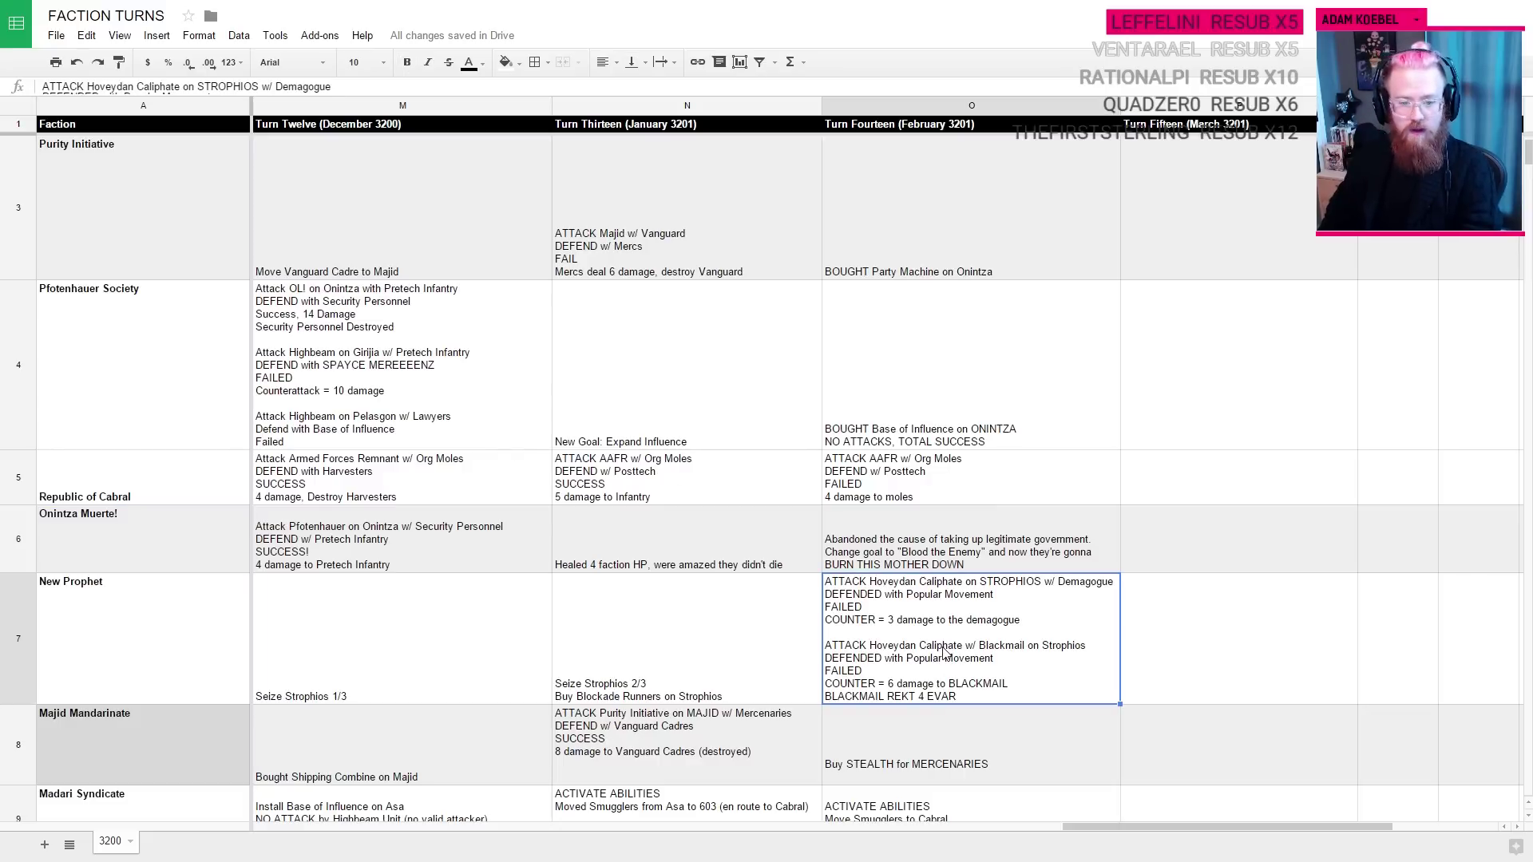
key("Left")
key("Left")
key("Left")
key("Left")
key("Right")
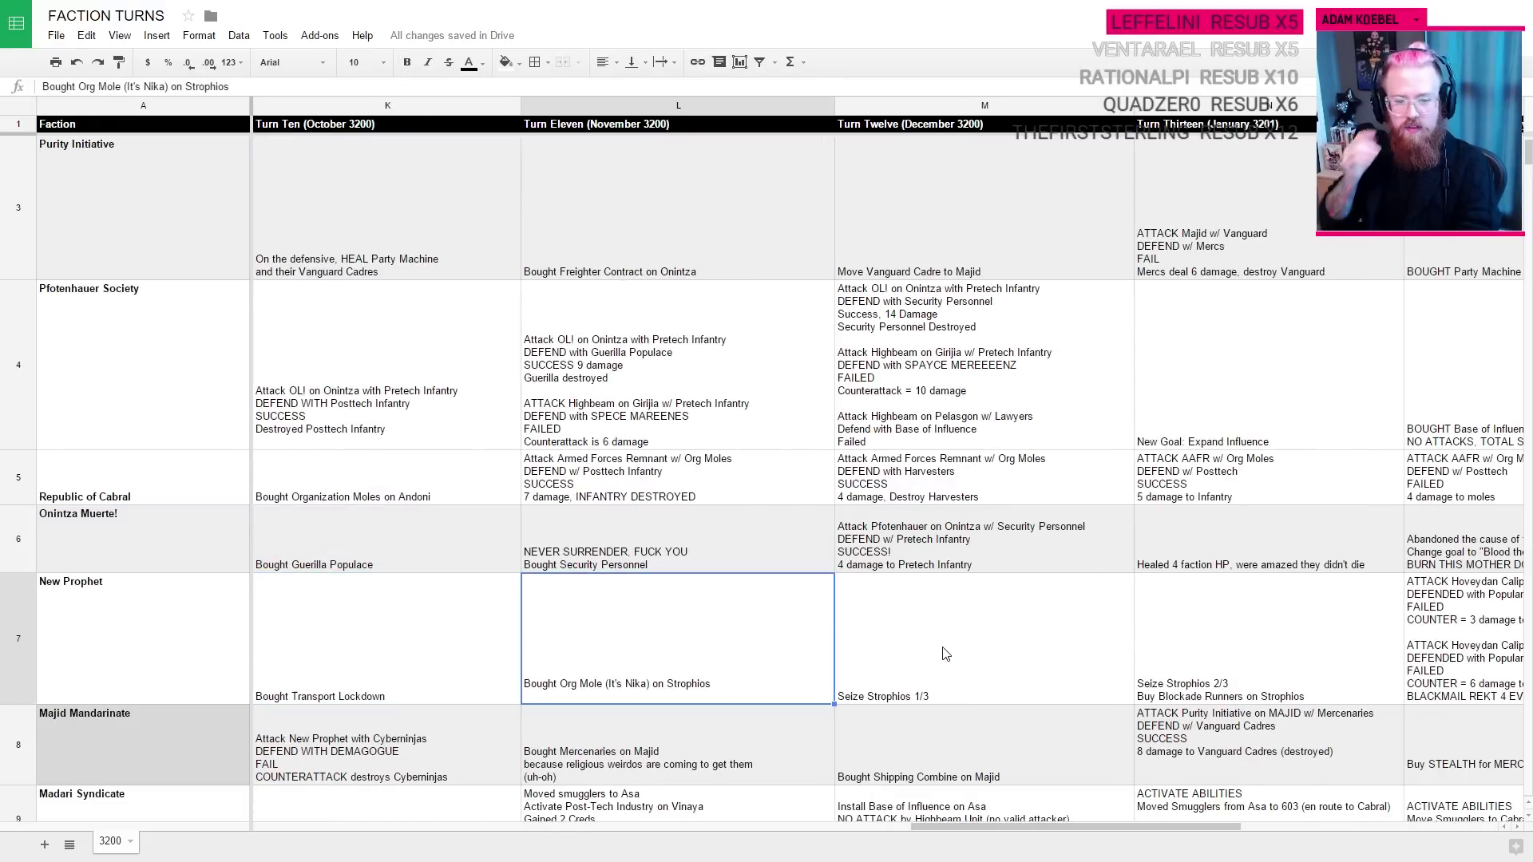
key("Right")
key("Right")
key("Right")
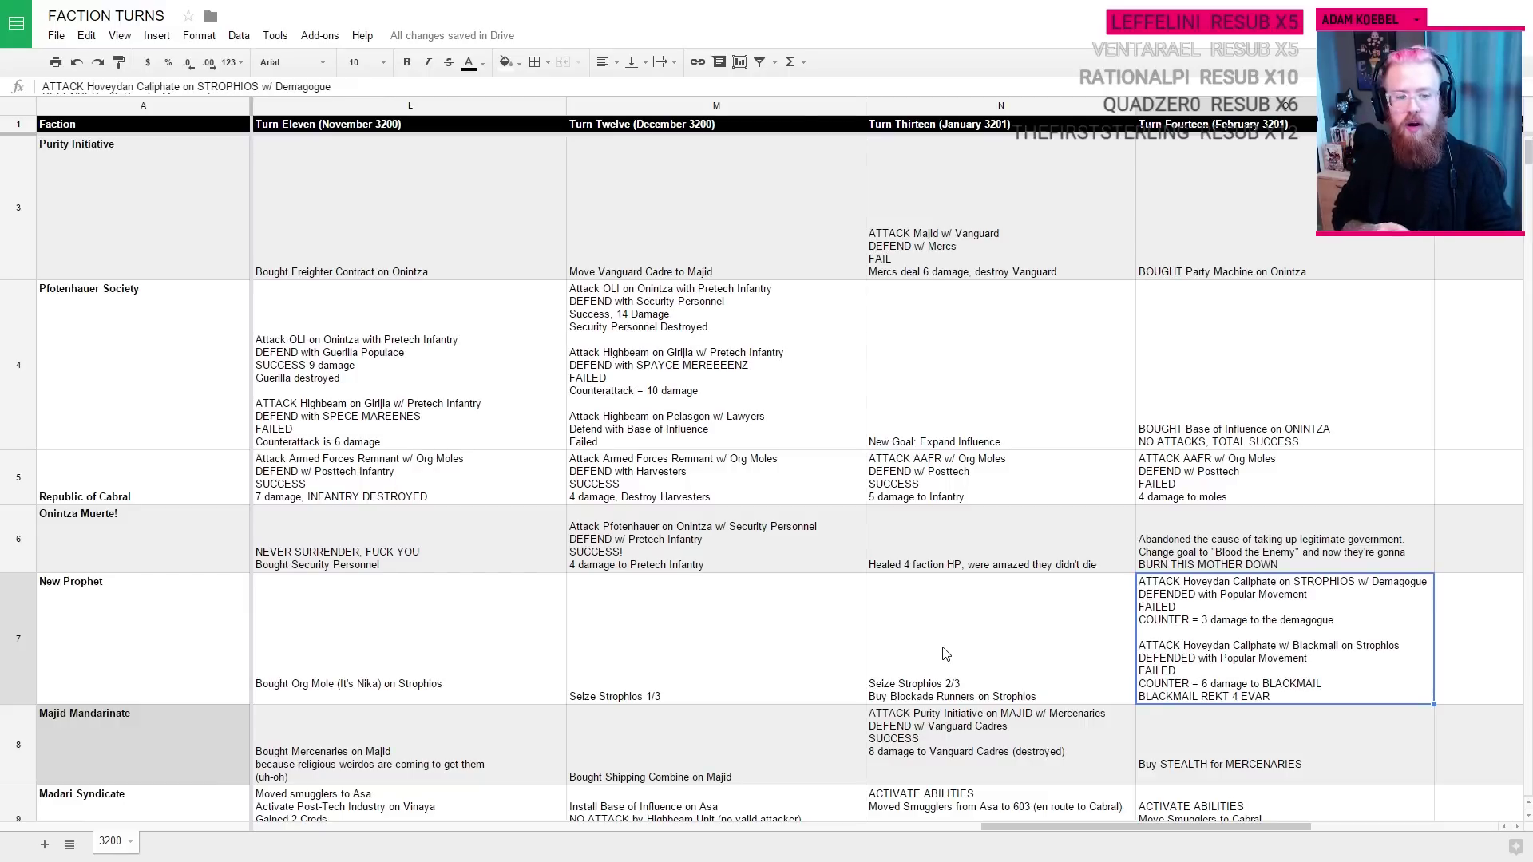
Step: Switch to the Roll20 sector map and locate the Varvaressos system in hex 0306, where Strophios lies
key("ctrl+Tab")
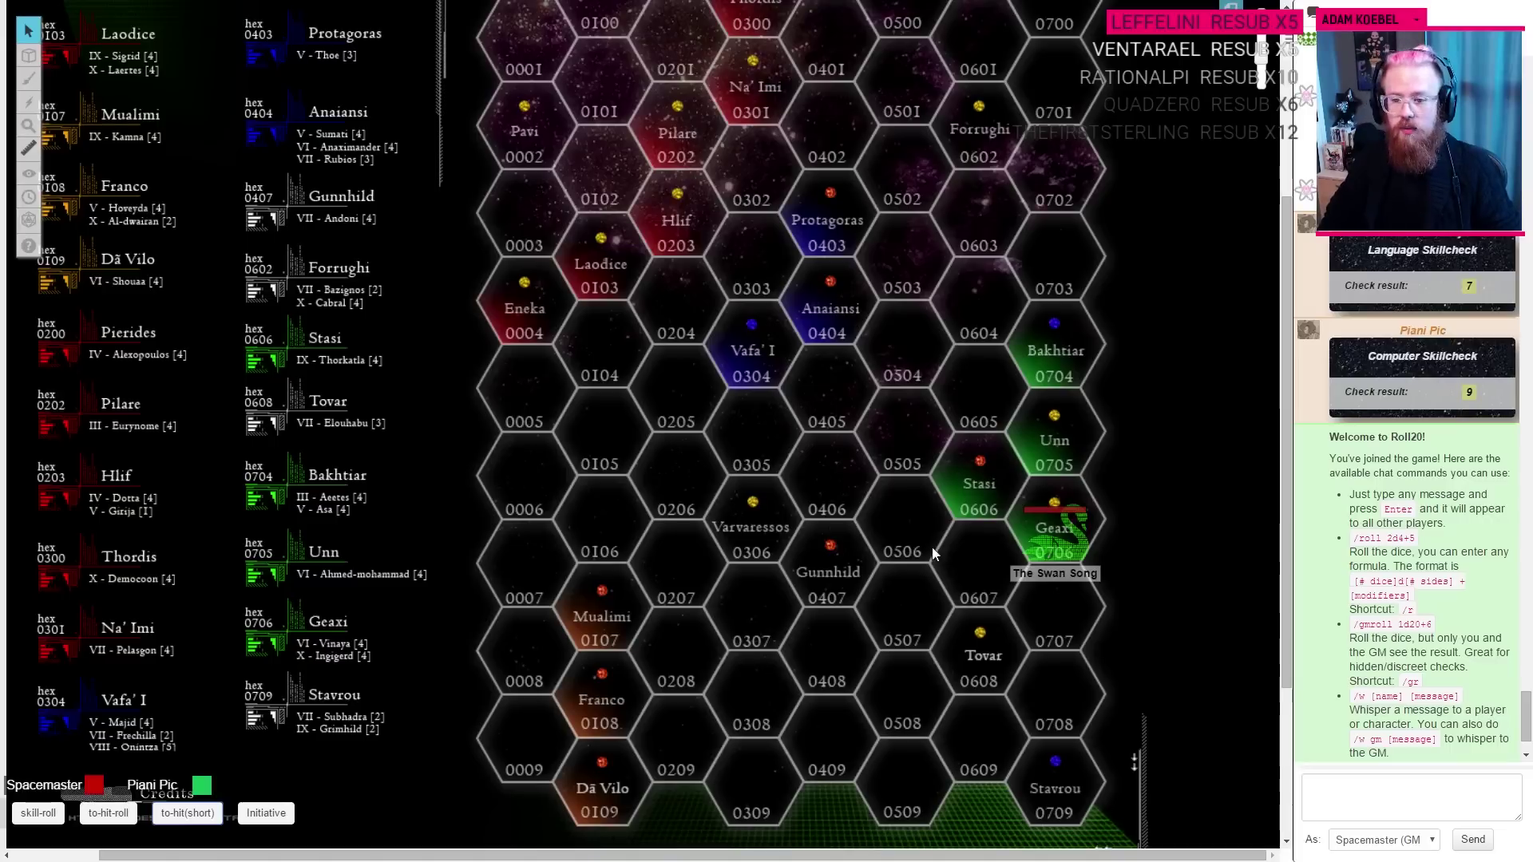
scroll(911, 473, "up", 3)
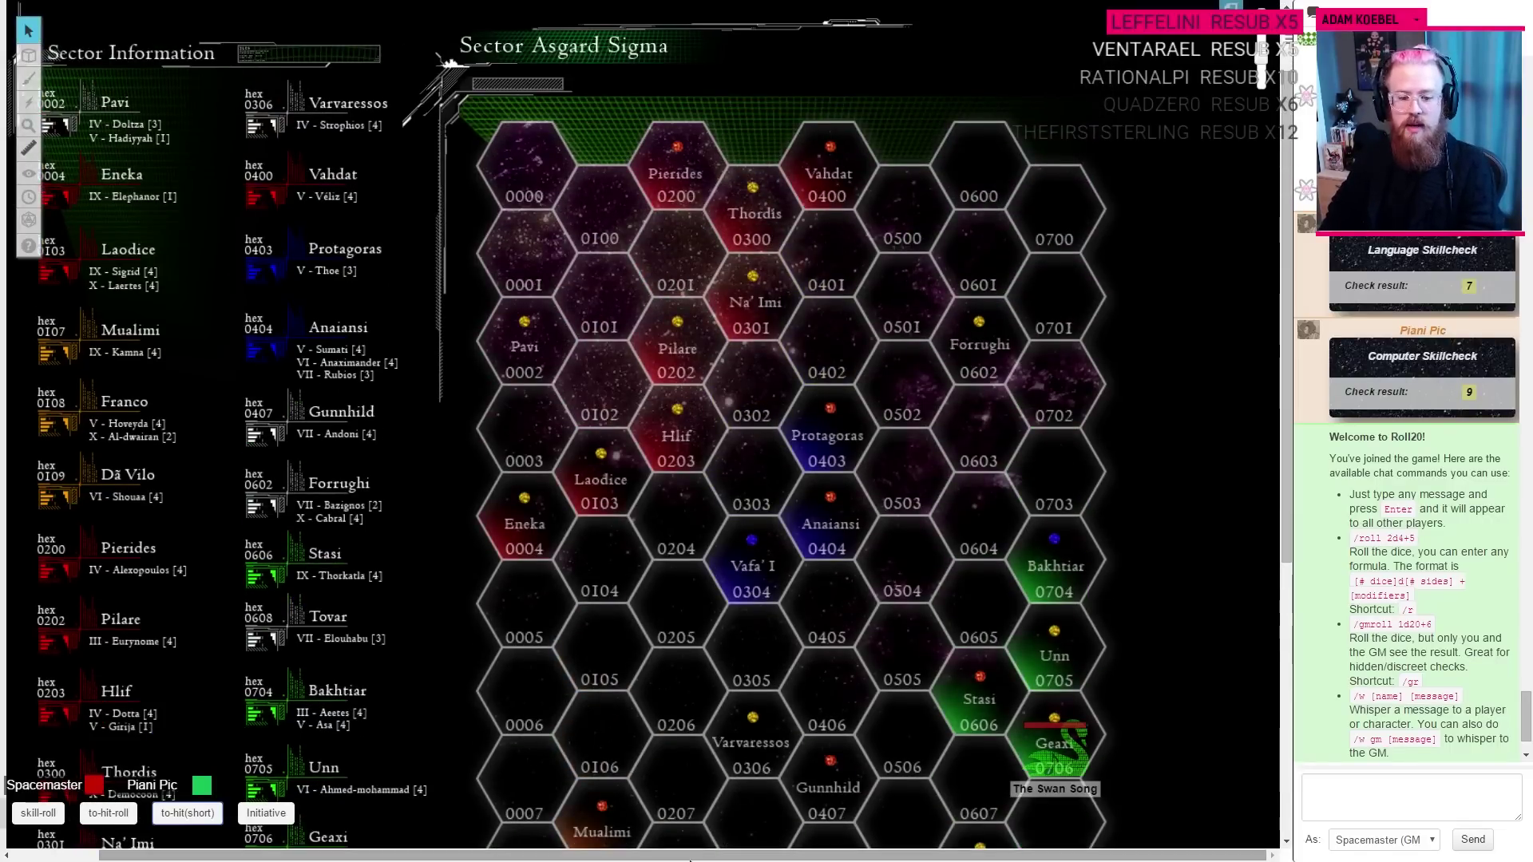
scroll(729, 761, "left", 1)
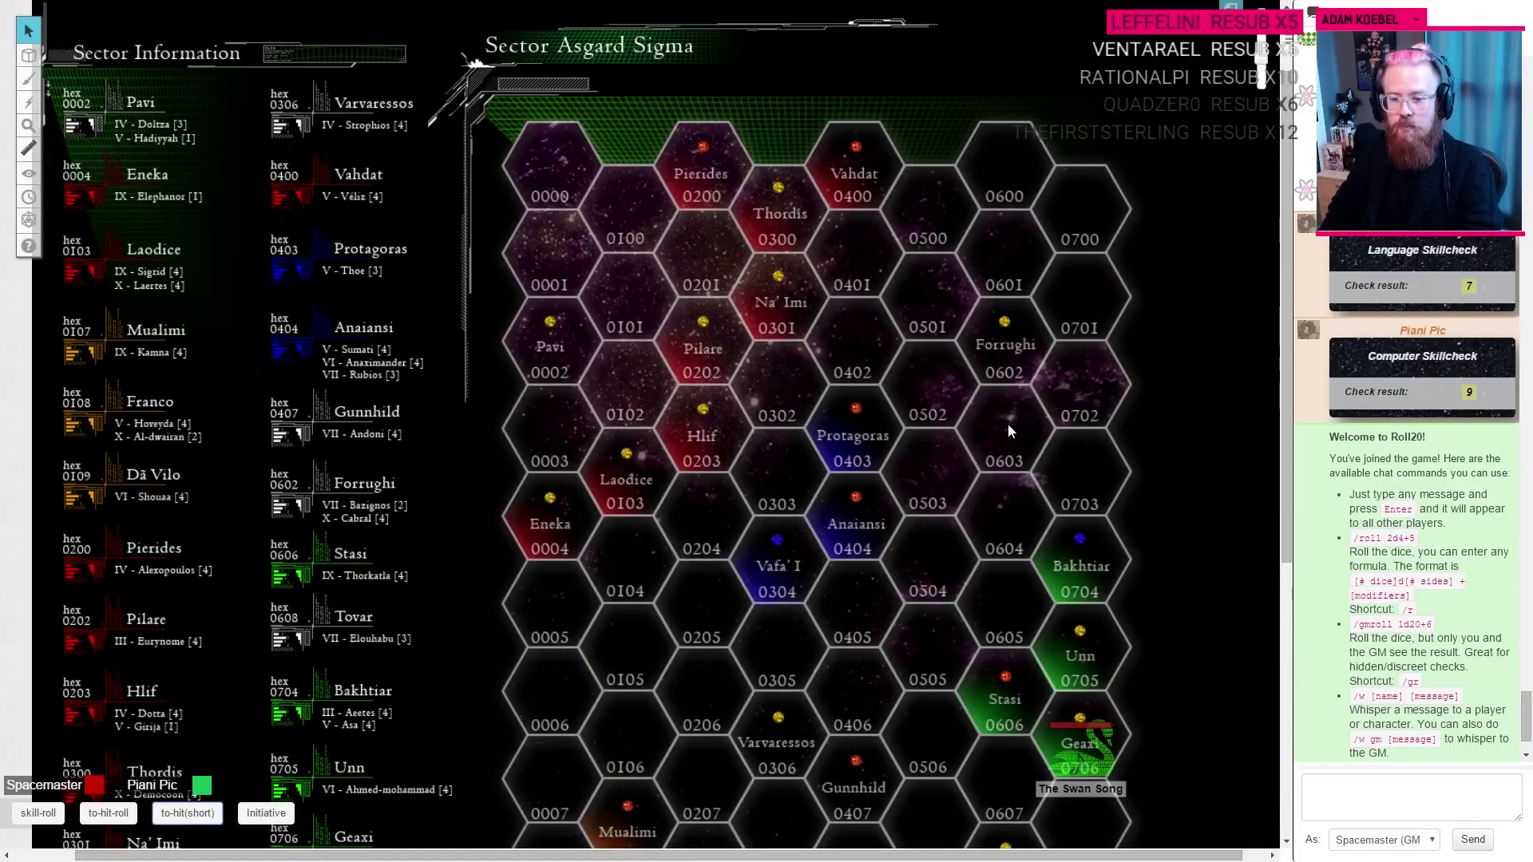
scroll(1007, 423, "down", 3)
left_click(778, 521)
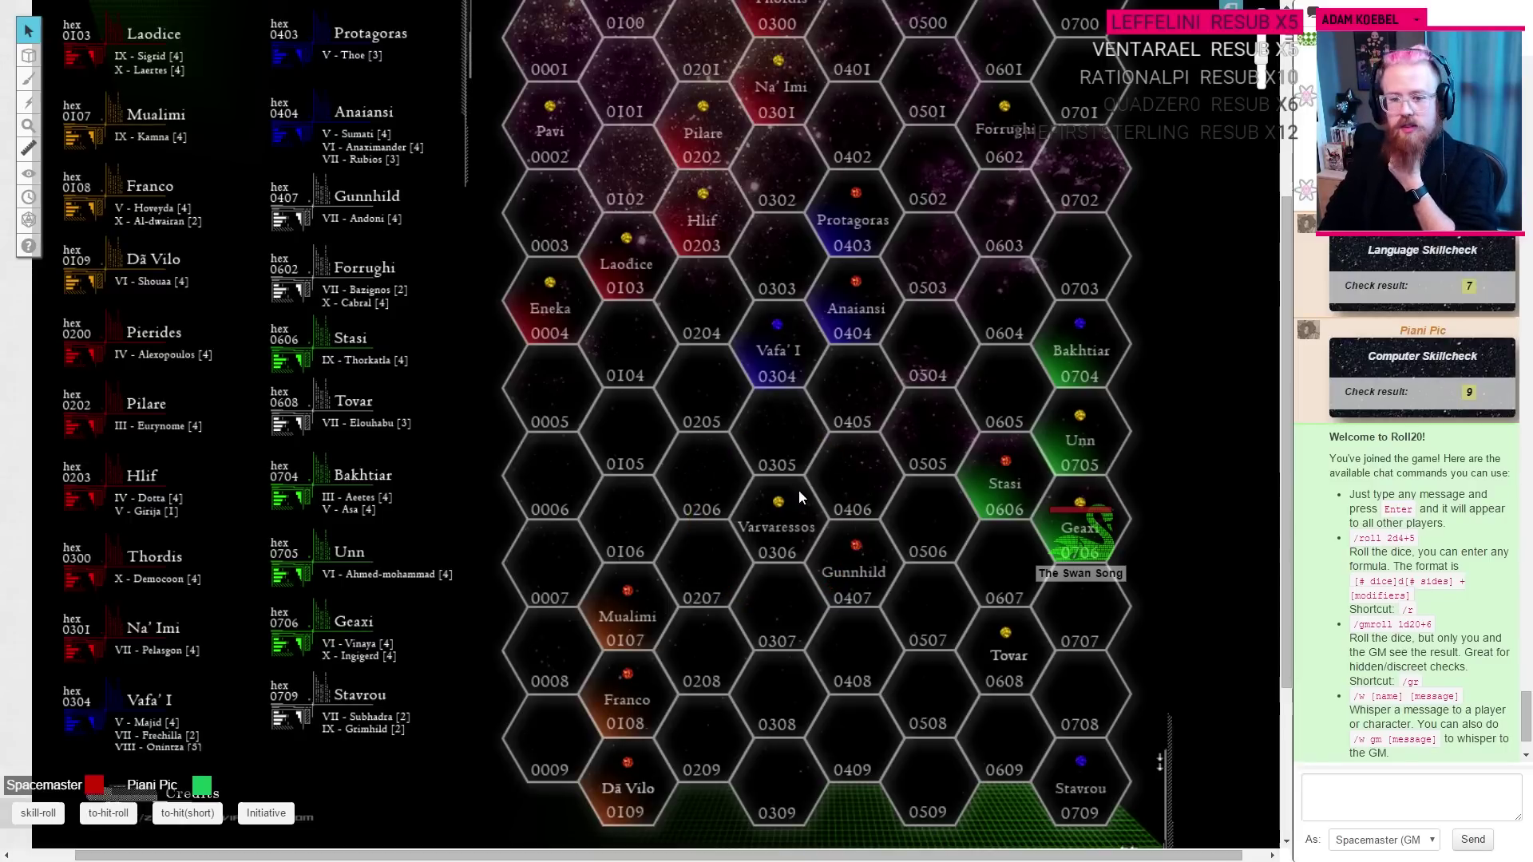
left_click(788, 530)
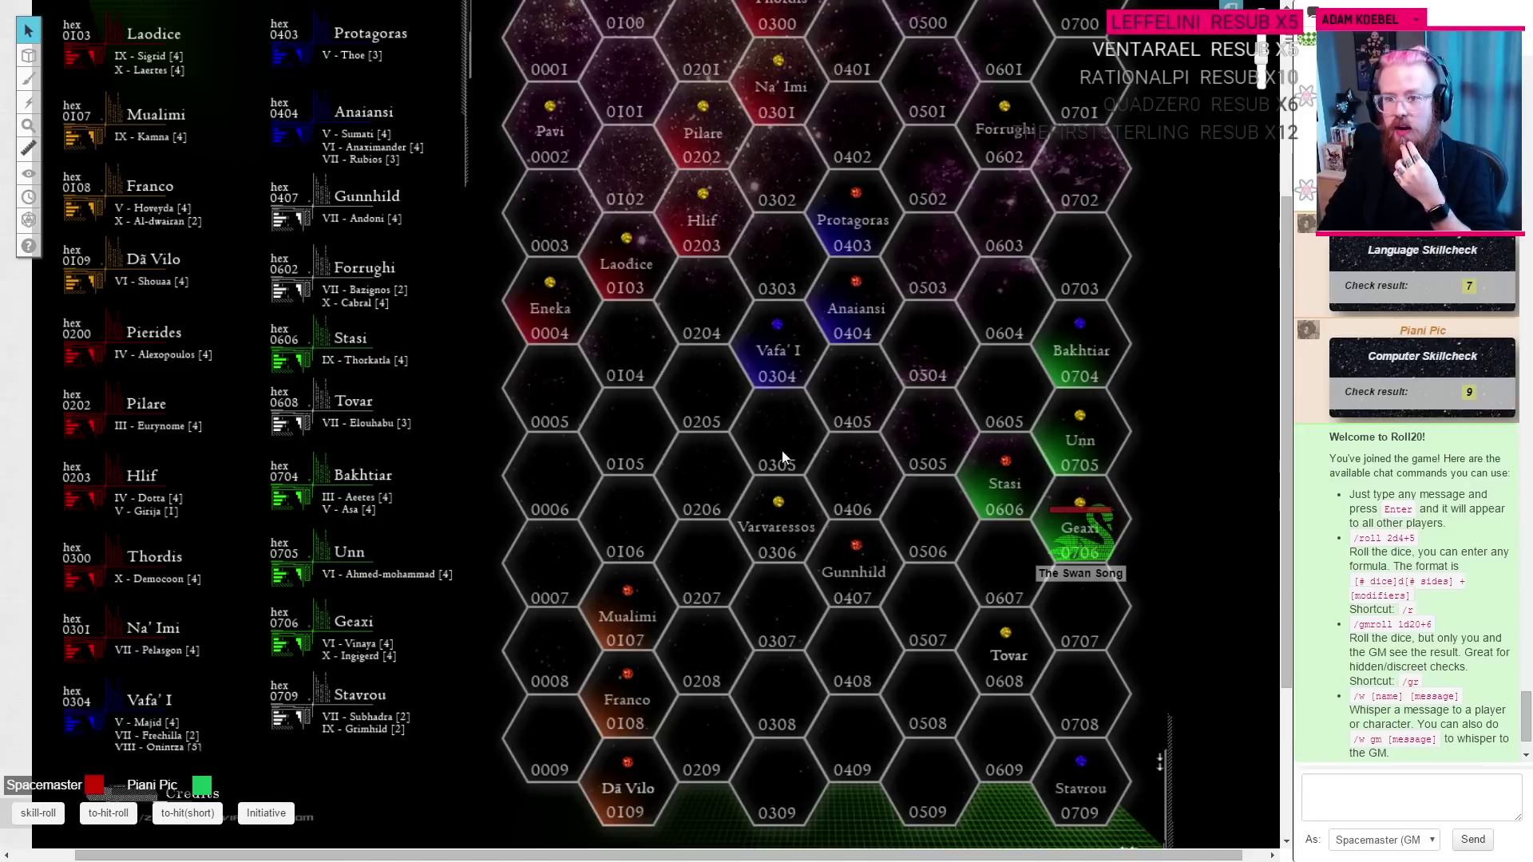
Step: Return to the FACTION TURNS spreadsheet and bring New Prophet's Turn Fourteen entry and the Turn Fifteen column into view
key("ctrl+Tab")
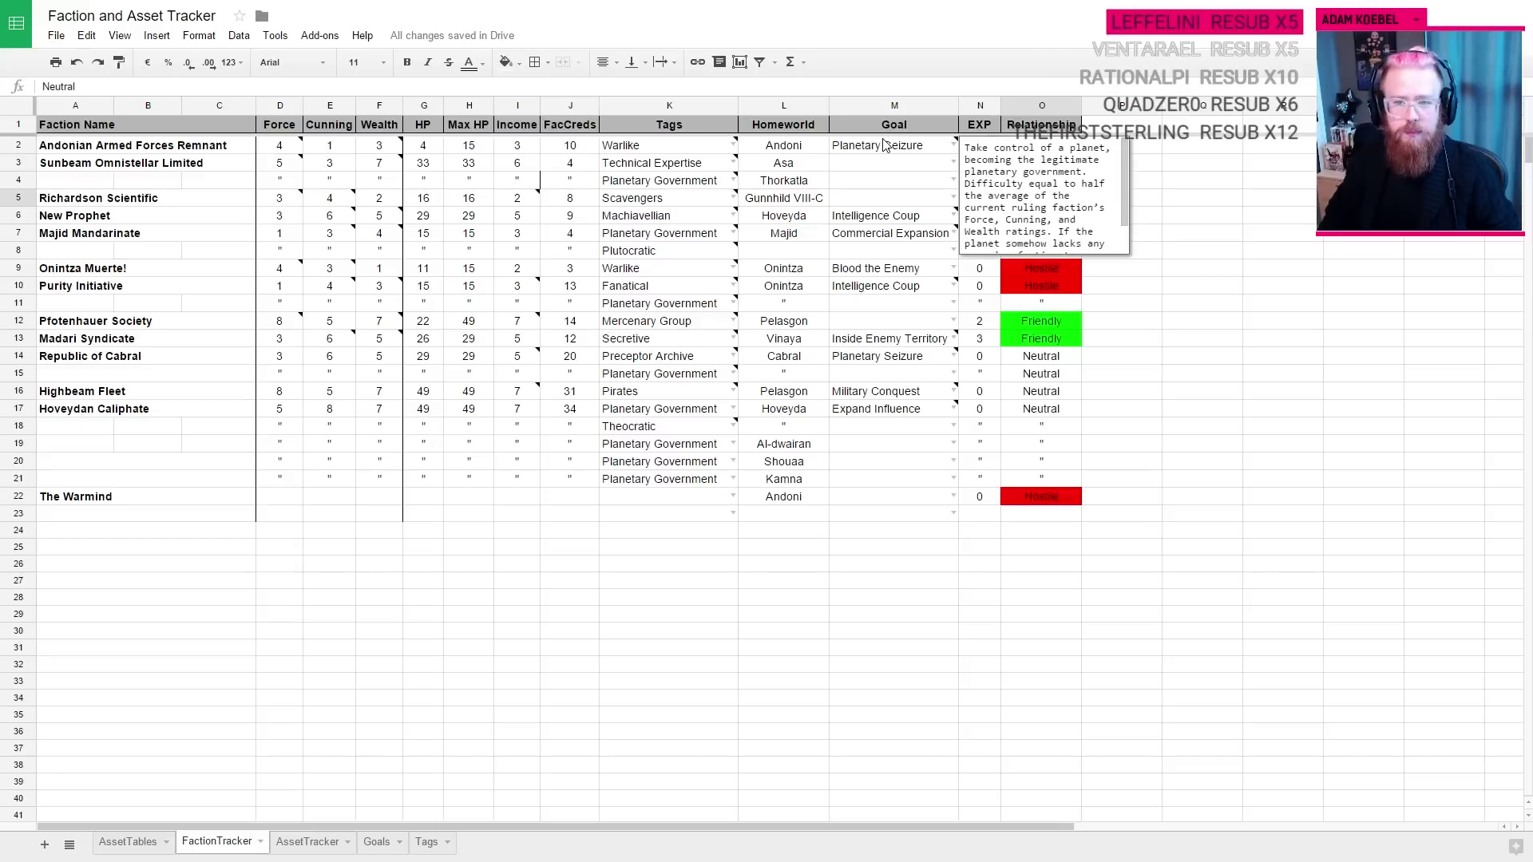
key("ctrl+Tab")
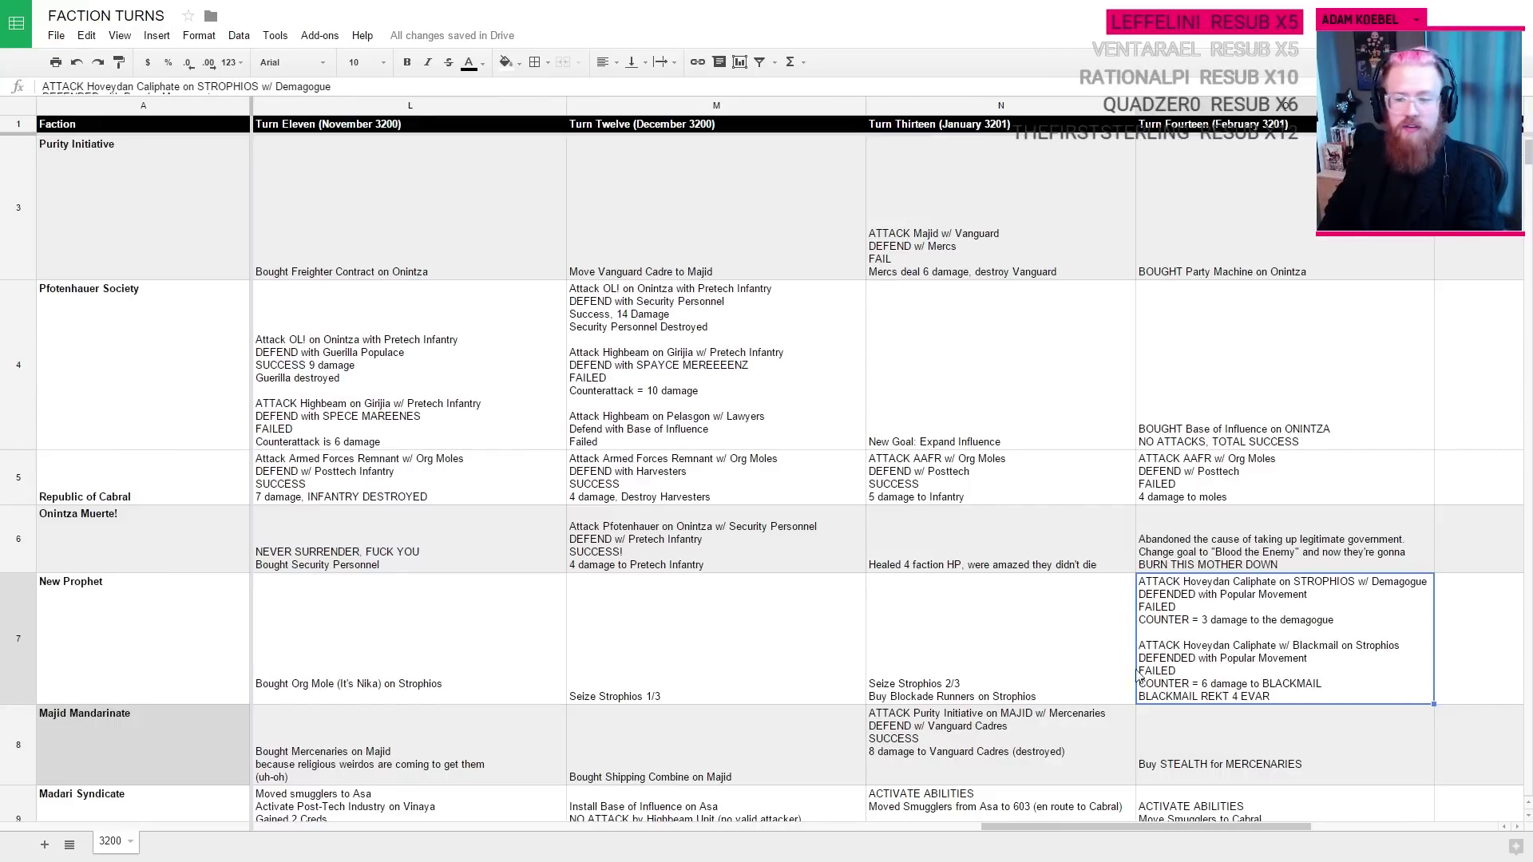
scroll(987, 652, "right", 2)
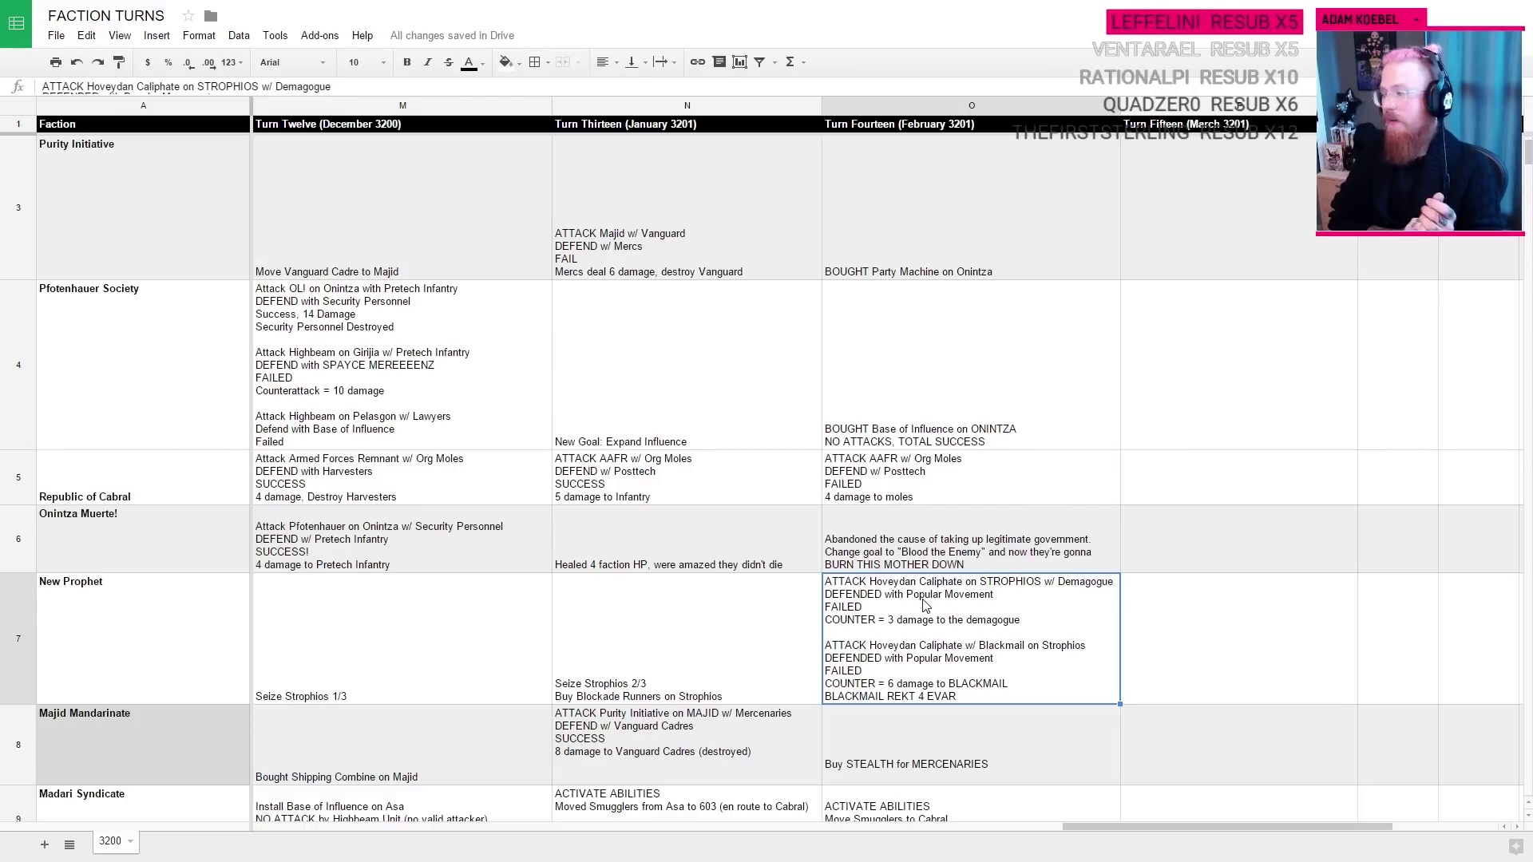
Step: Review Majid Mandarinate's Turn Thirteen and Turn Fourteen entries, covering the attack on Purity Initiative and the stealth purchase for Mercenaries
scroll(926, 598, "down", 1)
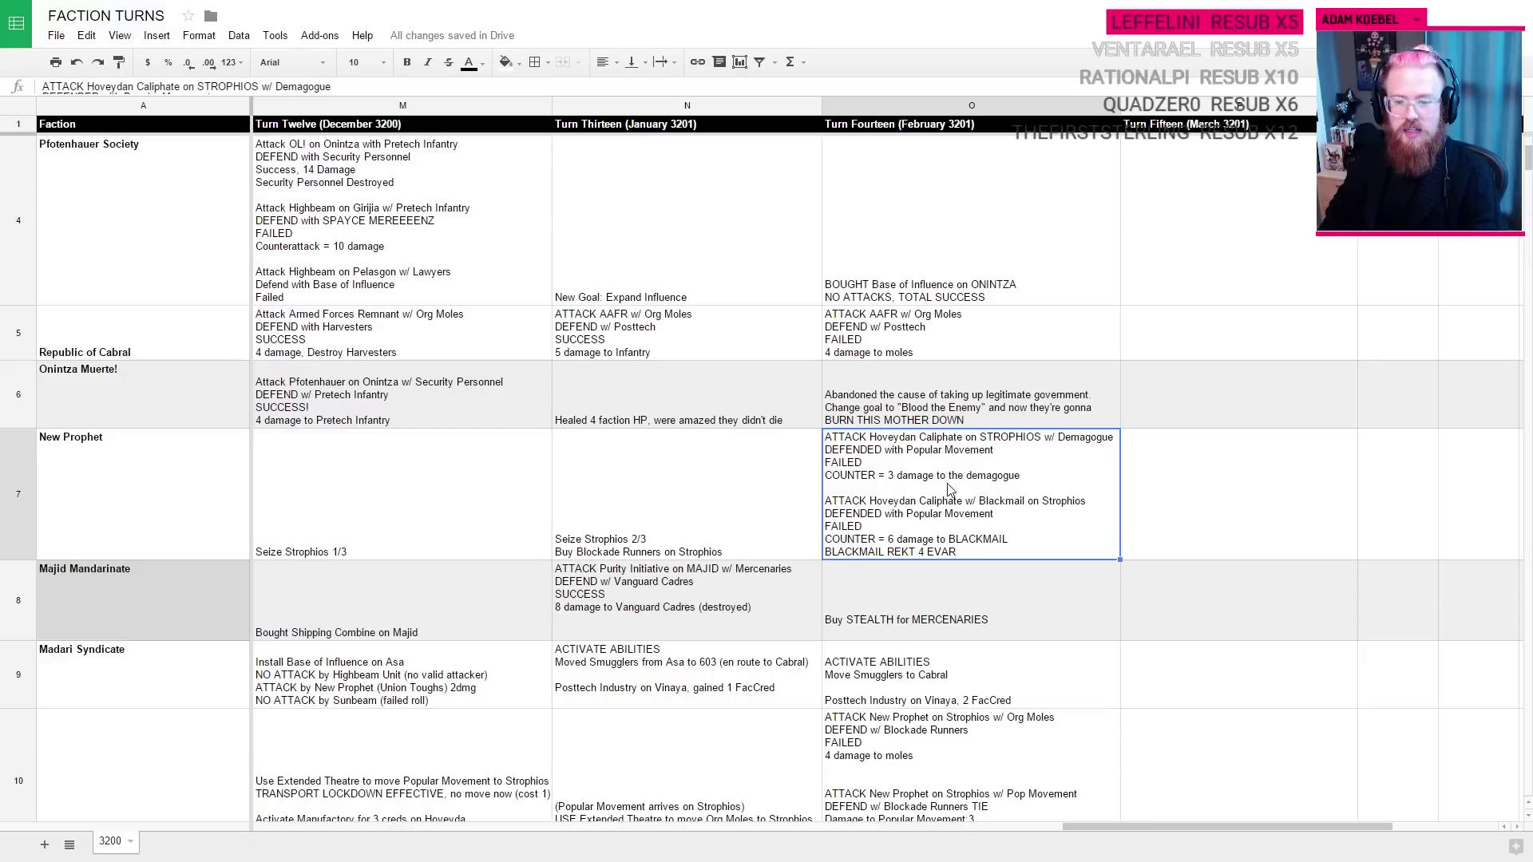
left_click(929, 595)
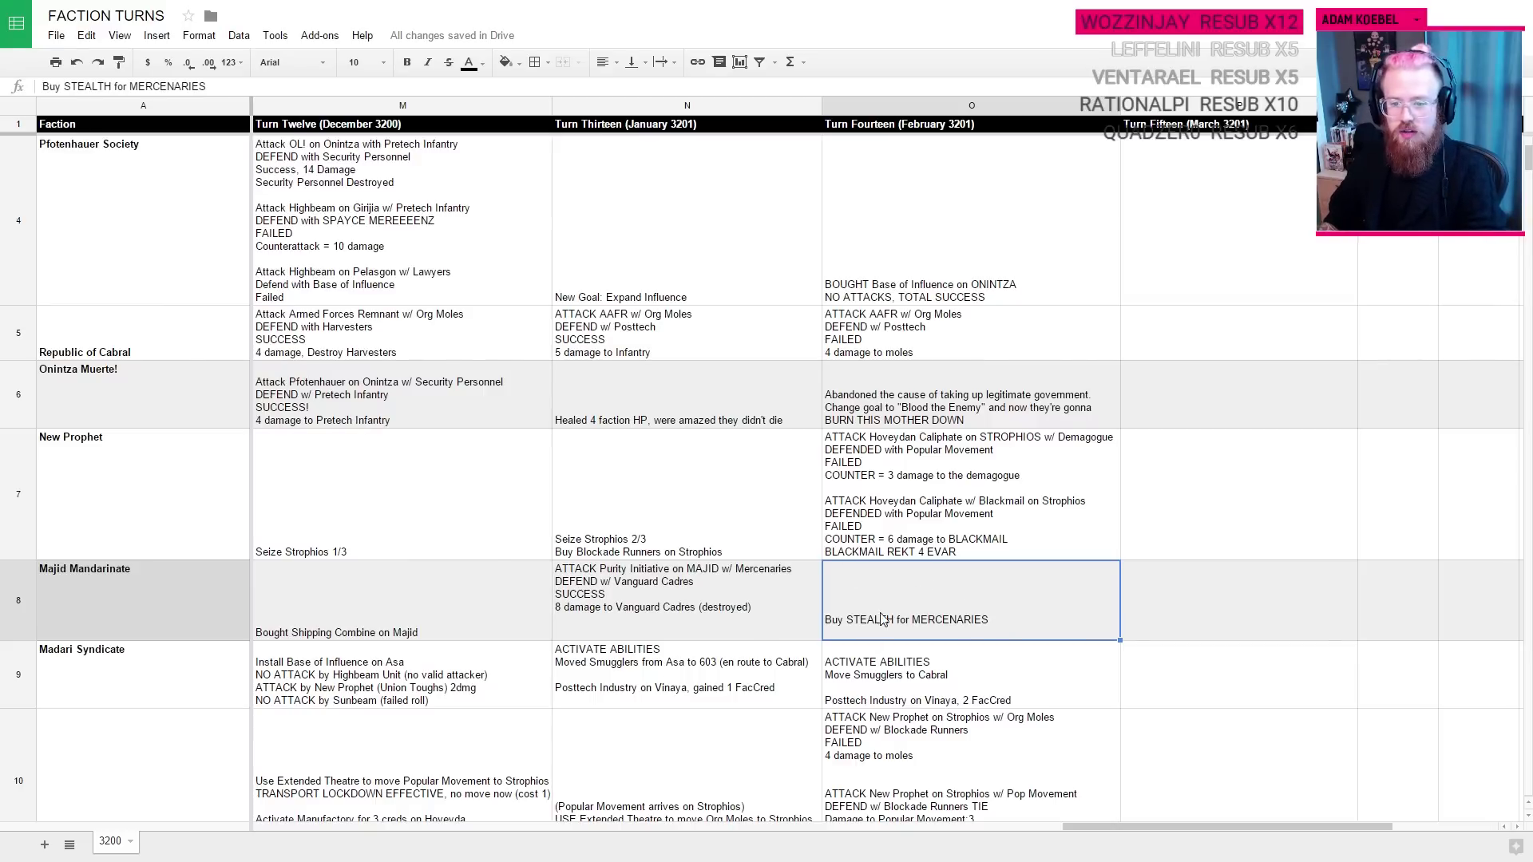
left_click(653, 603)
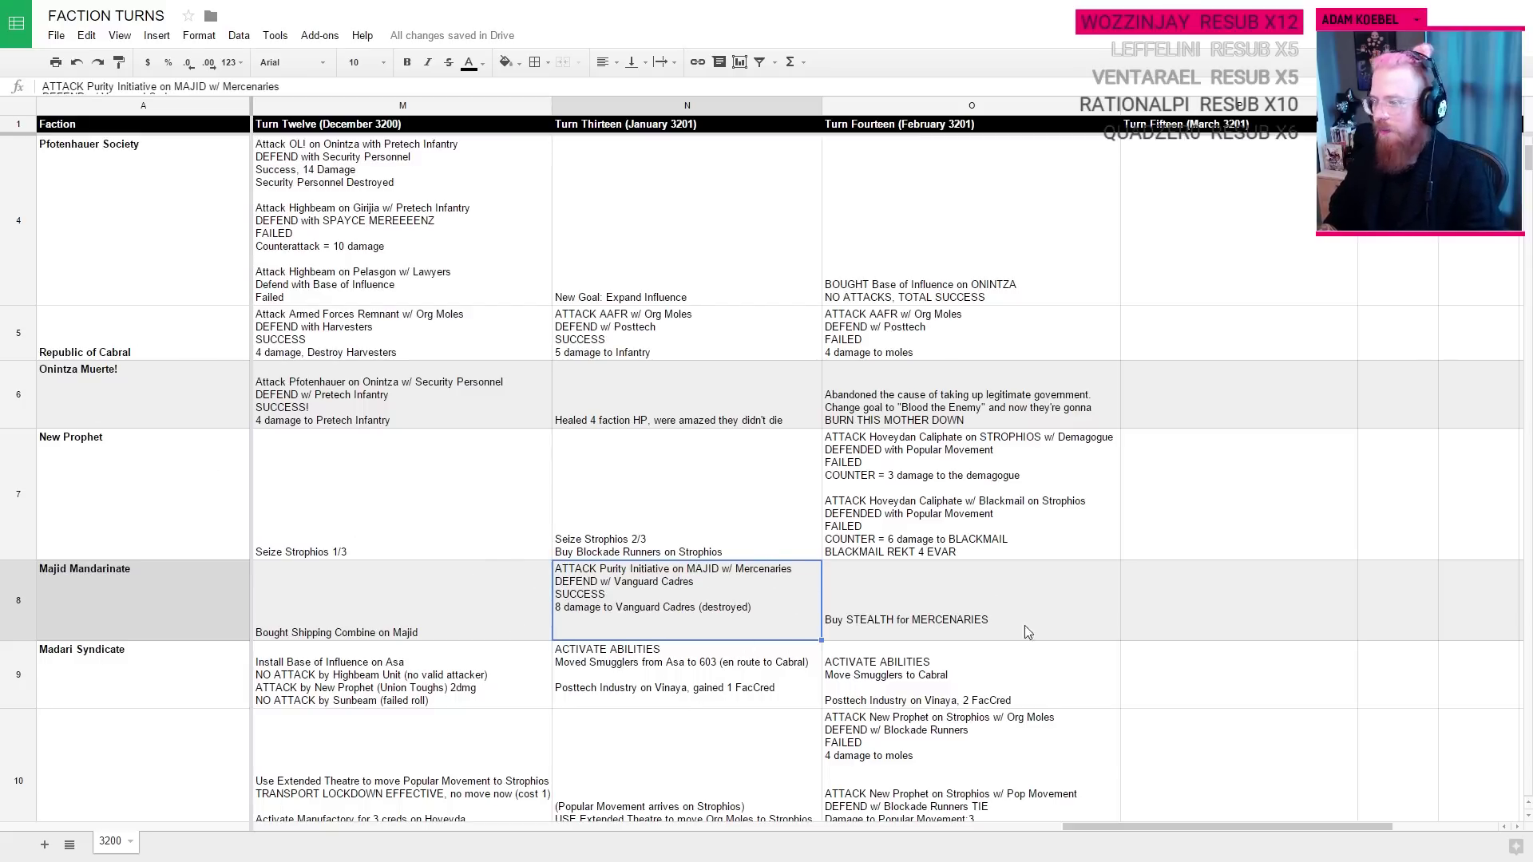
Step: Review Madari Syndicate's Turn Thirteen and Turn Fourteen entries on moving Smugglers and running the Posttech Industry on Vinaya
scroll(939, 558, "down", 3)
scroll(939, 557, "down", 3)
left_click(991, 241)
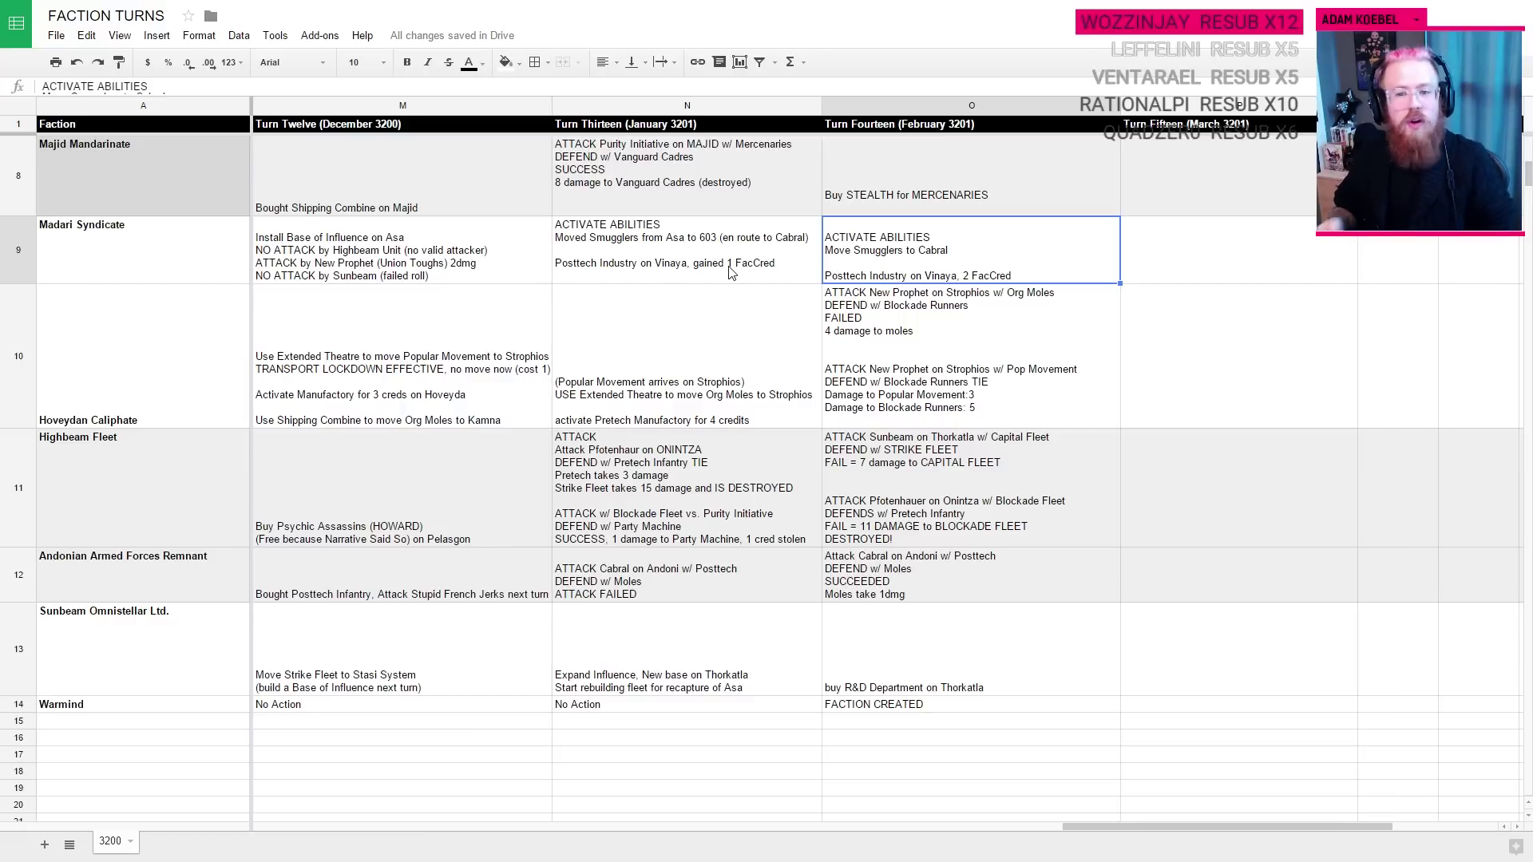
scroll(962, 323, "up", 1)
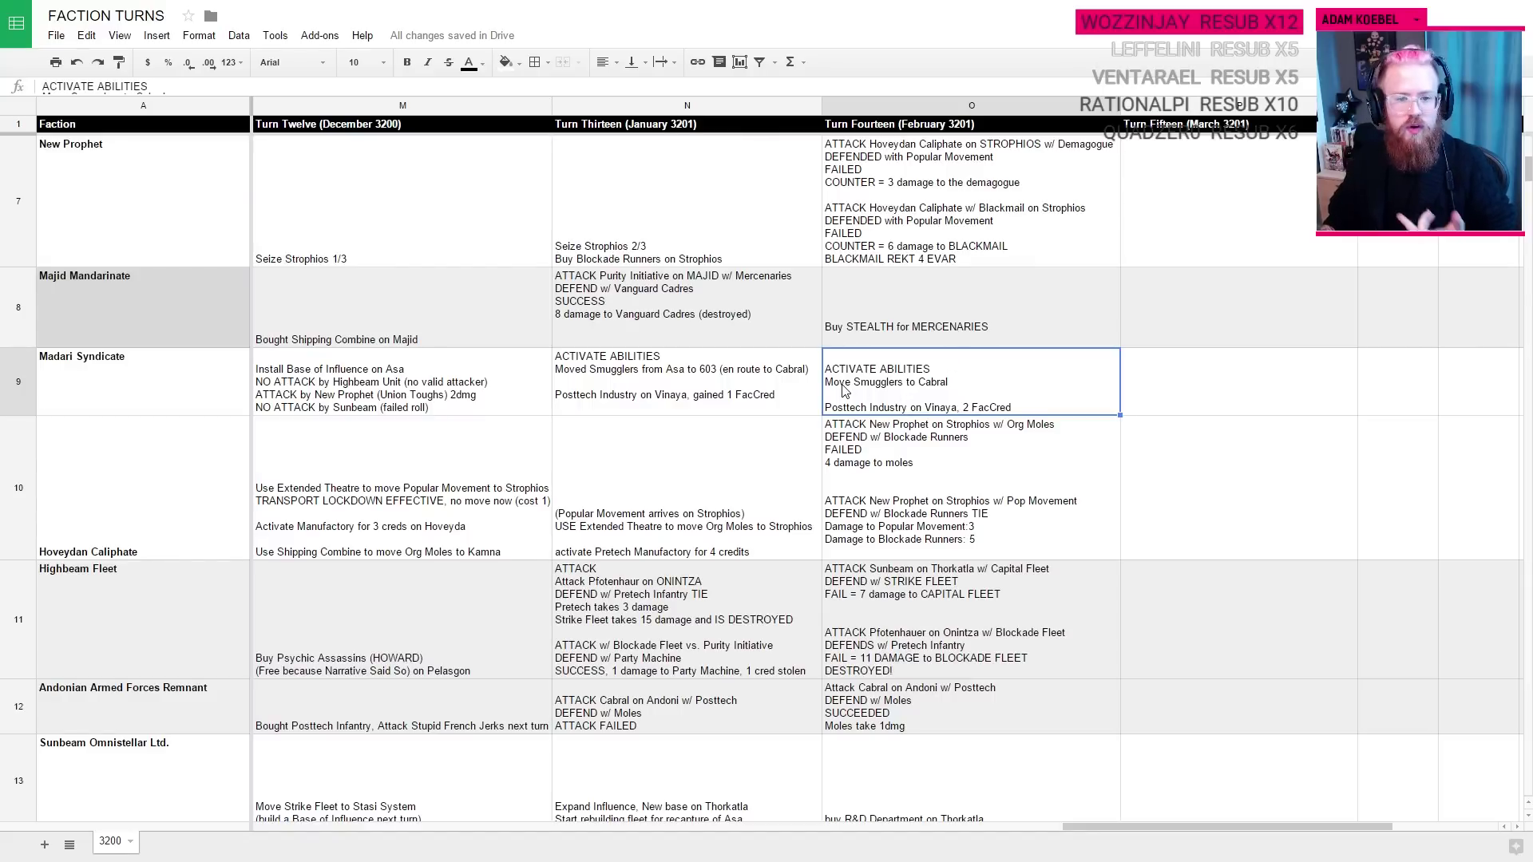
Step: Switch to the Faction and Asset Tracker spreadsheet and select Madari Syndicate's assets on the AssetTracker sheet
key("ctrl+Tab")
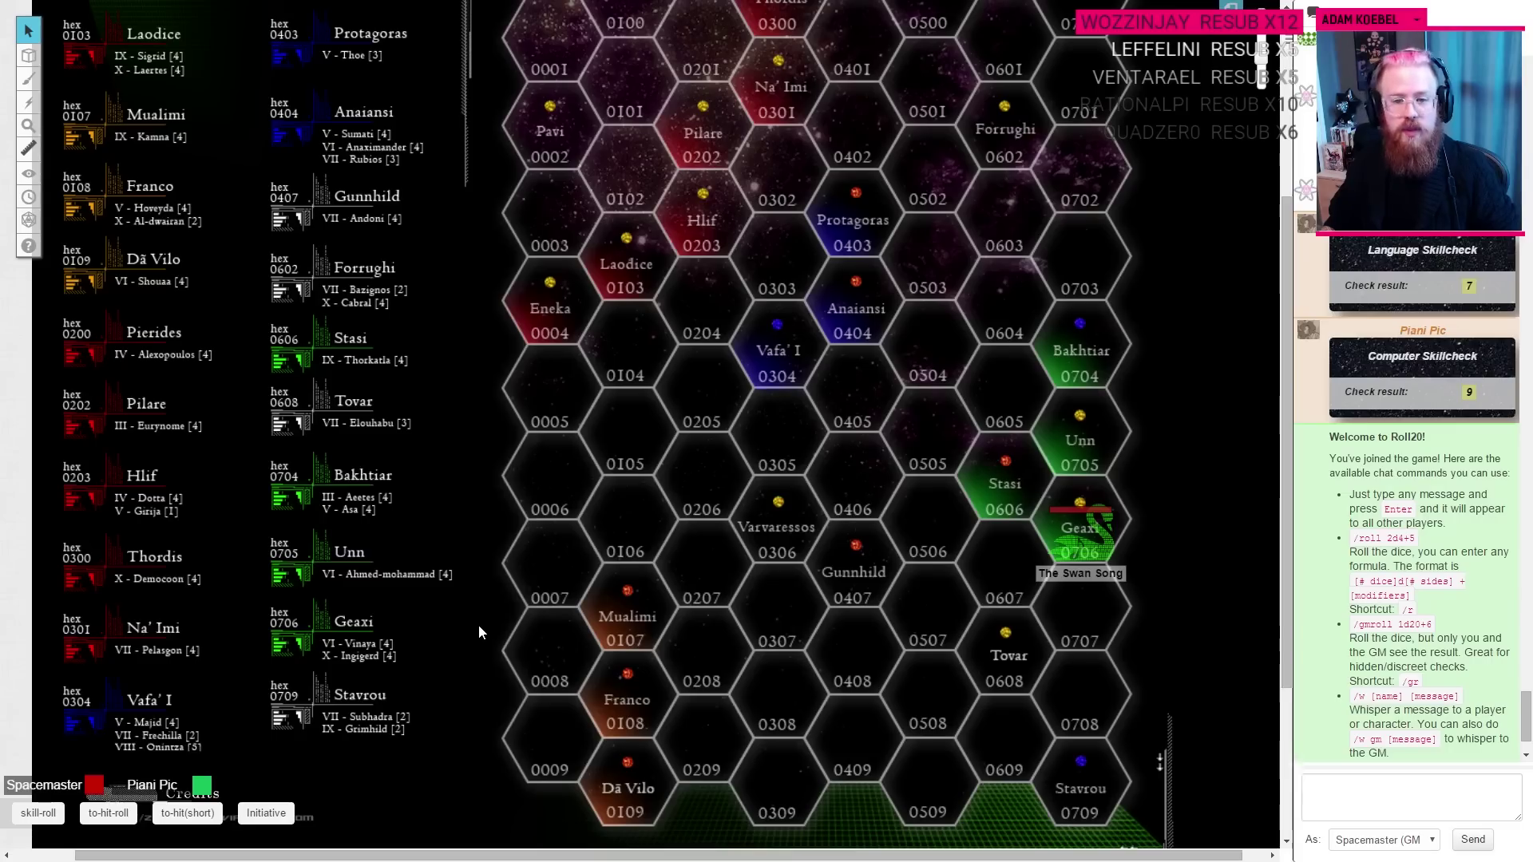
key("ctrl+shift+Tab")
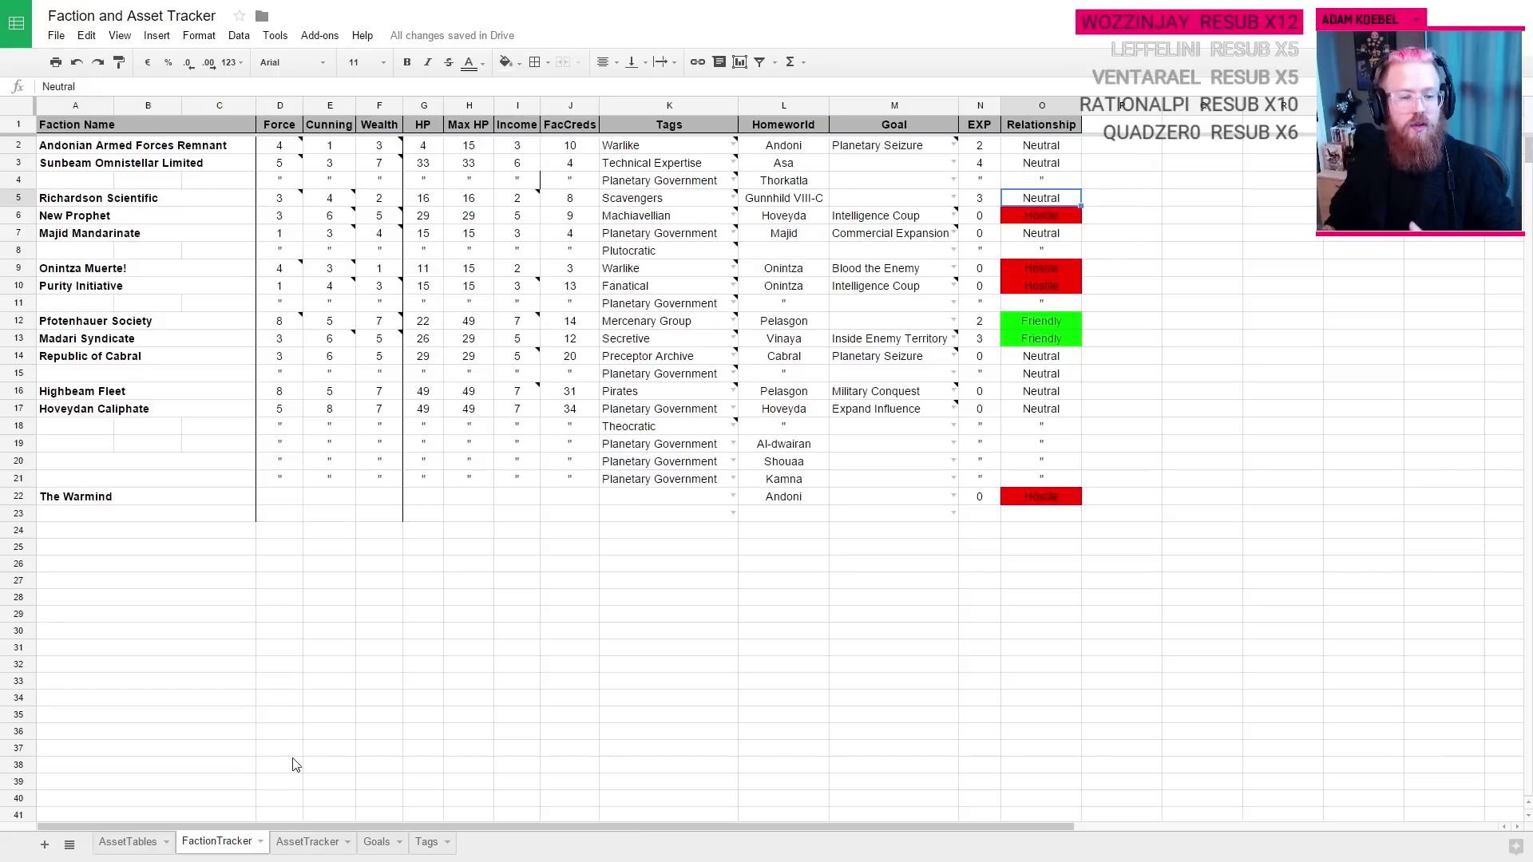
left_click(297, 843)
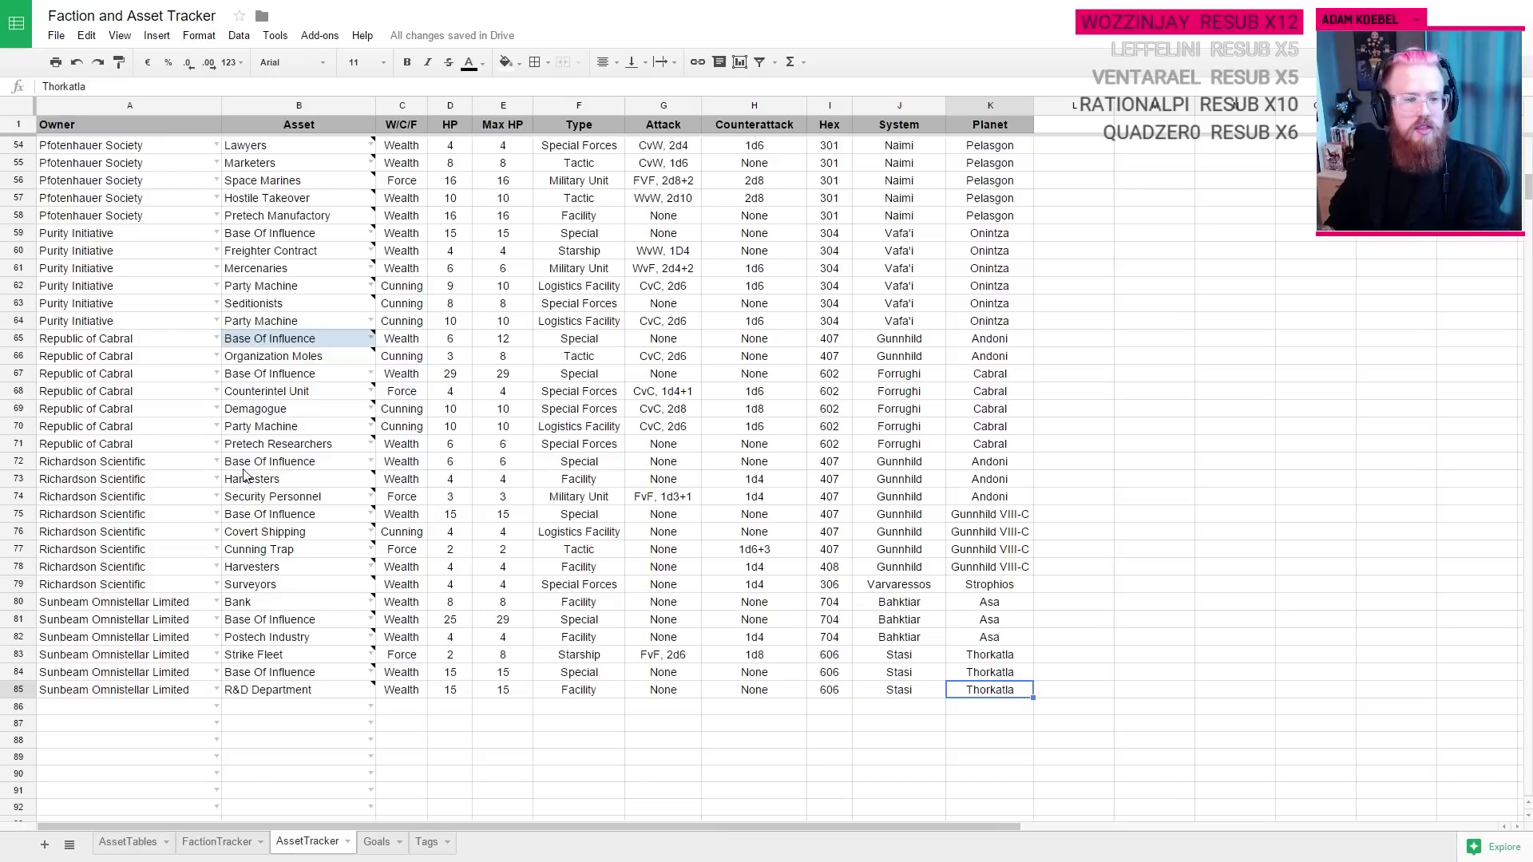
scroll(113, 519, "up", 7)
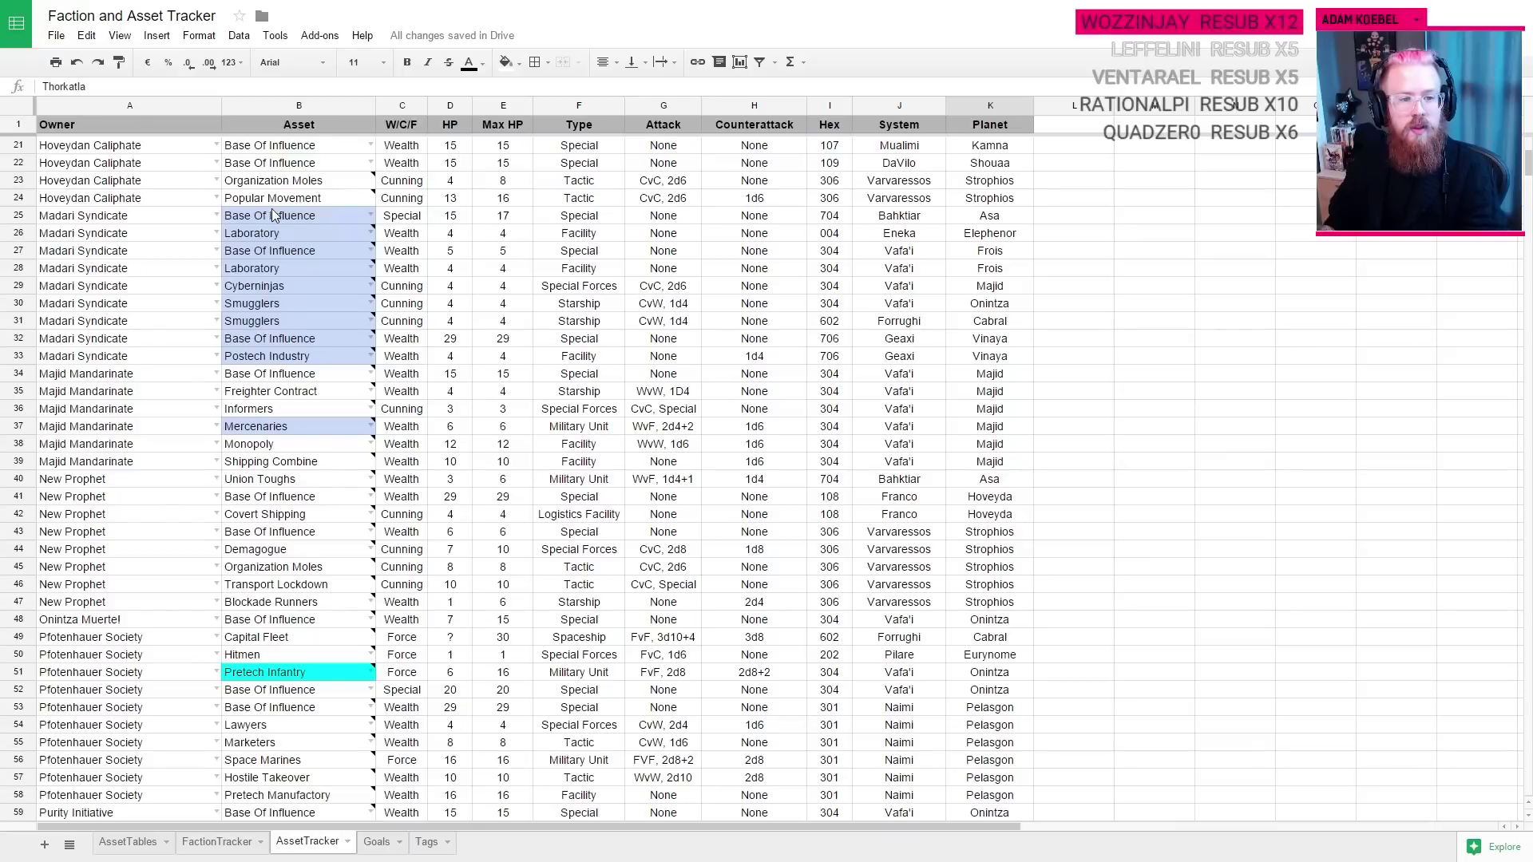
left_click_drag(275, 219, 281, 356)
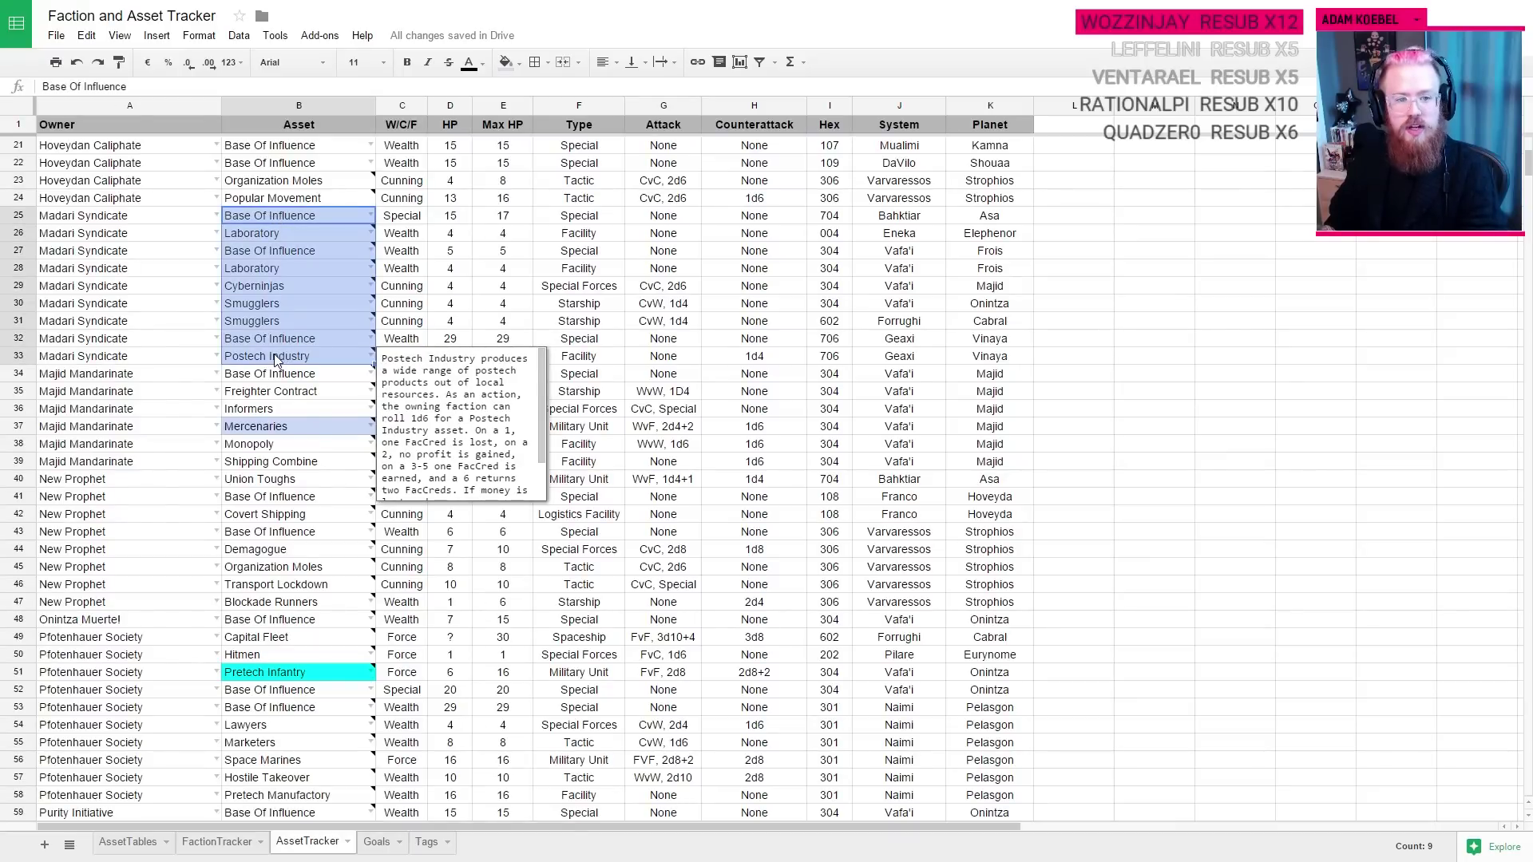
Step: Go through the locations of Madari Syndicate's assets planet by planet, from Asa in the Bahktiar system to Vinaya
left_click(998, 217)
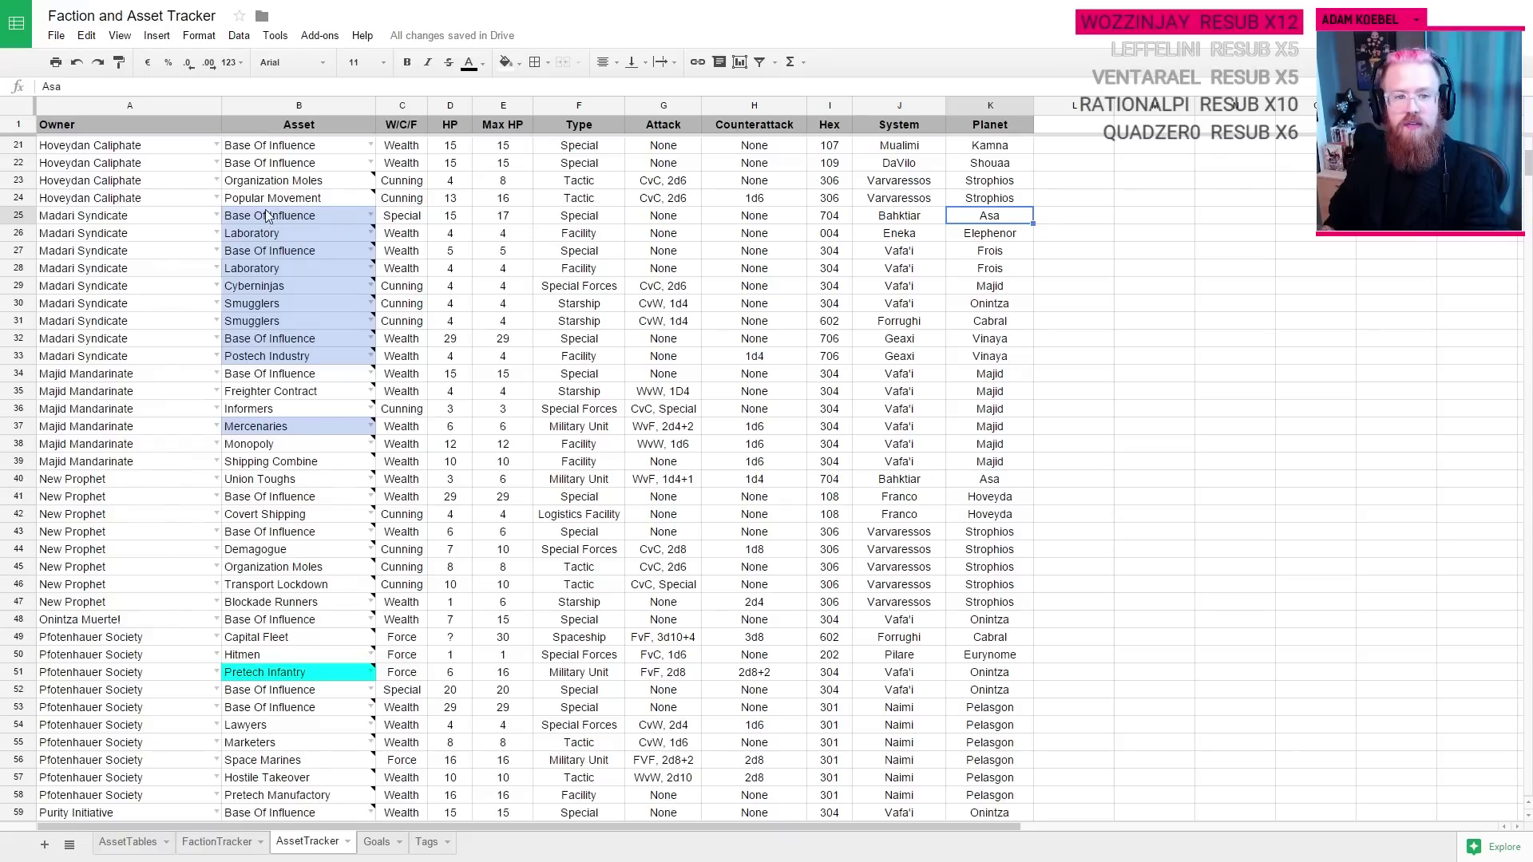
left_click(933, 215)
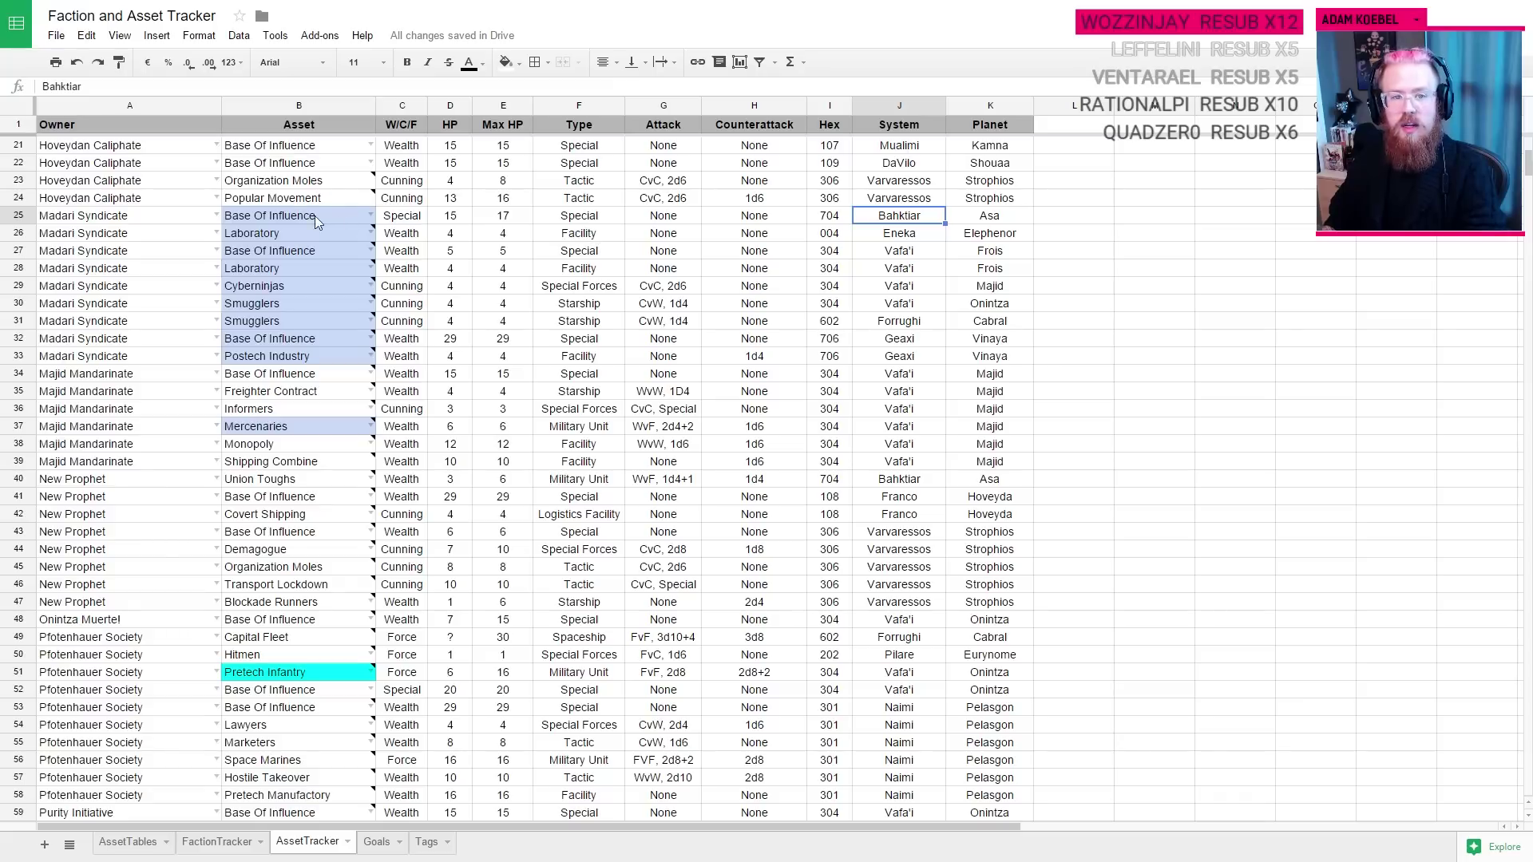
left_click(987, 218)
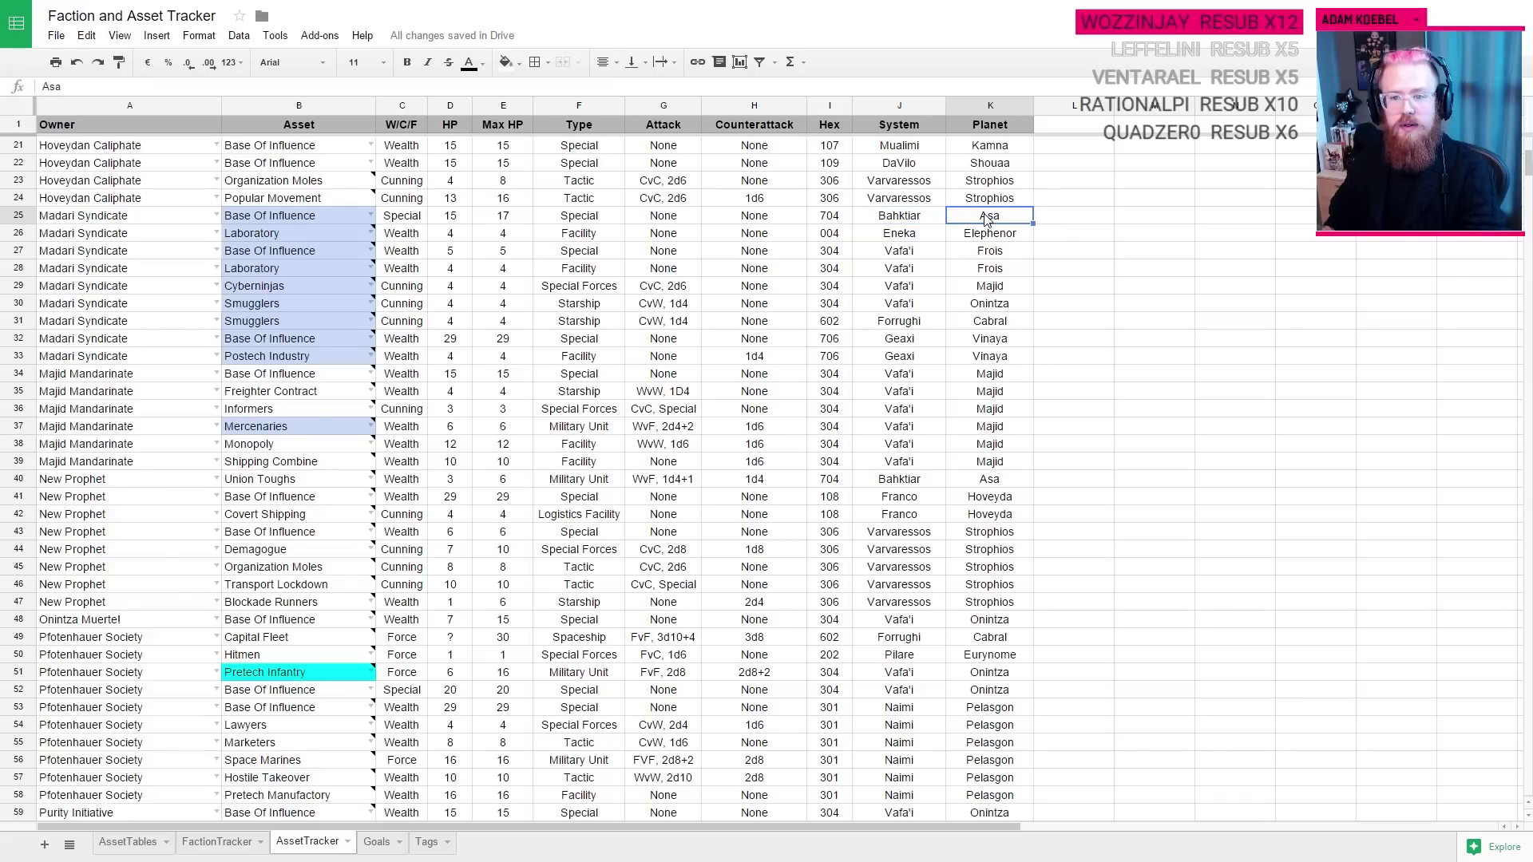
left_click(991, 233)
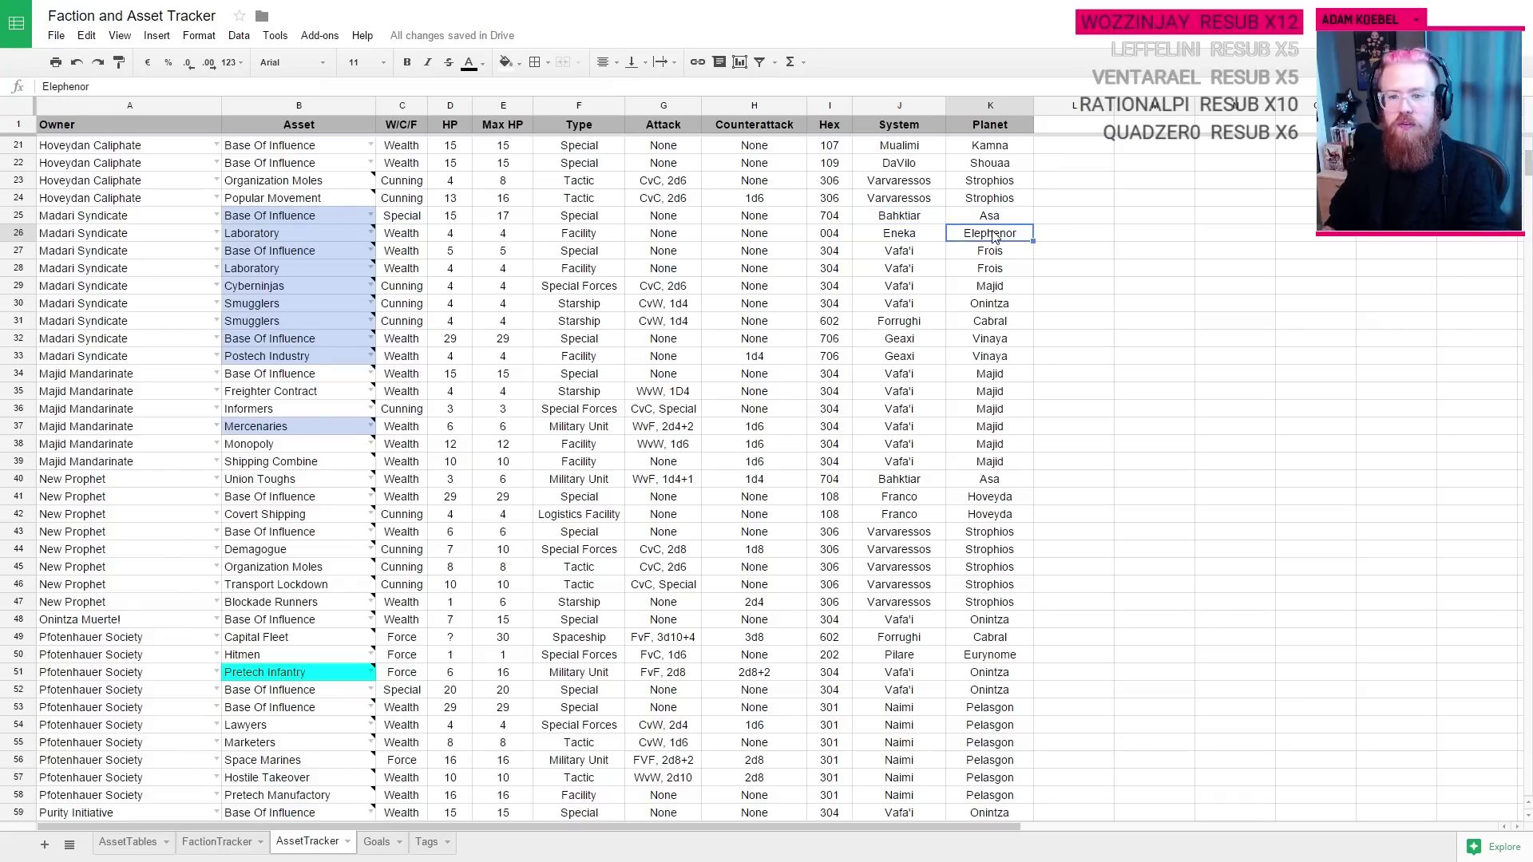
left_click(1022, 254)
left_click(1003, 266)
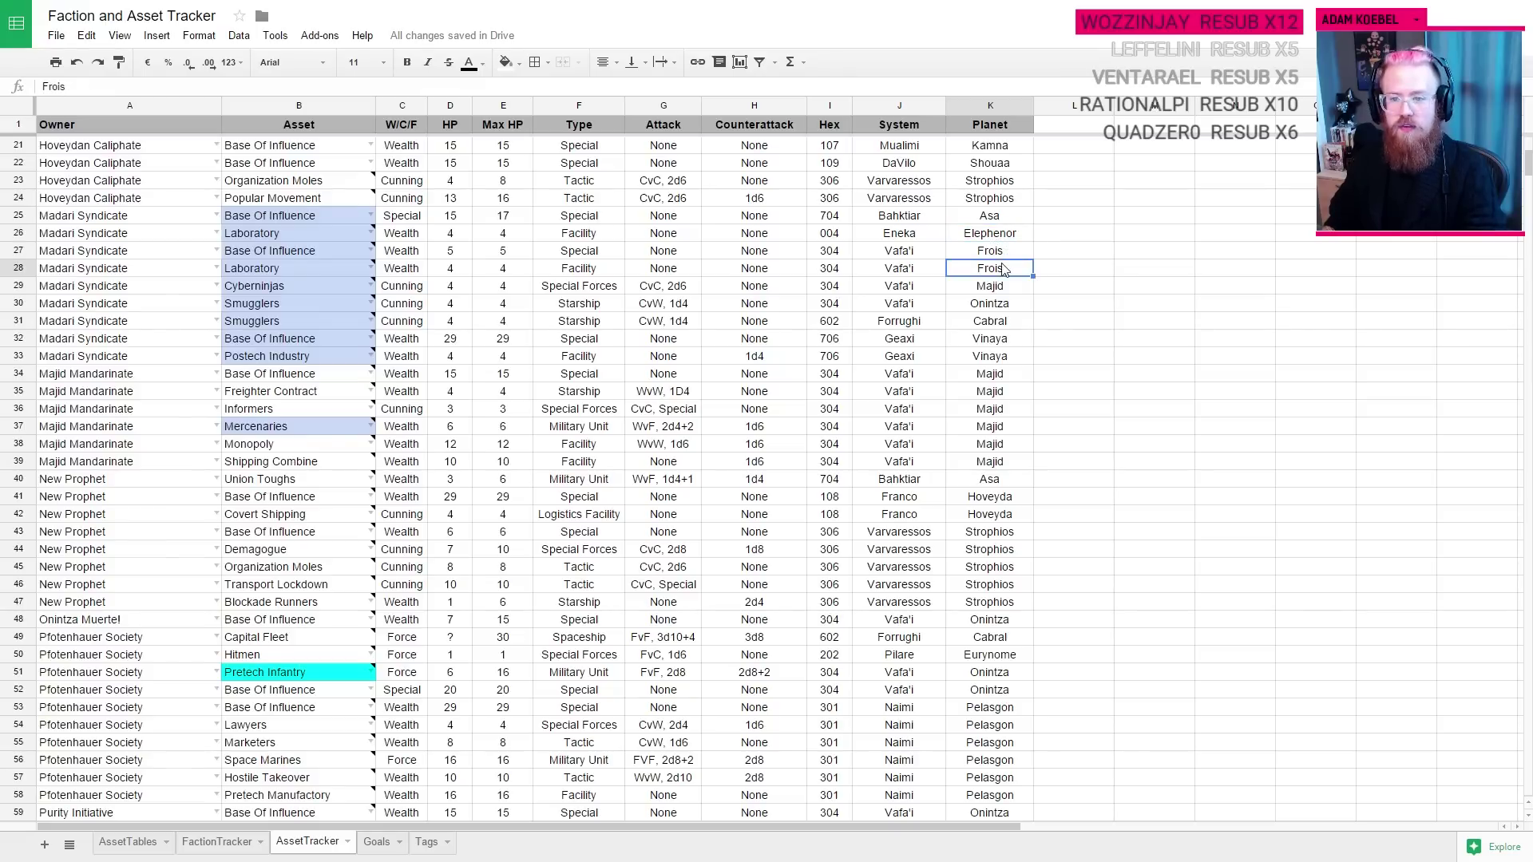
left_click(1003, 292)
left_click(1014, 306)
left_click(1005, 322)
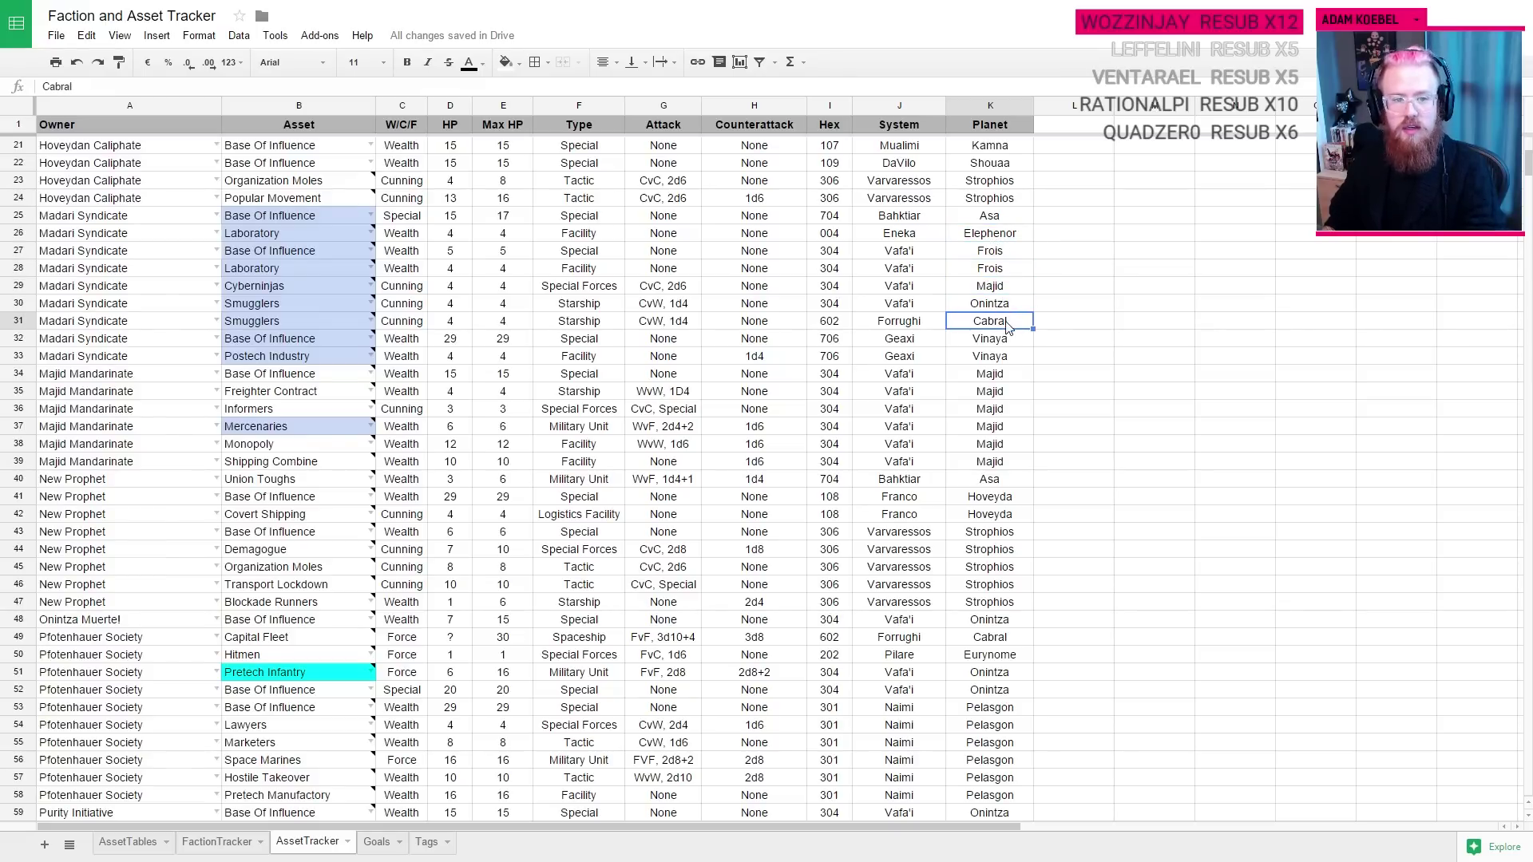
left_click(1009, 334)
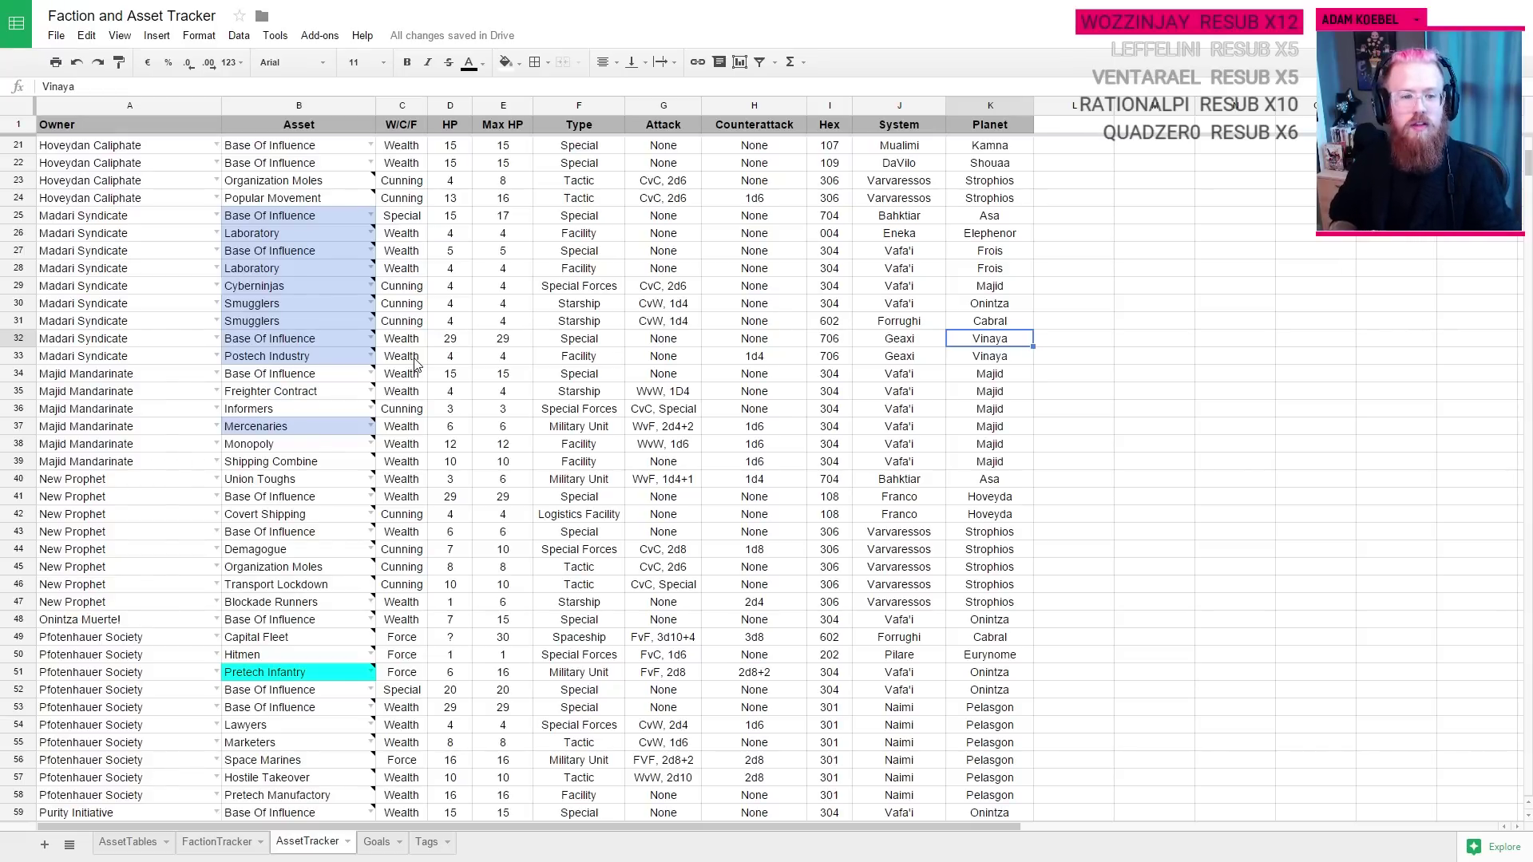
Step: Check the progress note on Madari Syndicate's Inside Enemy Territory goal in the FactionTracker sheet, and locate Highbeam Fleet there
left_click(211, 842)
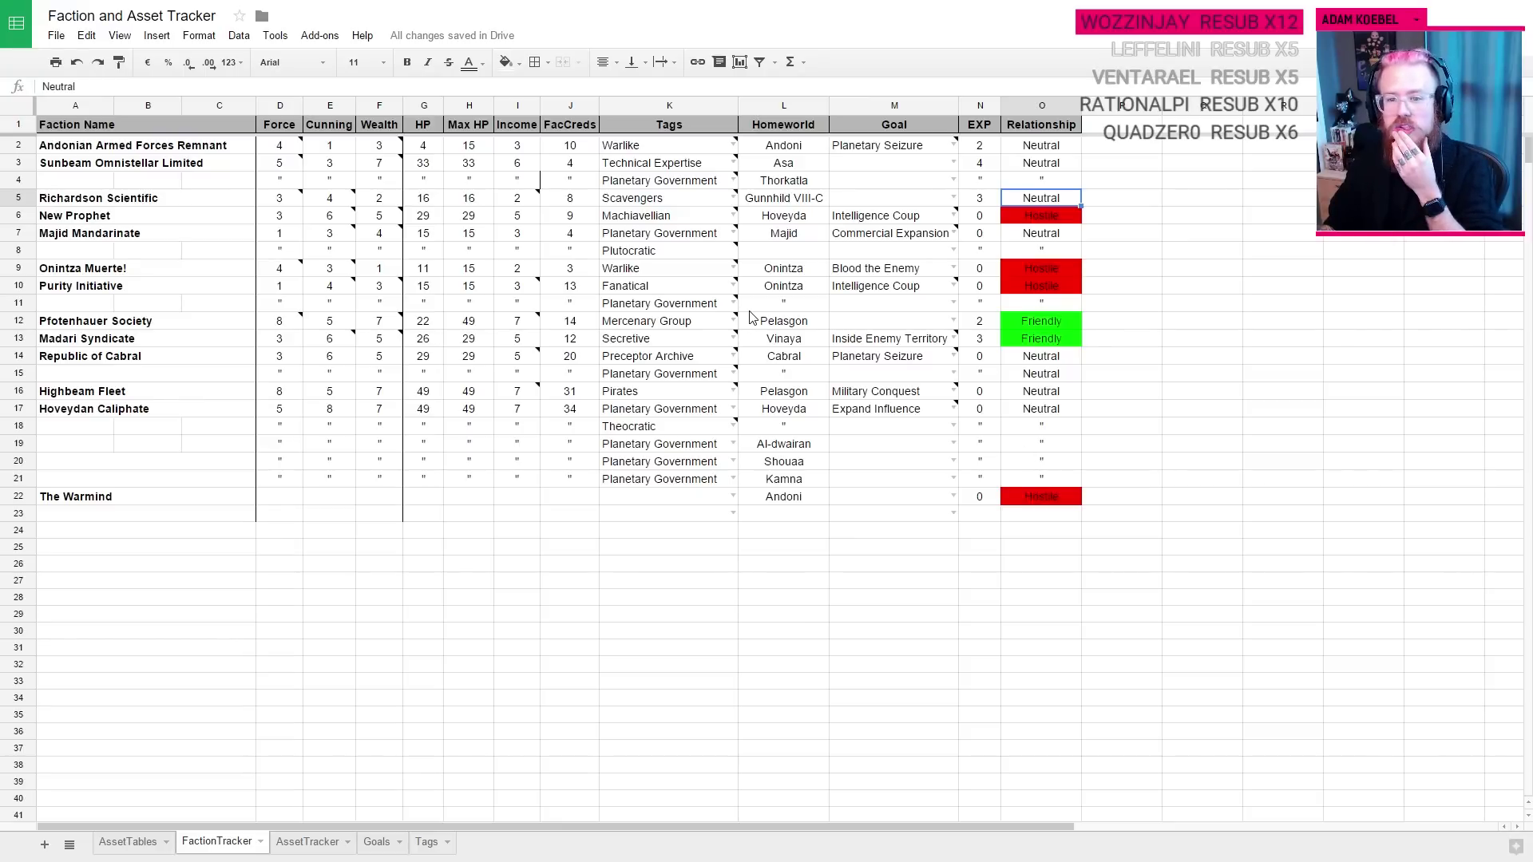
mouse_move(900, 288)
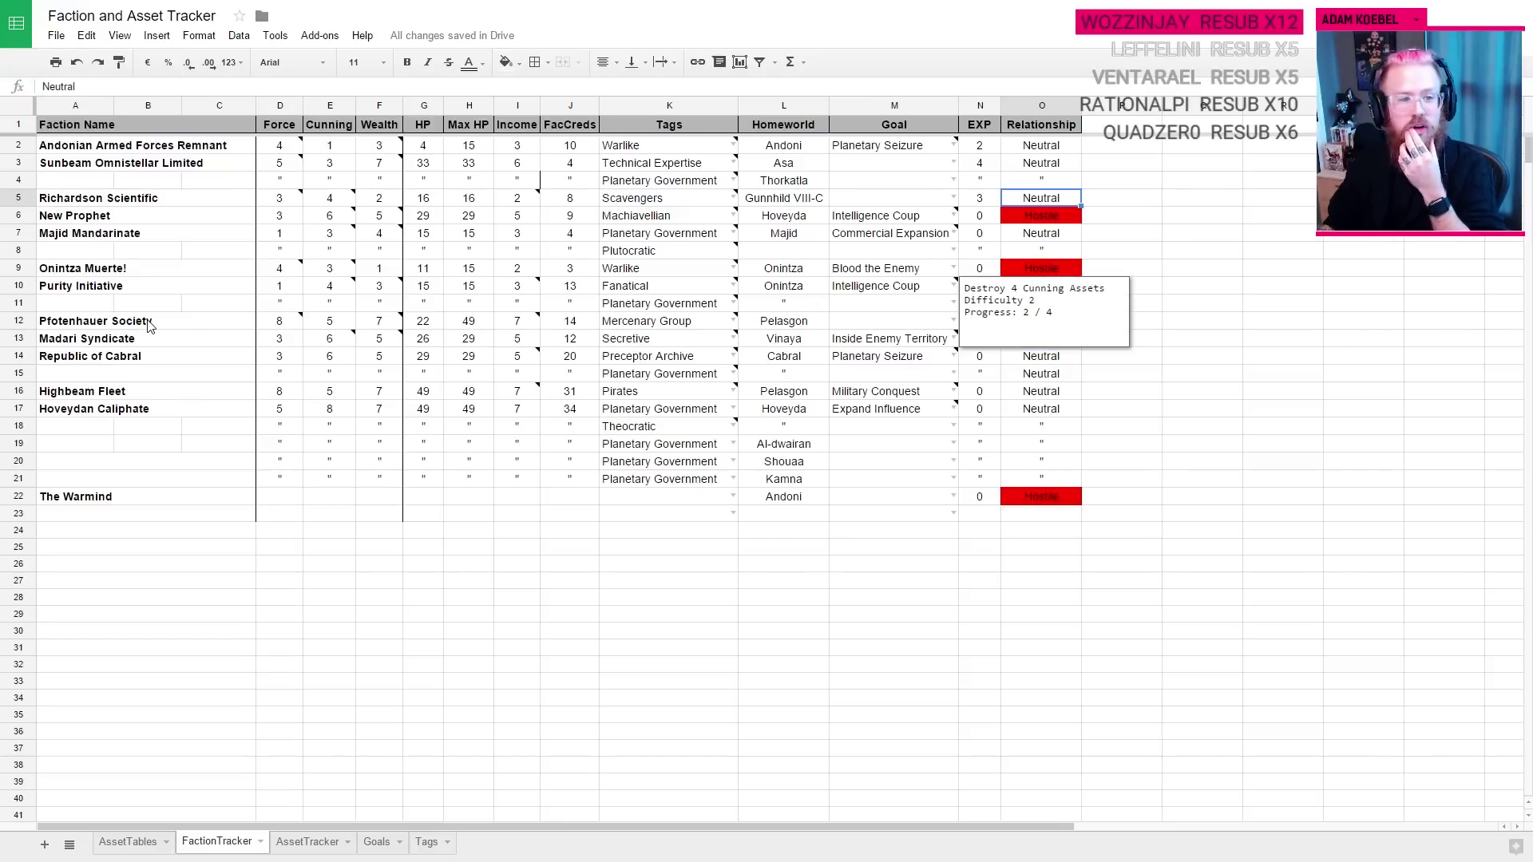
left_click(903, 338)
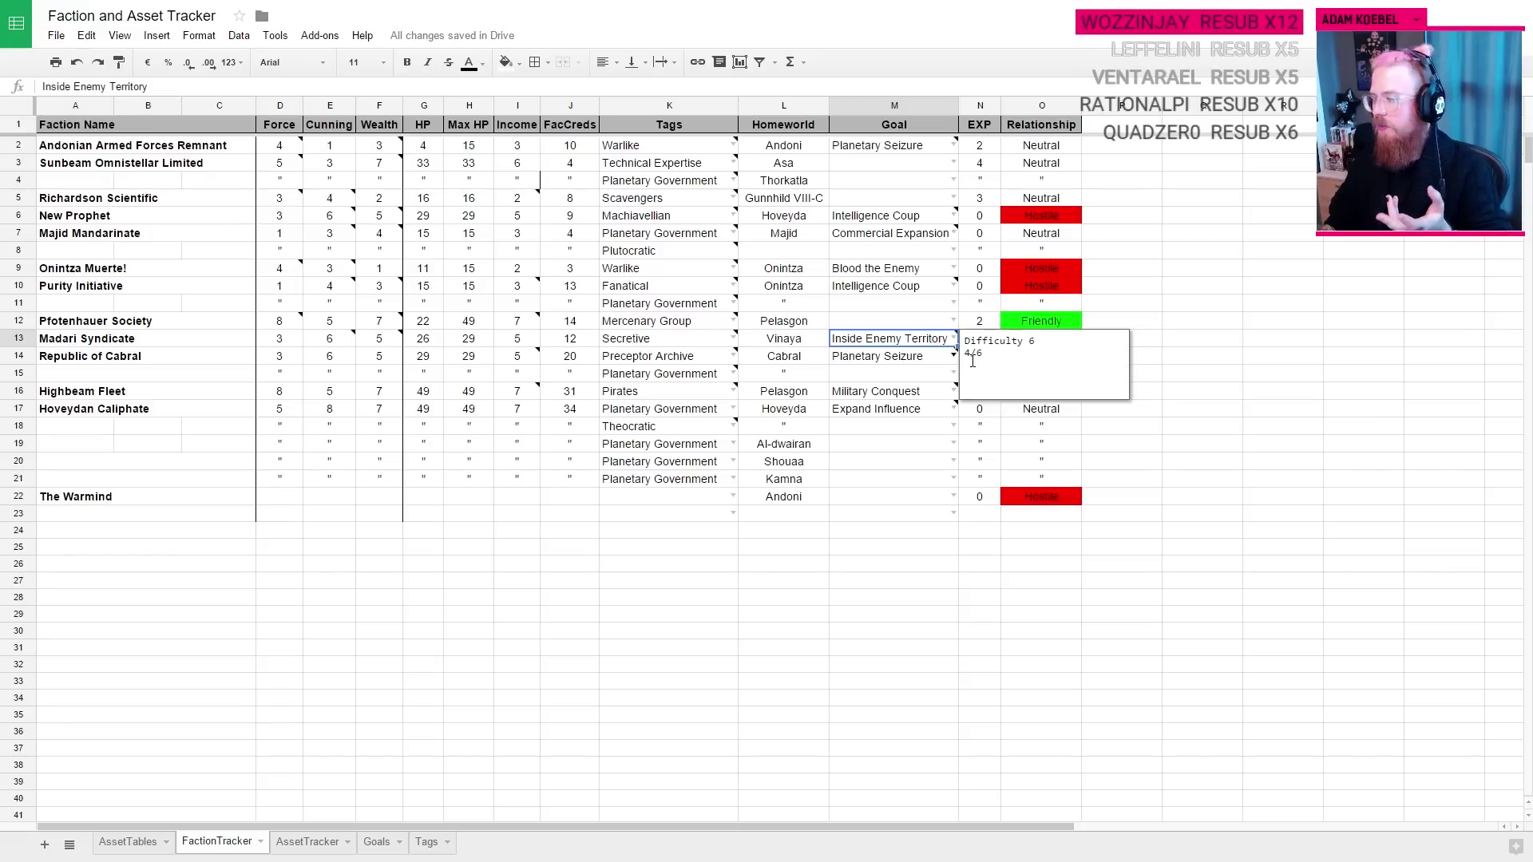
left_click(860, 360)
left_click(866, 340)
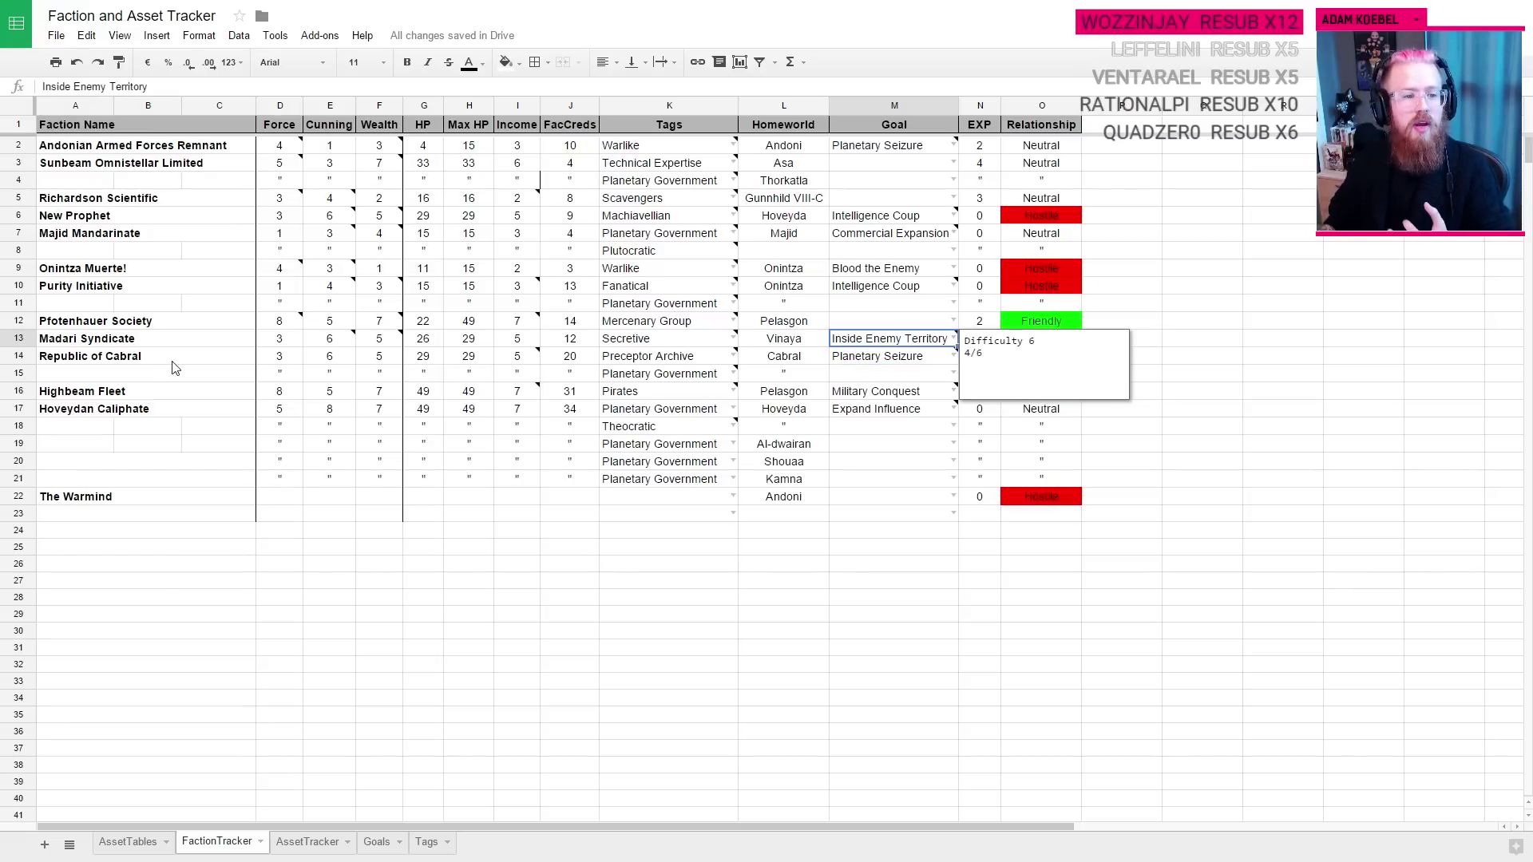
left_click(131, 394)
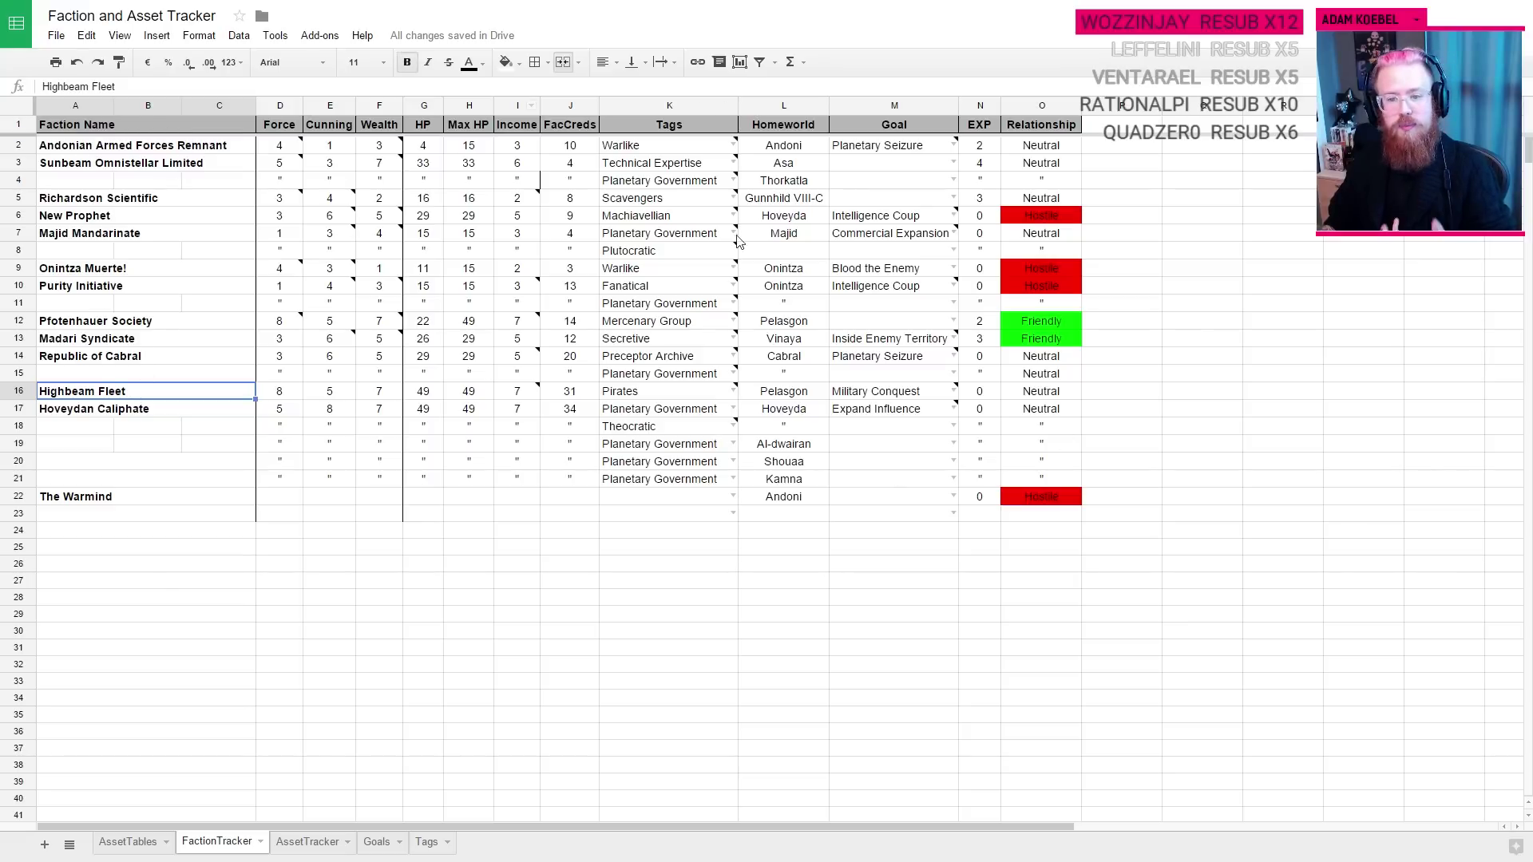
mouse_move(534, 292)
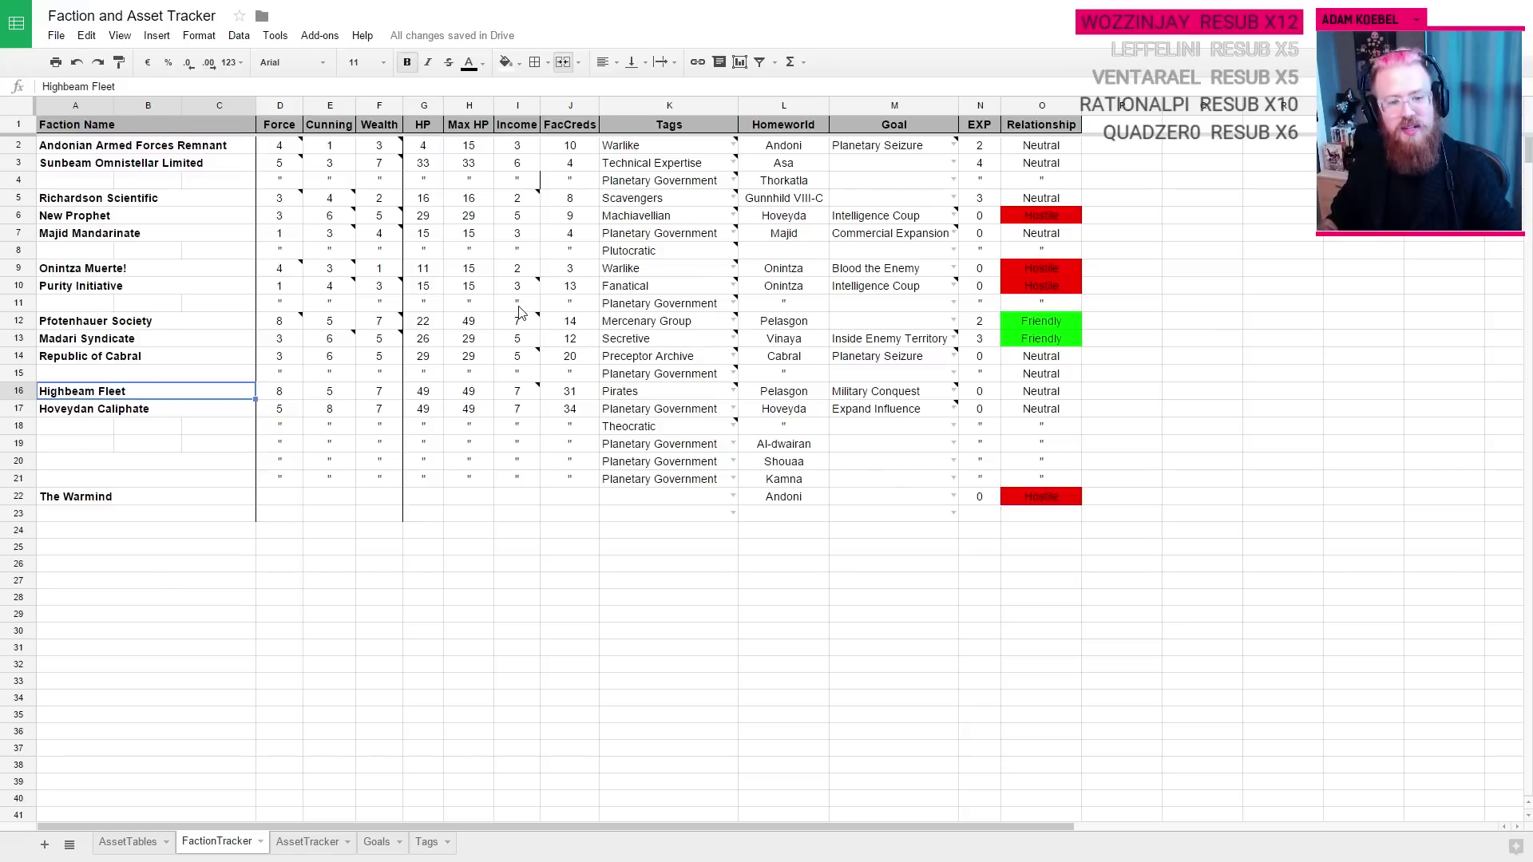
Step: Return to the FACTION TURNS spreadsheet and review the Turn Fourteen entries of Hoveydan Caliphate and Highbeam Fleet
key("ctrl+Tab")
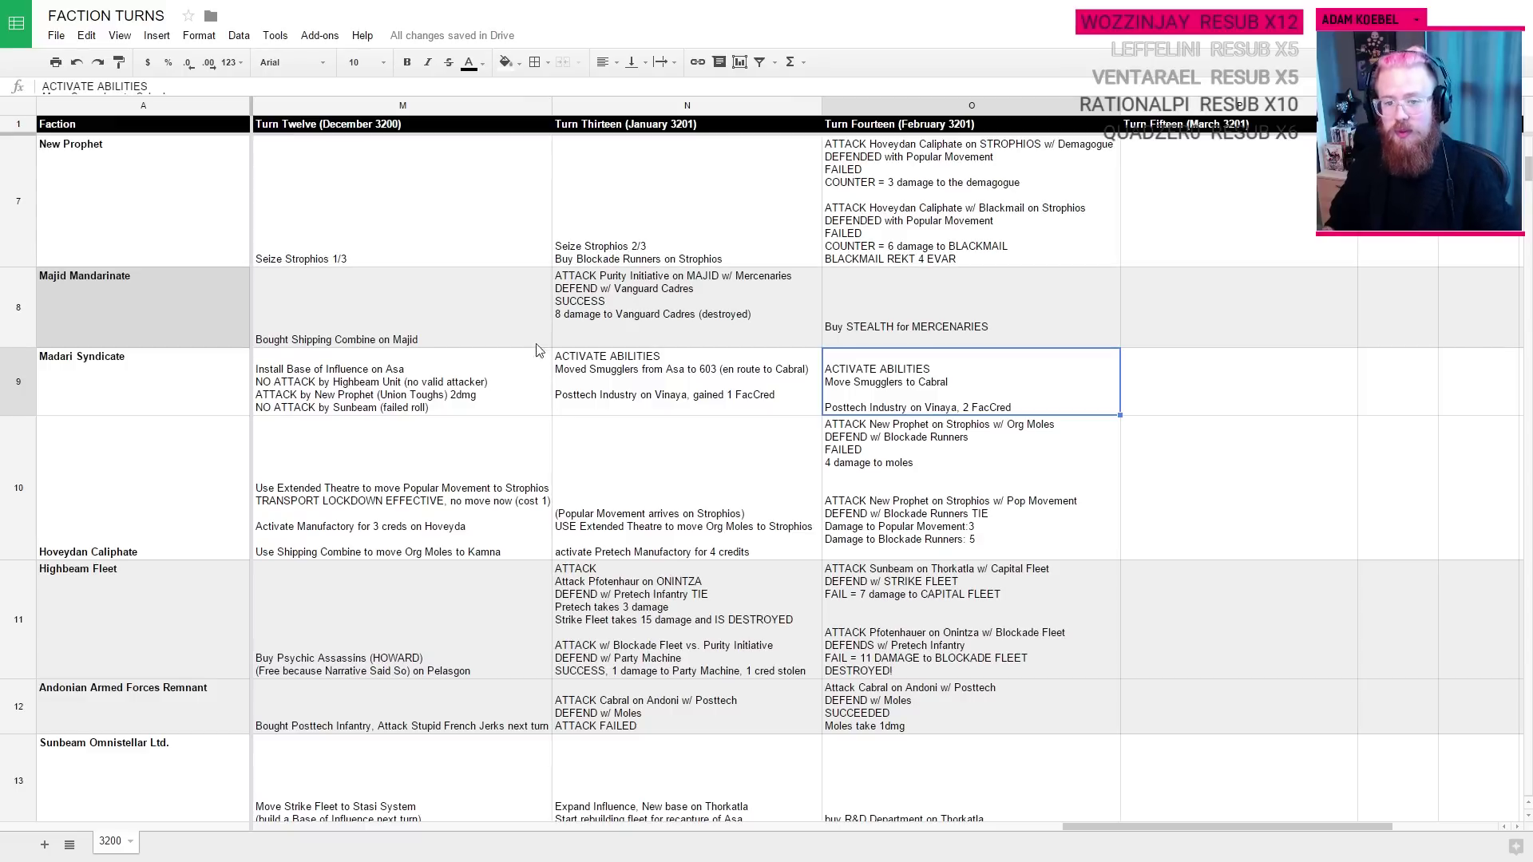
key("Down")
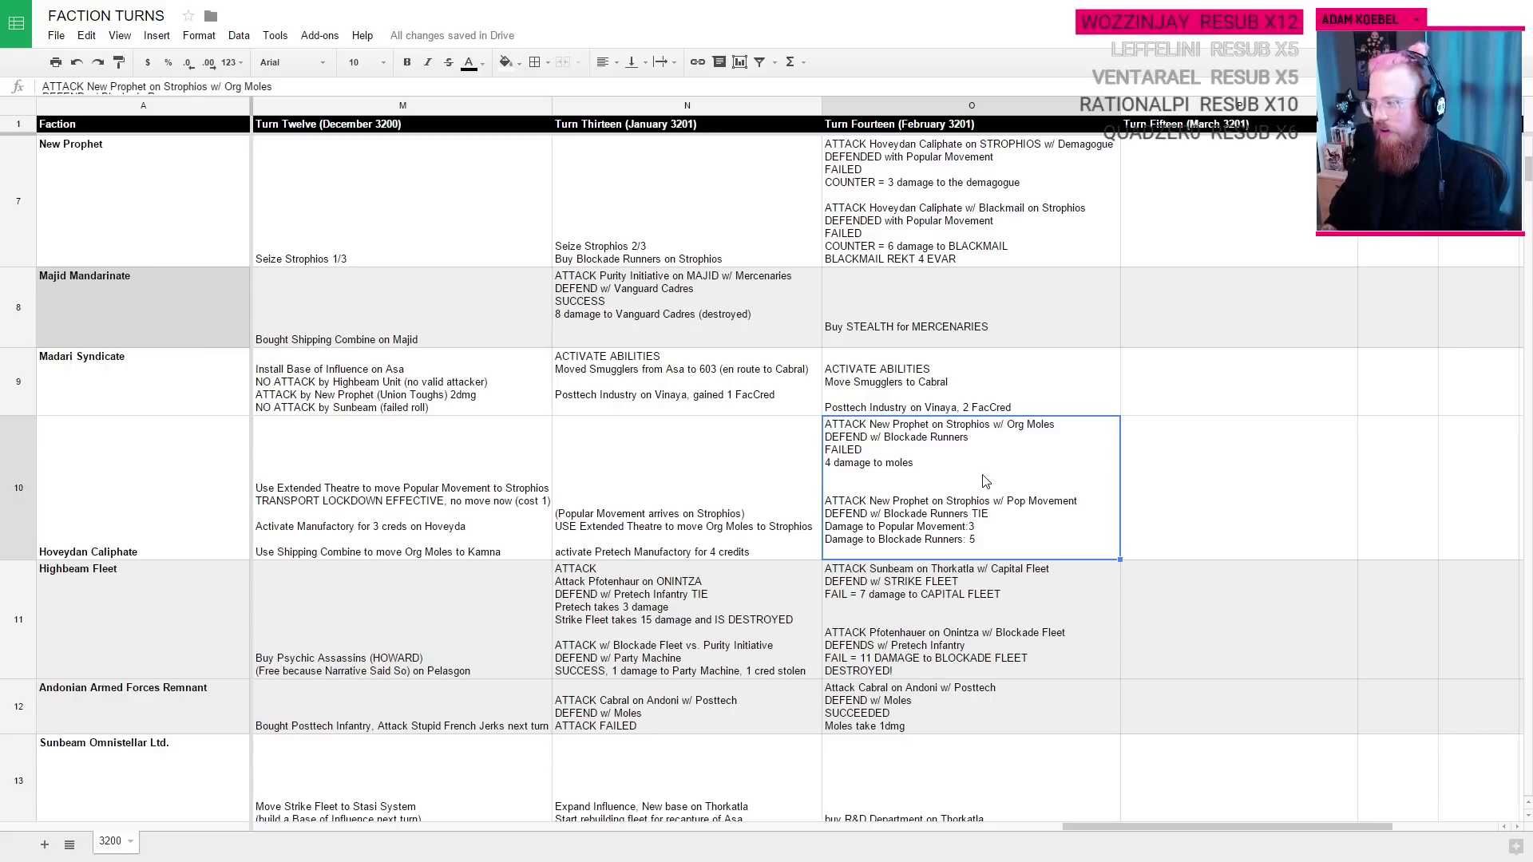
left_click(999, 616)
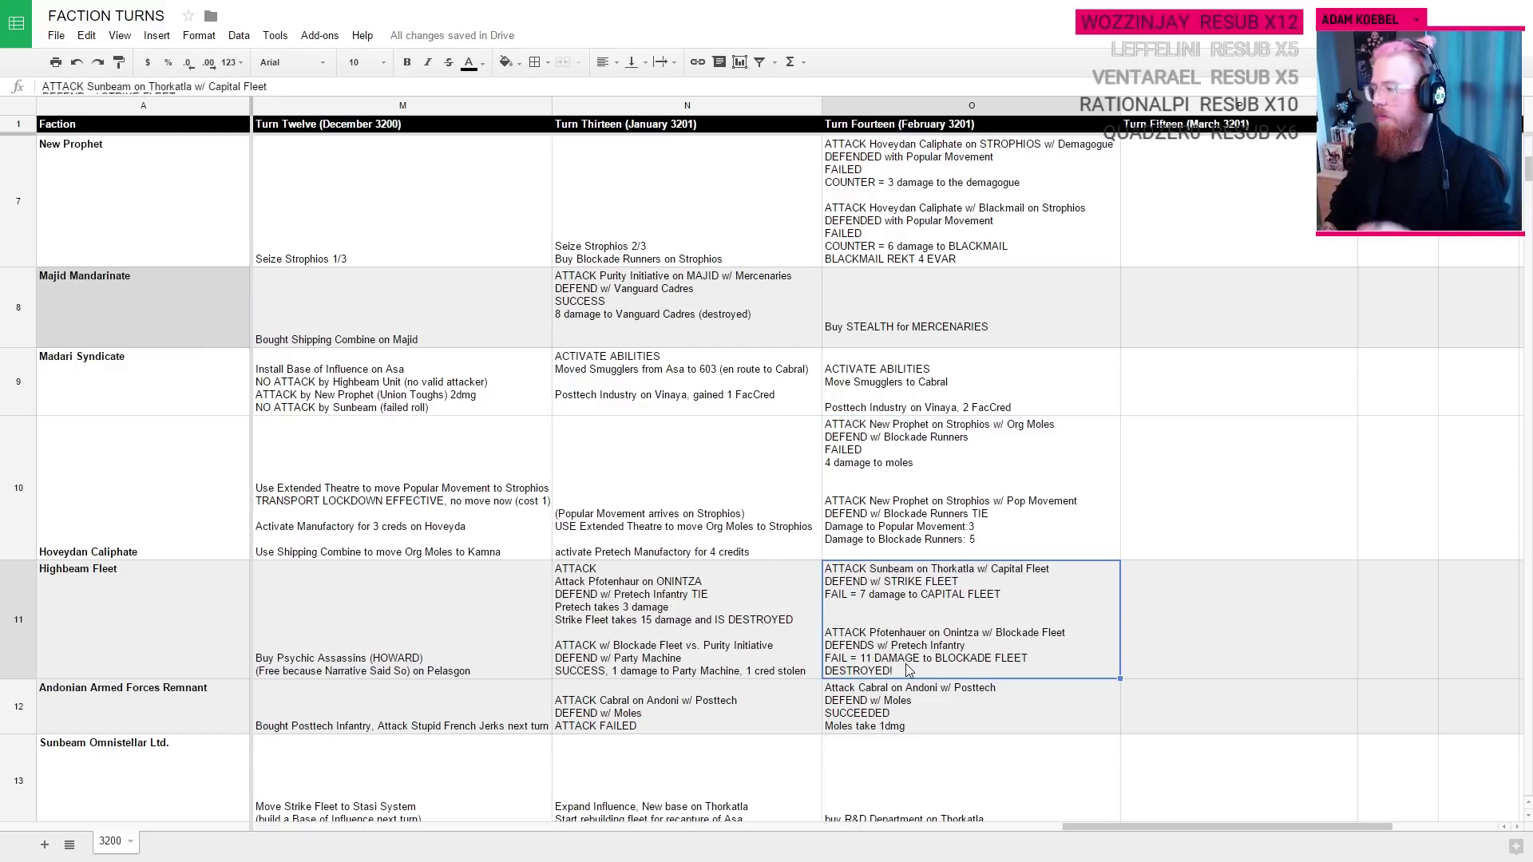
Step: Remove the extra blank line between the two attacks in Highbeam Fleet's Turn Fourteen entry
double_click(857, 612)
left_click(856, 612)
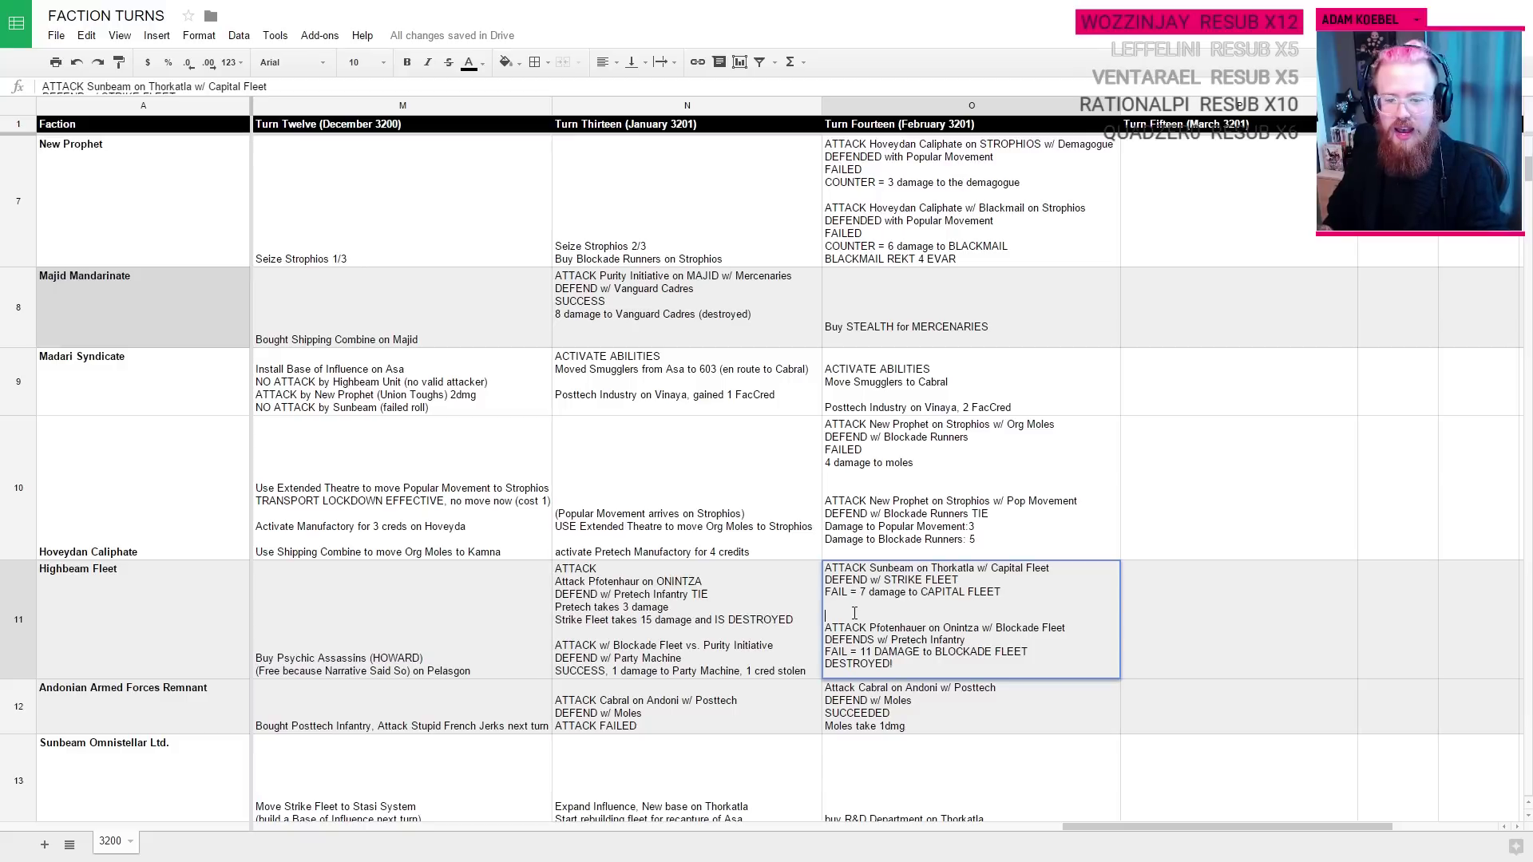
key("BackSpace")
key("Tab")
left_click(1045, 661)
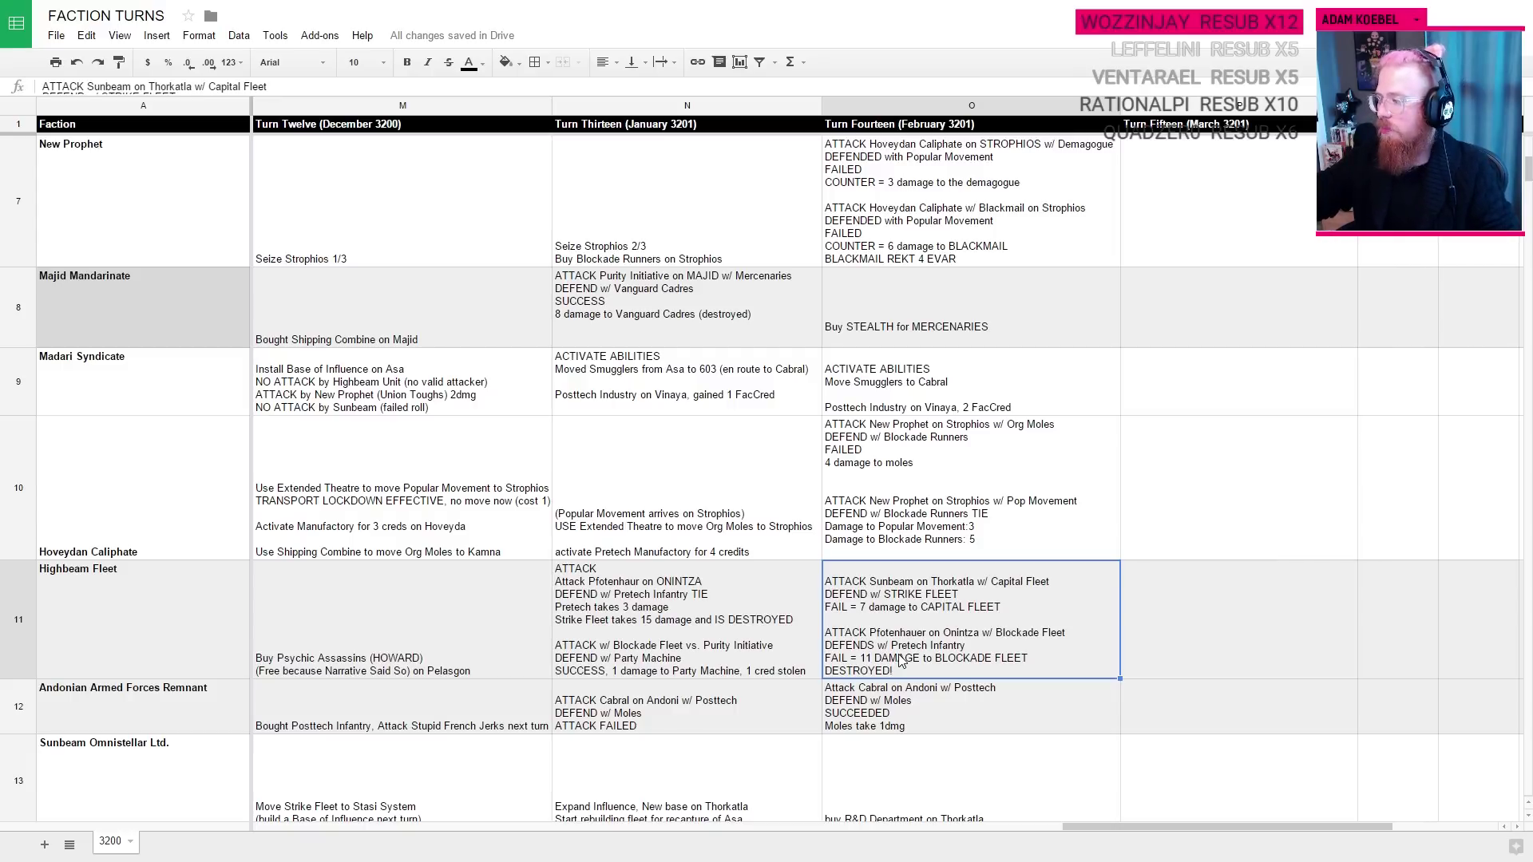
Step: Review the Turn Fourteen entries of Andonian Armed Forces Remnant and Sunbeam Omnistellar Ltd
left_click(961, 709)
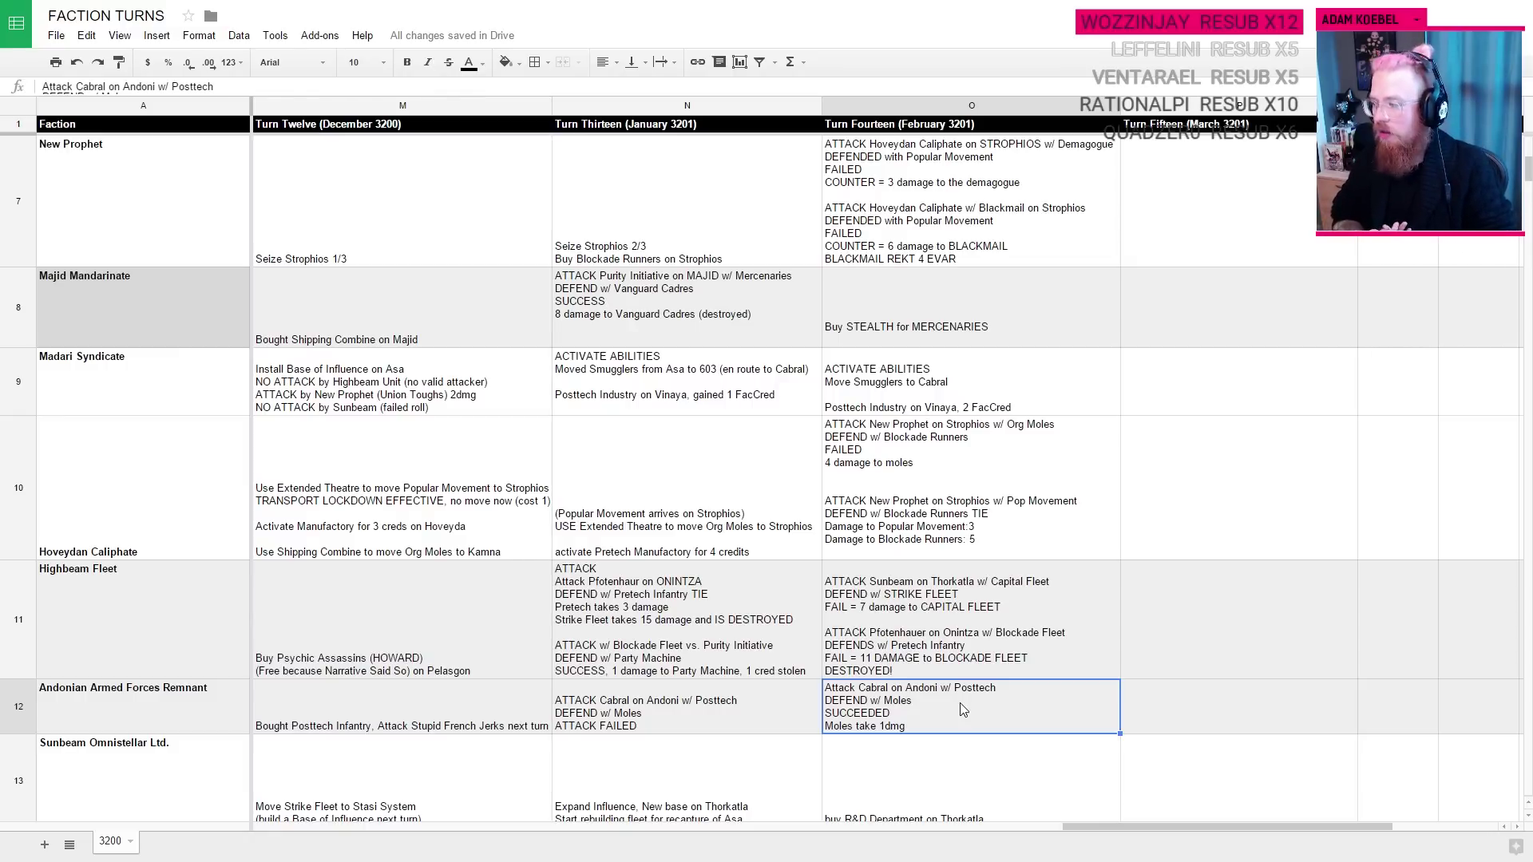
scroll(963, 709, "down", 1)
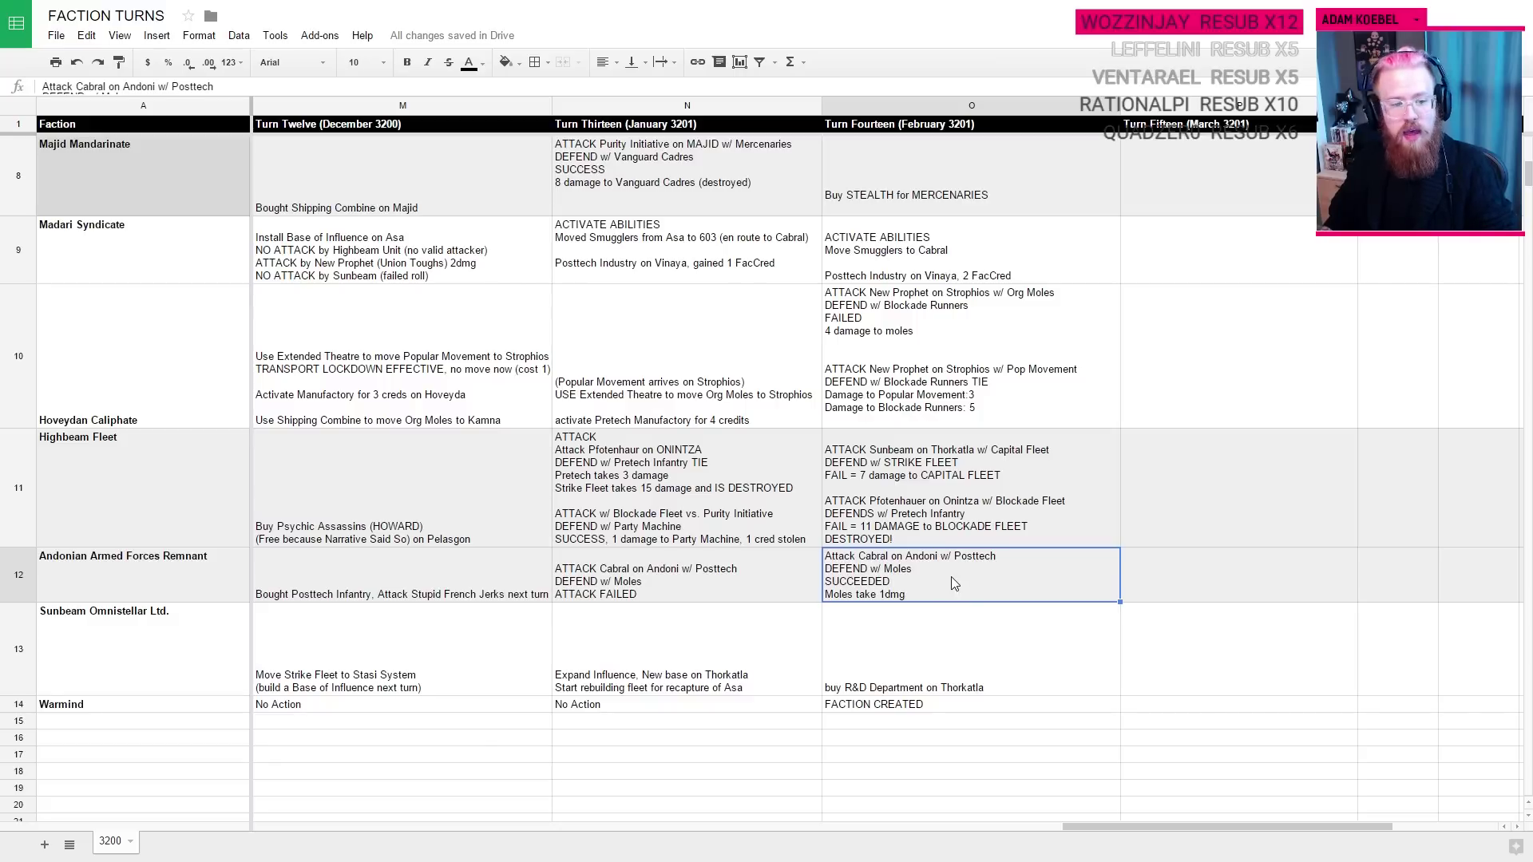
left_click(955, 642)
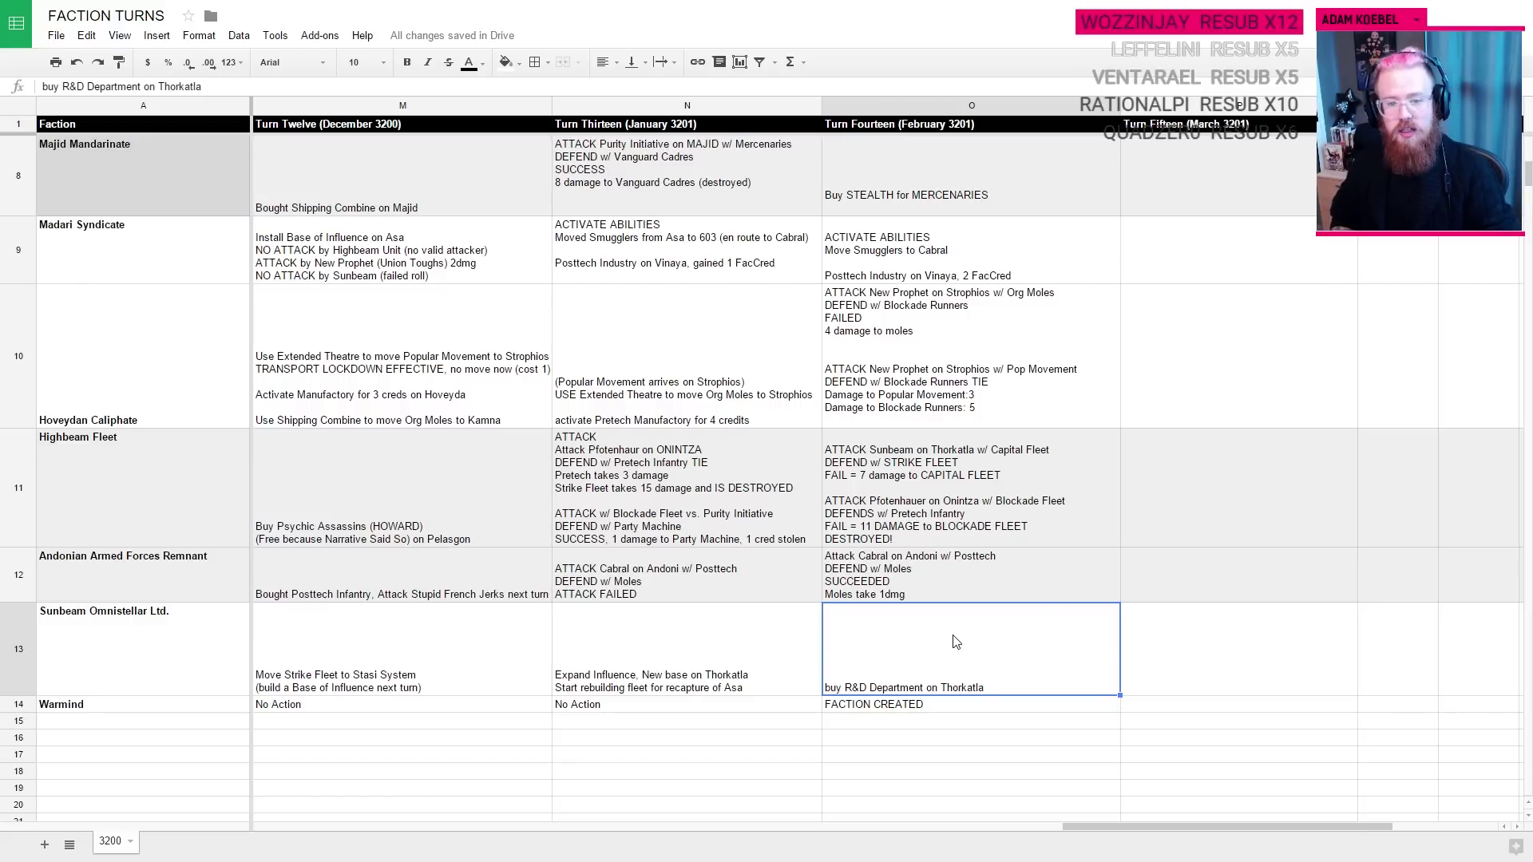
Step: Look back through Warmind's entries in the earlier turns, then follow its row forward to Turn Fourteen
key("Down")
key("Left")
key("Left")
key("Left")
key("Left")
key("Left")
key("Left")
key("Left")
key("Left")
key("Left")
key("Left")
key("Left")
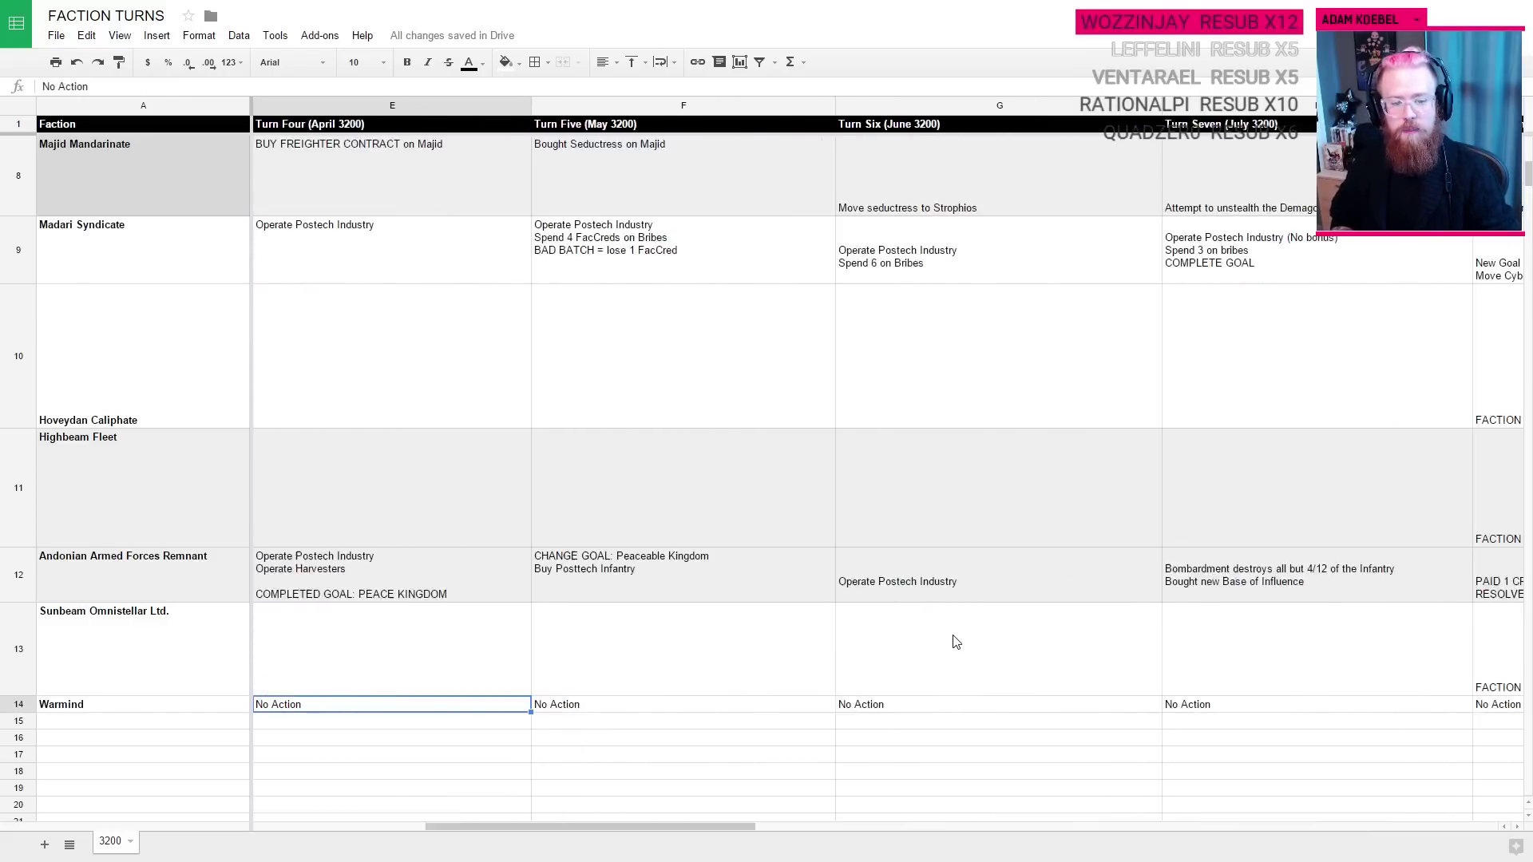
key("Right")
key("Right")
key("Right")
key("Right")
key("Right")
key("Right")
key("Right")
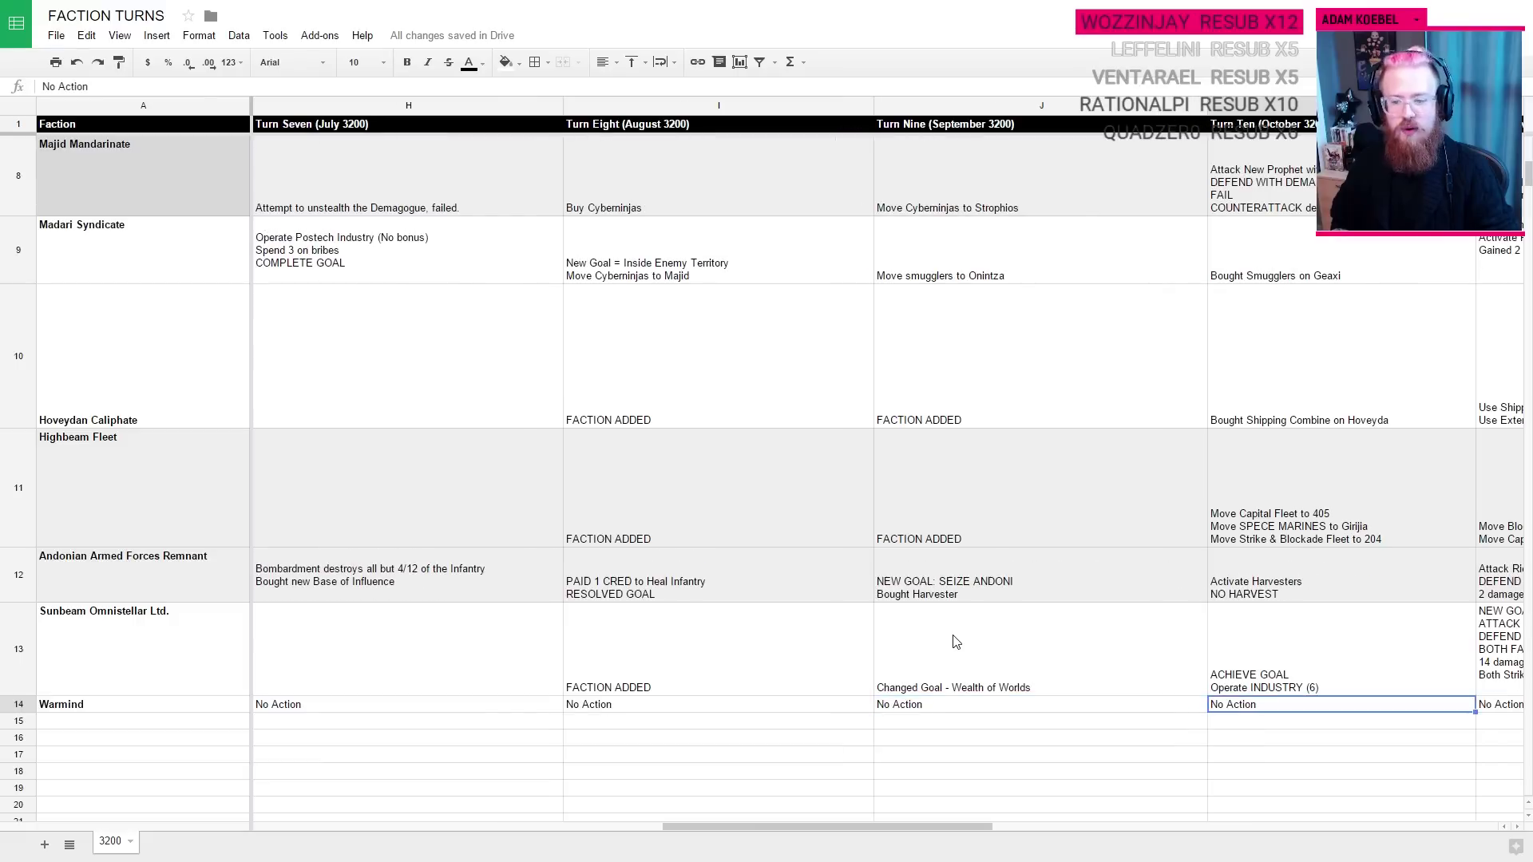
key("Right")
key("Right")
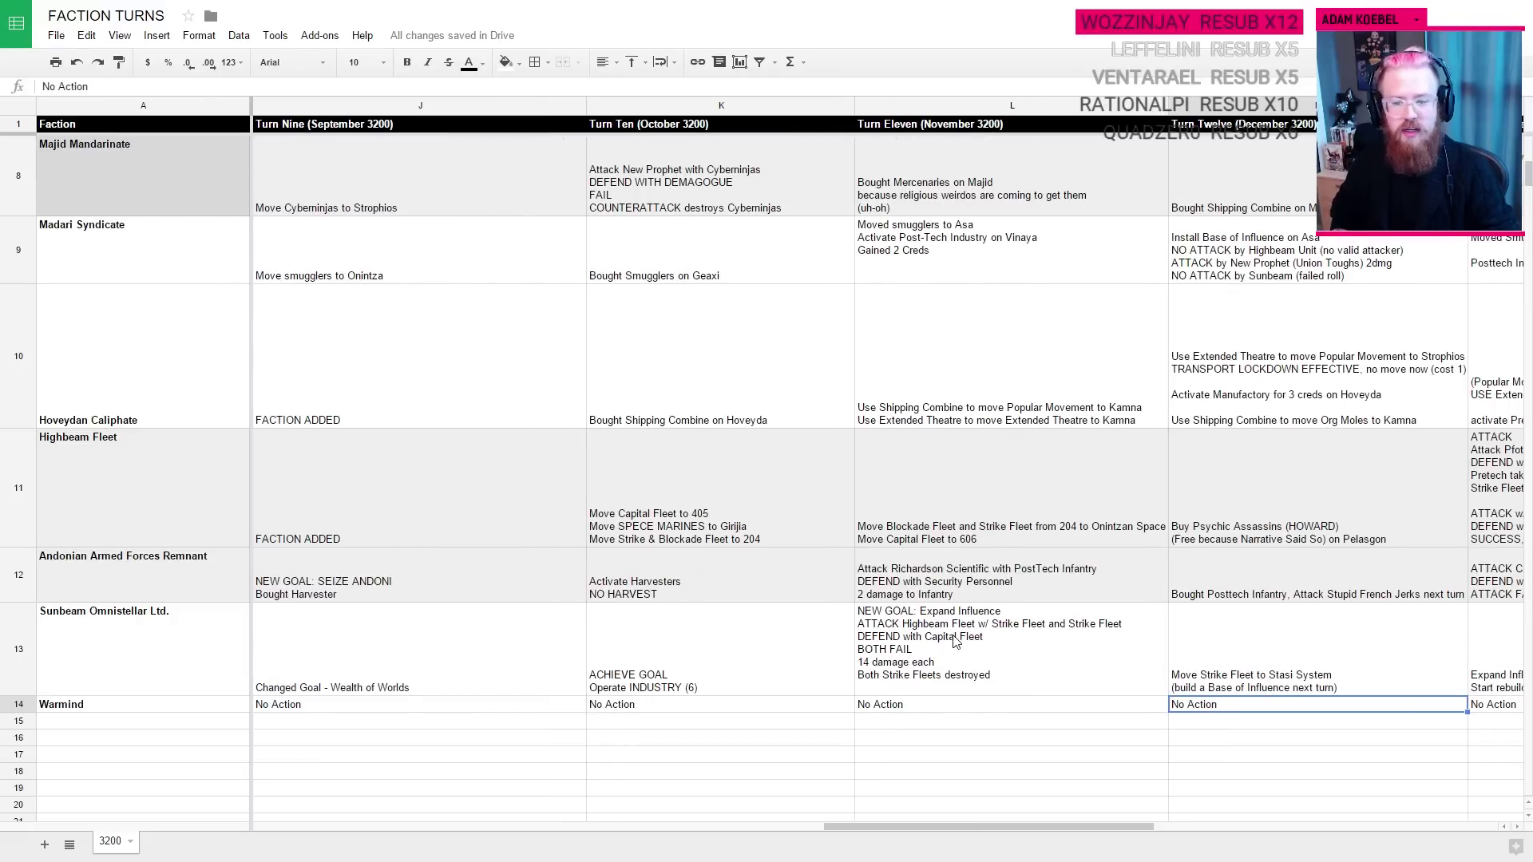
key("Right")
key("Right")
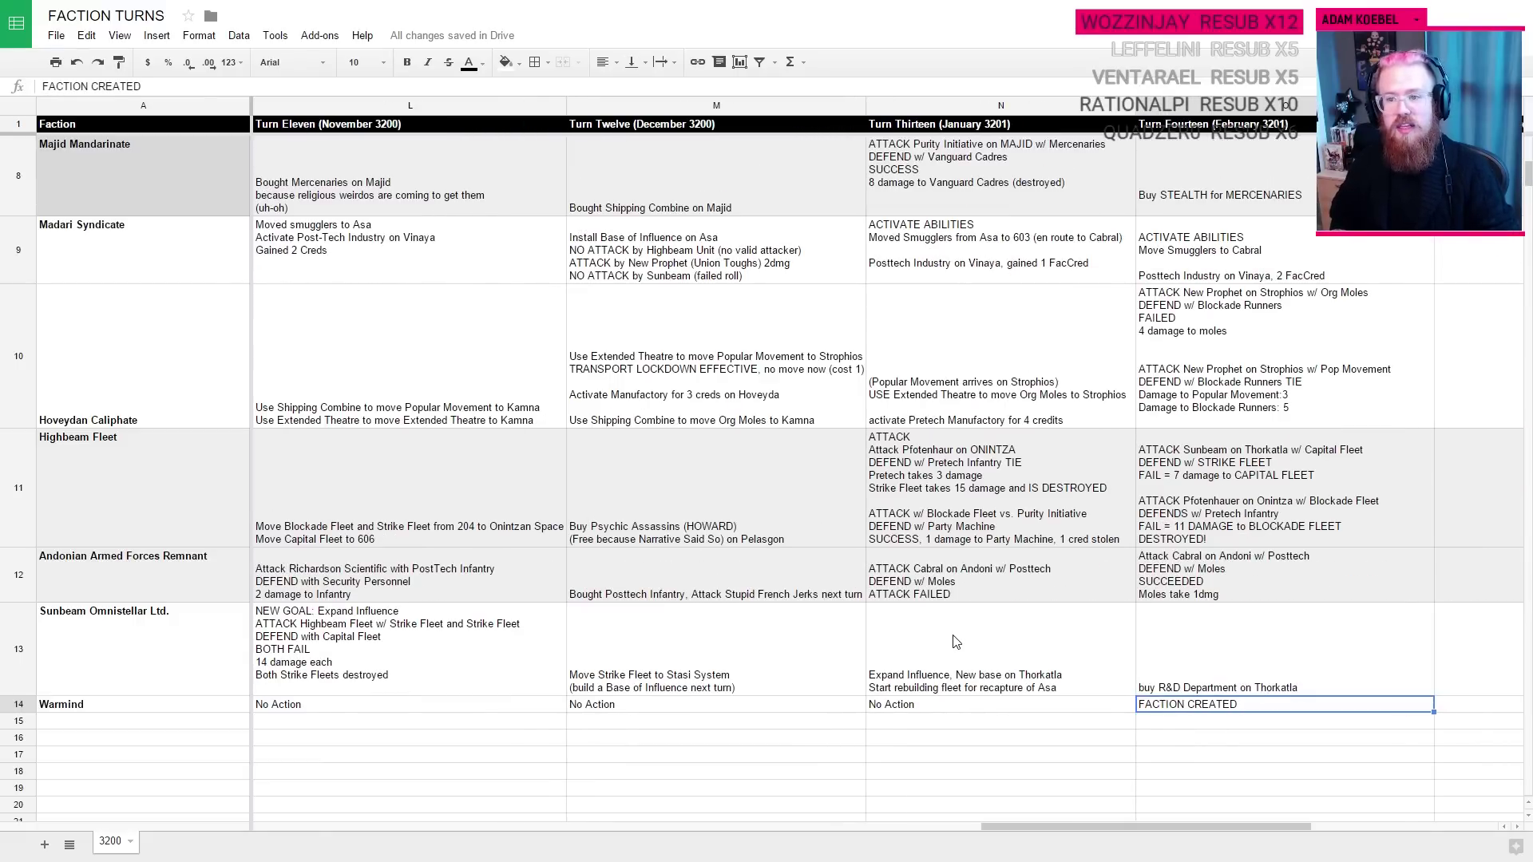
Step: Switch to the Faction and Asset Tracker spreadsheet and set The Warmind's Force to 6 and Cunning to 4
scroll(955, 642, "right", 1)
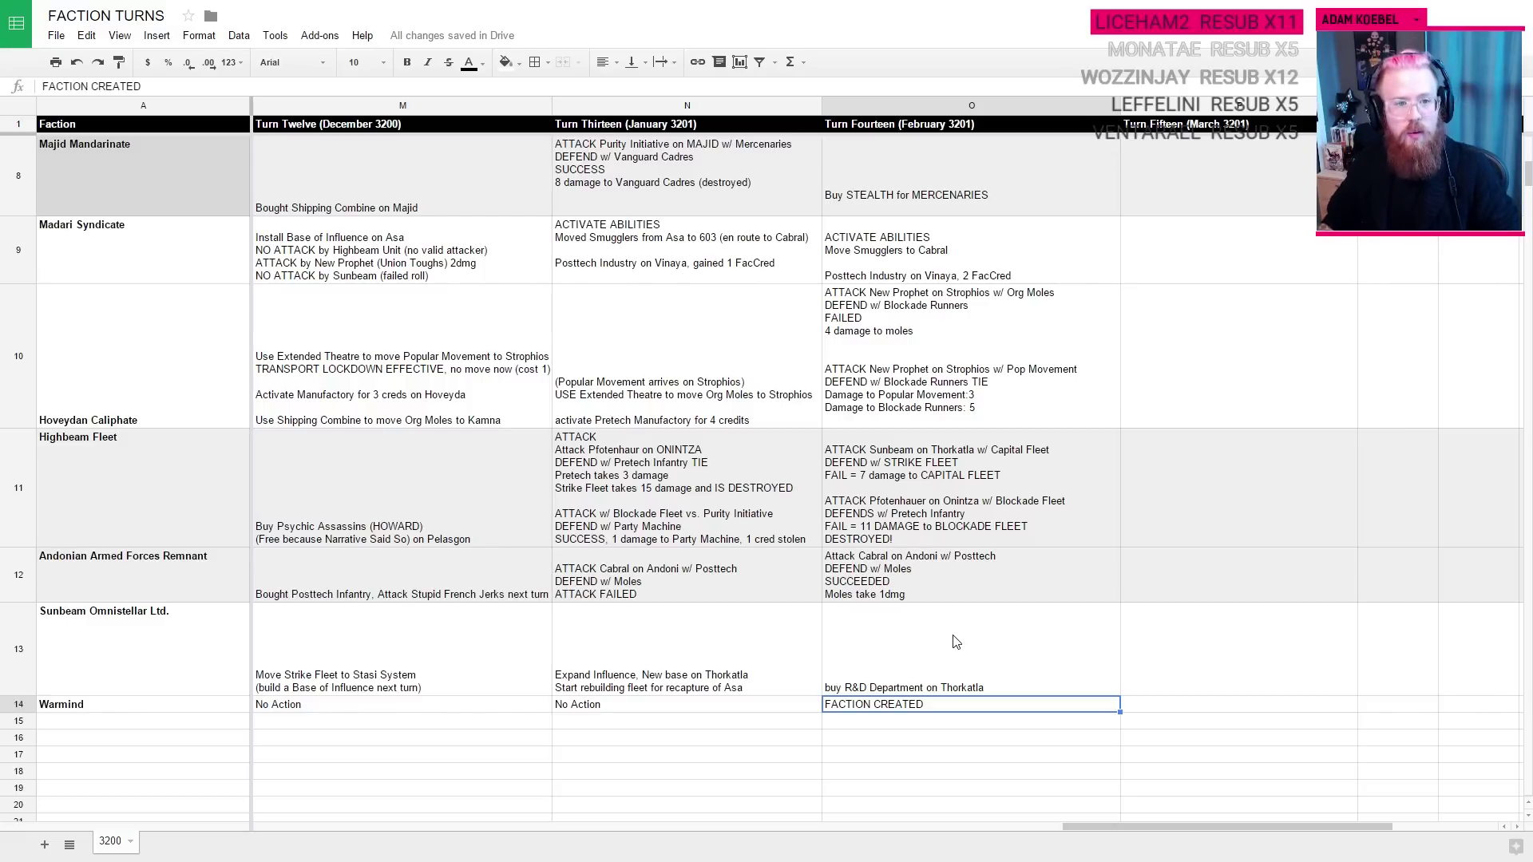
key("ctrl+Tab")
key("ctrl+Tab")
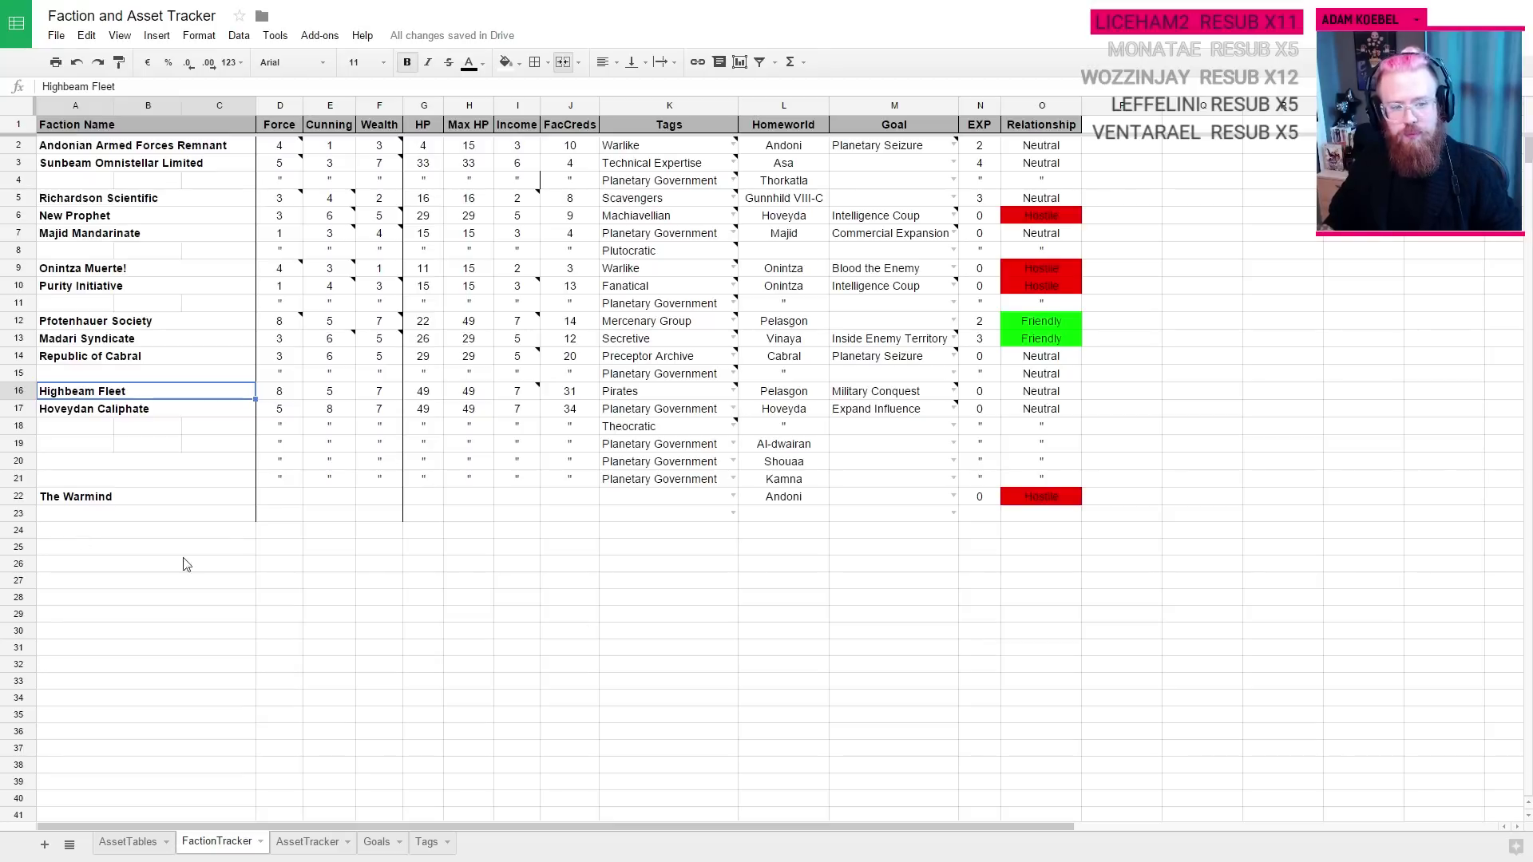
left_click(276, 497)
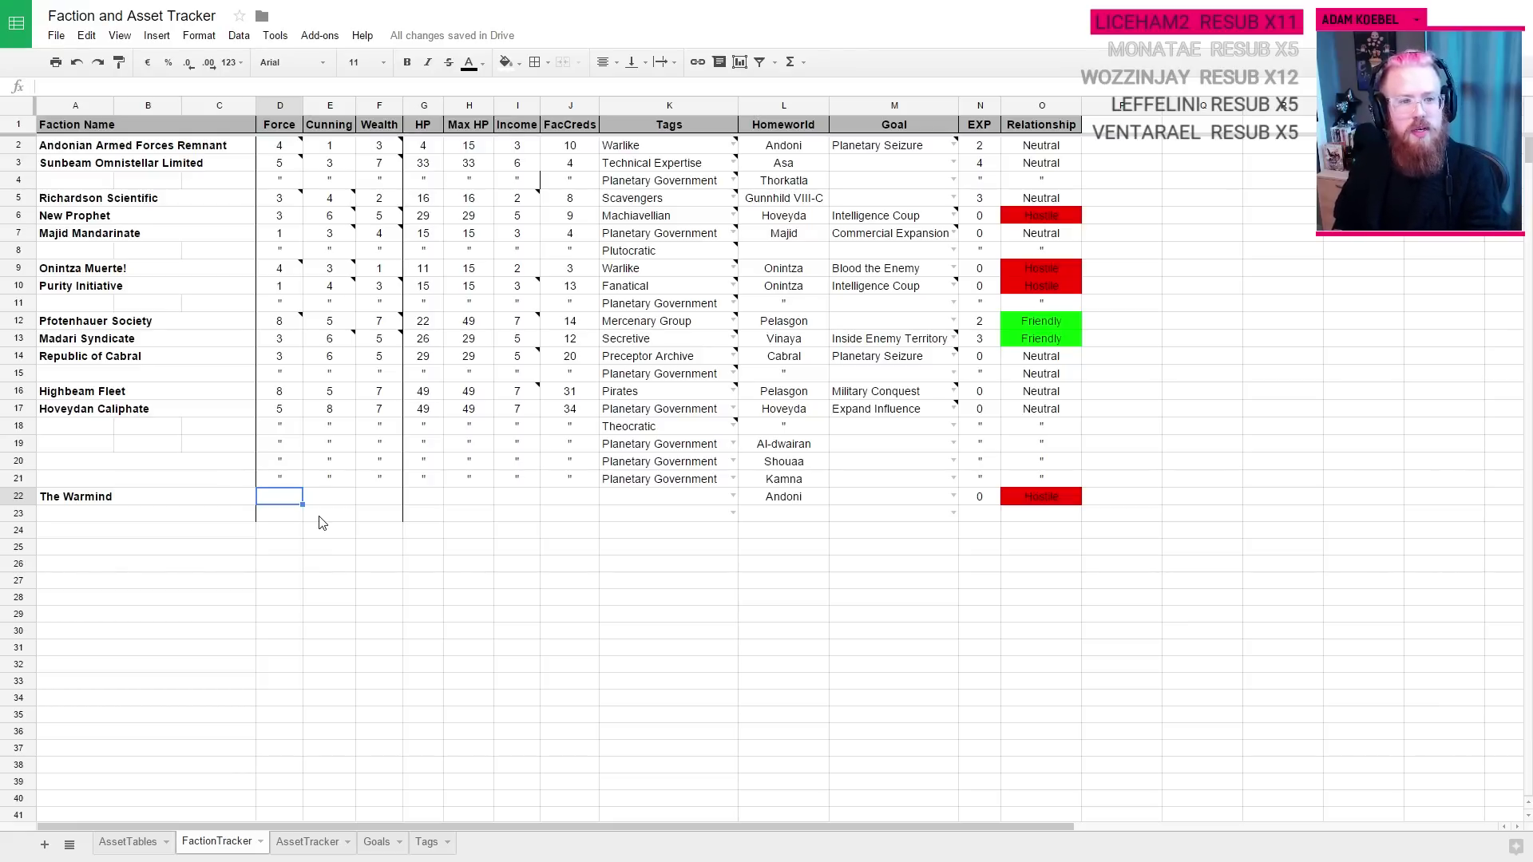
type("6")
key("Tab")
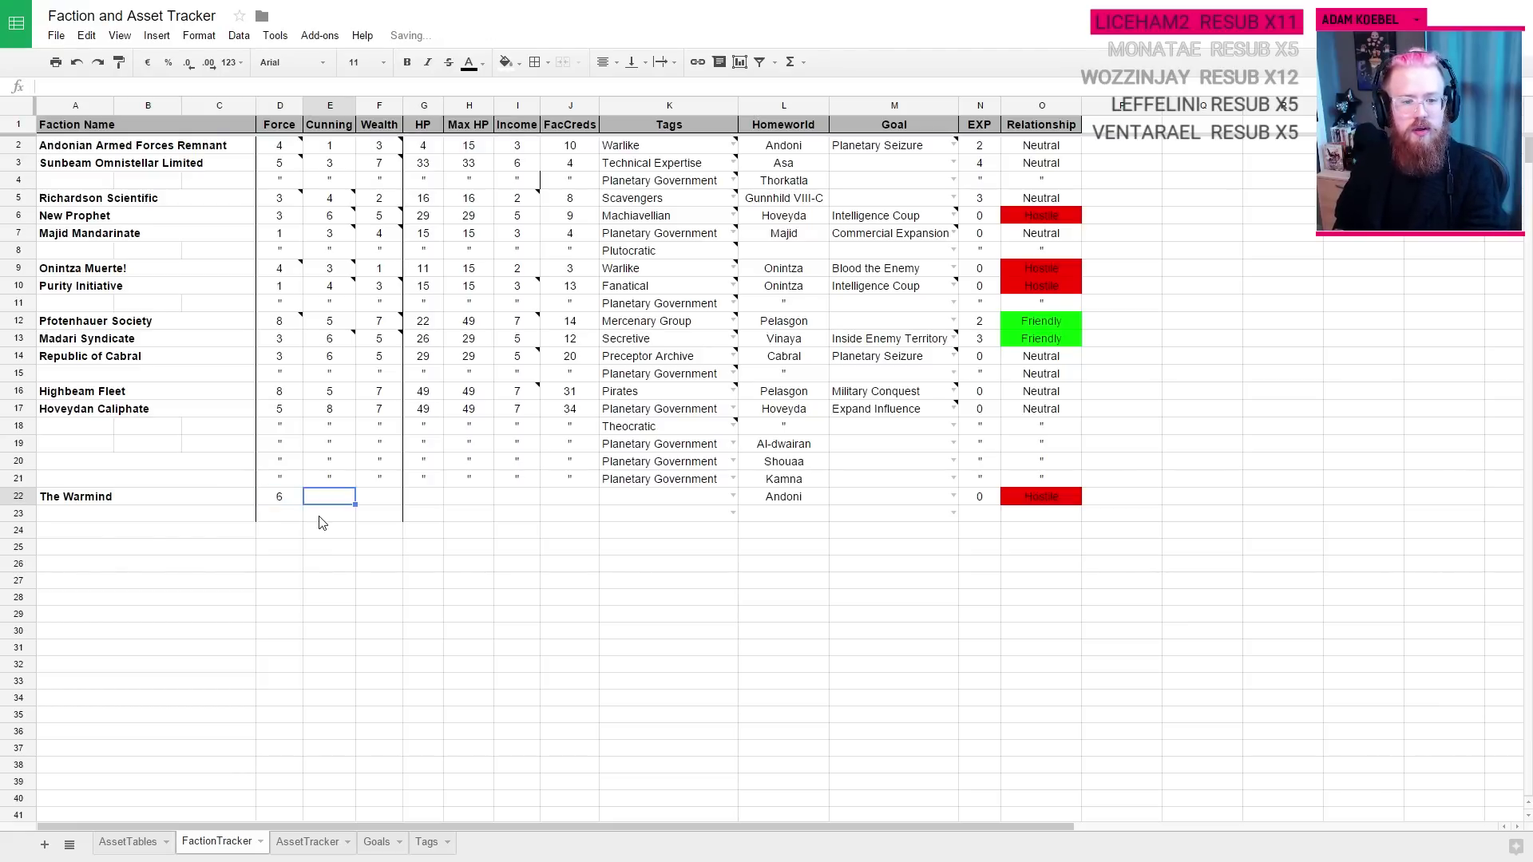
type("4")
key("Tab")
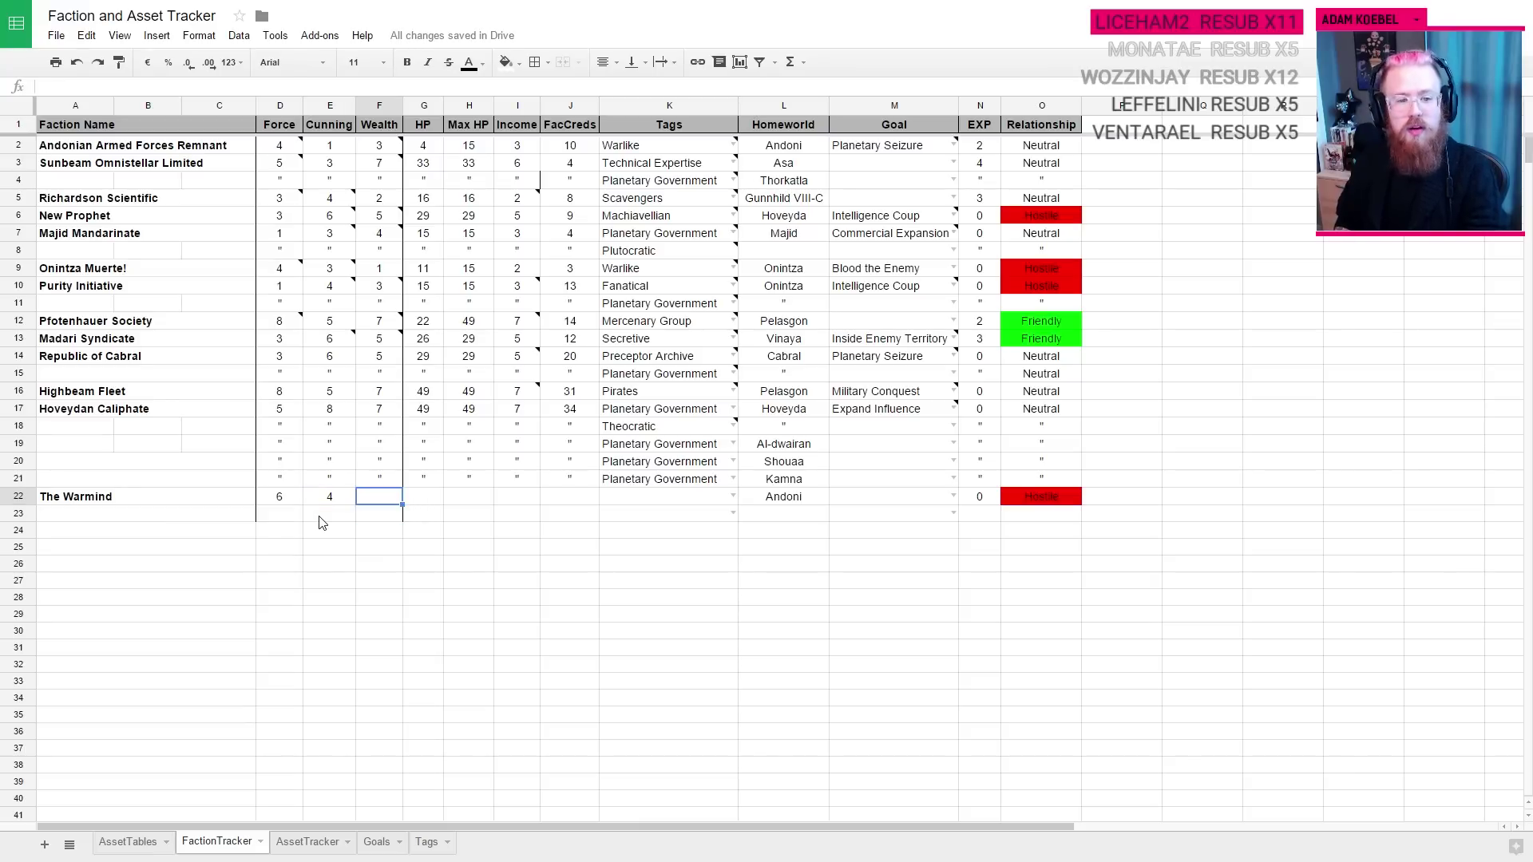
Step: Set The Warmind's Wealth rating to 2 in the FactionTracker sheet
type("1")
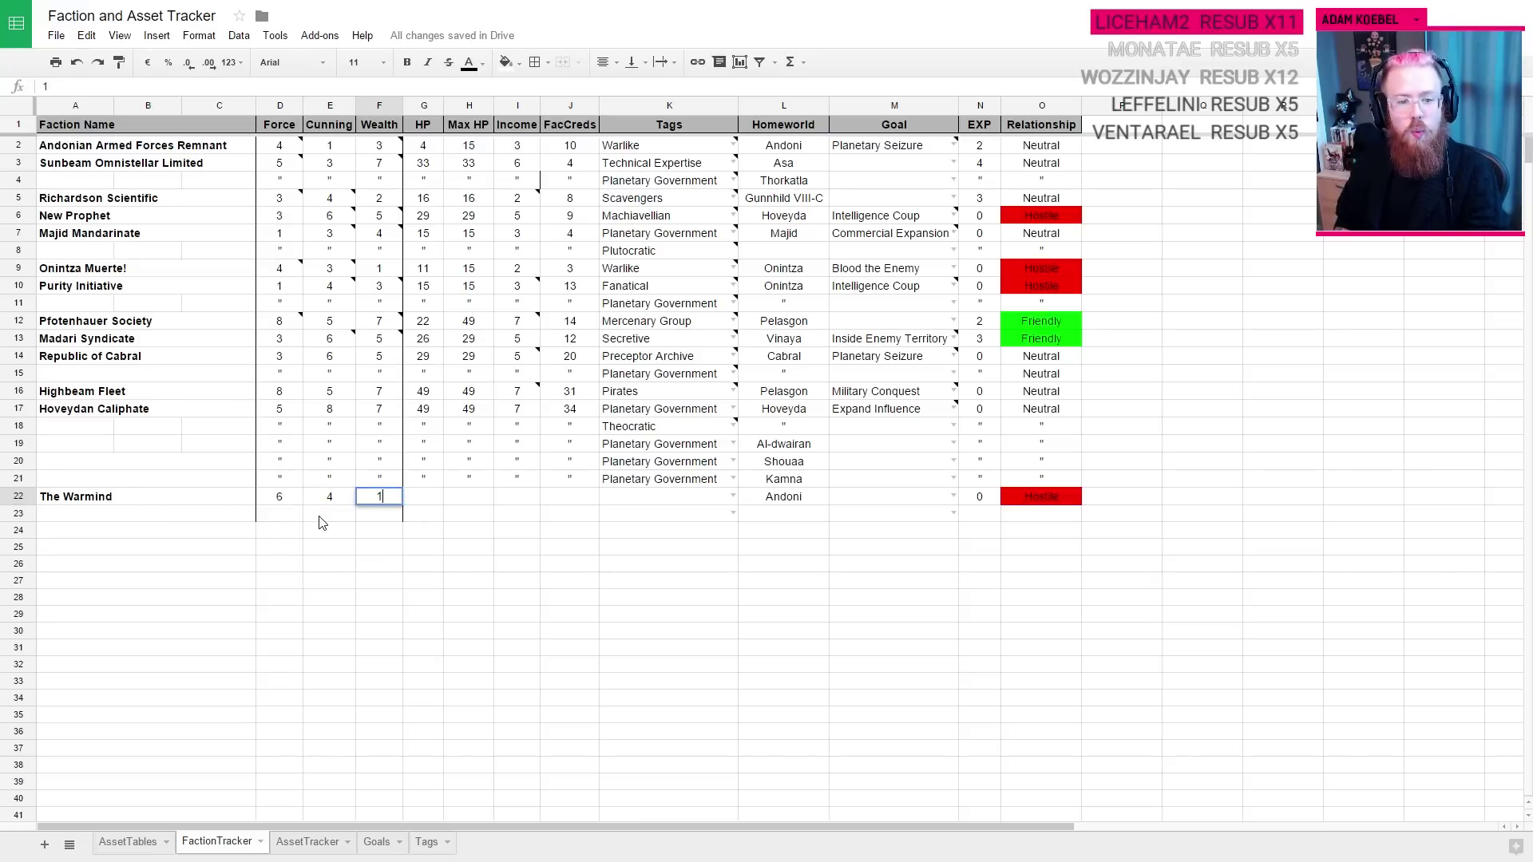
key("Return")
key("Up")
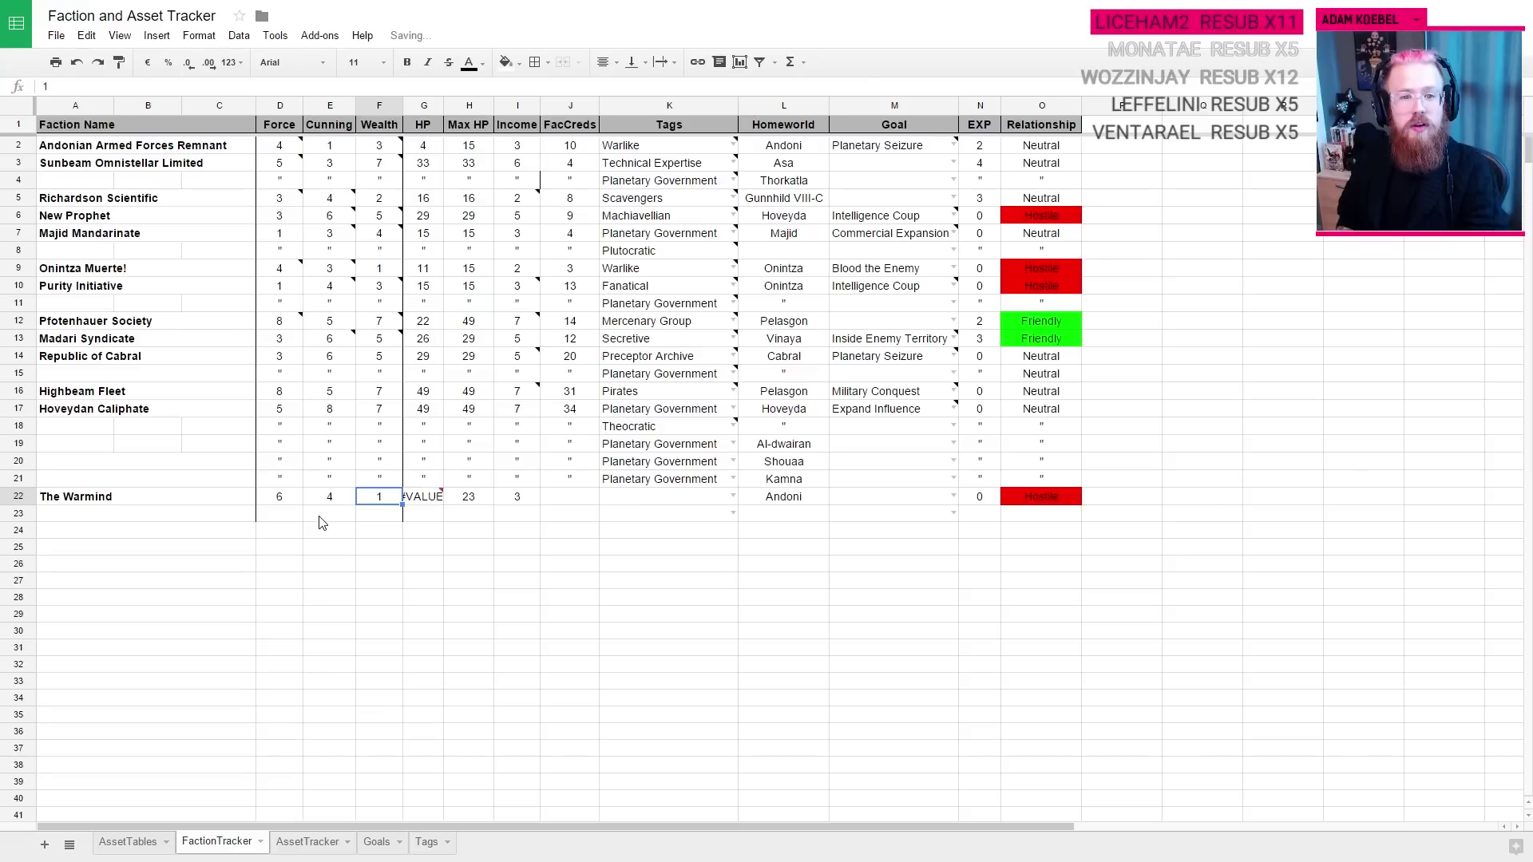
key("Right")
key("Left")
type("2")
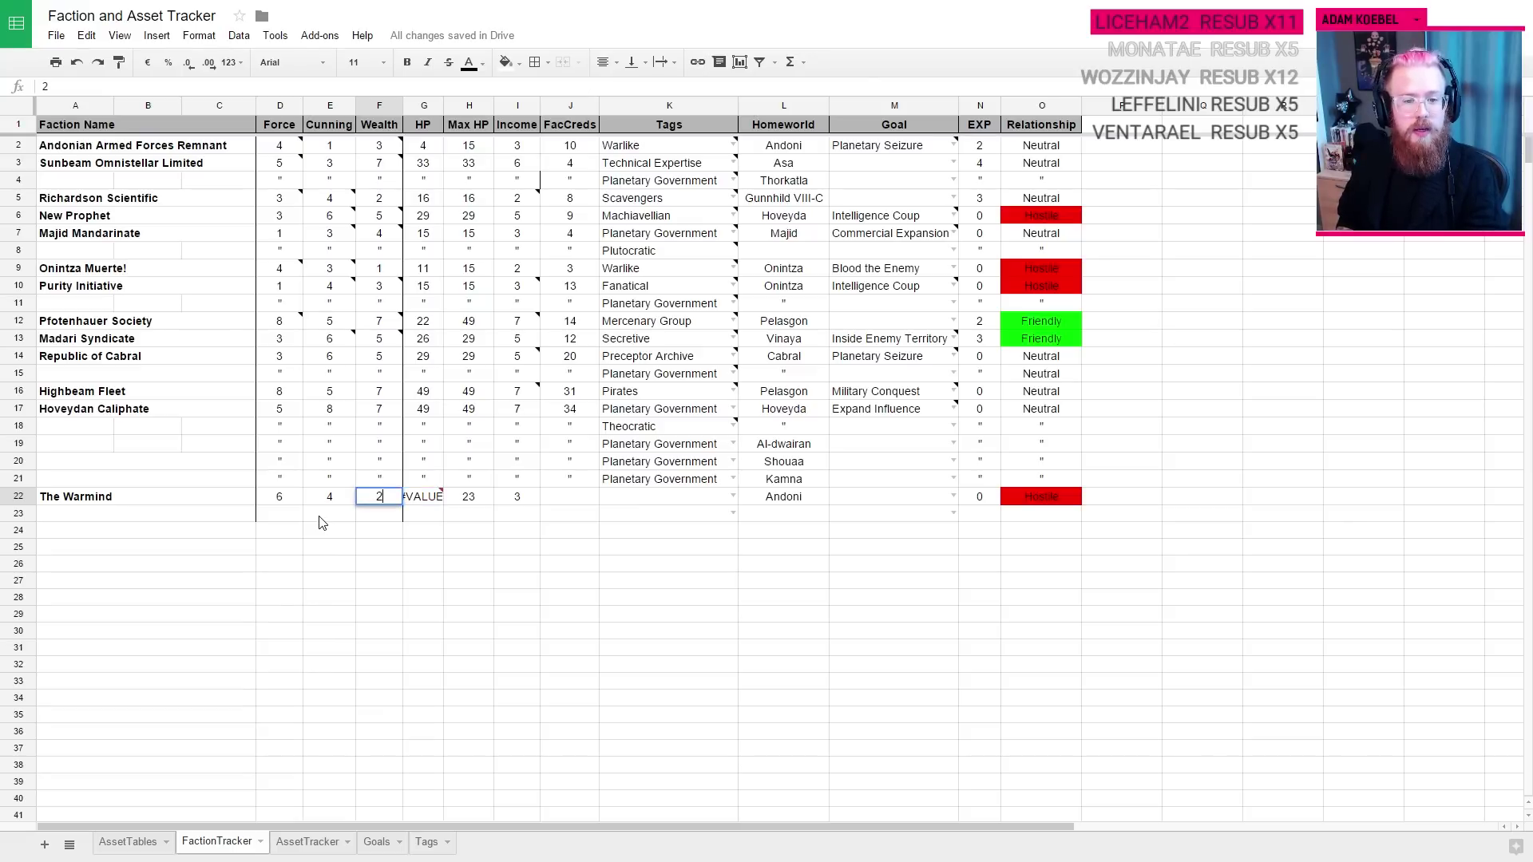
key("Return")
key("Up")
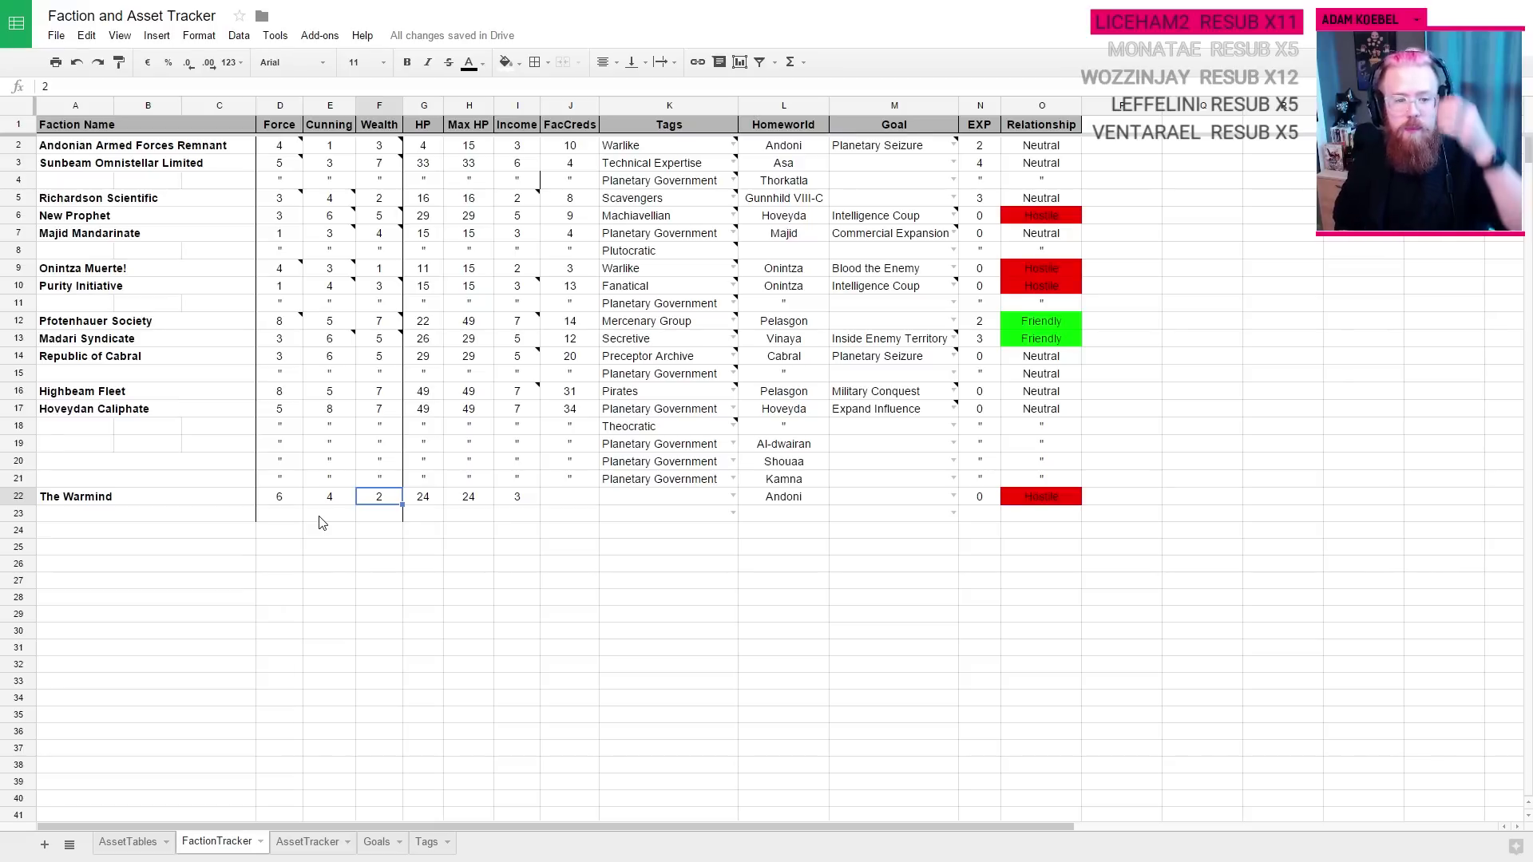
Step: Go over The Warmind's ratings and hit points, and set its FacCreds to 3
key("Left")
key("Left")
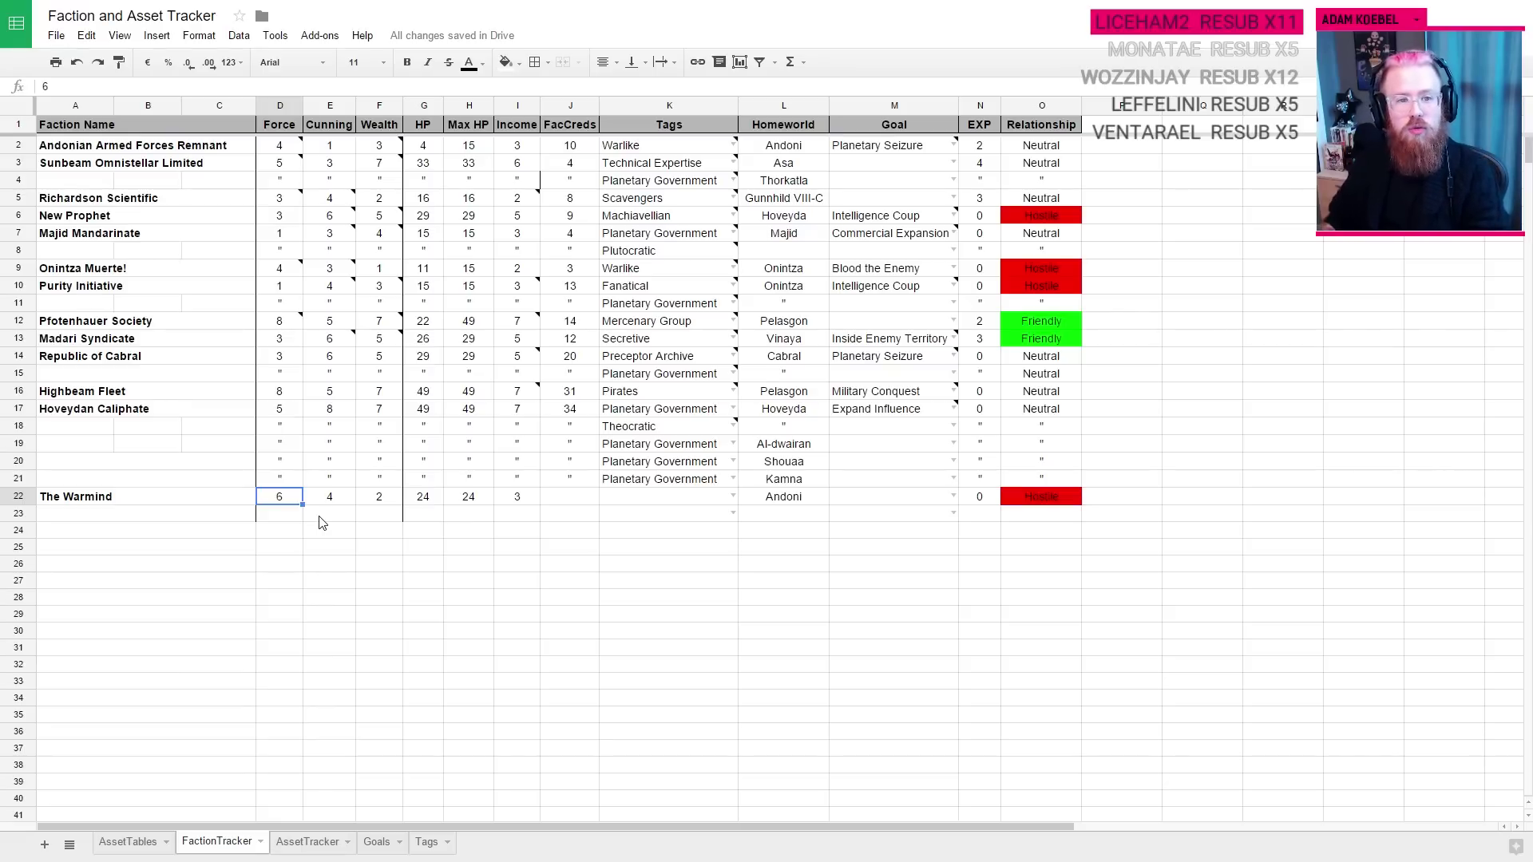
key("Right")
key("Right")
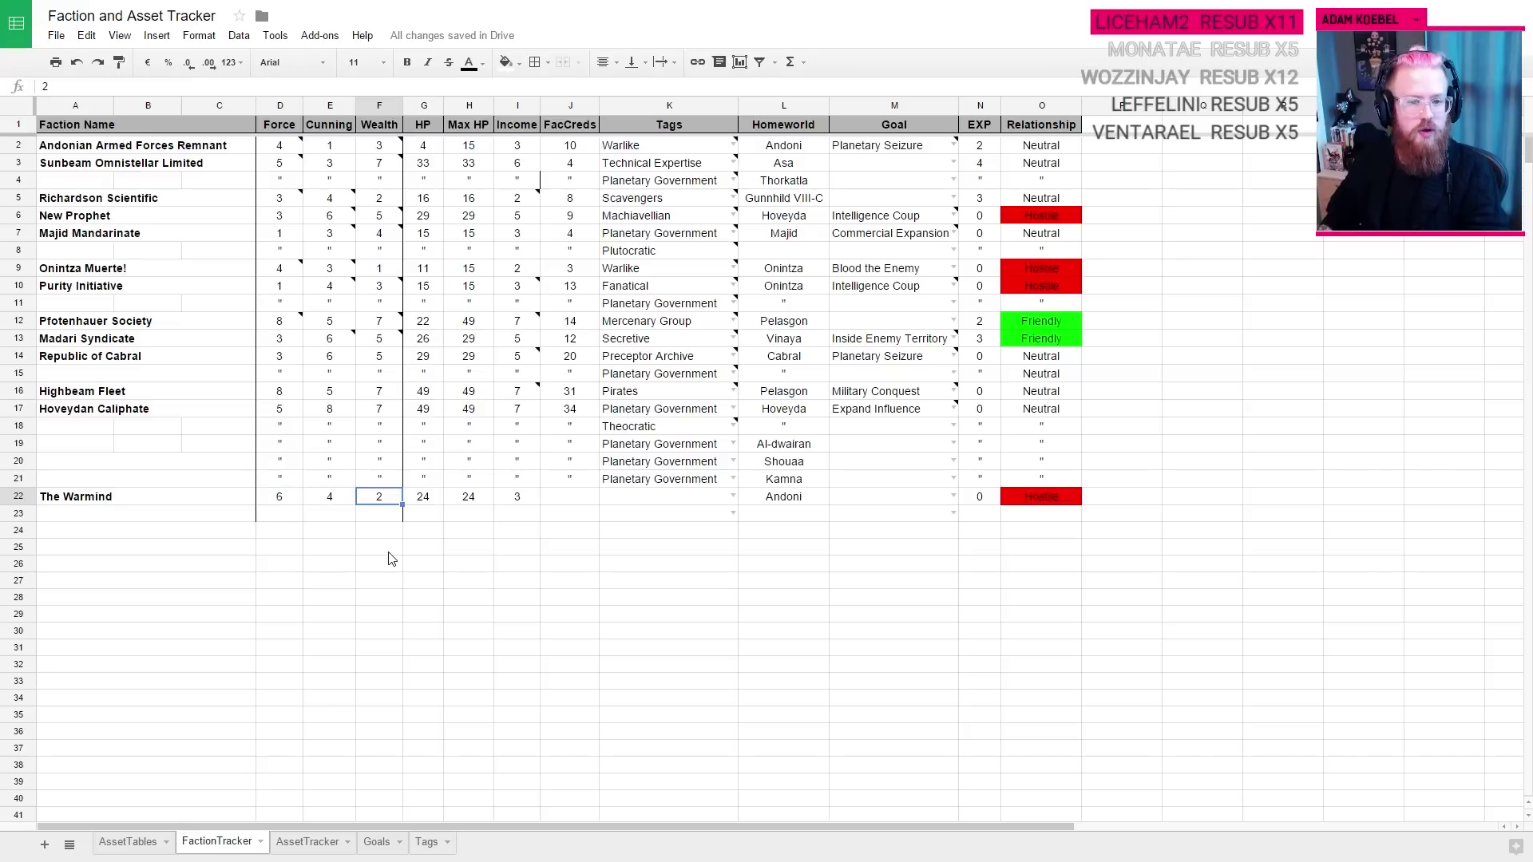
key("Right")
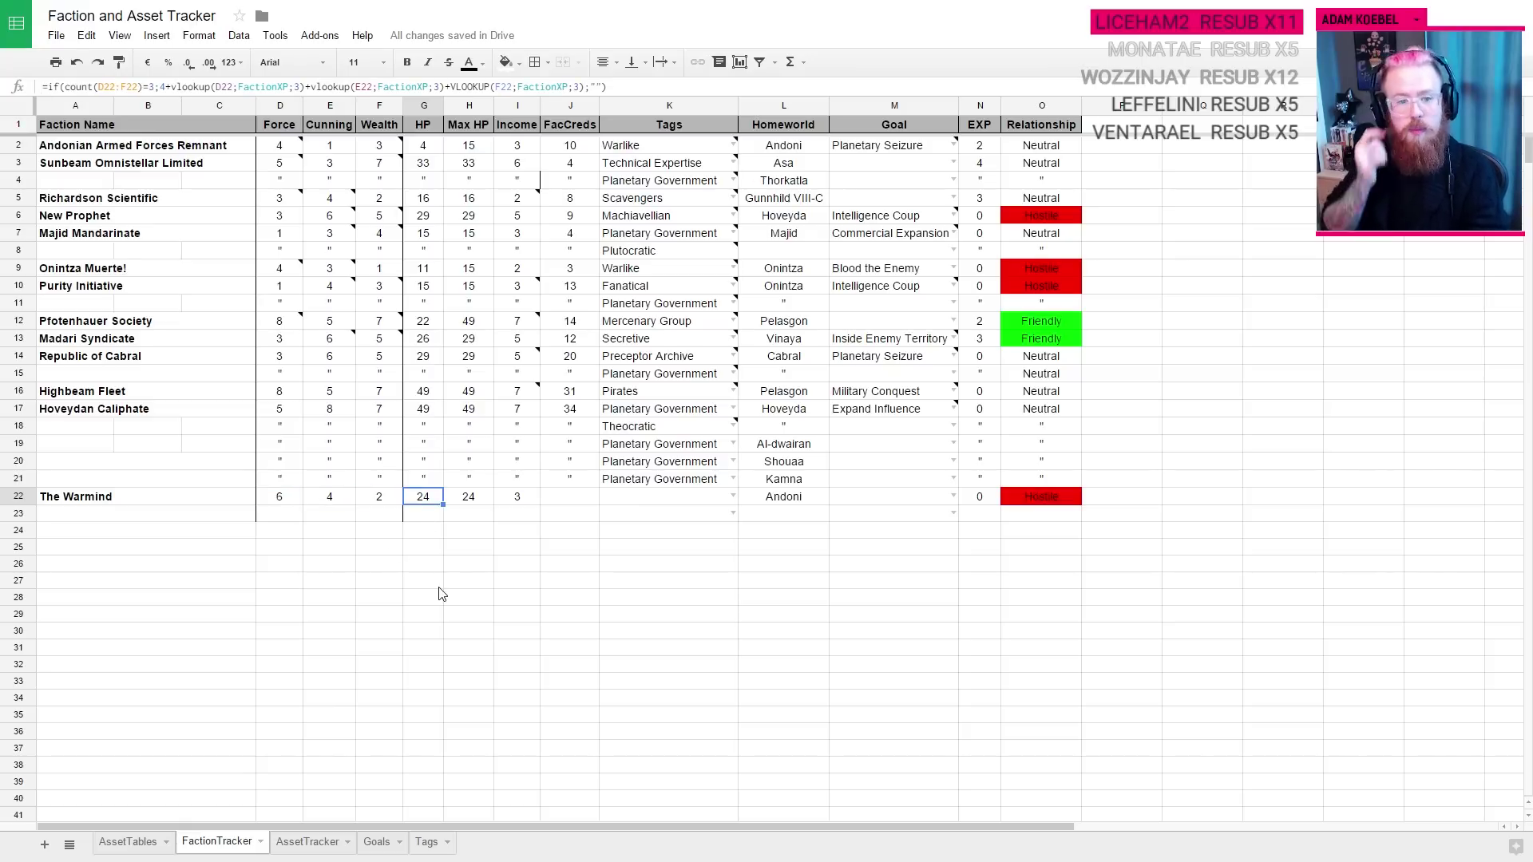
key("Right")
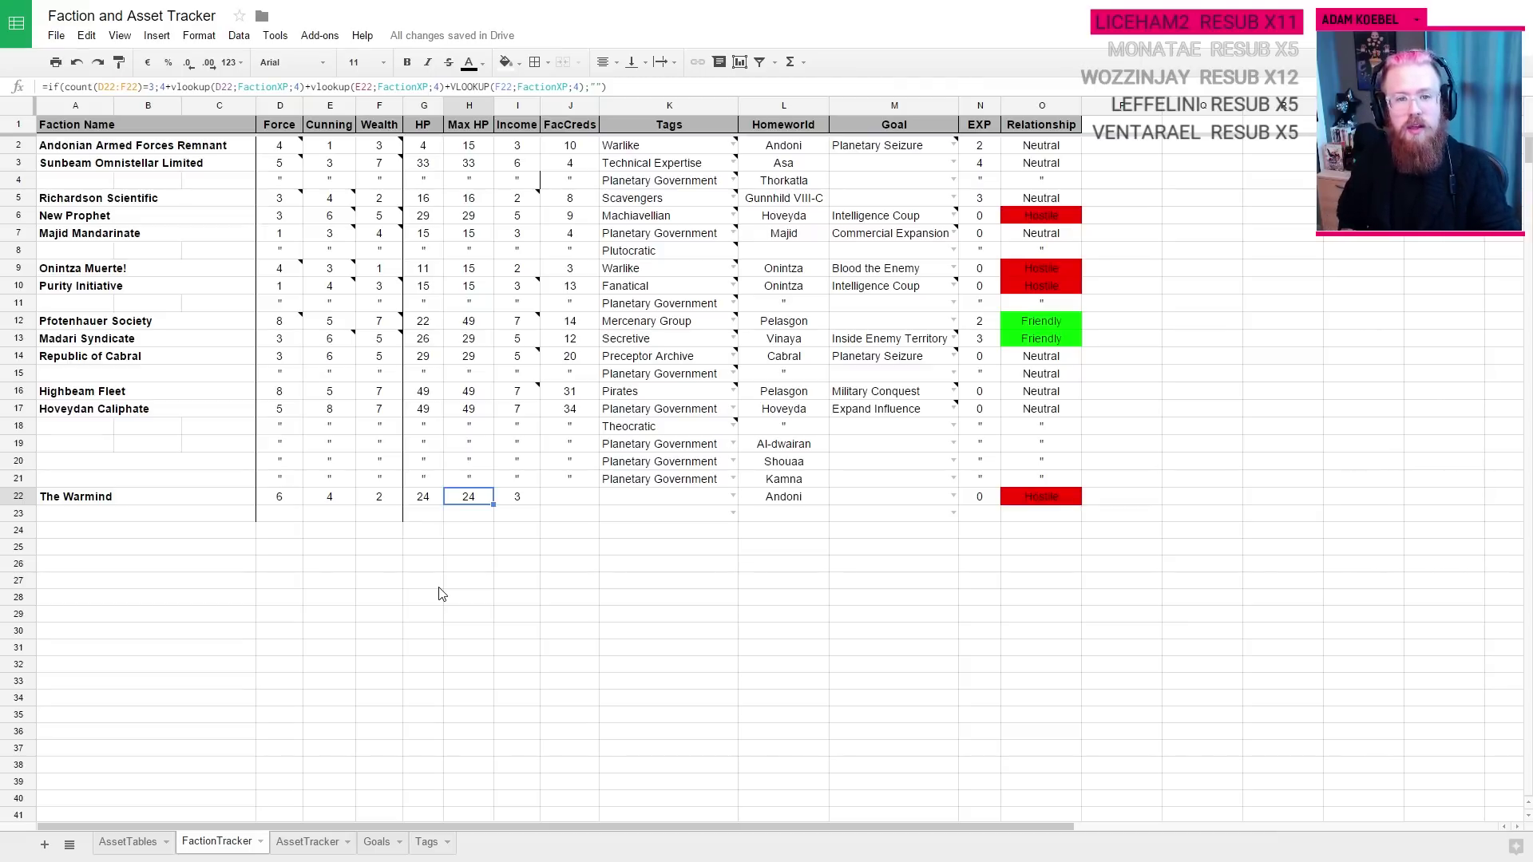
key("Right")
key("Right")
type("3")
key("Return")
key("Up")
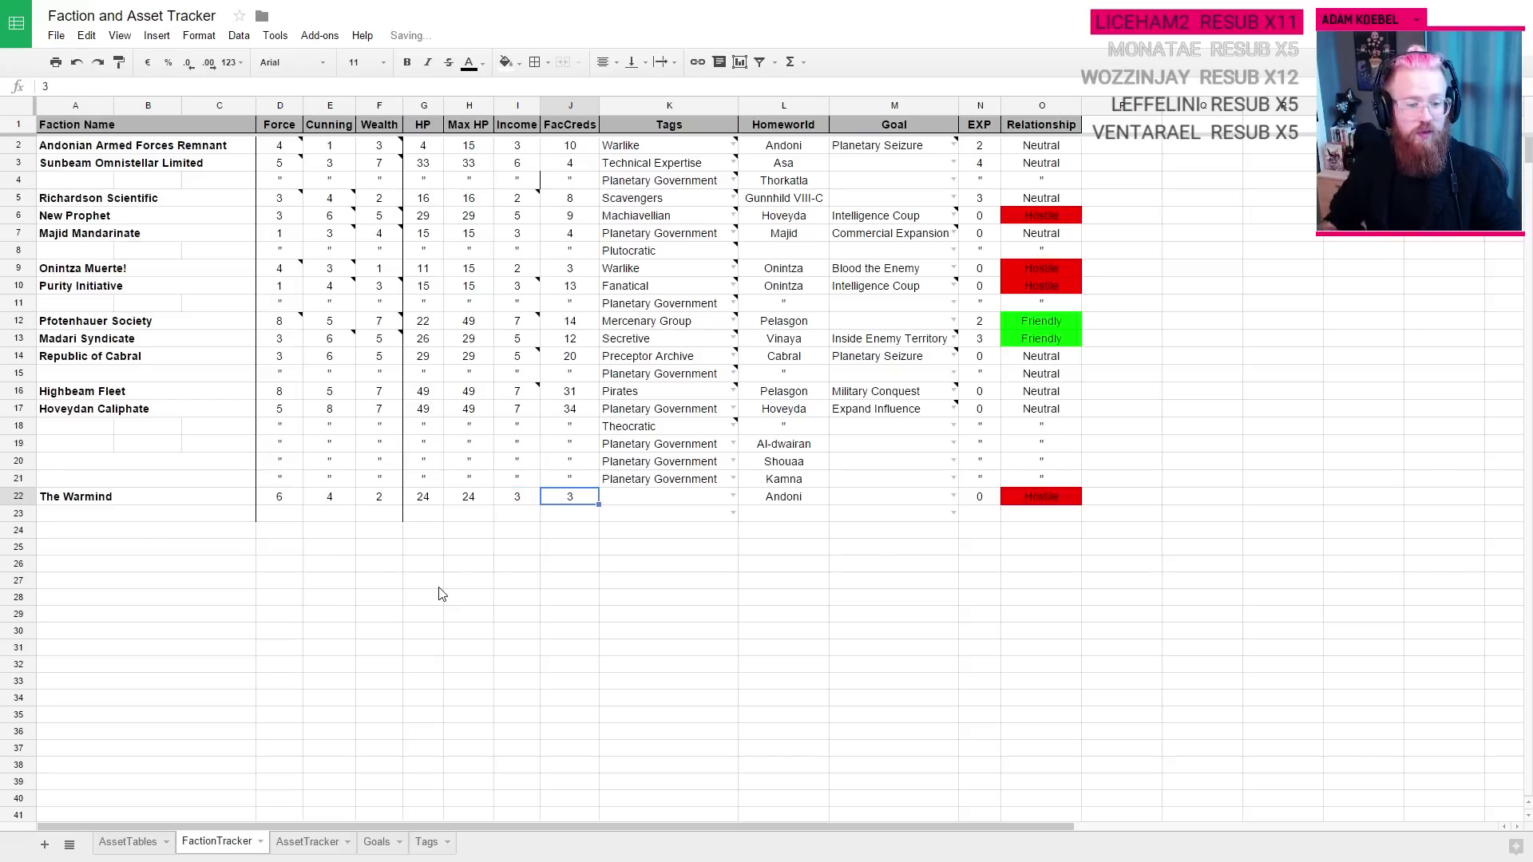
Step: In the AssetTracker sheet, add a Capital Fleet owned by The Warmind in the first empty row below Sunbeam Omnistellar Limited's assets
left_click(281, 842)
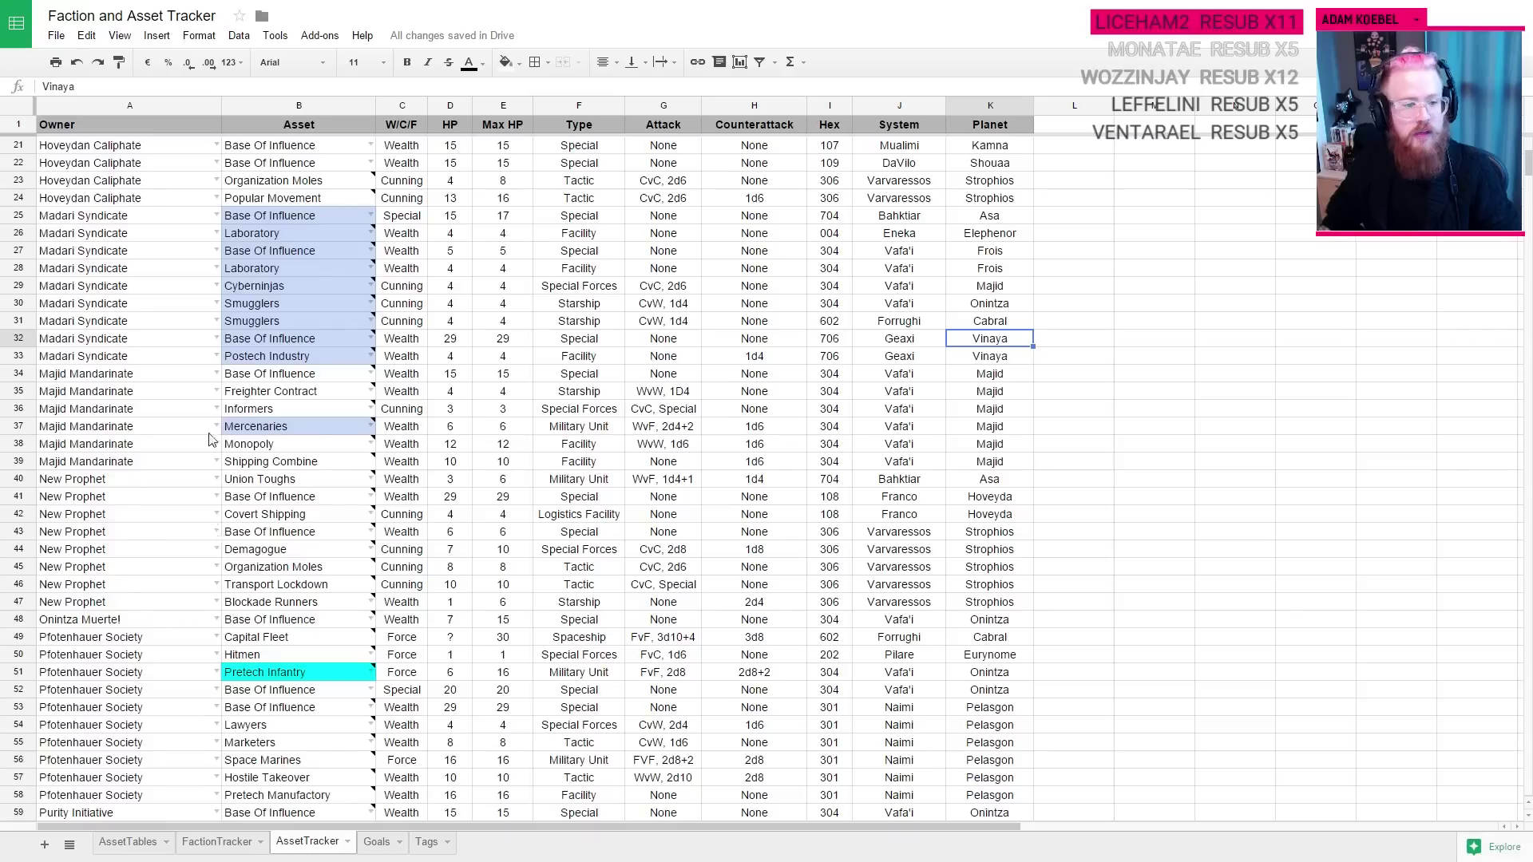
scroll(210, 439, "down", 10)
left_click(216, 443)
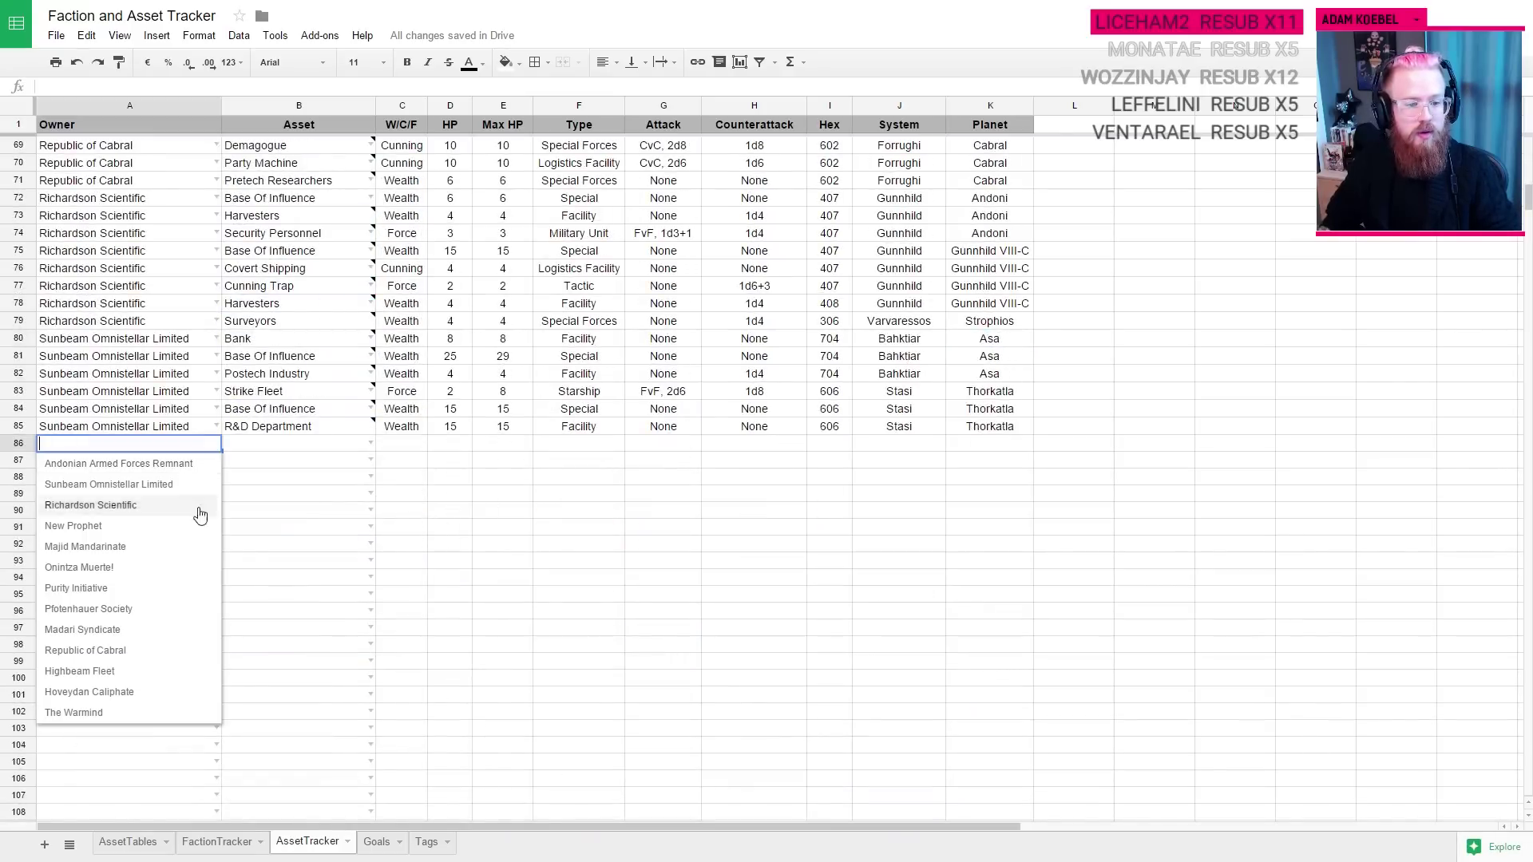
left_click(140, 713)
left_click(276, 446)
left_click(371, 444)
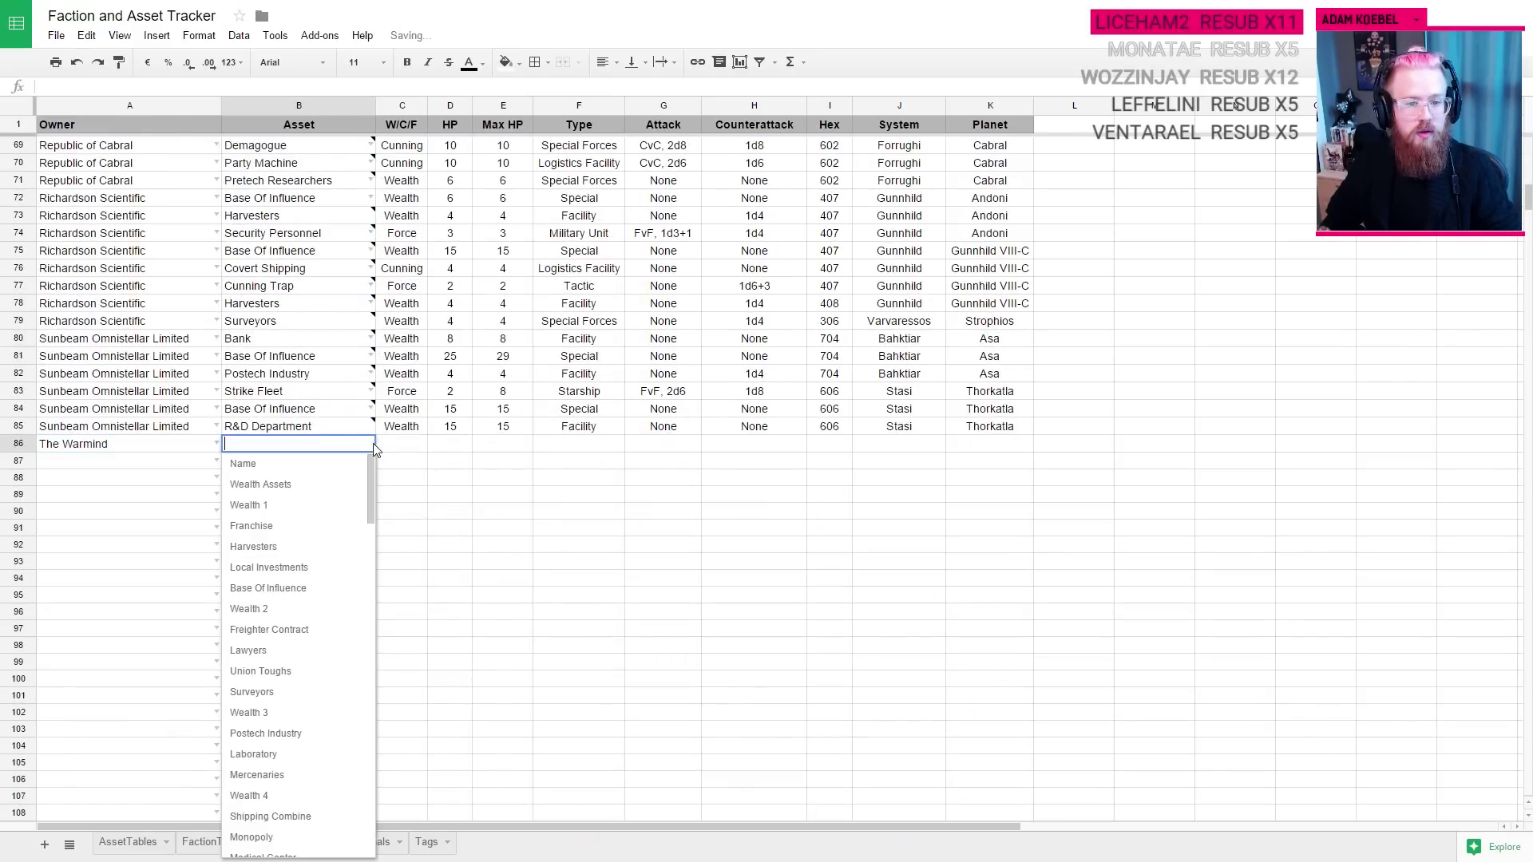
type("capi")
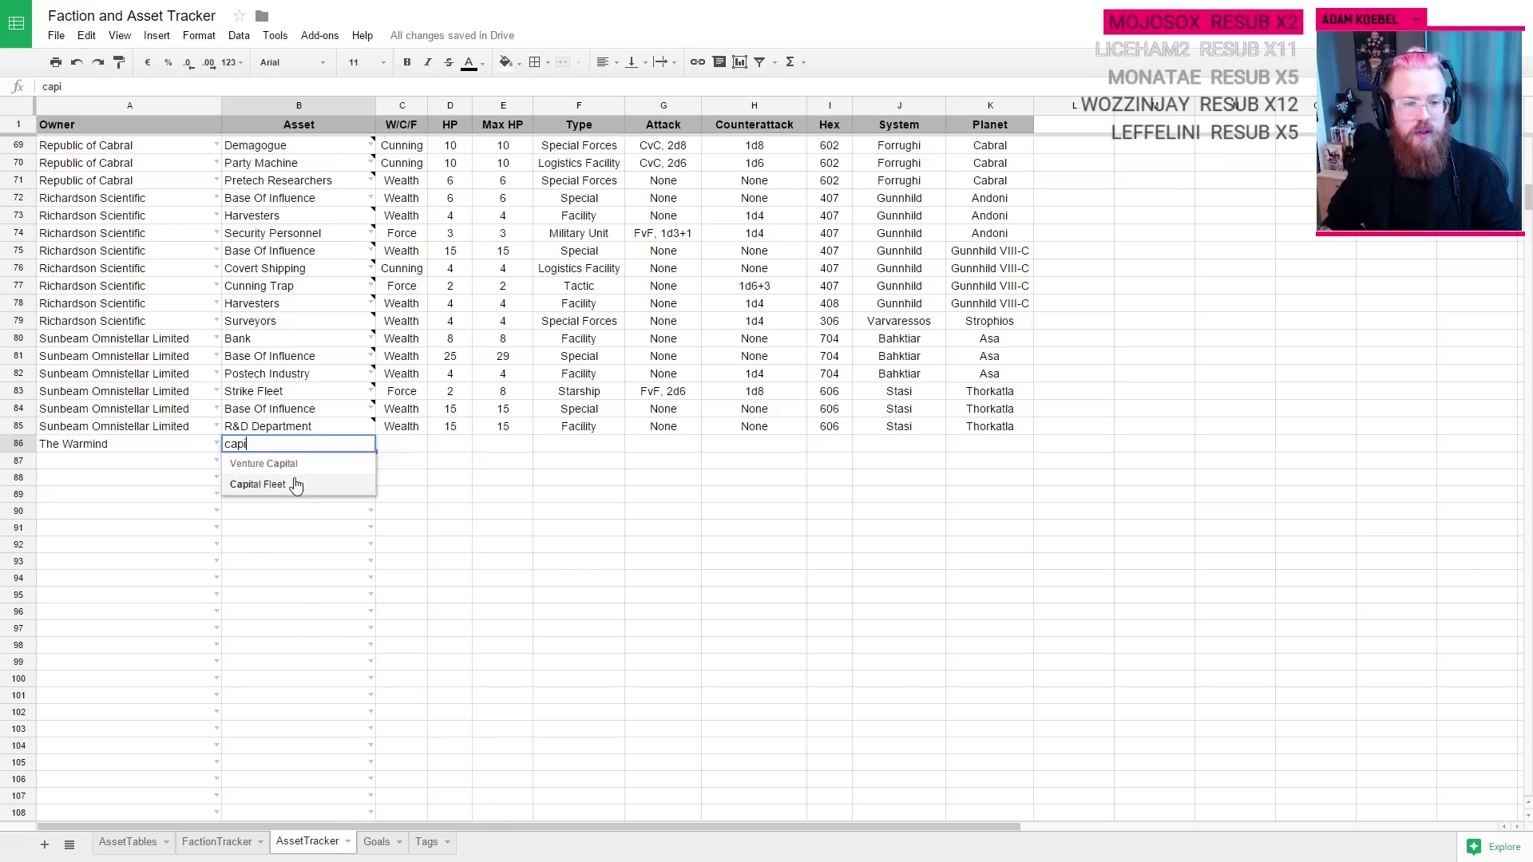
left_click(292, 483)
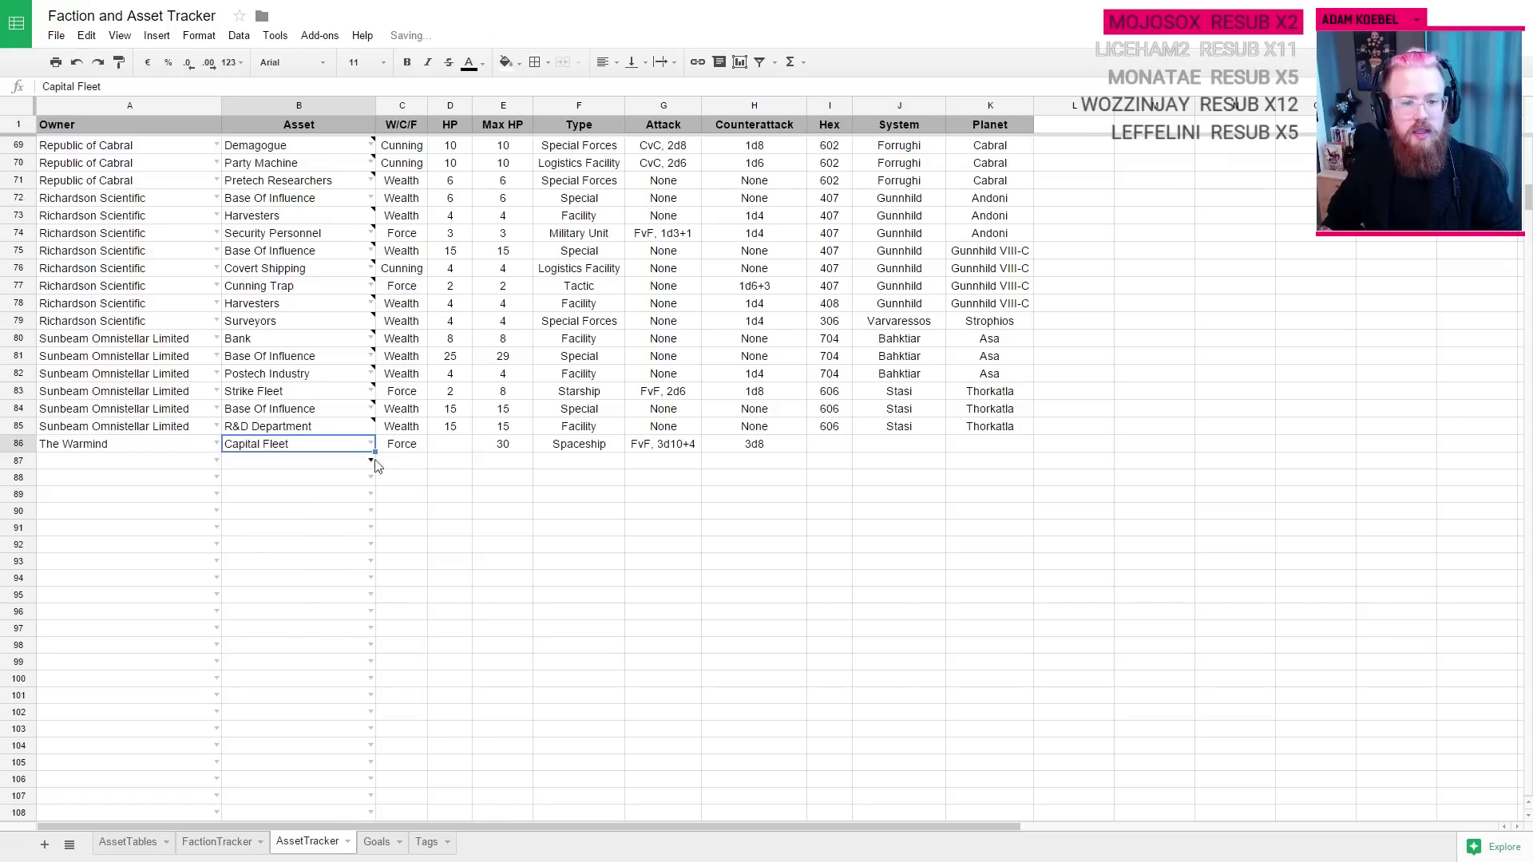
Step: Set both Max HP and HP of The Warmind's Capital Fleet to 24
left_click(448, 479)
left_click(495, 451)
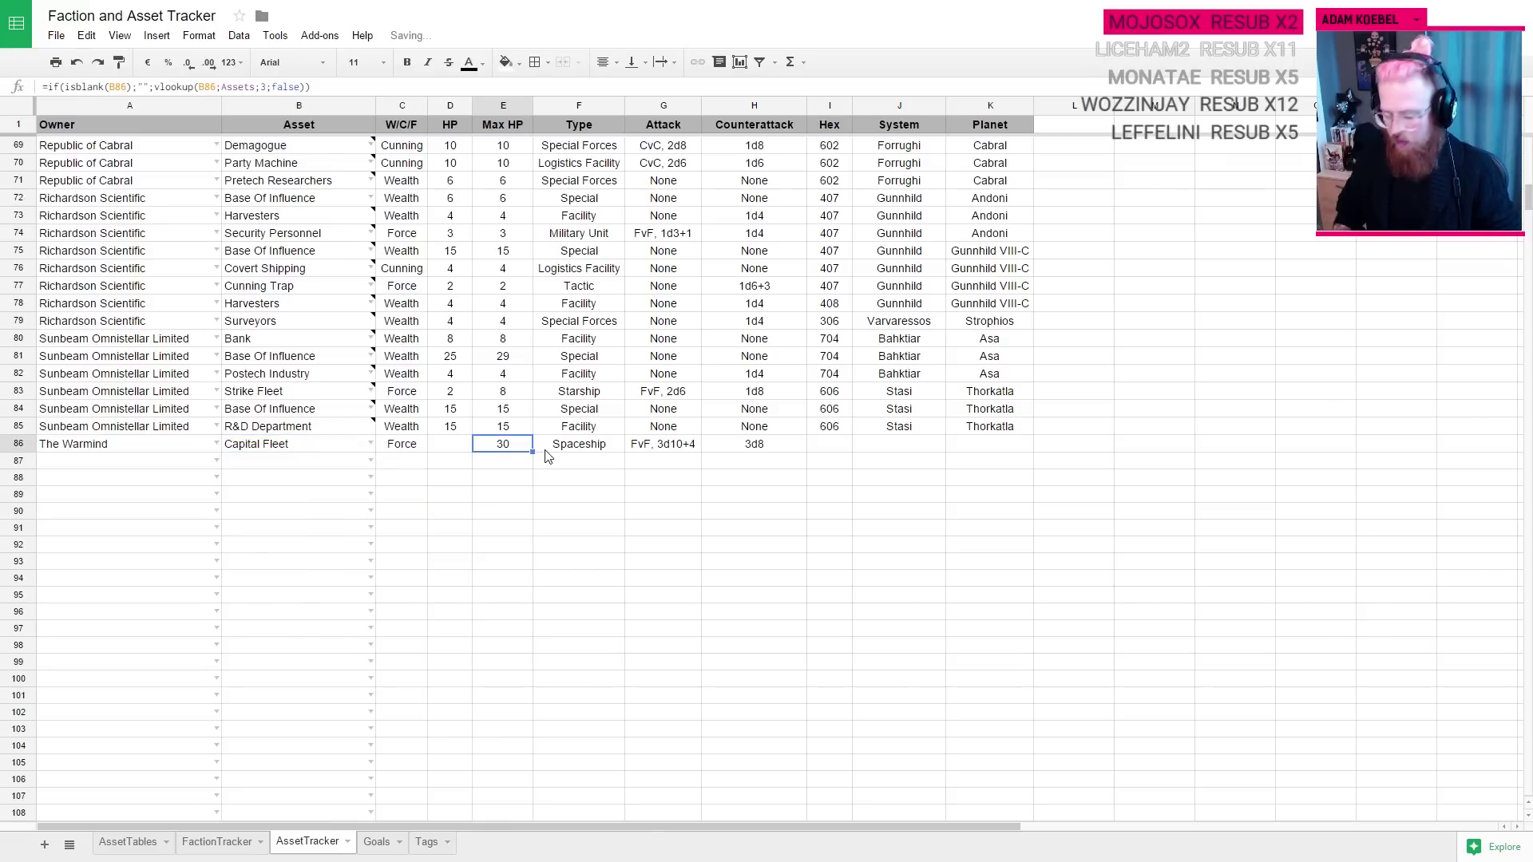
type("24")
key("Return")
key("Up")
key("Left")
type("2")
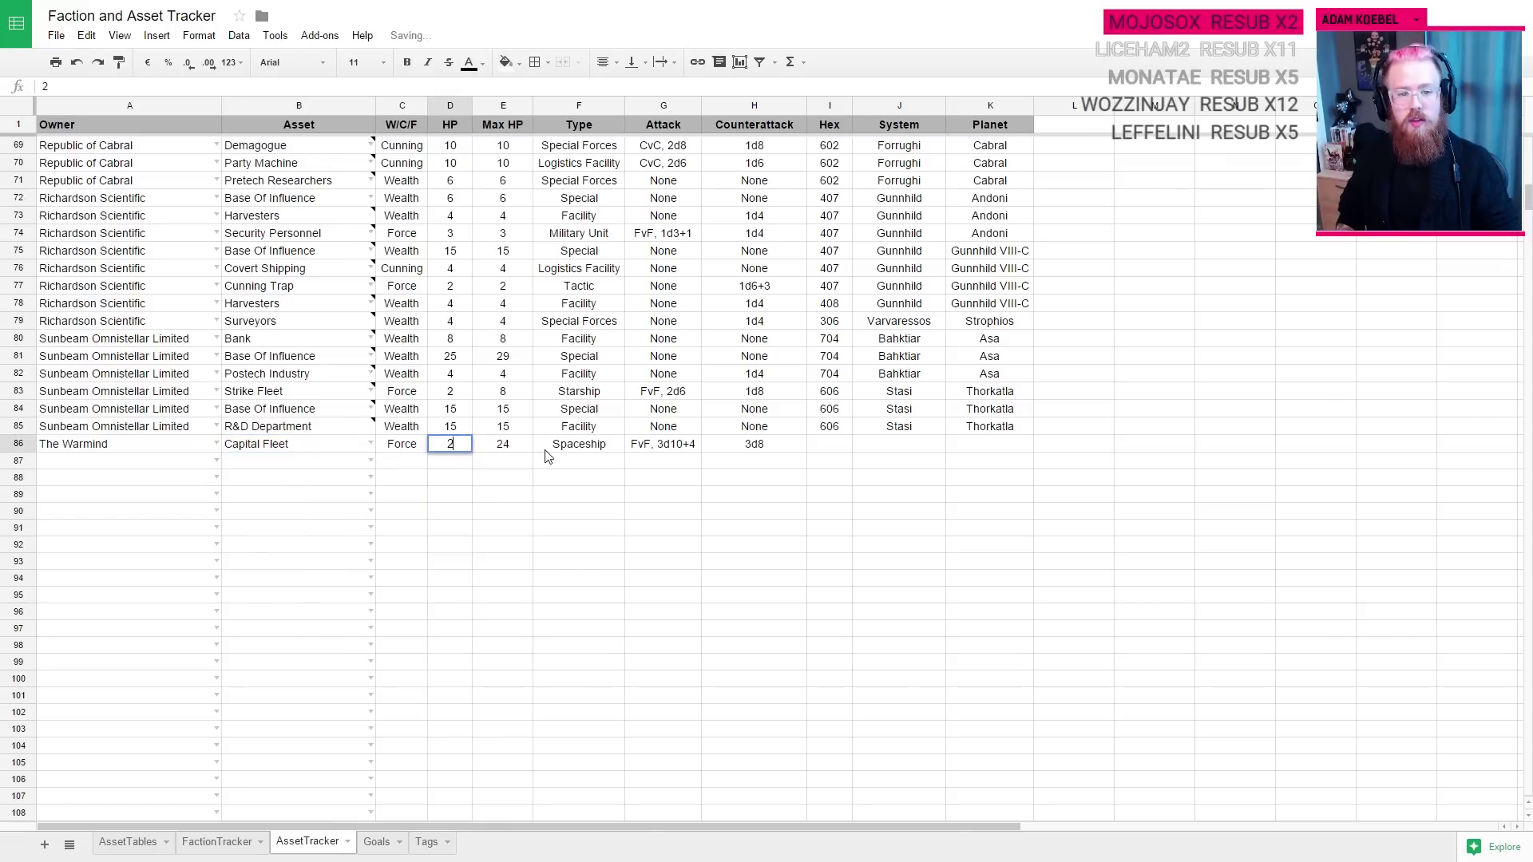
type("4")
key("Return")
key("Up")
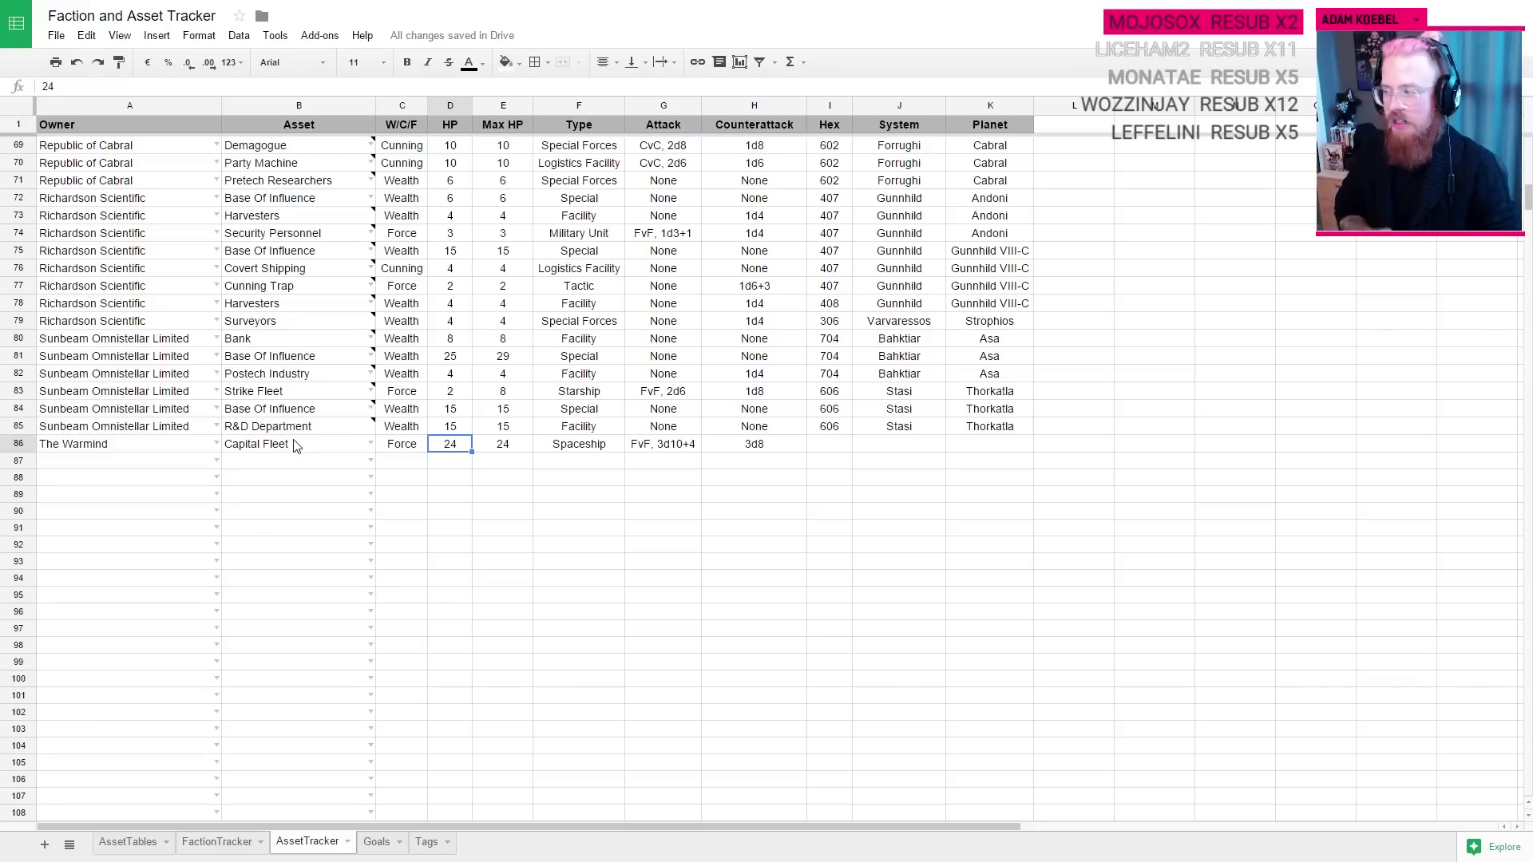
Step: Switch to the Roll20 map of Sector Asgard Sigma and examine its systems and hex numbers for the Capital Fleet's location
left_click(835, 449)
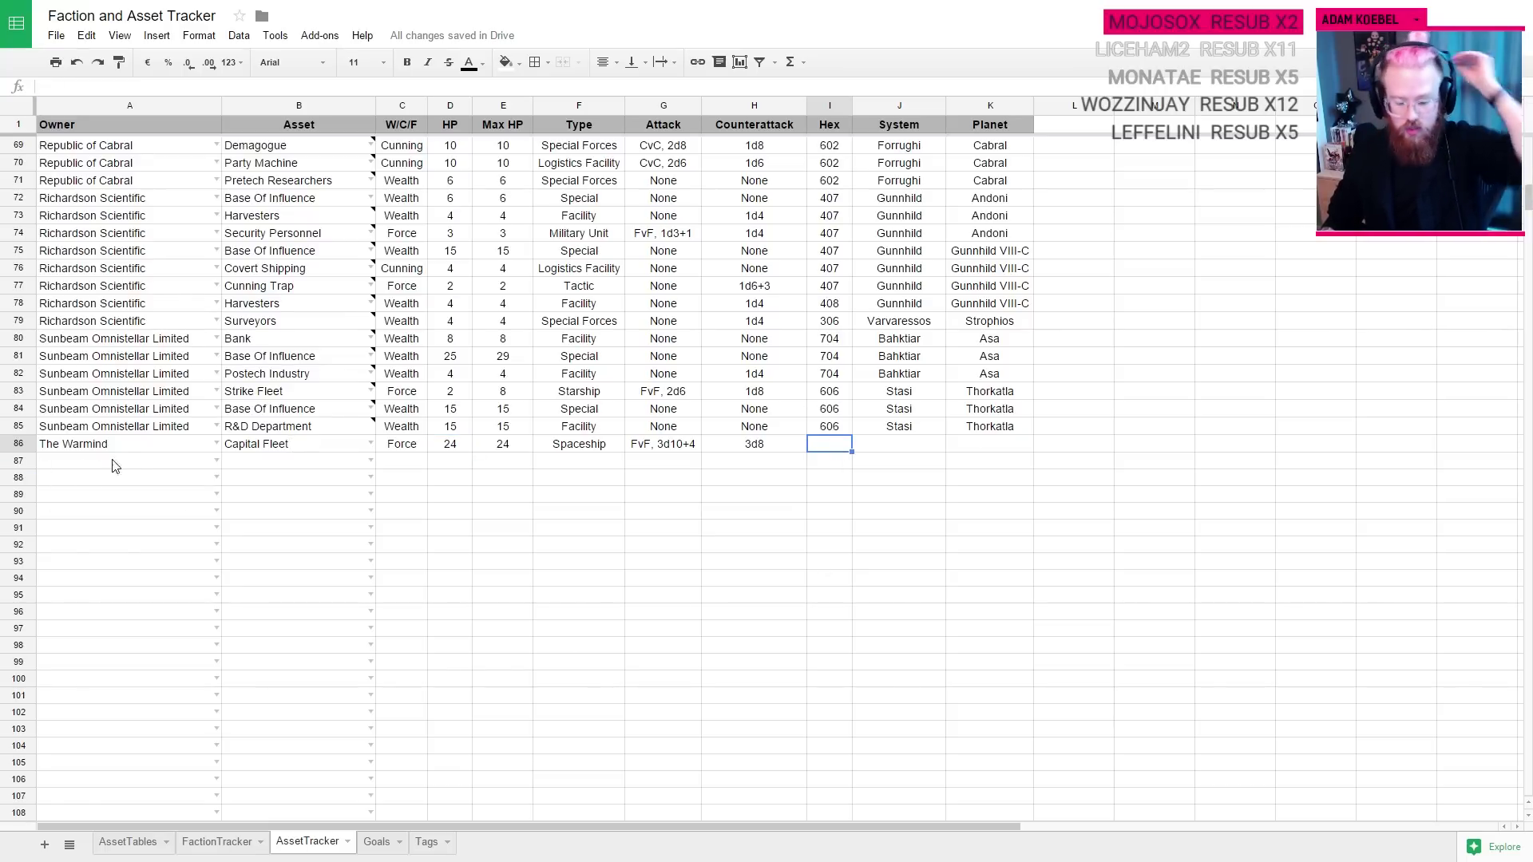
key("ctrl+Tab")
key("ctrl+Tab")
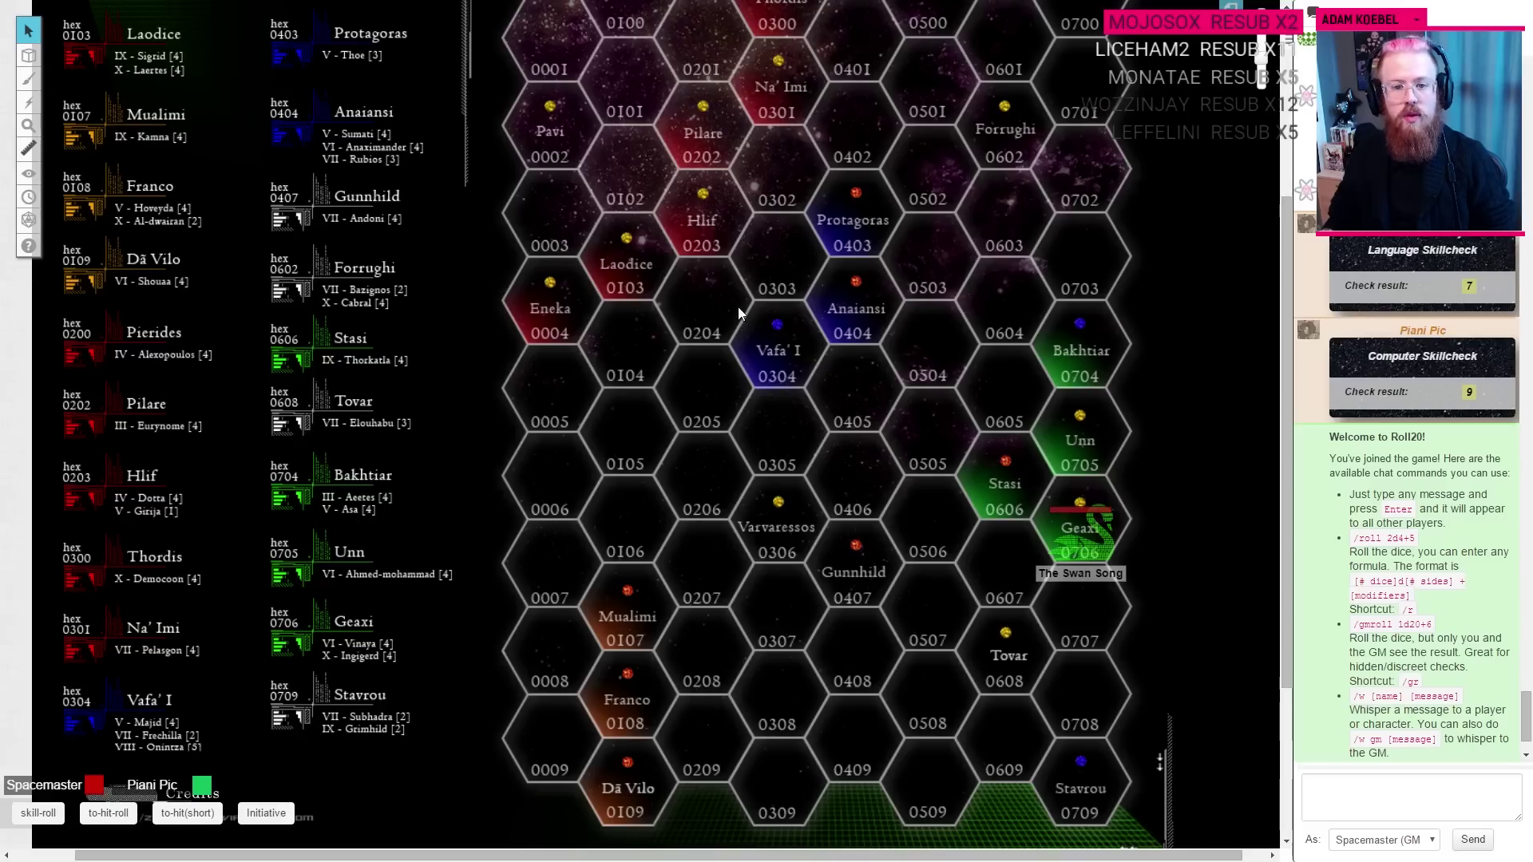
scroll(643, 438, "up", 1)
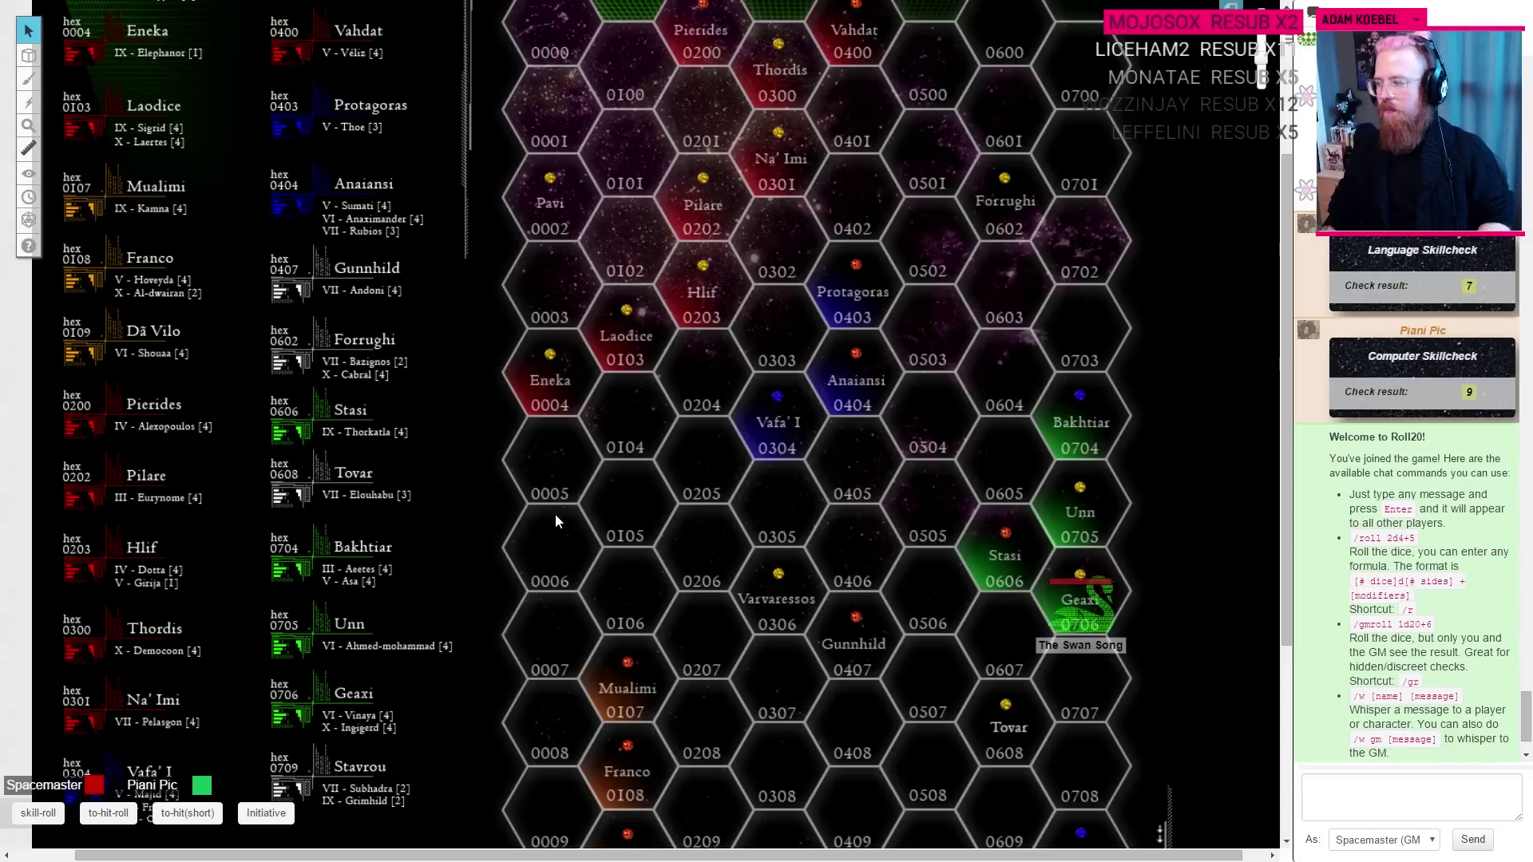
scroll(554, 514, "up", 1)
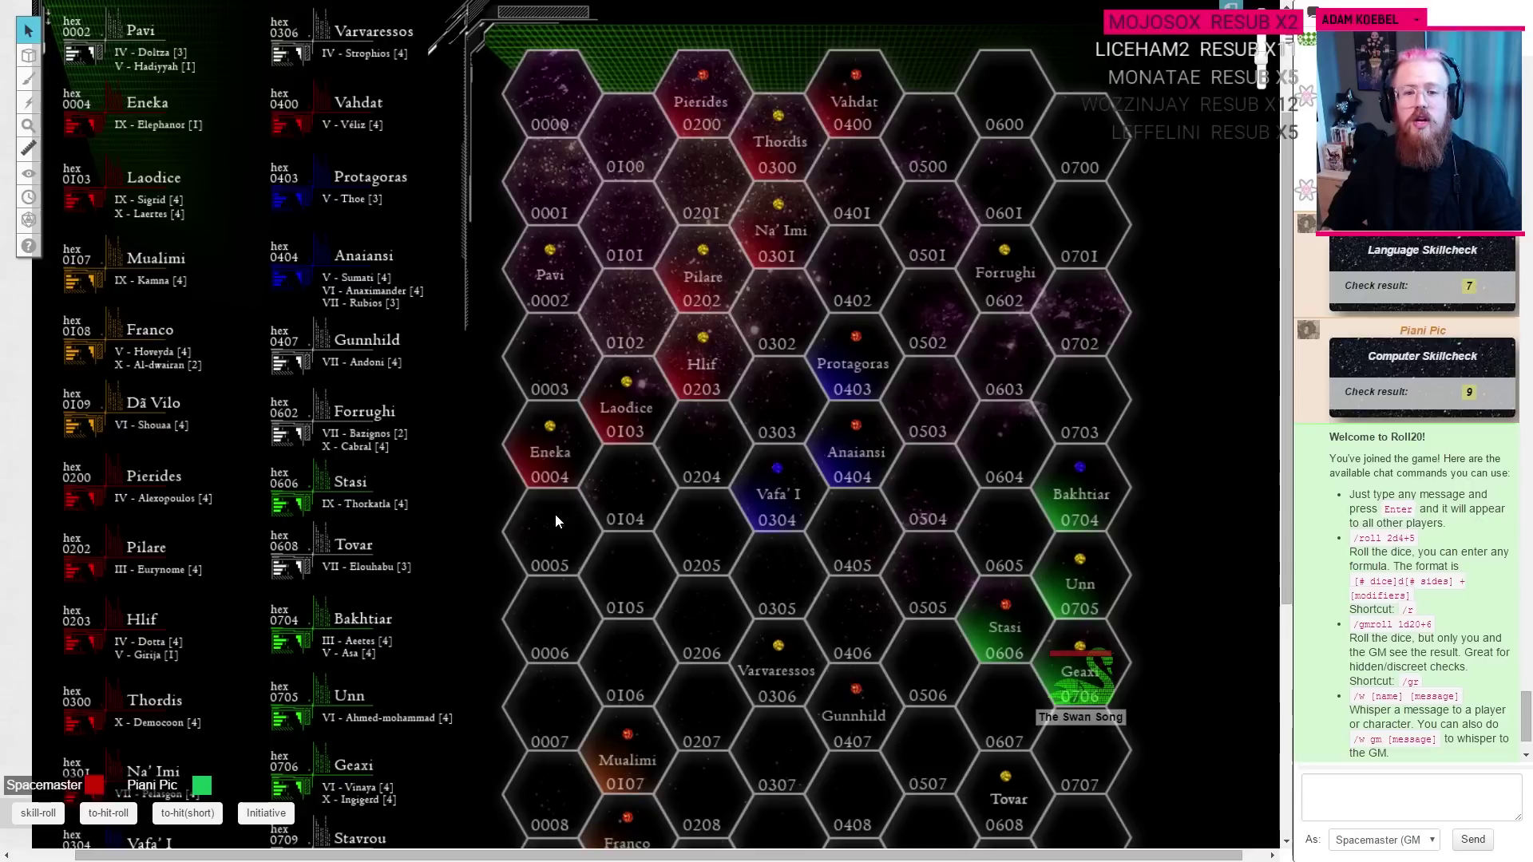
scroll(587, 543, "down", 1)
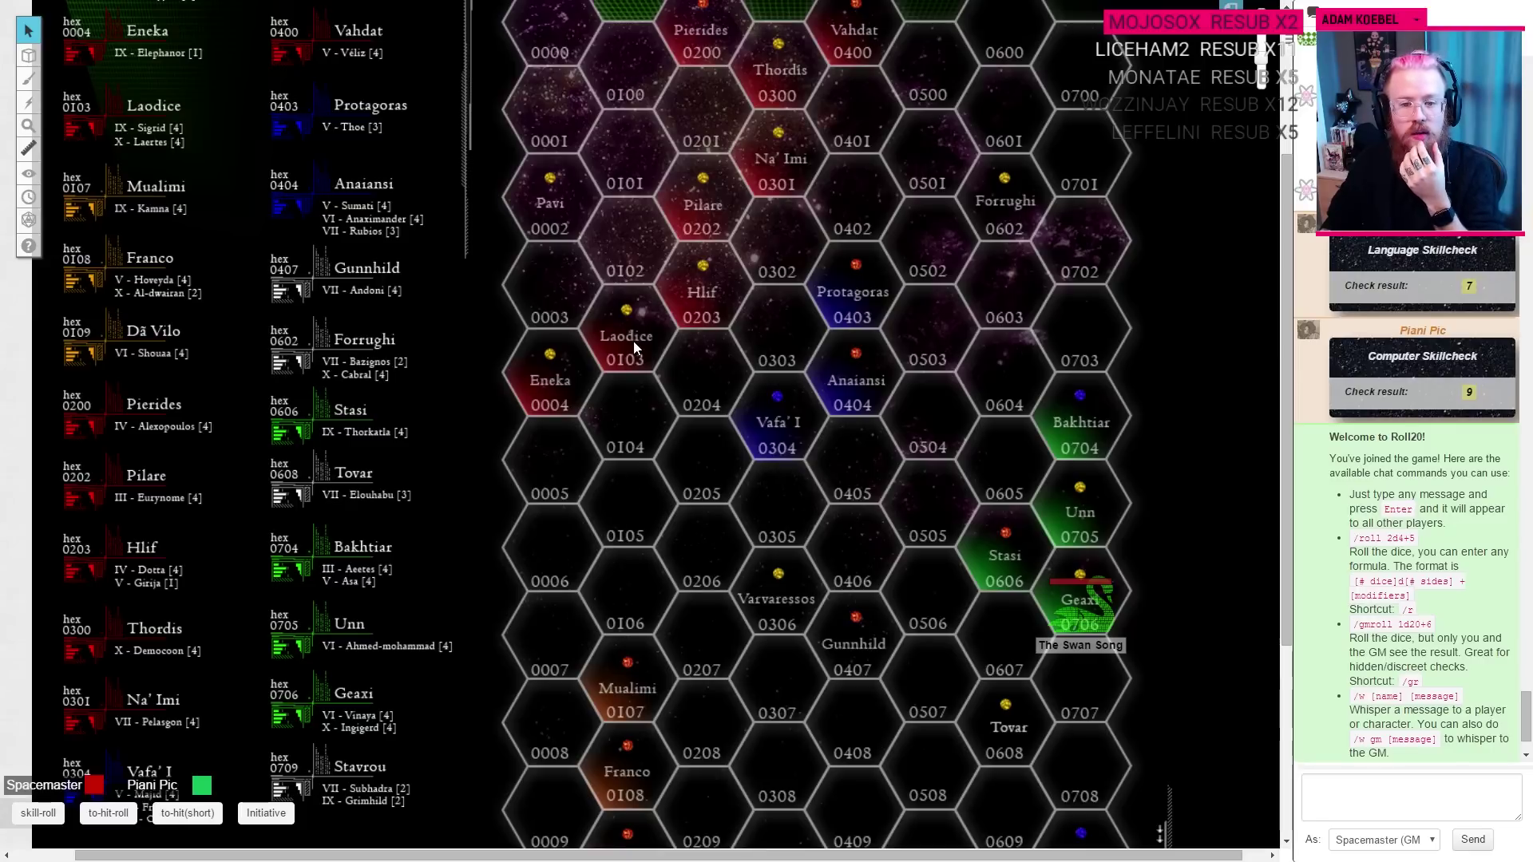
scroll(559, 400, "up", 1)
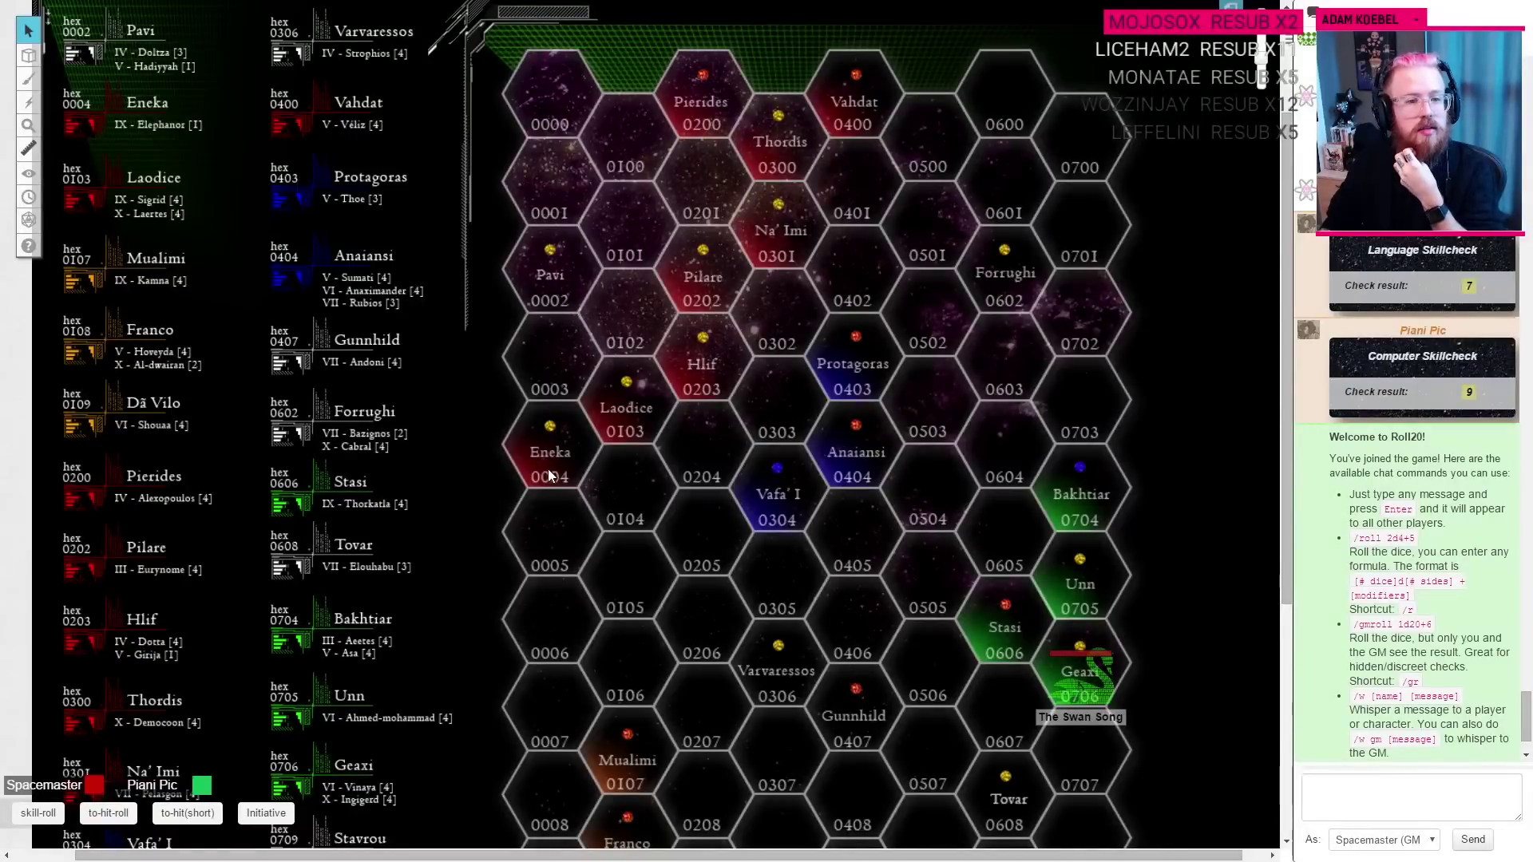
scroll(153, 214, "up", 1)
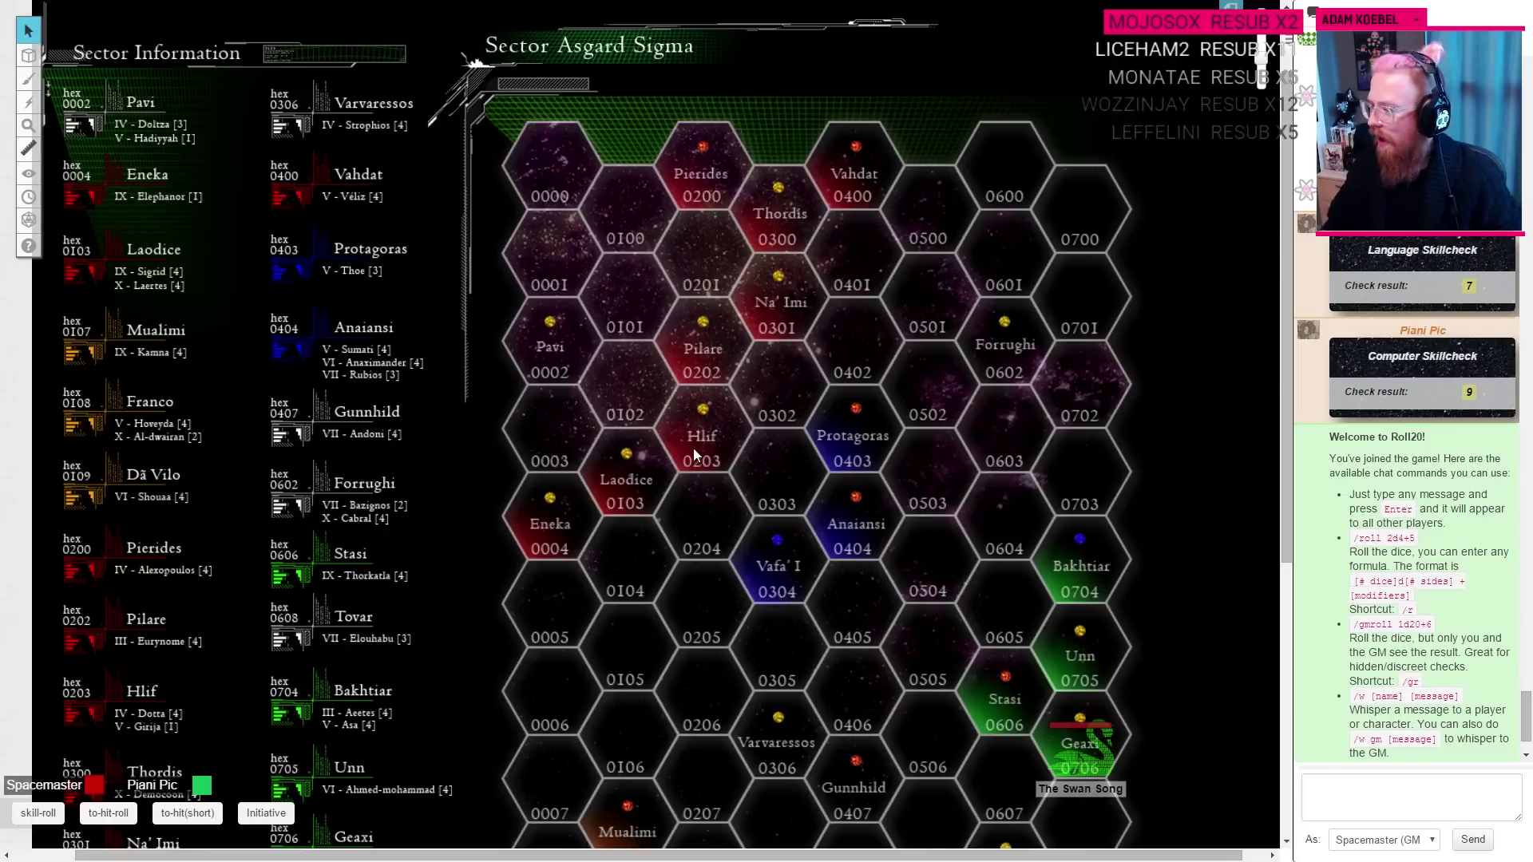
key("alt+Tab")
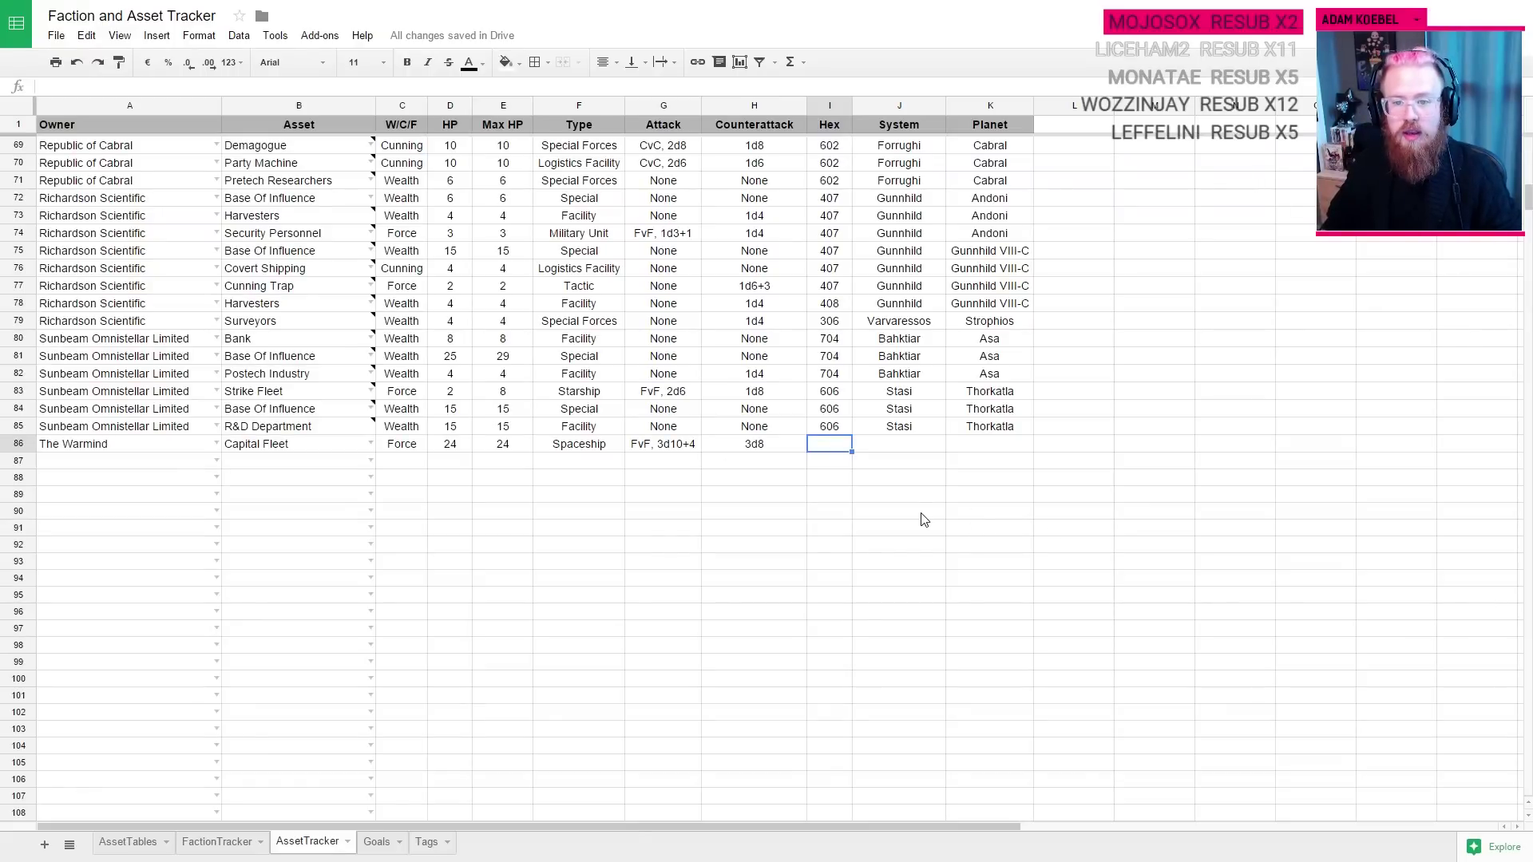
key("alt+Tab")
key("alt+Tab")
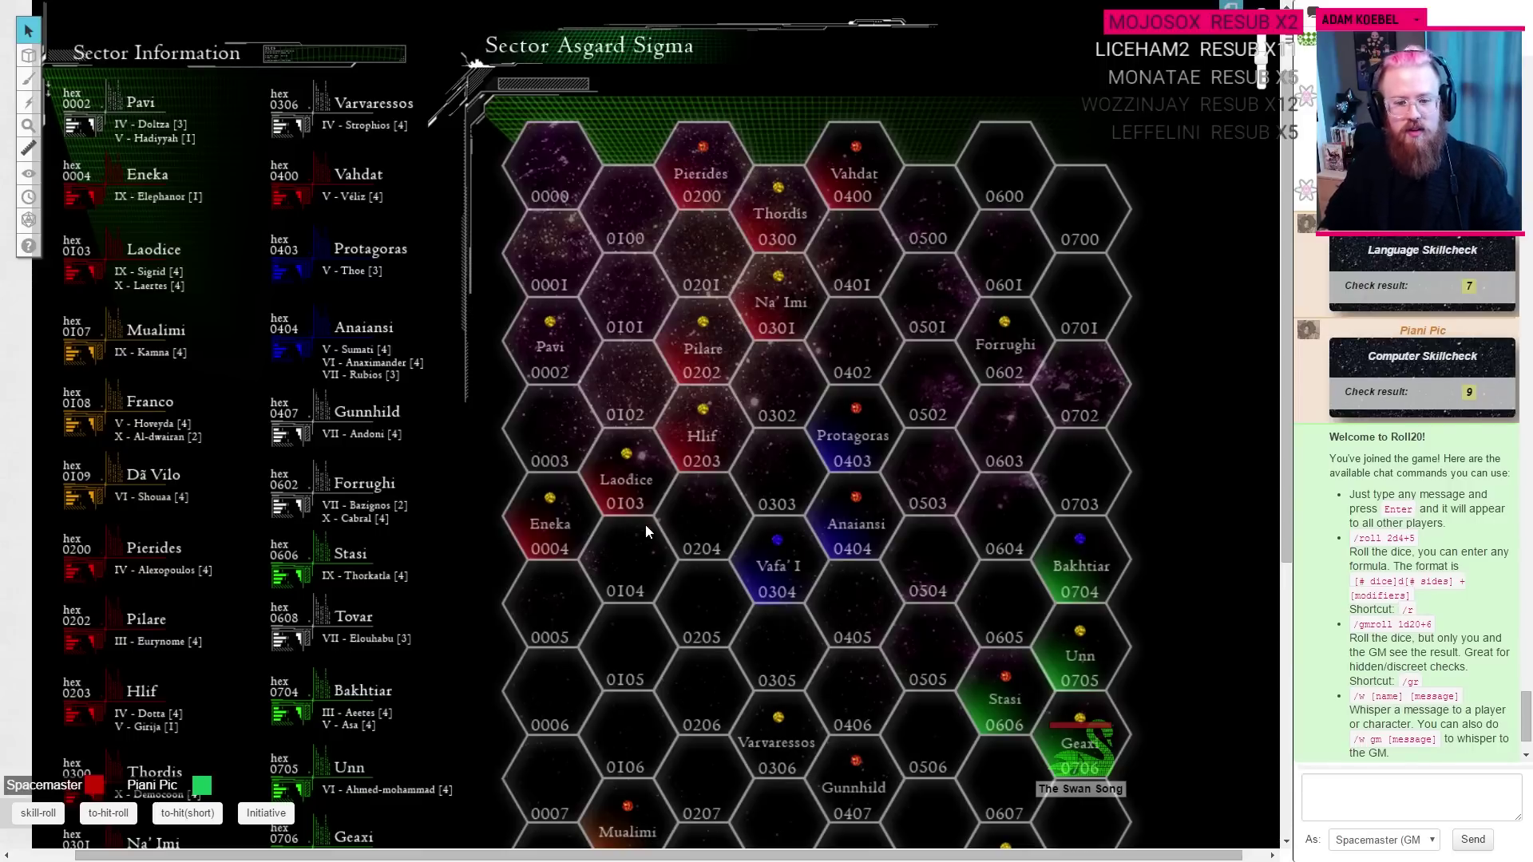
Step: Return to the AssetTracker sheet and locate The Warmind's Capital Fleet at hex 103 in the Laodice system
key("alt+Tab")
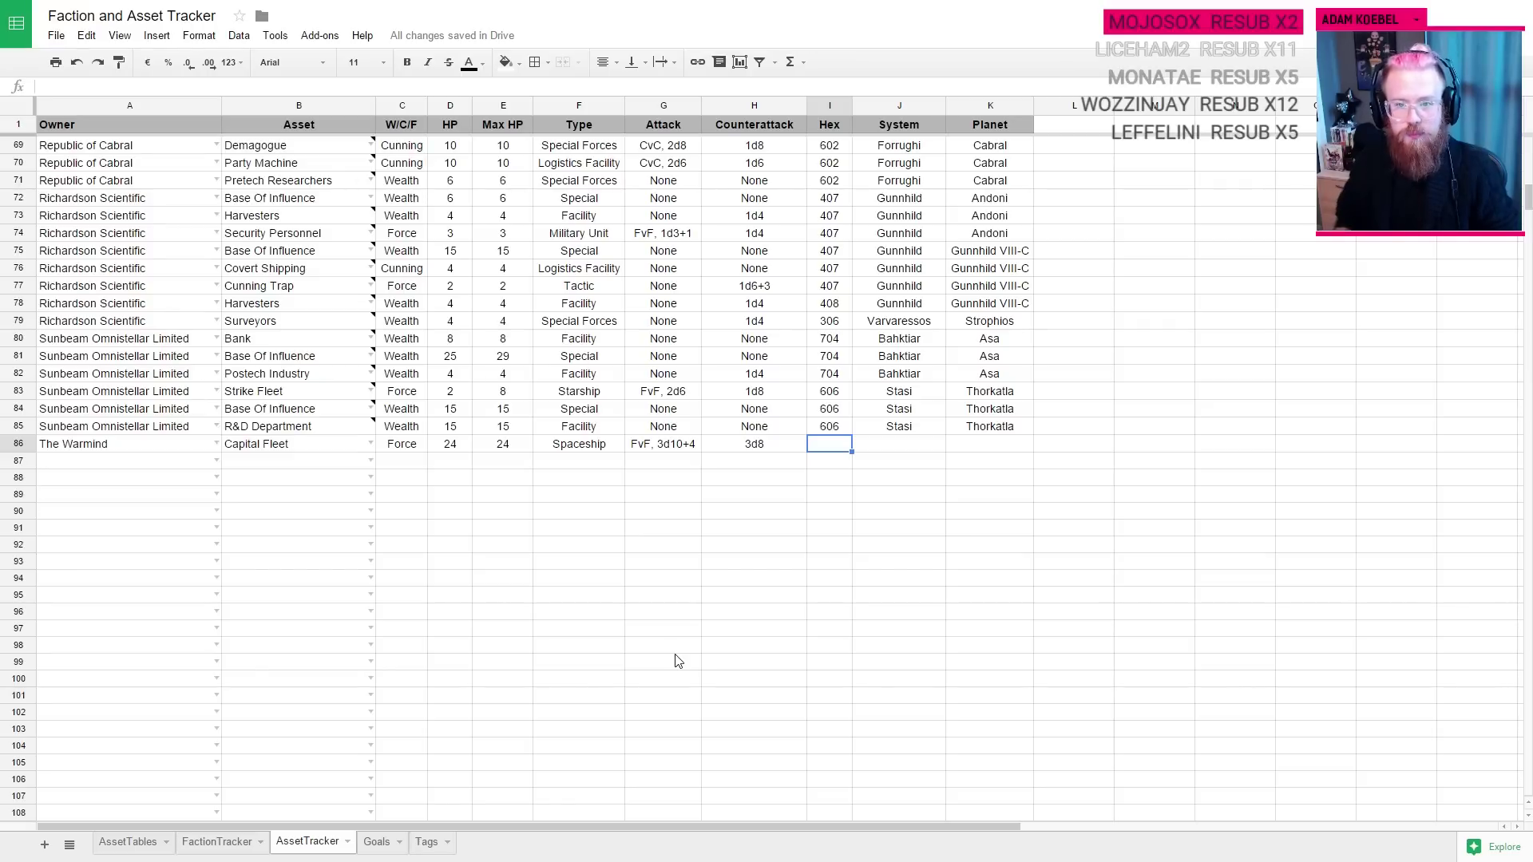
type("103")
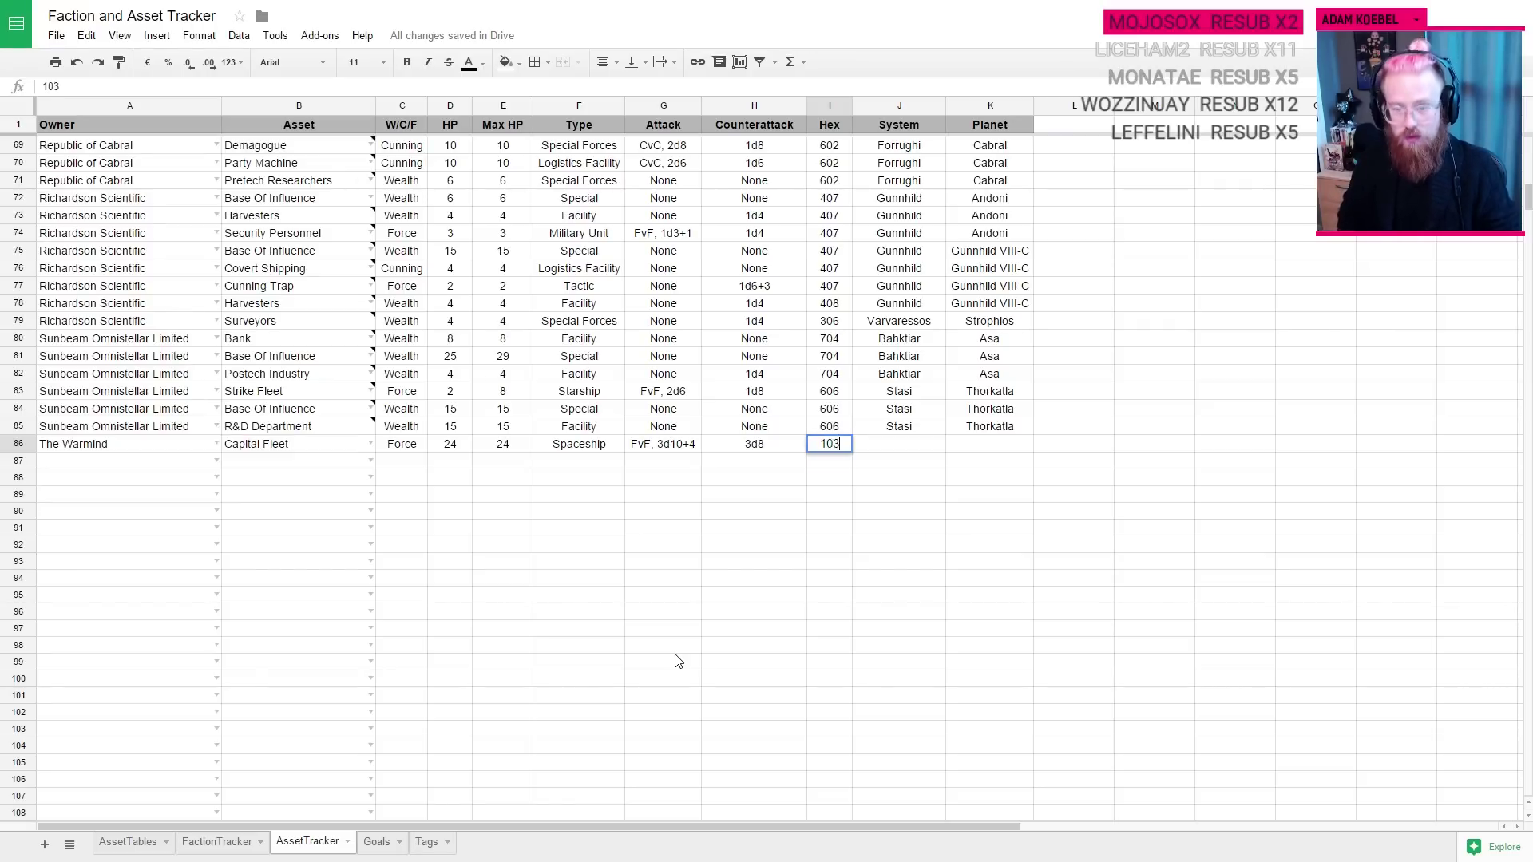
key("Tab")
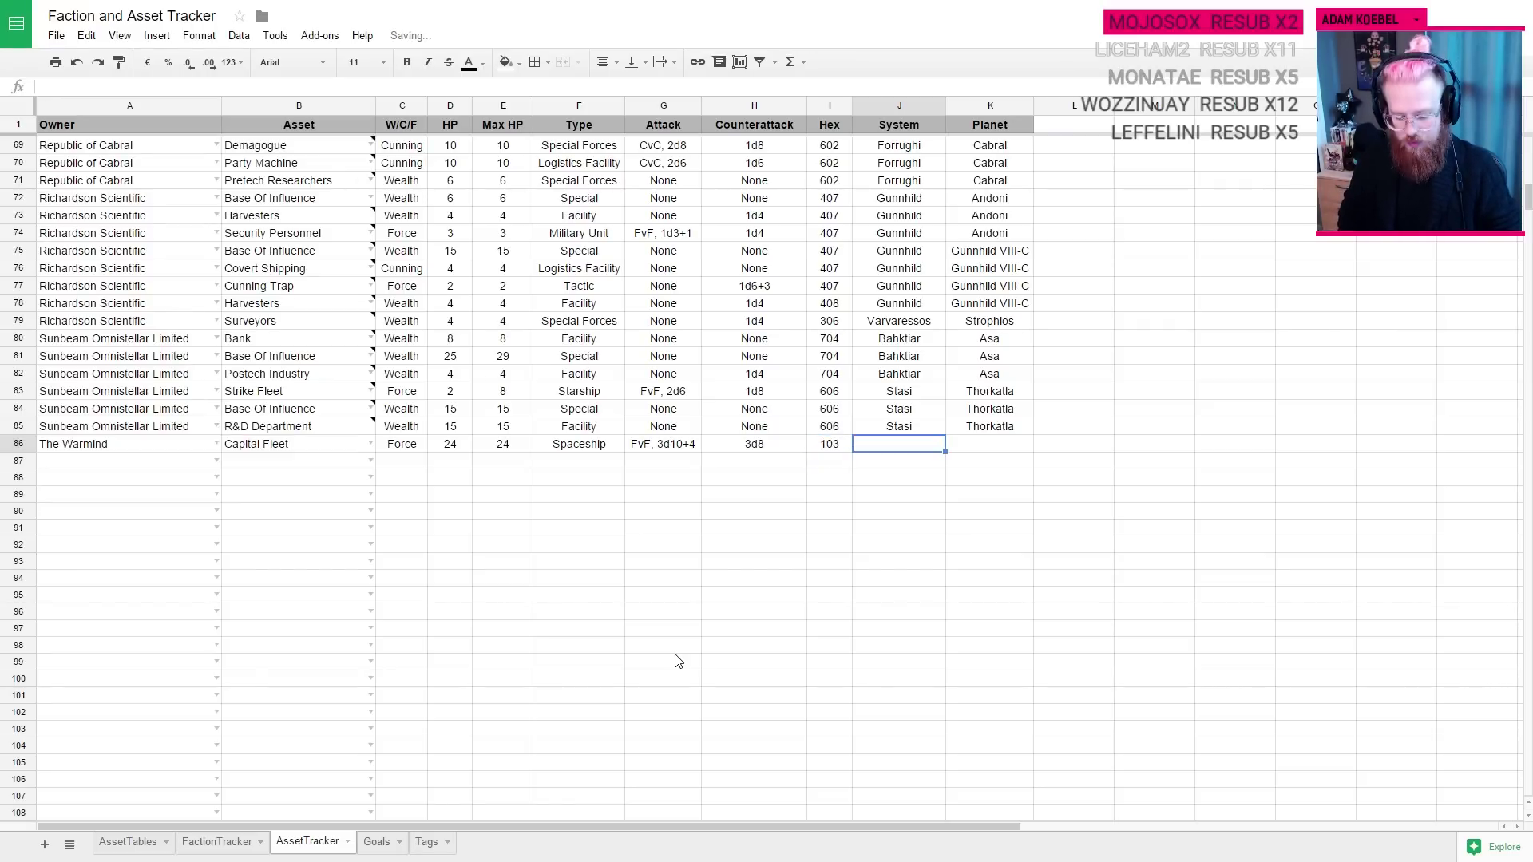
type("Laodice")
key("Return")
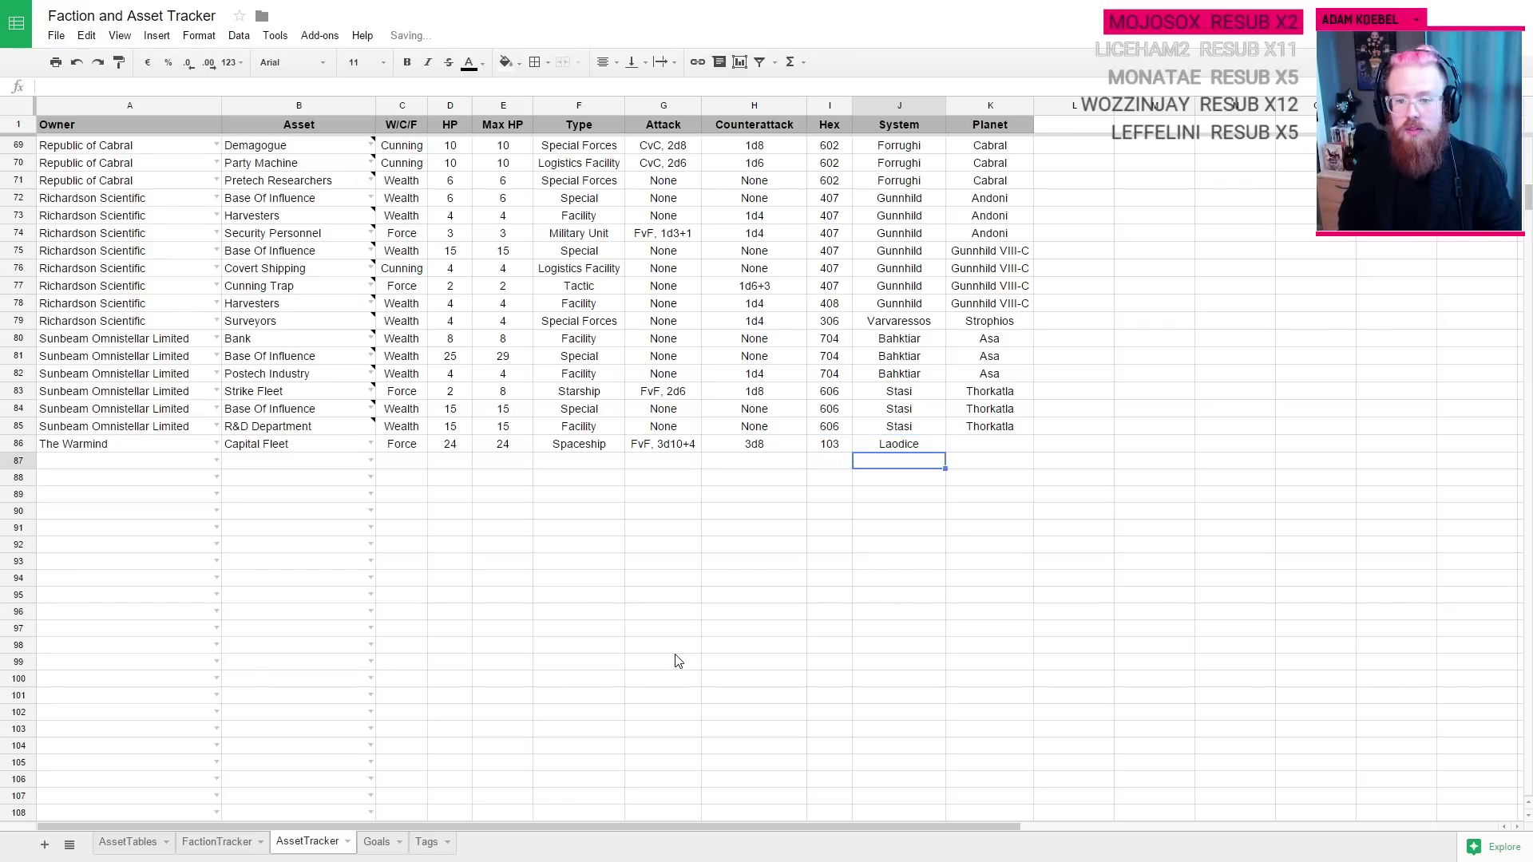
Step: Set the planet of The Warmind's Capital Fleet to Sigrid and return to the first column of the next empty row
key("Up")
key("Right")
type("Sigrid")
key("Return")
key("Left")
key("Left")
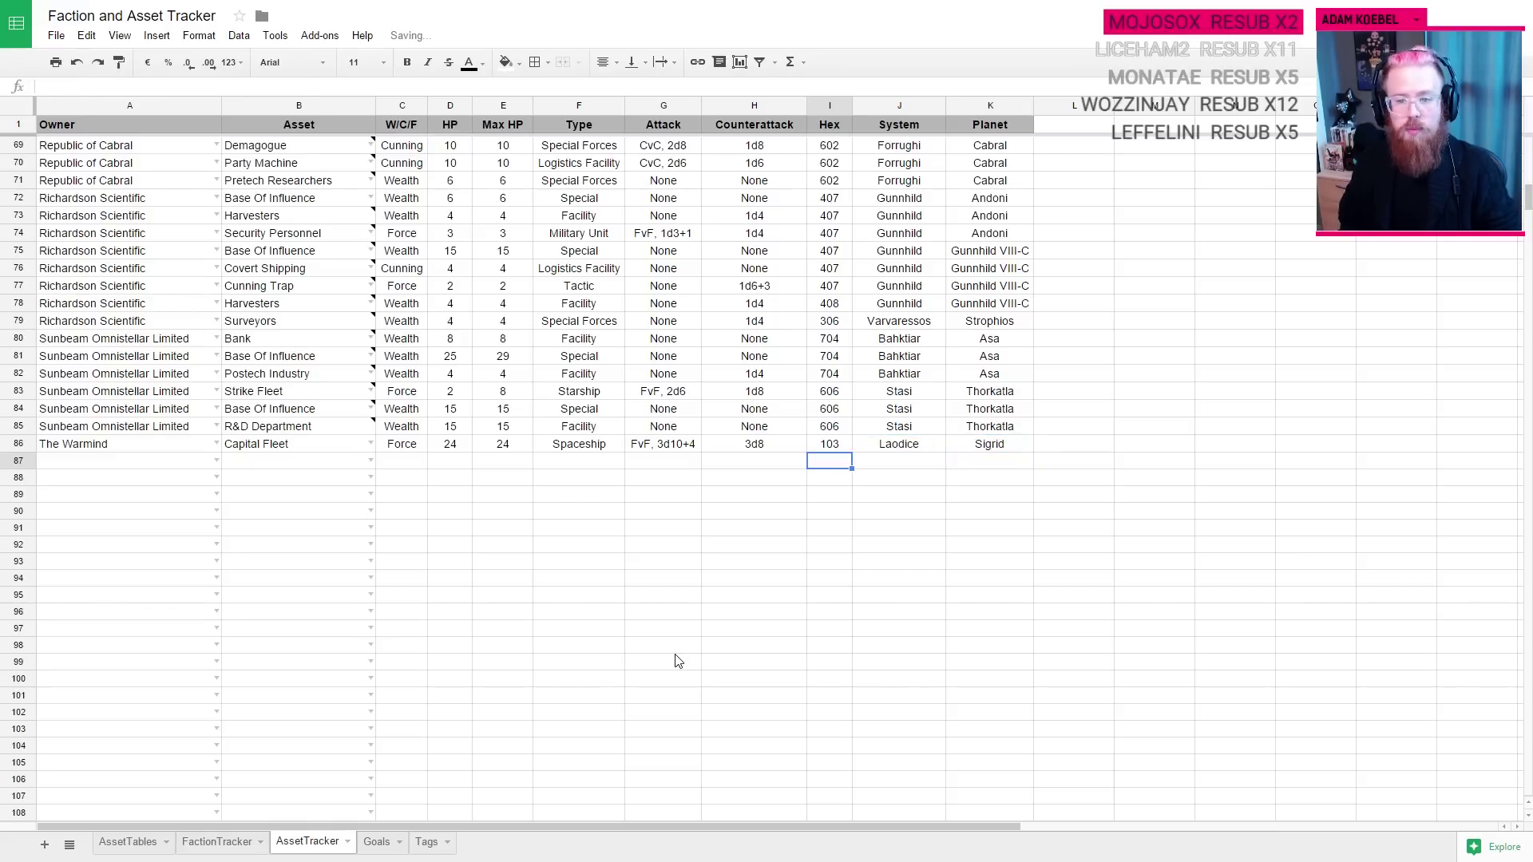
key("Left")
key("Left")
key("Left")
key("Left")
key("Left")
key("Left")
key("Left")
key("Left")
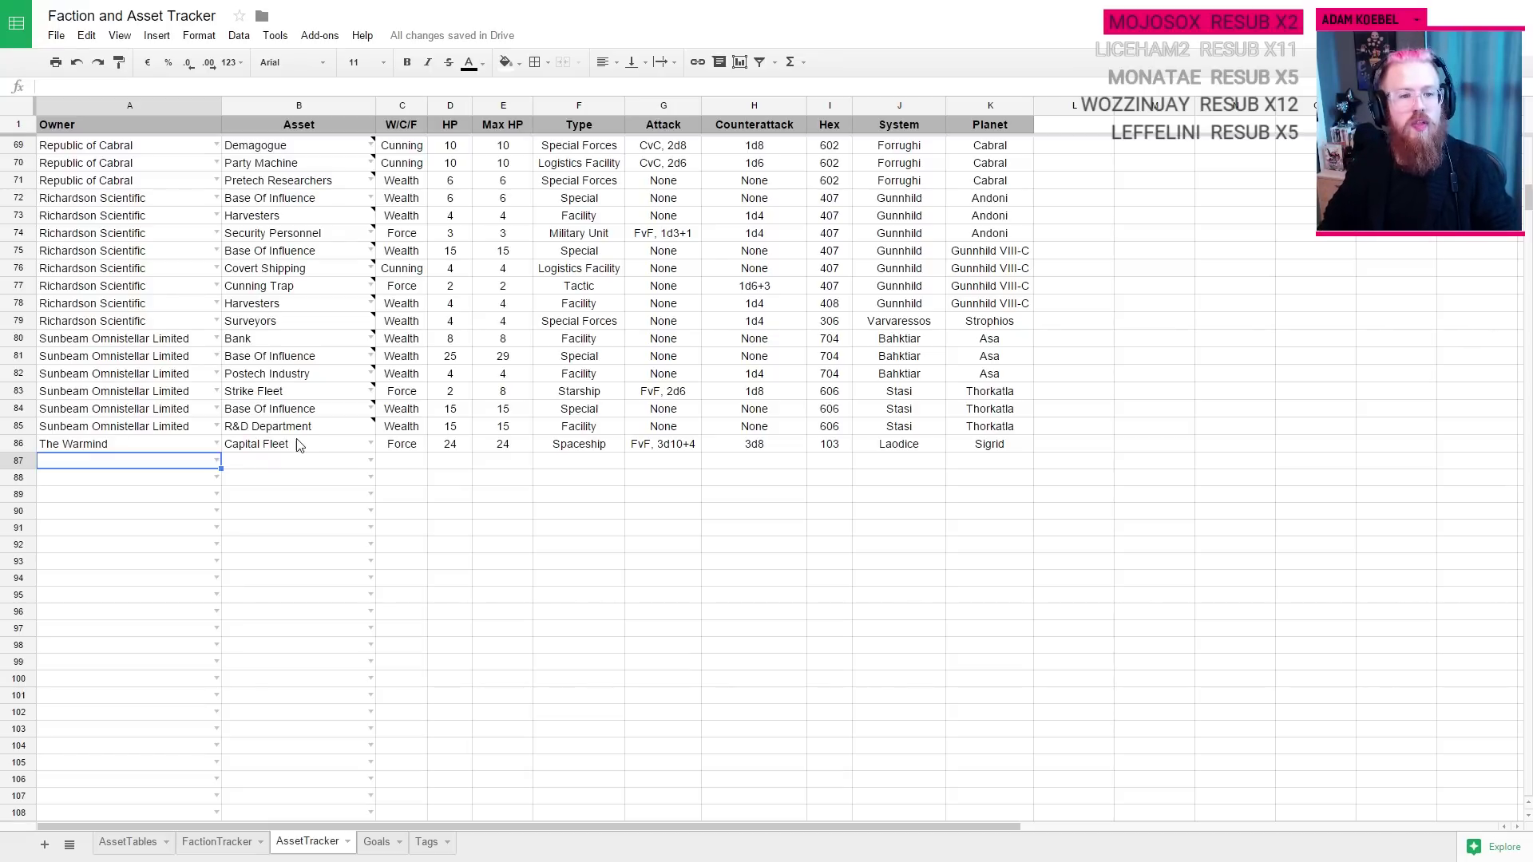
Step: Copy the Pfotenhauer Society's Capital Fleet asset cell, including its note, onto The Warmind's Capital Fleet asset cell
scroll(315, 395, "up", 2)
scroll(309, 424, "up", 7)
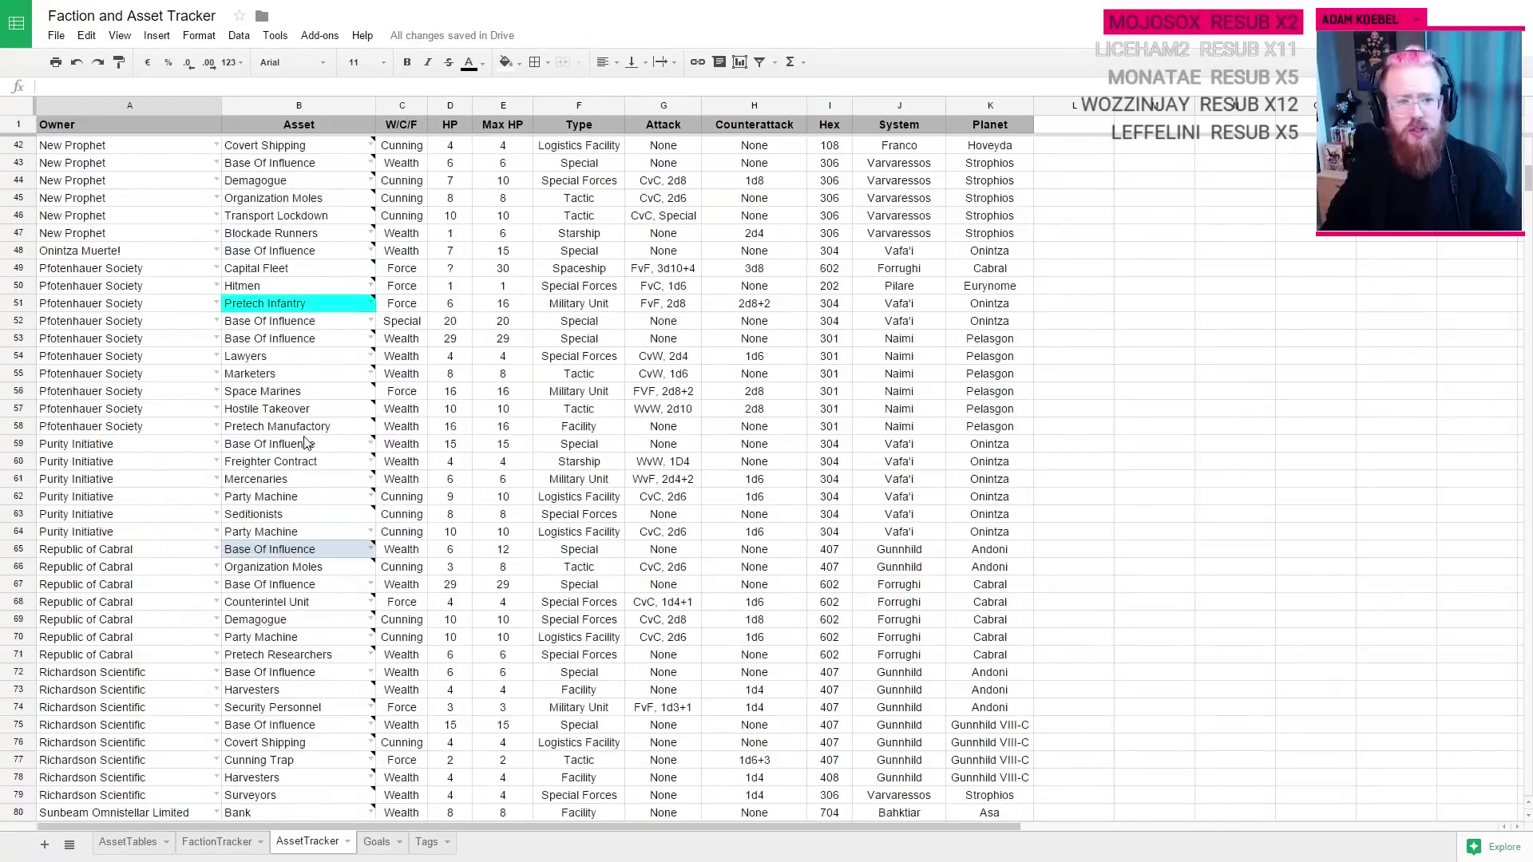
left_click(278, 267)
key("ctrl+c")
scroll(343, 303, "down", 1)
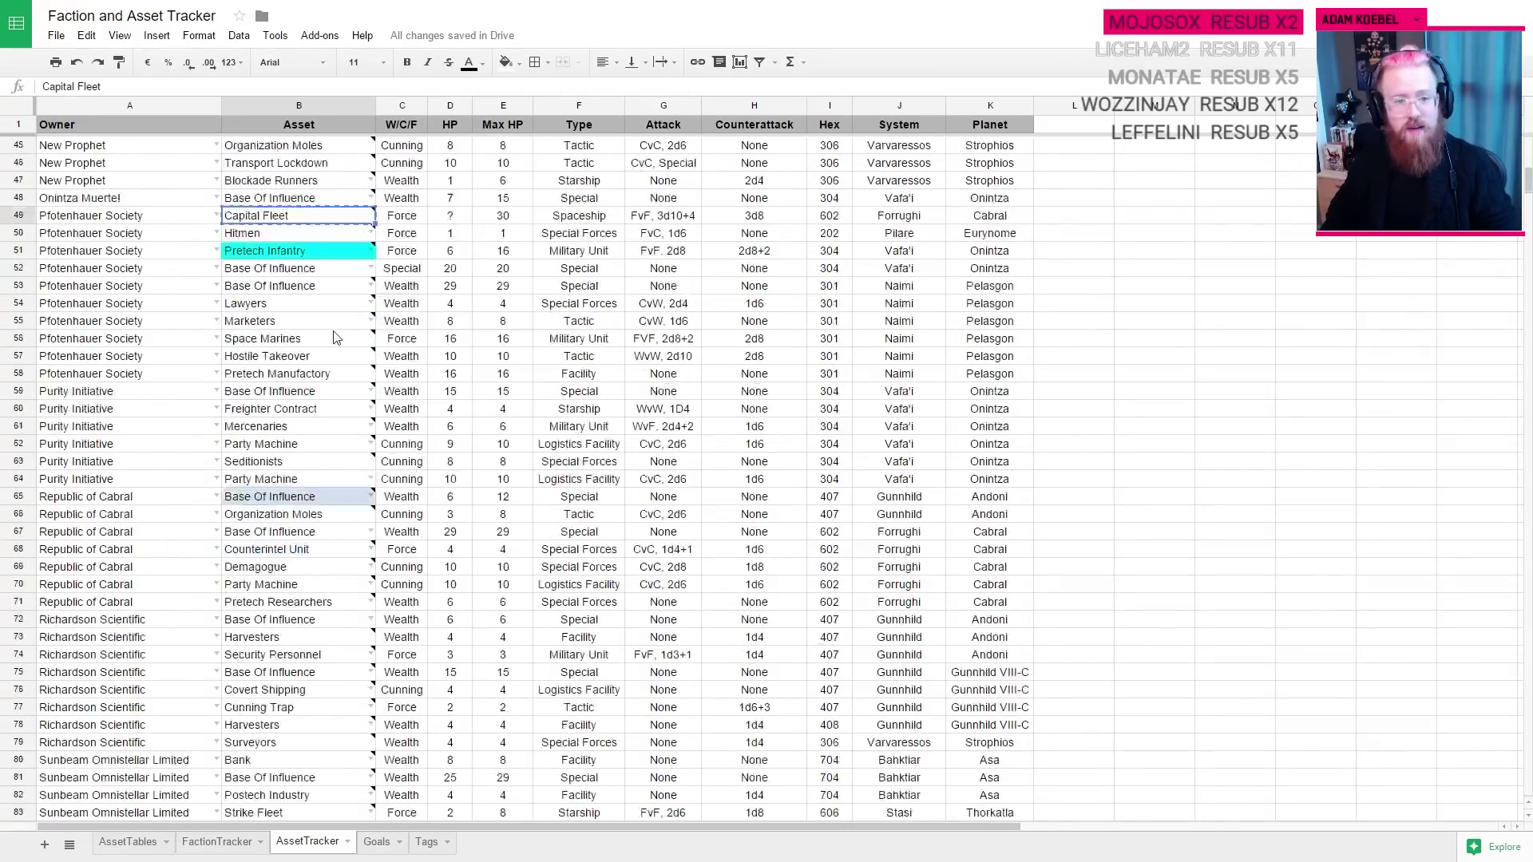
scroll(335, 344, "down", 7)
left_click(281, 498)
key("ctrl+v")
left_click(288, 534)
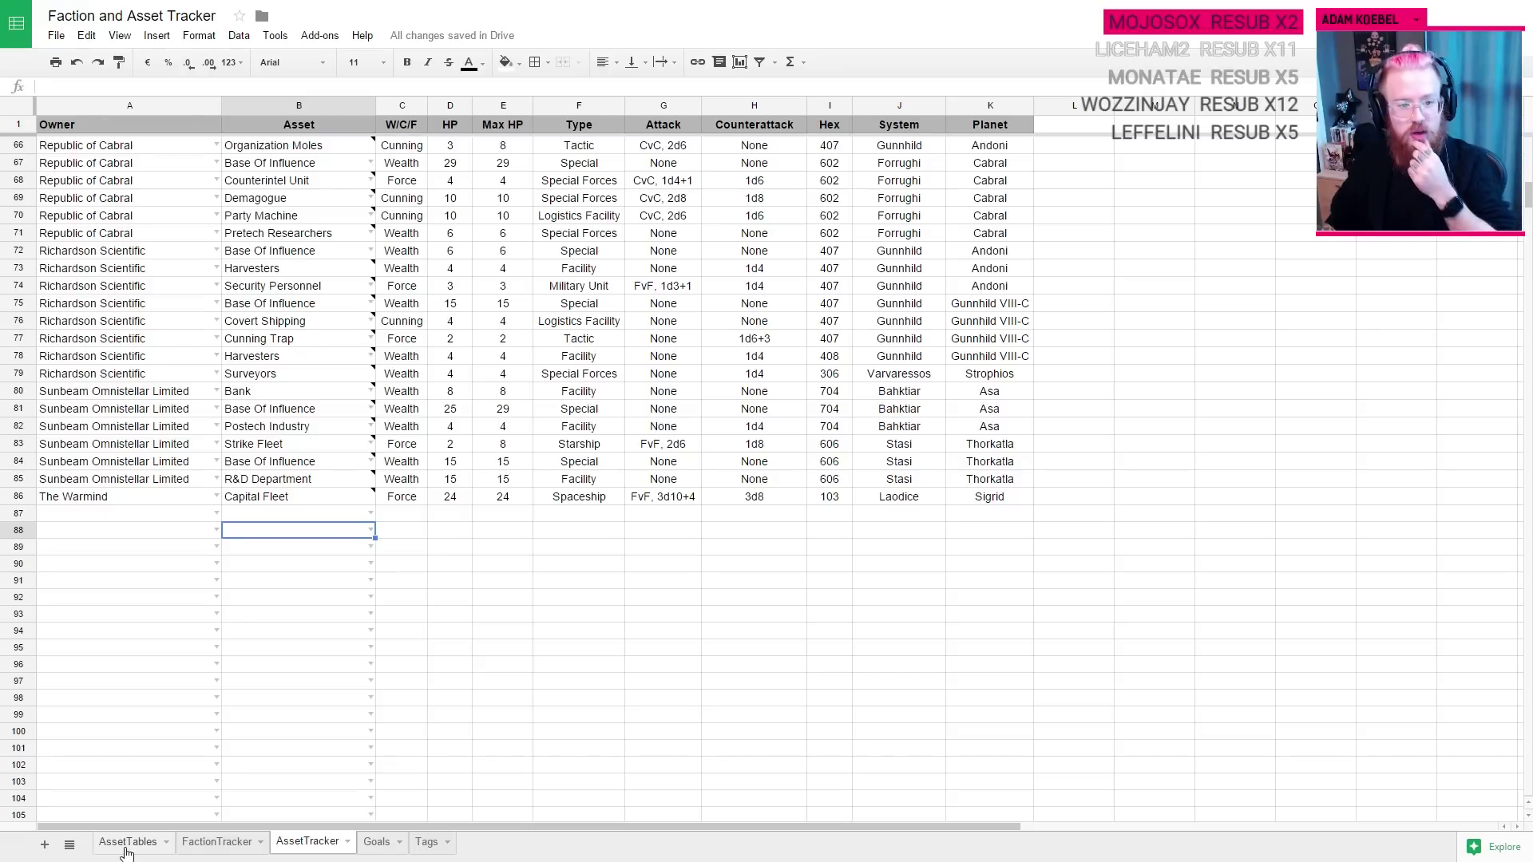
Step: In the FactionTracker sheet, set The Warmind's tag to Warlike
left_click(220, 843)
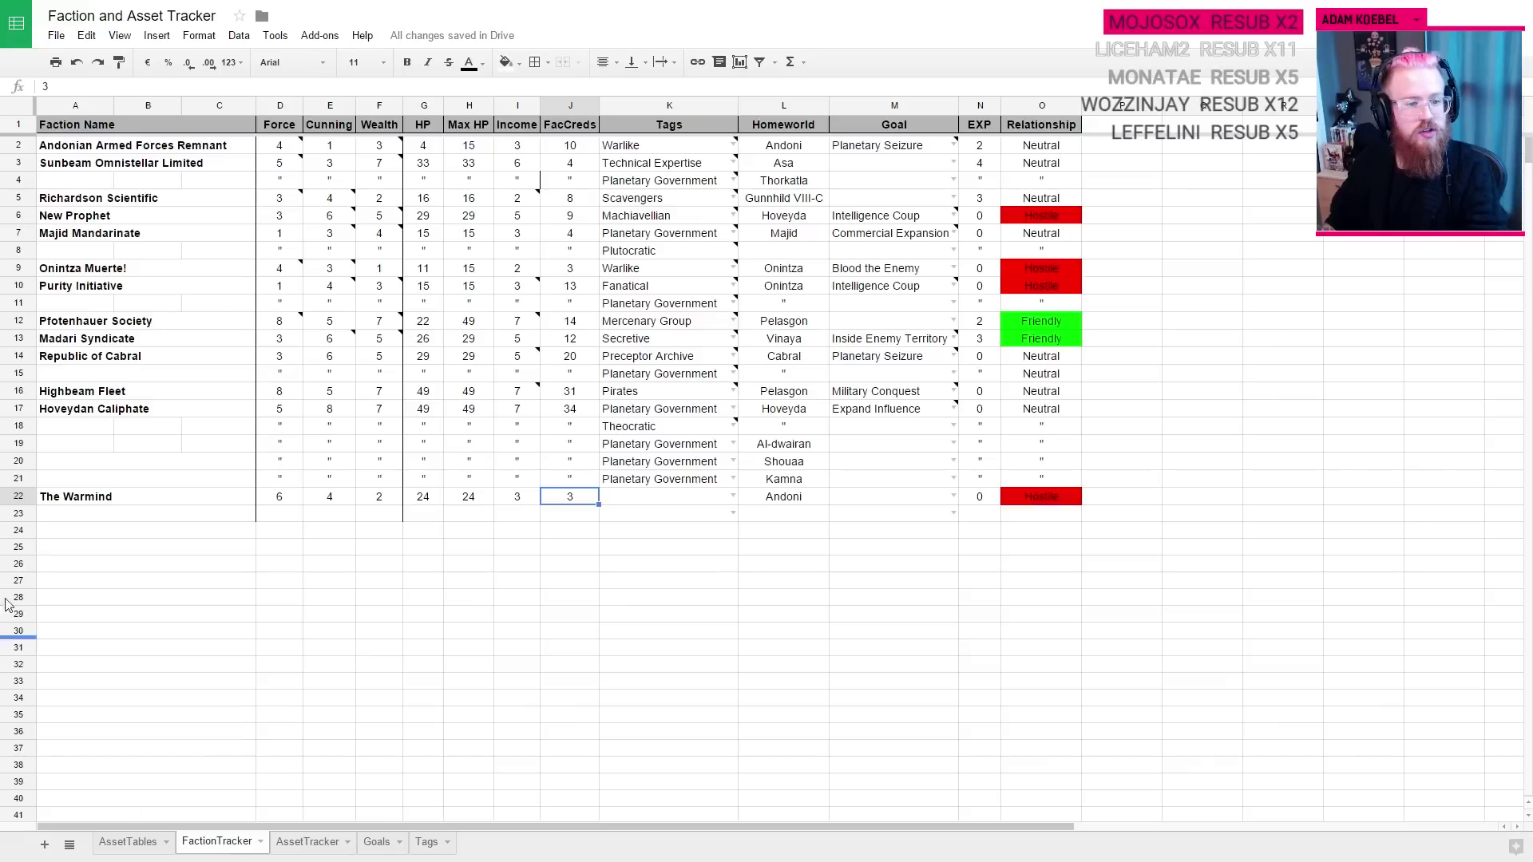
left_click(730, 496)
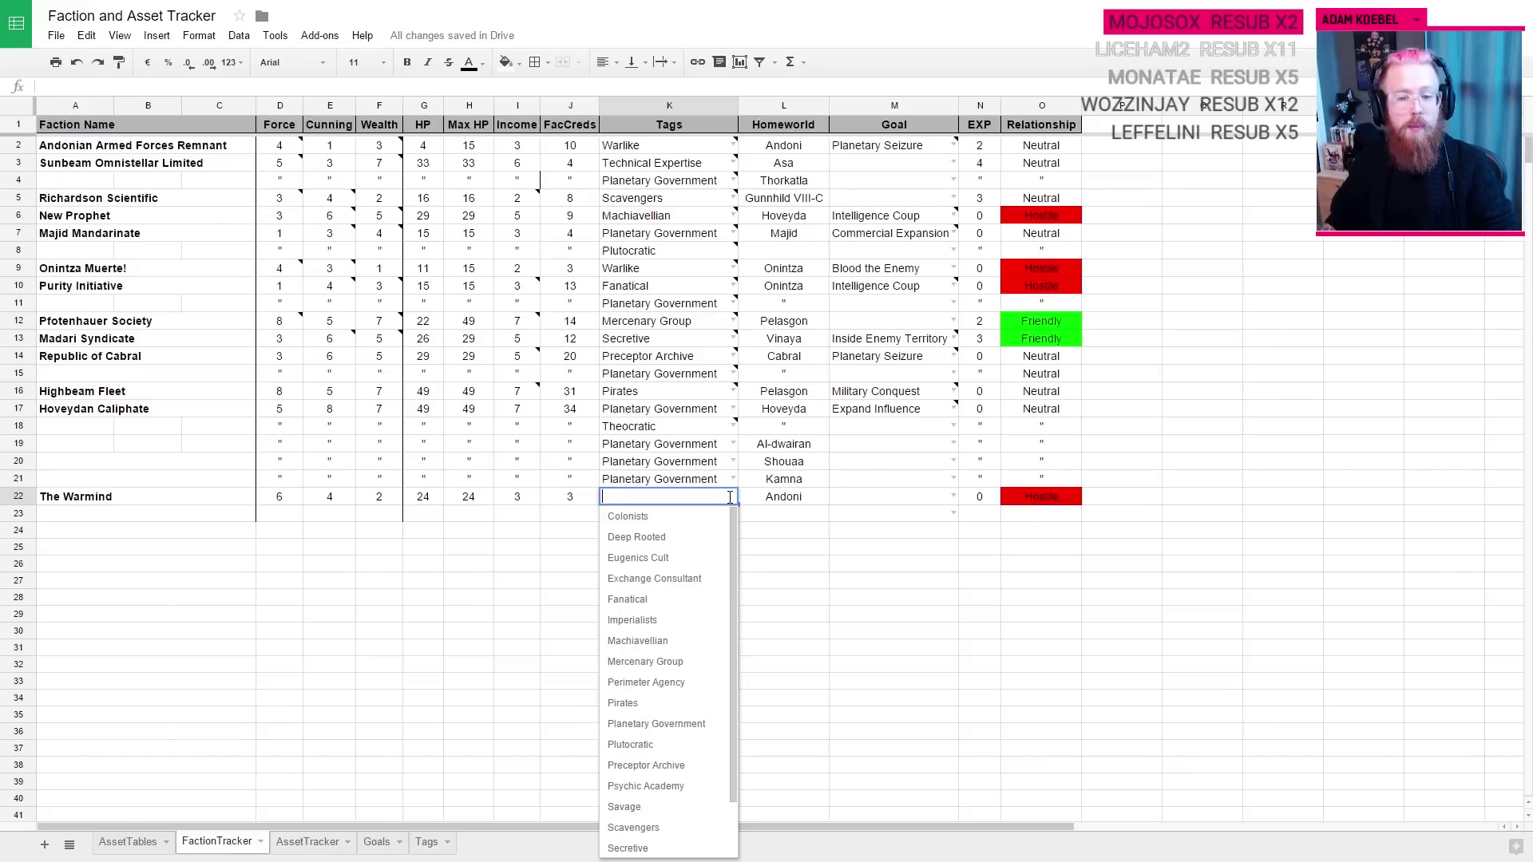
scroll(669, 798, "down", 3)
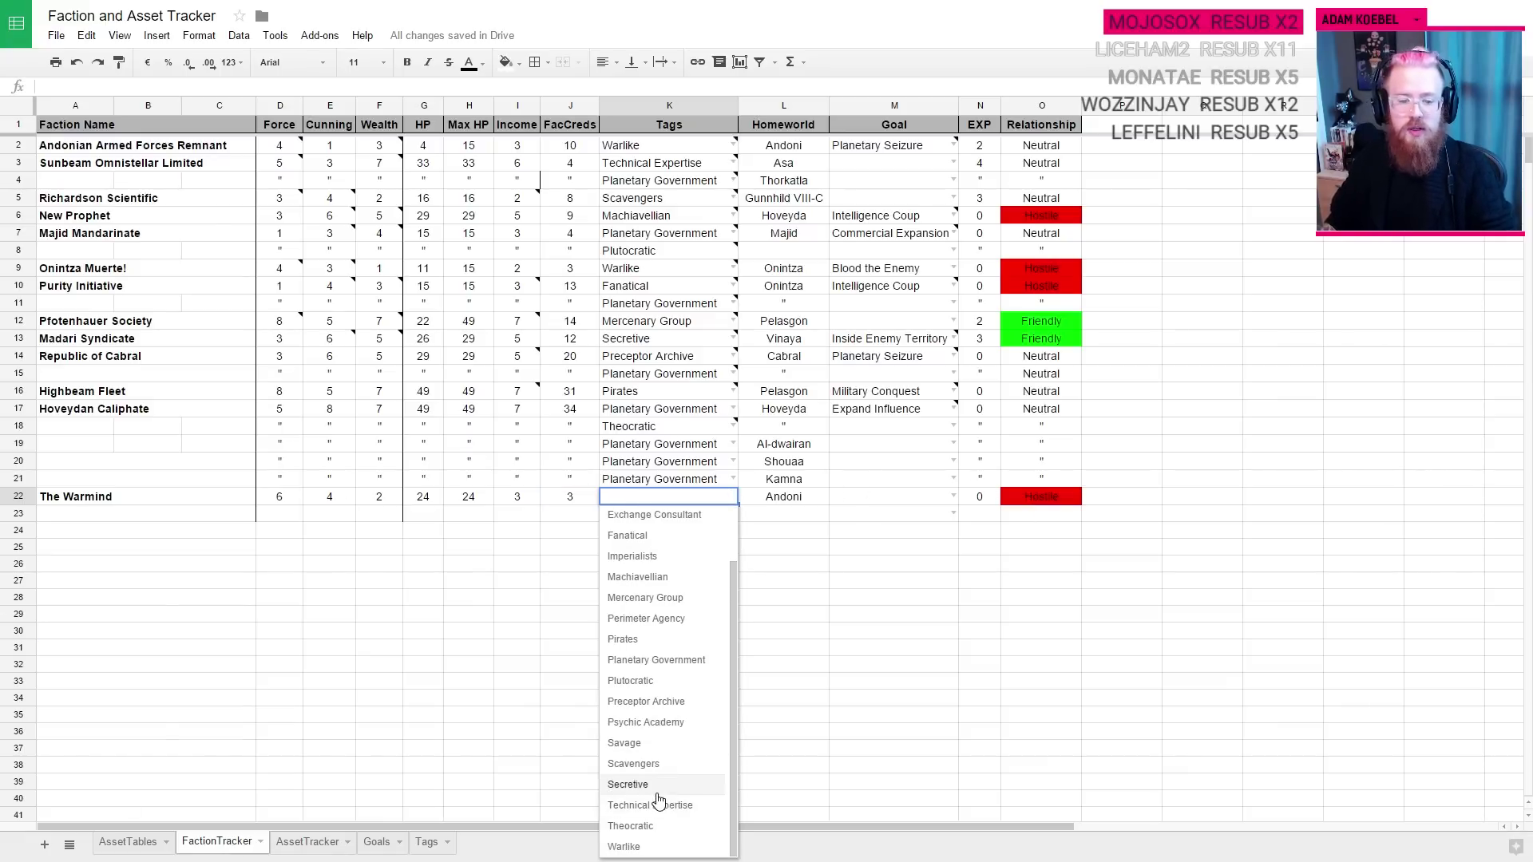
left_click(663, 846)
left_click(674, 550)
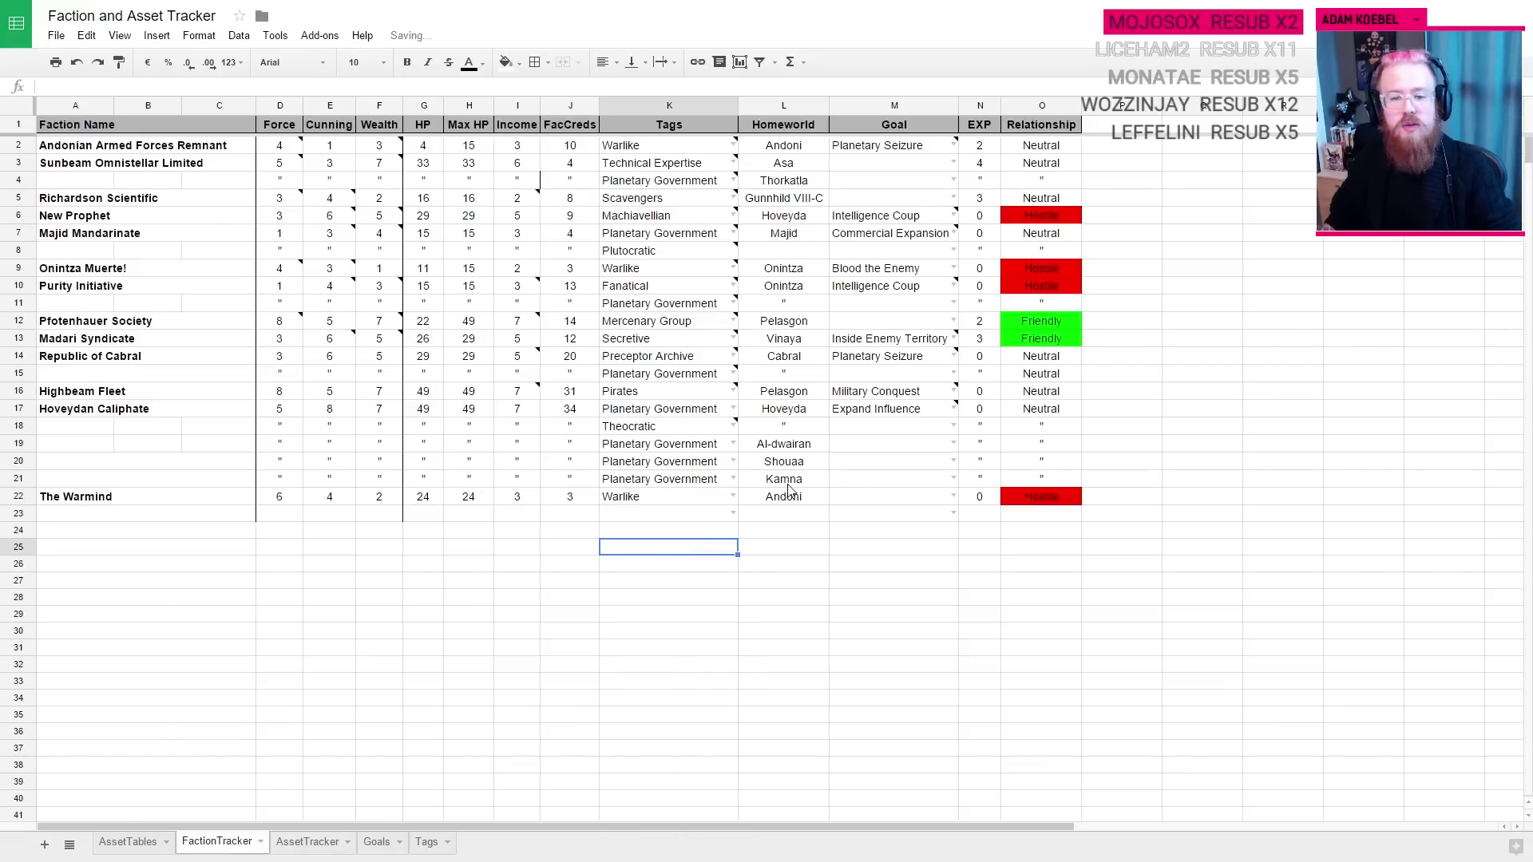
Step: Set The Warmind's goal to Expand Influence
left_click(918, 496)
left_click(955, 497)
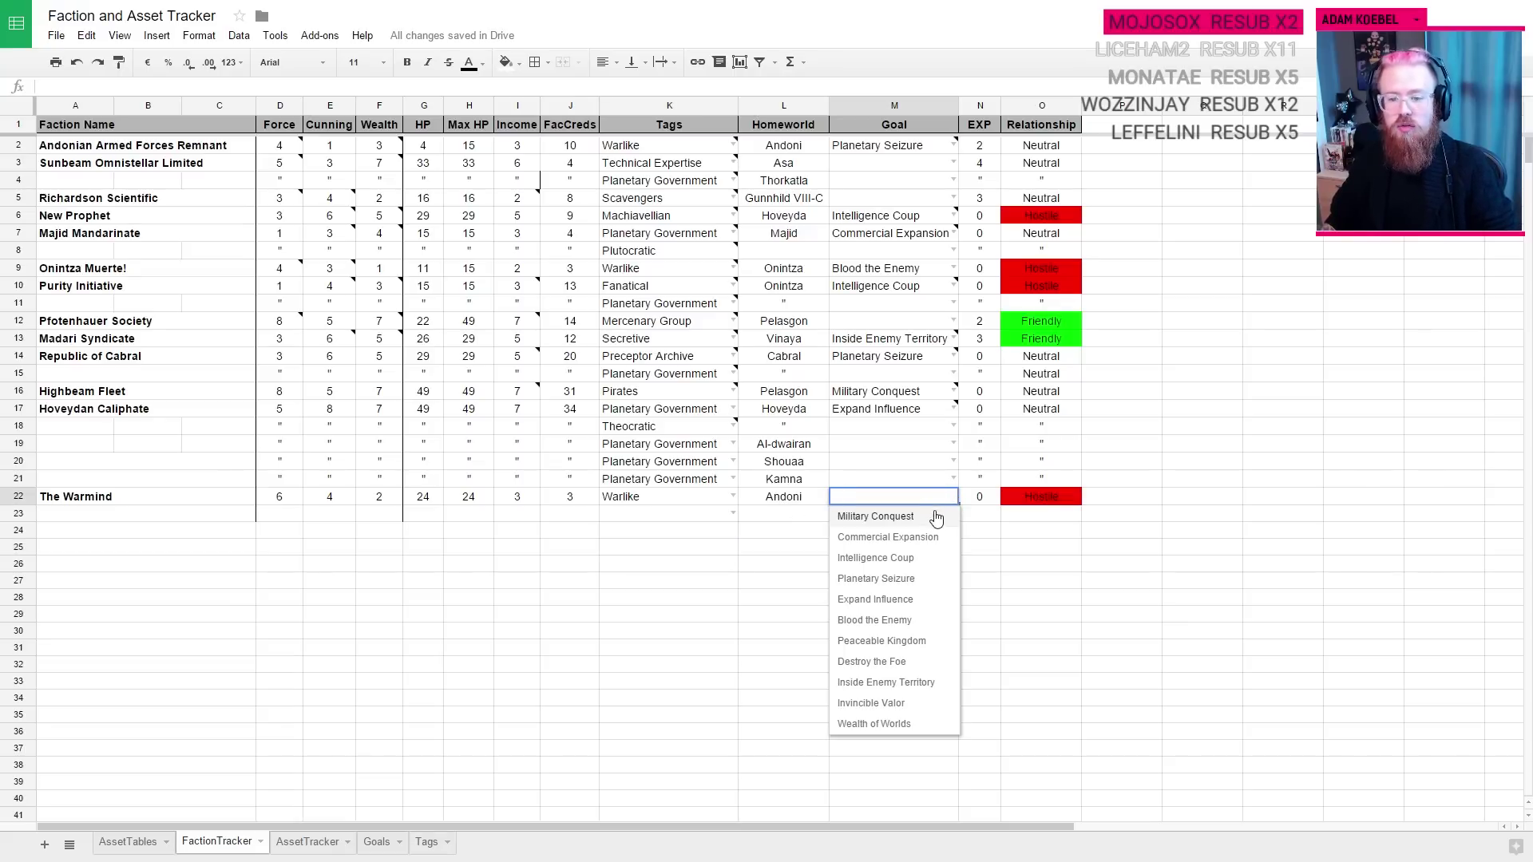
left_click(900, 604)
left_click(1025, 677)
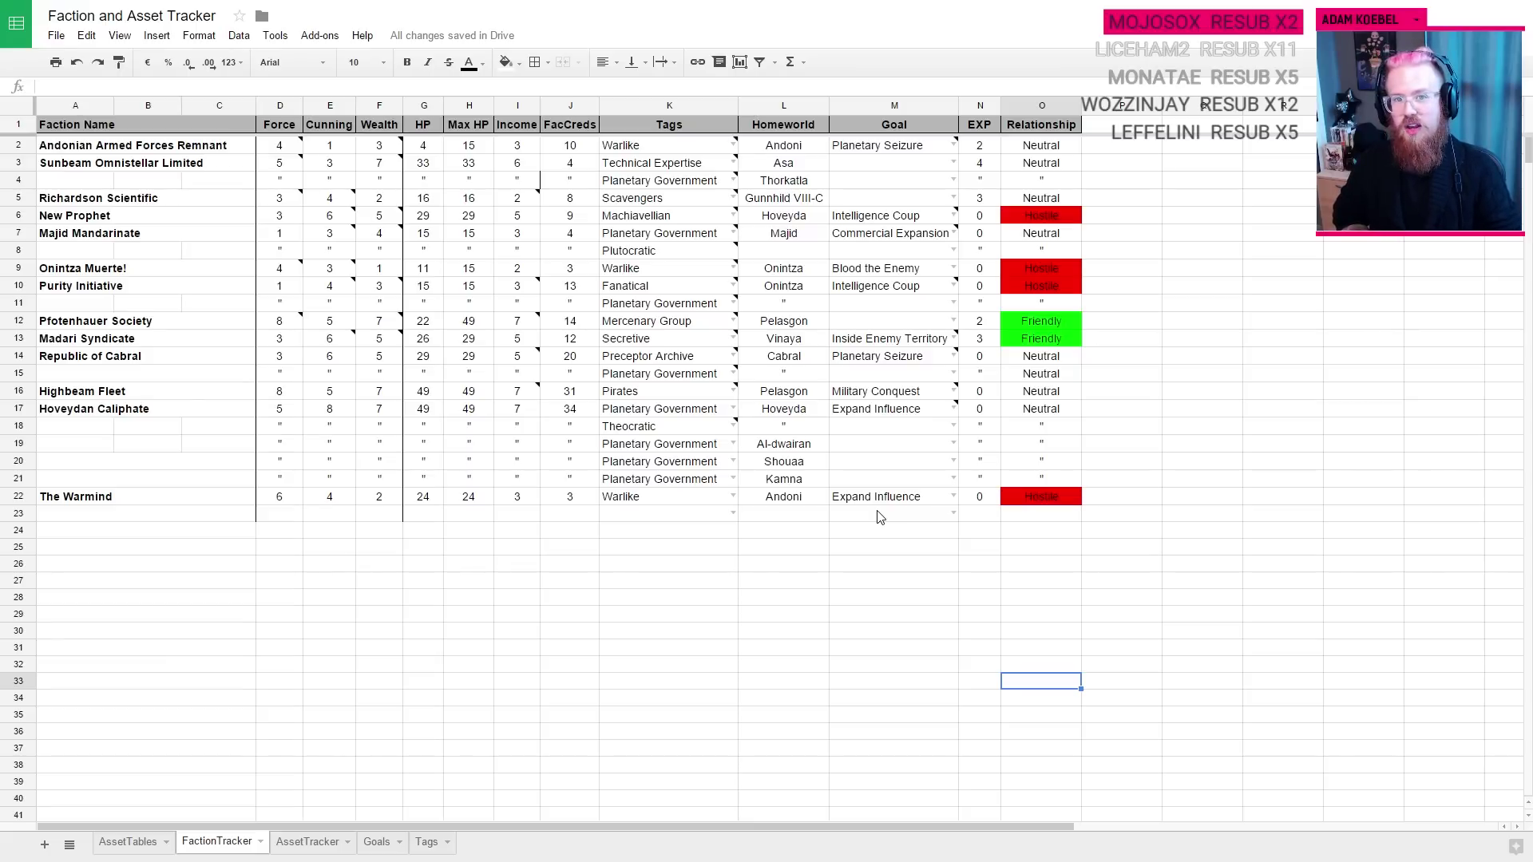
Step: Examine the Roll20 map around Laodice, revisit The Warmind's goal, and look over the first faction rows in the FACTION TURNS spreadsheet
key("alt+Tab")
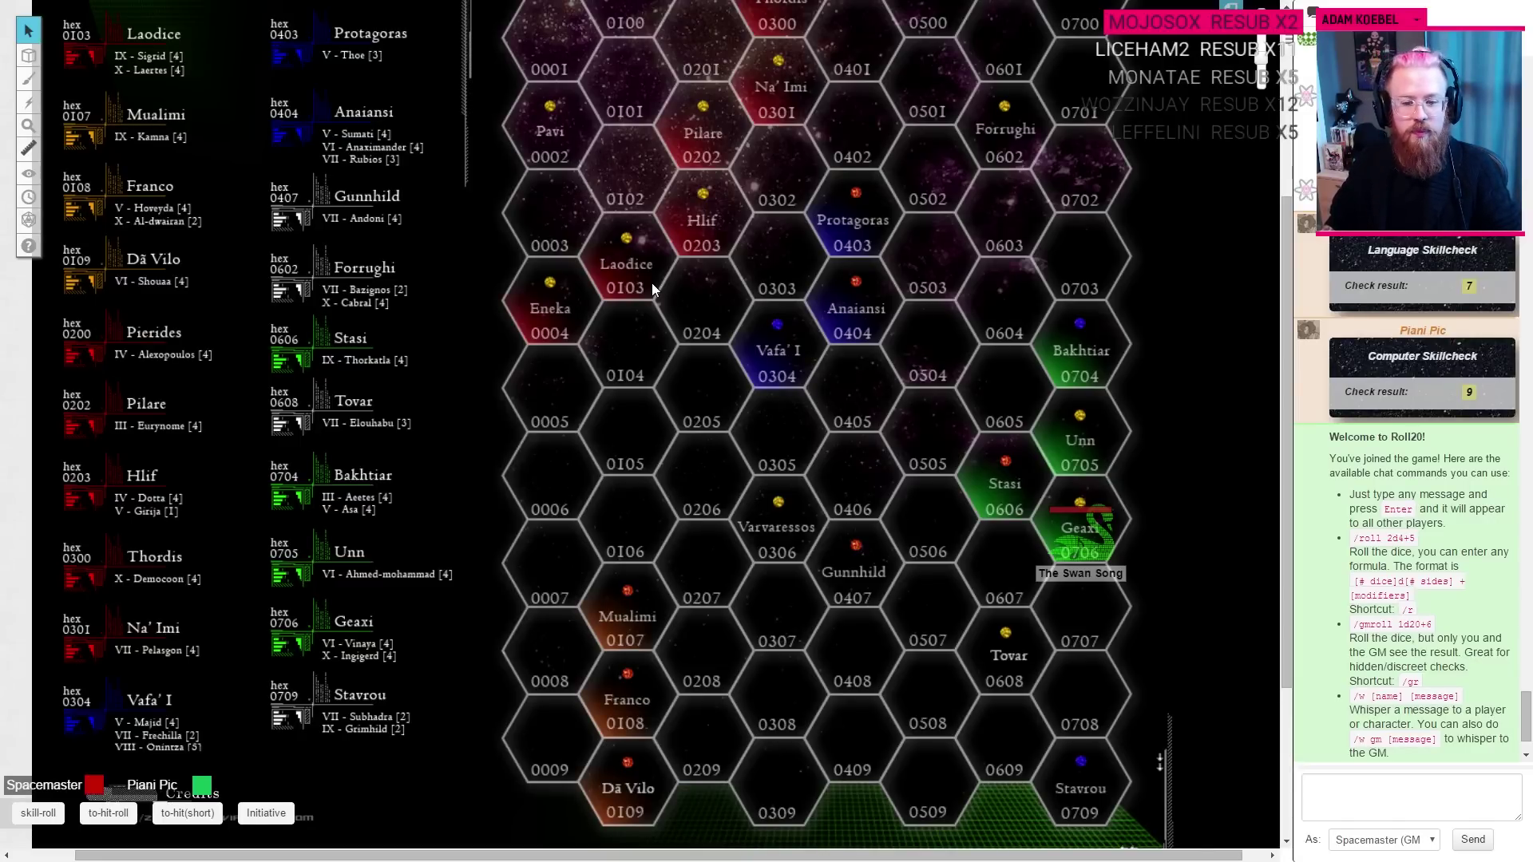
key("alt+Tab")
left_click(663, 546)
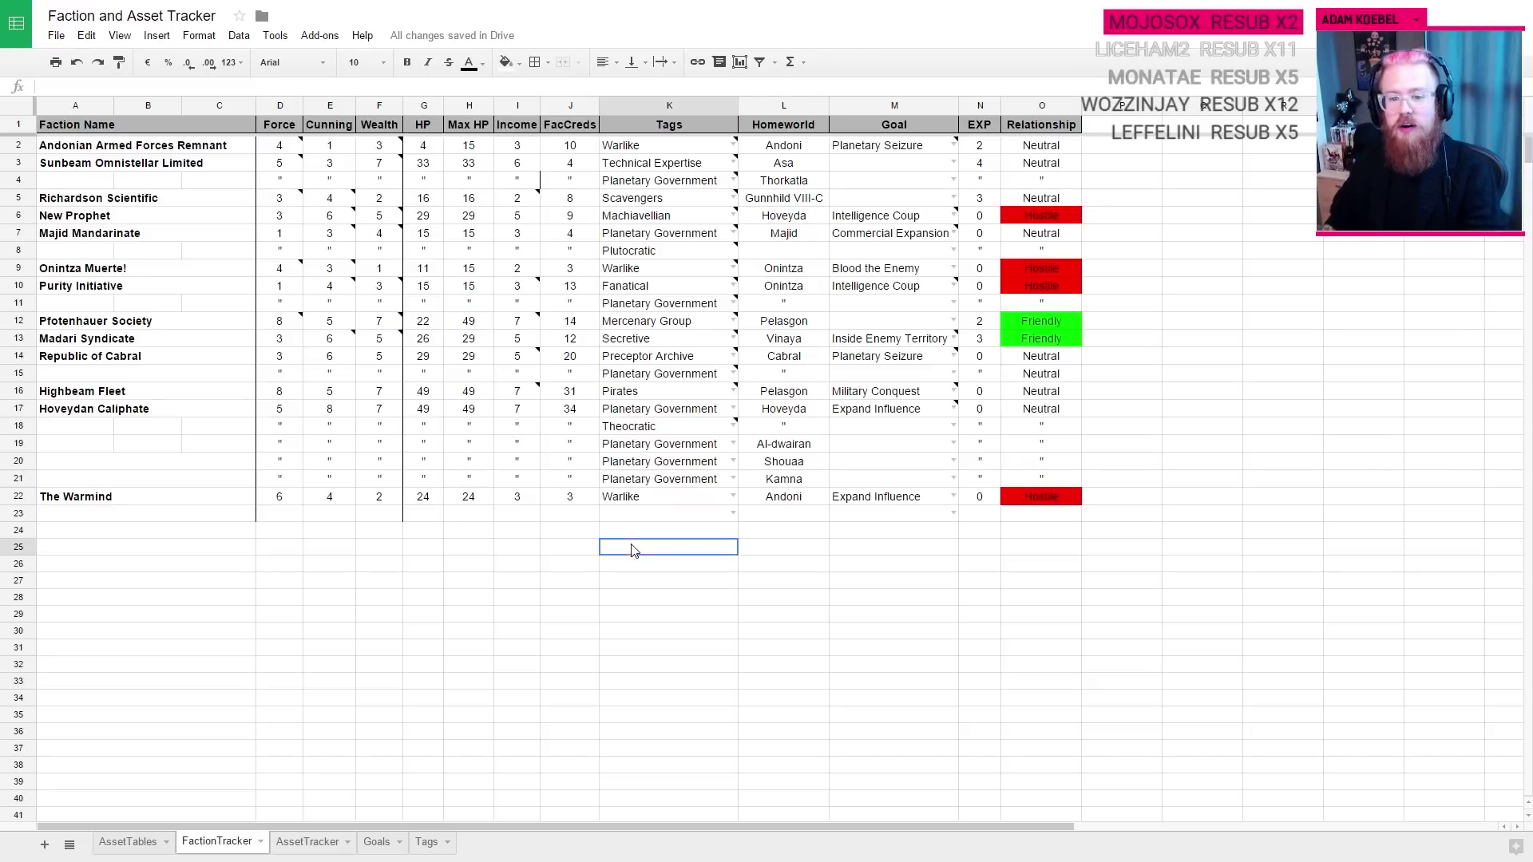
left_click(888, 502)
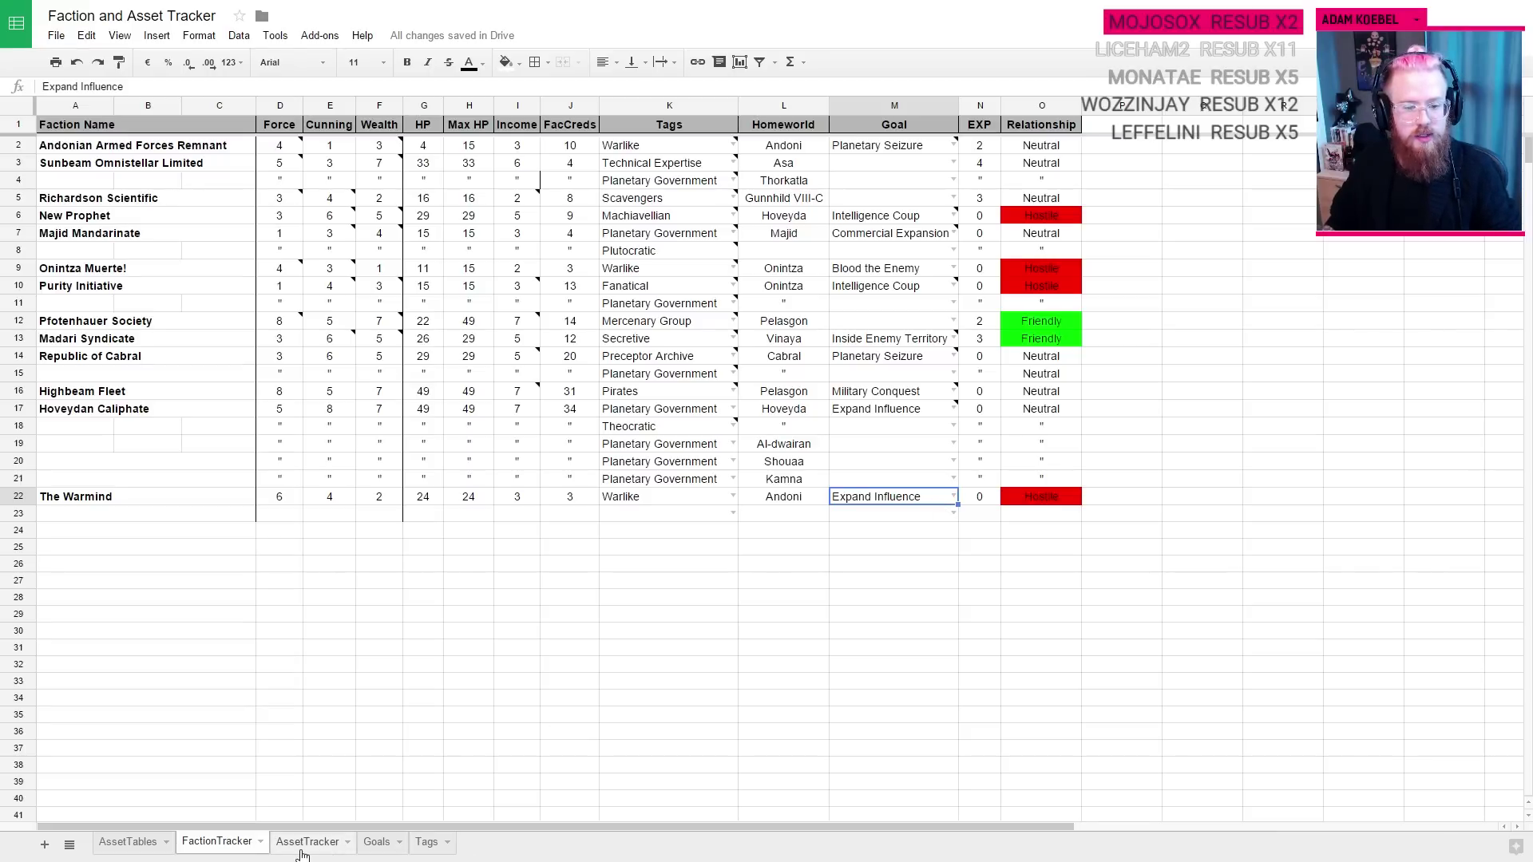
key("ctrl+Tab")
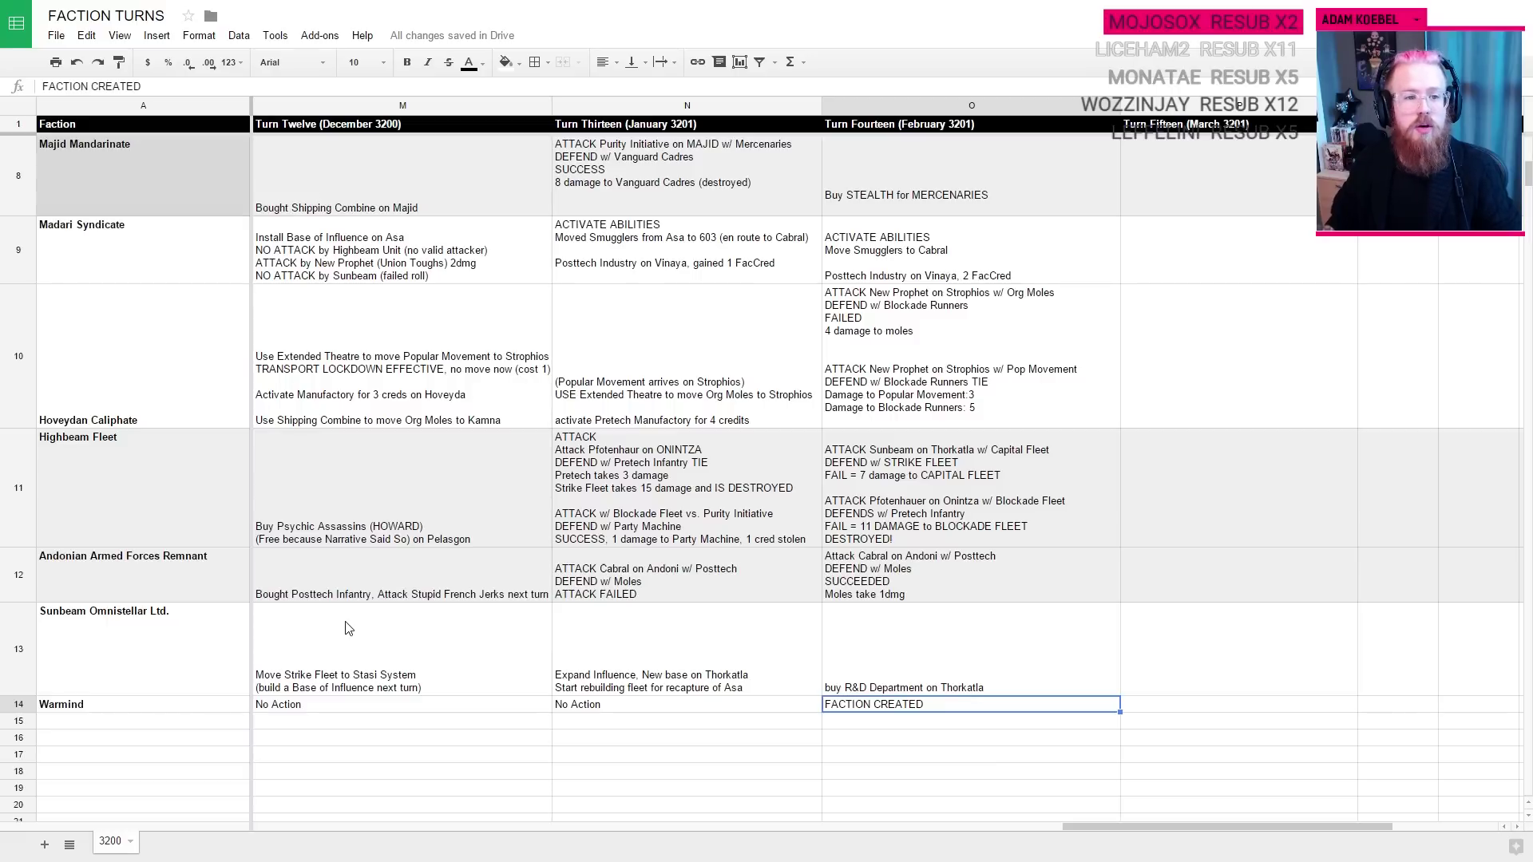
scroll(247, 507, "up", 8)
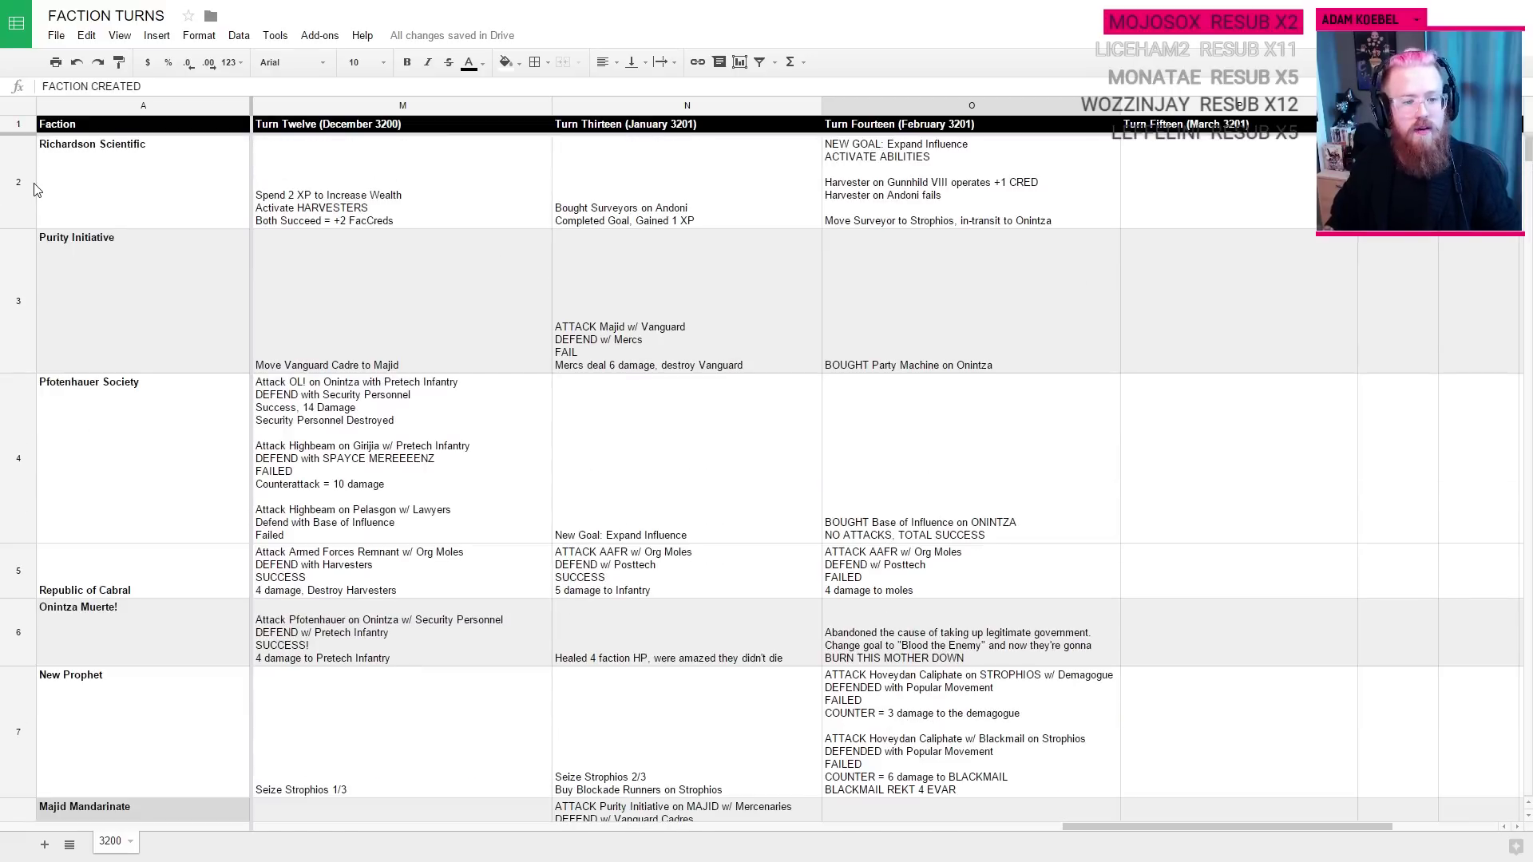
Step: Switch to Roll20 and try to roll a d134 in the chat
key("ctrl+Tab")
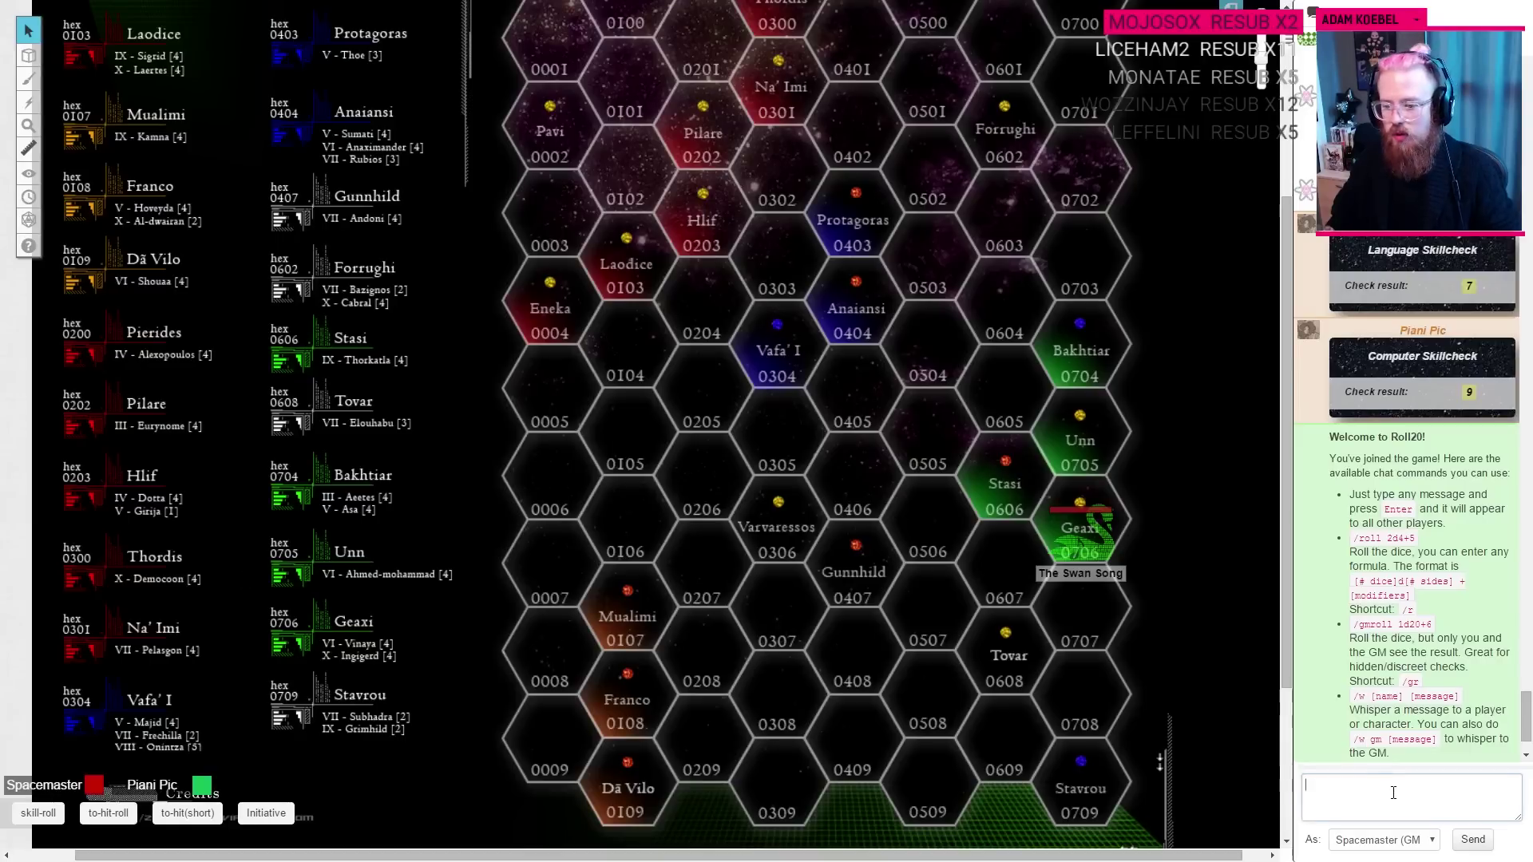
type("/roll d134")
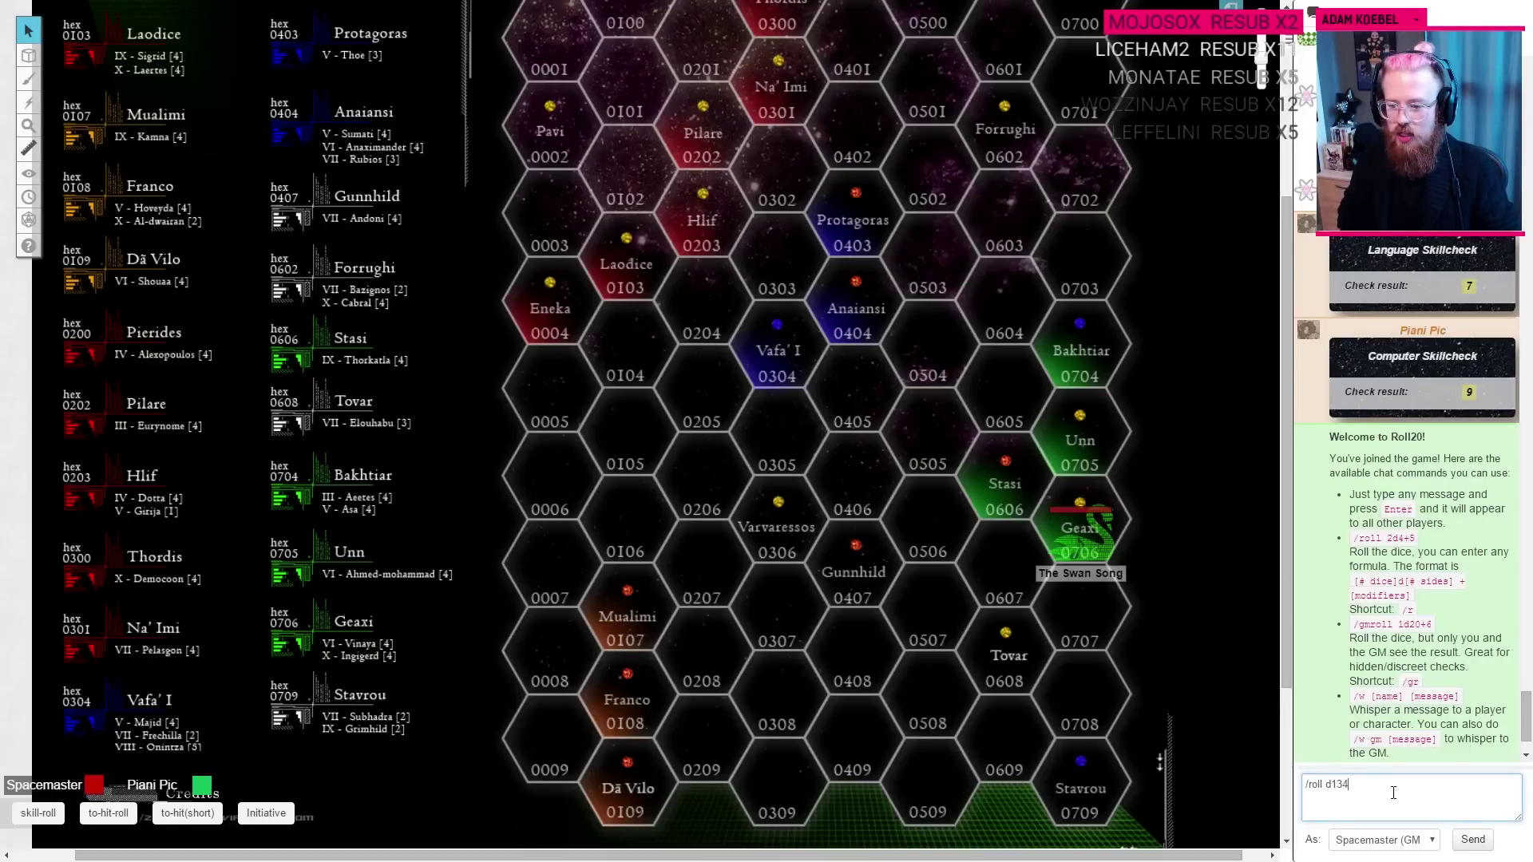
key("Return")
left_click_drag(746, 513, 632, 311)
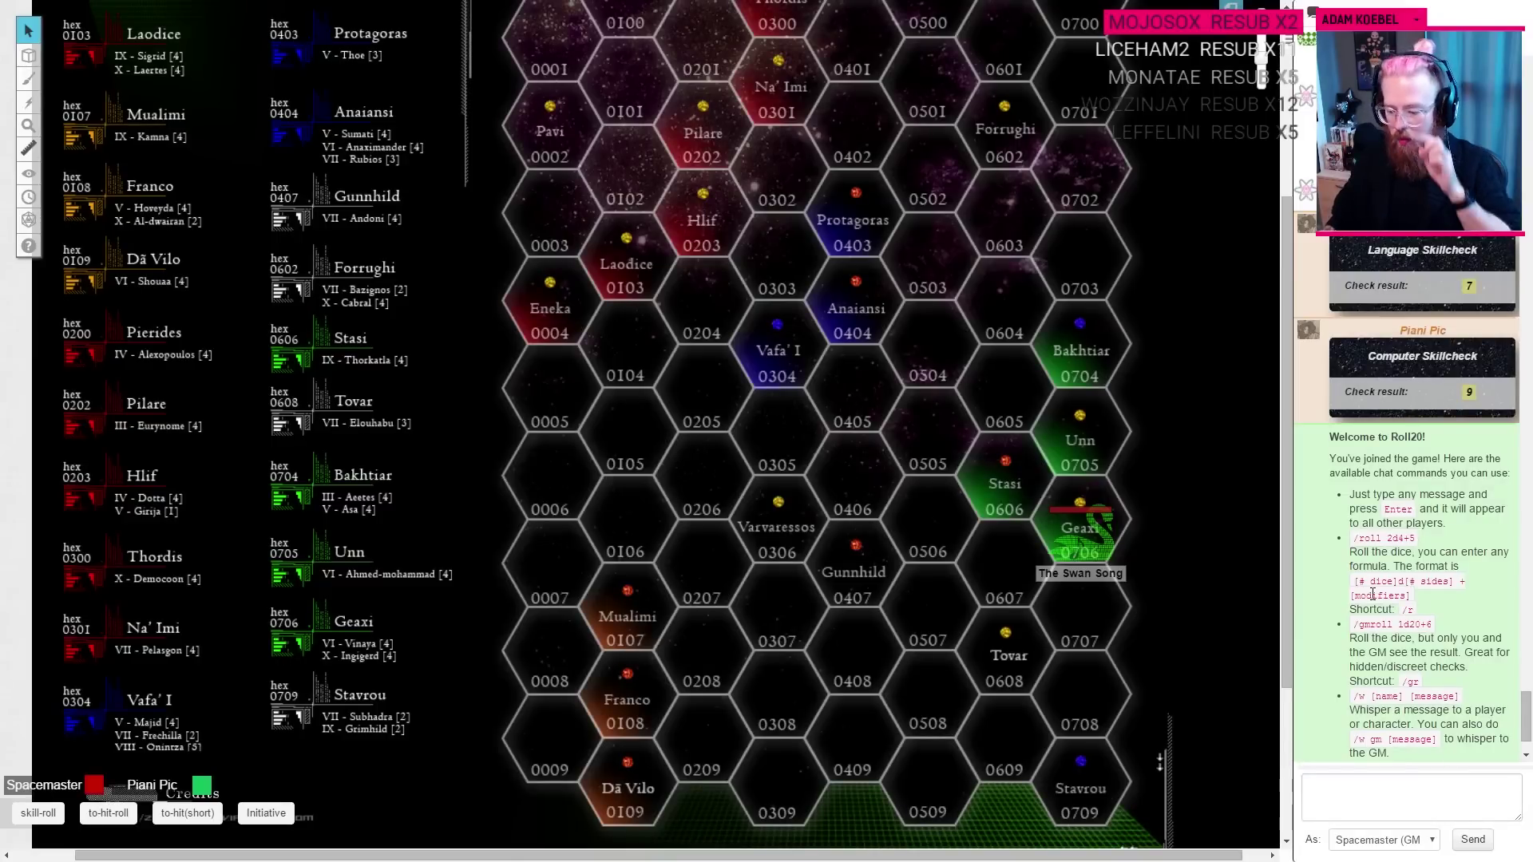
scroll(1365, 606, "down", 1)
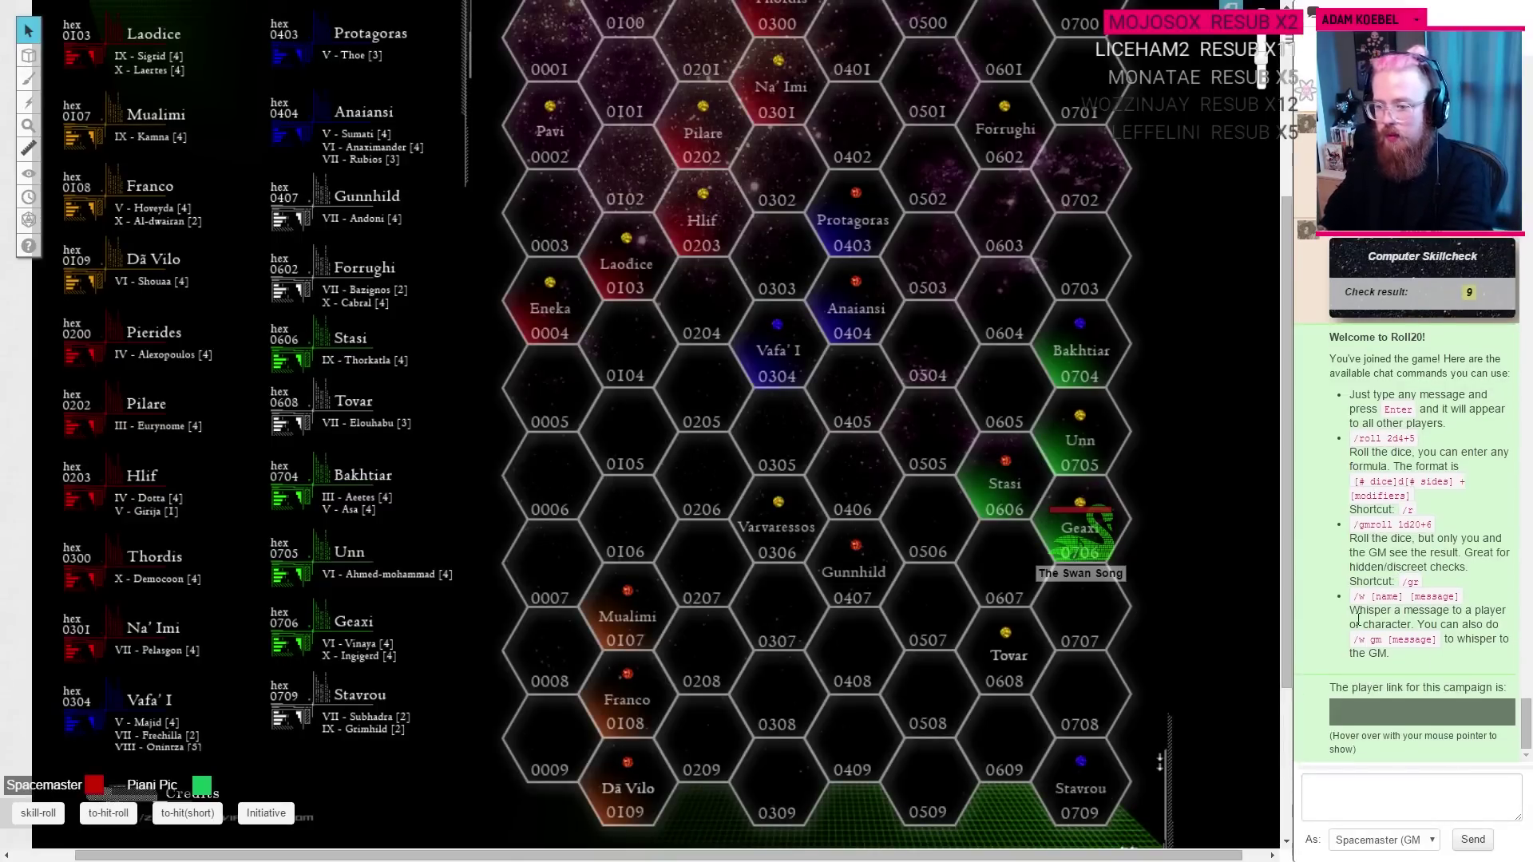
Step: Try rolling a d20 and a d12 in the Roll20 chat
left_click(1405, 787)
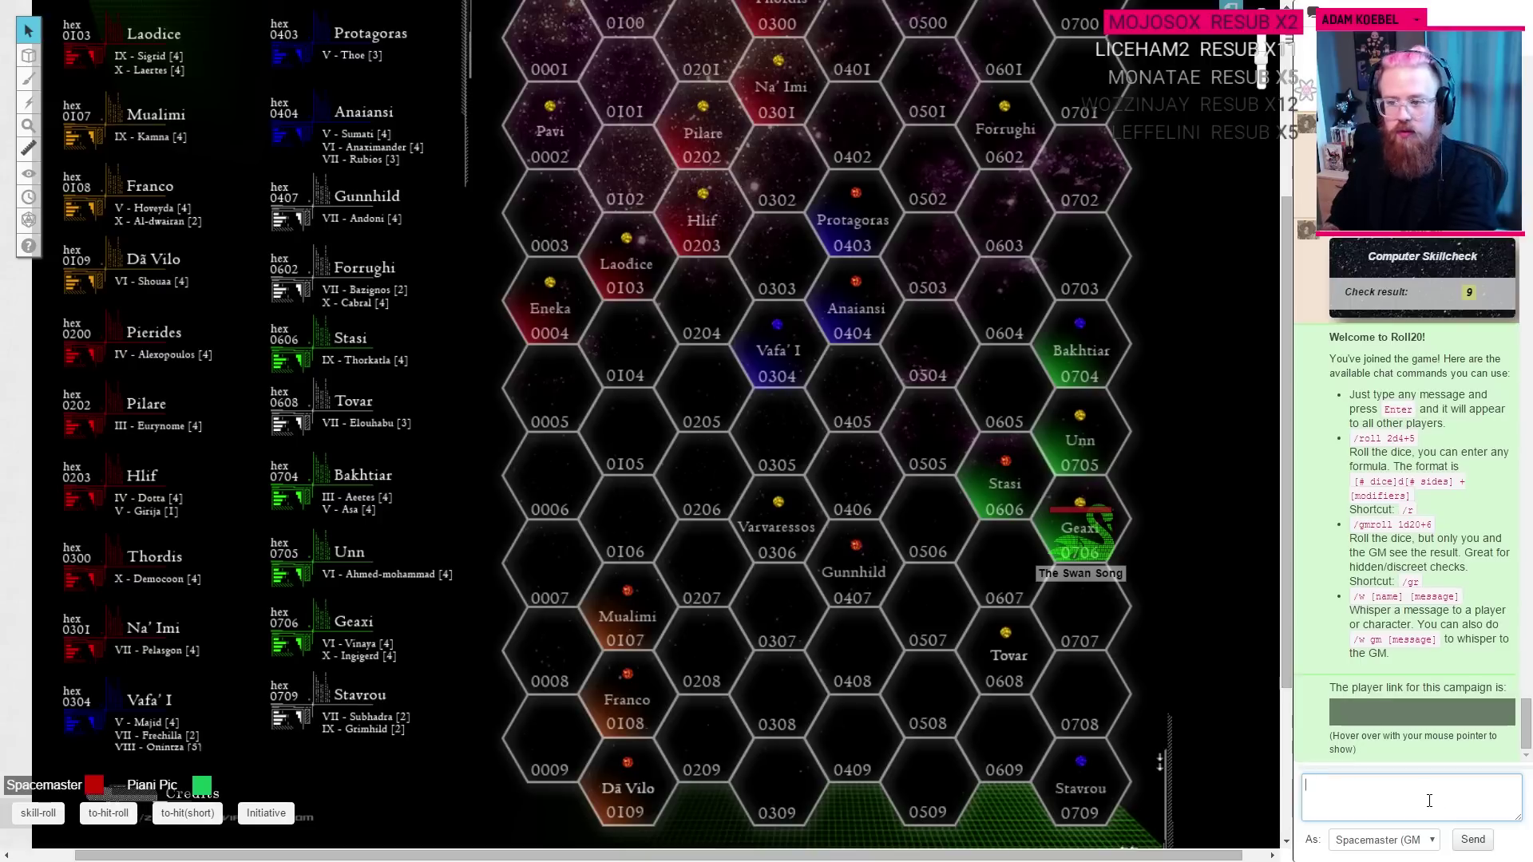
type("/roll d")
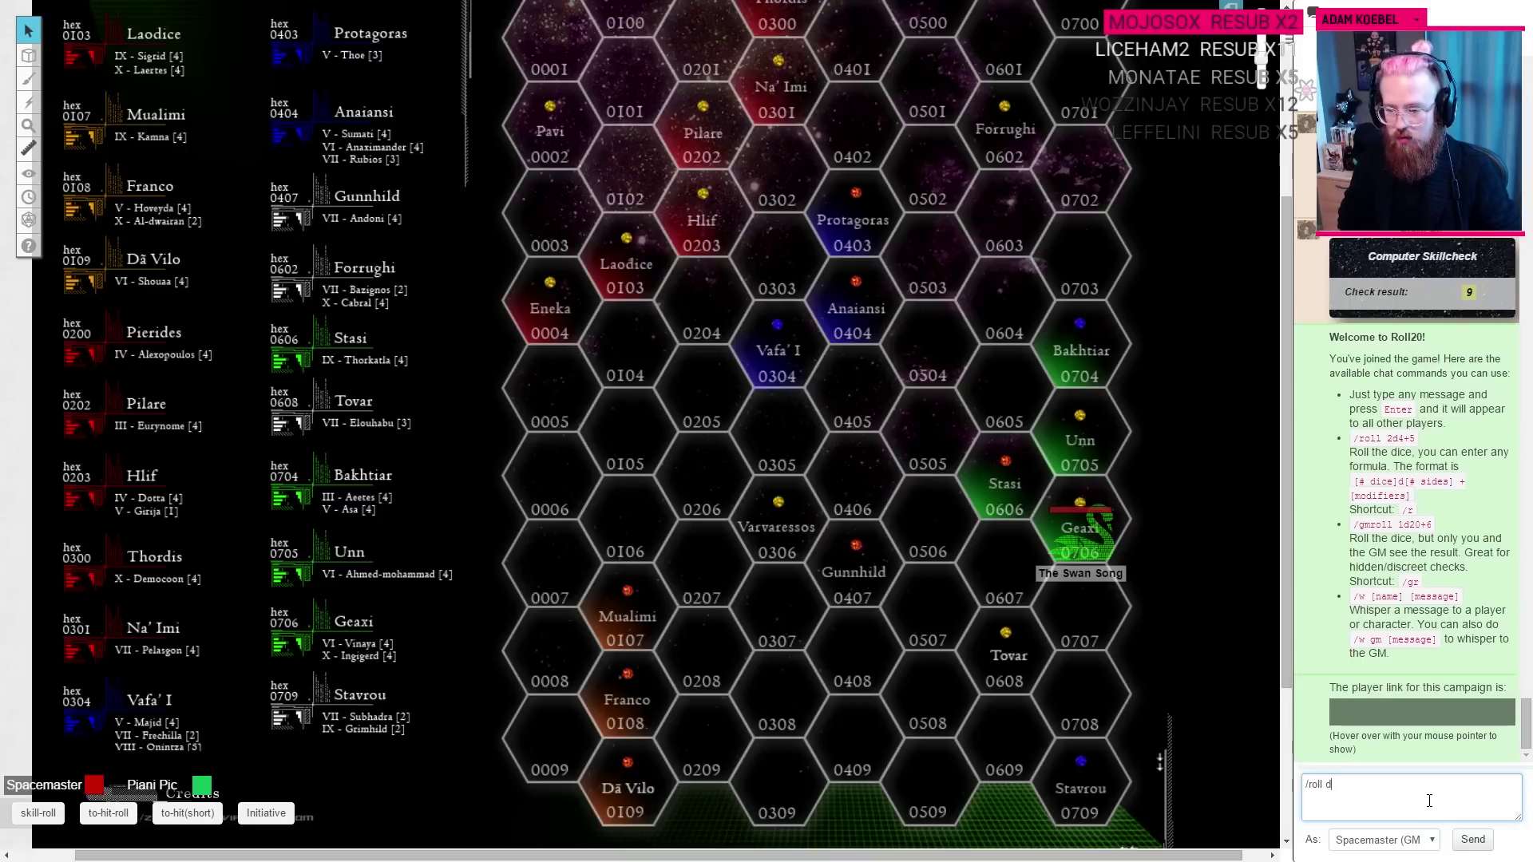
type("20")
key("Return")
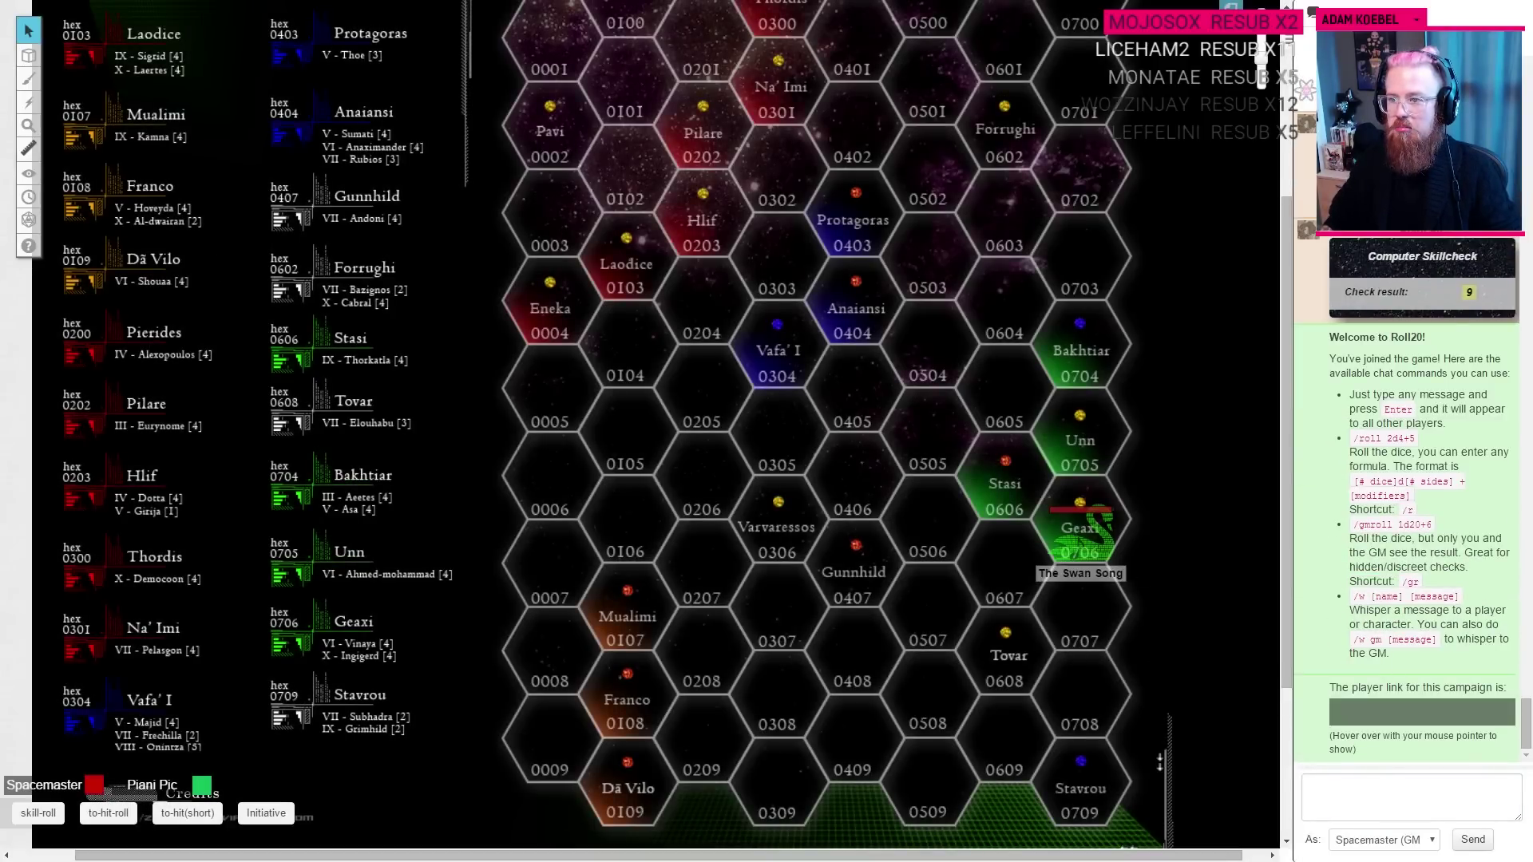
mouse_move(1408, 728)
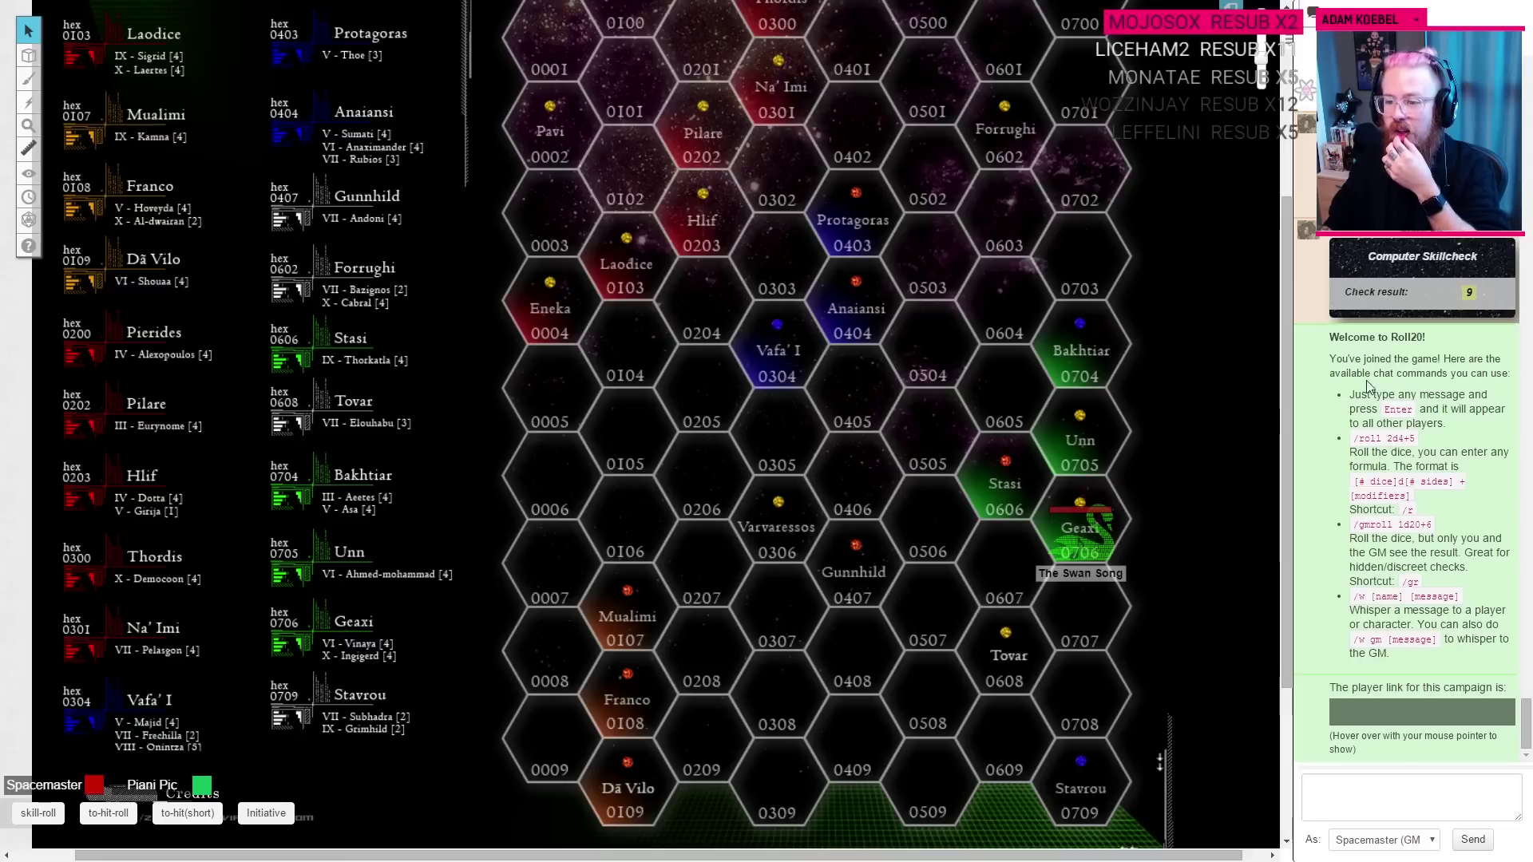
left_click(1370, 784)
type("/roll d12")
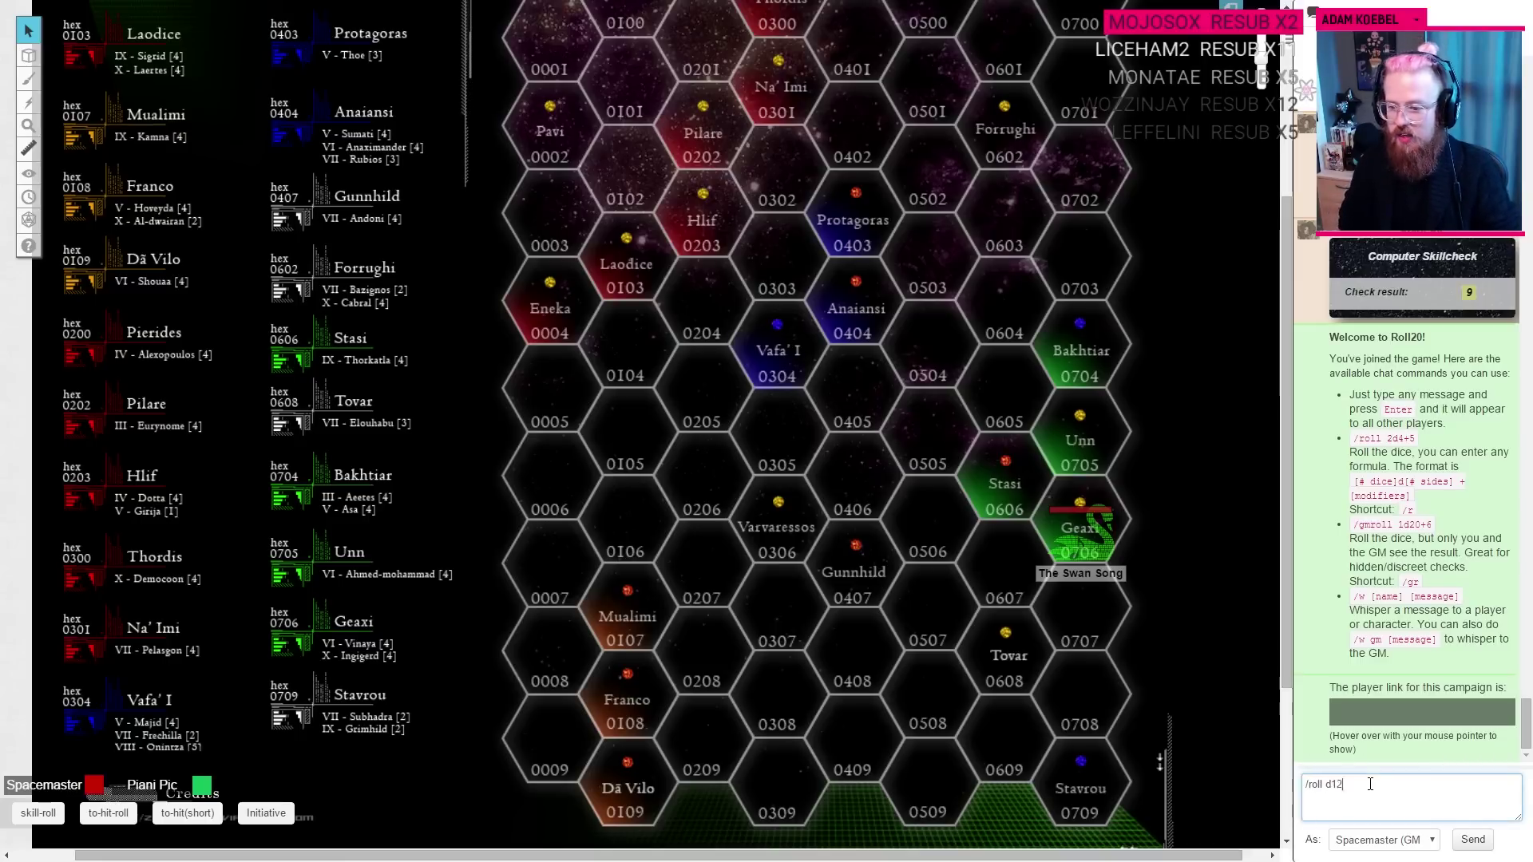
key("Return")
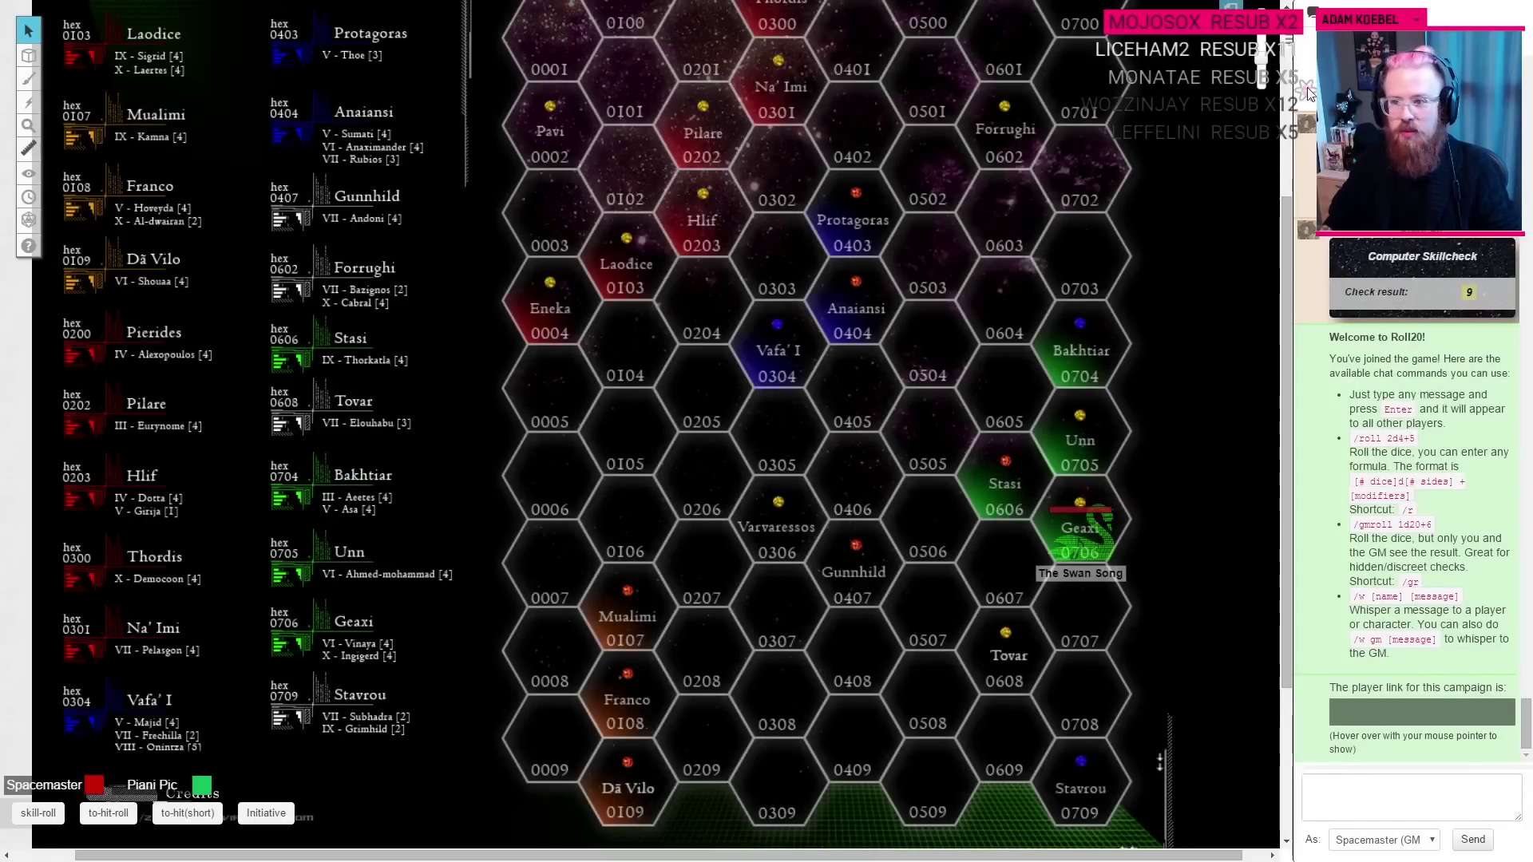
Step: Disable 3D dice in the Roll20 settings and return to the chat
left_click(1309, 93)
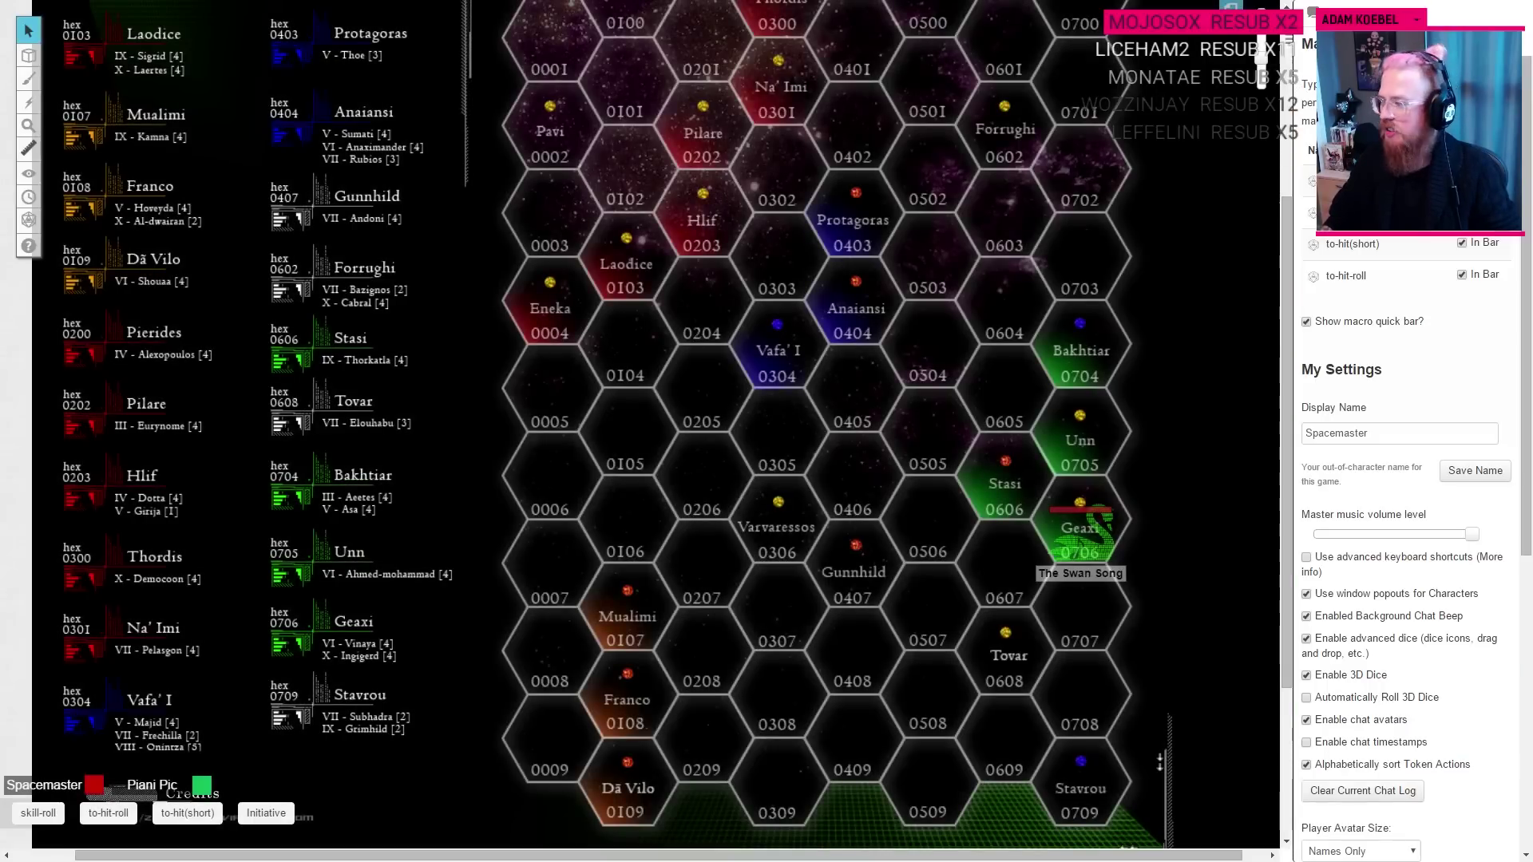
left_click(1370, 674)
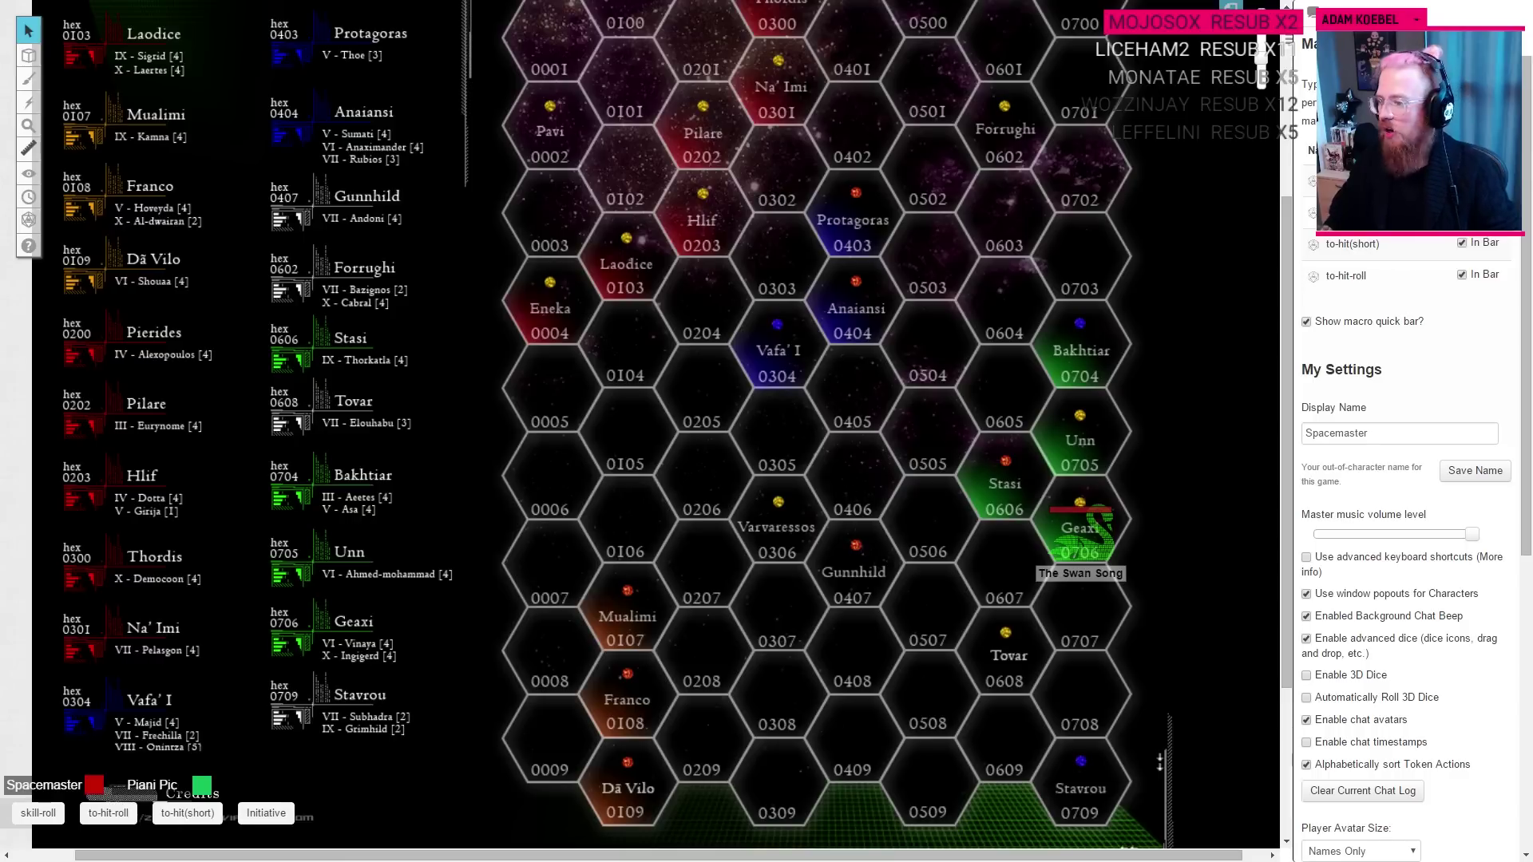
left_click(1310, 93)
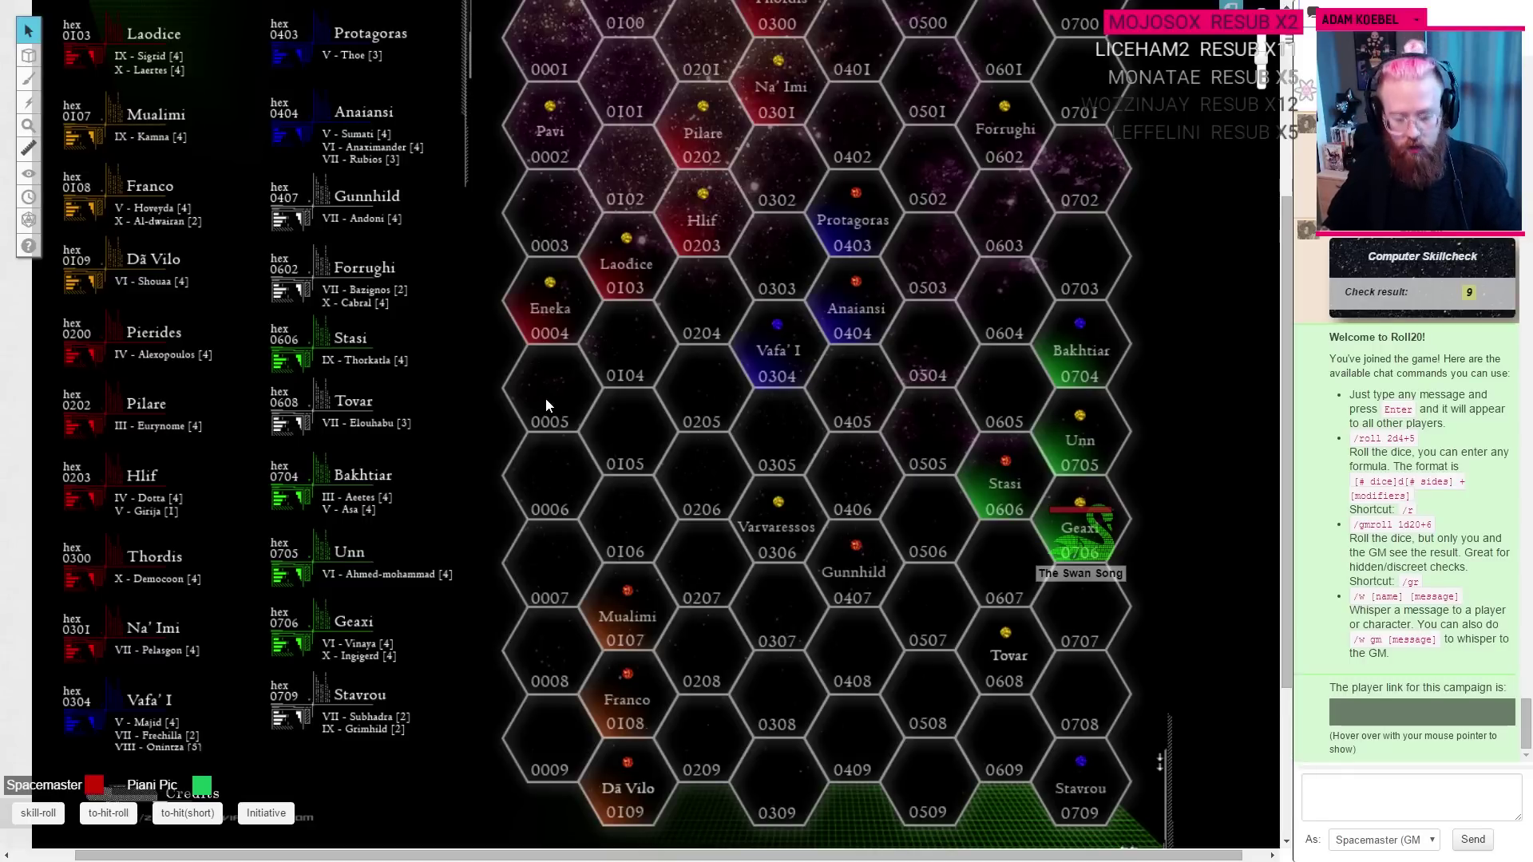
Step: Review New Prophet's Turn Fourteen entry in the FACTION TURNS spreadsheet and return to the AssetTracker sheet
key("alt+Tab")
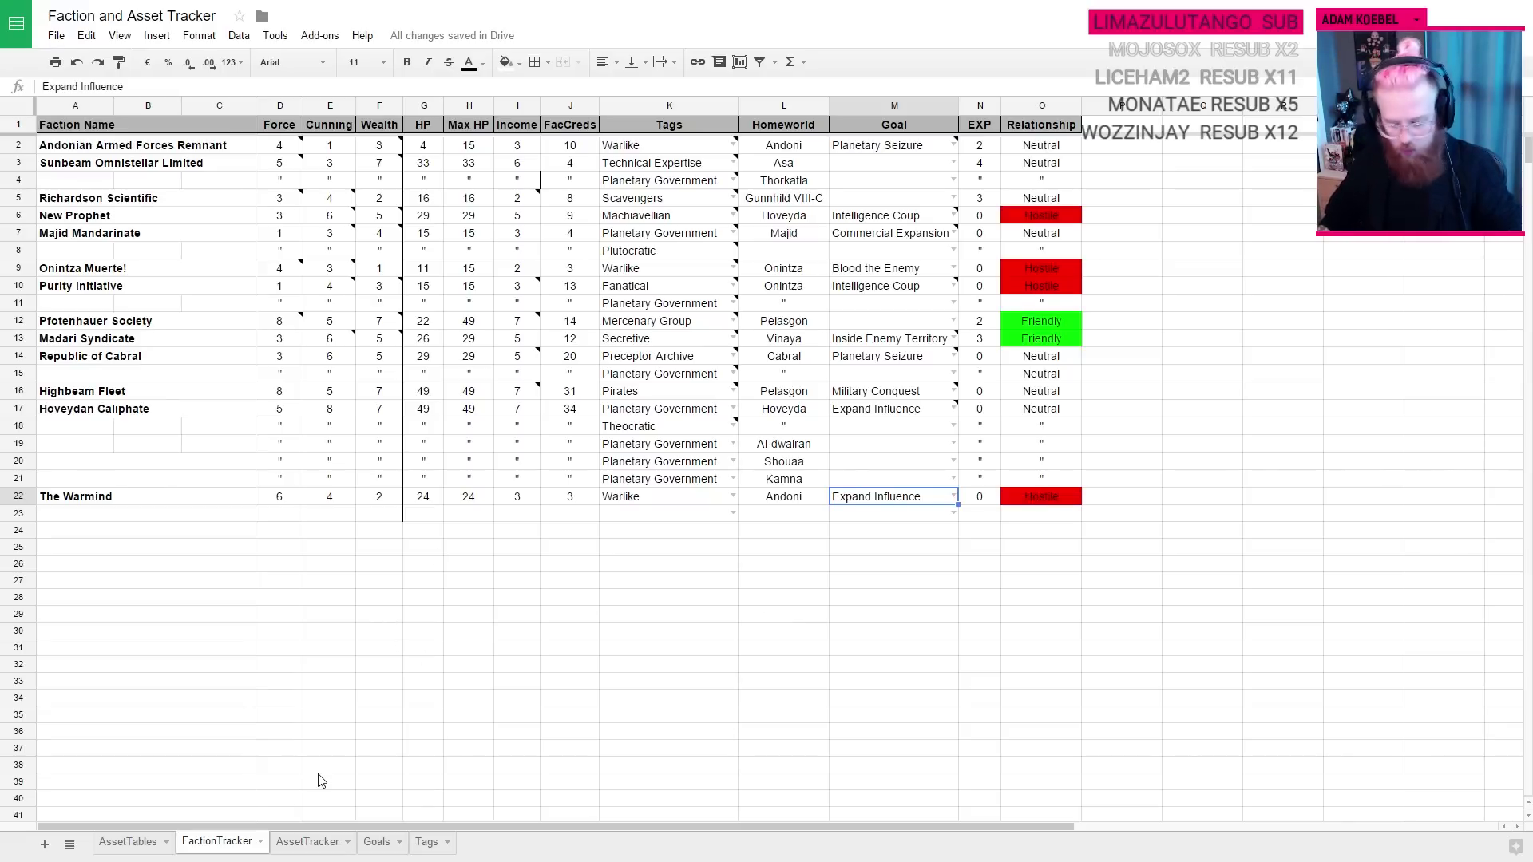
key("ctrl+Tab")
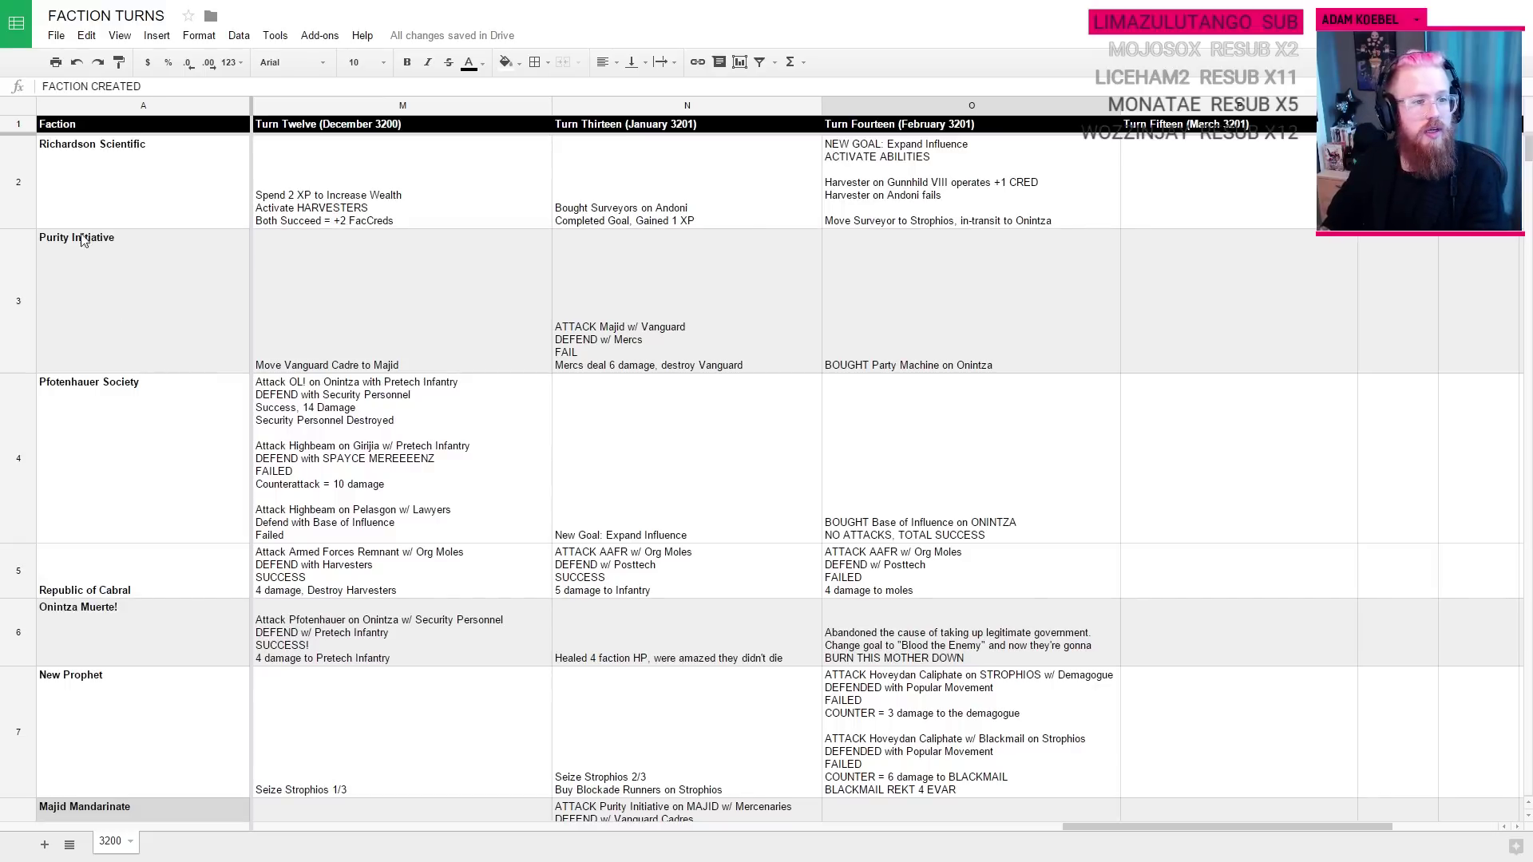
key("Home")
key("Down")
key("Down")
key("Down")
key("Down")
key("Down")
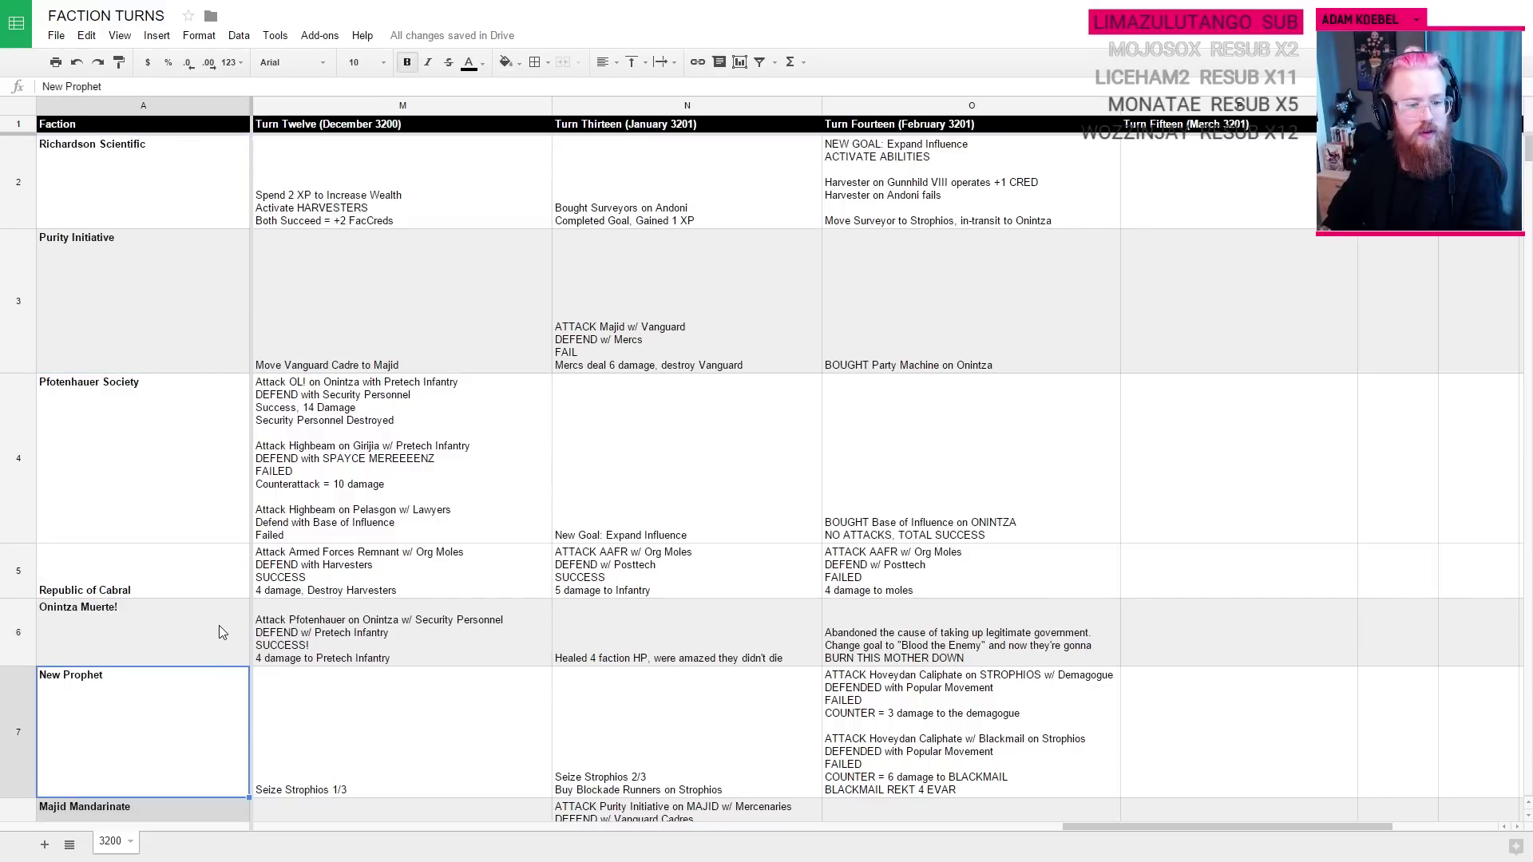
left_click(912, 750)
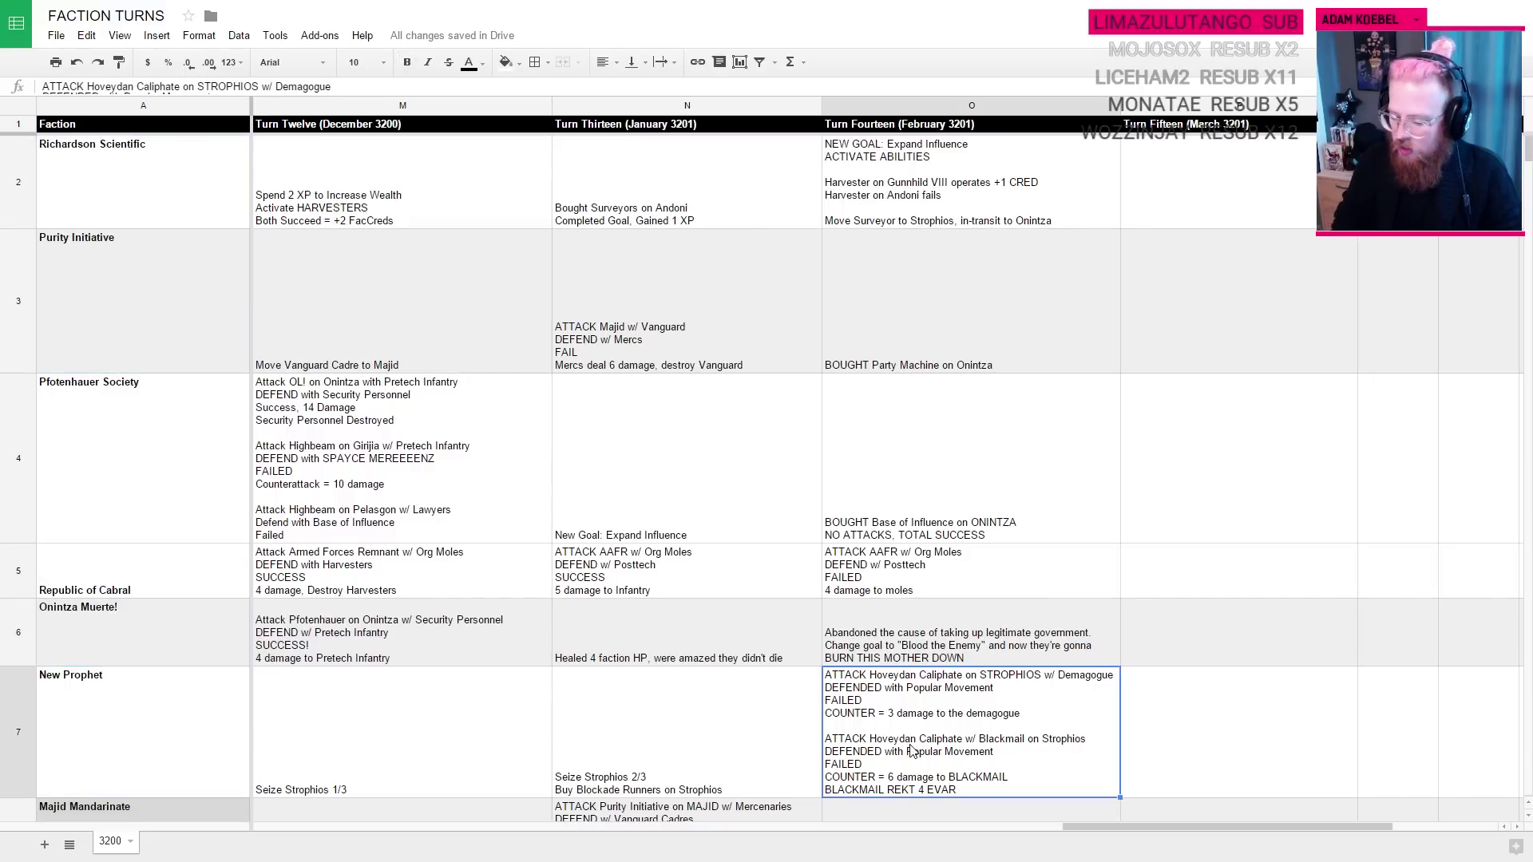
scroll(1202, 463, "down", 1)
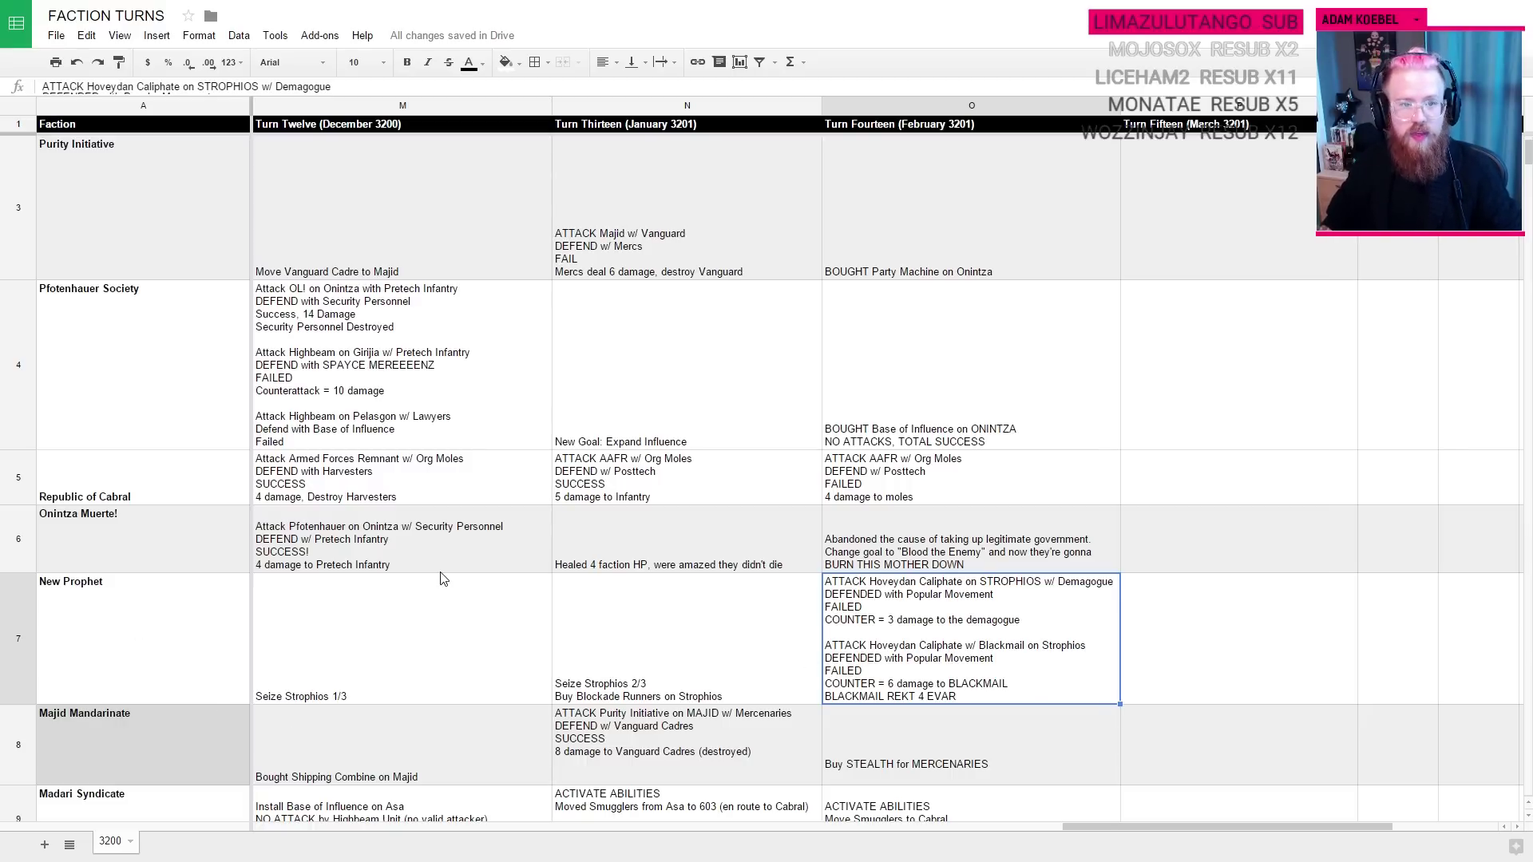
key("ctrl+Tab")
key("ctrl+Tab")
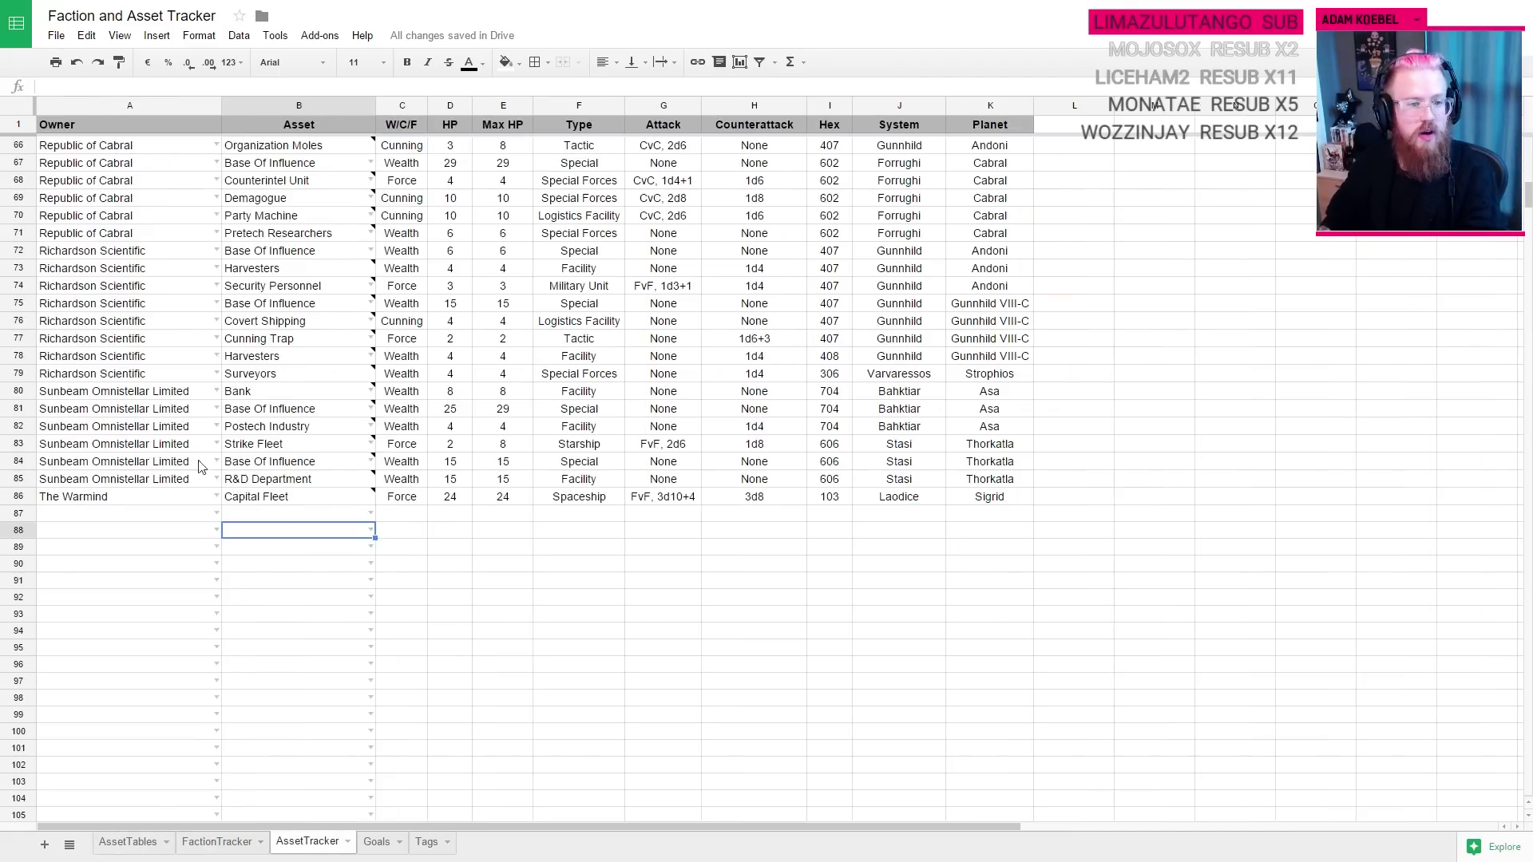
Step: Find New Prophet's assets in the AssetTracker sheet and check which planets they are on
left_click(121, 496)
scroll(121, 431, "up", 5)
scroll(122, 427, "up", 3)
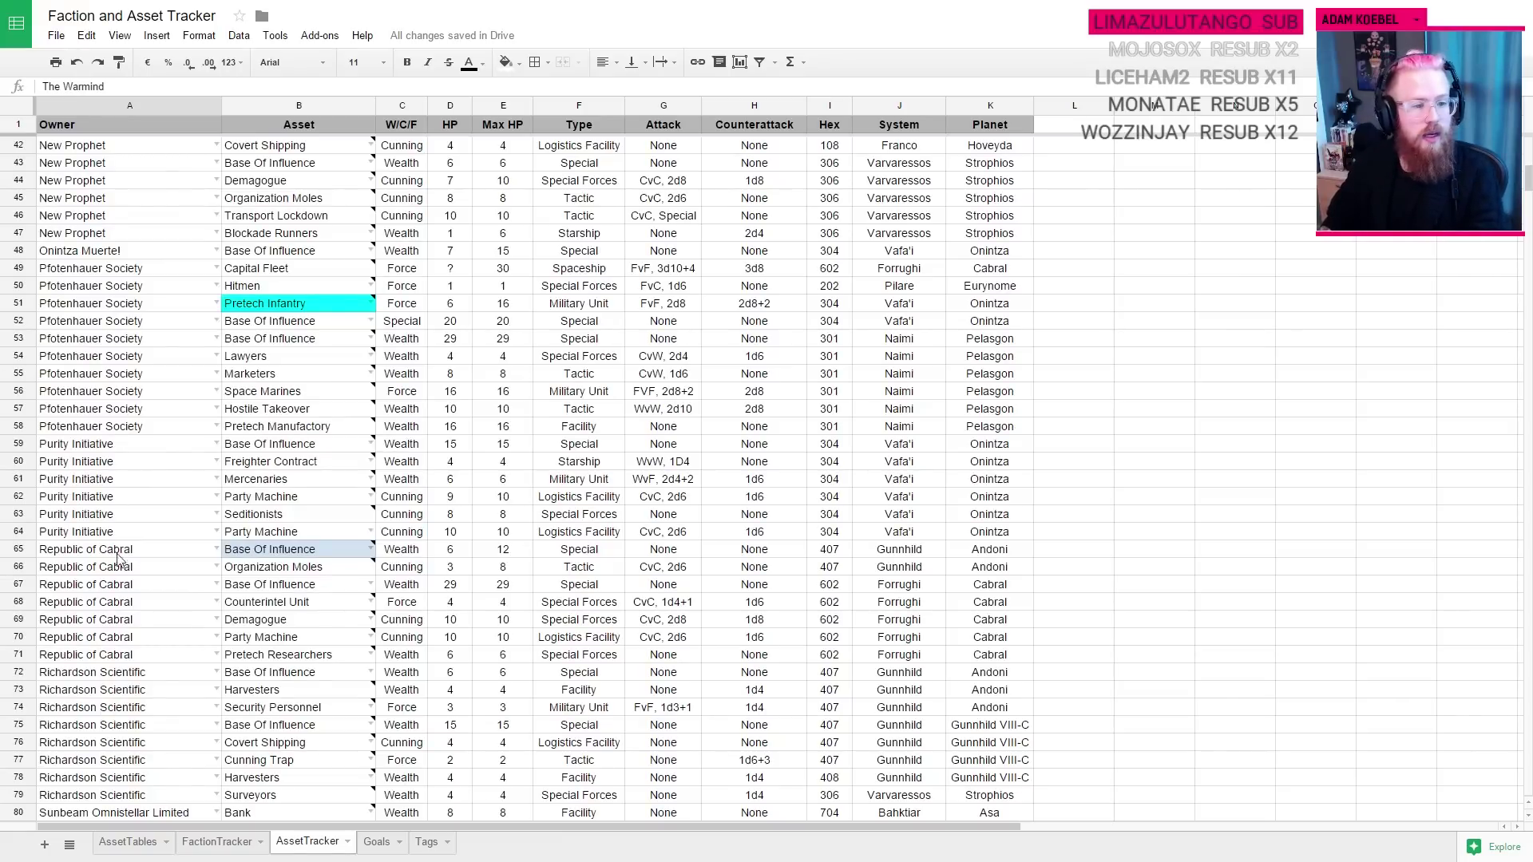
scroll(119, 595, "up", 6)
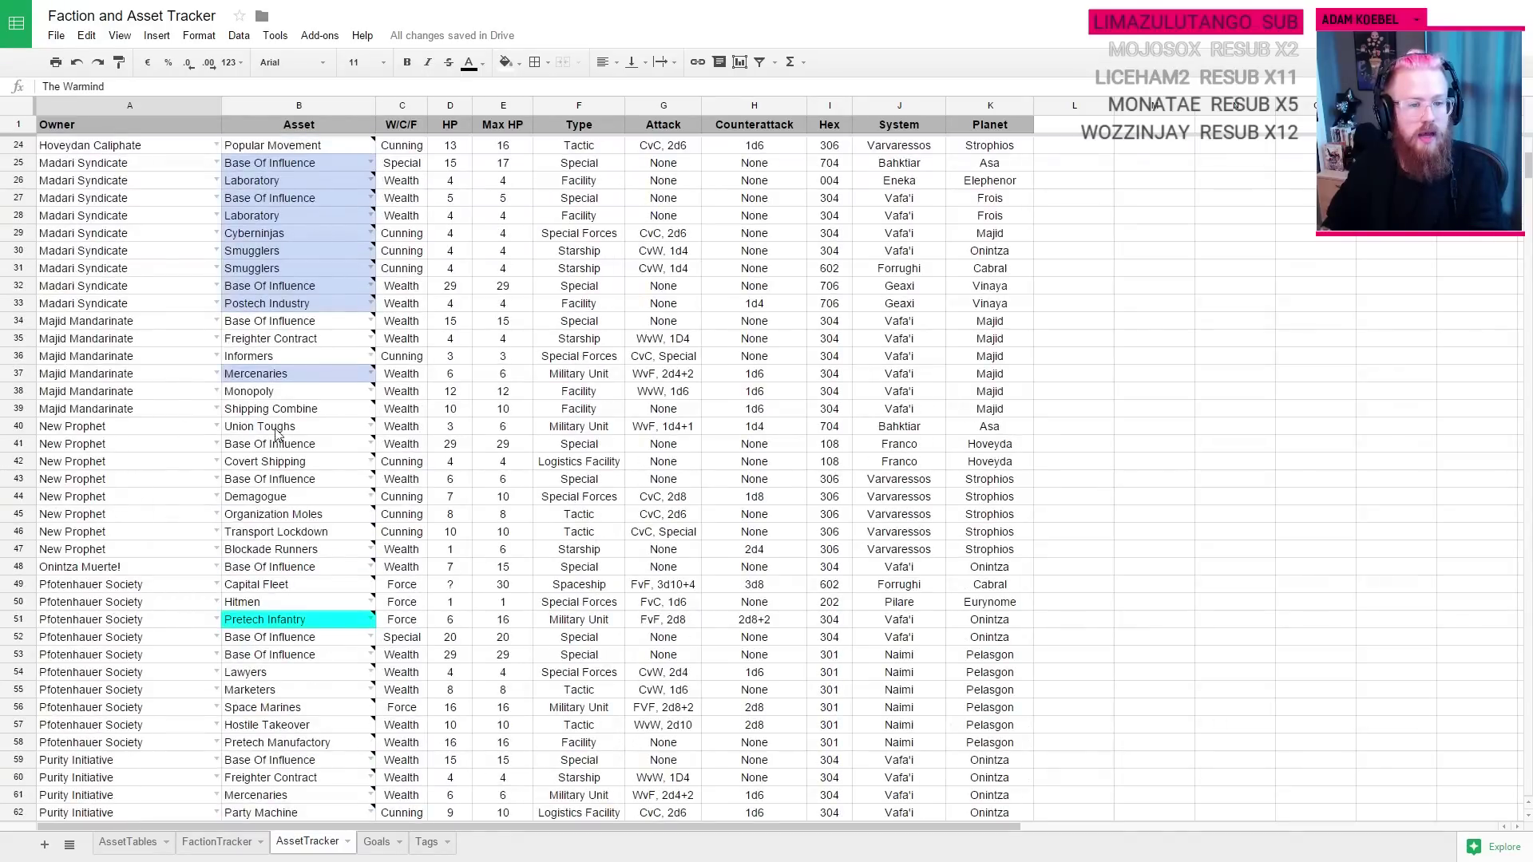
left_click(991, 428)
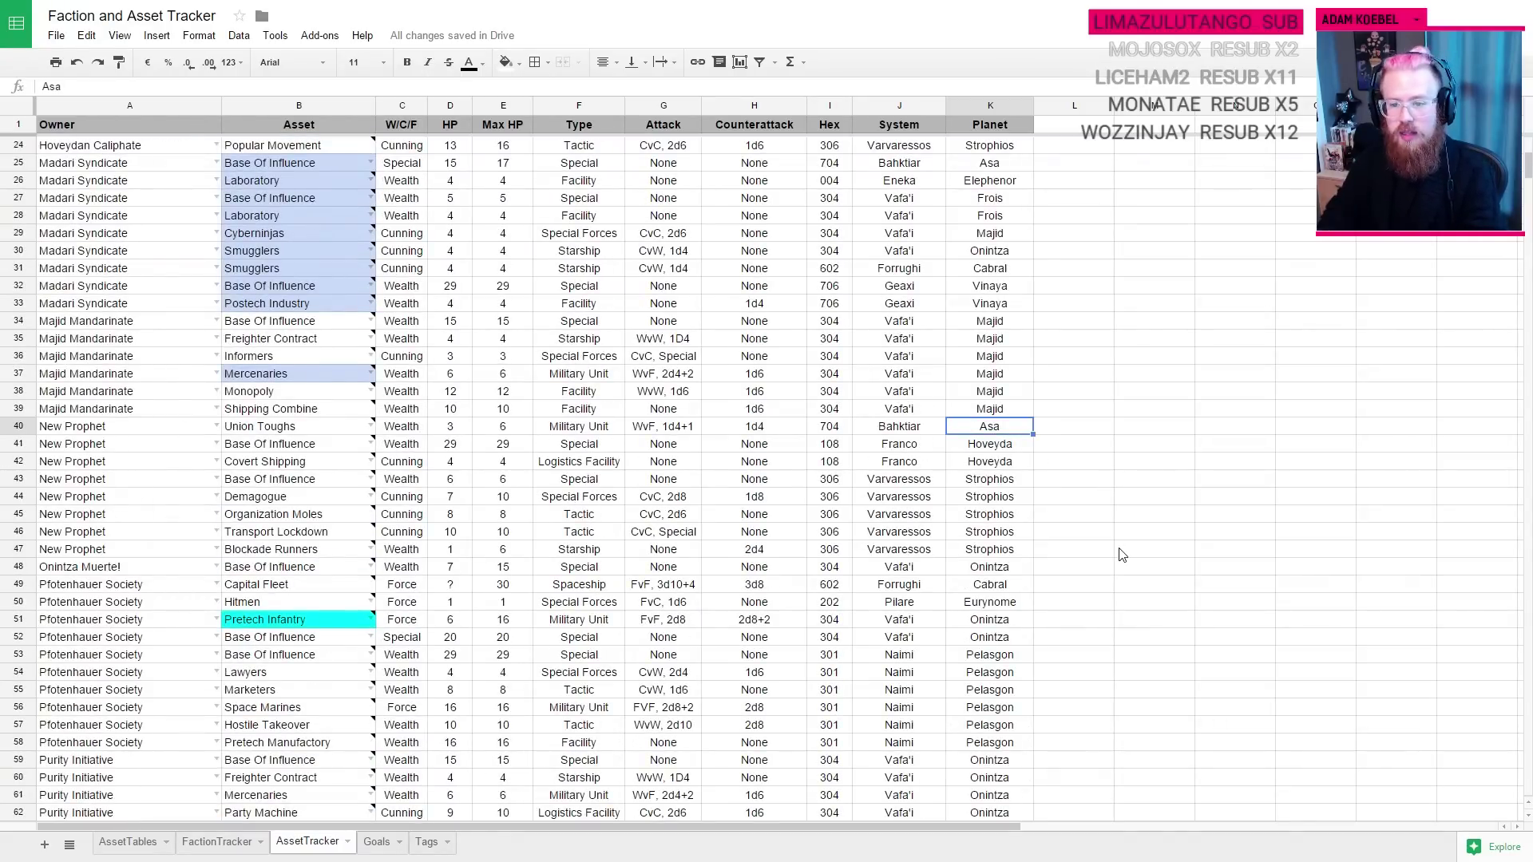
key("Down")
key("Down")
key("Down")
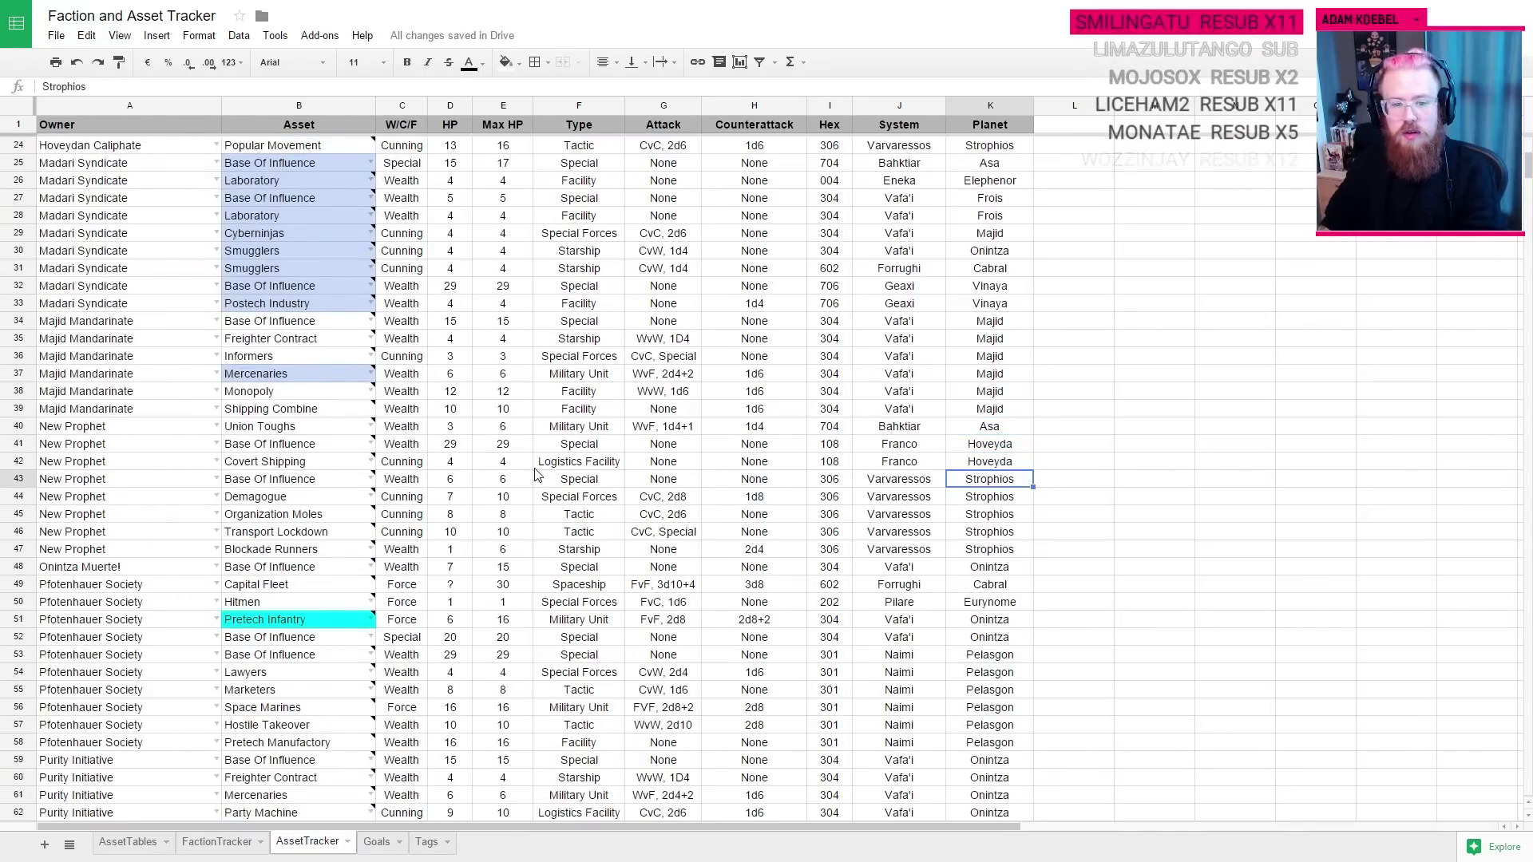
Step: Examine New Prophet's Strophios assets, from Demagogue to Blockade Runners, including their attack values and the Transport Lockdown note
left_click(269, 496)
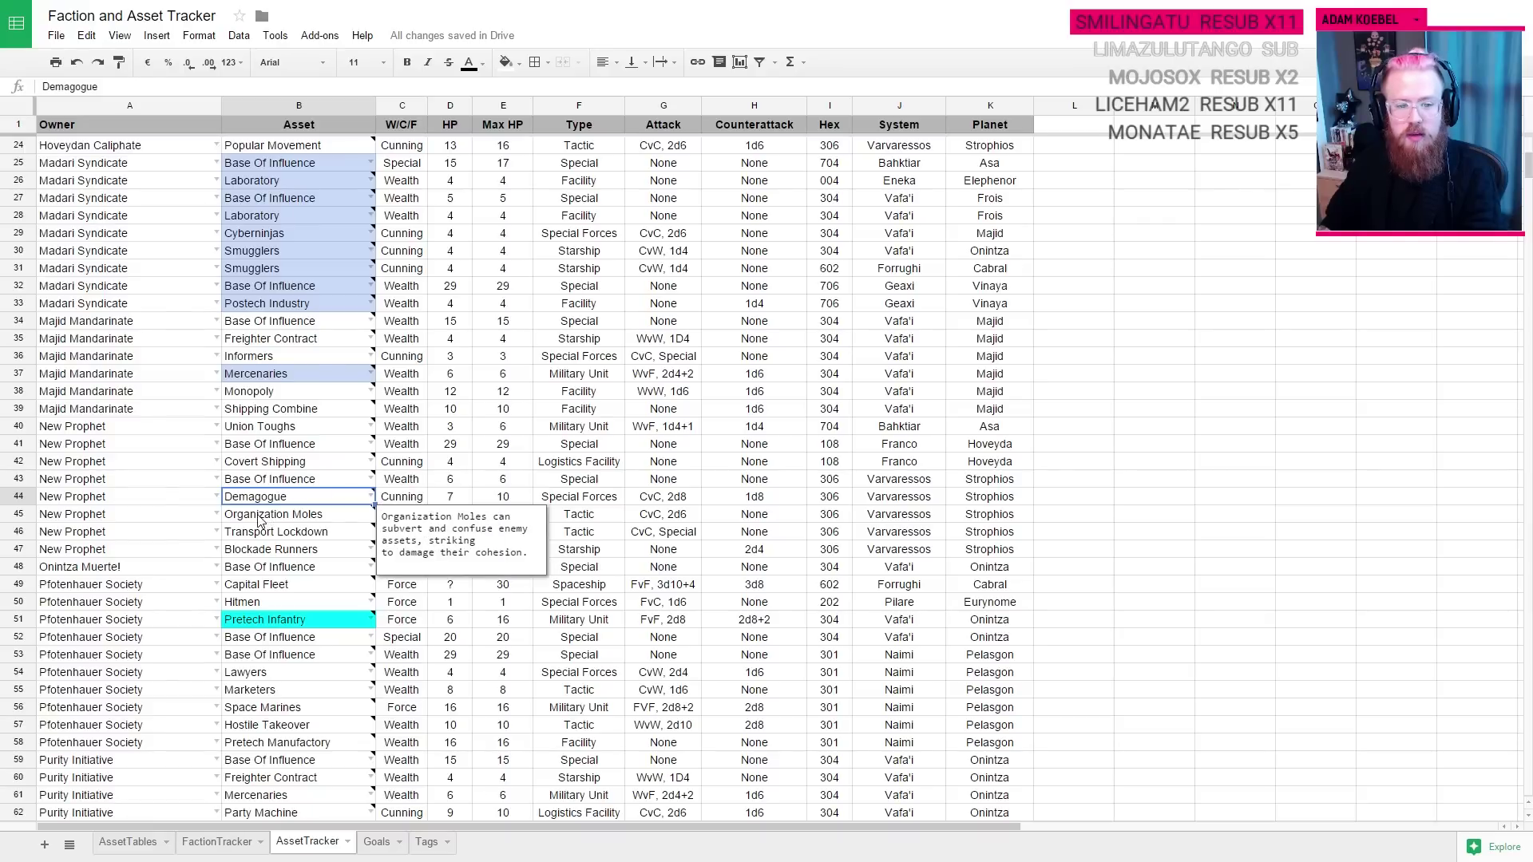
left_click(259, 520)
left_click(756, 529)
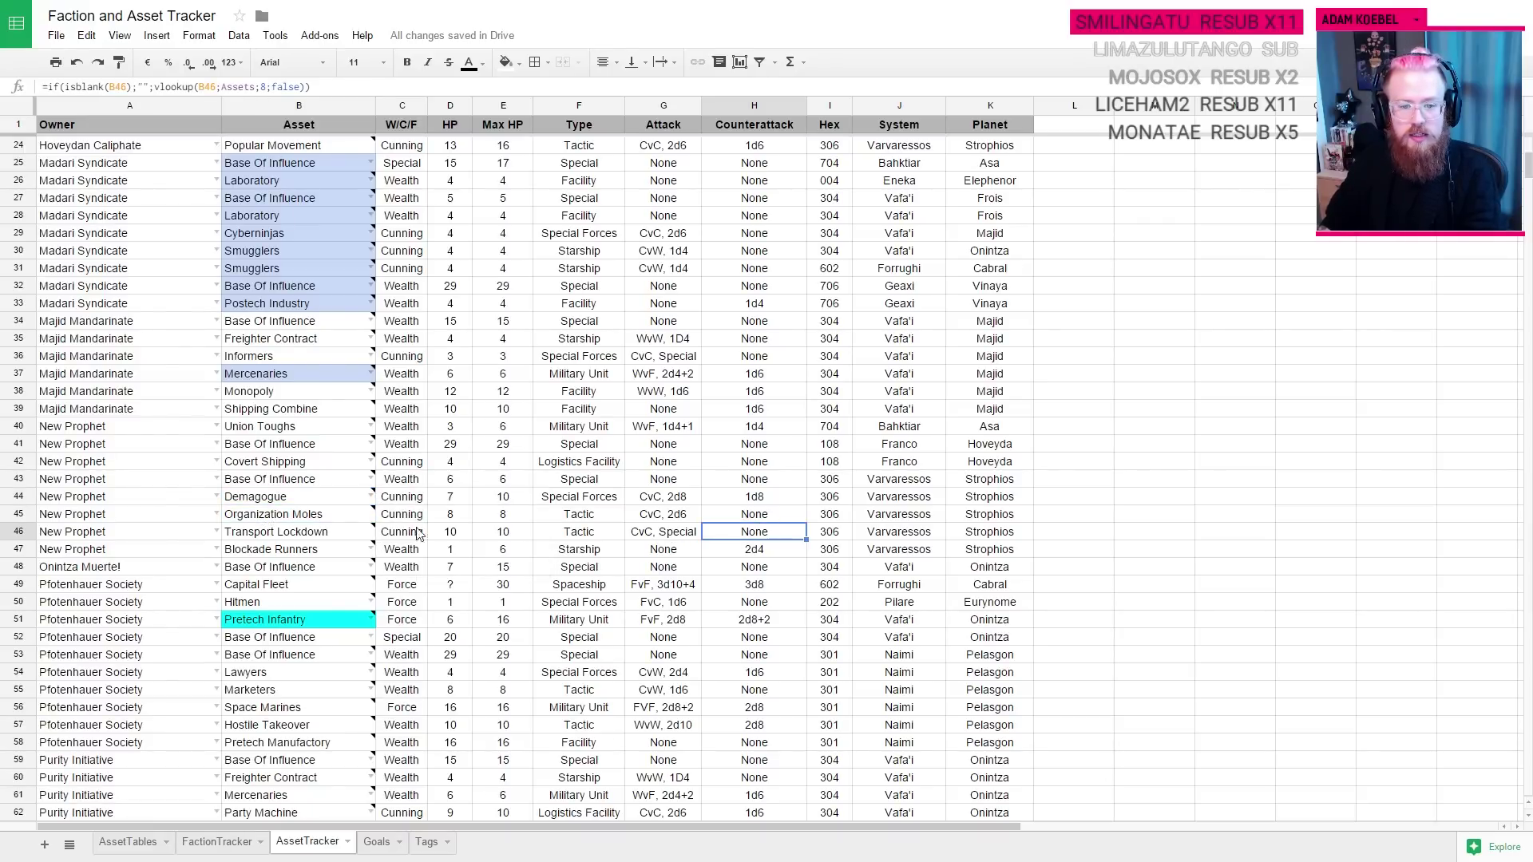
mouse_move(358, 535)
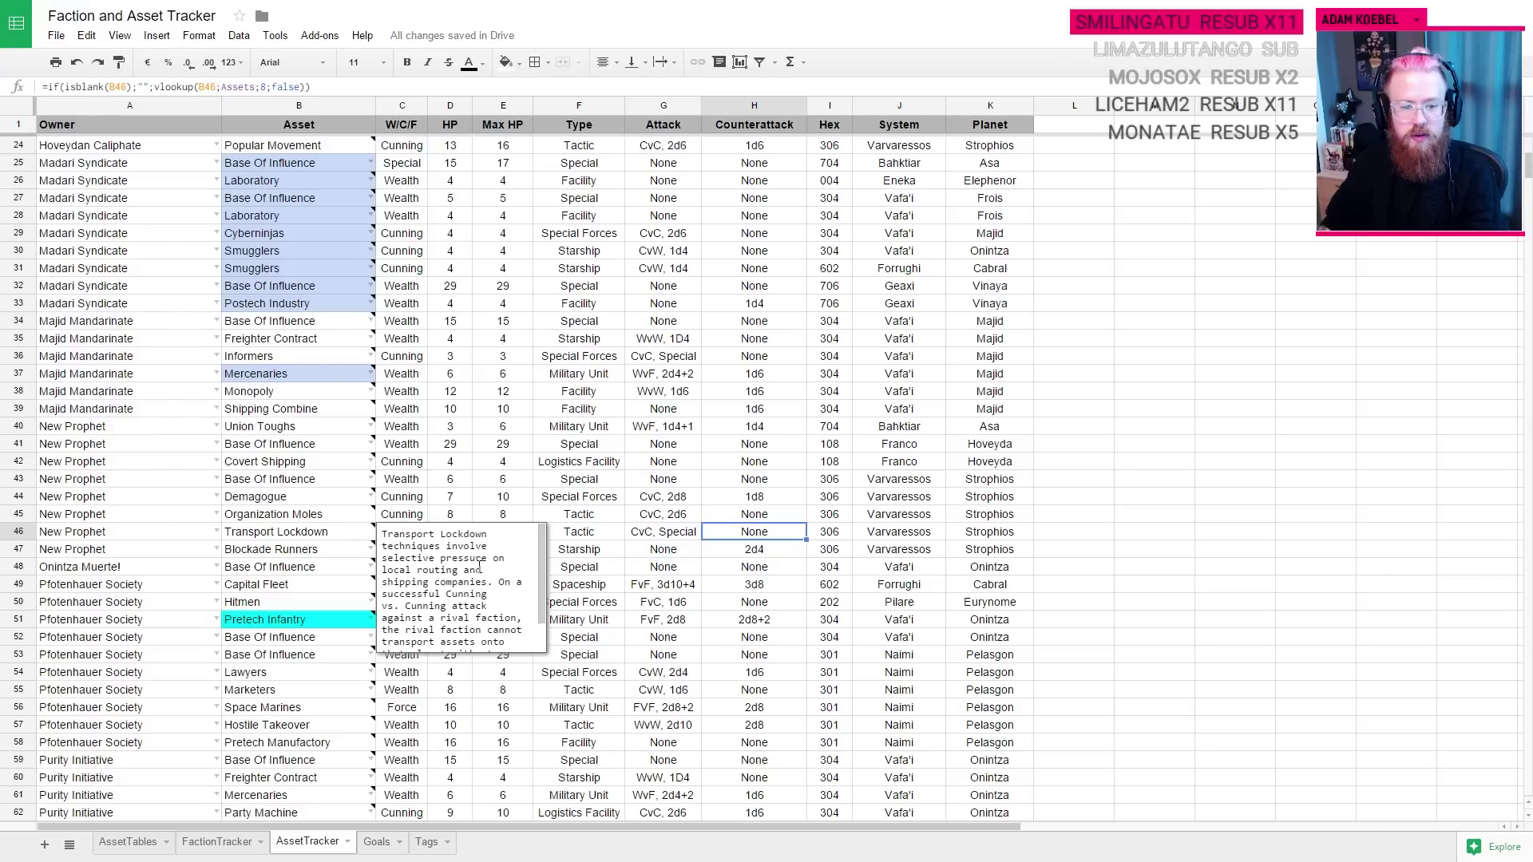
scroll(480, 567, "down", 1)
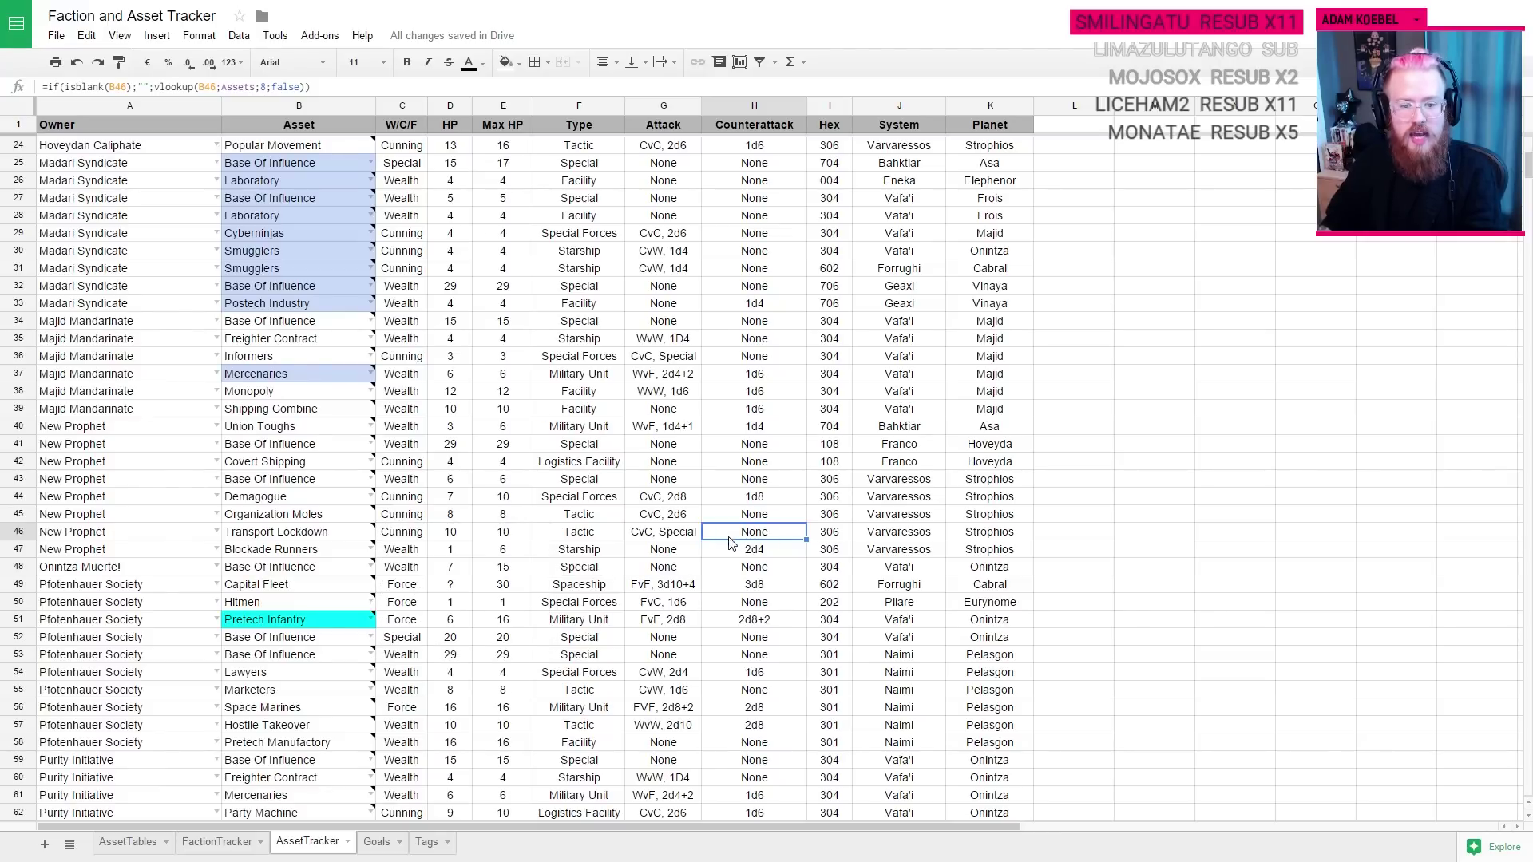
mouse_move(301, 535)
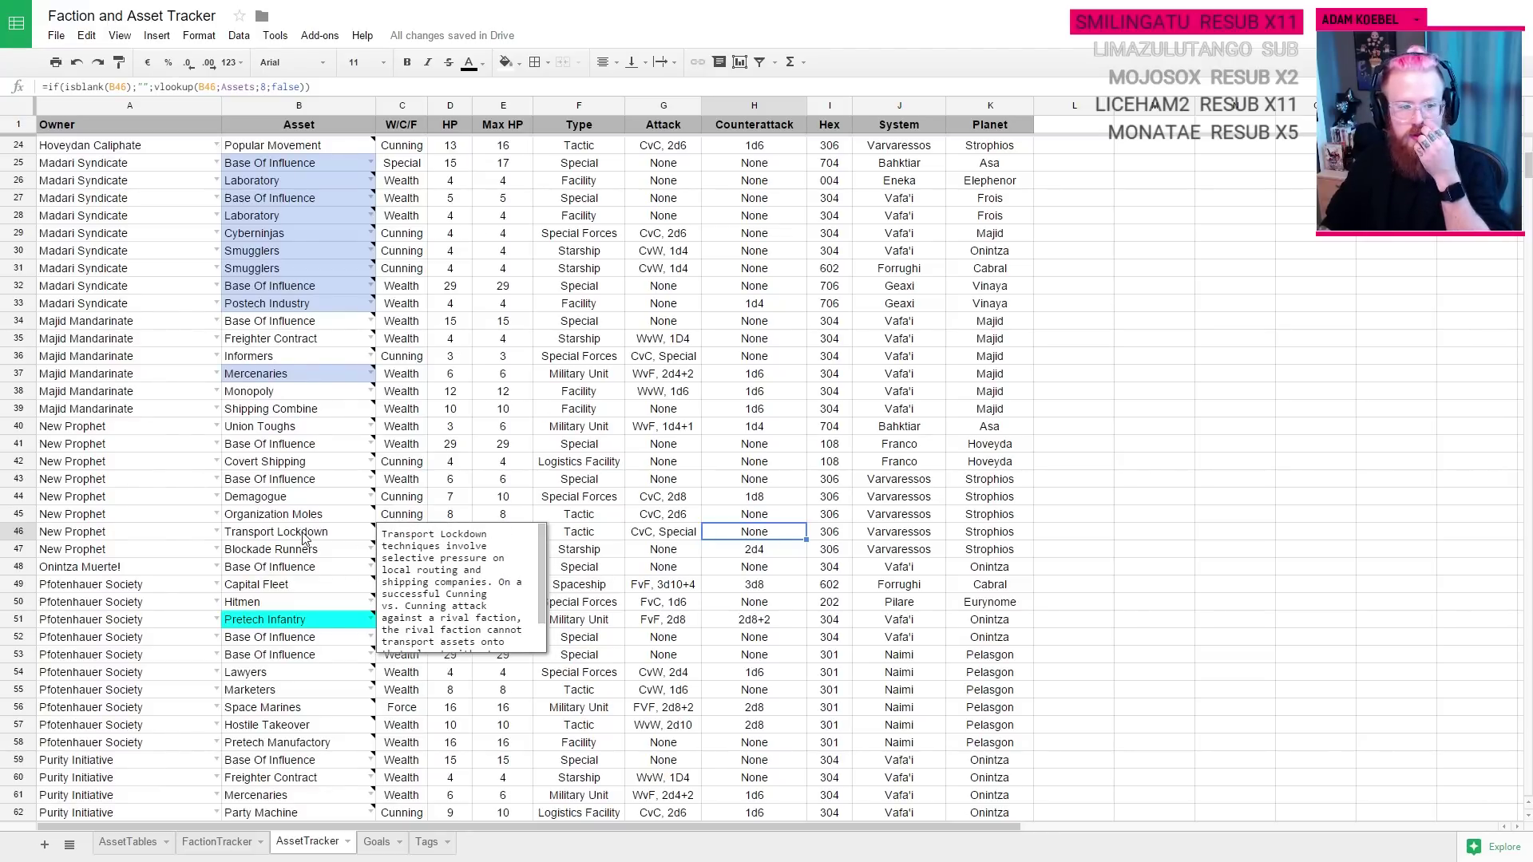
key("Down")
key("Left")
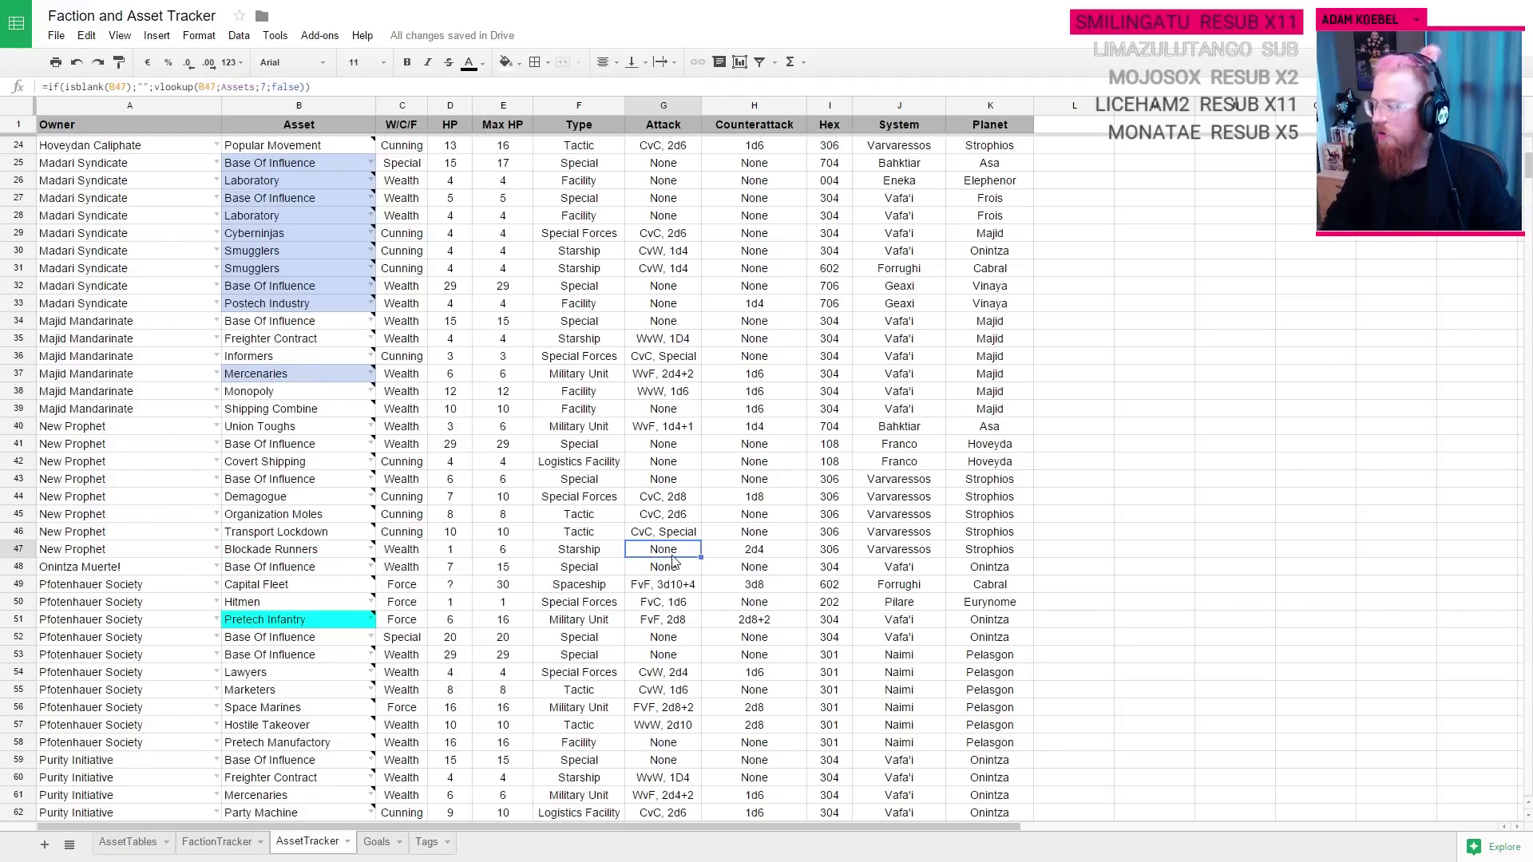
Step: In the FACTION TURNS spreadsheet, enter "ATTACK Hoveydan Caliphate on STROPHIOS w/" as New Prophet's Turn Fifteen entry
key("ctrl+Tab")
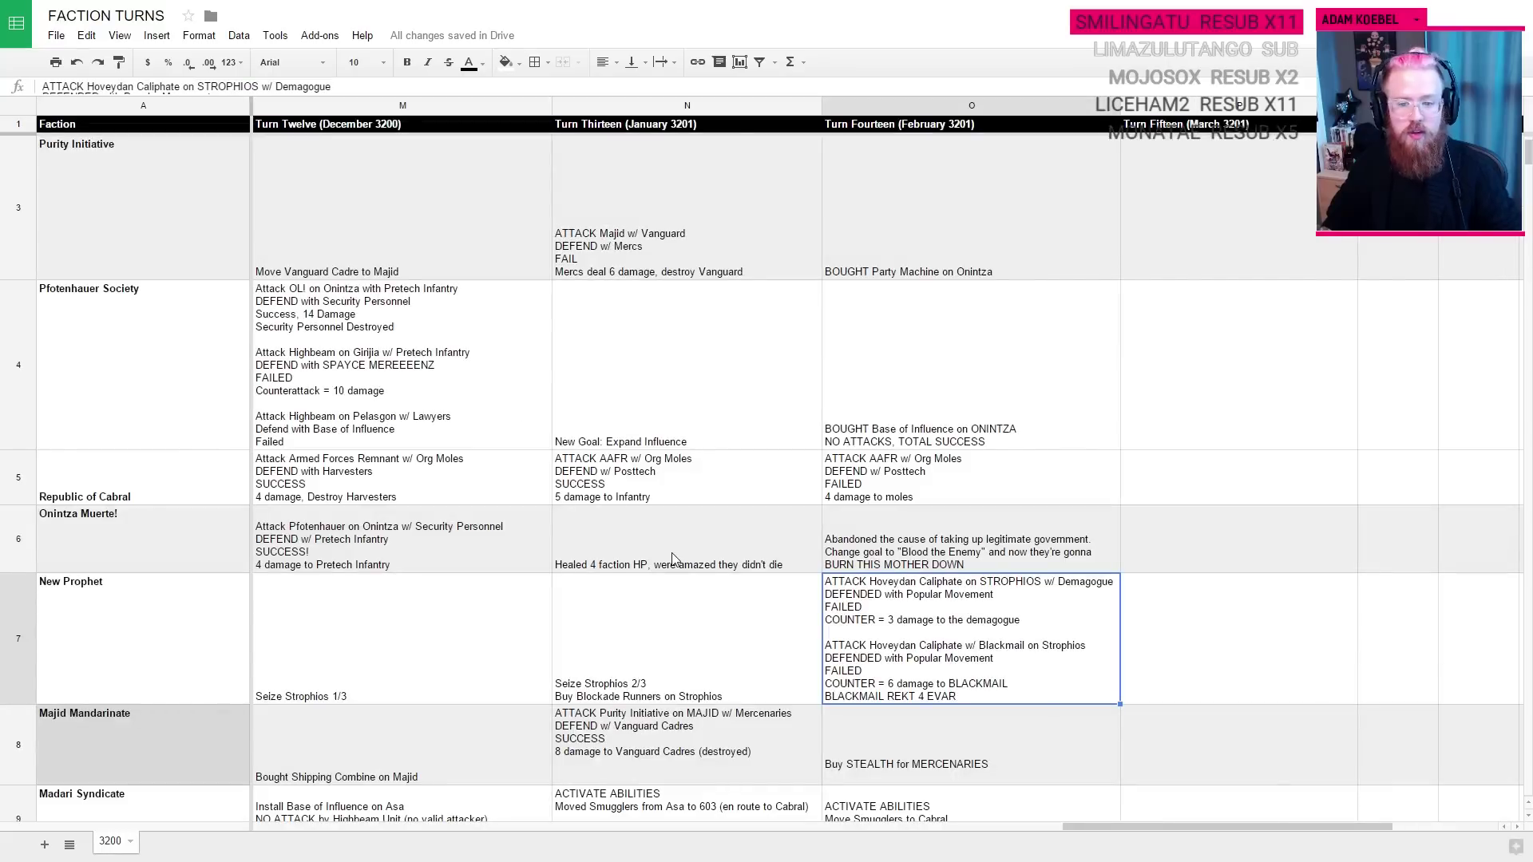
left_click(1248, 637)
type("ATTACK Hove")
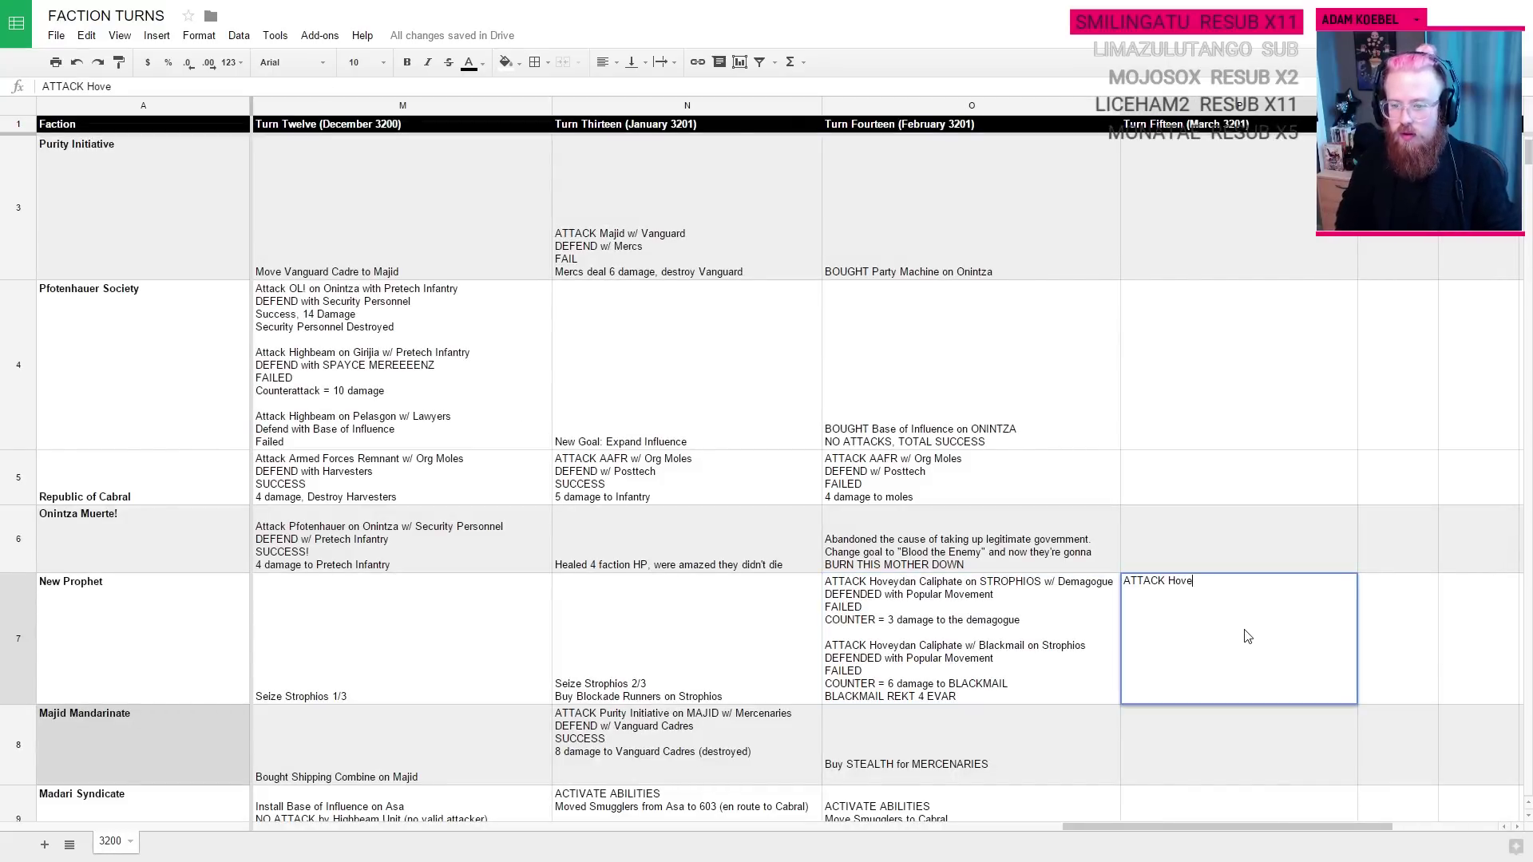
type("ydan Caliphate on STO")
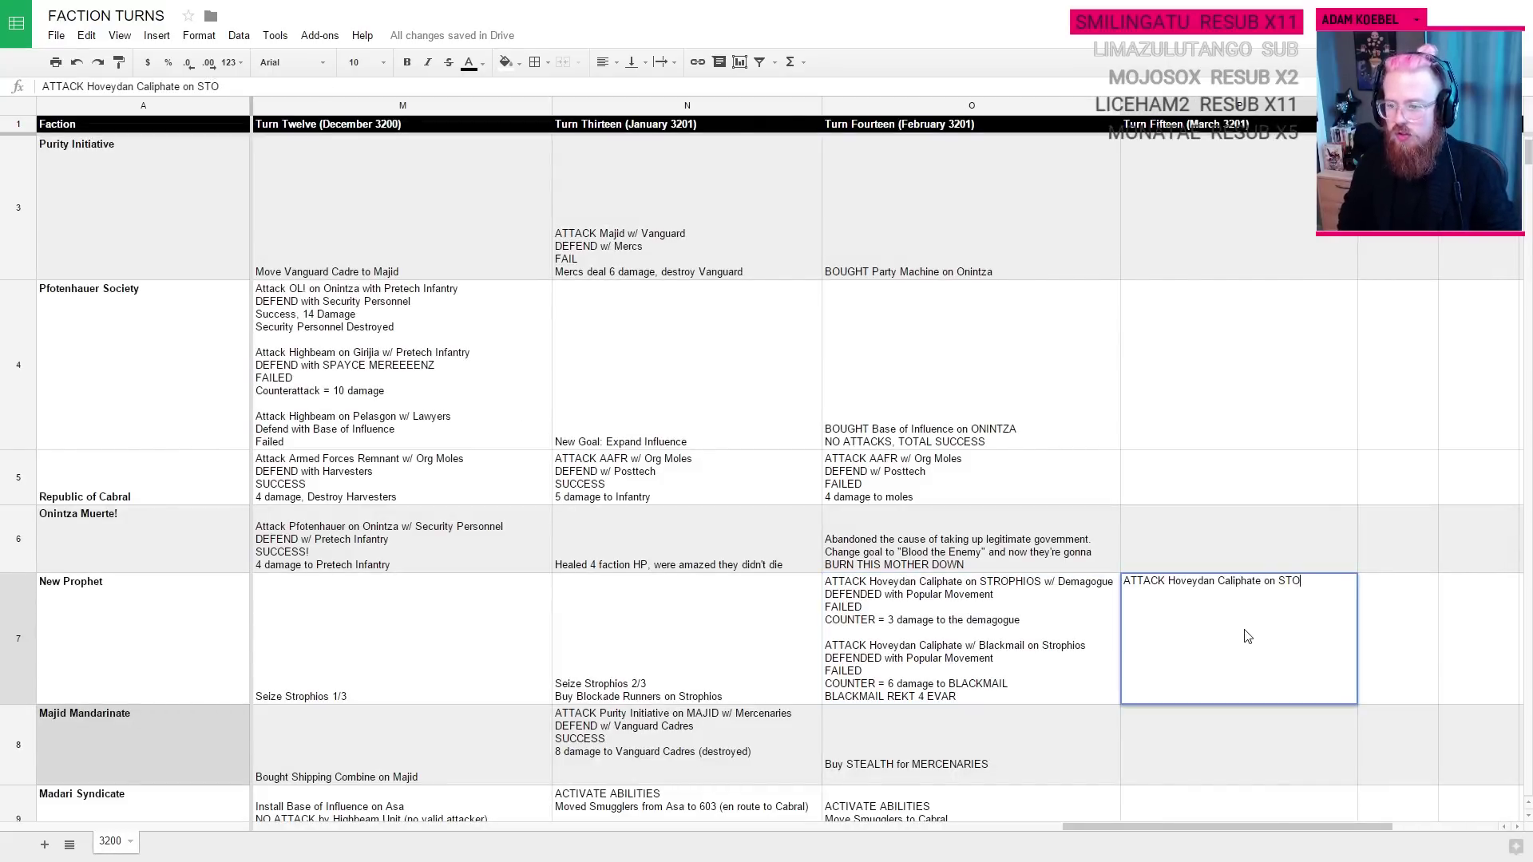
key("BackSpace")
type("ROPHIOS")
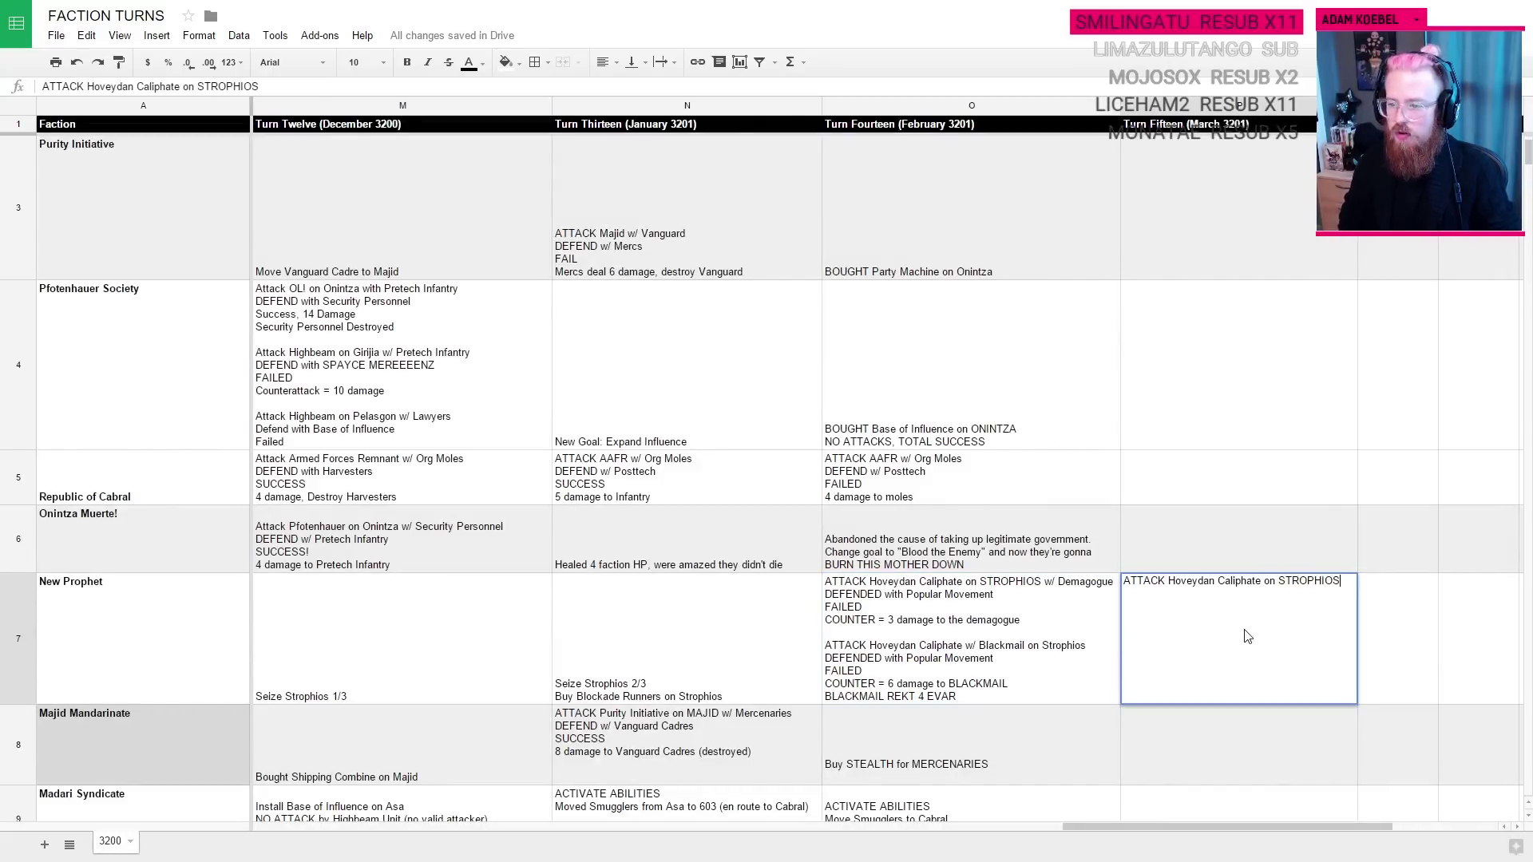
type(" w/")
key("shift+Left")
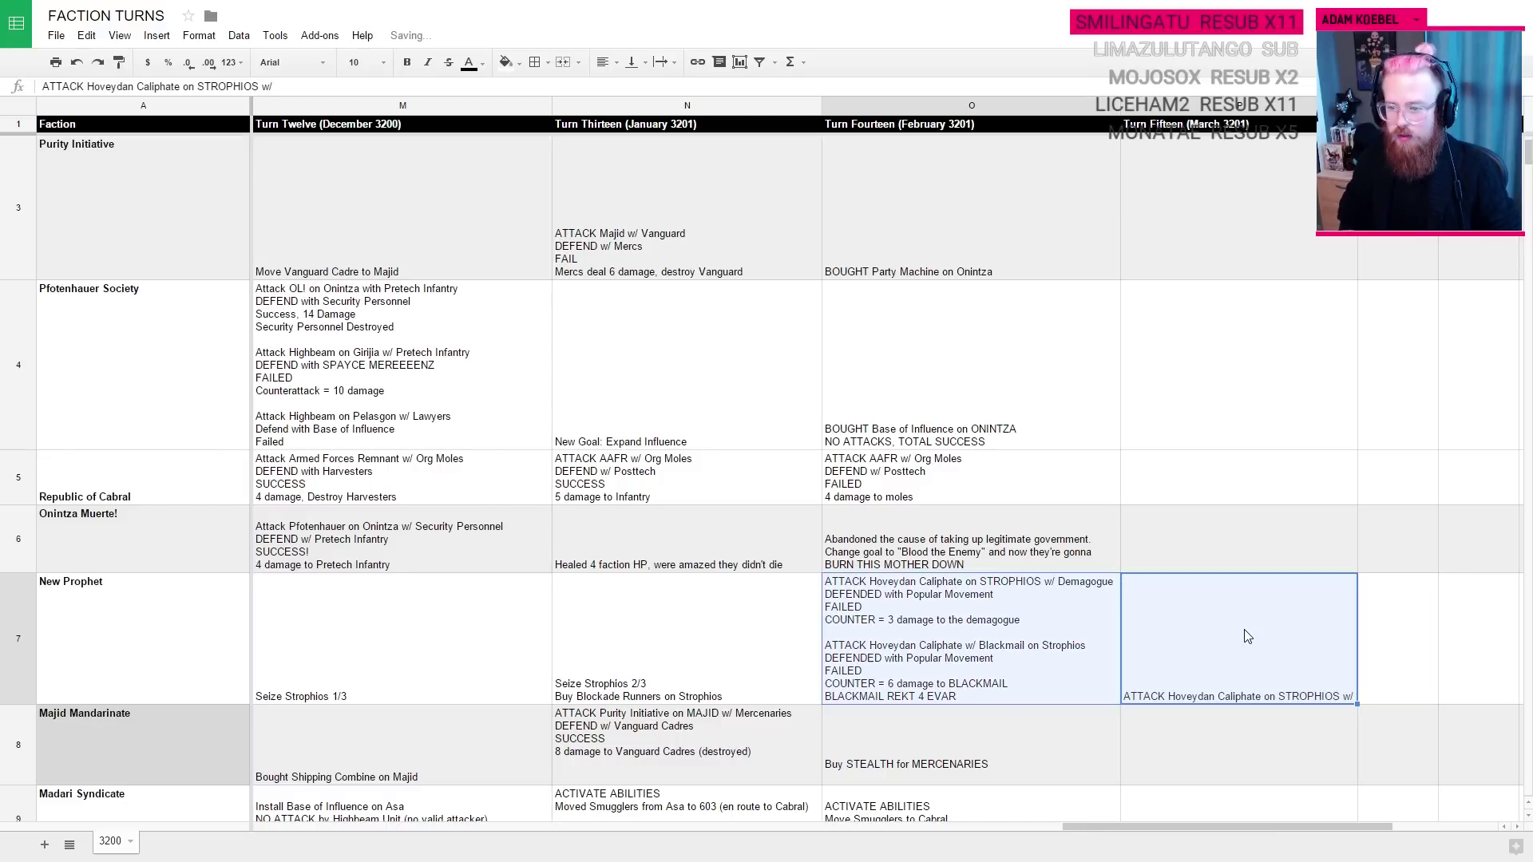
key("Right")
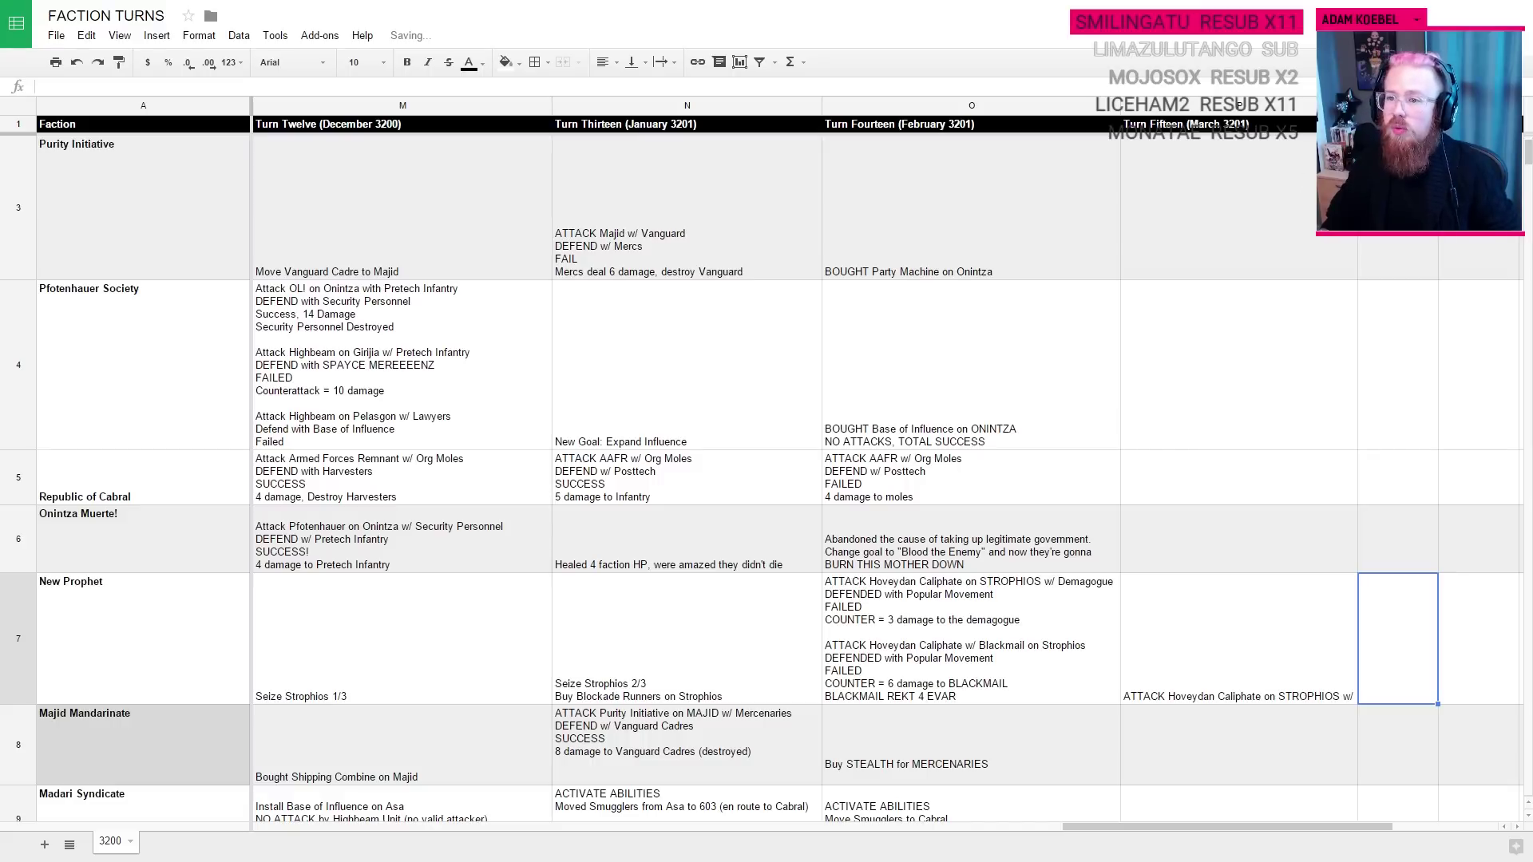
Step: Widen the Turn Fifteen column and duplicate New Prophet's attack line so the cell holds three copies
double_click(1016, 657)
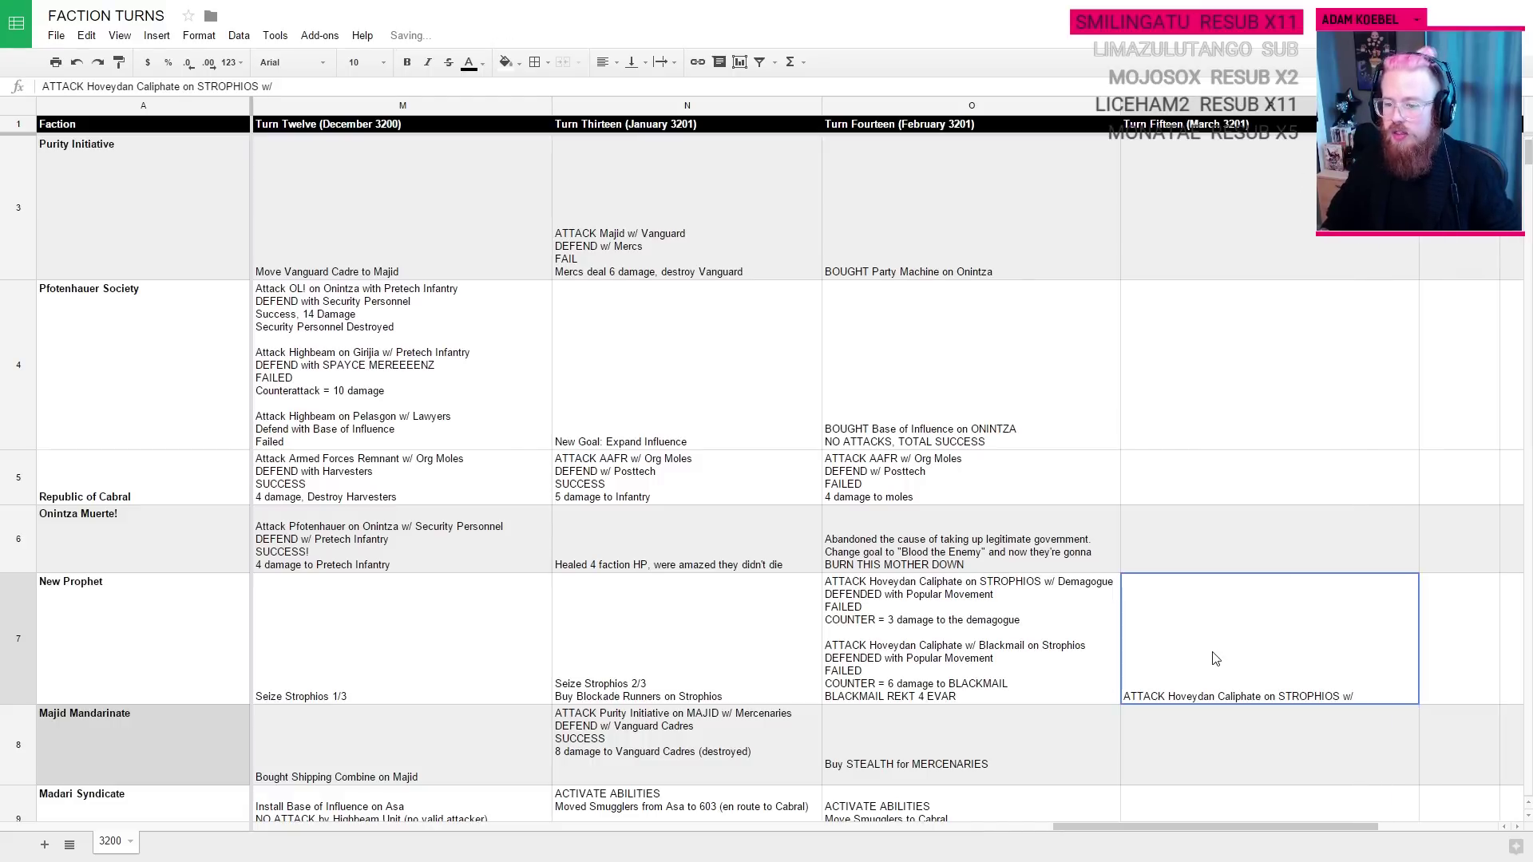
left_click(302, 86)
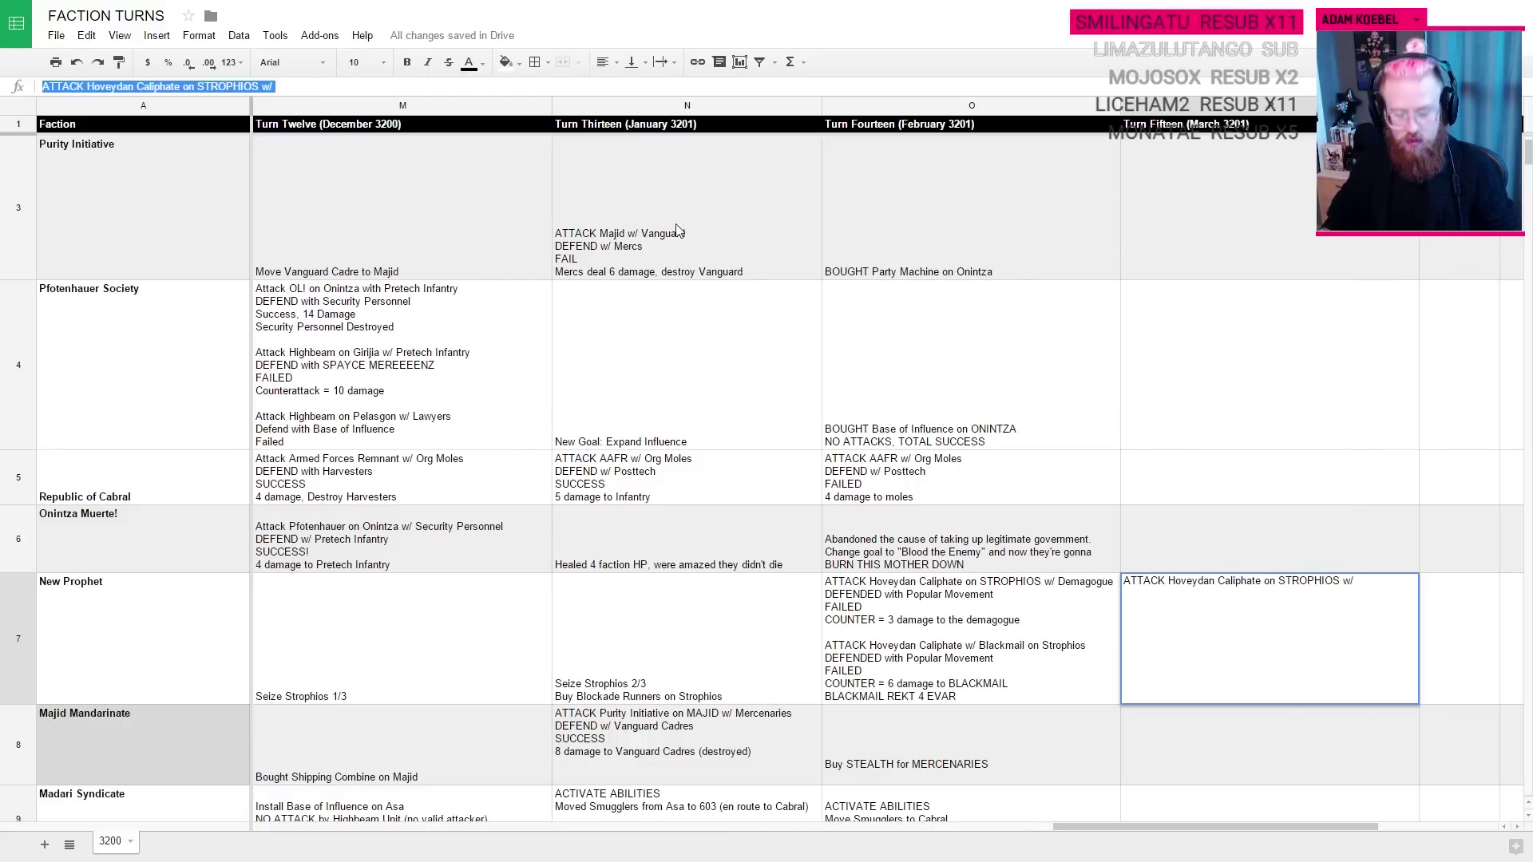
type("ATTACK Hoveydan Caliphate on STROPHIOS w/")
type("ATTACK Hoveydan Caliphate on STROPHIOS w/")
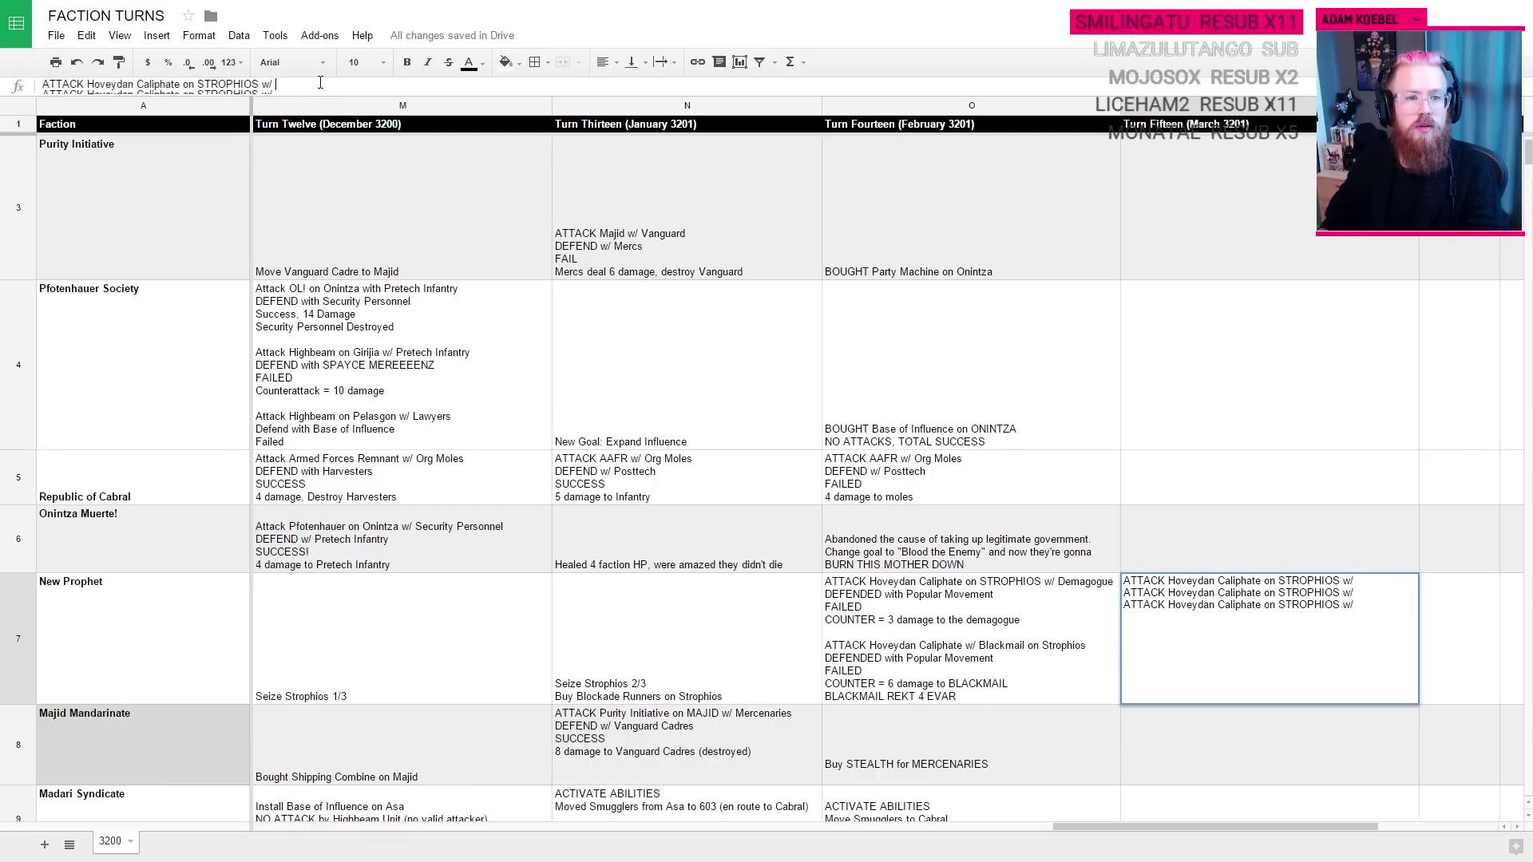
left_click(1262, 779)
double_click(1306, 690)
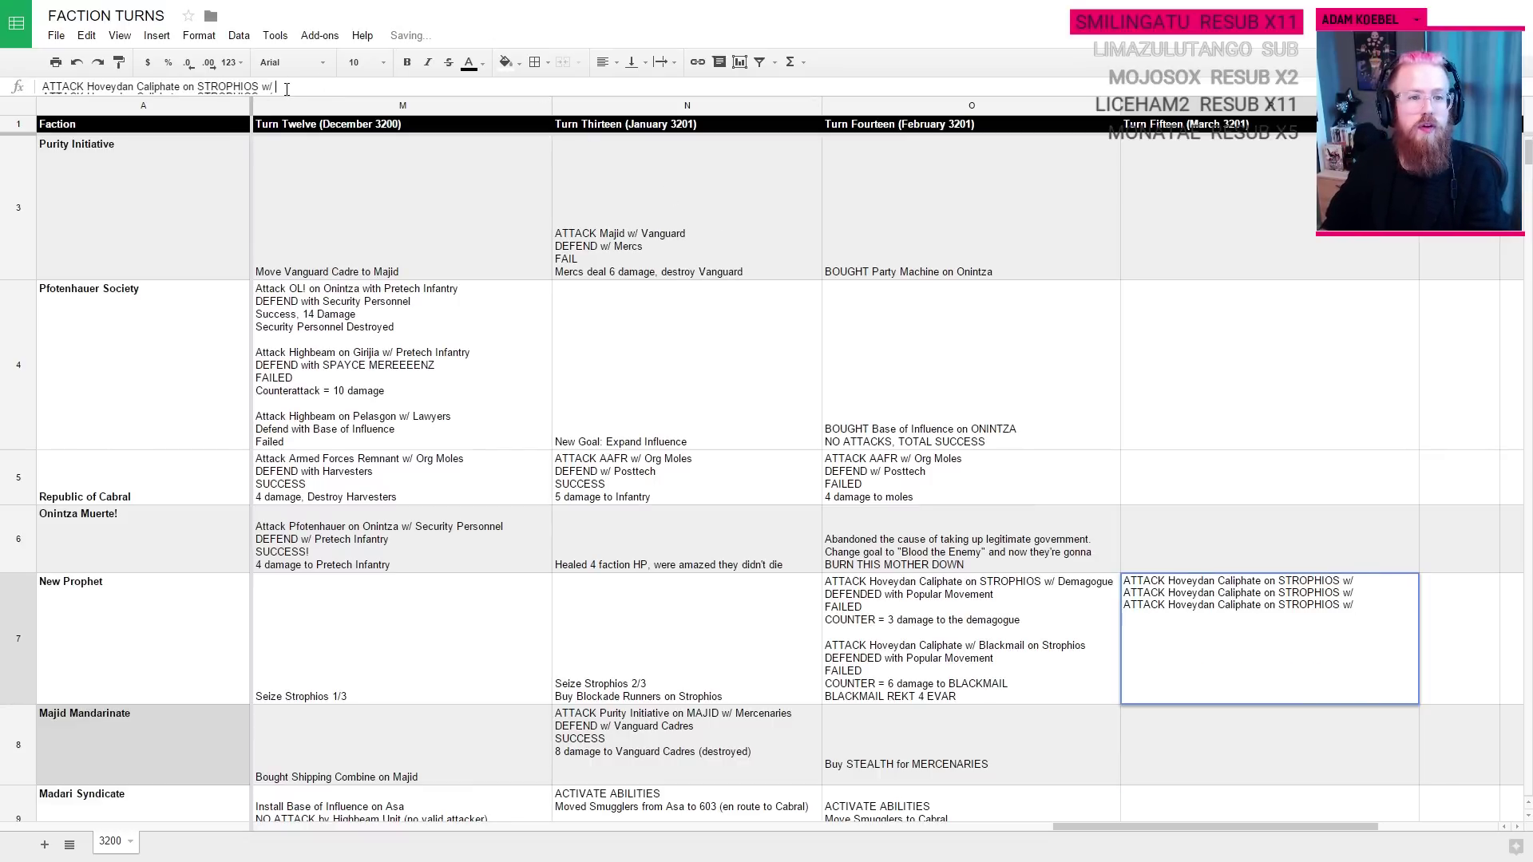
Step: Review New Prophet's Organization Moles and Transport Lockdown in AssetTracker and its Machiavellian tag in FactionTracker
key("ctrl+Tab")
key("ctrl+Tab")
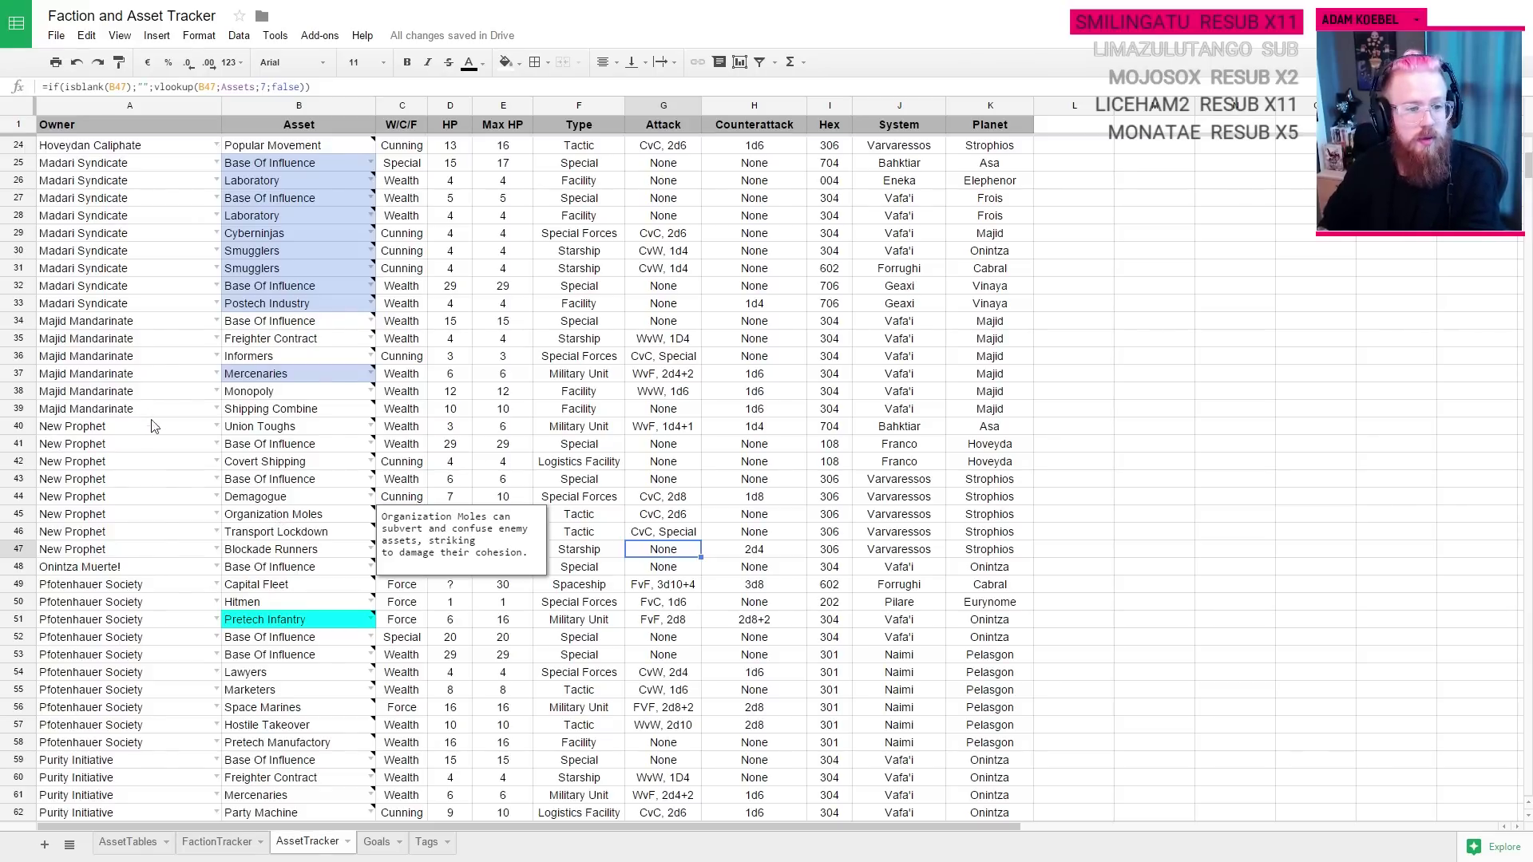
left_click(86, 443)
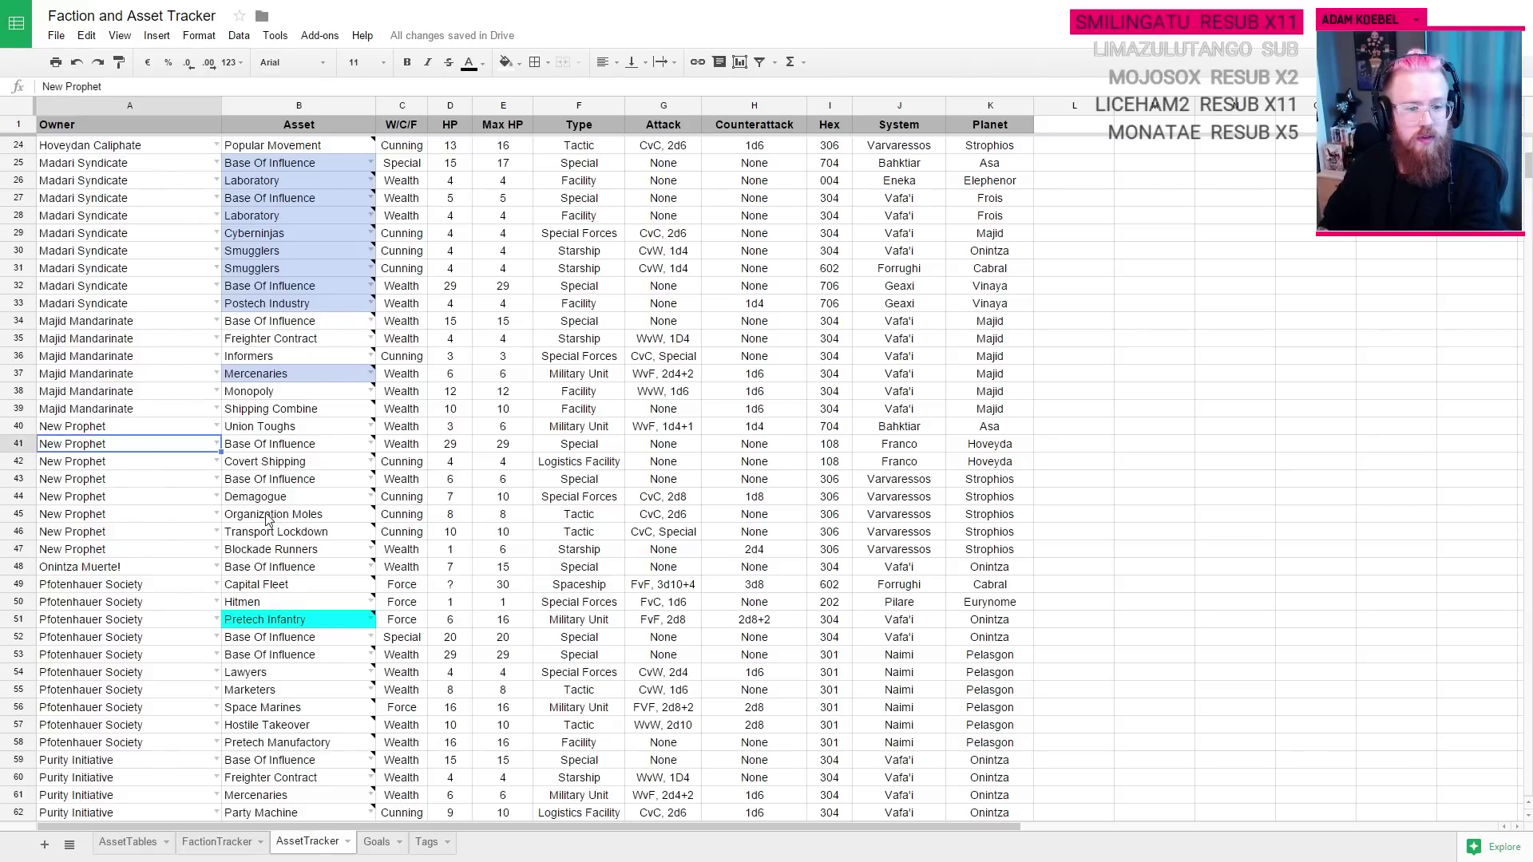
left_click(267, 517)
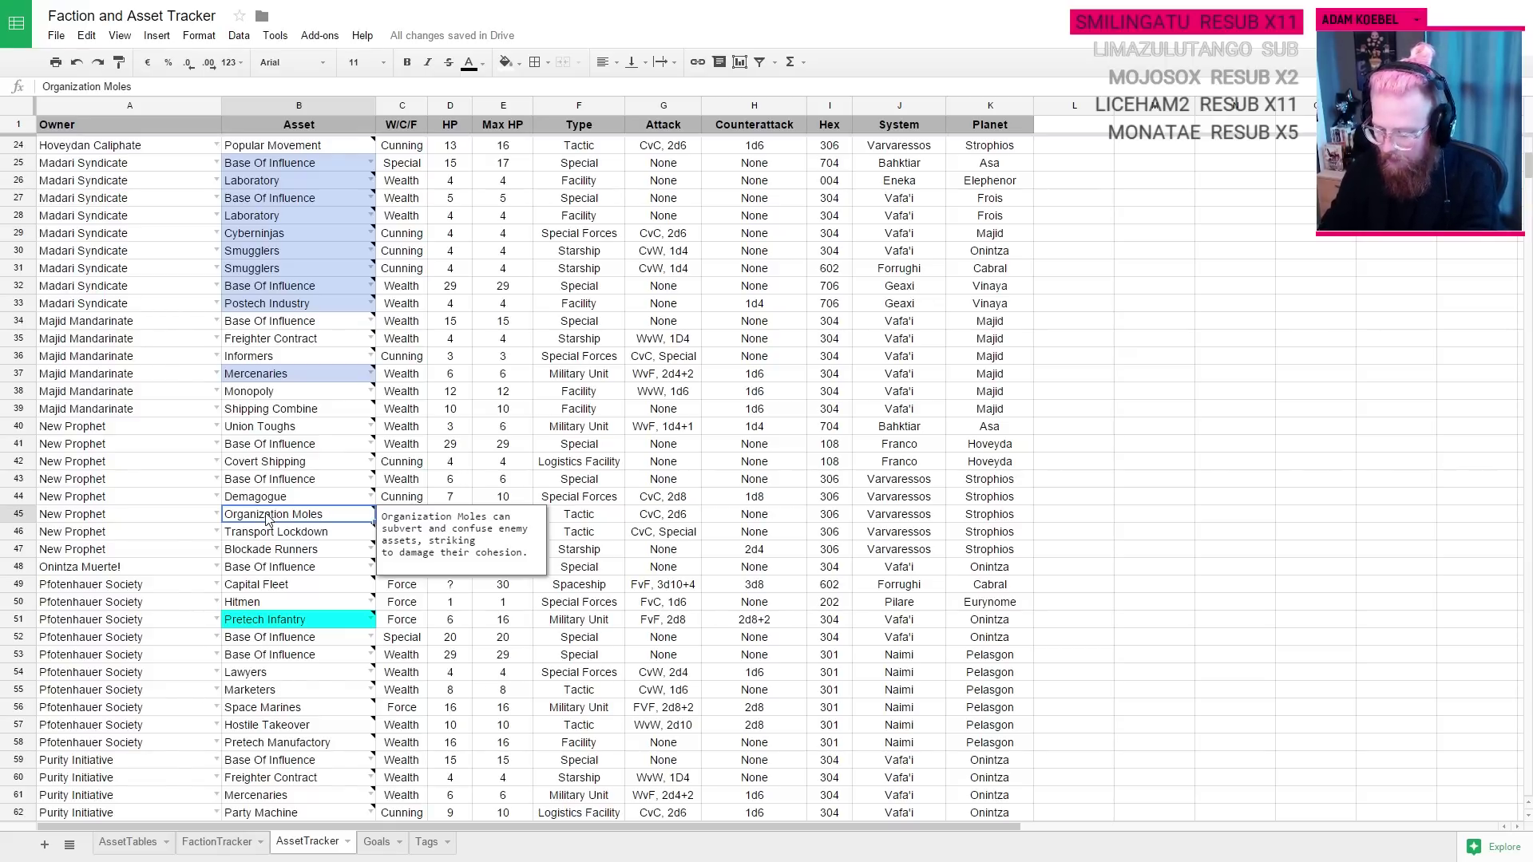
left_click(255, 537)
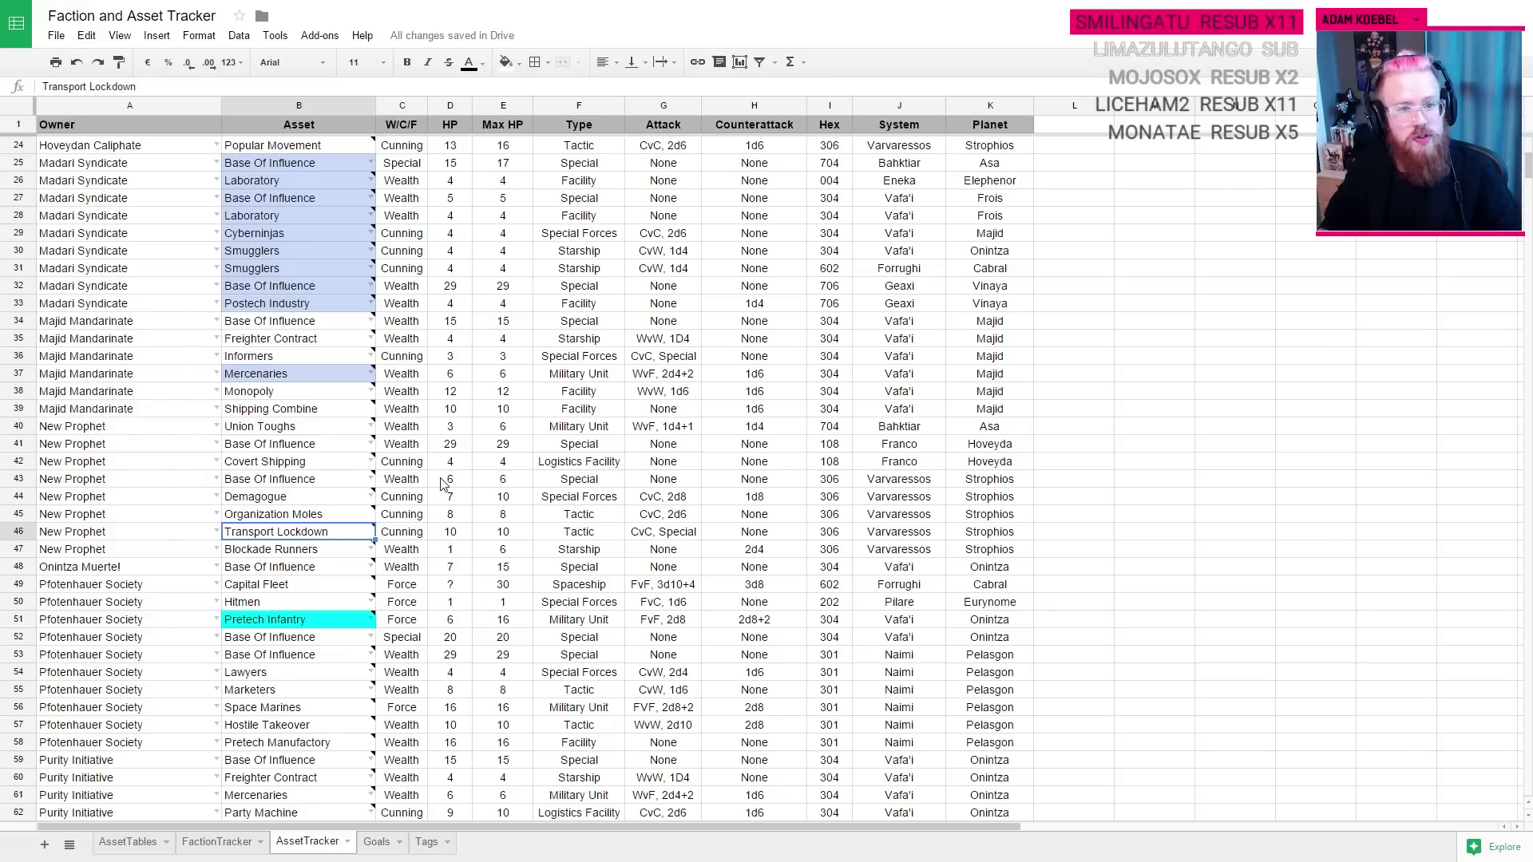
left_click(215, 843)
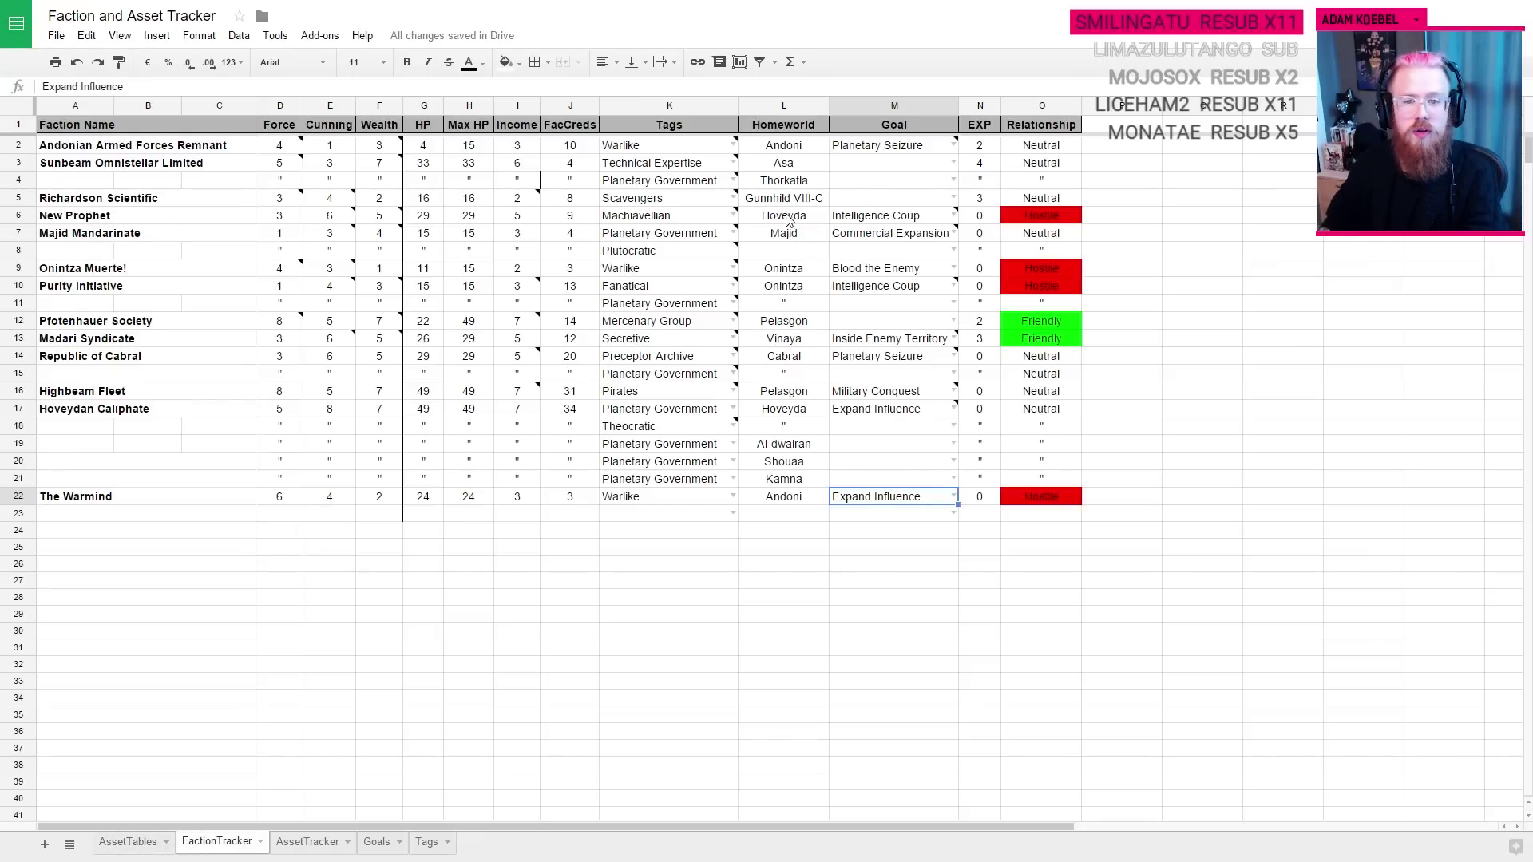
mouse_move(649, 228)
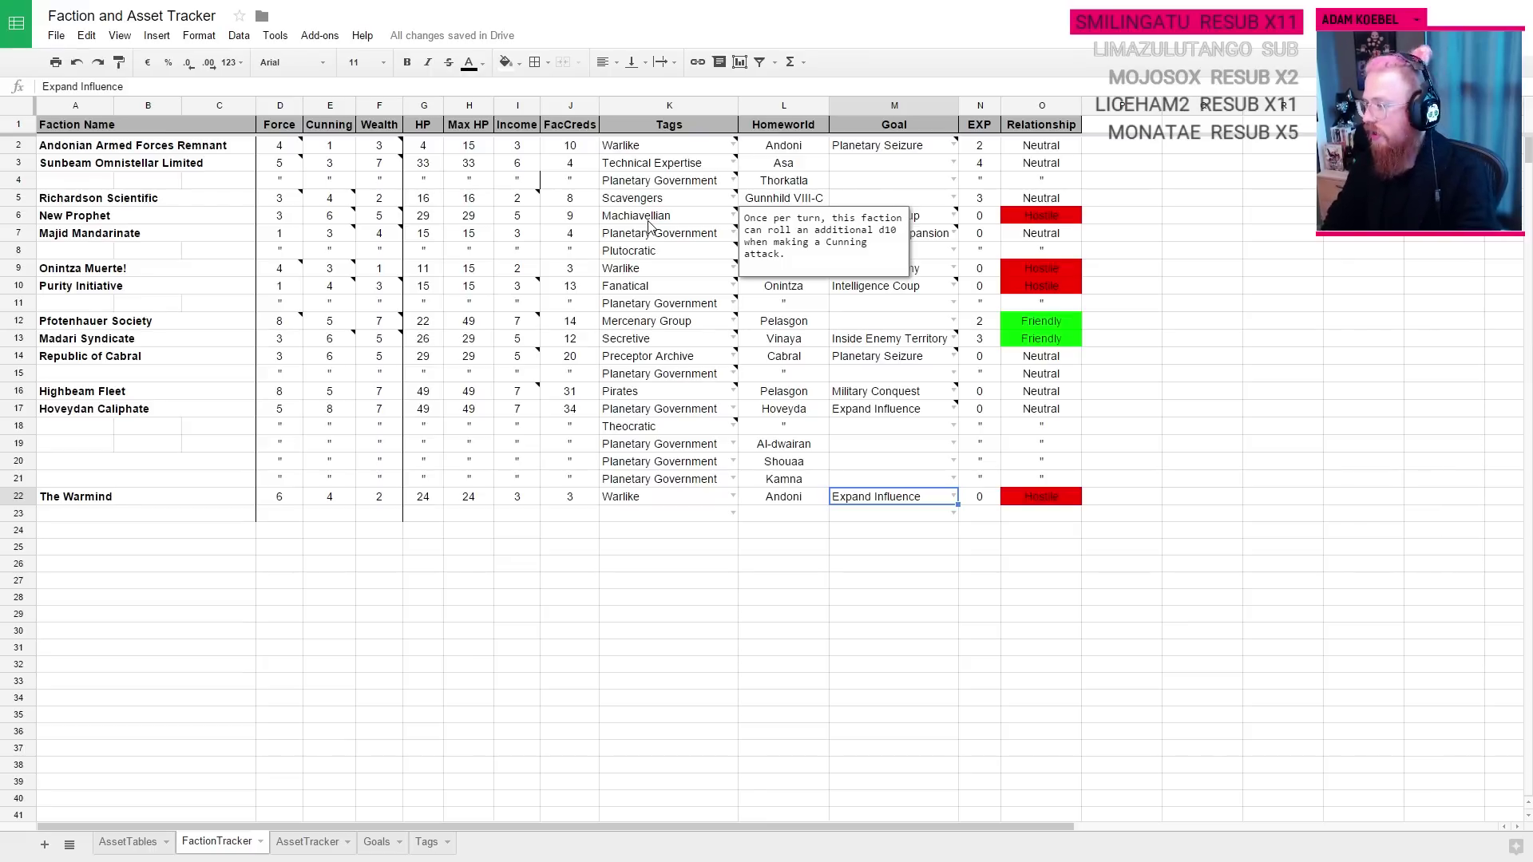
left_click(305, 842)
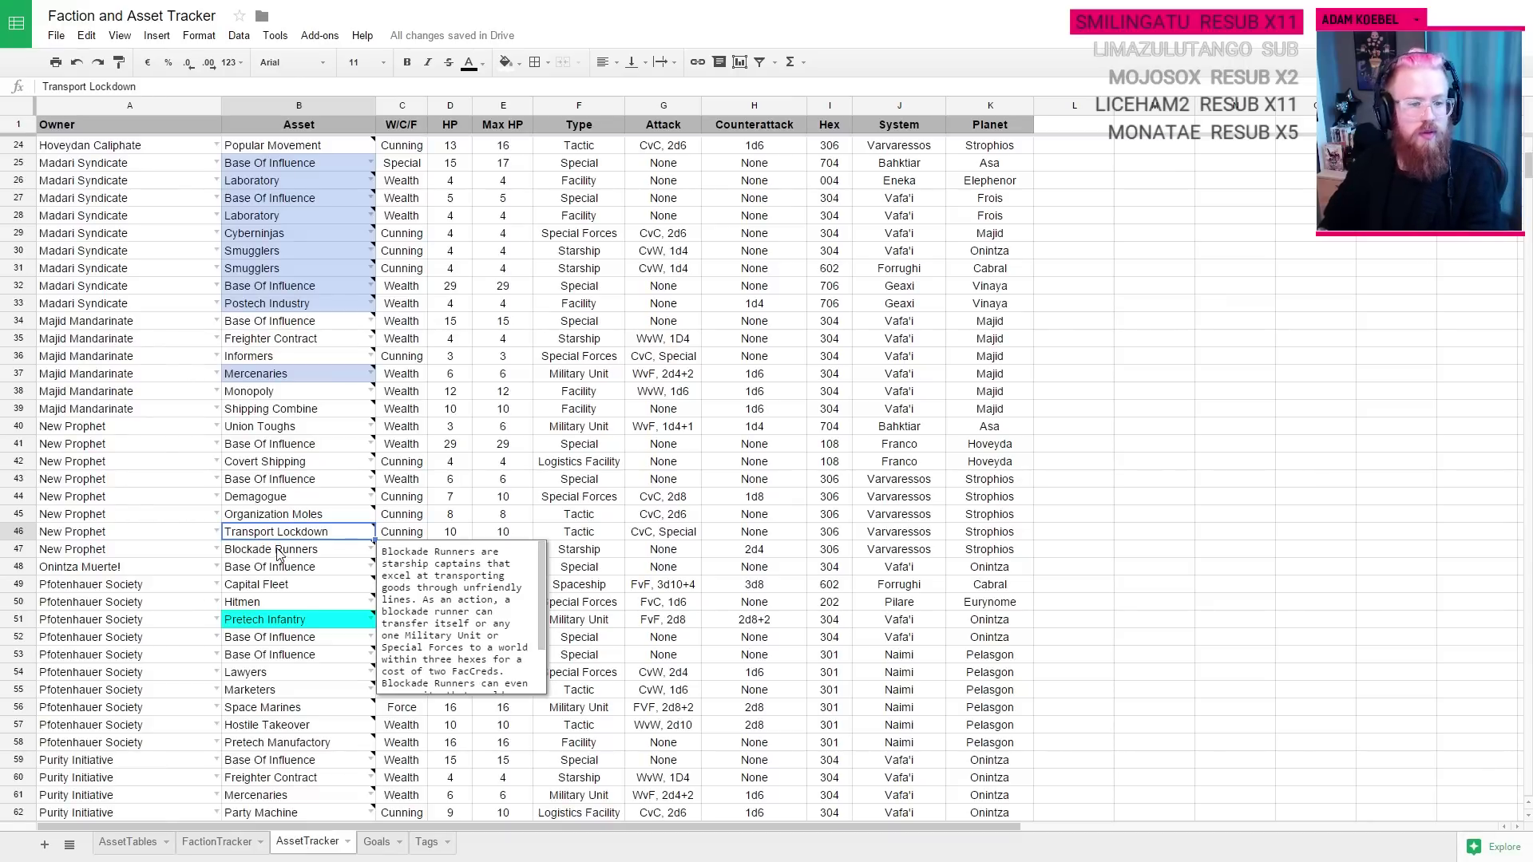
Step: Complete the first attack line of New Prophet's Turn Fifteen entry with "Demagogue" and add two line breaks after it
key("ctrl+Tab")
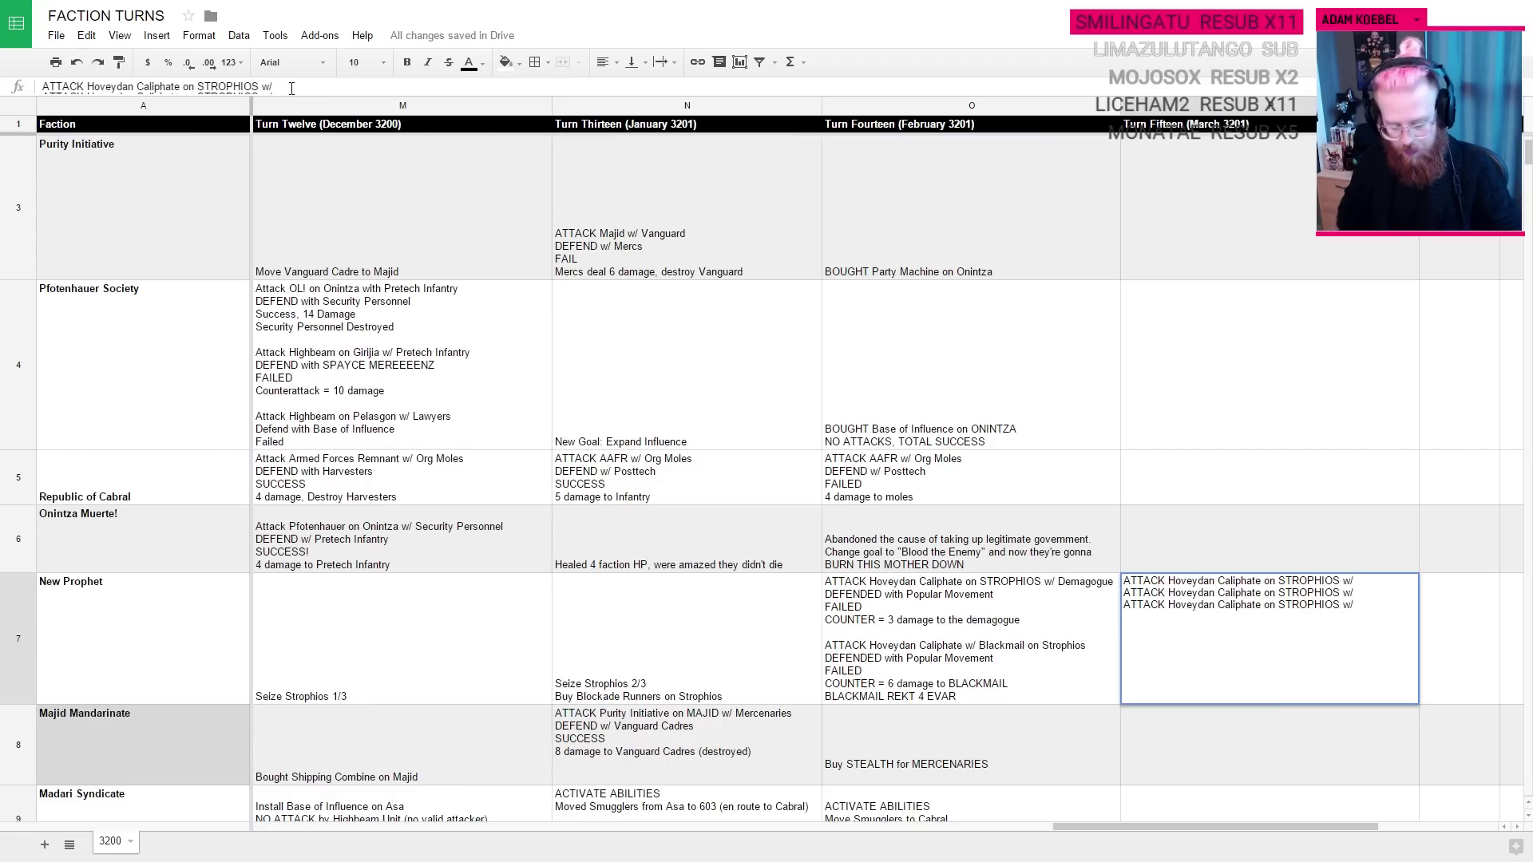
type("Demagogue")
key("ctrl+Return")
key("ctrl+Return")
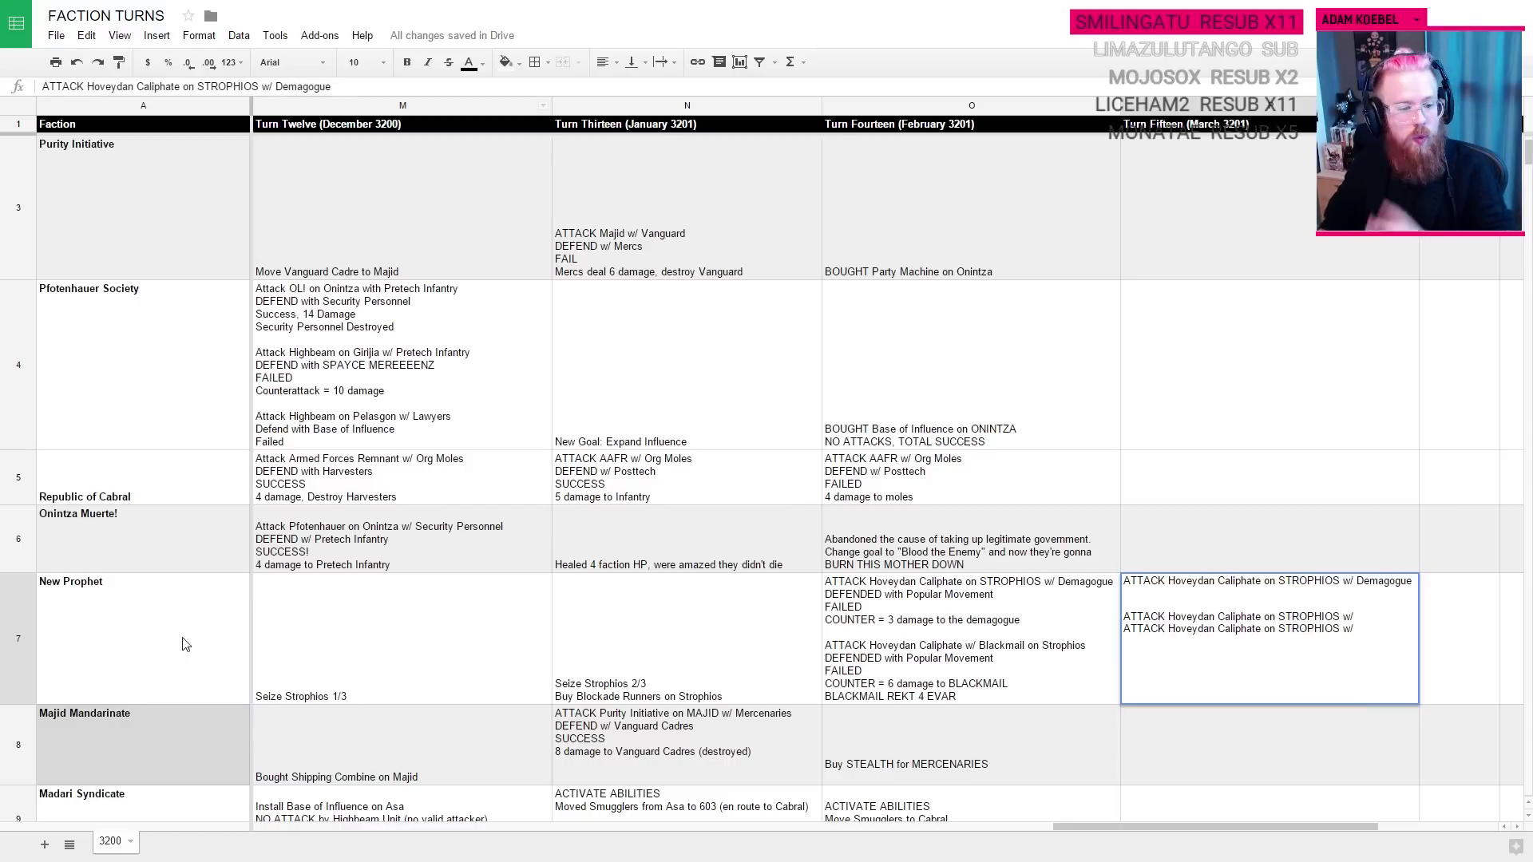
Step: Switch to the Faction and Asset Tracker spreadsheet and sort the AssetTracker sheet by Planet from A to Z
key("ctrl+Tab")
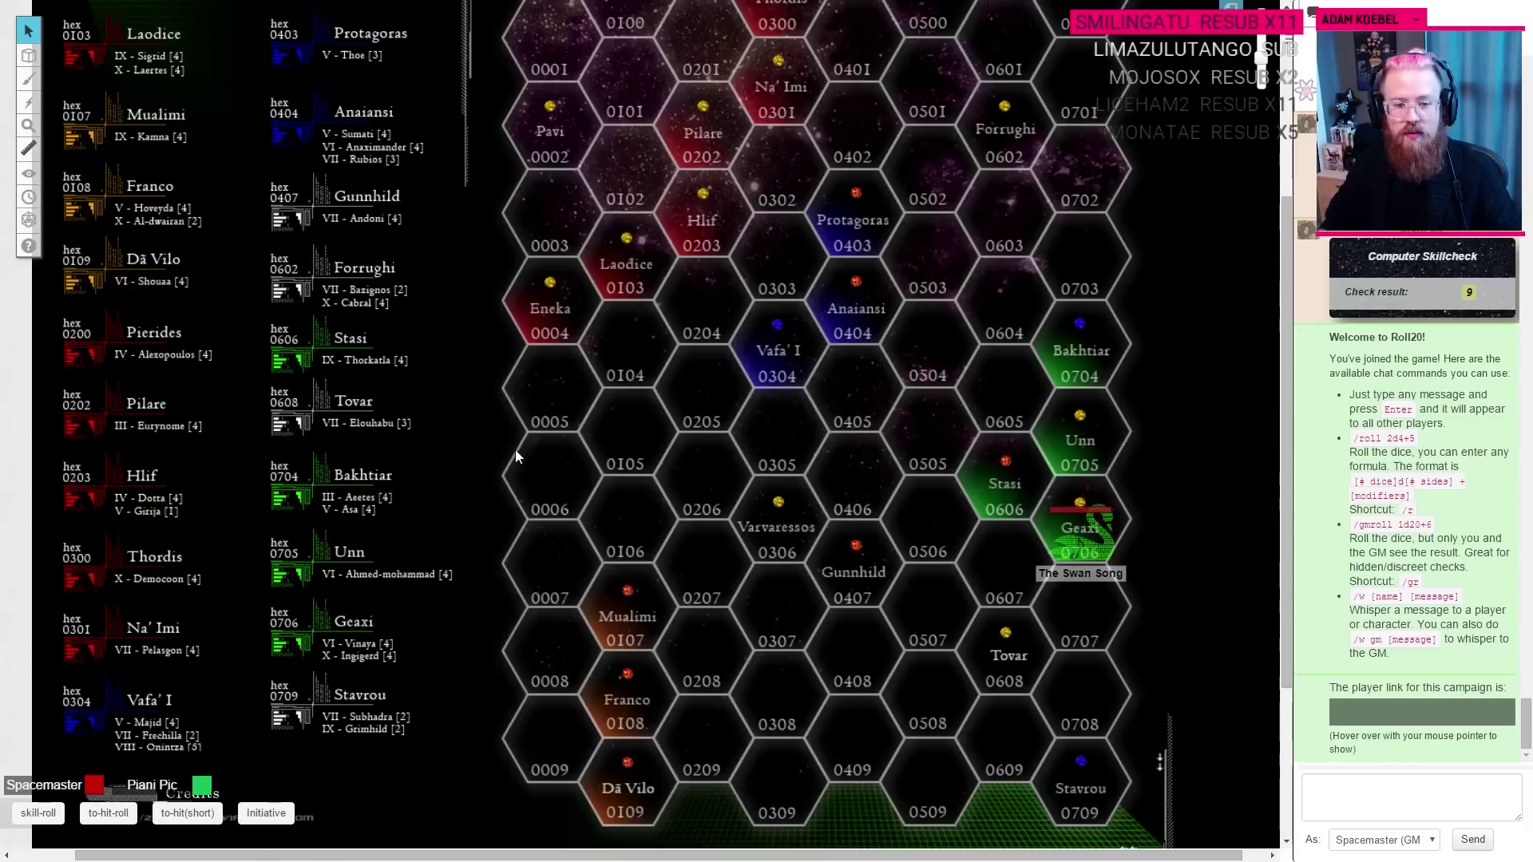
key("ctrl+Tab")
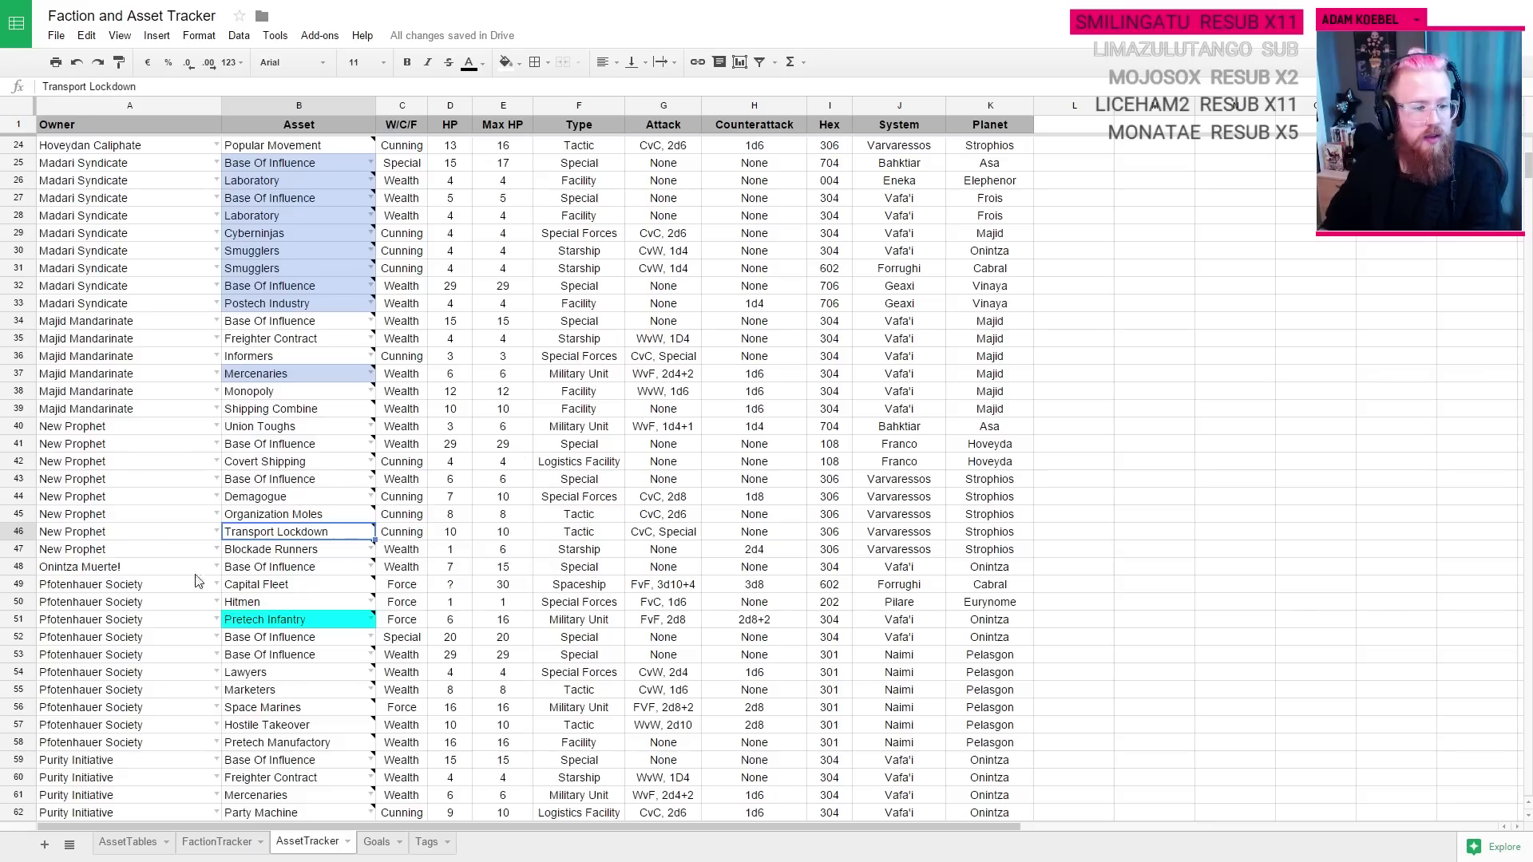
left_click(1024, 106)
left_click(1073, 363)
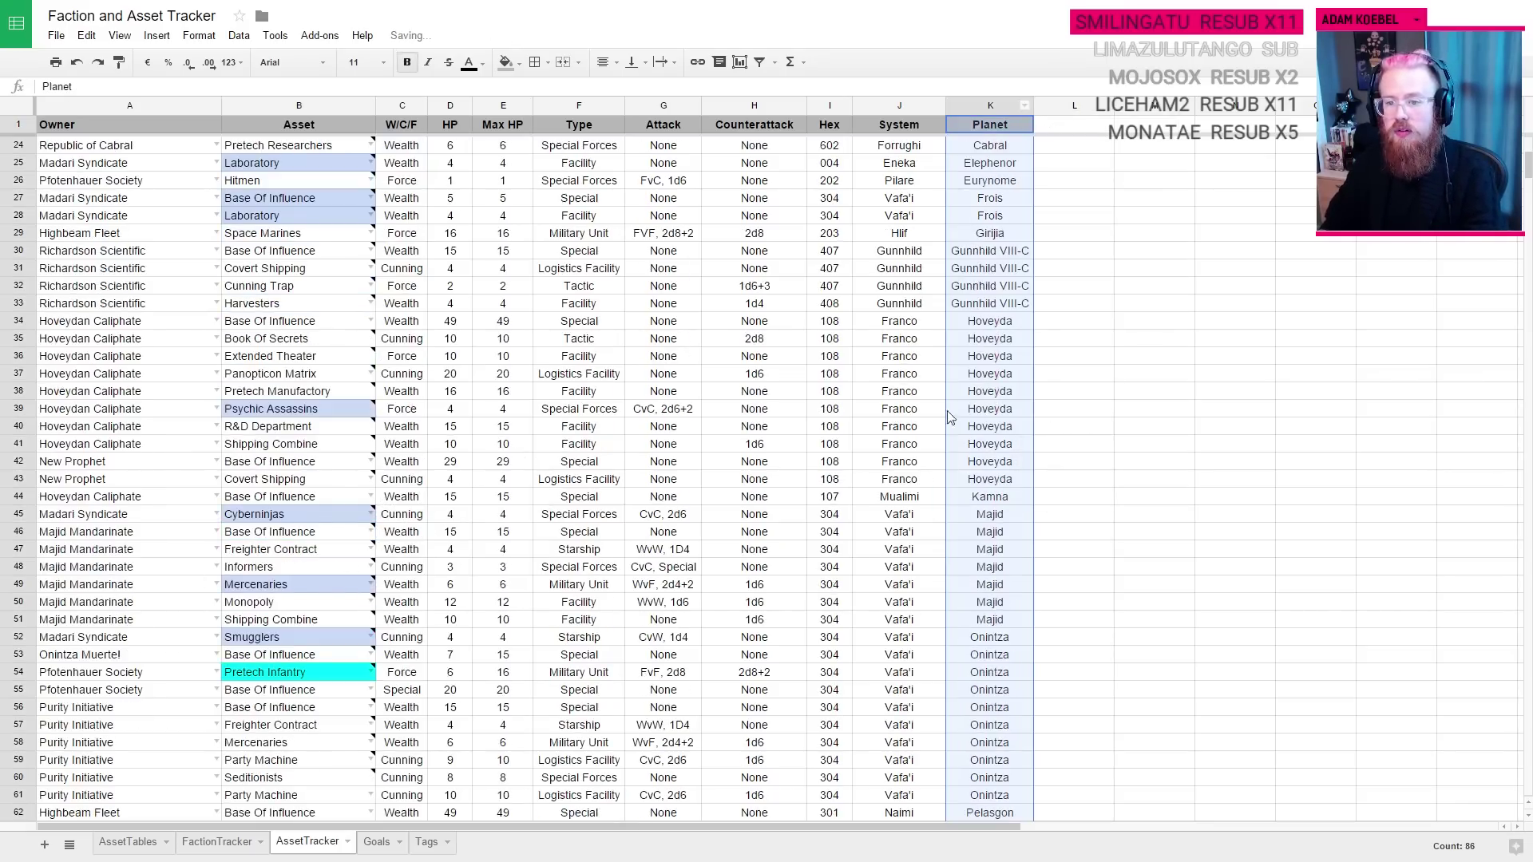
Step: Find the assets on Strophios and check Hoveydan Caliphate's Organization Moles and Popular Movement there
scroll(997, 605, "down", 10)
left_click(998, 551)
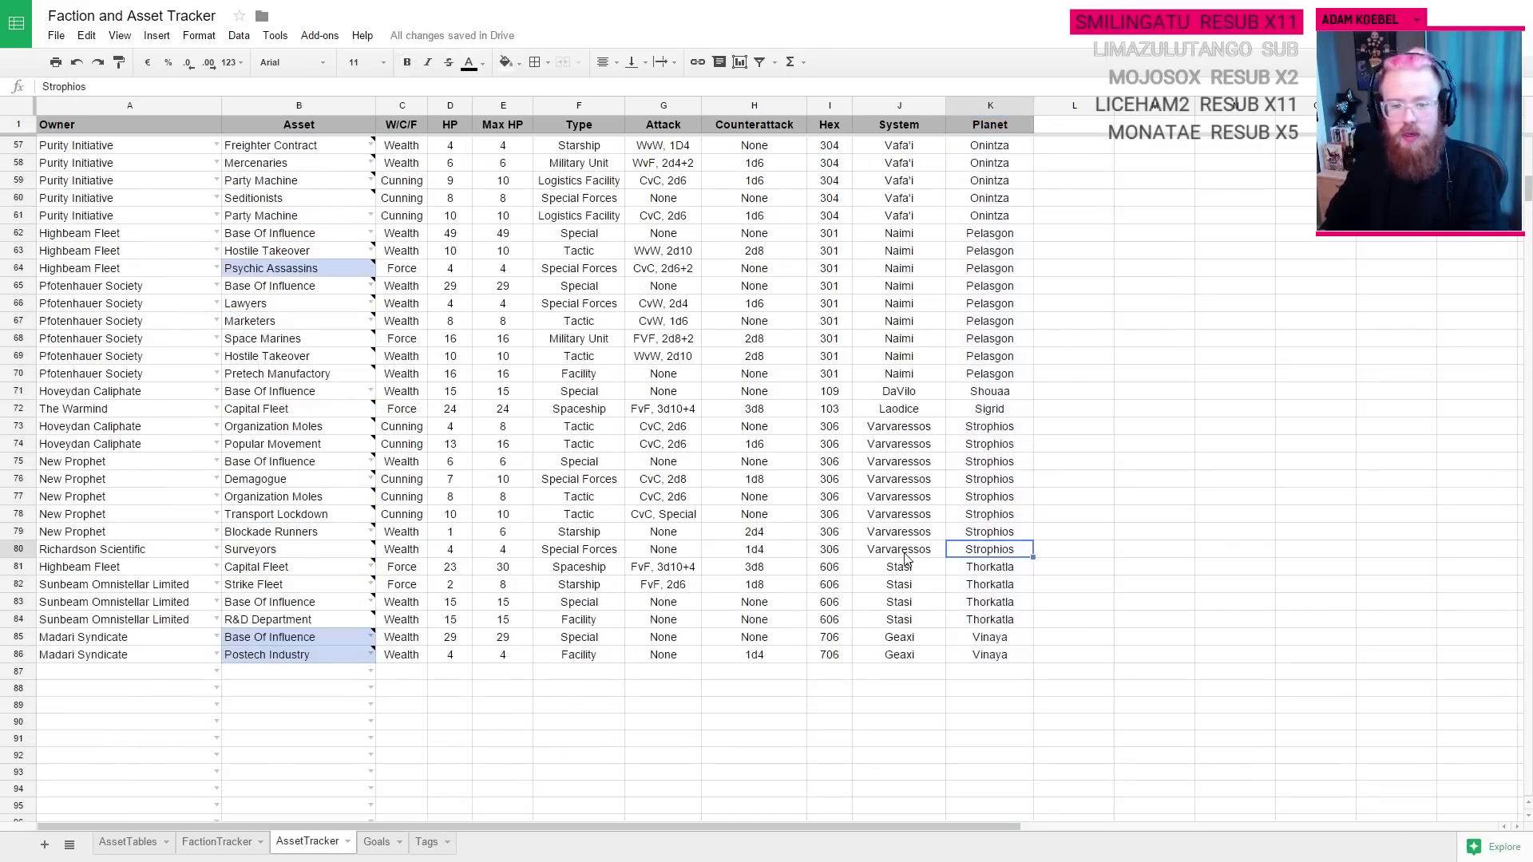
left_click(122, 441)
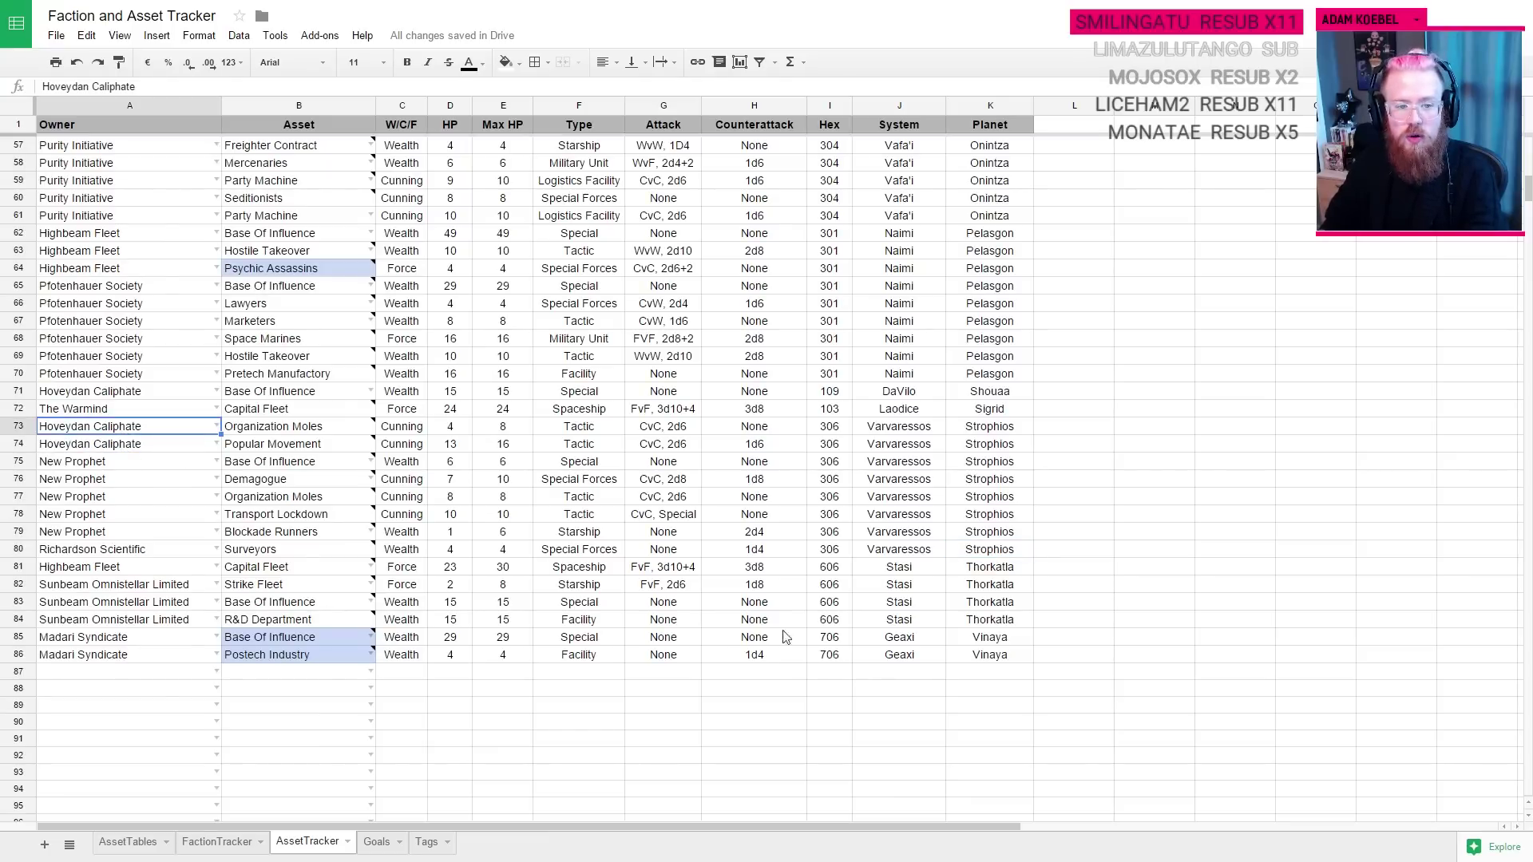
key("Right")
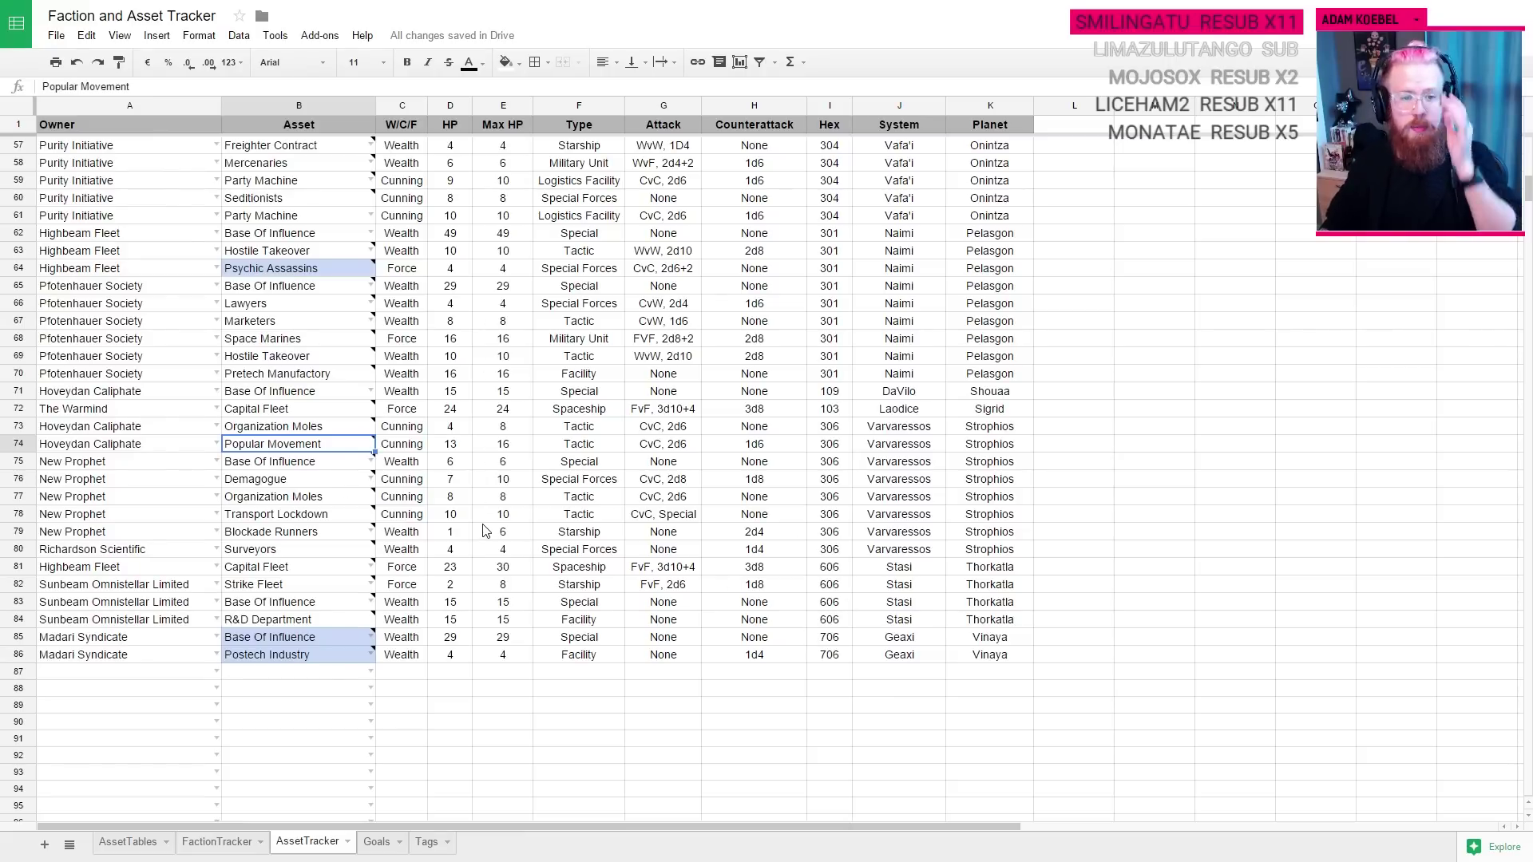
Step: Return to the FACTION TURNS spreadsheet and add the line "DEFEND w/ Popular Movement" under New Prophet's Demagogue attack in Turn Fifteen
mouse_move(333, 458)
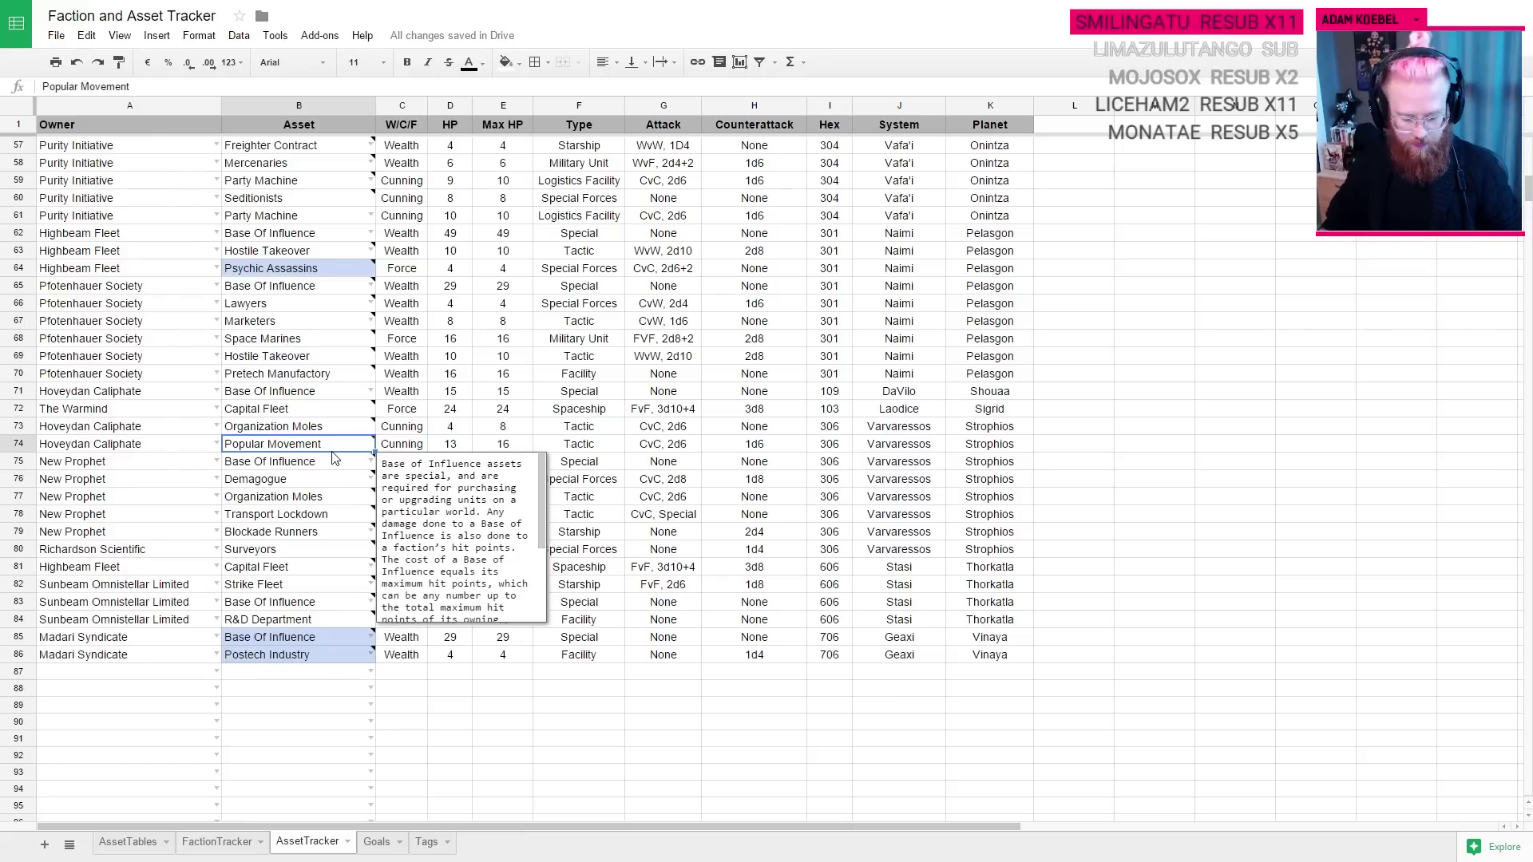
key("ctrl+Tab")
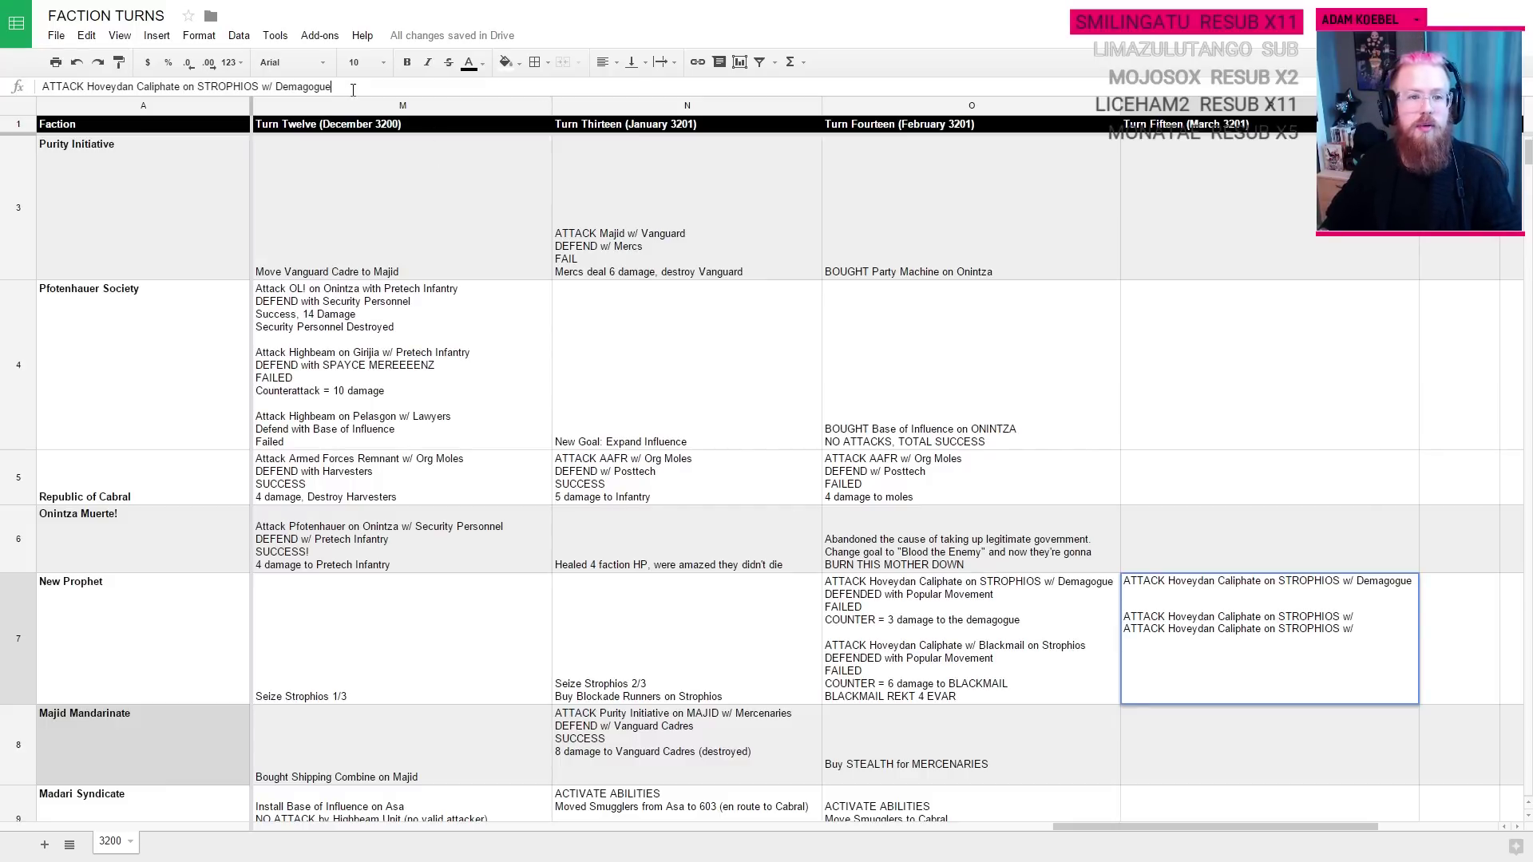
key("ctrl+Return")
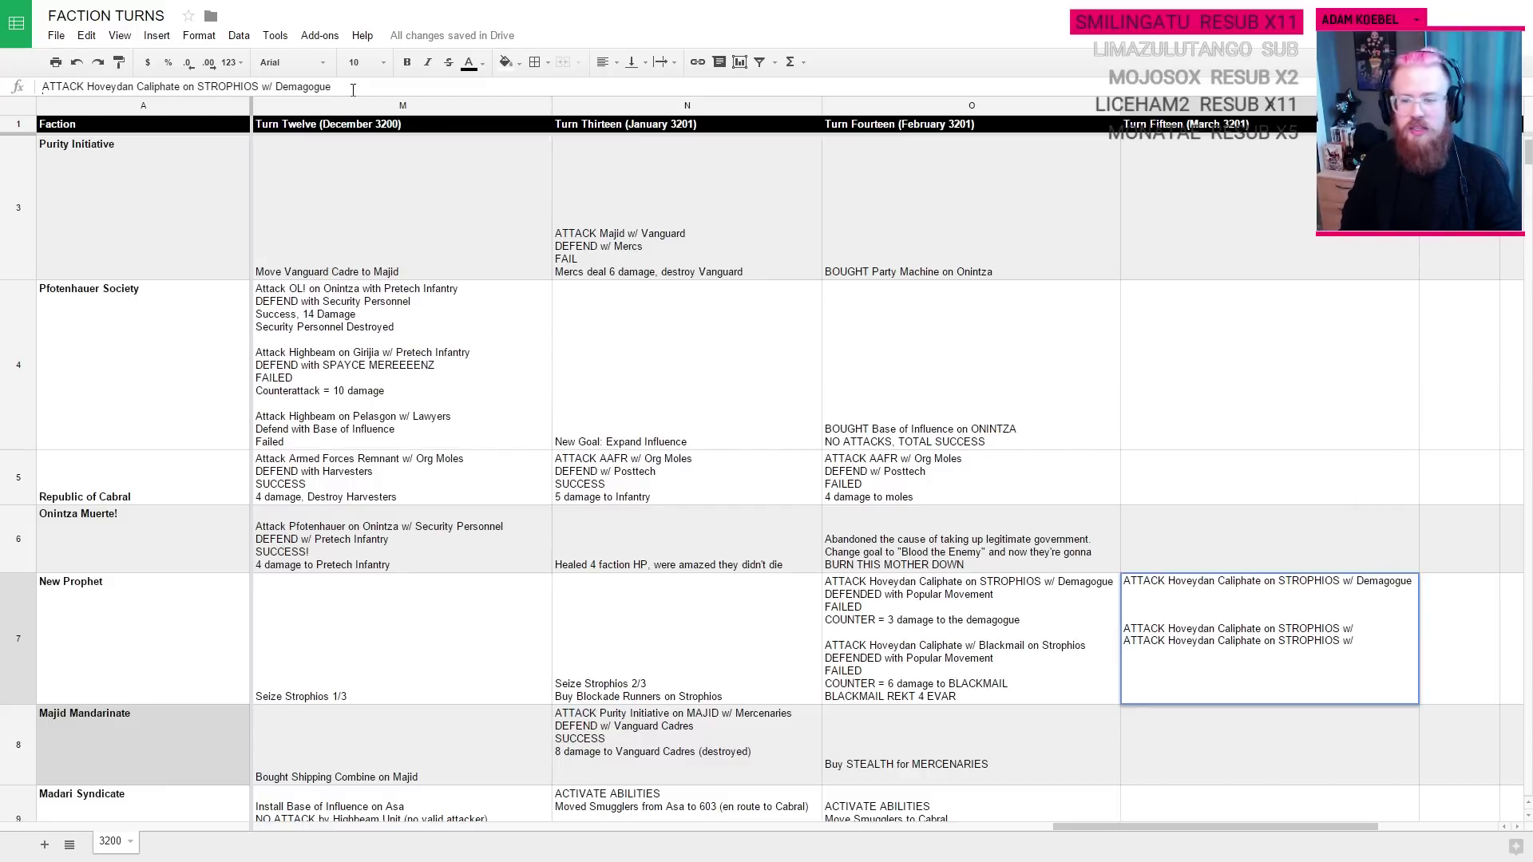
type("DEFEND w")
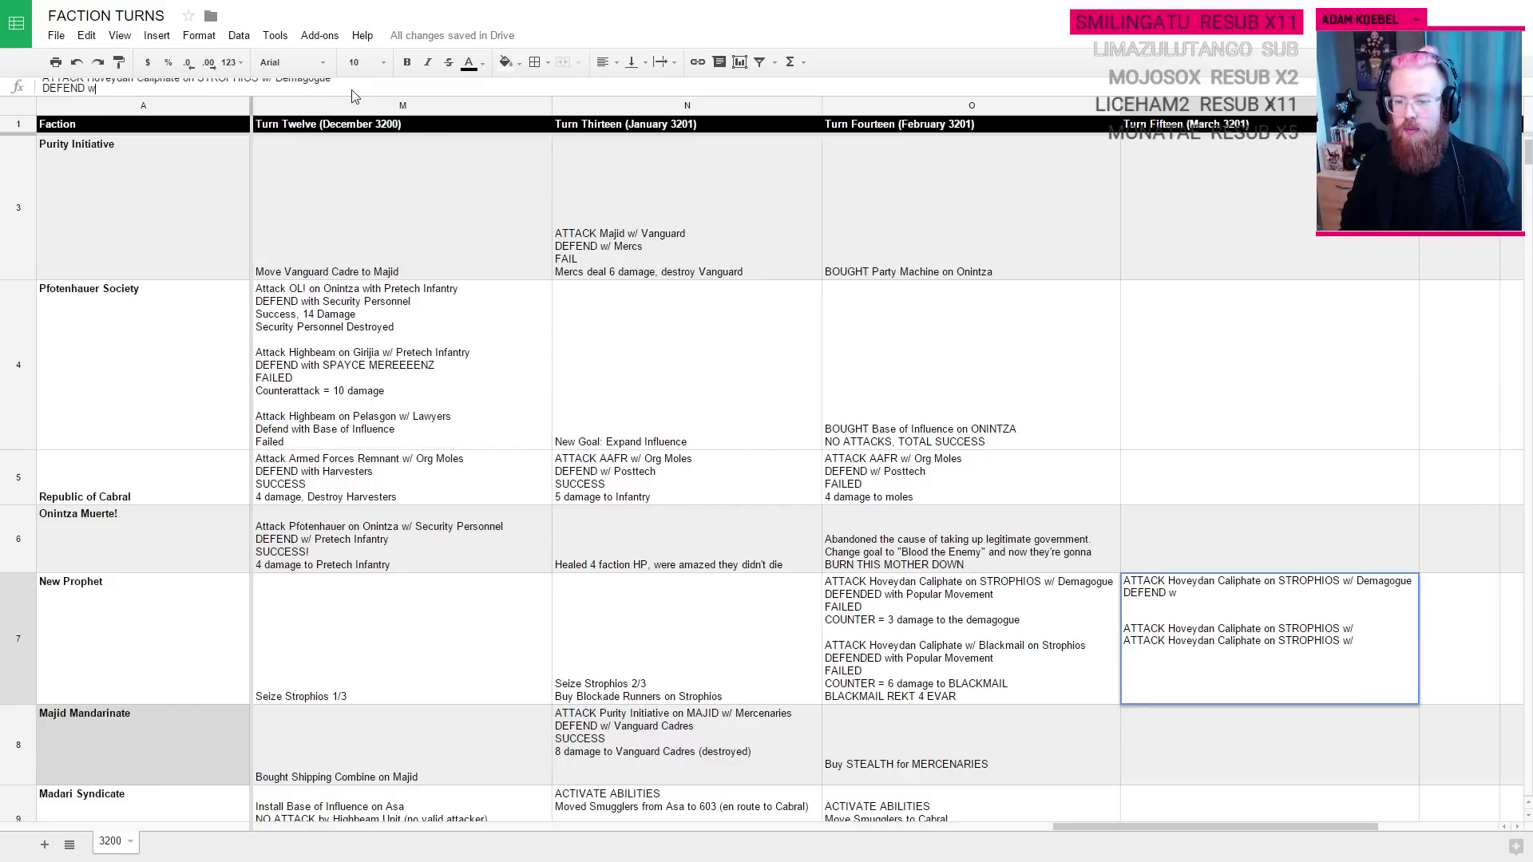
type("/ Popular ")
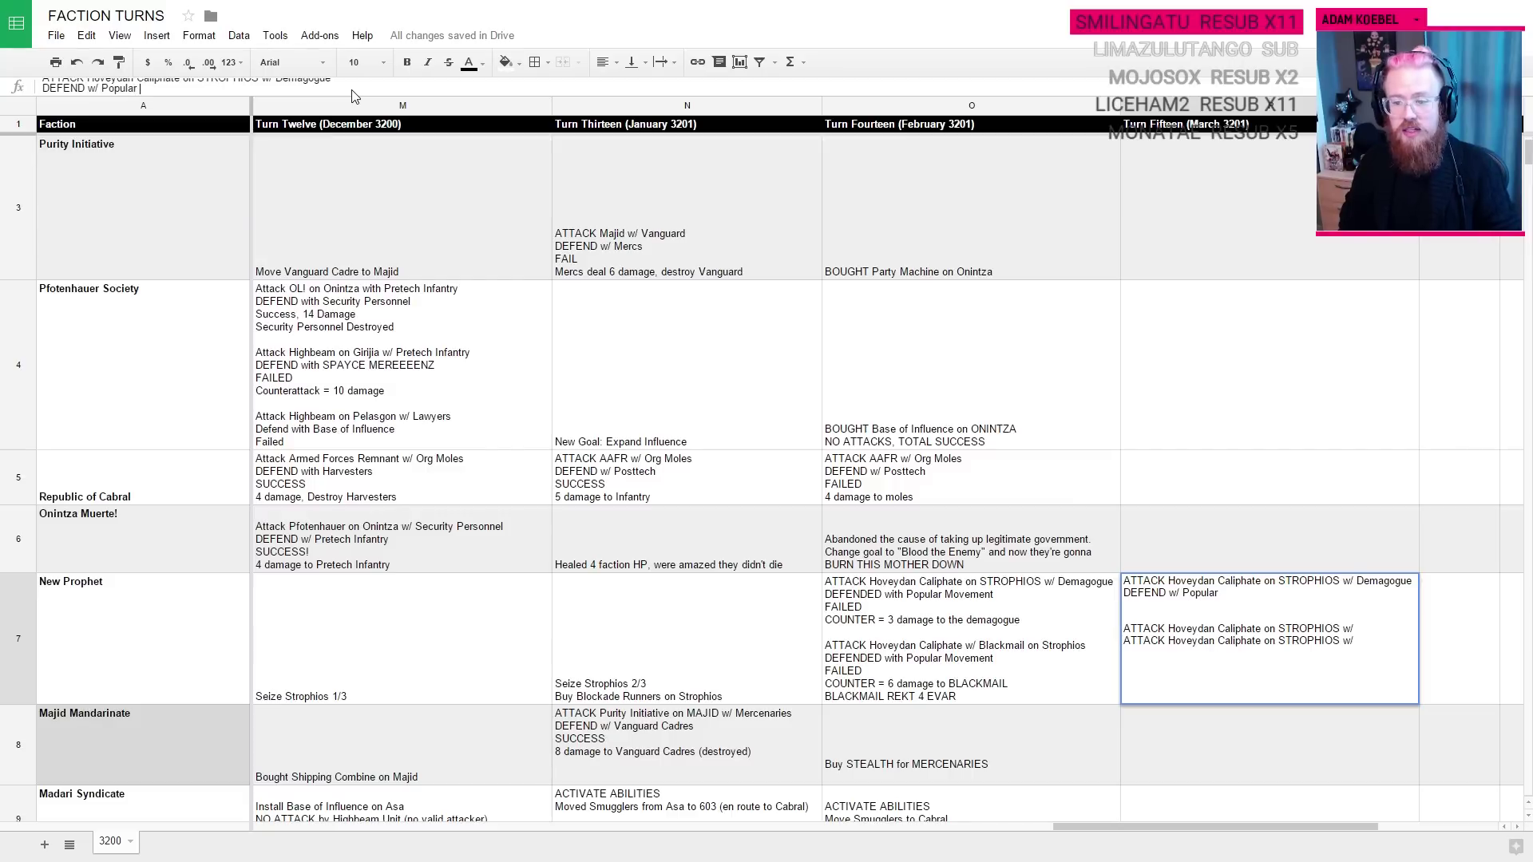
type("Movement")
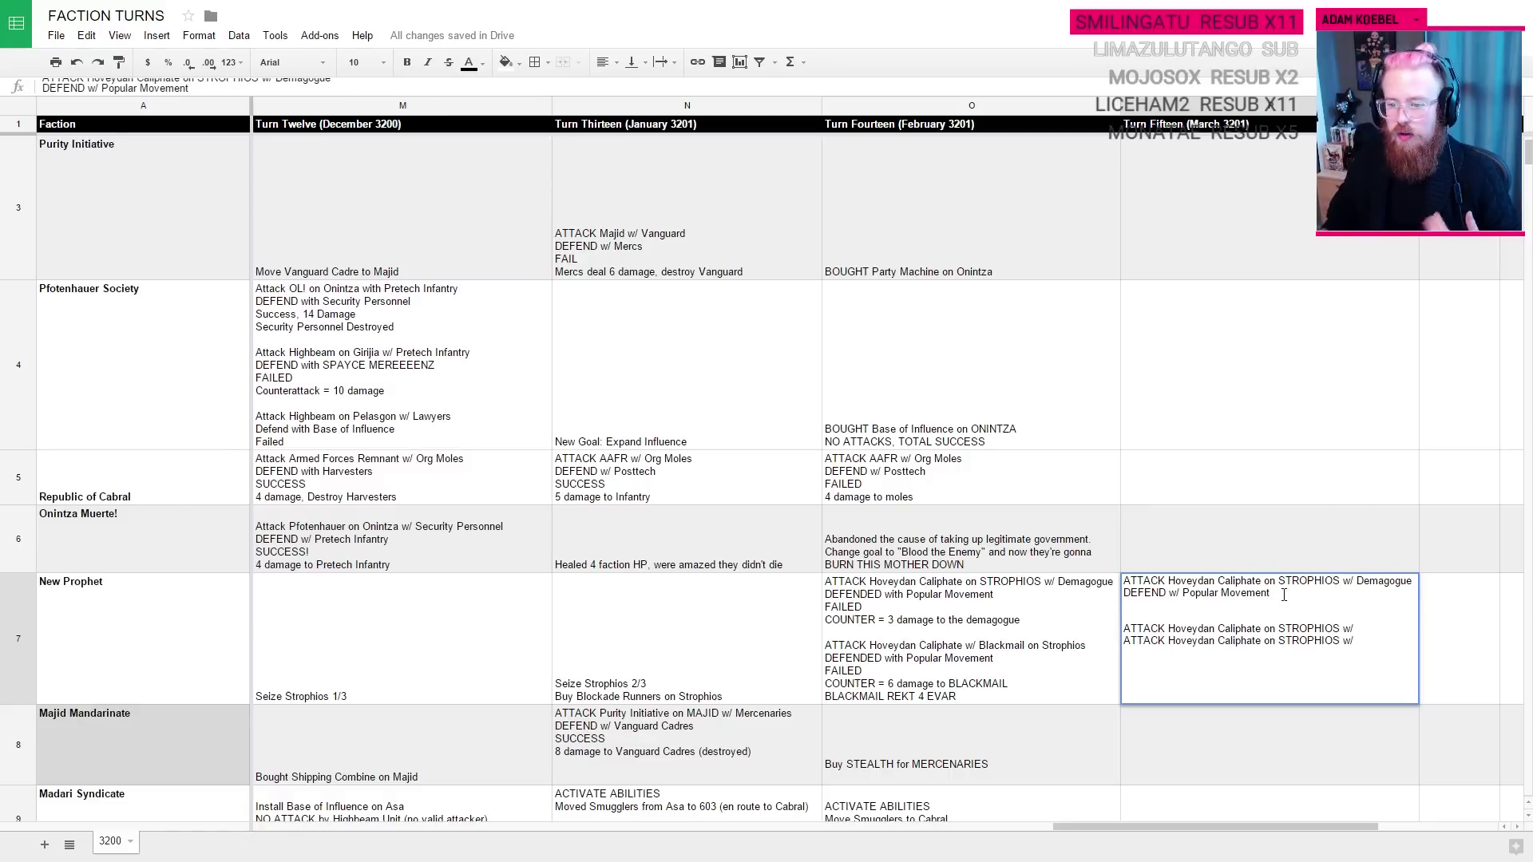
Step: Switch to the Faction and Asset Tracker spreadsheet and check the Strophios assets and the attack of New Prophet's Demagogue
key("ctrl+Tab")
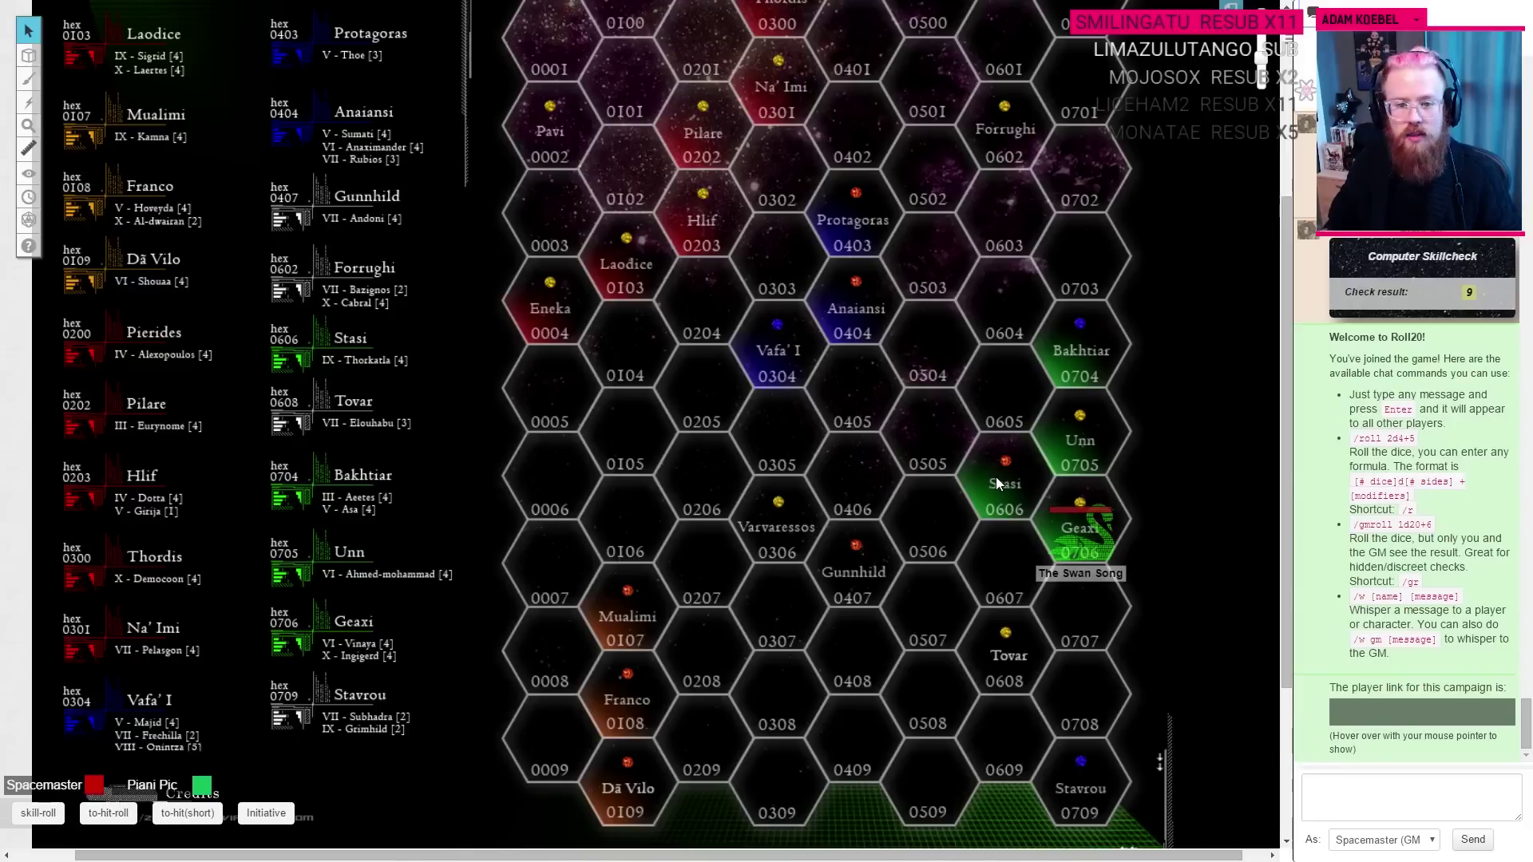
key("ctrl+Tab")
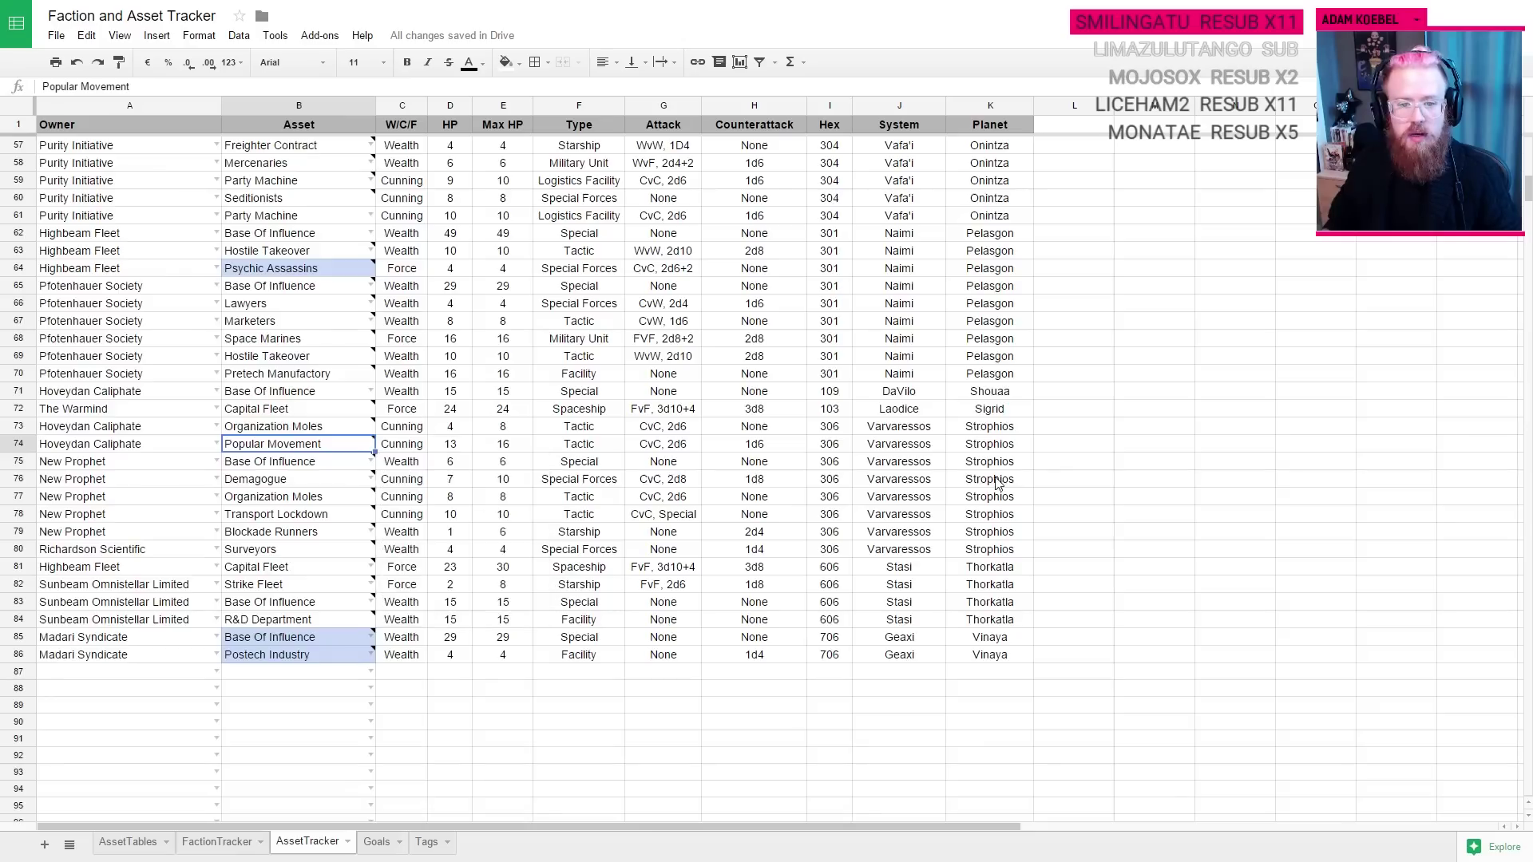
left_click(91, 444)
left_click(120, 409)
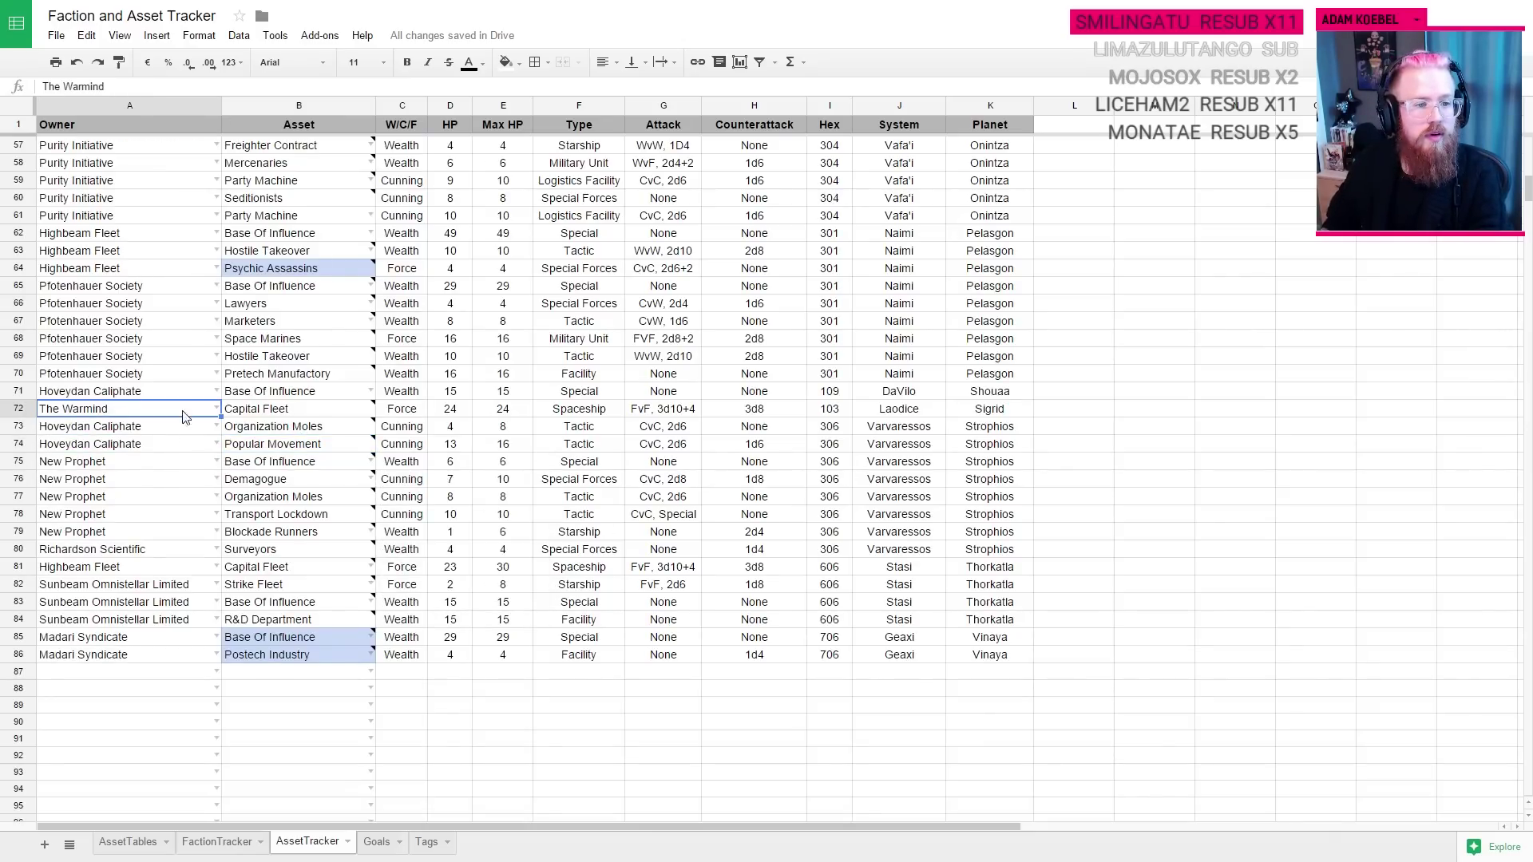
left_click(981, 431)
key("Down")
key("Down")
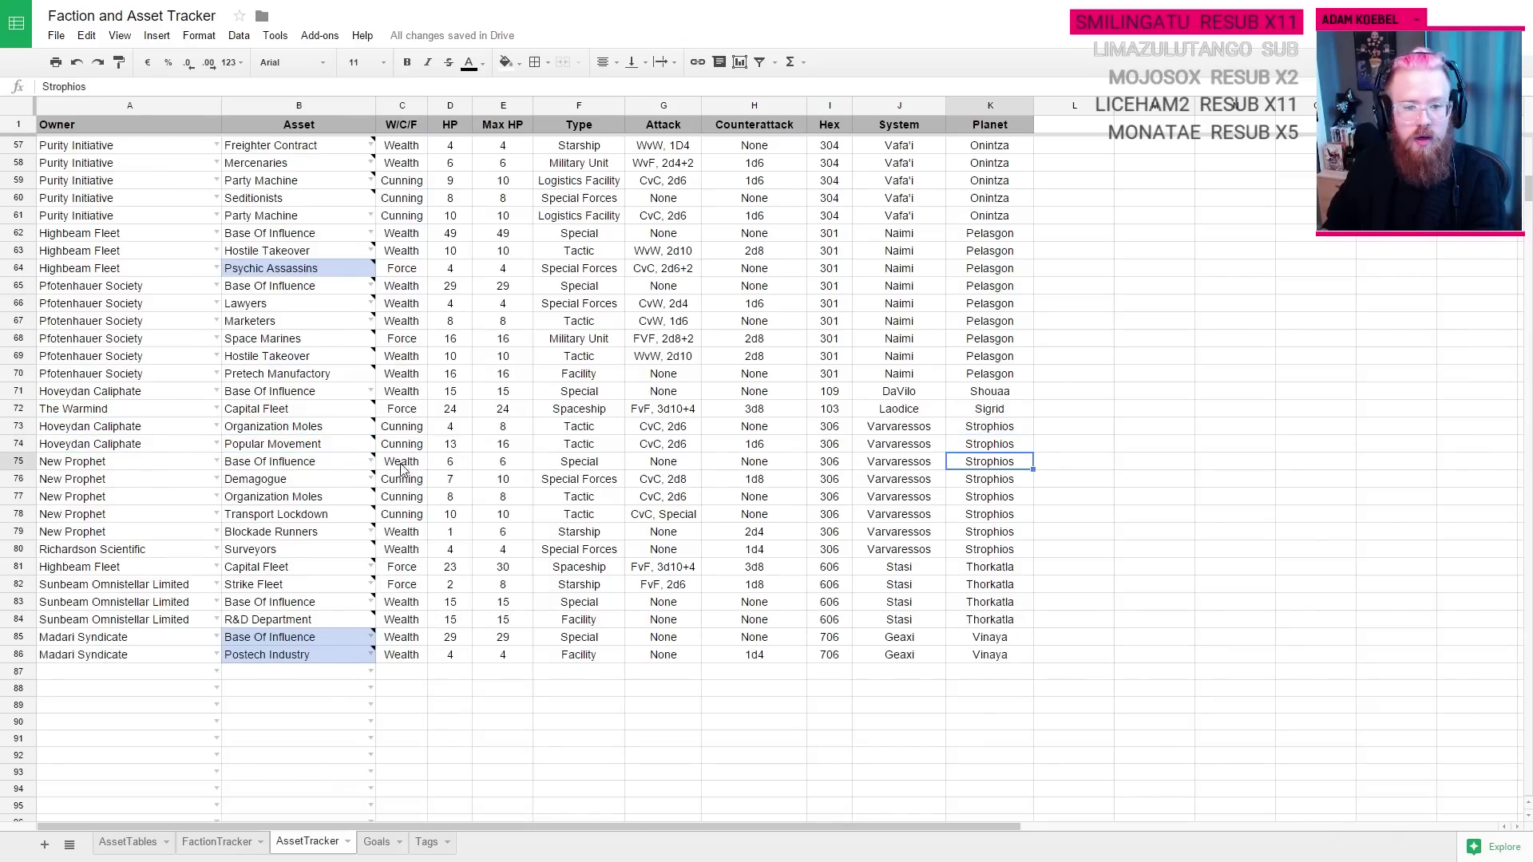
left_click(682, 486)
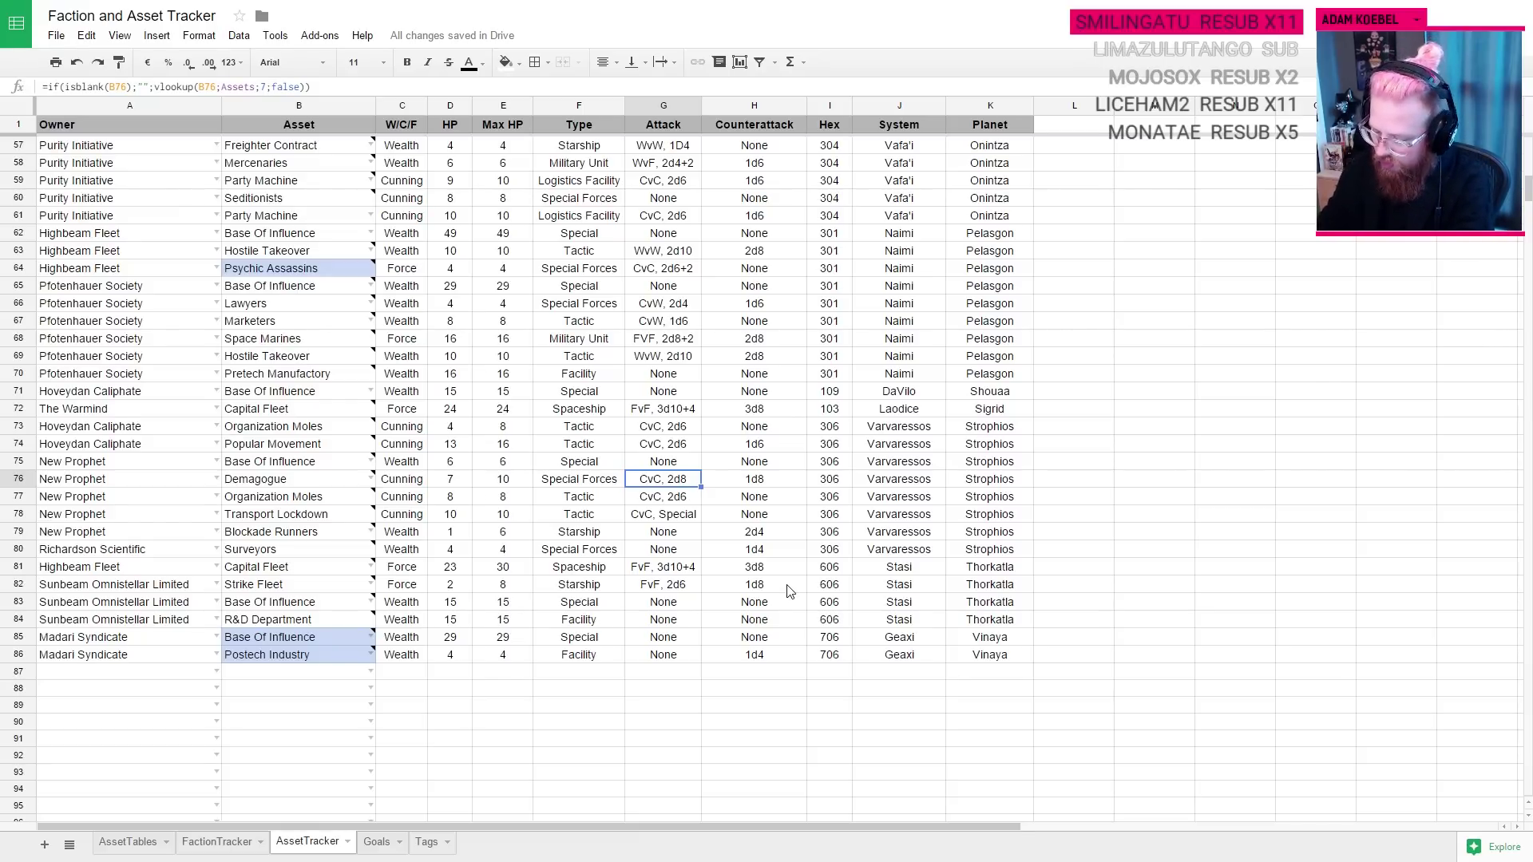
Step: Check New Prophet's Cunning rating in FactionTracker
left_click(225, 848)
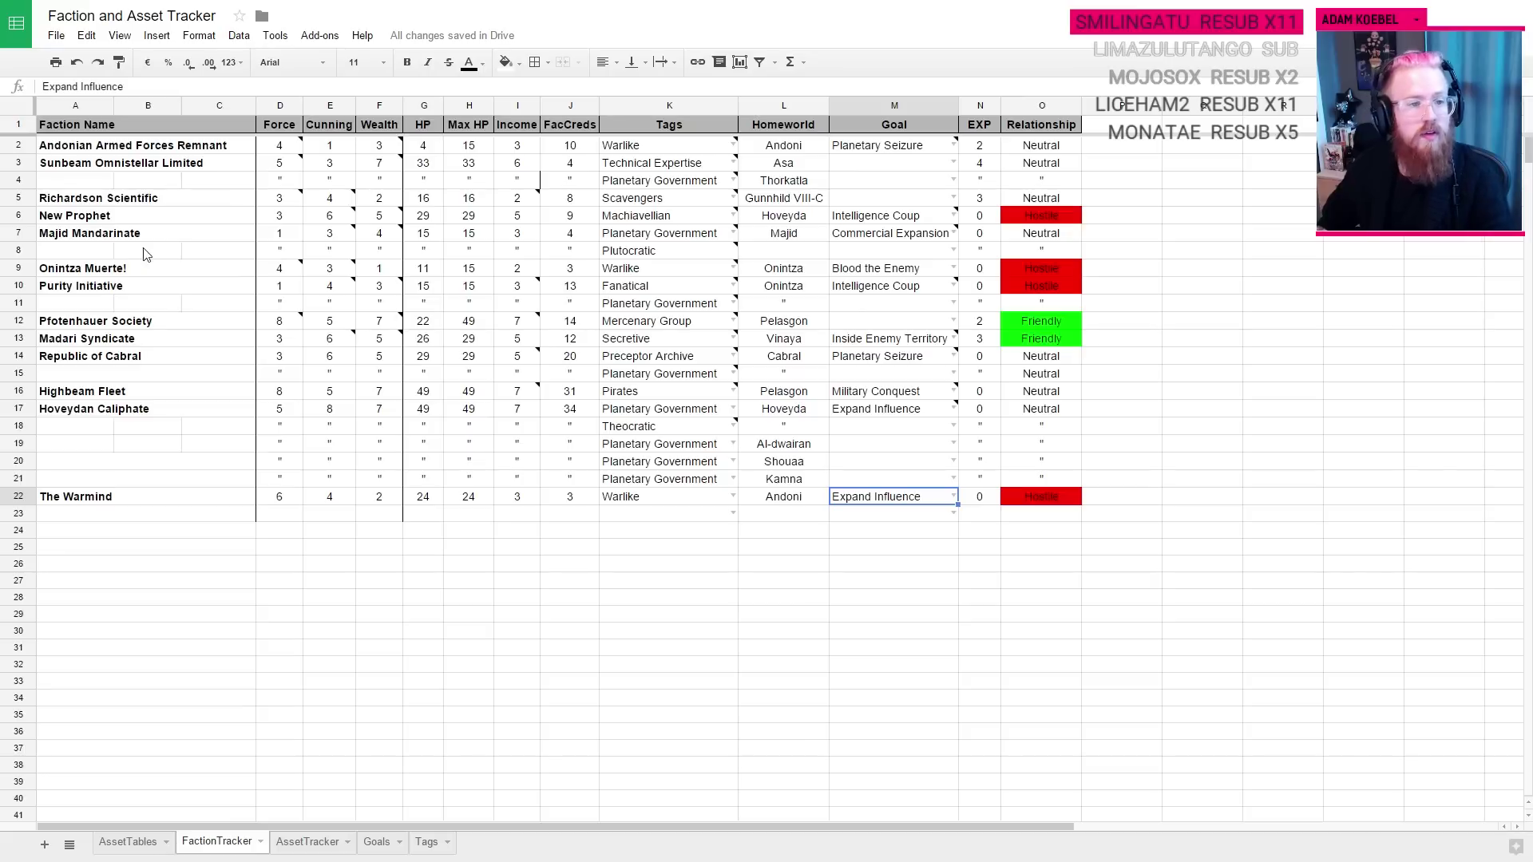
left_click(333, 224)
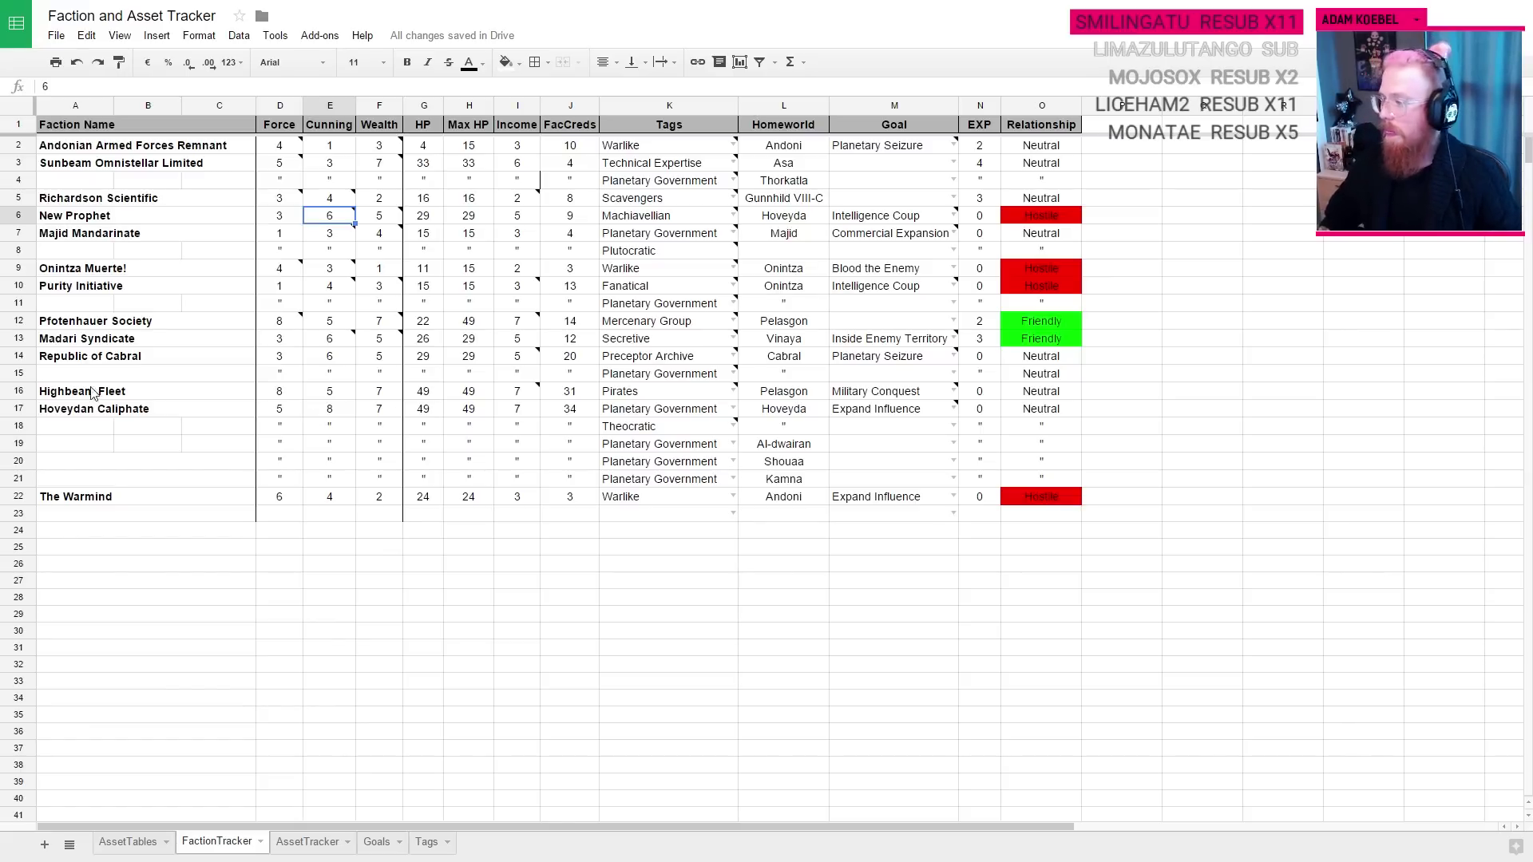
left_click(569, 568)
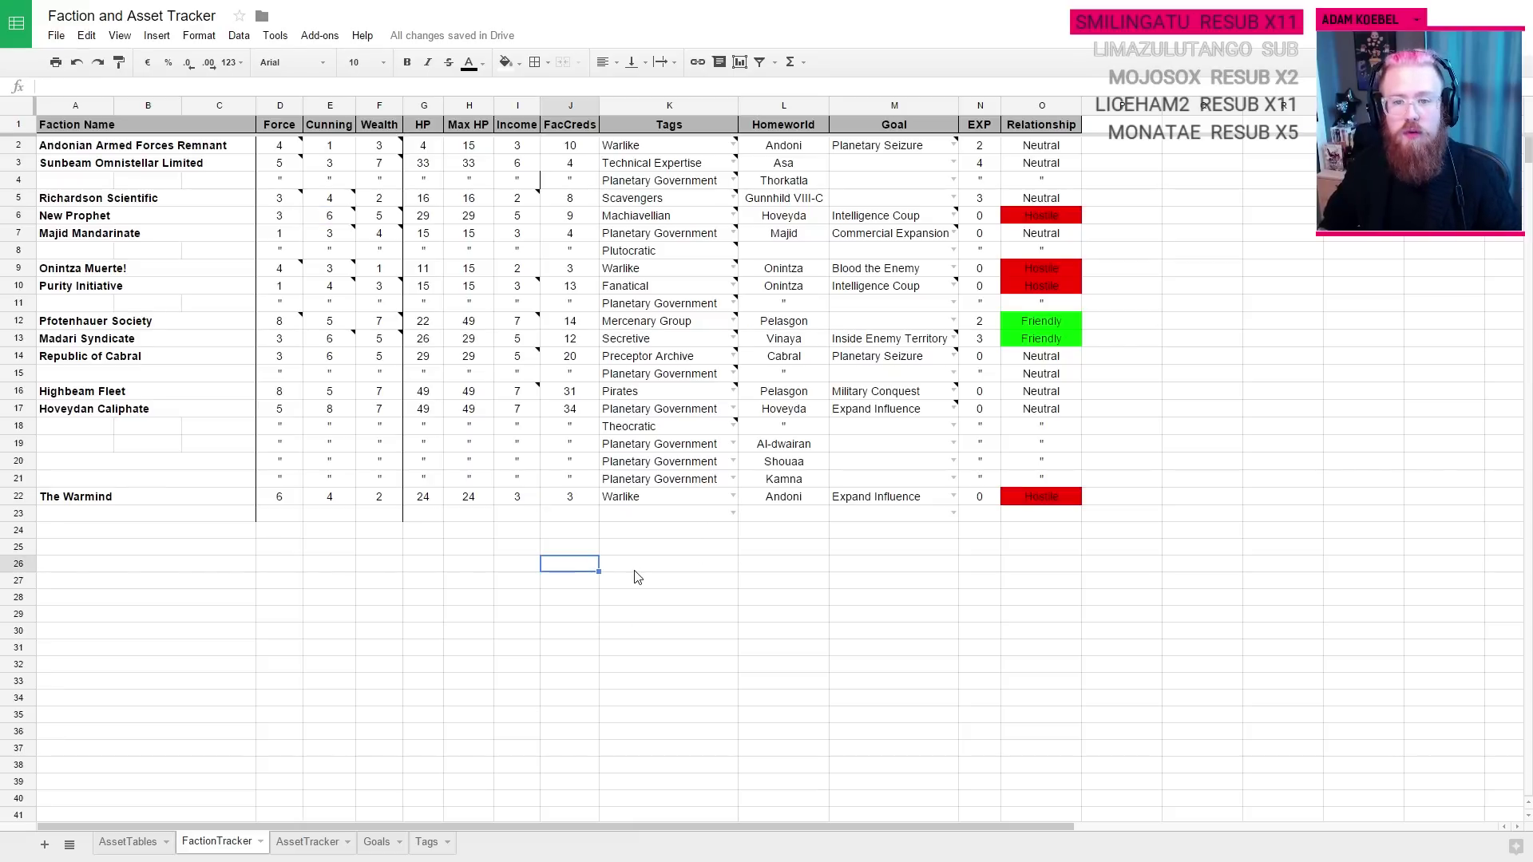
Step: Switch to the Roll20 game and clear the "/roll d10" command from the chat entry
key("ctrl+Tab")
key("ctrl+Tab")
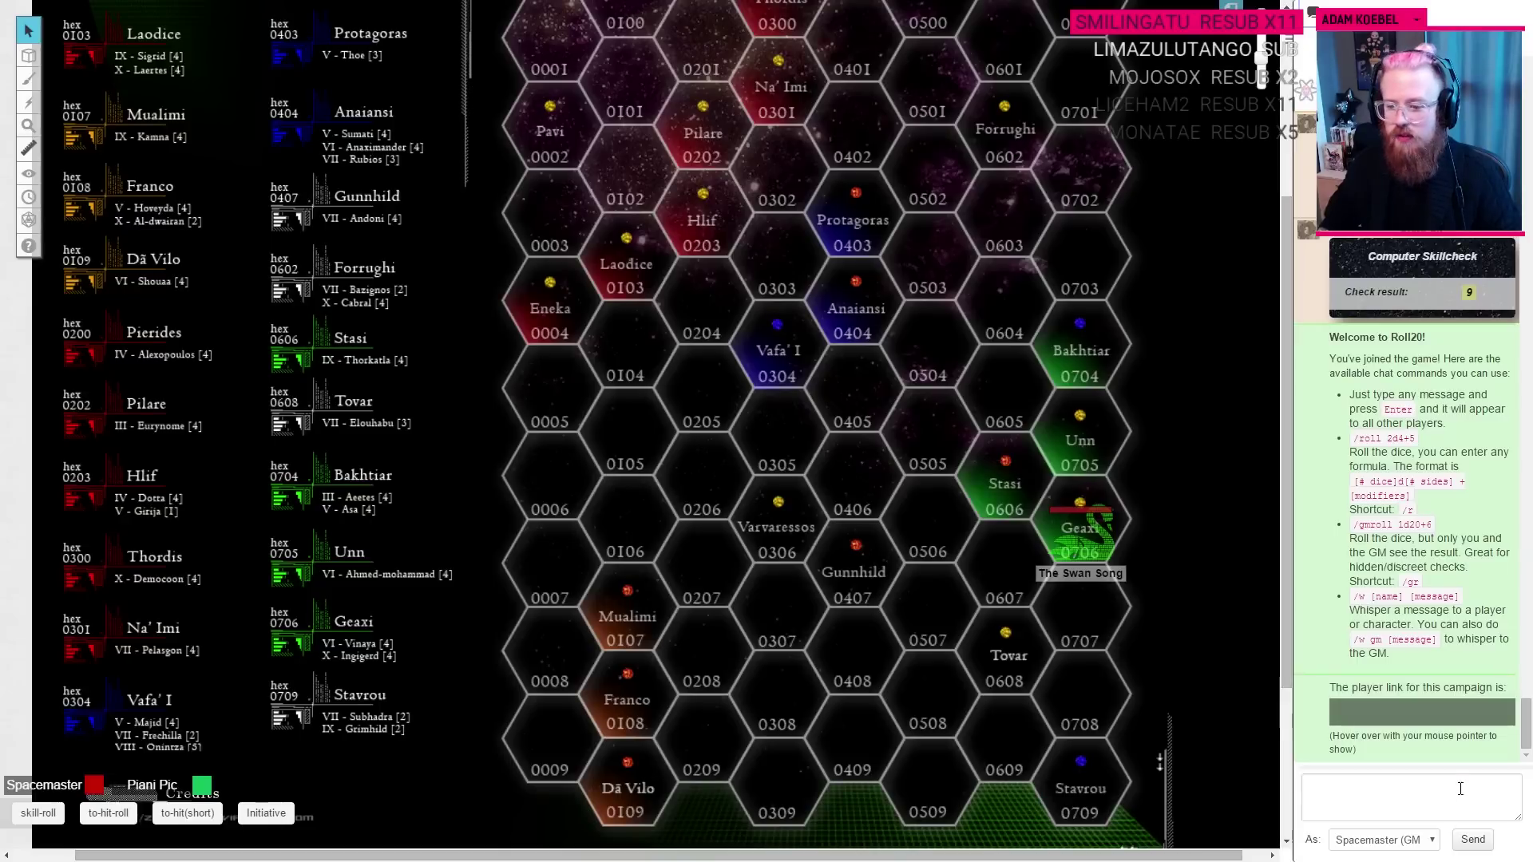
left_click(1455, 790)
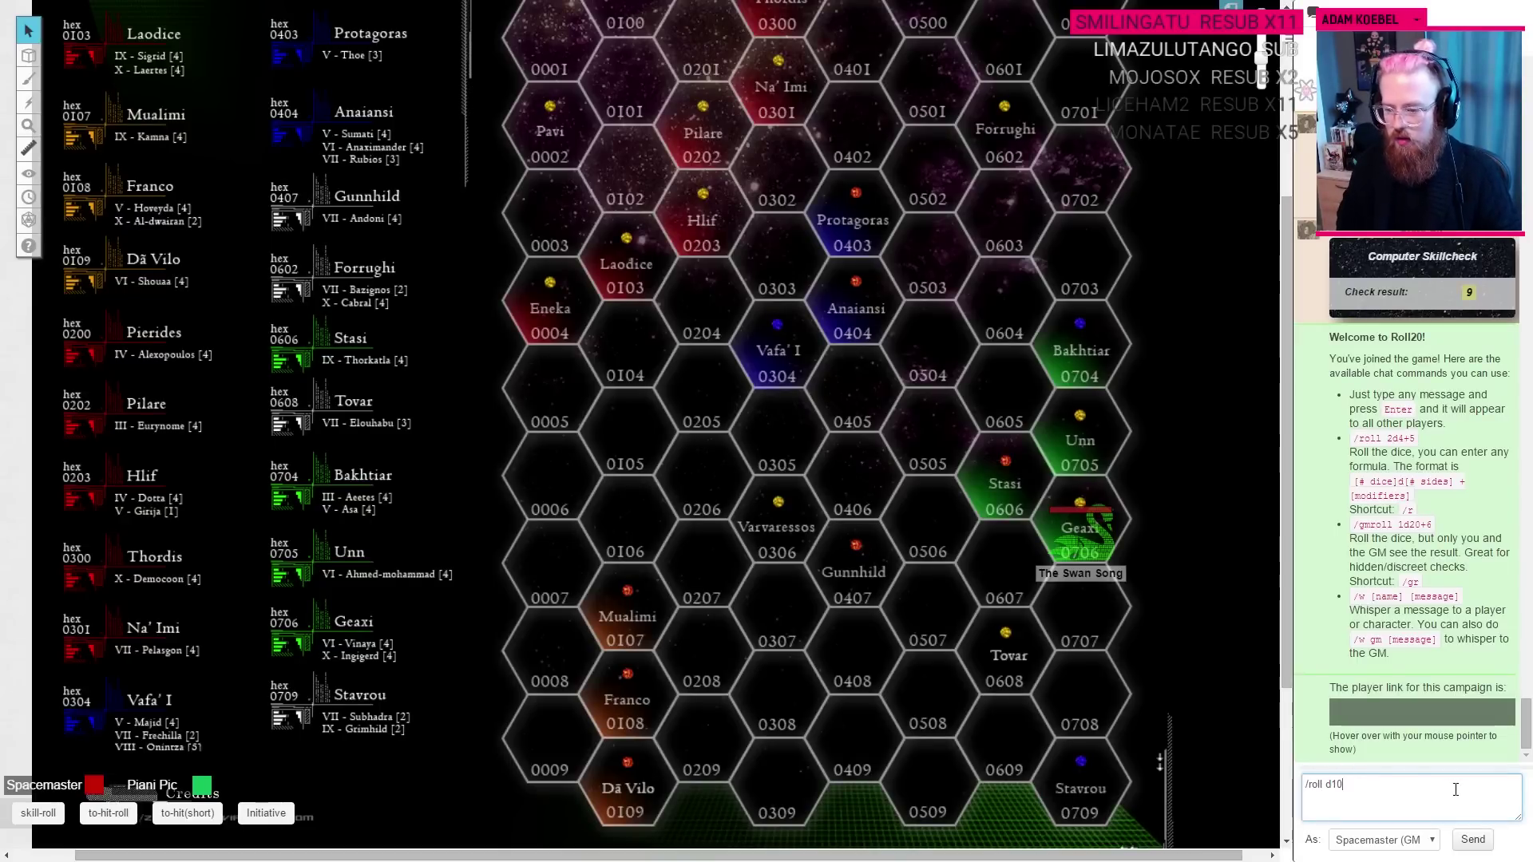
key("BackSpace")
key("BackSpace")
key("BackSpace")
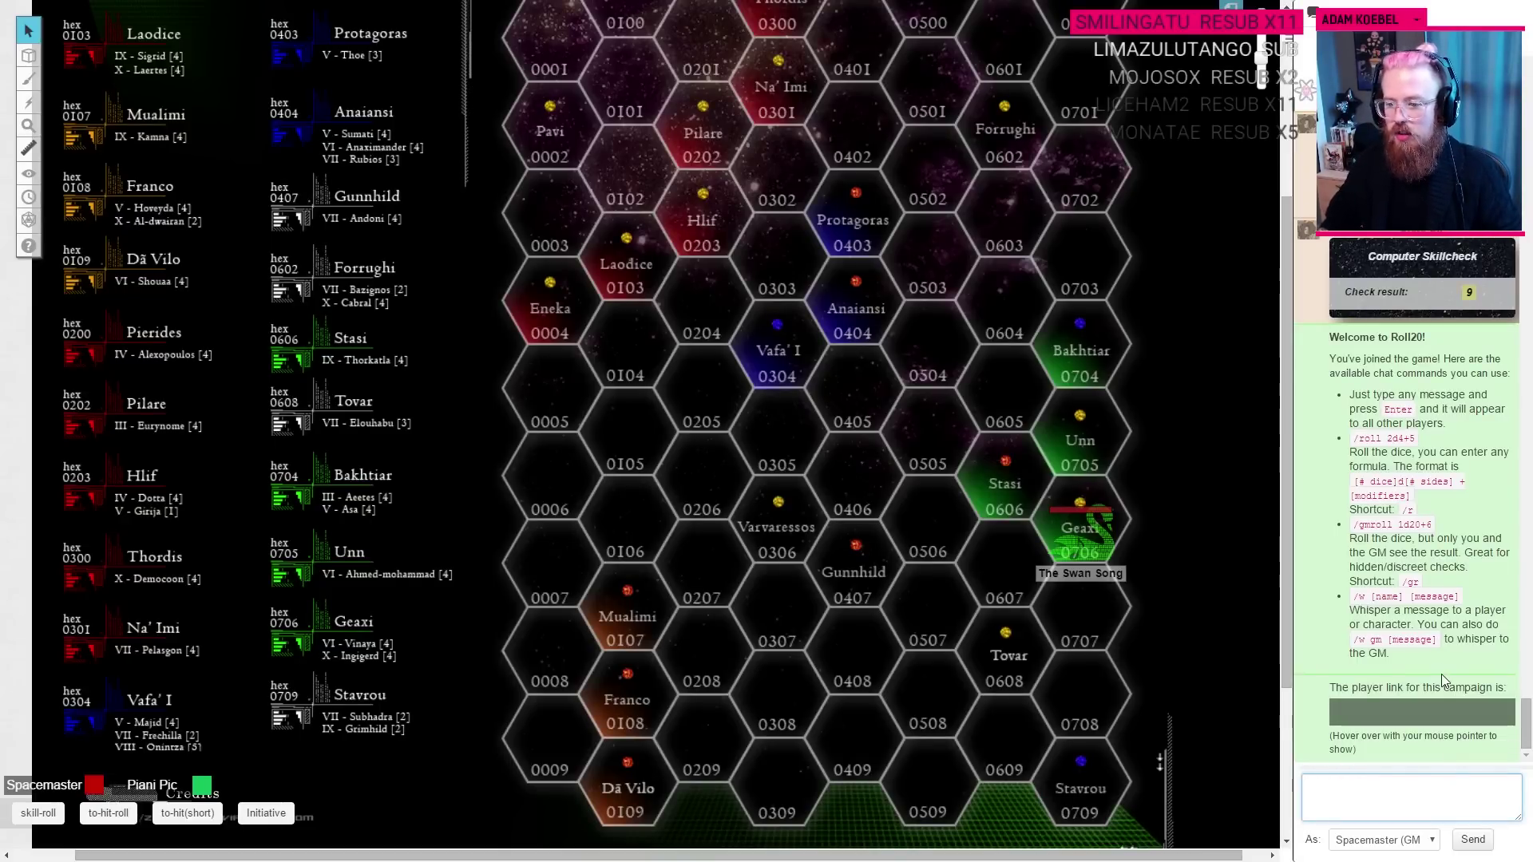
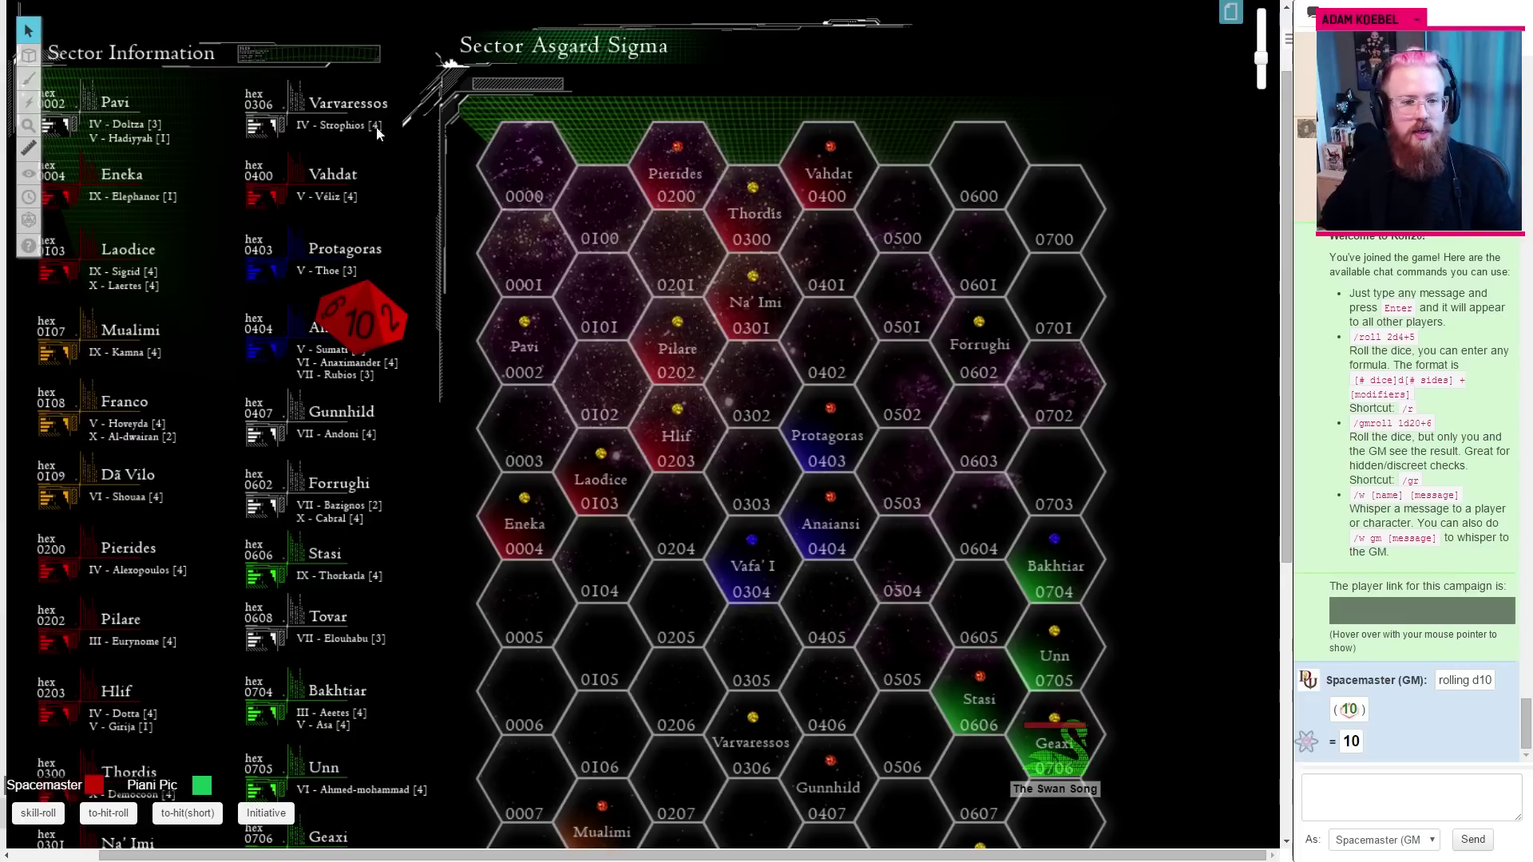
Step: Enter "/roll 2d10" in the Roll20 chat and throw the dice
left_click(1383, 787)
type("/roll d10")
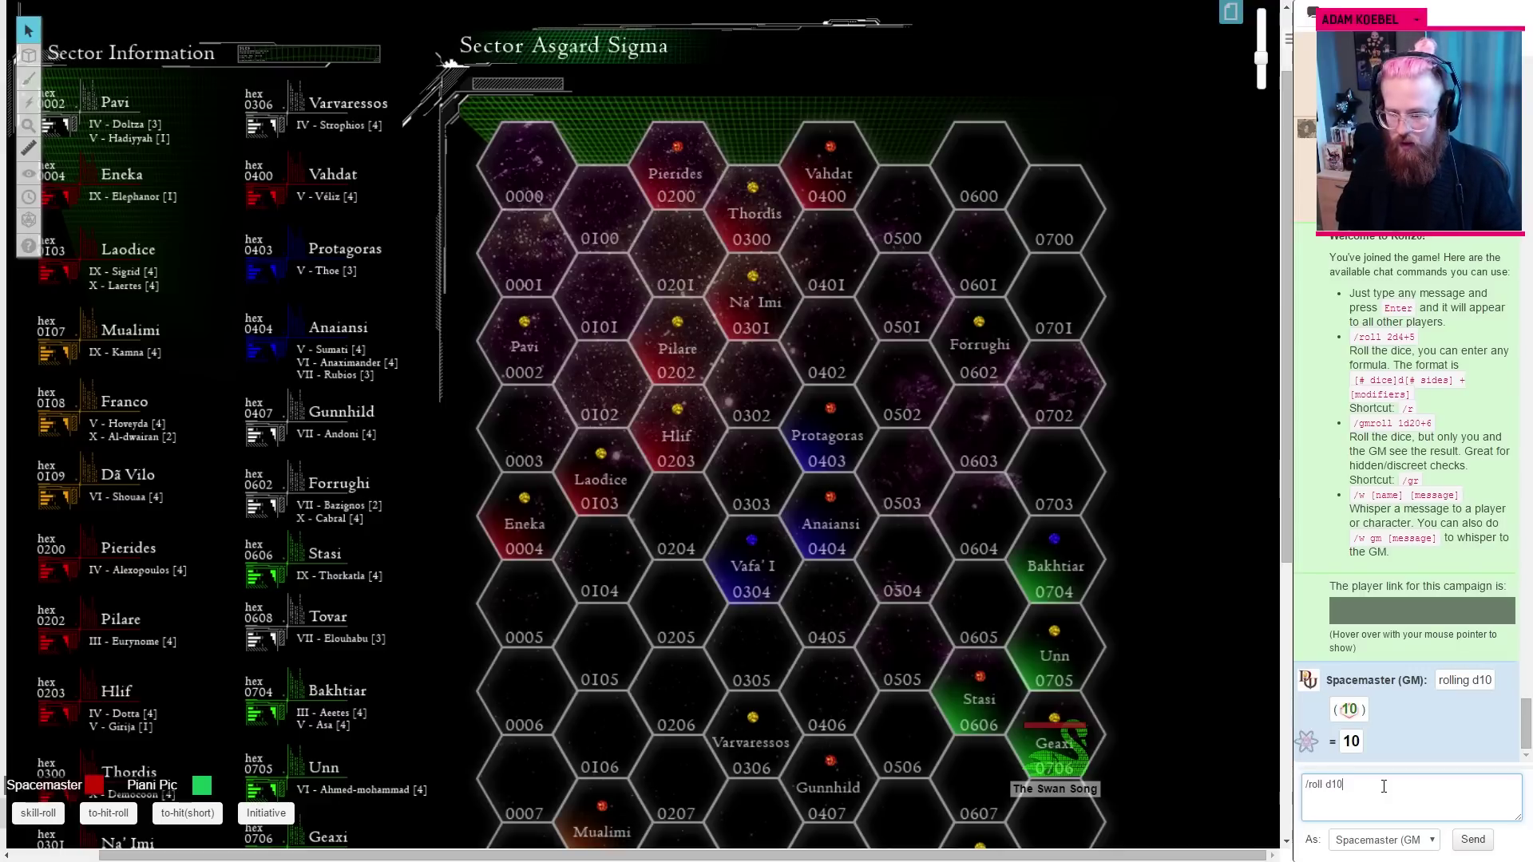
key("Left")
key("Left")
key("Left")
type("2")
key("Return")
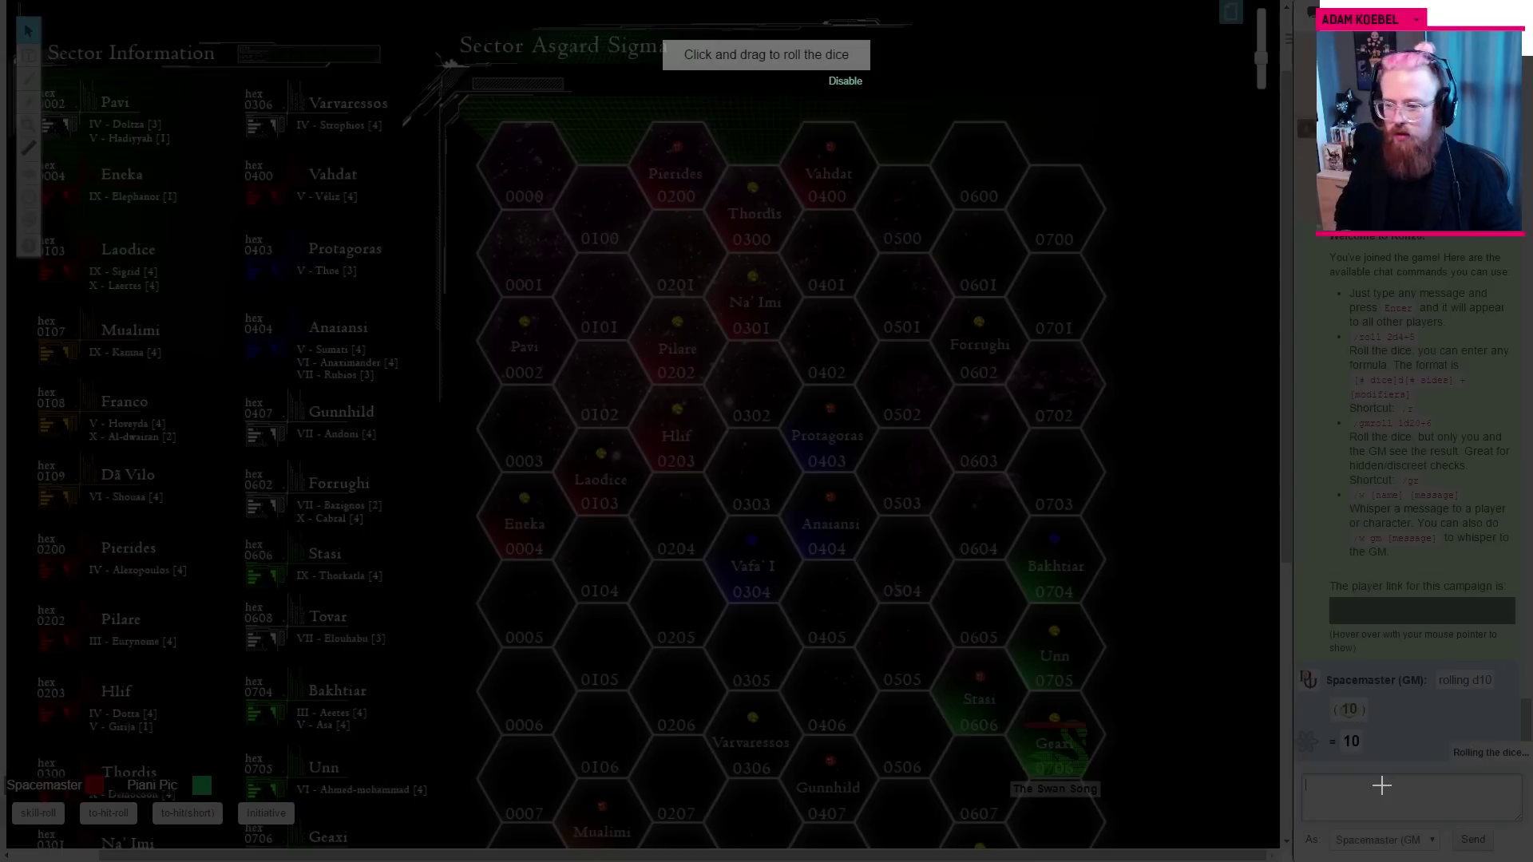
left_click_drag(684, 565, 720, 410)
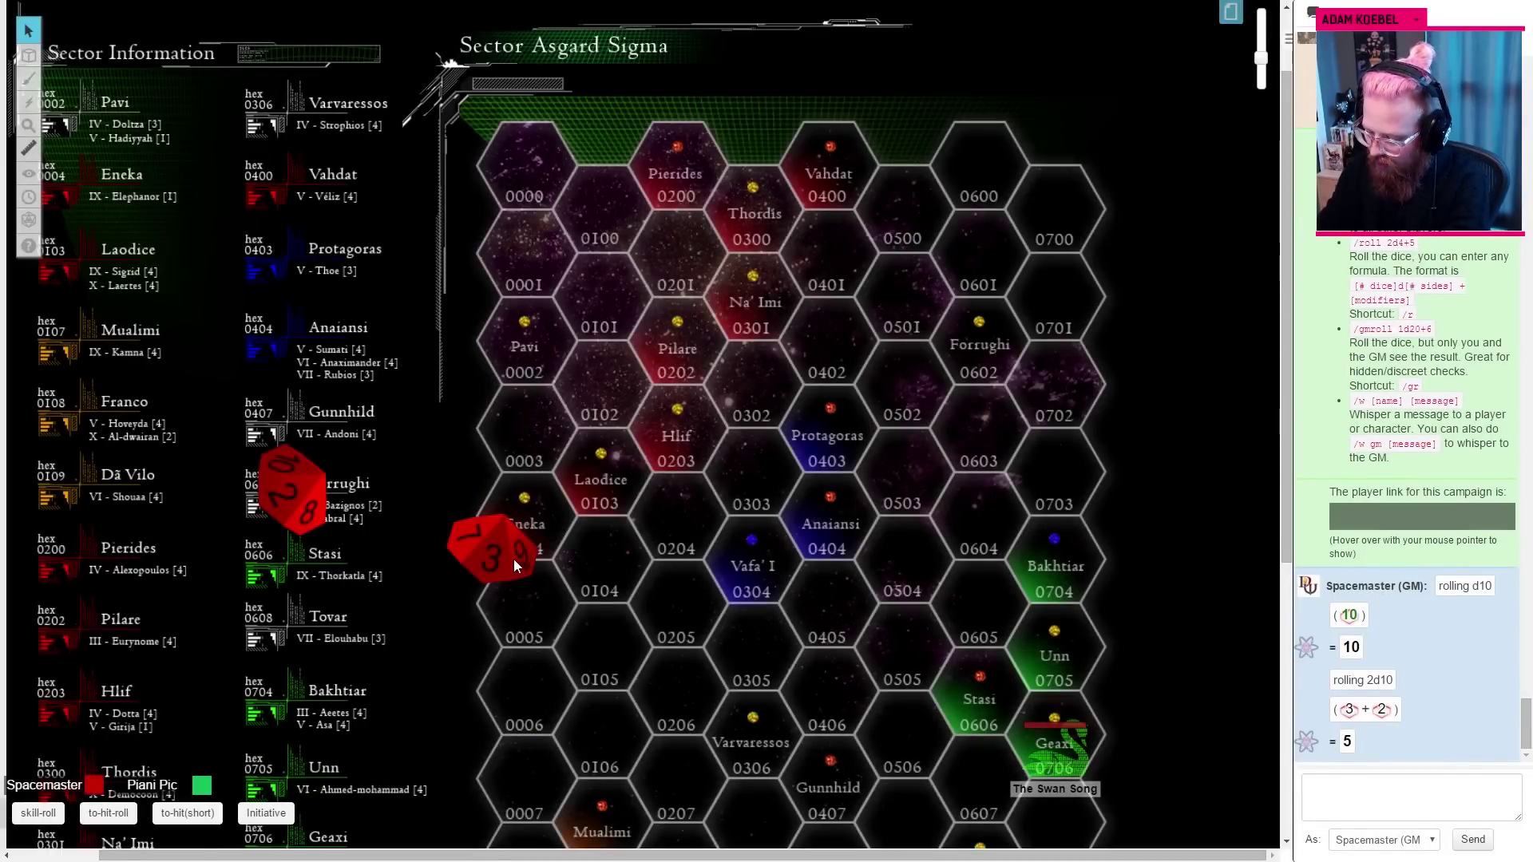
Step: Roll d10+8 in the Roll20 chat and throw the die
left_click(1373, 784)
type("/roll d10+")
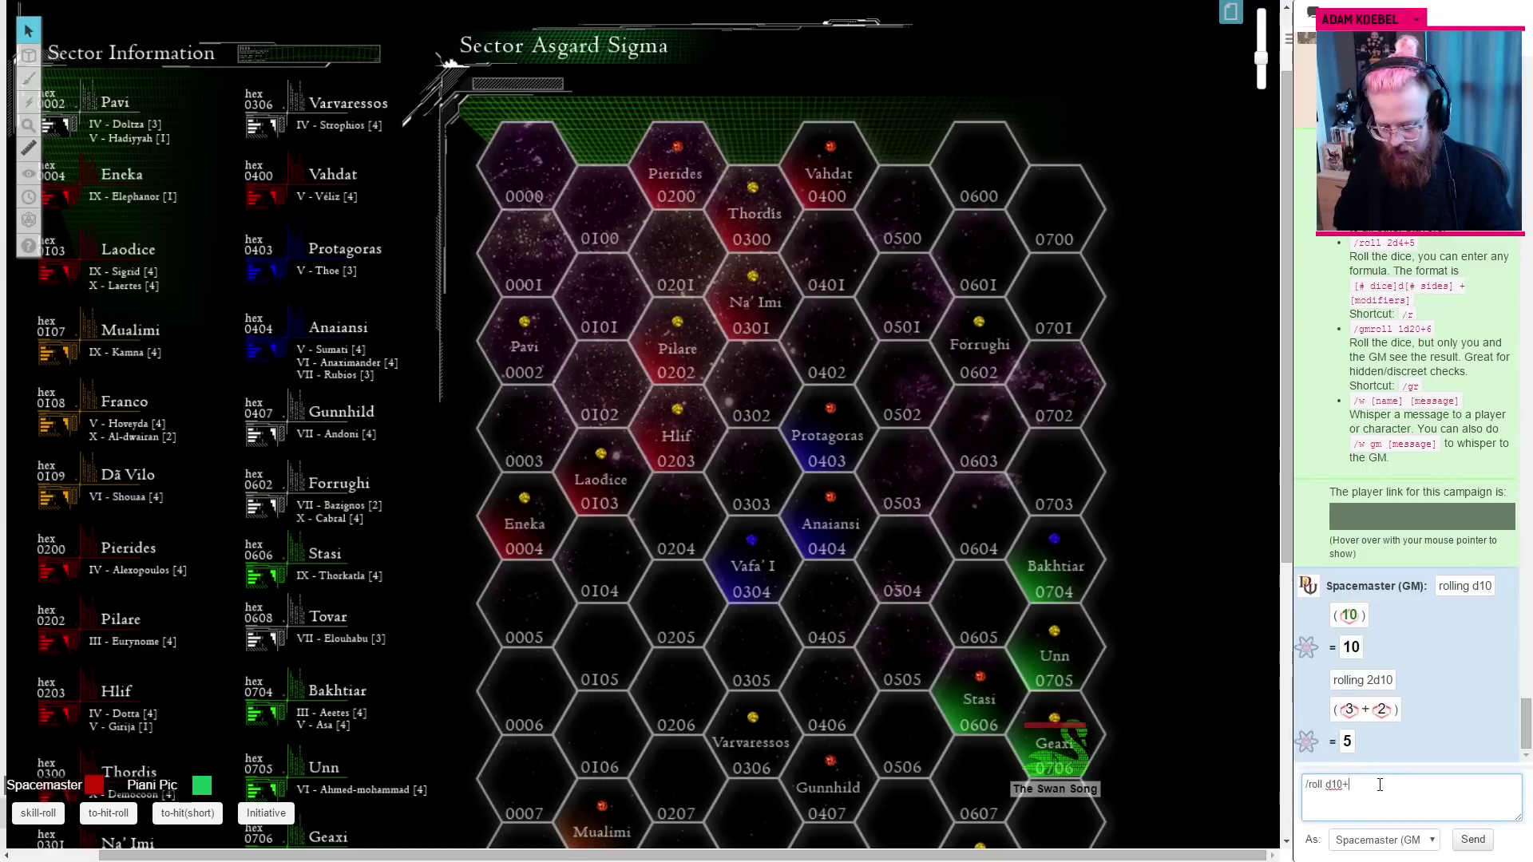
key("Return")
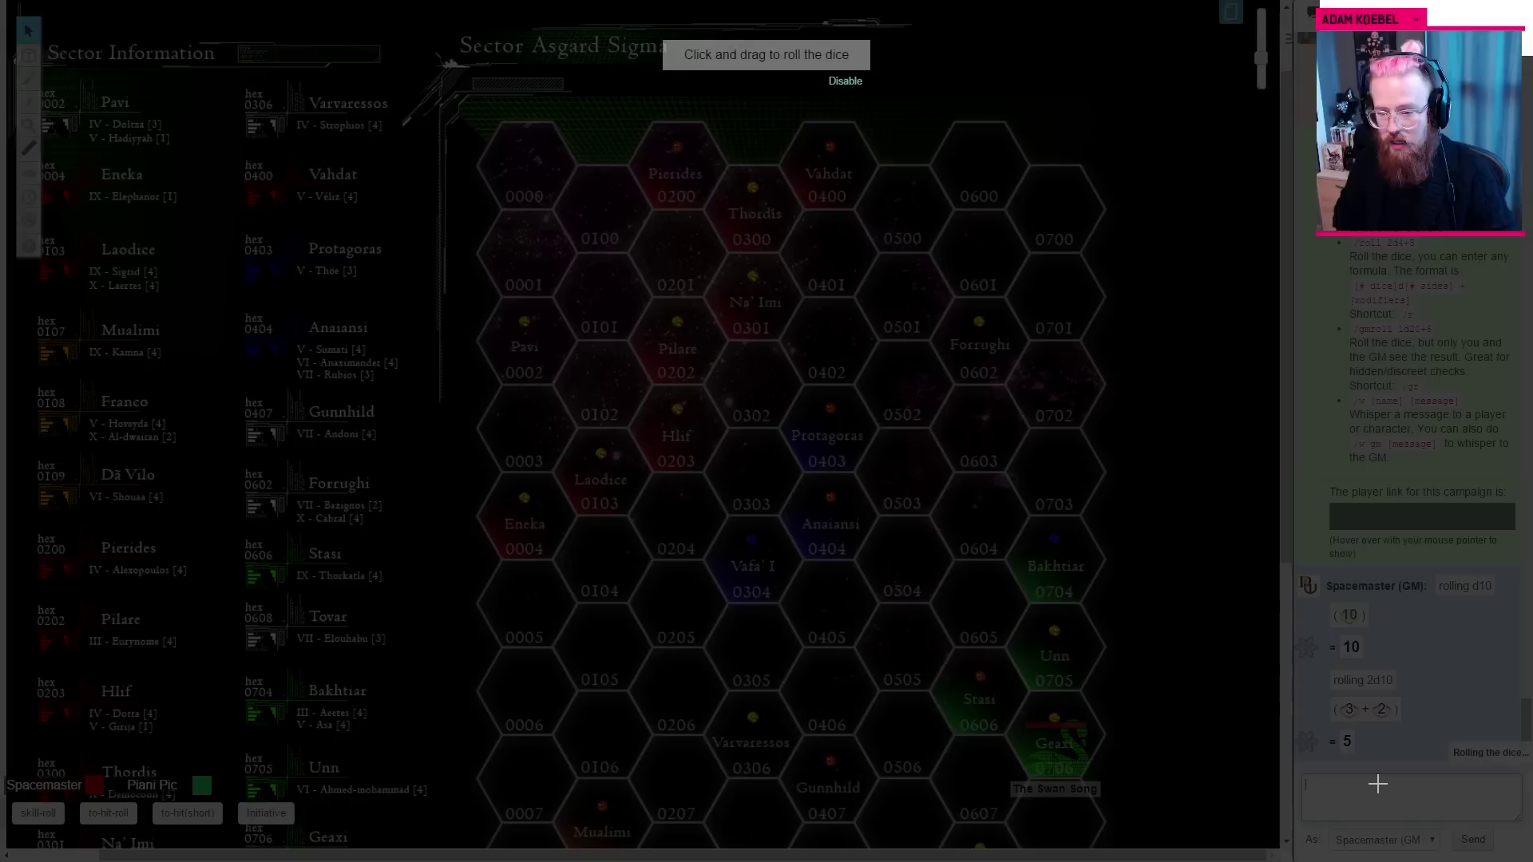
left_click_drag(527, 614, 707, 577)
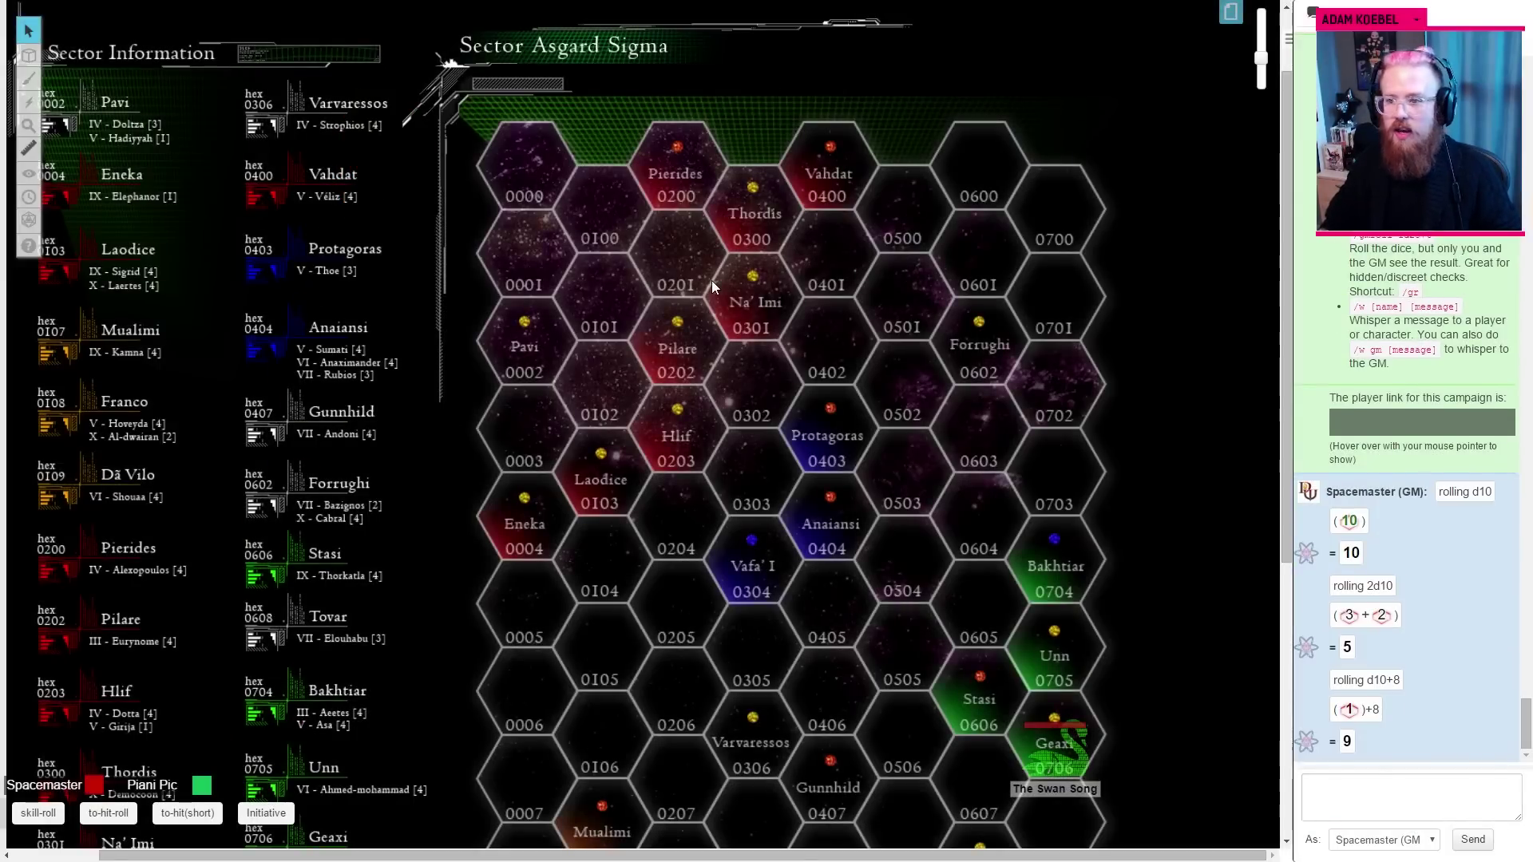
Step: Return to the FACTION TURNS spreadsheet and add "TIE" with a line break below the Popular Movement defence in New Prophet's Turn Fifteen entry
key("alt+Tab")
key("ctrl+Tab")
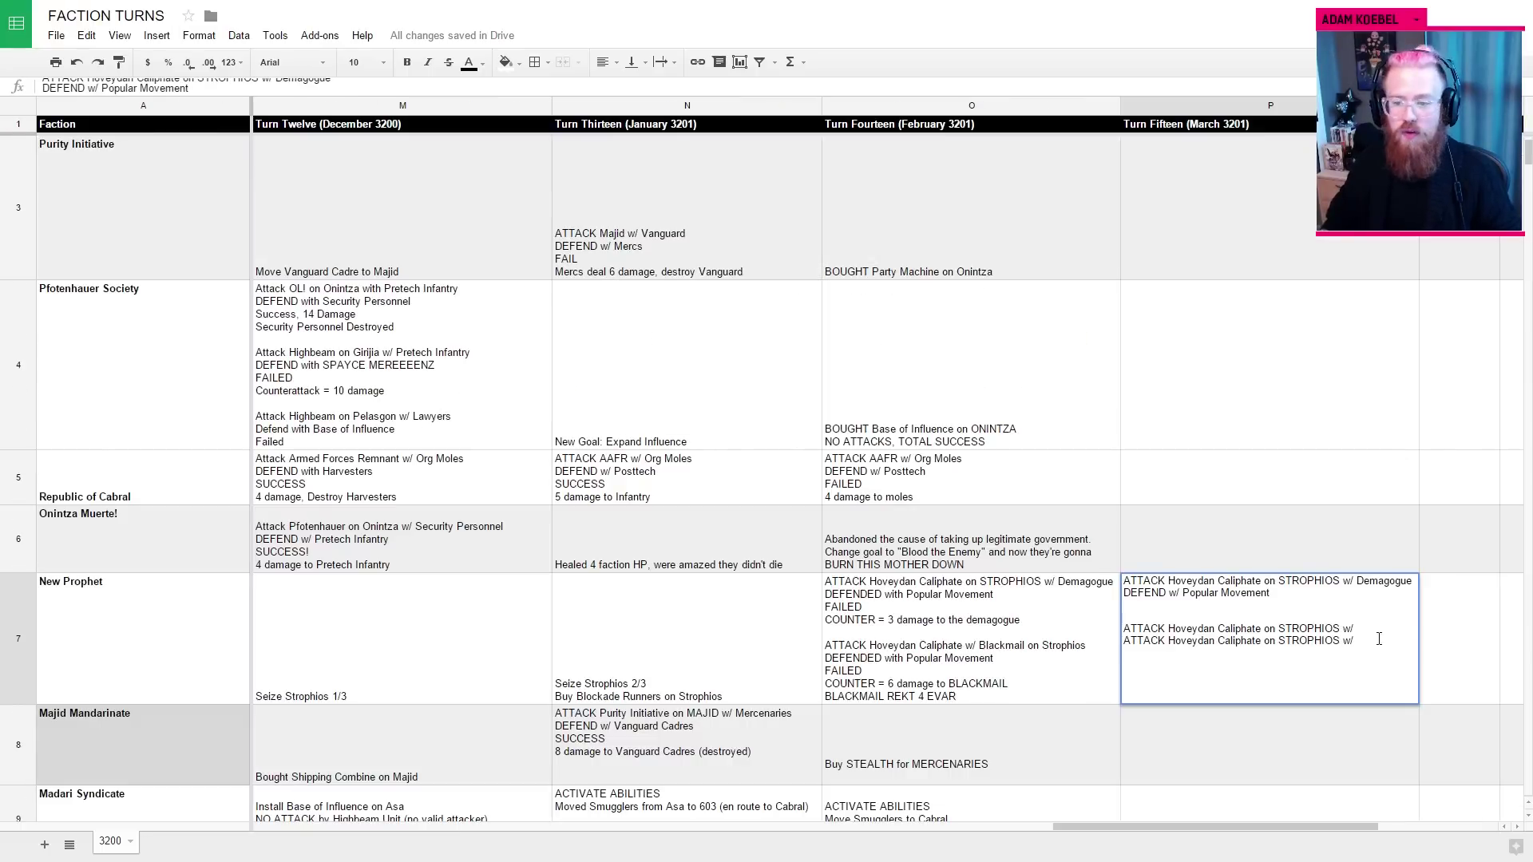
left_click(1289, 603)
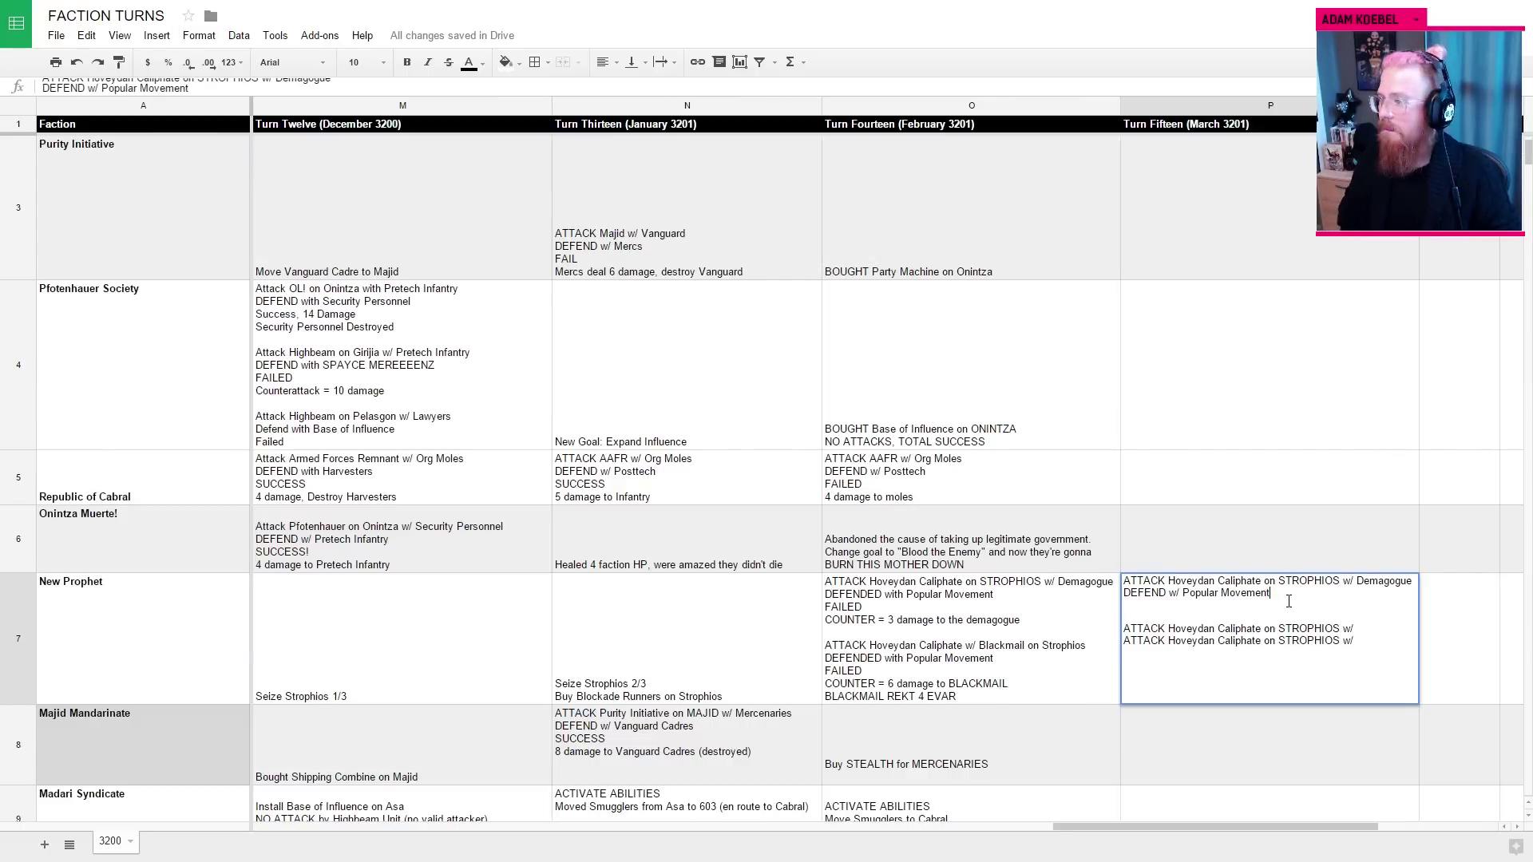
key("alt+Return")
type("TIE")
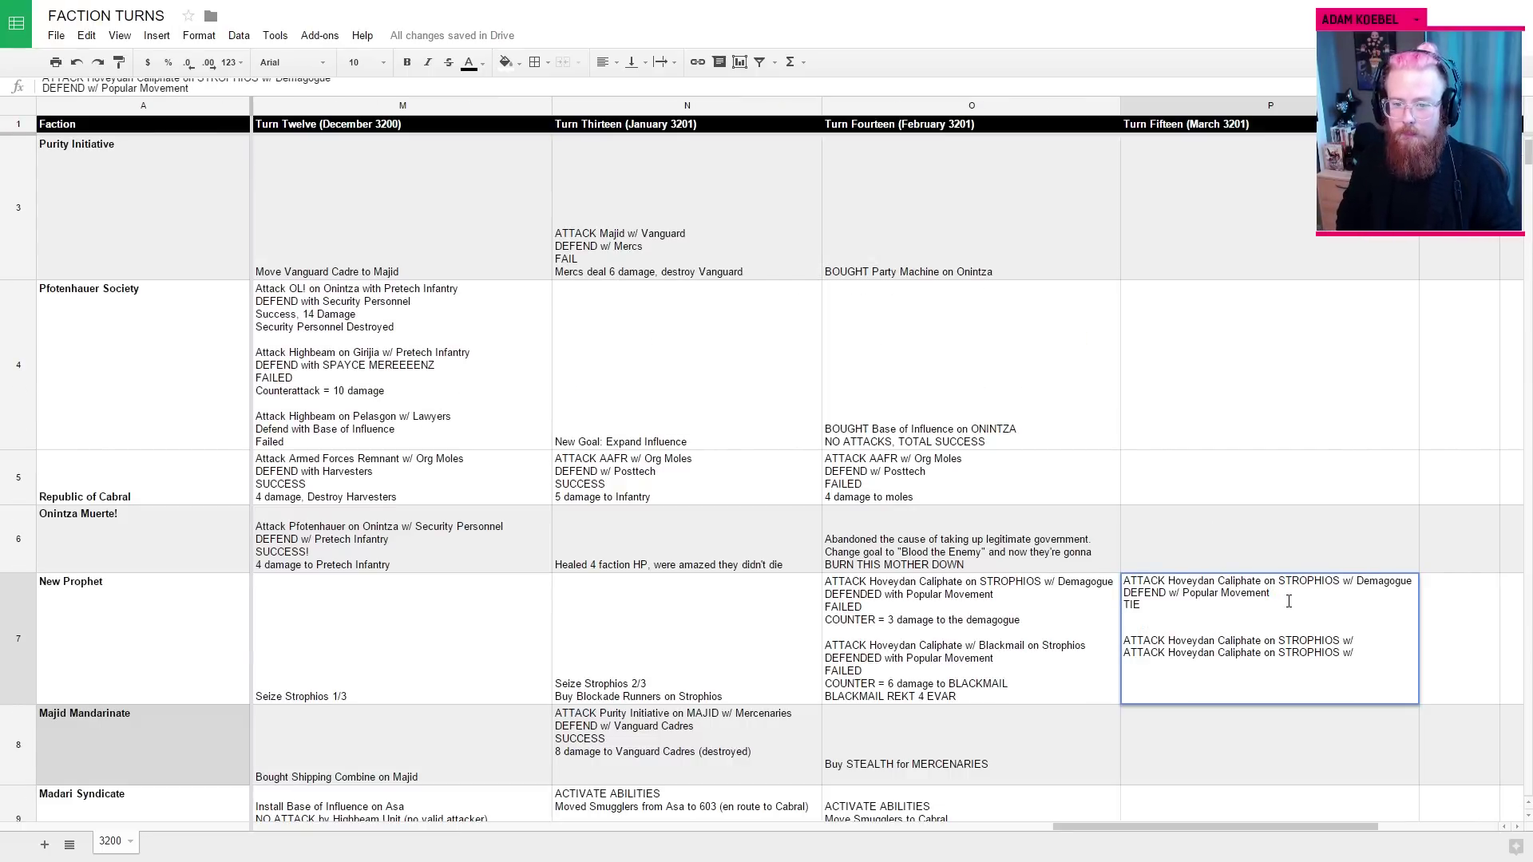
key("alt+Return")
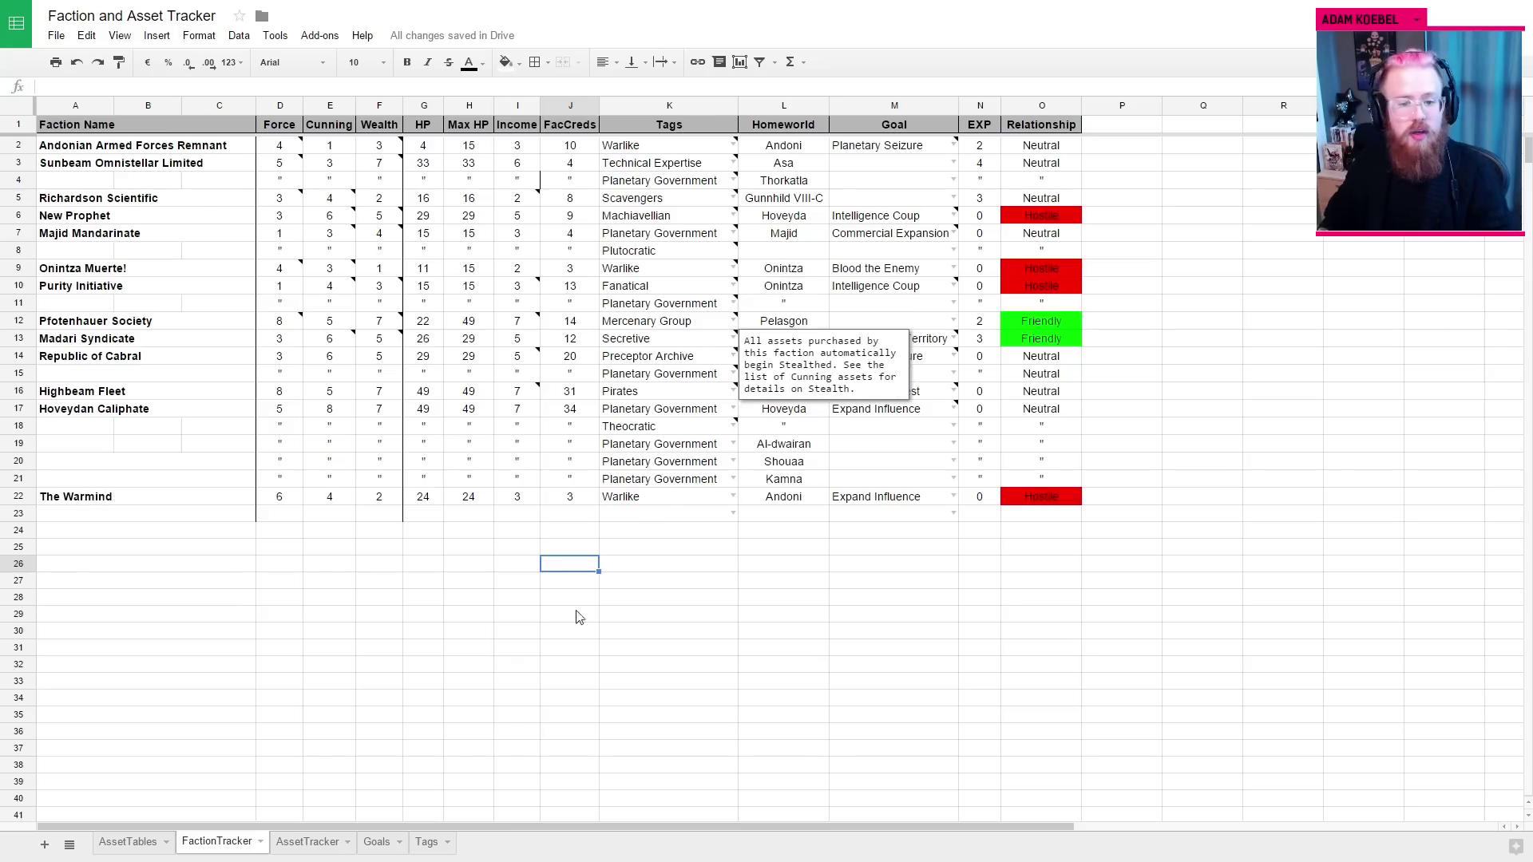
Step: Review the Demagogue's note and Popular Movement's attack in the AssetTracker sheet of the Faction and Asset Tracker spreadsheet
left_click(300, 841)
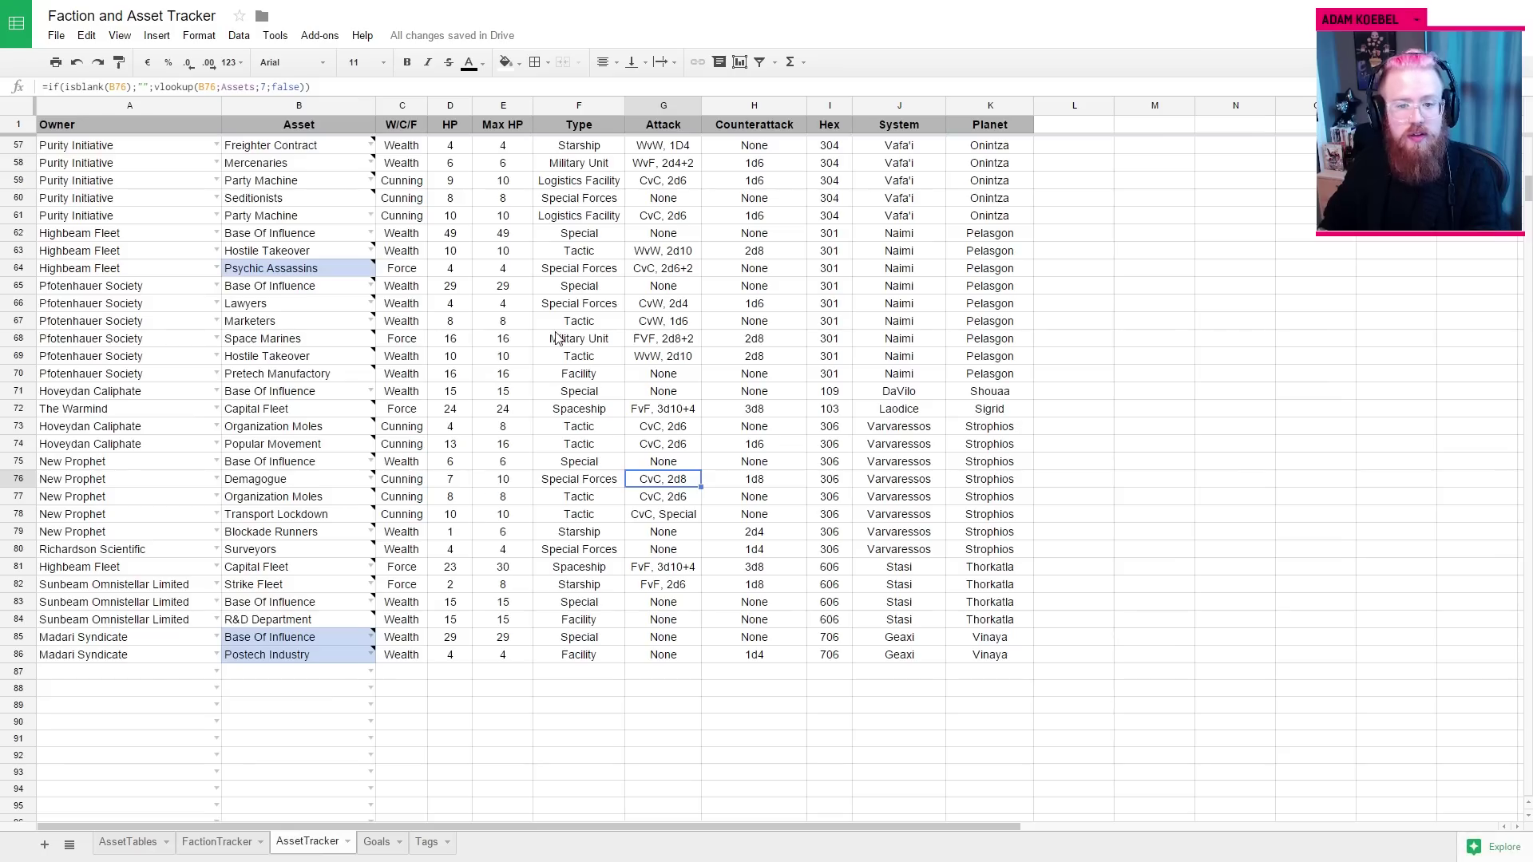
mouse_move(318, 486)
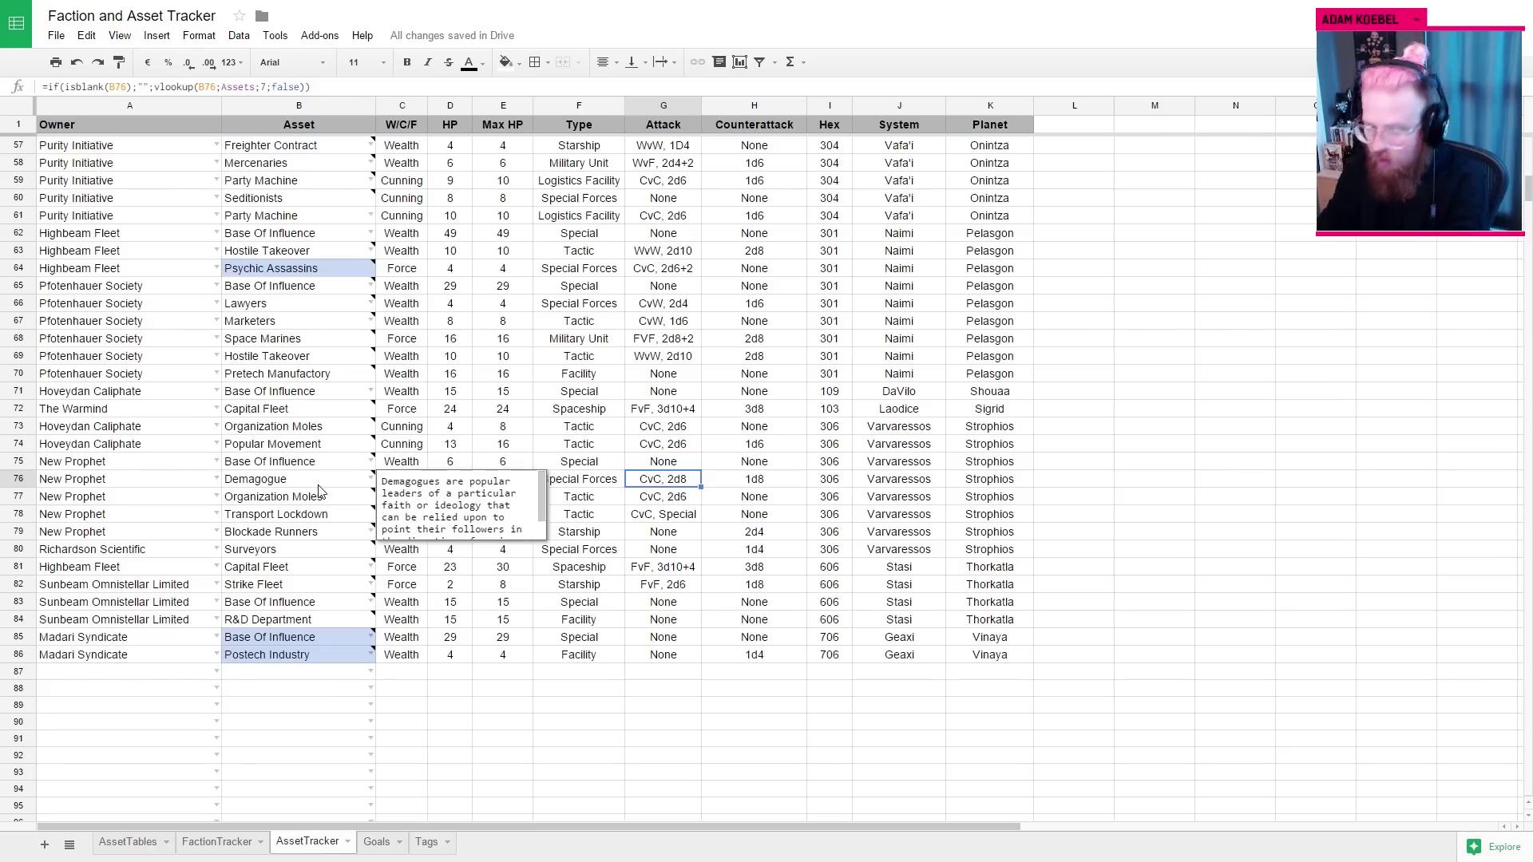
left_click(319, 485)
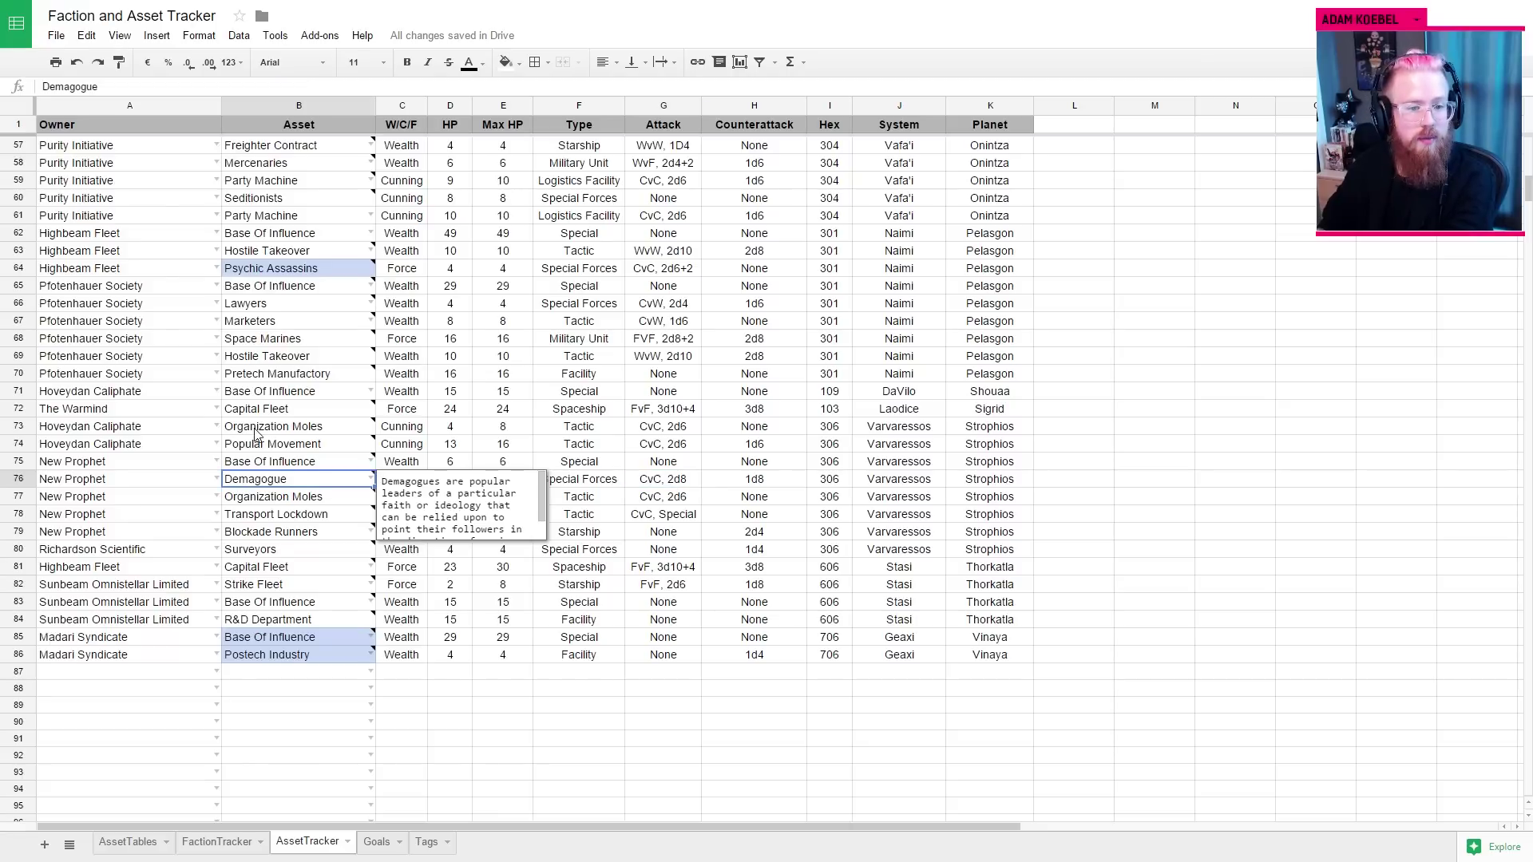
left_click(675, 449)
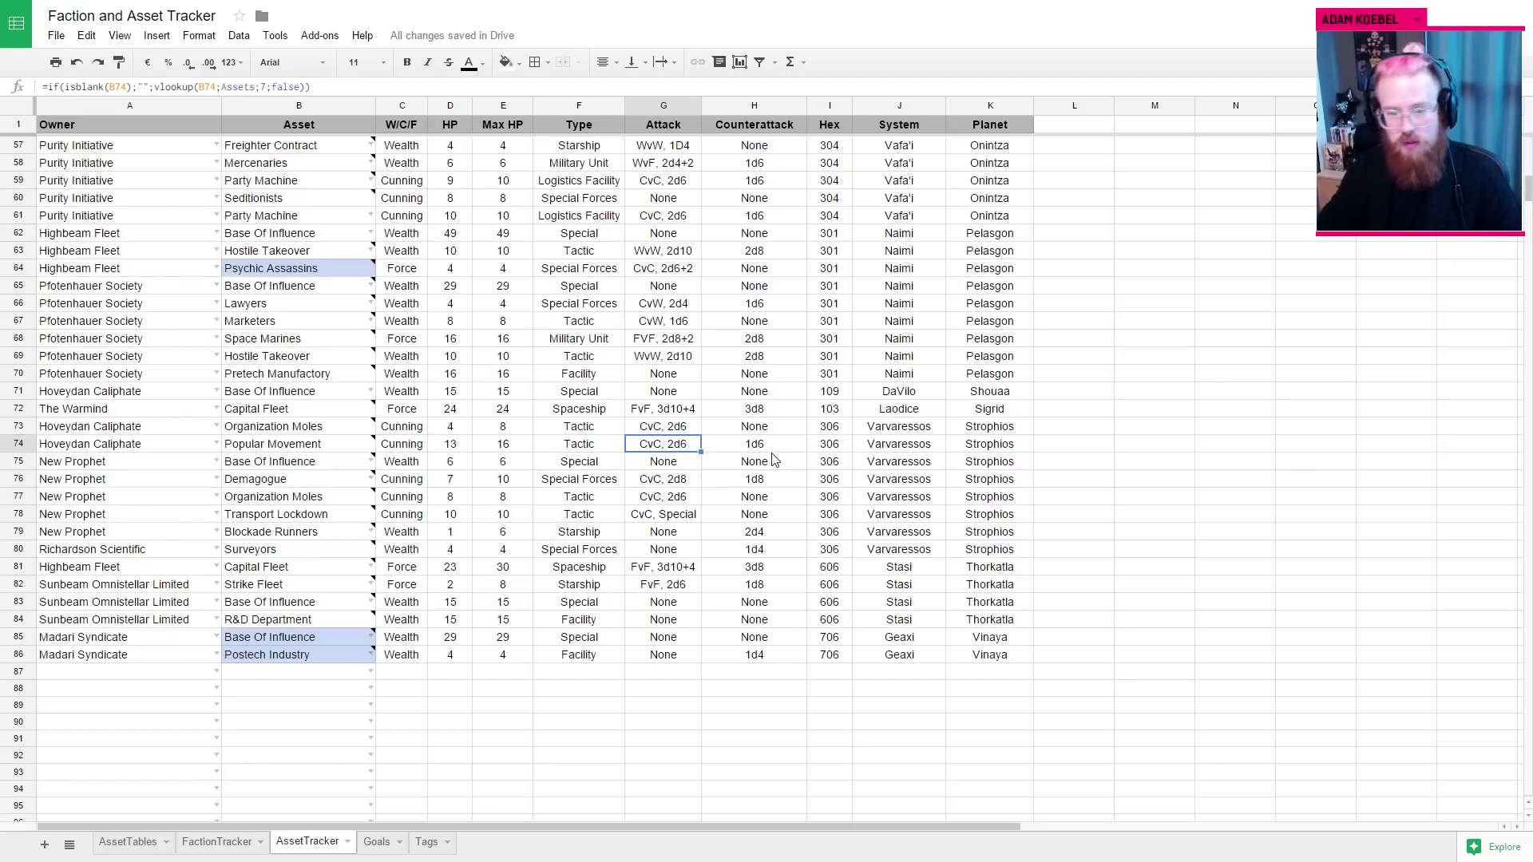
Step: Switch to Roll20 and roll 2d8 in the chat for the Demagogue's attack damage
key("ctrl+Tab")
key("ctrl+Tab")
left_click(1380, 810)
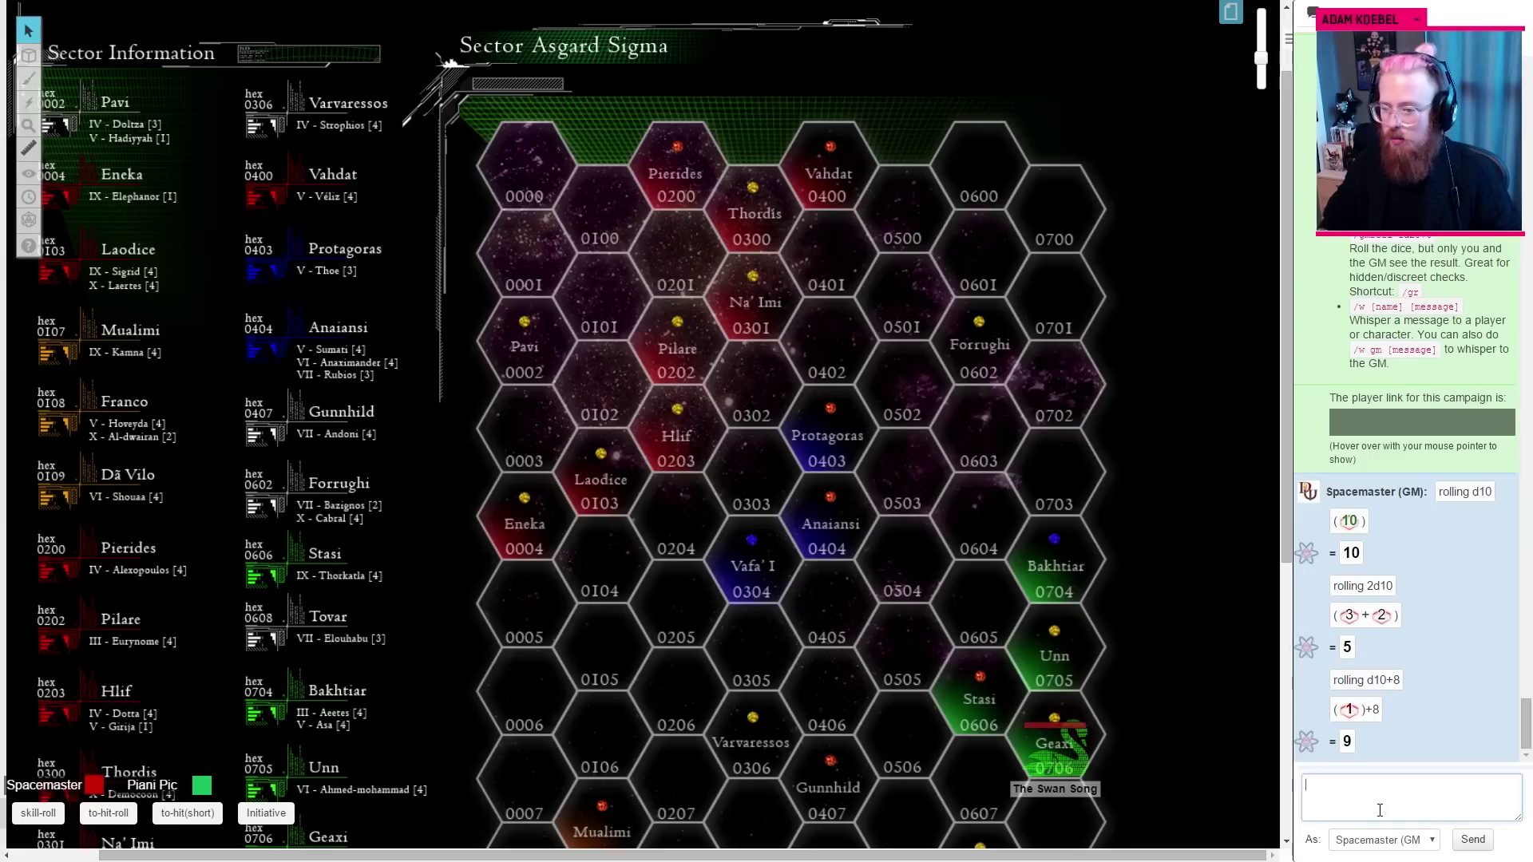
type("/roll 2d")
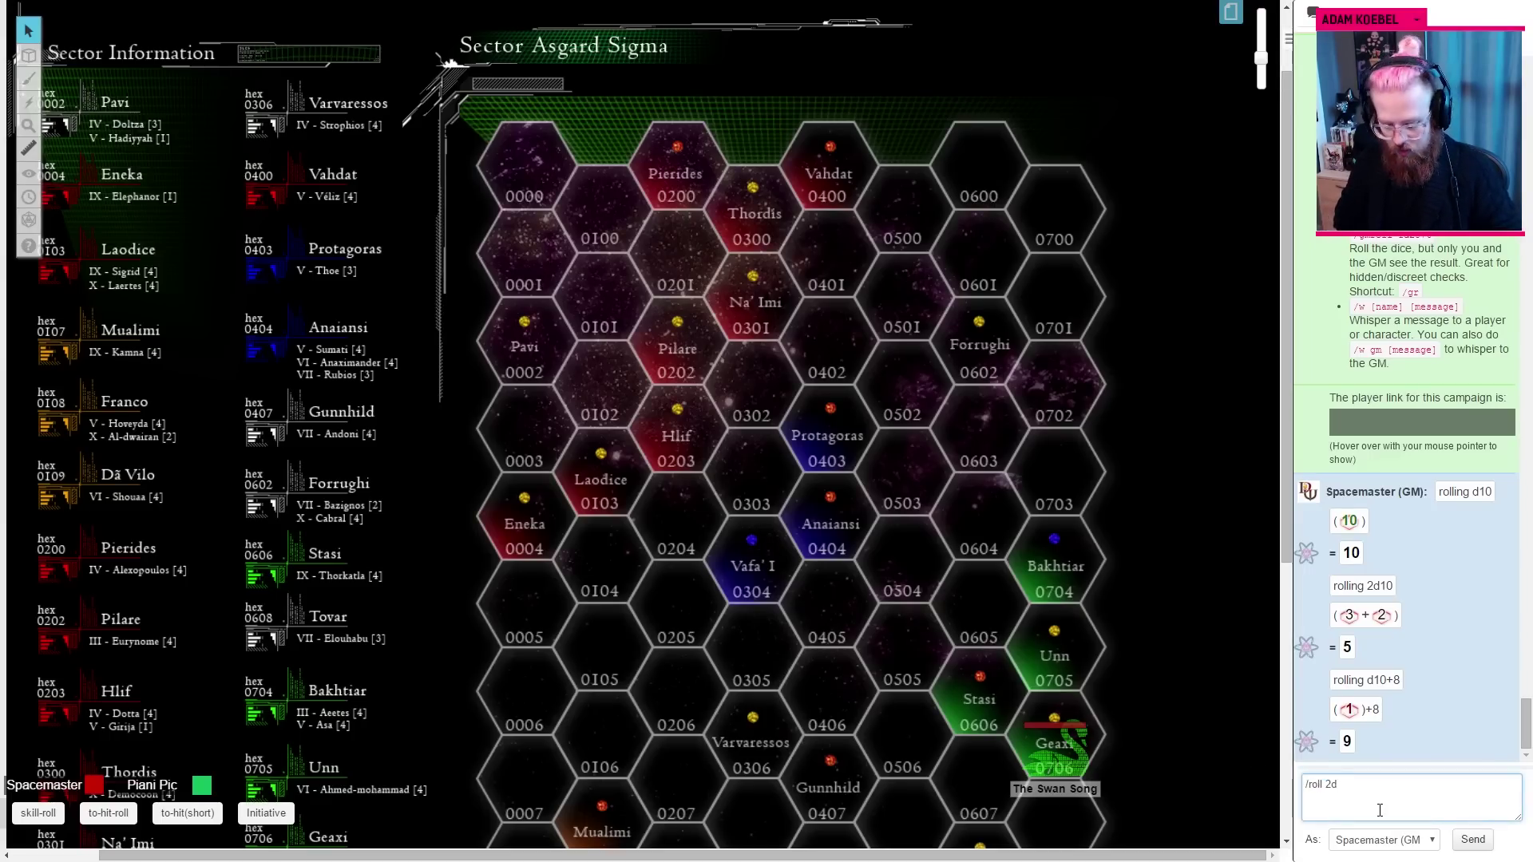
type("6")
key("Return")
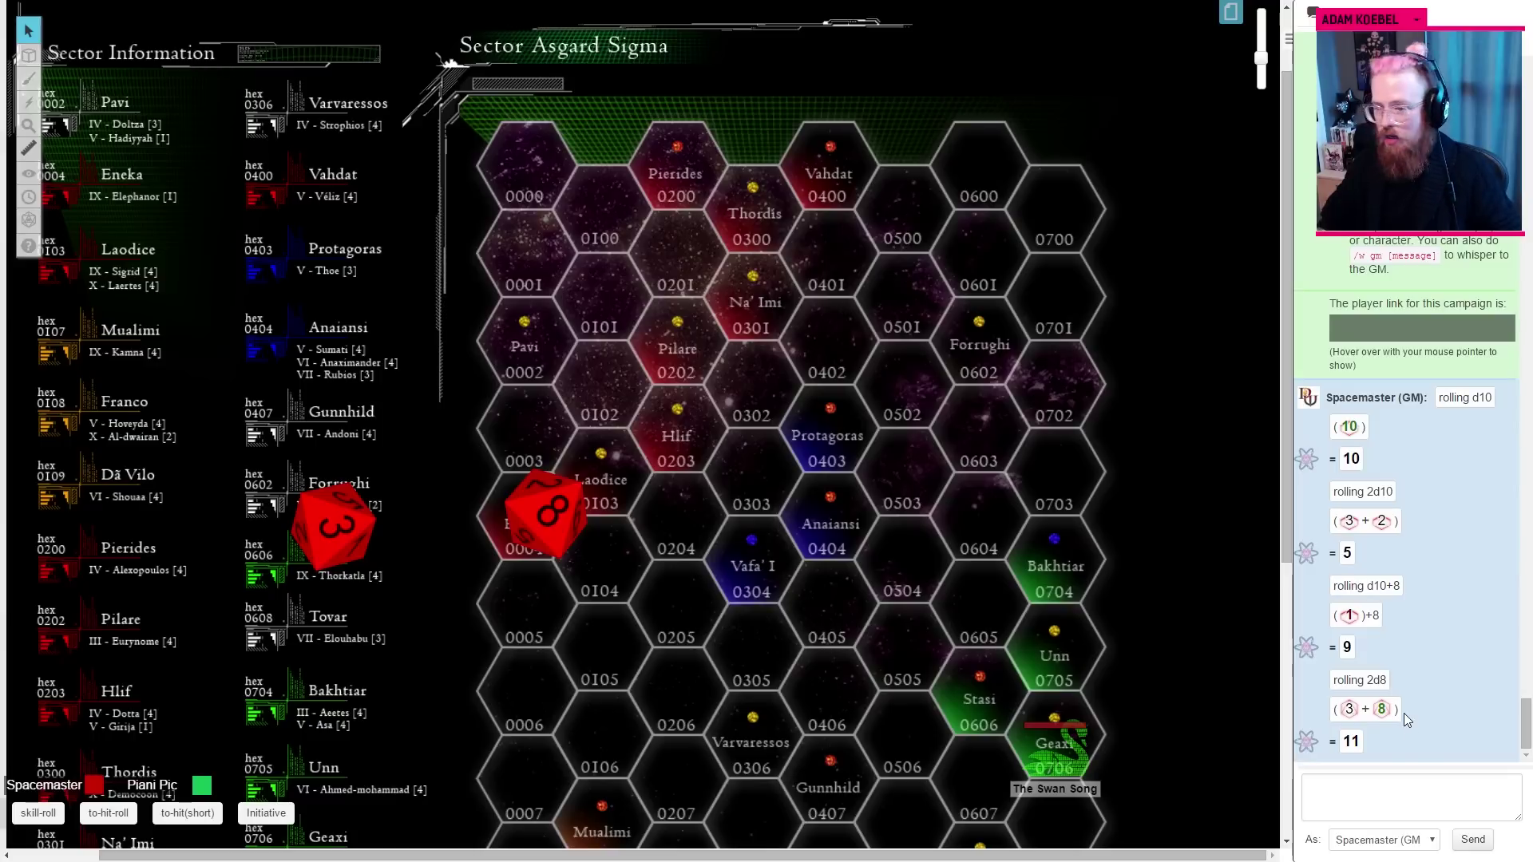
Step: Roll d6 in the Roll20 chat for Popular Movement's counterattack damage and throw the die
left_click(1377, 787)
type("/roll d")
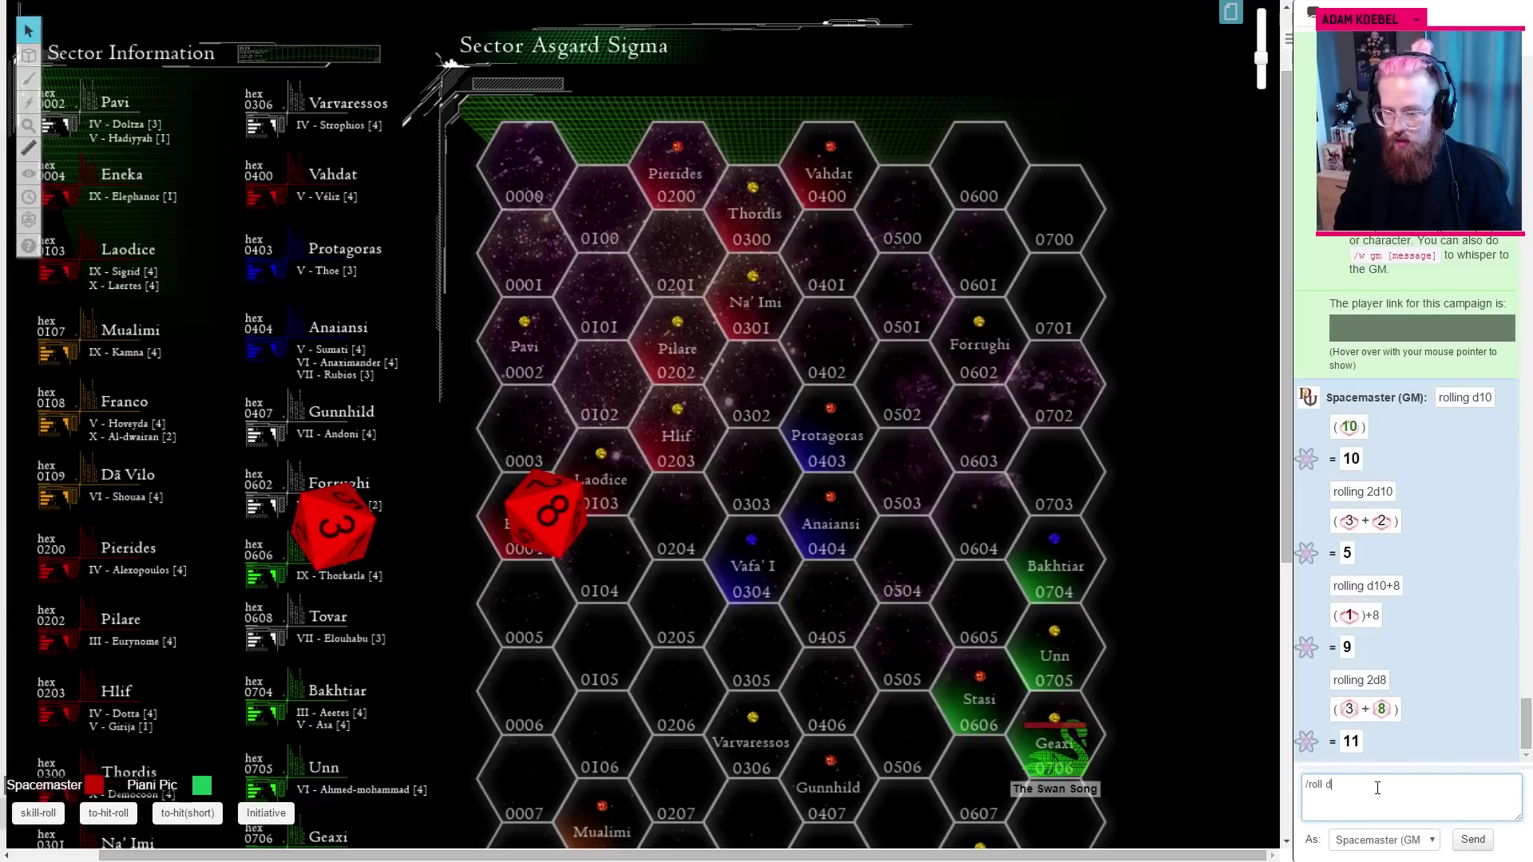
type("10")
key("Return")
left_click(906, 670)
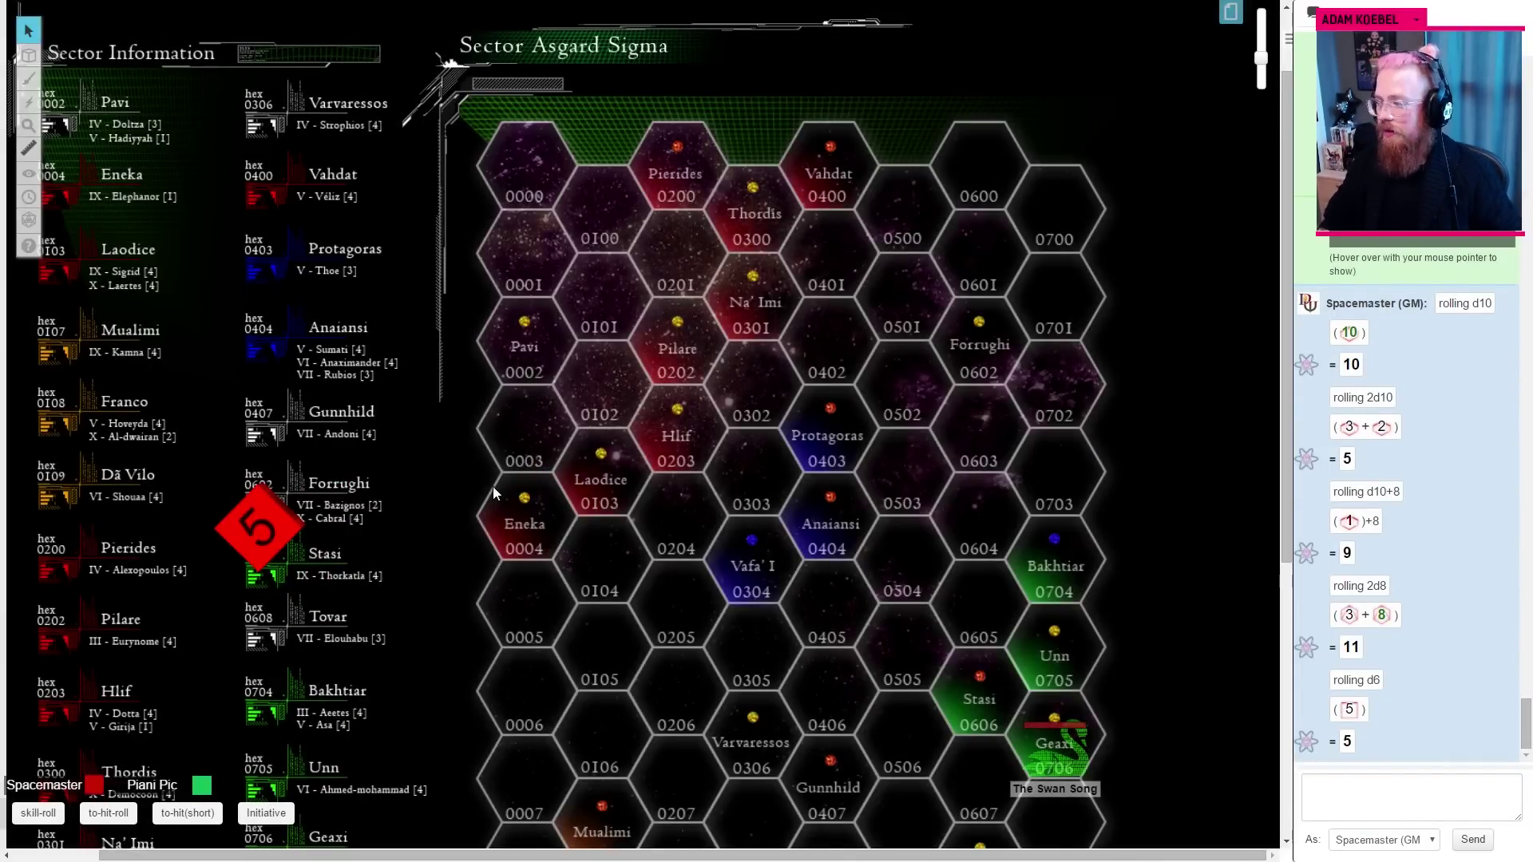
Step: Switch to the AssetTracker sheet and set the HP of Hoveydan Caliphate's Popular Movement and New Prophet's Demagogue to 2 each
key("alt+Tab")
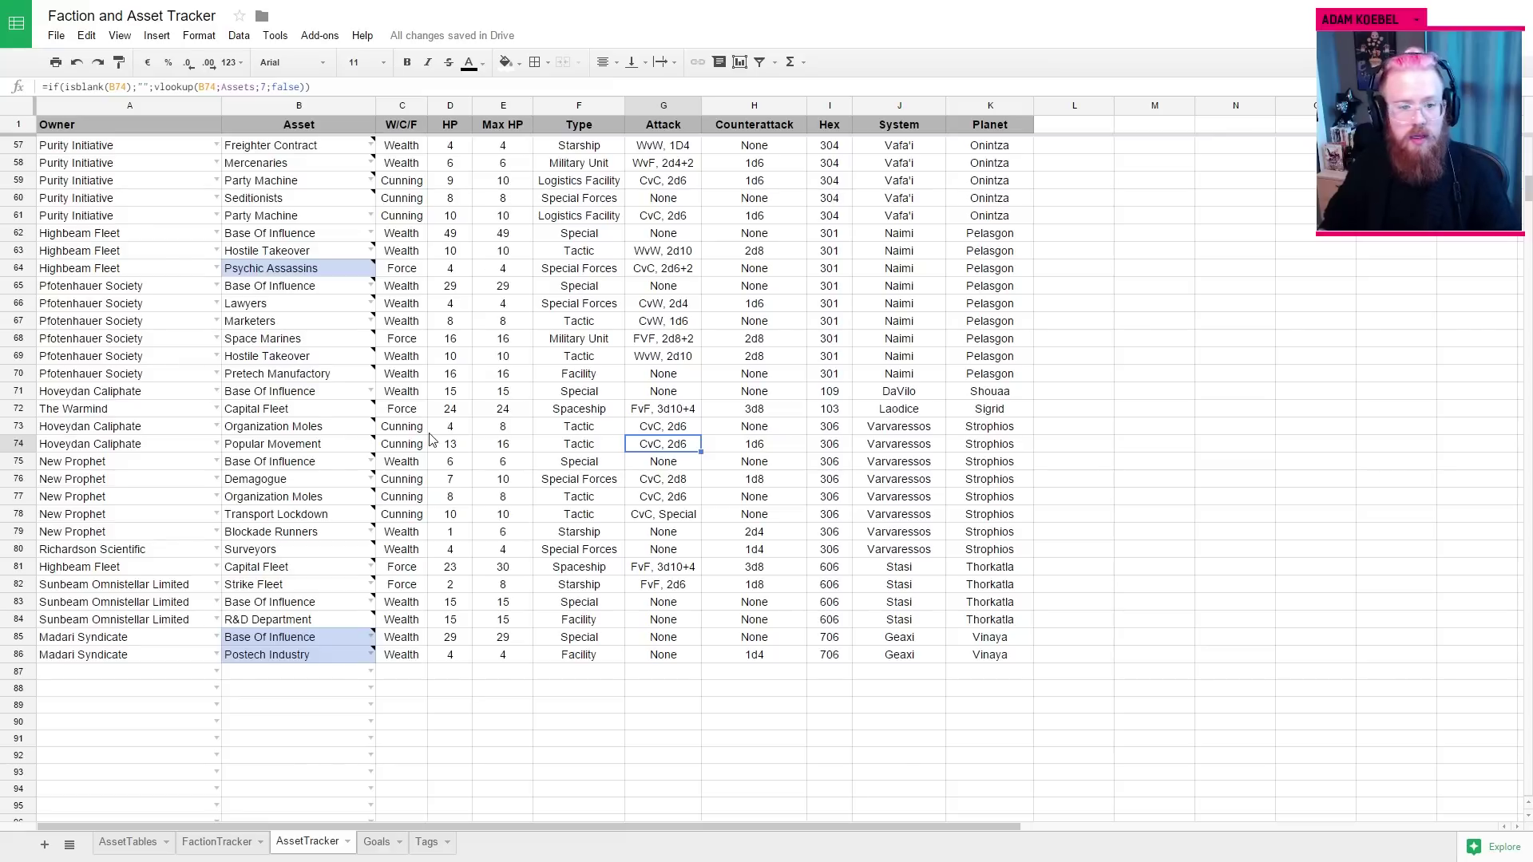
left_click(452, 445)
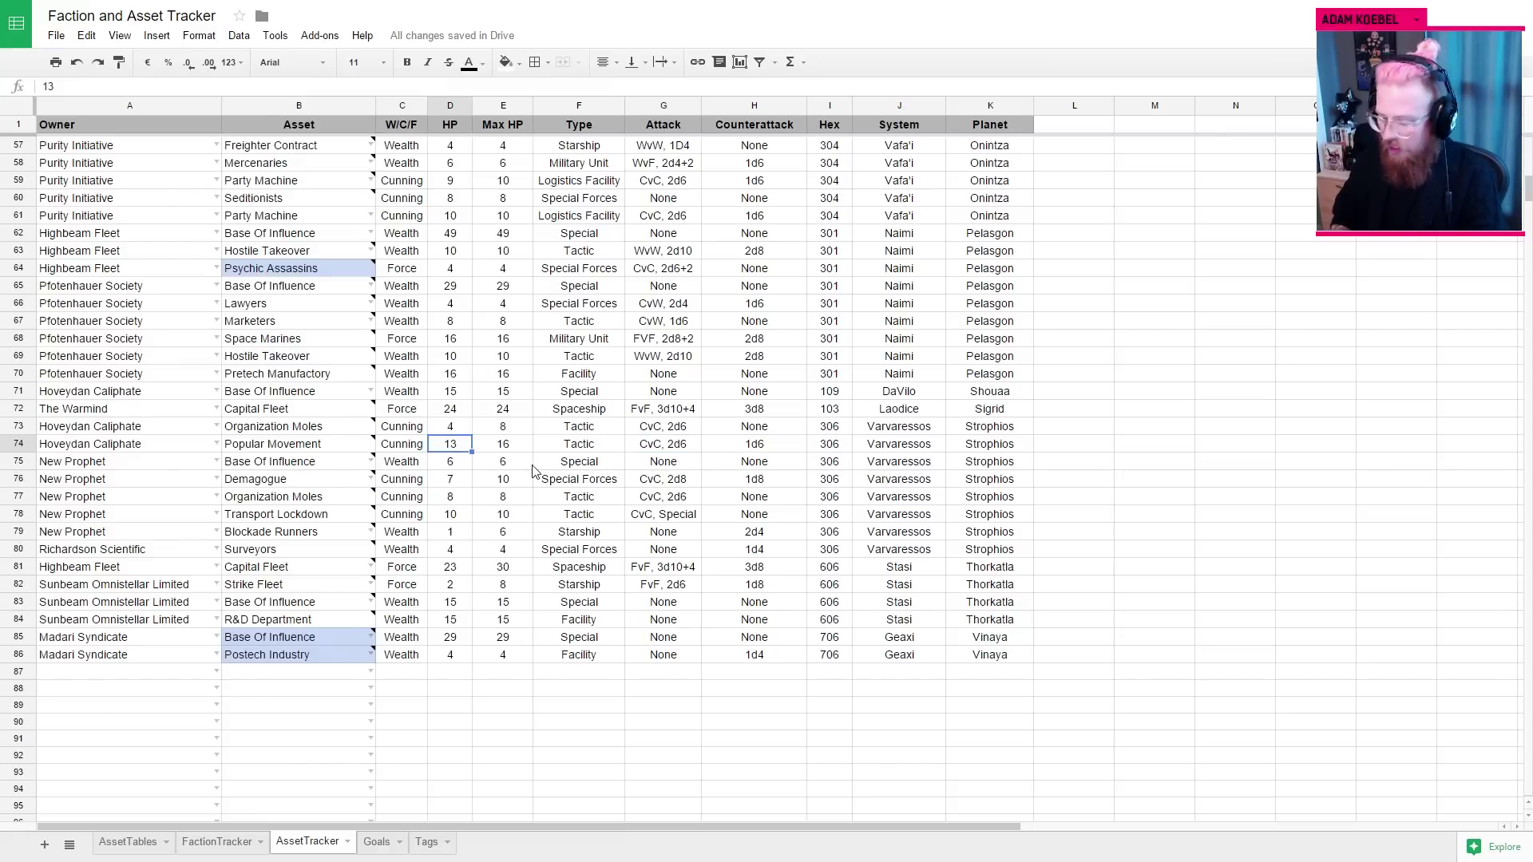
type("2")
key("Return")
key("Up")
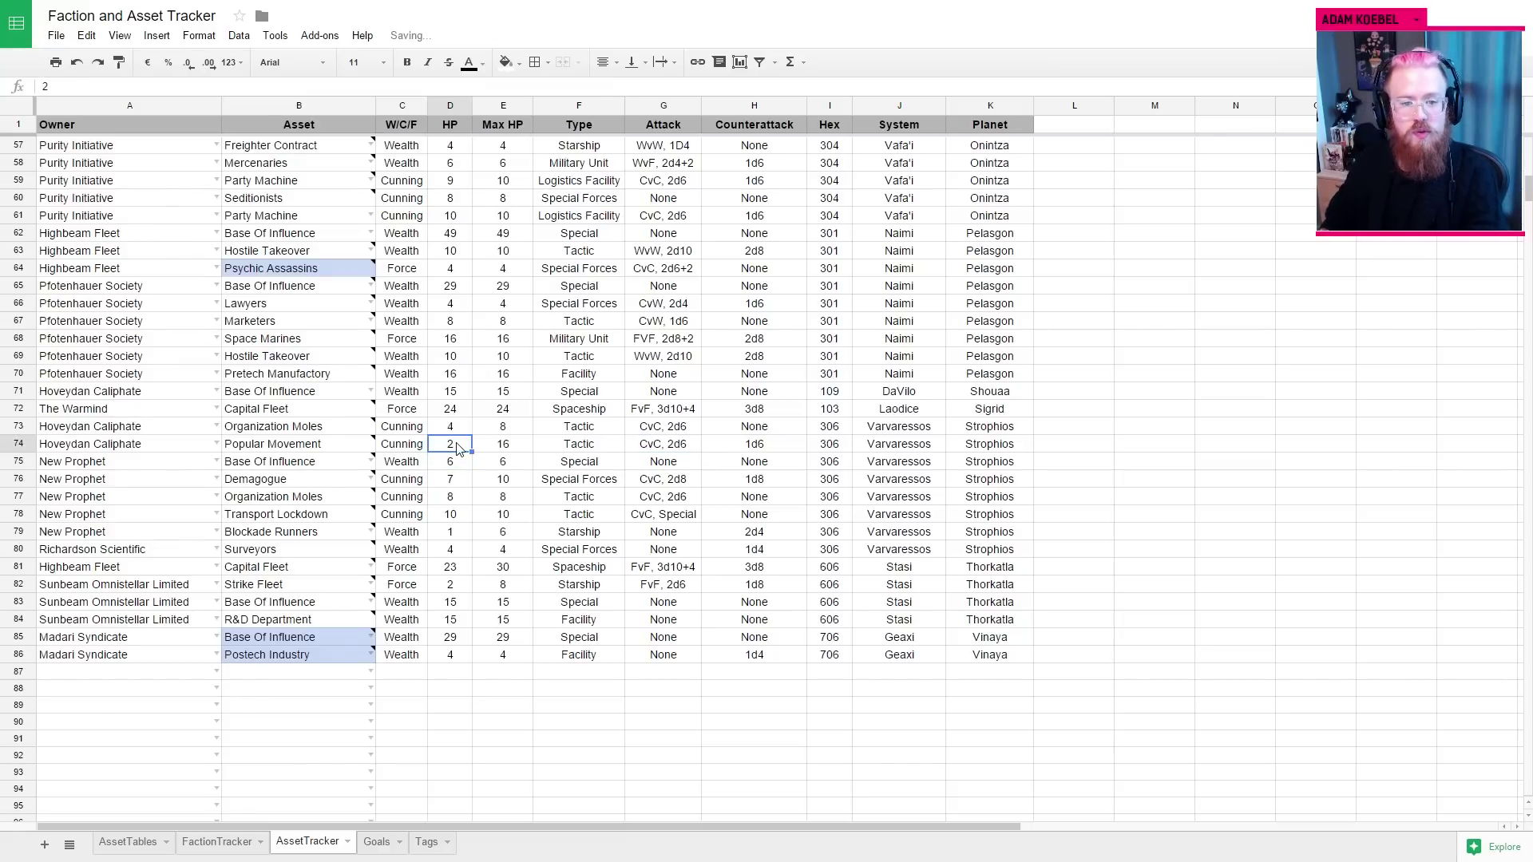
key("Down")
key("Down")
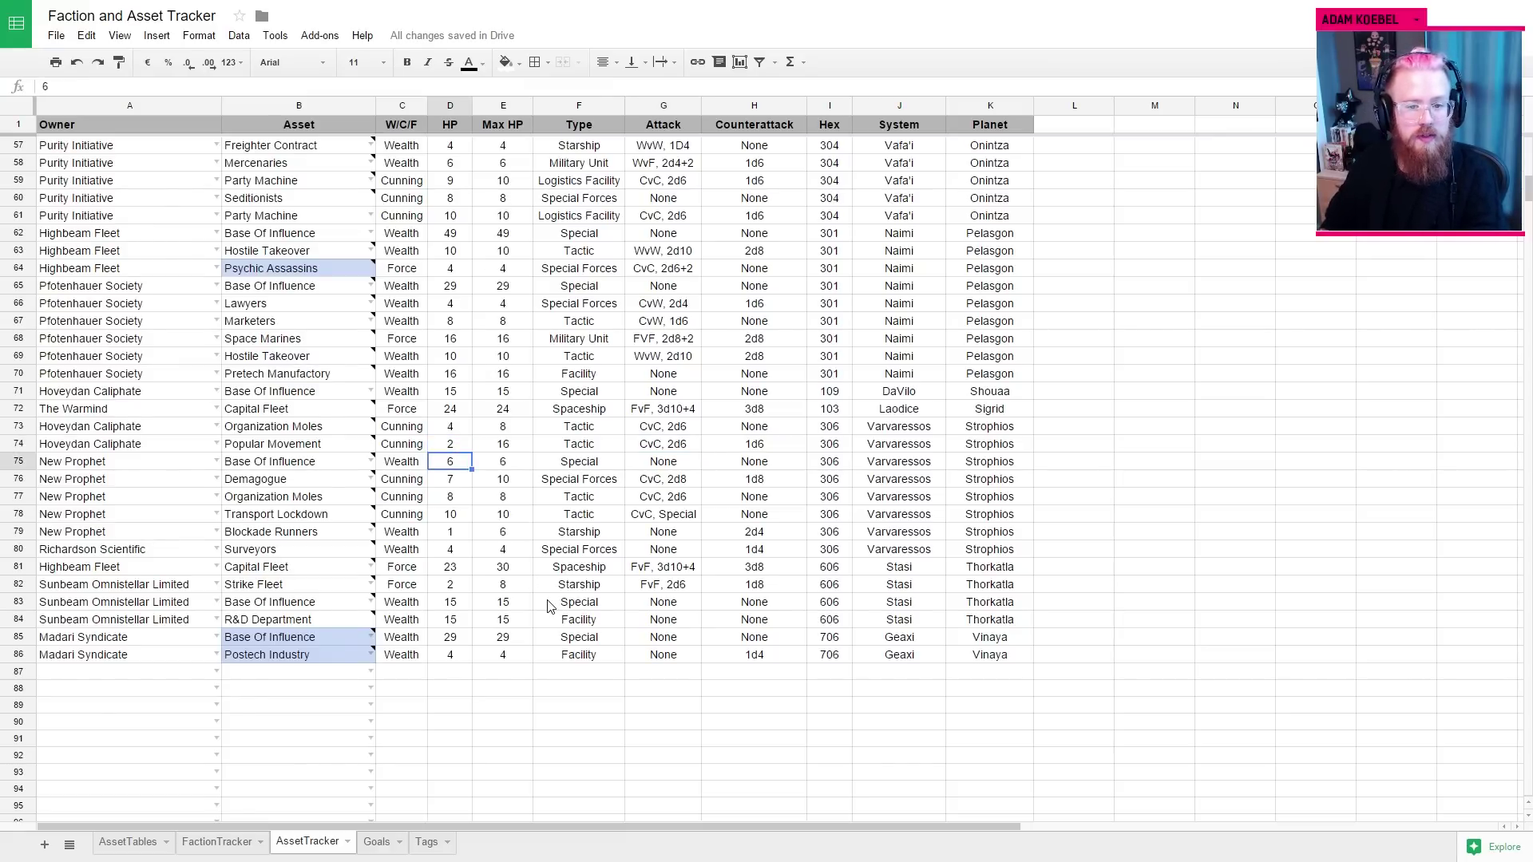
type("2")
key("Return")
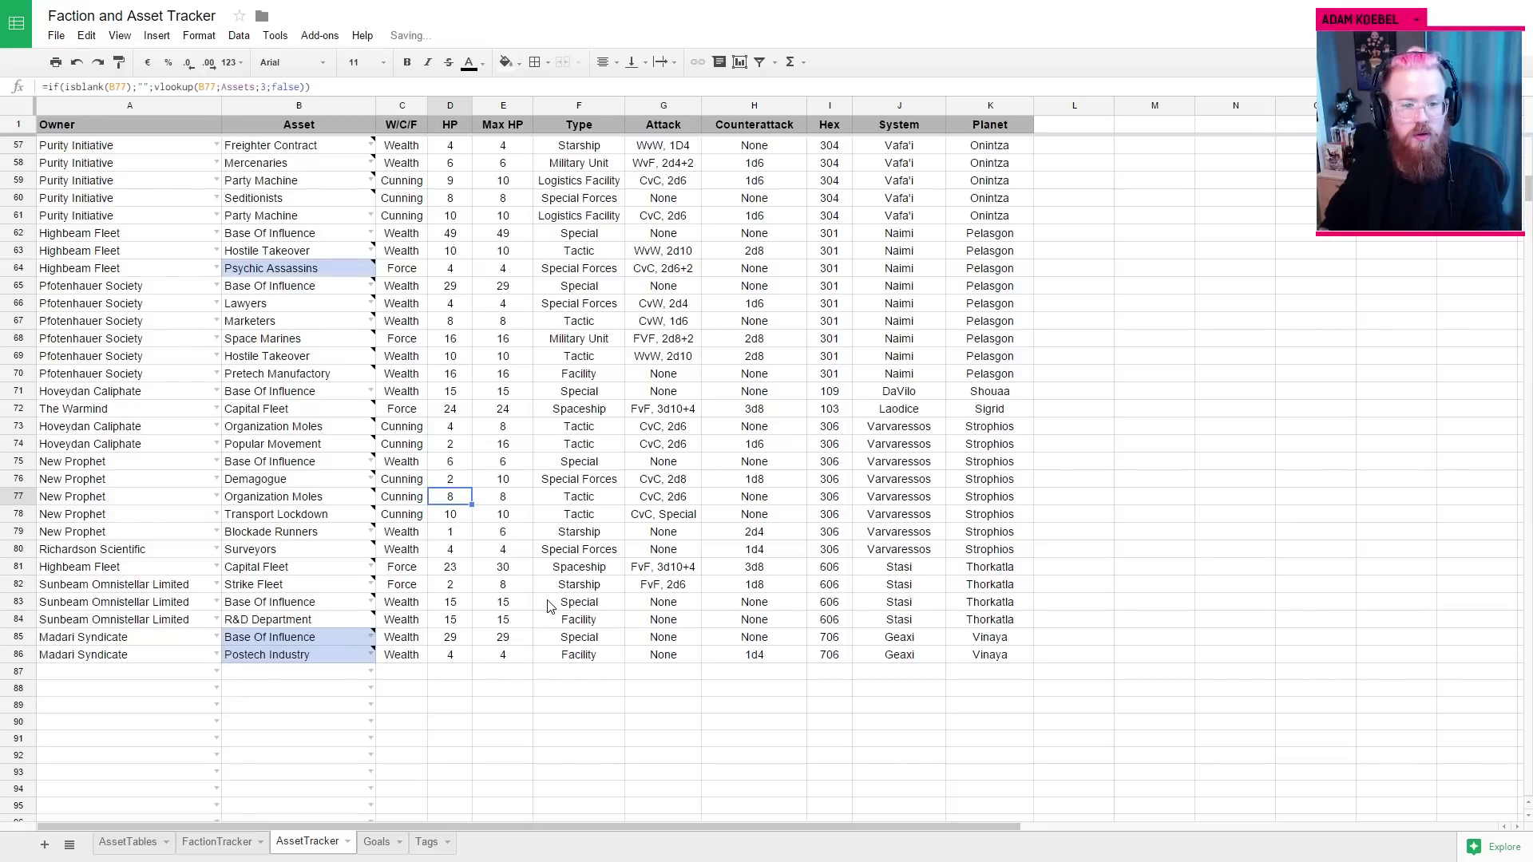
Step: Return to FACTION TURNS and add "11 damage to Pop Move & 5 Damage to Demagogue" below "TIE" in New Prophet's Turn Fifteen entry
key("ctrl+Tab")
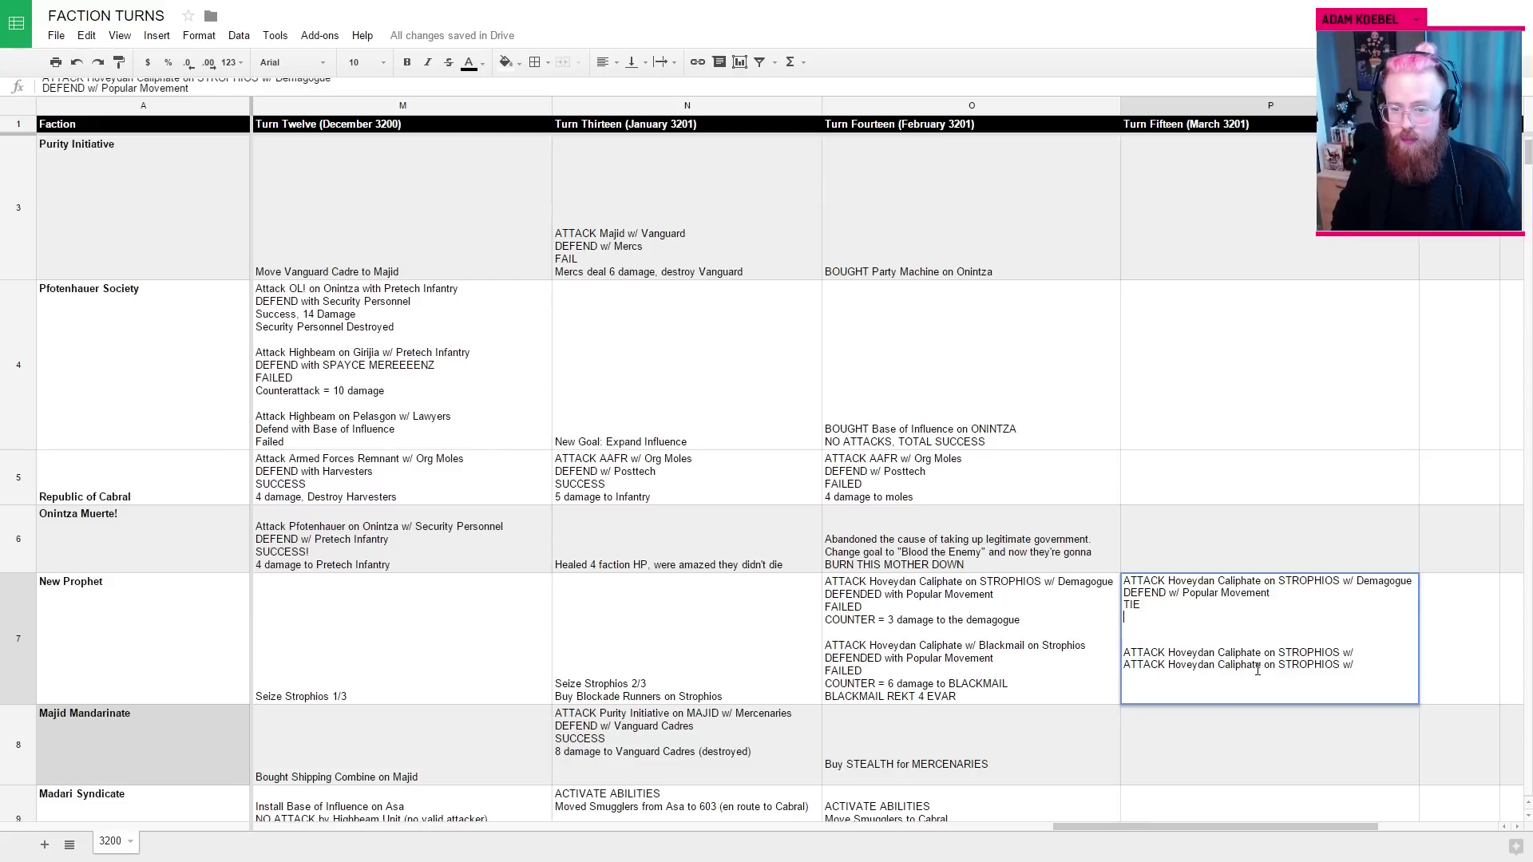
type("11 d")
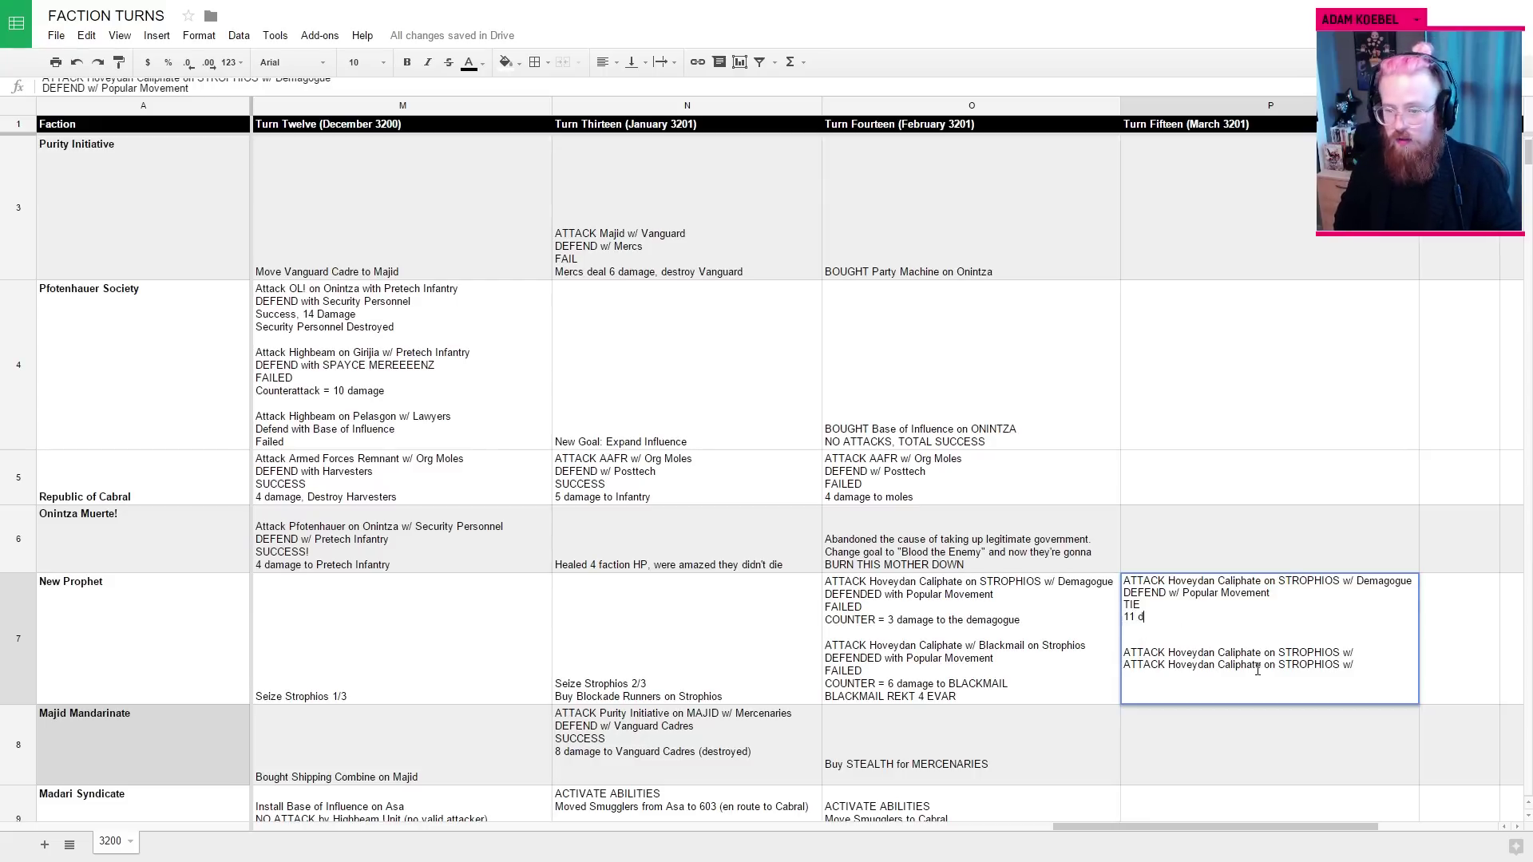
type("amage to Pop move")
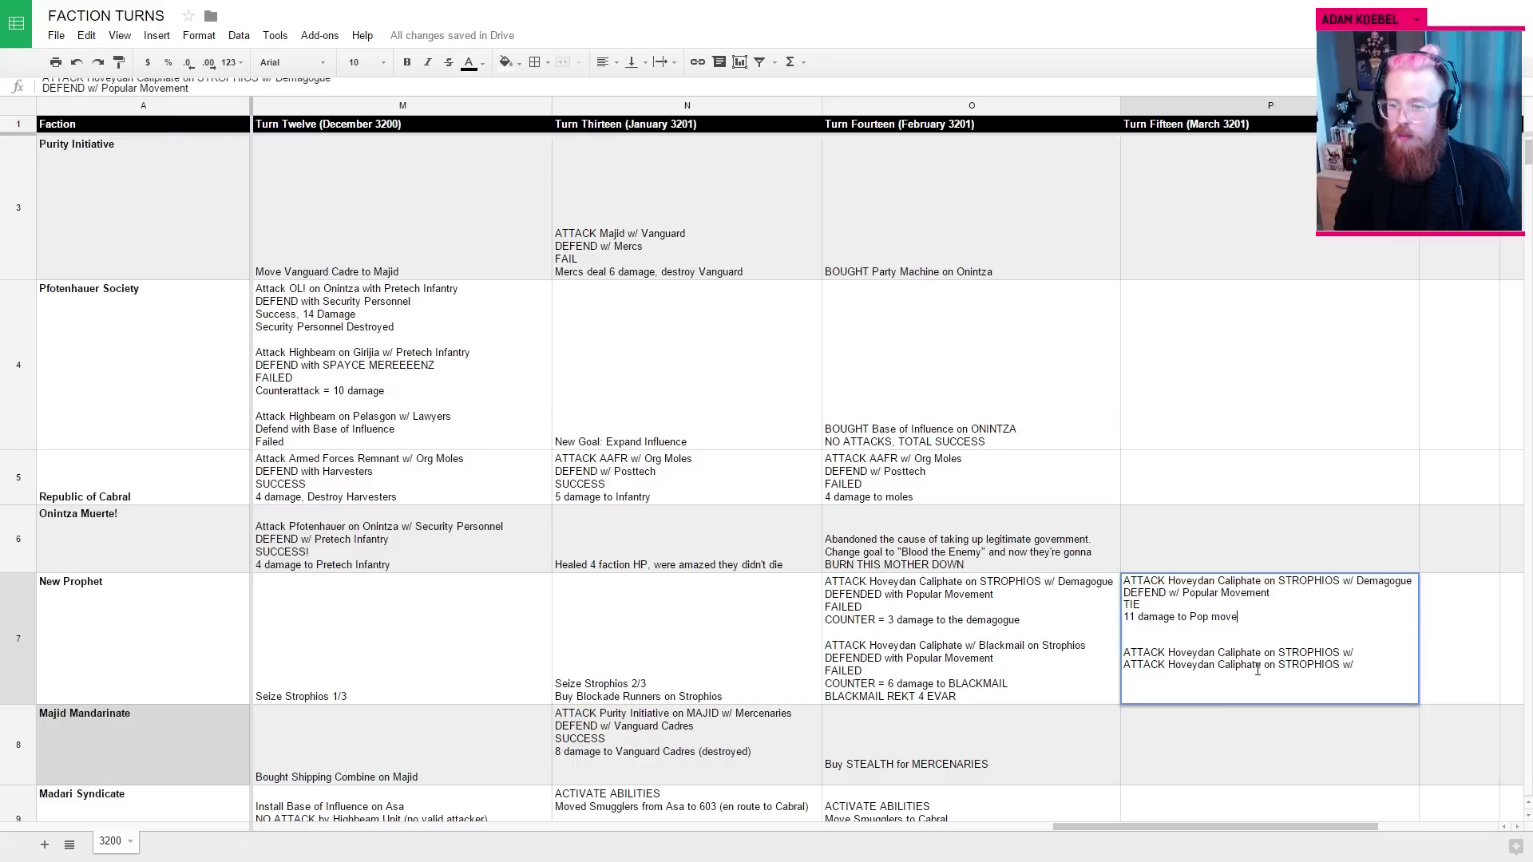
key("BackSpace")
key("BackSpace")
key("BackSpace")
key("BackSpace")
type("Move & ")
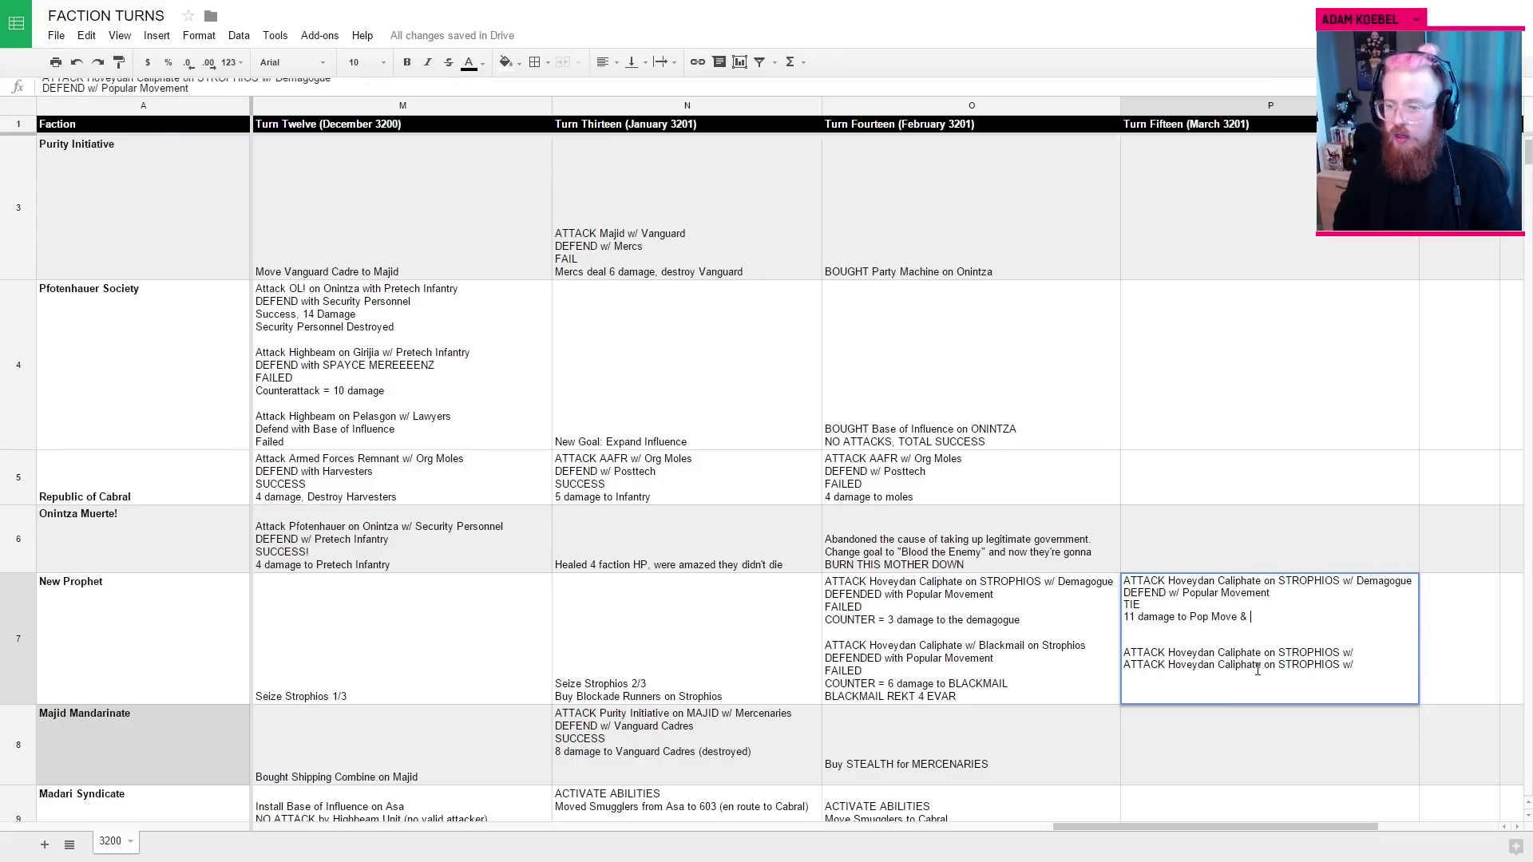
type("5 Damage to")
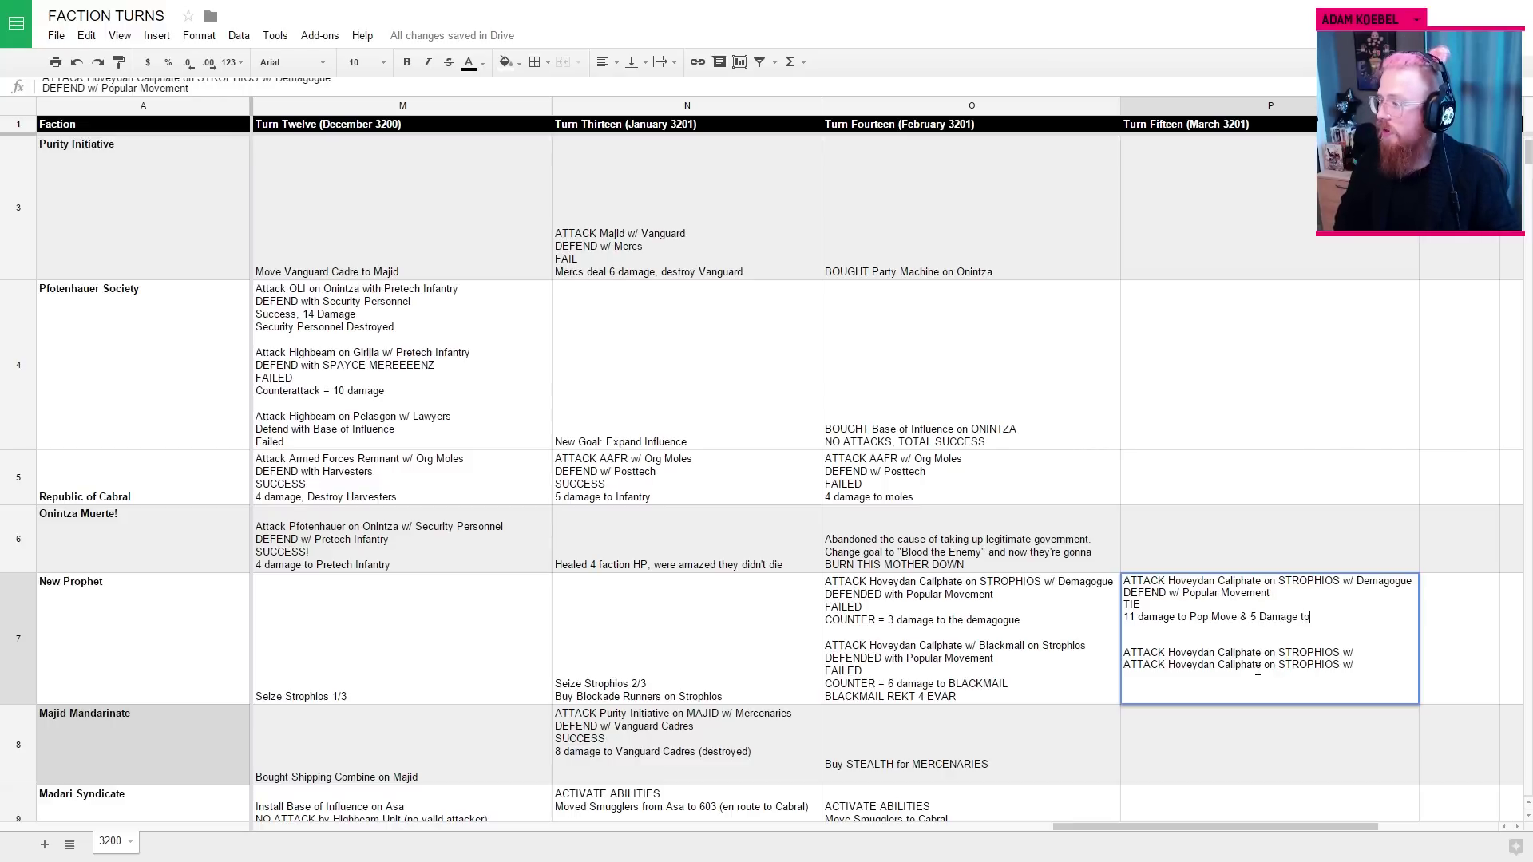
type(" Demagogue")
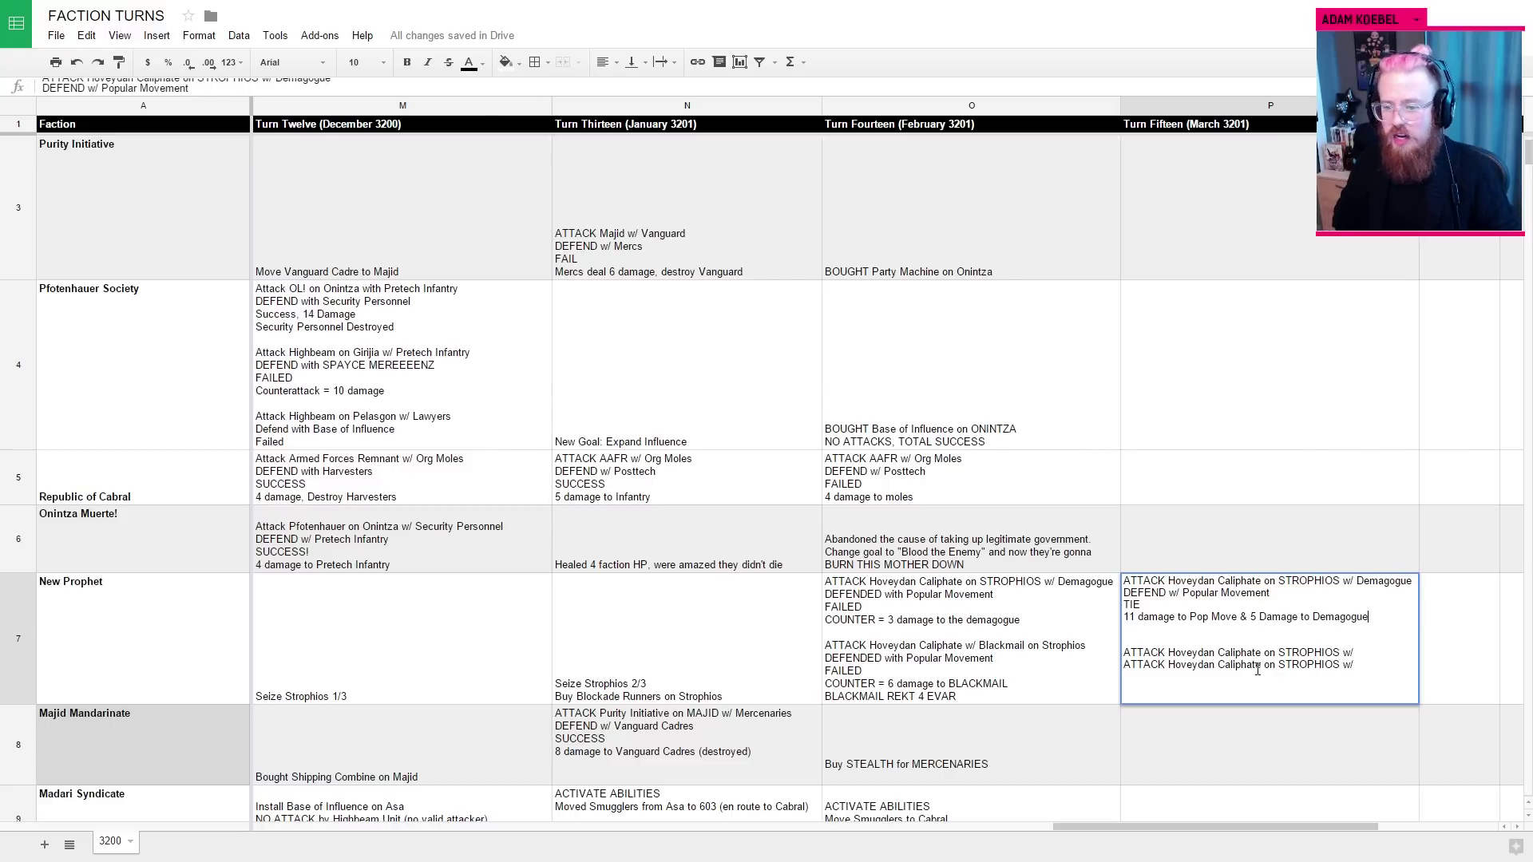
Step: Remove the extra blank line above the second attack in the entry and insert blank lines below that attack
left_click(1217, 636)
key("BackSpace")
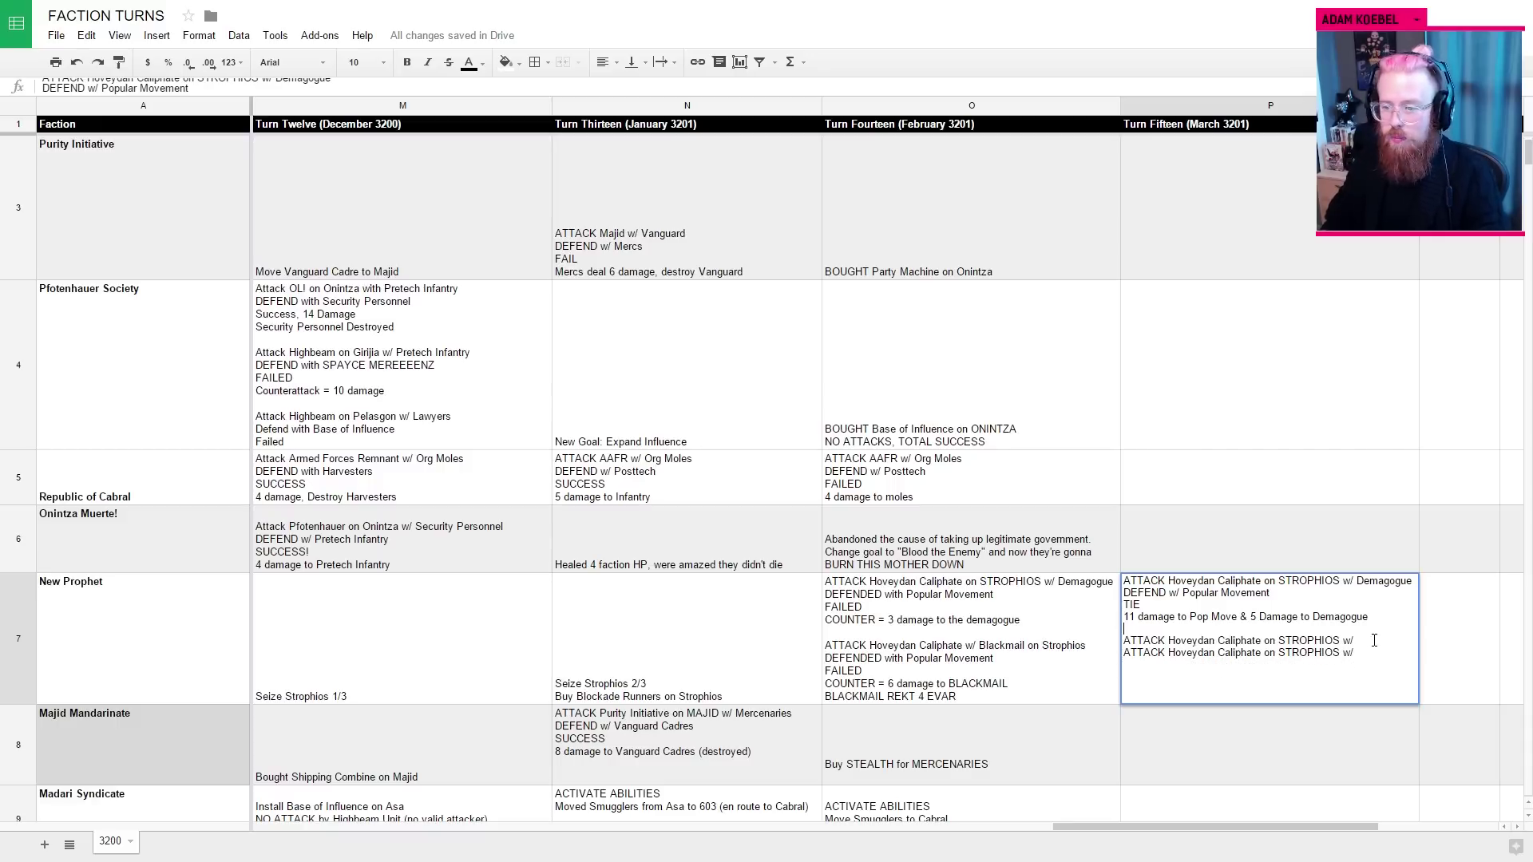
key("Return")
key("Return")
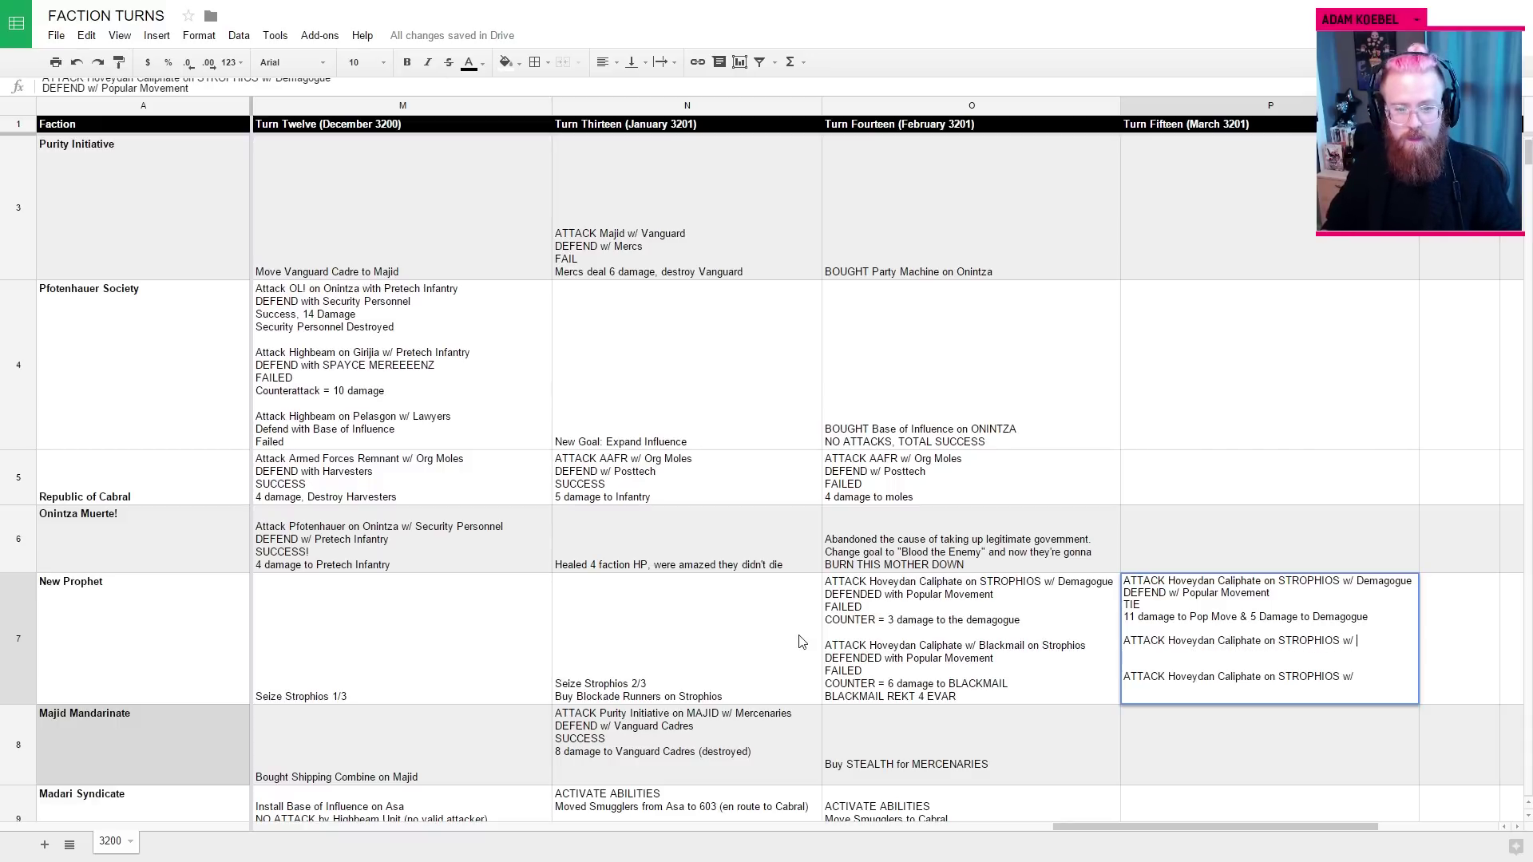
Step: Review New Prophet's Organization Moles note and the neighbouring Strophios assets in the AssetTracker sheet
key("alt+Tab")
key("alt+Tab")
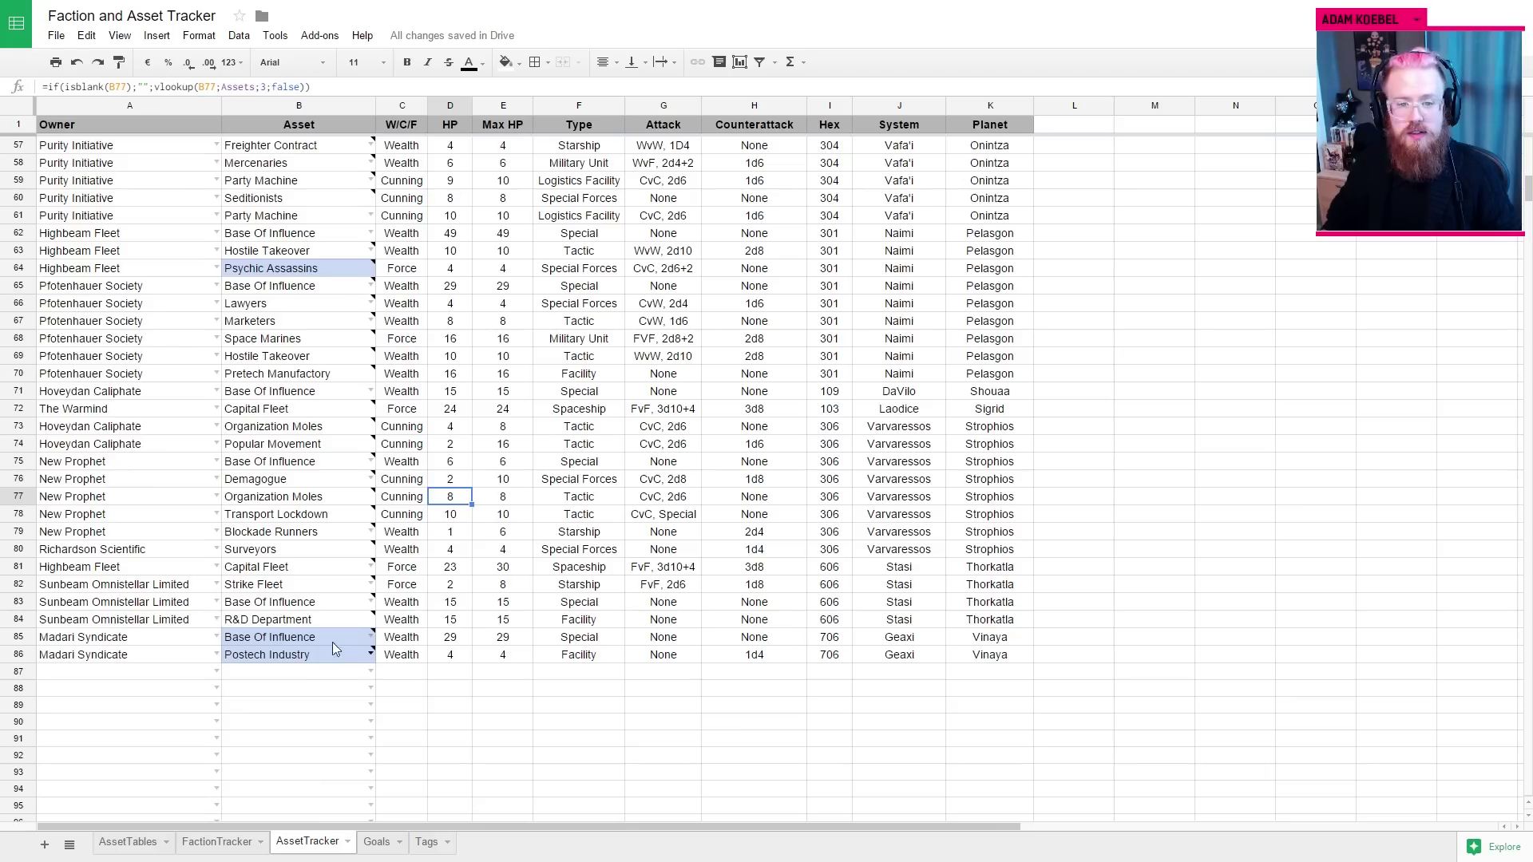
left_click(297, 503)
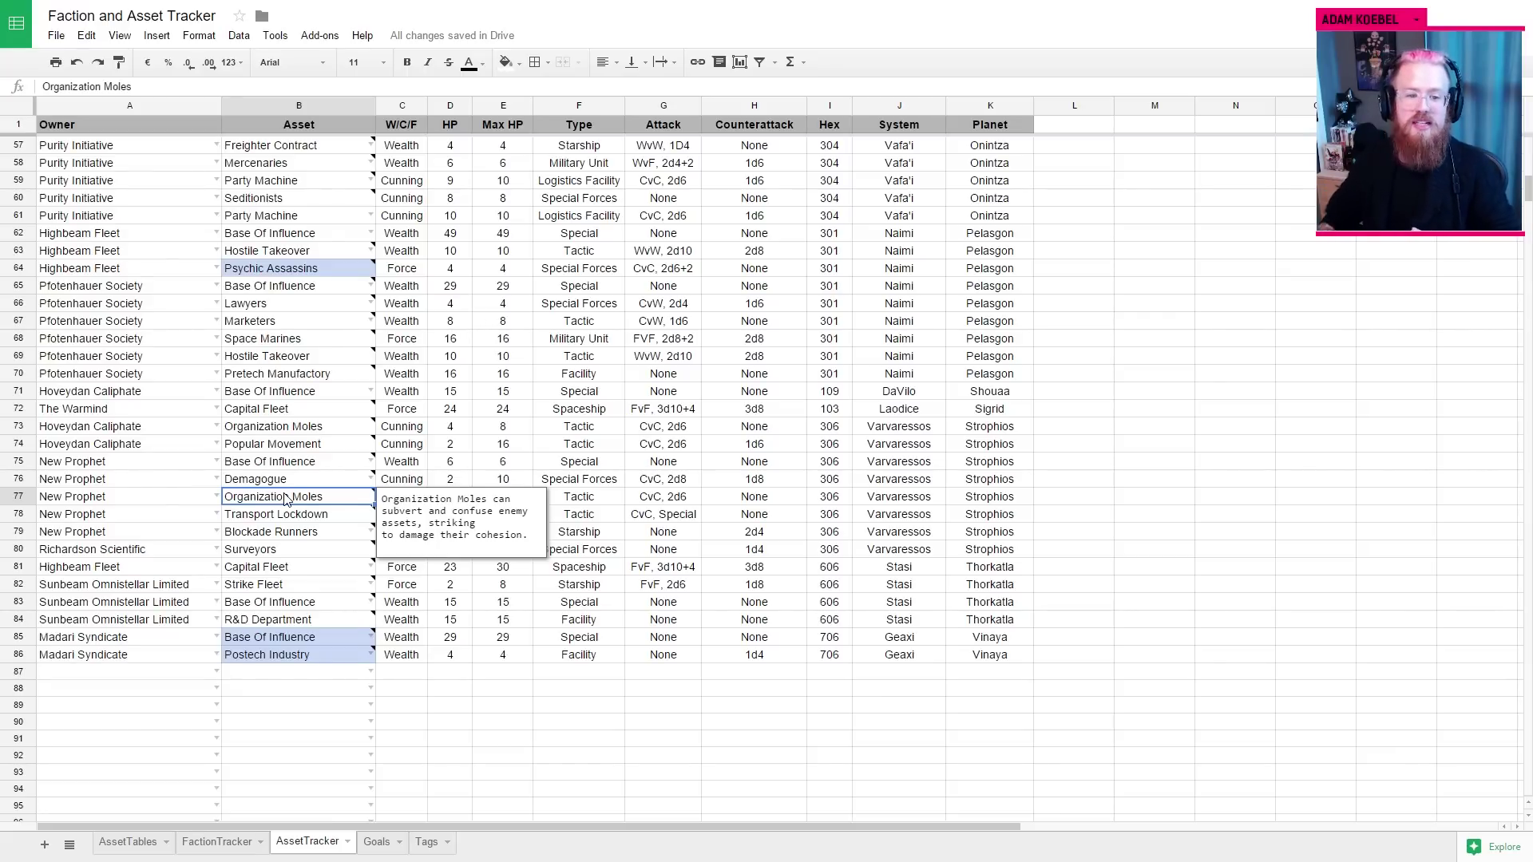
left_click(597, 513)
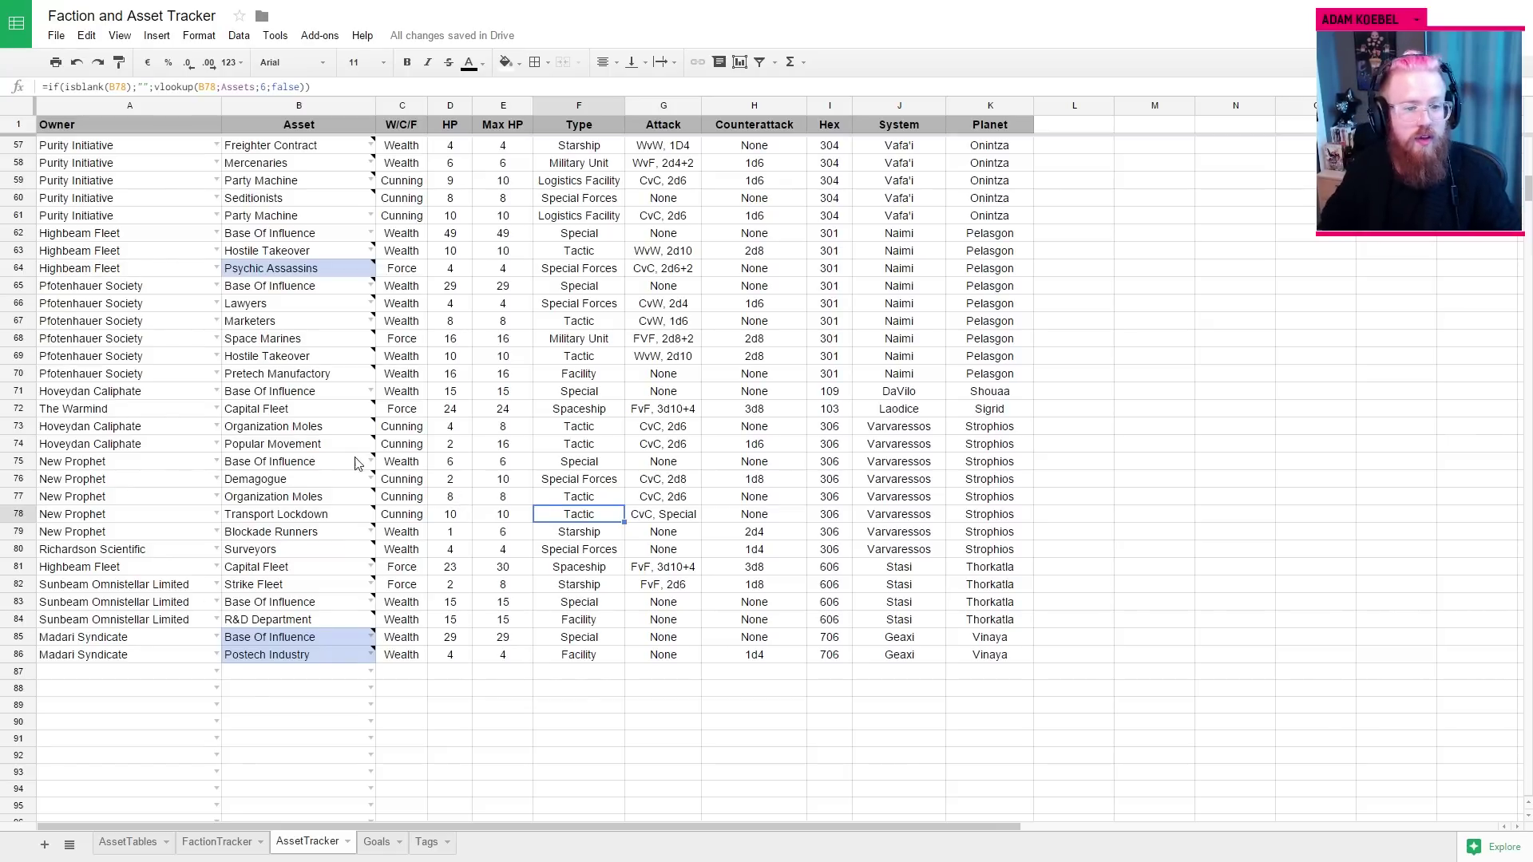
mouse_move(291, 444)
Step: Complete the second attack line in FACTION TURNS with "Organization Moles" and add "DEFEND w/ Popular Movement" on the line below
key("alt+Tab")
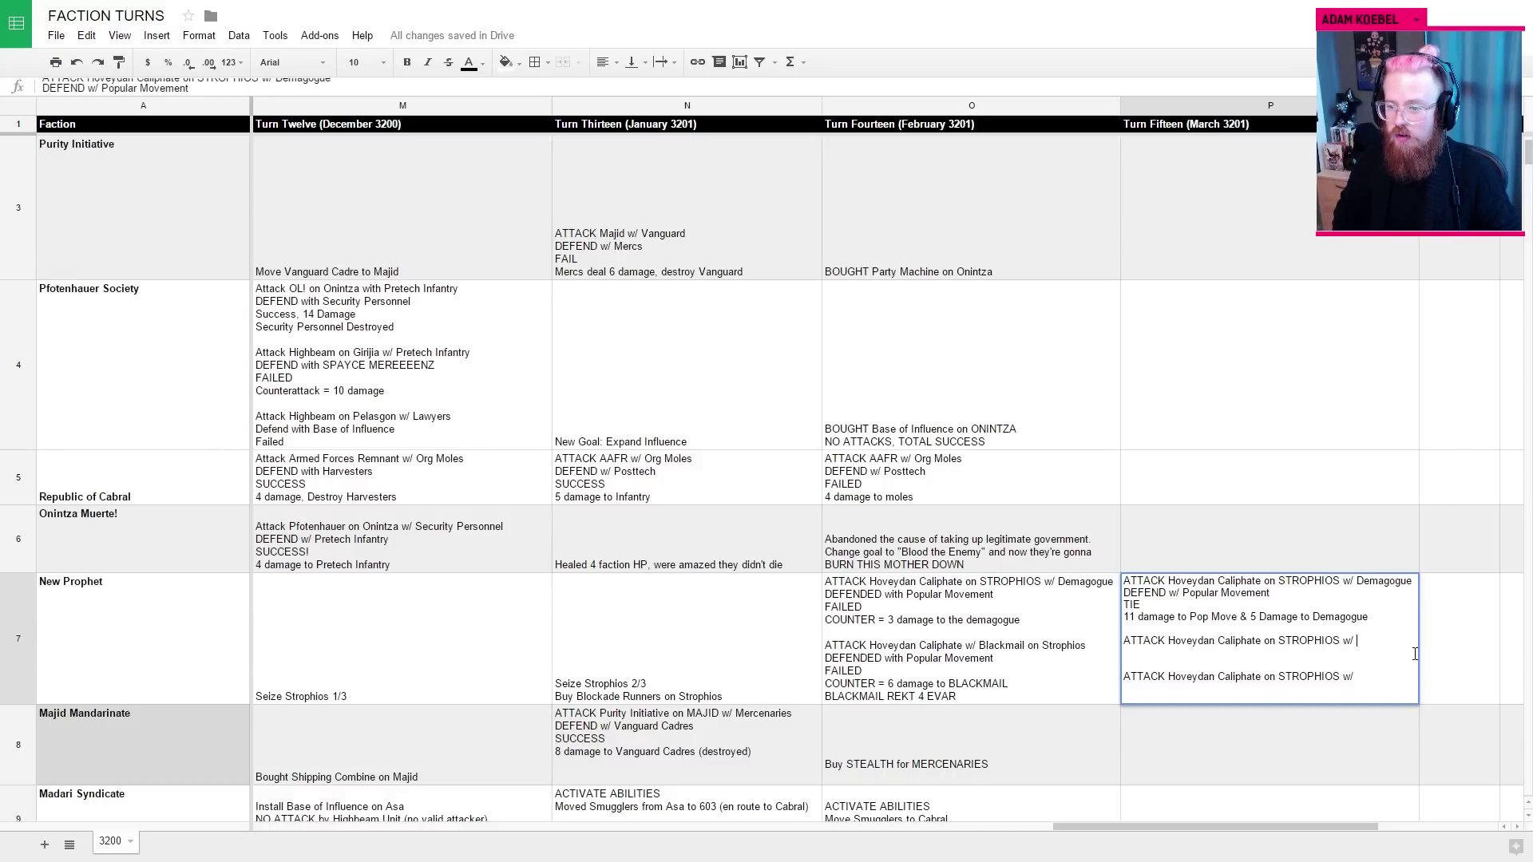
type("Organizatio")
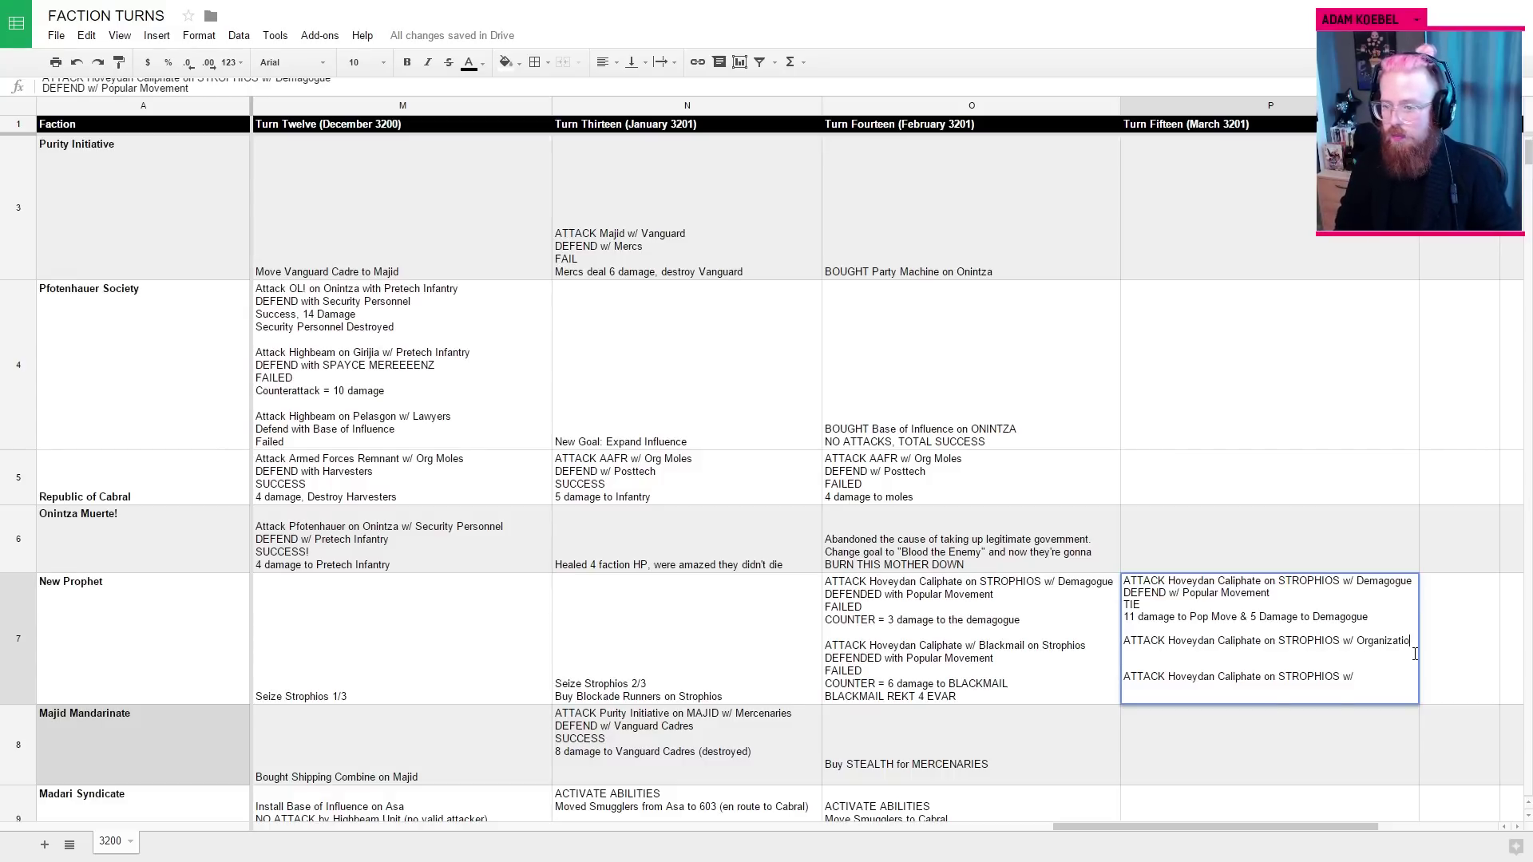
type("n Moles")
key("alt+Return")
type("DE")
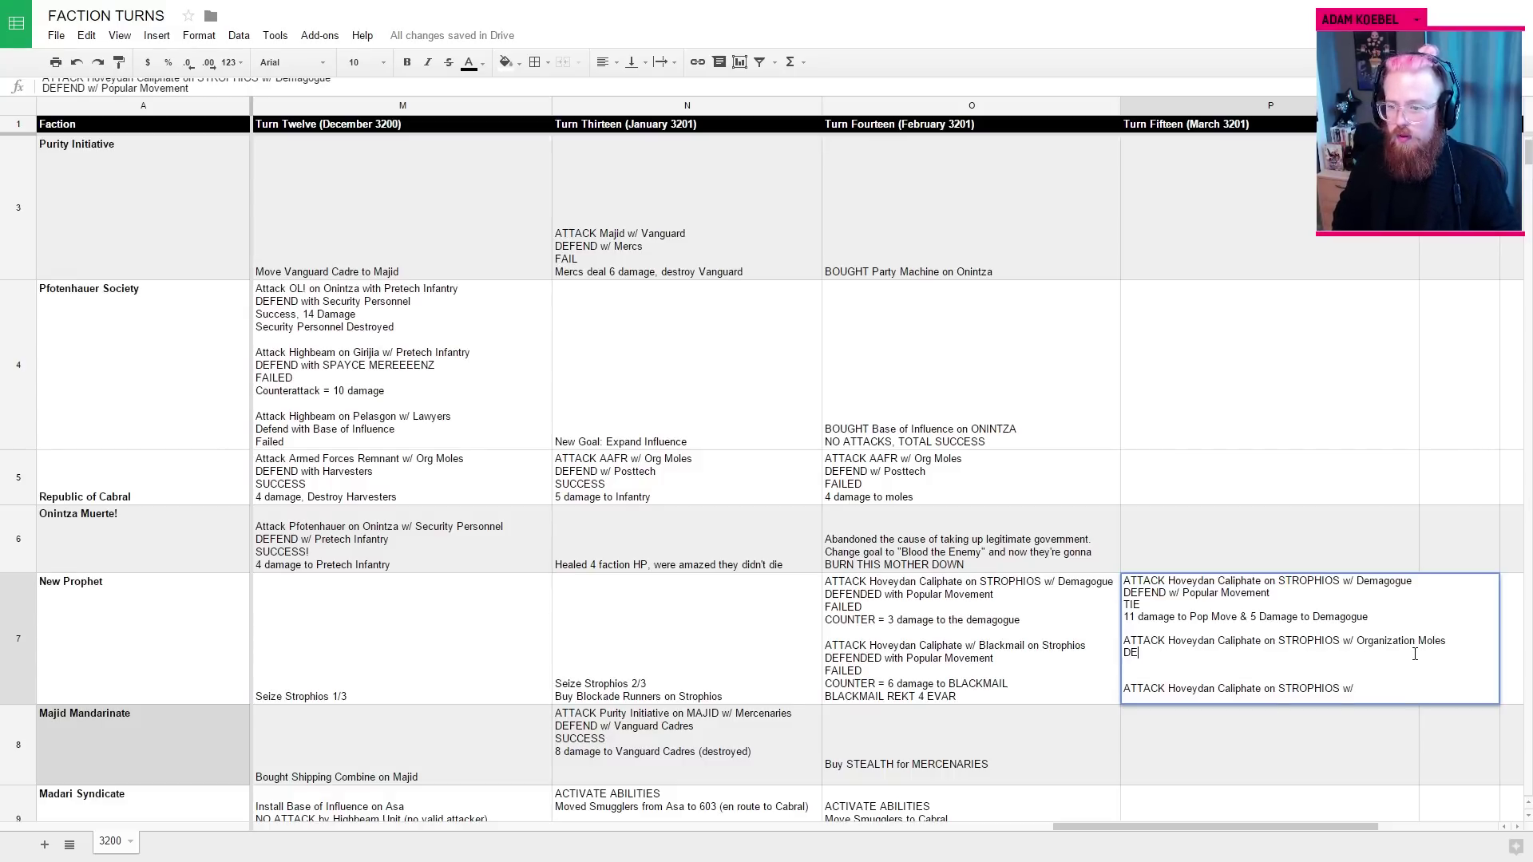
type("FEND w/ Popula")
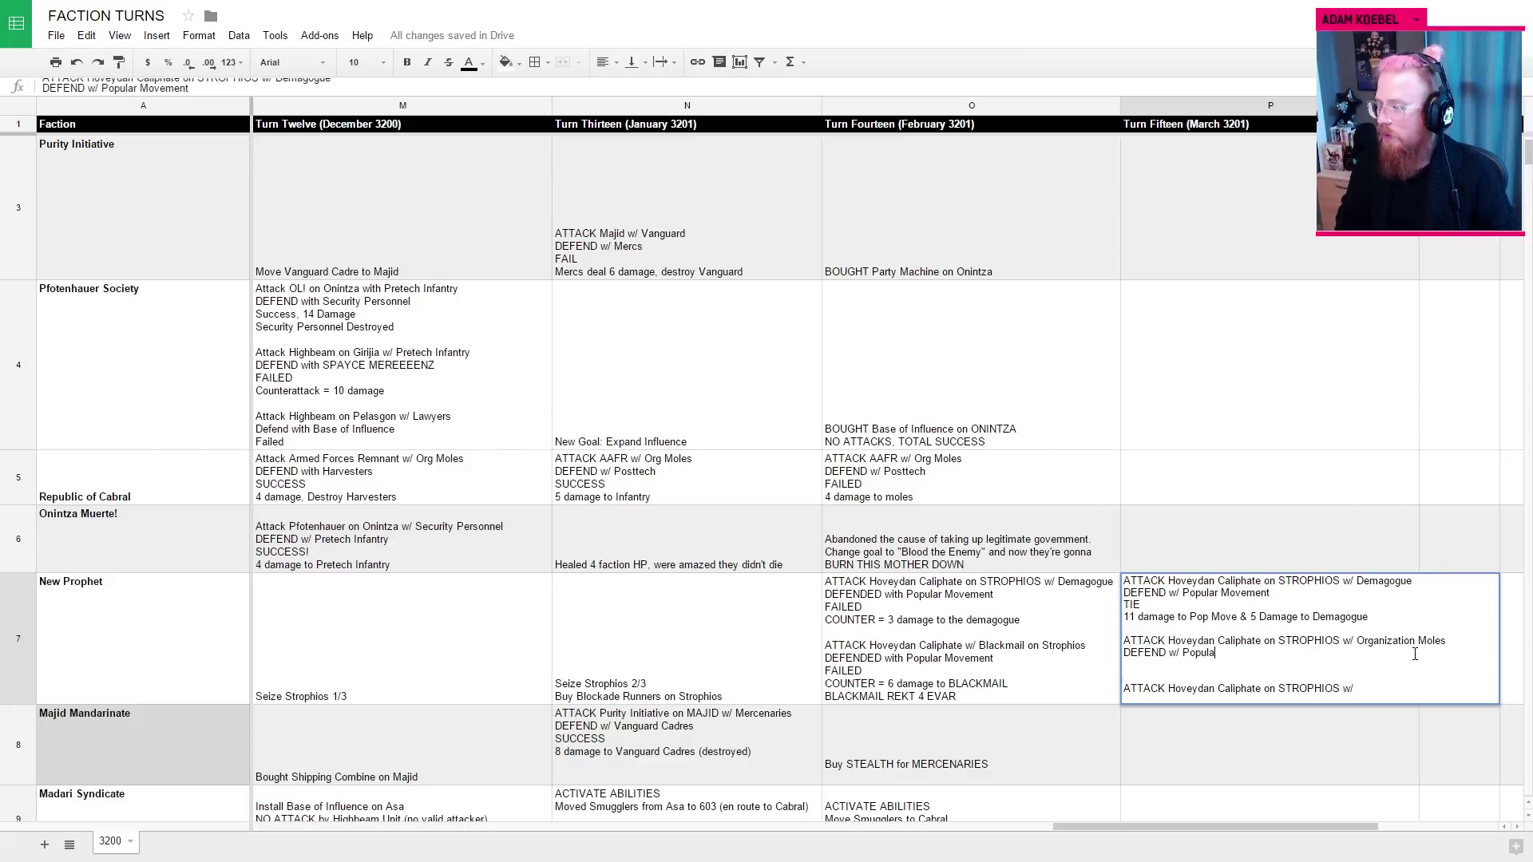
type("r Movement")
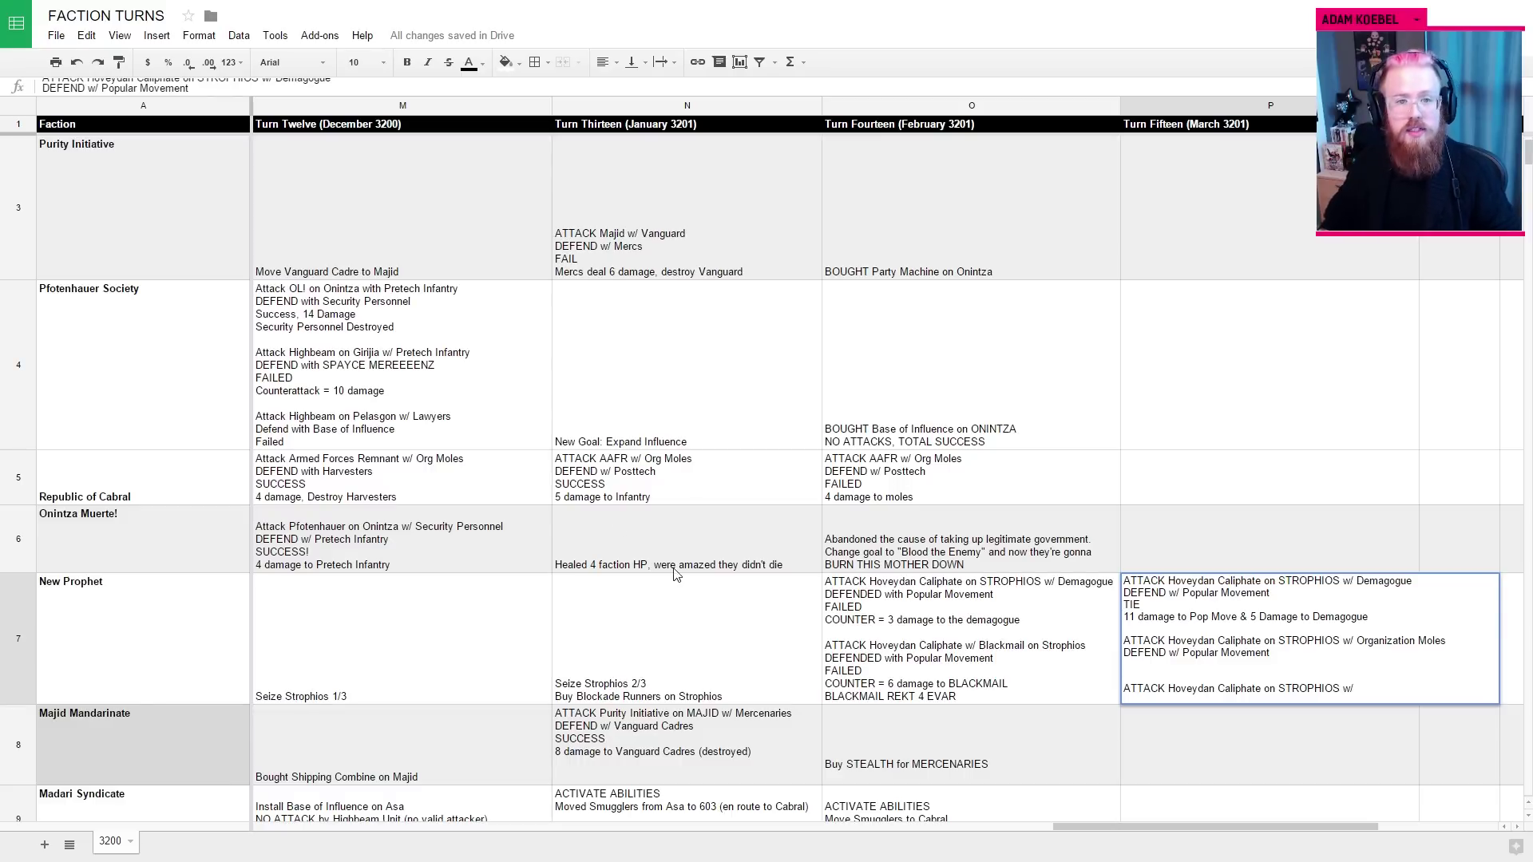
Step: Switch to Roll20 and try to roll 1d0+6 in the chat for the Organization Moles attack
key("ctrl+Tab")
left_click(1373, 814)
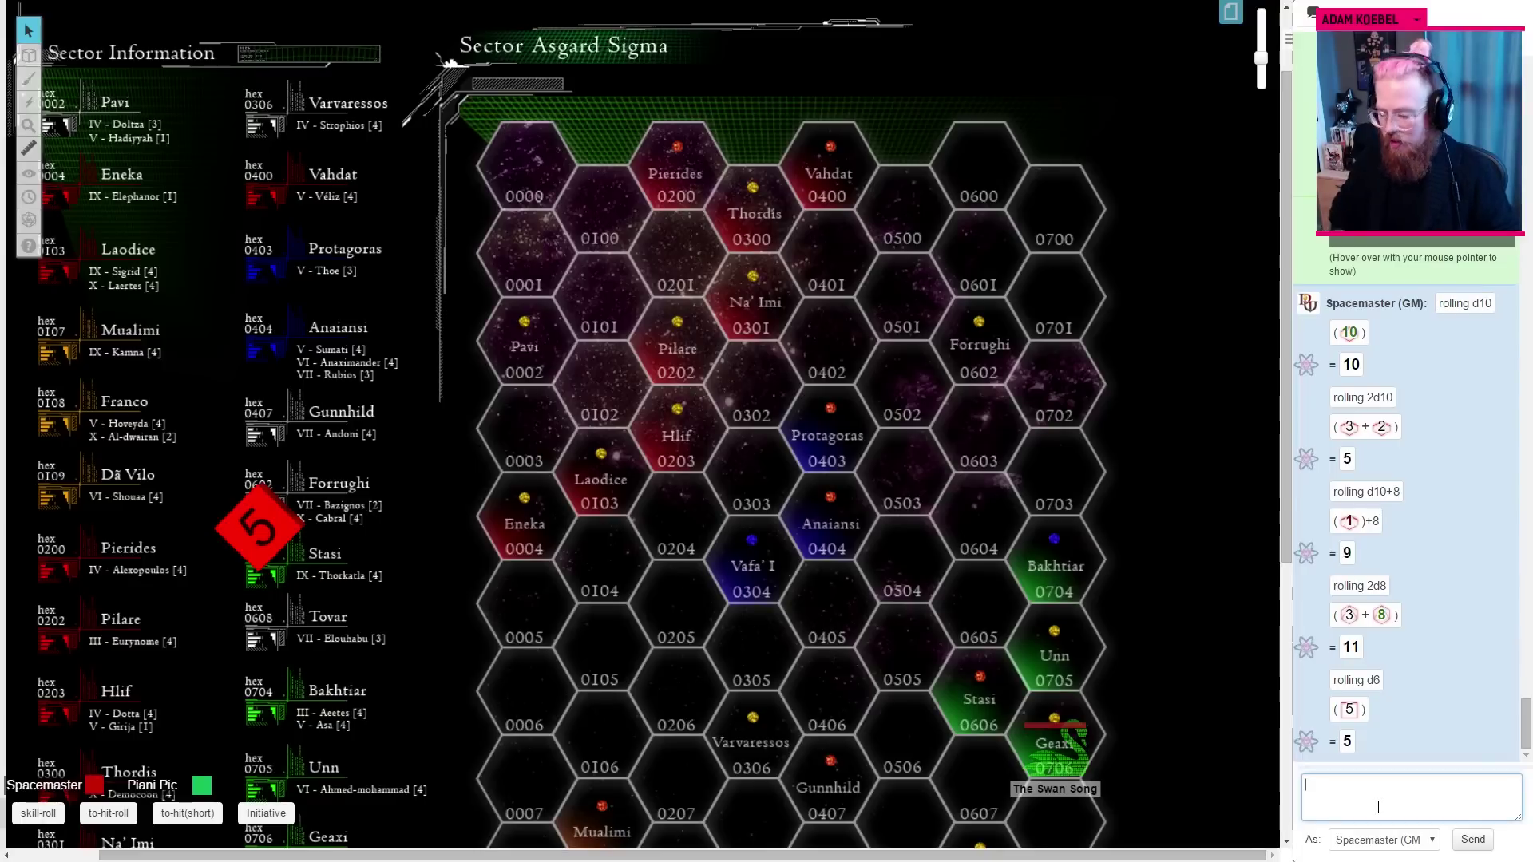
type("/roll 1d")
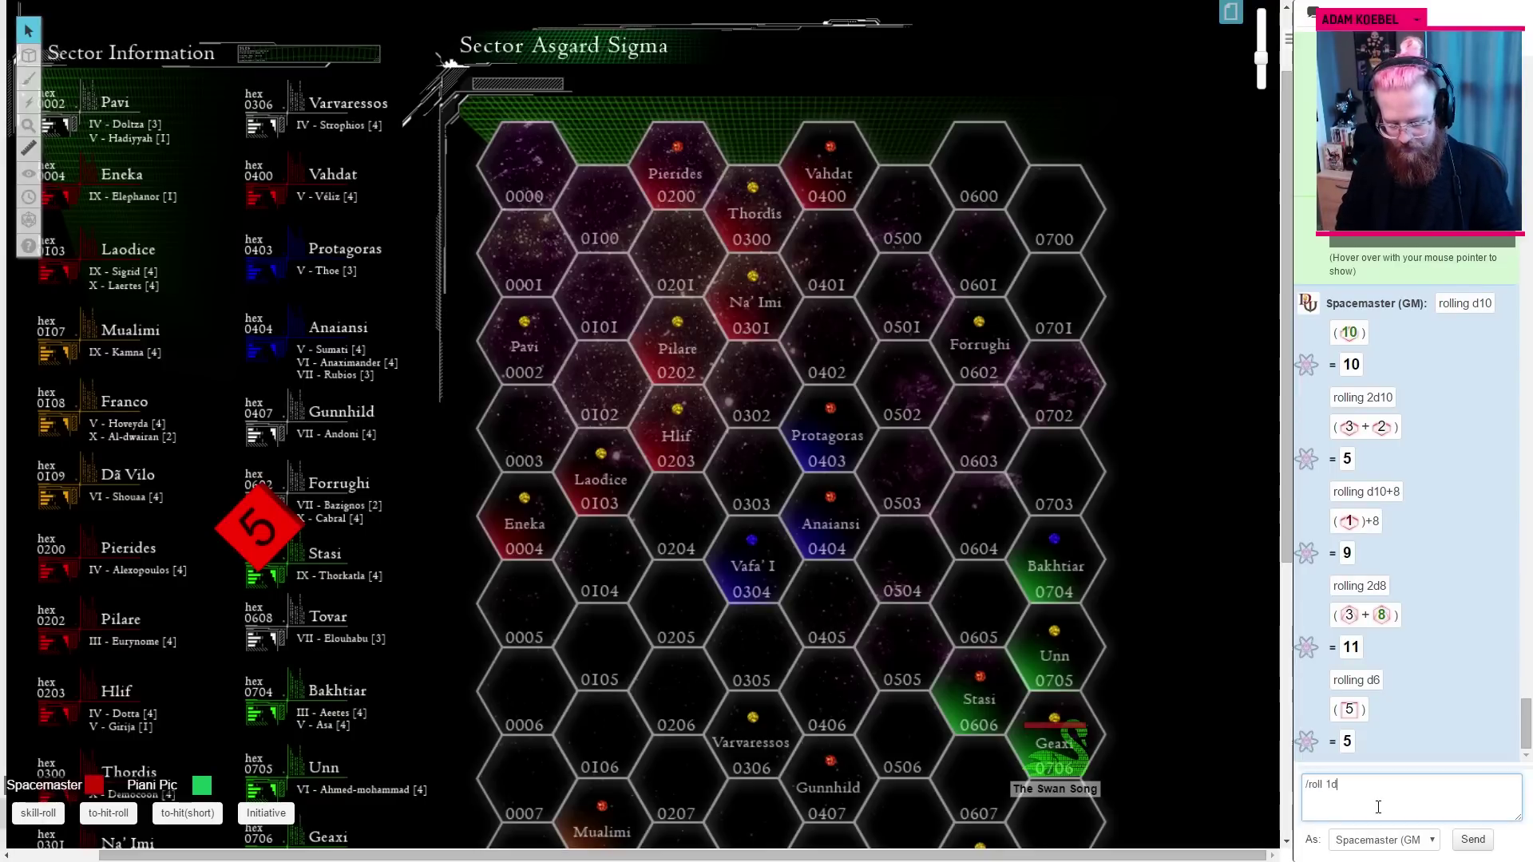
type("0+")
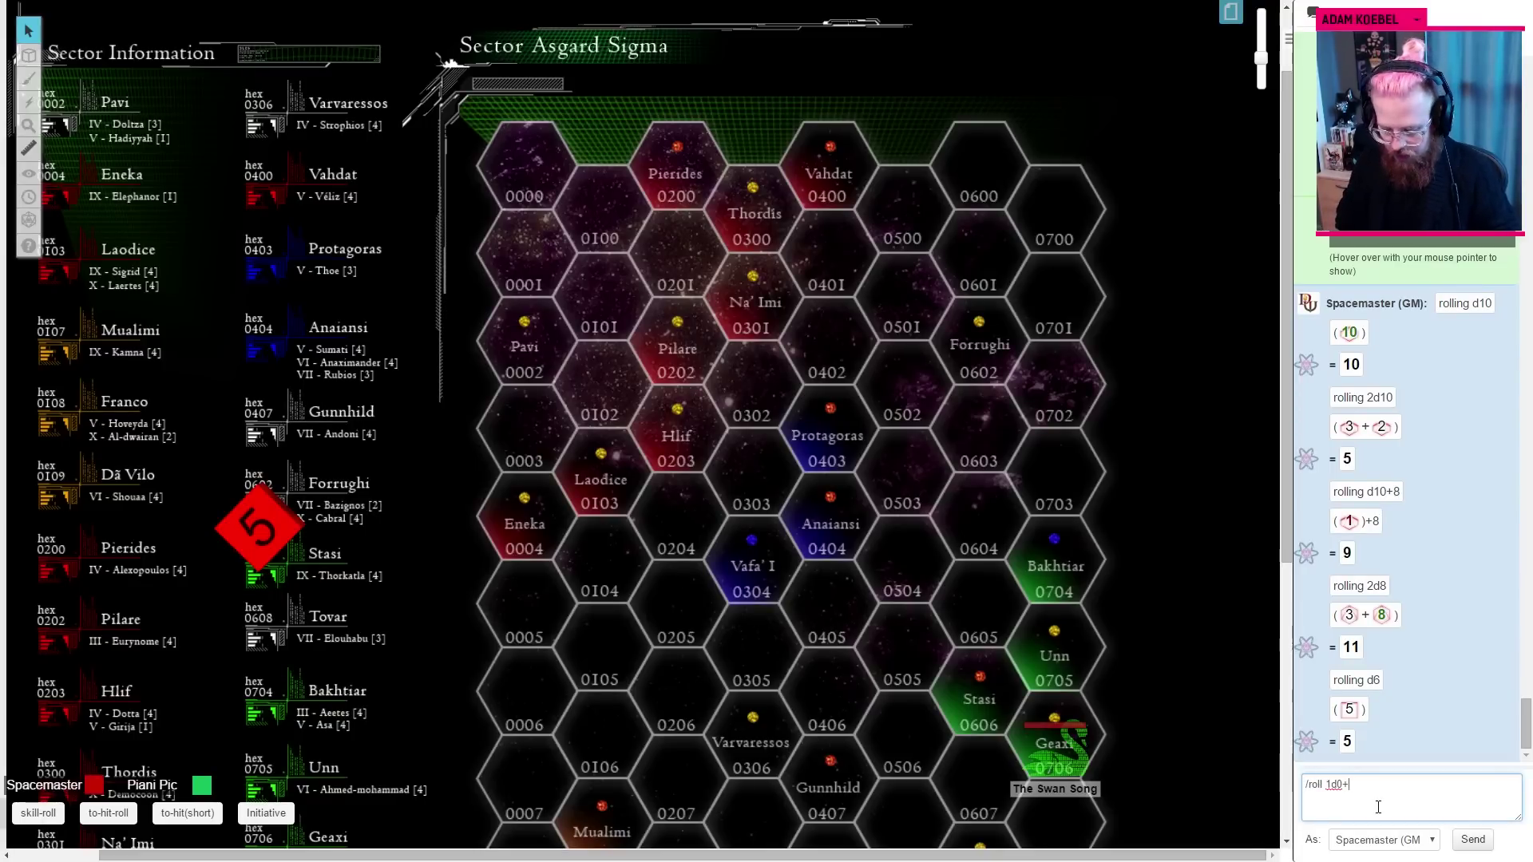
type("8")
key("Return")
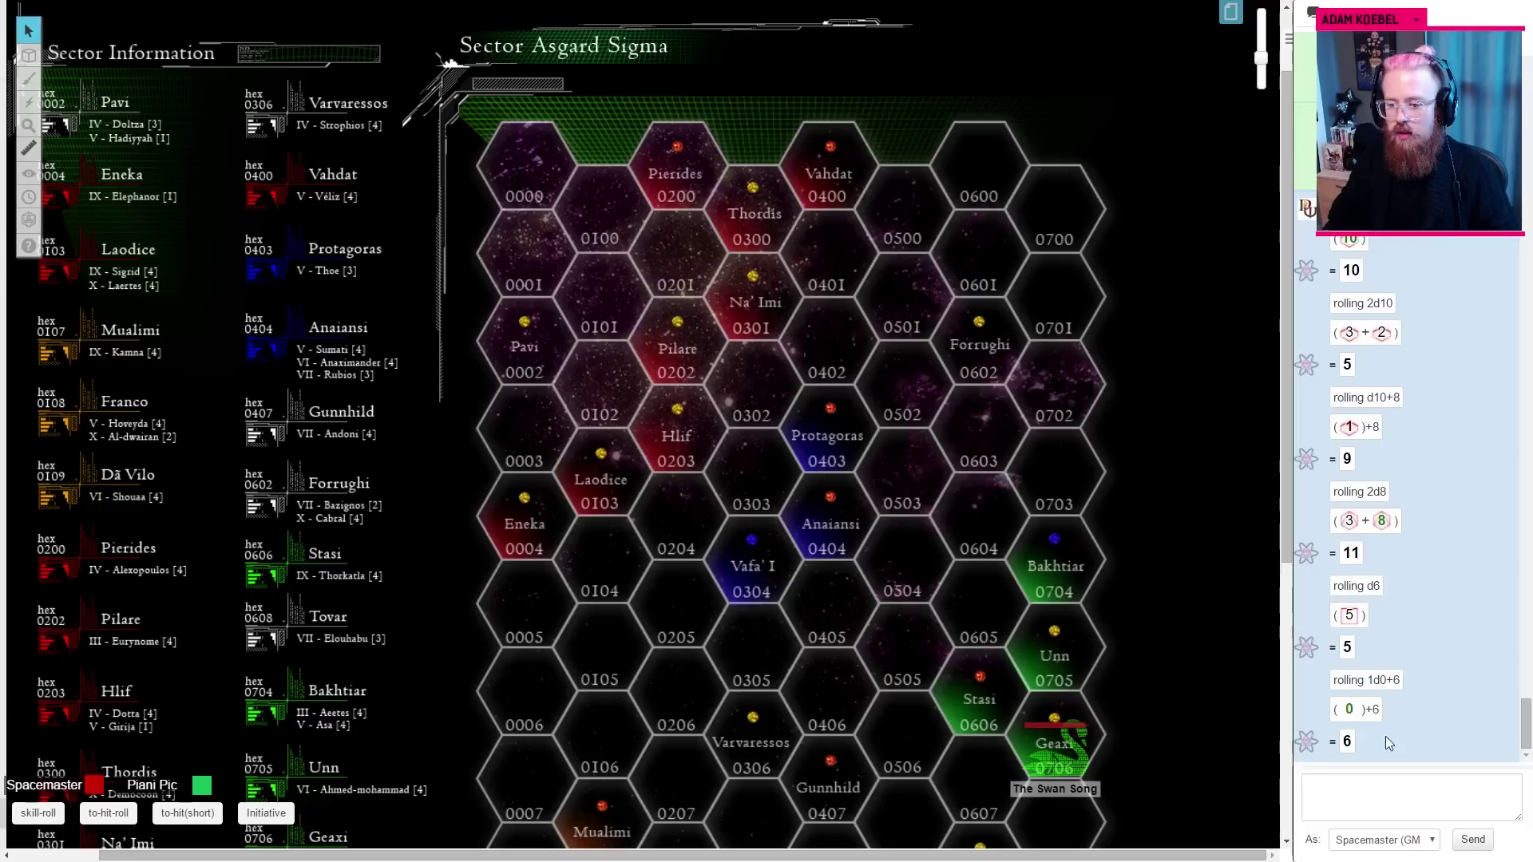
Step: Roll 1d10+6 in the chat for the Organization Moles attack and throw the die
left_click(1342, 783)
type("/roll 1d10+")
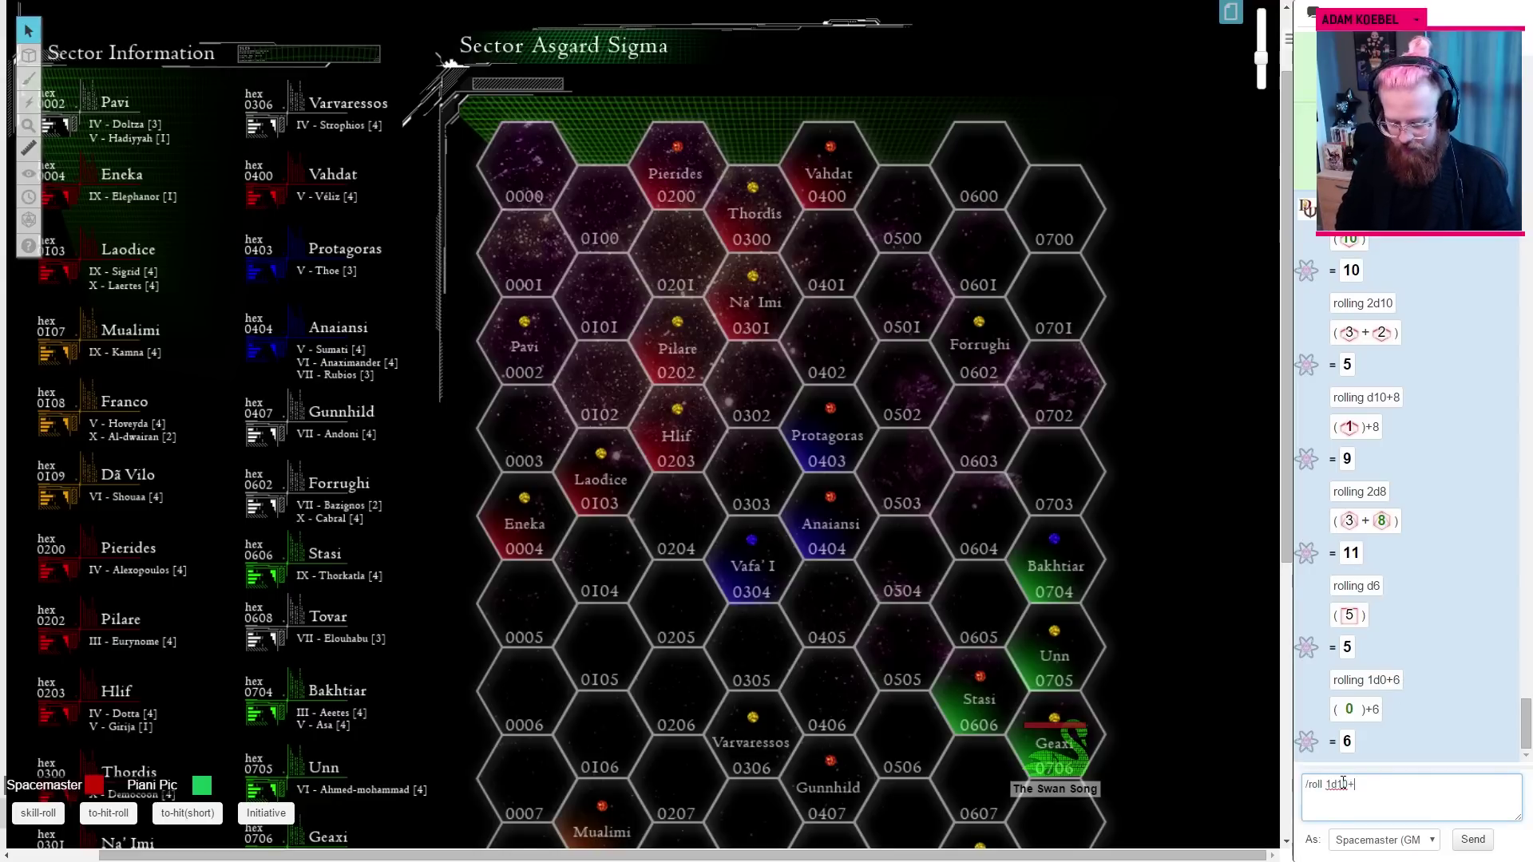
key("Return")
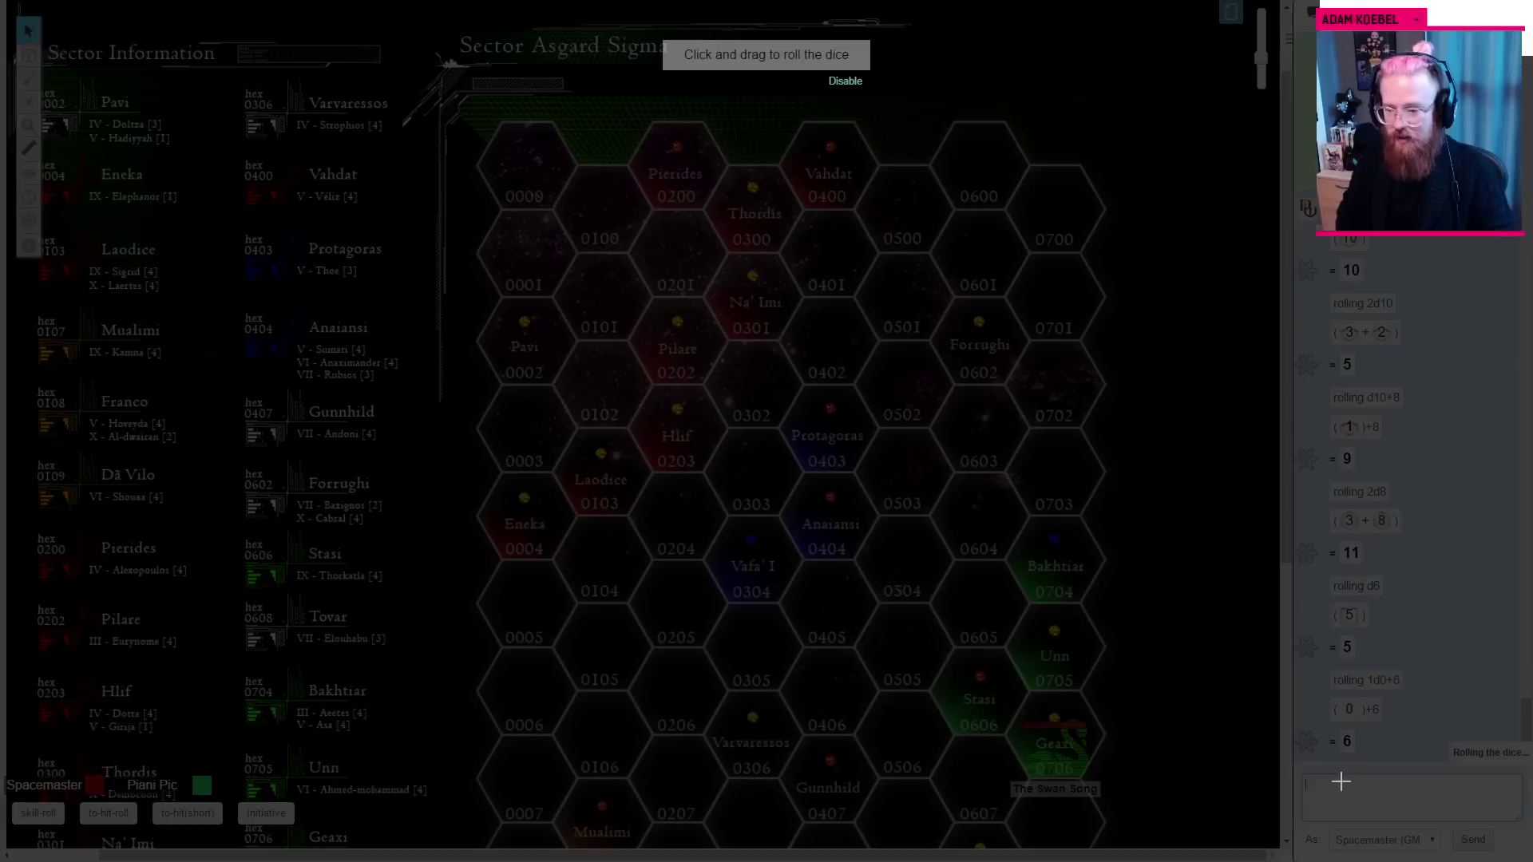
left_click_drag(735, 604, 794, 542)
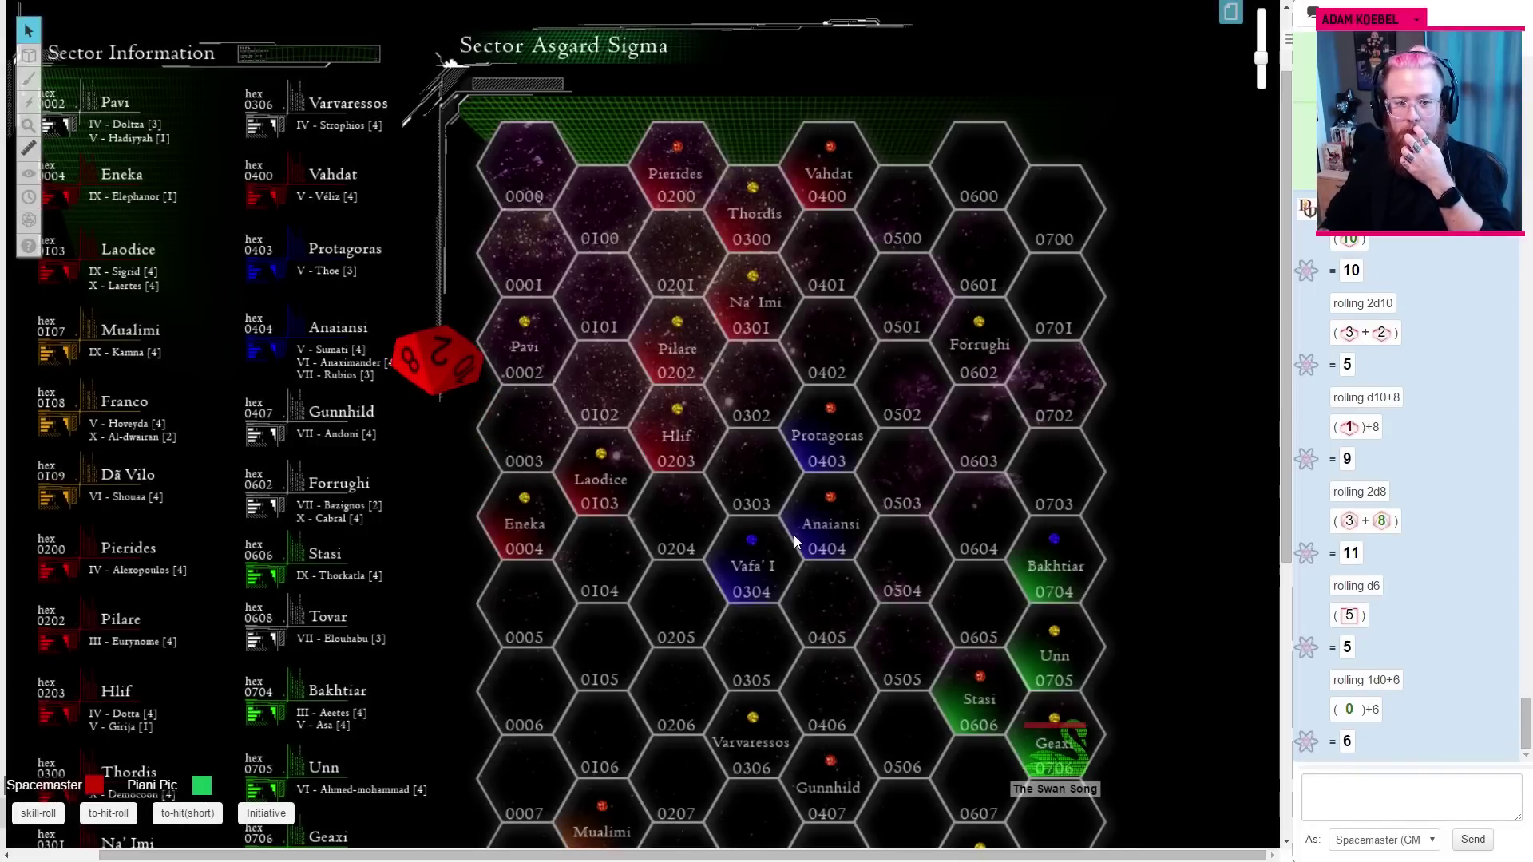
Step: Roll d10+8 in the chat as the opposing roll of the Organization Moles attack and throw the die
left_click(1434, 786)
type("/roll ")
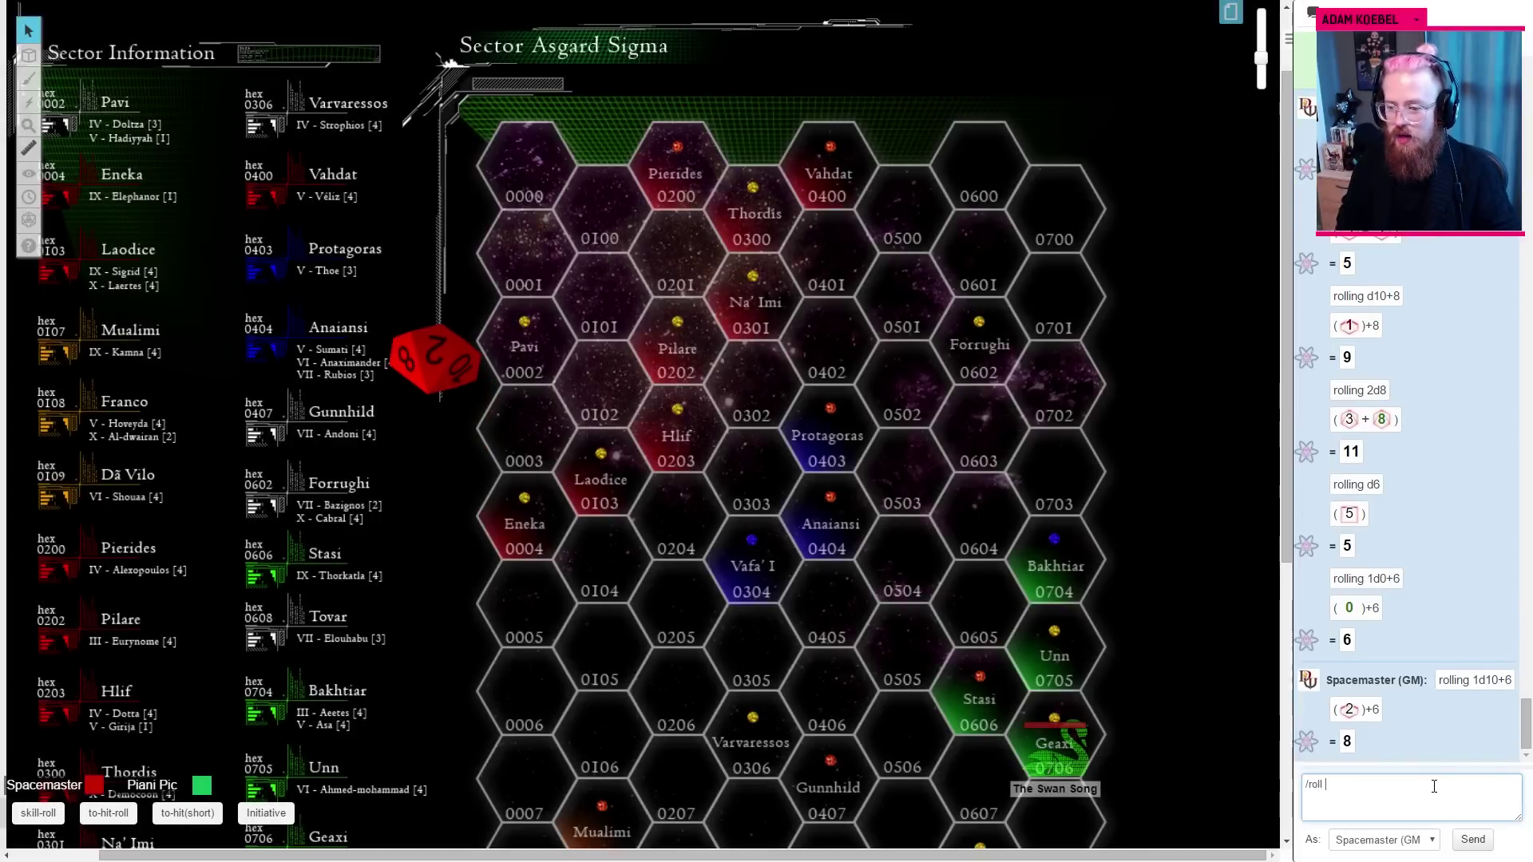
type("d")
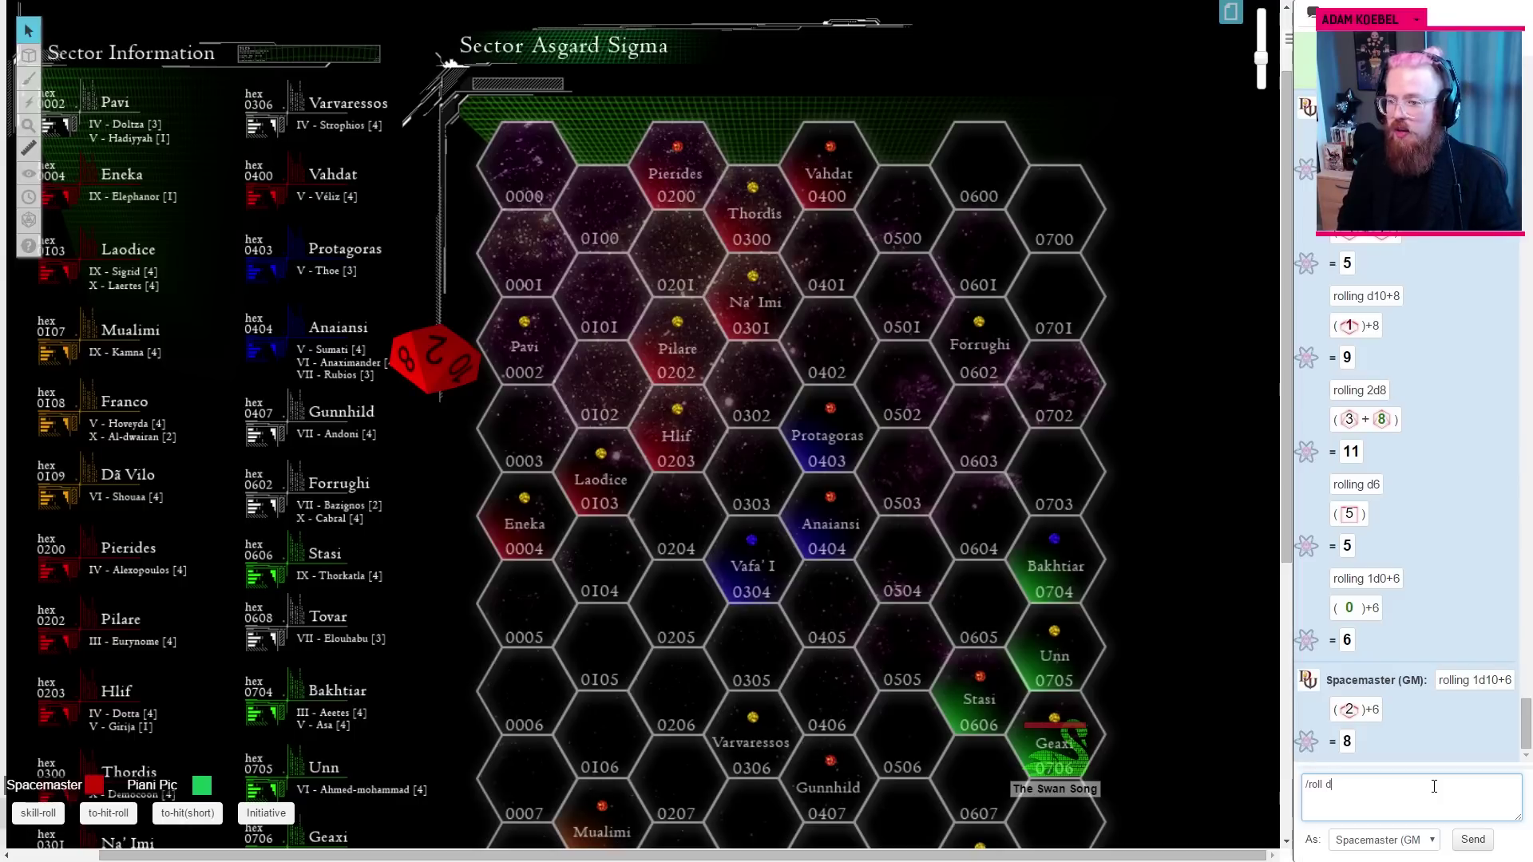
type("10+8")
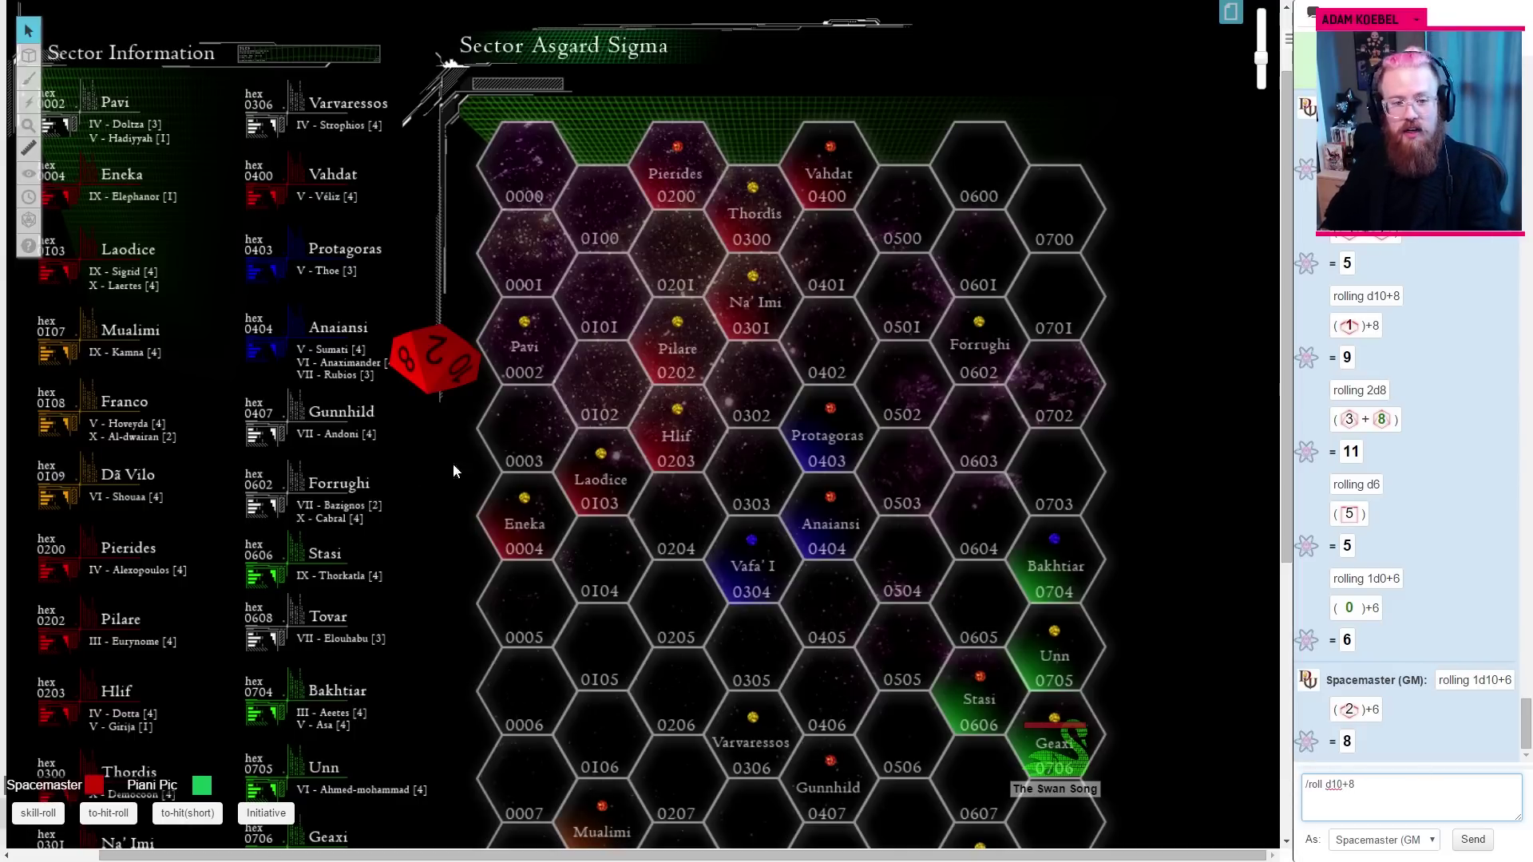
key("Return")
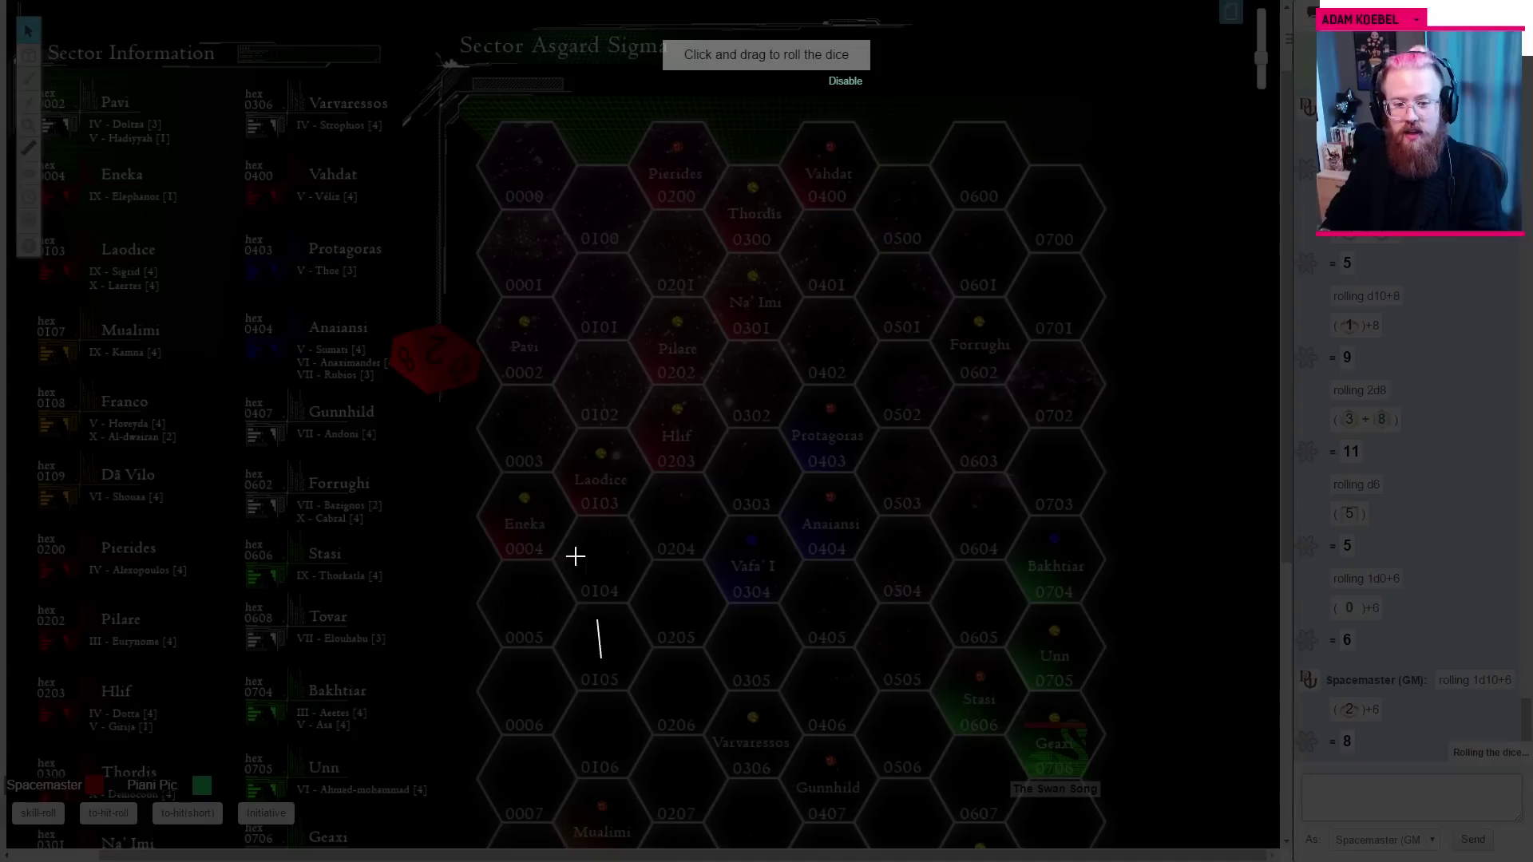
left_click_drag(575, 554, 717, 516)
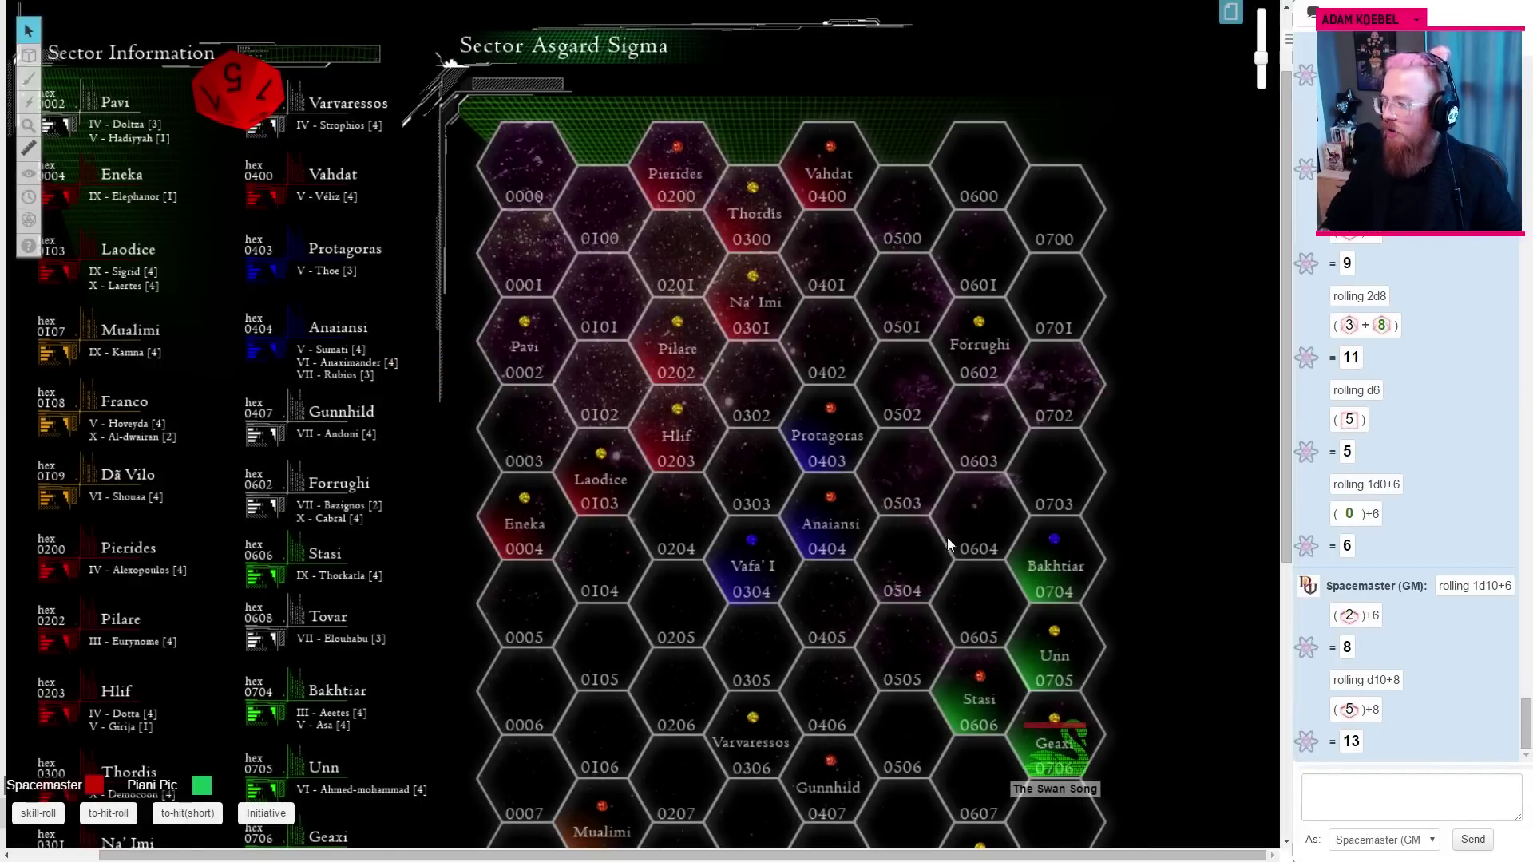
Step: Switch to the FACTION TURNS sheet and add "FAIL" below the Organization Moles attack's defense line in New Prophet's Turn Fifteen cell
key("ctrl+Tab")
key("ctrl+Tab")
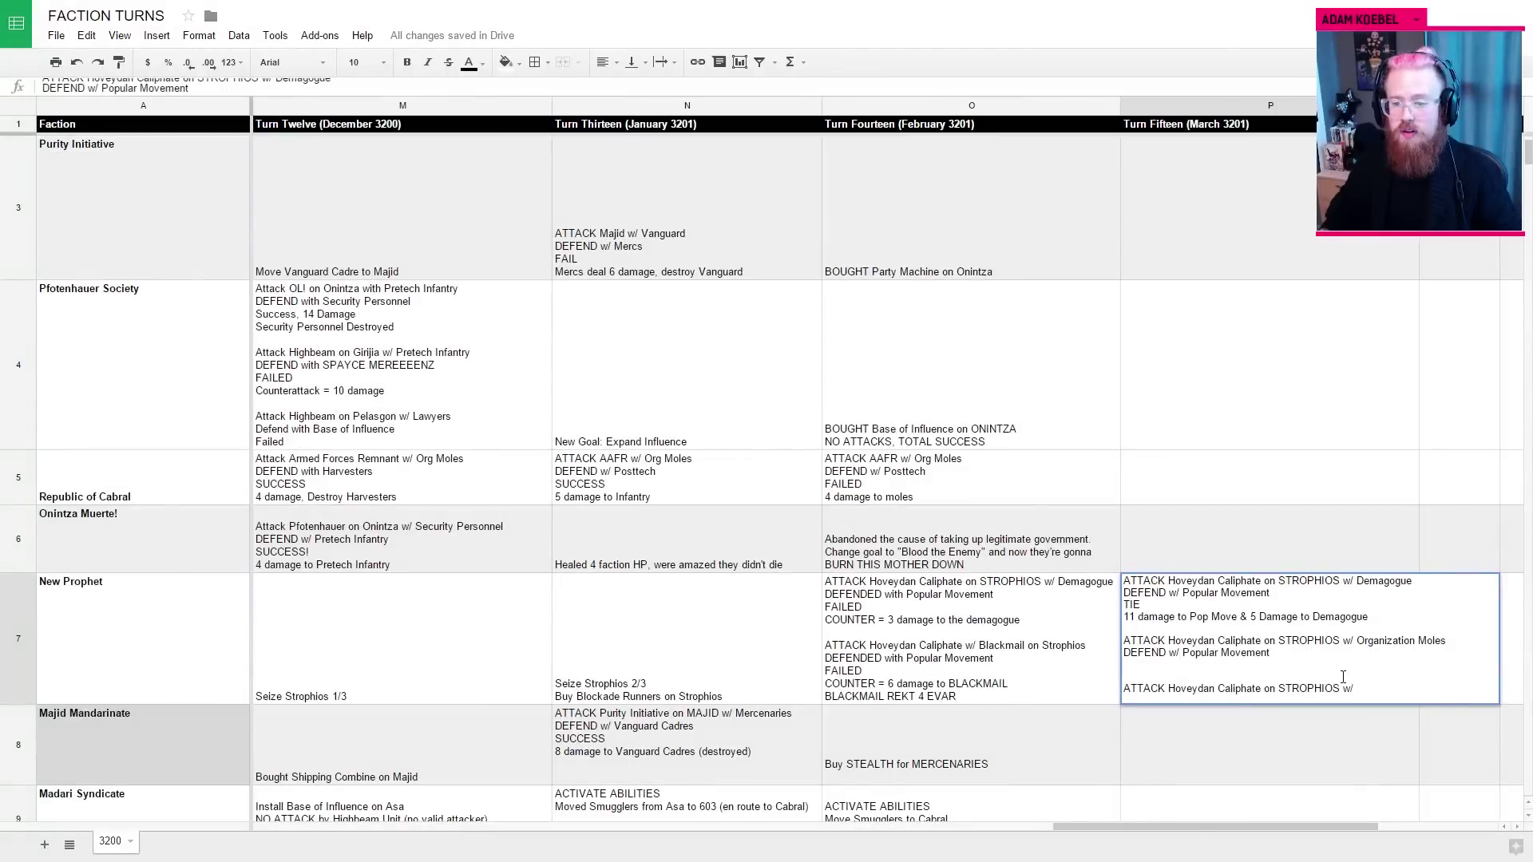
left_click(1209, 665)
type("FAIL")
key("Return")
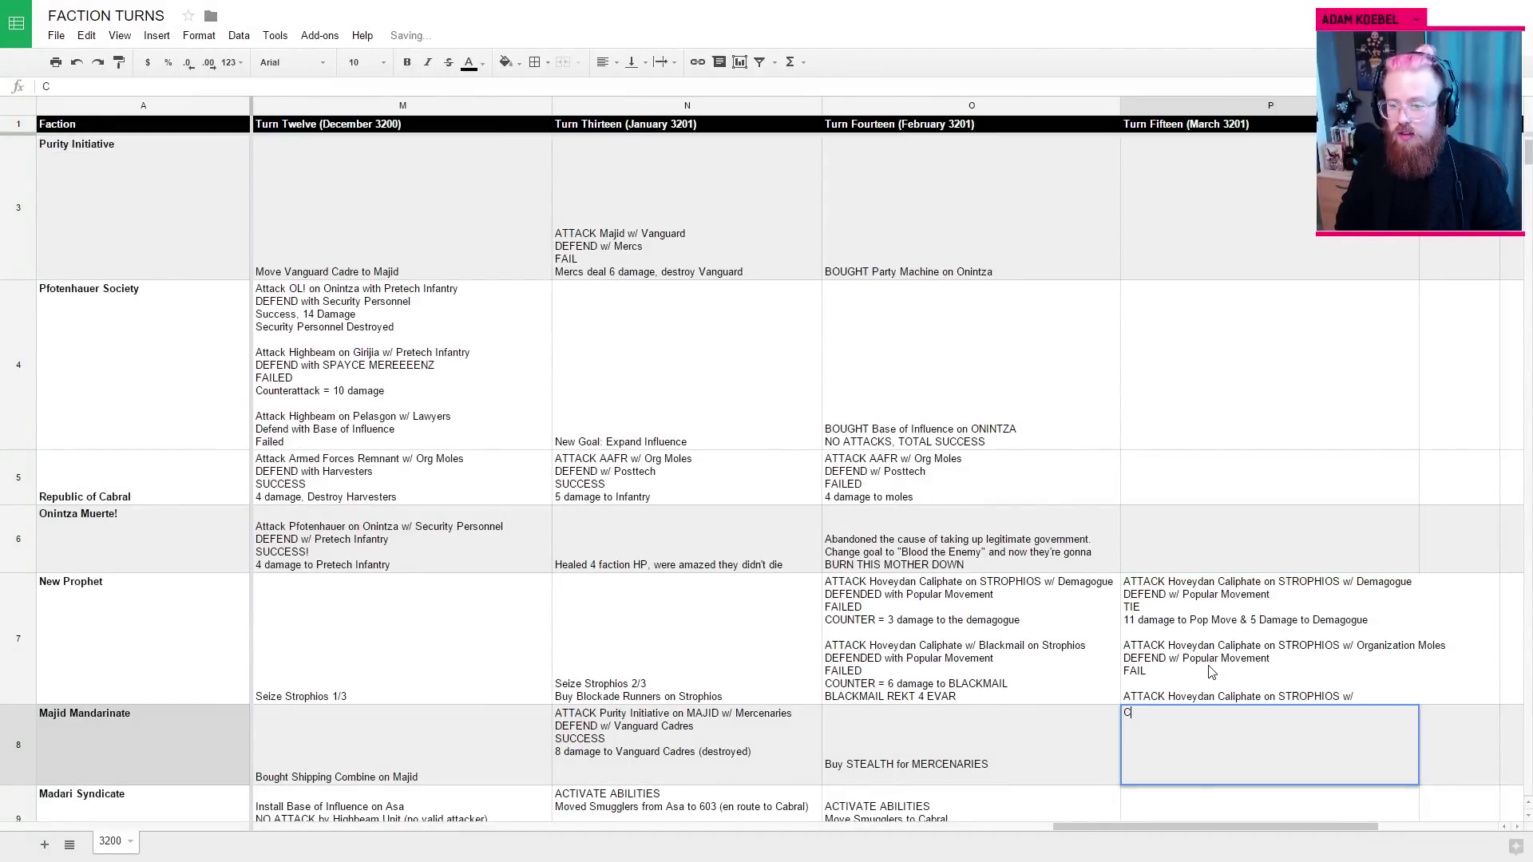
Step: Reopen New Prophet's Turn Fifteen cell and insert a "COUNTER =" line below the FAIL entry
left_click(1209, 666)
left_click(352, 89)
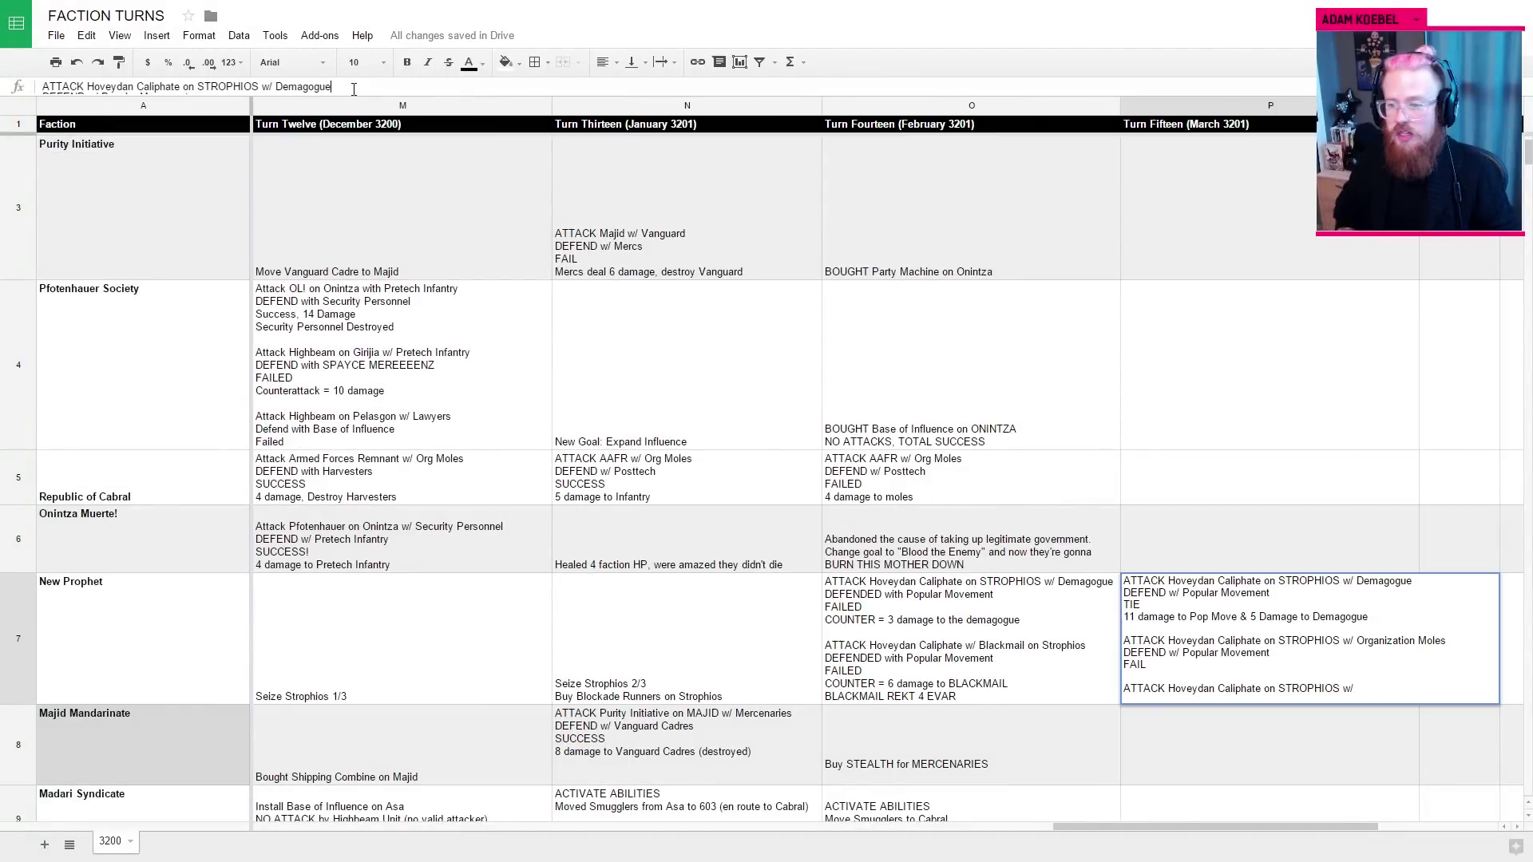
key("Down")
key("Down")
key("Down")
key("Down")
key("Down")
key("Down")
key("Down")
key("alt+Return")
type("CO")
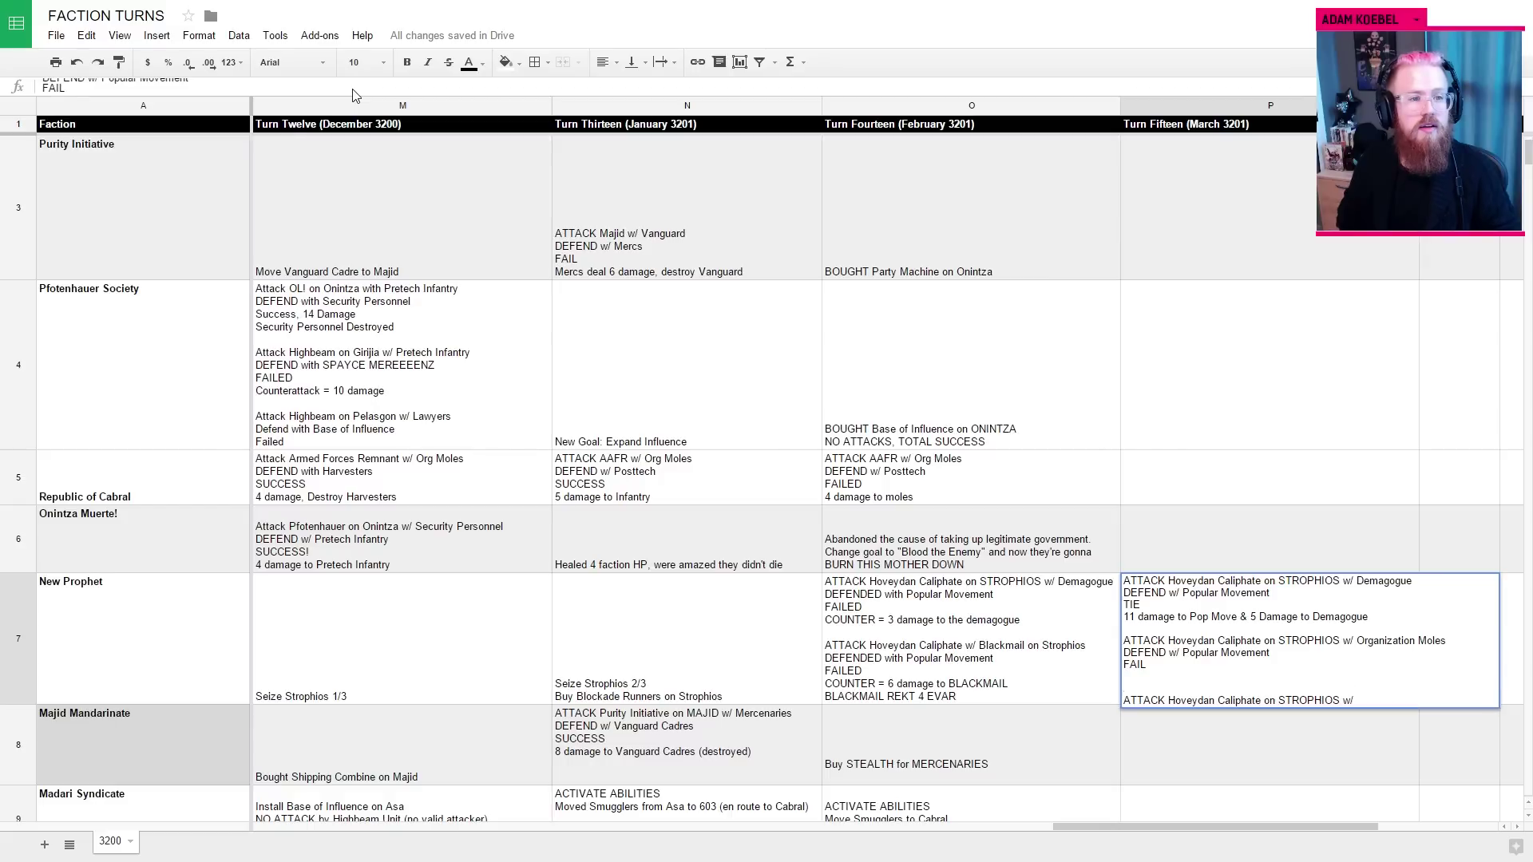
type("UNTER =")
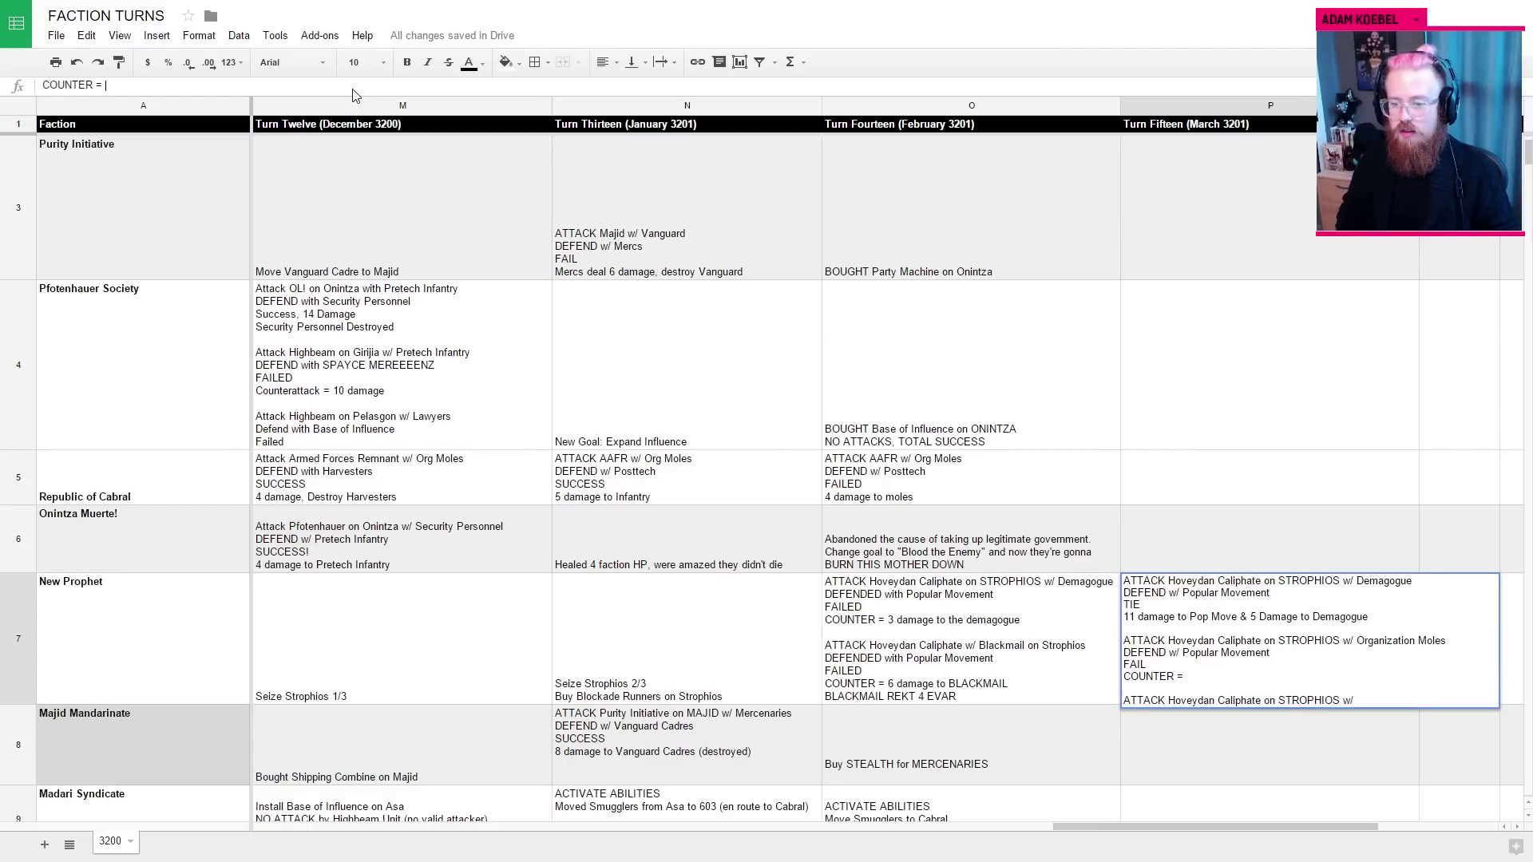
Step: Check the counterattack dice of Hoveydan Caliphate's Popular Movement in the Faction and Asset Tracker, returning to the COUNTER line in FACTION TURNS
key("ctrl+Tab")
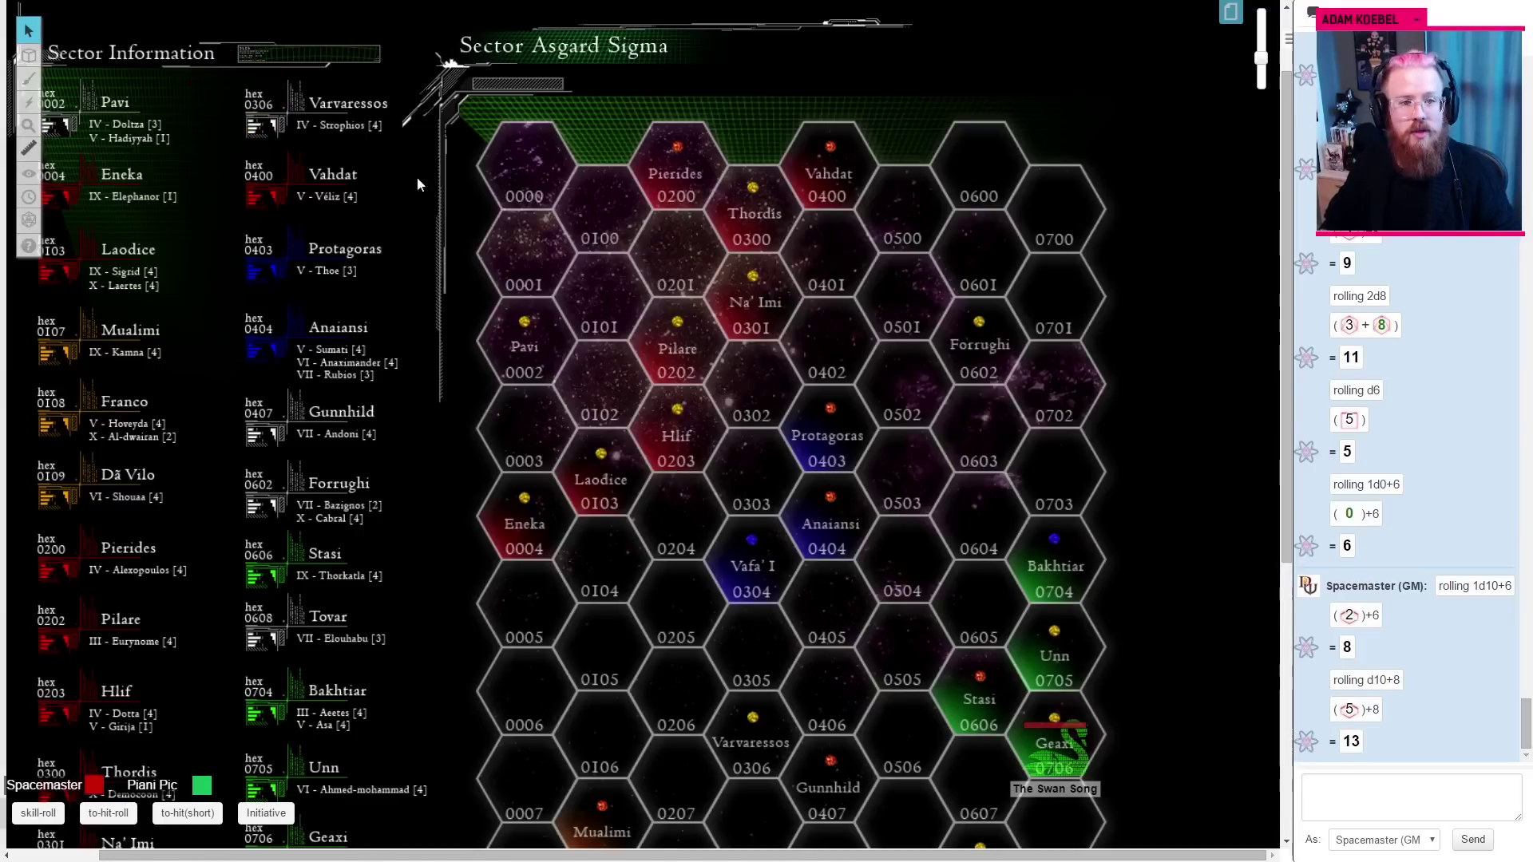
key("ctrl+Tab")
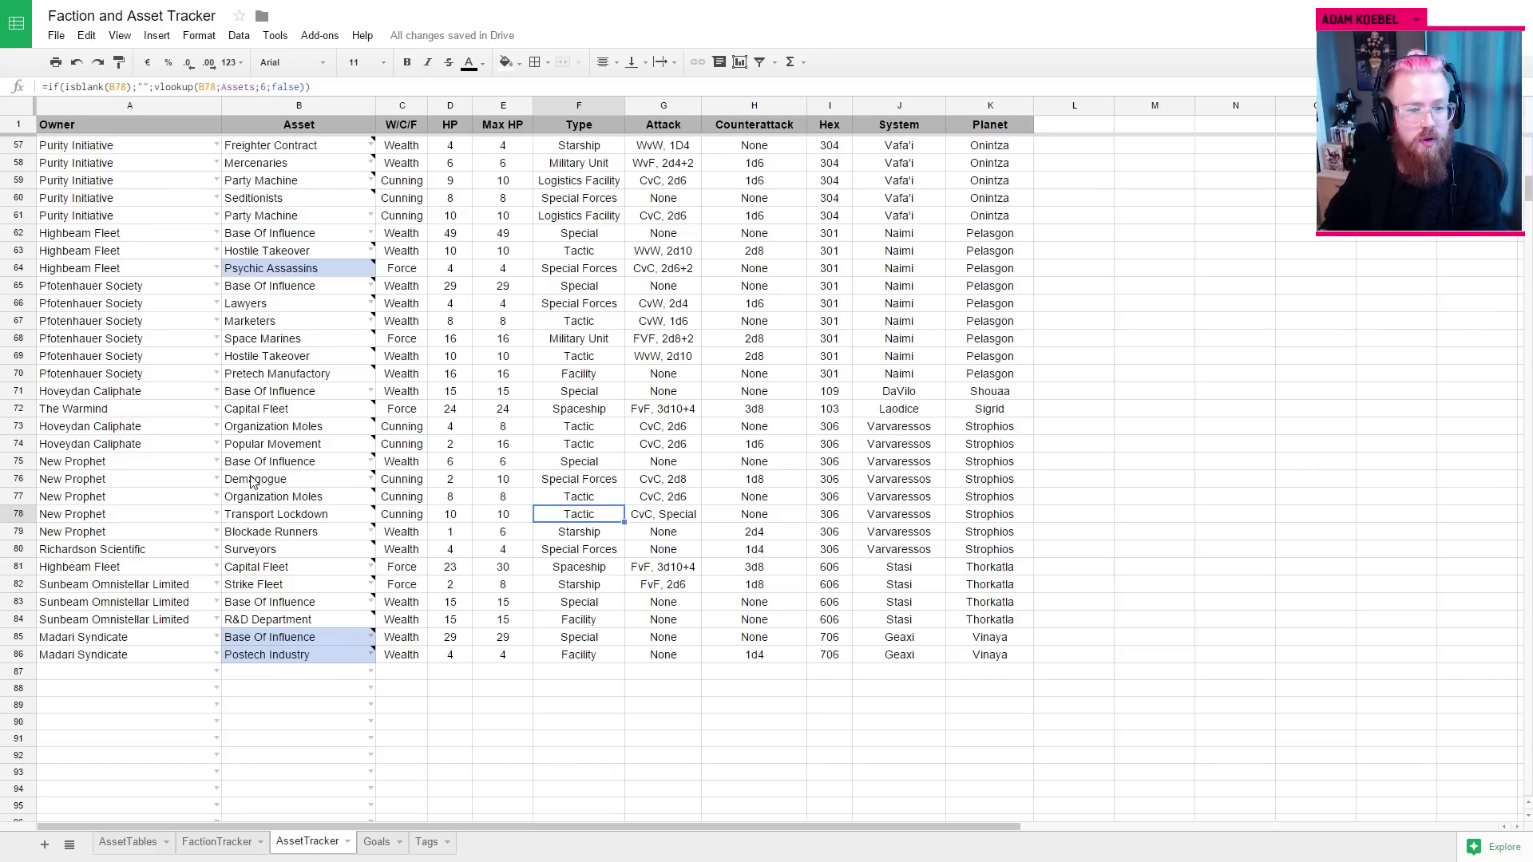
left_click(773, 443)
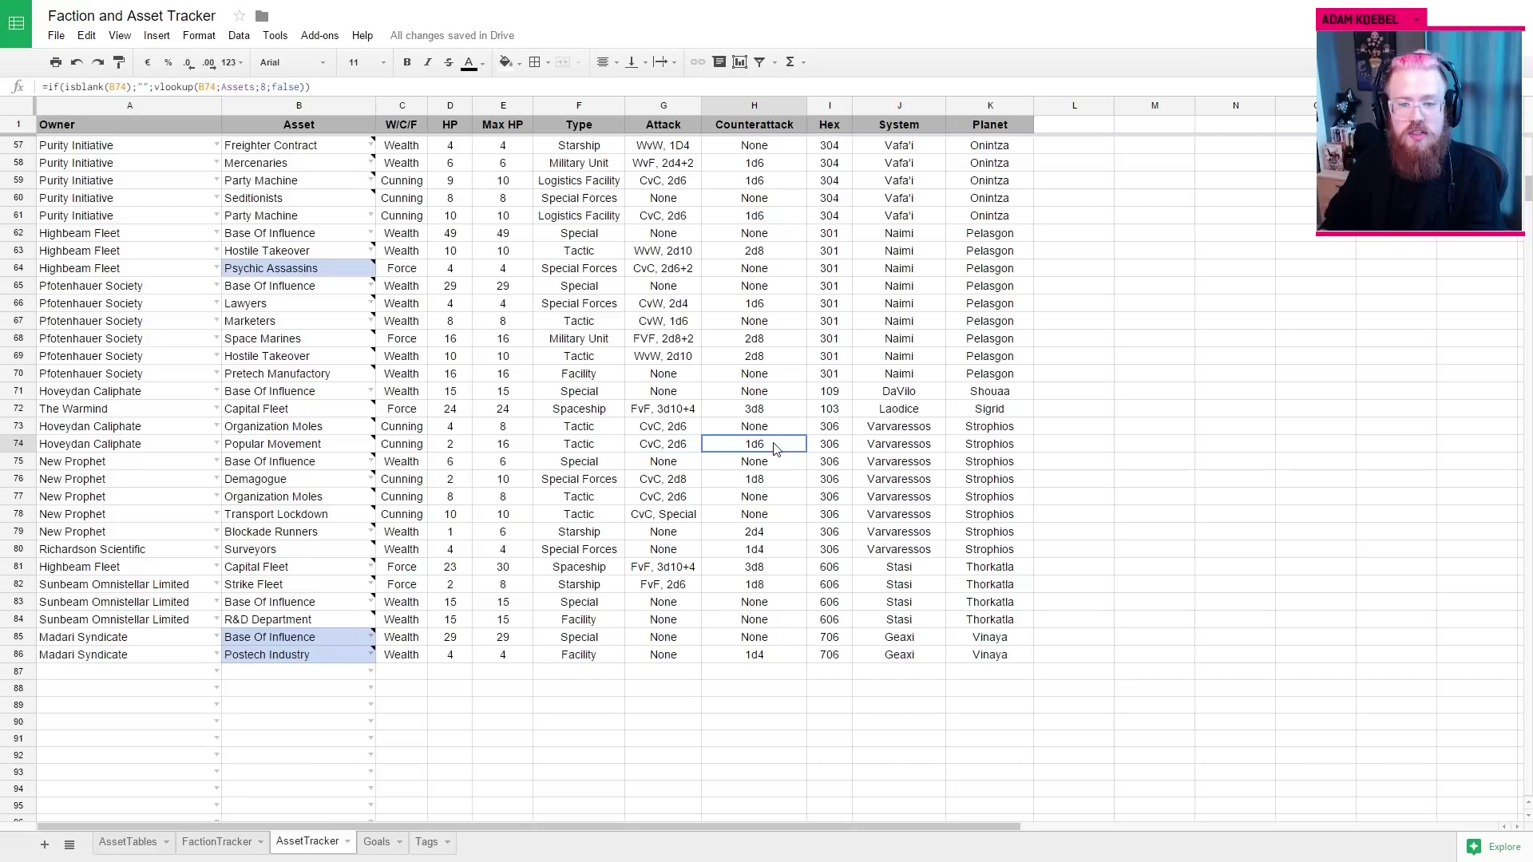
key("ctrl+Tab")
left_click(1220, 679)
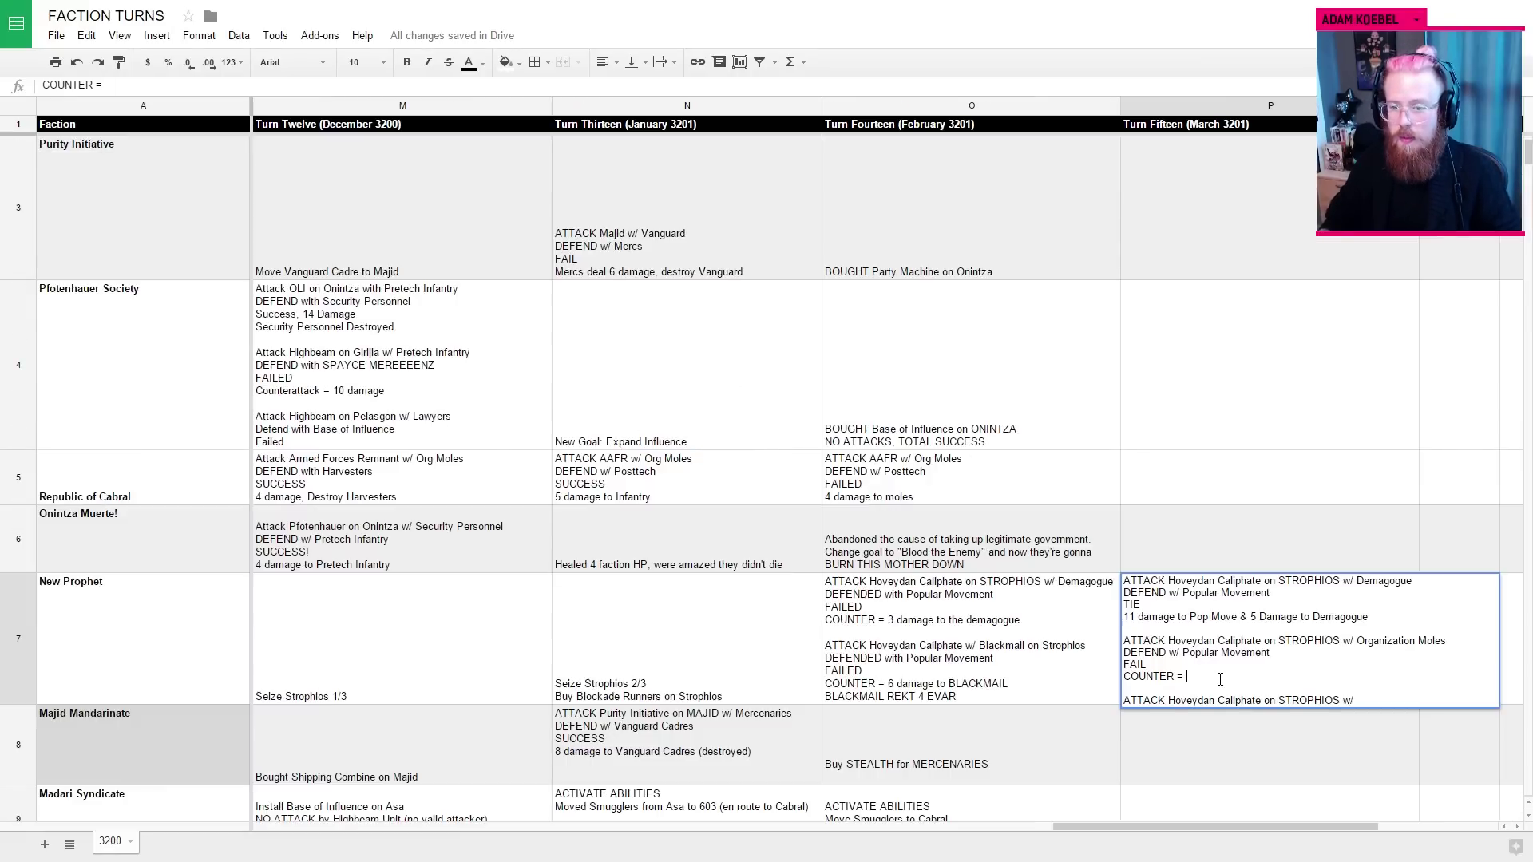
Step: Switch to Roll20, roll 1d6 in the chat for the Popular Movement counterattack and throw the die
key("ctrl+Tab")
left_click(1371, 799)
type("/")
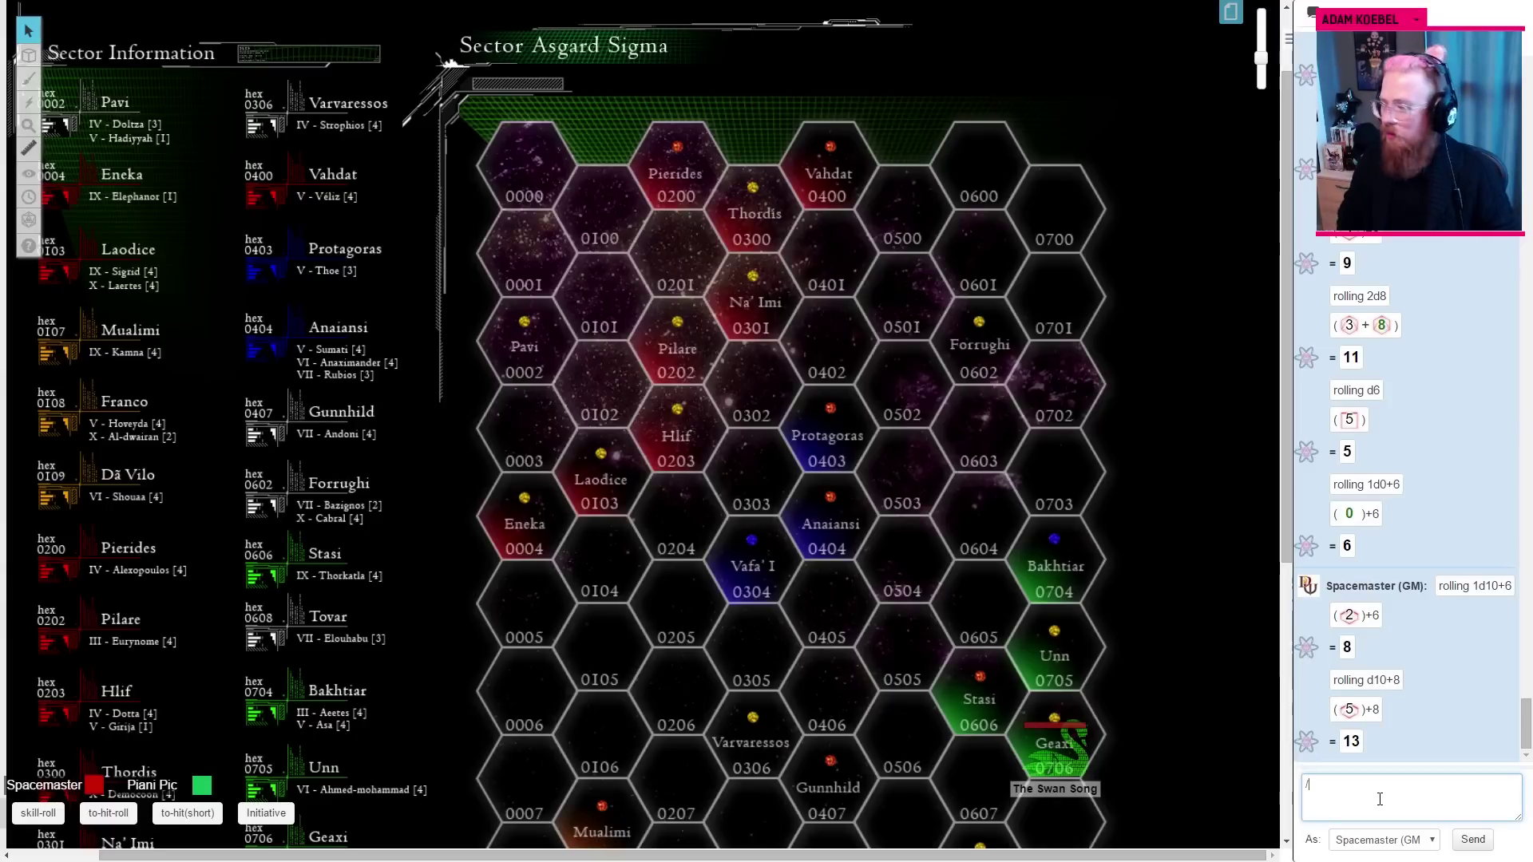
type("roll 1d6")
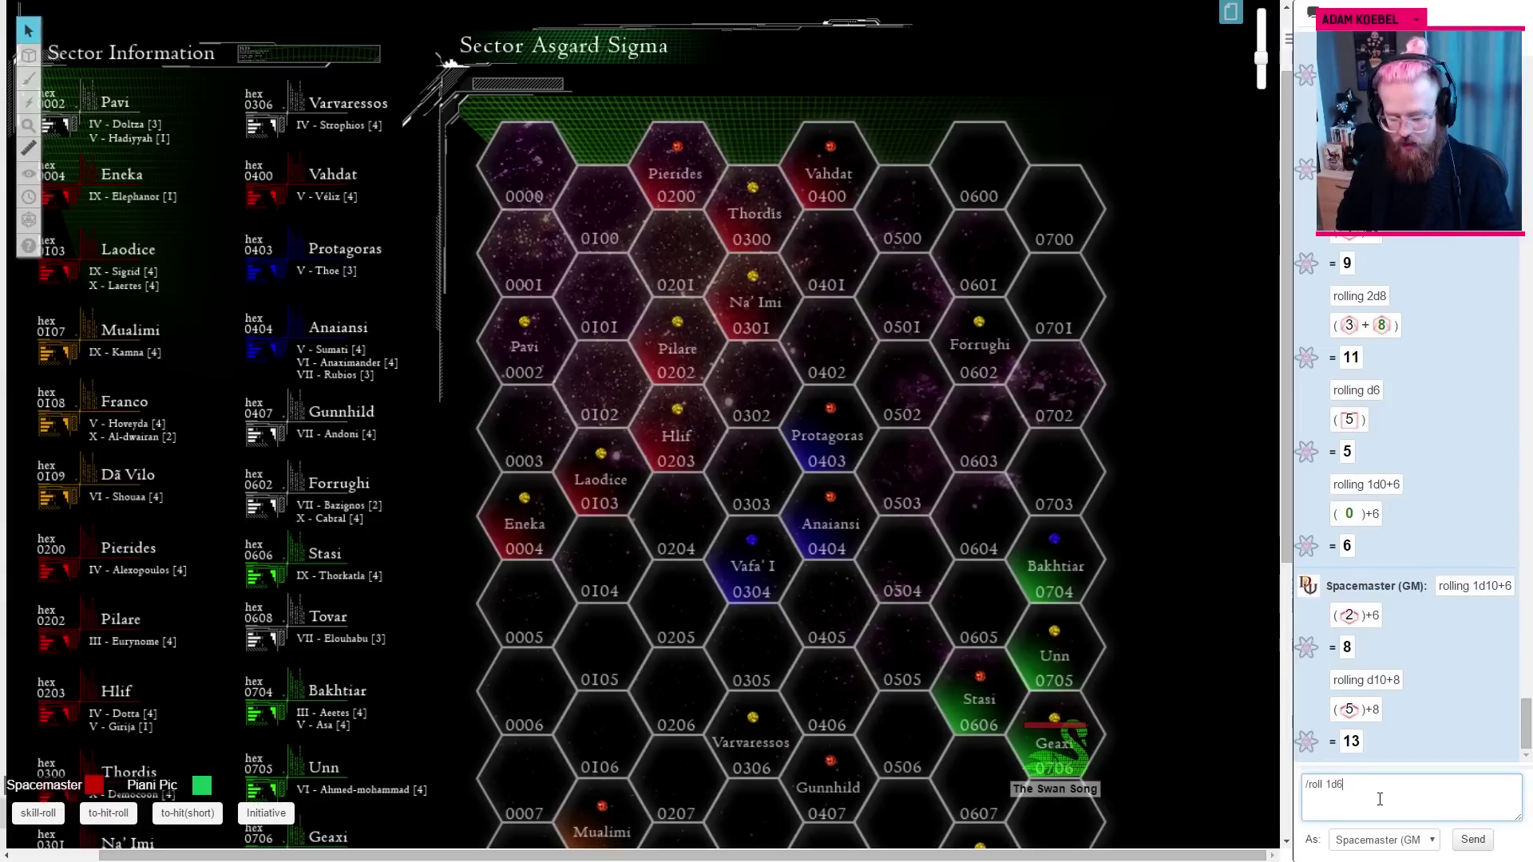
key("Return")
left_click_drag(807, 633, 865, 568)
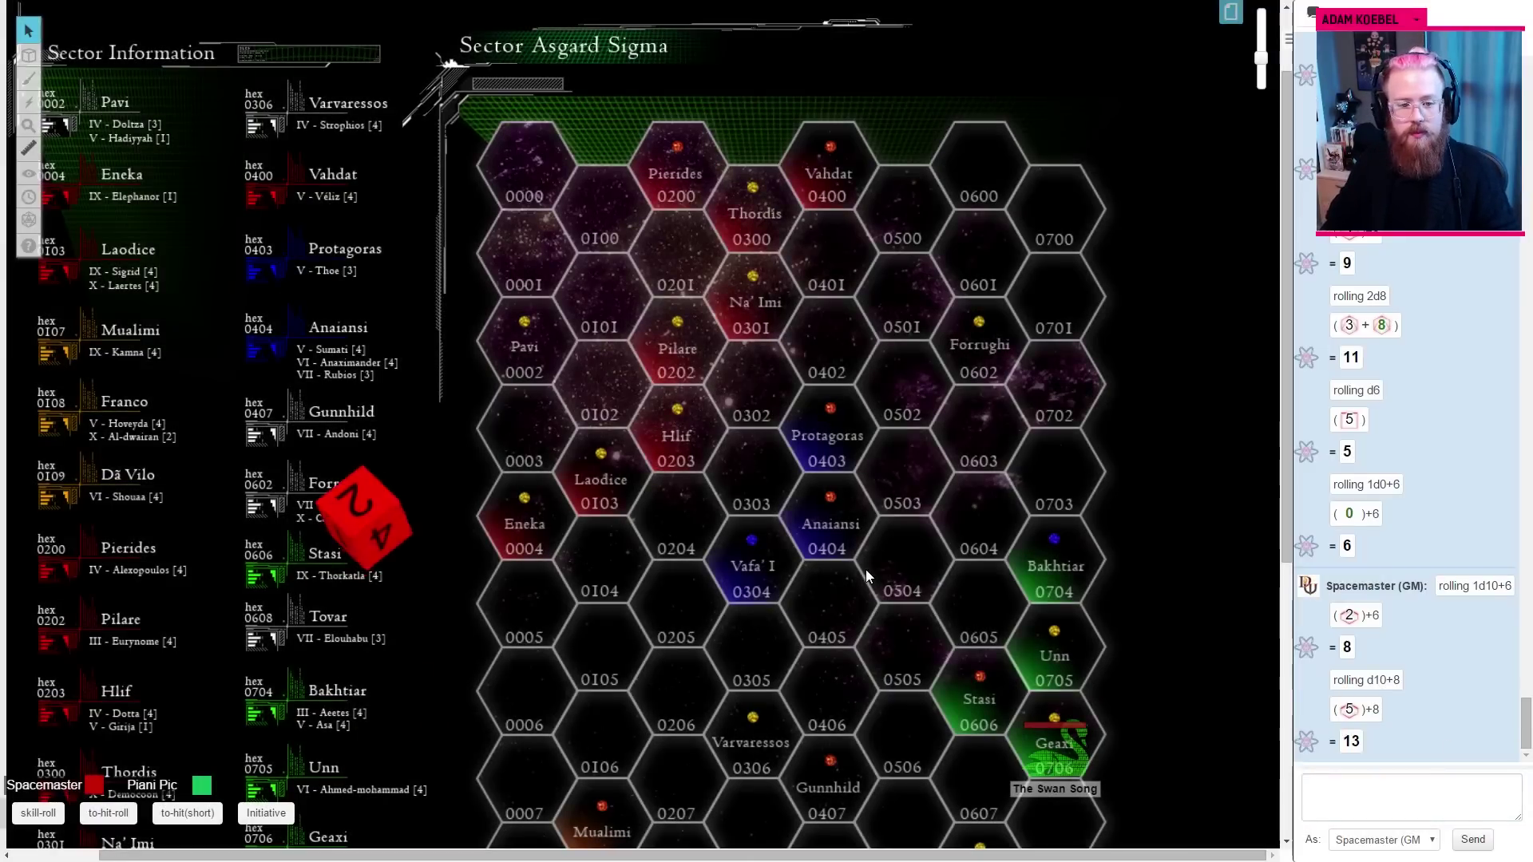
Step: Set the HP of New Prophet's Organization Moles to 6 in the Faction and Asset Tracker
key("ctrl+Tab")
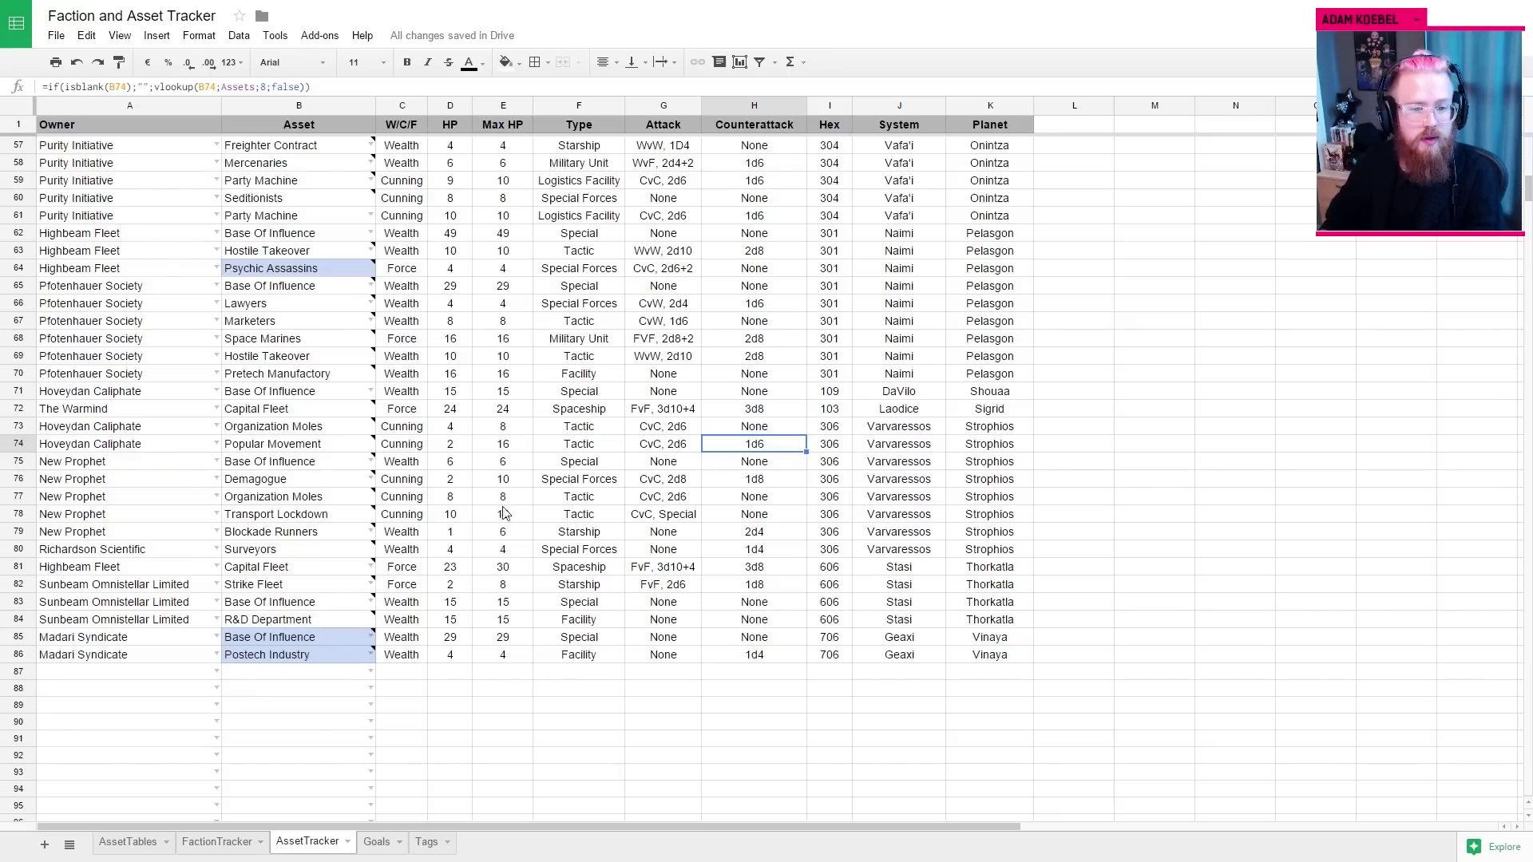
key("Left")
key("Left")
key("Left")
key("Left")
key("Down")
key("Down")
key("Down")
type("6")
key("Return")
Step: Complete the COUNTER line in FACTION TURNS with "2 damage to organization moles"
key("ctrl+Tab")
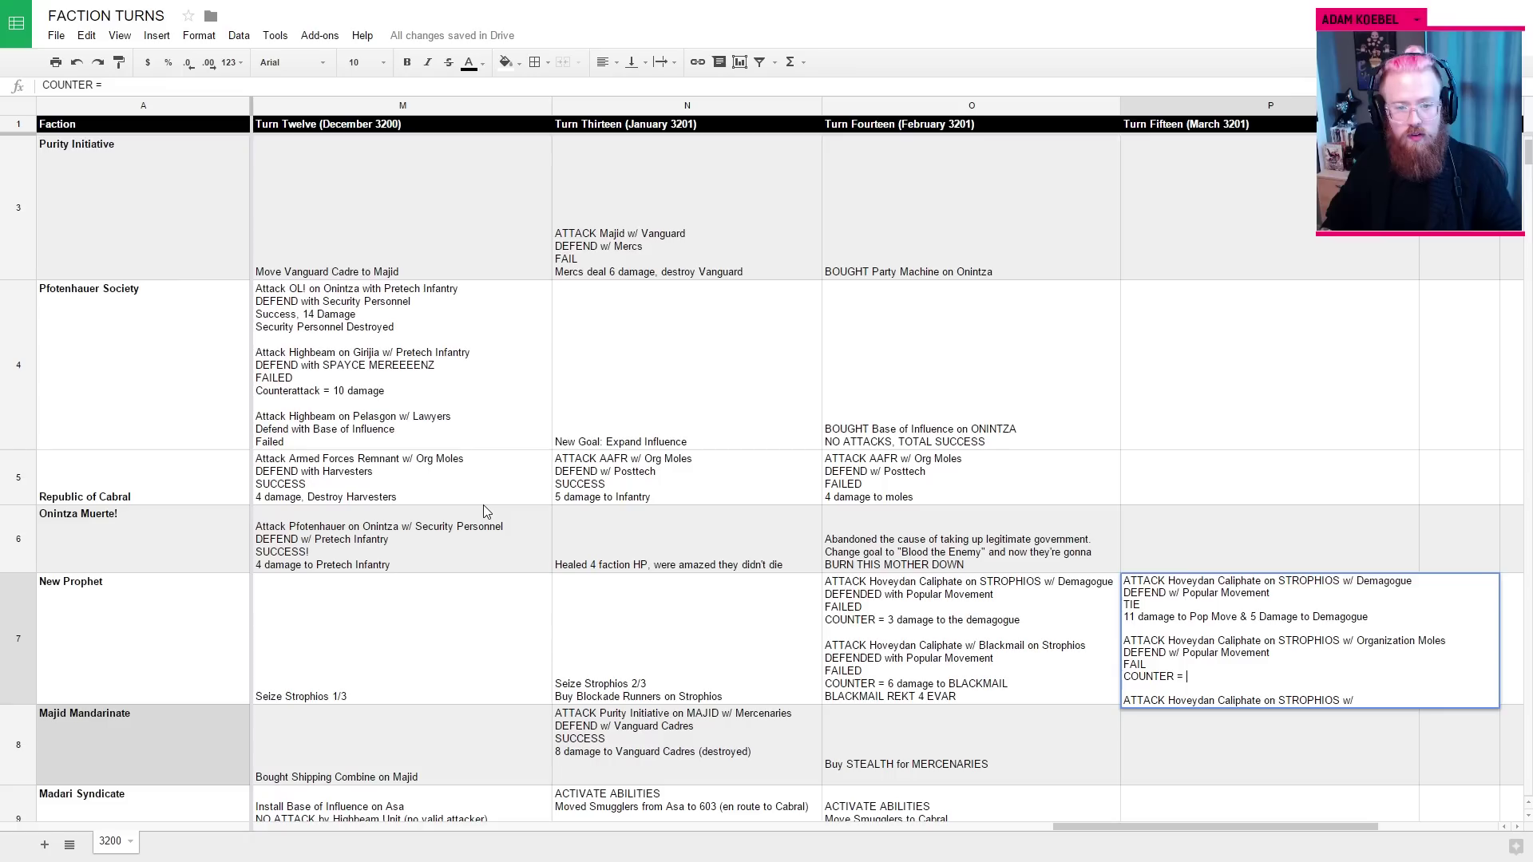
type("damage to ")
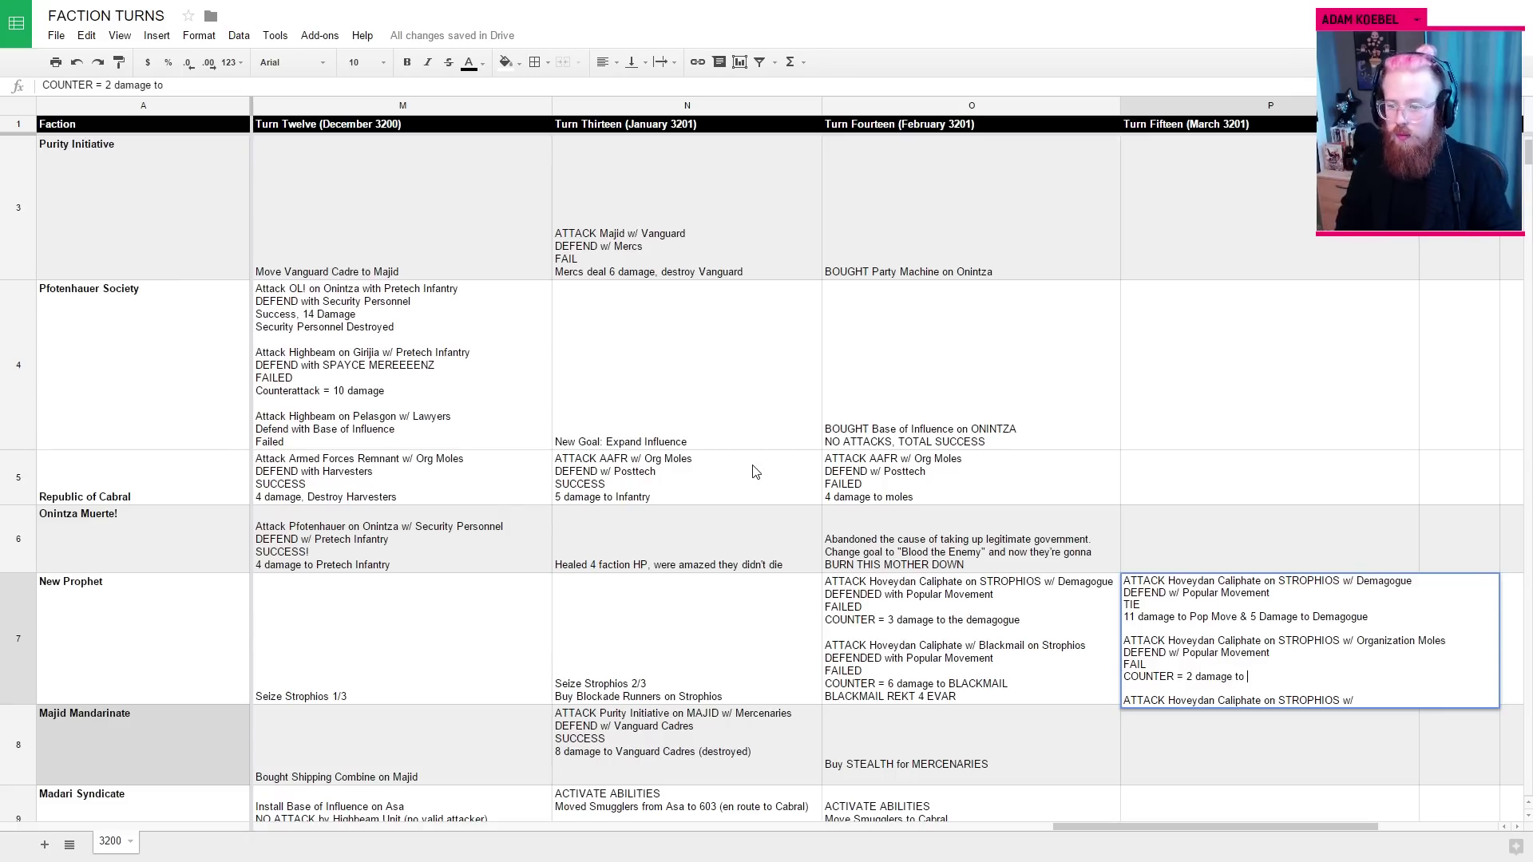
type("organization moles")
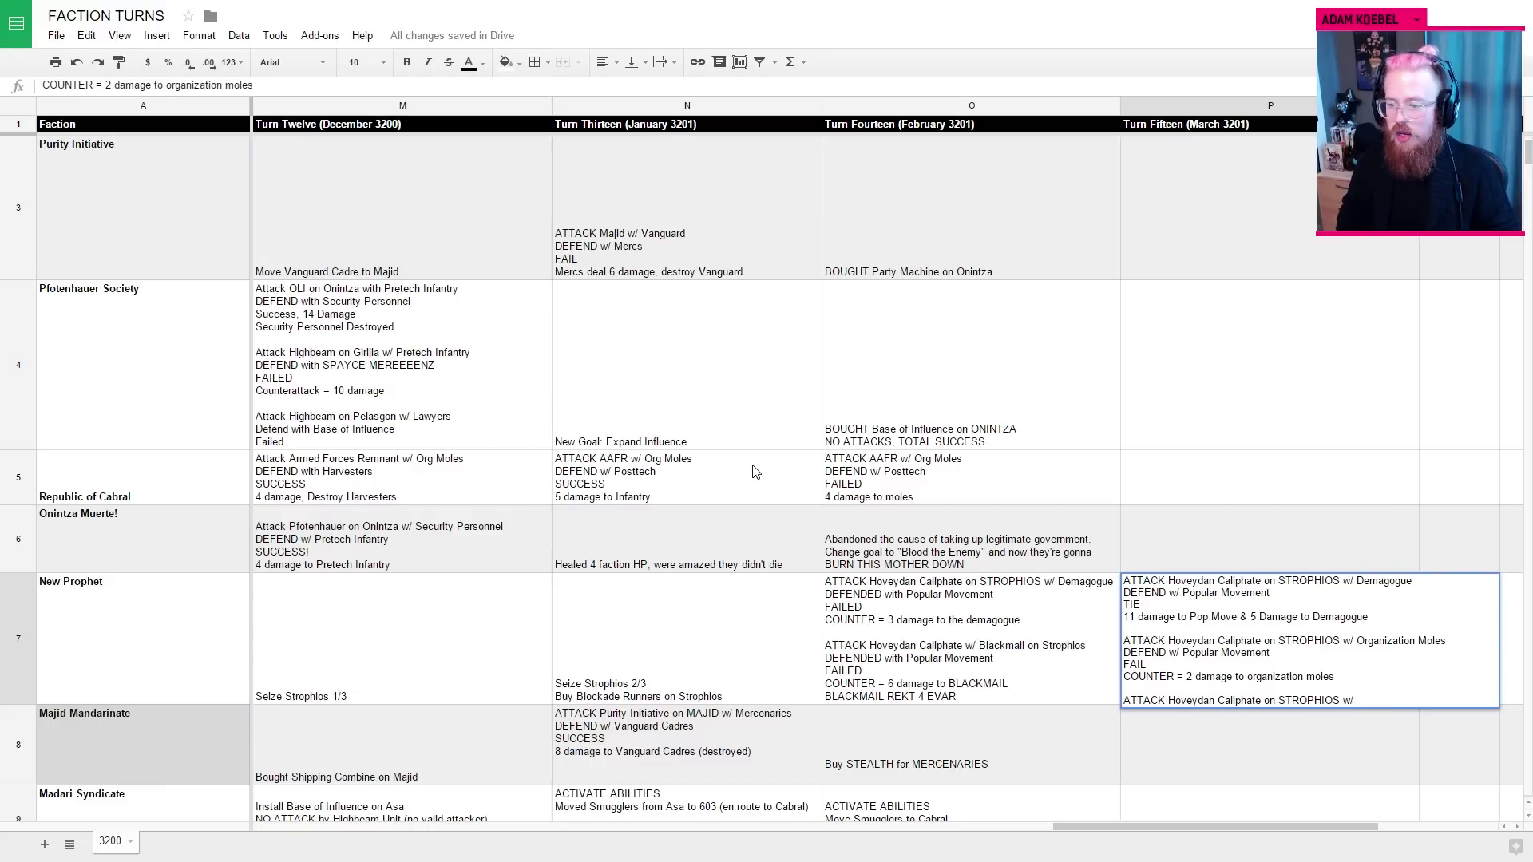
Step: Examine New Prophet's Transport Lockdown entry in the Faction and Asset Tracker and read through its rules note
key("alt+Tab")
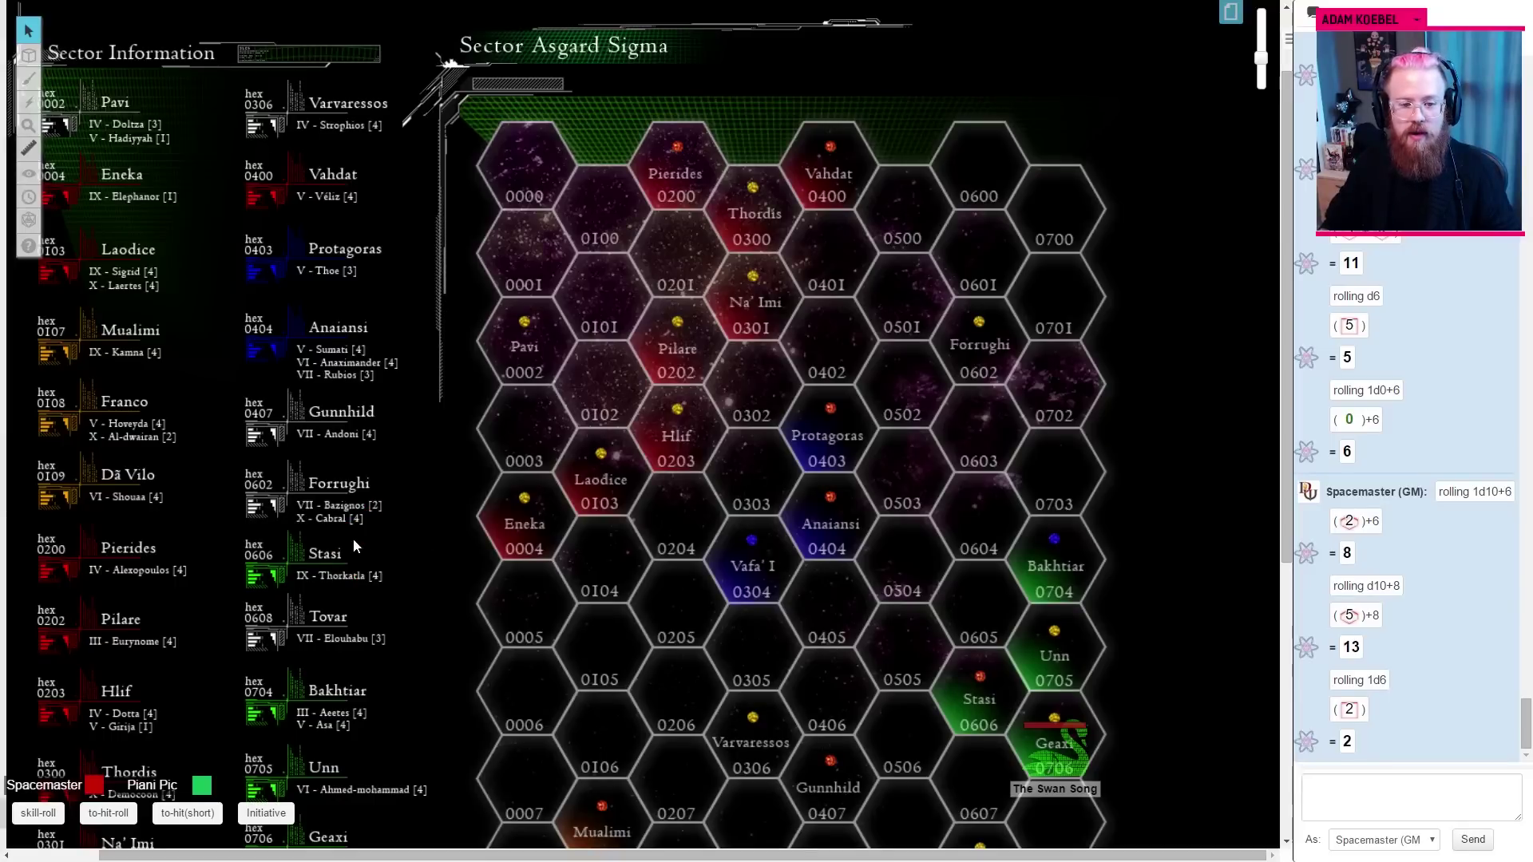
key("alt+Tab")
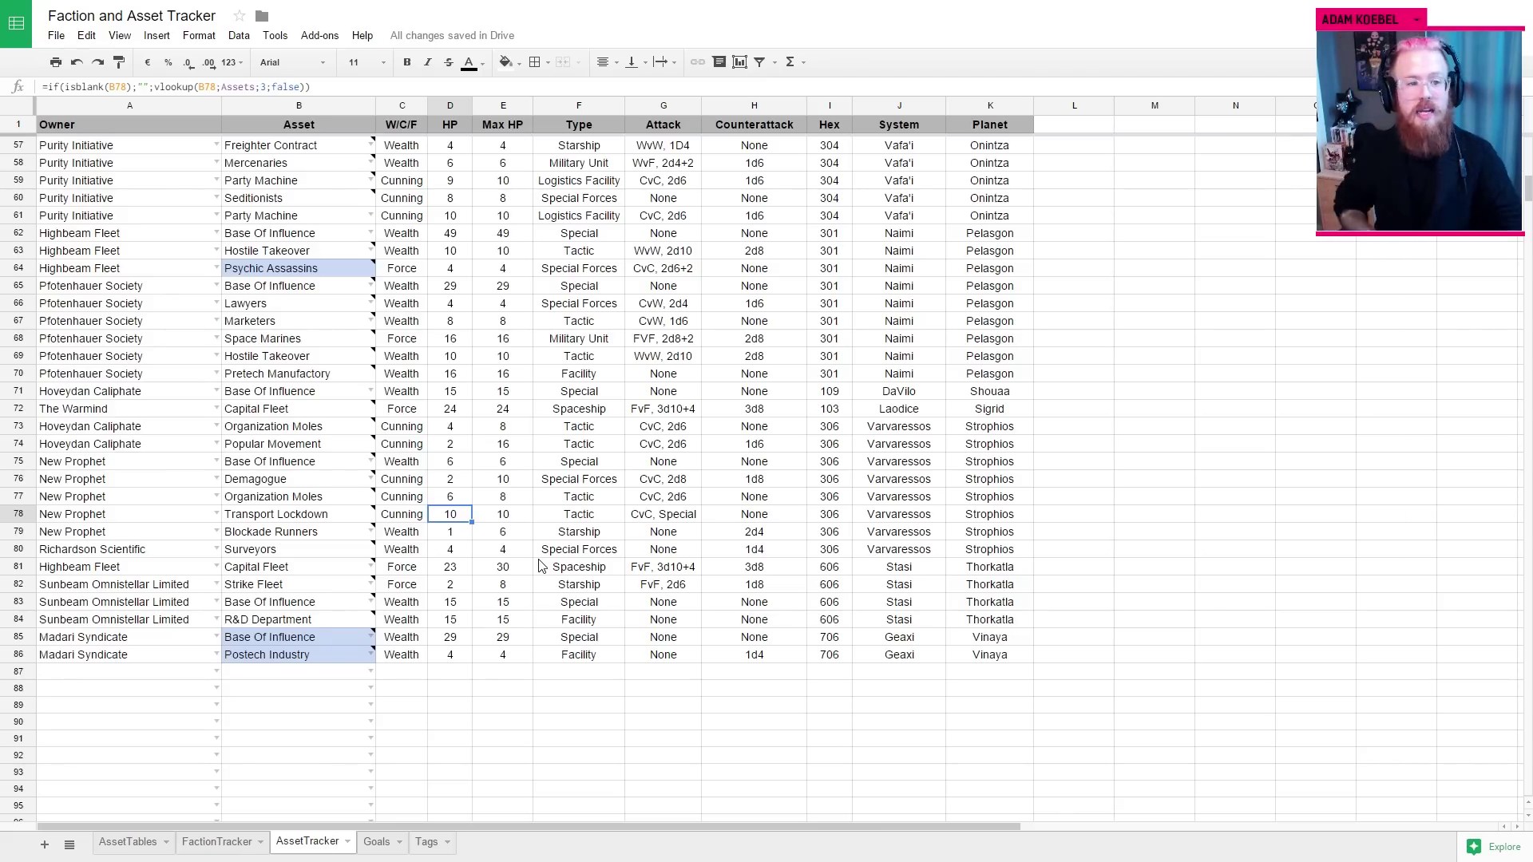
mouse_move(315, 516)
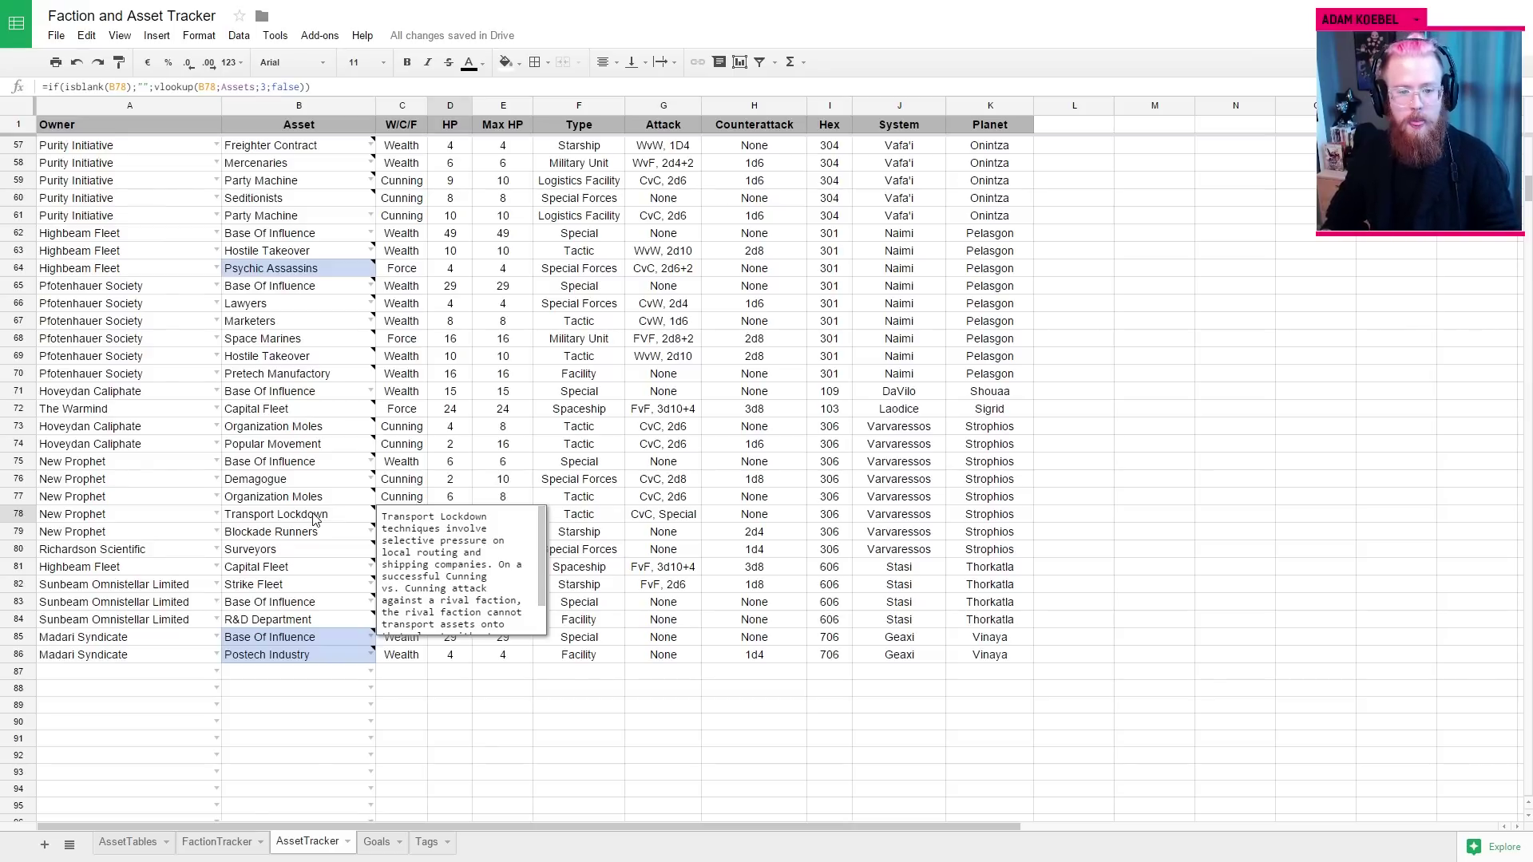
left_click(314, 519)
key("Right")
key("Right")
key("Right")
key("Right")
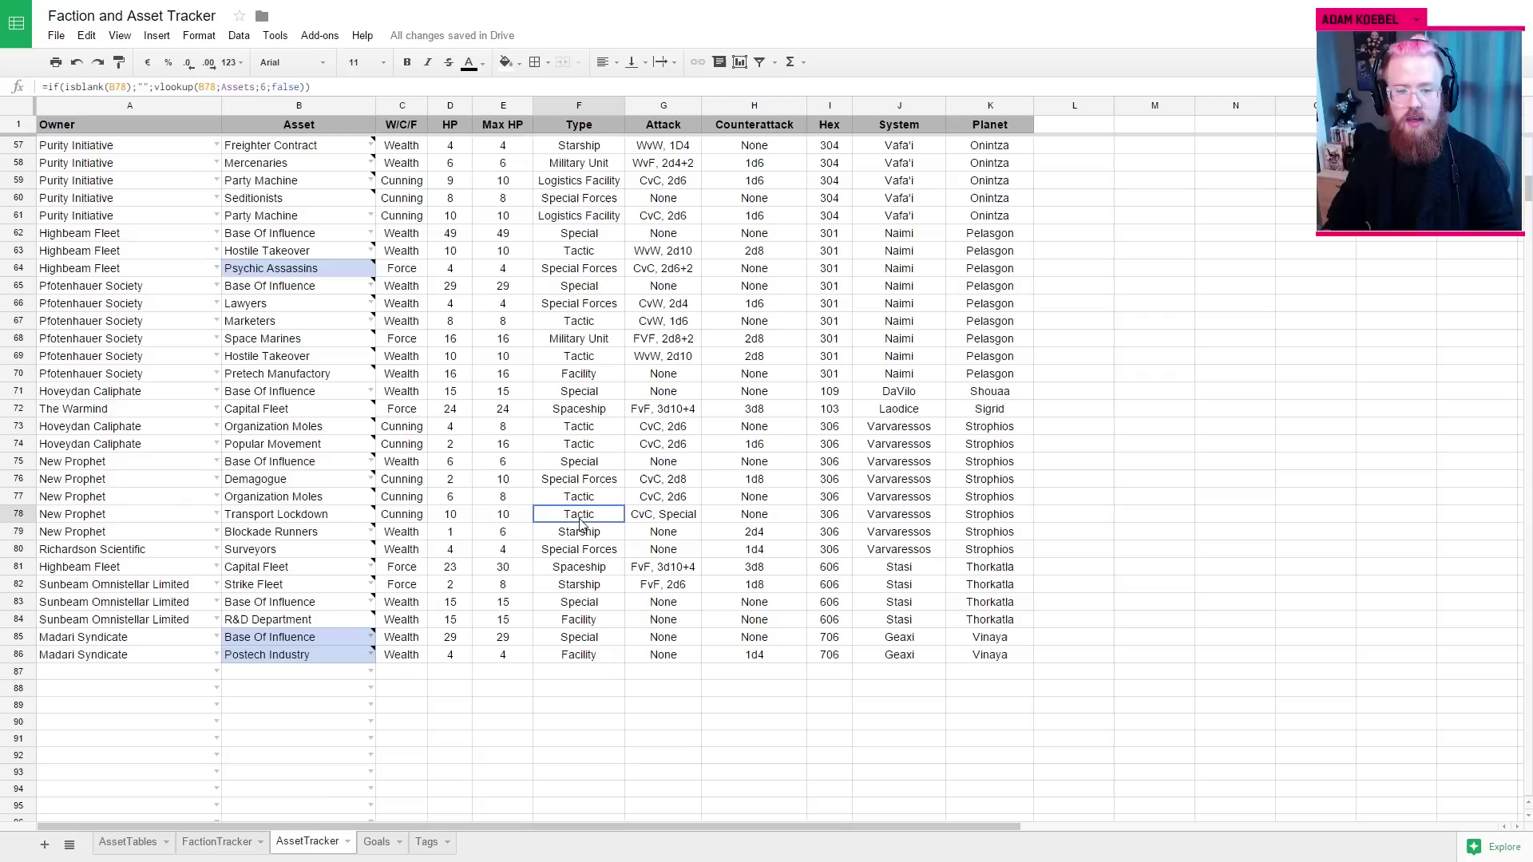
left_click(311, 517)
mouse_move(308, 500)
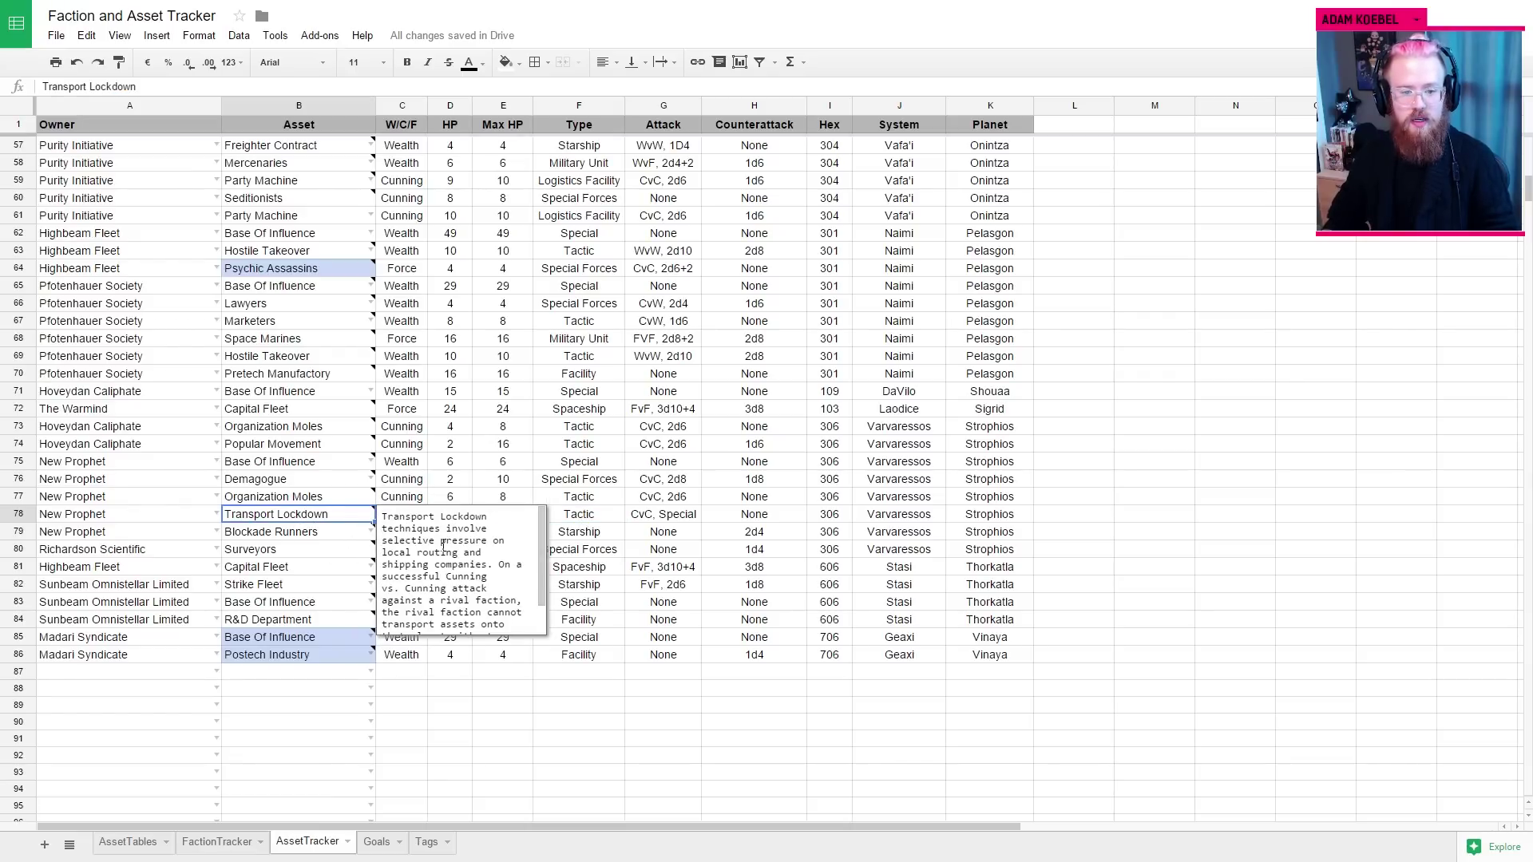
scroll(443, 546, "down", 1)
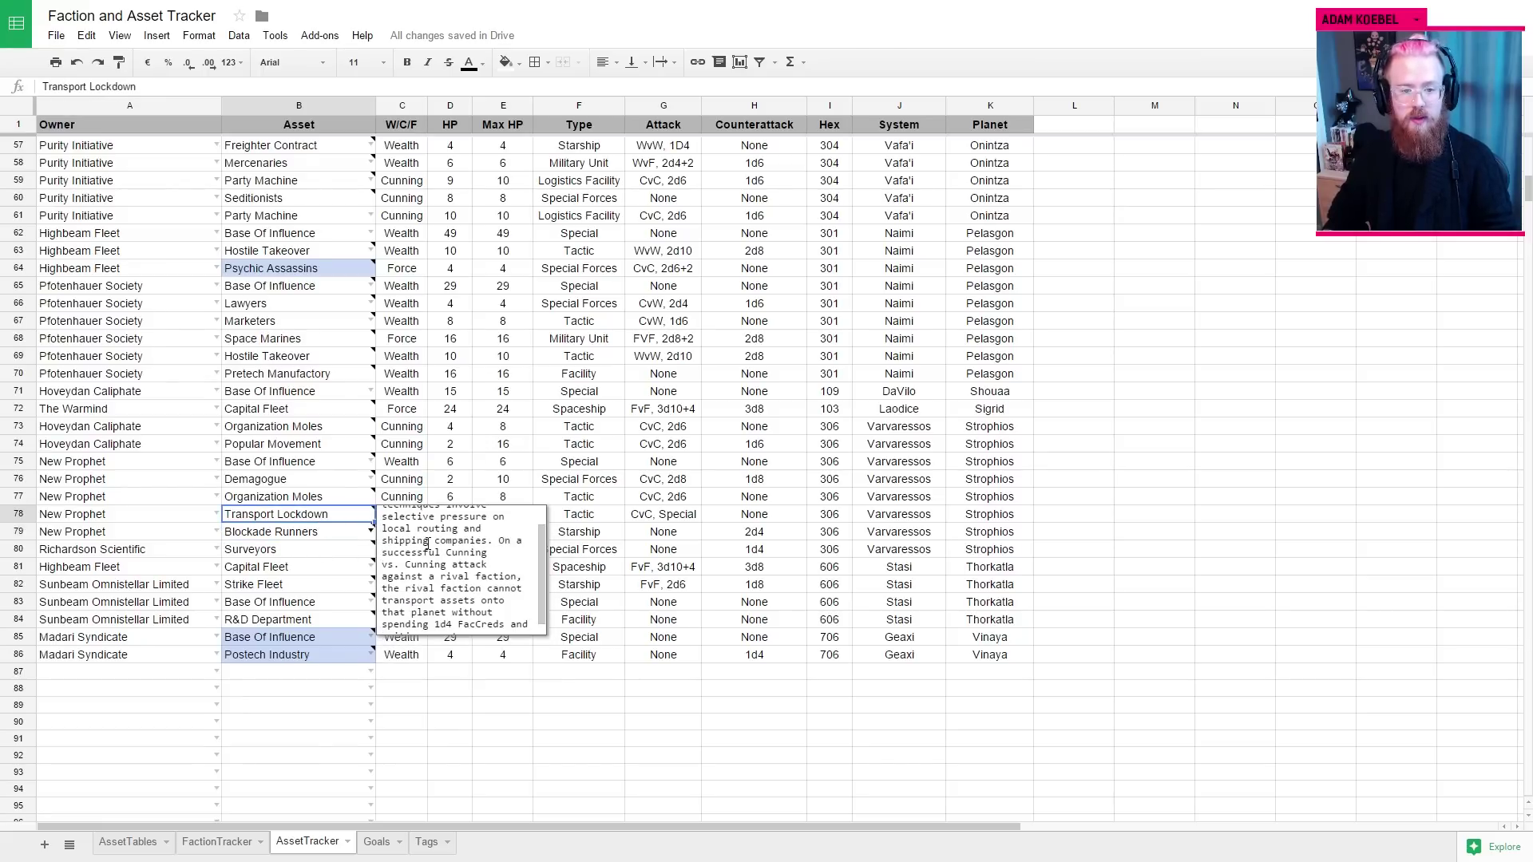
Step: Complete the third attack line in FACTION TURNS with "Transport Lockdown" and start a new line below it
key("ctrl+Tab")
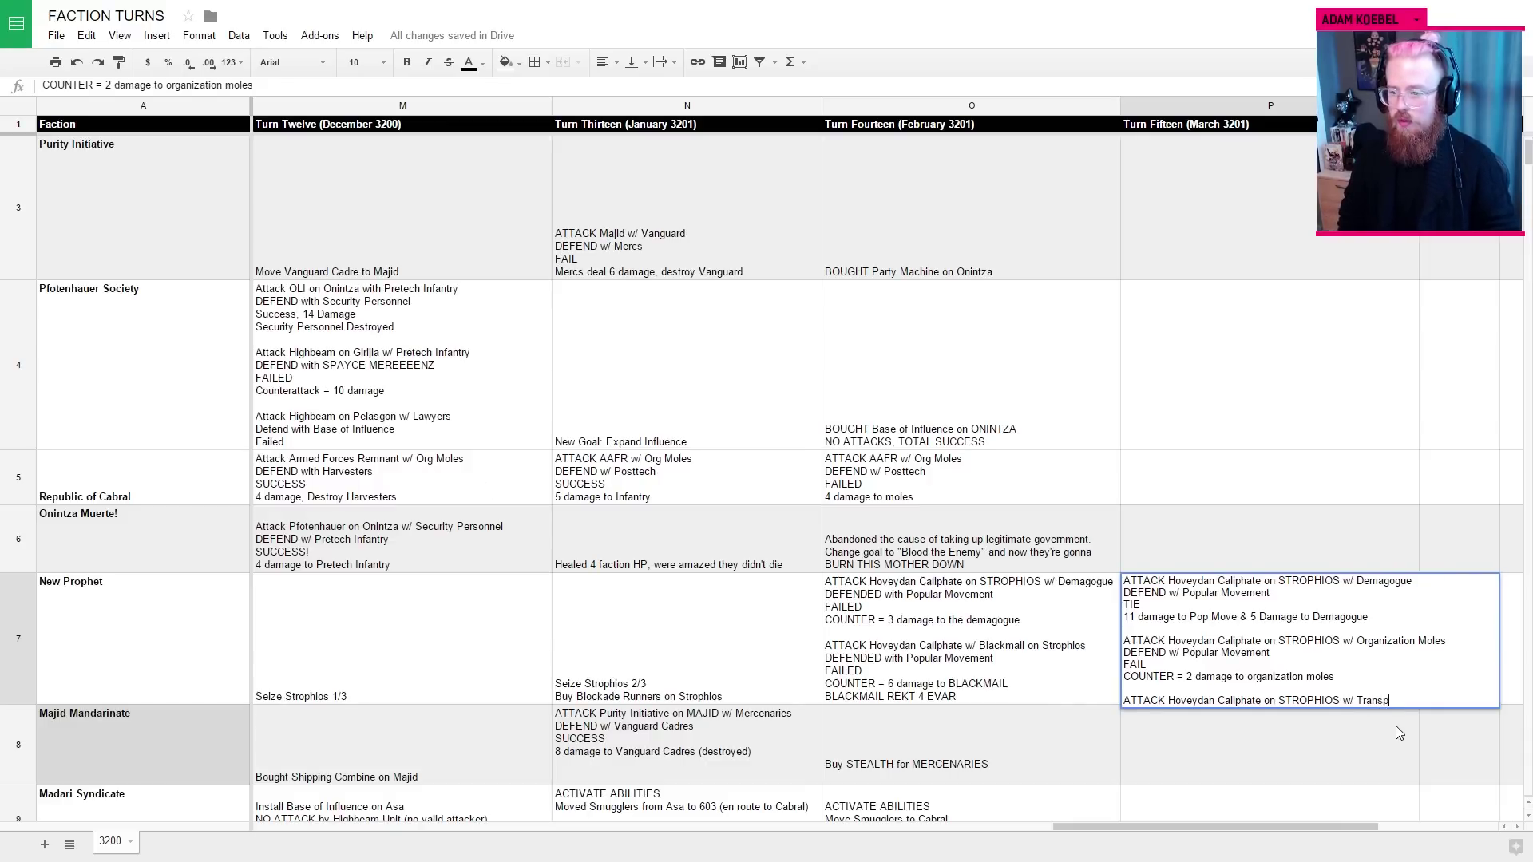
type("ockdown")
key("alt+Return")
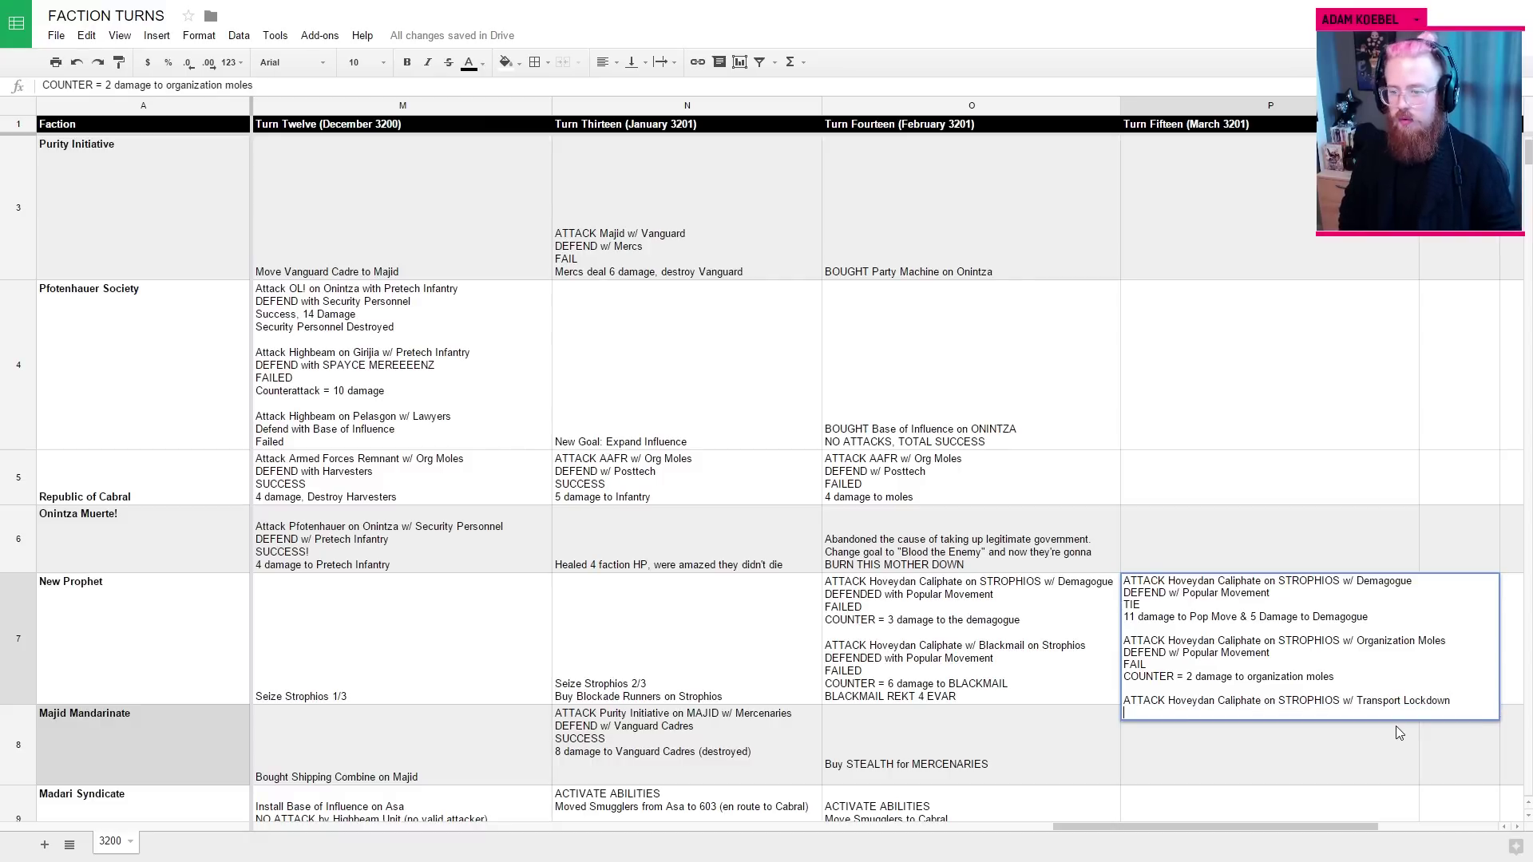
Step: Switch to Roll20, roll d10+6 in the chat for the Transport Lockdown attack and throw the die
key("ctrl+Tab")
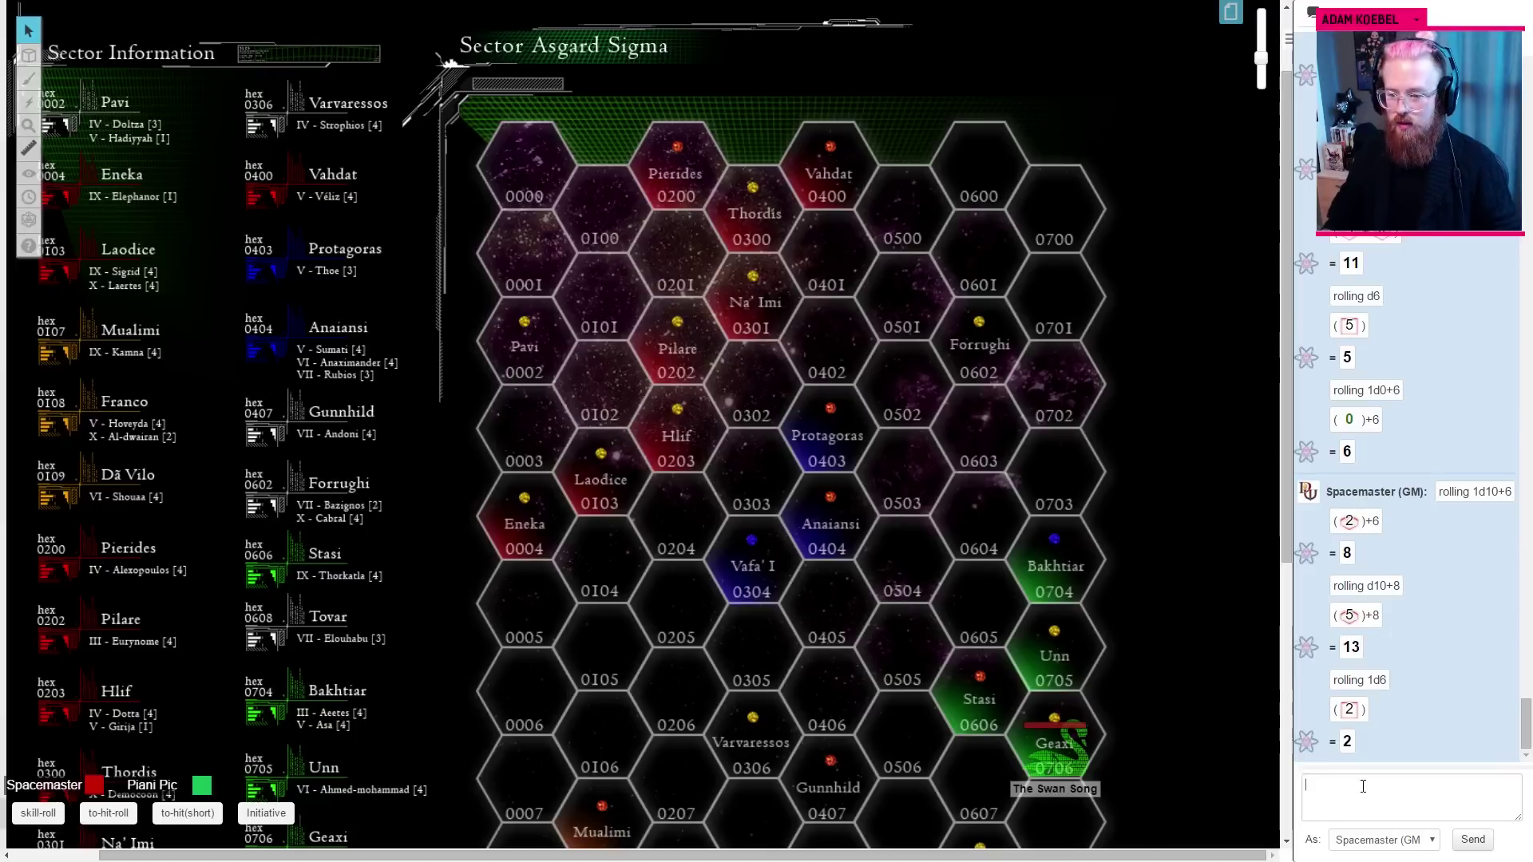
left_click(1364, 786)
type("/roll 1d10+6")
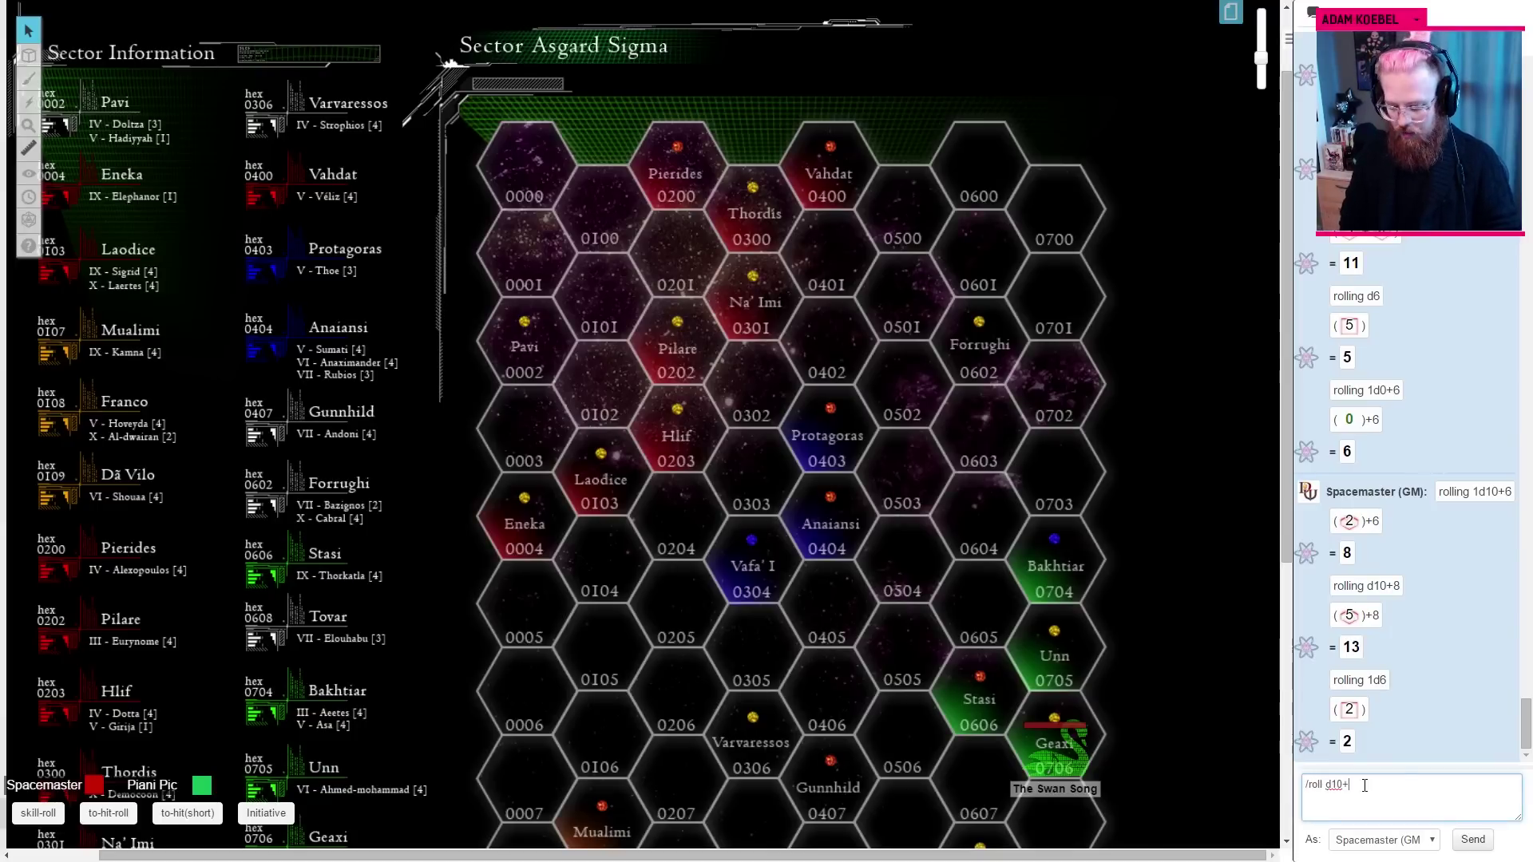
key("Return")
left_click_drag(1362, 785, 1410, 802)
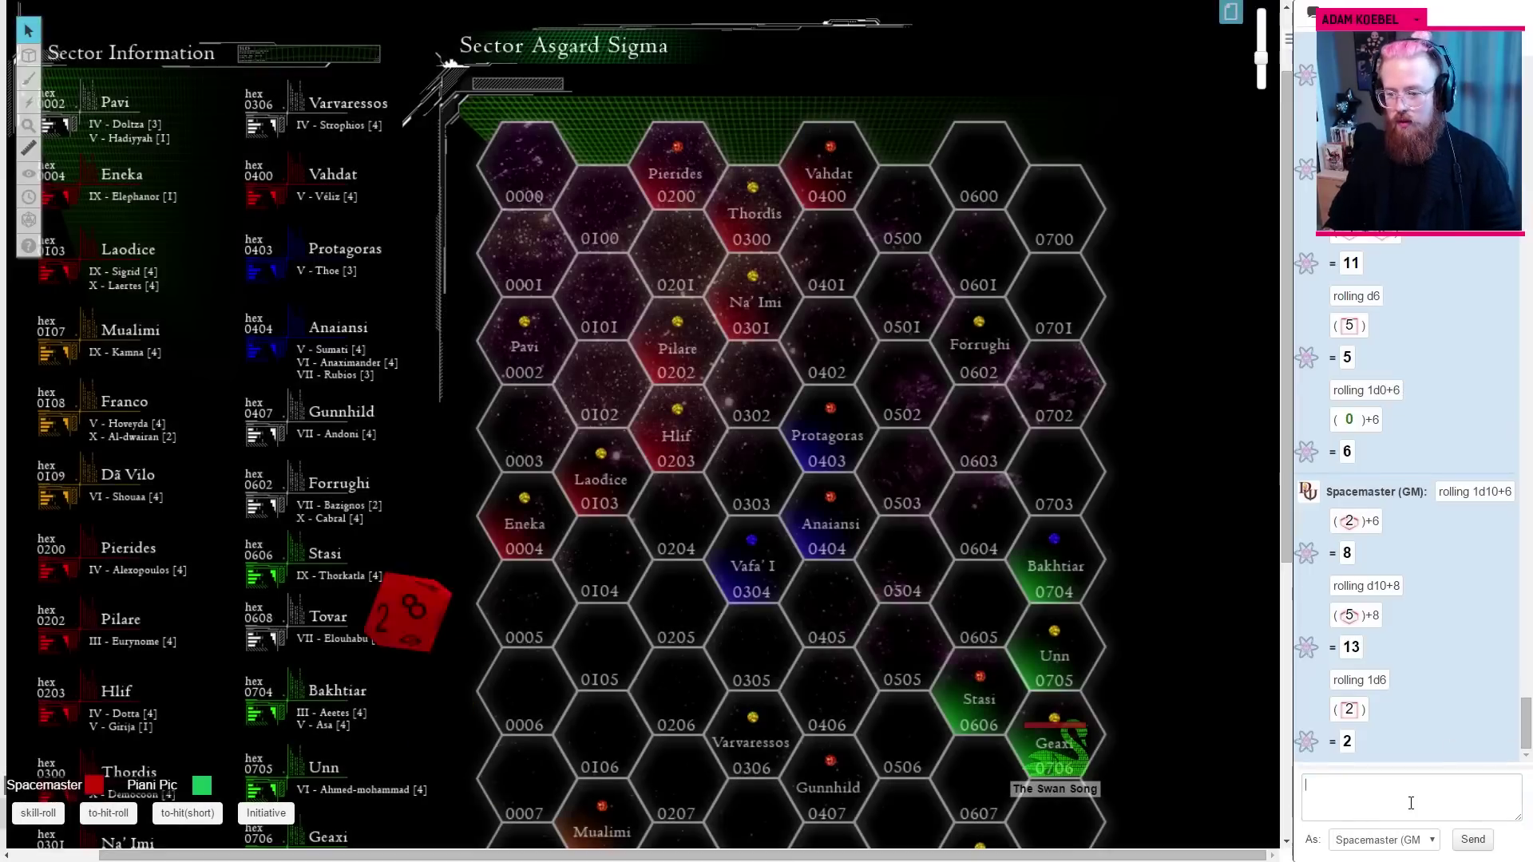
Step: Roll d10+8 in the chat as the opposing roll of the Transport Lockdown attack and throw the die
type("/roll d10+")
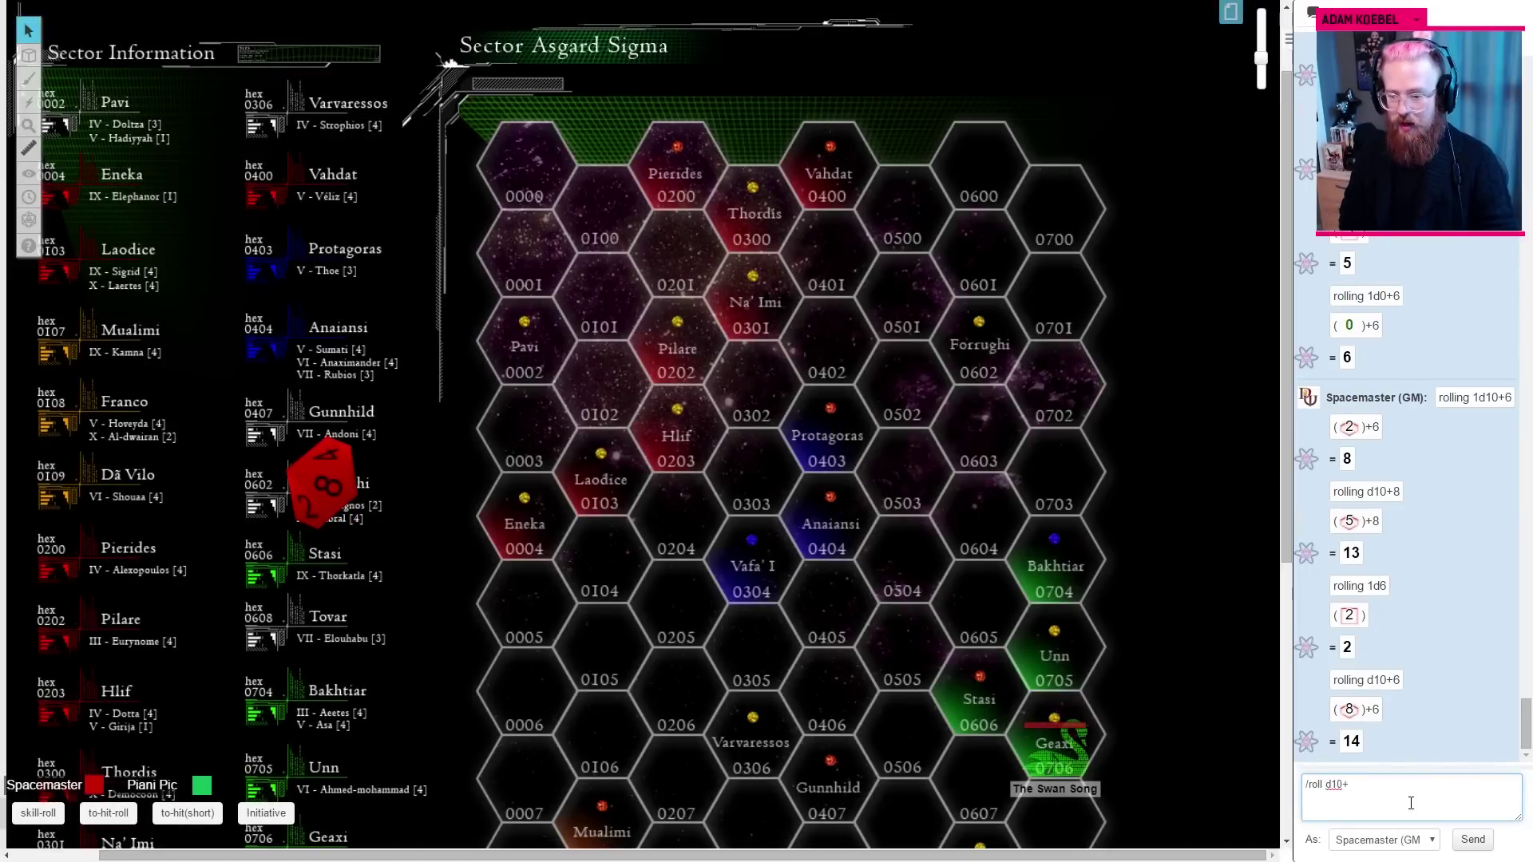
key("Return")
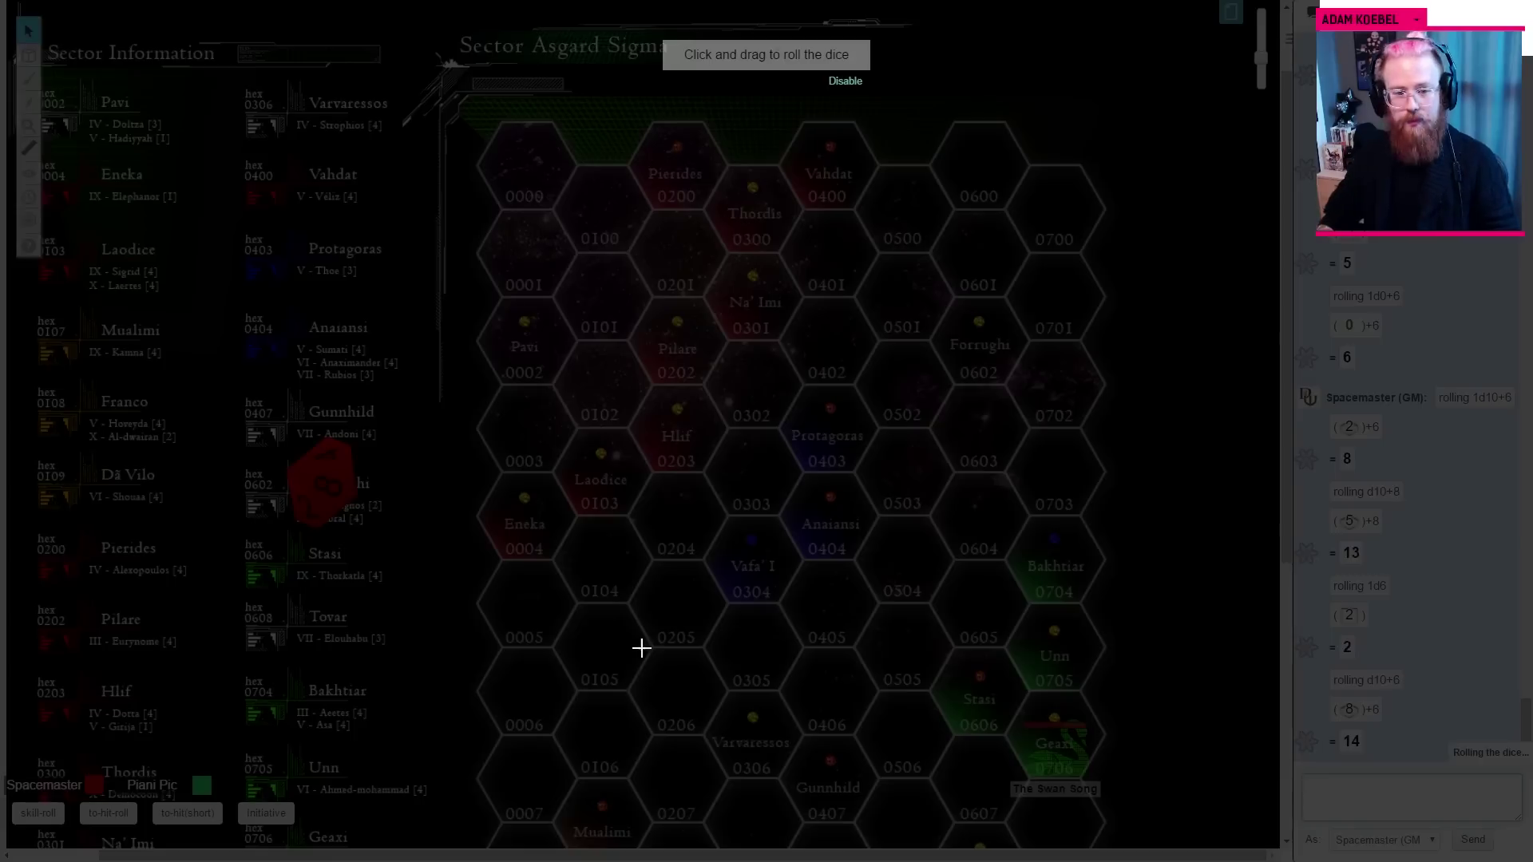
left_click_drag(639, 645, 808, 661)
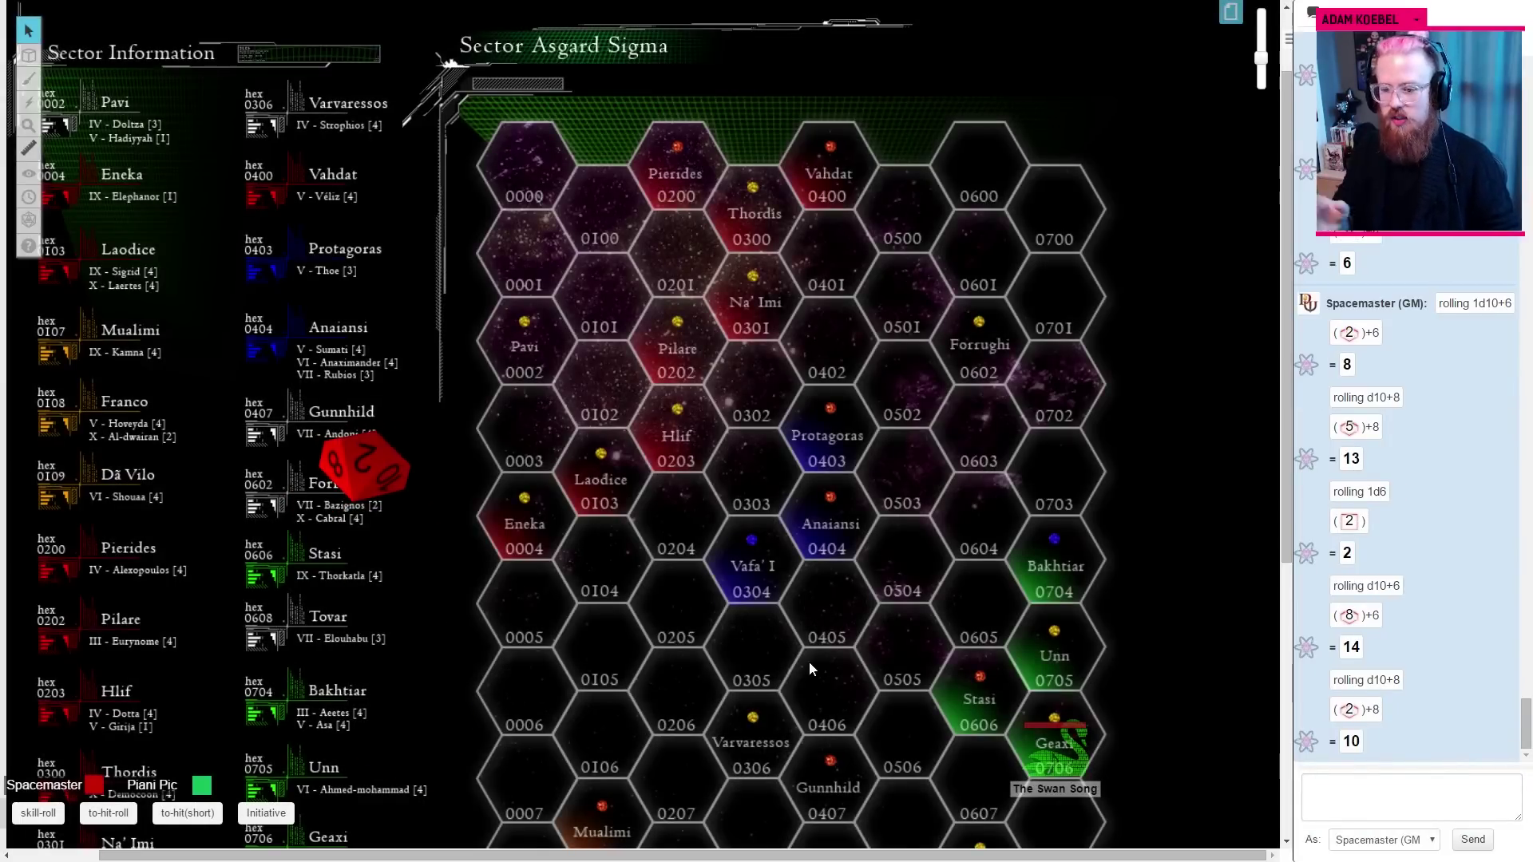
Step: Add "DEFEND w/ Popular Movement" below the Transport Lockdown attack in FACTION TURNS and start a new line for the result
key("alt+Tab")
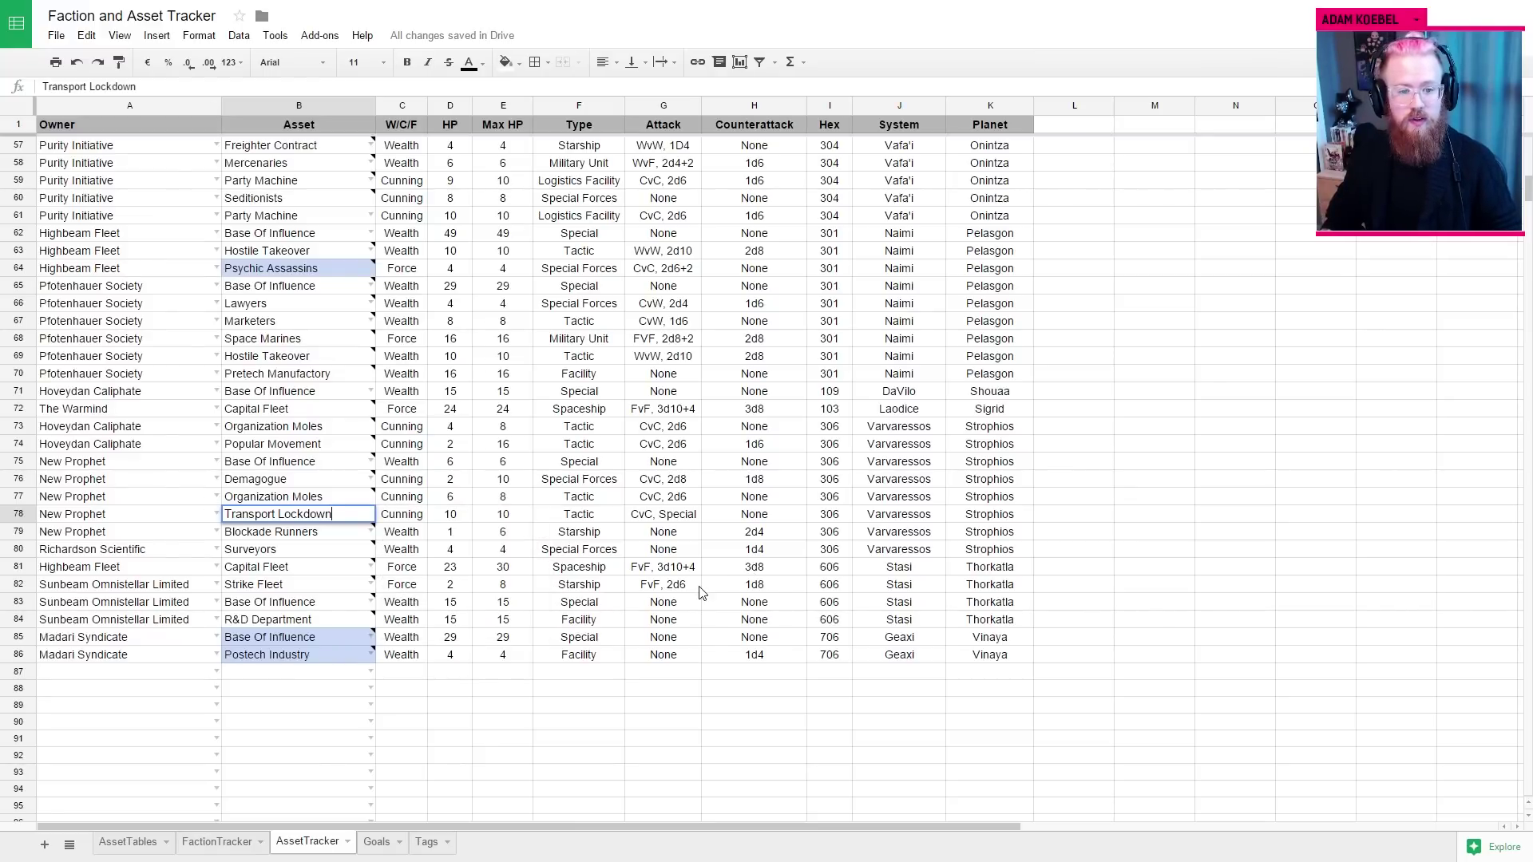
key("alt+Tab")
type("DEFEND")
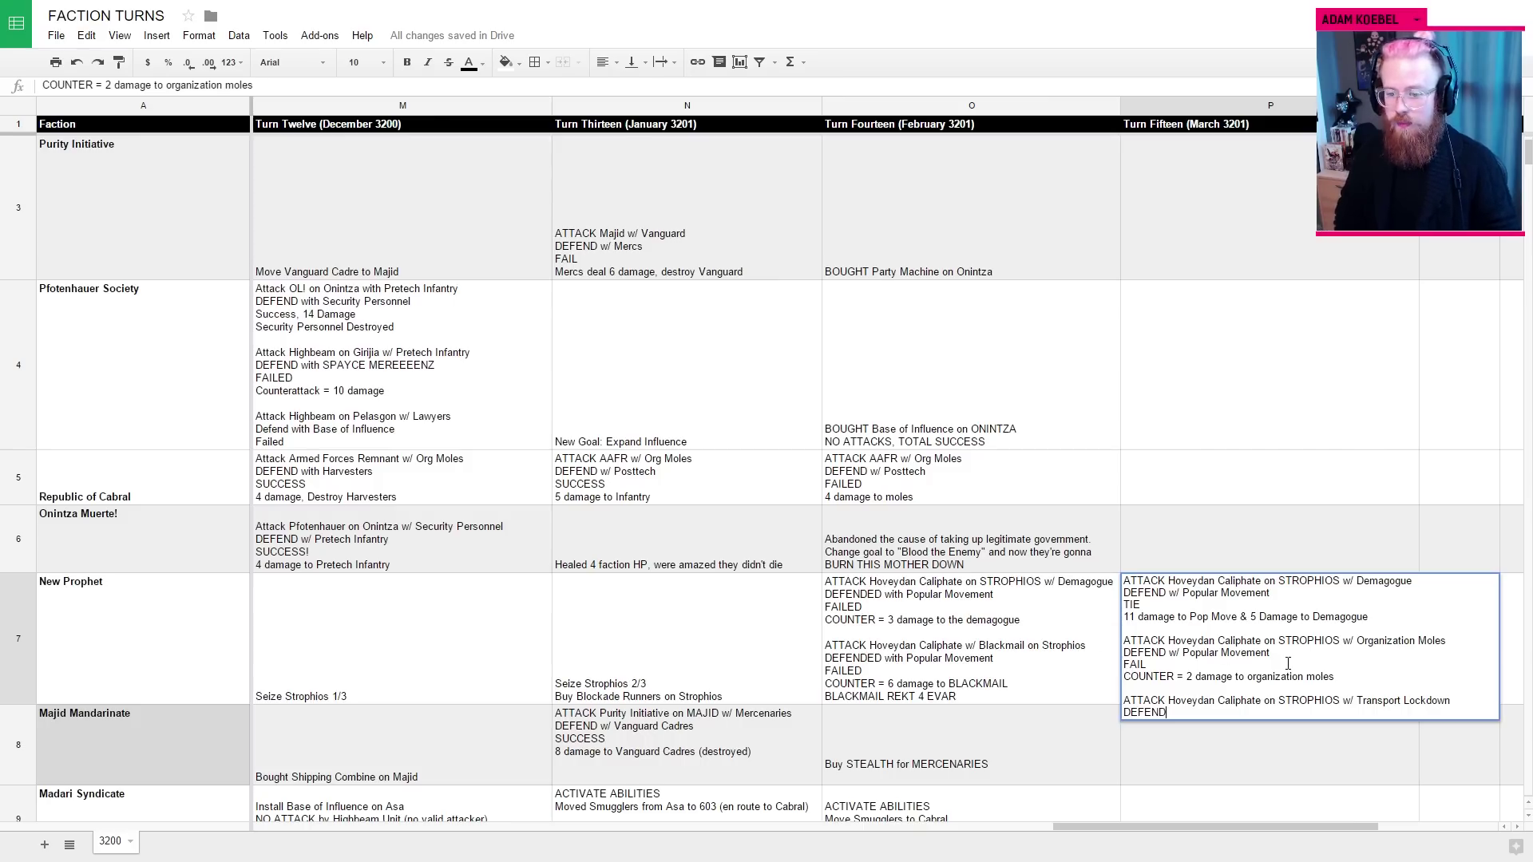
type(" w/ Popul;ar")
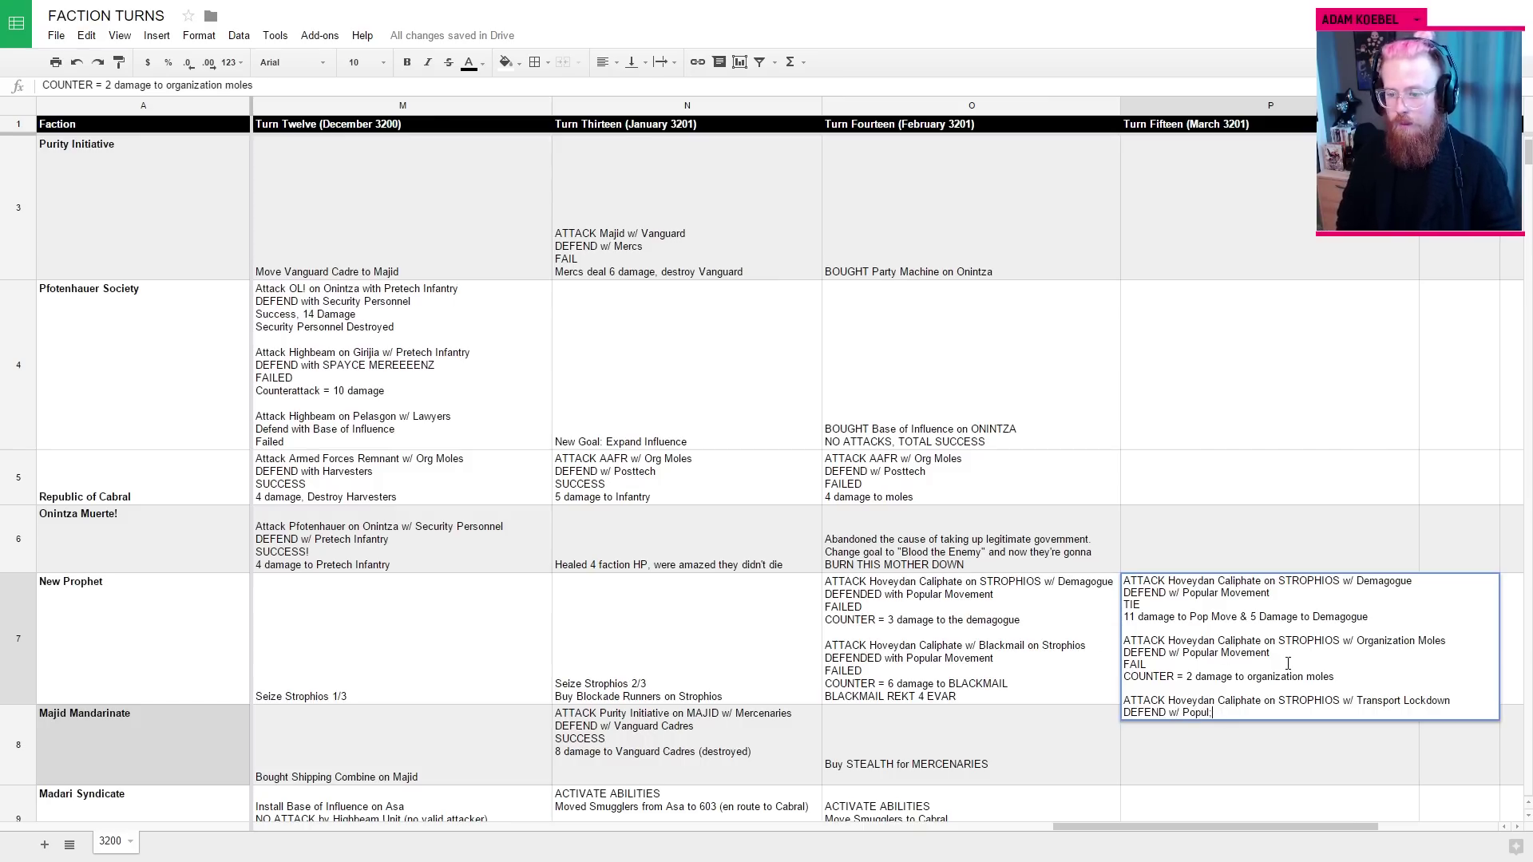
key("BackSpace")
type("ar Movement")
key("alt+Return")
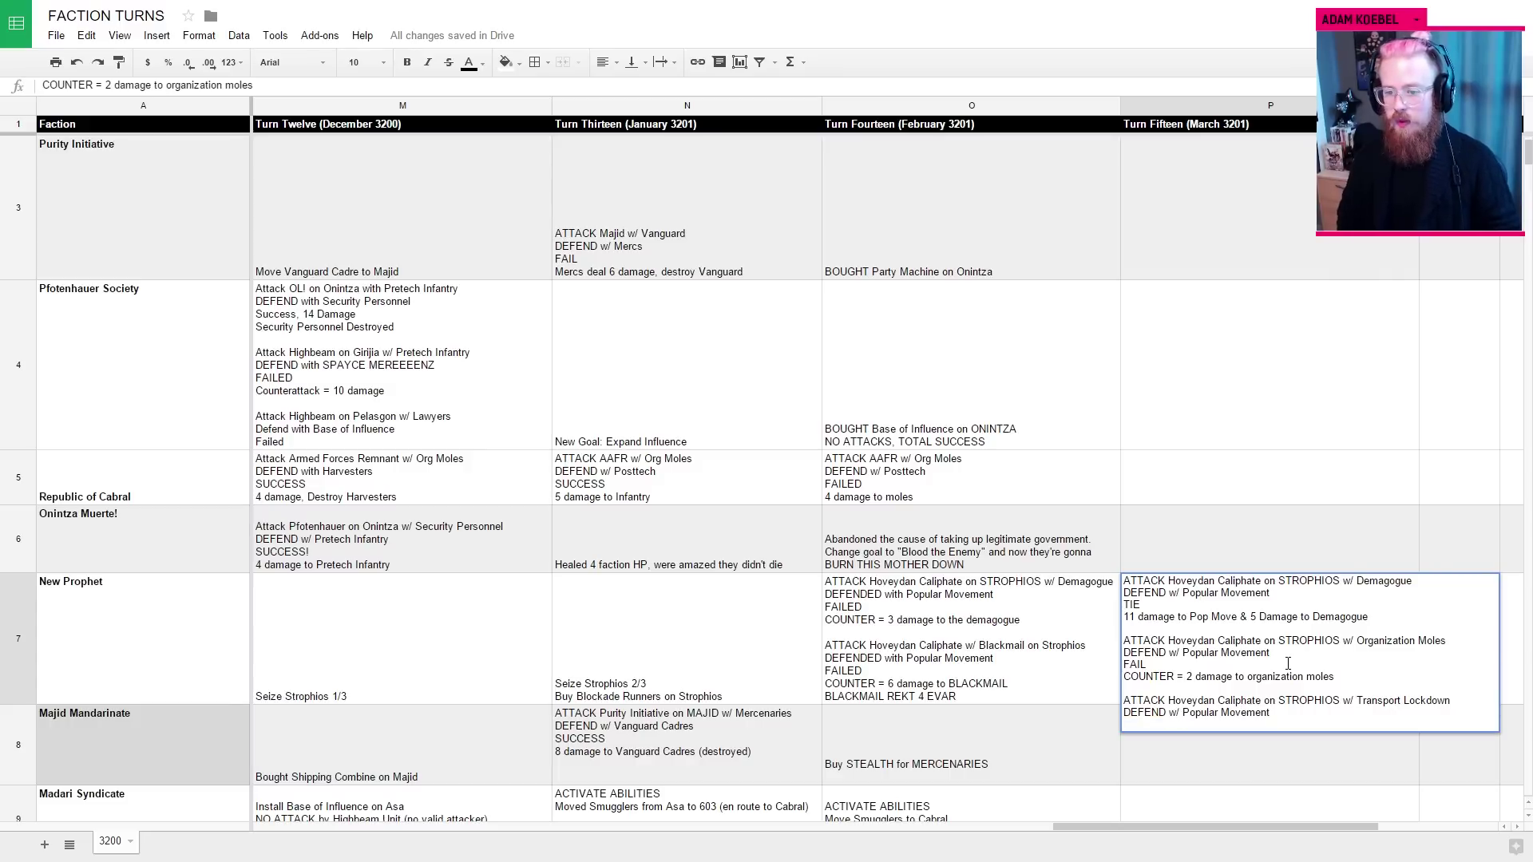
type("FAIL")
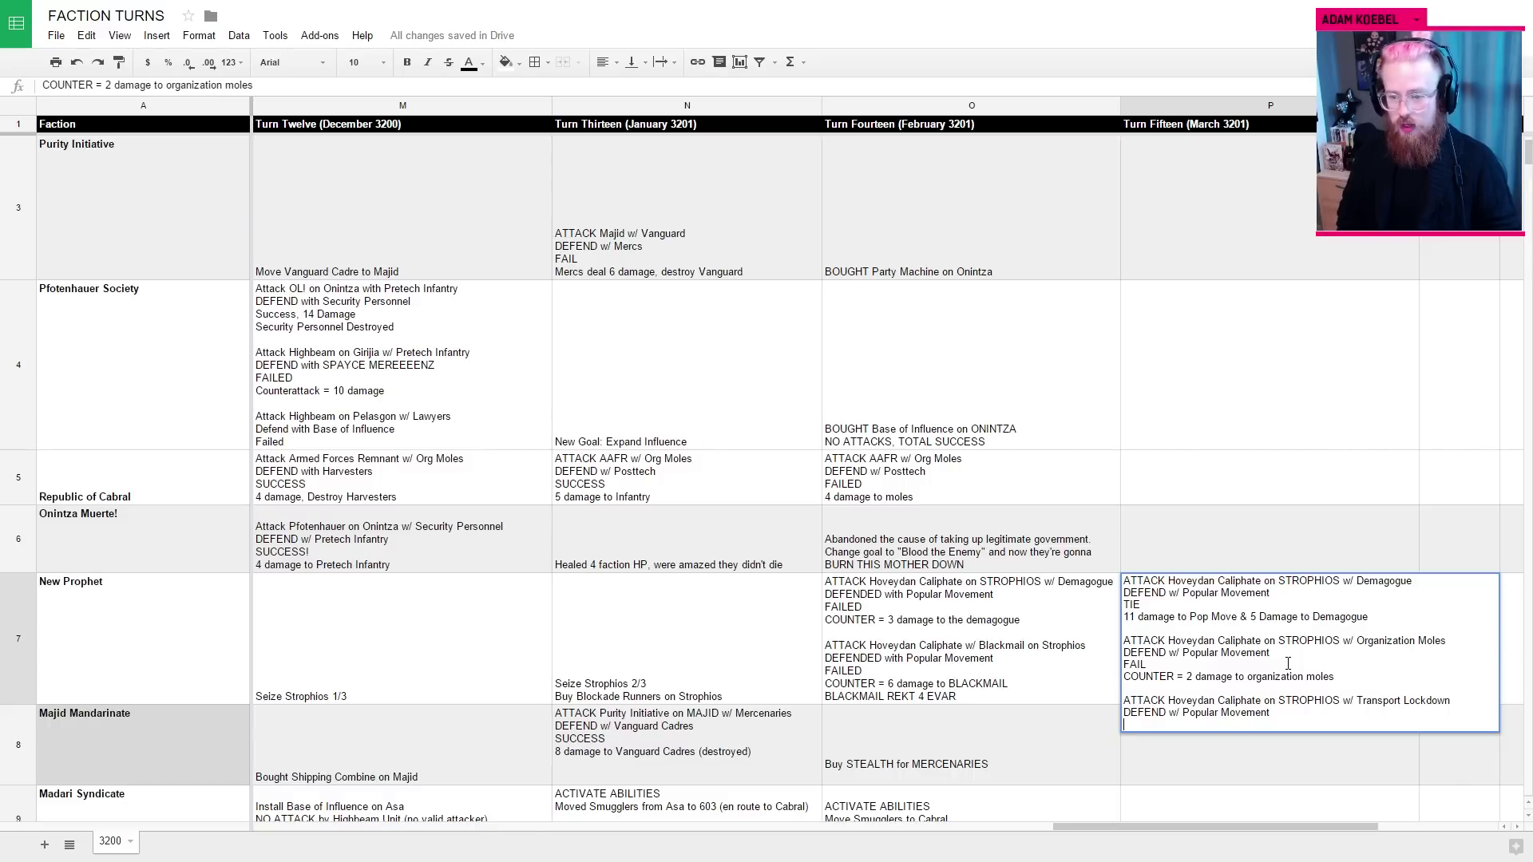
Step: Record "HOVEYDA LOCKED DOWN 1 turn" as the result of the Transport Lockdown attack and commit New Prophet's Turn Fifteen cell
type("HOVEYDA LOCKED ")
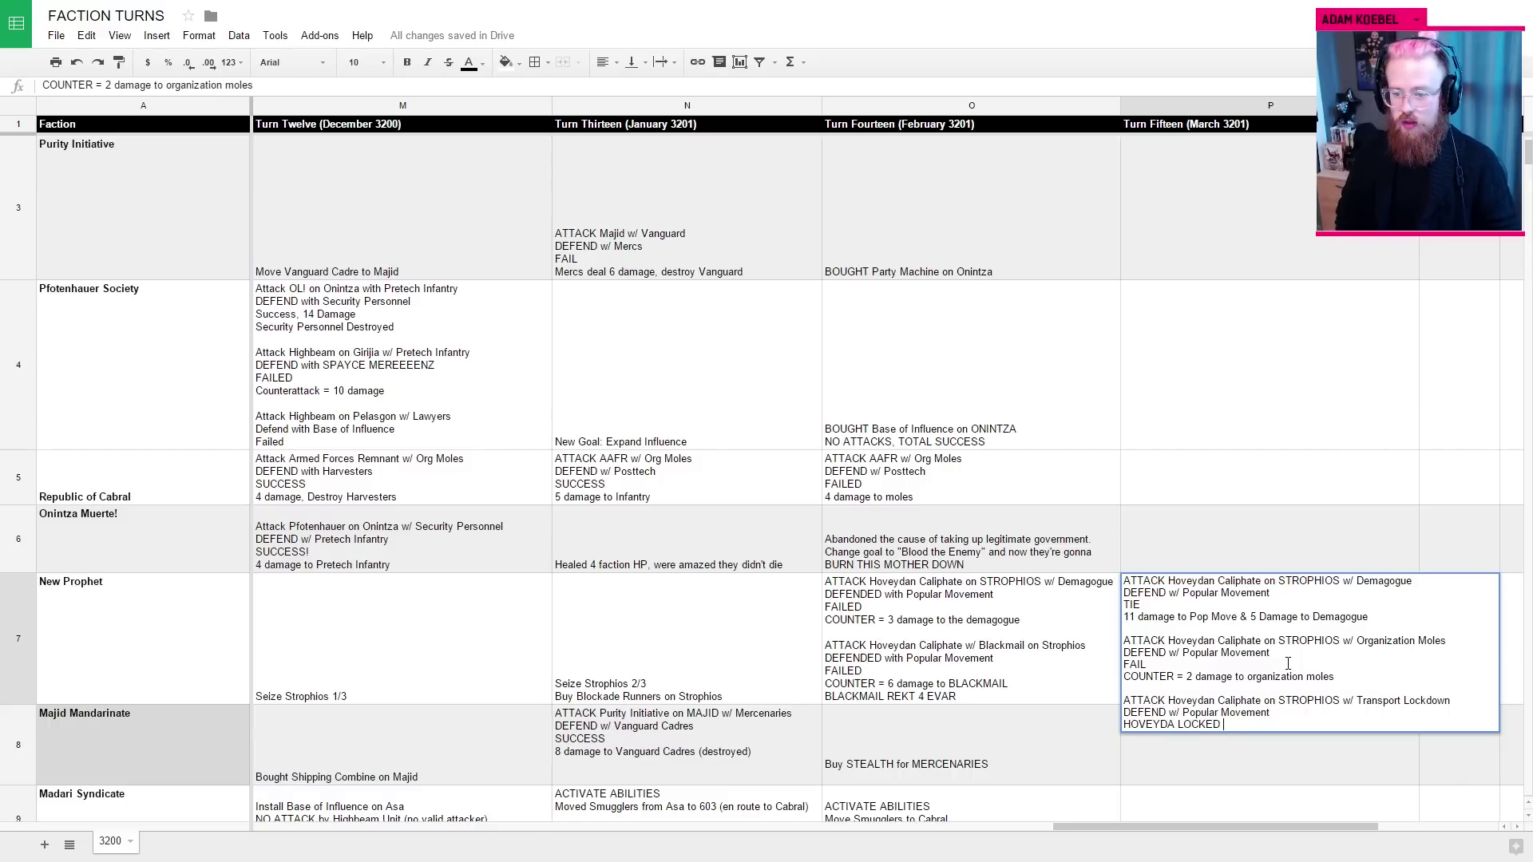
type("DOWN 1 turen")
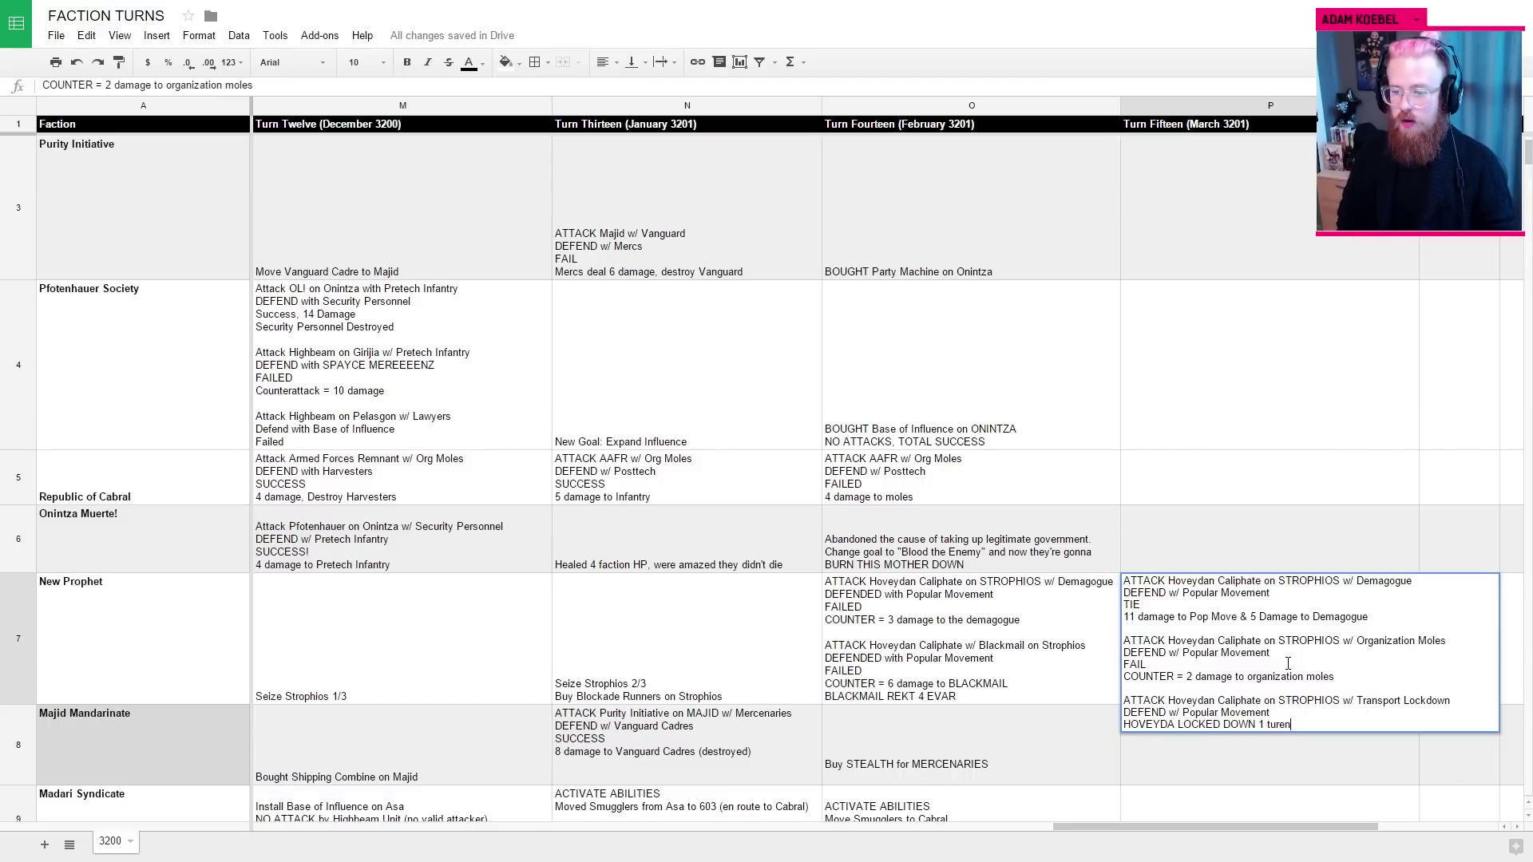
type("n")
key("Return")
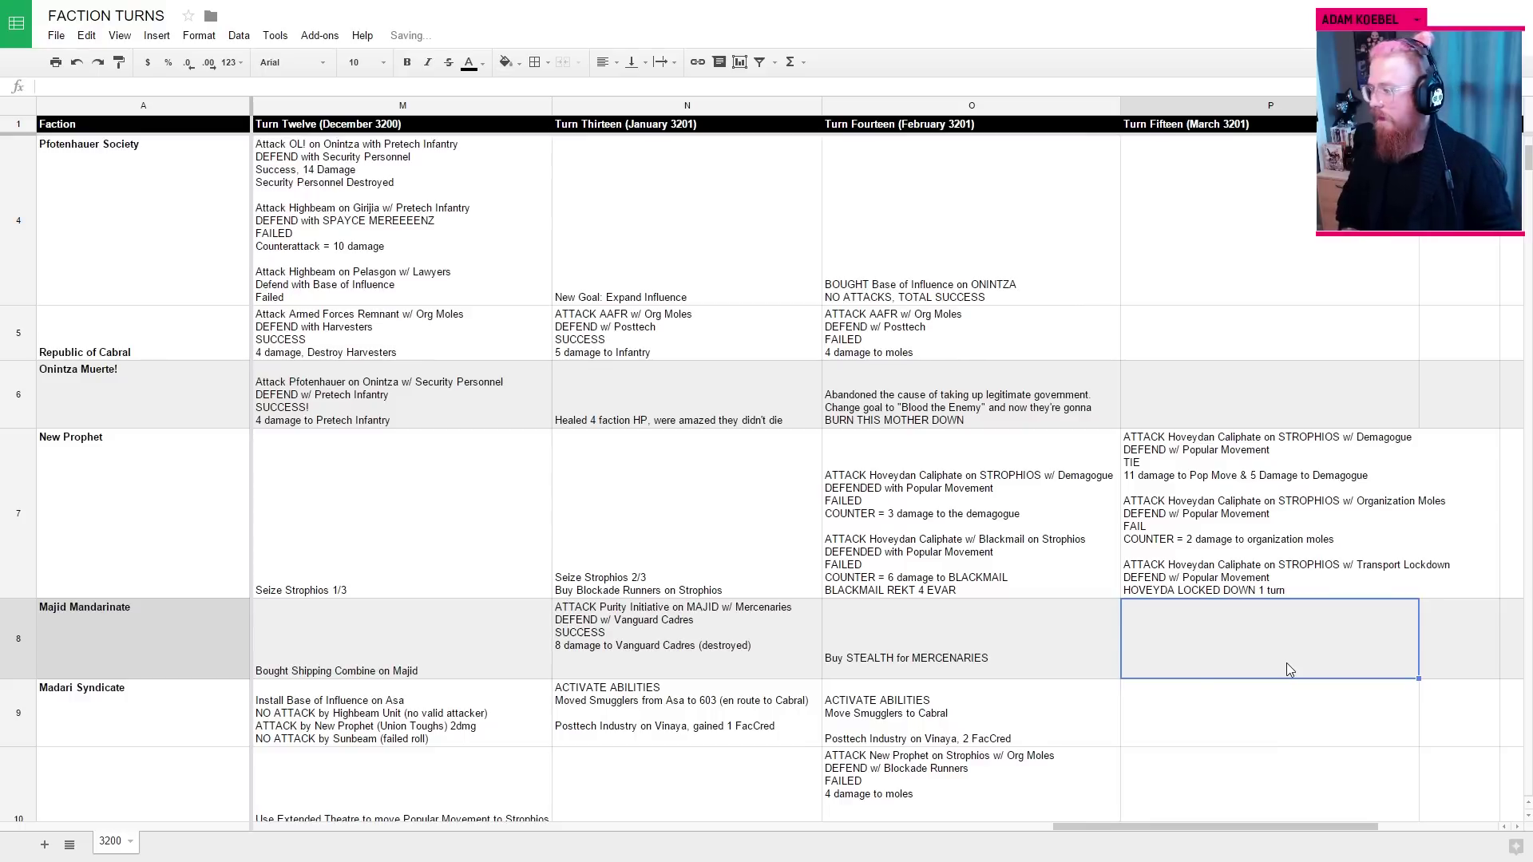
key("Up")
Step: In the FactionTracker sheet of Faction and Asset Tracker, set FacCreds to 13 for Andonian Armed Forces Remnant and 10 for Sunbeam Omnistellar Limited
key("ctrl+Tab")
key("ctrl+Tab")
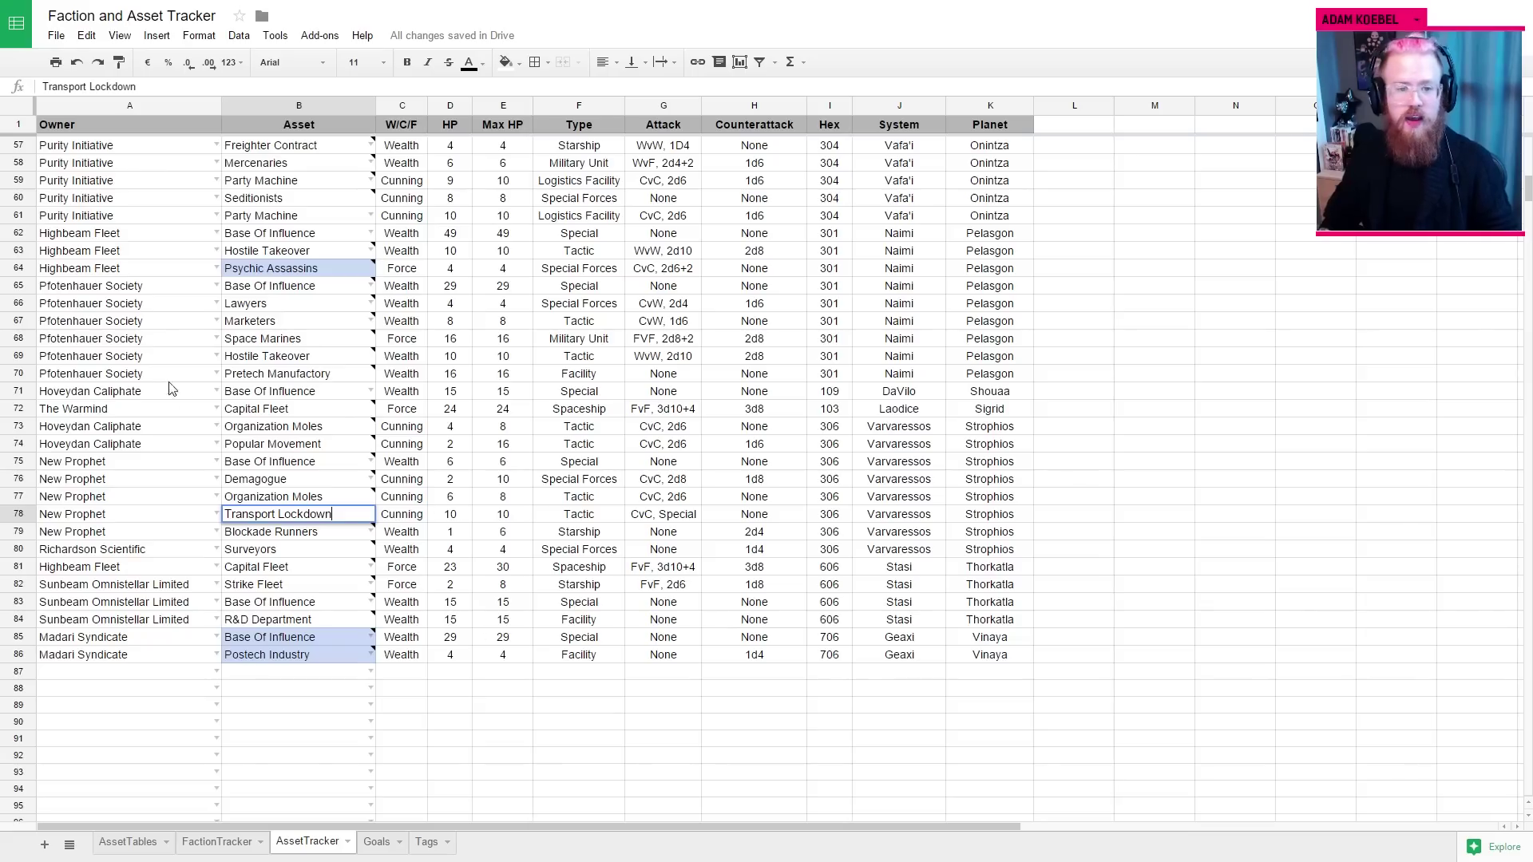
left_click(125, 843)
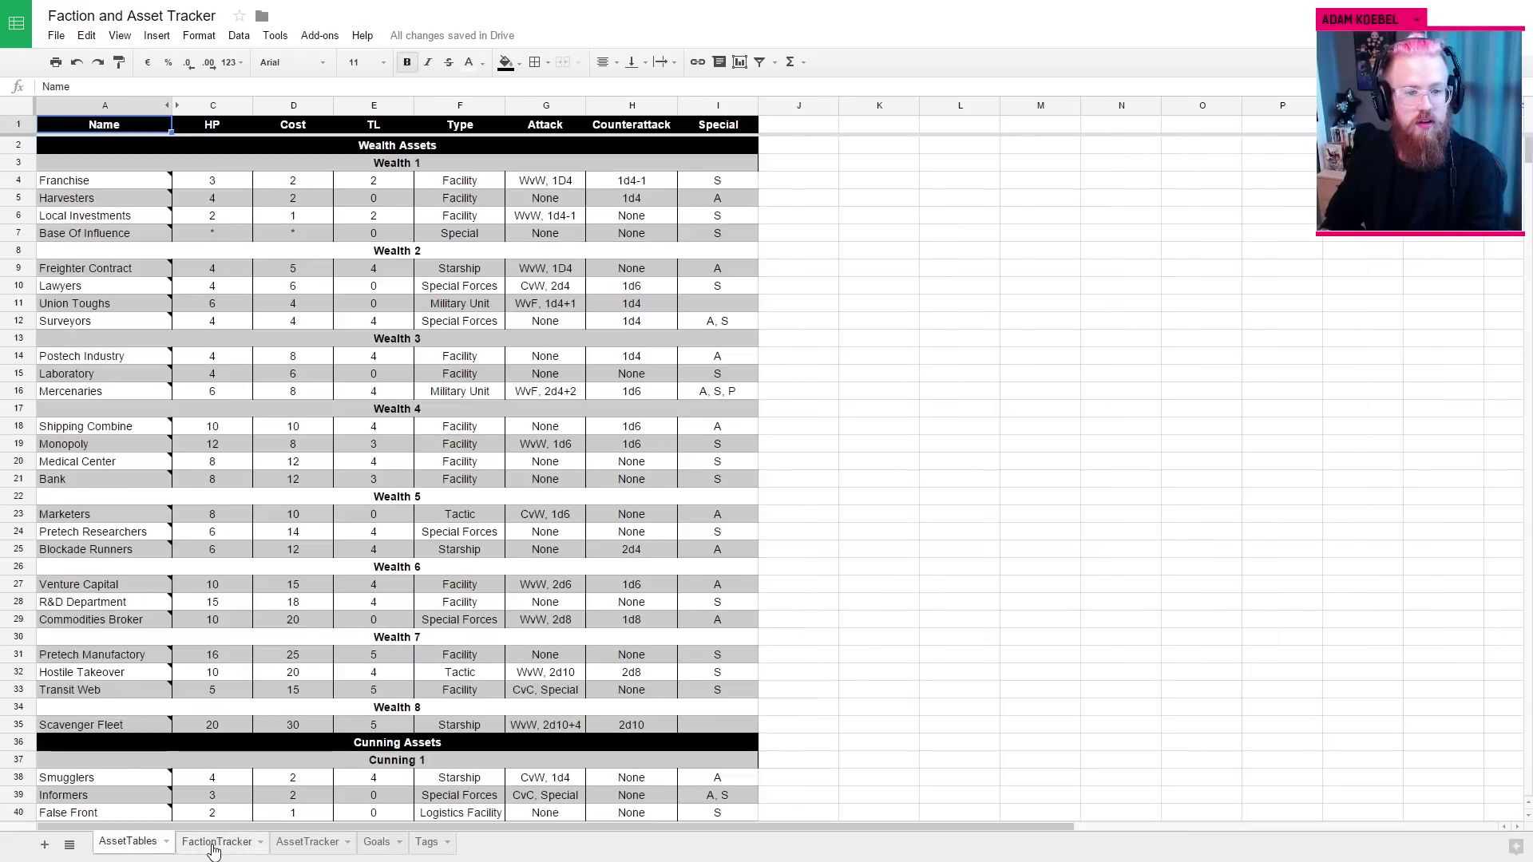
left_click(214, 843)
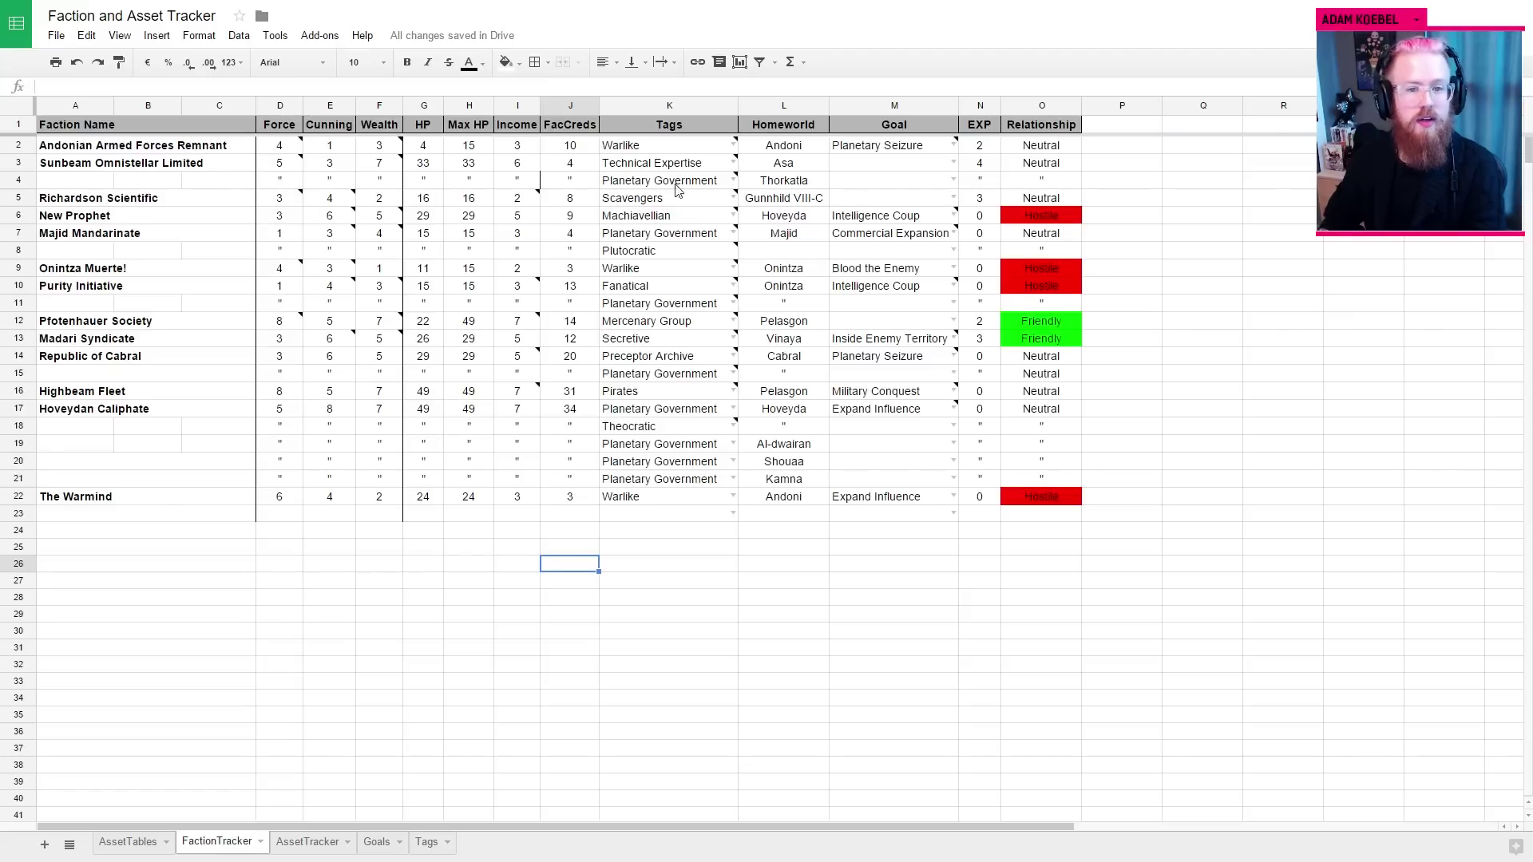
left_click(566, 146)
type("13")
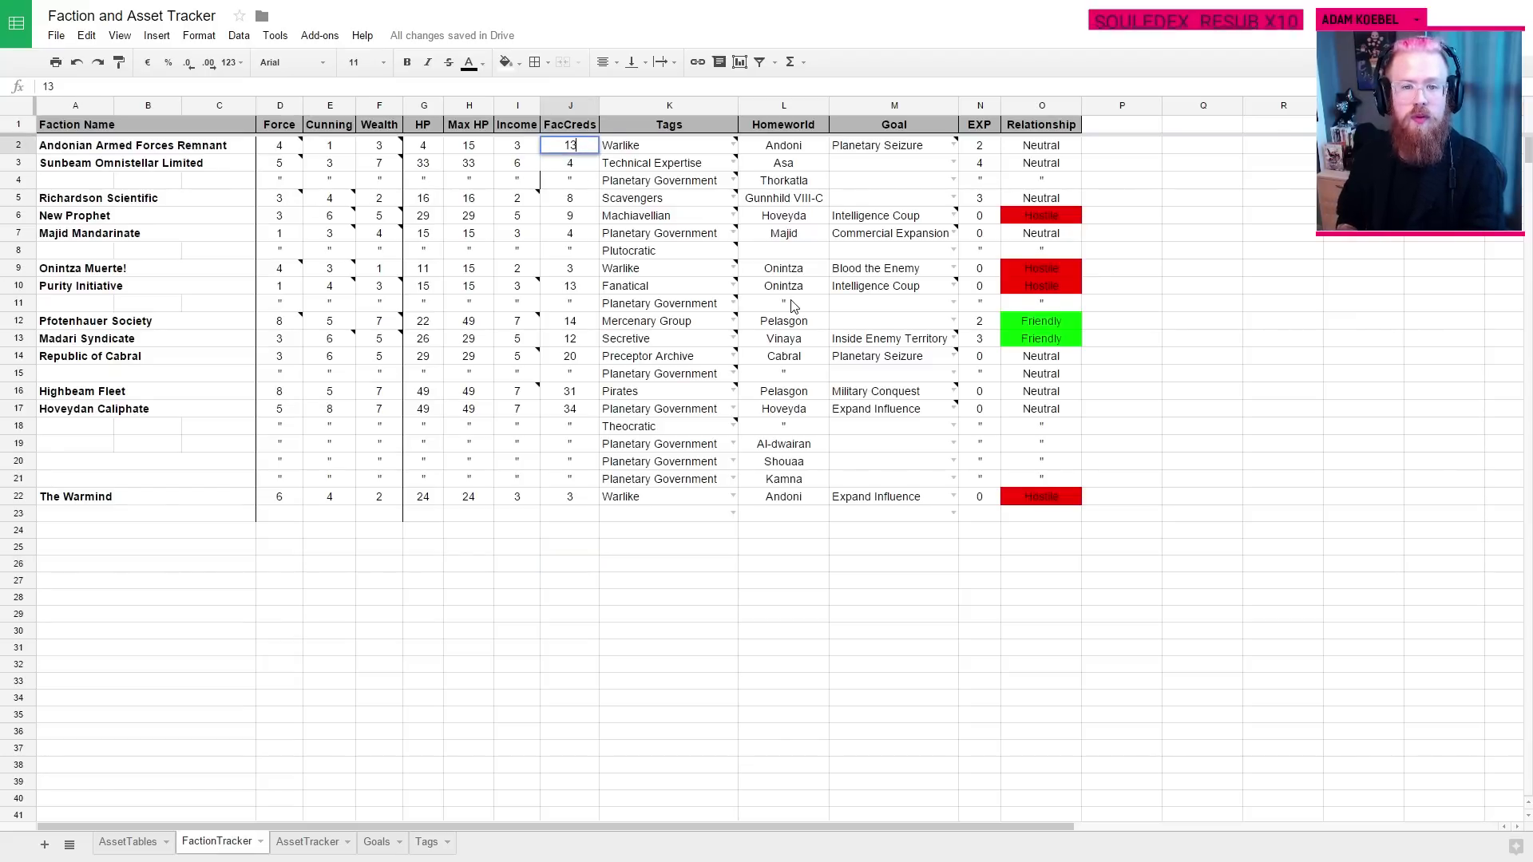
key("Return")
type("10")
key("Return")
key("Return")
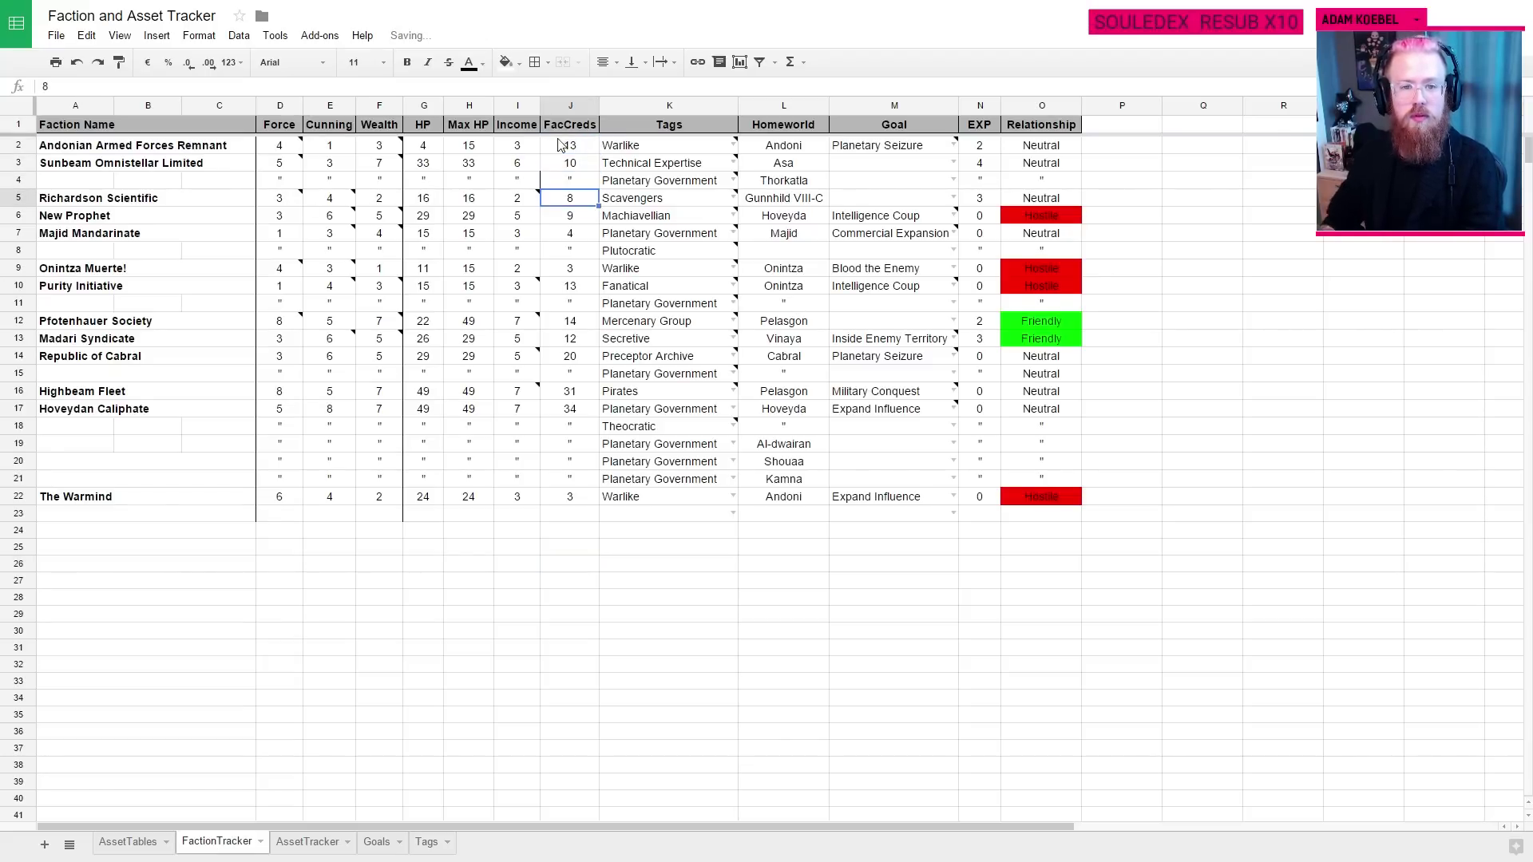
Step: Set FacCreds to 9 for Richardson Scientific, 14 for New Prophet and 7 for Majid Mandarinate
left_click(519, 215)
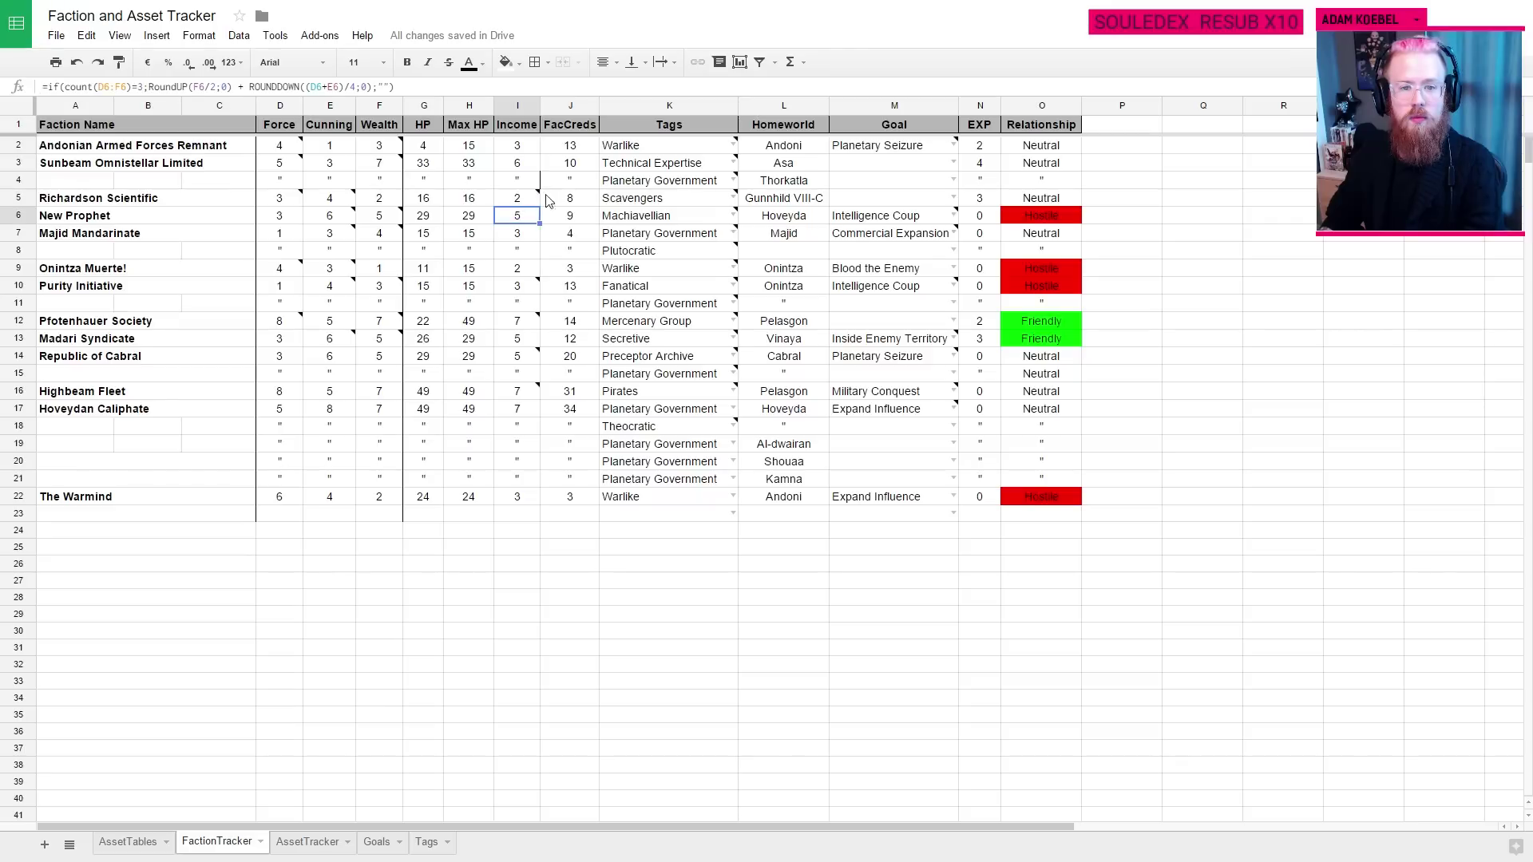
left_click(550, 200)
type("9")
key("Return")
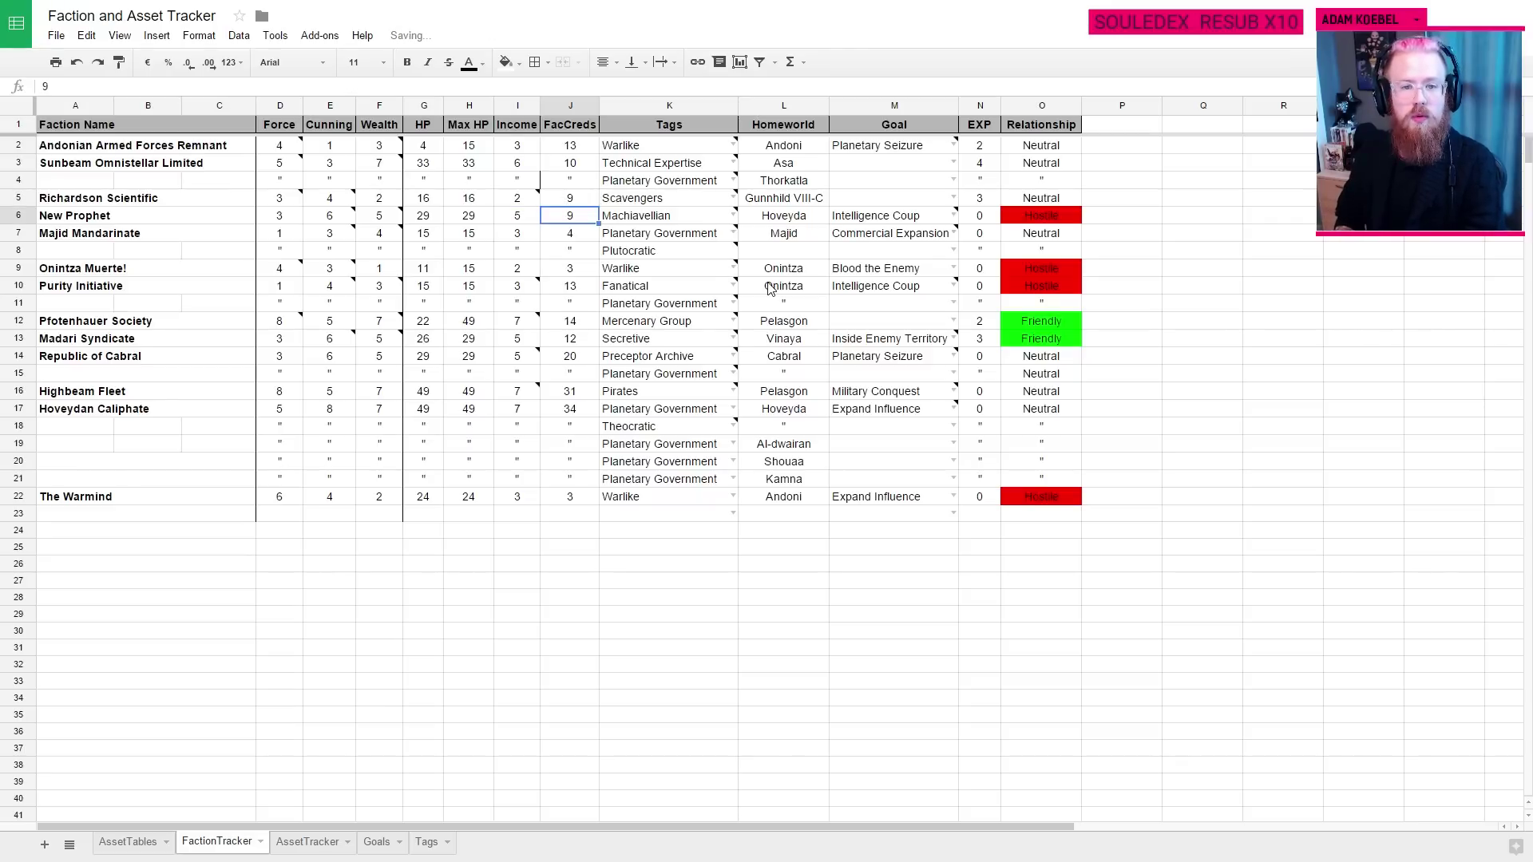
type("14")
key("Return")
type("7")
key("Return")
Step: Set FacCreds to 5 for Onintza Muerte! and, after checking its income note, 18 for Purity Initiative
key("Down")
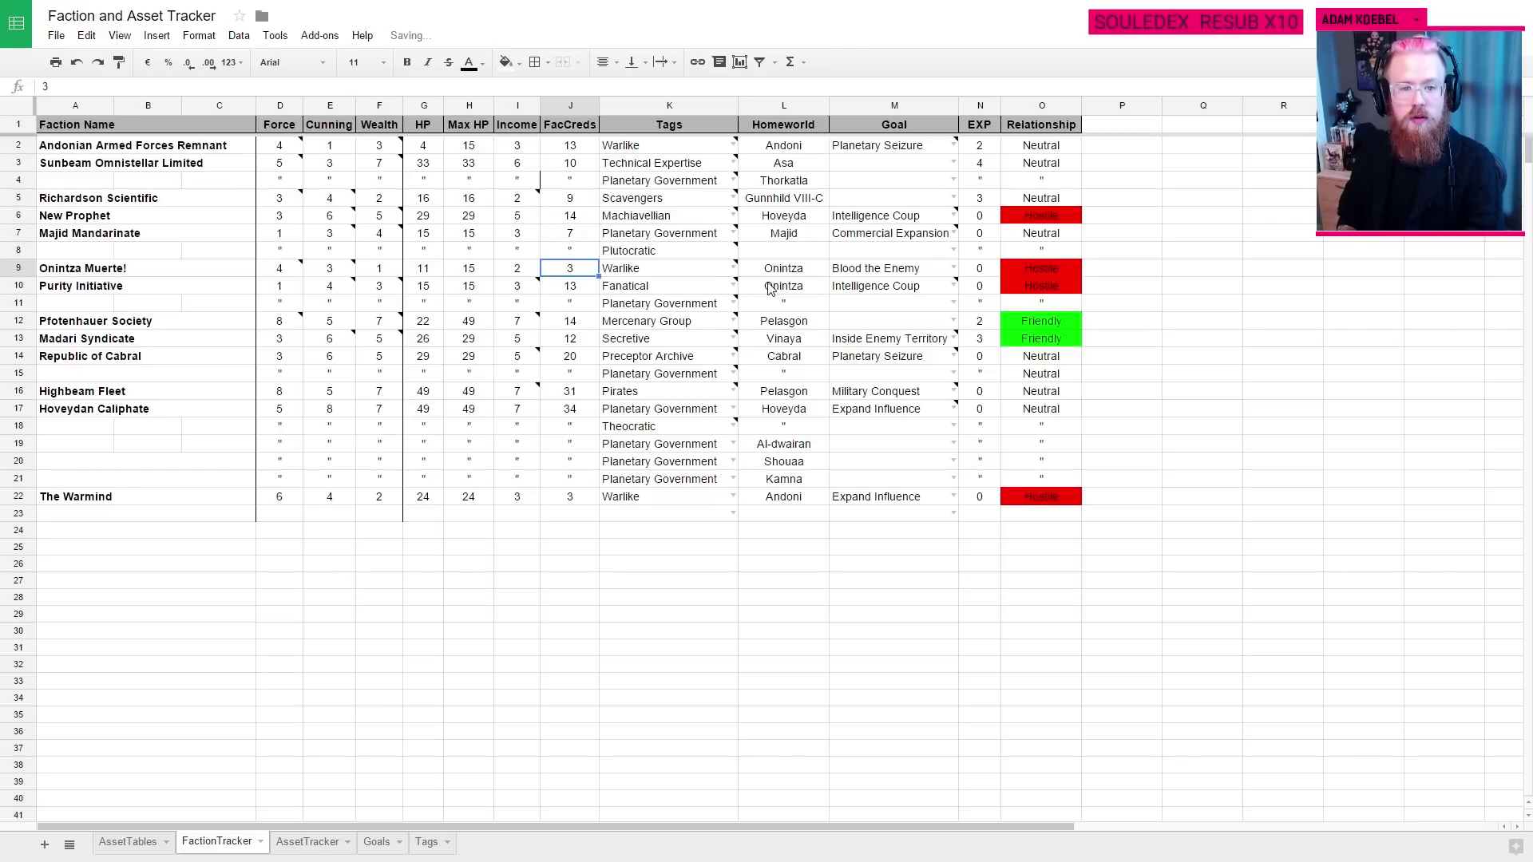
type("5")
key("Return")
left_click(531, 287)
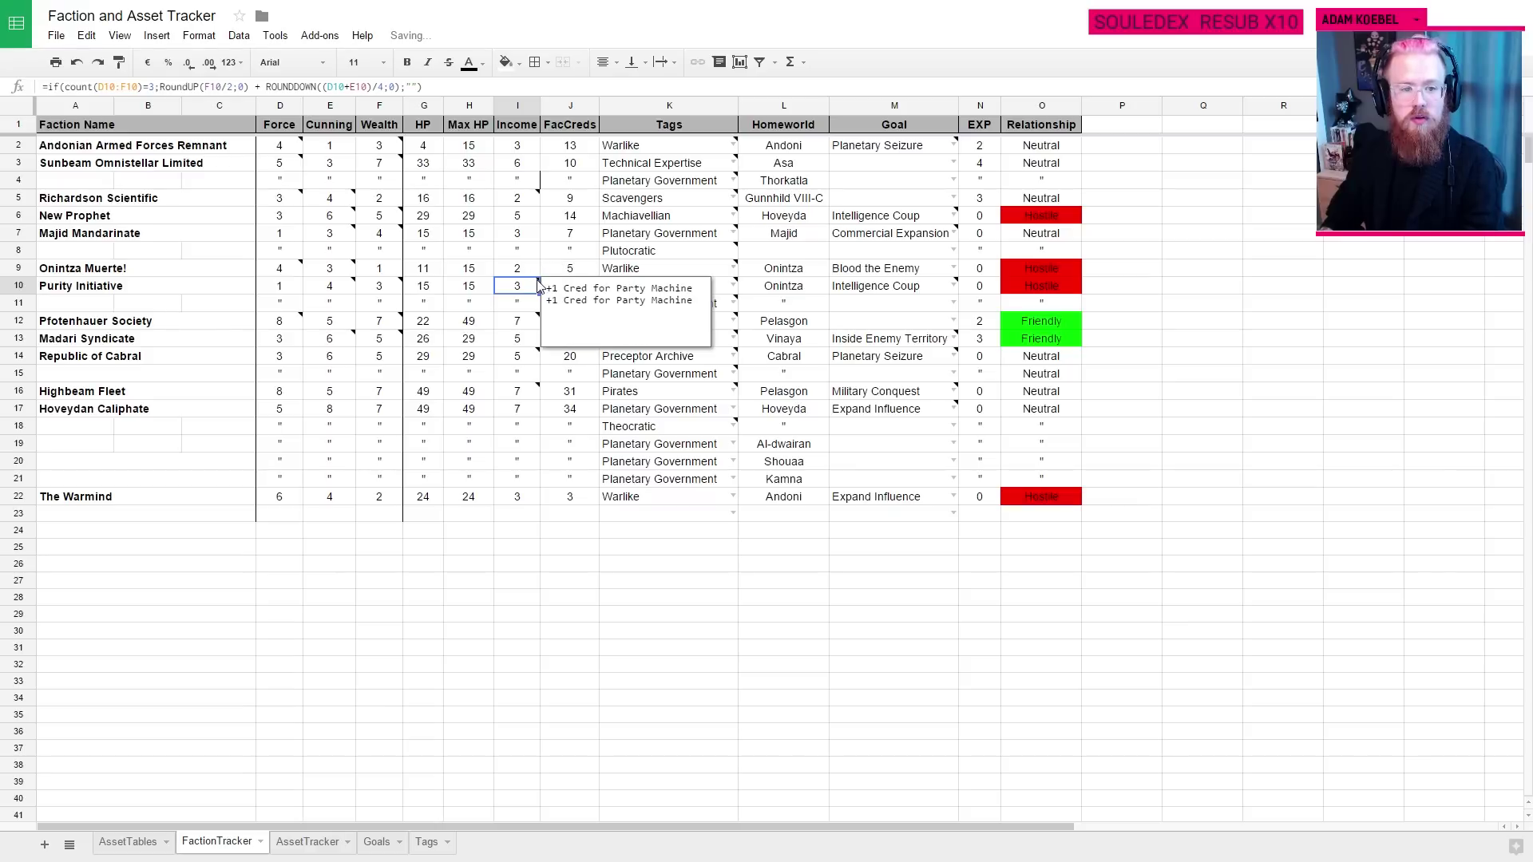
left_click(559, 513)
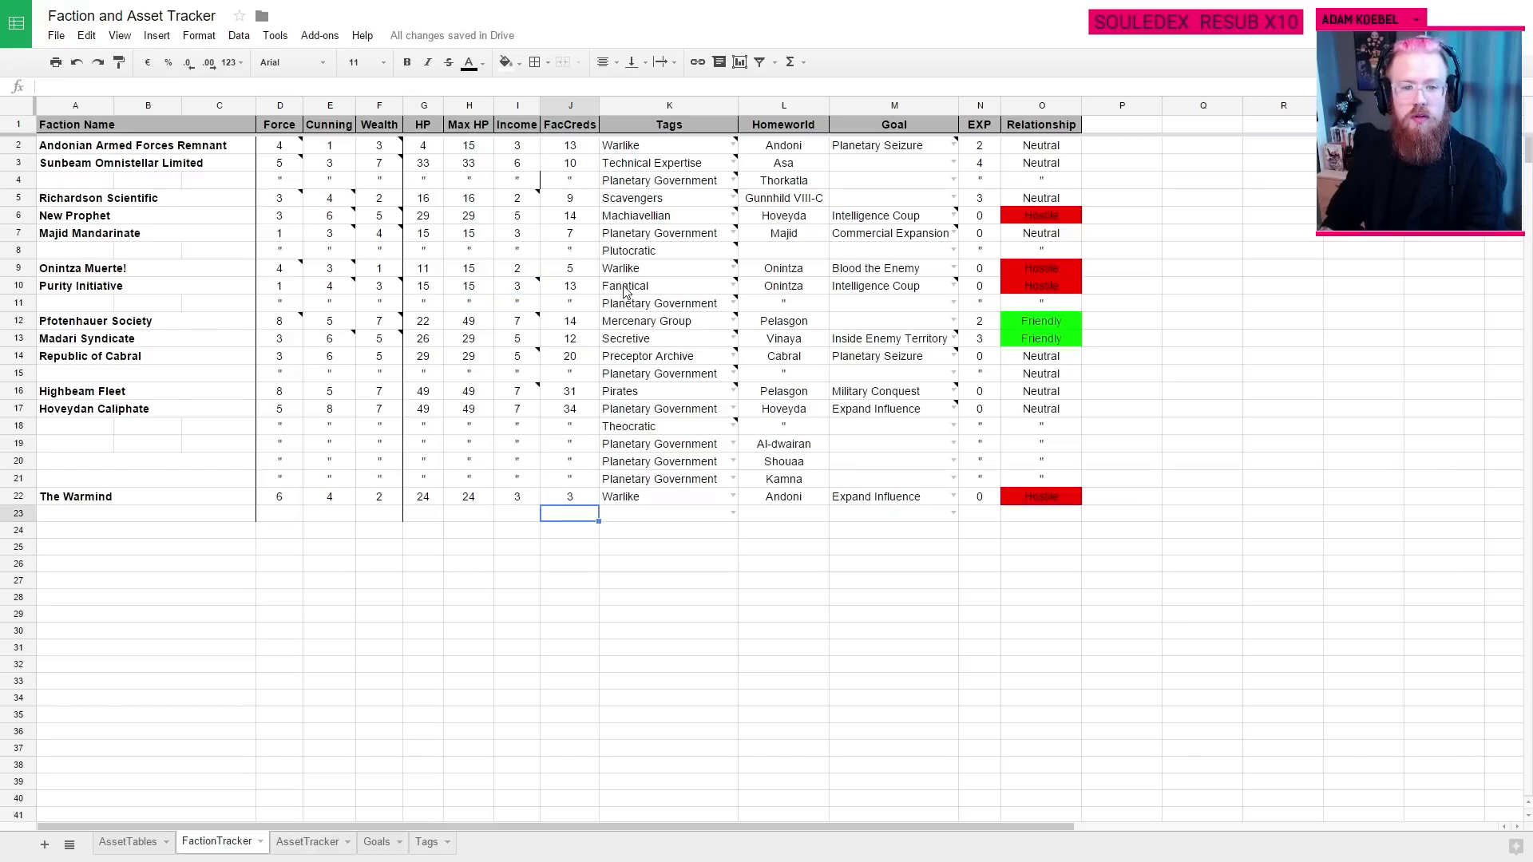
left_click(570, 286)
type("18")
key("Return")
key("Down")
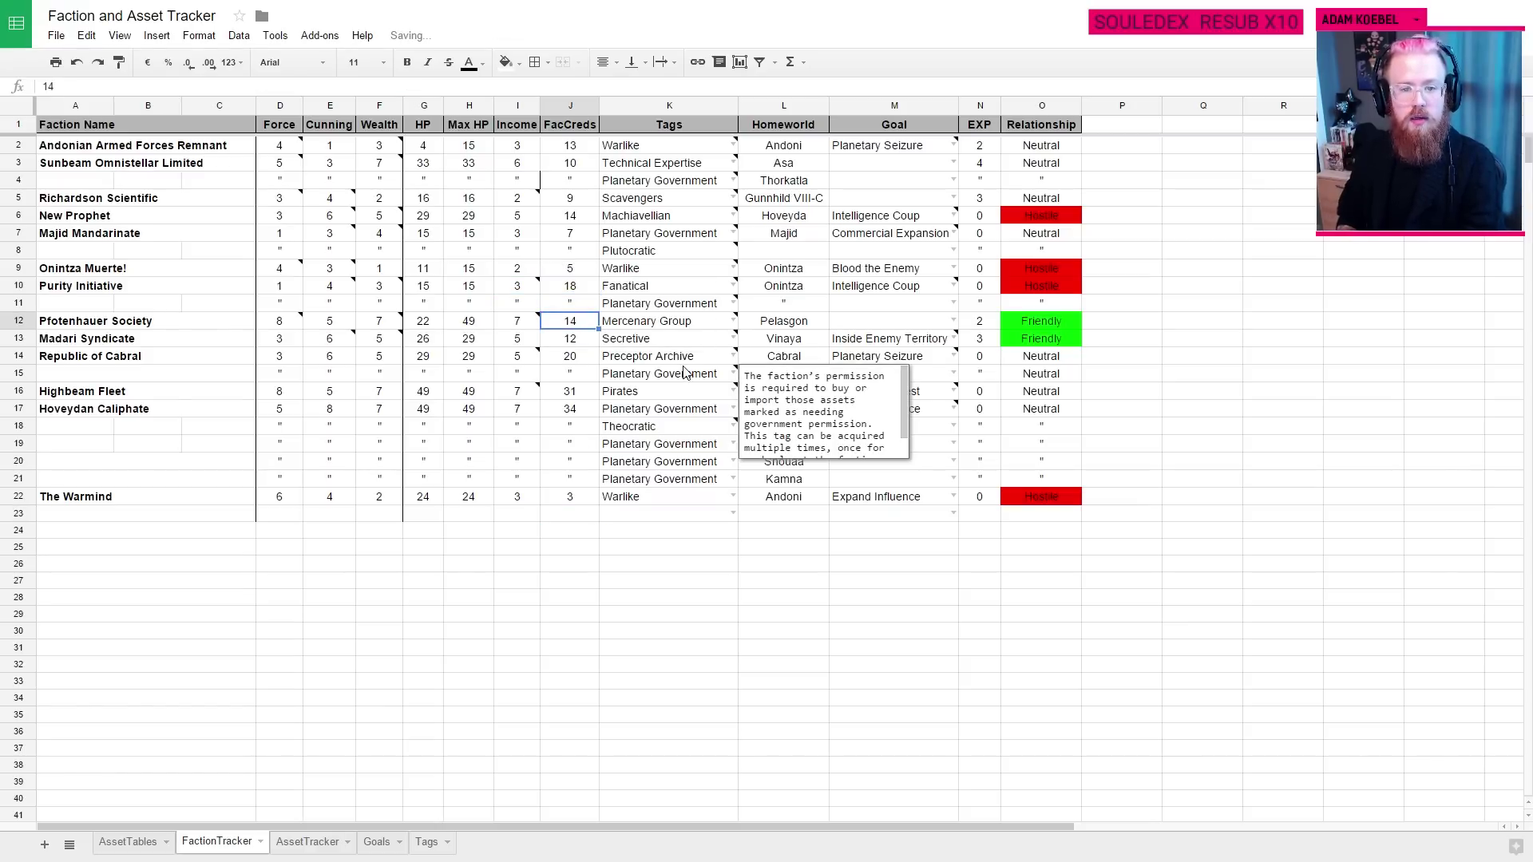
Step: Set FacCreds to 19 for Pfotenhauer Society, 17 for Madari Syndicate and 25 for Republic of Cabral
left_click(527, 326)
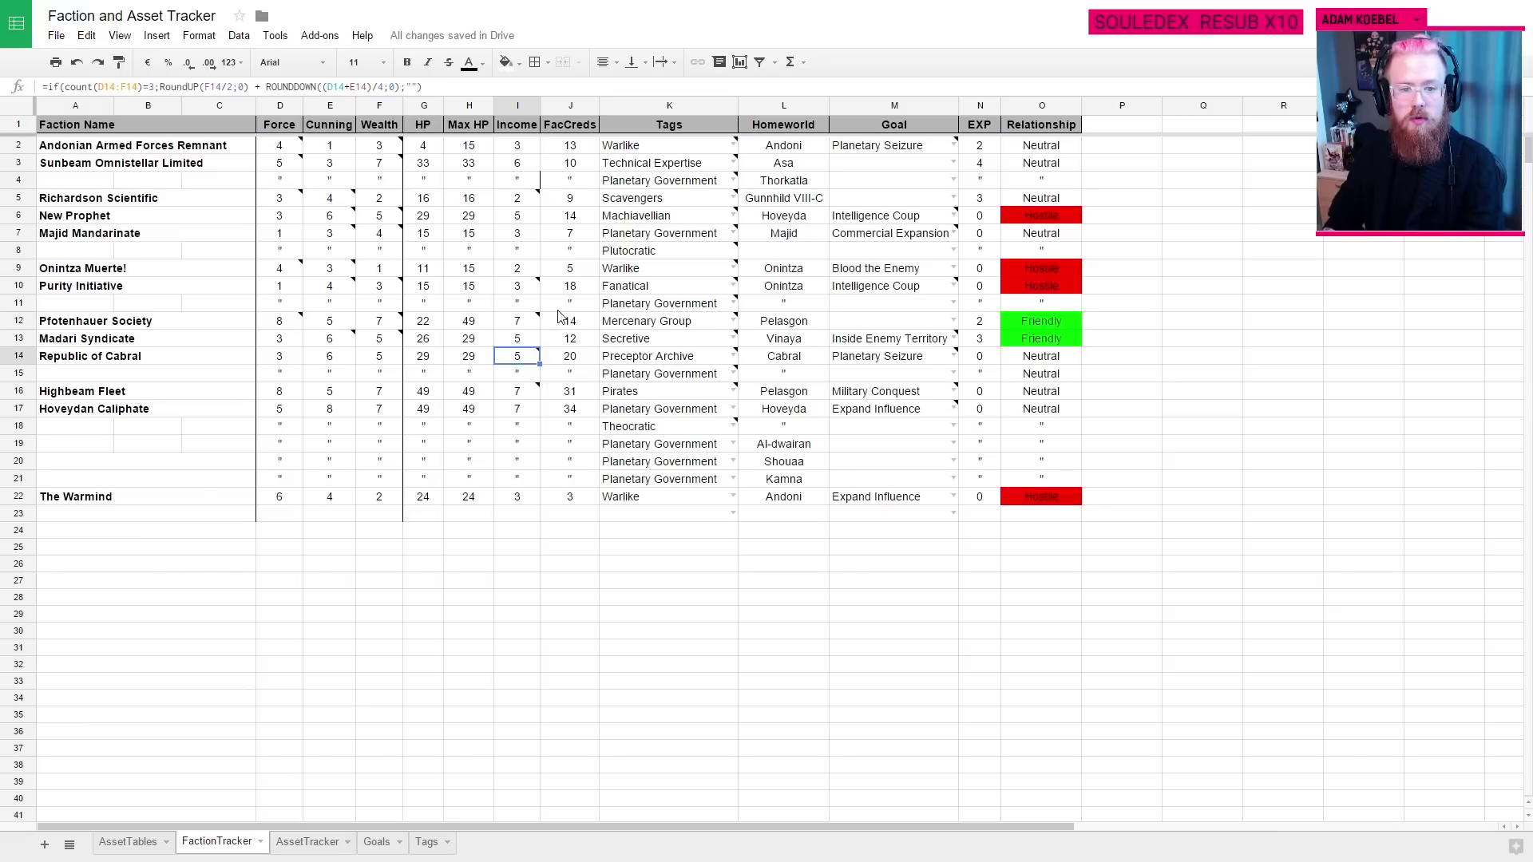
key("Right")
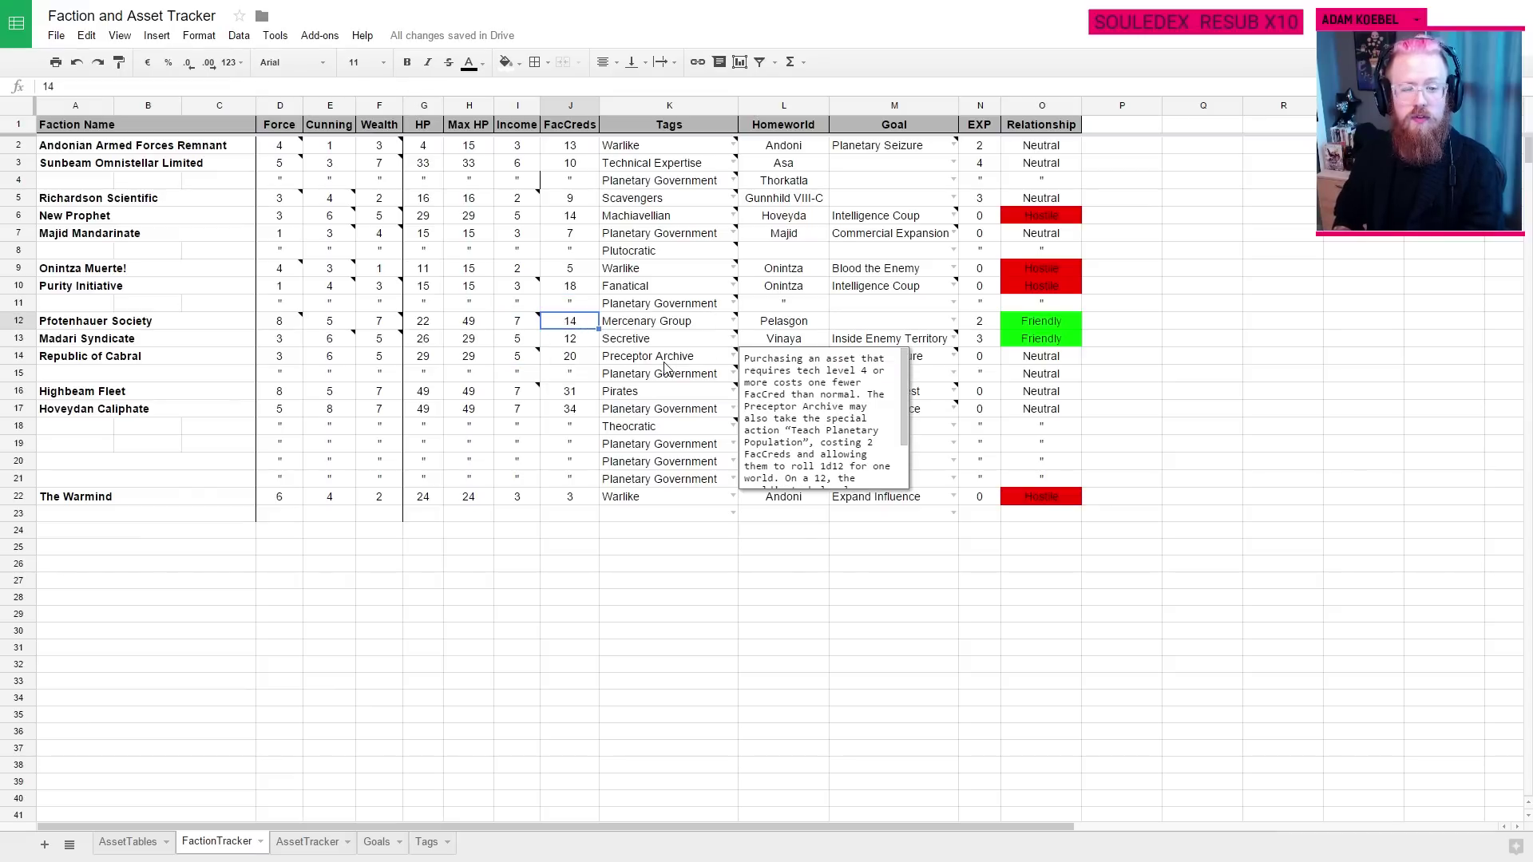
type("19")
key("Return")
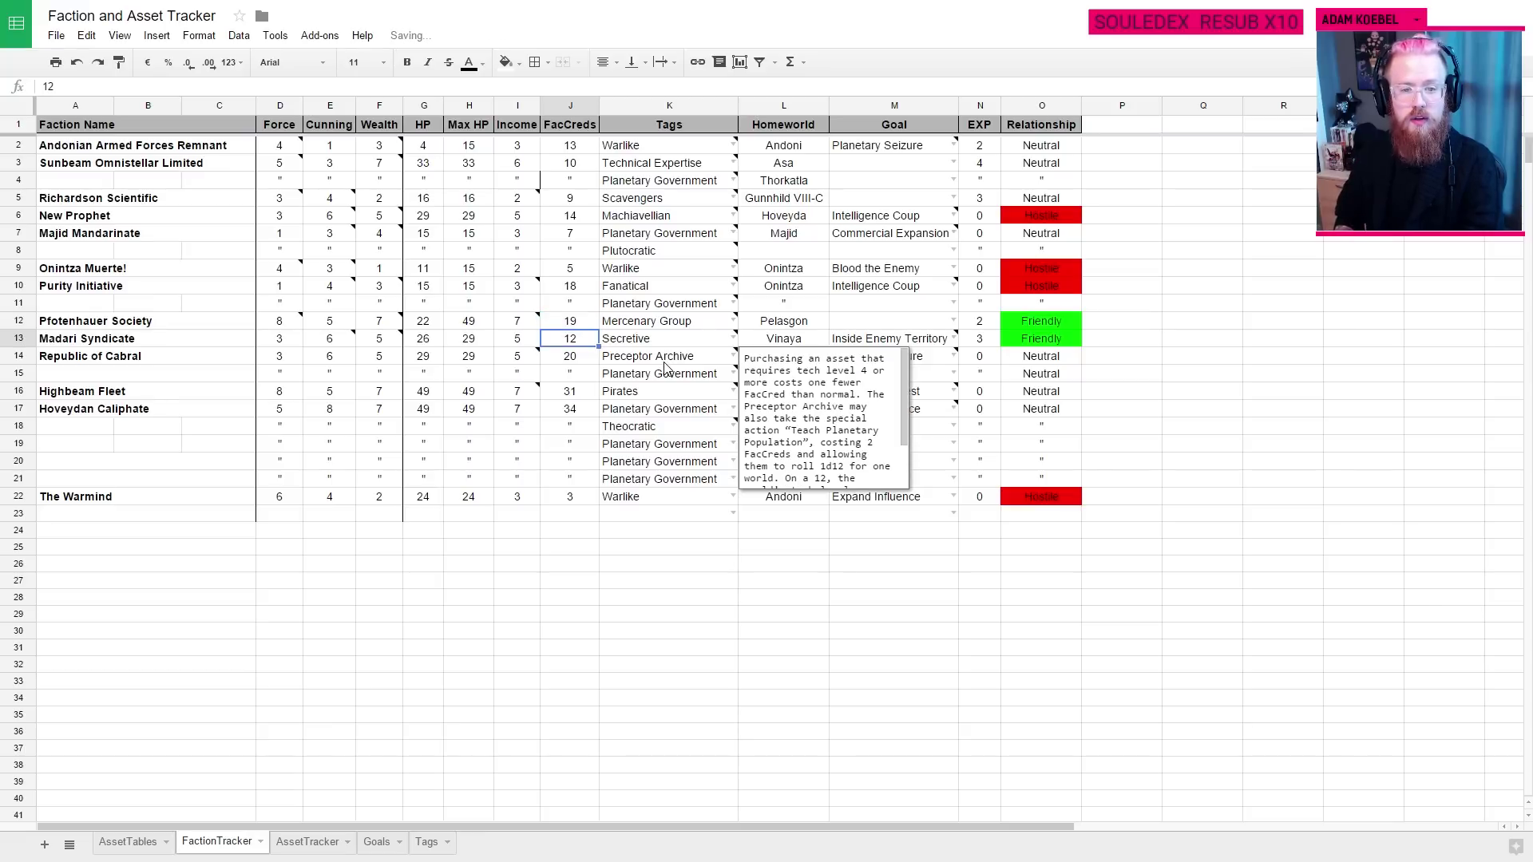
type("17")
key("Return")
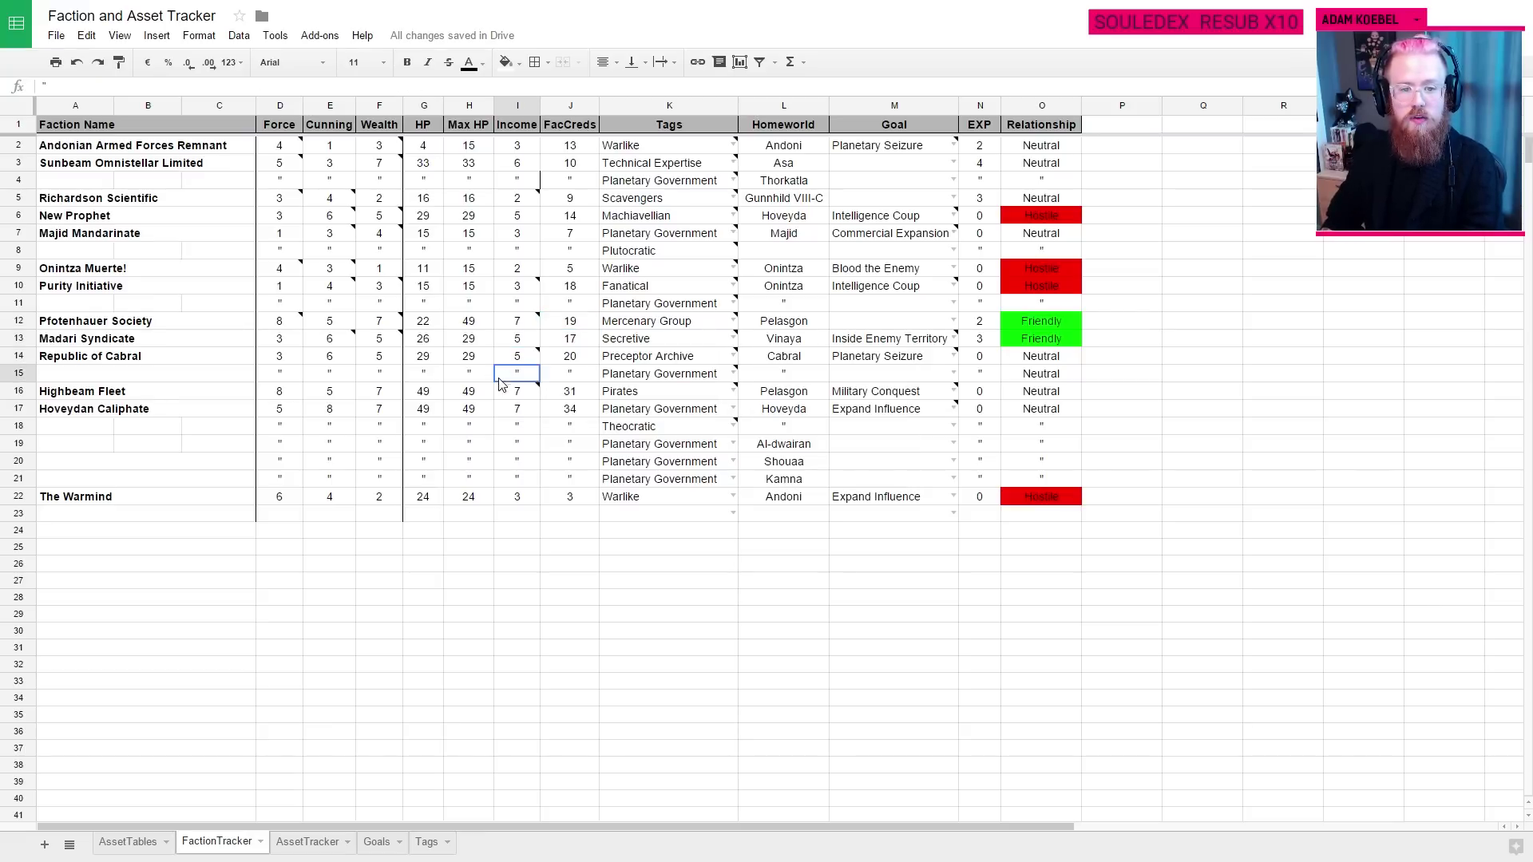
type("25")
key("Return")
key("Down")
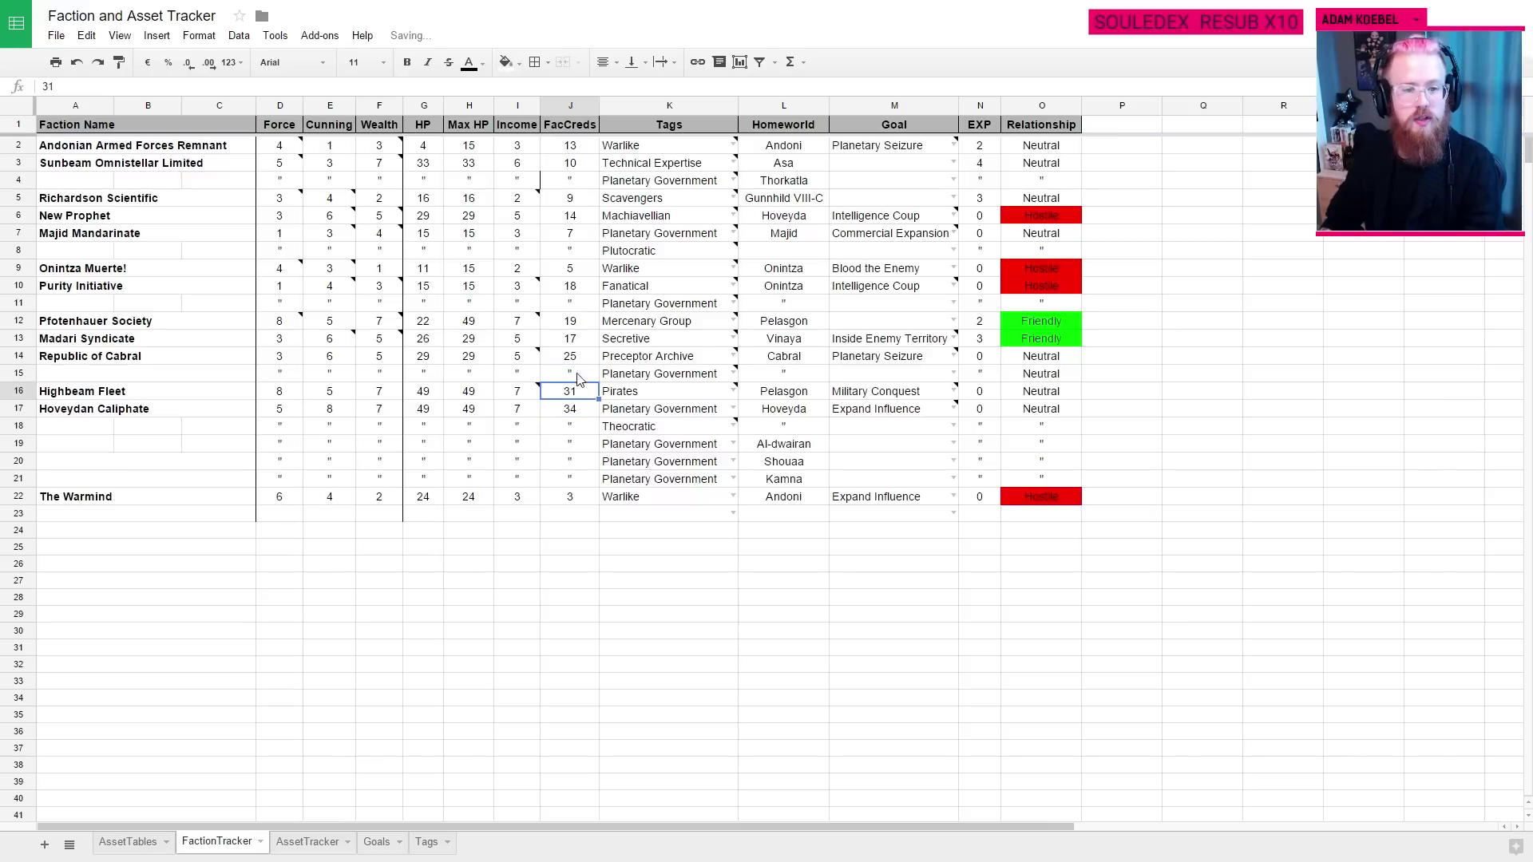
Step: Set Highbeam Fleet's FacCreds to 32
left_click(527, 391)
left_click(588, 396)
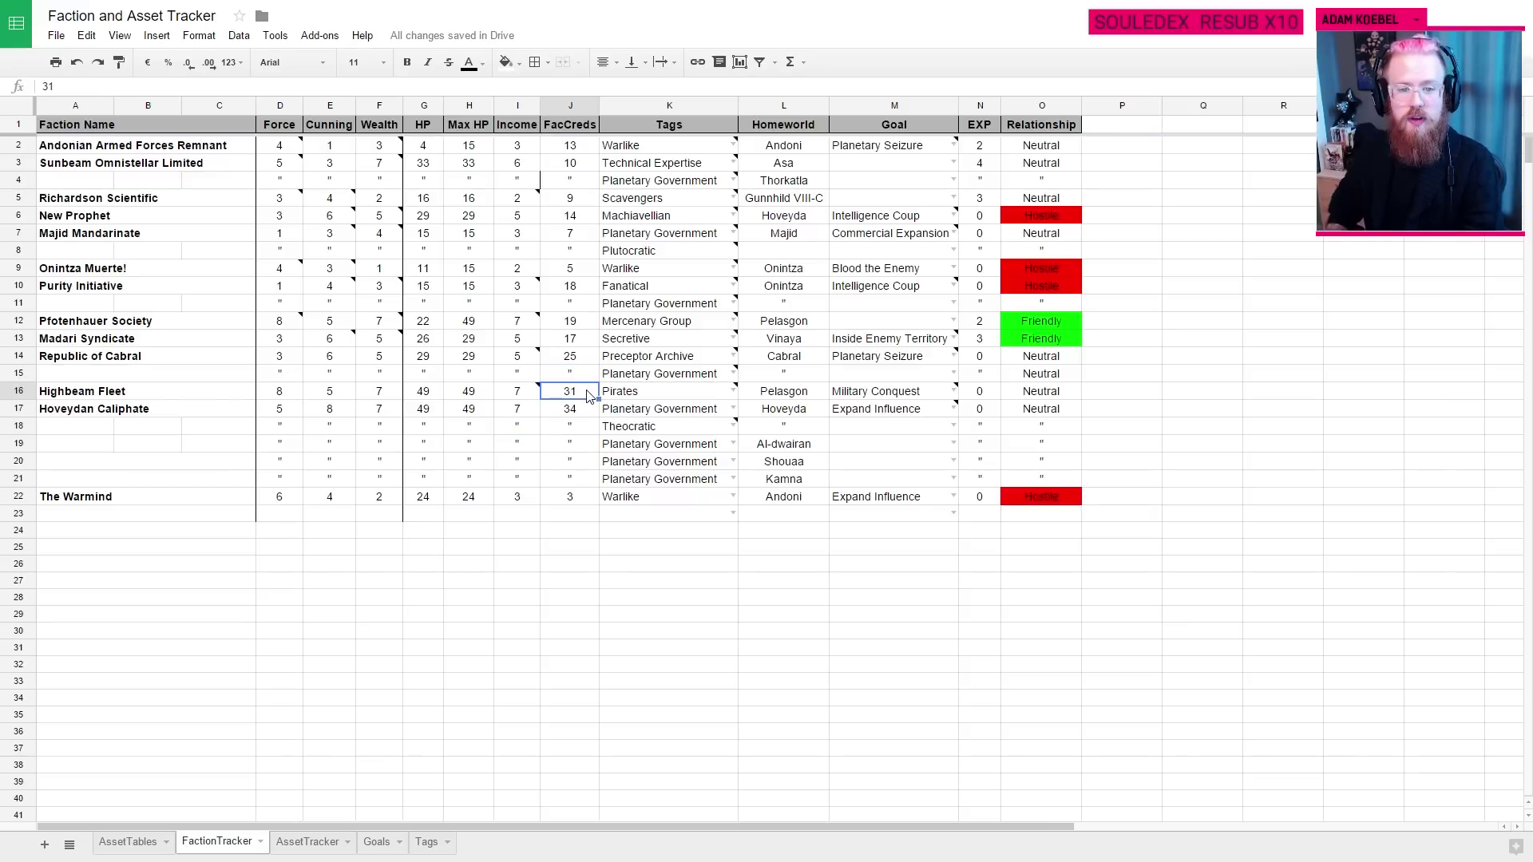
type("32")
key("Return")
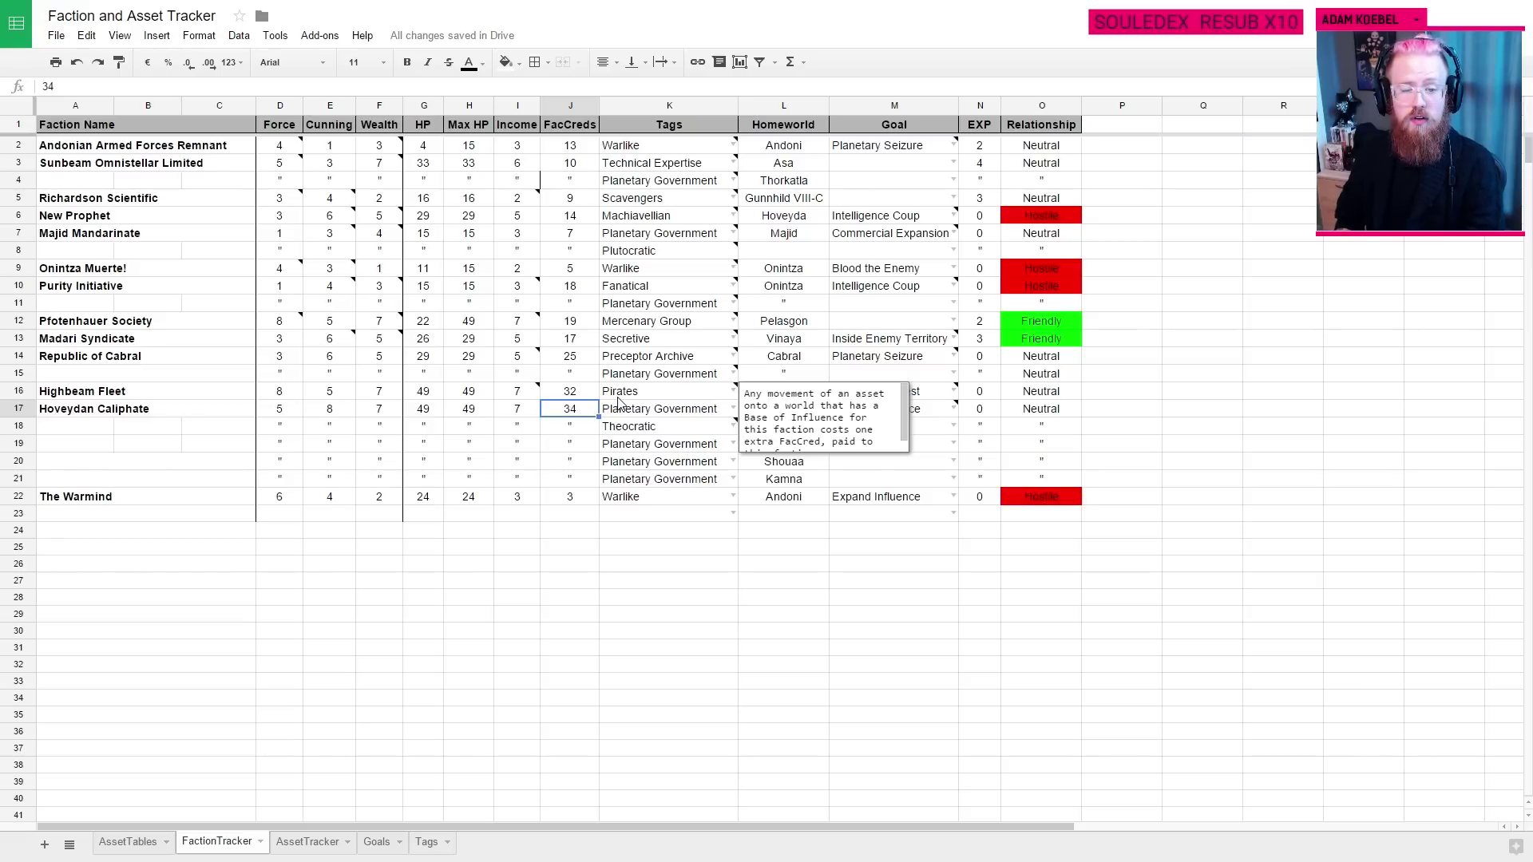
Step: Set Hoveydan Caliphate's FacCreds to 41 and move on to The Warmind's FacCreds cell
type("41")
key("Return")
key("Down")
key("Down")
key("Down")
key("Down")
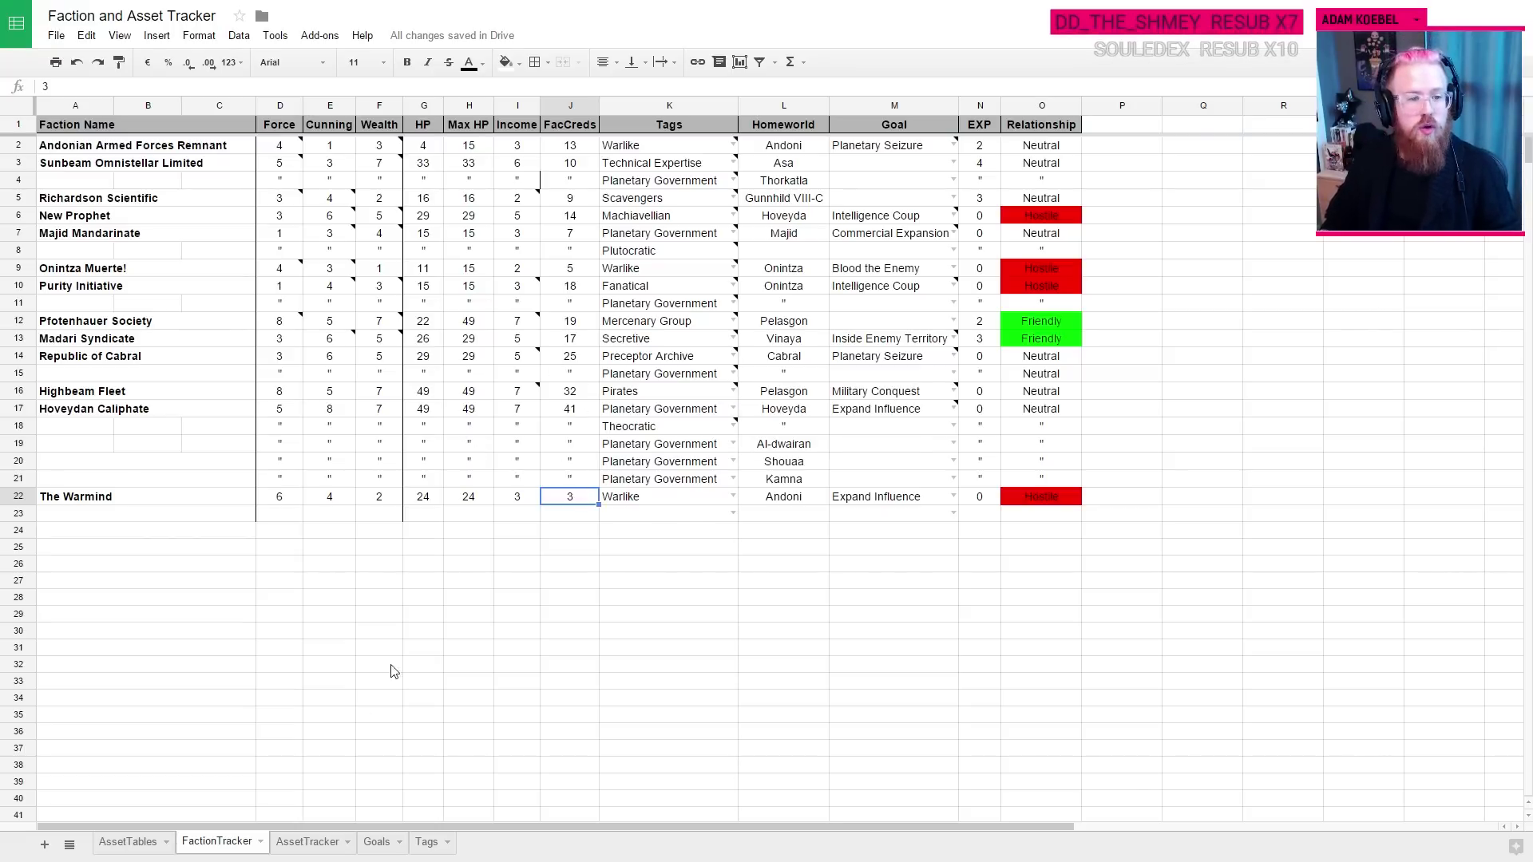
Step: Switch to FACTION TURNS and widen the Turn Fifteen column so New Prophet's attack lines fit inside it
key("ctrl+Tab")
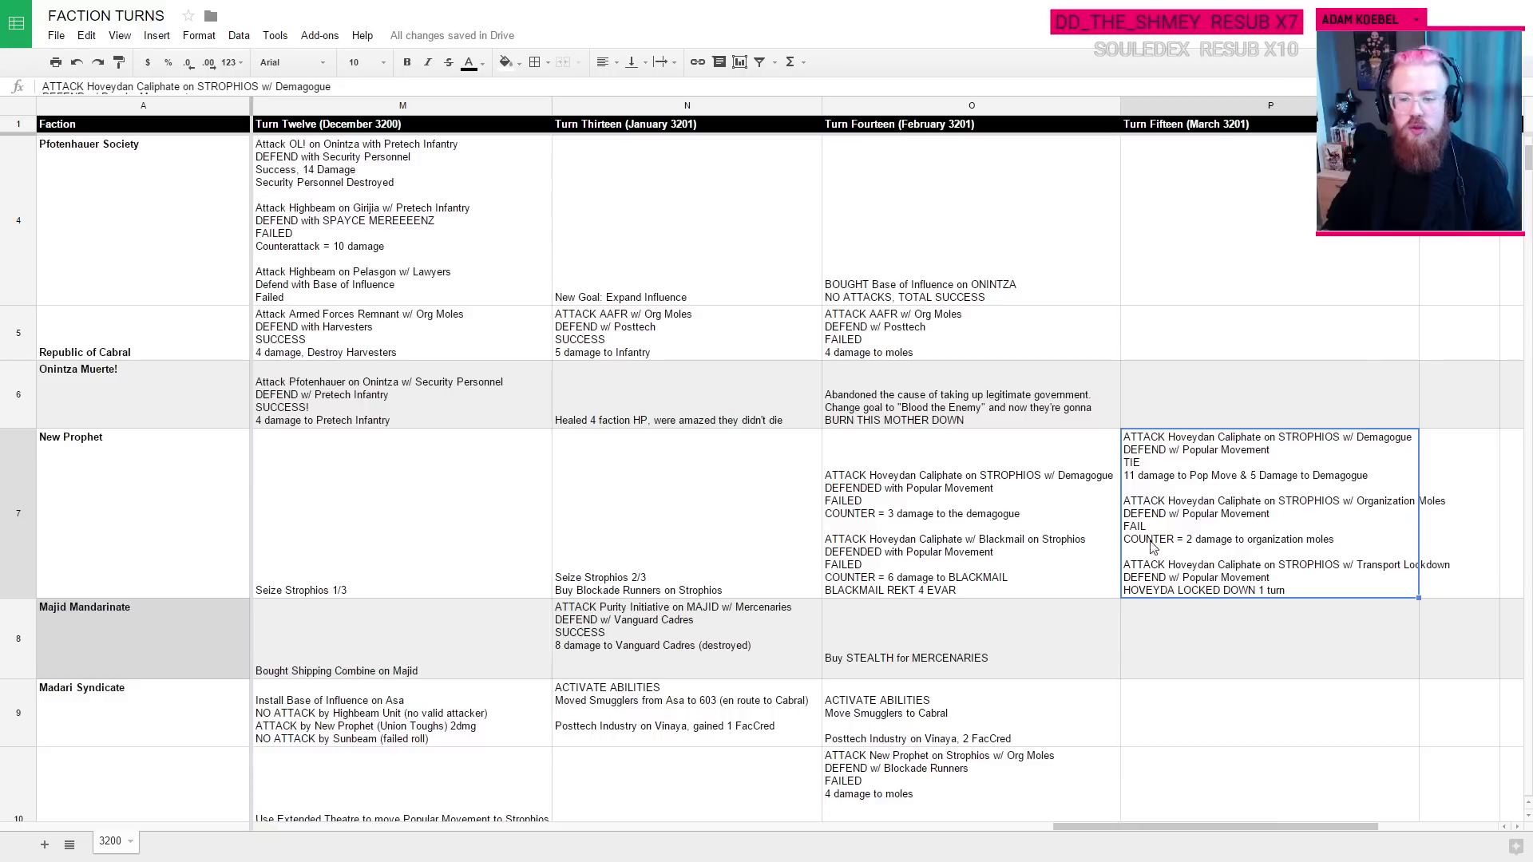
left_click(1381, 614)
left_click(1293, 483)
left_click_drag(1419, 105, 1472, 105)
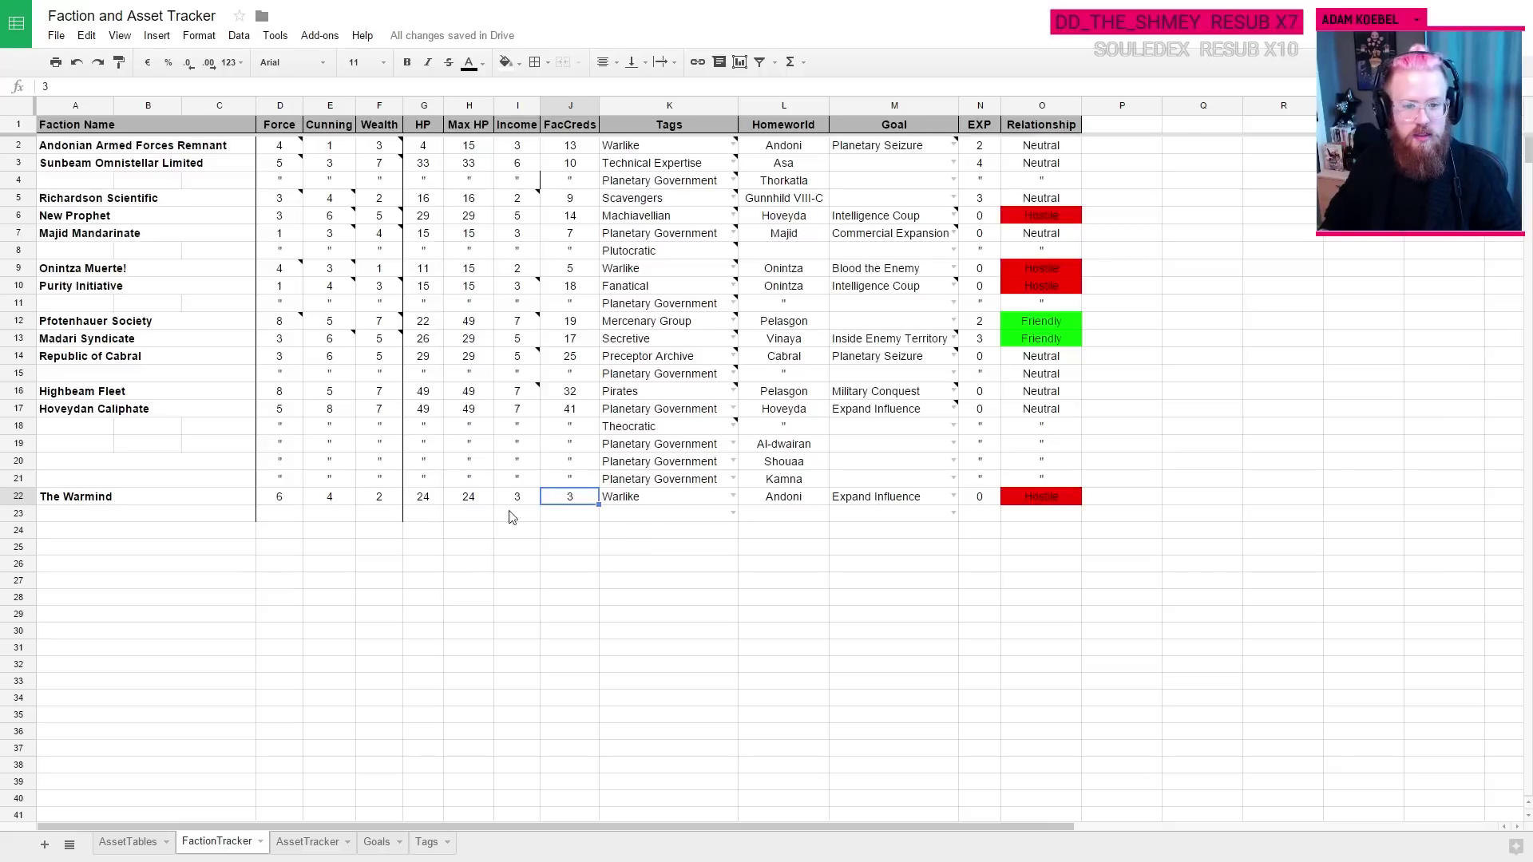
Step: Review the Transport Lockdown note, the neighbouring Strophios assets and Popular Movement's HP in the AssetTracker sheet of Faction and Asset Tracker
left_click(303, 840)
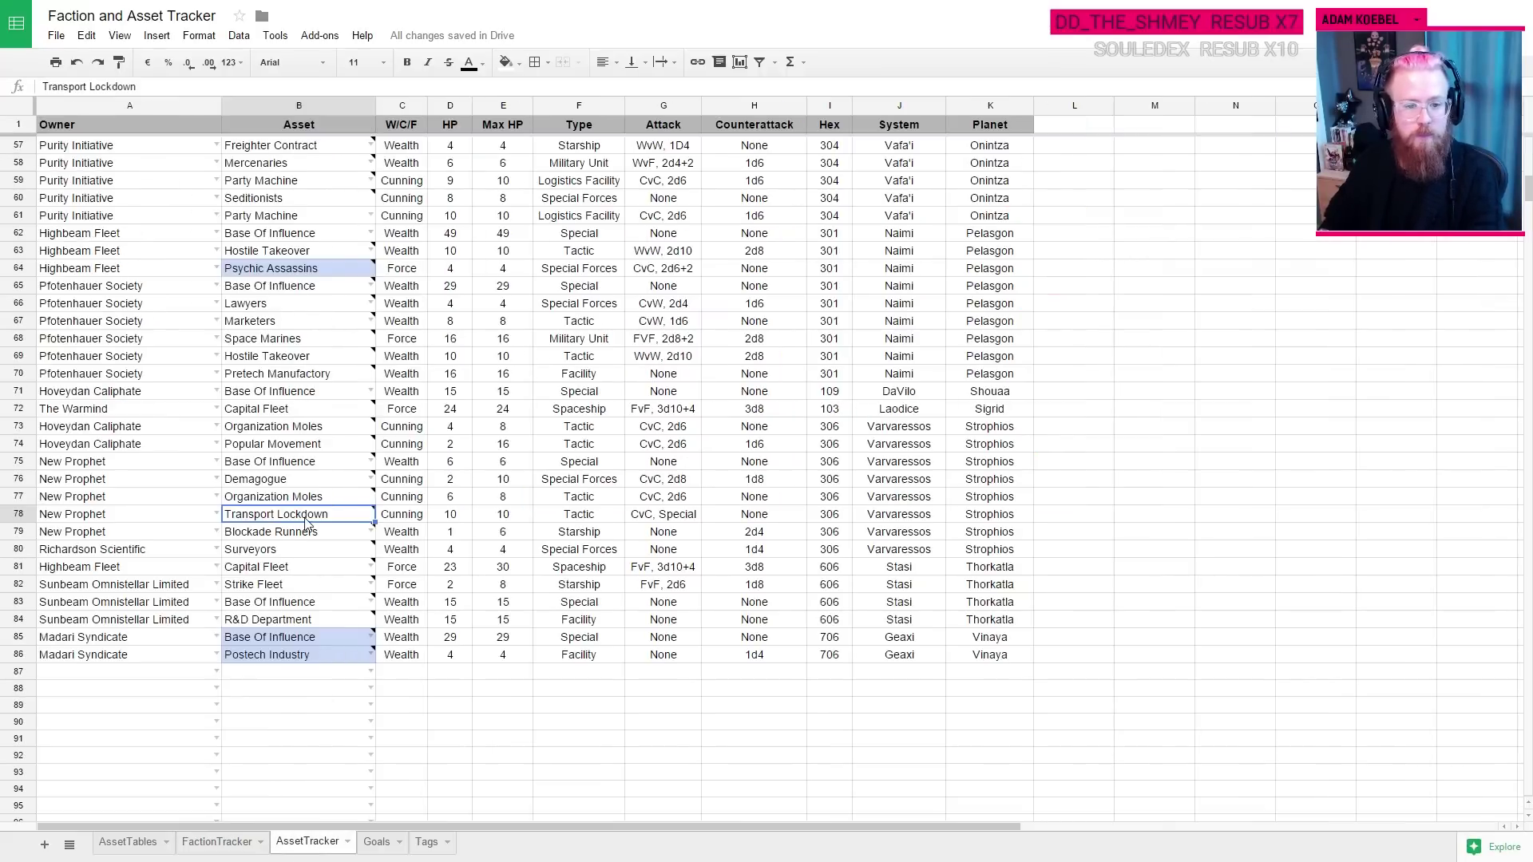
mouse_move(304, 523)
scroll(470, 526, "down", 3)
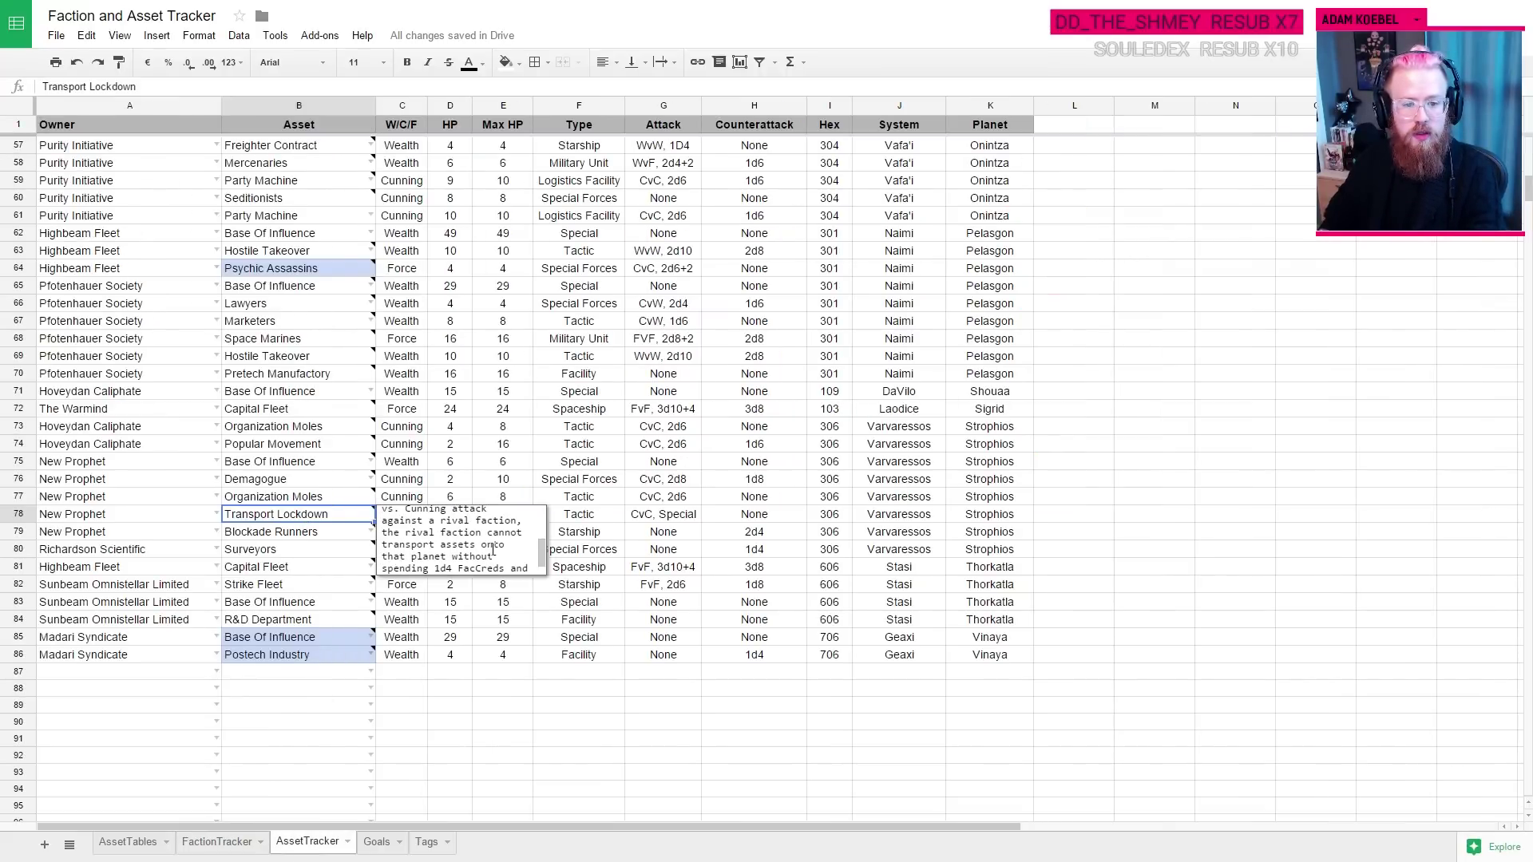
scroll(492, 549, "down", 1)
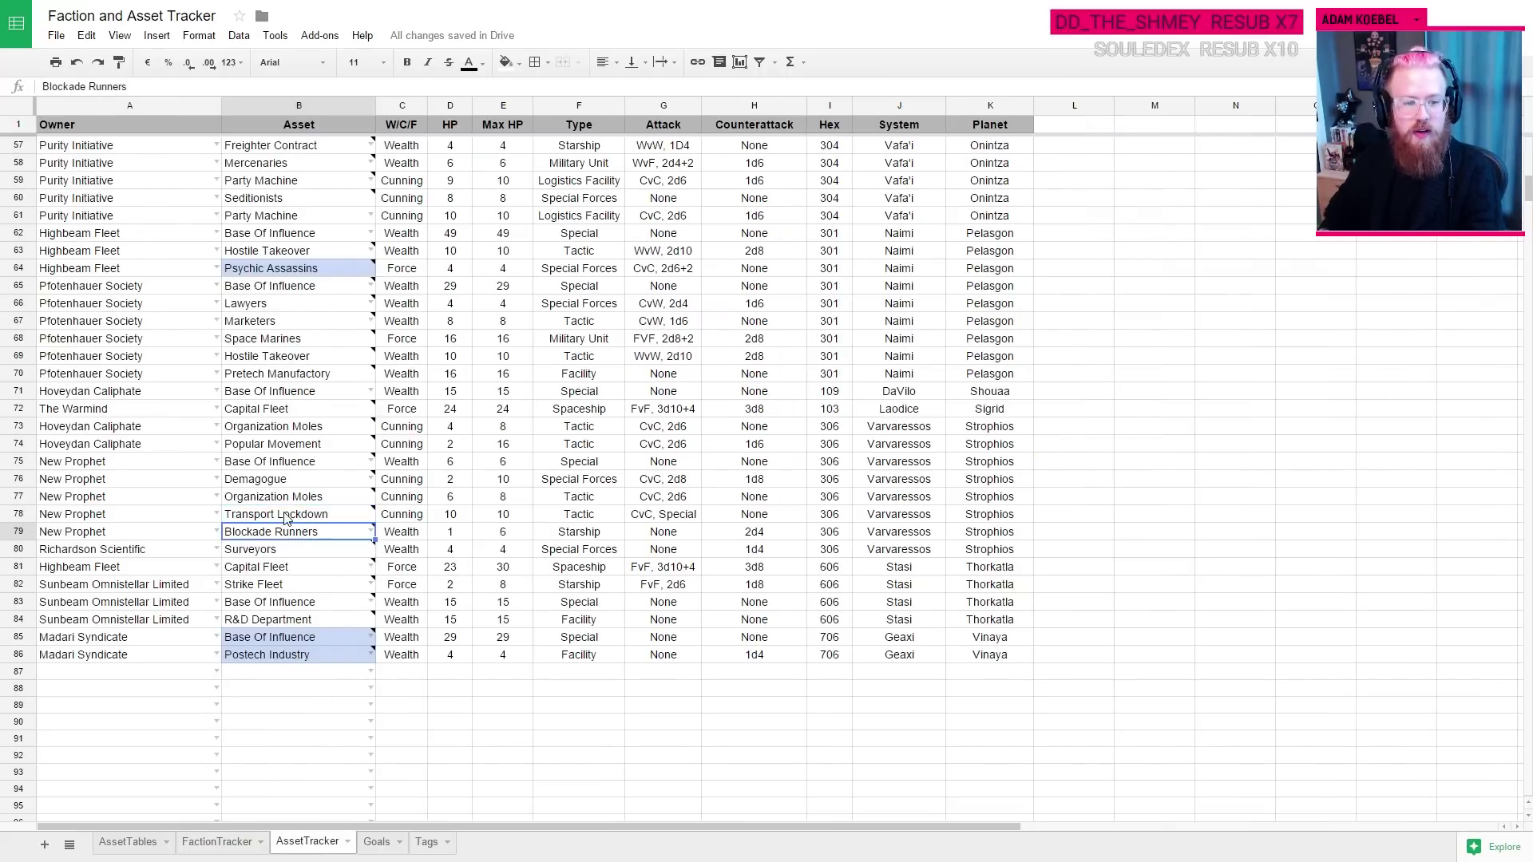
left_click(296, 531)
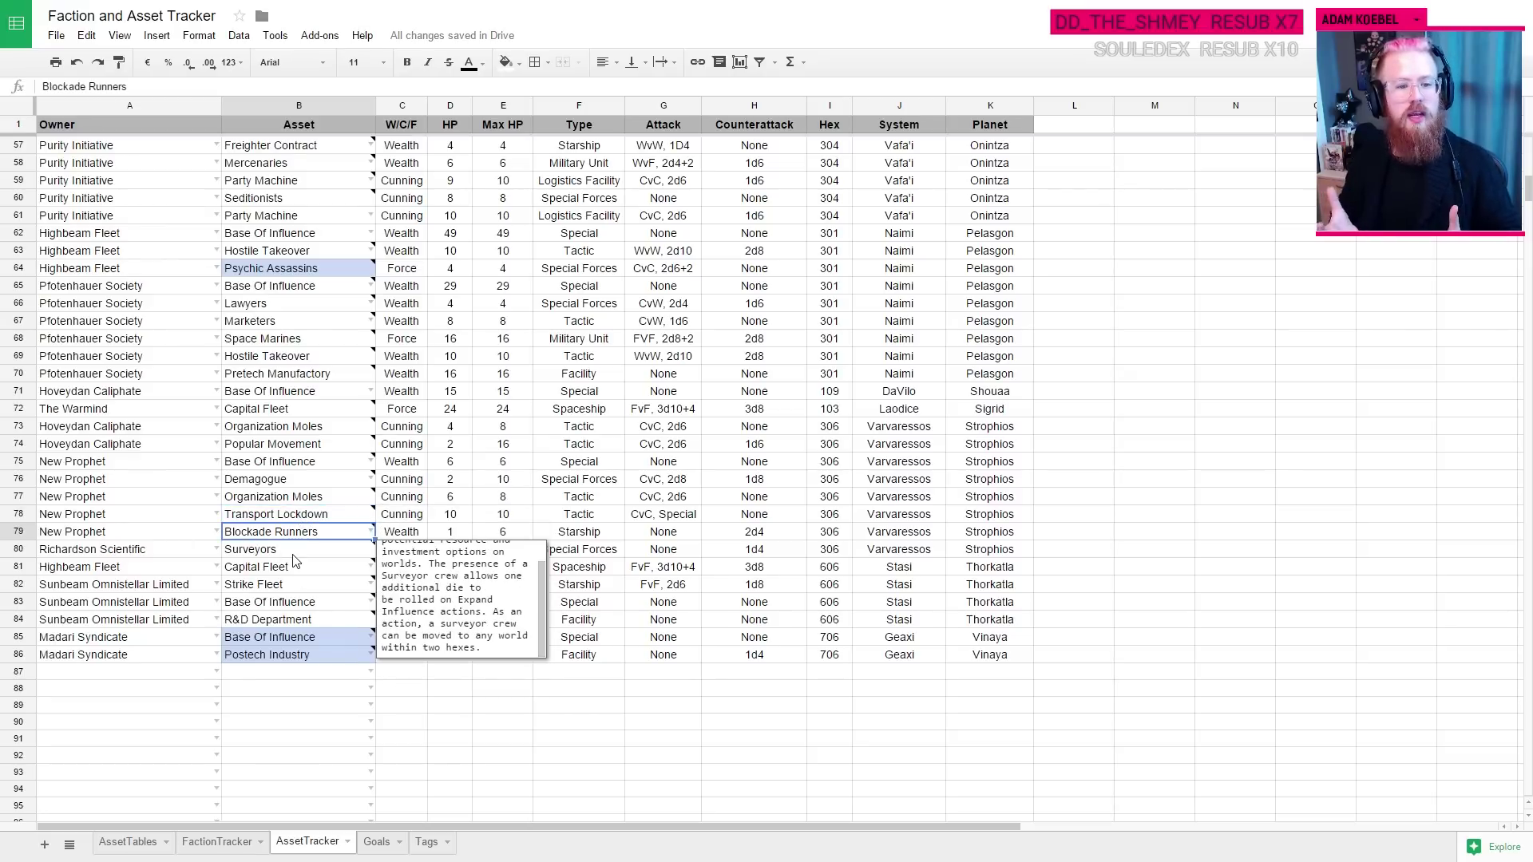
left_click(449, 449)
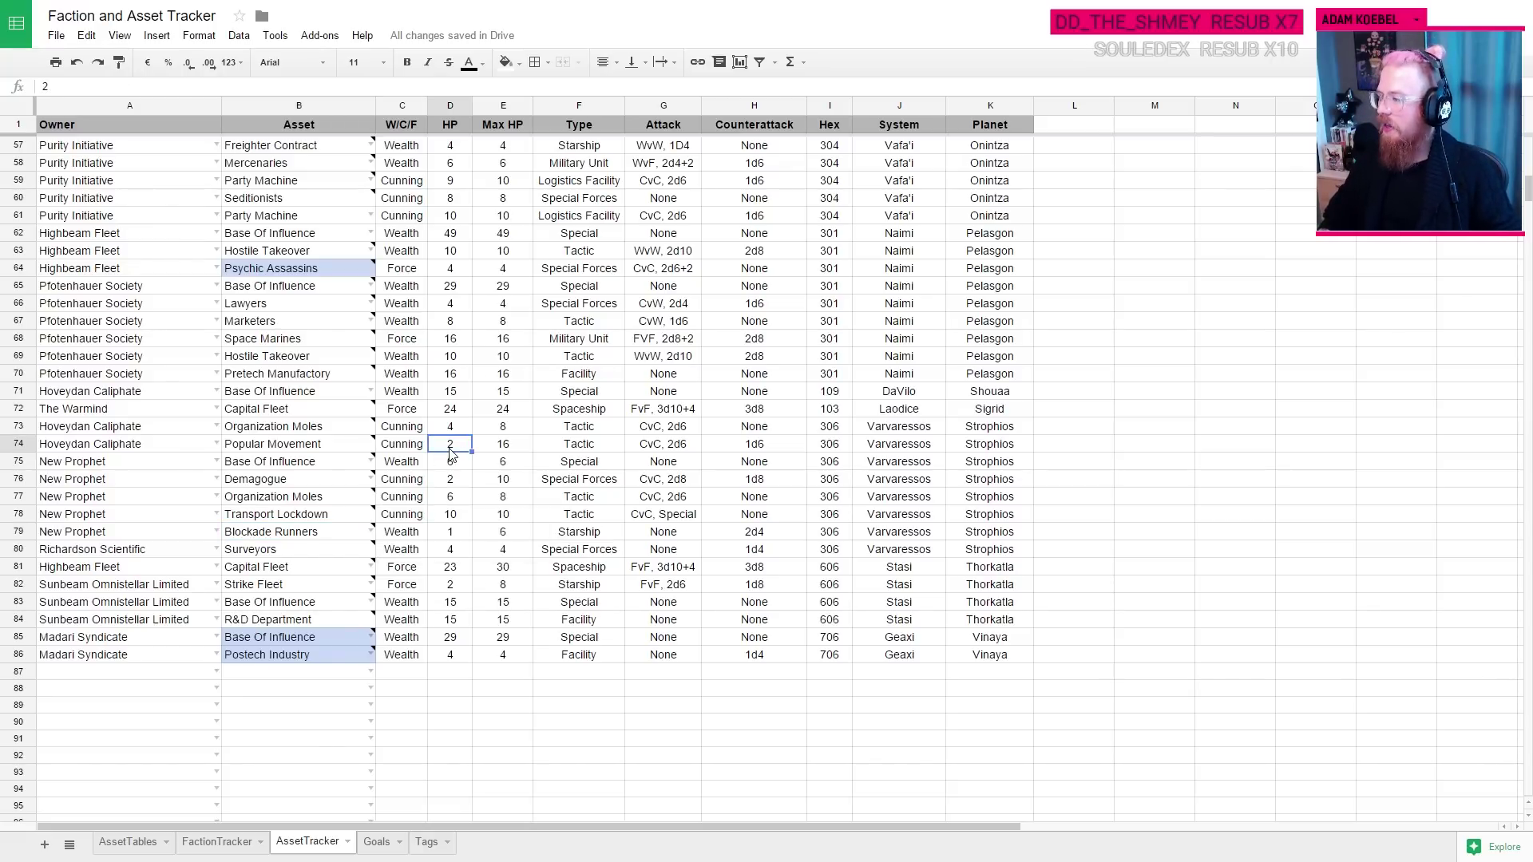
key("ctrl+Tab")
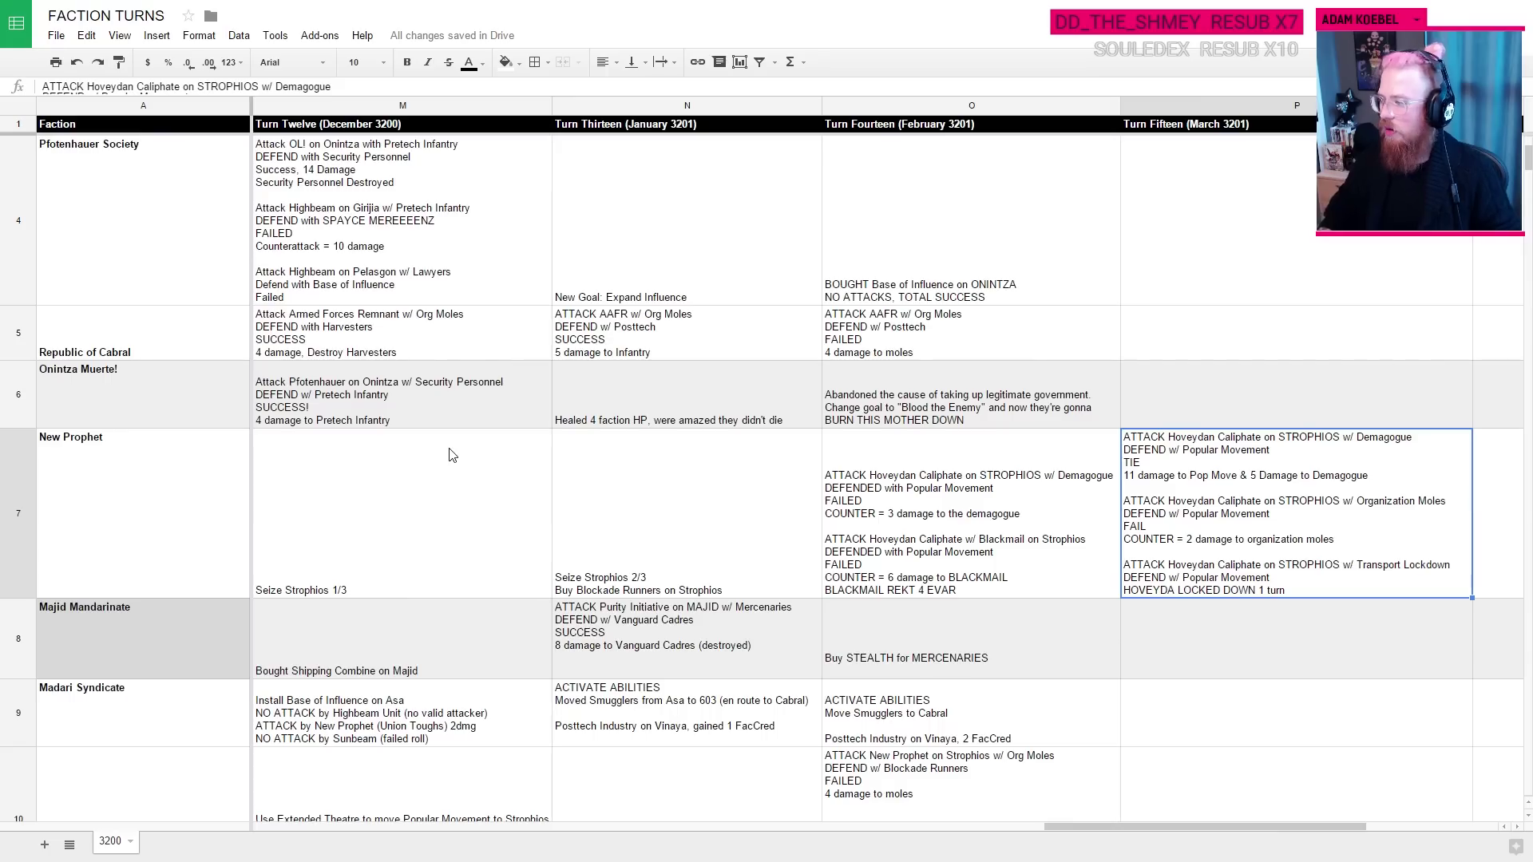
key("ctrl+Tab")
key("ctrl+Tab")
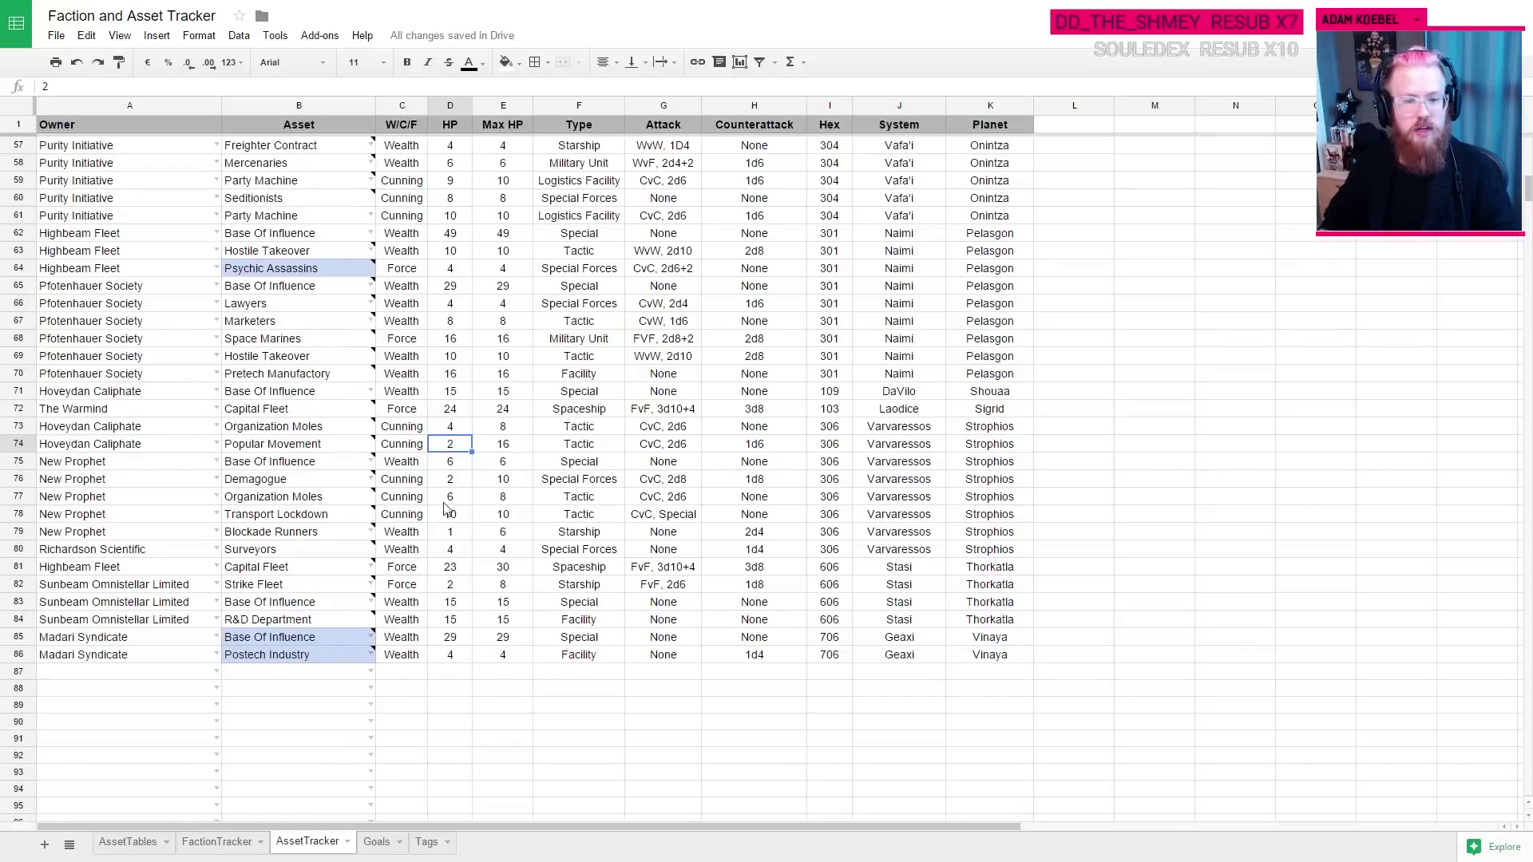
Step: Correct Highbeam Fleet's FacCreds to 36 in the FactionTracker sheet and switch back to FACTION TURNS
left_click(216, 842)
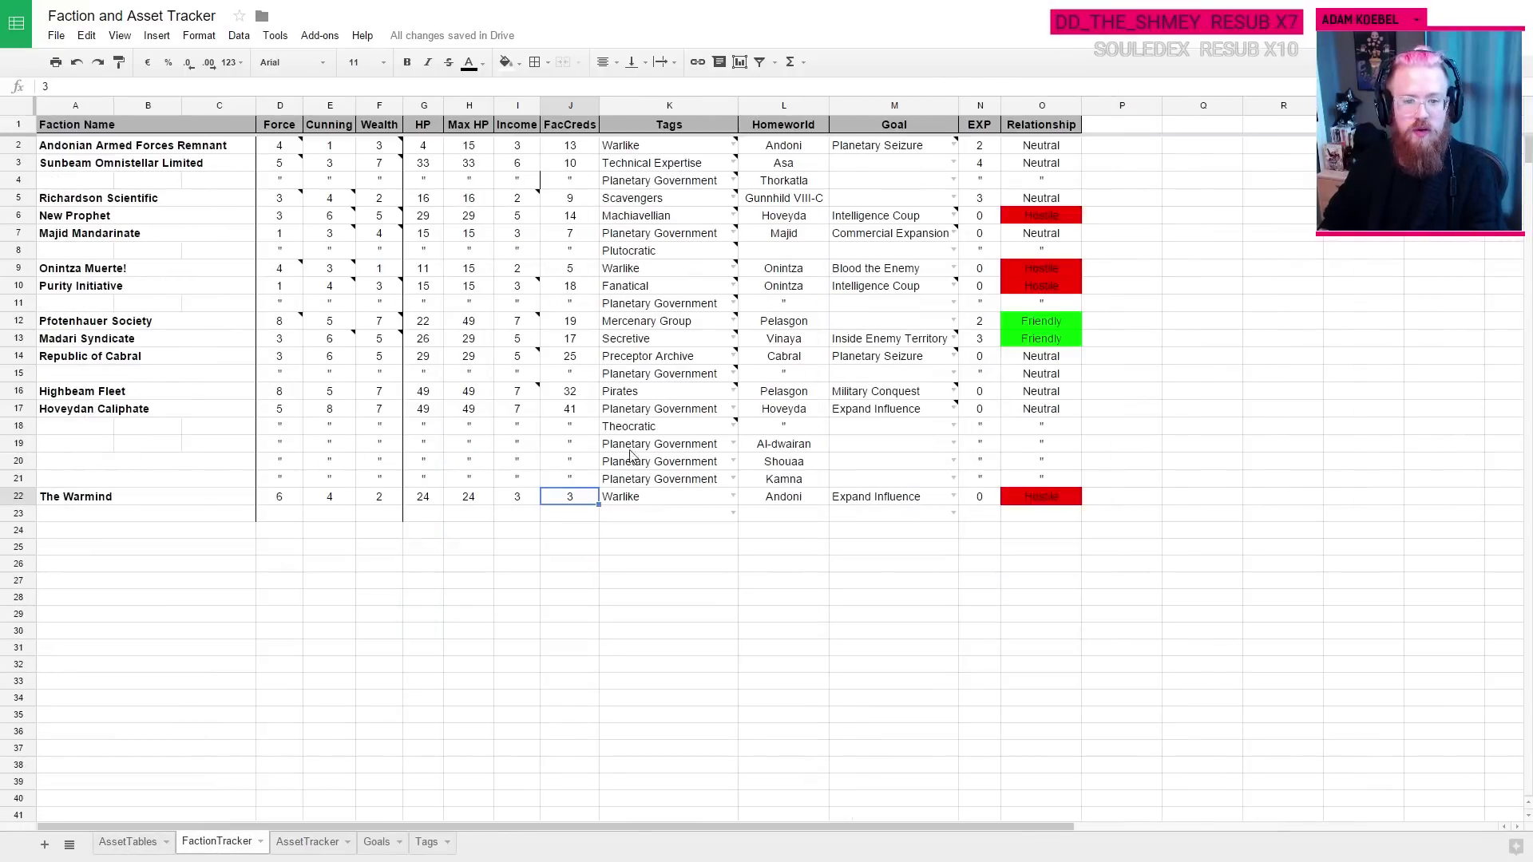
left_click(573, 393)
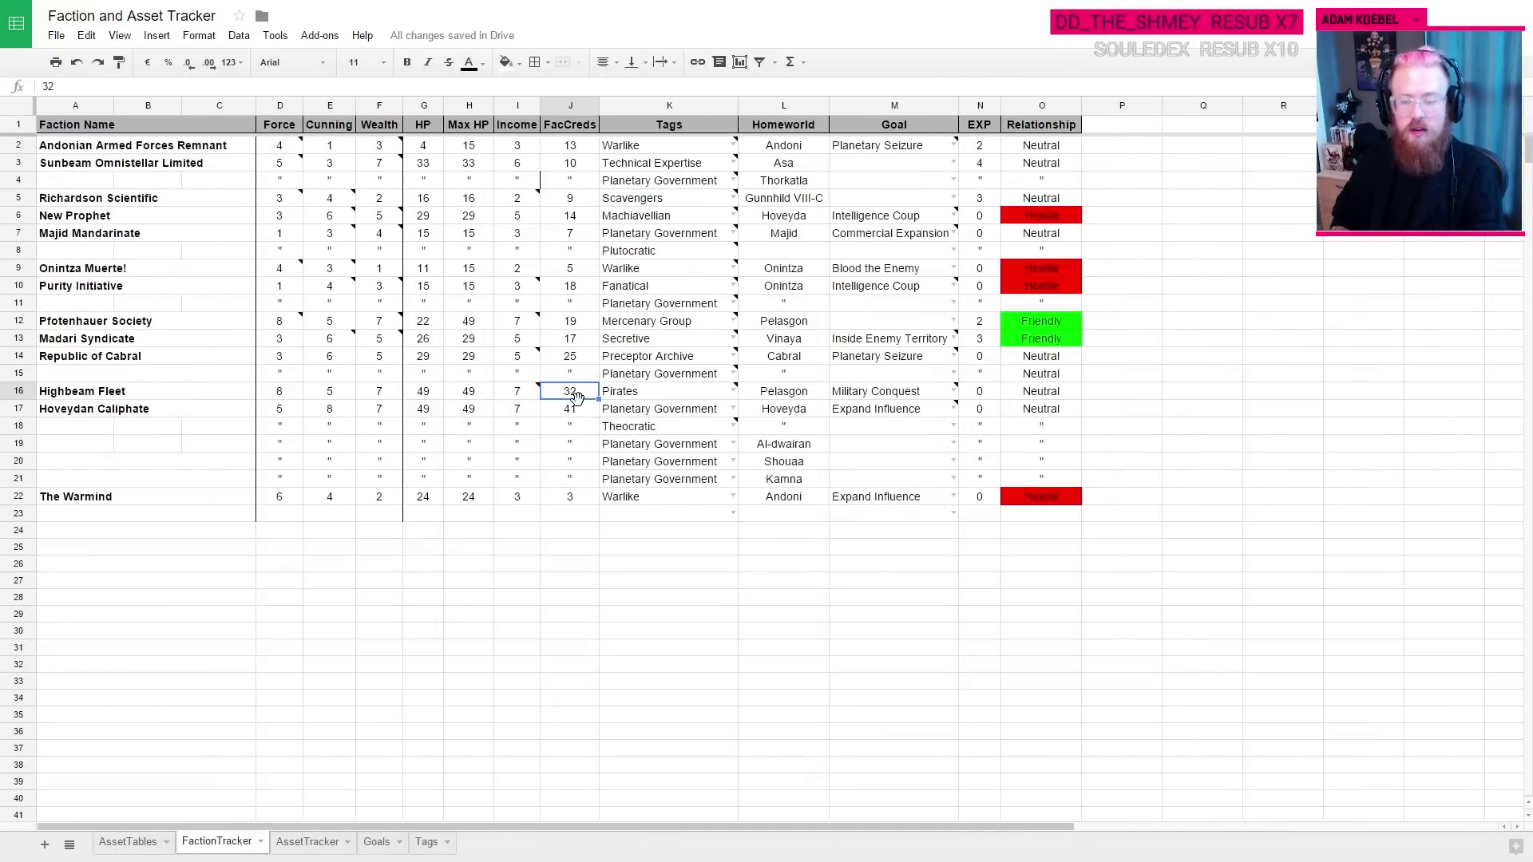
type("36")
key("Return")
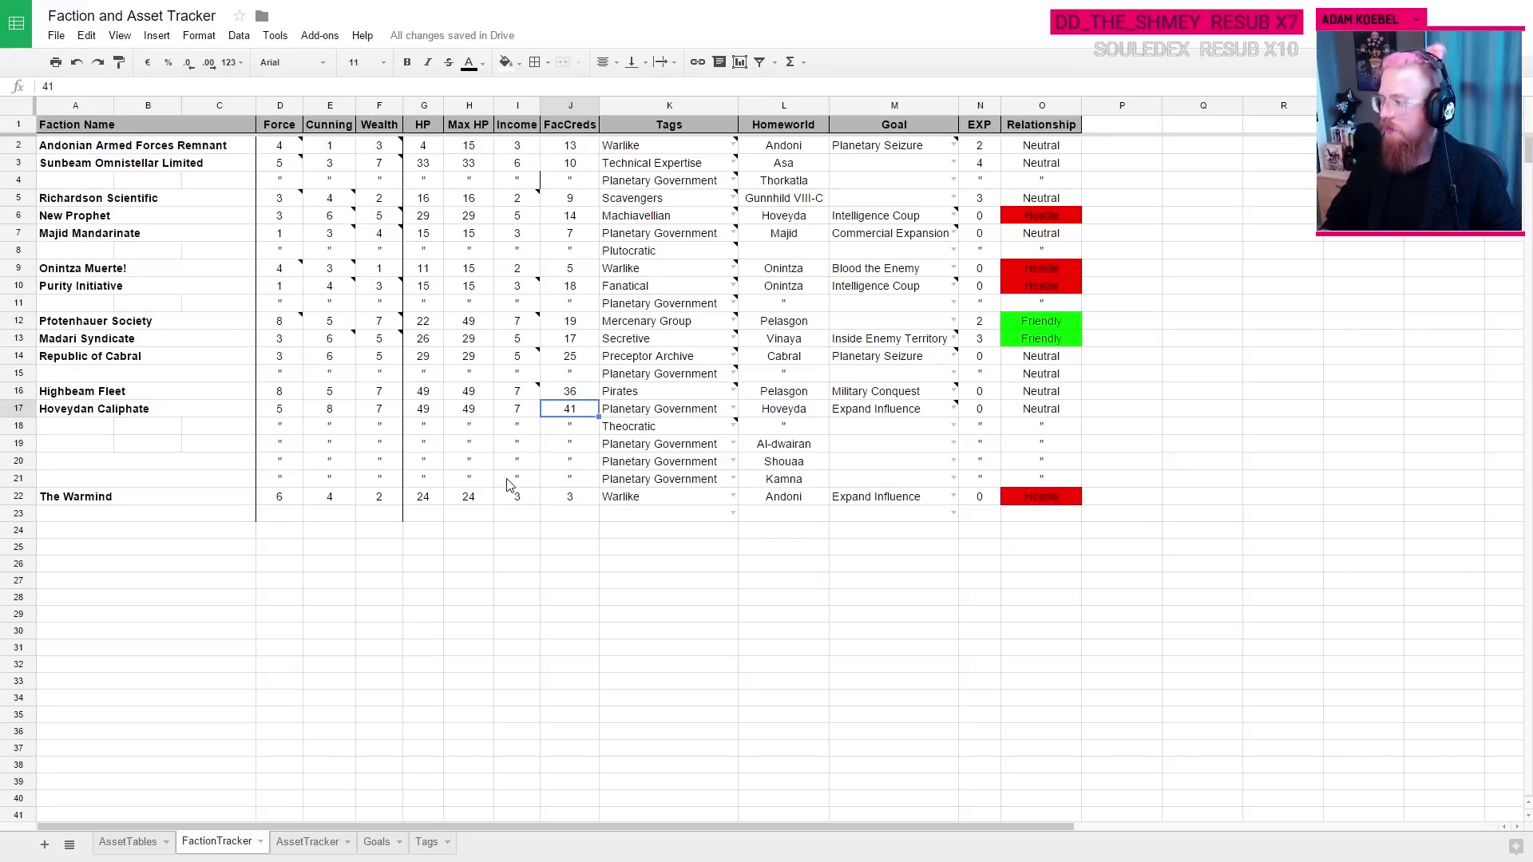
key("ctrl+Tab")
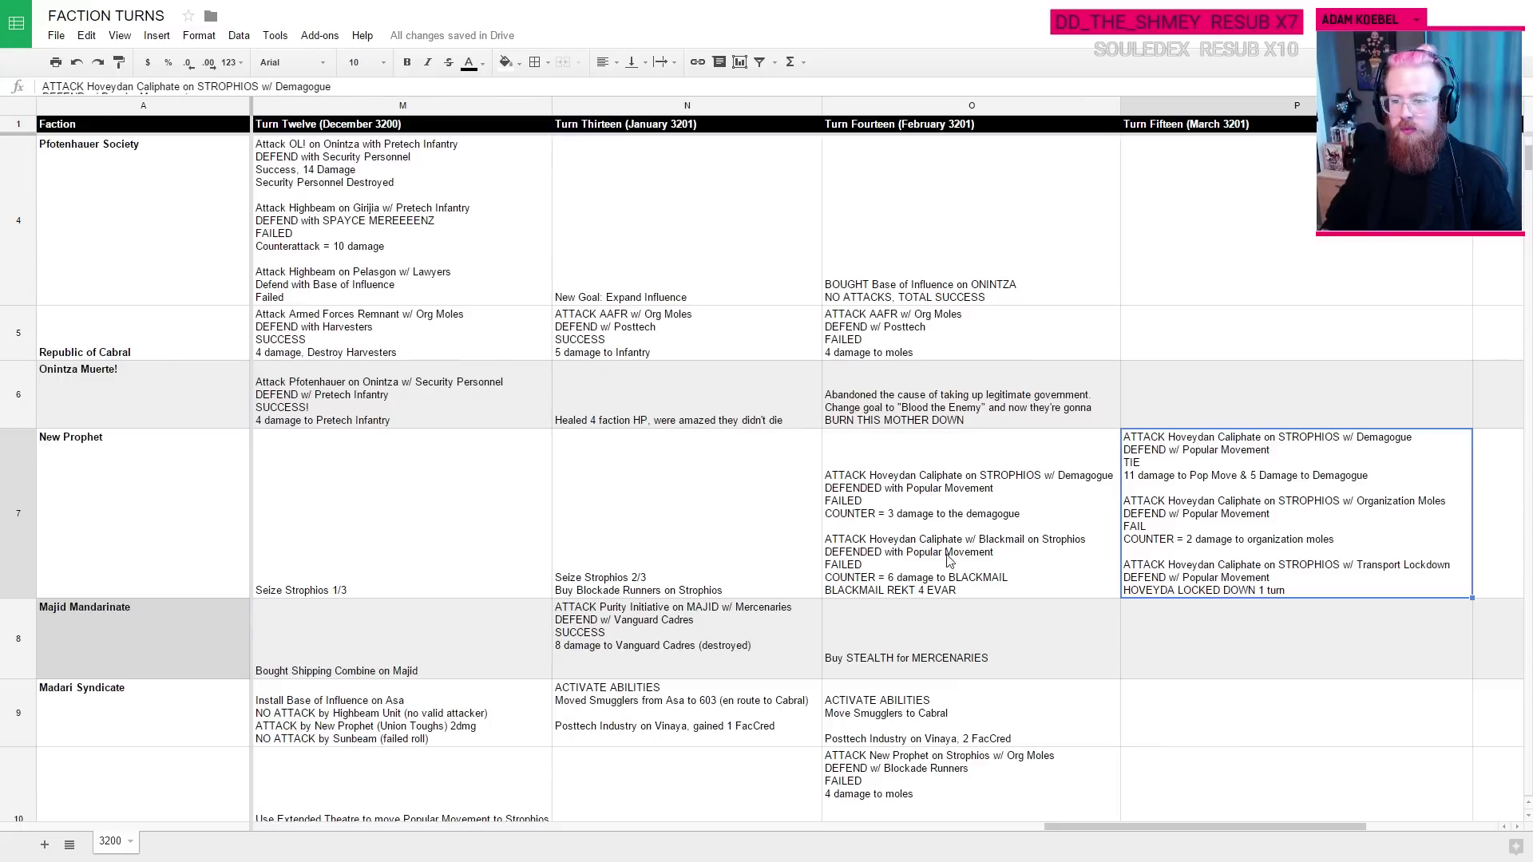
Step: Select Onintza Muerte!'s Turn Fifteen cell, then check its goal and FacCreds in the FactionTracker sheet of Faction and Asset Tracker
left_click(1209, 610)
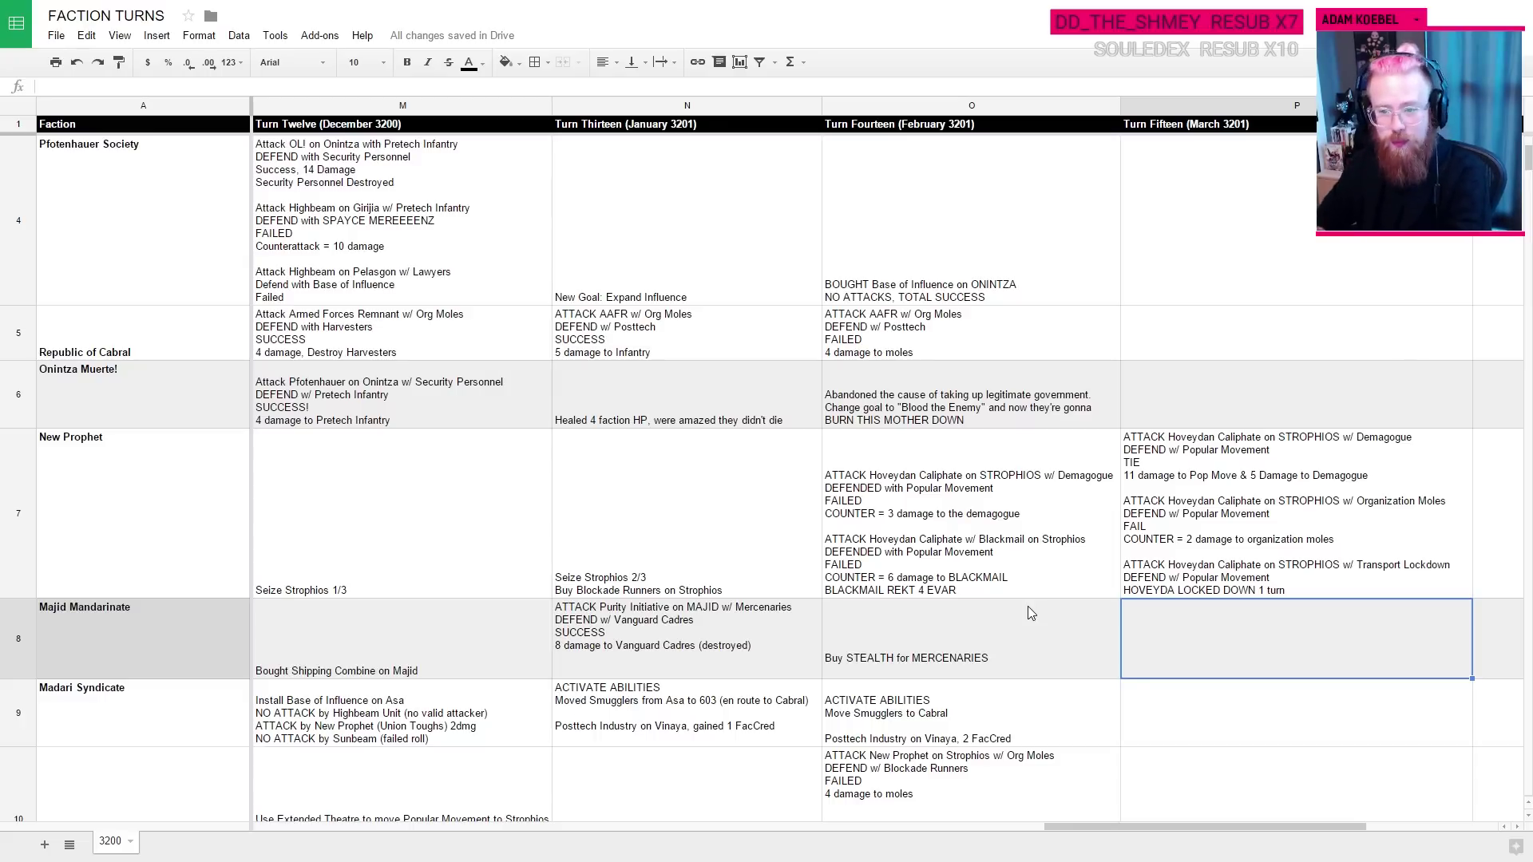
left_click(1233, 373)
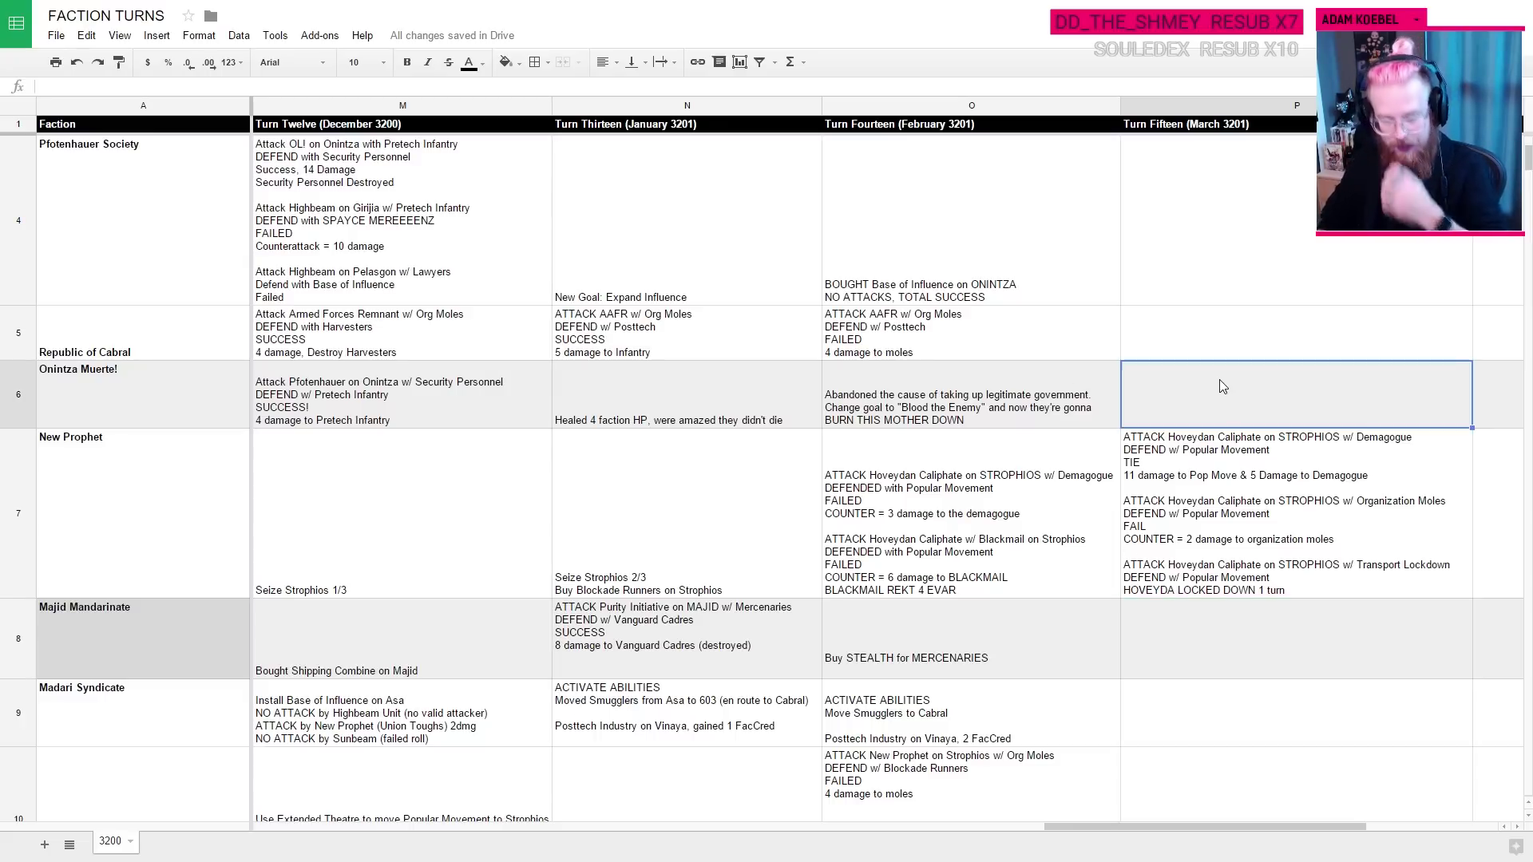
key("alt+Tab")
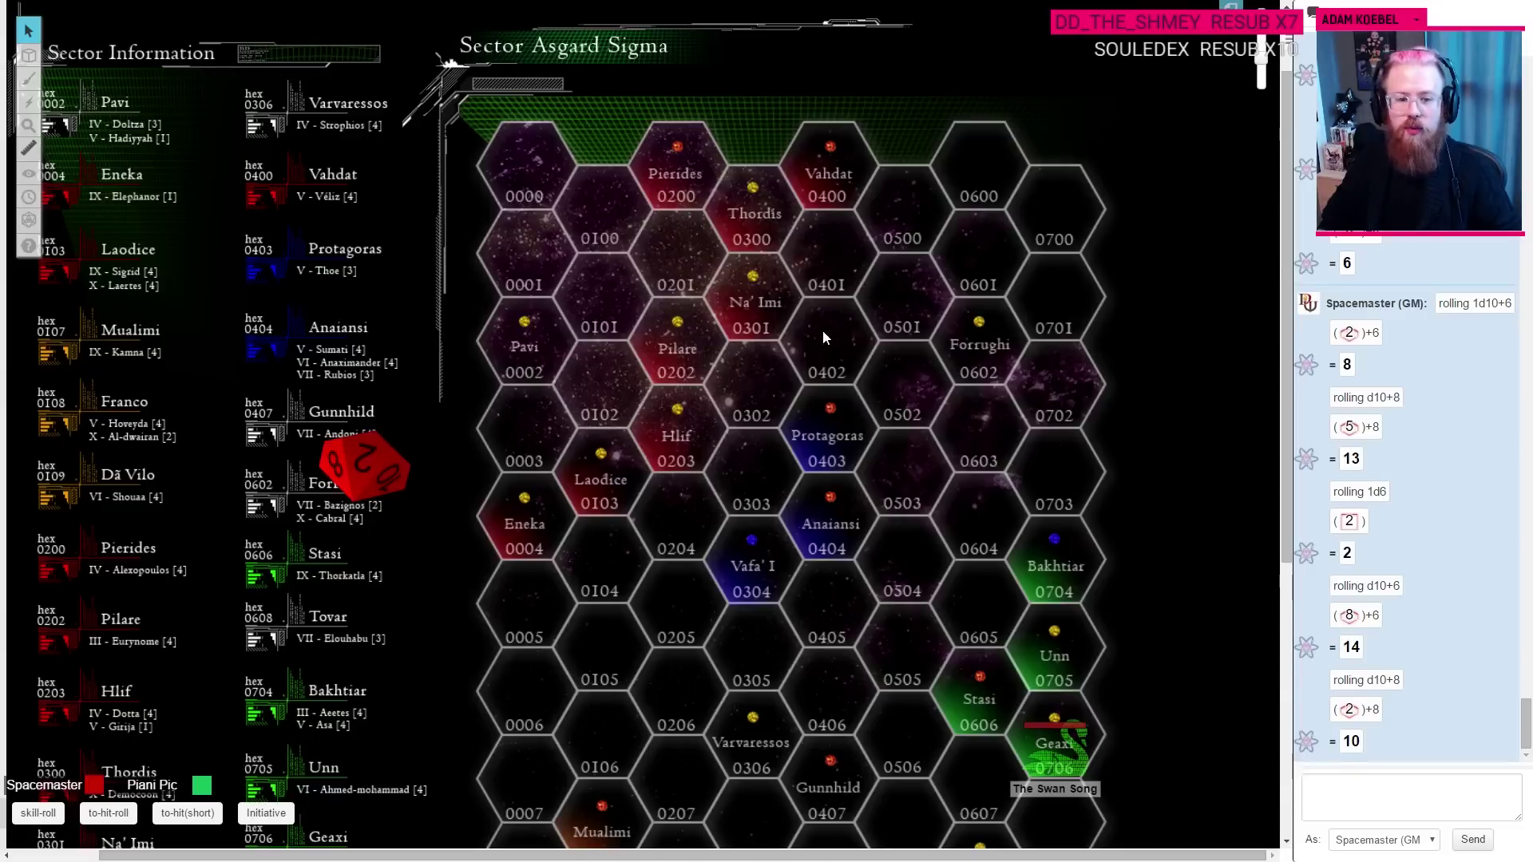
key("alt+Tab")
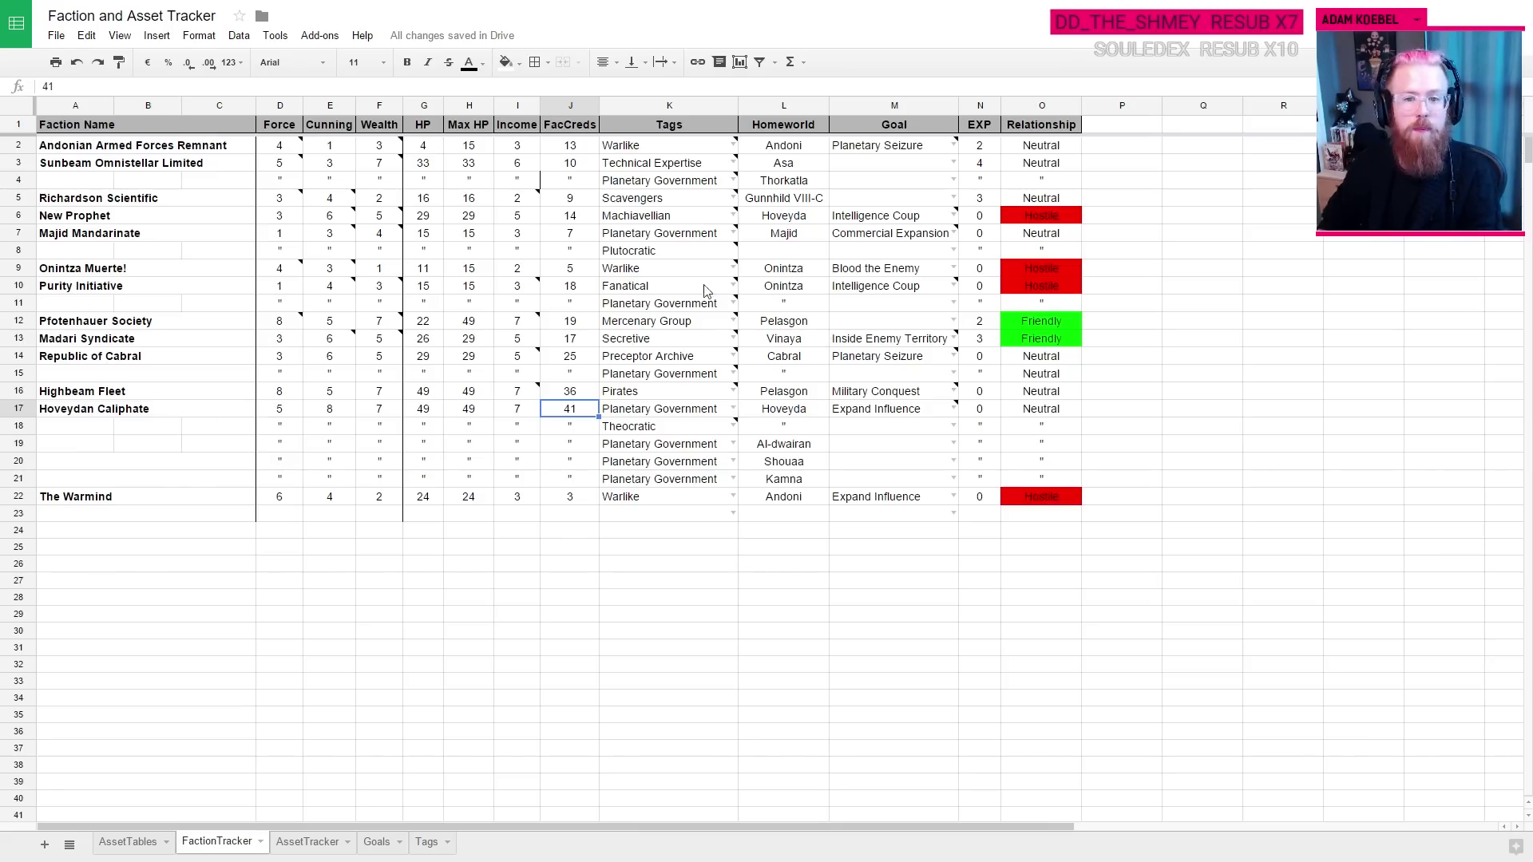
left_click(895, 271)
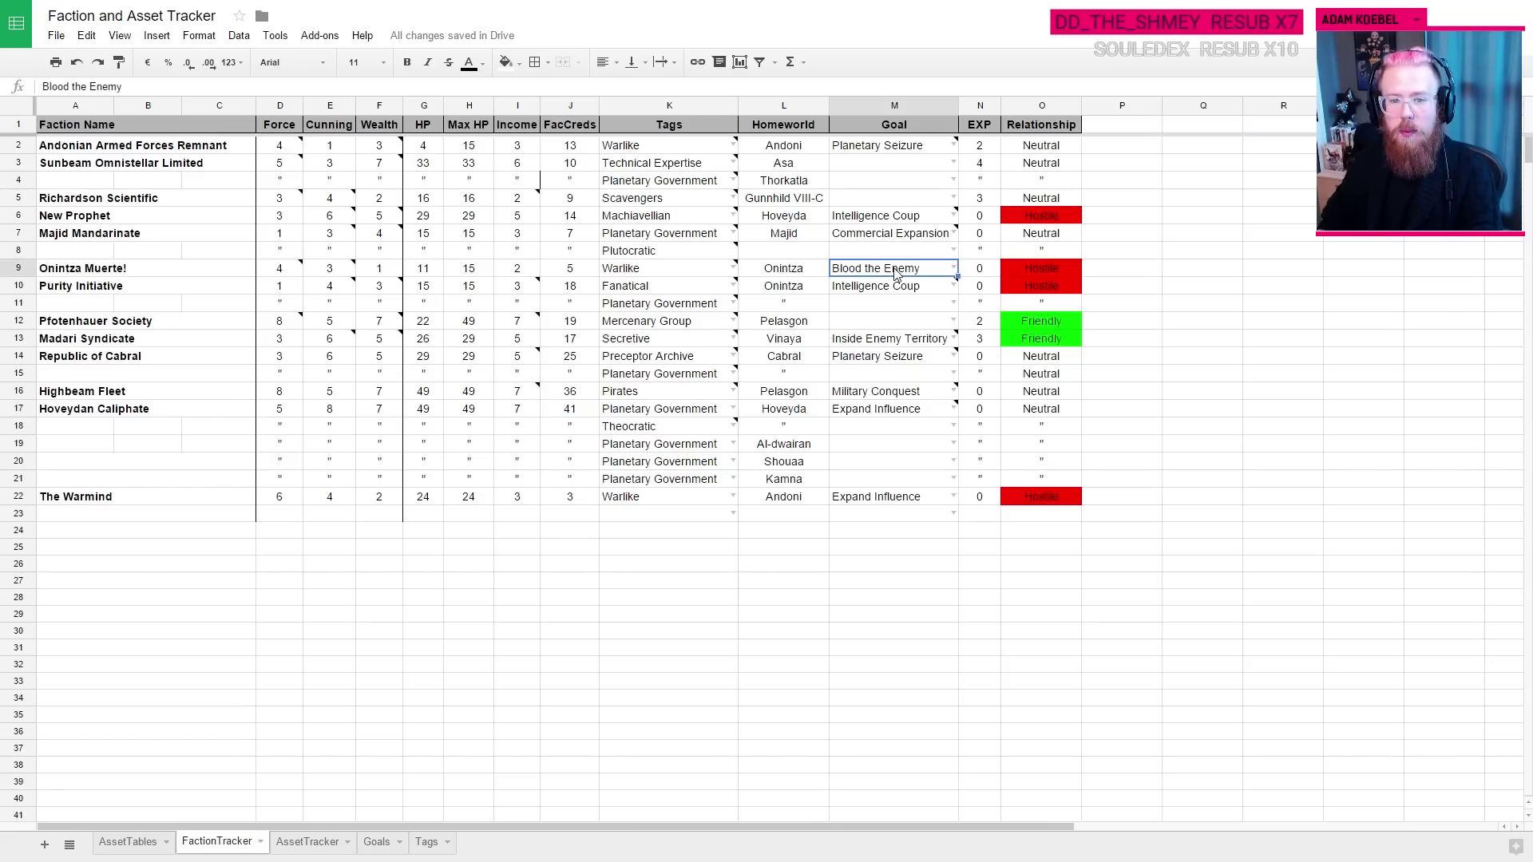
left_click(575, 271)
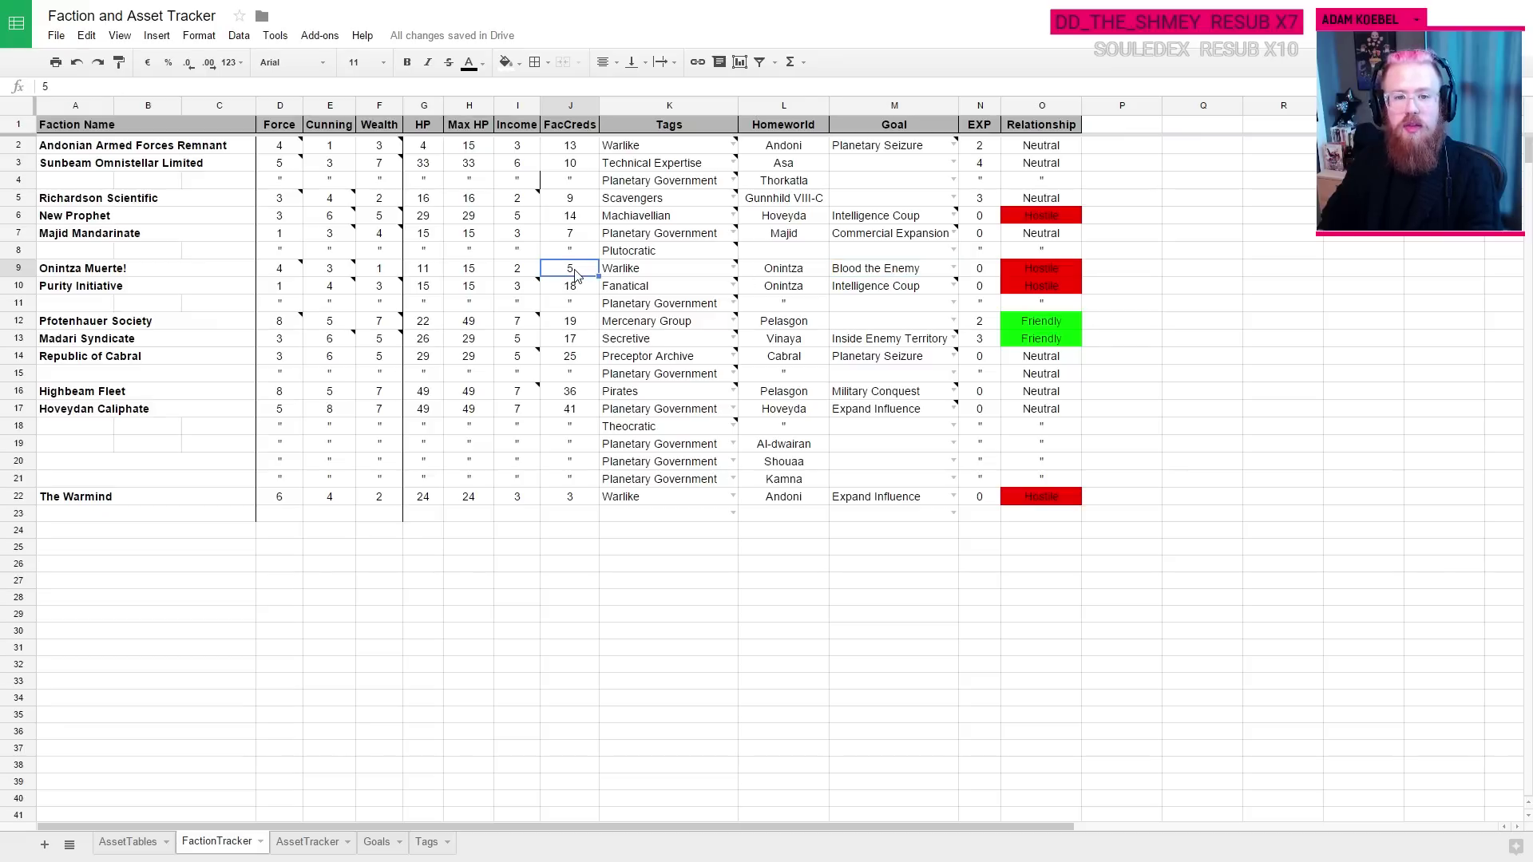
Step: Sort the AssetTracker sheet by Owner from A to Z and find the Pfotenhauer Society rows
left_click(123, 844)
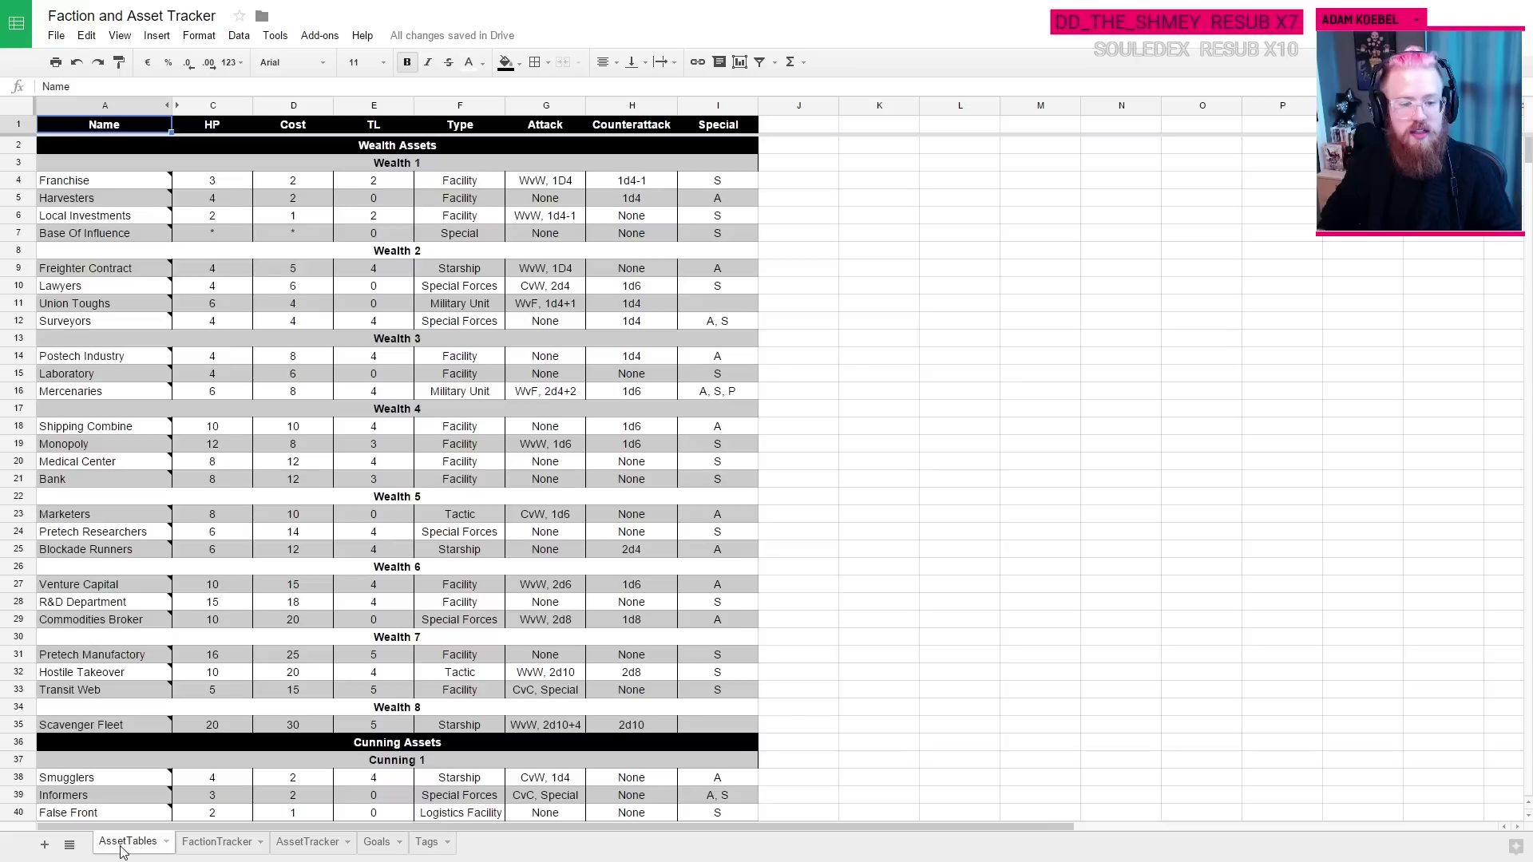
left_click(303, 846)
left_click(211, 105)
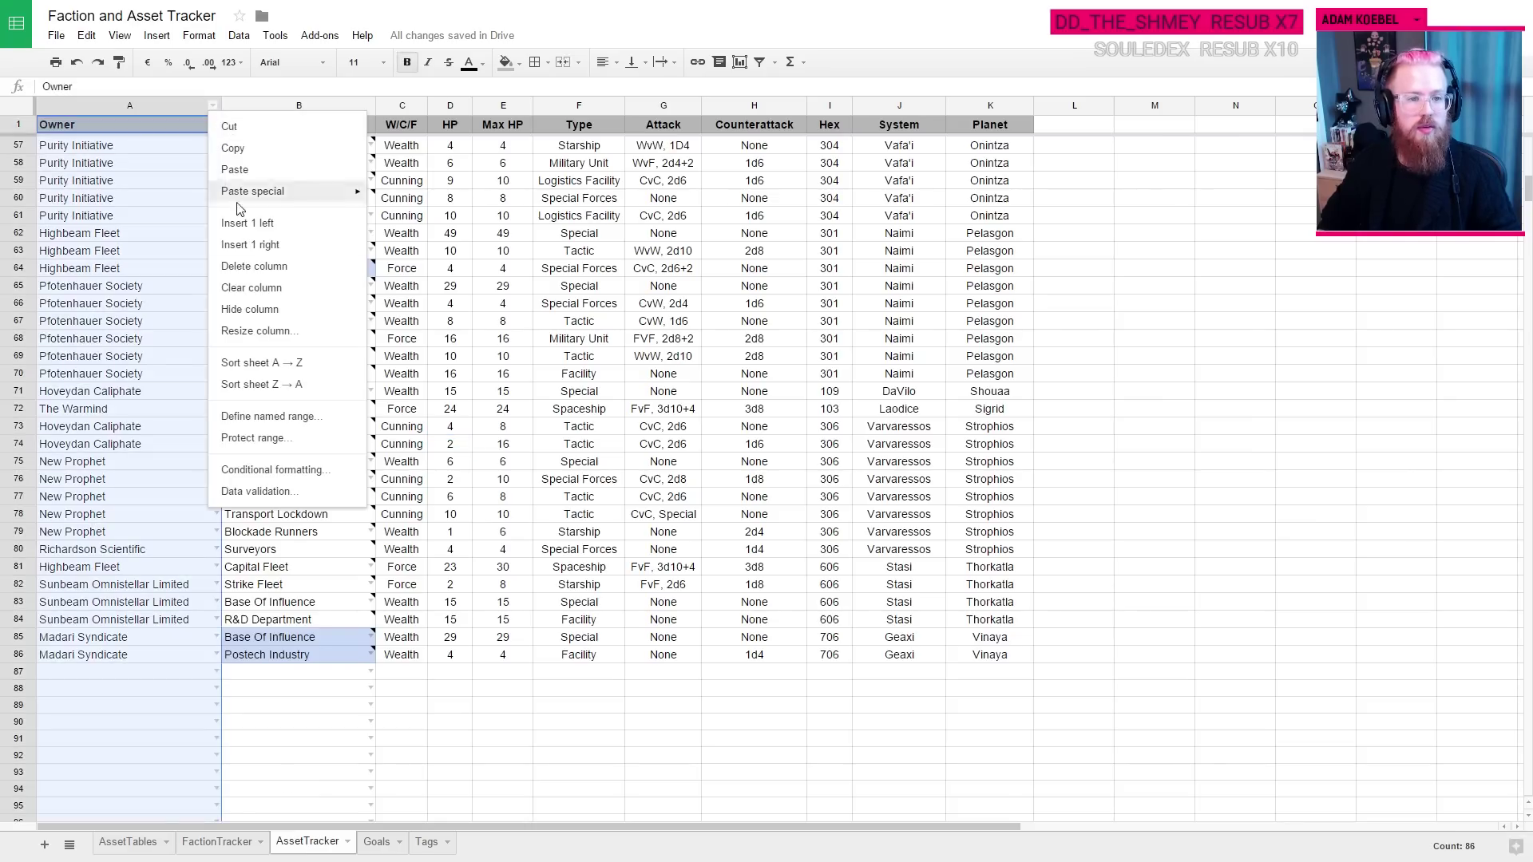
left_click(283, 369)
scroll(147, 407, "up", 5)
left_click(151, 431)
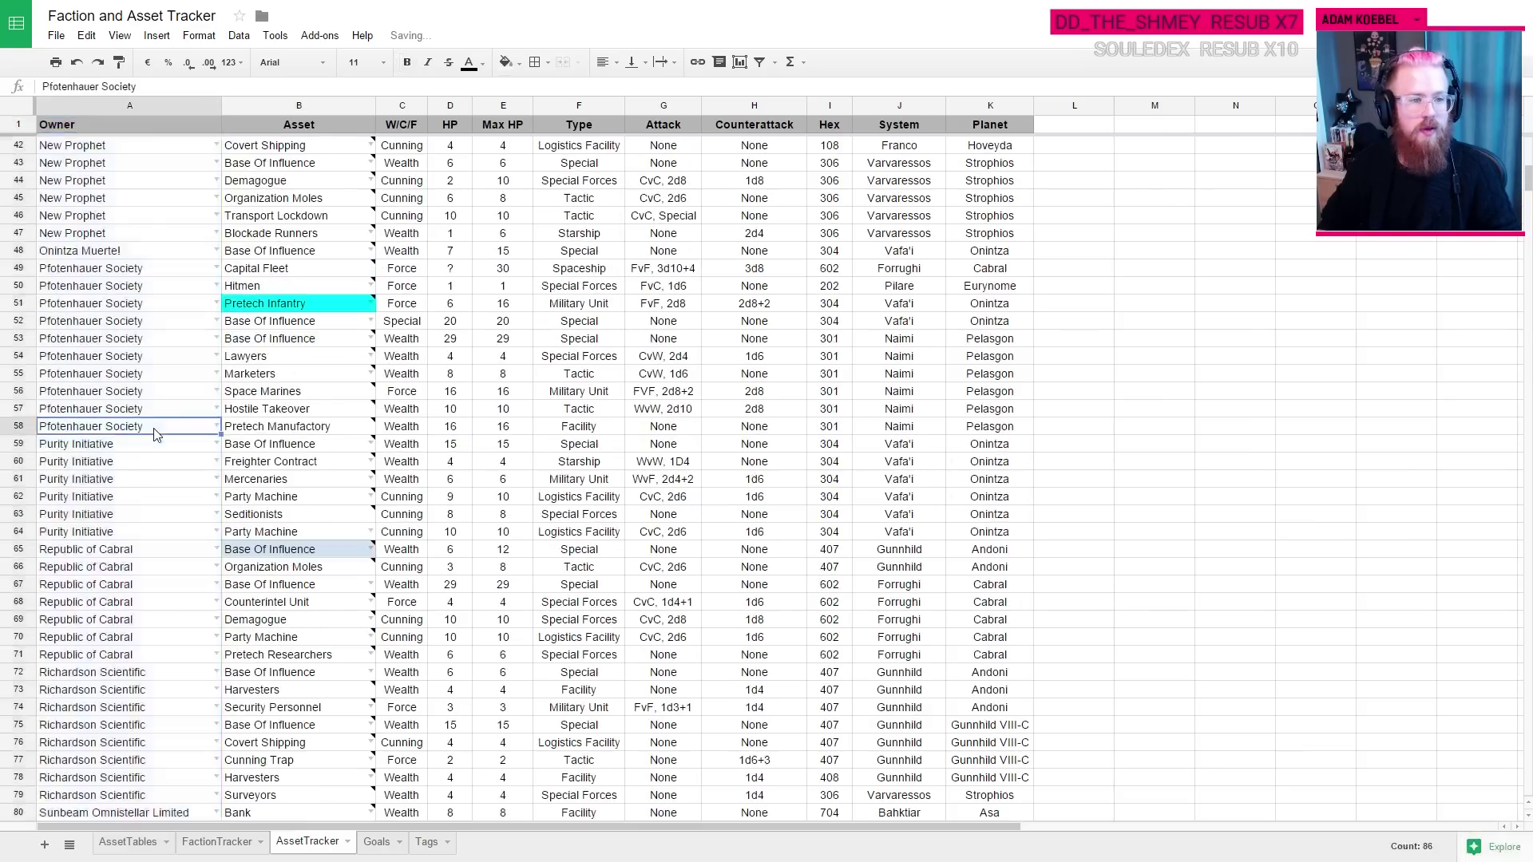
Step: Examine Onintza Muerte!'s Base Of Influence row in AssetTracker, from its owner and HP through its attack and location
scroll(132, 375, "up", 2)
left_click(462, 357)
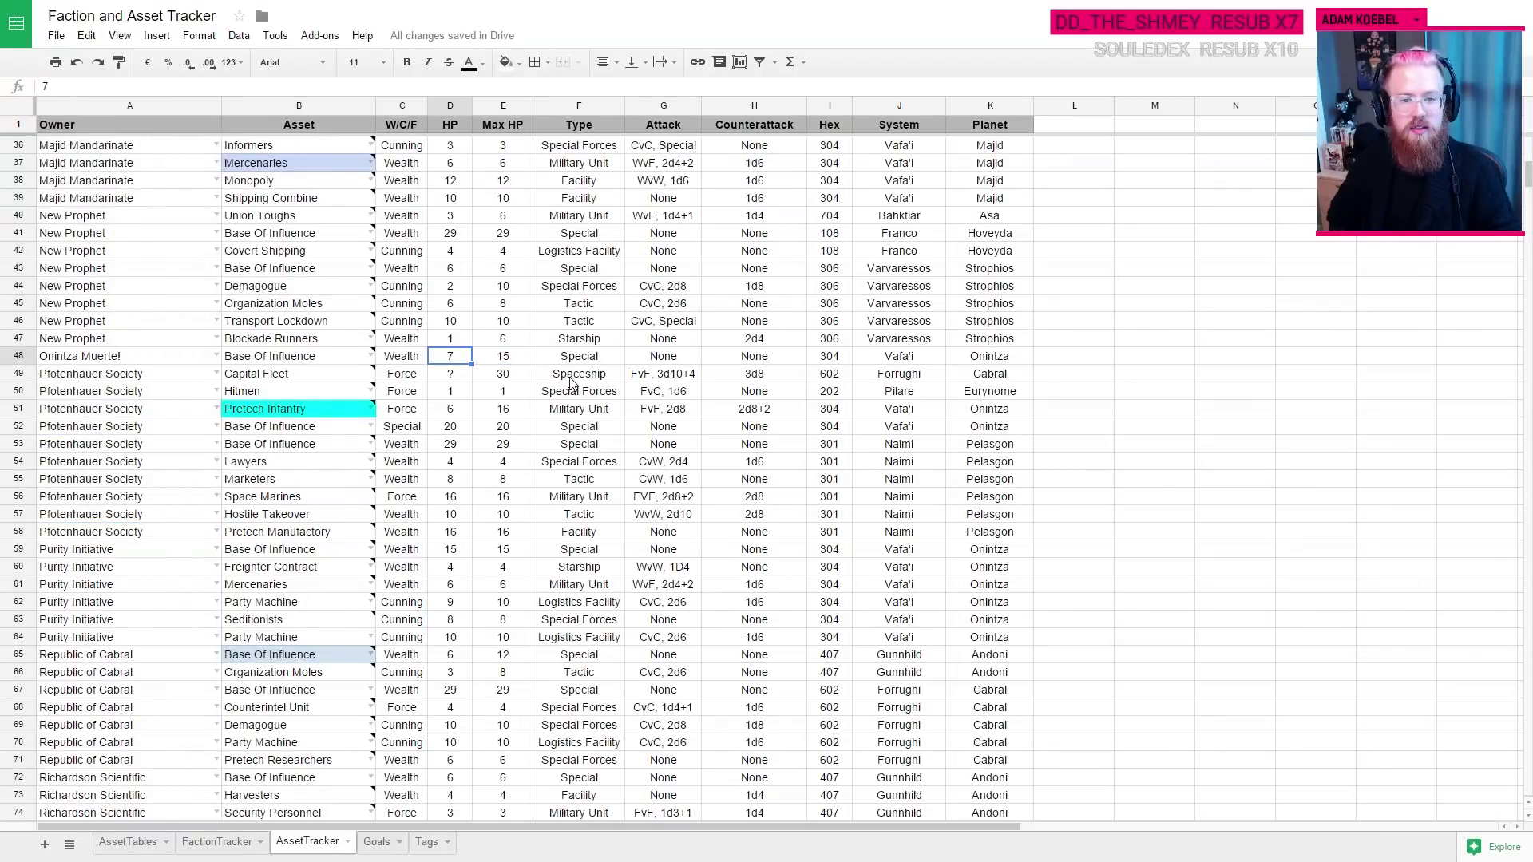
key("Left")
key("Left")
key("Left")
key("Right")
key("Right")
key("Right")
key("Right")
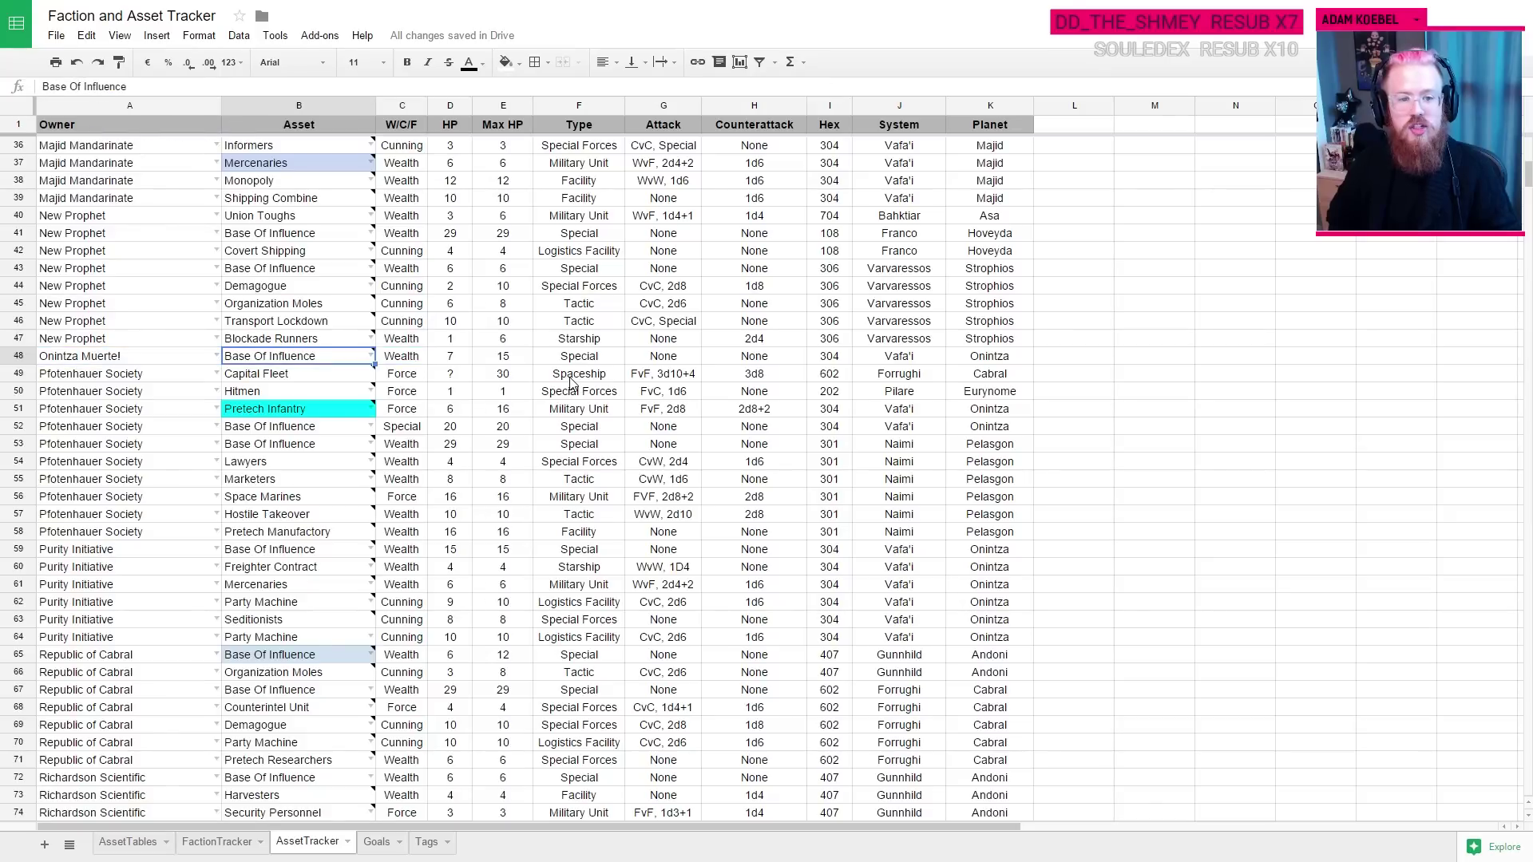
key("Right")
key("Right")
key("Right")
key("Right")
key("Right")
key("Right")
key("Left")
key("Left")
key("Left")
key("Left")
key("Left")
key("Left")
key("Left")
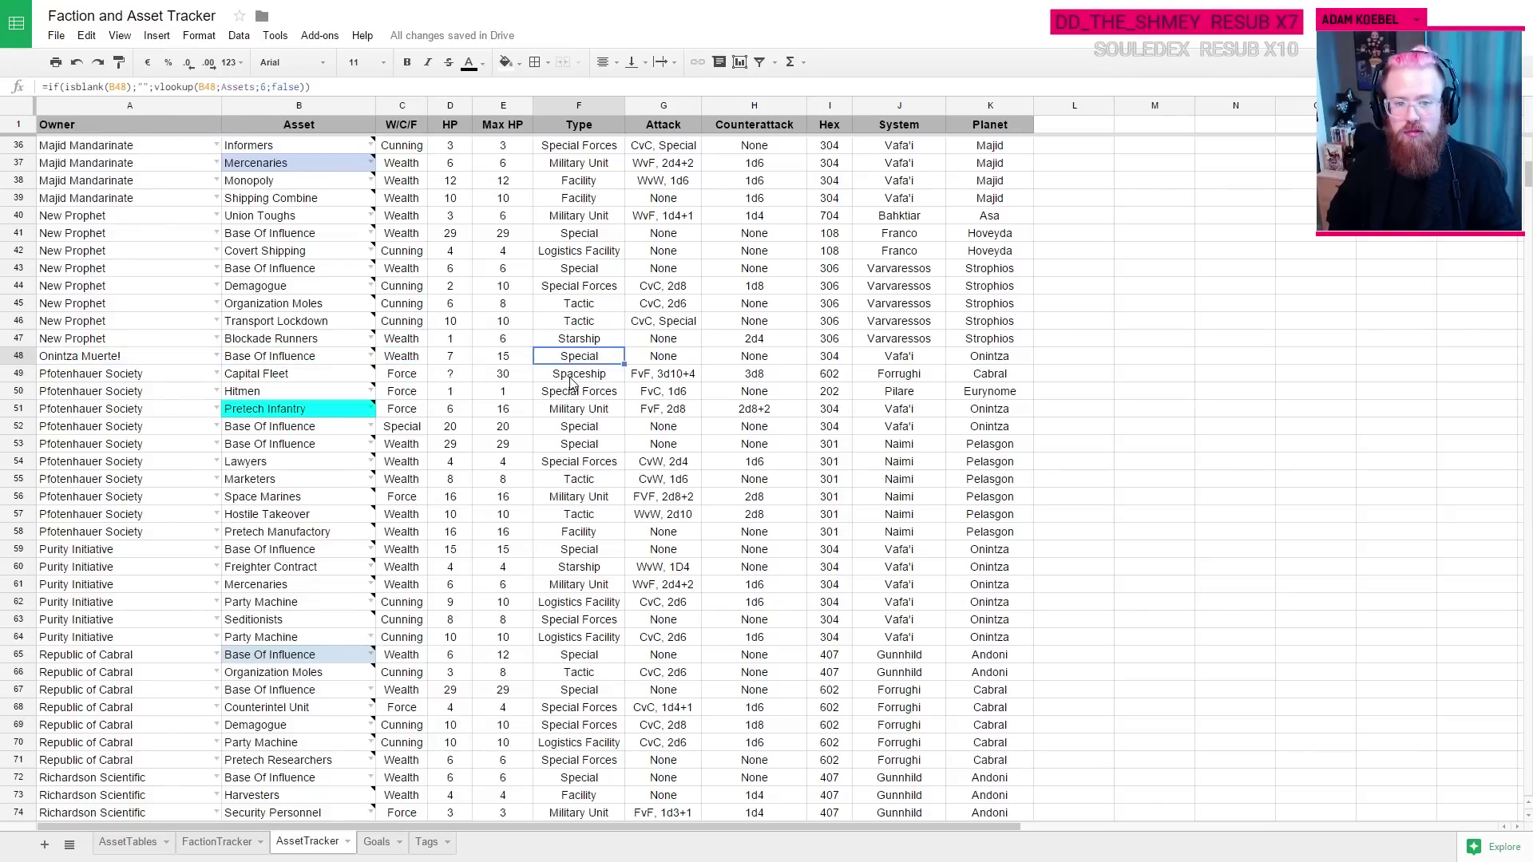
key("Left")
key("Left")
key("Left")
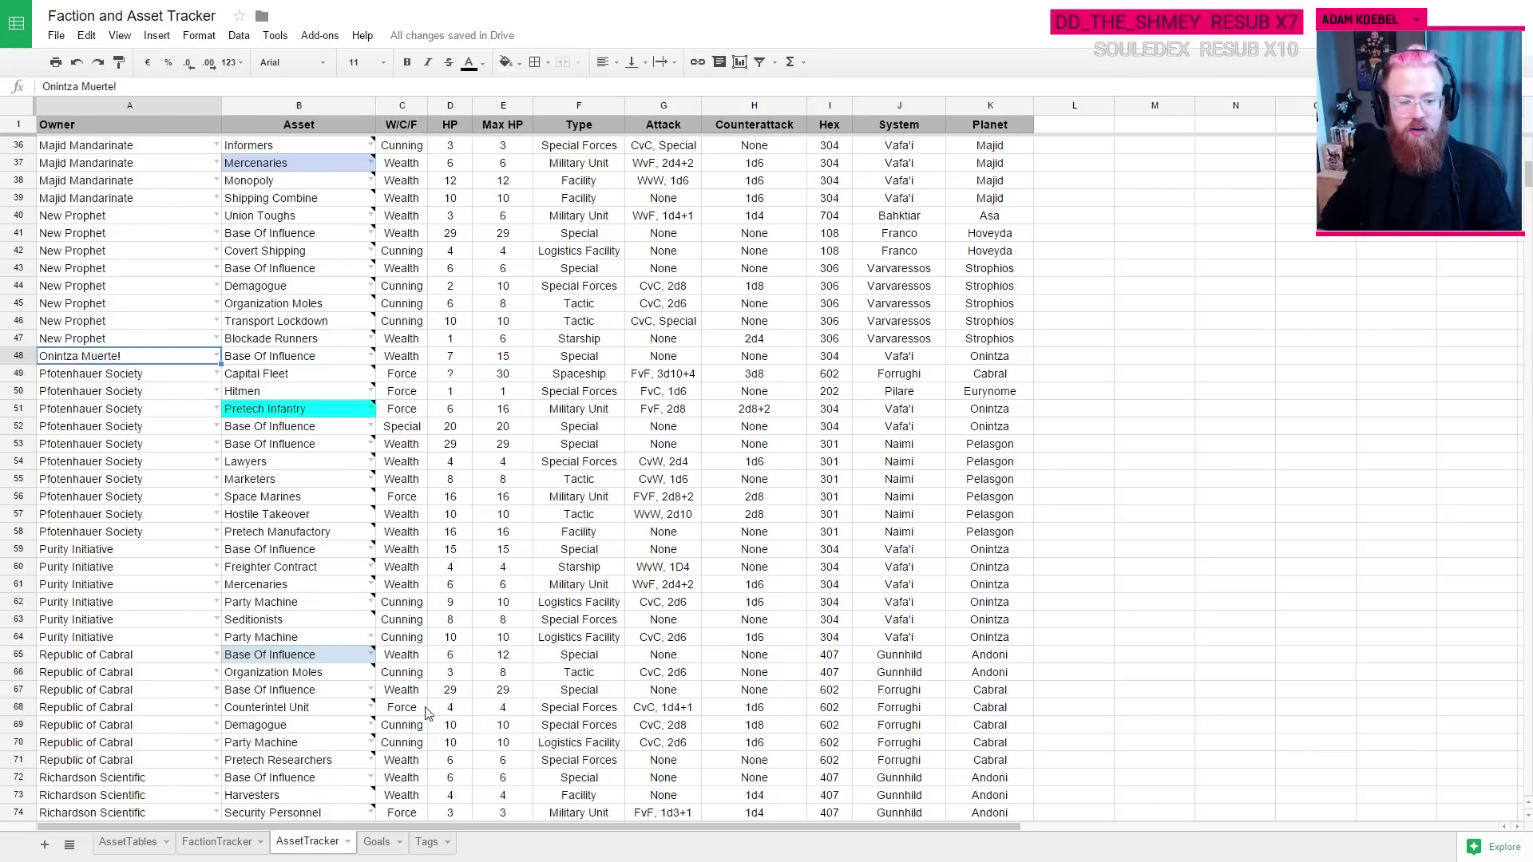
Step: Copy the Peaceable Kingdom description from the Goals sheet and select Onintza Muerte!'s goal in FactionTracker
left_click(376, 841)
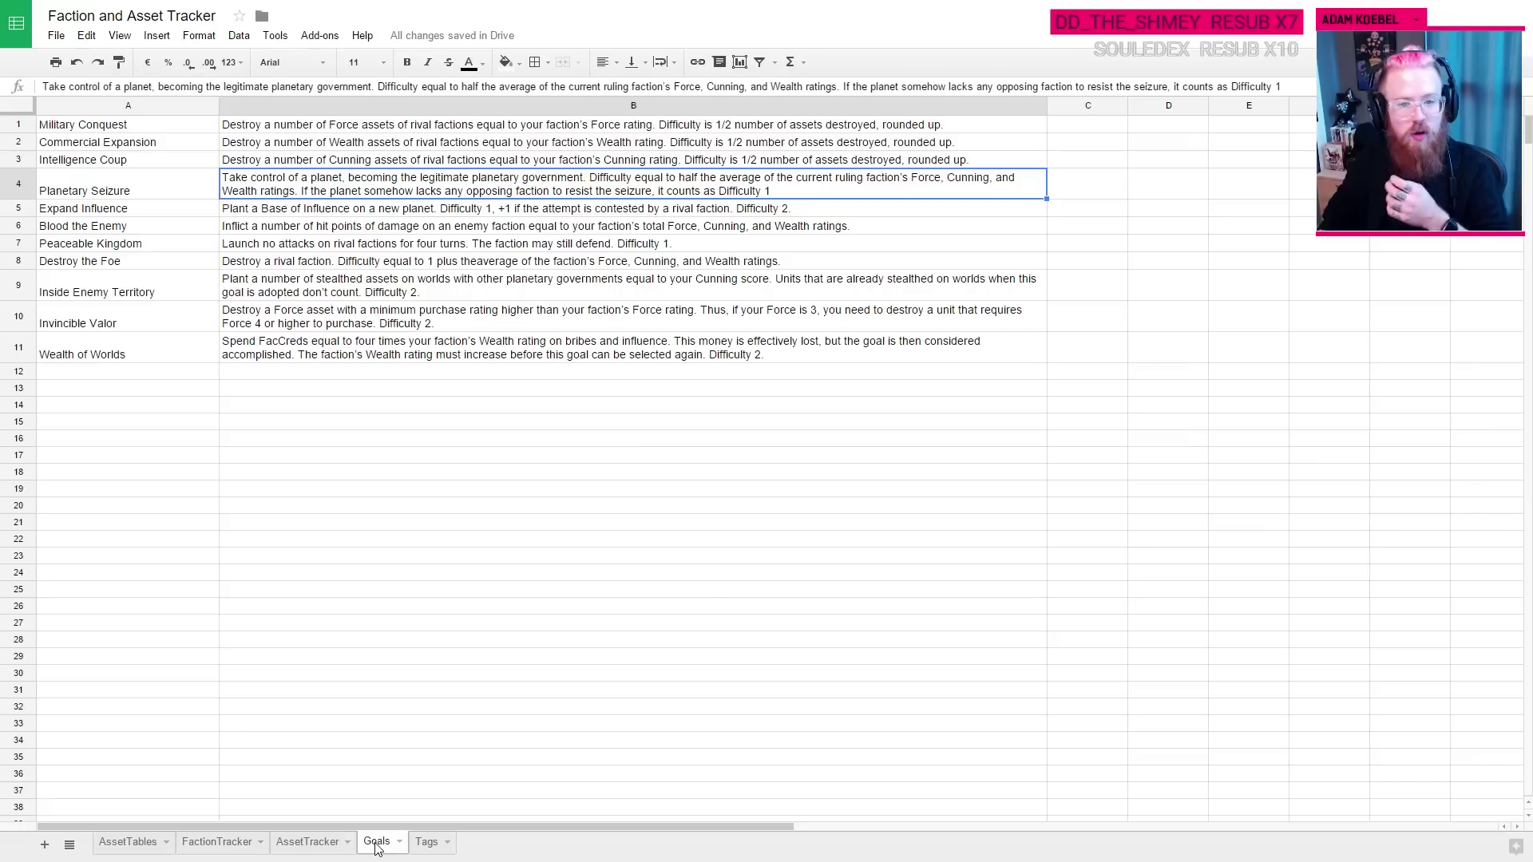
left_click(342, 250)
key("ctrl+c")
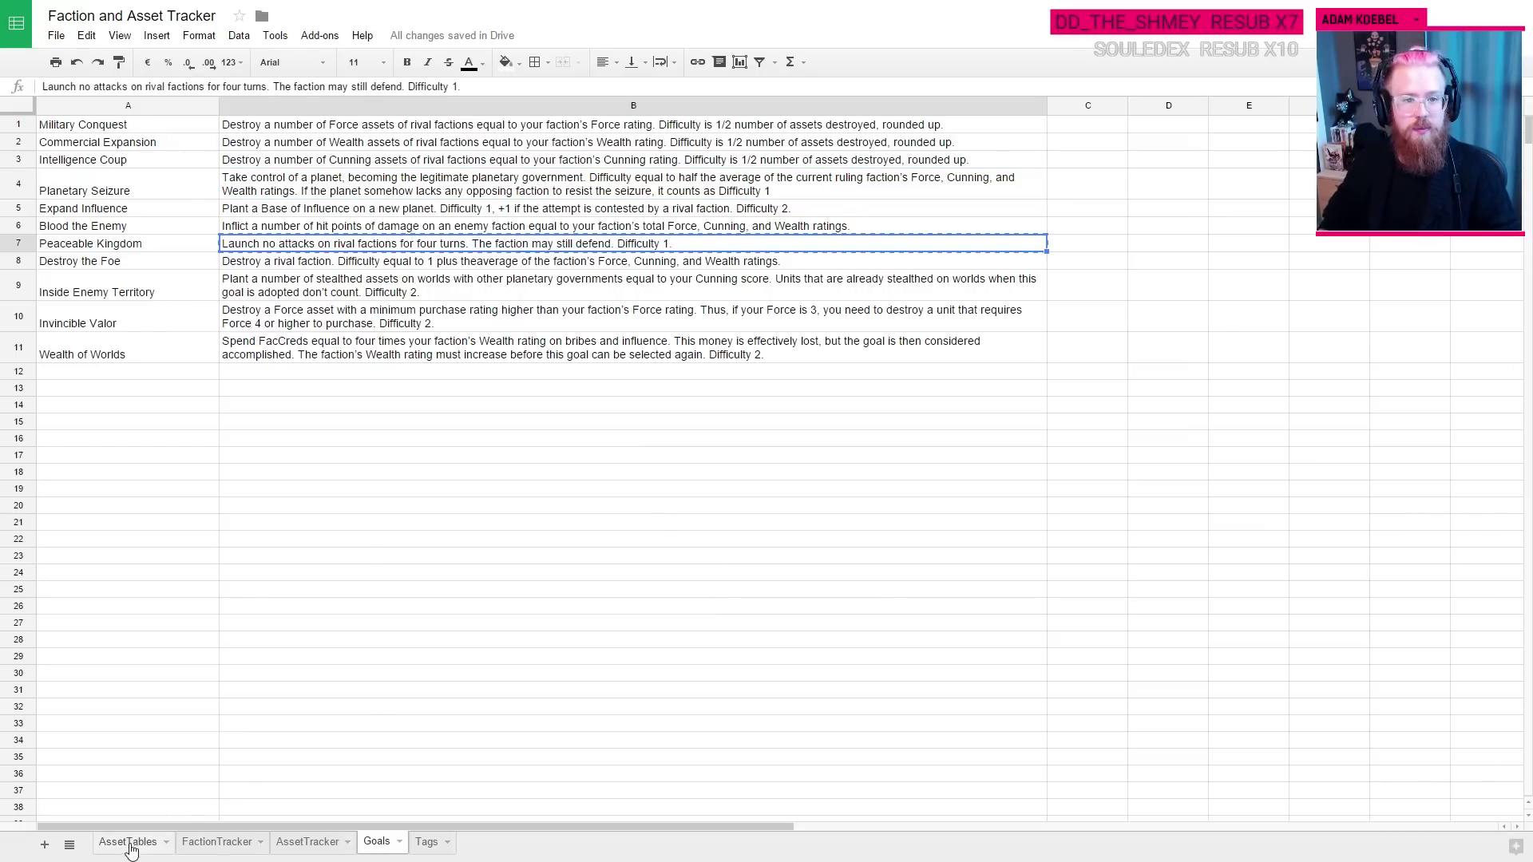
left_click(209, 844)
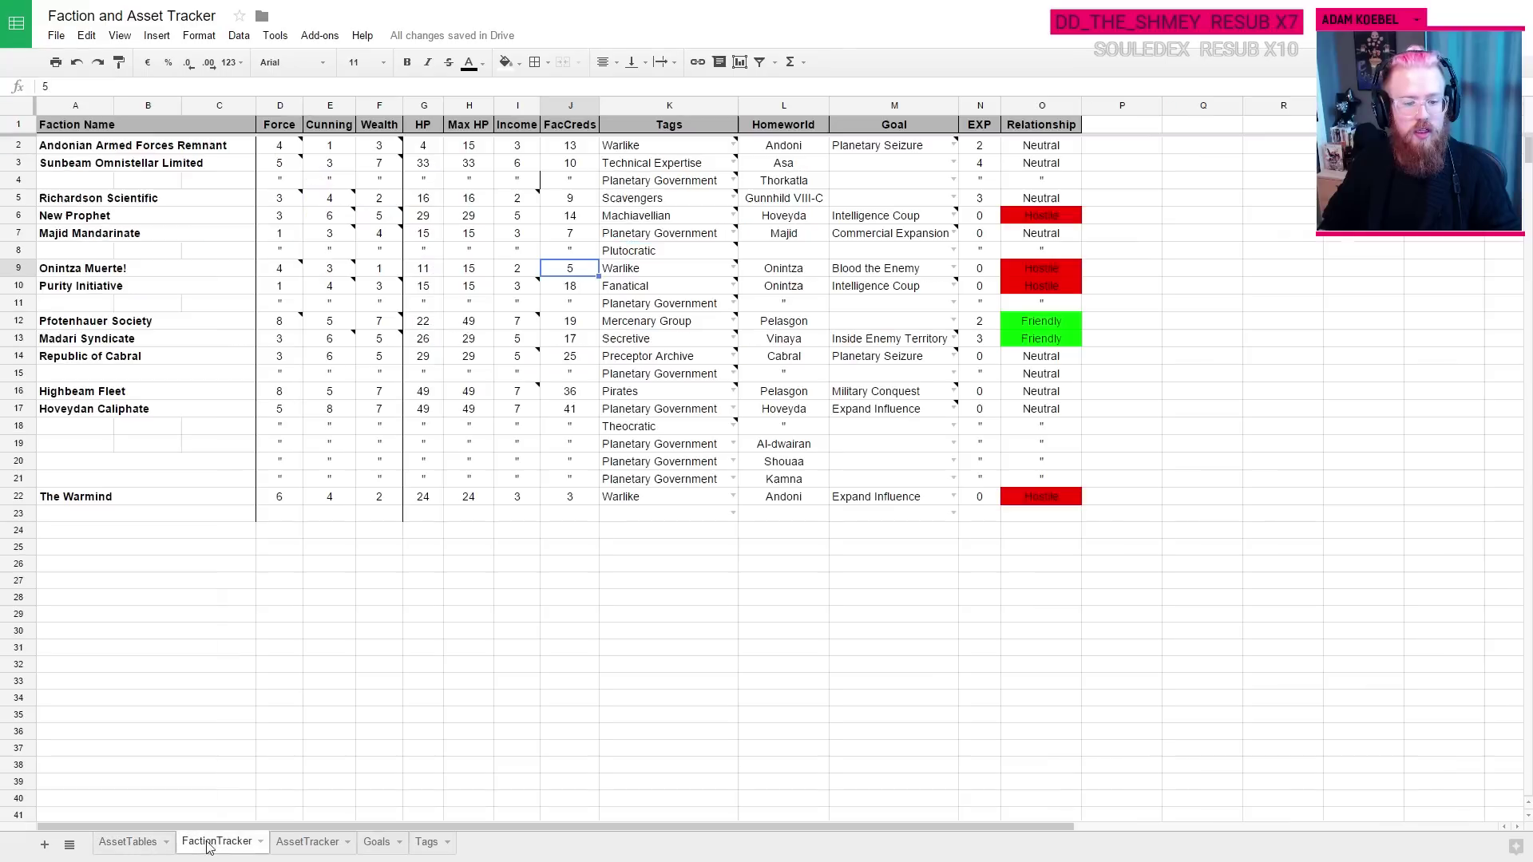
left_click(870, 274)
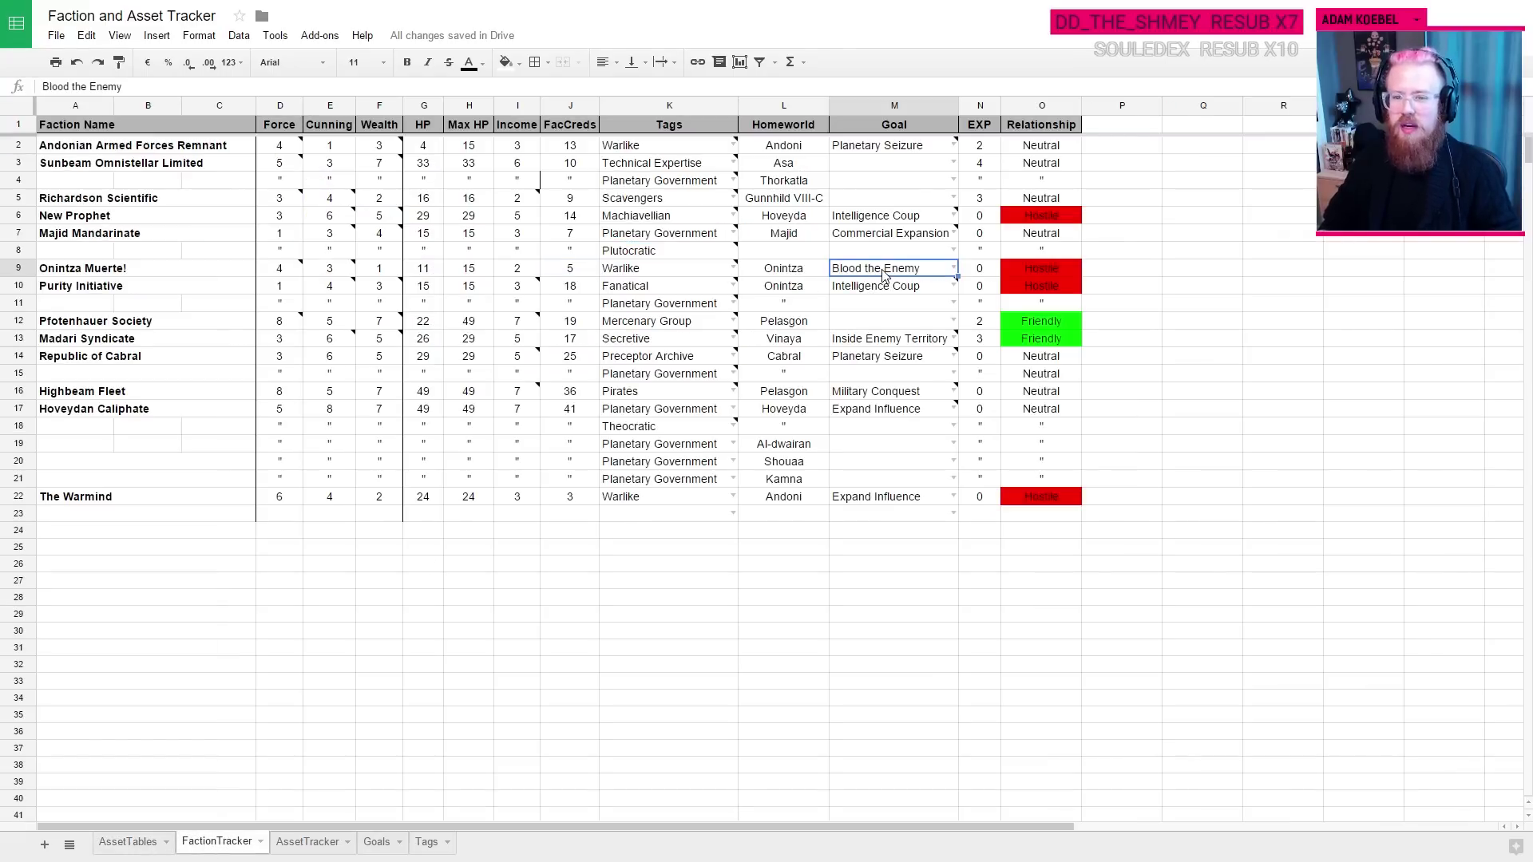
Step: Consult the faction tags and the Blood the Enemy goal description, then return to FactionTracker
left_click(427, 843)
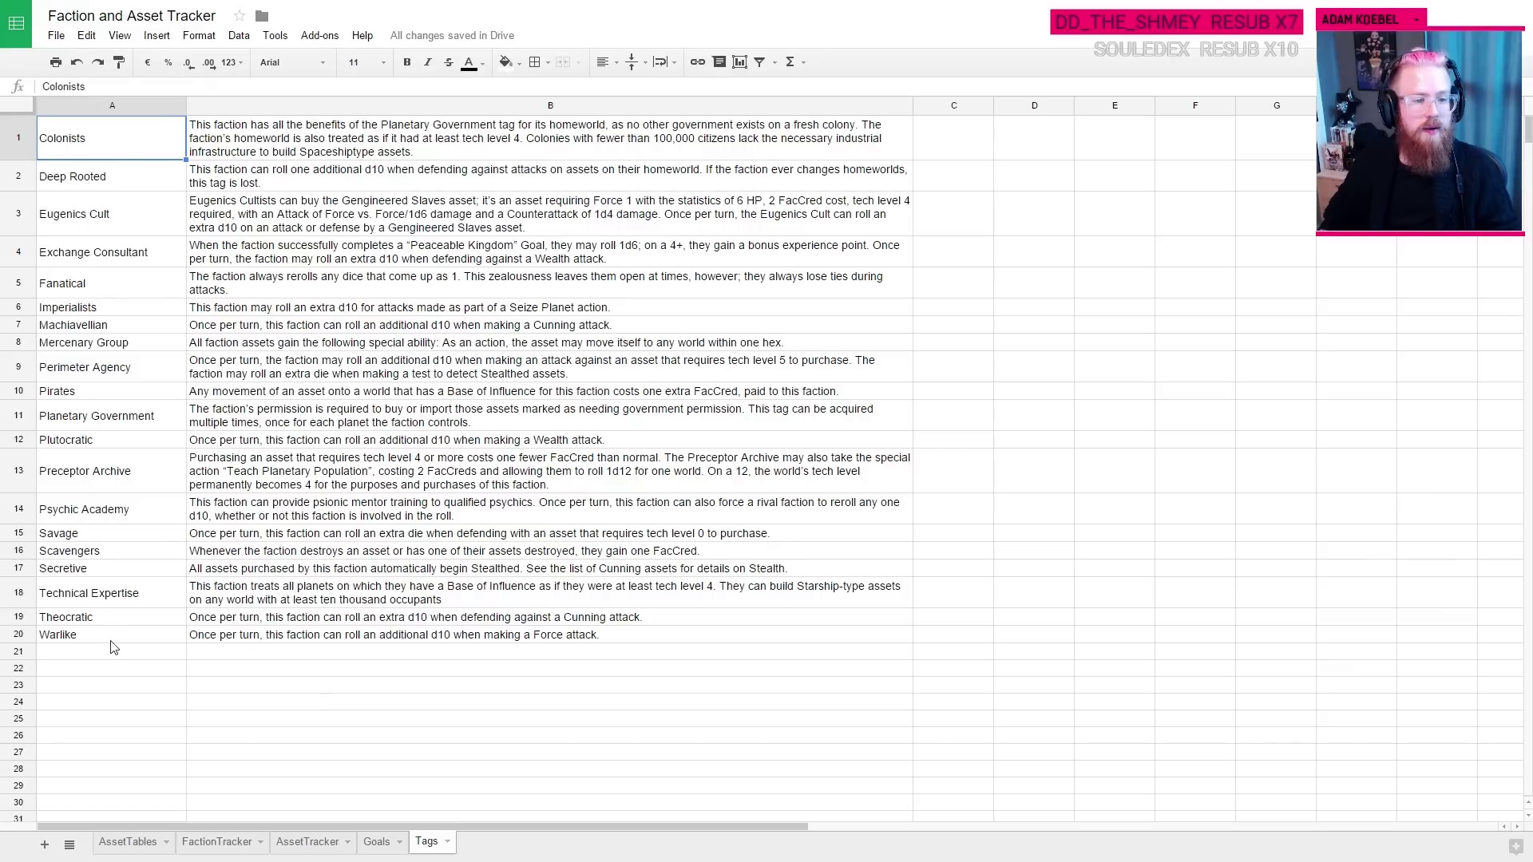
left_click(373, 843)
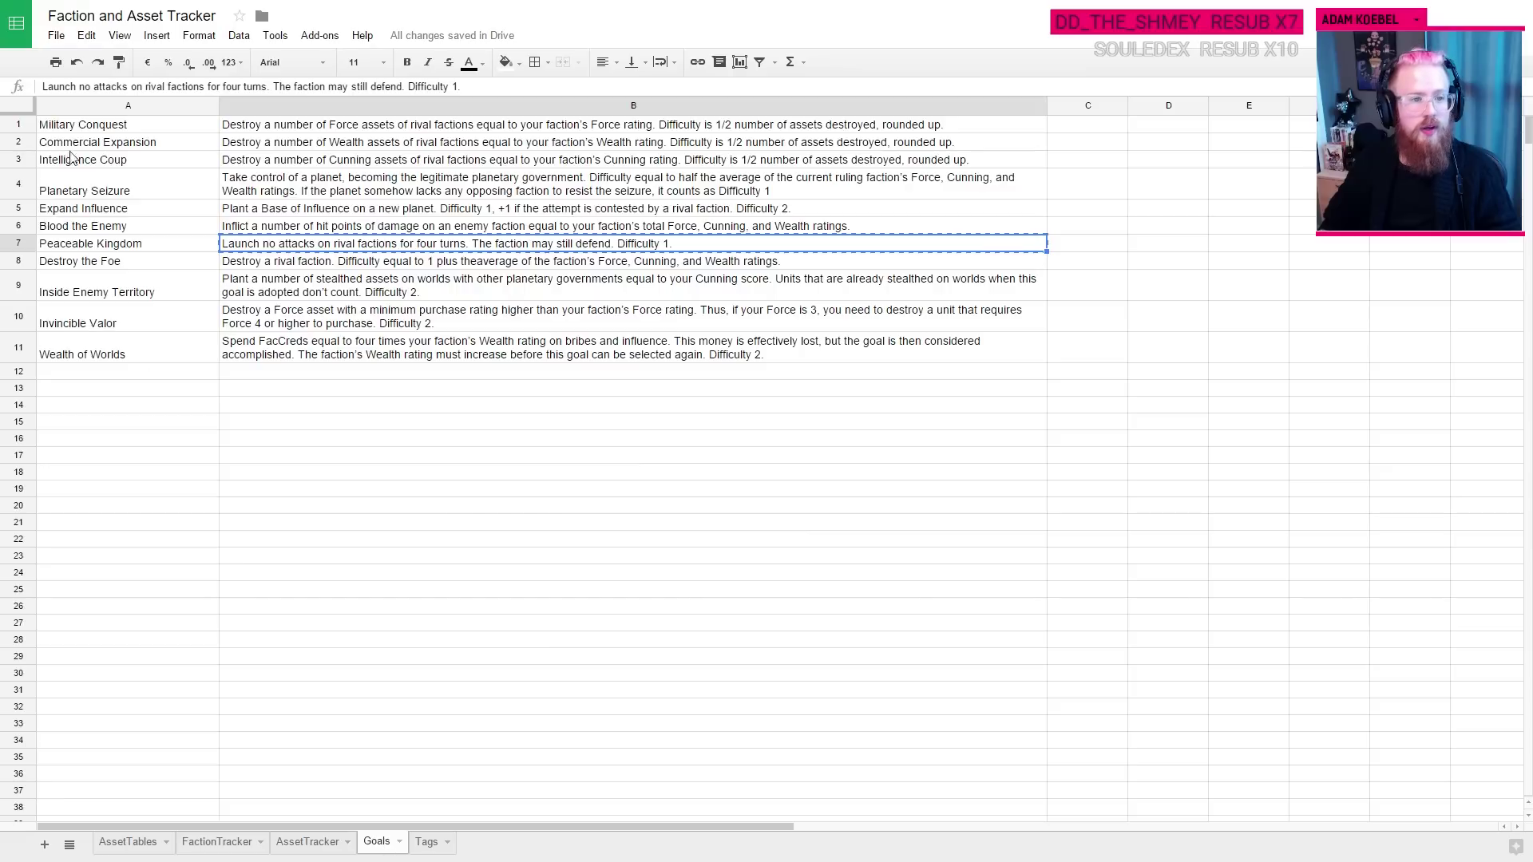
left_click(287, 230)
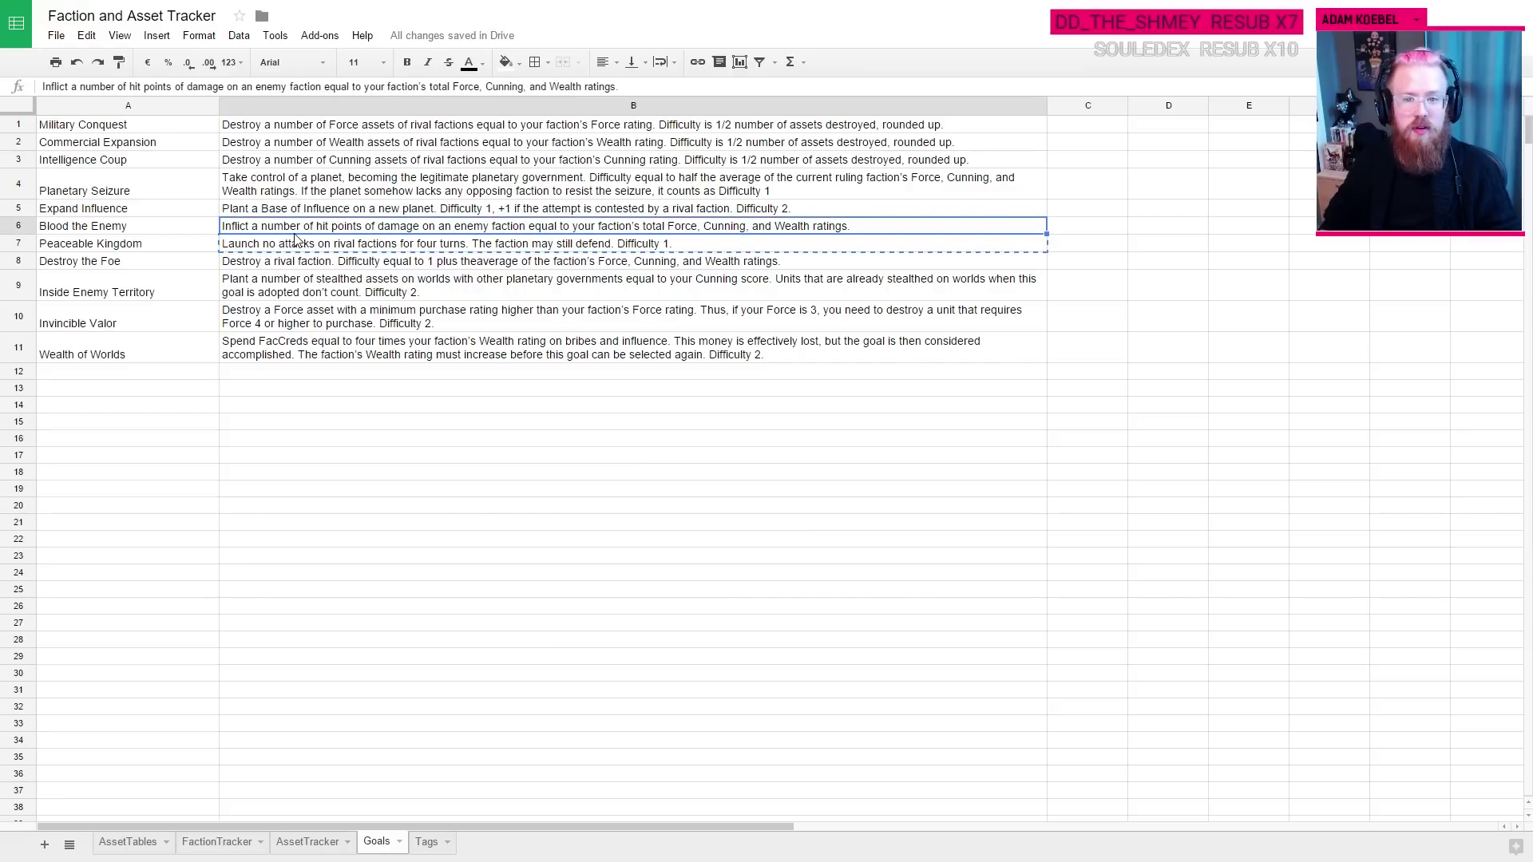
left_click(112, 843)
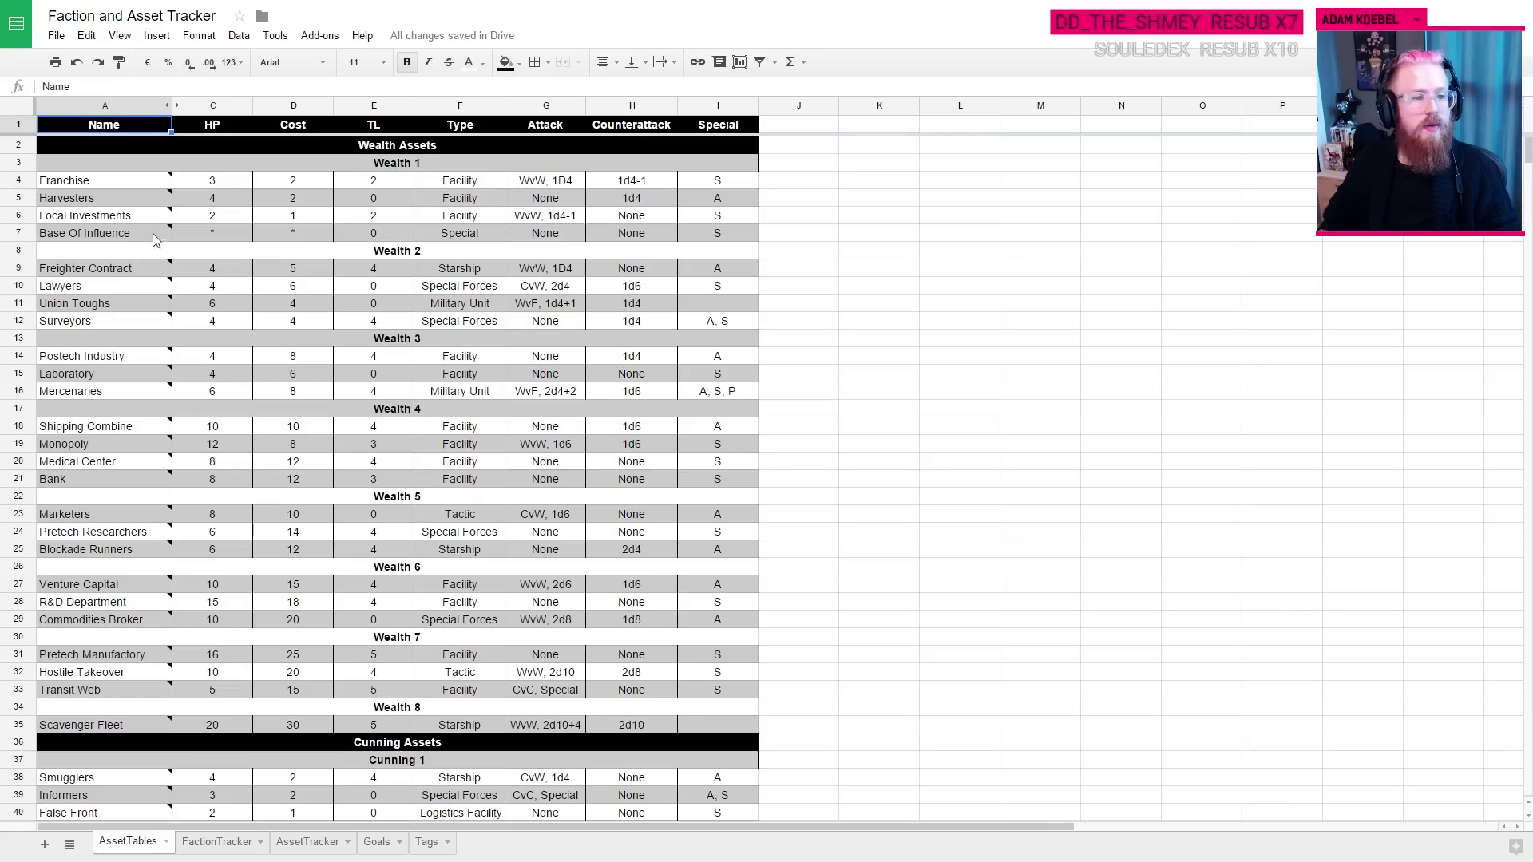
left_click(214, 842)
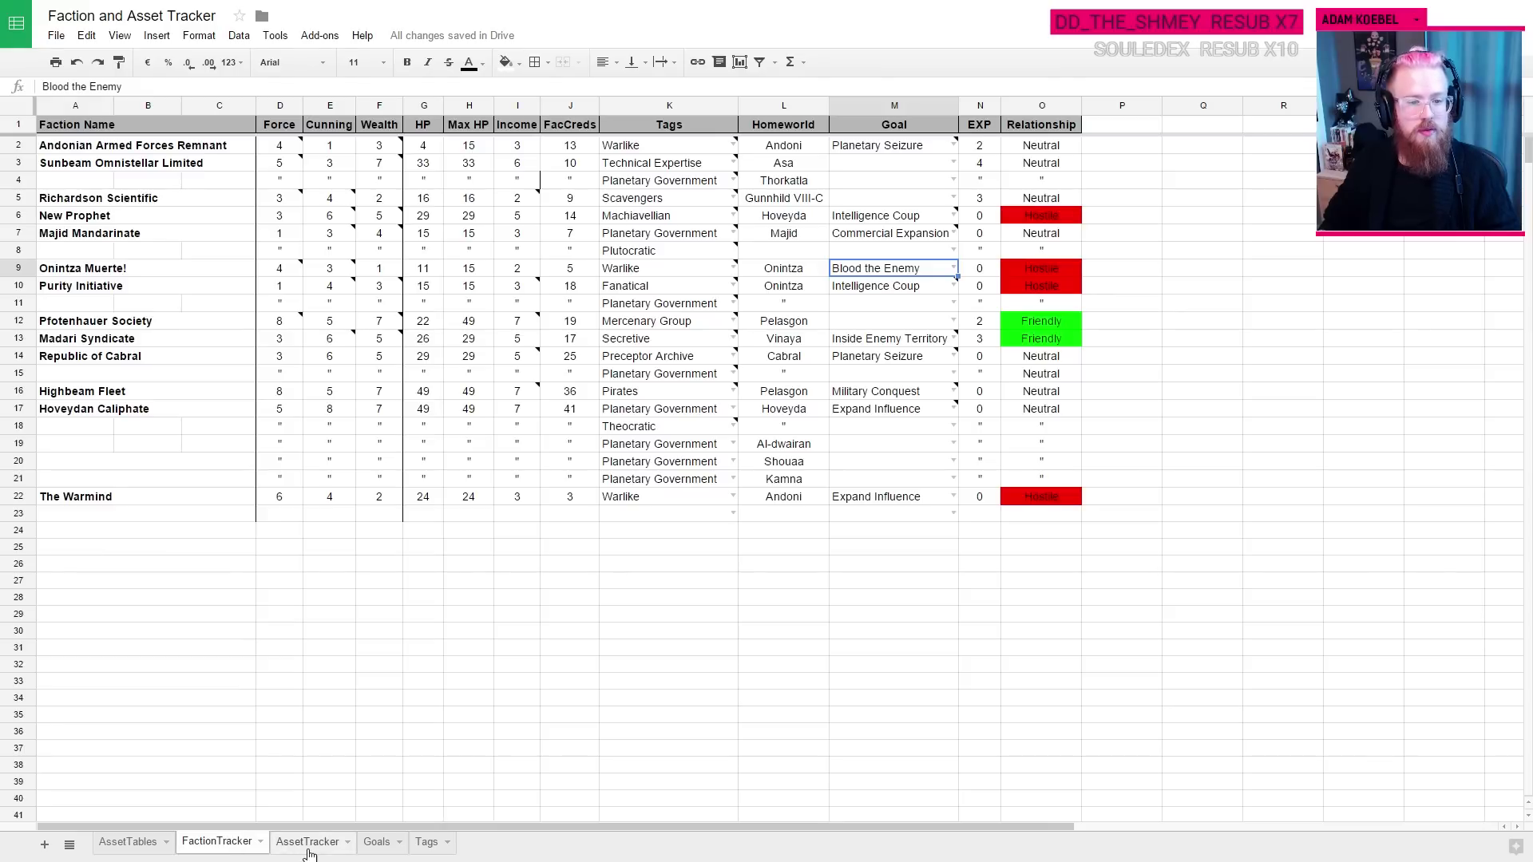
Step: Insert a note on Onintza Muerte!'s Blood the Enemy goal and paste the copied text into it
right_click(876, 270)
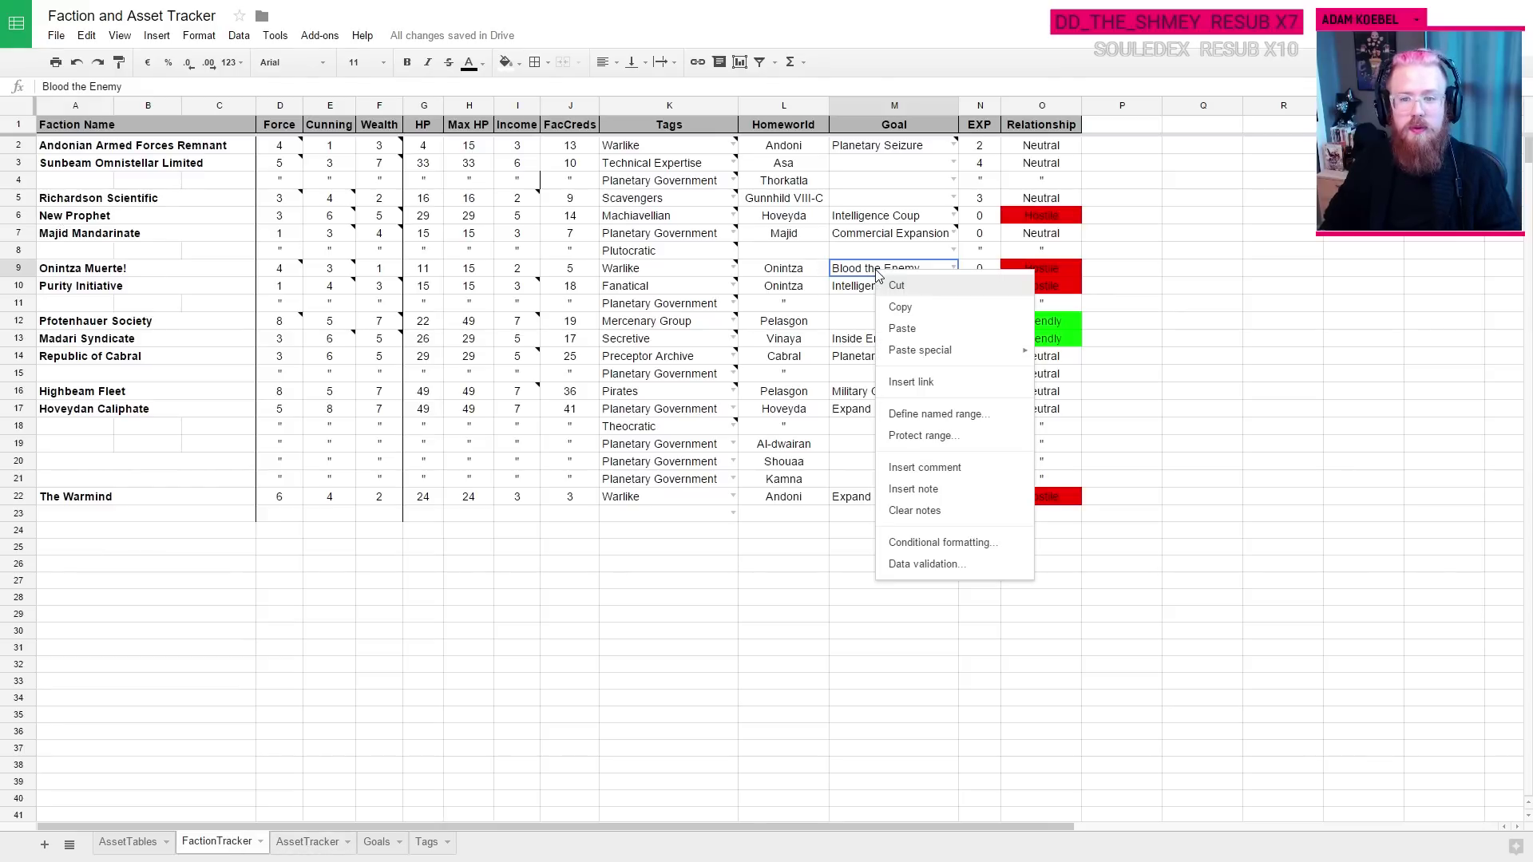
left_click(913, 489)
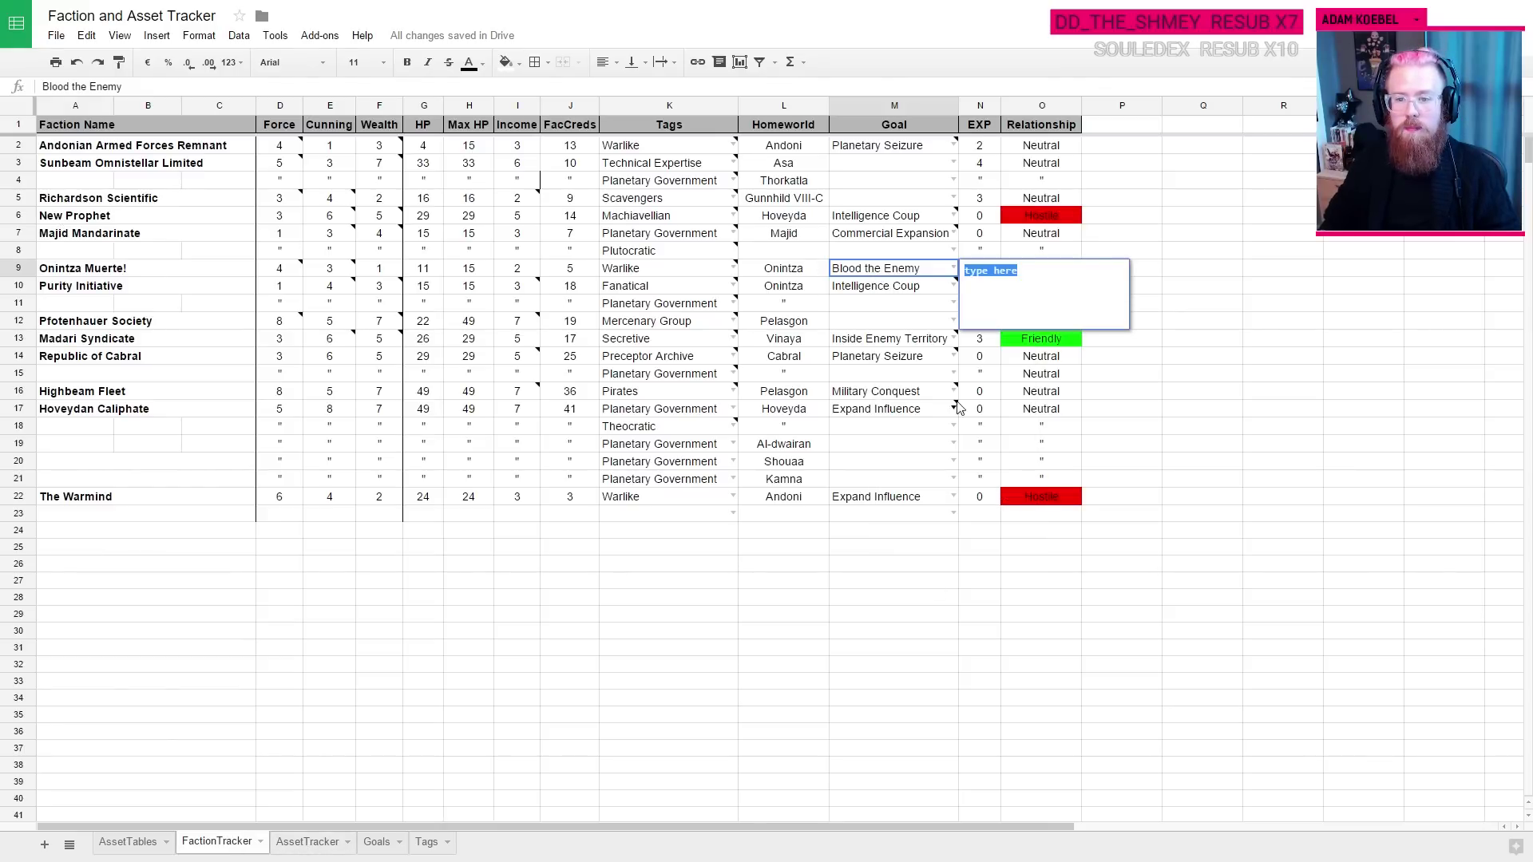
key("ctrl+v")
left_click(1214, 359)
left_click(724, 621)
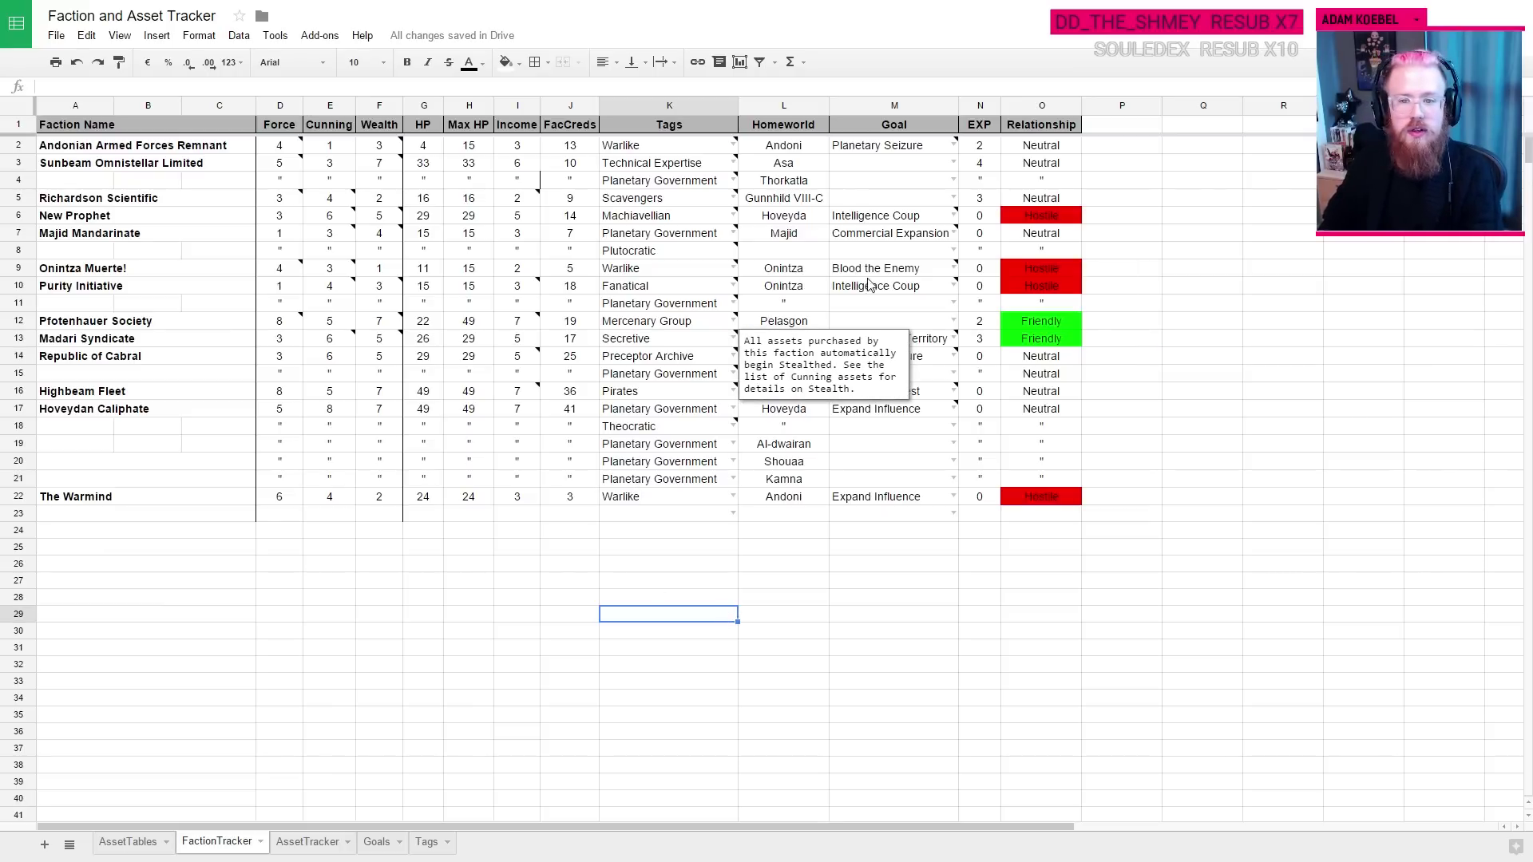
Step: Check Onintza Muerte!'s FacCreds and copy the Harvesters name from the Wealth 1 assets in AssetTables
left_click(783, 270)
left_click(559, 272)
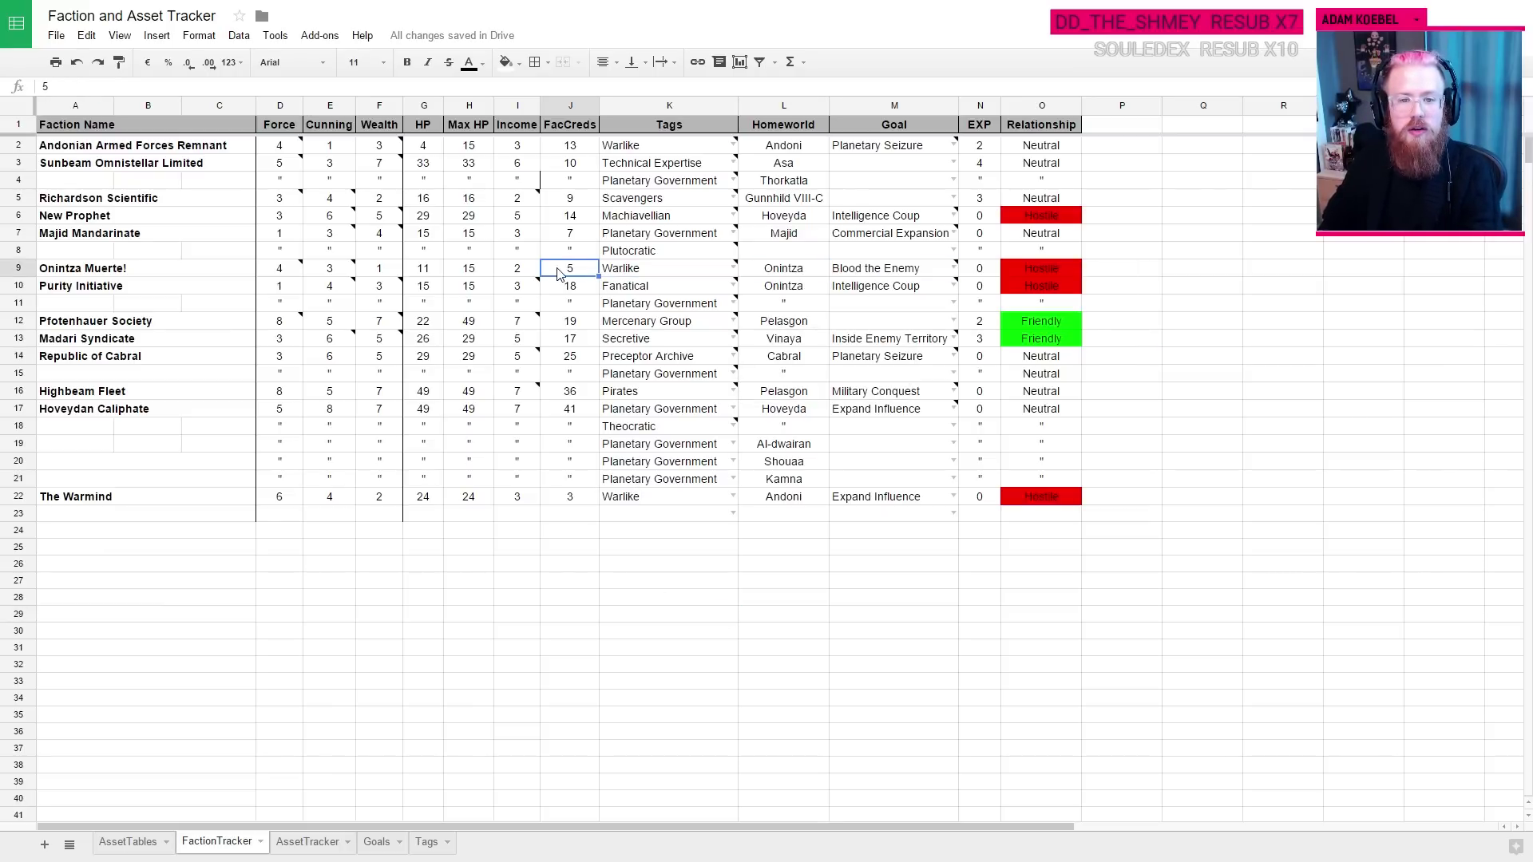
left_click(118, 845)
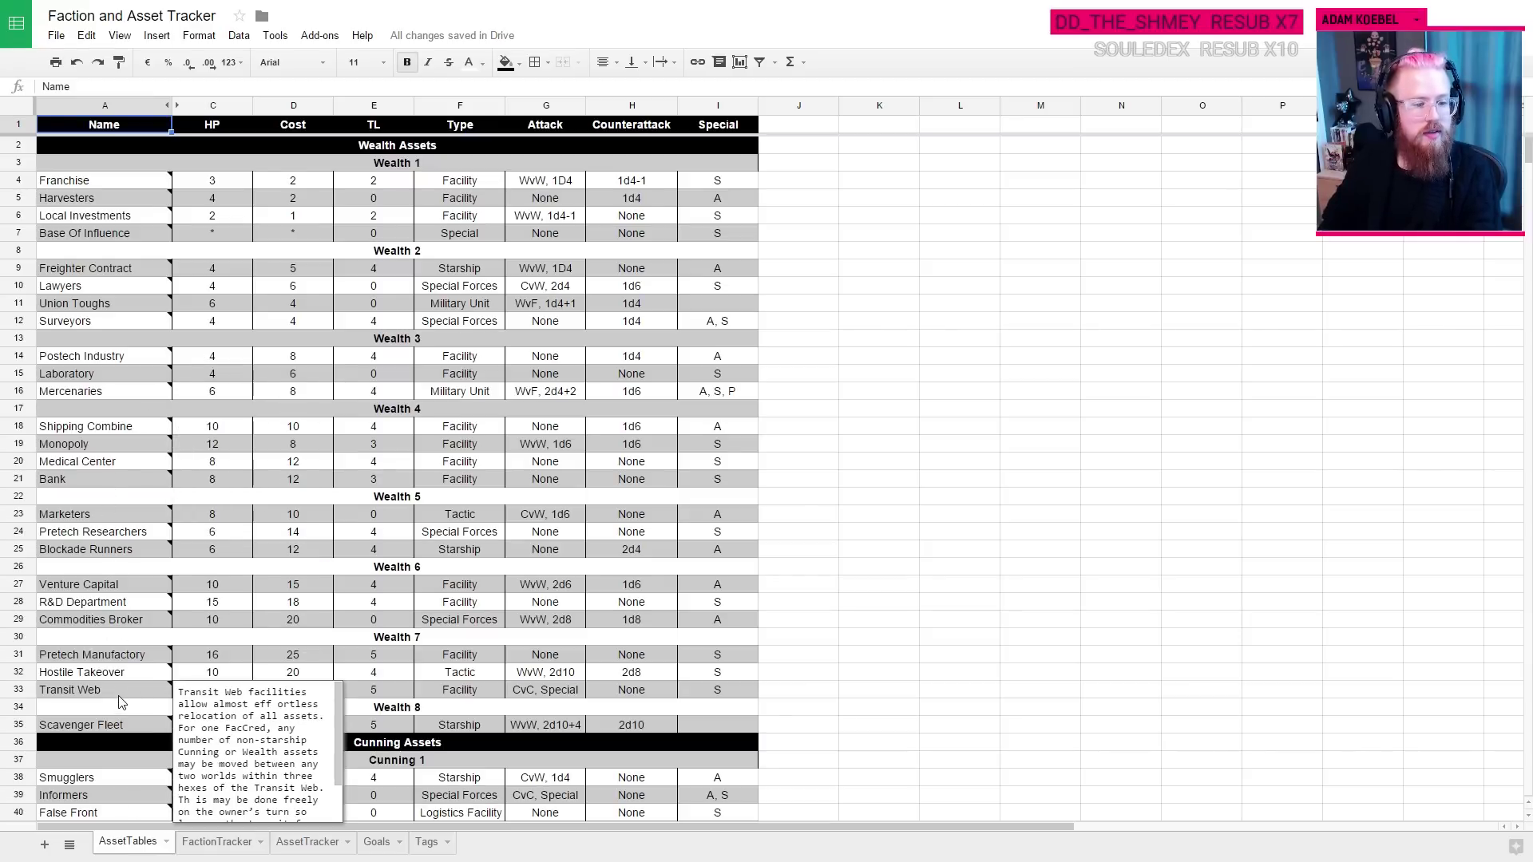
mouse_move(122, 327)
left_click(99, 198)
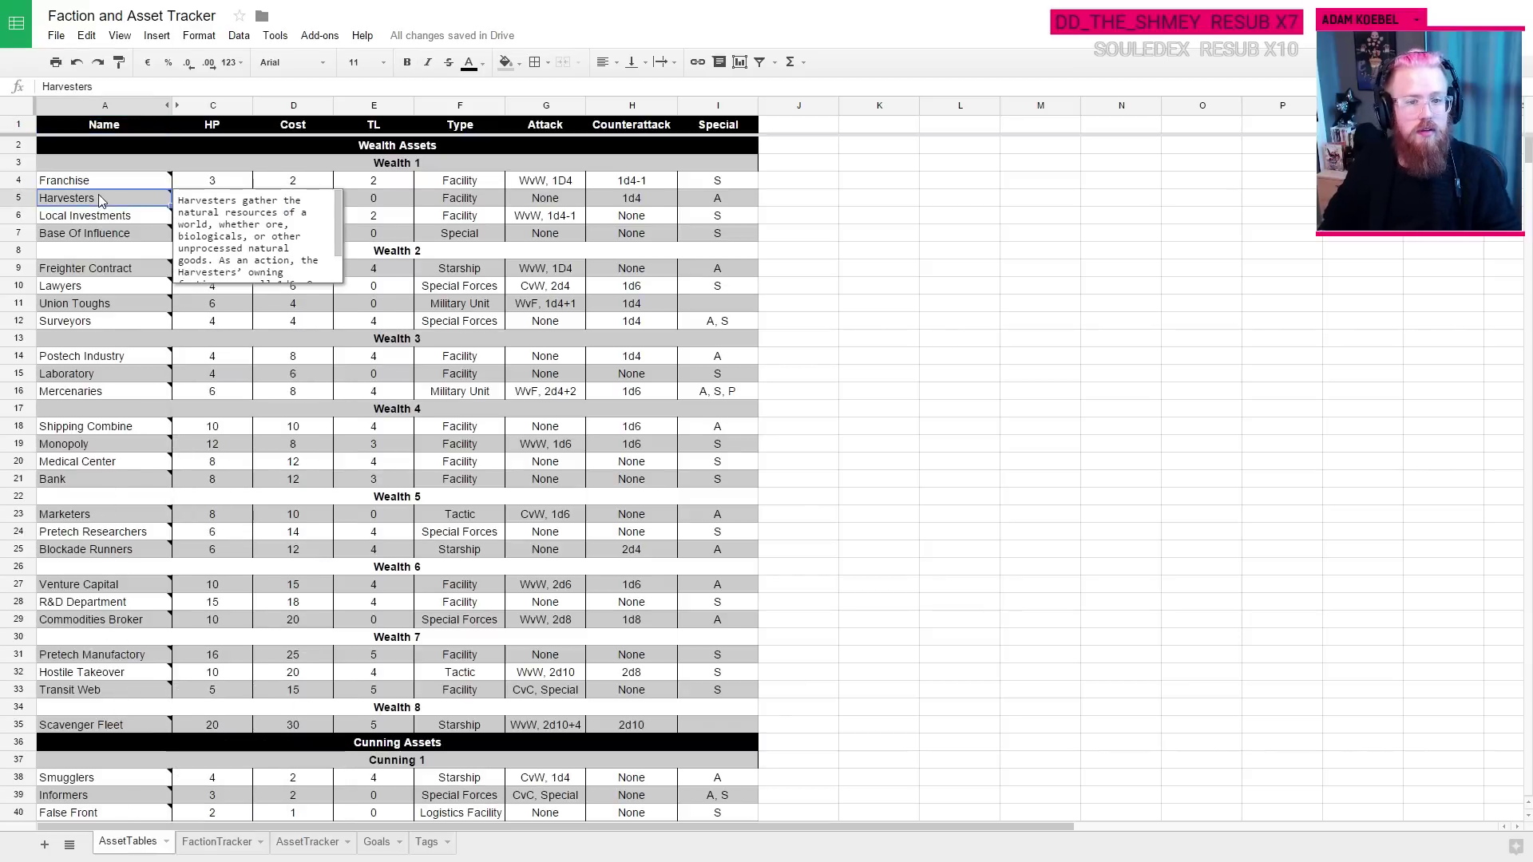
key("ctrl+c")
left_click(349, 322)
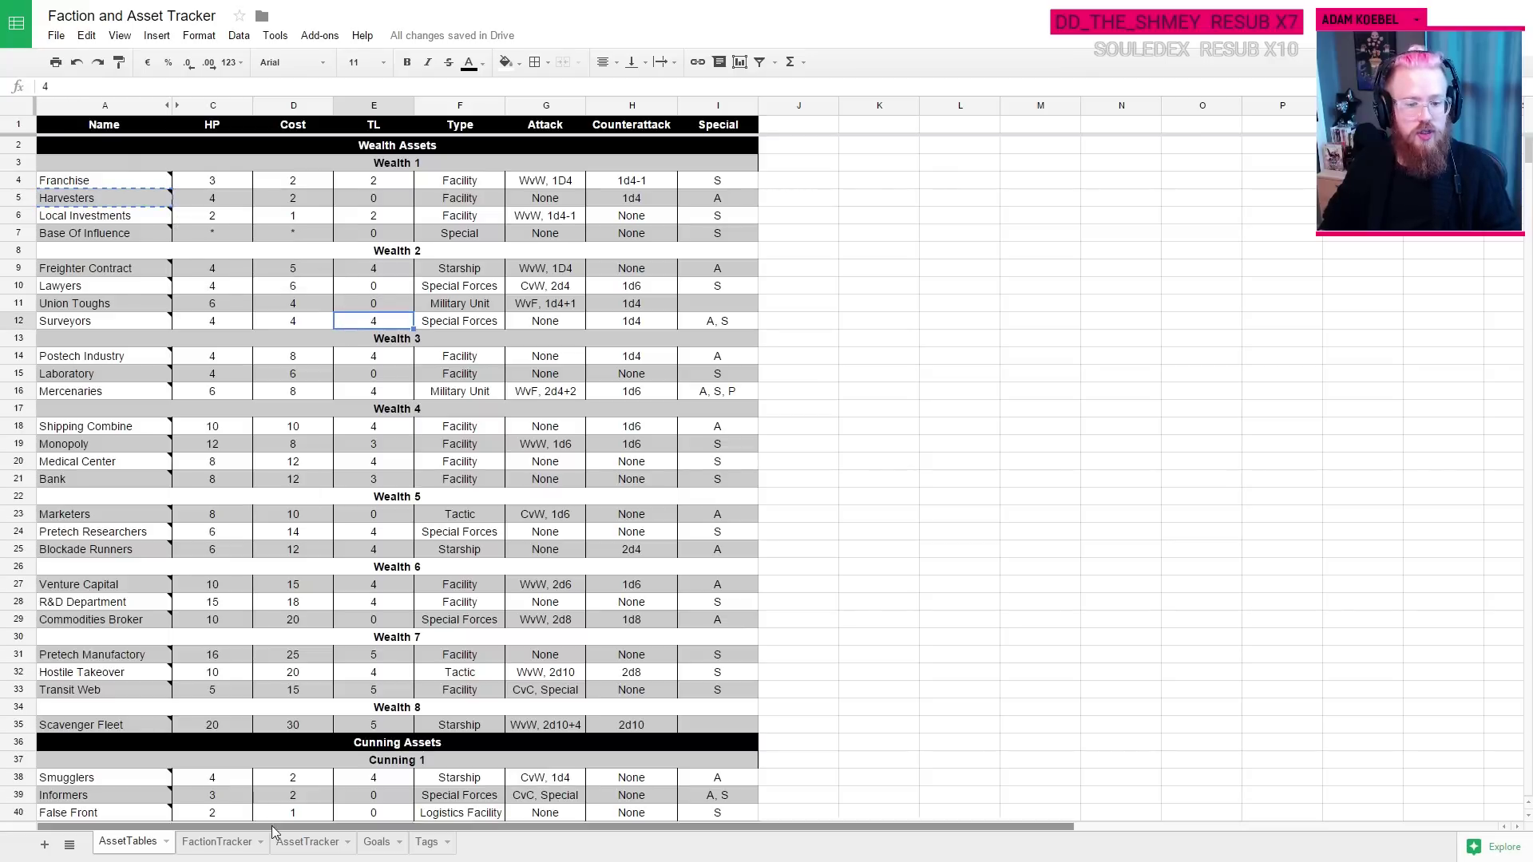
Step: Record "Bought Harvesters" in Onintza Muerte!'s Turn Fifteen cell of FACTION TURNS and switch back to Faction and Asset Tracker
key("ctrl+Tab")
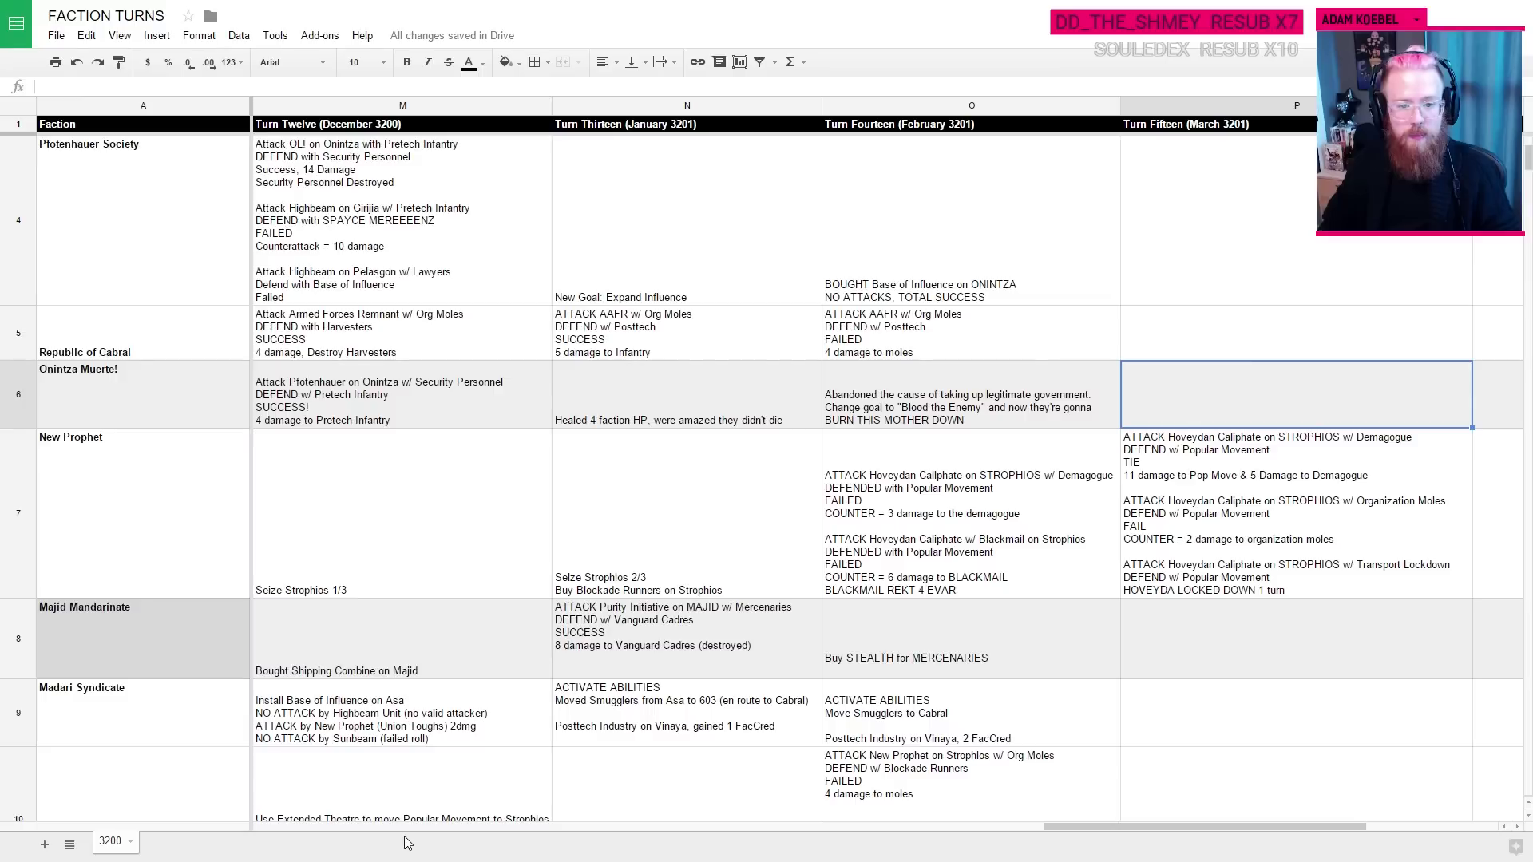
type("Bought ")
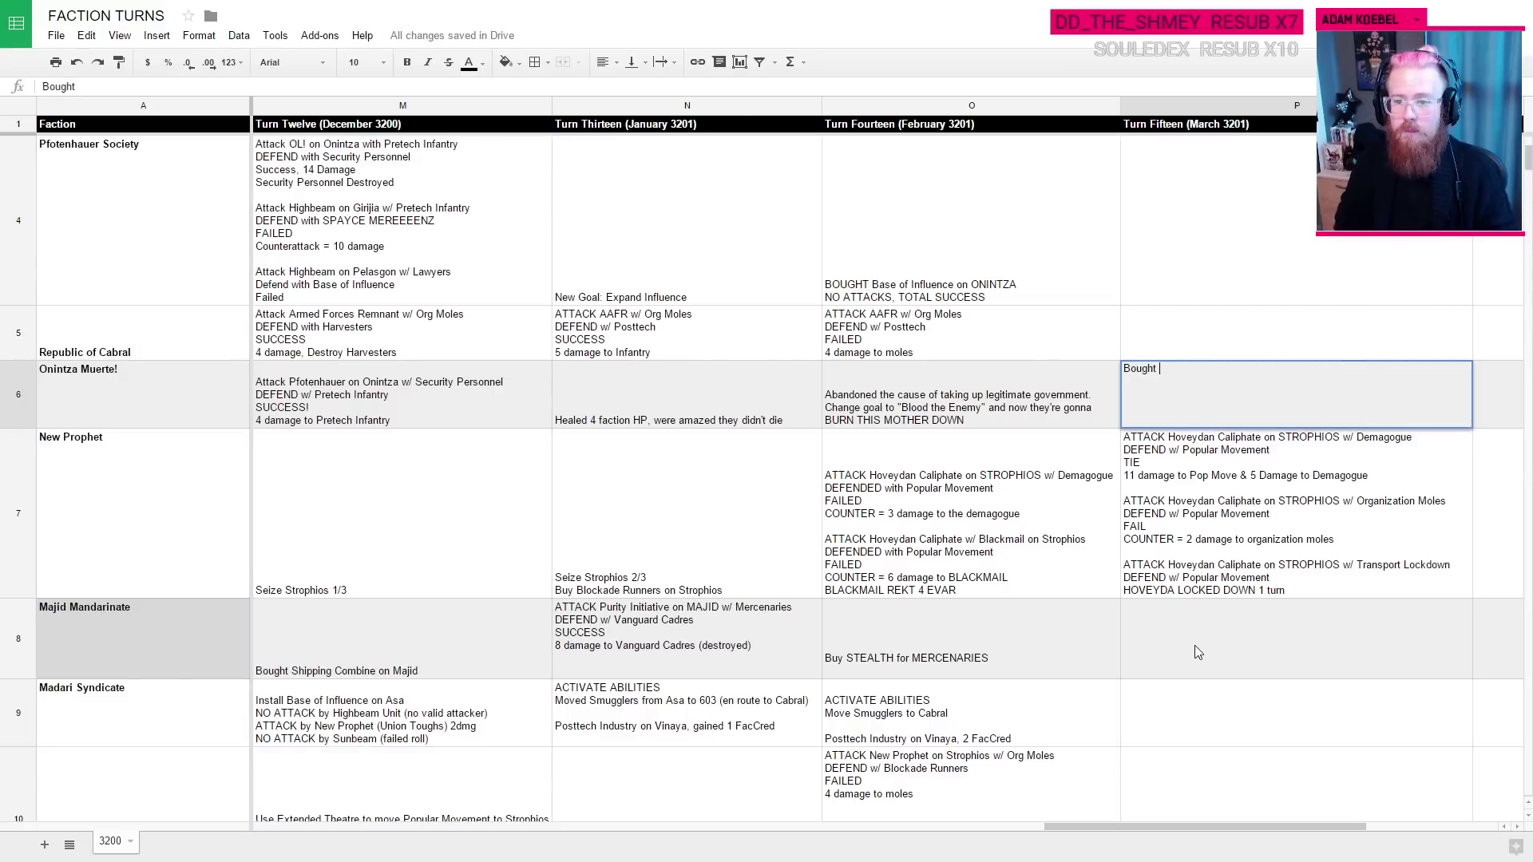
type("Harvesters")
key("Return")
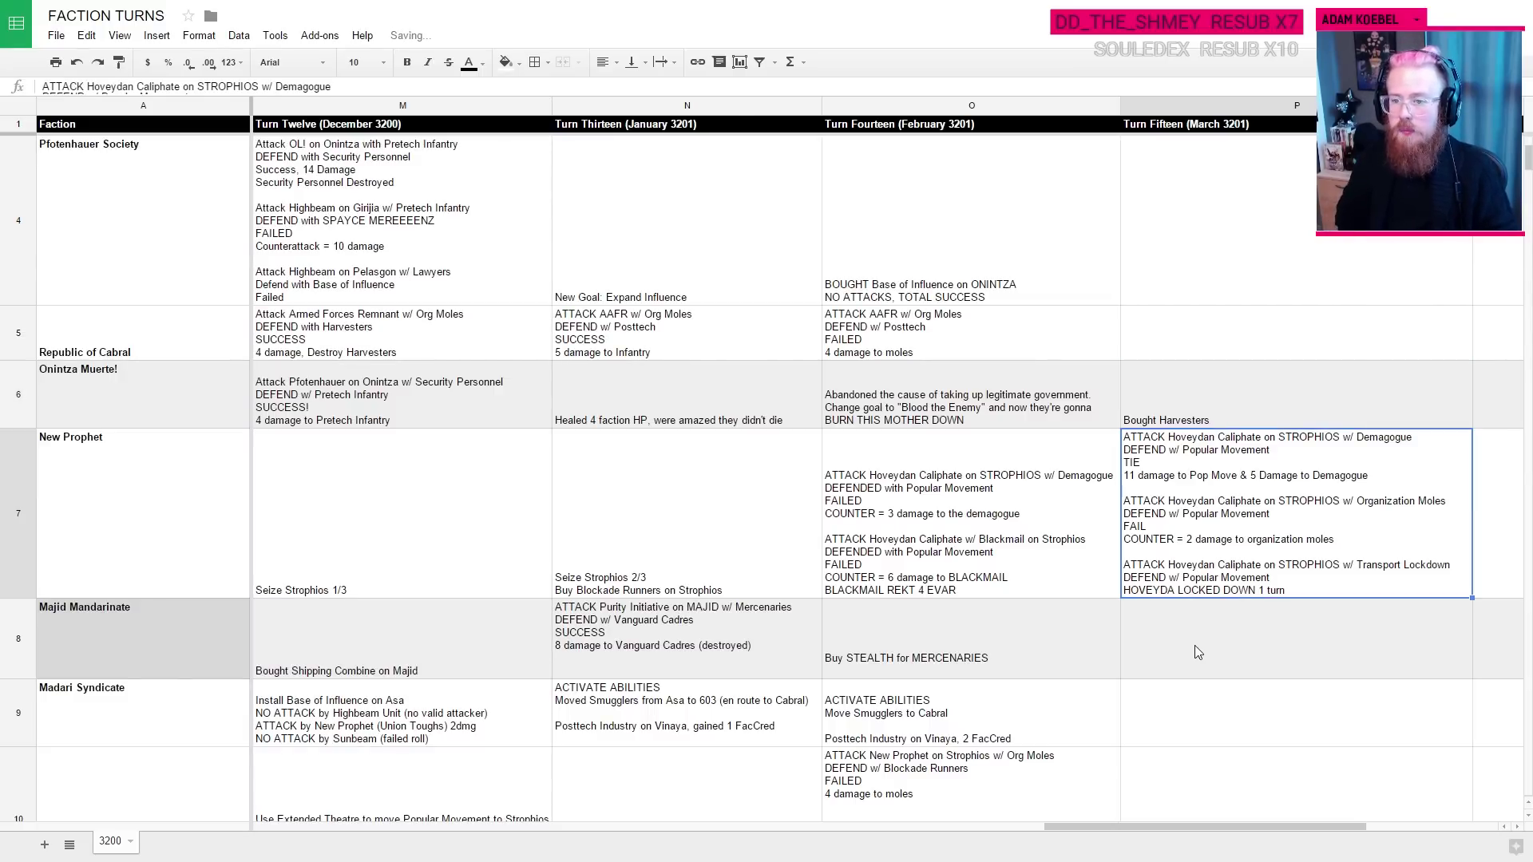
key("Up")
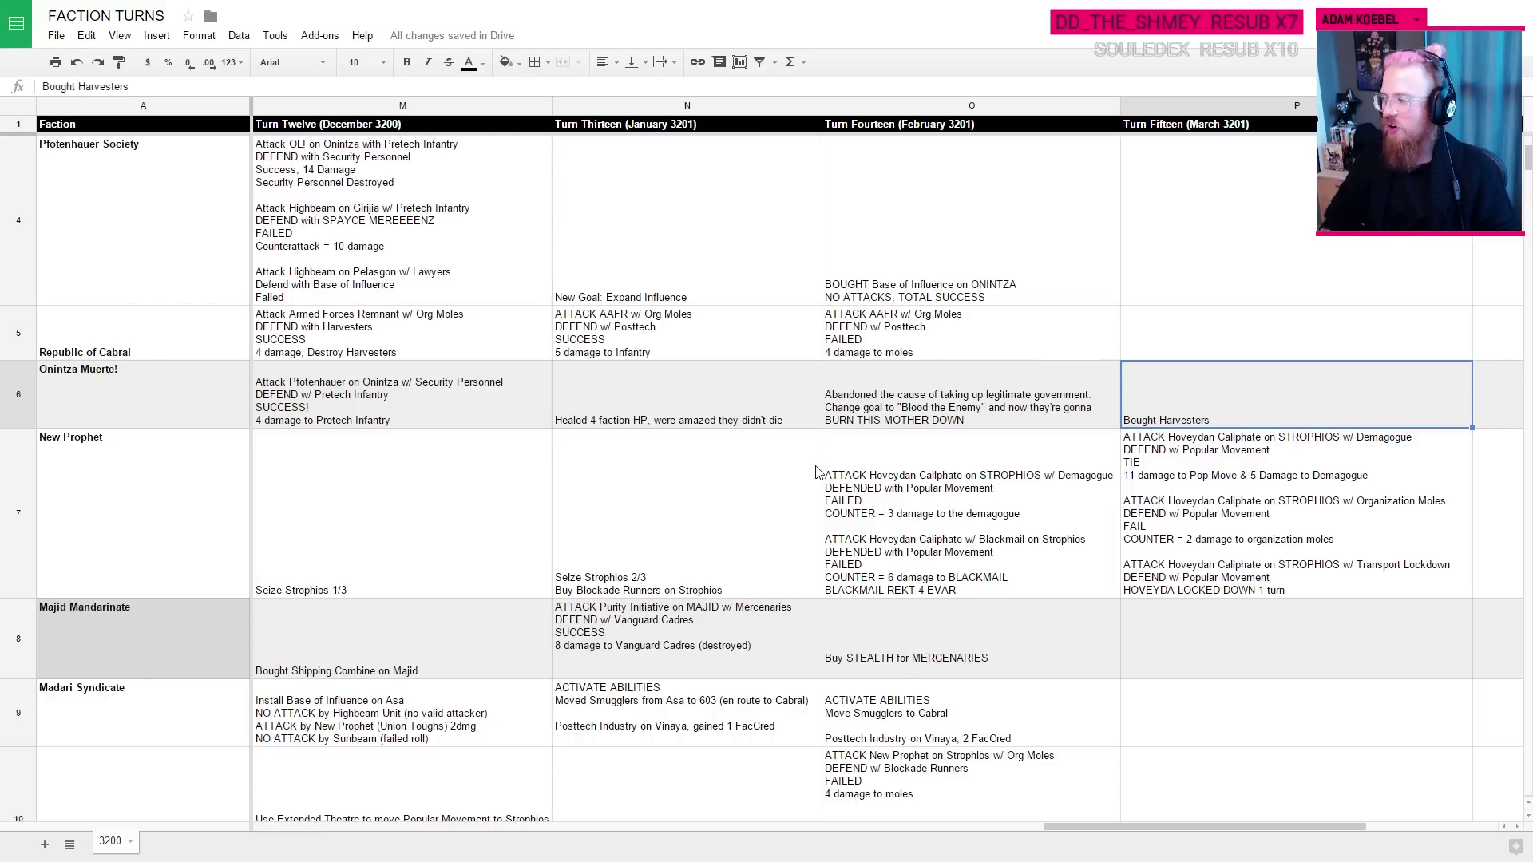
key("alt+Tab")
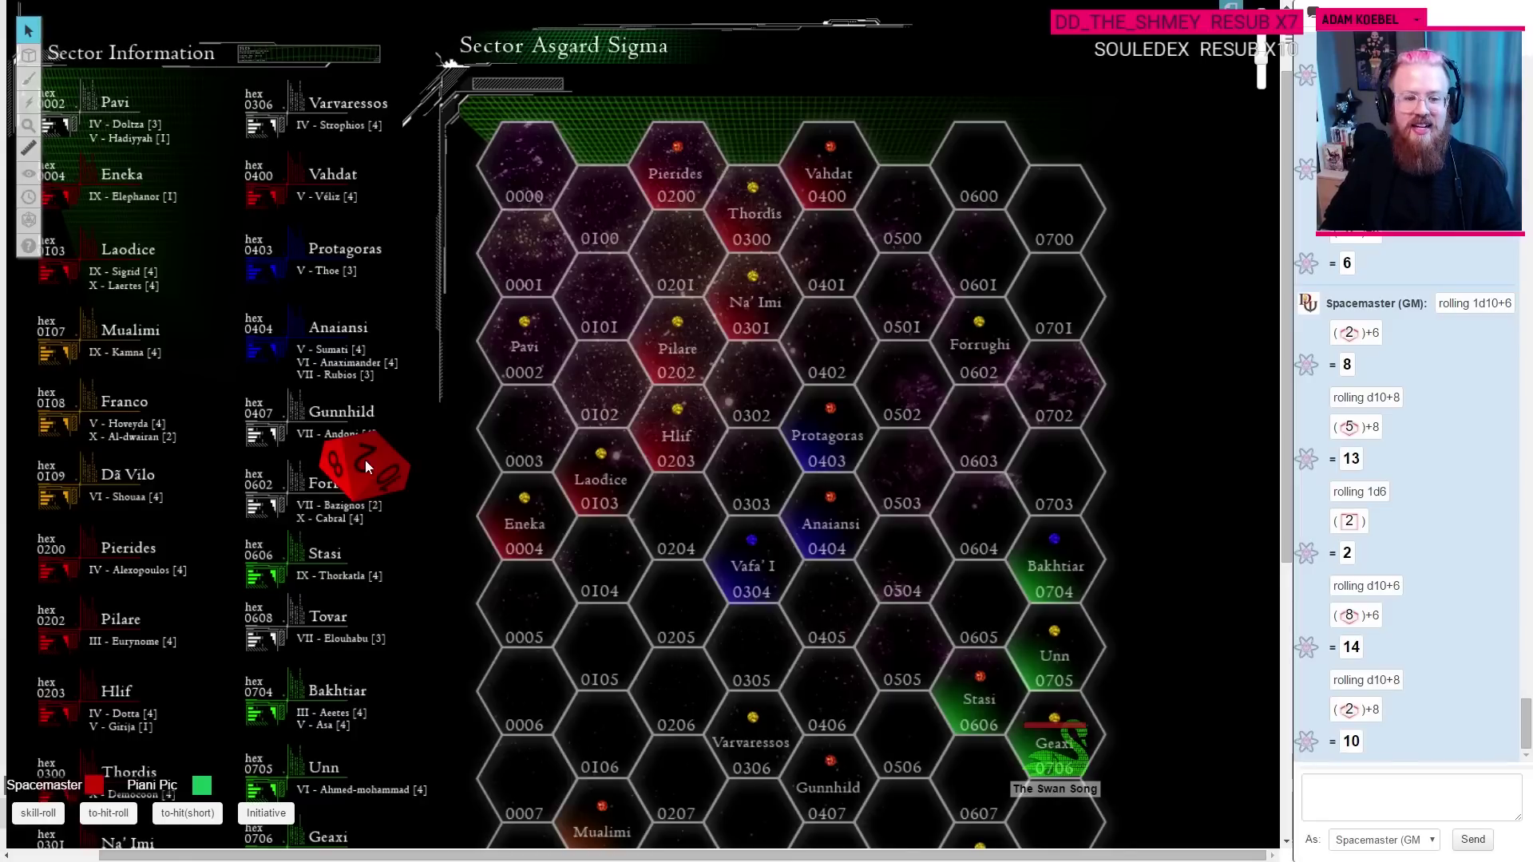
key("alt+Tab")
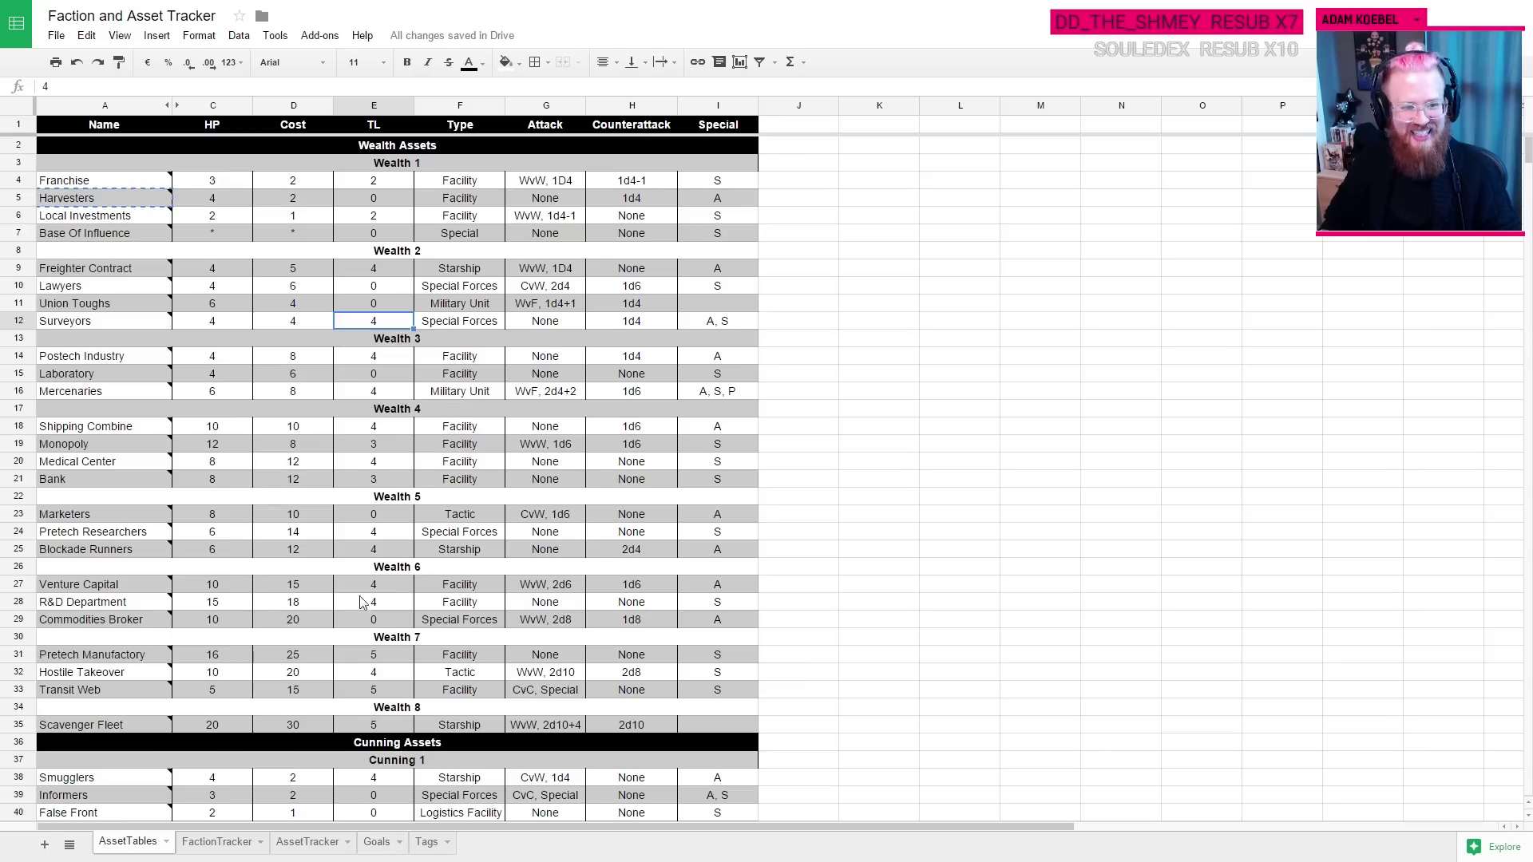
Step: Set Onintza Muerte!'s FacCreds to 3 in FactionTracker
left_click(216, 845)
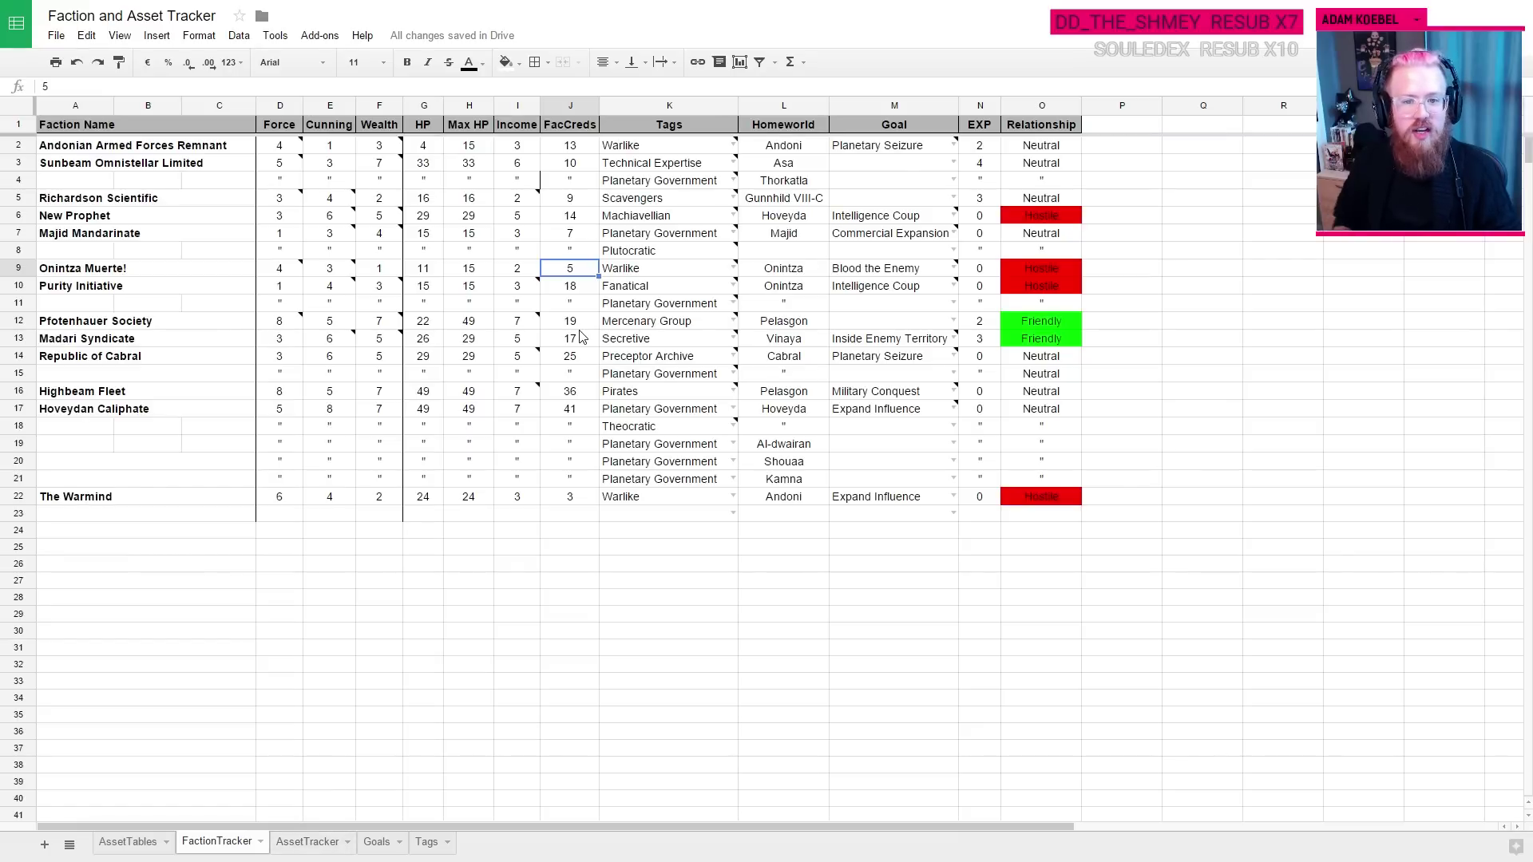
type("3")
key("Return")
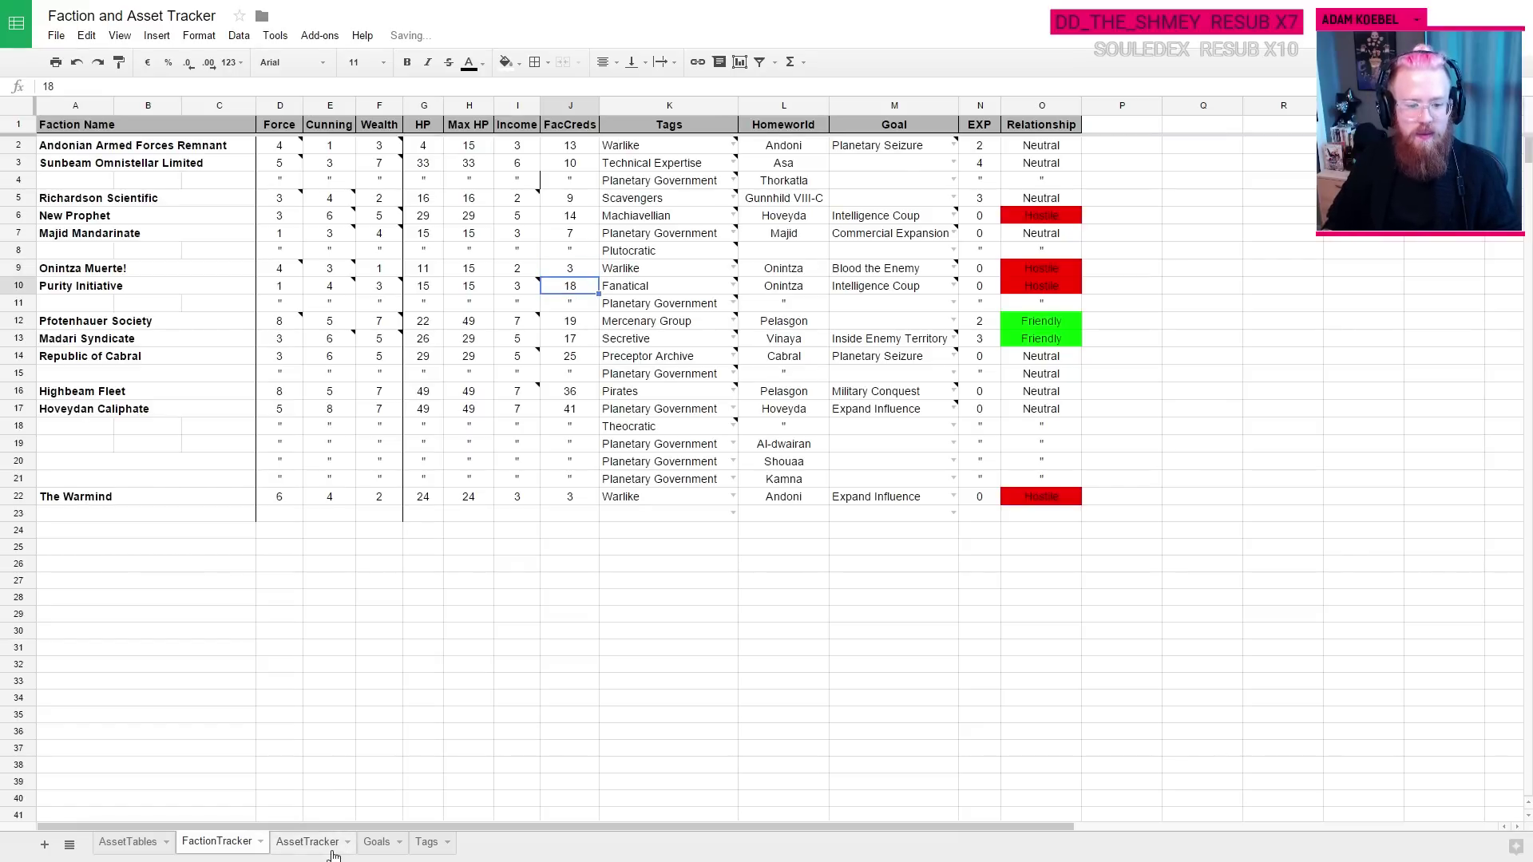
Step: Insert a row below Onintza Muerte!'s Base Of Influence in AssetTracker, with Onintza Muerte! as owner and Harvesters as the asset
left_click(307, 842)
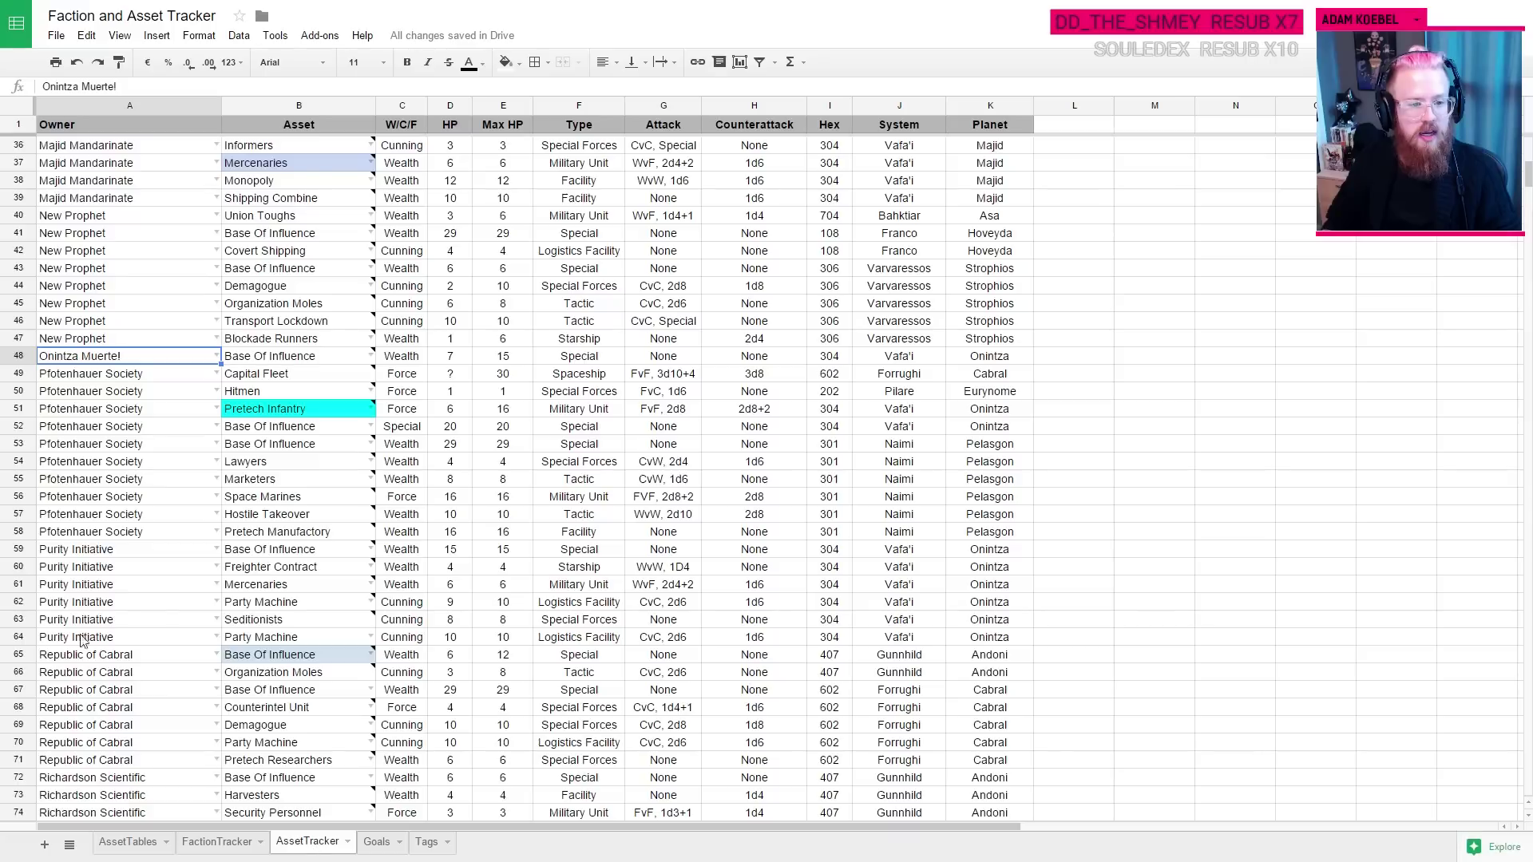
left_click(20, 355)
right_click(20, 356)
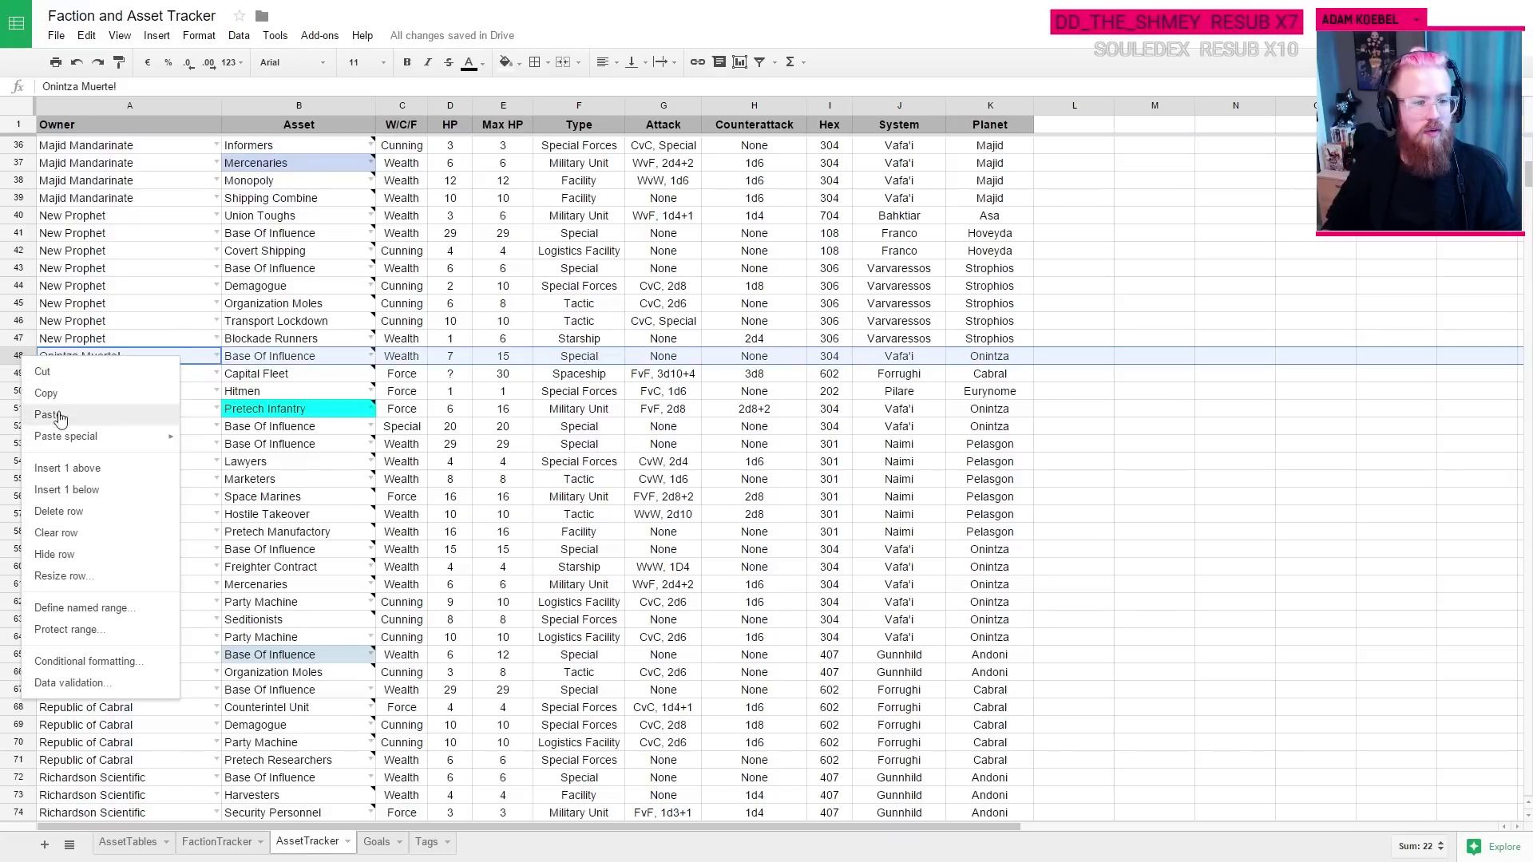
left_click(90, 494)
left_click(216, 373)
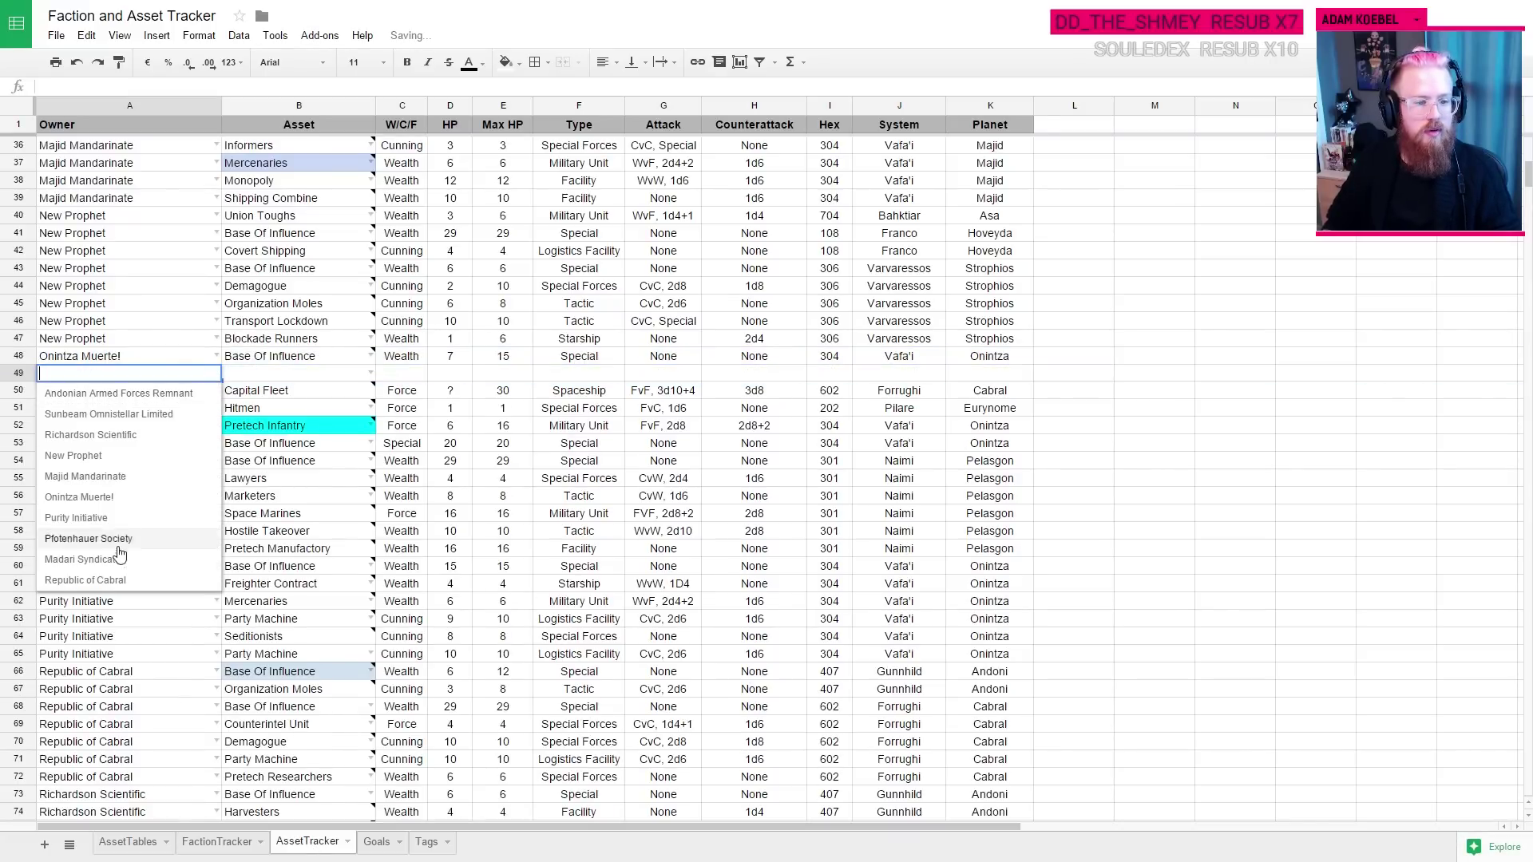
left_click(114, 503)
left_click(296, 373)
type("Harvesters")
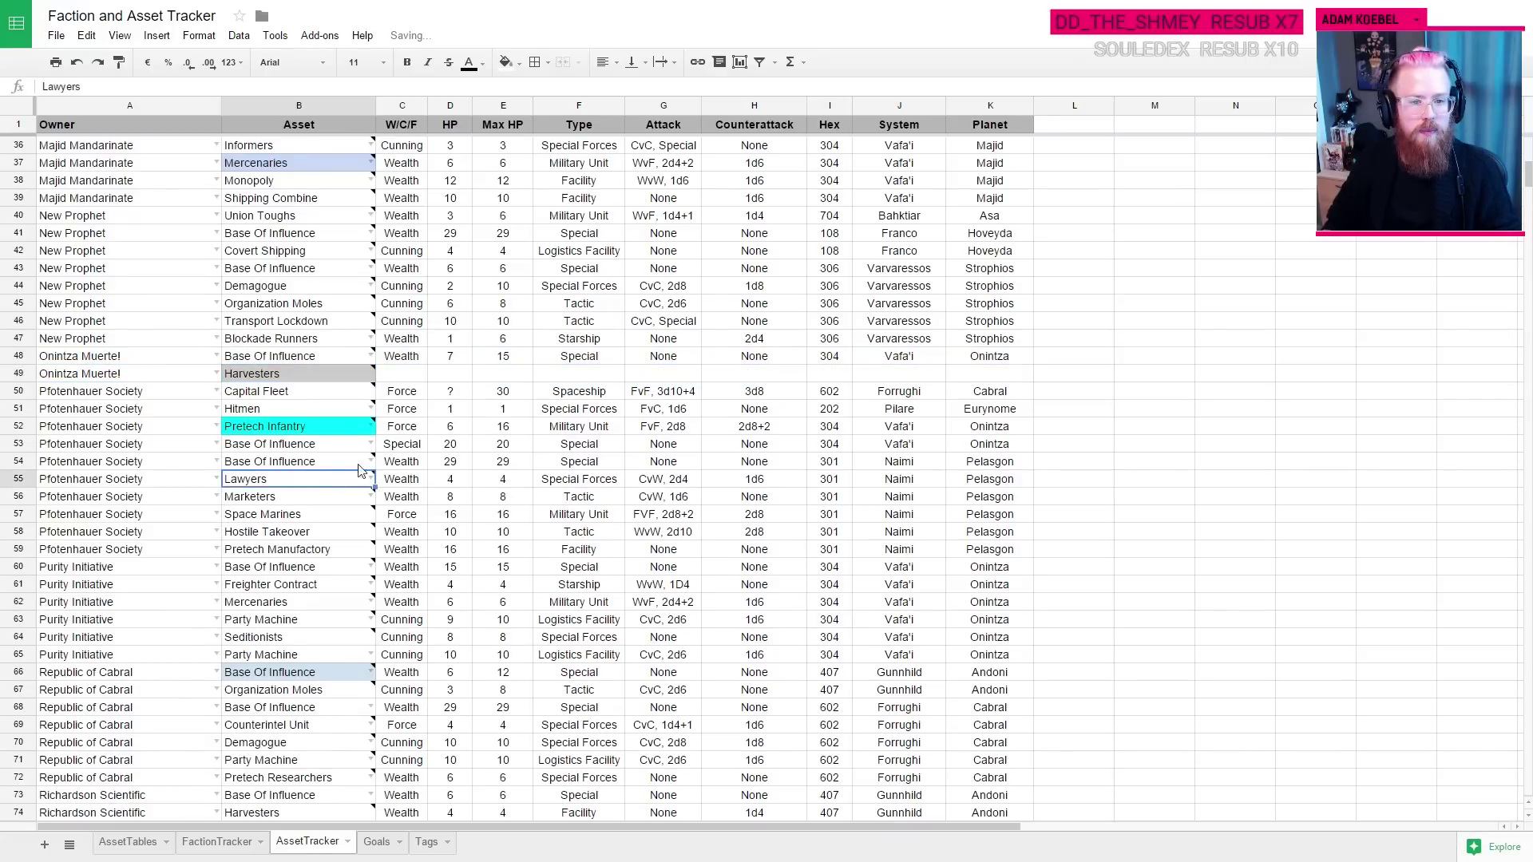
Step: Clear the Harvesters asset from the second Onintza Muerte! row and delete that entire row from the asset tracker
key("Return")
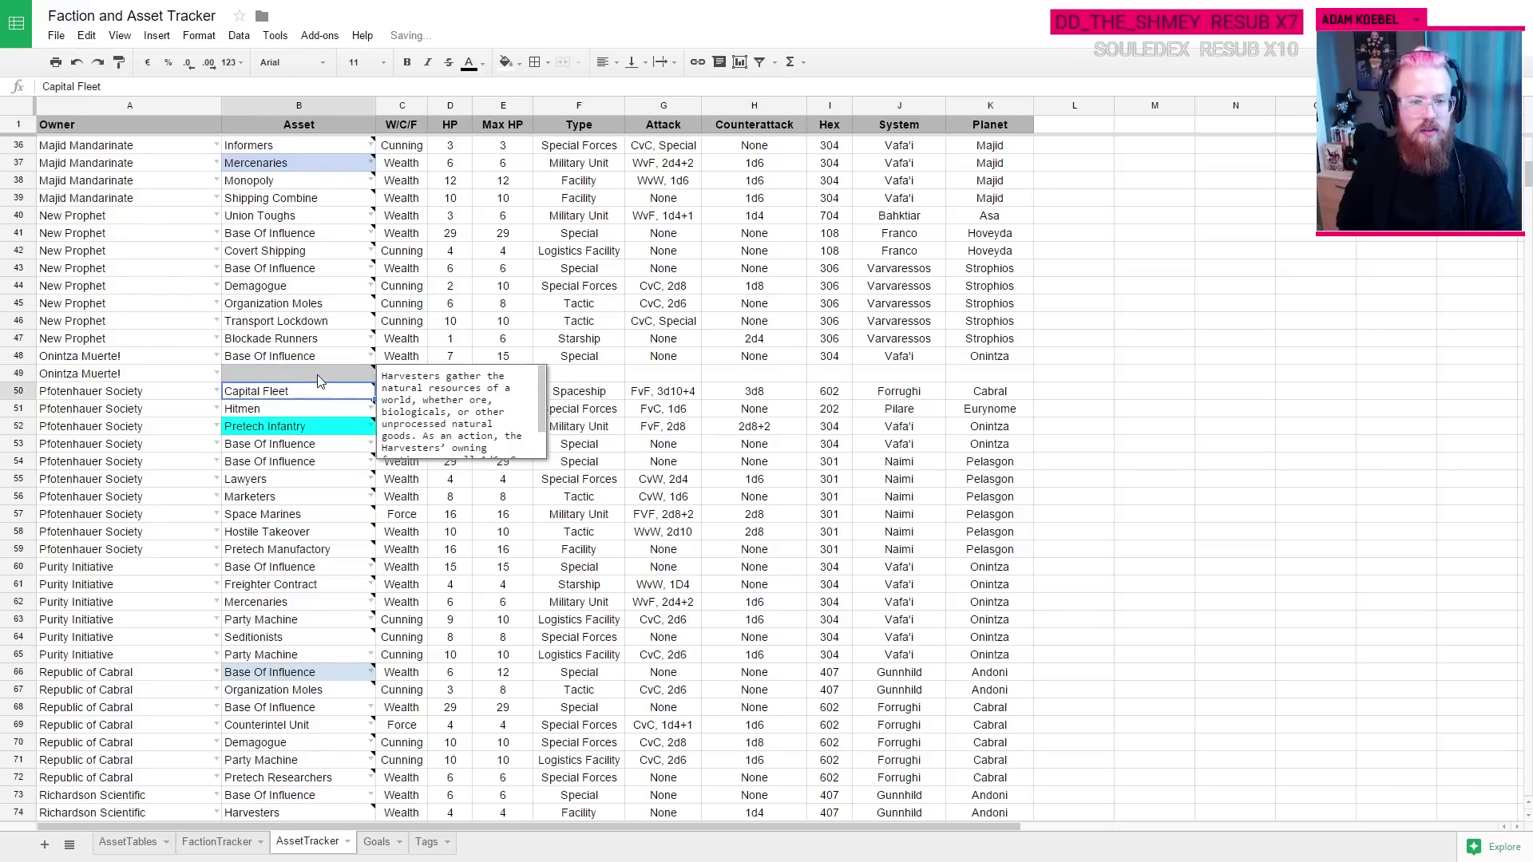
left_click(317, 376)
key("Delete")
left_click(18, 373)
key("ctrl+alt+minus")
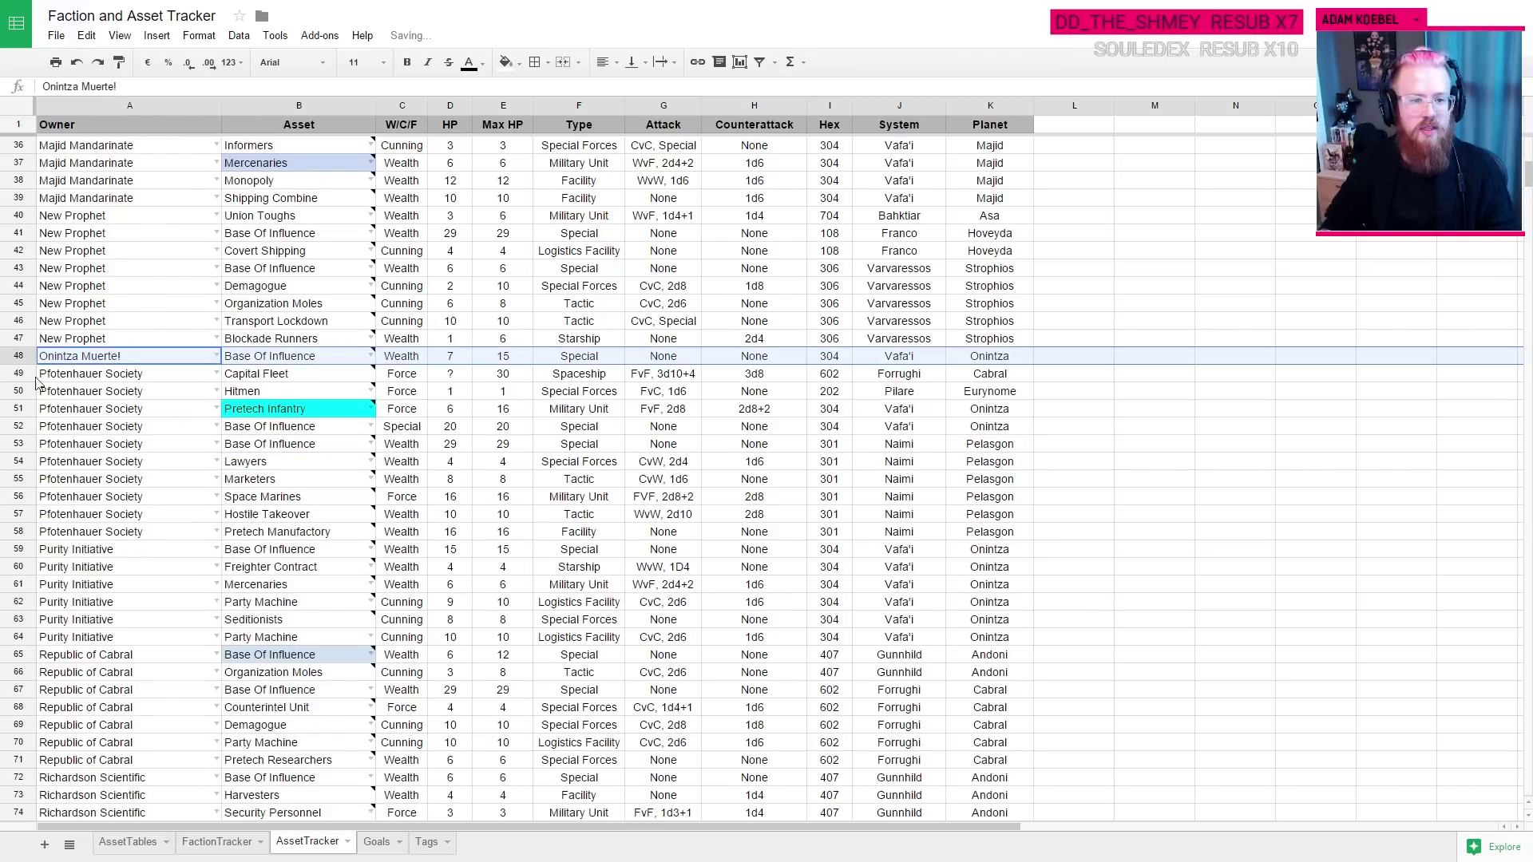
Step: Add a new asset entry in the first empty row with owner Onintza Muerte! and asset Harvesters
scroll(18, 551, "down", 7)
left_click(155, 514)
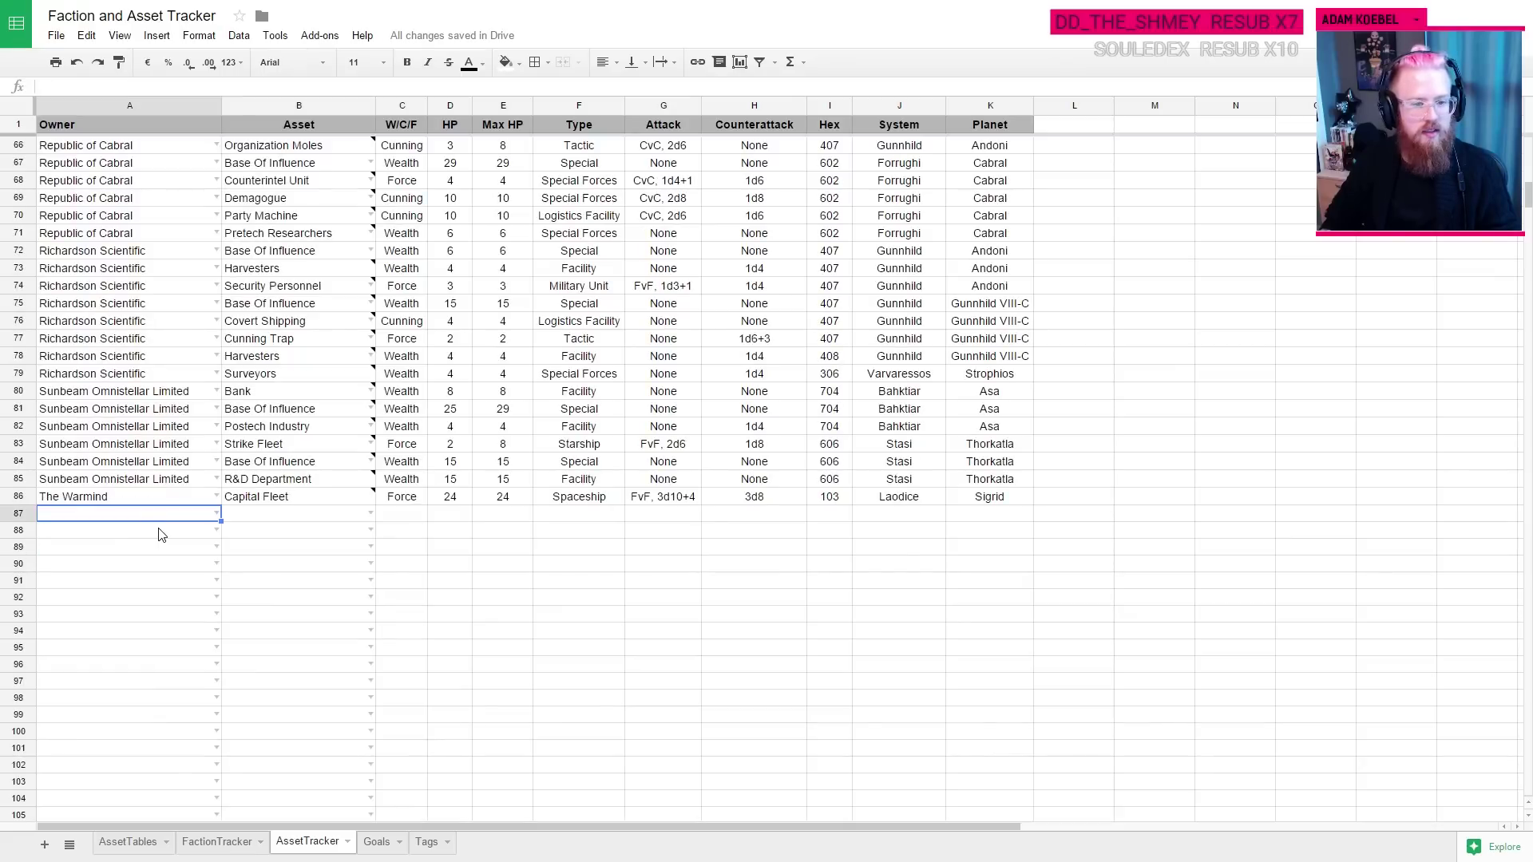
type("on")
left_click(160, 533)
key("Tab")
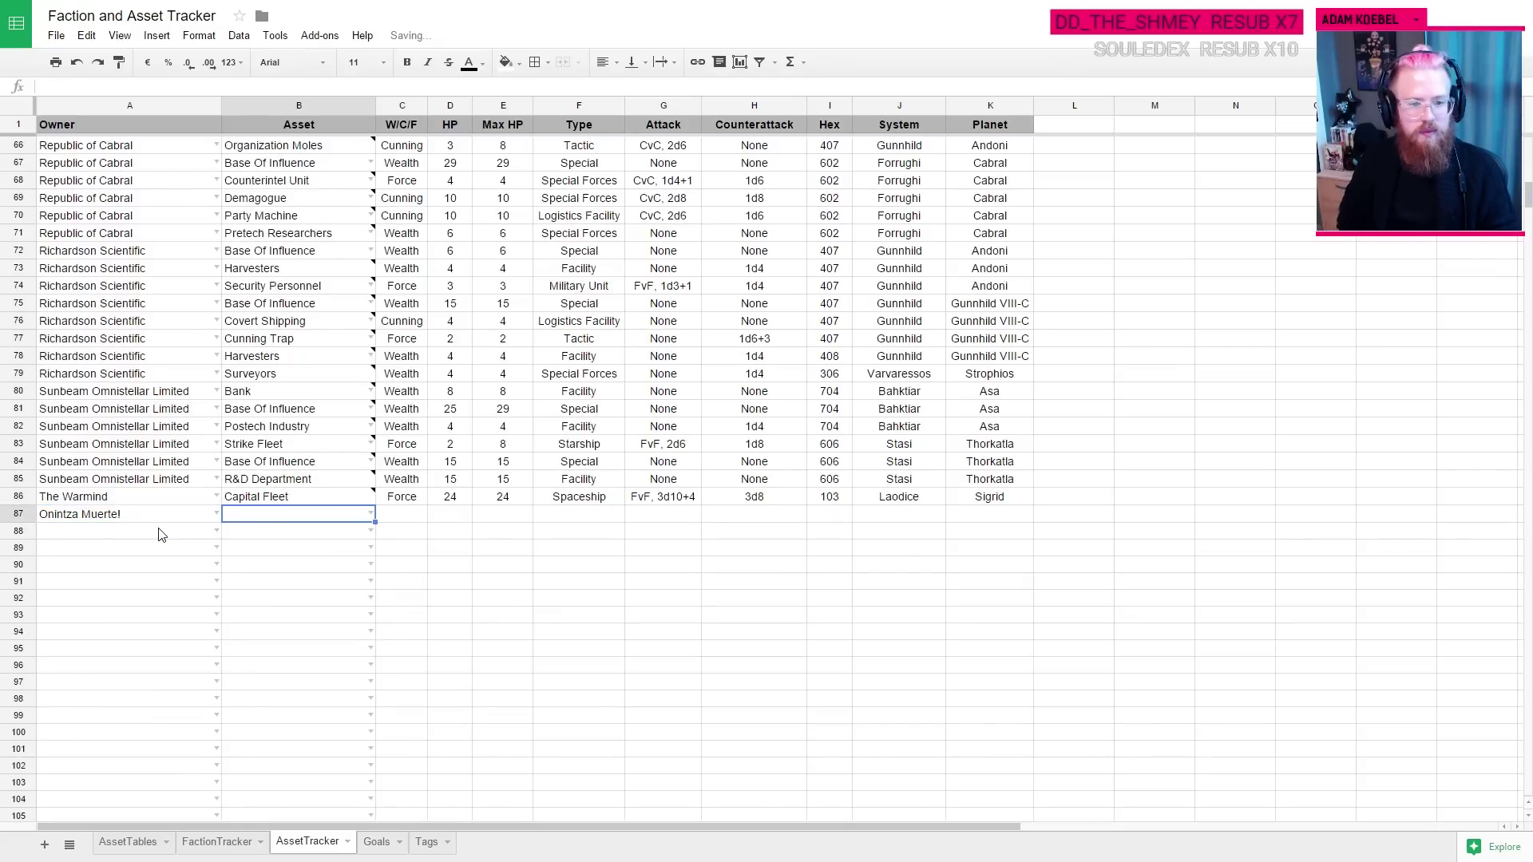
type("har")
key("Return")
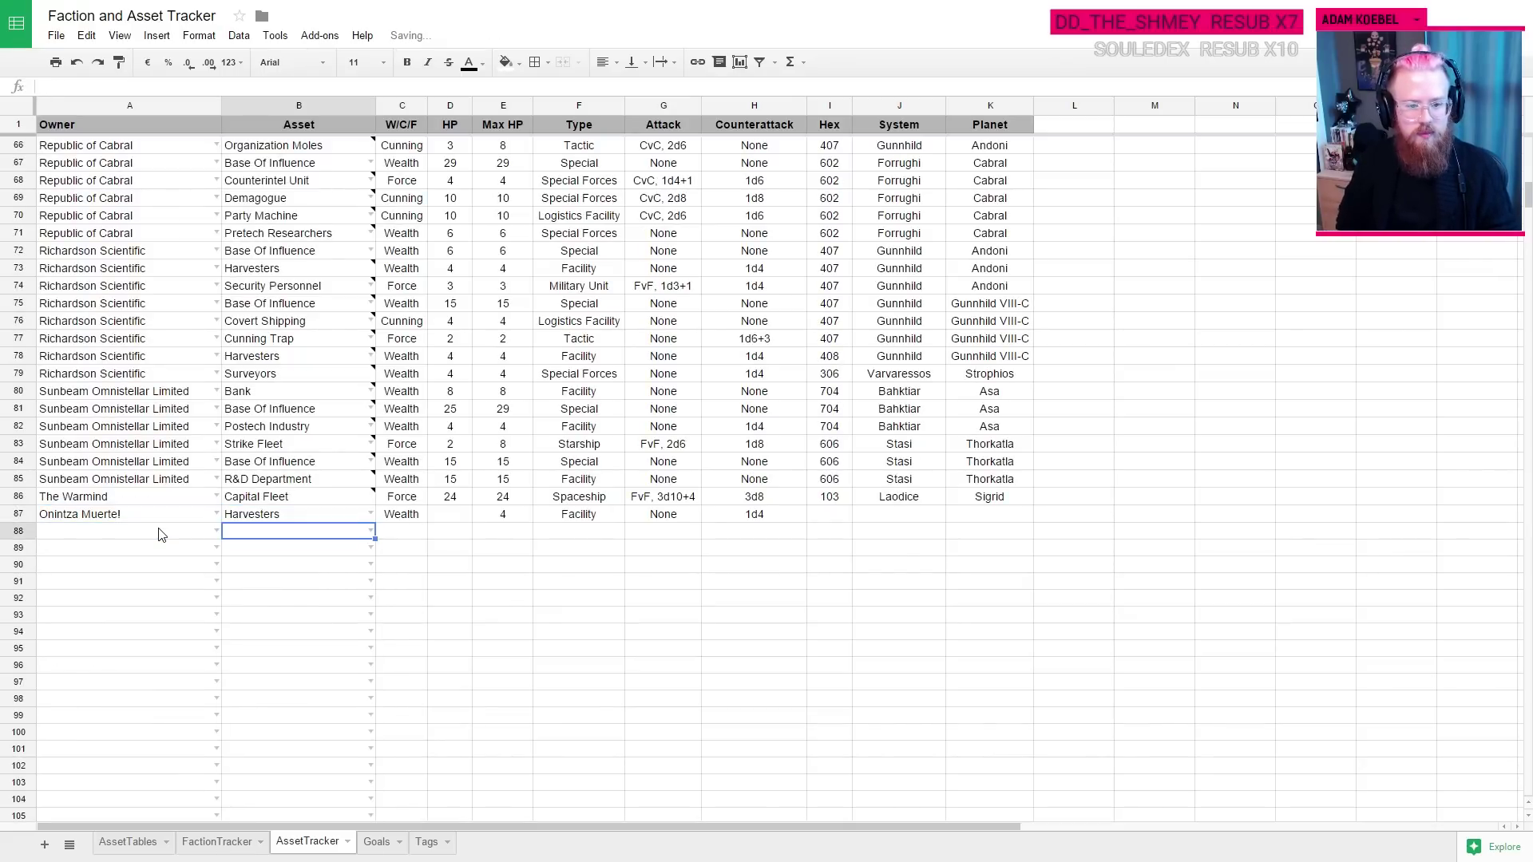
Step: Set the current HP of the new Onintza Muerte! Harvesters entry to 4
left_click(461, 511)
type("4")
key("Tab")
key("Tab")
key("Tab")
key("Tab")
key("Tab")
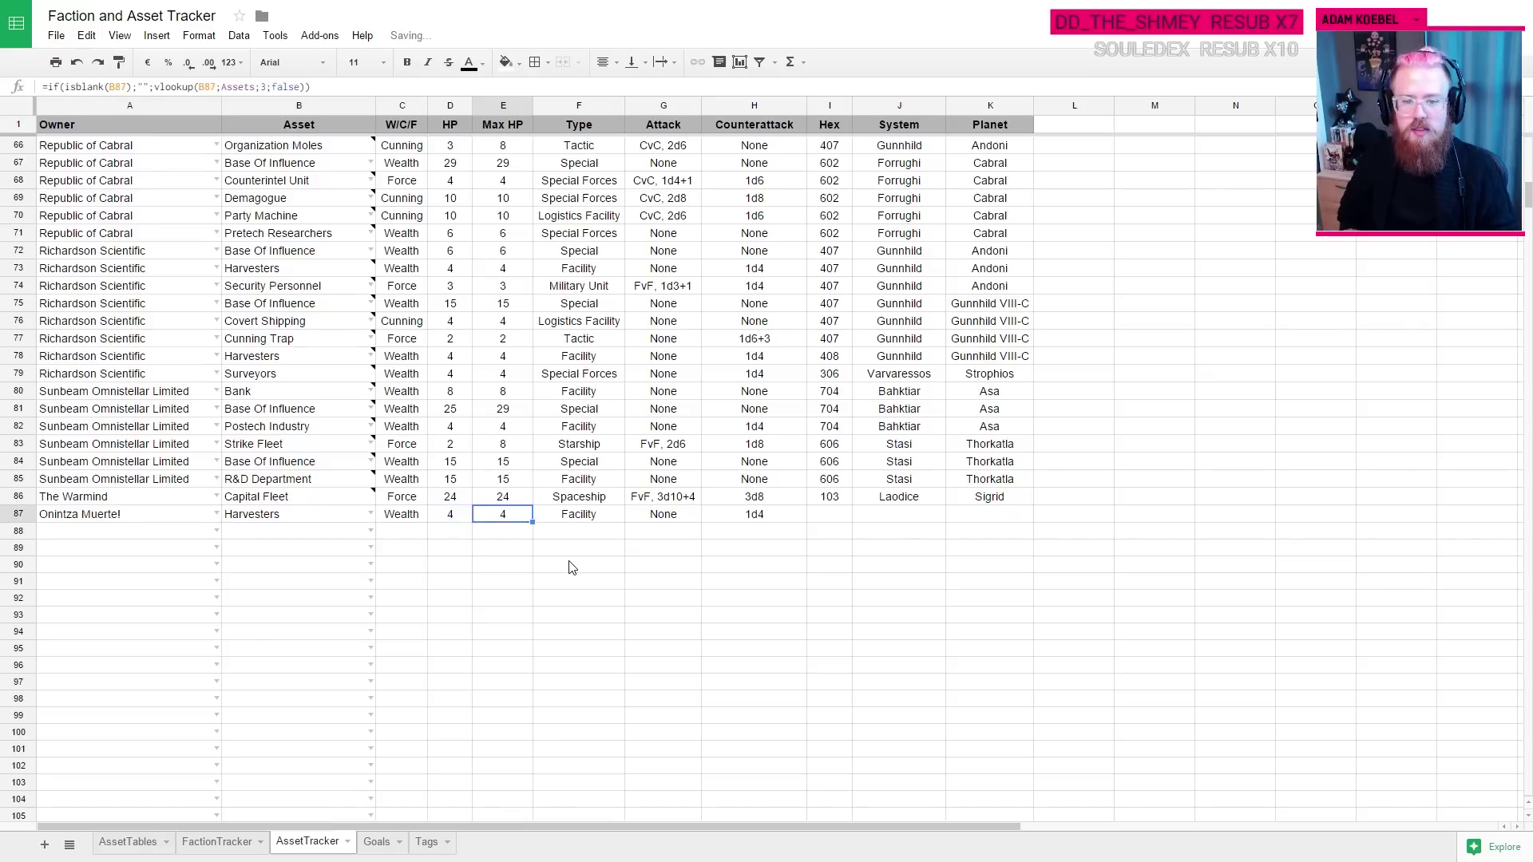
Step: Copy hex 304, system Vafa'i and planet Onintza from the Madari Syndicate Smugglers row into the new Harvesters entry
scroll(572, 566, "up", 10)
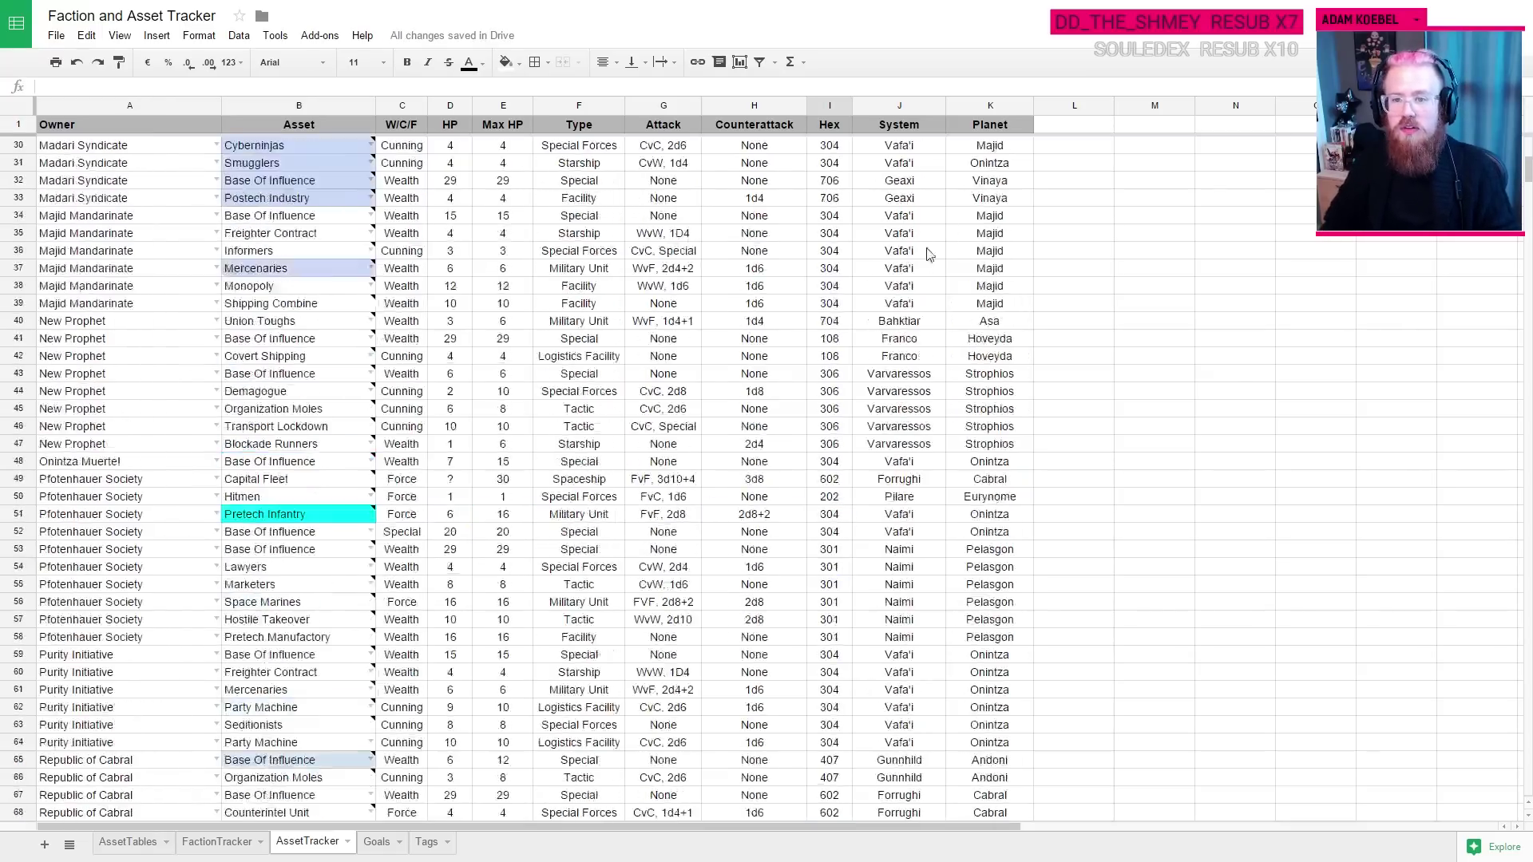
left_click_drag(1002, 321, 823, 323)
key("ctrl+c")
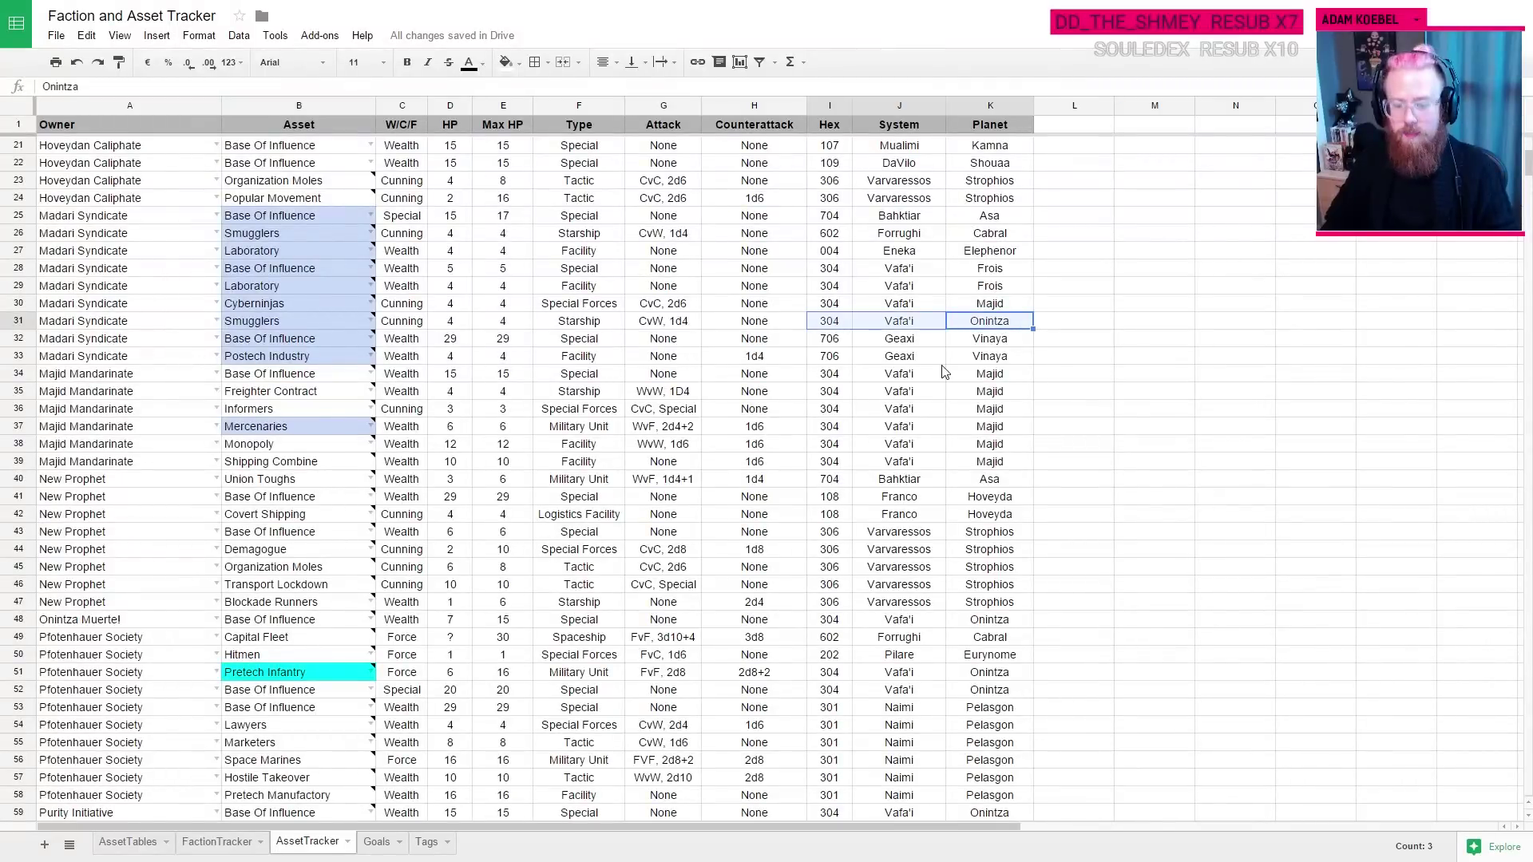
scroll(942, 492, "down", 9)
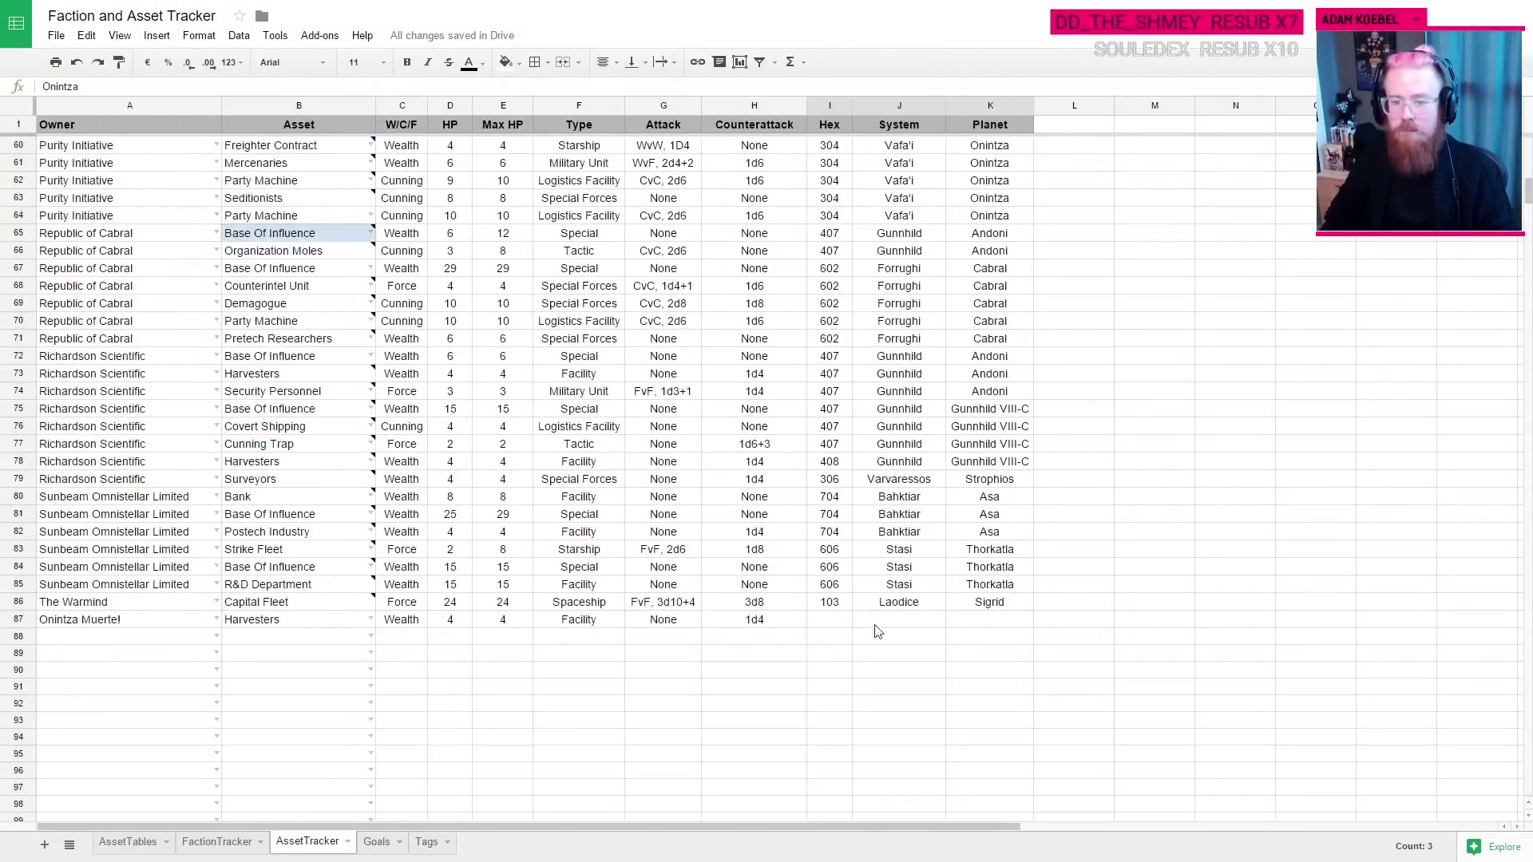
left_click(834, 622)
key("ctrl+v")
left_click(899, 670)
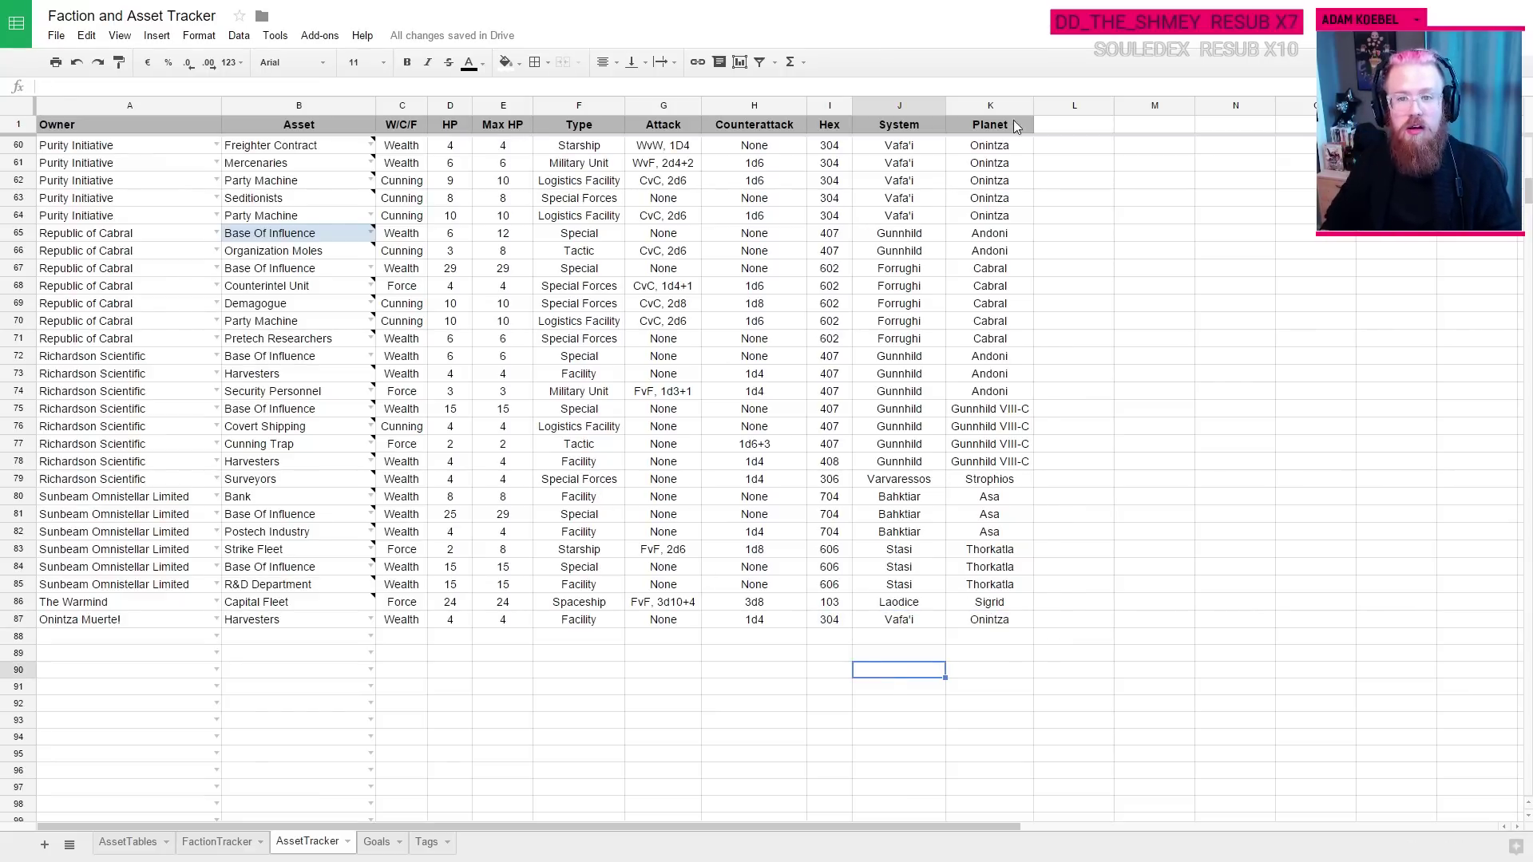
left_click(990, 622)
key("Left")
key("Left")
key("Left")
key("Left")
key("Left")
key("Left")
key("Left")
key("Left")
key("Left")
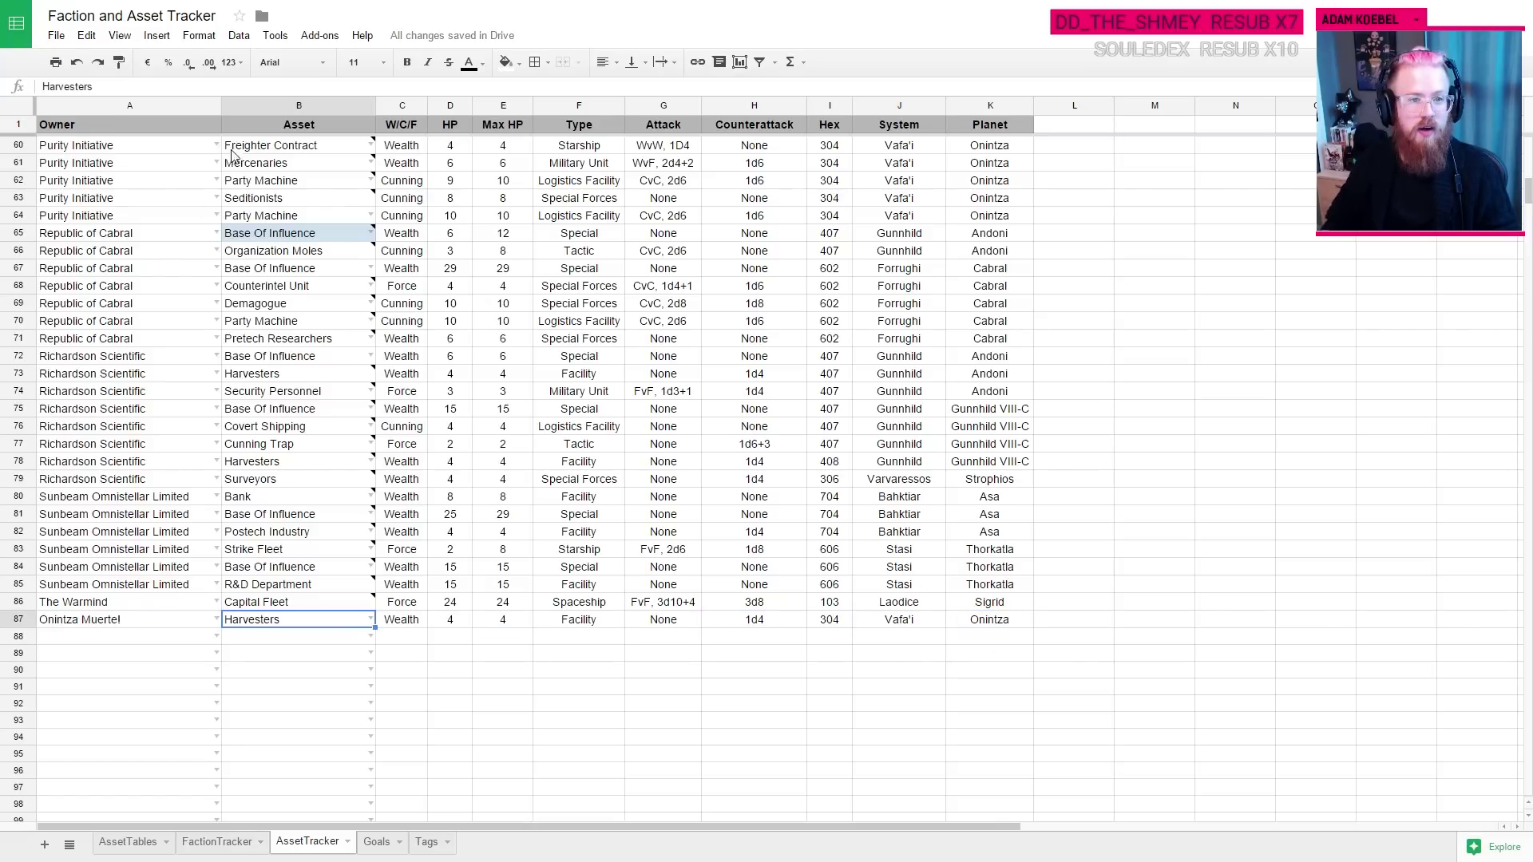
Step: Sort the asset tracker sheet from A to Z by the Owner column
left_click(212, 106)
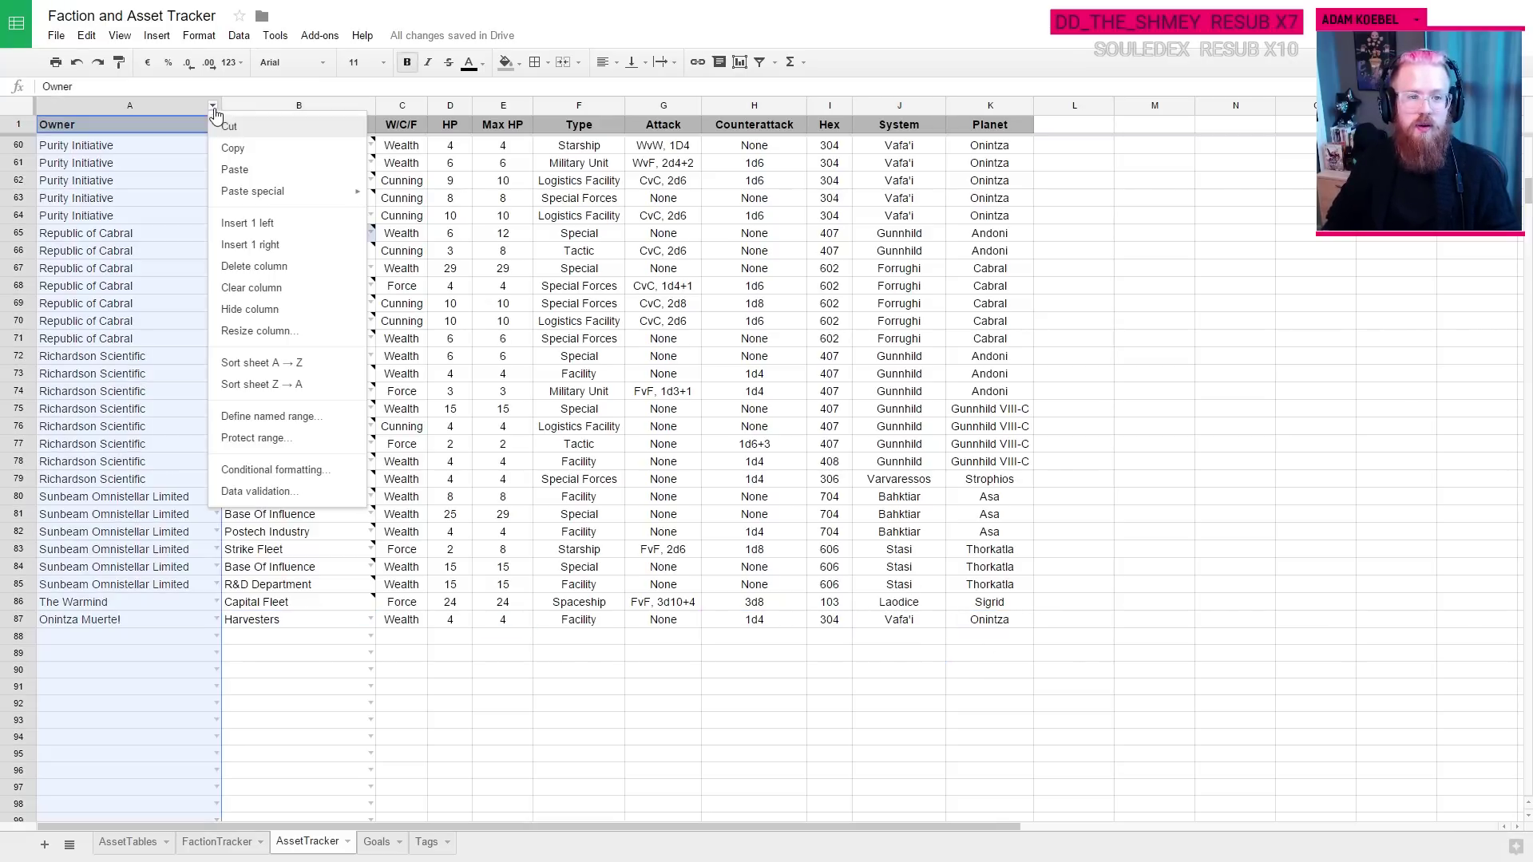
left_click(293, 360)
left_click(335, 641)
scroll(319, 642, "up", 19)
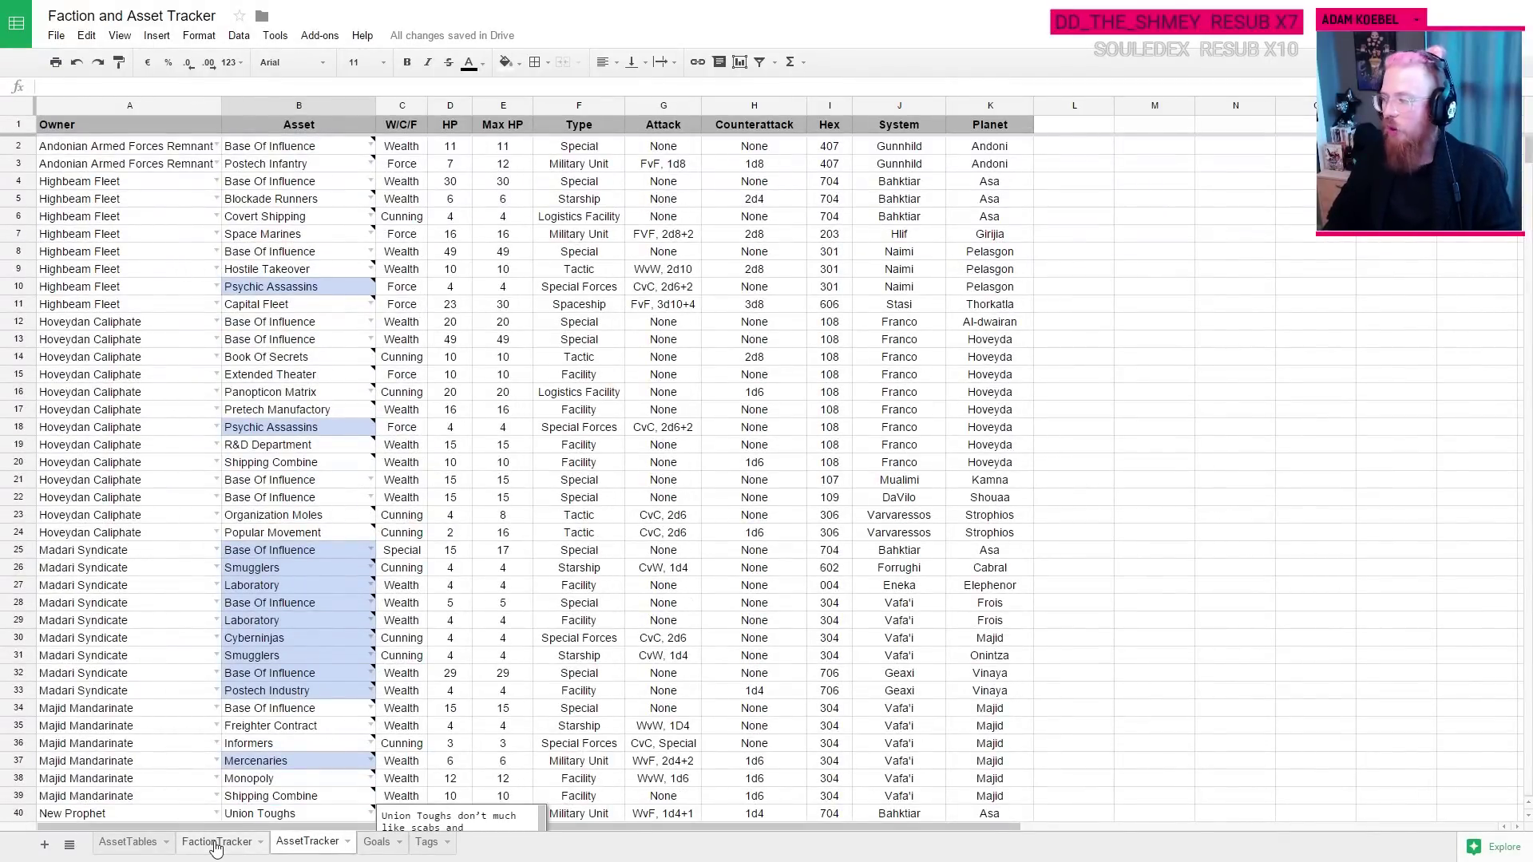
Step: In the FACTION TURNS spreadsheet, extend Onintza Muerte!'s Turn Fifteen entry to read "Bought Harvesters on Onintza"
left_click(136, 845)
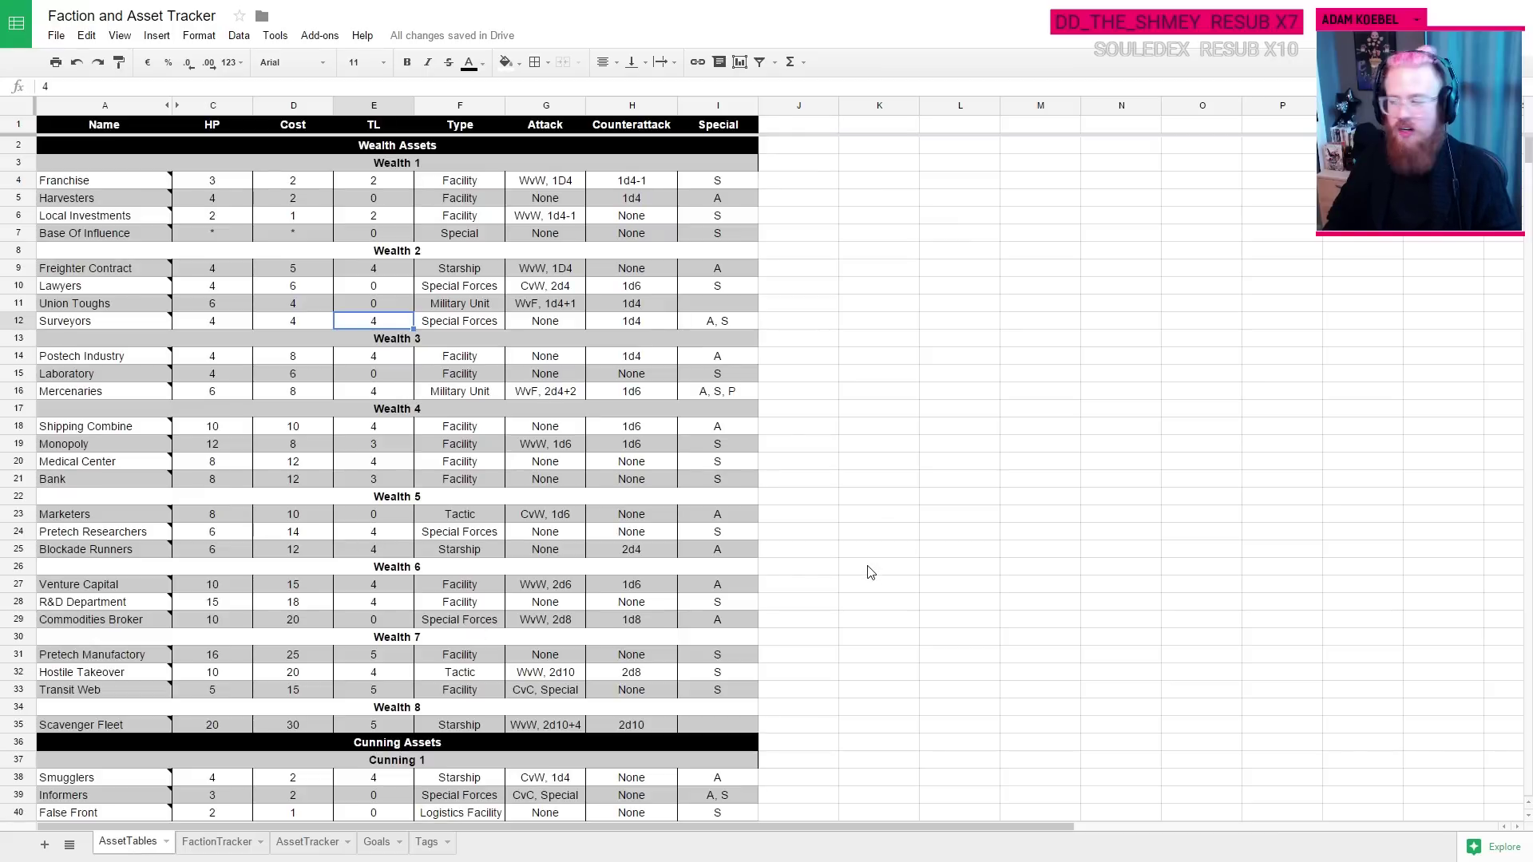
key("ctrl+Tab")
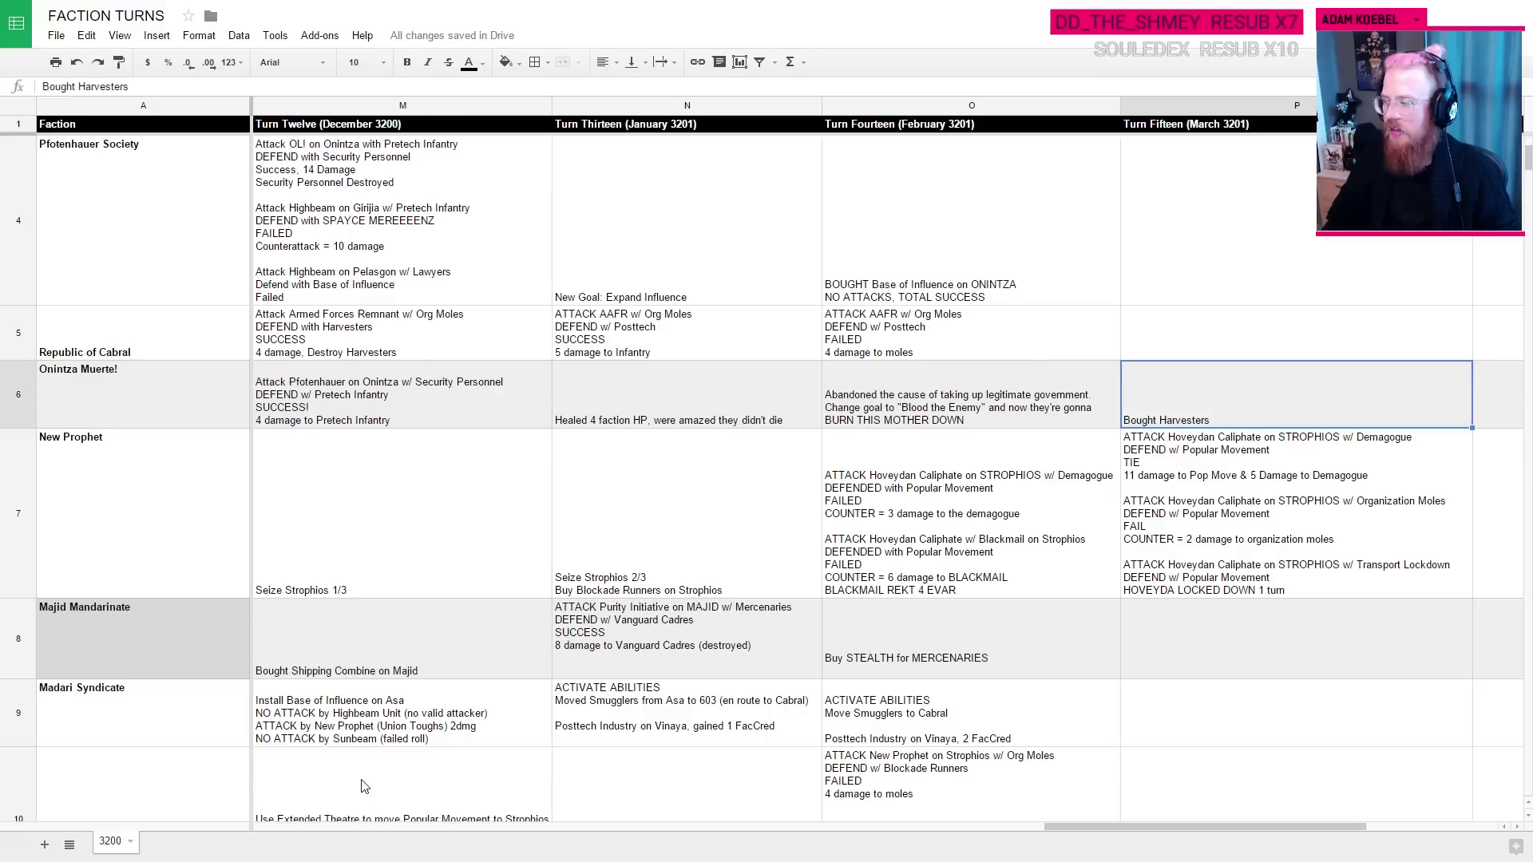
double_click(1200, 396)
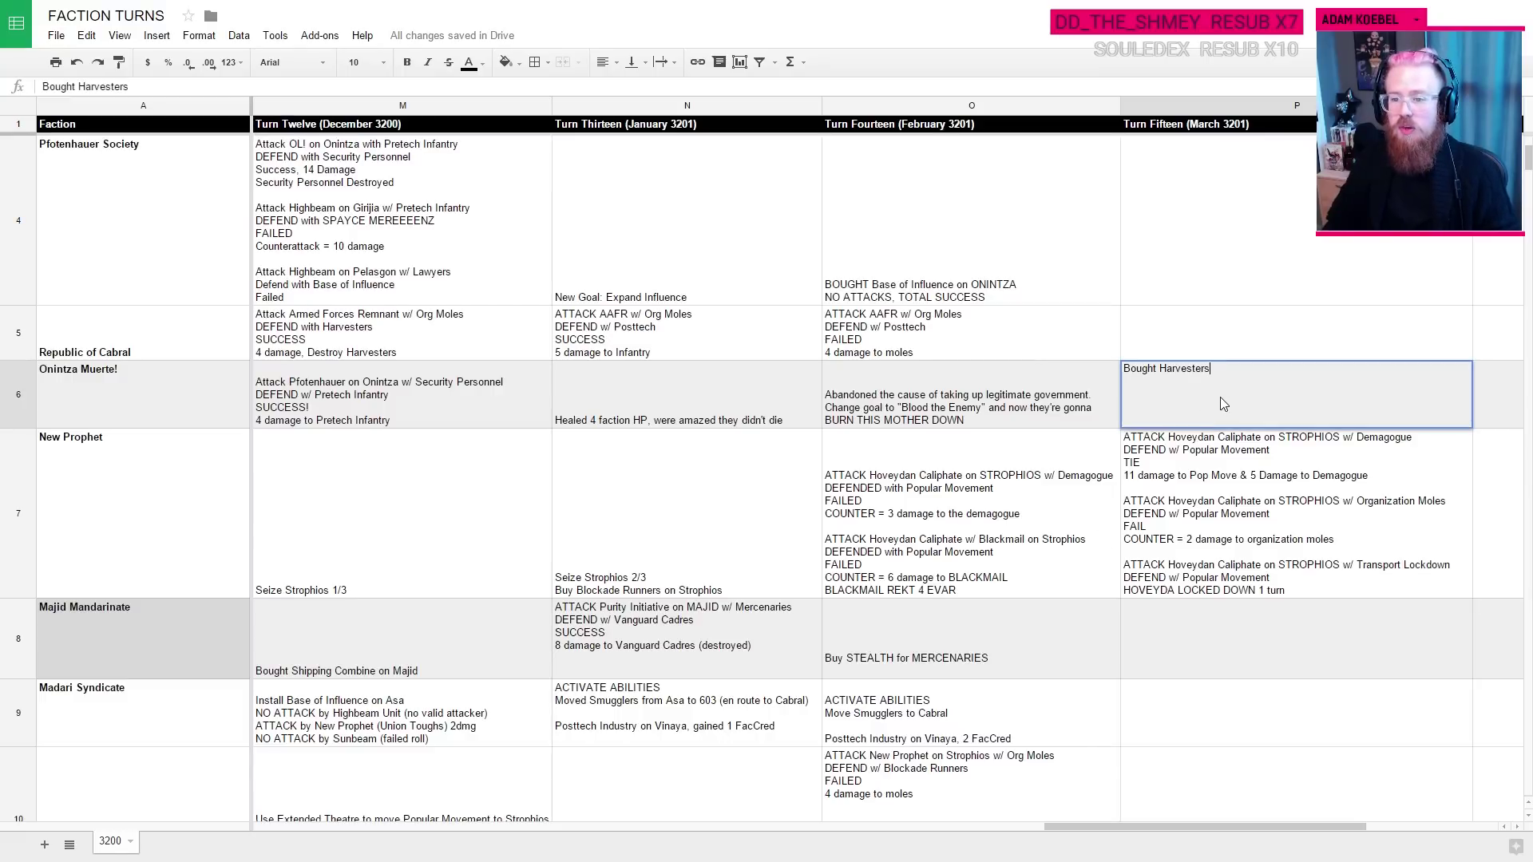
type("on Onintza")
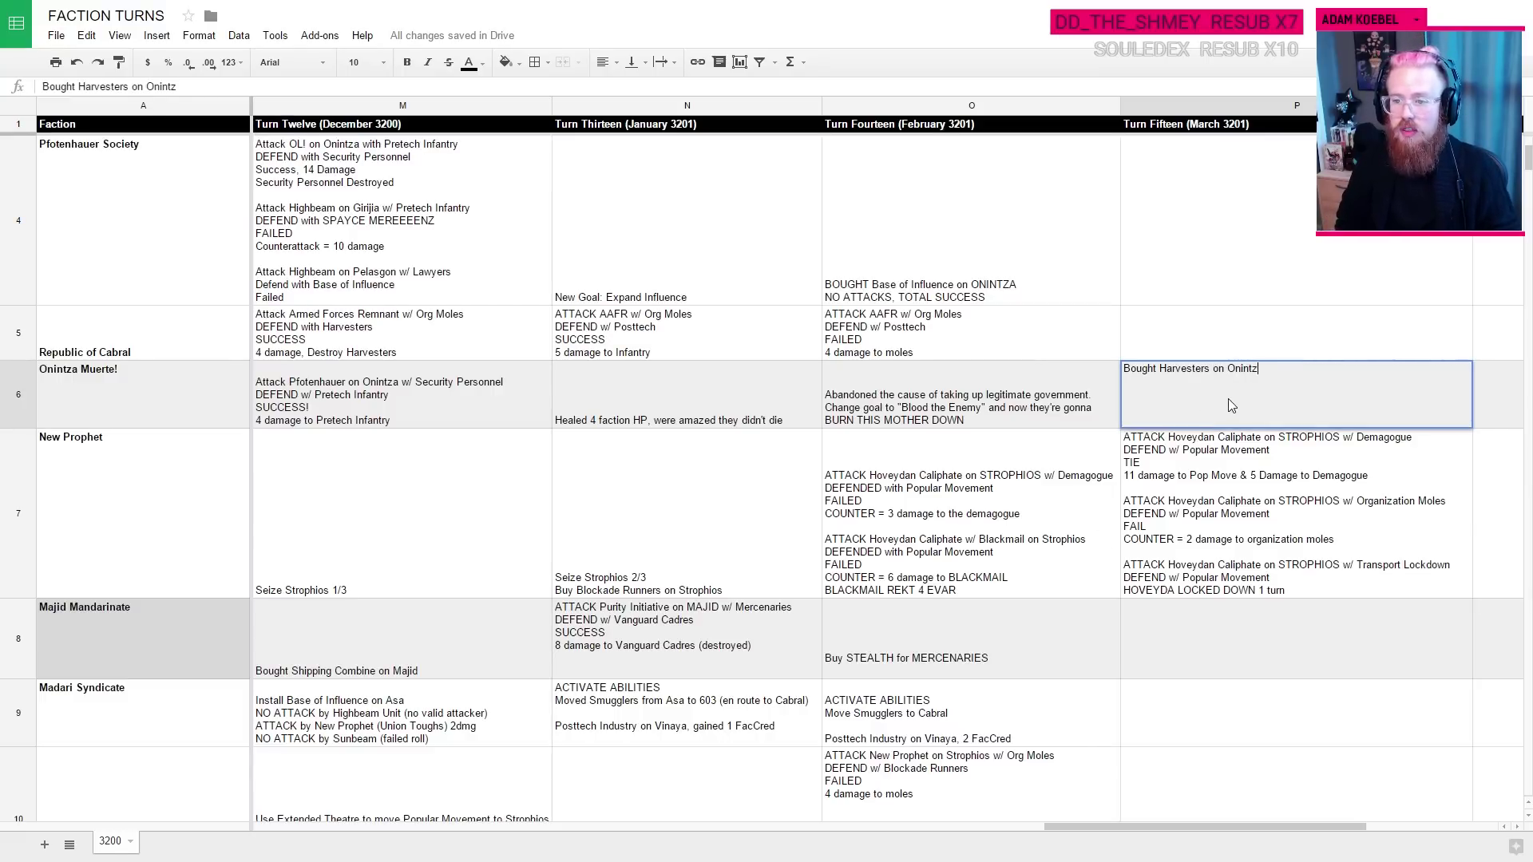
key("Return")
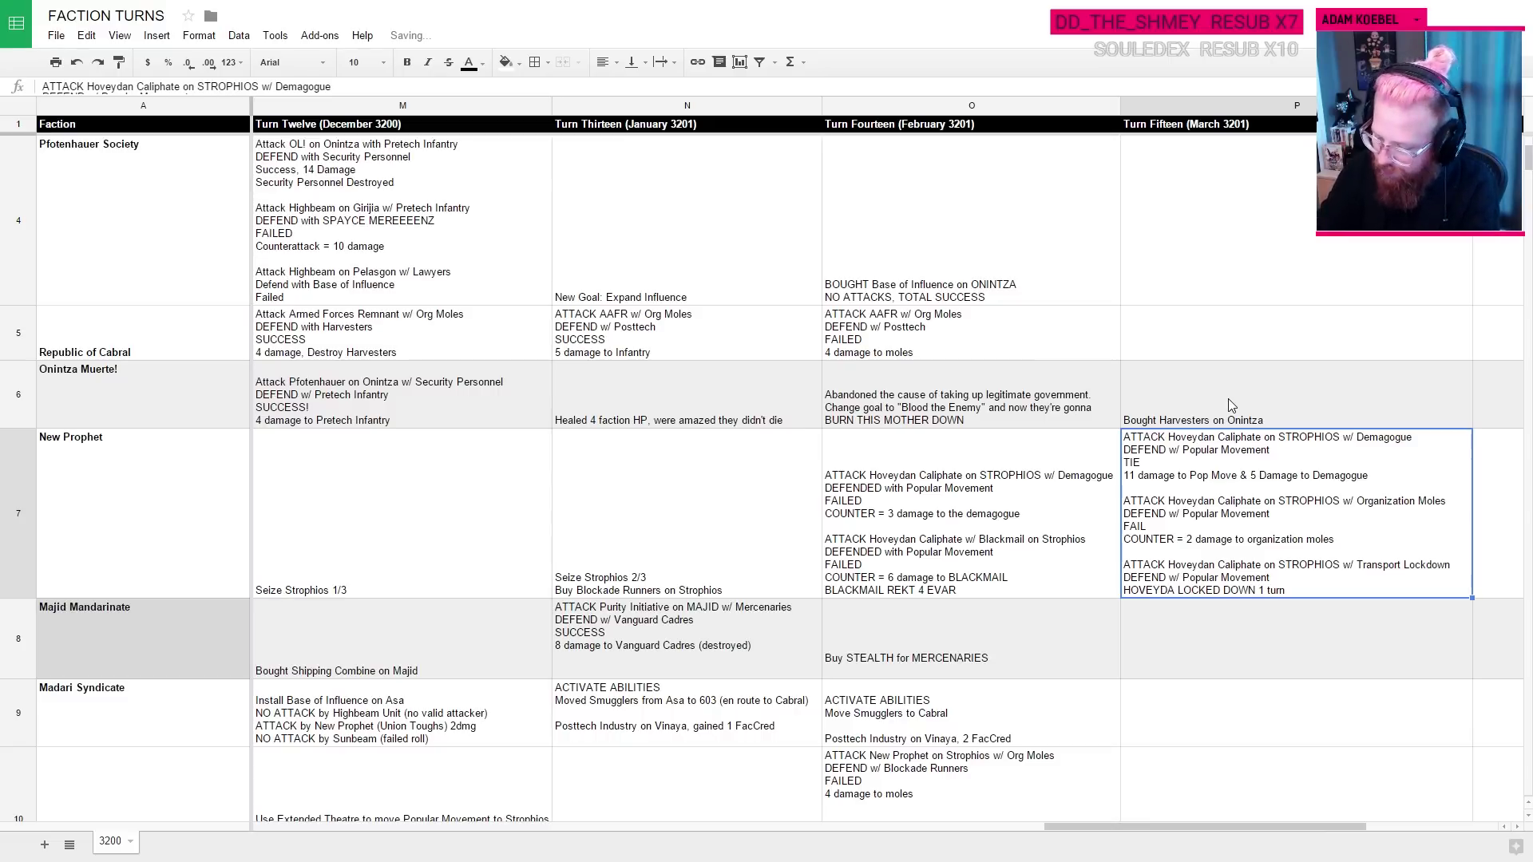
Step: Review Sunbeam Omnistellar Ltd.'s entries up to Turn Fifteen, then check the Asgard Sigma sector map
scroll(251, 564, "down", 10)
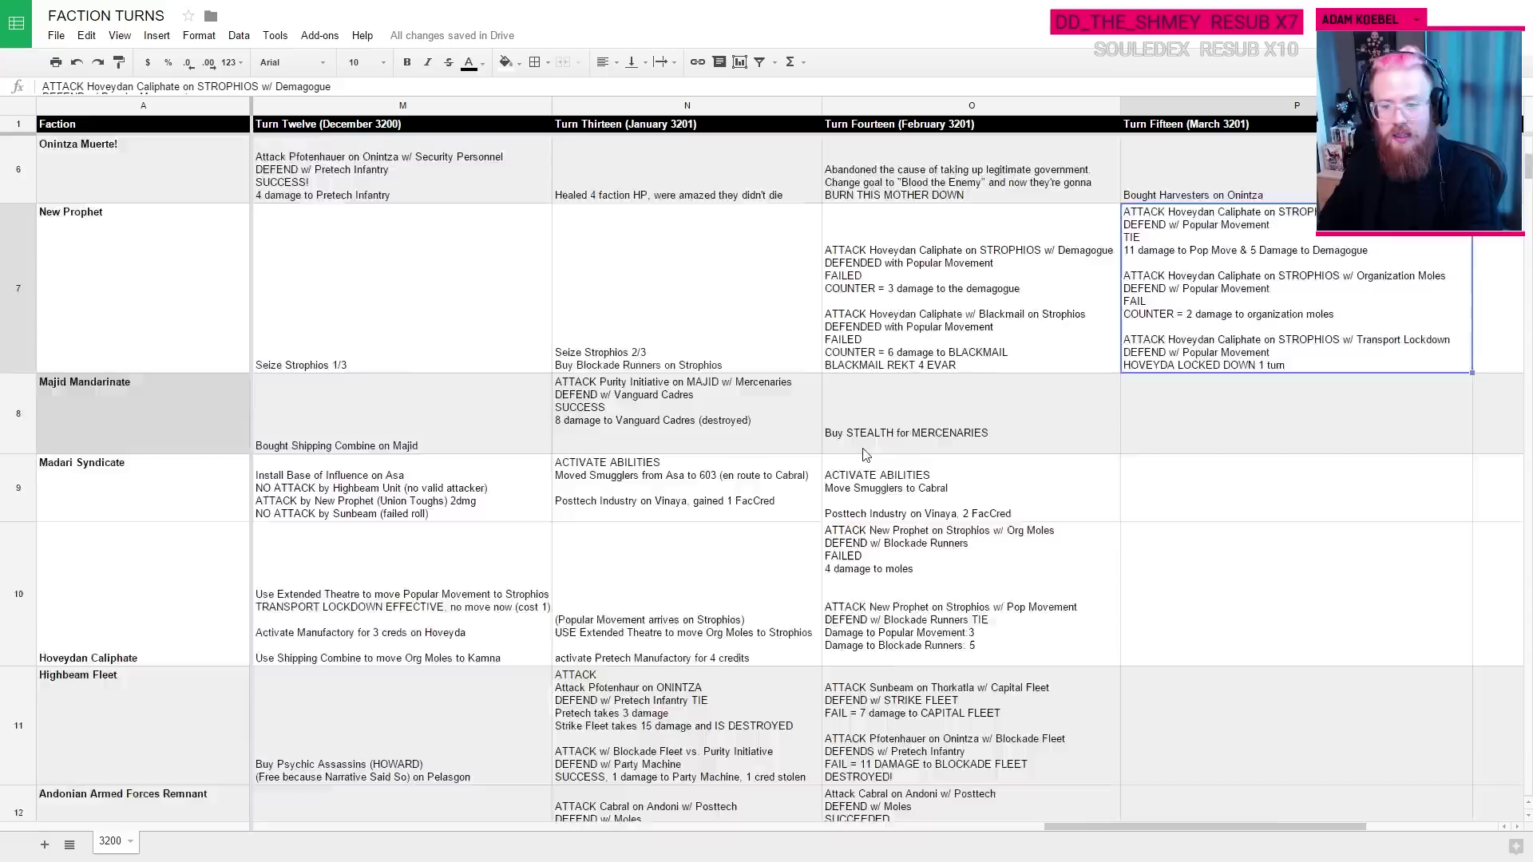
scroll(250, 564, "up", 5)
left_click(103, 639)
key("Right")
key("Right")
key("Right")
key("Right")
key("Right")
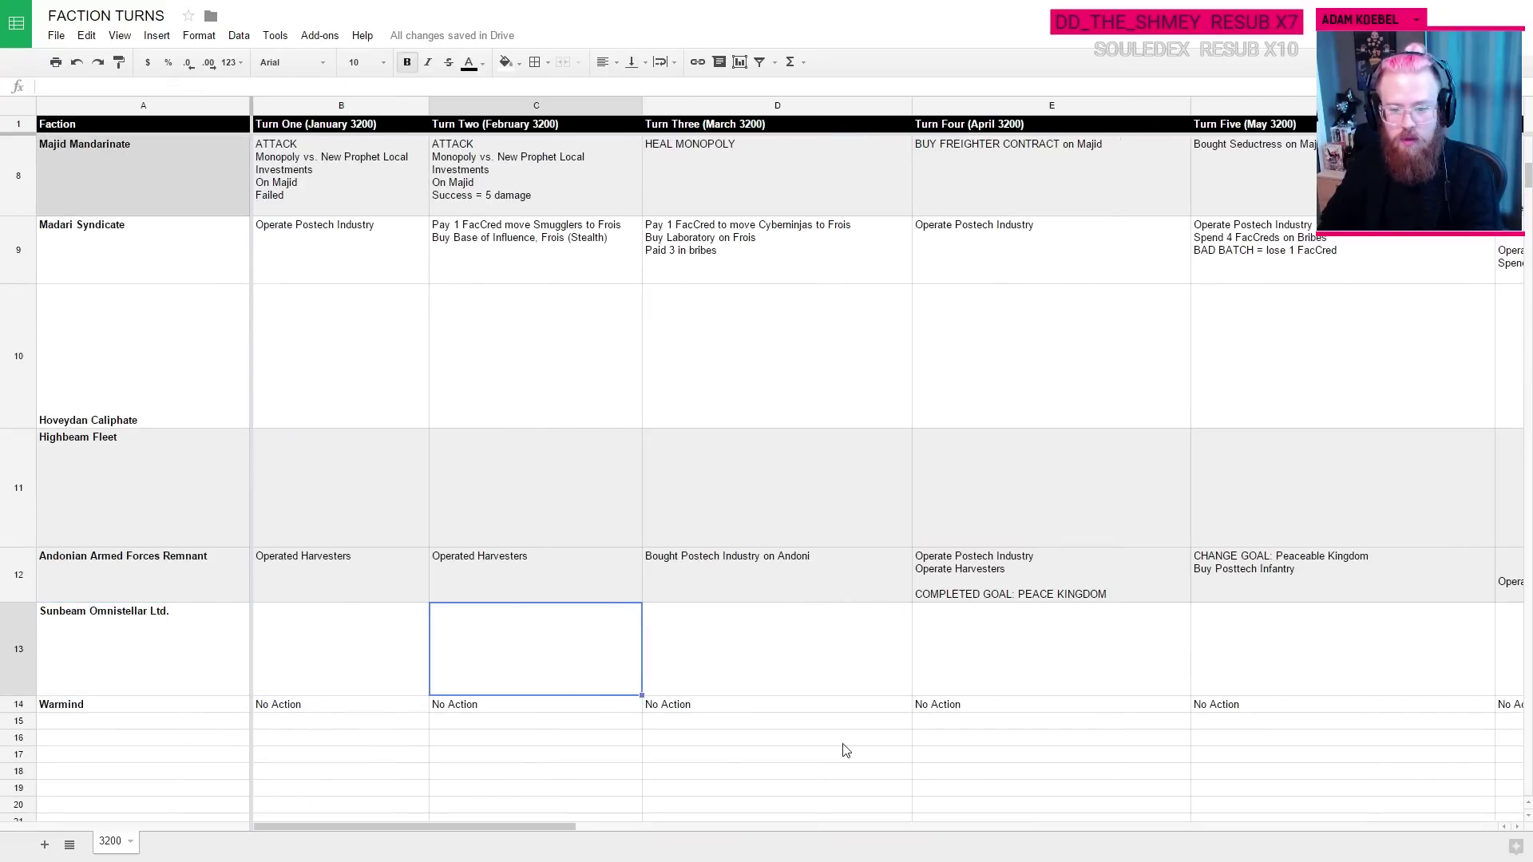
key("Right")
key("Right")
key("Right")
key("Right")
key("Right")
key("Right")
key("Right")
key("Right")
key("Right")
key("Right")
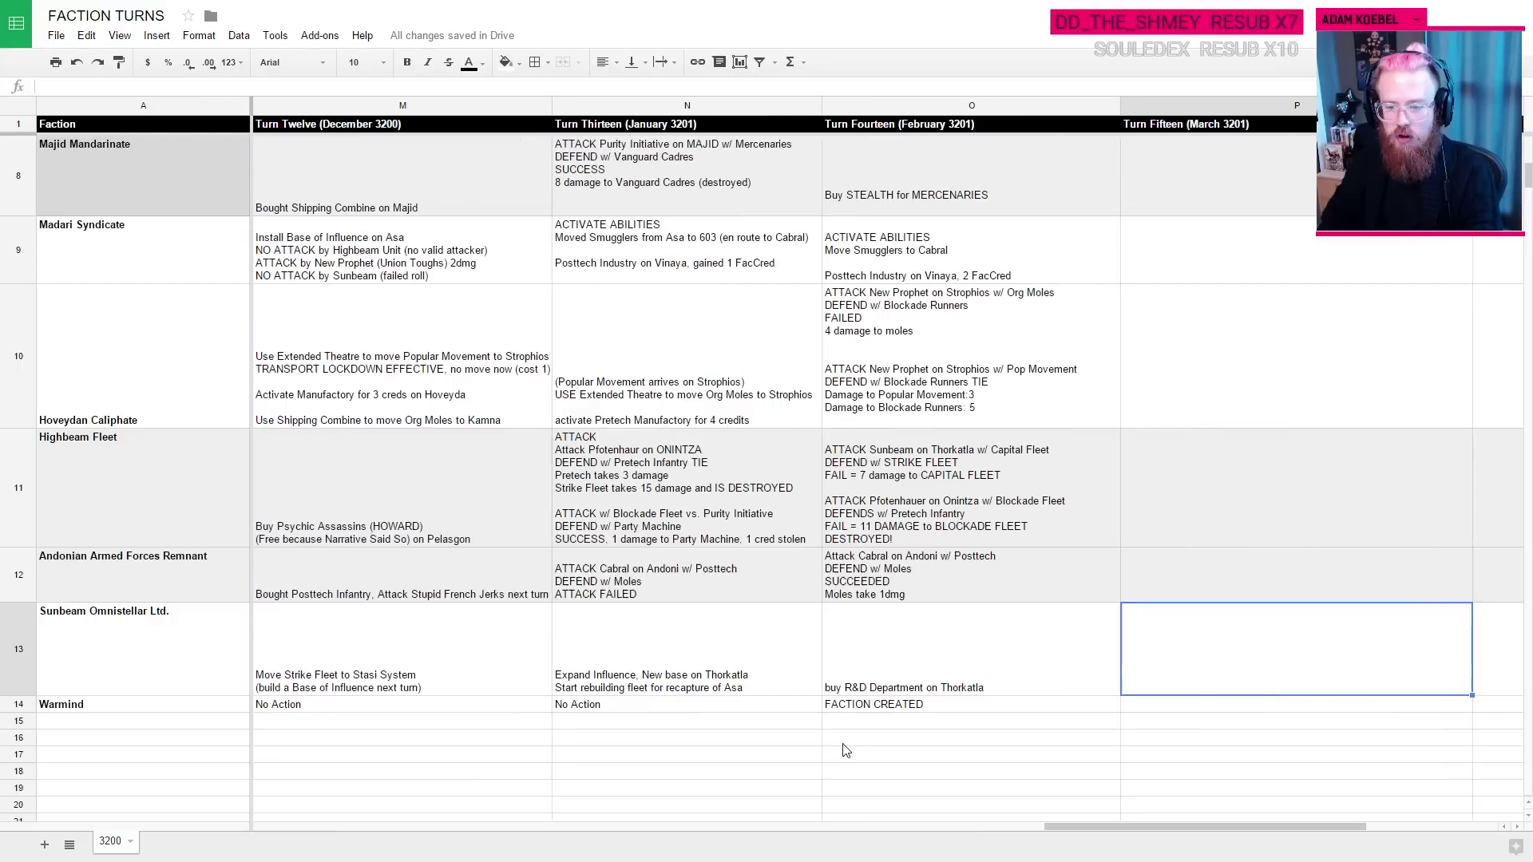
left_click(891, 654)
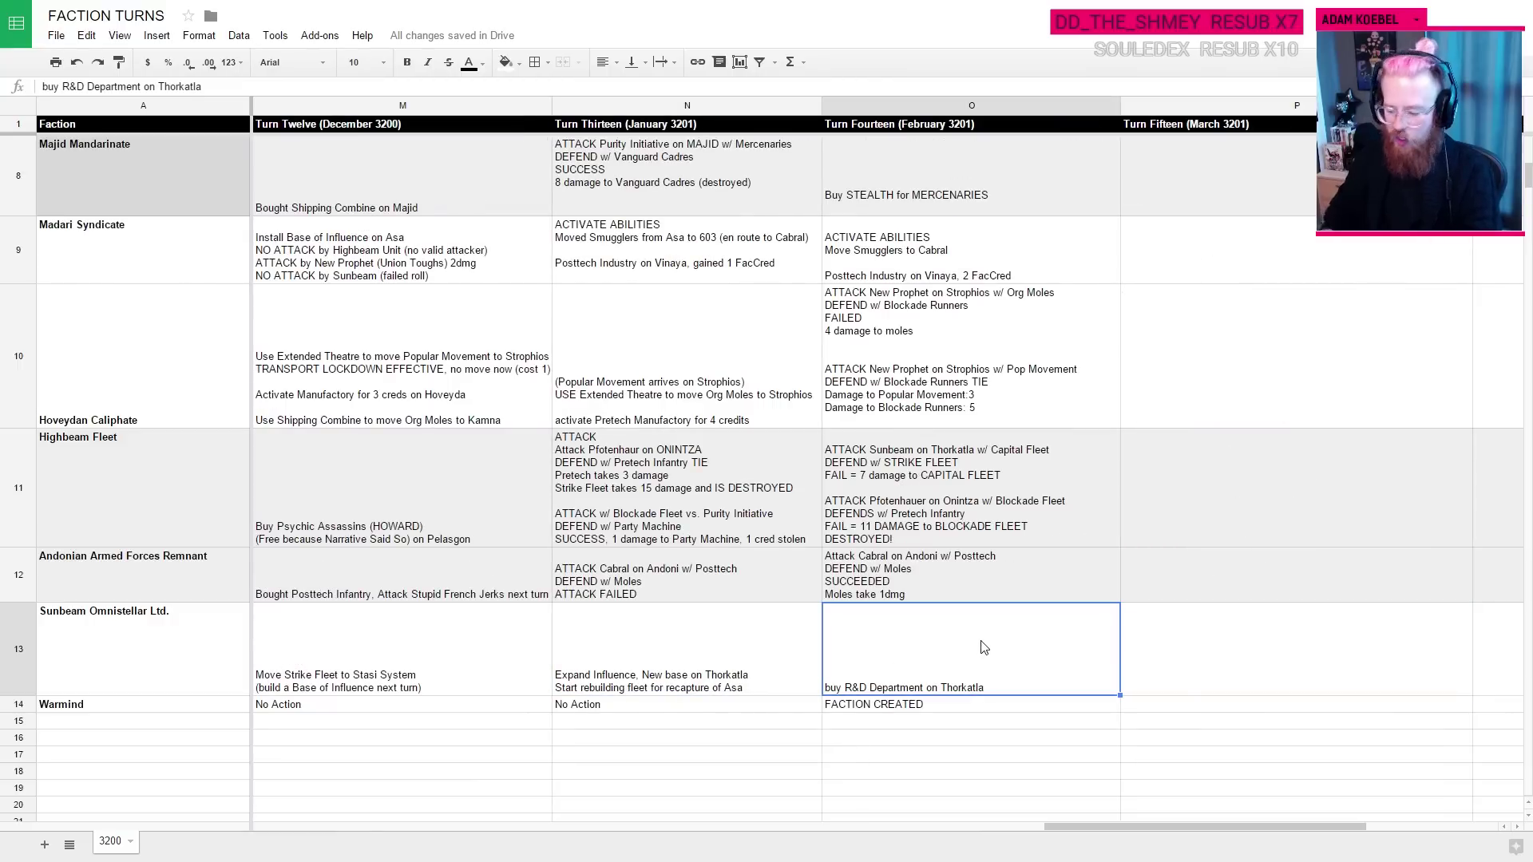
key("alt+Tab")
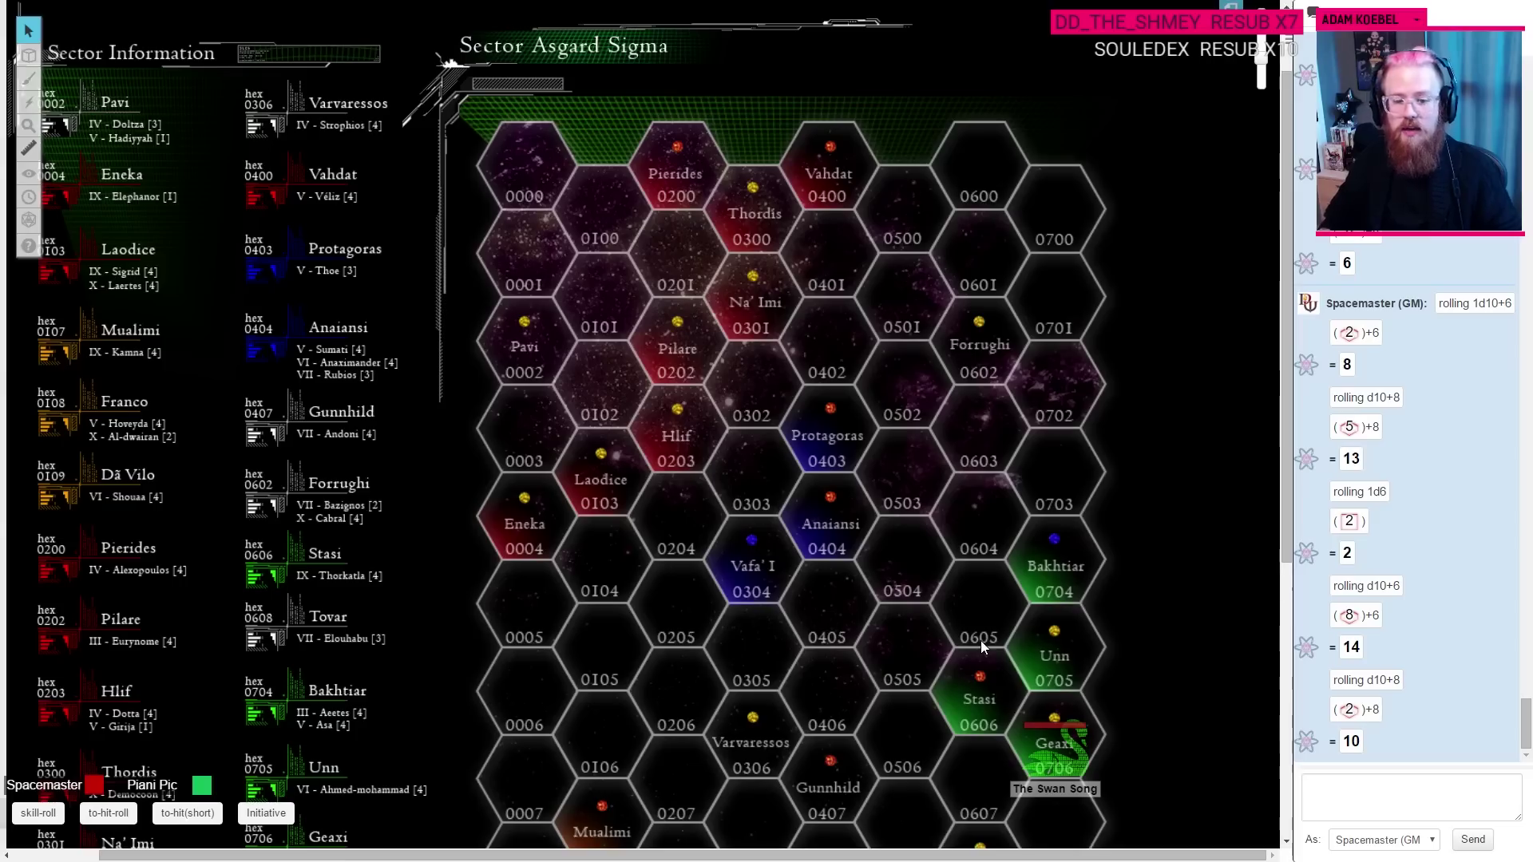
Step: In the FactionTracker sheet of the Faction and Asset Tracker, set Sunbeam Omnistellar Limited's goal to Peaceable Kingdom
key("alt+Tab")
left_click(214, 843)
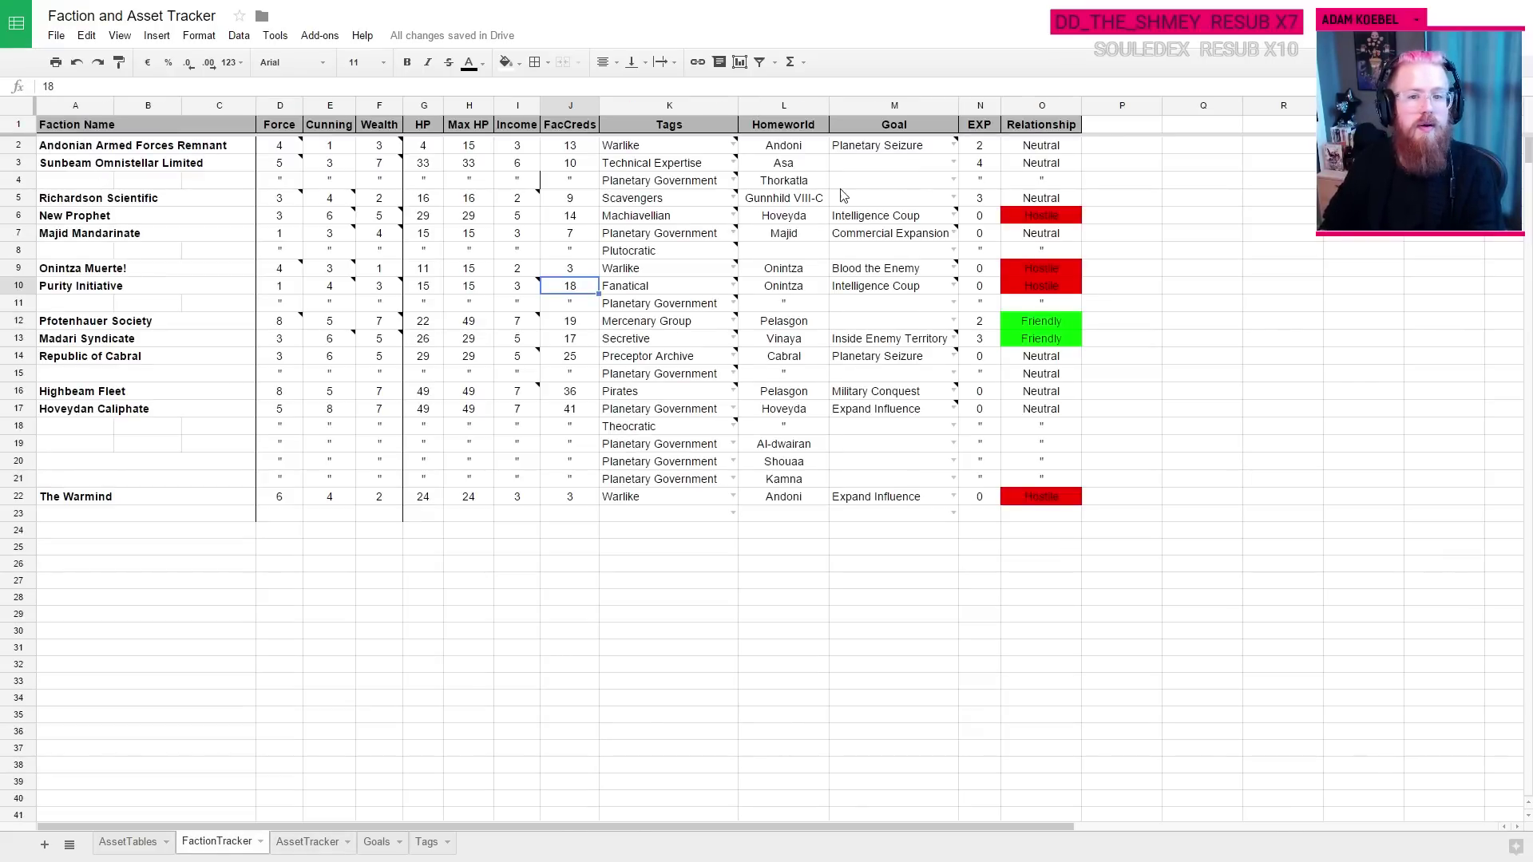
left_click(634, 164)
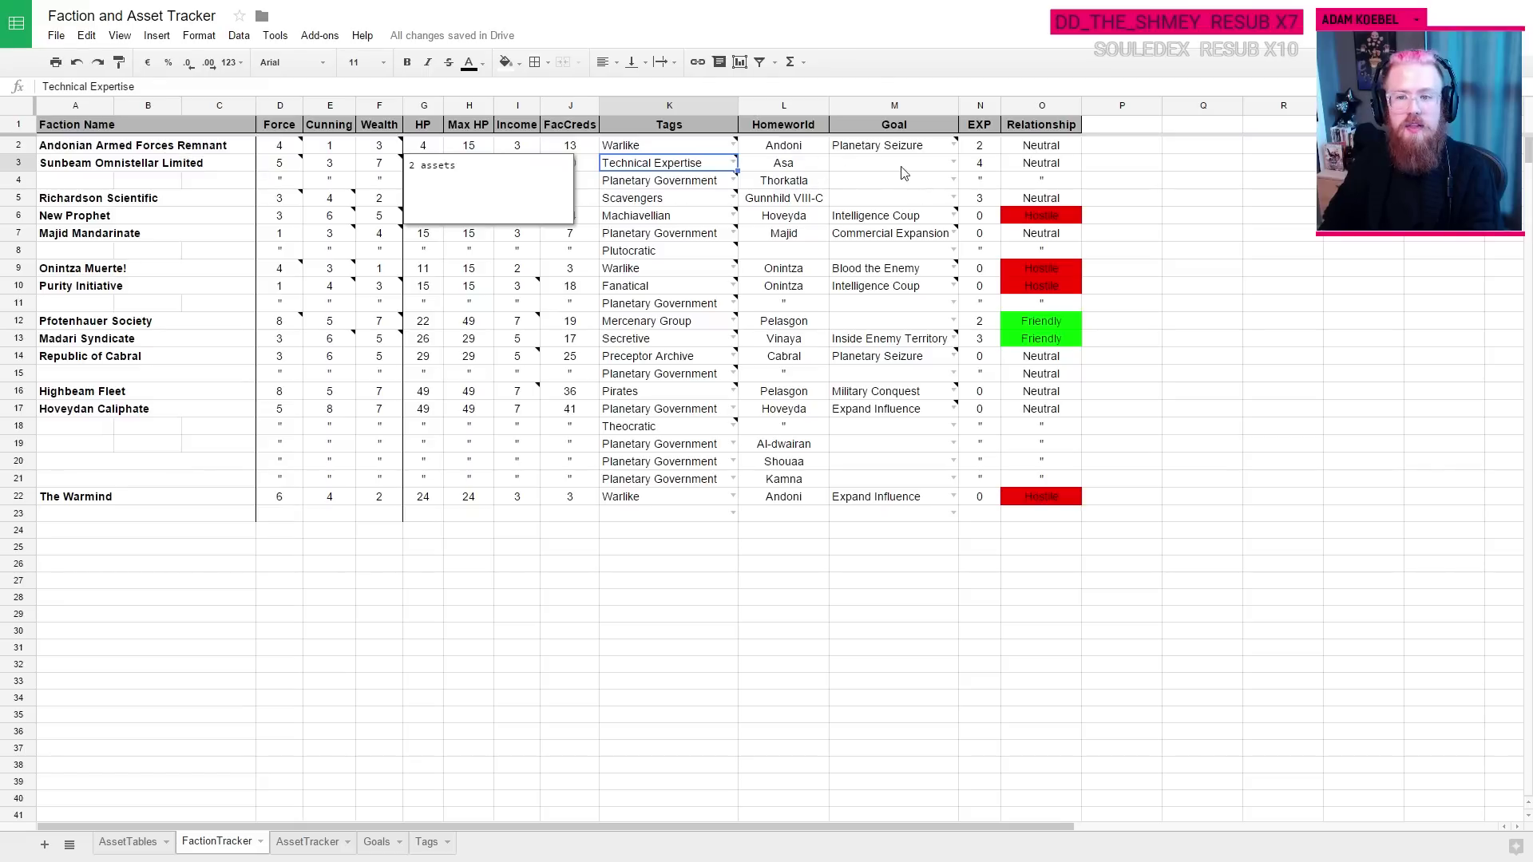
left_click(953, 163)
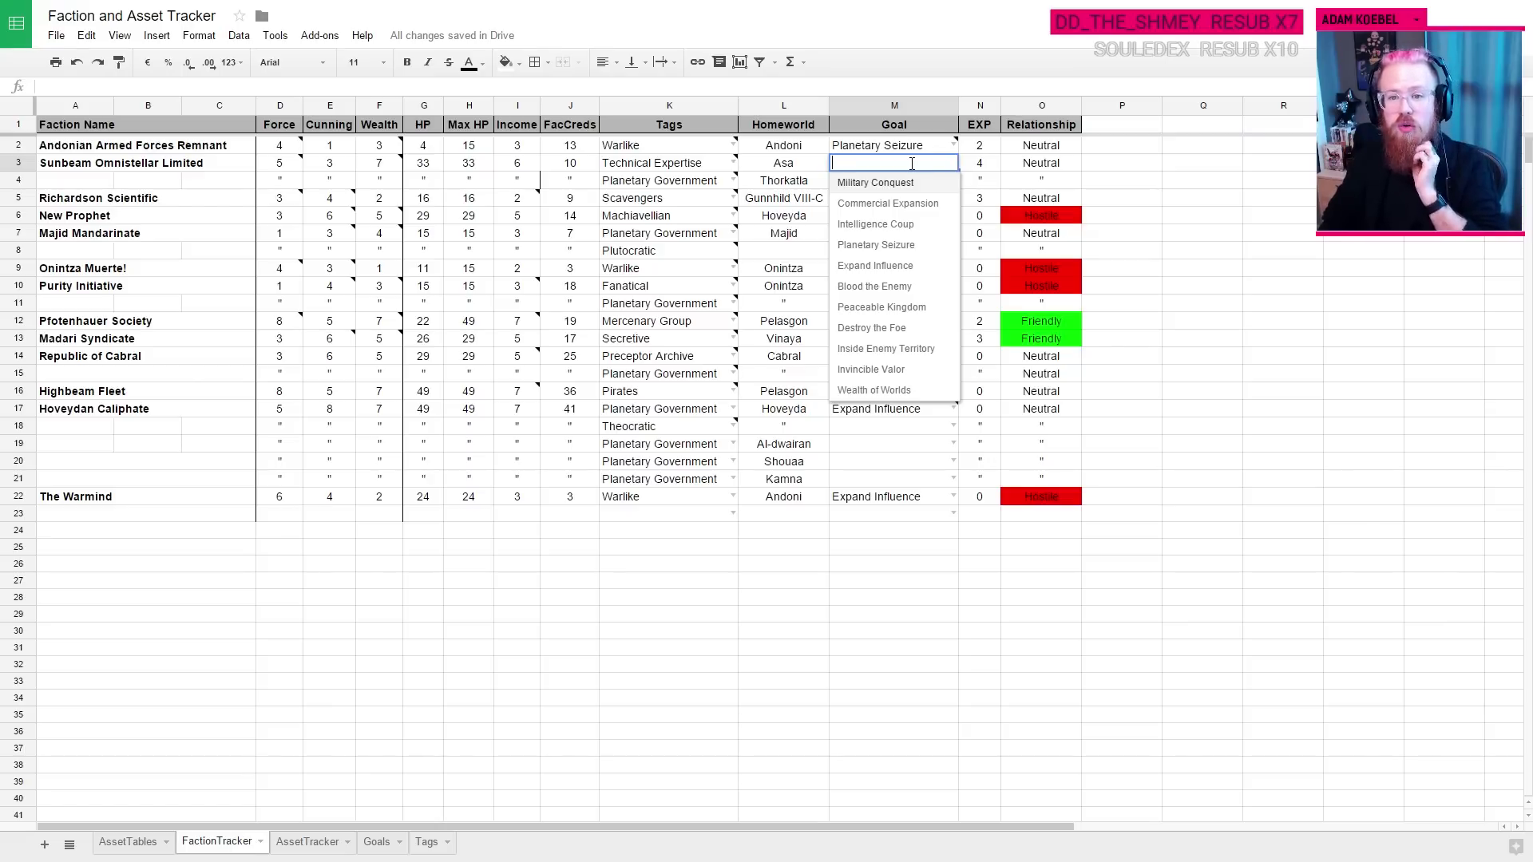
left_click(927, 274)
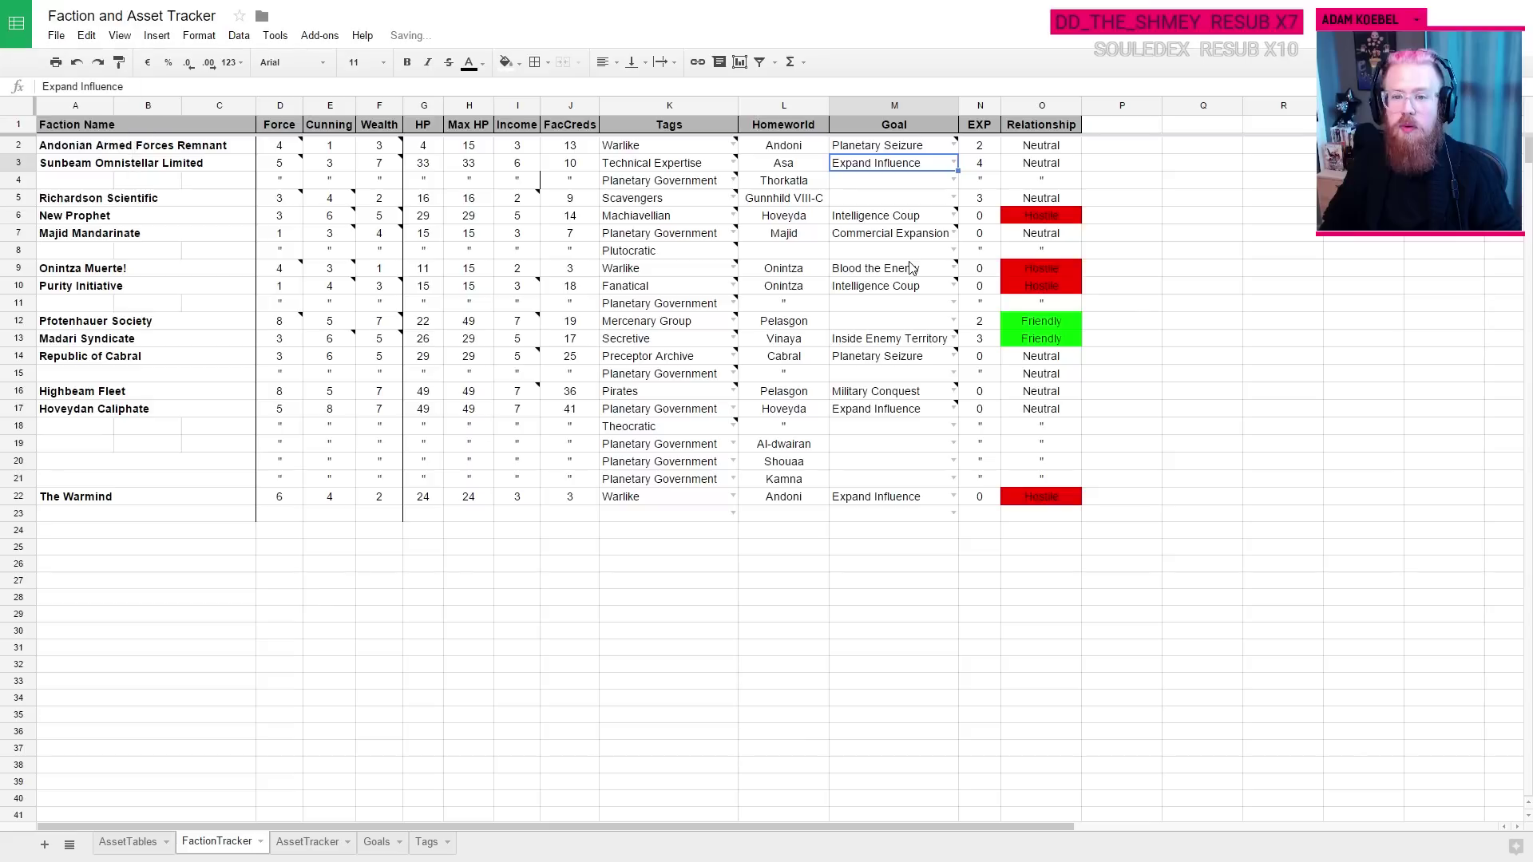
left_click(954, 163)
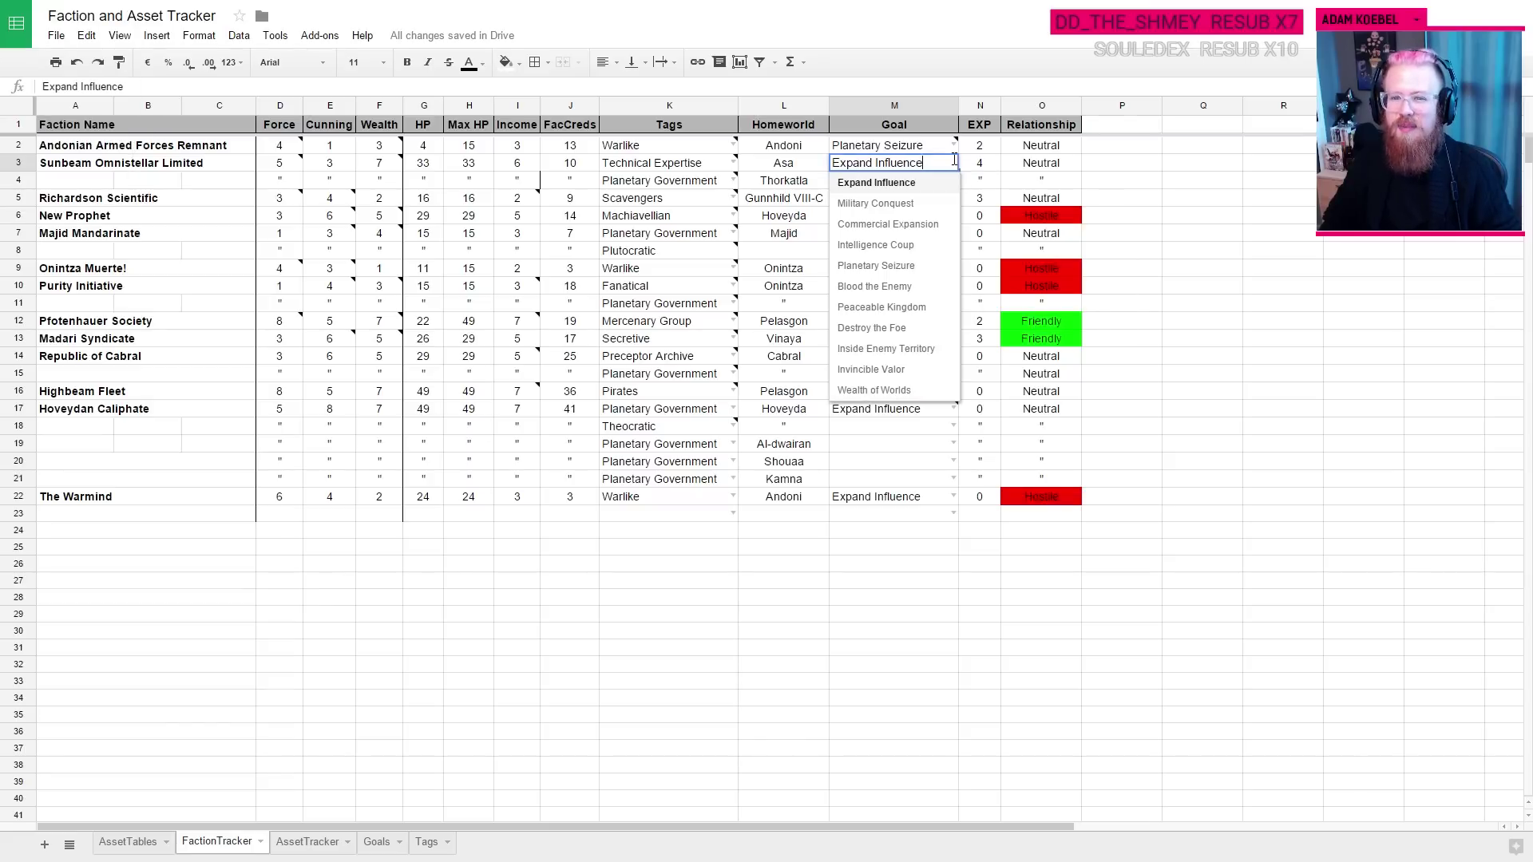
left_click(916, 306)
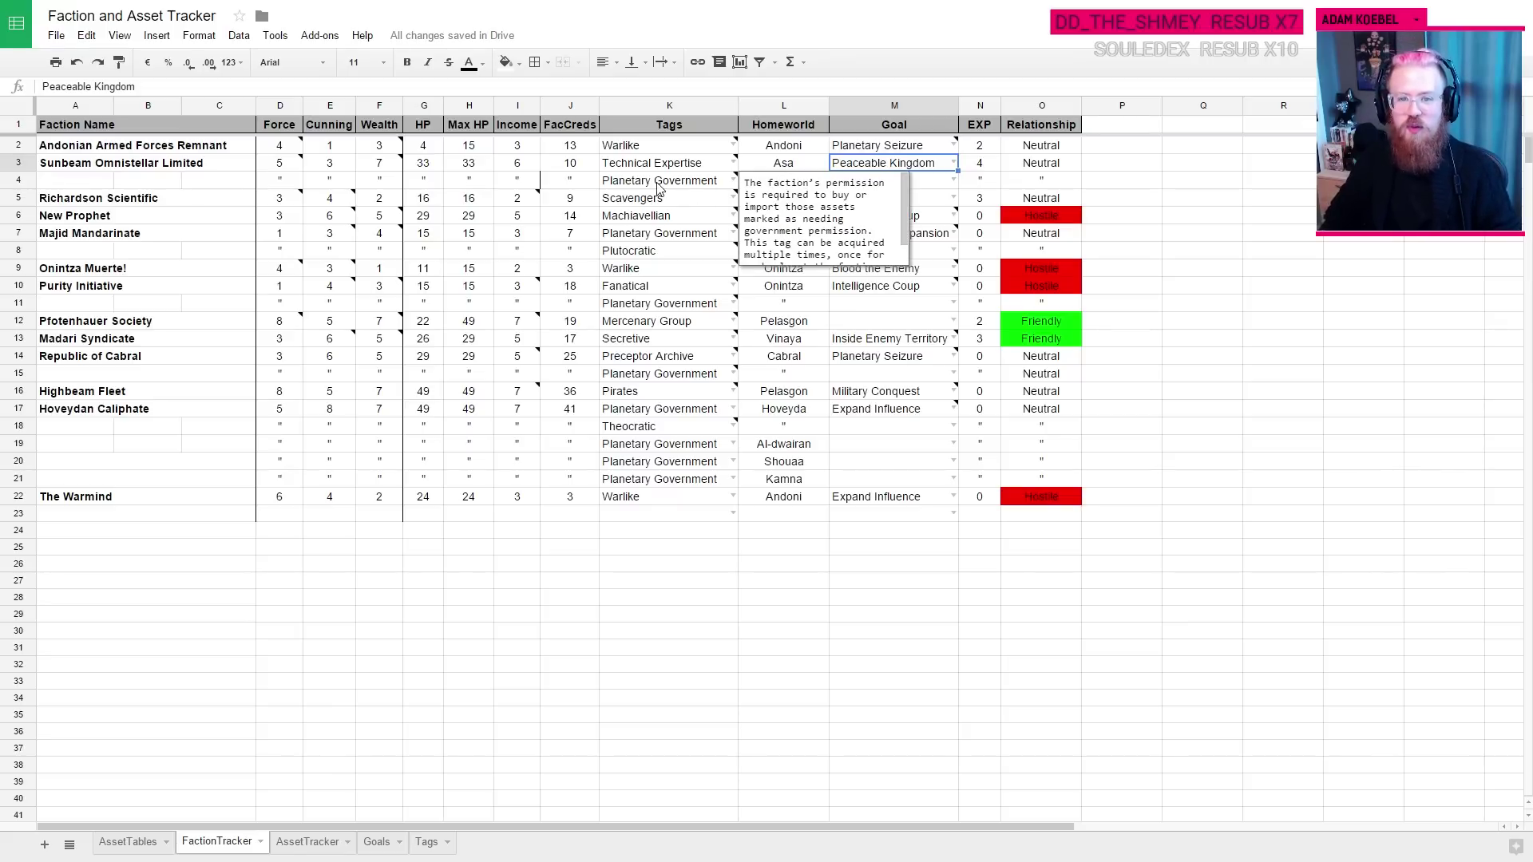
Step: In the FACTION TURNS spreadsheet, enter "New Goal: Peaceable Kingdom" and "Turn 1/4 of this goal" as Sunbeam Omnistellar Ltd.'s Turn Fifteen entry
key("ctrl+Tab")
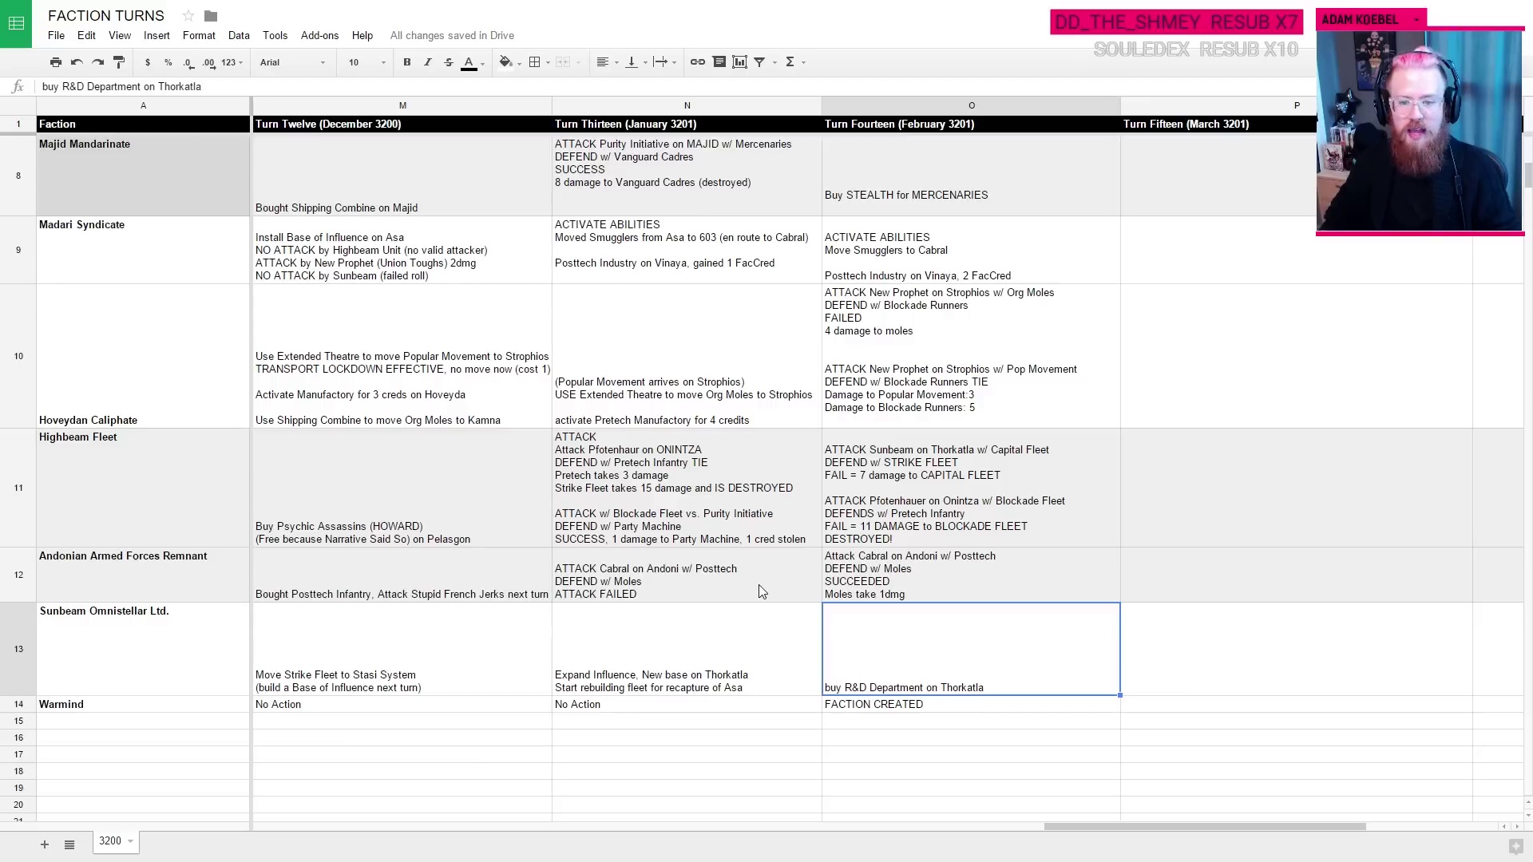
left_click(1281, 657)
scroll(1205, 672, "up", 3)
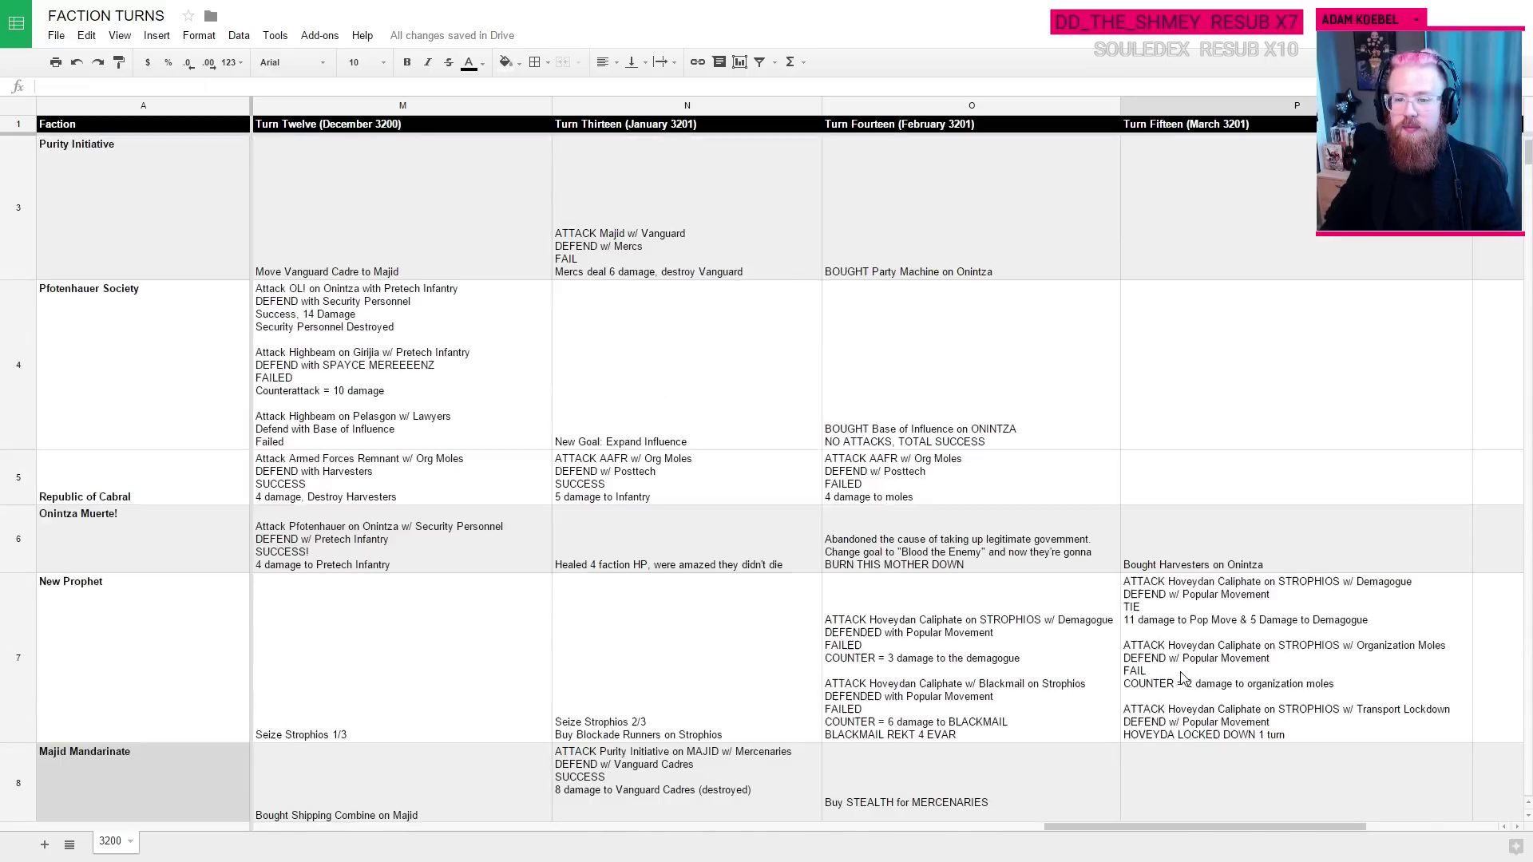
scroll(1206, 672, "down", 4)
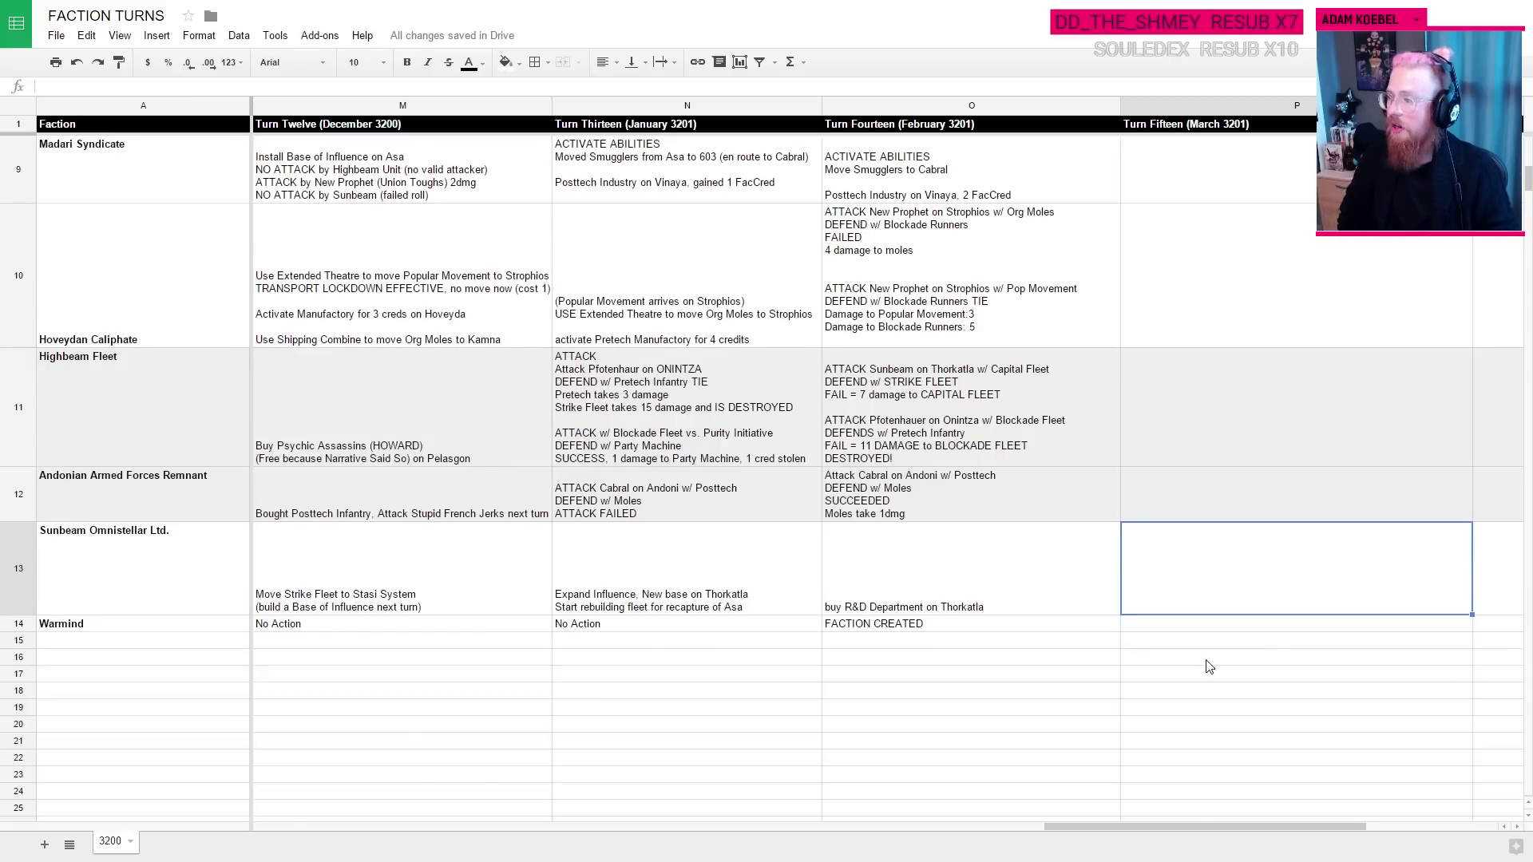
type("New Hoal")
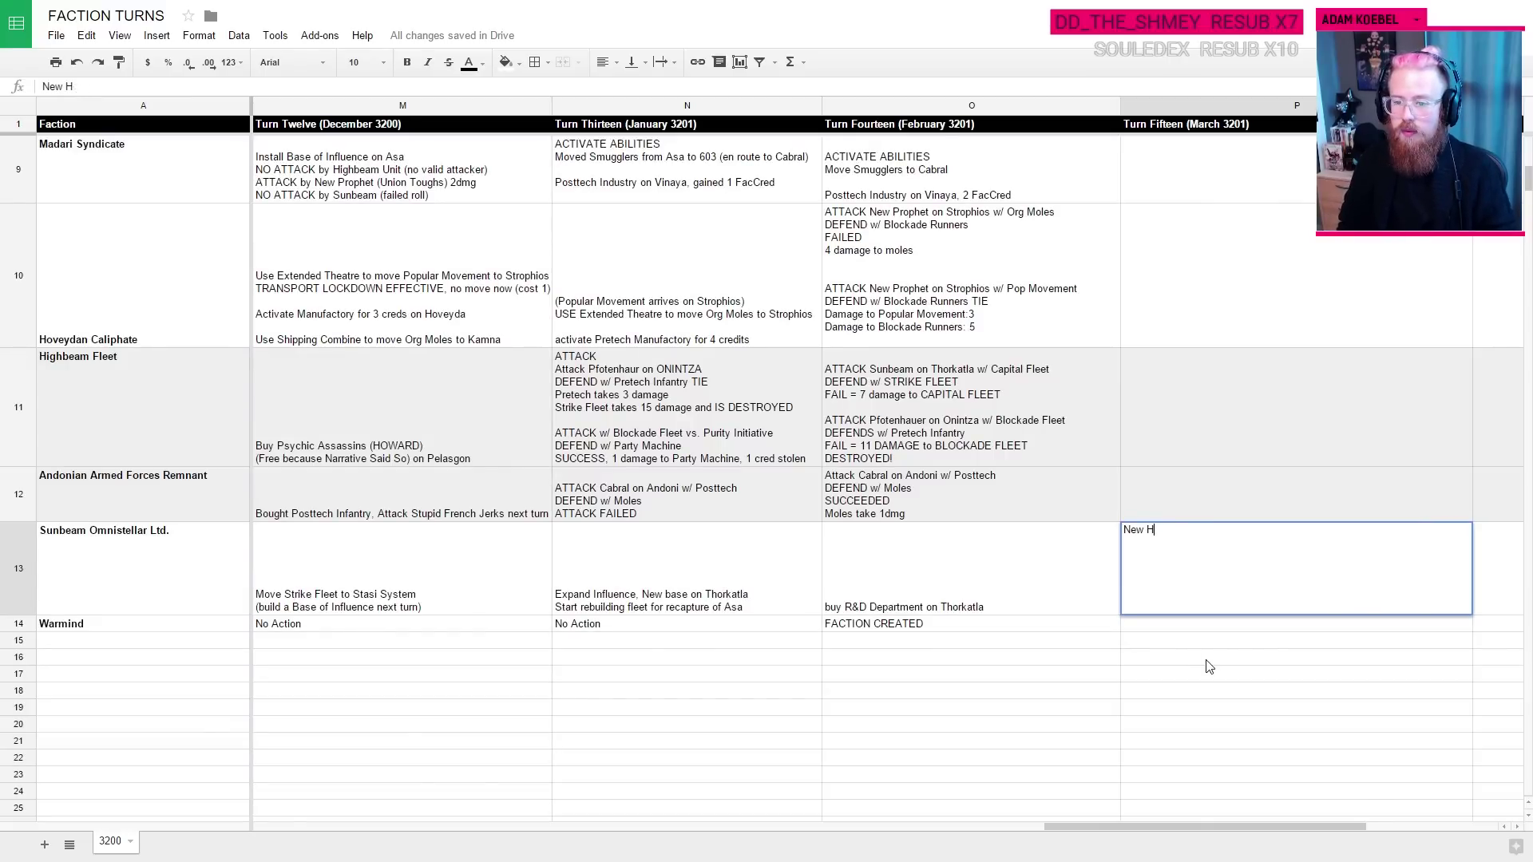
key("BackSpace")
type("goal")
key("BackSpace")
key("BackSpace")
key("BackSpace")
key("BackSpace")
type("Goal")
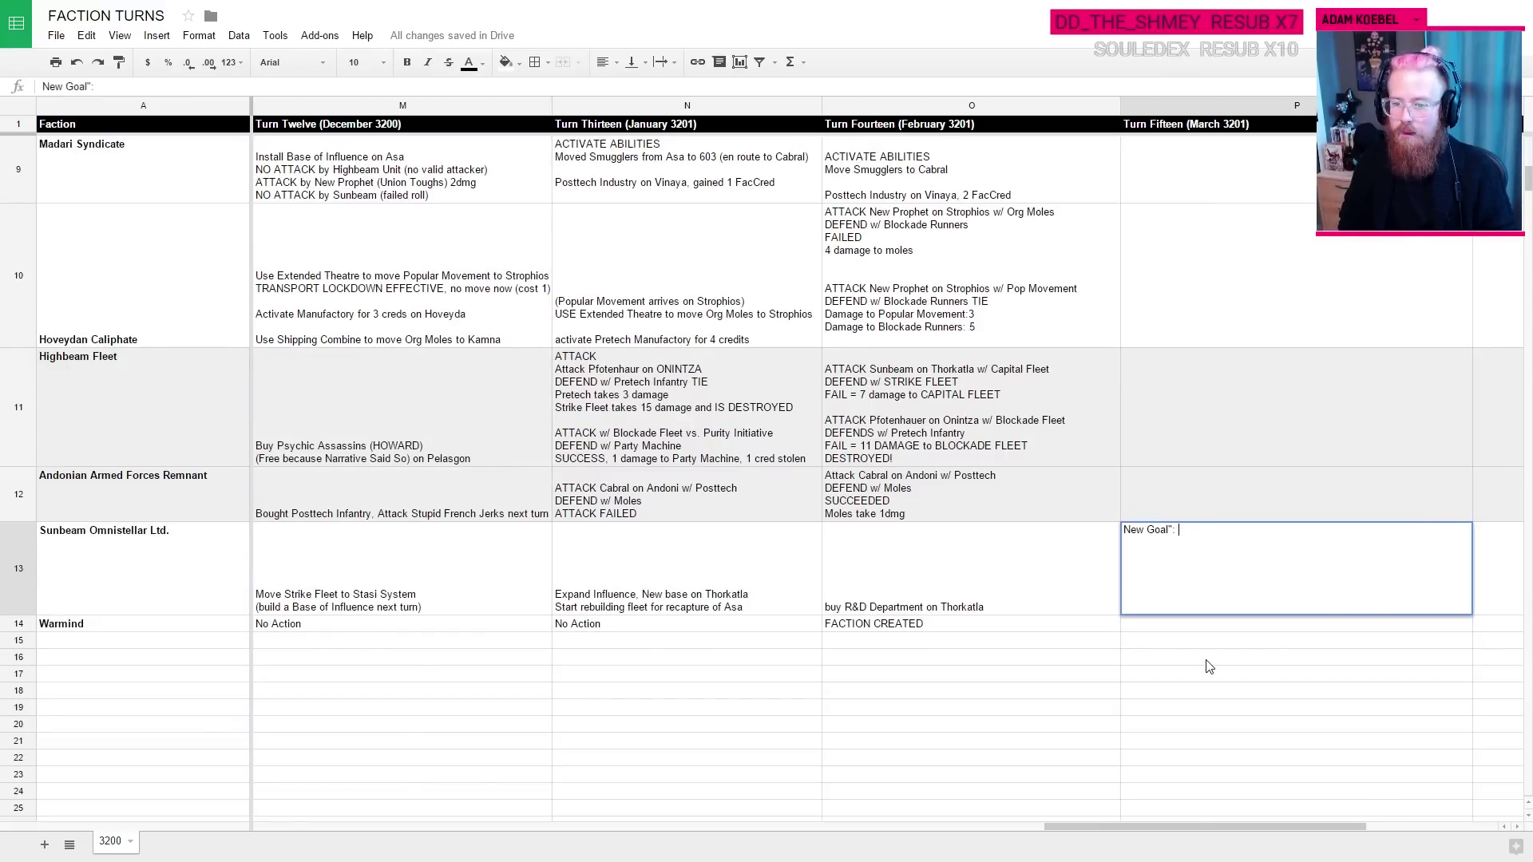
type(": Peacea")
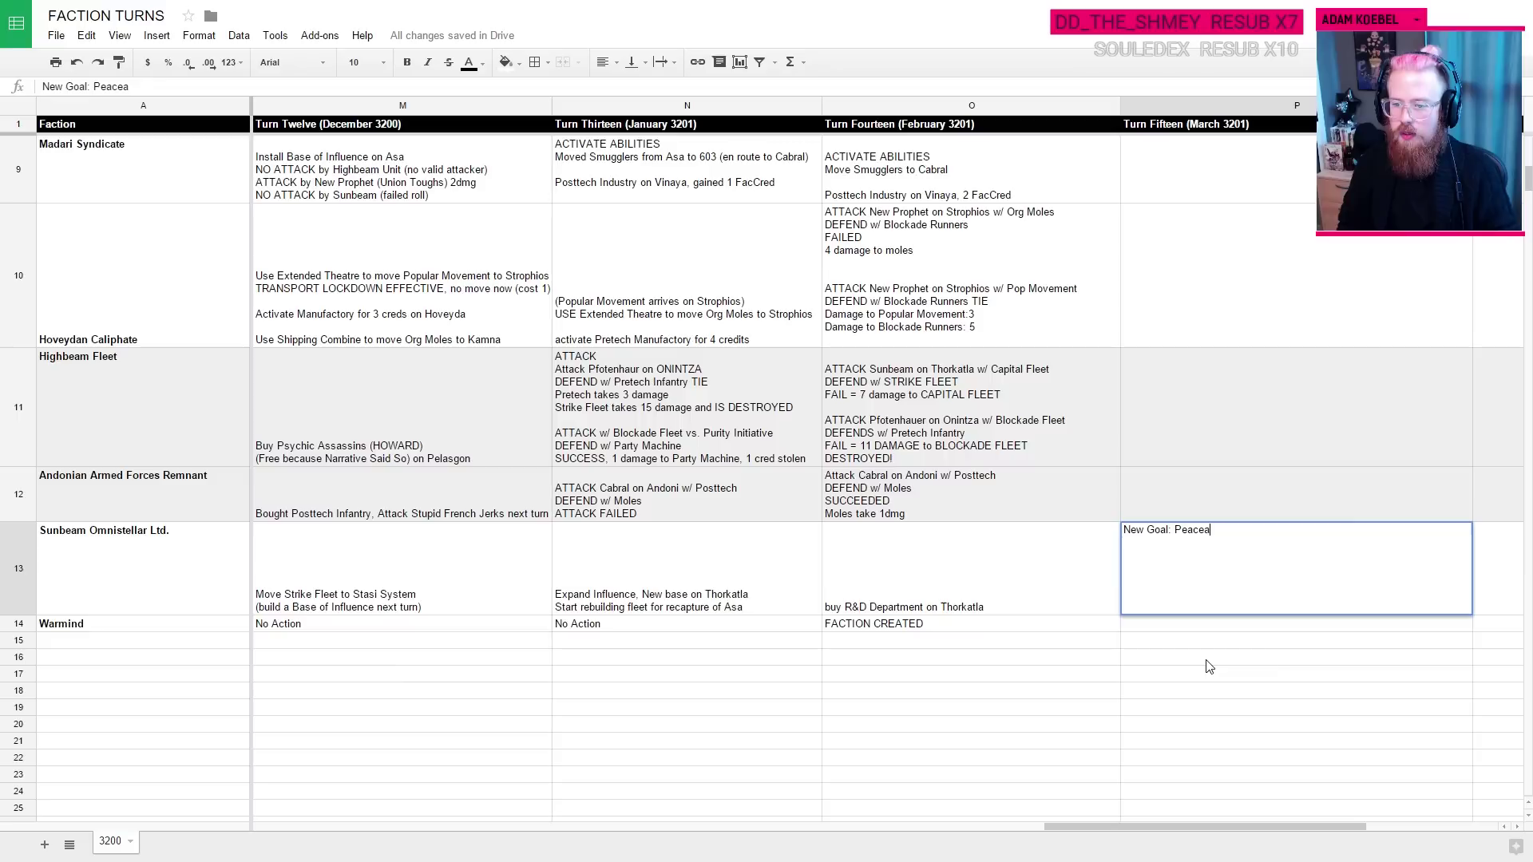
type("ble Kingdom")
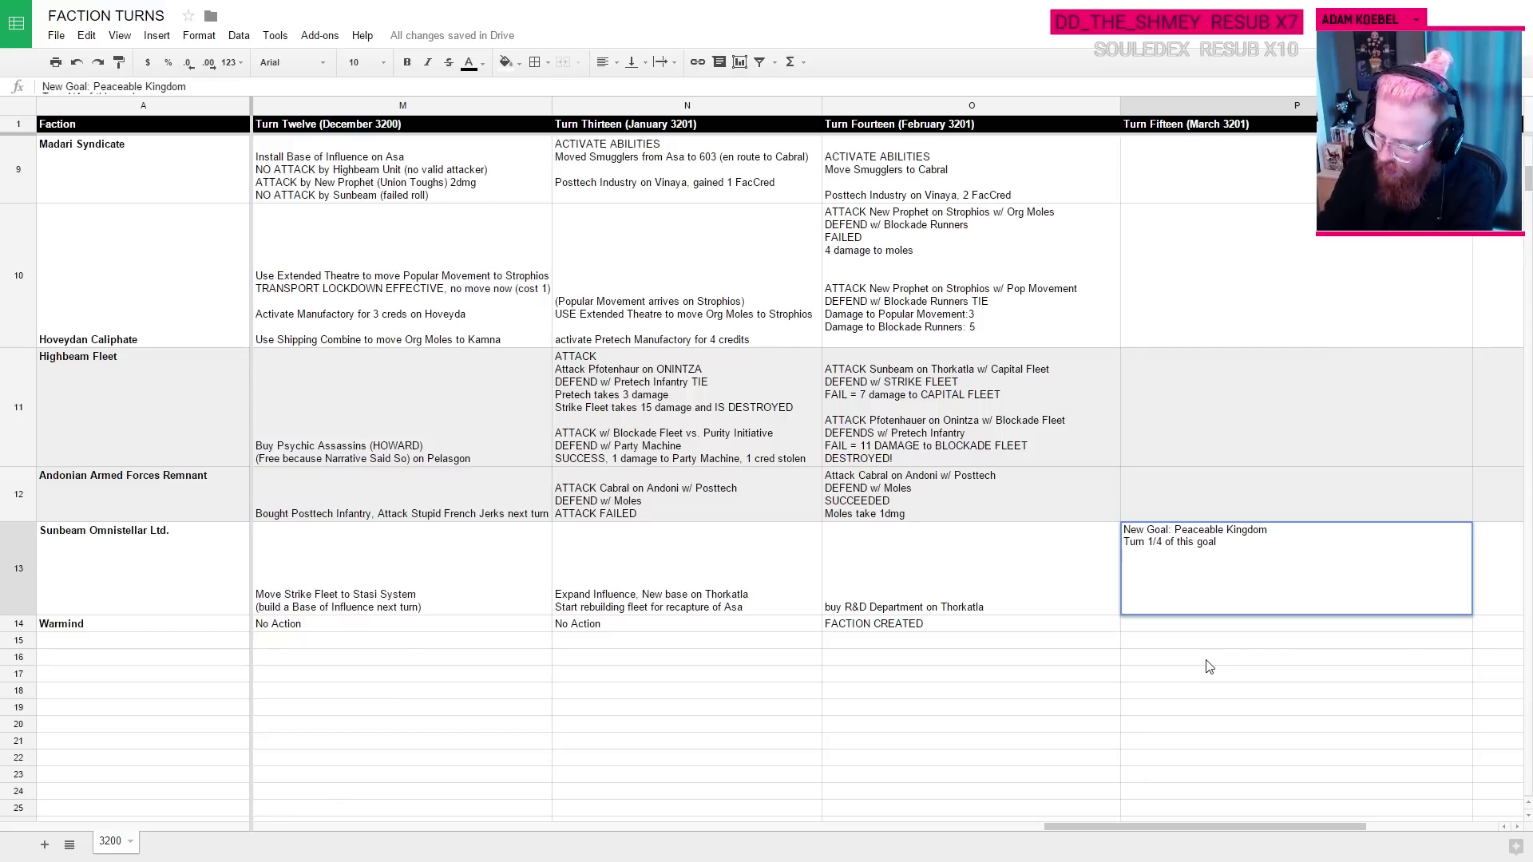
key("shift+Return")
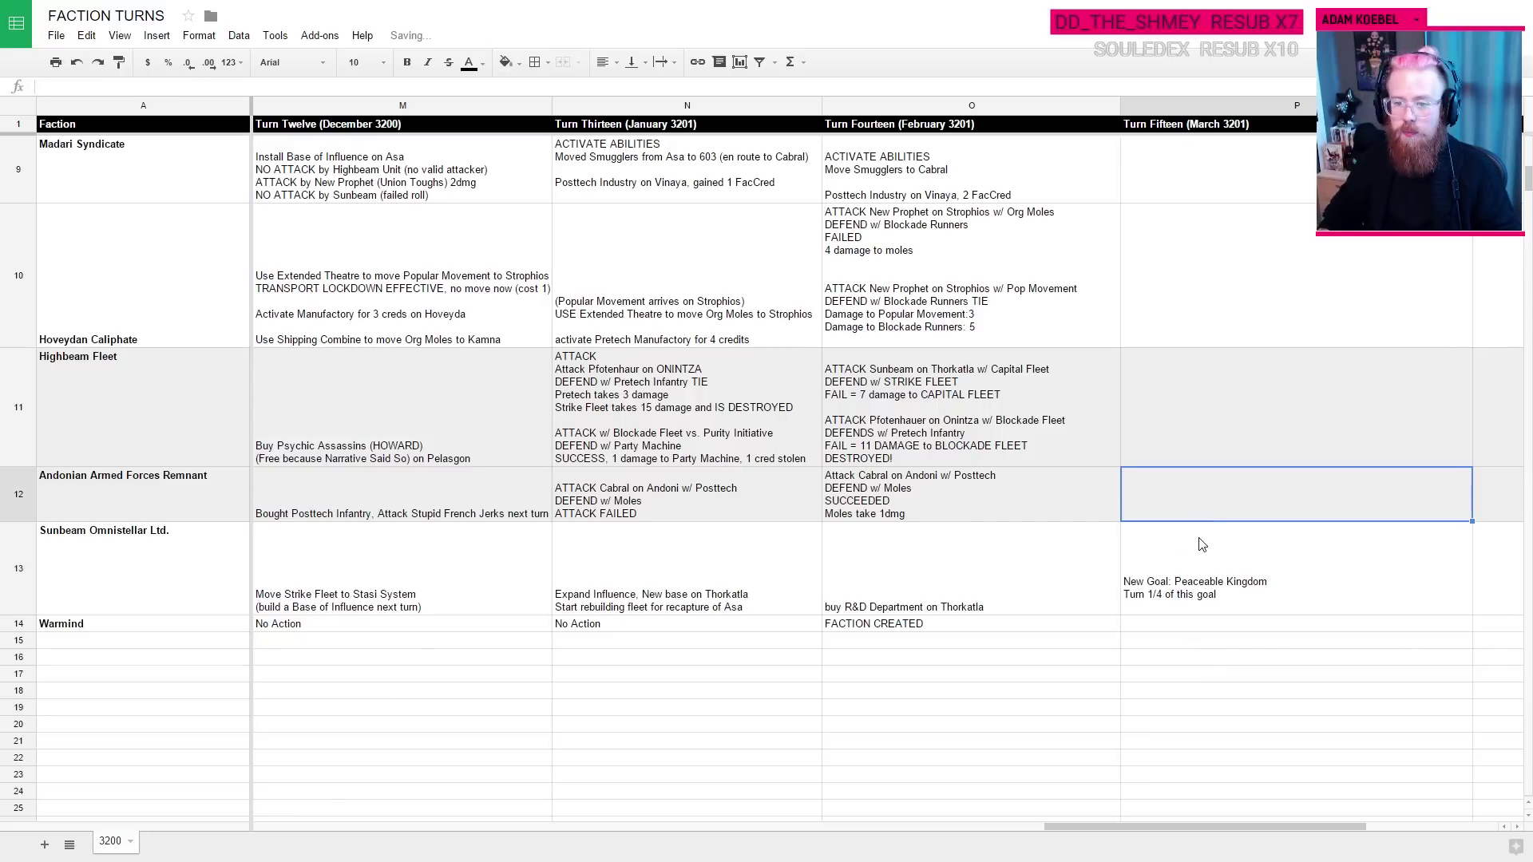
Step: In the Faction and Asset Tracker's AssetTracker sheet, review Sunbeam Omnistellar Limited's assets and the planets they are on
key("alt+Tab")
key("alt+Tab")
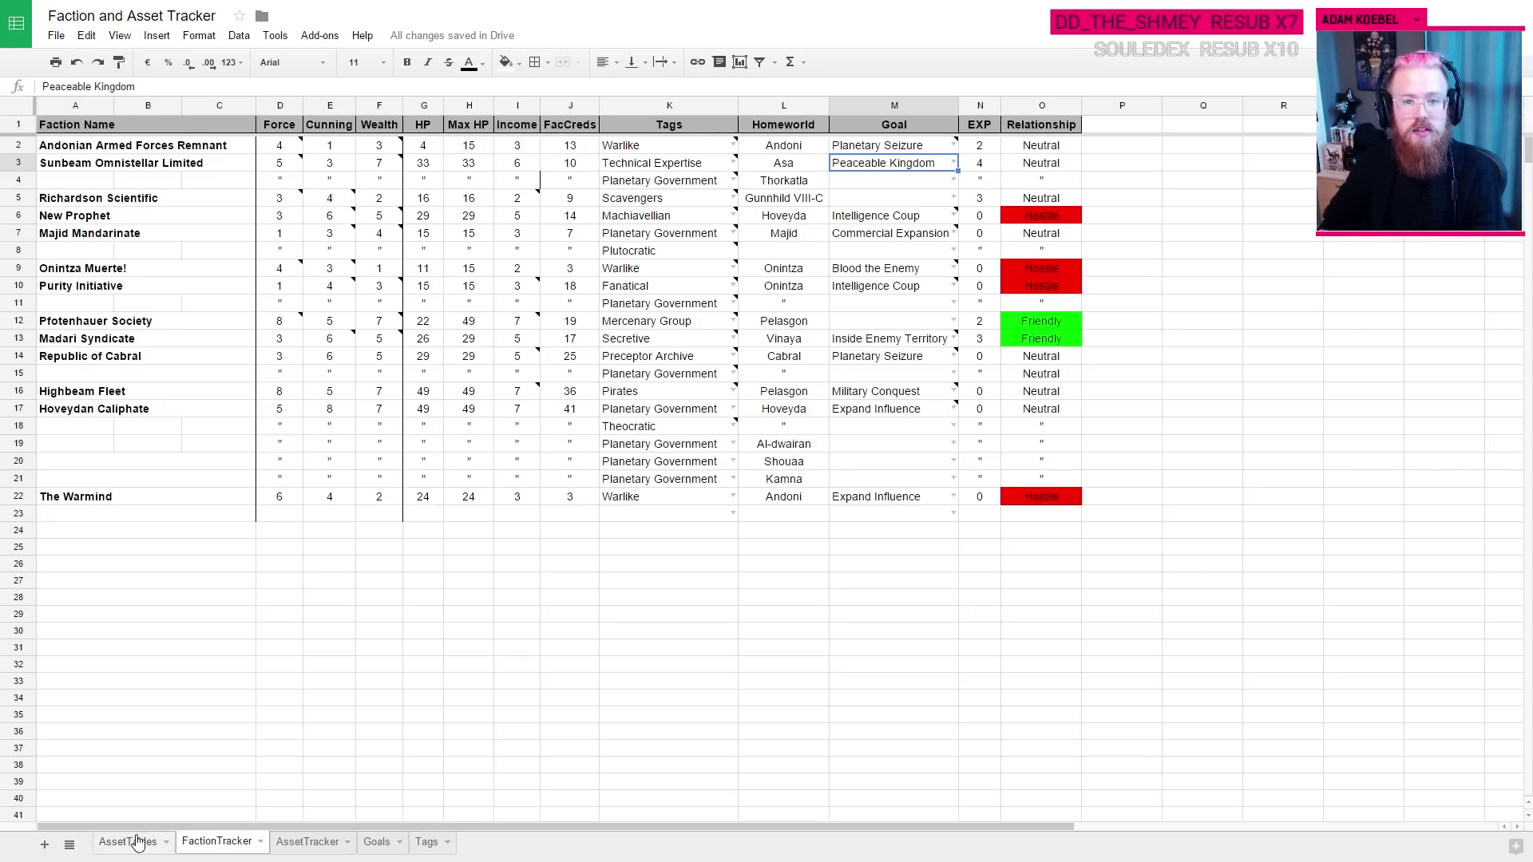
left_click(306, 849)
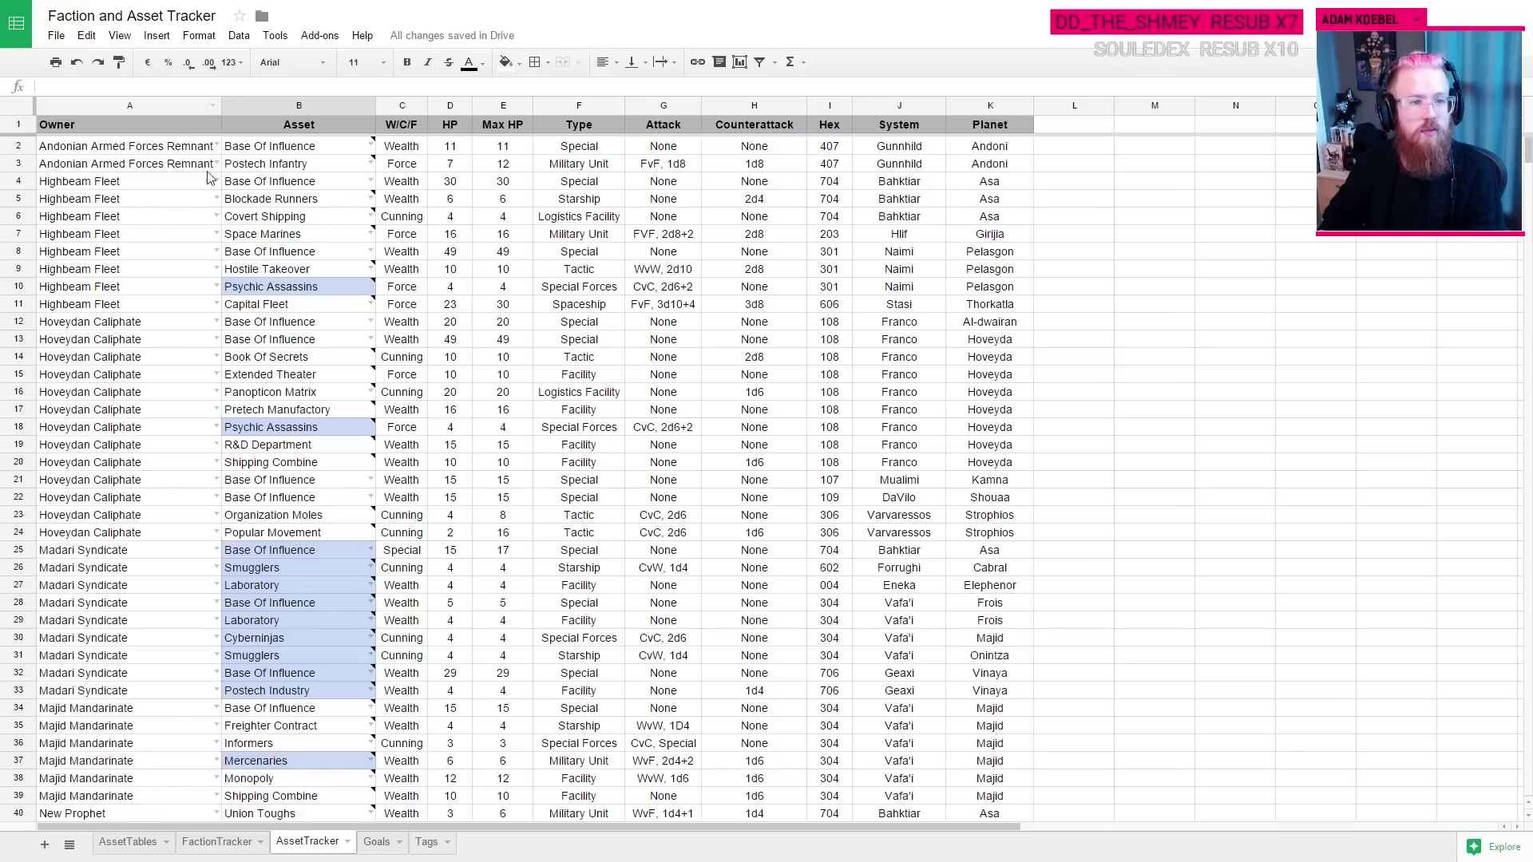
scroll(154, 607, "down", 8)
scroll(154, 607, "down", 6)
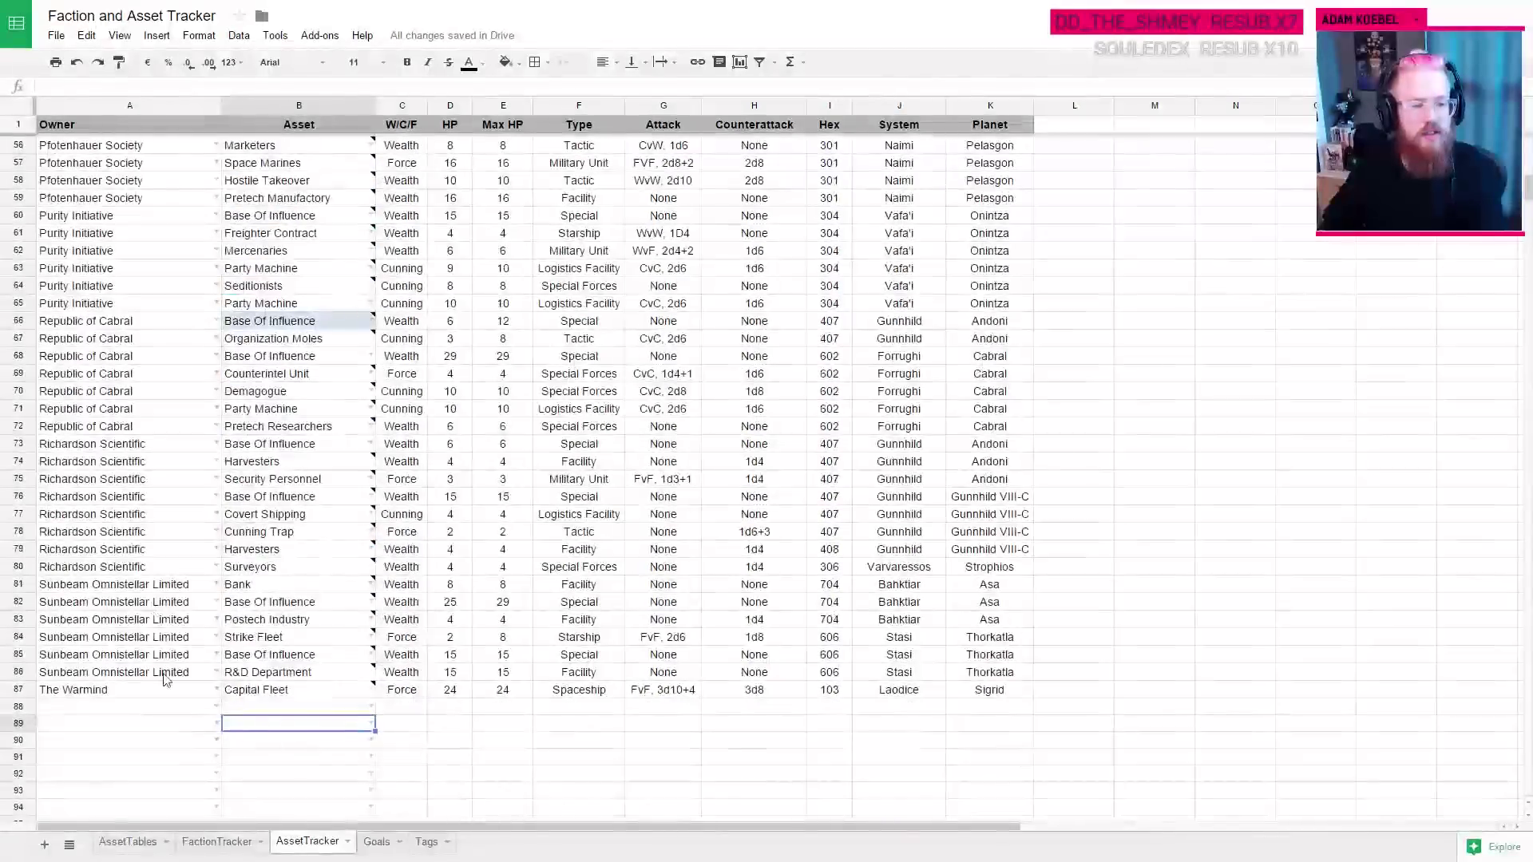
left_click(263, 641)
left_click(267, 655)
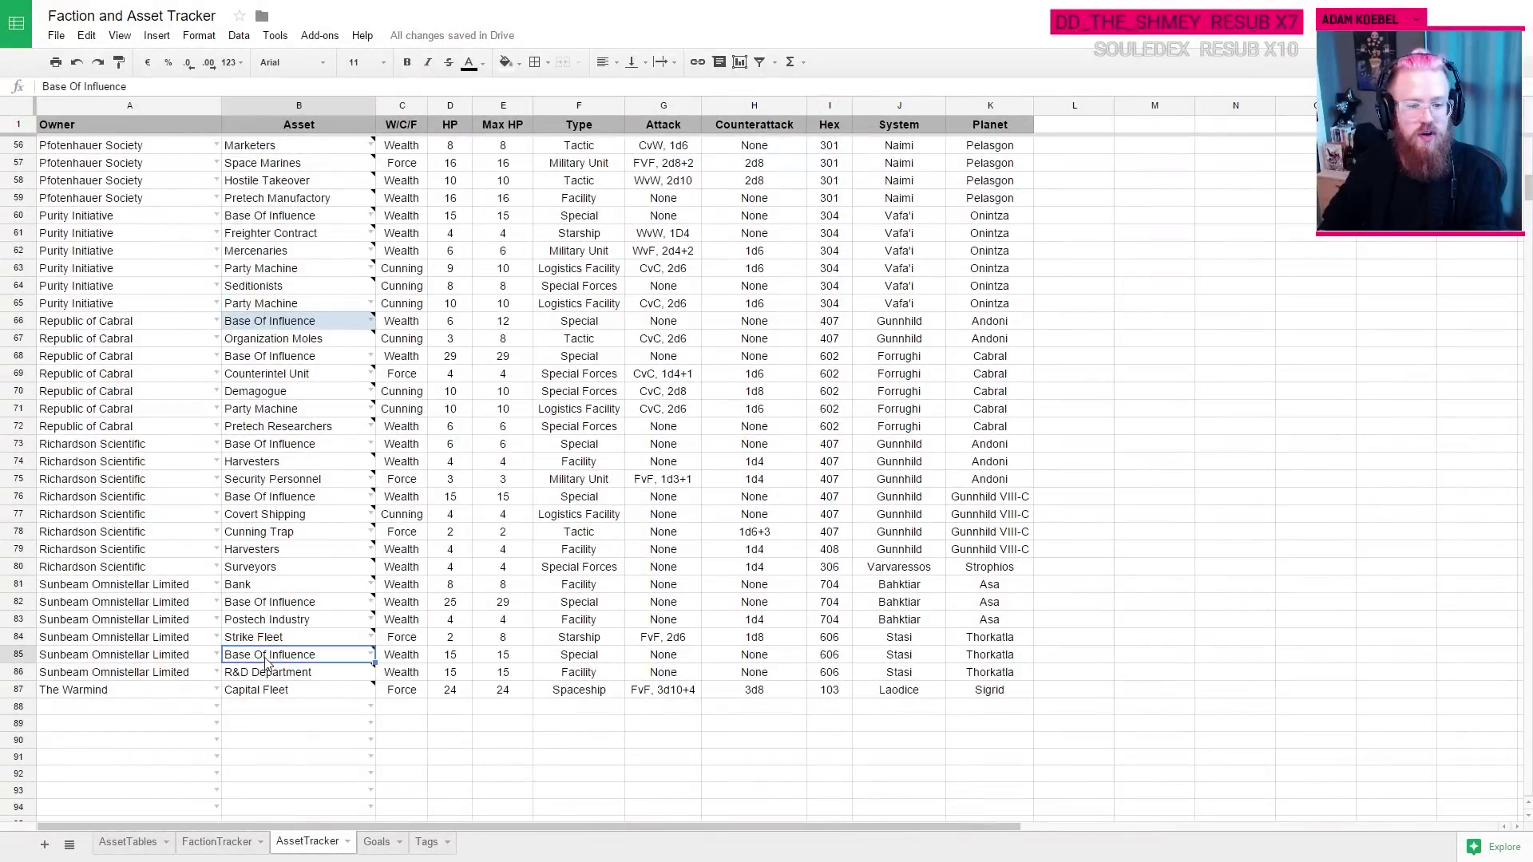
left_click(270, 672)
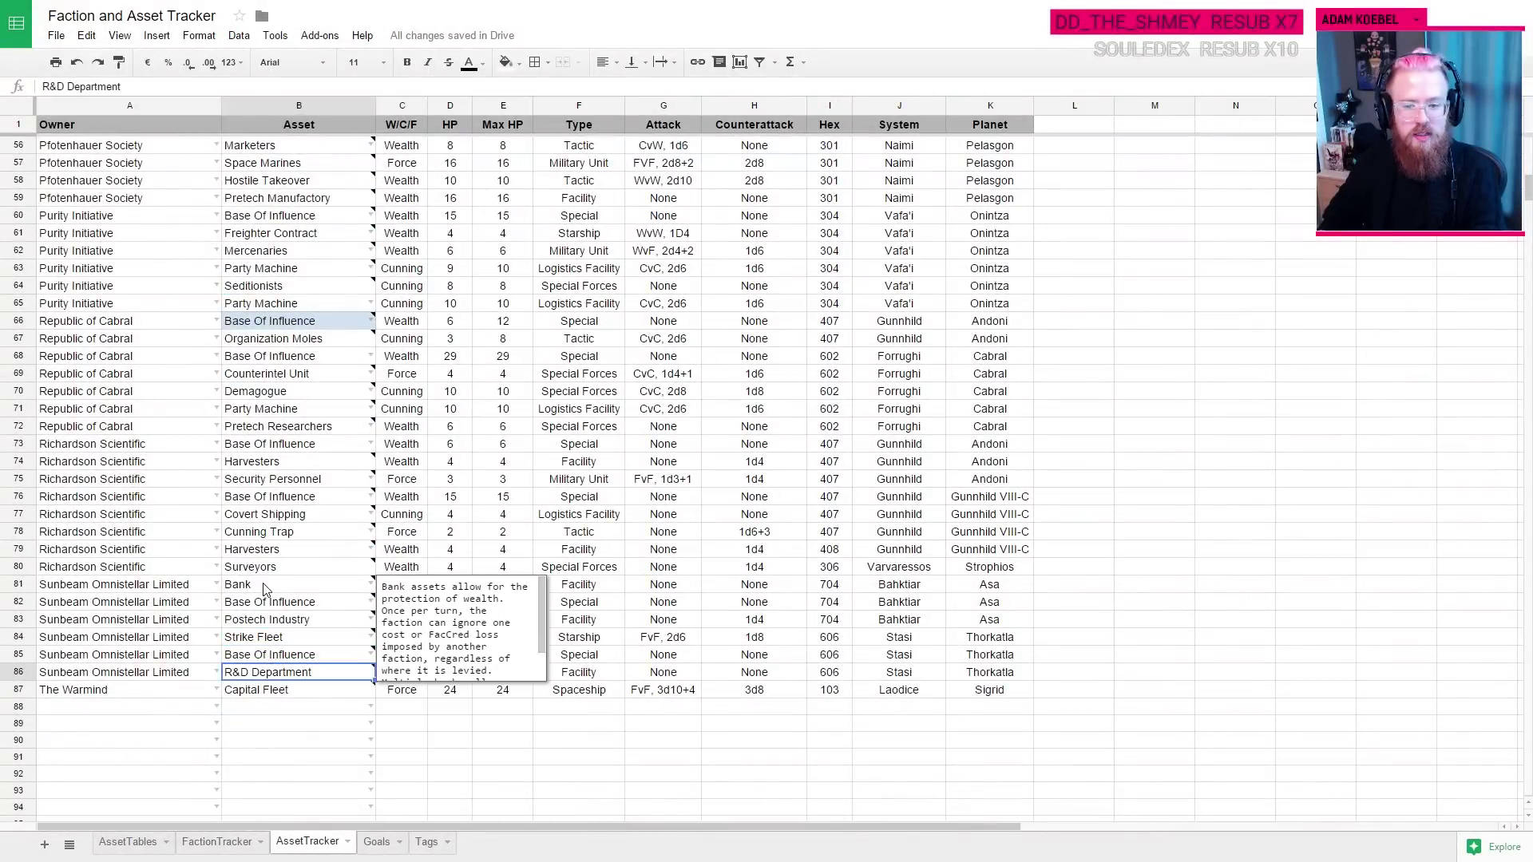
left_click(970, 639)
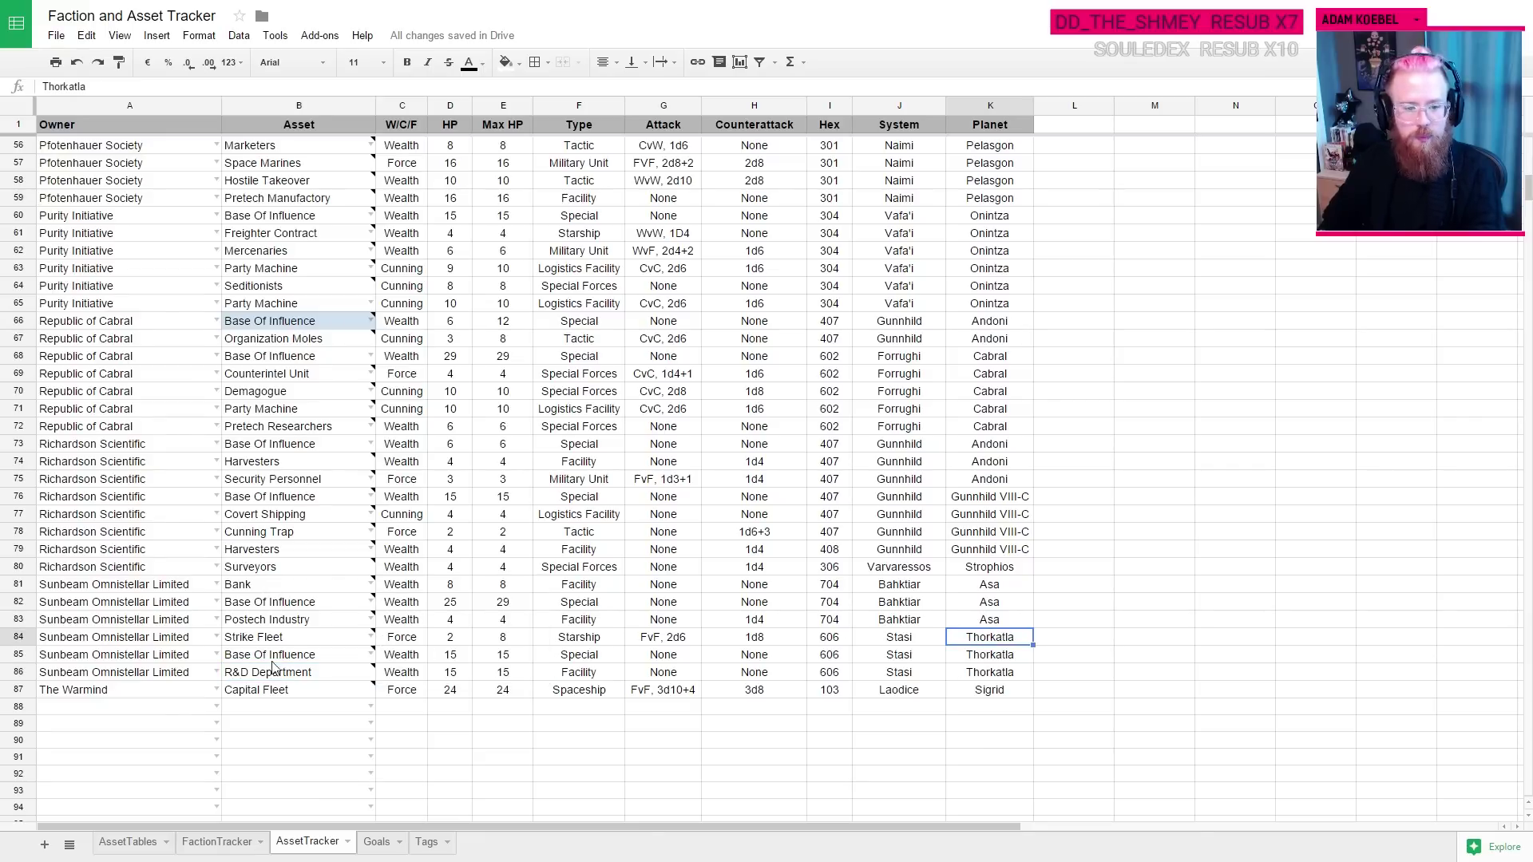
Step: Read the description of Sunbeam's R&D Department asset on Thorkatla and check the values in its row
mouse_move(270, 673)
scroll(390, 705, "down", 1)
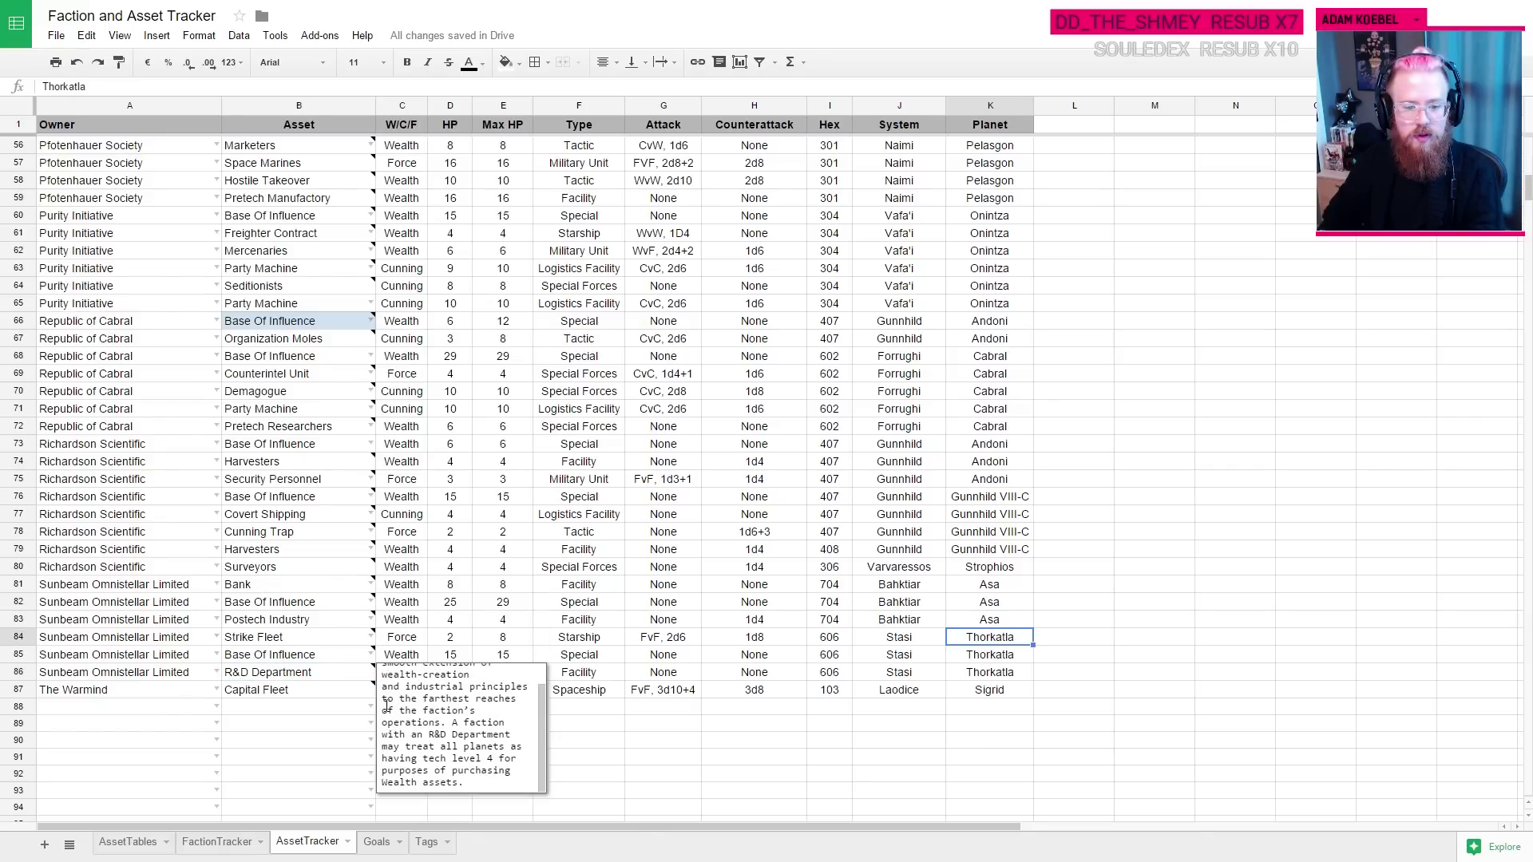
left_click(299, 676)
left_click(1018, 678)
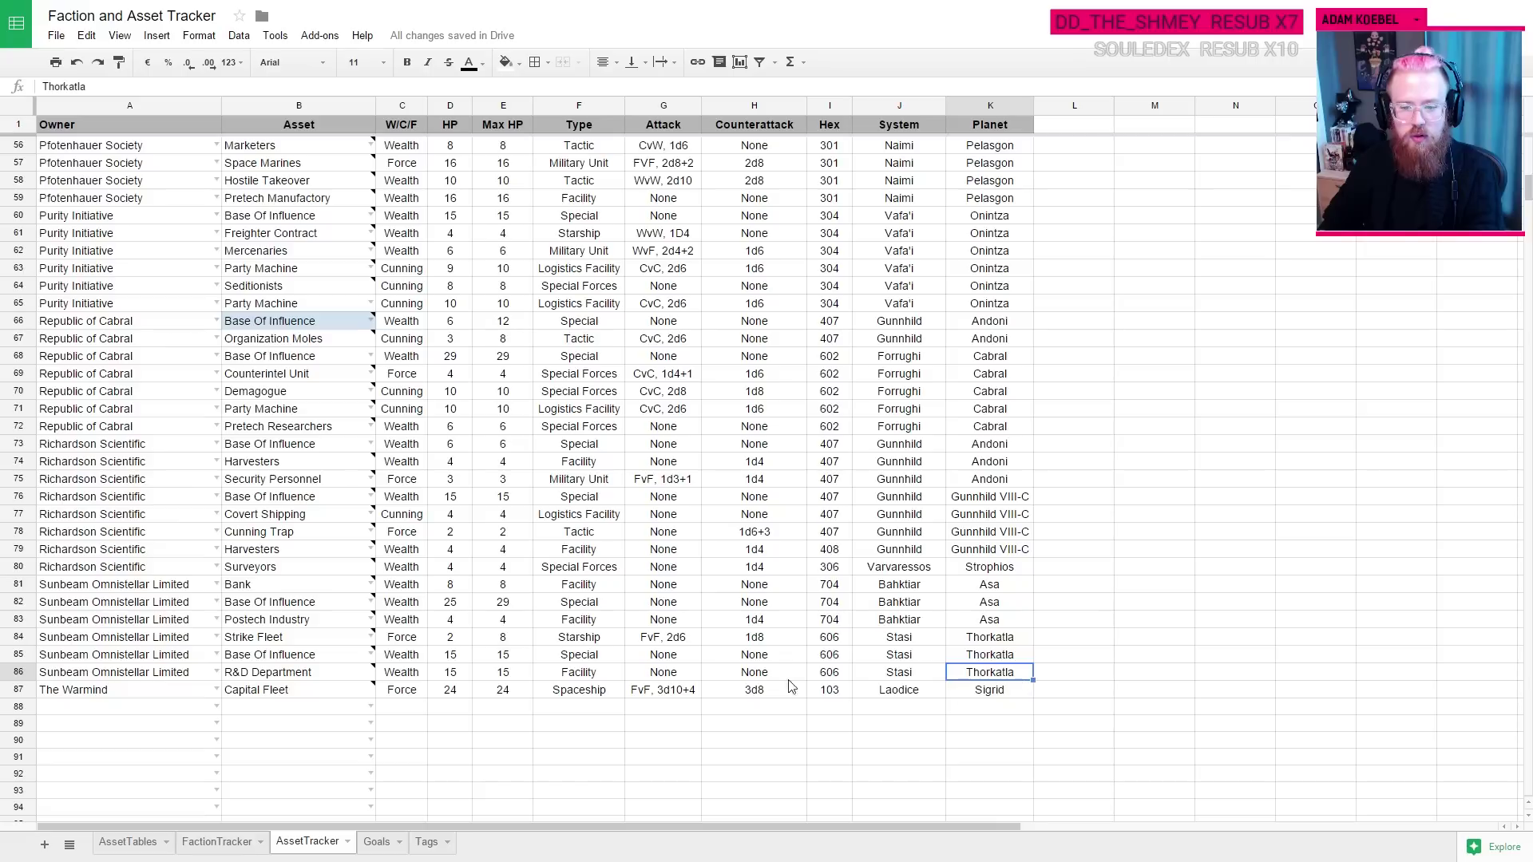
key("Left")
key("Left")
key("Left")
key("Left")
key("Left")
key("Left")
key("Left")
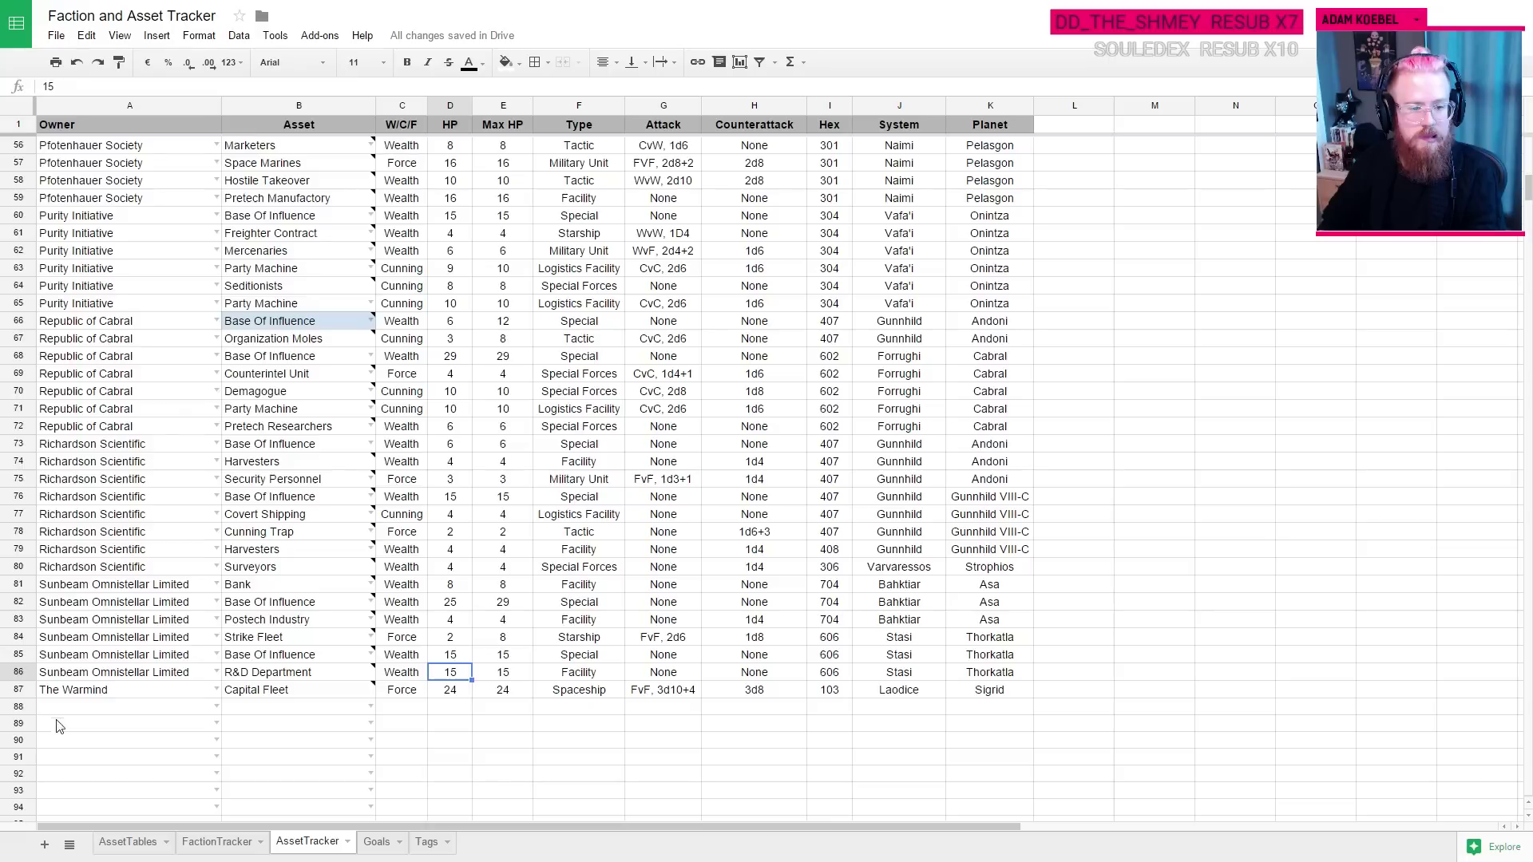
Step: Start a new asset row below The Warmind's Capital Fleet with Sunbeam Omnistellar Limited as owner
left_click(215, 707)
type("su")
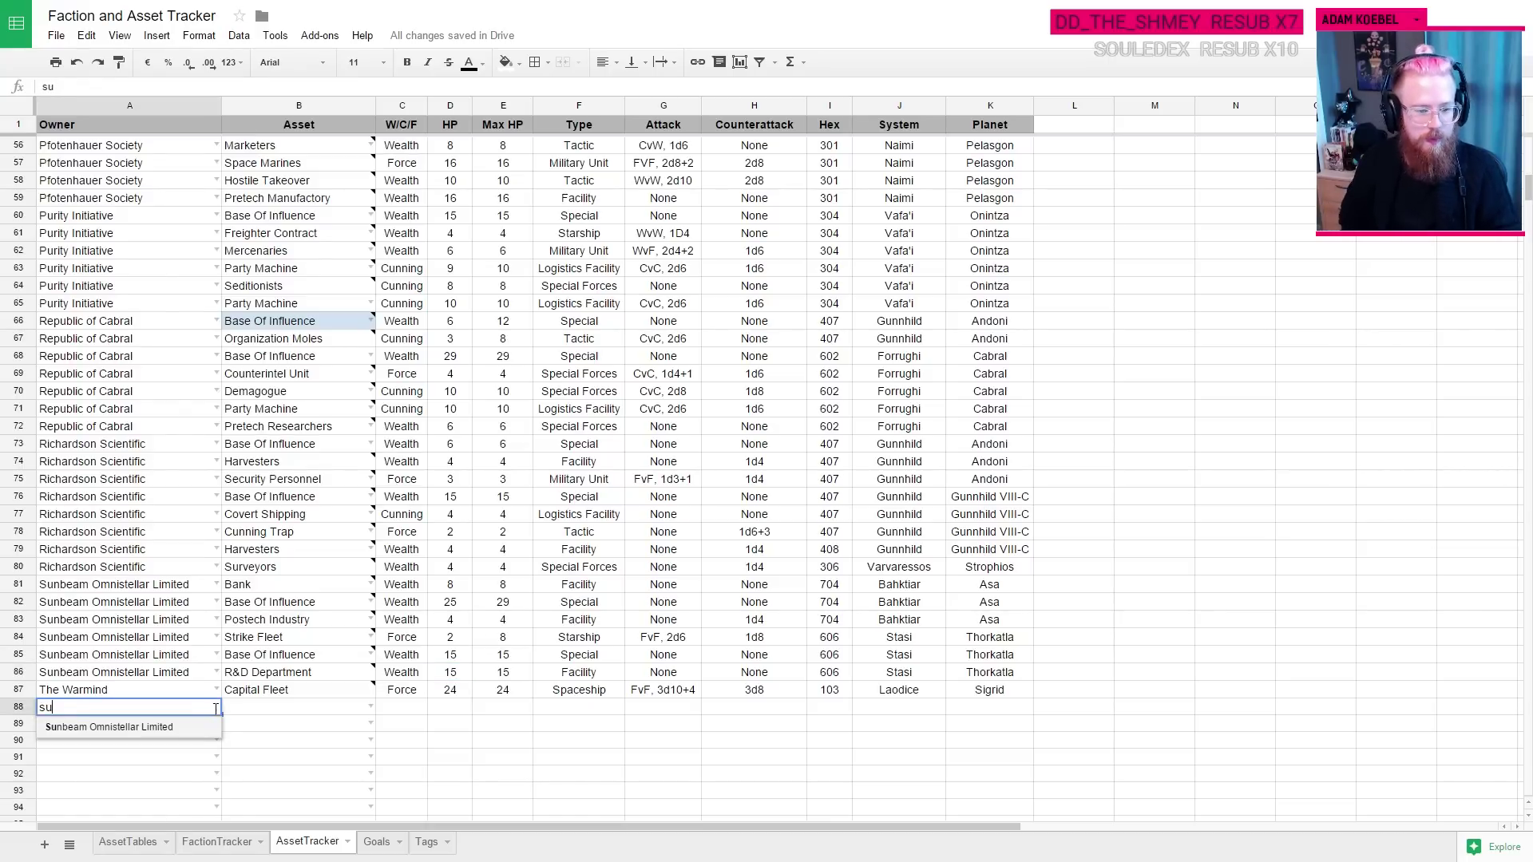
left_click(181, 729)
left_click(654, 727)
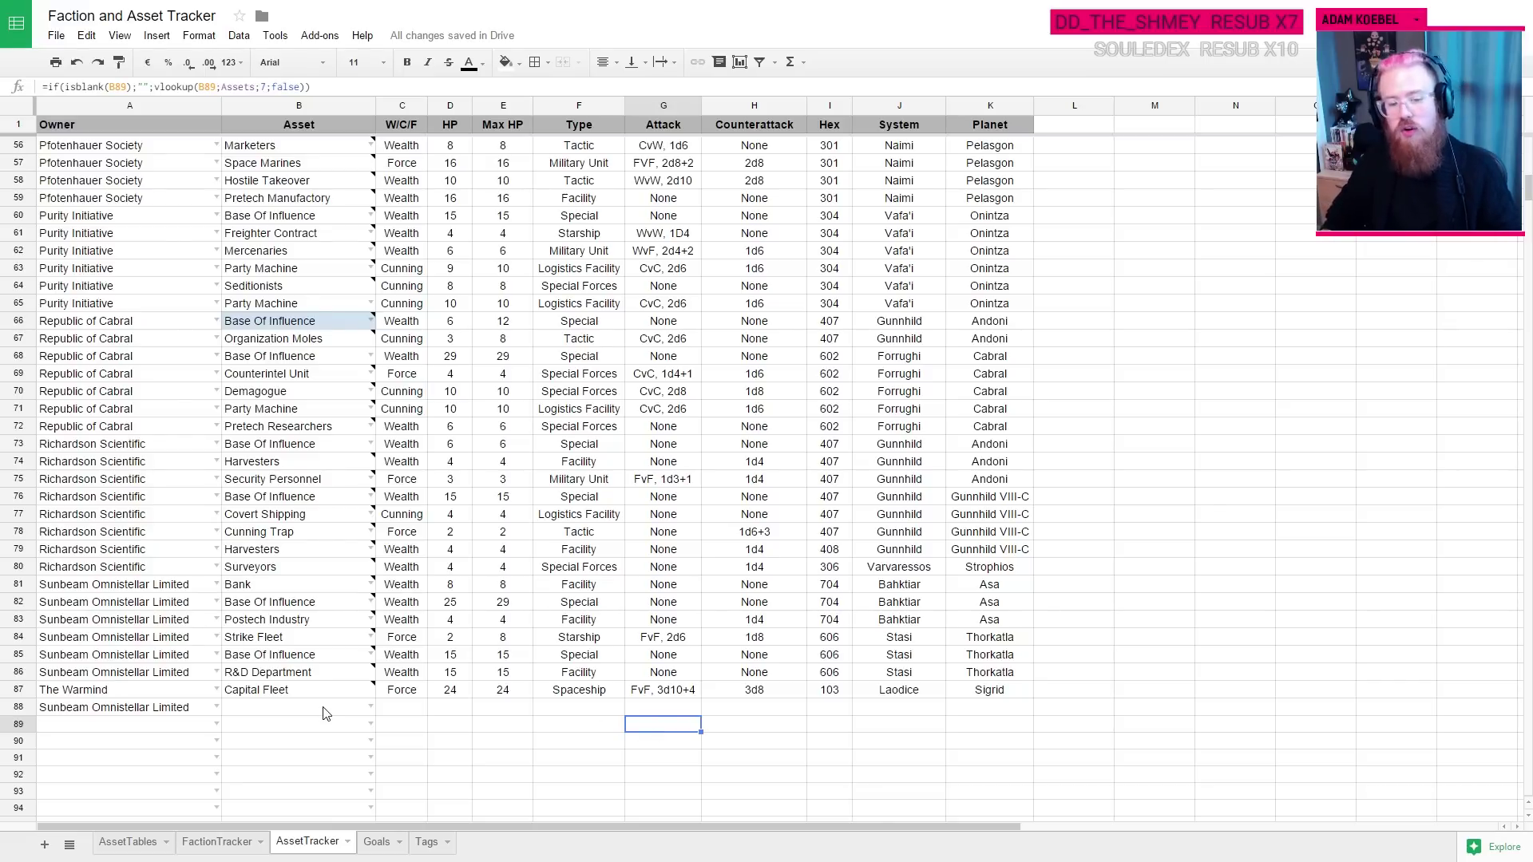
Step: Compare the assets listed in the AssetTables sheet with Sunbeam's faction ratings, FacCreds, owned assets and turn log
left_click(124, 842)
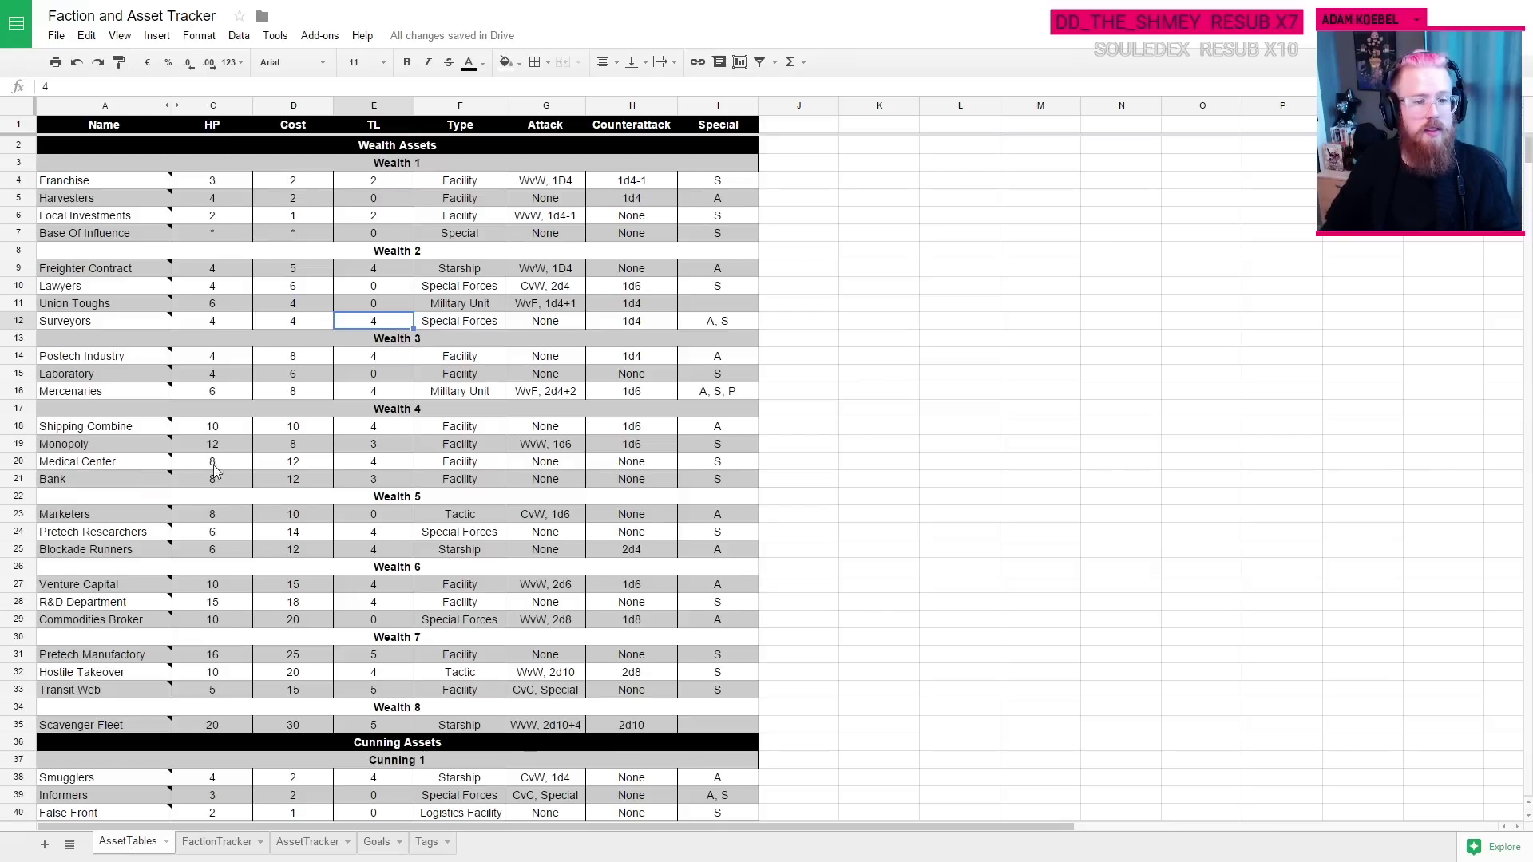
mouse_move(84, 430)
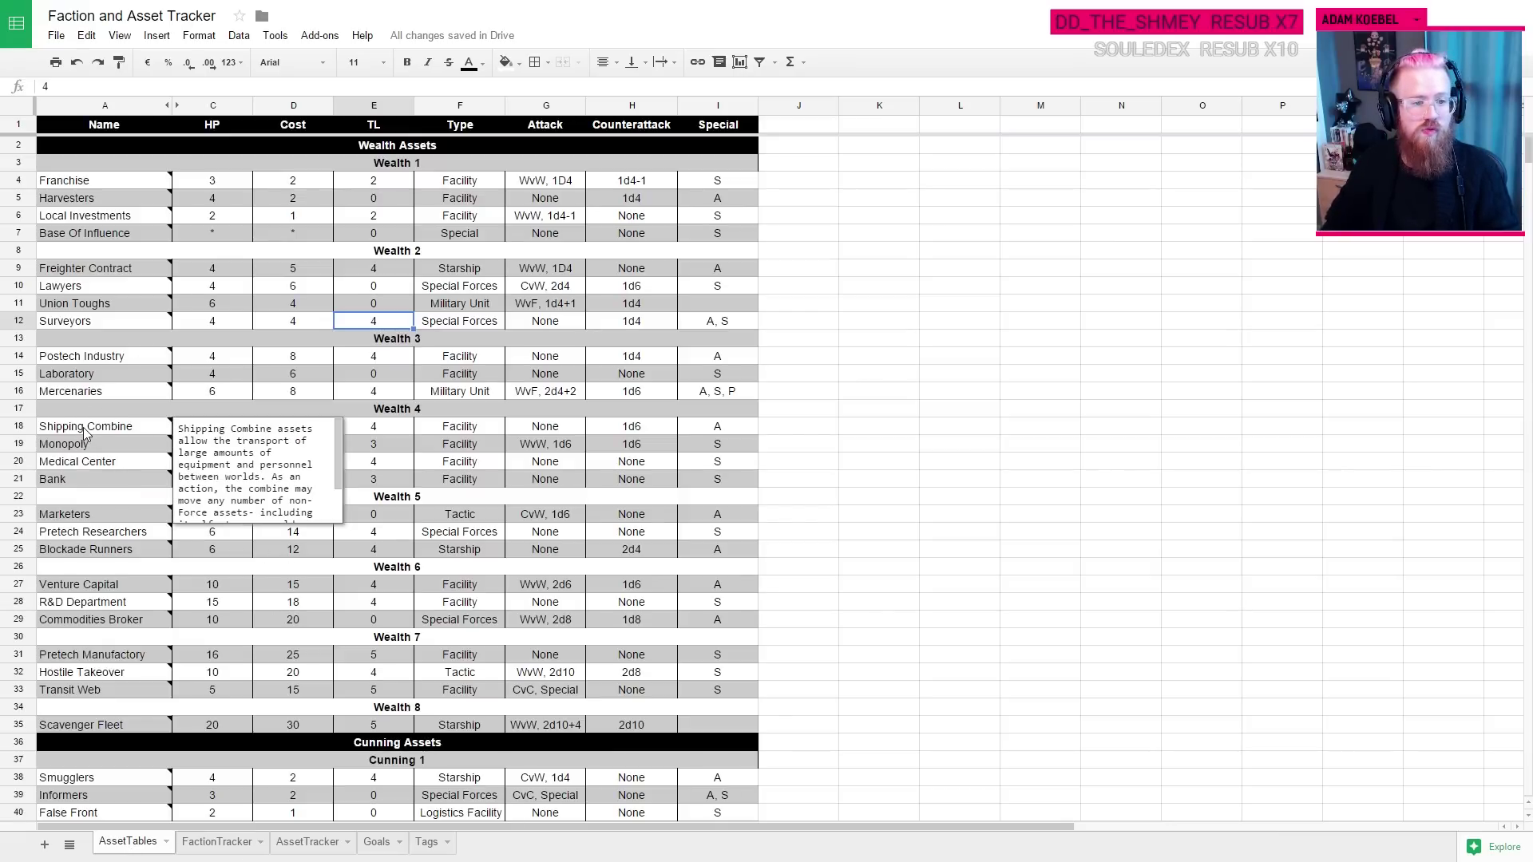
scroll(300, 534, "down", 5)
scroll(297, 531, "up", 5)
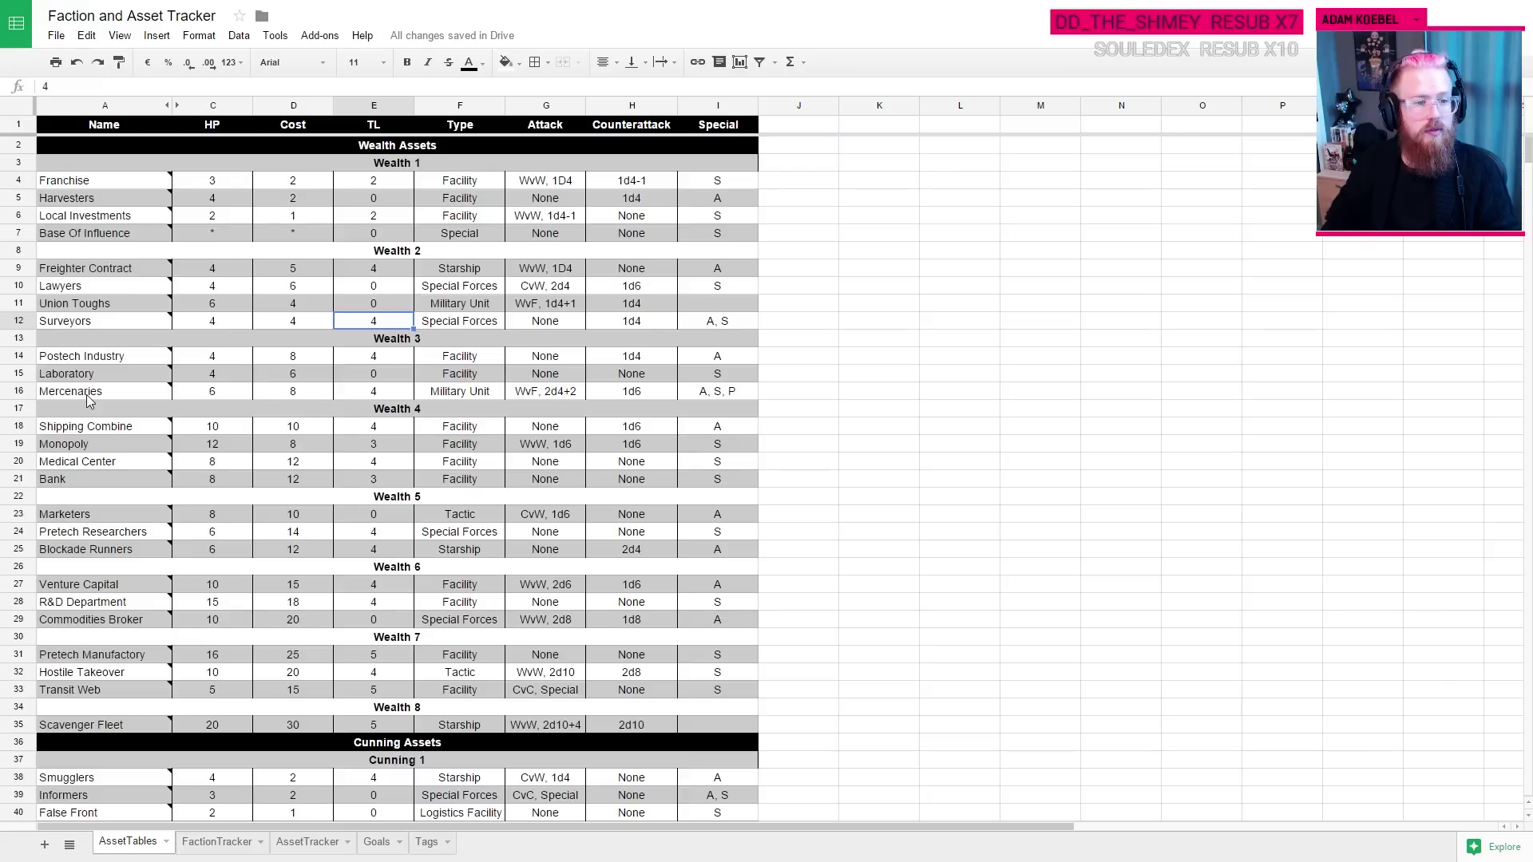
scroll(556, 479, "down", 7)
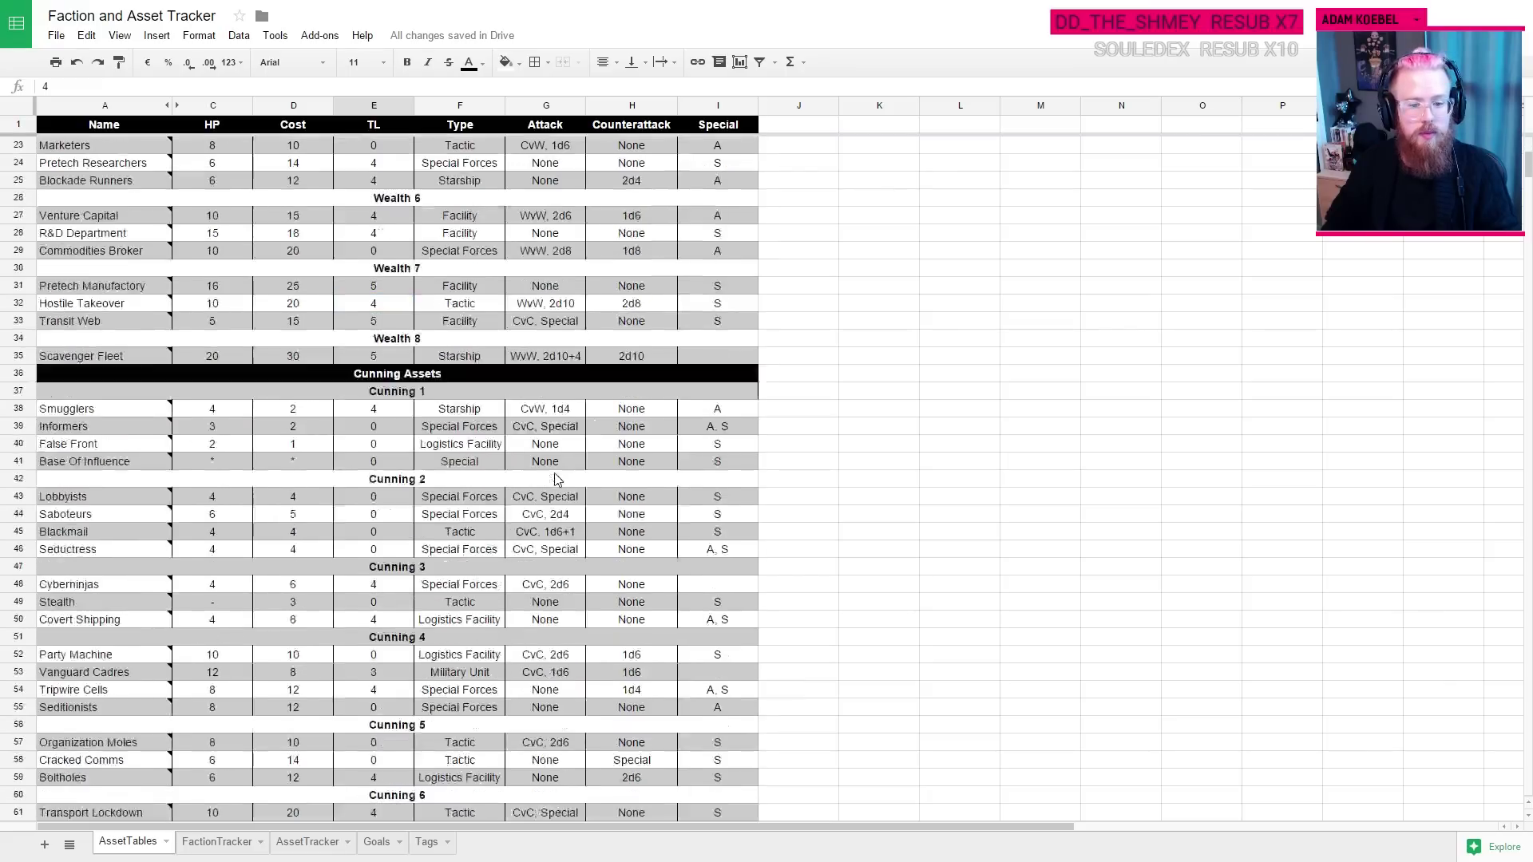
scroll(556, 479, "down", 12)
left_click(221, 844)
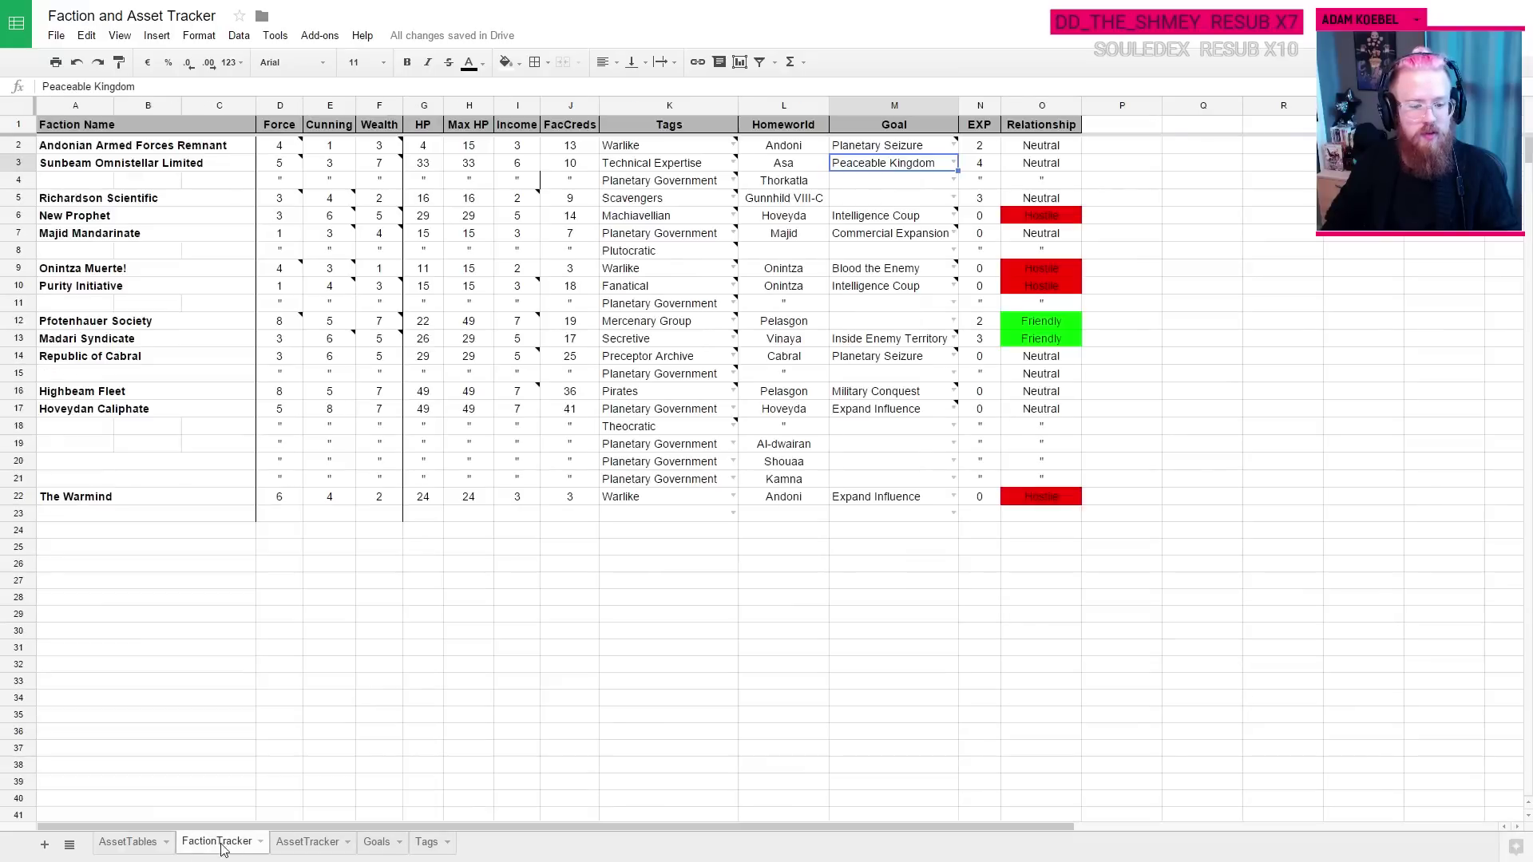
left_click(111, 850)
scroll(192, 558, "up", 15)
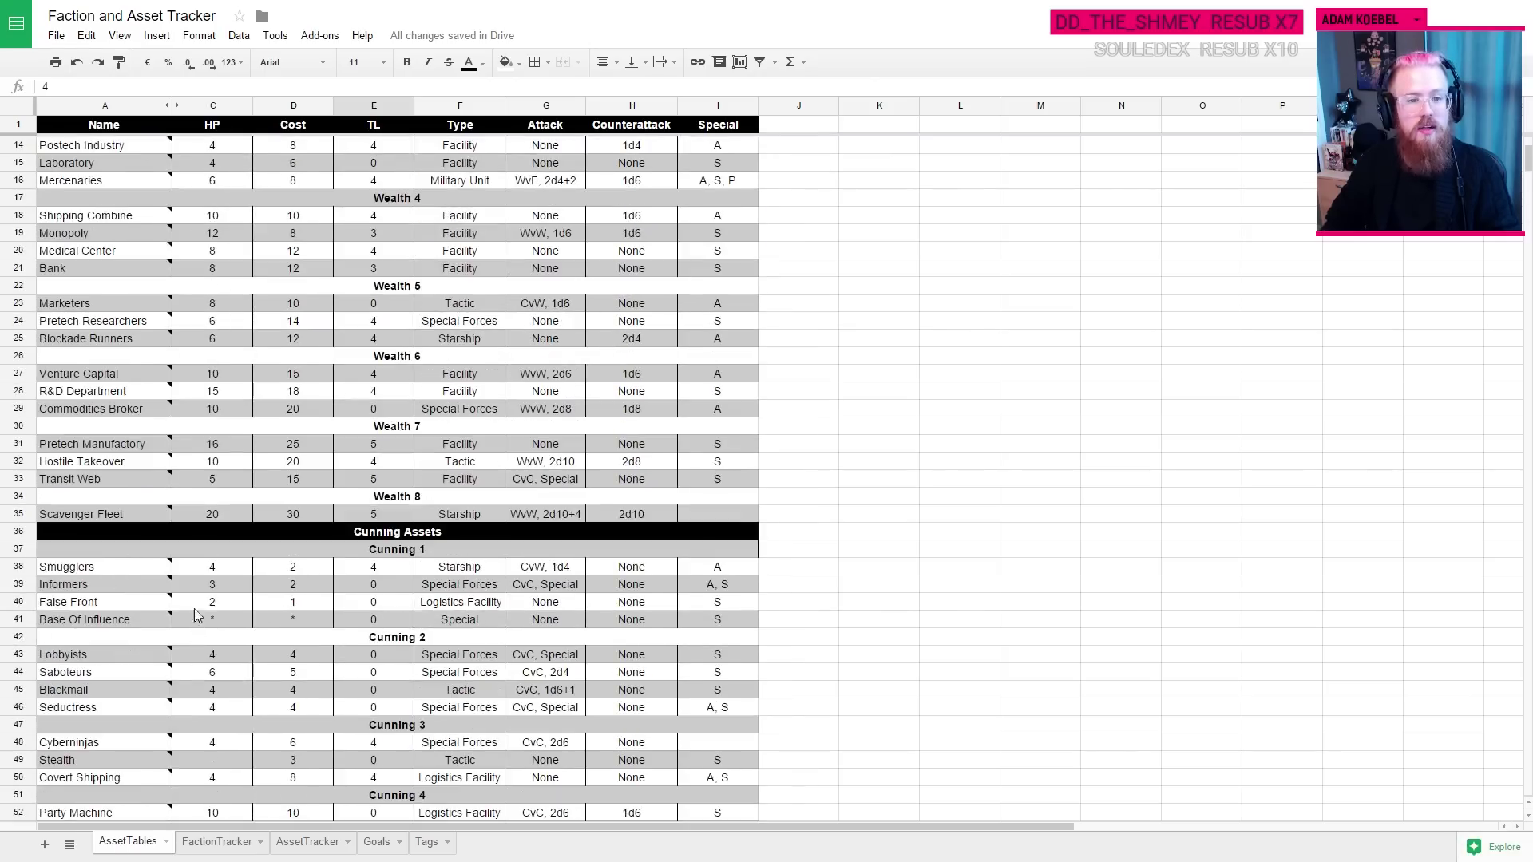
scroll(315, 489, "up", 2)
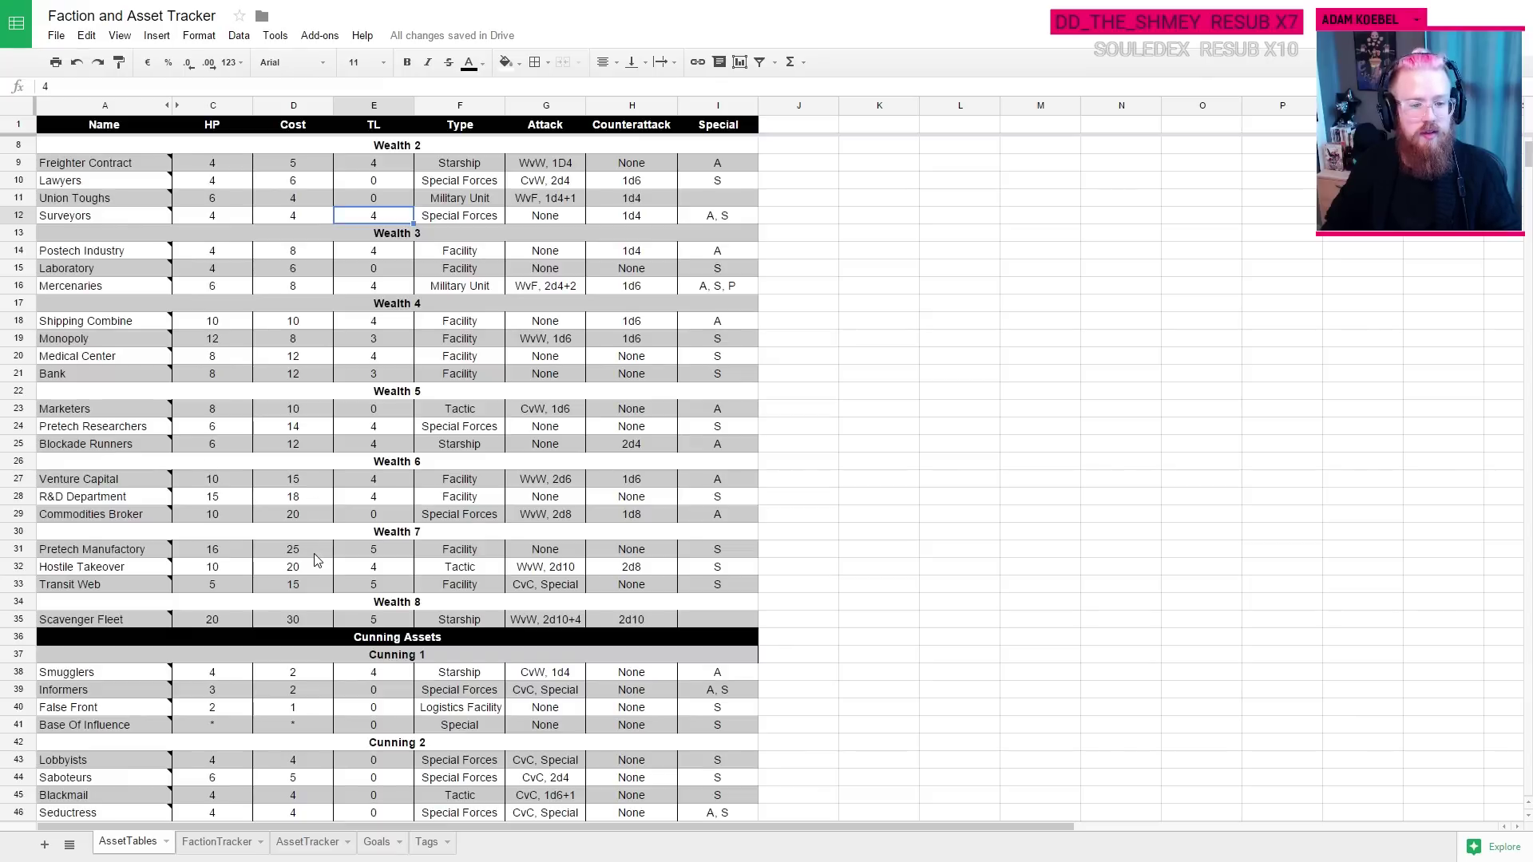
key("ctrl+Tab")
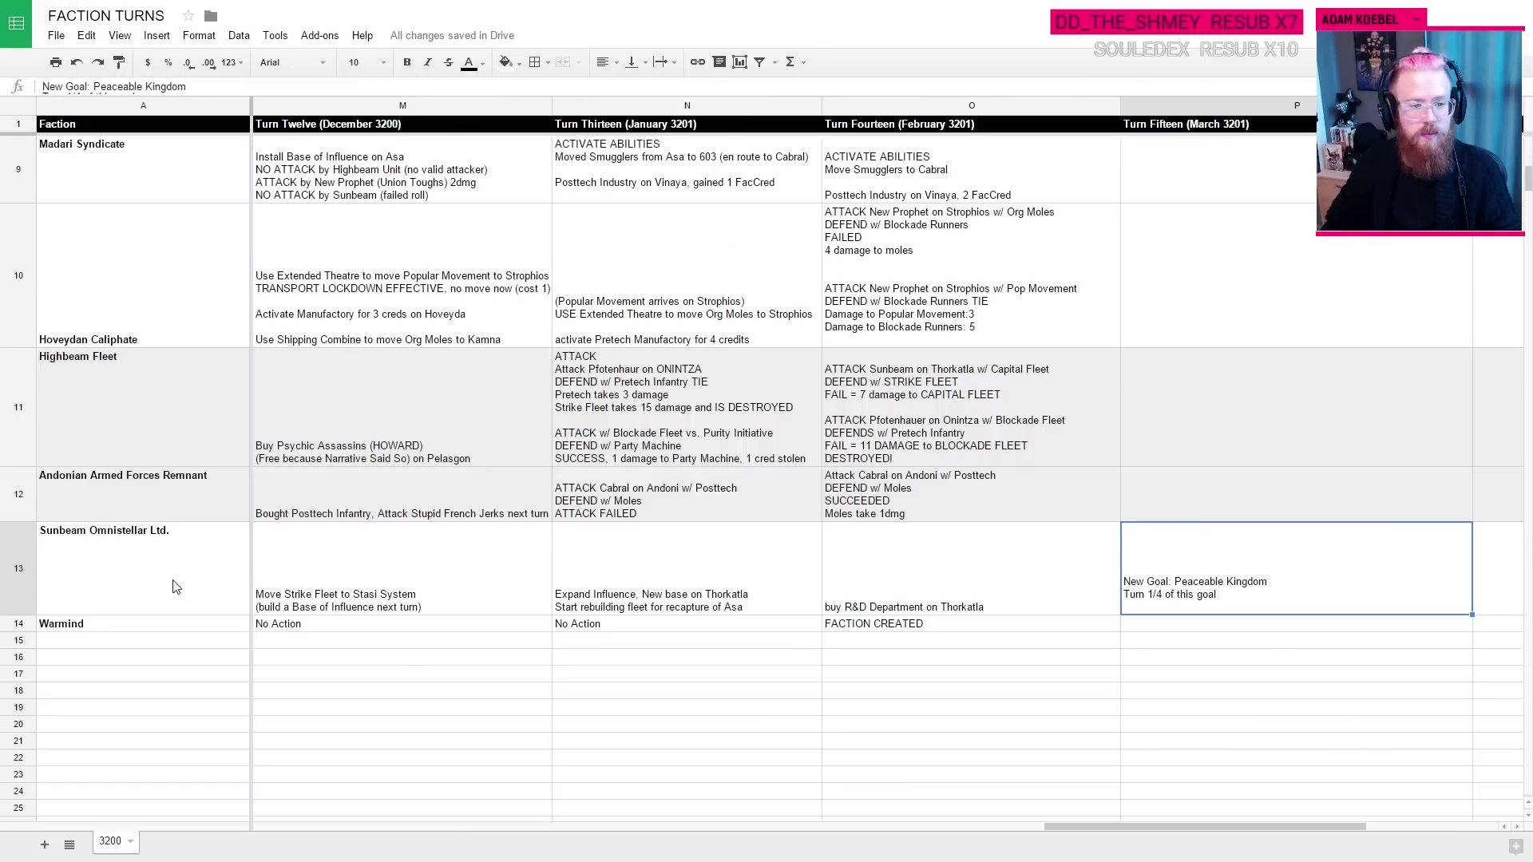
key("ctrl+shift+Tab")
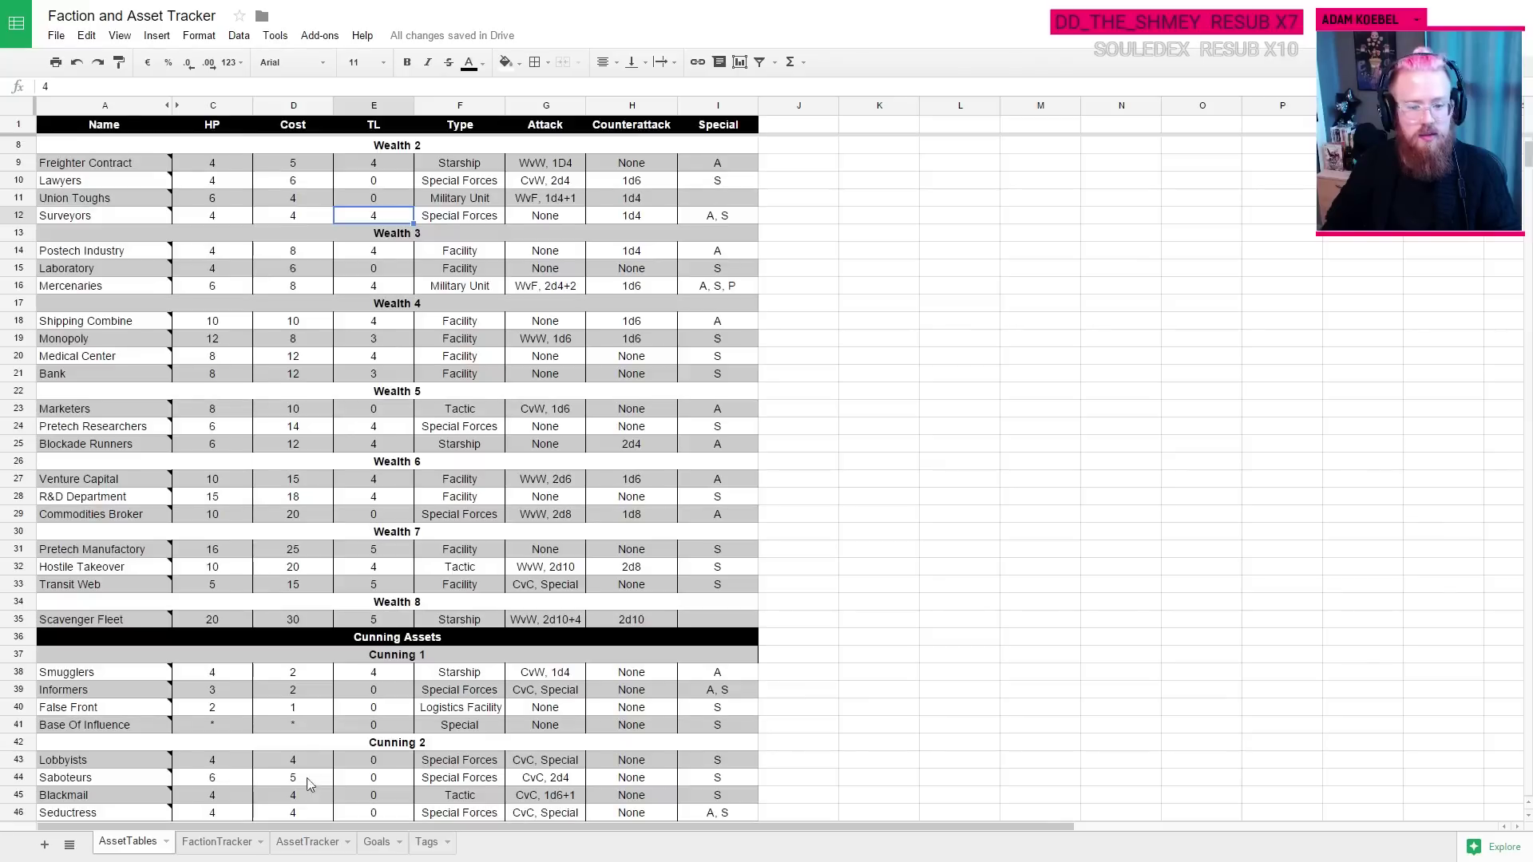
left_click(308, 847)
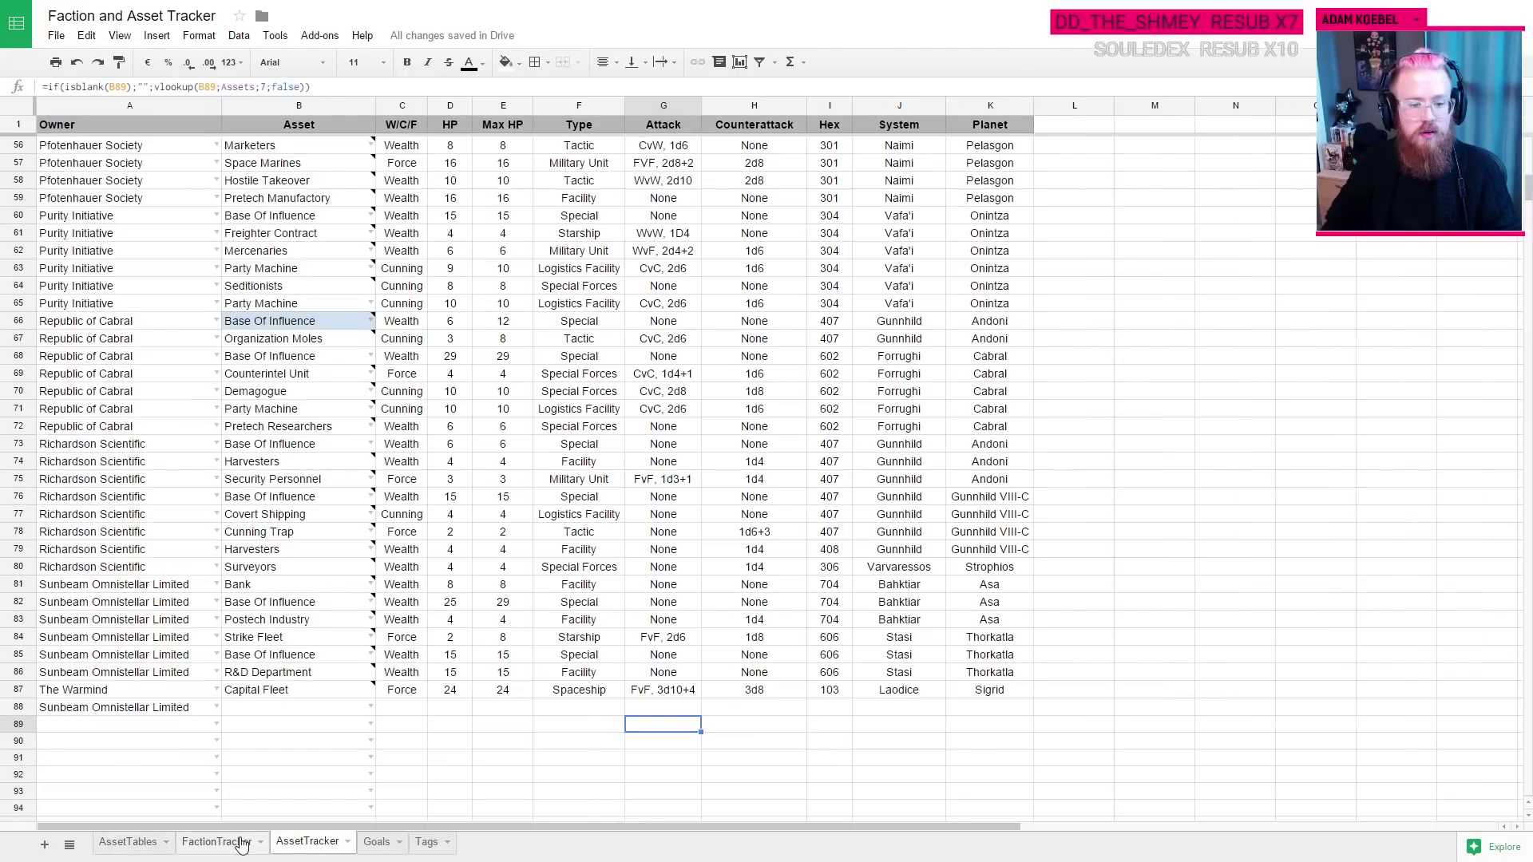
left_click(217, 842)
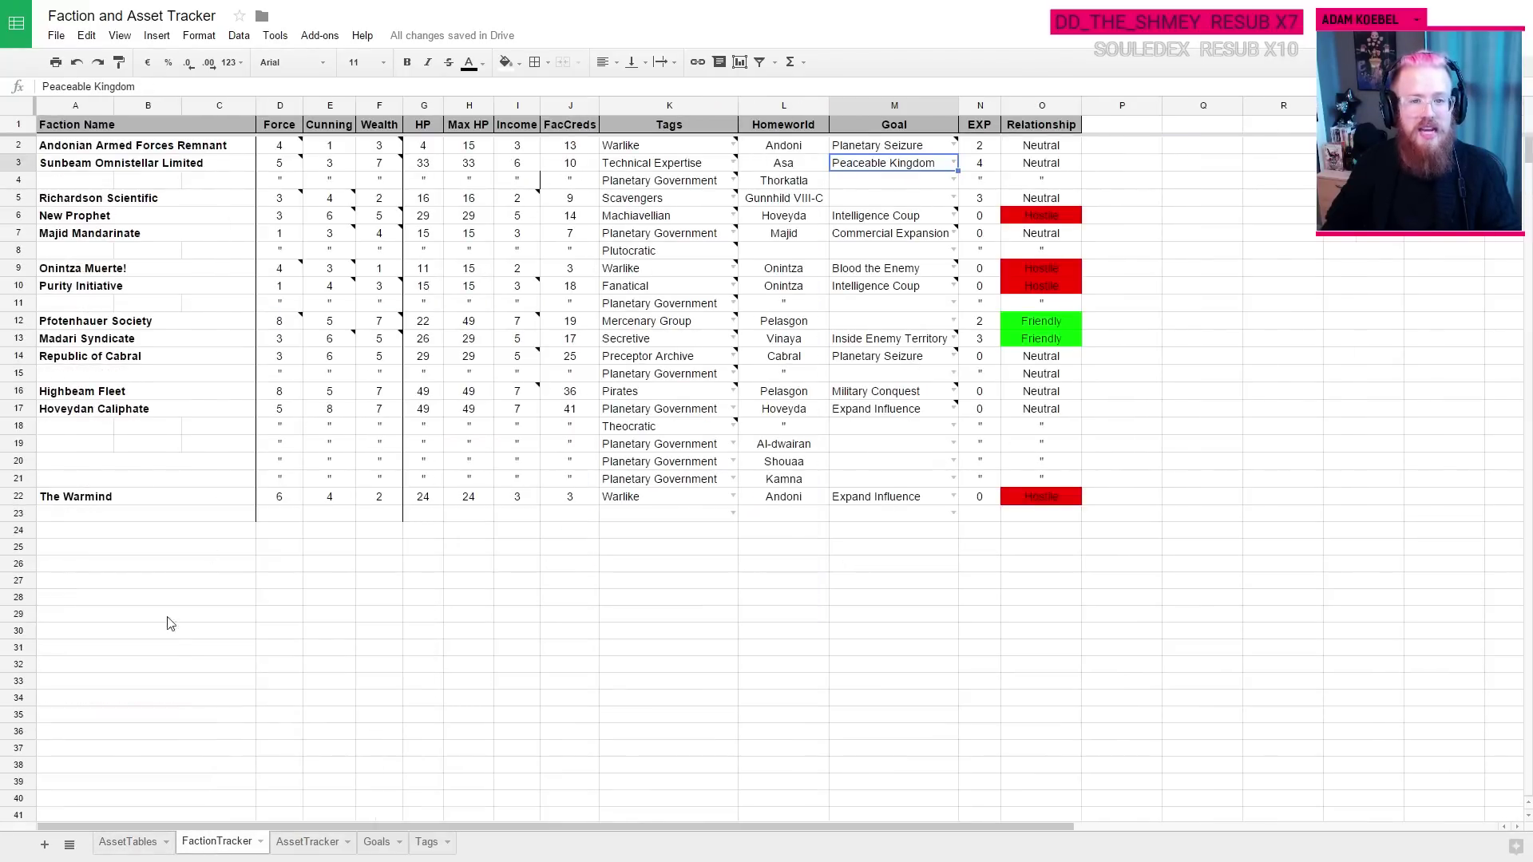
Step: Read the Marketers and Bank descriptions in the AssetTables sheet and check the tech level and type of Marketers
left_click(126, 842)
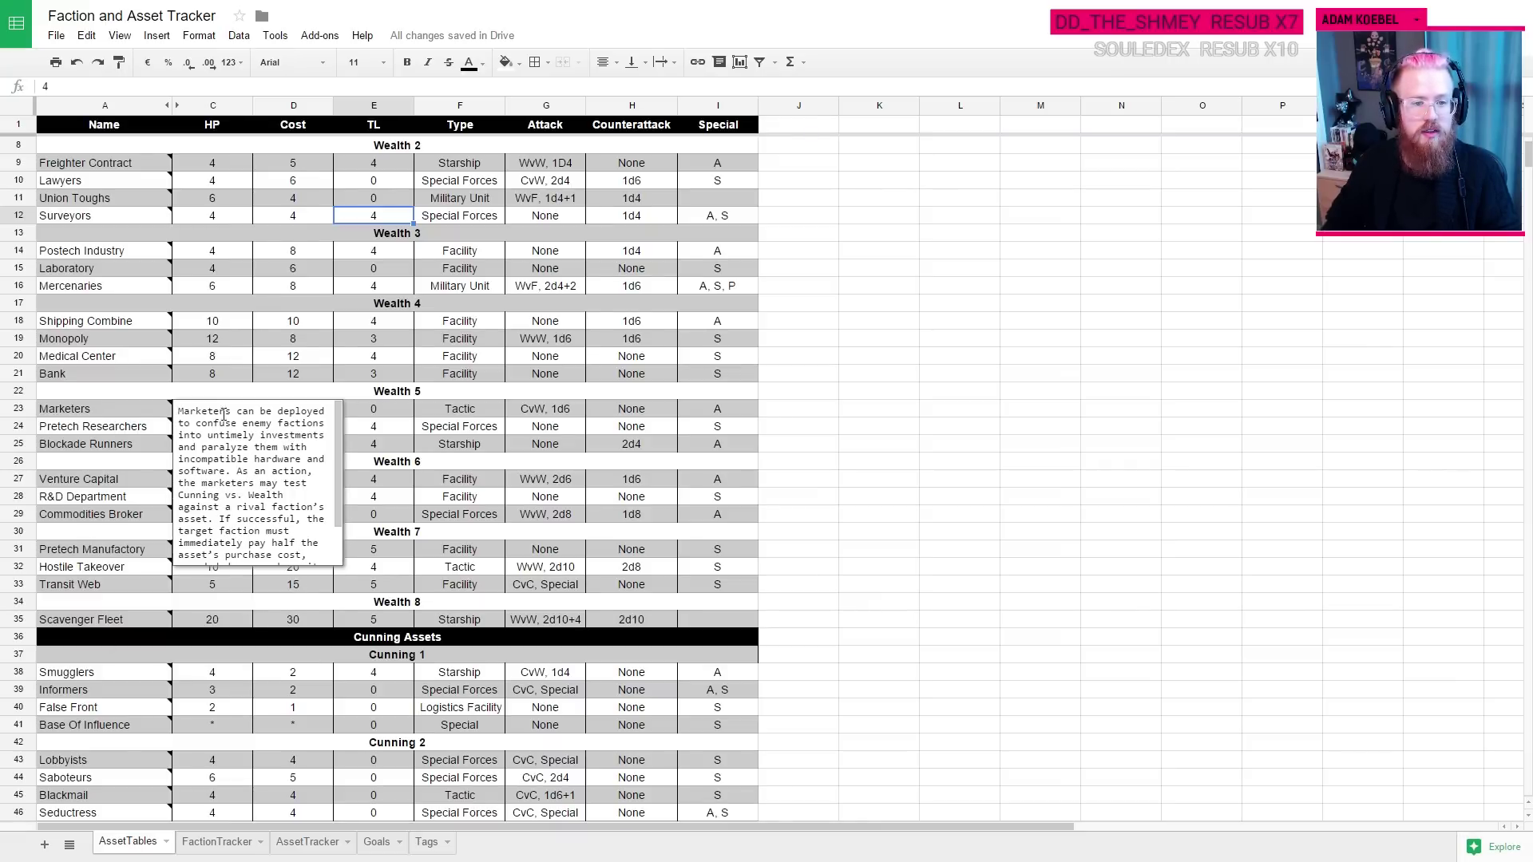
scroll(265, 423, "down", 1)
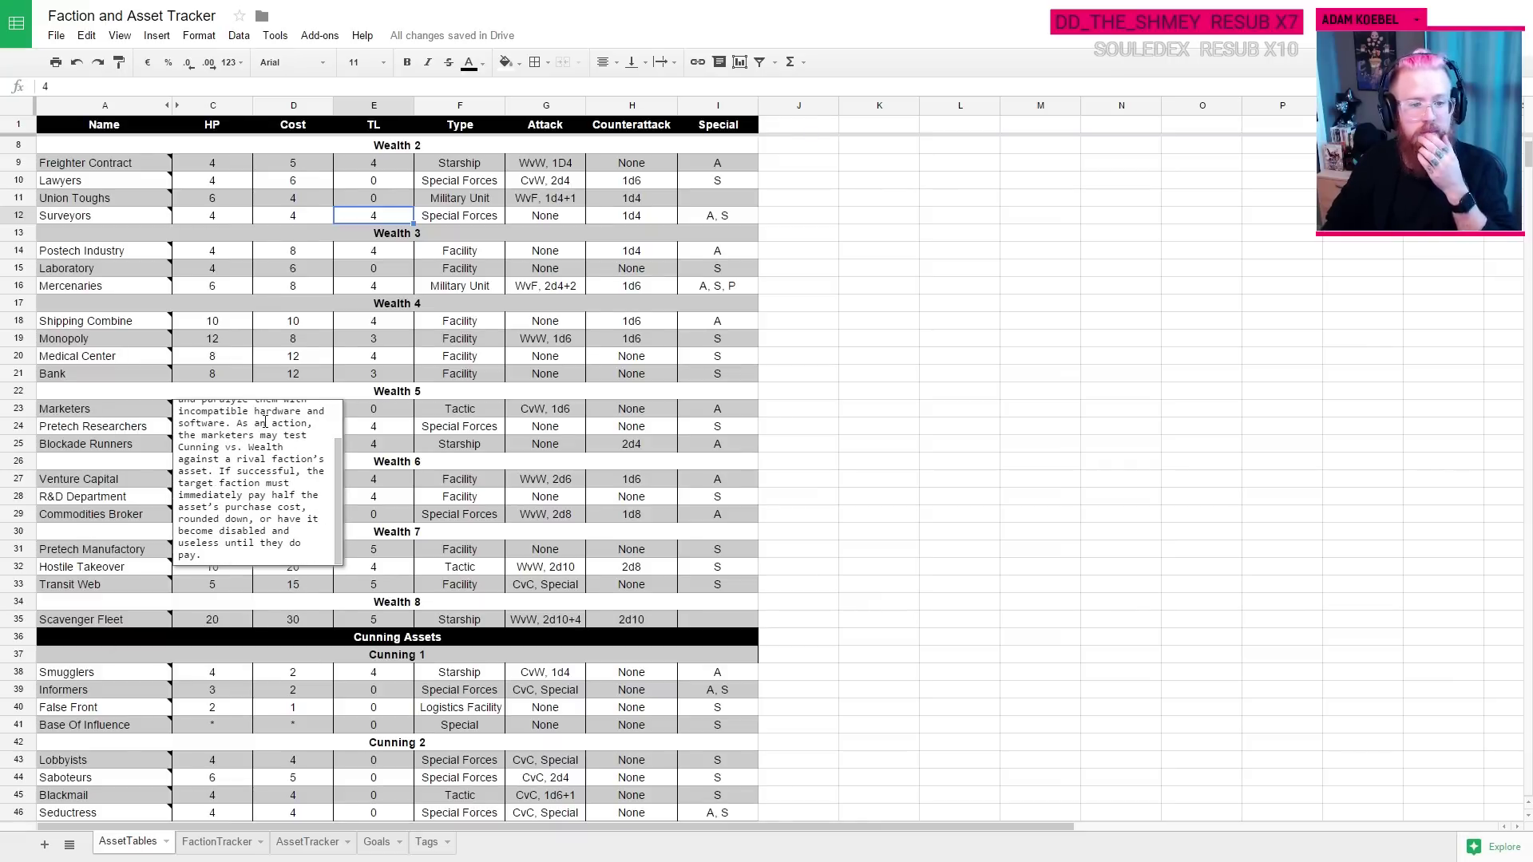
left_click(388, 409)
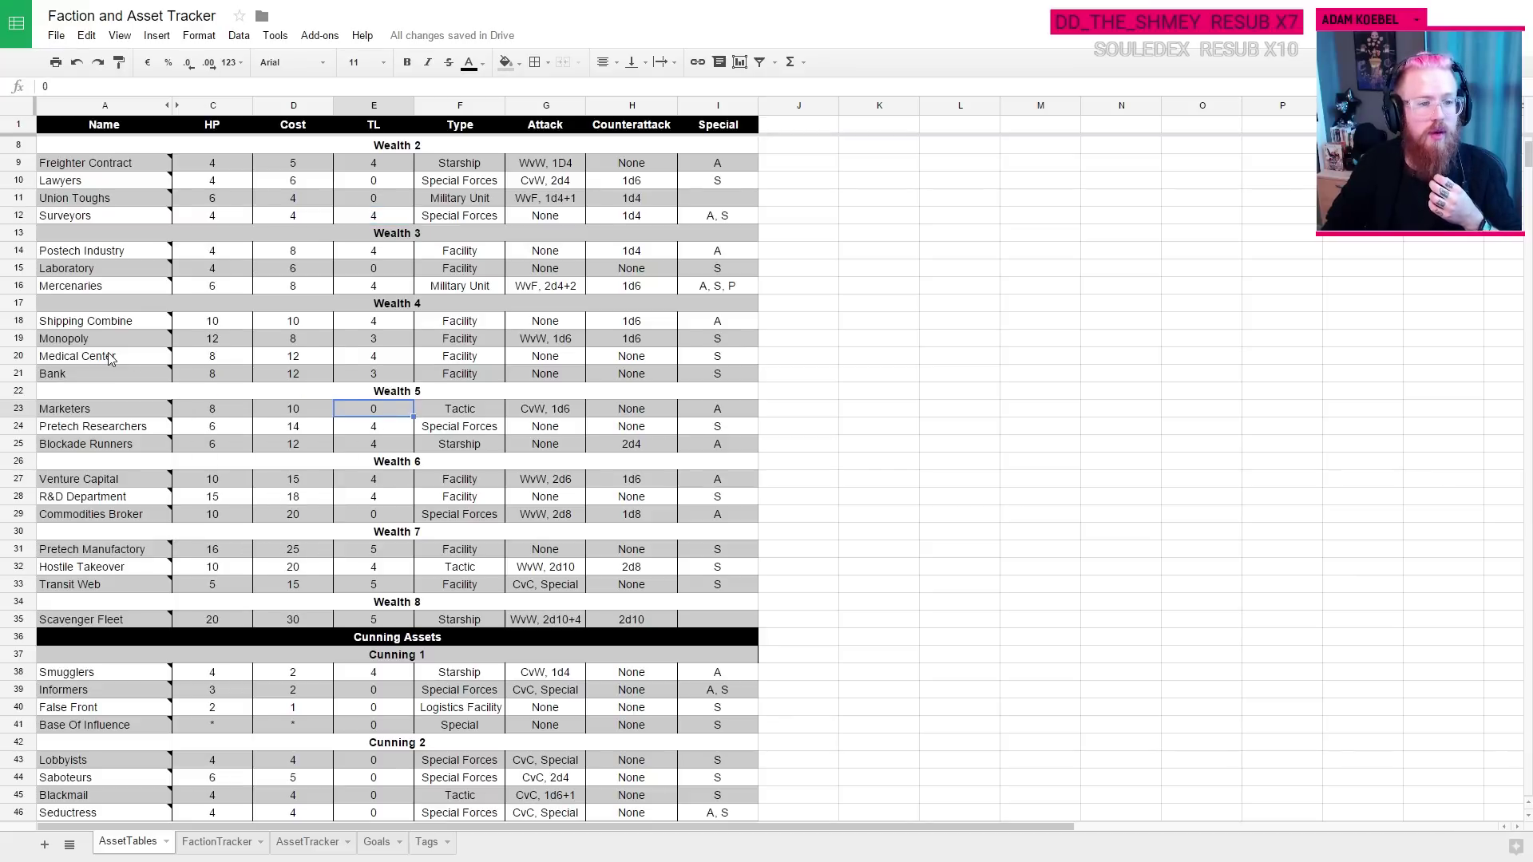
mouse_move(110, 359)
mouse_move(107, 288)
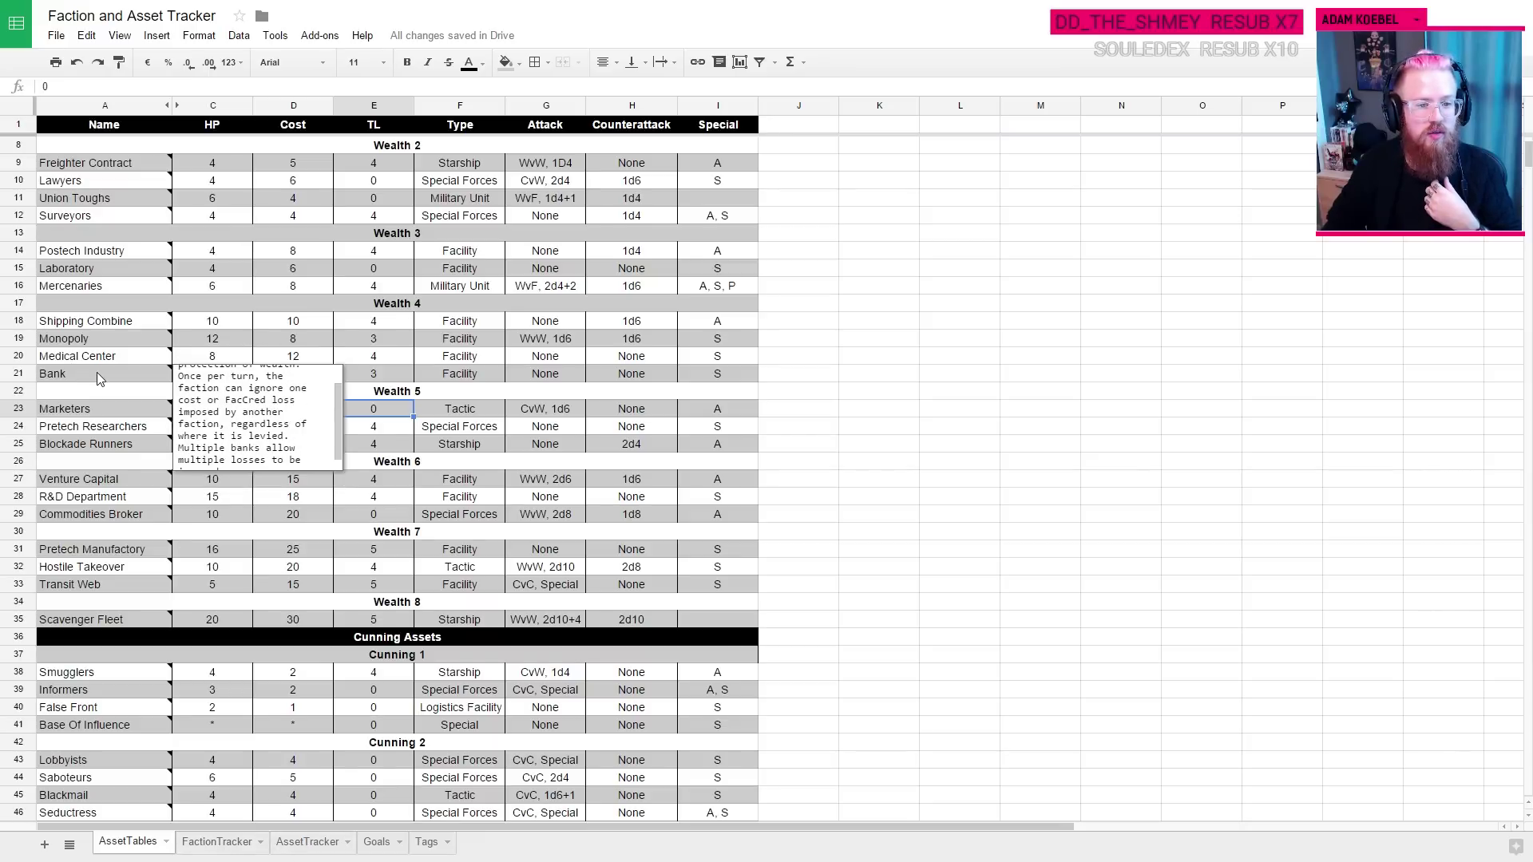
scroll(263, 388, "down", 1)
scroll(263, 388, "up", 1)
left_click(459, 414)
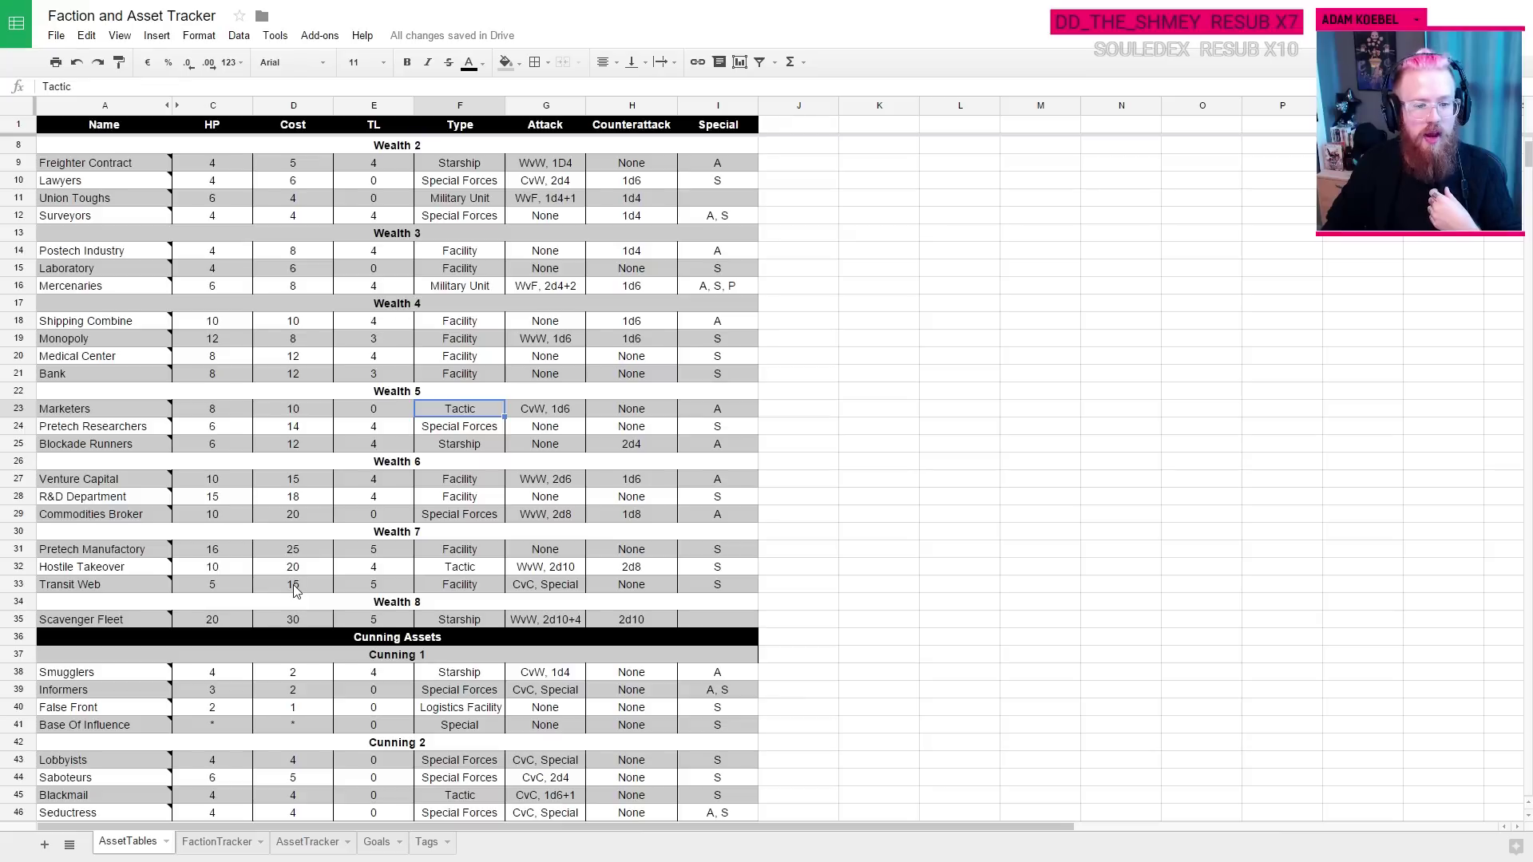
Step: Read the Hostile Takeover and Pretech Researchers descriptions in the AssetTables sheet and check the cost of Pretech Manufactory
mouse_move(128, 594)
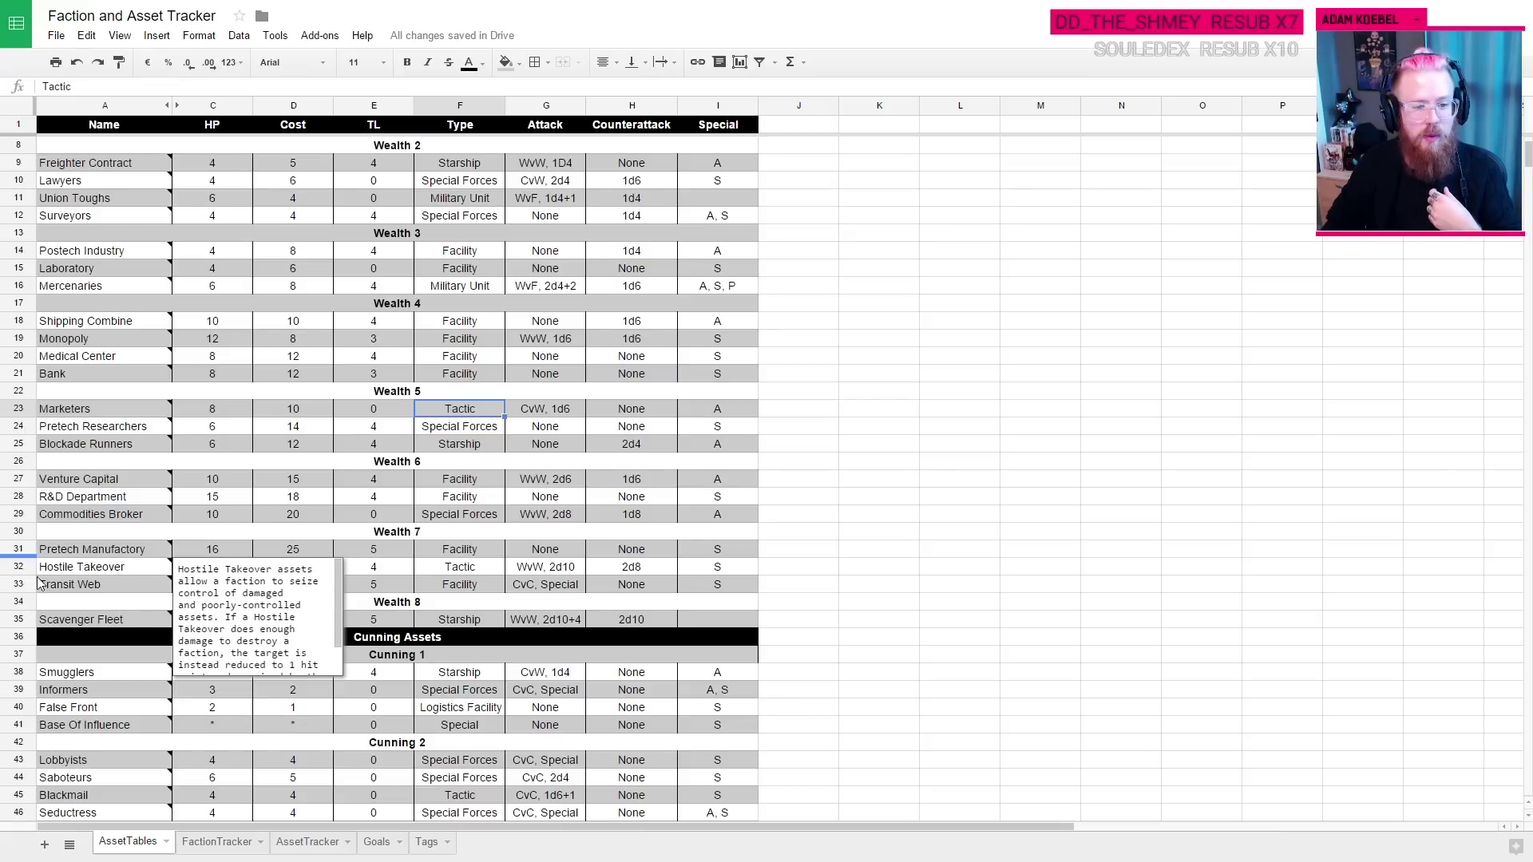
left_click(121, 550)
left_click(516, 557)
left_click(285, 556)
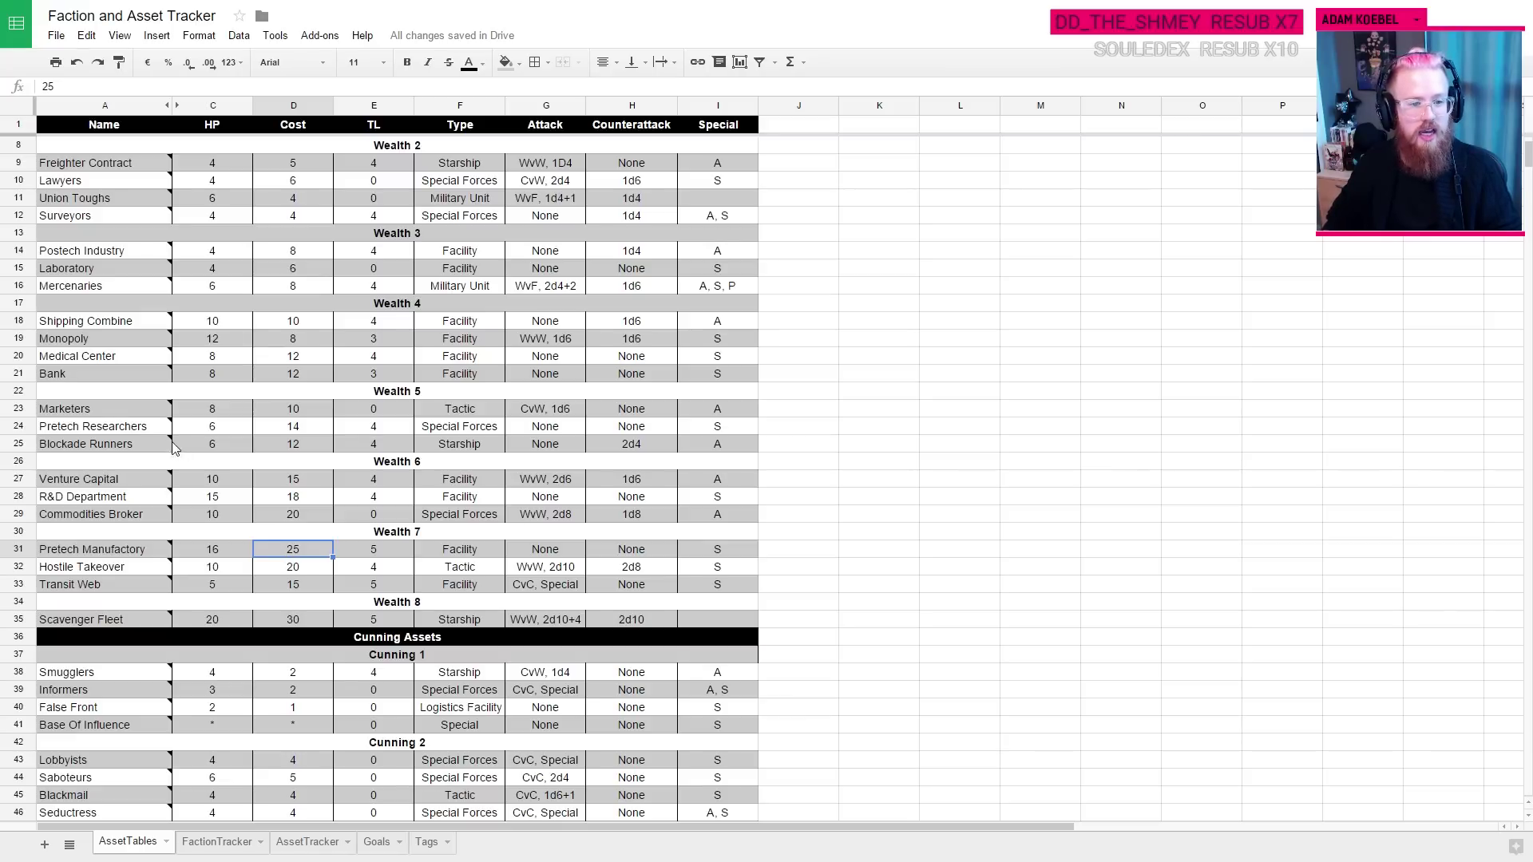
scroll(256, 444, "down", 2)
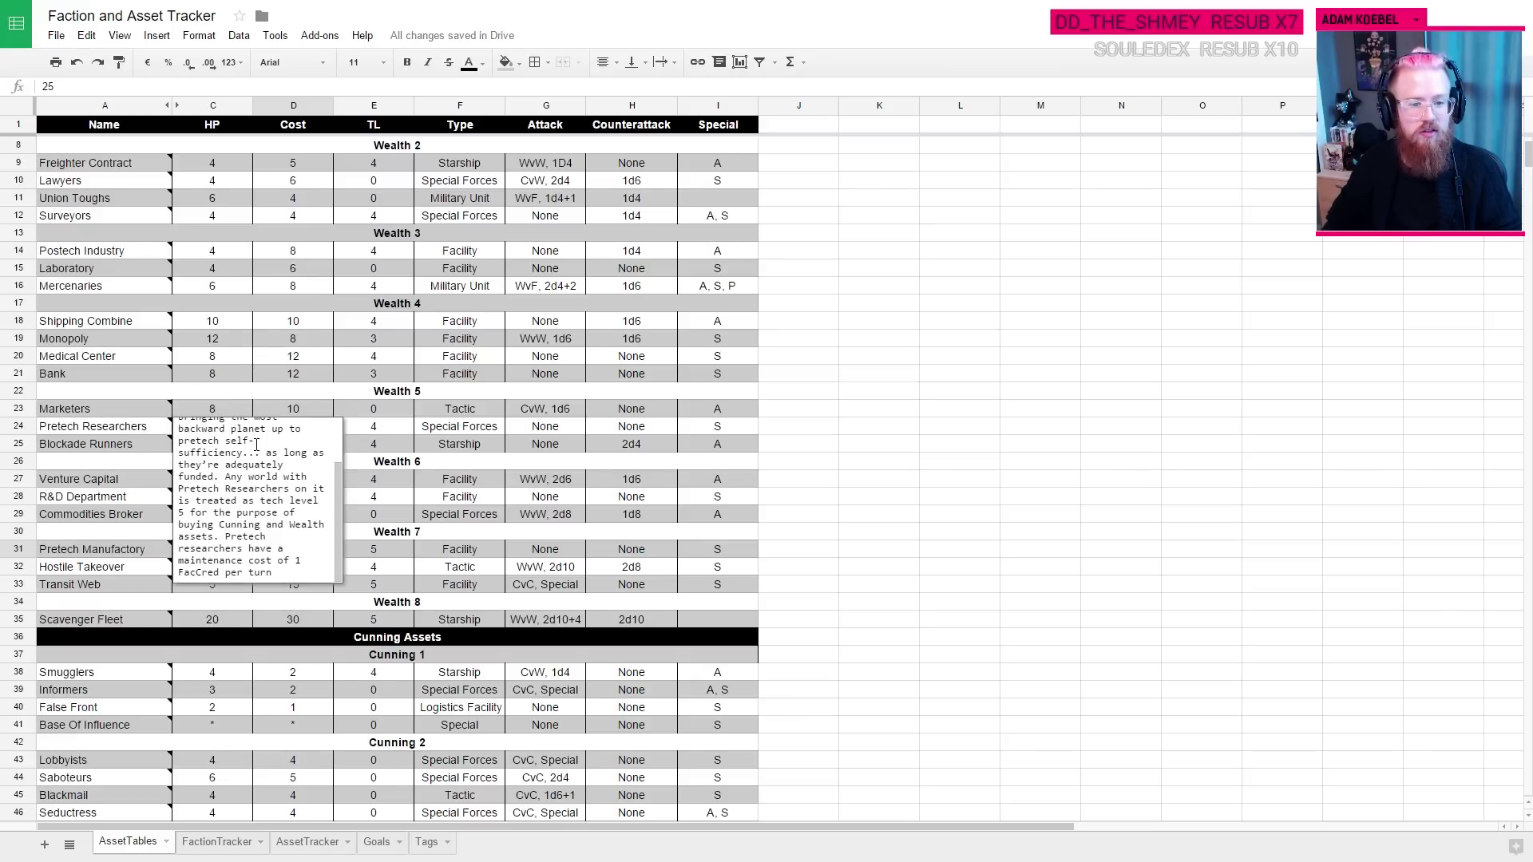
left_click(90, 447)
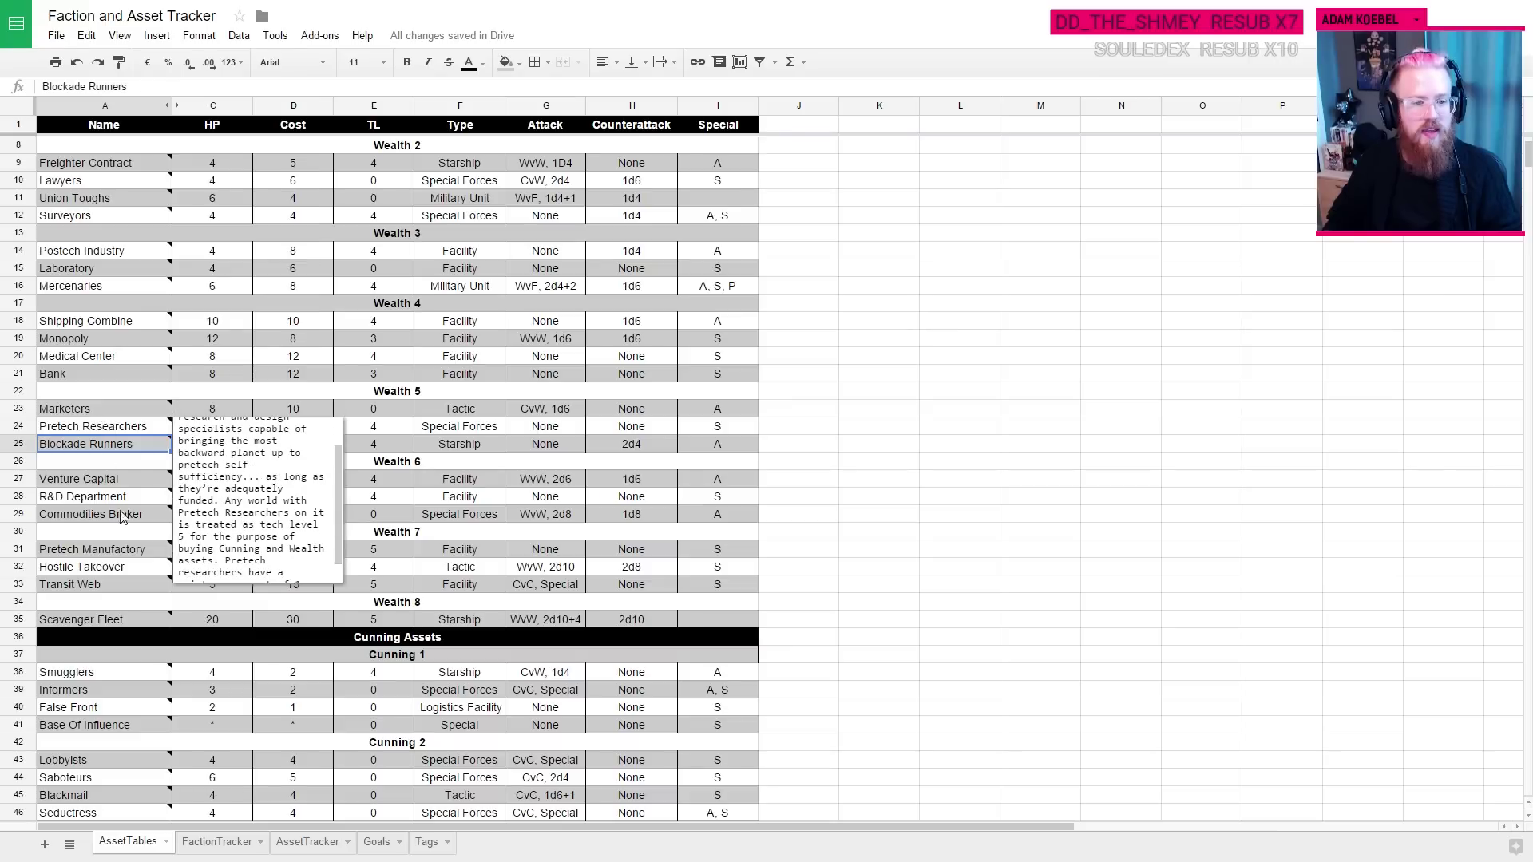
left_click(108, 427)
mouse_move(106, 431)
scroll(223, 451, "down", 2)
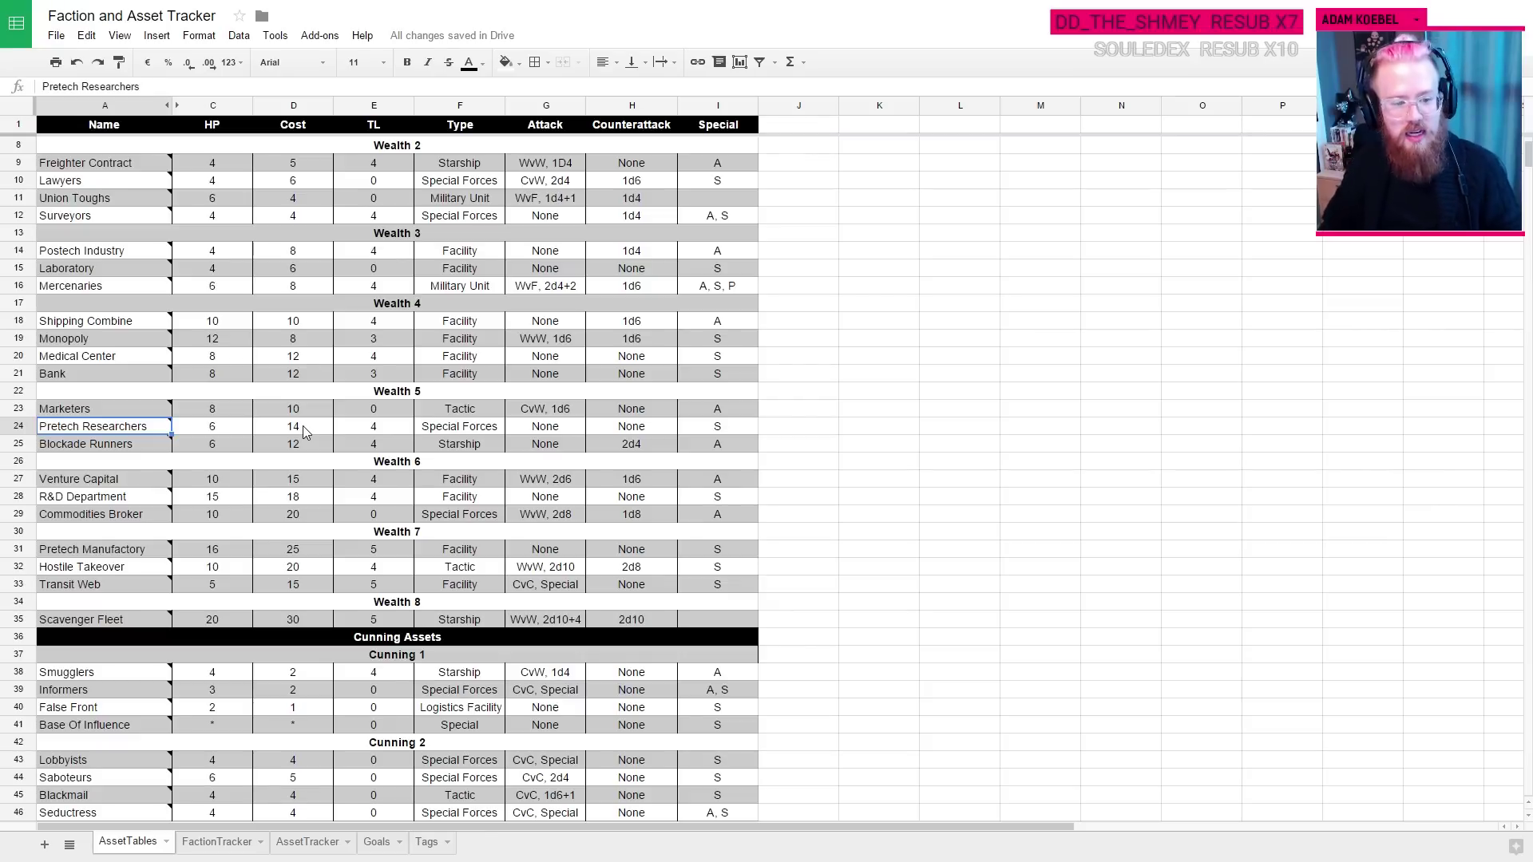
Step: Check Sunbeam Omnistellar's row in FactionTracker and its owned assets in AssetTracker, including the Postech Industry description
left_click(216, 842)
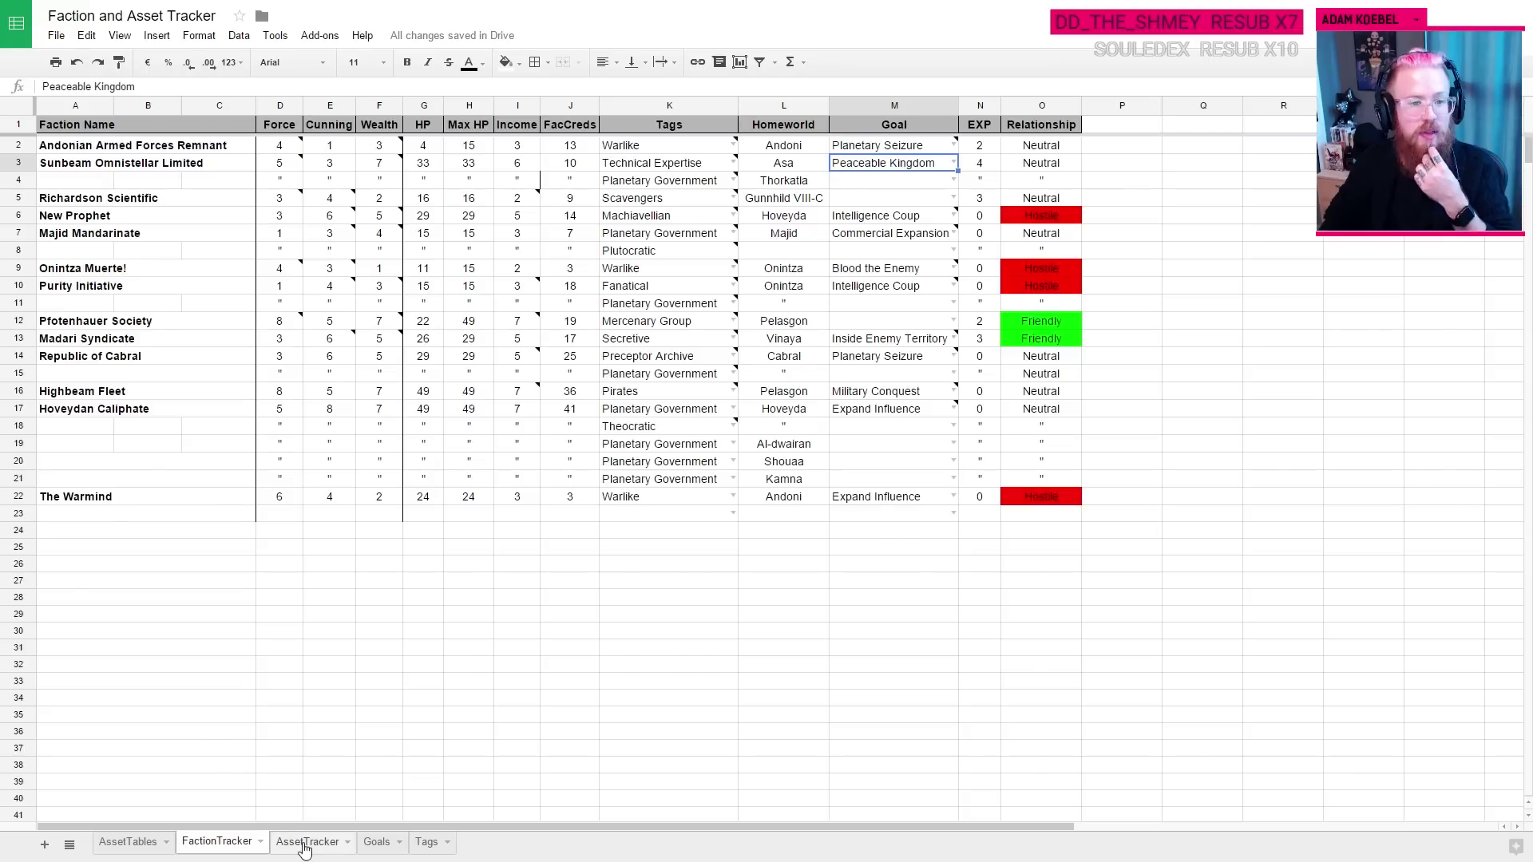
left_click(304, 847)
left_click(287, 592)
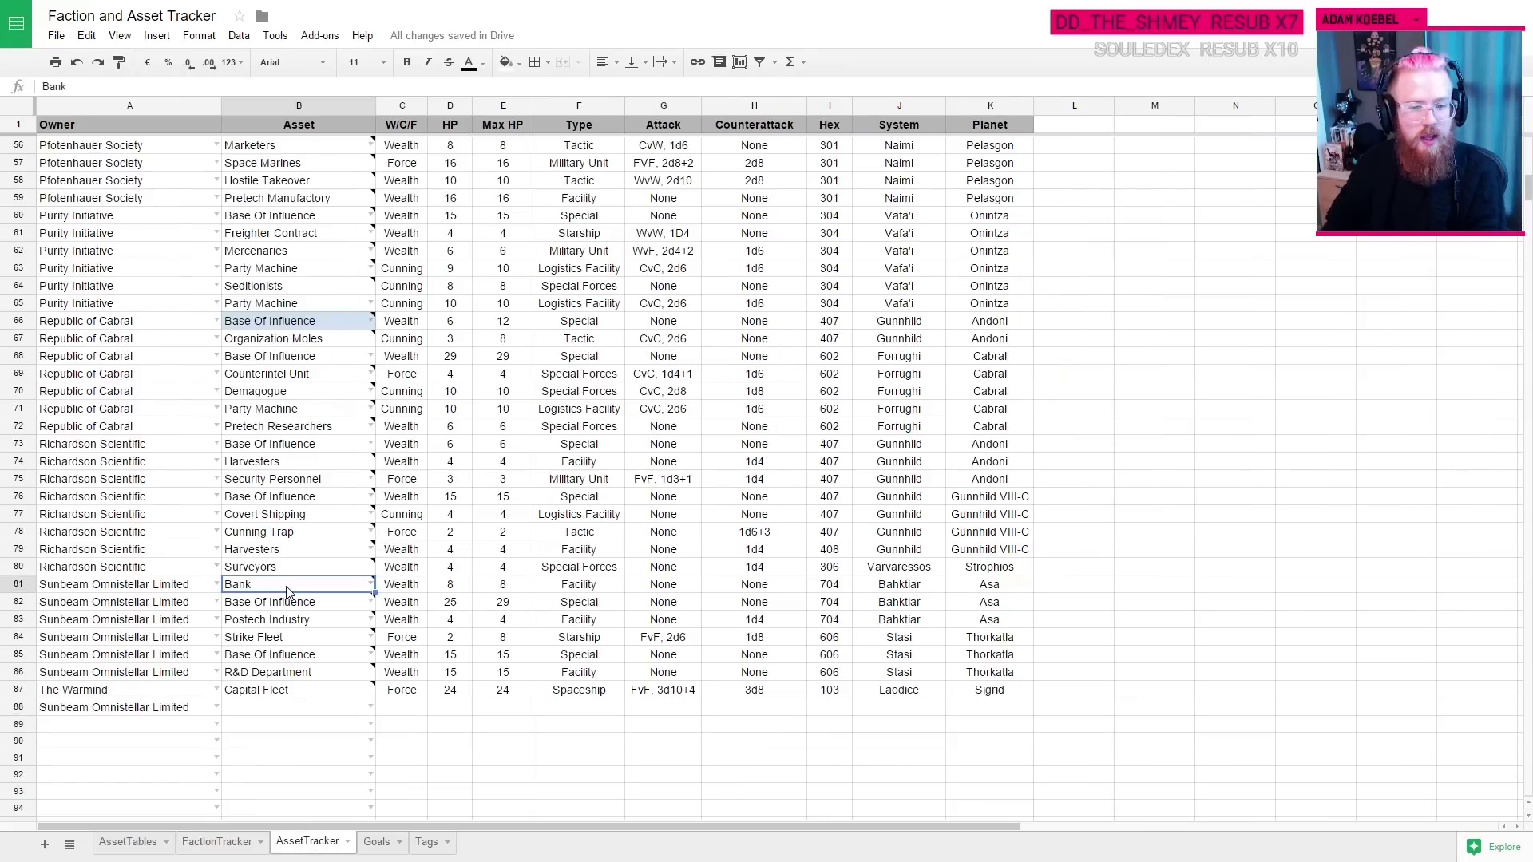
left_click(303, 627)
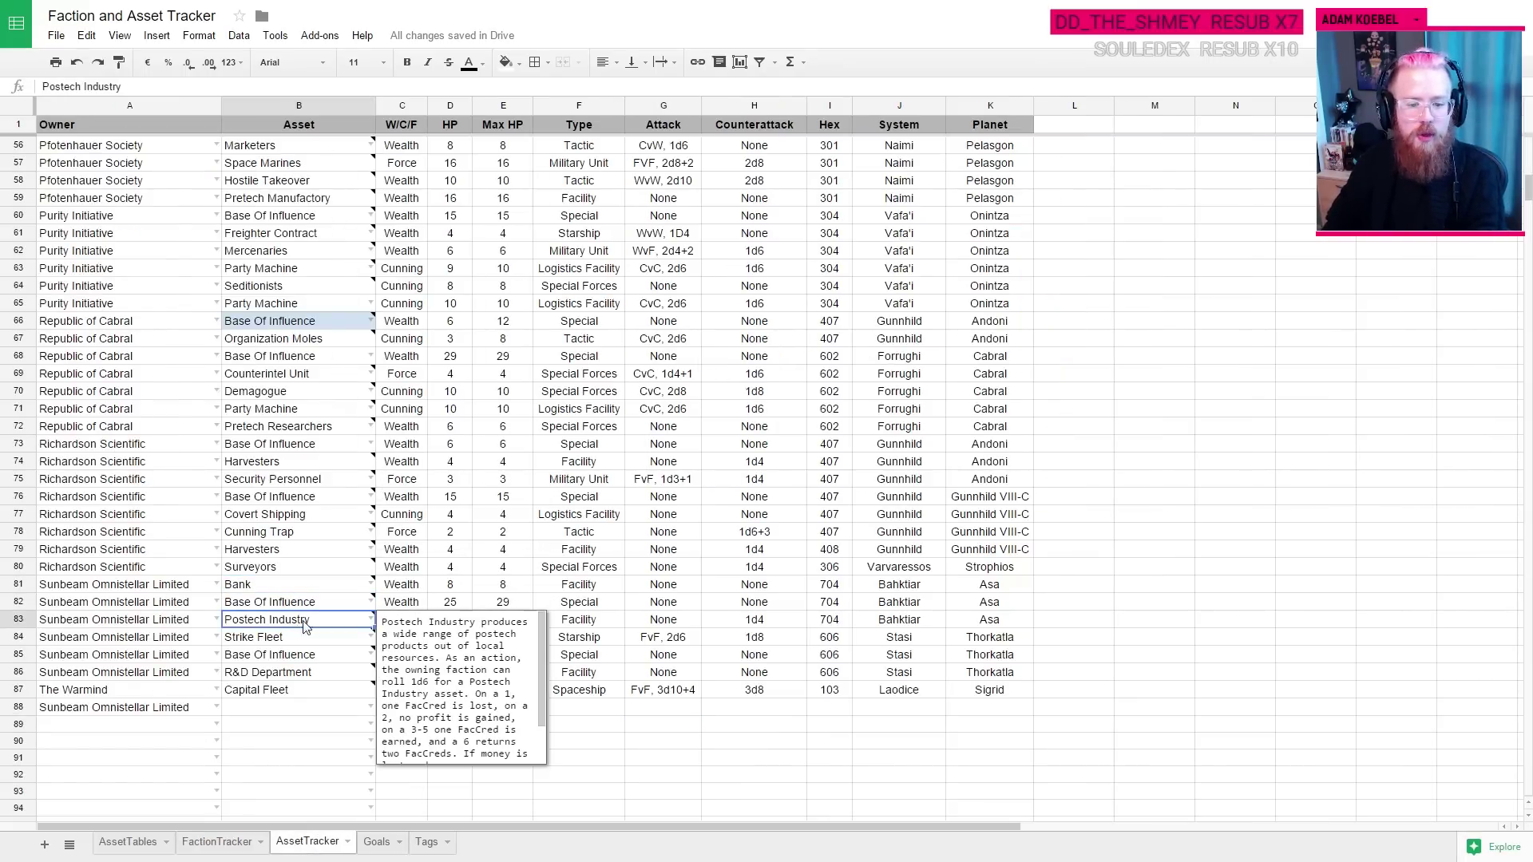
left_click(277, 710)
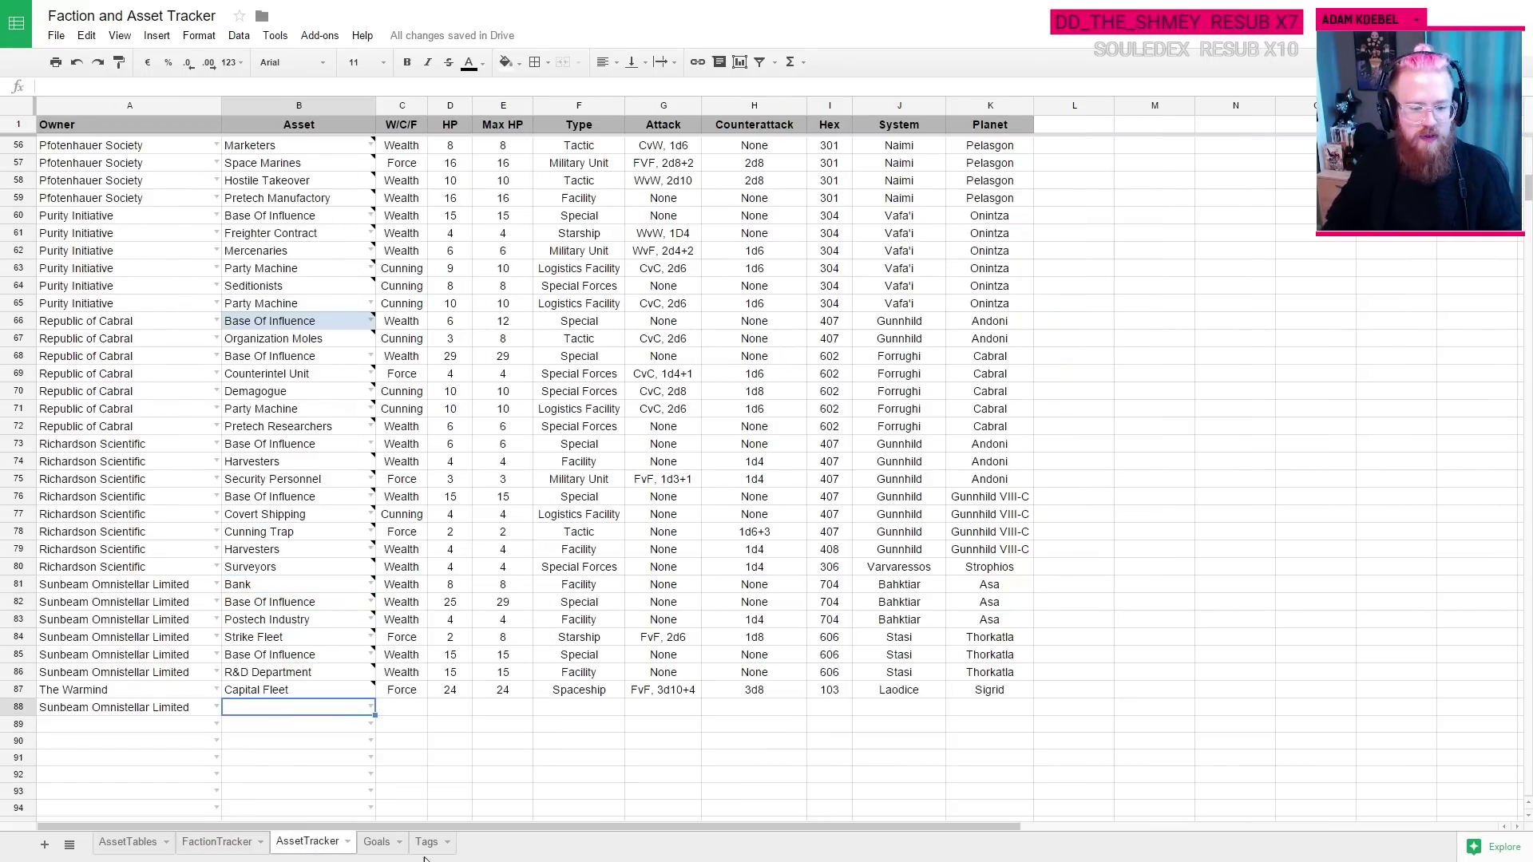
Step: Add the line "ACTIVATE ABILITIES: Posttech Industry" to Sunbeam Omnistellar's Turn Fifteen cell in the FACTION TURNS log
key("ctrl+Tab")
left_click(245, 86)
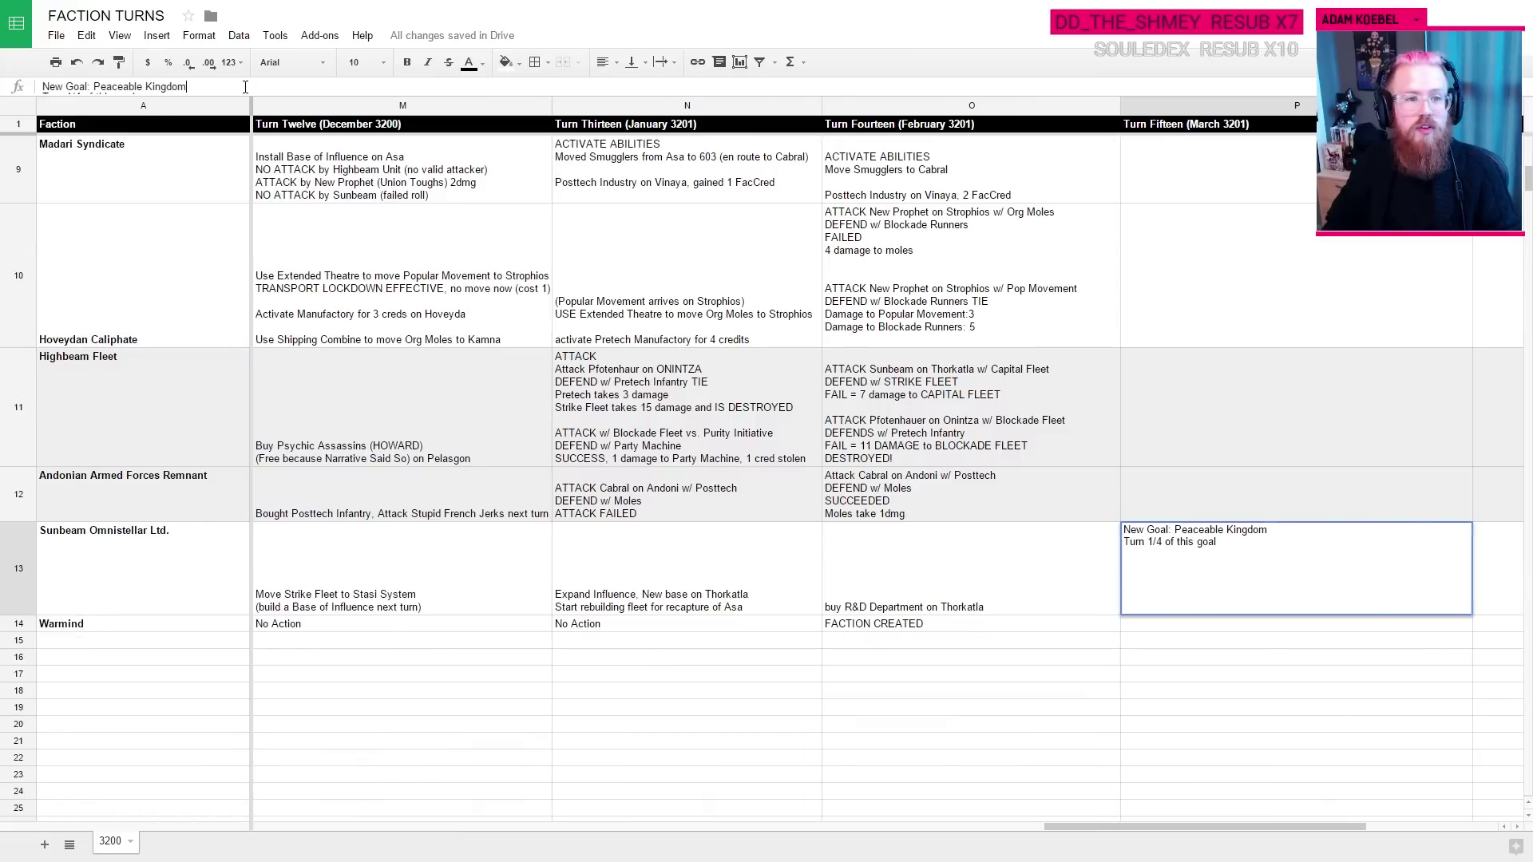
scroll(255, 85, "down", 1)
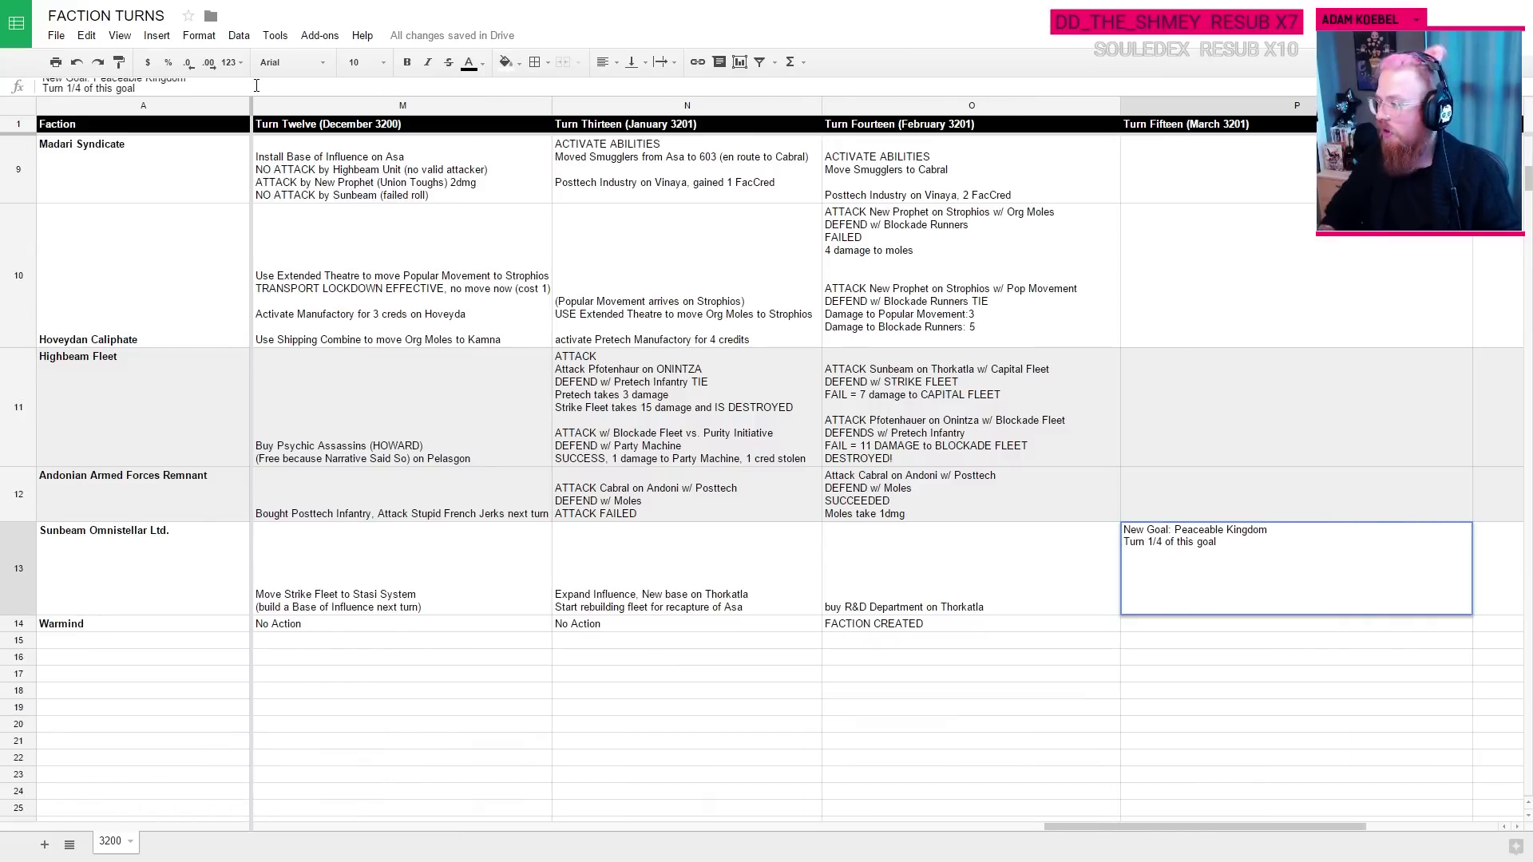
type("ACTIVATE ABILITIES: Posttech Industry")
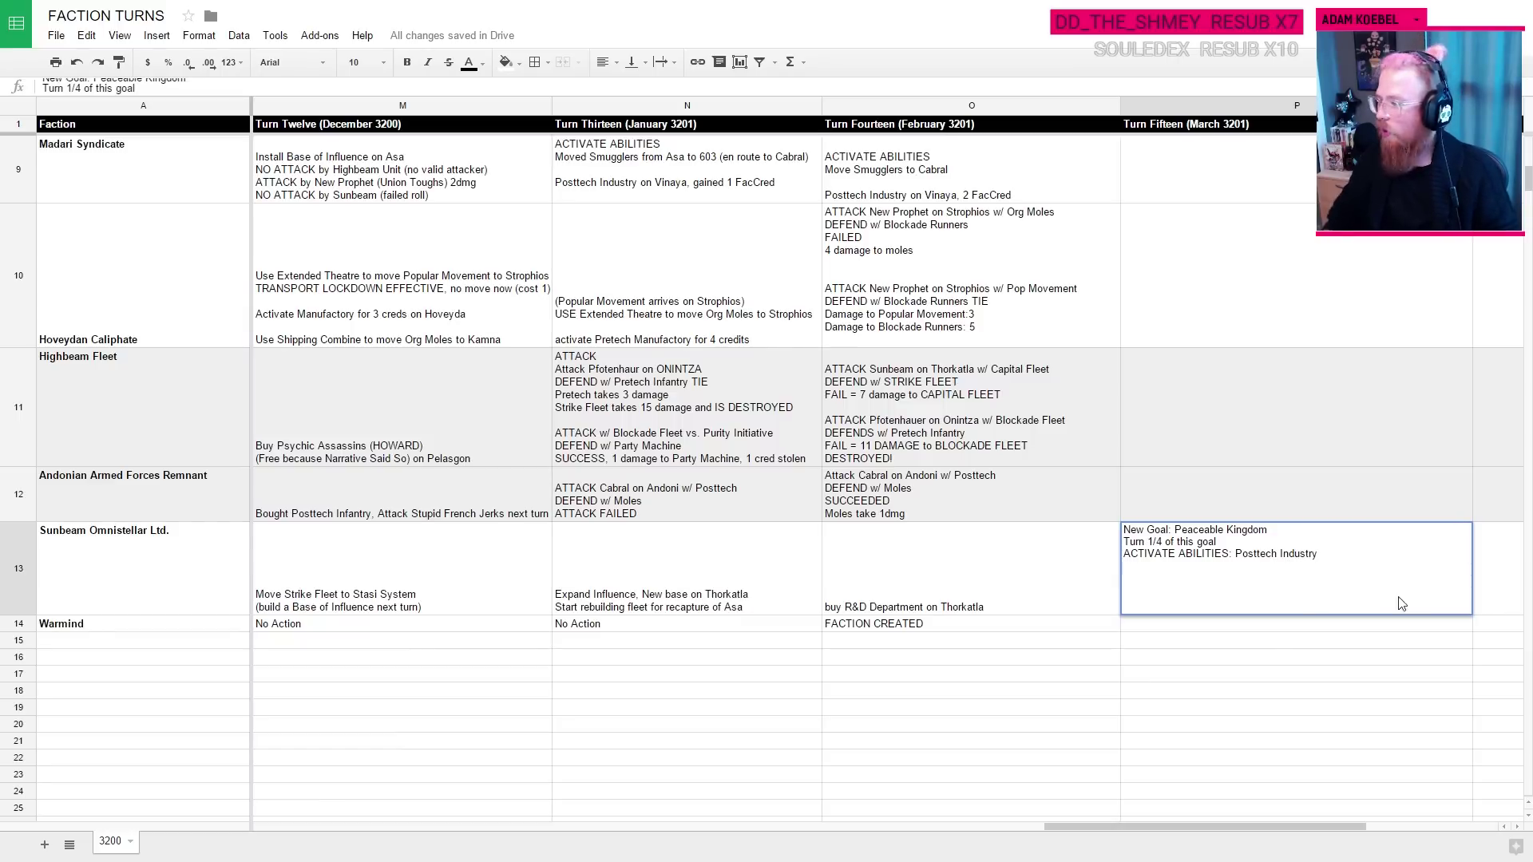
Step: Clear the Sunbeam Omnistellar Limited owner from the unused row below The Warmind's Capital Fleet in the AssetTracker sheet
key("alt+Tab")
key("alt+Tab")
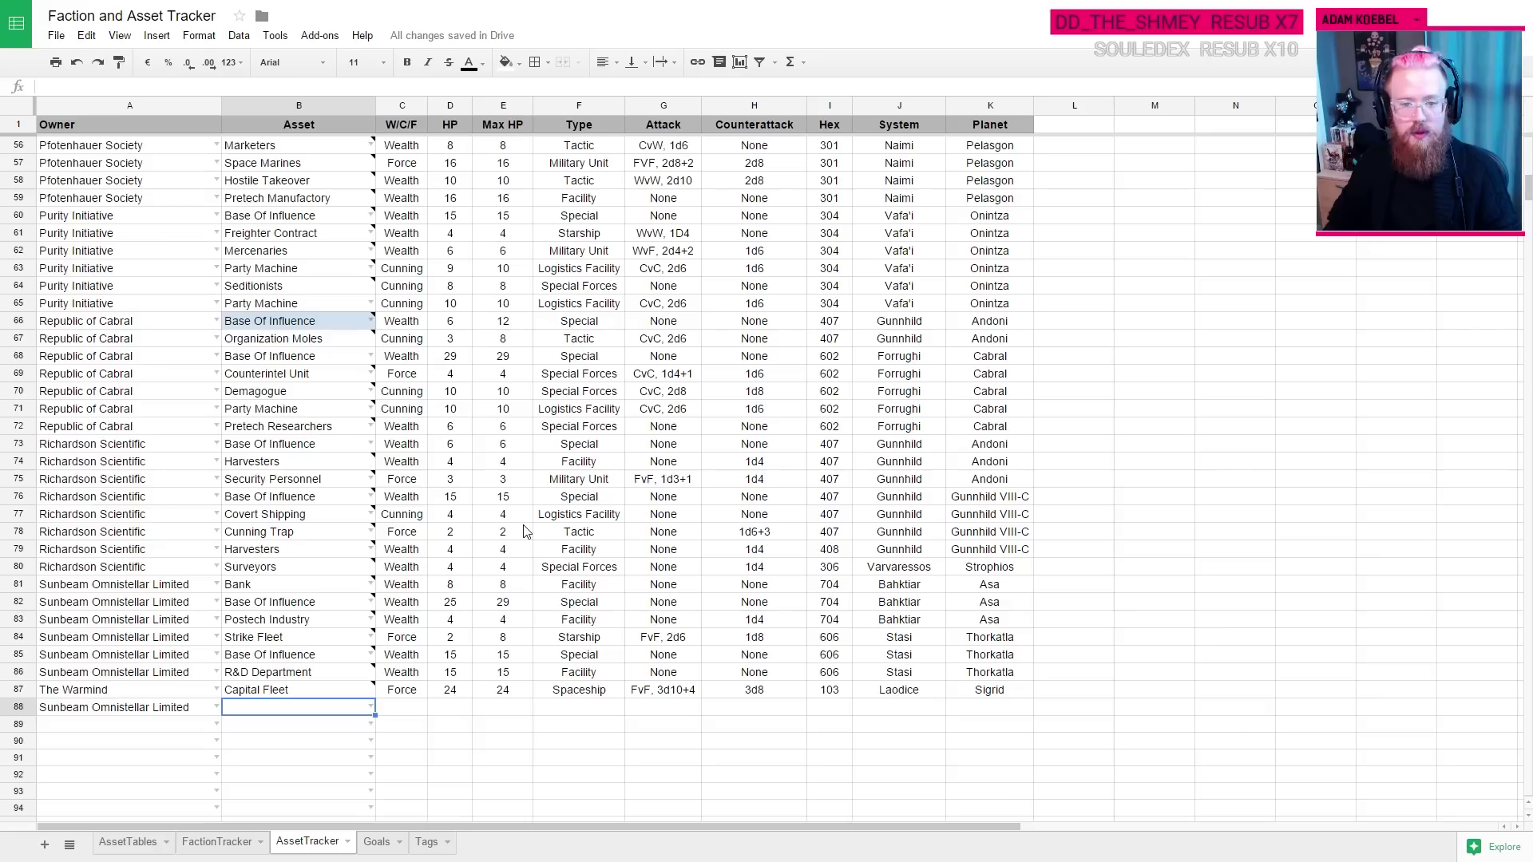
left_click(249, 604)
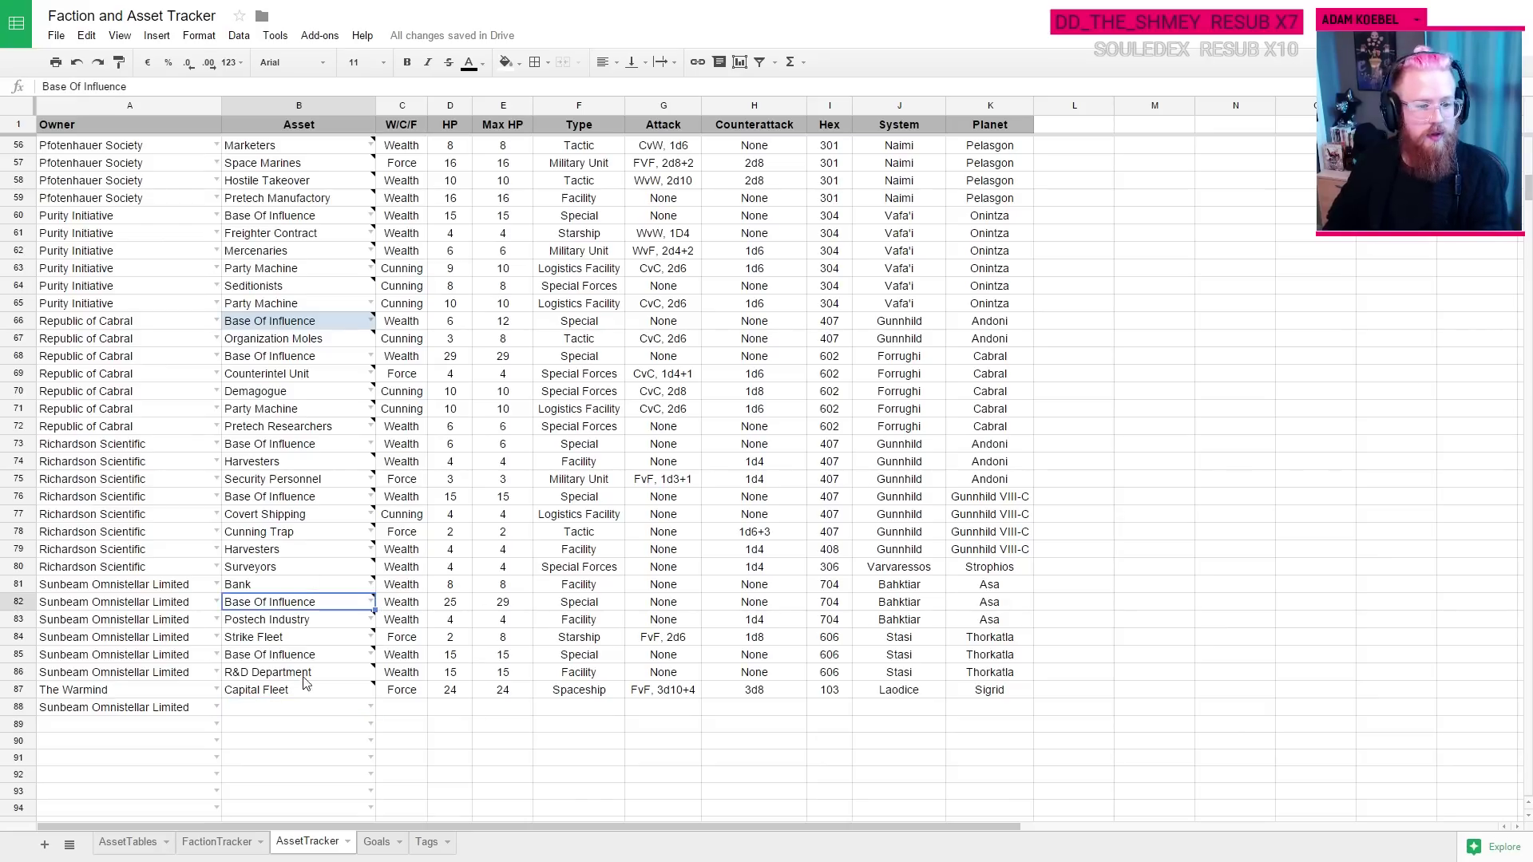
left_click(137, 706)
key("Delete")
key("Down")
key("Down")
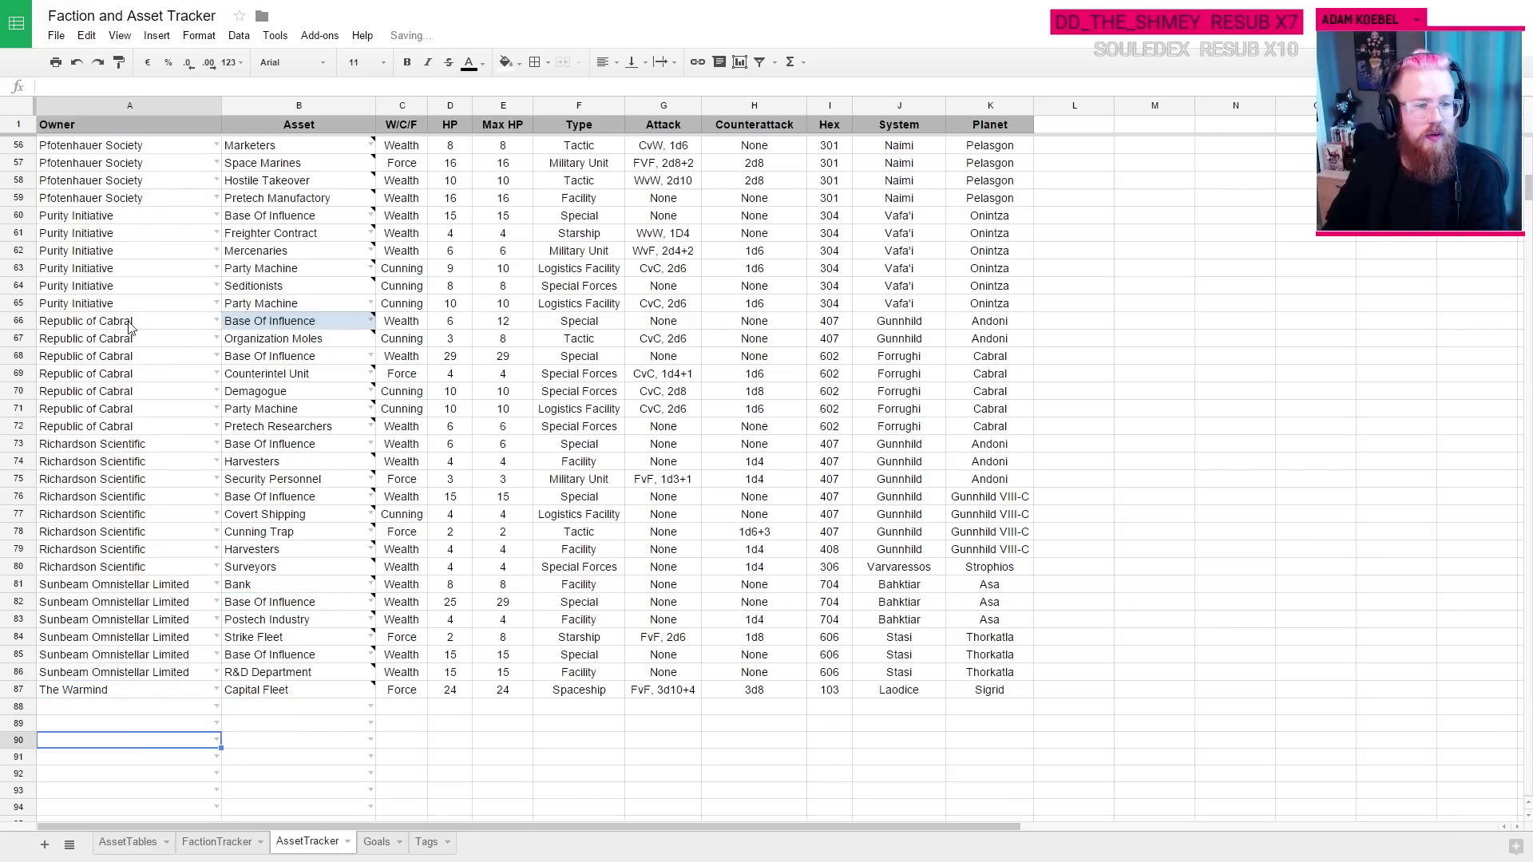
Step: Read the description of Sunbeam's Postech Industry on Asa, then switch to the sector map's chat and roll a d6 for it
left_click(280, 623)
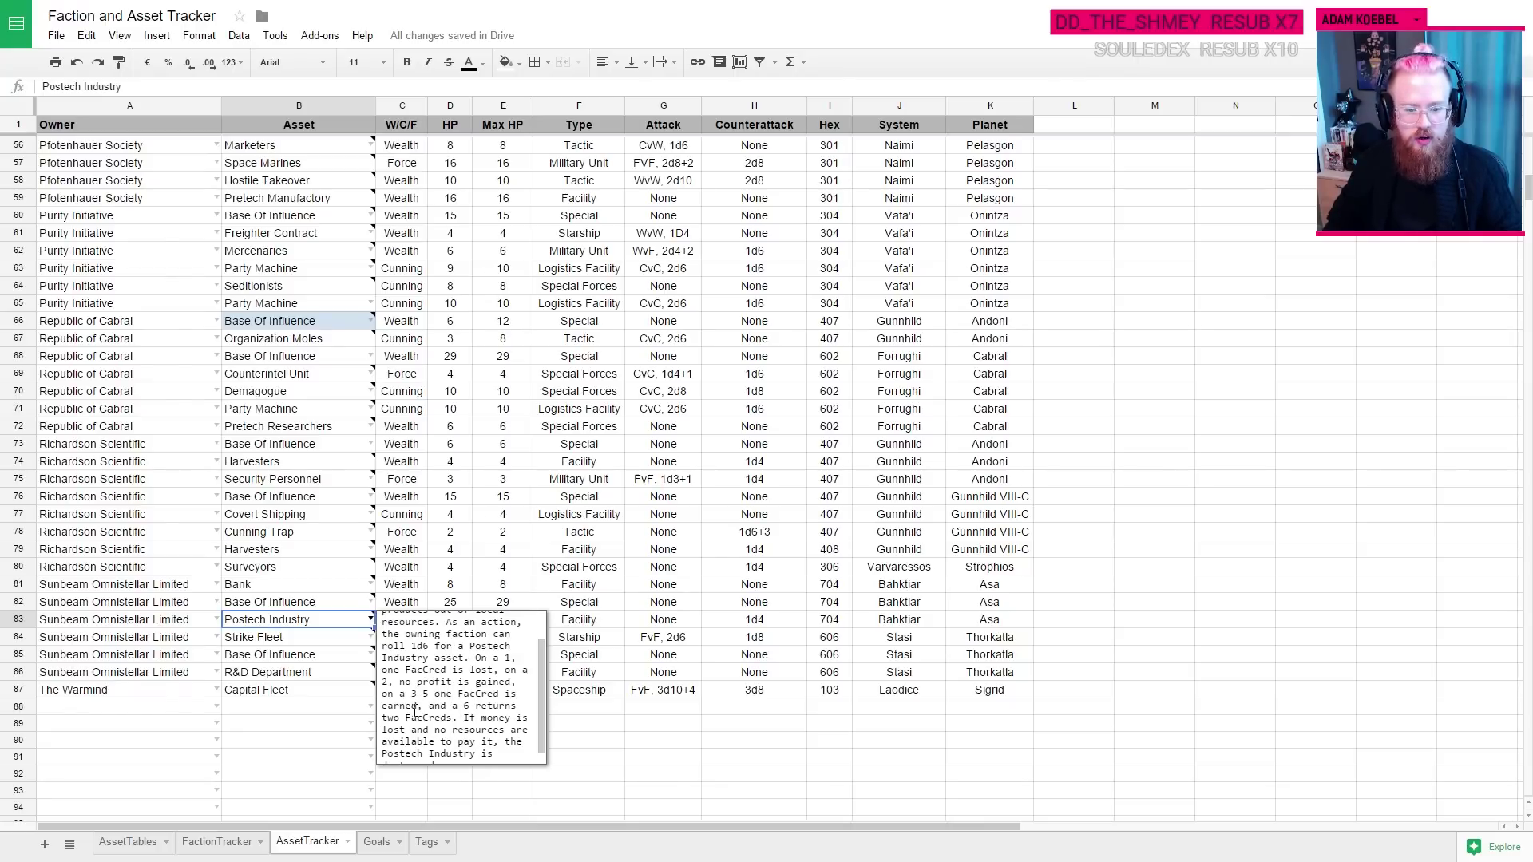
key("ctrl+Tab")
key("ctrl+Tab")
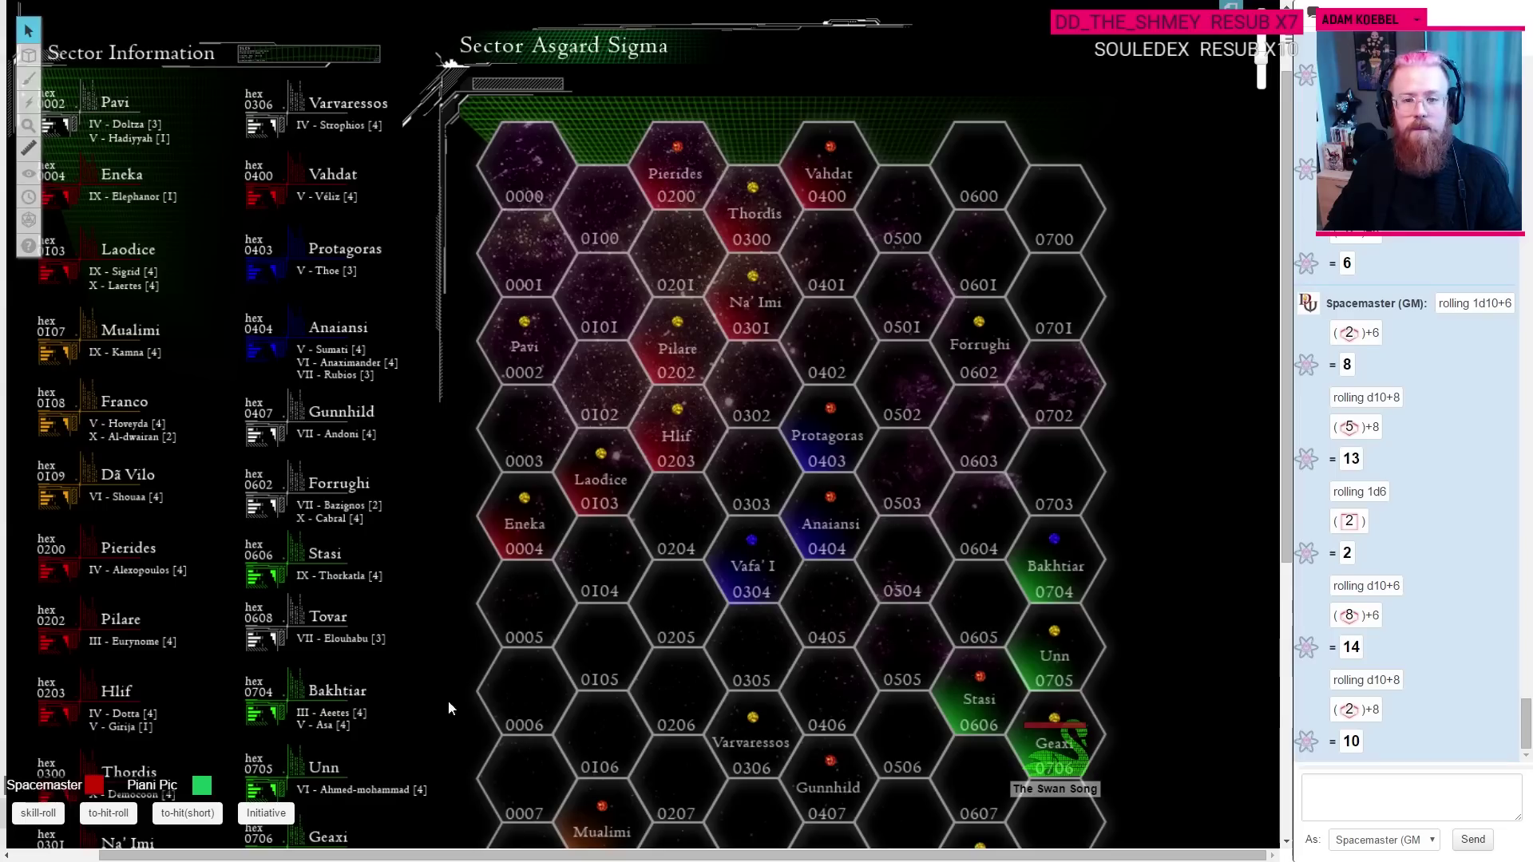
left_click(1363, 779)
type("/roll d")
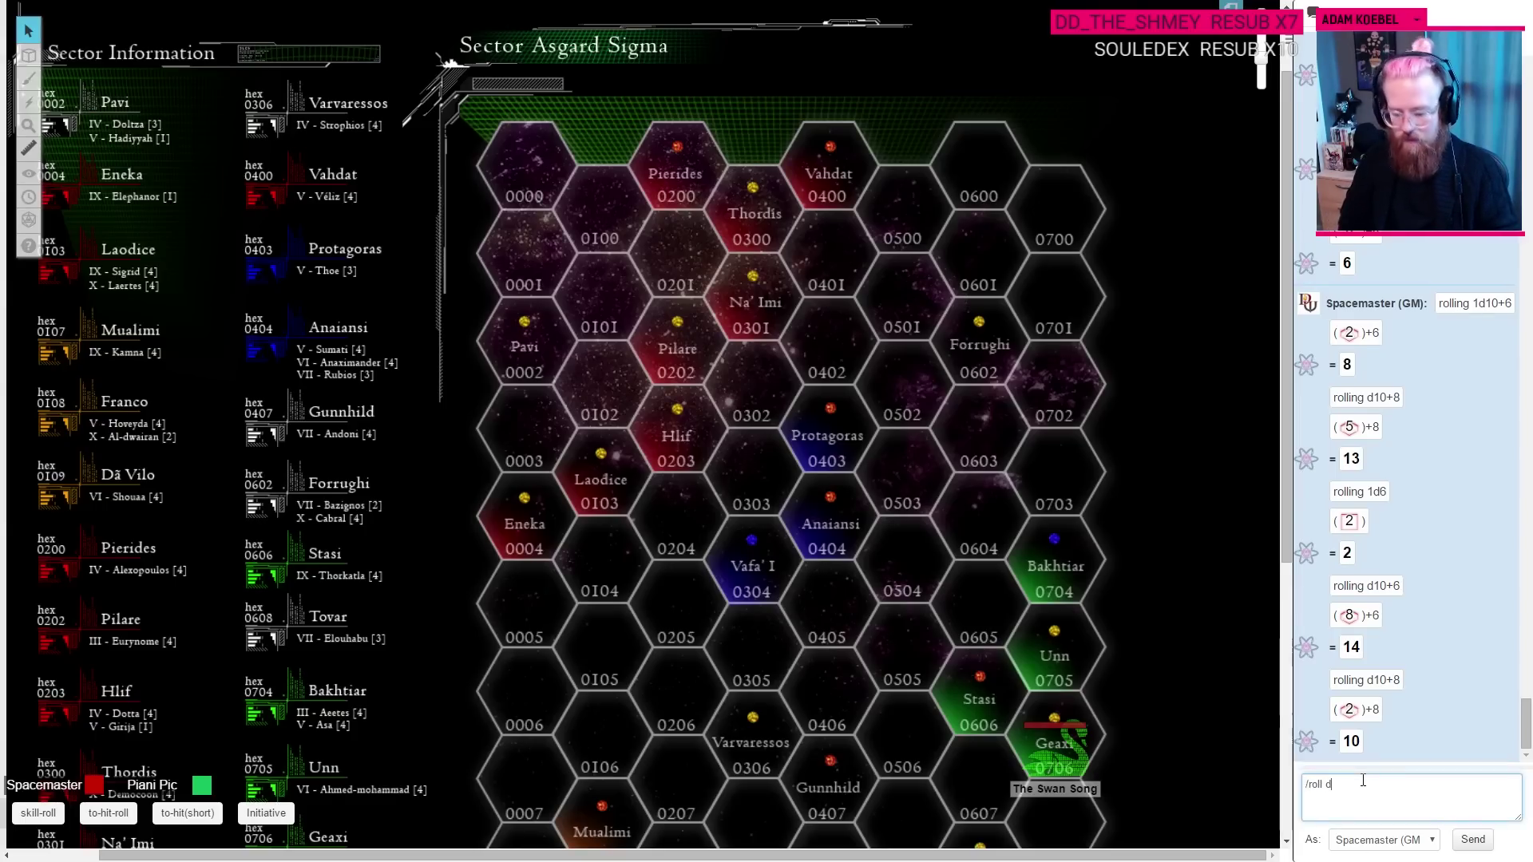
type("6")
key("Return")
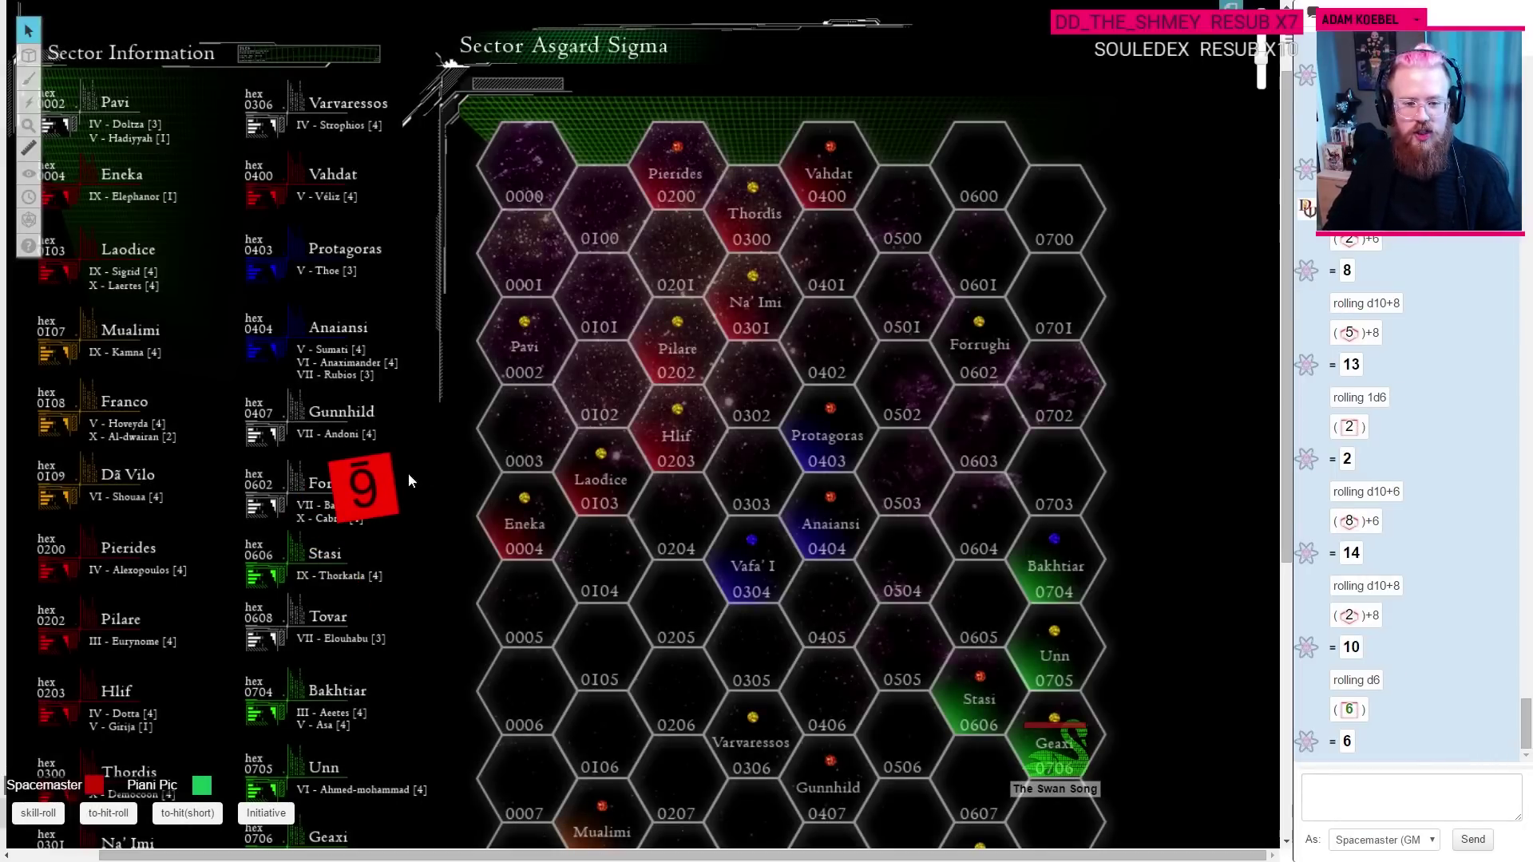
Step: Recheck the Postech Industry payout rules and set Sunbeam Omnistellar Limited's FacCreds to 12 in the FactionTracker sheet
key("ctrl+Tab")
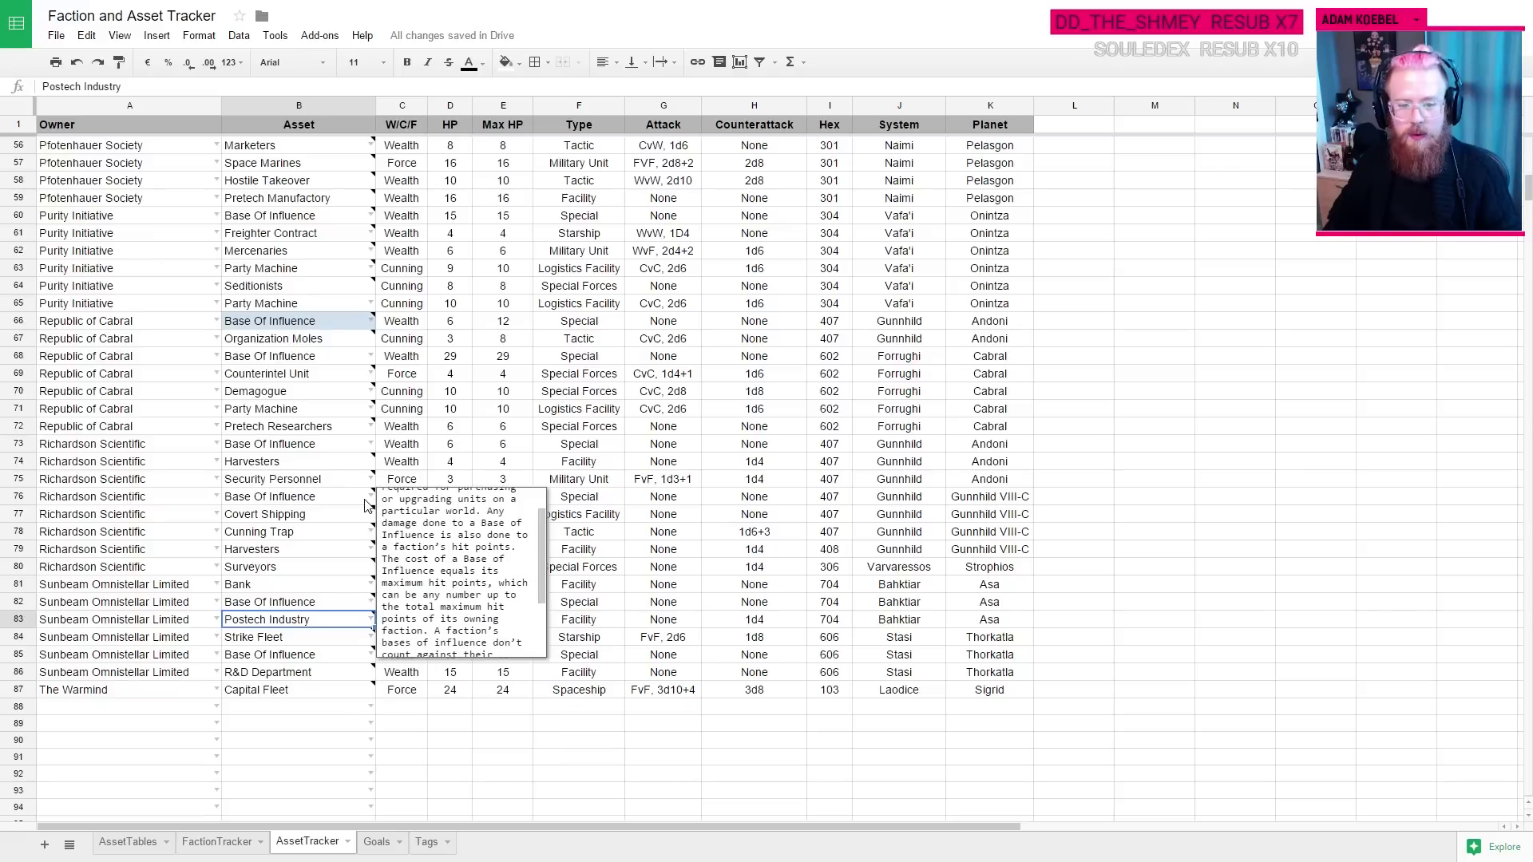
left_click(285, 639)
left_click(274, 624)
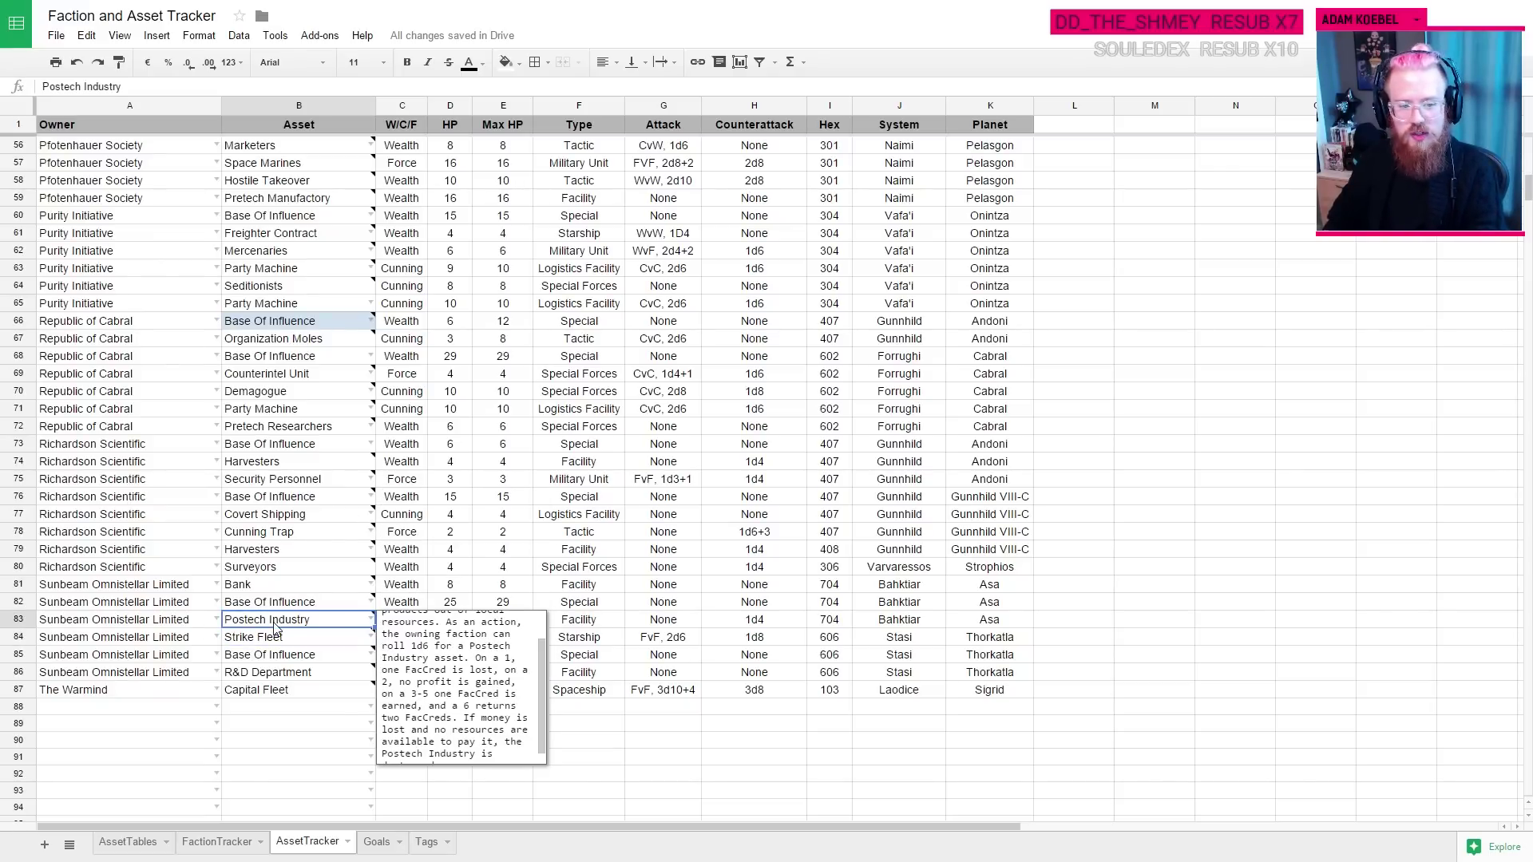
left_click(228, 842)
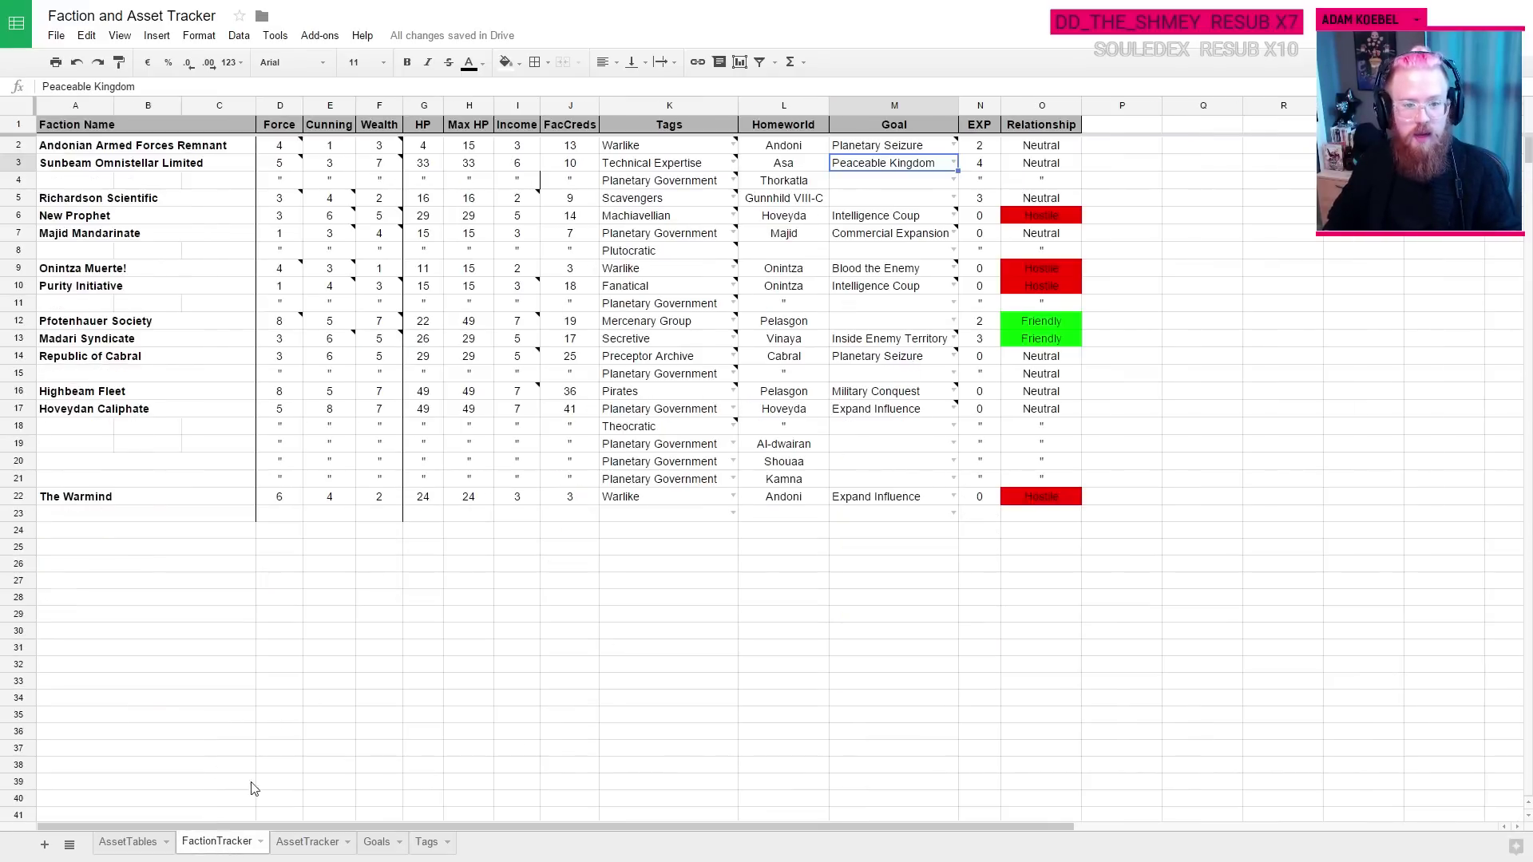
left_click(567, 163)
type("12")
key("Return")
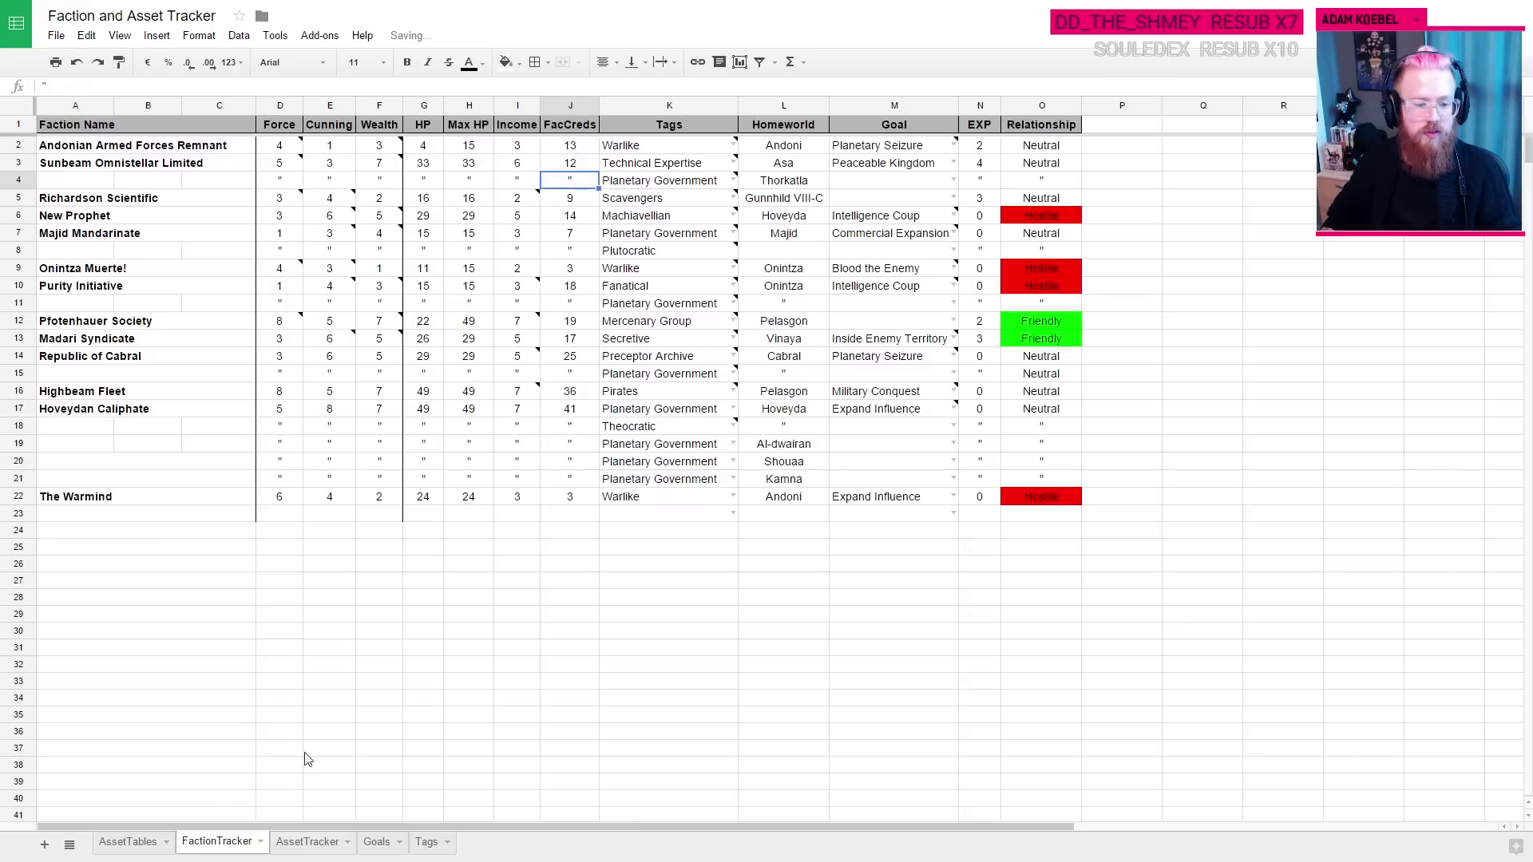
Step: Add the line "Gain 2 credits" to Sunbeam Omnistellar's Turn Fifteen entry in the FACTION TURNS log
left_click(127, 841)
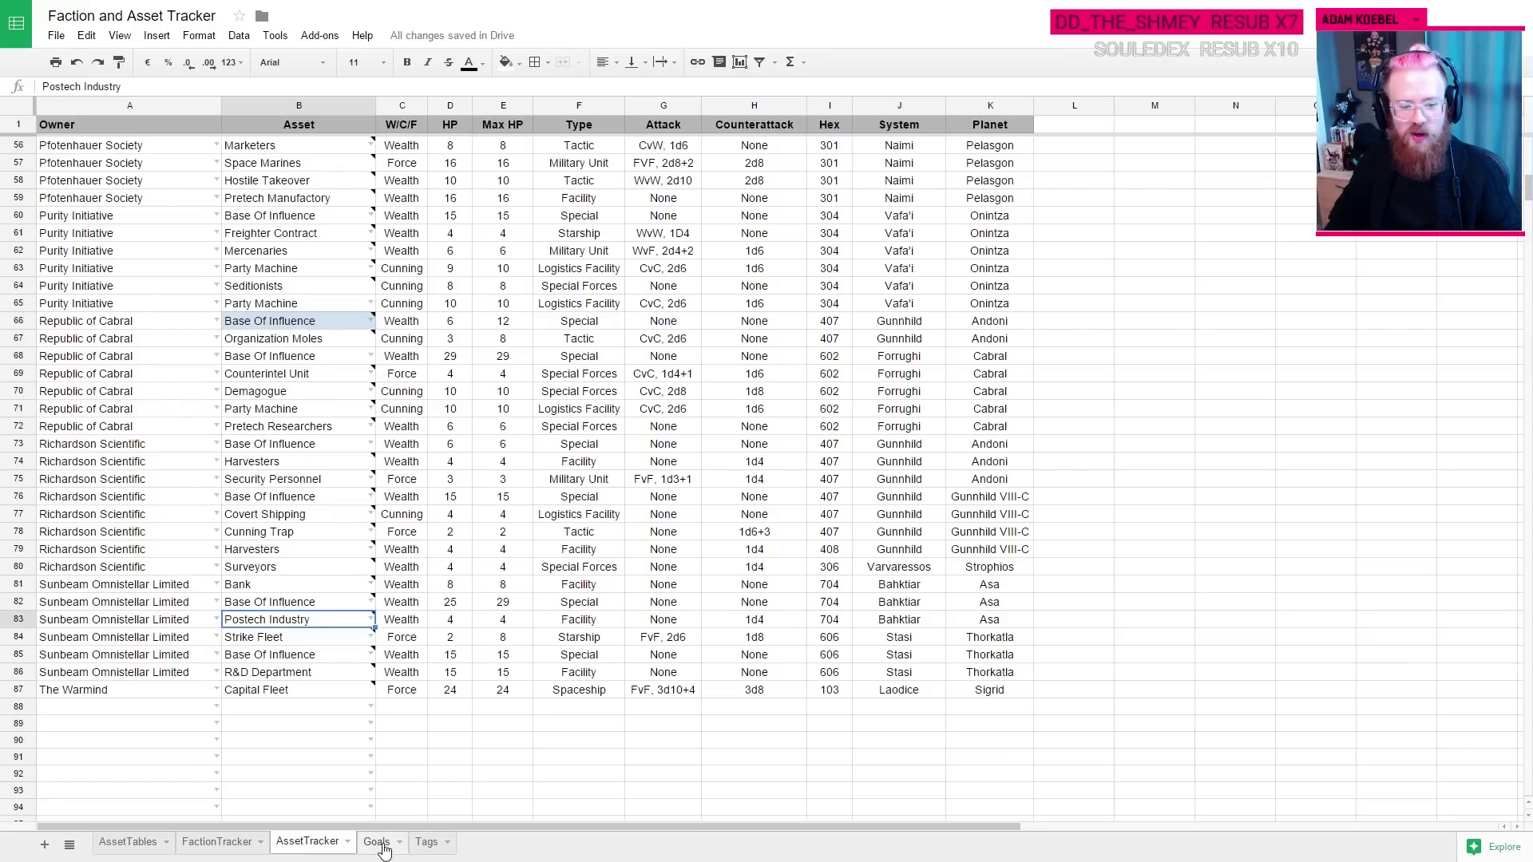
left_click(744, 656)
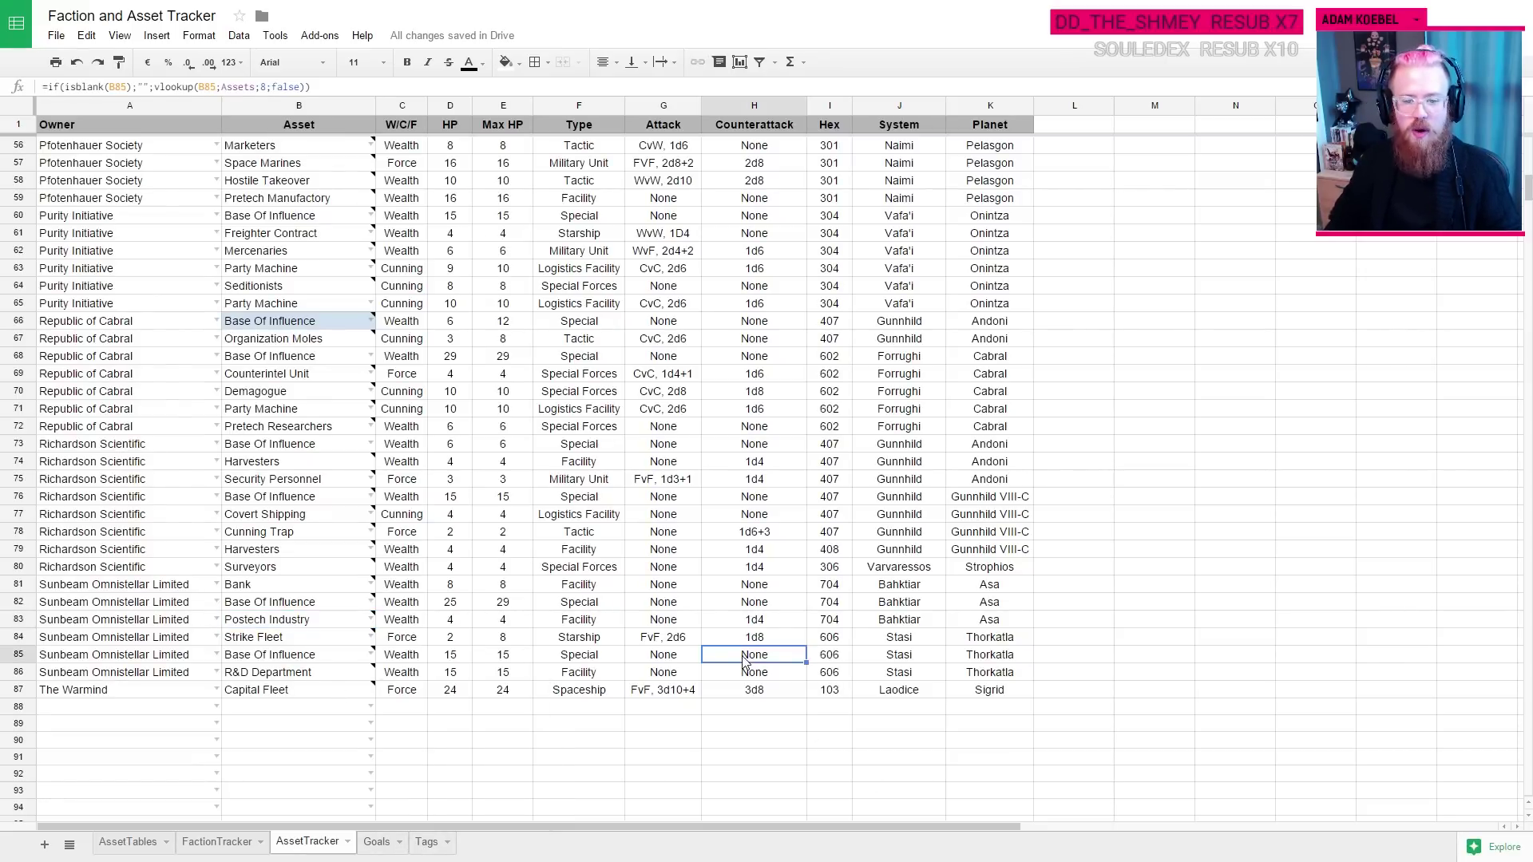
left_click(456, 621)
key("ctrl+Tab")
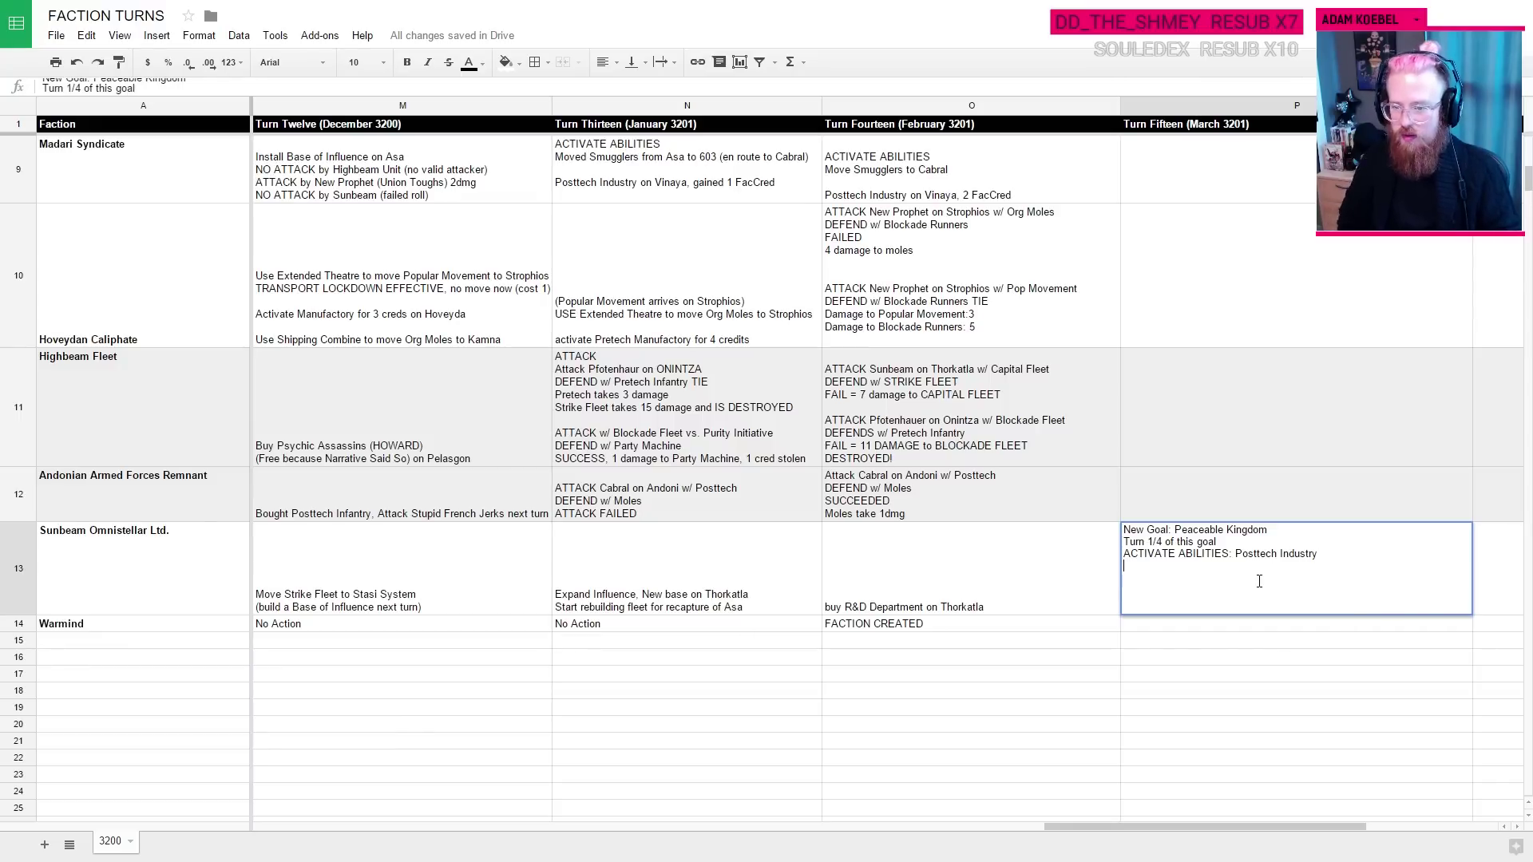
type("Gain ")
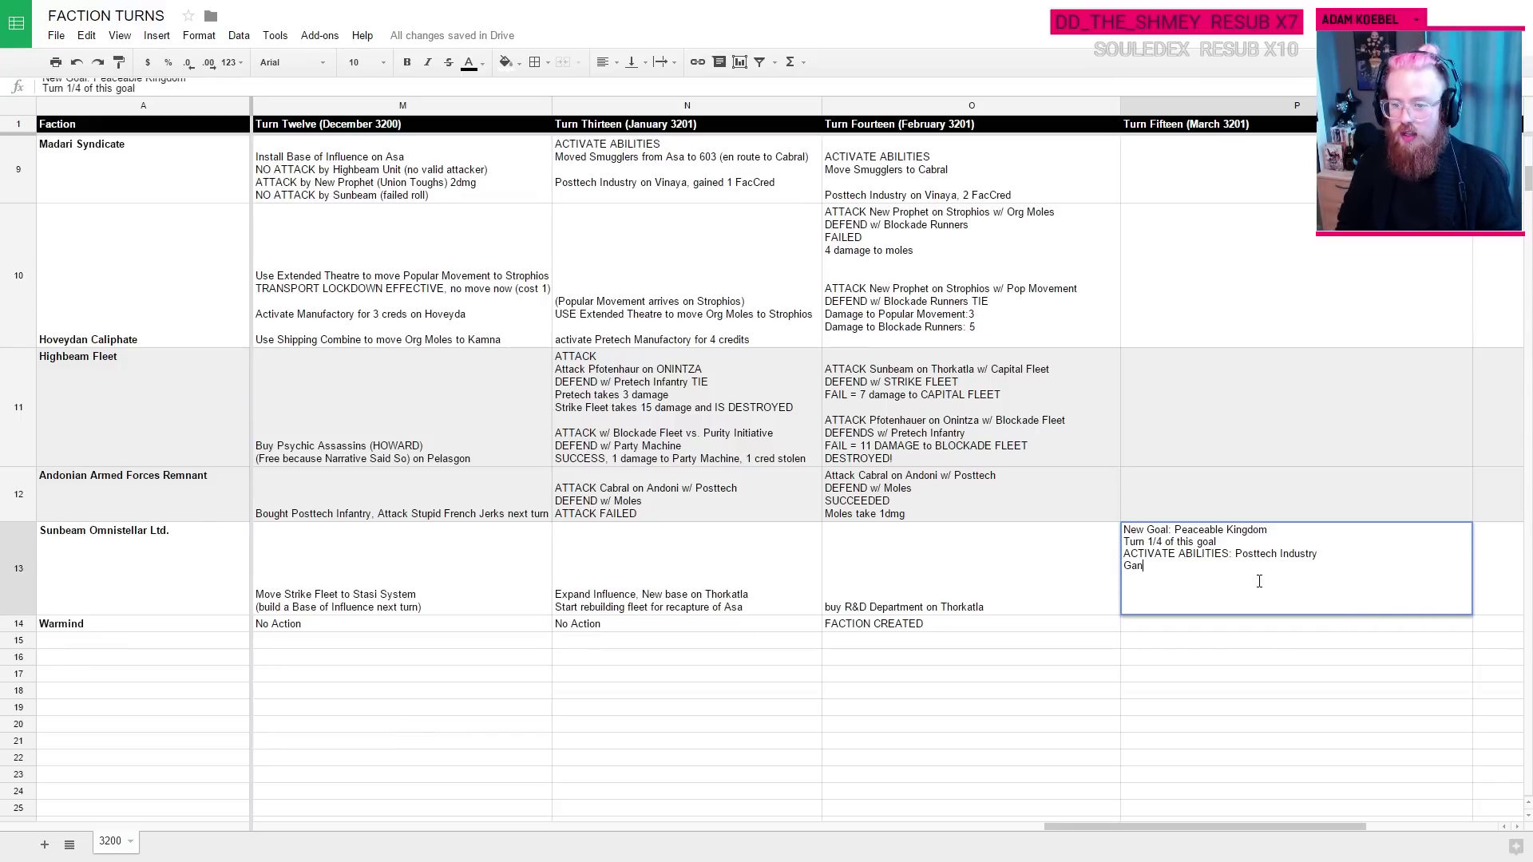
type("2 credits")
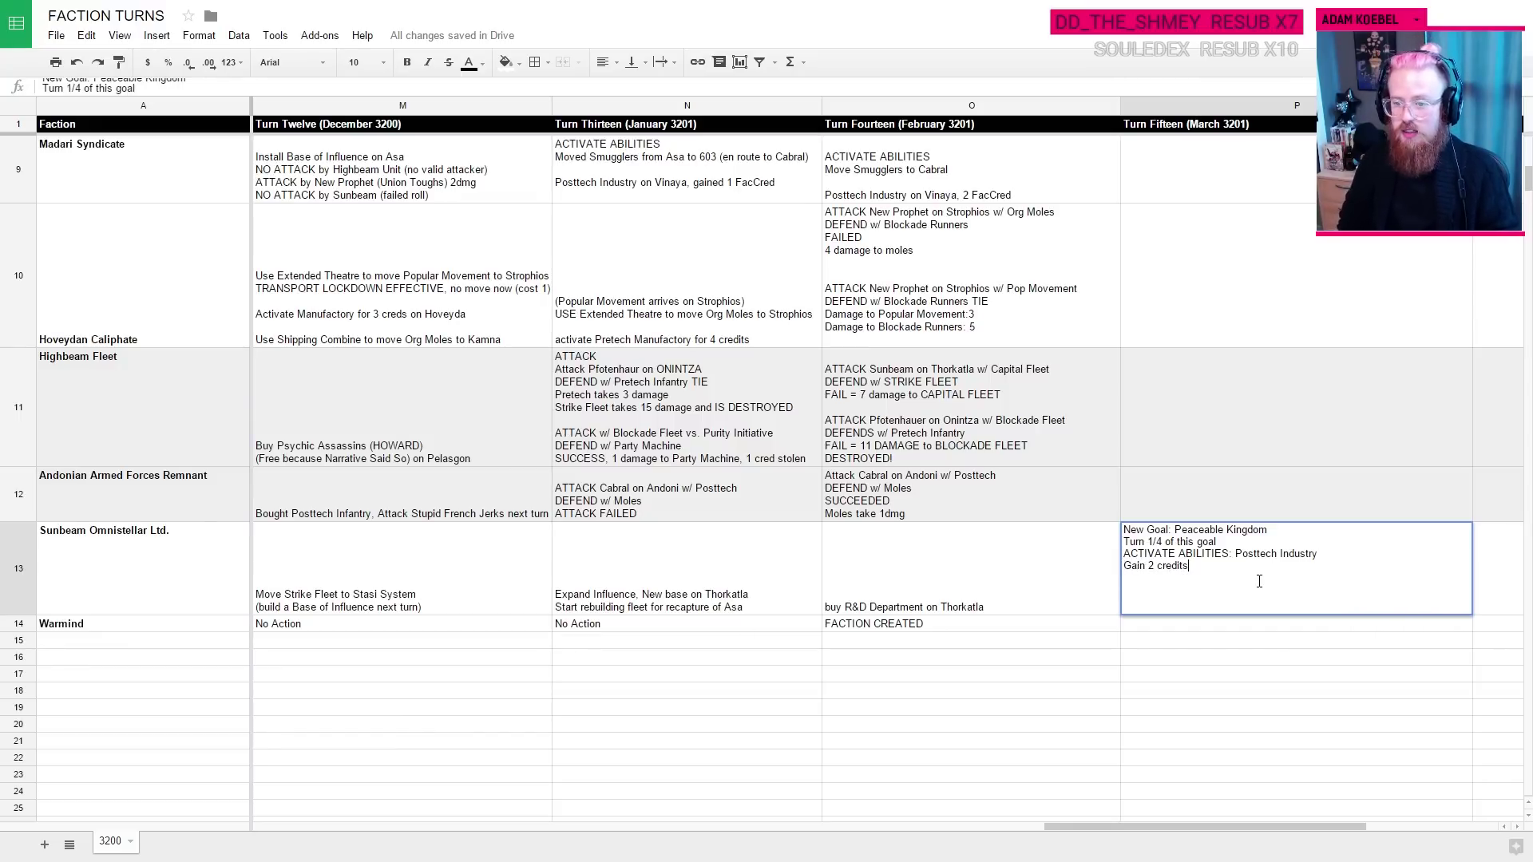
key("Return")
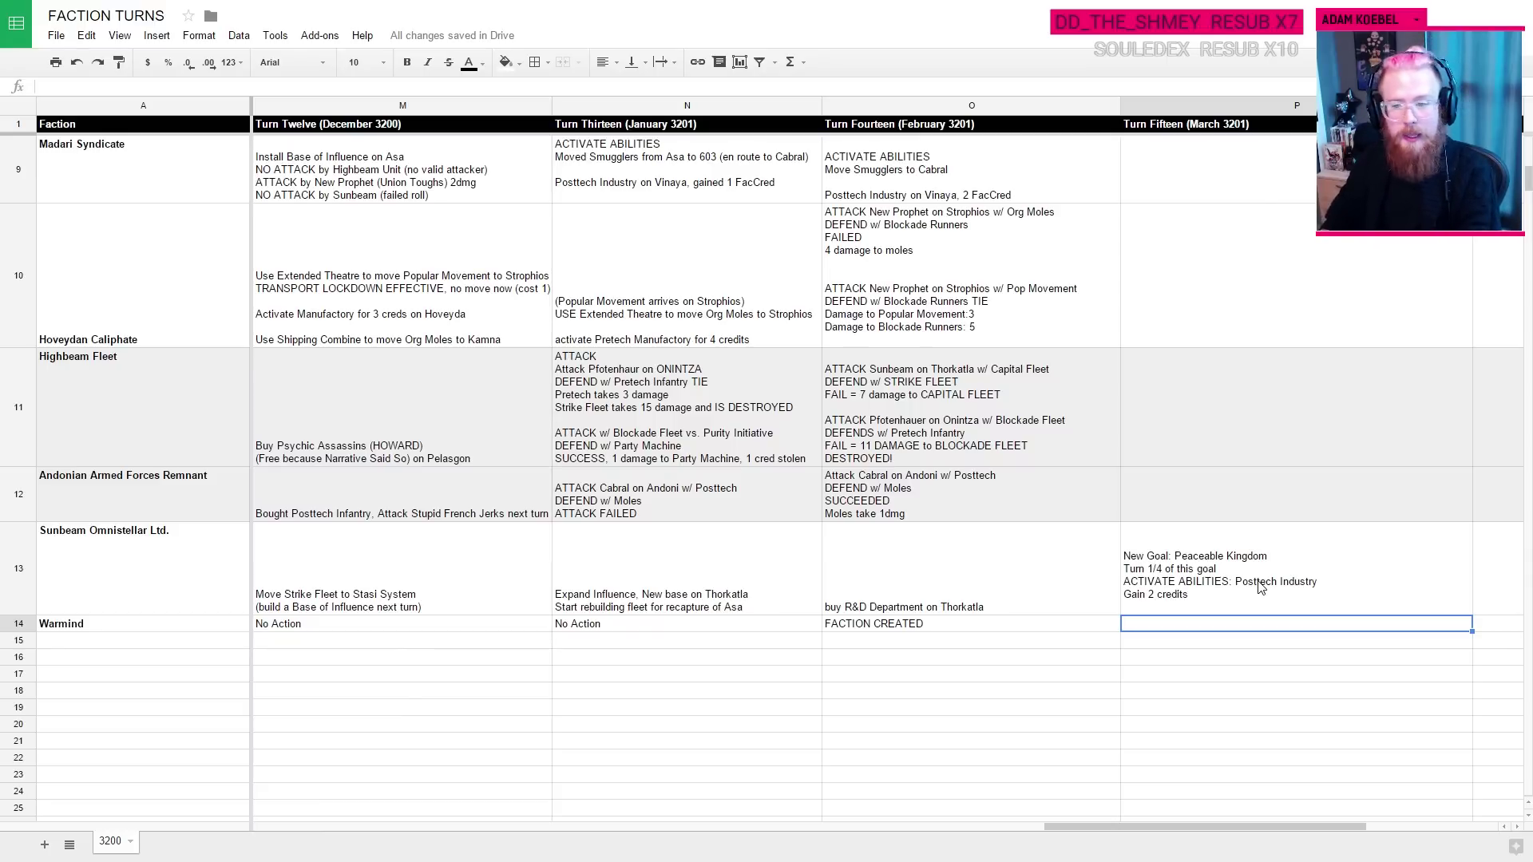
left_click(1159, 579)
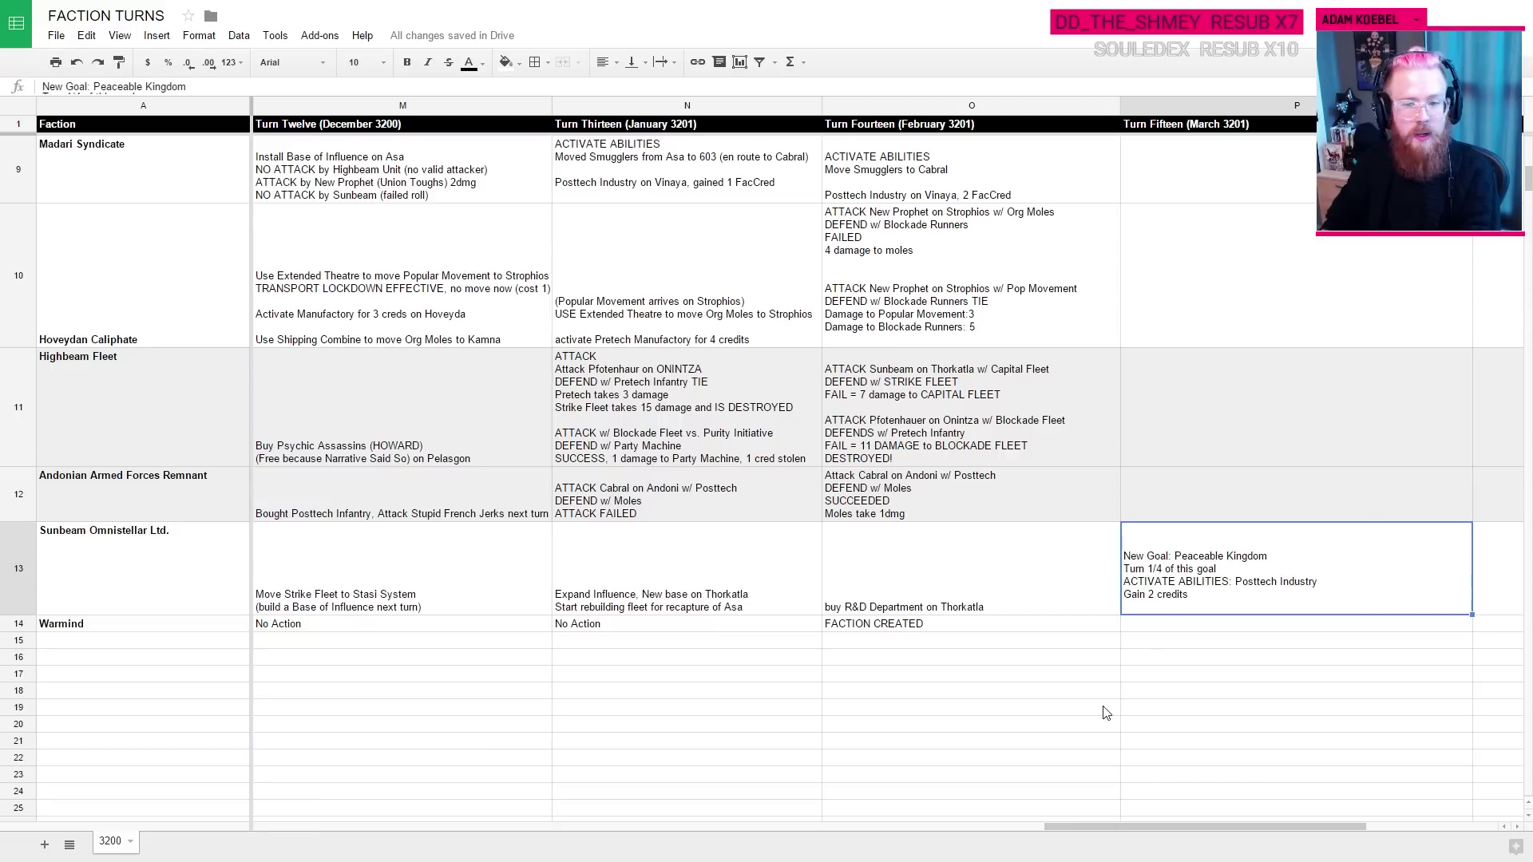
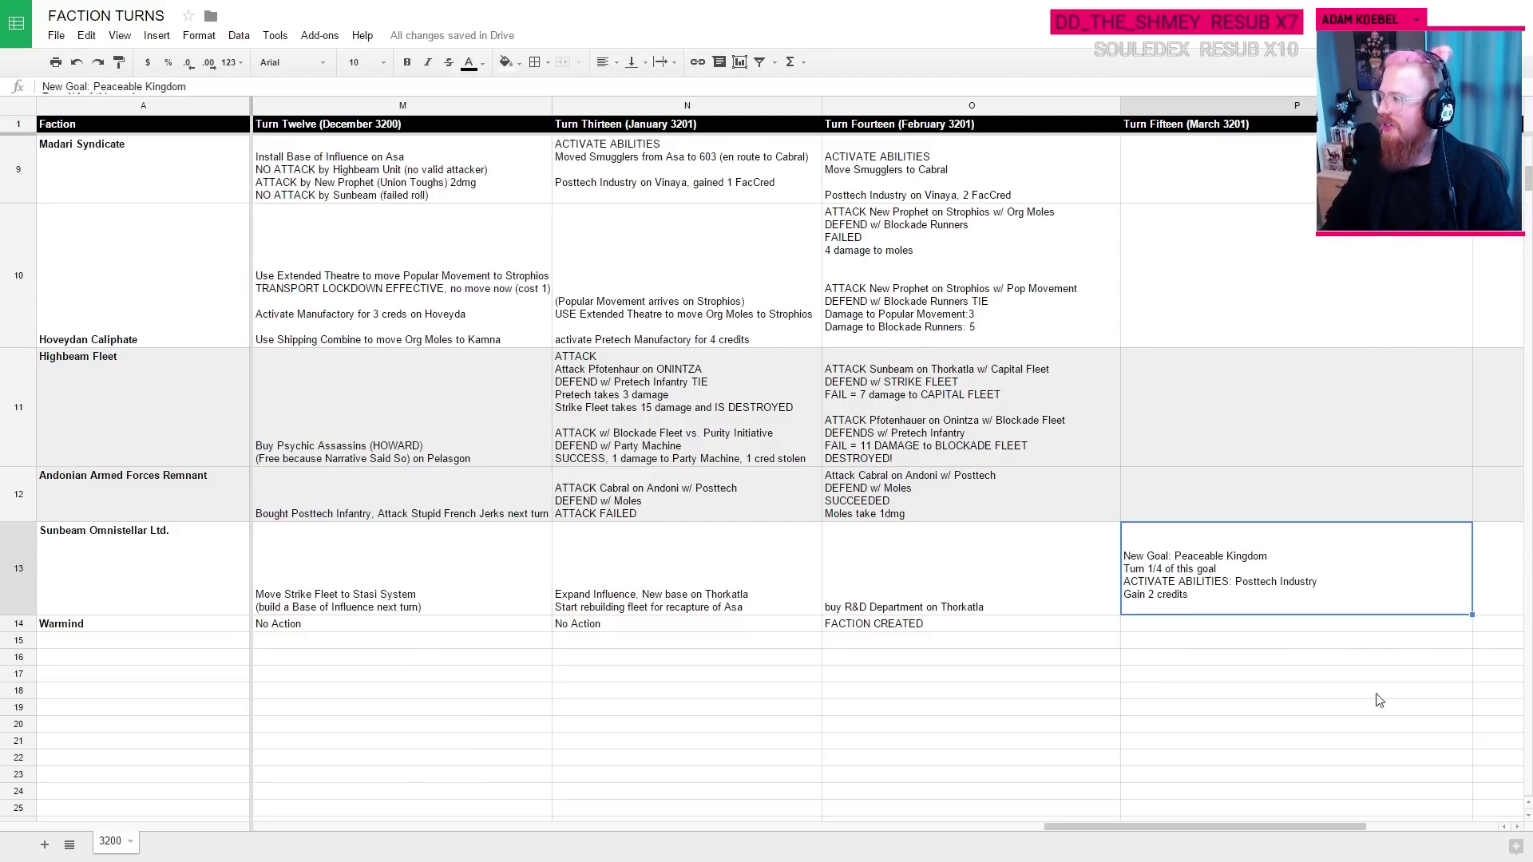
Step: Review the Andonian Armed Forces Remnant's Turn Fourteen log entry and find its assets in the AssetTracker sheet
left_click(163, 487)
left_click(902, 484)
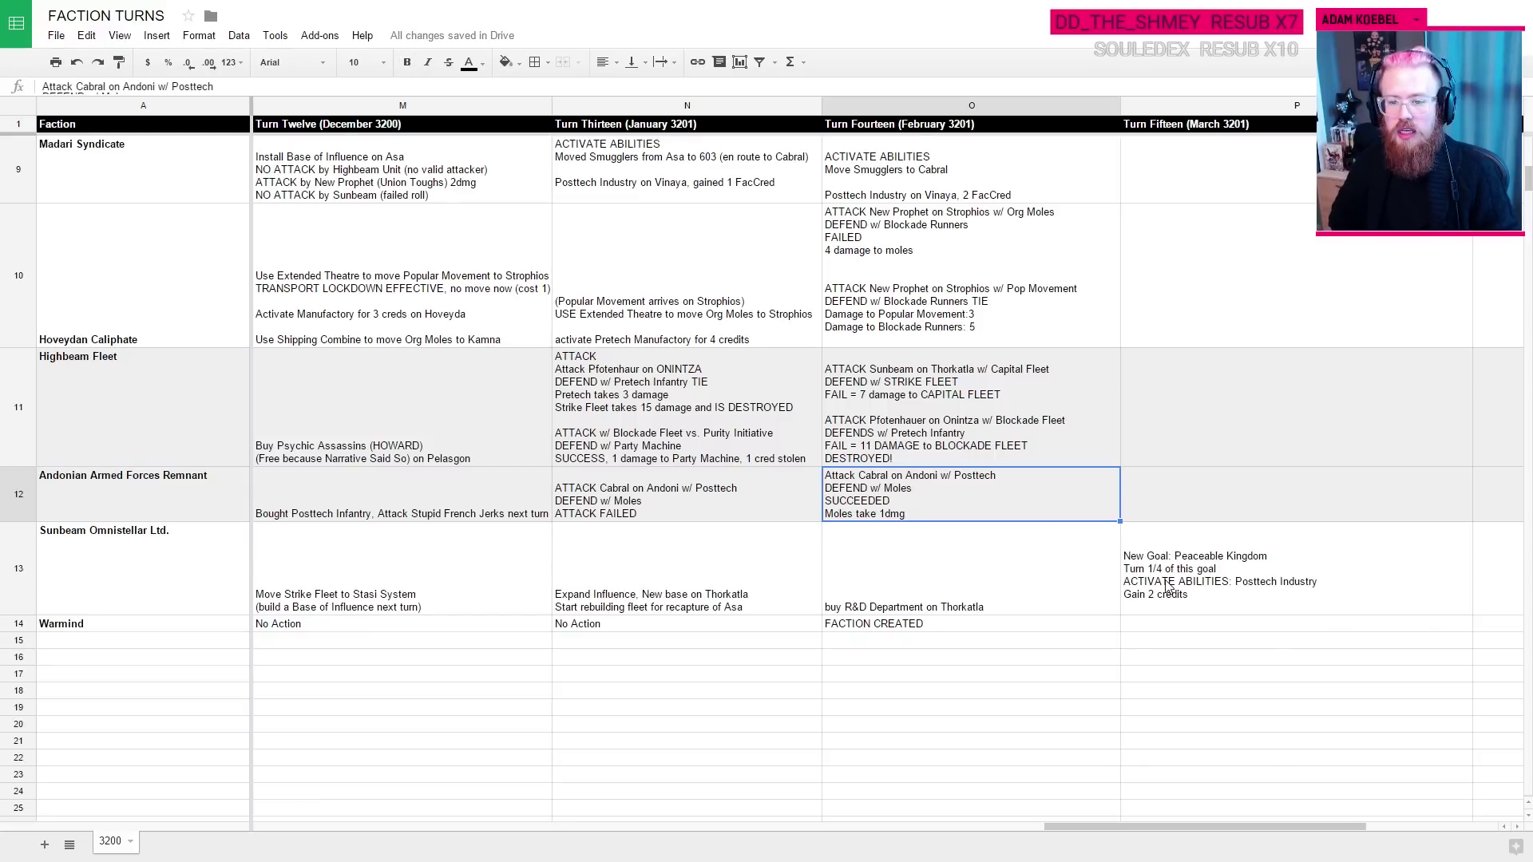
key("Right")
left_click(965, 487)
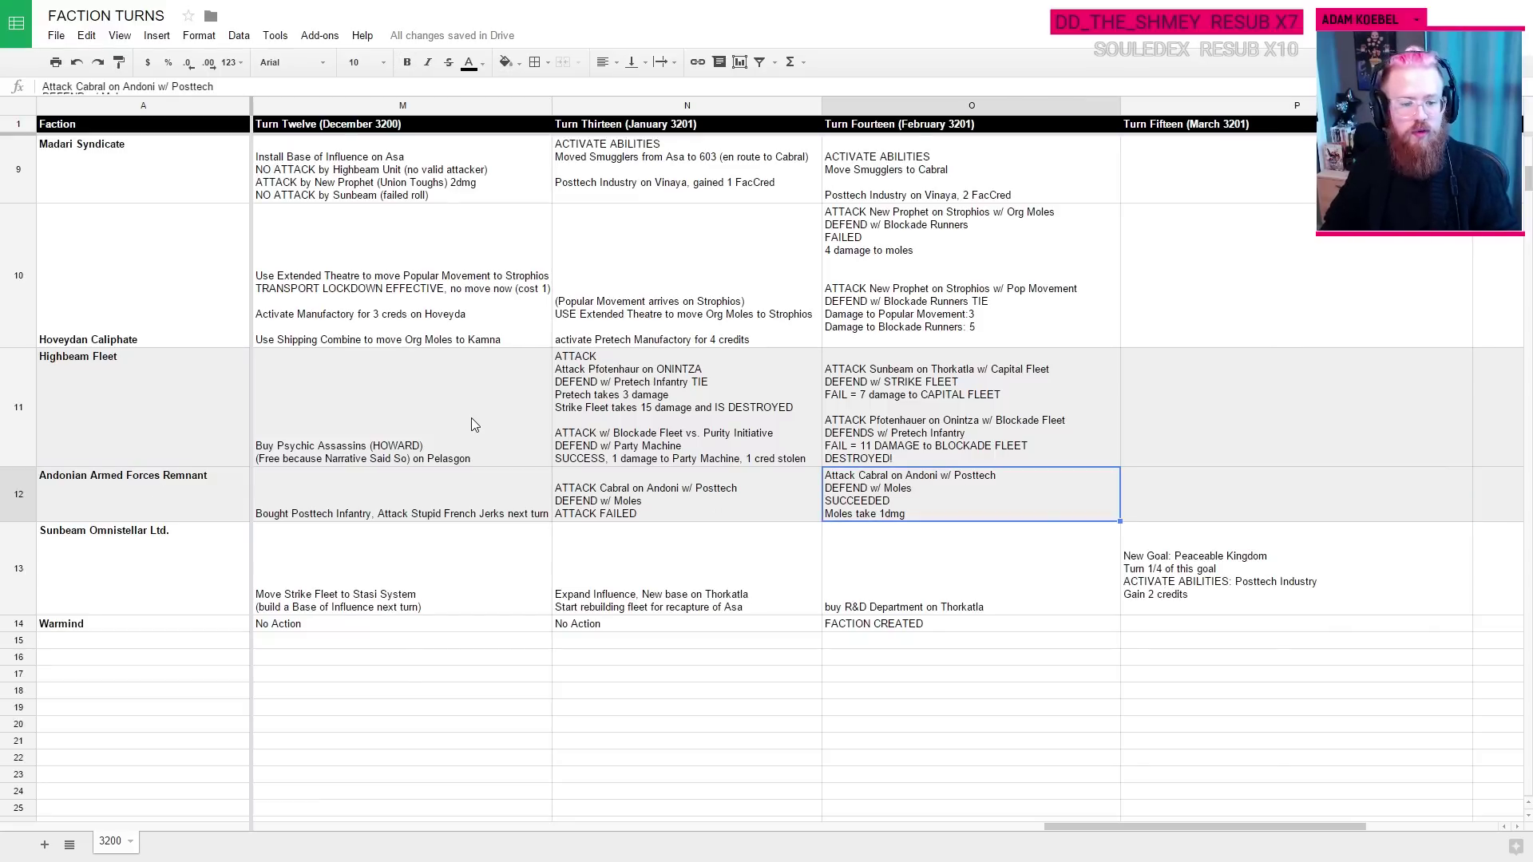
key("ctrl+Tab")
key("ctrl+Tab")
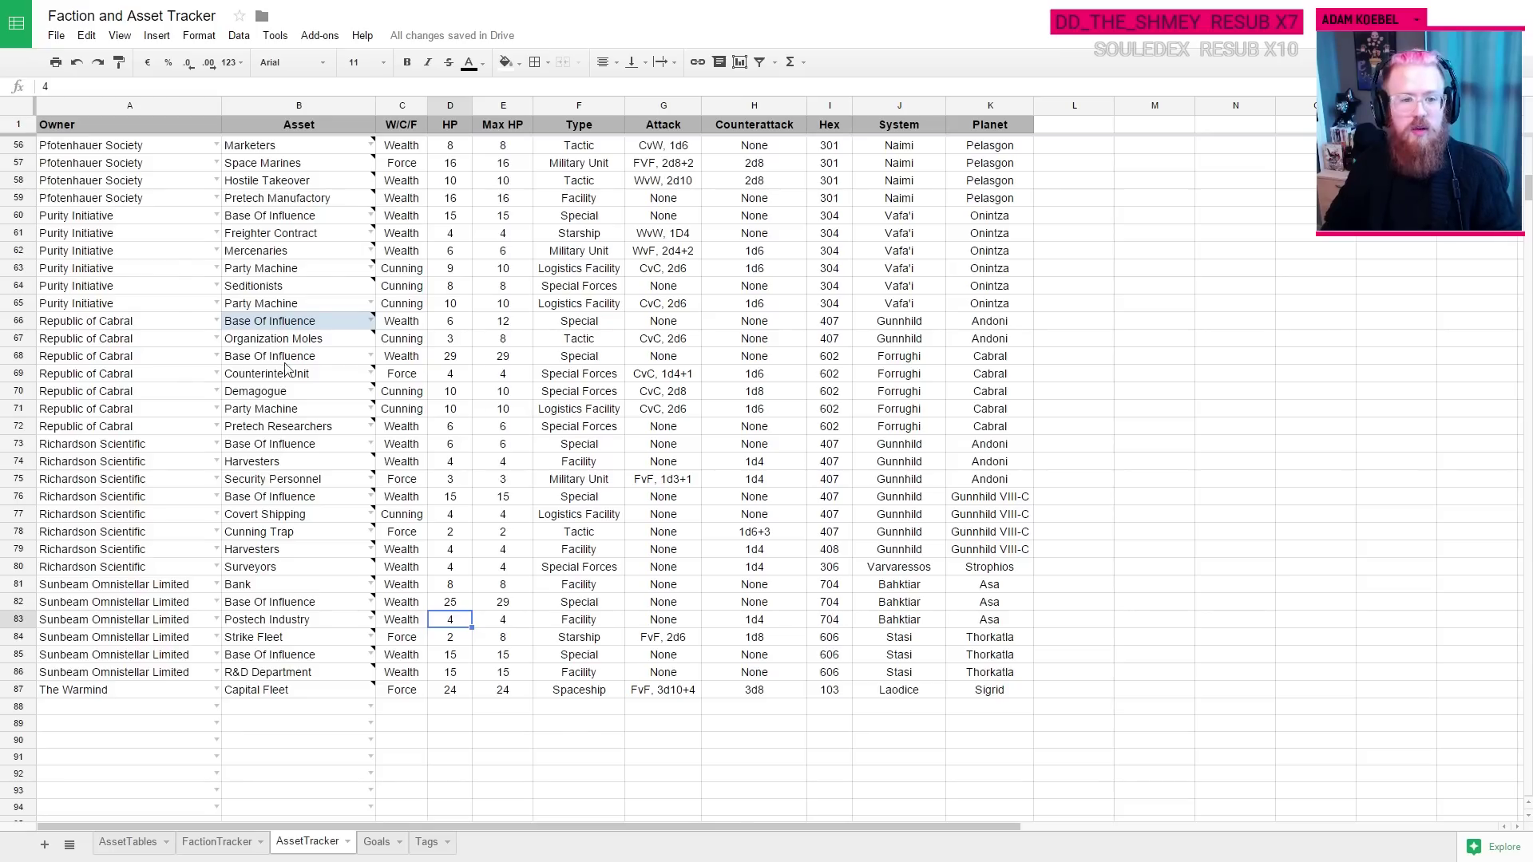
scroll(289, 485, "up", 10)
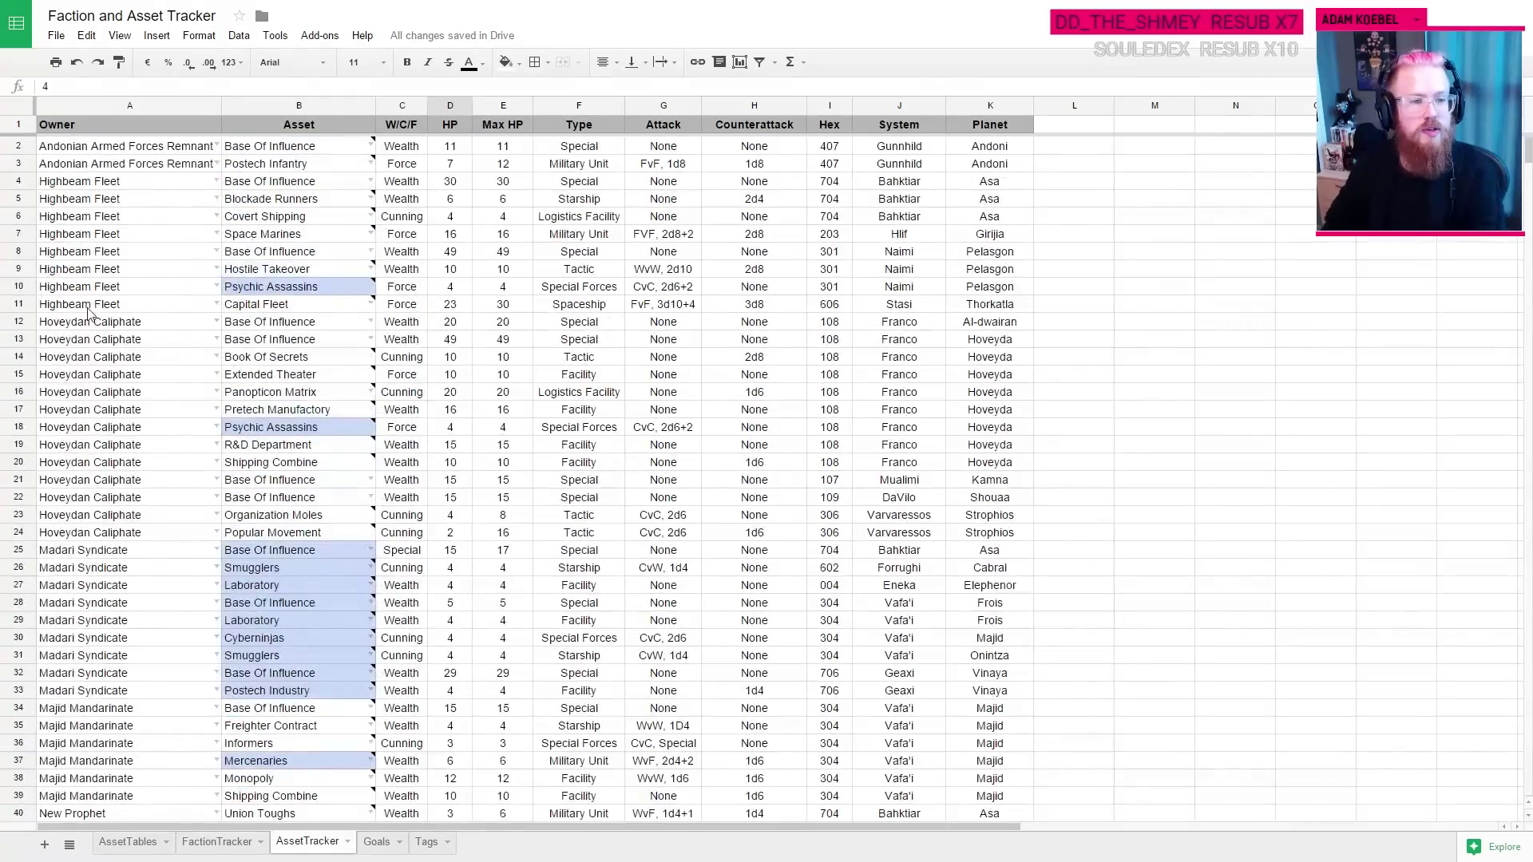
Step: Check the attack type and damage of the Andonian Armed Forces Remnant's Postech Infantry
left_click(264, 165)
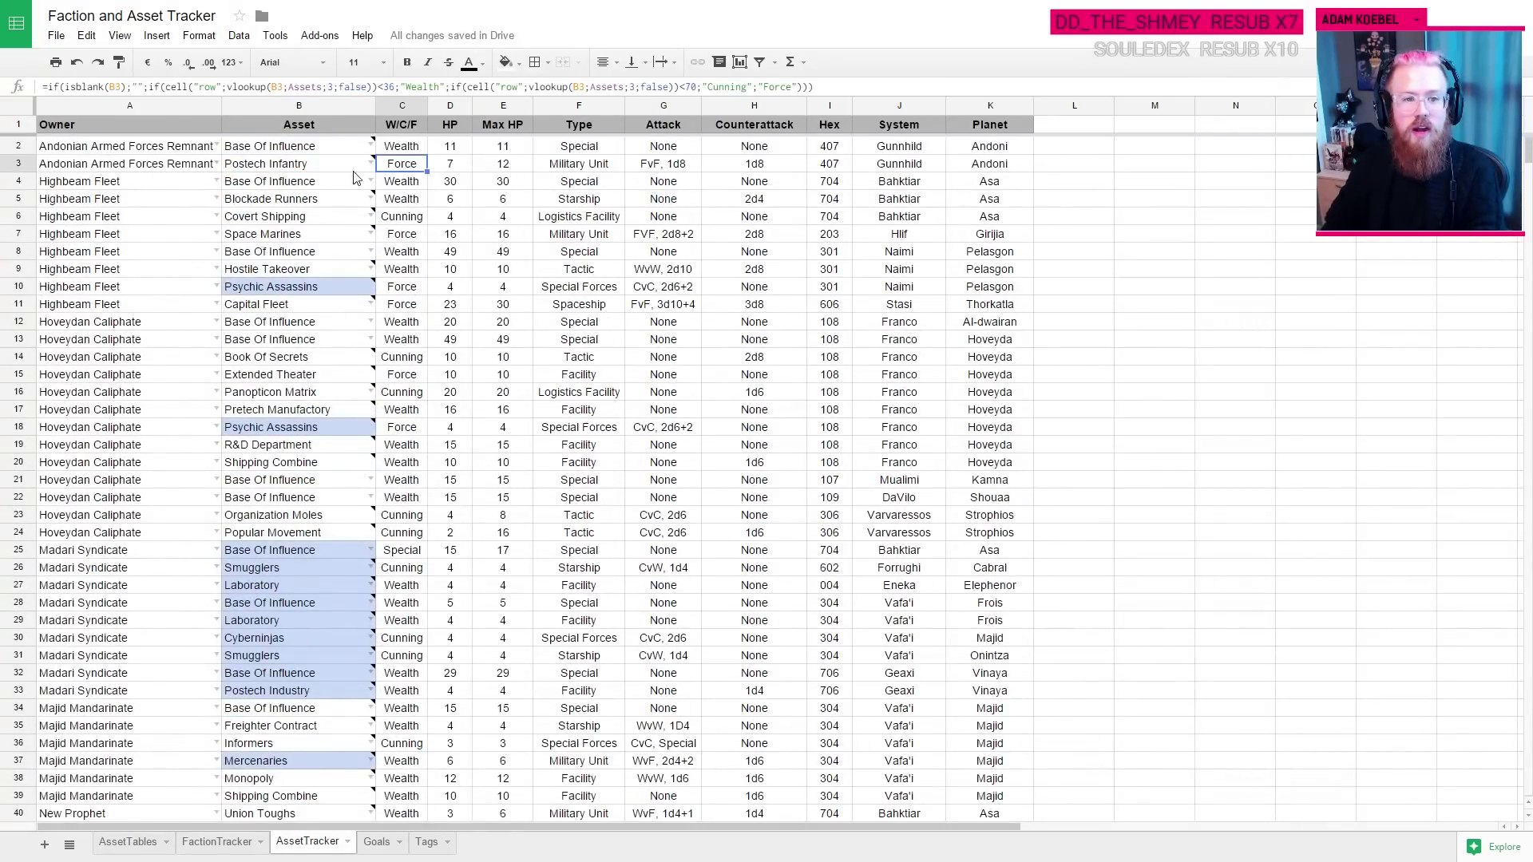
left_click(630, 194)
left_click(643, 169)
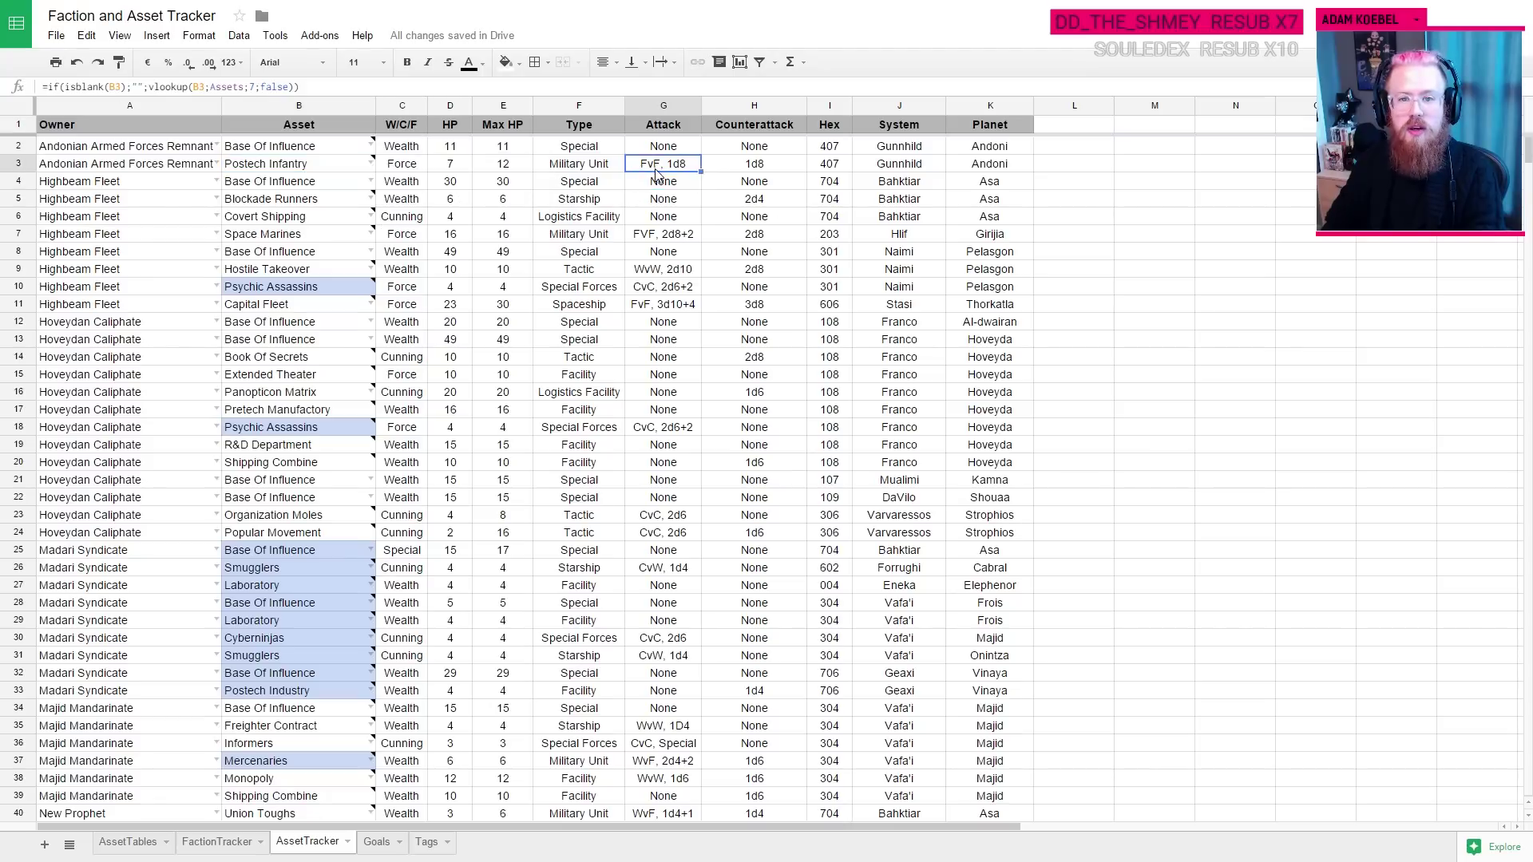
Step: Switch to the FACTION TURNS log and enter "ATTACK Cabral on Andoni w/ Postech" as the Andonian Armed Forces Remnant's Turn Fifteen action
key("ctrl+Tab")
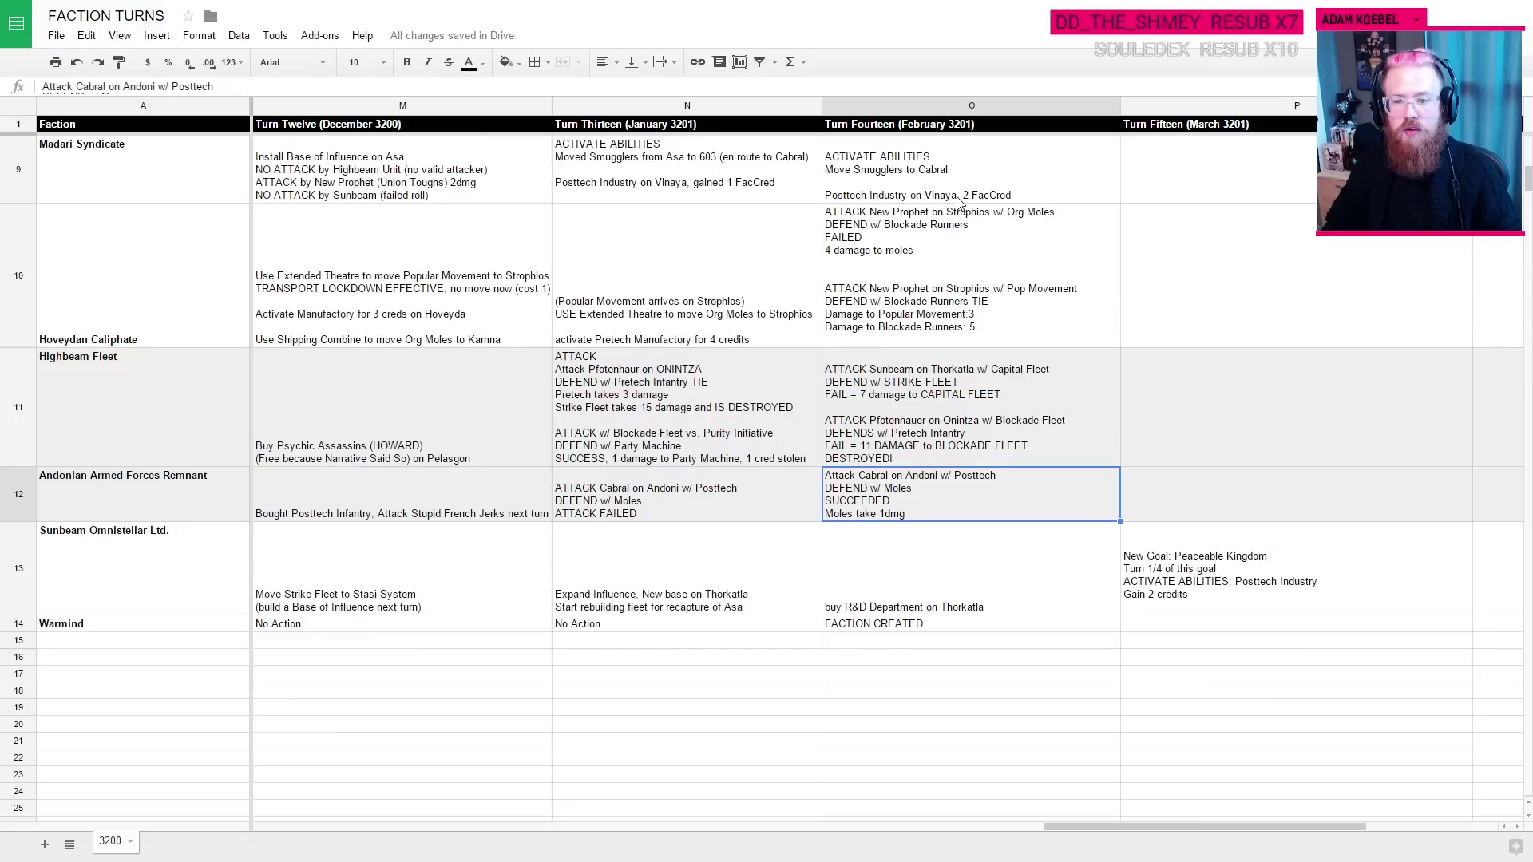
left_click(1208, 499)
type("ATTACK ")
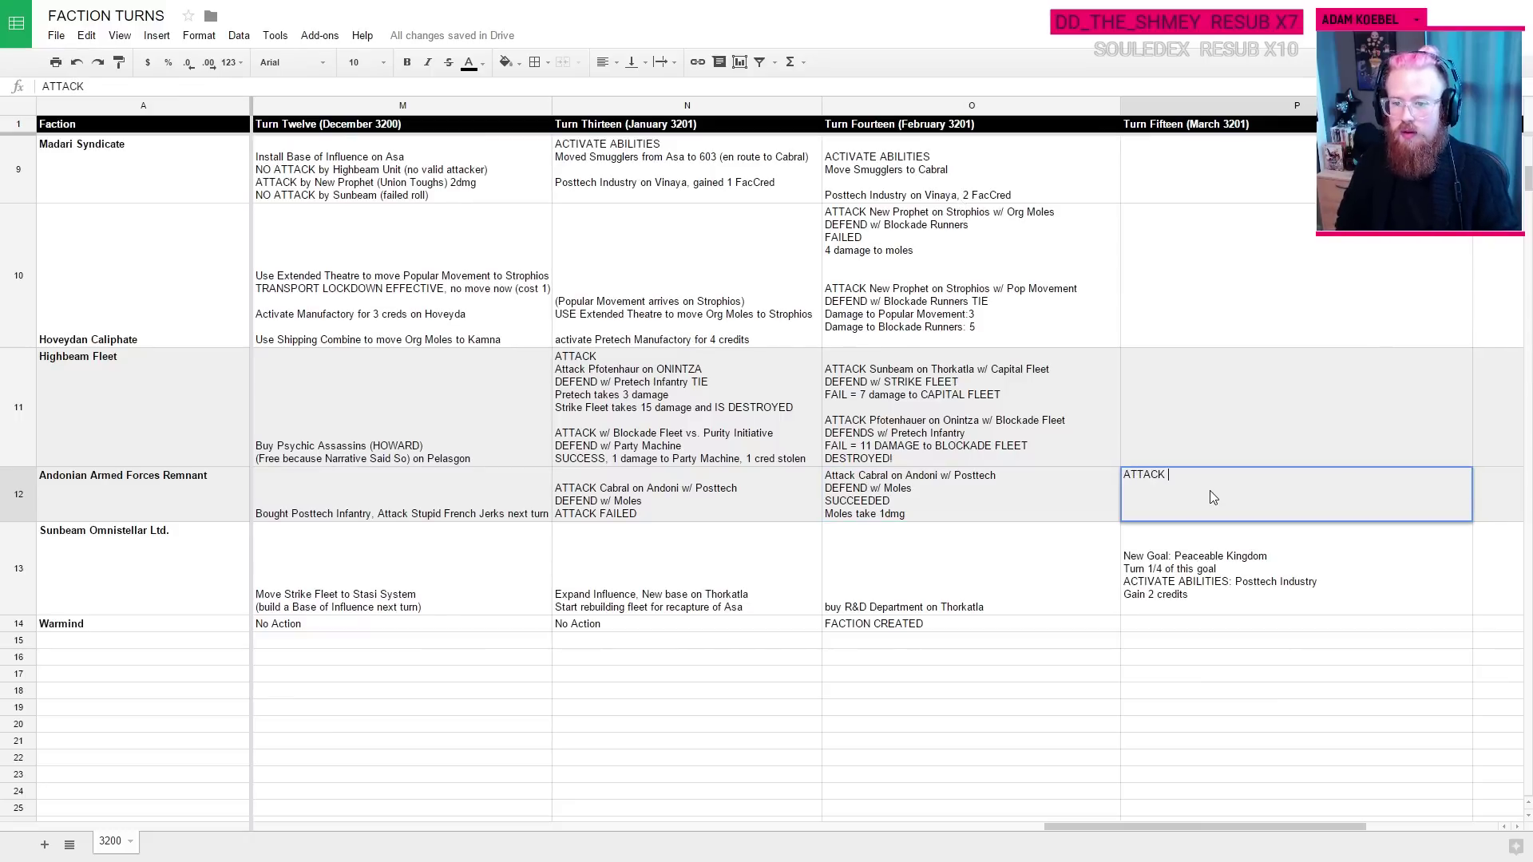
type("Cabral on And")
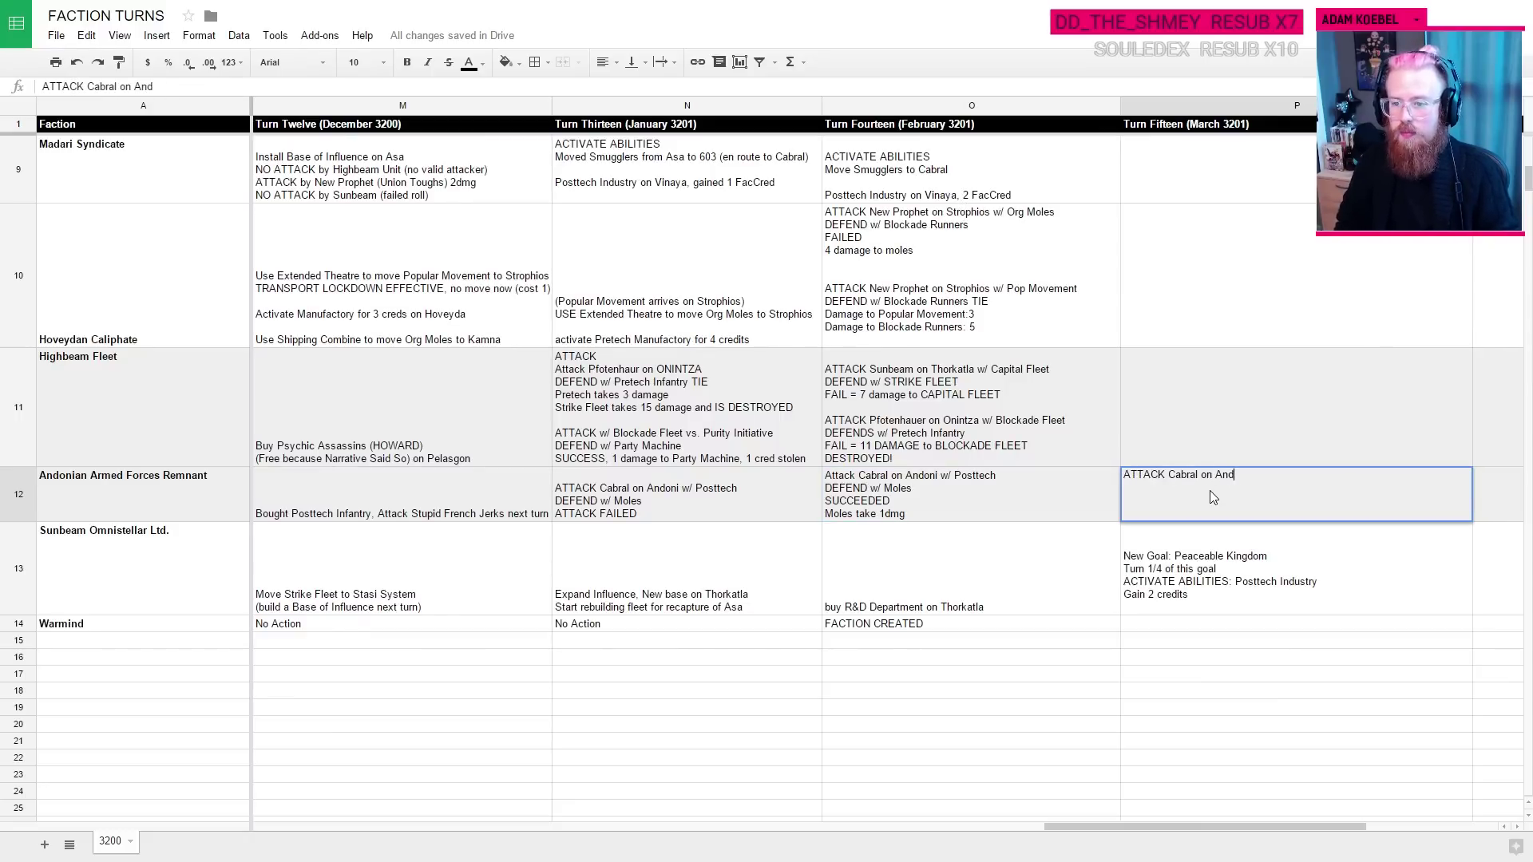
type("oni w/ Poss")
key("BackSpace")
key("BackSpace")
key("BackSpace")
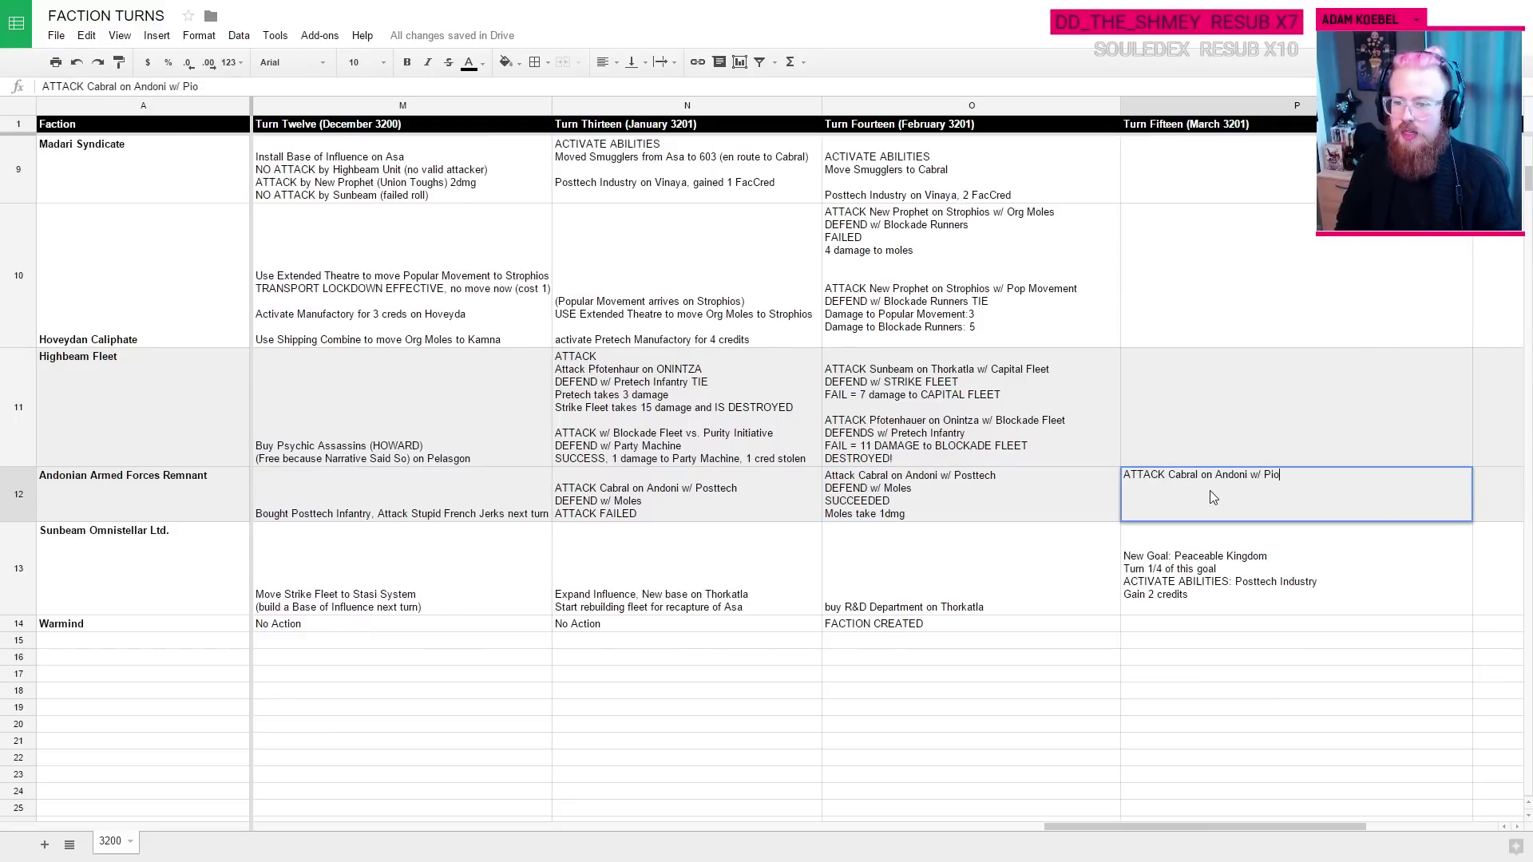
type("osstech")
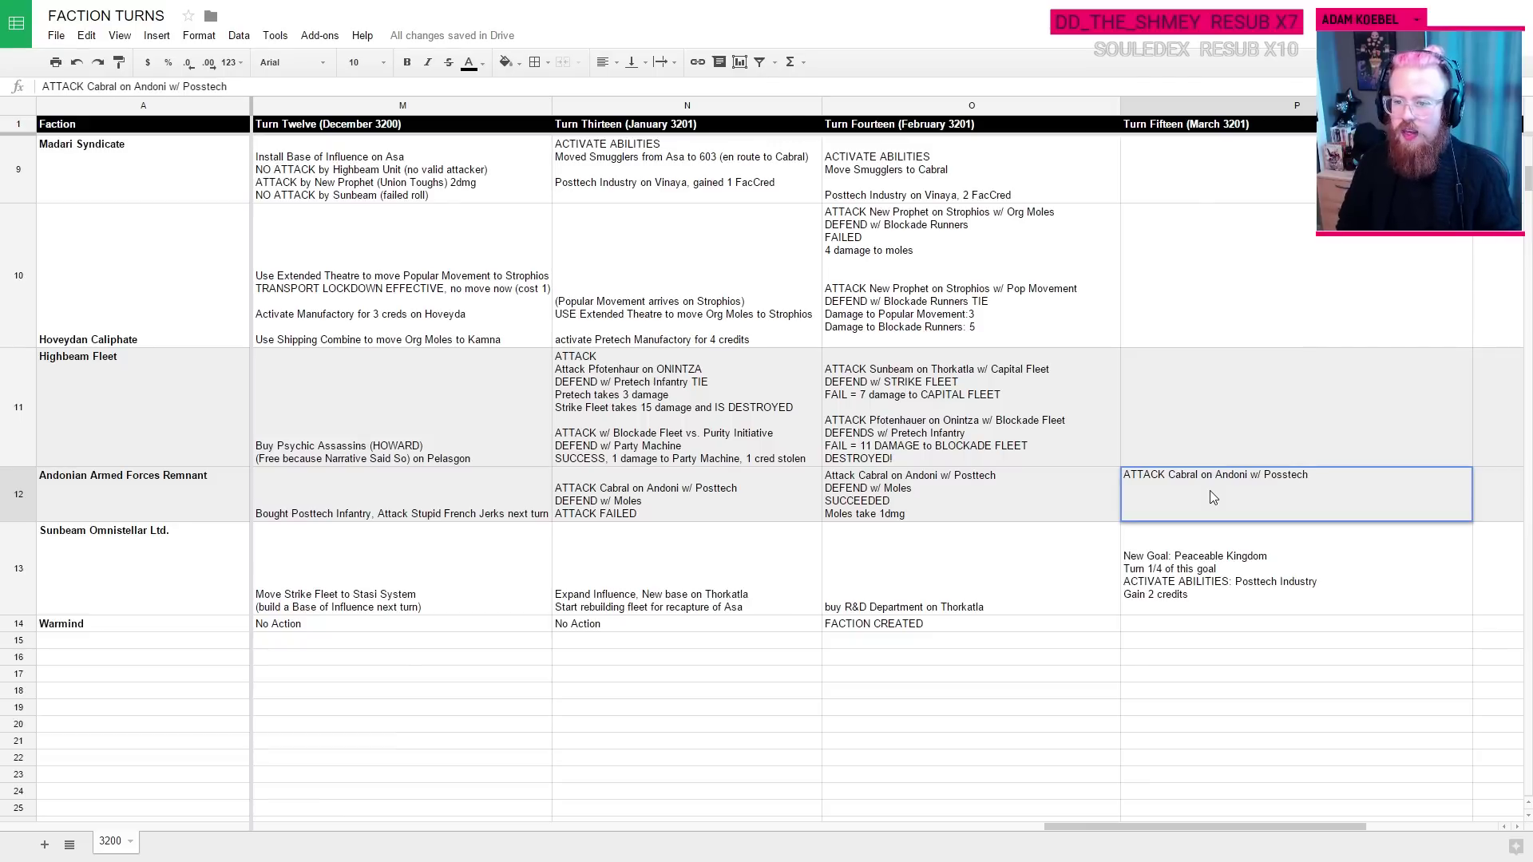
key("BackSpace")
key("BackSpace")
key("BackSpace")
key("BackSpace")
key("BackSpace")
type("tech")
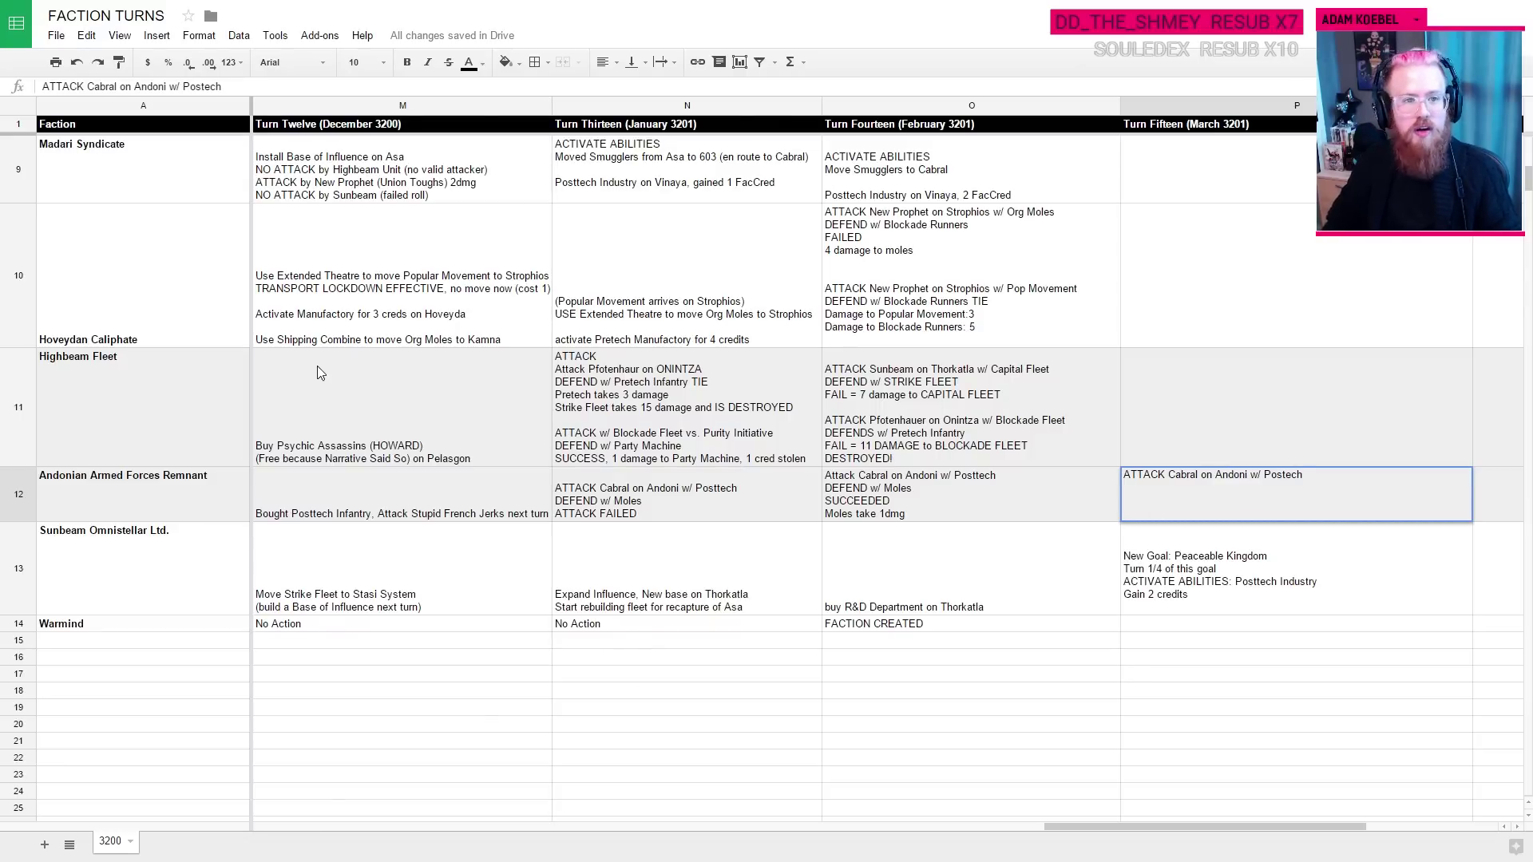
Step: Switch to the AssetTracker sheet and look up which Republic of Cabral assets on Andoni can defend
key("ctrl+Tab")
key("ctrl+Tab")
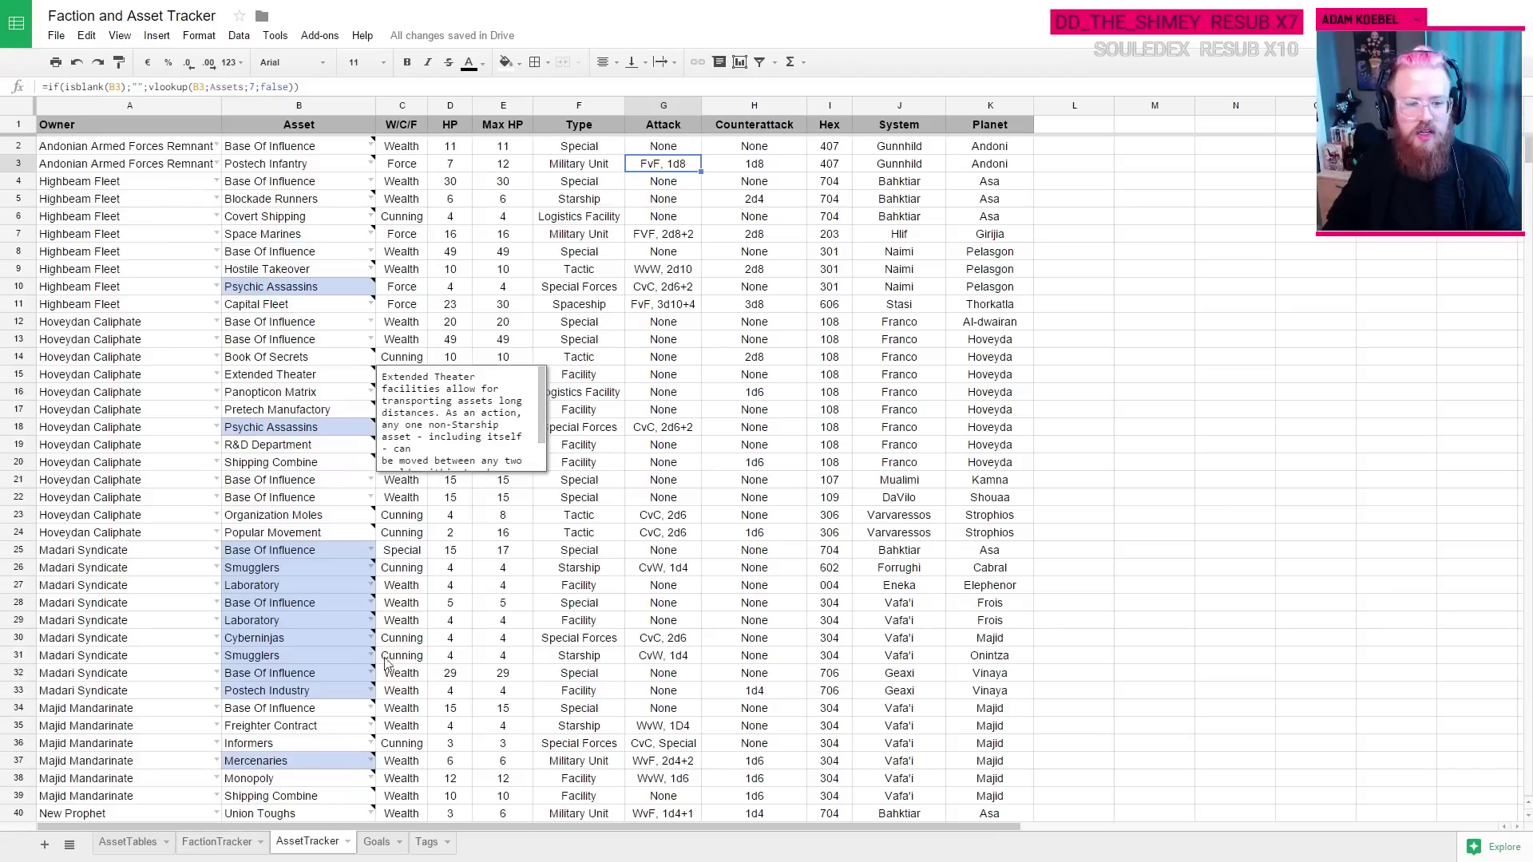
scroll(427, 653, "down", 12)
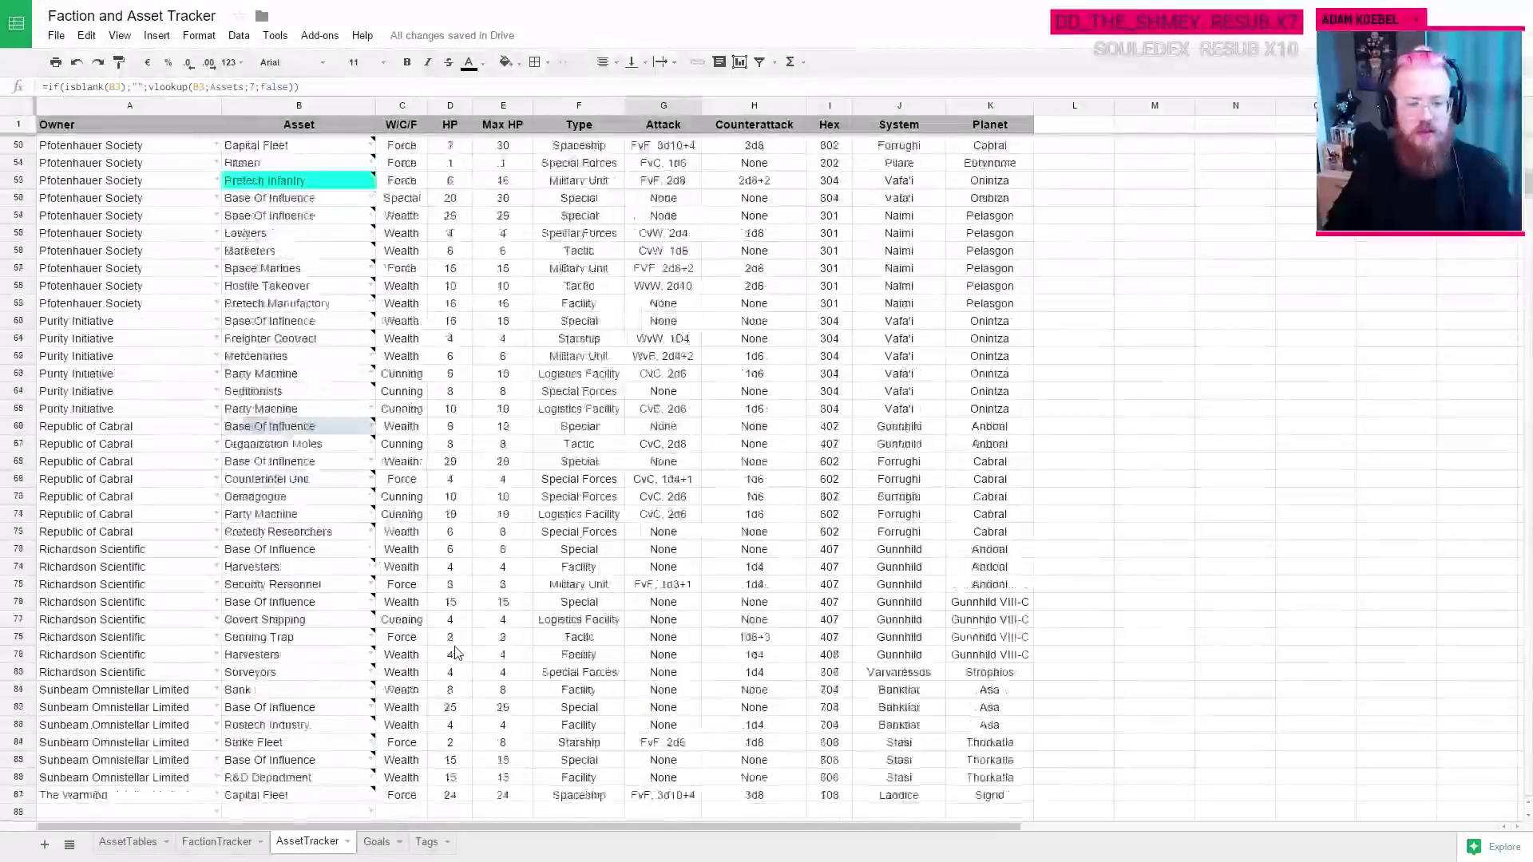
mouse_move(294, 722)
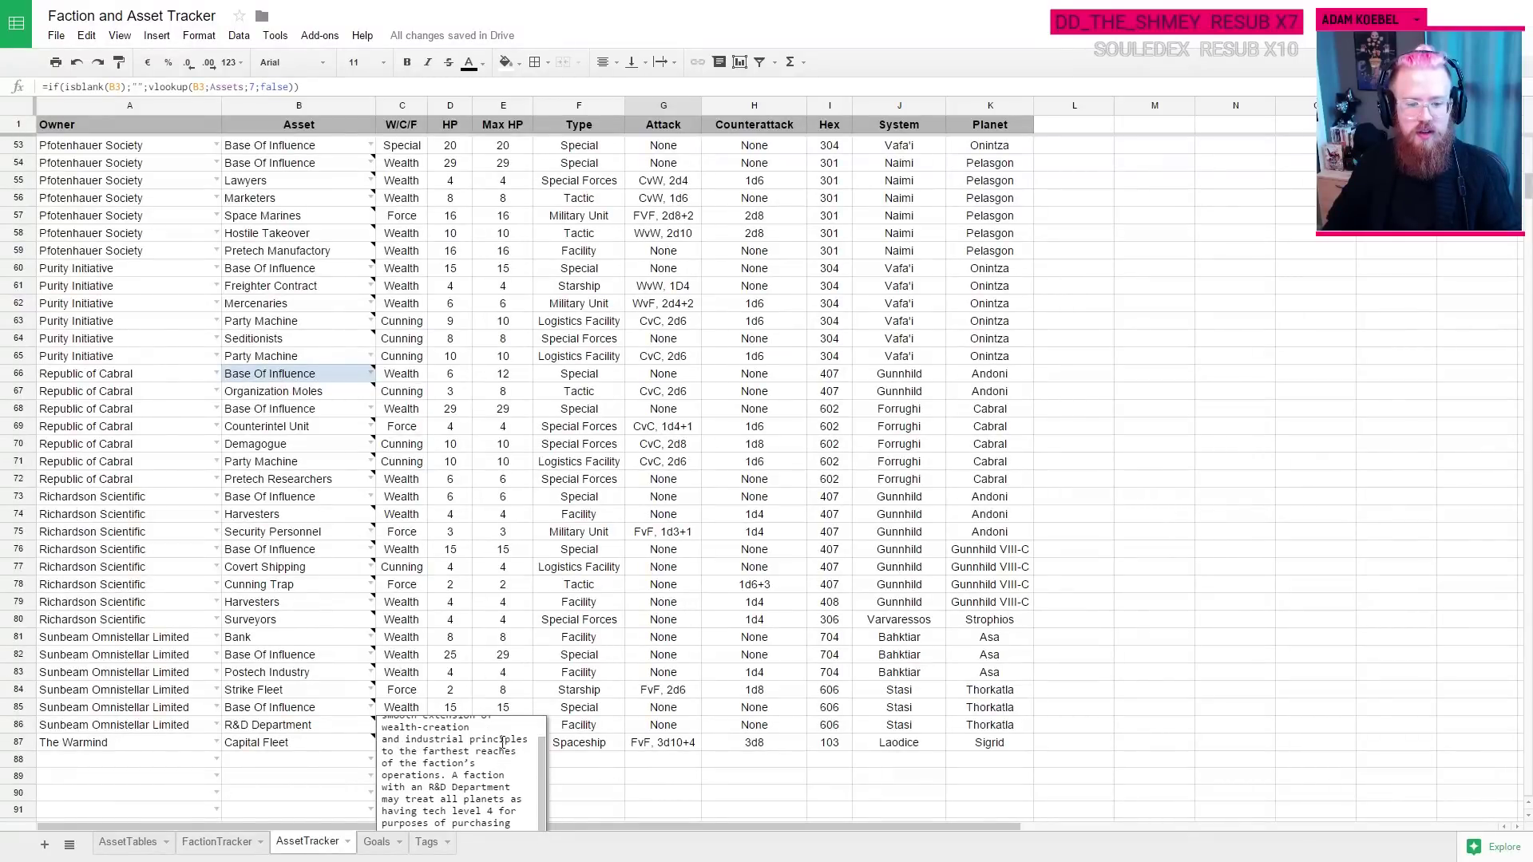
left_click(827, 622)
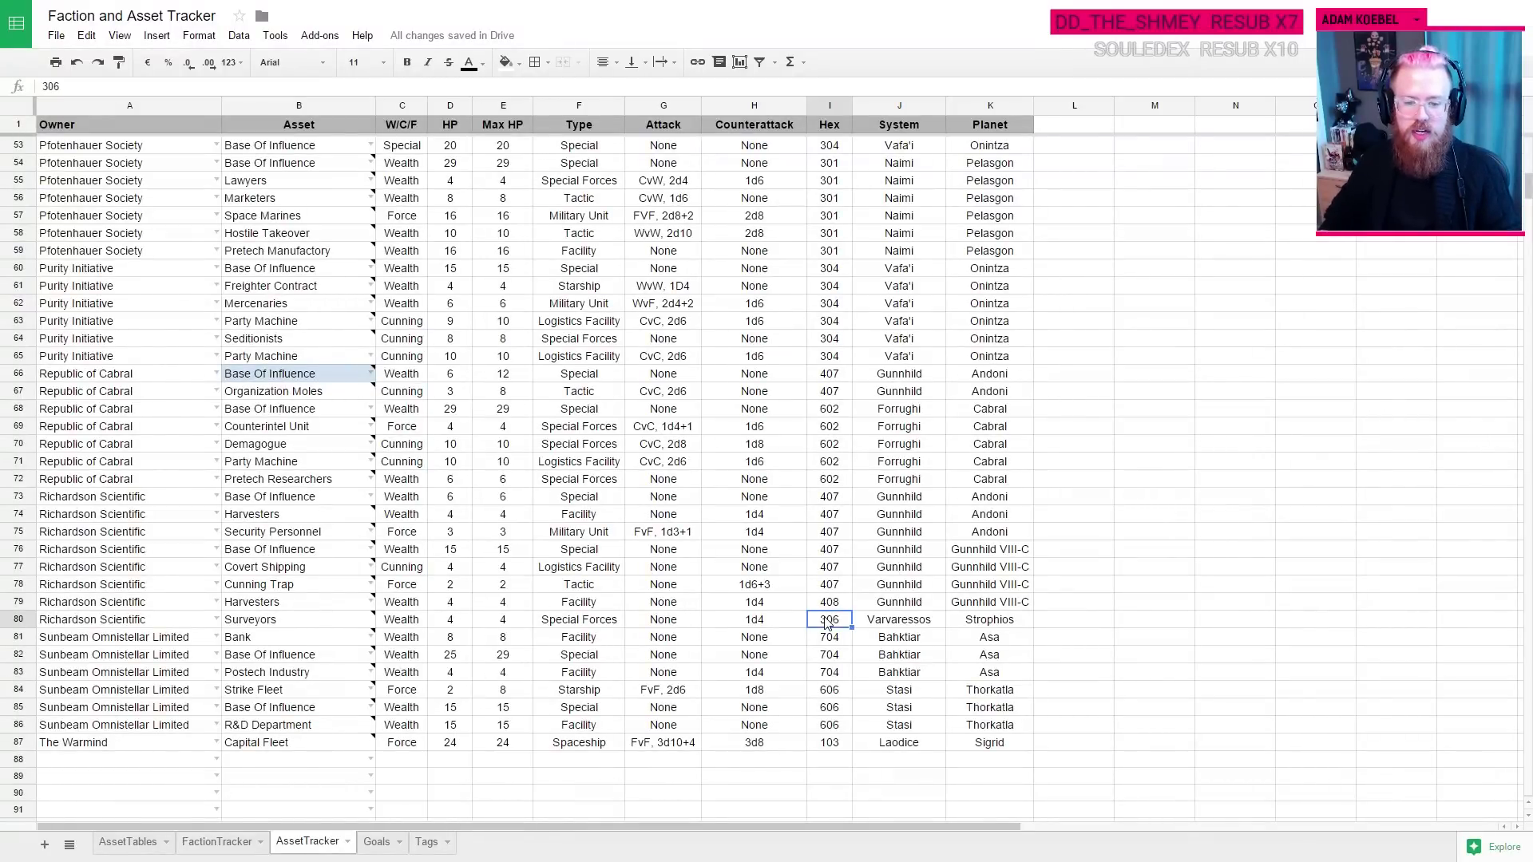
Step: Complete the Remnant's Turn Fifteen attack line in the FACTION TURNS log with "Infantry" and add the line "DEFEND w/ Moles"
key("ctrl+Tab")
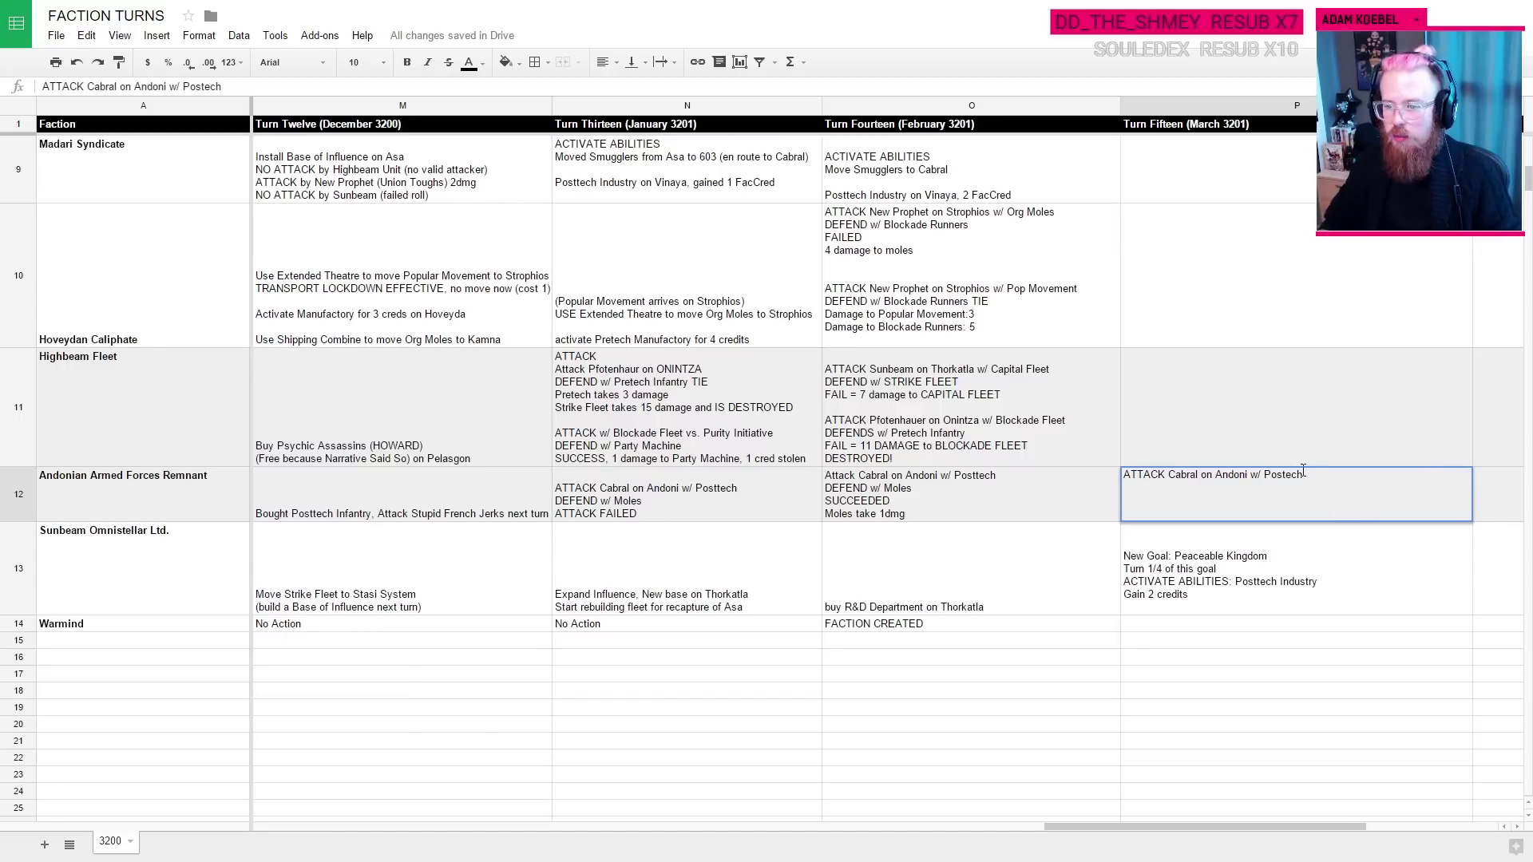
type("Infantr")
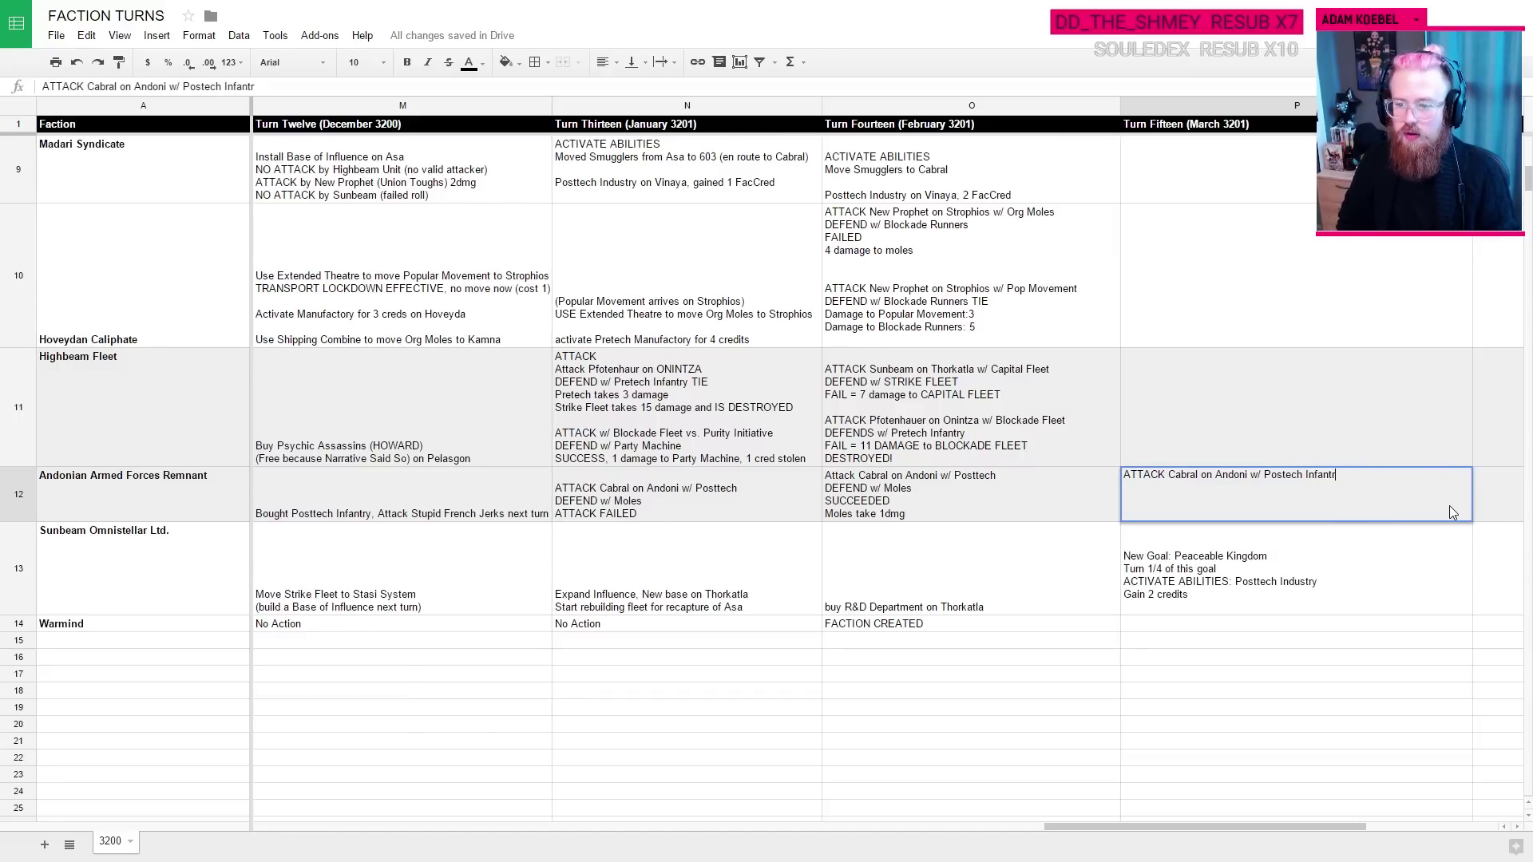
type("yDe")
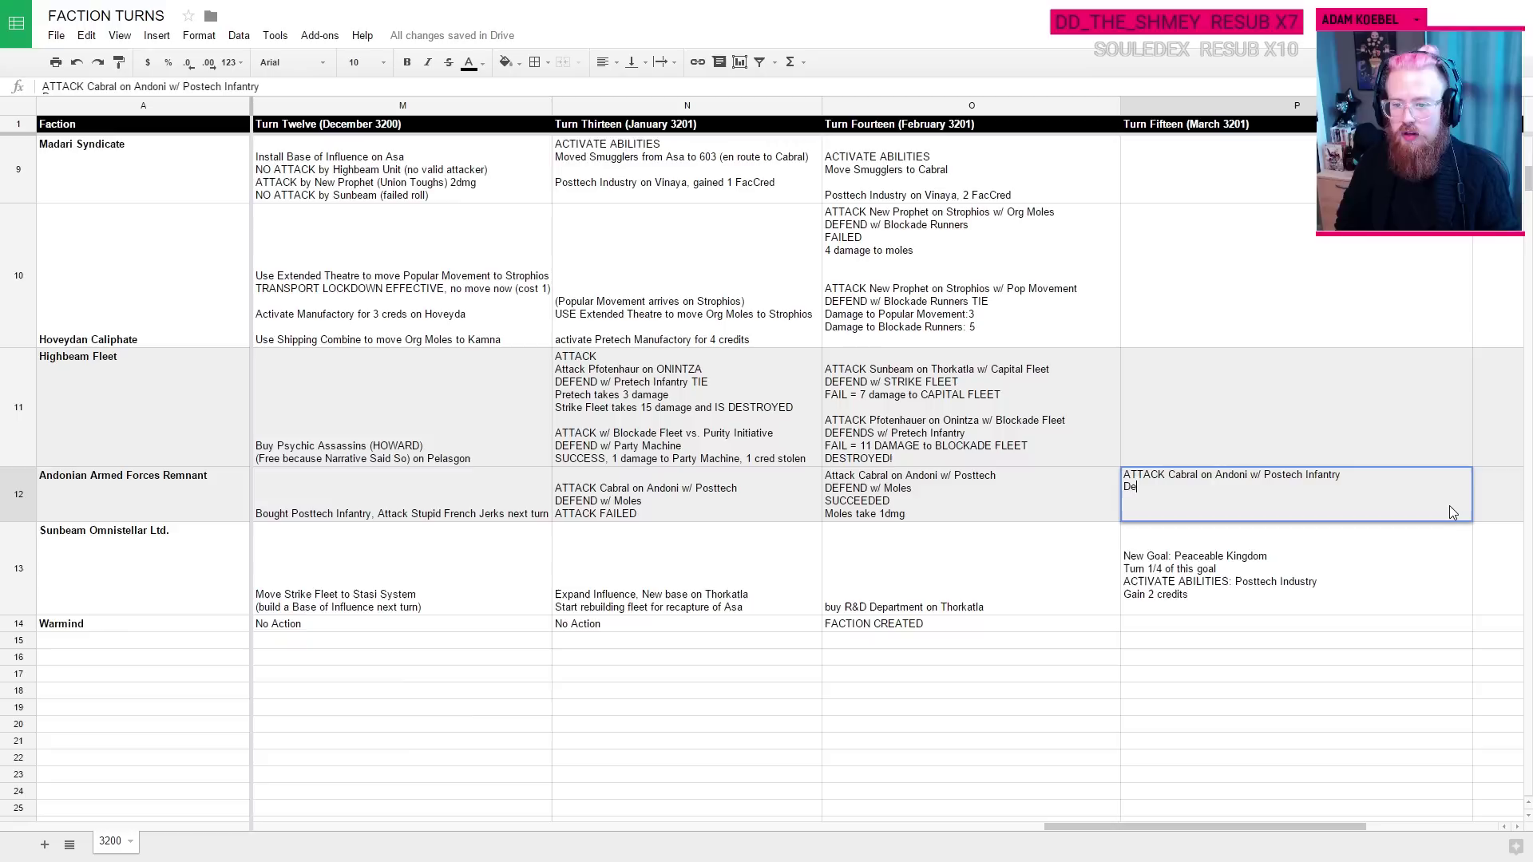
key("BackSpace")
type("EFEND w/ Moles")
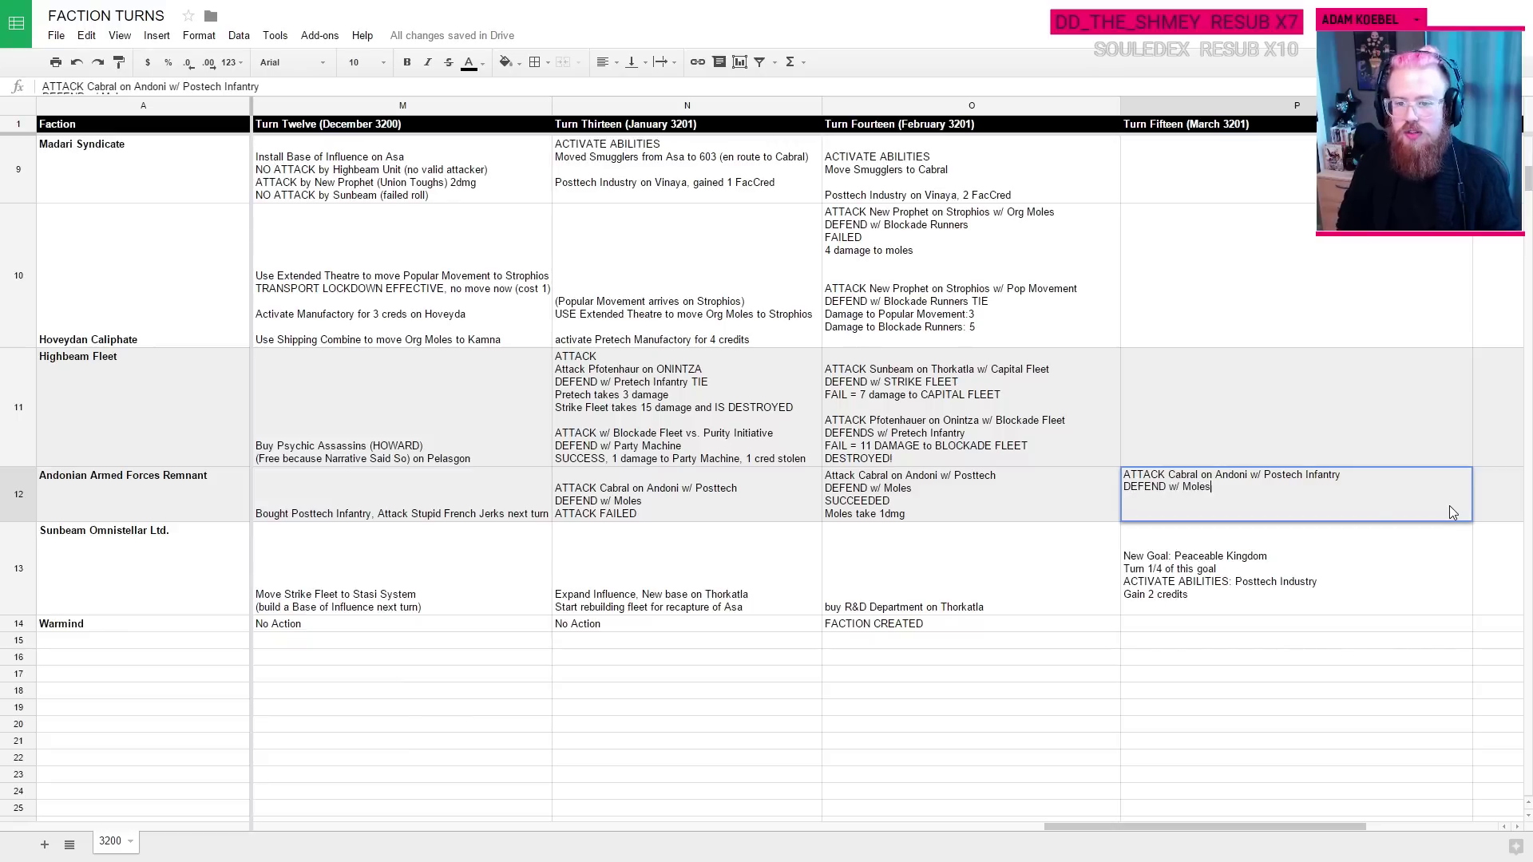
Step: Check the Andonian Armed Forces Remnant's Force rating and read its Warlike tag note in the FactionTracker sheet
key("ctrl+Tab")
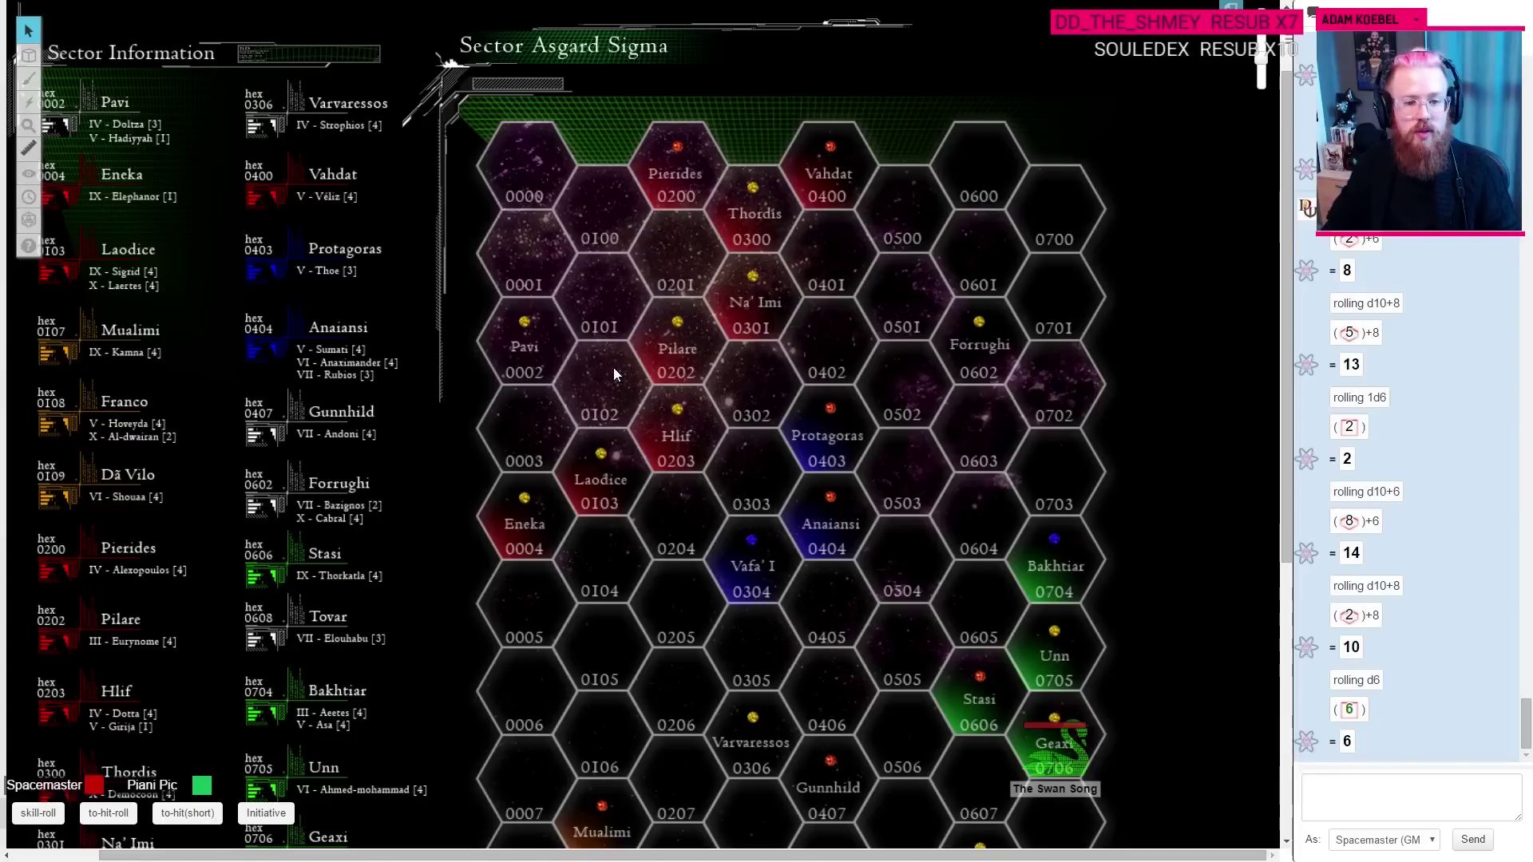
key("ctrl+Tab")
left_click(209, 840)
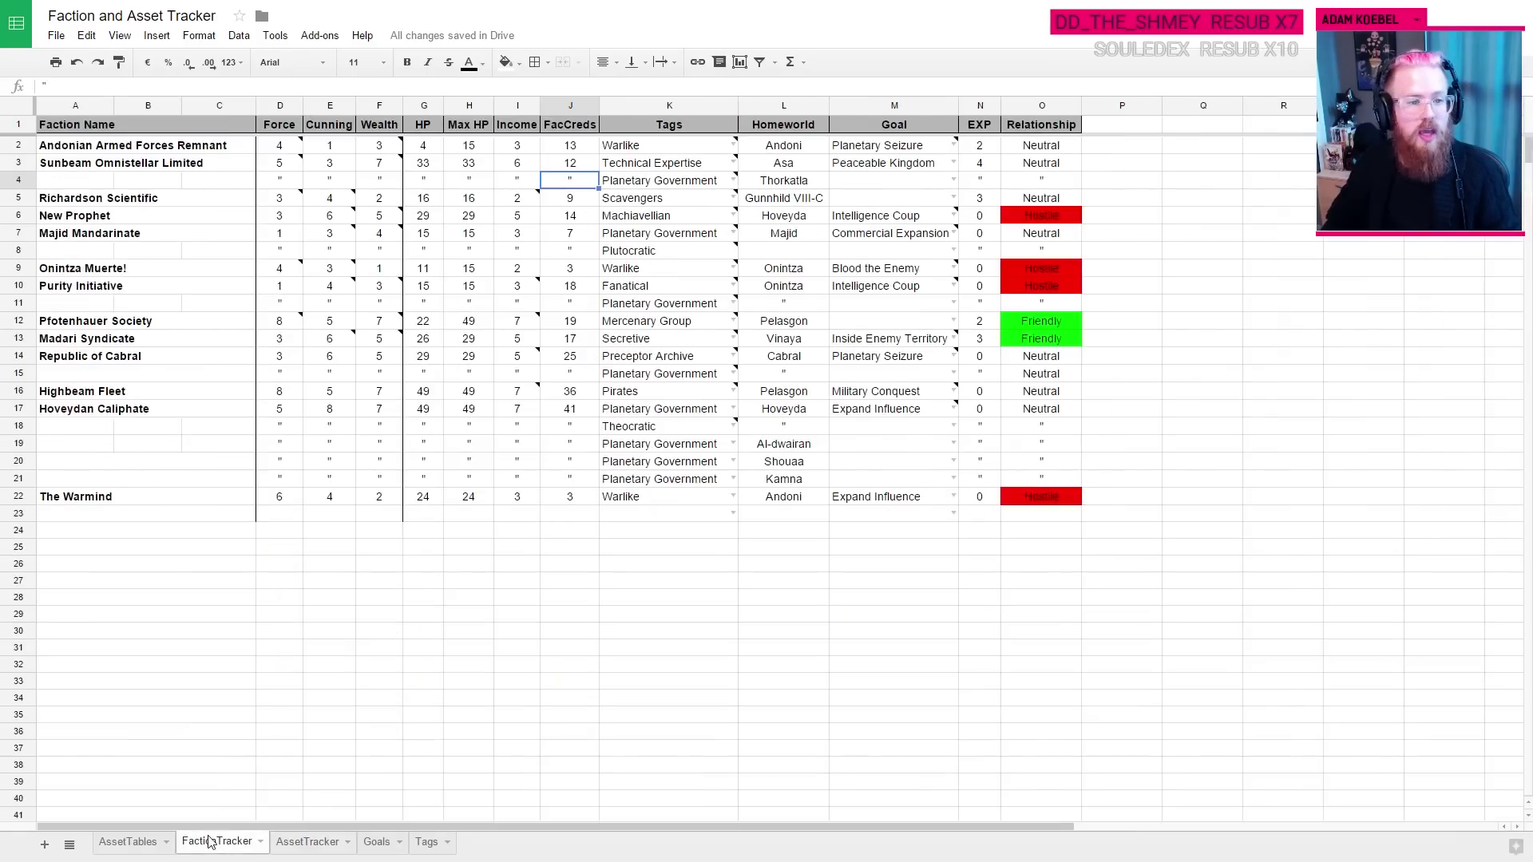
left_click(308, 842)
left_click(232, 845)
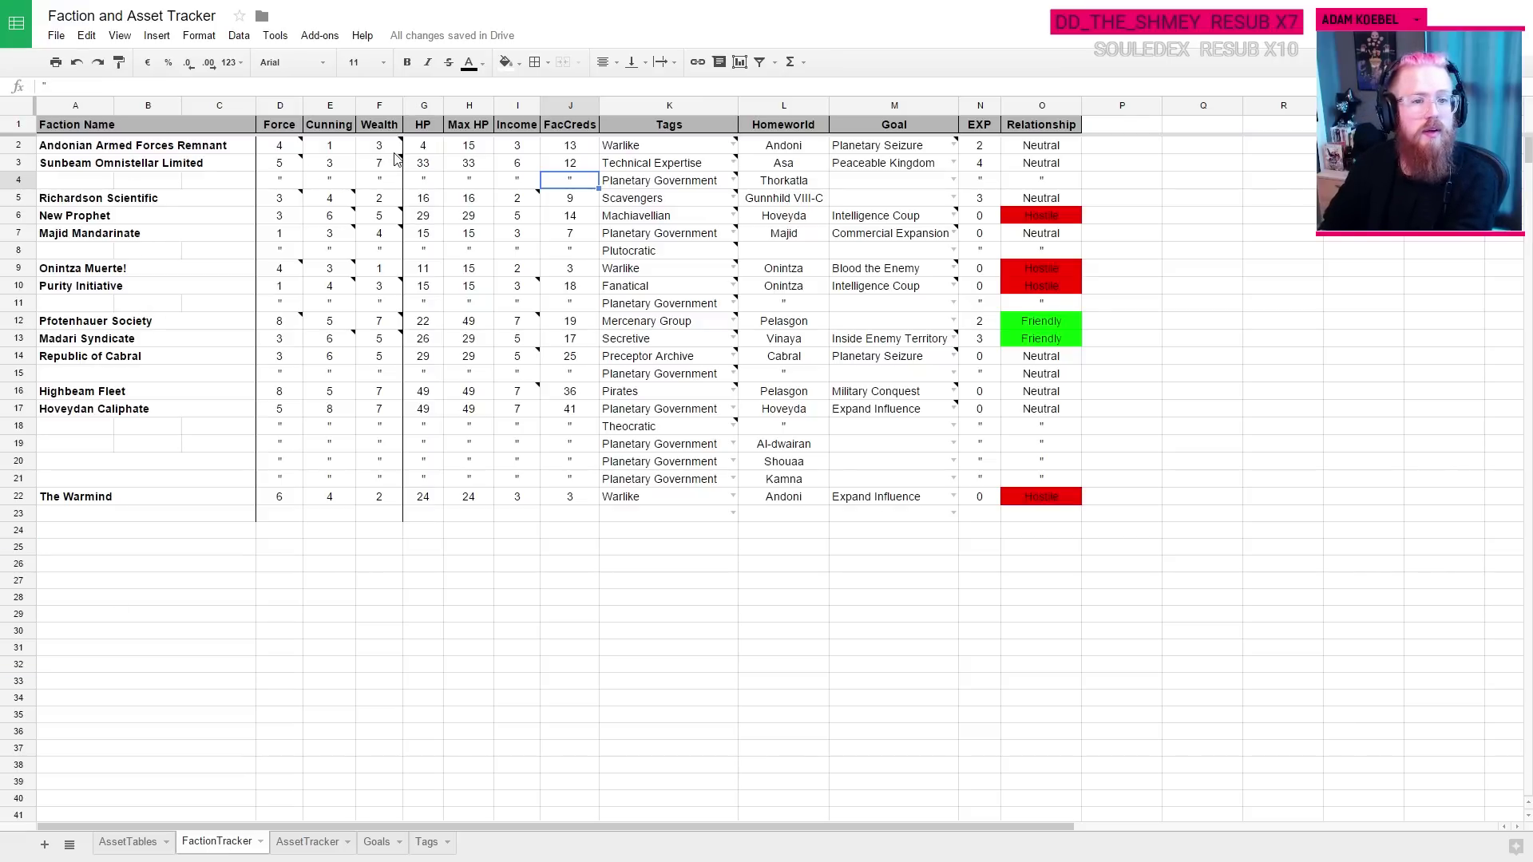
left_click(275, 152)
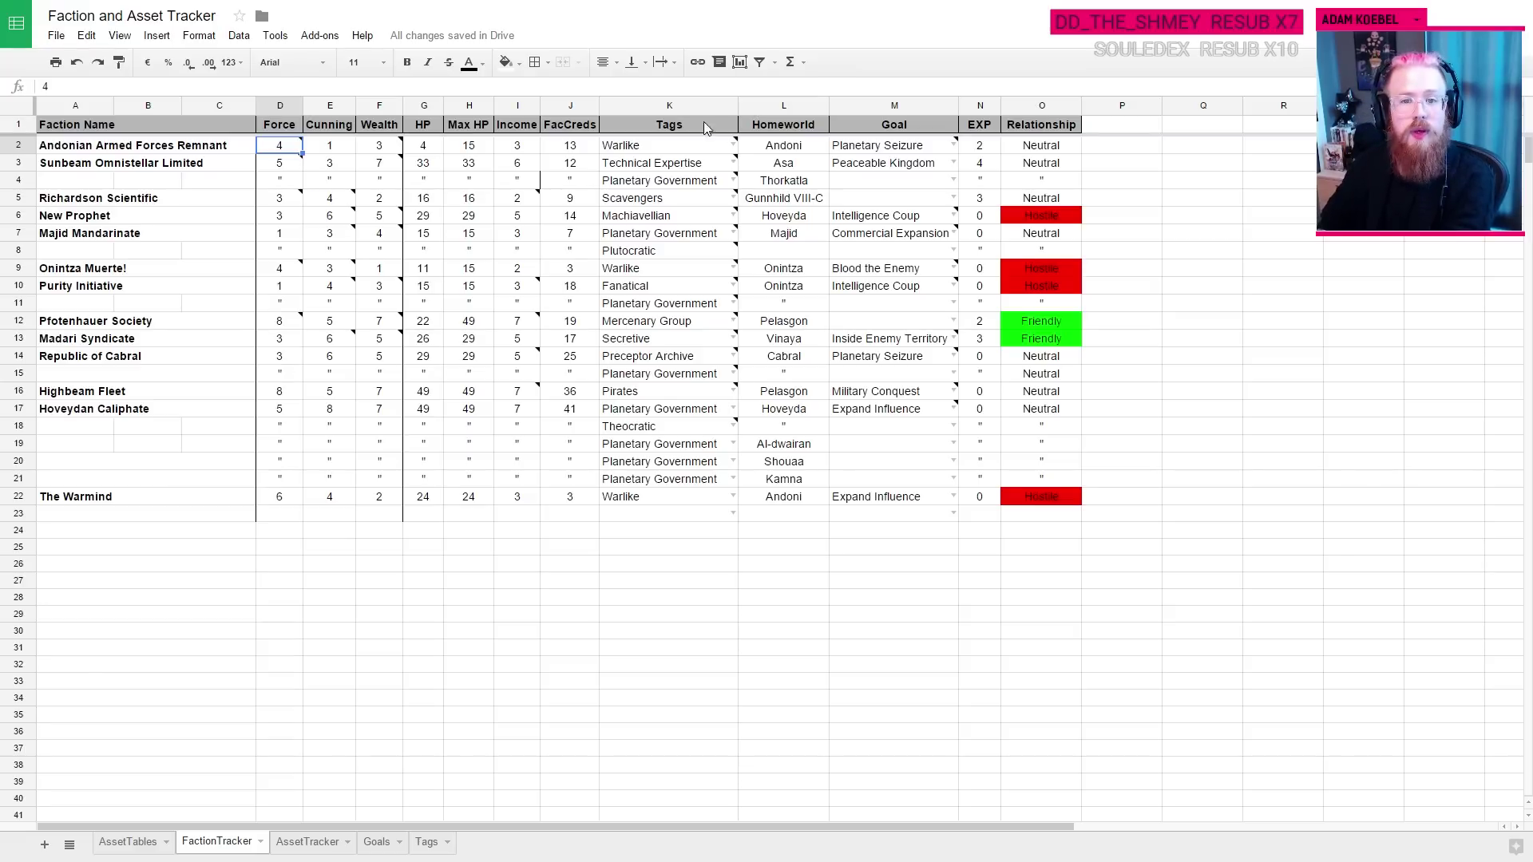
mouse_move(671, 151)
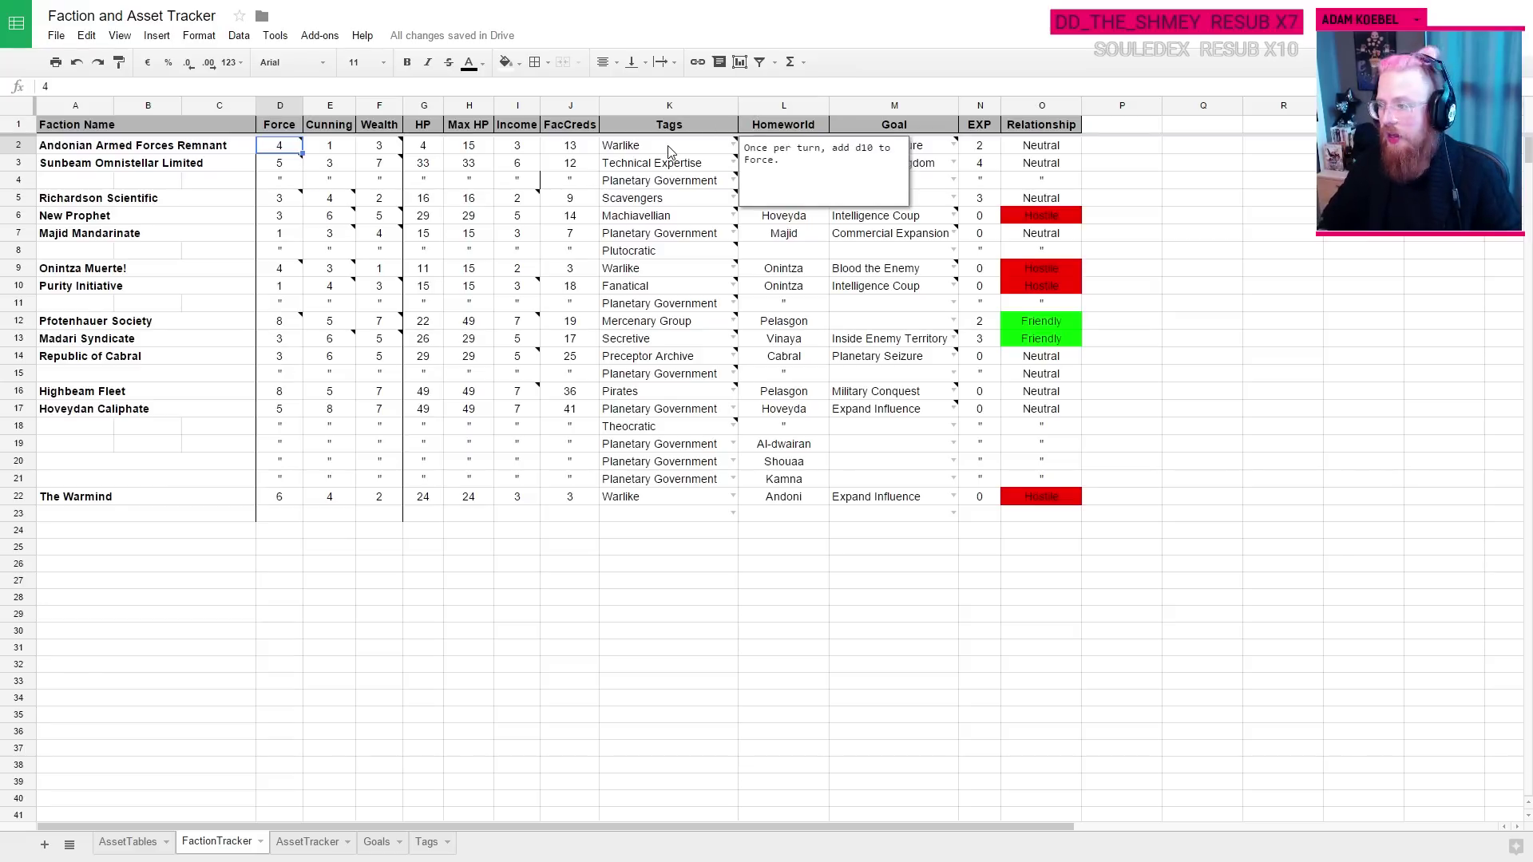
Step: Switch to the sector map's chat and roll 2d10 for the Remnant's attack
key("ctrl+Tab")
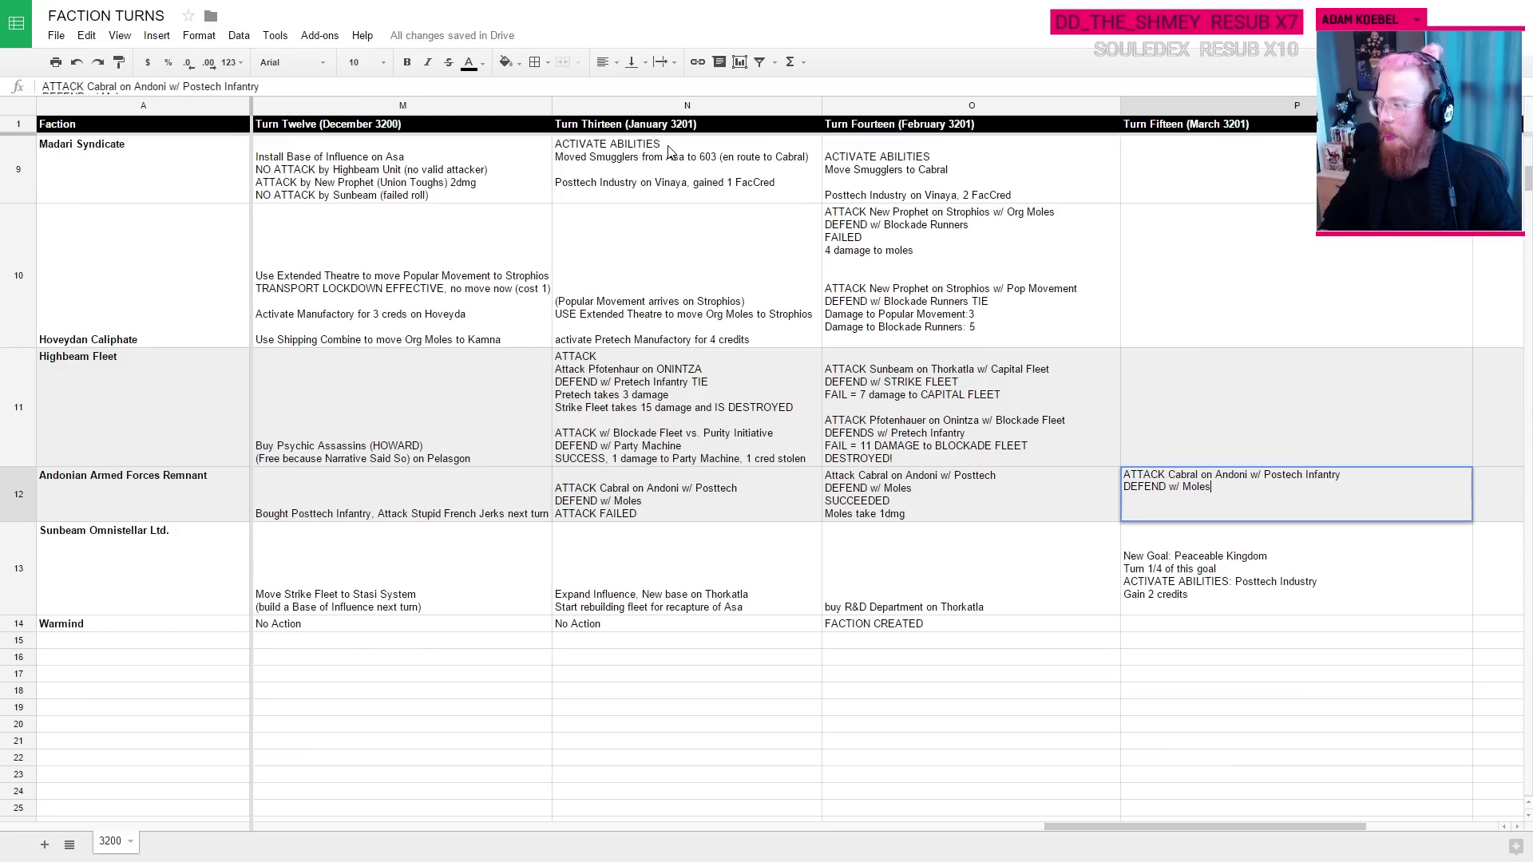
key("ctrl+Tab")
left_click(1429, 810)
type("/r")
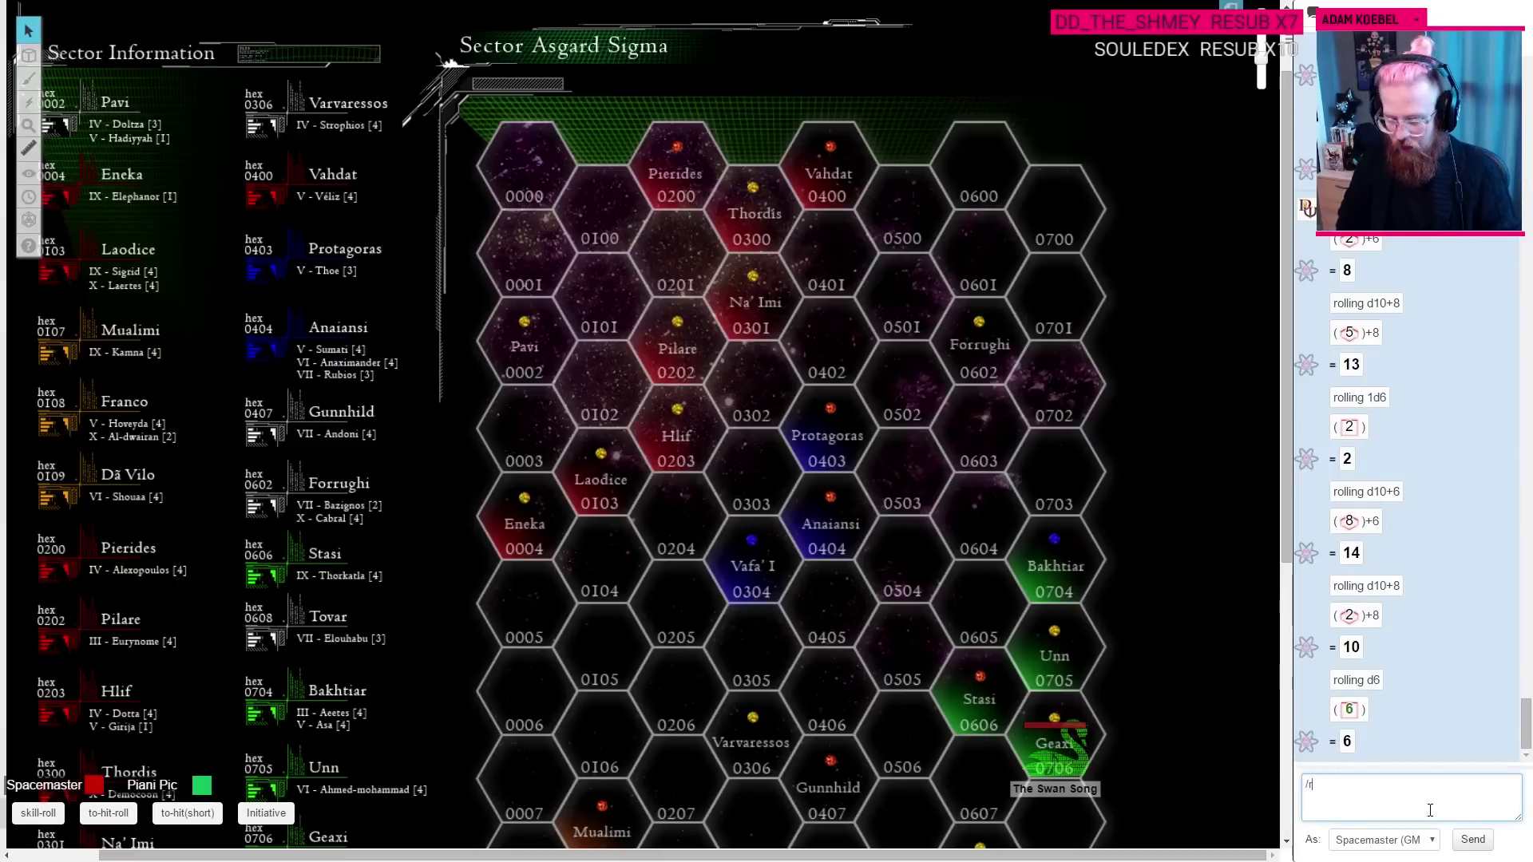
type("oll 2d20")
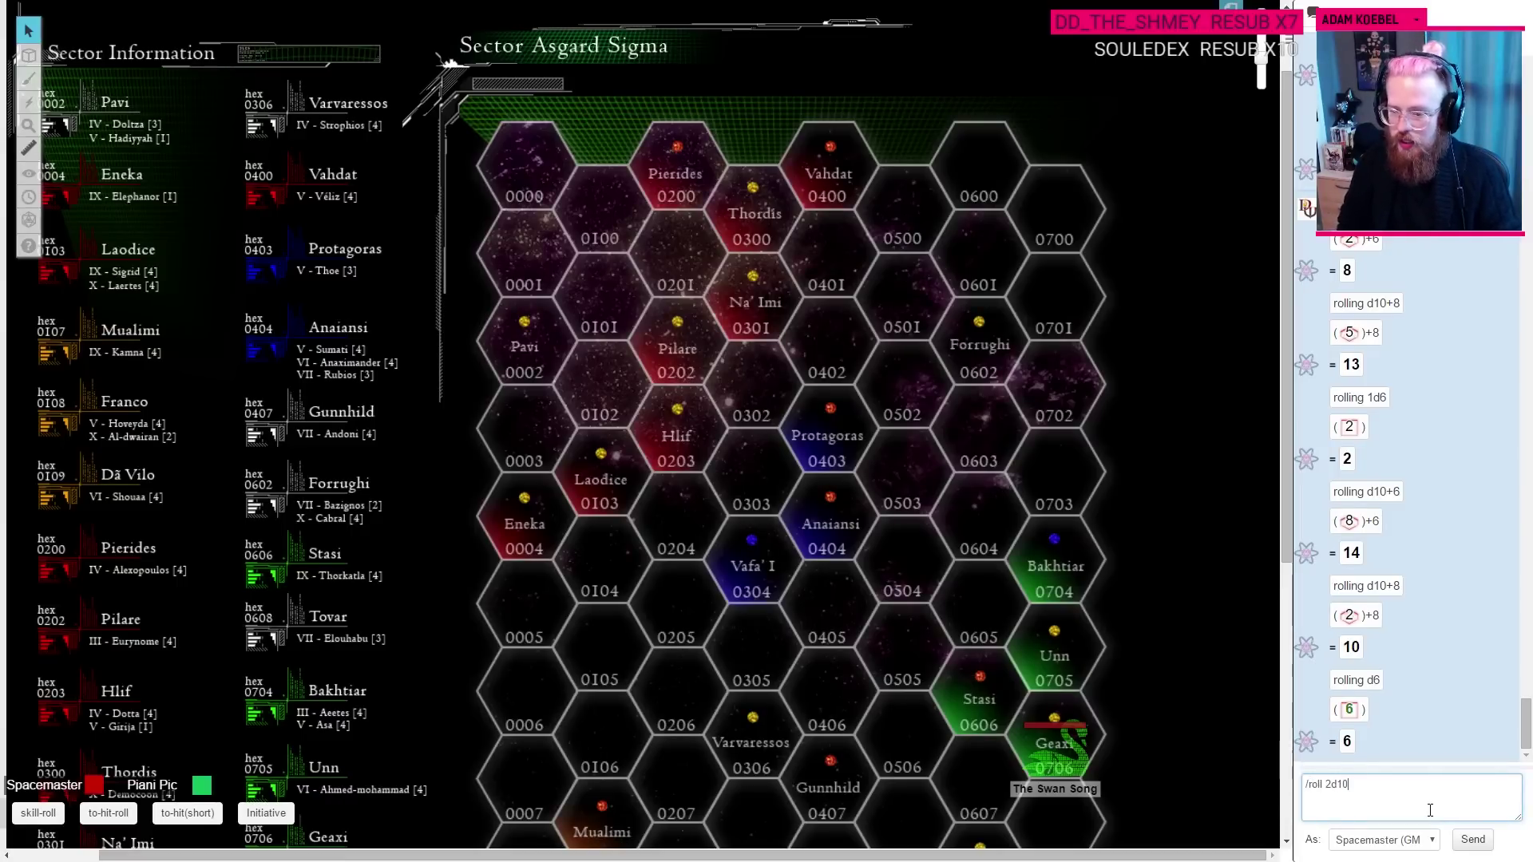
key("Return")
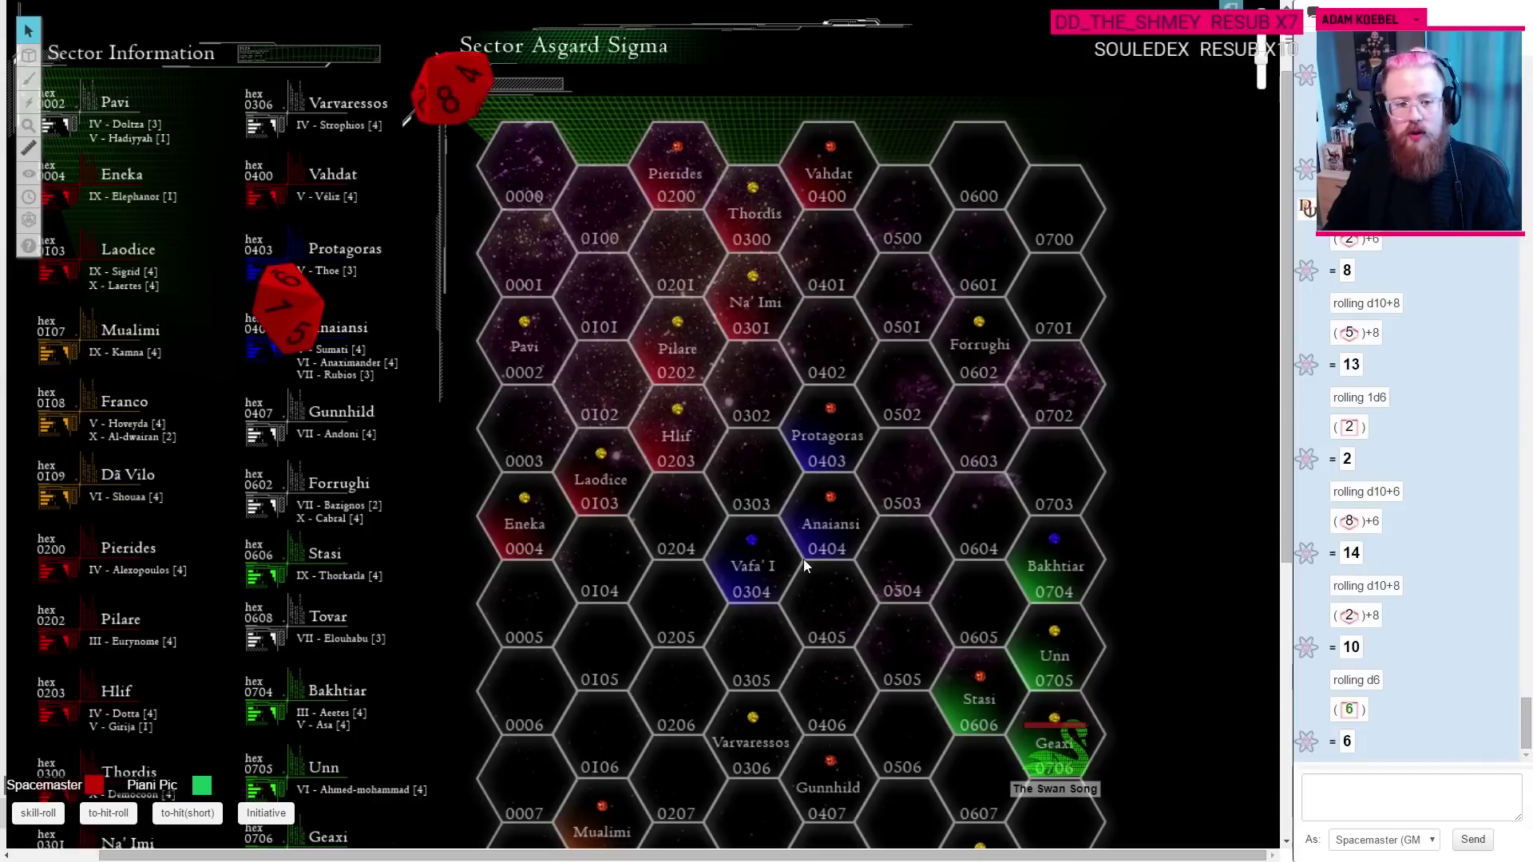
Step: Roll d10+3 in the sector map's chat for Cabral's defence
left_click(1389, 789)
type("/ro")
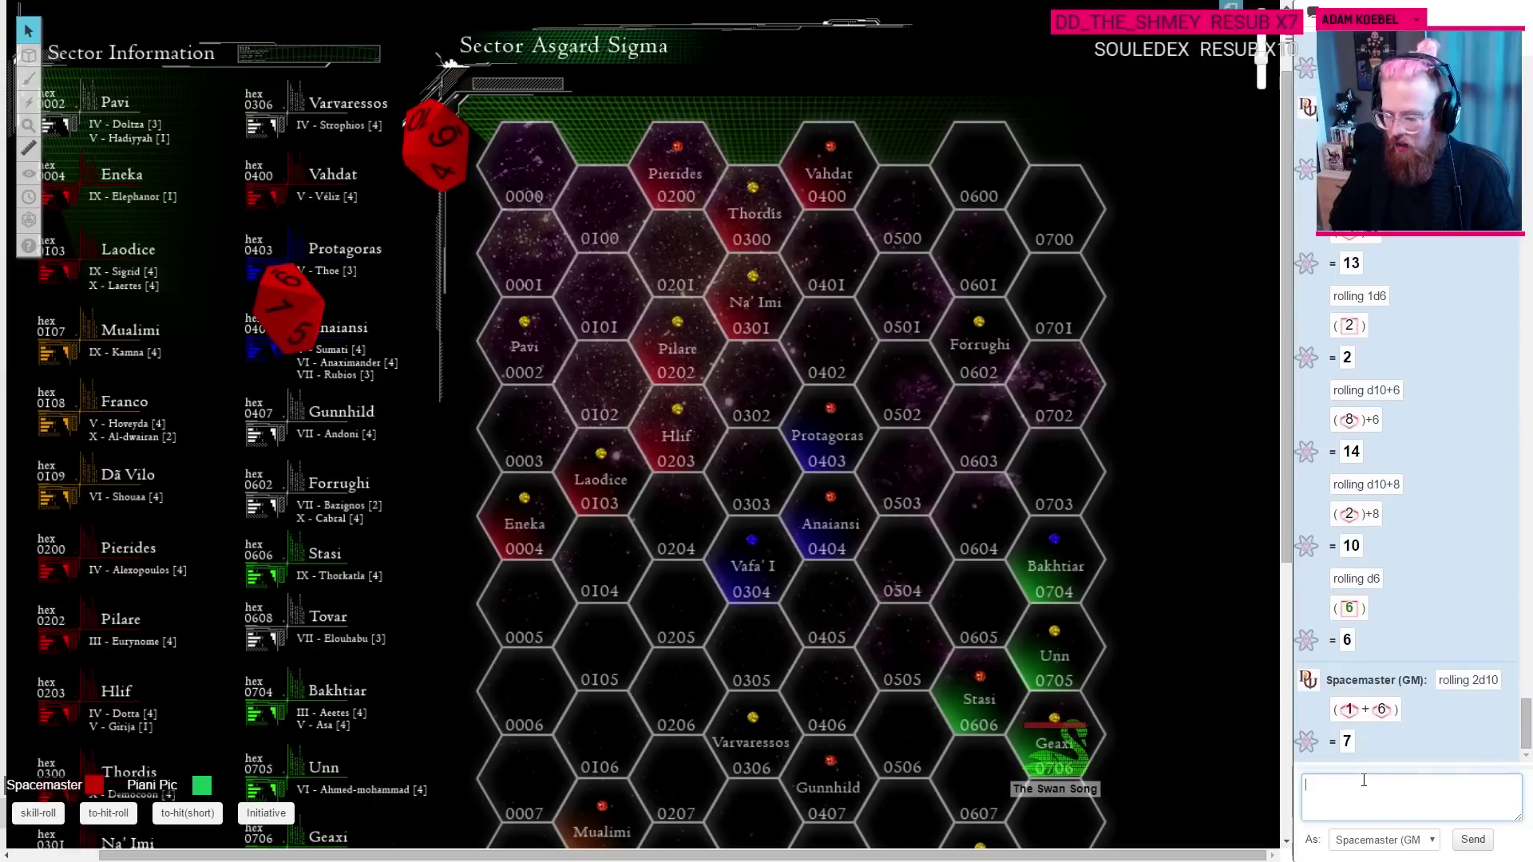
type("ll d10+3")
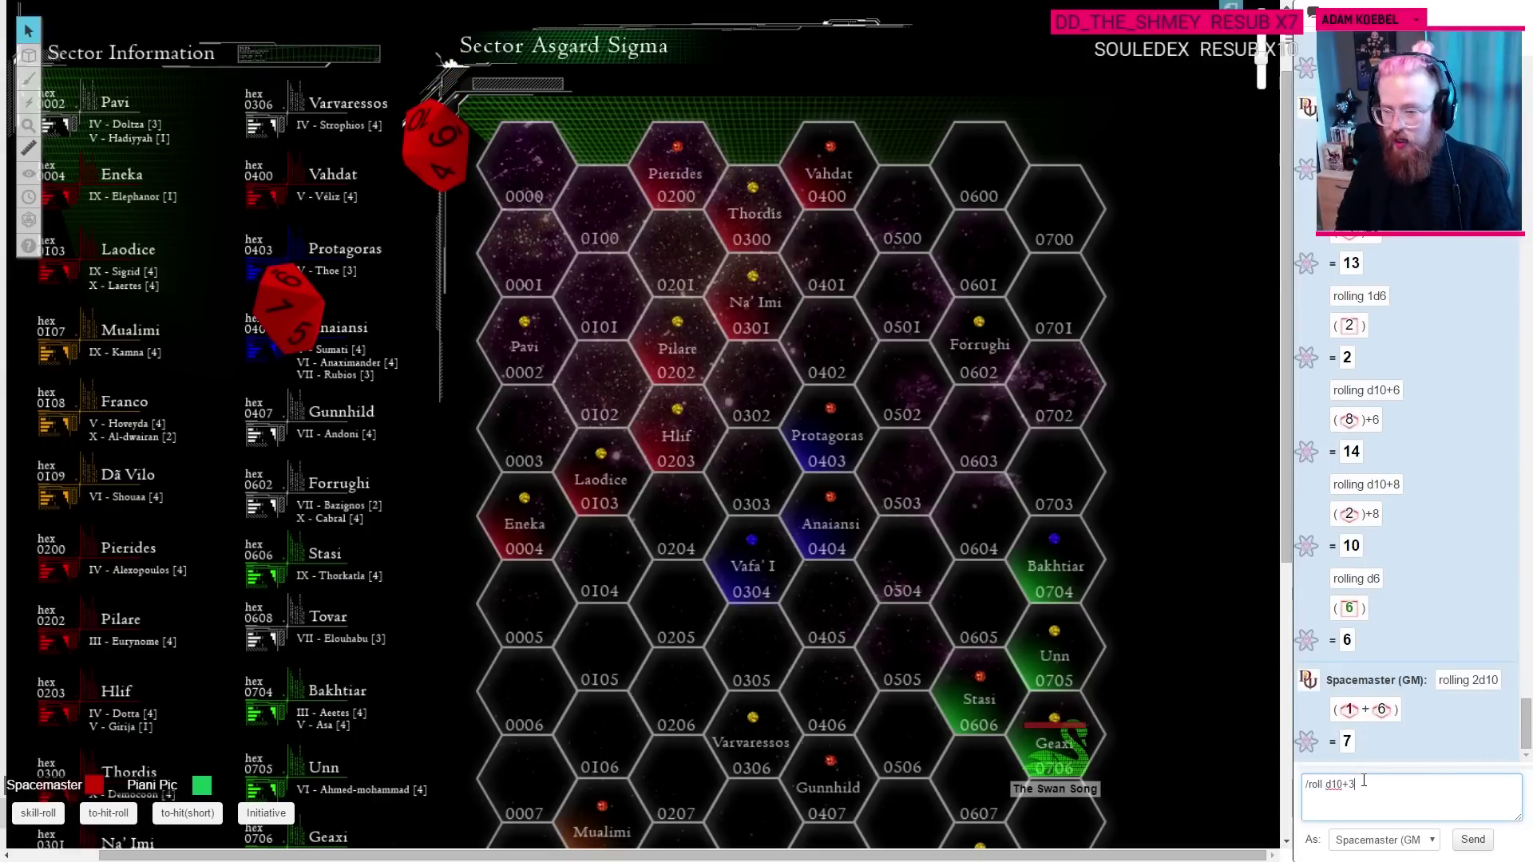
key("Return")
left_click_drag(1122, 711, 673, 471)
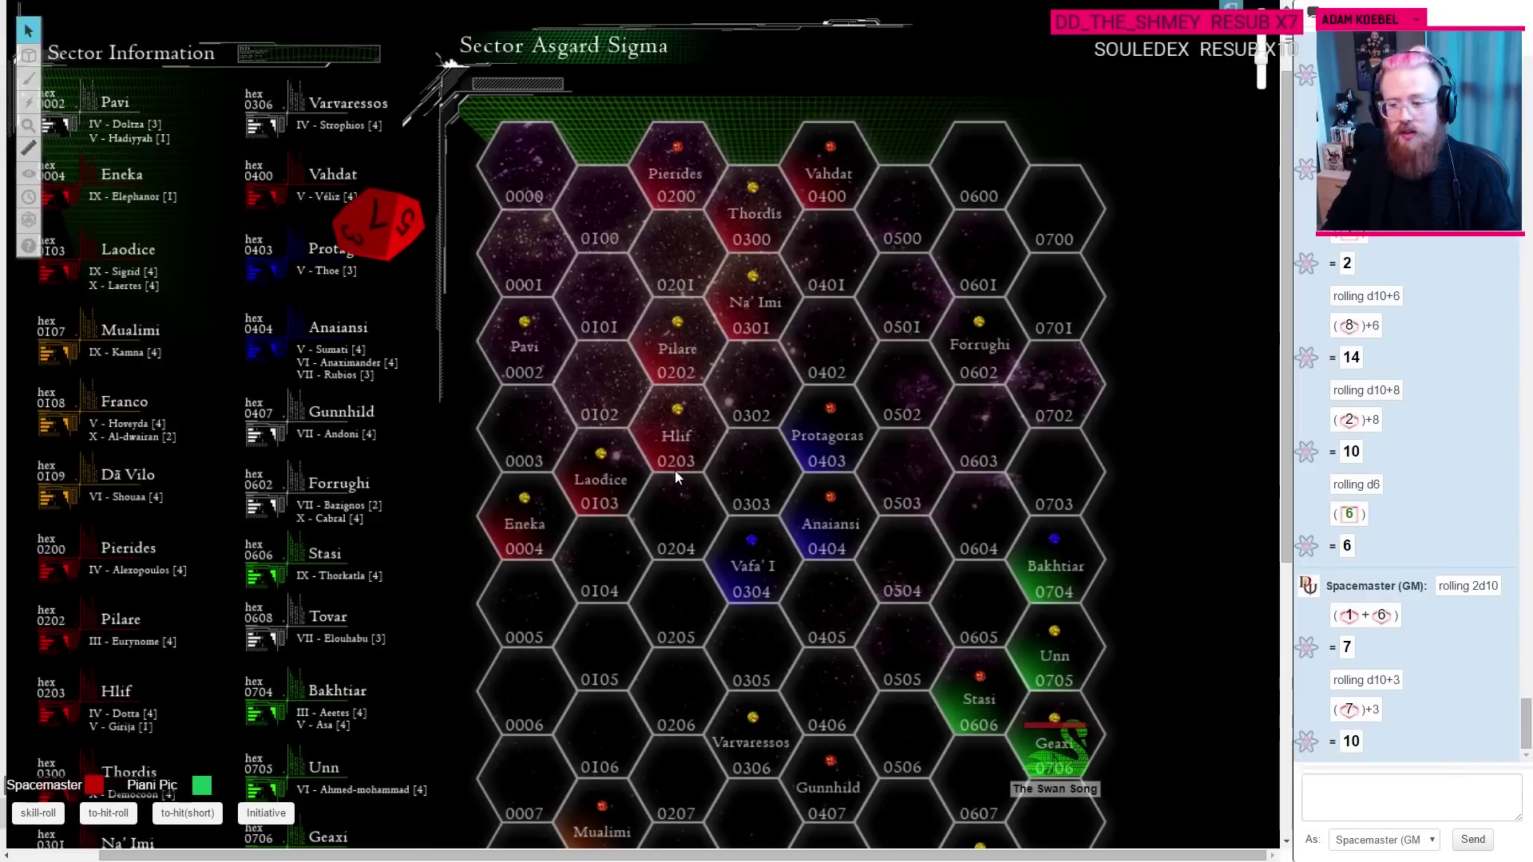
Step: Add the line "TIE" to the Andonian Armed Forces Remnant's Turn Fifteen entry in the FACTION TURNS log
key("ctrl+Tab")
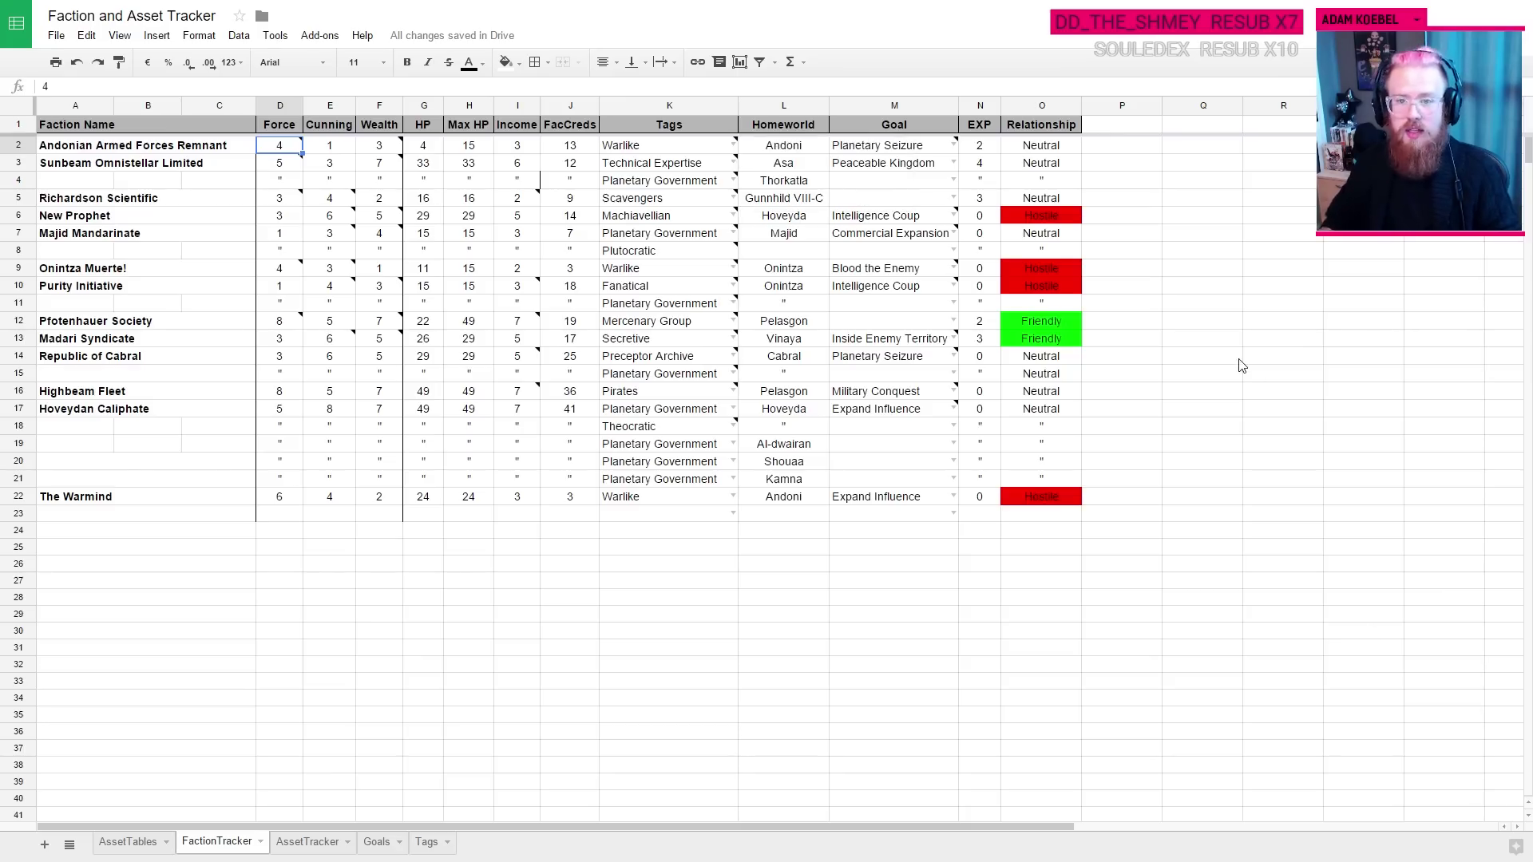
key("ctrl+Tab")
key("alt+Return")
type("TIE")
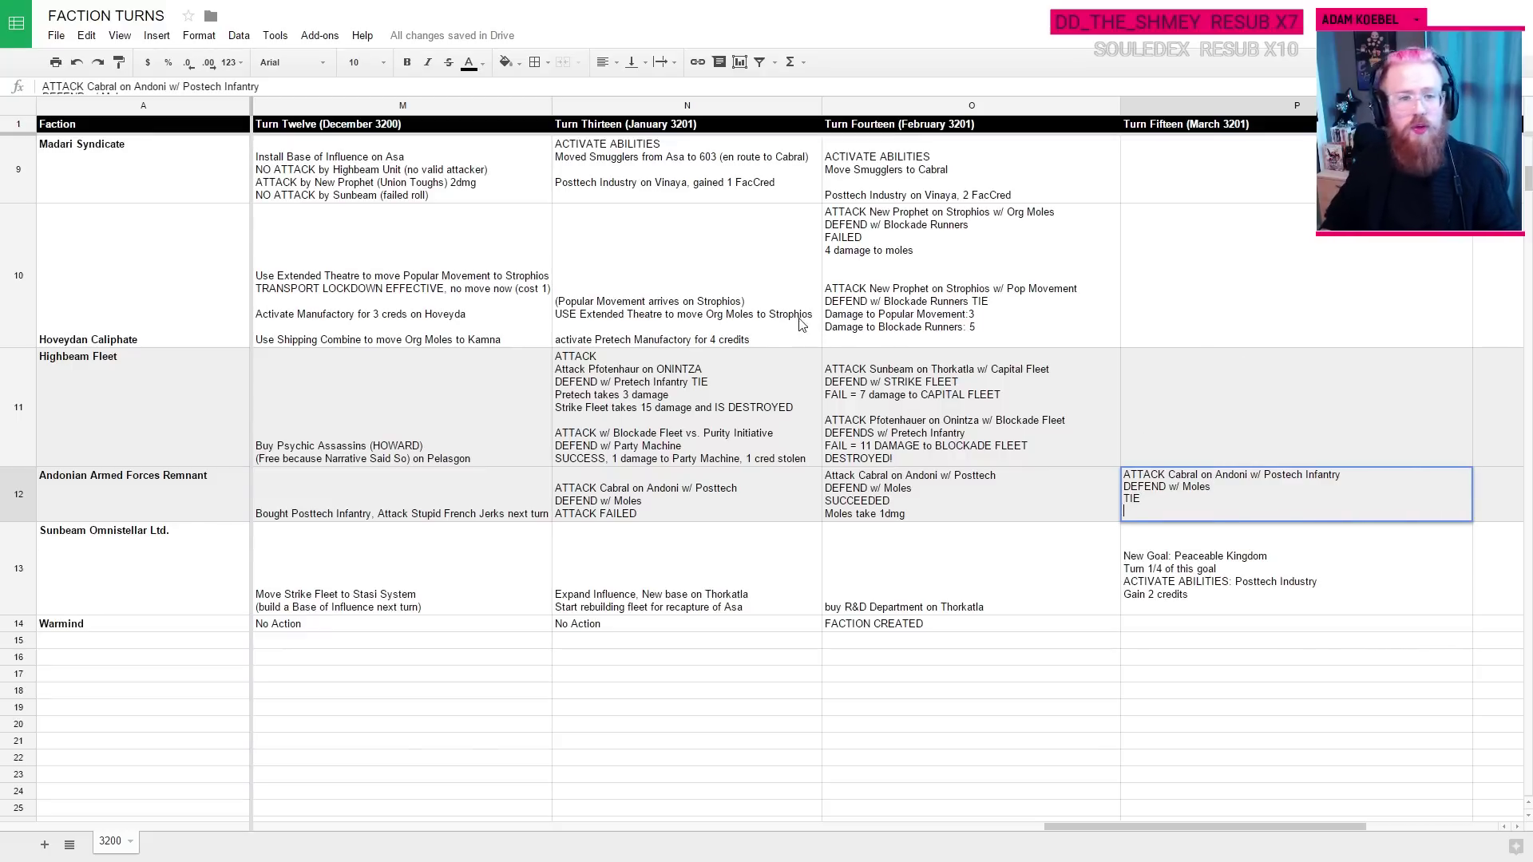
Step: Compare the Remnant's Postech Infantry with Cabral's Organization Moles in the AssetTracker sheet for attack damage, counterattack and HP
key("ctrl+Tab")
key("ctrl+Tab")
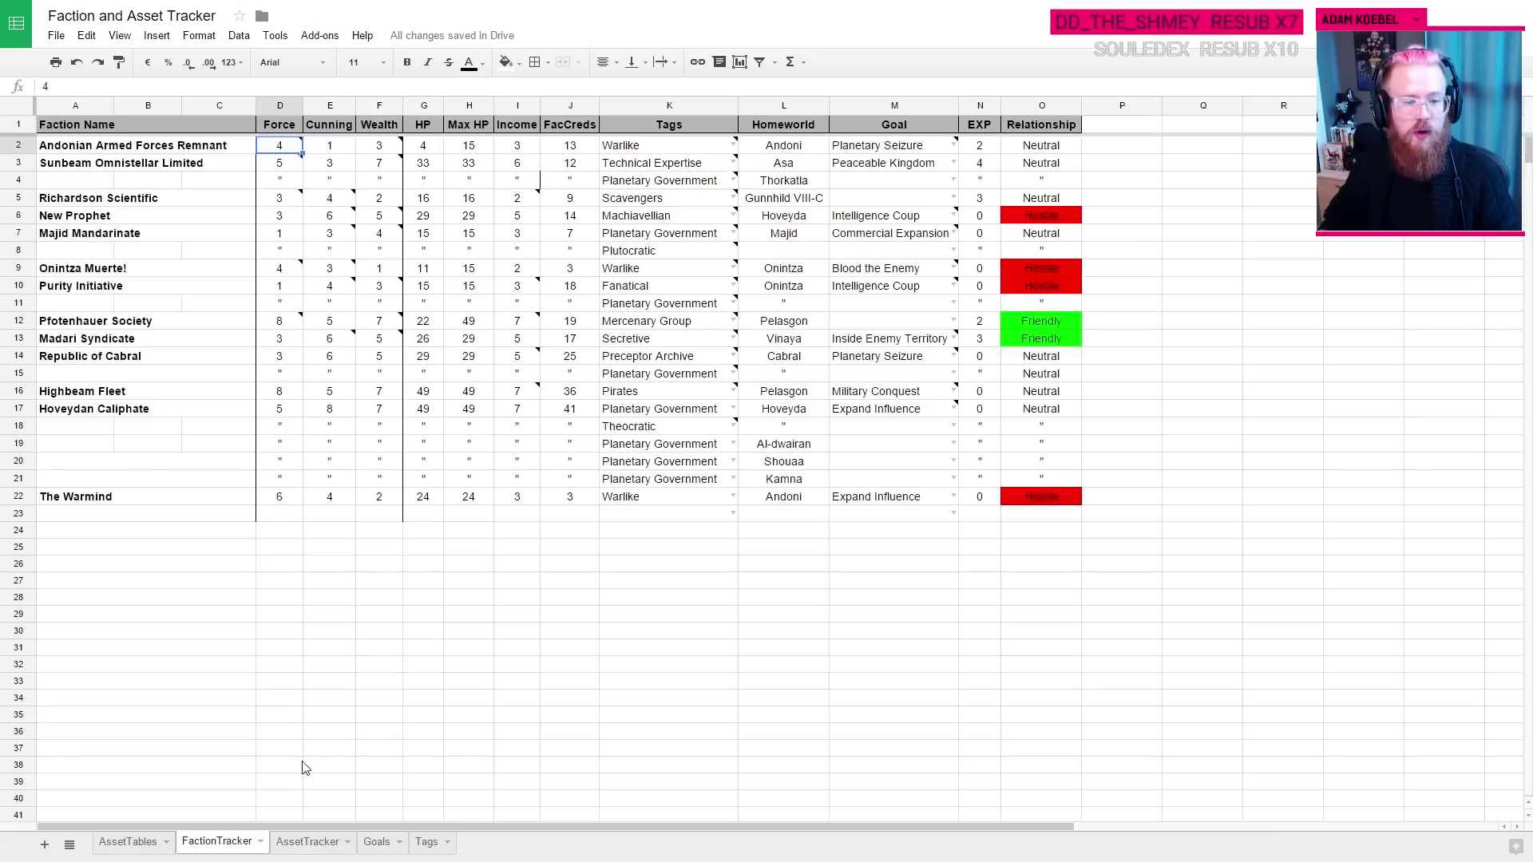
left_click(307, 841)
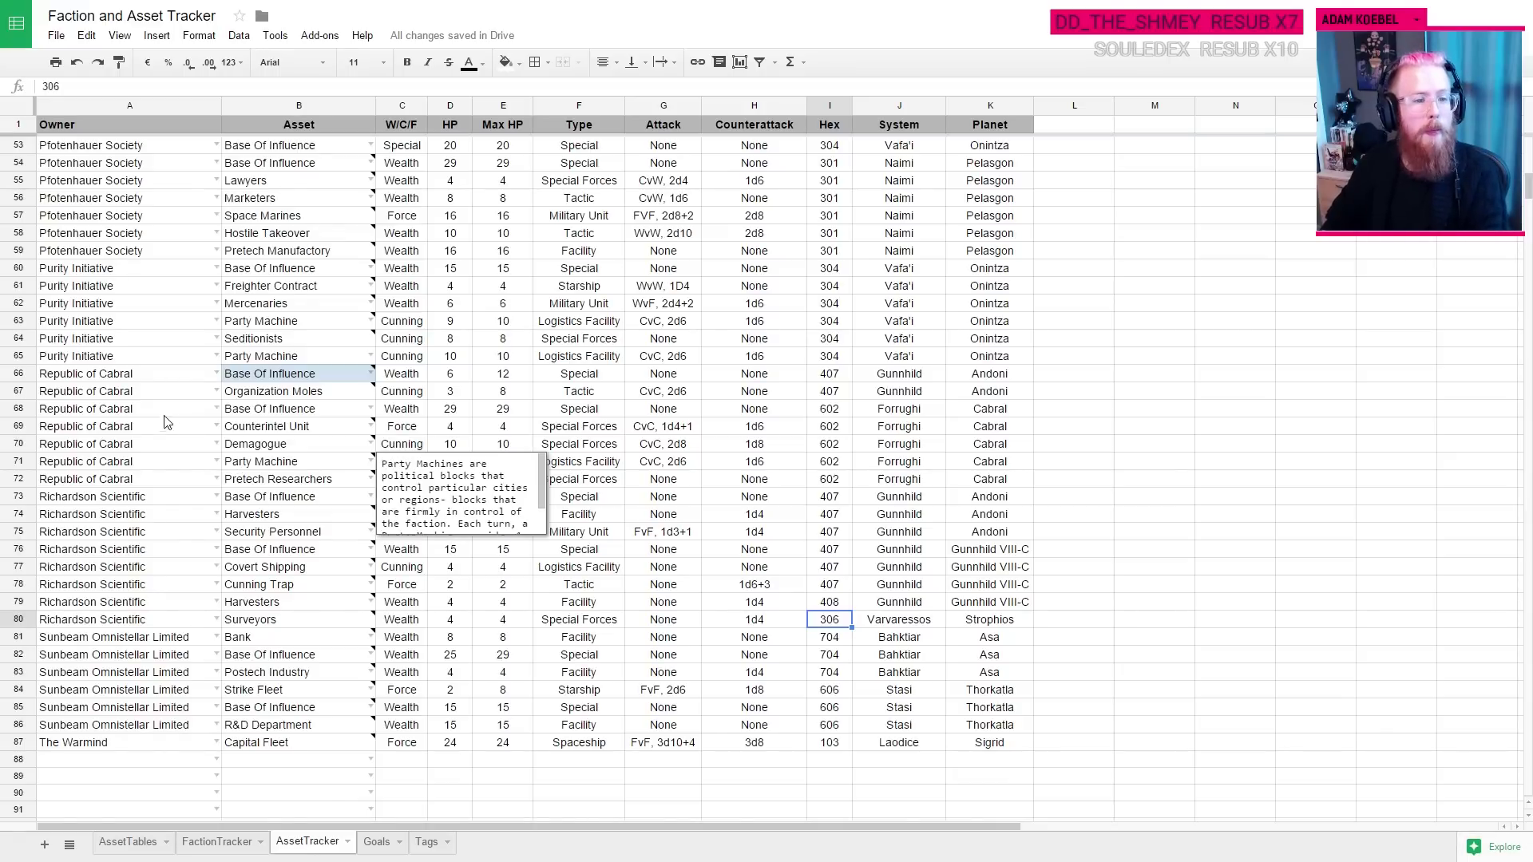
scroll(136, 423, "up", 15)
scroll(136, 423, "up", 1)
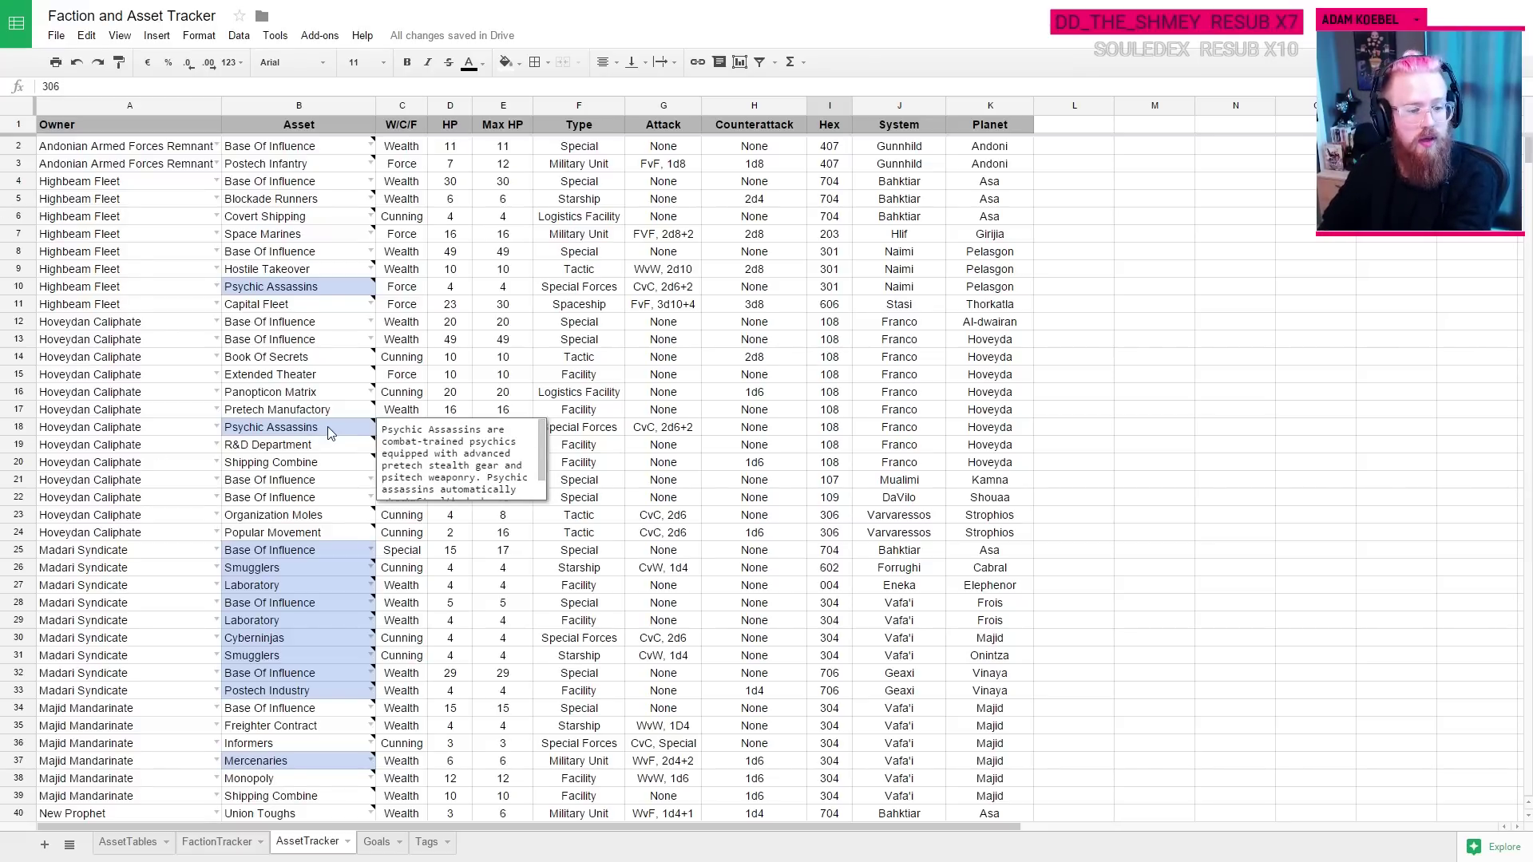
scroll(160, 414, "down", 5)
scroll(159, 414, "down", 3)
scroll(144, 423, "up", 5)
scroll(140, 422, "down", 9)
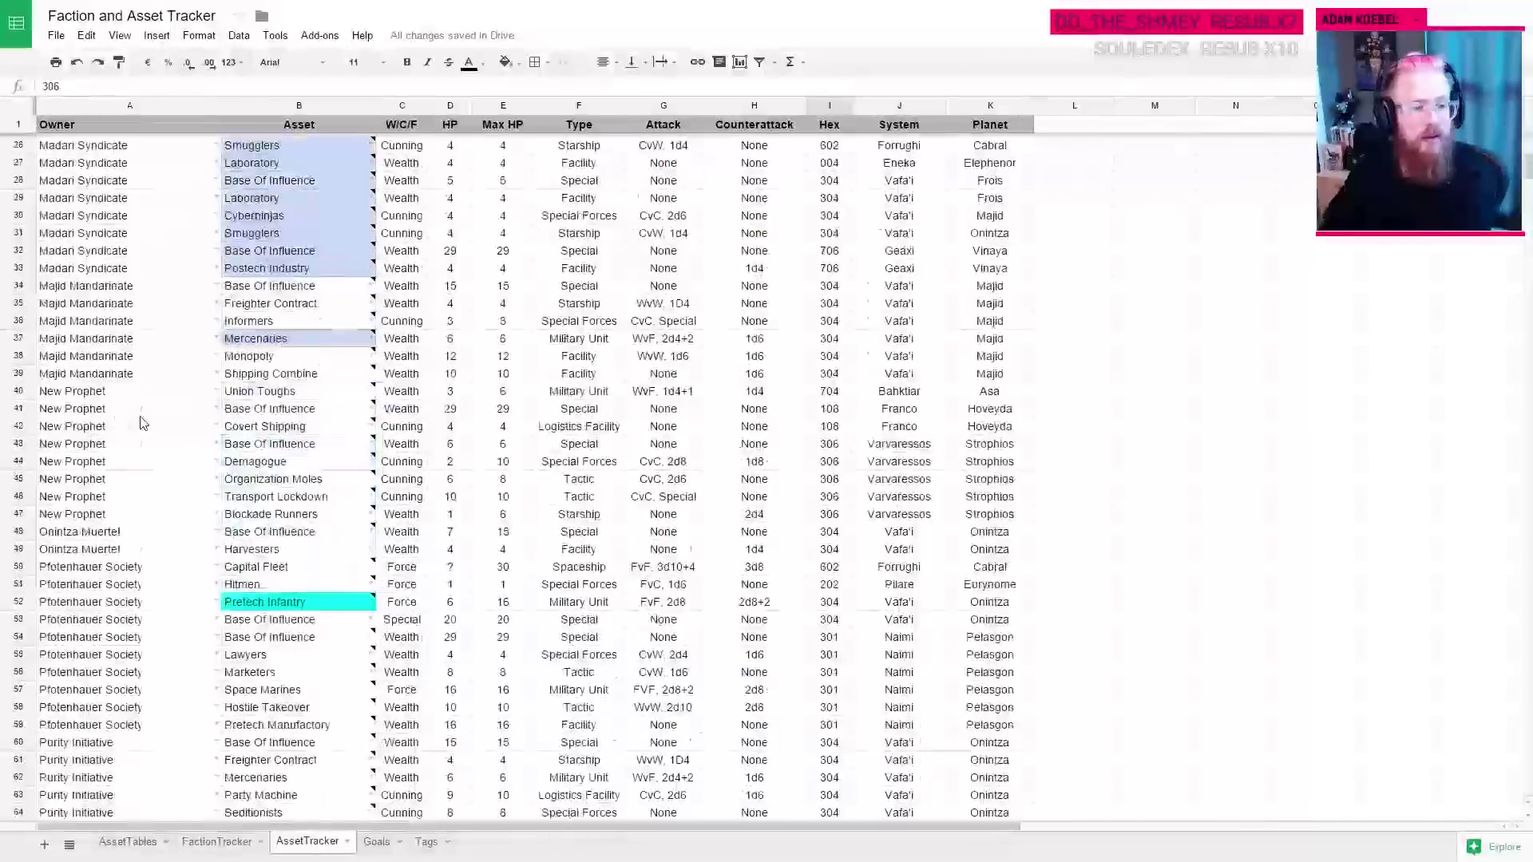
scroll(141, 421, "down", 5)
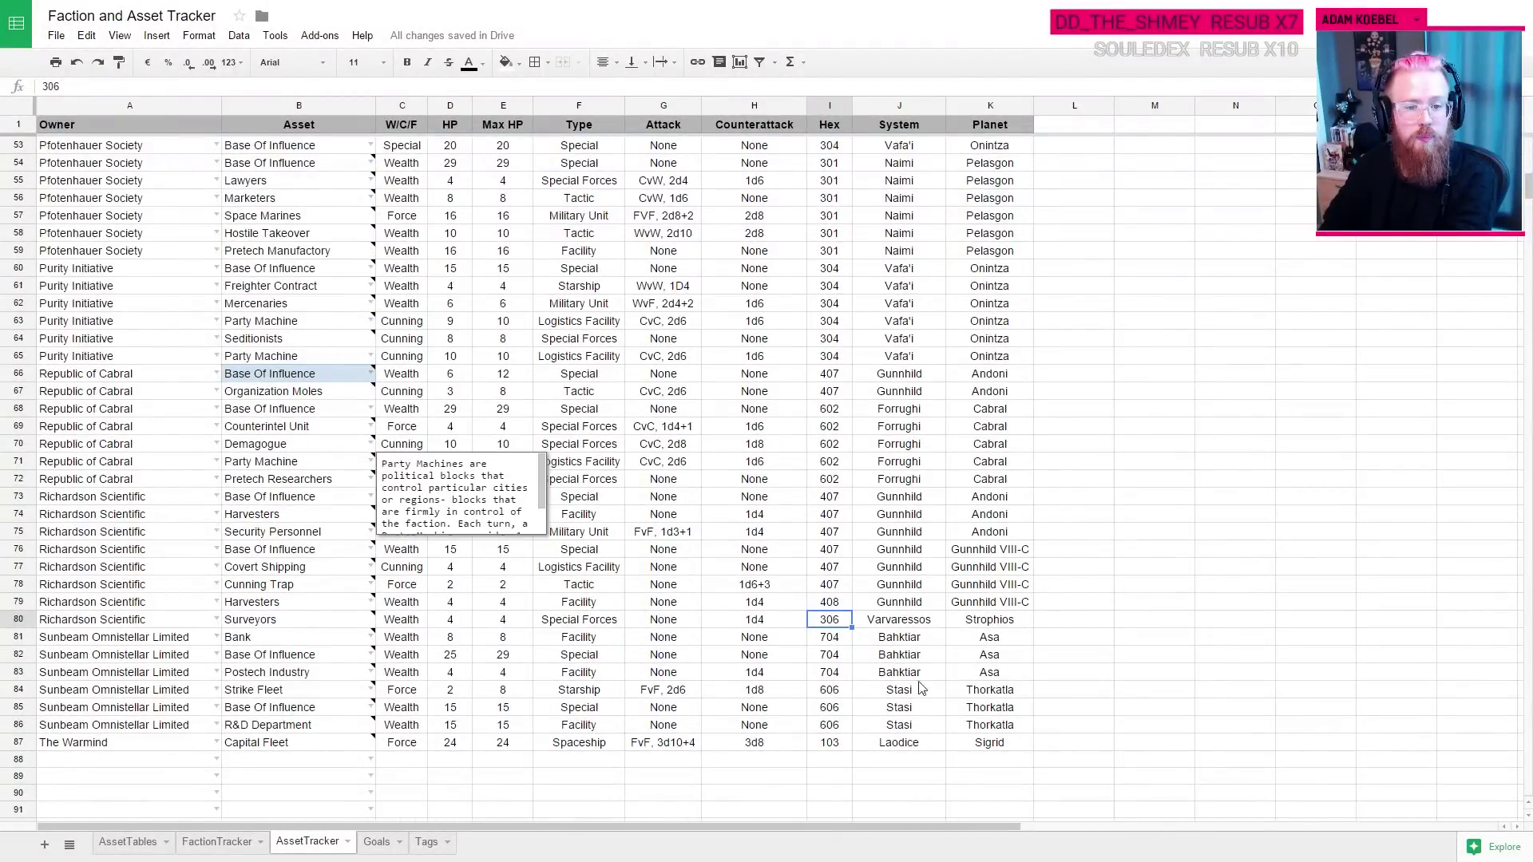
Step: Check the counterattack of Cabral's Organization Moles in the AssetTracker sheet, and roll d8 in the sector map's chat for the Remnant's damage
left_click(289, 392)
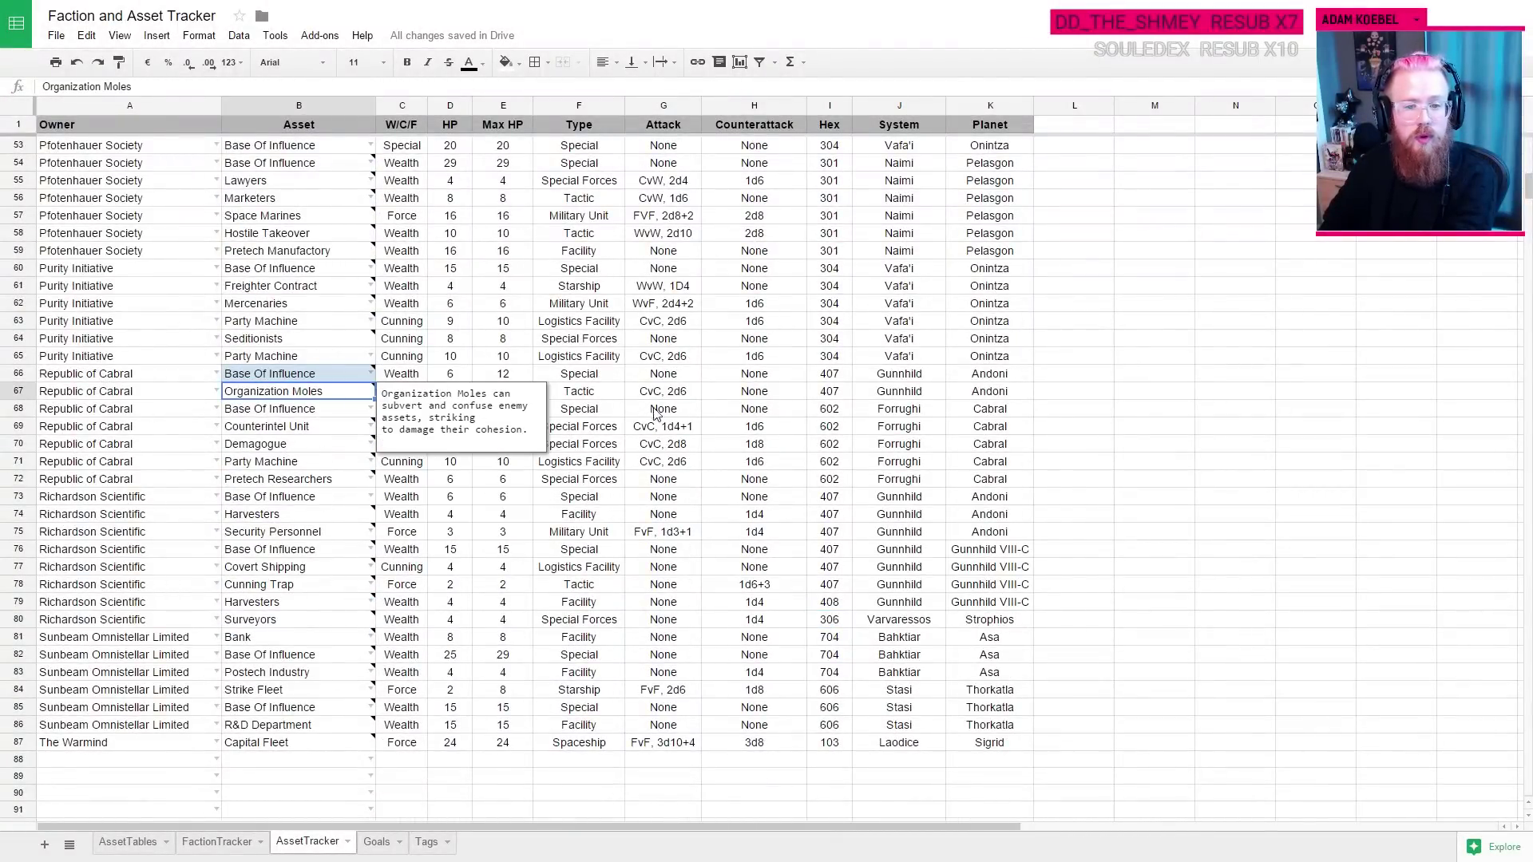
left_click(754, 395)
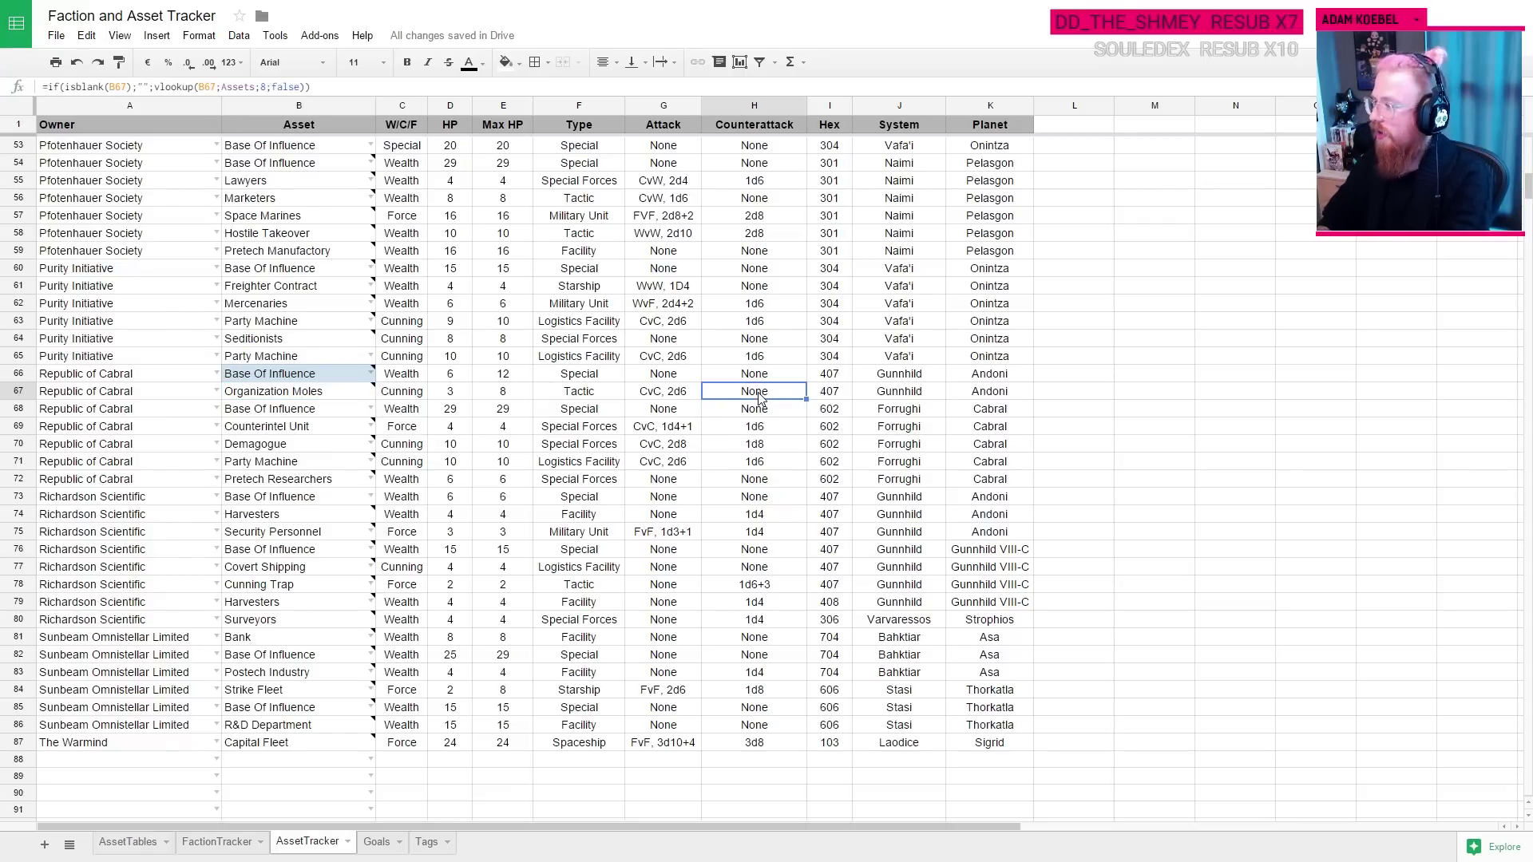
key("ctrl+Tab")
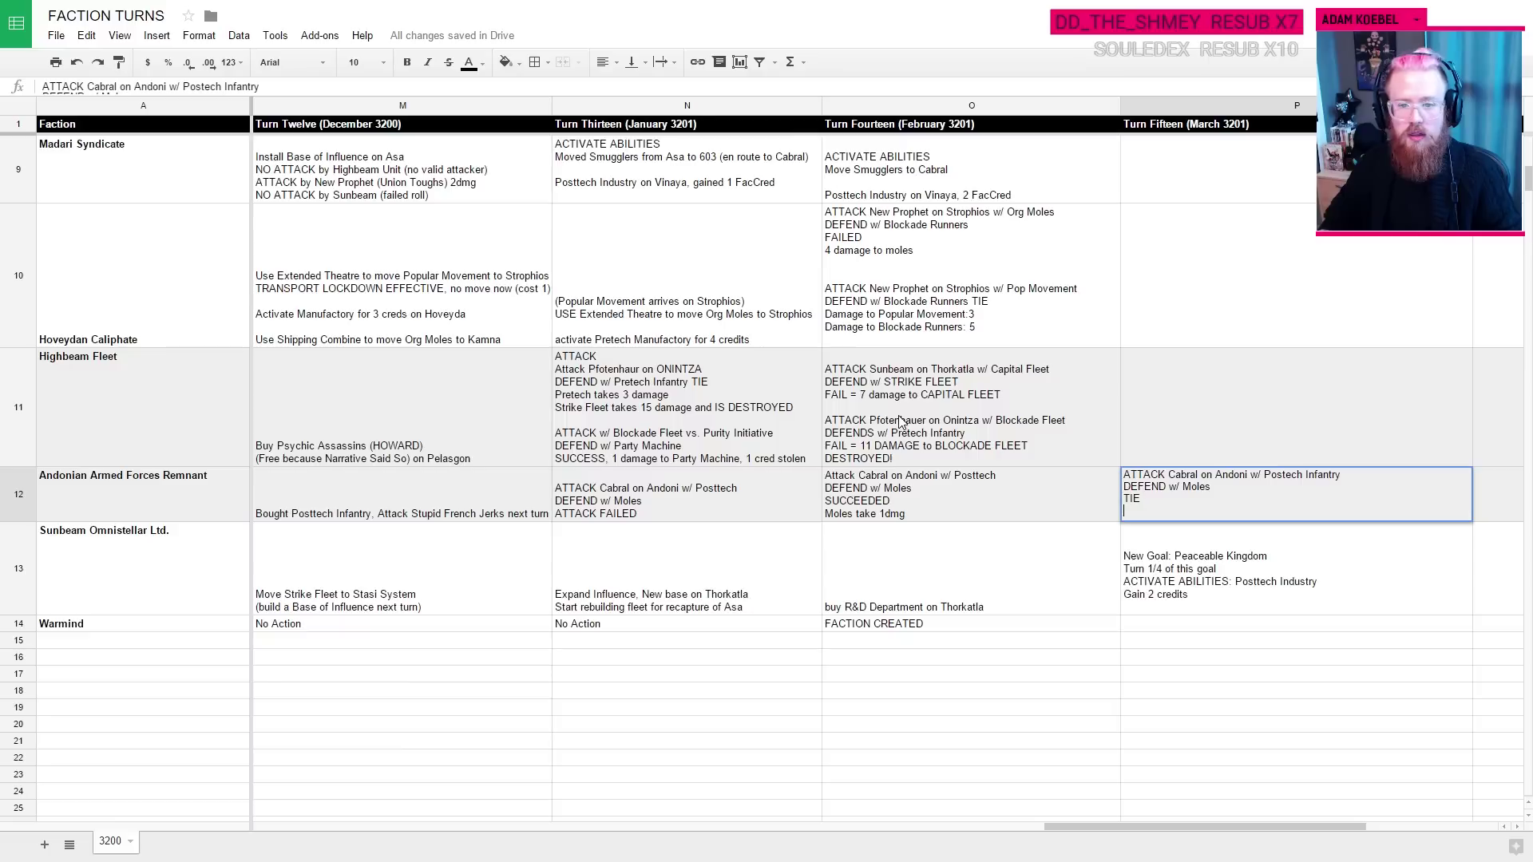
key("ctrl+Tab")
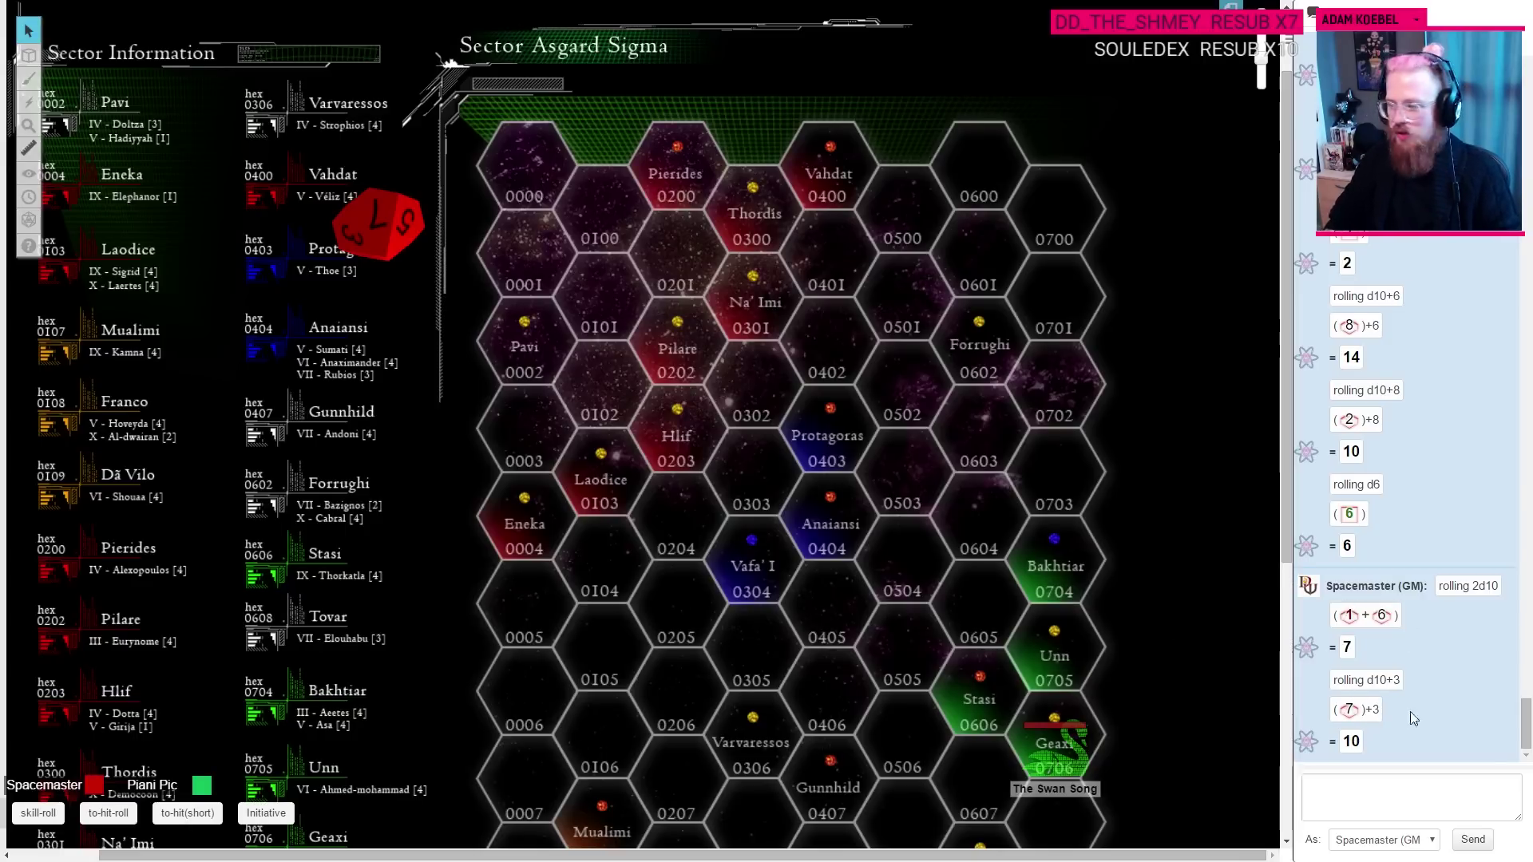
left_click(1432, 787)
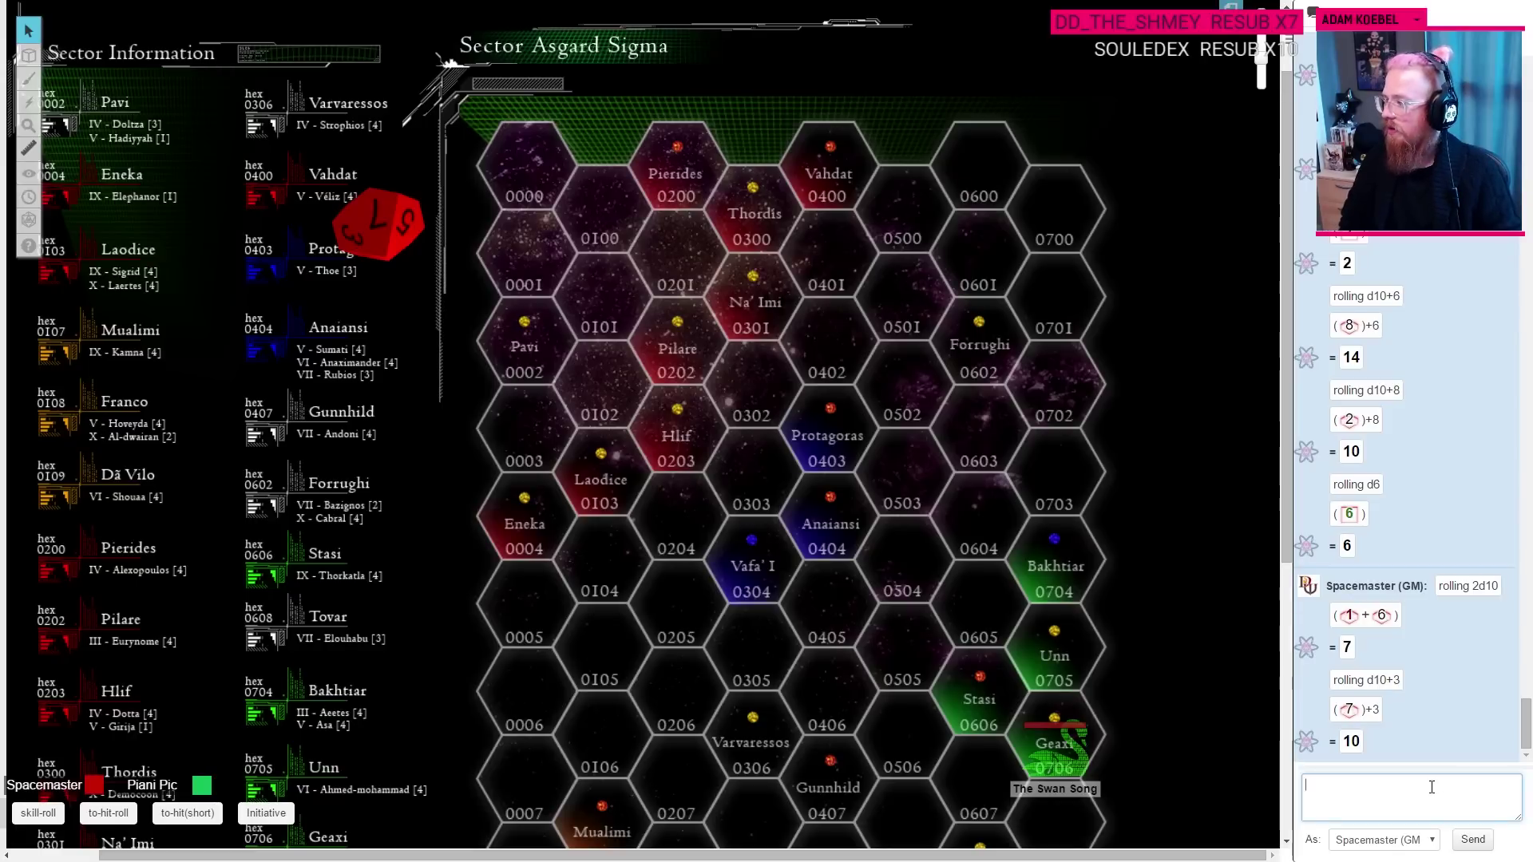
type("/roll d")
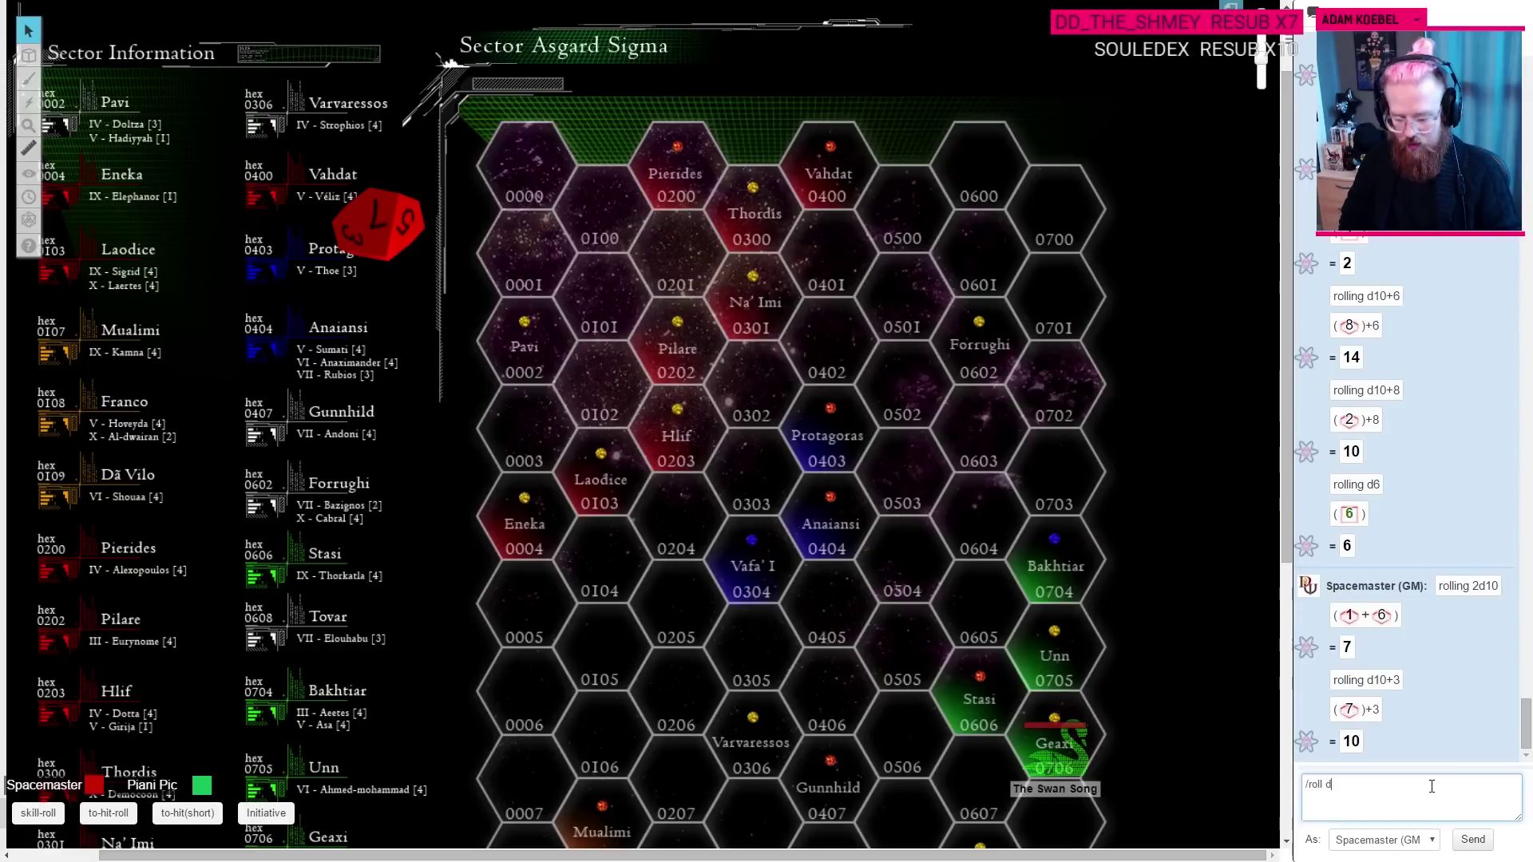
type("10")
key("Return")
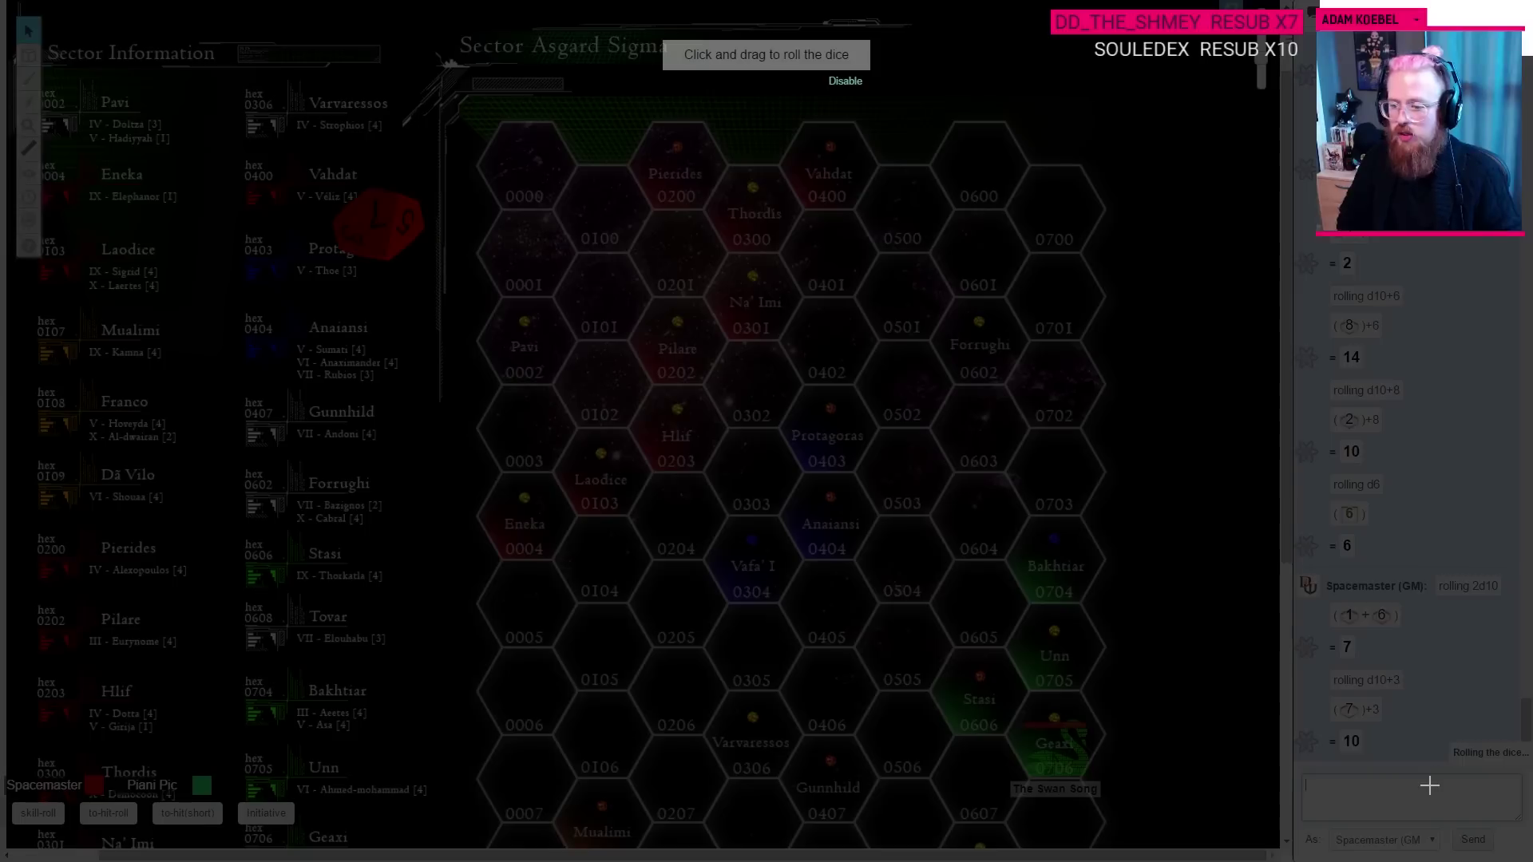
left_click_drag(759, 598, 826, 523)
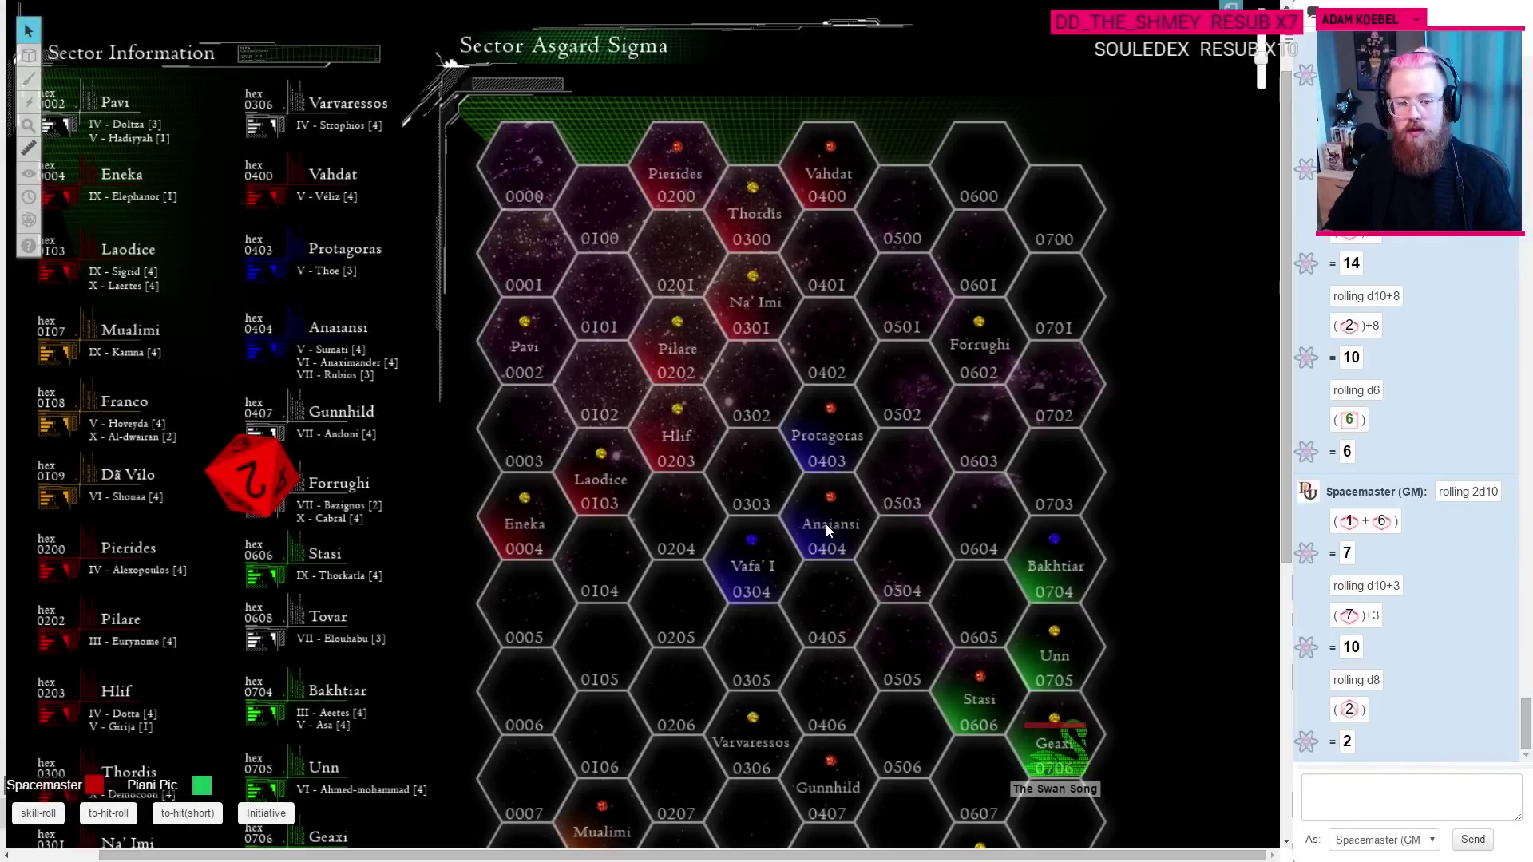
Step: Set the HP of the Republic of Cabral's Organization Moles to 1 in the AssetTracker sheet
key("ctrl+Tab")
left_click(248, 393)
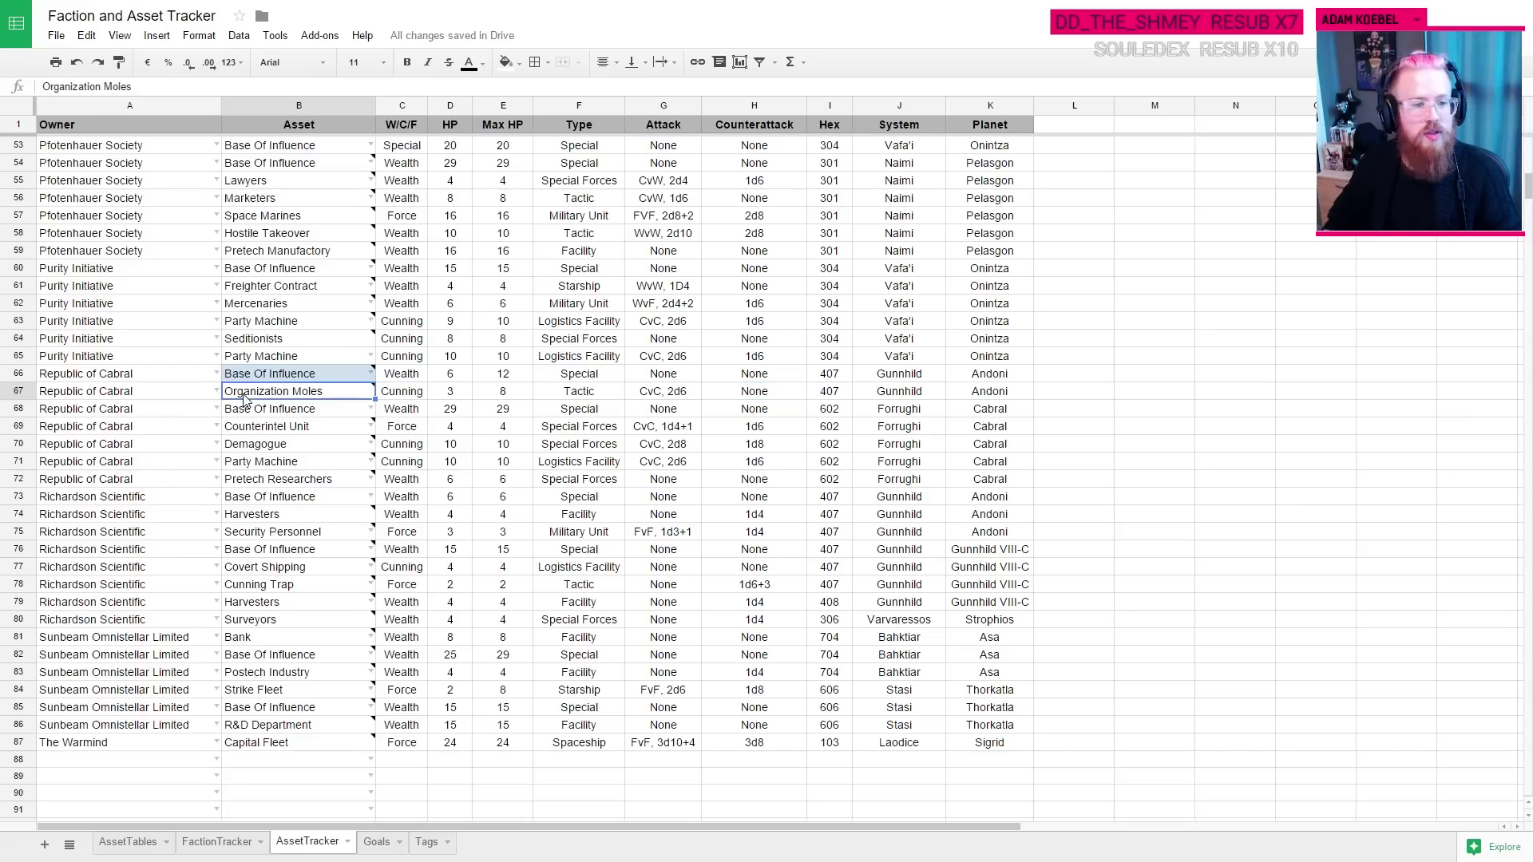
left_click(456, 392)
type("1")
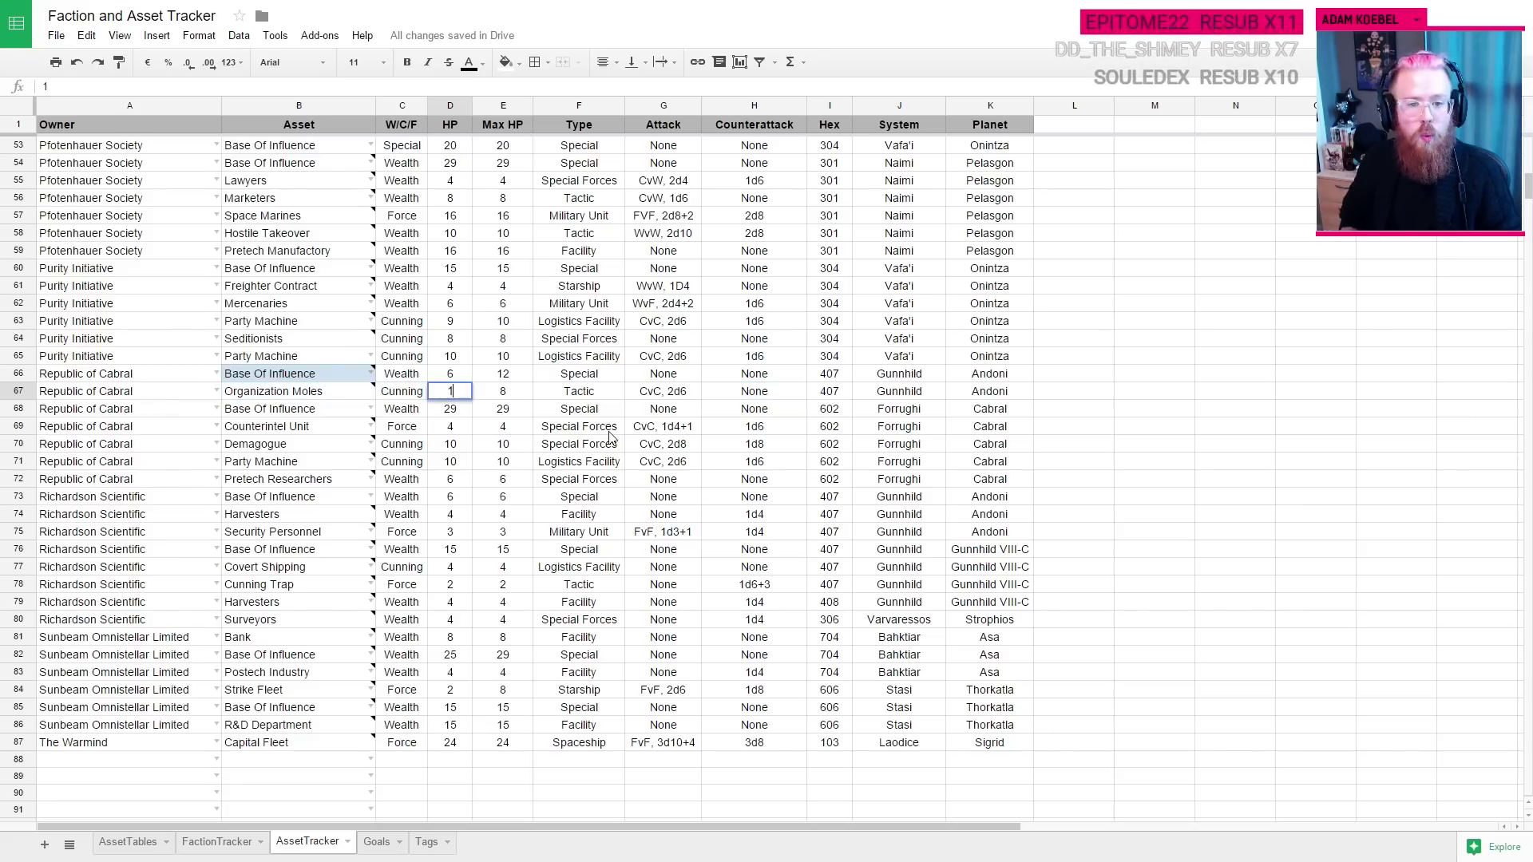
key("Return")
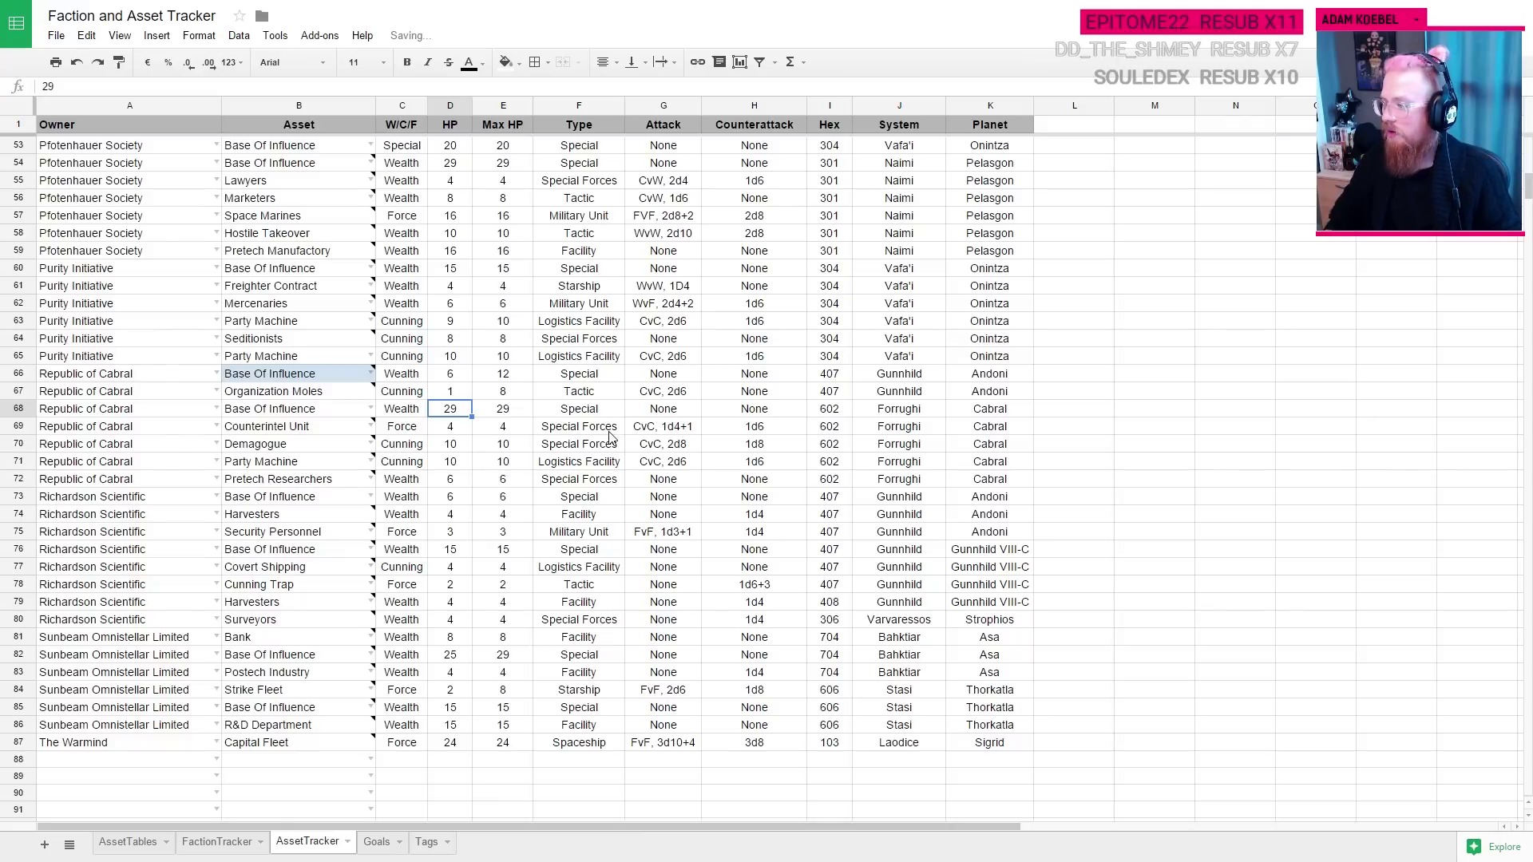
Step: Add the line "No counter, 2 damage to Moles" to the Andonian Armed Forces Remnant's Turn Fifteen entry in the FACTION TURNS log
key("ctrl+Tab")
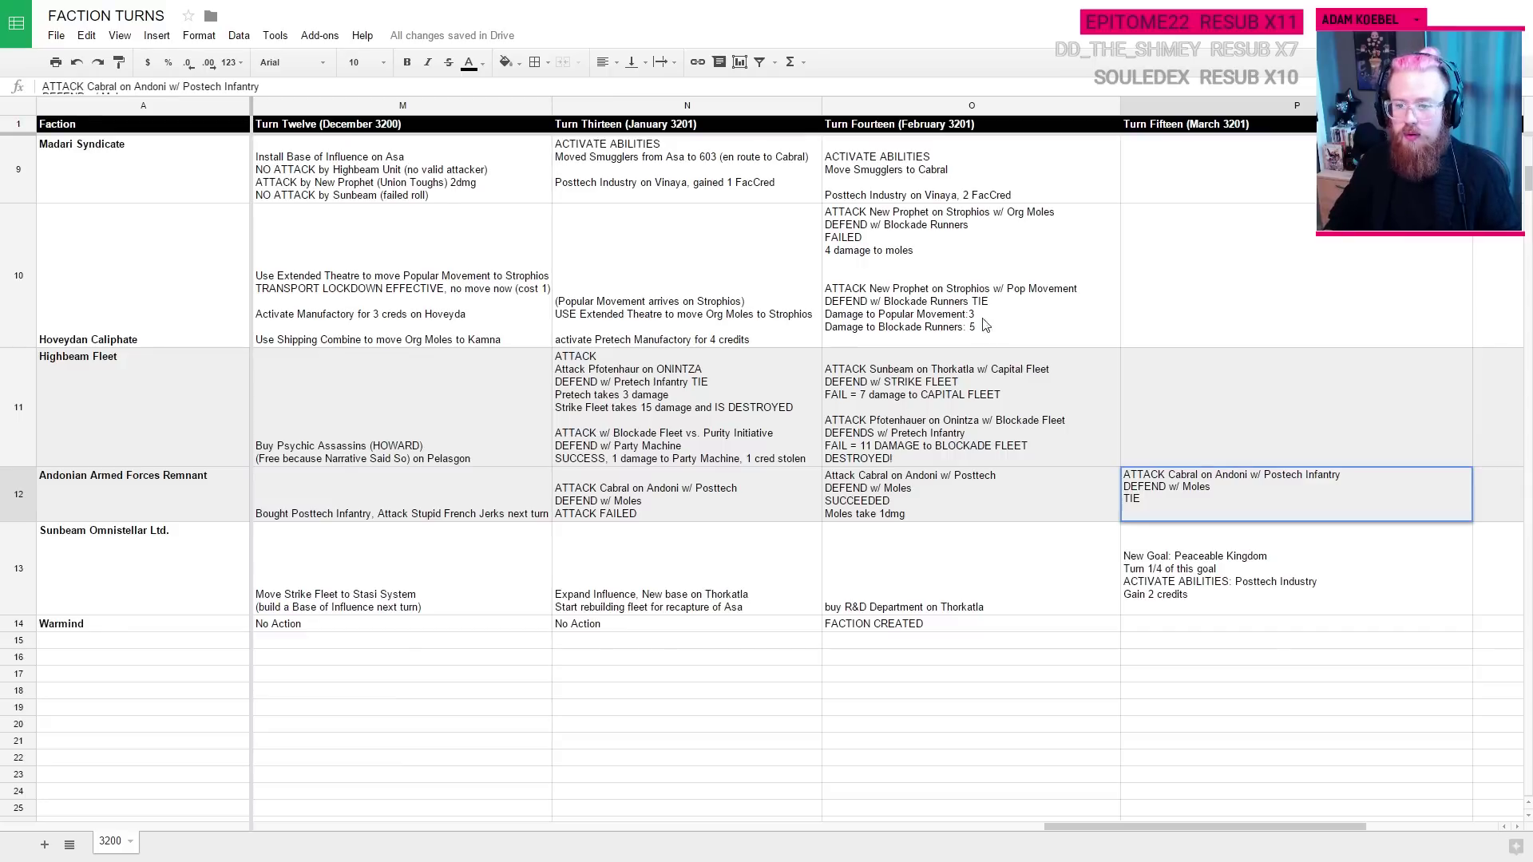
left_click_drag(1145, 499, 1097, 491)
left_click(1190, 514)
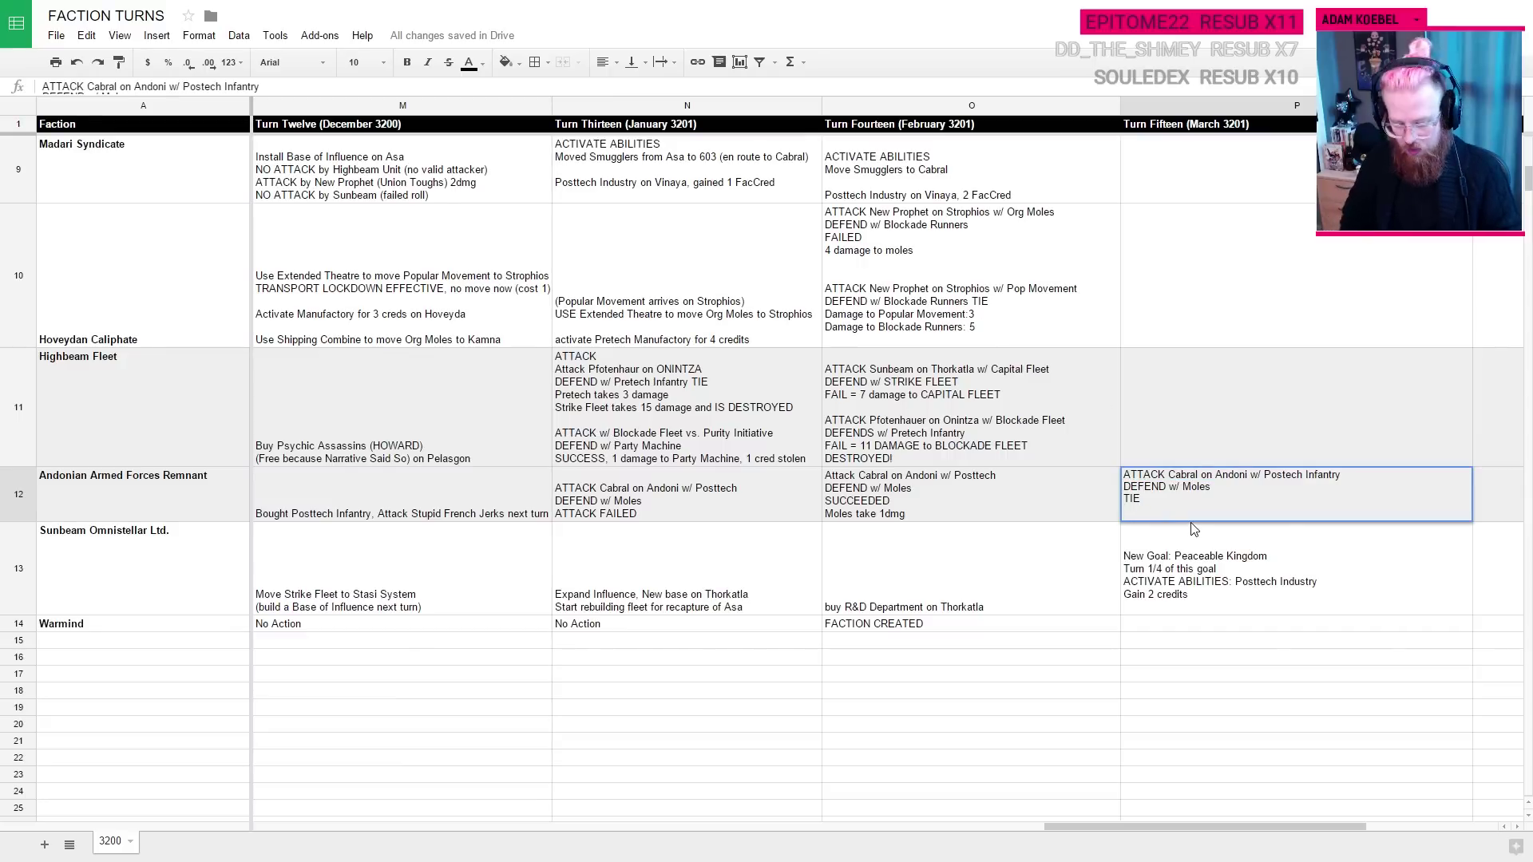
type("No counter.")
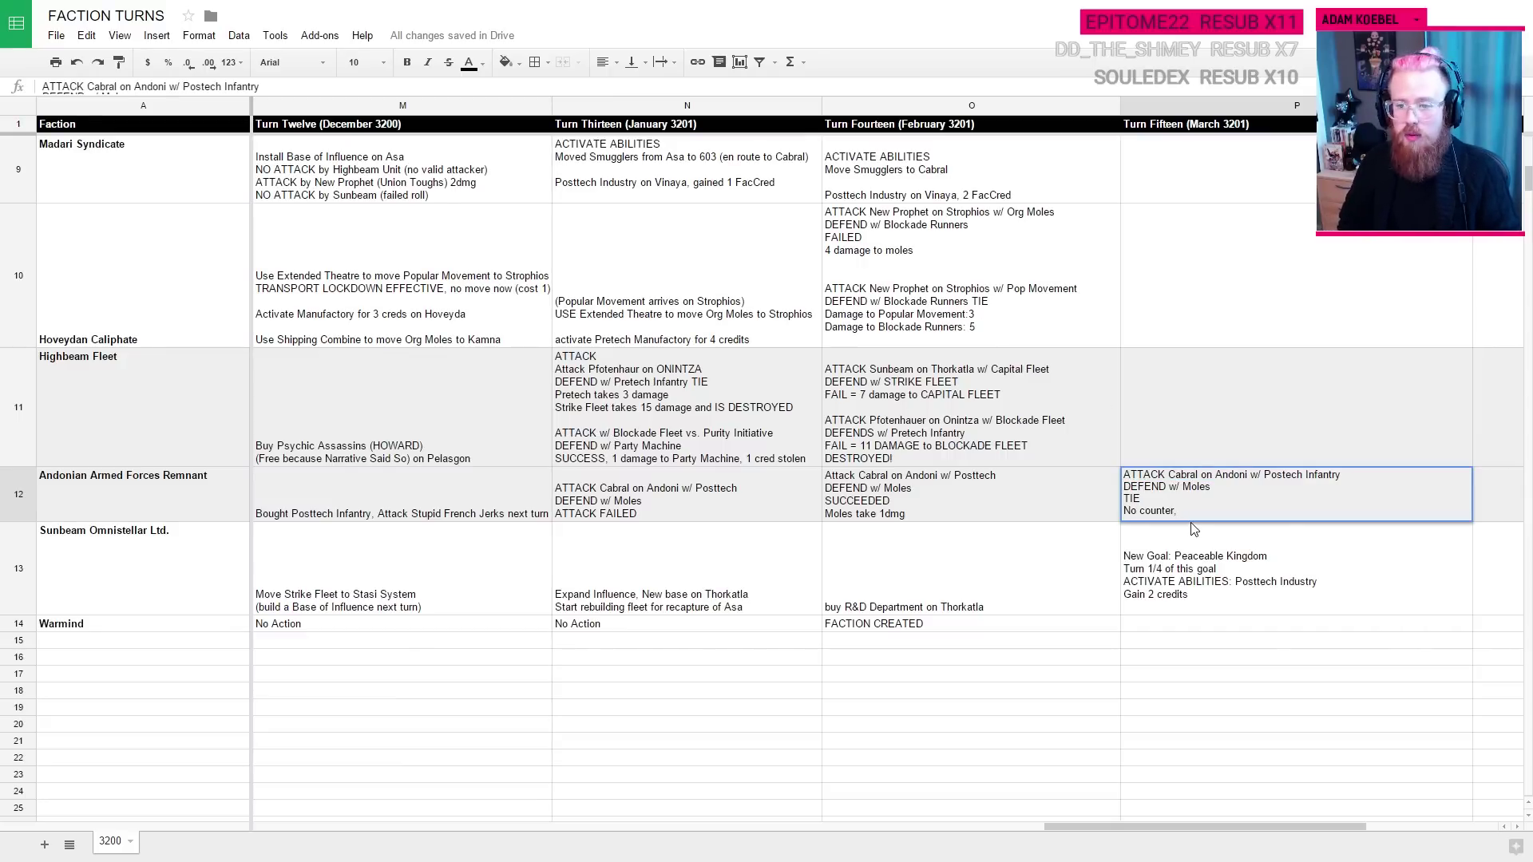
type(" 2 damage to Mole")
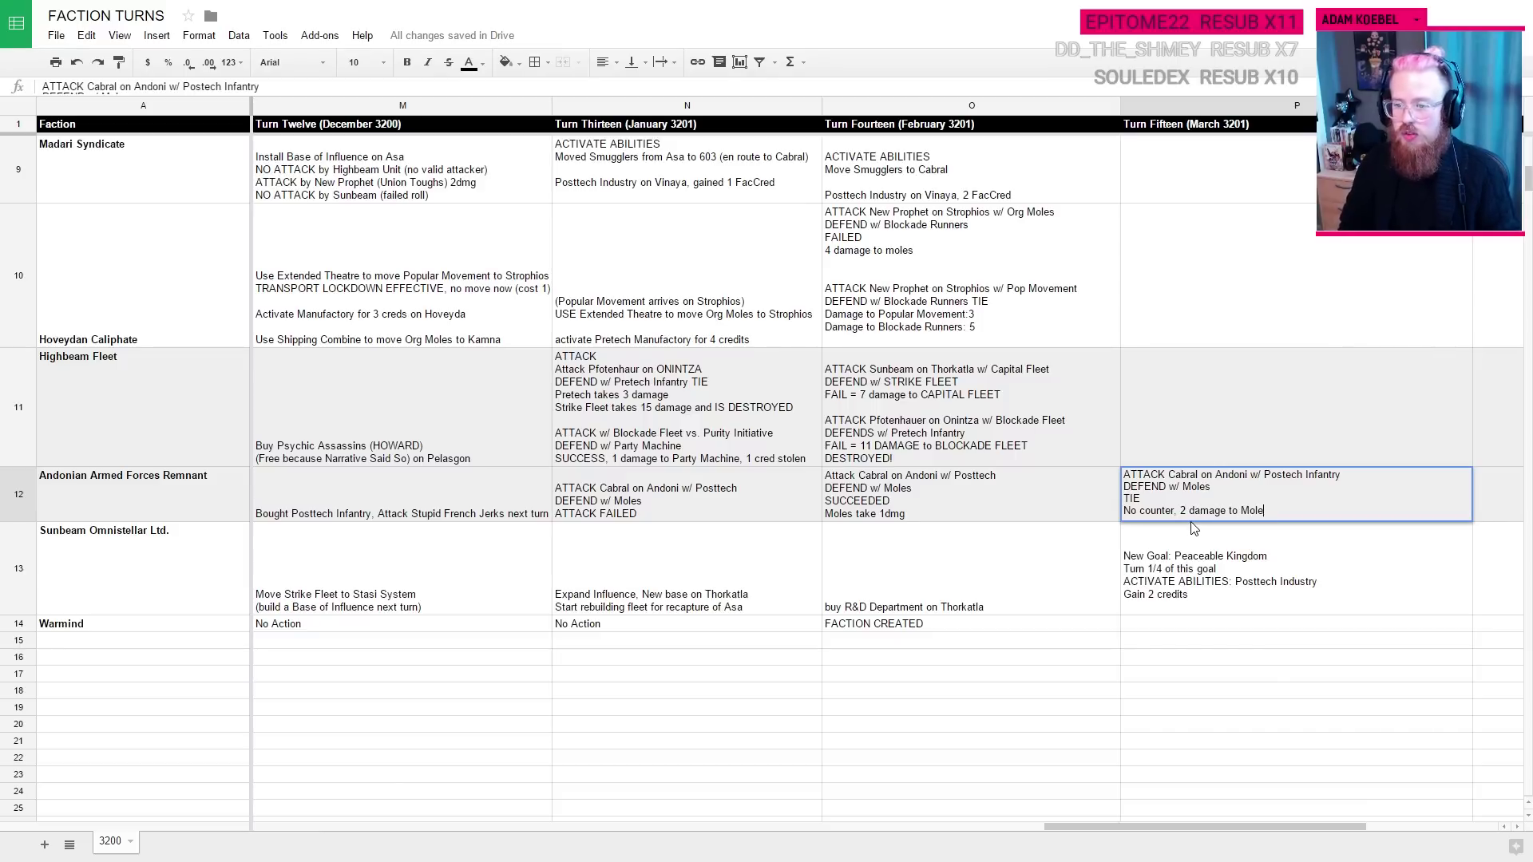
type("s")
key("Return")
key("Up")
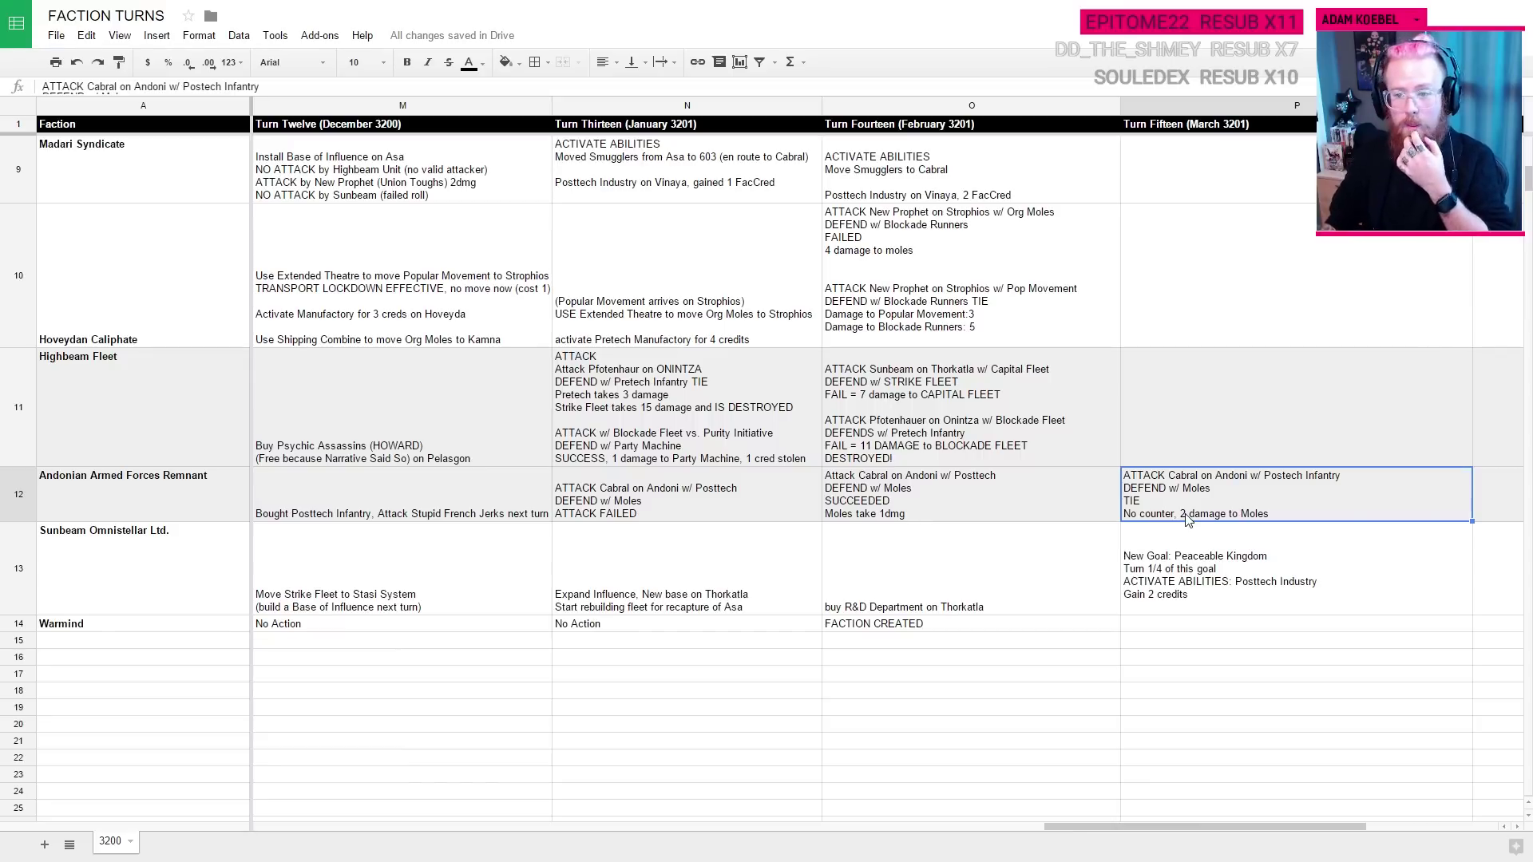
left_click(1208, 544)
left_click(1211, 509)
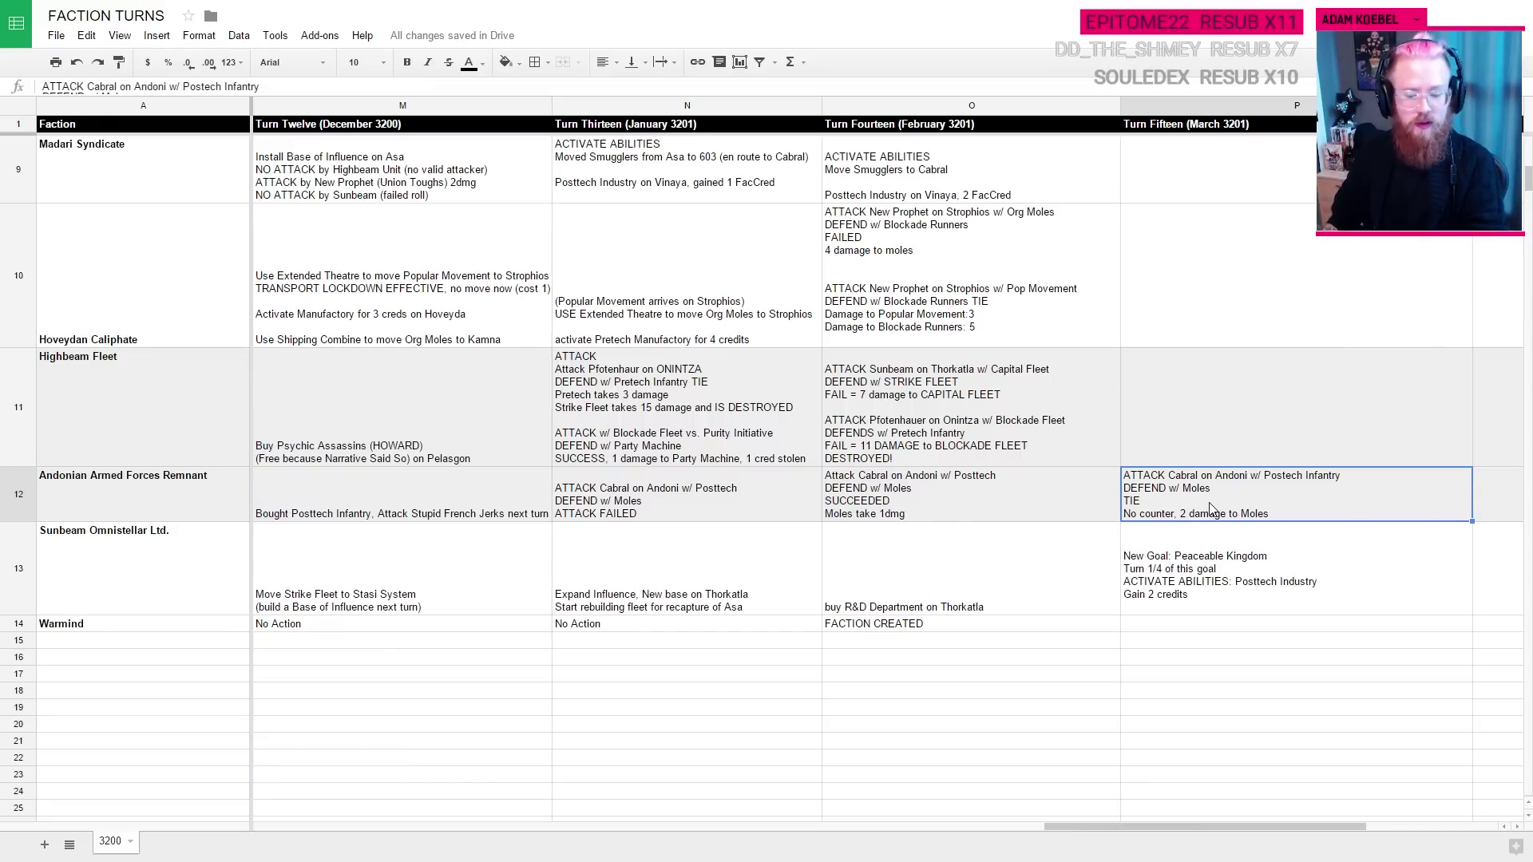
Step: Return to the AssetTracker sheet and start a new asset in the first empty row with The Warmind as owner
key("Down")
key("Down")
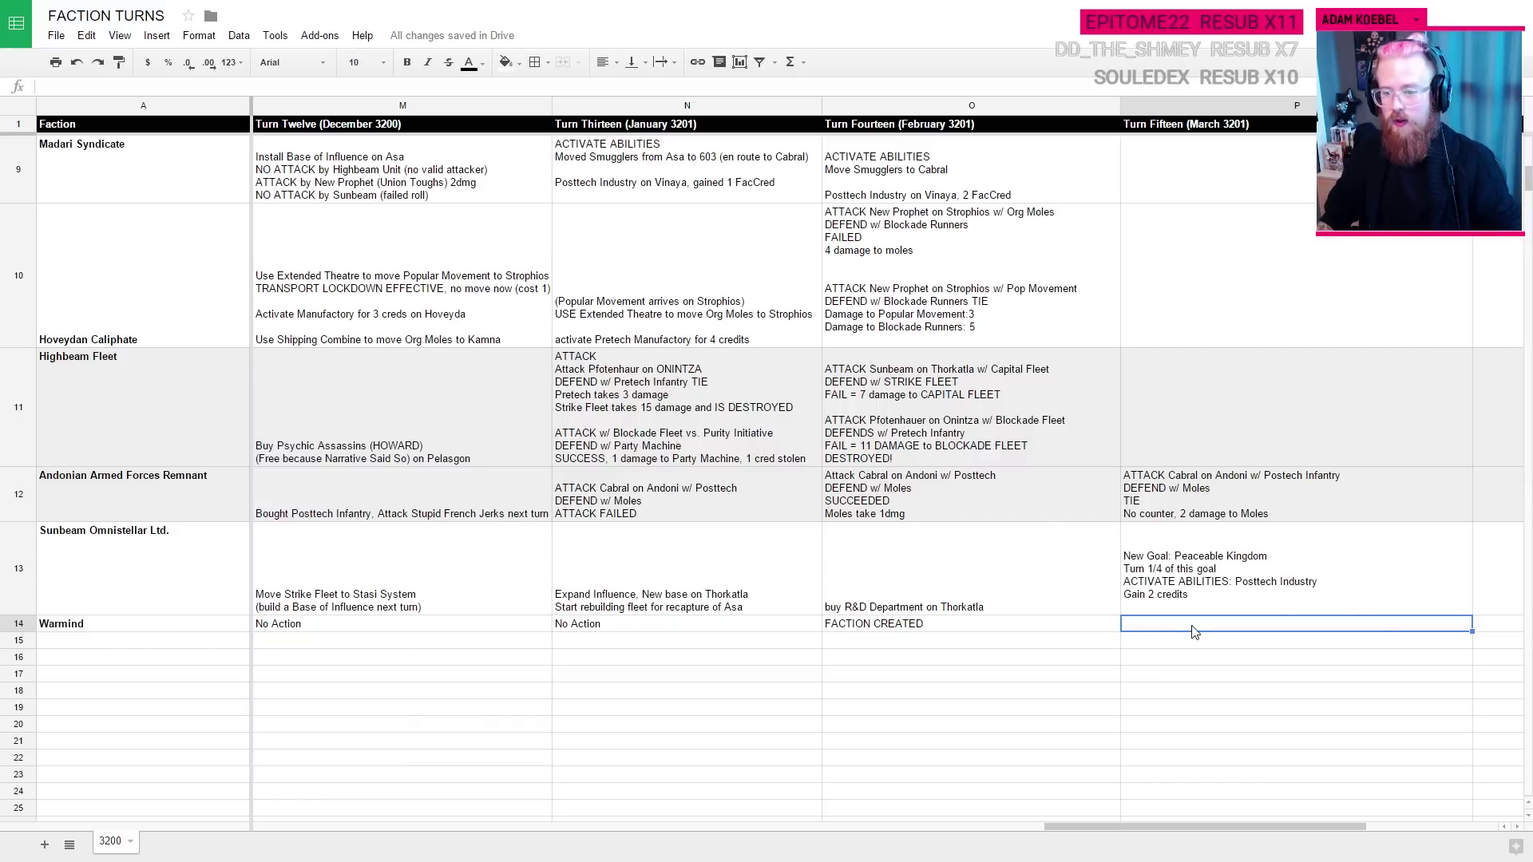
key("alt+Tab")
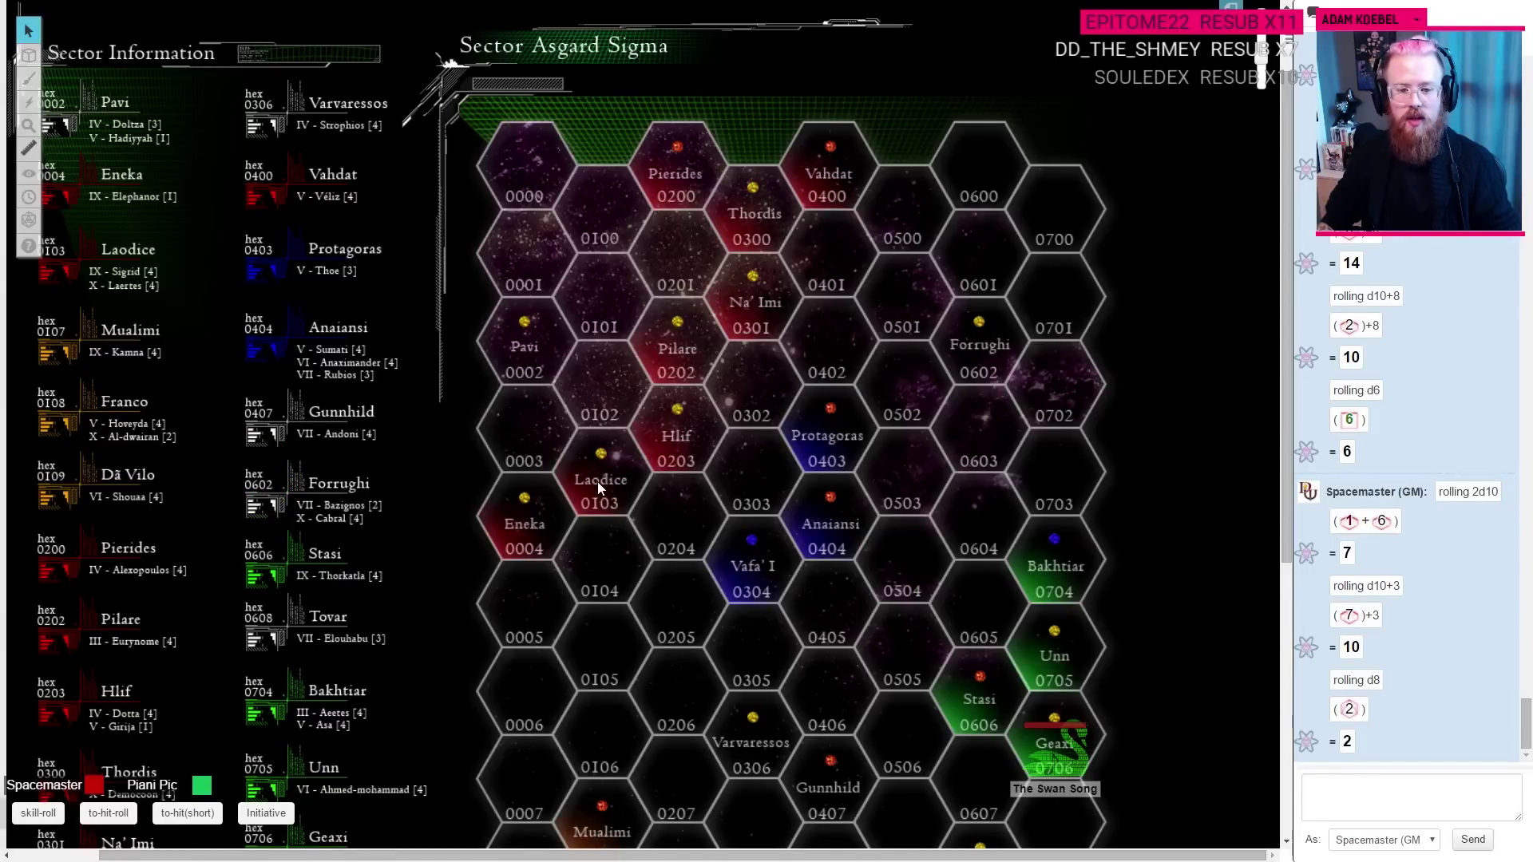
key("alt+Tab")
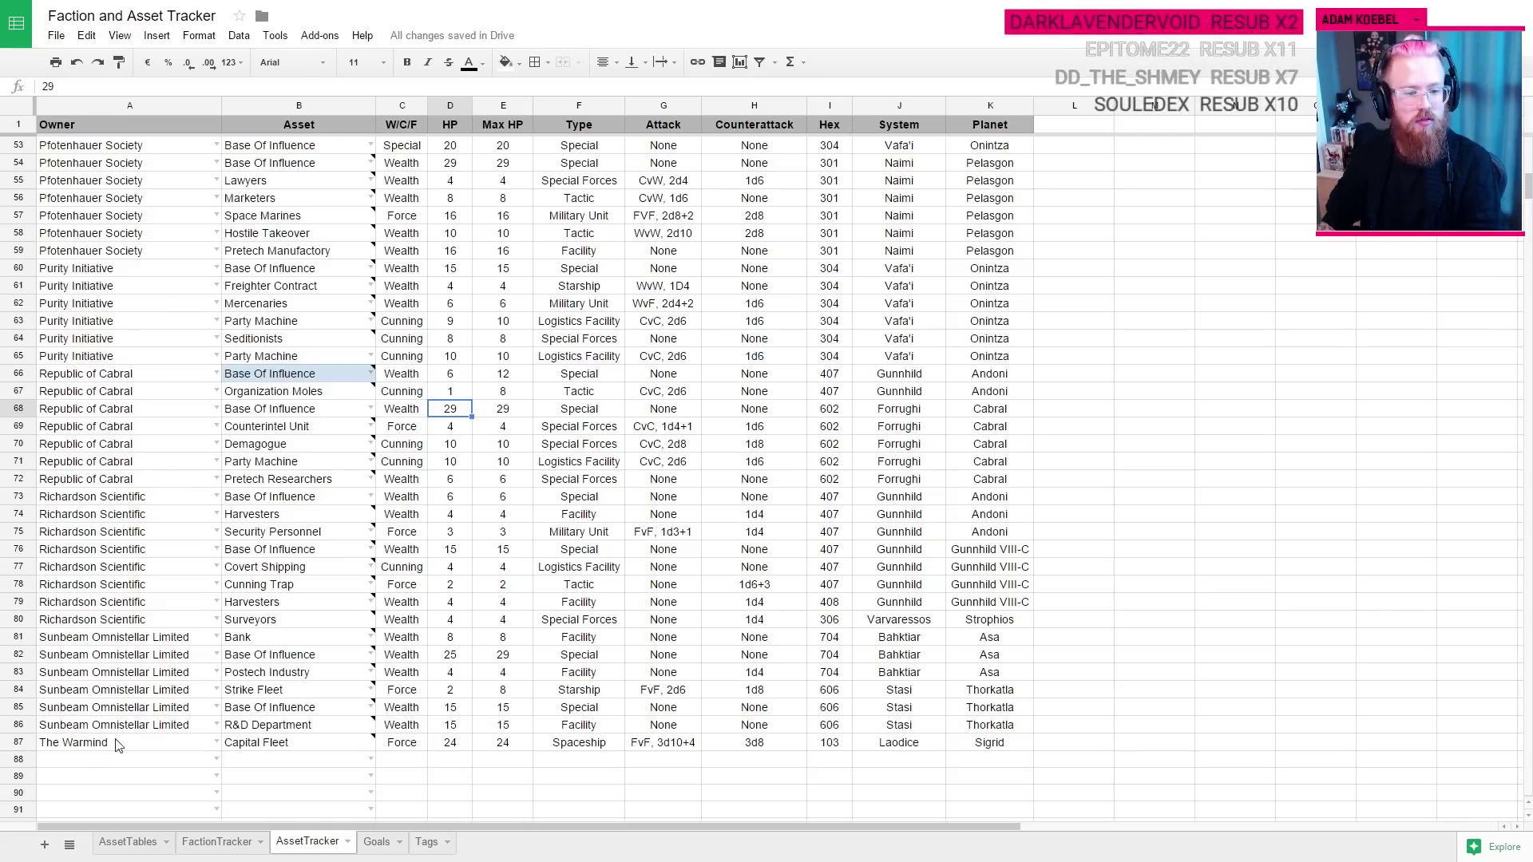
left_click(86, 760)
type("The War")
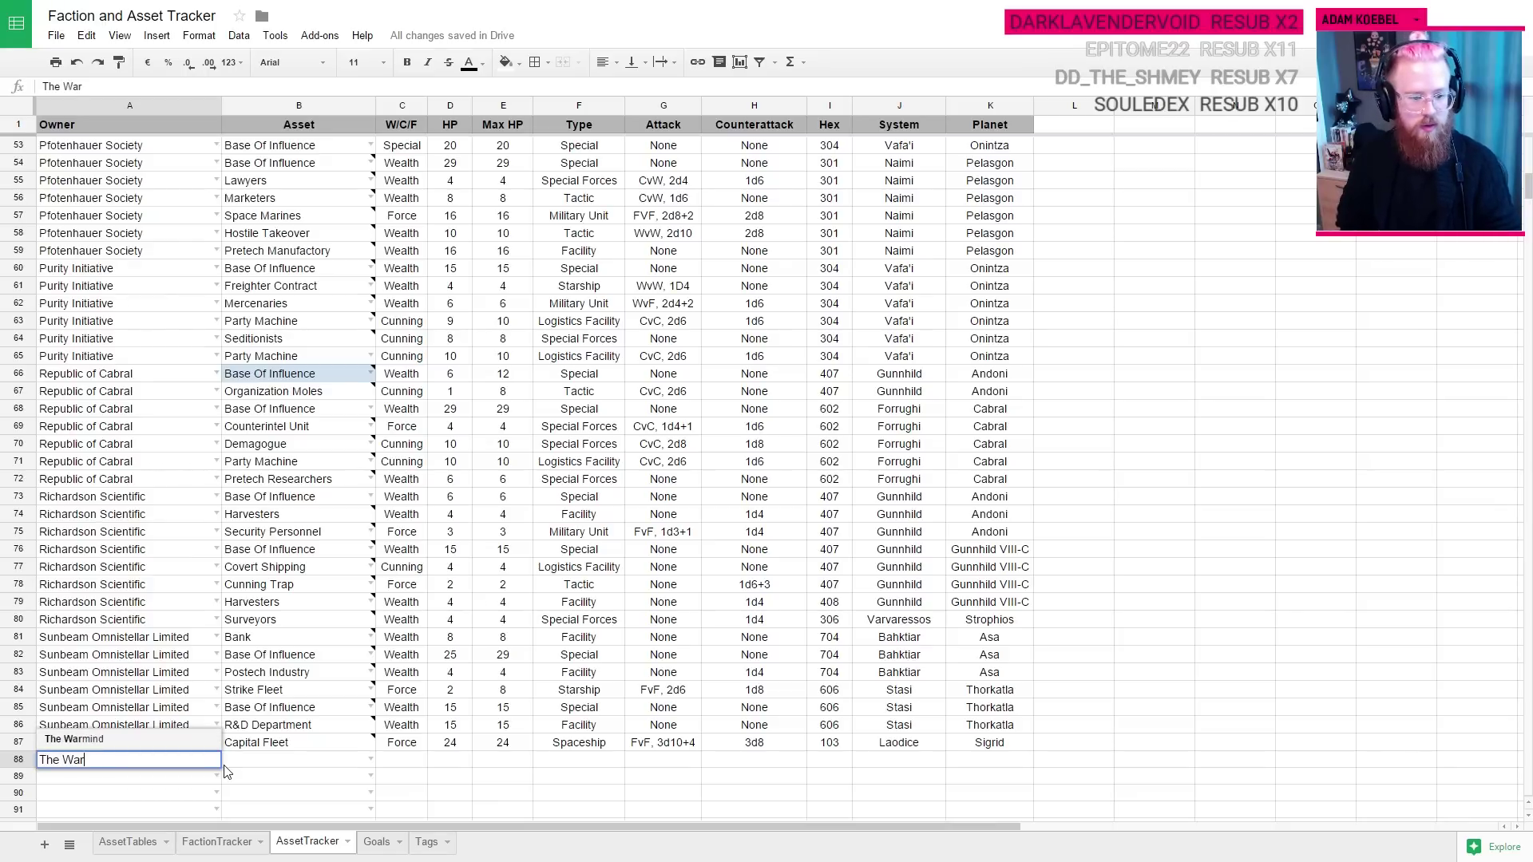
key("Tab")
Step: Set the asset in The Warmind's new row to Base Of Influence
type("Base")
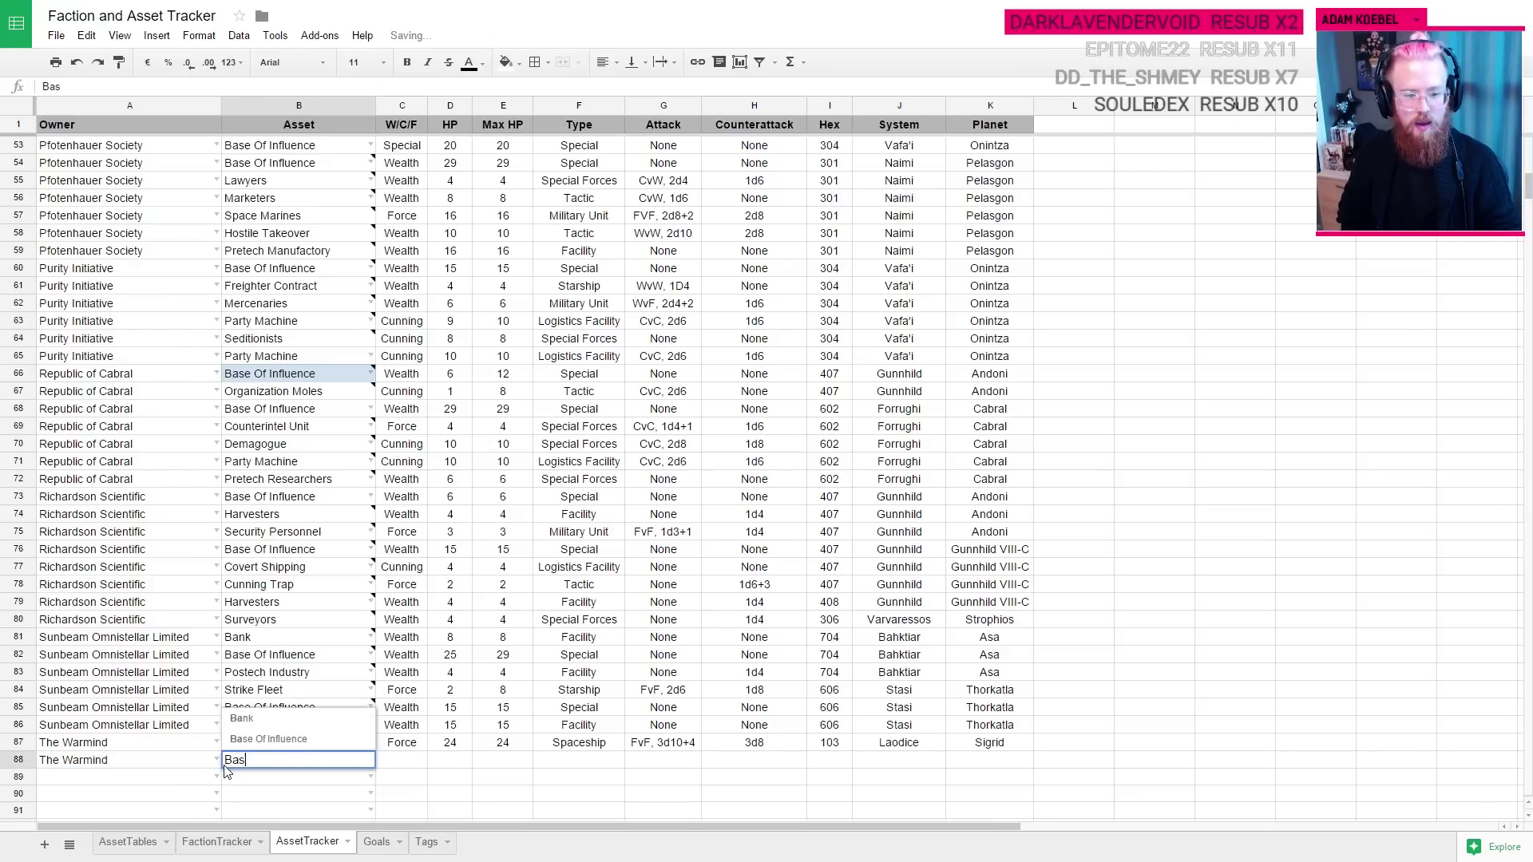
left_click(227, 771)
left_click(632, 798)
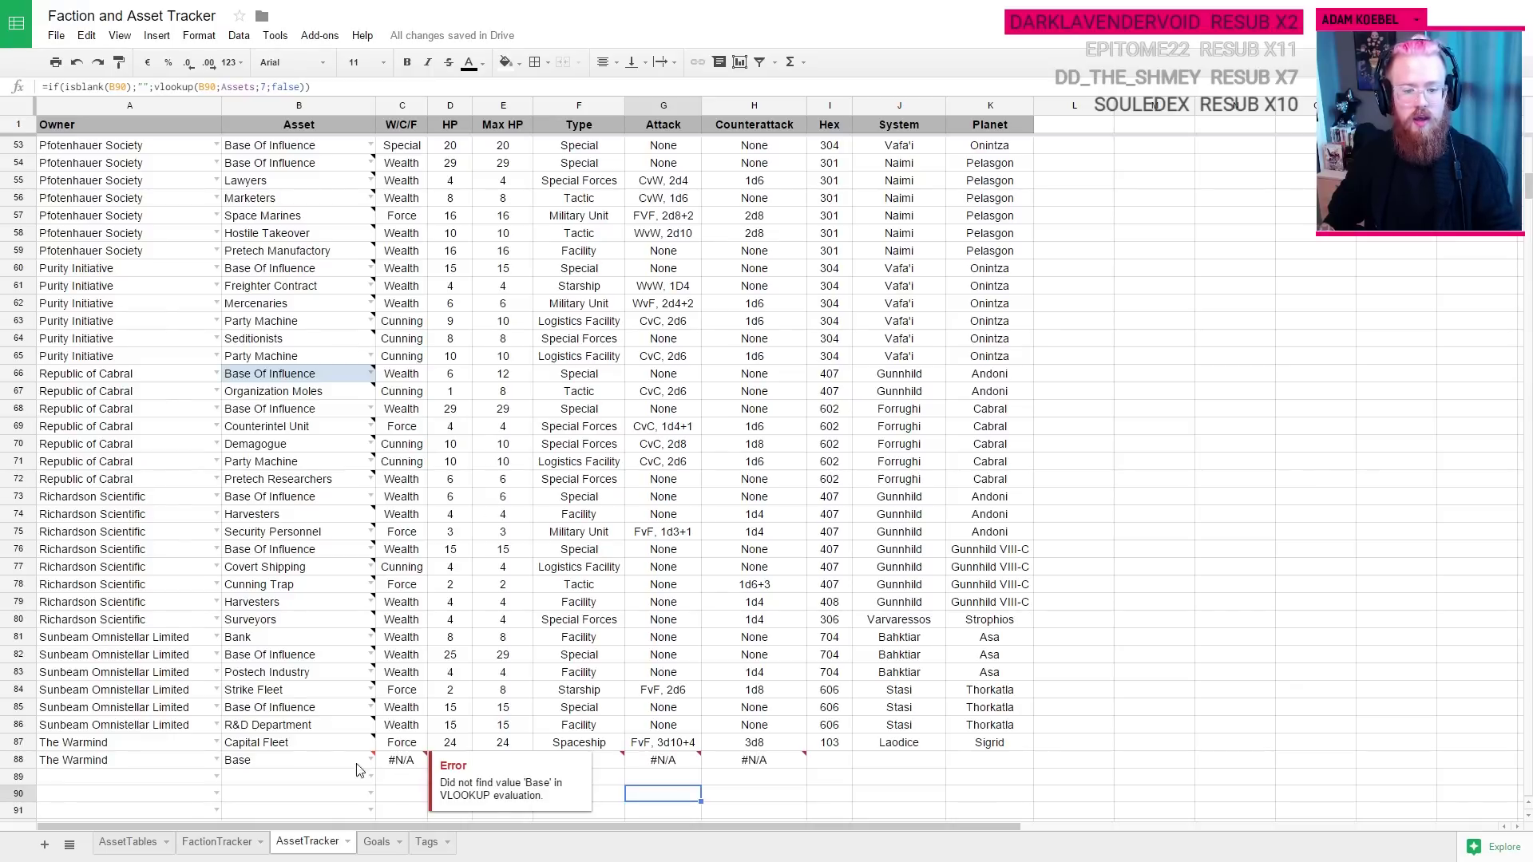
left_click(295, 764)
double_click(340, 763)
type("of")
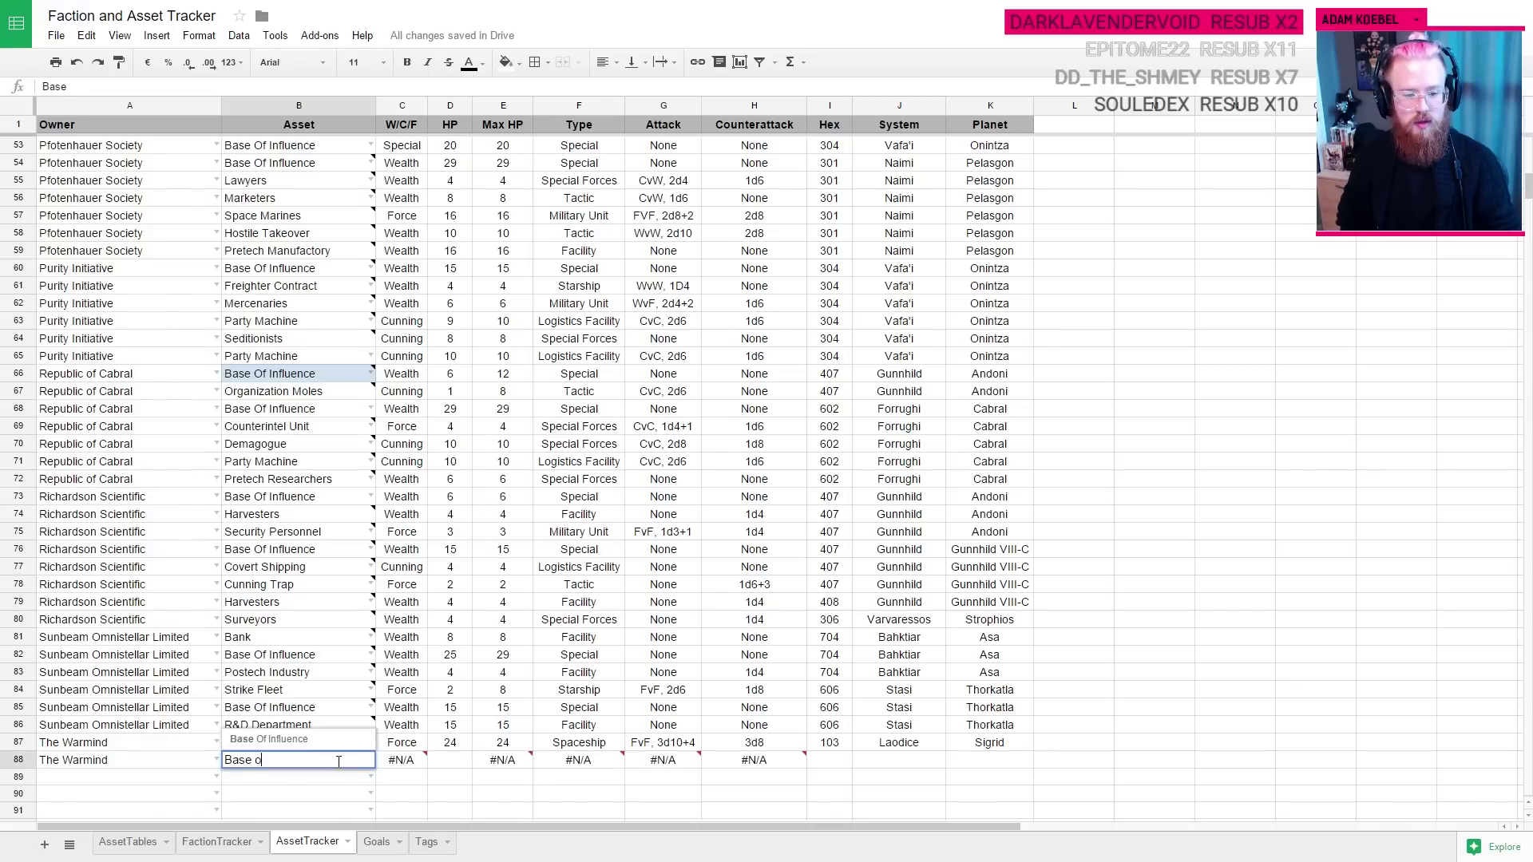
left_click(271, 739)
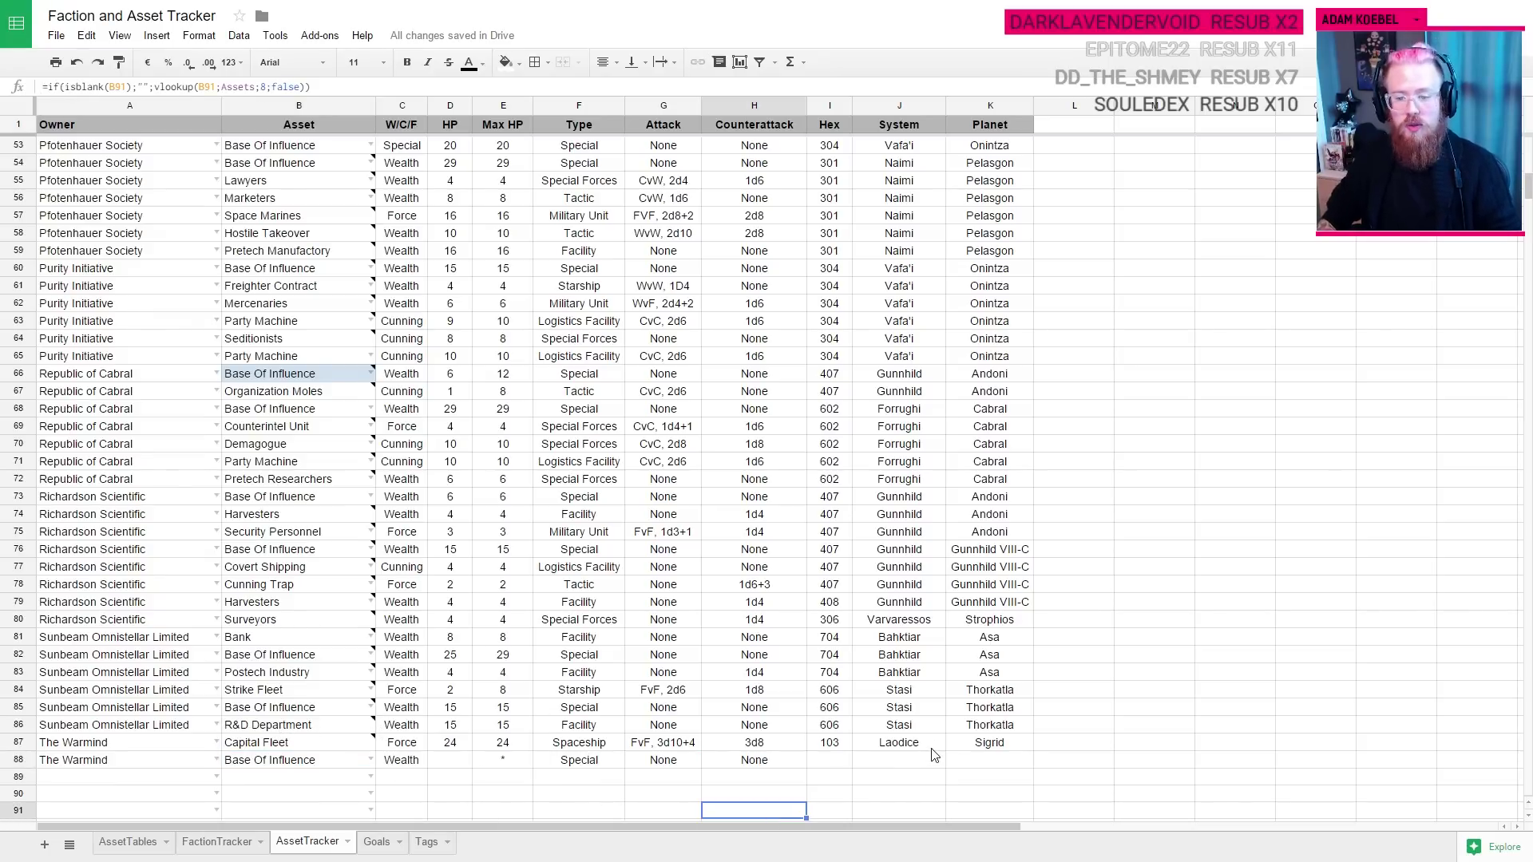
Step: Copy the hex, system and planet (103, Laodice, Sigrid) from The Warmind's Capital Fleet to its new Base Of Influence
left_click_drag(998, 727, 833, 726)
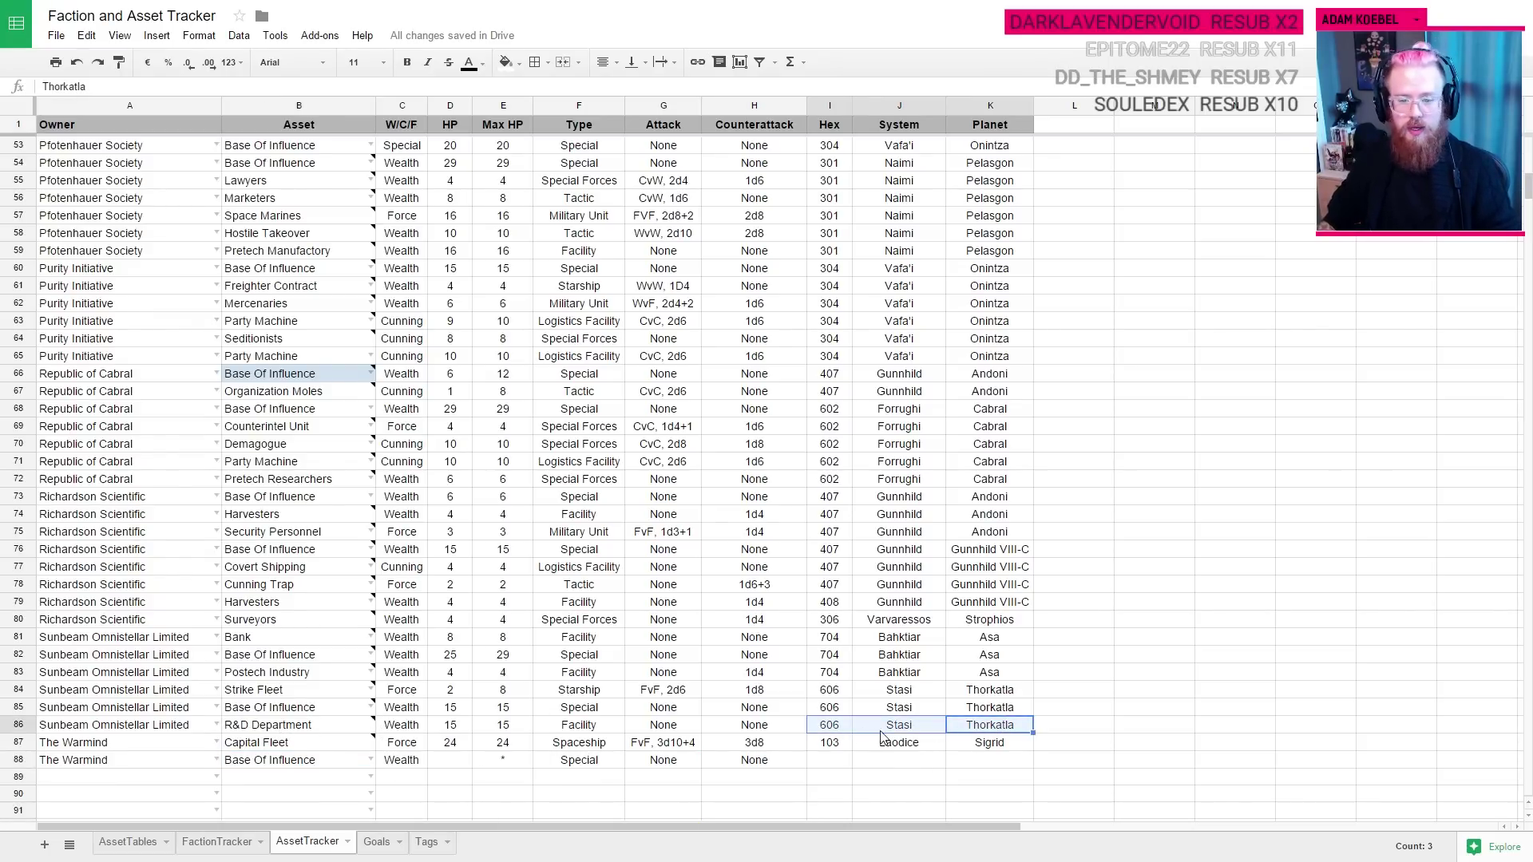
left_click(961, 605)
scroll(960, 603, "up", 15)
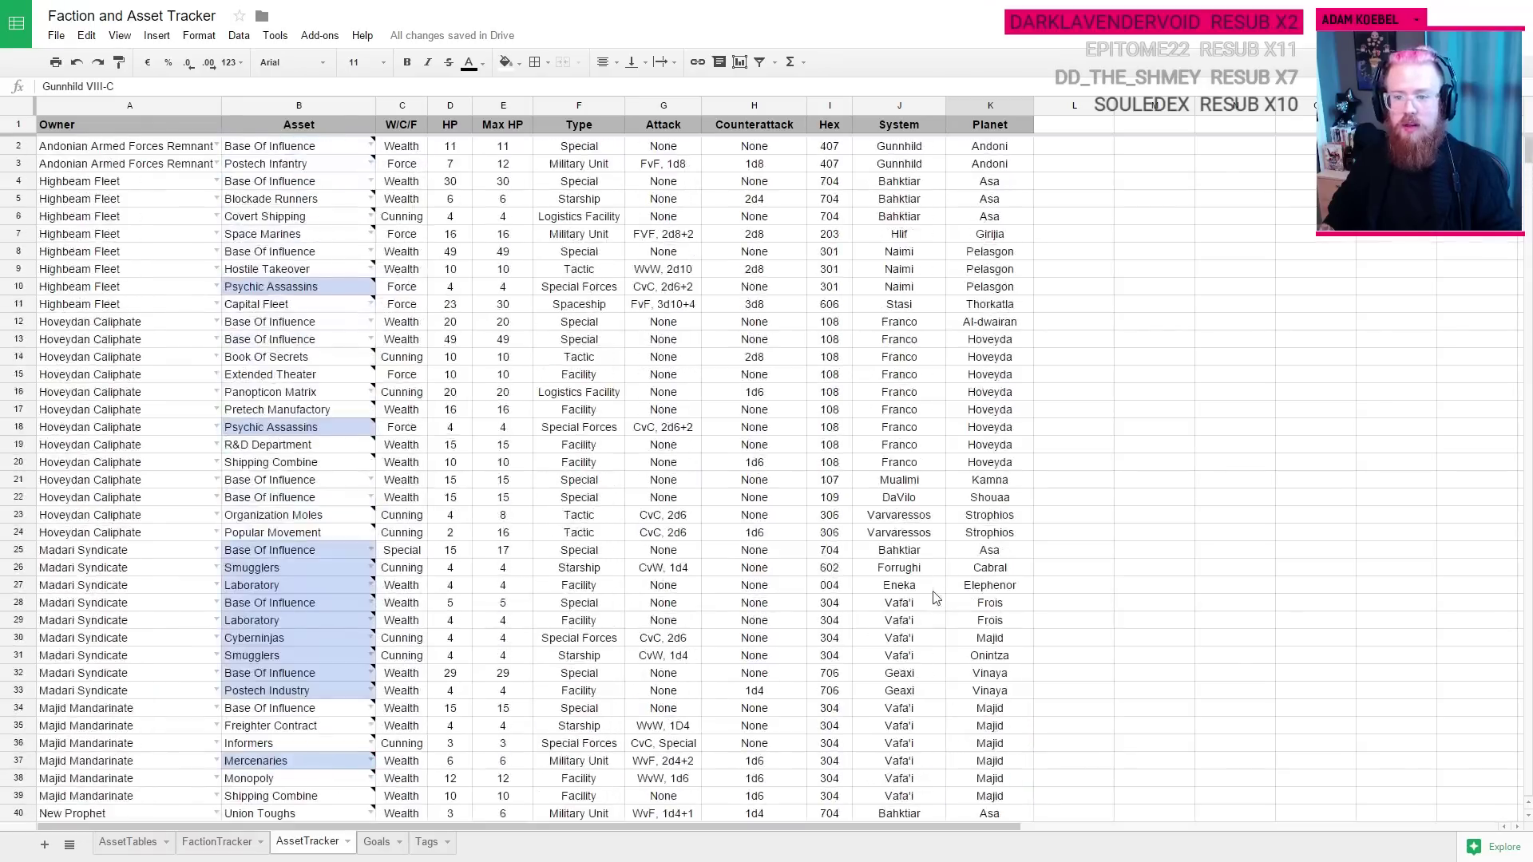
scroll(961, 595, "down", 20)
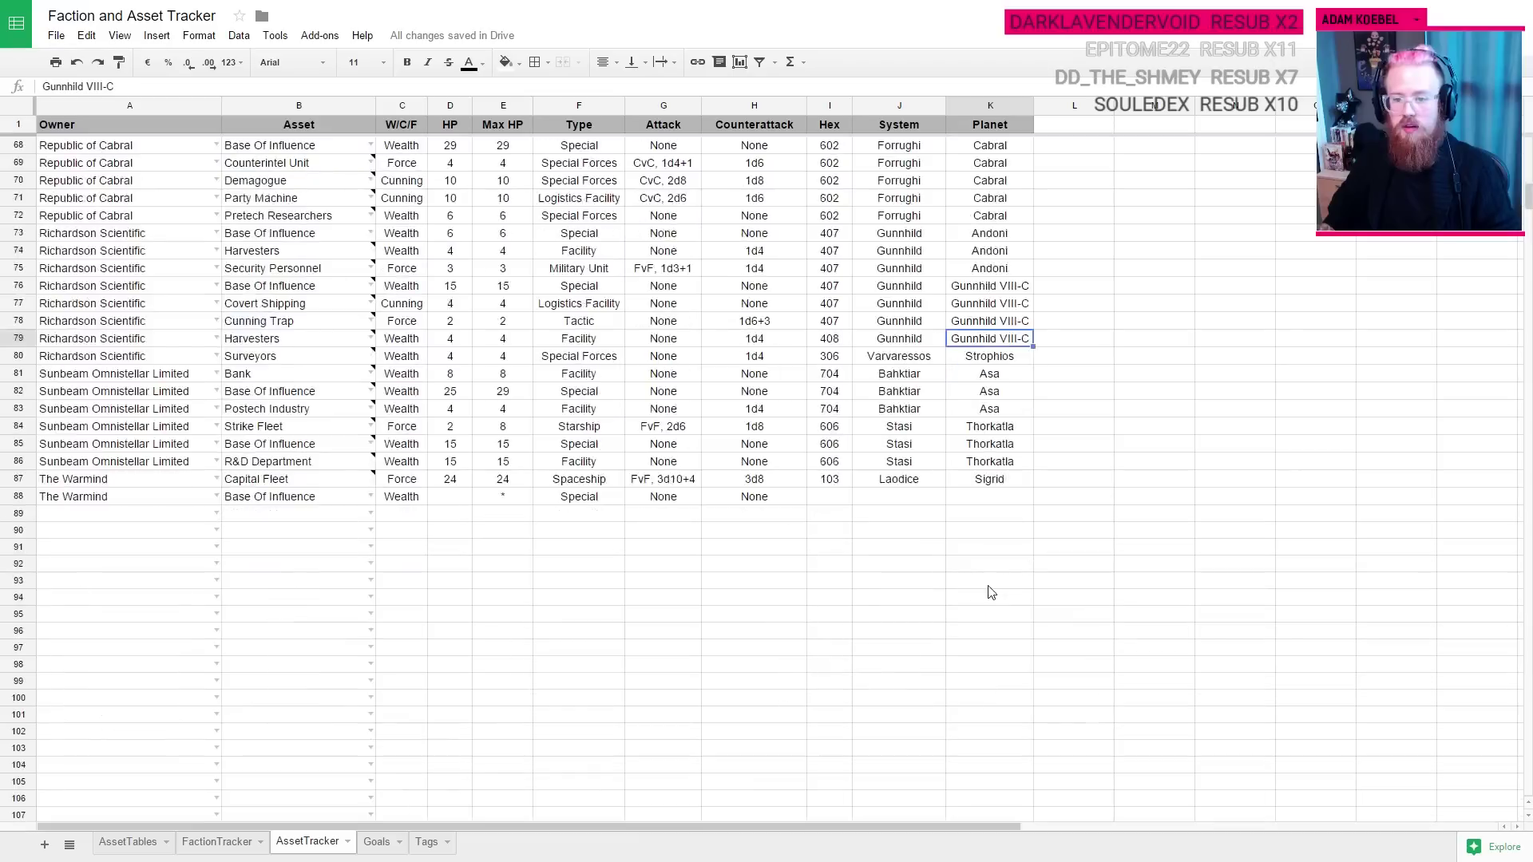
left_click_drag(834, 481, 988, 479)
key("ctrl+c")
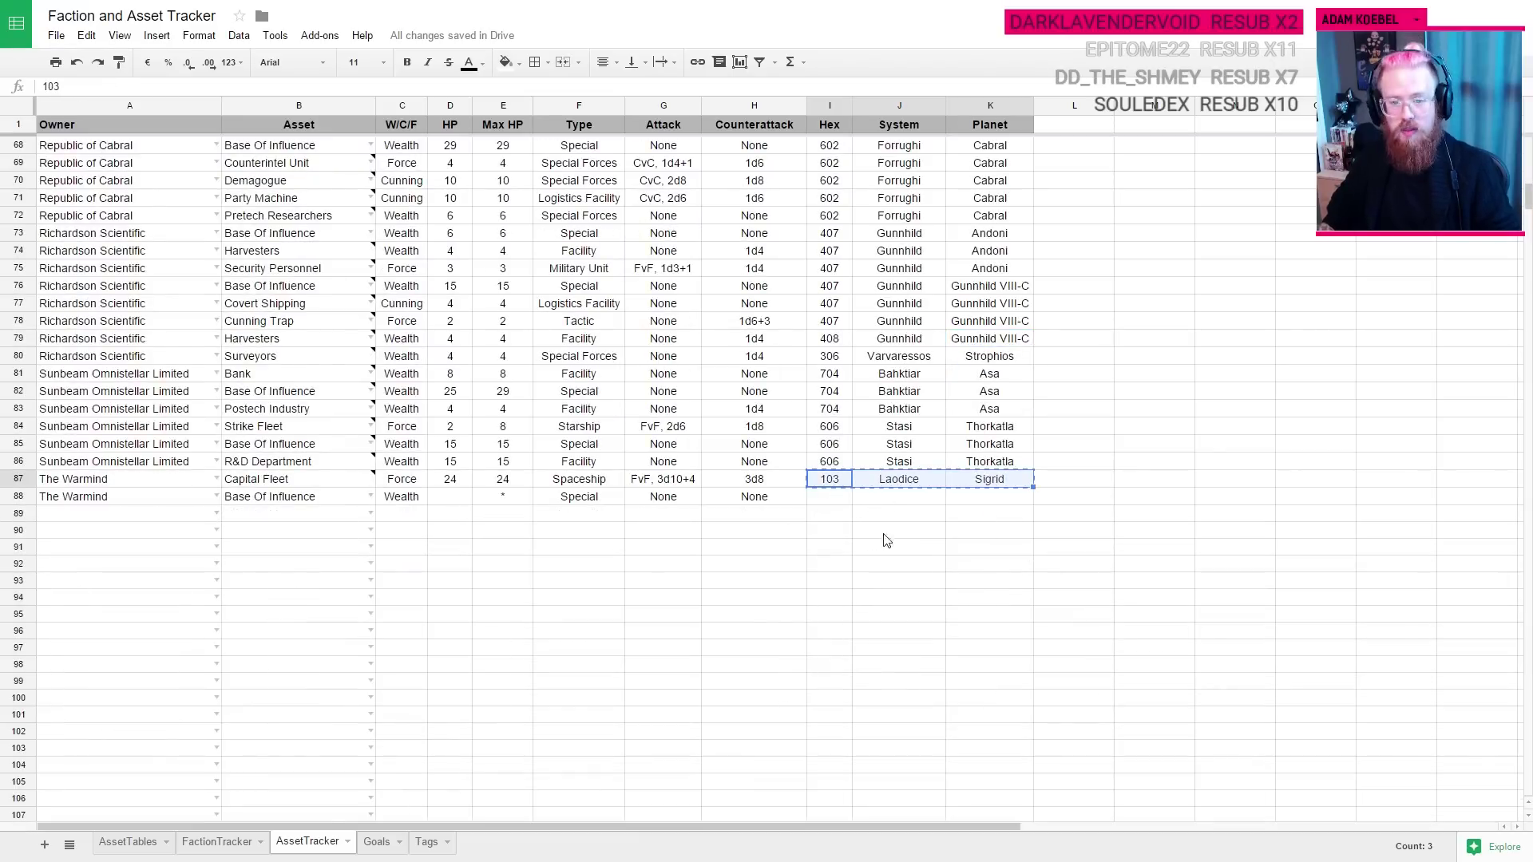
left_click(829, 498)
key("ctrl+v")
left_click(898, 530)
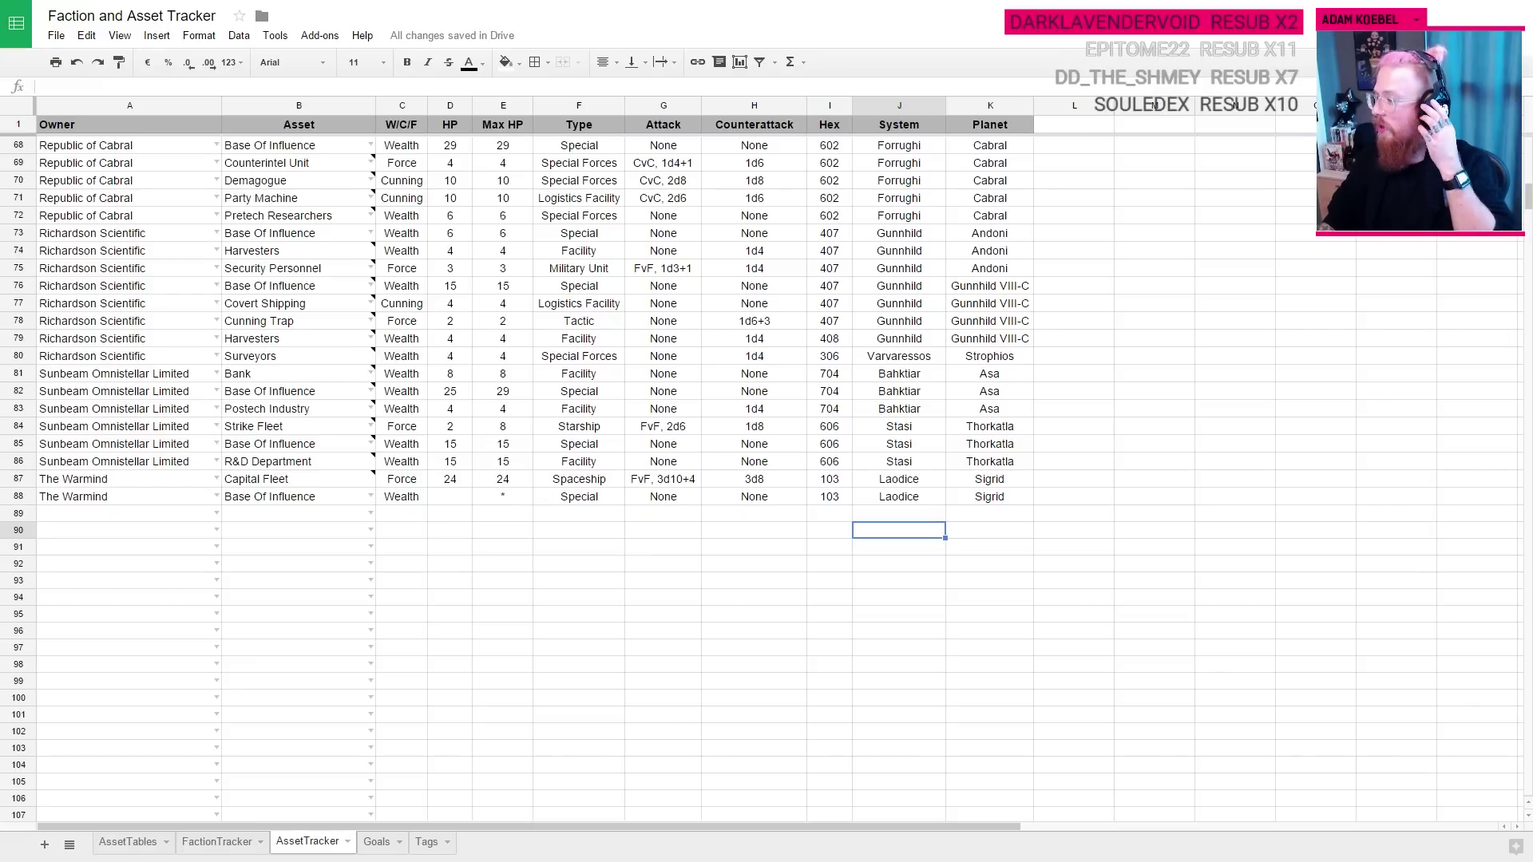
Step: Set both the Max HP and the HP of The Warmind's Base Of Influence to 6
left_click(498, 513)
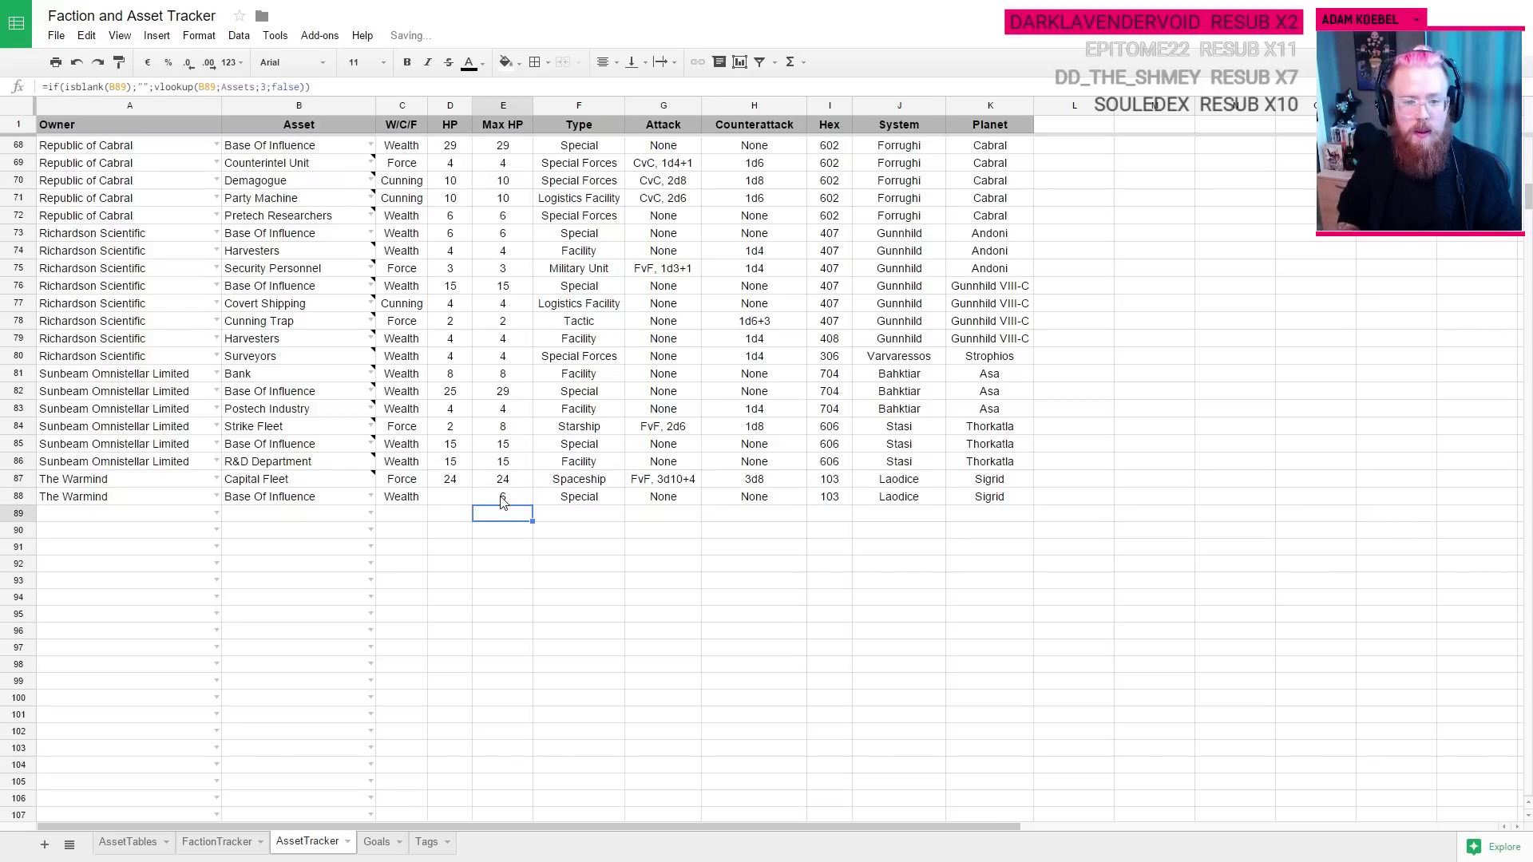
key("Up")
key("Left")
type("6")
key("Return")
key("Up")
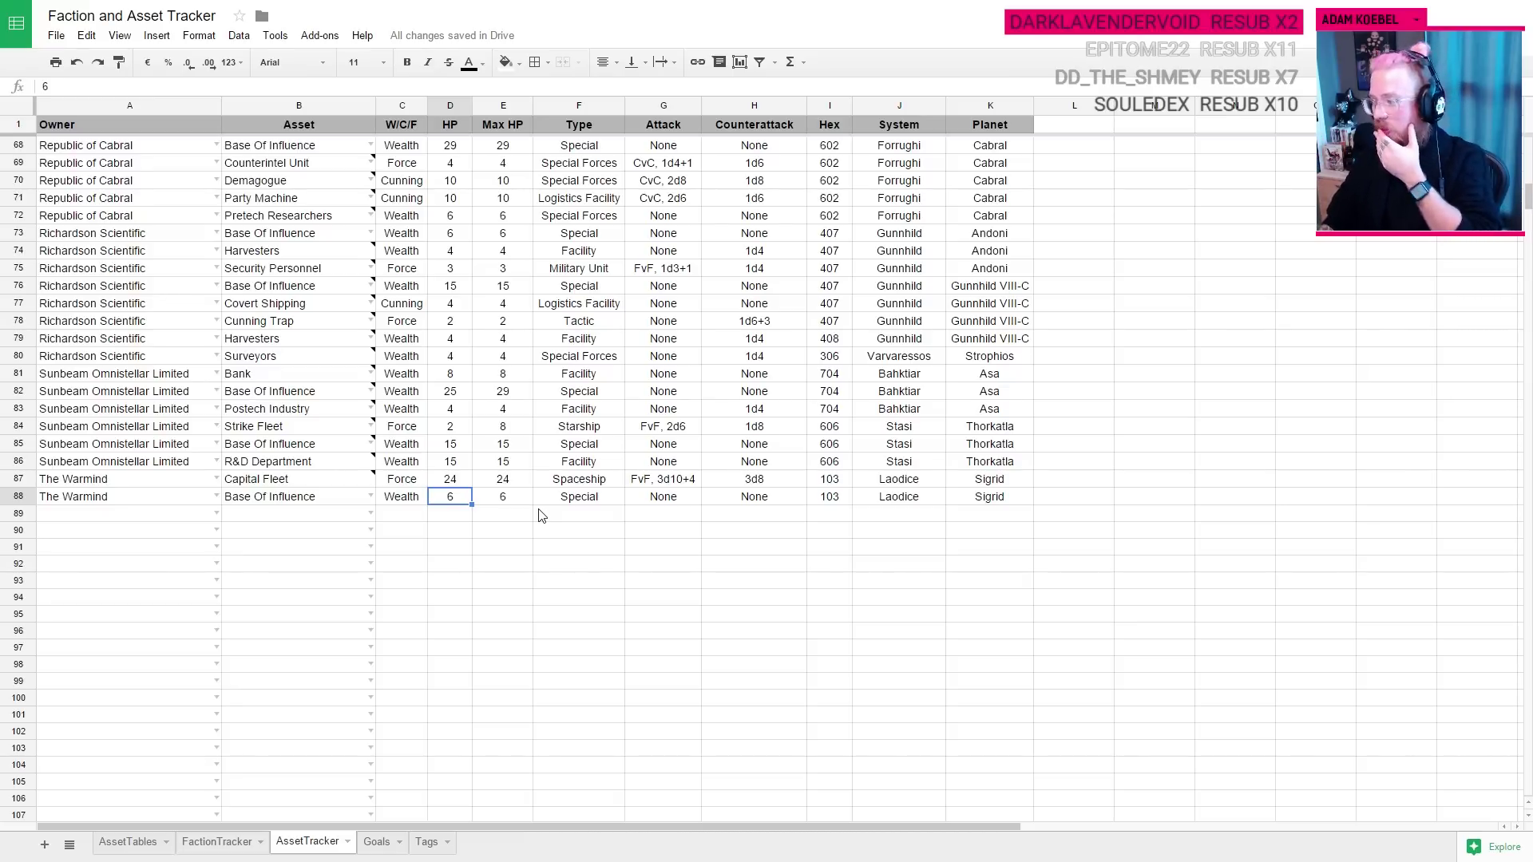
left_click(518, 516)
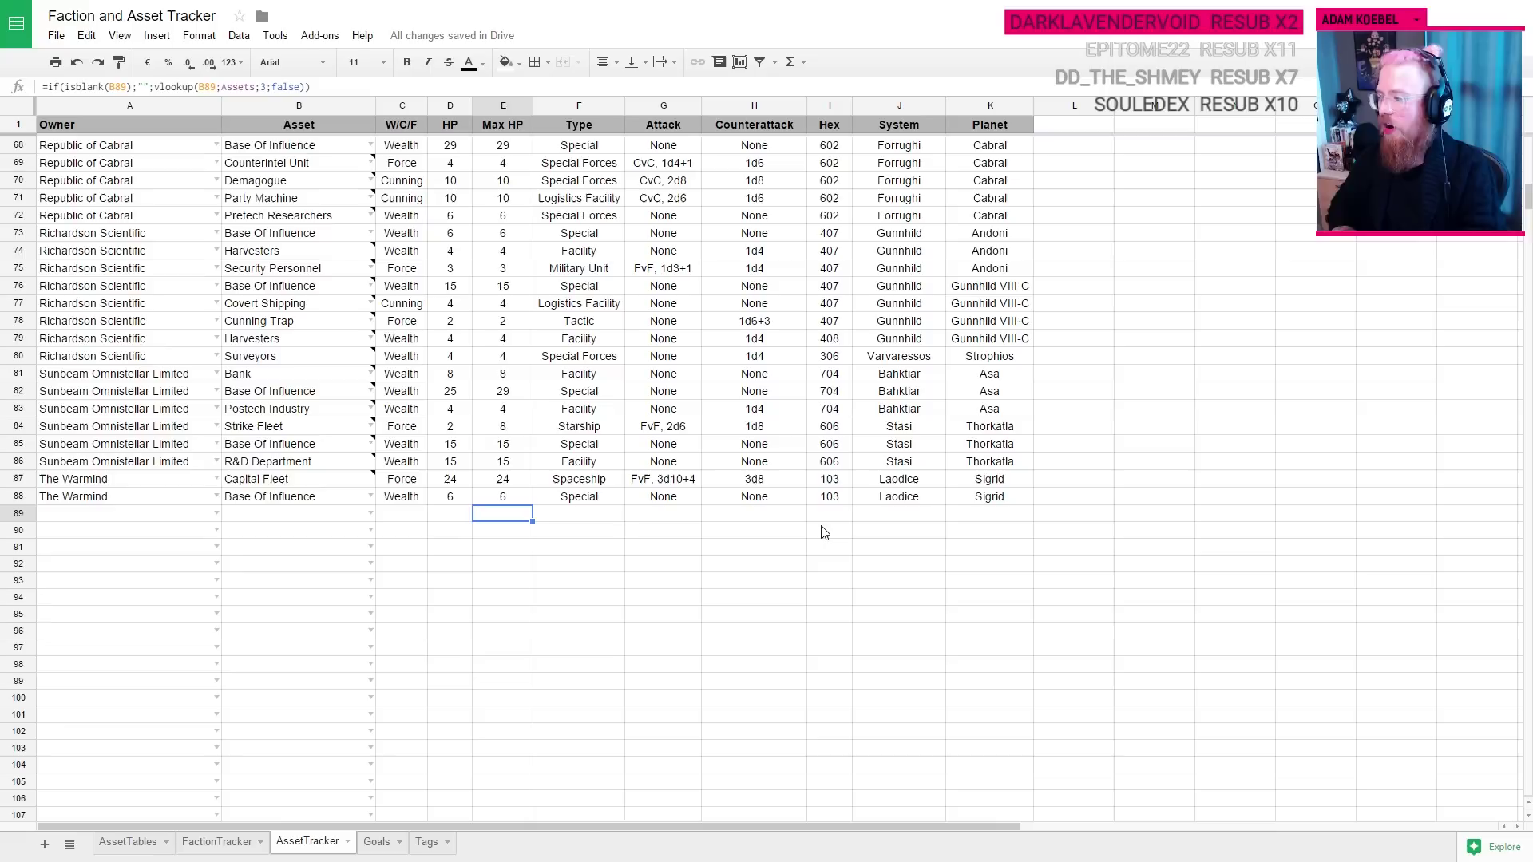
key("Left")
key("Left")
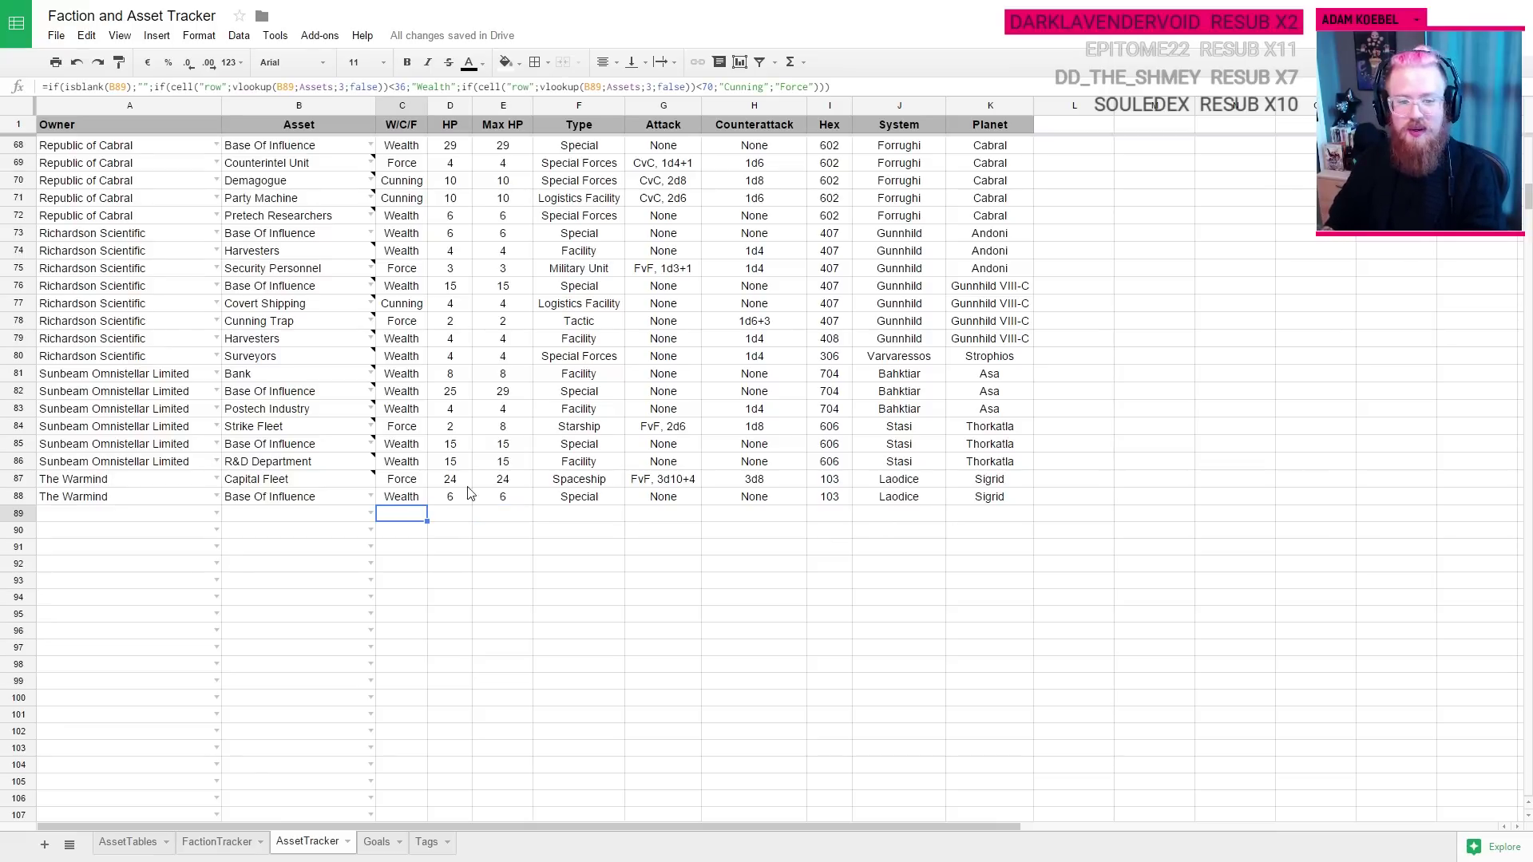
left_click(312, 393)
left_click(661, 600)
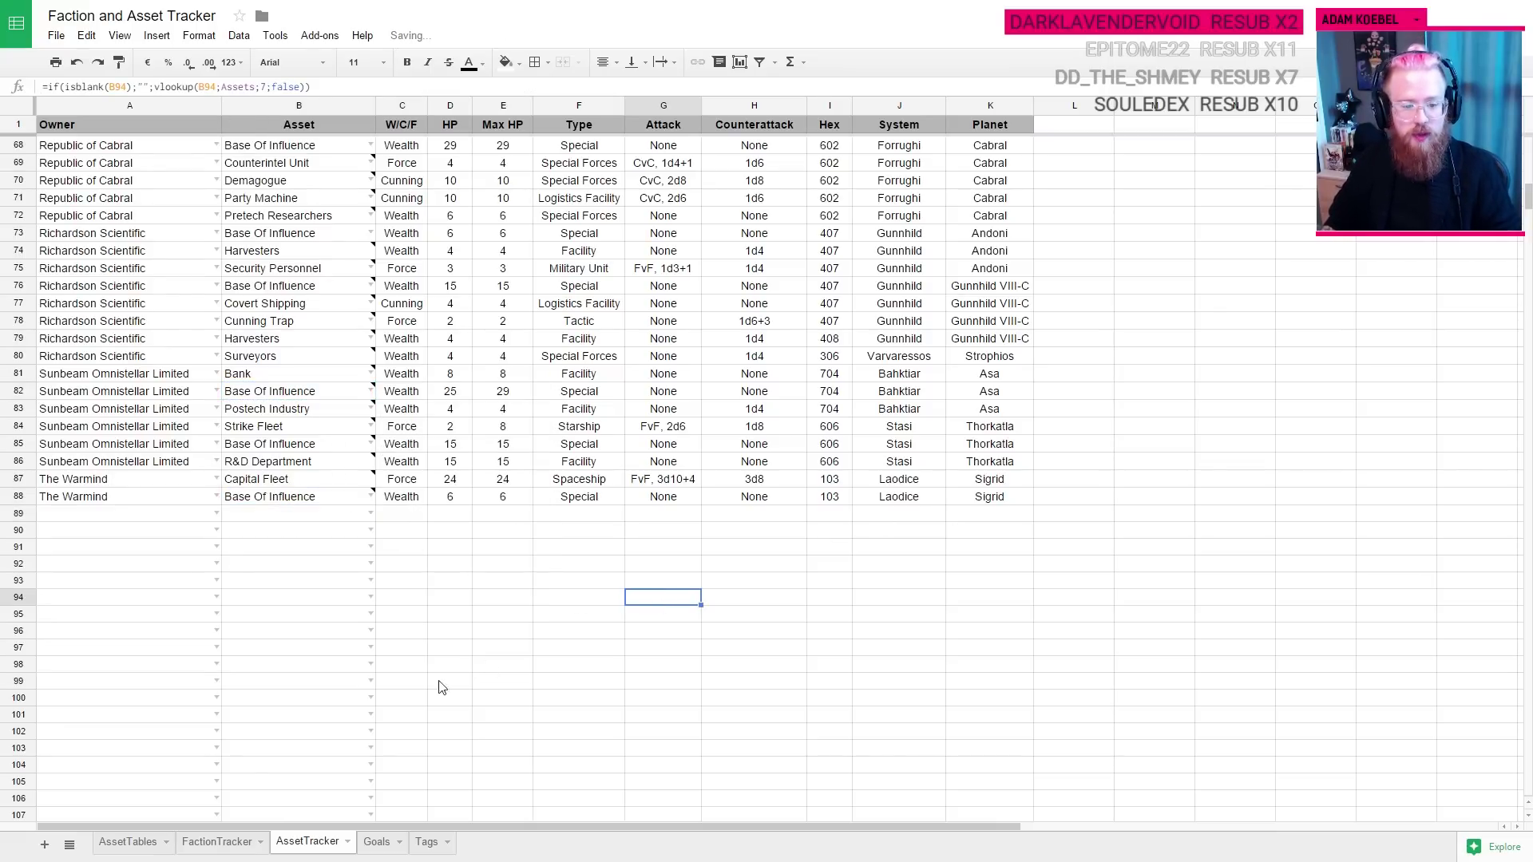
Step: Record "Base of Influence on Sigrid" and "THE INFESTATION BEGINS" on separate lines as Warmind's Turn Fifteen entry in the FACTION TURNS spreadsheet
key("ctrl+Tab")
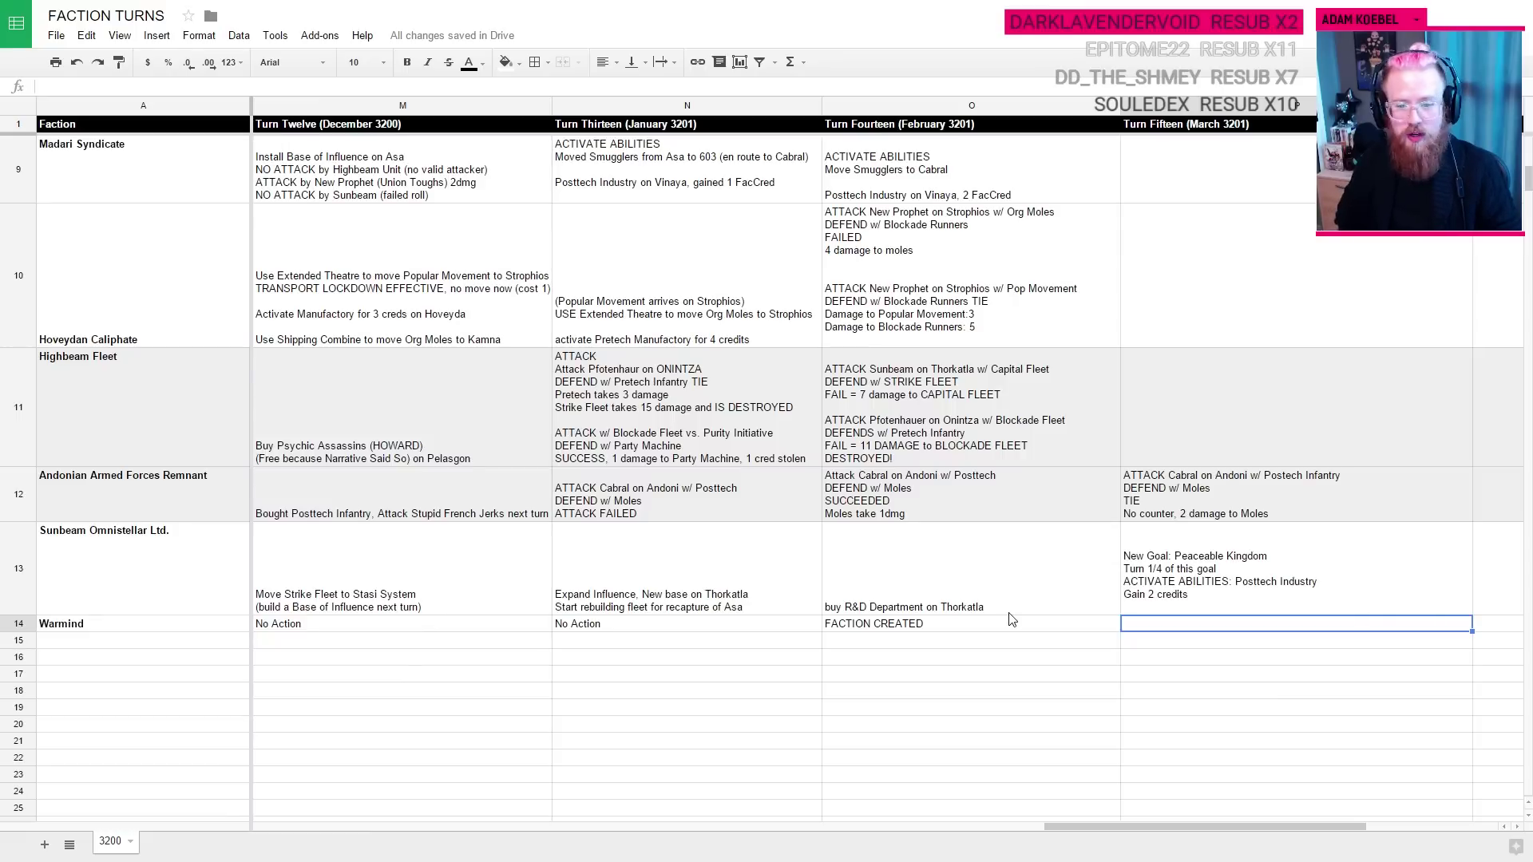
type("Base of Infl")
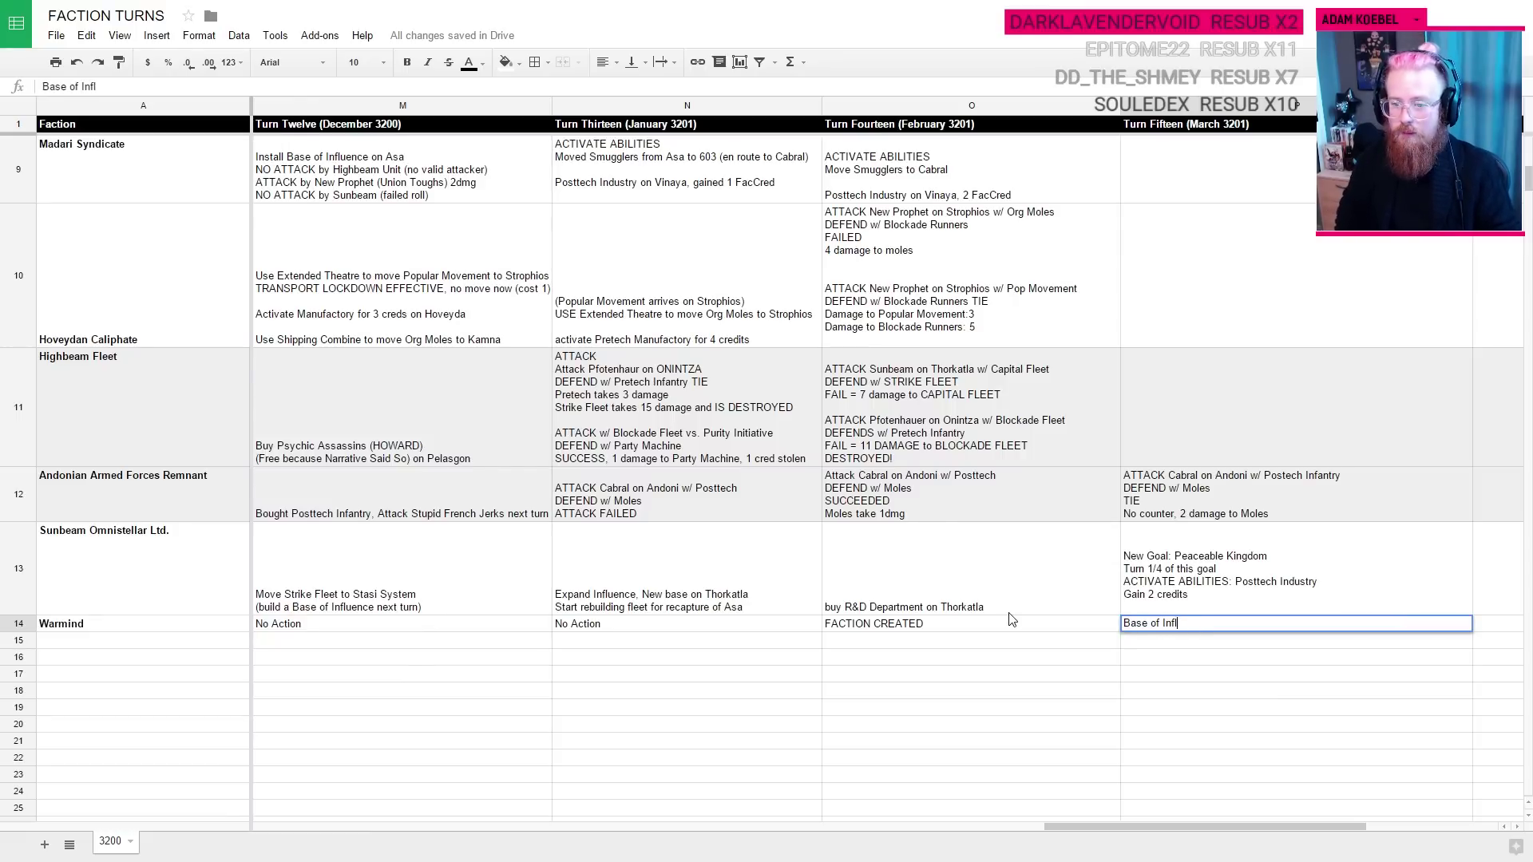
type("uence on Sigrid")
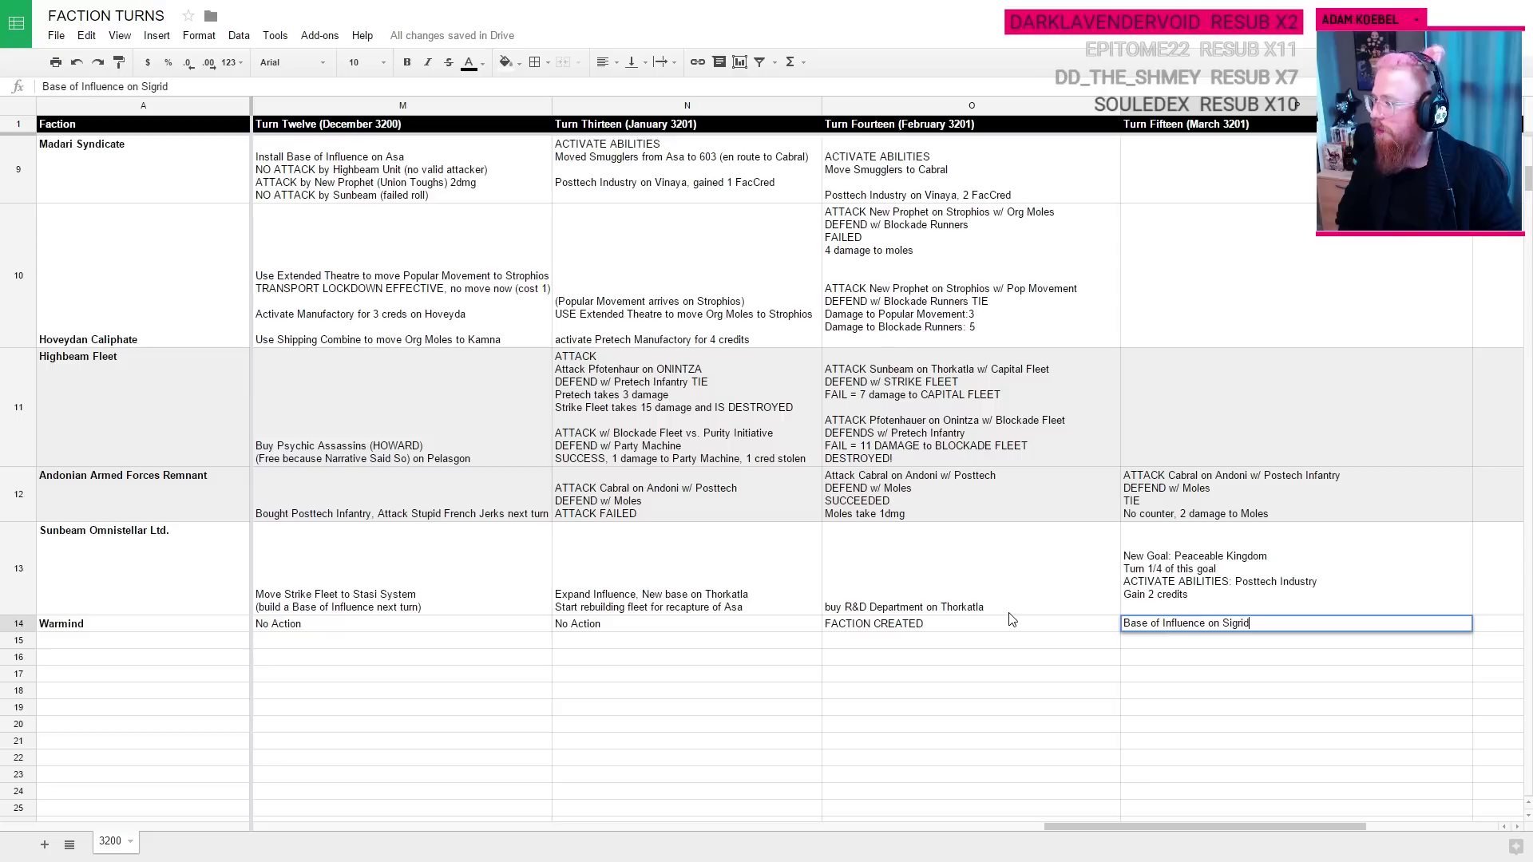
key("ctrl+Return")
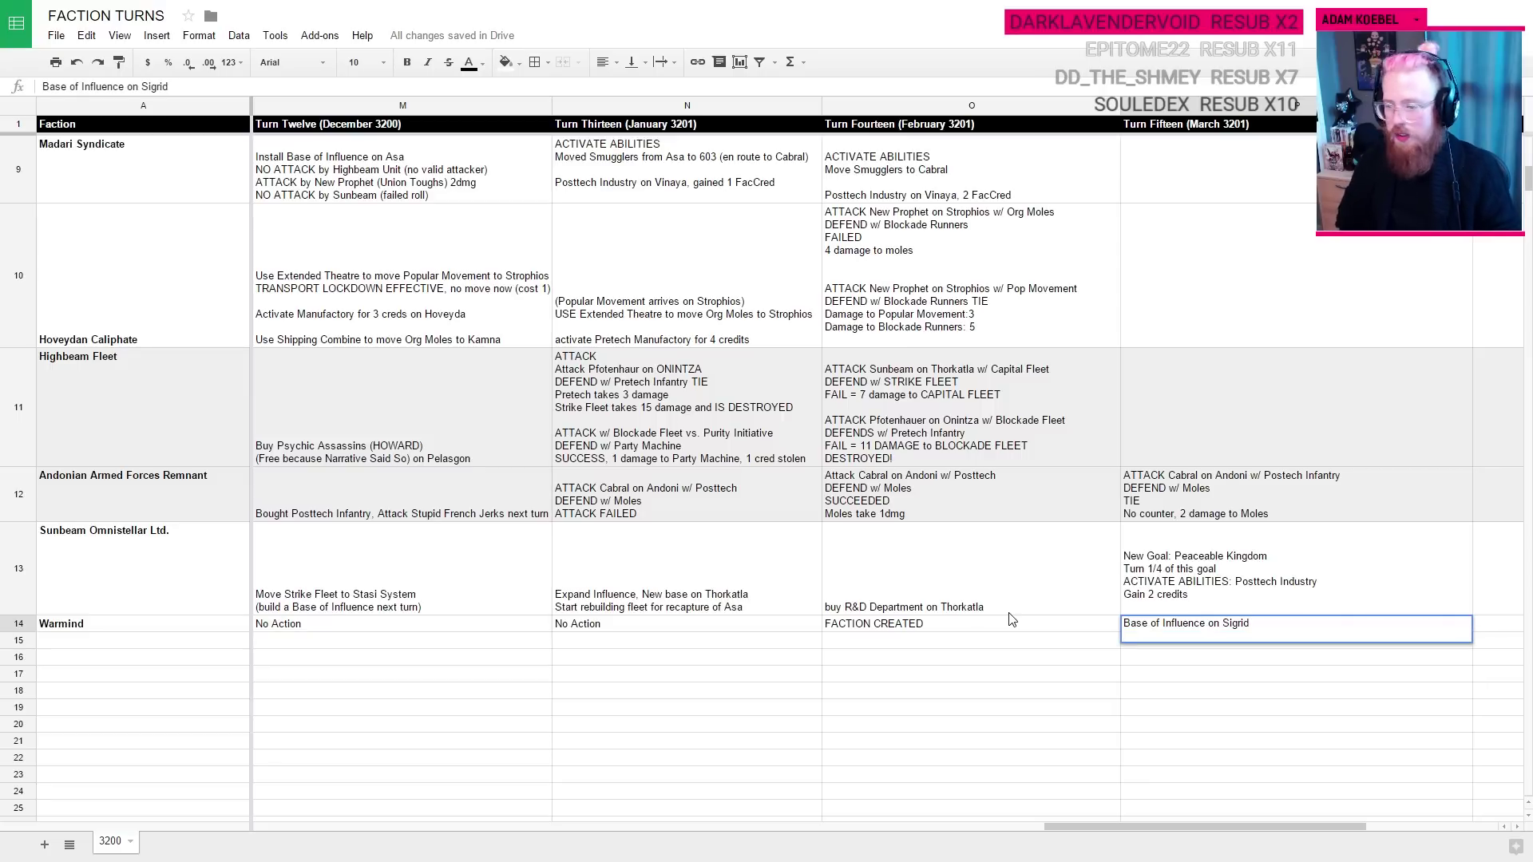
type("T")
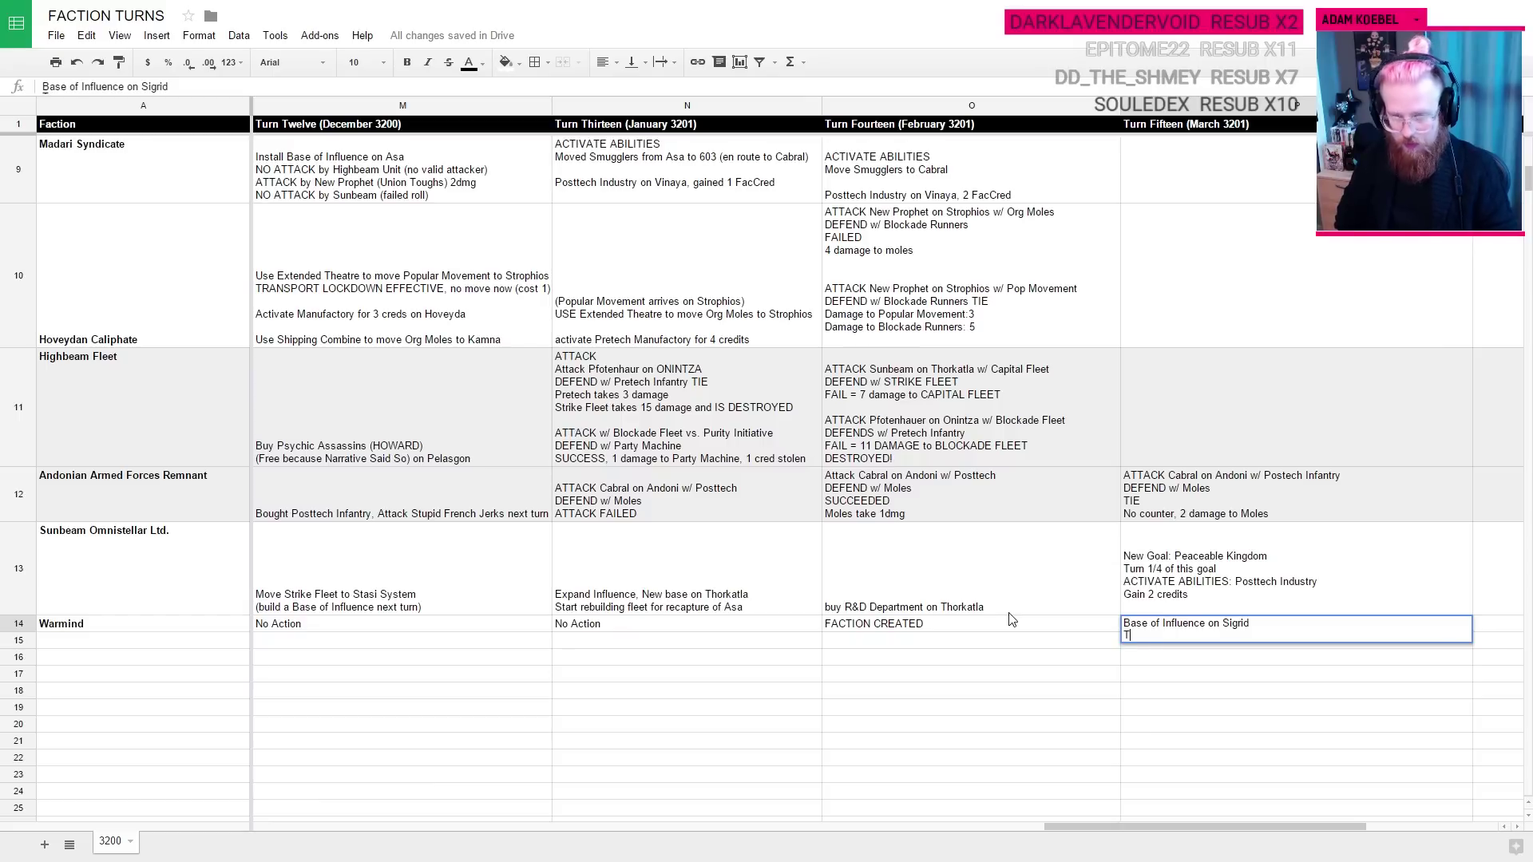
type("HE INFESTATION BEGINS")
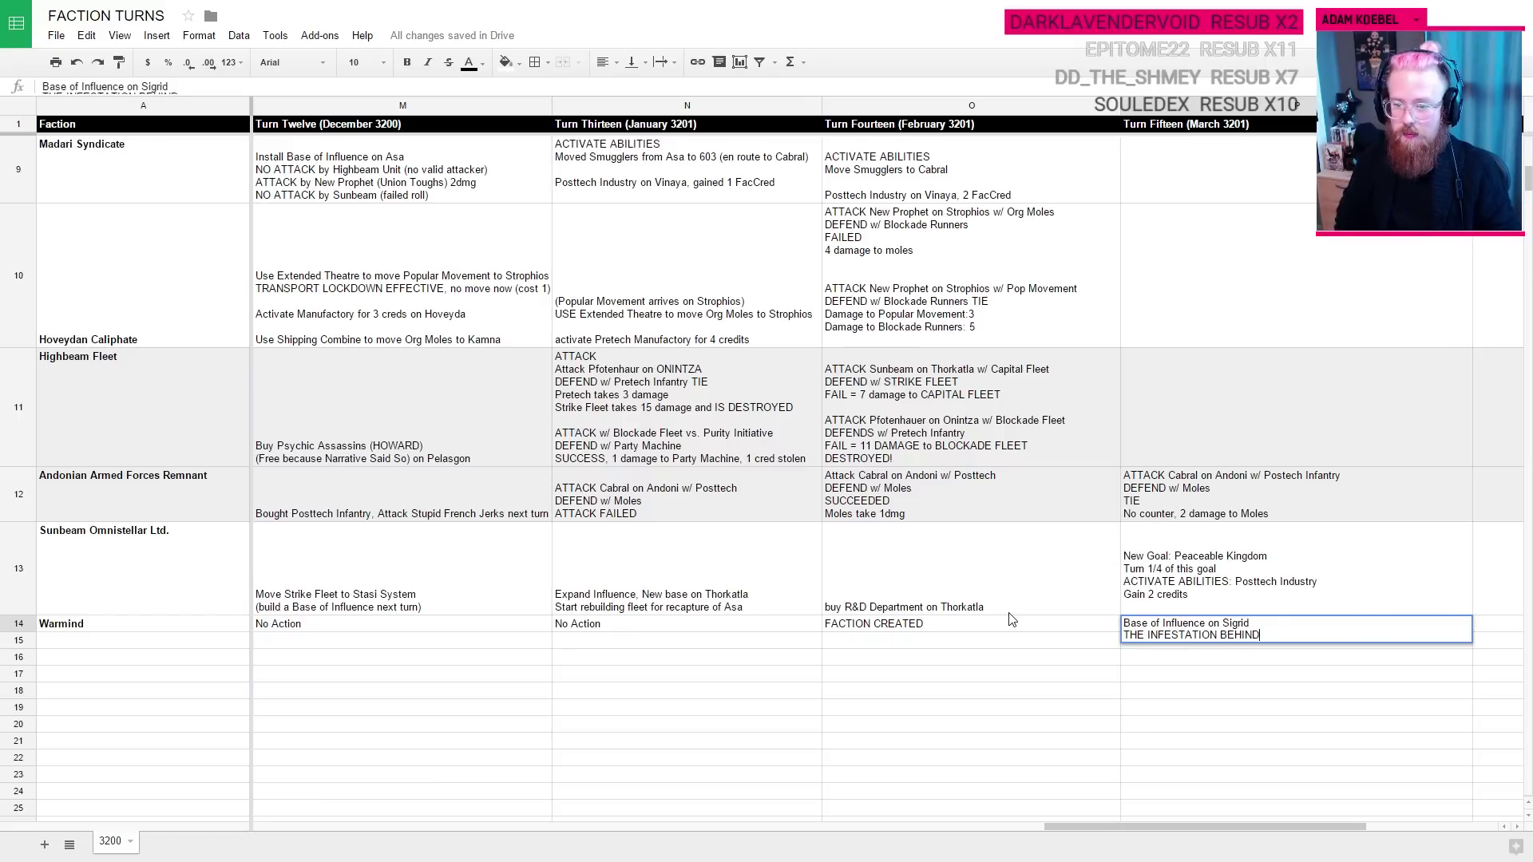
key("BackSpace")
key("BackSpace")
key("BackSpace")
key("BackSpace")
type("GINS")
key("Return")
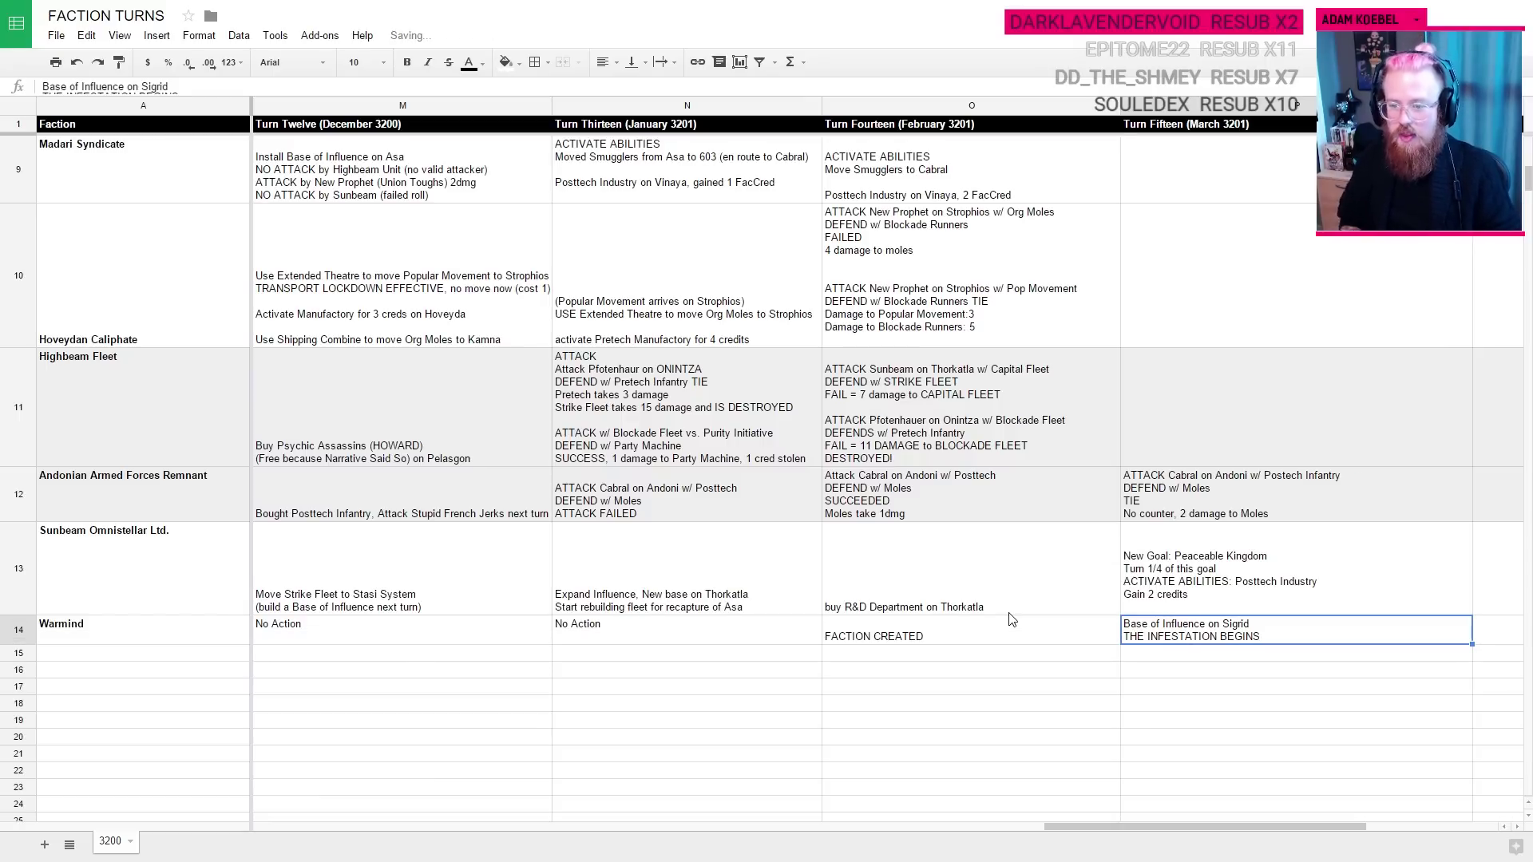
Step: Set The Warmind's EXP to 1 on the FactionTracker sheet of the Faction and Asset Tracker spreadsheet
key("ctrl+Tab")
key("ctrl+Tab")
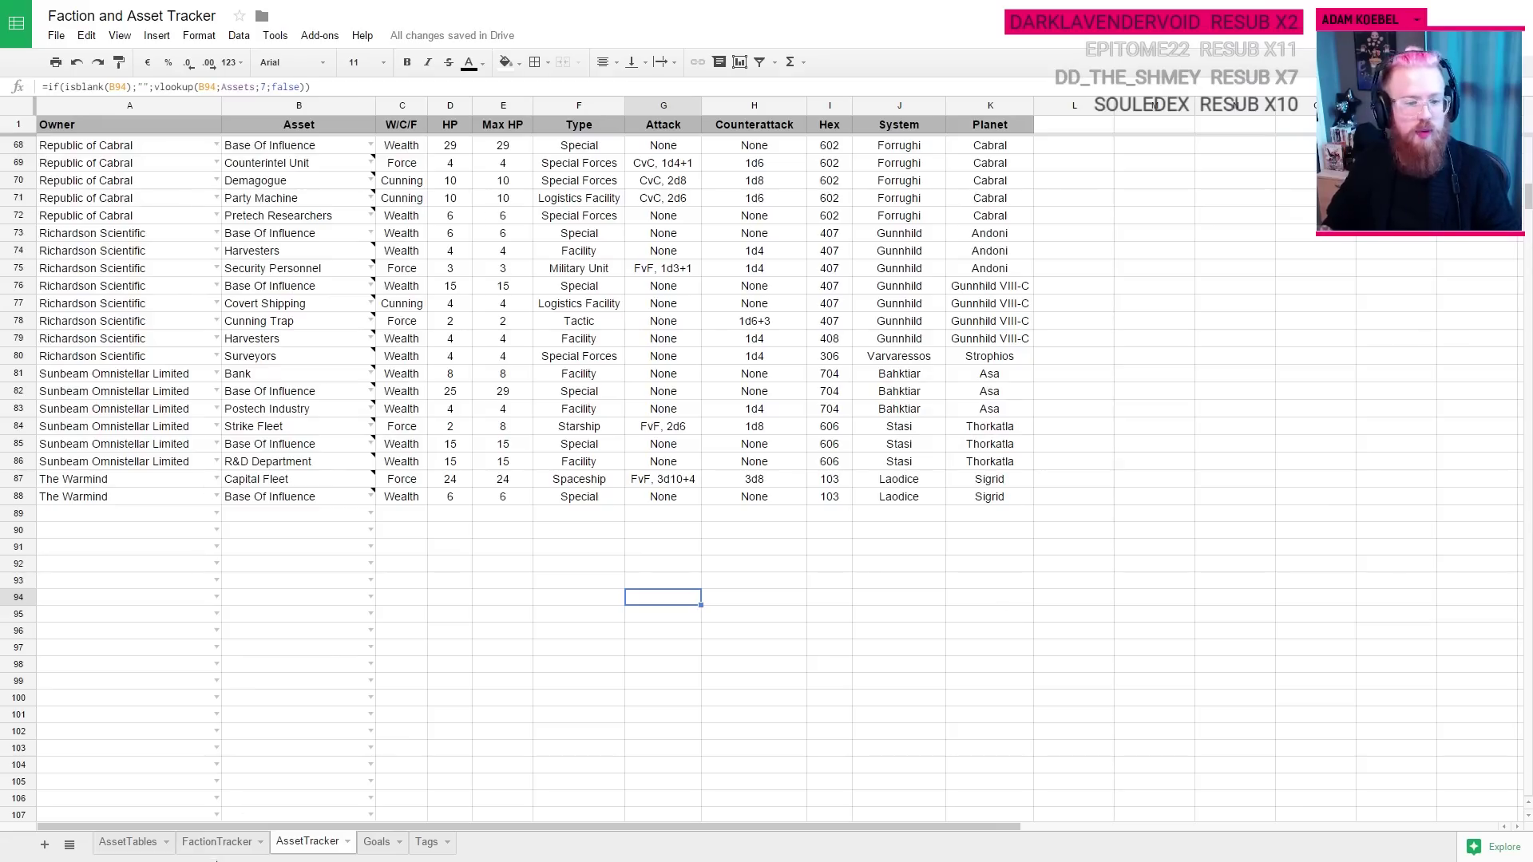
left_click(208, 843)
left_click(980, 499)
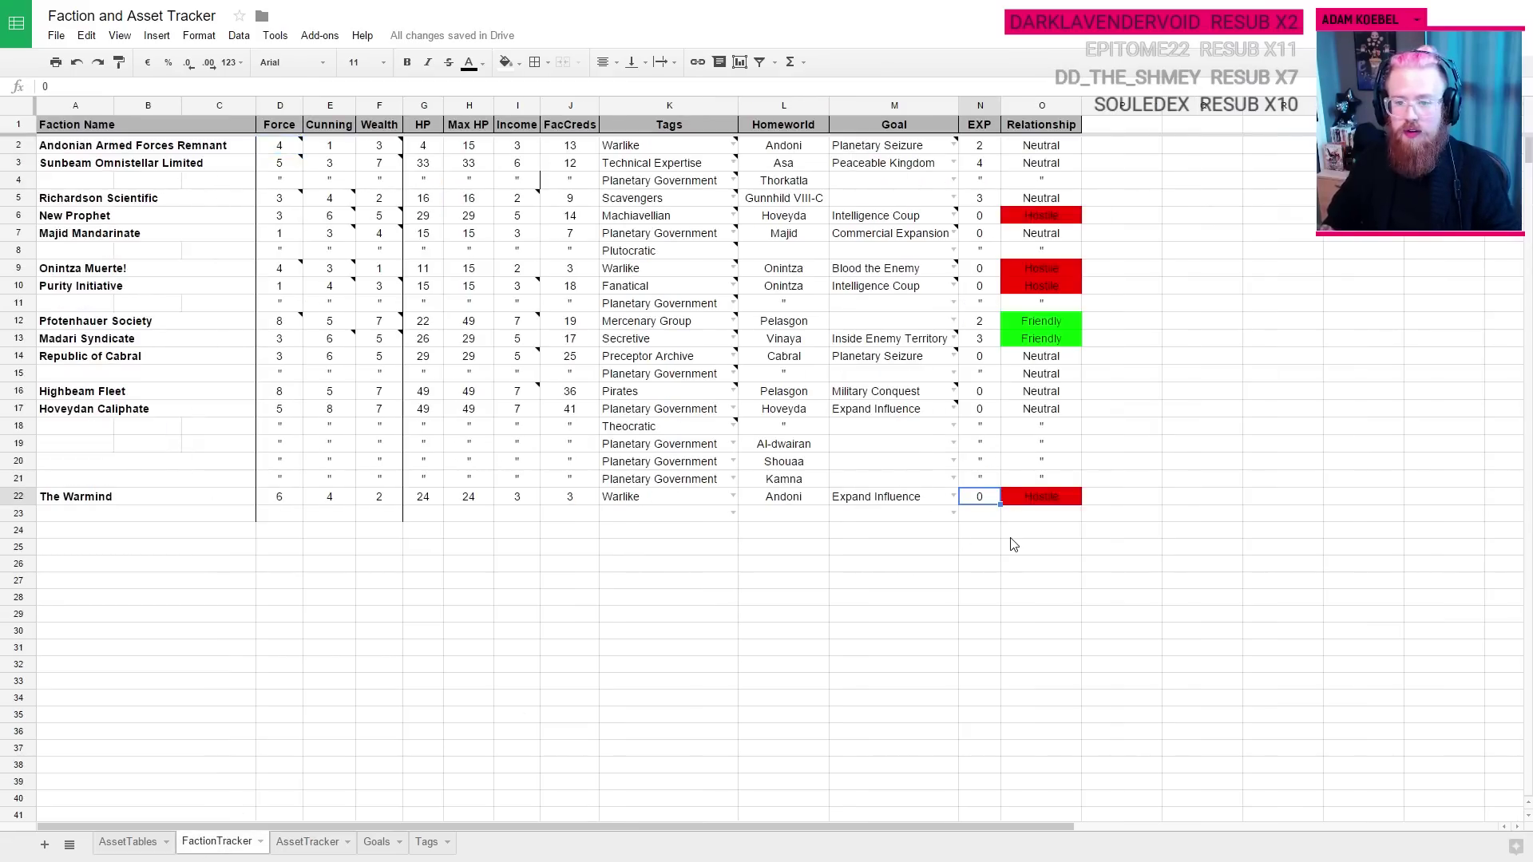
type("1")
key("Return")
Step: Clear The Warmind's goal on the FactionTracker sheet
key("Up")
key("Left")
key("BackSpace")
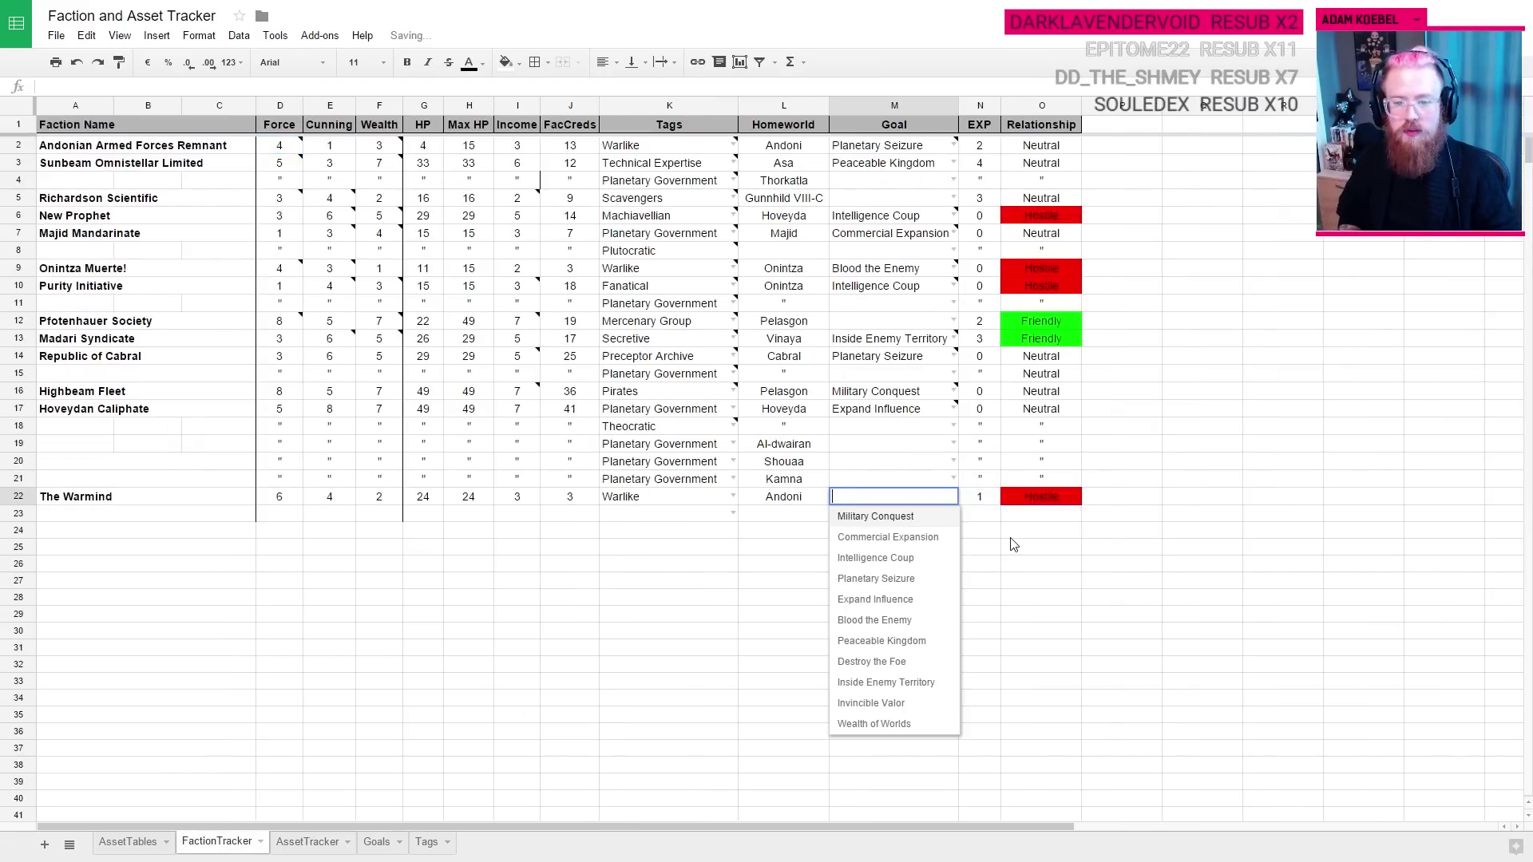
key("Return")
left_click(888, 498)
key("Delete")
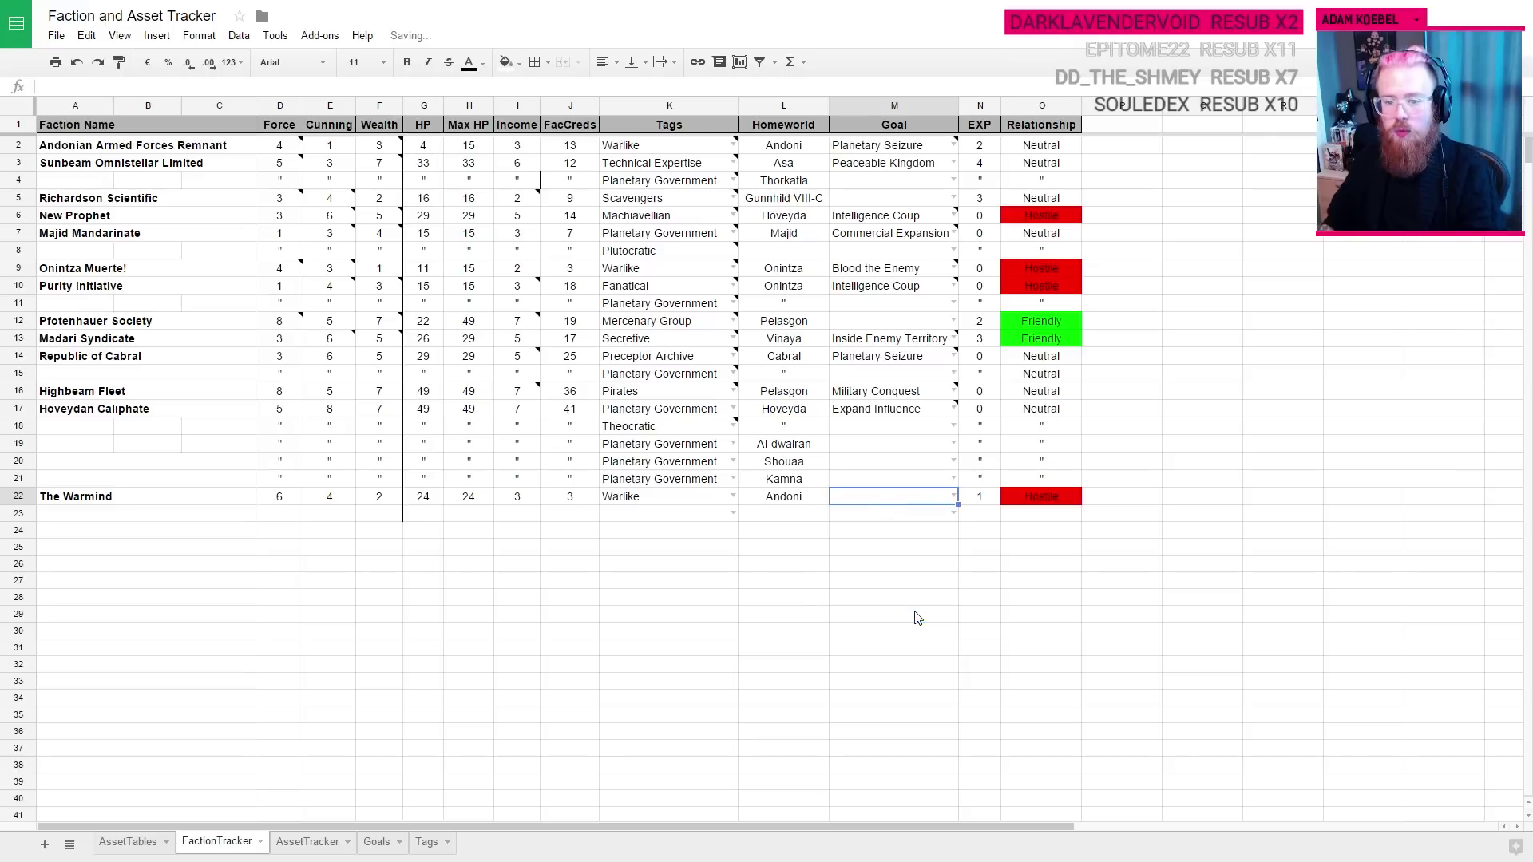
left_click(916, 615)
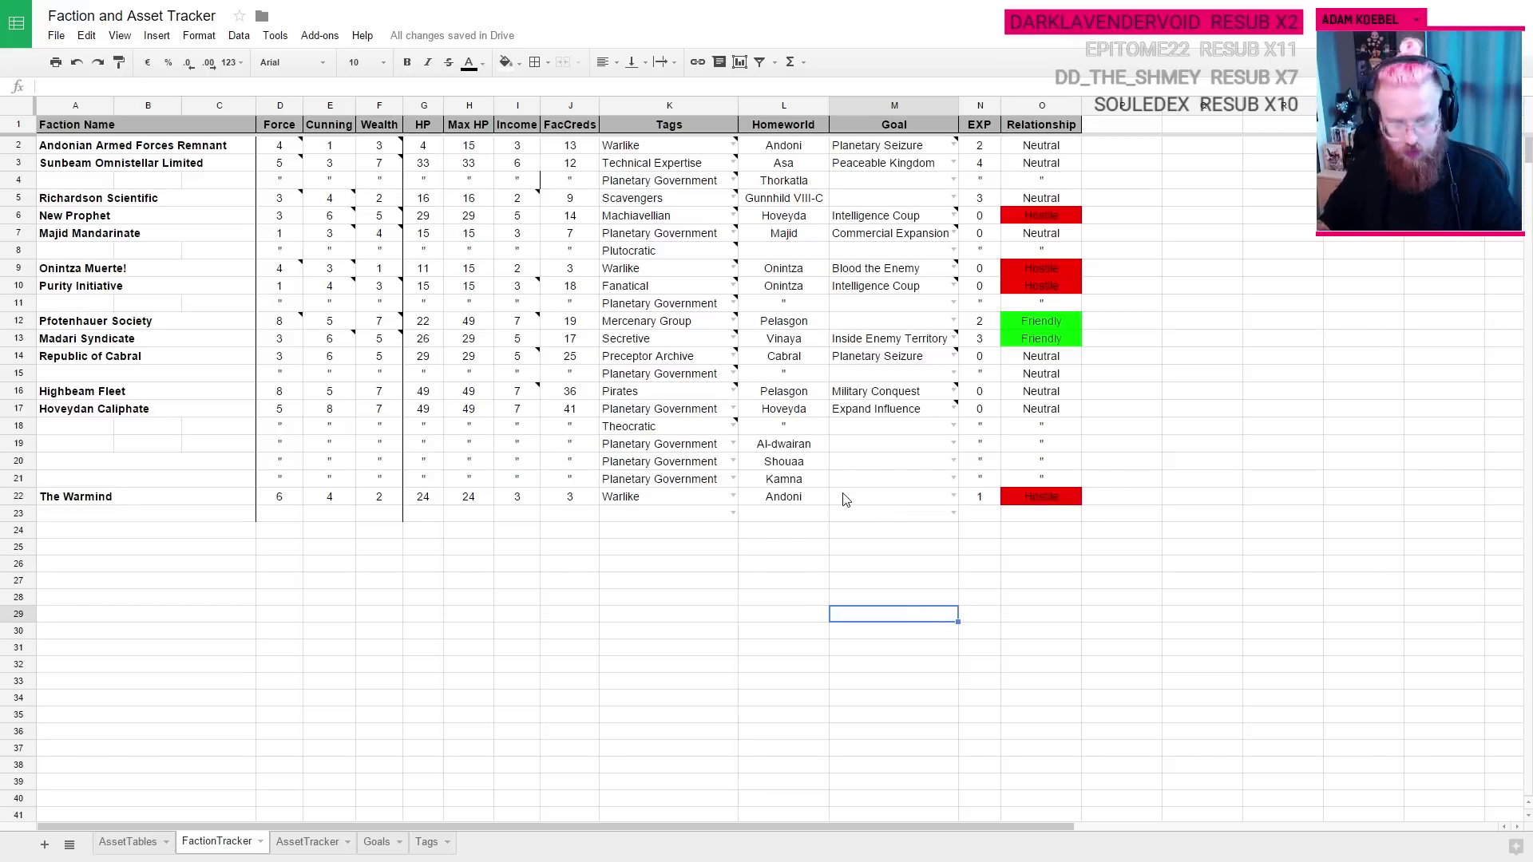
Step: Go to Highbeam Fleet's empty Turn Fifteen entry in the FACTION TURNS spreadsheet
key("ctrl+Tab")
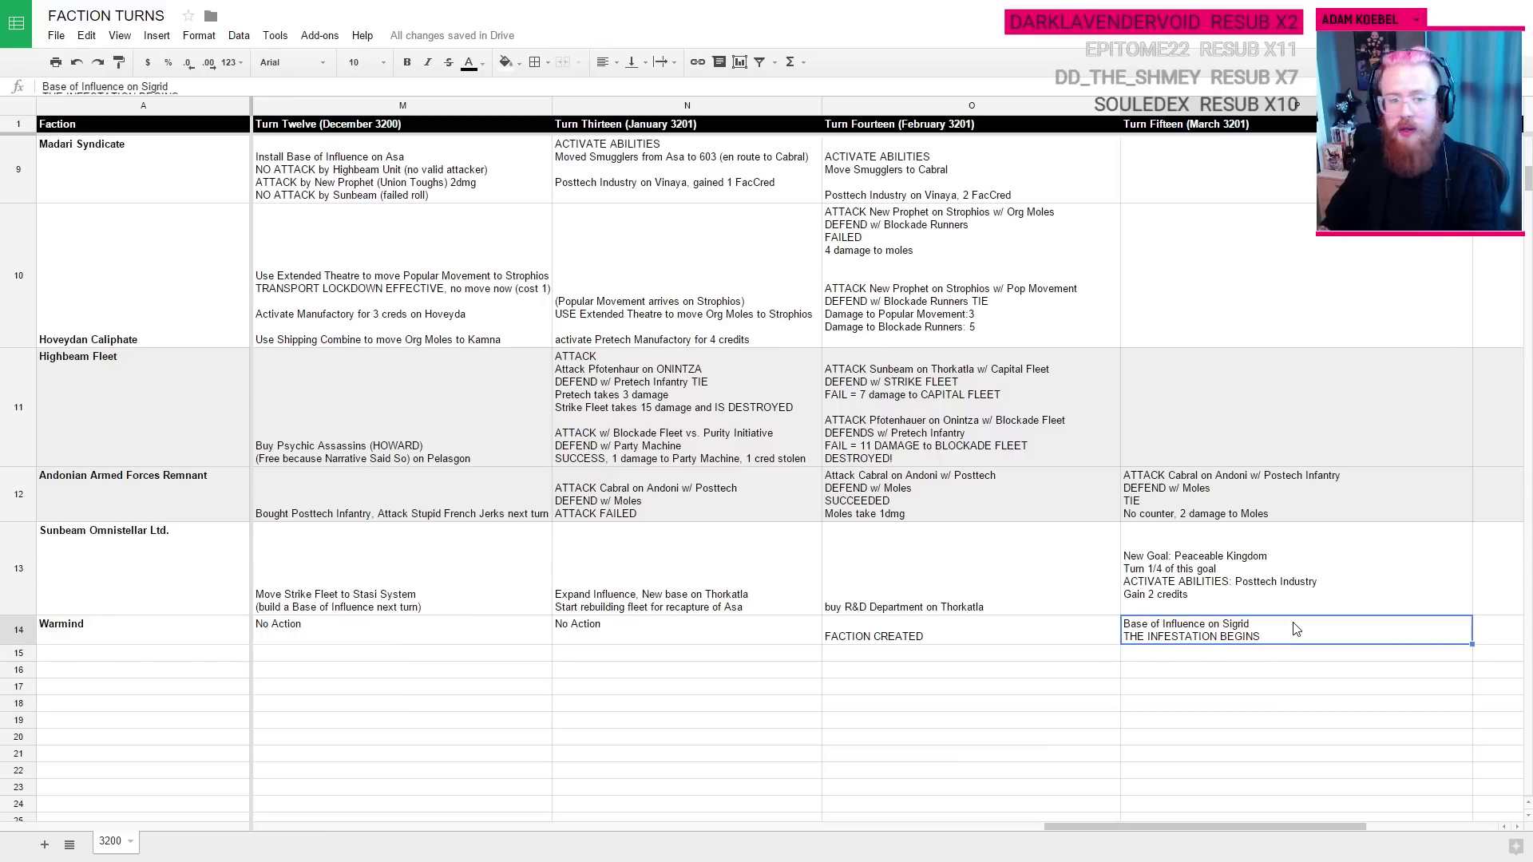
key("Up")
key("Up")
key("Up")
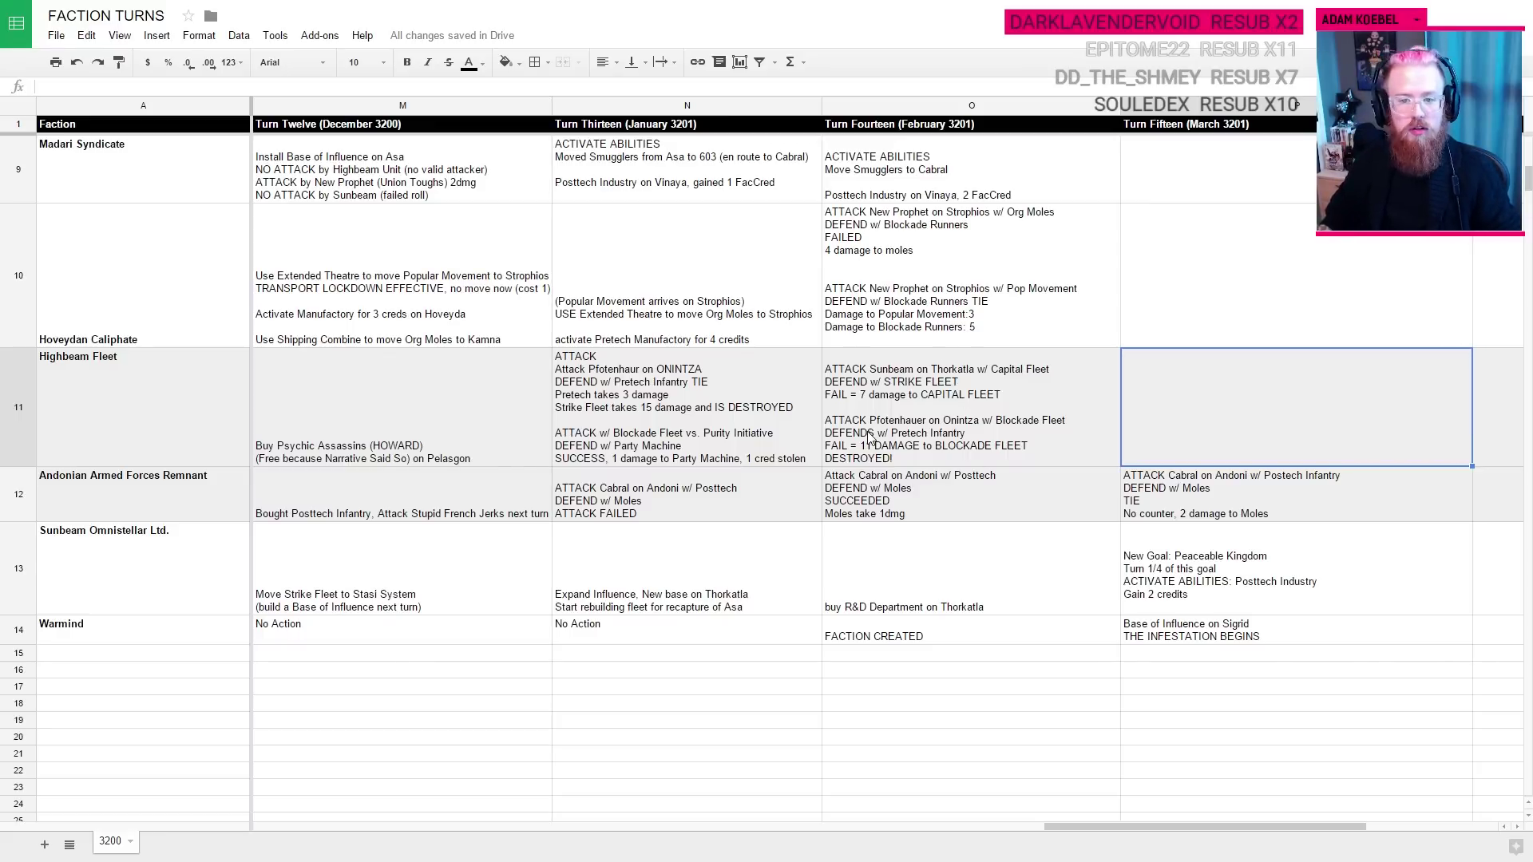
Step: Examine the stats and location of Highbeam Fleet's Capital Fleet on the AssetTracker sheet
key("ctrl+Tab")
key("ctrl+Tab")
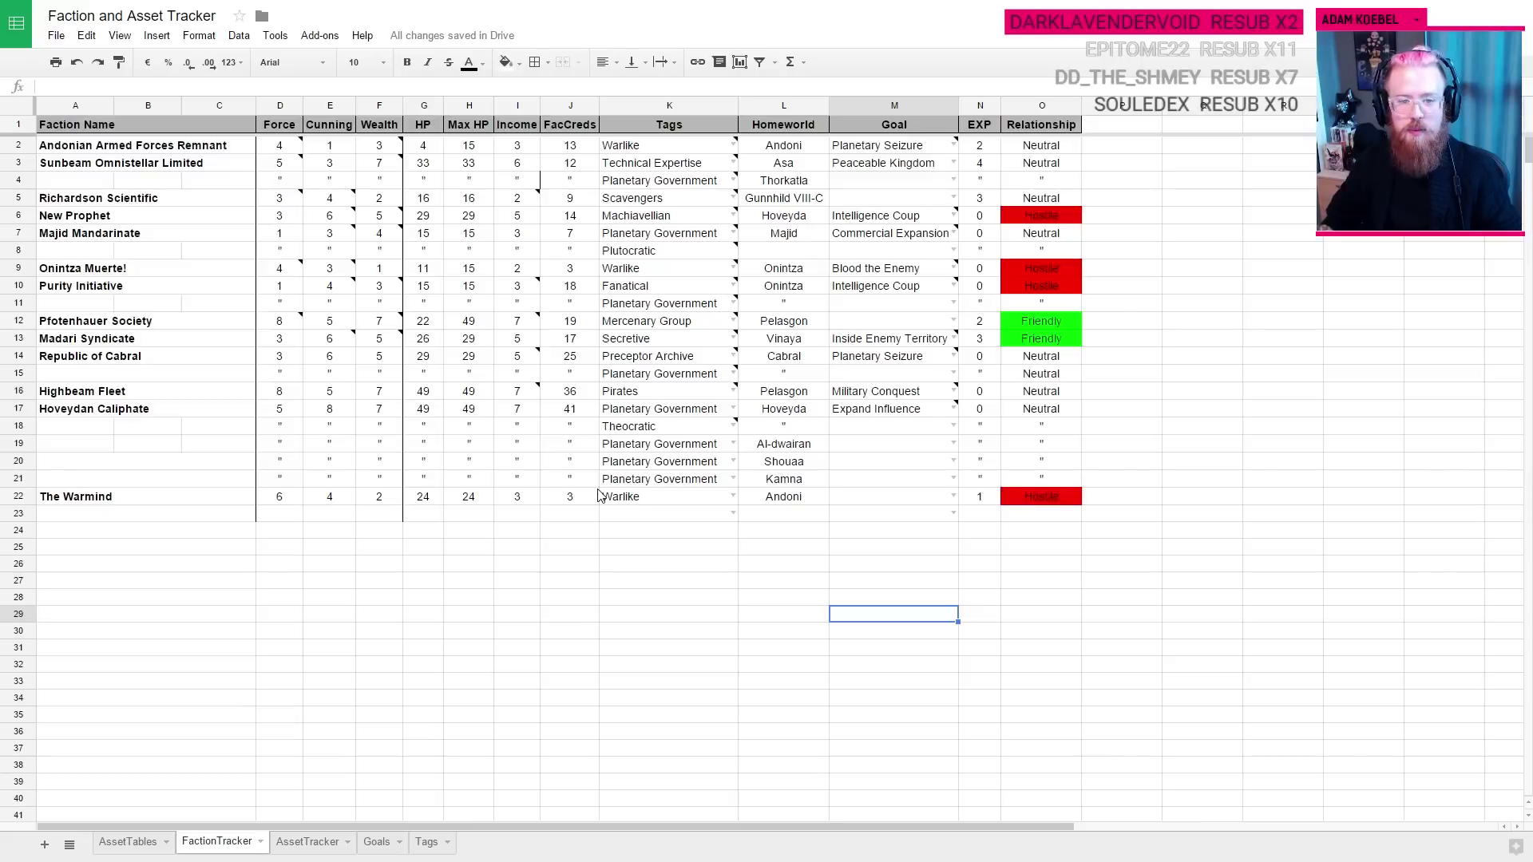
left_click(310, 842)
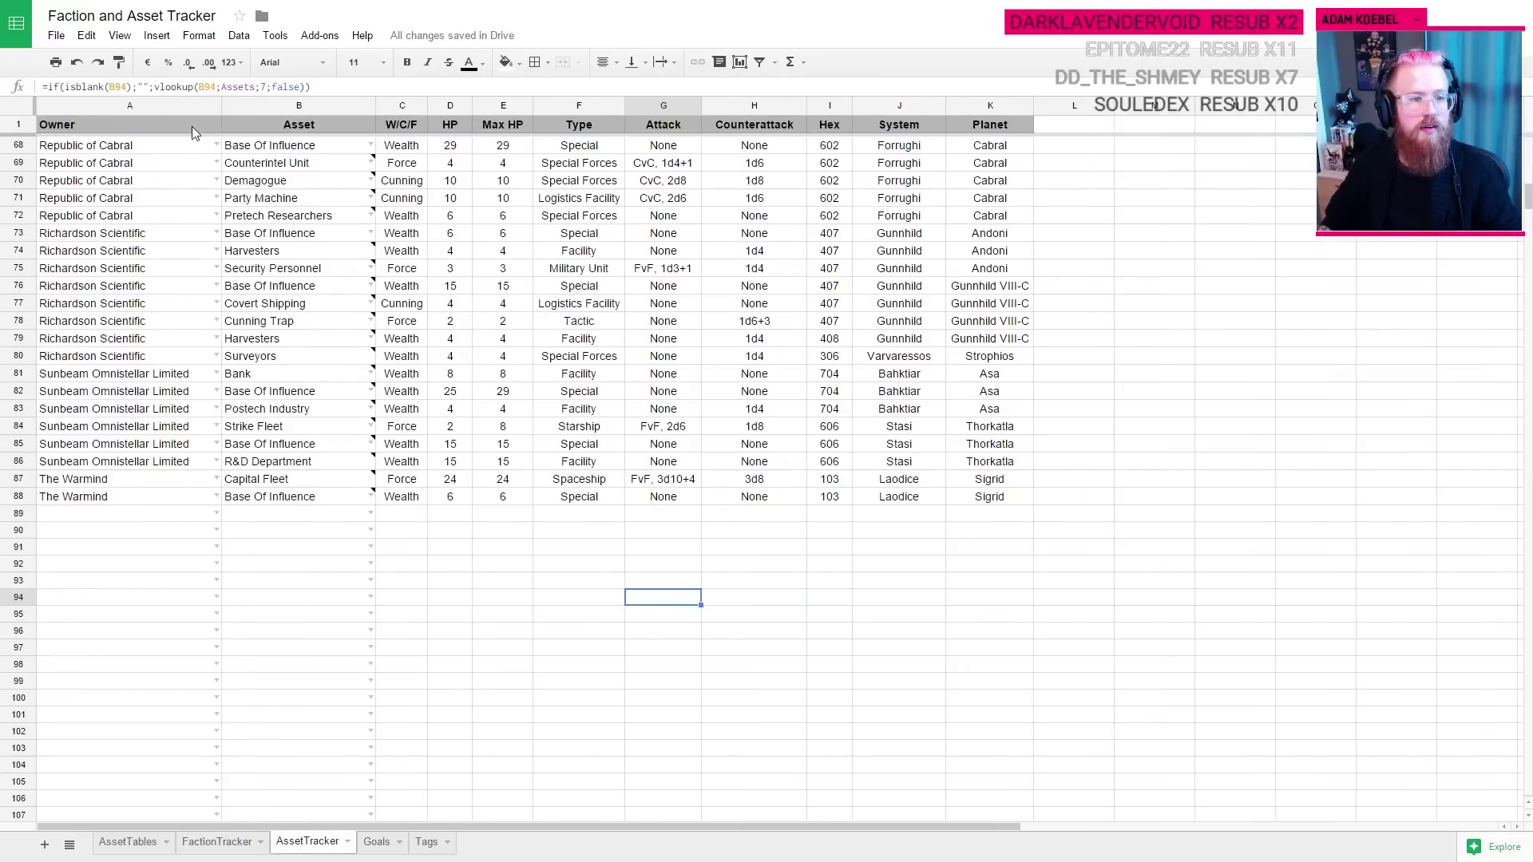
scroll(164, 332, "up", 12)
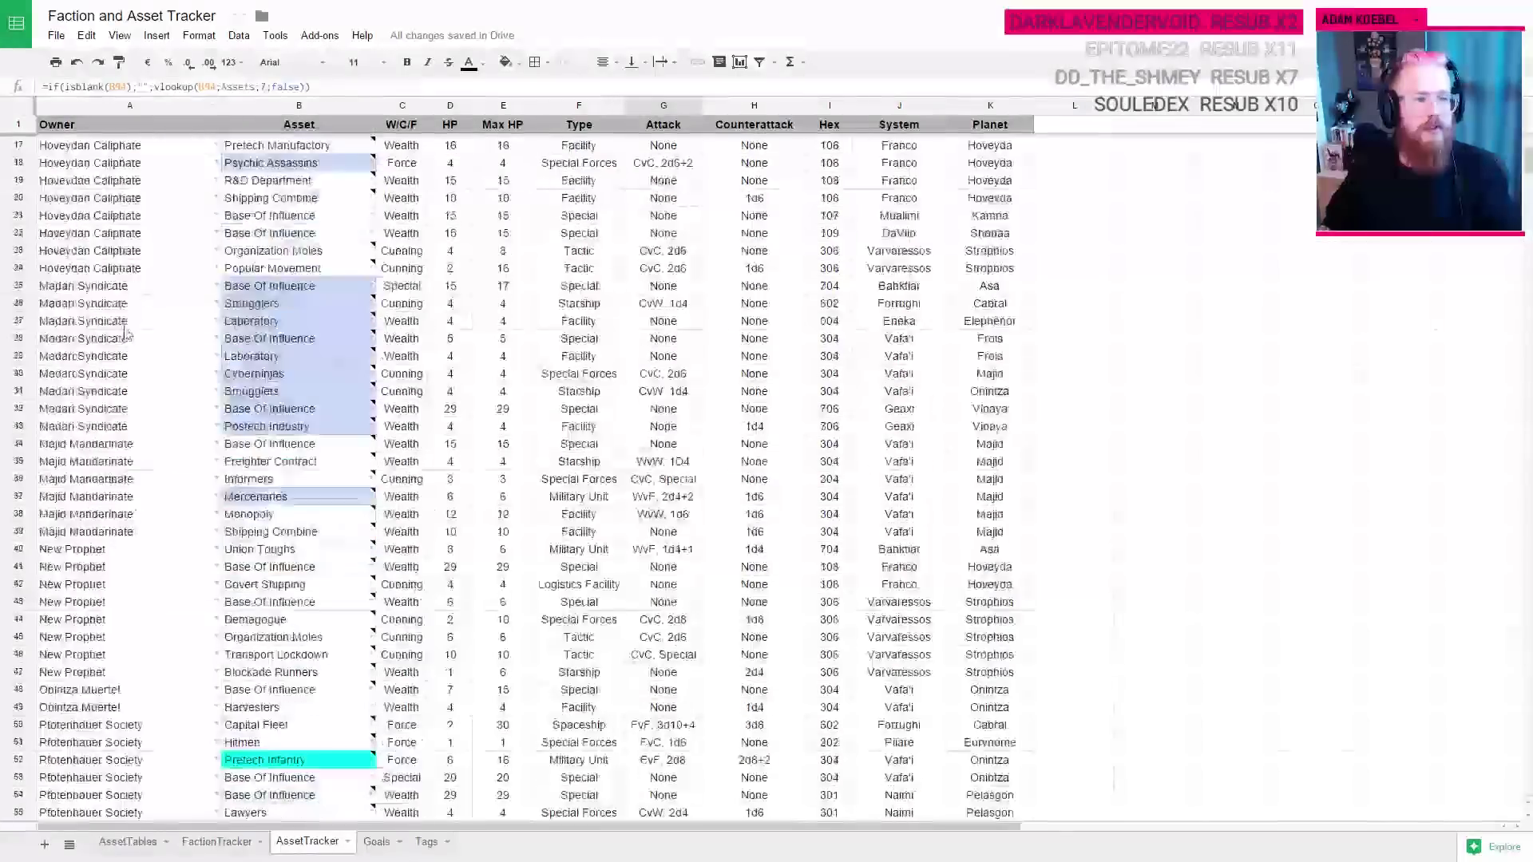
scroll(125, 334, "up", 4)
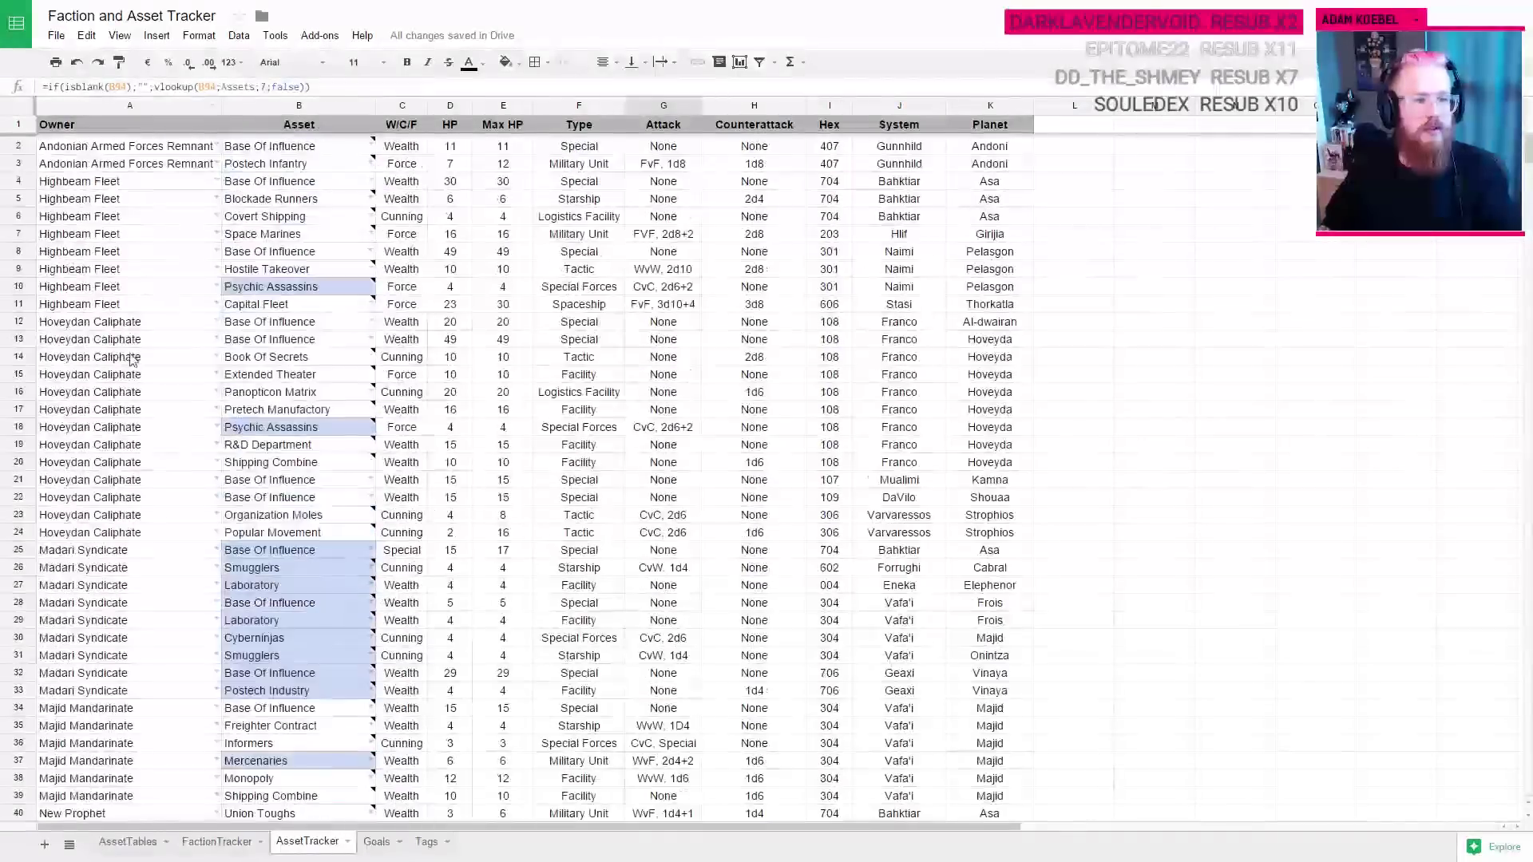
left_click(1003, 307)
left_click(128, 310)
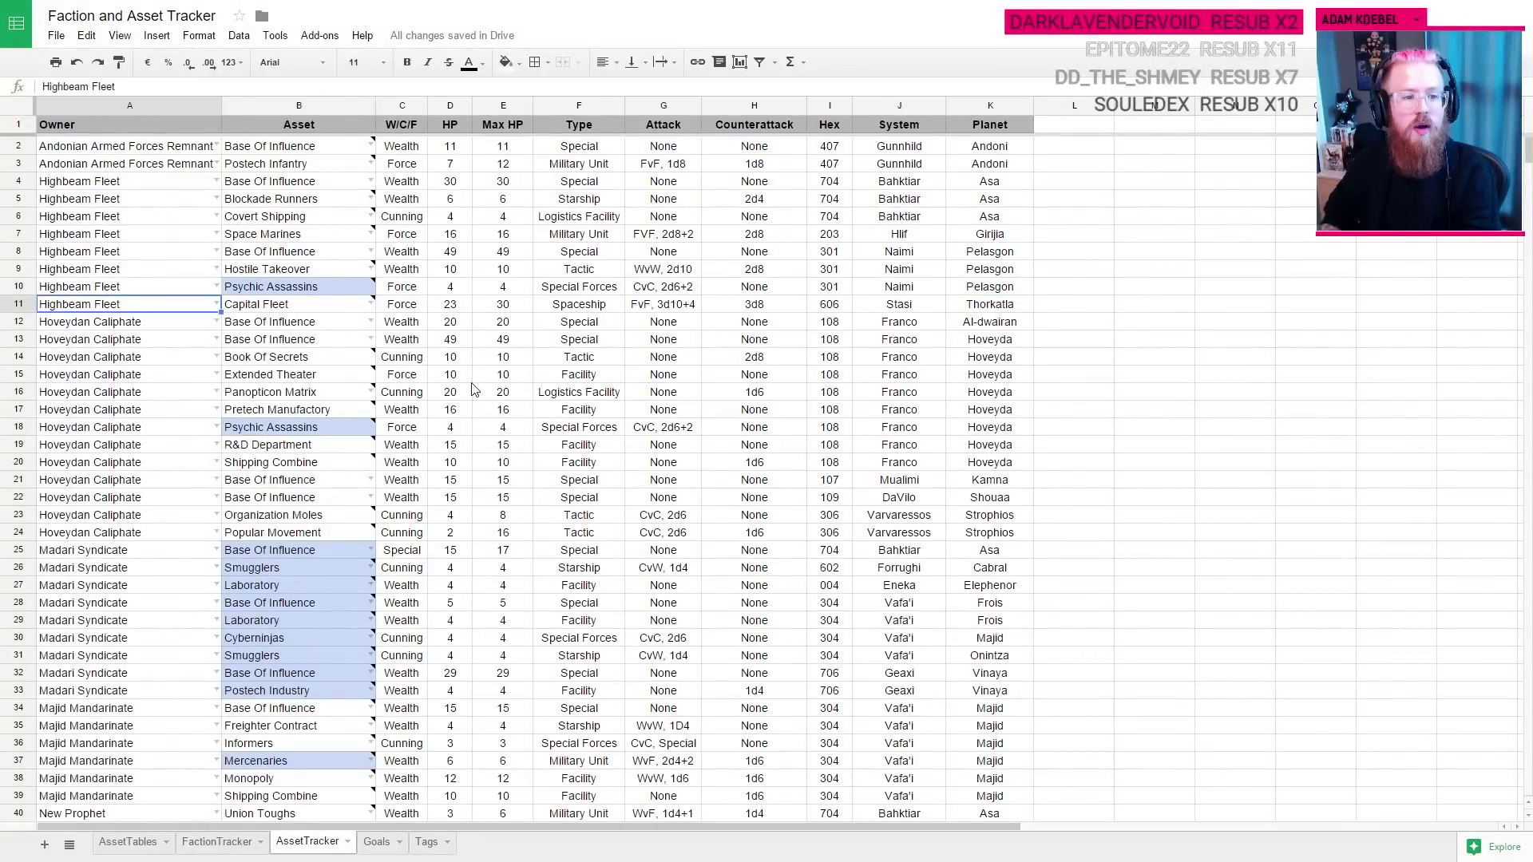
key("Right")
key("Right")
key("Right")
key("Right")
key("Right")
key("Right")
key("Right")
key("Right")
key("Right")
key("Right")
key("Left")
key("Left")
key("Left")
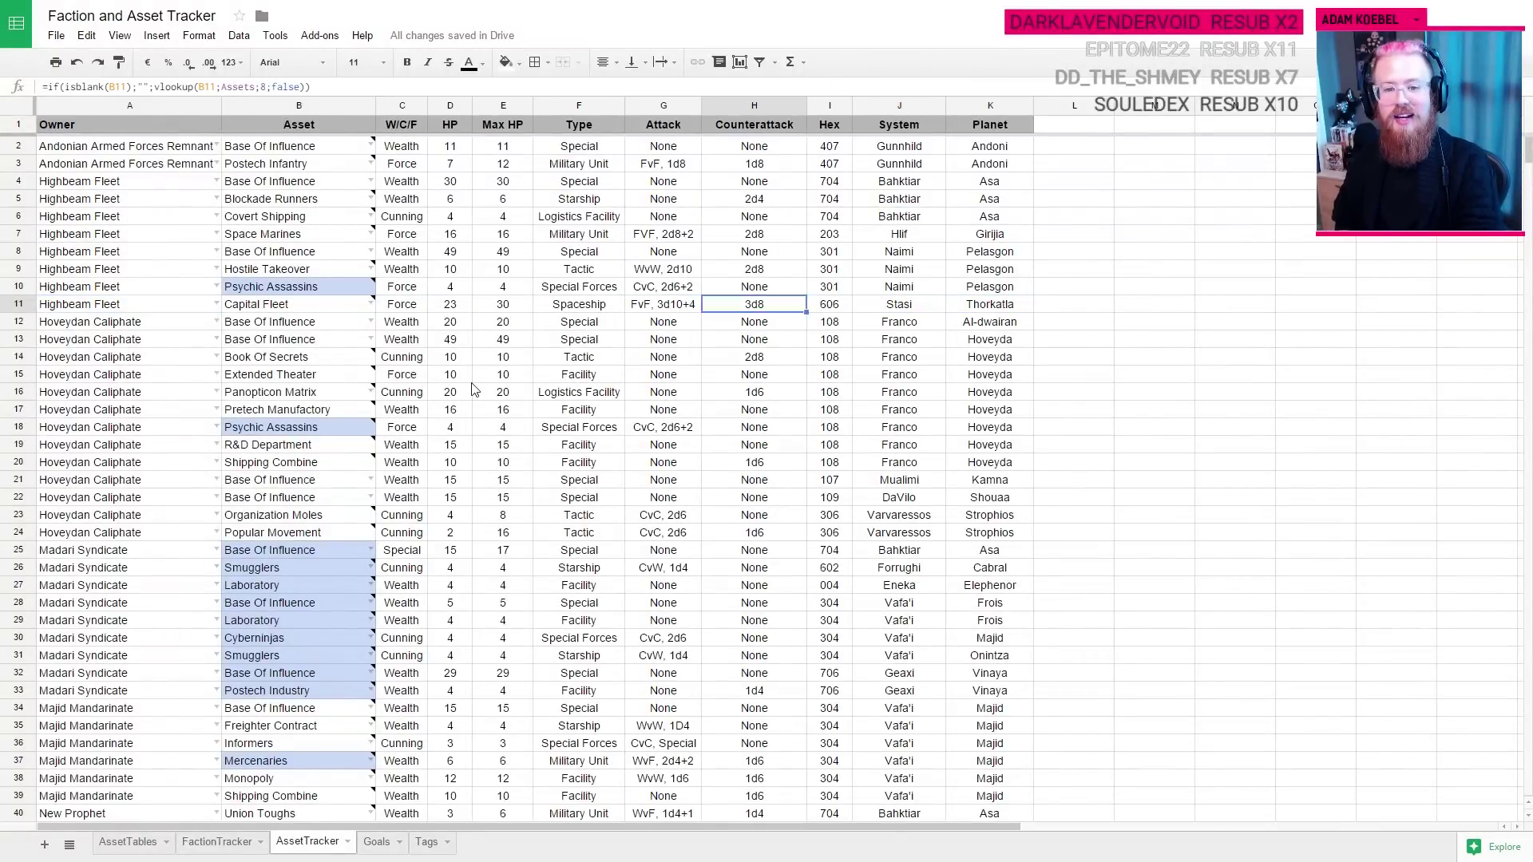
key("Left")
key("Left")
key("Left")
key("Left")
key("Left")
key("Left")
key("Left")
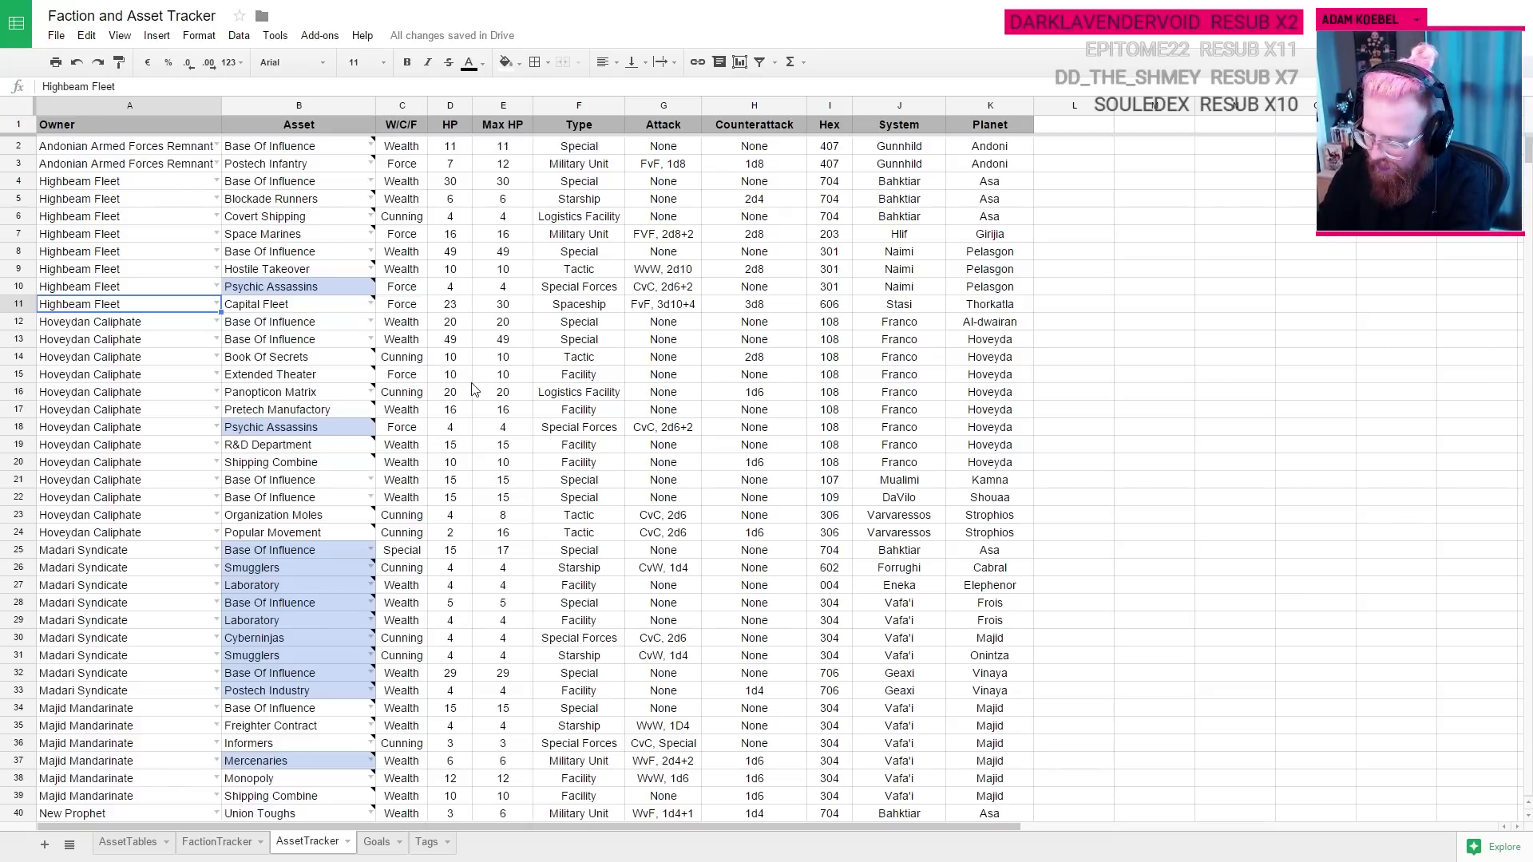
Step: Check which planets Highbeam Fleet's other assets occupy and which rival factions have assets there
left_click(989, 284)
key("Up")
key("Up")
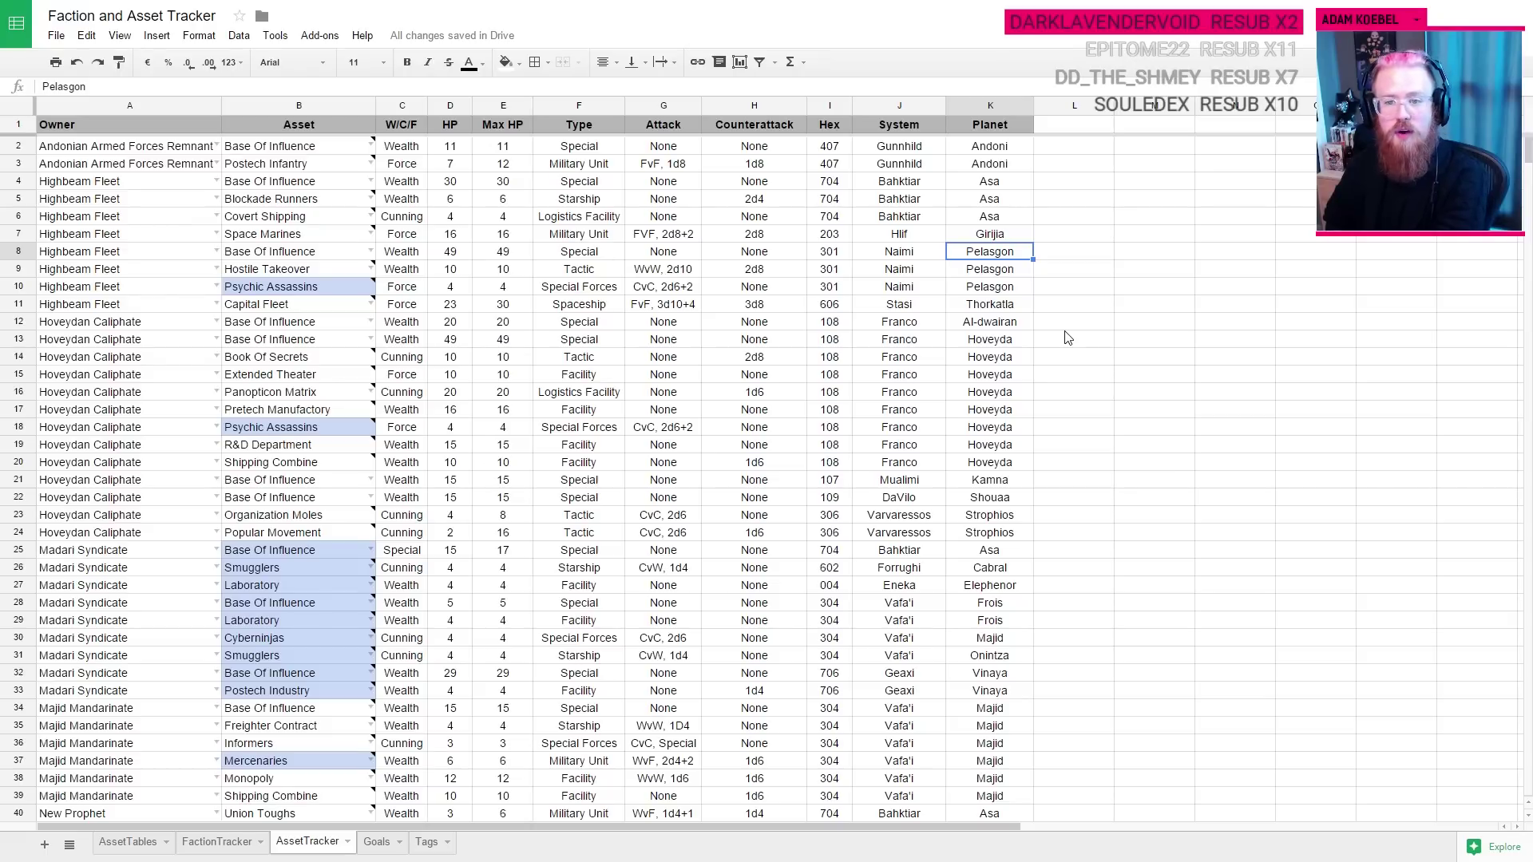
key("Up")
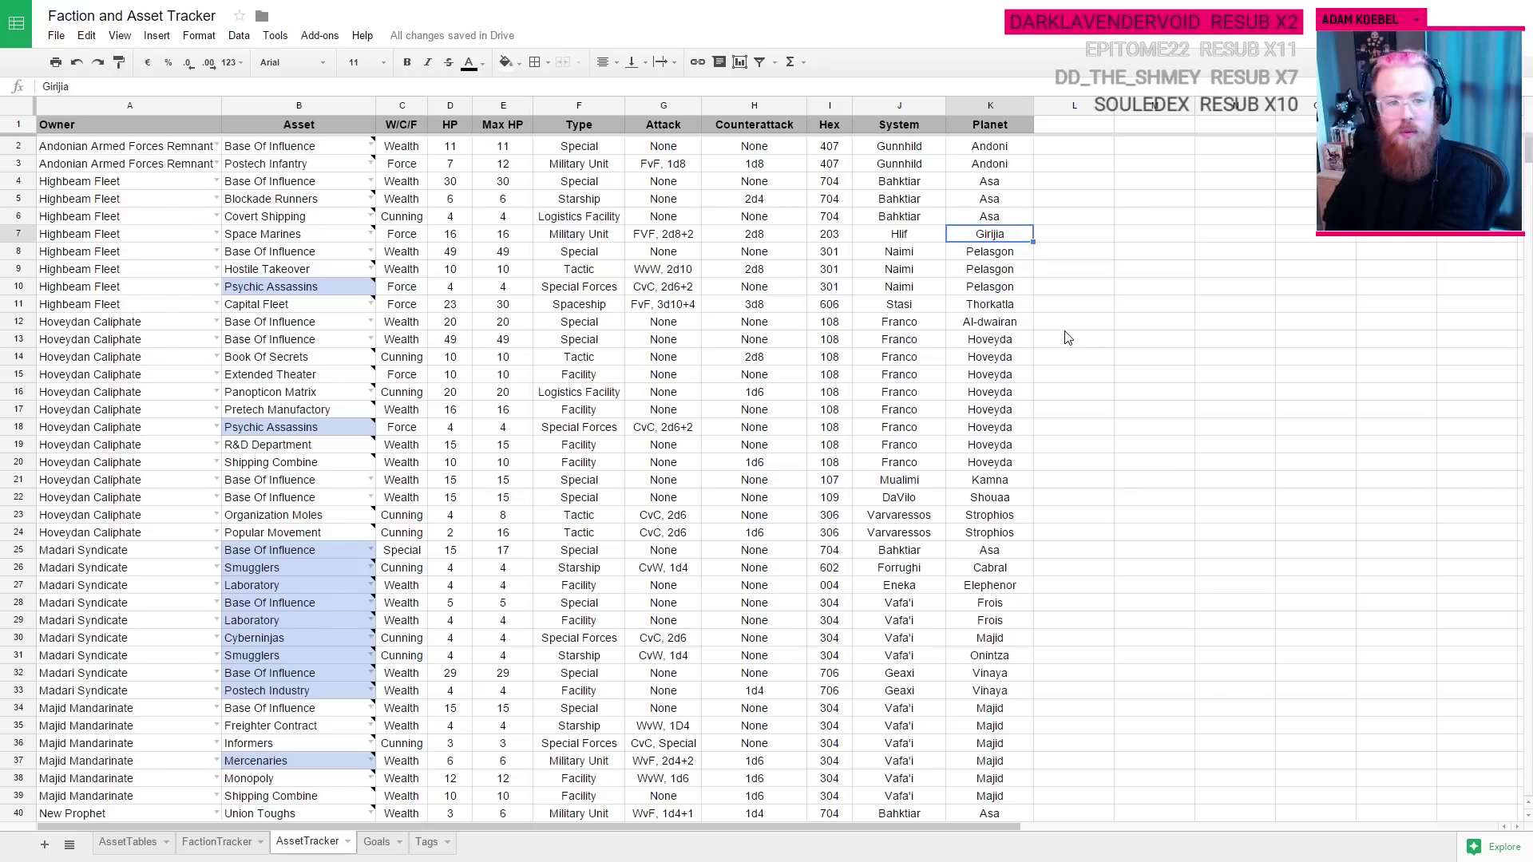
key("Up")
key("Up")
key("Up")
key("Down")
key("Down")
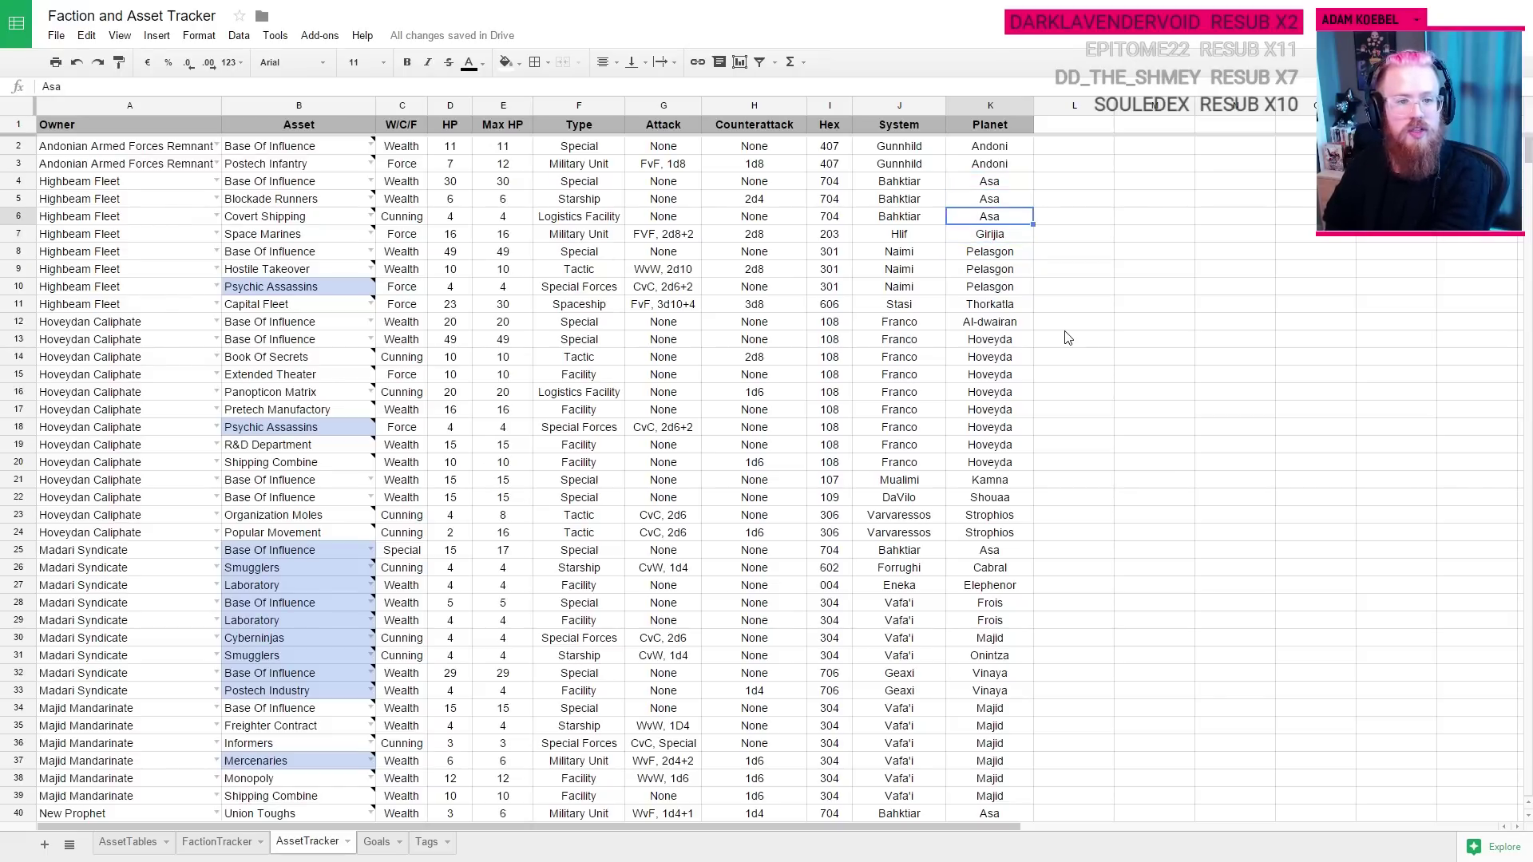
left_click(996, 555)
scroll(299, 439, "down", 3)
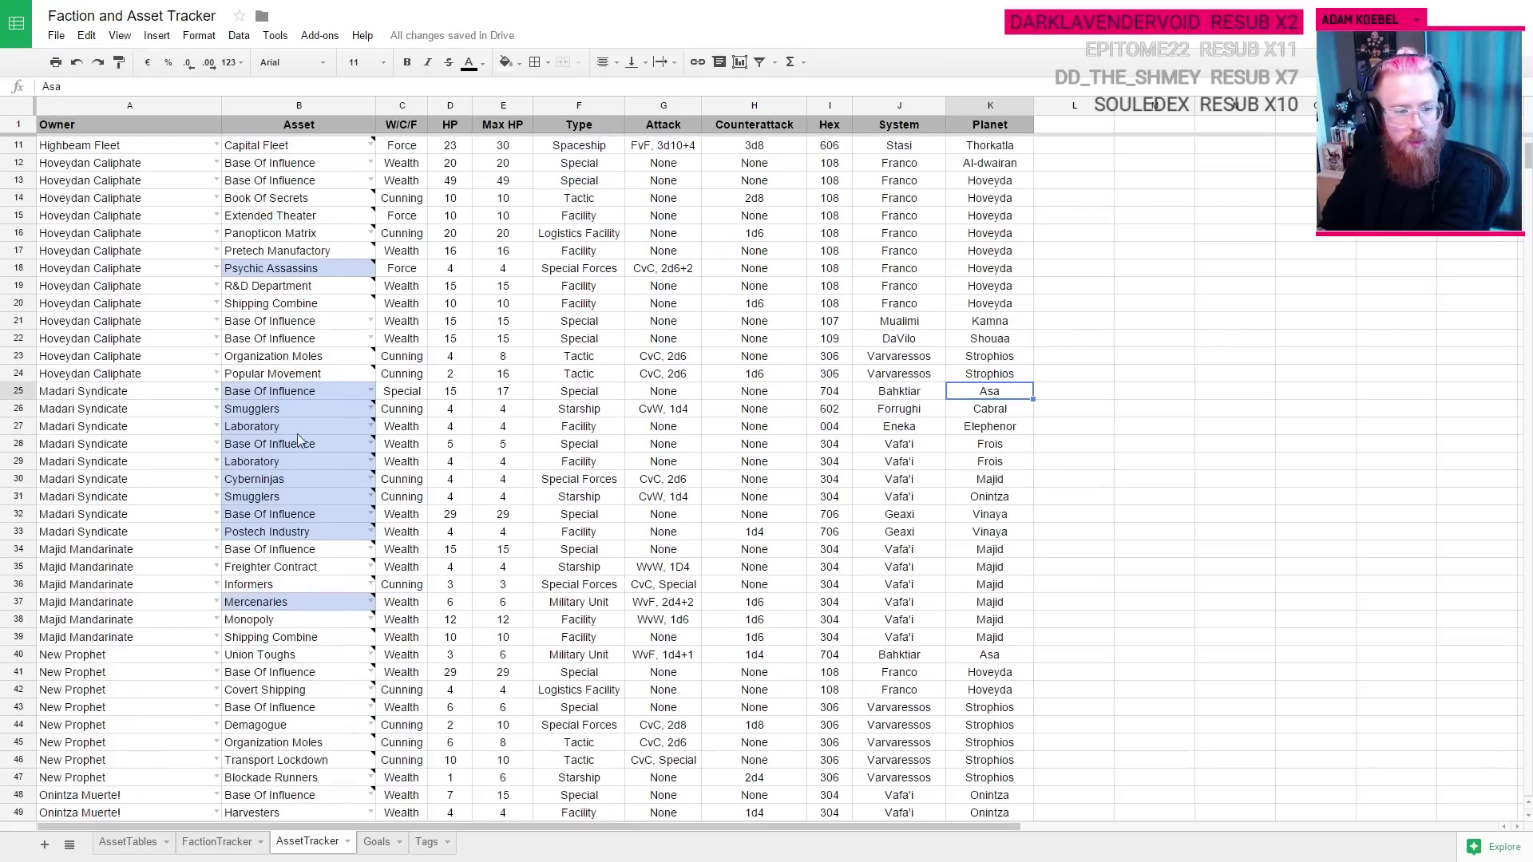
scroll(299, 399, "up", 3)
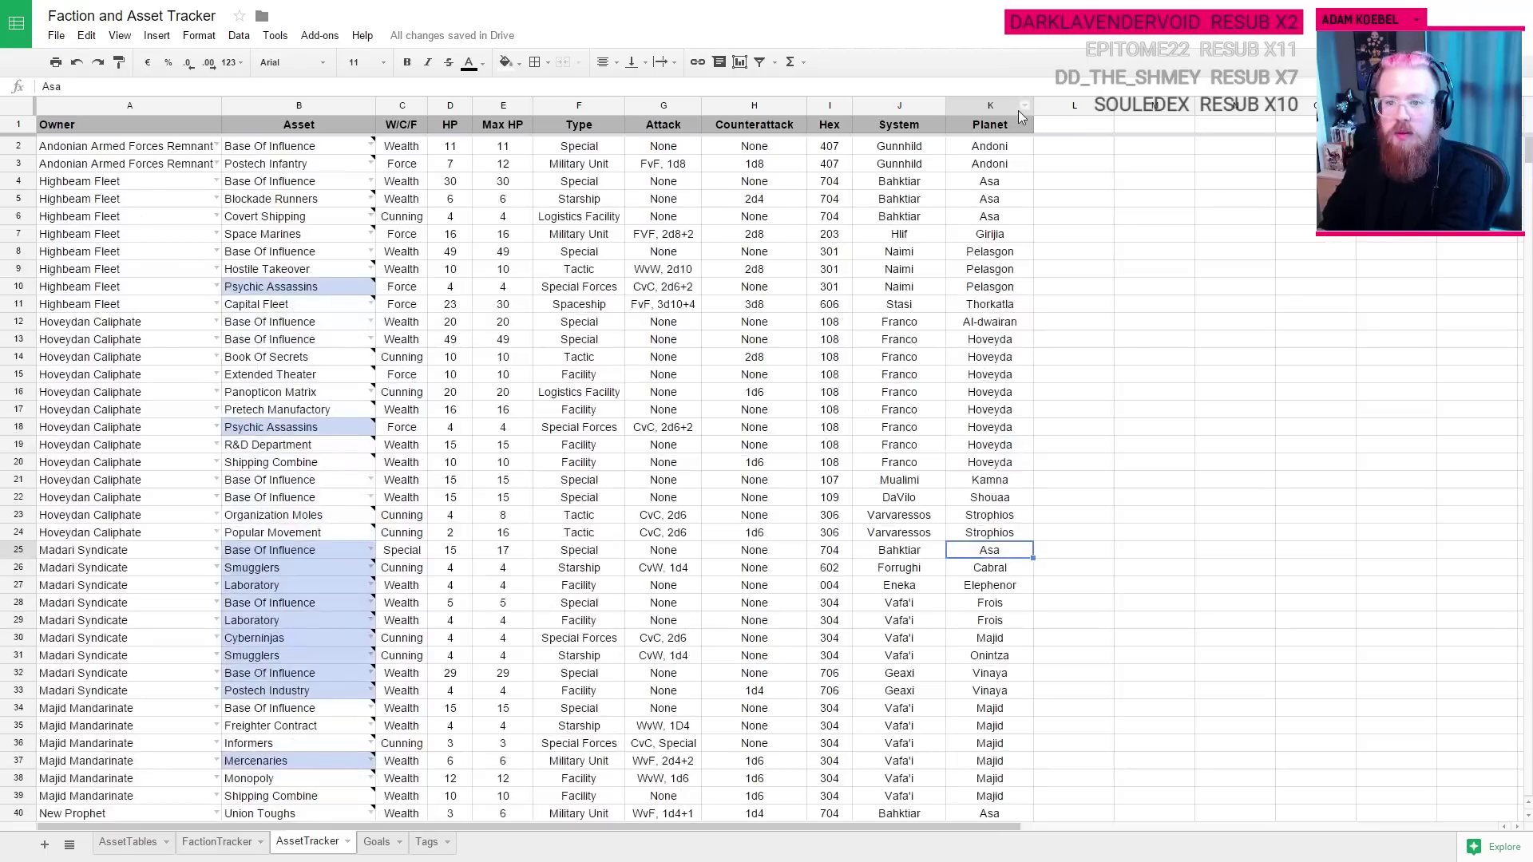
Step: Sort the AssetTracker sheet by planet from A to Z and go to the assets on Asa
left_click(1024, 106)
left_click(1074, 366)
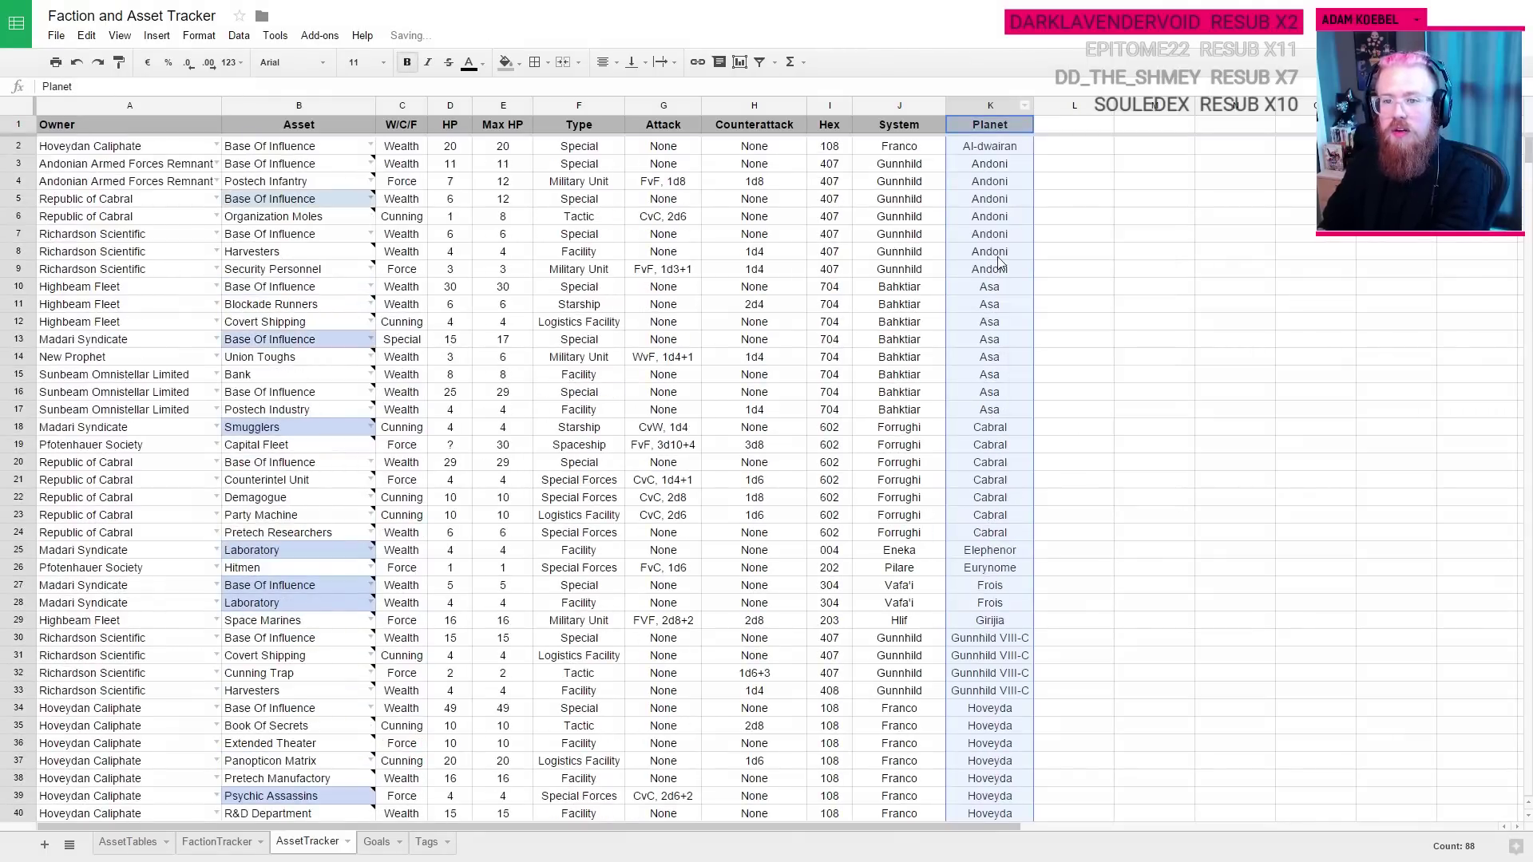
left_click(1012, 306)
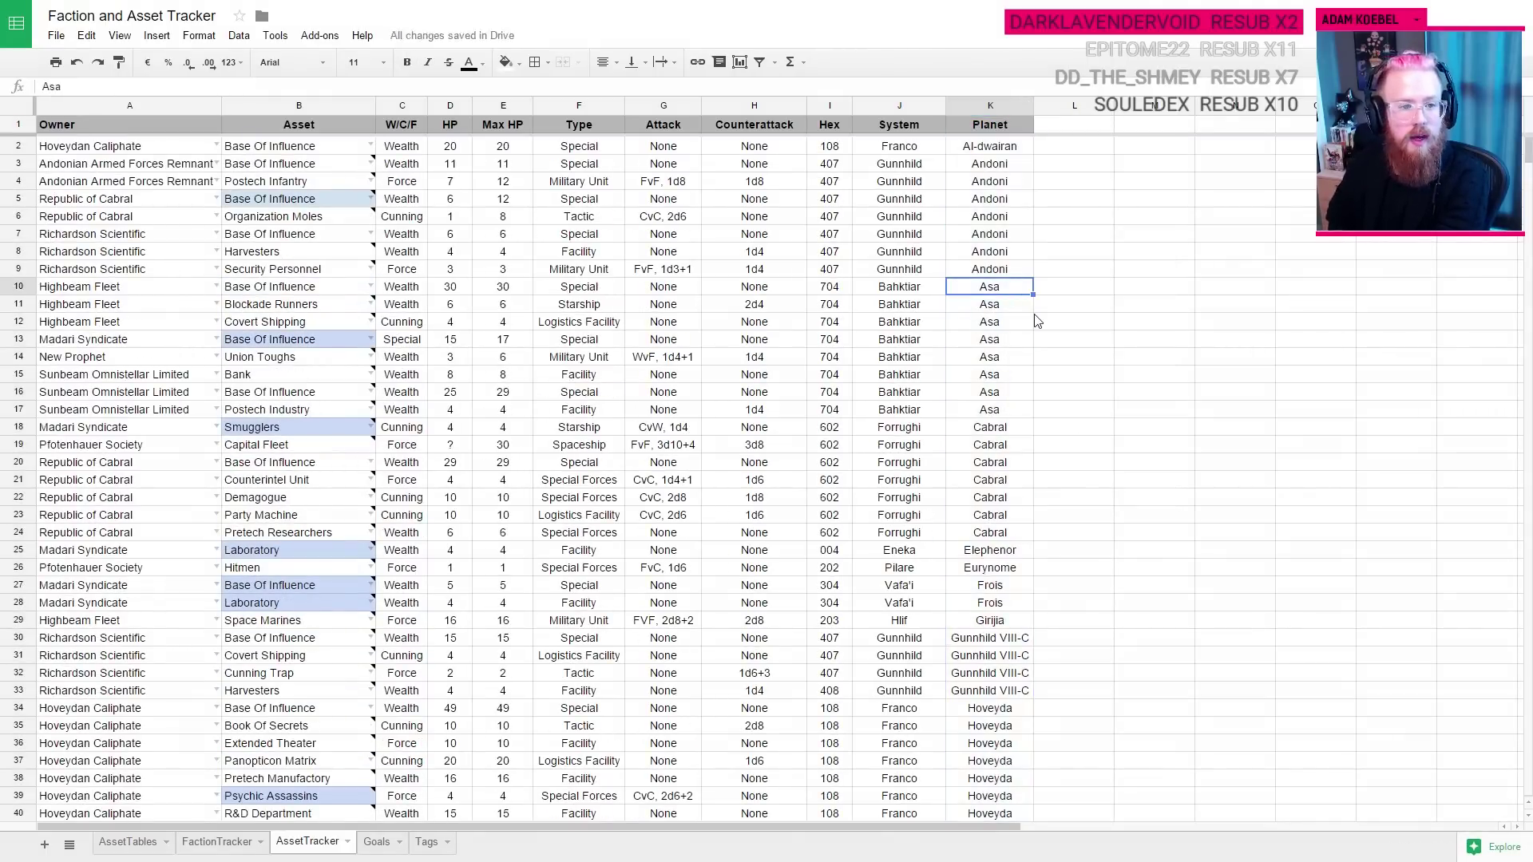
Step: Compare Highbeam Fleet's assets on Asa with the rival factions' assets there to choose an attack target
key("Down")
key("Down")
key("Down")
key("Down")
key("Down")
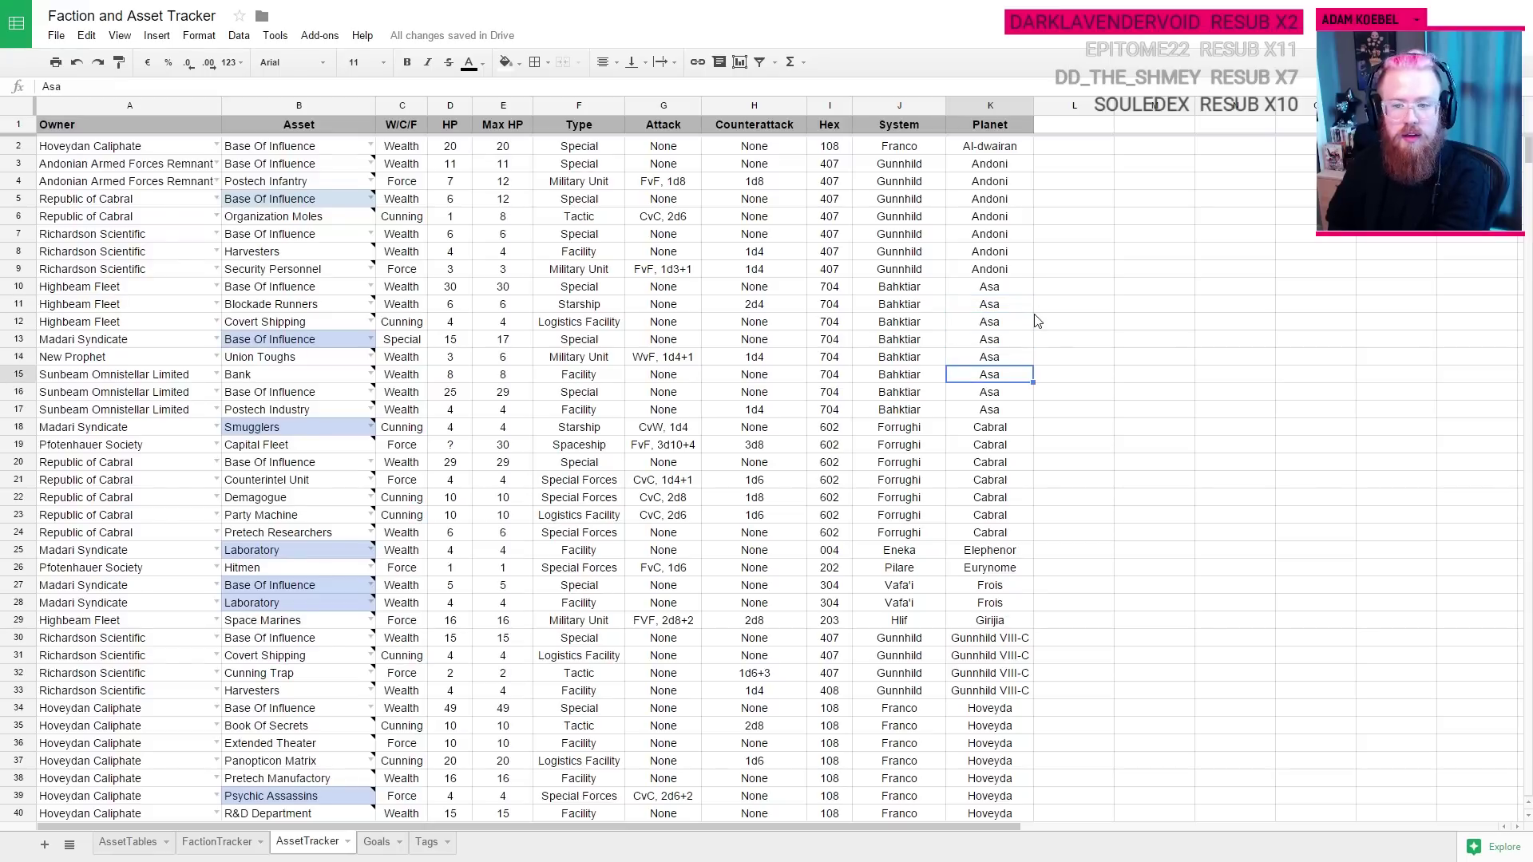
key("Up")
key("Up")
key("Up")
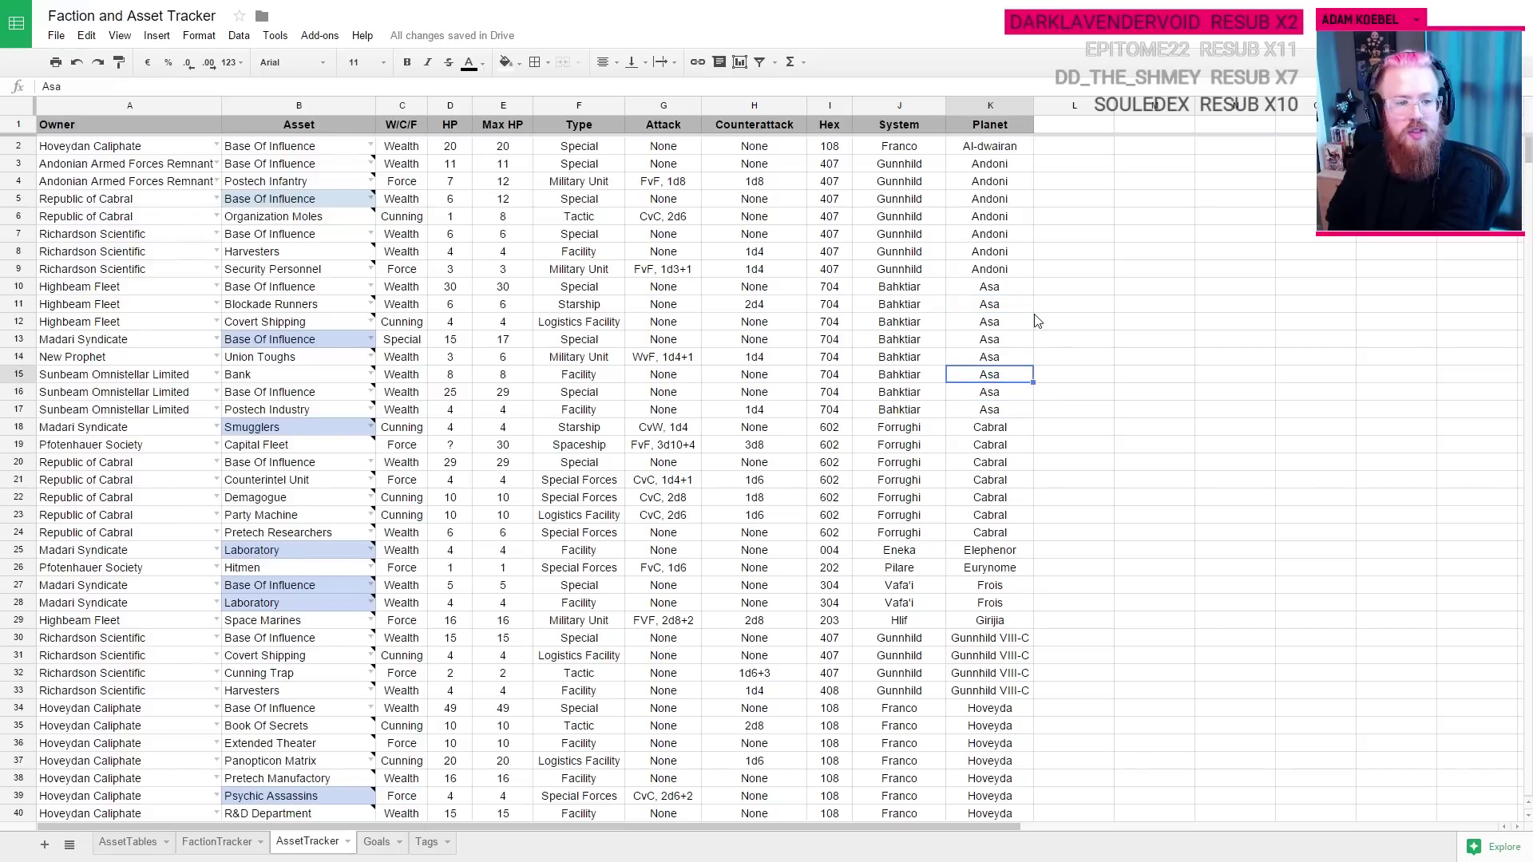
key("Down")
key("Down")
key("Up")
key("Up")
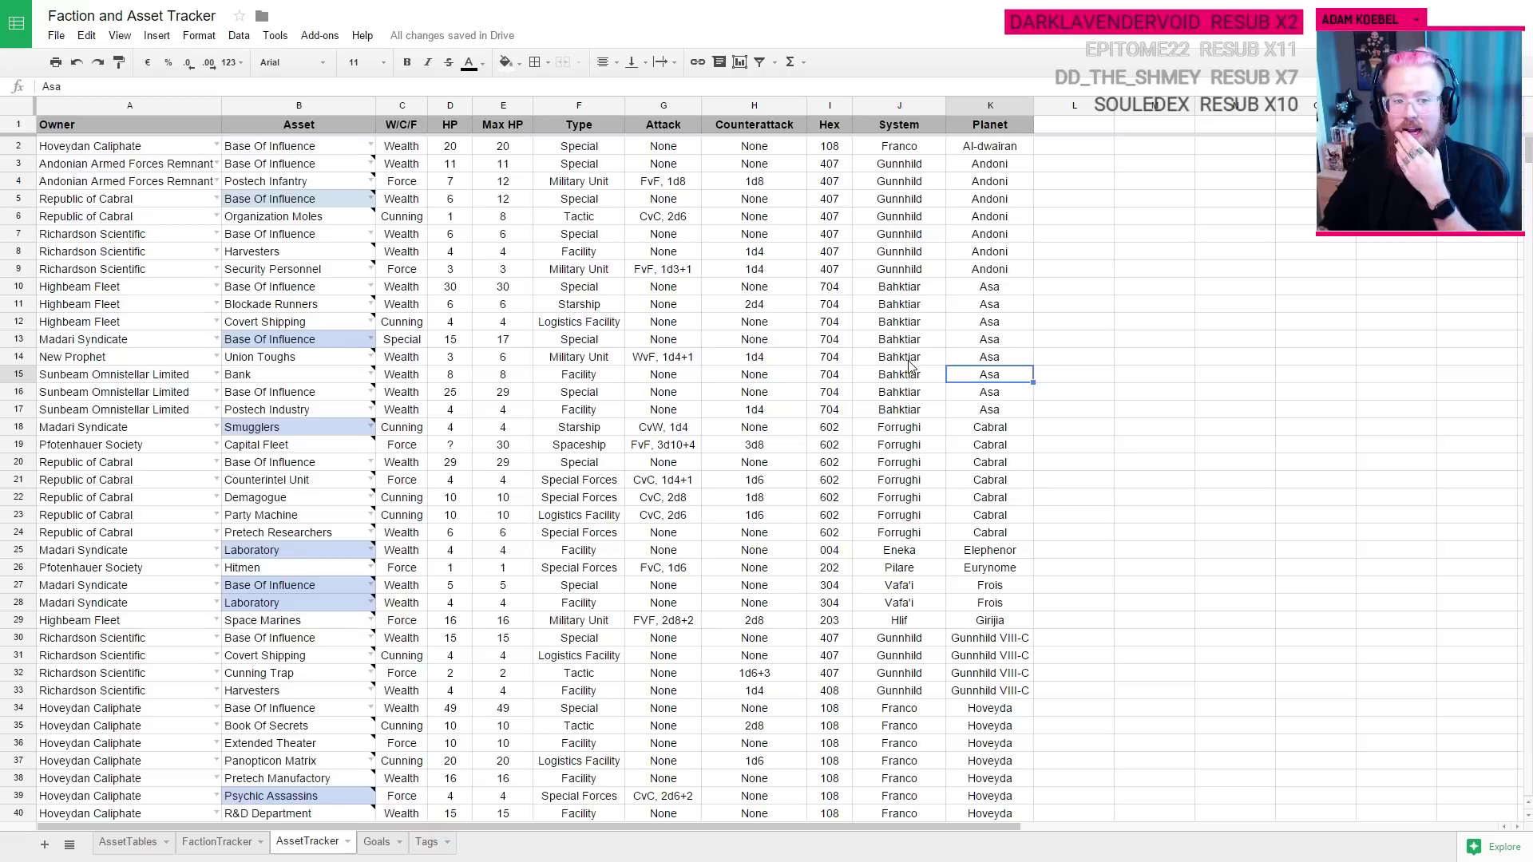
mouse_move(429, 380)
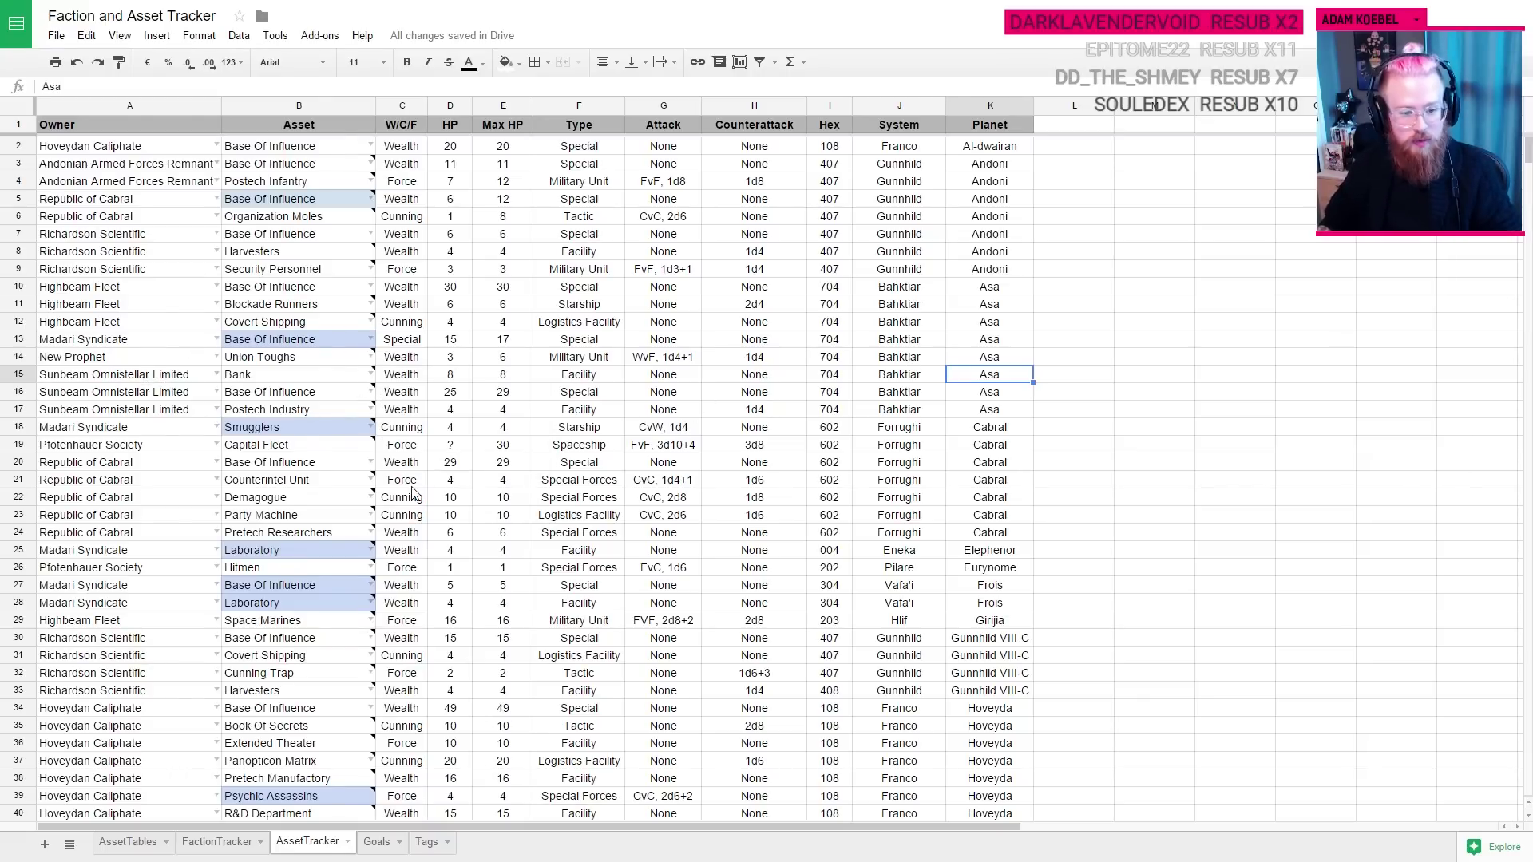
Step: Enter "ATTACK Sunbeam on Asa" and "DEFEND w/ Posttech Industry" in Highbeam Fleet's Turn Fifteen cell of FACTION TURNS, checking the AssetTracker for the defending asset
key("ctrl+Tab")
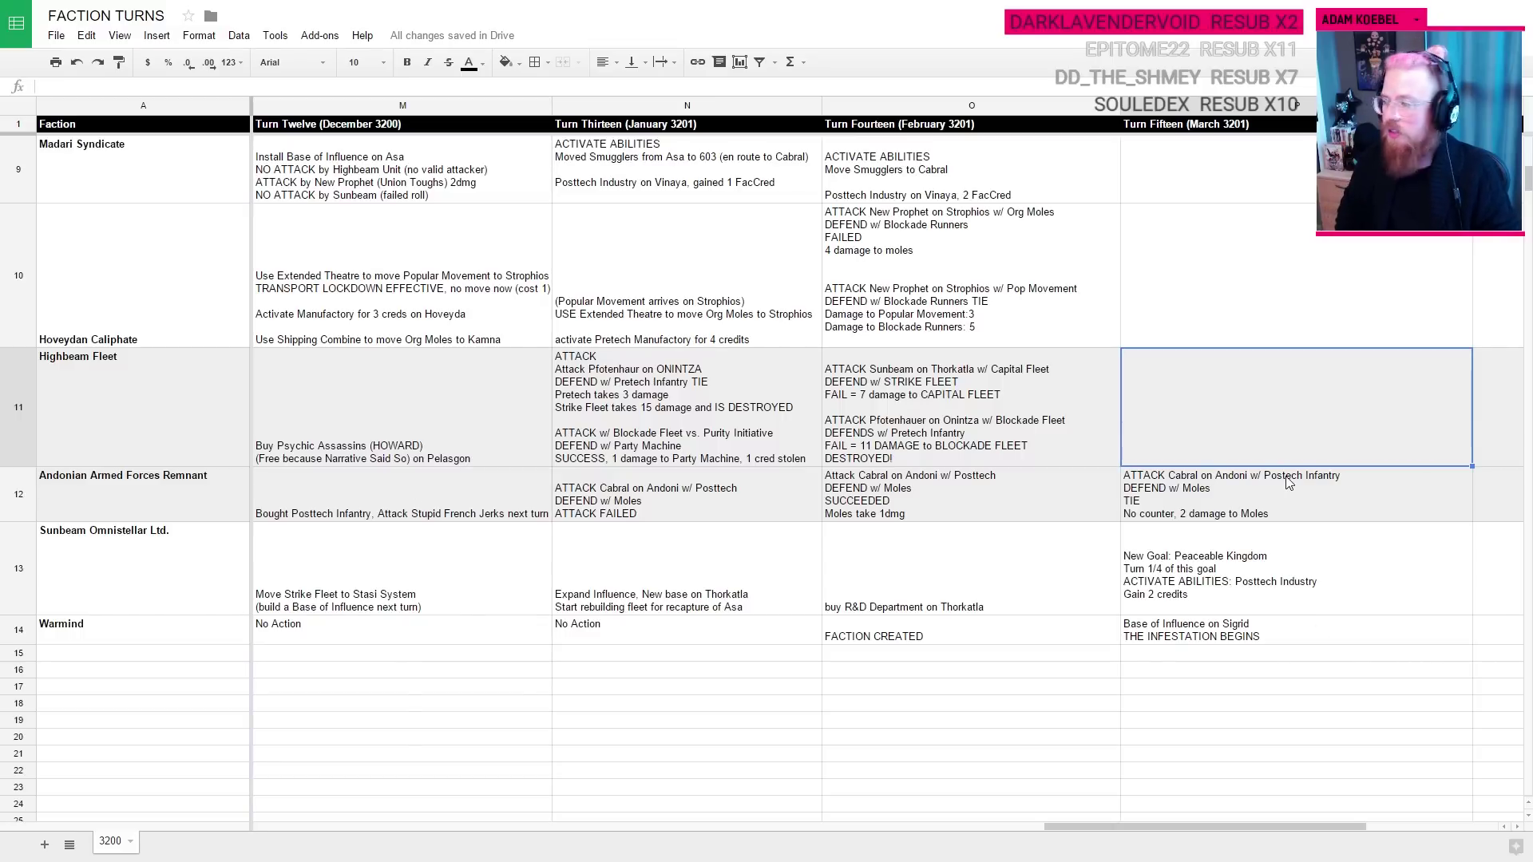
type("ATTACK Sunbea")
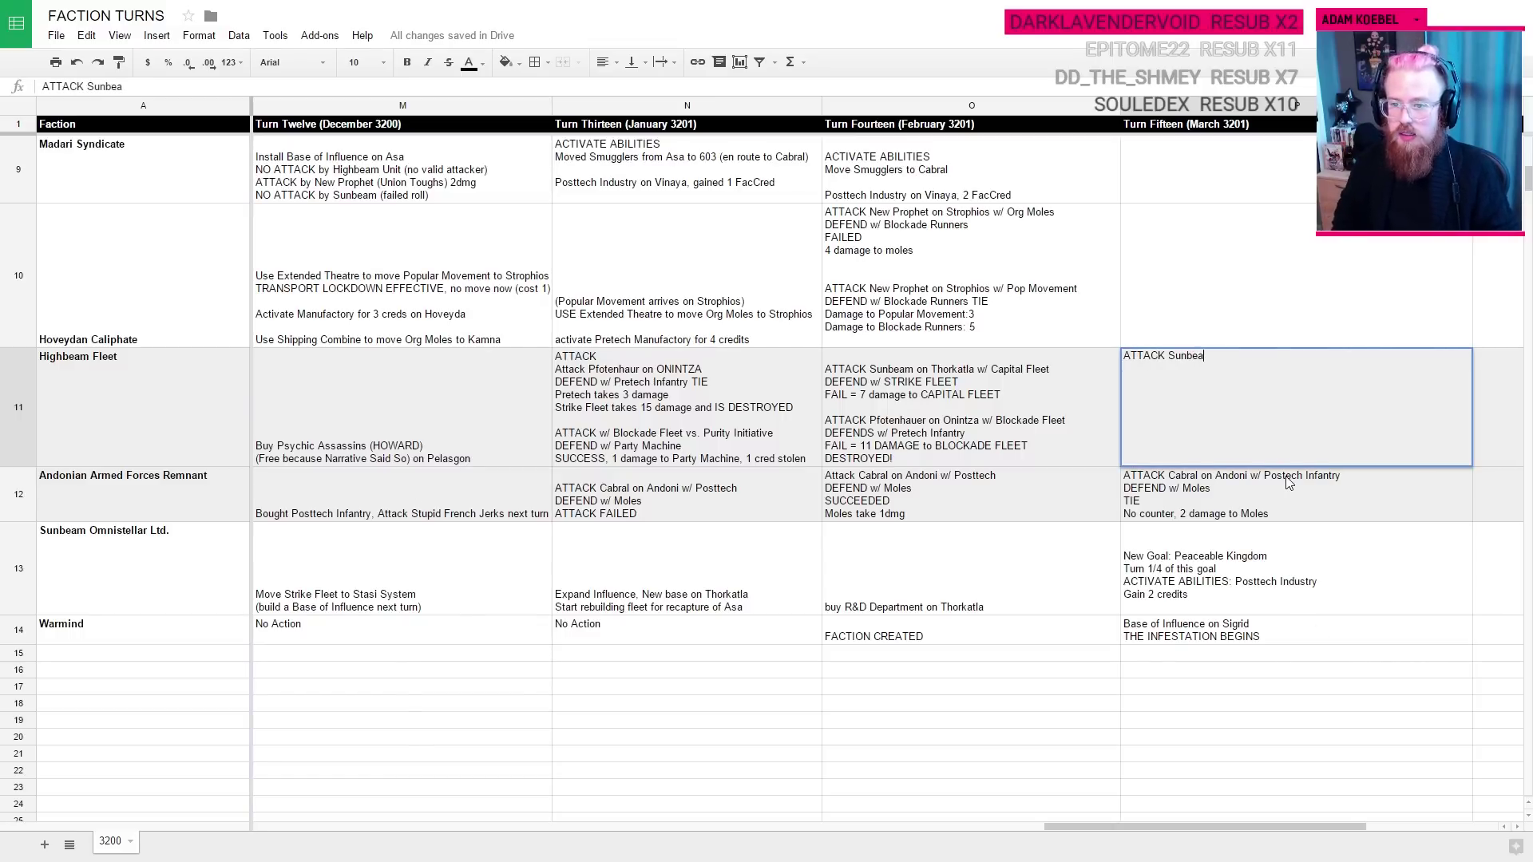
type("m on Asa ")
type("D")
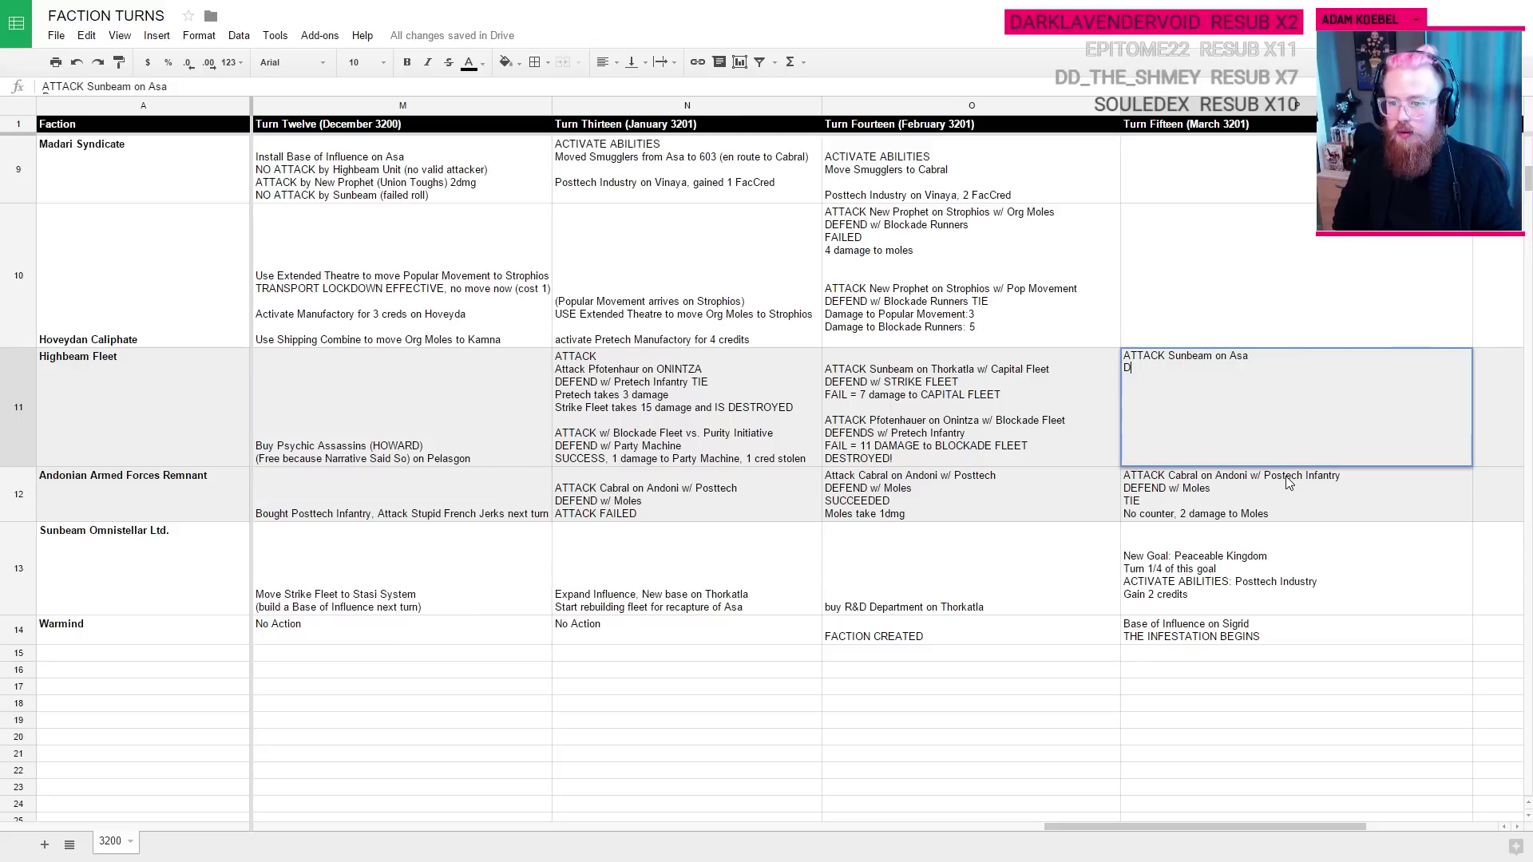
type("EFEND w/")
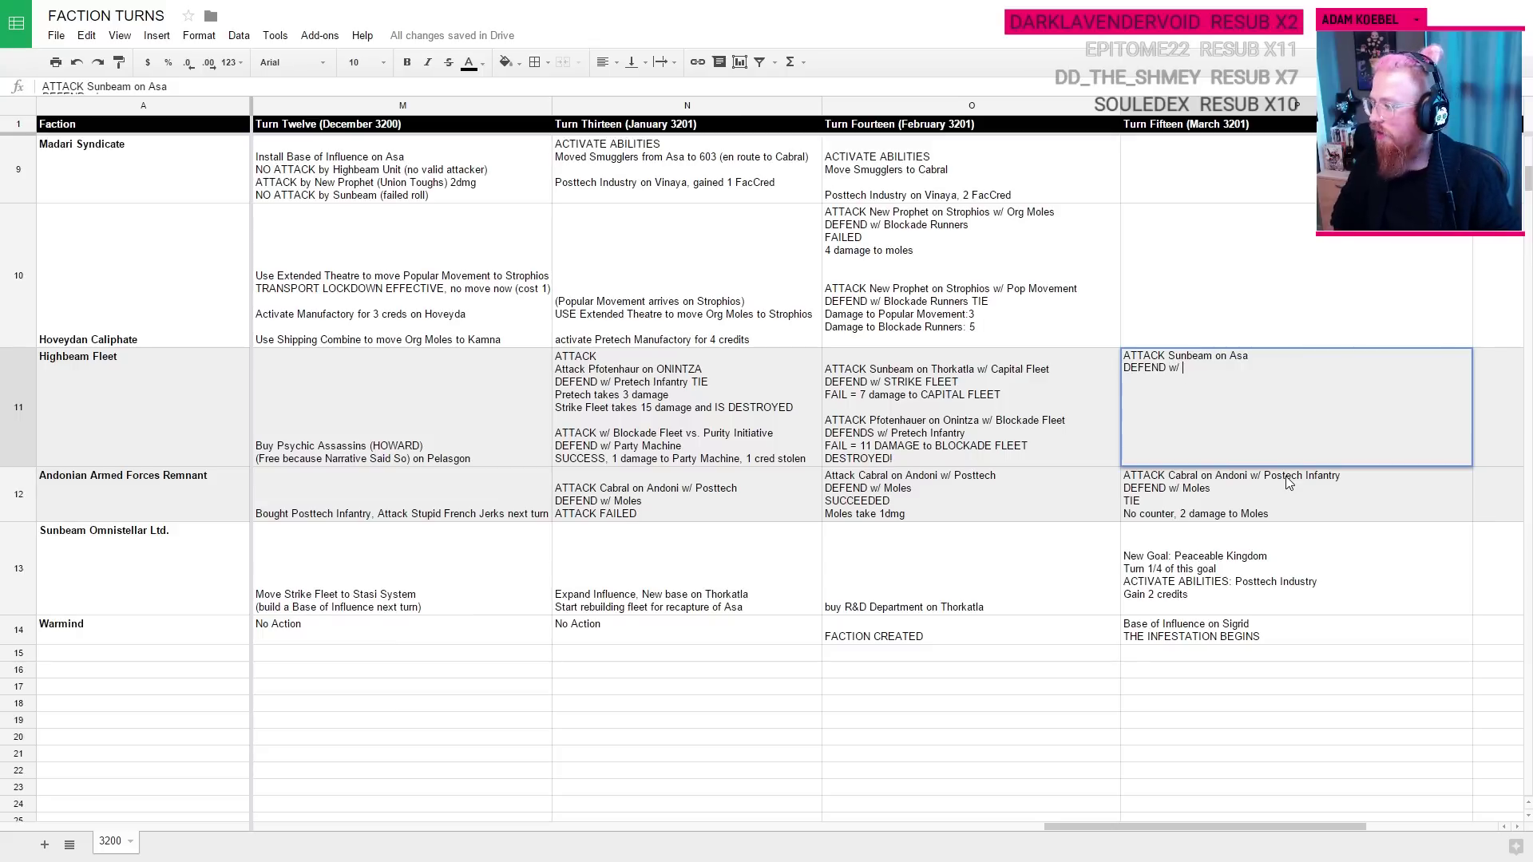
key("ctrl+Tab")
key("ctrl+Tab")
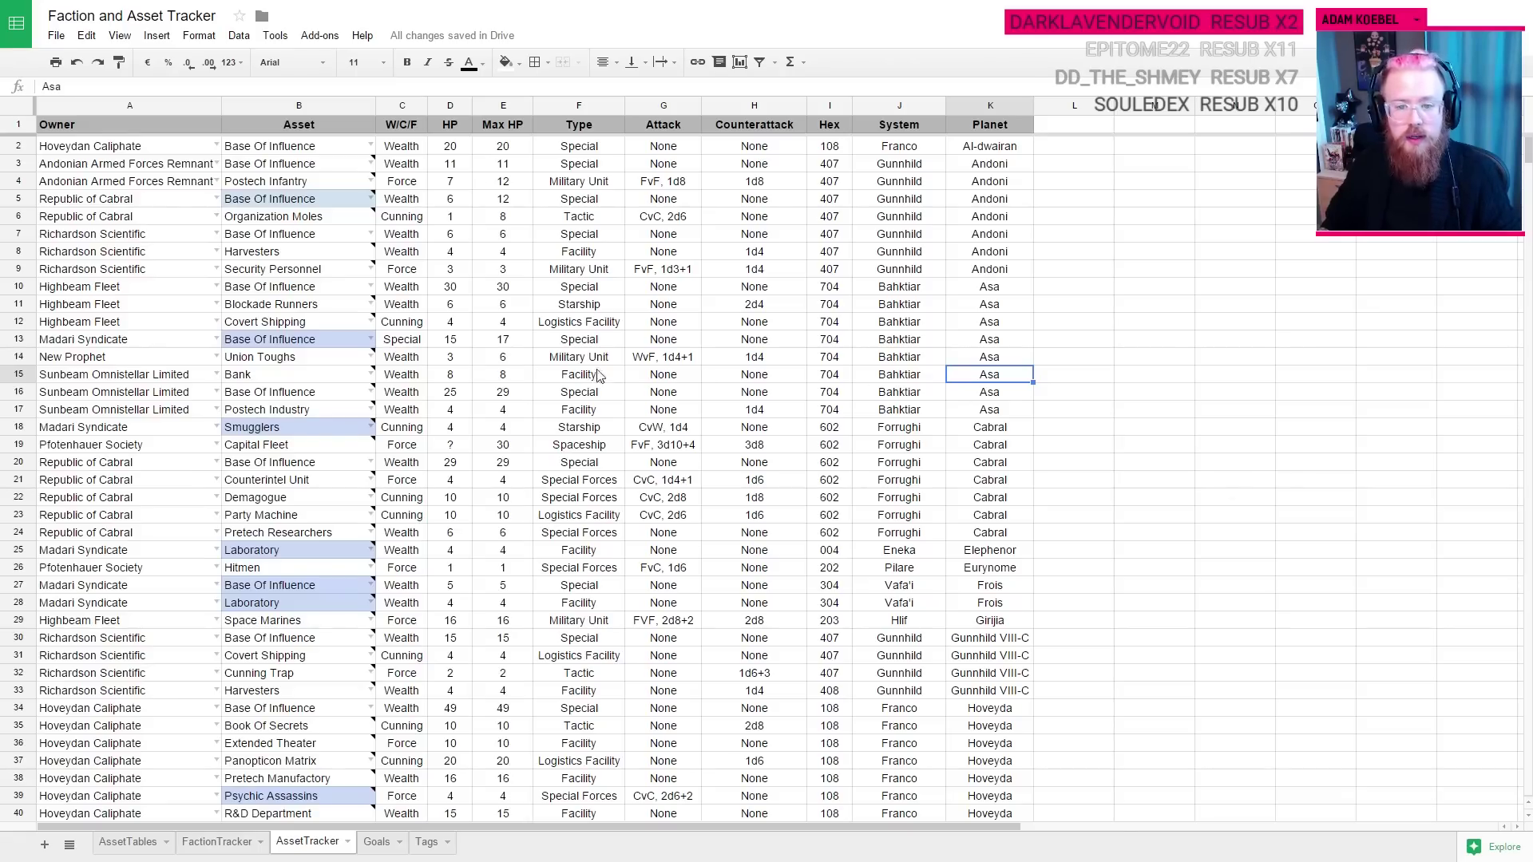
mouse_move(274, 415)
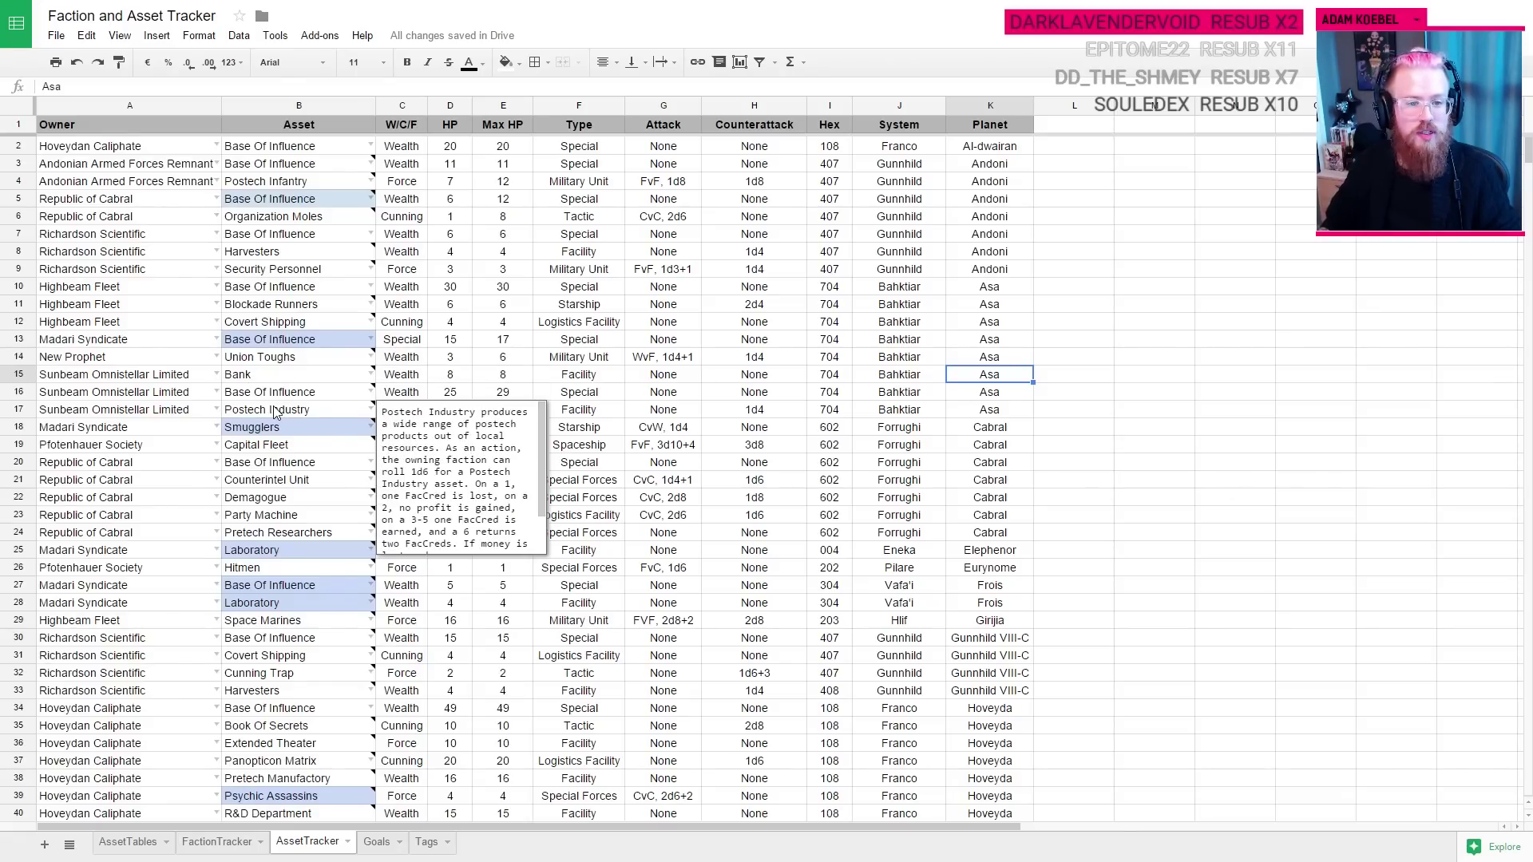
key("ctrl+Tab")
type("P")
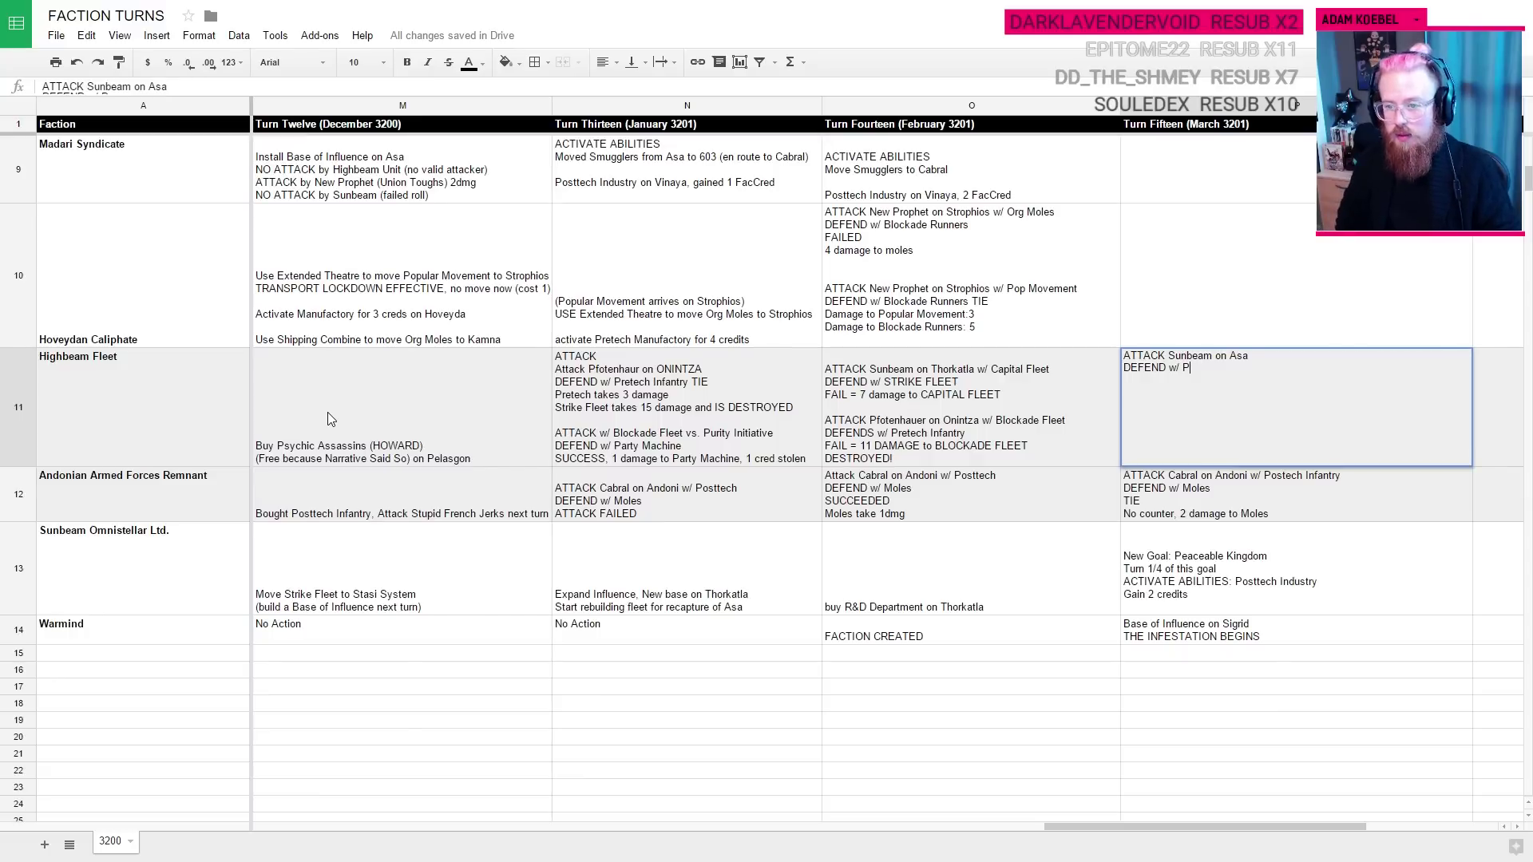
type("osttech Industry")
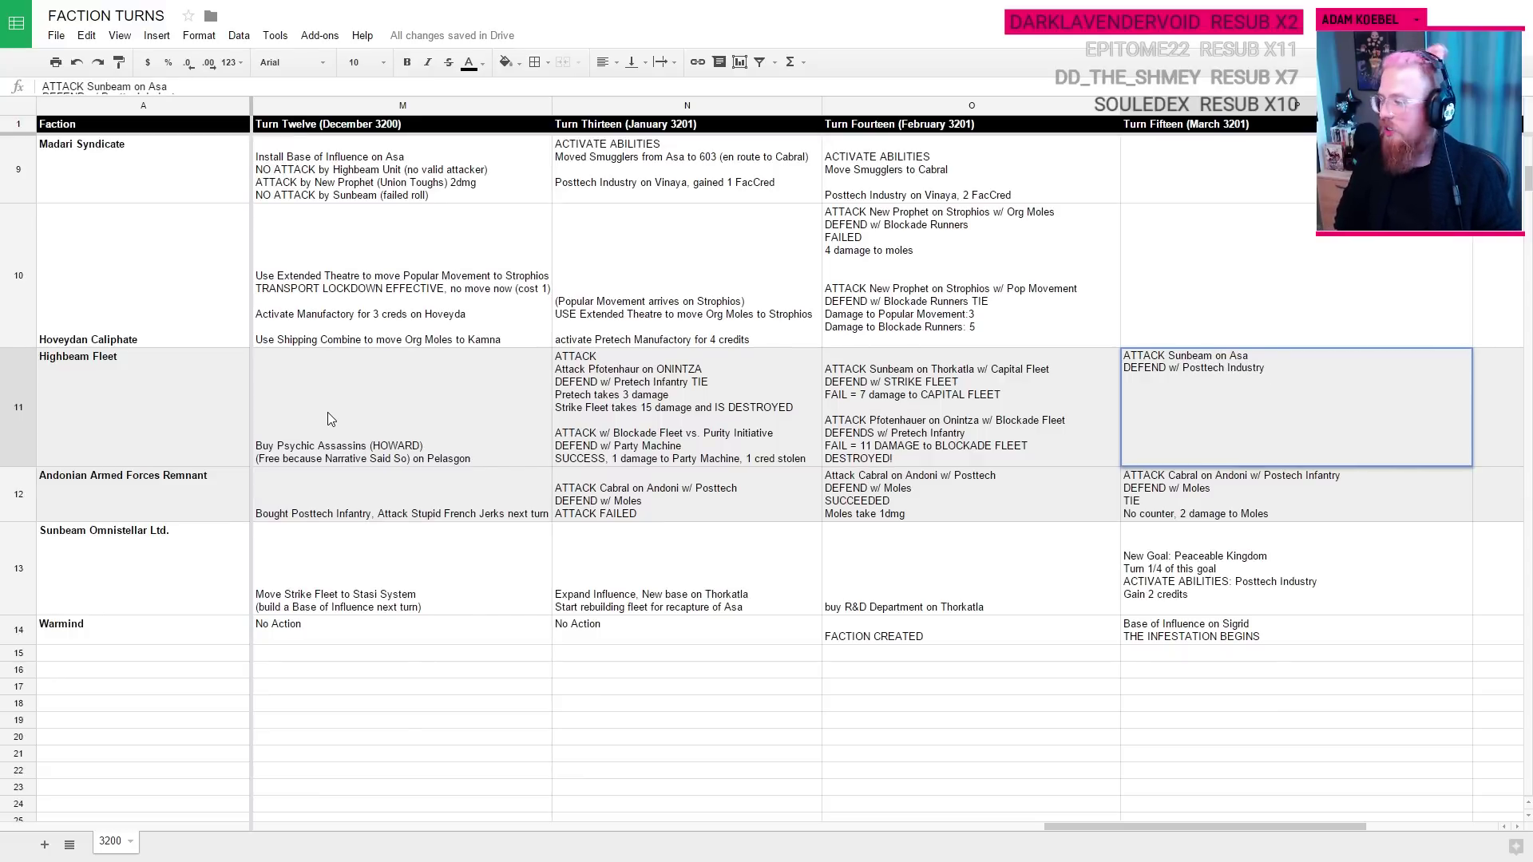
Step: Examine Sunbeam's Postech Industry counterattack and Highbeam Fleet's assets on Asa in the AssetTracker, including Blockade Runners and Covert Shipping, for attack capability
key("ctrl+Tab")
key("ctrl+Tab")
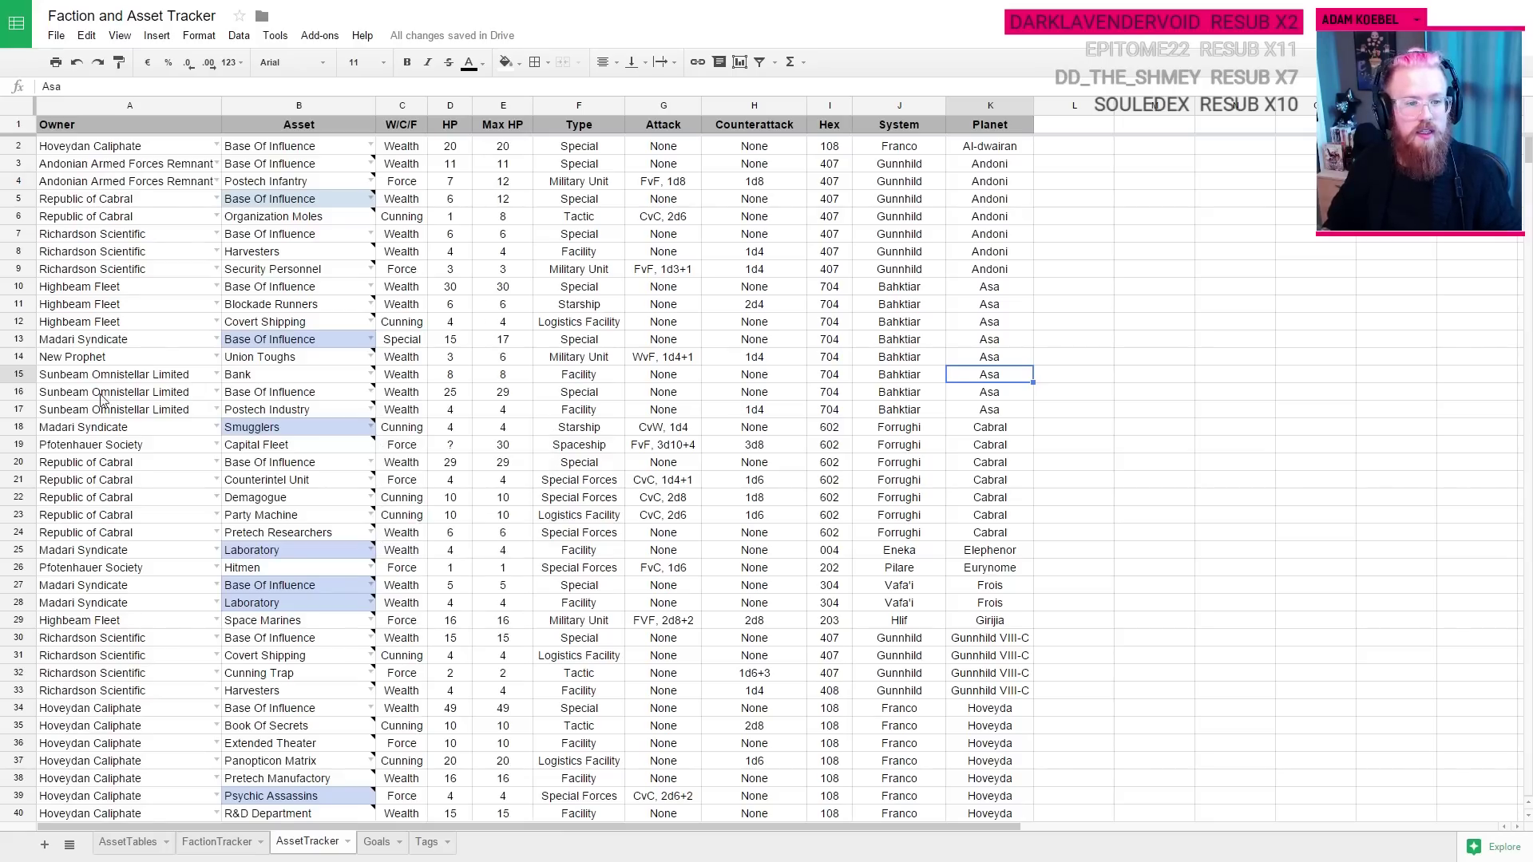
left_click(270, 409)
left_click(746, 410)
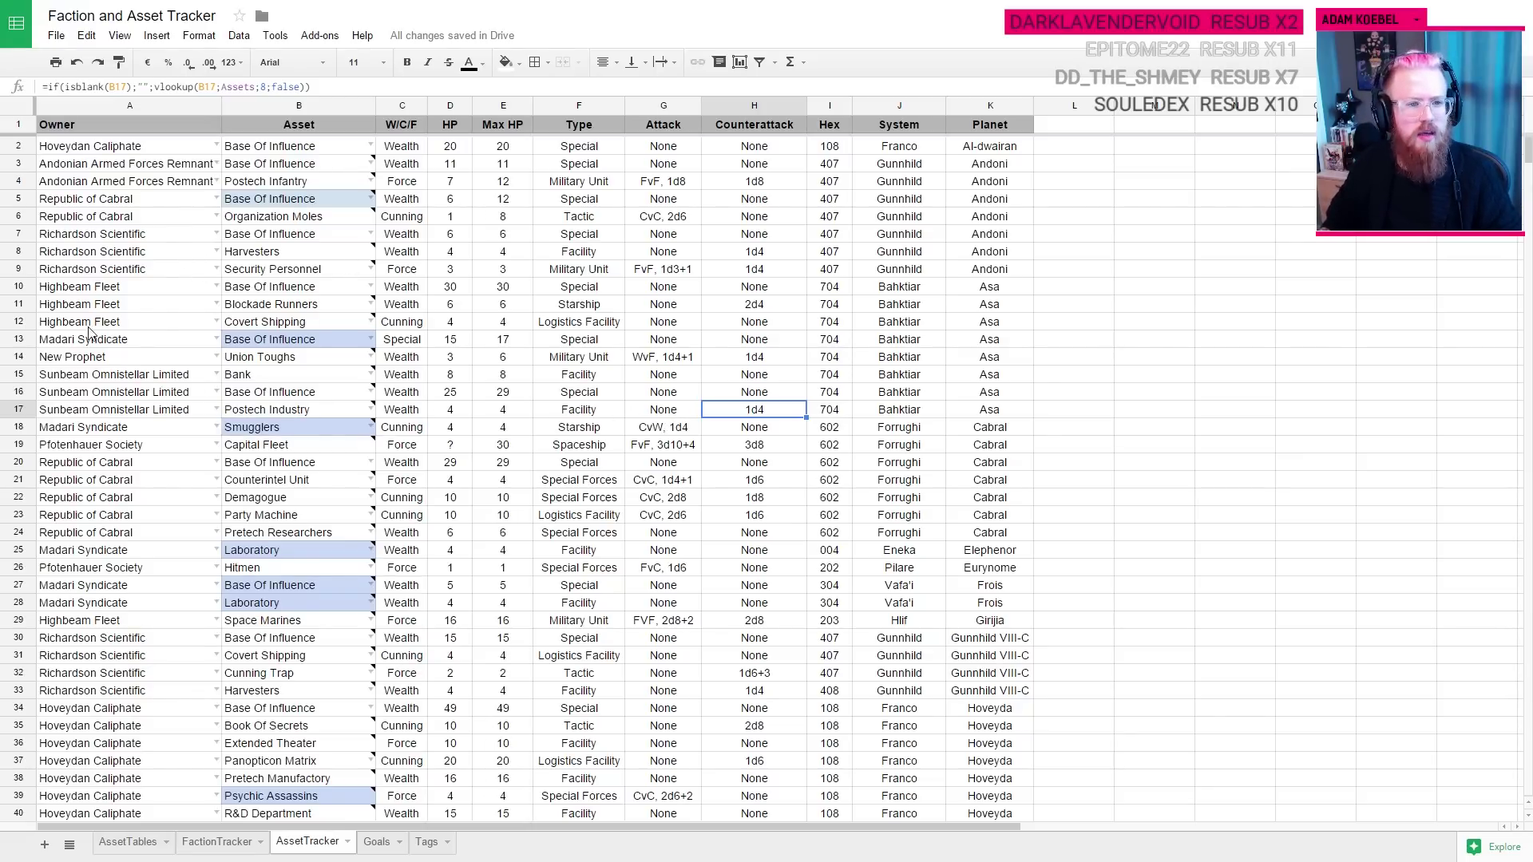
left_click(120, 289)
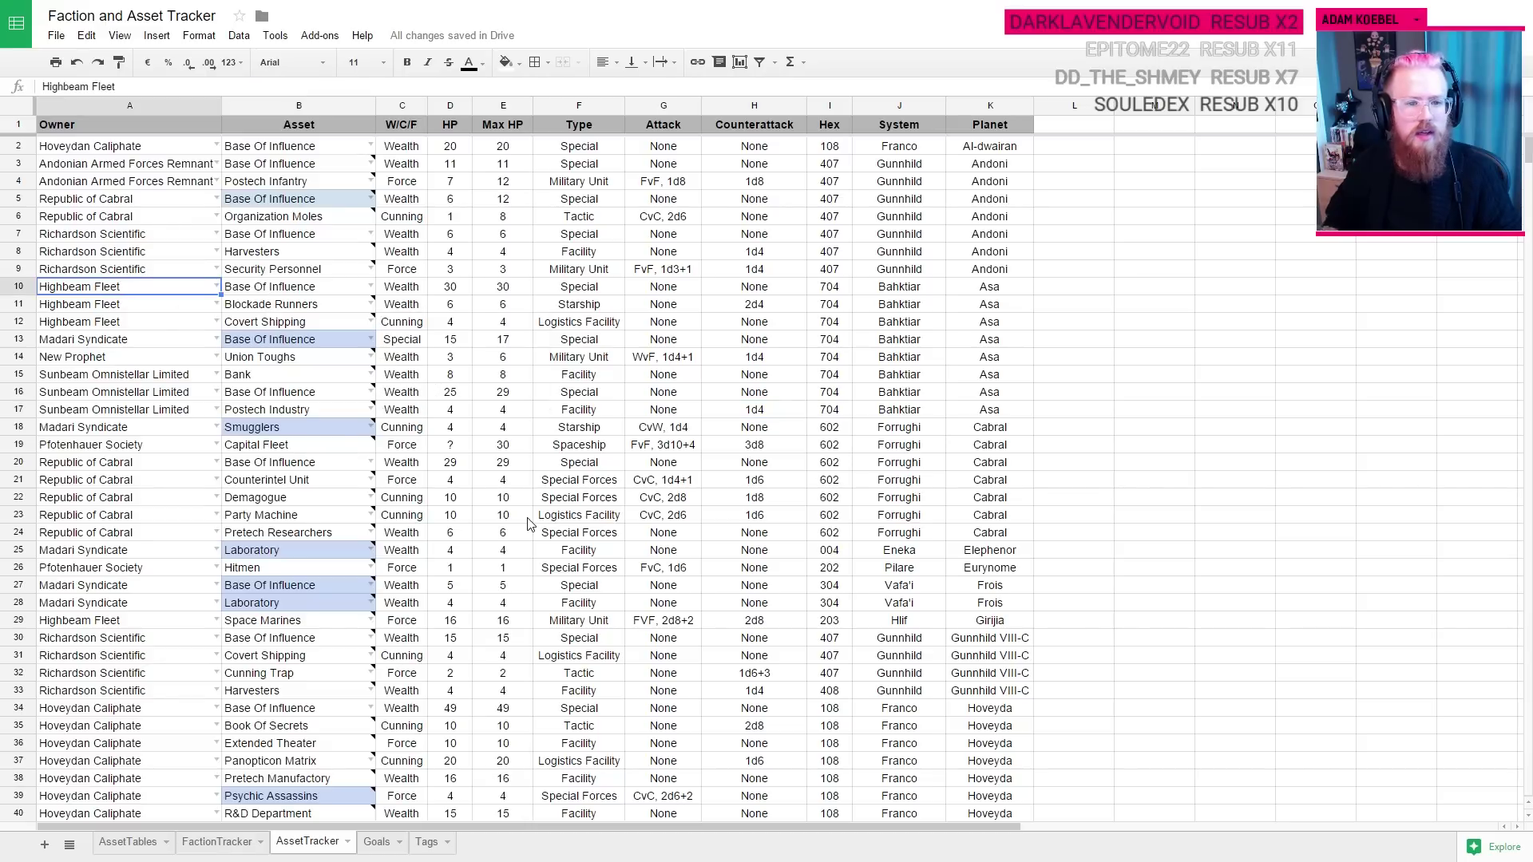
key("Down")
key("Down")
key("Up")
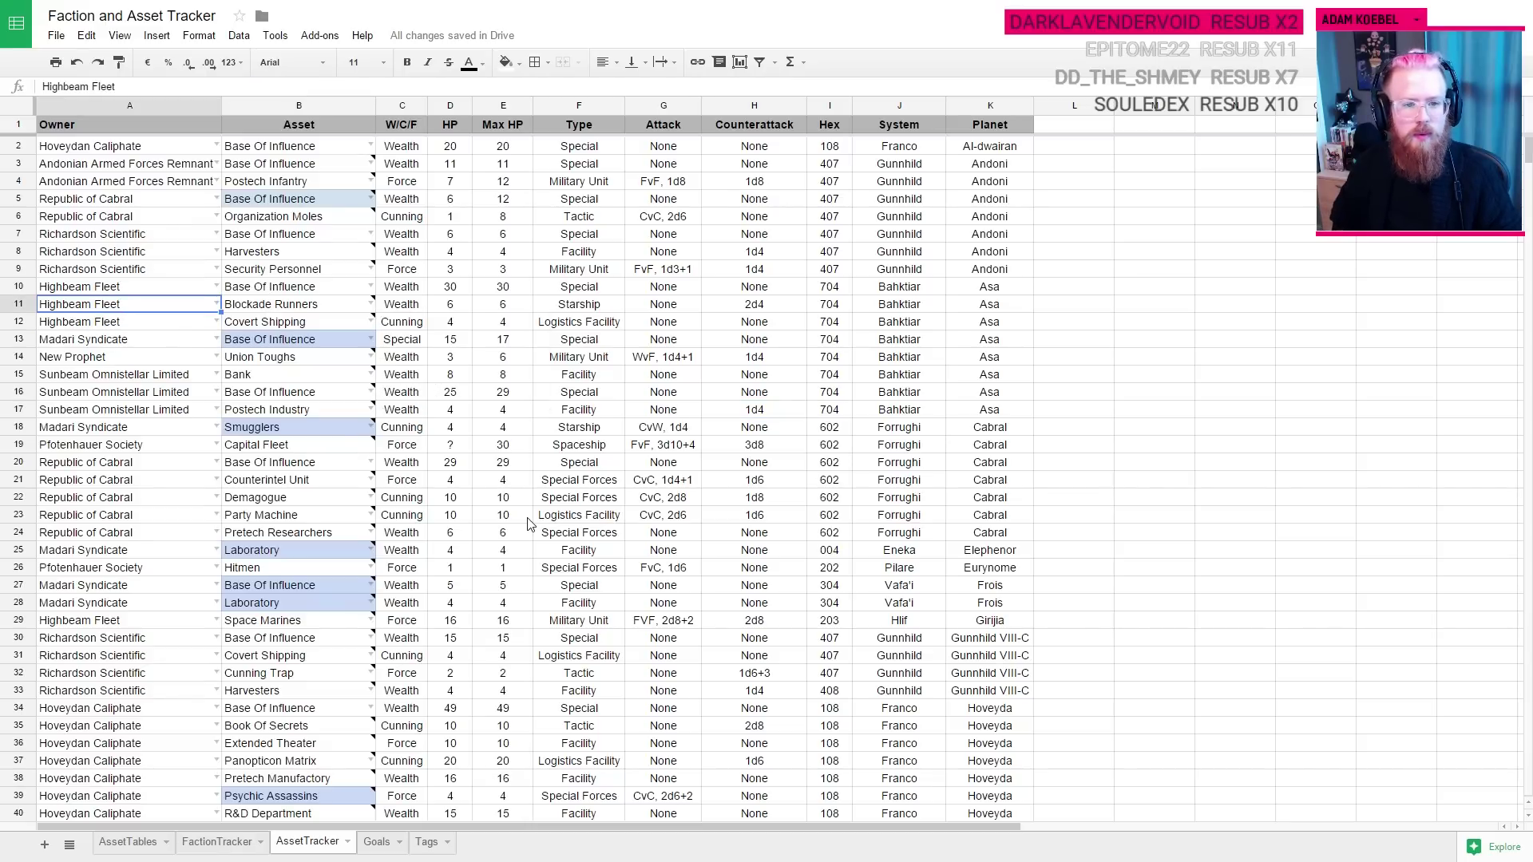
key("Down")
key("Up")
key("Right")
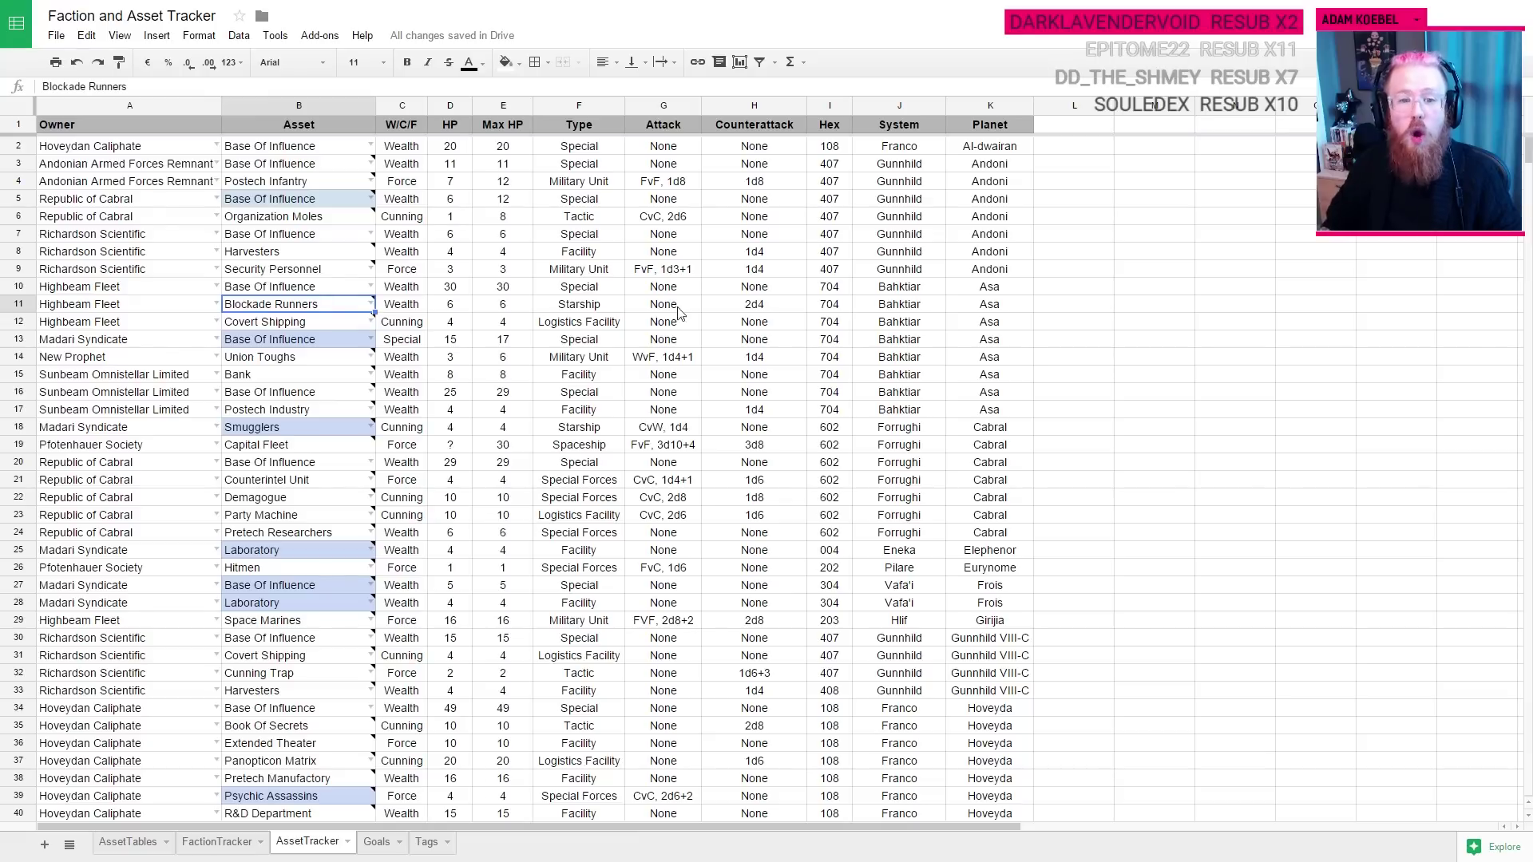
left_click(304, 312)
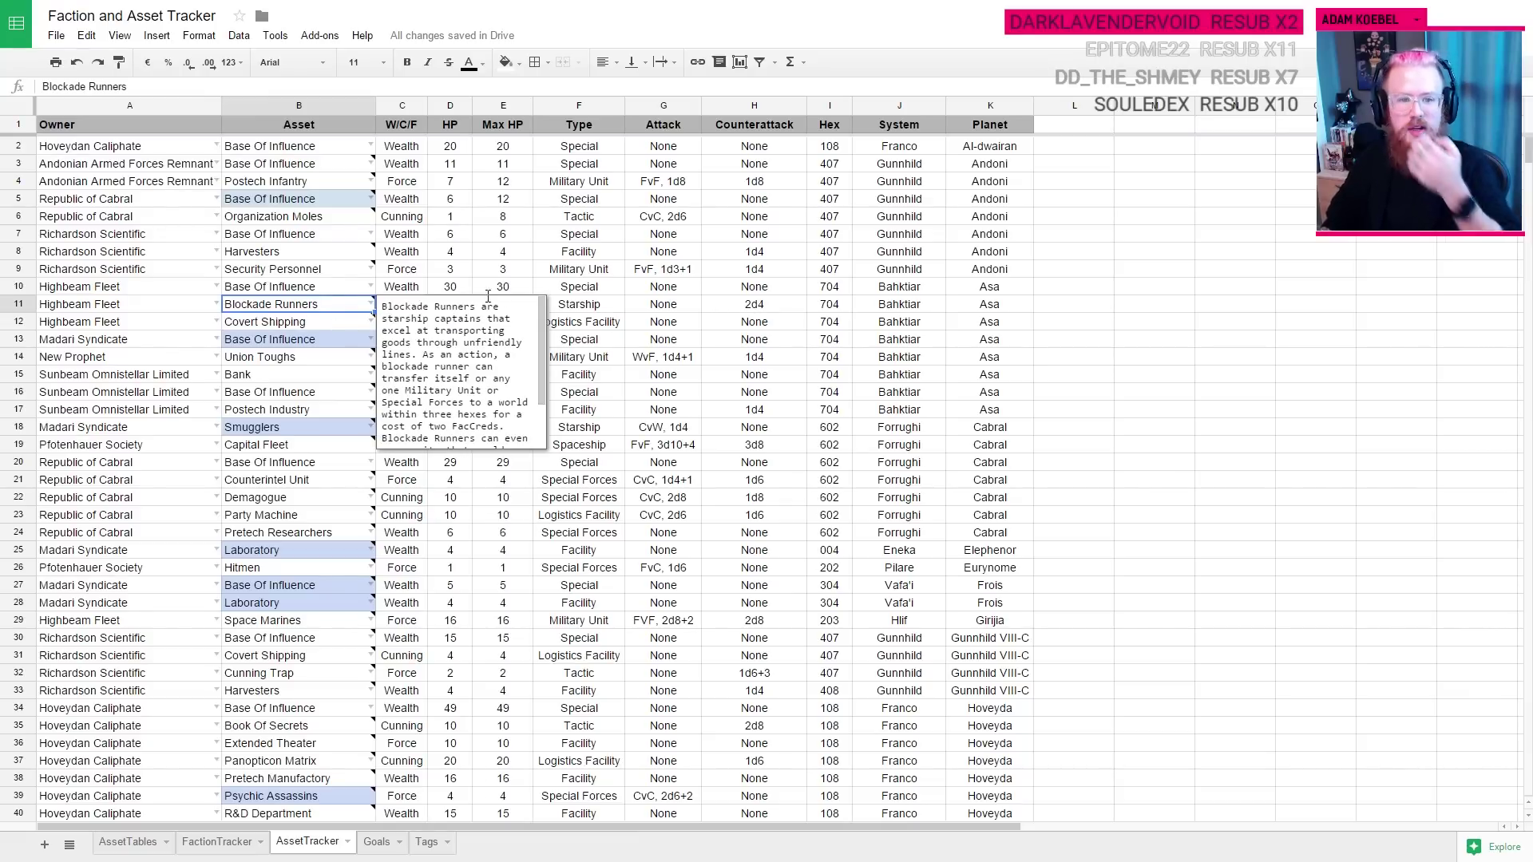
scroll(413, 301, "down", 2)
left_click(305, 323)
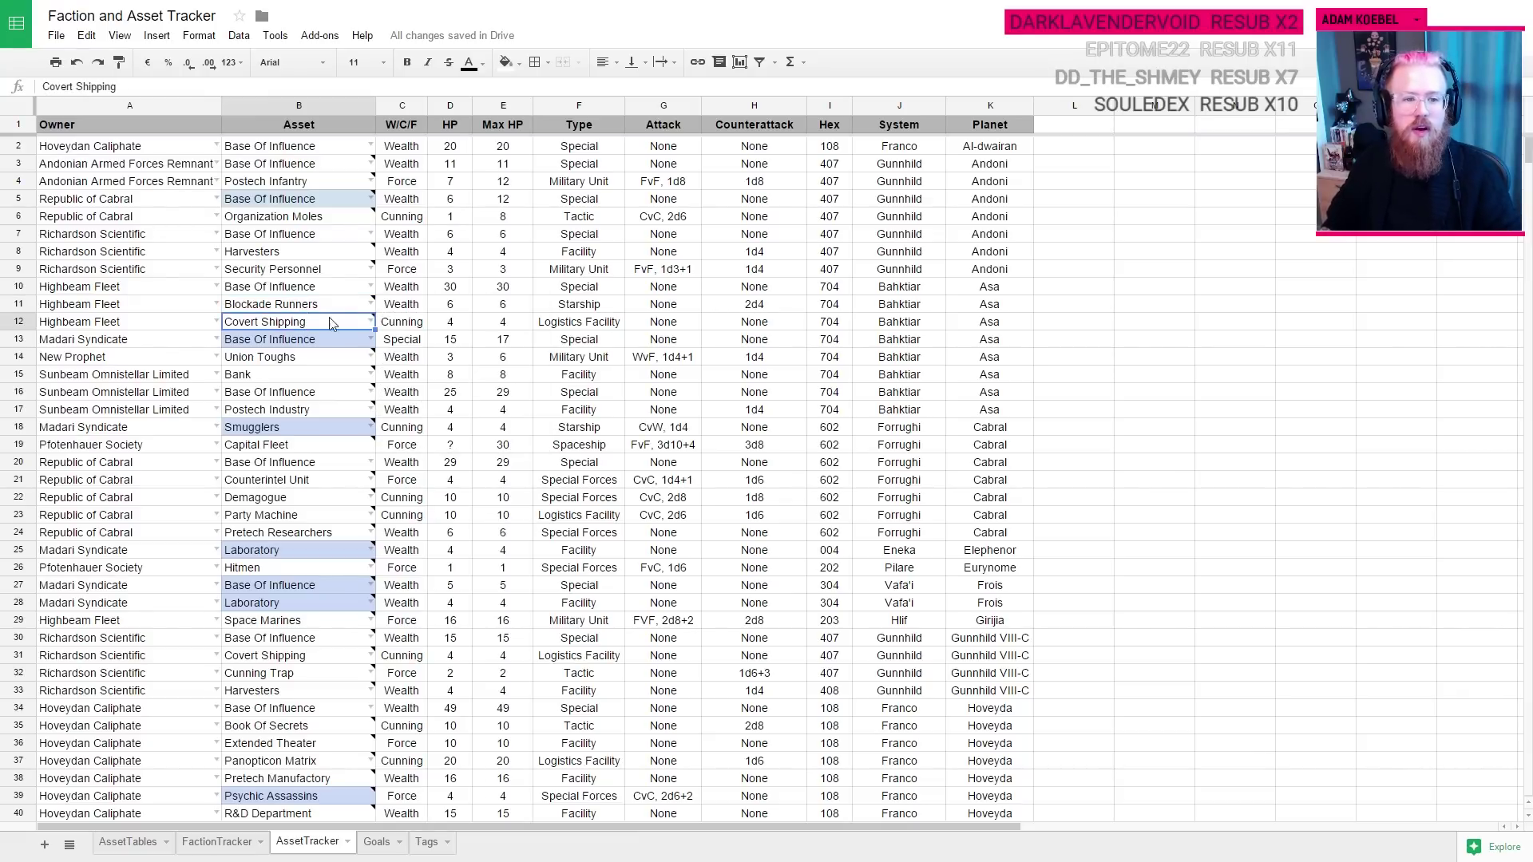
Step: Clear the Asa attack entry from Highbeam Fleet's Turn Fifteen cell in FACTION TURNS
key("ctrl+Tab")
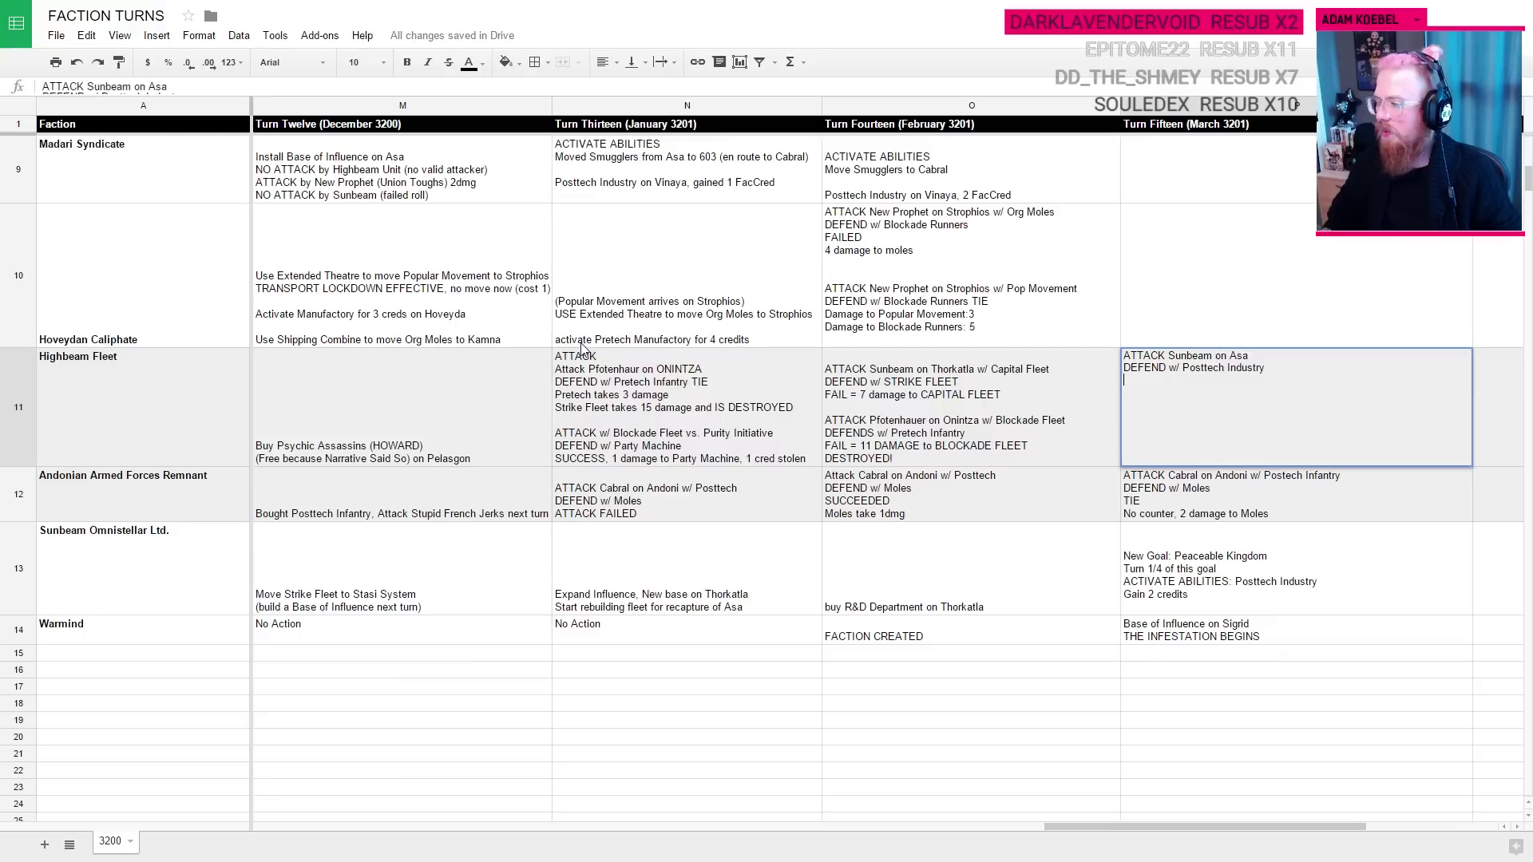
double_click(1181, 372)
key("ctrl+a")
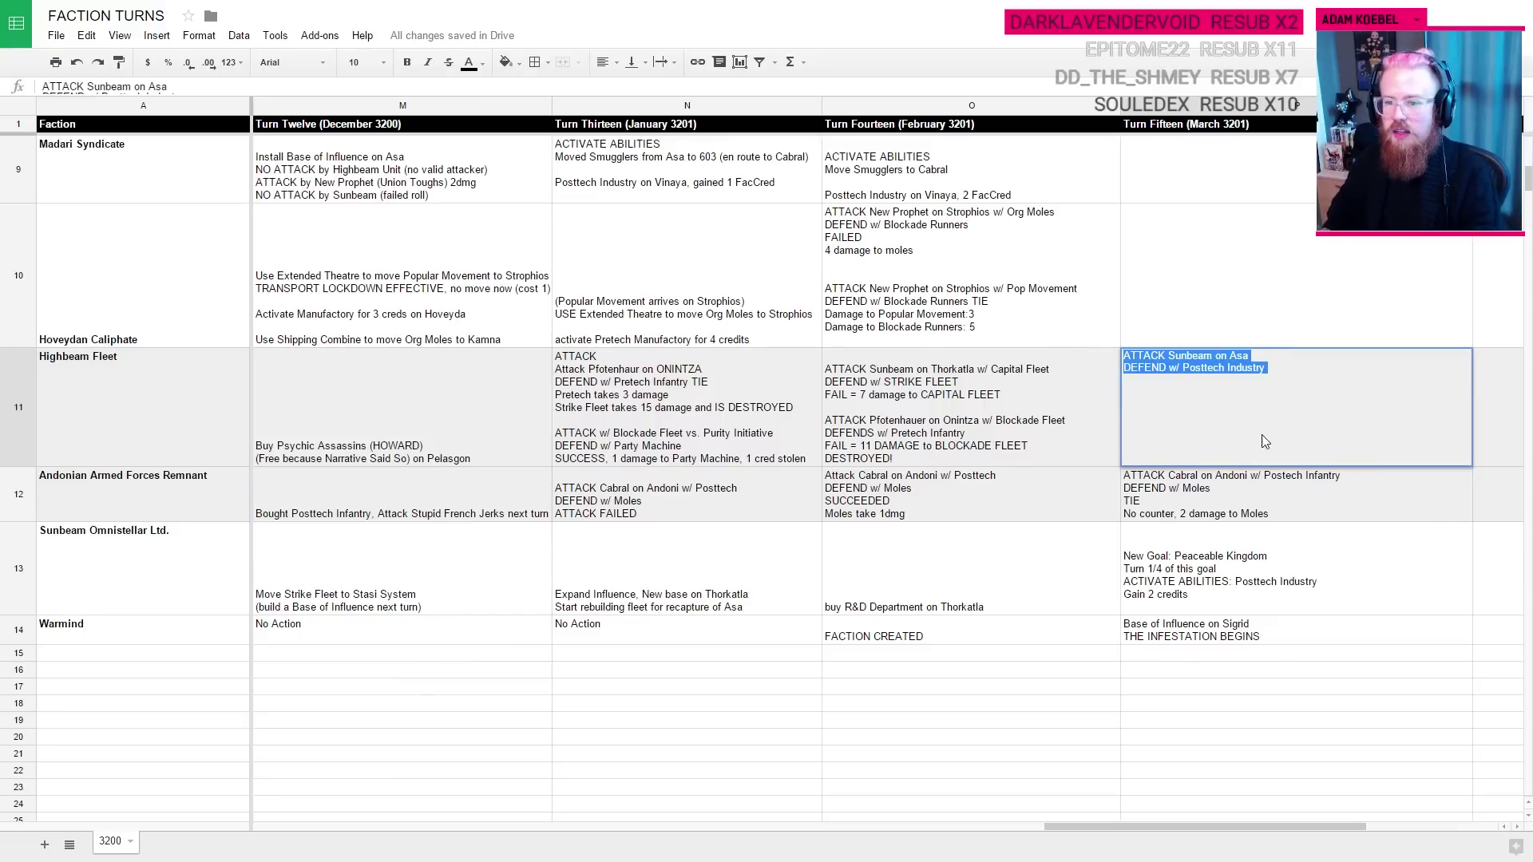
key("BackSpace")
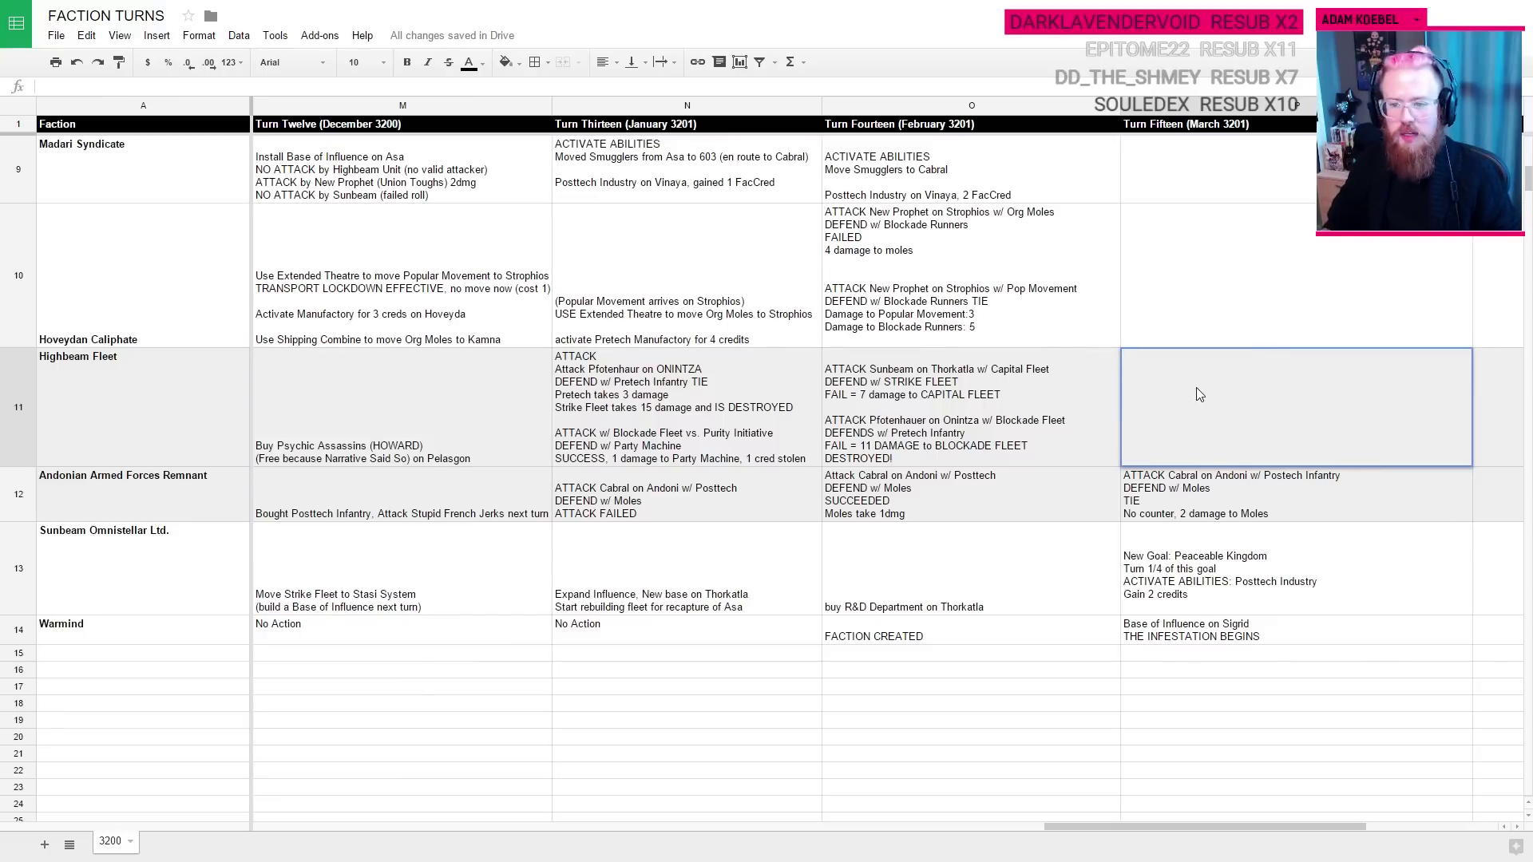
Step: Search the AssetTracker by planet for Highbeam Fleet assets outside Asa, from Girijia through to Thorkatla
key("ctrl+Tab")
key("ctrl+Tab")
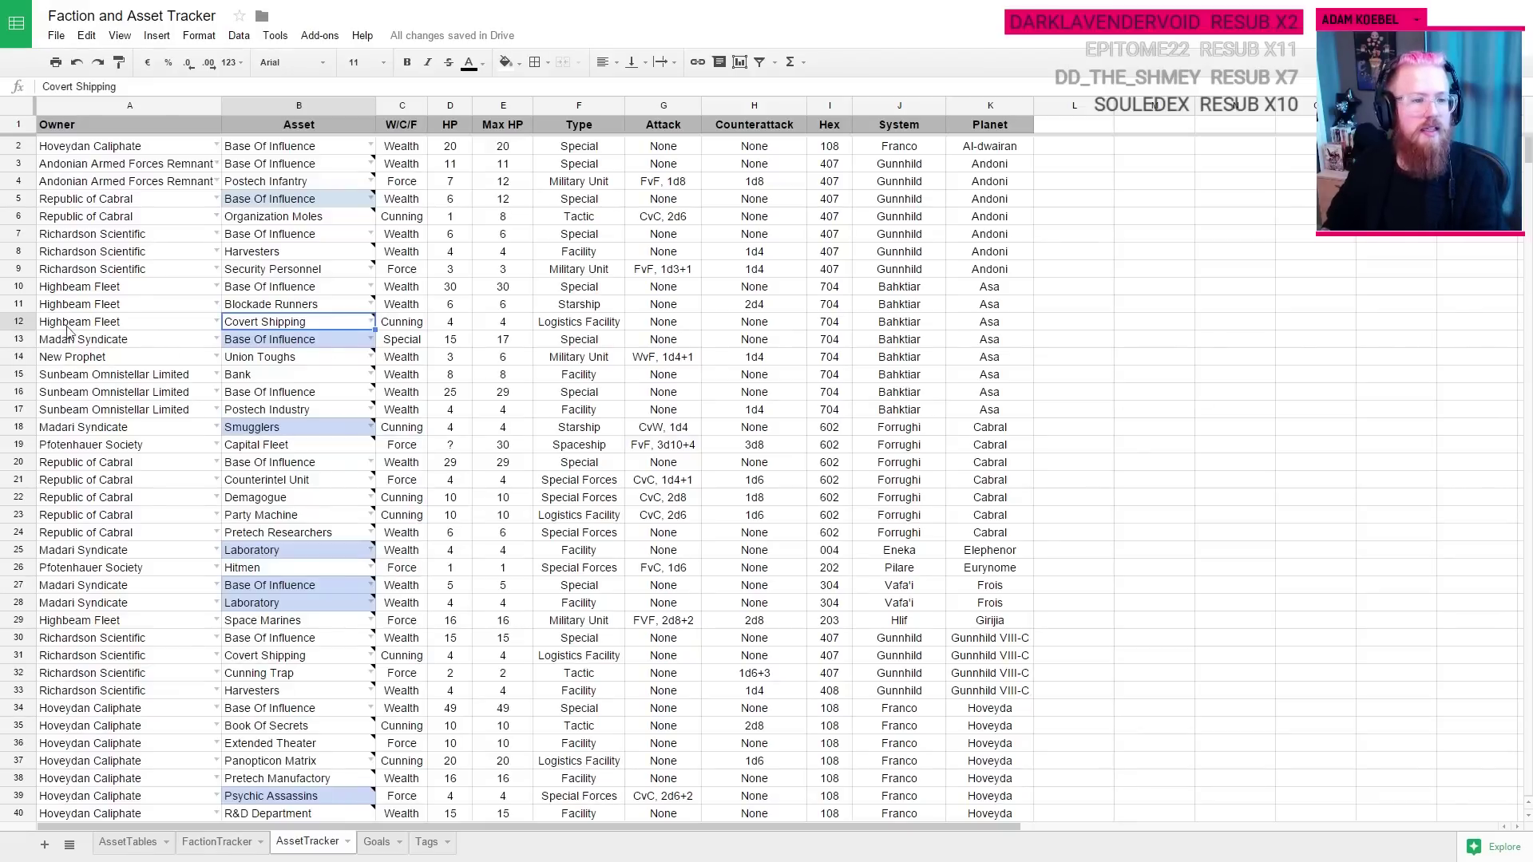
left_click(108, 327)
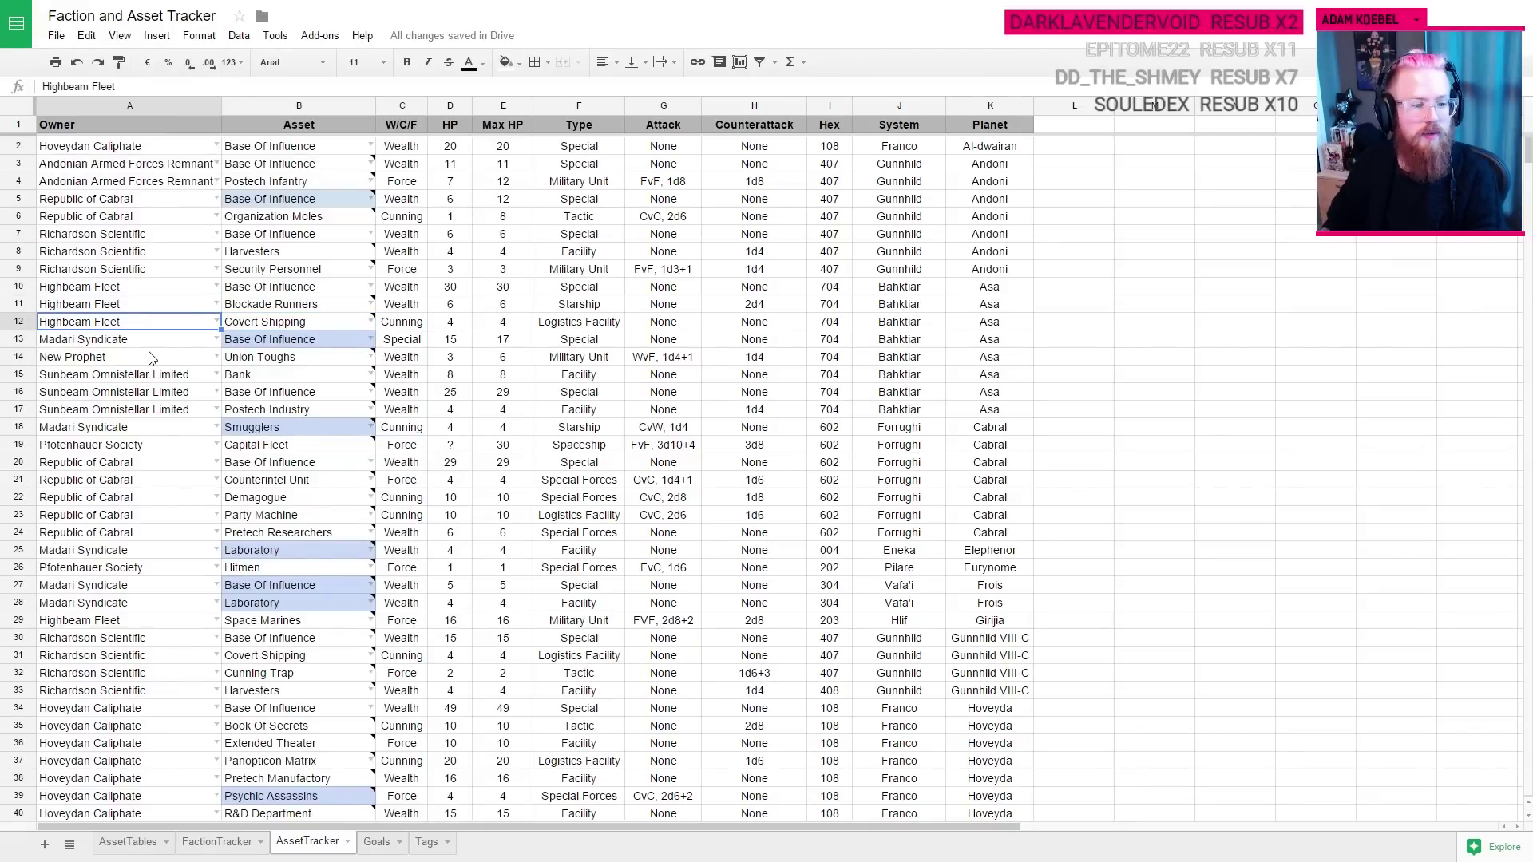
left_click(985, 626)
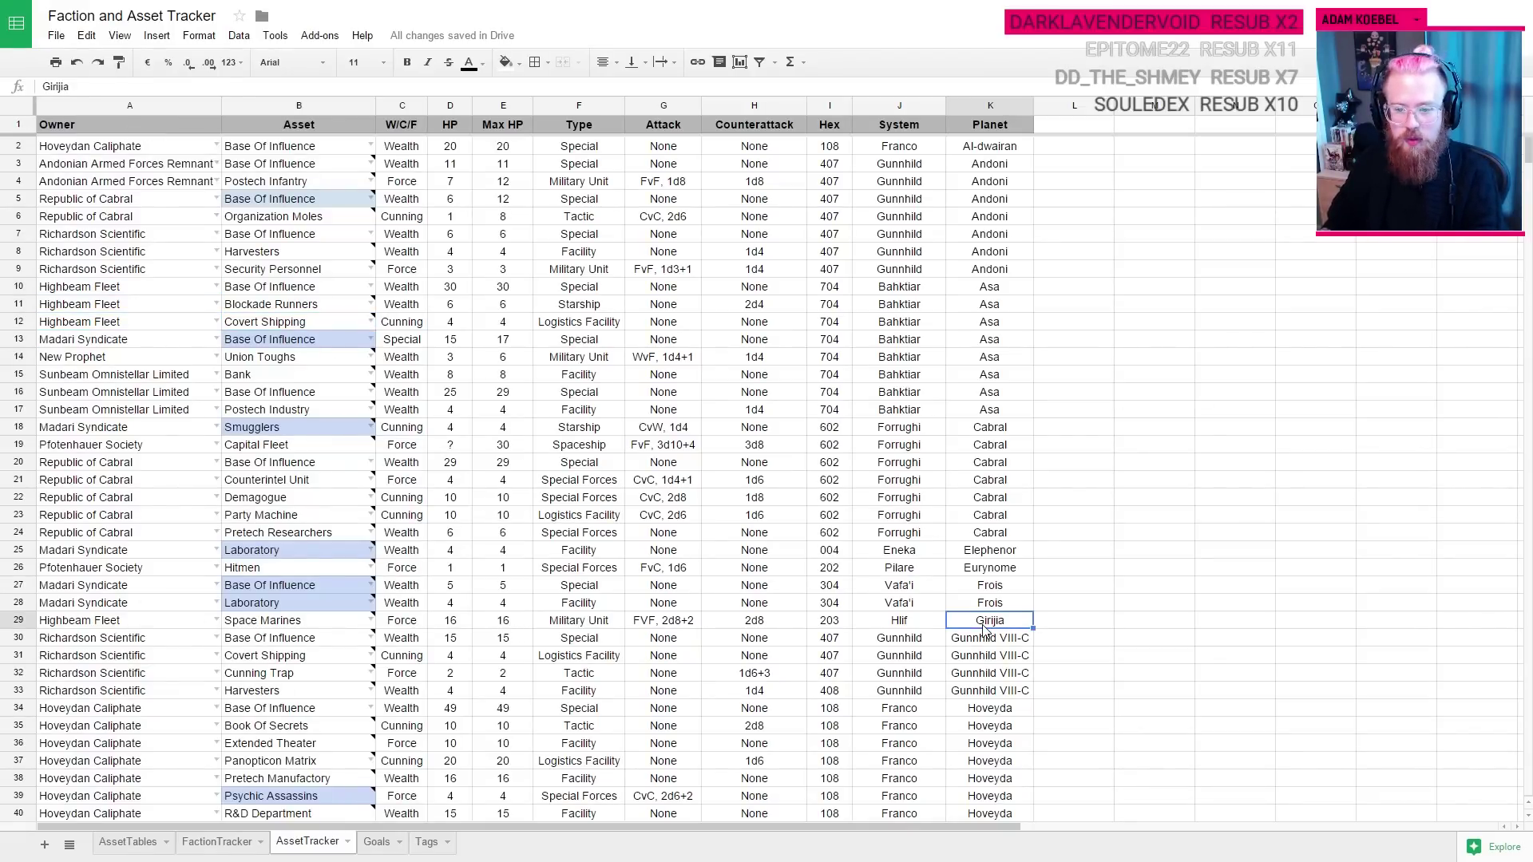
scroll(893, 633, "down", 4)
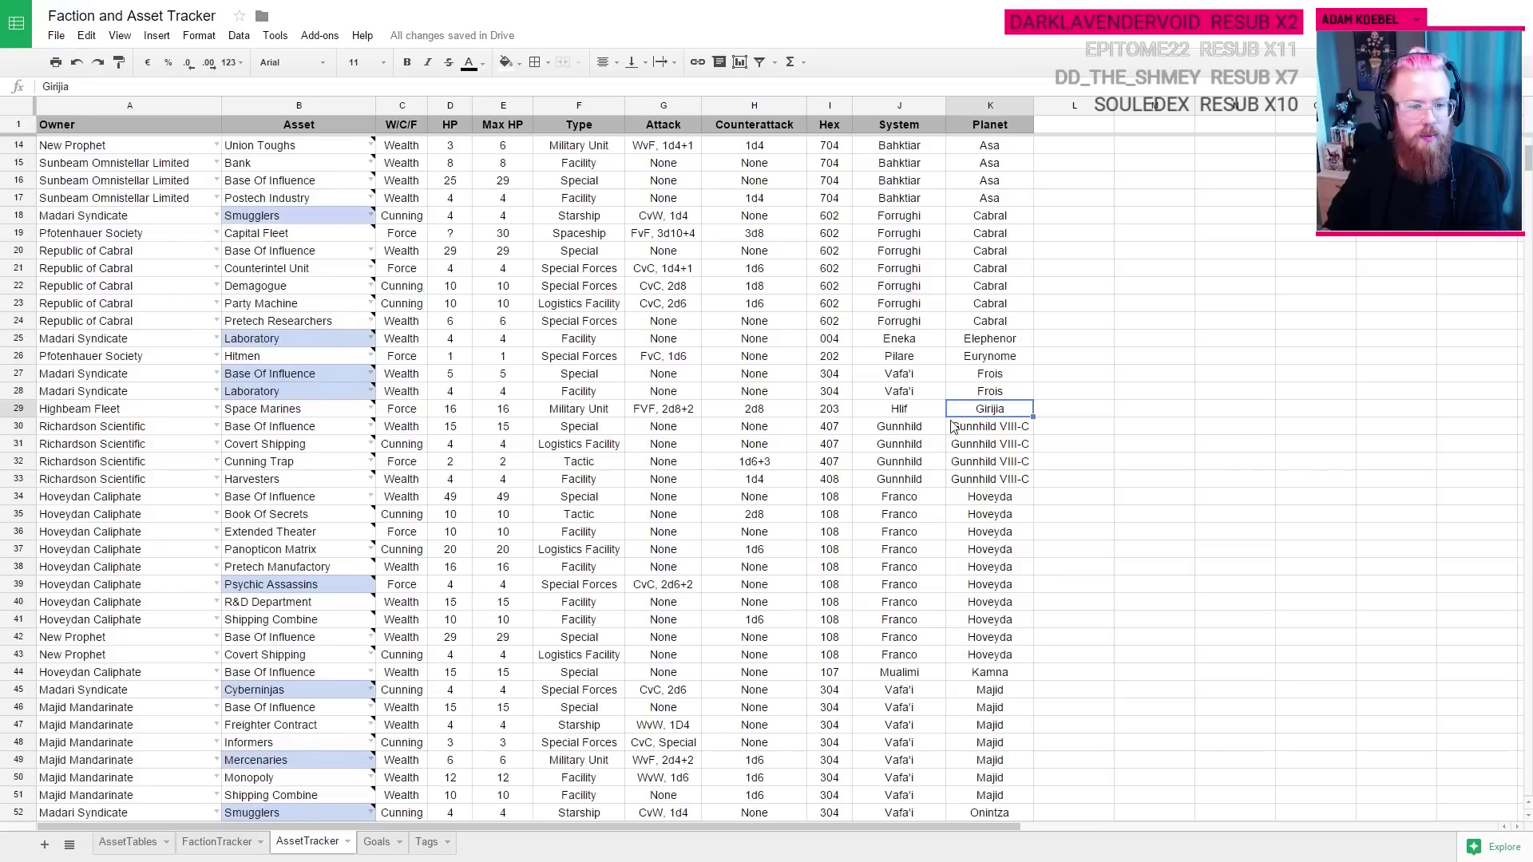
scroll(257, 423, "down", 3)
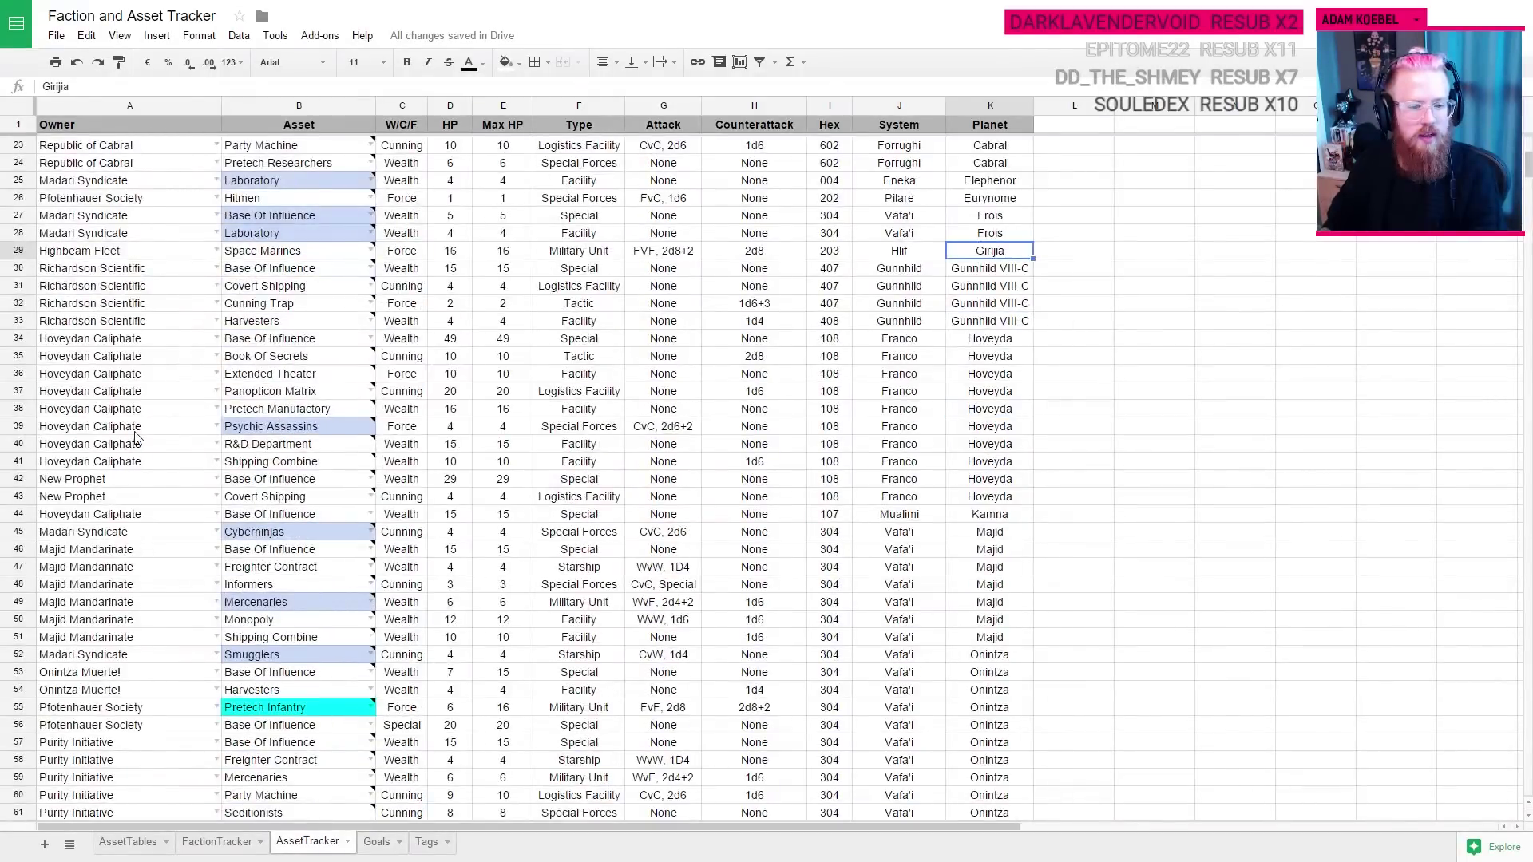
scroll(136, 438, "down", 9)
left_click(112, 729)
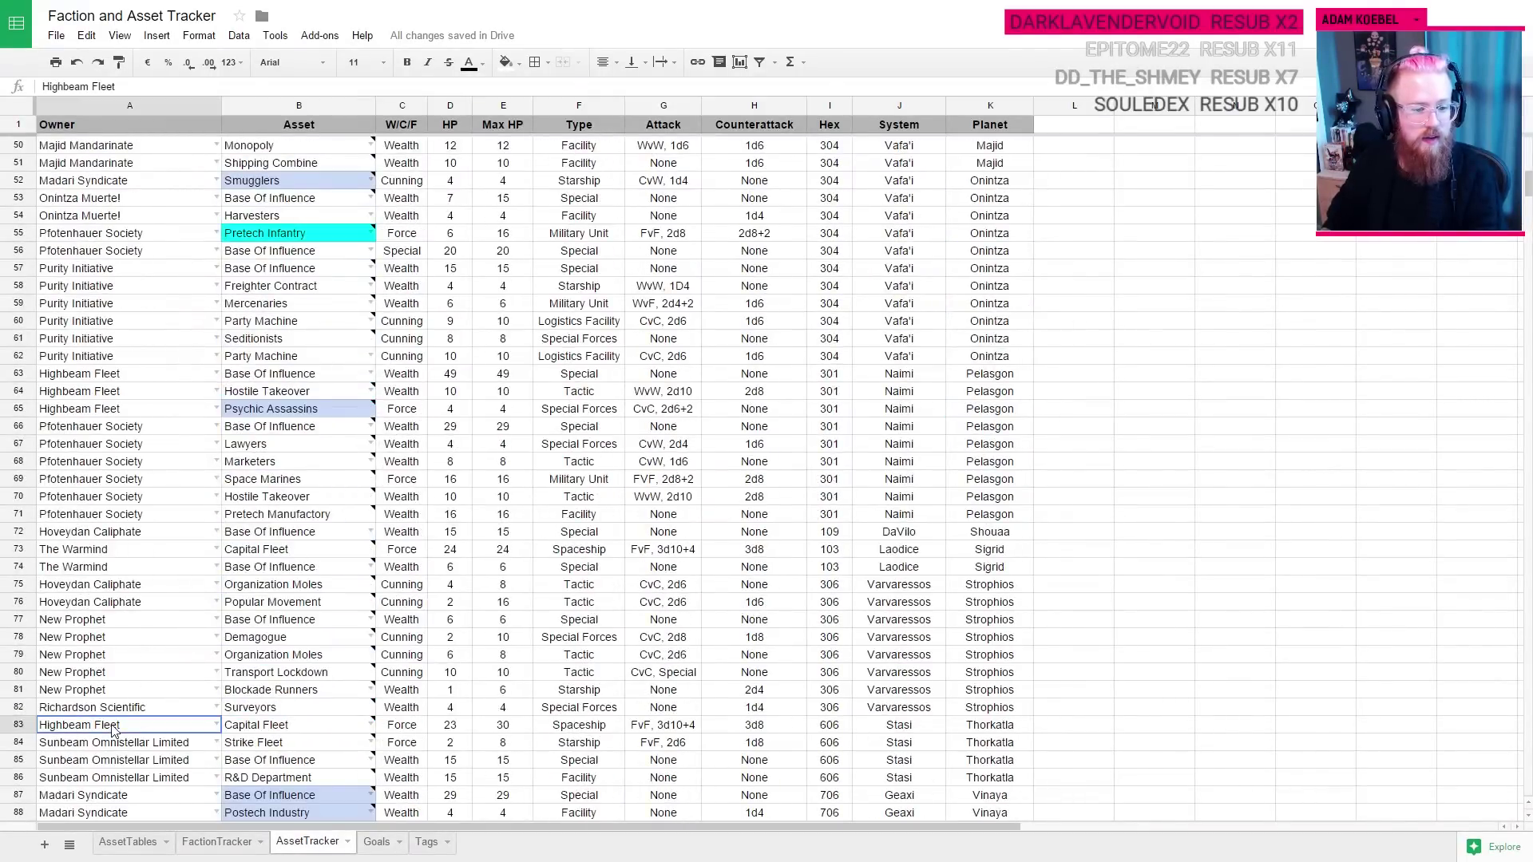
Step: Compare Highbeam Fleet's Capital Fleet with Sunbeam's Strike Fleet on Thorkatla, including their maximum HP
left_click(1009, 741)
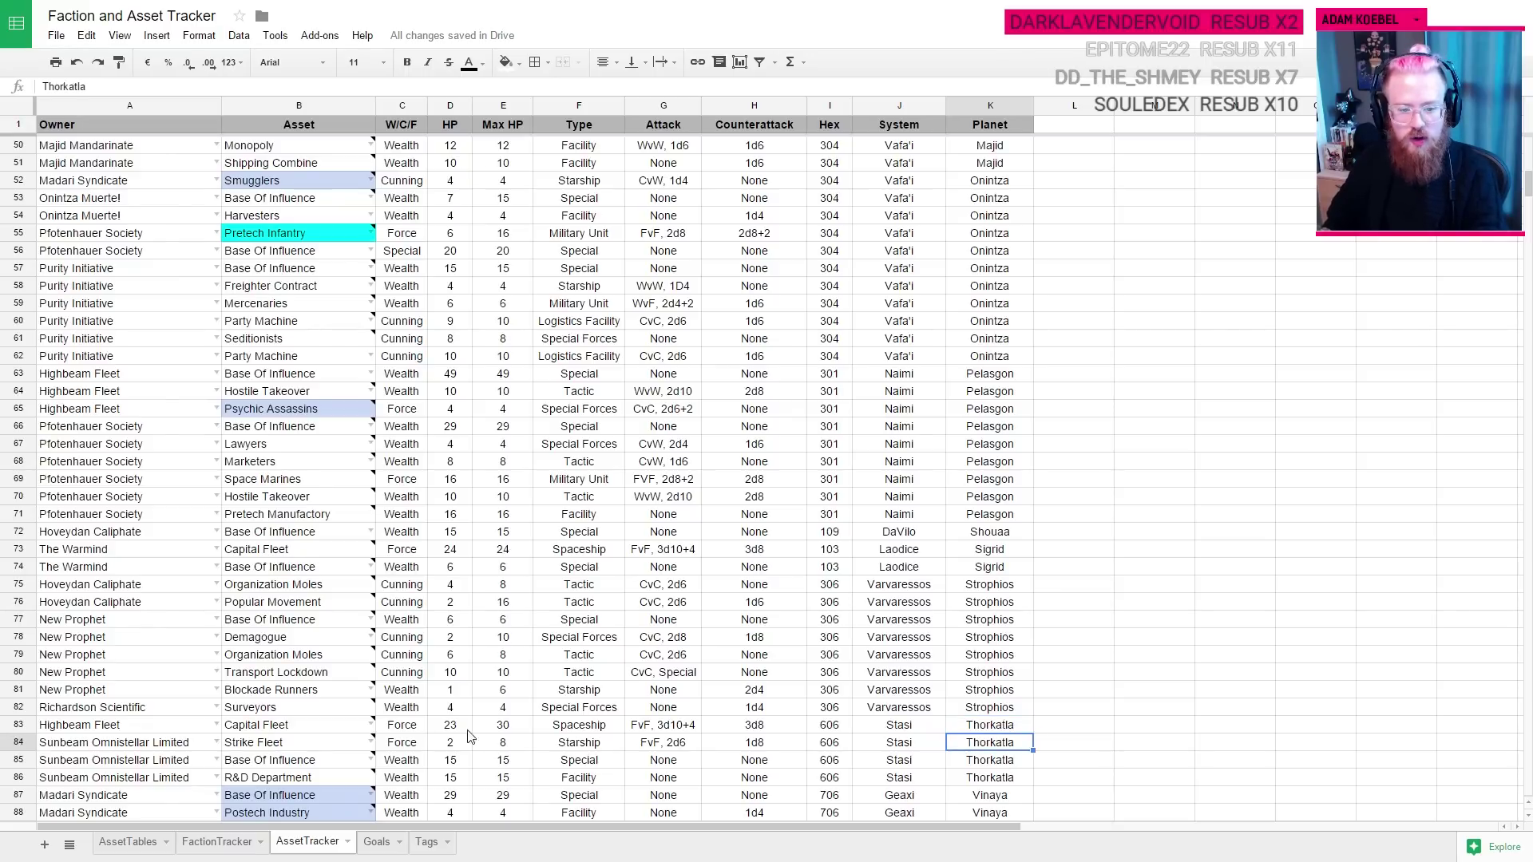
left_click(504, 730)
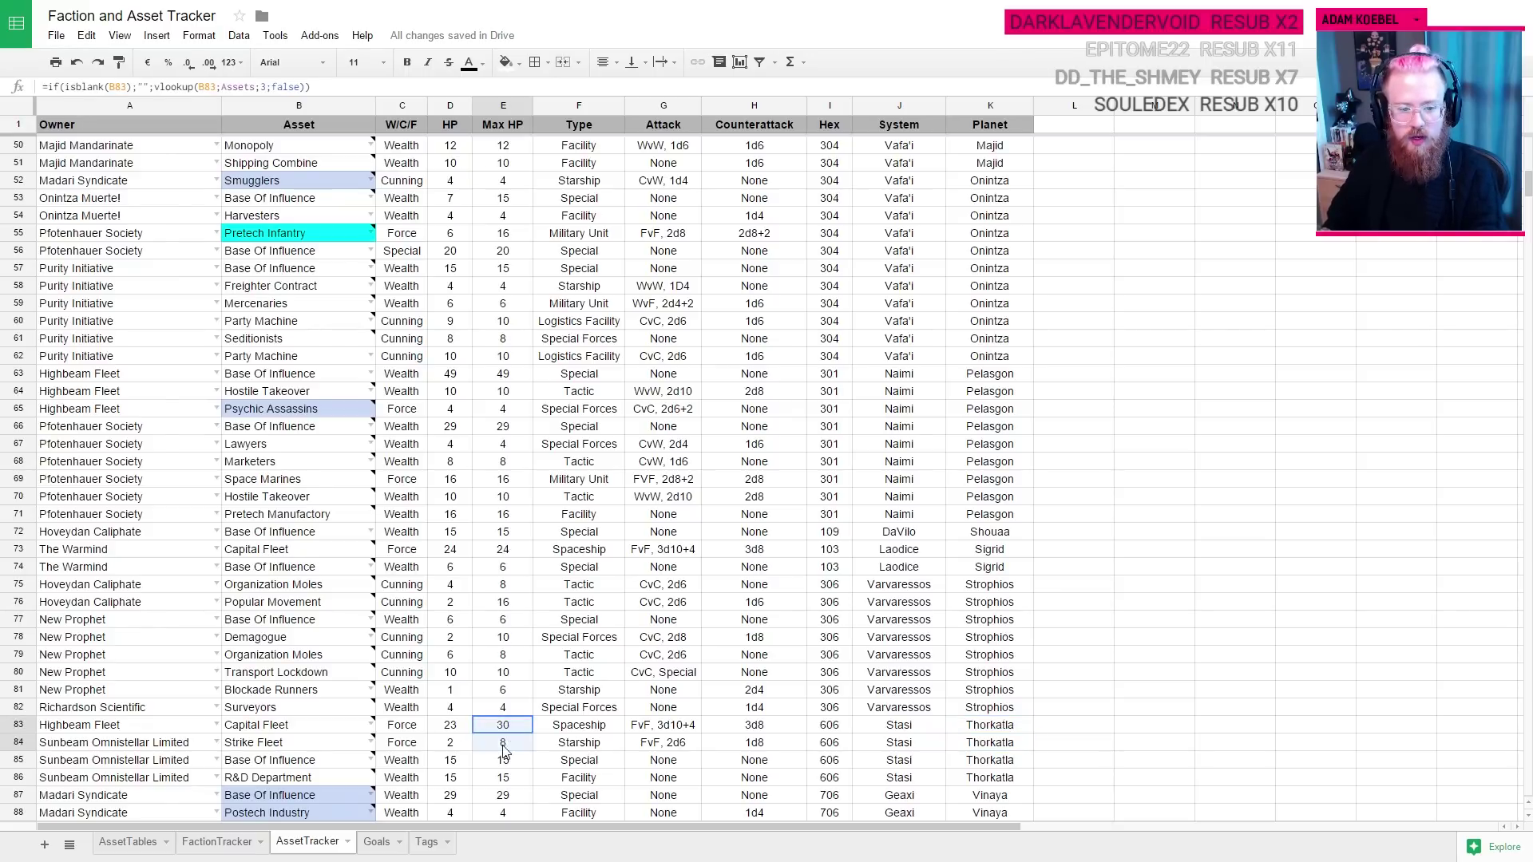
left_click(120, 741)
key("Up")
key("Down")
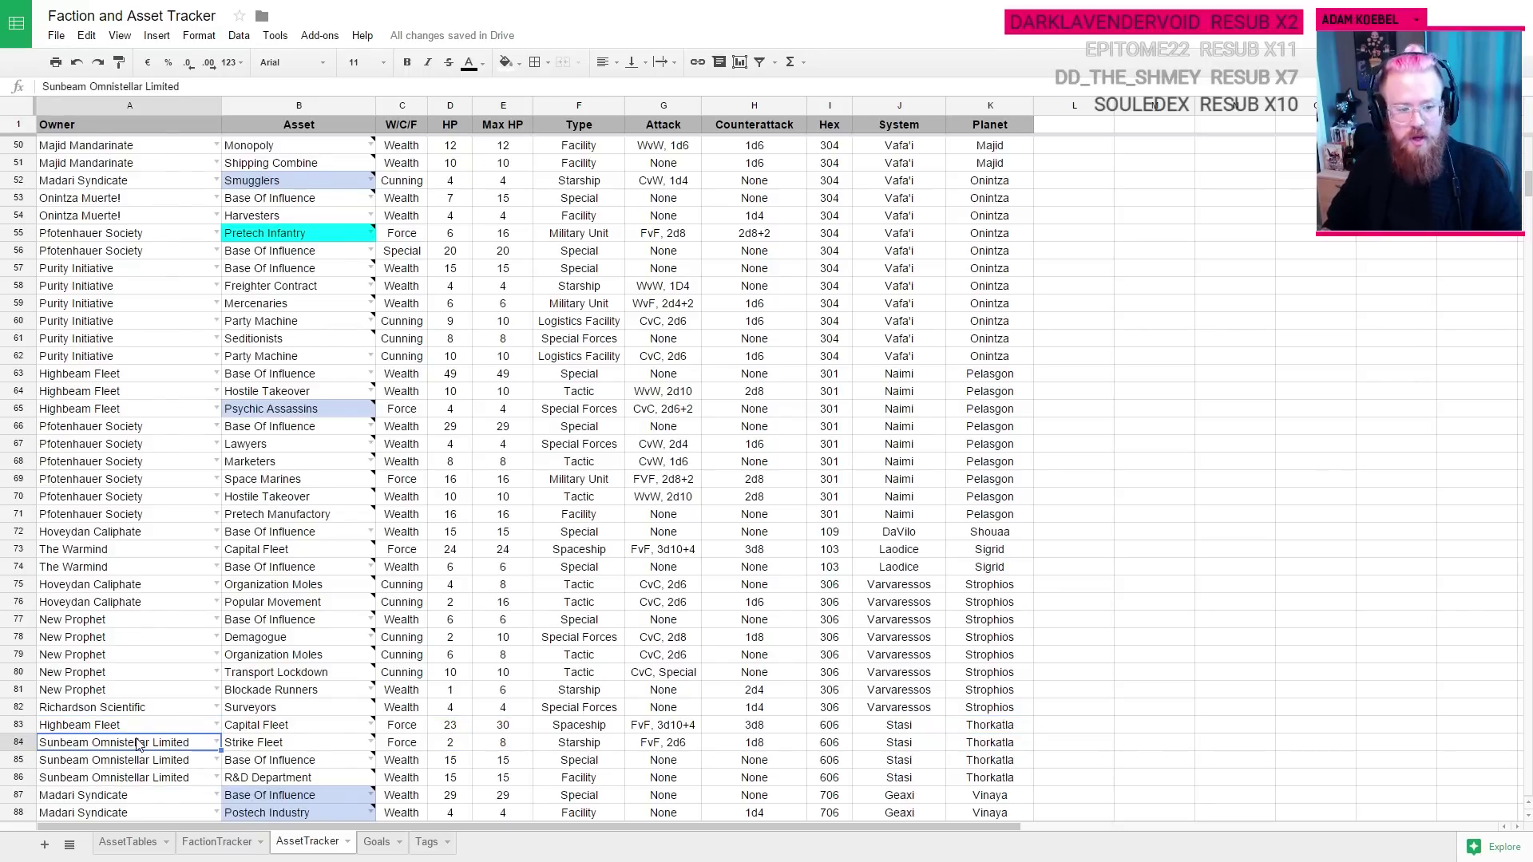
Step: Log "Highbeam vs. Sunbeam on Thorkatla (Capital Fleet)" and "DEFEND w/ Strike Fleet" on separate lines of Highbeam Fleet's Turn Fifteen cell in FACTION TURNS
key("ctrl+Tab")
type("Highbeam ")
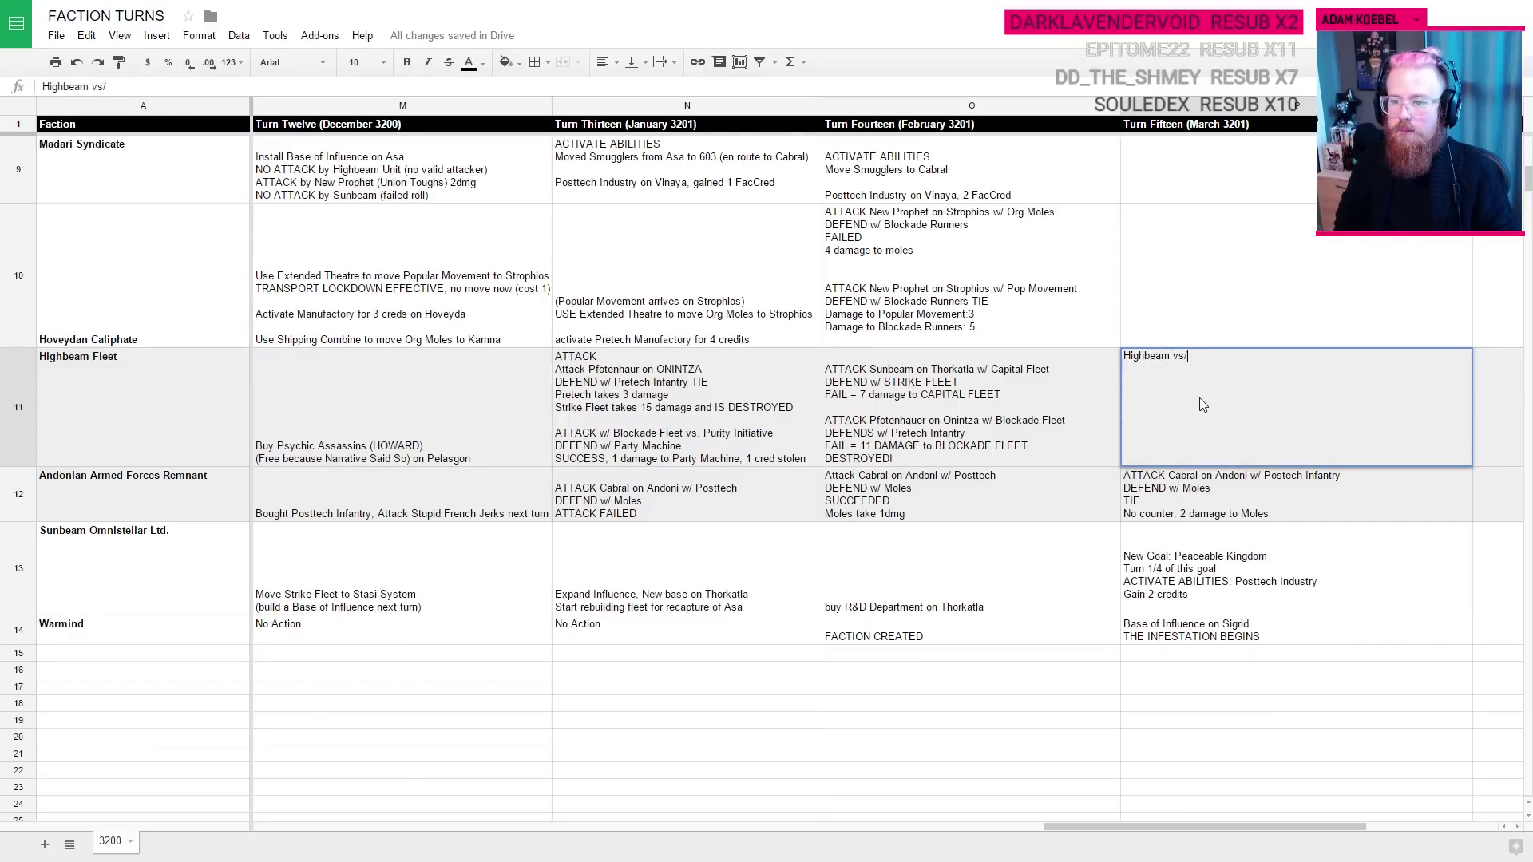
type("vs. Sunbr")
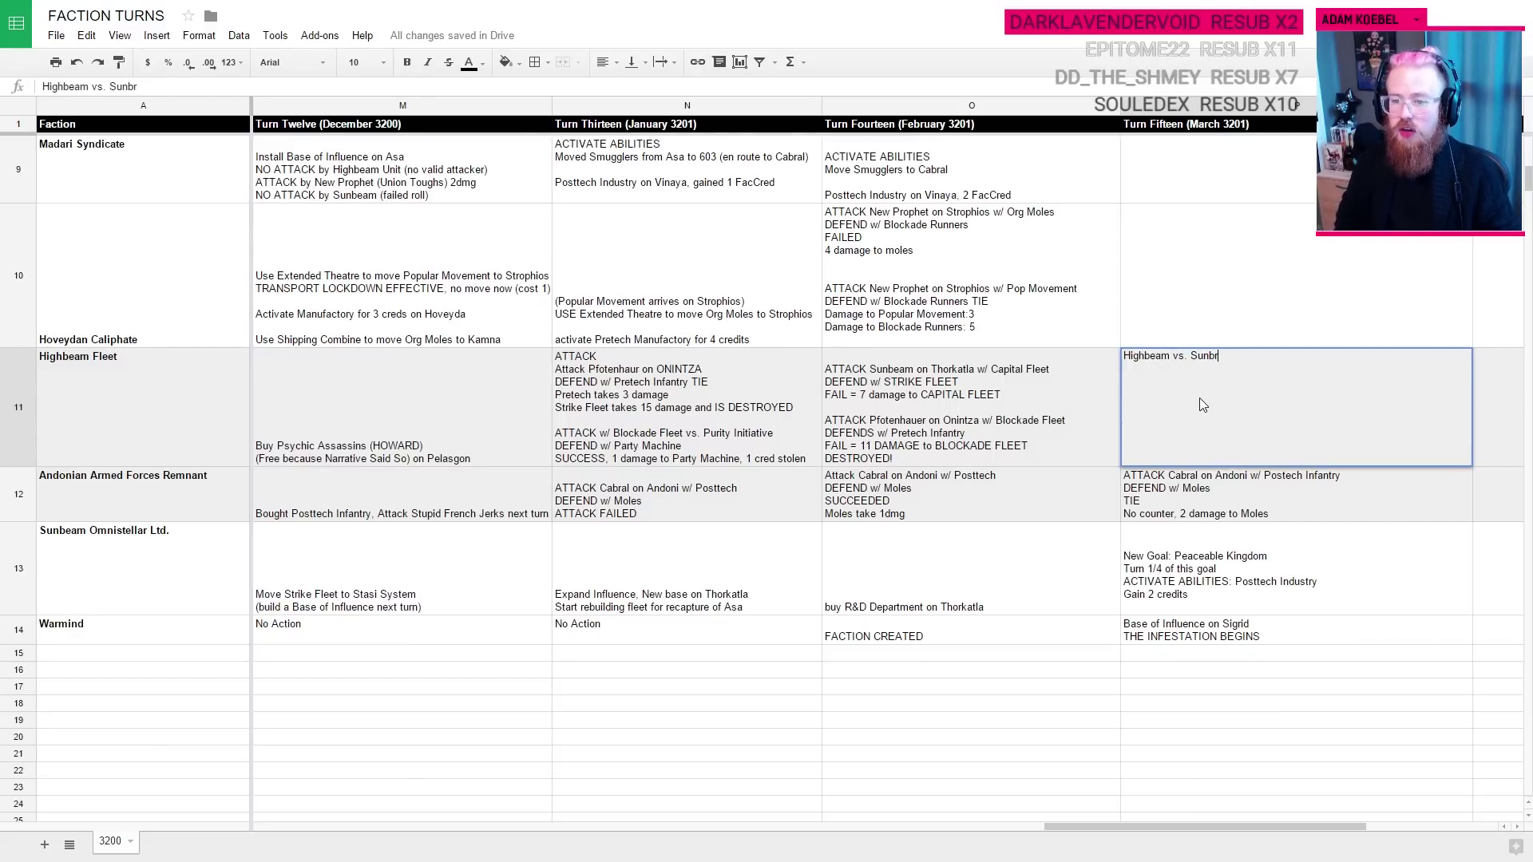
key("BackSpace")
type("eam")
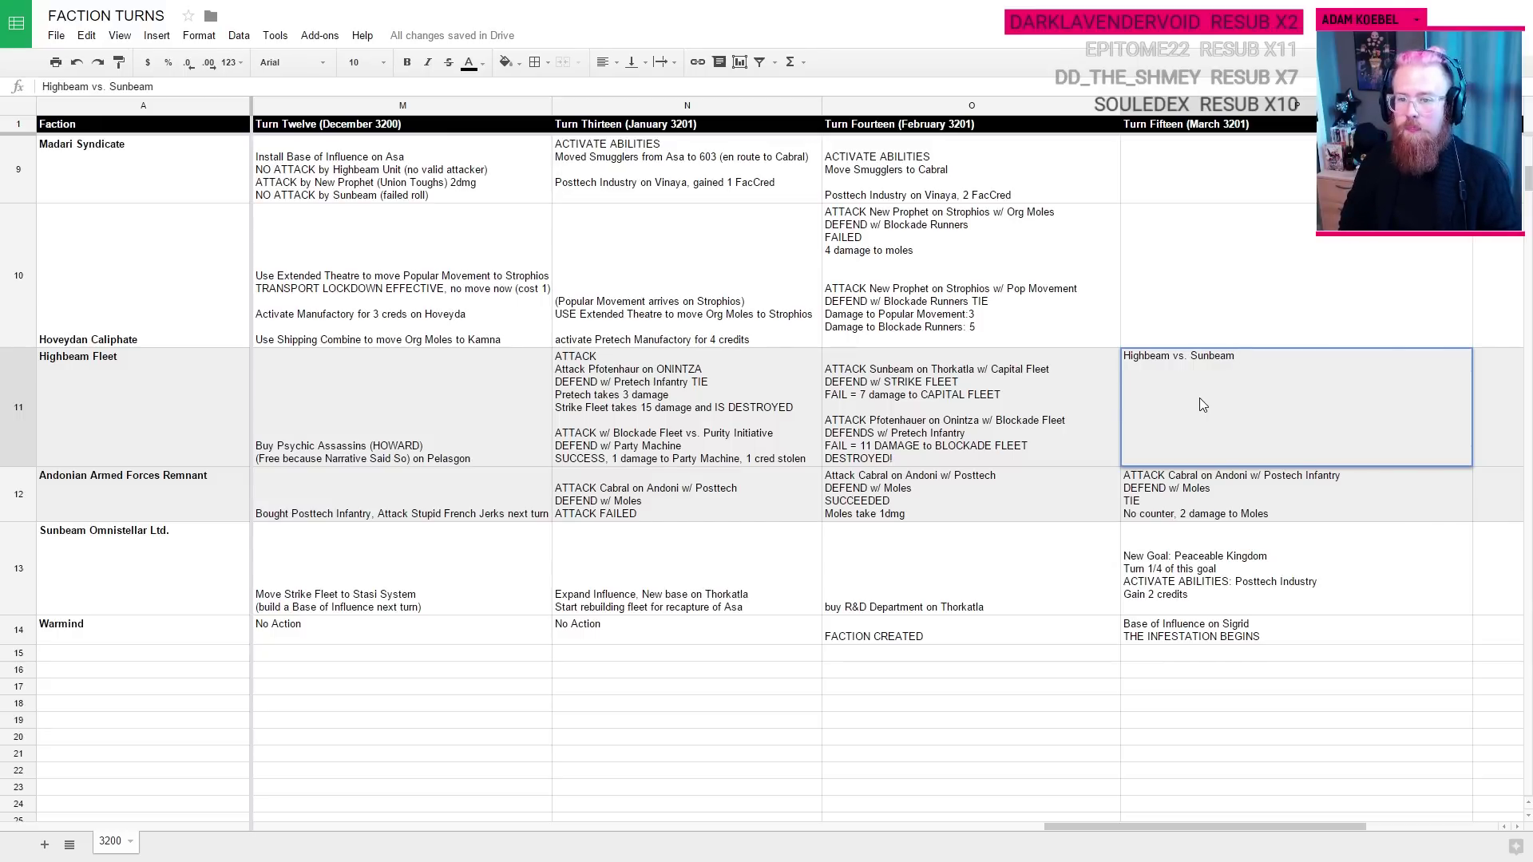
type(" on Thorkat")
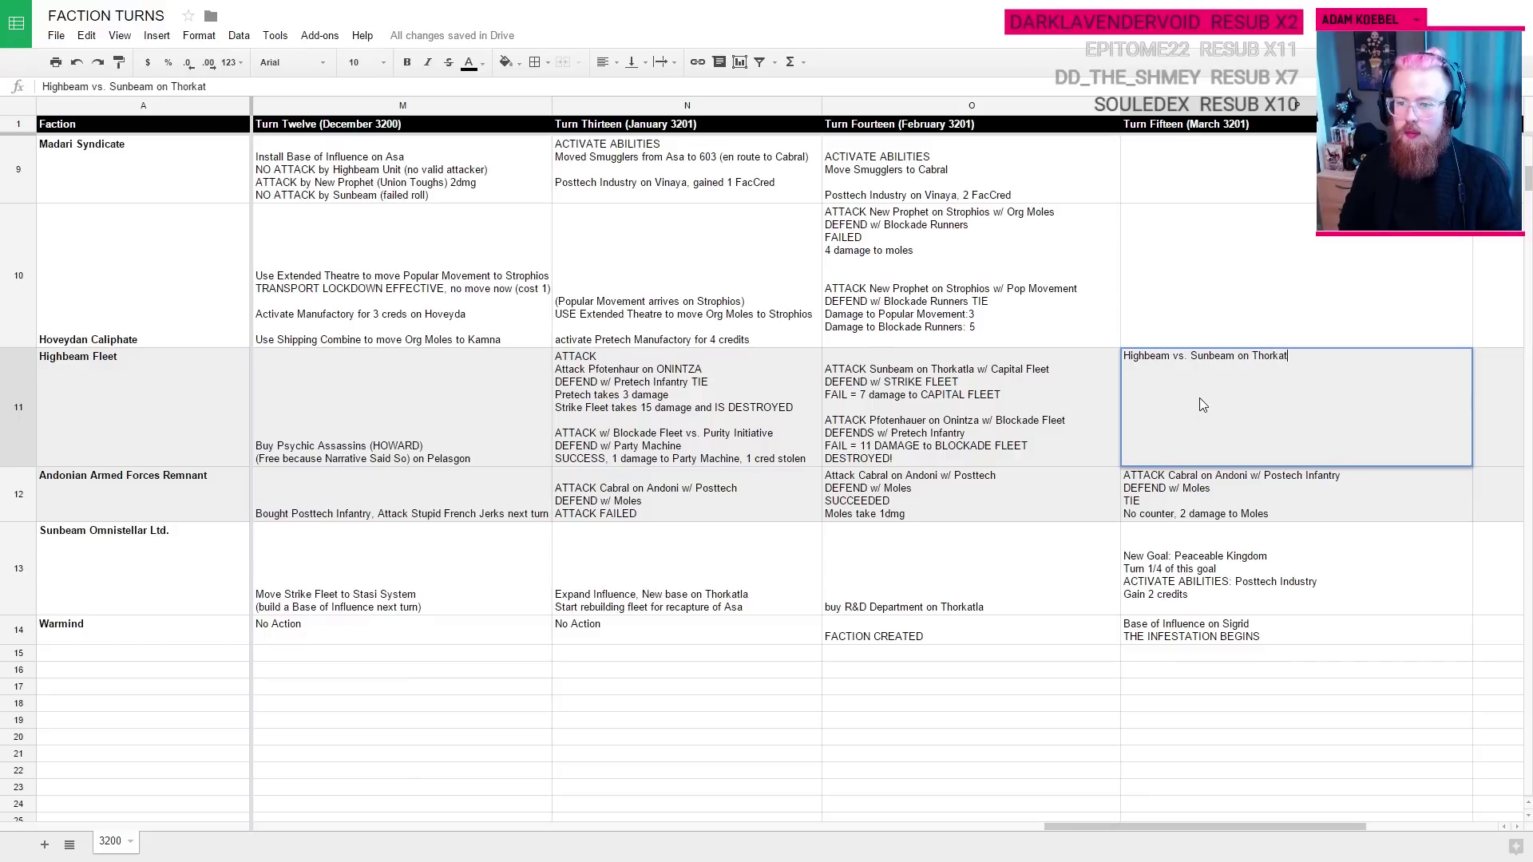
key("BackSpace")
key("BackSpace")
type("atla ()")
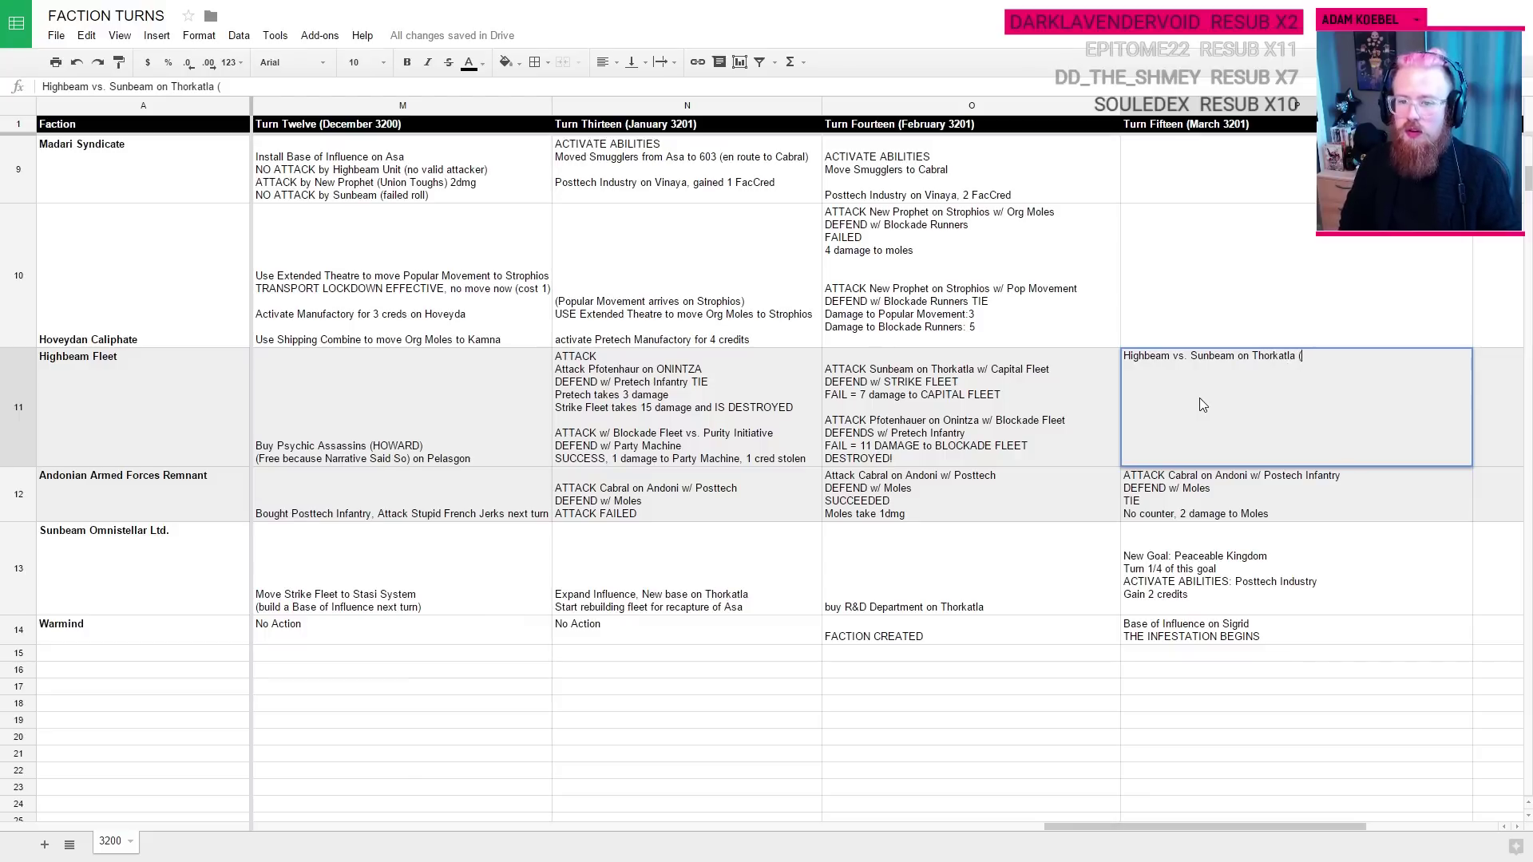
key("BackSpace")
type("Capital Fleet)")
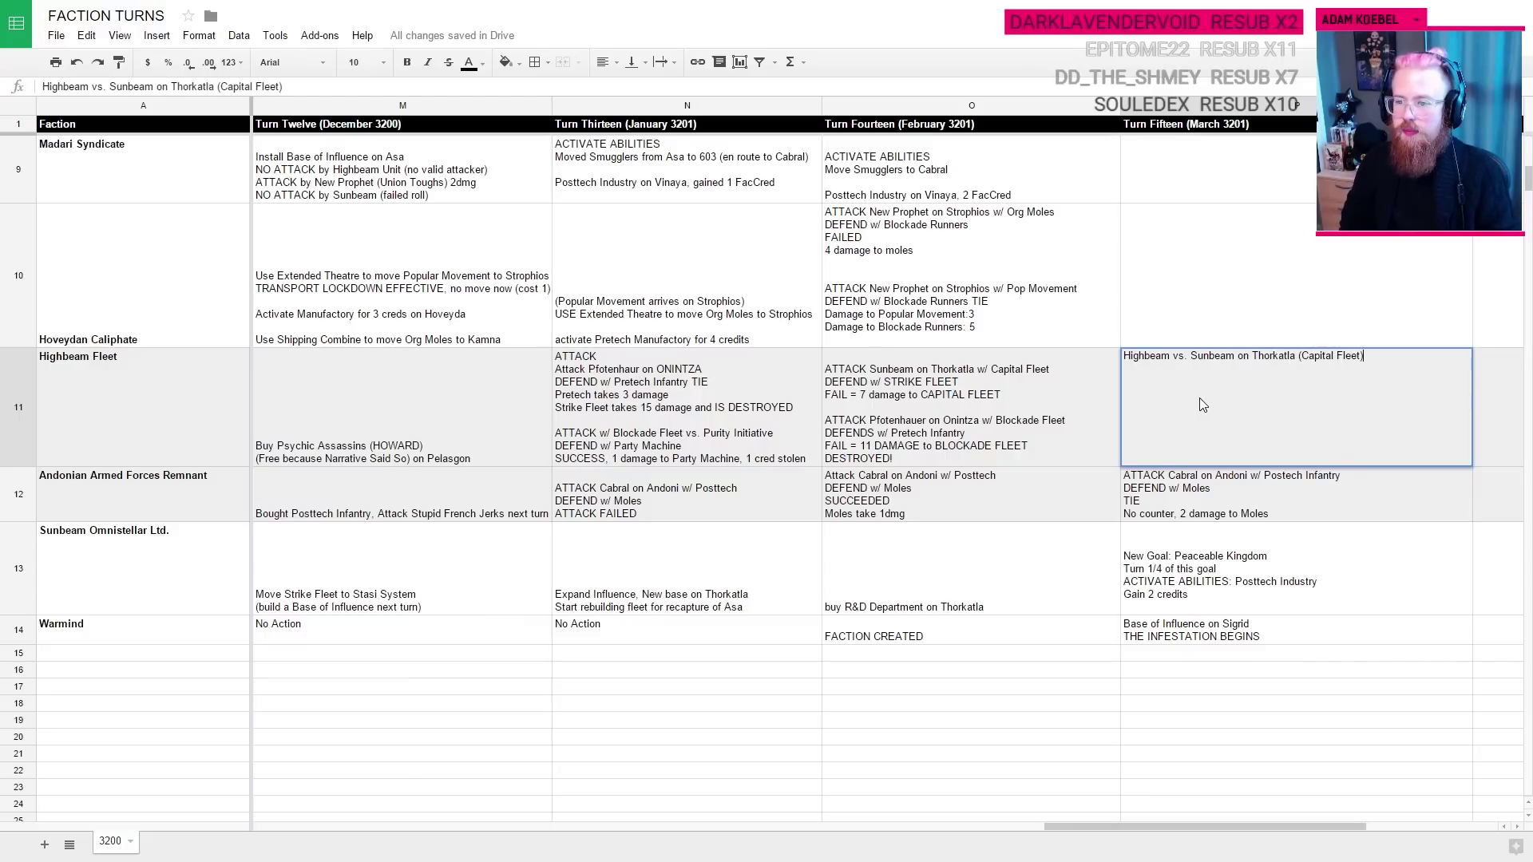
key("ctrl+Return")
type("DEFEND w/ Strike Fleet")
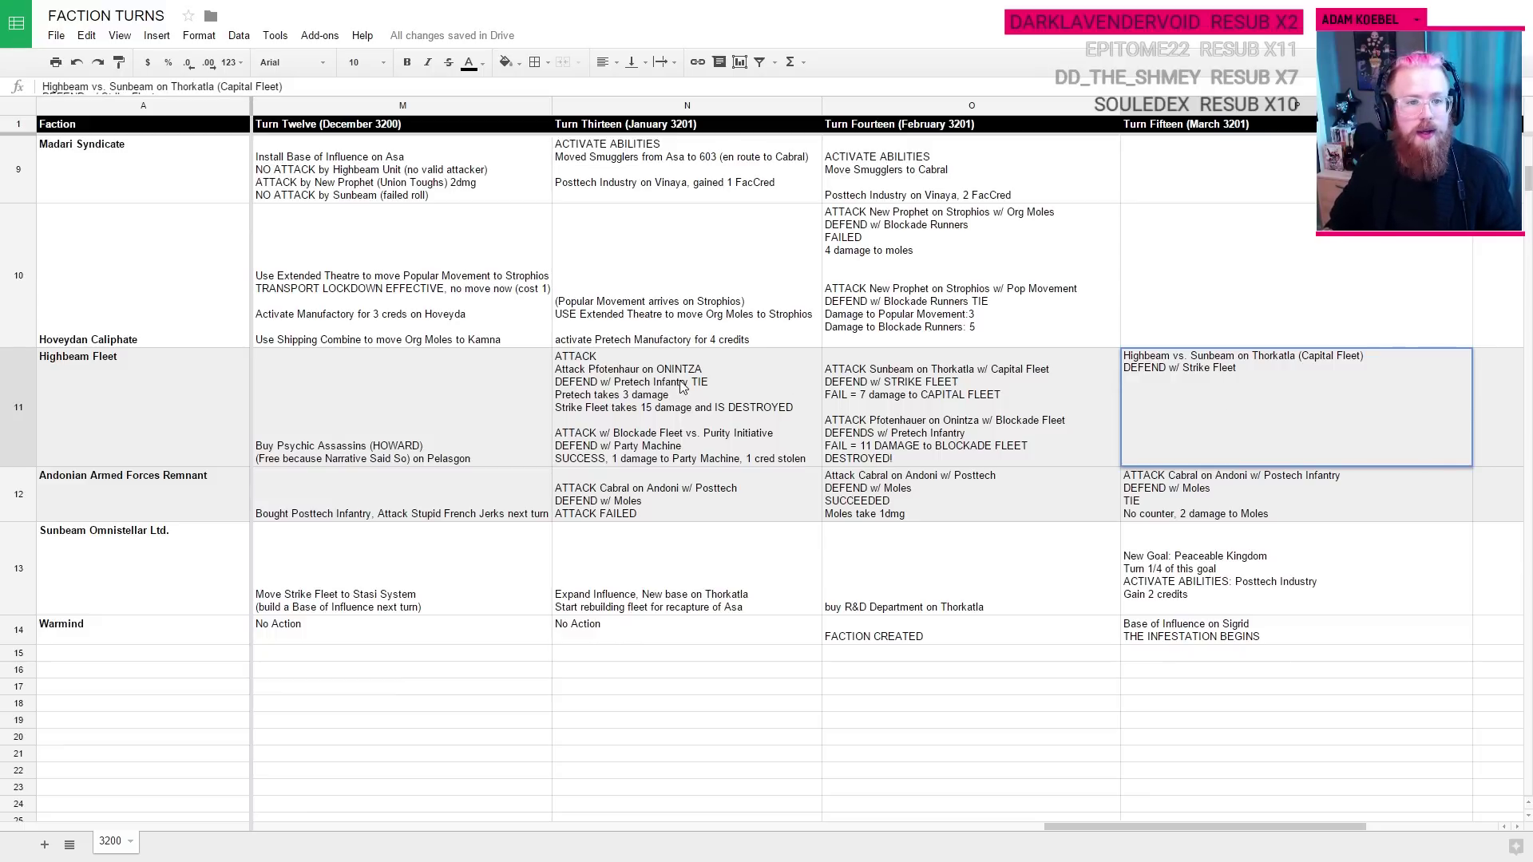
Step: Check the Capital Fleet's attack type and both factions' Force ratings, and roll d10+8 for Highbeam Fleet and d10+5 for Sunbeam
key("ctrl+Tab")
key("ctrl+Tab")
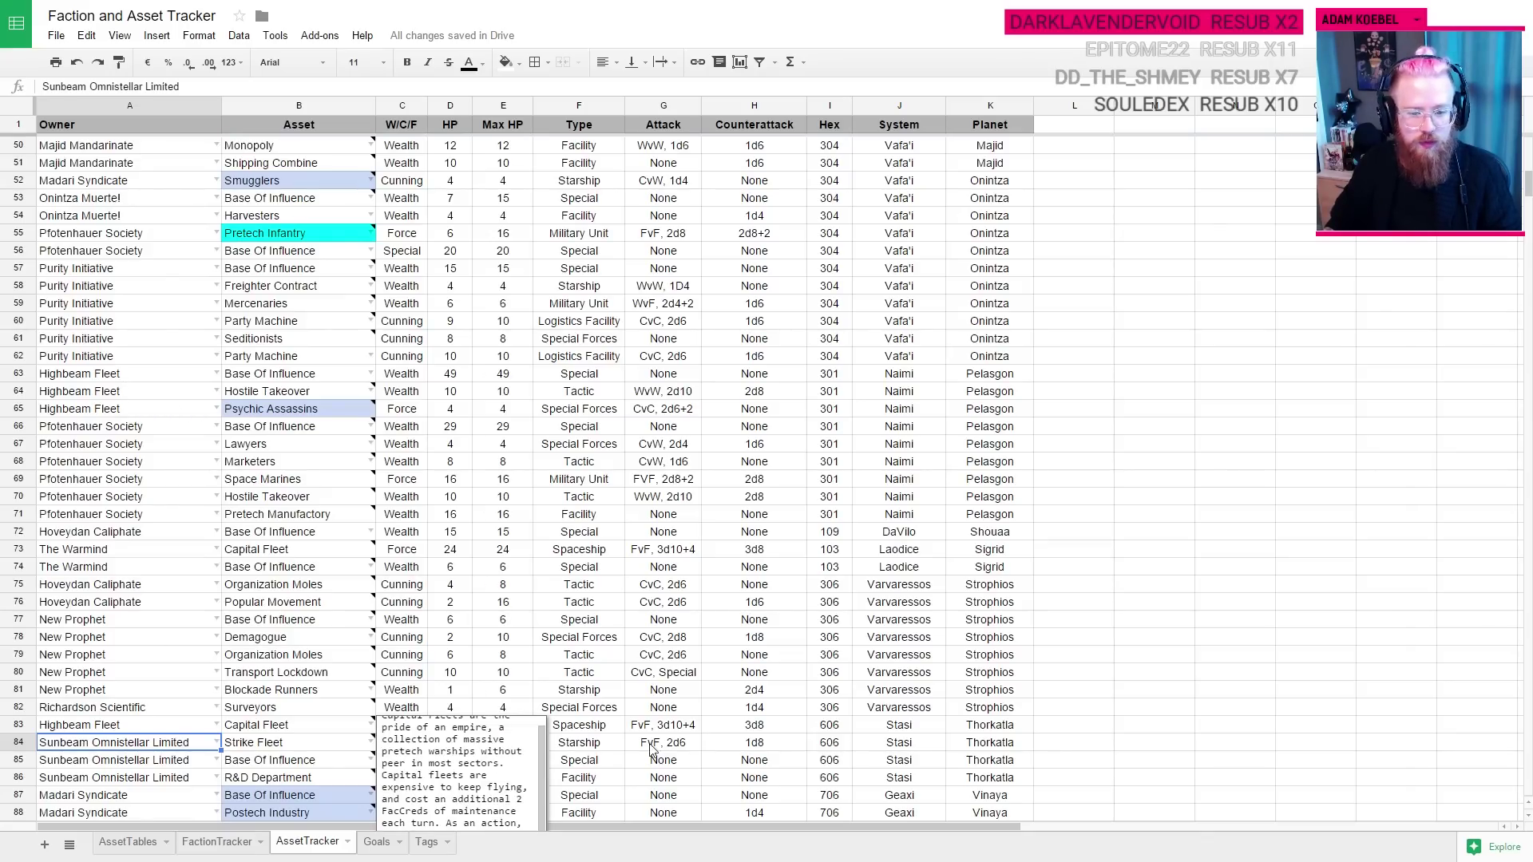
left_click(668, 727)
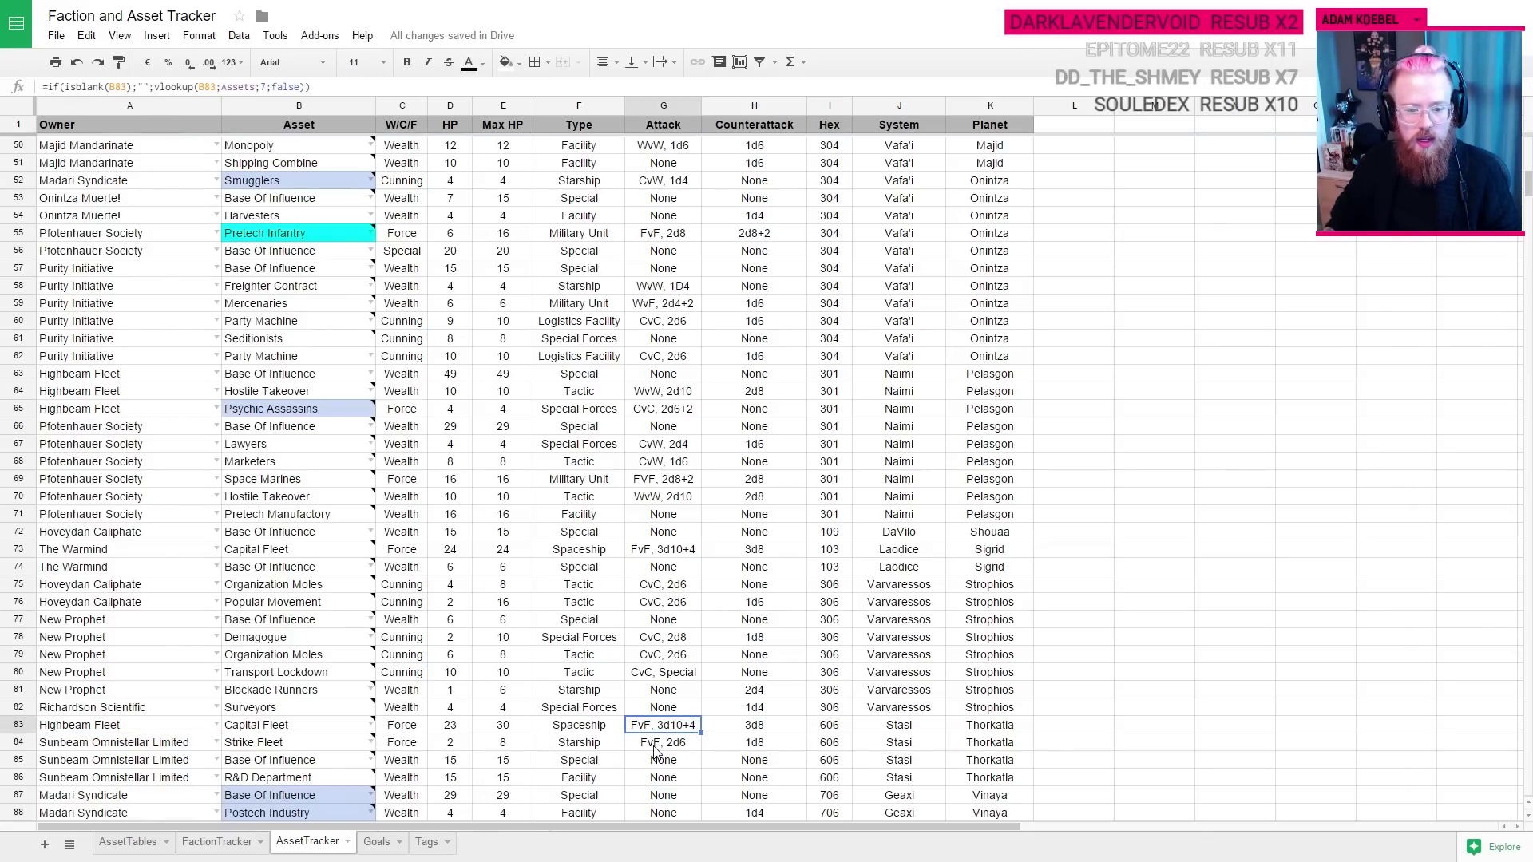
left_click(214, 841)
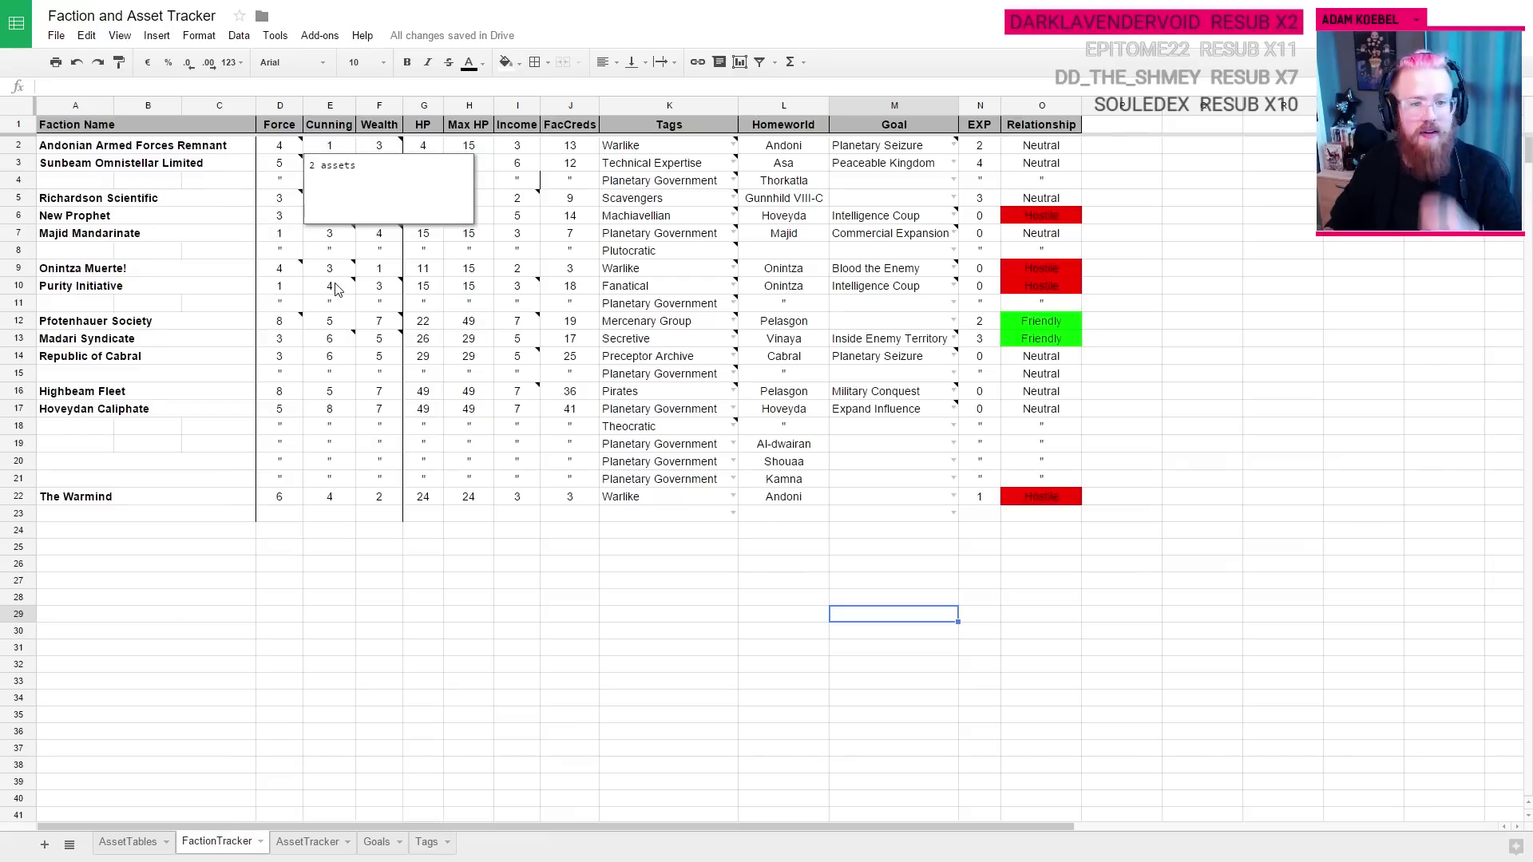
mouse_move(339, 292)
key("ctrl+Tab")
key("ctrl+Tab")
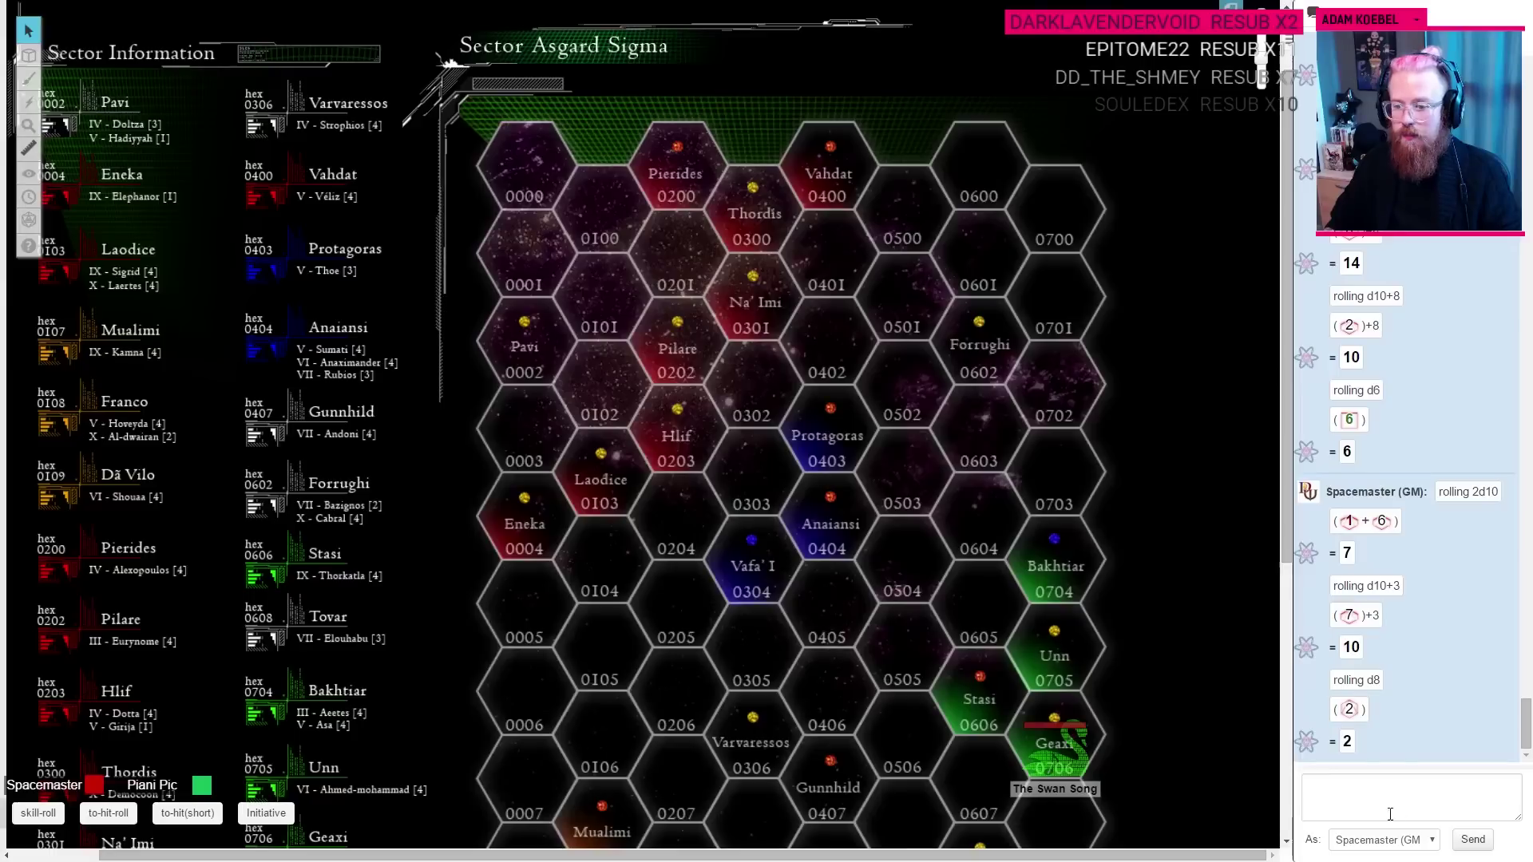
left_click(1394, 781)
type("/roll d120")
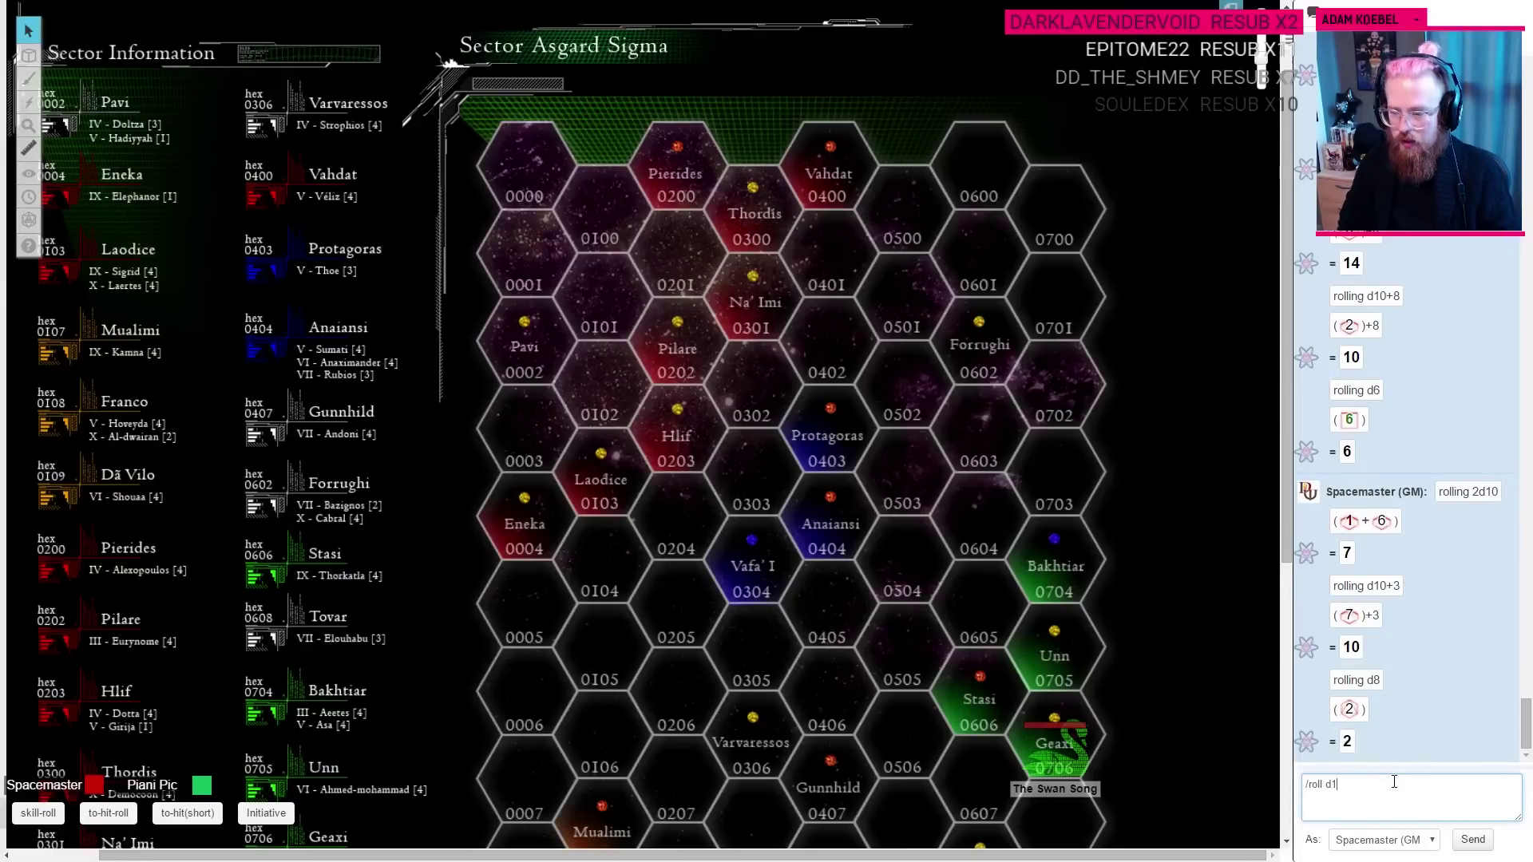
type("8")
key("Return")
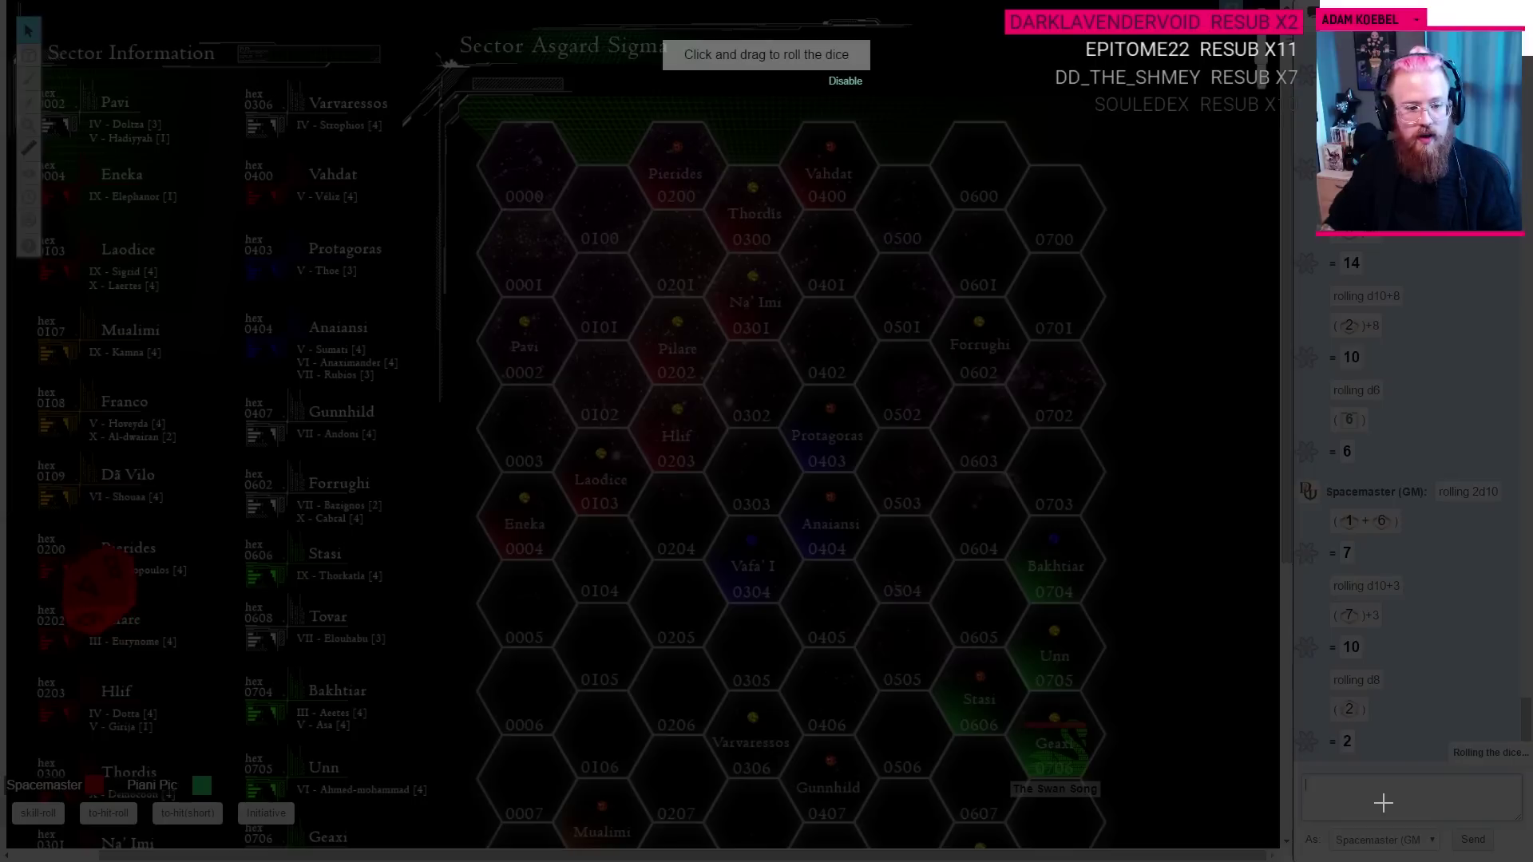
left_click_drag(831, 578, 853, 576)
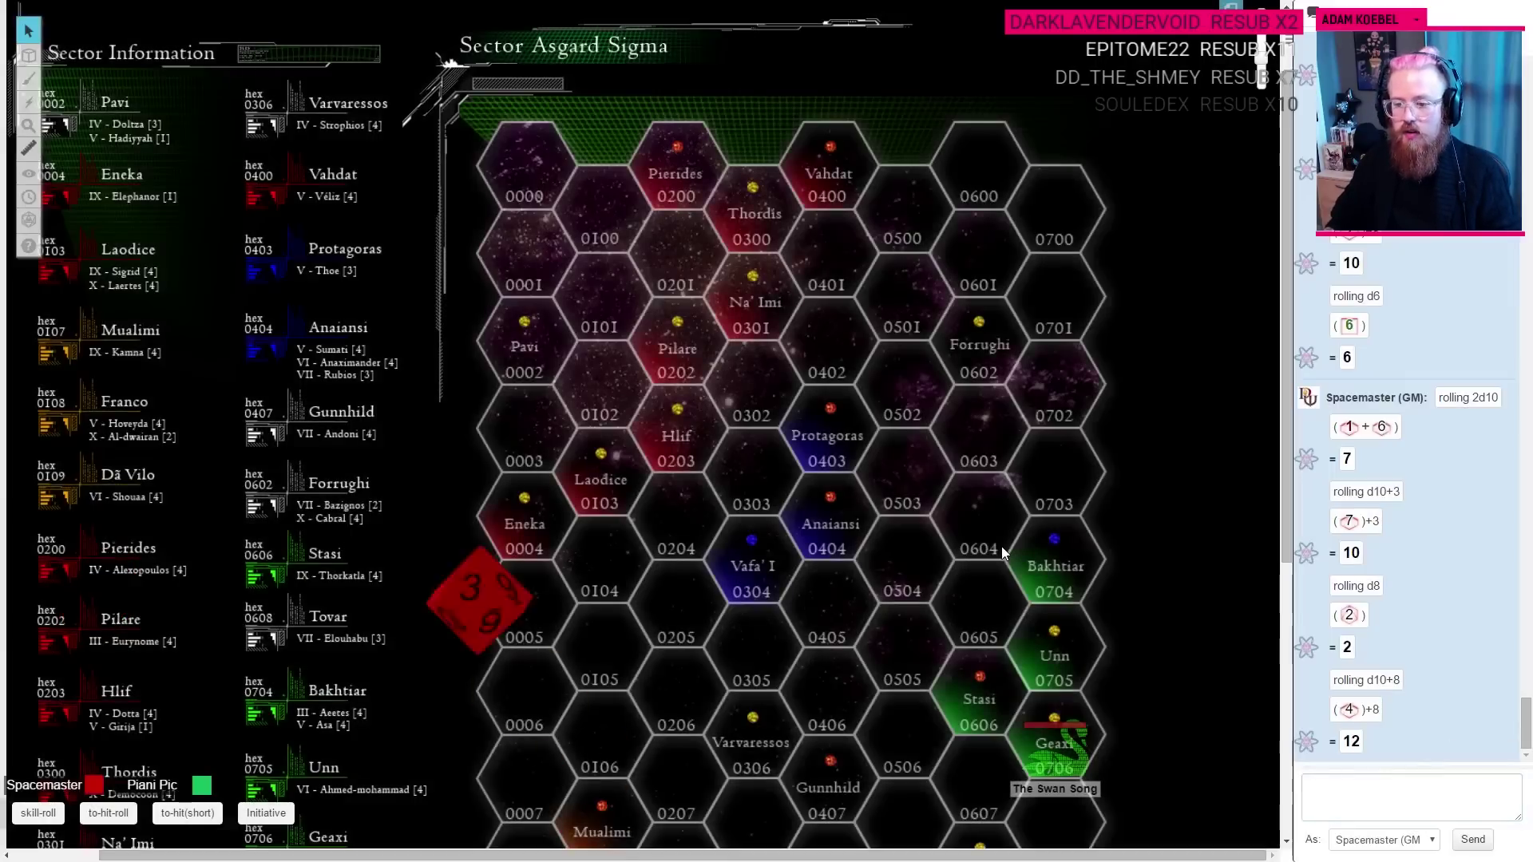
Step: Start the outcome line "SUCCESS =" under the defend entry in Highbeam Fleet's Turn Fifteen cell in FACTION TURNS
key("ctrl+Tab")
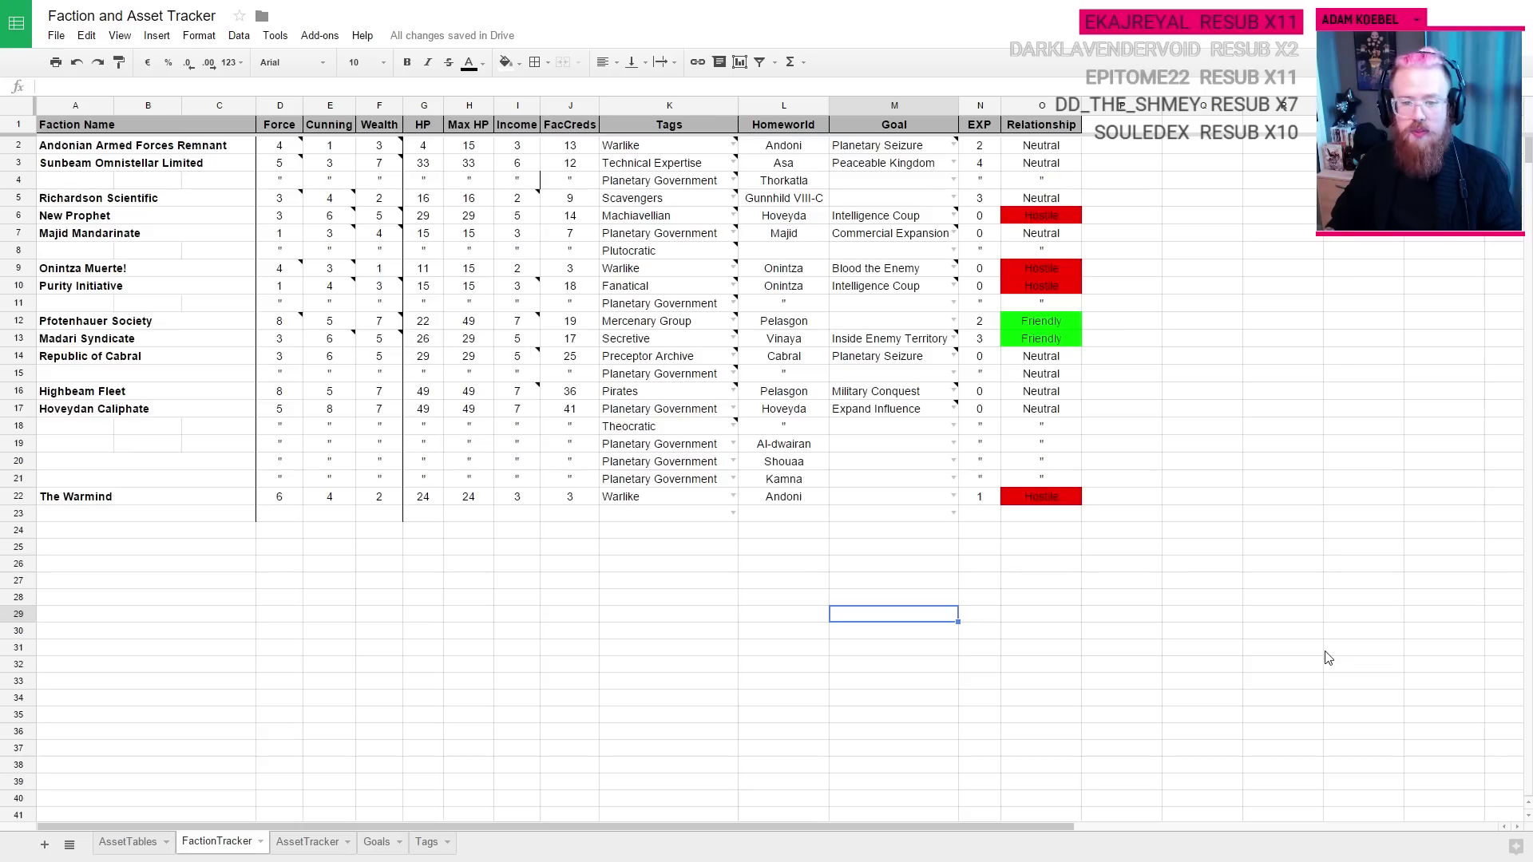
key("ctrl+Tab")
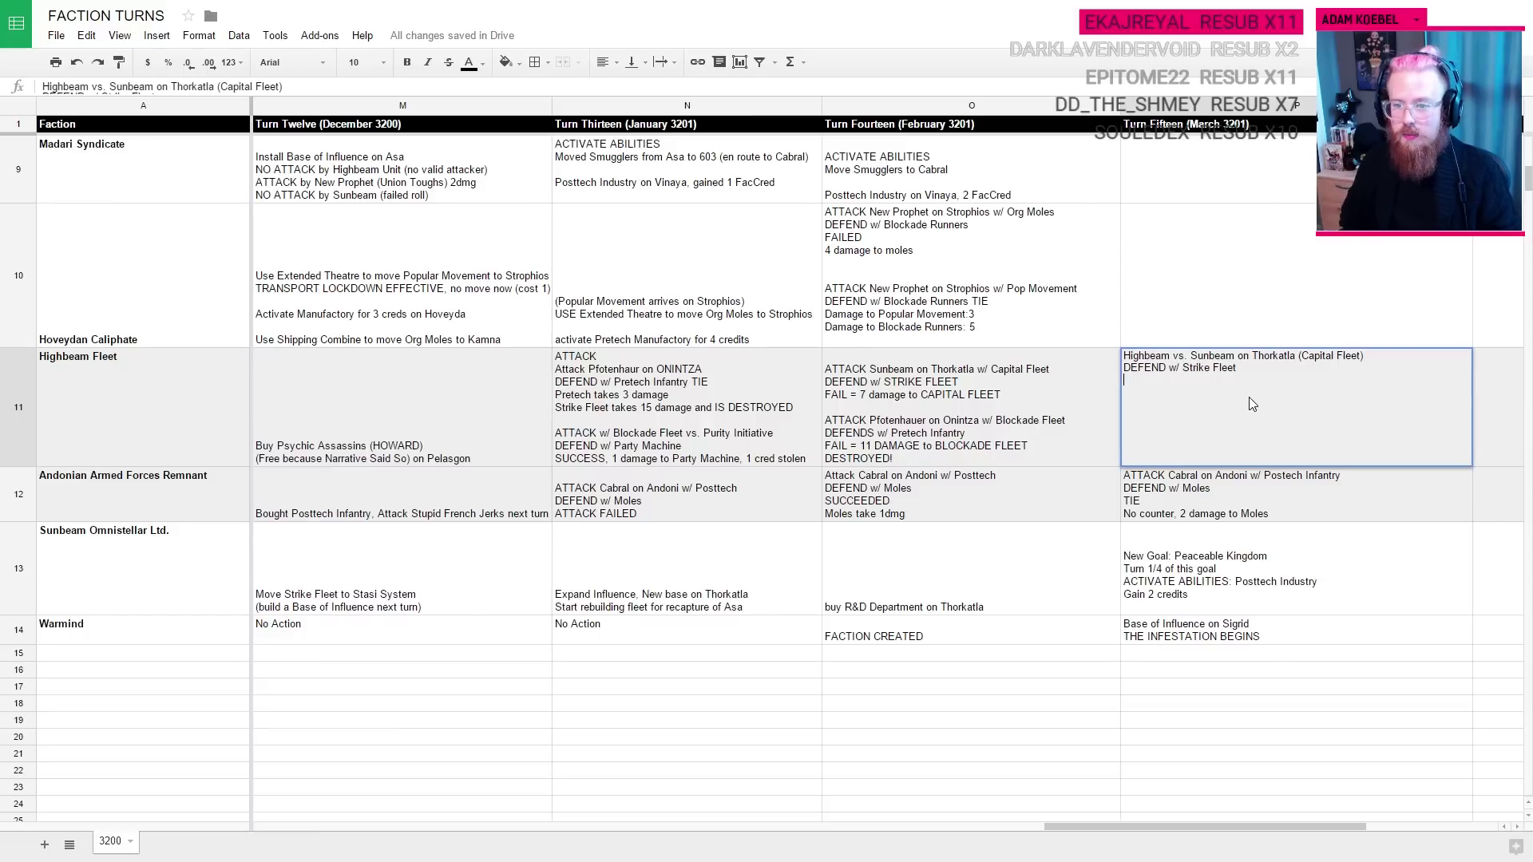
type("SUCCESS =")
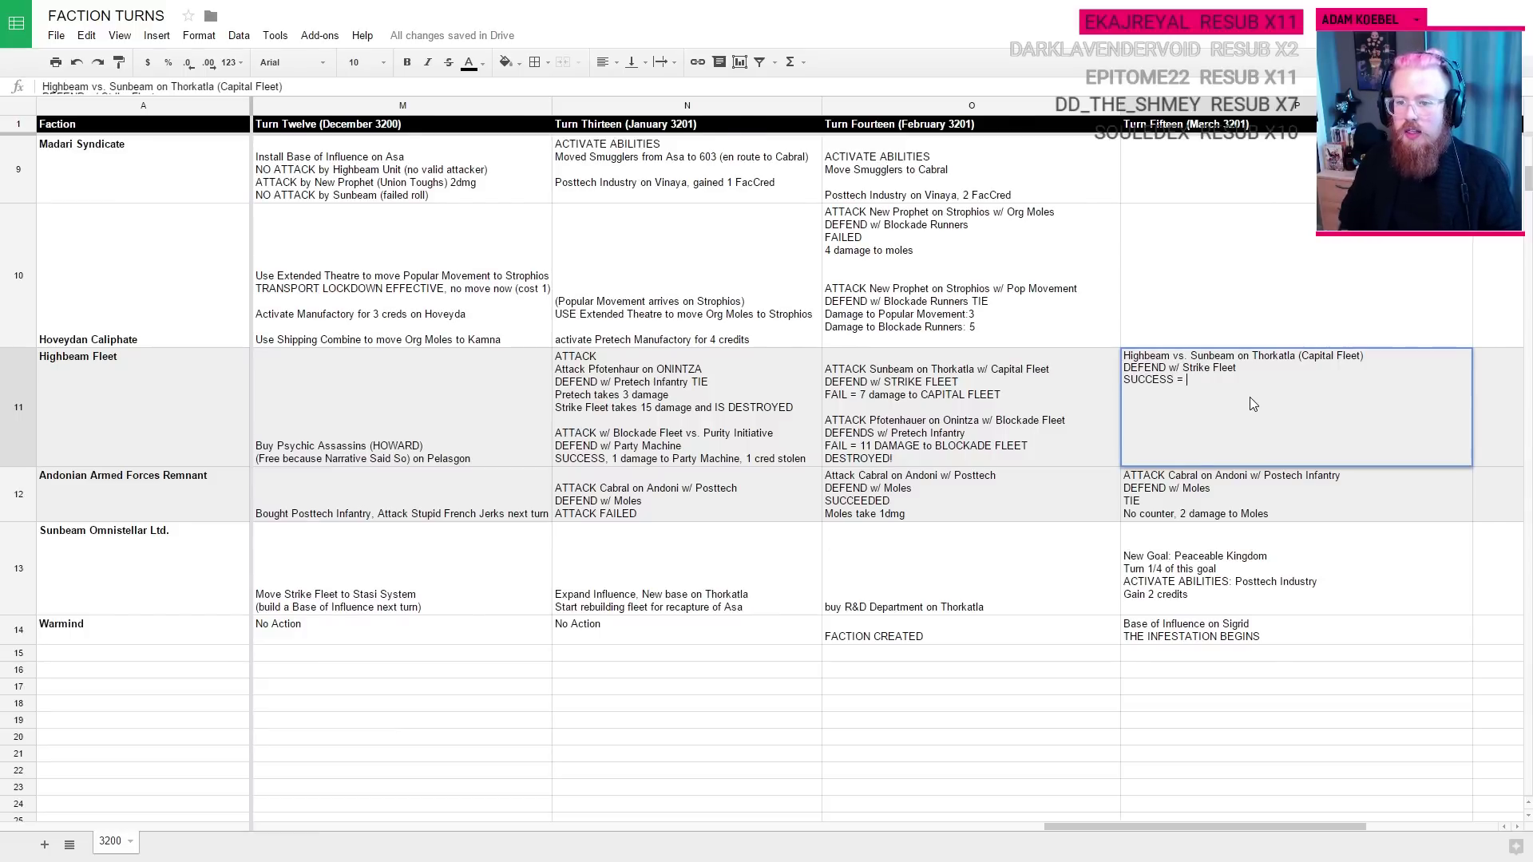
Step: Clear the row of Sunbeam Omnistellar's Strike Fleet on Thorkatla from the AssetTracker
key("ctrl+Tab")
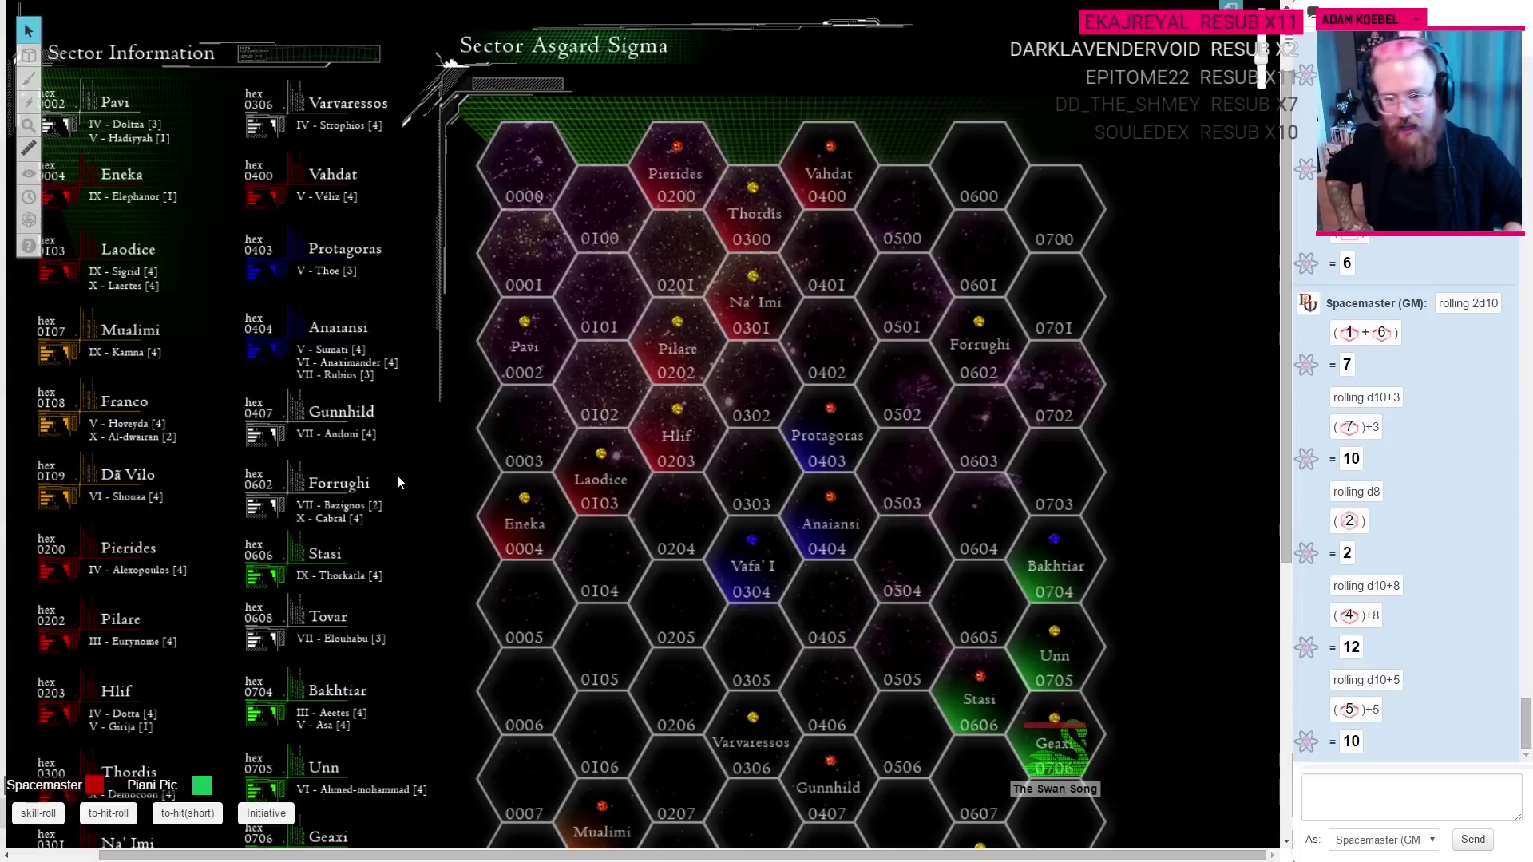
key("ctrl+Tab")
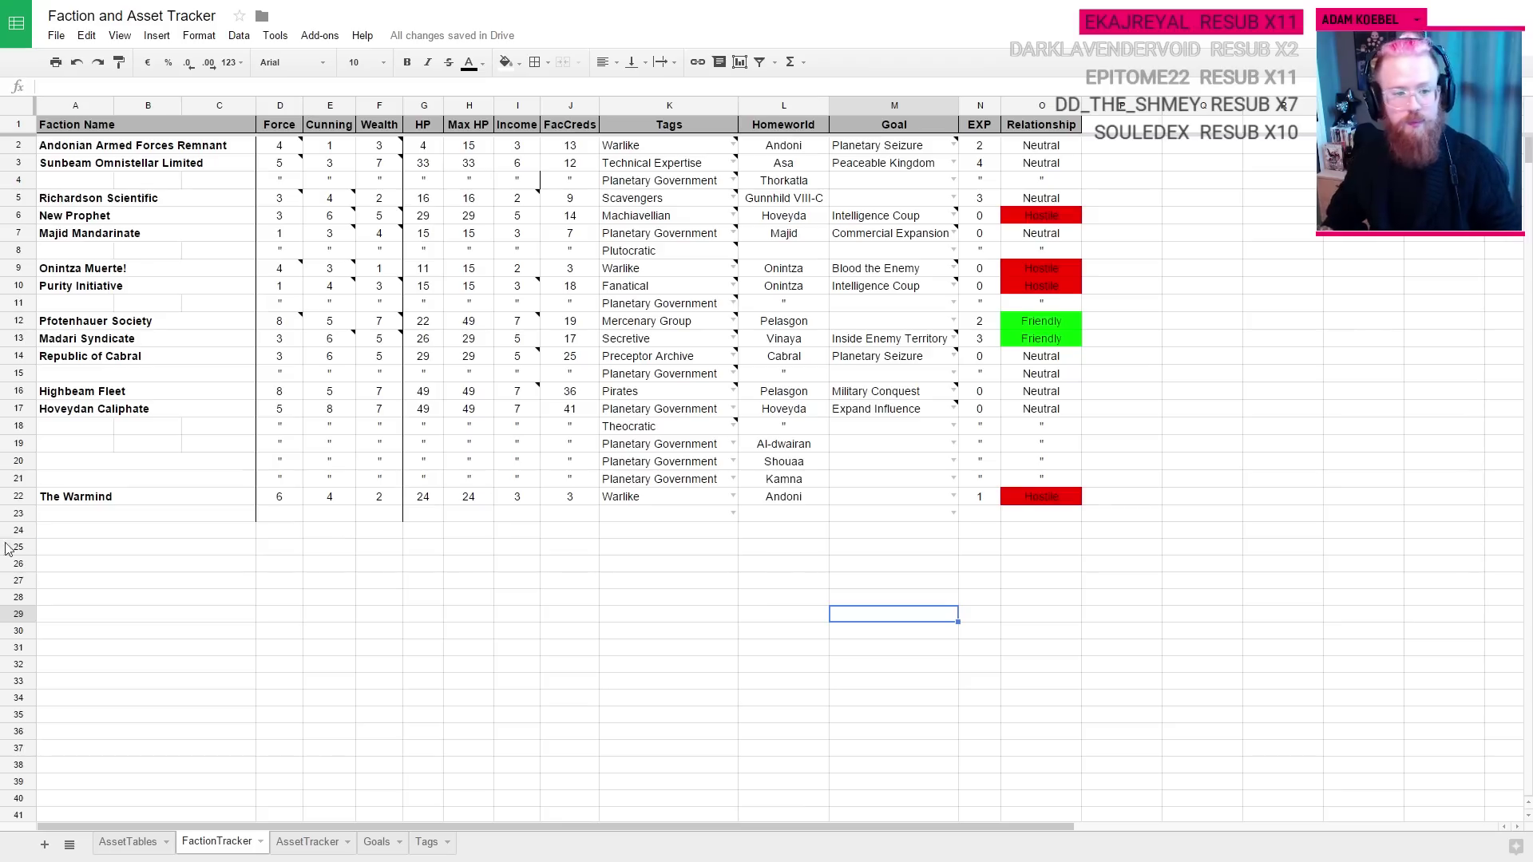
left_click(308, 841)
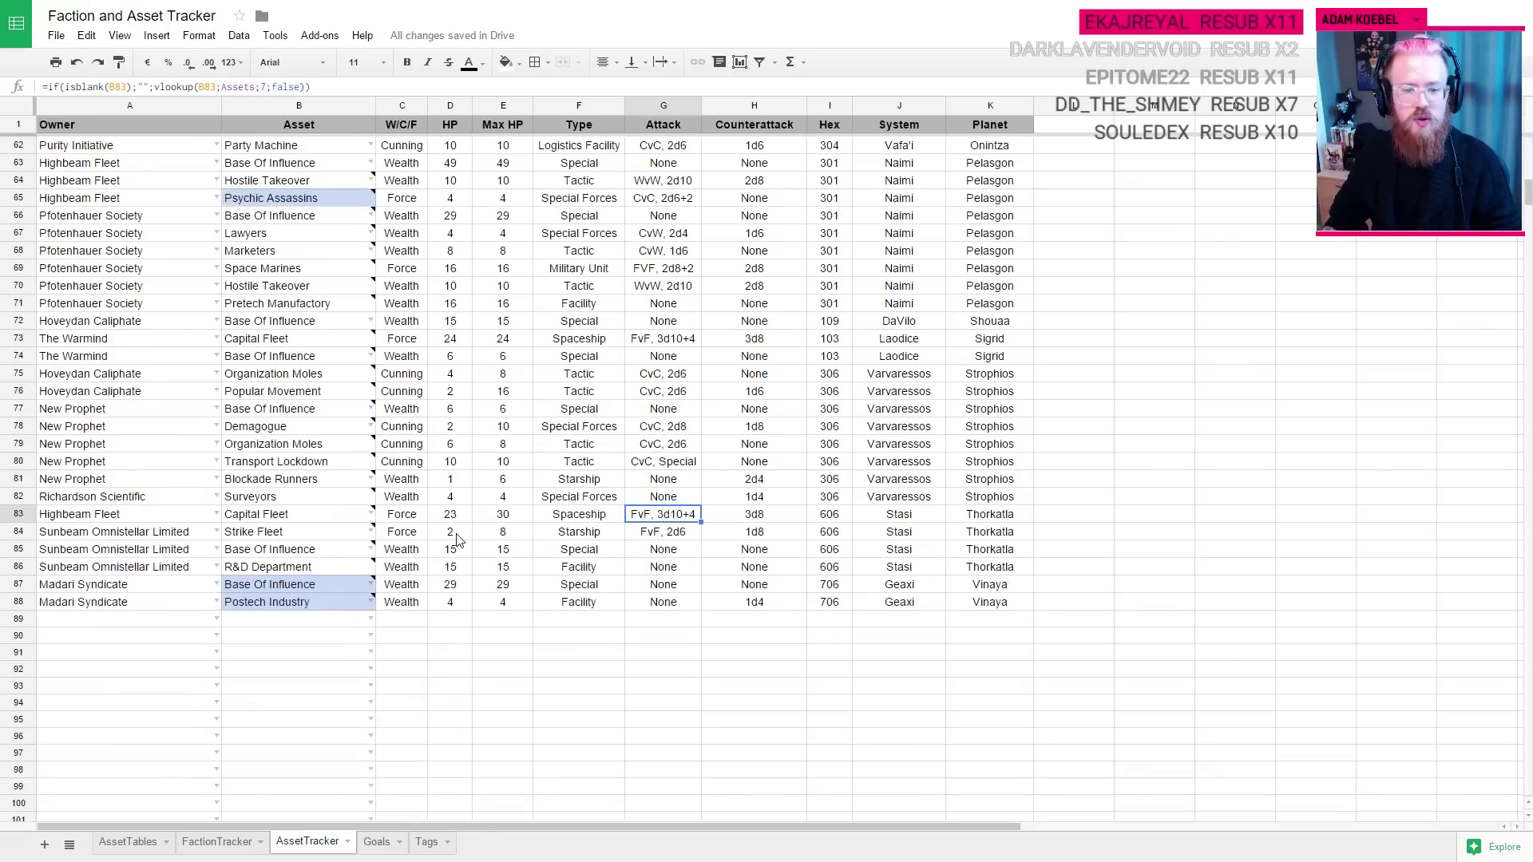
left_click(19, 531)
key("Delete")
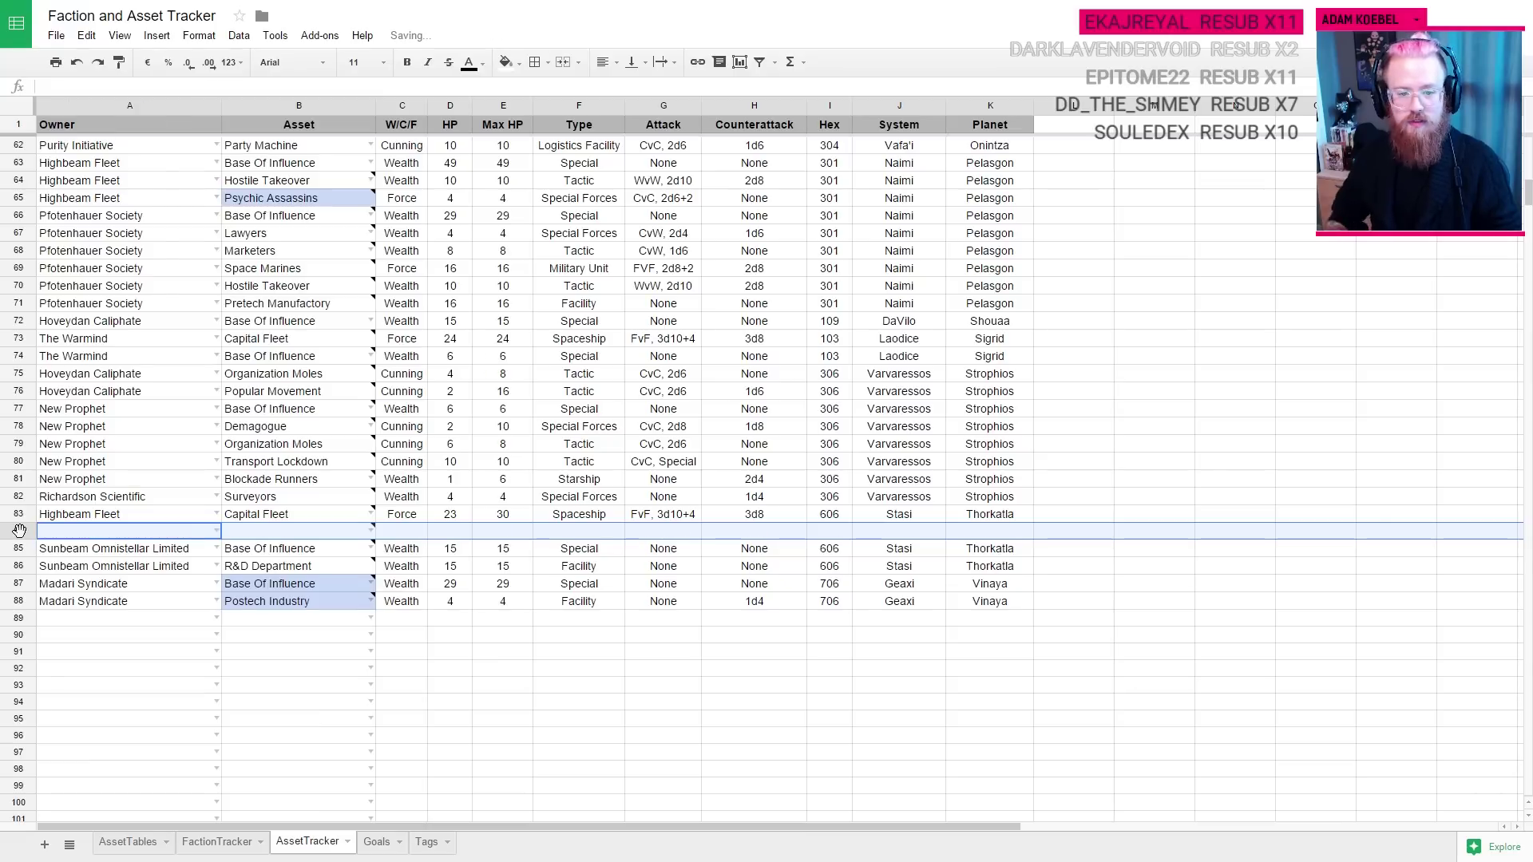
left_click(89, 650)
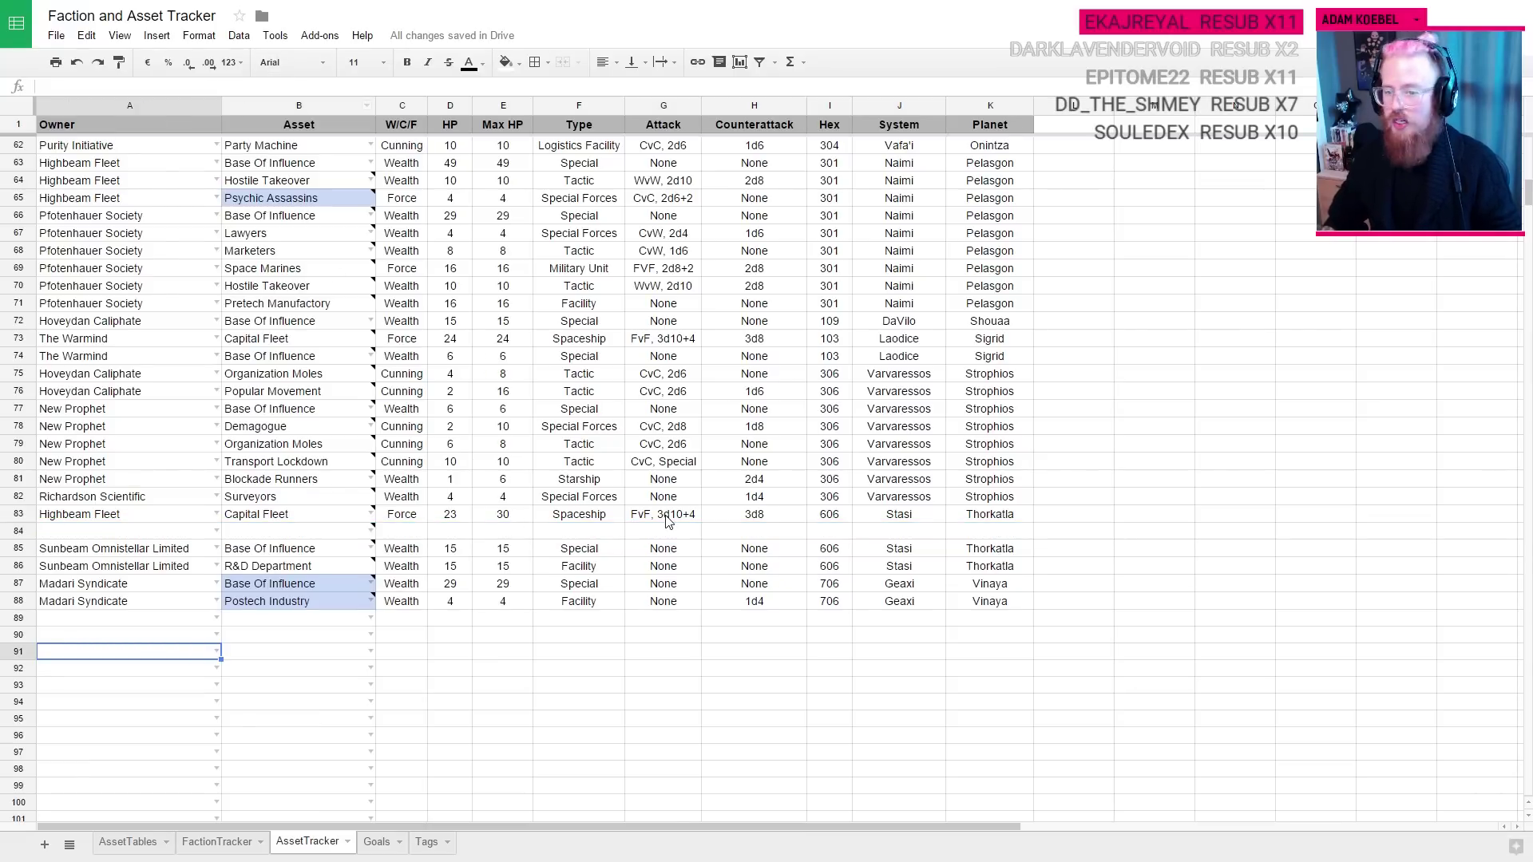
Step: Roll the Capital Fleet's listed 3d10+4 attack damage against Sunbeam's Strike Fleet in the virtual tabletop's chat
key("ctrl+Tab")
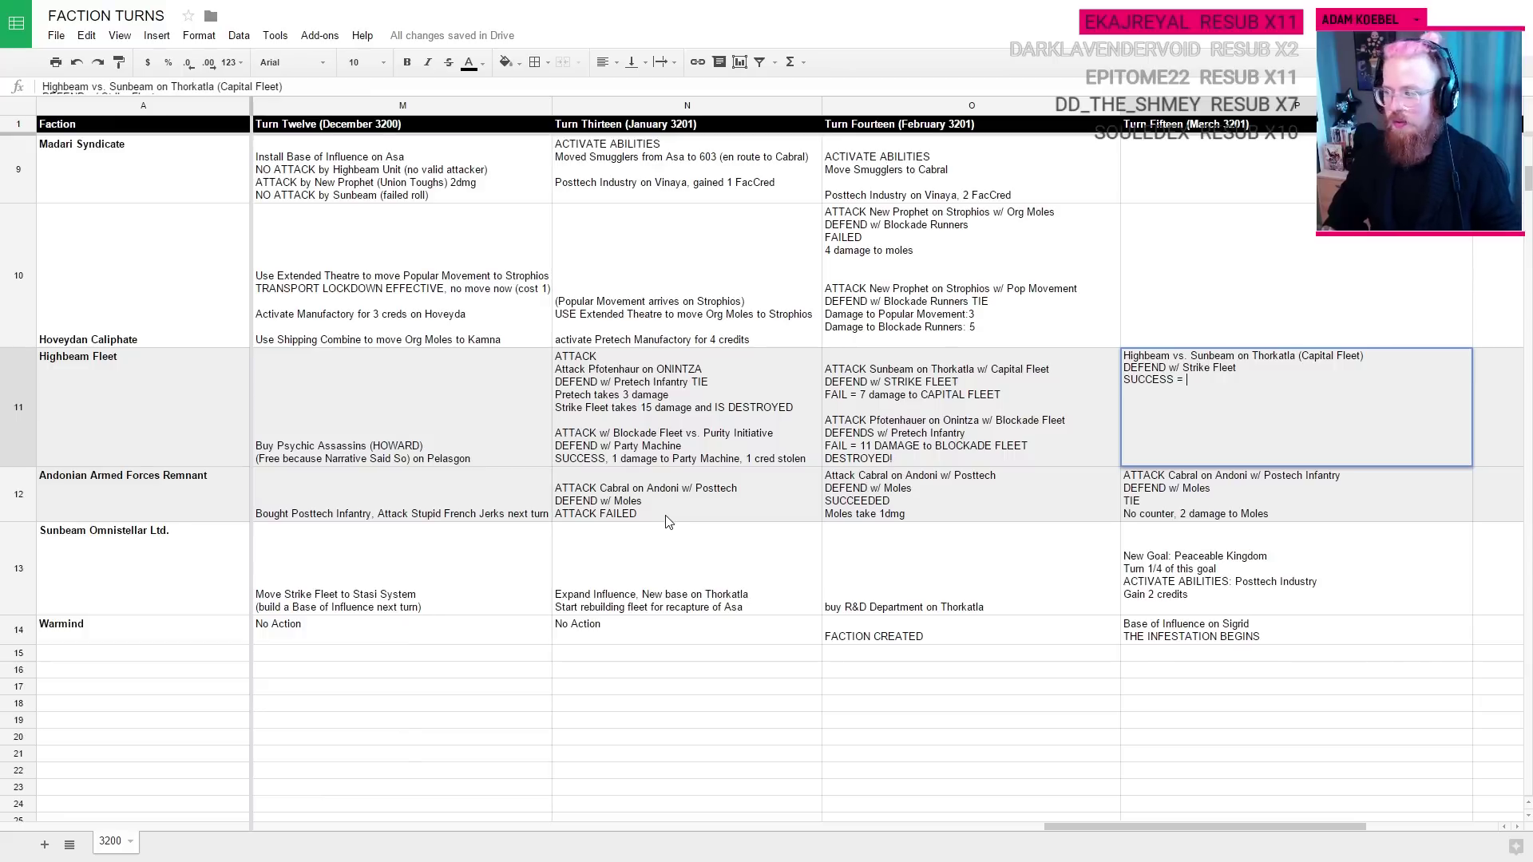
key("ctrl+Tab")
left_click(1349, 776)
type("/")
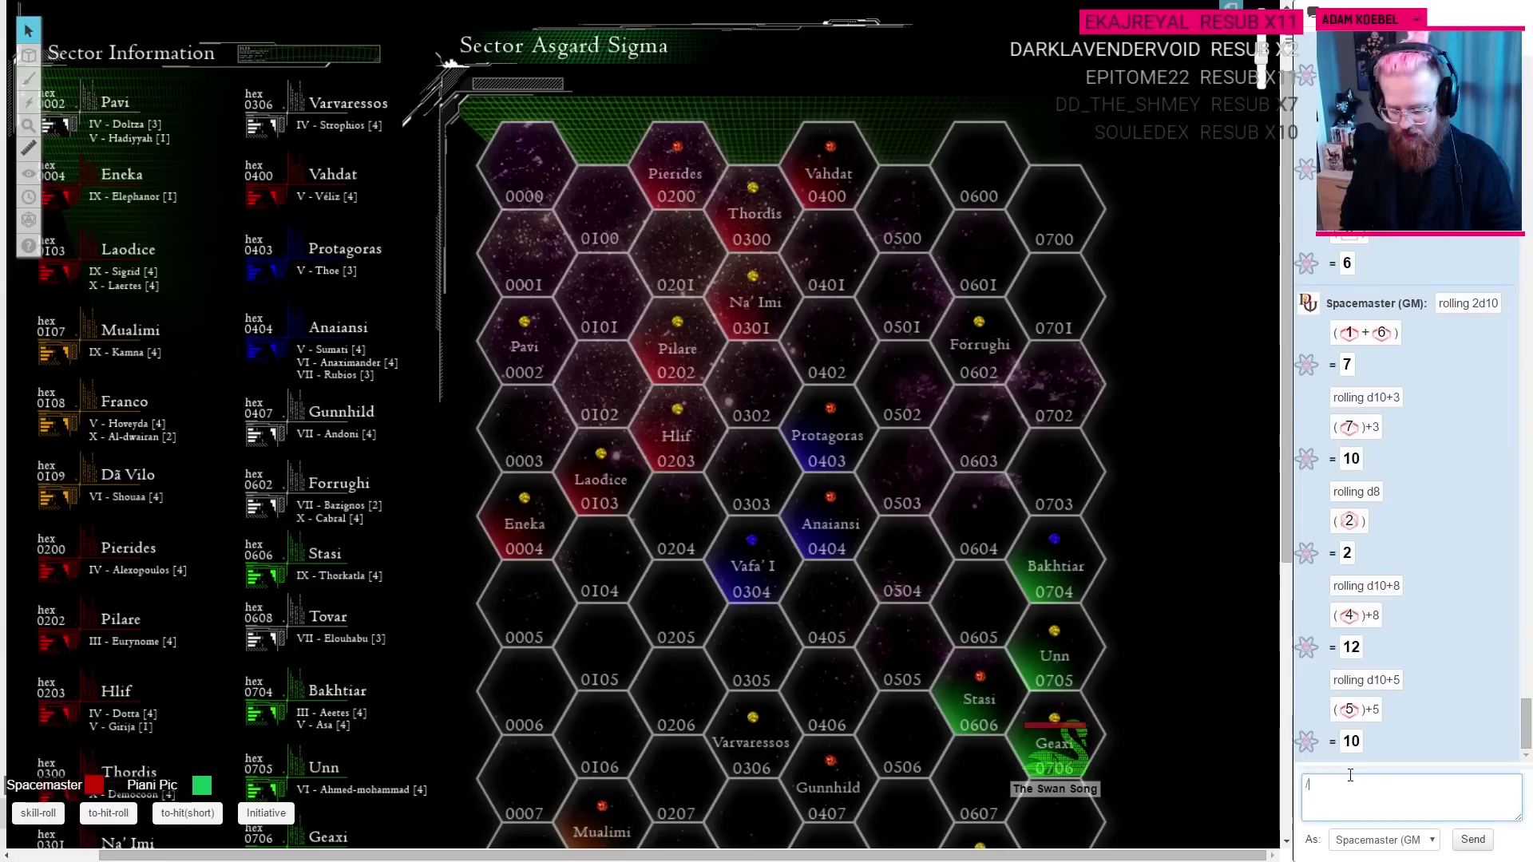
type("roll 3d")
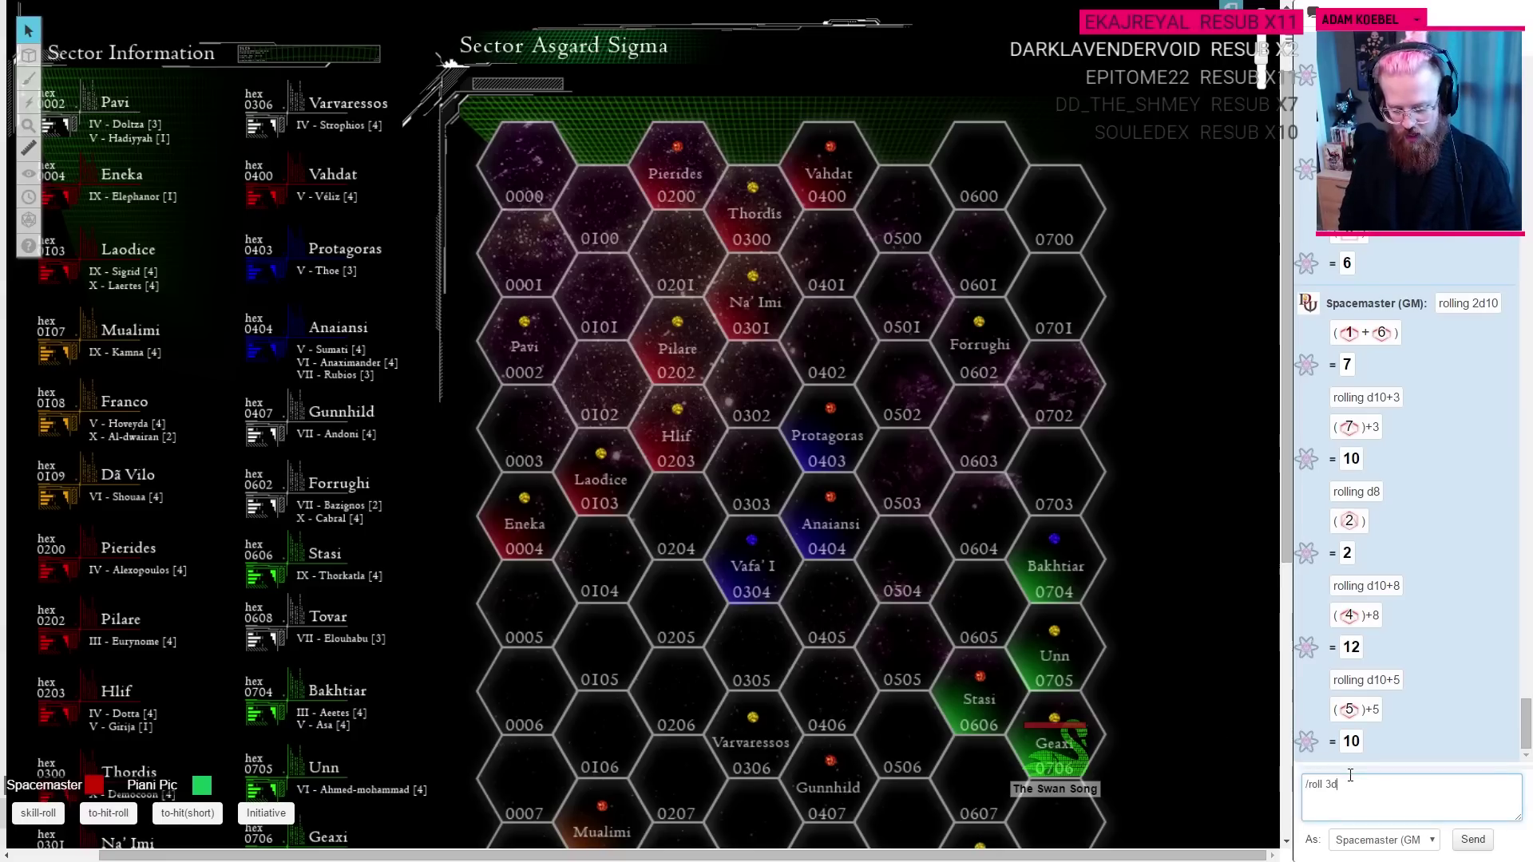
type("10+10")
key("Return")
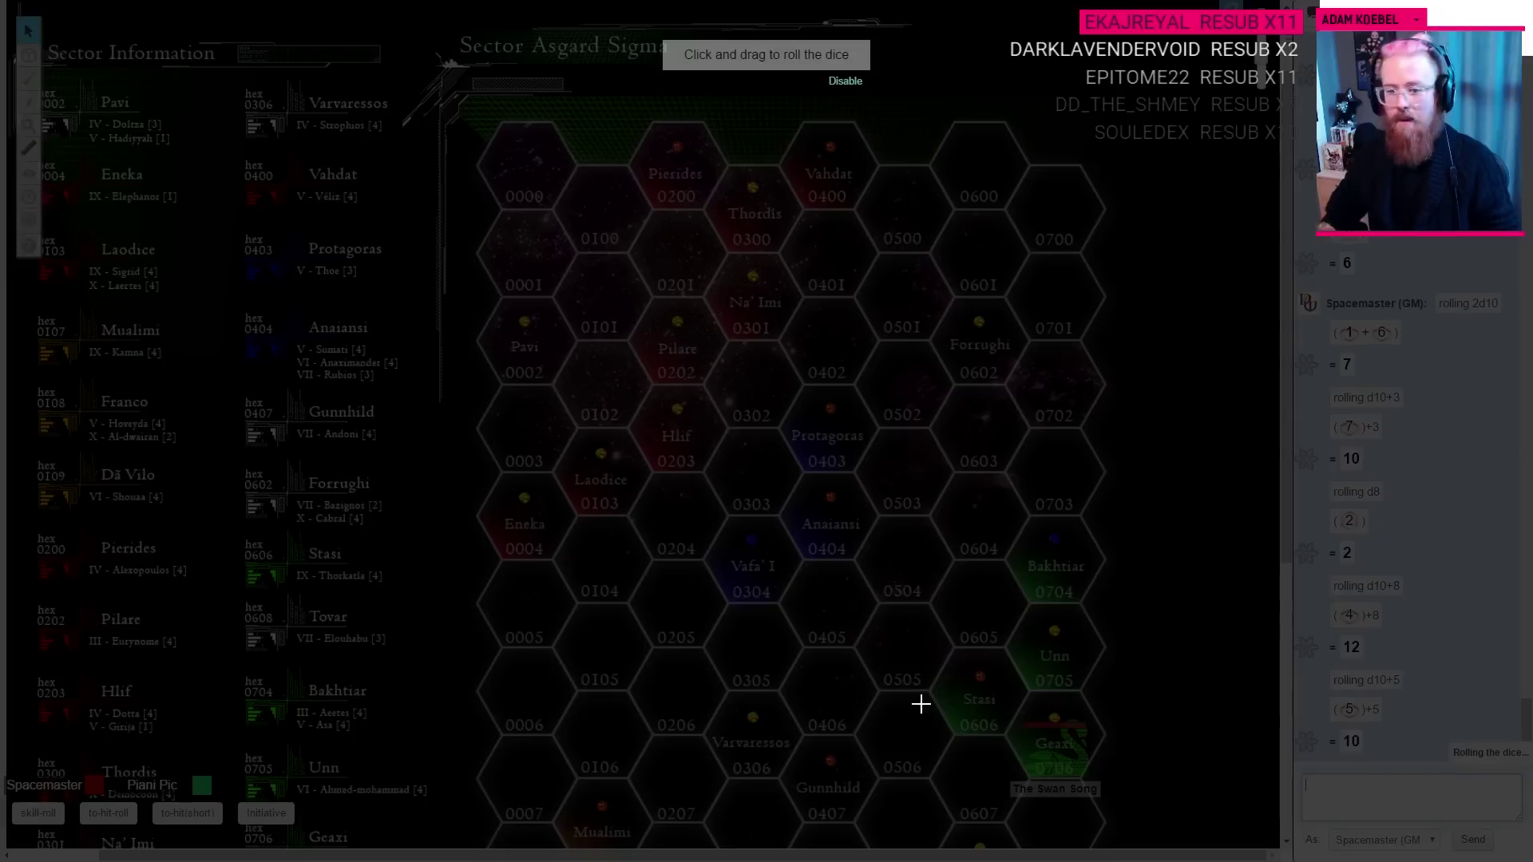
left_click_drag(920, 703, 1018, 629)
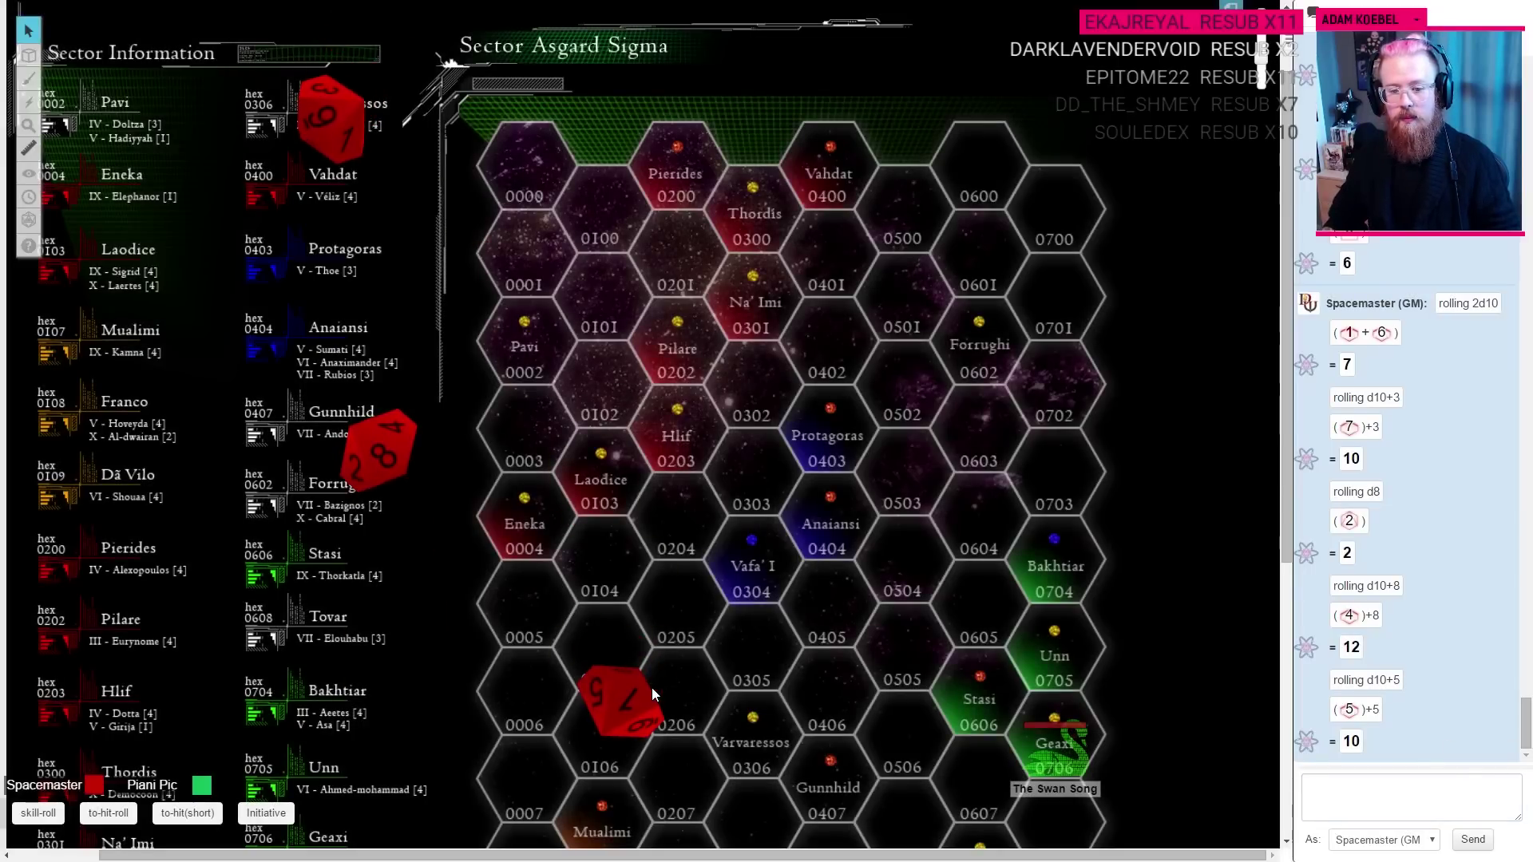
Step: Complete the outcome line as "SUCCESS = 22 damage to Strike Fleet" in Highbeam Fleet's Turn Fifteen cell, and reopen that cell for editing
key("alt+Tab")
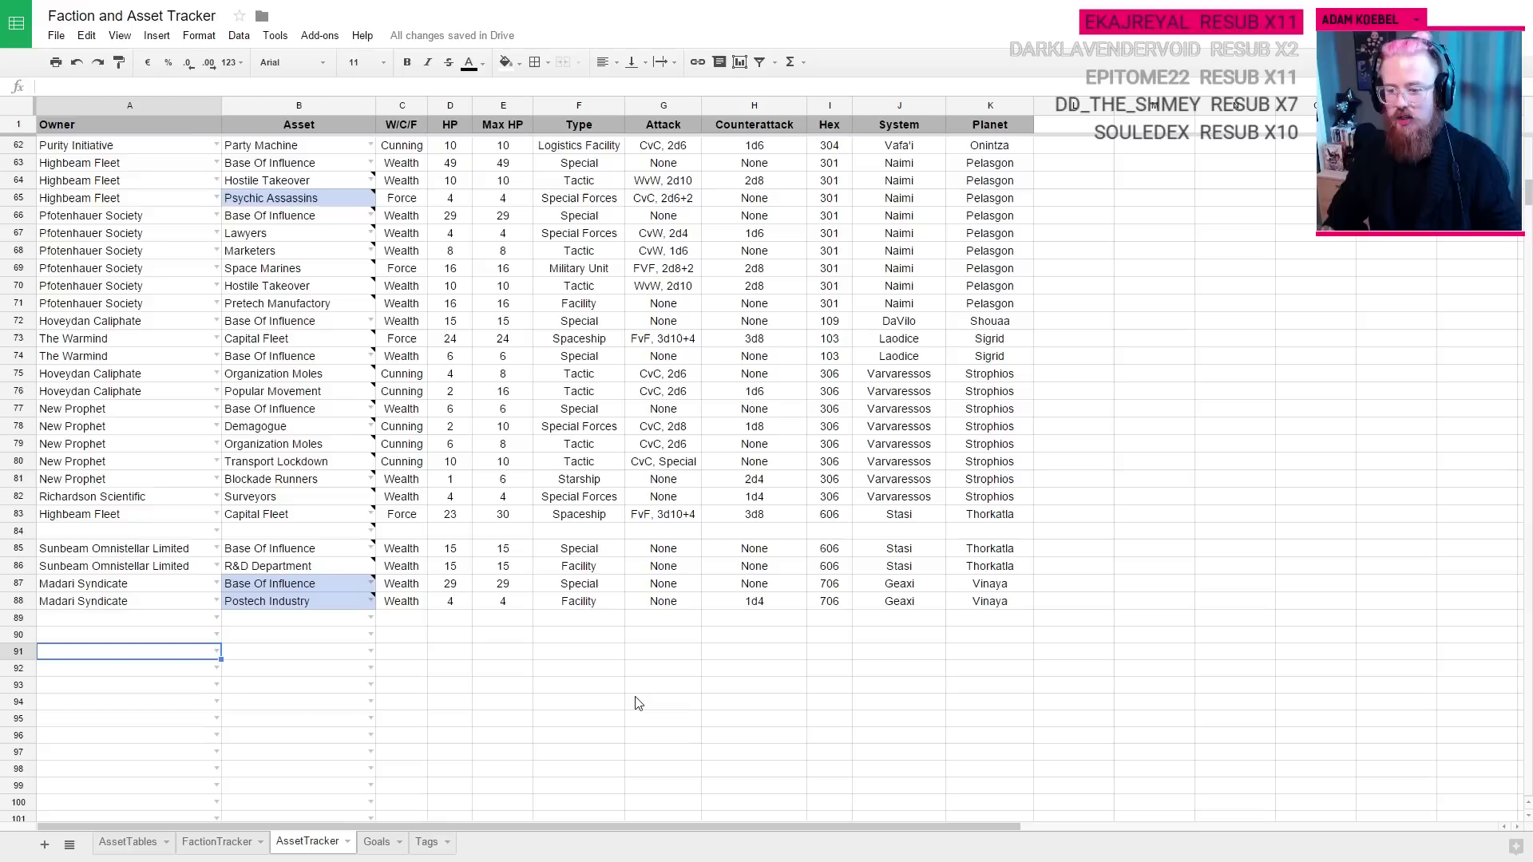
key("alt+Tab")
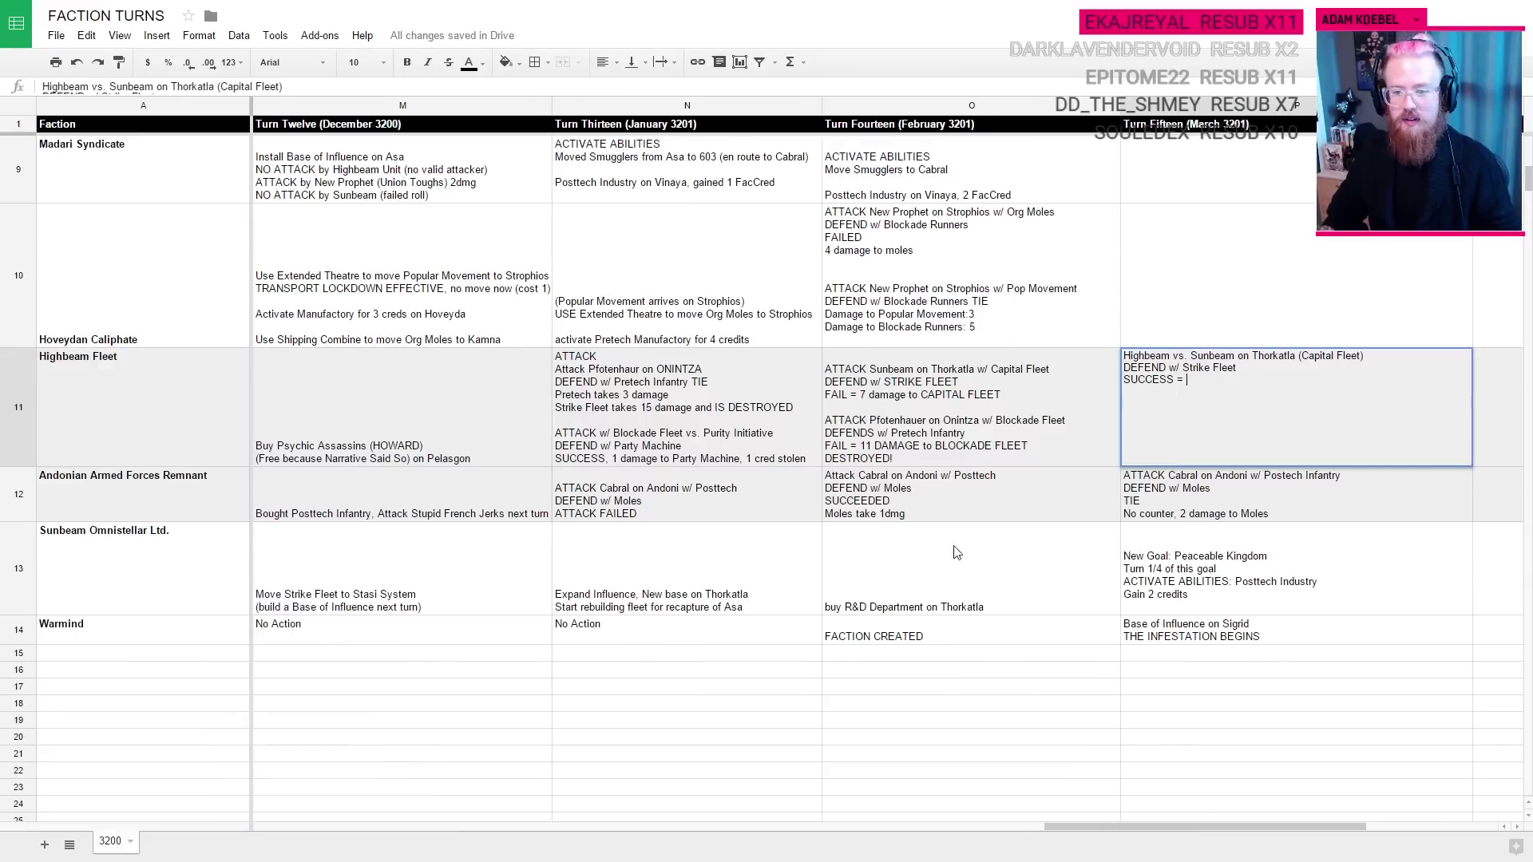
type("22 damage to")
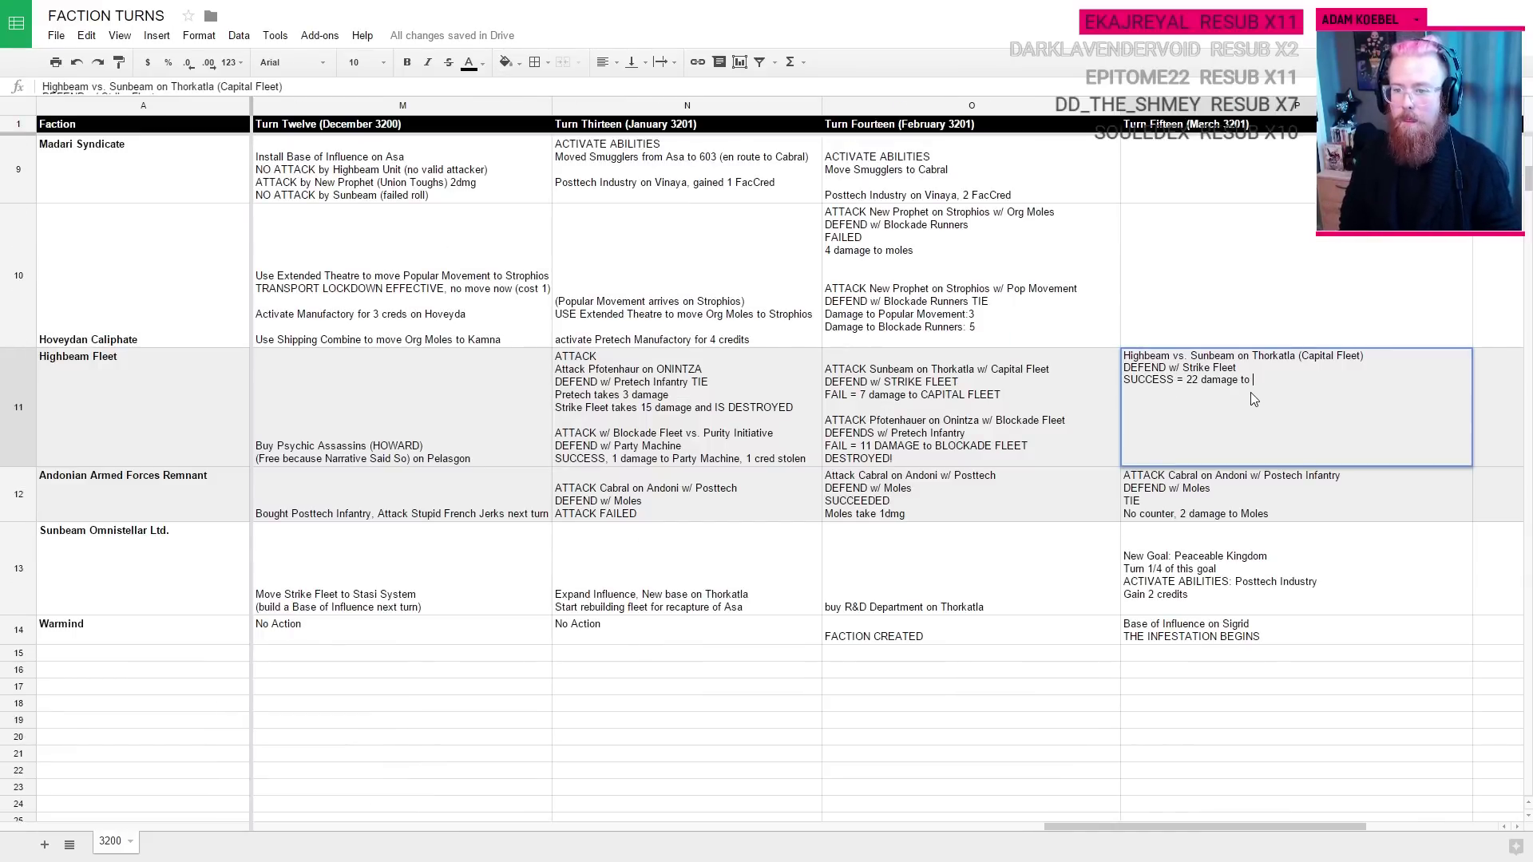
type(" Strike Fleet")
key("Return")
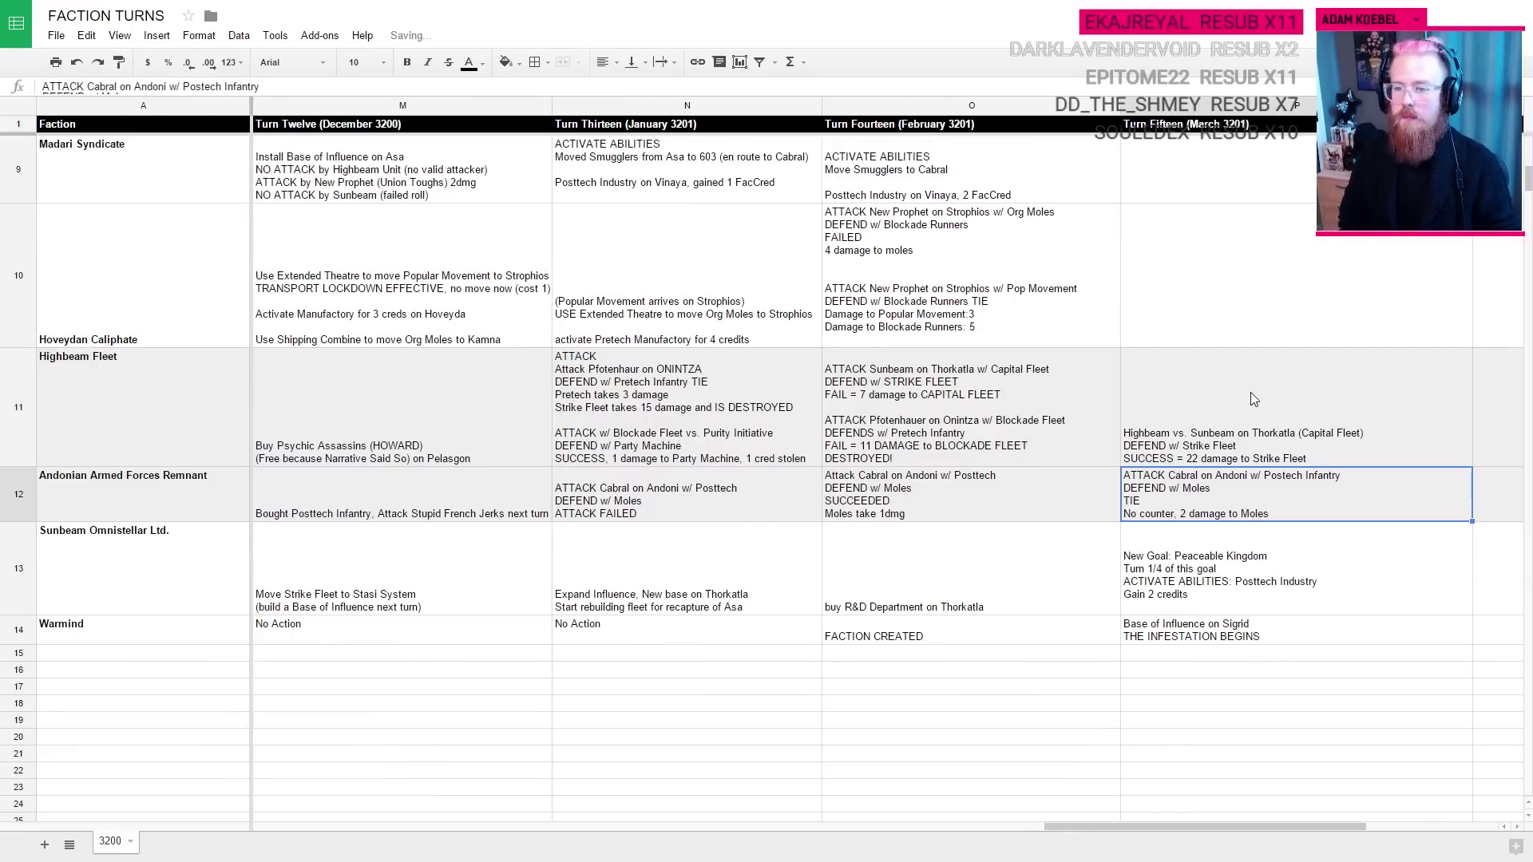
left_click(1250, 391)
double_click(1340, 456)
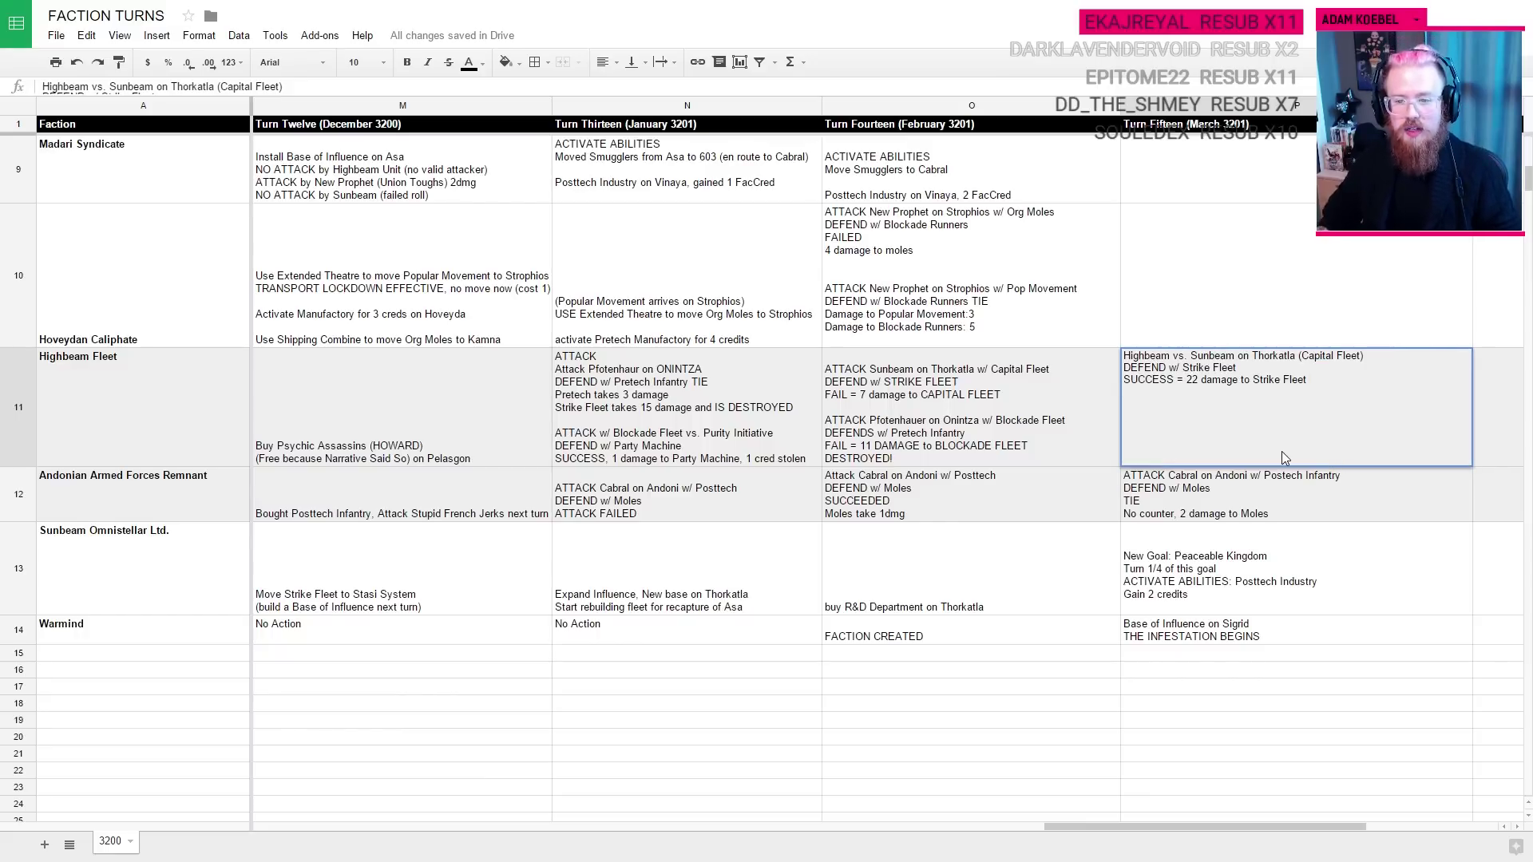
Step: Sort the AssetTracker sheet by owner in ascending alphabetical order
key("ctrl+Tab")
key("ctrl+Tab")
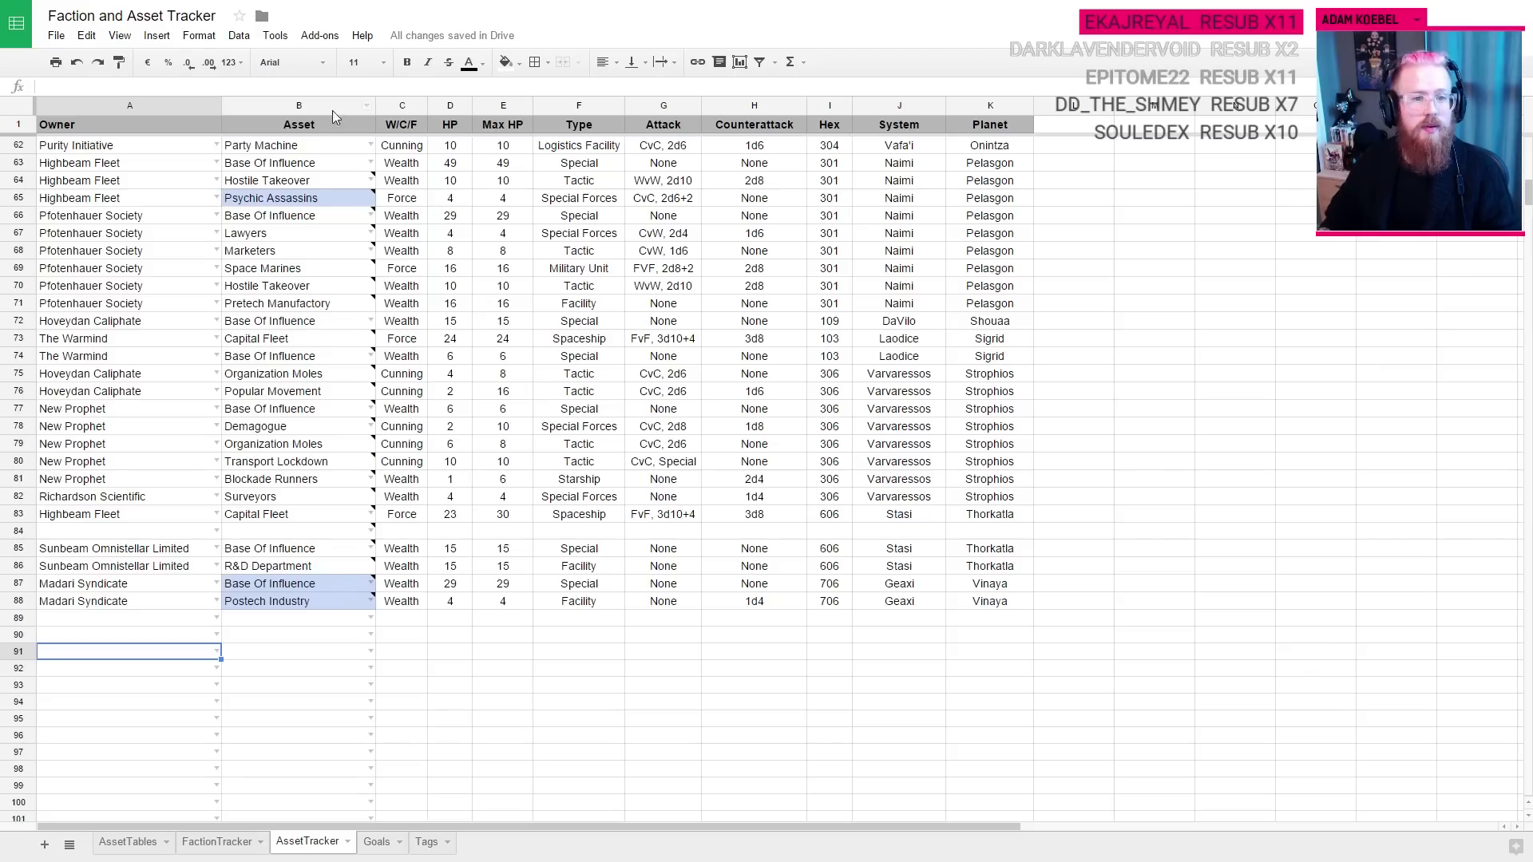
left_click(214, 109)
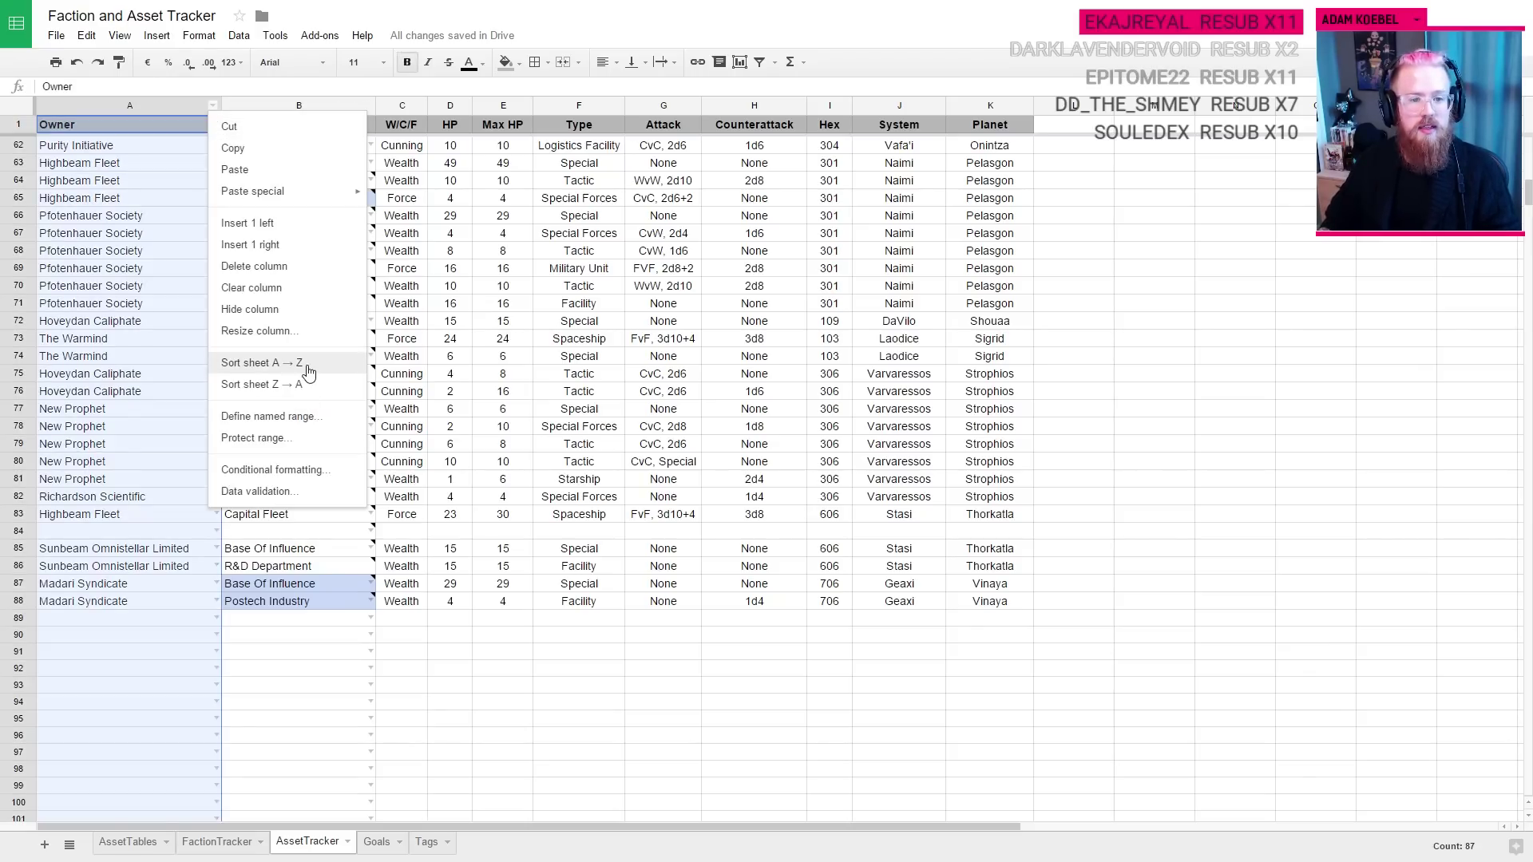
left_click(312, 373)
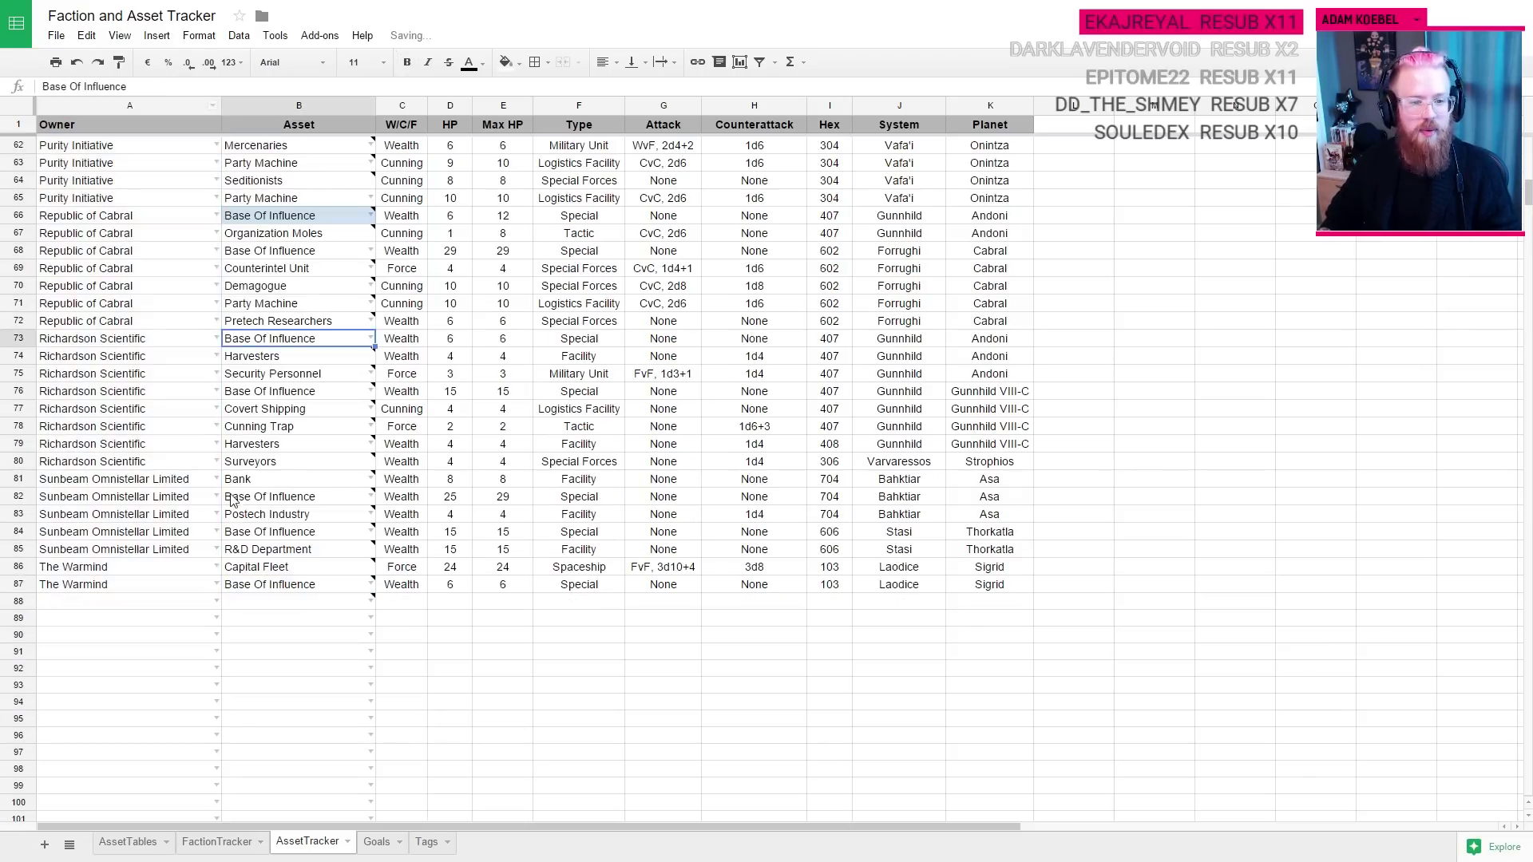
Step: Review Sunbeam Omnistellar's remaining assets on Asa and Thorkatla in the AssetTracker
left_click(148, 549)
left_click(272, 551)
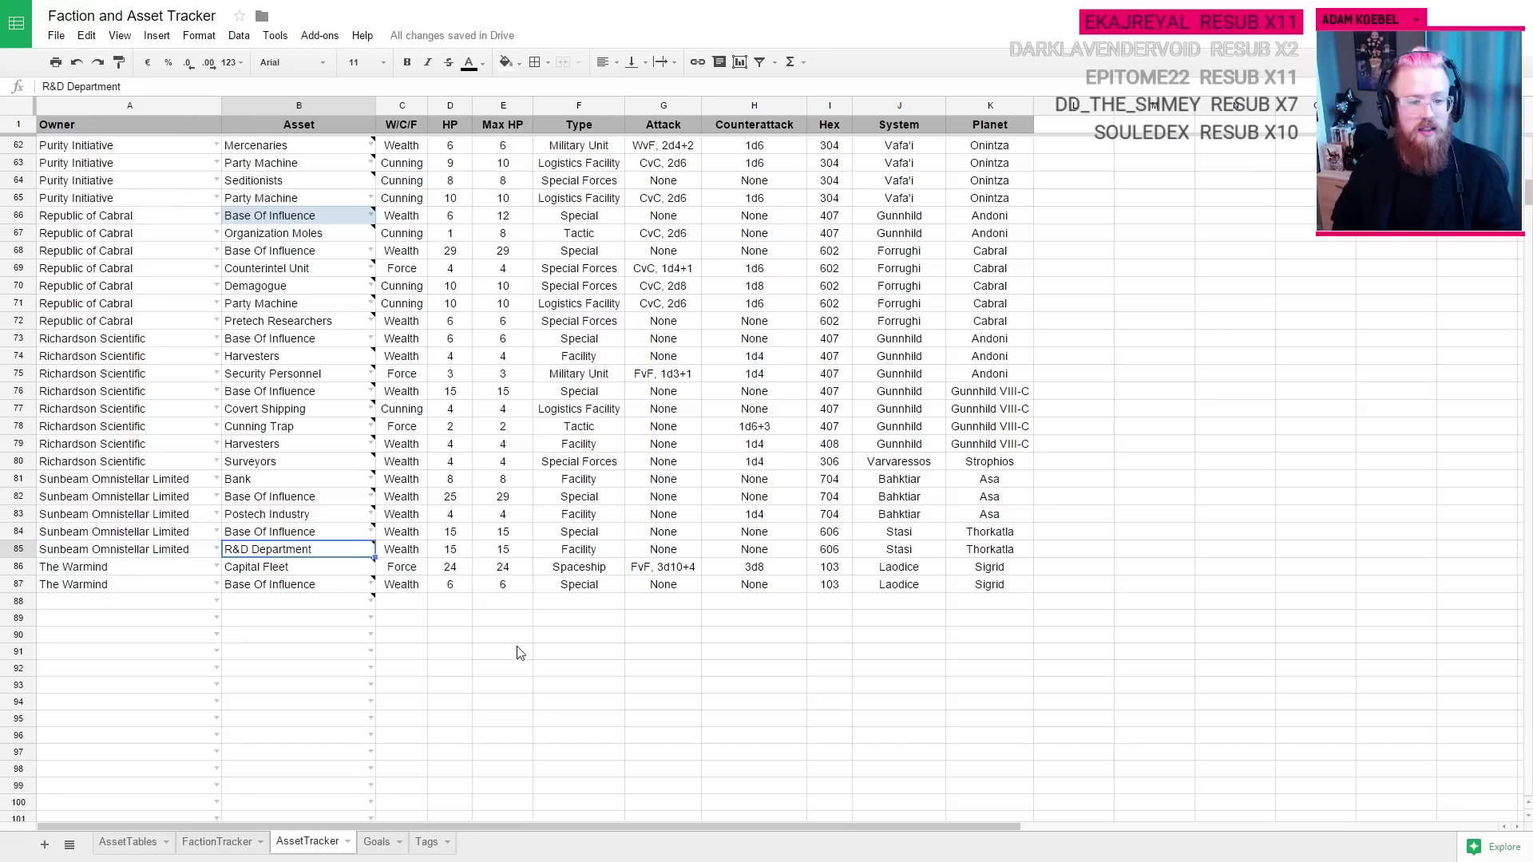
key("Up")
key("Up")
key("Down")
key("Down")
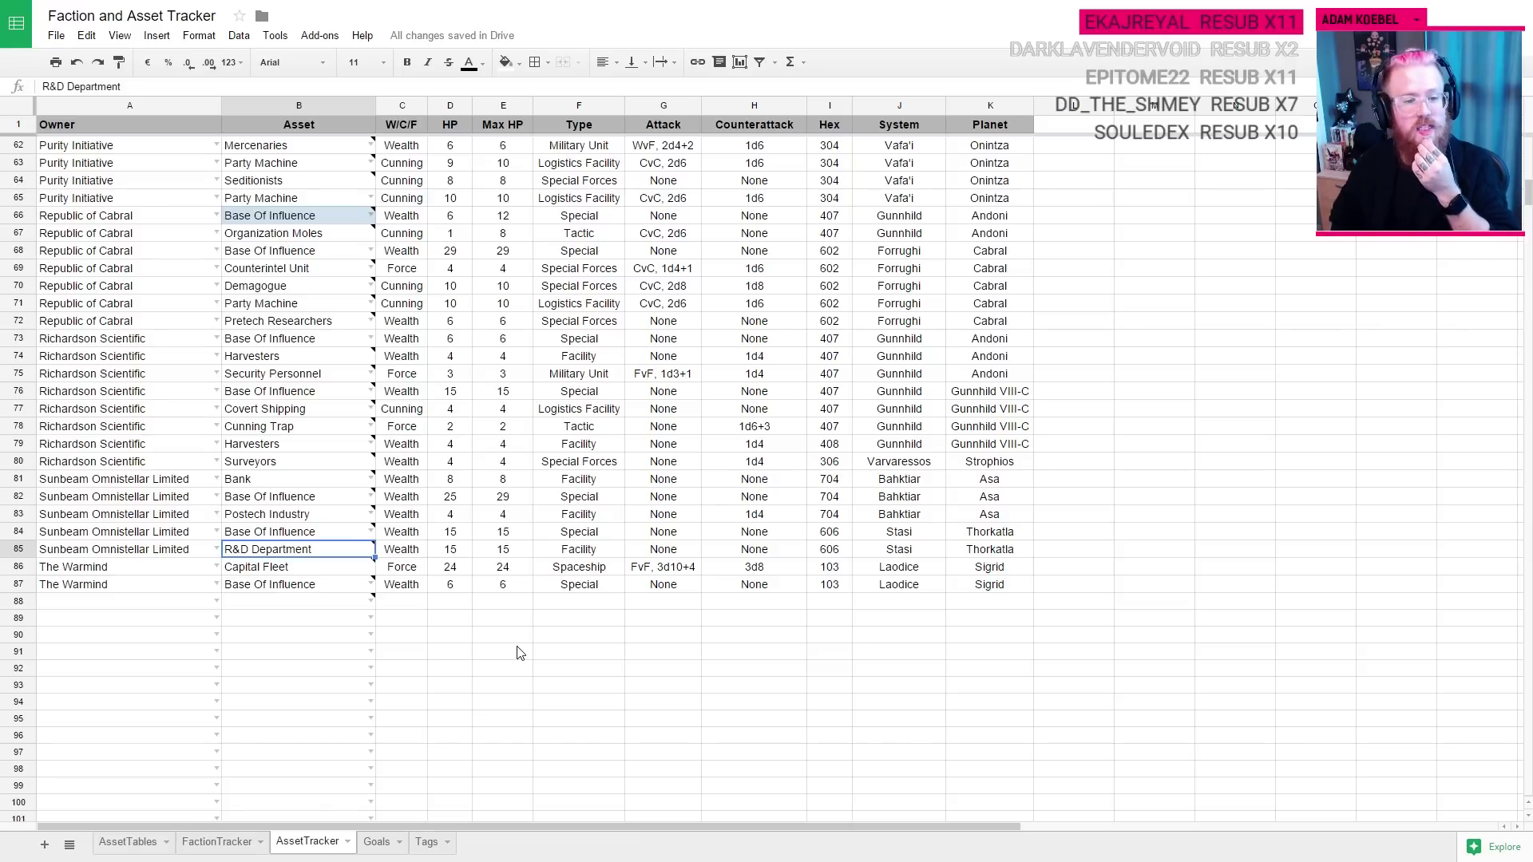
key("Up")
key("Up")
key("Up")
key("Up")
key("Down")
key("Down")
key("Down")
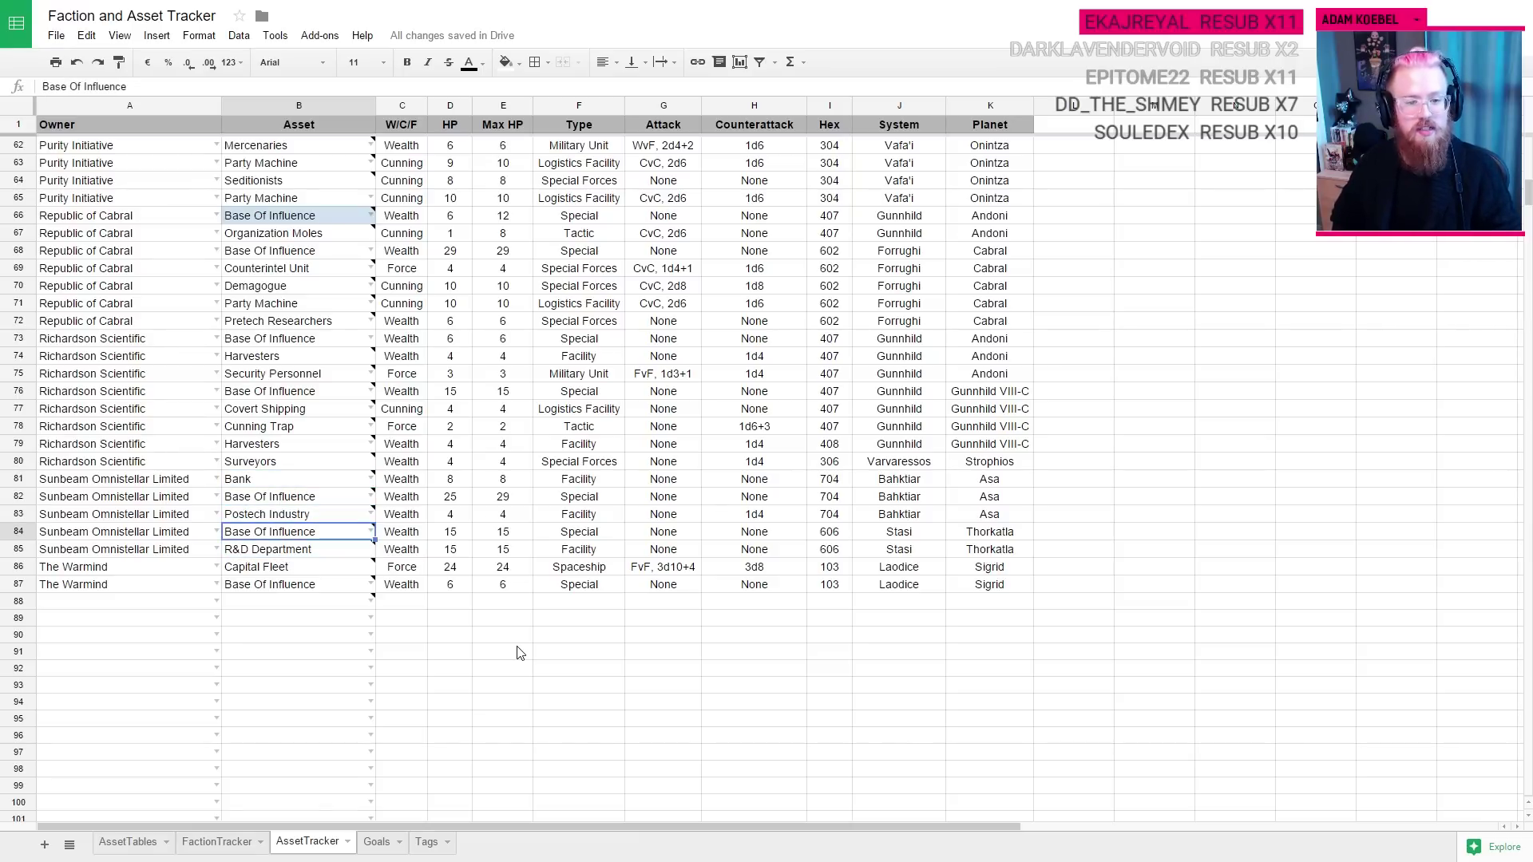
key("Up")
Step: Examine Highbeam Fleet's assets in the AssetTracker, including the attack value of the Space Marines on Girijia
scroll(220, 467, "up", 6)
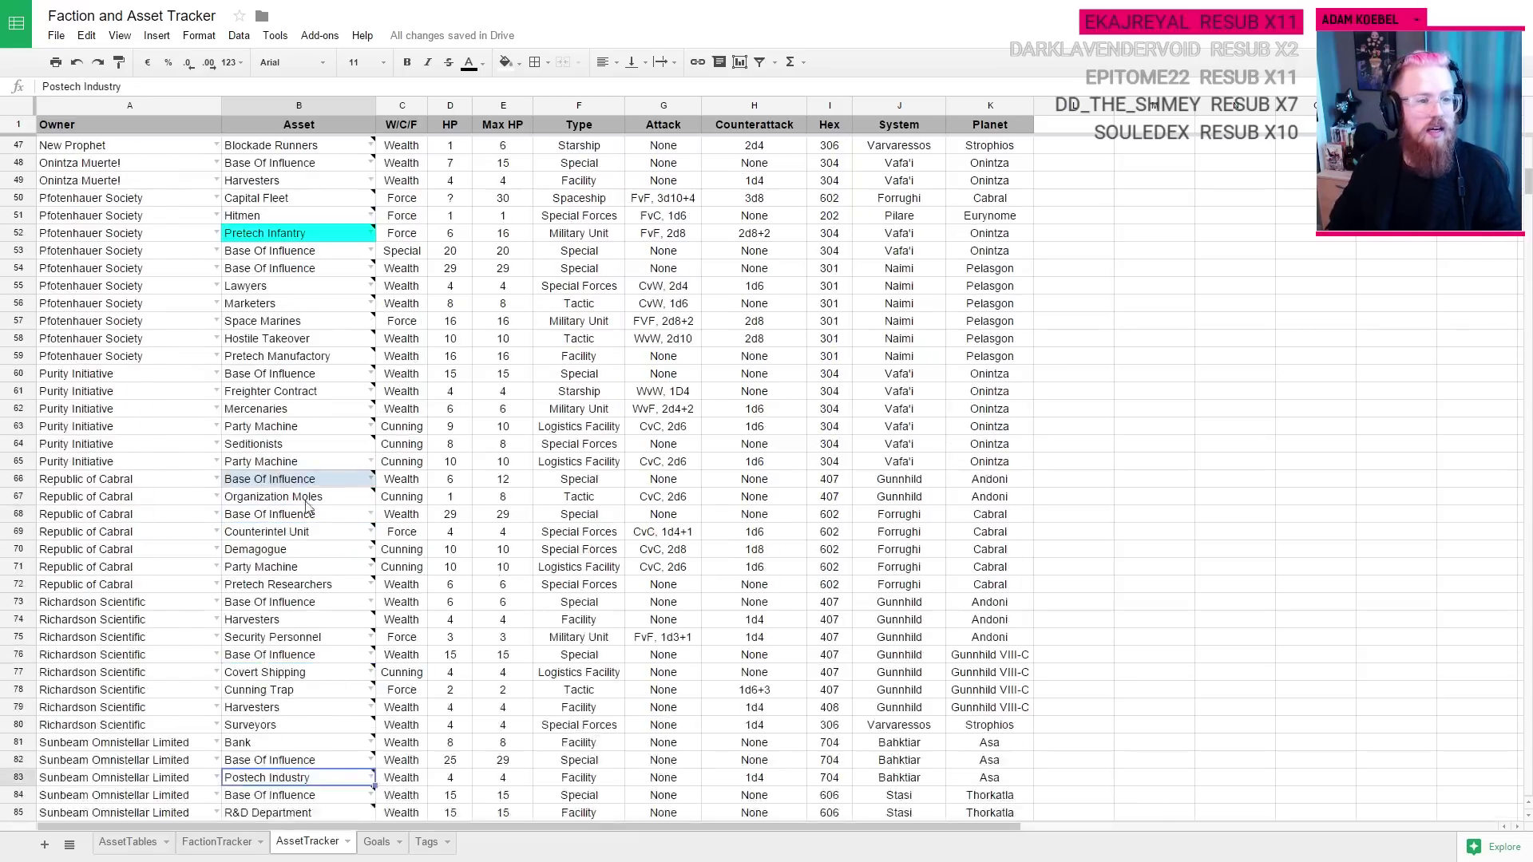
scroll(218, 467, "up", 9)
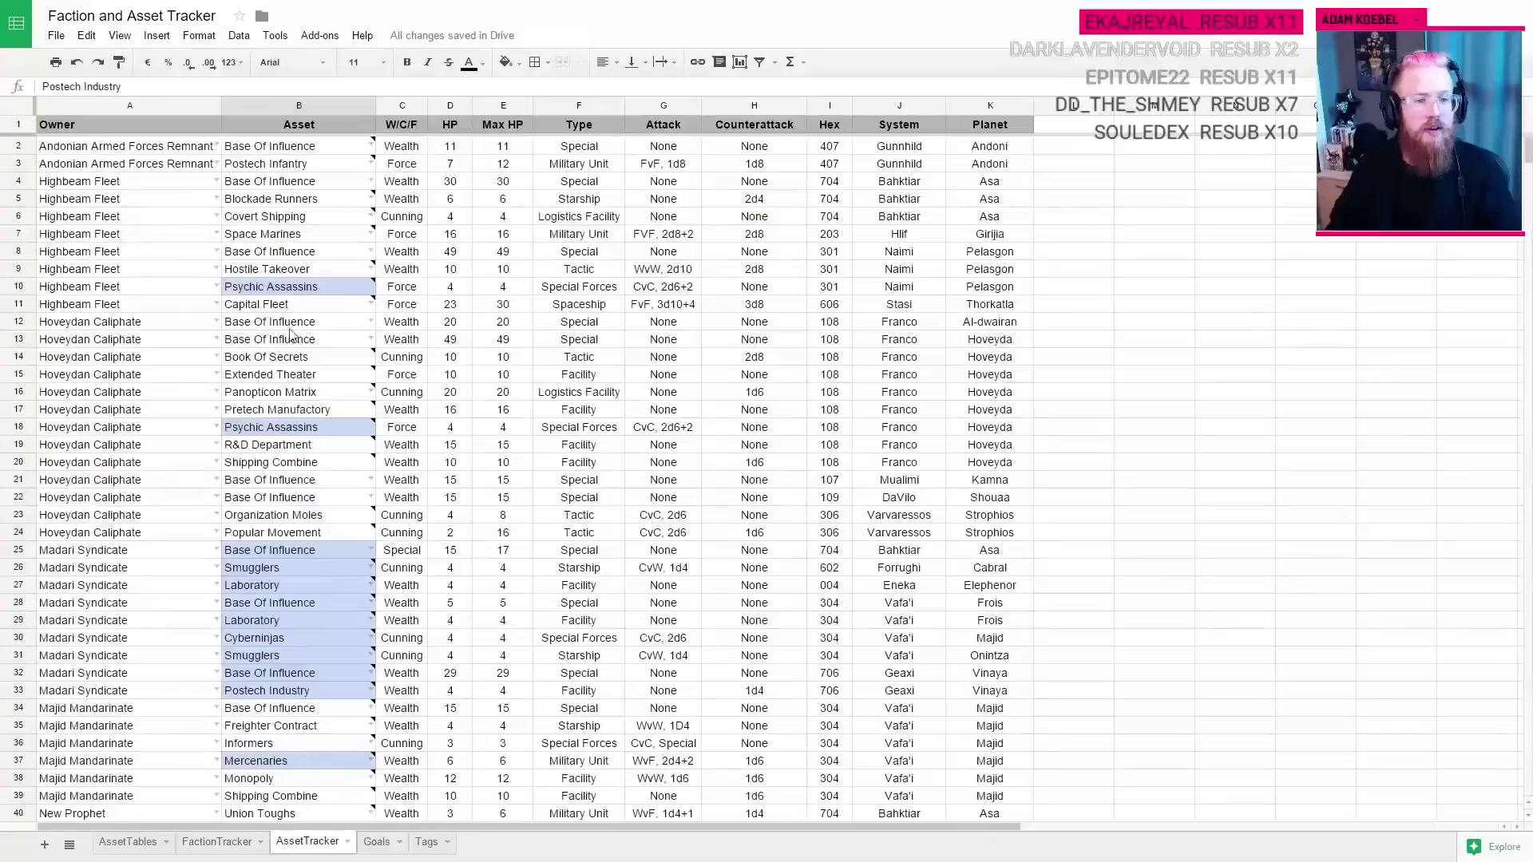
left_click(642, 236)
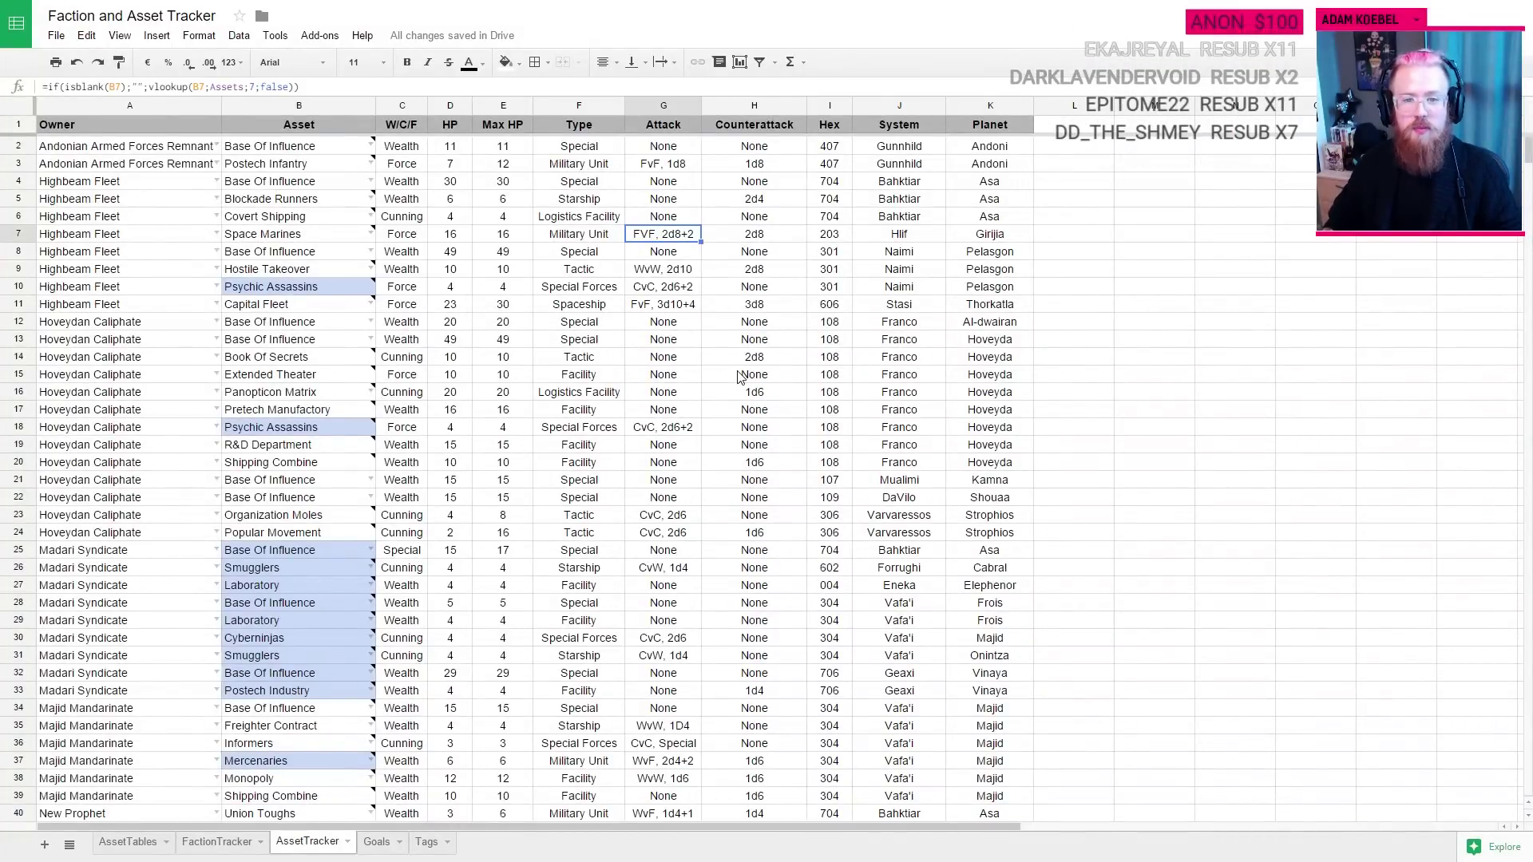
scroll(341, 288, "down", 8)
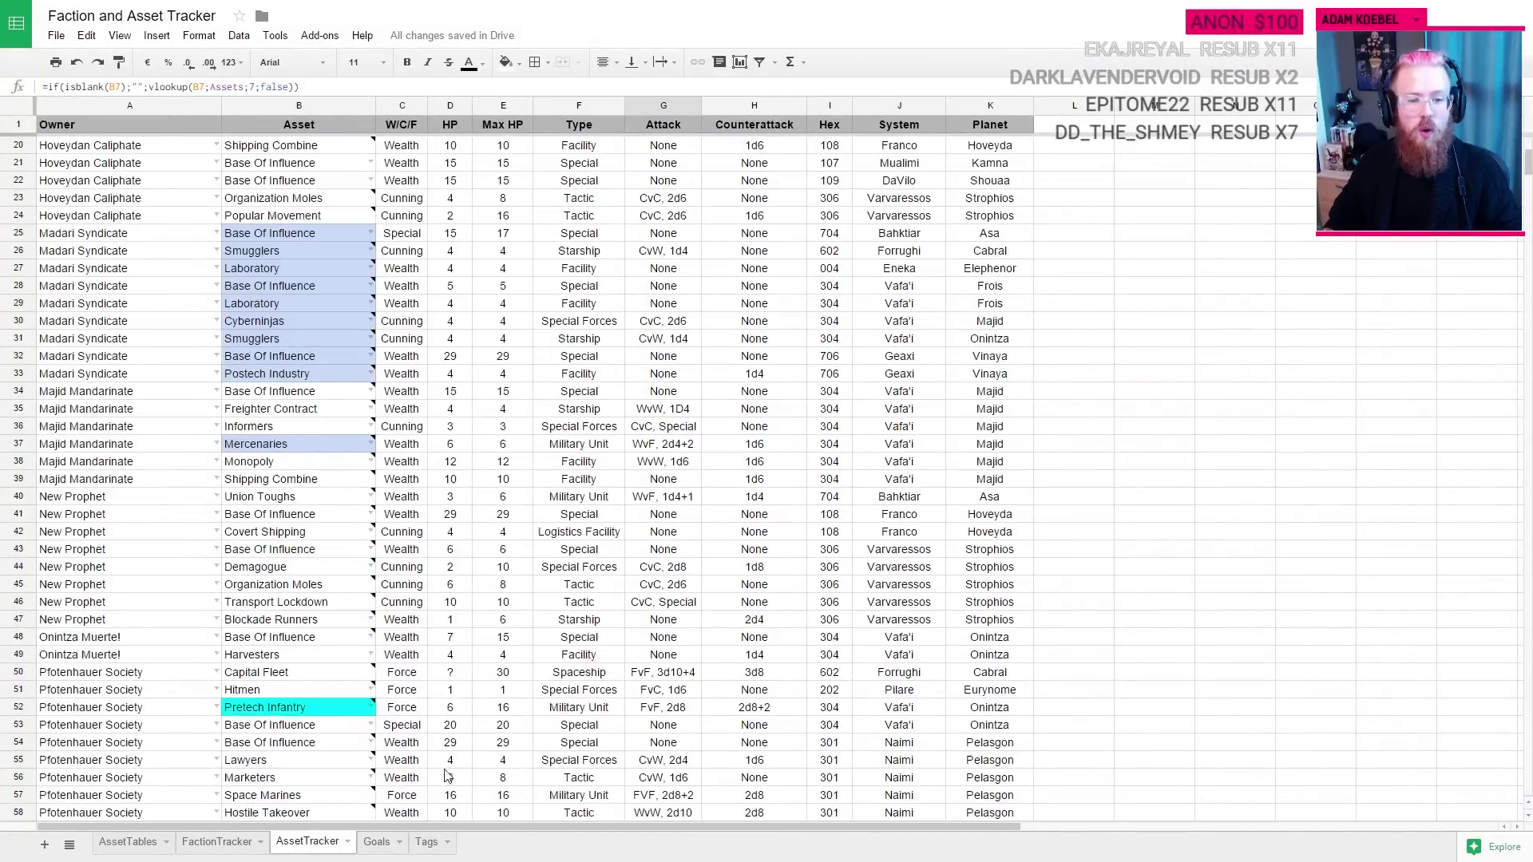
Step: Review the note on Highbeam Fleet's Pirates tag in the FactionTracker sheet
scroll(574, 683, "up", 8)
key("ctrl+Tab")
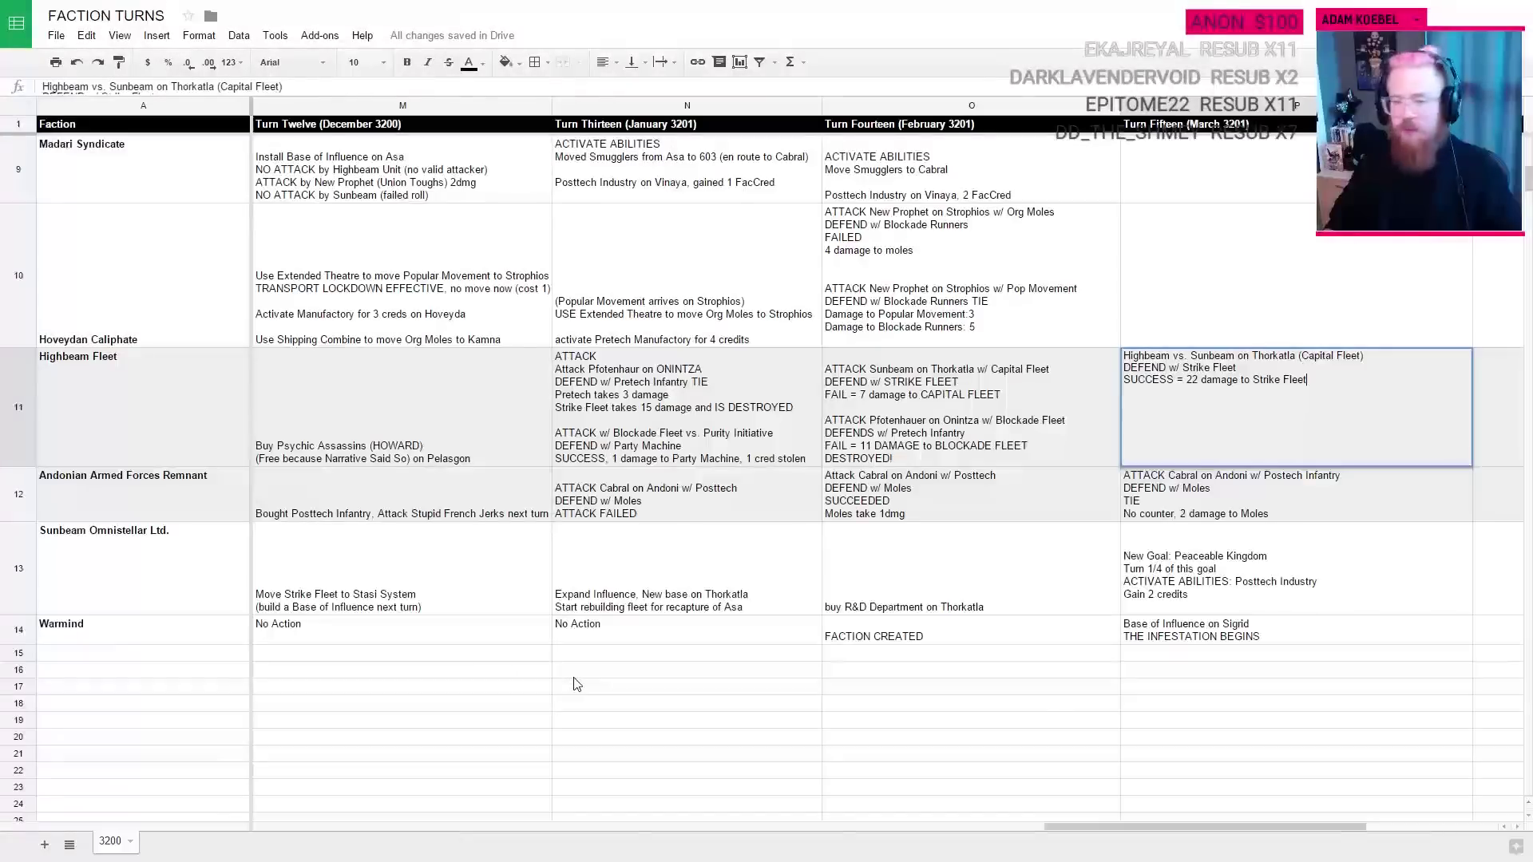
double_click(1273, 363)
key("ctrl+shift+Tab")
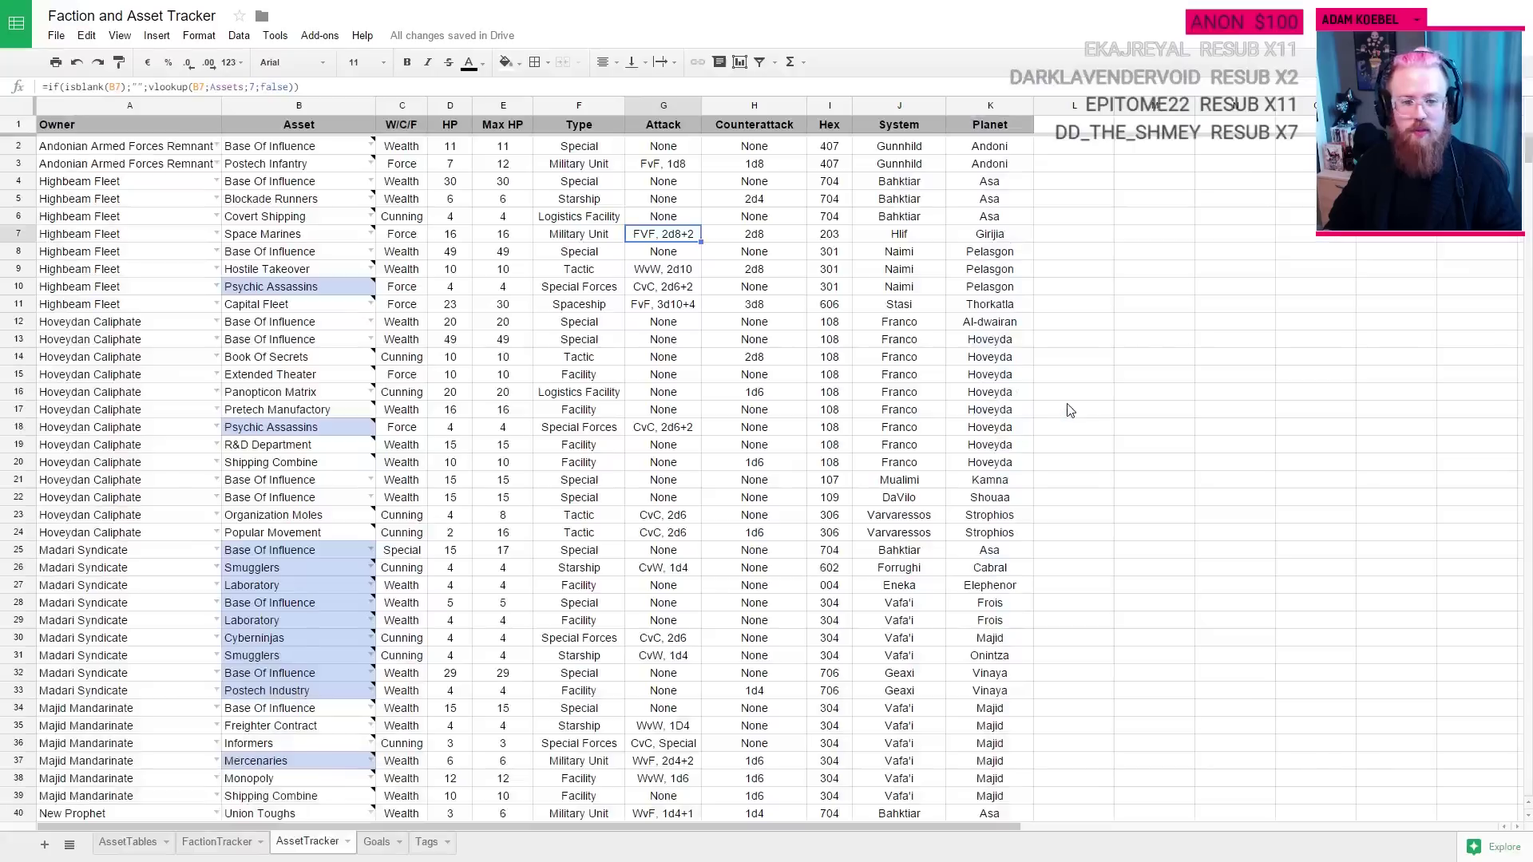
left_click(246, 848)
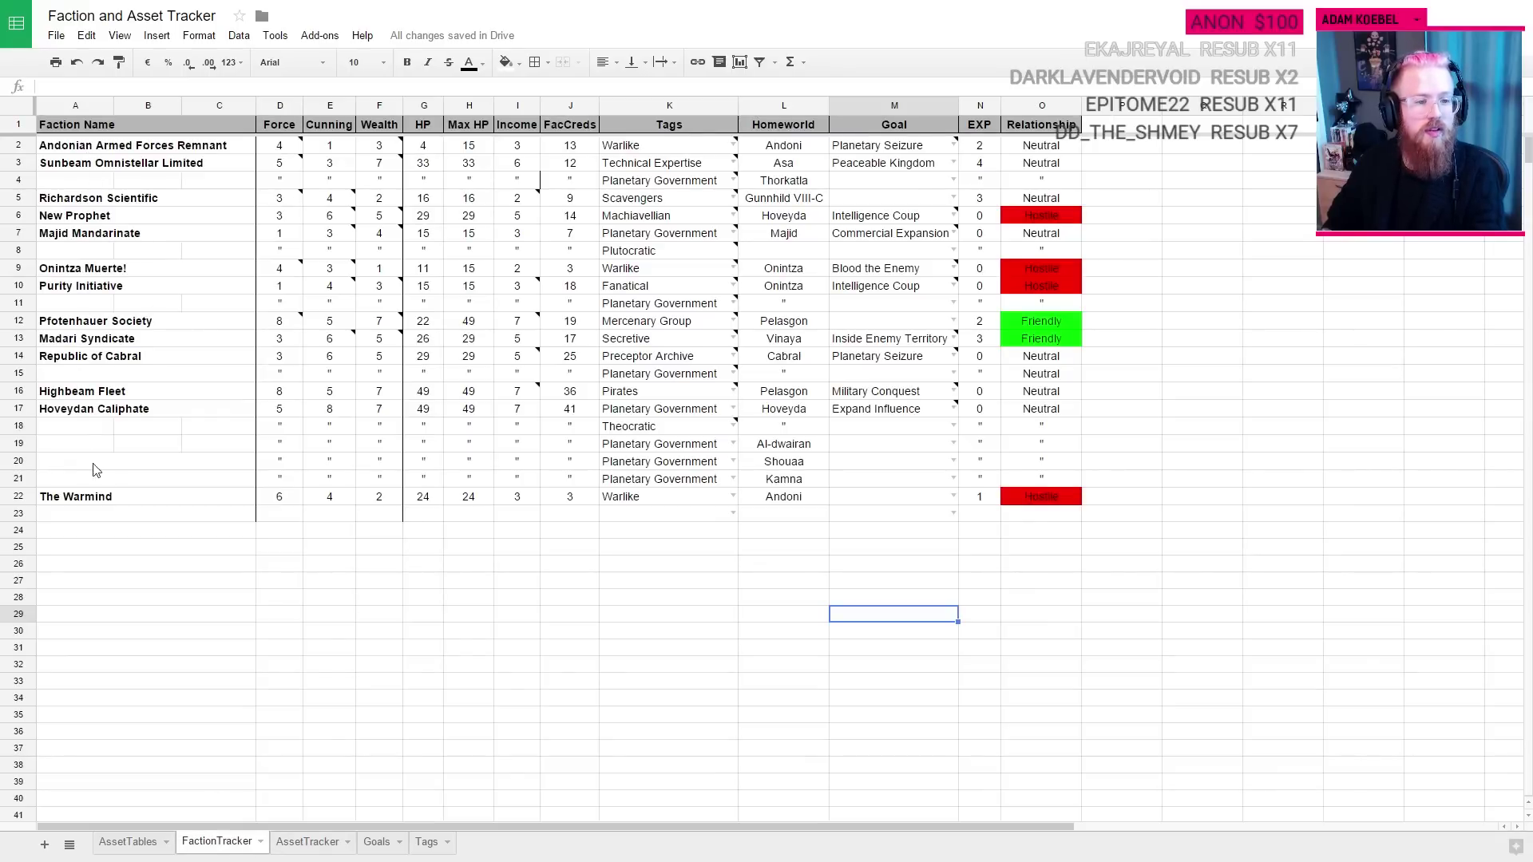
left_click(667, 394)
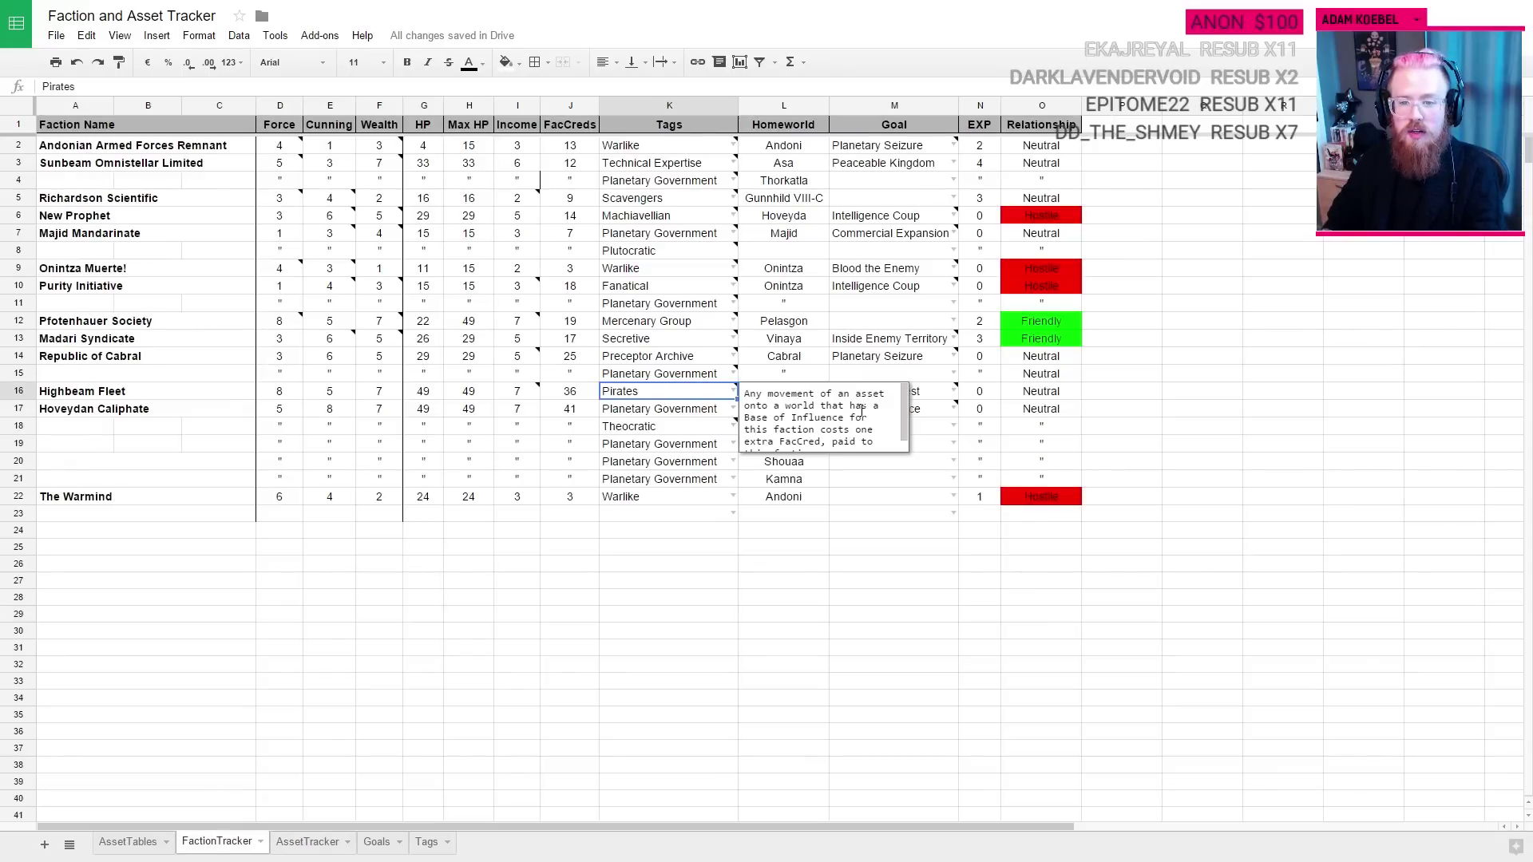
scroll(879, 444, "down", 1)
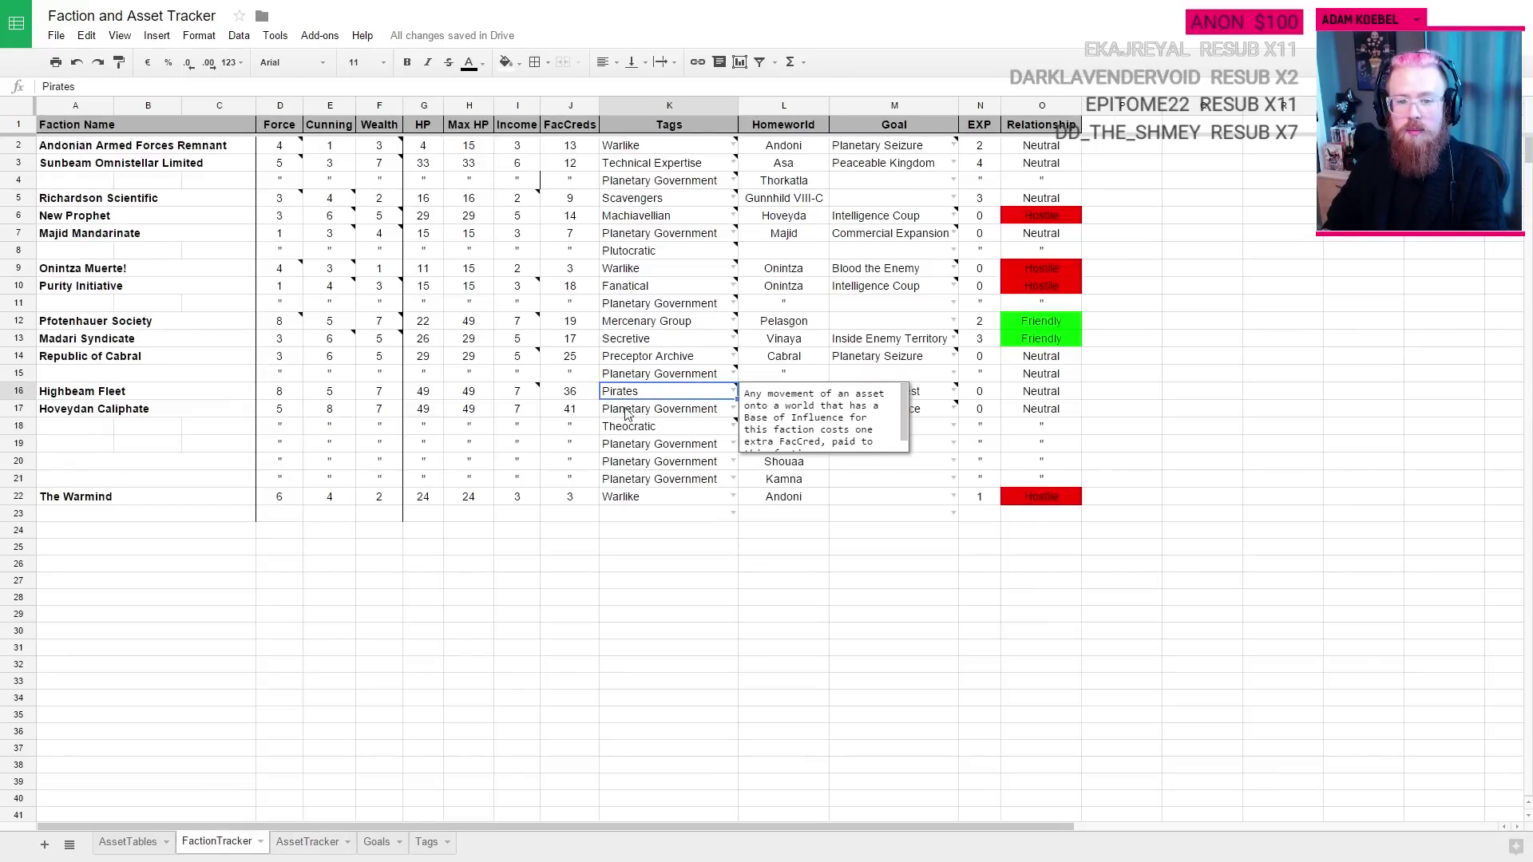
scroll(839, 417, "down", 1)
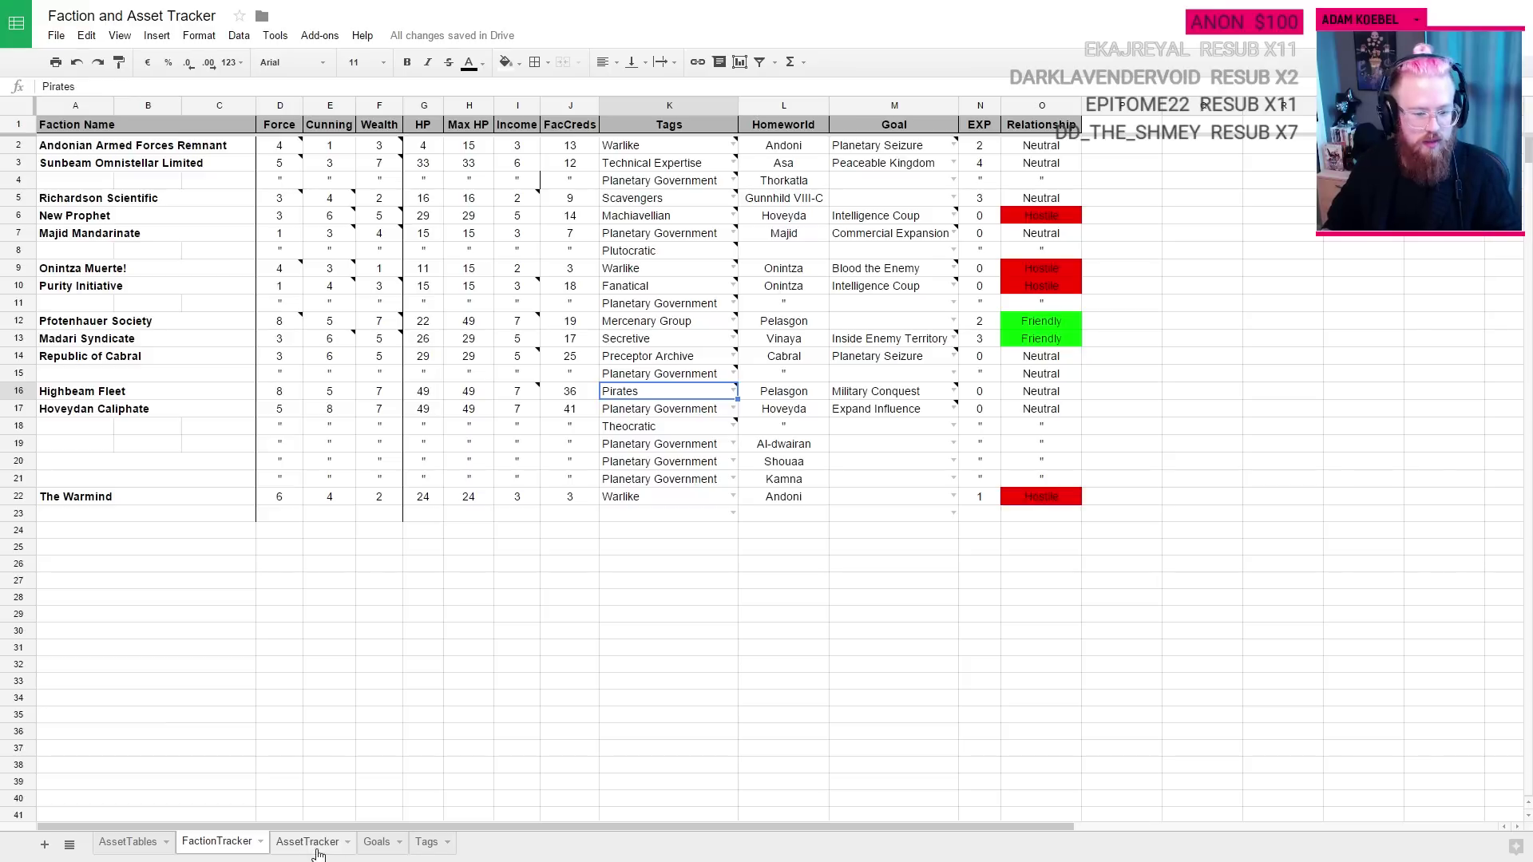
left_click(671, 323)
left_click(655, 391)
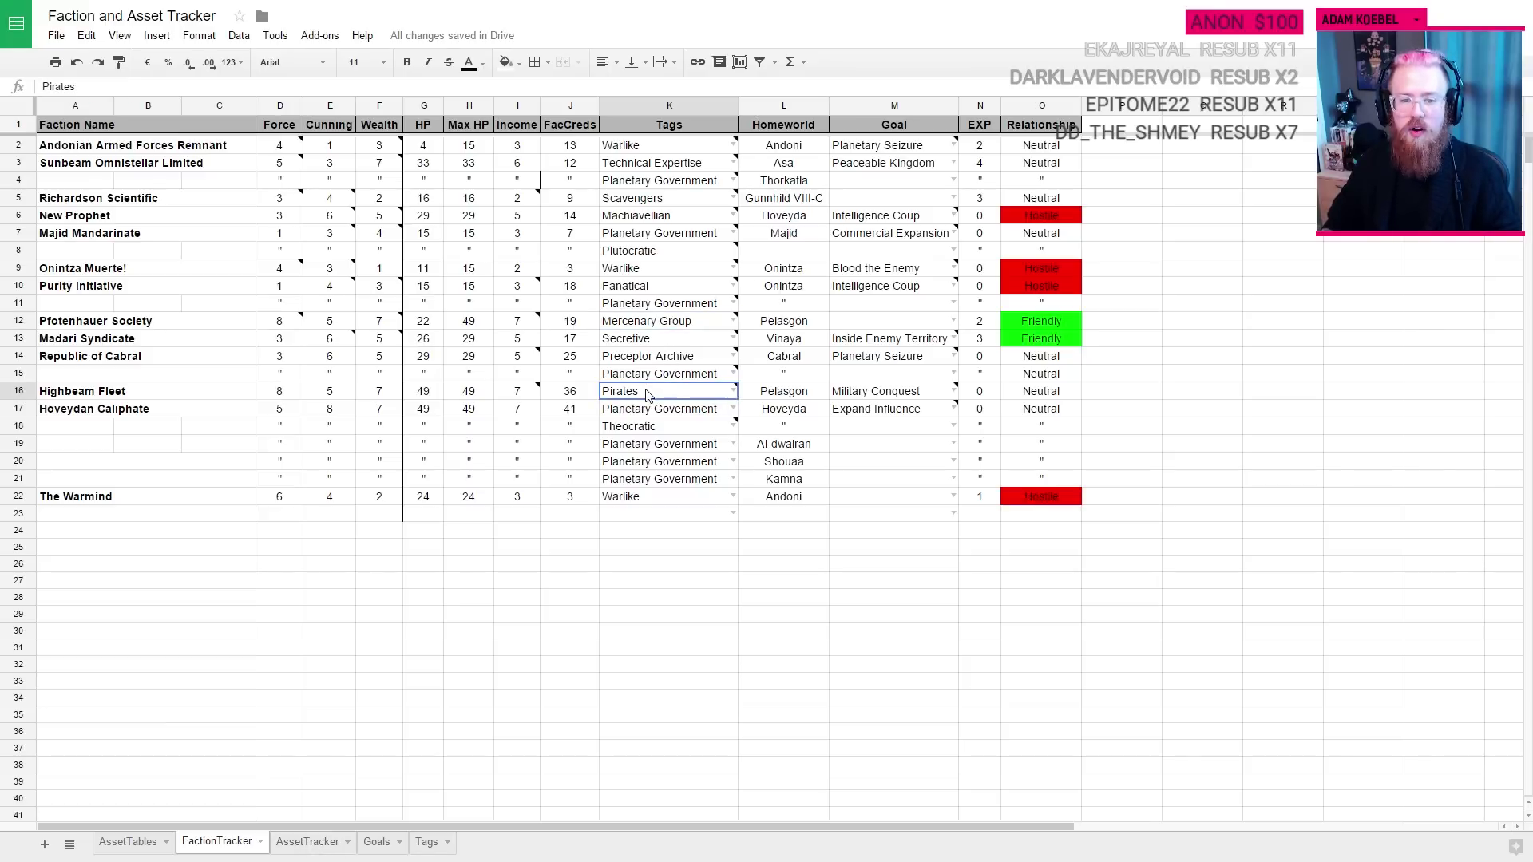
mouse_move(685, 396)
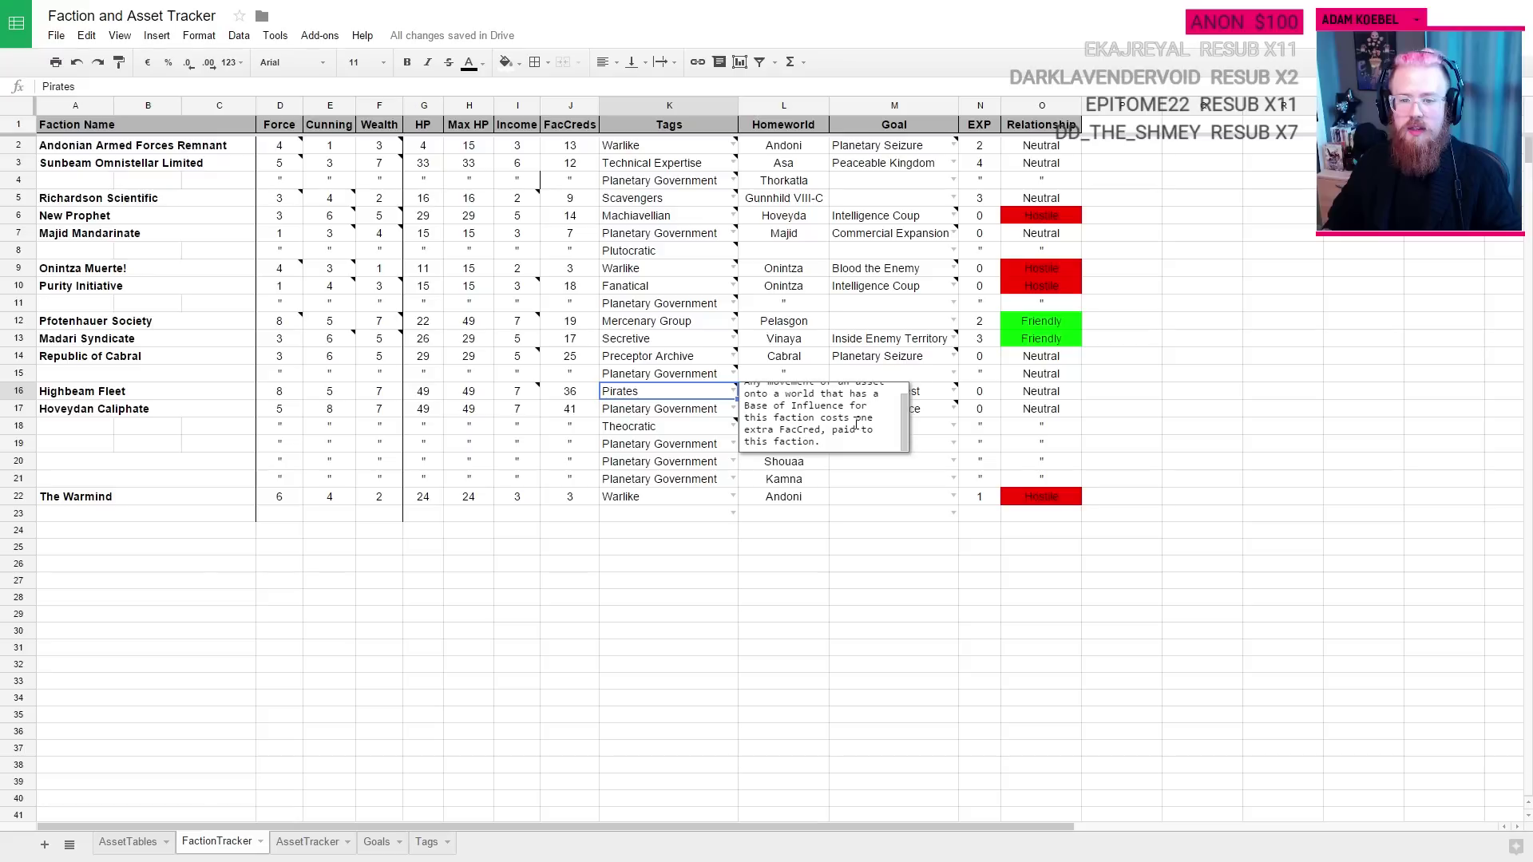
left_click(1277, 427)
Step: Update the progress count in the note on Highbeam Fleet's Military Conquest goal to 4/8
mouse_move(902, 396)
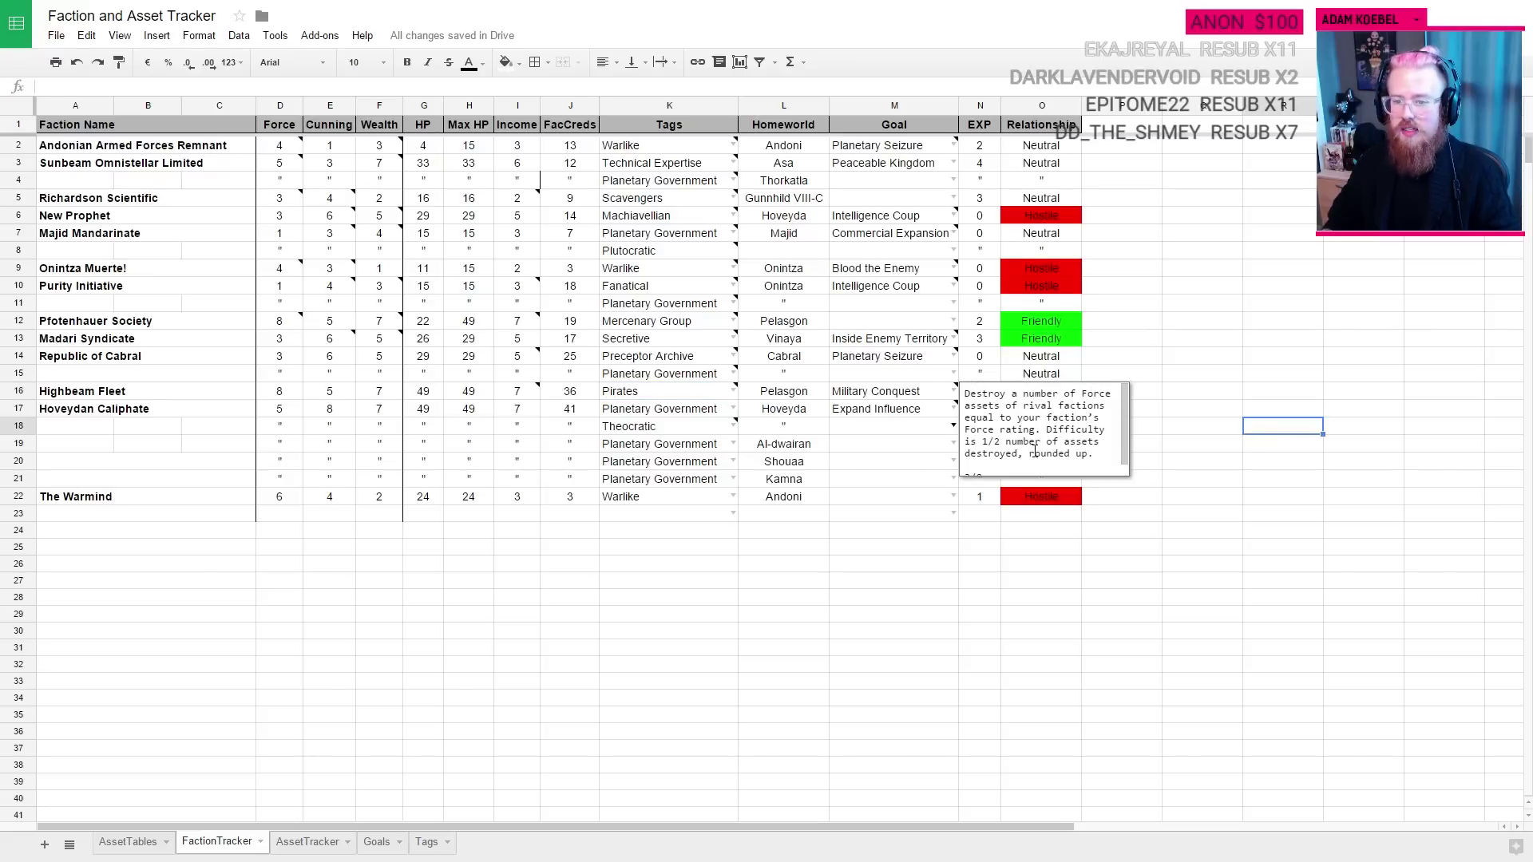
scroll(1033, 441, "down", 1)
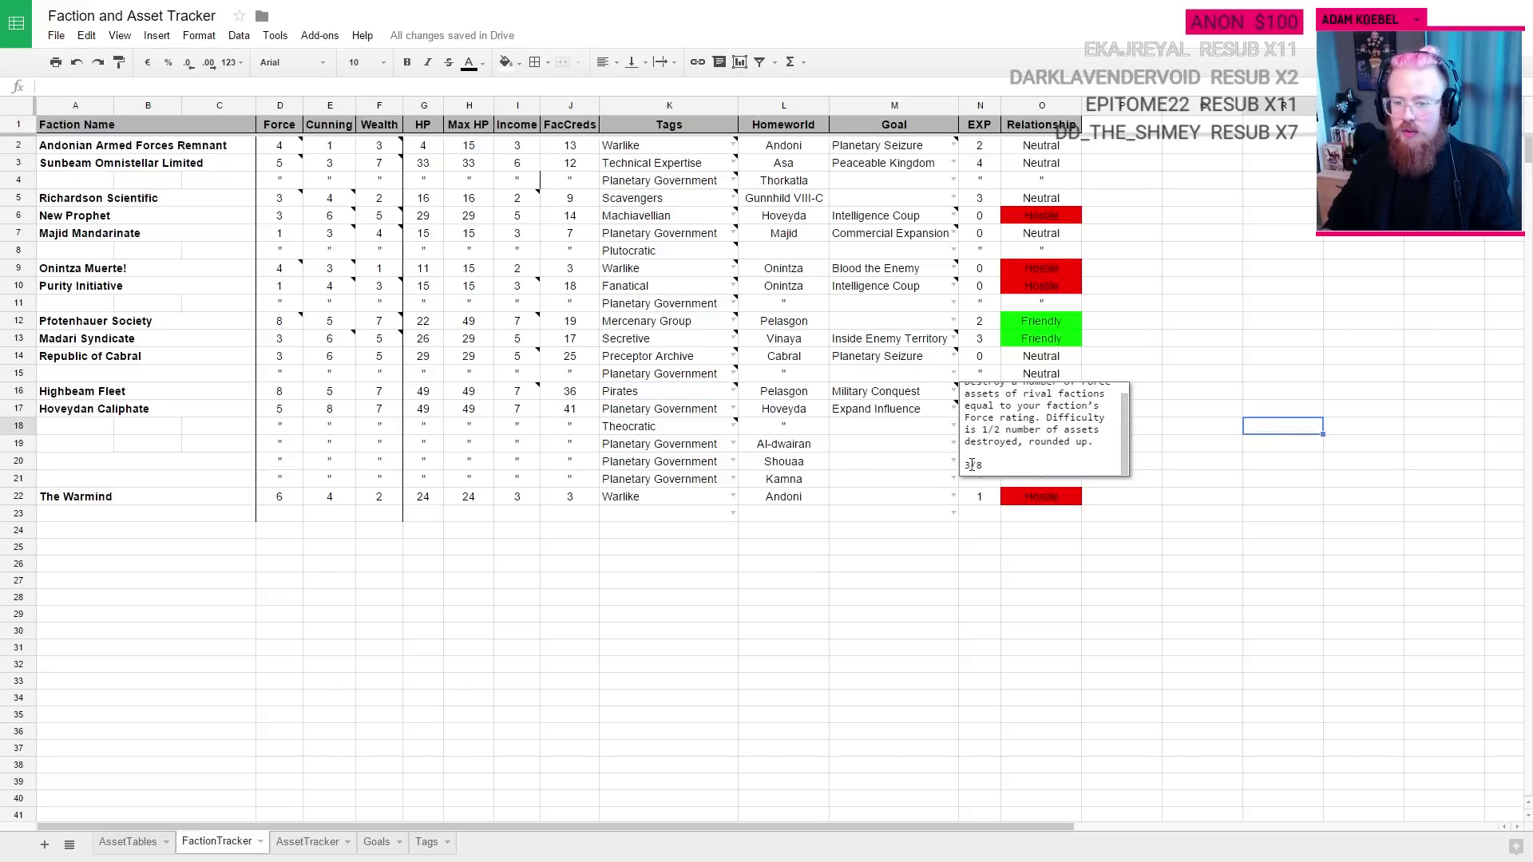
left_click(971, 464)
key("BackSpace")
type("4")
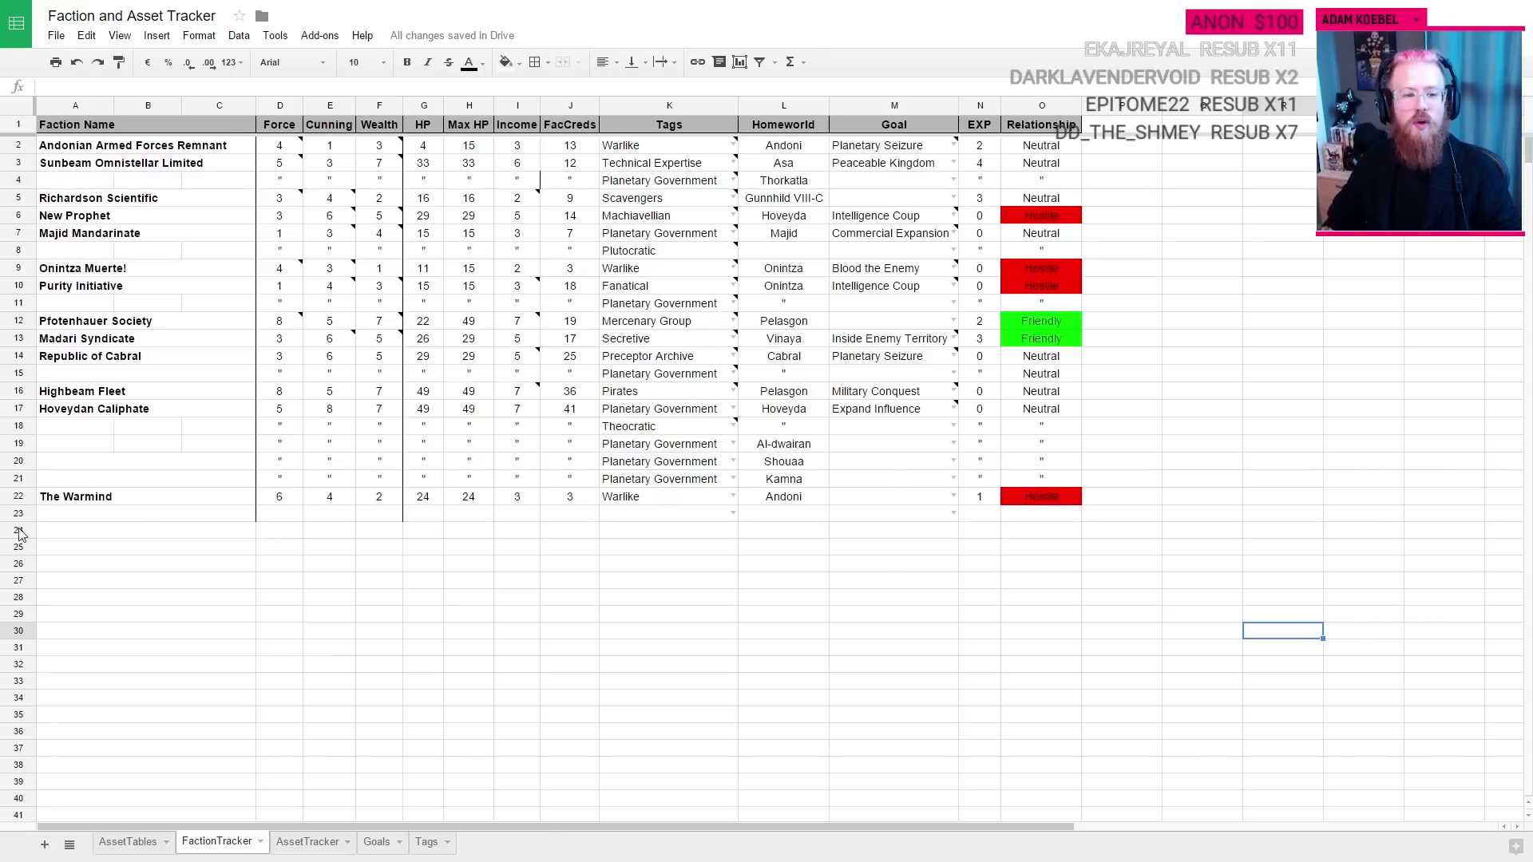
Step: Commit Highbeam Fleet's Turn Fifteen entry in FACTION TURNS and check Richardson Scientific's Turn Fourteen record
key("ctrl+Tab")
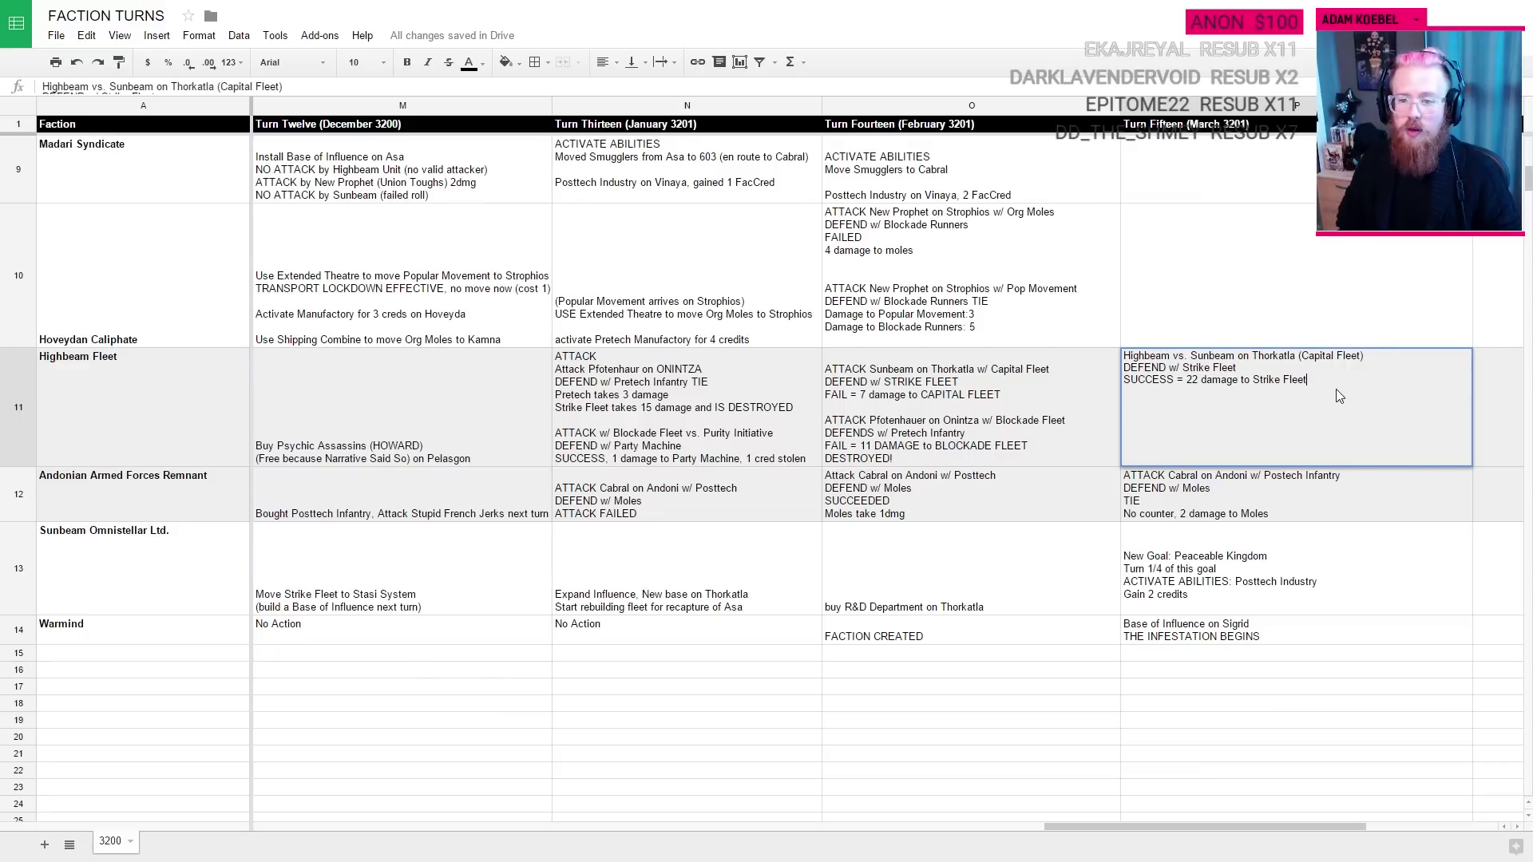
key("Return")
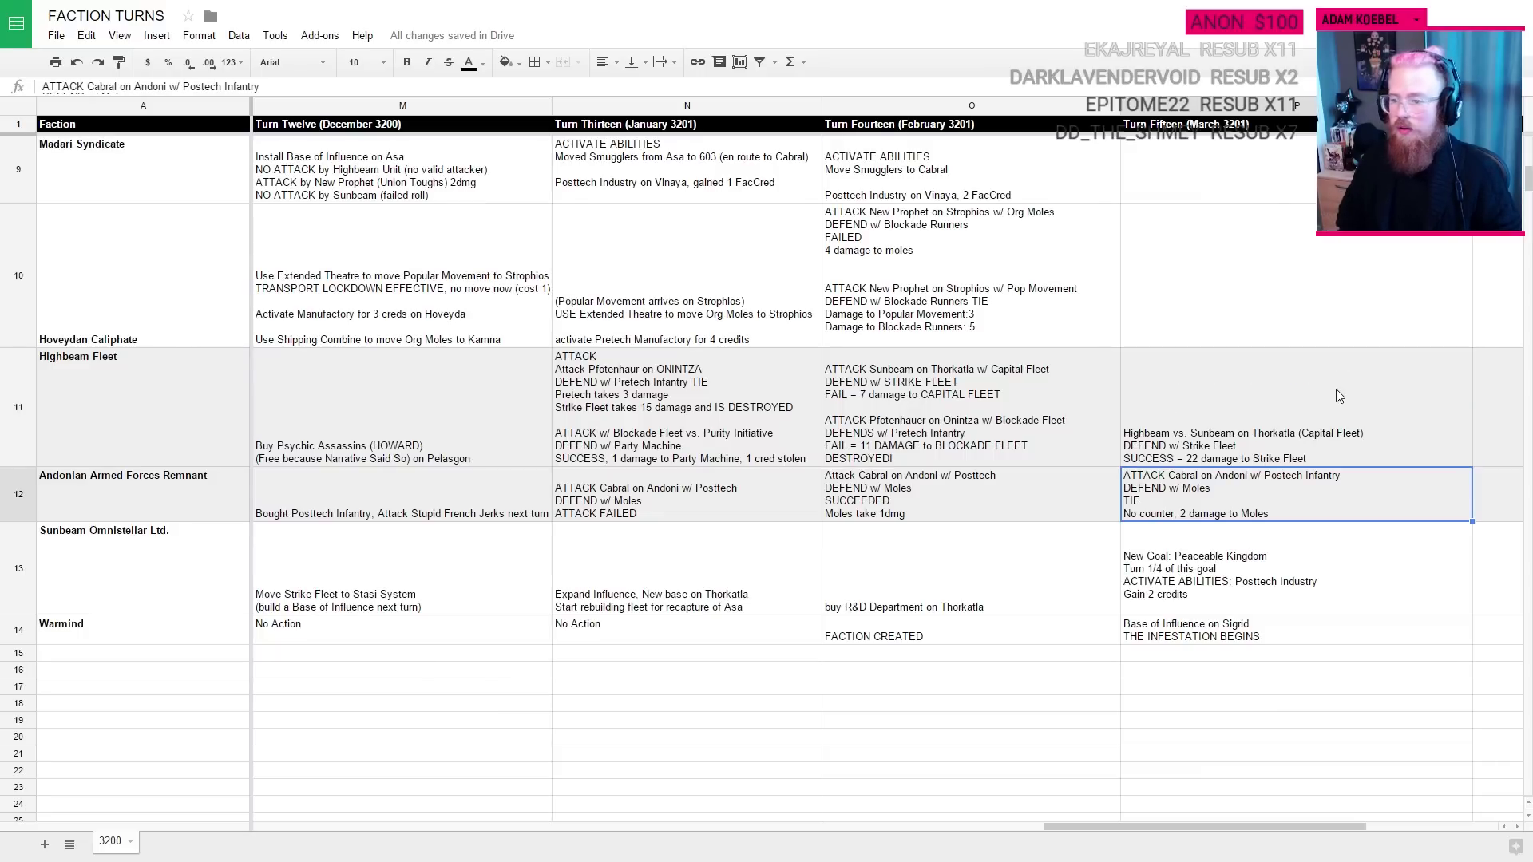
left_click(1335, 389)
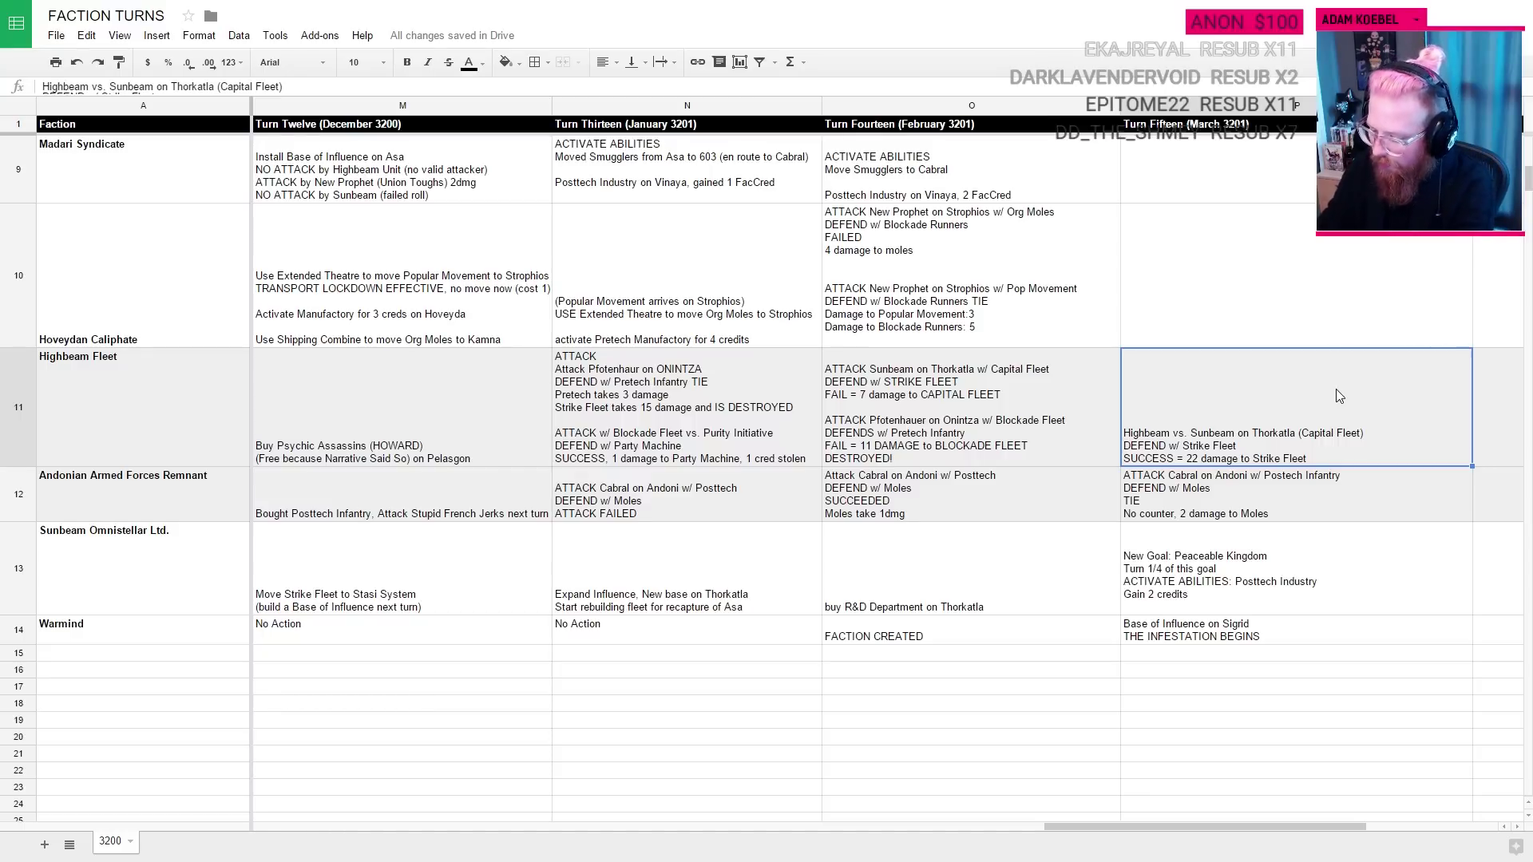
scroll(1226, 192, "up", 10)
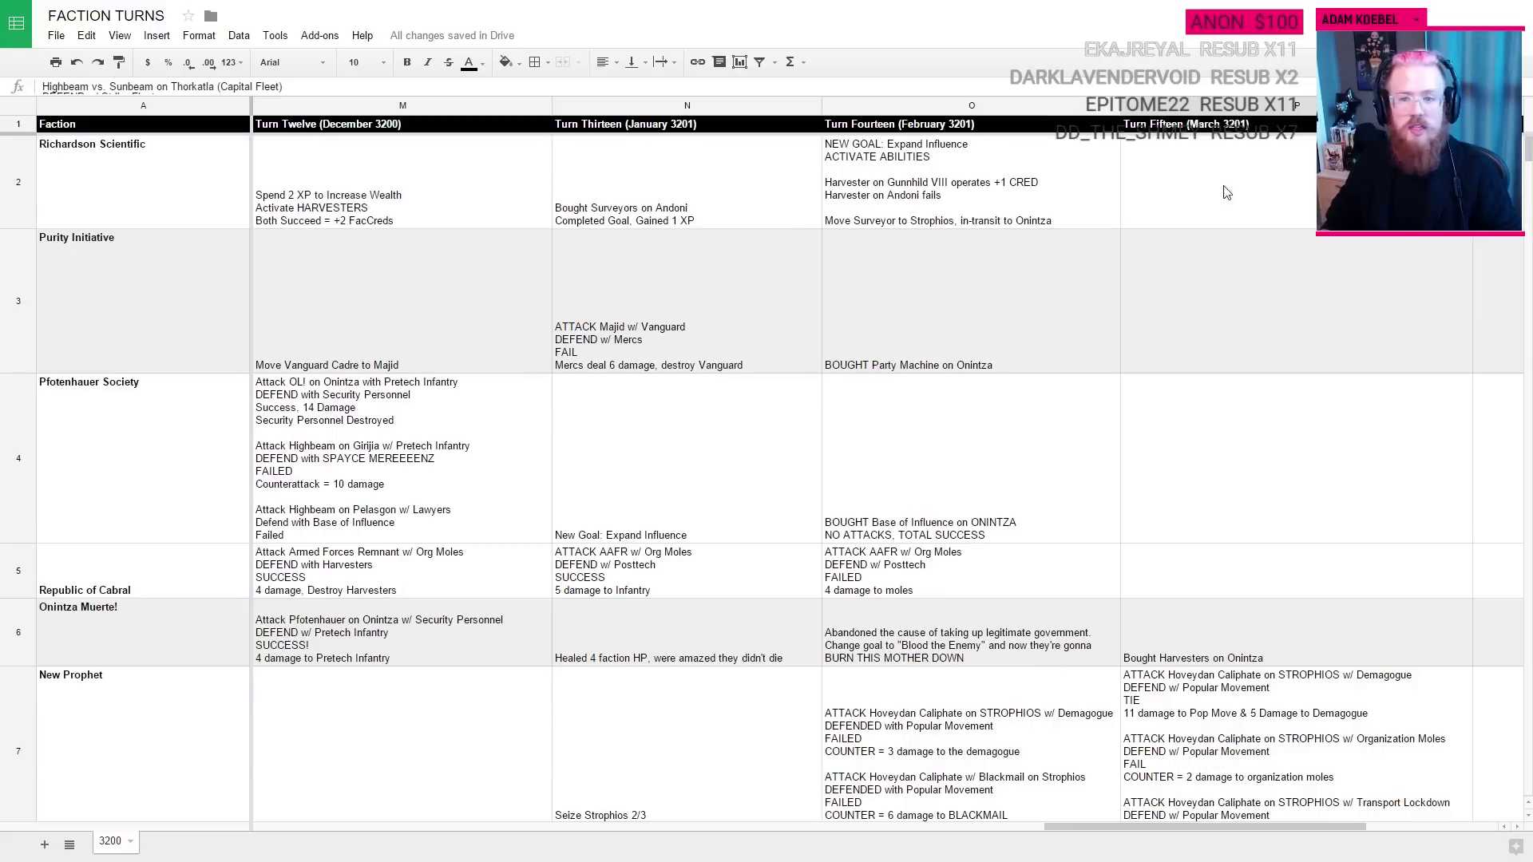
left_click(963, 182)
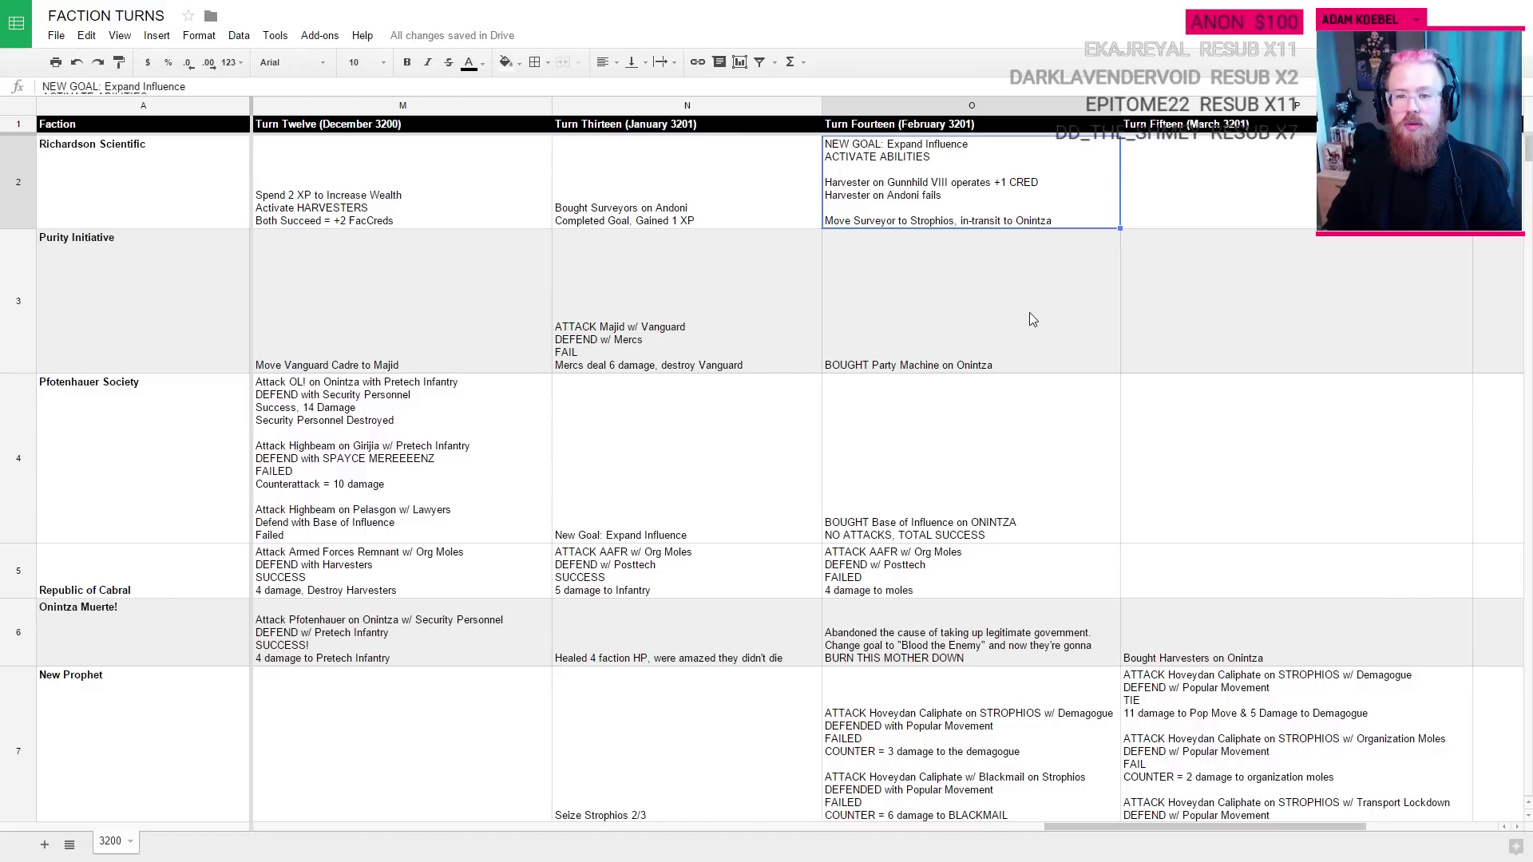
Step: Set Richardson Scientific's goal to Expand Influence in the FactionTracker sheet
key("ctrl+Tab")
key("ctrl+Tab")
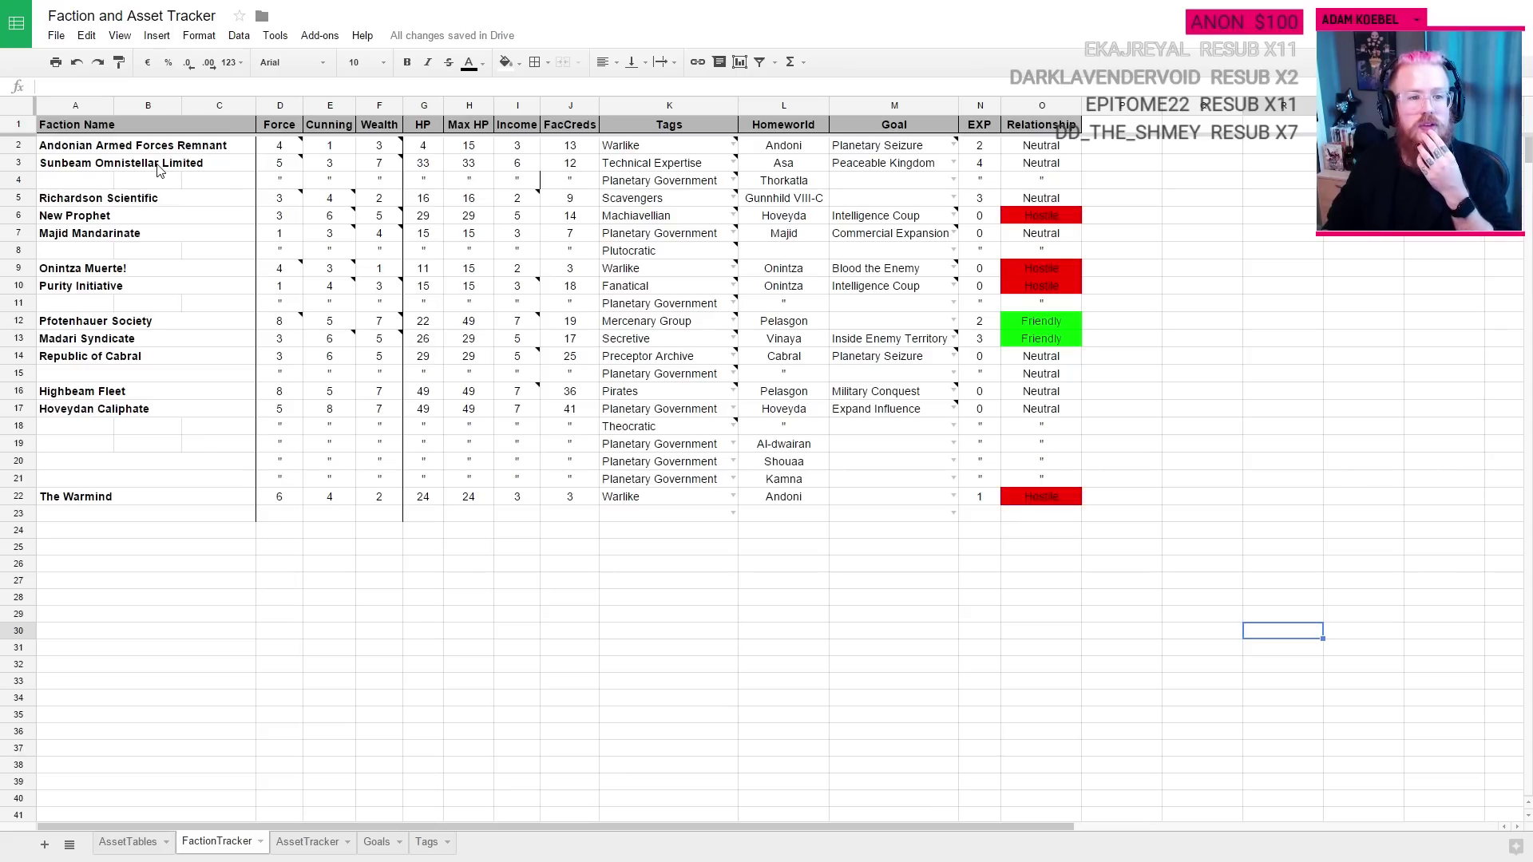
left_click(570, 203)
mouse_move(672, 204)
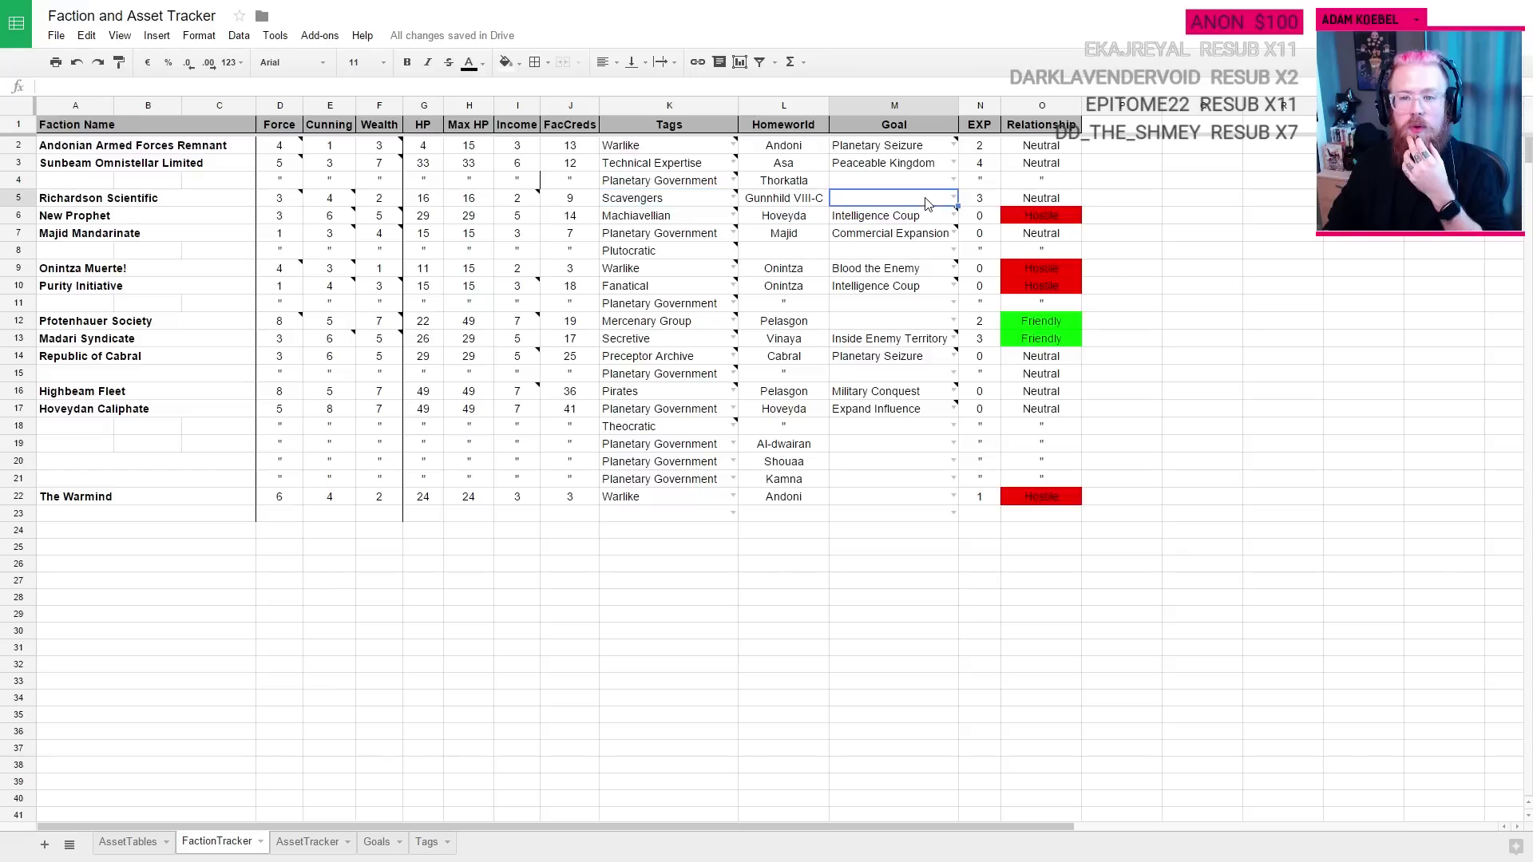
left_click(891, 205)
left_click(954, 198)
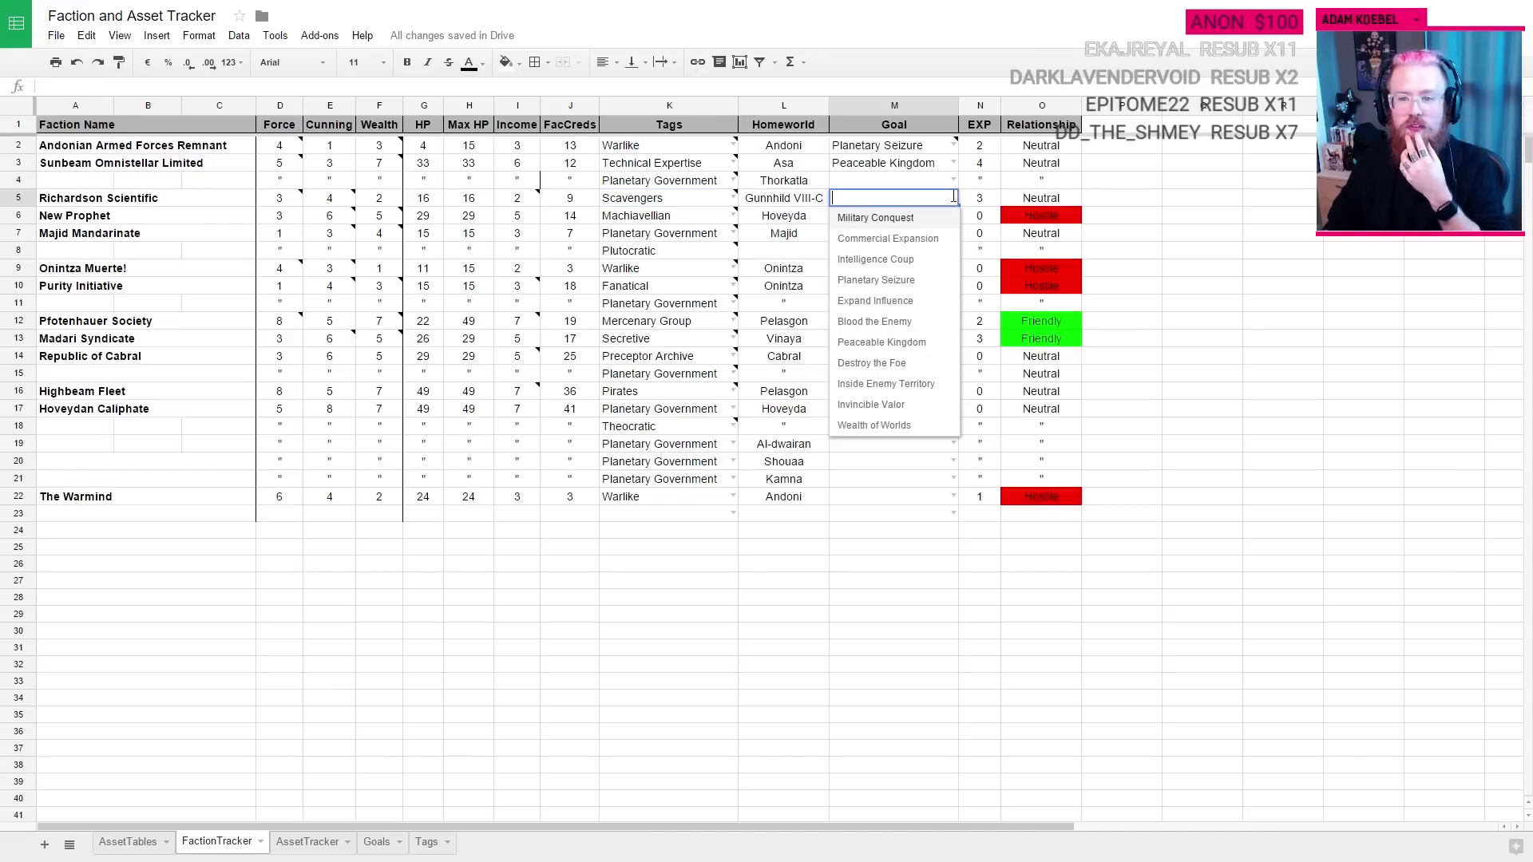
left_click(875, 280)
left_click(954, 198)
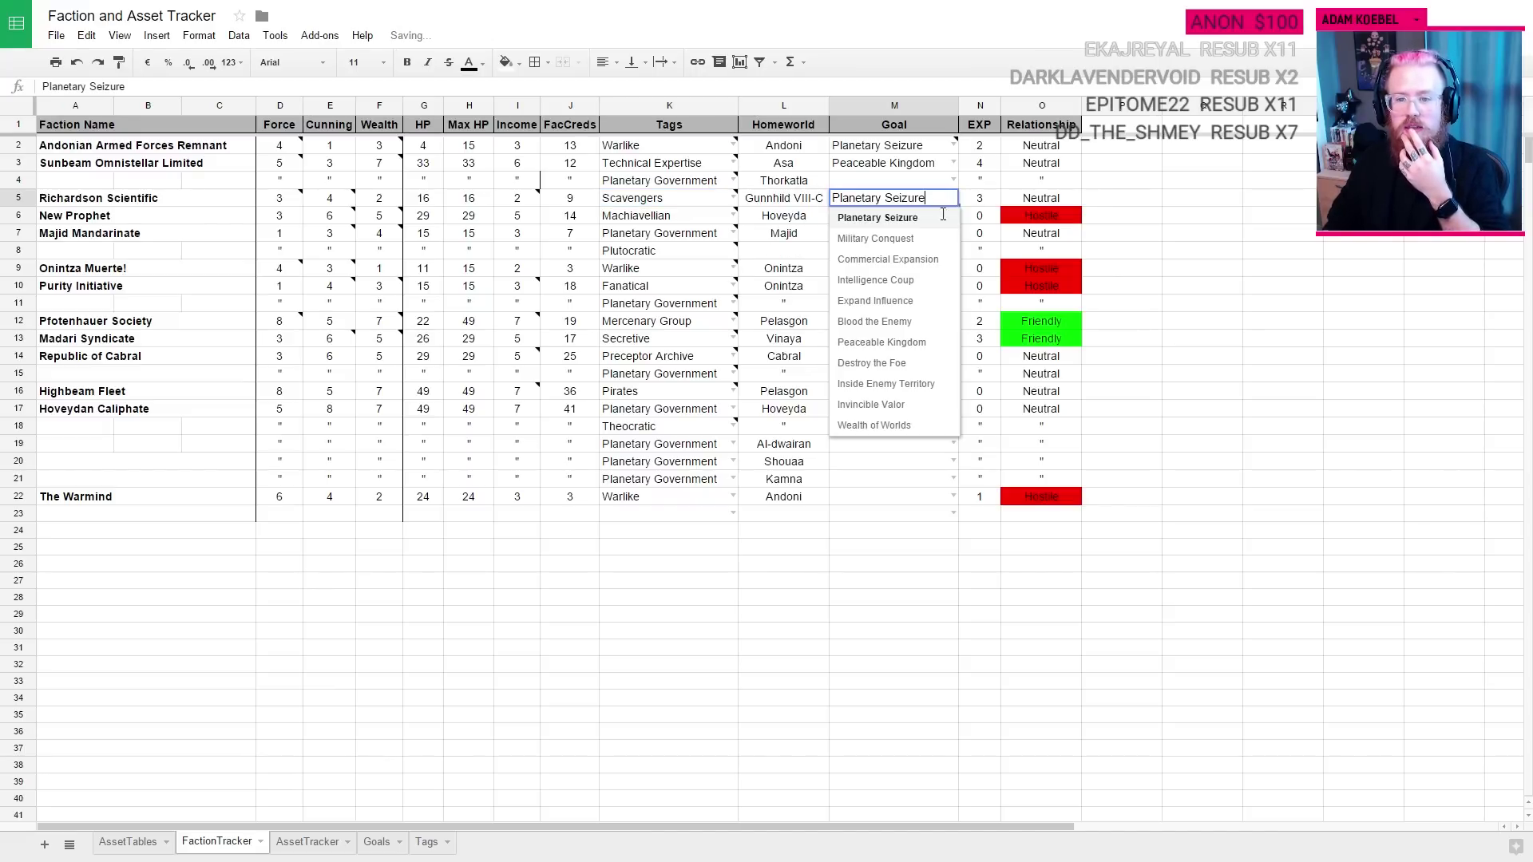
left_click(875, 301)
left_click(1182, 319)
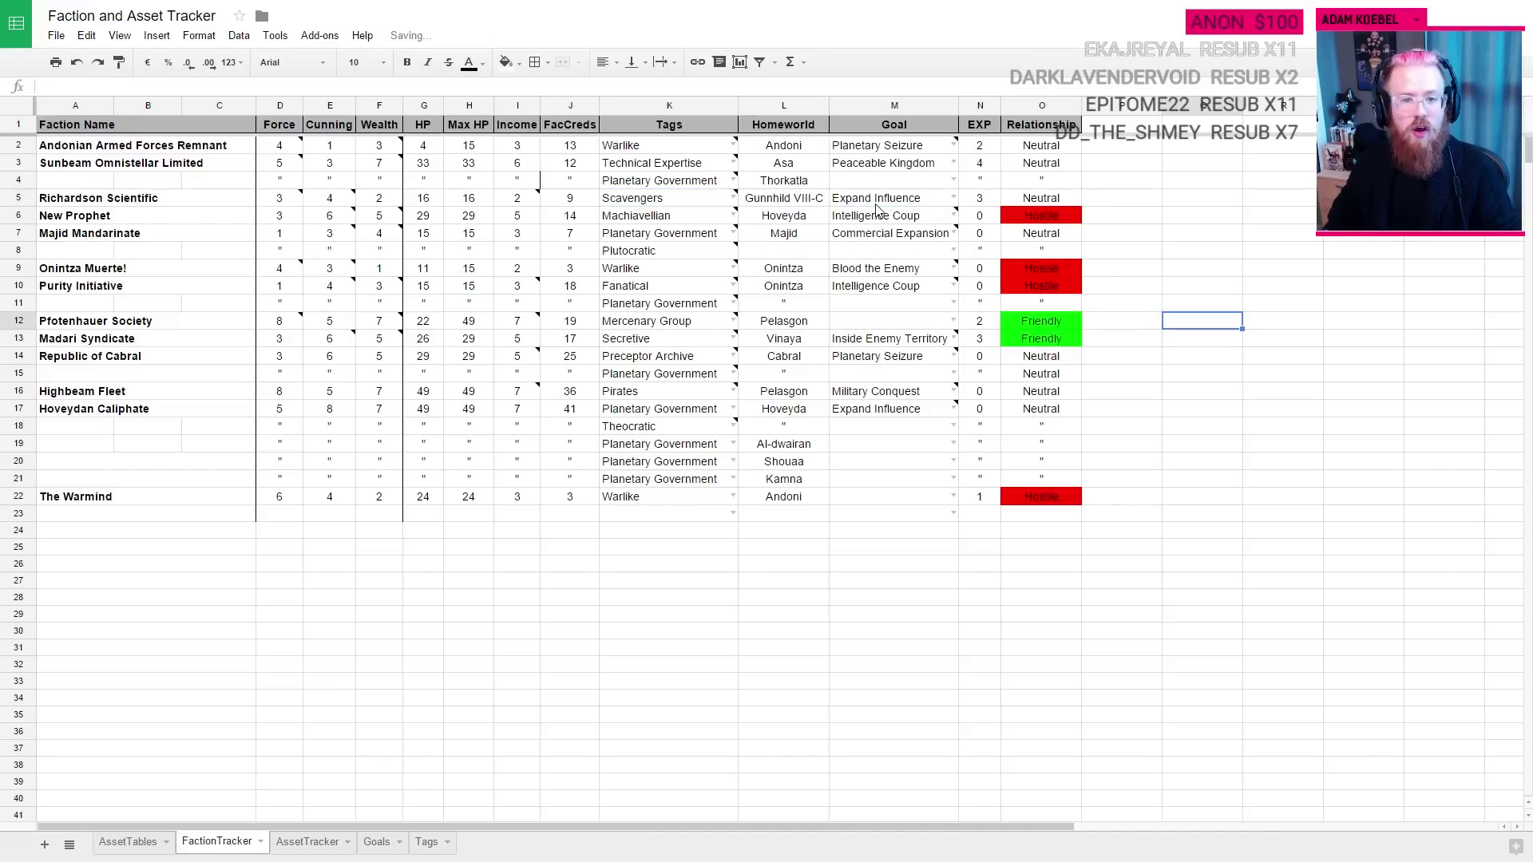
Step: Examine Richardson Scientific's assets in the AssetTracker, including the system and planet of its Surveyors
left_click(127, 842)
left_click(311, 842)
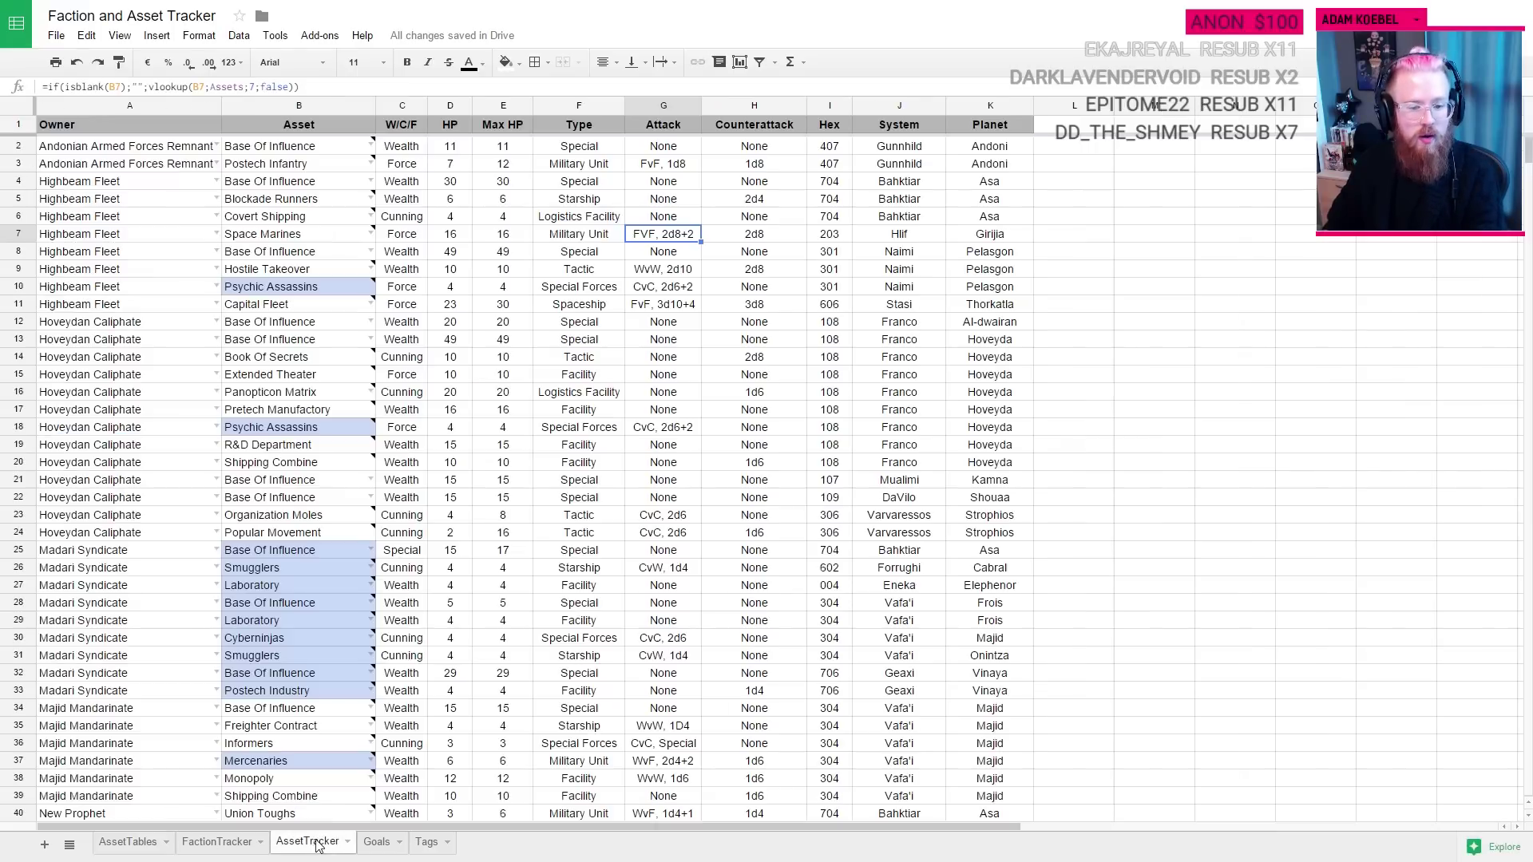
scroll(154, 391, "down", 3)
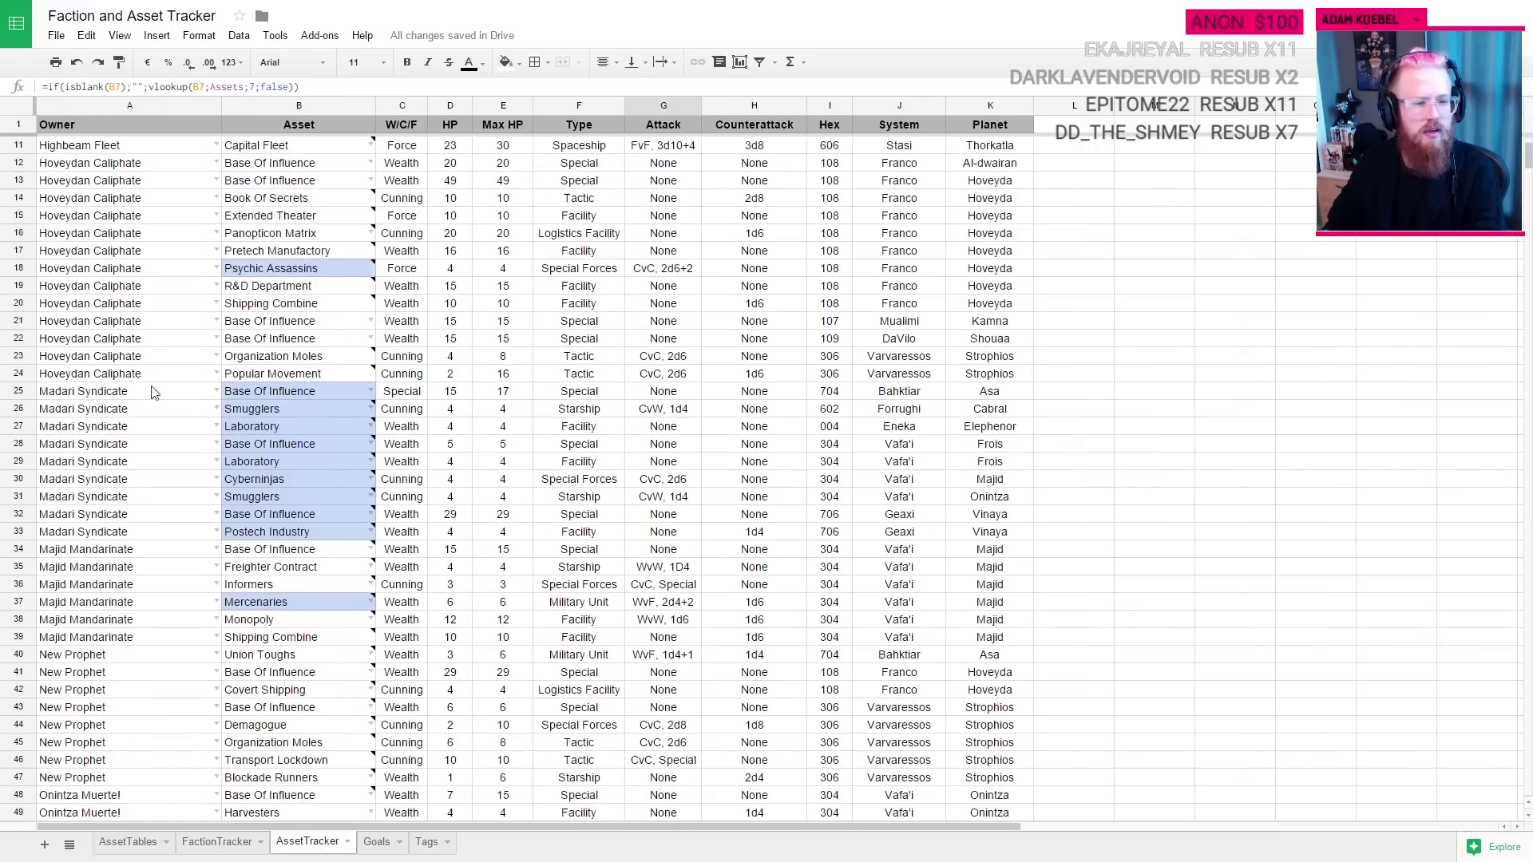
scroll(154, 391, "up", 3)
scroll(120, 479, "down", 17)
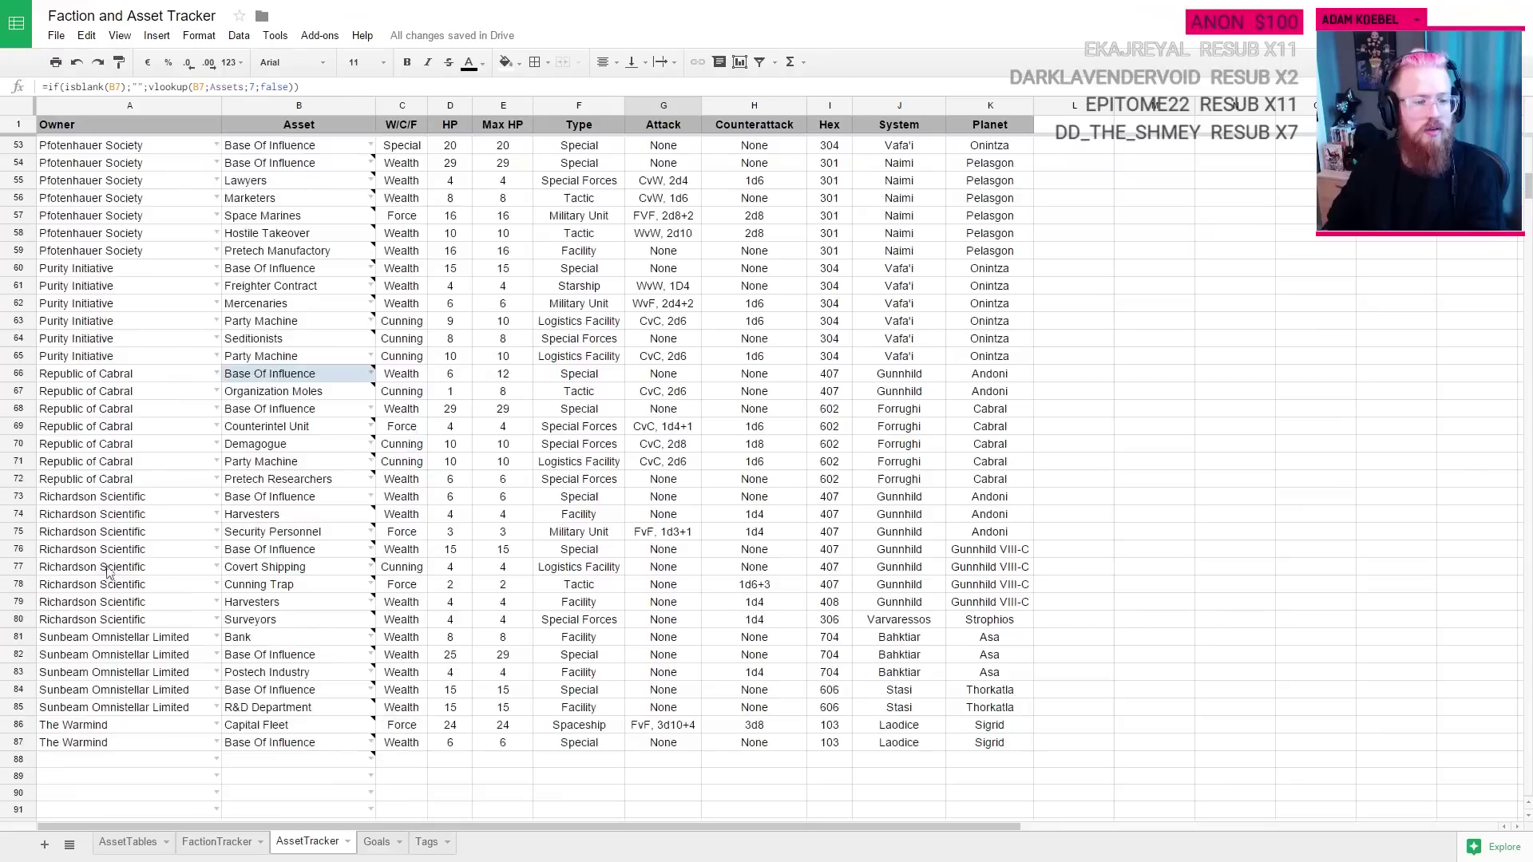
left_click(92, 496)
mouse_move(278, 539)
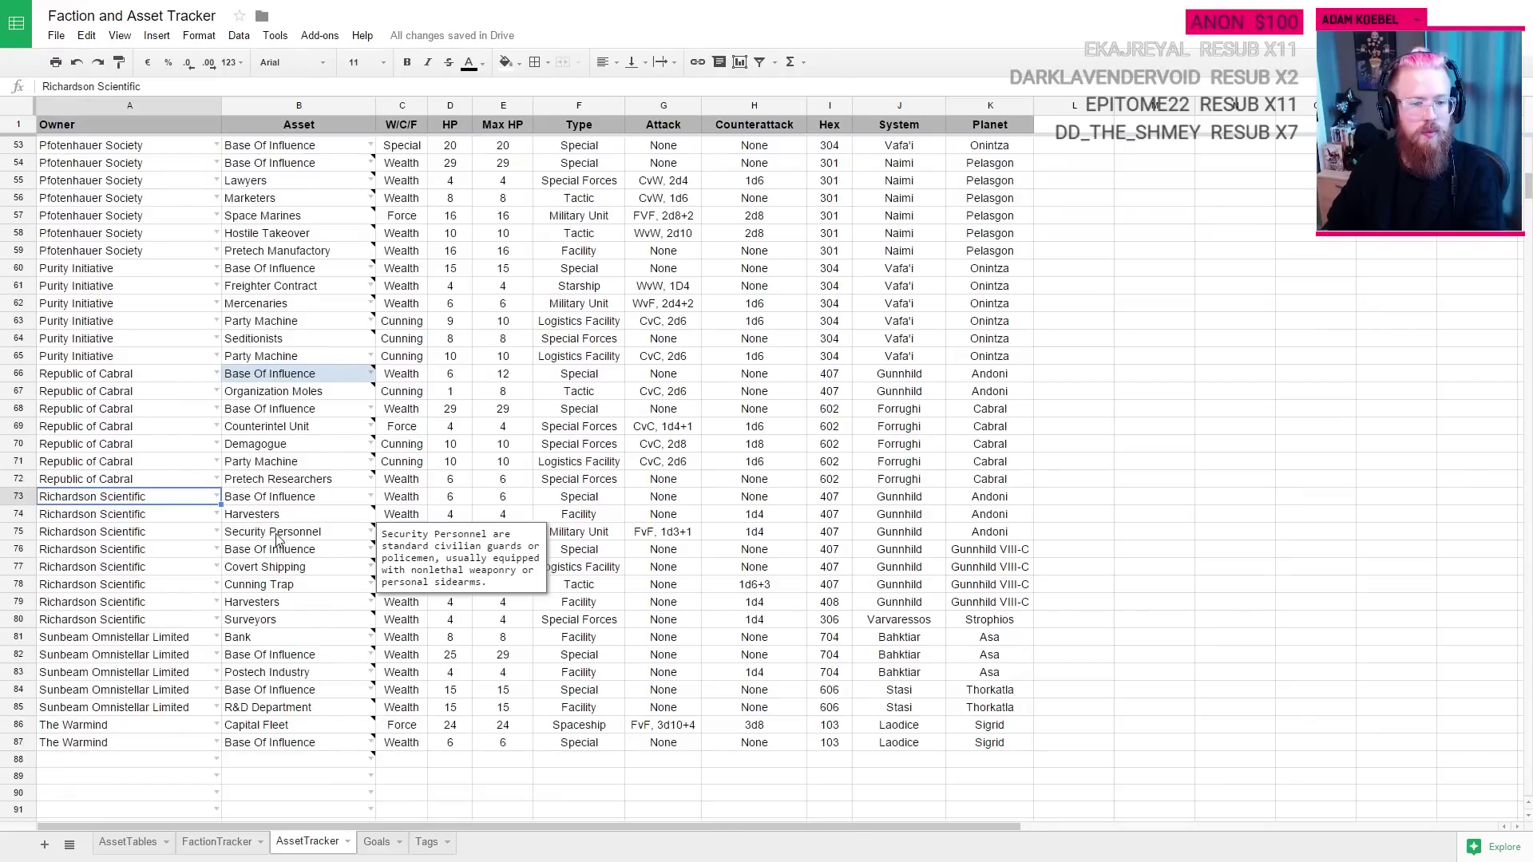
left_click(249, 623)
left_click(990, 623)
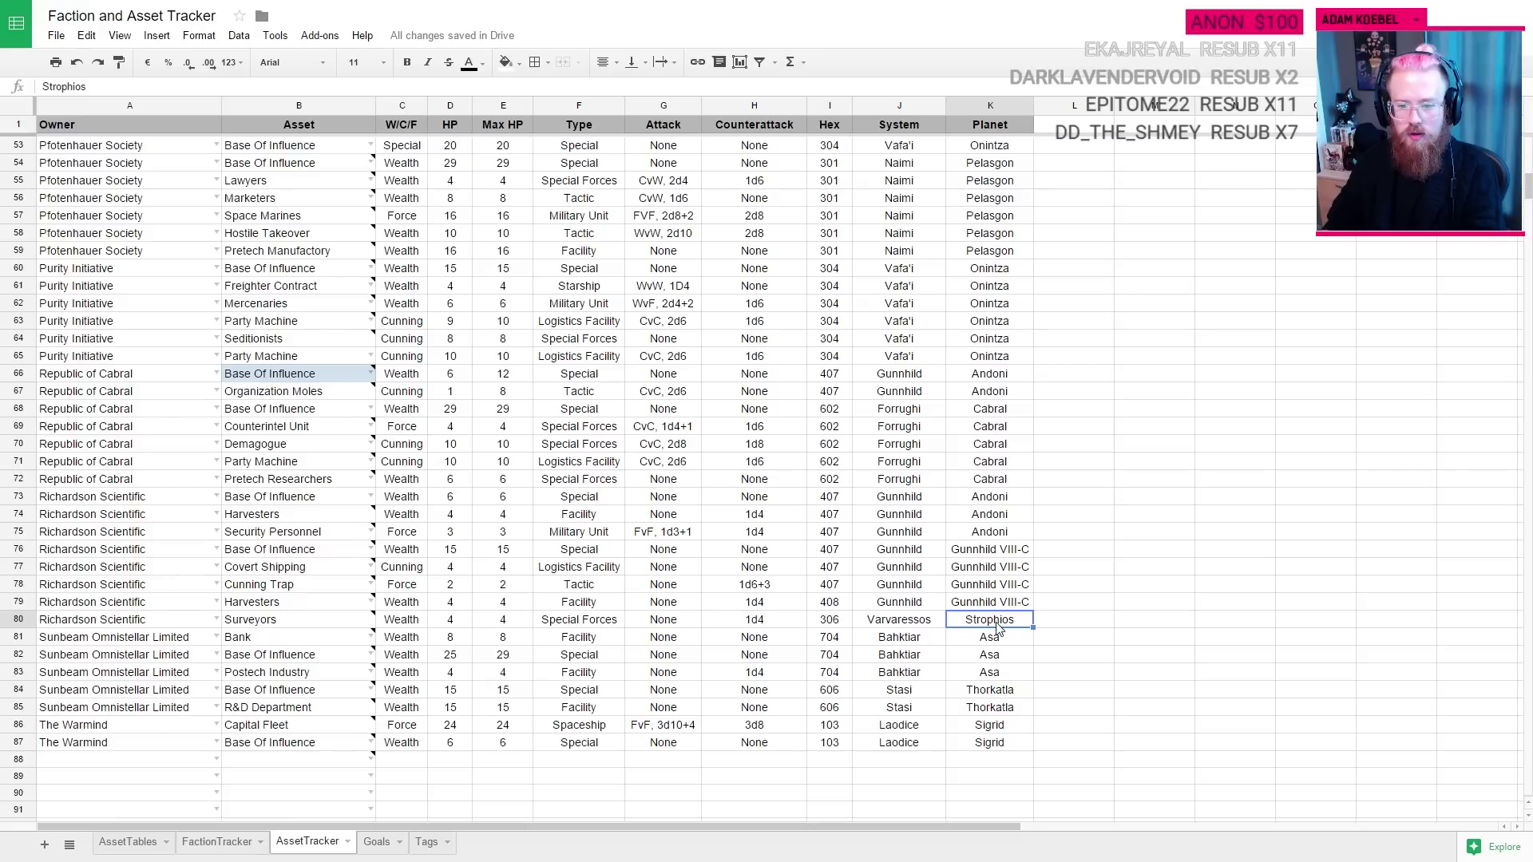
key("Left")
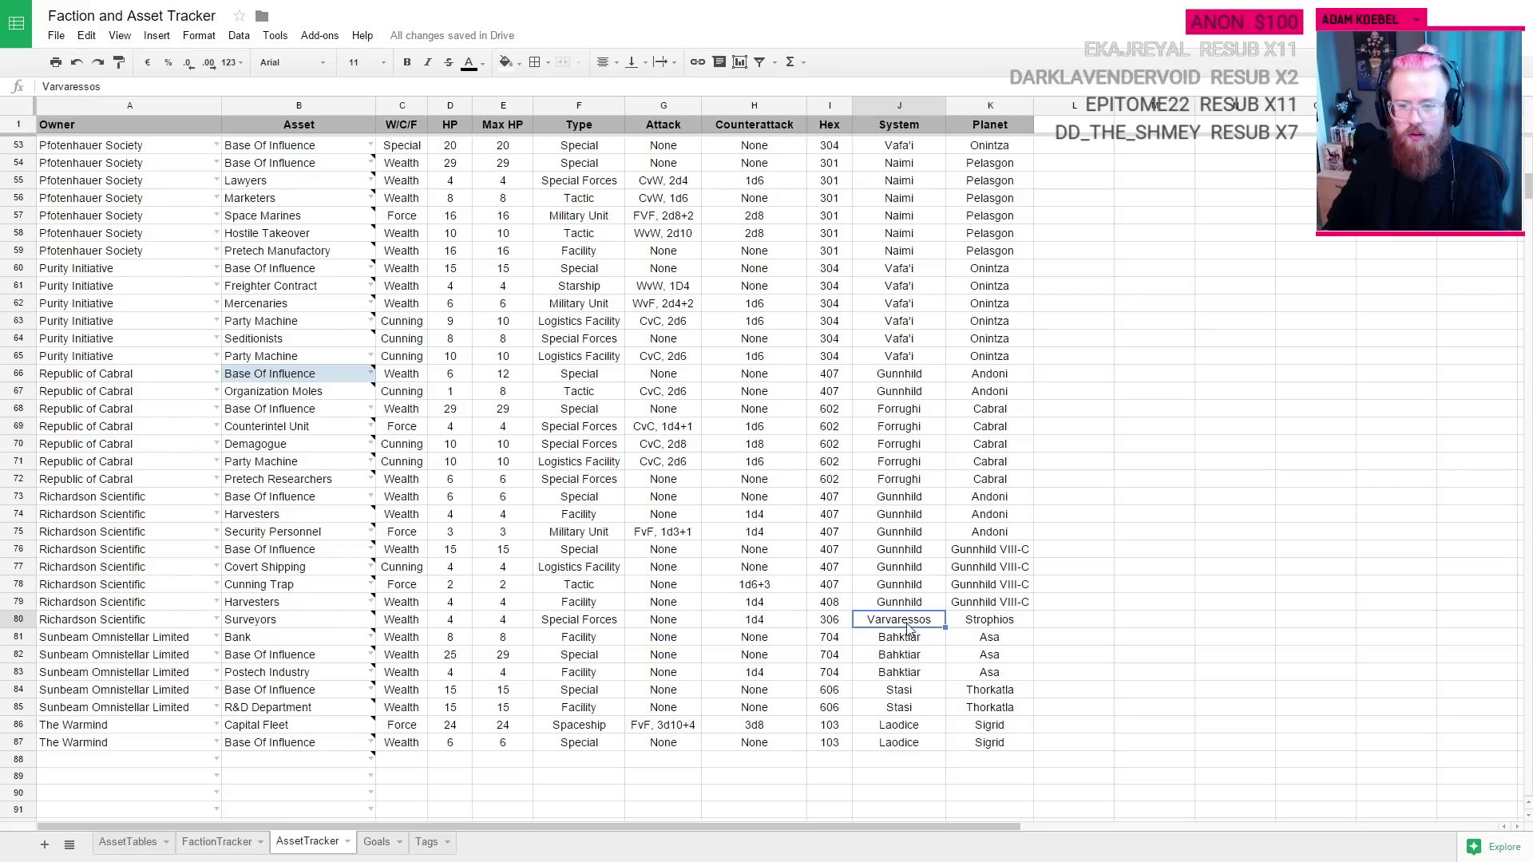
left_click(1009, 623)
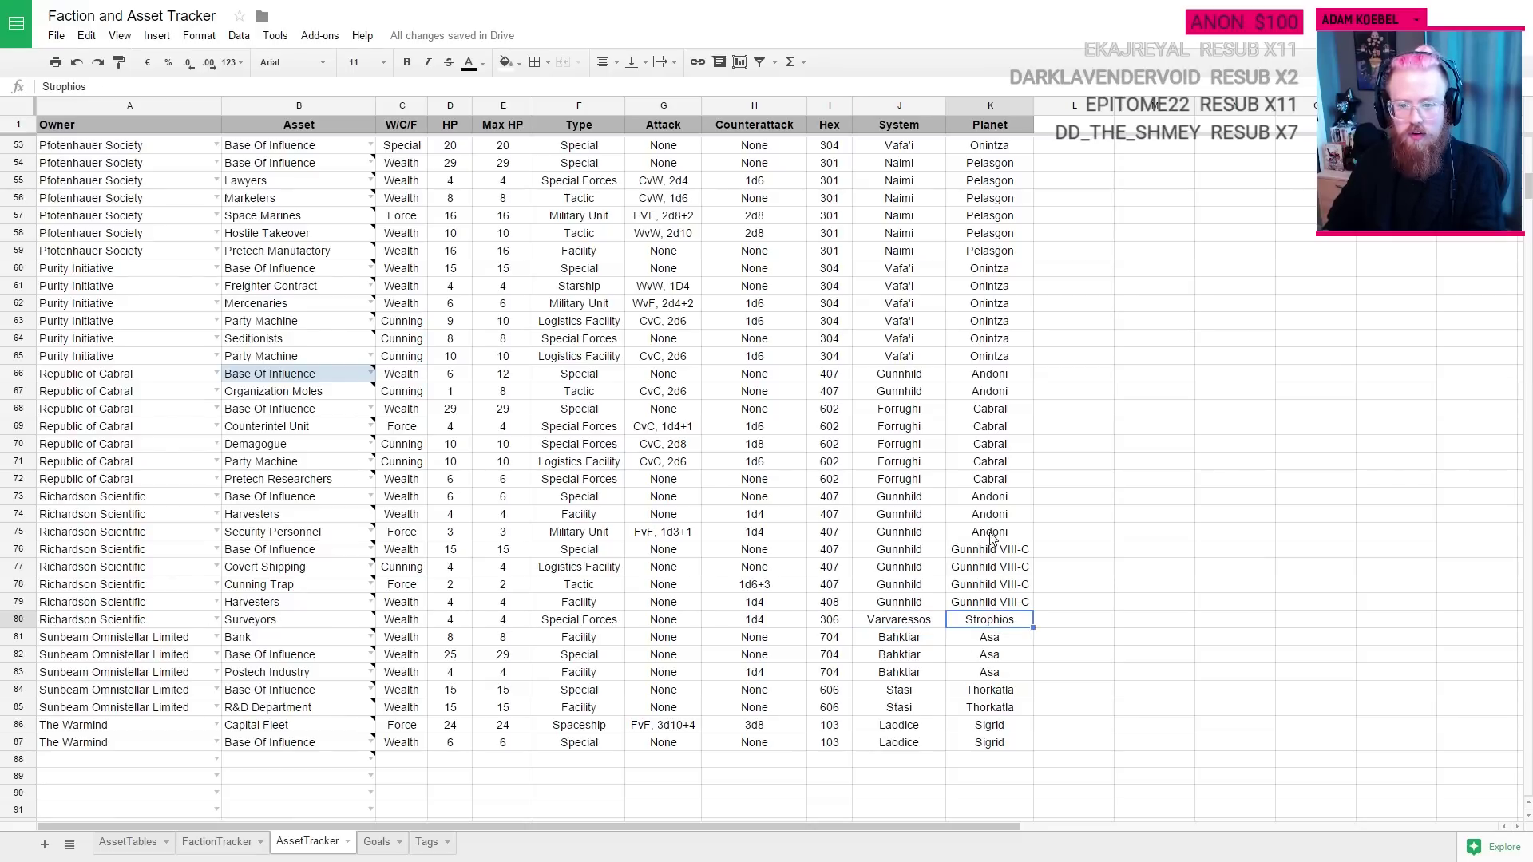
Step: Enter "Activate Abilities" and, below it, "Move Surveyor to" in Richardson Scientific's Turn Fifteen cell in FACTION TURNS
key("ctrl+Tab")
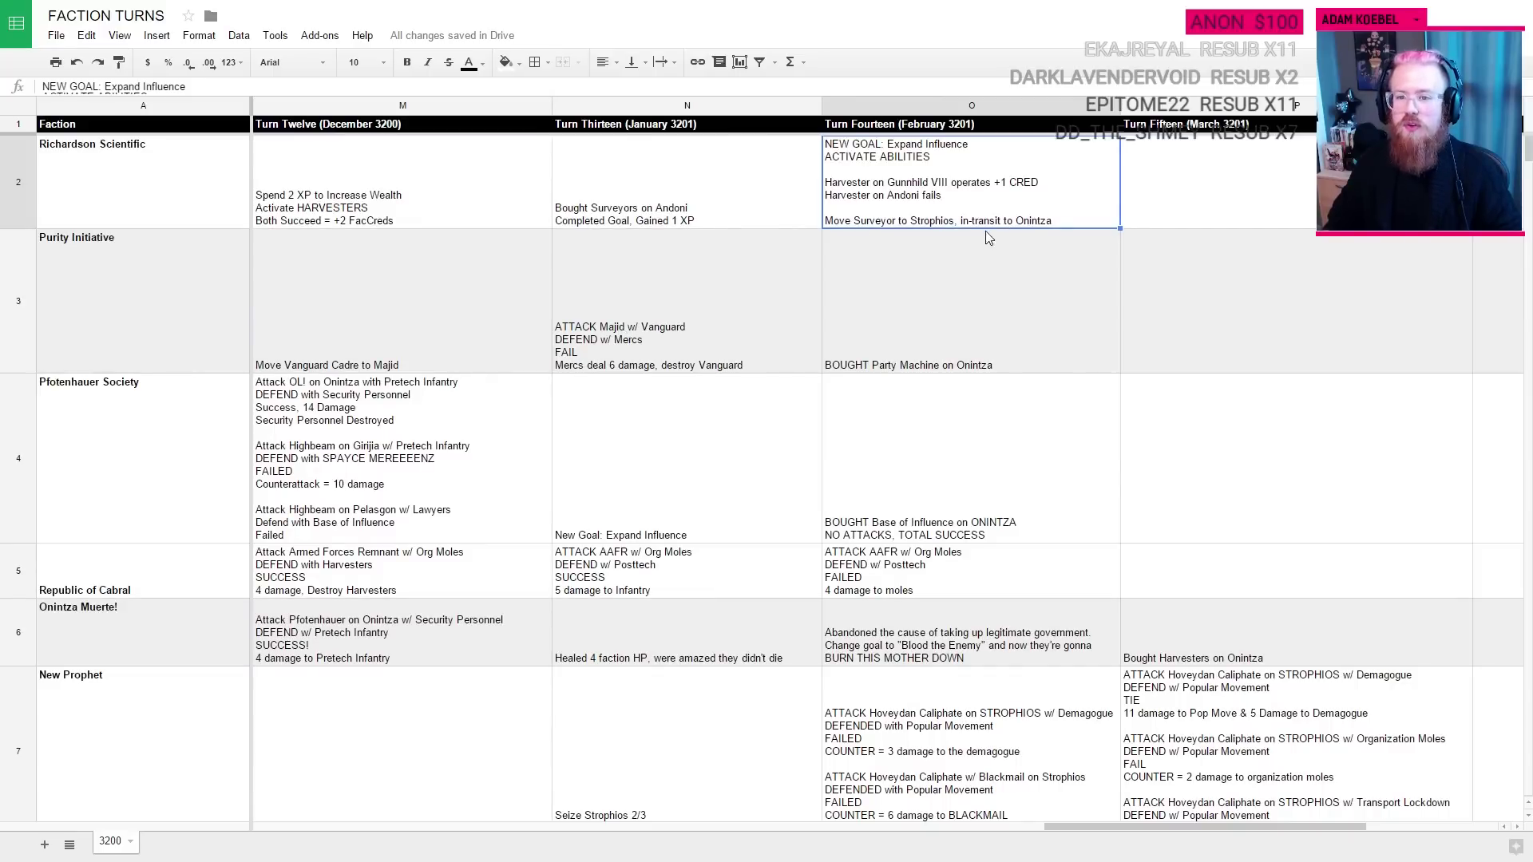
left_click(1226, 180)
type("Act")
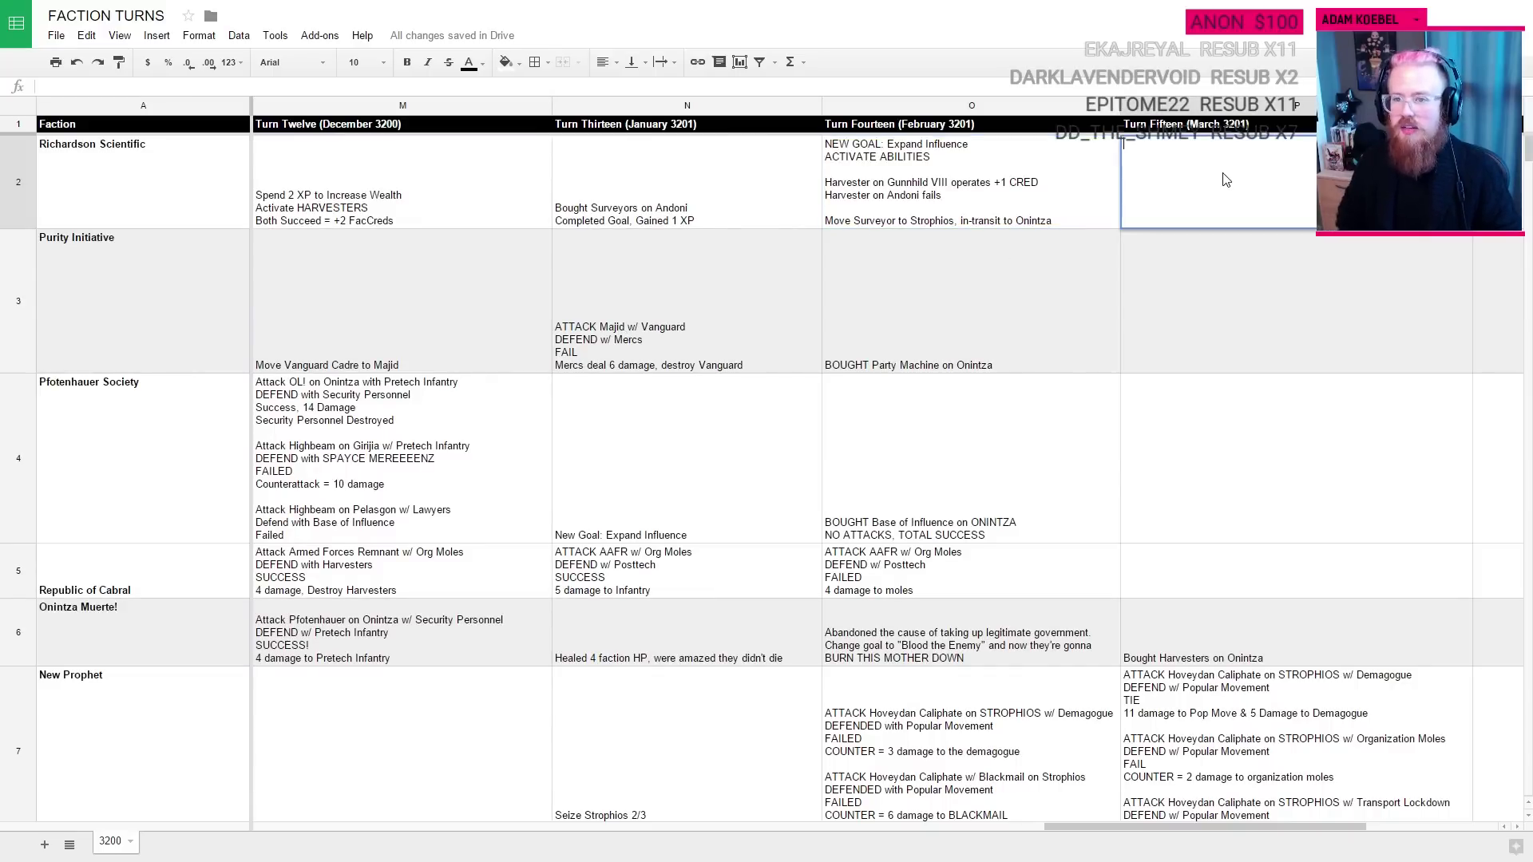
type("ivate Abilities")
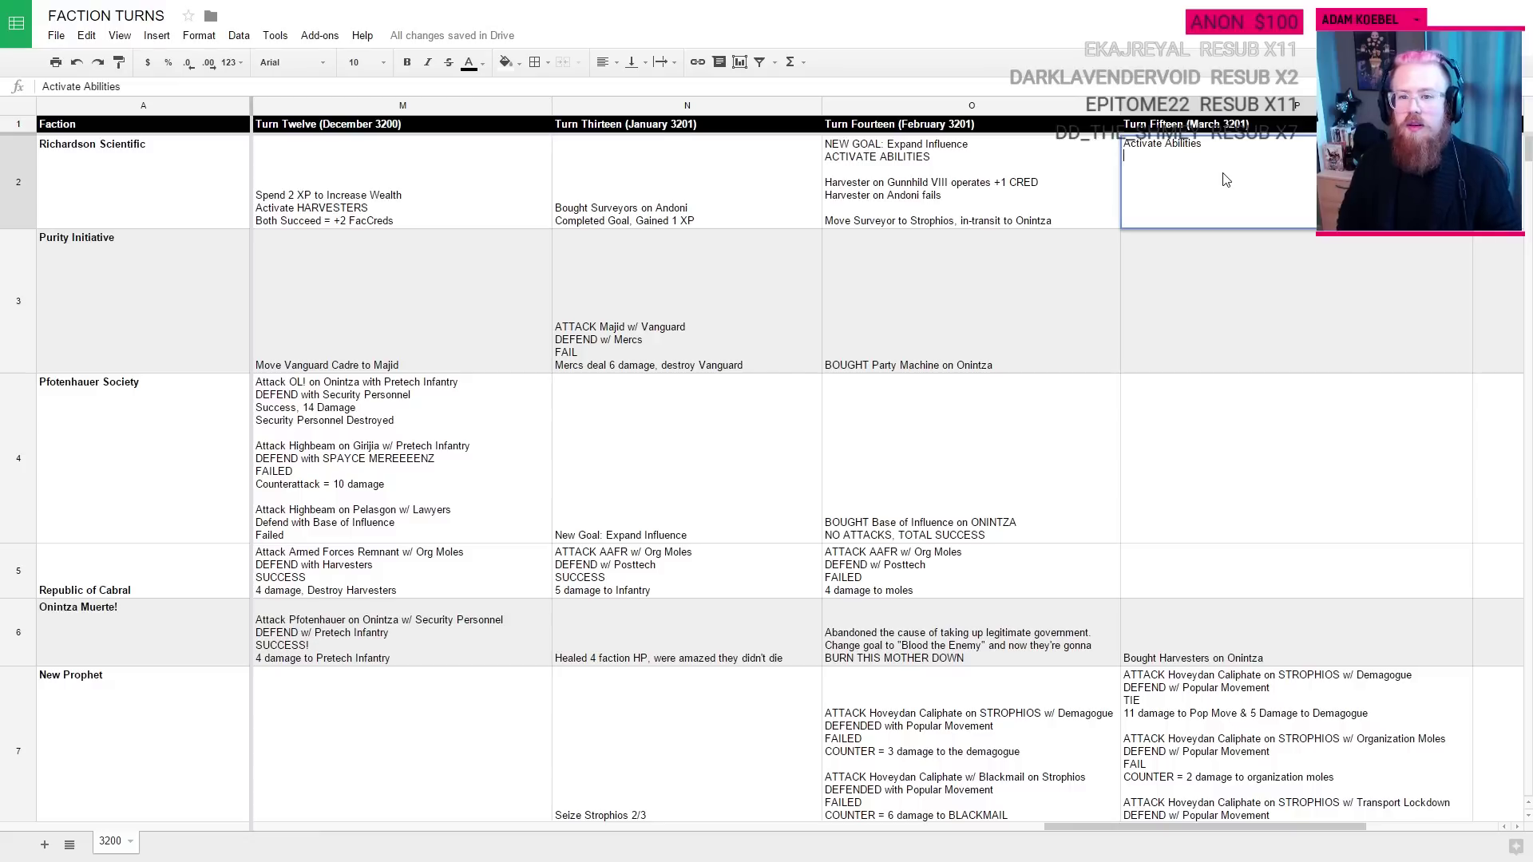
key("alt+Return")
type("Move Surveyor to")
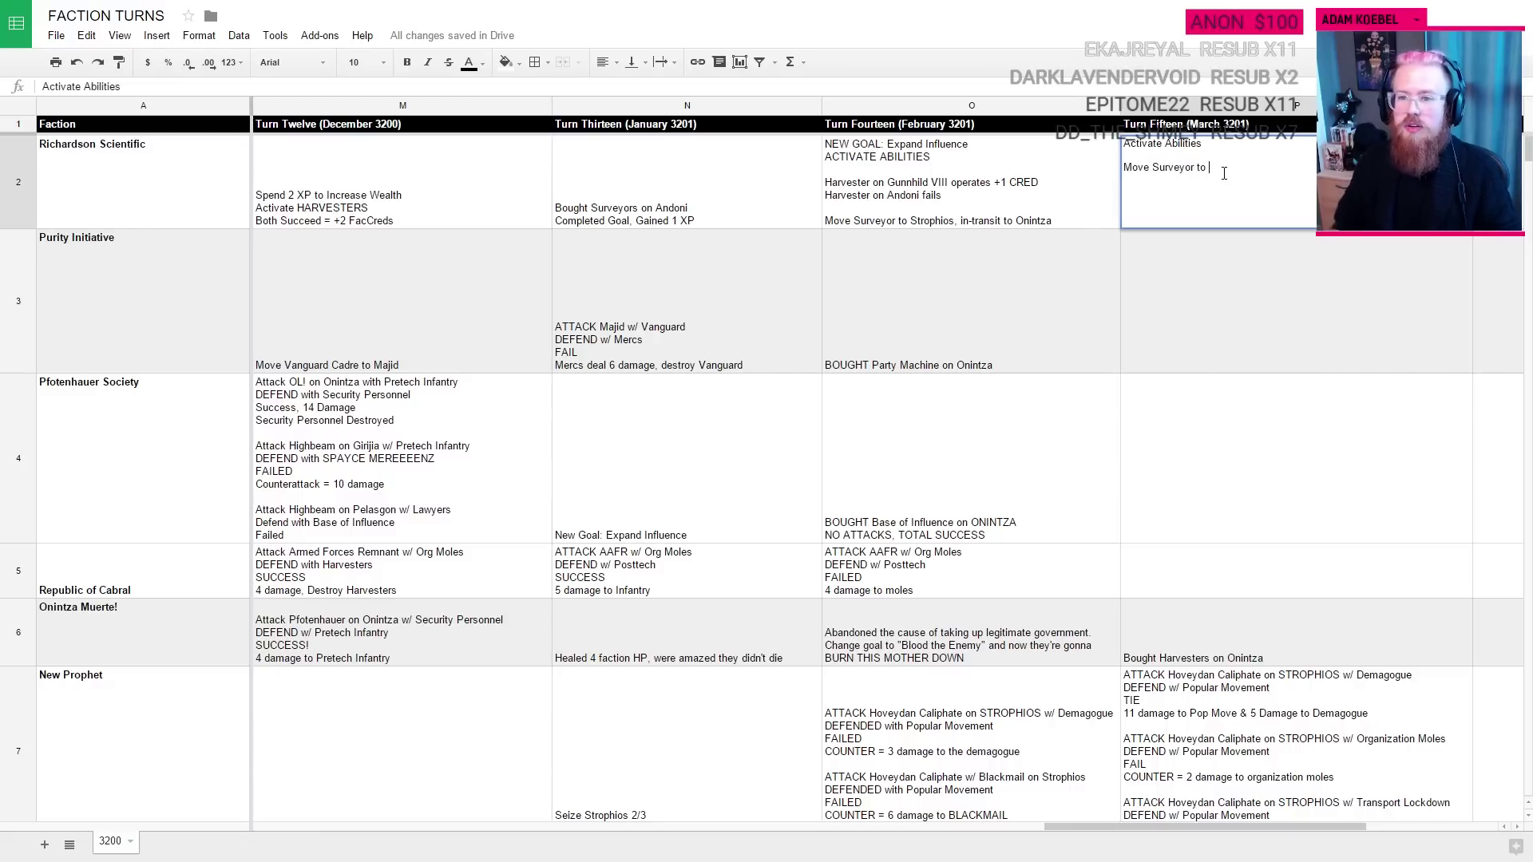
Step: Check the route on the sector map and complete Richardson Scientific's Turn Fifteen line as "Move Surveyor to 305 en route to Onintza"
key("alt+Tab")
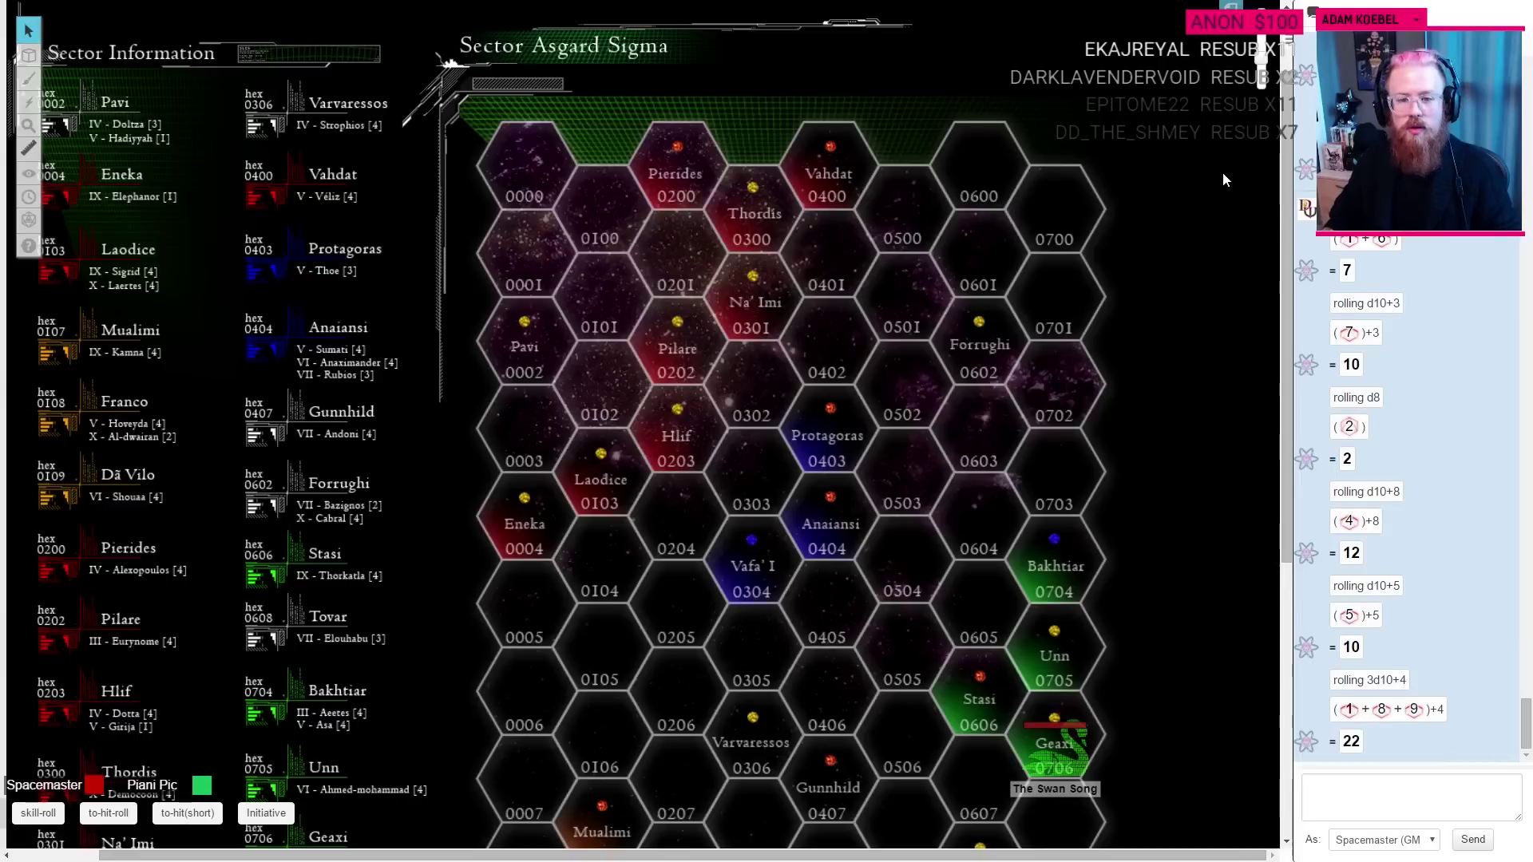
scroll(764, 452, "down", 3)
scroll(799, 562, "down", 1)
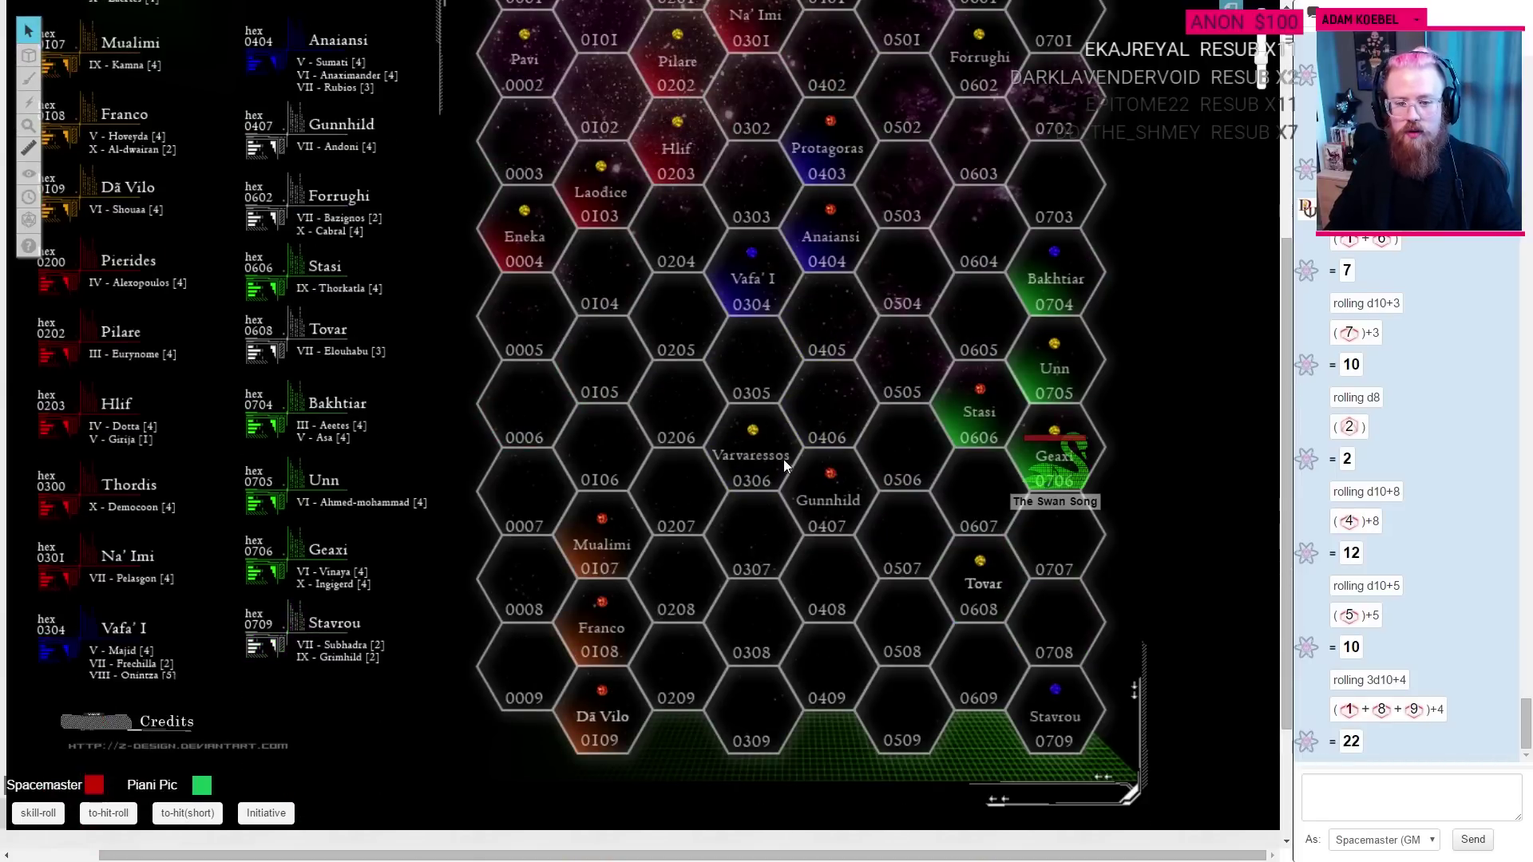
left_click(755, 447)
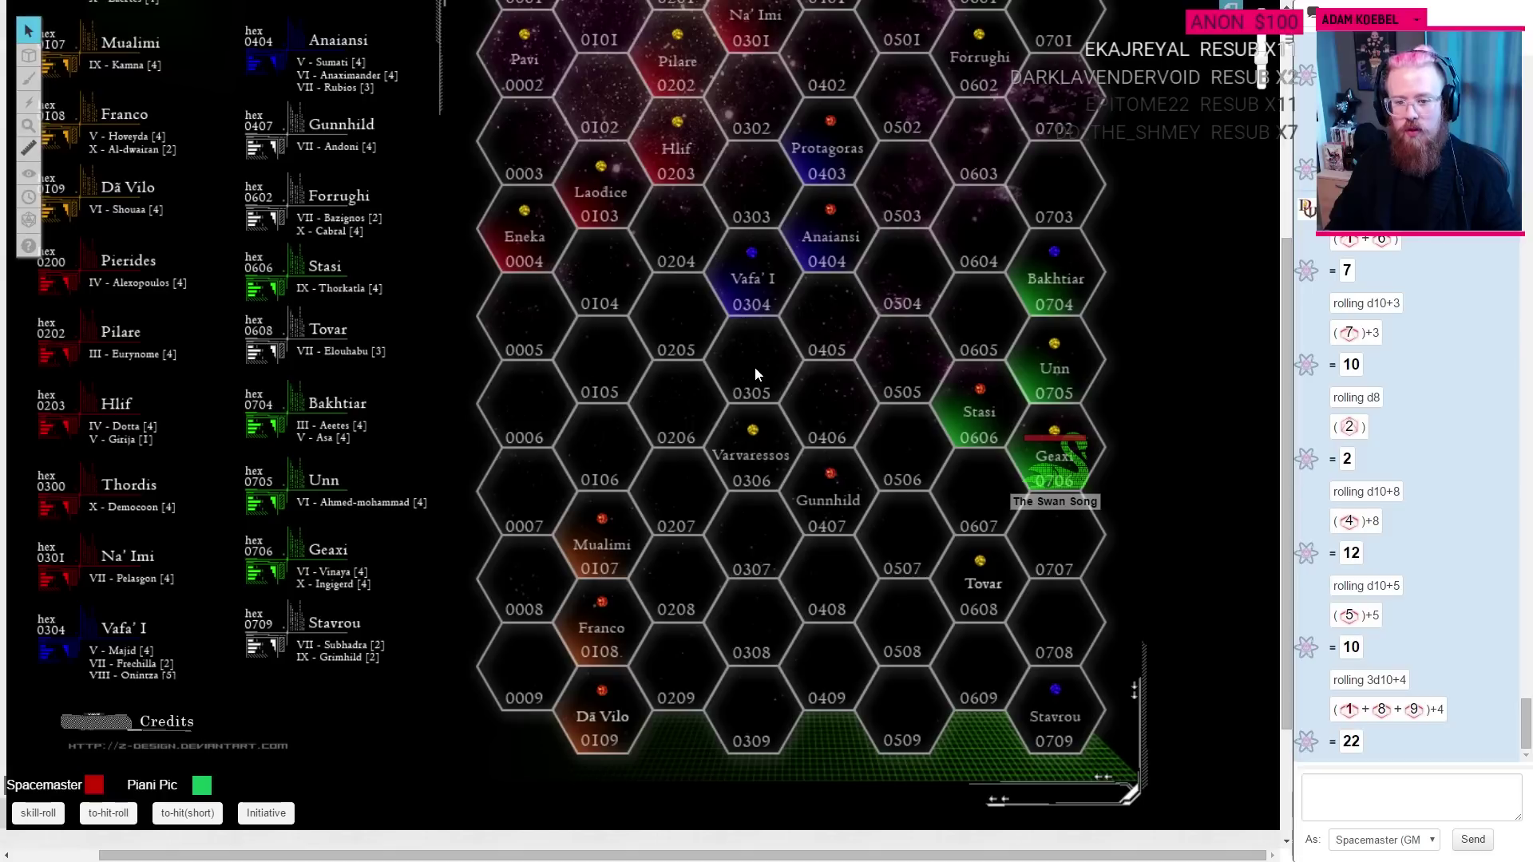
key("alt+Tab")
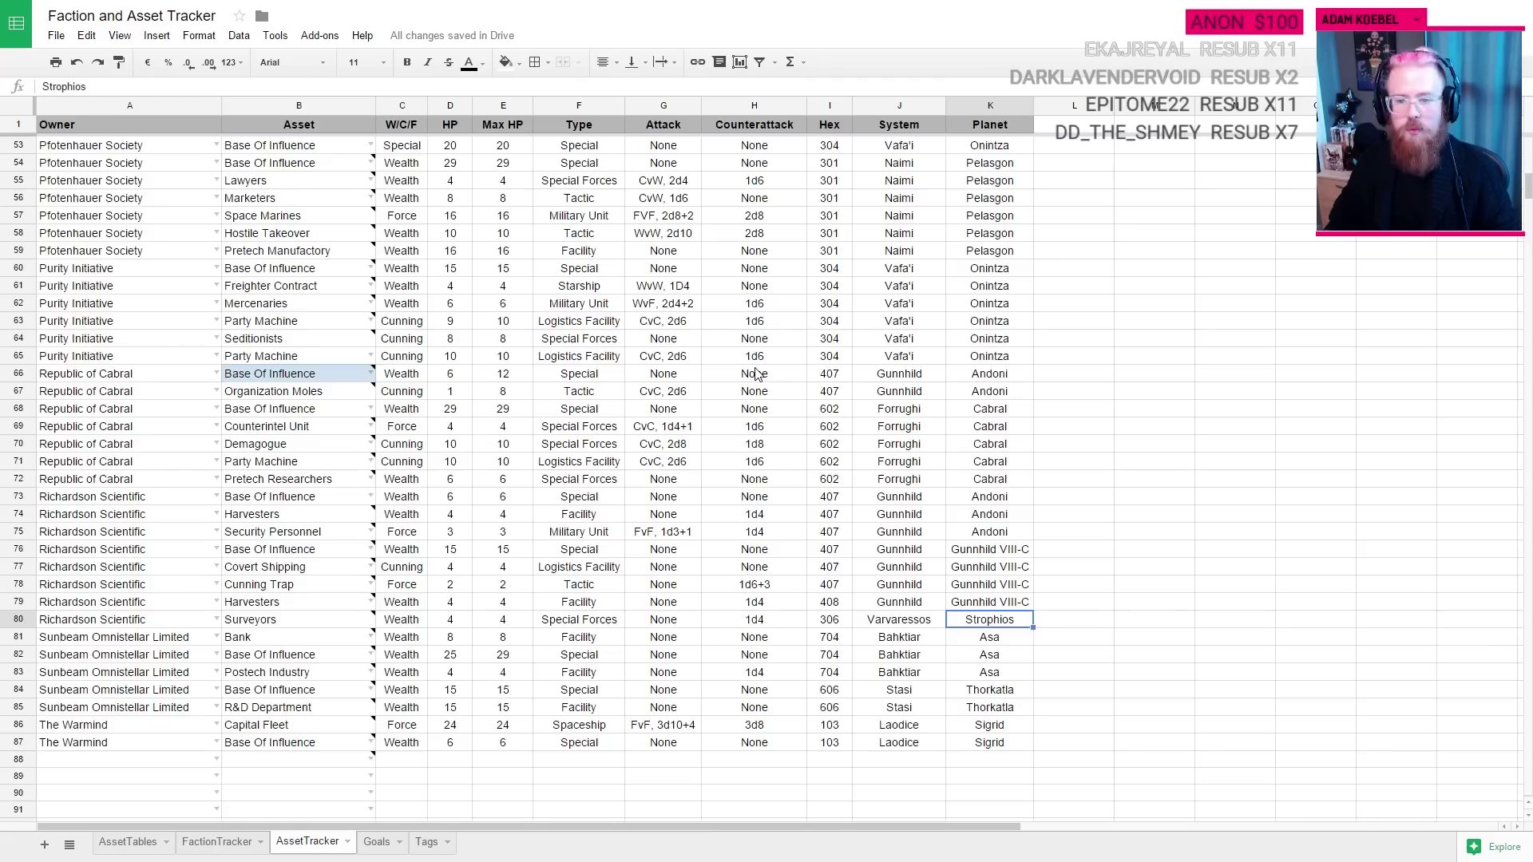
key("alt+Tab")
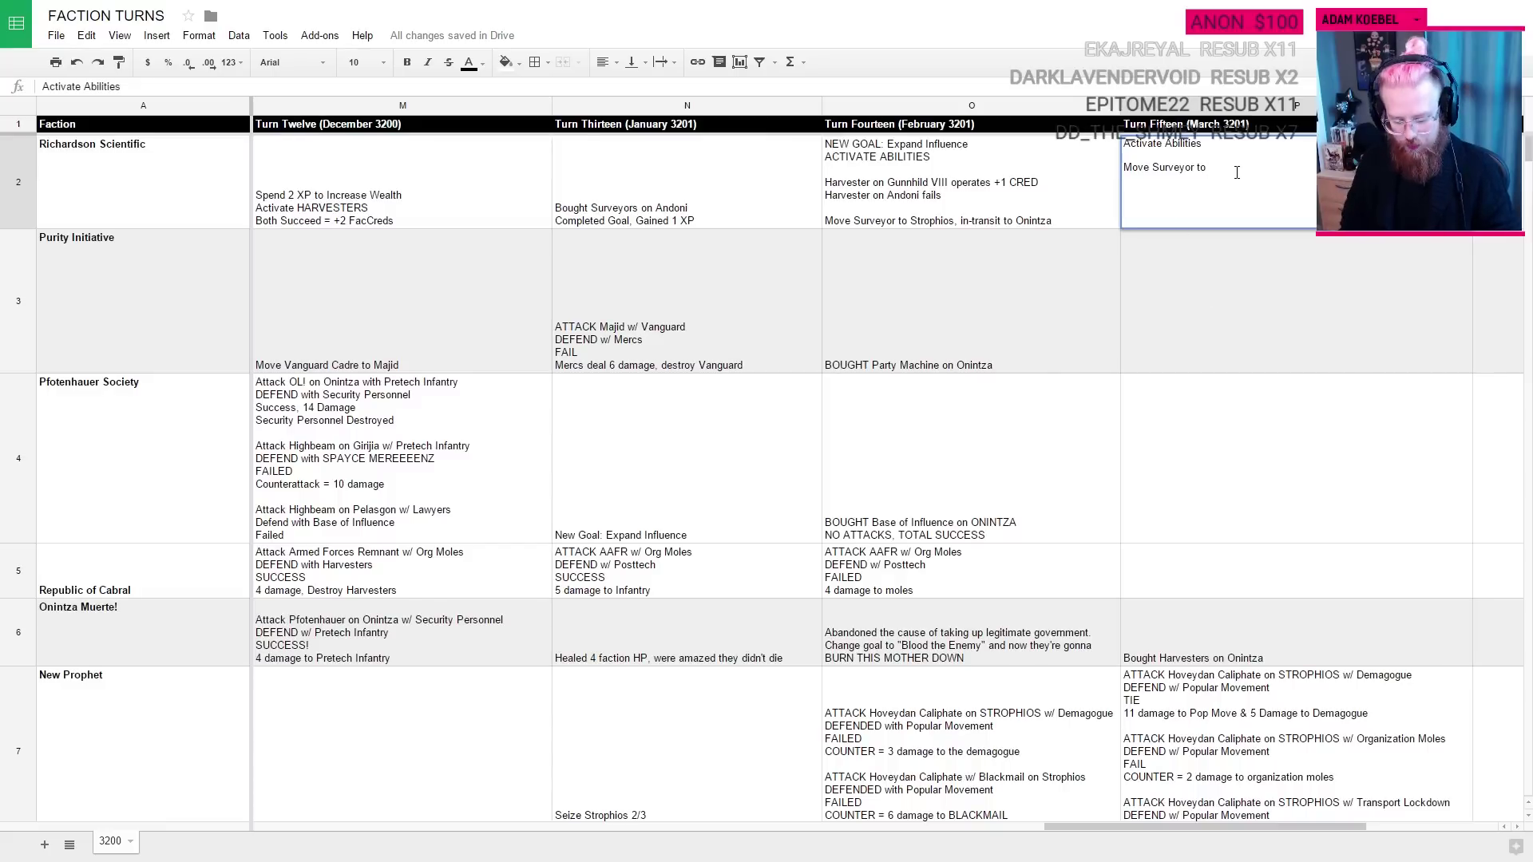
type("305 on ro")
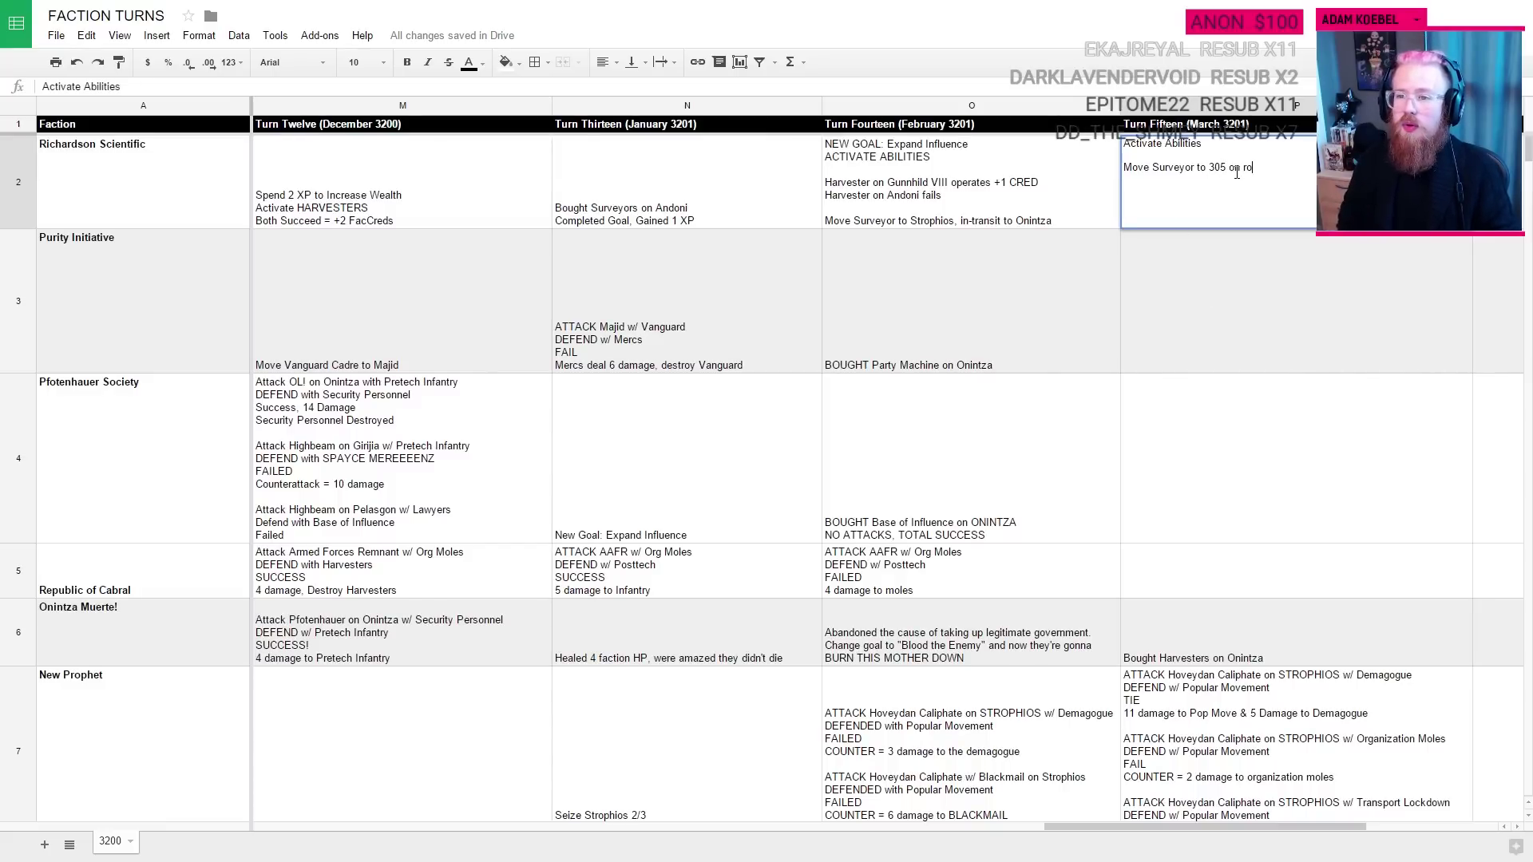
type("ute")
key("BackSpace")
key("BackSpace")
type("en route to Onin")
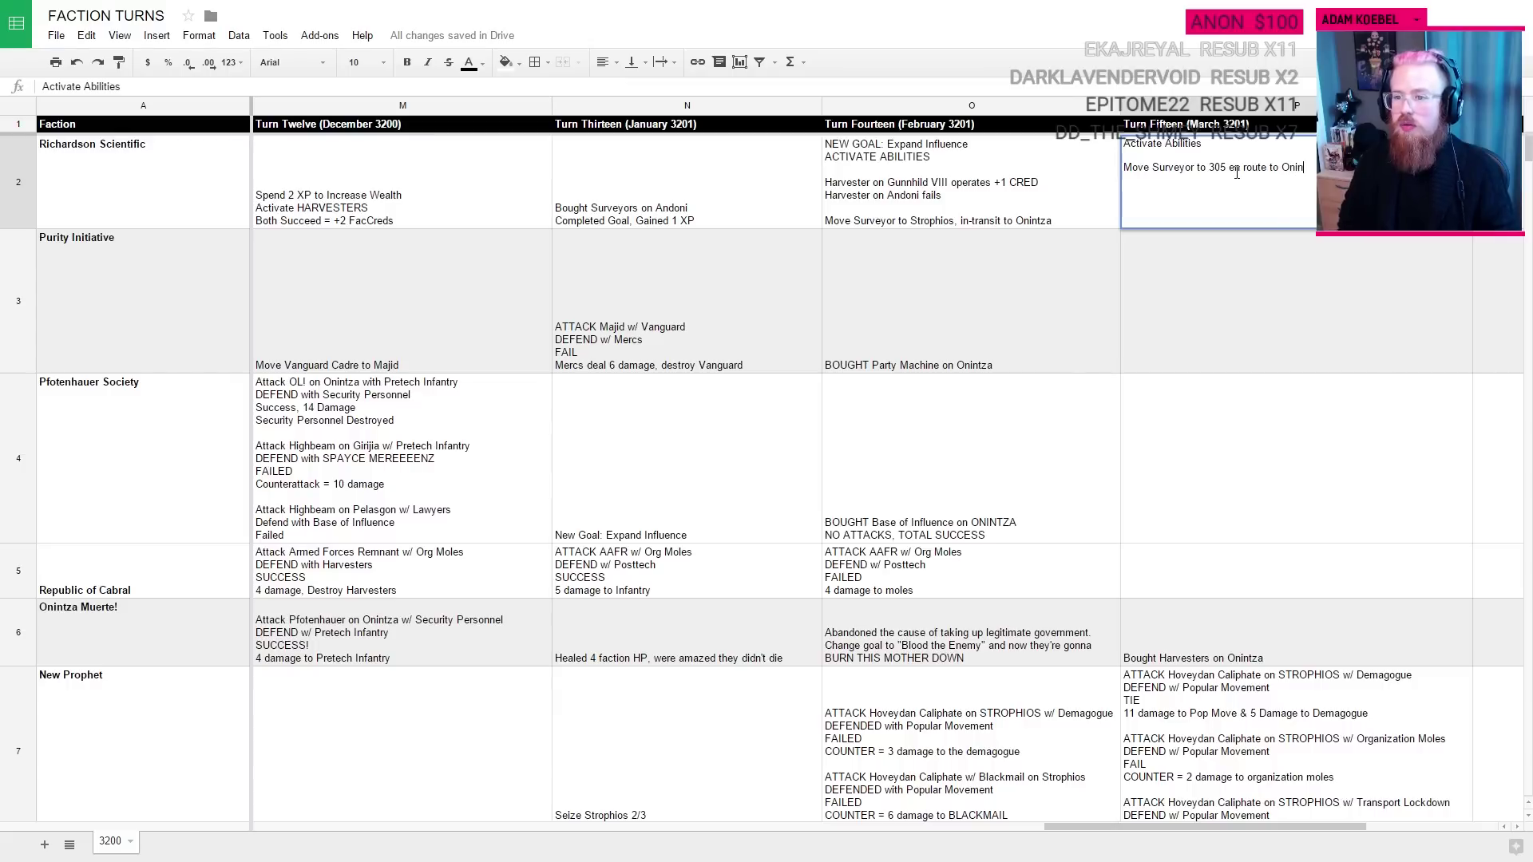
type("tza")
key("Return")
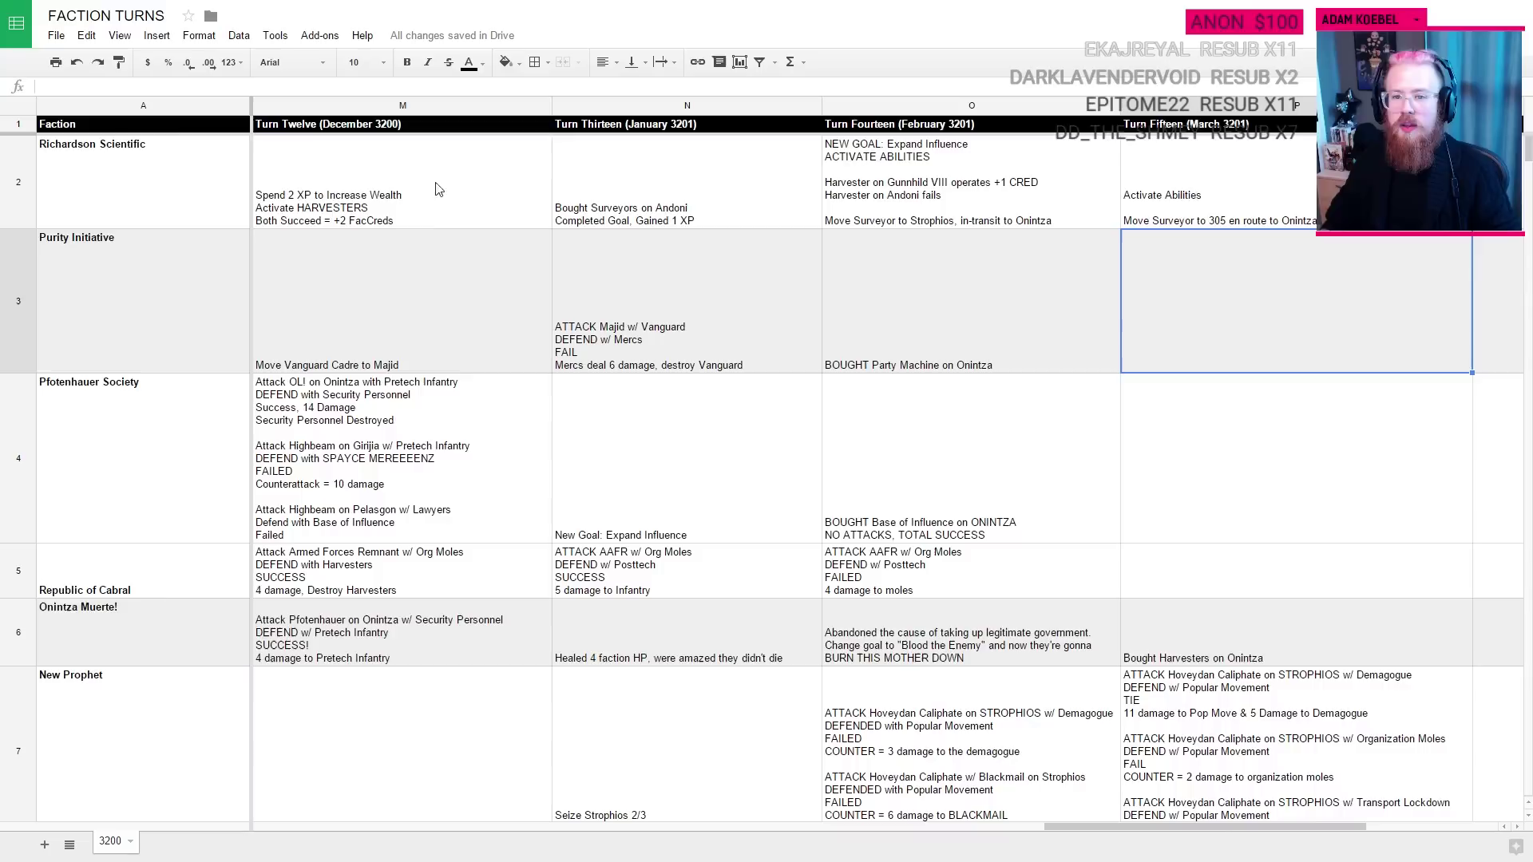
Step: Insert the line "Harvester on Gunnhild" between the abilities and Surveyor lines in Richardson Scientific's Turn Fifteen cell
double_click(1270, 193)
key("Return")
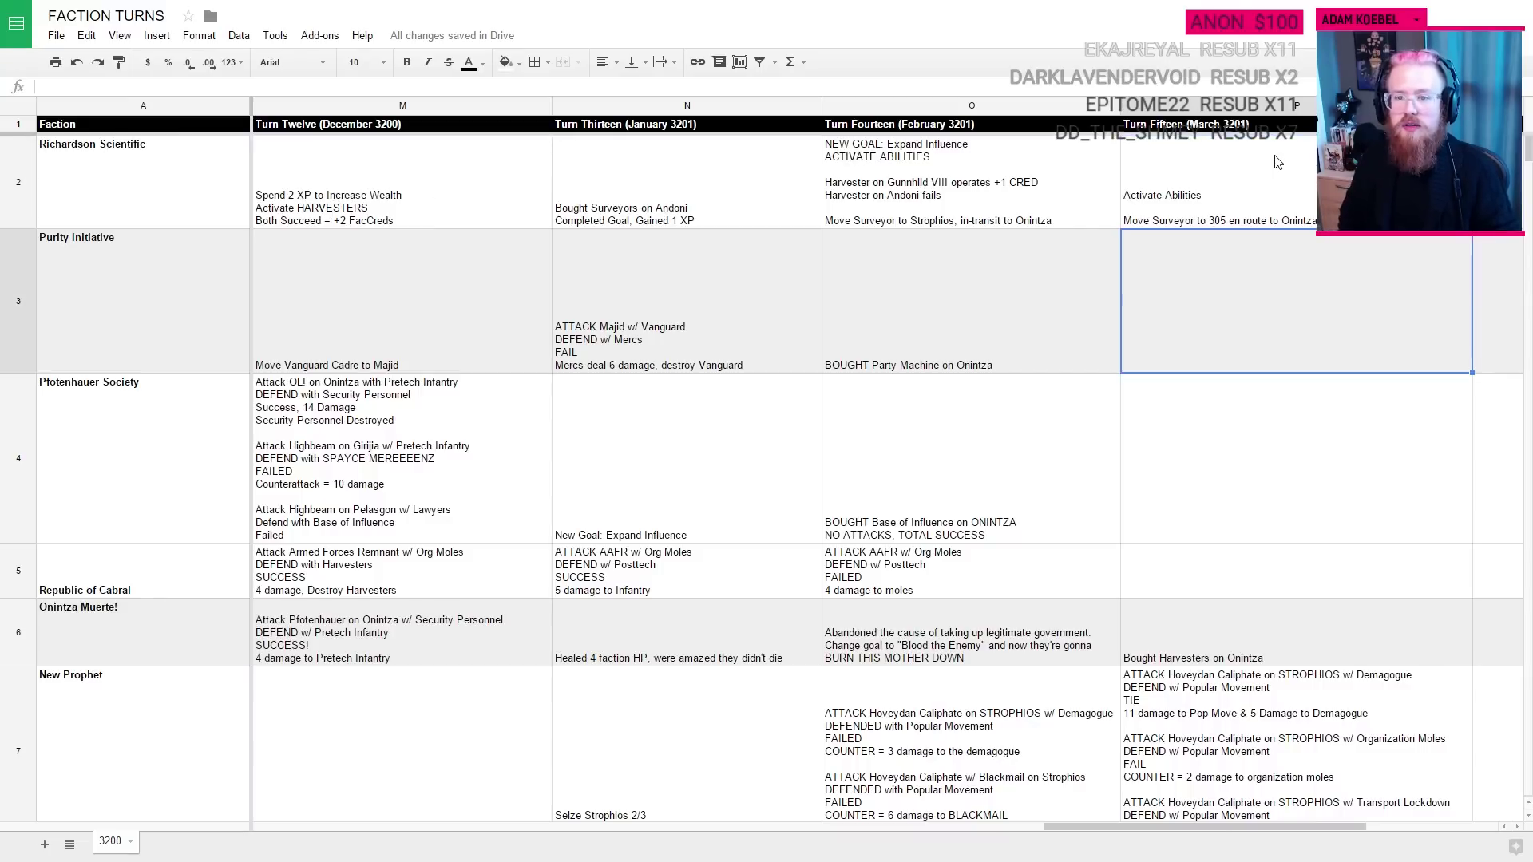
double_click(1228, 158)
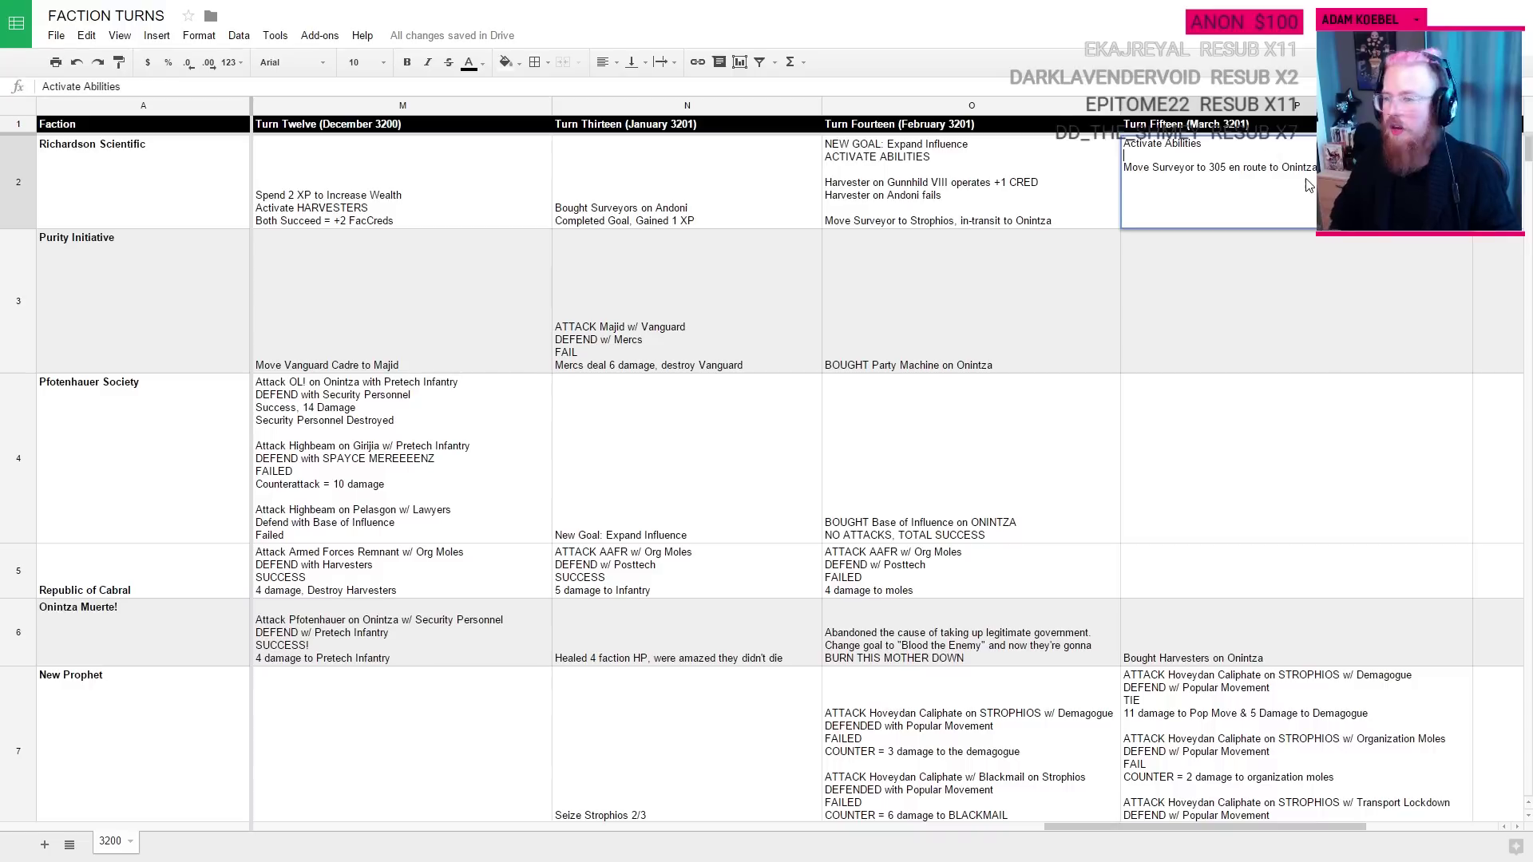
key("alt+Return")
key("alt+Return")
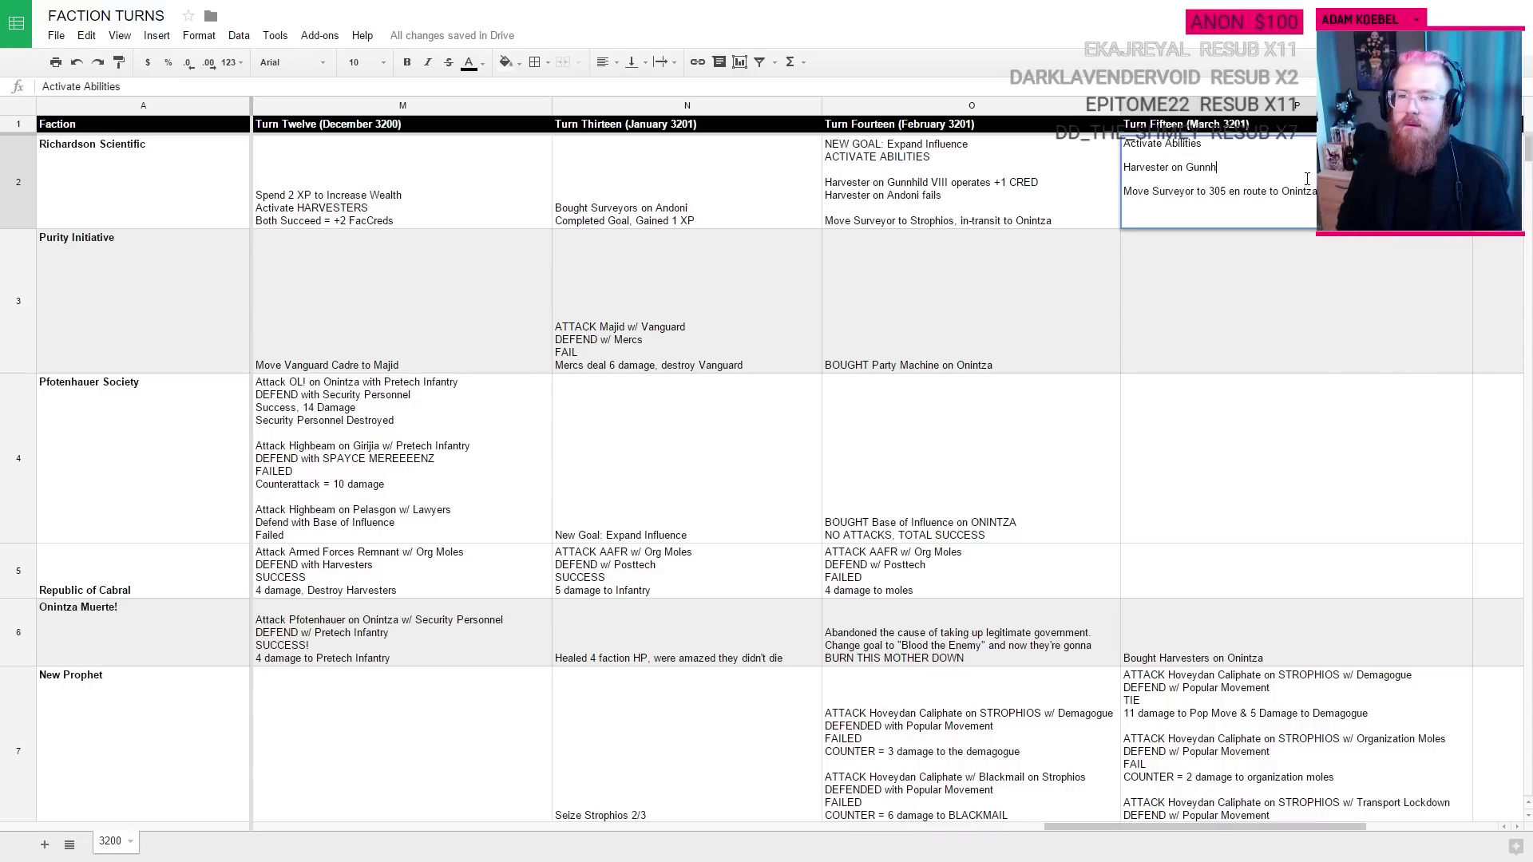
type("Harvester on Gunngiuld")
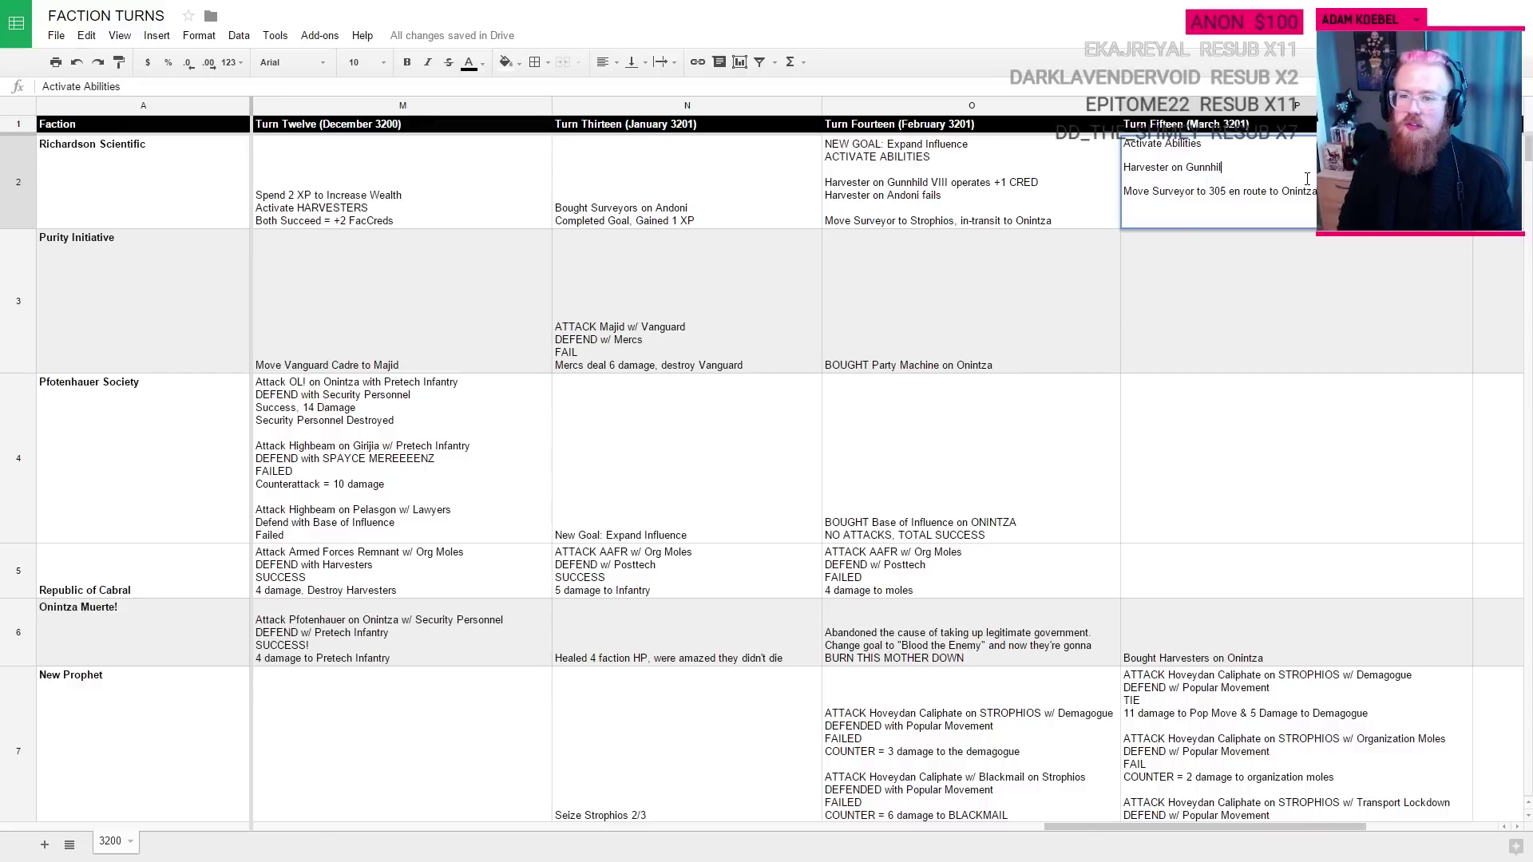
type(" operates")
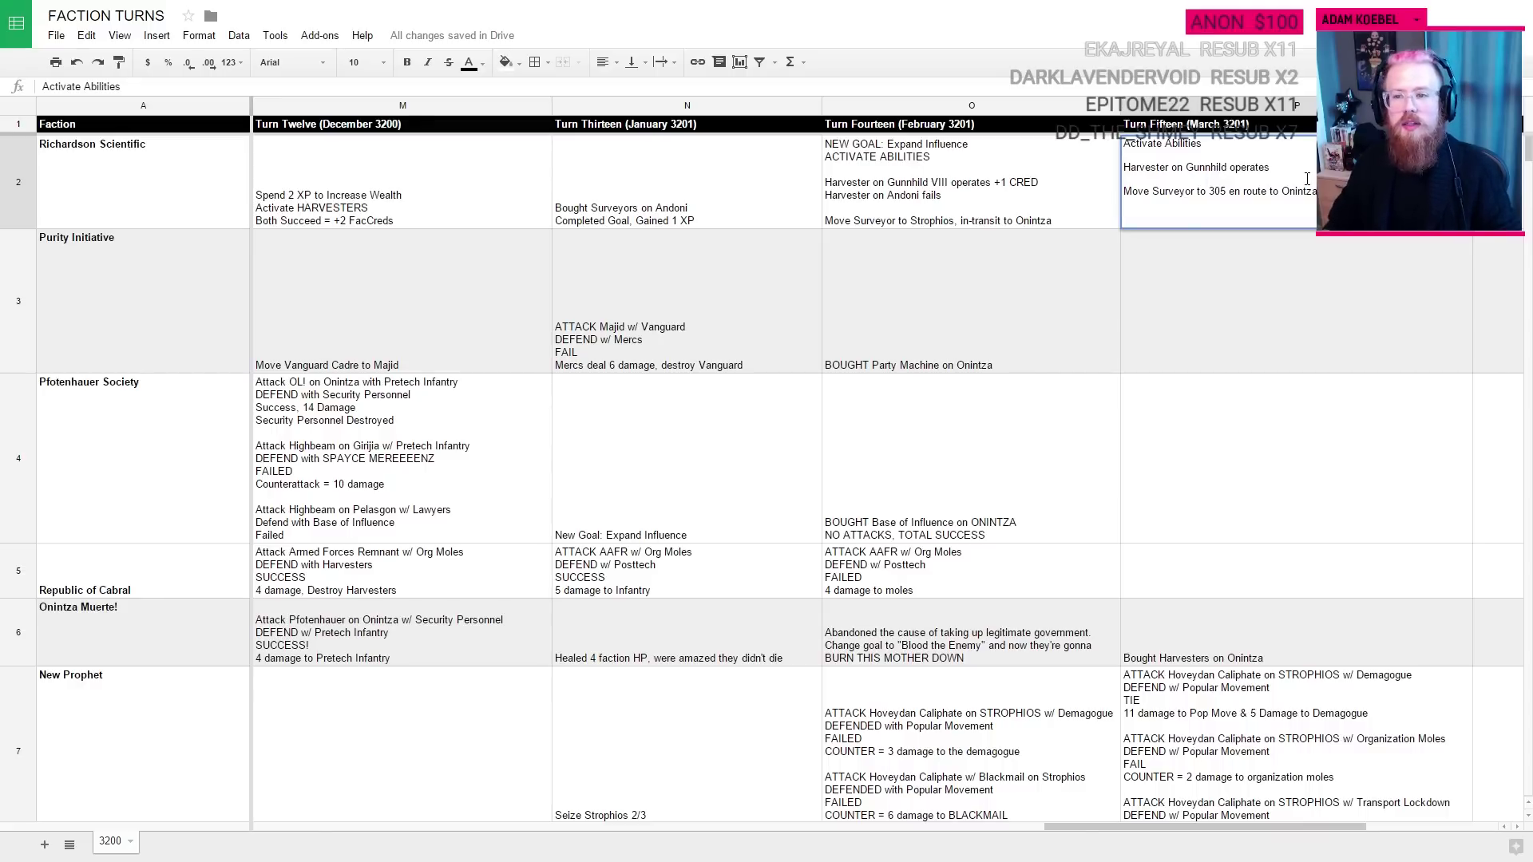
double_click(1253, 168)
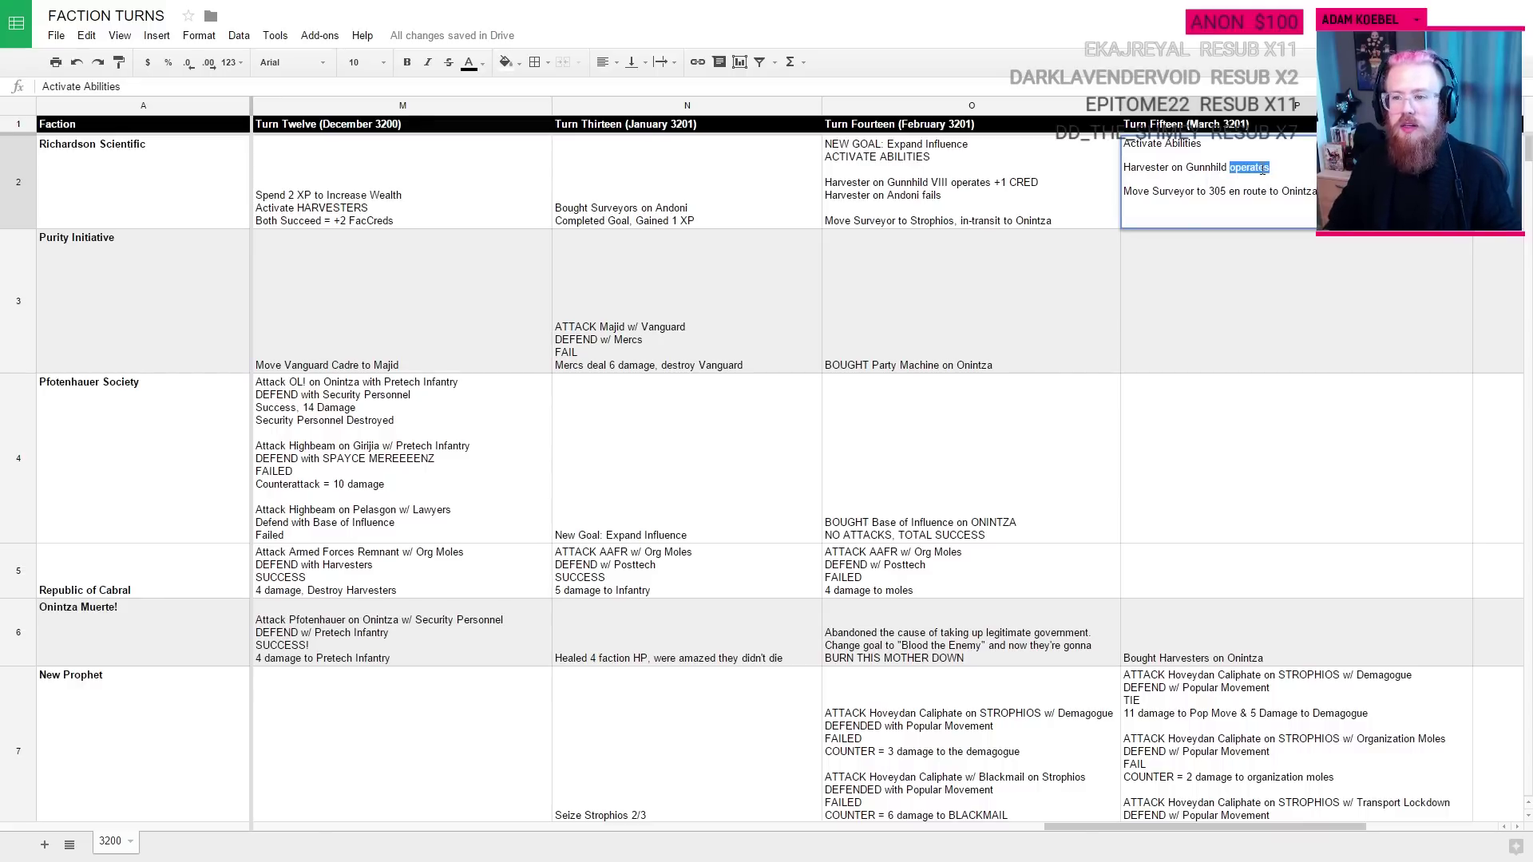
key("BackSpace")
Step: Look up the Harvesters' ability note in the AssetTables sheet of the Faction and Asset Tracker
key("ctrl+Tab")
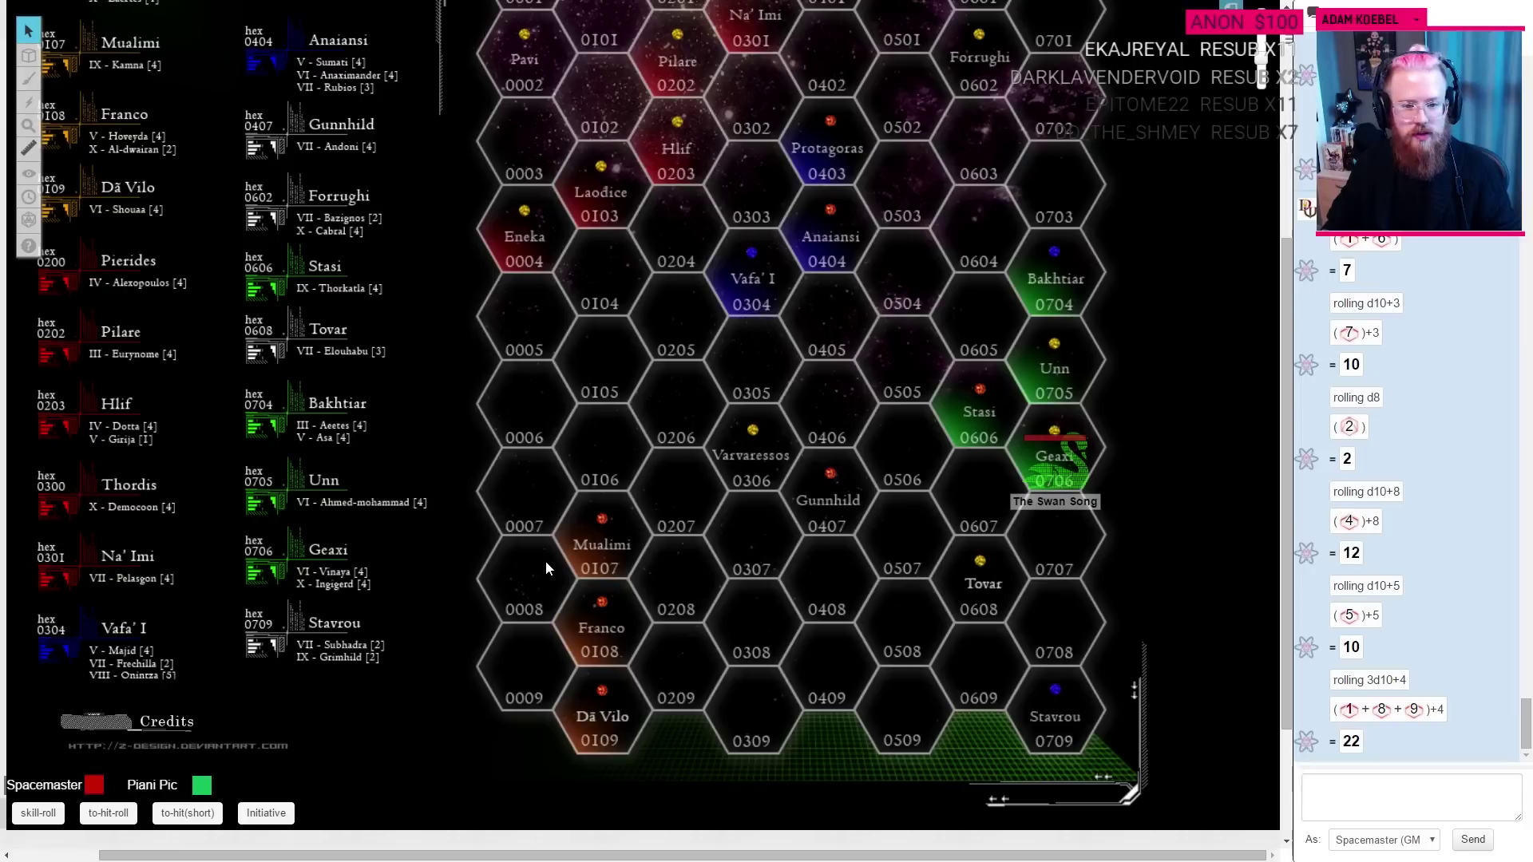
key("ctrl+Tab")
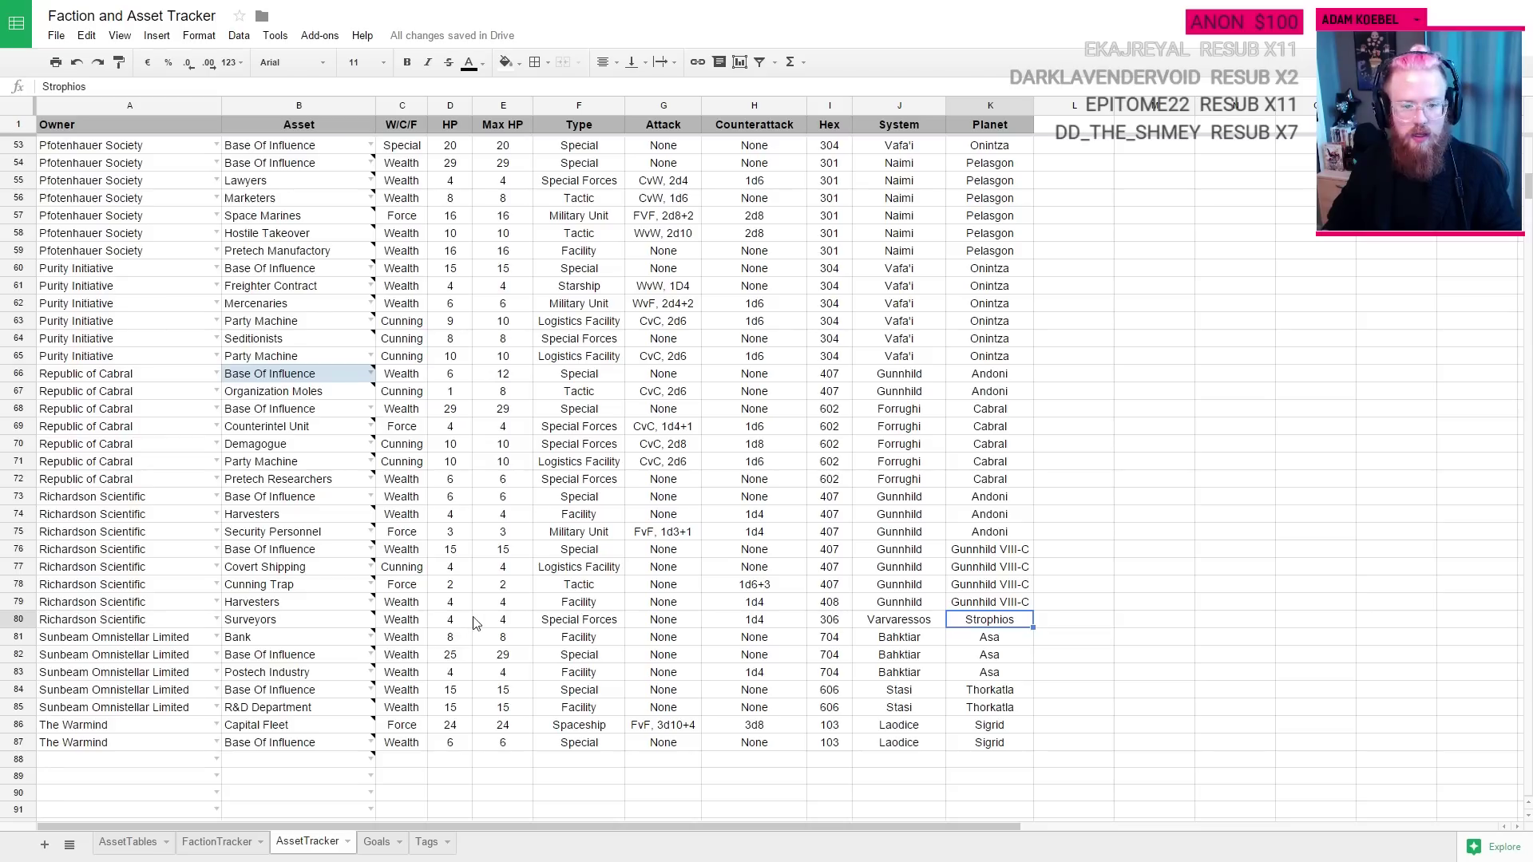
left_click(127, 841)
scroll(281, 511, "down", 3)
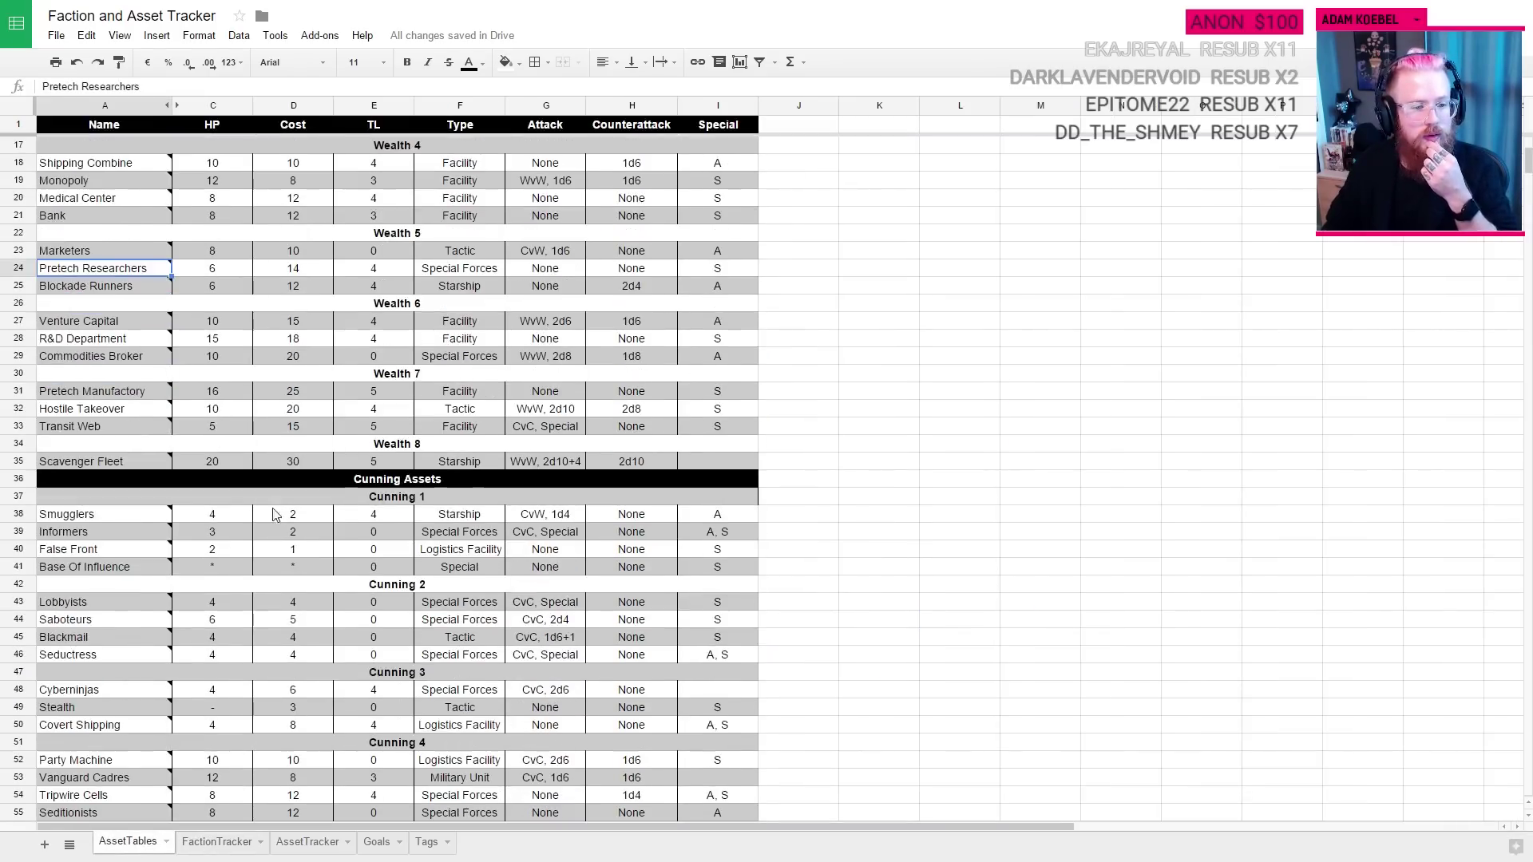
scroll(210, 671, "up", 5)
mouse_move(92, 200)
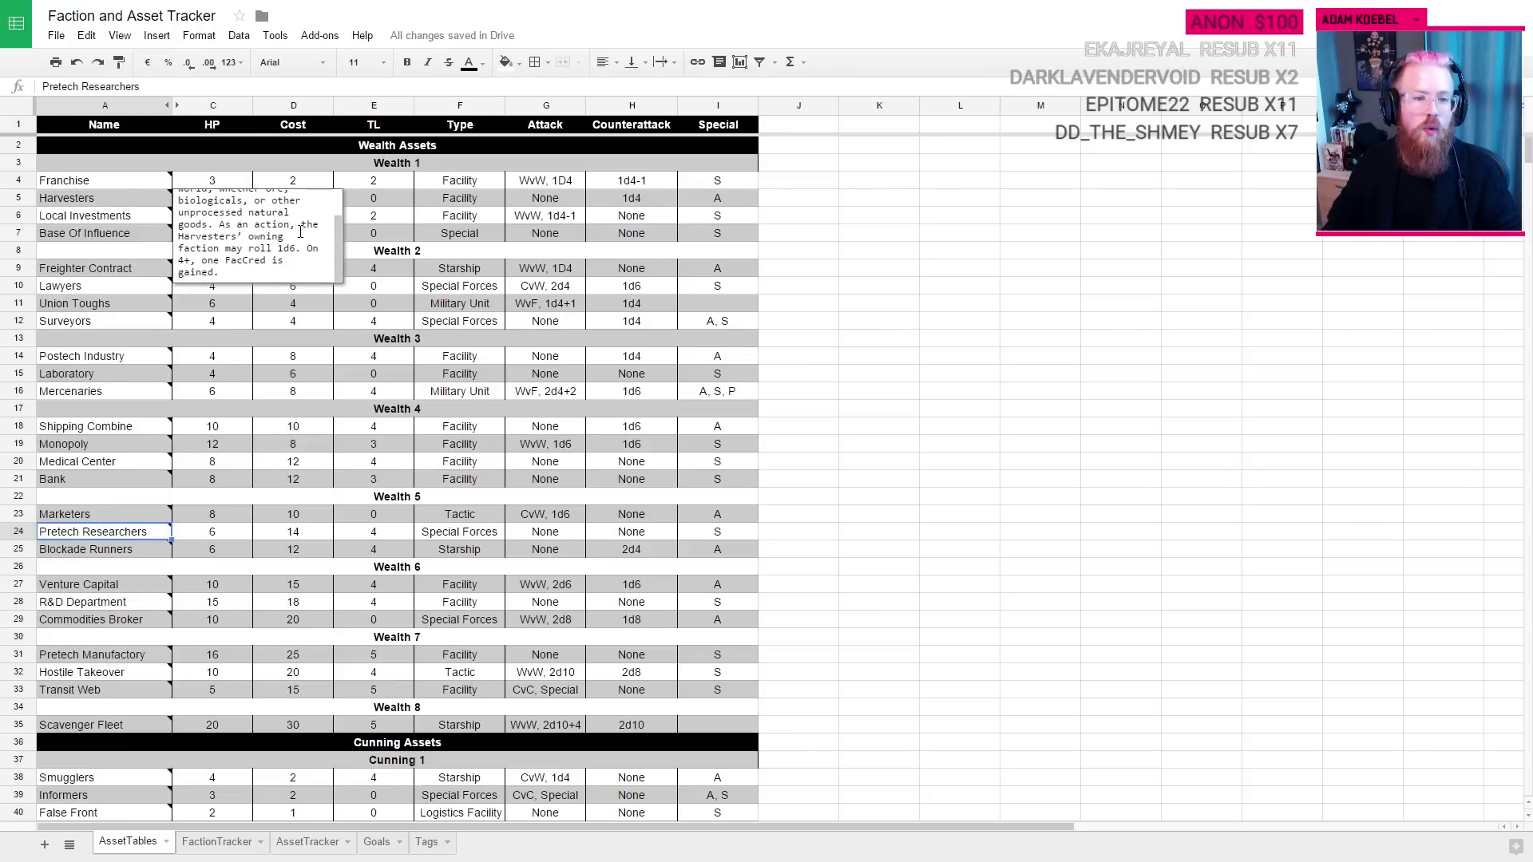
key("ctrl+Tab")
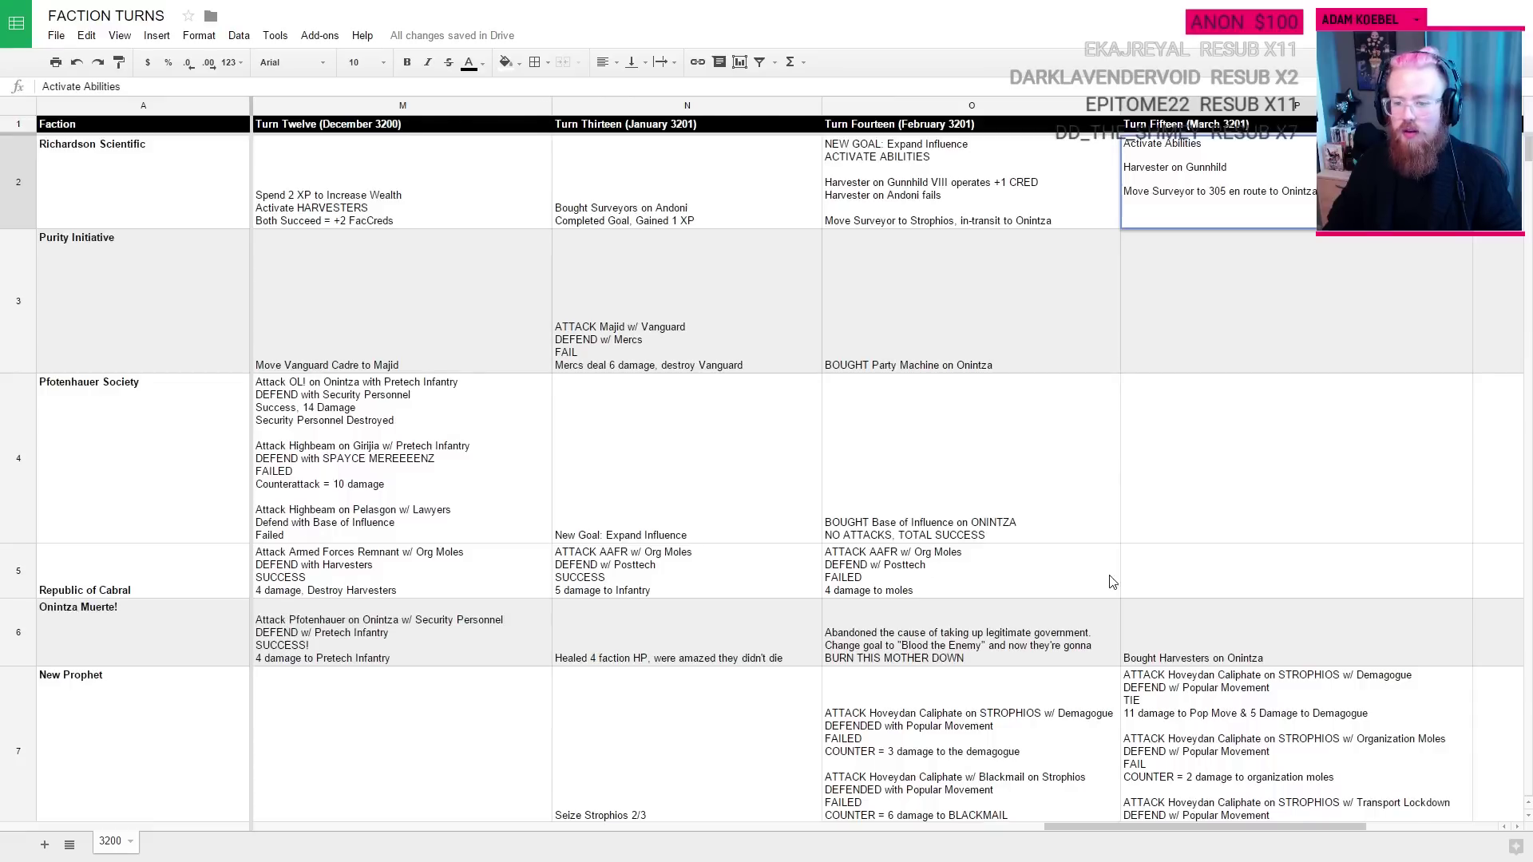
Step: Roll a d6 twice in the sector map's chat for Richardson Scientific's two Harvesters
key("ctrl+Tab")
left_click(1443, 799)
type("/roll ")
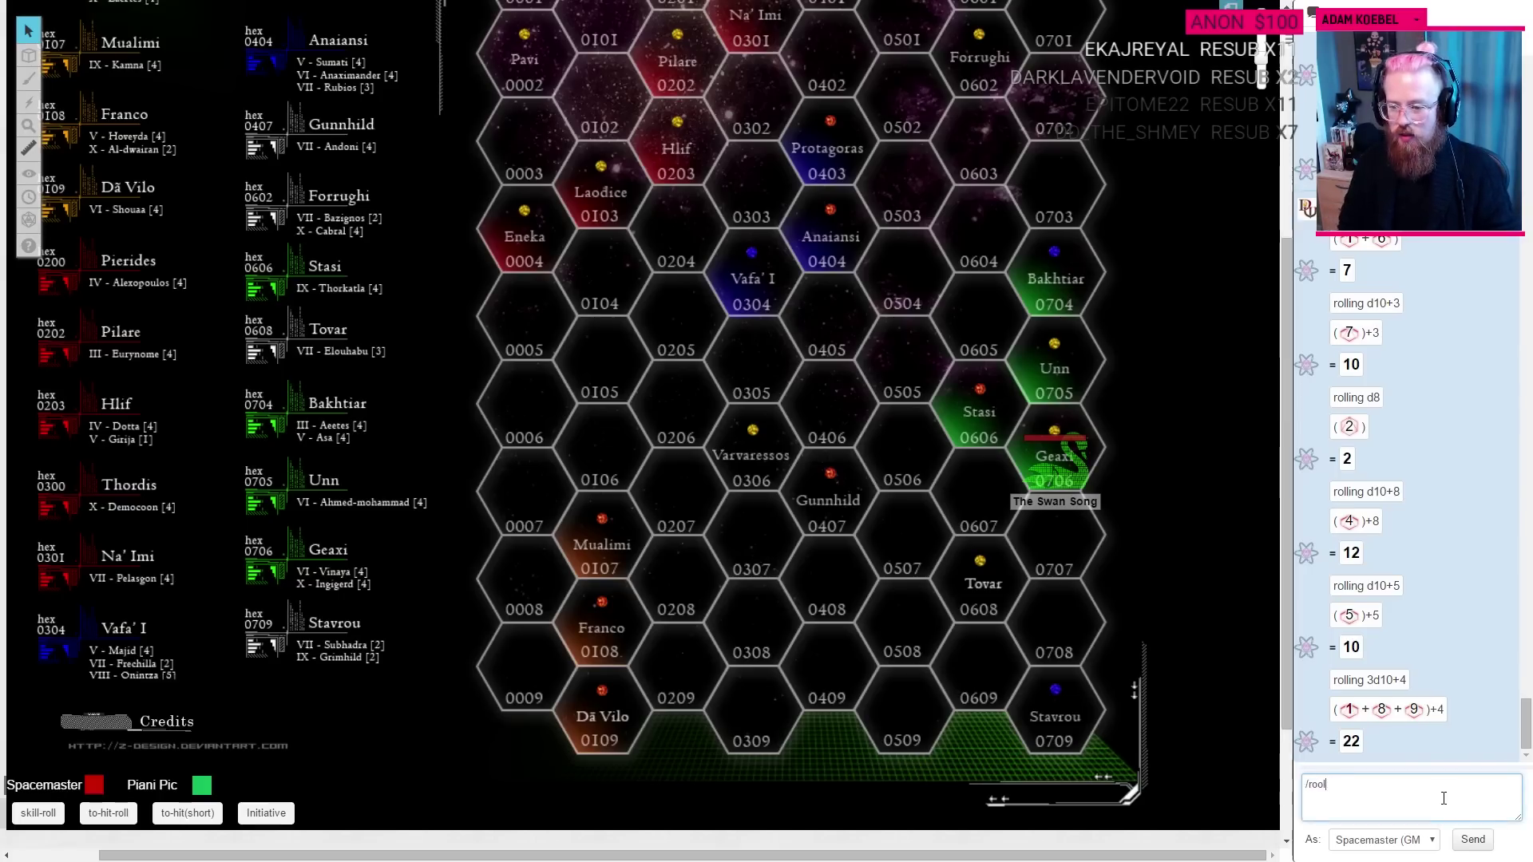
type("d10")
key("Return")
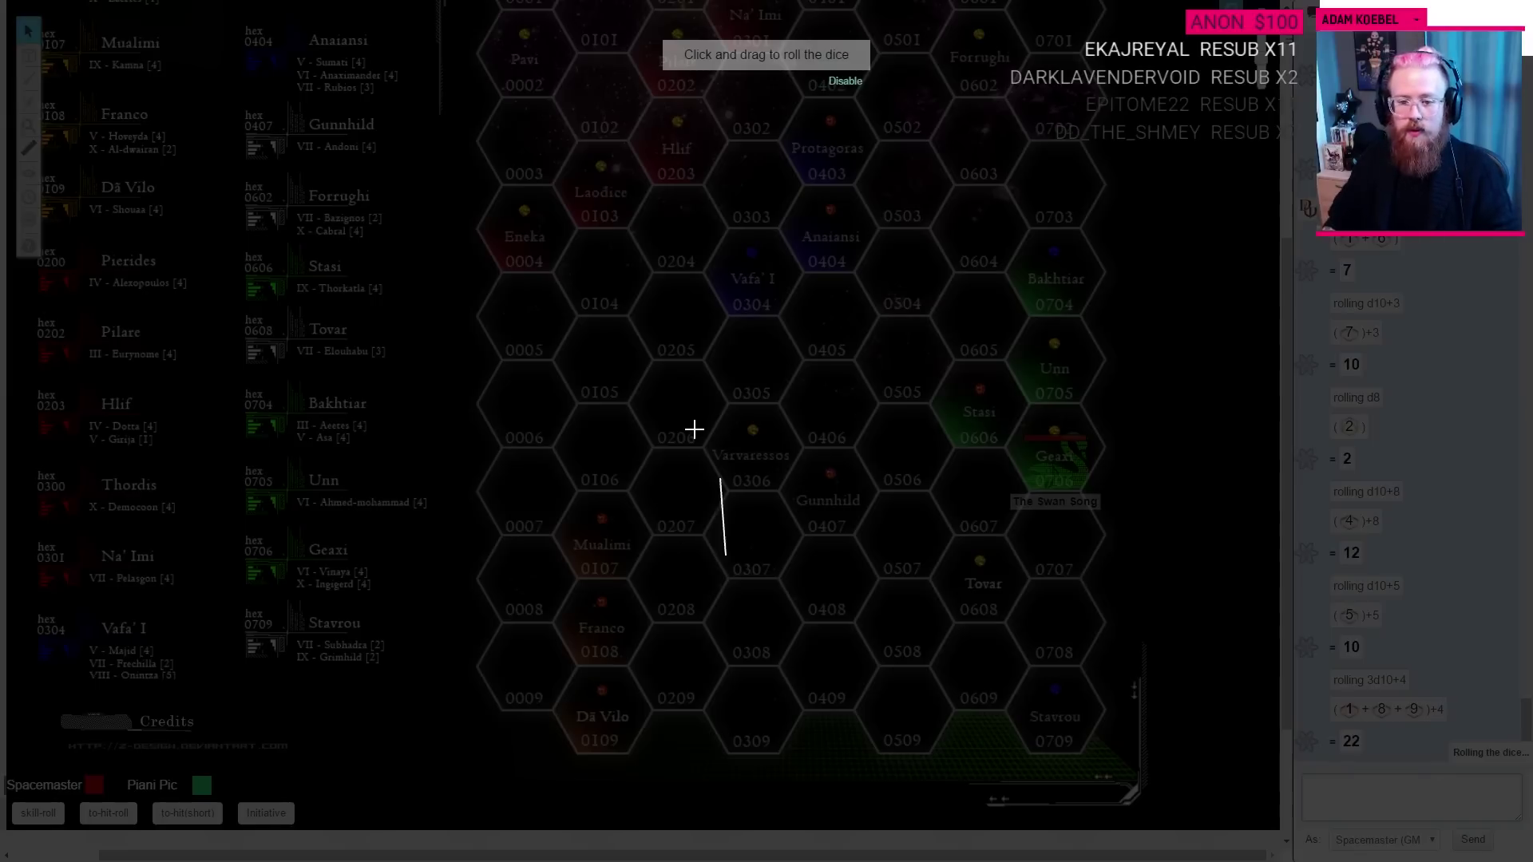
type("/roll d6")
key("Return")
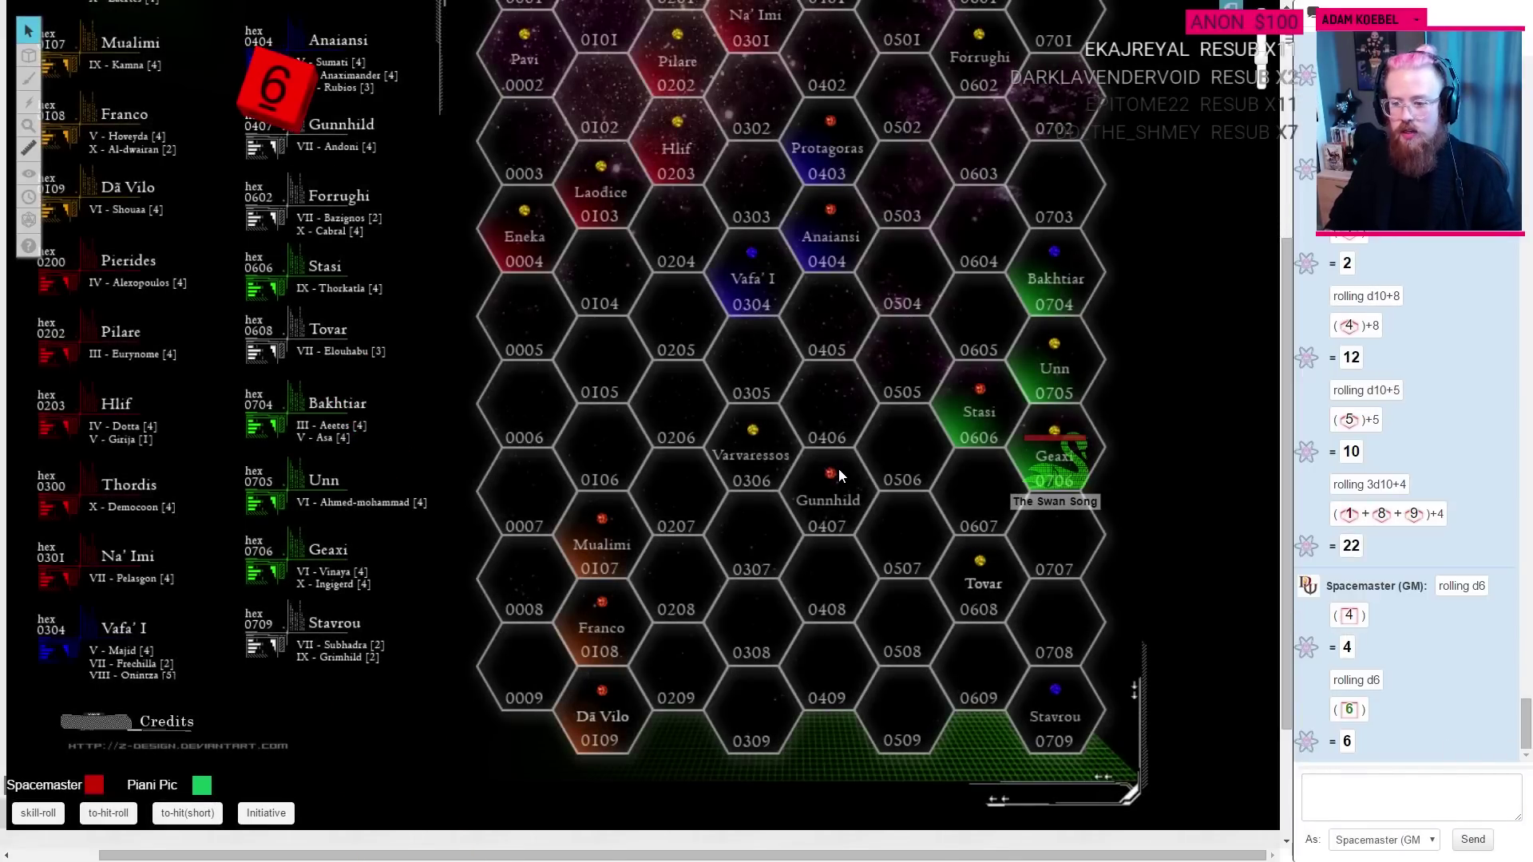
Step: Record +1 CRED for the Gunnhild Harvester and add "Harvester on Andoni +1 CRED" in Richardson Scientific's Turn Fifteen cell
key("alt+Tab")
key("alt+Tab")
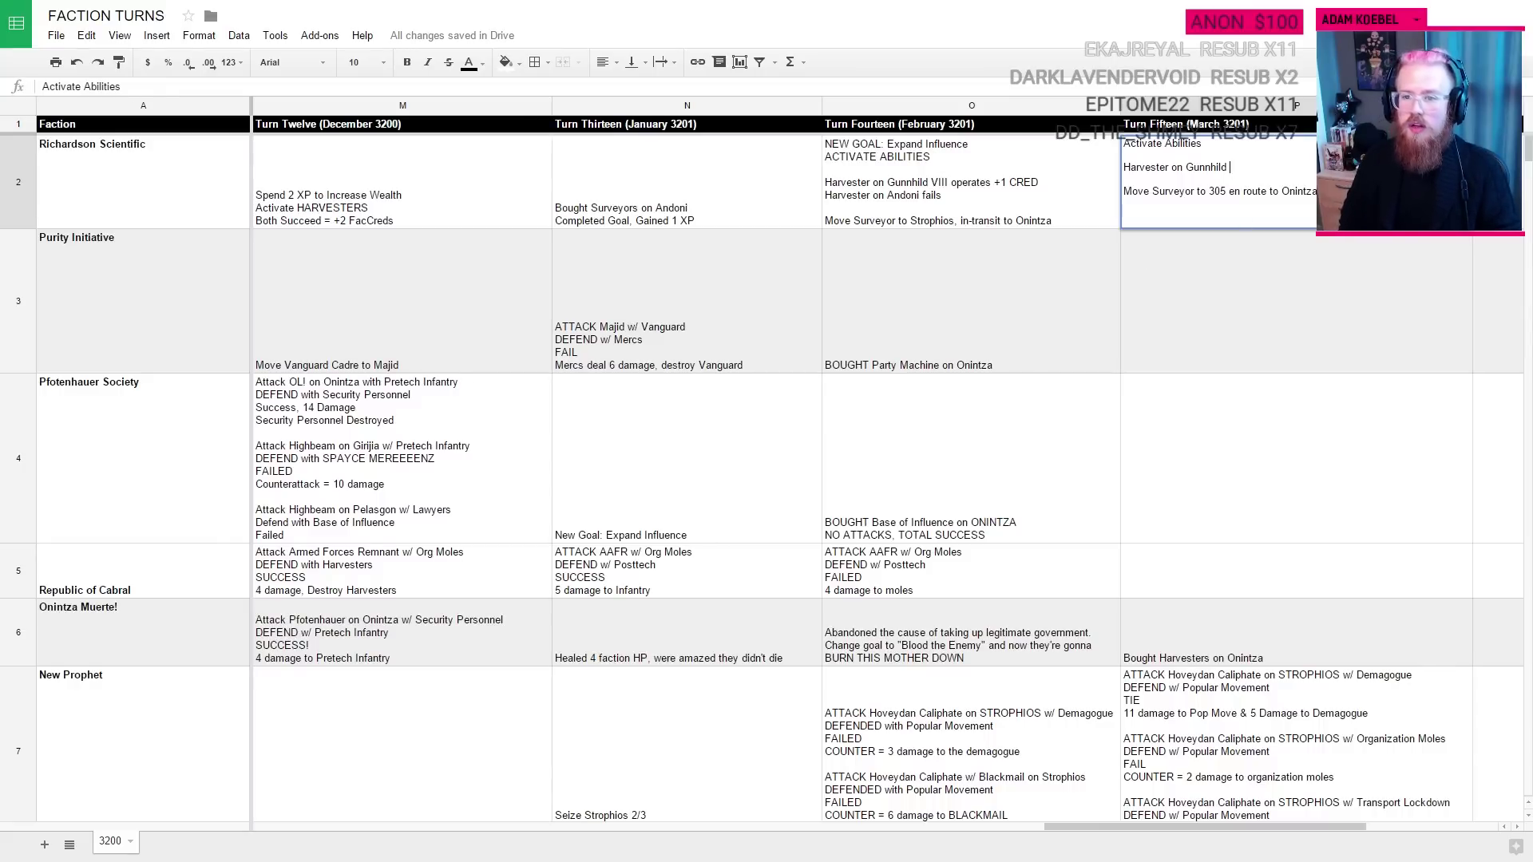
type("+! CRED")
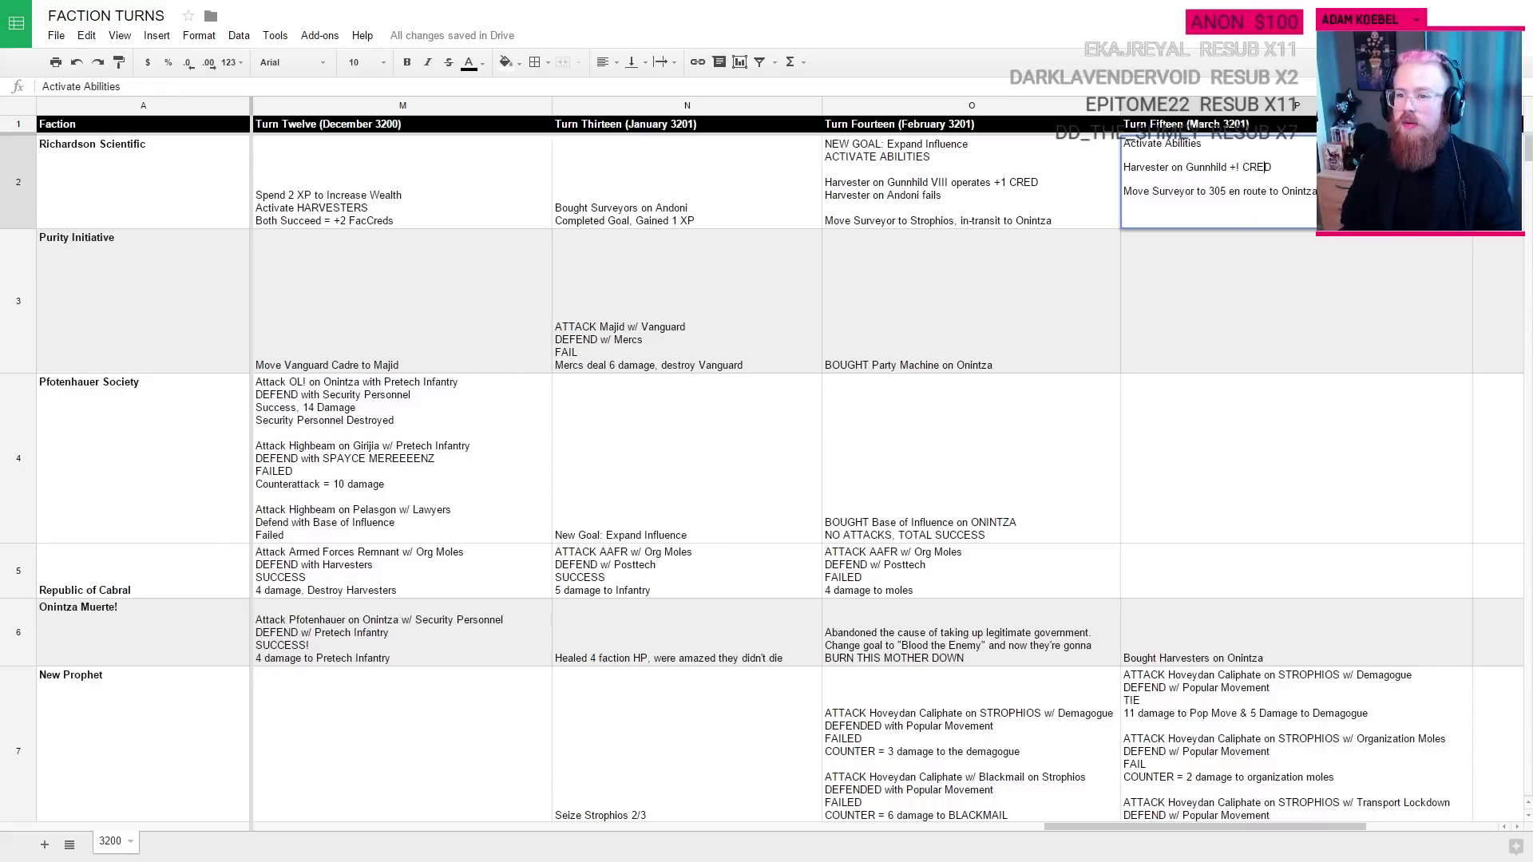
key("BackSpace")
type("1")
key("Right")
key("ctrl+Return")
type("H")
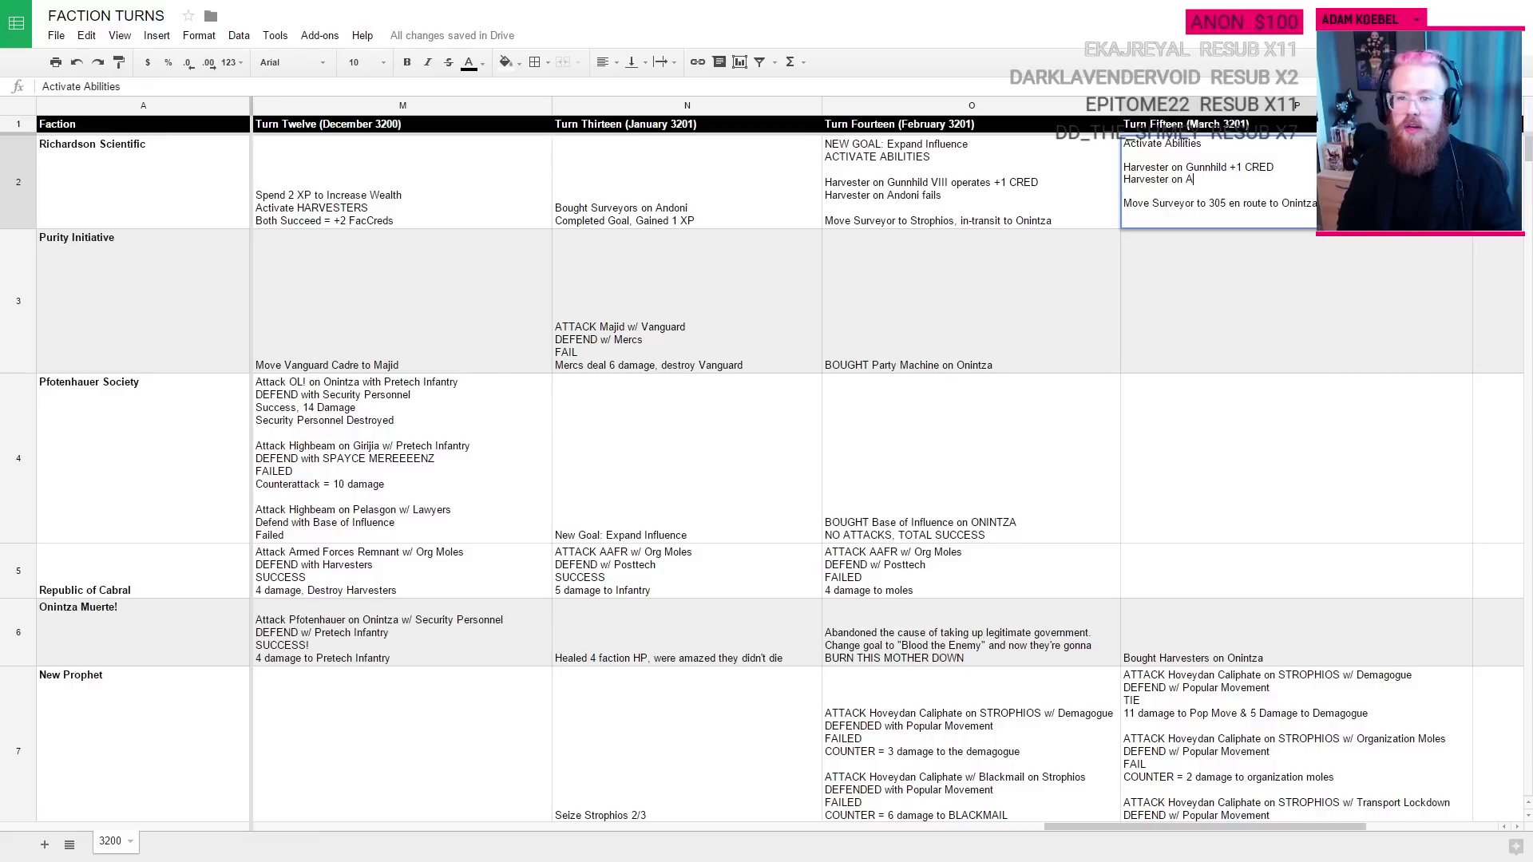
type("arvester on Andoni +1 ")
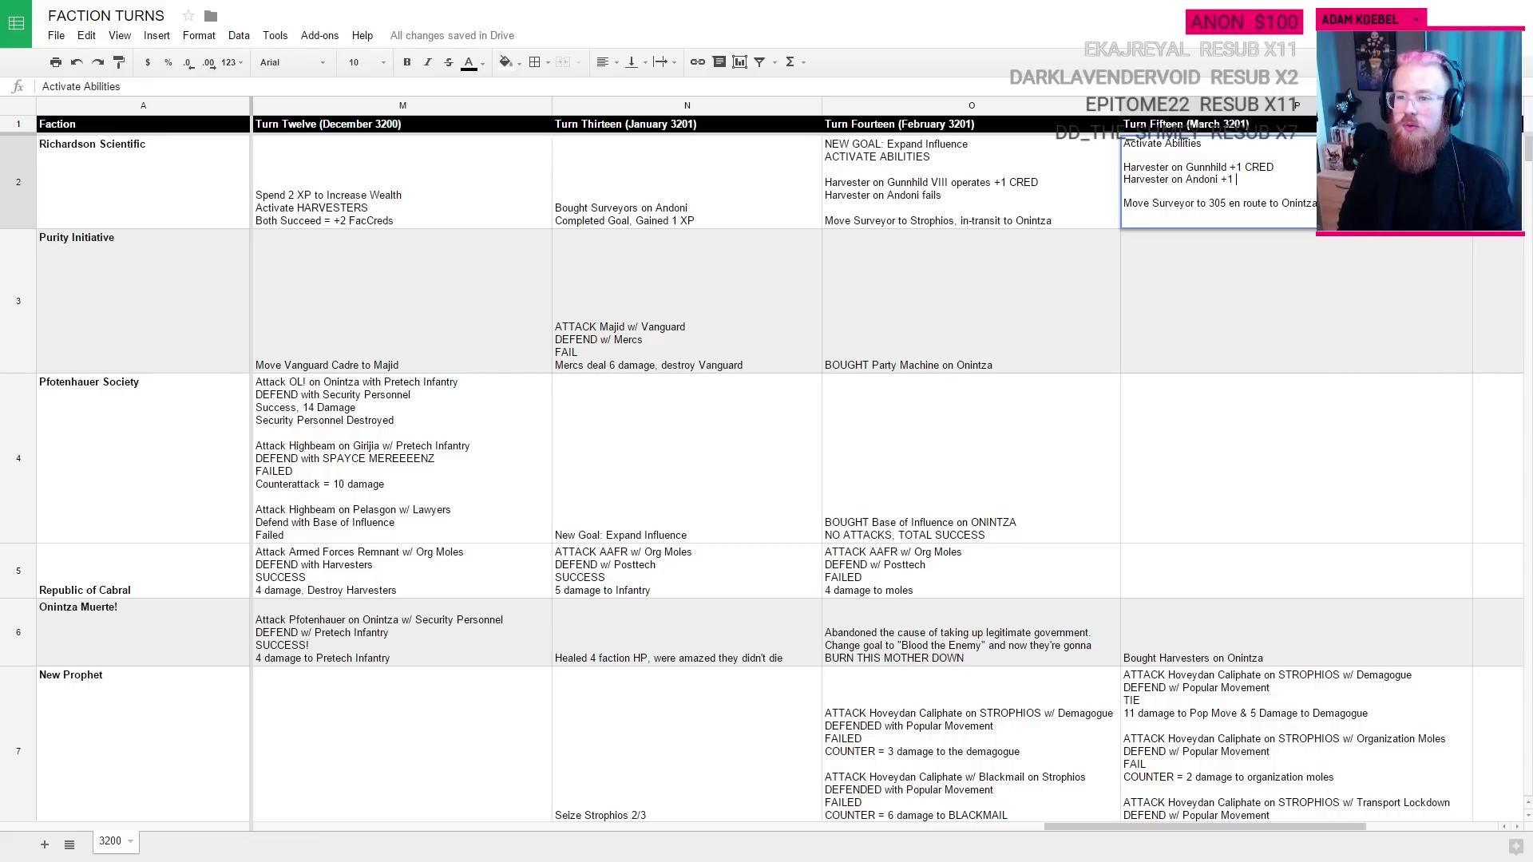
type("CRED")
key("Return")
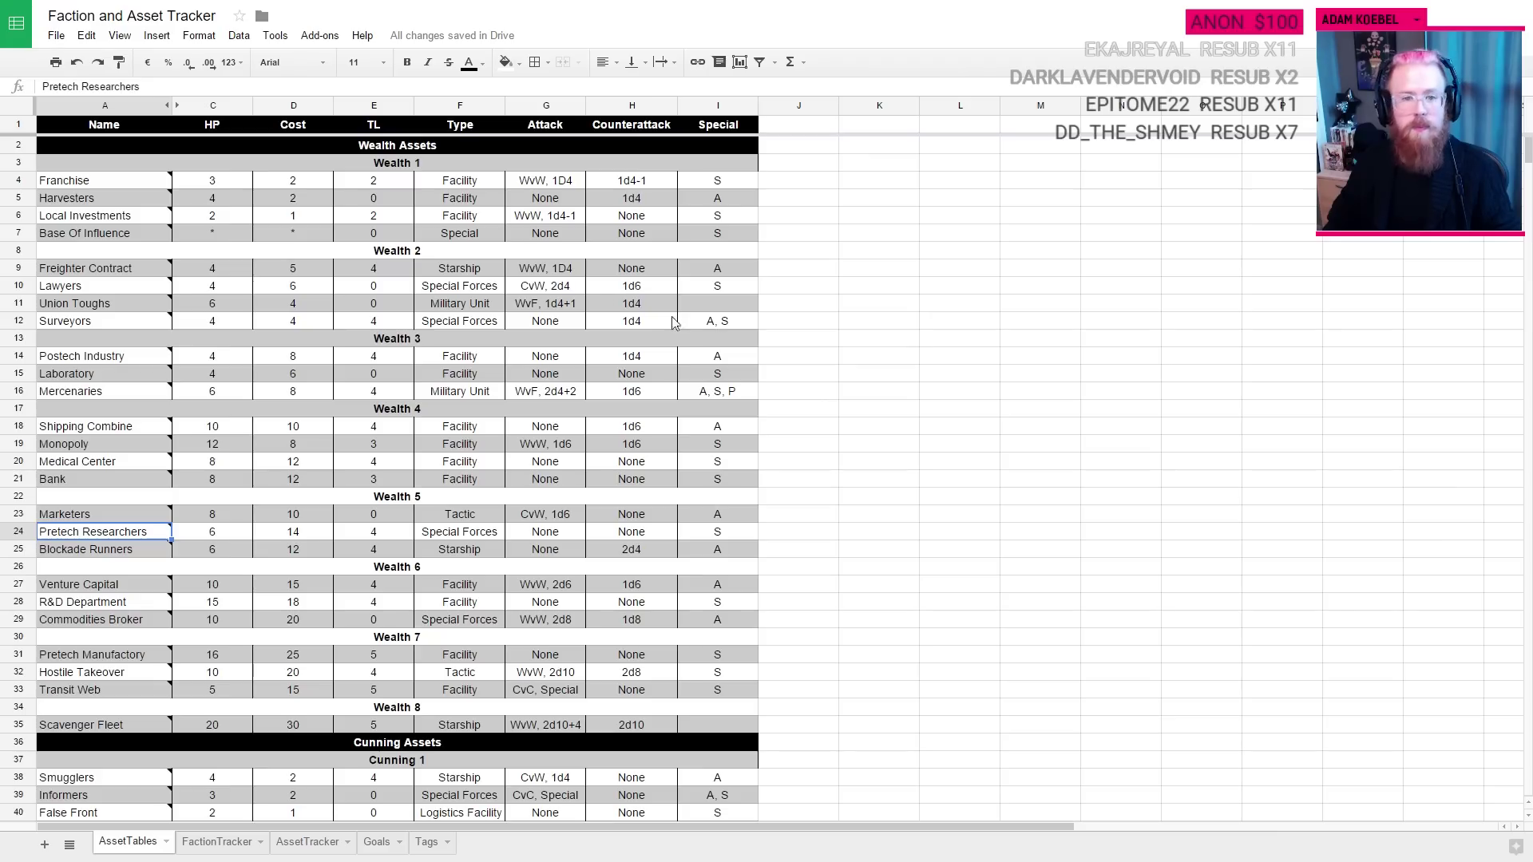
Step: Set Richardson Scientific's FacCreds to 11 in the FactionTracker sheet
left_click(216, 841)
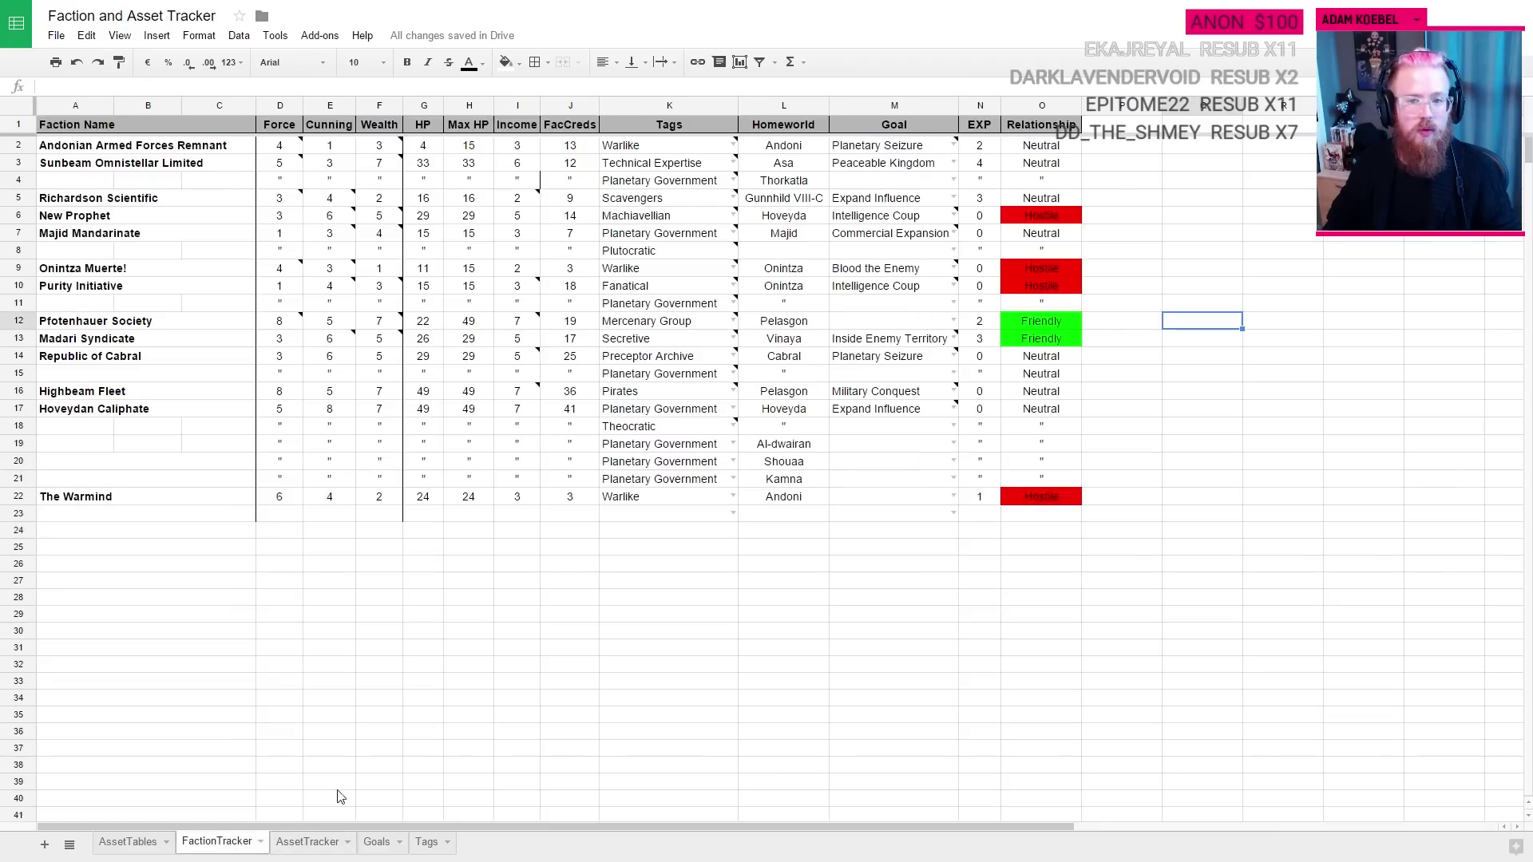
left_click(569, 198)
type("11")
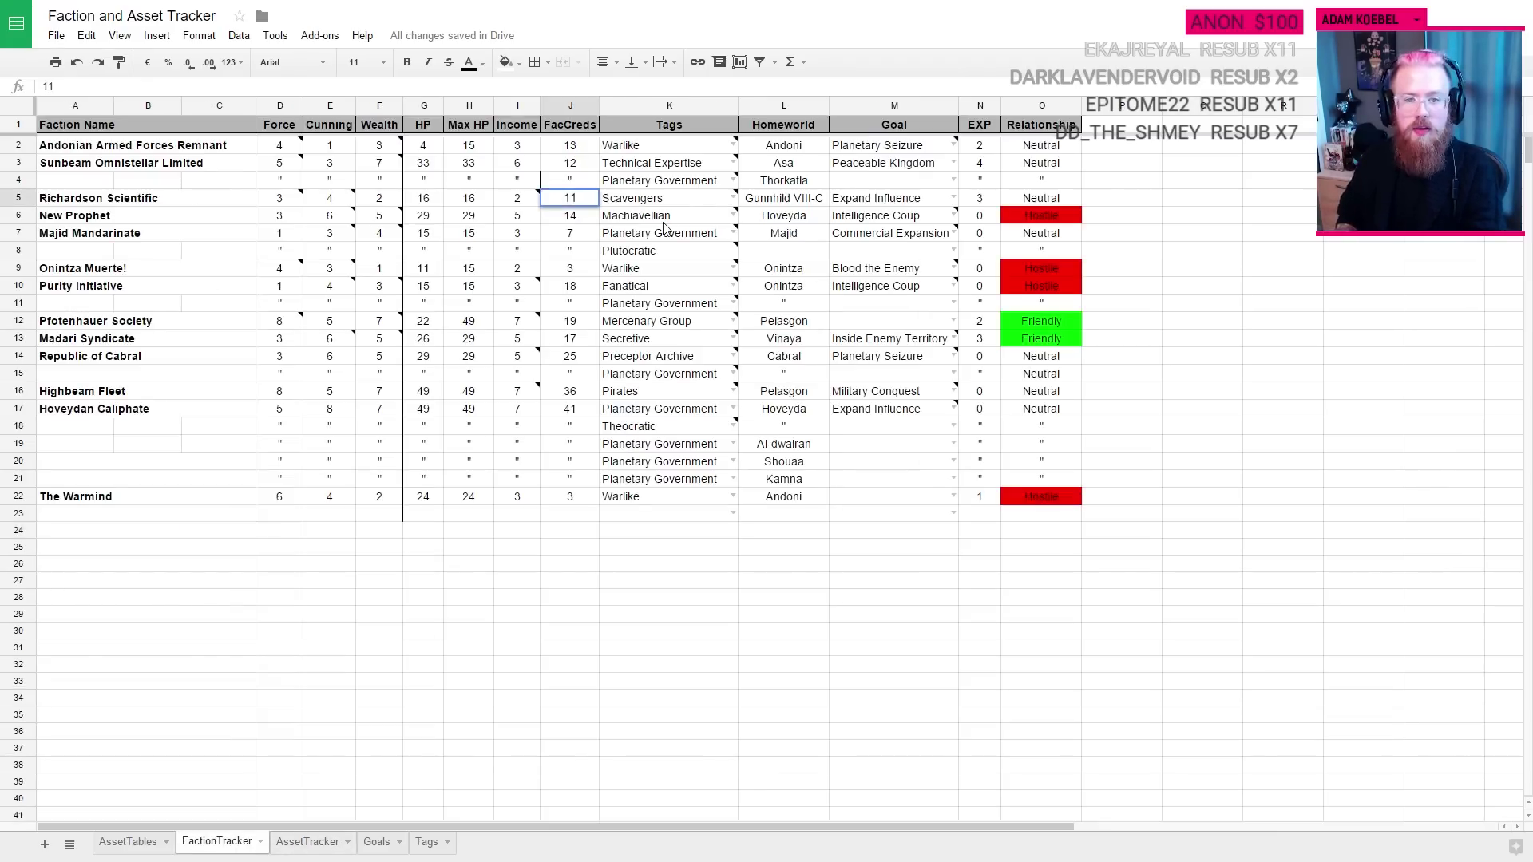
key("Return")
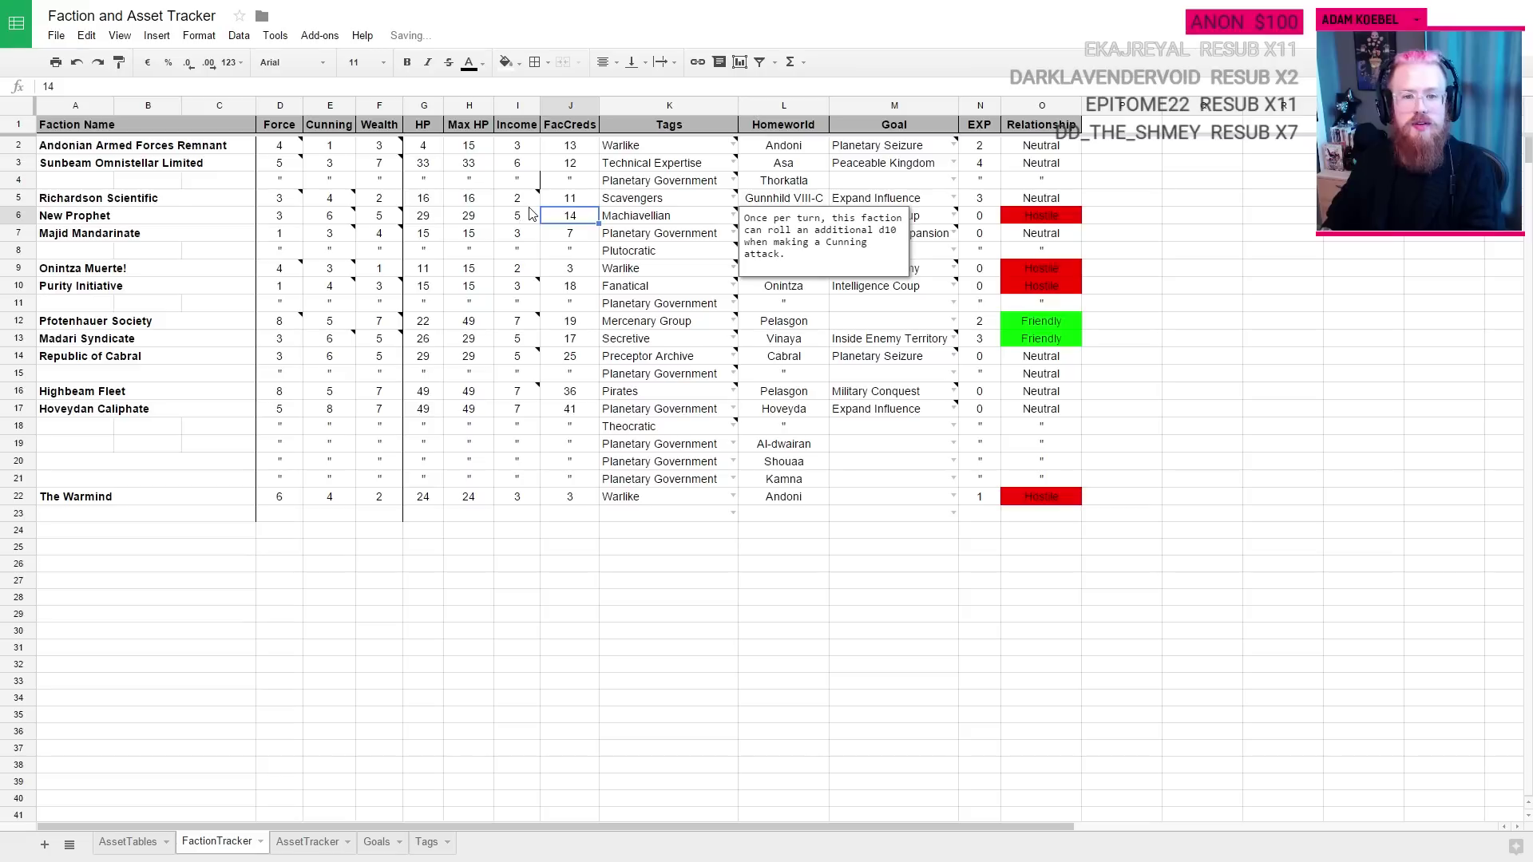
mouse_move(517, 205)
left_click(517, 250)
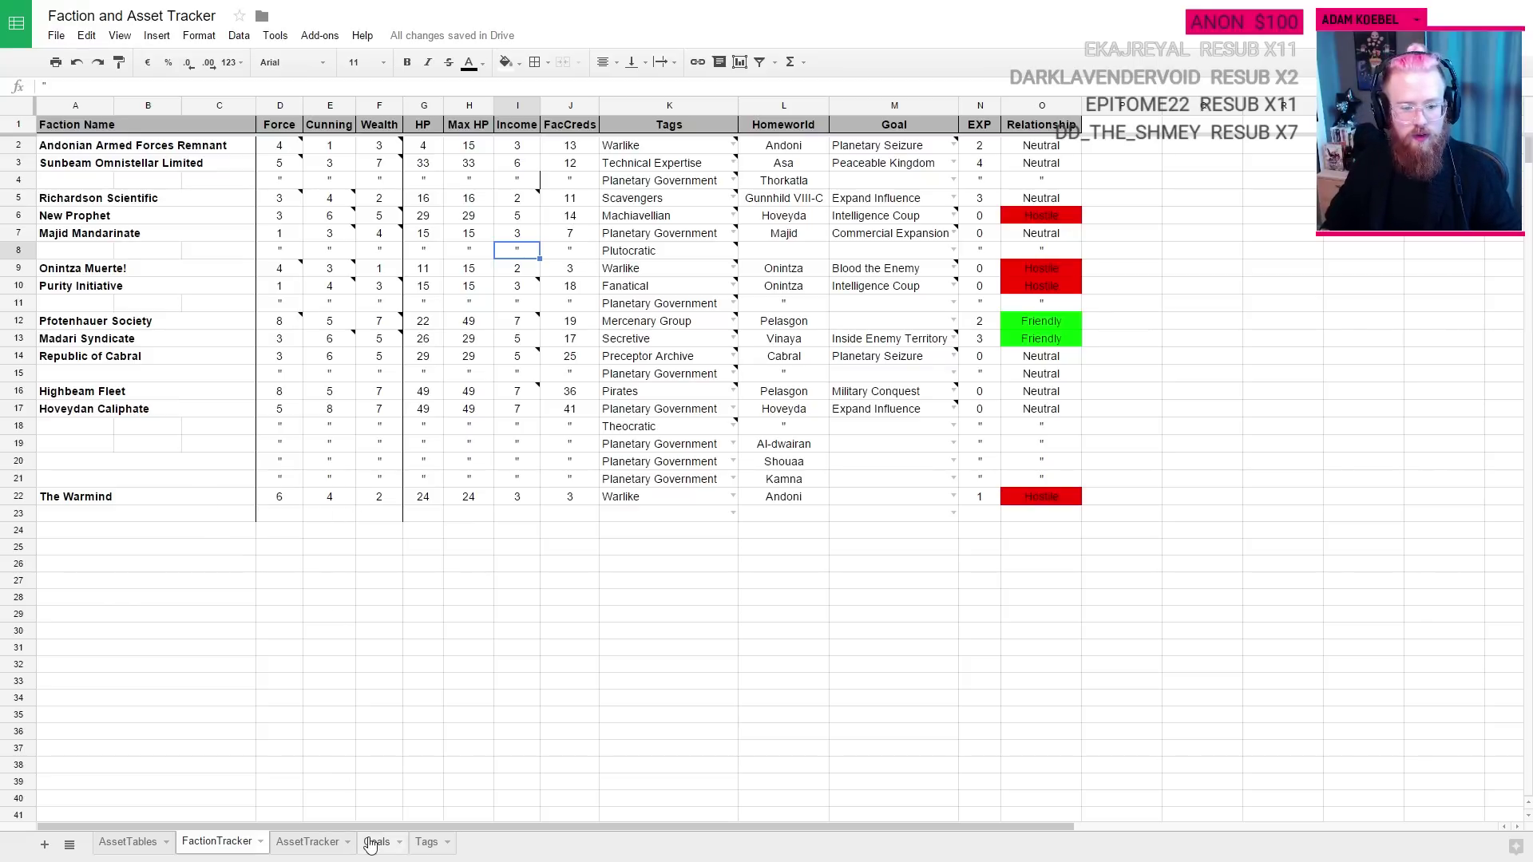
Step: Check Purity Initiative's Turn Fourteen record in FACTION TURNS and its goal's note in the FactionTracker sheet
key("ctrl+Tab")
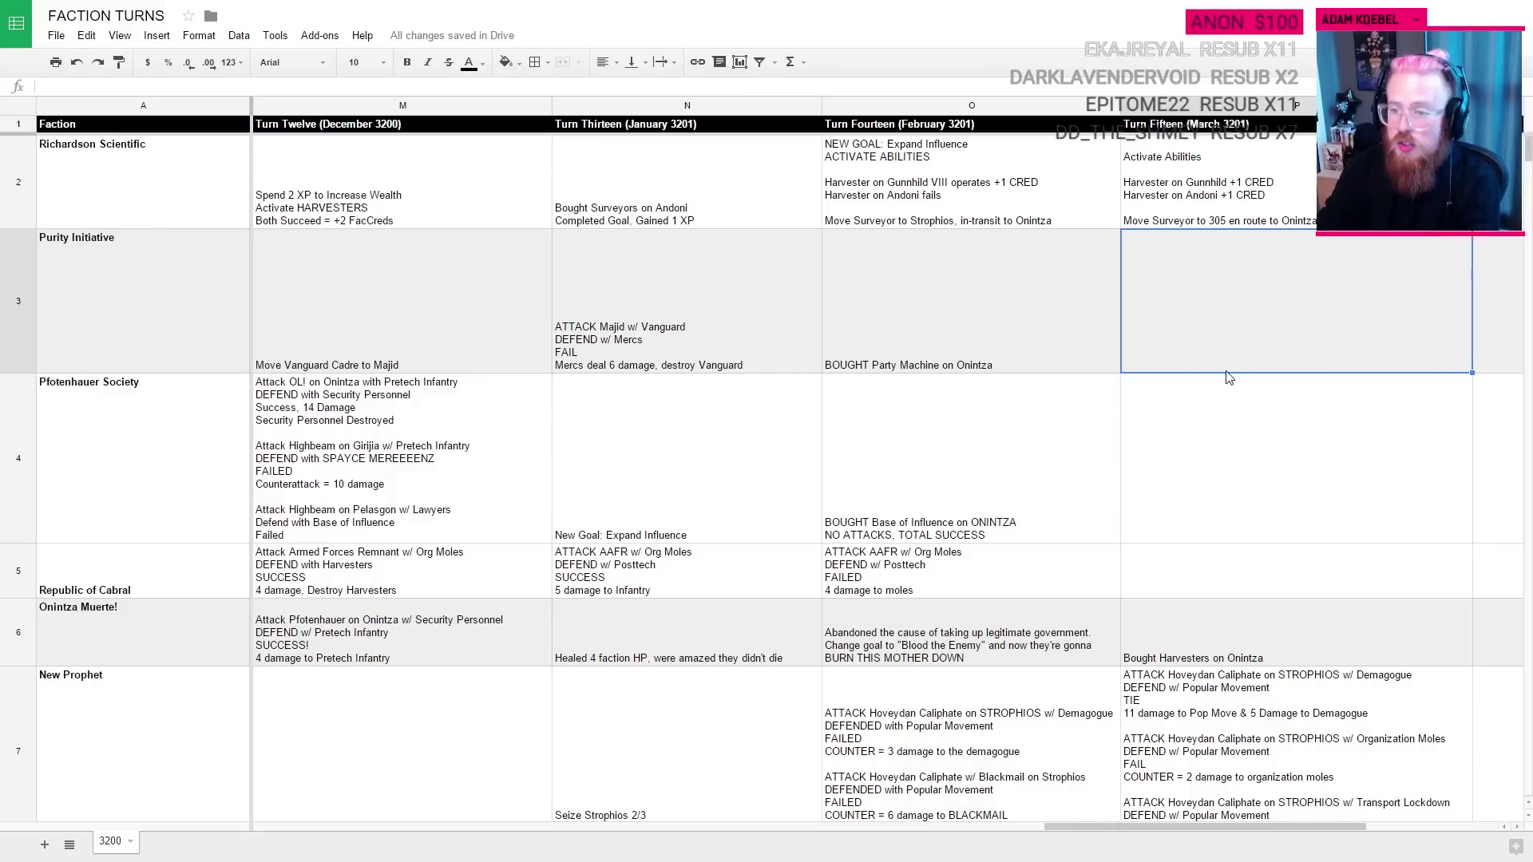
left_click(928, 361)
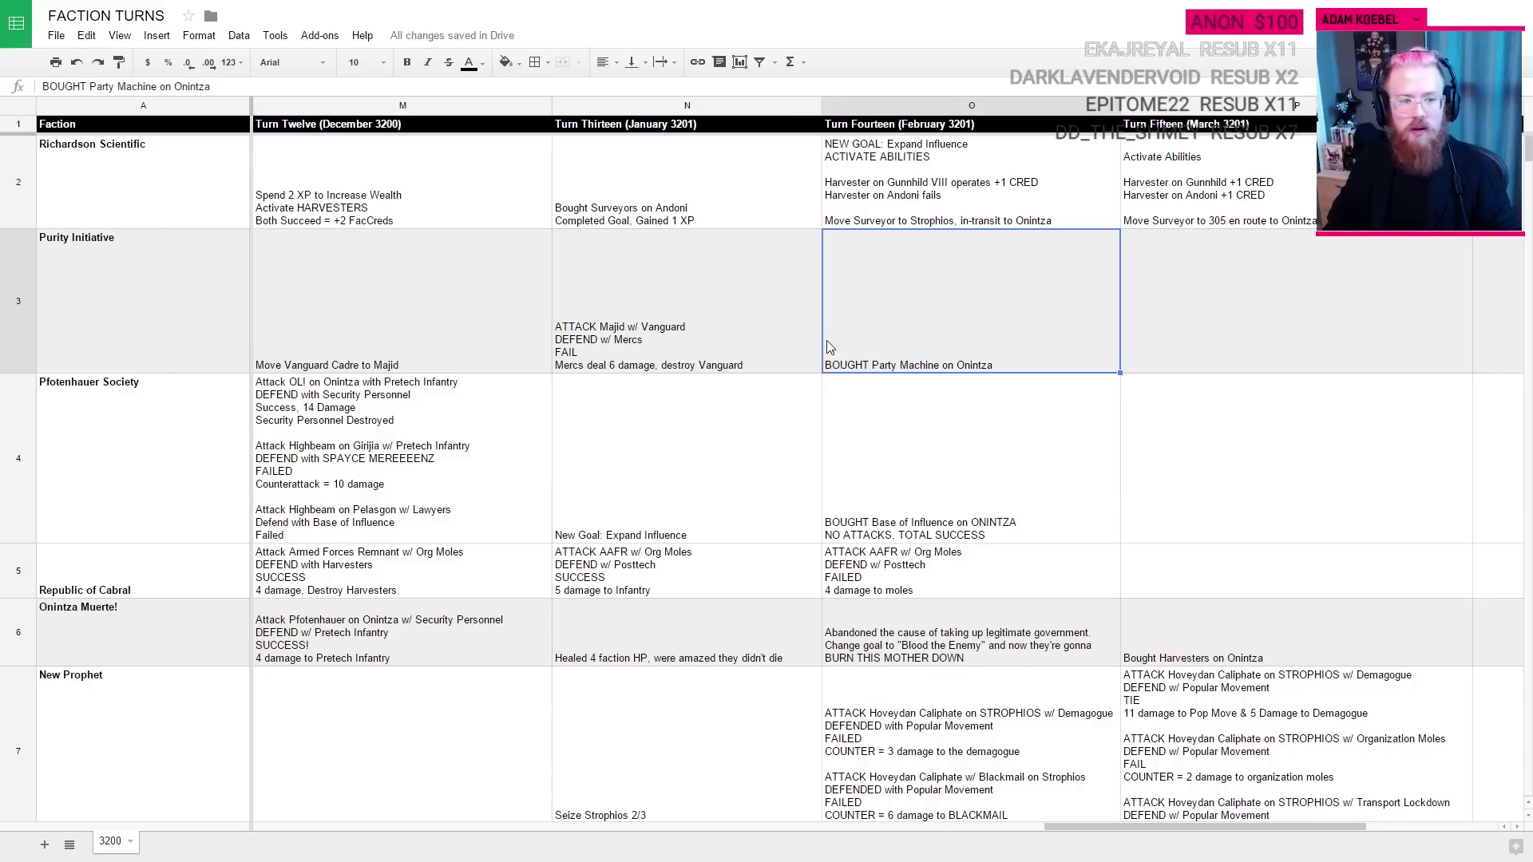
key("ctrl+Tab")
key("ctrl+Tab")
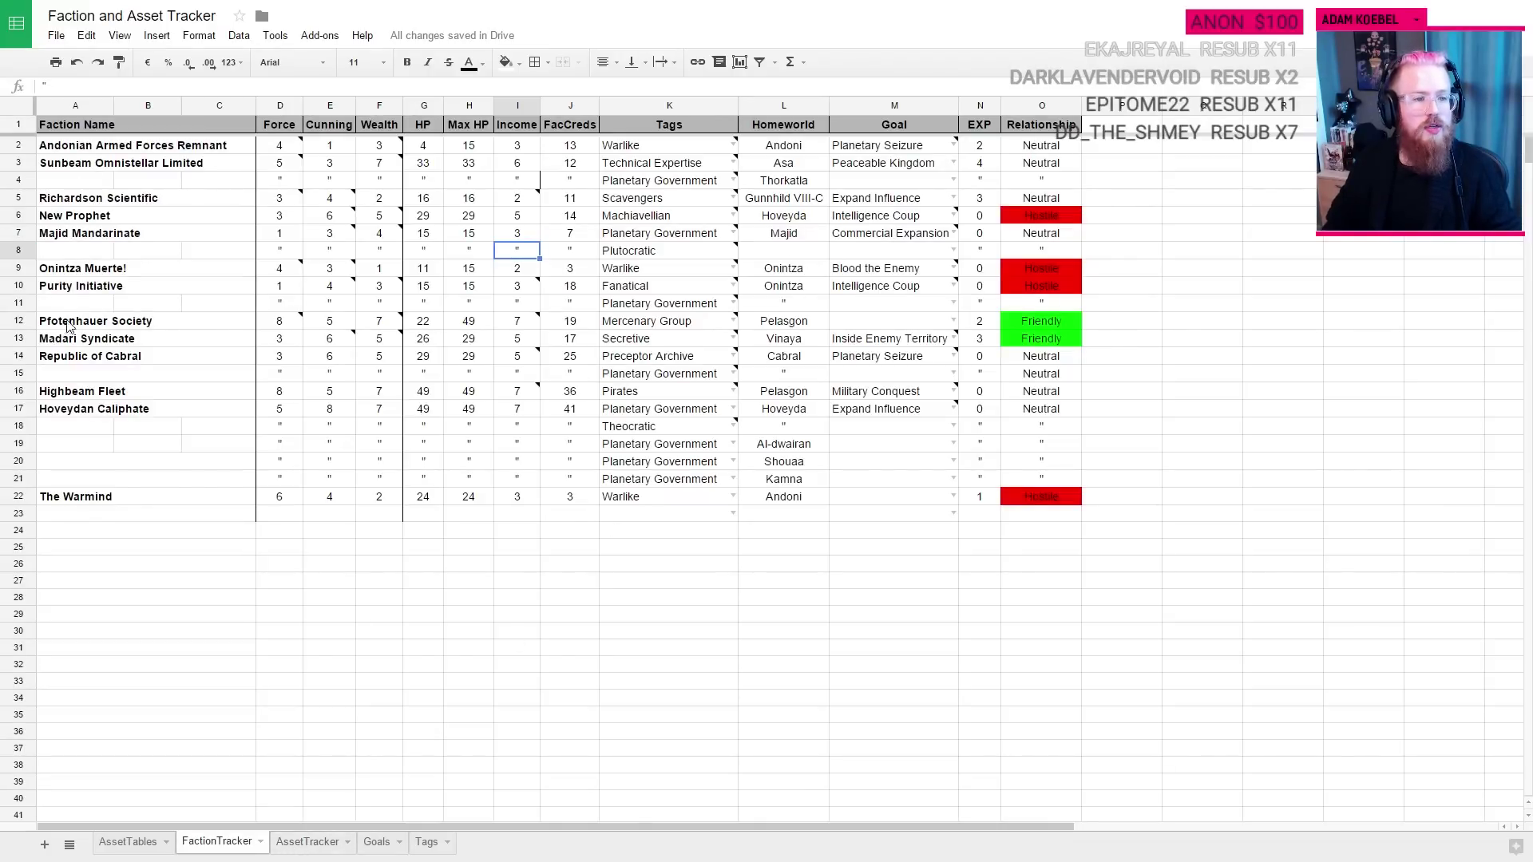
mouse_move(876, 295)
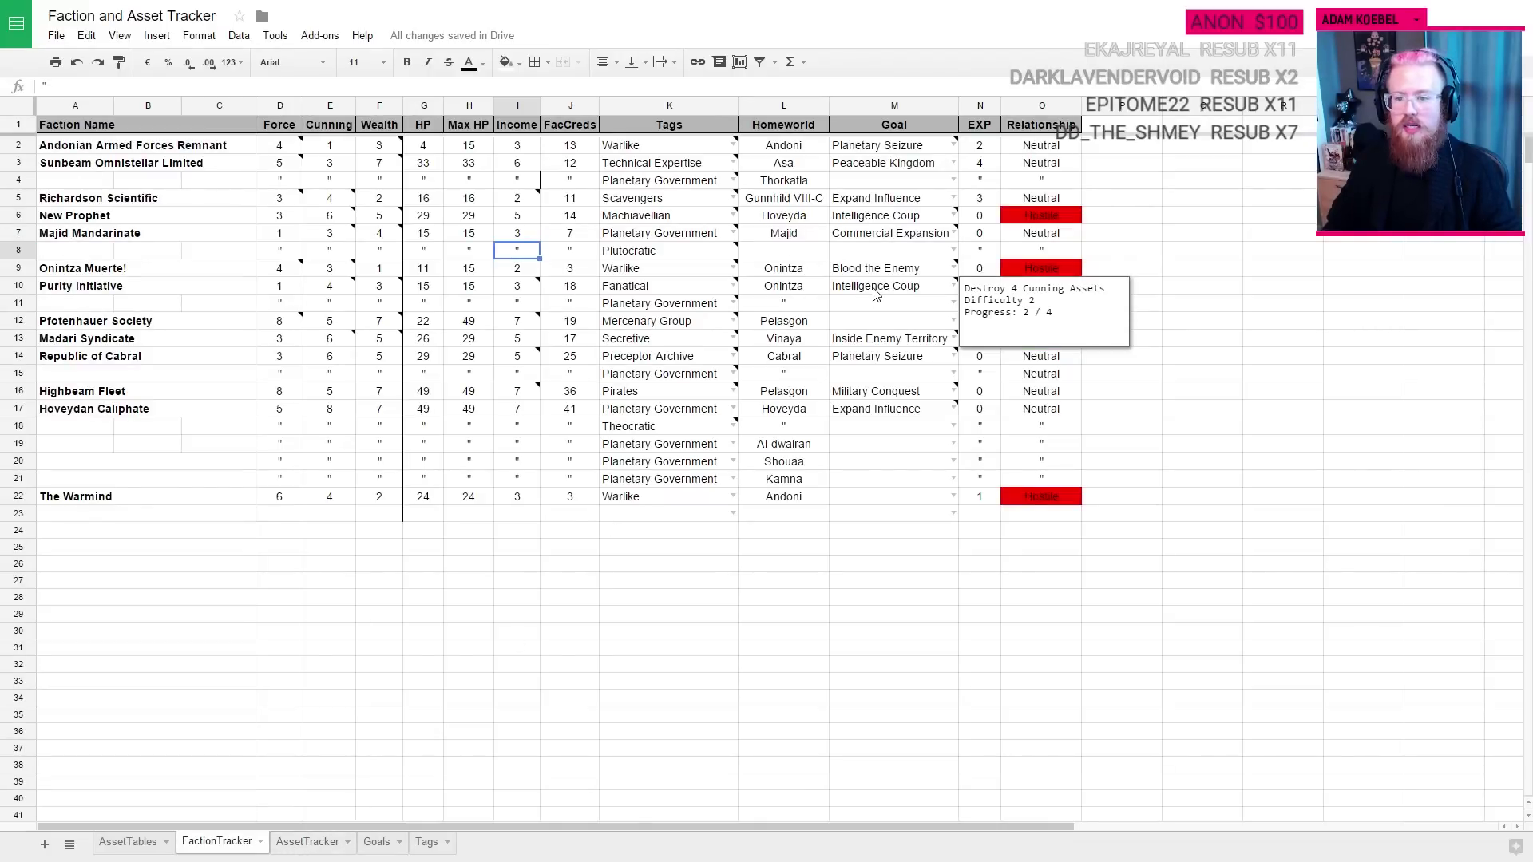
Step: Review Purity Initiative's assets in the AssetTracker sheet, including the Freighter Contract's note on moving assets
left_click(128, 843)
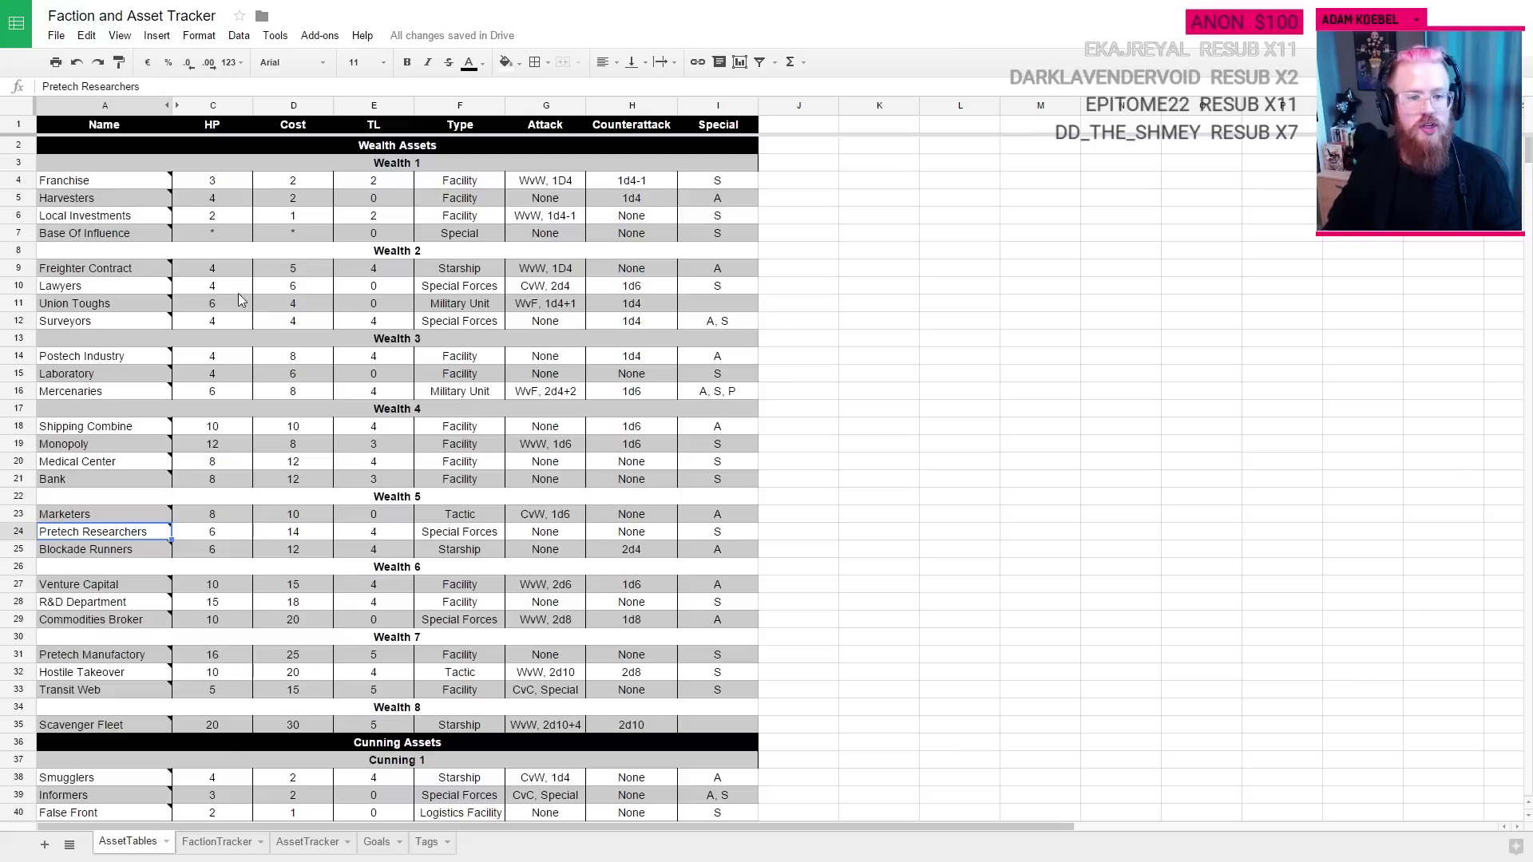
left_click(306, 842)
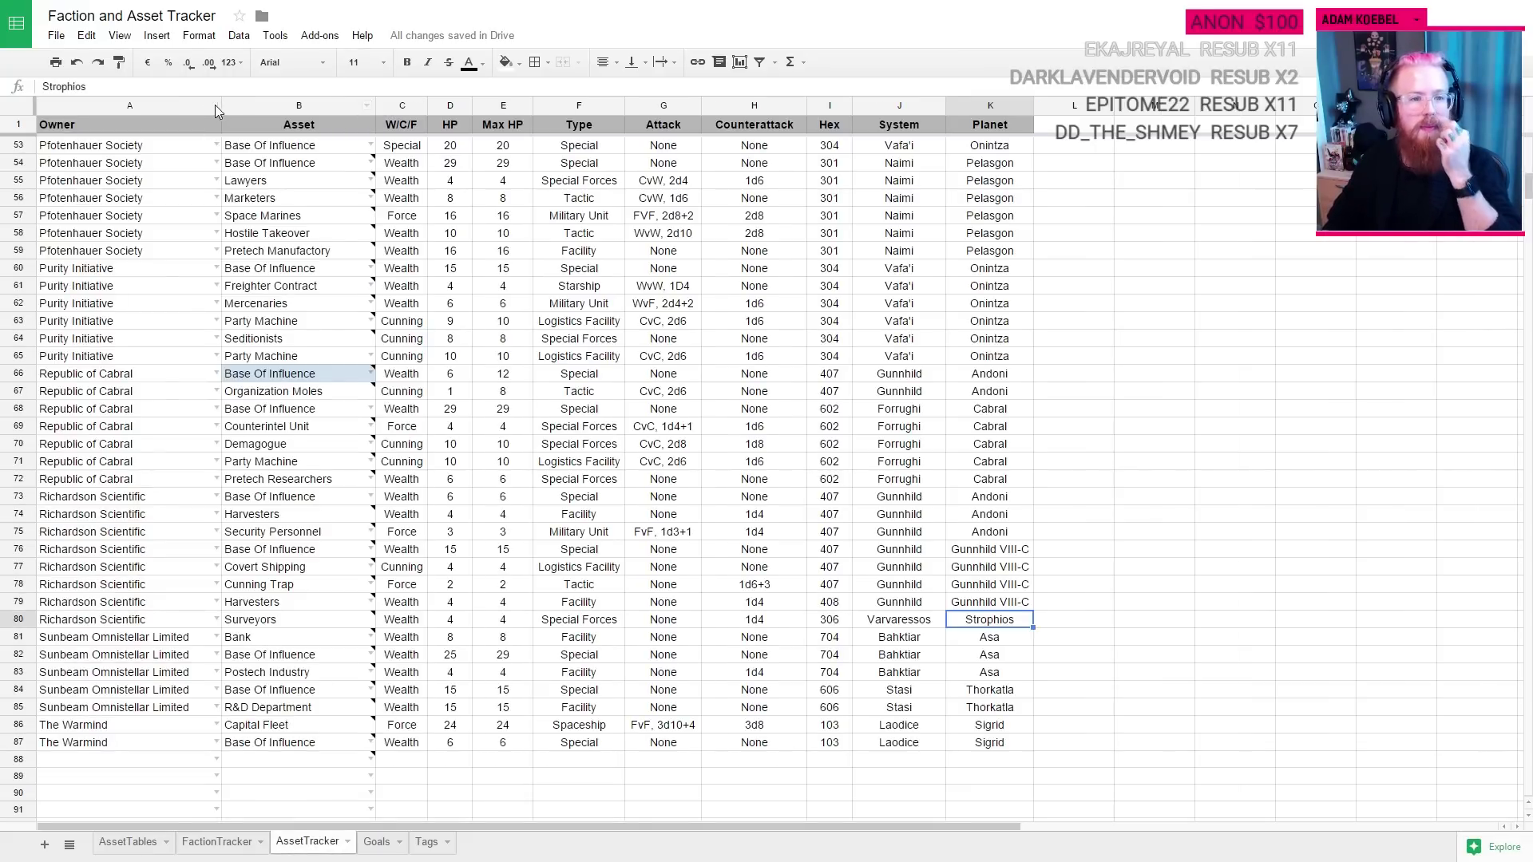
left_click(288, 357)
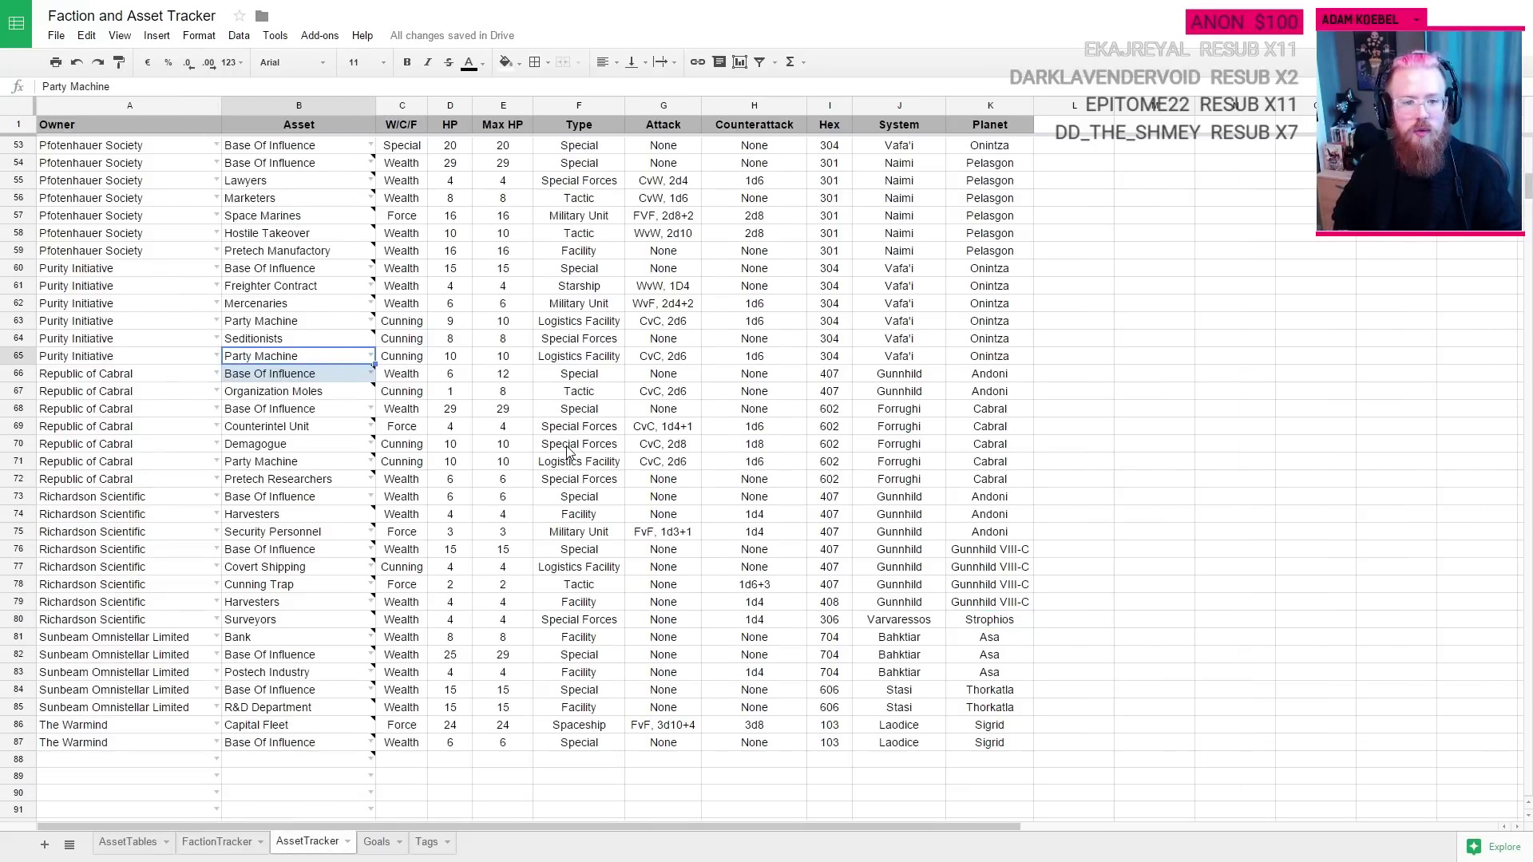
mouse_move(279, 289)
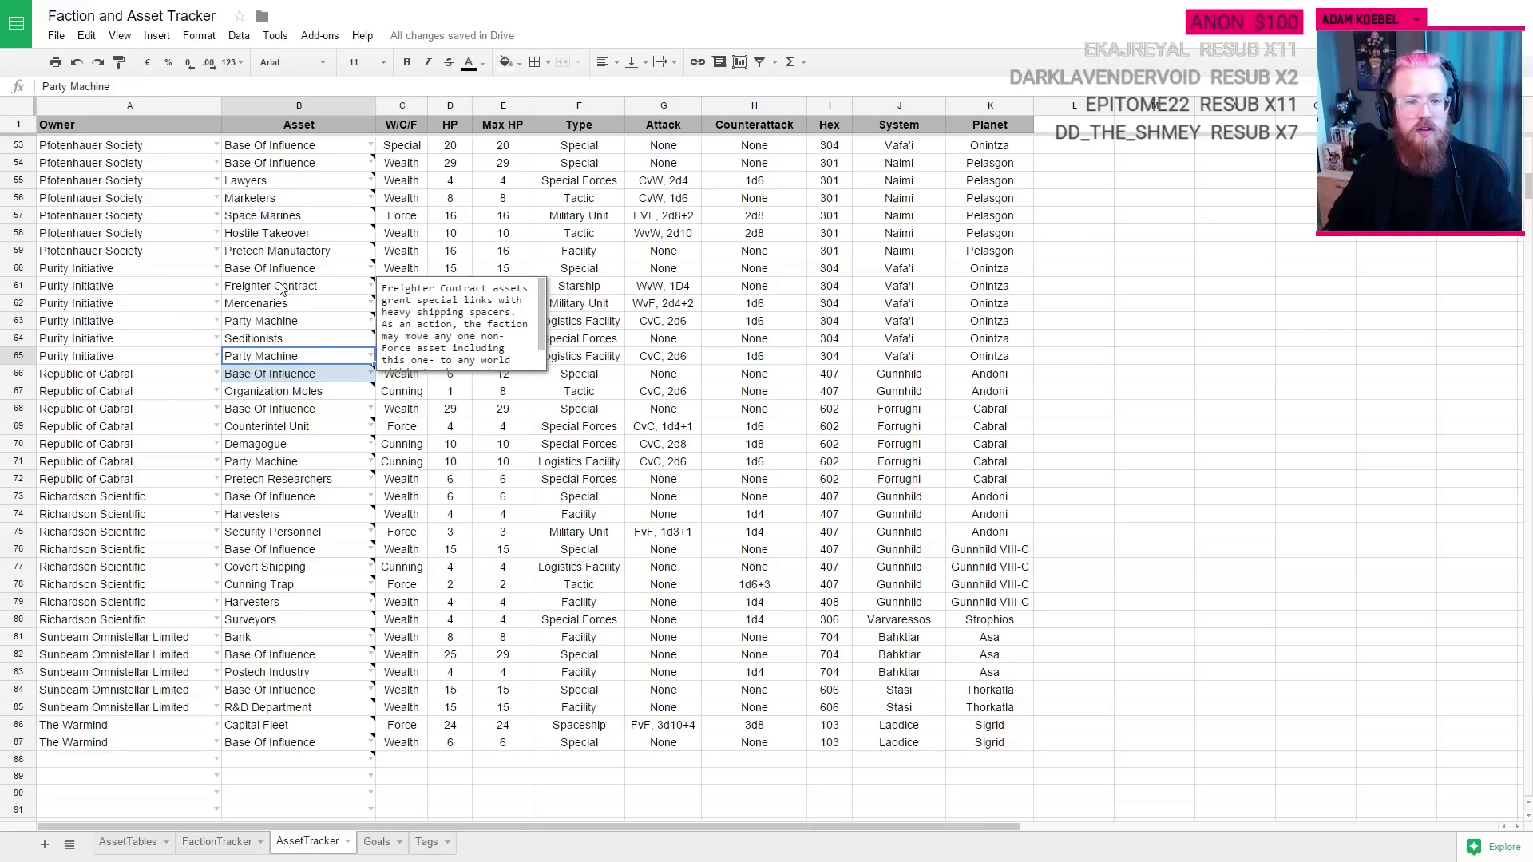
left_click(272, 340)
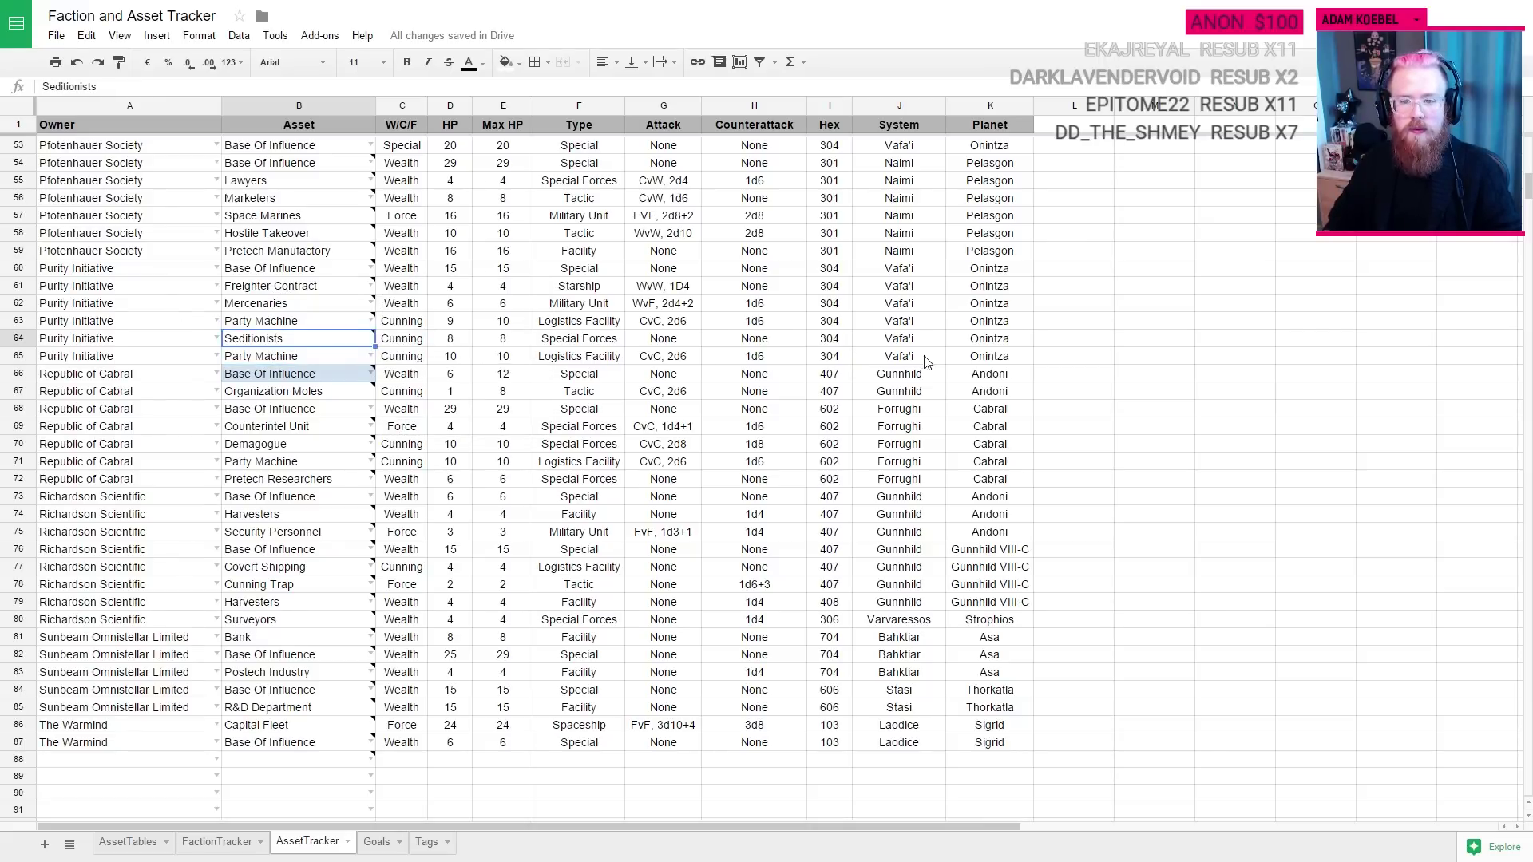
Step: Replace the location of Purity Initiative's Party Machine in row 65 with hex 304, Vafa'i, Majid, copied from a Majid Mandarinate asset
left_click(993, 361)
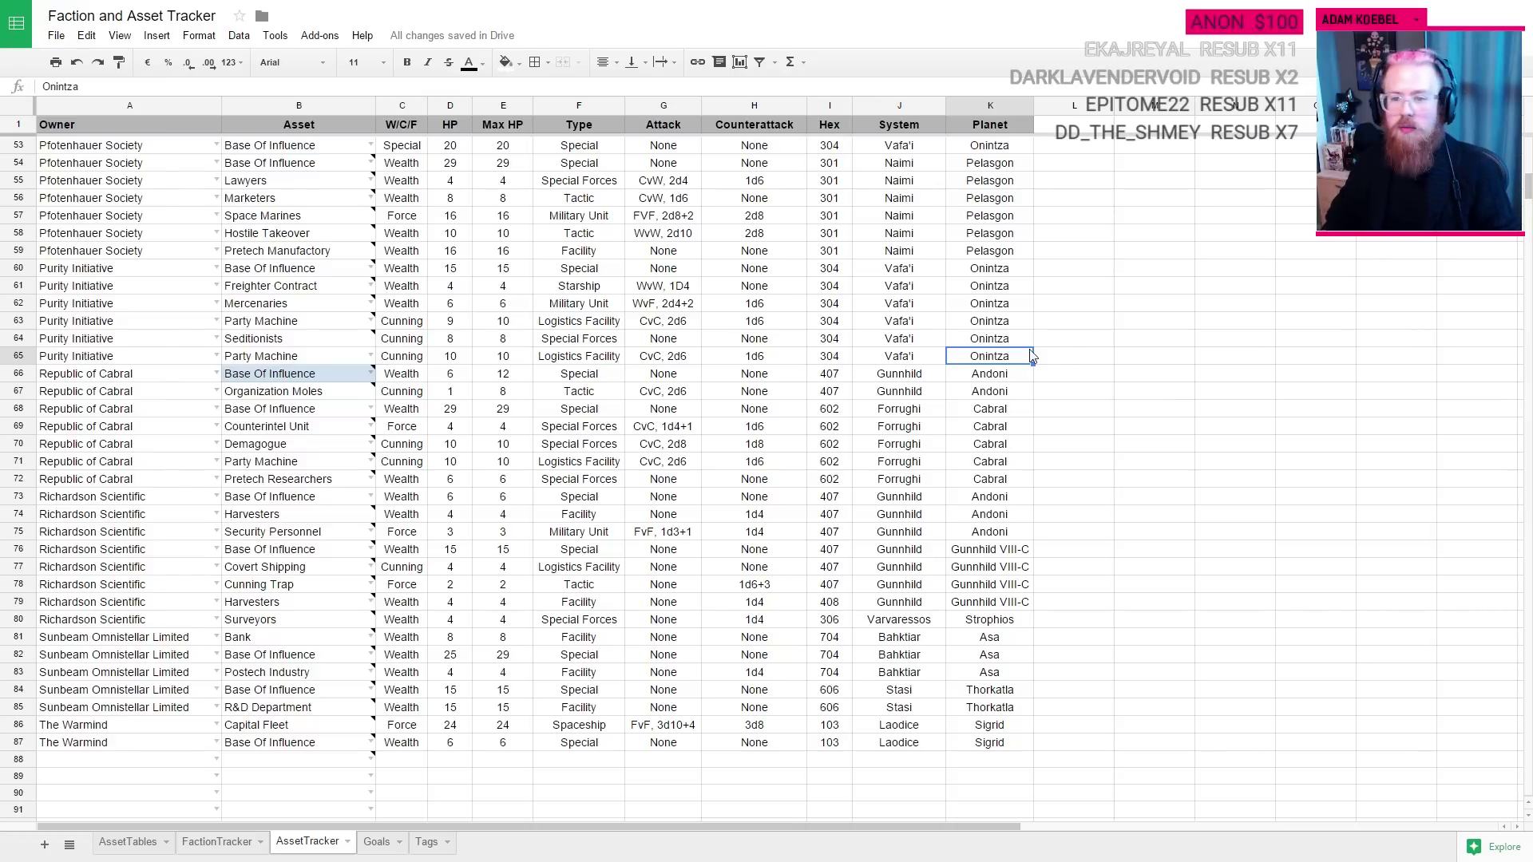
key("shift+Left")
key("shift+Left")
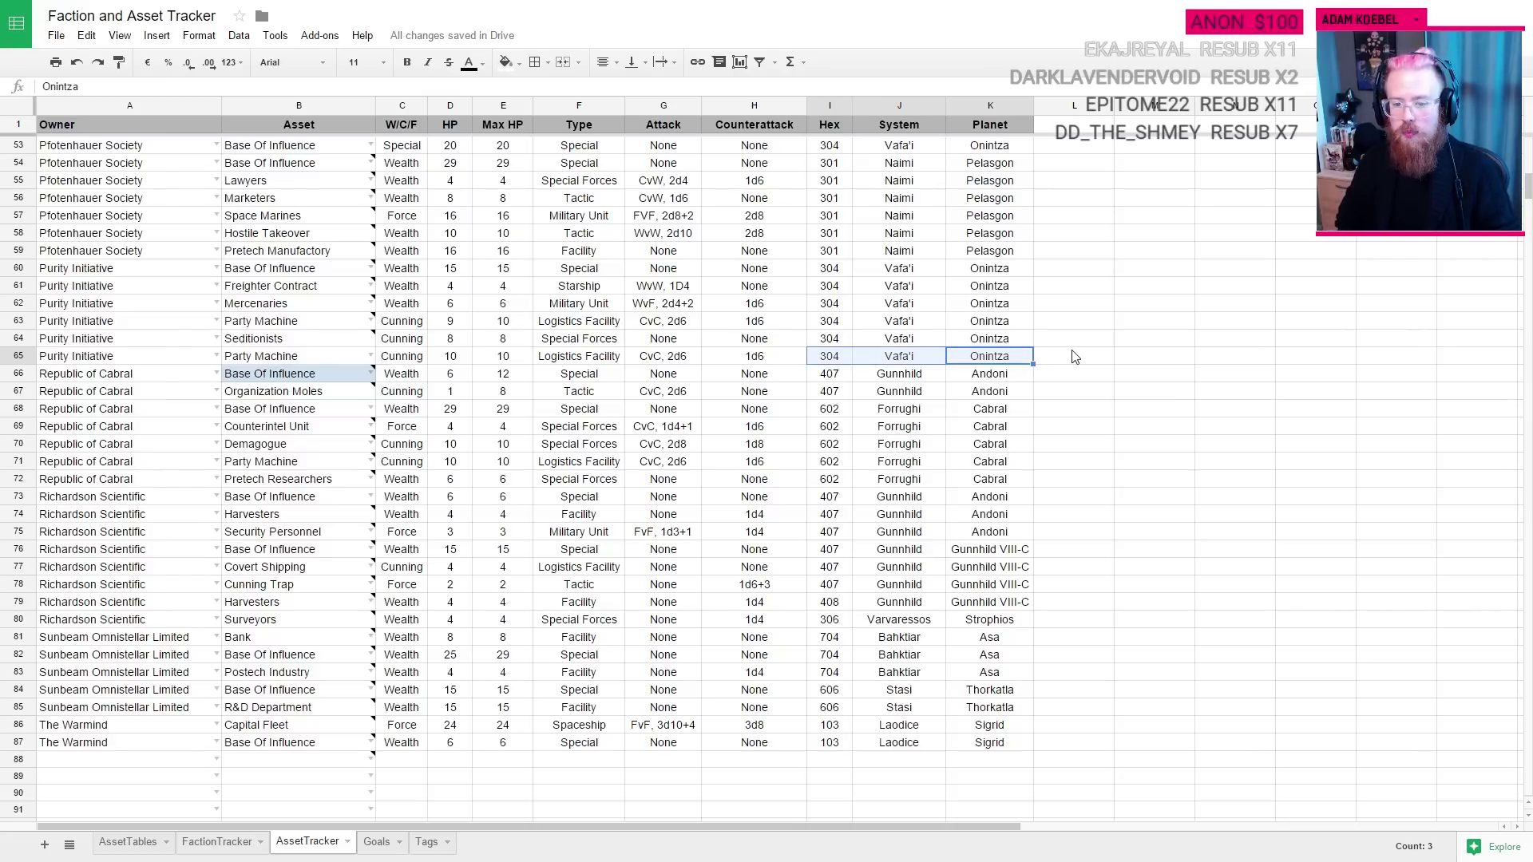
key("Delete")
scroll(1075, 356, "up", 7)
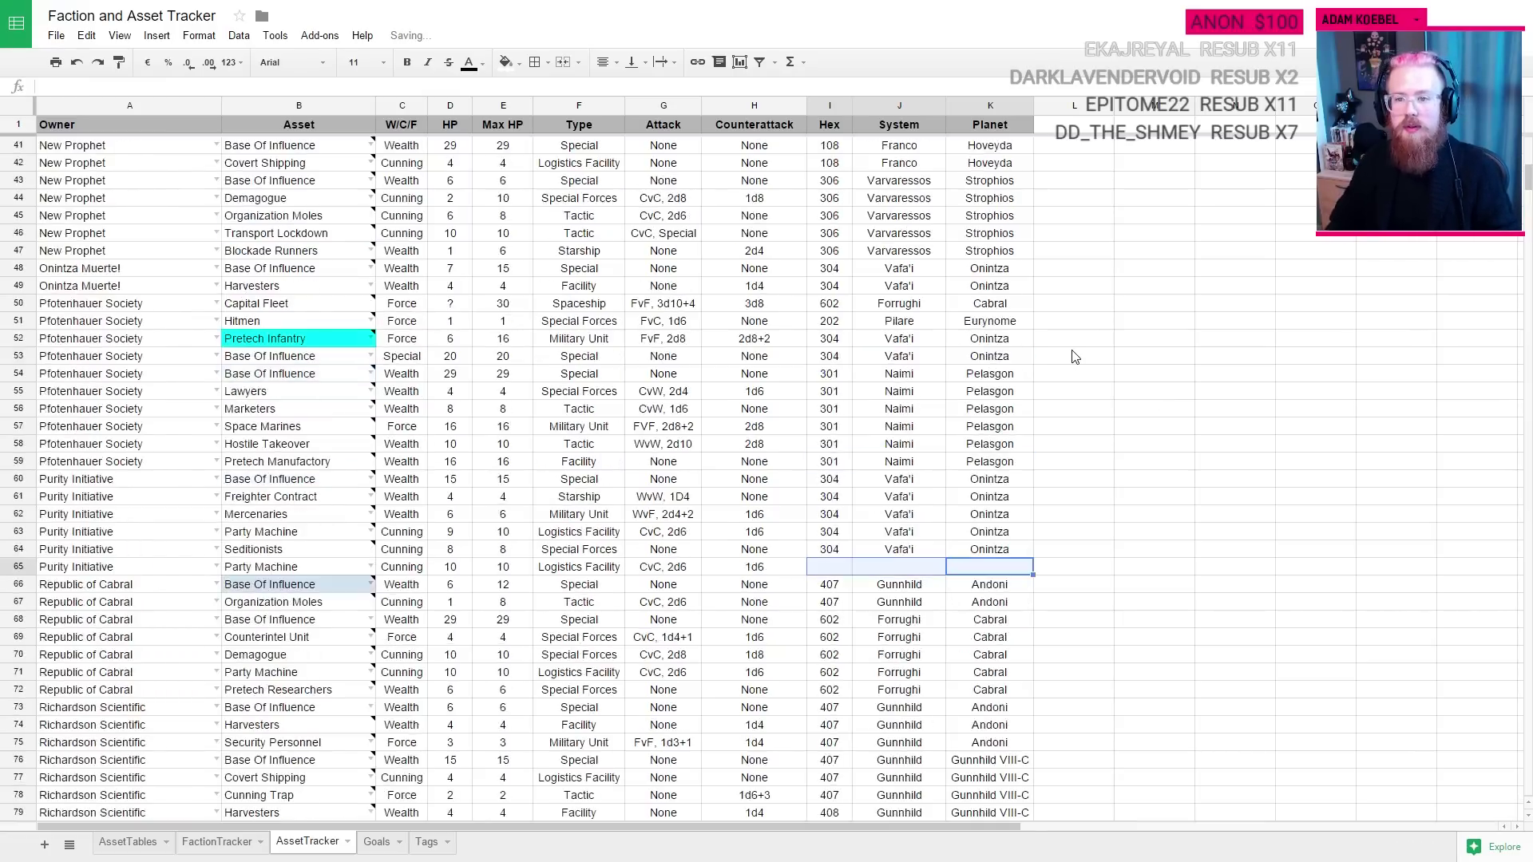
left_click(984, 182)
left_click_drag(938, 189, 852, 190)
key("ctrl+c")
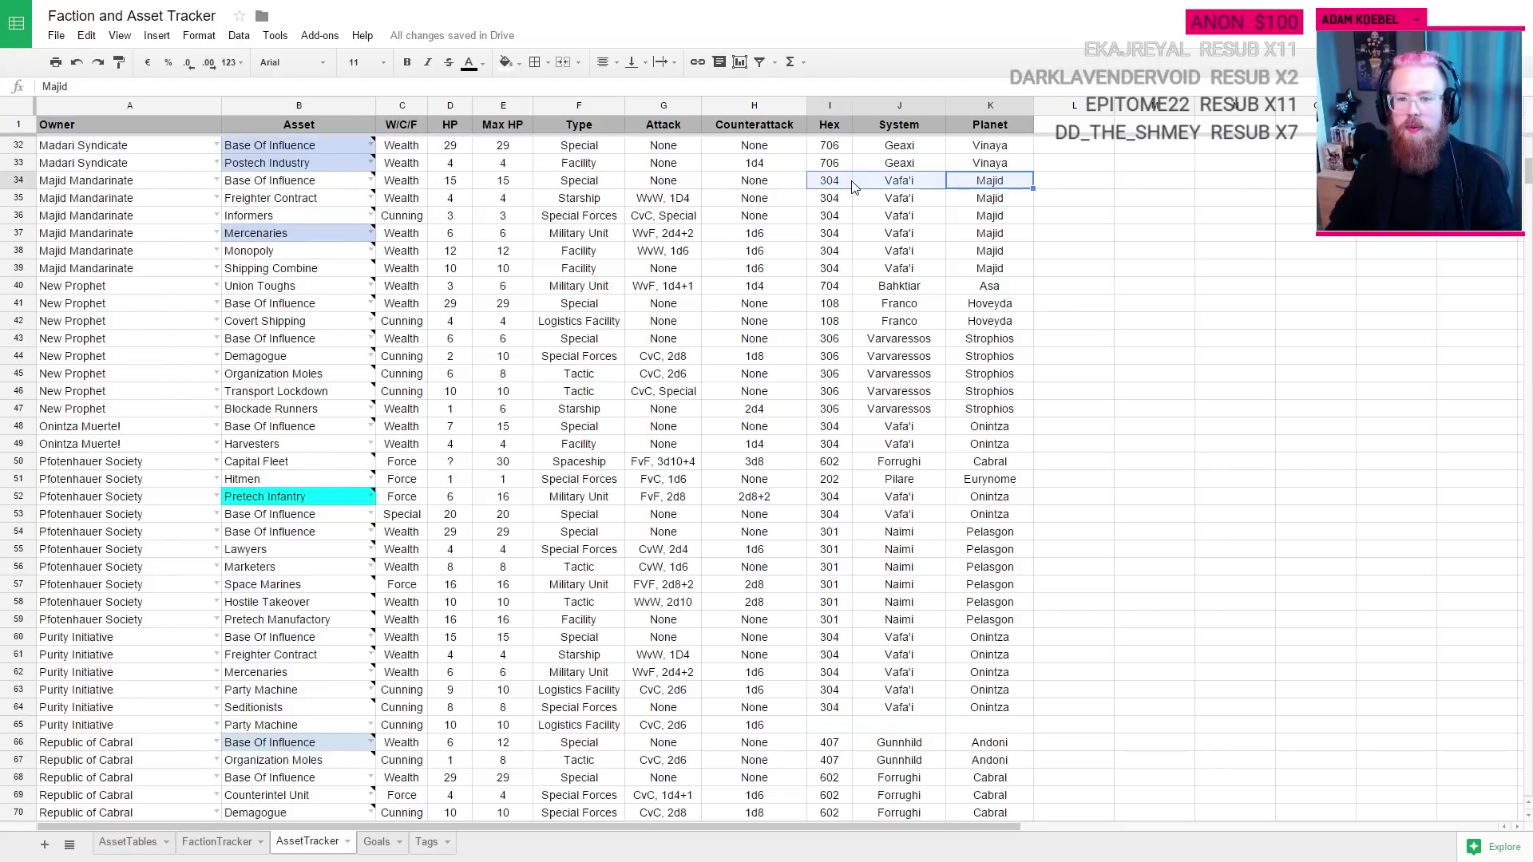
scroll(926, 342, "down", 7)
left_click(830, 356)
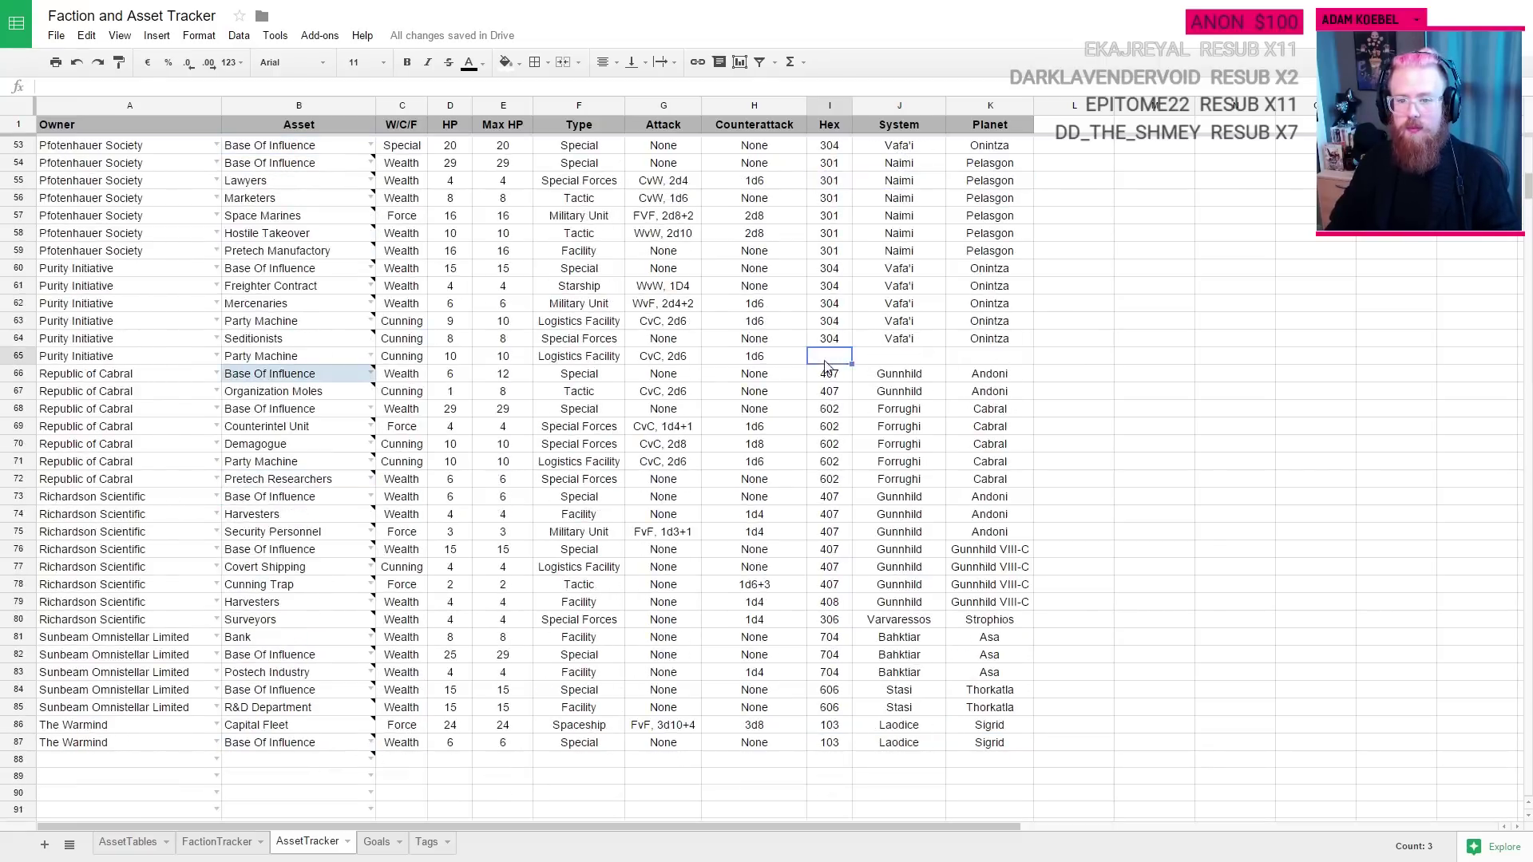
key("ctrl+v")
Step: Enter "Activate Abilities" and, on a new line, "MOVE Party Machine to Majid" in Purity Initiative's Turn Fifteen cell in FACTION TURNS
key("ctrl+Tab")
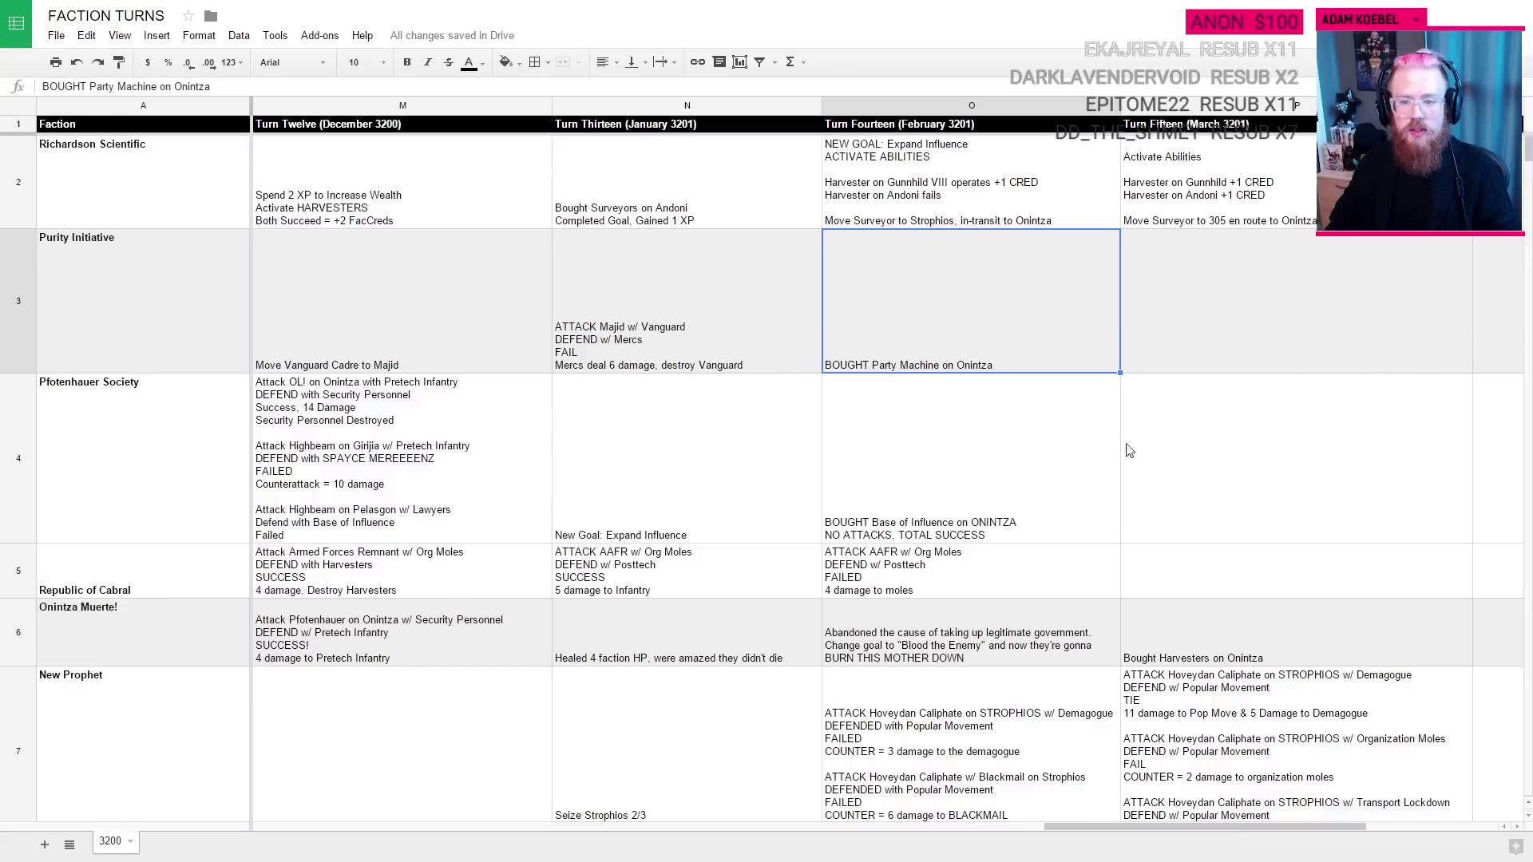
left_click(1215, 348)
type("Activate Abilities")
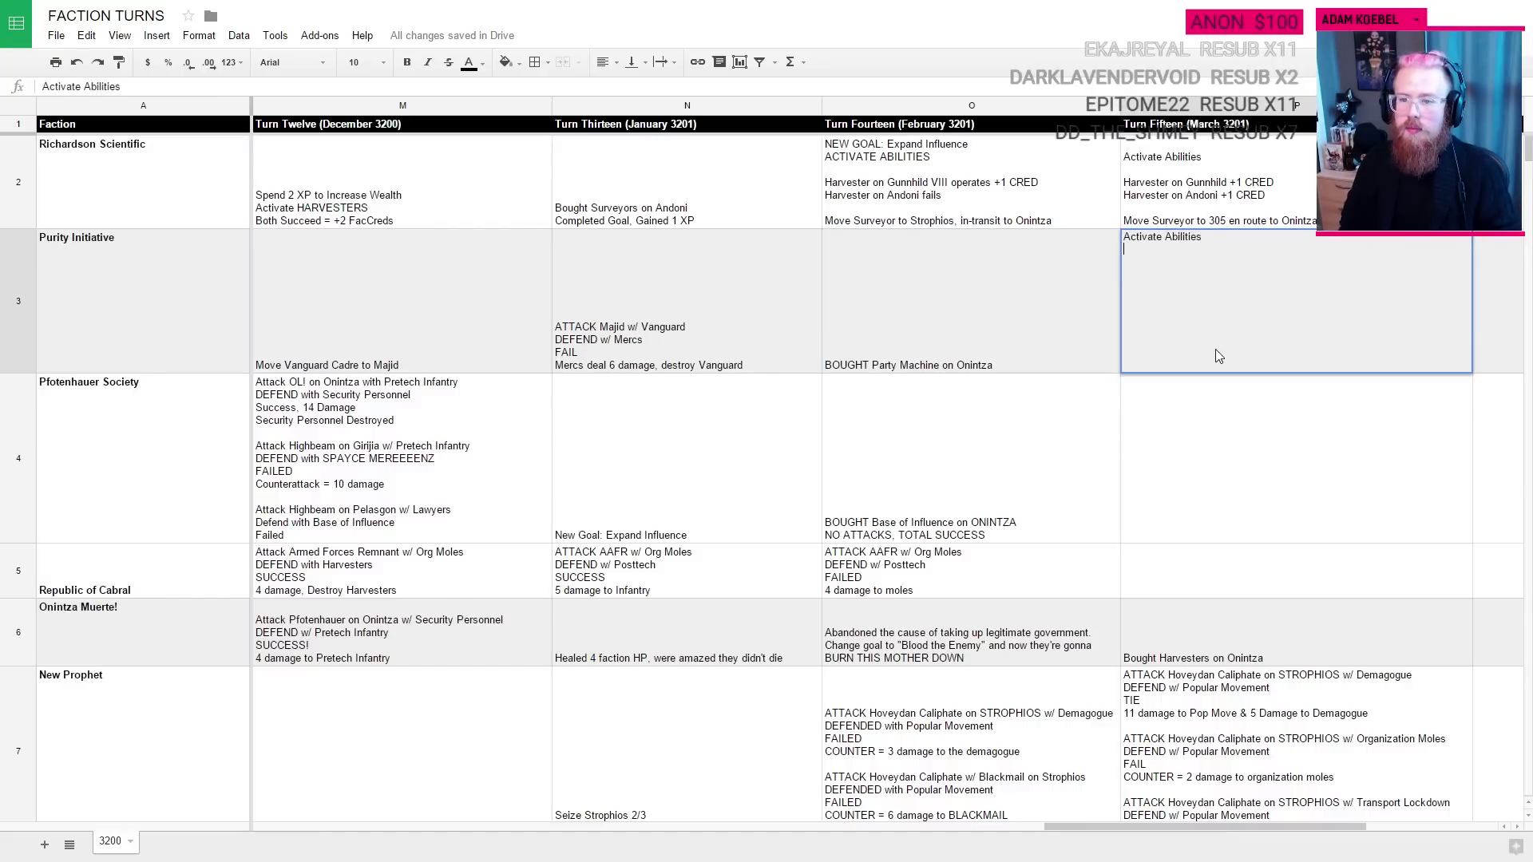
key("ctrl+Return")
type("MOVE Party MAc")
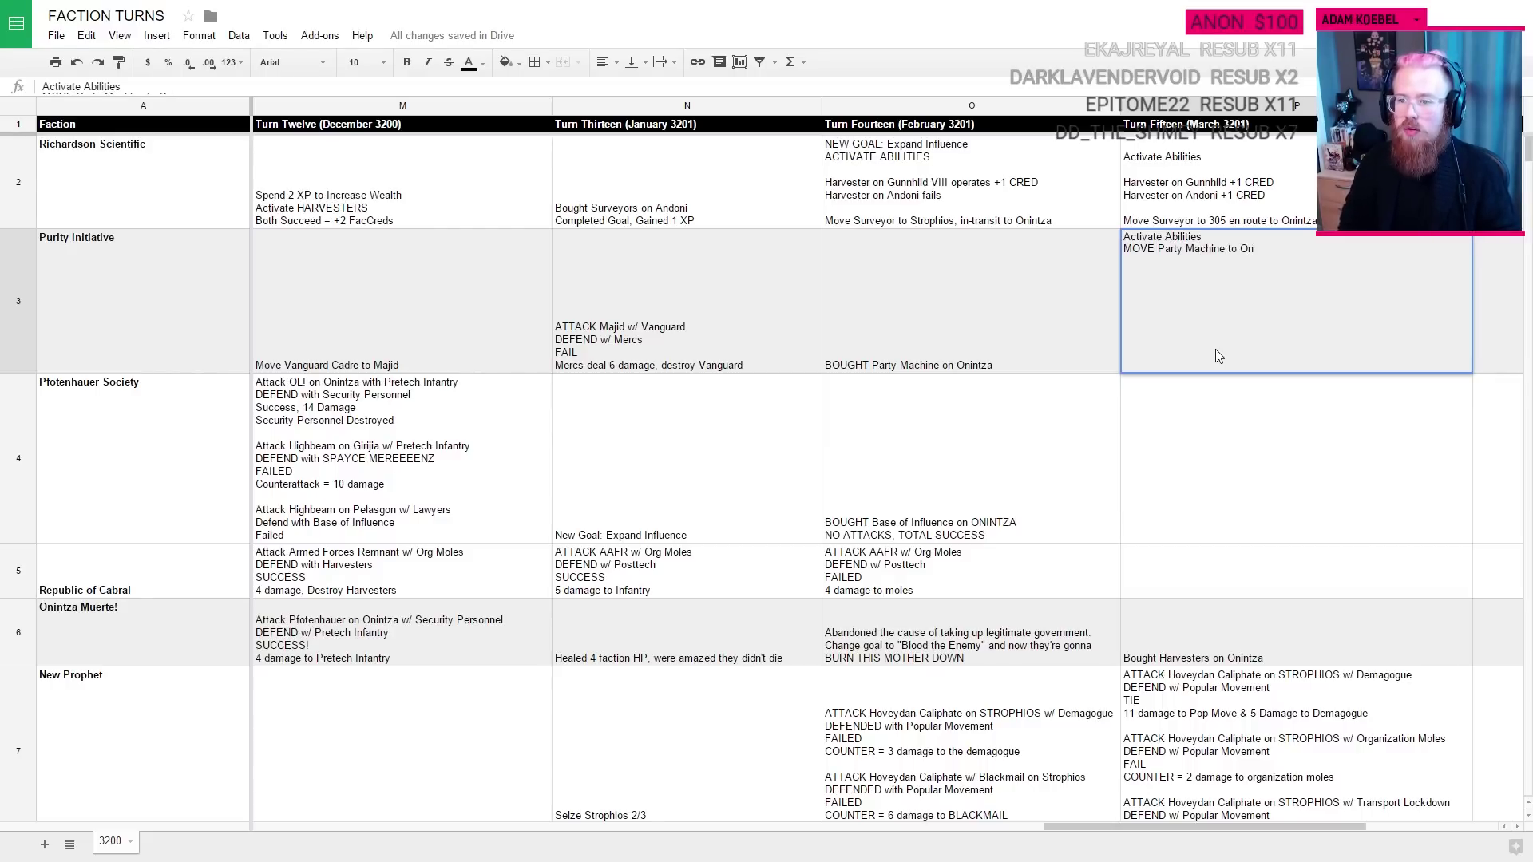
key("BackSpace")
key("BackSpace")
type("Majid")
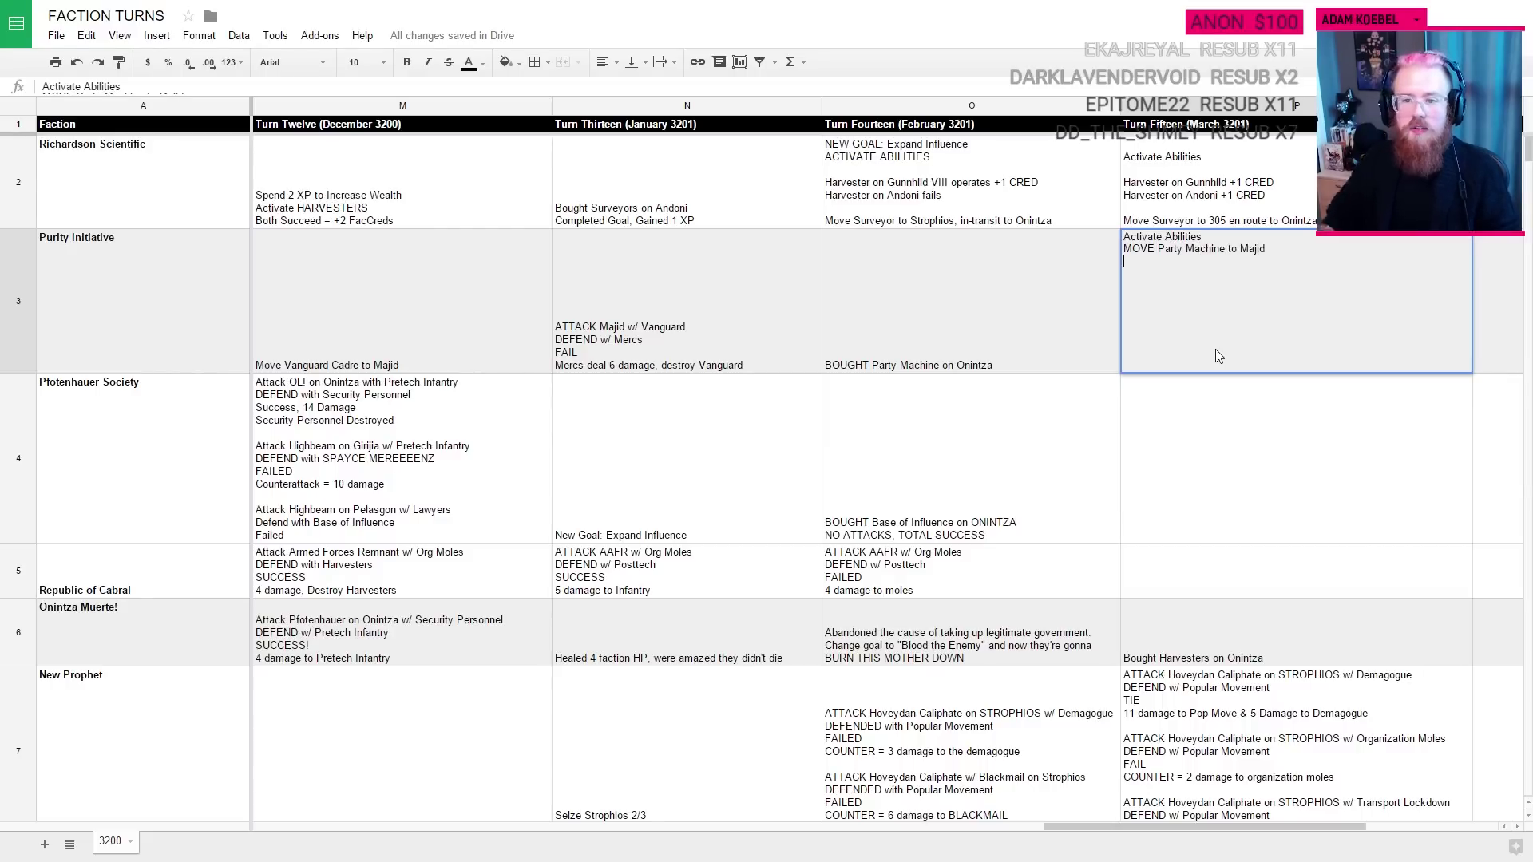
Step: Check Purity Initiative's Freighter Contract in AssetTracker and append "w/ Freighter" to the Party Machine move in its Turn Fifteen record
key("ctrl+Tab")
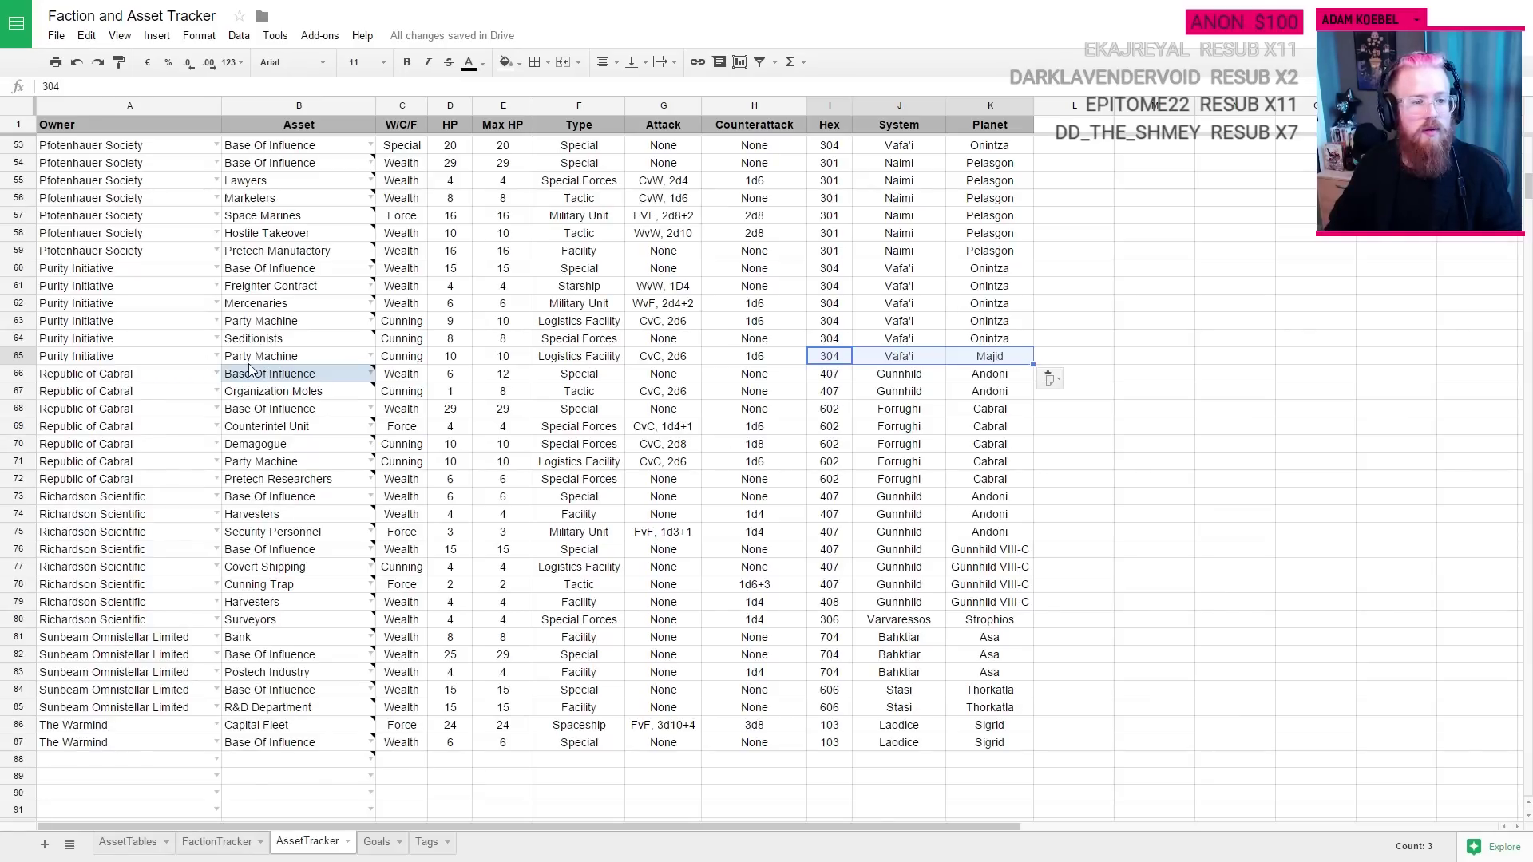
mouse_move(265, 291)
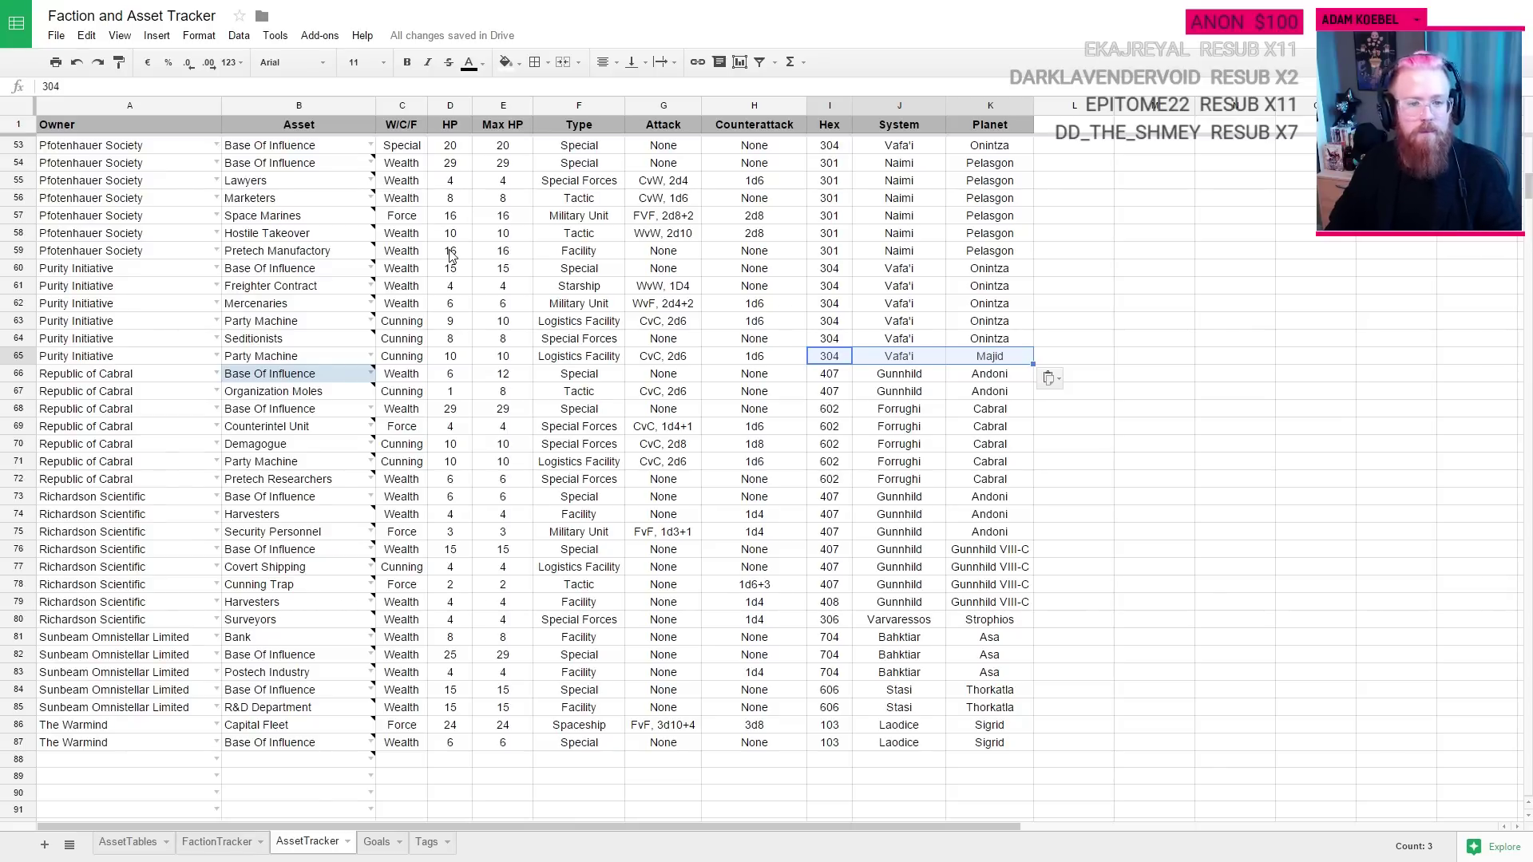
key("ctrl+Tab")
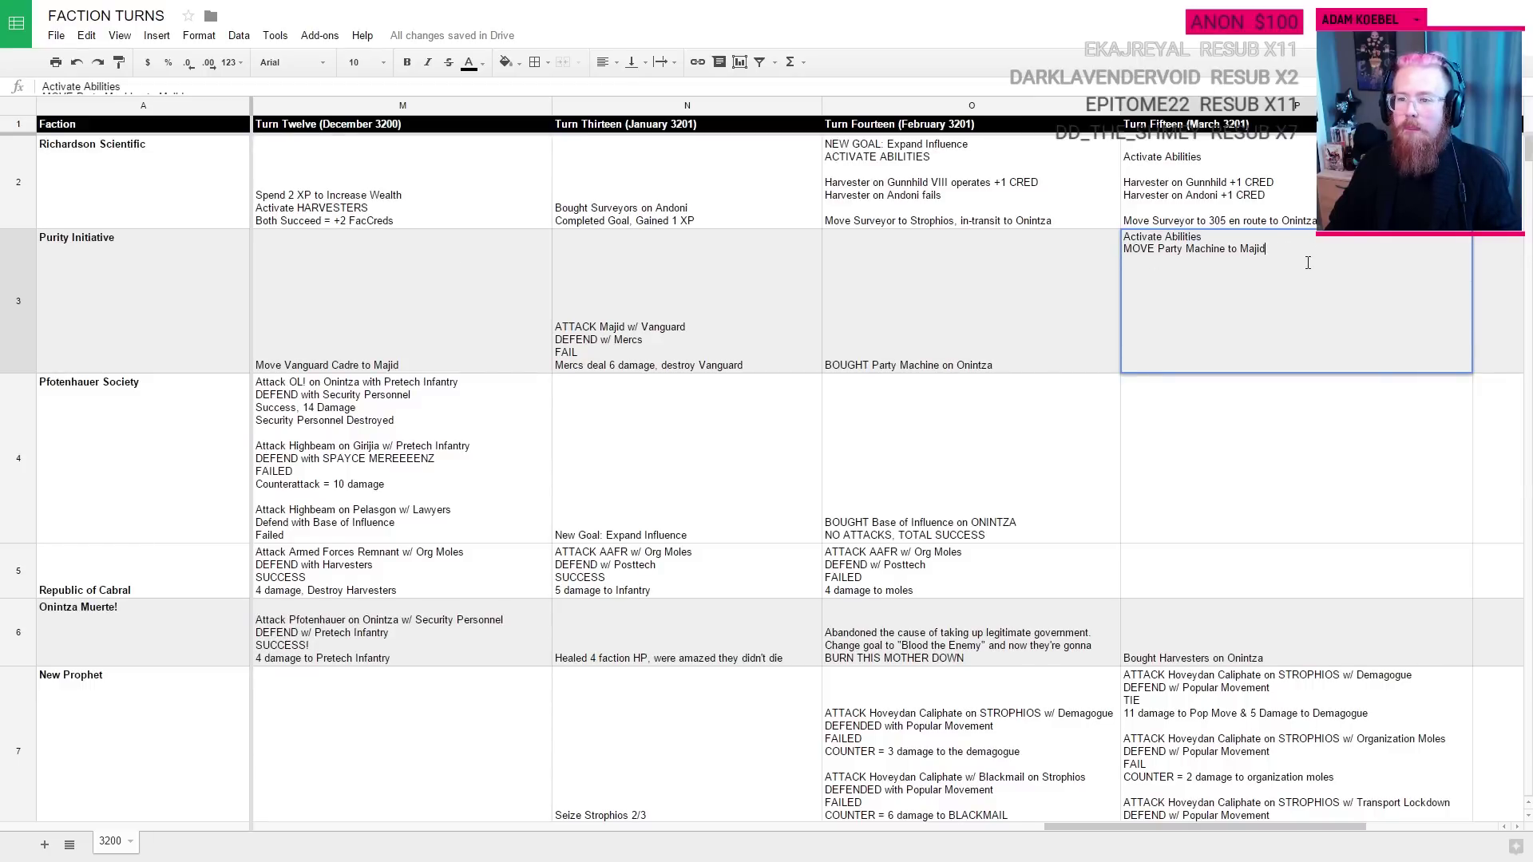
type("w/ Freighter")
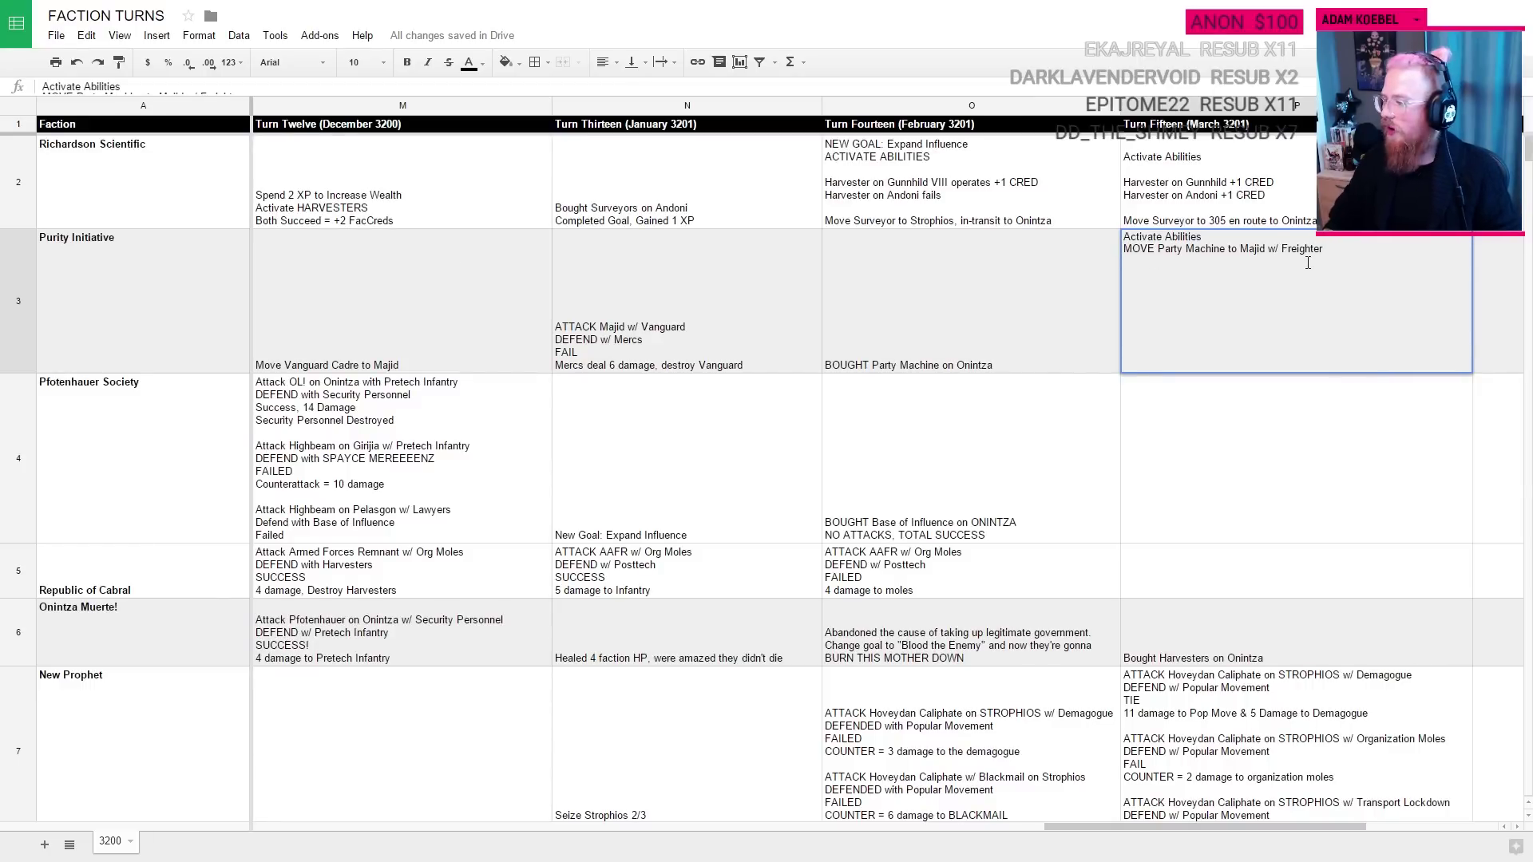
Step: Check Purity Initiative's Seditionists and Freighter Contract entries in the AssetTracker sheet for abilities to use
key("ctrl+Tab")
key("ctrl+Tab")
left_click(272, 343)
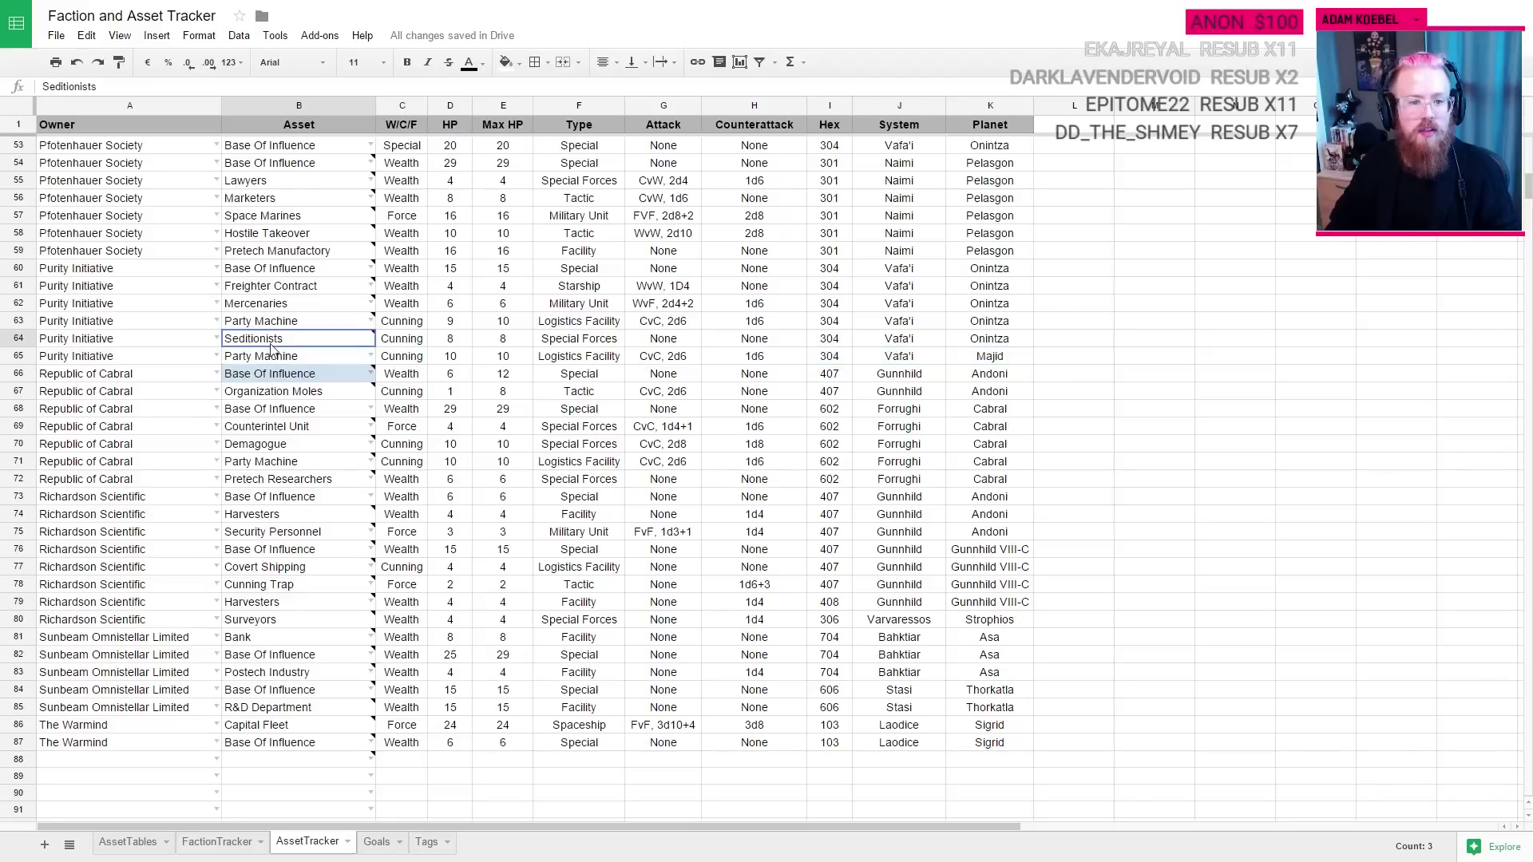
mouse_move(271, 325)
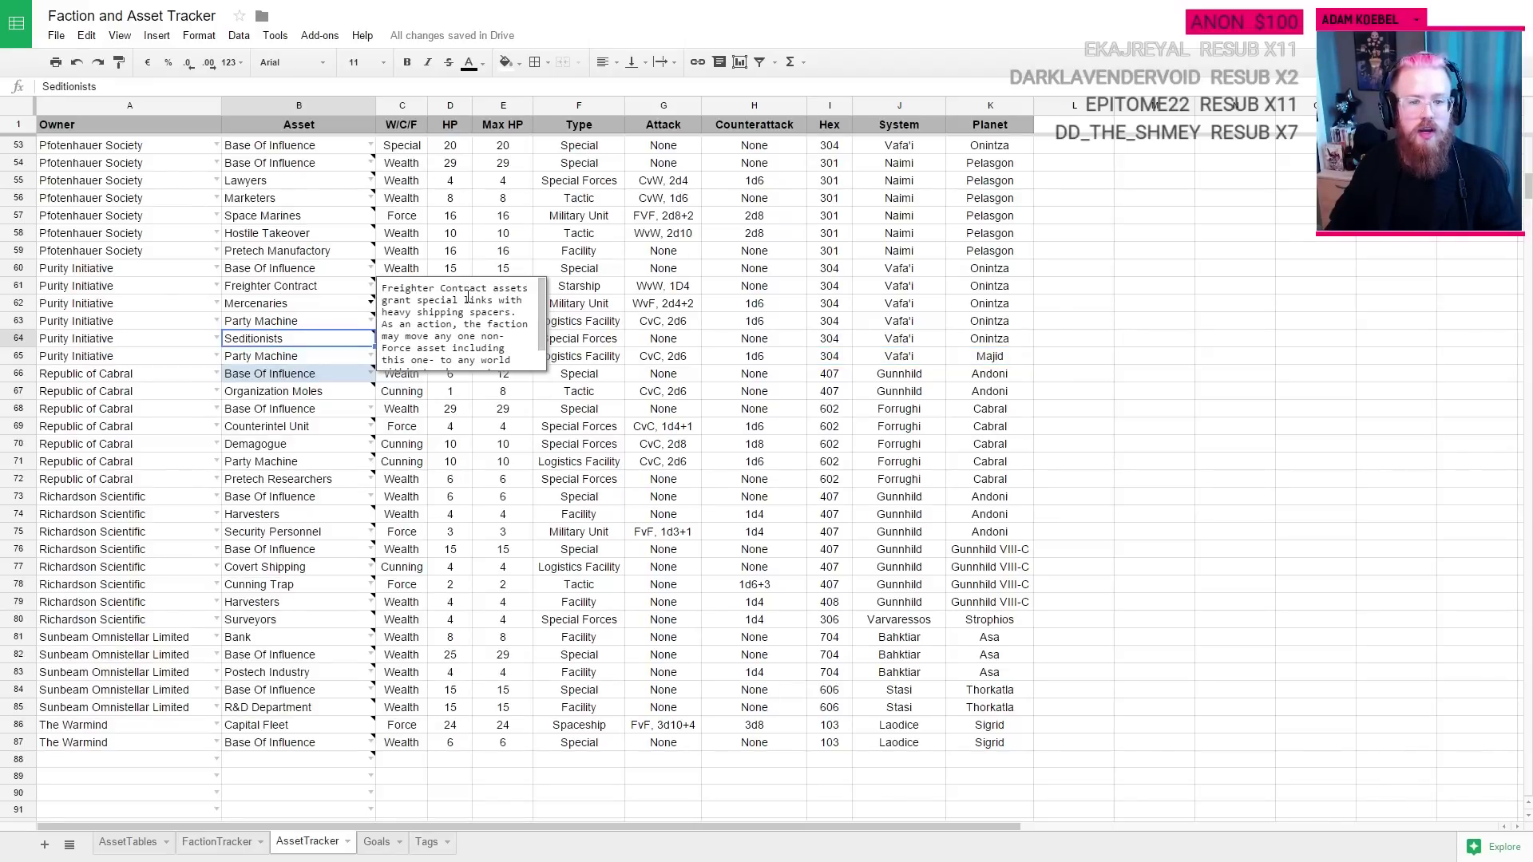
Step: Check the faction turn log and the sector hex map, and open the FactionTracker sheet of the Faction and Asset Tracker
scroll(468, 299, "down", 1)
key("alt+Tab")
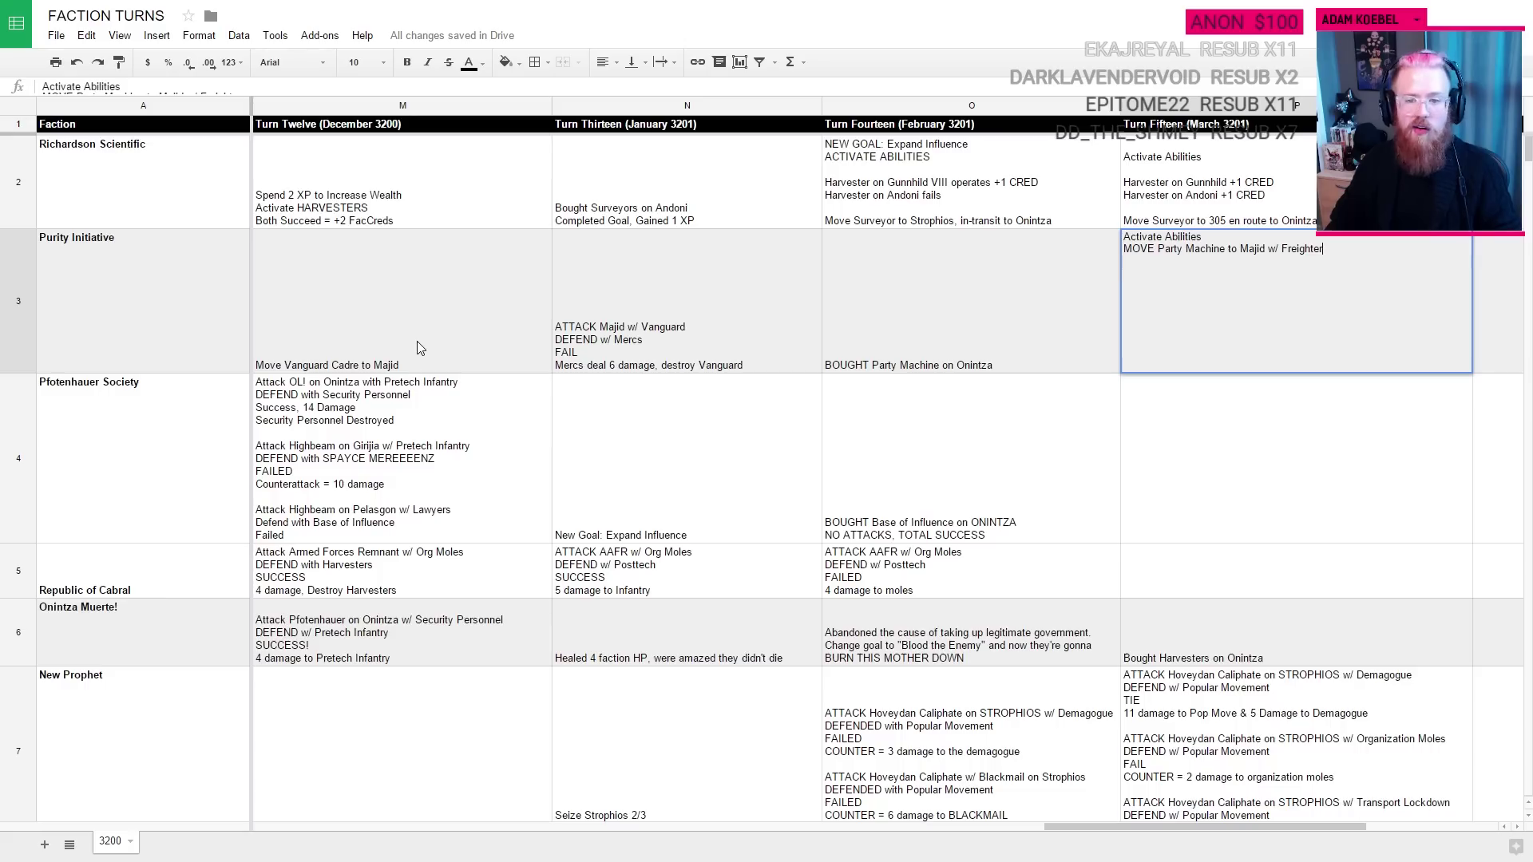
key("alt+Tab")
key("alt+Tab")
key("alt+Tab")
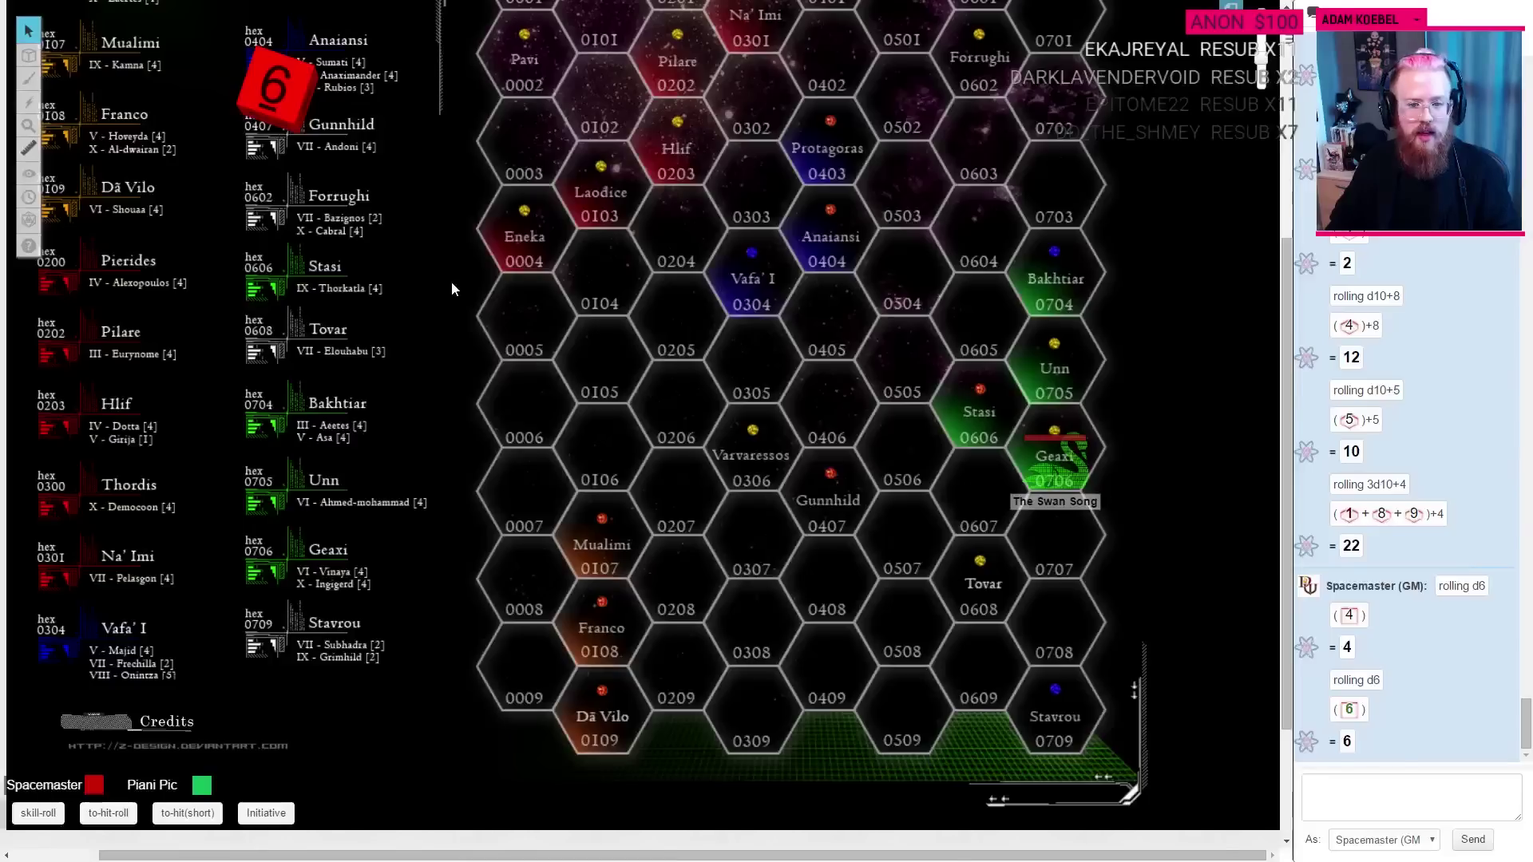
key("alt+Tab")
left_click(216, 842)
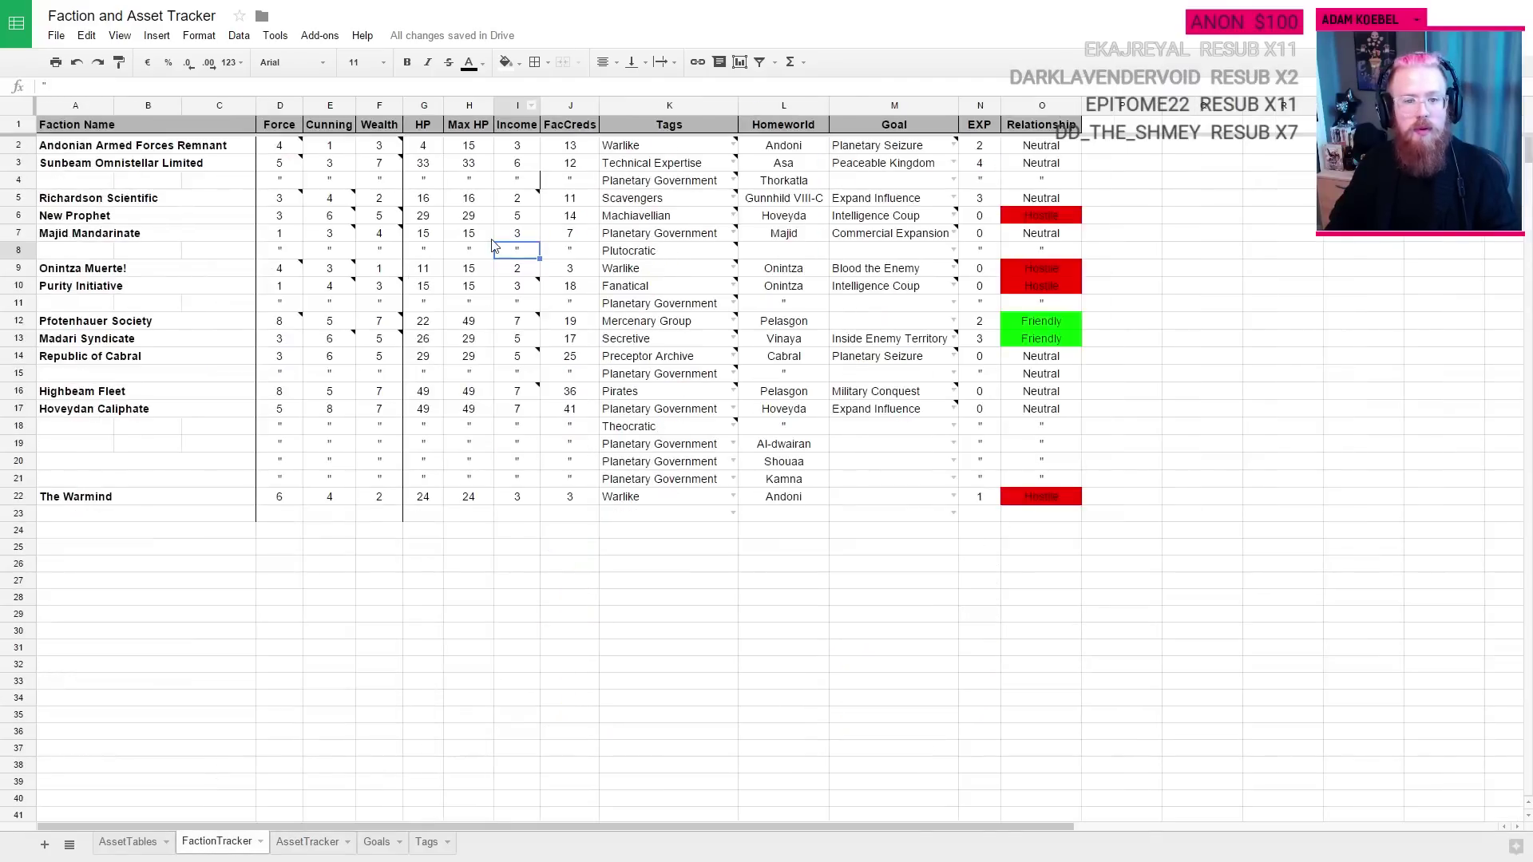
Step: Try setting the Majid Mandarinate's FacCreds to 6, and undo that change
key("Up")
mouse_move(688, 322)
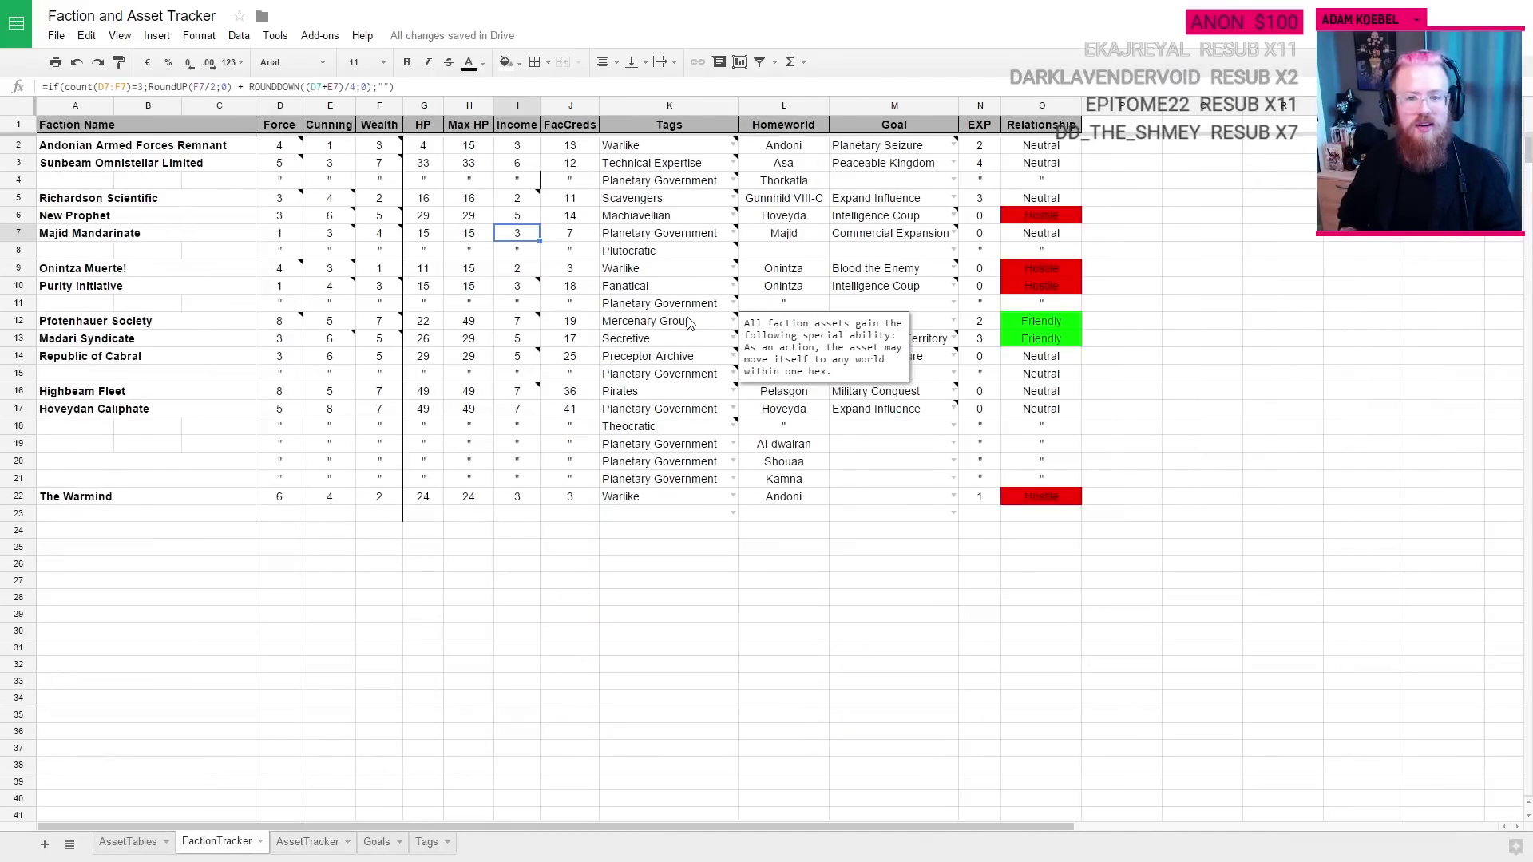
key("Right")
type("6")
key("Return")
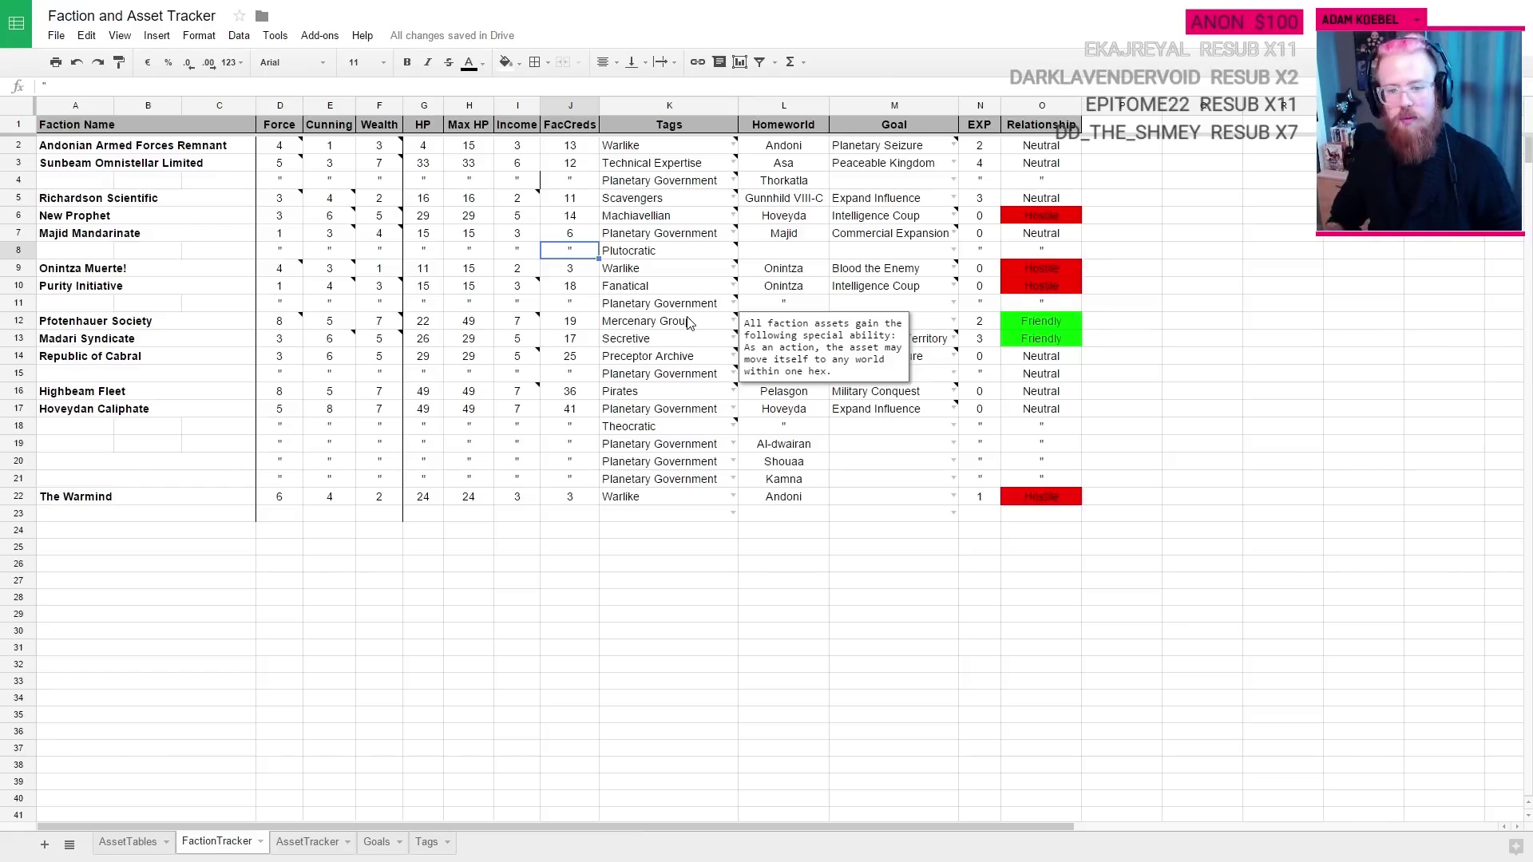
left_click(1047, 236)
mouse_move(624, 241)
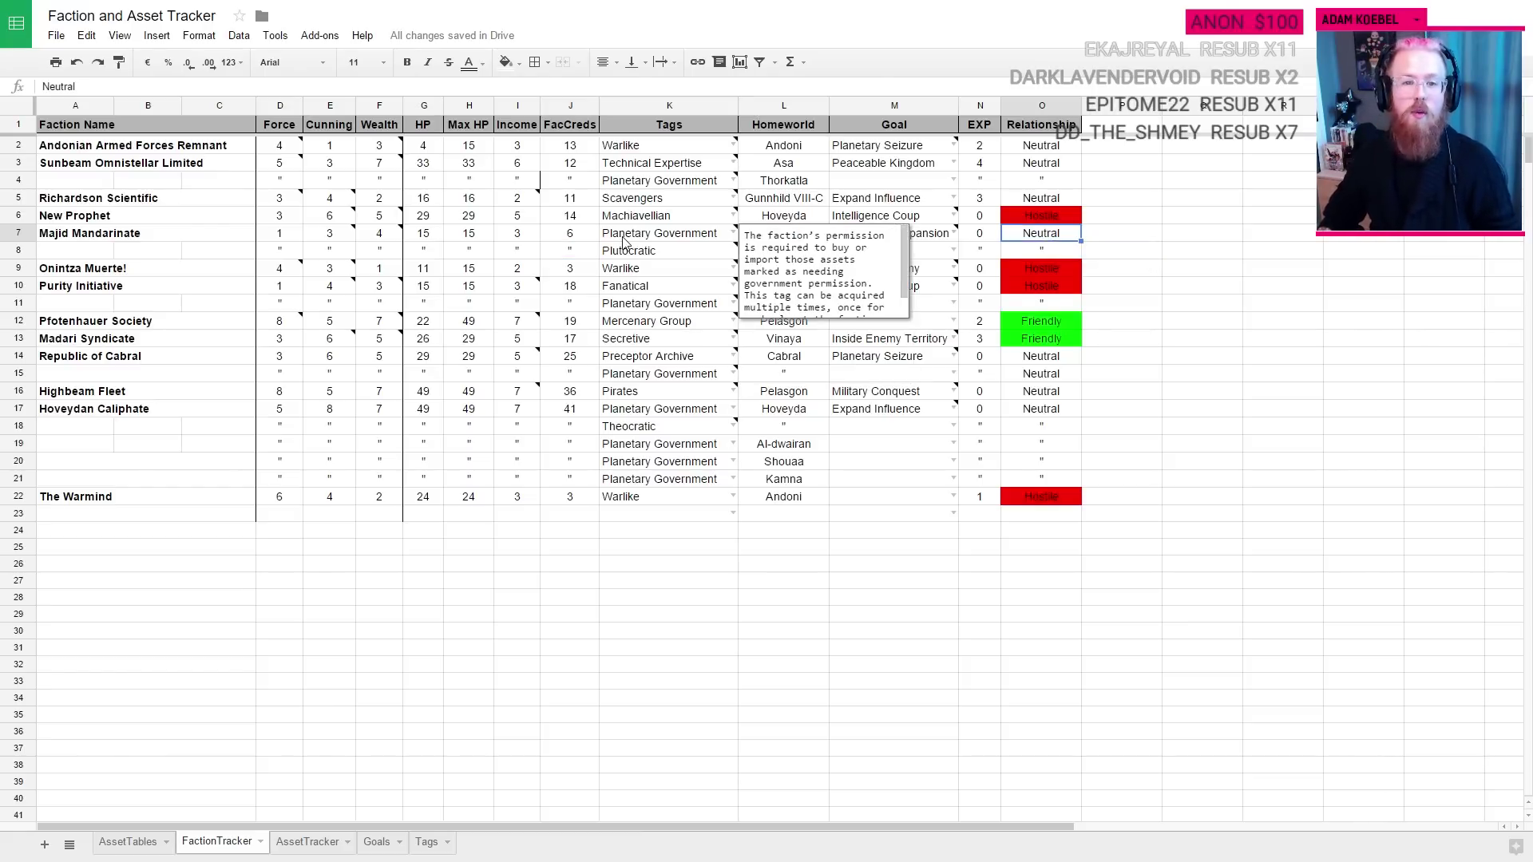
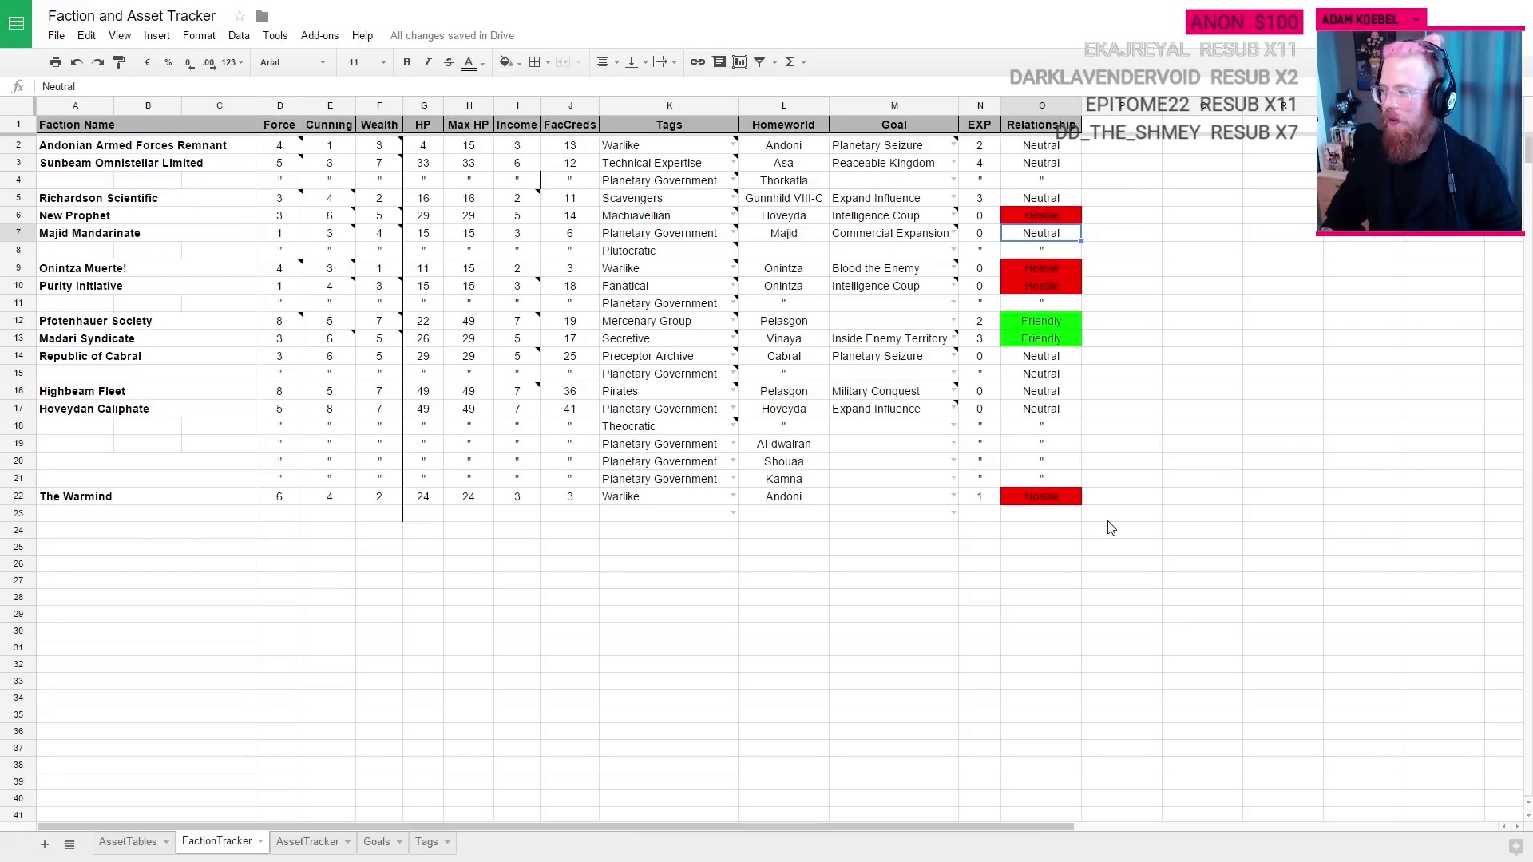
key("ctrl+z")
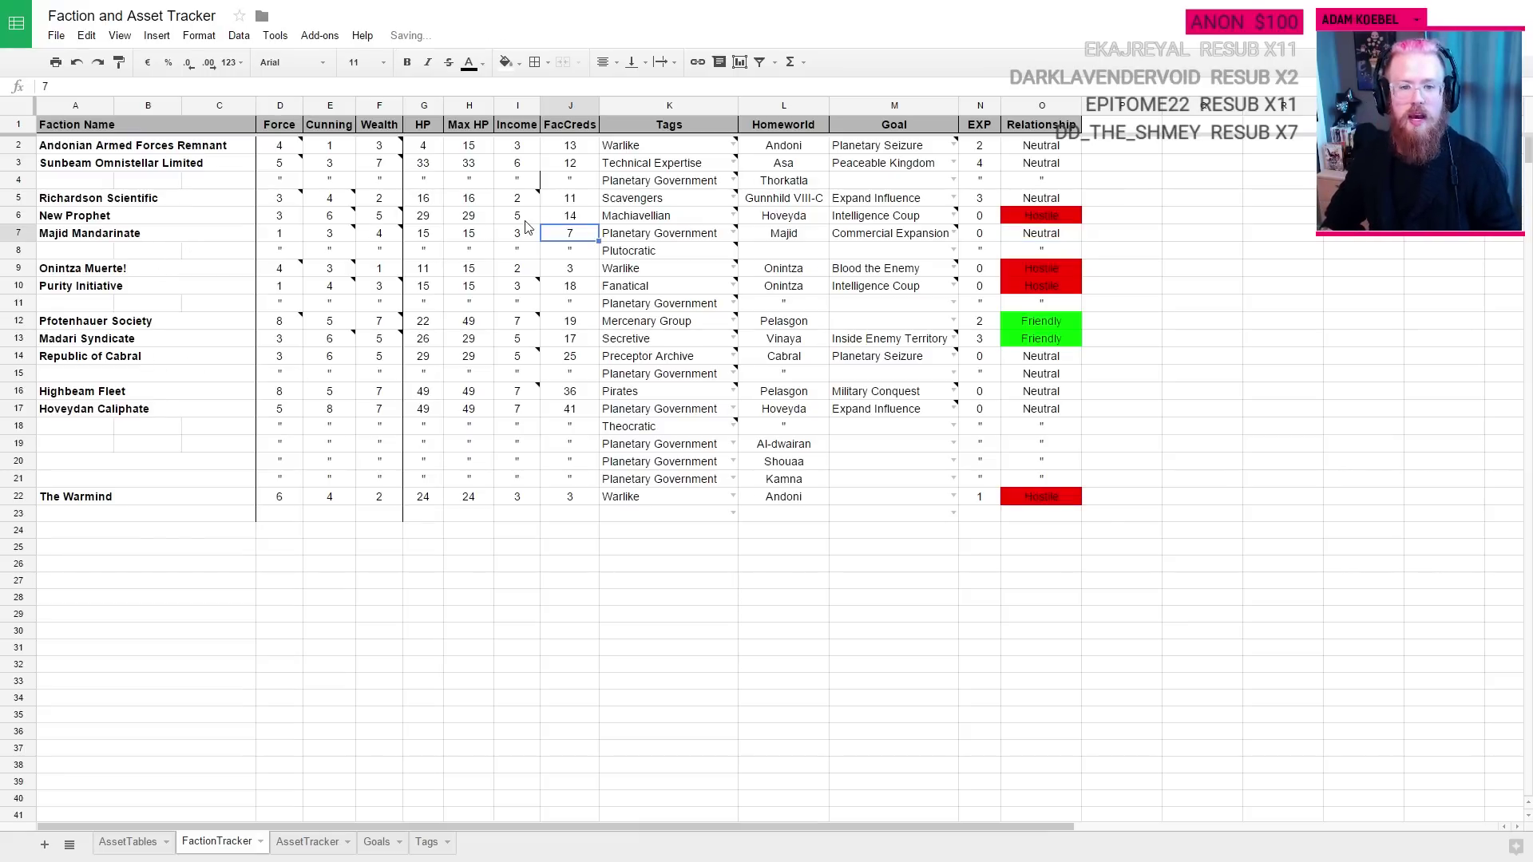
Step: Check the Purity Initiative's Party Machine location in AssetTracker and its move in the turn log, and return to the FactionTracker sheet
key("ctrl+shift+Page_Down")
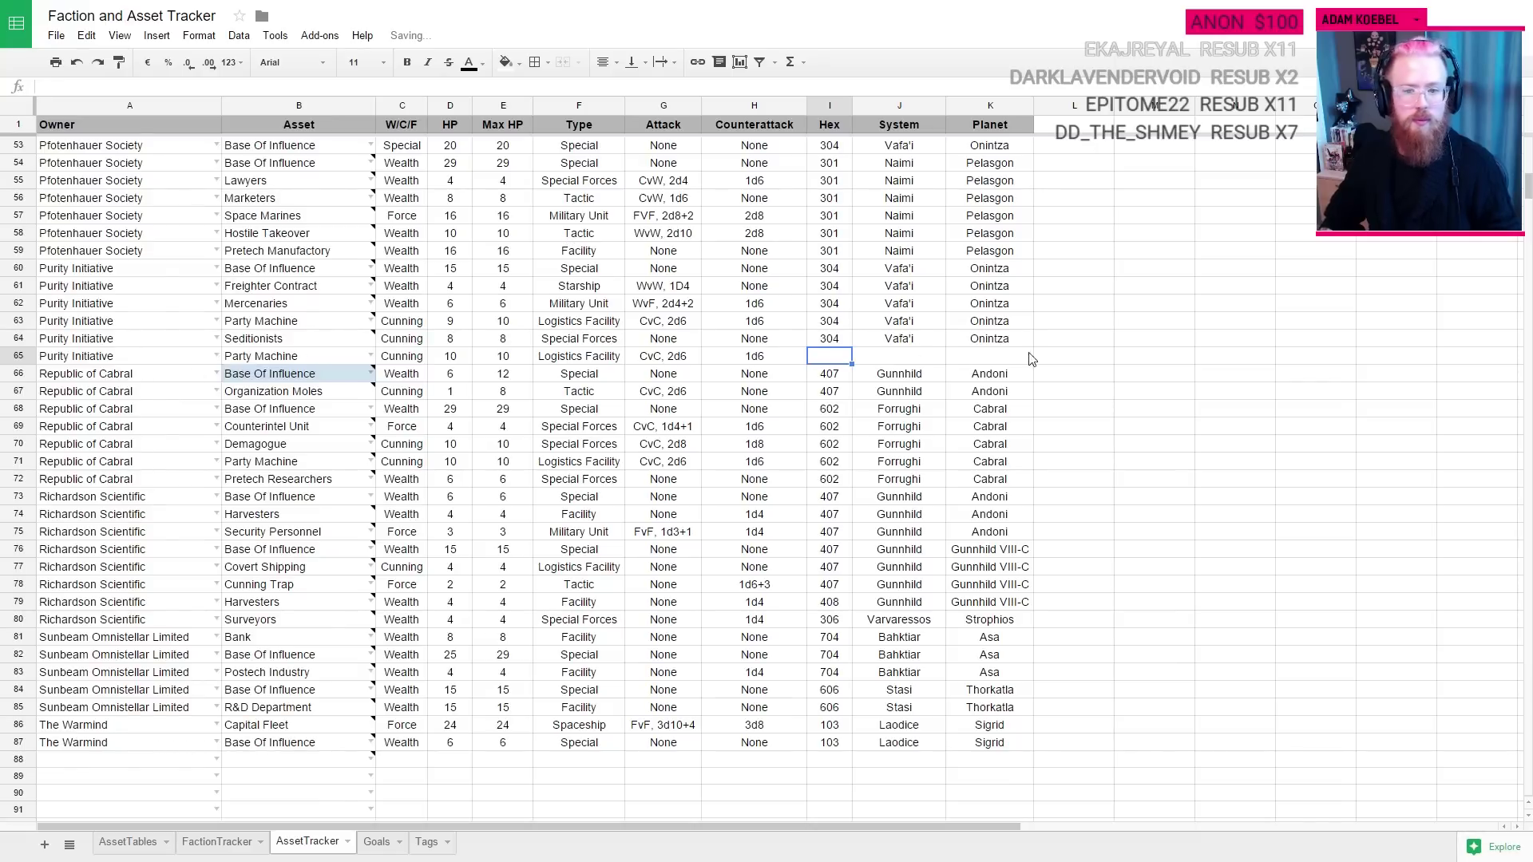
key("alt+Tab")
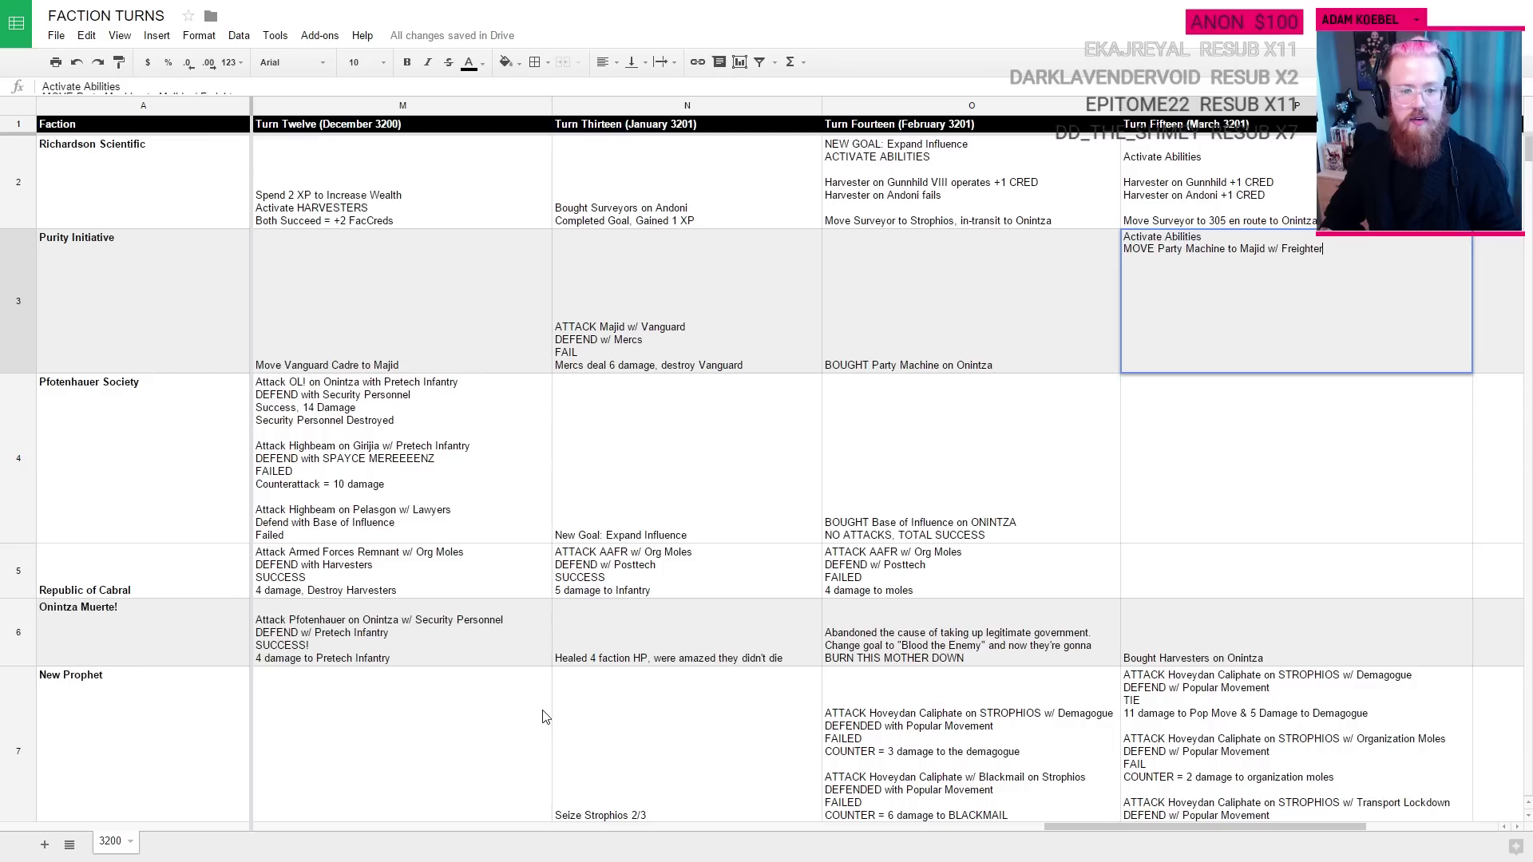
key("ctrl+Tab")
key("ctrl+Tab")
left_click(209, 842)
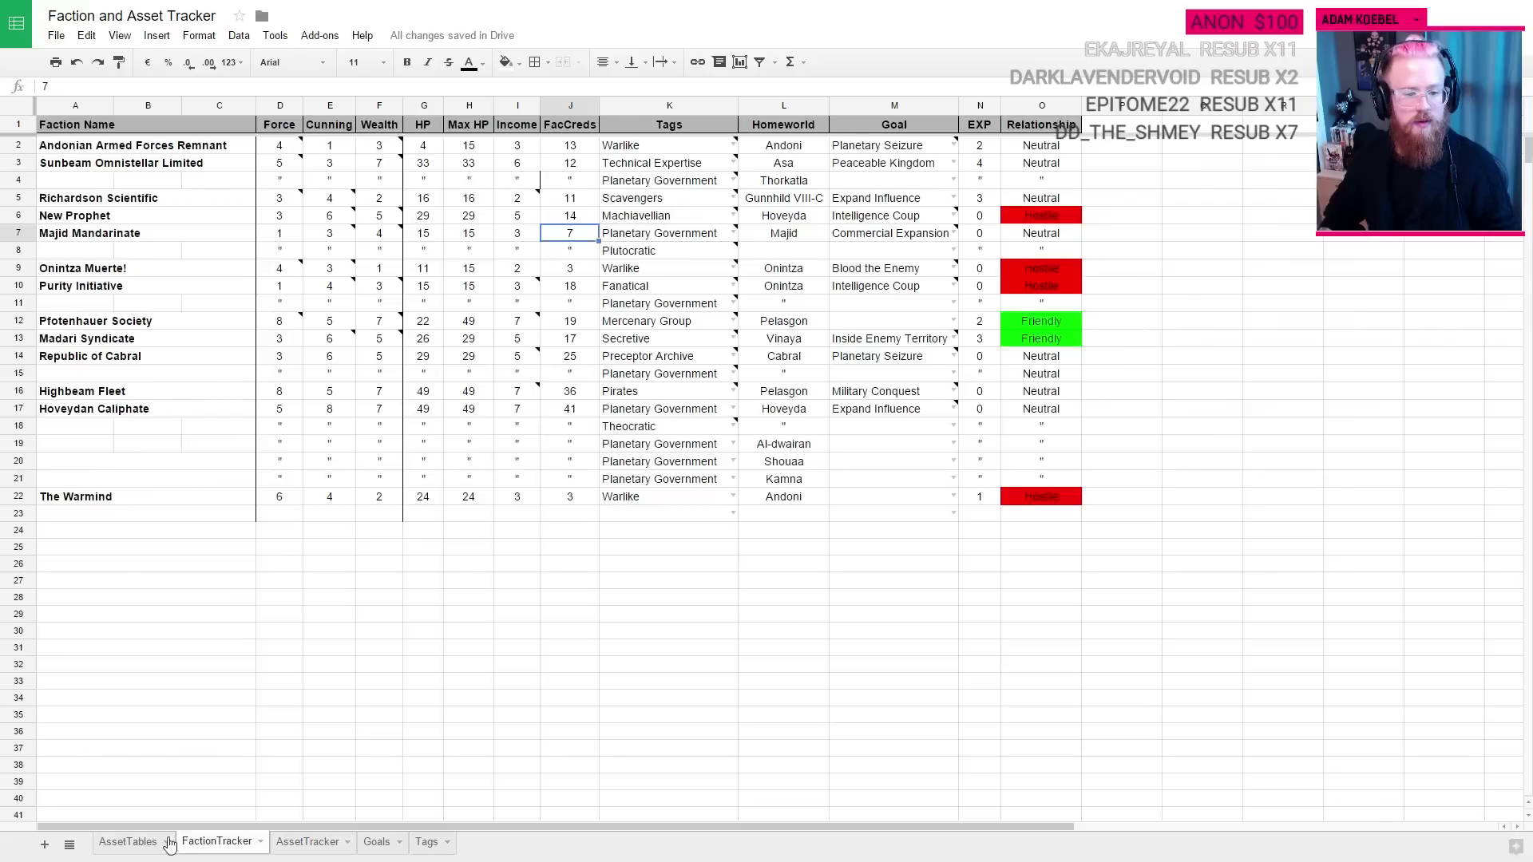
Step: Set the Purity Initiative's FacCreds to 17
key("Down")
key("Down")
key("Up")
key("Up")
key("Up")
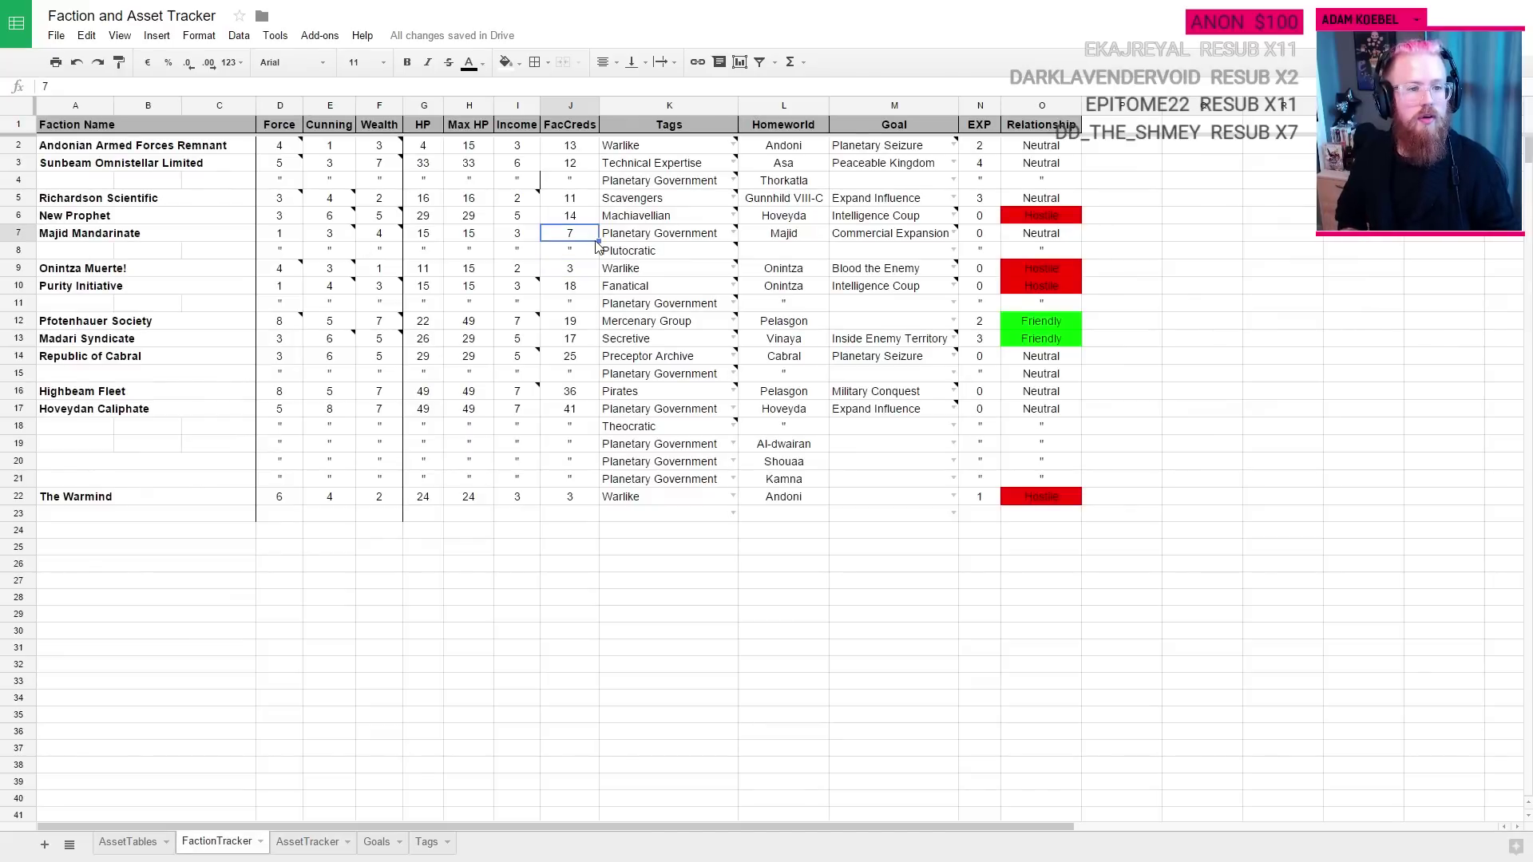
key("Down")
key("Down")
key("Down")
key("Down")
key("Down")
key("Down")
key("Down")
key("Down")
key("Down")
key("Up")
key("Up")
key("Up")
key("Up")
key("Up")
key("Up")
key("Up")
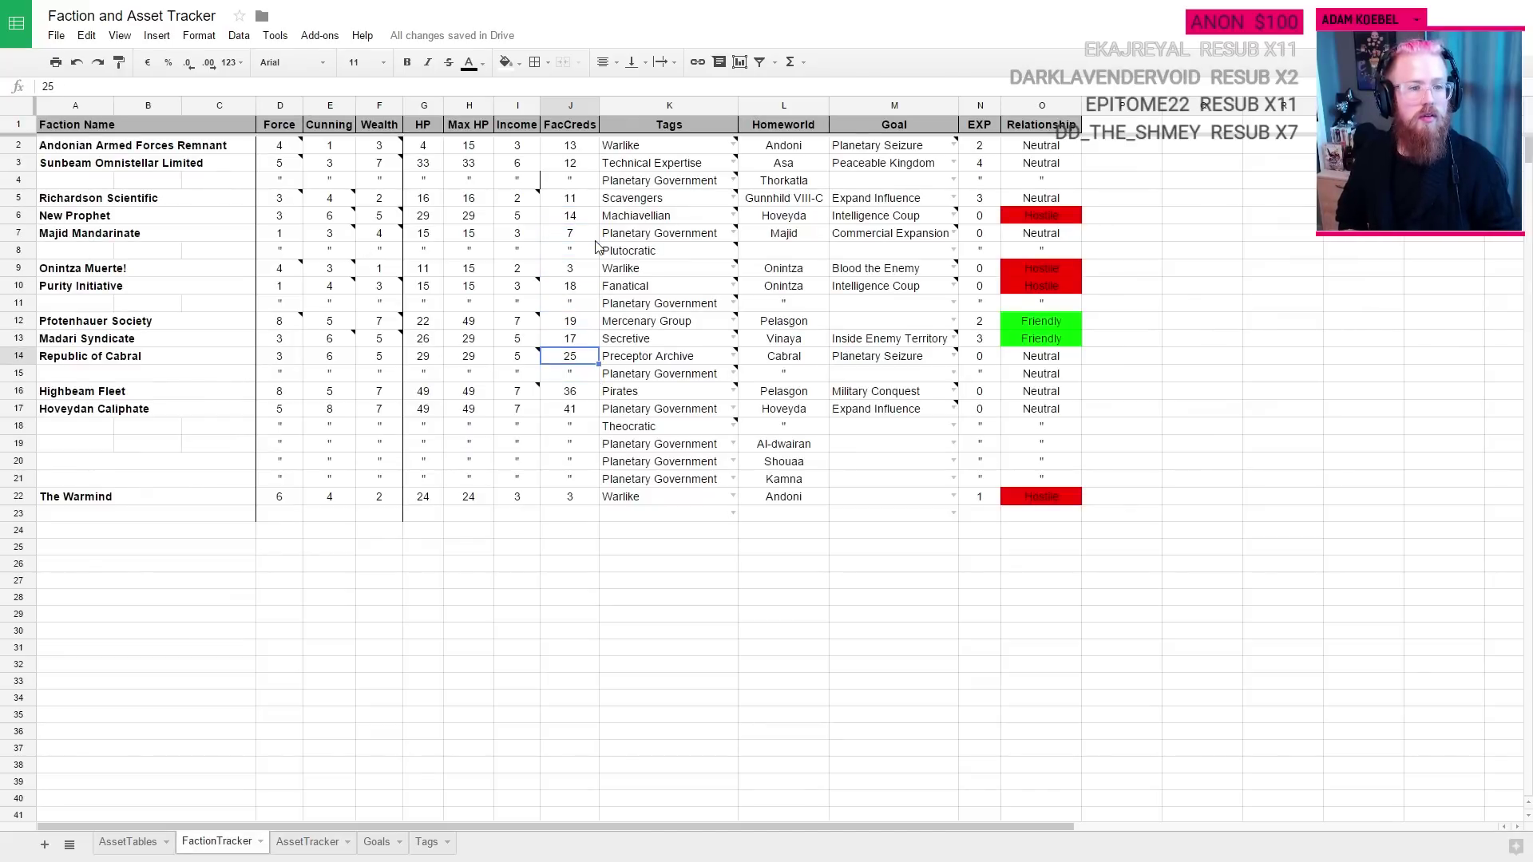
key("Down")
key("Down")
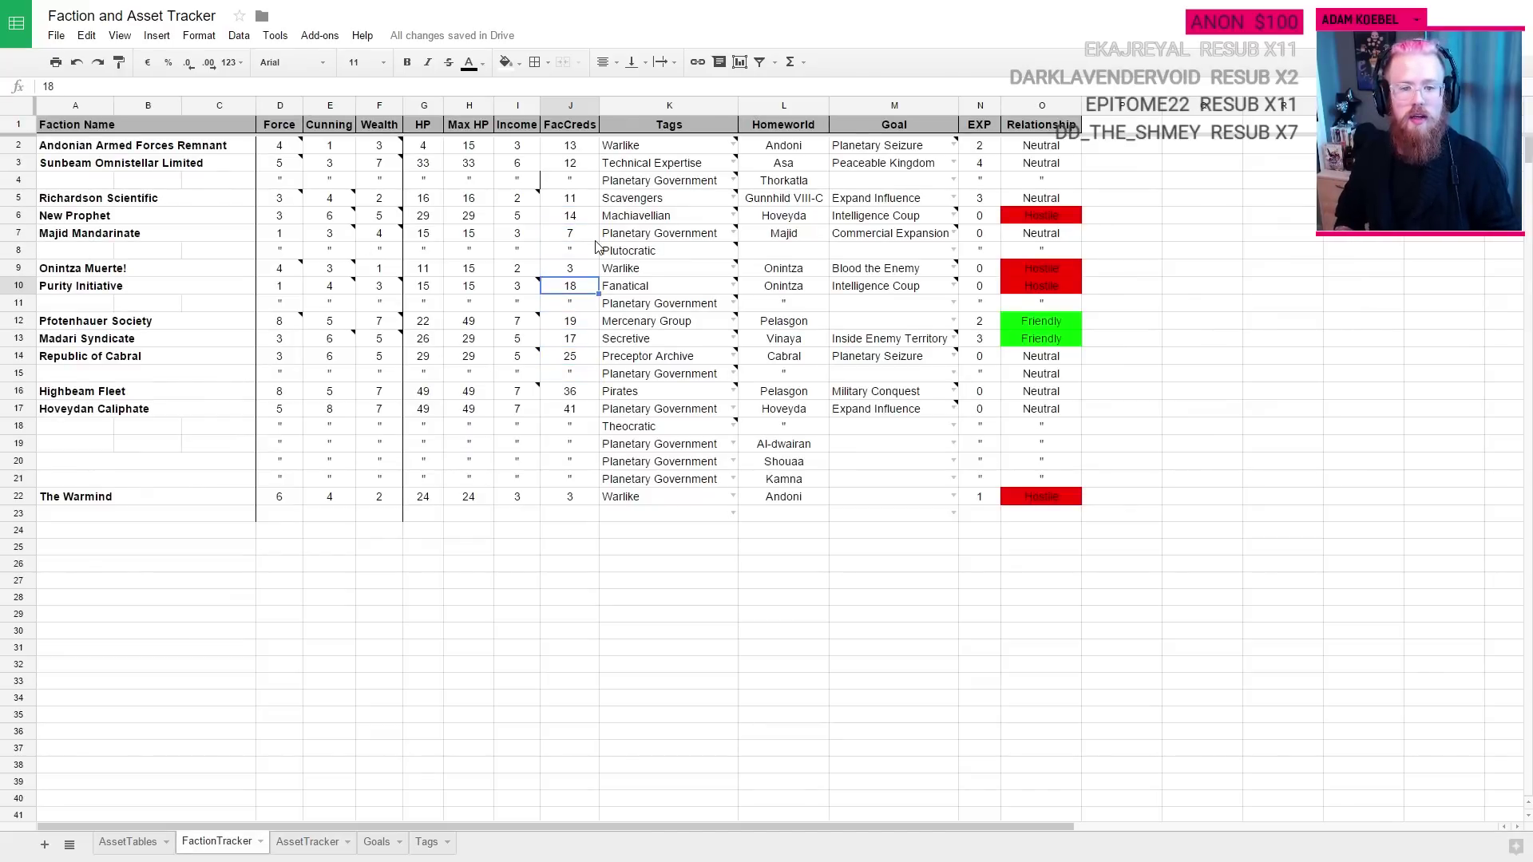
type("17")
key("Return")
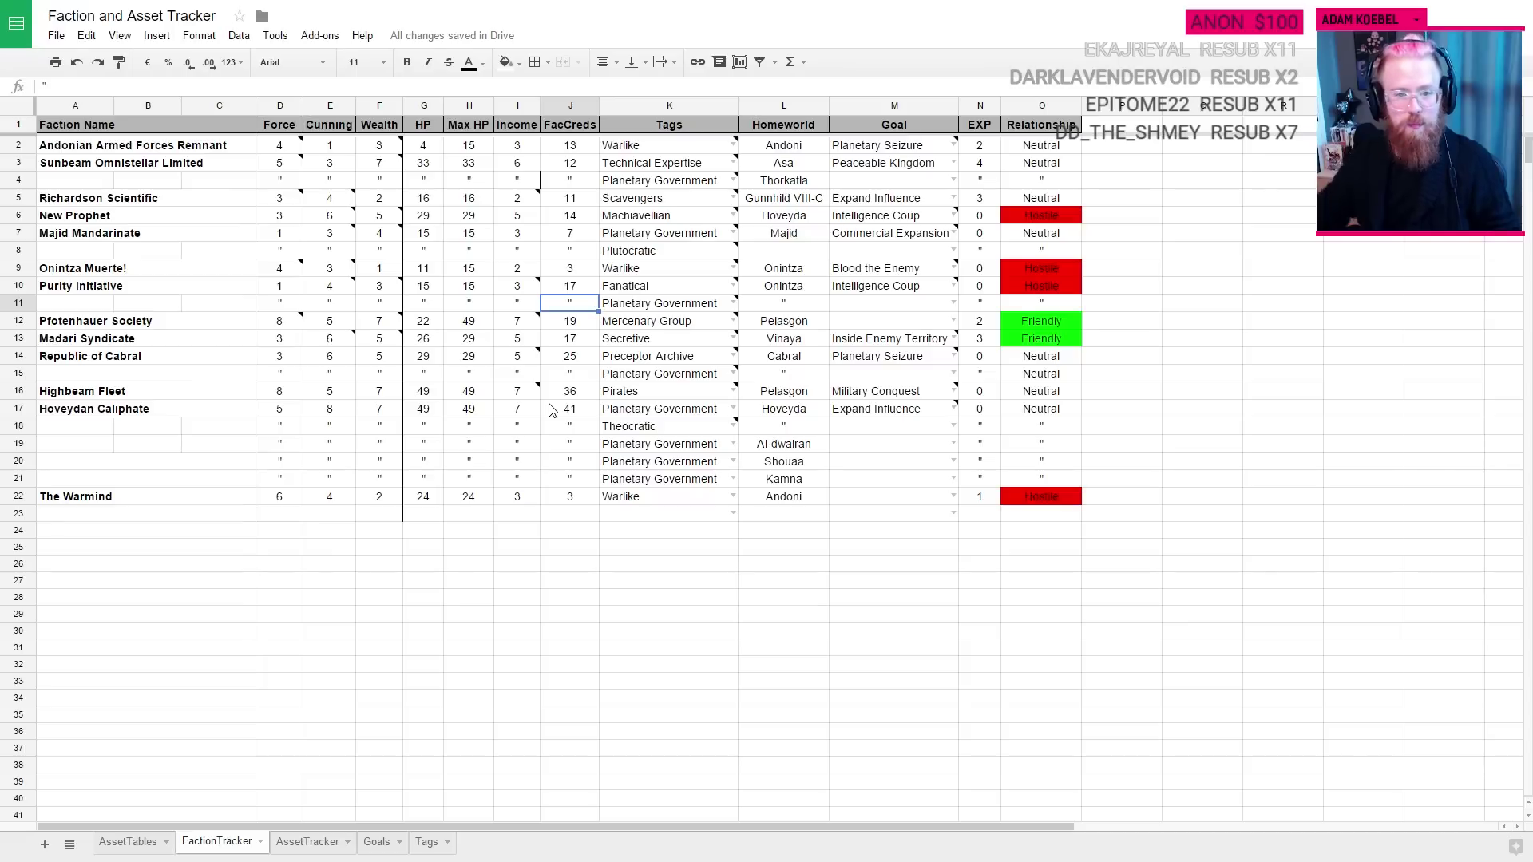
left_click(561, 616)
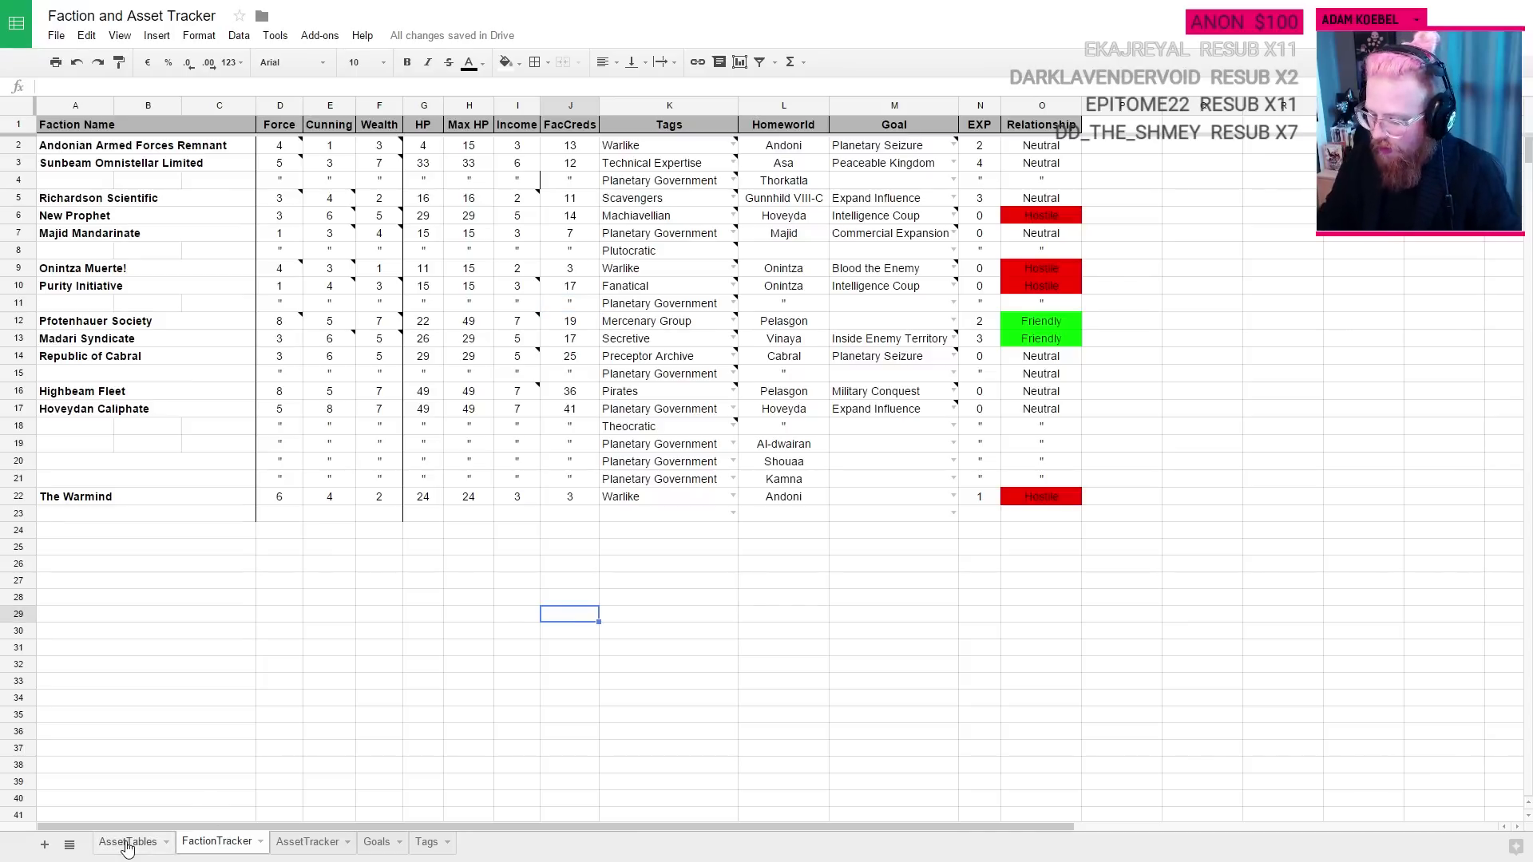
Step: Commit the Purity Initiative's Turn Fifteen entry in the FACTION TURNS spreadsheet and select the Republic of Cabral's Turn Fifteen cell
key("ctrl+Tab")
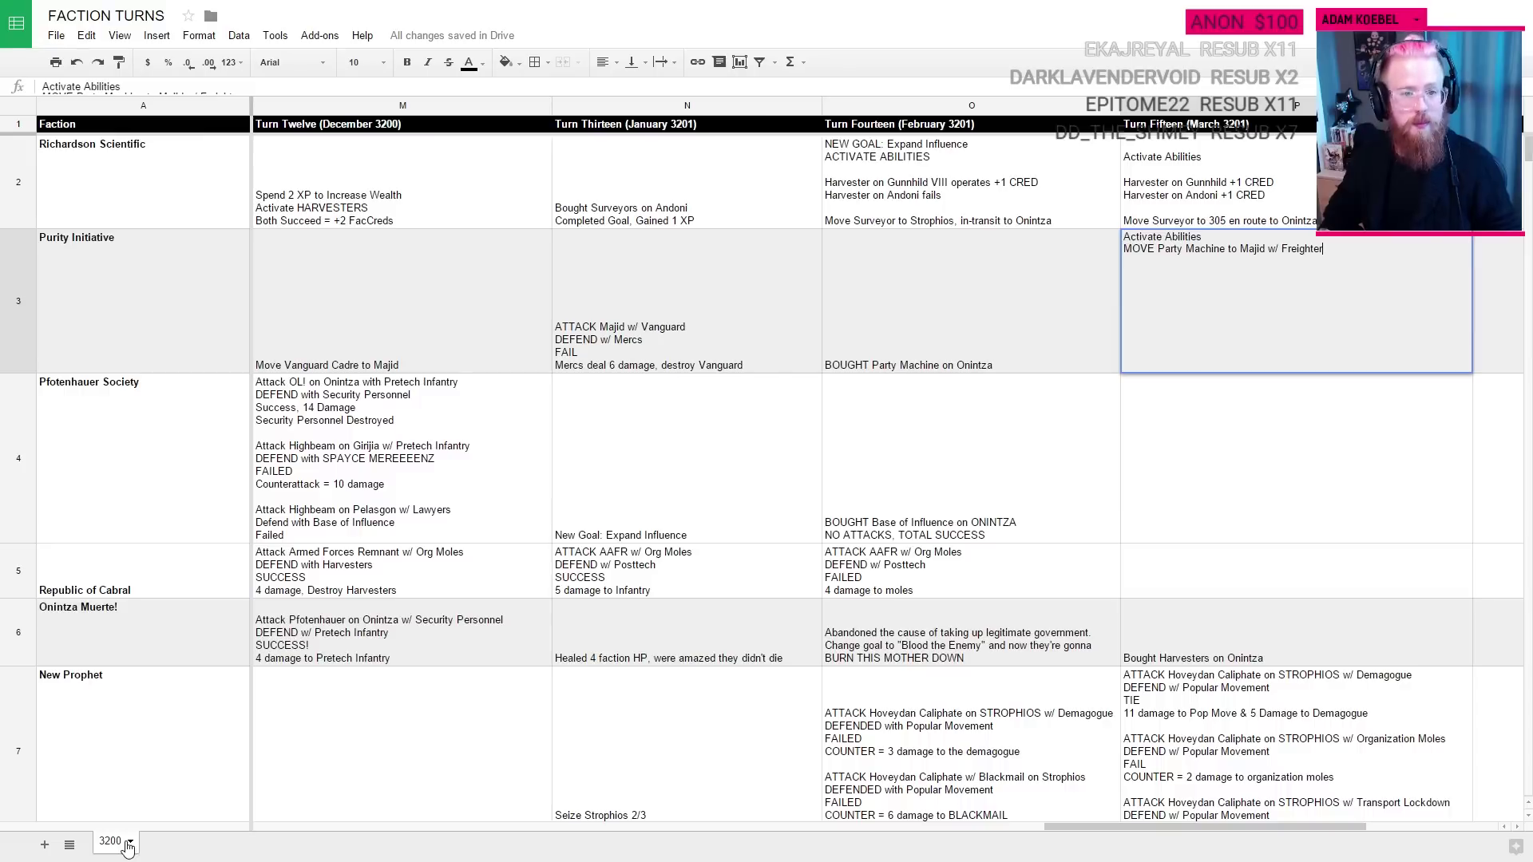
key("Return")
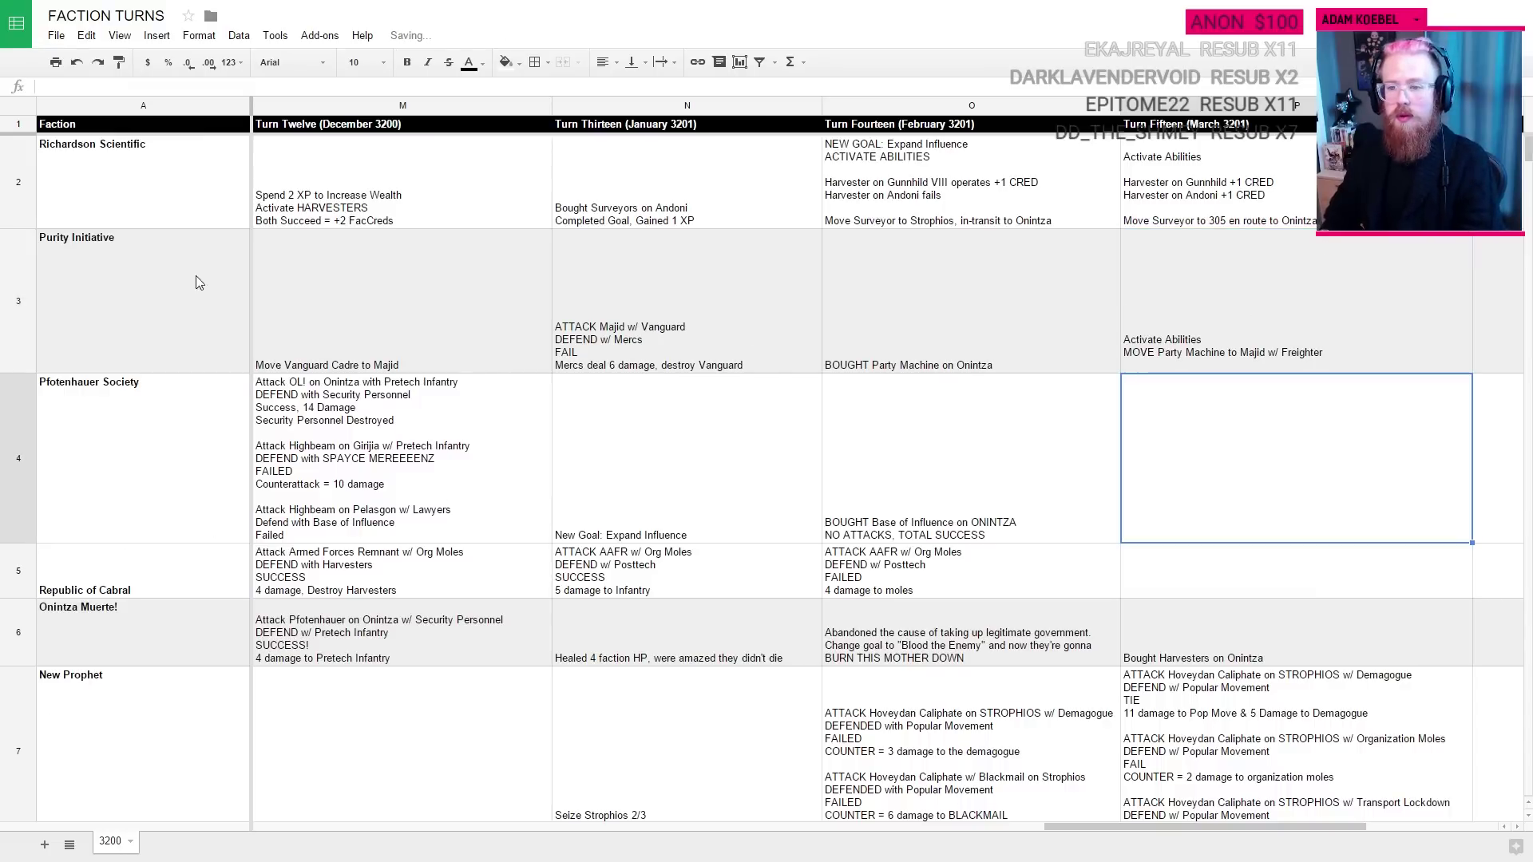
left_click(128, 224)
left_click(206, 367)
key("Down")
key("Down")
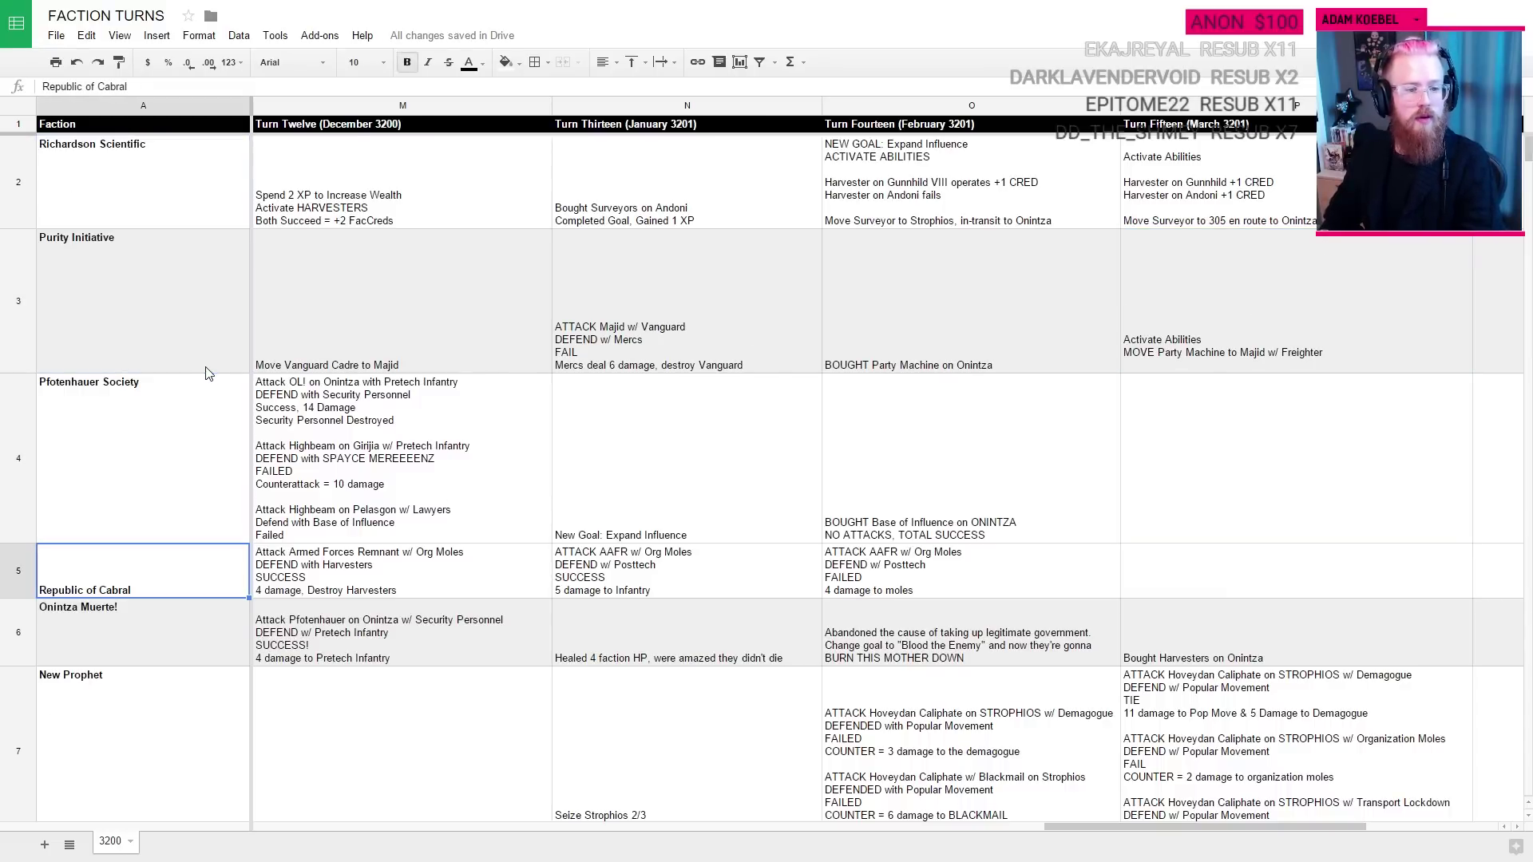
key("Right")
key("Right")
key("Right")
key("Right")
key("Right")
key("Right")
key("Right")
key("Right")
key("Right")
key("Right")
key("Right")
key("Right")
key("Right")
key("Right")
key("Right")
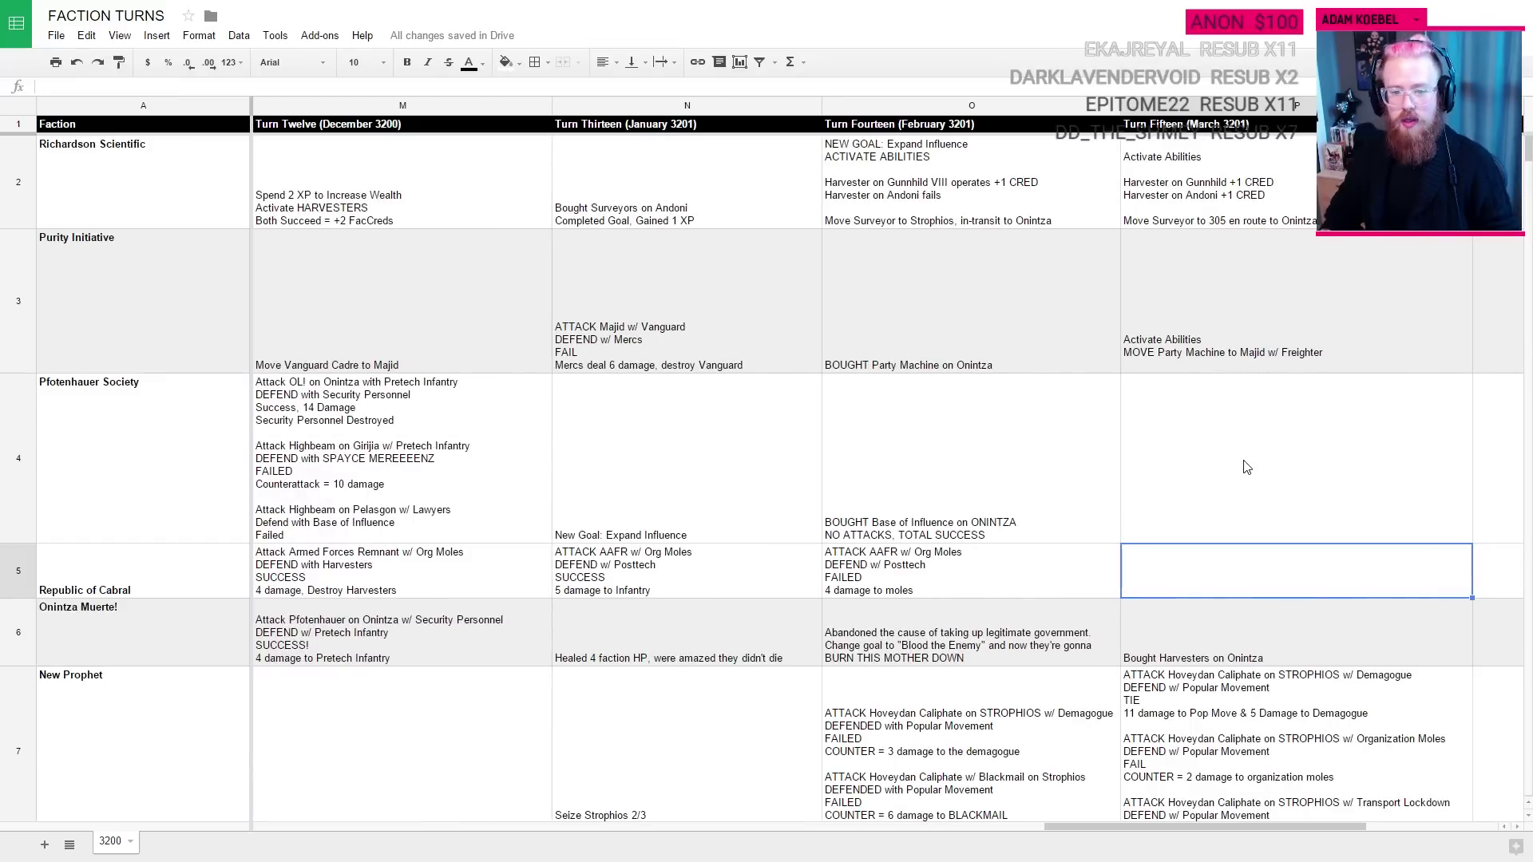
Step: Check the faction stats and sector map, and review the Republic of Cabral's assets from Party Machine up to Organization Moles in AssetTracker
key("ctrl+Tab")
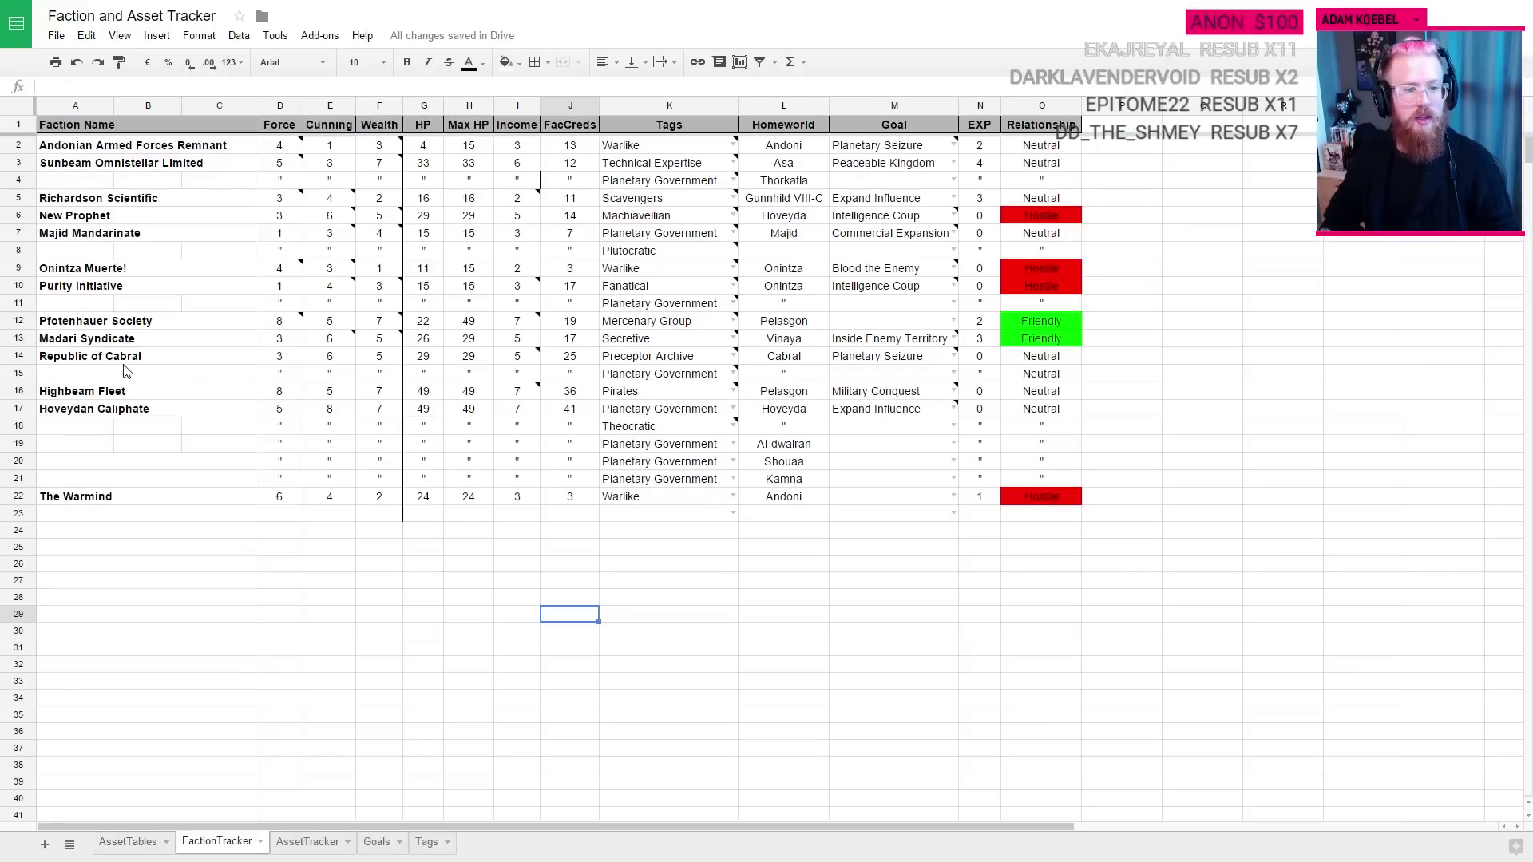
key("ctrl+shift+Tab")
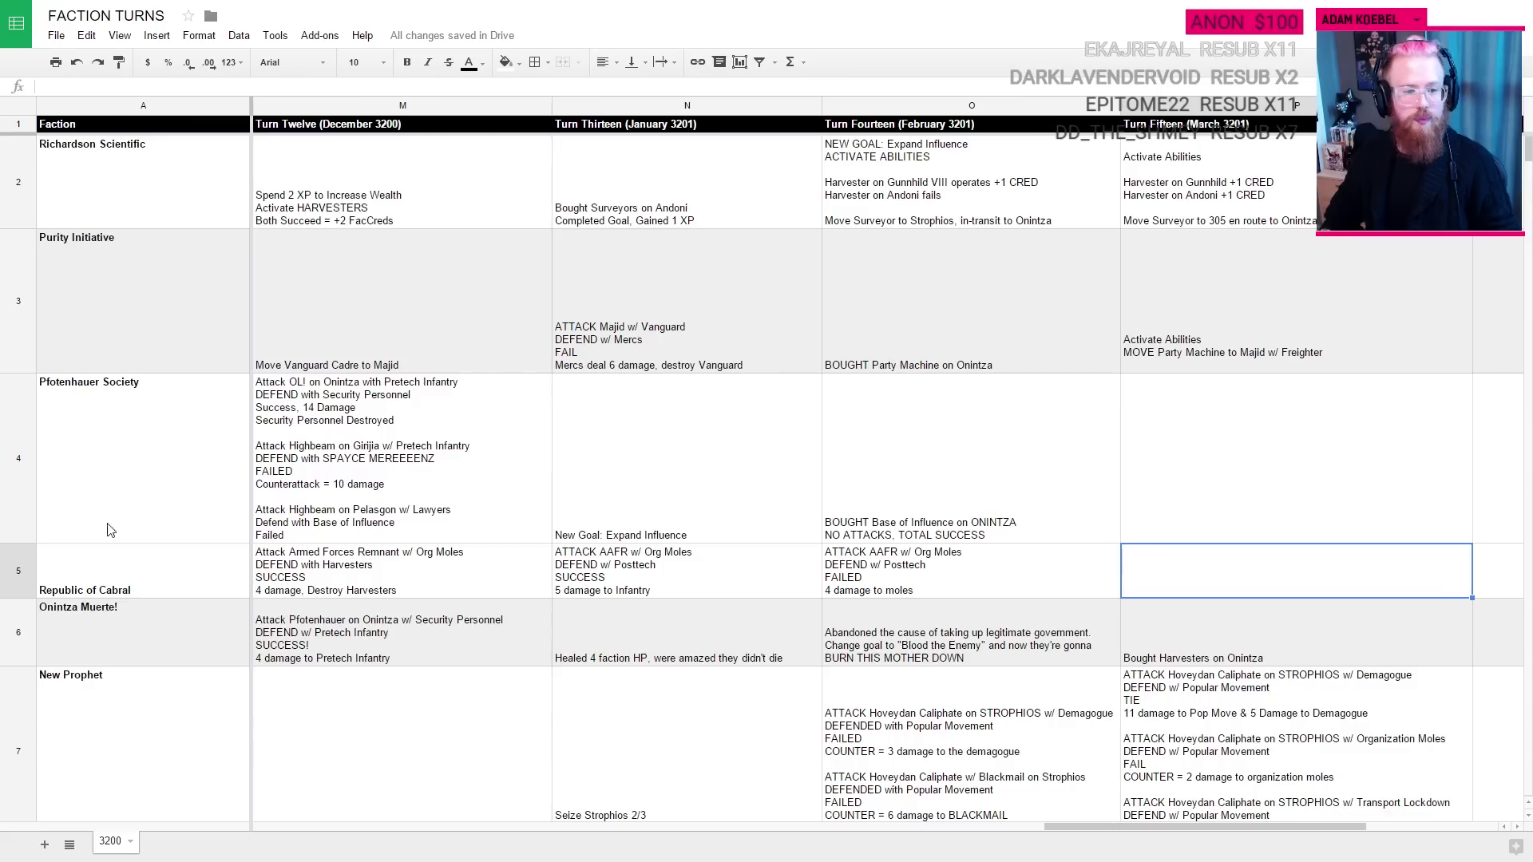
key("ctrl+shift+Tab")
key("ctrl+shift+Tab")
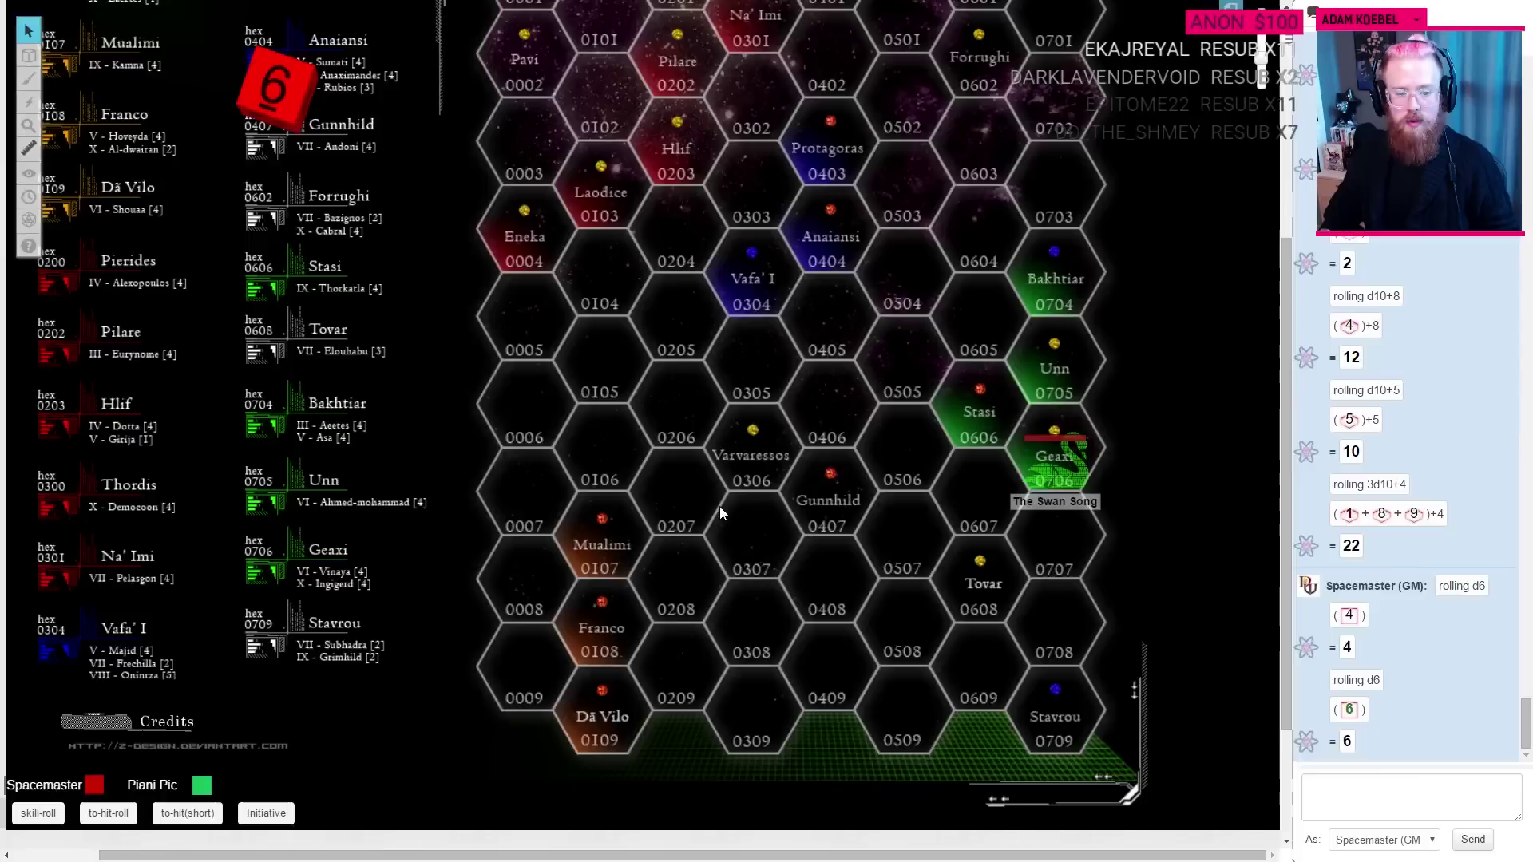
left_click(311, 842)
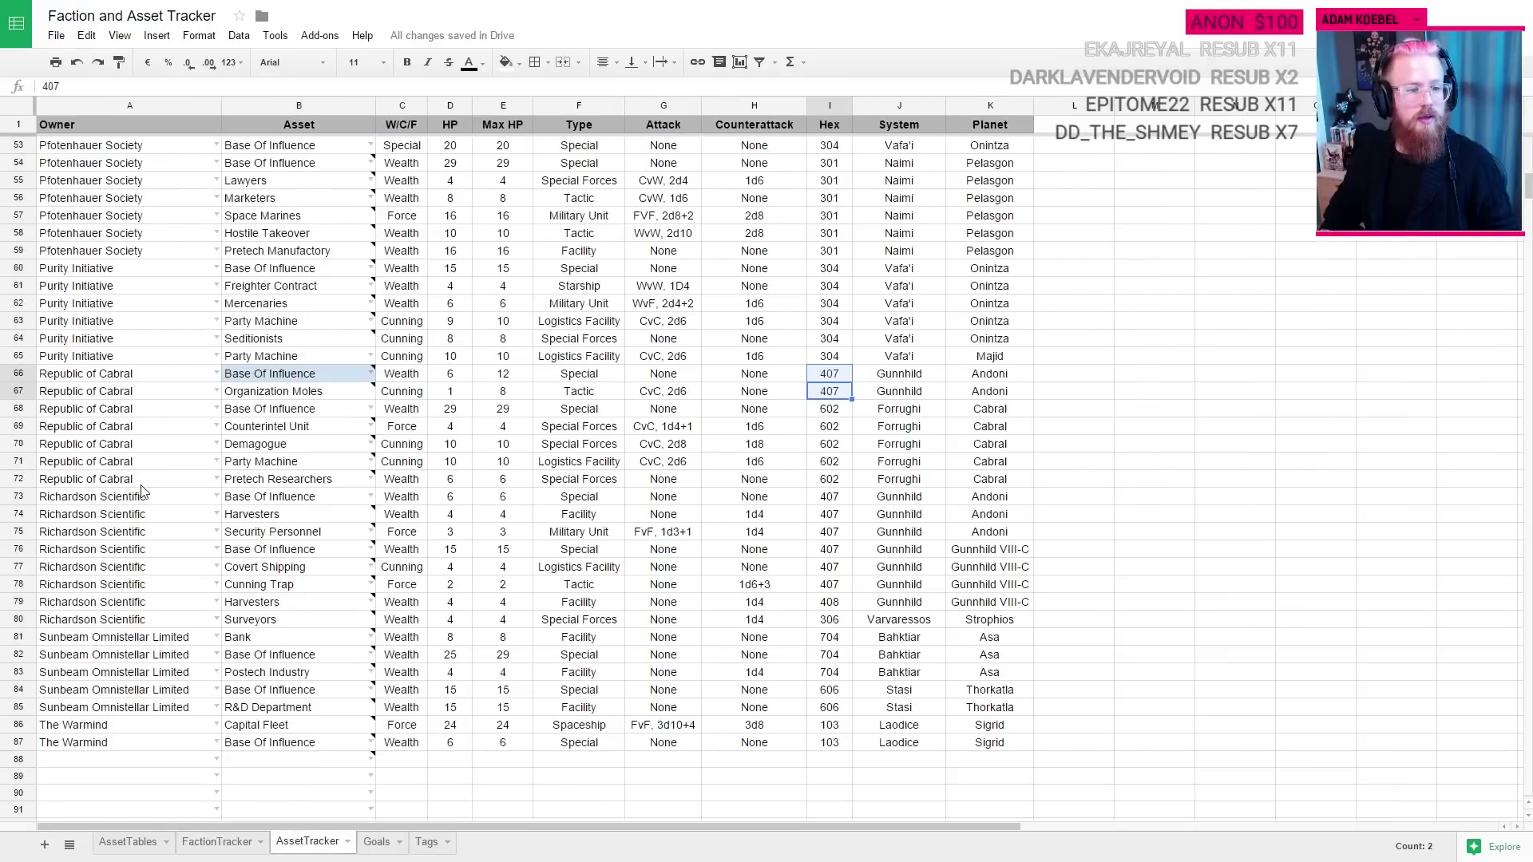
left_click(257, 458)
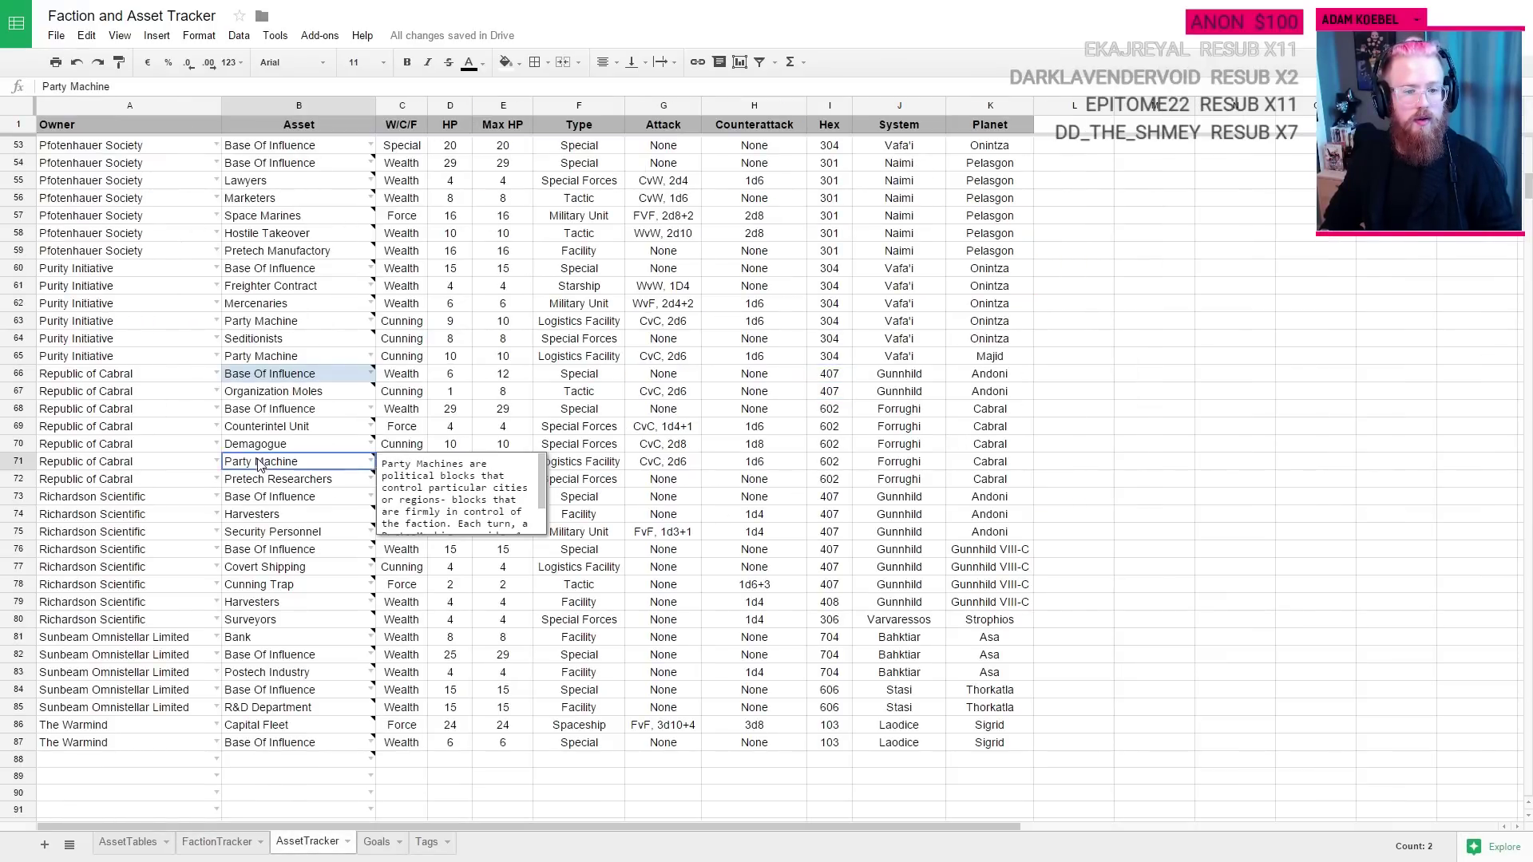
key("Up")
key("Up")
key("Up")
key("Up")
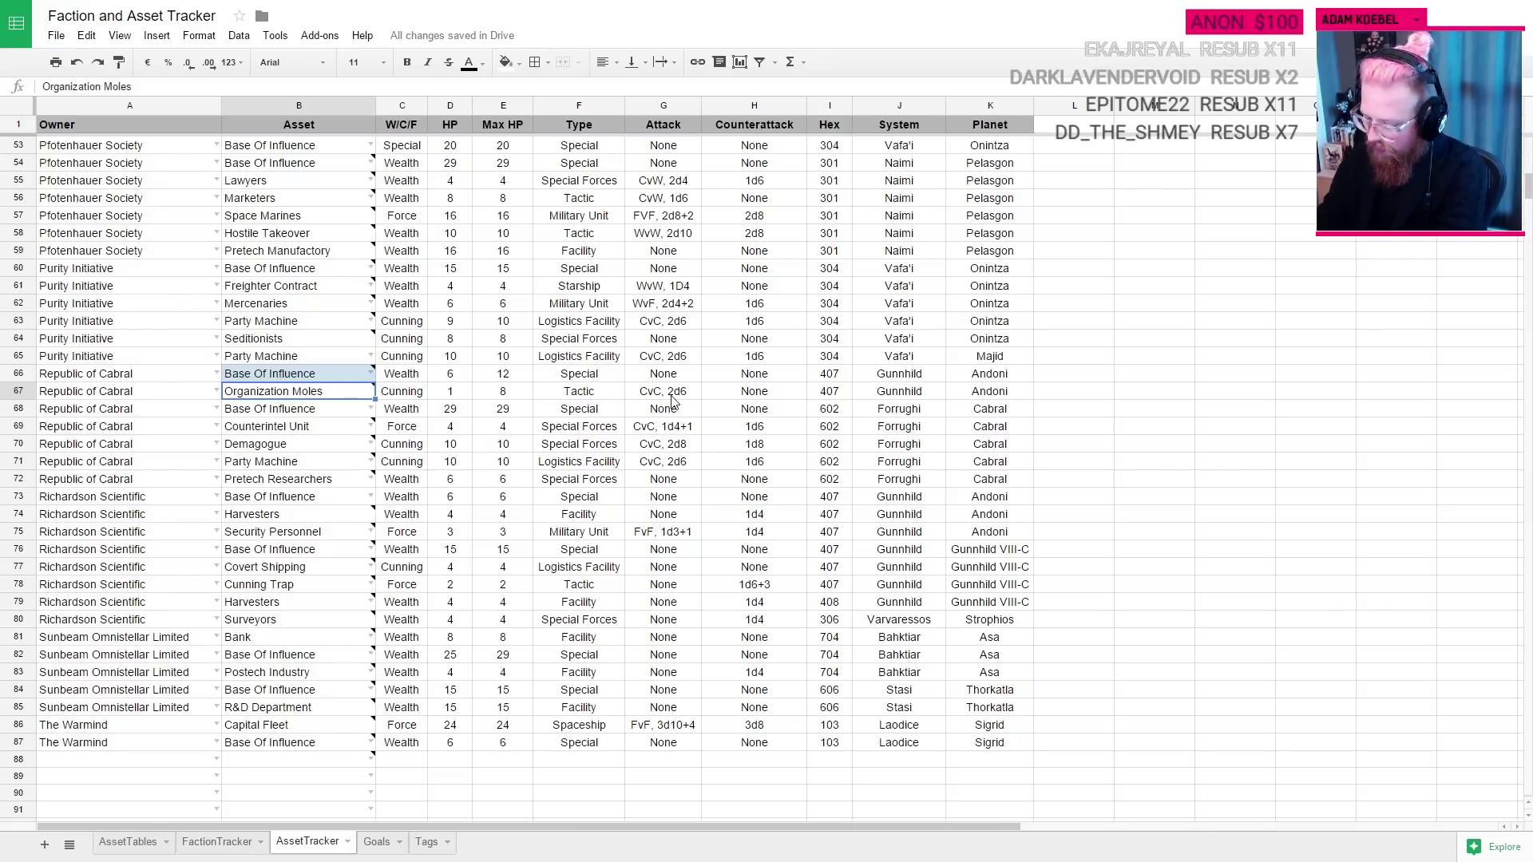
Step: Log the Republic of Cabral's Turn Fifteen action as "Attack the AAFR w/ Org Moles" with "Defend Posttech" on a second line
key("ctrl+Tab")
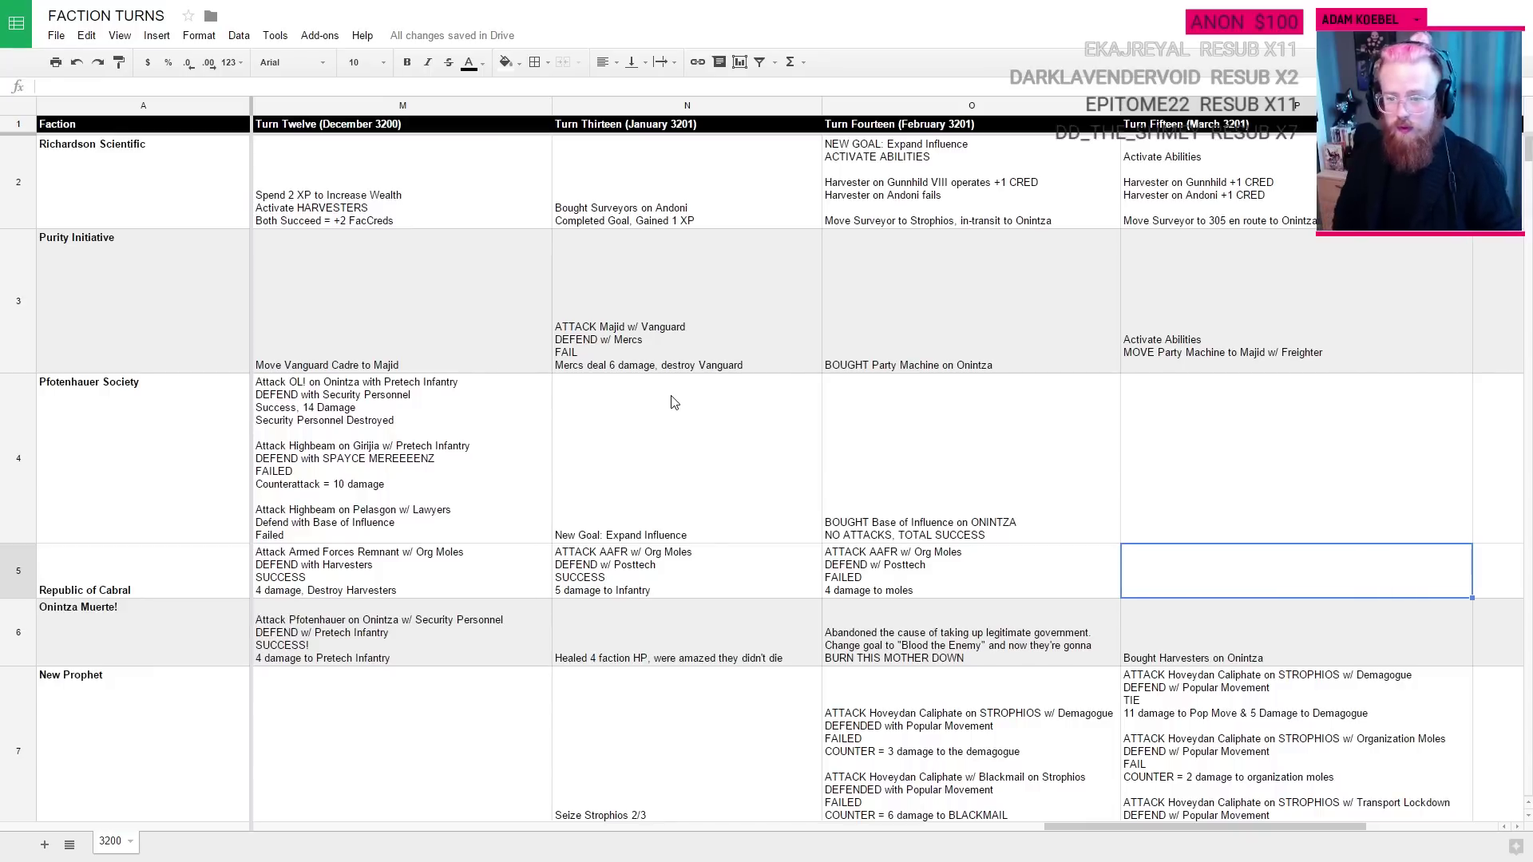
type("Attack the AAFR ")
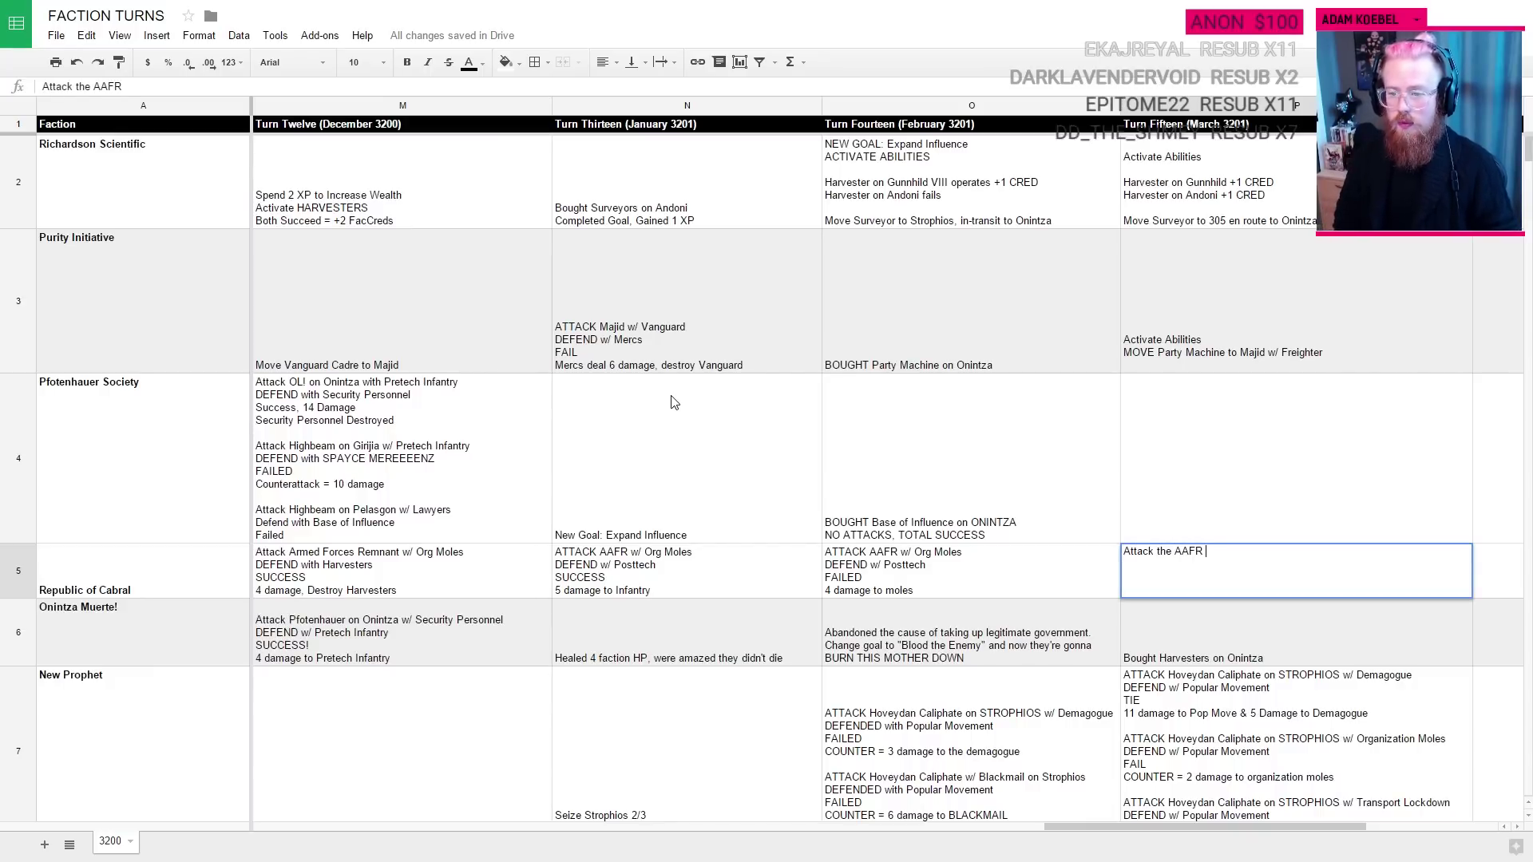
type("w/ Org Mole")
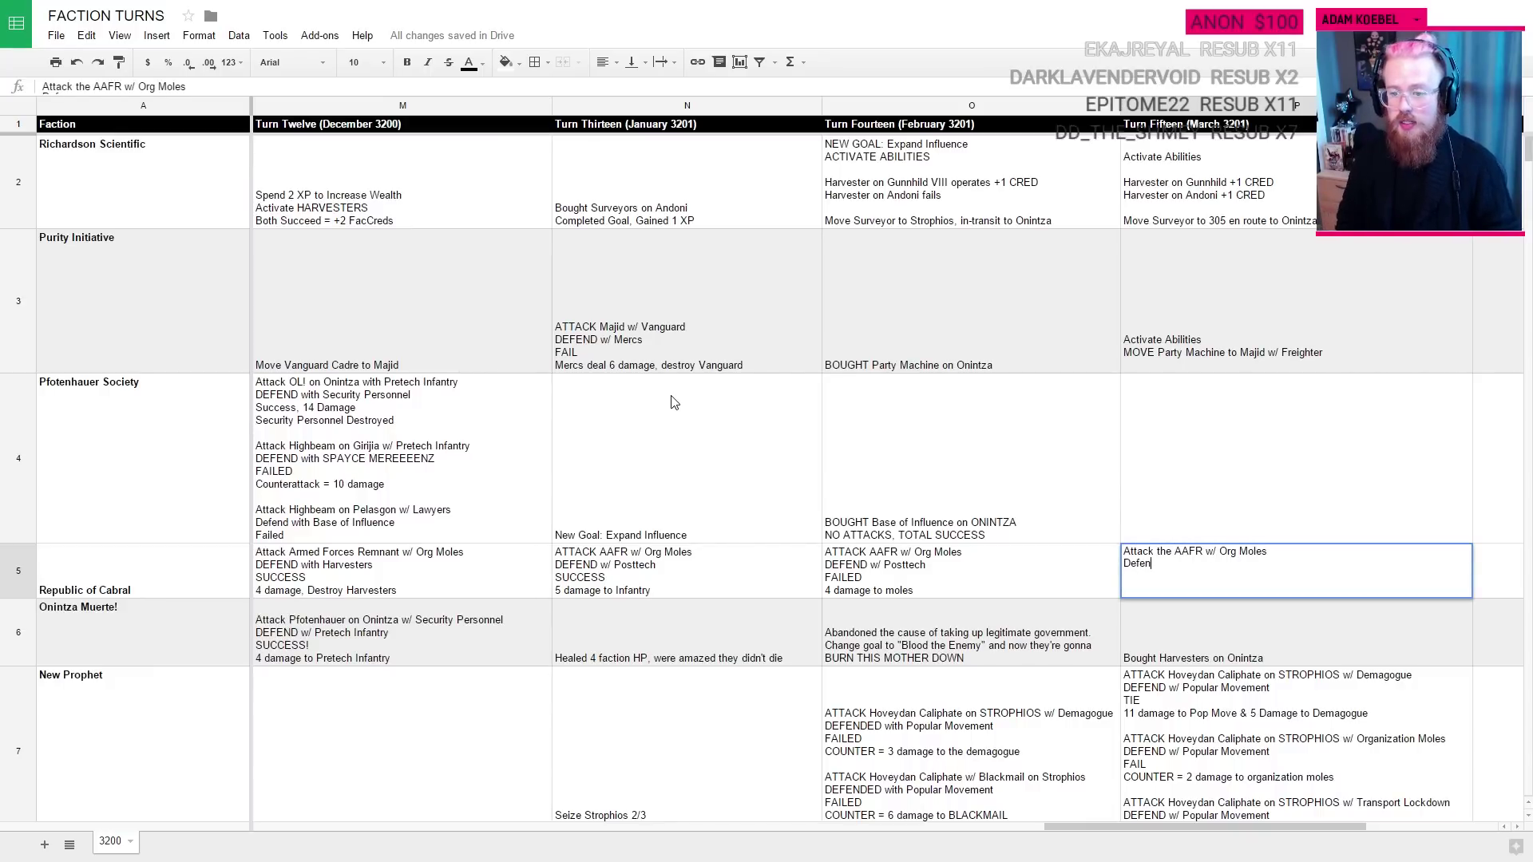
type("s Defend Posttech")
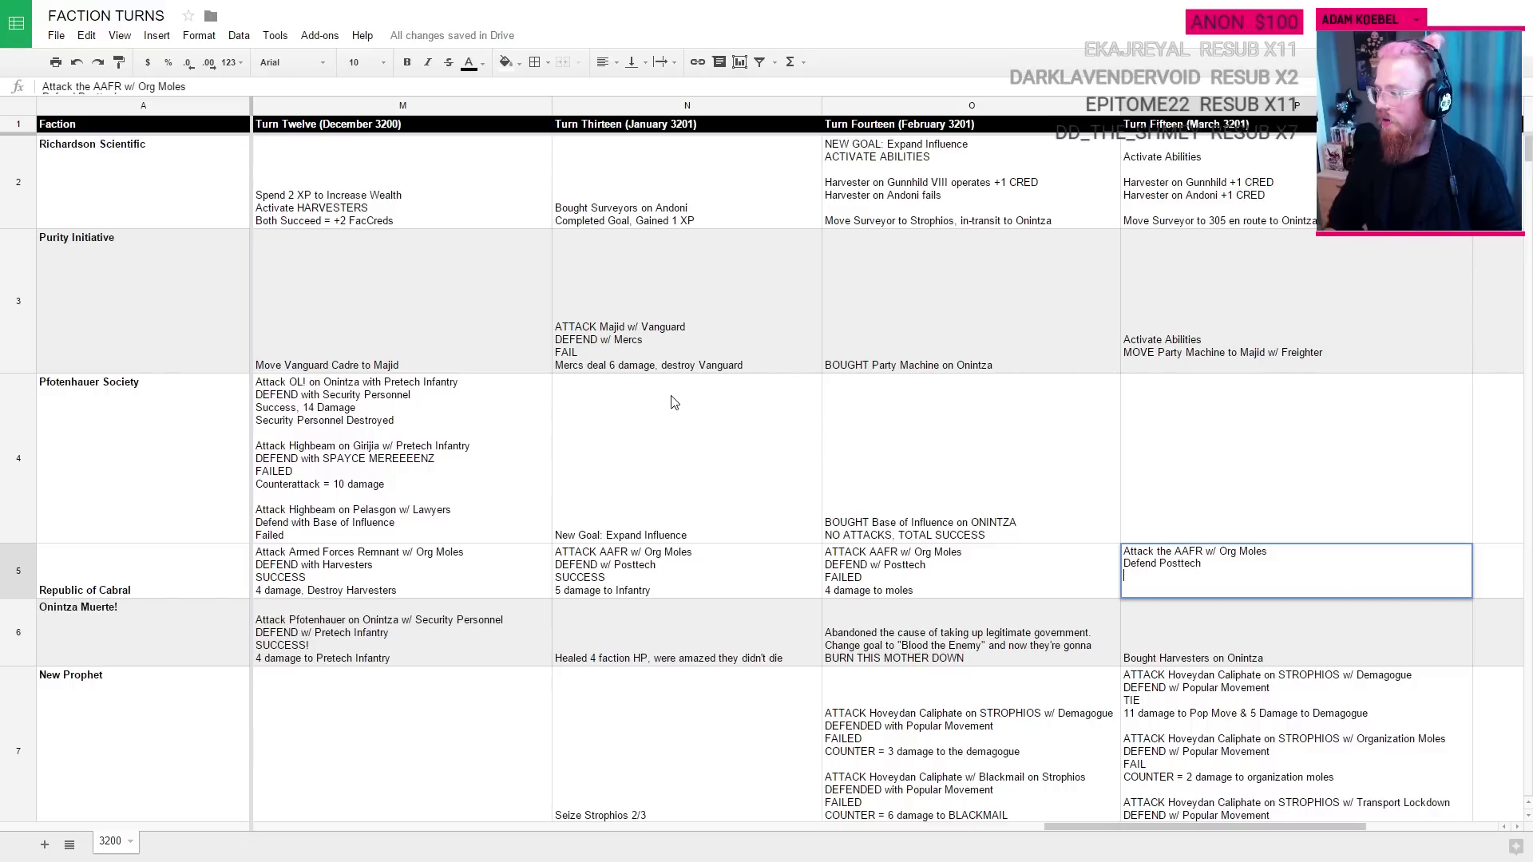
Step: Begin a d10 roll in the Roll20 chat and look up the Republic of Cabral's and AAFR's Cunning in FactionTracker
key("alt+Tab")
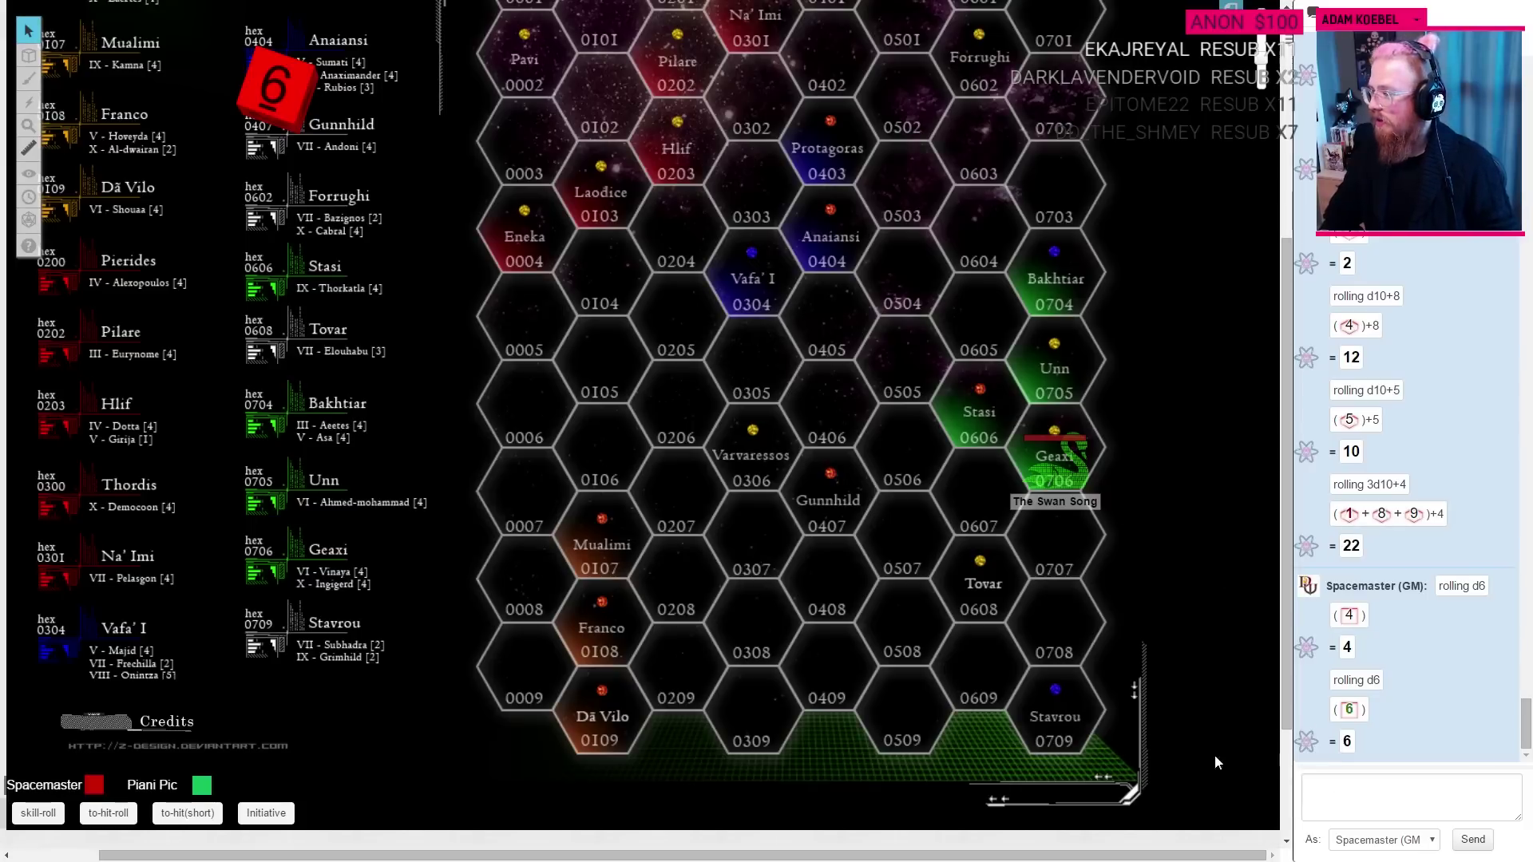
left_click(1480, 817)
type("/roll d10")
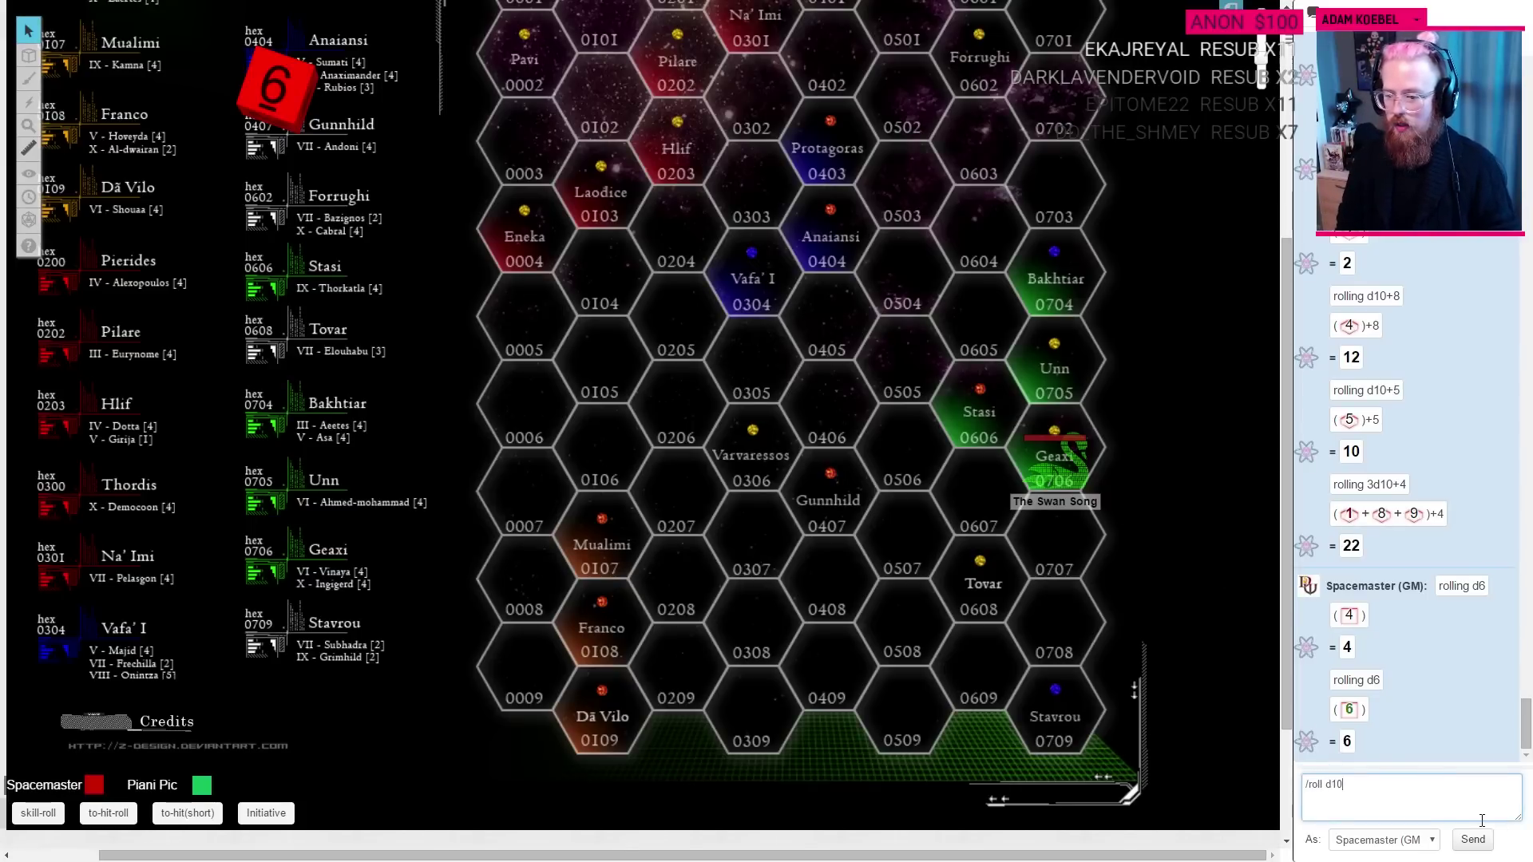
key("alt+Tab")
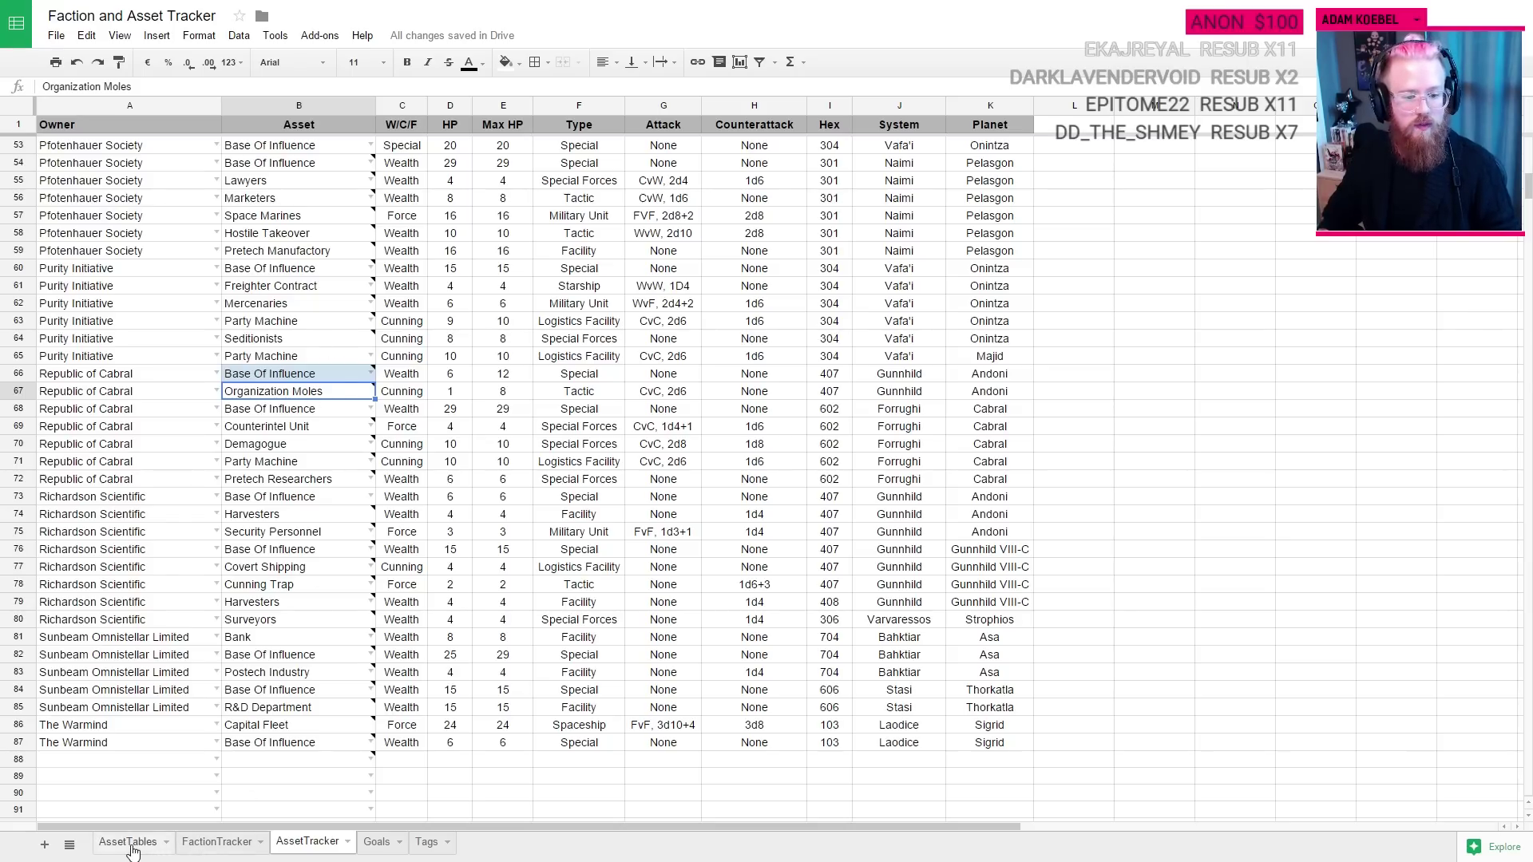
left_click(196, 844)
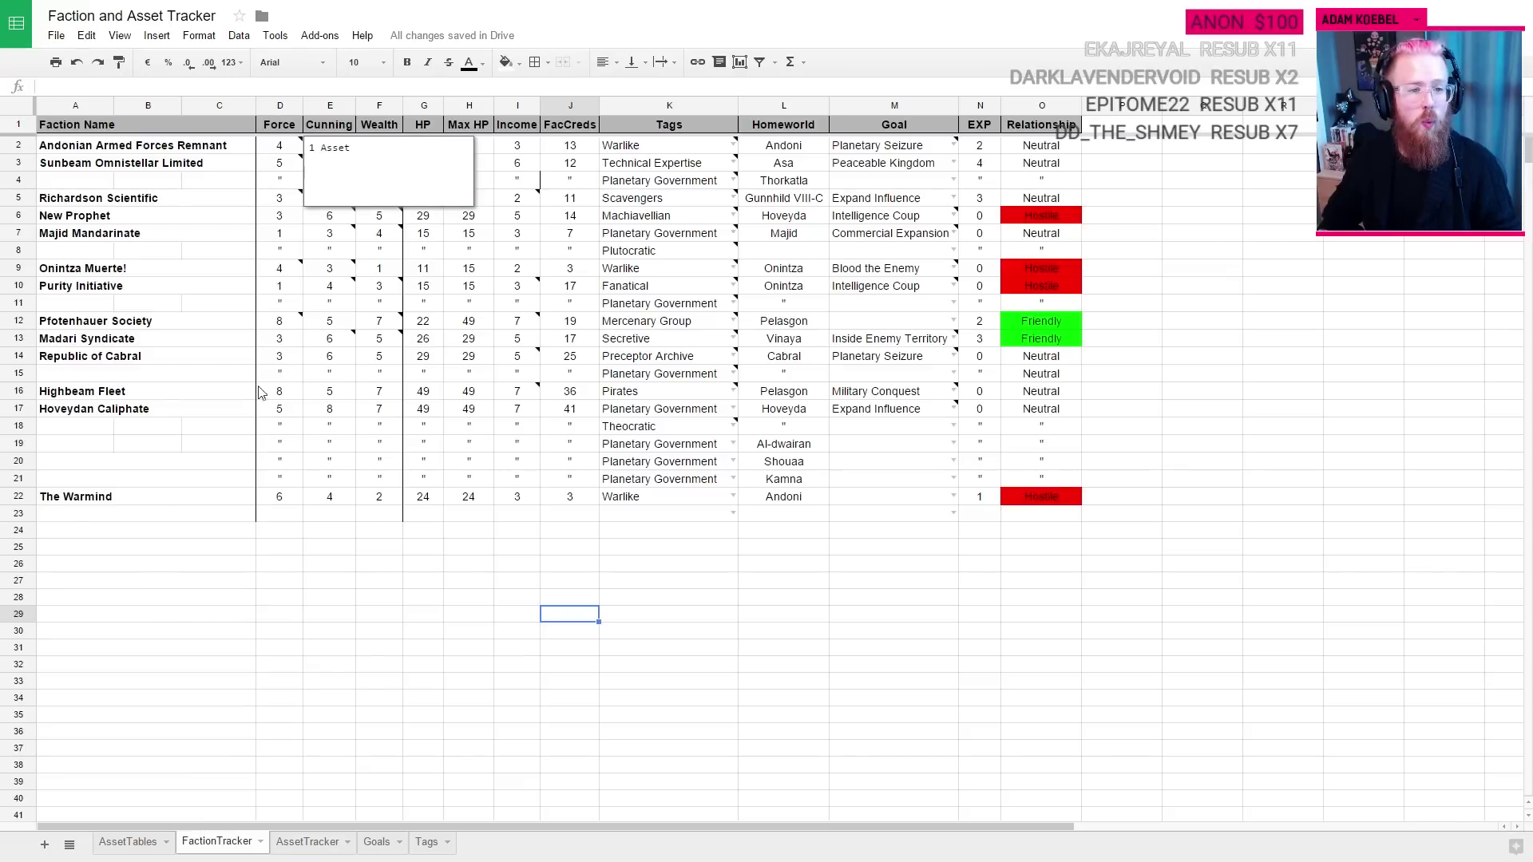
left_click(71, 304)
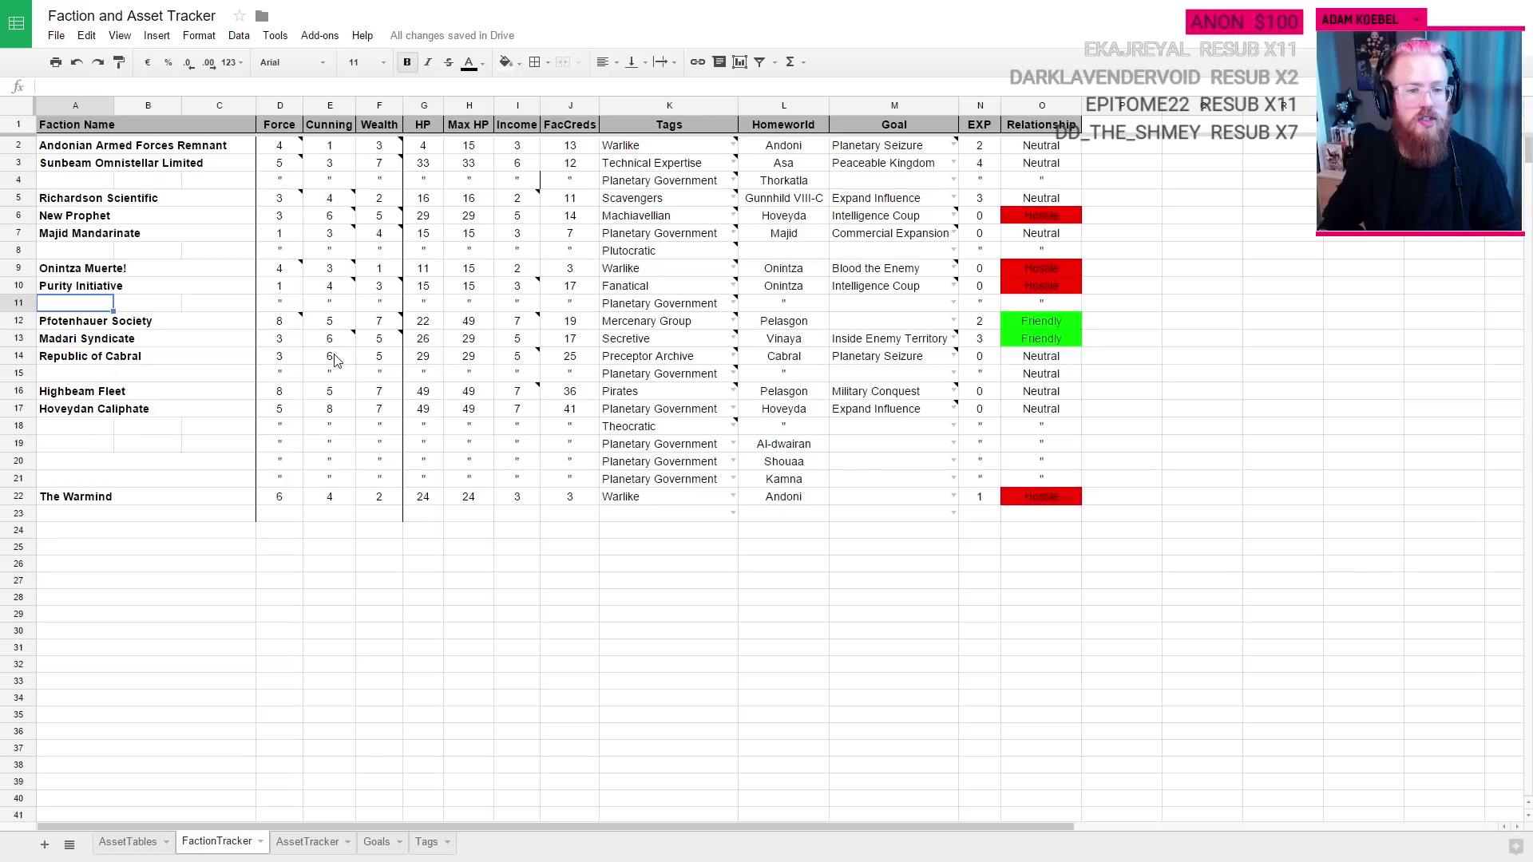
key("ctrl+Tab")
key("ctrl+Tab")
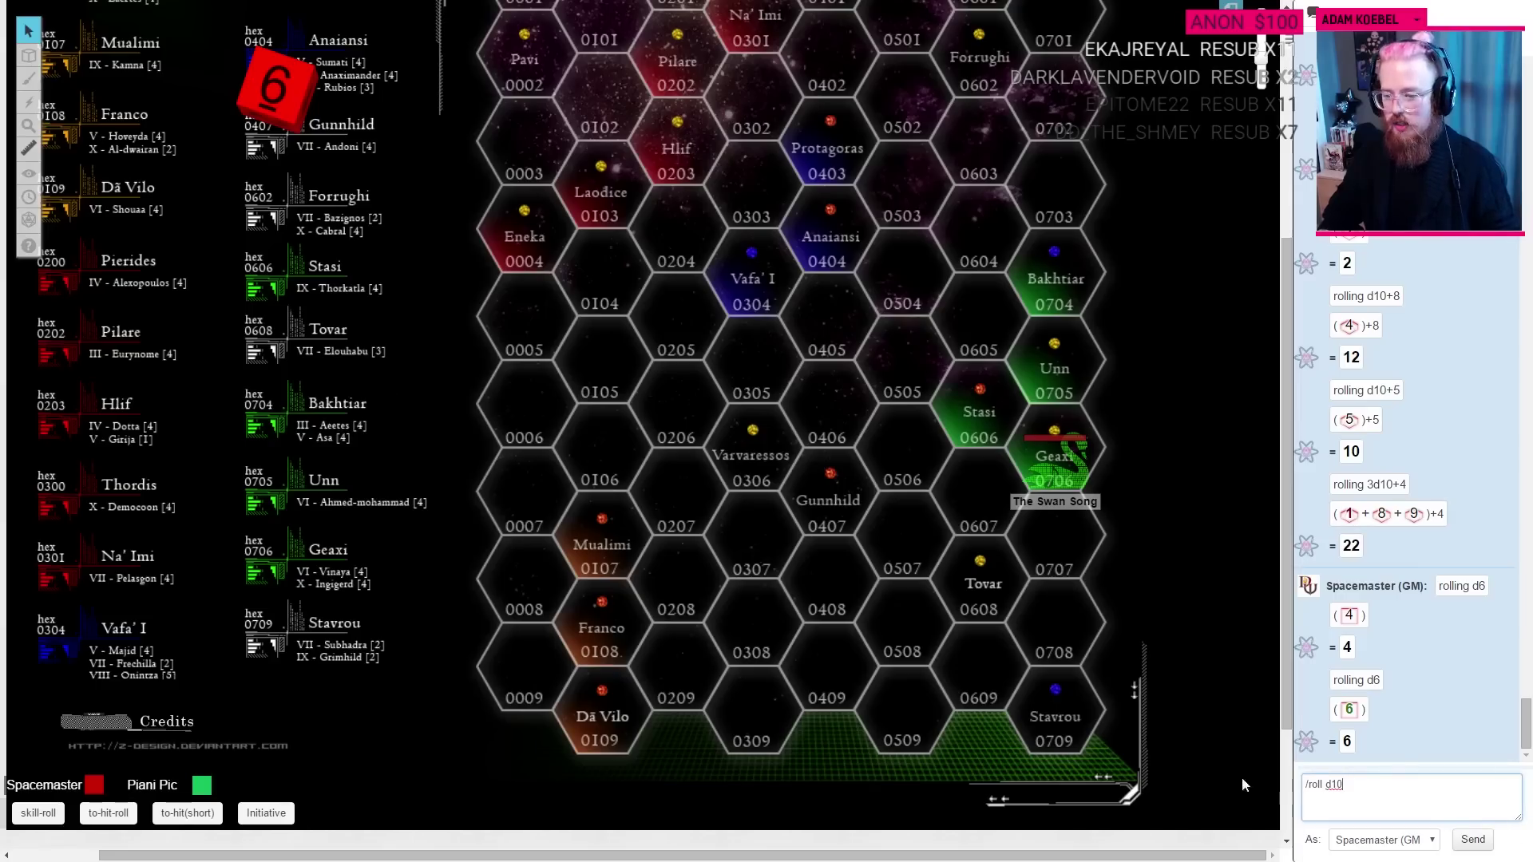
Step: Roll d10+6 for the Republic of Cabral's attack and d10+1 for the AAFR's defence in the chat
left_click(1438, 795)
type("/roll d10+5")
key("Return")
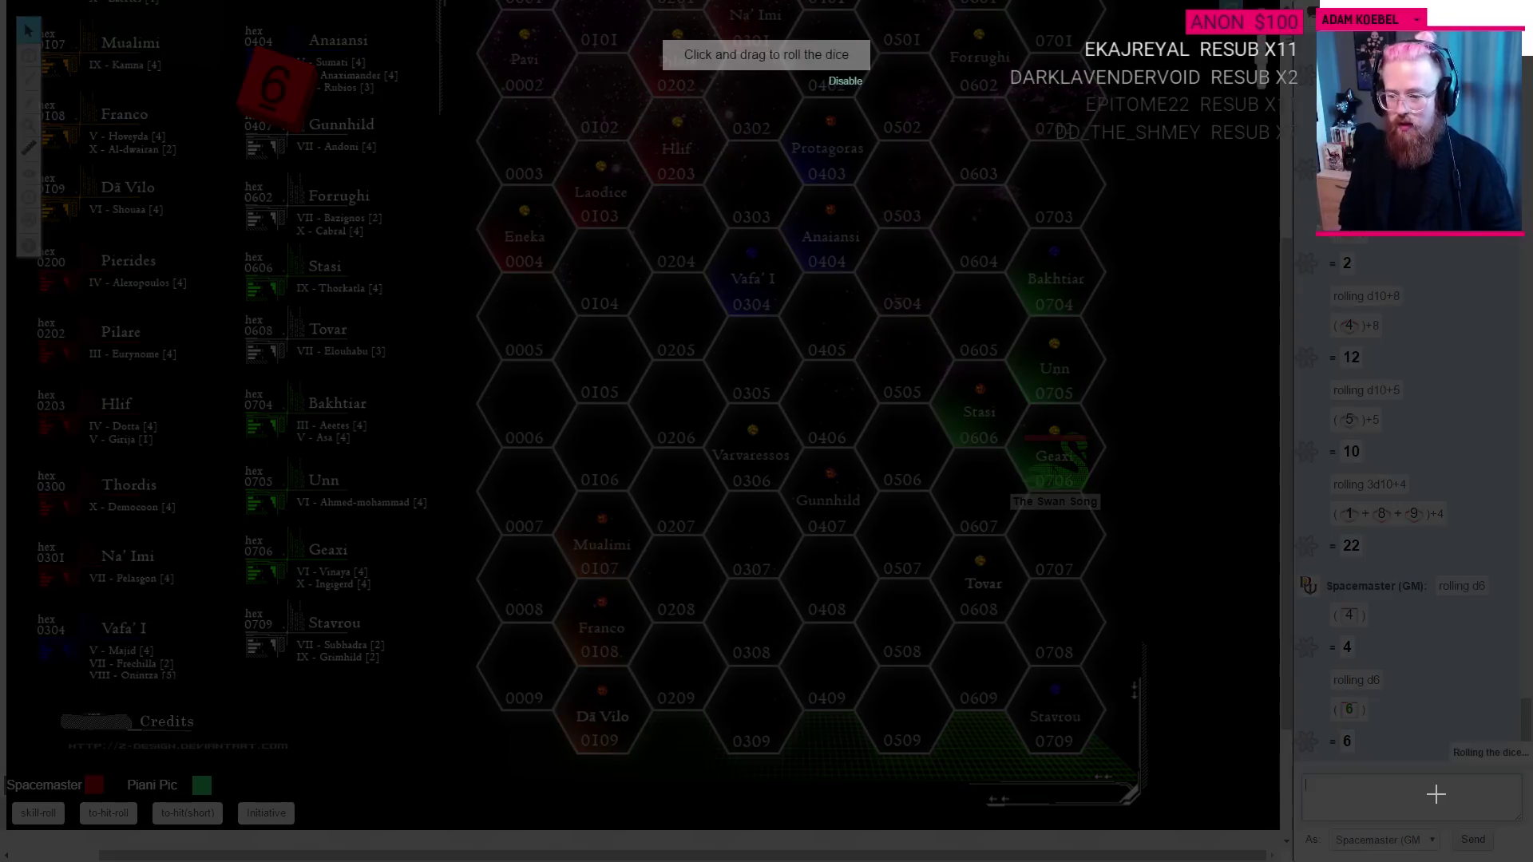
type("/")
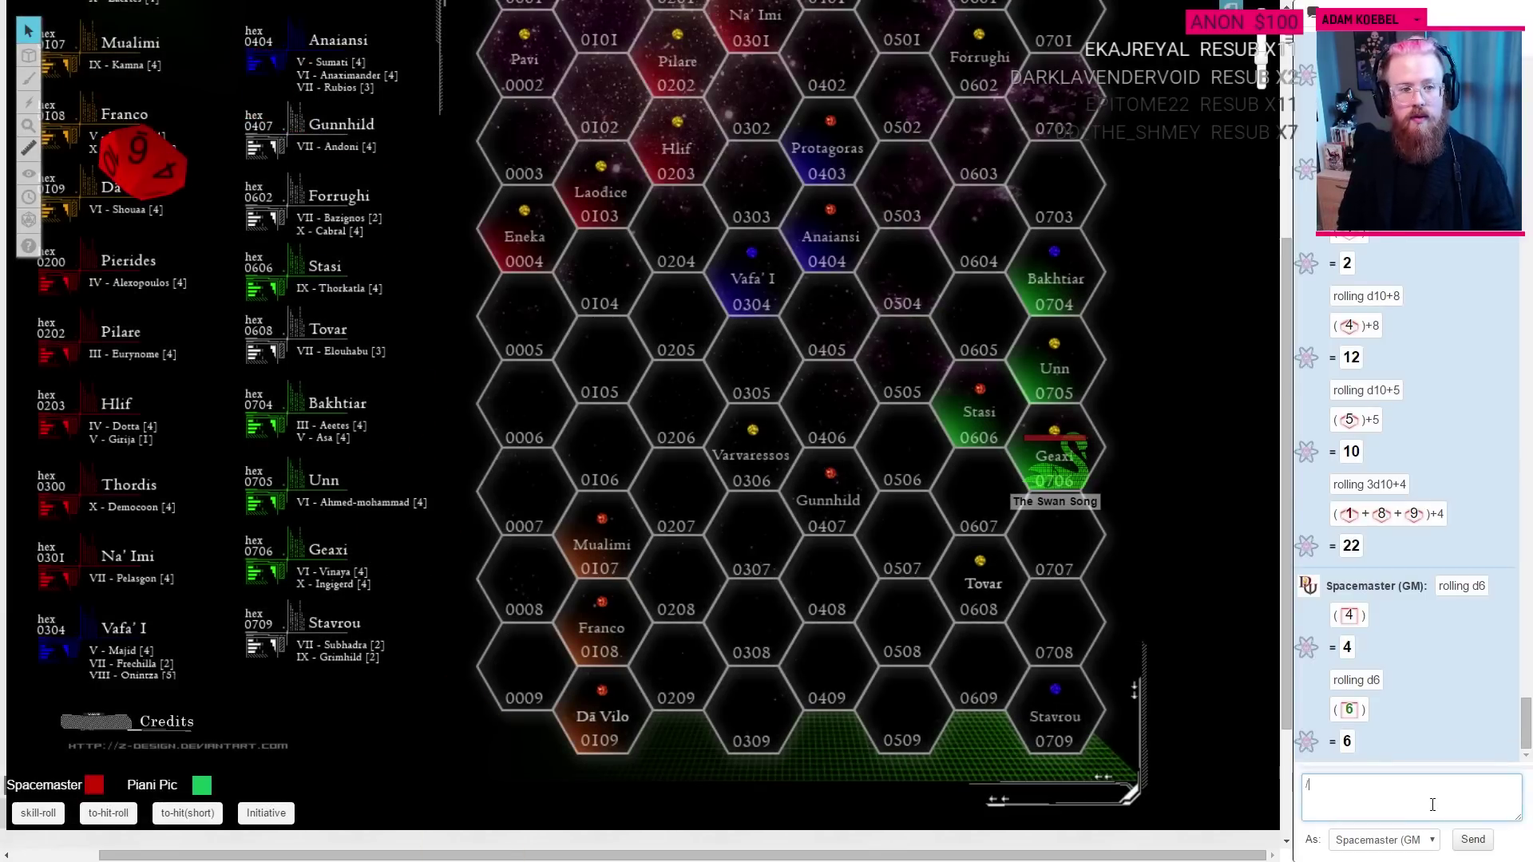
type("roll d10")
key("Return")
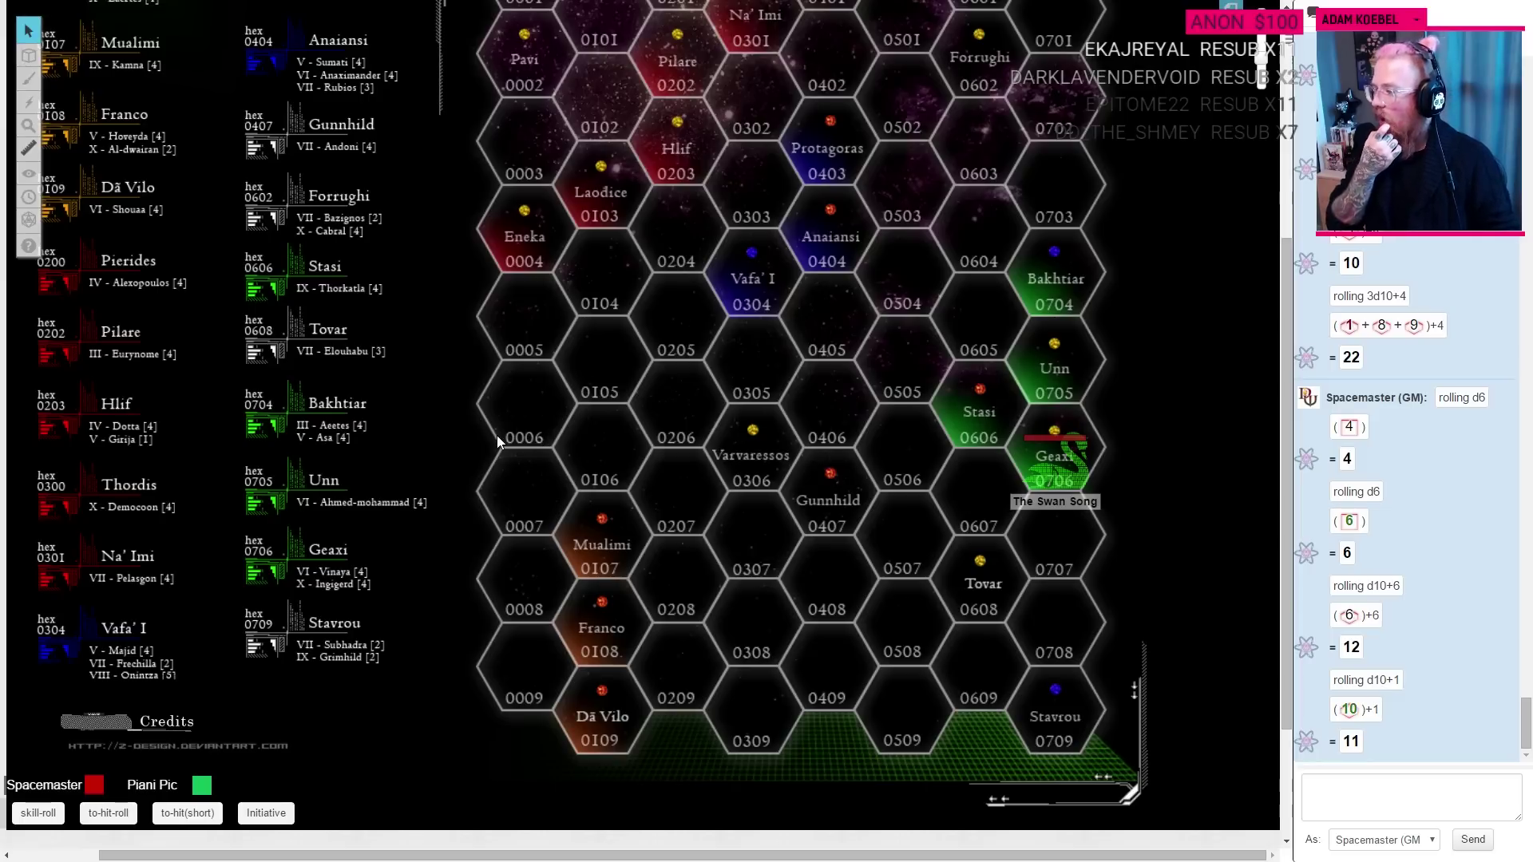
Step: Add "SUCCESS" as the third line of the Republic of Cabral's Turn Fifteen entry in FACTION TURNS
key("alt+Tab")
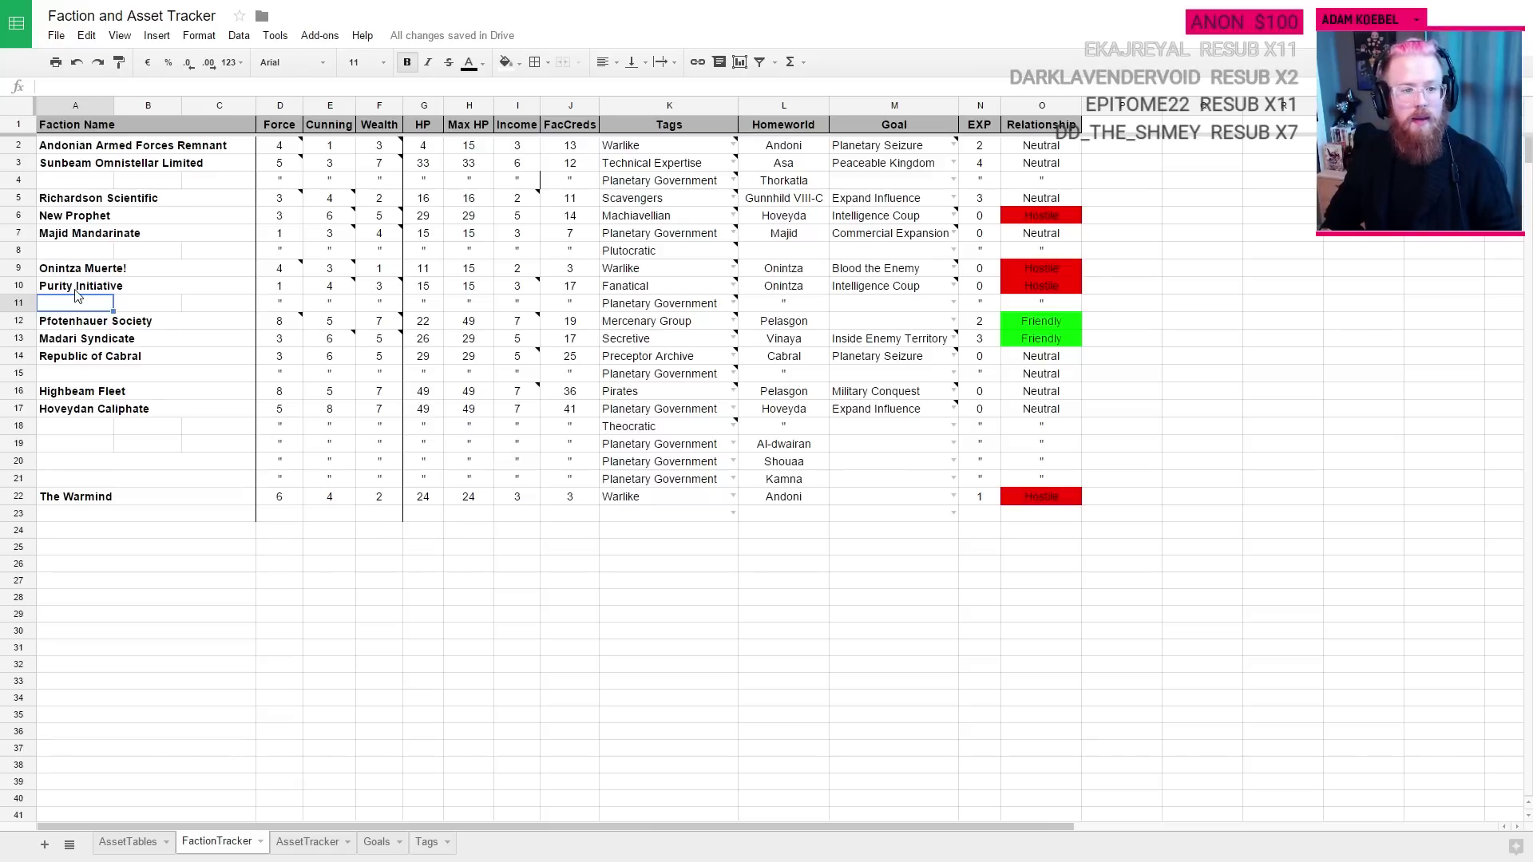
key("alt+Tab")
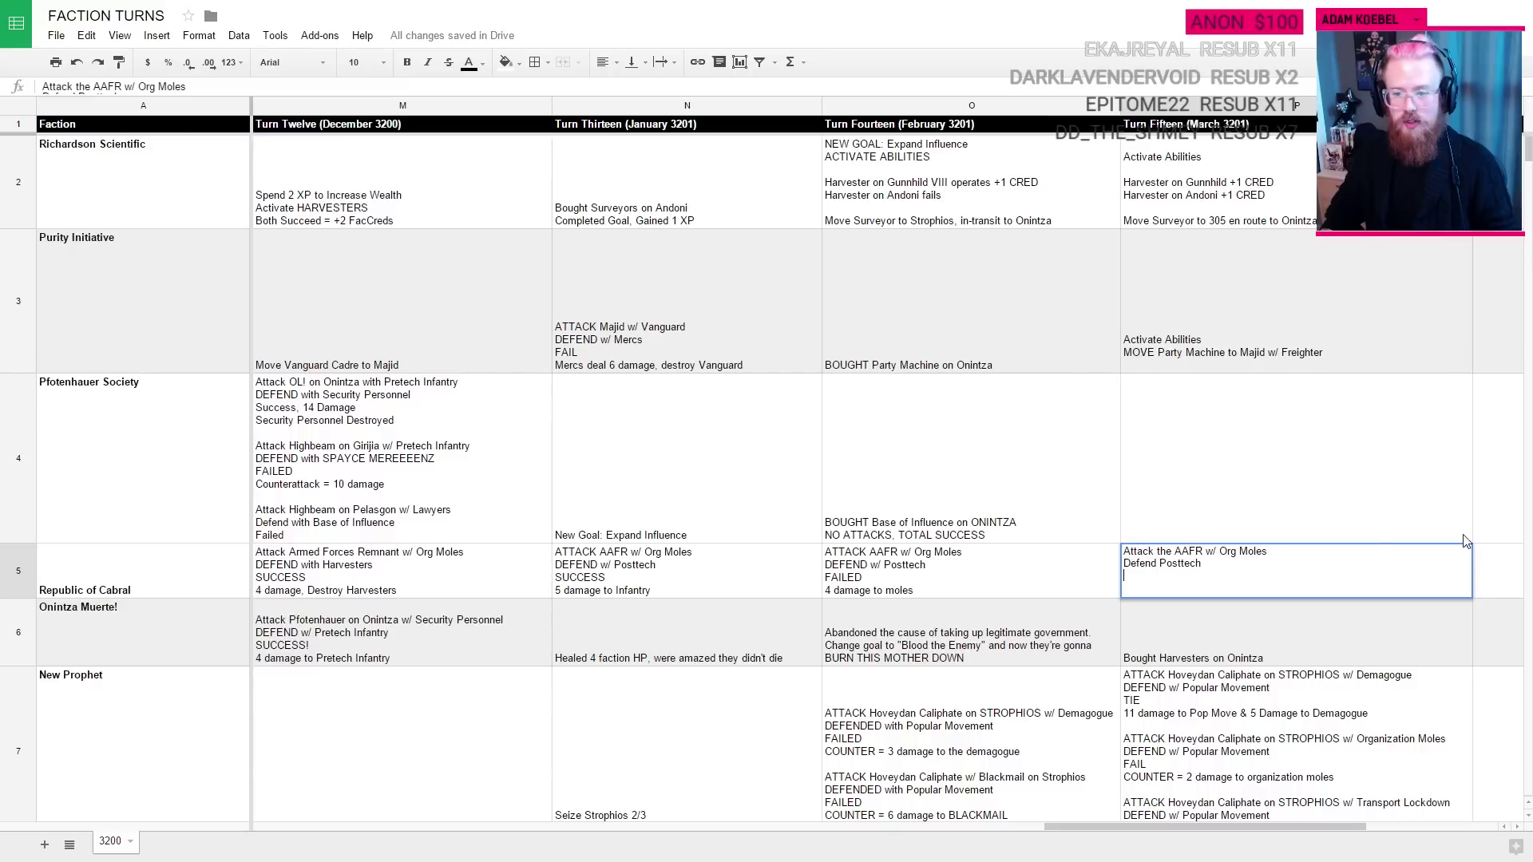
type("SUCCESS")
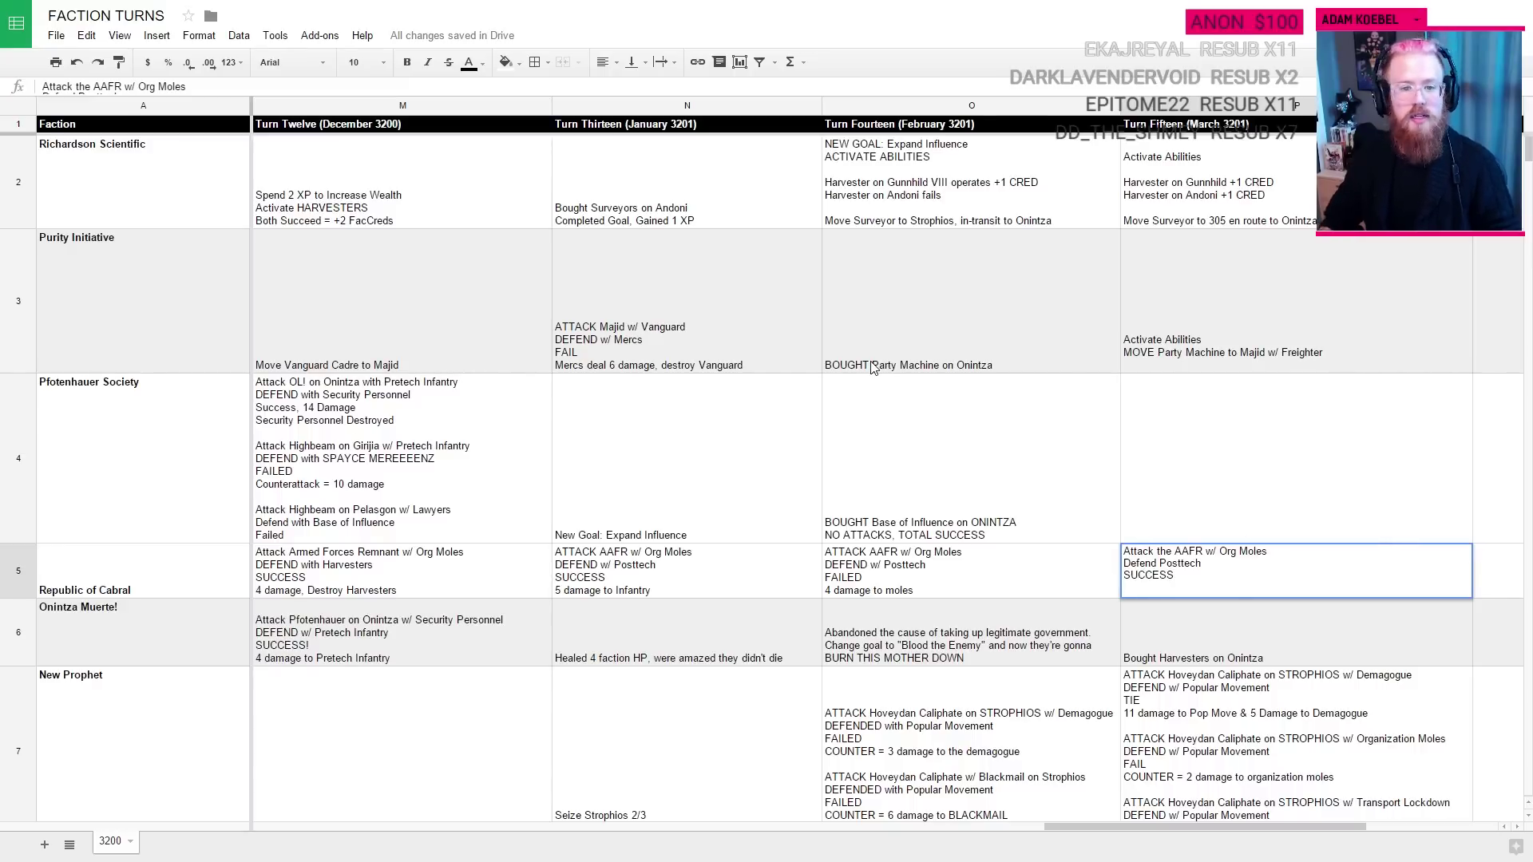
Step: Check the Organization Moles' attack dice in AssetTracker and roll 2d6 damage in the Roll20 chat
key("alt+Tab")
left_click(311, 843)
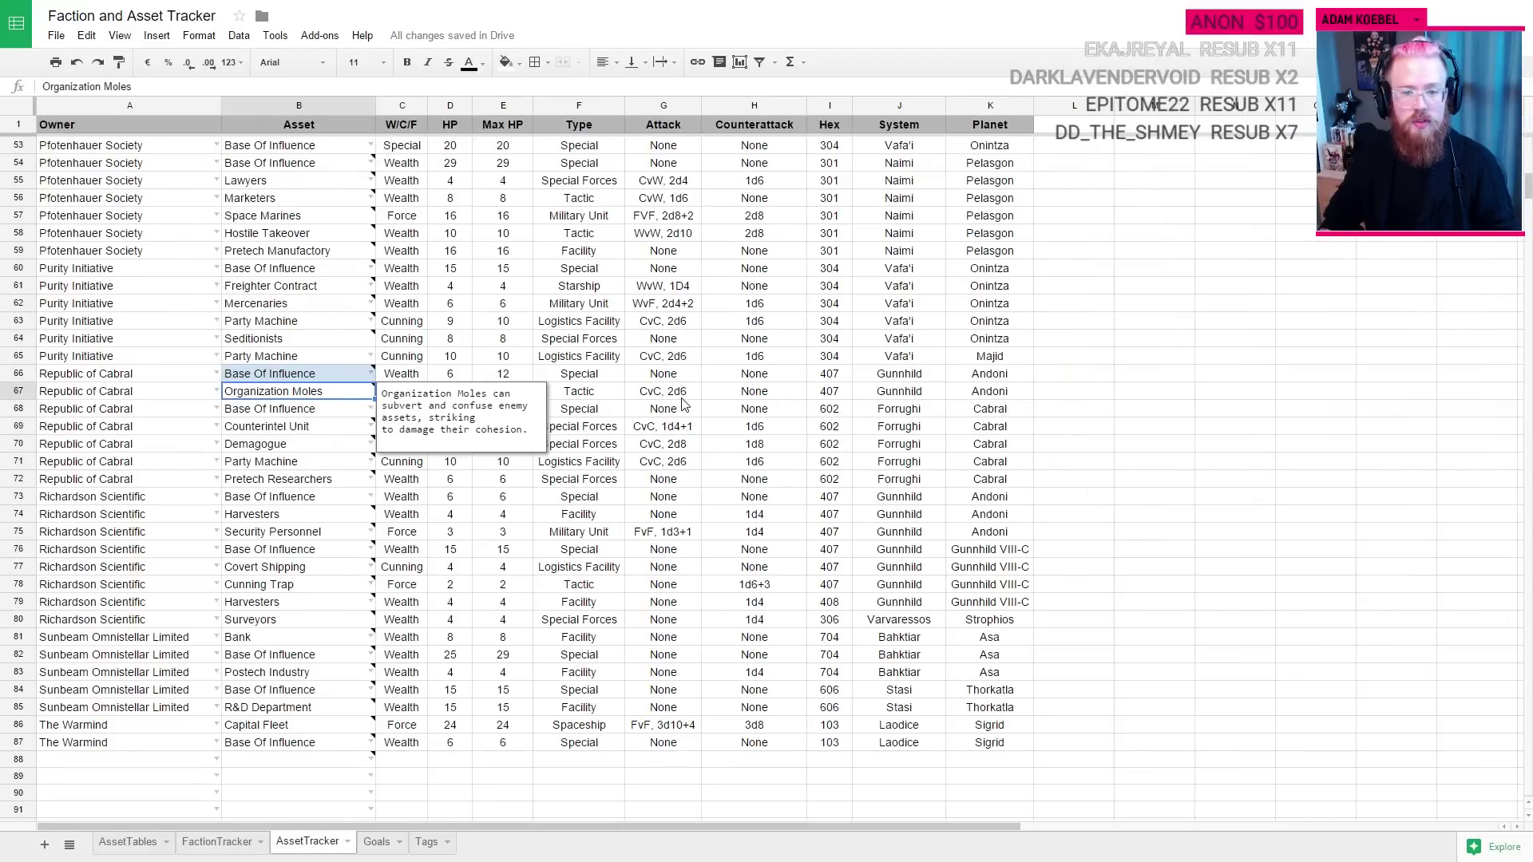
key("alt+Tab")
key("Tab")
left_click(1415, 797)
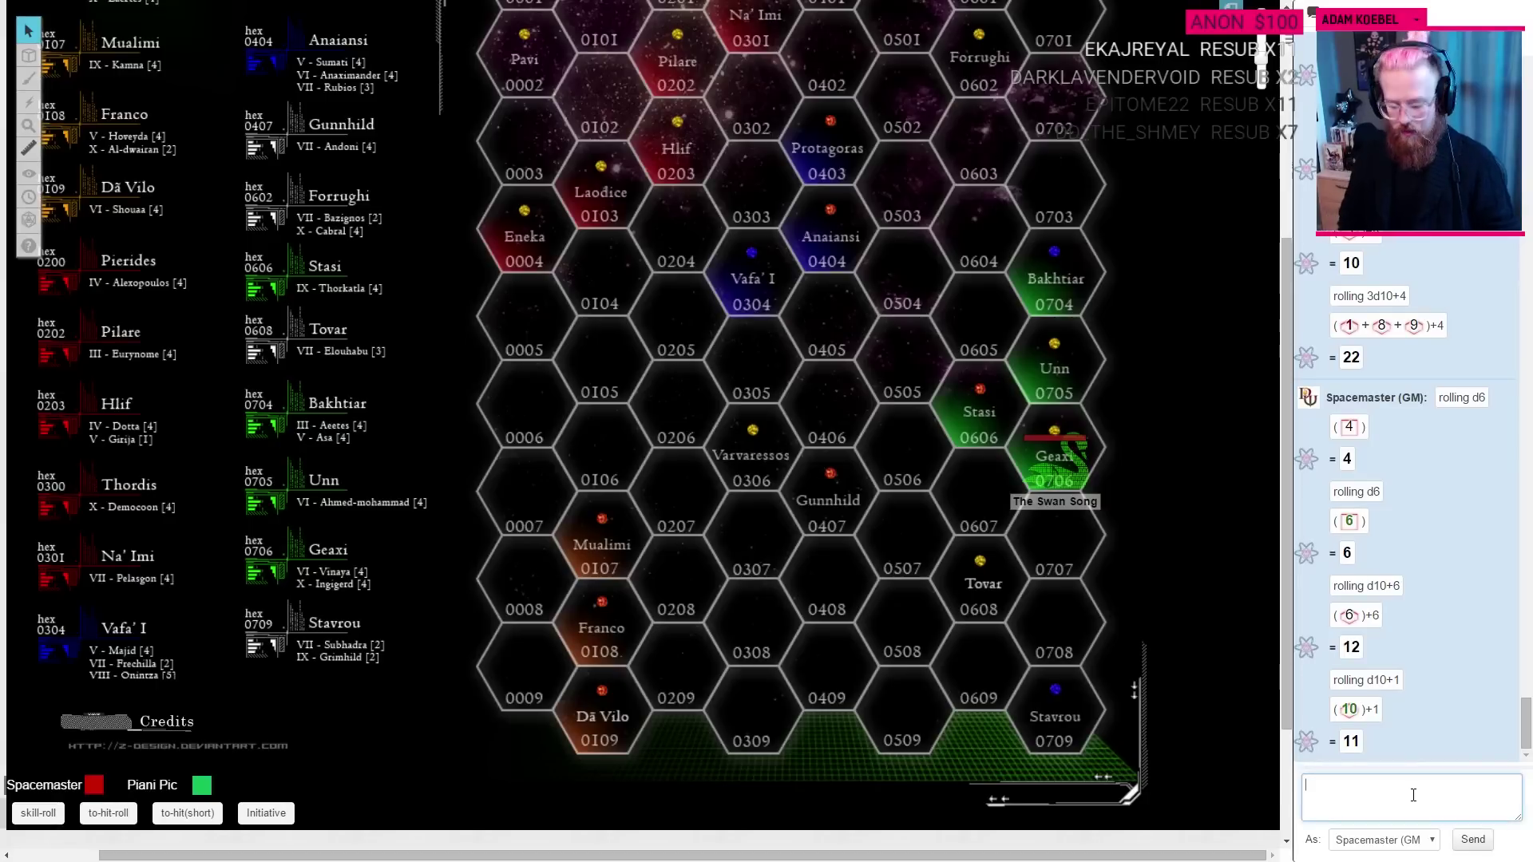
type("/r d10")
key("Return")
left_click_drag(721, 343, 822, 482)
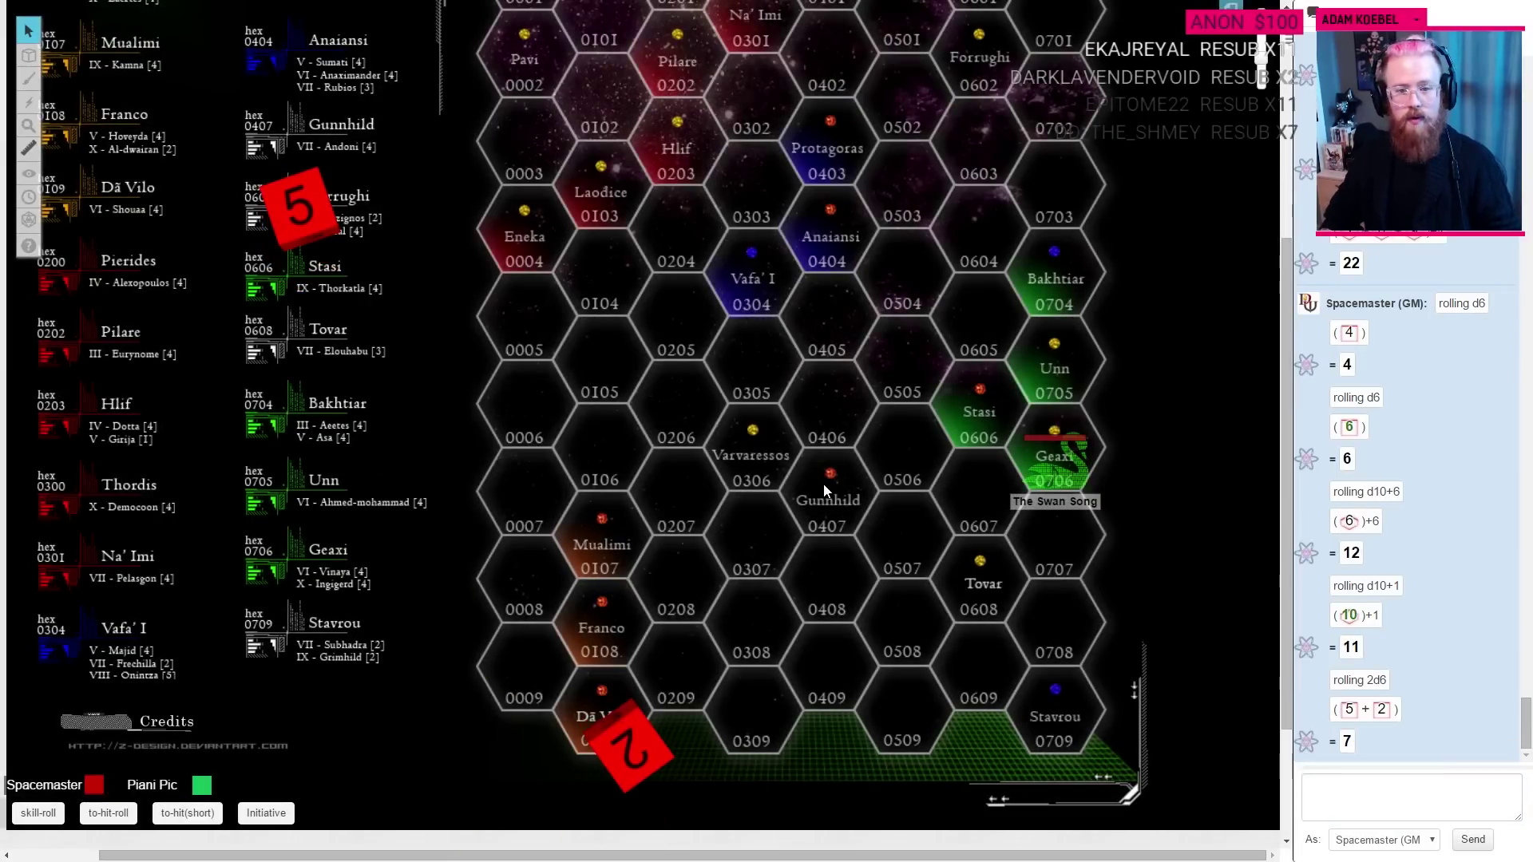
Step: Delete the Andonian Armed Forces Remnant's Postech Infantry row from AssetTracker
key("alt+Tab")
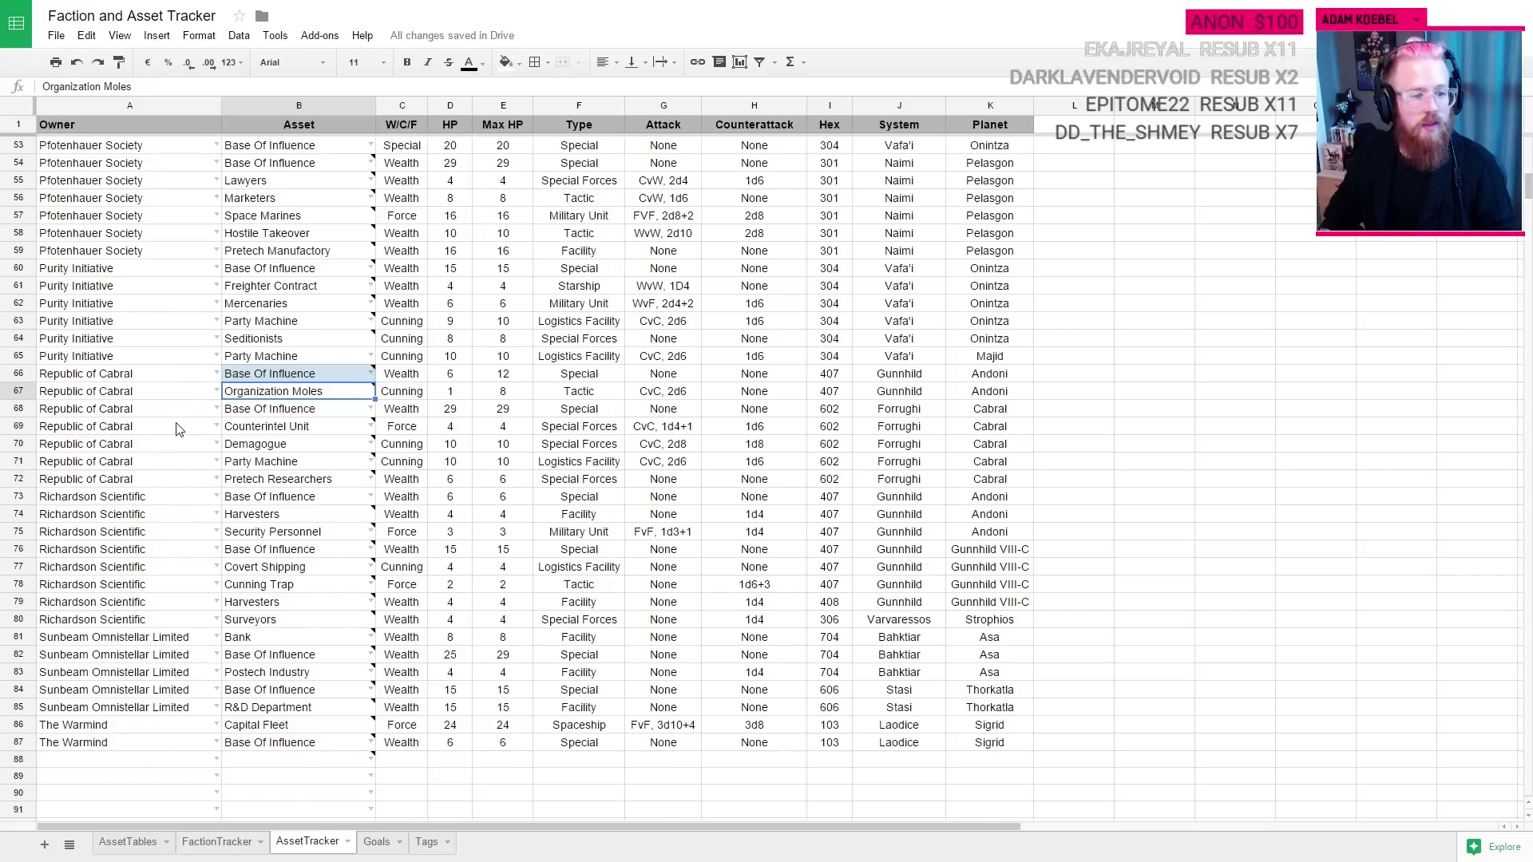
scroll(174, 415, "up", 15)
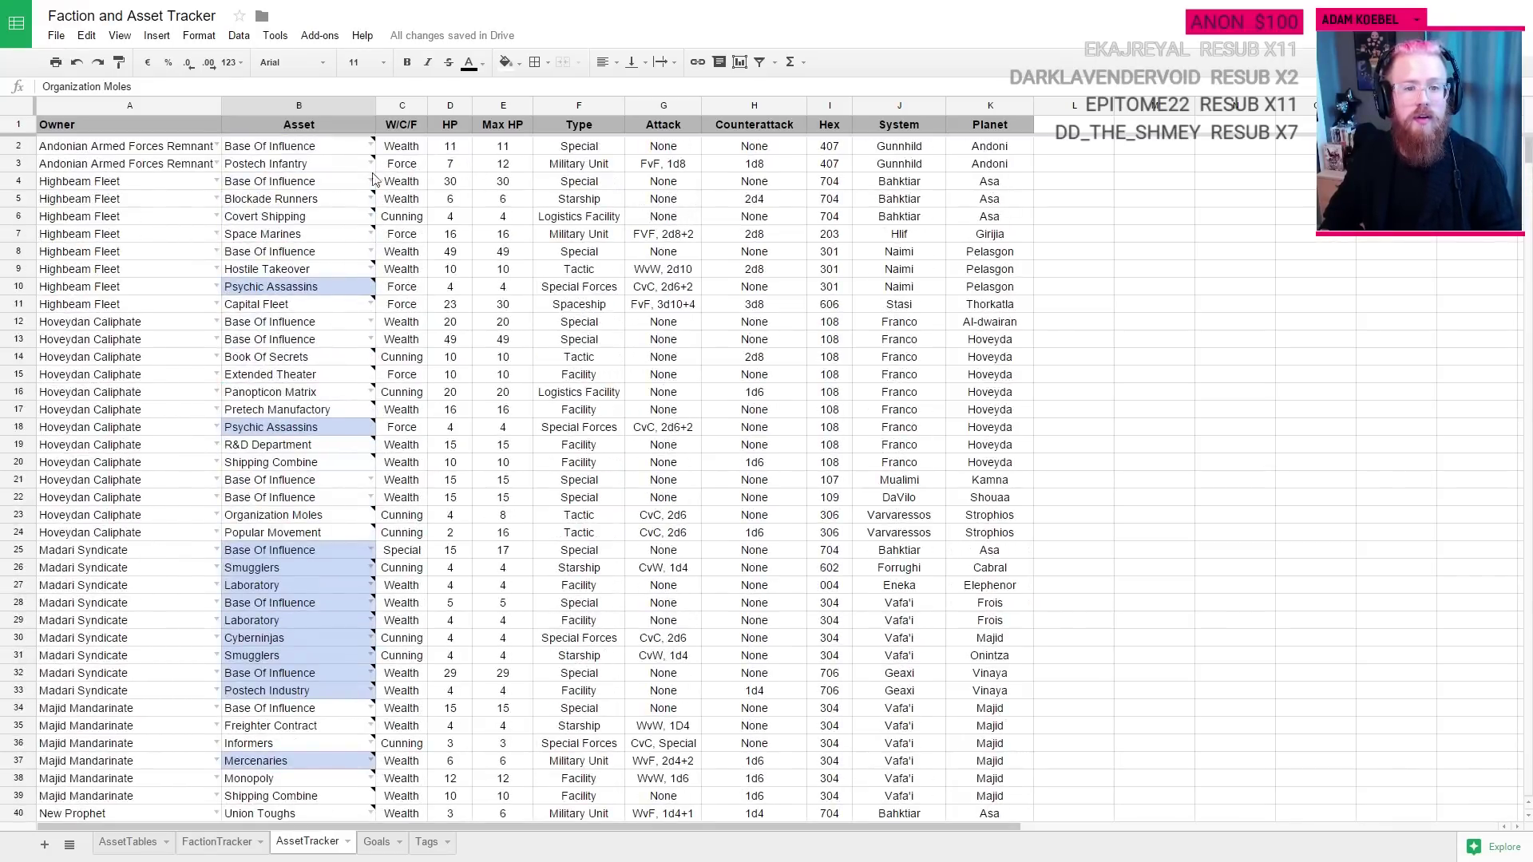
left_click(19, 164)
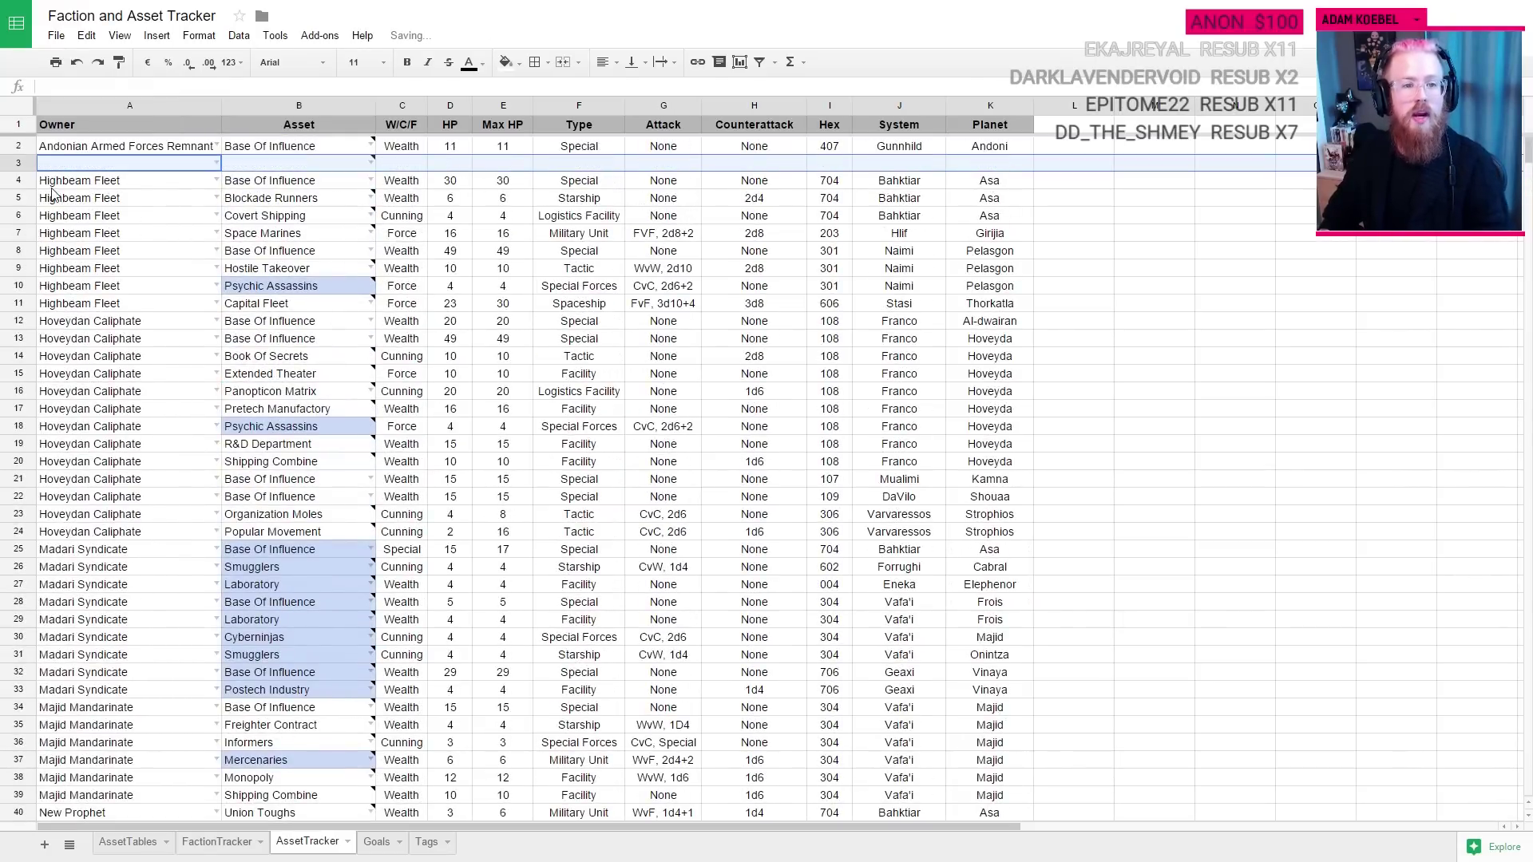
left_click(56, 198)
left_click(18, 163)
key("Delete")
right_click(18, 162)
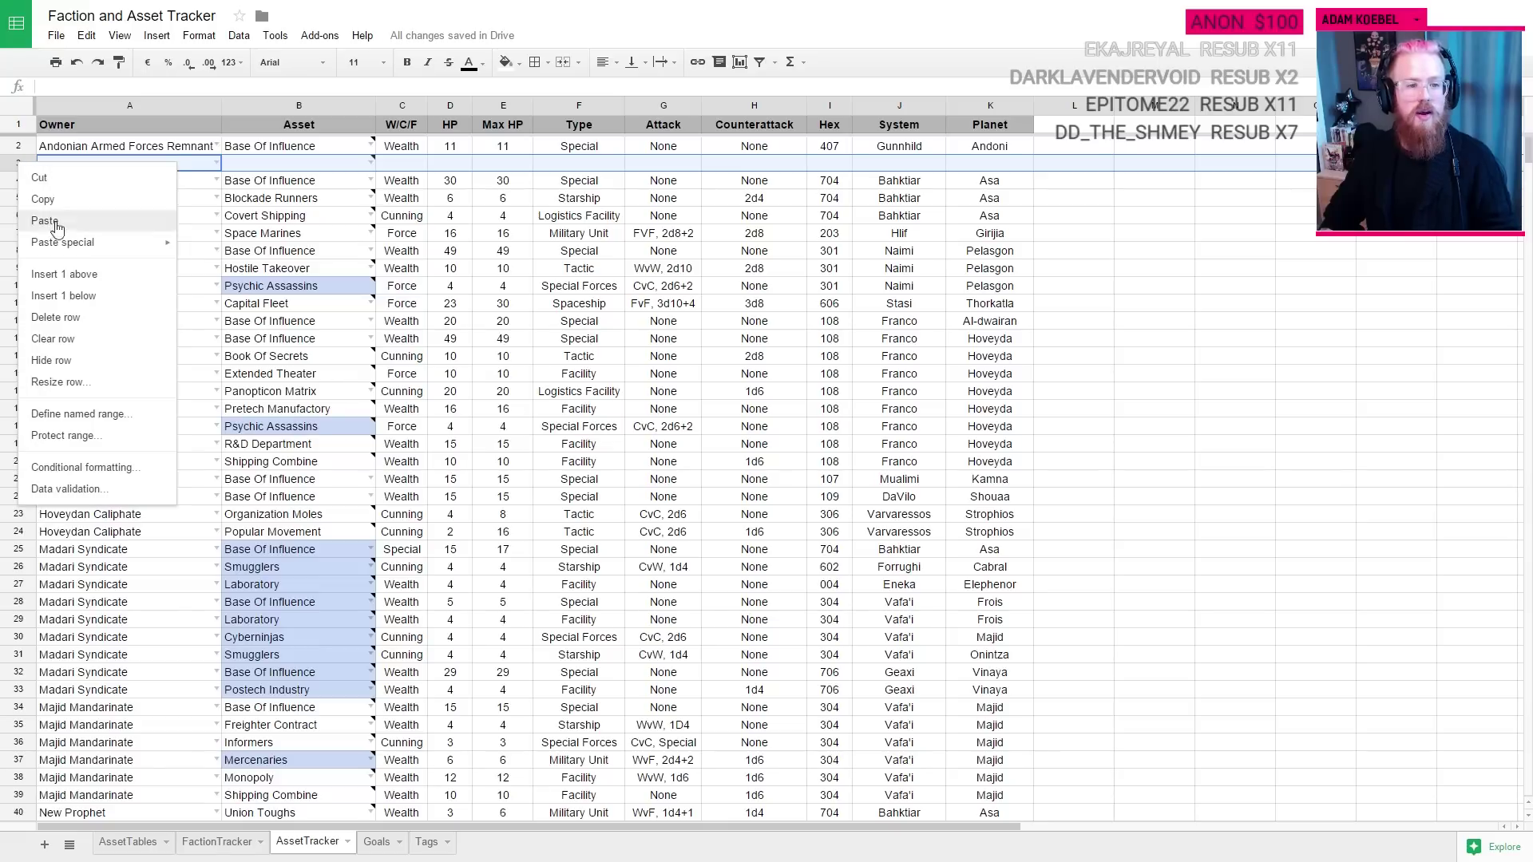
left_click(116, 317)
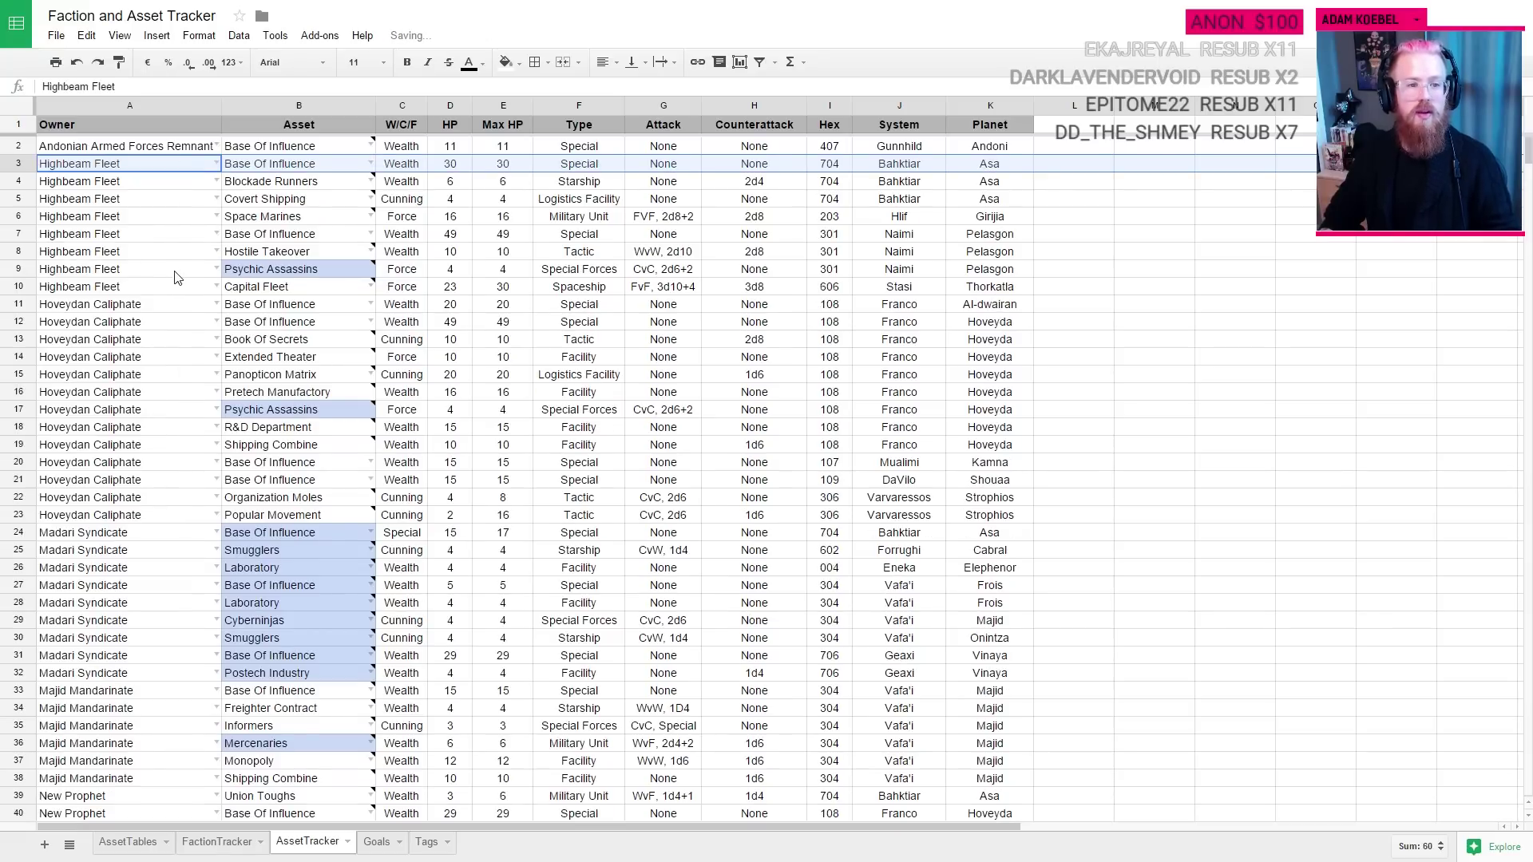
Step: Add "7 Damage to Posttech, Kill it" as the last line of the Republic of Cabral's Turn Fifteen entry in FACTION TURNS
key("ctrl+Tab")
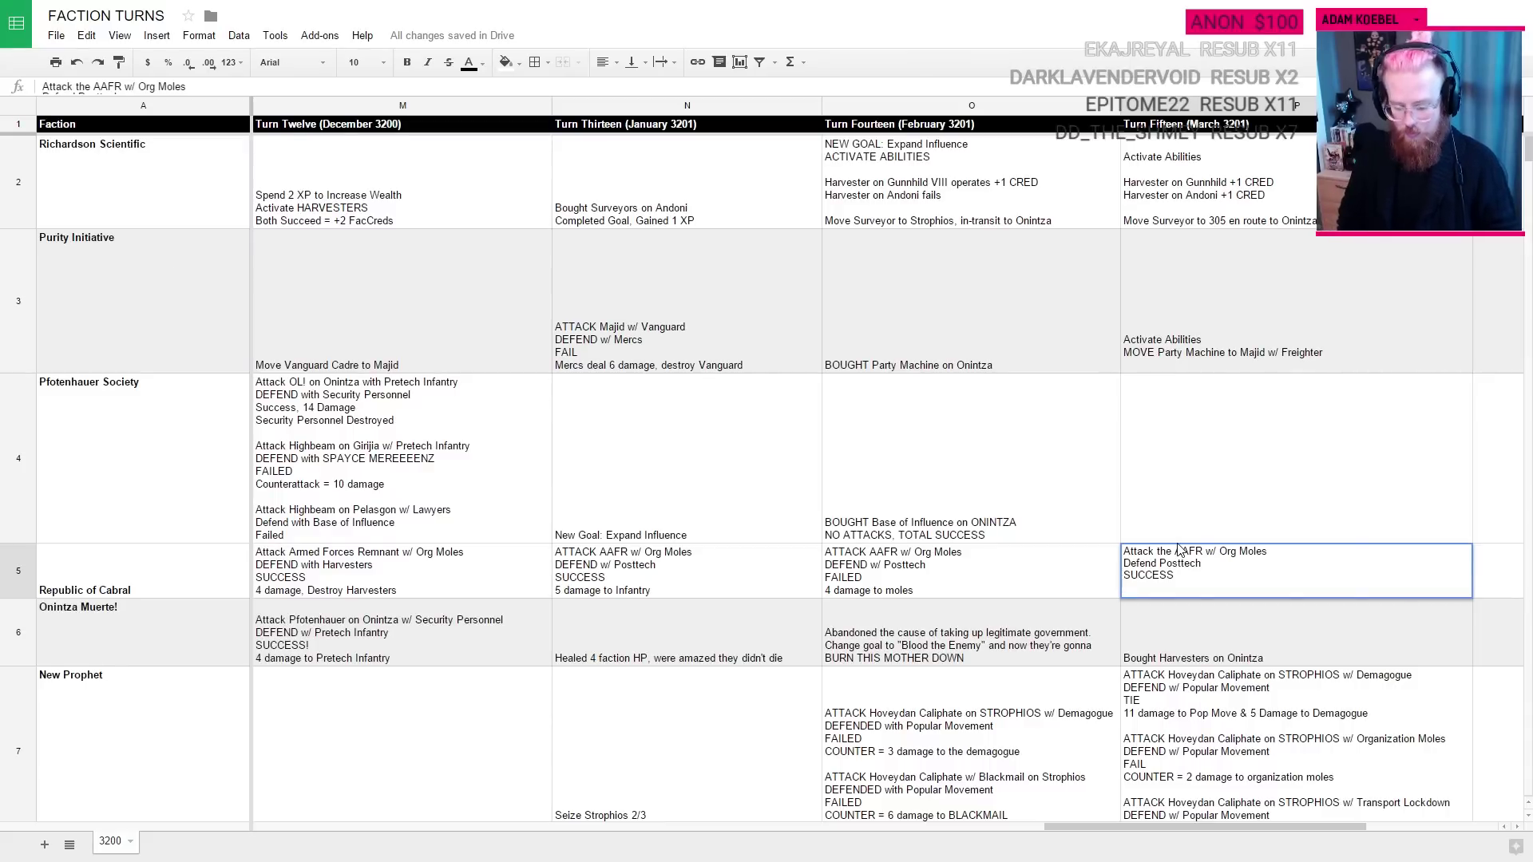
type("amage to Post")
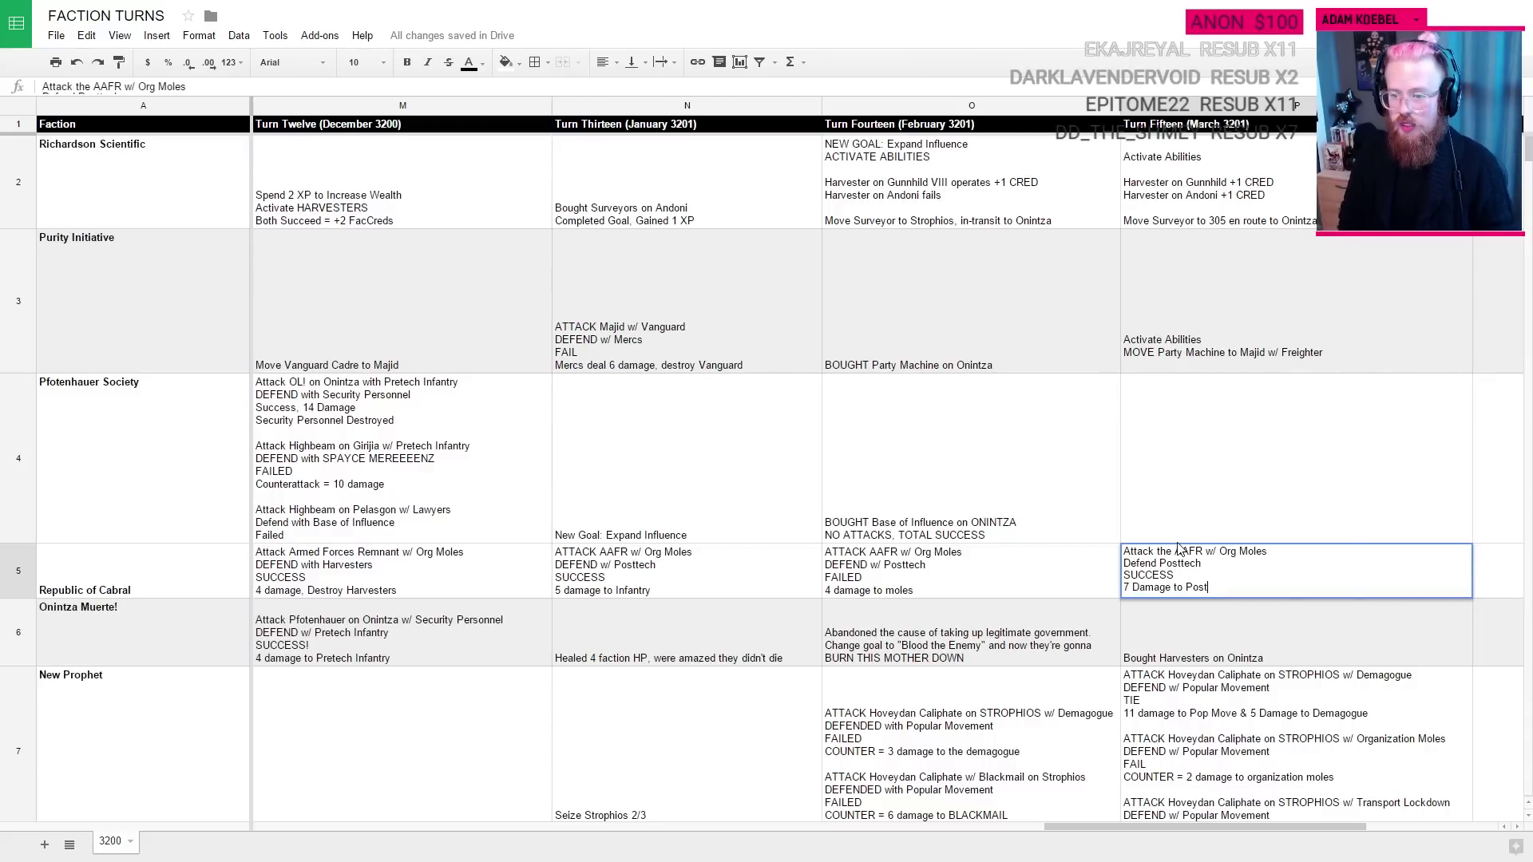
type("tech, Kill i")
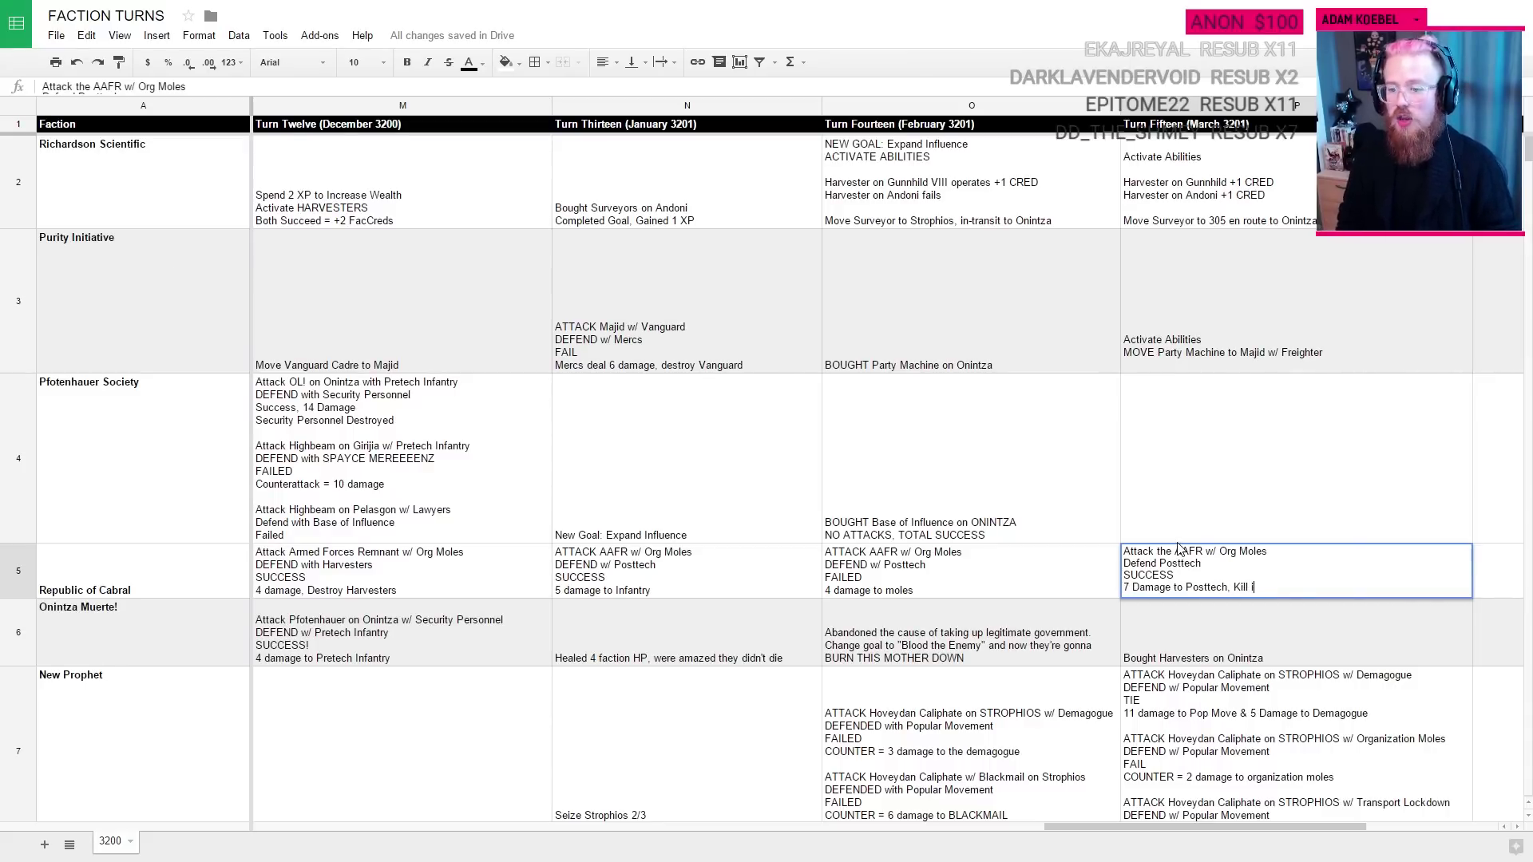
type("t")
key("Return")
key("Up")
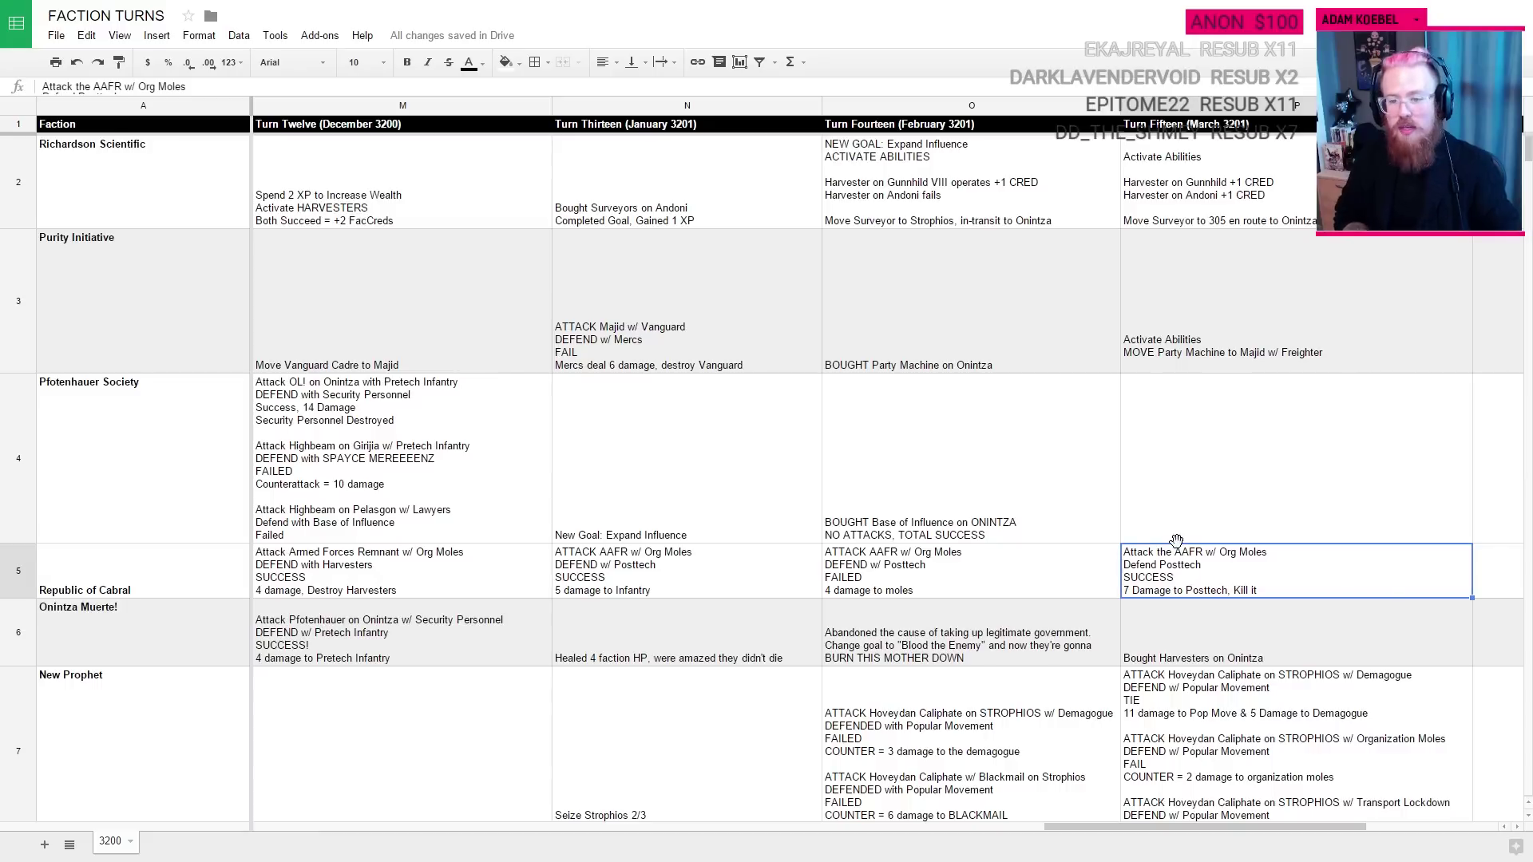
Step: Change "Kill it" to "Killed" in the Republic of Cabral's Turn Fifteen entry and add the line "PRESS THE ATTACK!"
double_click(1288, 583)
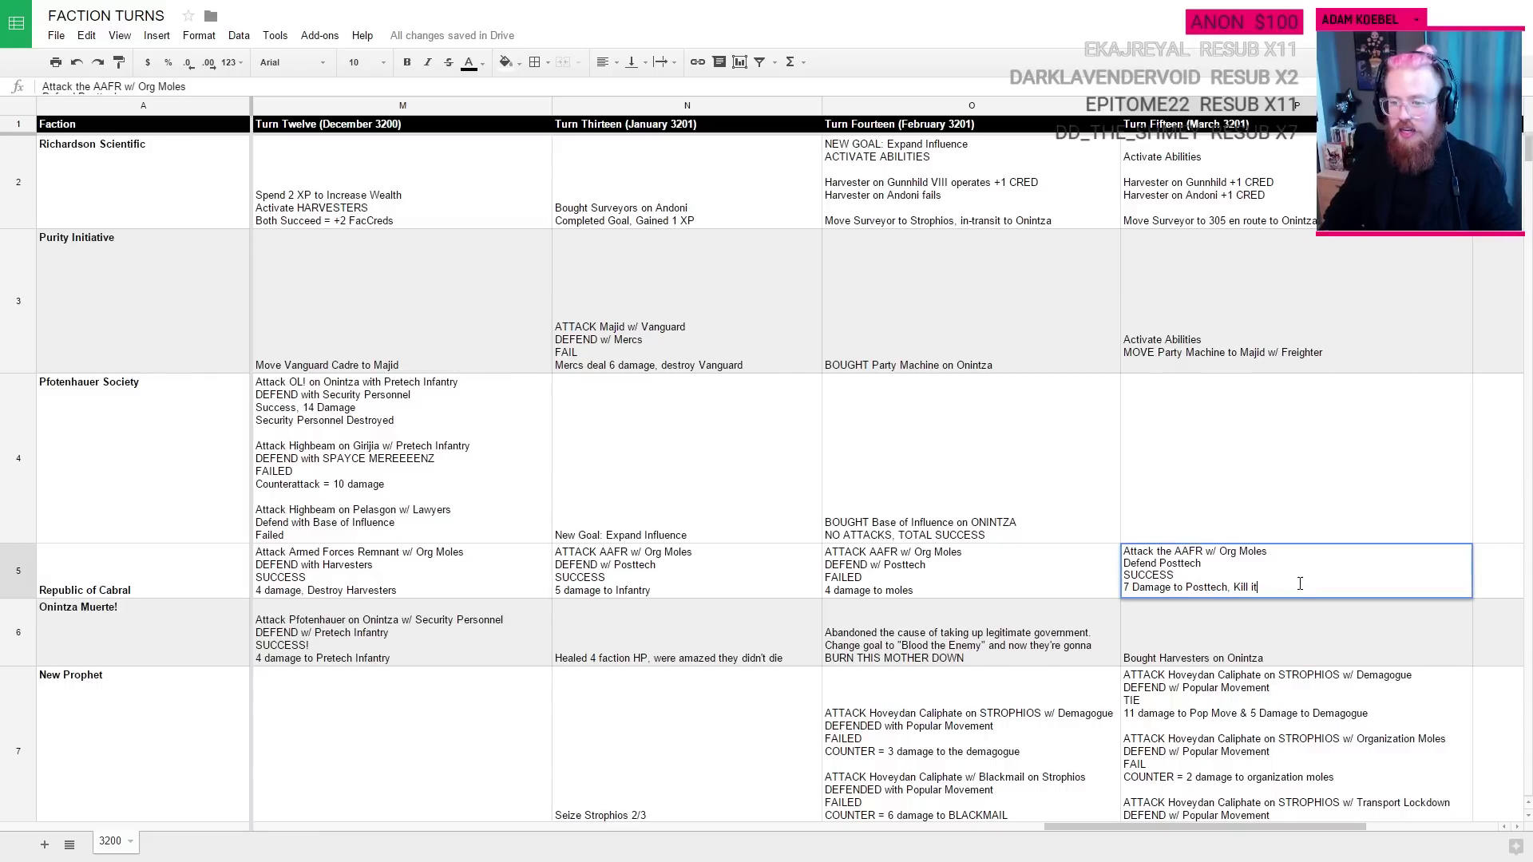
type("d")
key("alt+Return")
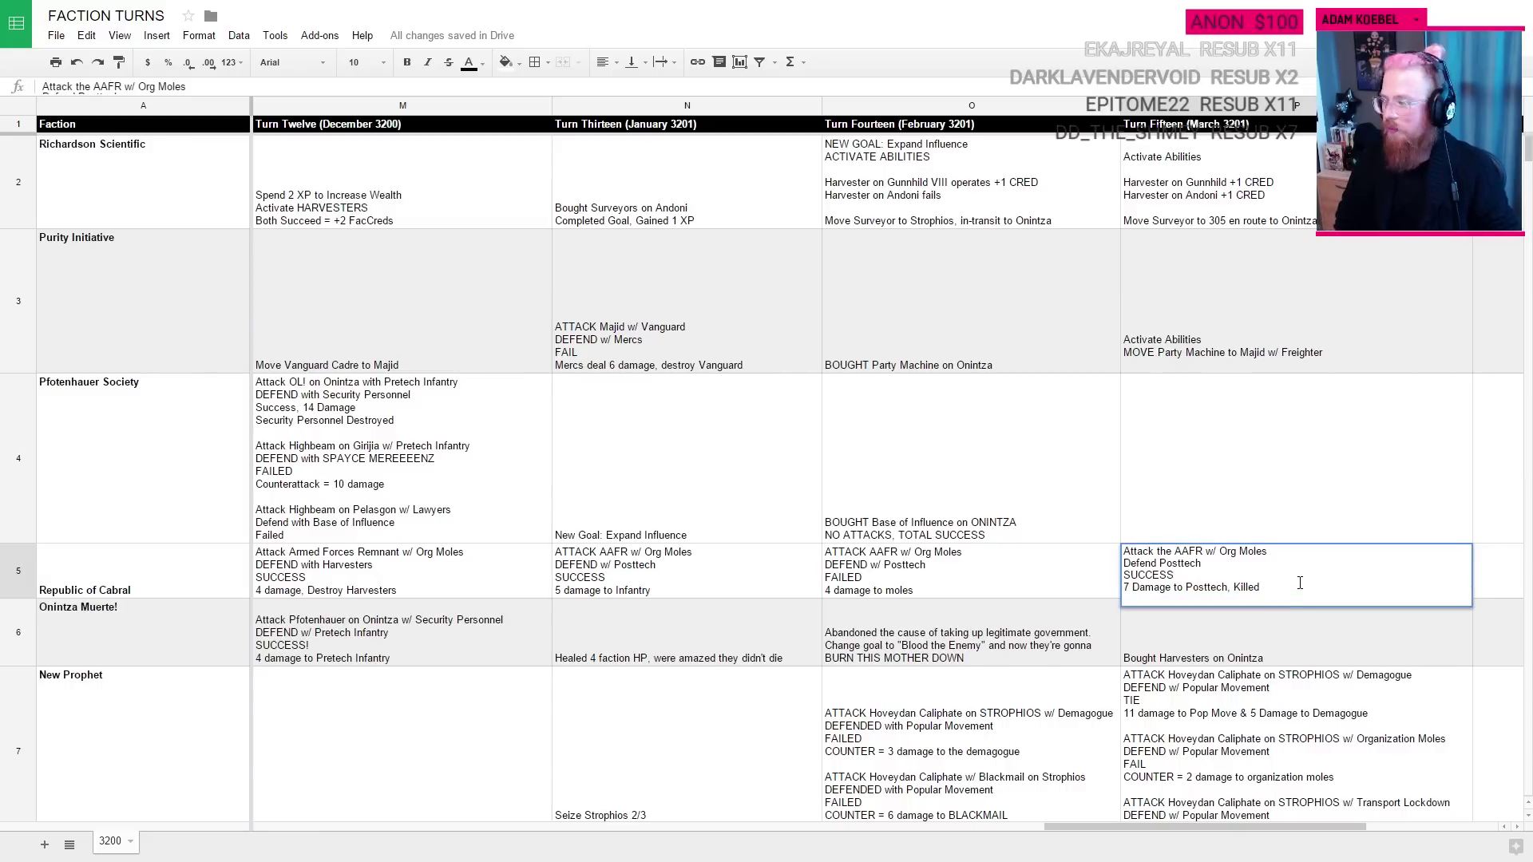
type("PRESS THE ATTACK!")
key("Return")
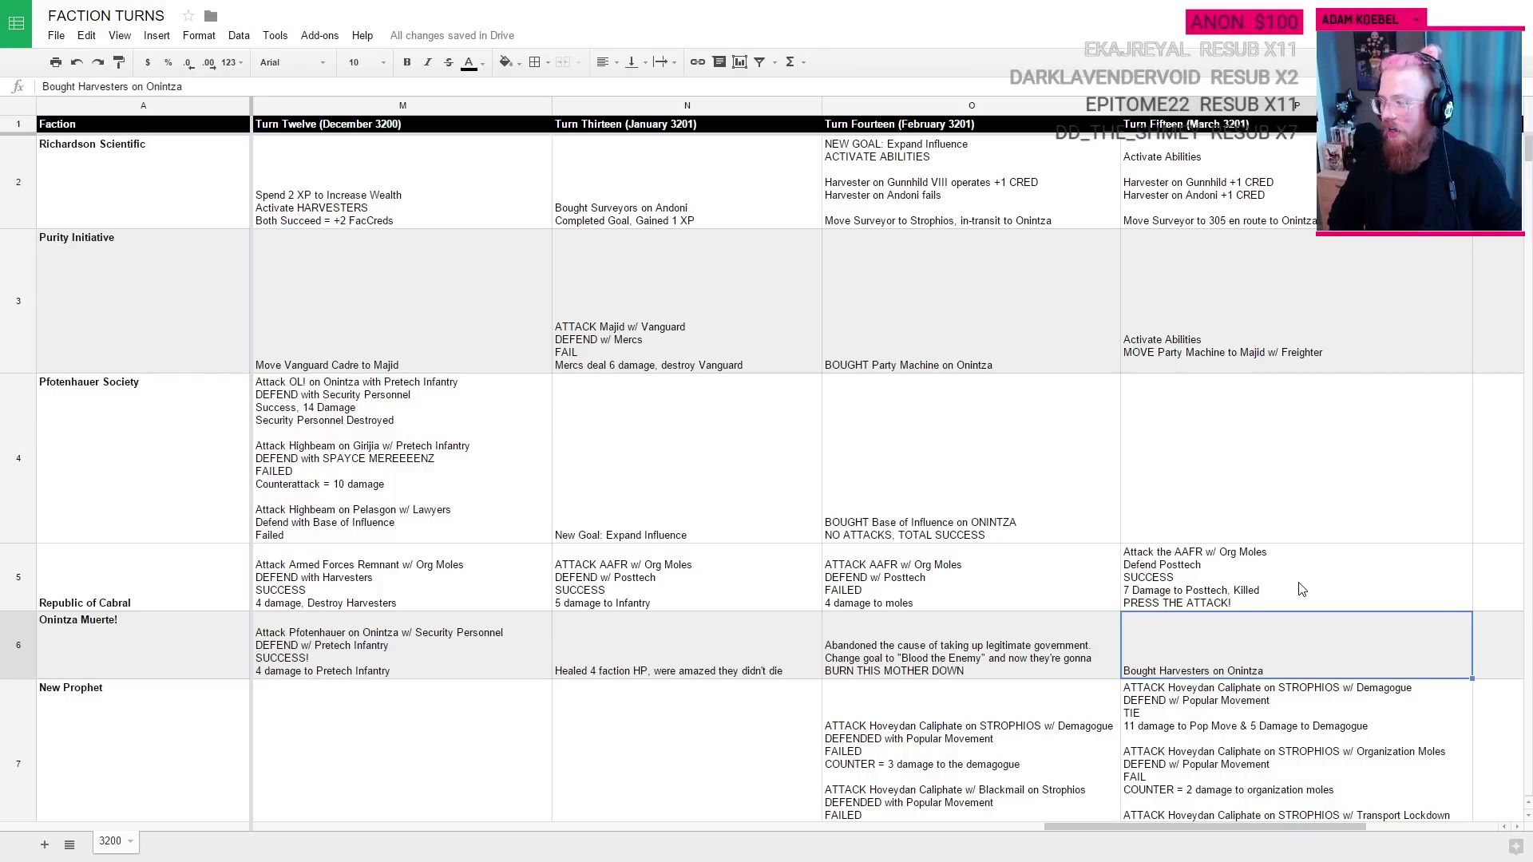
left_click(1302, 589)
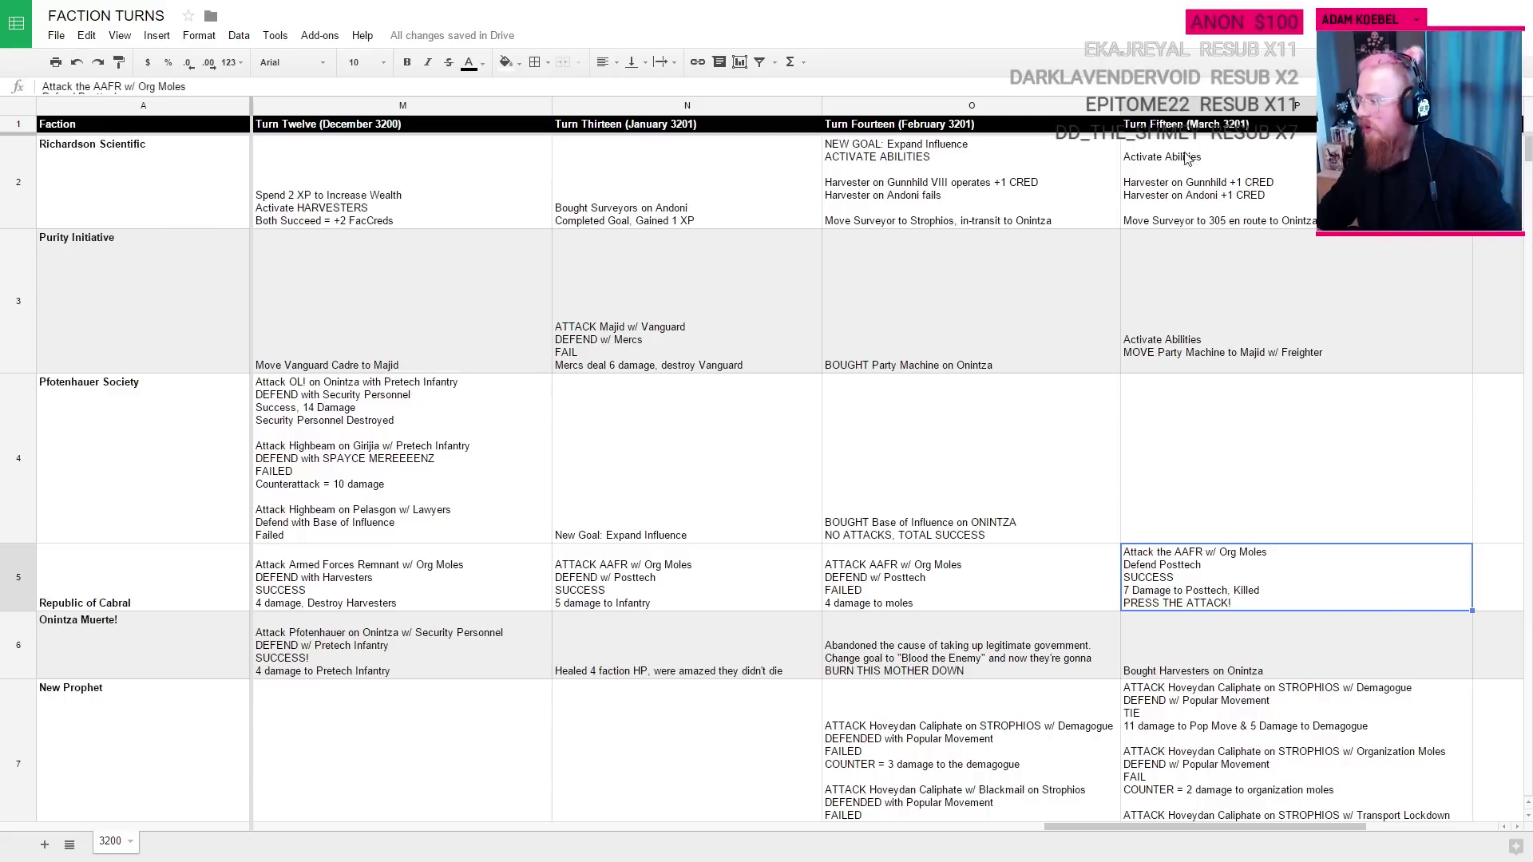
Step: Go through the factions in the turn log from Richardson Scientific to Majid Mandarinate and select the Madari Syndicate's Turn Fifteen cell
left_click(1284, 498)
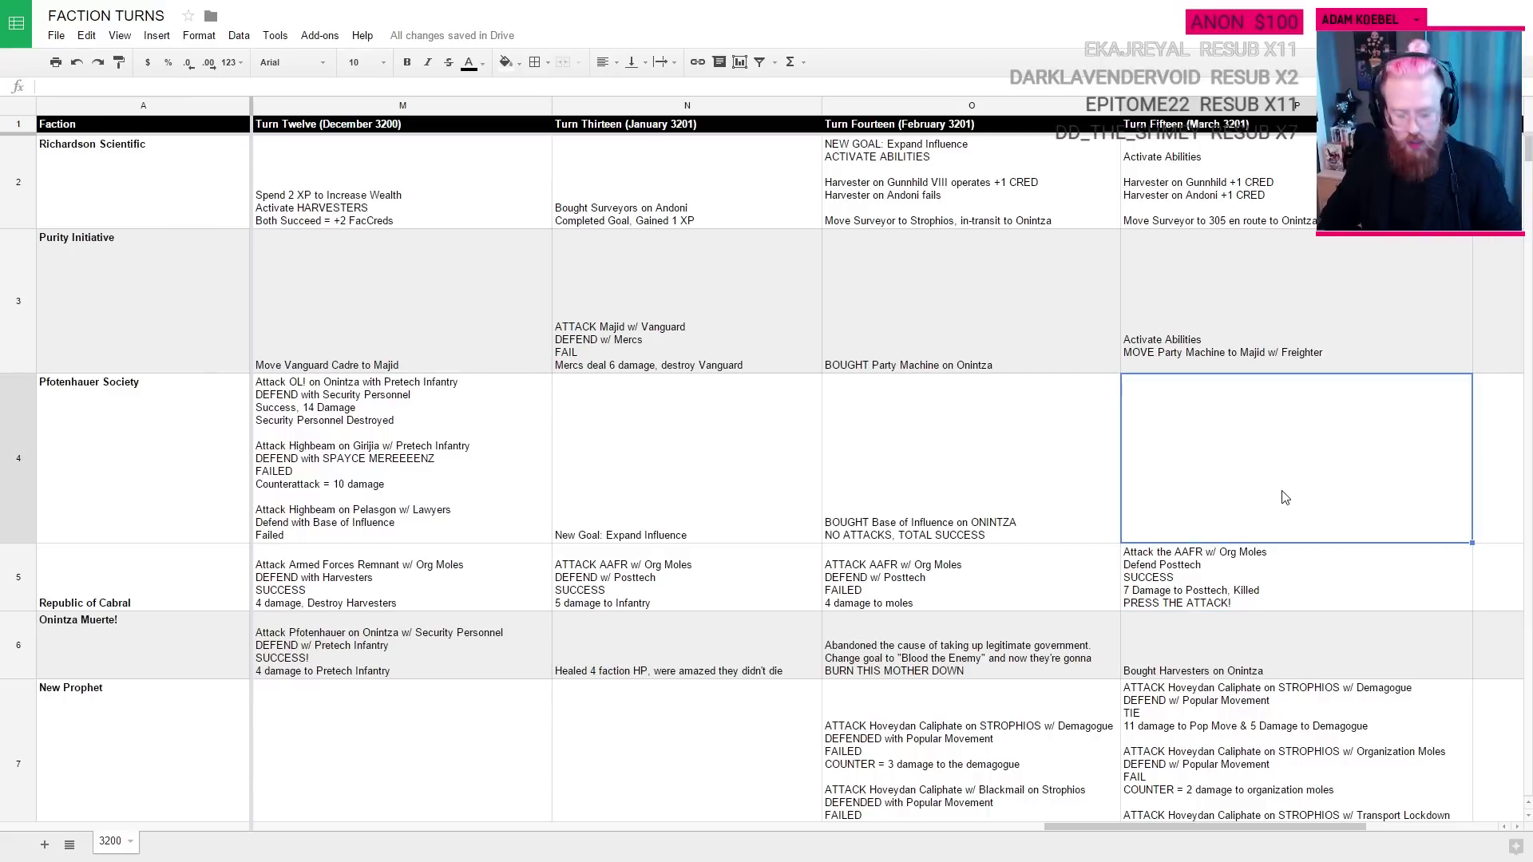
key("alt+Tab")
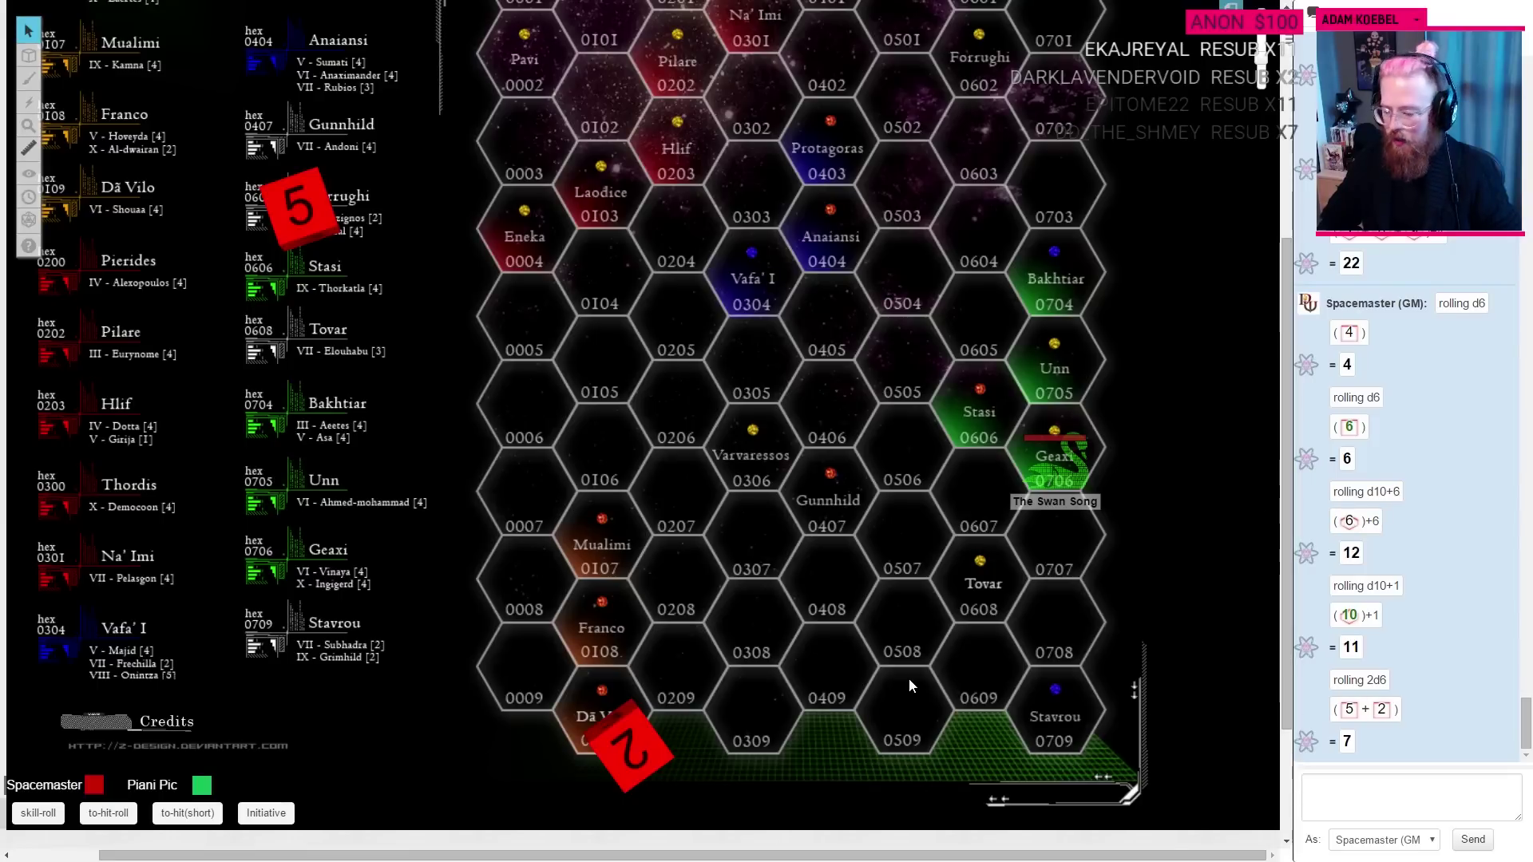
key("ctrl+Tab")
key("ctrl+Tab")
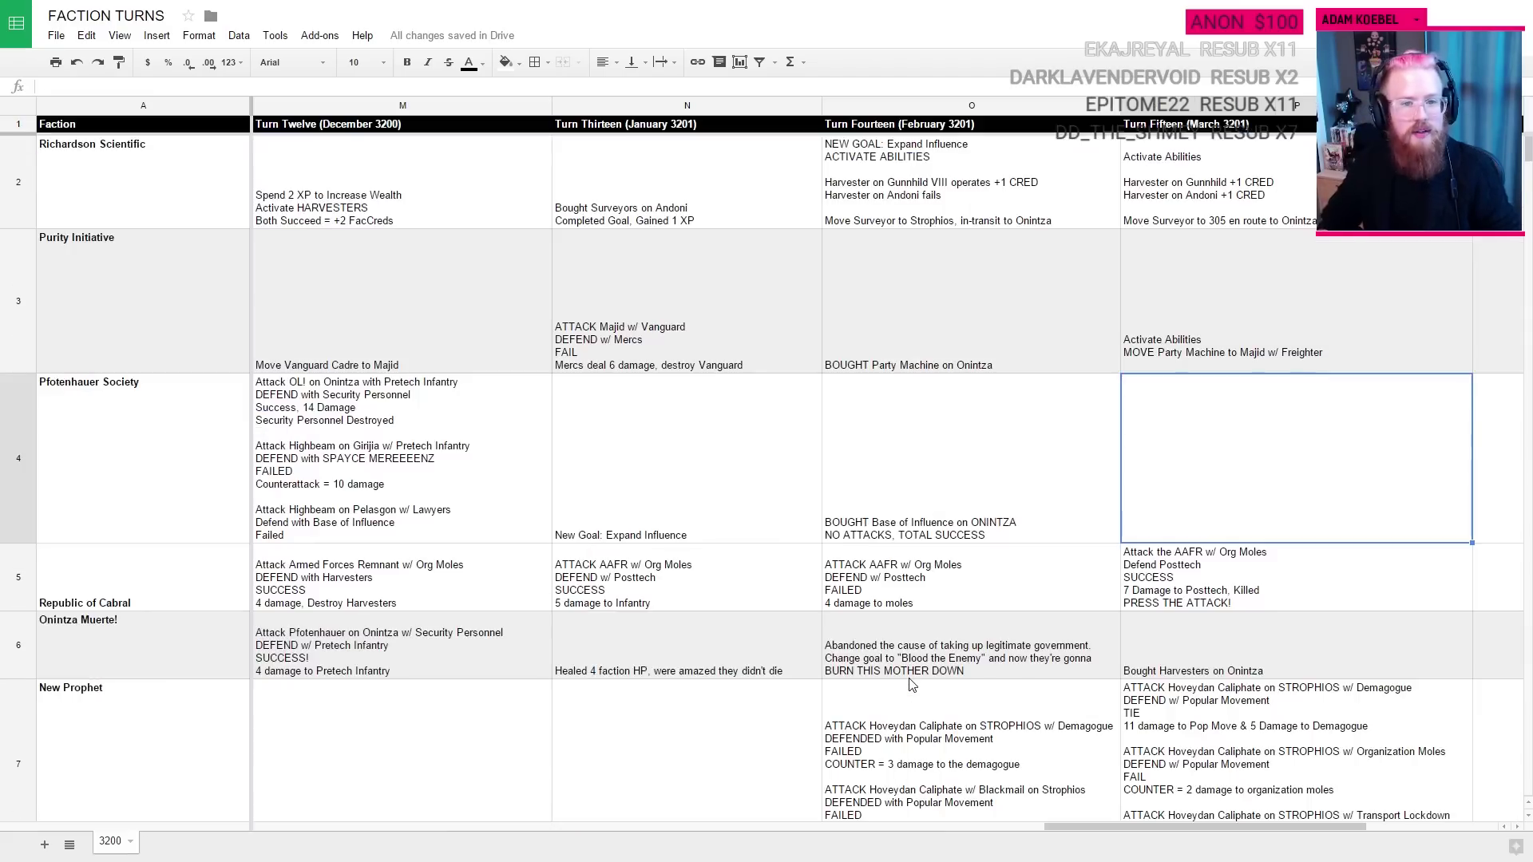
left_click(70, 206)
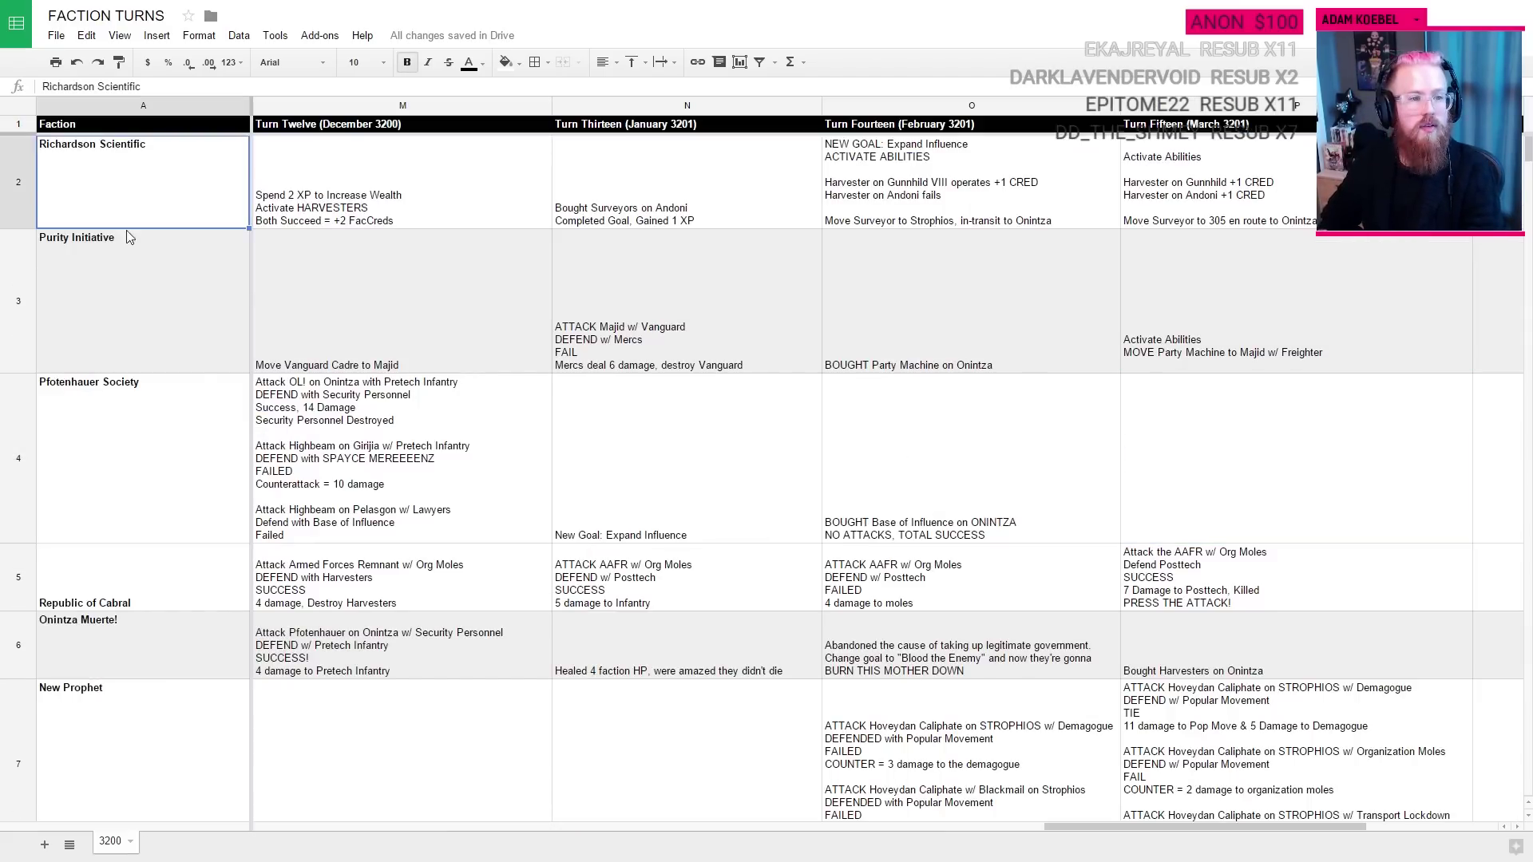
key("Down")
key("Down")
key("Down")
key("Down")
key("Down")
key("Down")
key("Down")
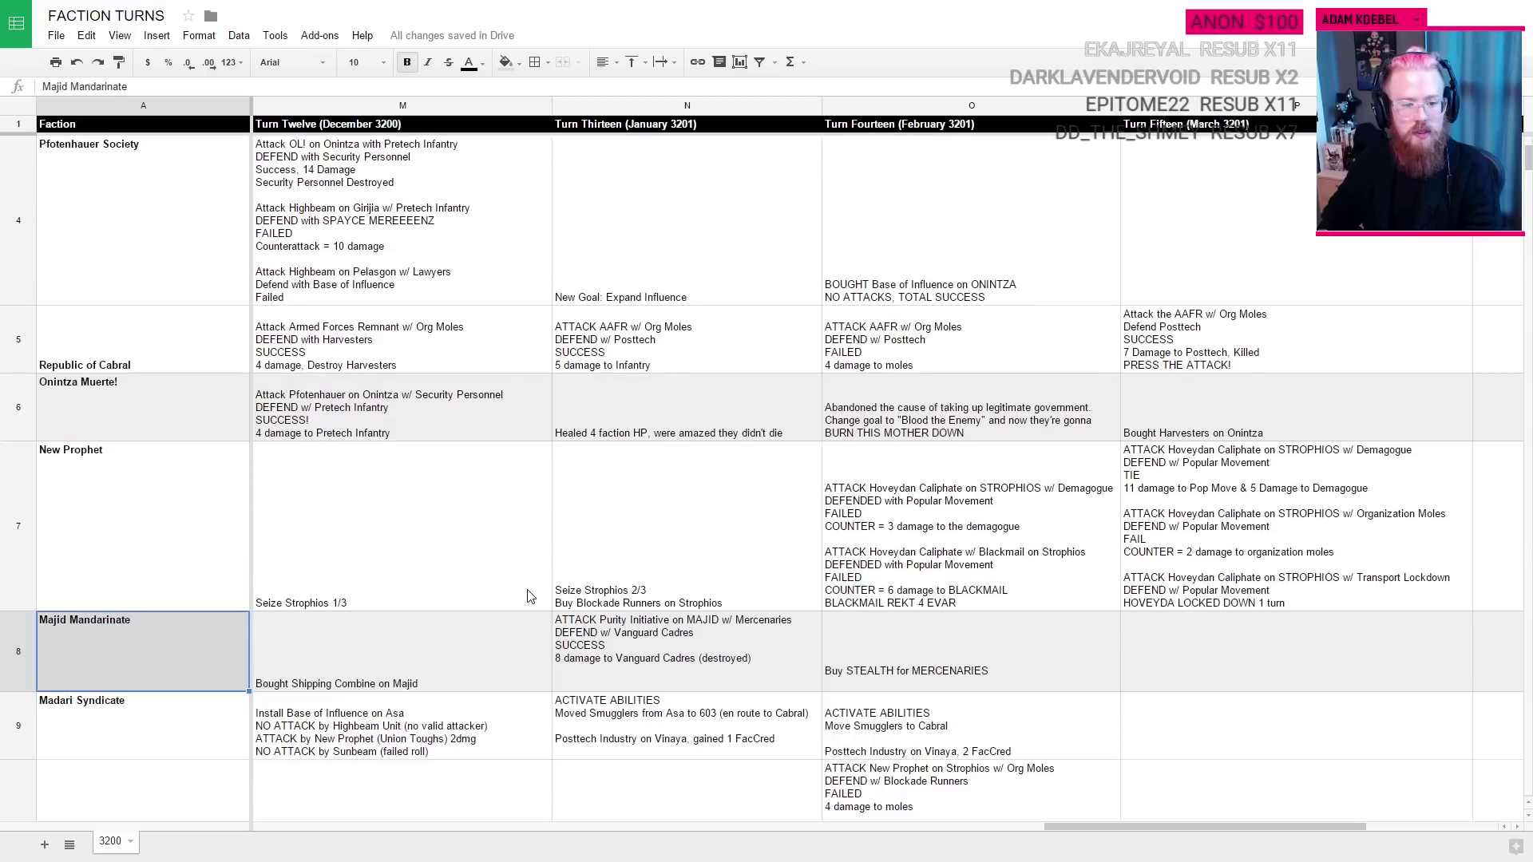
left_click(1213, 731)
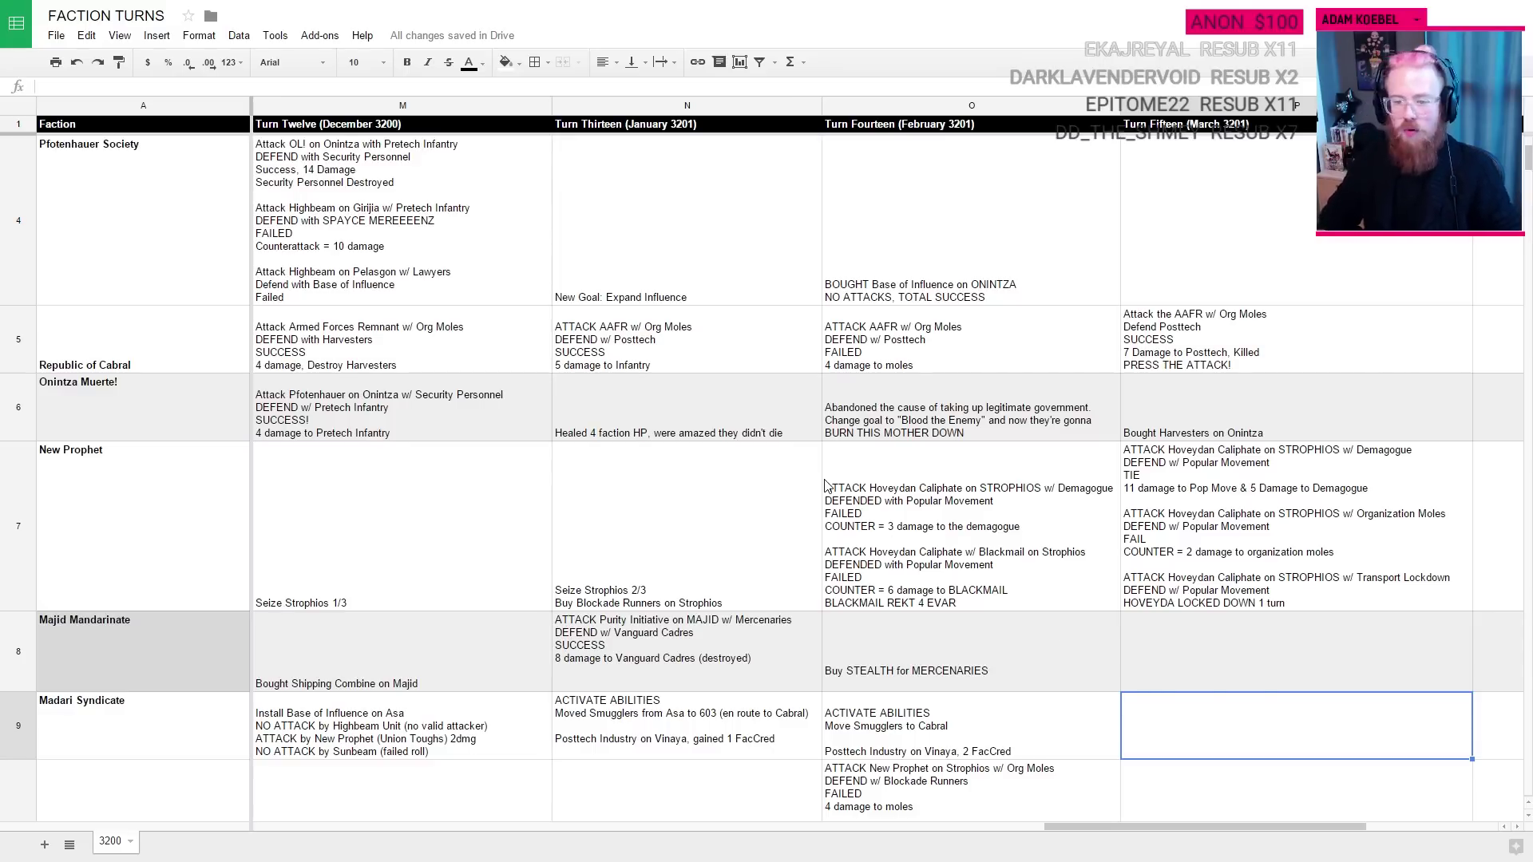
Step: Switch to the Faction and Asset Tracker and review the Madari Syndicate's FacCreds and goal in FactionTracker
key("alt+Tab")
key("alt+Tab")
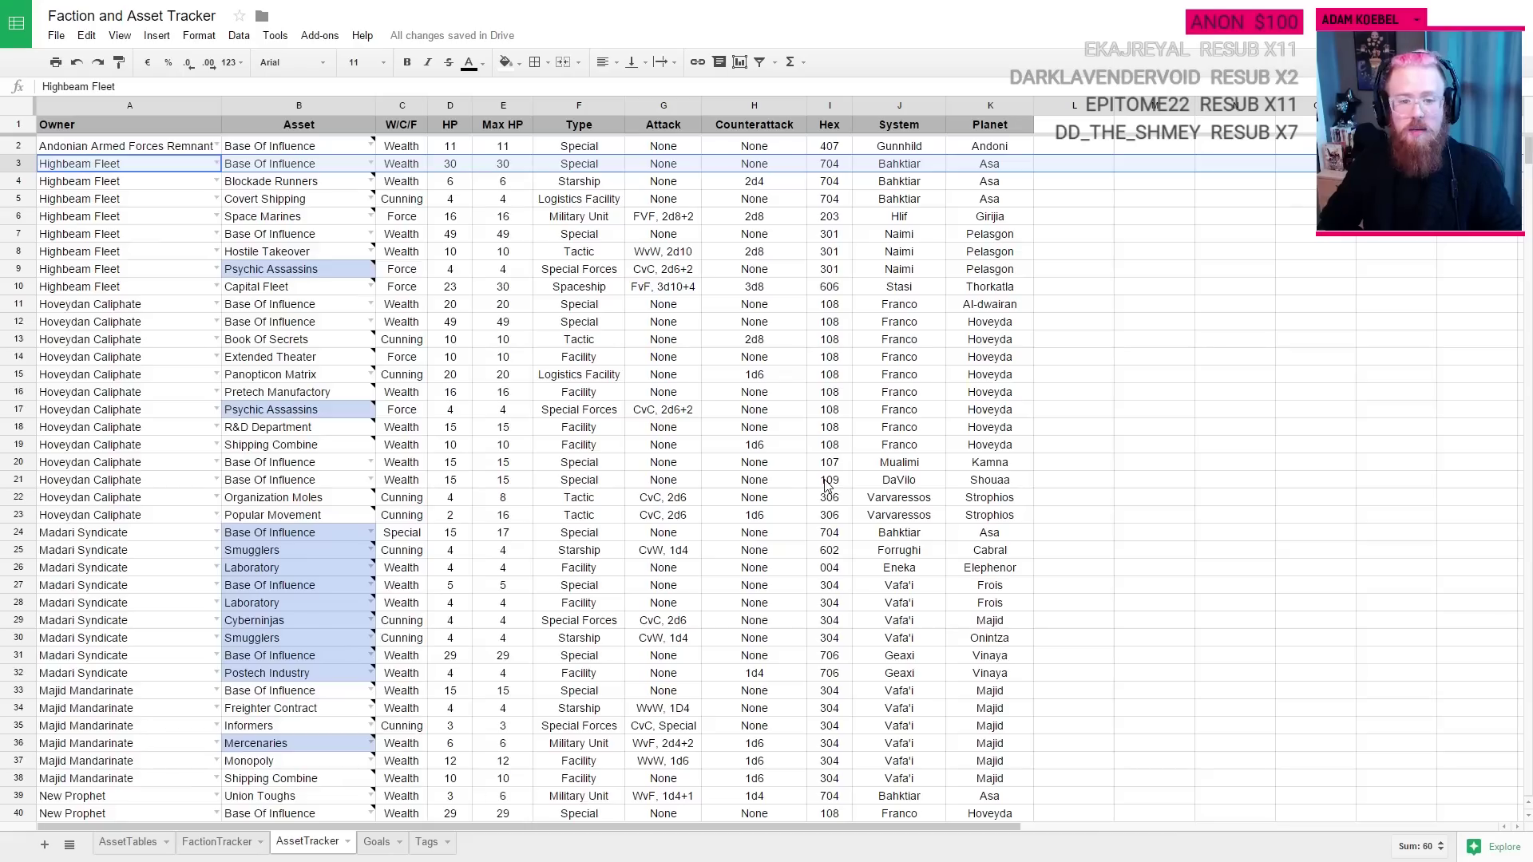
left_click(211, 851)
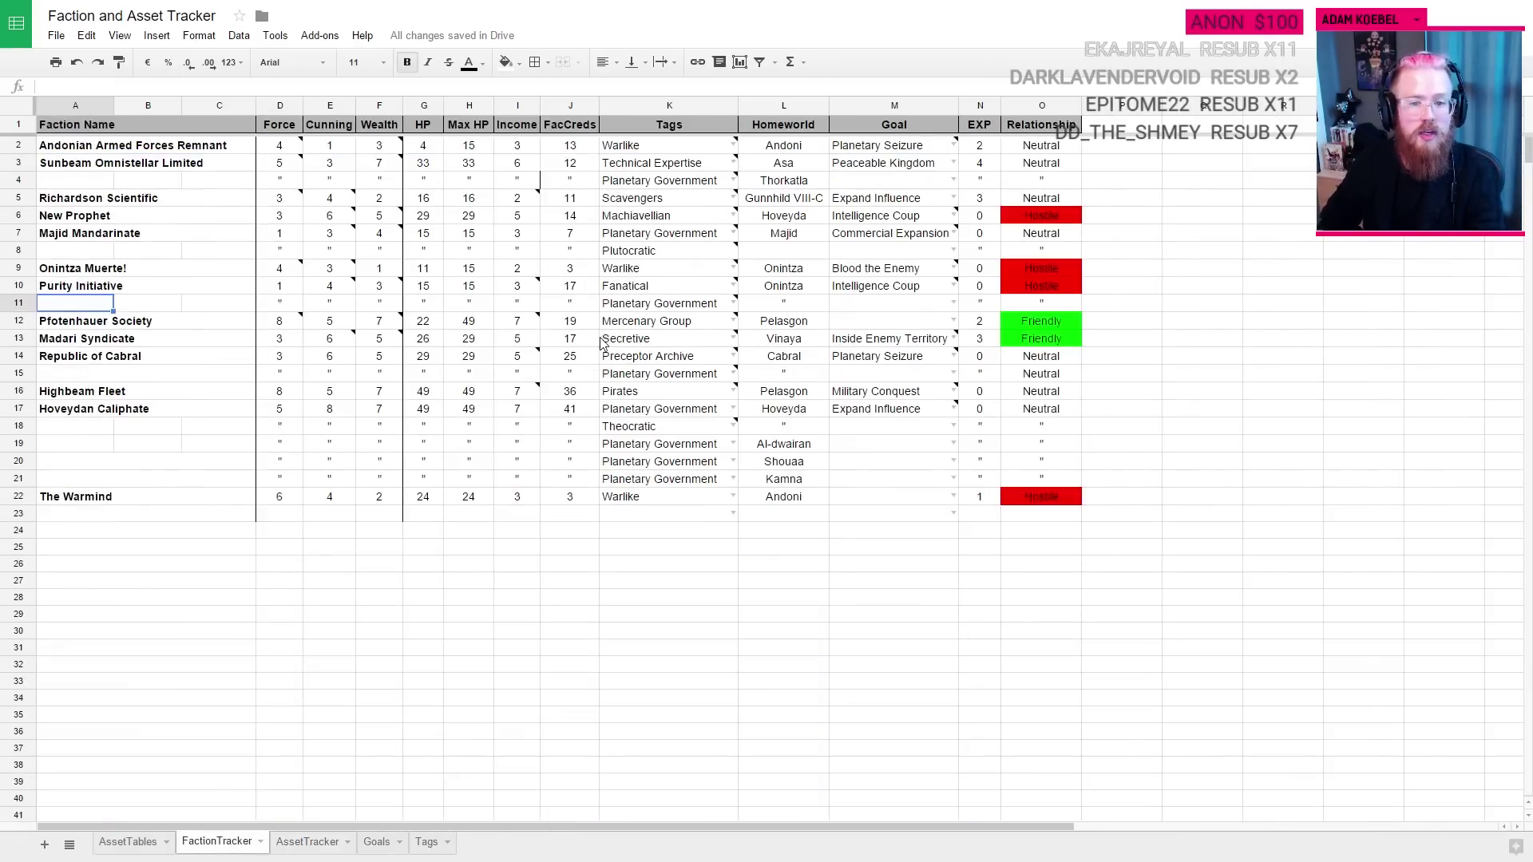
left_click(583, 340)
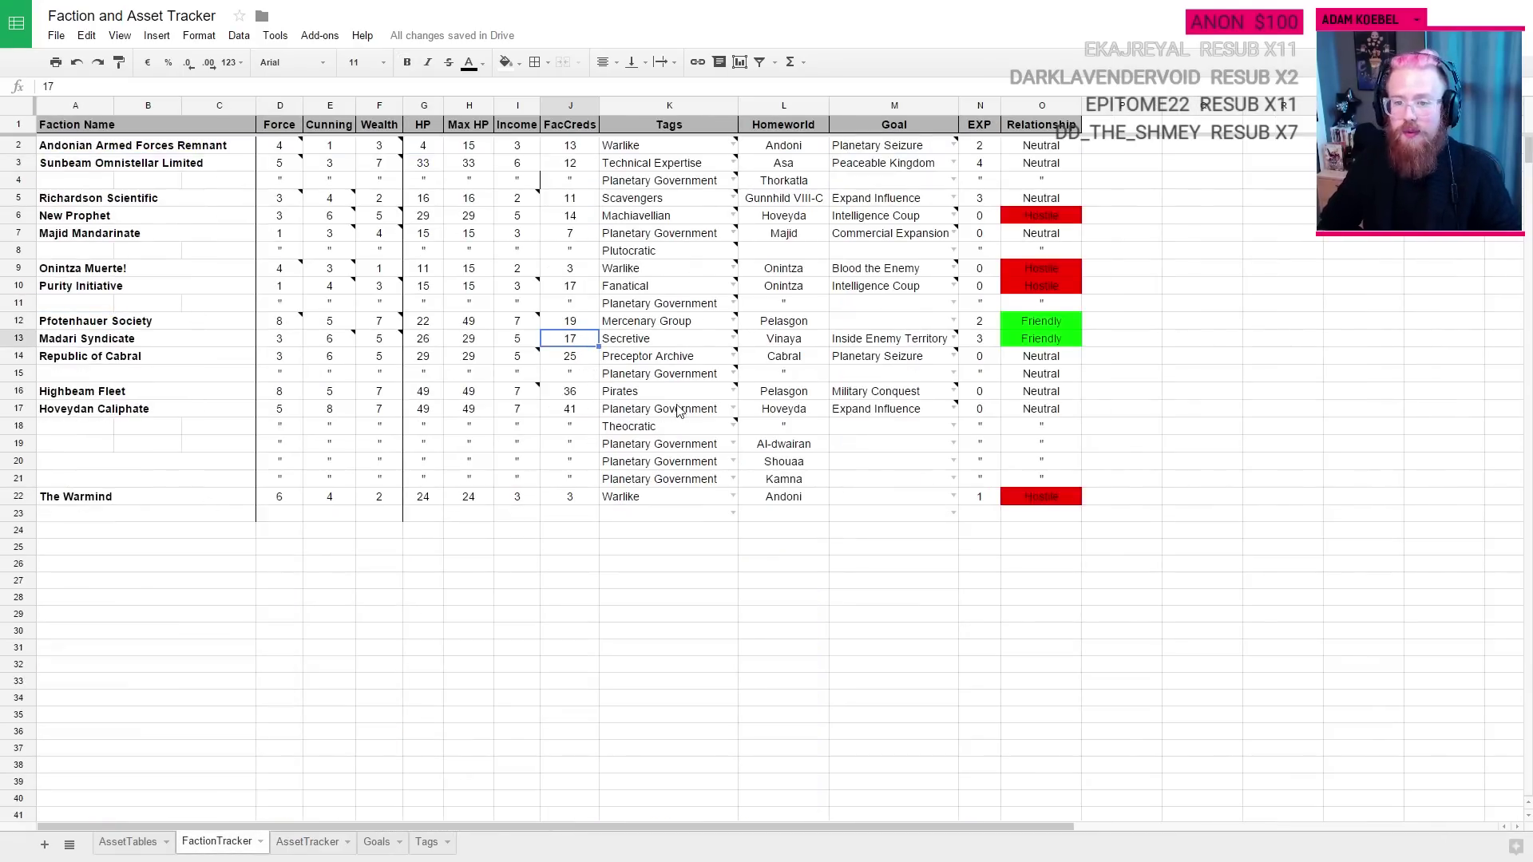
mouse_move(899, 338)
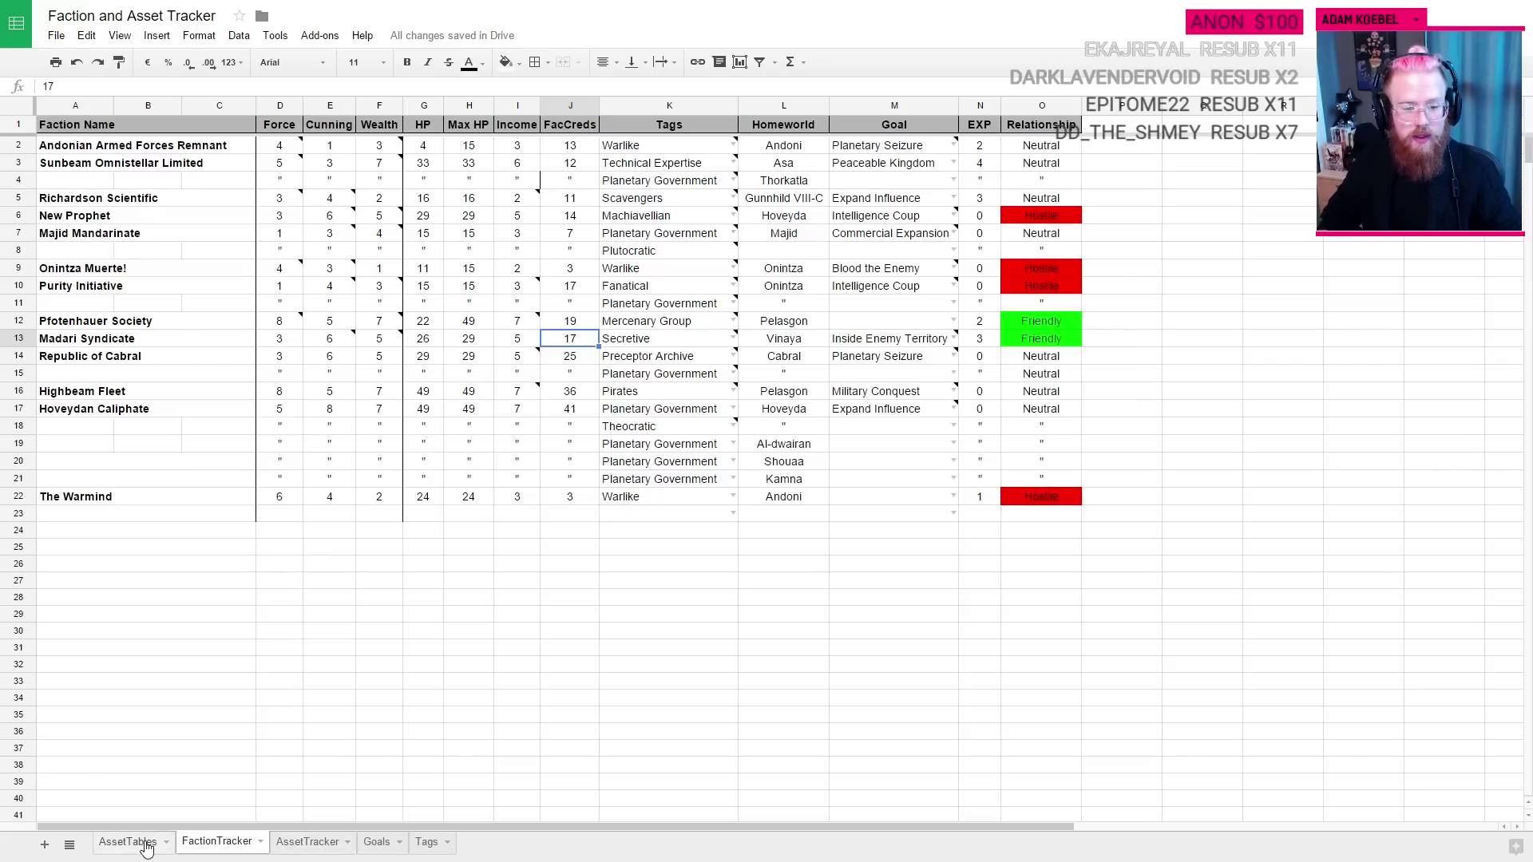
Step: Find the Madari Syndicate's assets in AssetTracker and go through the planets they are on, from Asa to Majid
left_click(308, 844)
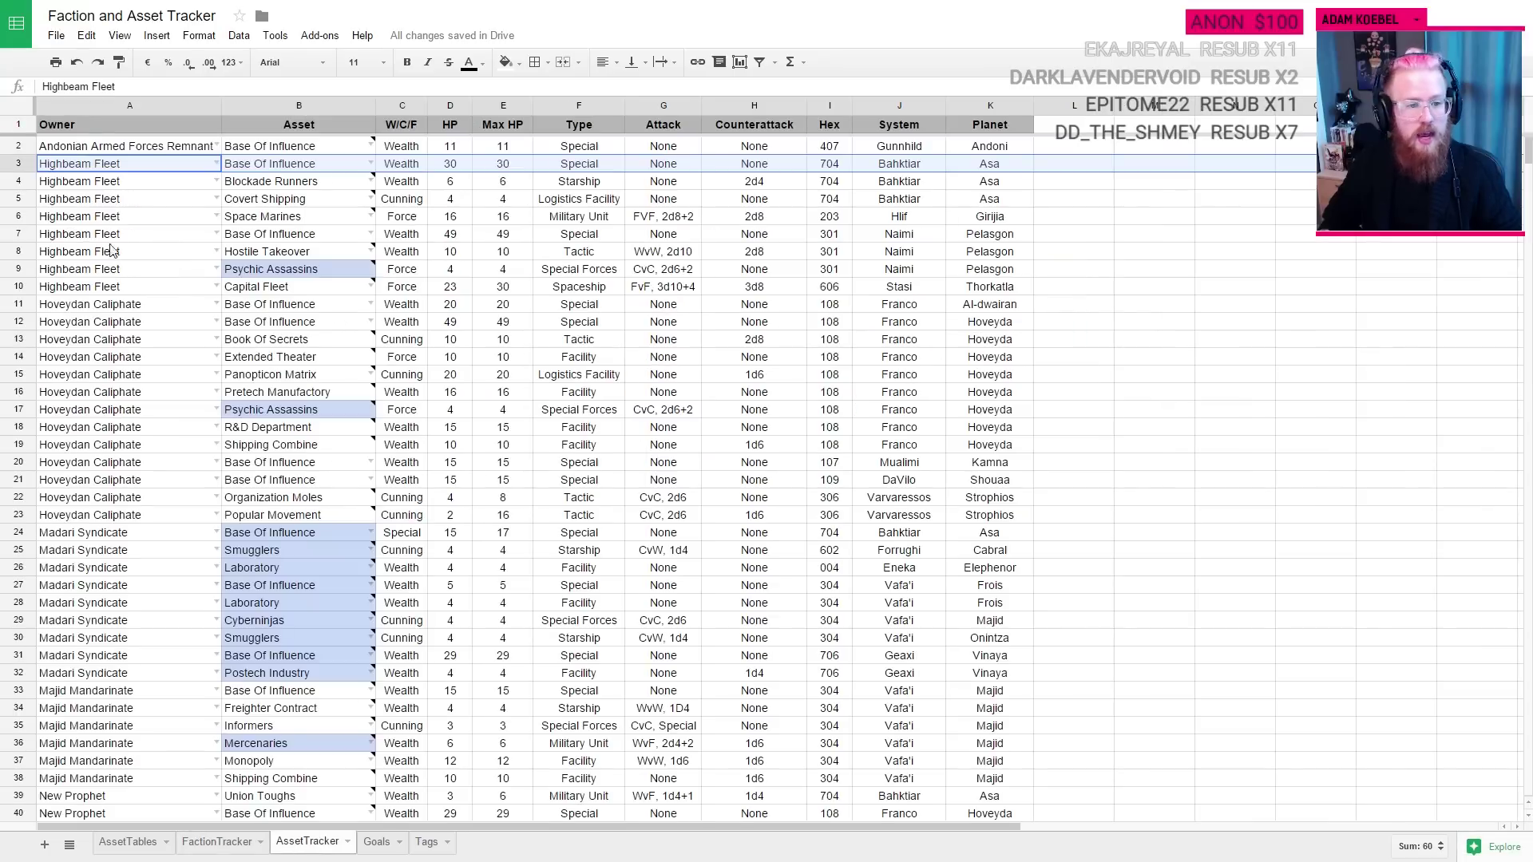
scroll(203, 623, "down", 5)
scroll(148, 702, "down", 7)
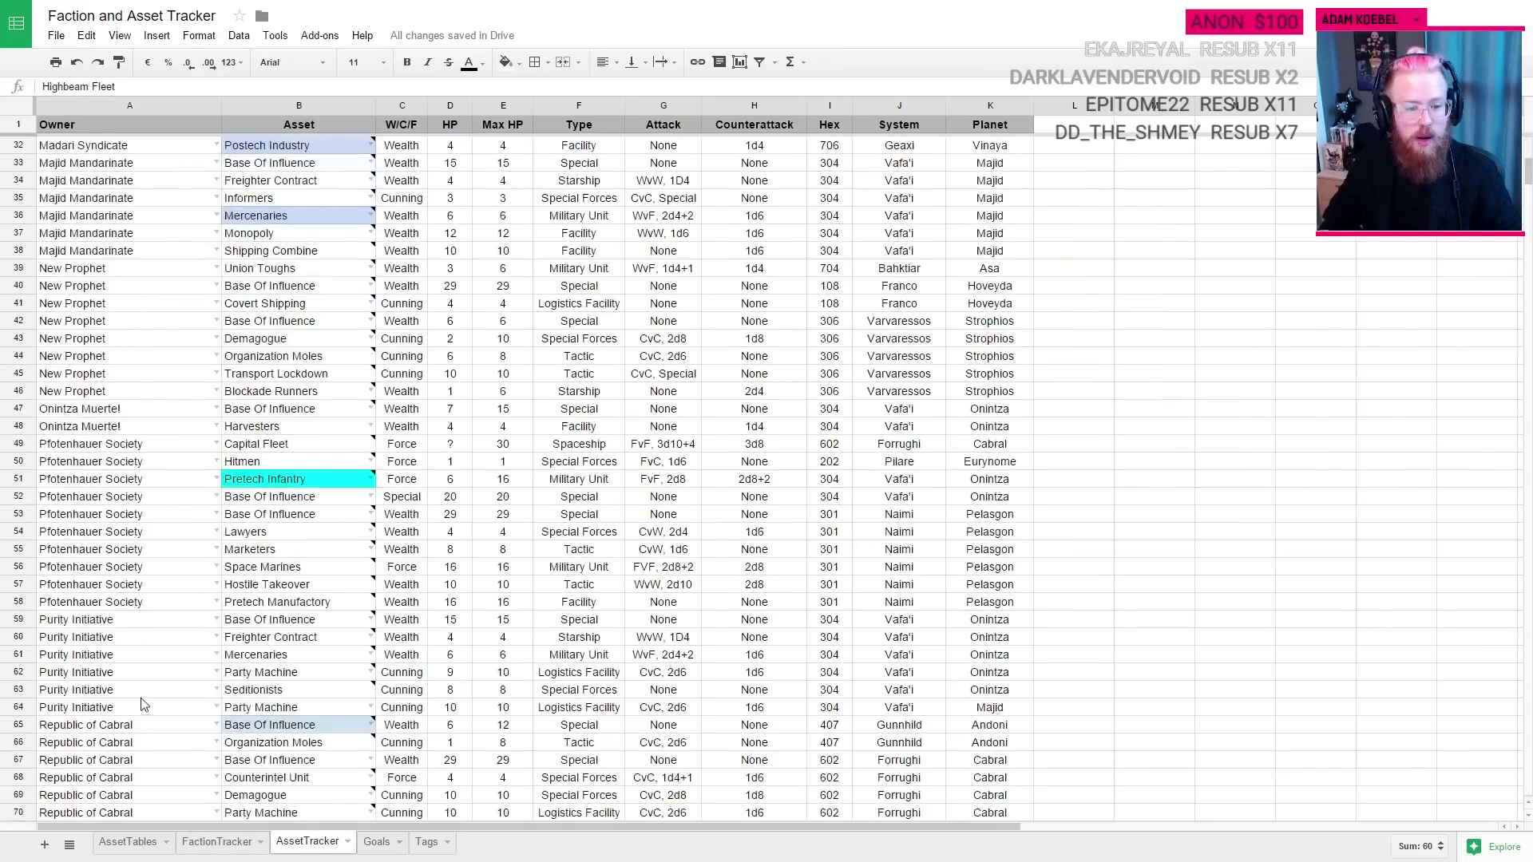
scroll(144, 704, "down", 5)
scroll(144, 703, "up", 6)
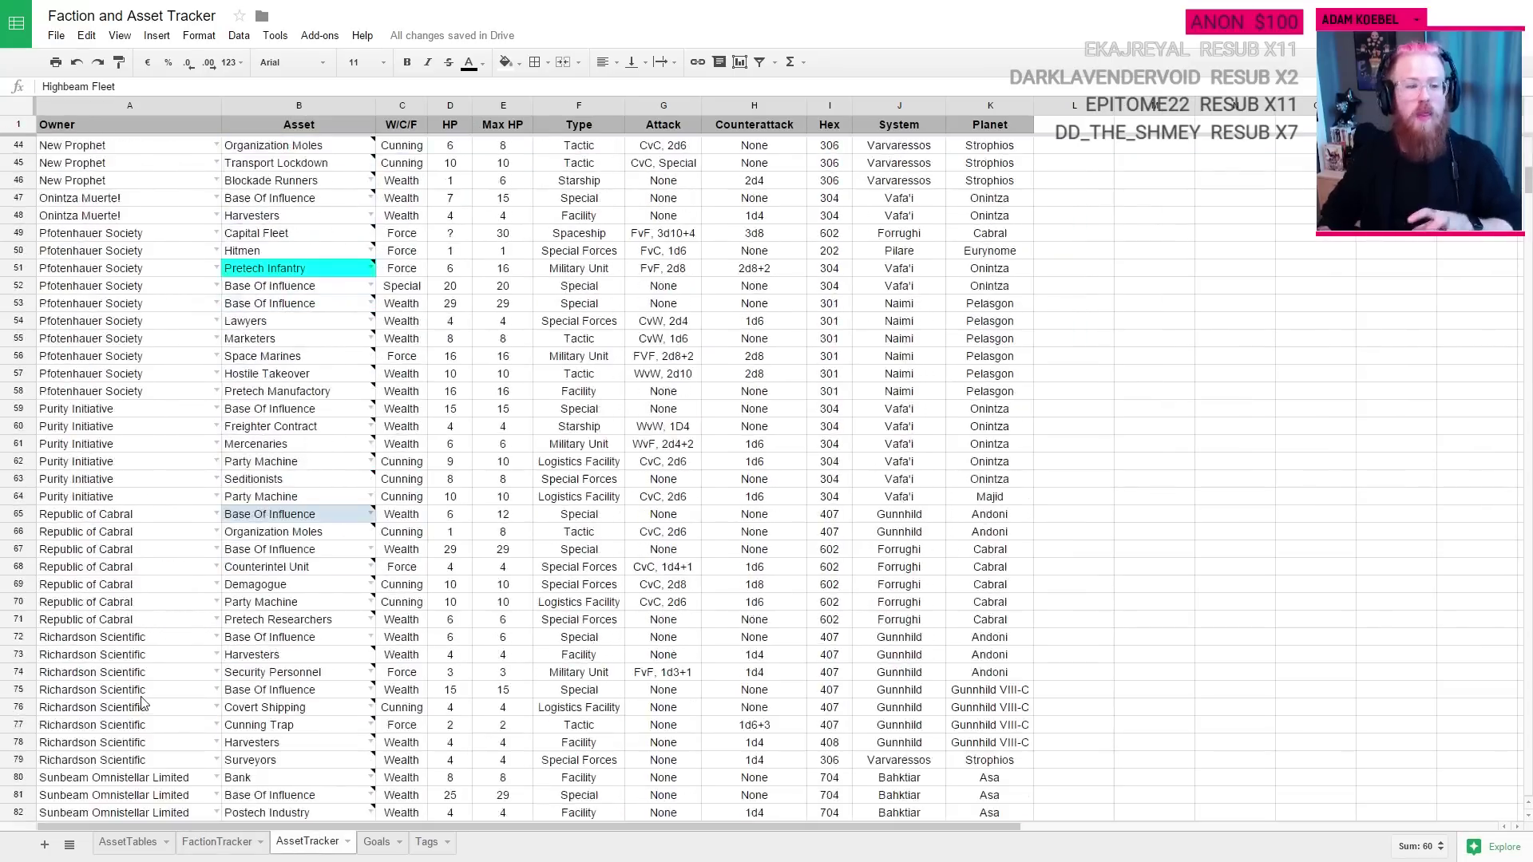
scroll(144, 703, "up", 7)
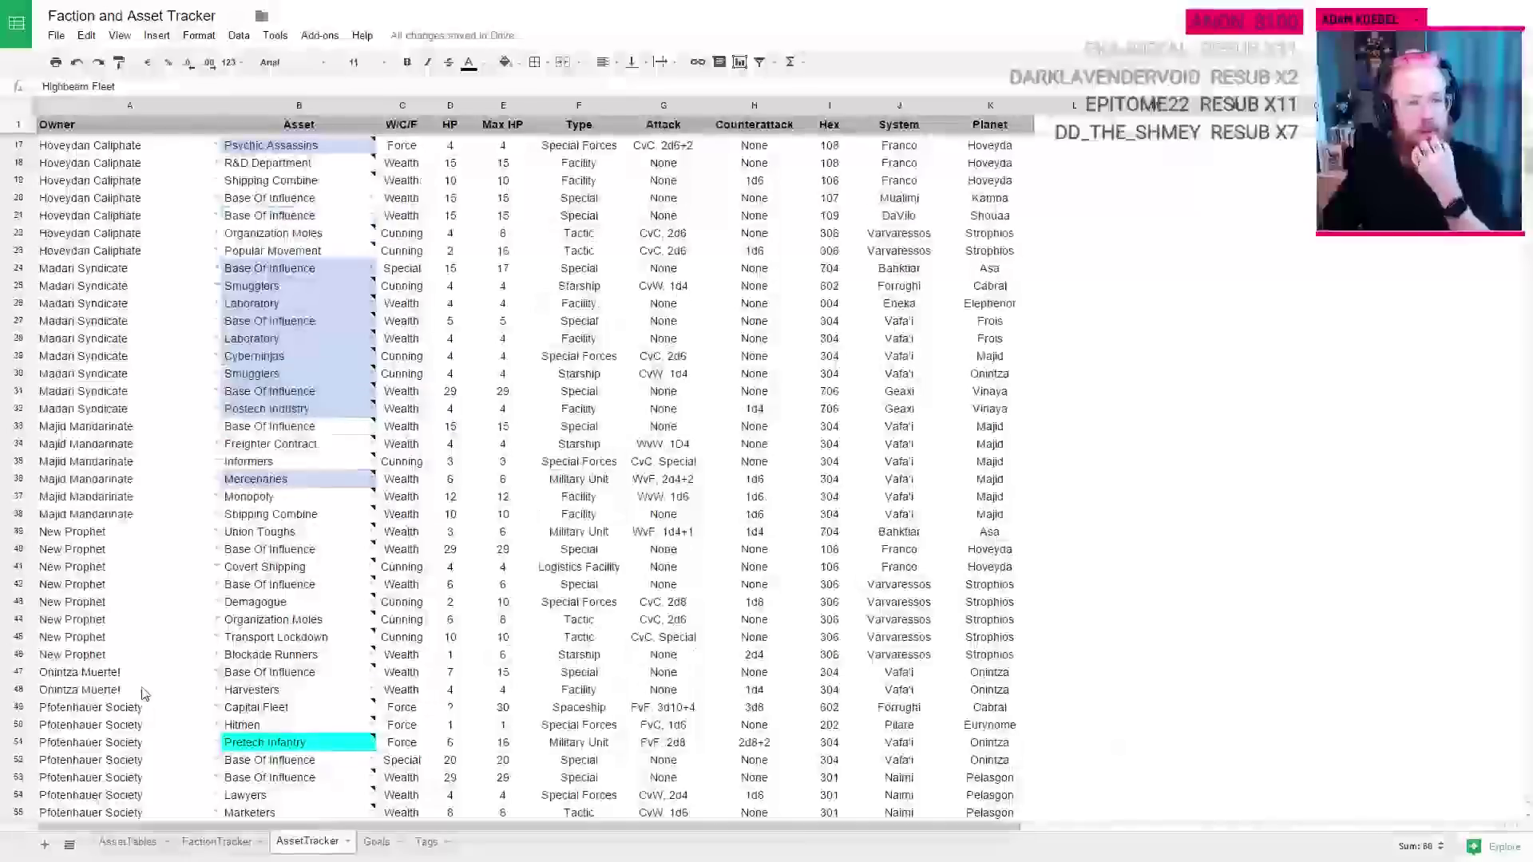
left_click(120, 268)
mouse_move(377, 533)
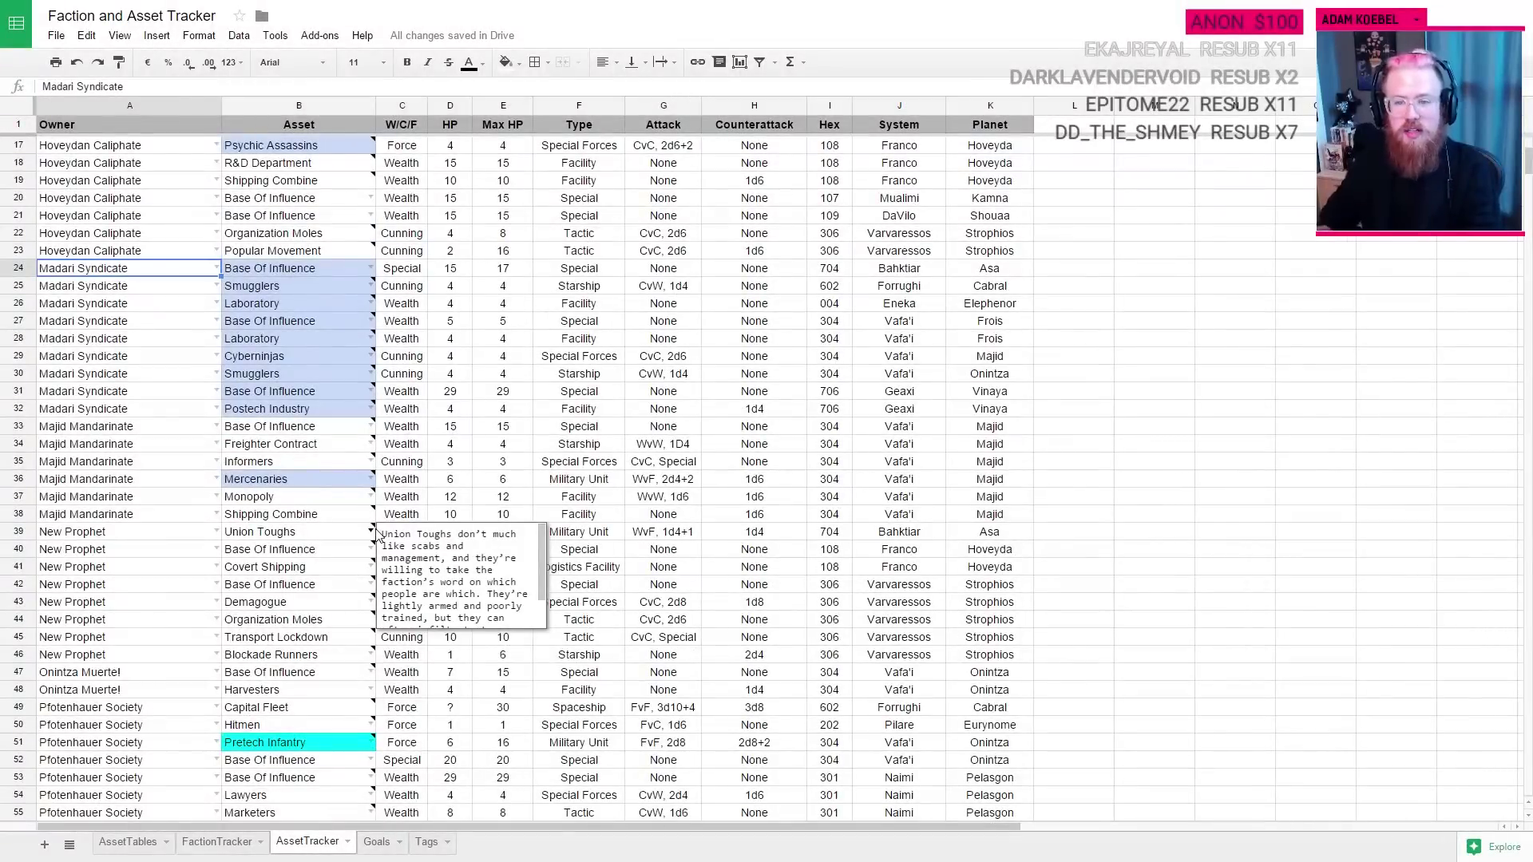
left_click(994, 265)
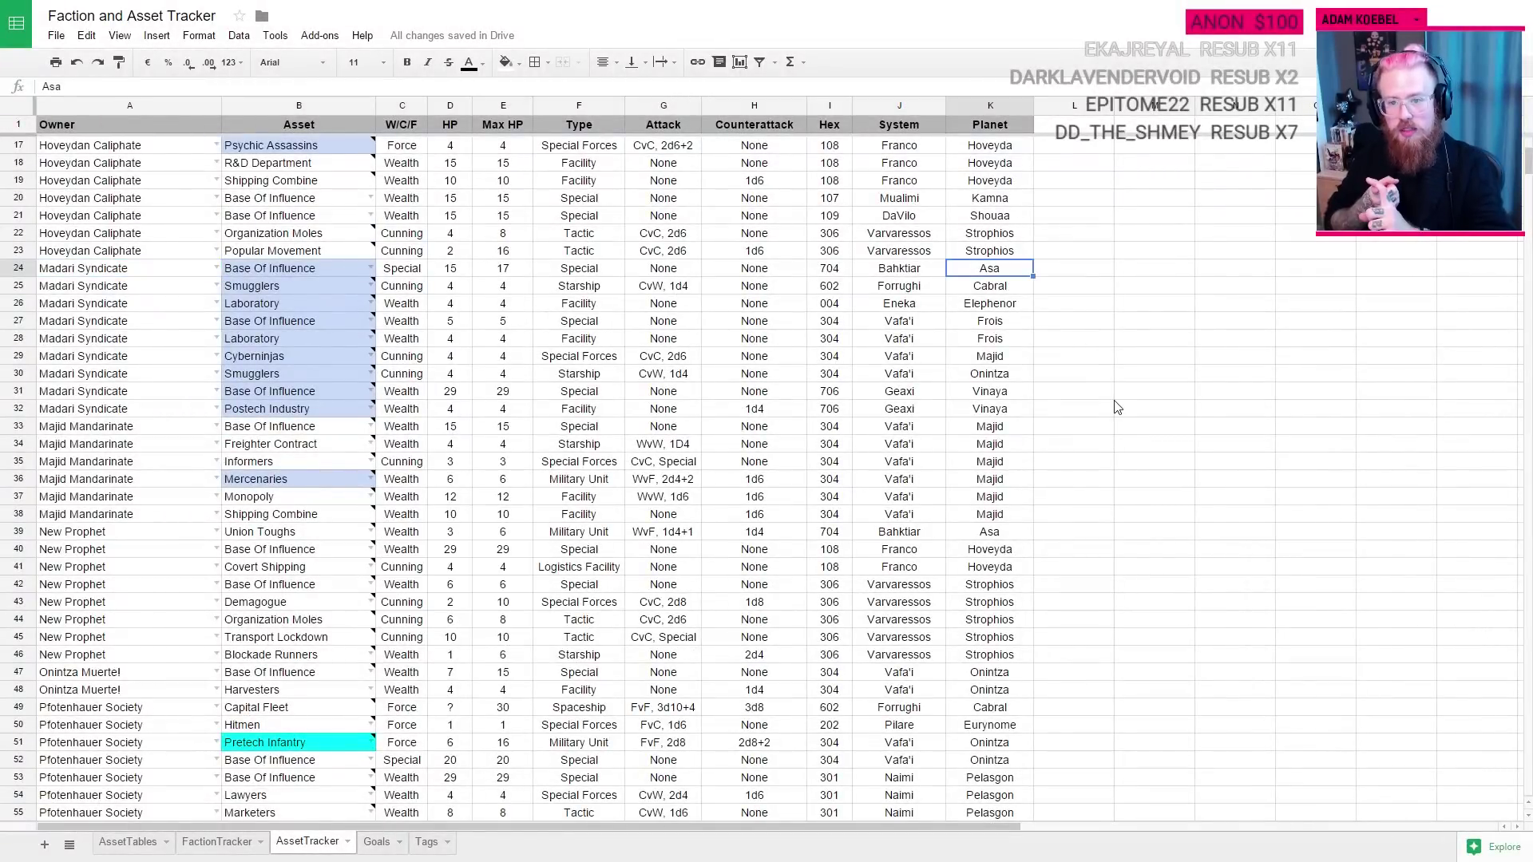
key("Down")
key("Down")
key("Down")
key("Down")
key("Down")
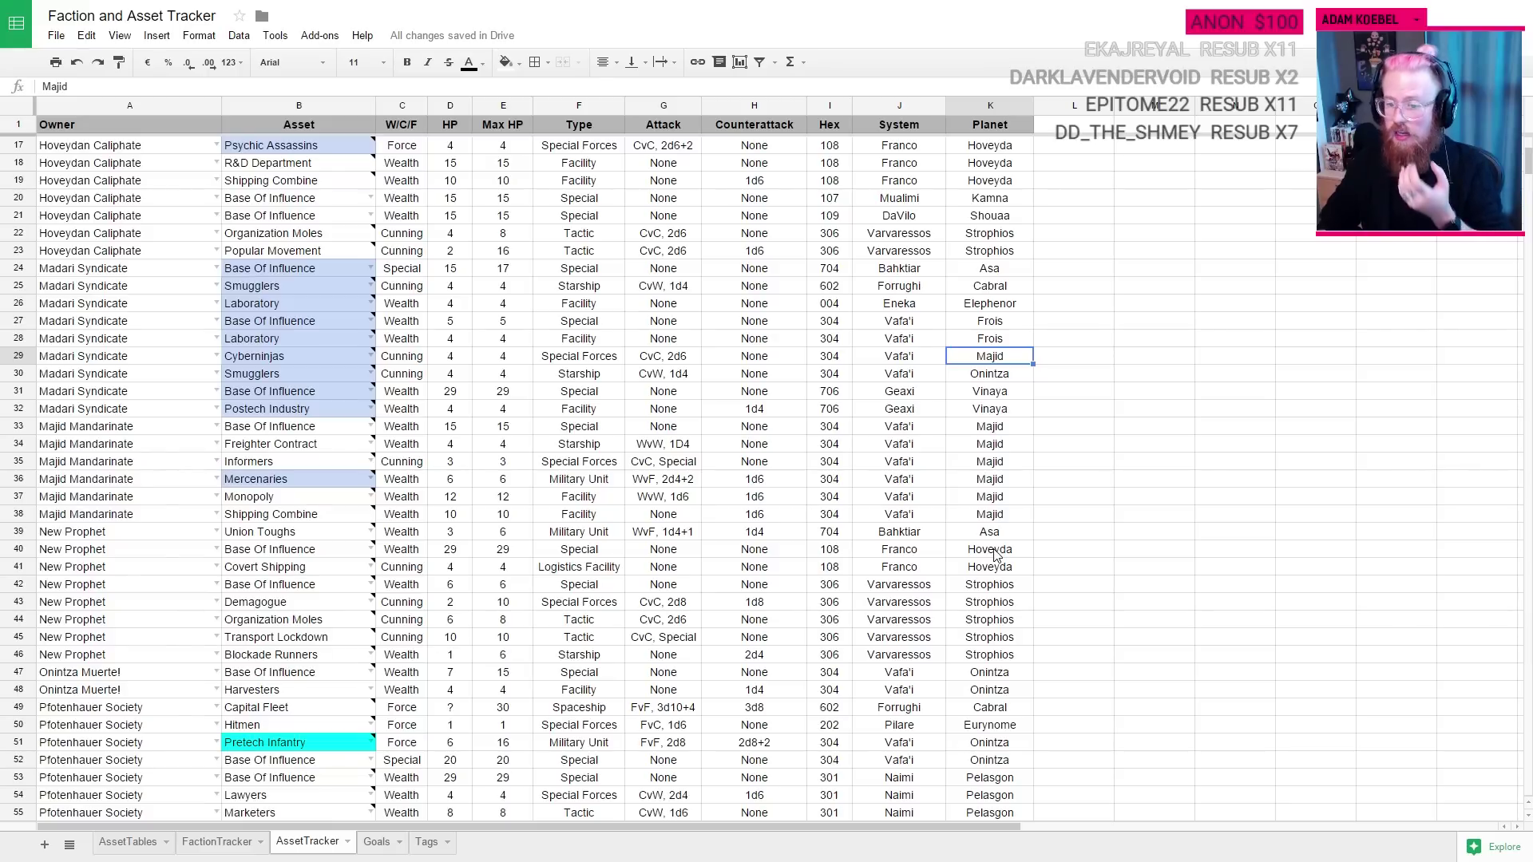
Step: Check which factions hold assets on Strophios in AssetTracker and bring up the AssetTables sheet
left_click(990, 589)
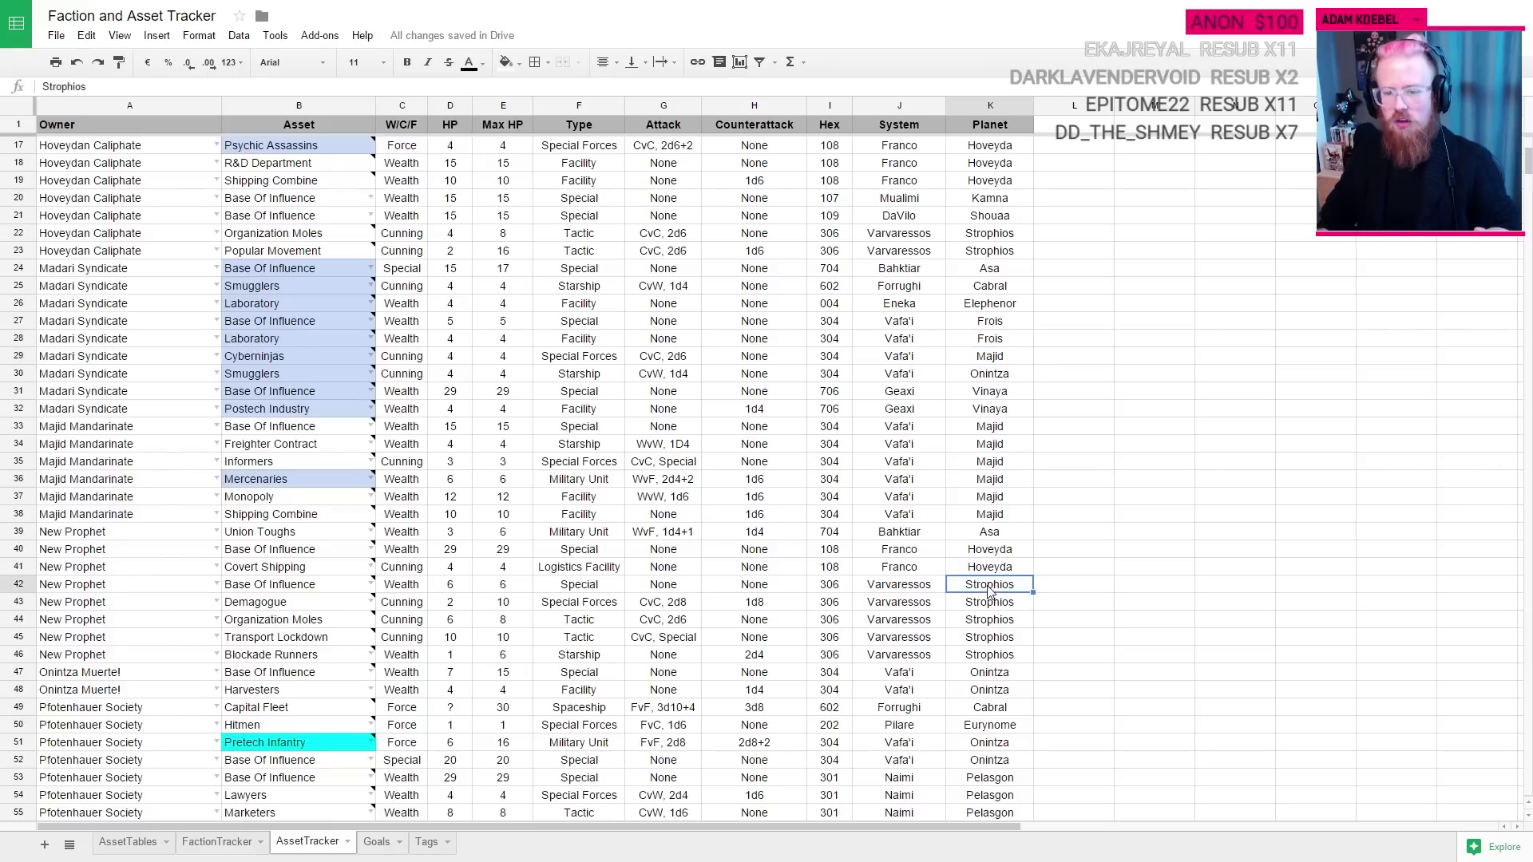
scroll(198, 549, "down", 20)
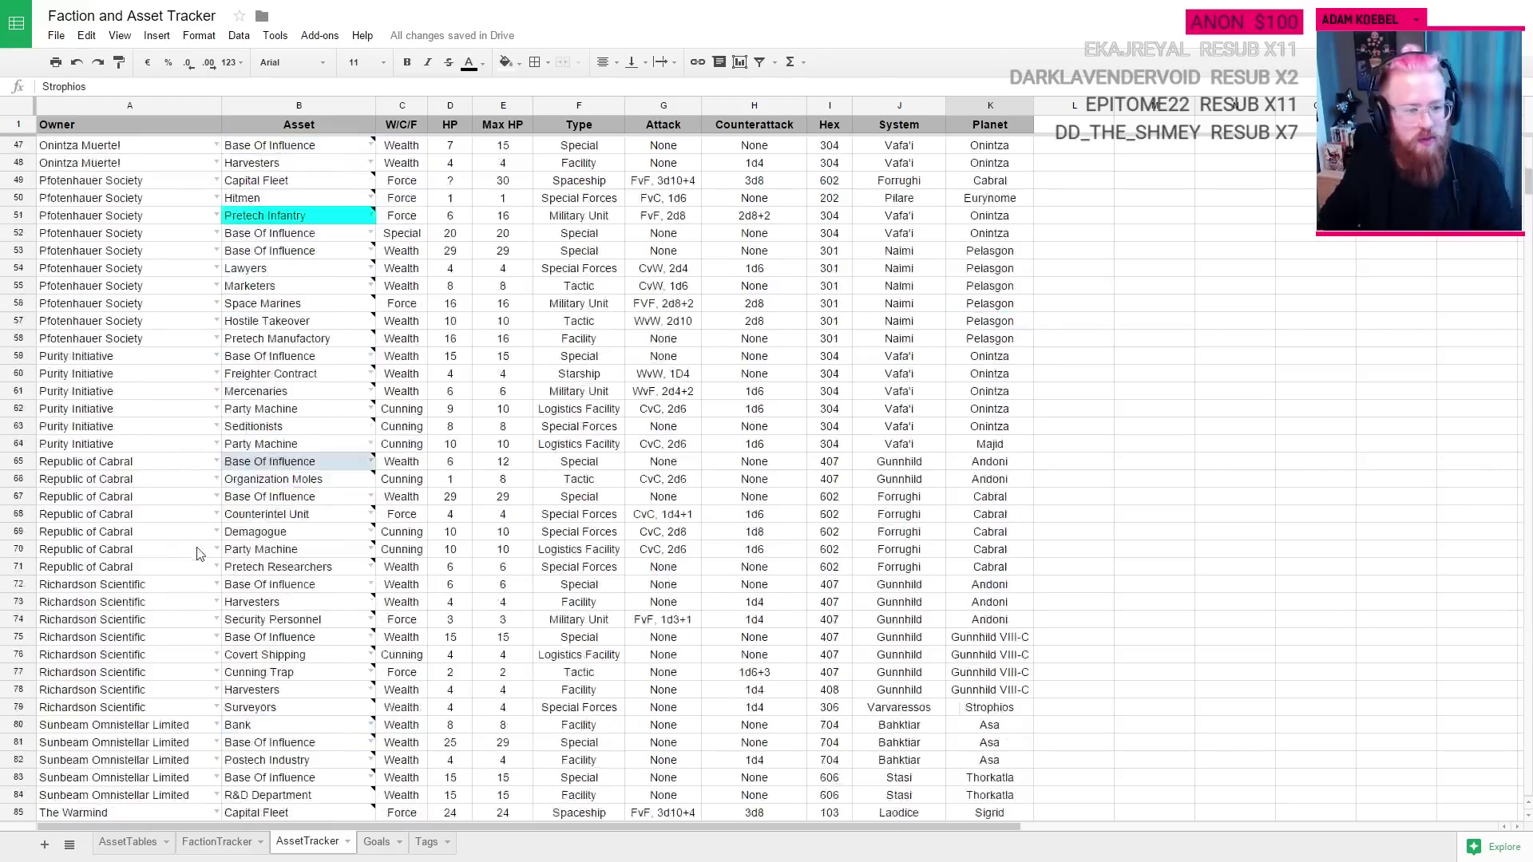
left_click(137, 843)
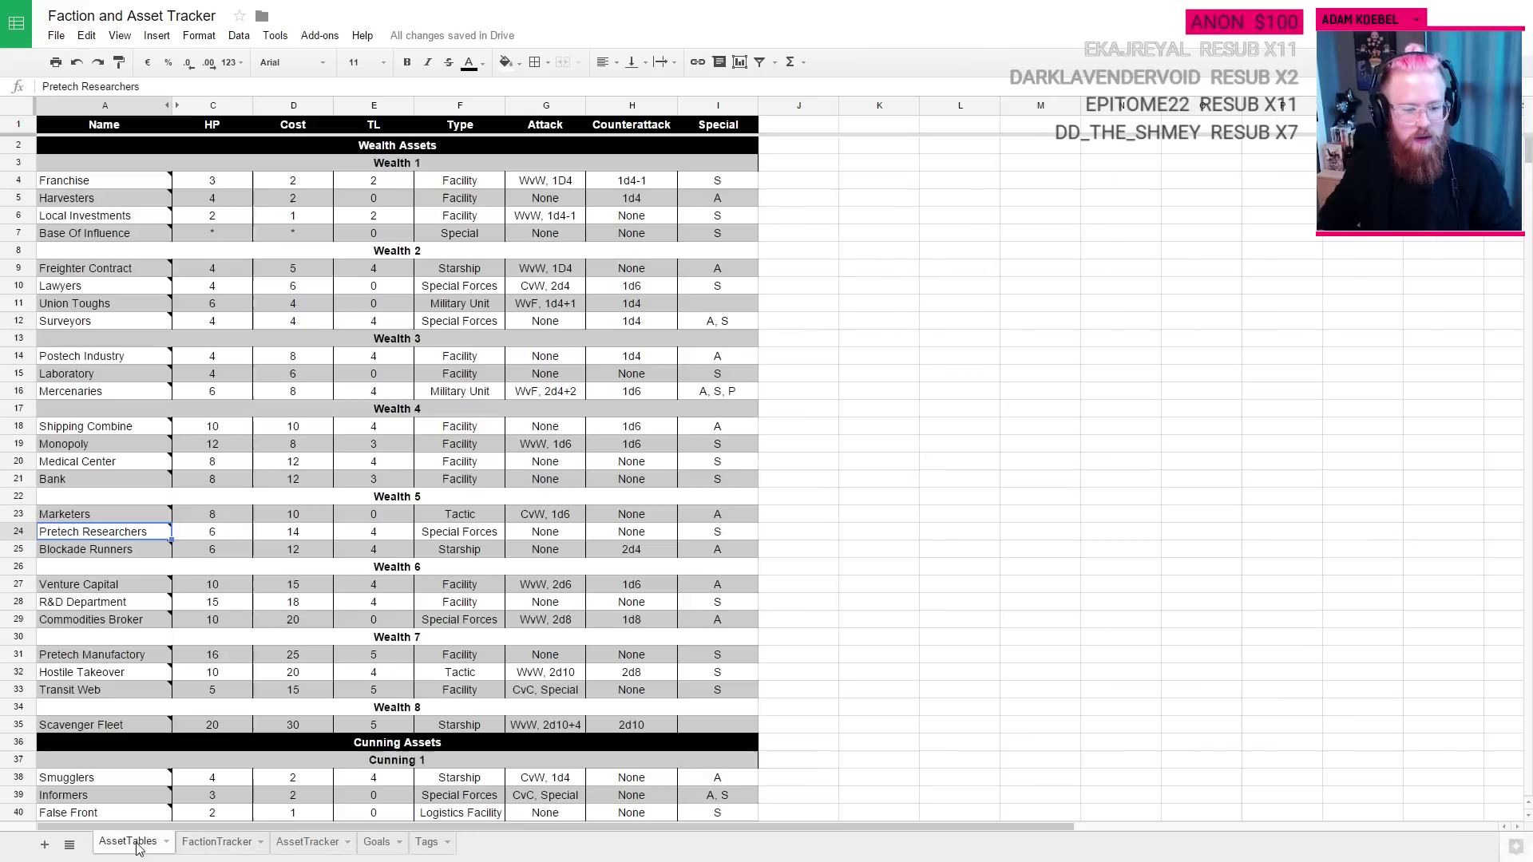
Step: Start the Madari Syndicate's Turn Fifteen entry in FACTION TURNS with the text "with the intent to infiltrate Strophios, BOUGHT"
key("ctrl+Tab")
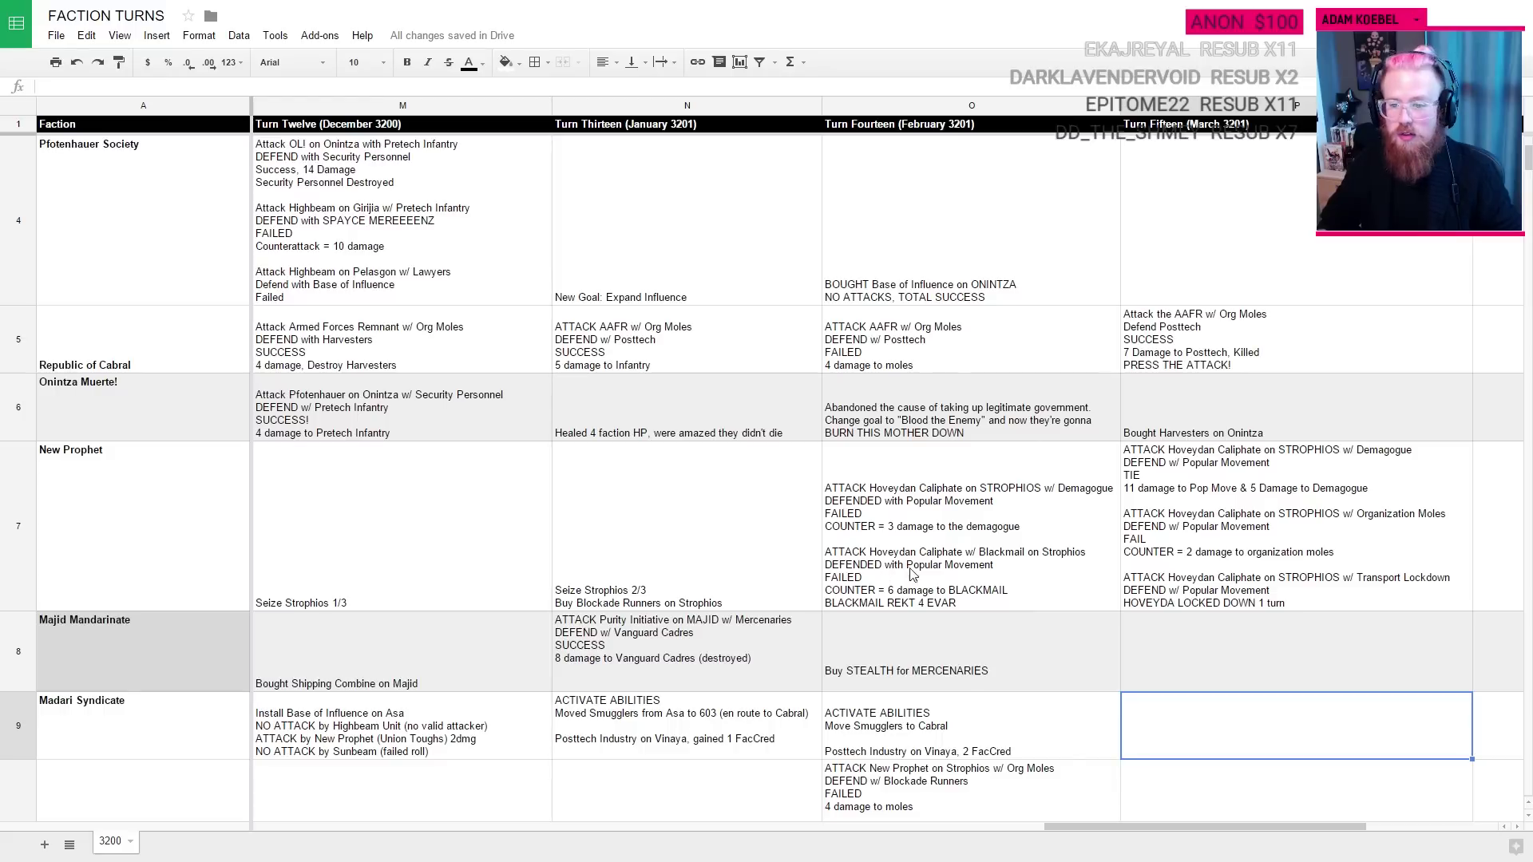
type("ACTIV")
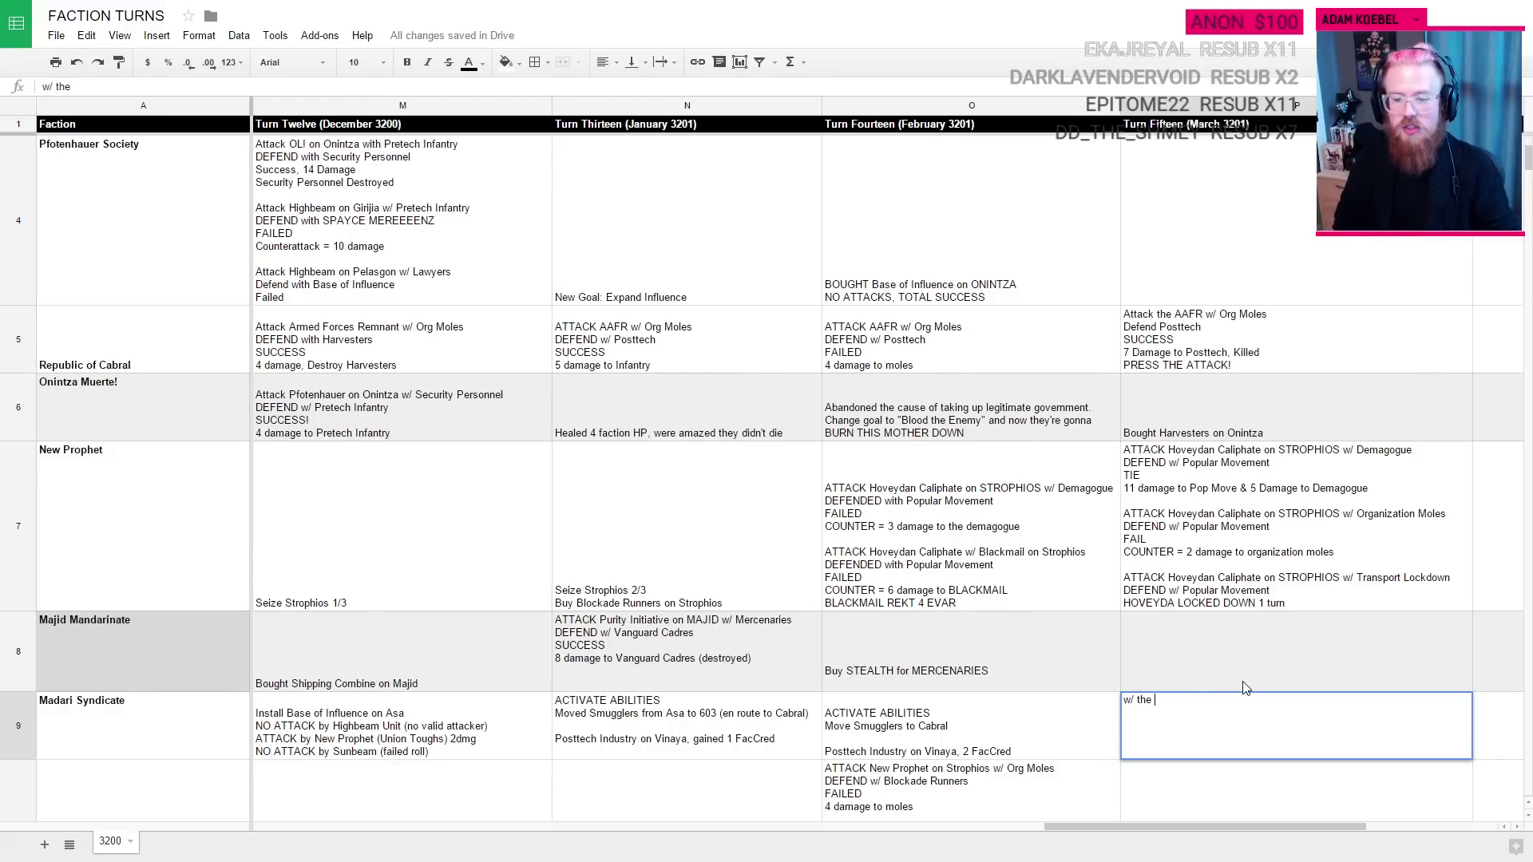
key("BackSpace")
key("BackSpace")
key("BackSpace")
key("BackSpace")
key("BackSpace")
type("W/")
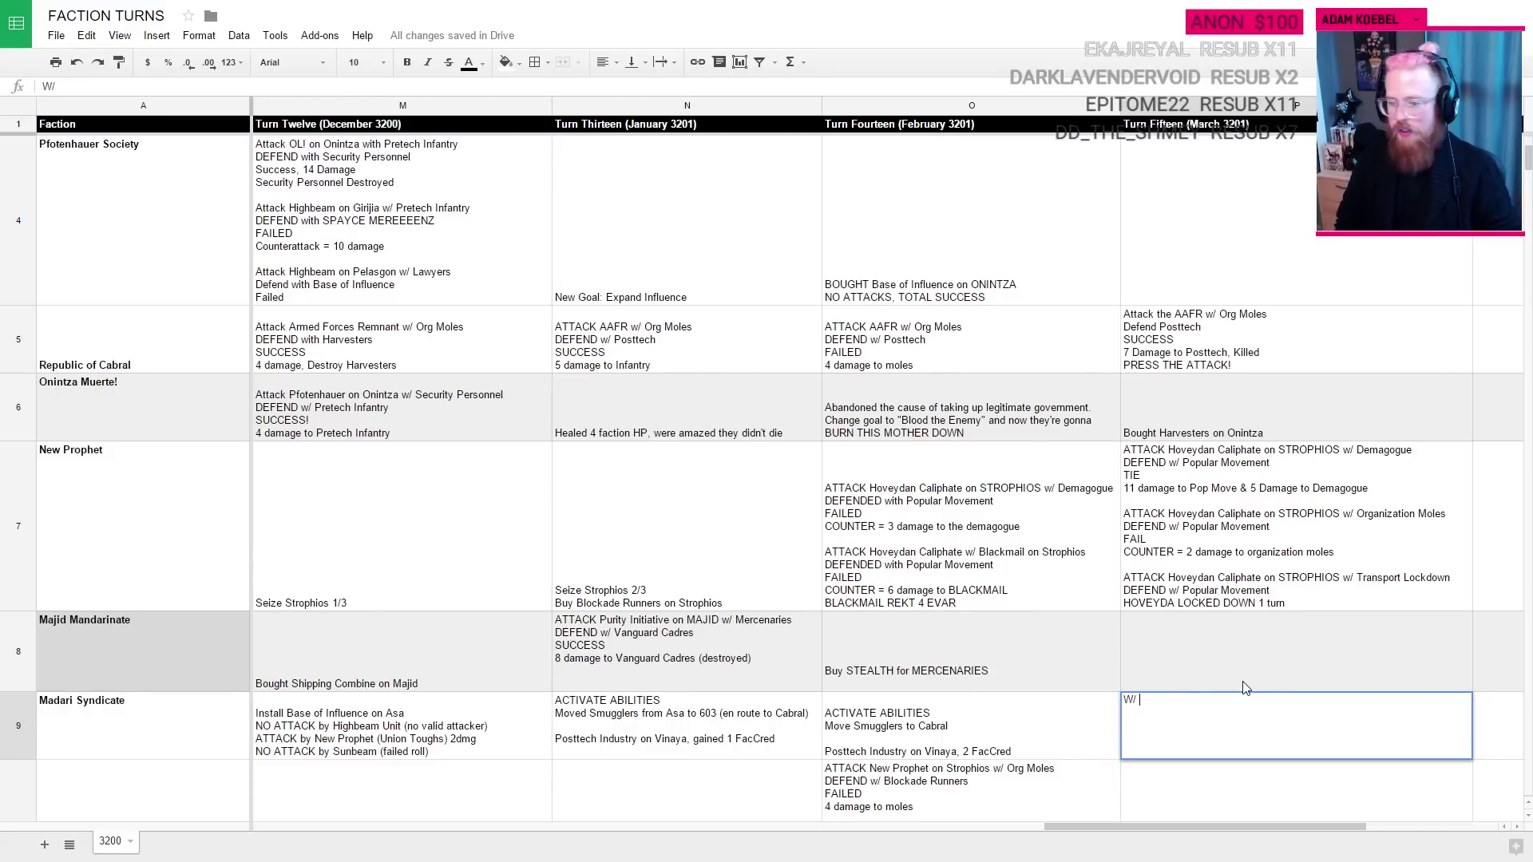
key("BackSpace")
type("with the i")
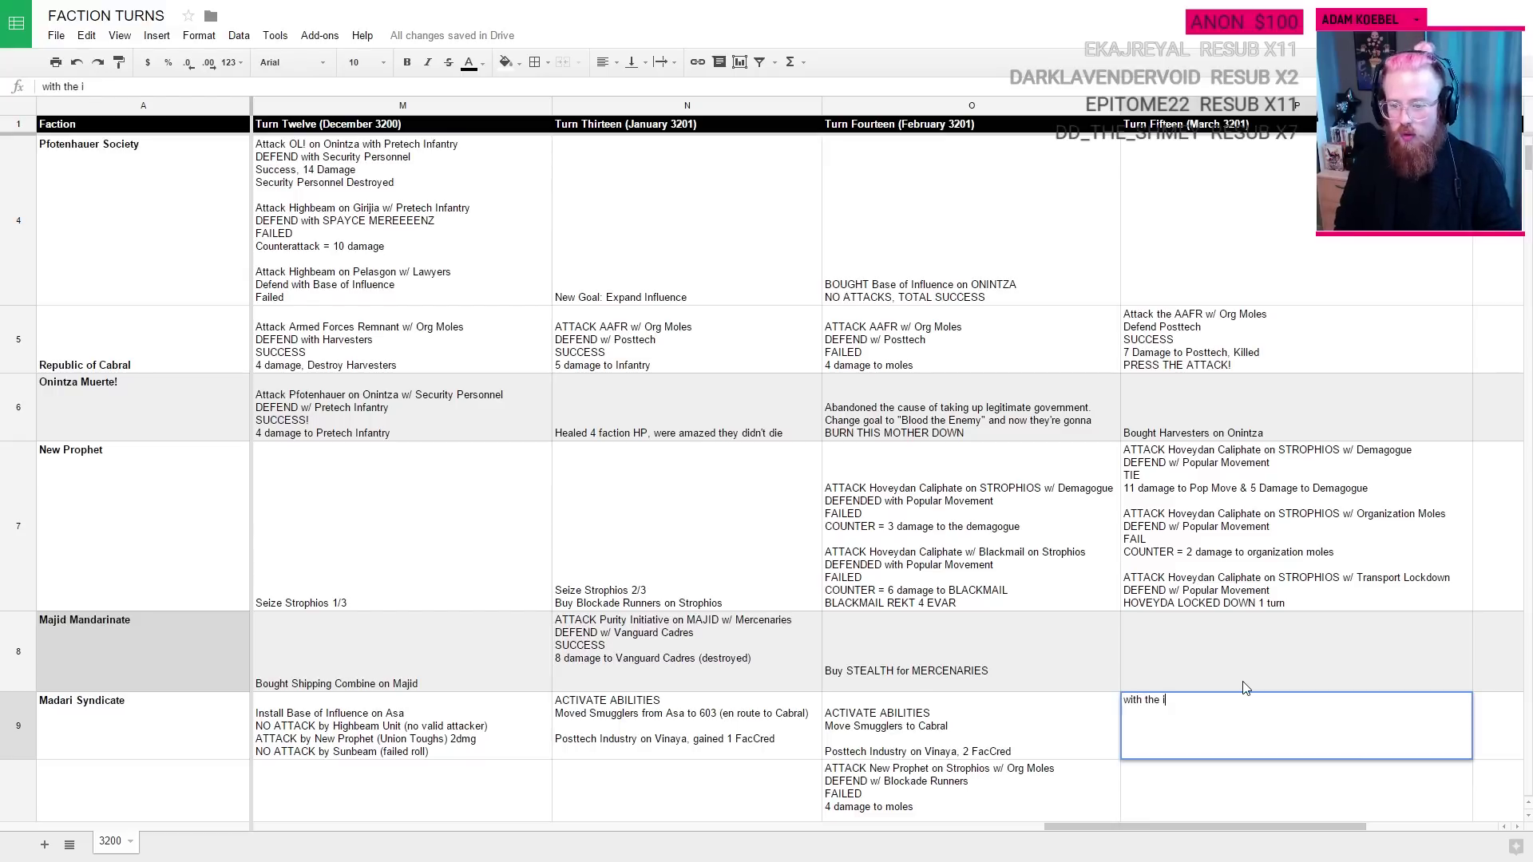
type("ntent to infiltr")
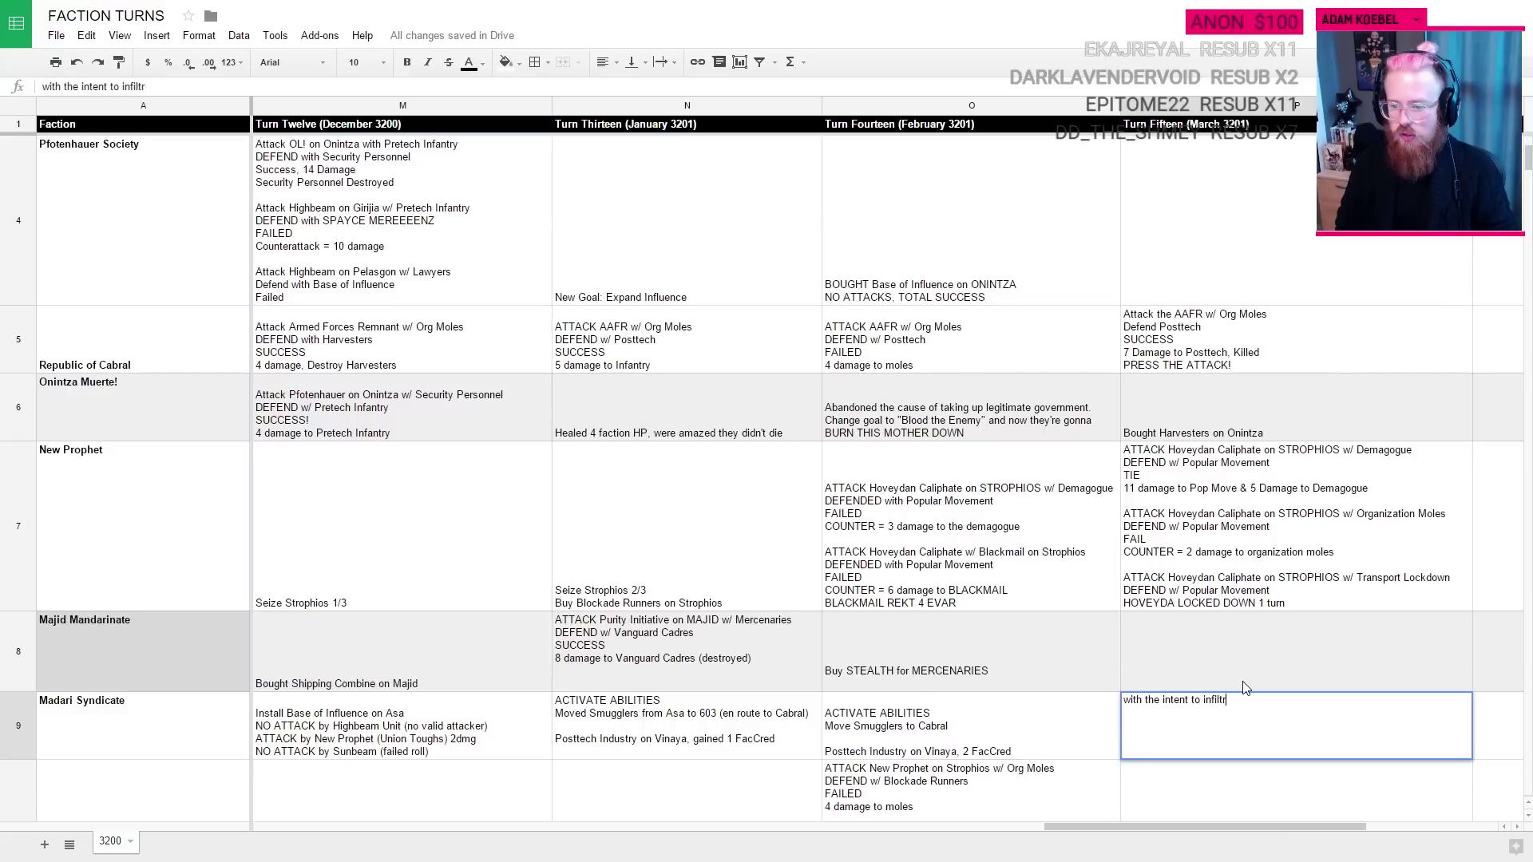
type("ate St")
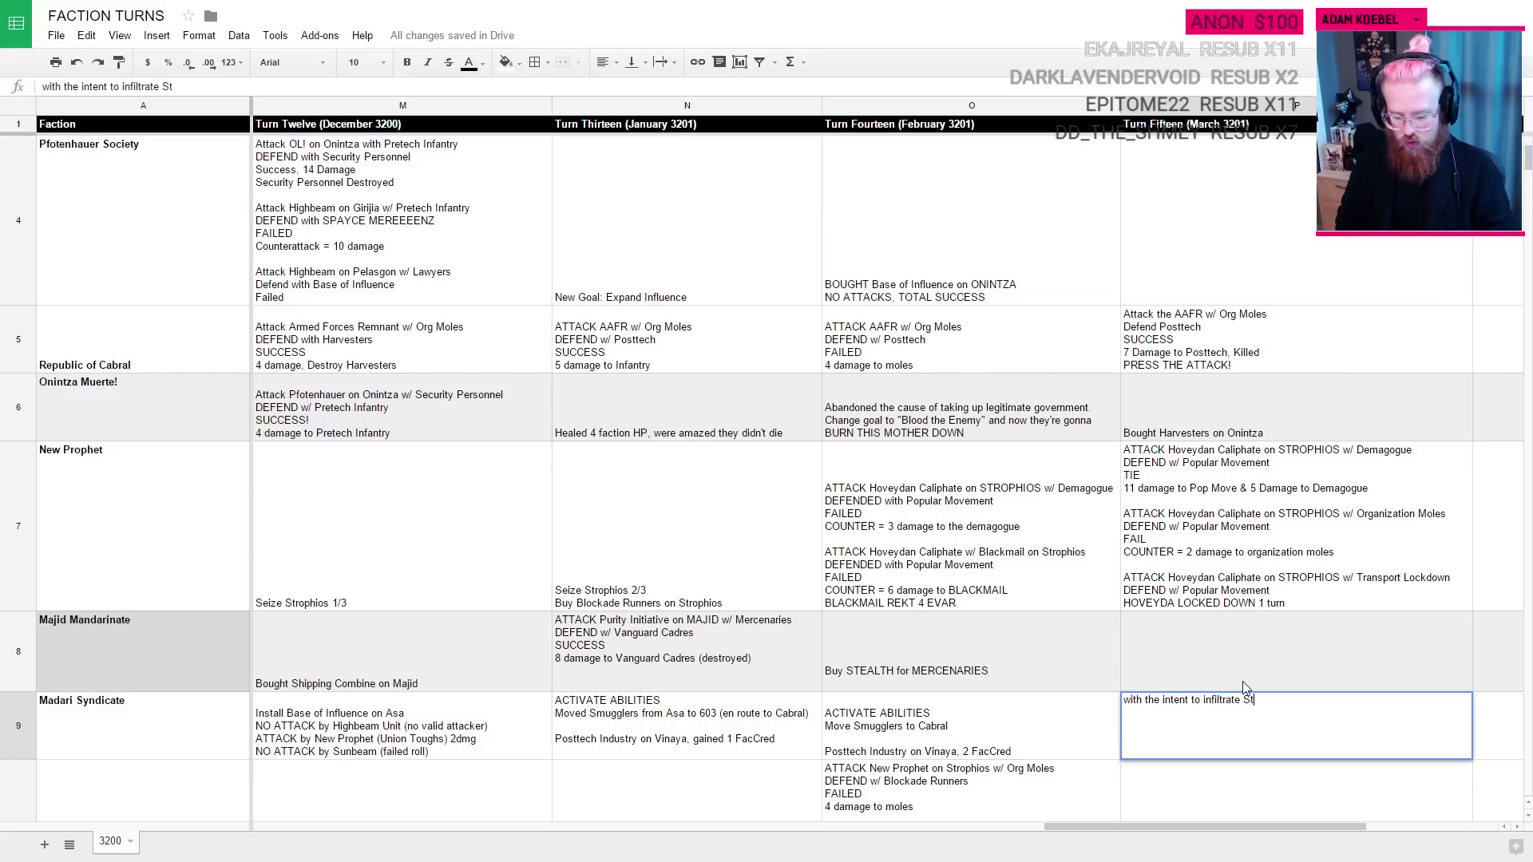
type("rophios, th")
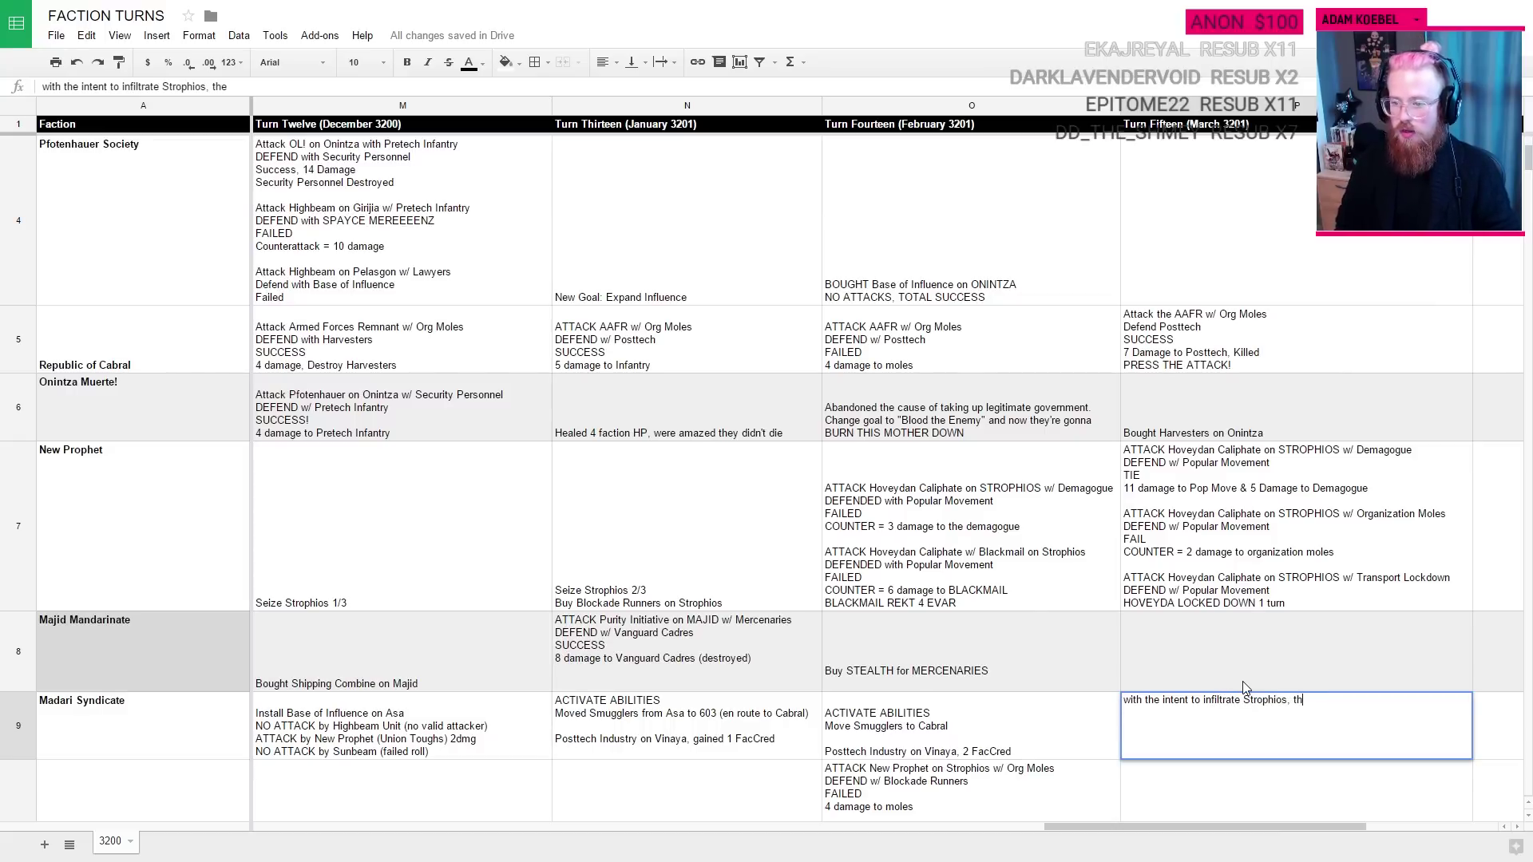
key("BackSpace")
key("BackSpace")
type("BOUGHT")
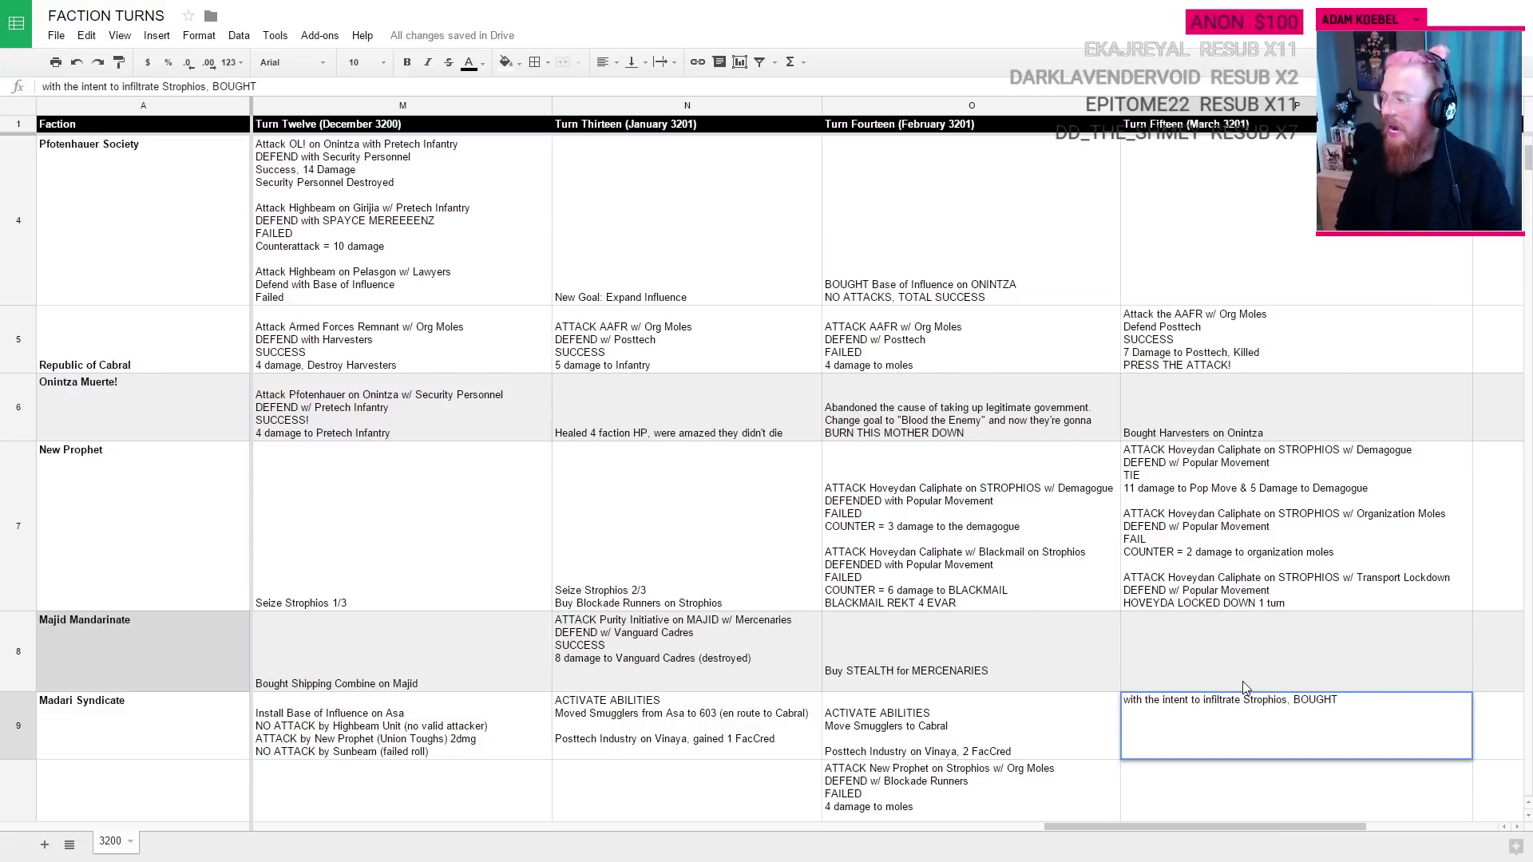
Step: Switch to the sector map and examine the hexes between Bakhtiar, Geaxi and Varvaressos
key("alt+Tab")
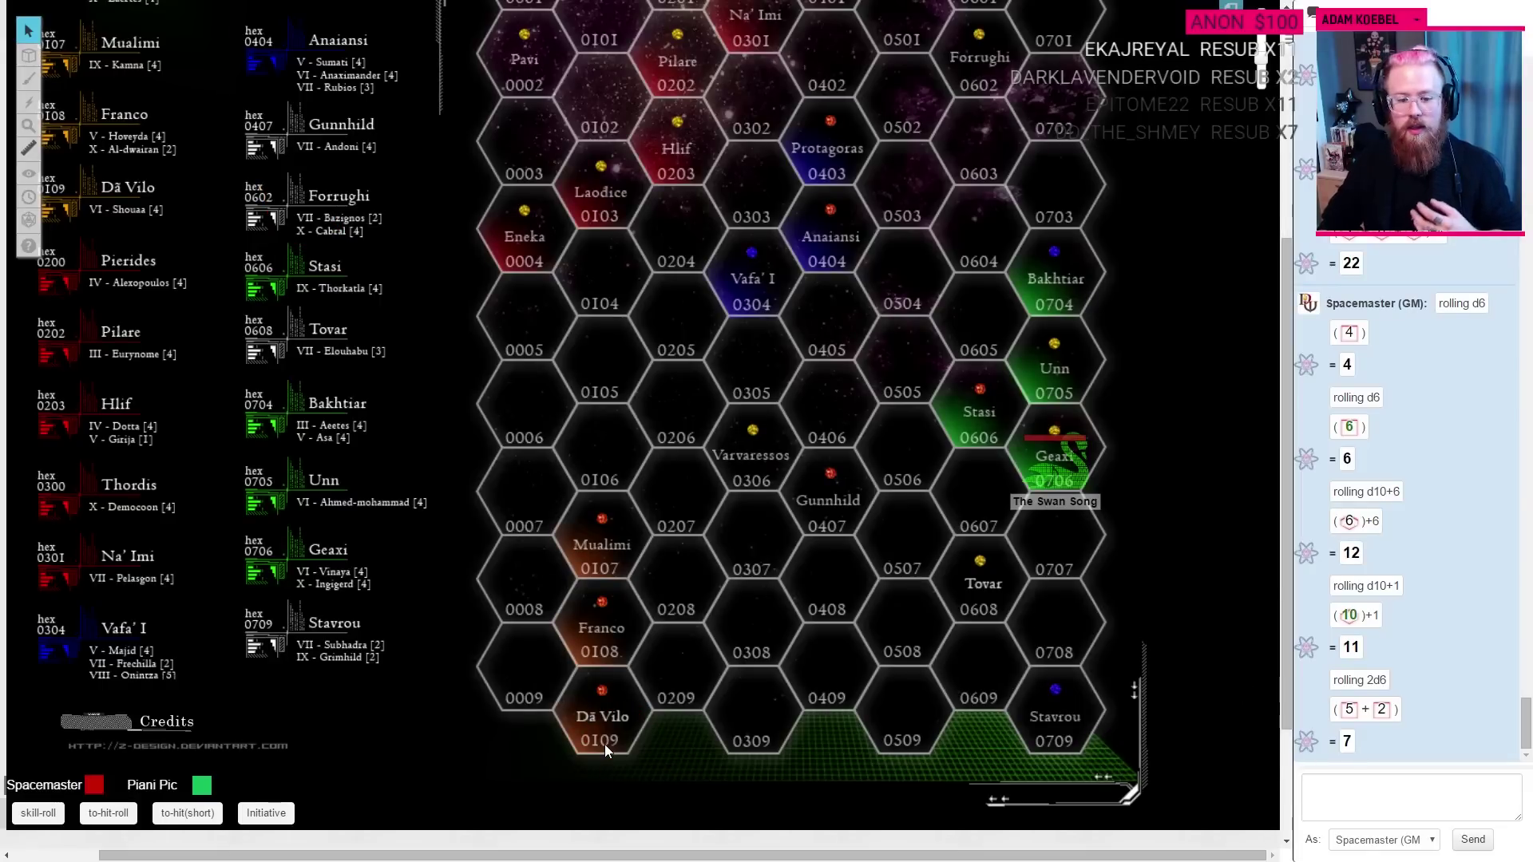
scroll(628, 497, "up", 1)
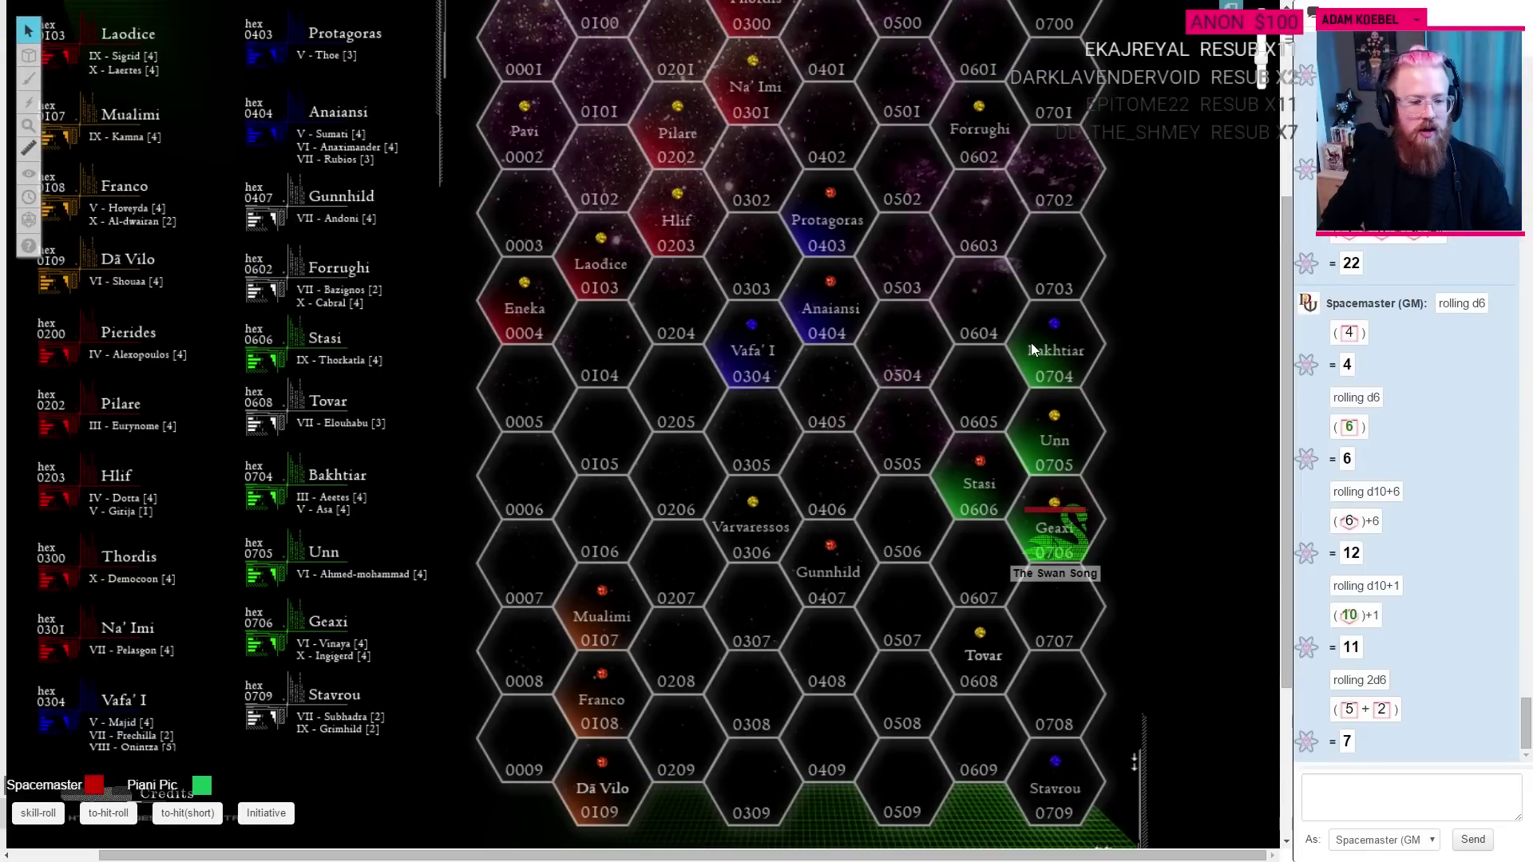
scroll(365, 280, "up", 3)
scroll(365, 281, "down", 4)
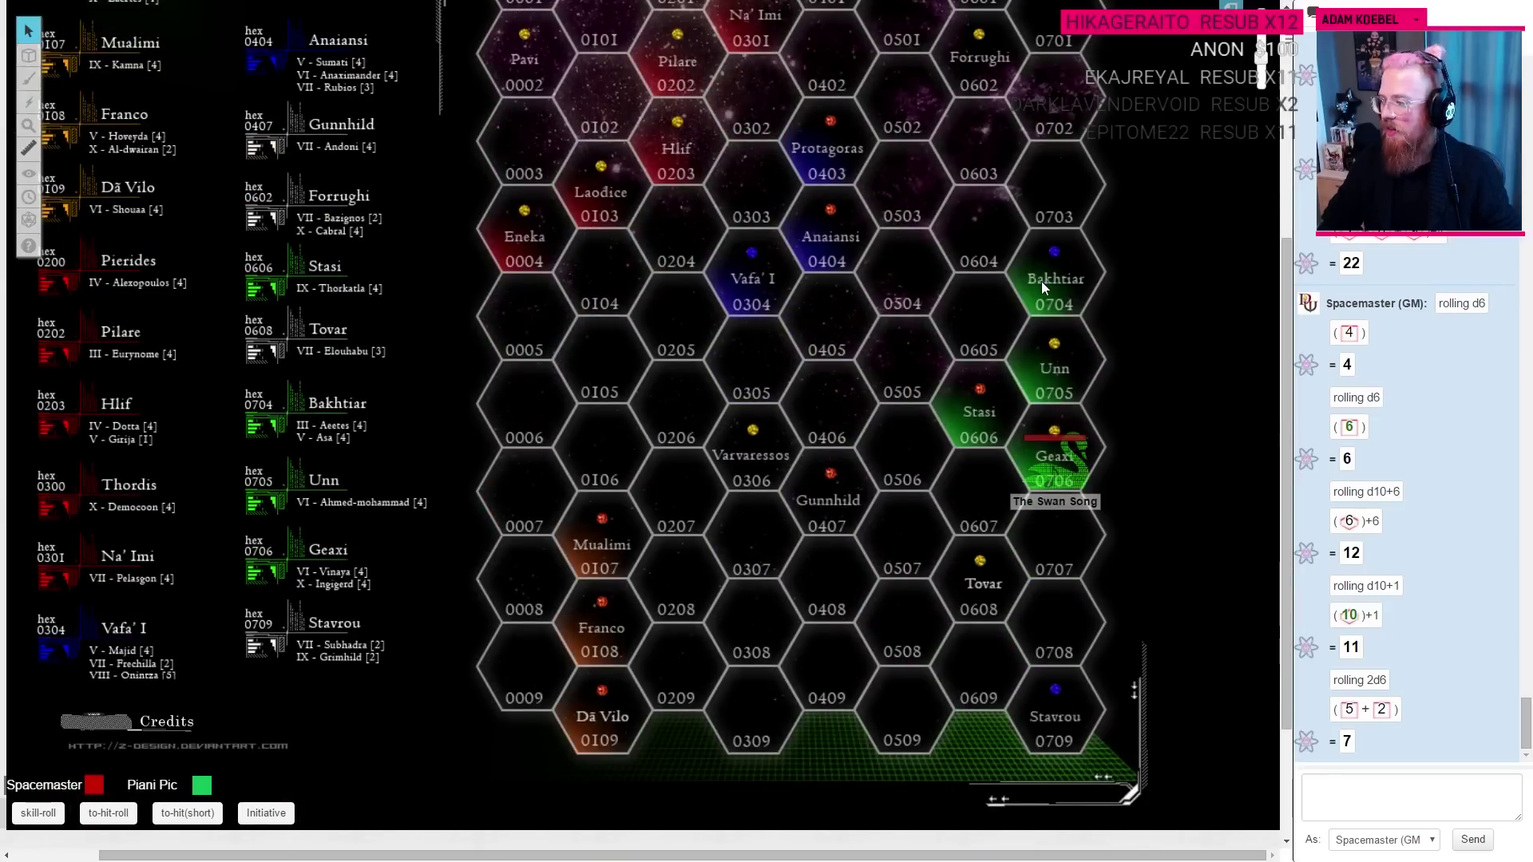
Step: Compare the Madari Syndicate's ratings and FacCreds in FactionTracker with the Wealth asset costs in AssetTables
key("alt+Tab")
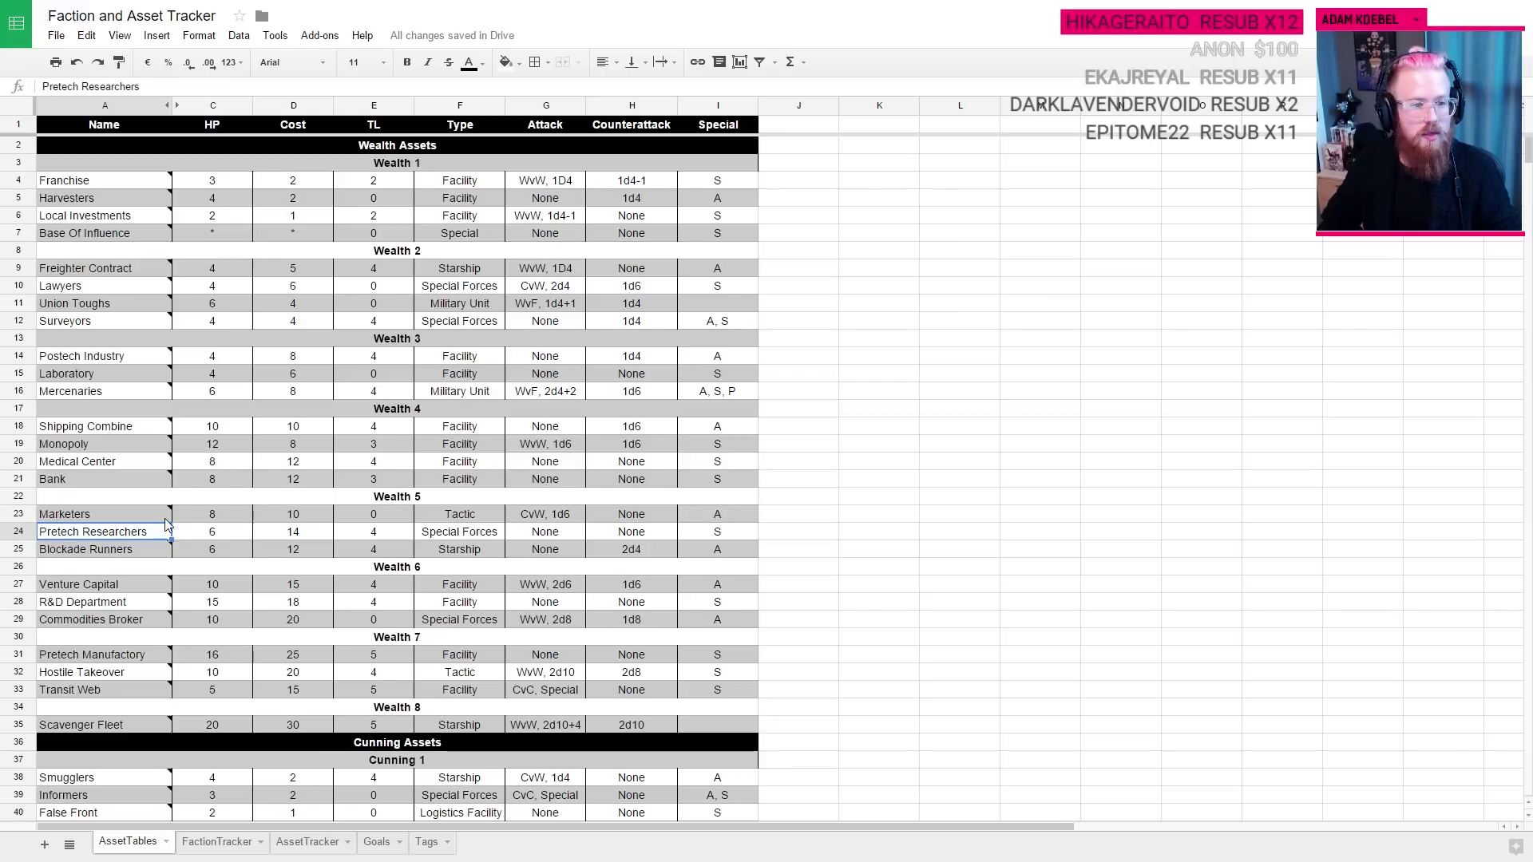
left_click(201, 842)
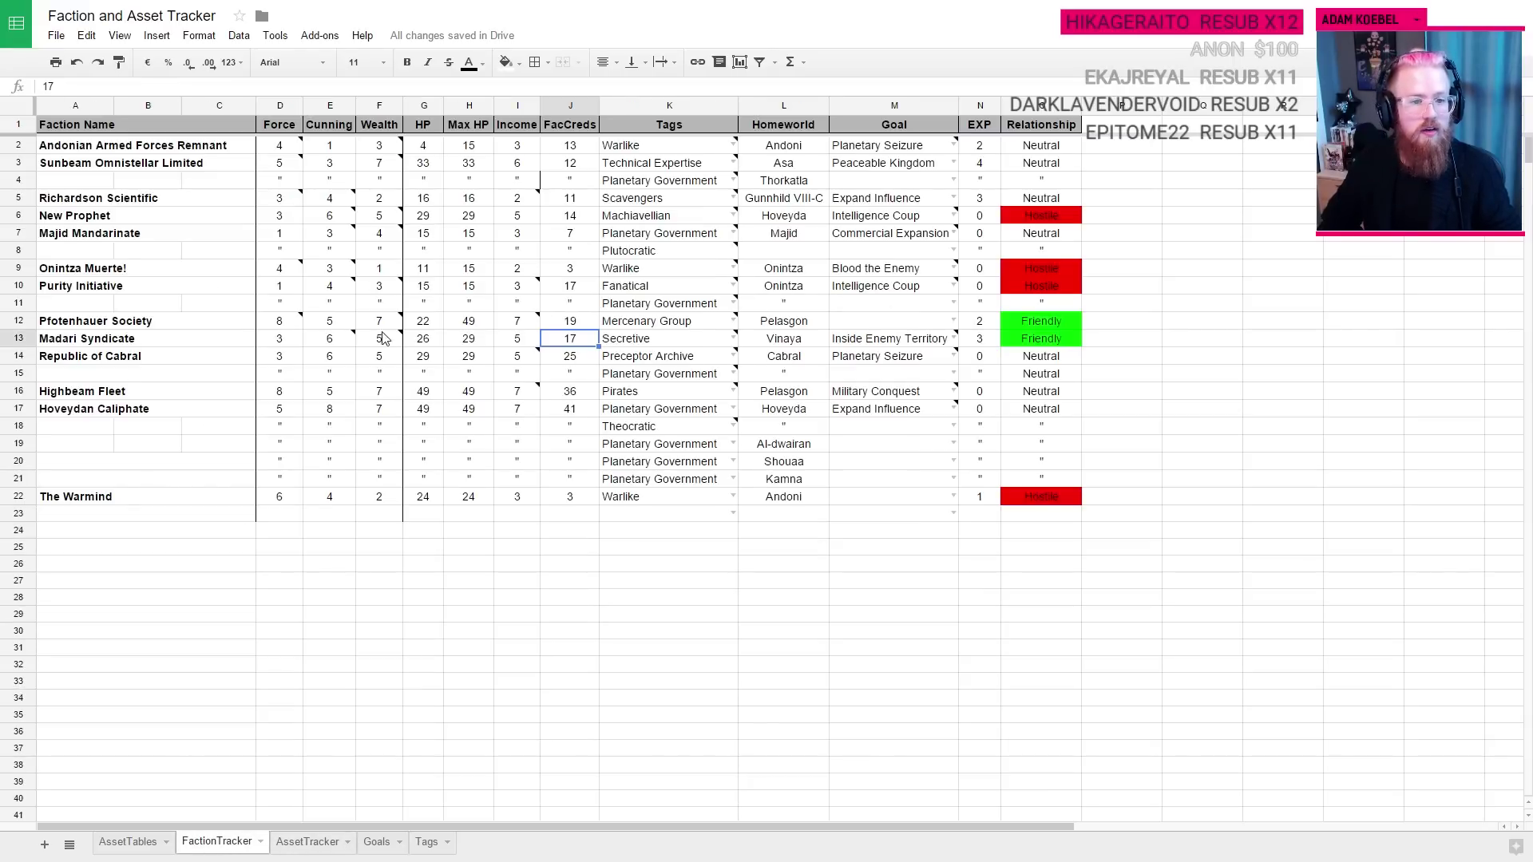
left_click(130, 842)
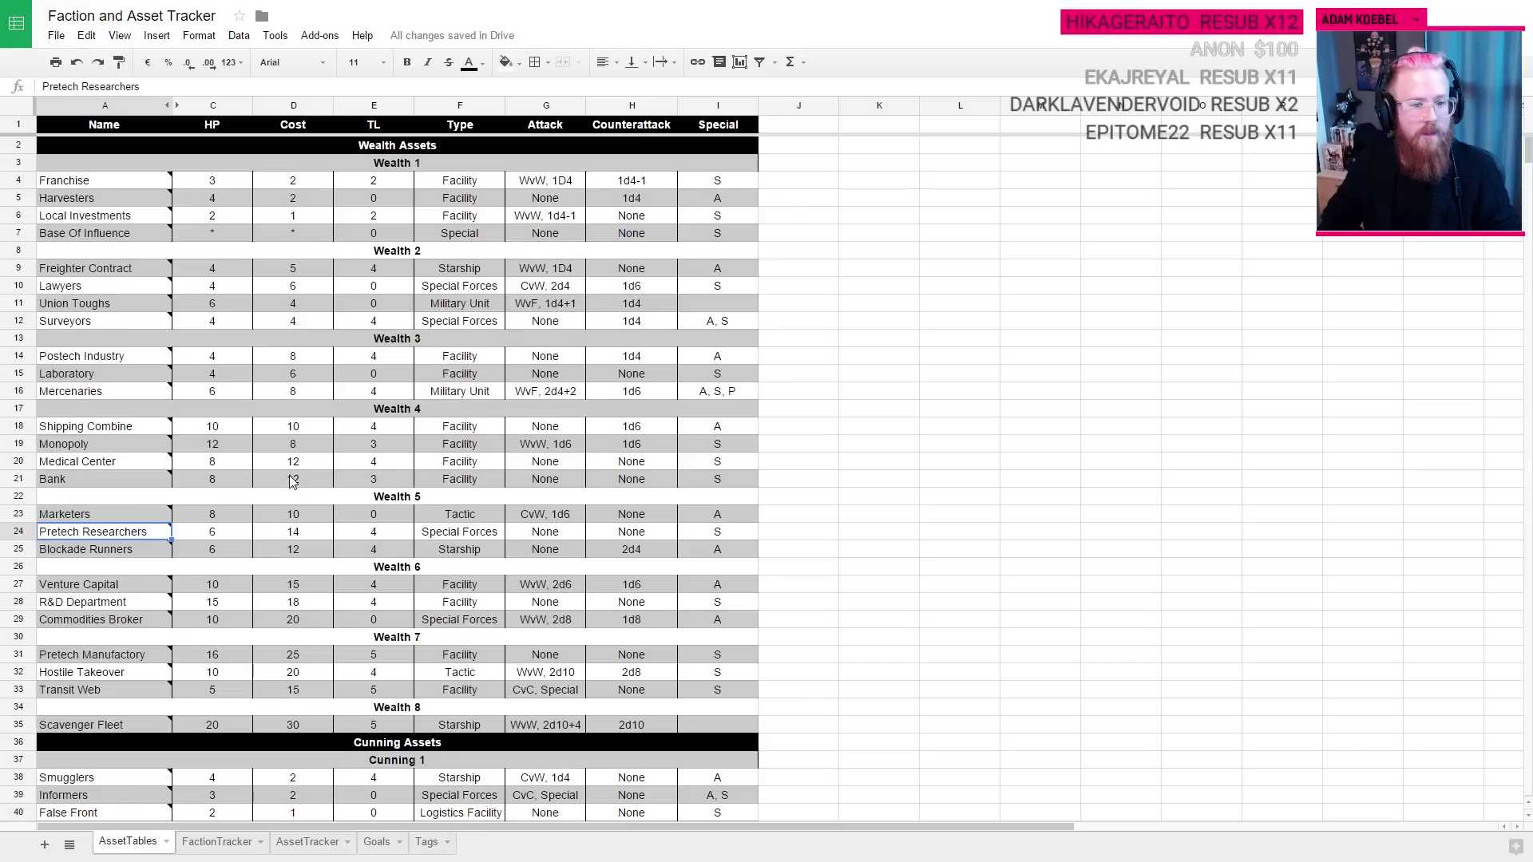
left_click(224, 848)
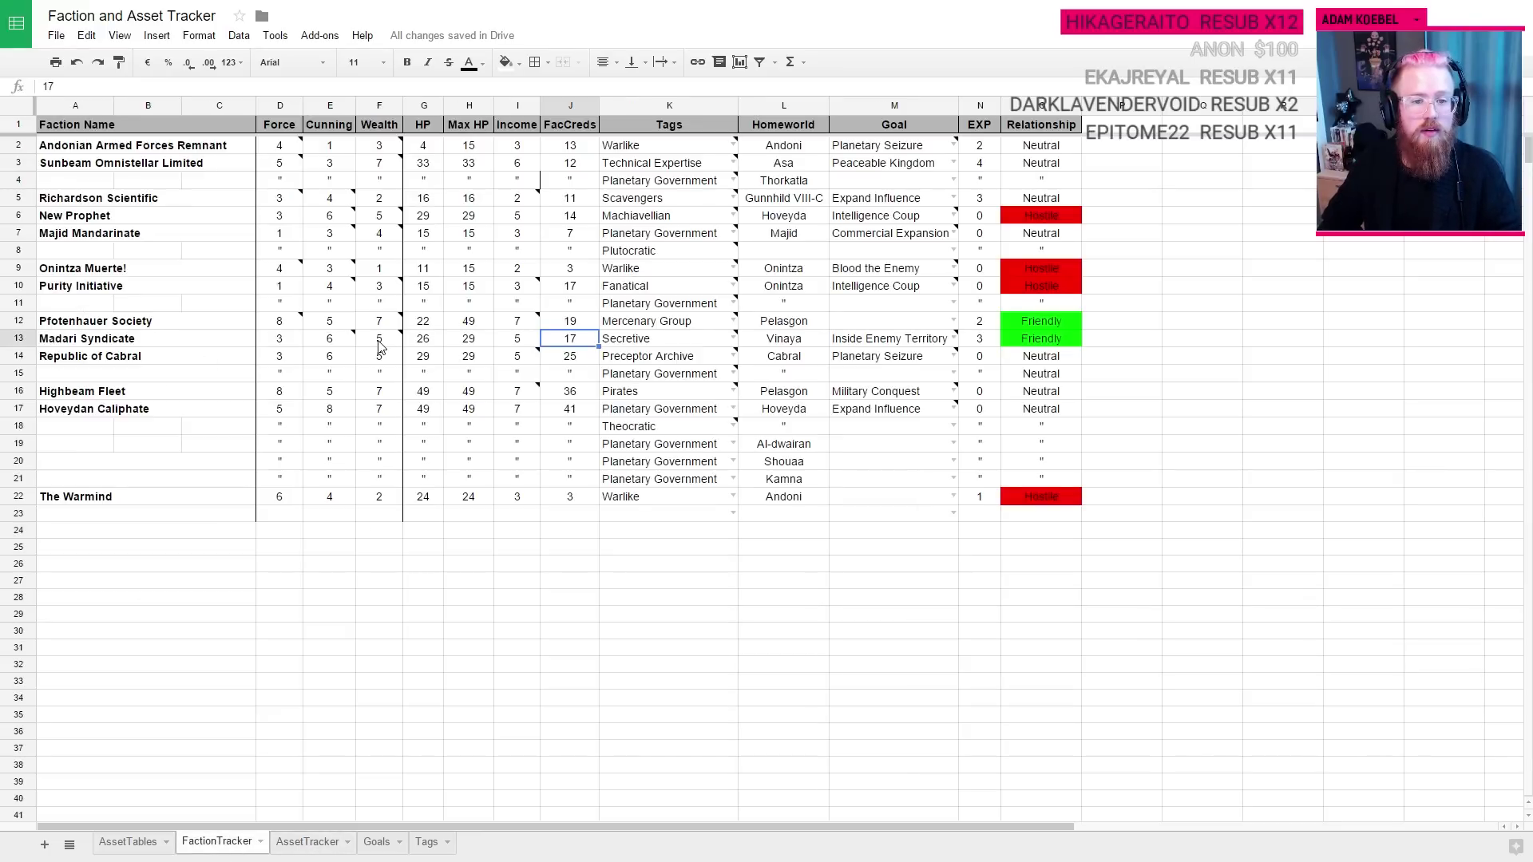
left_click(126, 845)
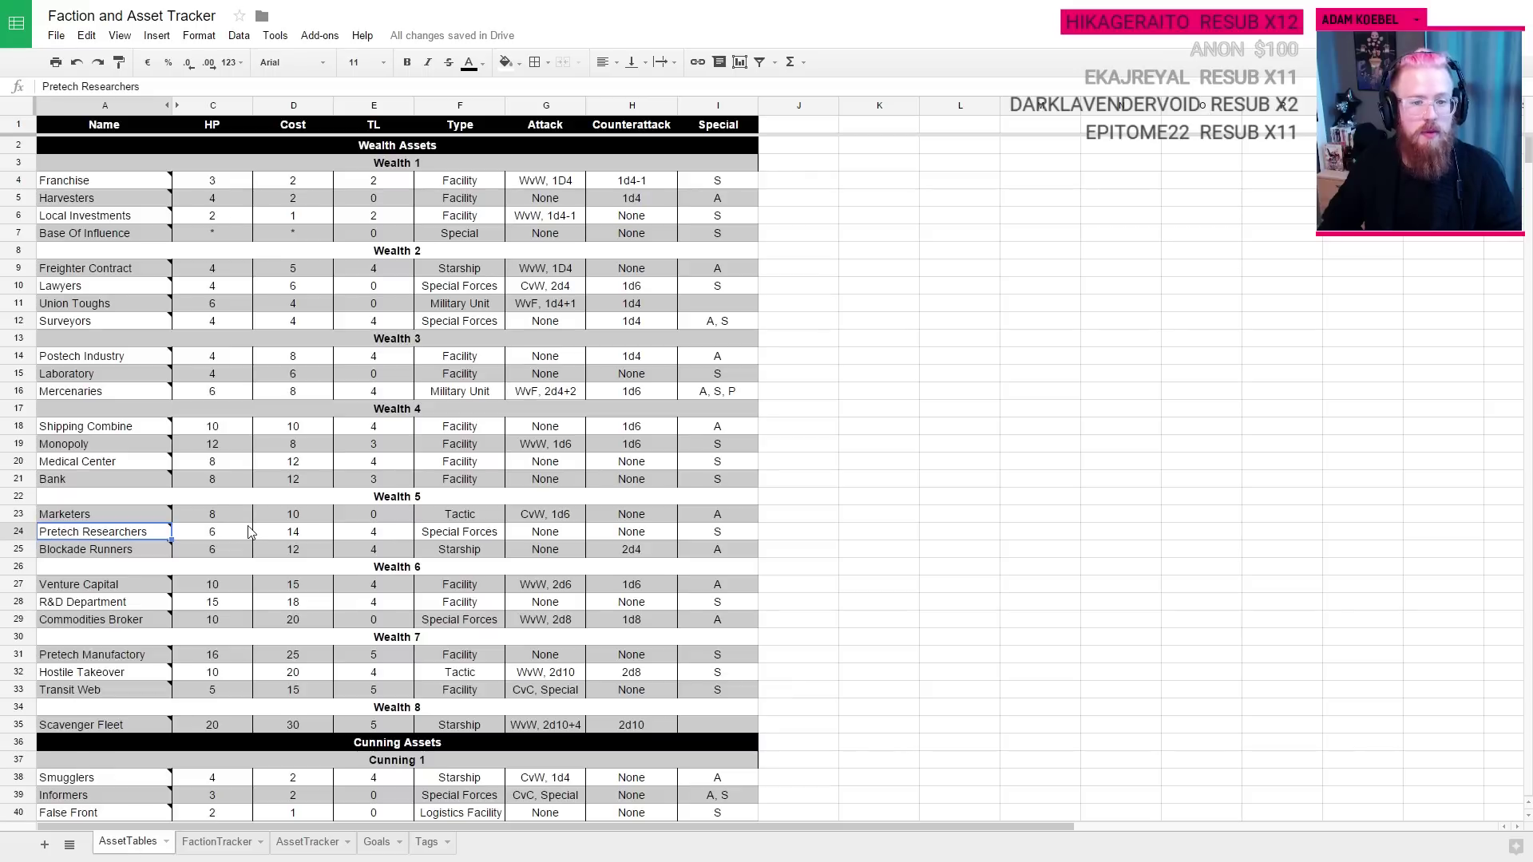
Step: Read the notes of Cunning assets in AssetTables, including Demagogue, Seditionists and Smugglers, for one suited to infiltrating a planet
scroll(250, 532, "down", 6)
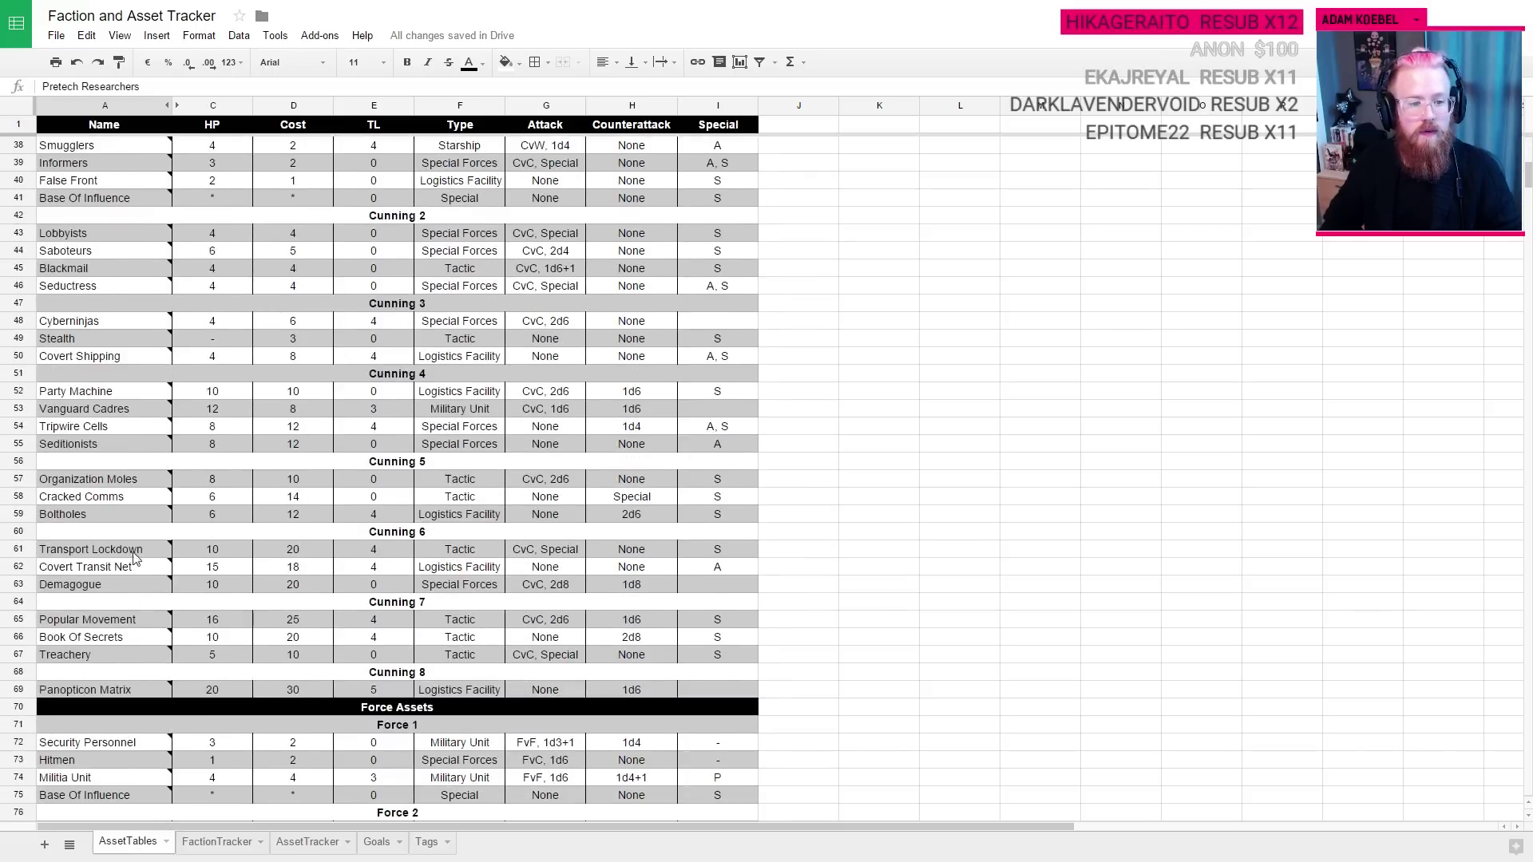
mouse_move(93, 590)
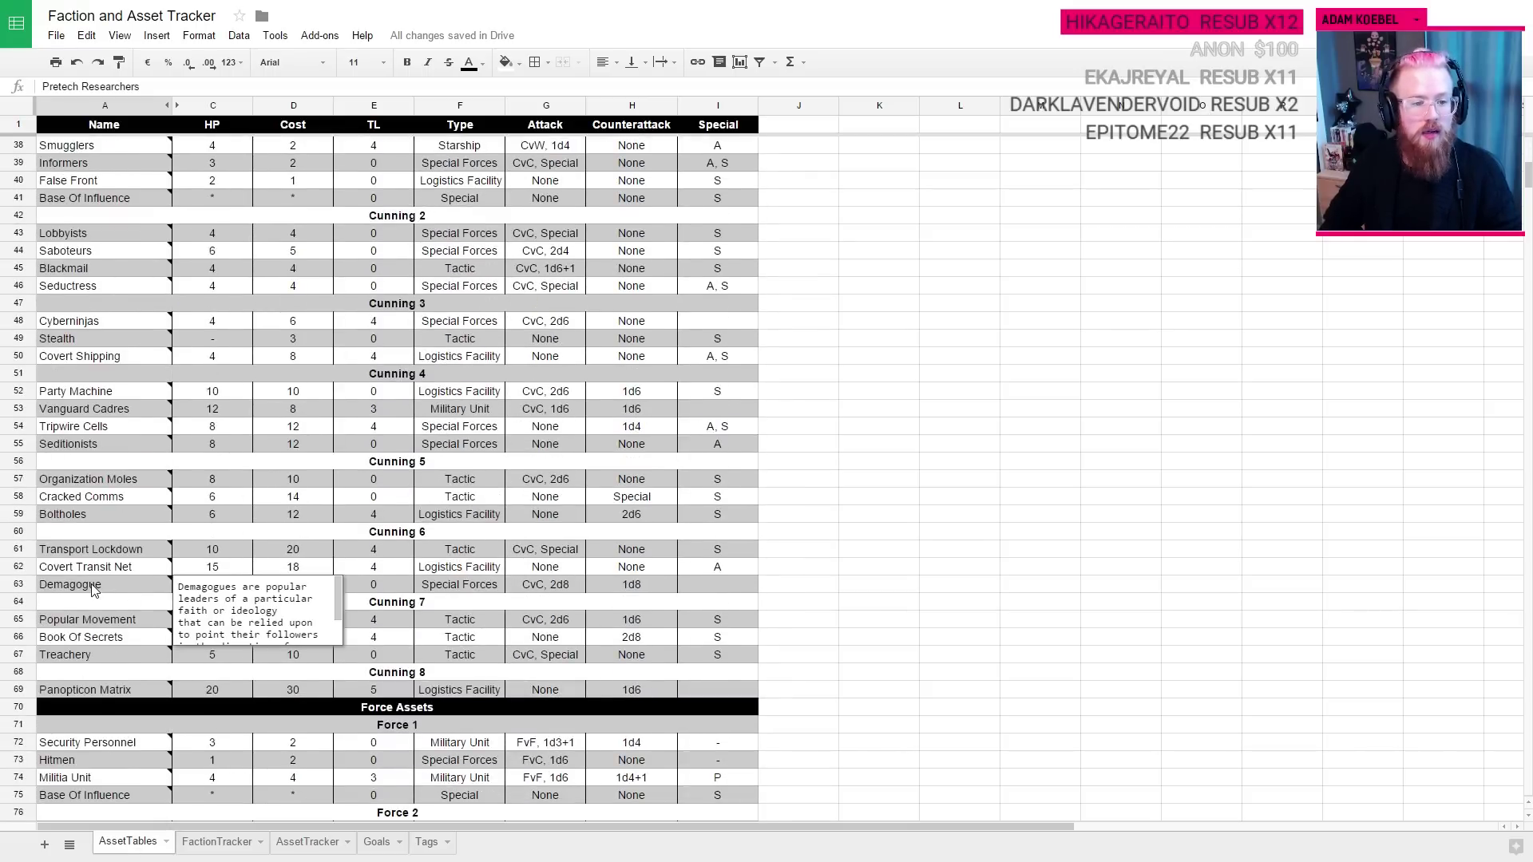
left_click(580, 609)
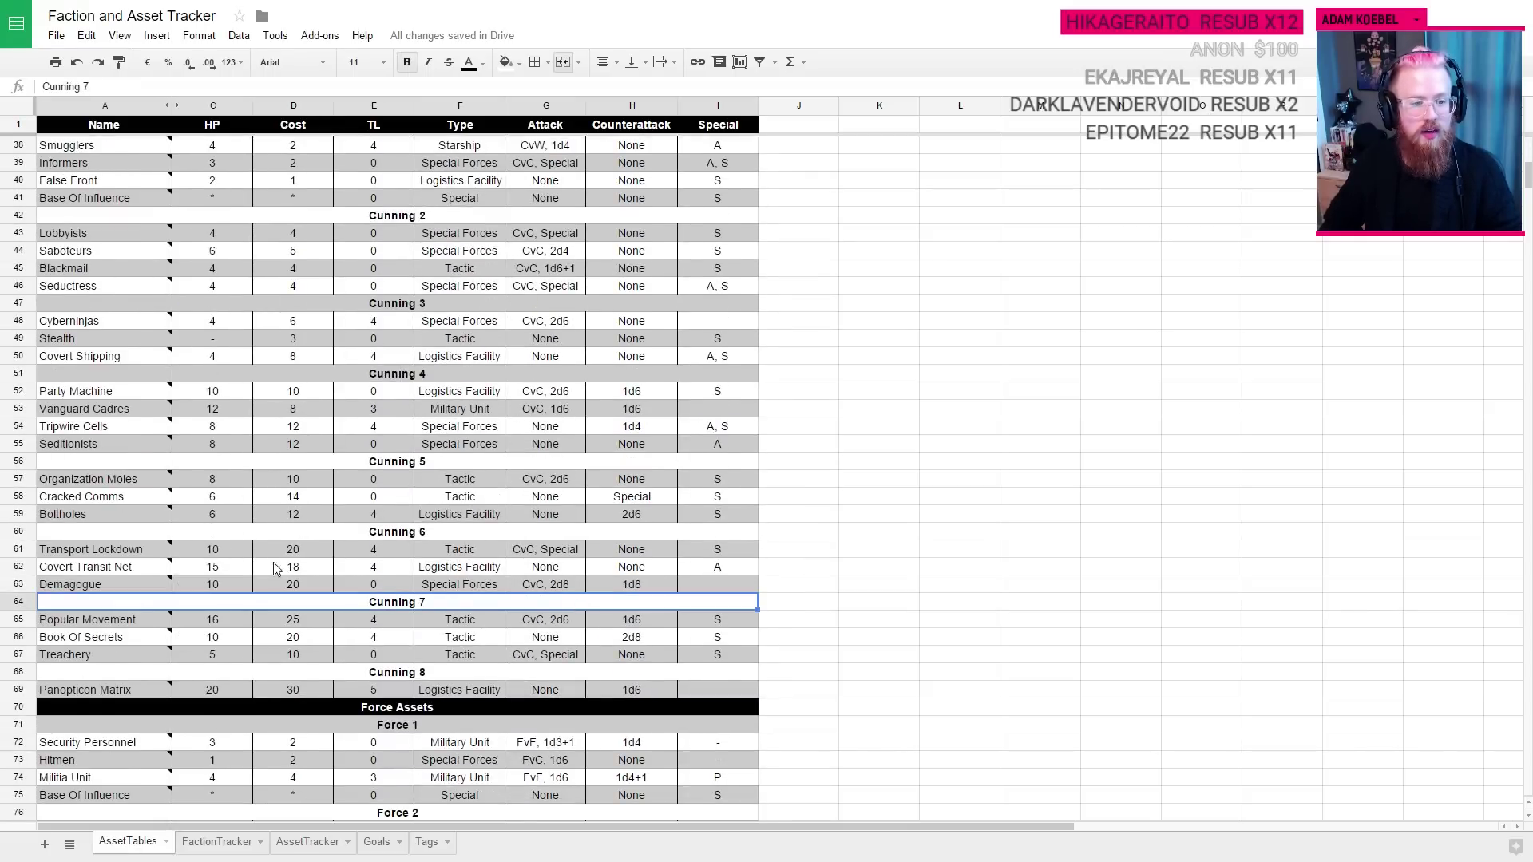
mouse_move(110, 489)
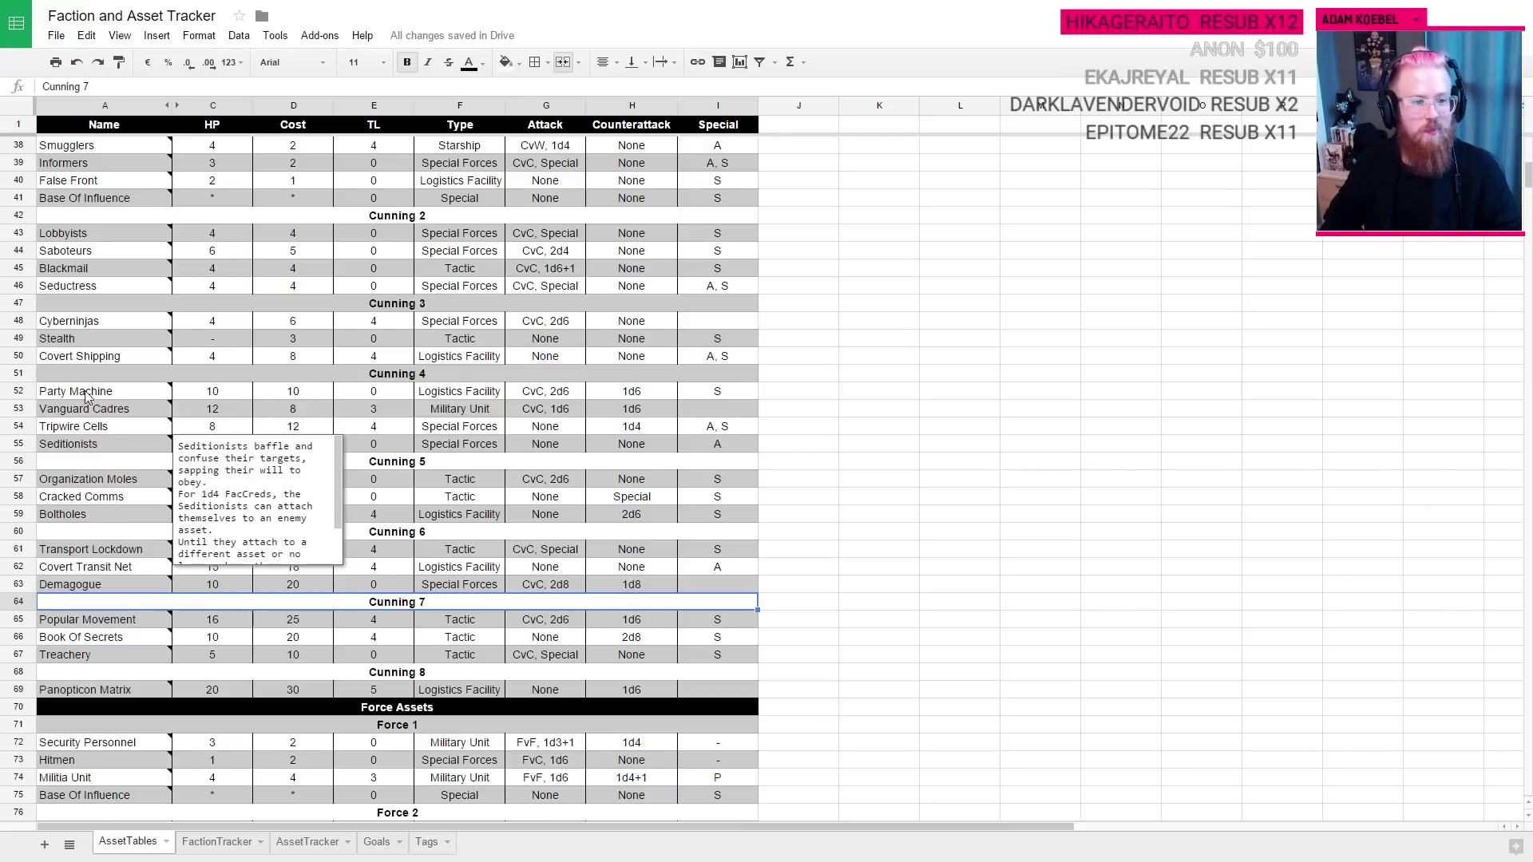
mouse_move(88, 251)
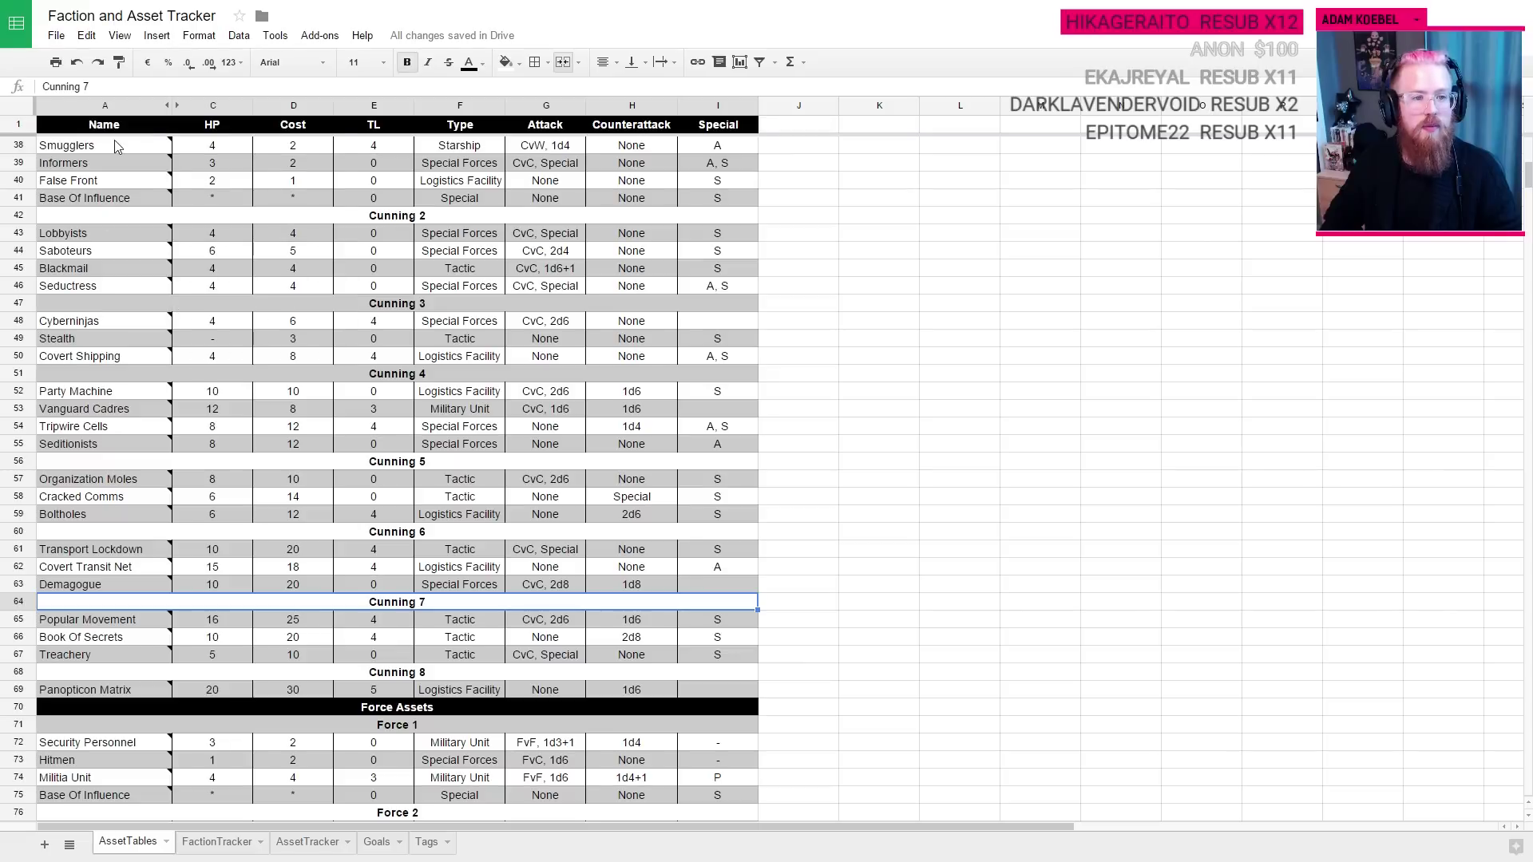
mouse_move(114, 143)
scroll(230, 177, "down", 2)
left_click(710, 269)
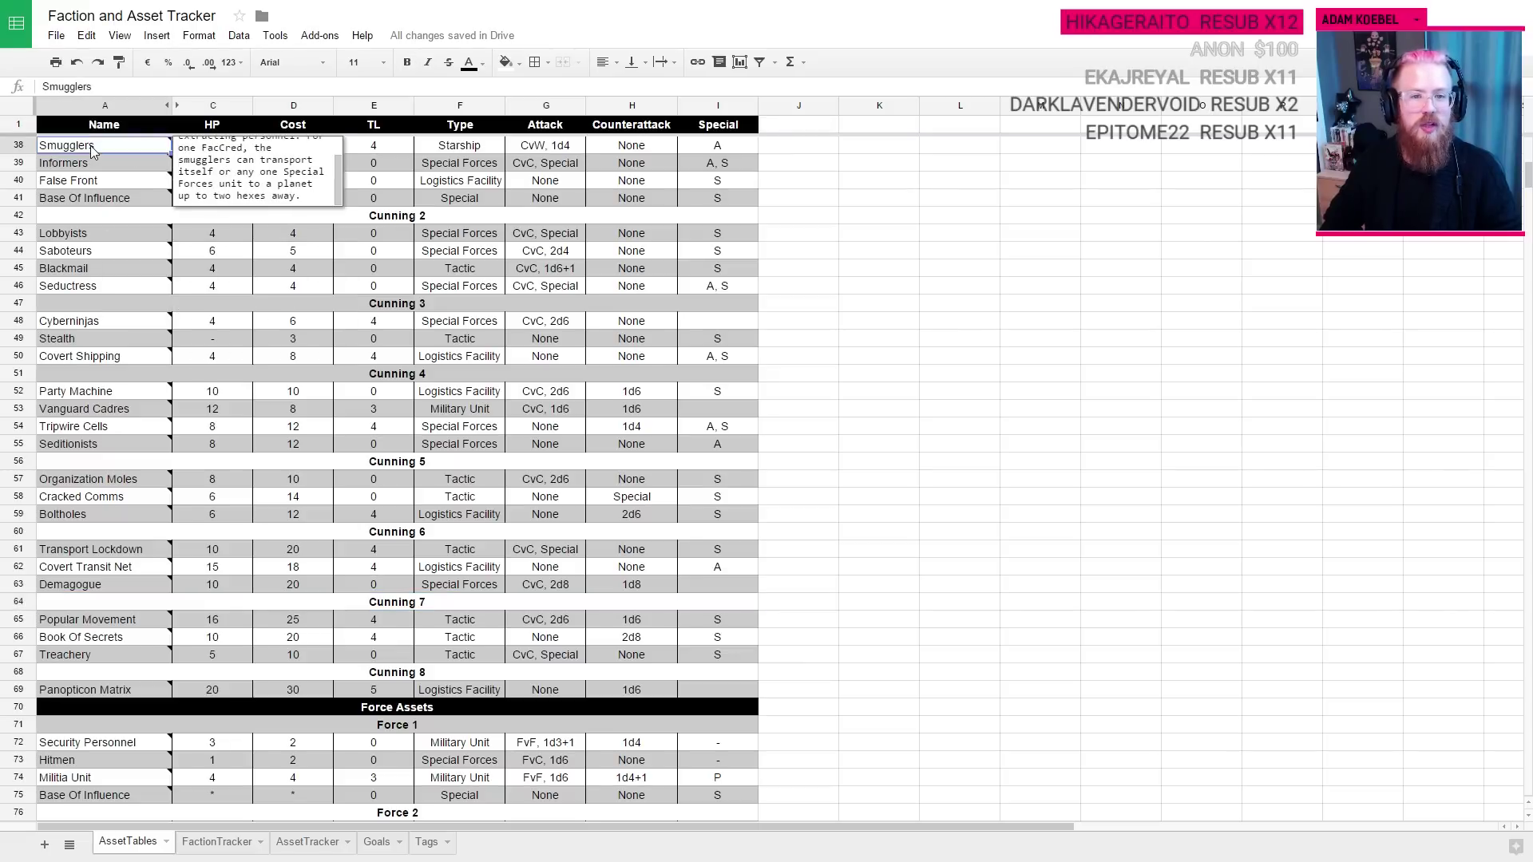
Step: Complete the Madari Syndicate's Turn Fifteen entry in FACTION TURNS with "Smugglers on Asa" after BOUGHT
key("ctrl+Tab")
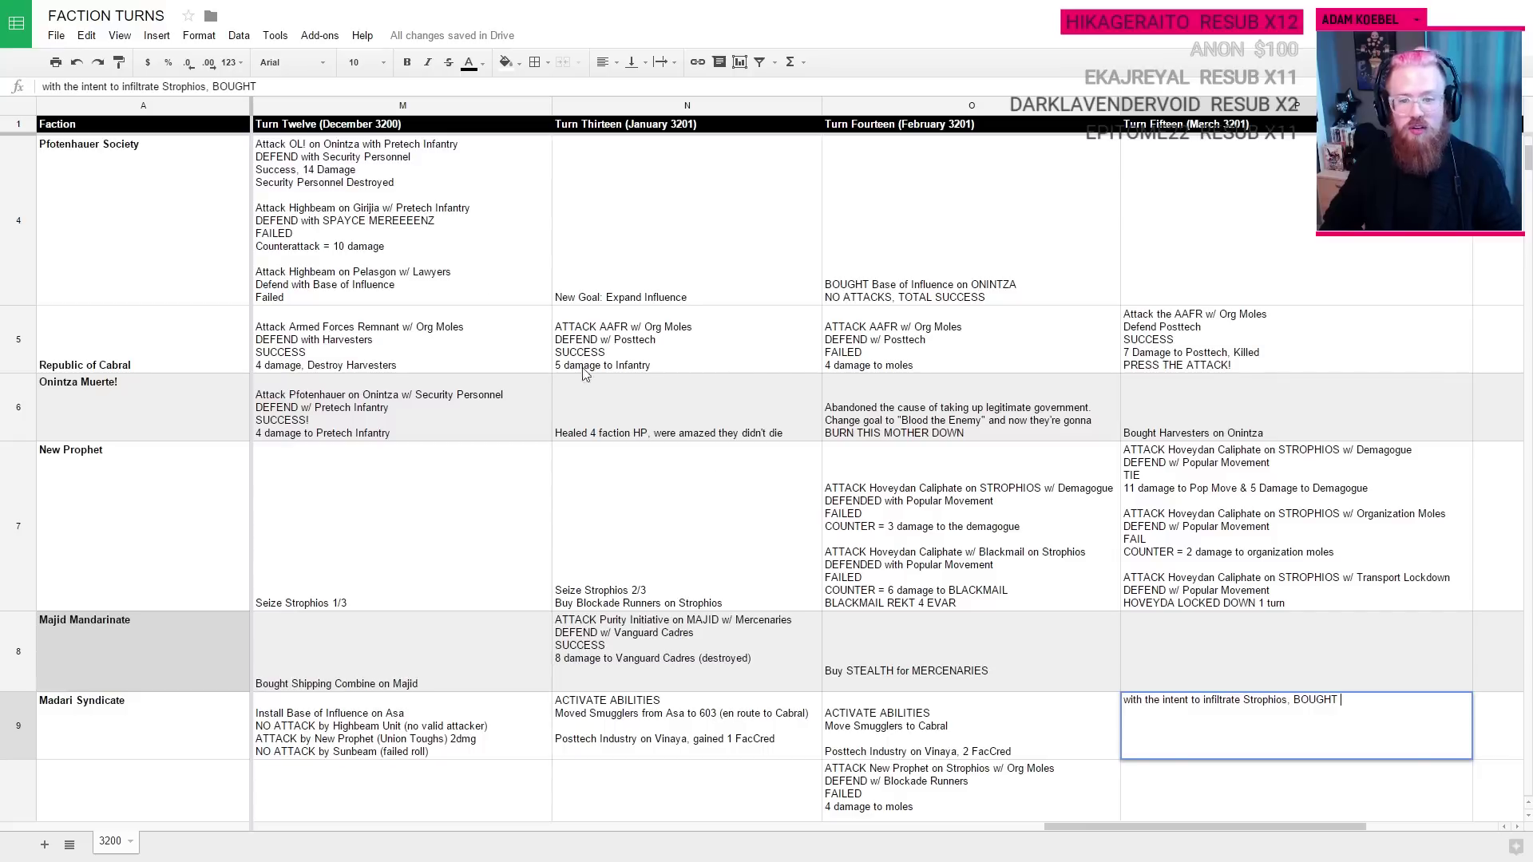
type("Sm")
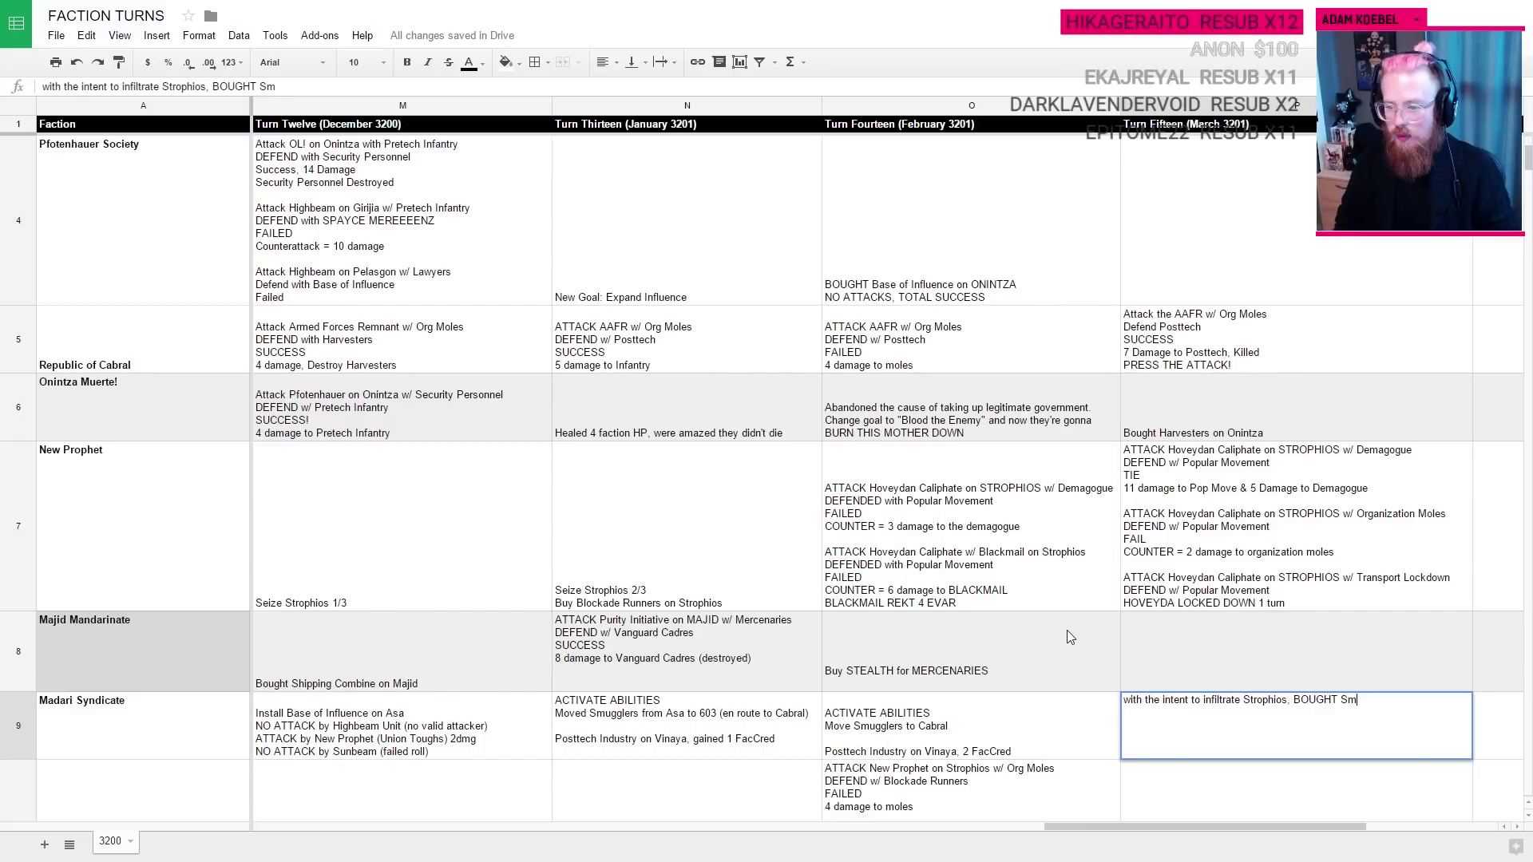
type("ugglers o")
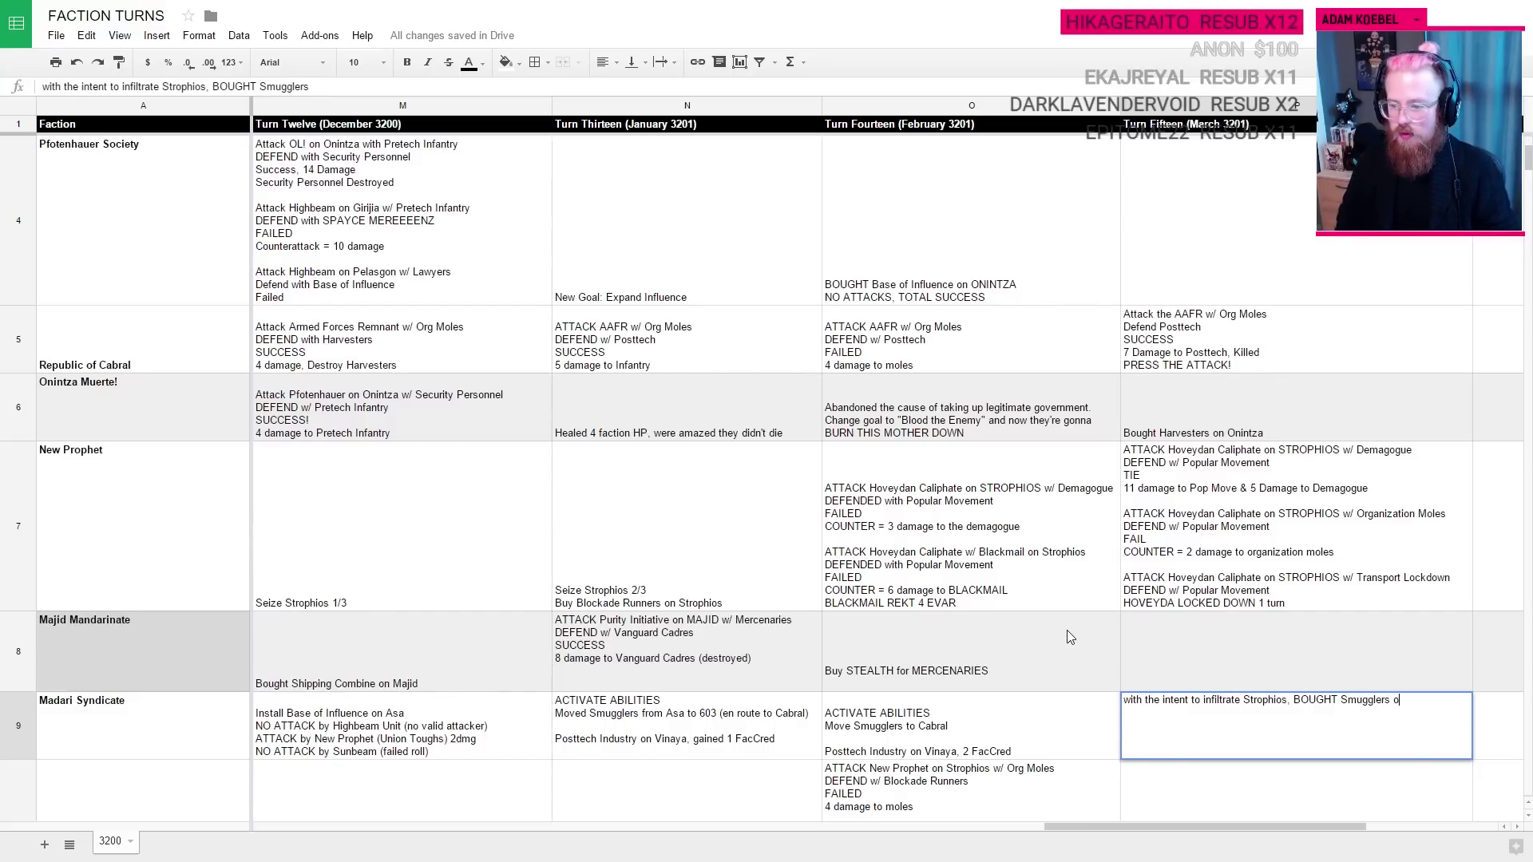
type("n Asa")
key("Return")
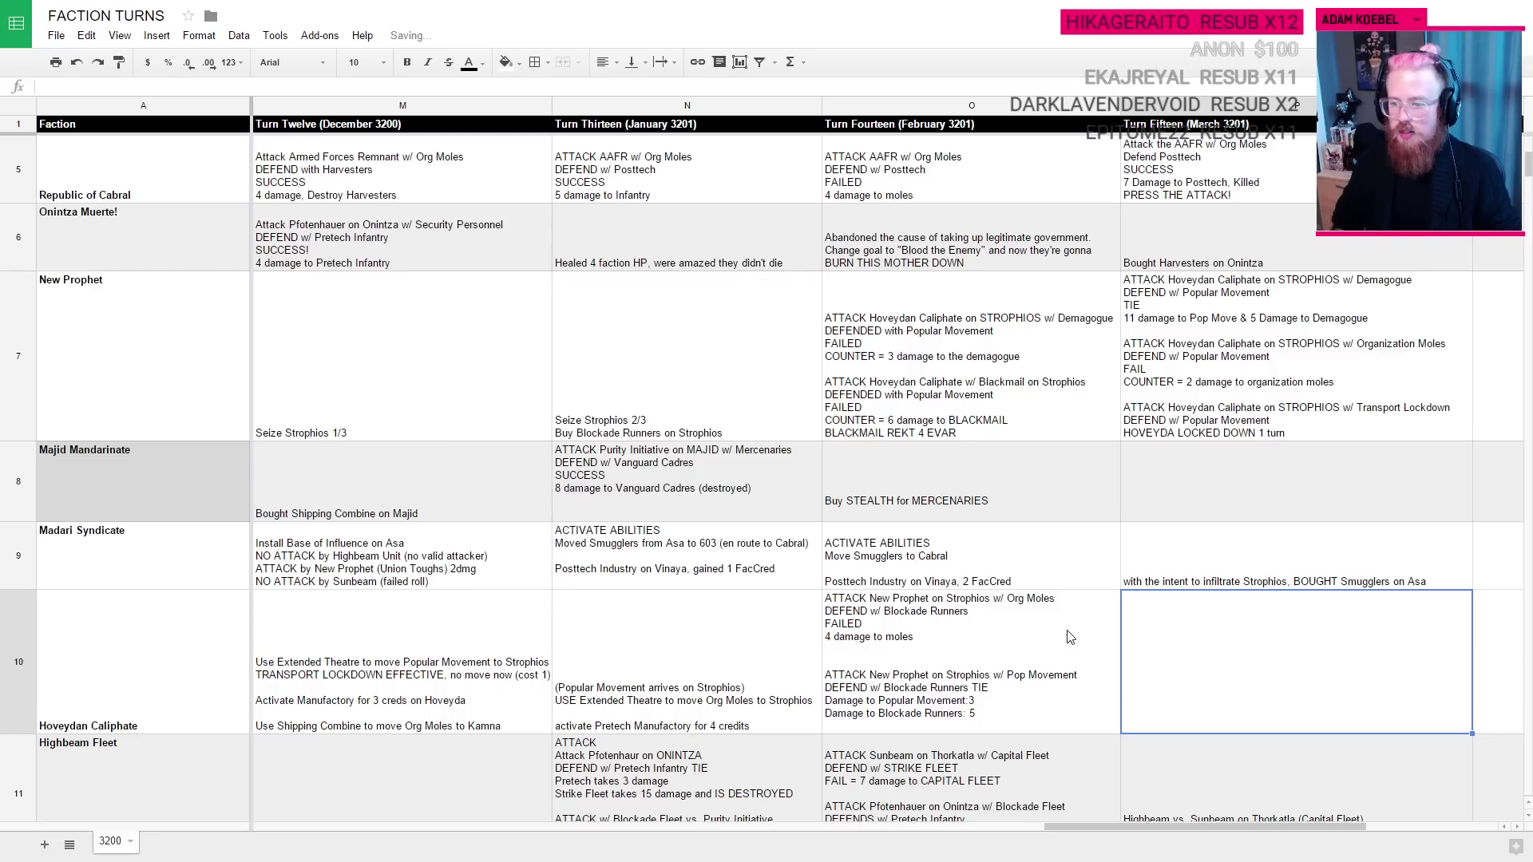
Step: Examine the Madari Syndicate's existing assets and their planets in the AssetTracker sheet of the Faction and Asset Tracker
key("ctrl+Tab")
key("ctrl+Tab")
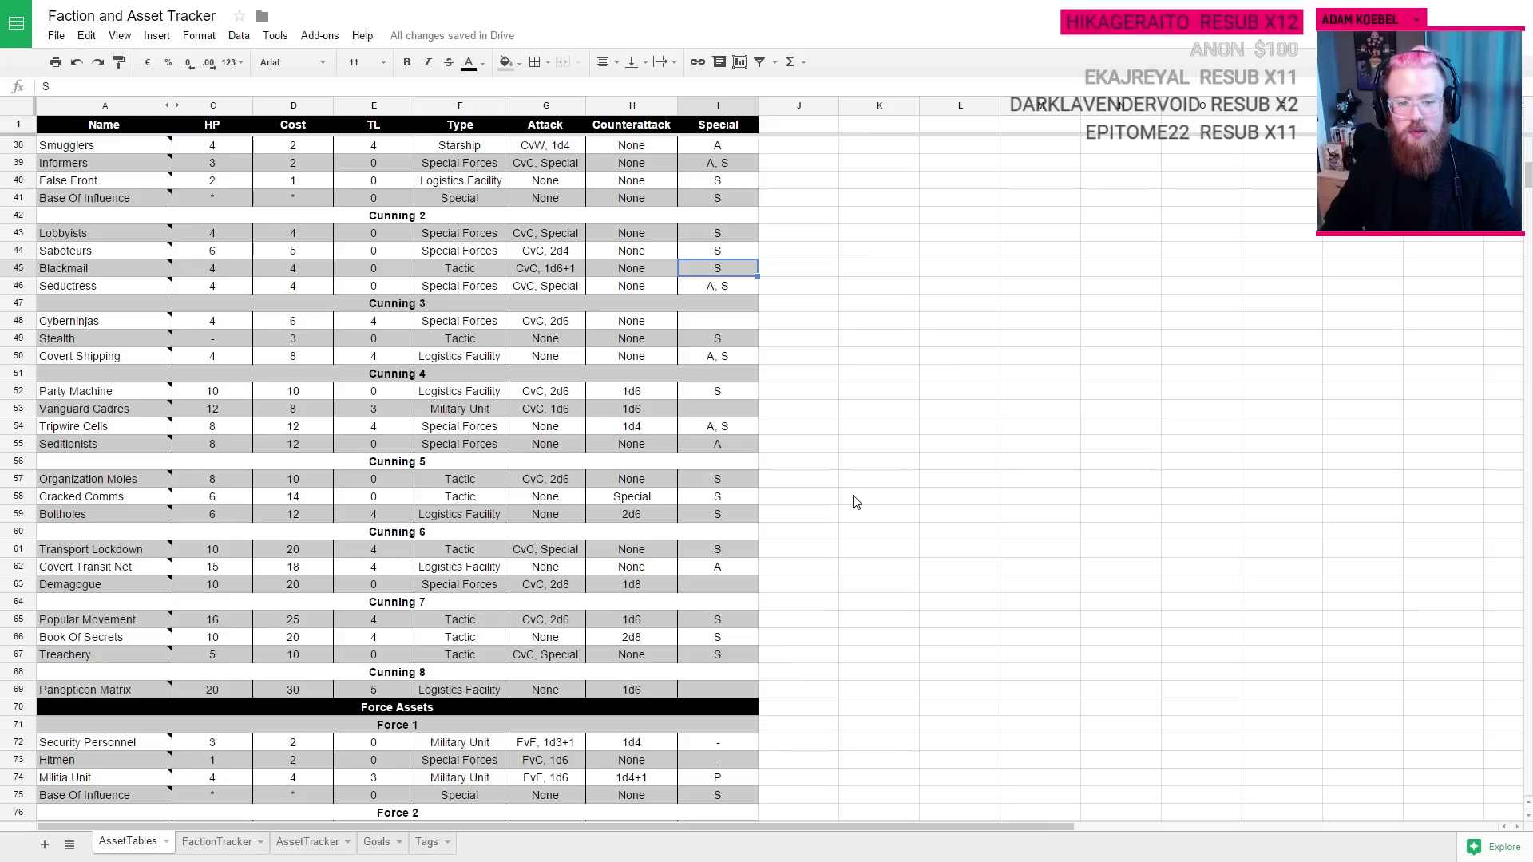
left_click(307, 842)
left_click(218, 319)
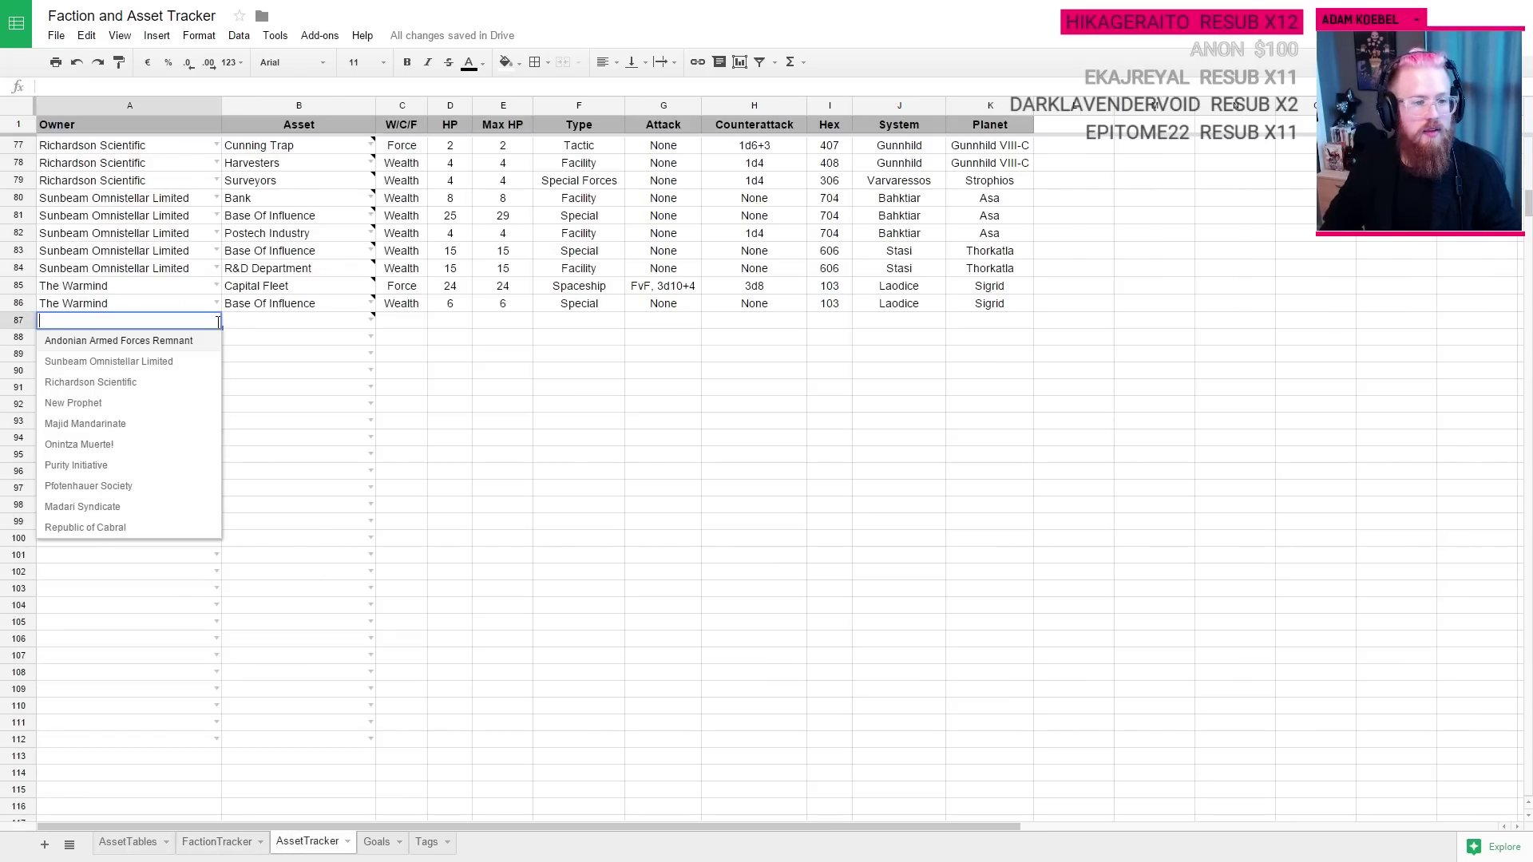
left_click(572, 488)
scroll(512, 511, "up", 5)
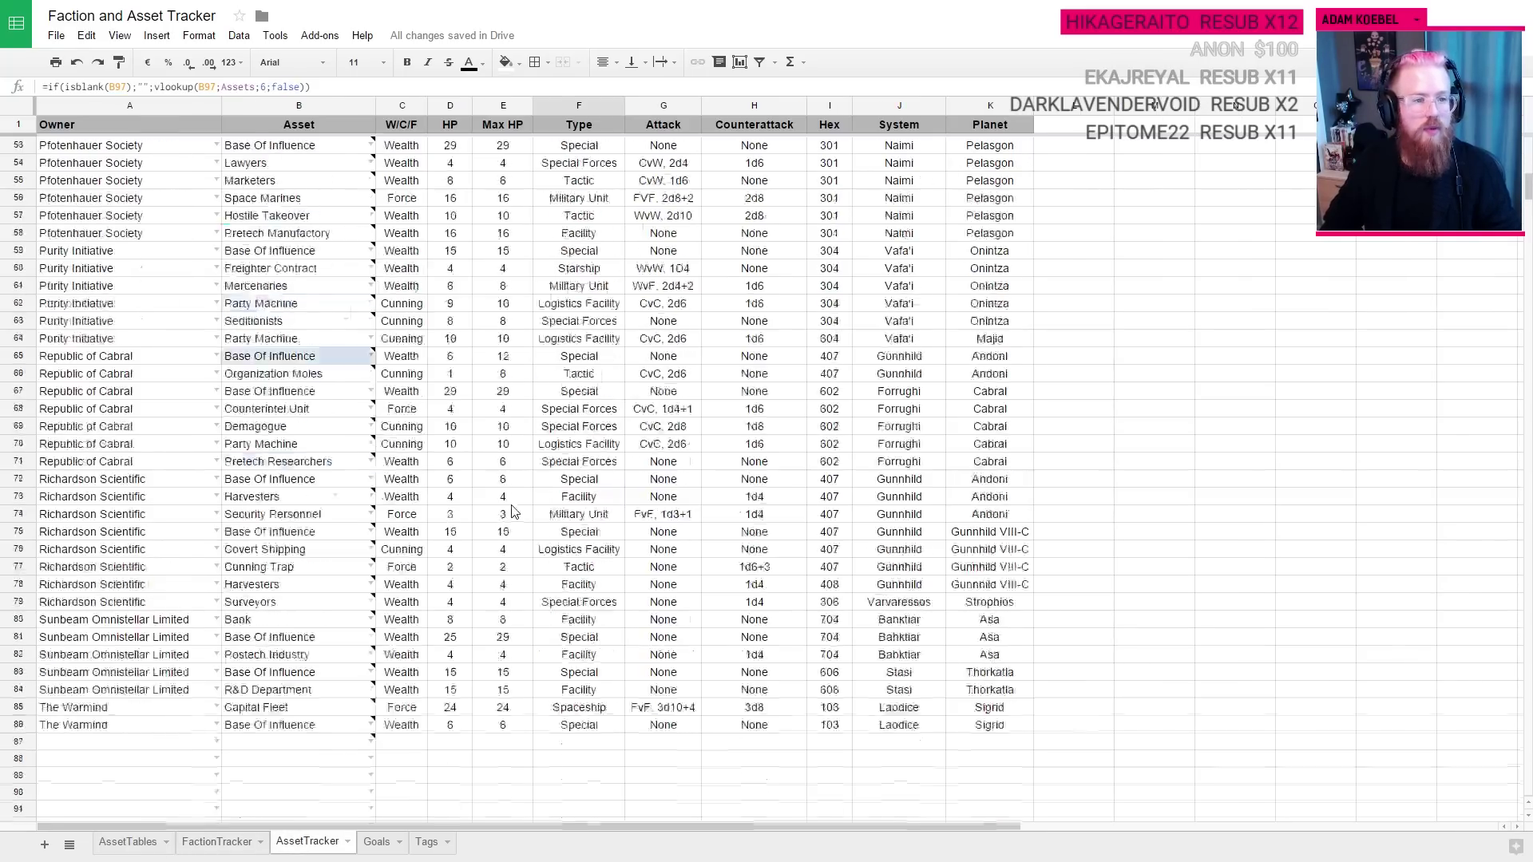
scroll(511, 511, "up", 10)
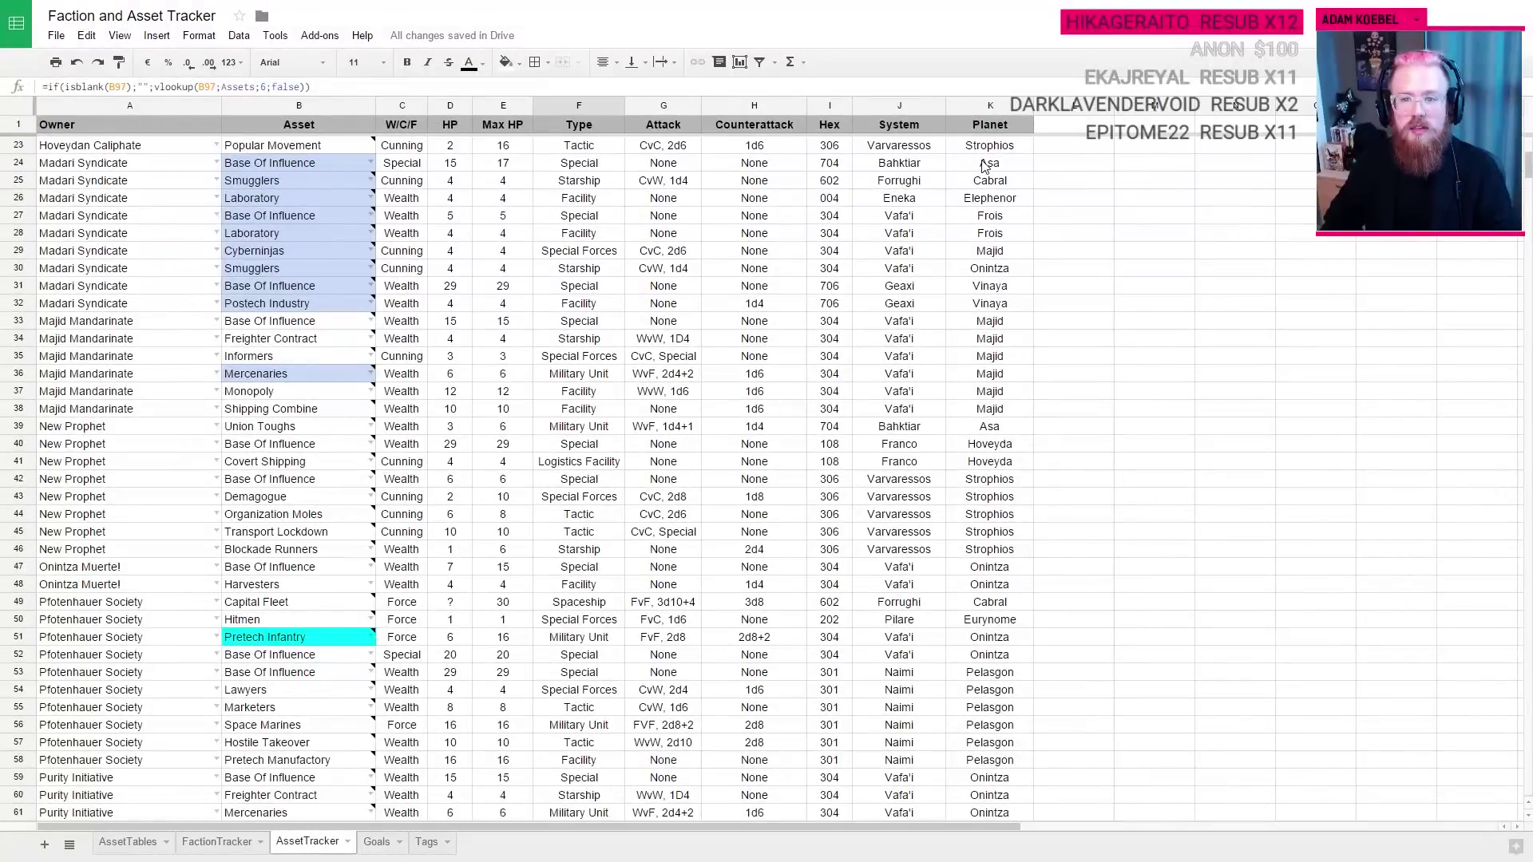
left_click(50, 171)
scroll(142, 500, "down", 1)
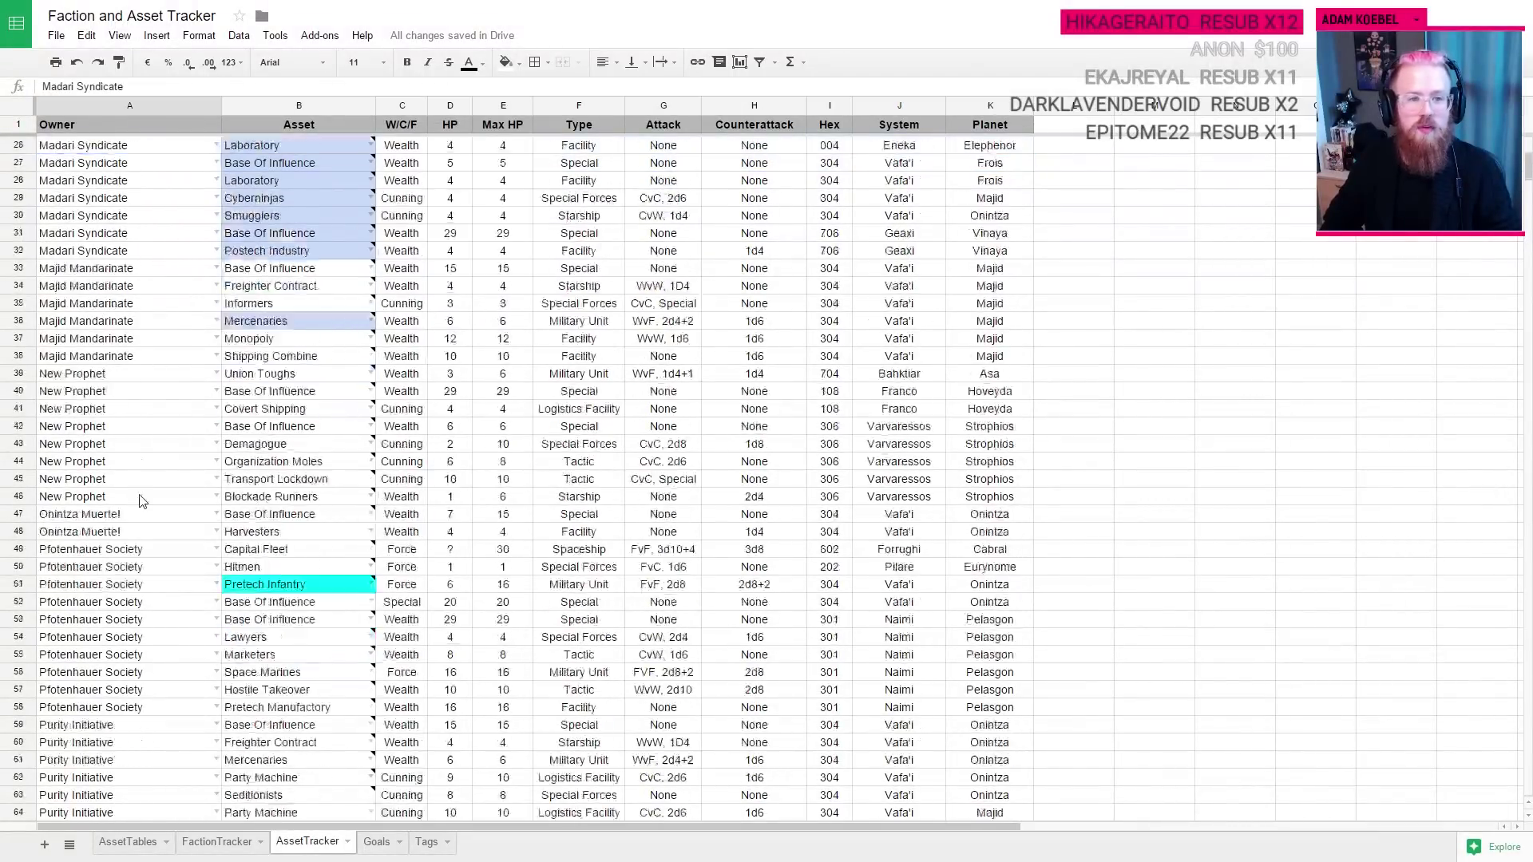
scroll(142, 500, "down", 12)
Step: Try to add an asset in row 87 of AssetTracker with owner Madari Syndicate and asset Smugglers
left_click(216, 583)
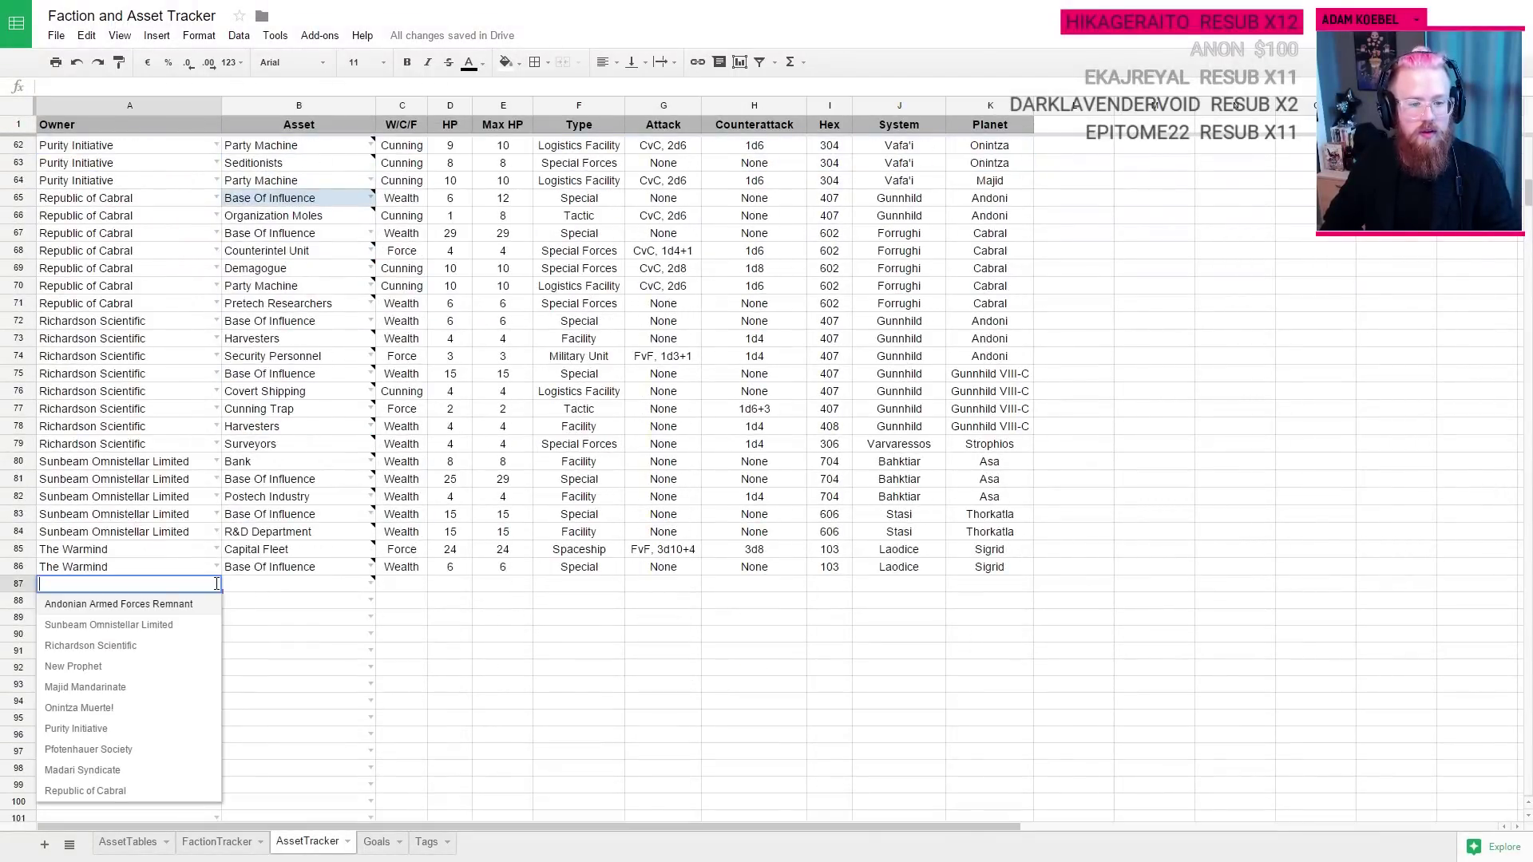
type("madari")
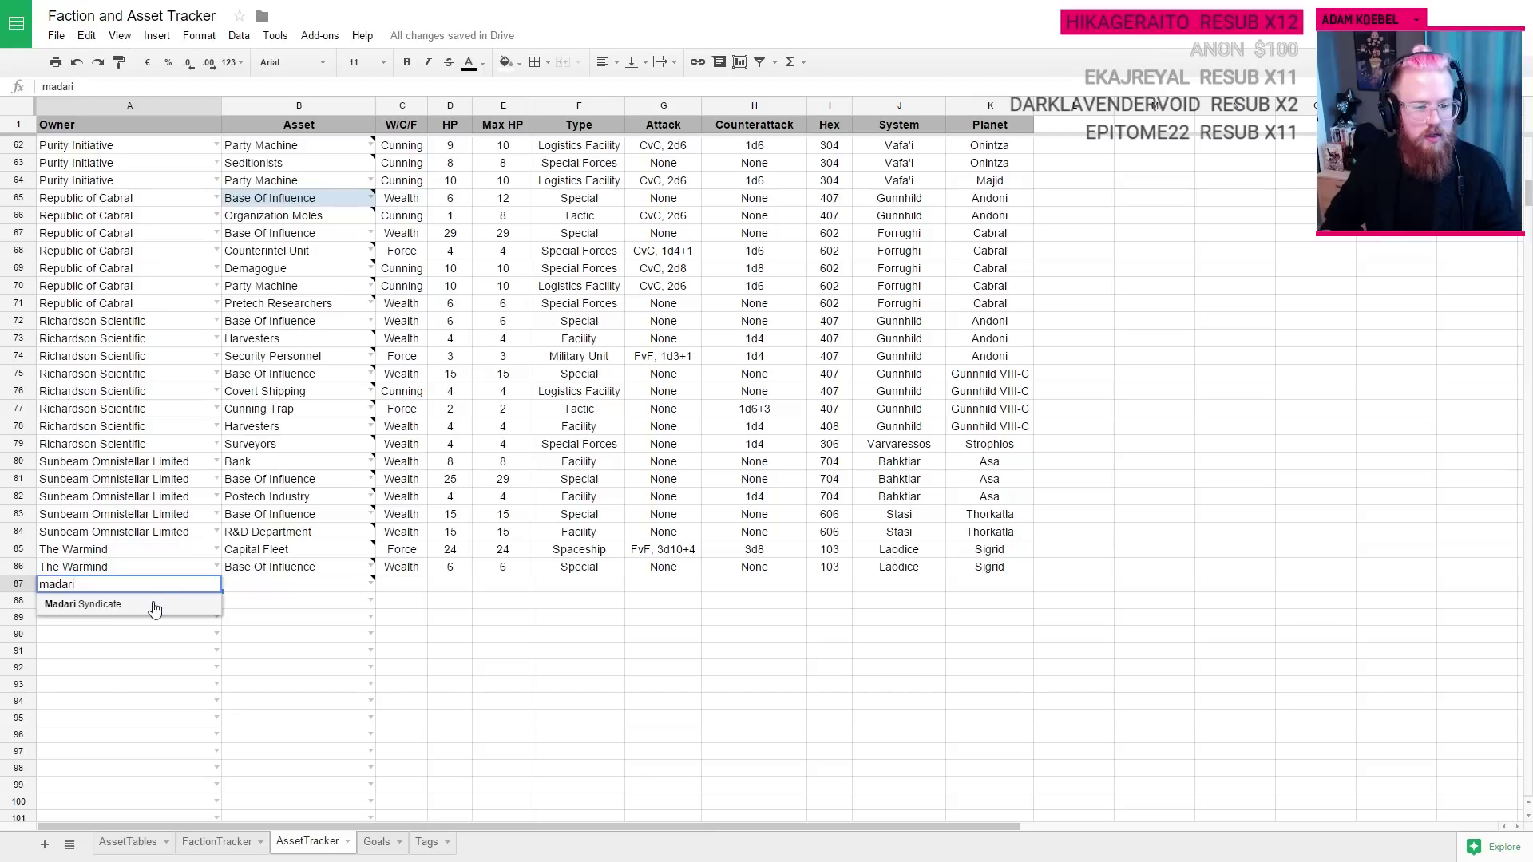
left_click(120, 604)
left_click(297, 587)
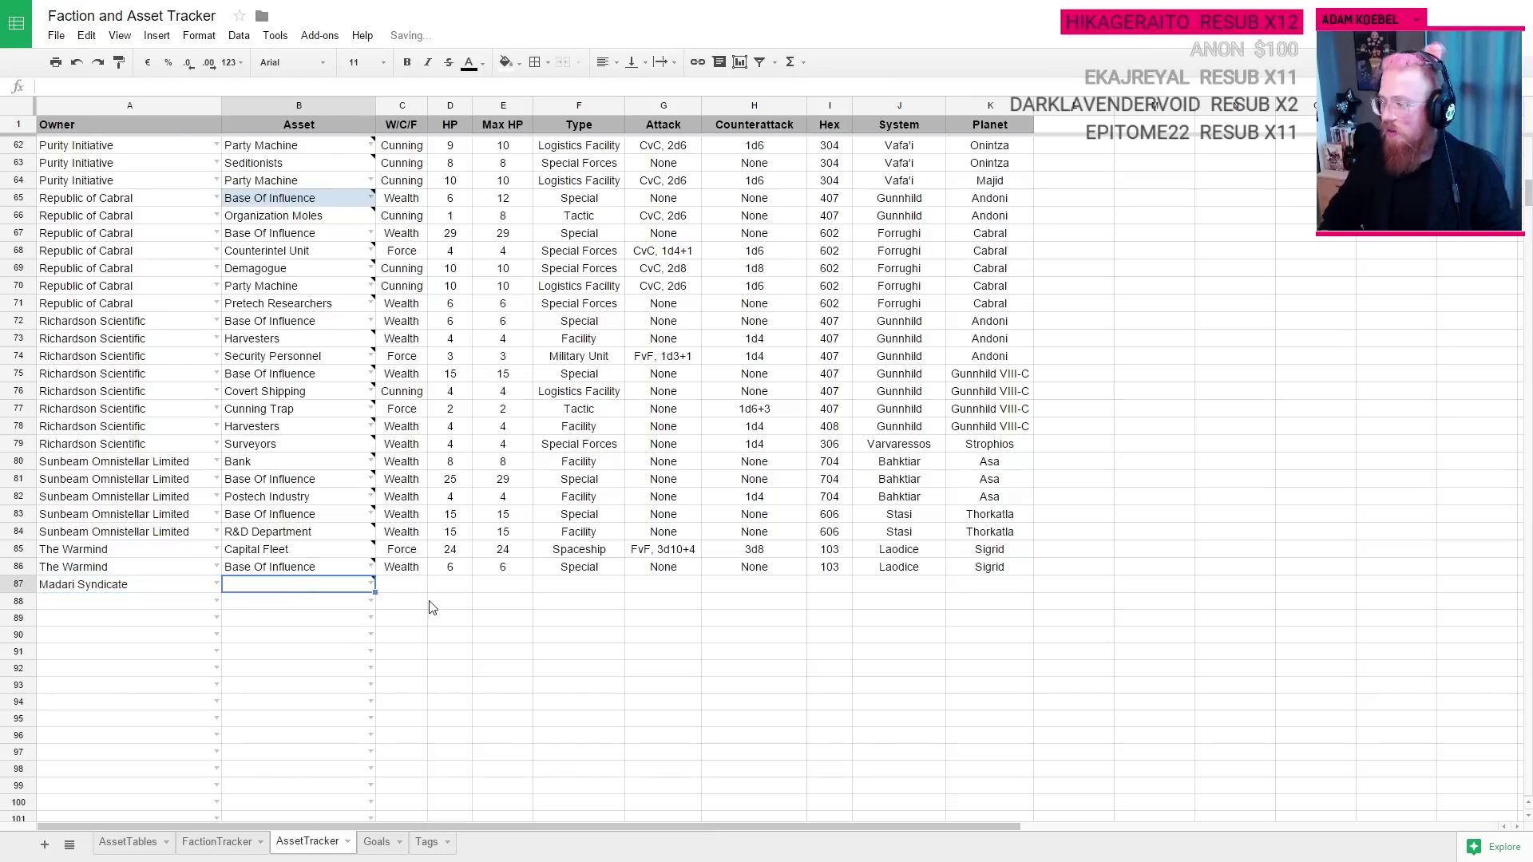
left_click(372, 584)
type("smu")
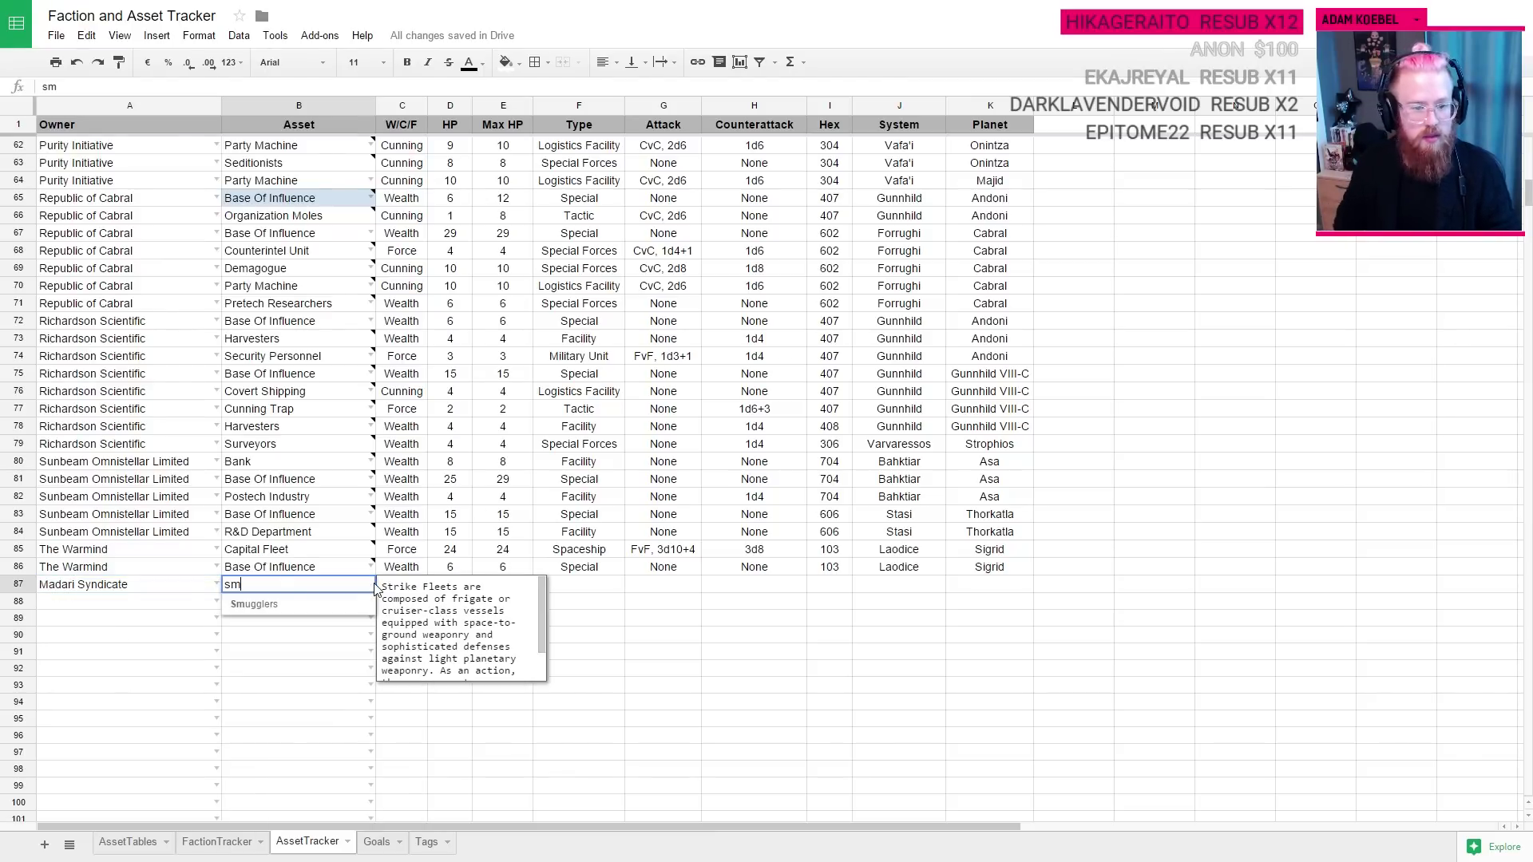
left_click(297, 604)
key("Tab")
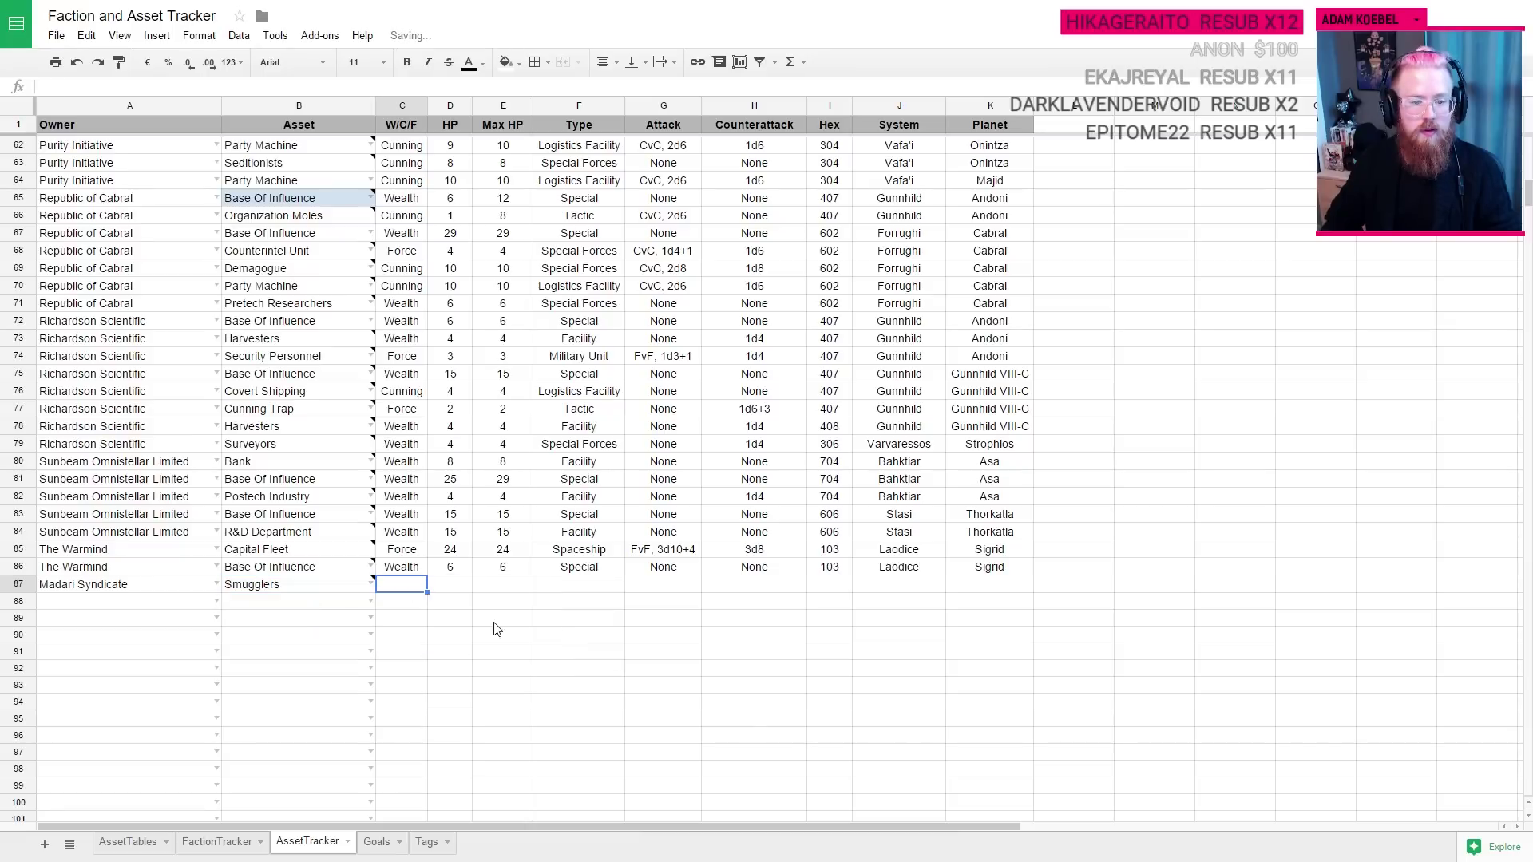
Step: Check the empty stat cells of the new Smugglers entry and clear the contents of row 87
left_click(372, 584)
left_click(580, 674)
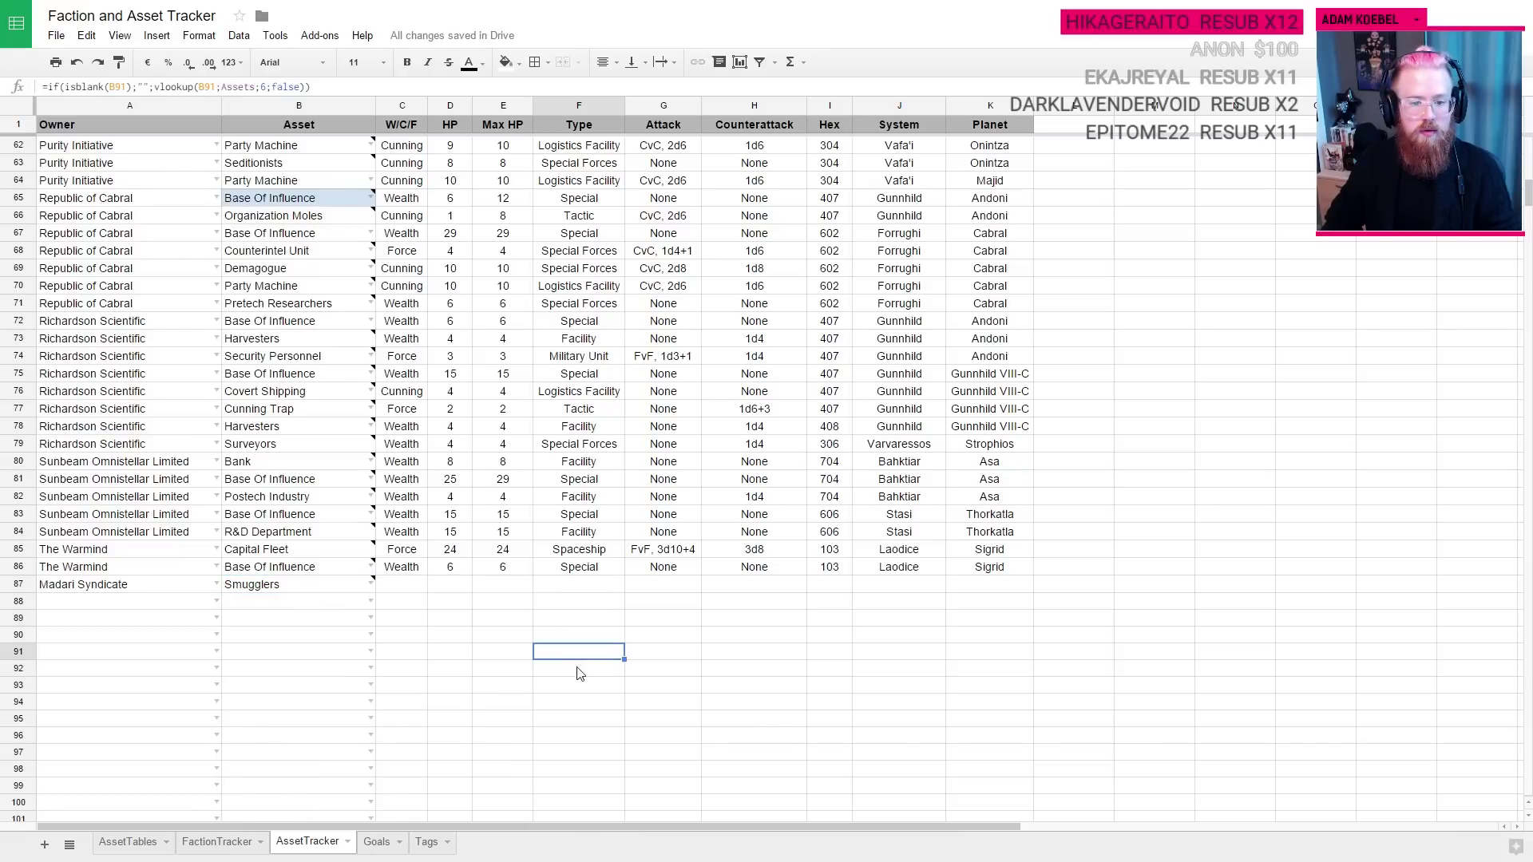
left_click(501, 591)
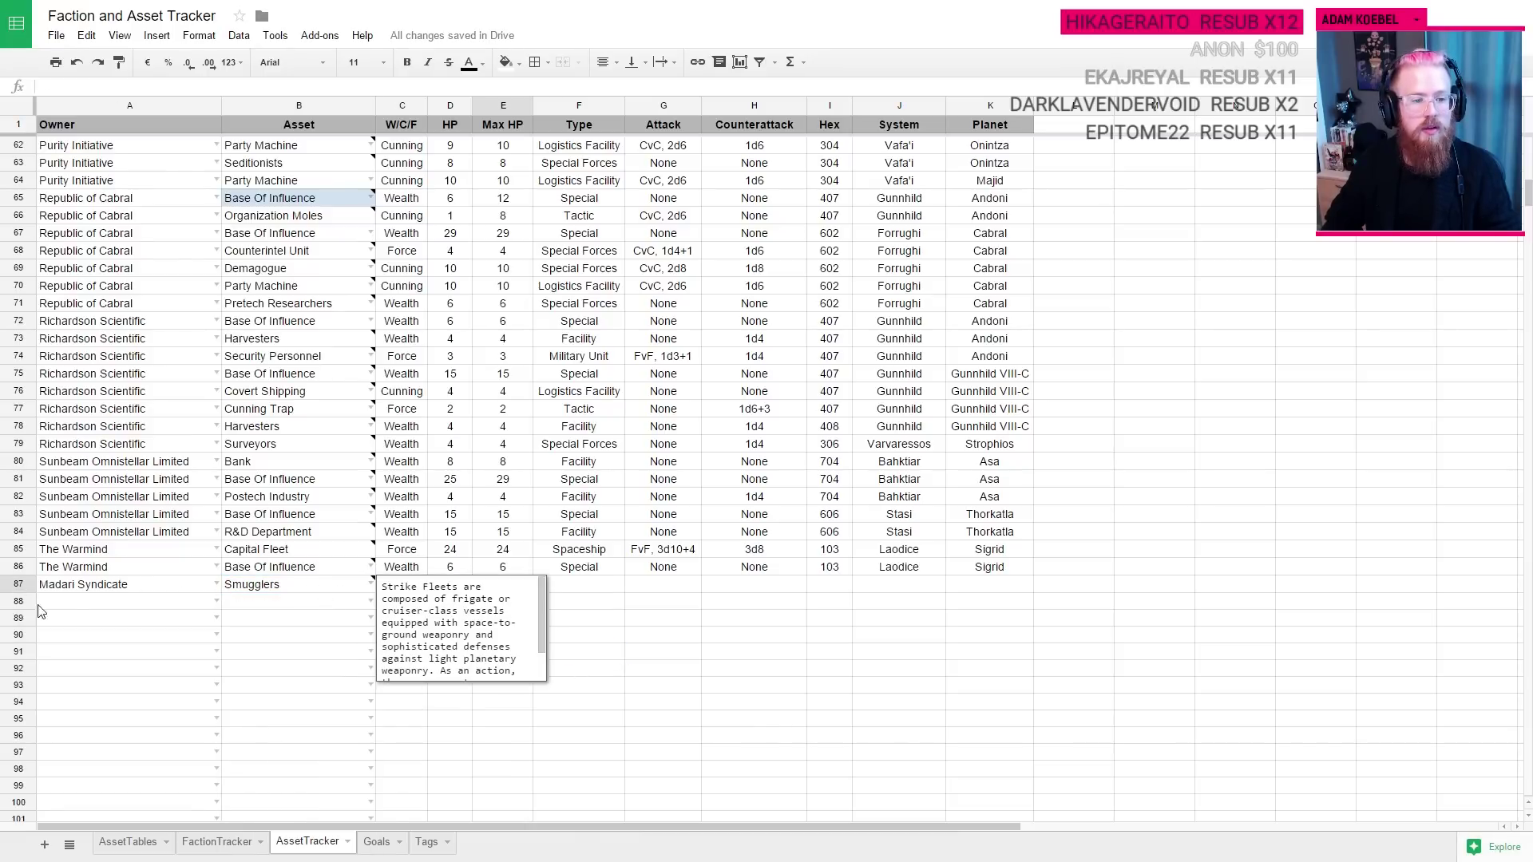
left_click(39, 606)
left_click(402, 609)
left_click(415, 584)
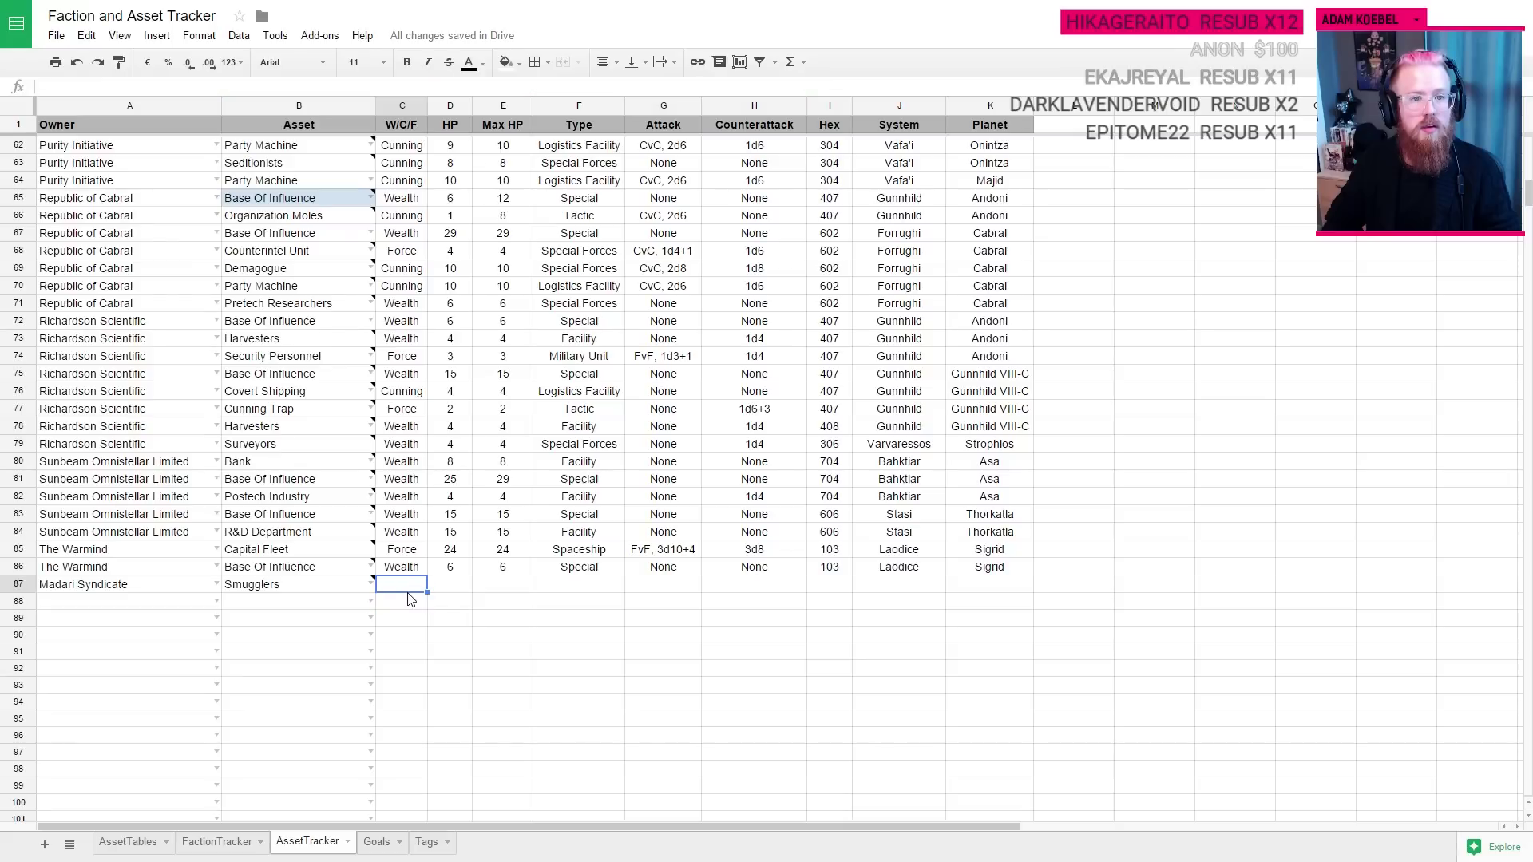
right_click(22, 589)
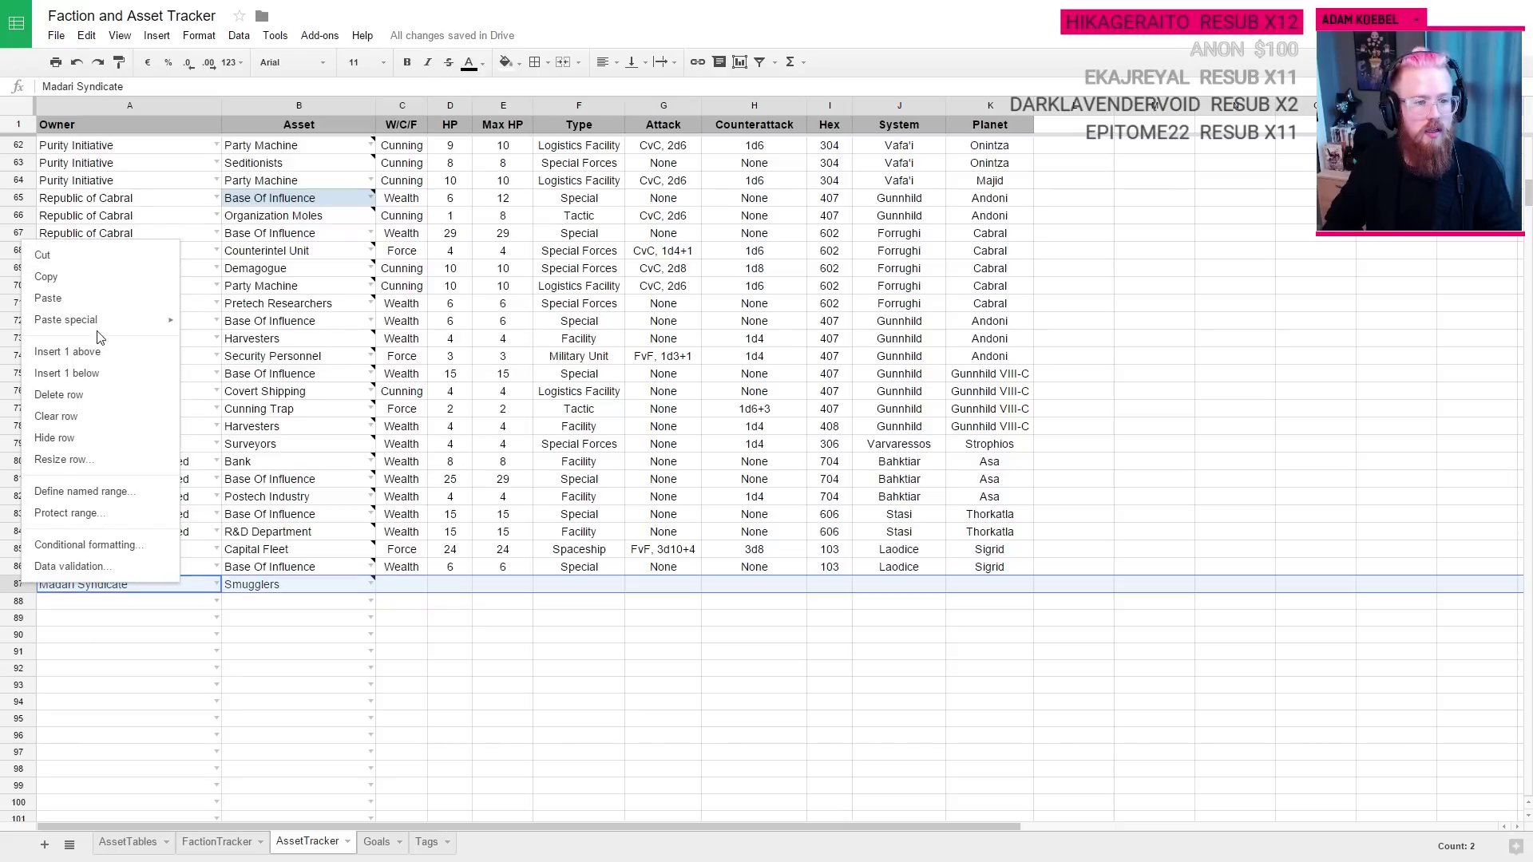
left_click(56, 416)
Step: Fill in the cleared row 87 with Madari Syndicate as the owner and Smugglers as the asset
left_click(216, 583)
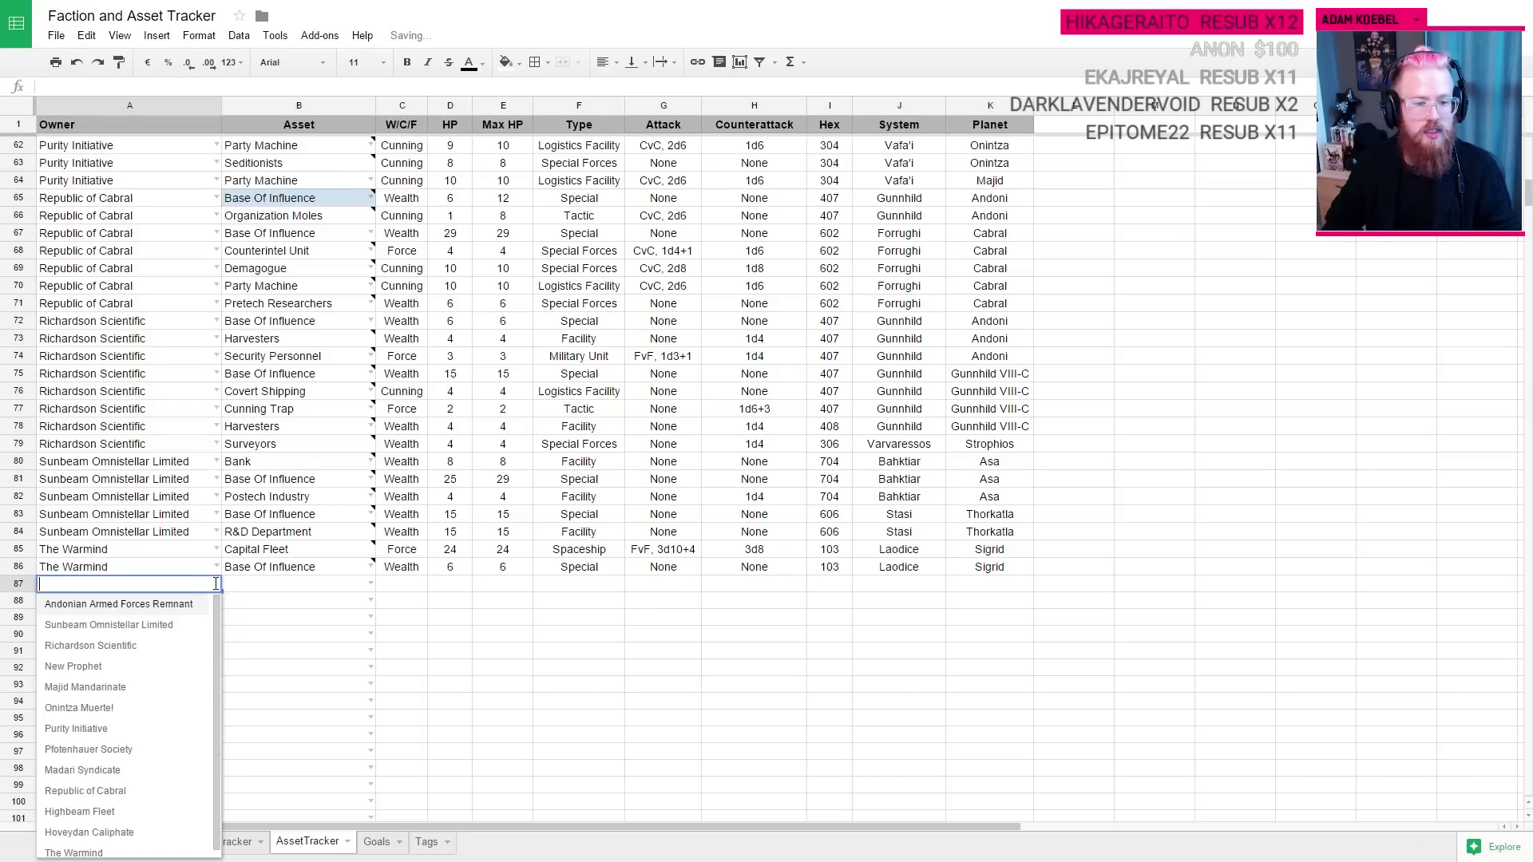
type("mada")
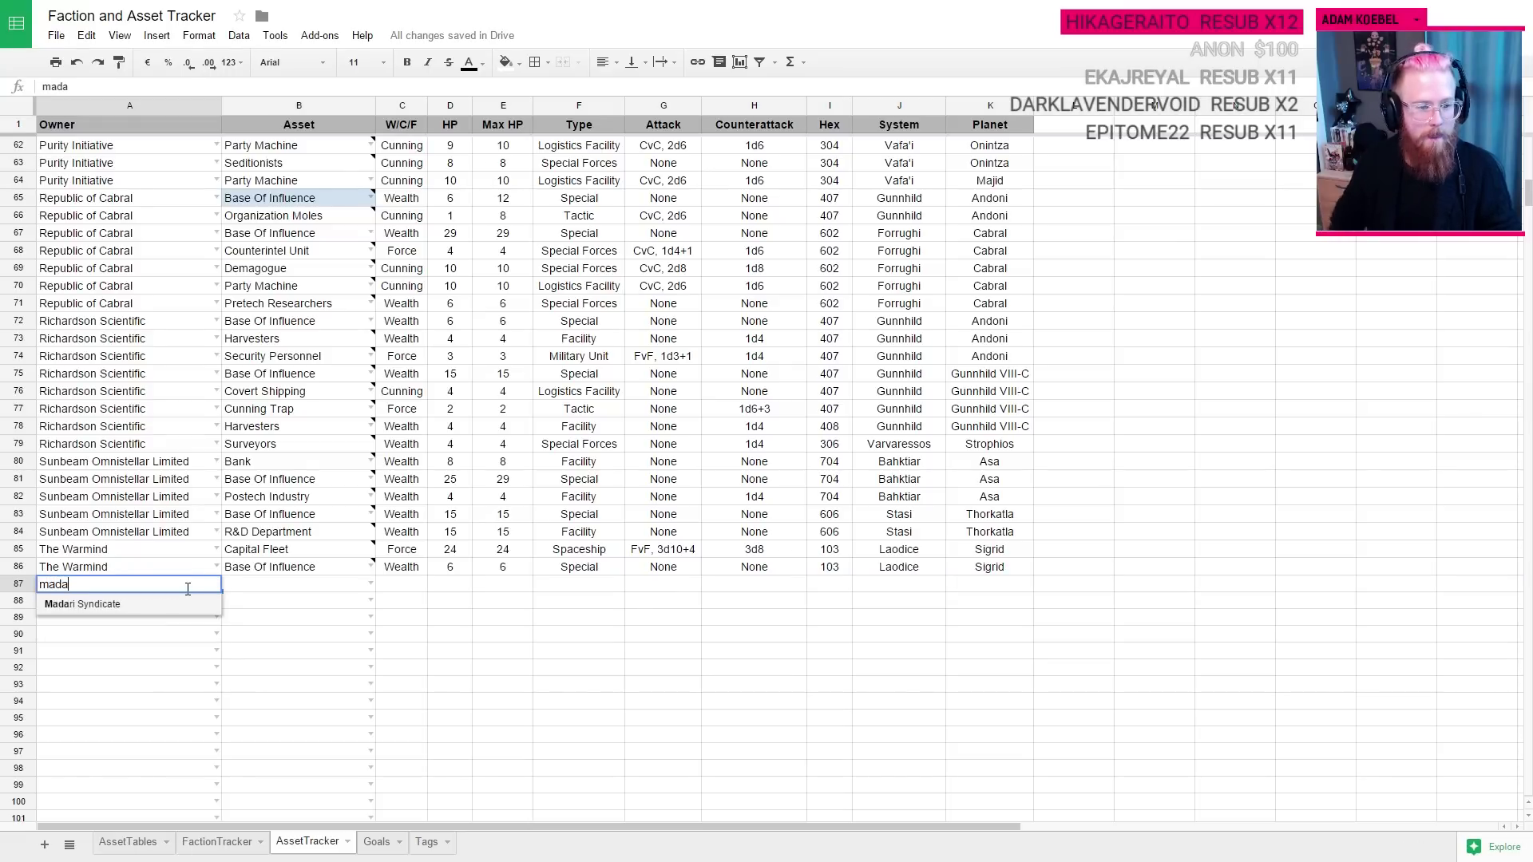
left_click(165, 609)
left_click(291, 587)
type("sm")
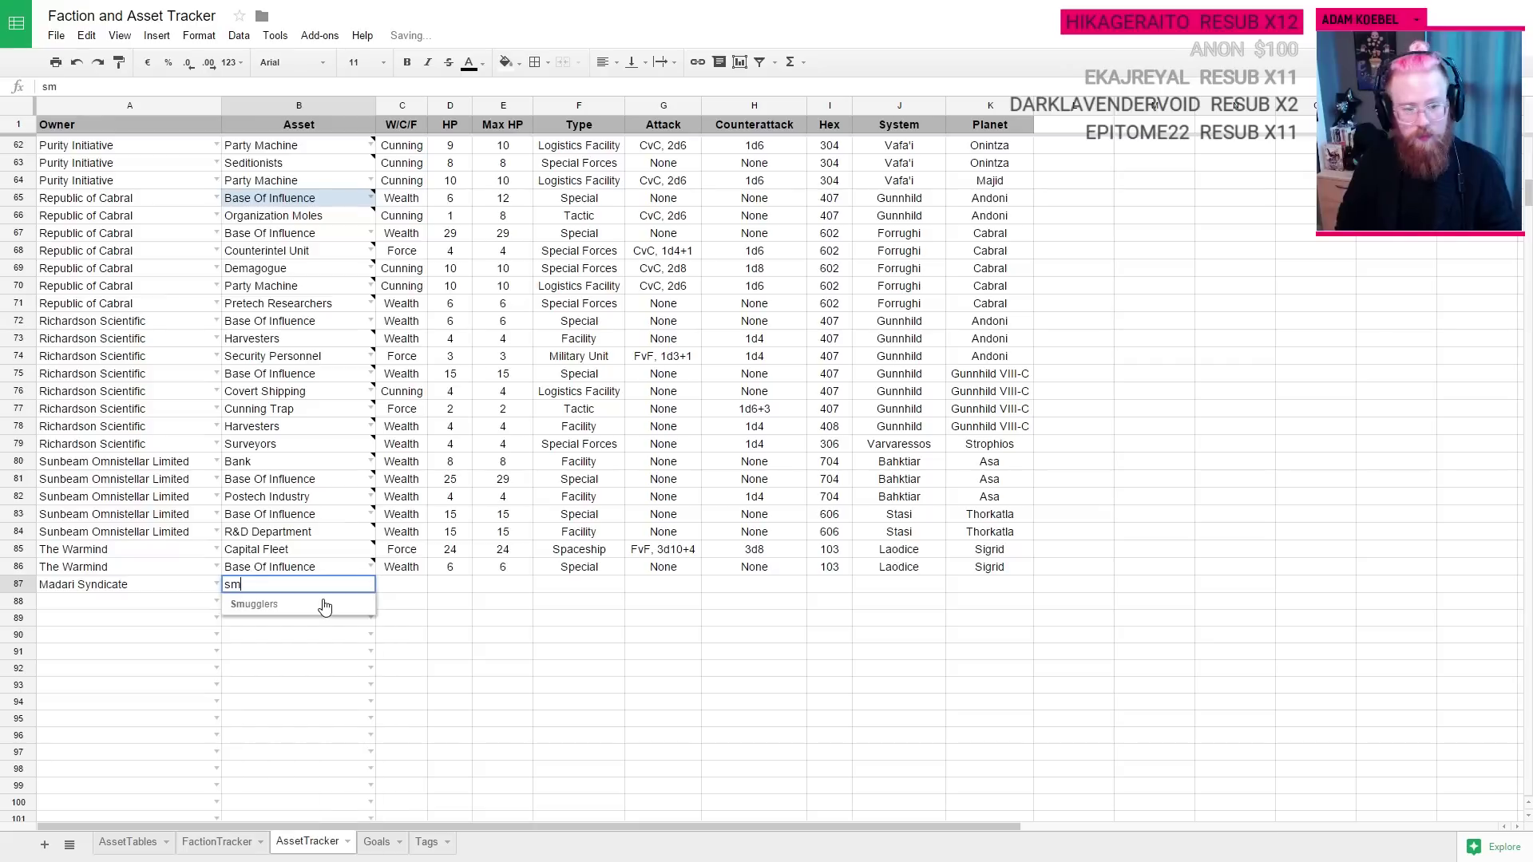
left_click(316, 607)
Step: Set the HP of the Madari Syndicate's new Smugglers to 4
left_click(499, 587)
left_click(452, 589)
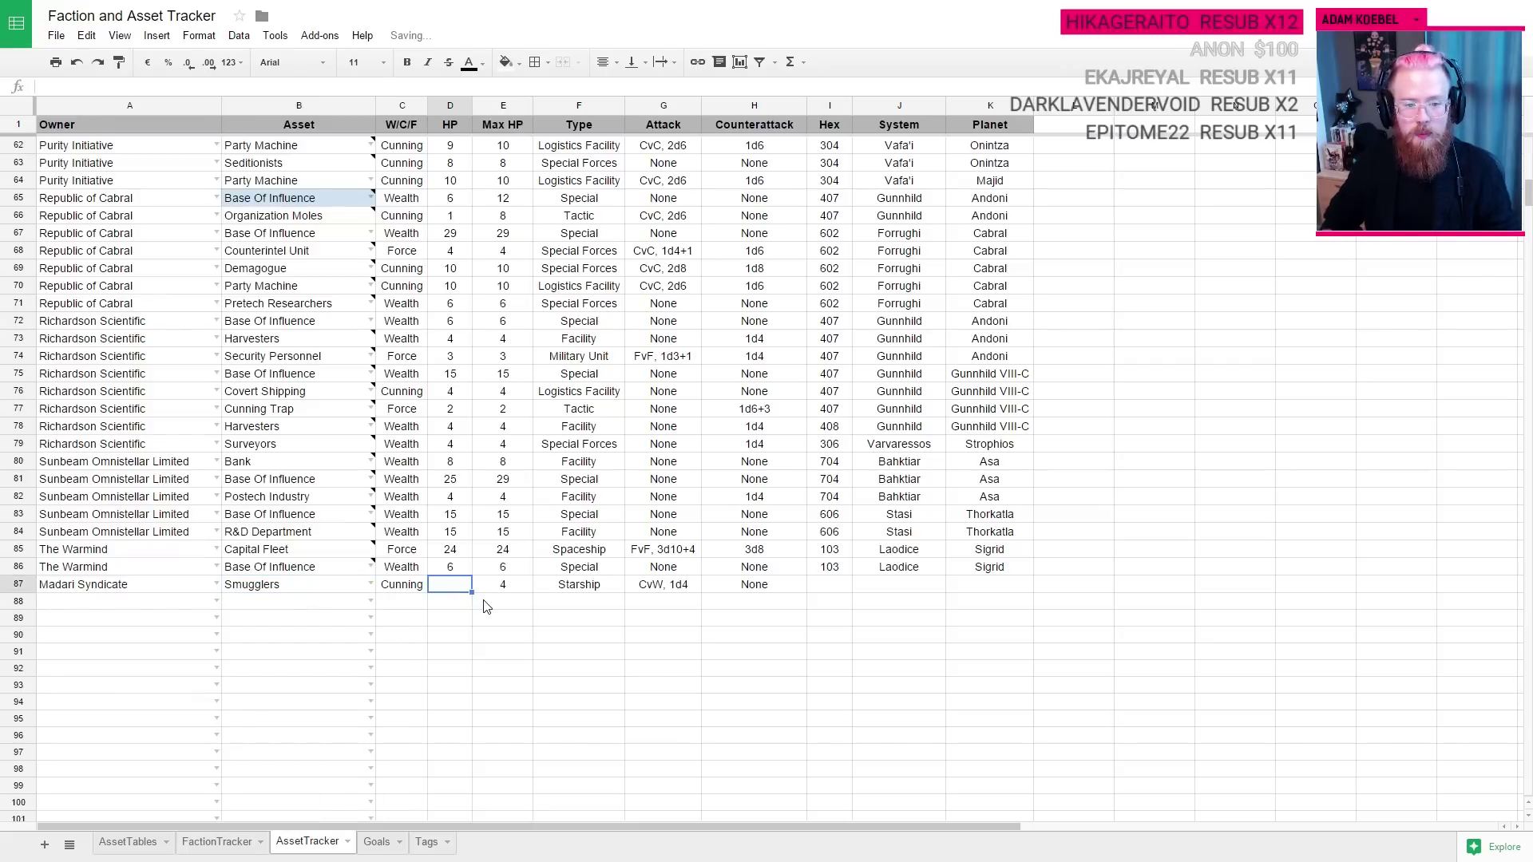
key("Right")
key("Right")
key("Right")
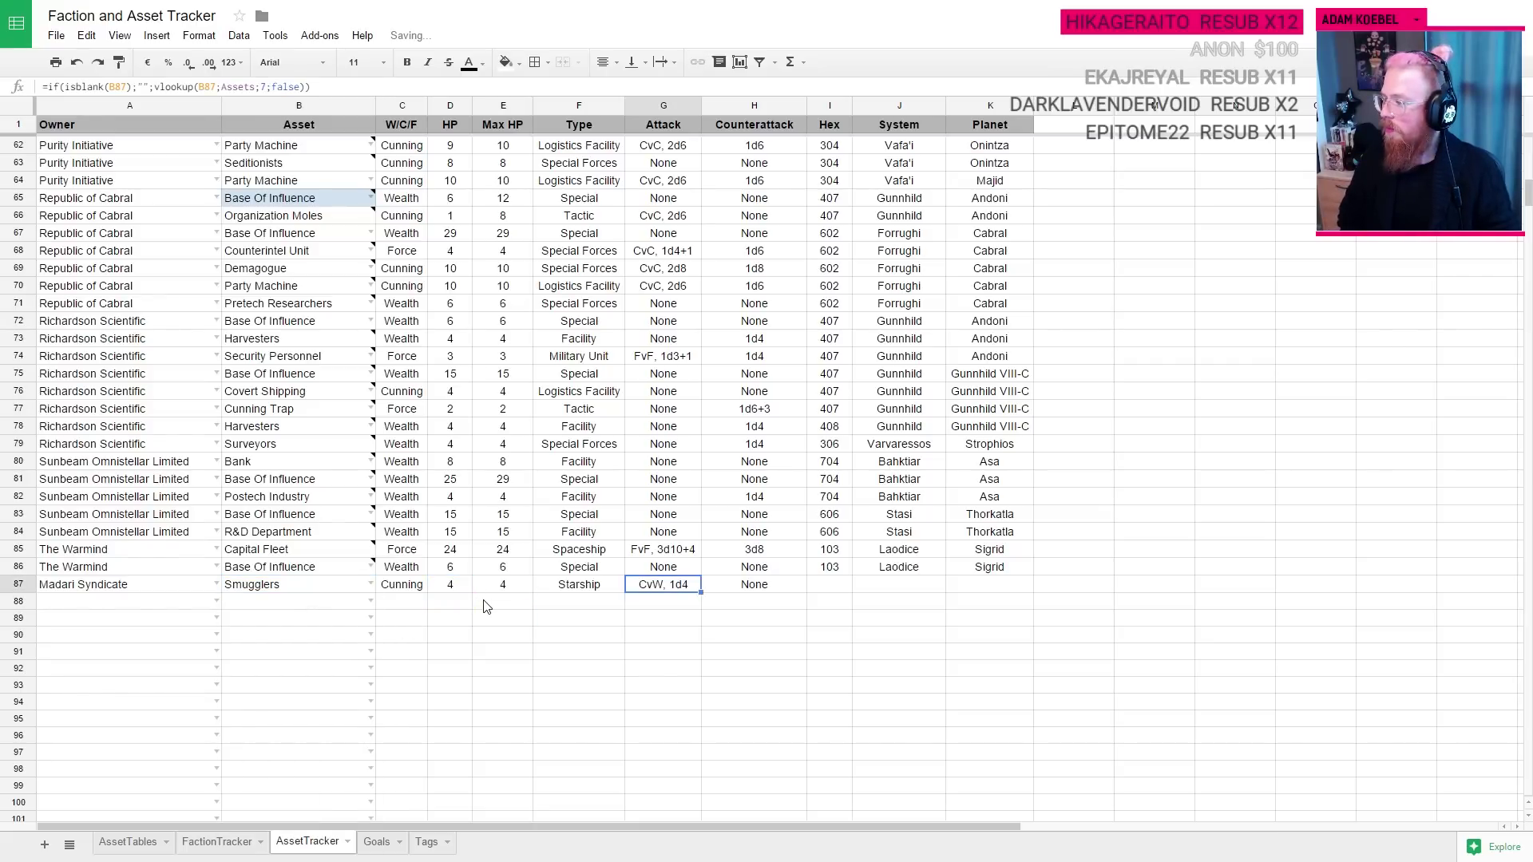
Step: Copy hex 704, system Bahktiar and planet Asa from a Sunbeam Omnistellar Limited row into the new Smugglers row
key("Right")
key("Right")
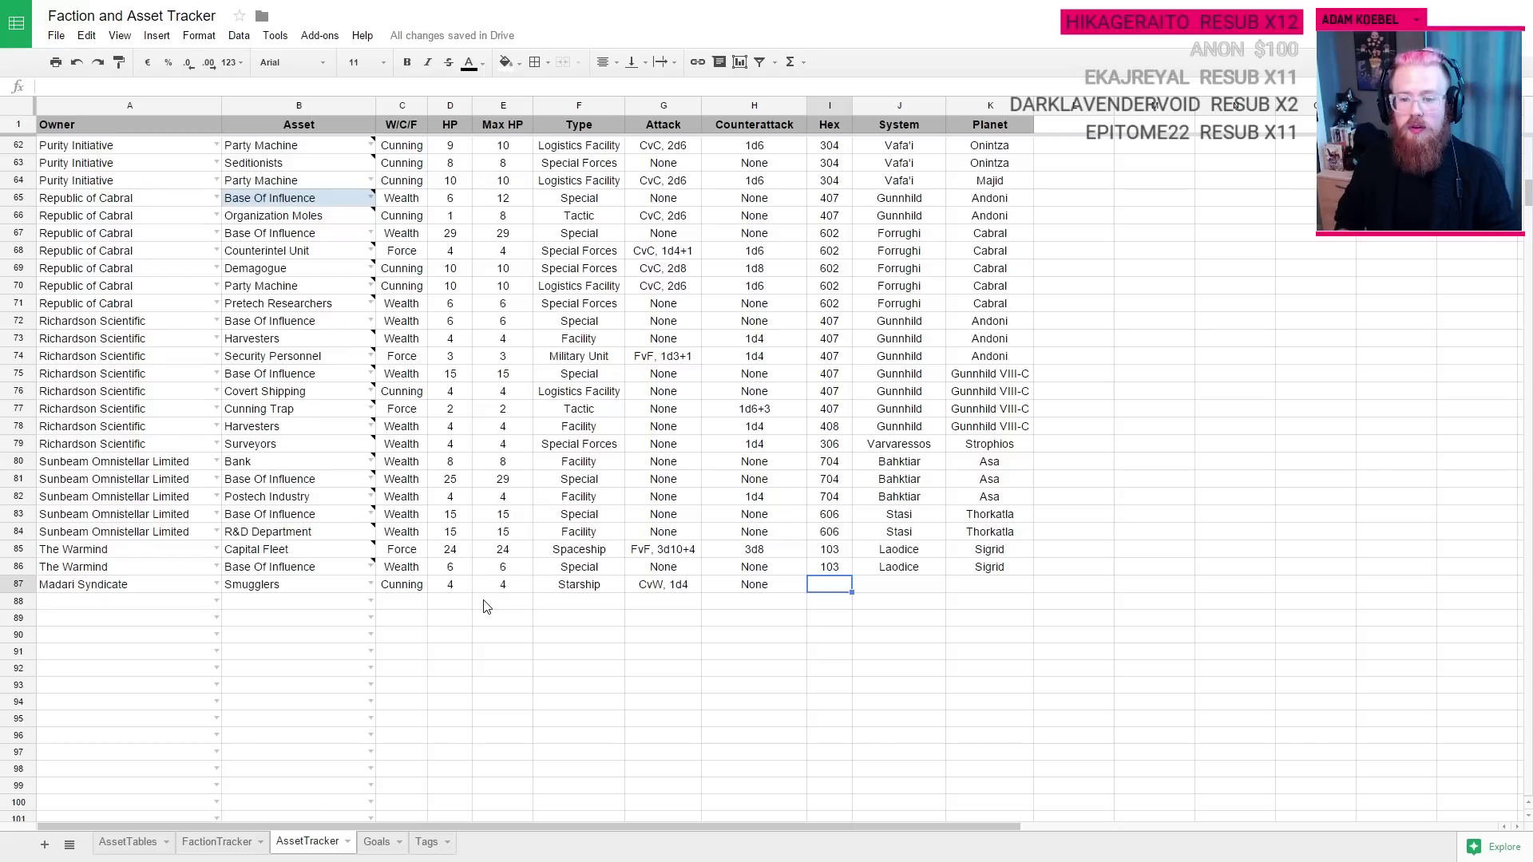
left_click_drag(1012, 469, 842, 470)
key("ctrl+c")
left_click(844, 580)
key("ctrl+v")
left_click(943, 631)
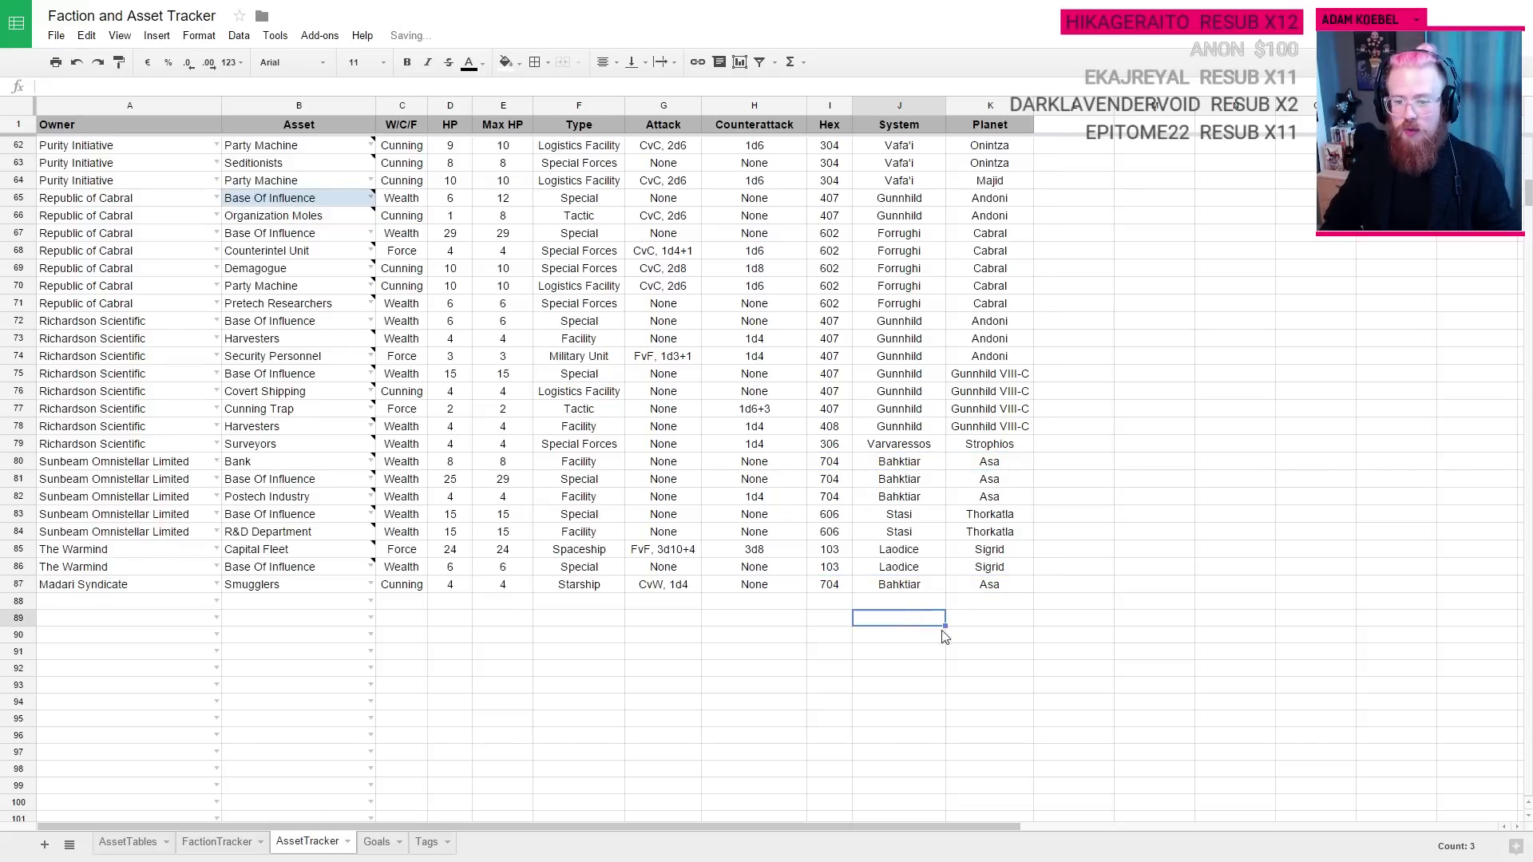
scroll(604, 543, "down", 3)
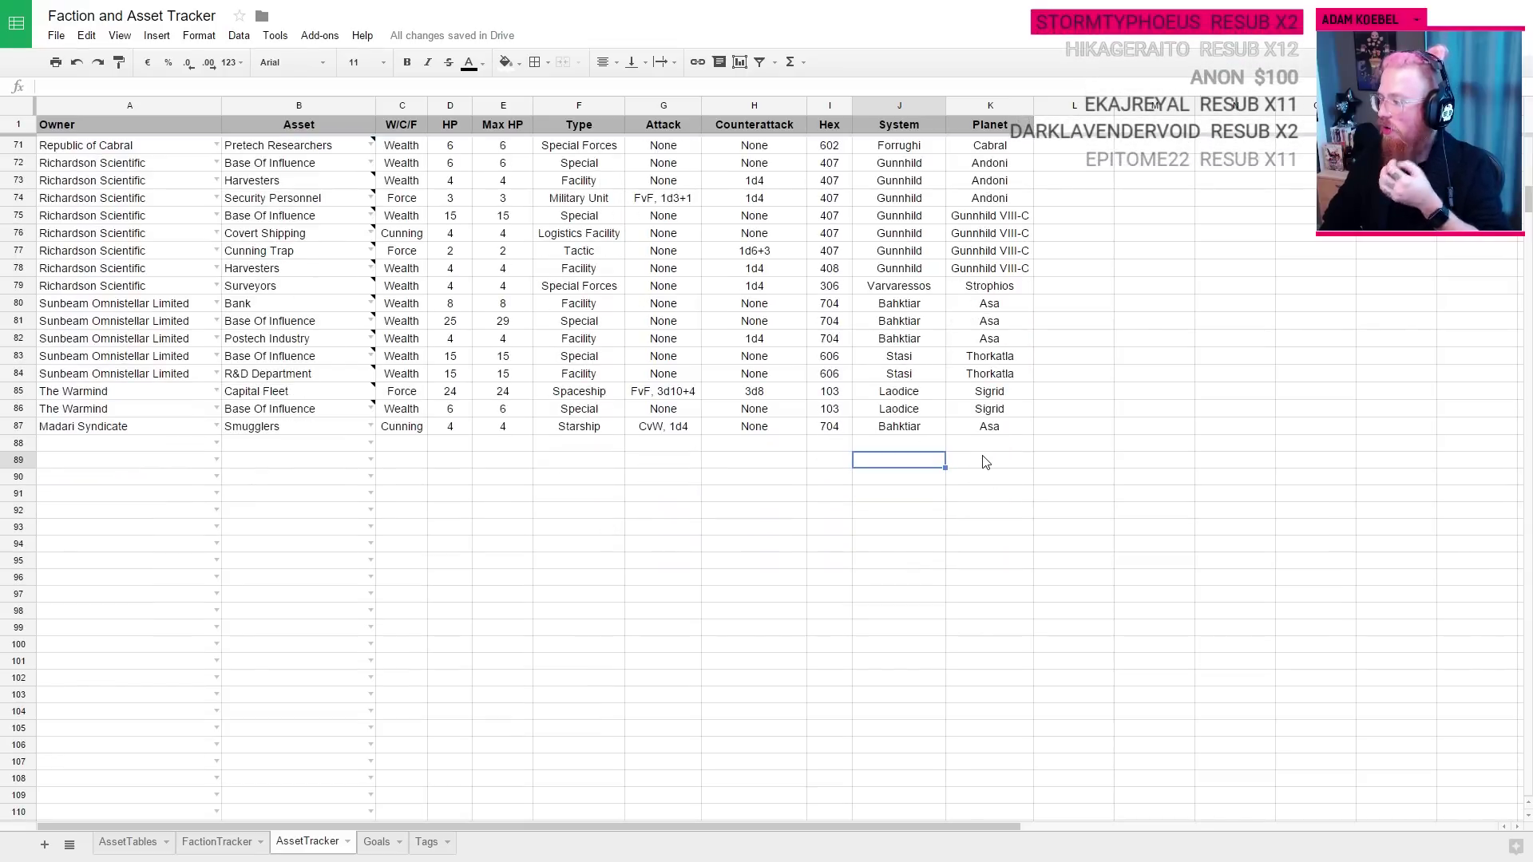
left_click(990, 430)
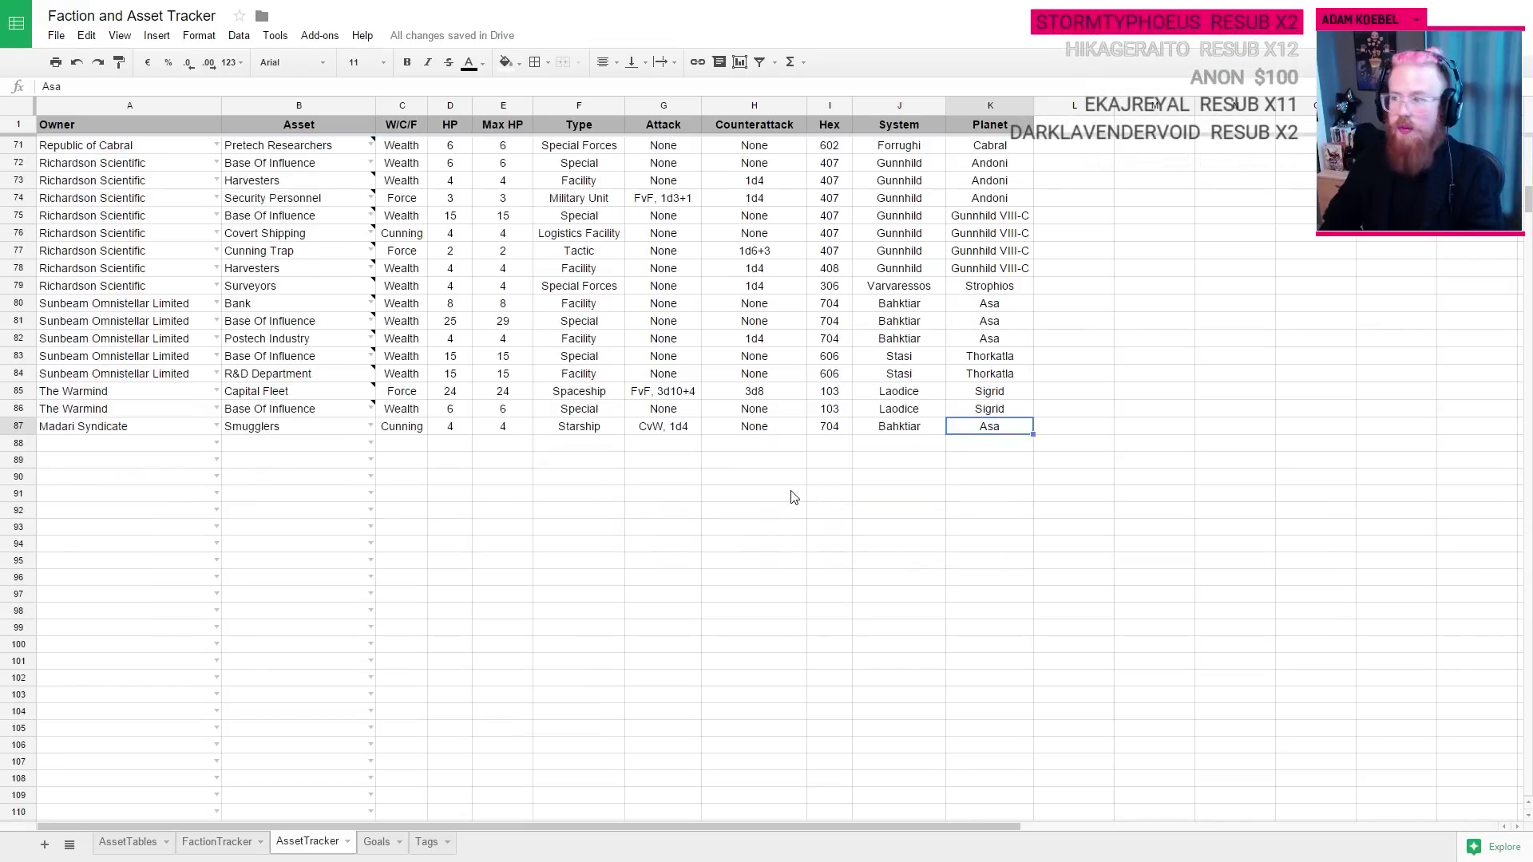
key("Left")
key("Left")
key("Left")
key("Left")
key("Left")
key("Left")
key("Left")
key("Left")
key("Left")
key("Left")
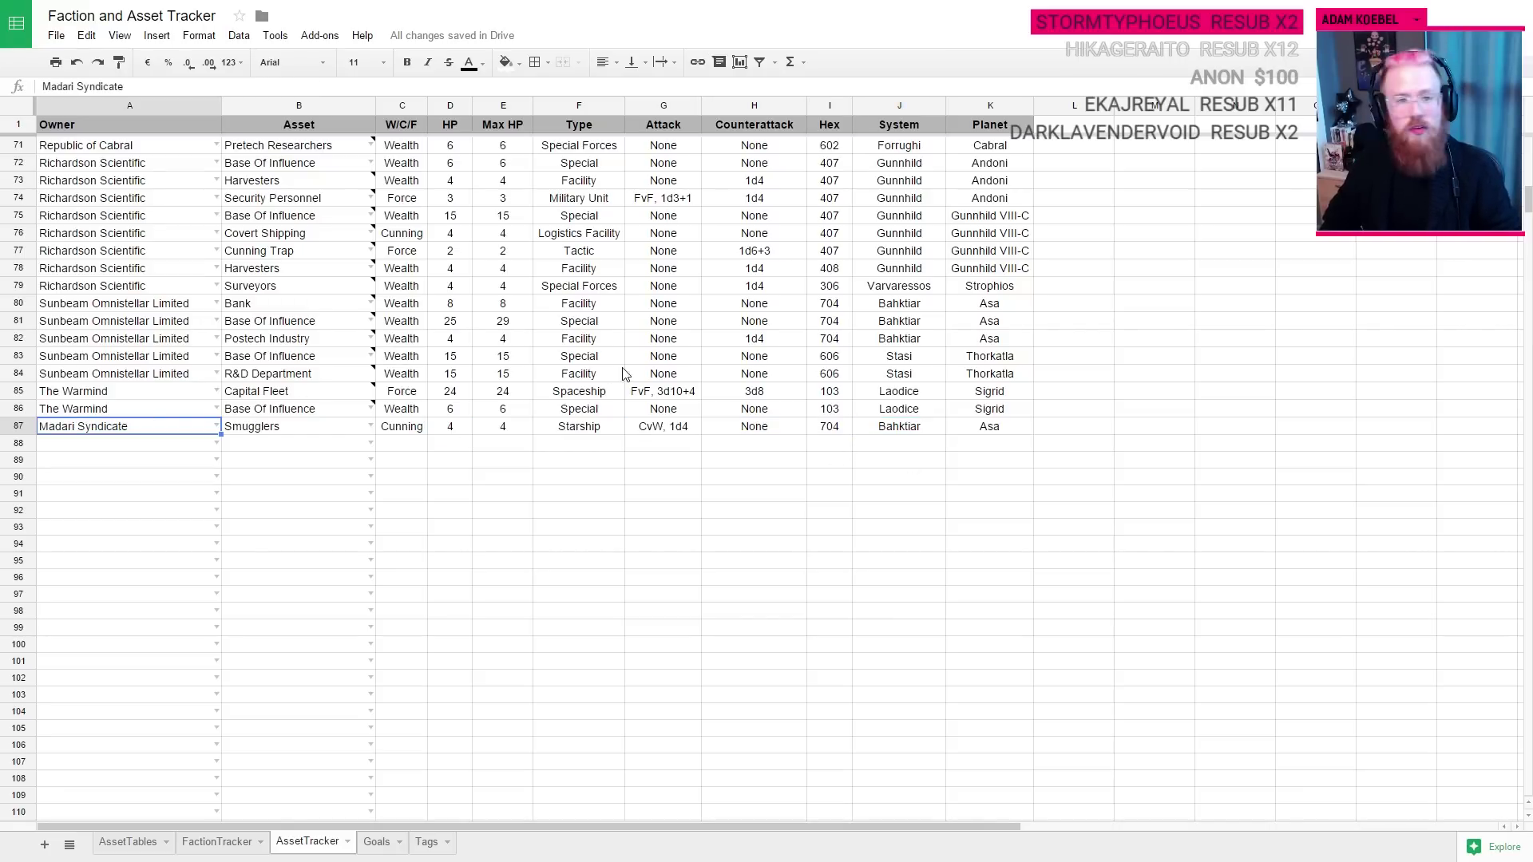
Step: Set the Madari Syndicate's FacCreds to 15 in the faction tracker
left_click(217, 842)
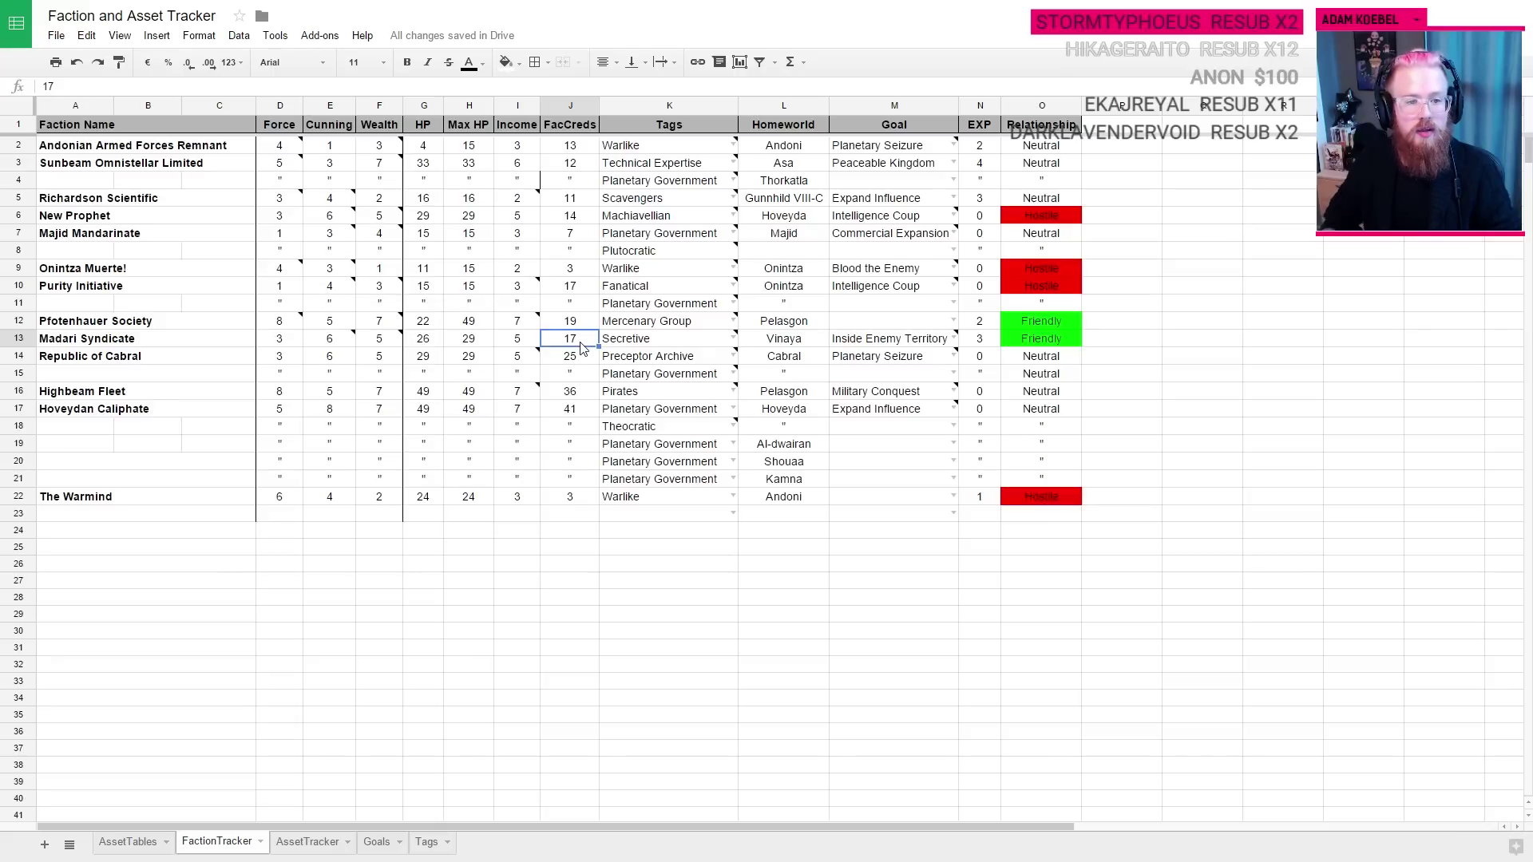
type("15")
key("Return")
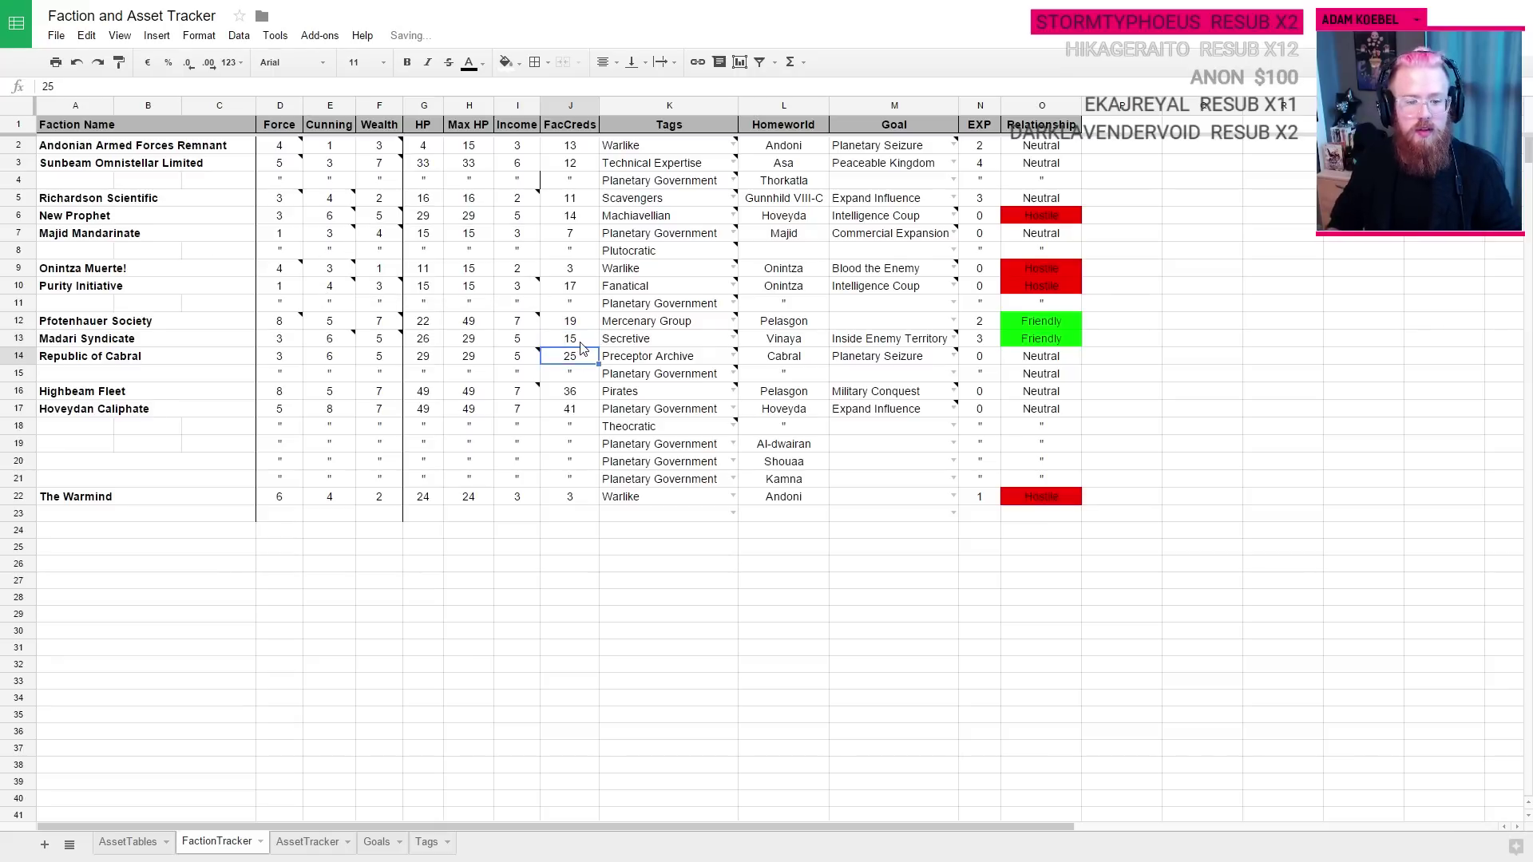
Step: Review the Majid Mandarinate's row in the FACTION TURNS log and the progress note on its goal in the faction tracker
key("ctrl+Tab")
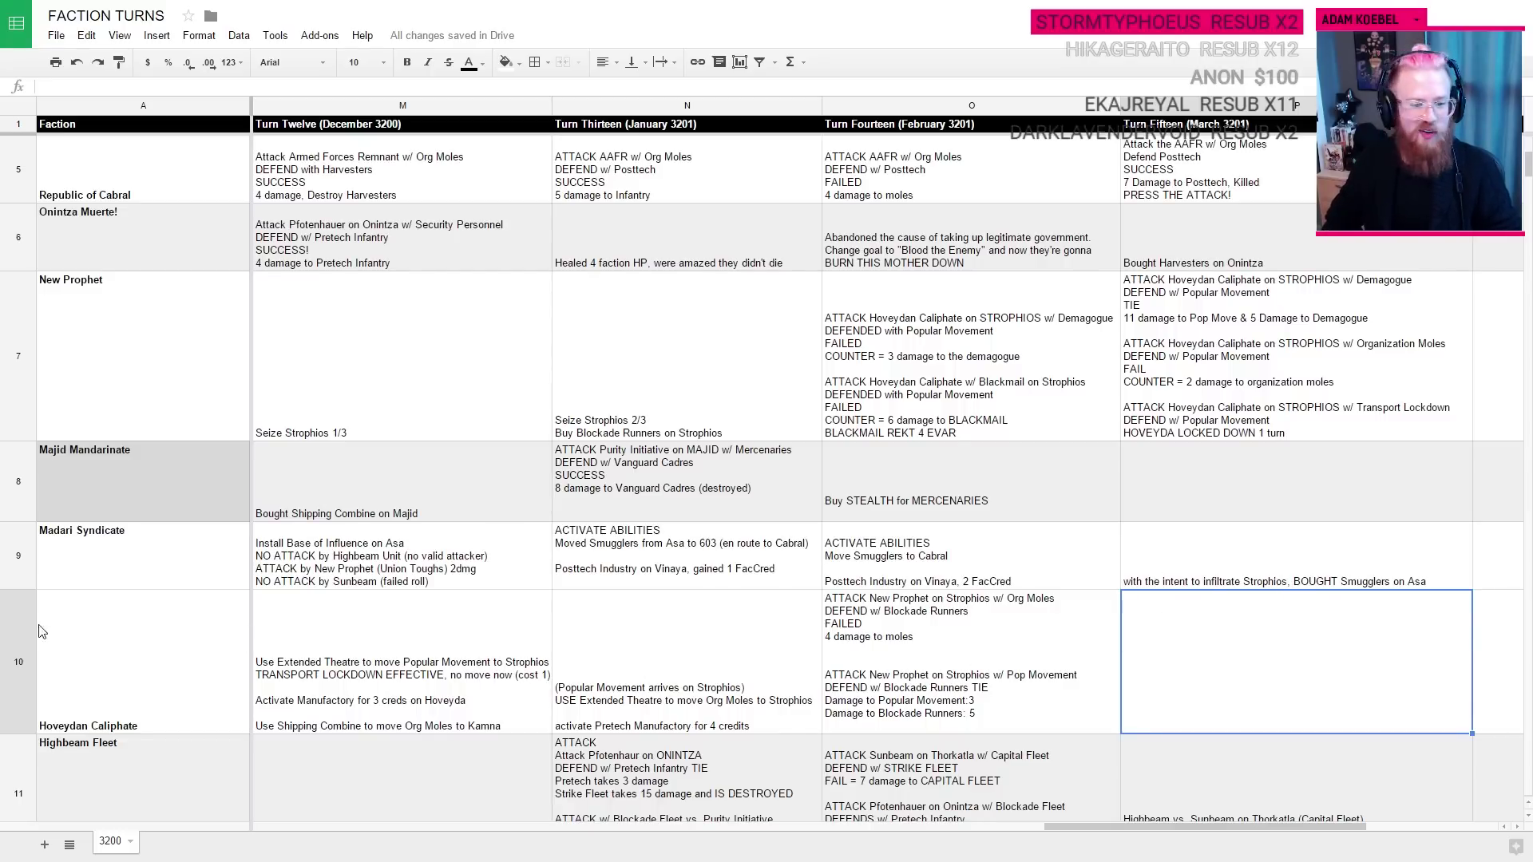
scroll(1054, 582, "down", 2)
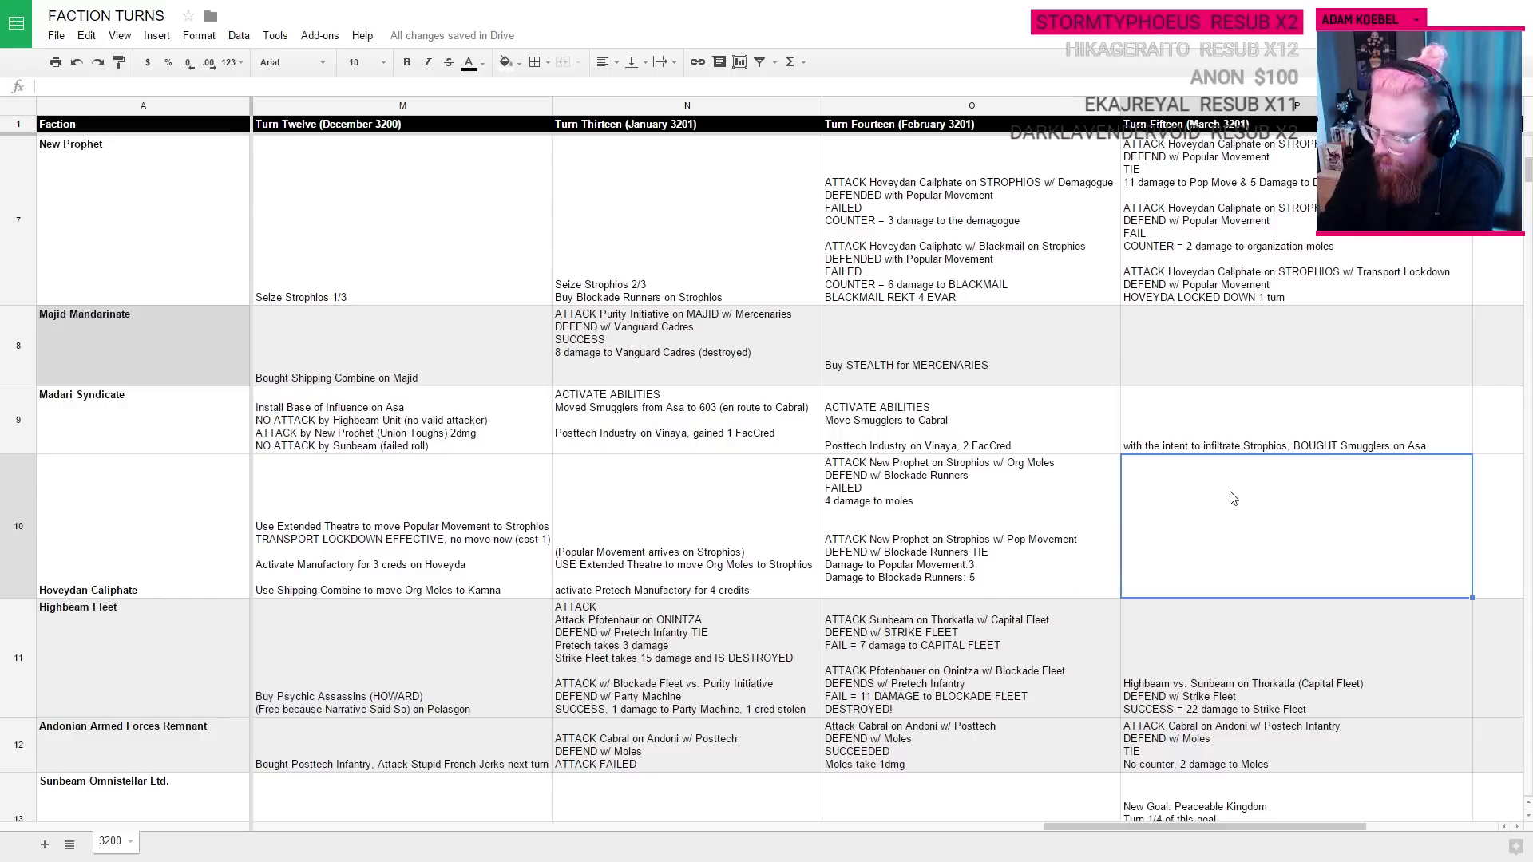
left_click(1195, 351)
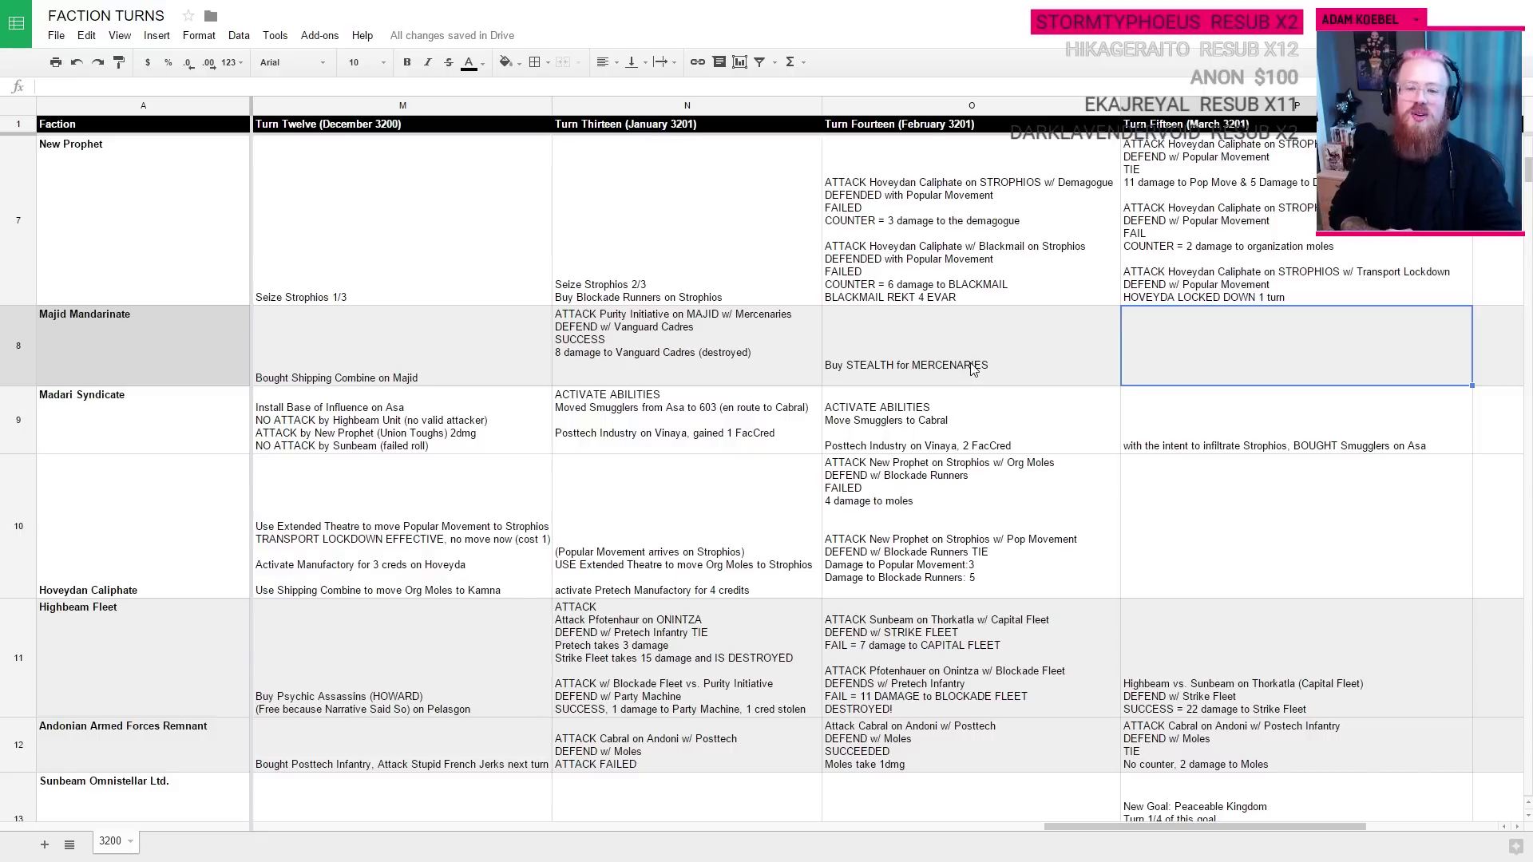
key("ctrl+Tab")
key("ctrl+Tab")
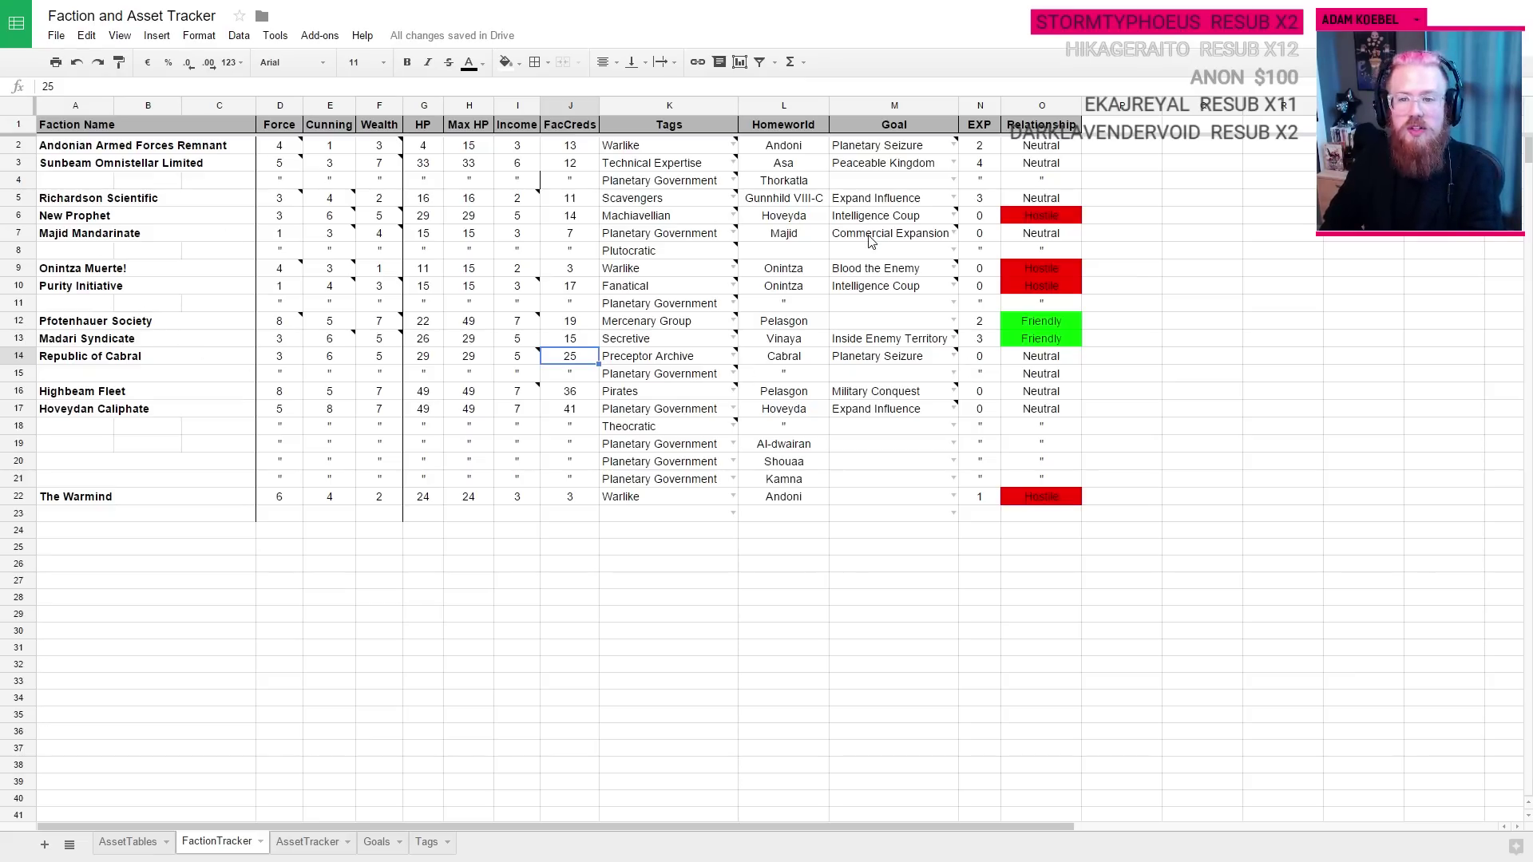
mouse_move(870, 241)
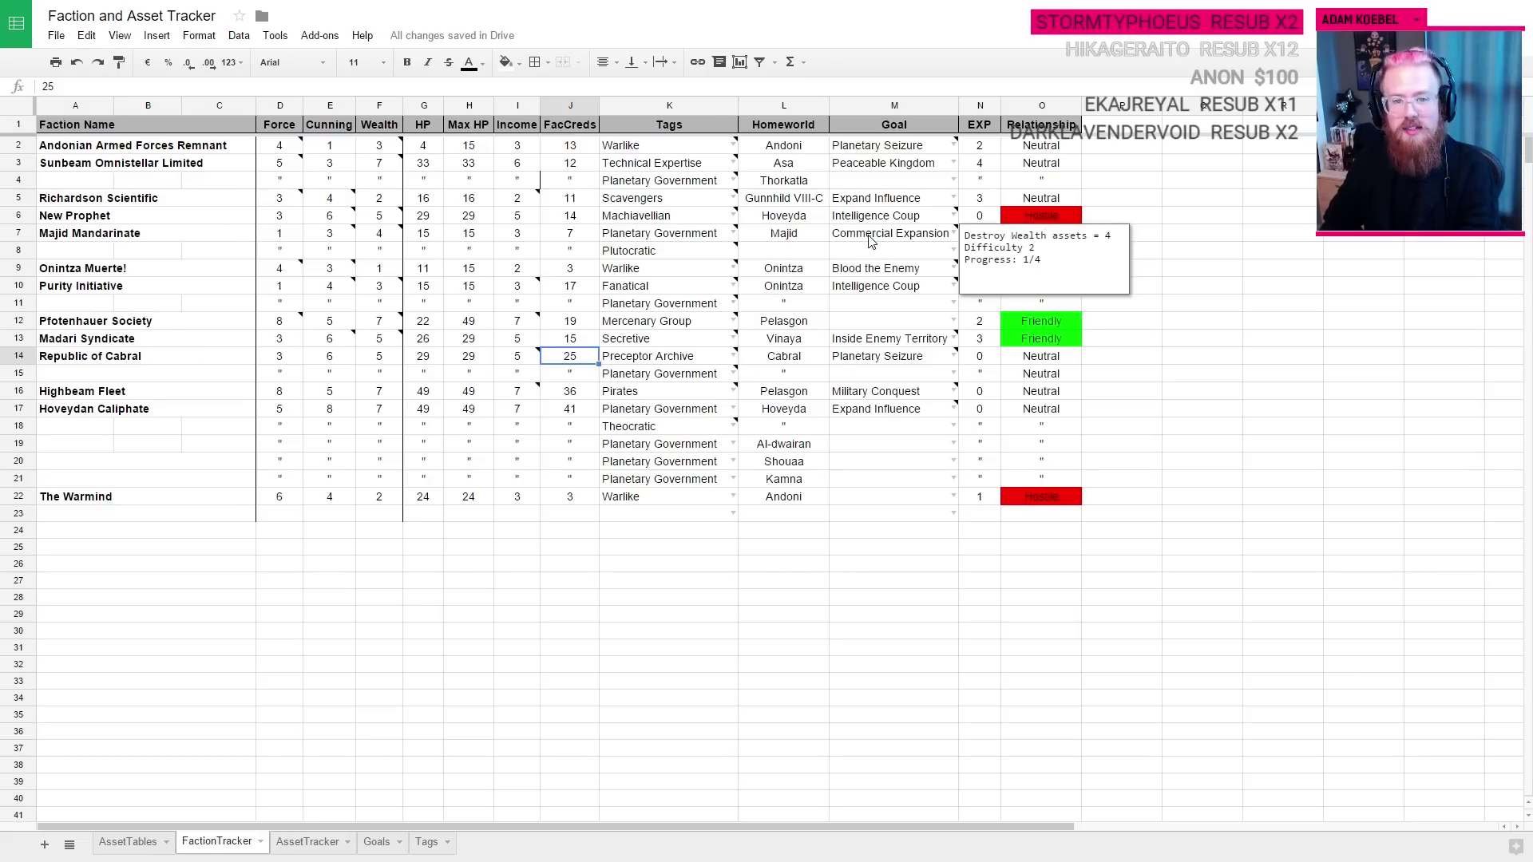
left_click(138, 842)
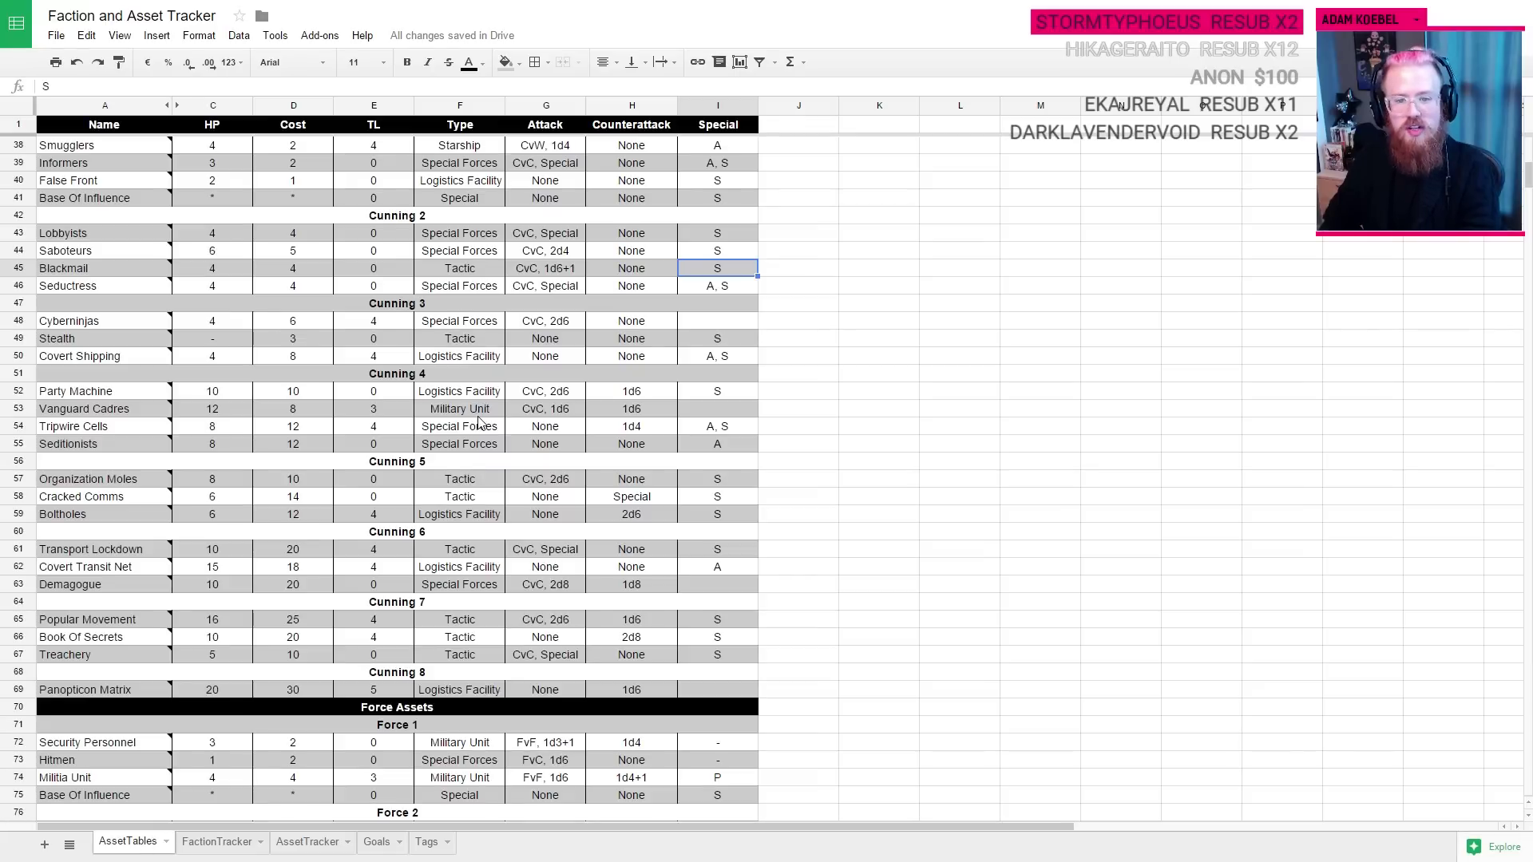
left_click(316, 842)
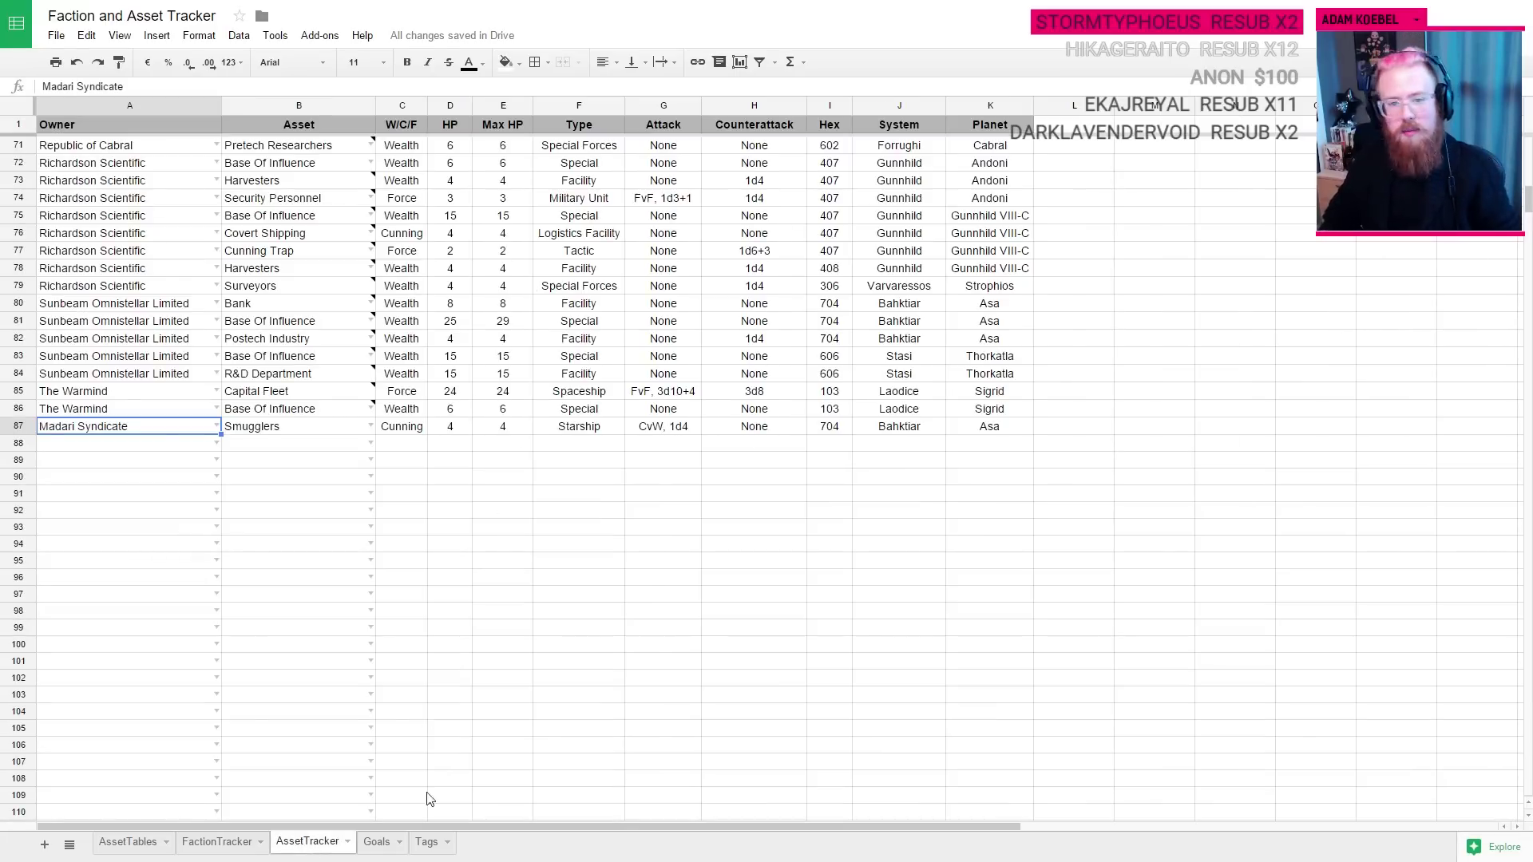
left_click(210, 842)
left_click(128, 842)
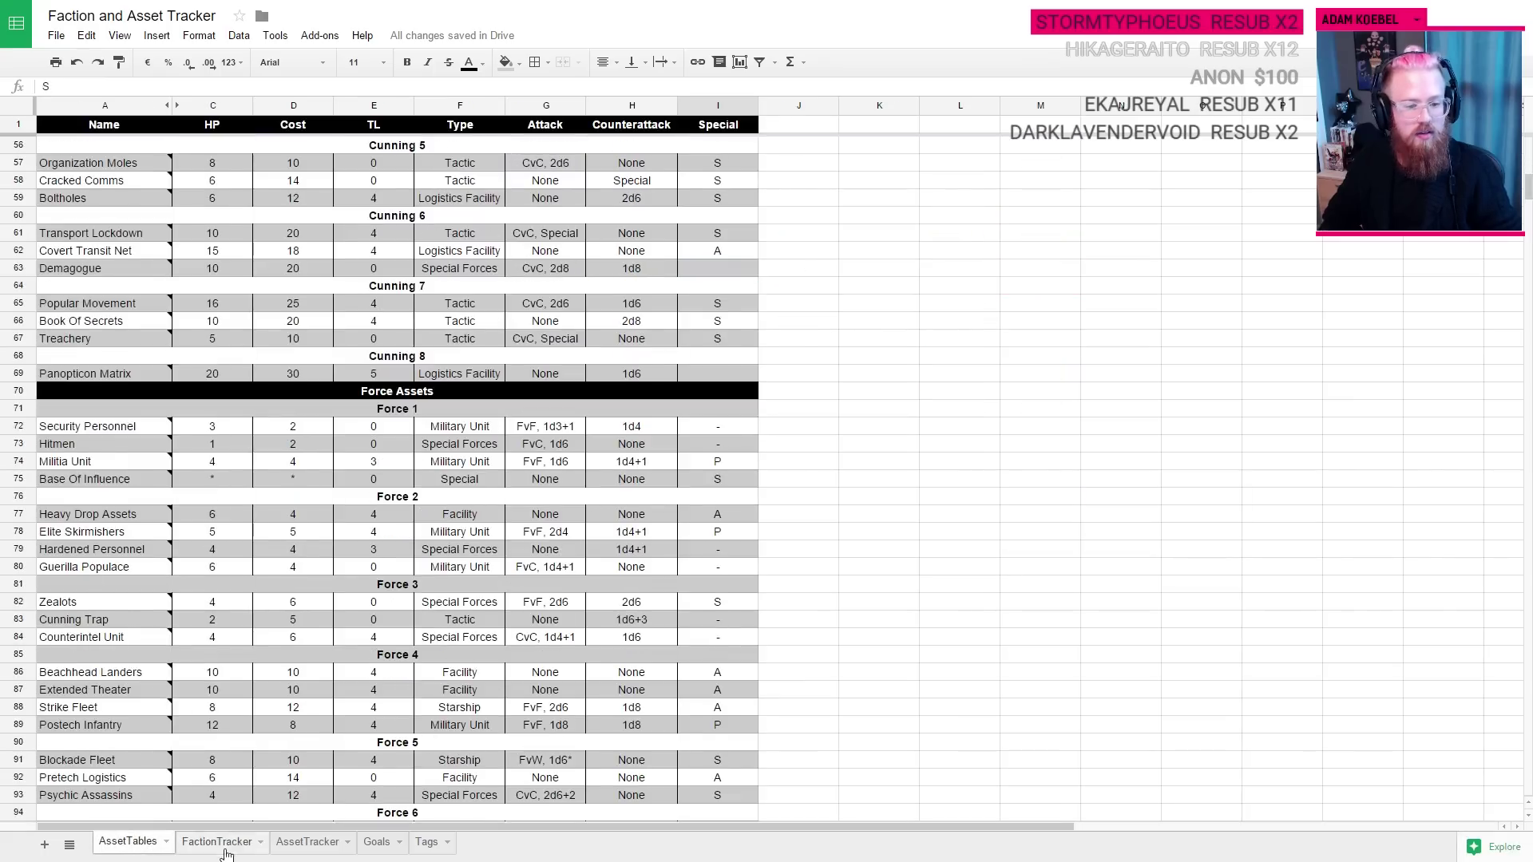
Step: Check the shaded Mercenaries cell of the Majid Mandarinate and fill the Madari Syndicate's new Smugglers cell with a medium blue
left_click(306, 842)
left_click(297, 426)
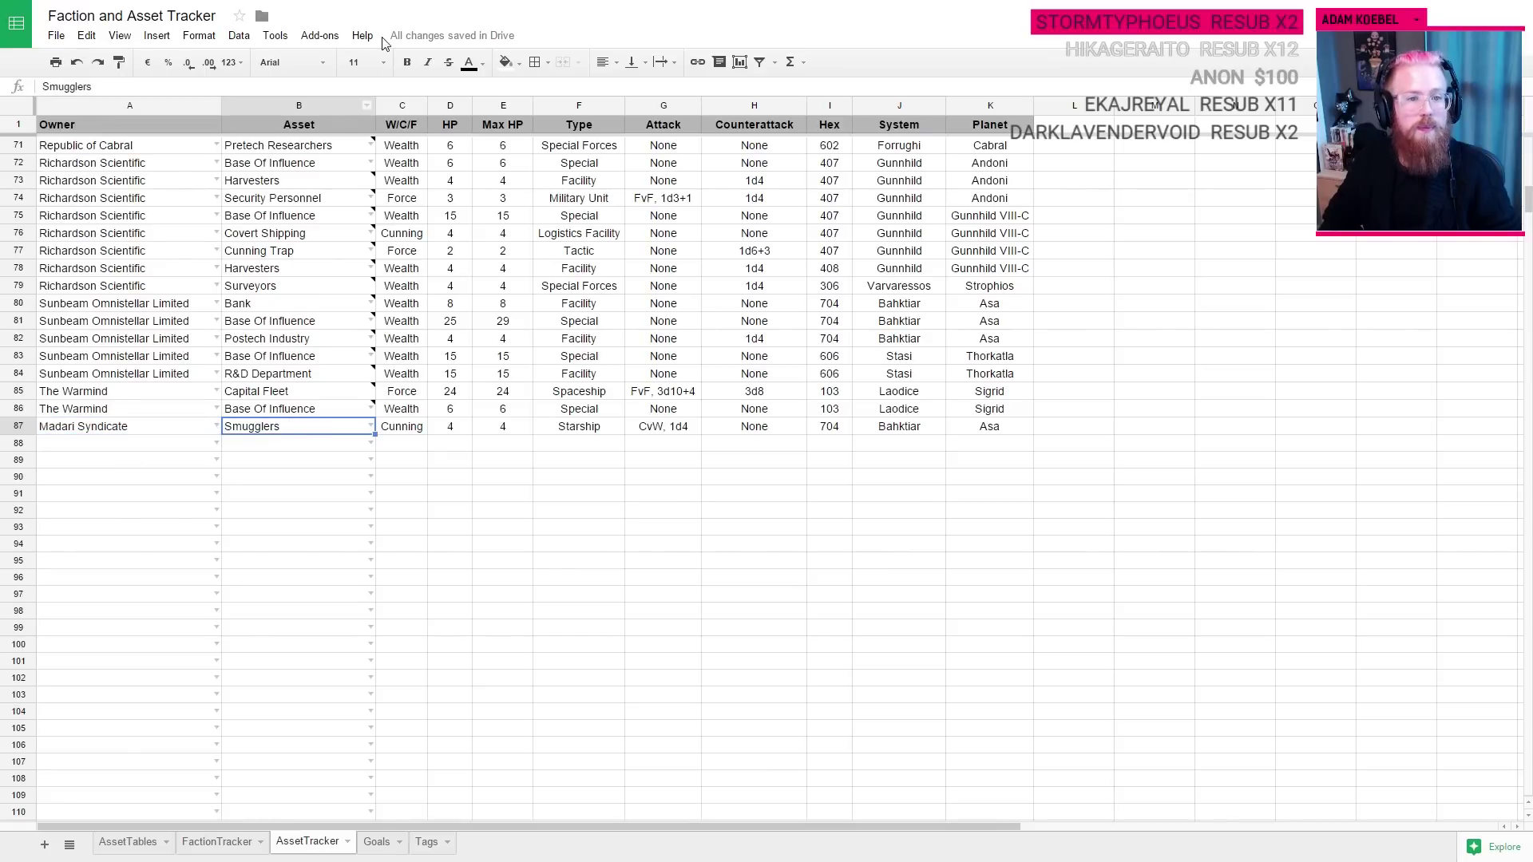
scroll(300, 415, "up", 10)
left_click(287, 215)
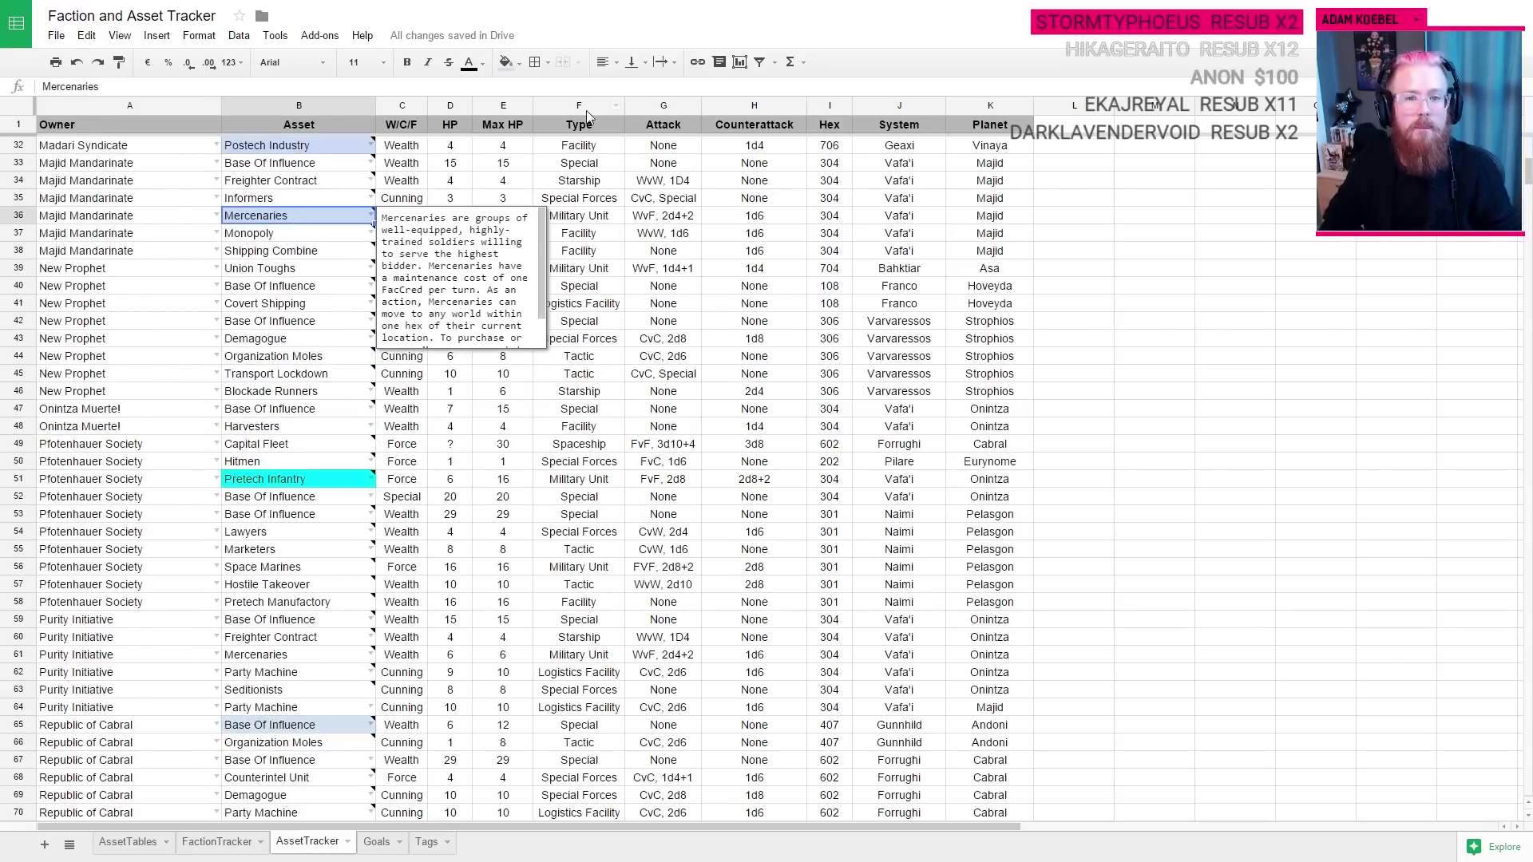
scroll(380, 541, "down", 8)
scroll(380, 541, "down", 3)
left_click(286, 375)
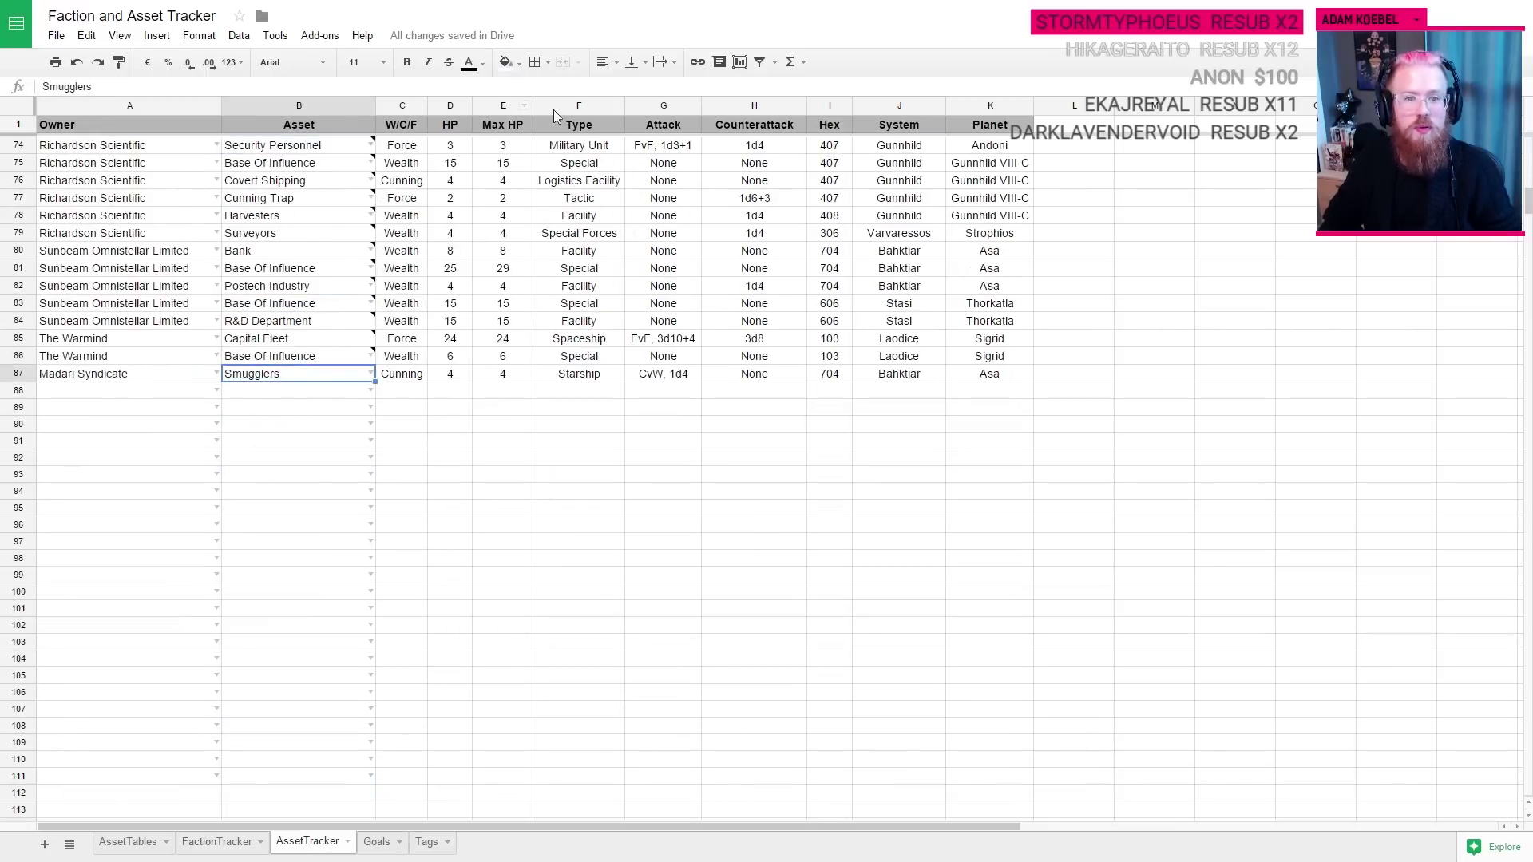
left_click(508, 62)
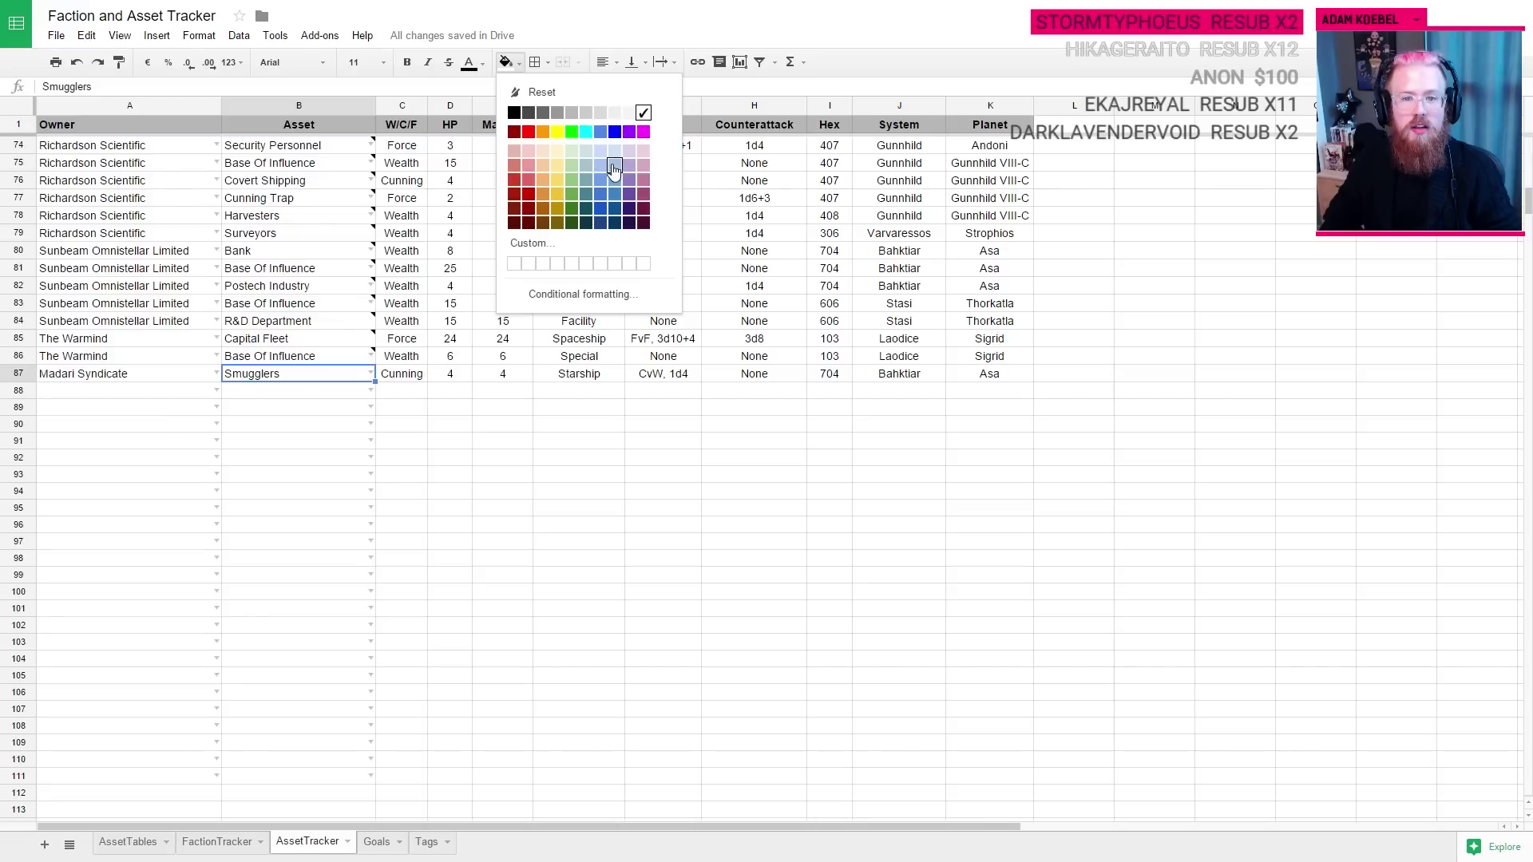
left_click(614, 168)
Step: Recolour the new Smugglers cell in row 87 with the pale blue used on the Republic of Cabral's Base Of Influence on Andoni
scroll(288, 559, "up", 8)
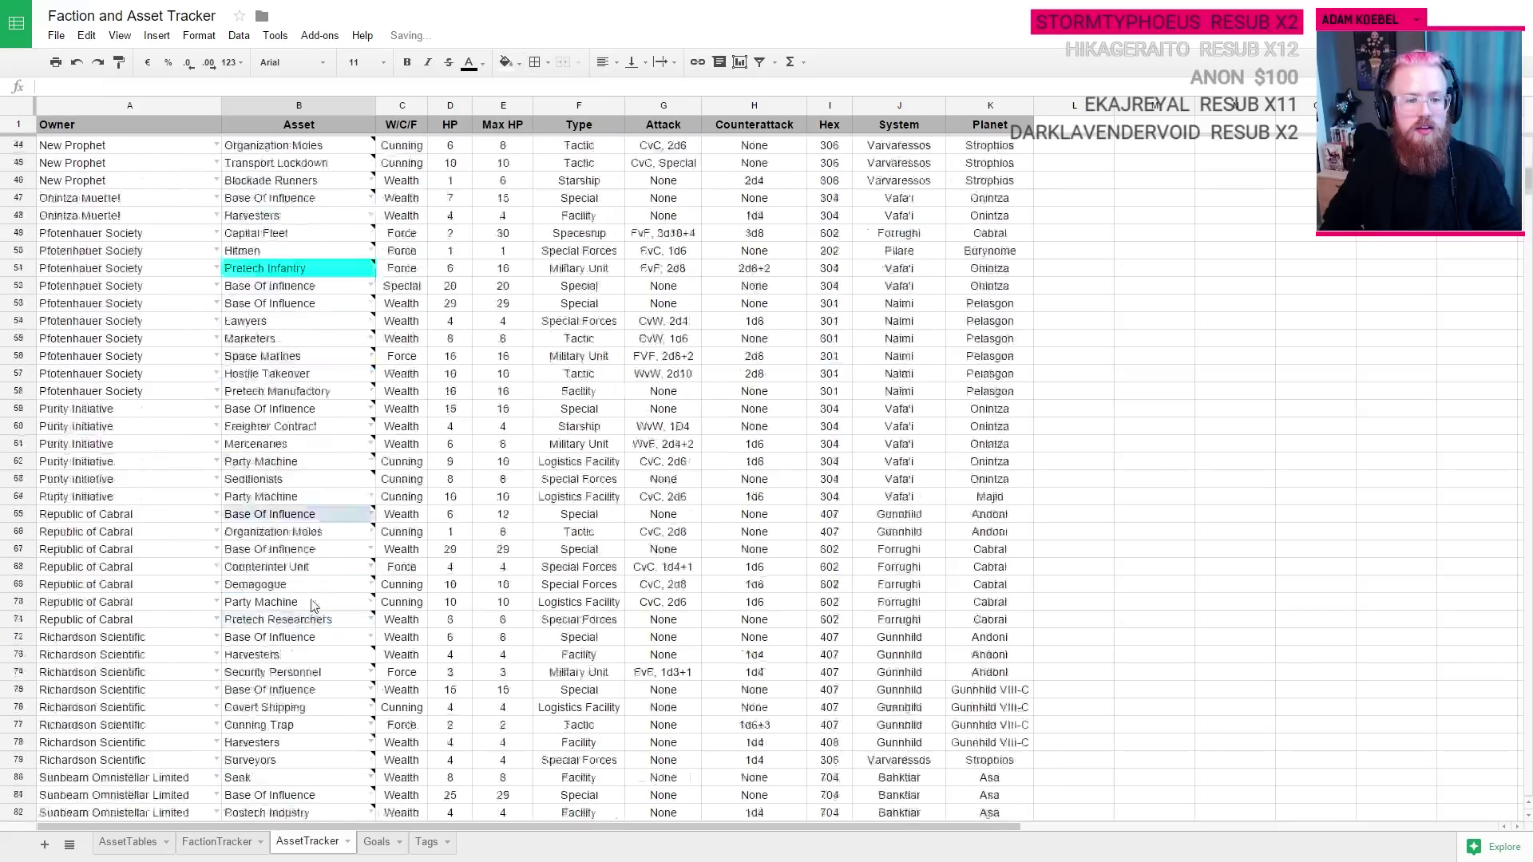
scroll(314, 607, "down", 4)
left_click(327, 305)
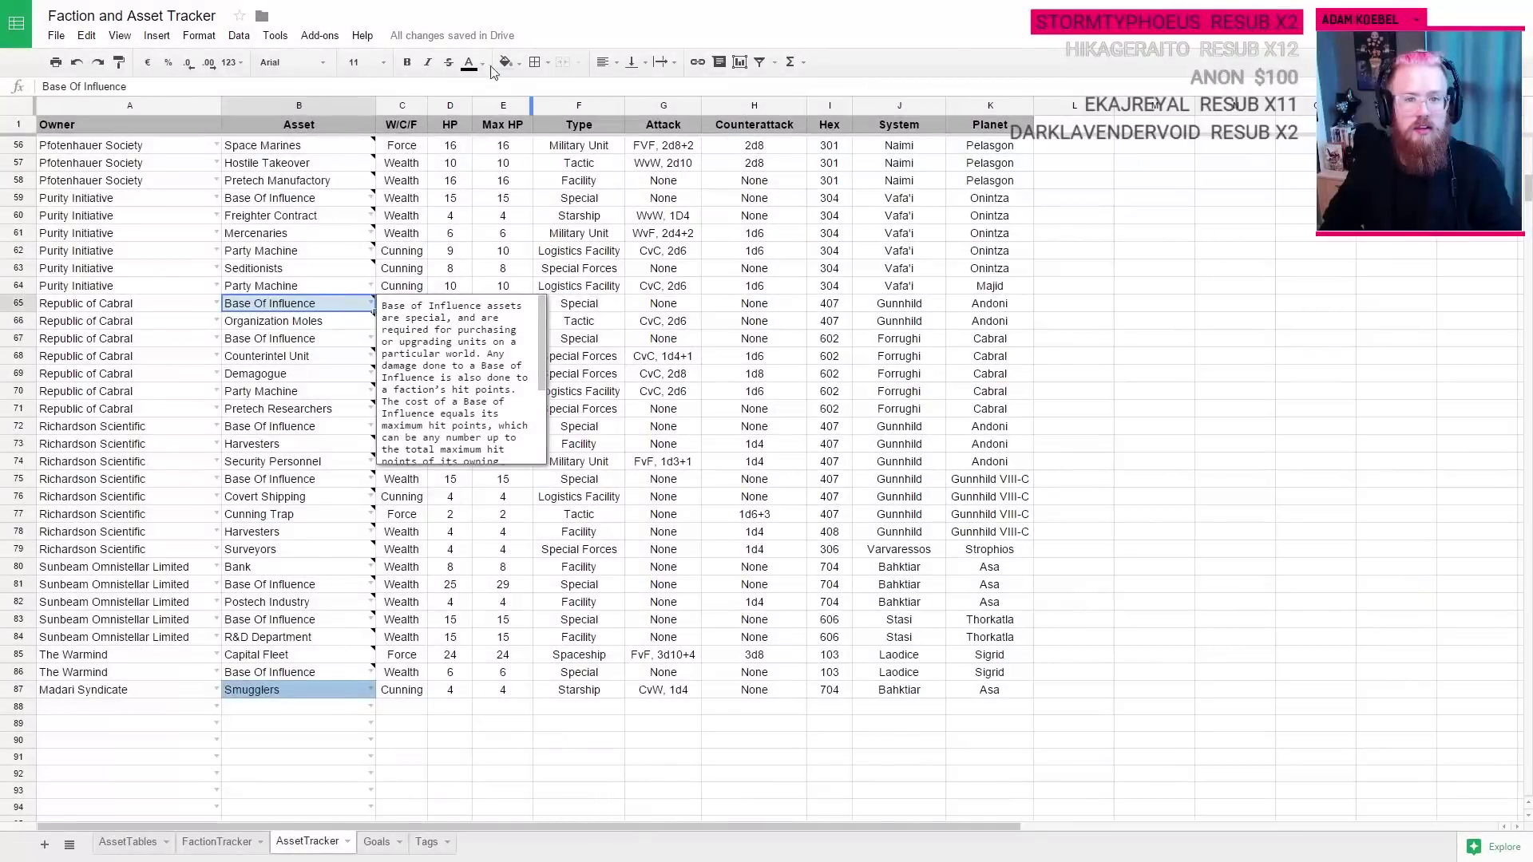
left_click(519, 64)
left_click(329, 696)
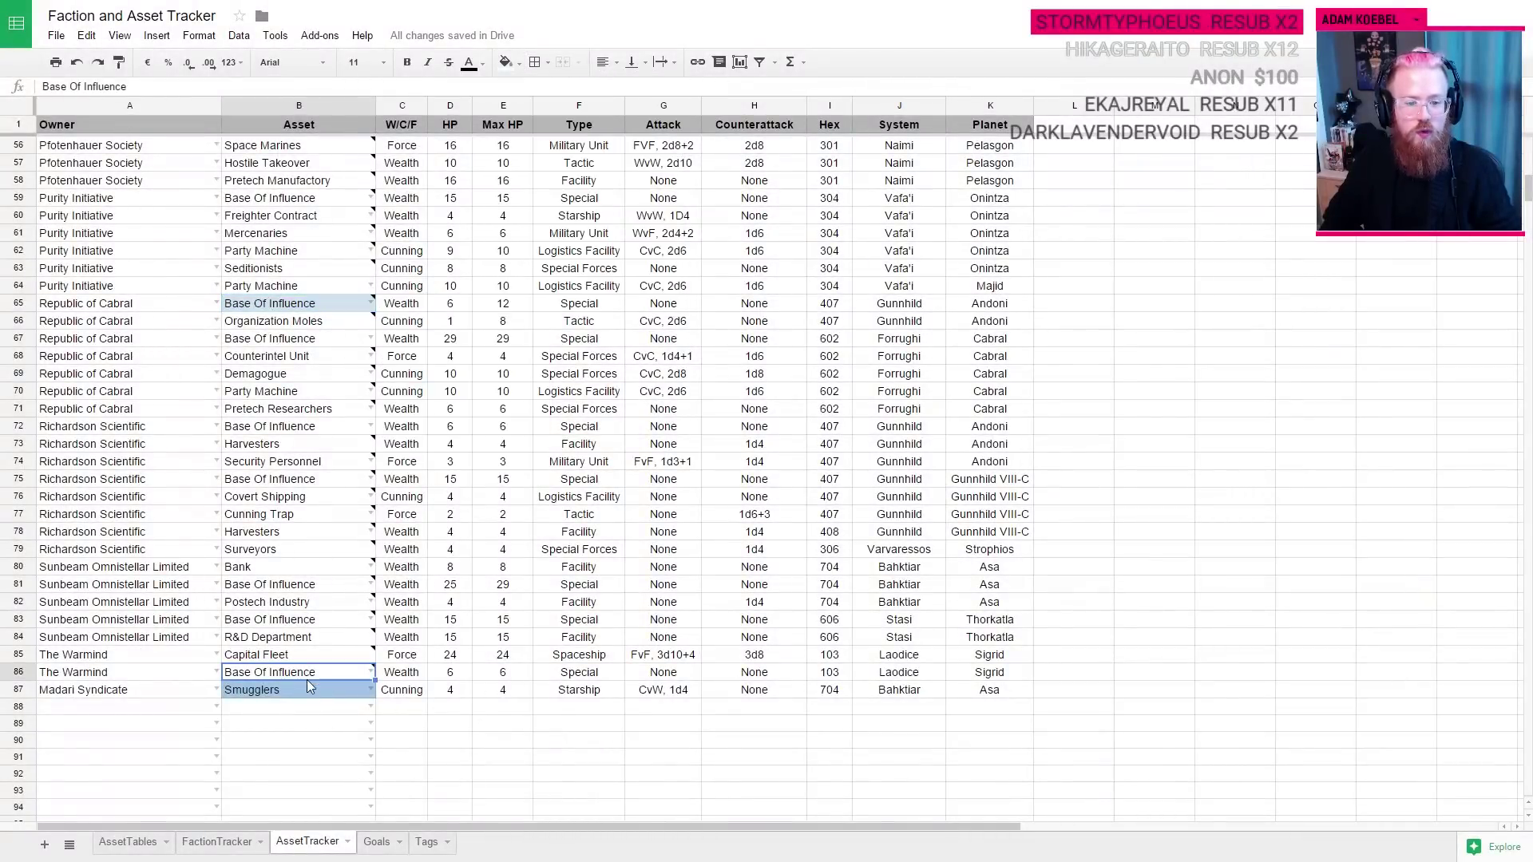
left_click(519, 64)
left_click(630, 155)
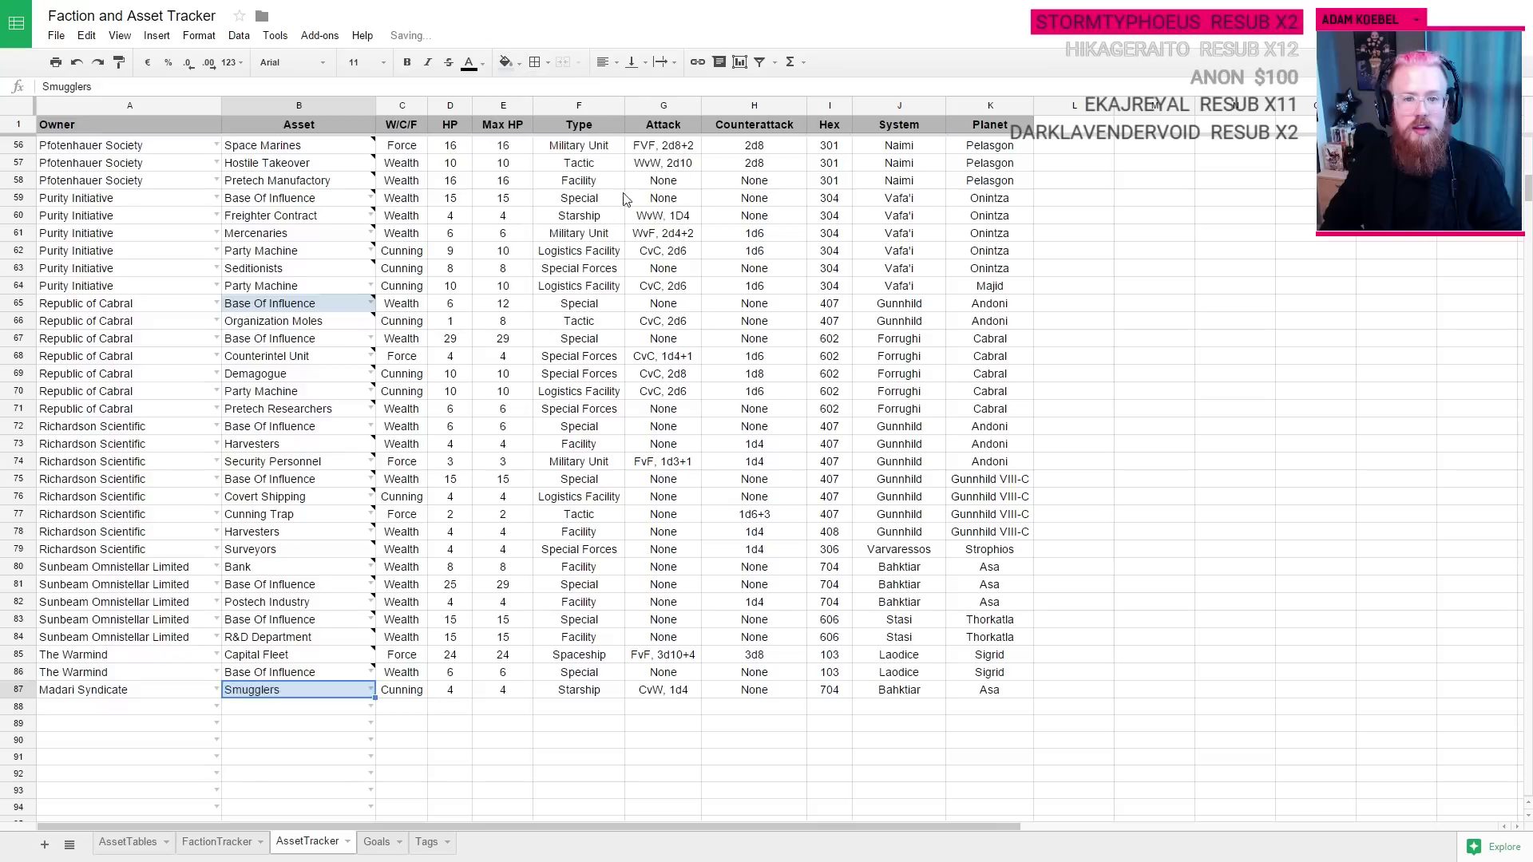
left_click(487, 713)
Step: Clear the Commercial Expansion goal of the Majid Mandarinate in the faction tracker
left_click(217, 842)
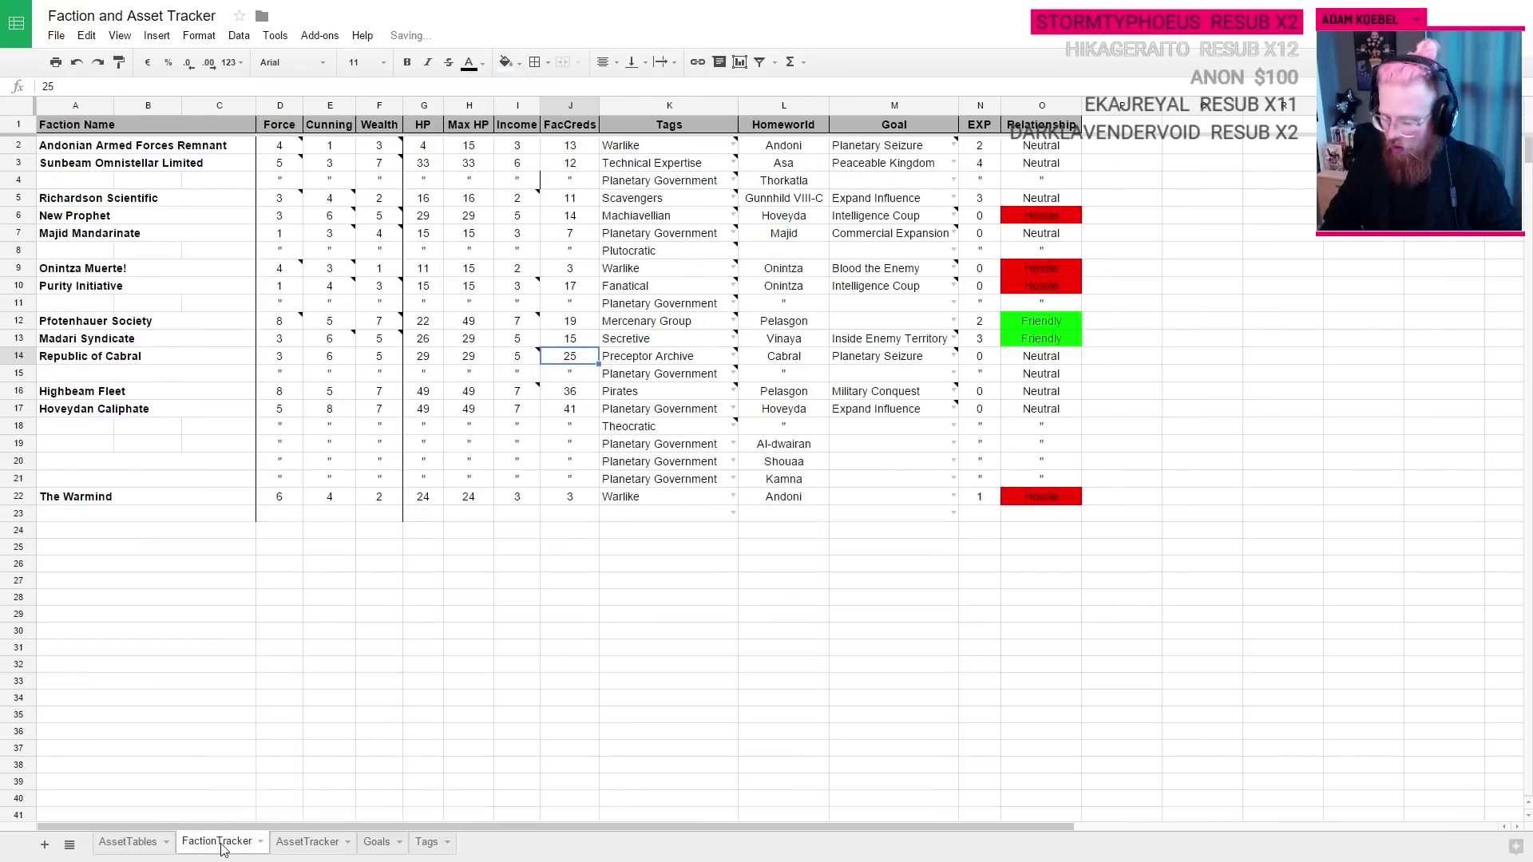
left_click(128, 843)
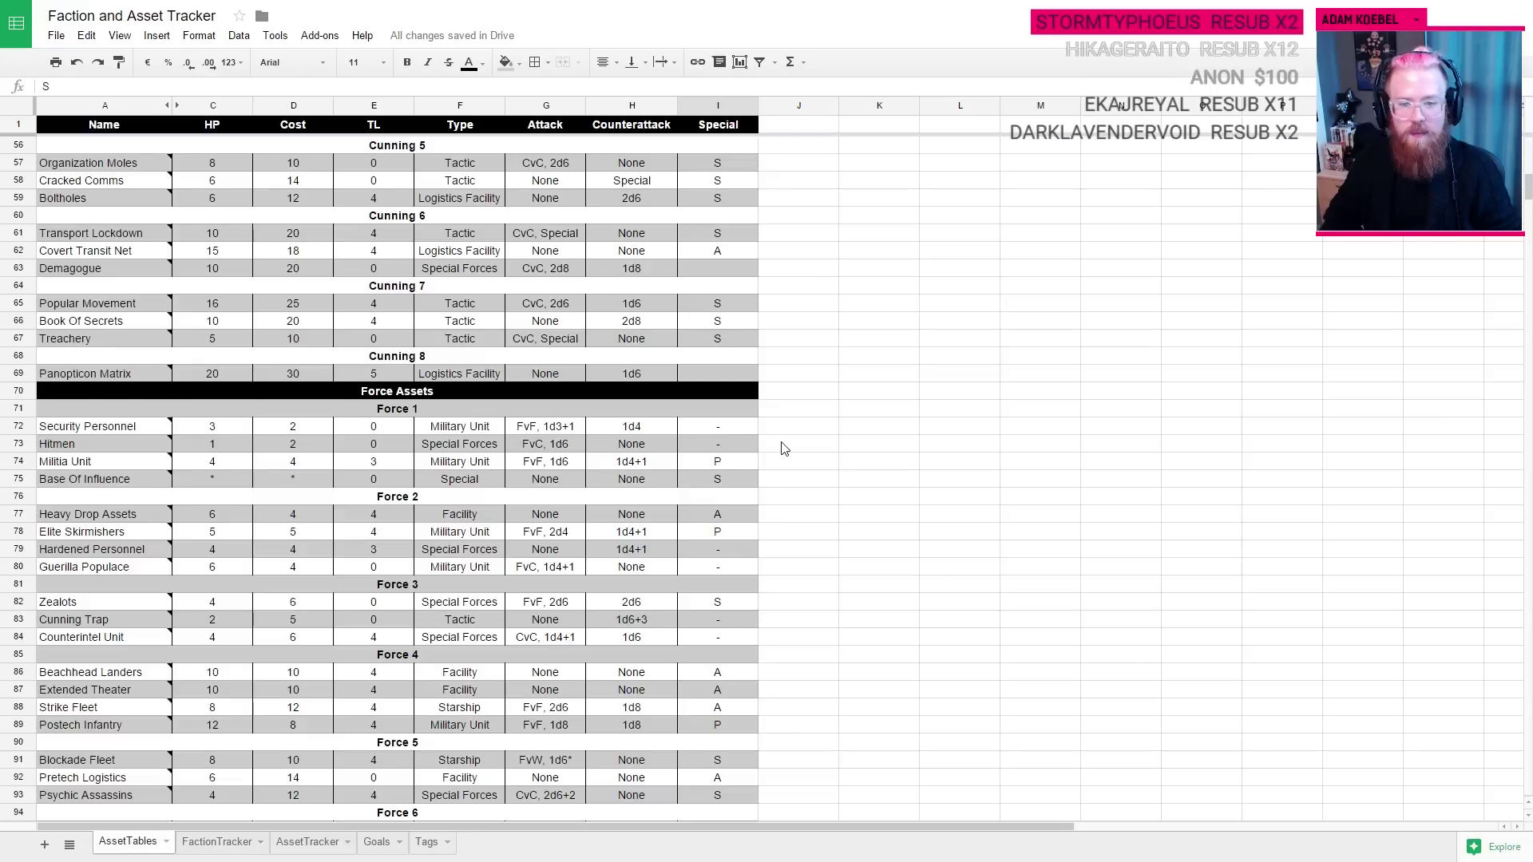
left_click(303, 843)
left_click(227, 842)
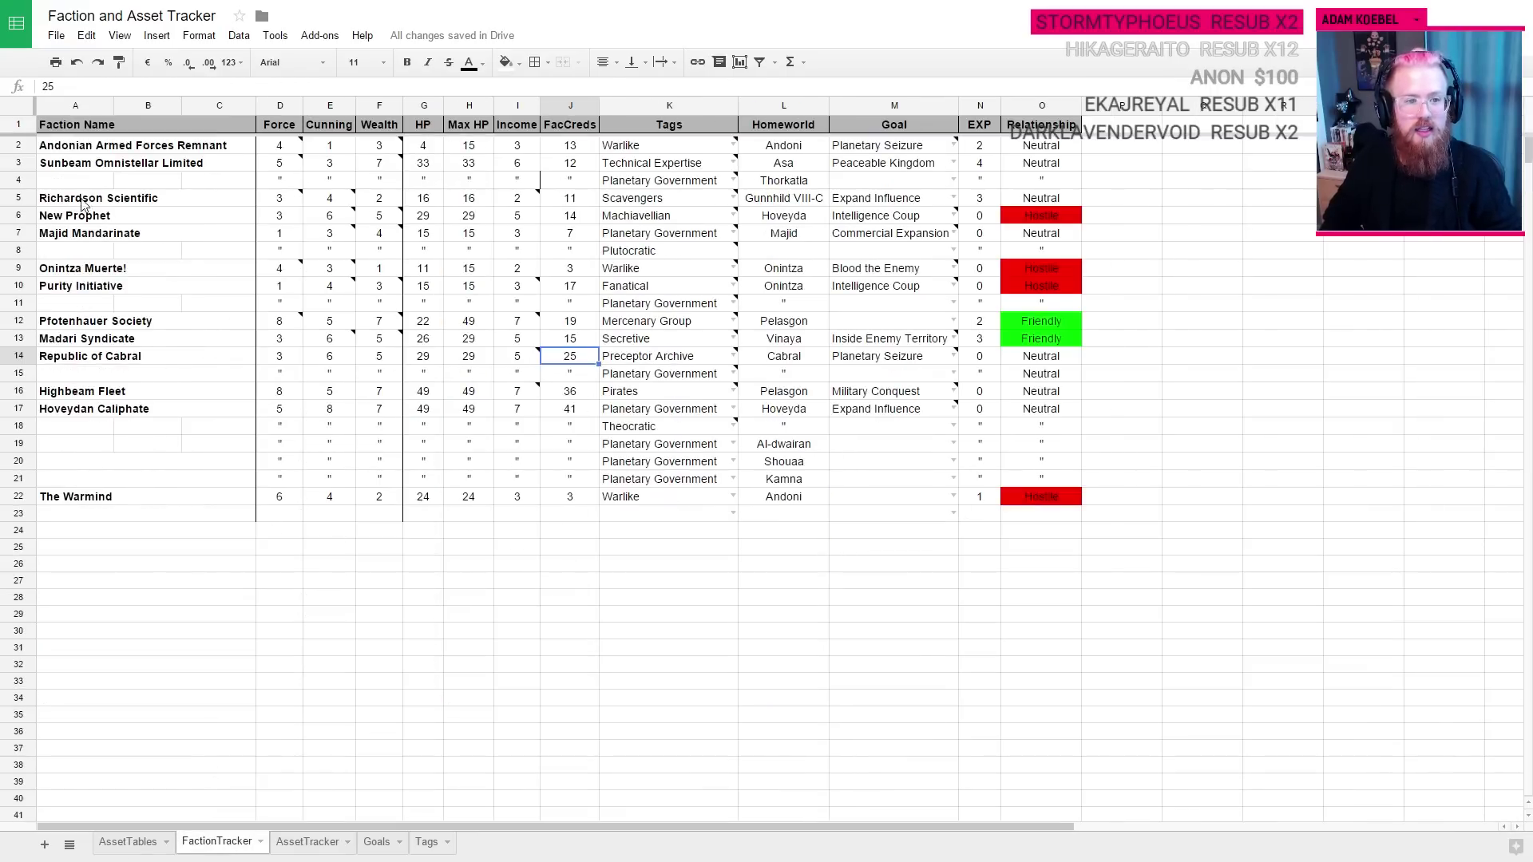
left_click(875, 241)
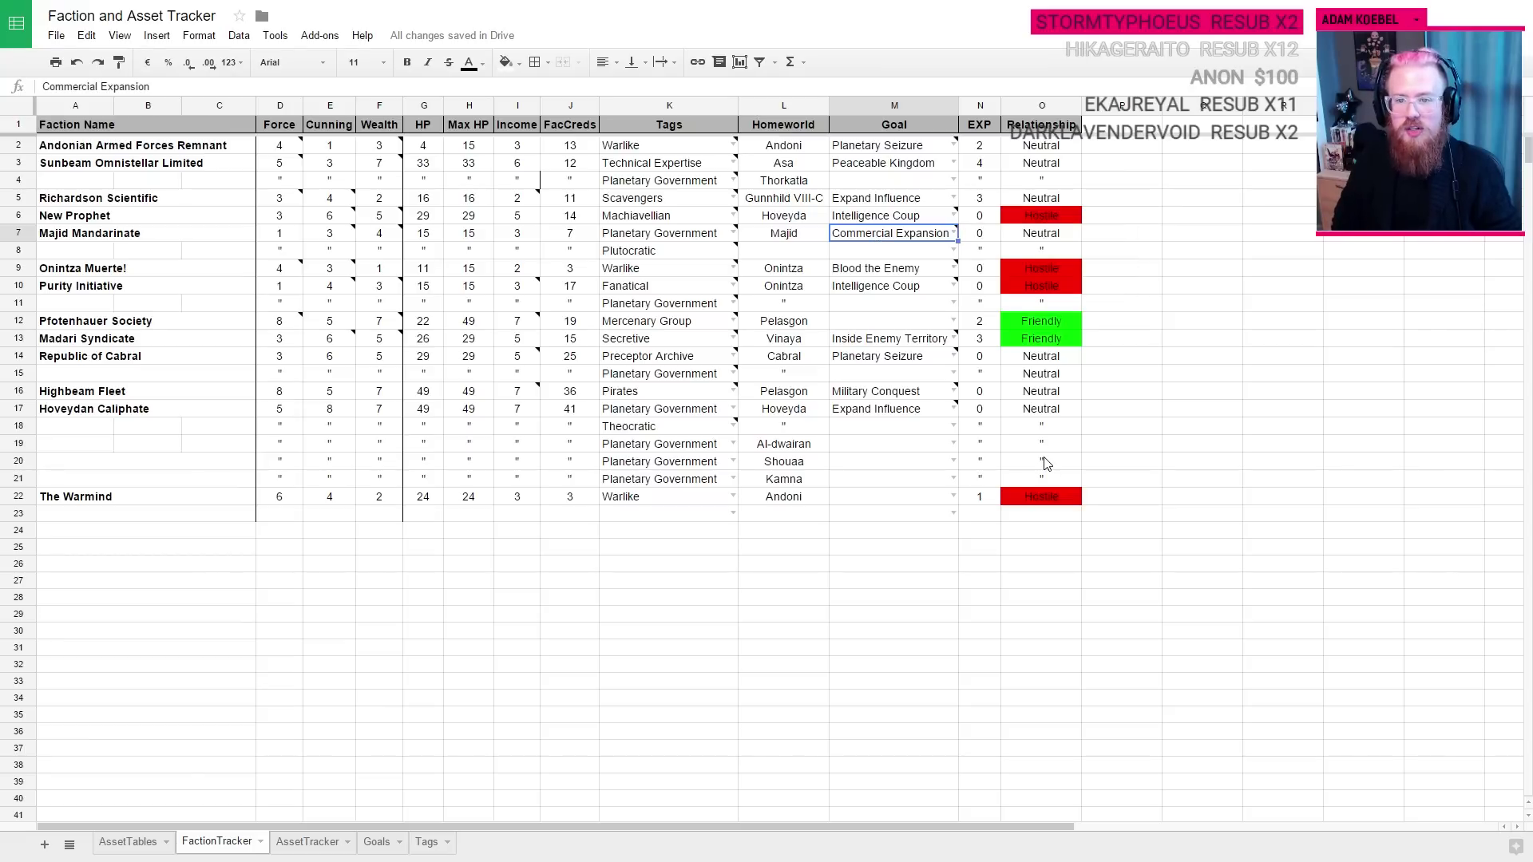
key("Delete")
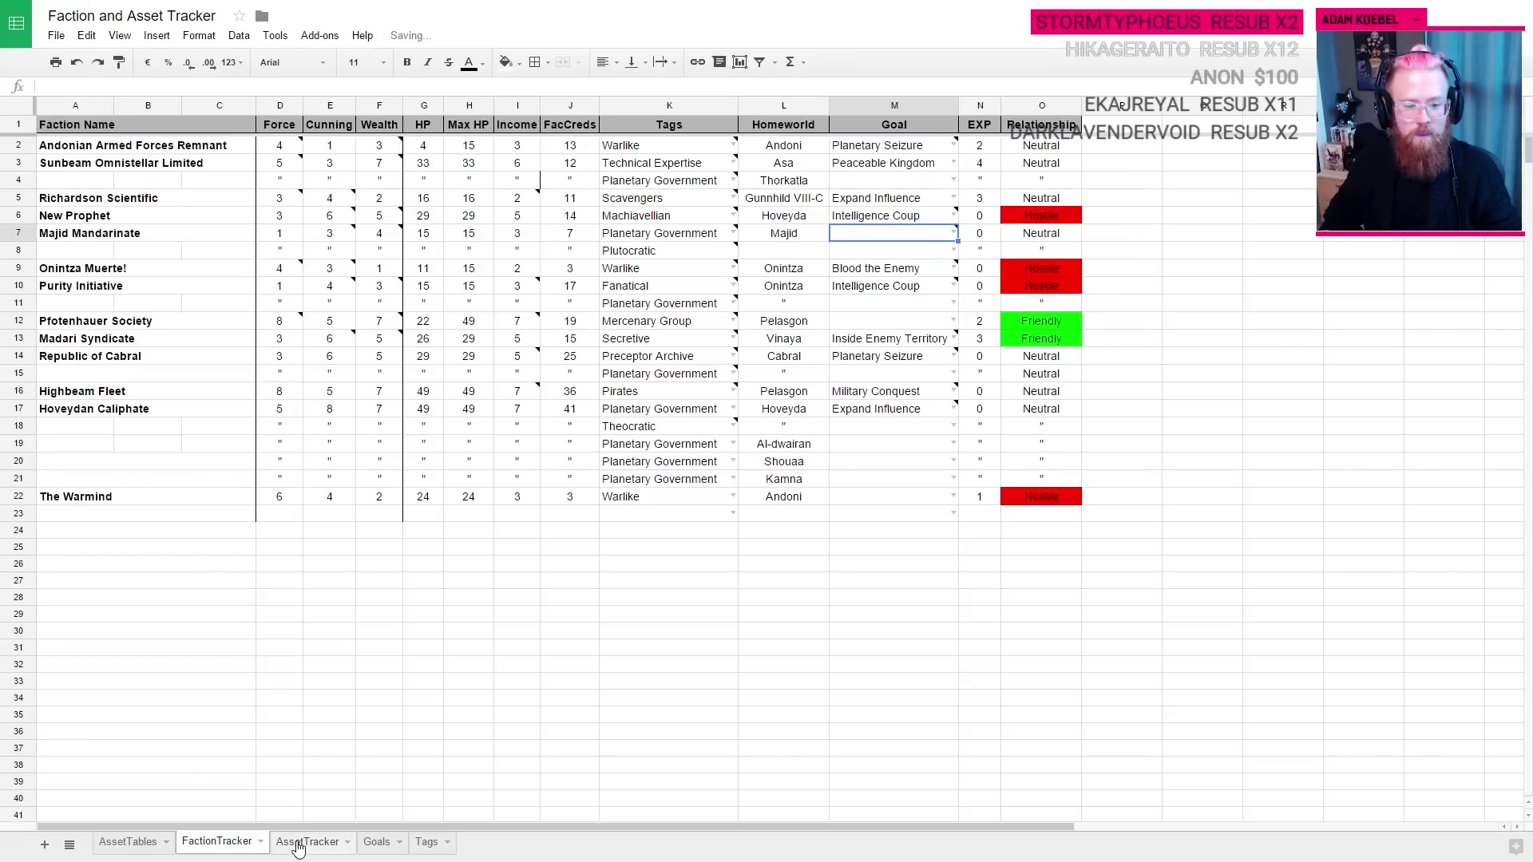
Step: Compare the Wealth of Worlds and Peaceable Kingdom goal descriptions as new goals for the Majid Mandarinate
left_click(377, 842)
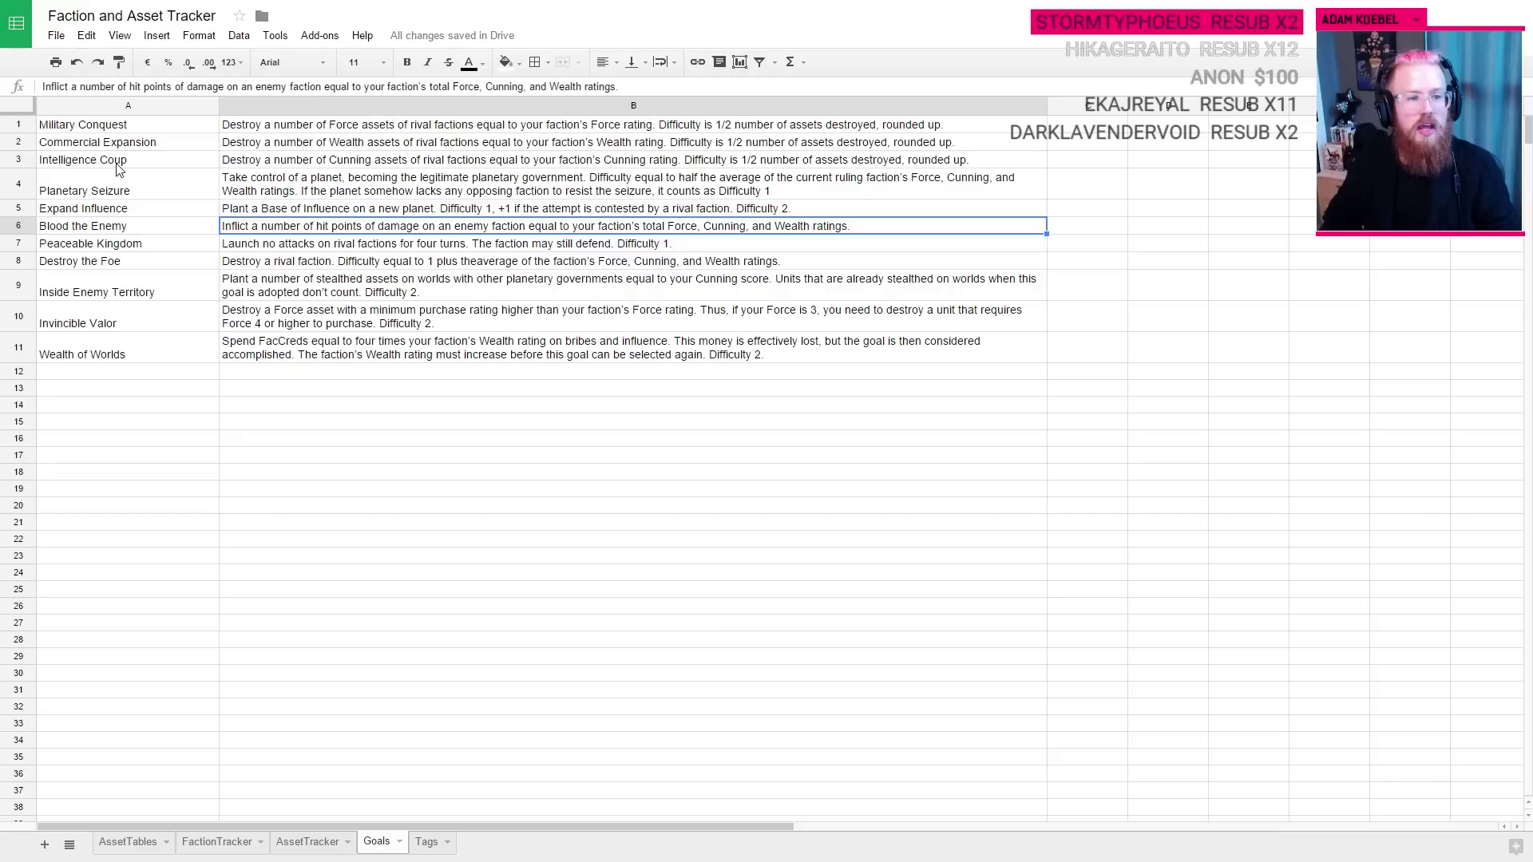
left_click(88, 354)
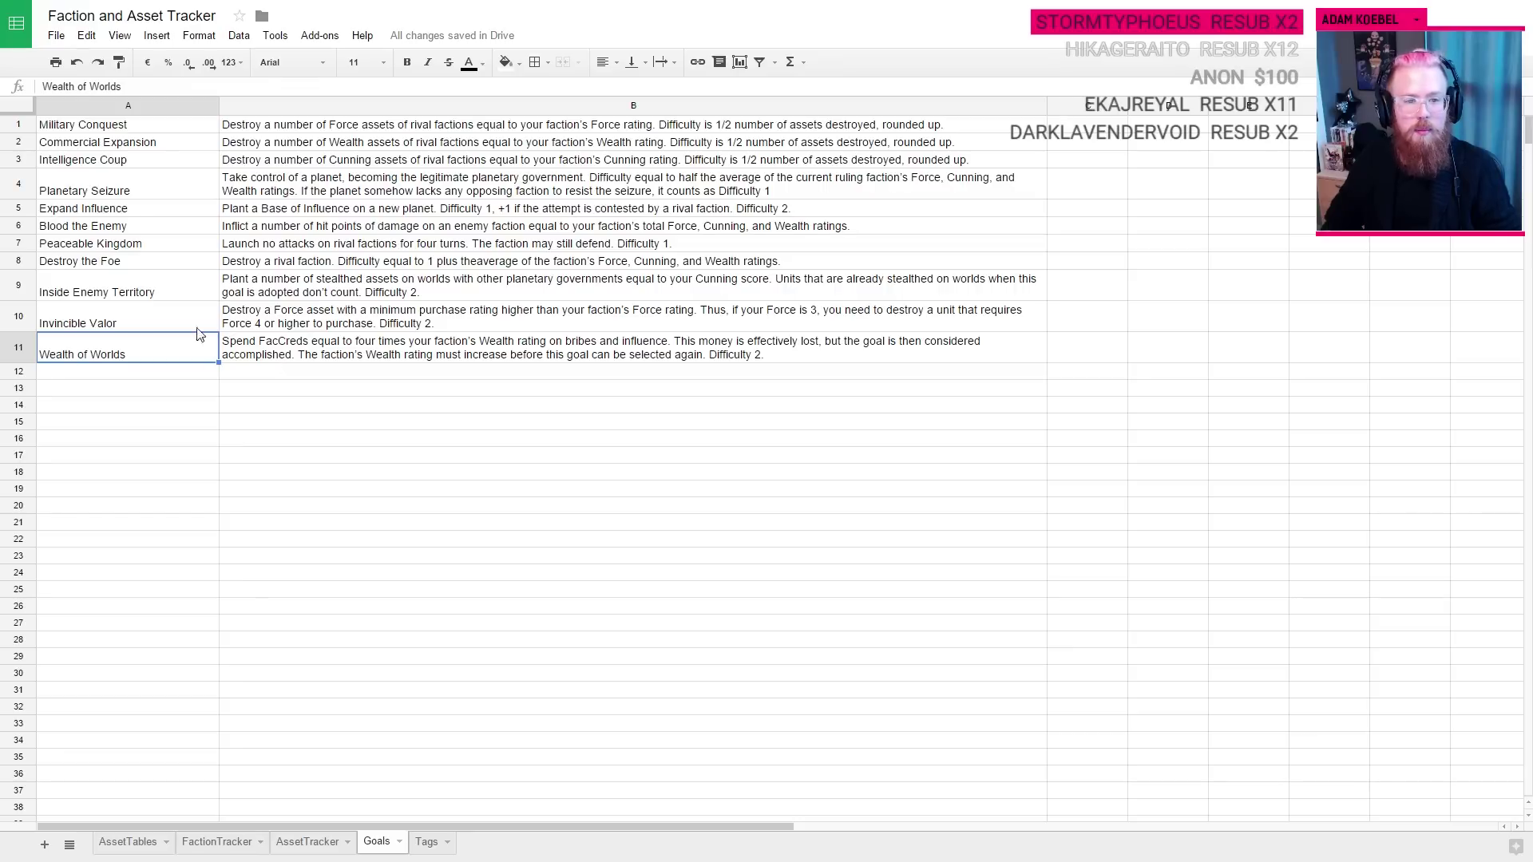
left_click(95, 245)
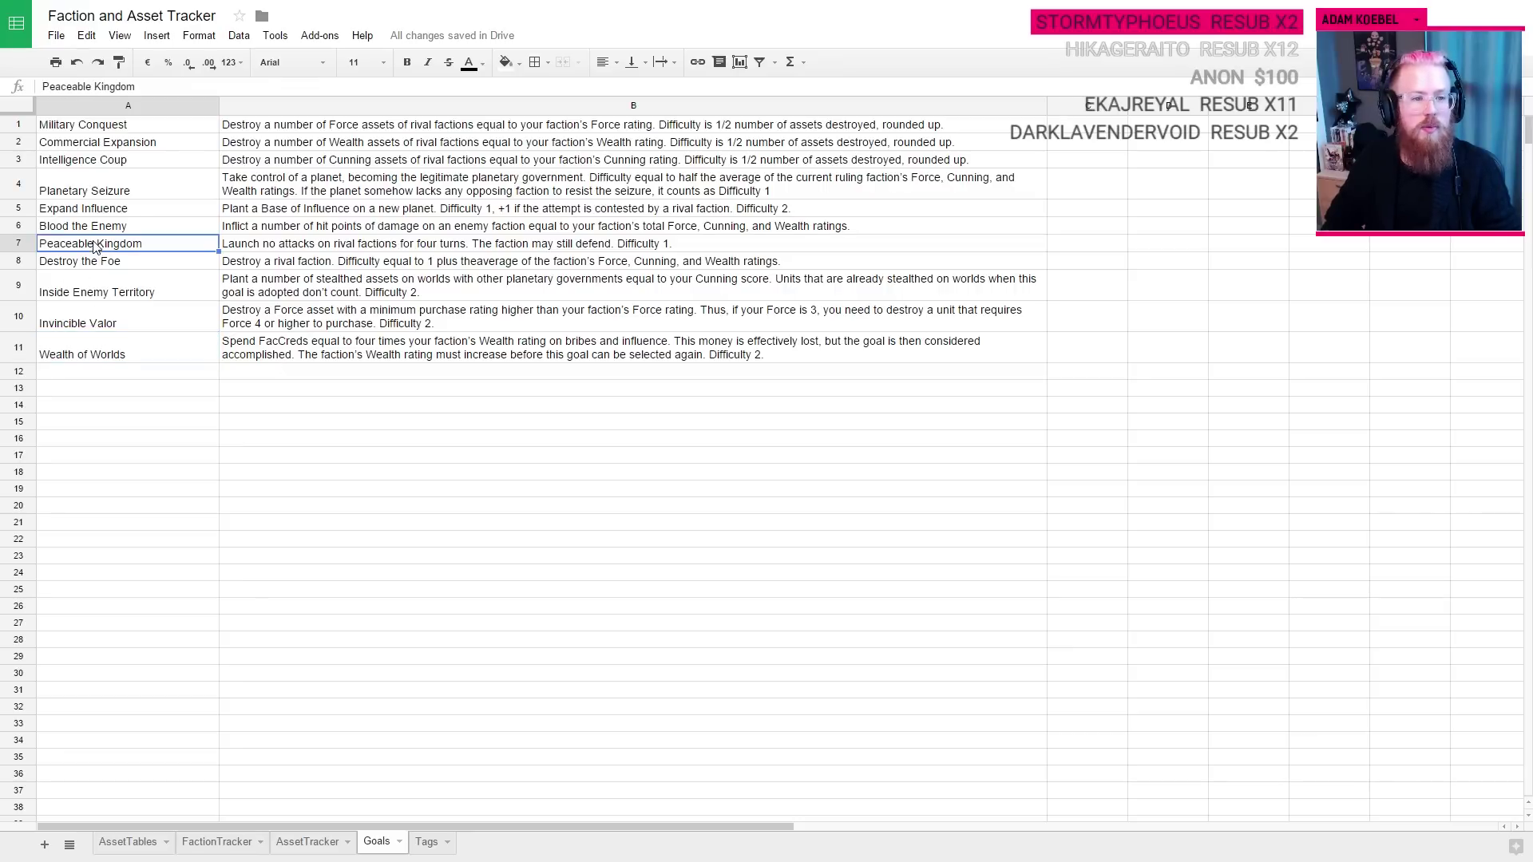
left_click(128, 843)
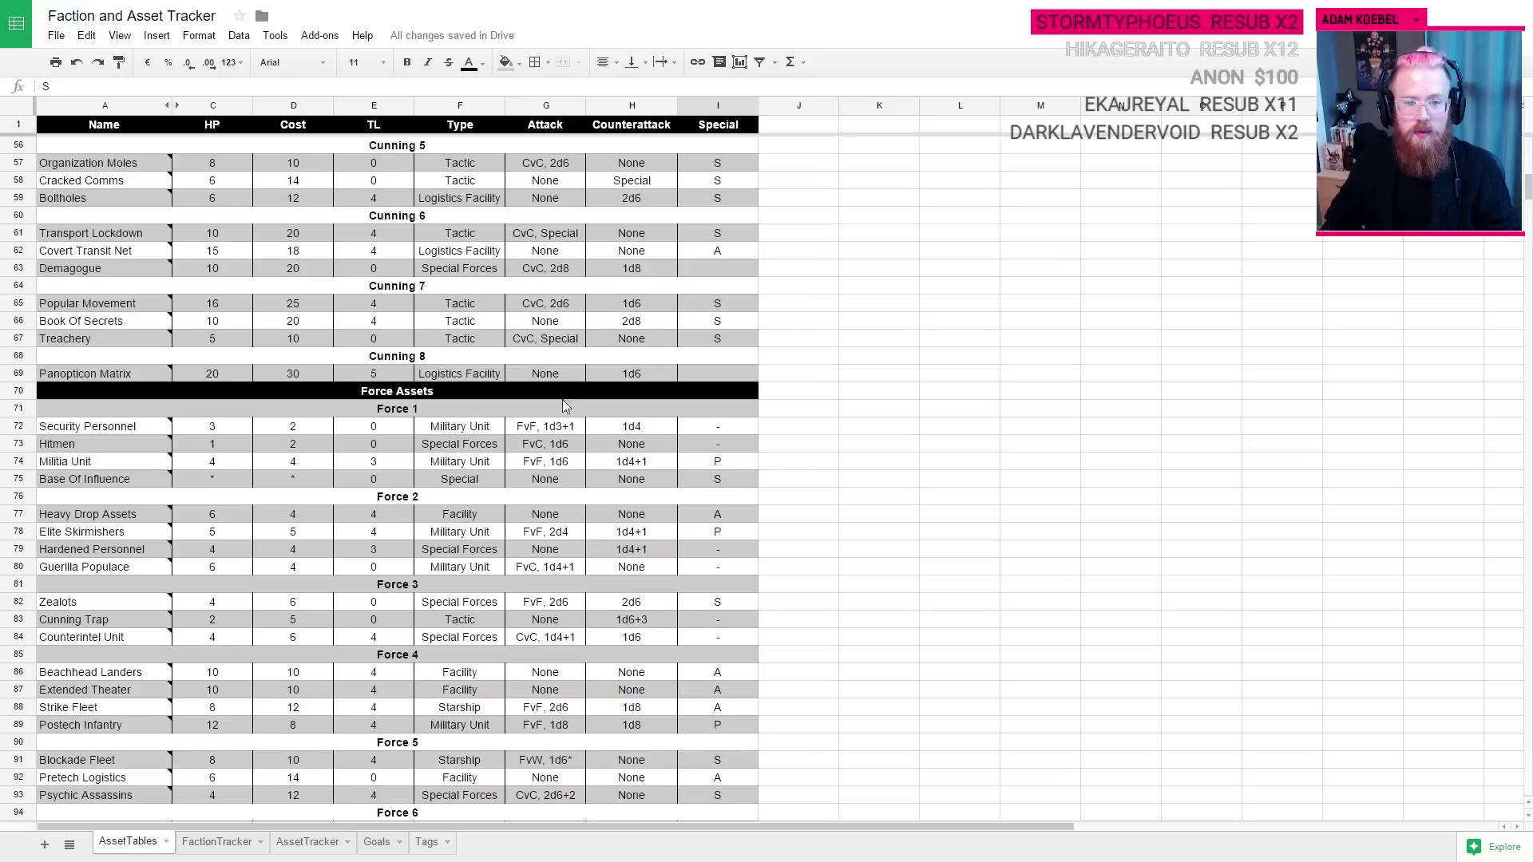
left_click(226, 845)
left_click(309, 845)
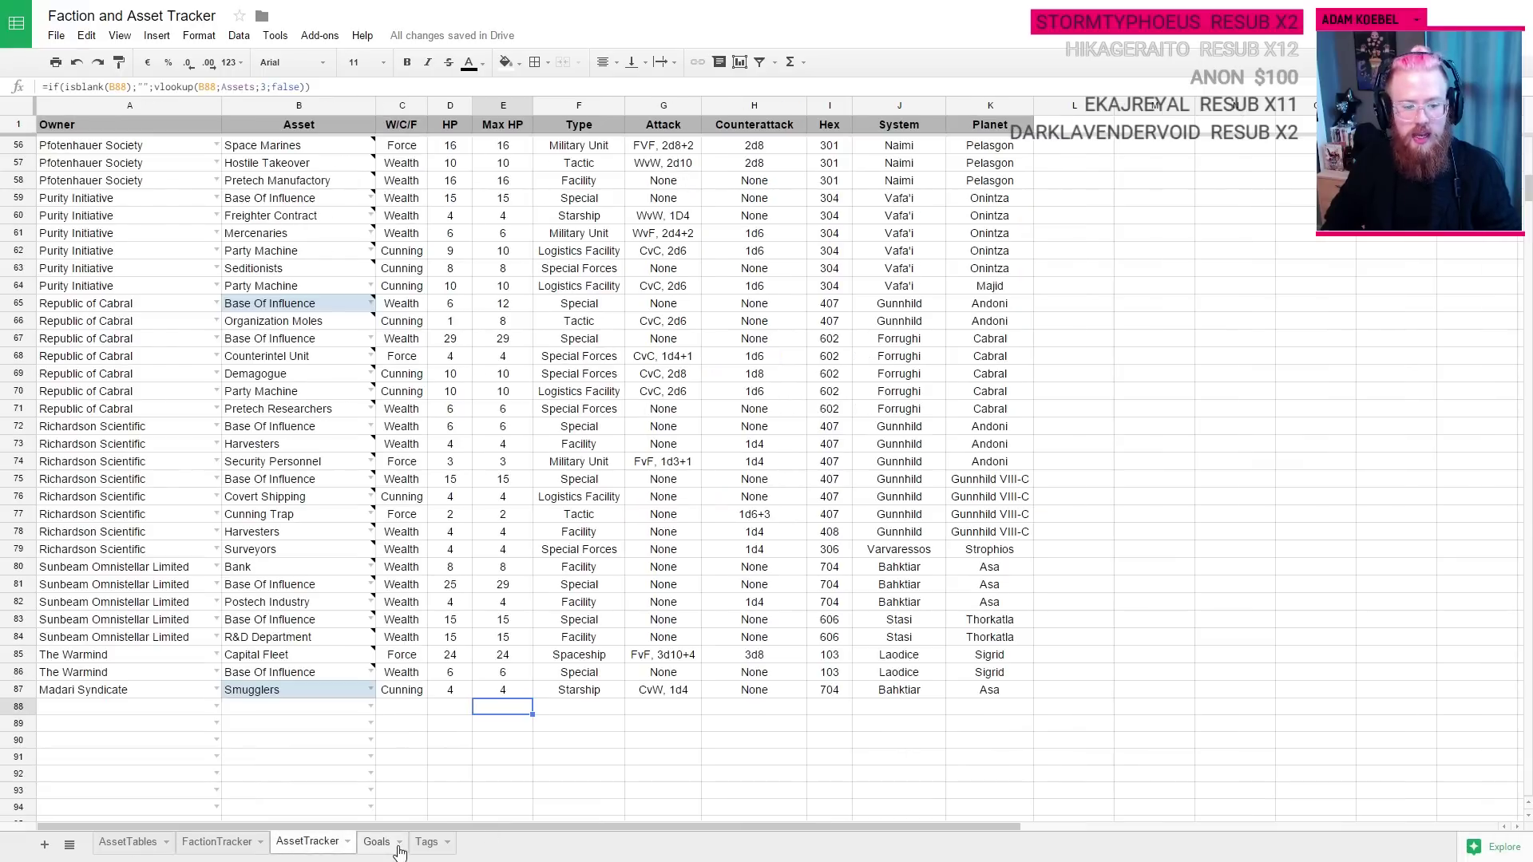
left_click(377, 847)
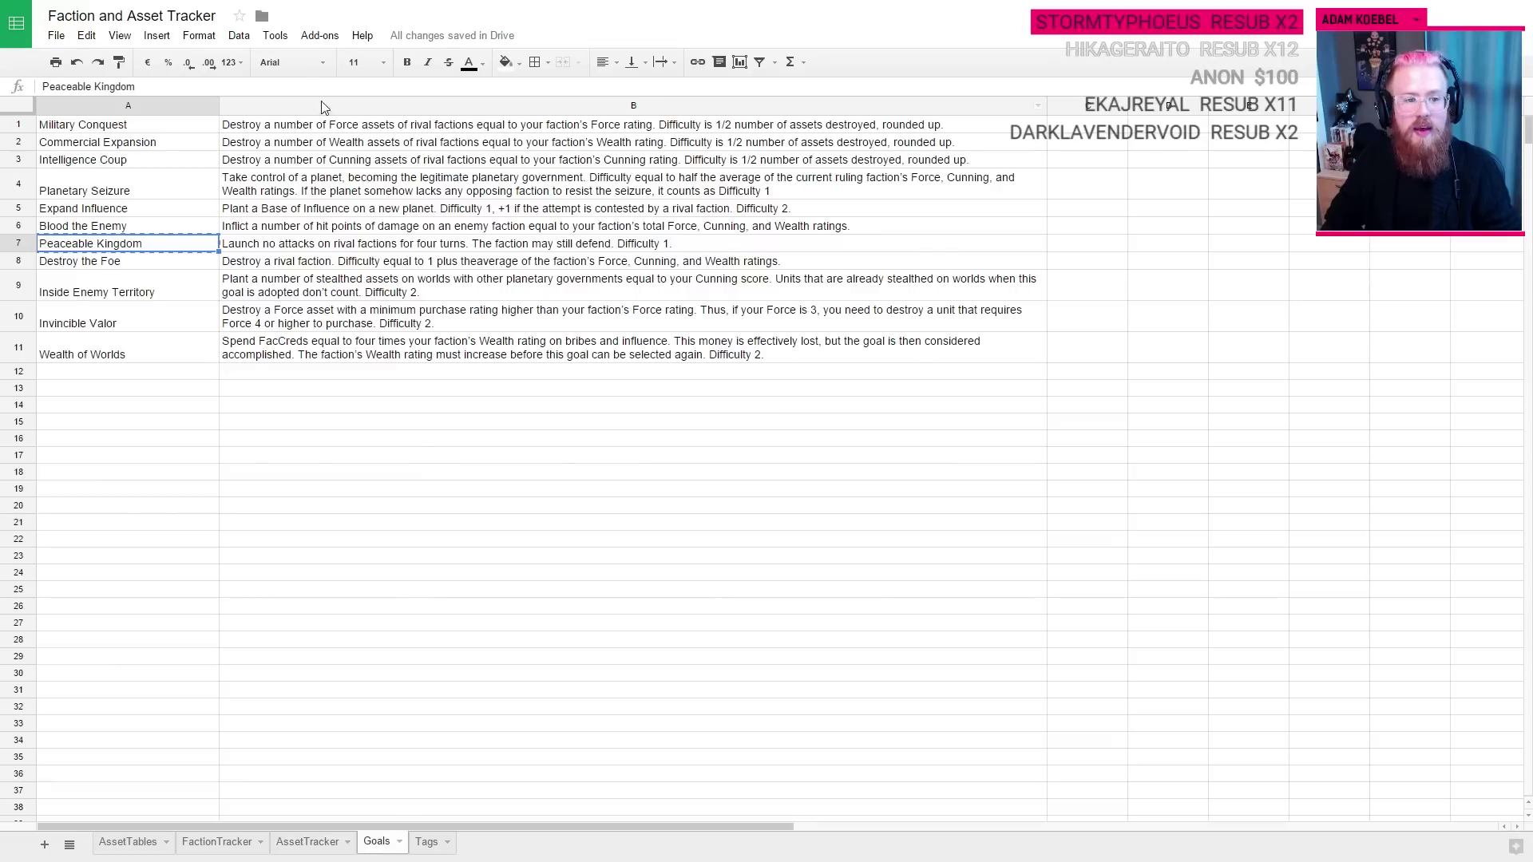
left_click(252, 350)
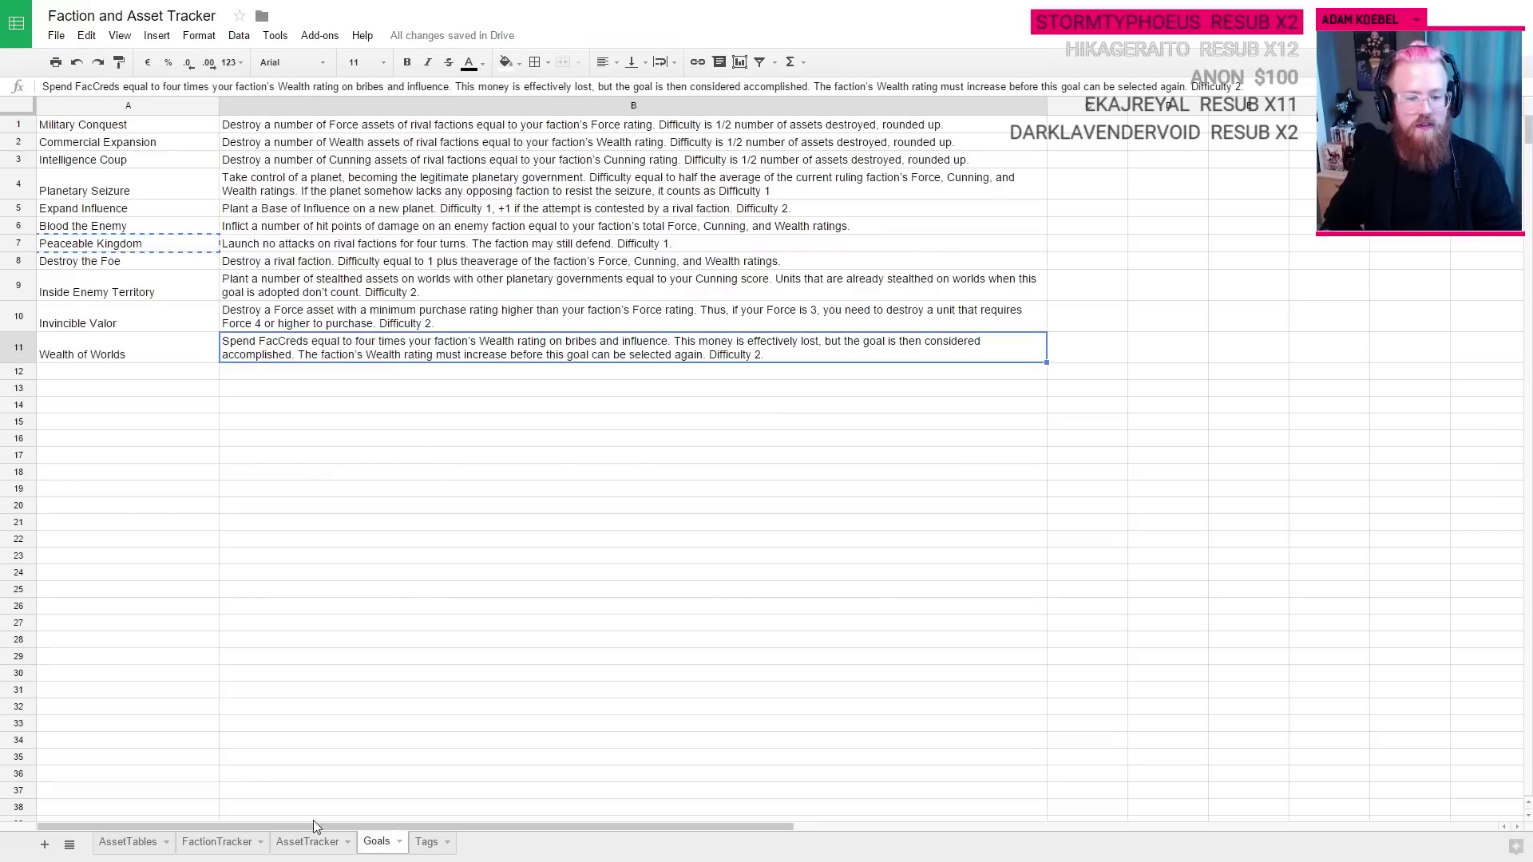
Step: Set the Majid Mandarinate's goal to Peaceable Kingdom in the faction tracker
left_click(224, 848)
mouse_move(900, 221)
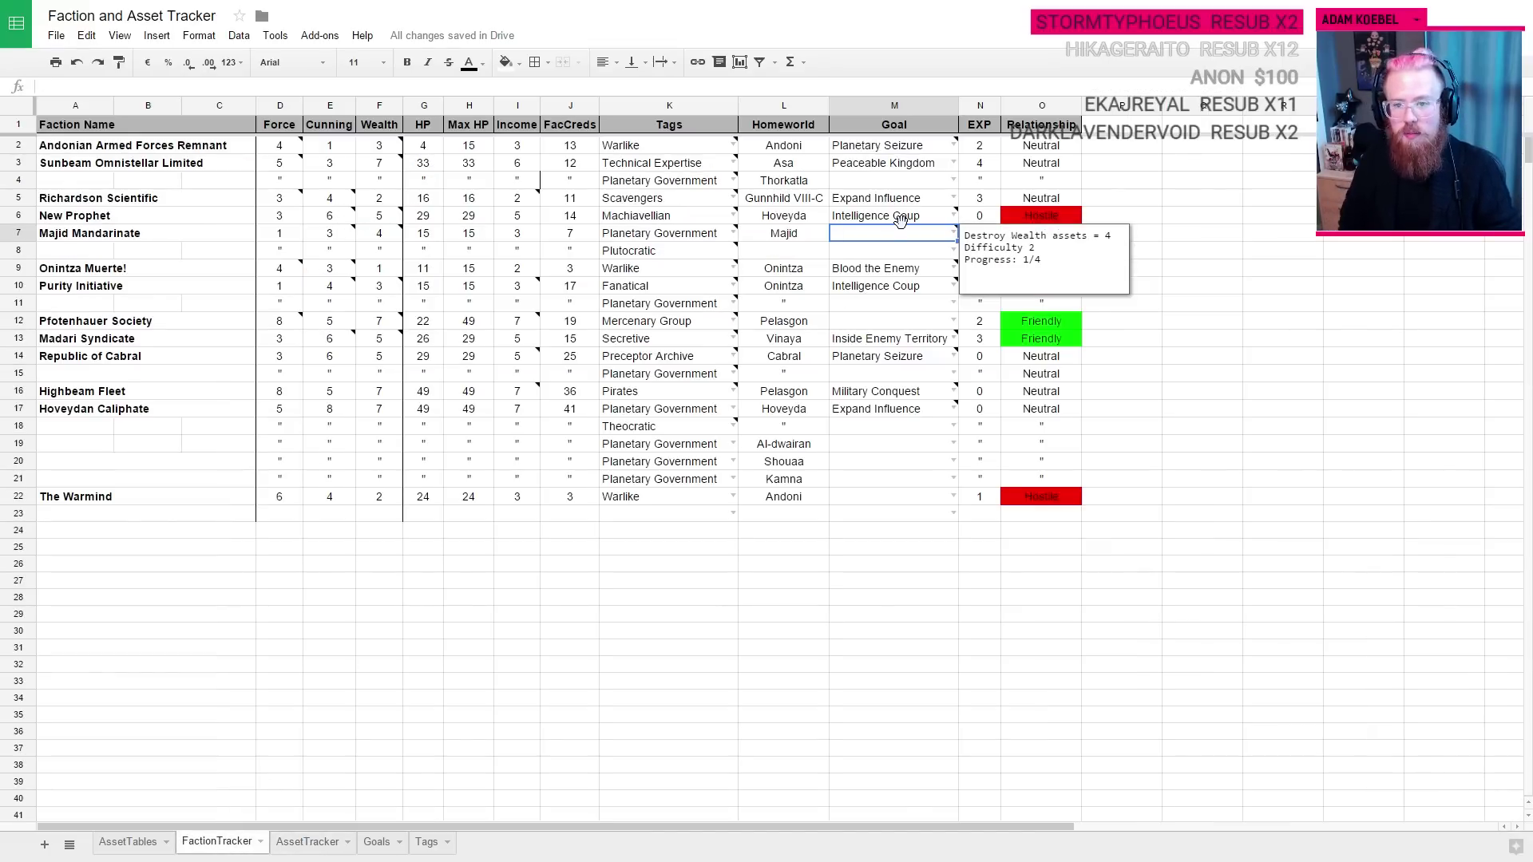
type("Pea")
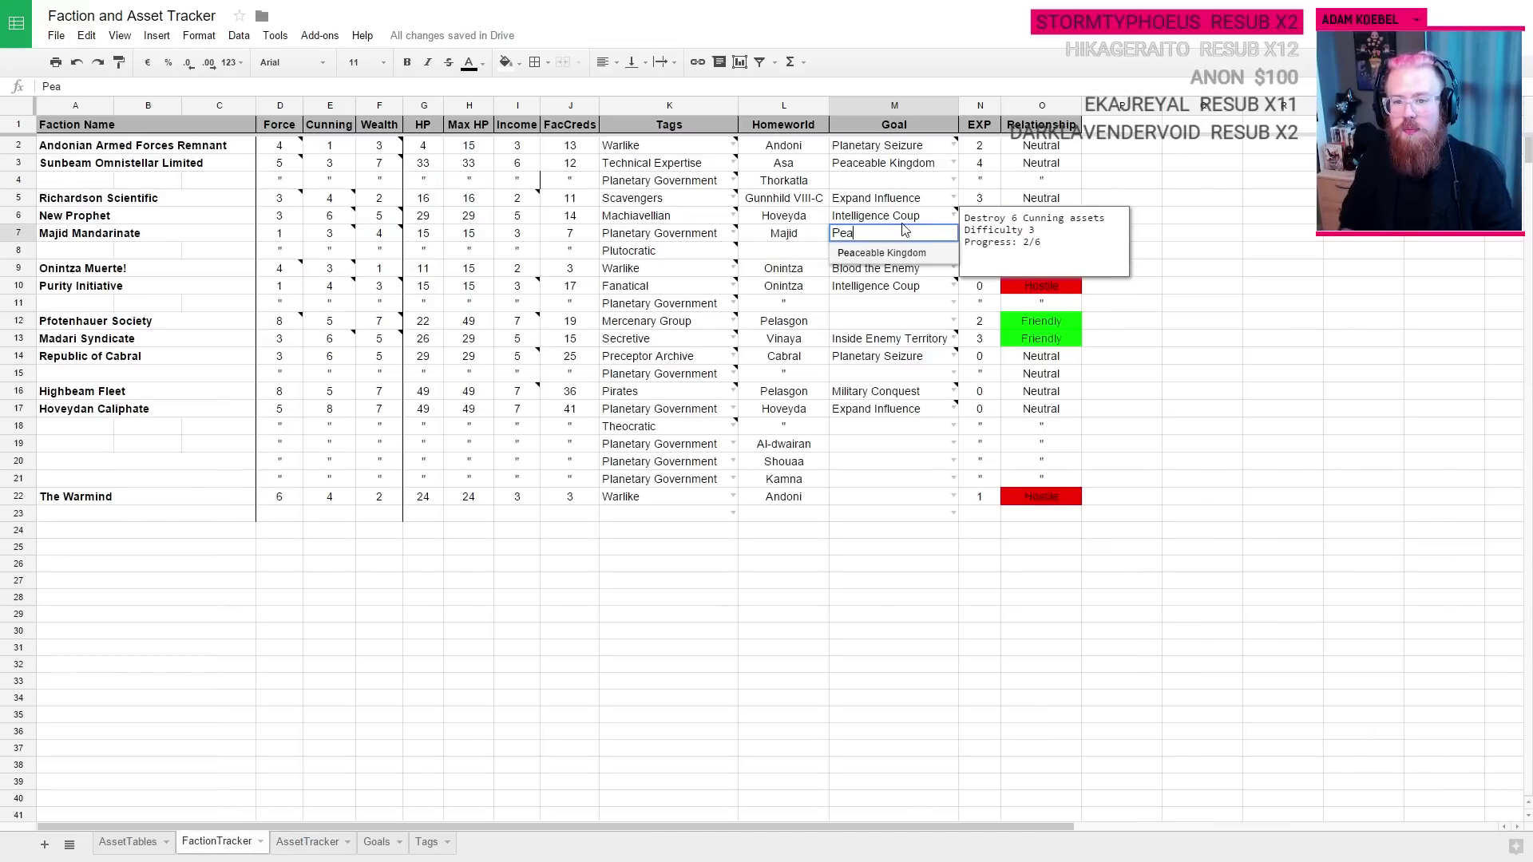
left_click(940, 254)
left_click(954, 232)
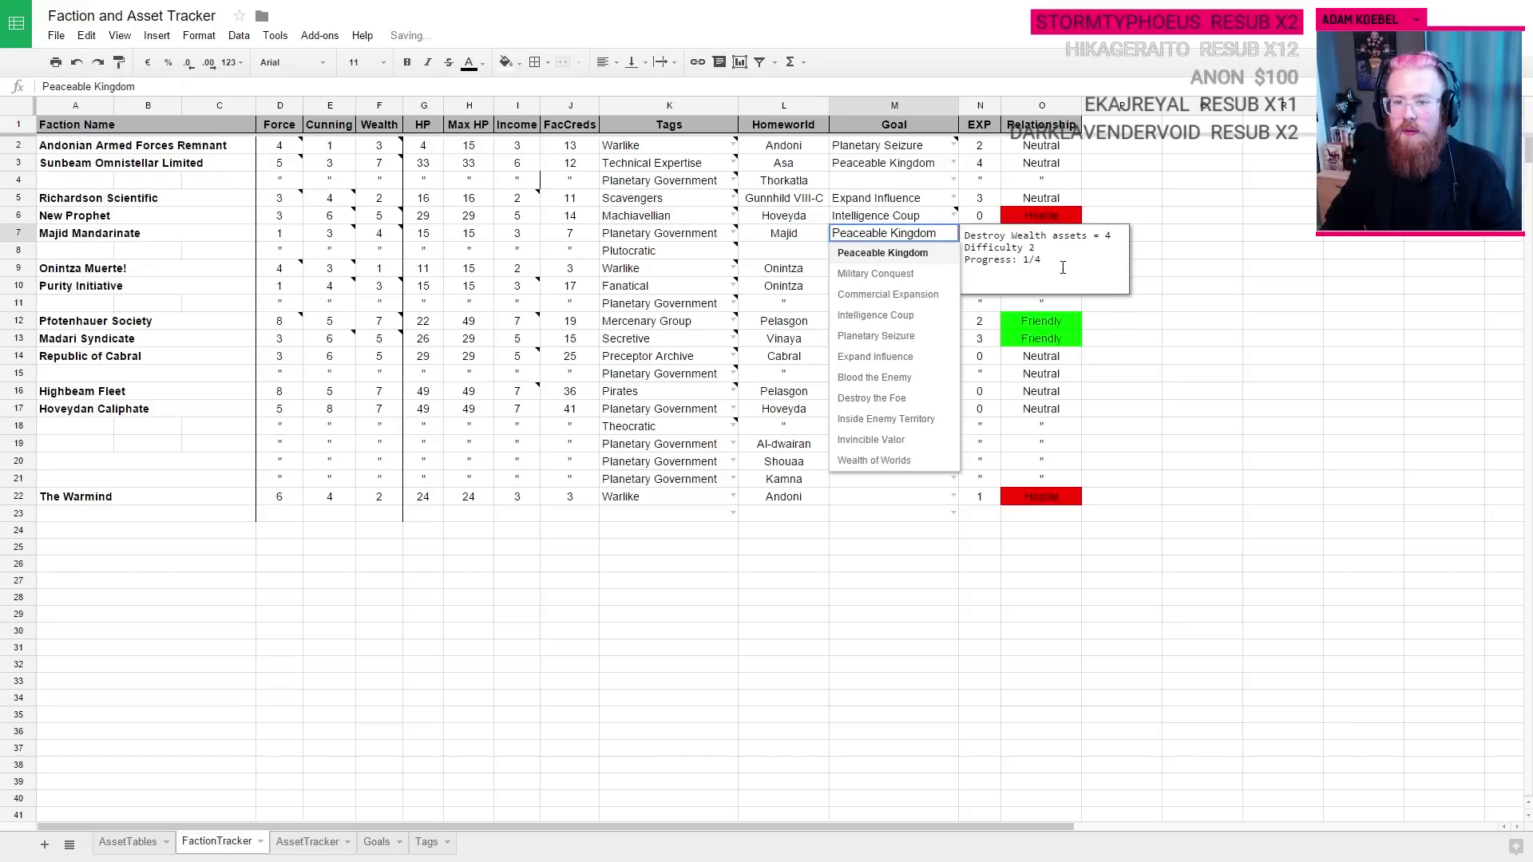
key("Return")
left_click(1189, 320)
left_click(588, 457)
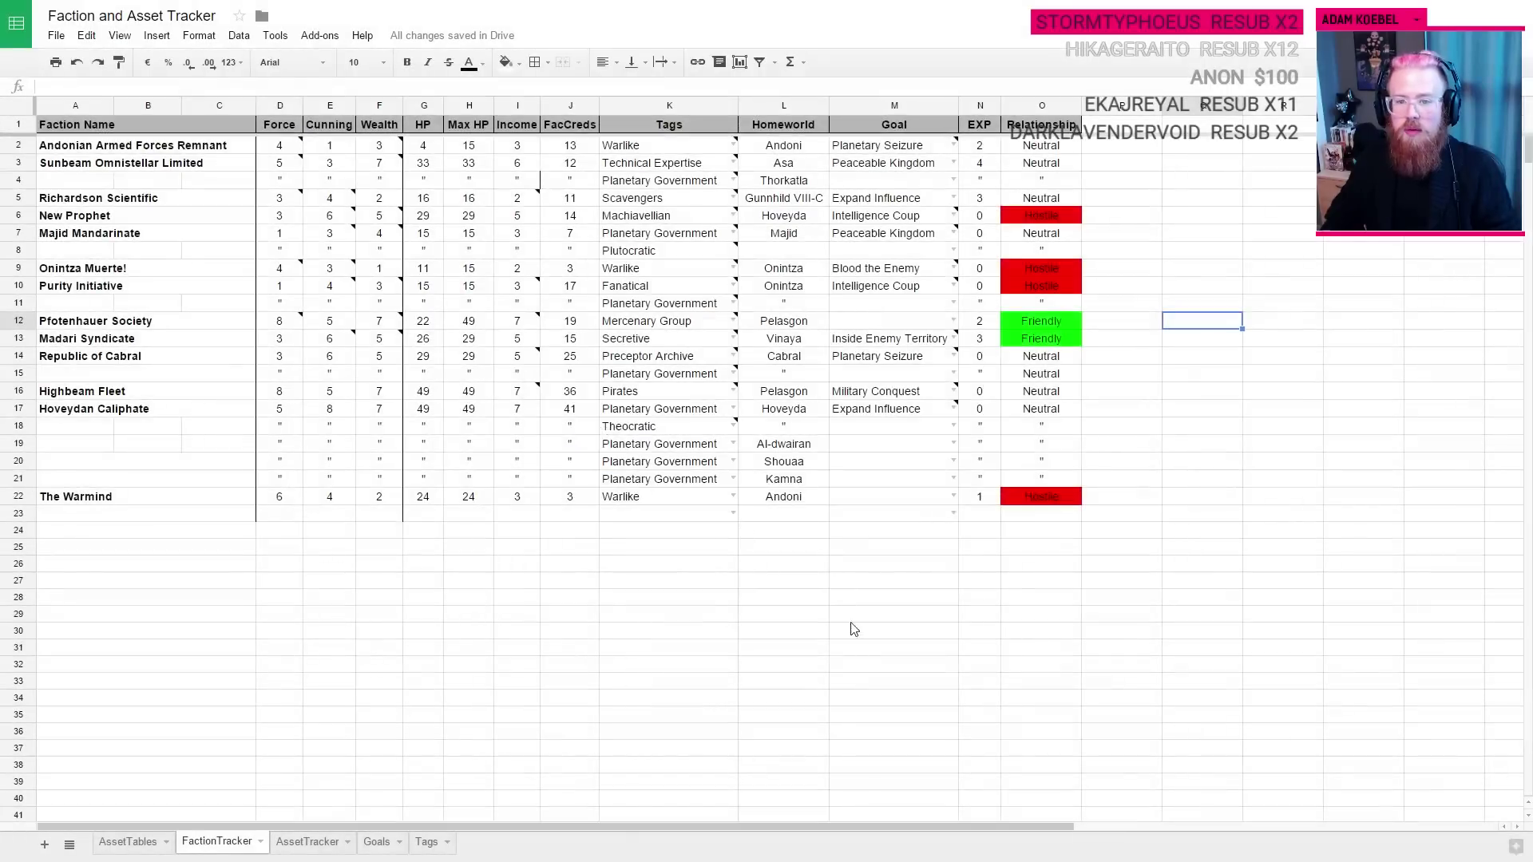
left_click(953, 232)
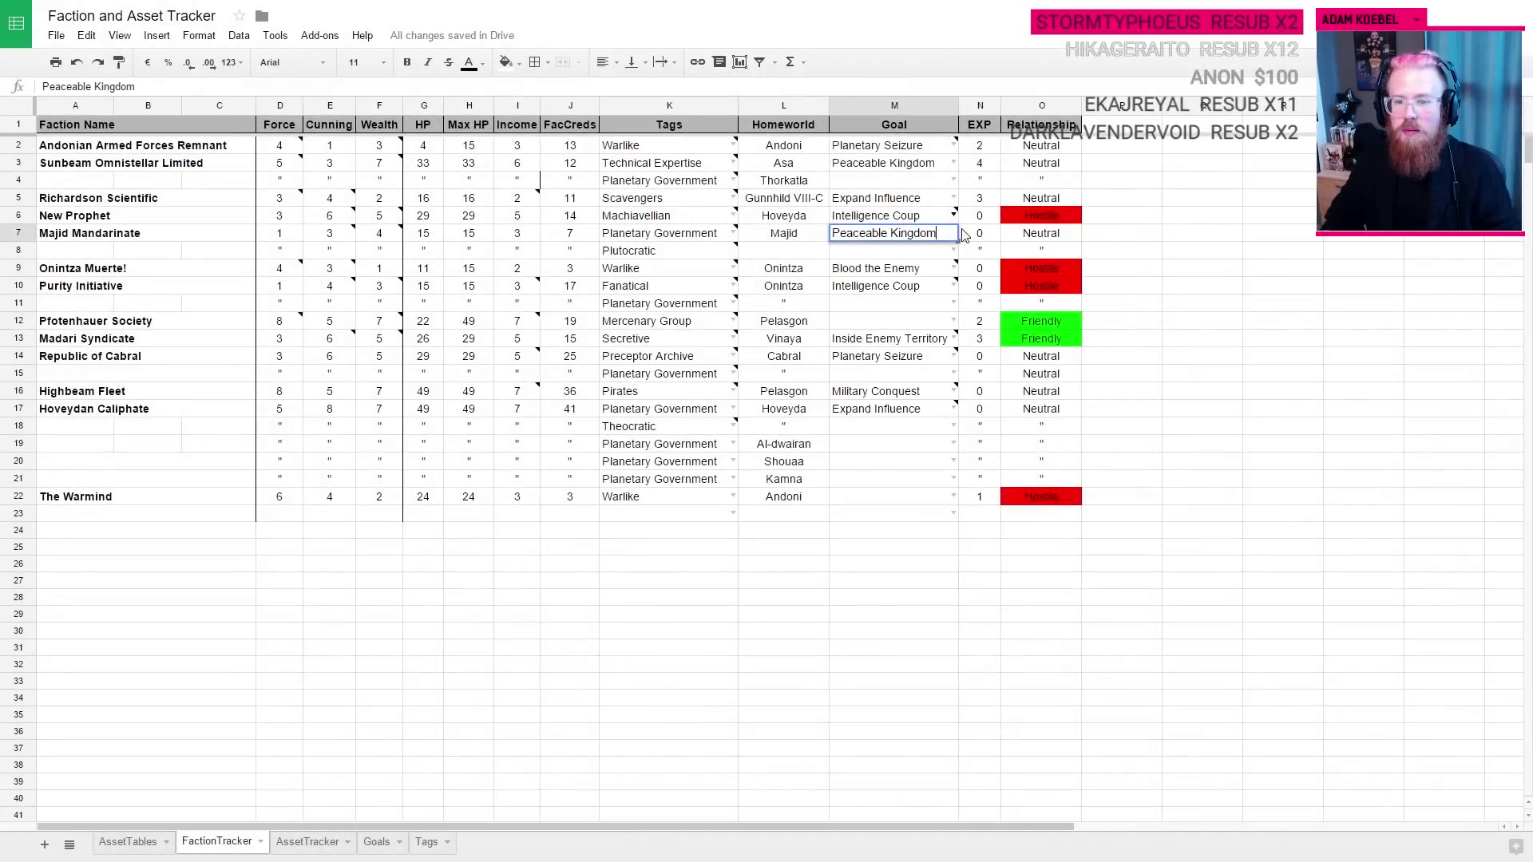
key("Escape")
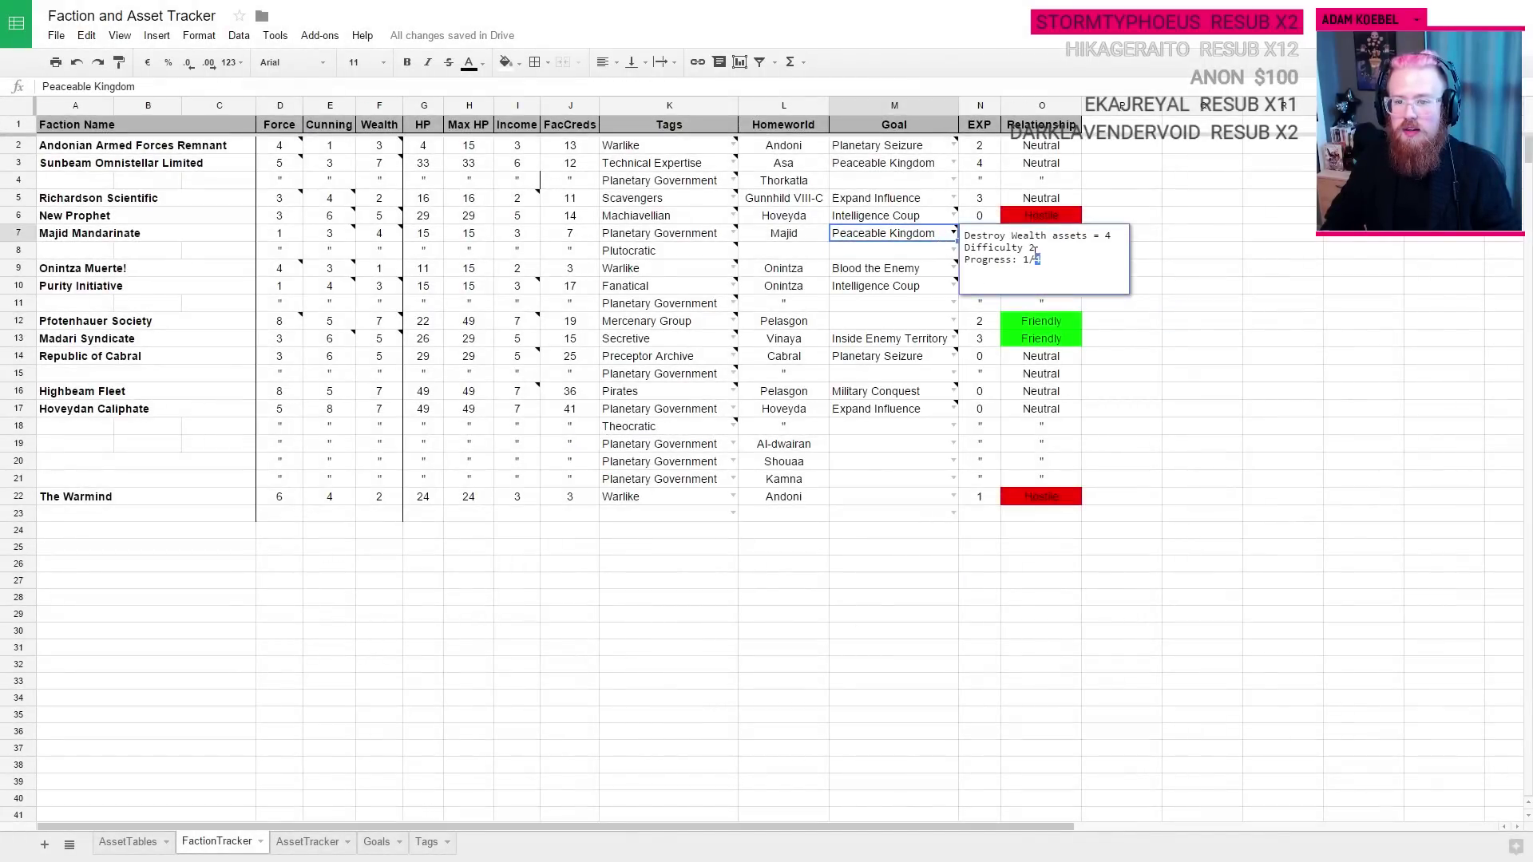
left_click_drag(1040, 259, 964, 236)
type("Peaceable Kingdom")
left_click_drag(1068, 237, 962, 237)
key("Escape")
key("Delete")
left_click(916, 339)
left_click(916, 231)
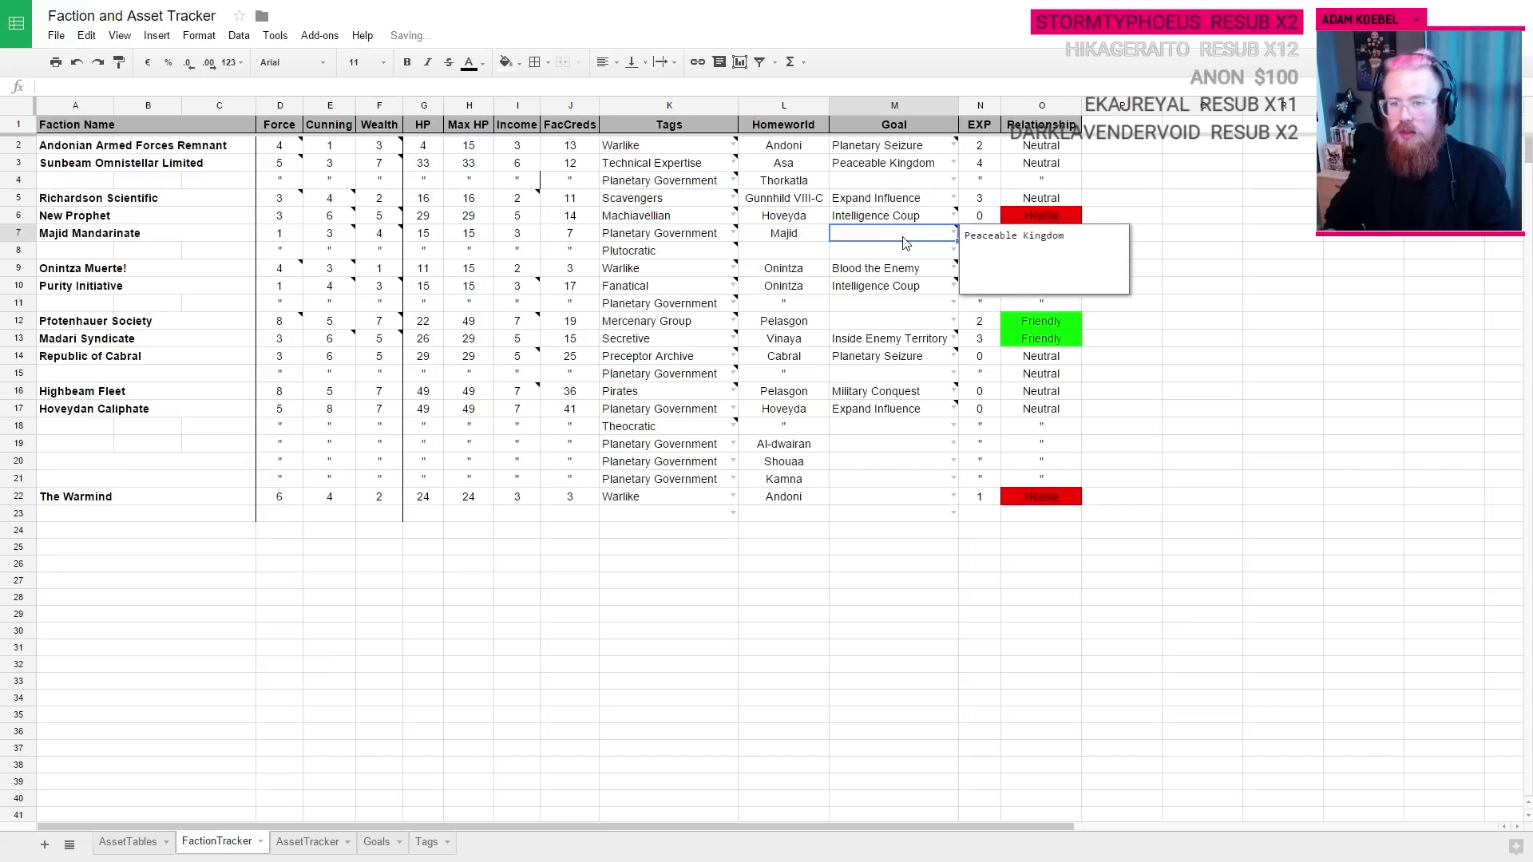
type("Peace")
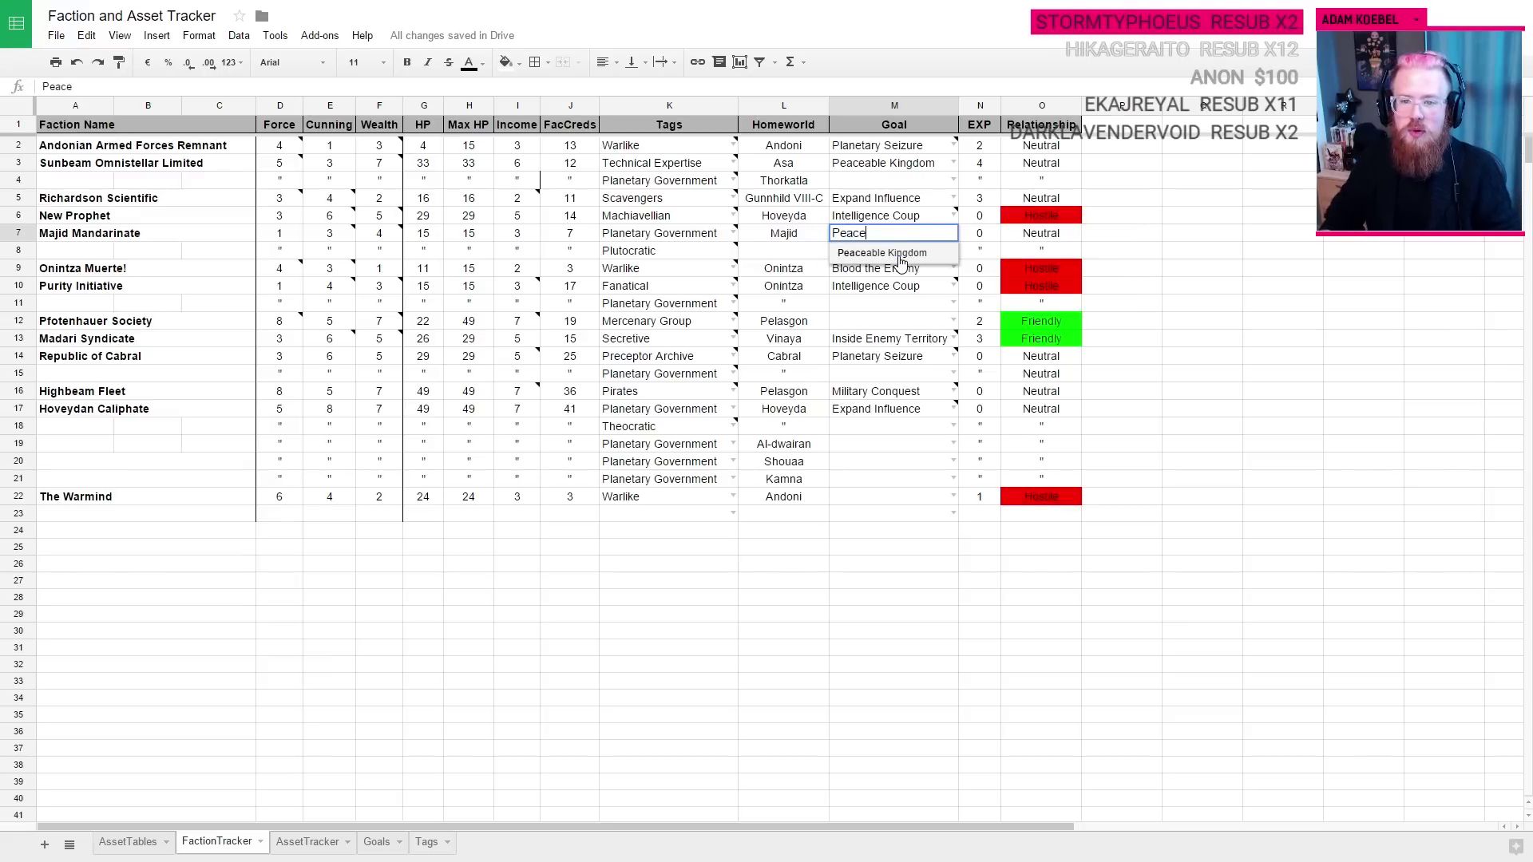
left_click(895, 254)
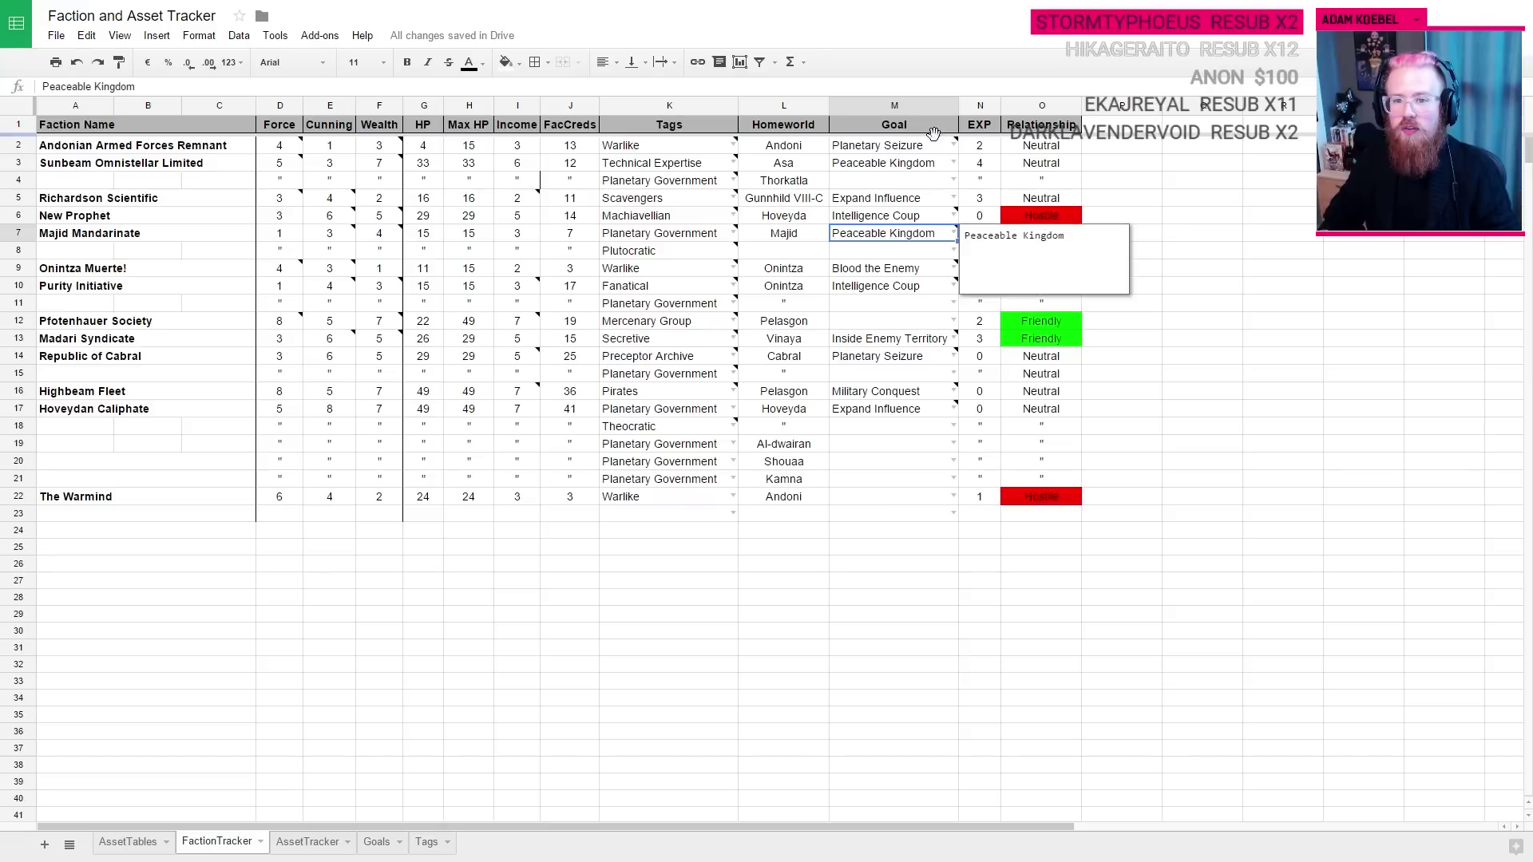
Step: Add a note reading 1/4 to Sunbeam Omnistellar Limited's Peaceable Kingdom goal
left_click(928, 165)
right_click(927, 166)
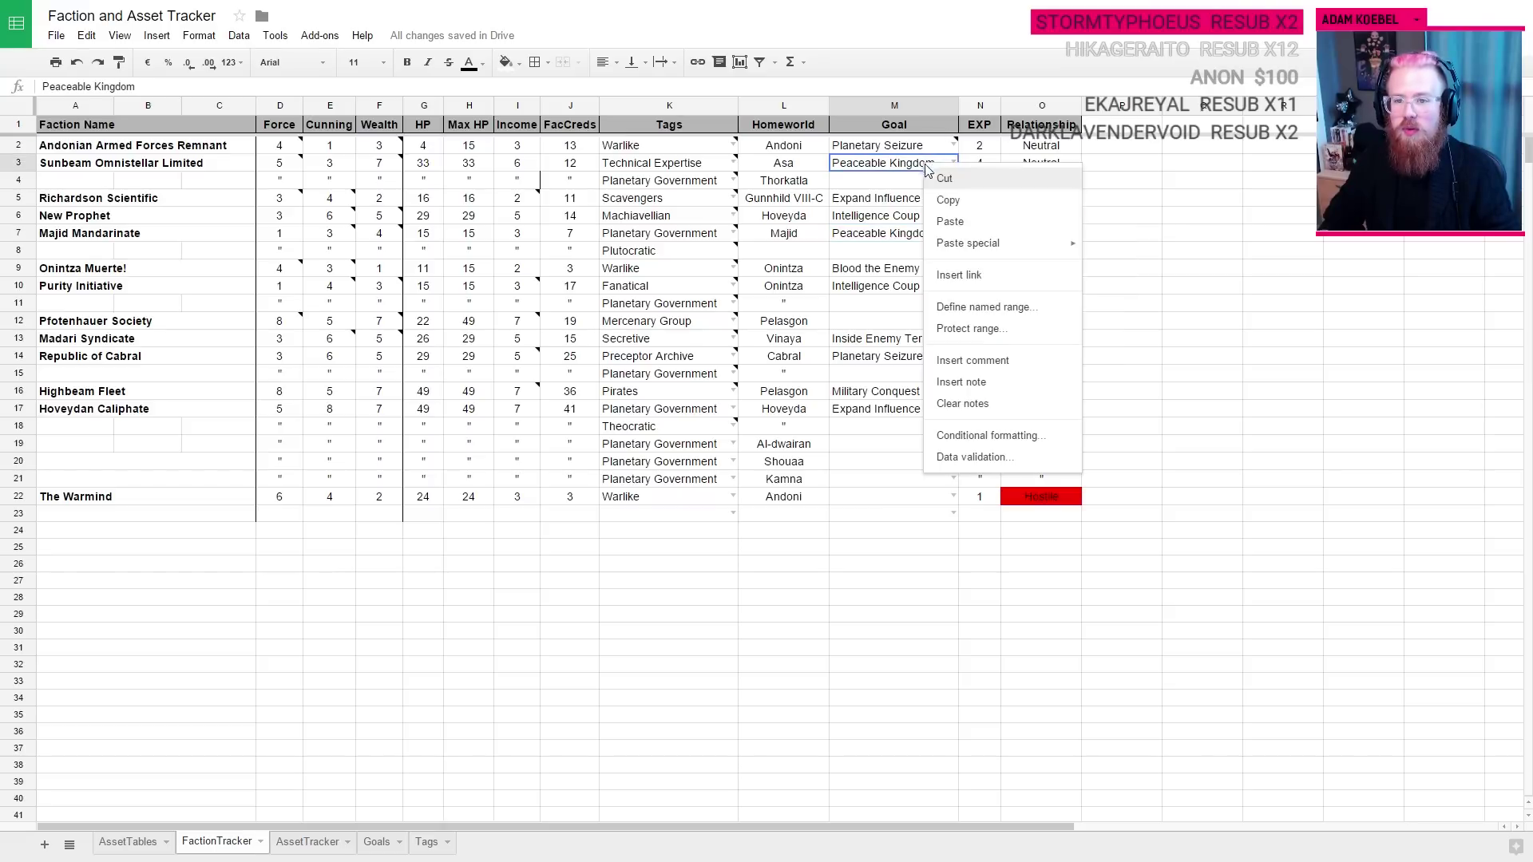
left_click(969, 383)
type("1/4")
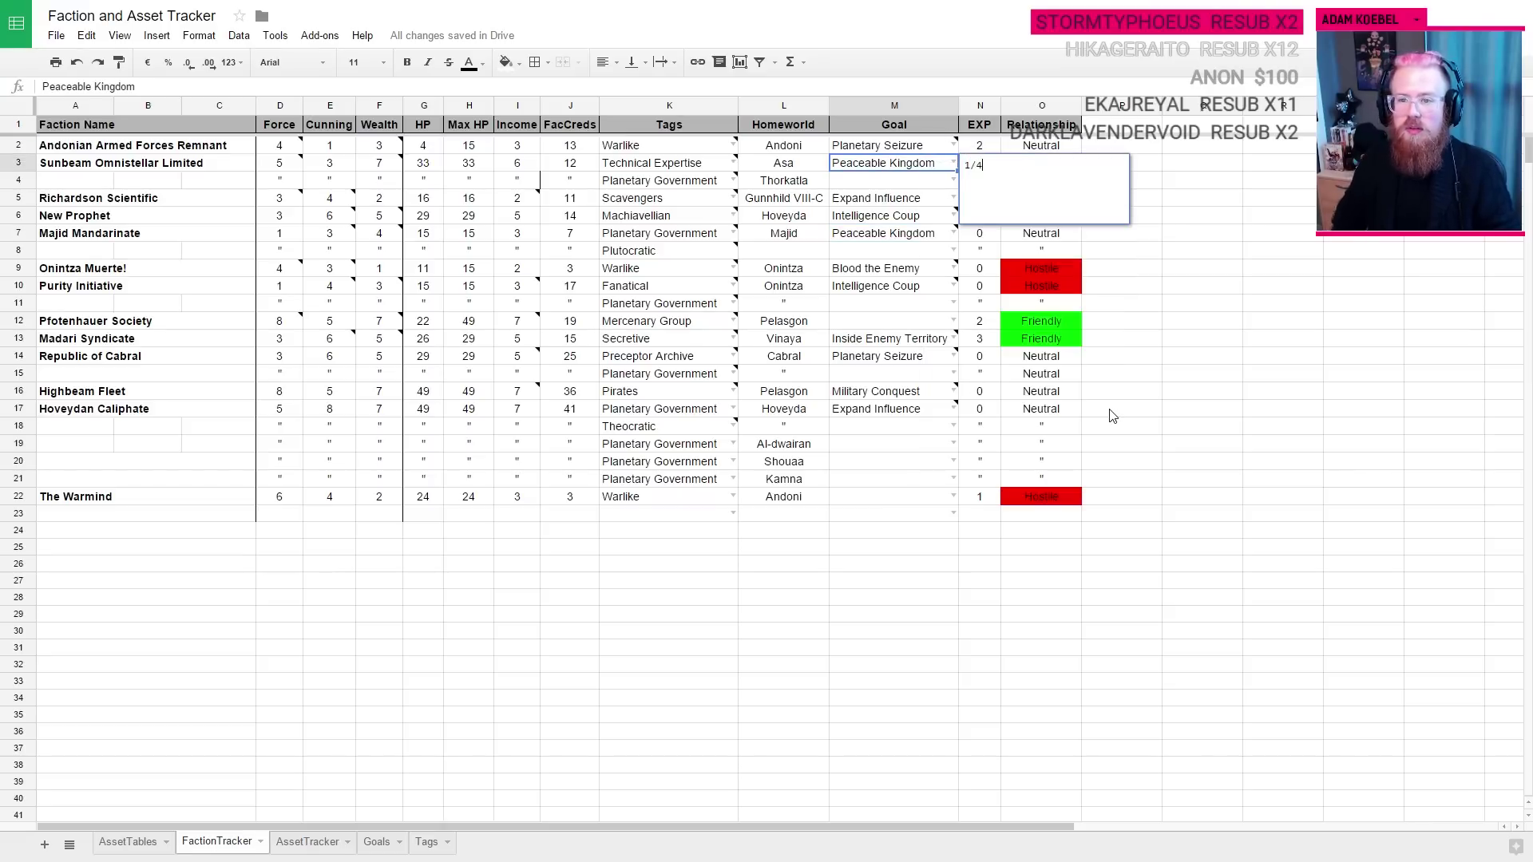
left_click(1168, 376)
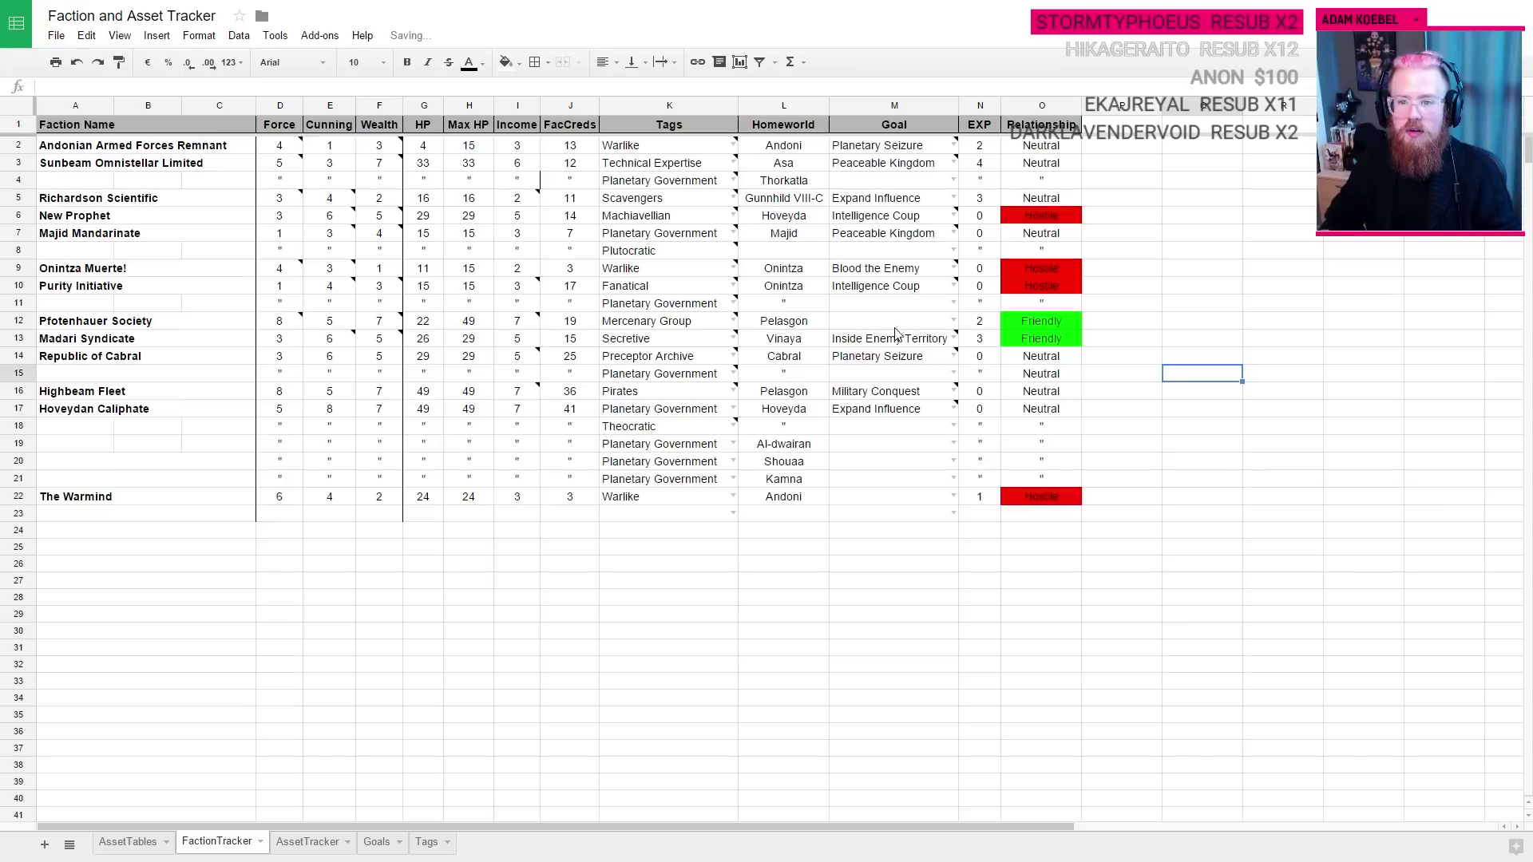
Step: Try to erase the Peaceable Kingdom text from the note on the Majid Mandarinate's goal
left_click(884, 236)
mouse_move(878, 225)
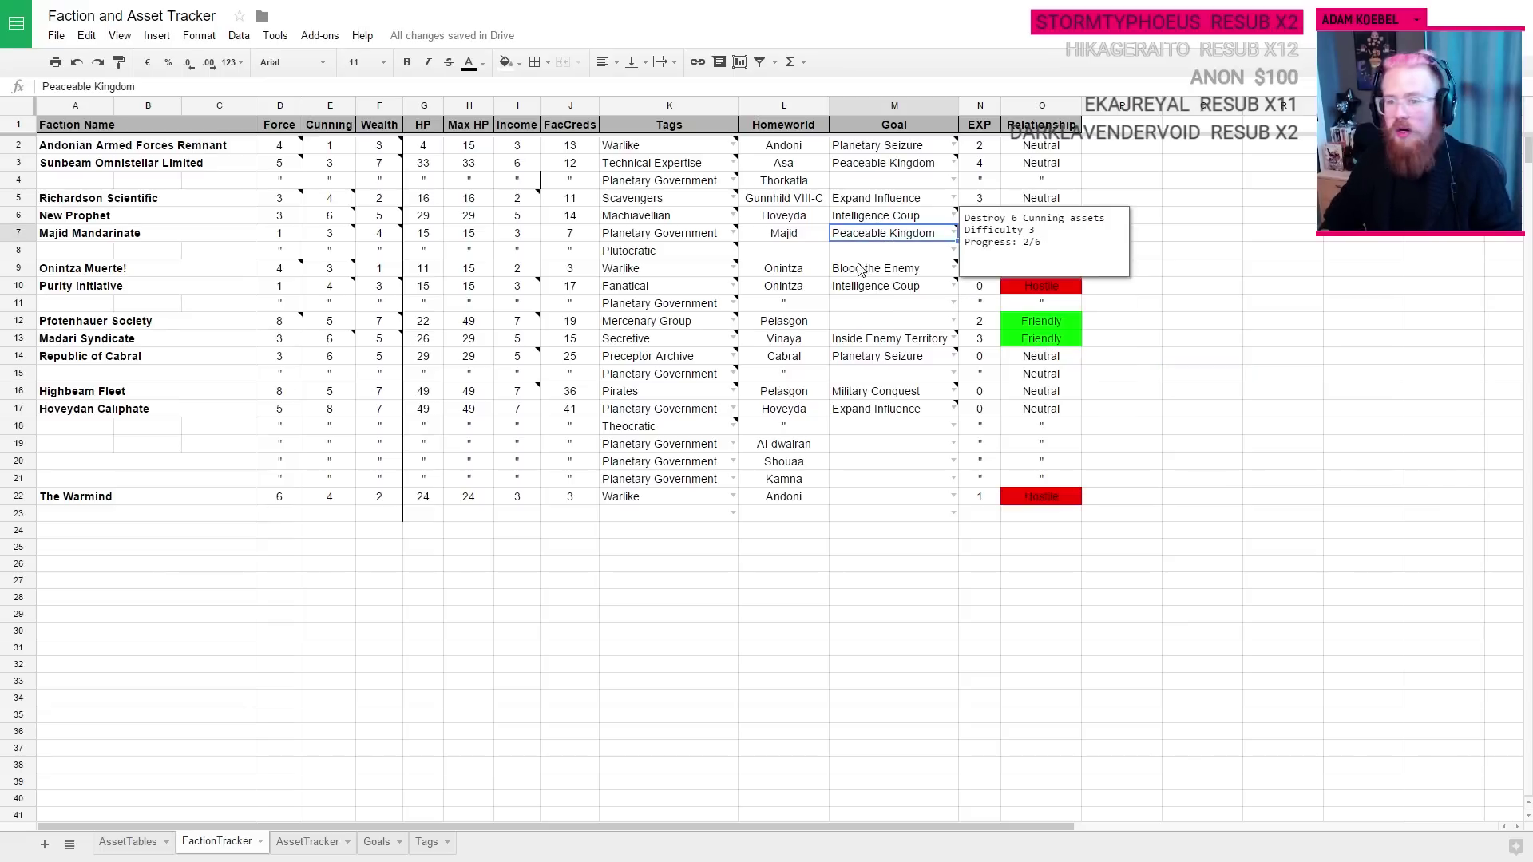
left_click(862, 269)
left_click(882, 239)
mouse_move(947, 233)
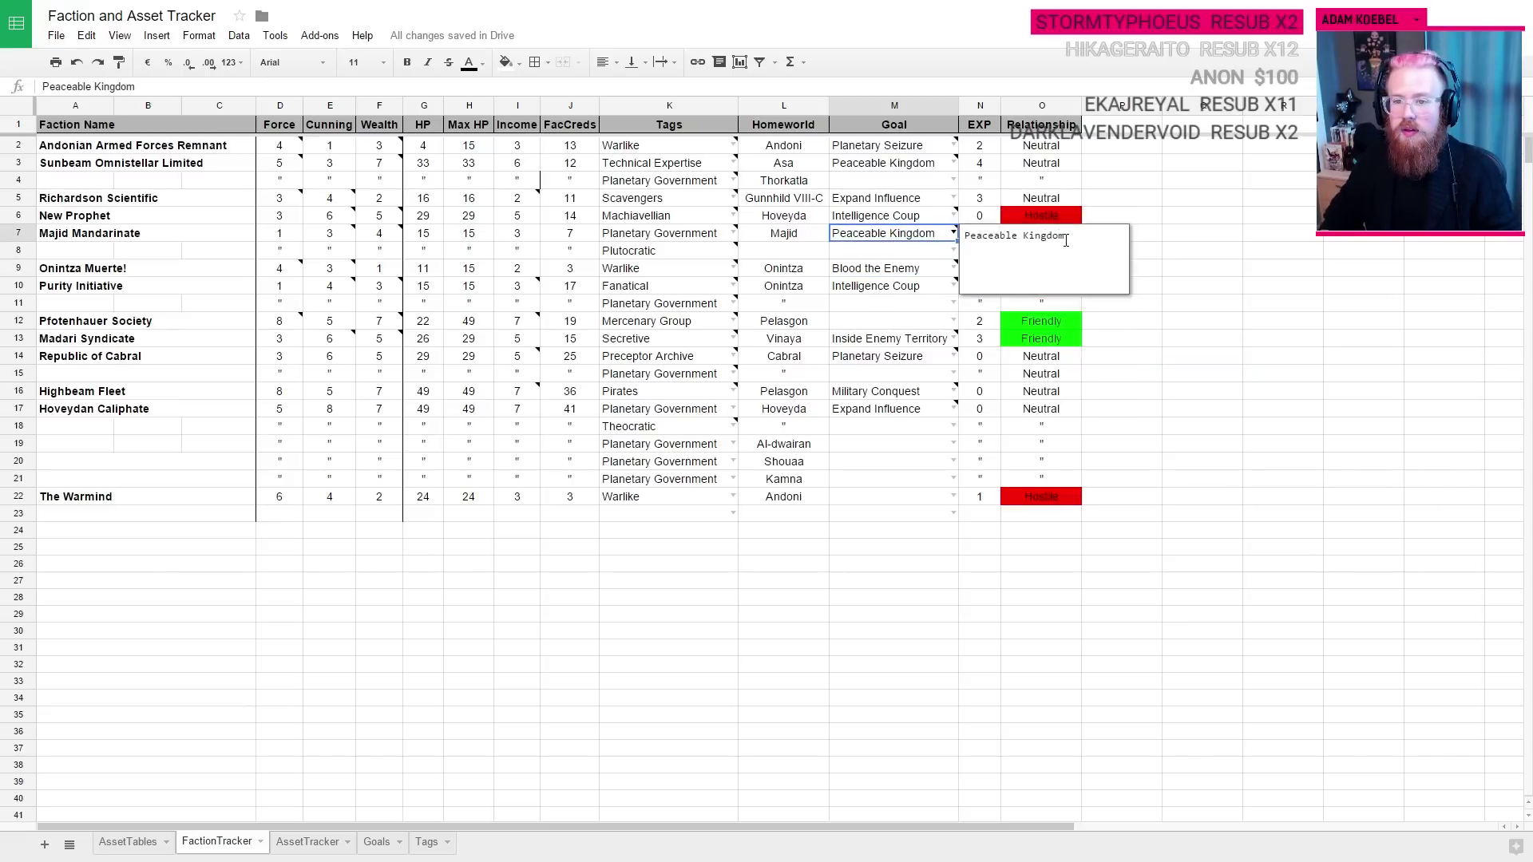
key("BackSpace")
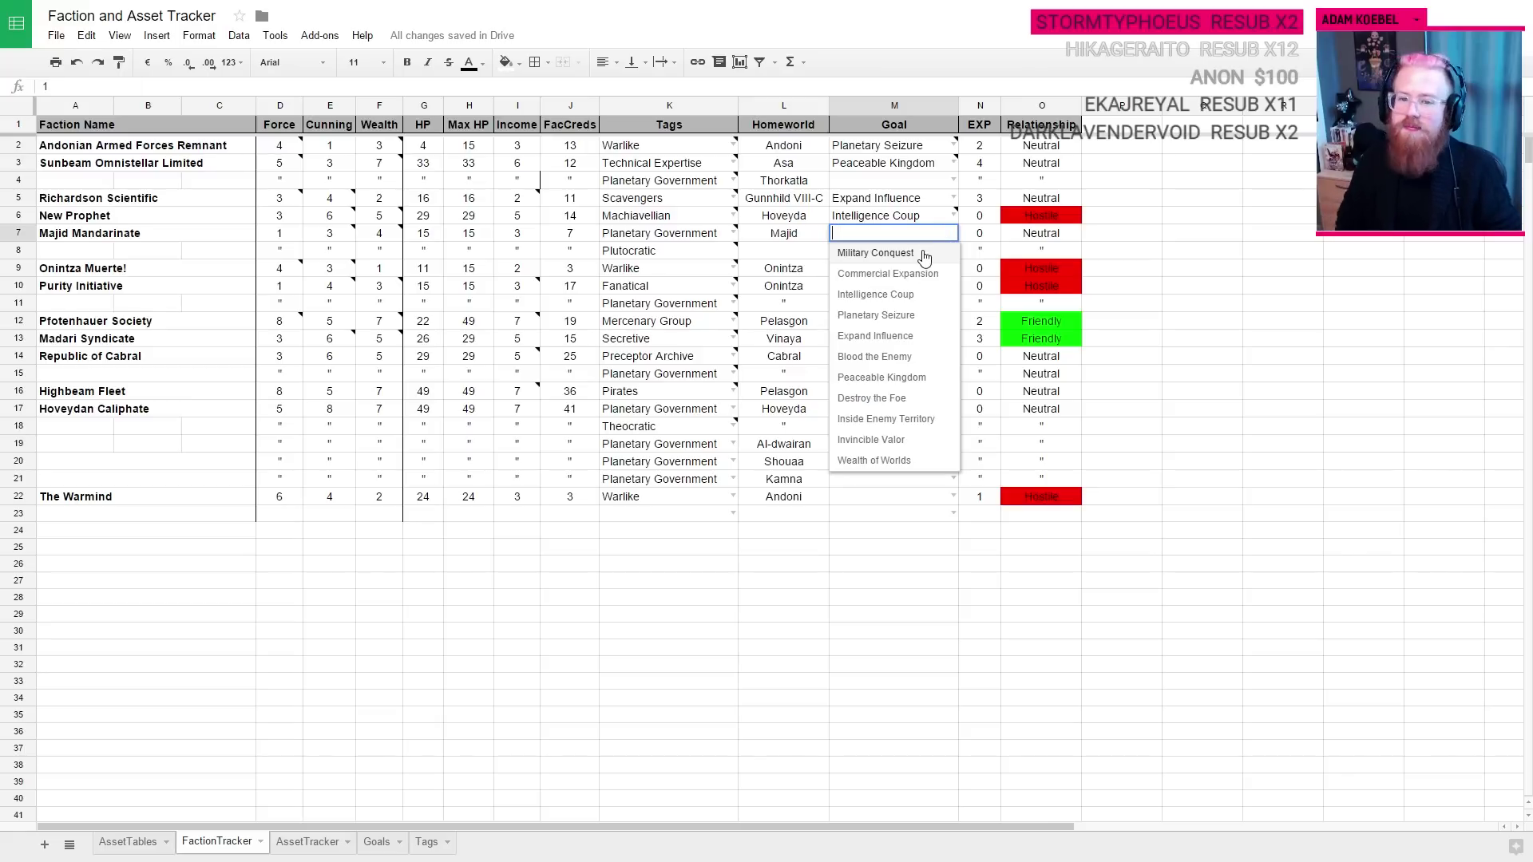
left_click(1299, 315)
left_click(858, 238)
left_click_drag(1067, 236, 1060, 235)
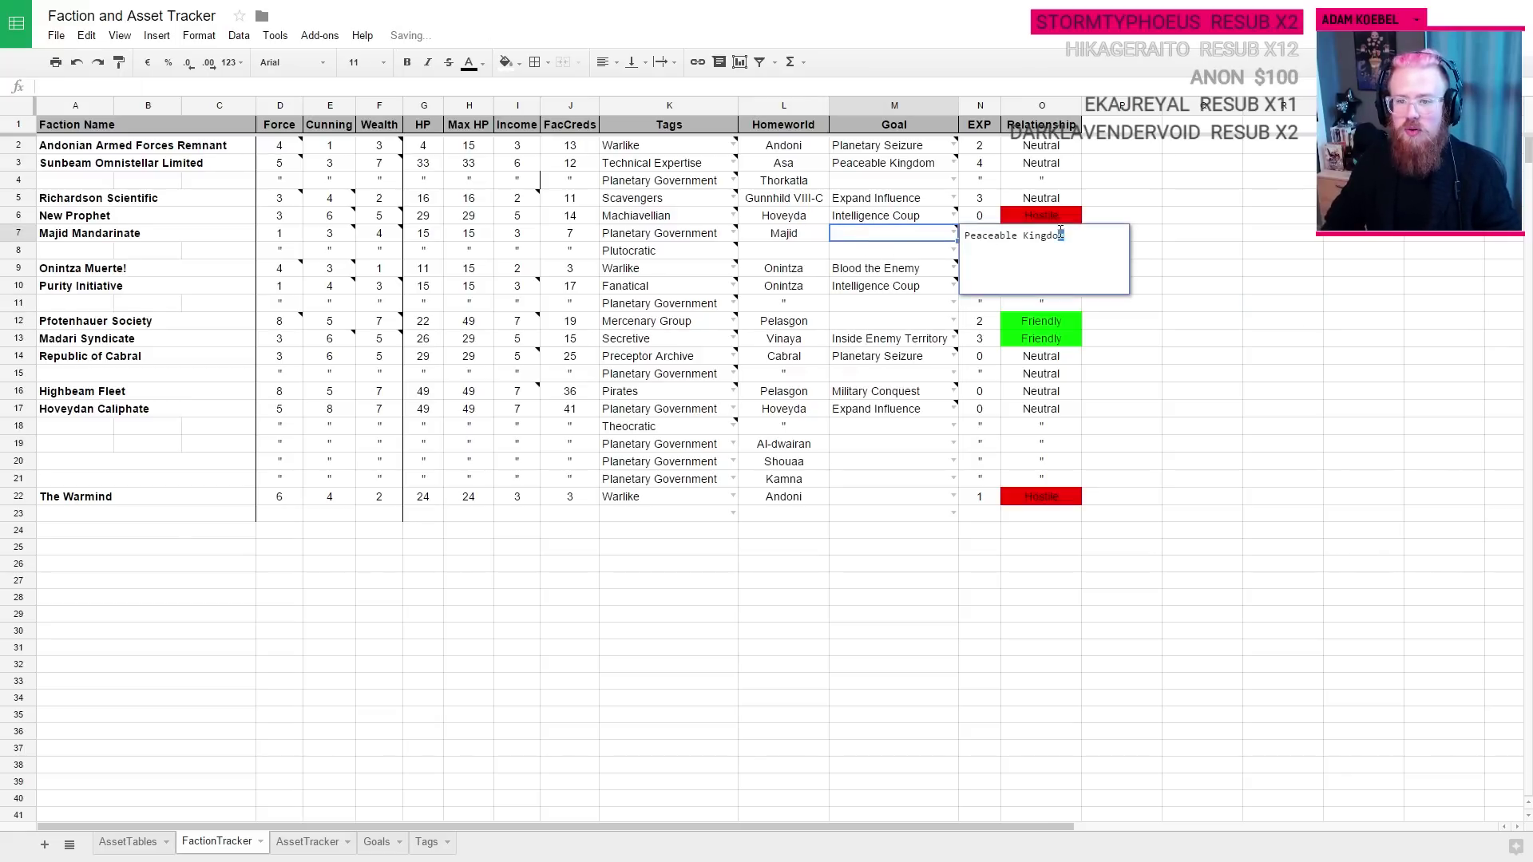
left_click(914, 240)
key("ctrl+c")
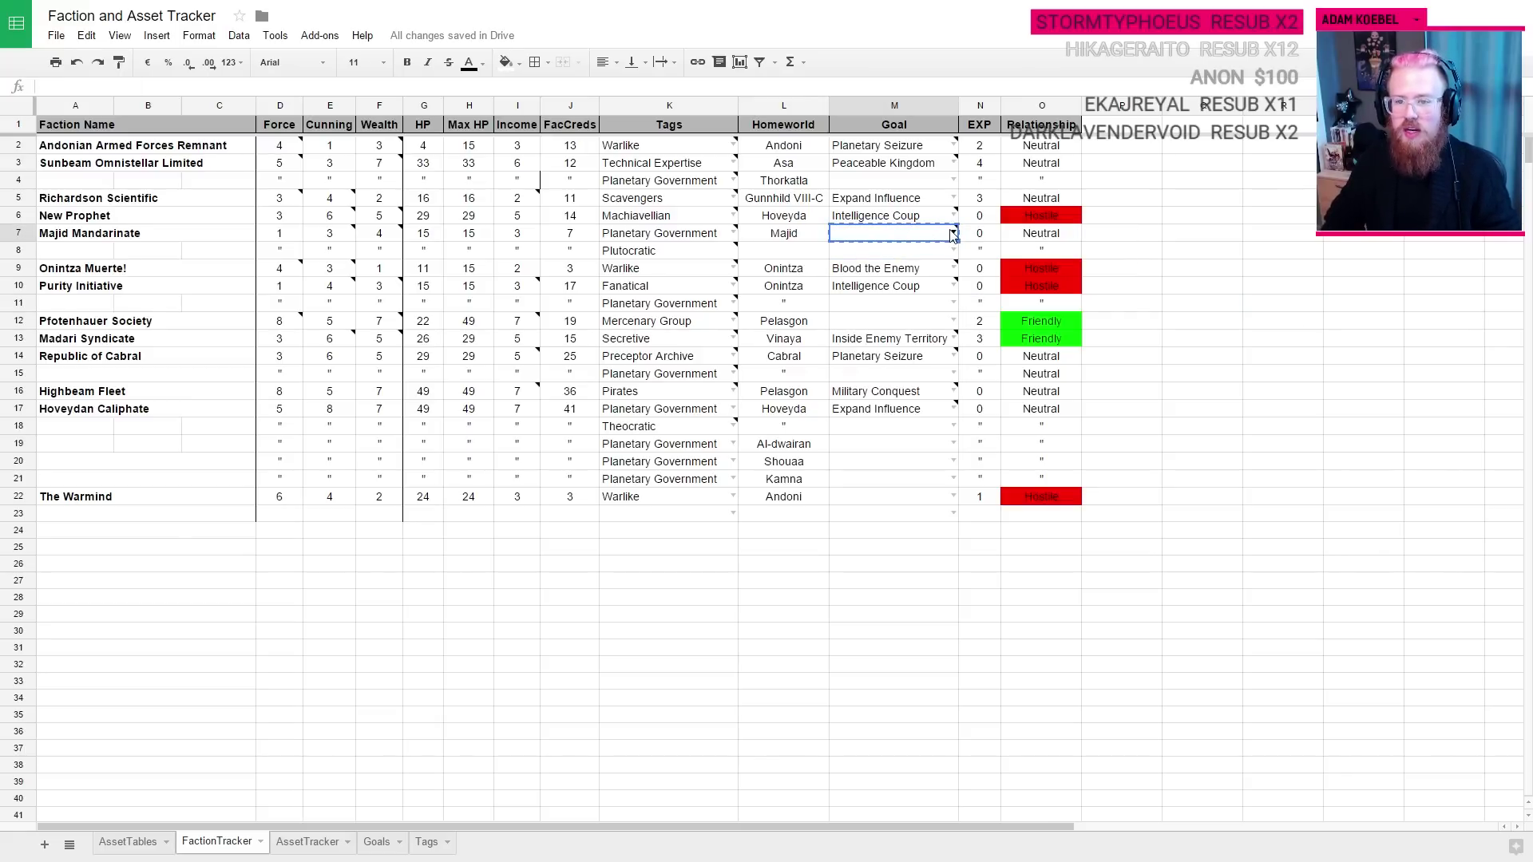
Step: Change the note on the Majid Mandarinate's goal to 1/4 and set the goal to Peaceable Kingdom again
double_click(990, 236)
type("1/4Kingdom")
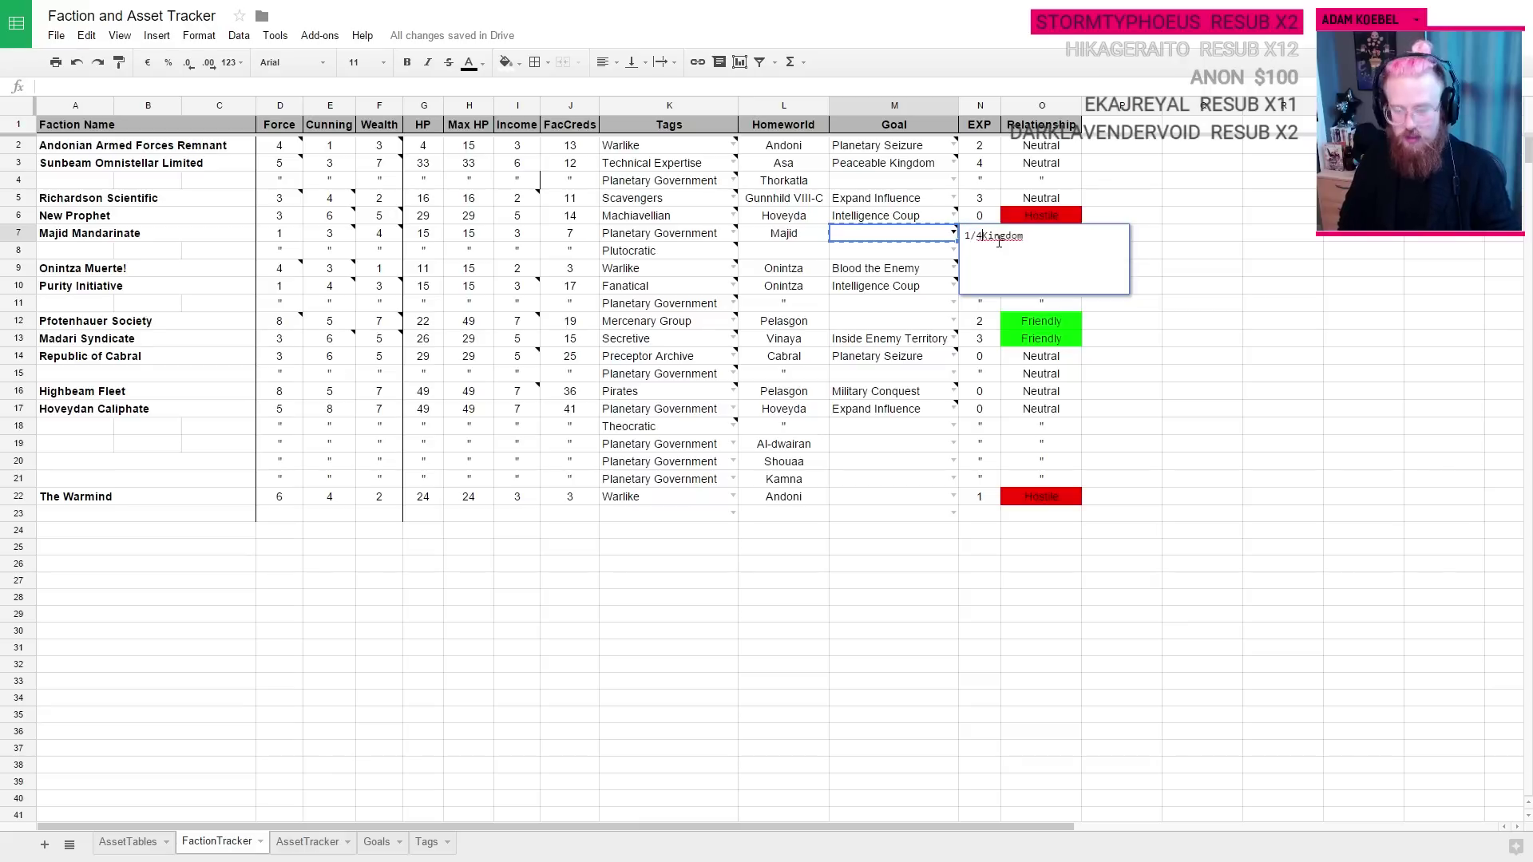
key("shift+Right")
key("shift+Right")
key("shift+Right")
key("shift+Right")
key("shift+Right")
key("shift+Right")
key("shift+Right")
key("shift+Right")
key("Delete")
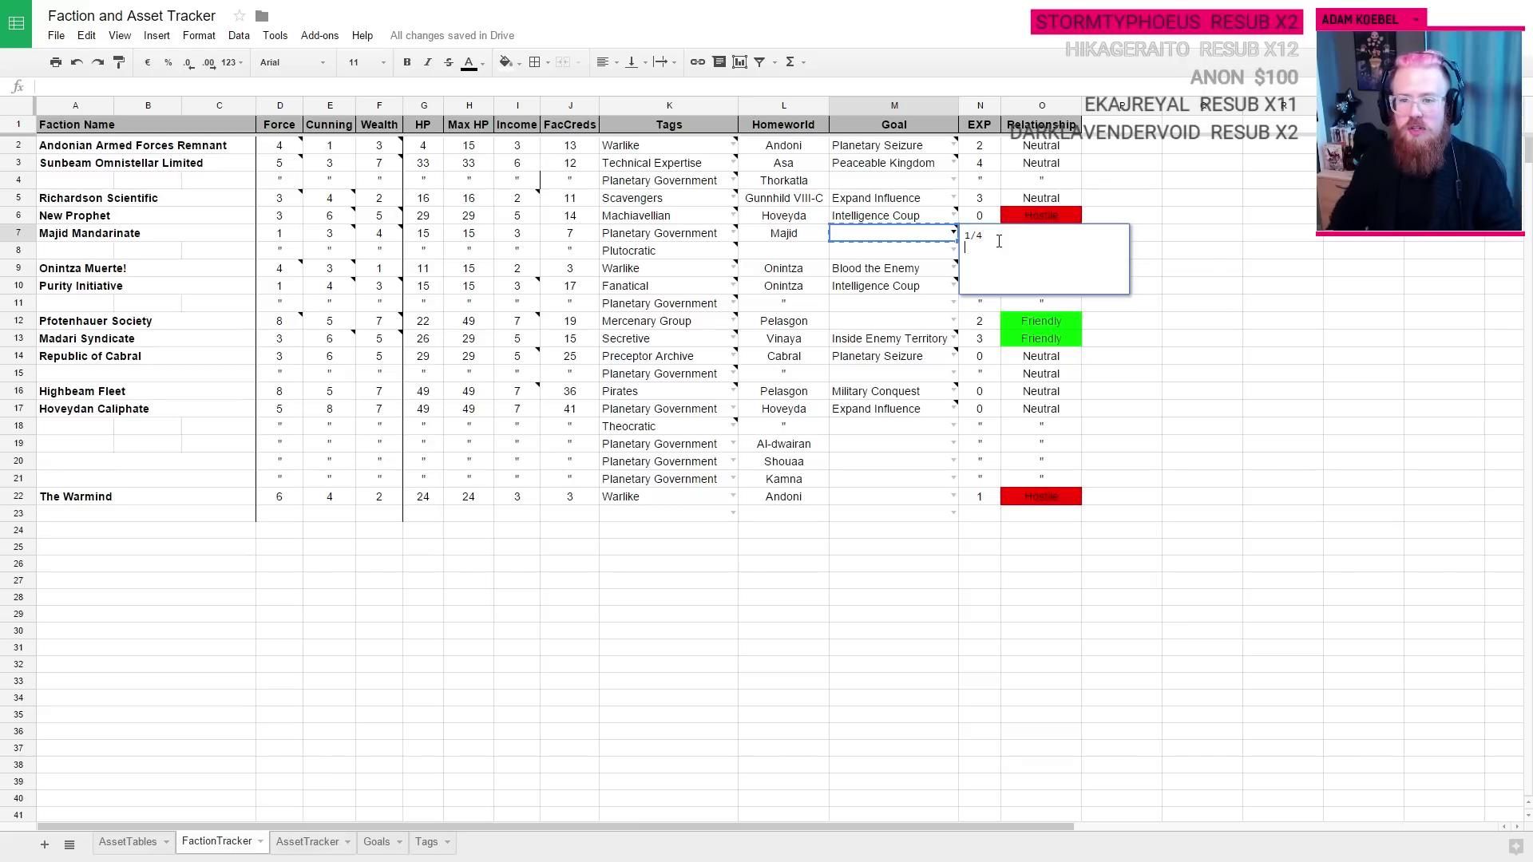
left_click(1210, 268)
left_click(882, 238)
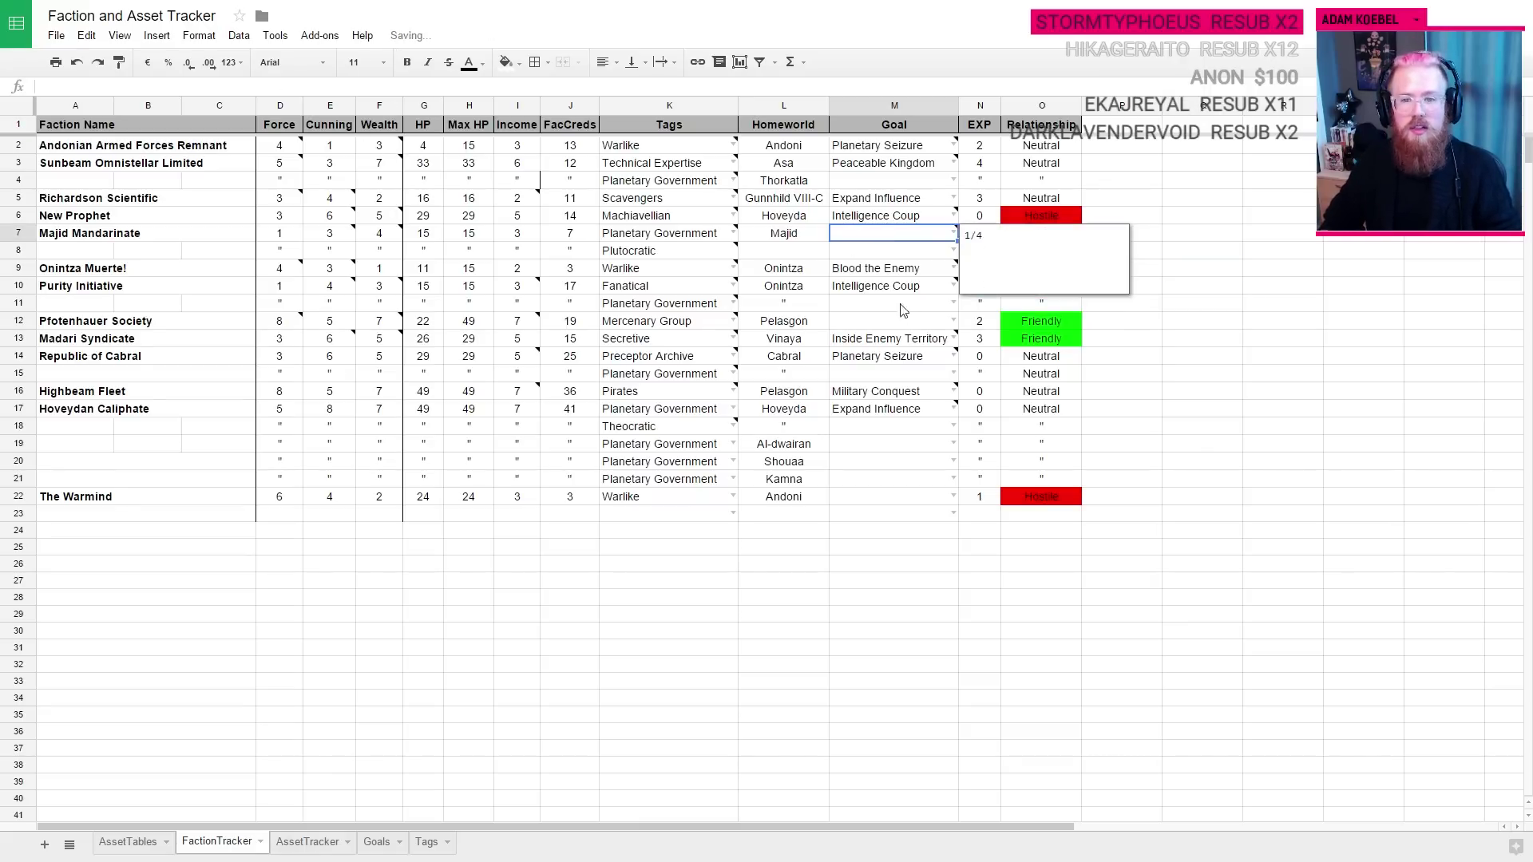
left_click(953, 233)
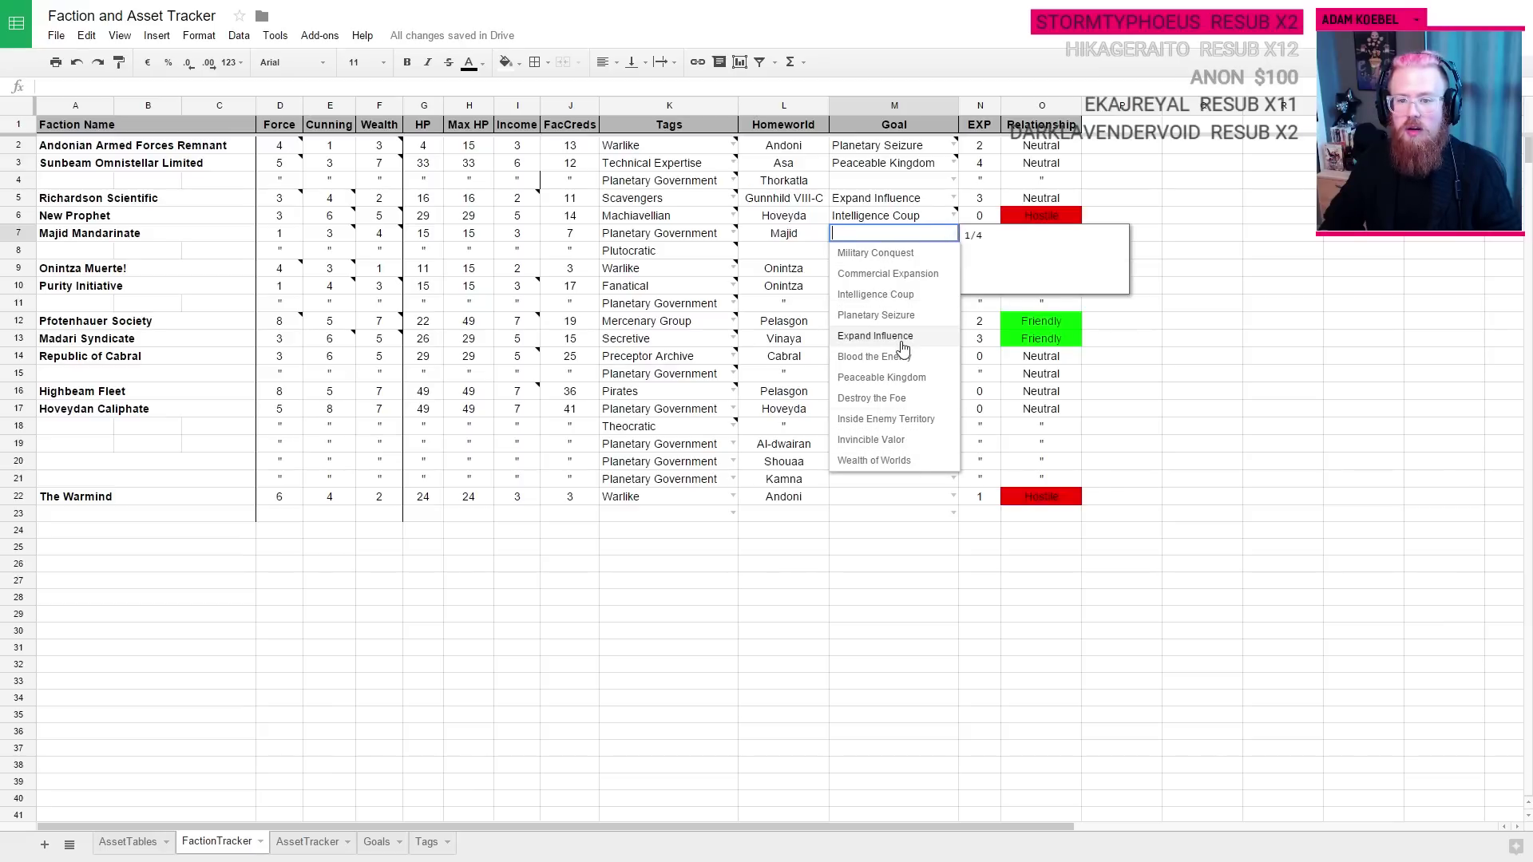
left_click(884, 376)
Step: Switch to the FACTION TURNS spreadsheet and record "NEW GOAL: Peaceable Kingdom" as the Majid Mandarinate's Turn Fifteen entry
key("ctrl+Tab")
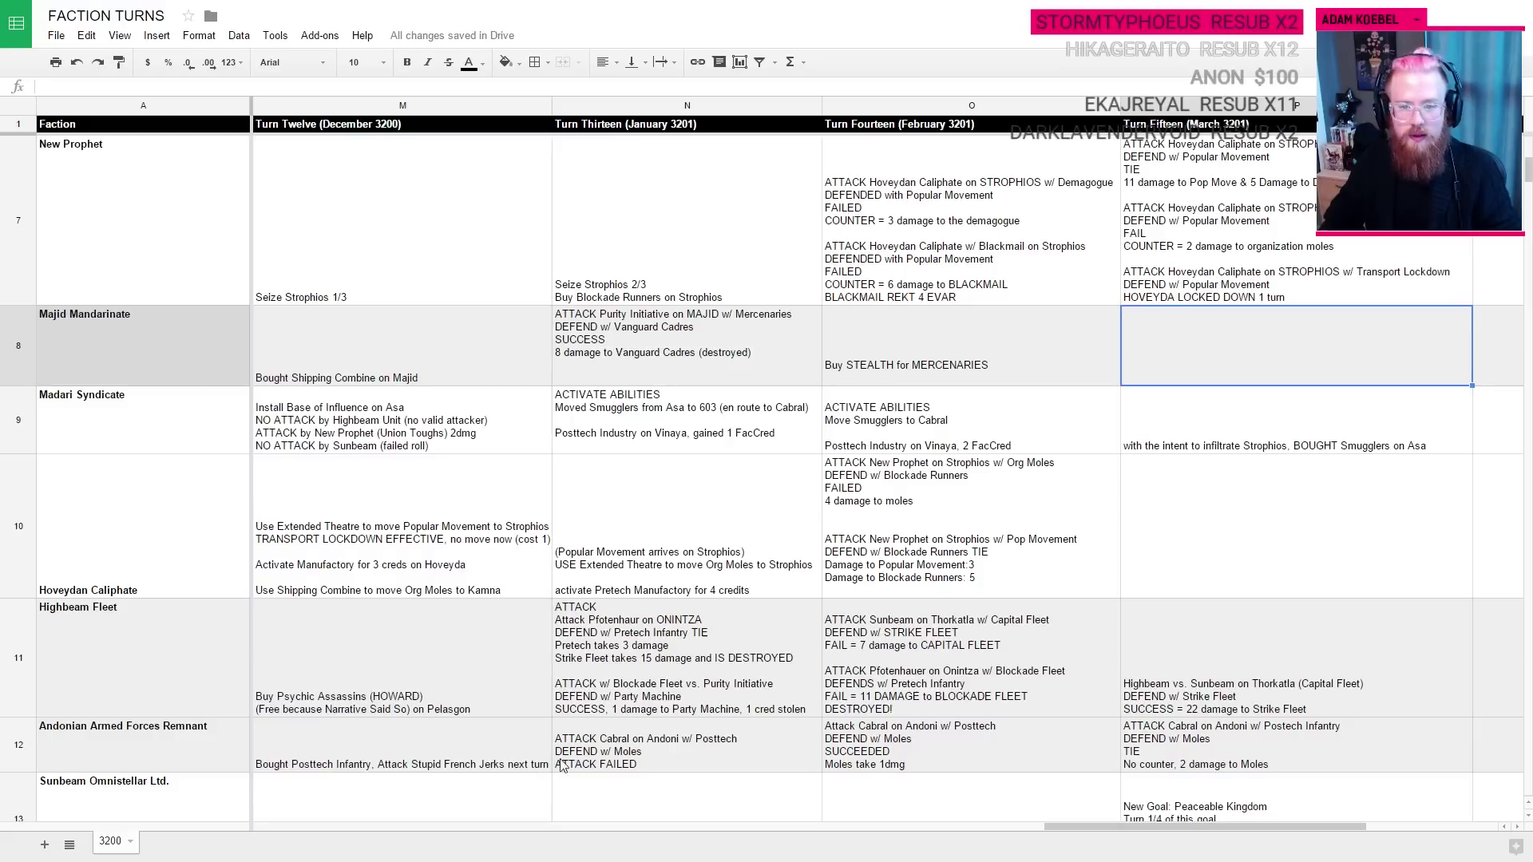
type("N")
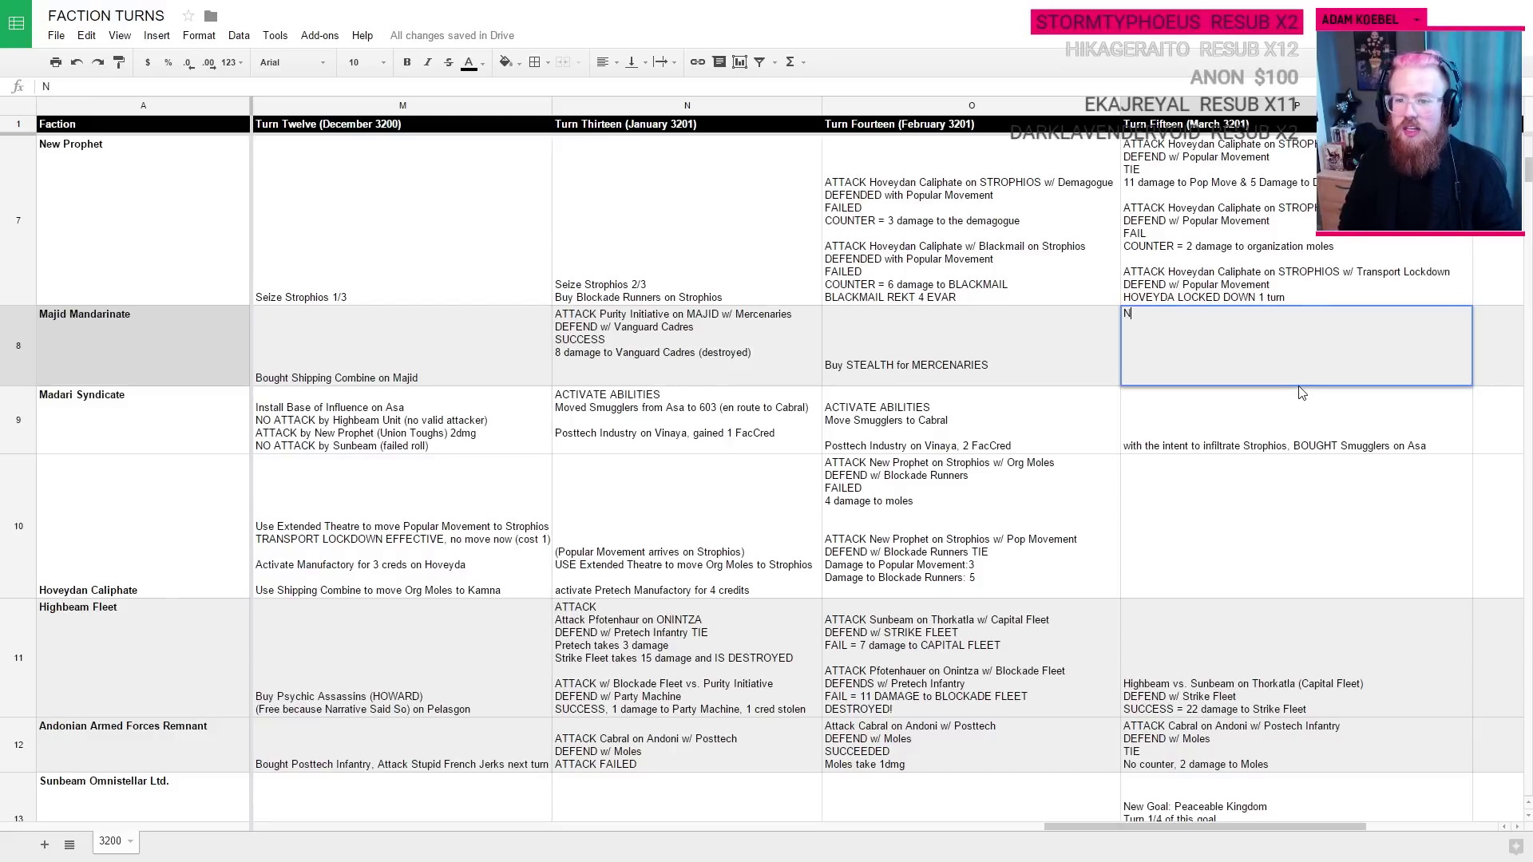
type("EW GOAL: Peacea")
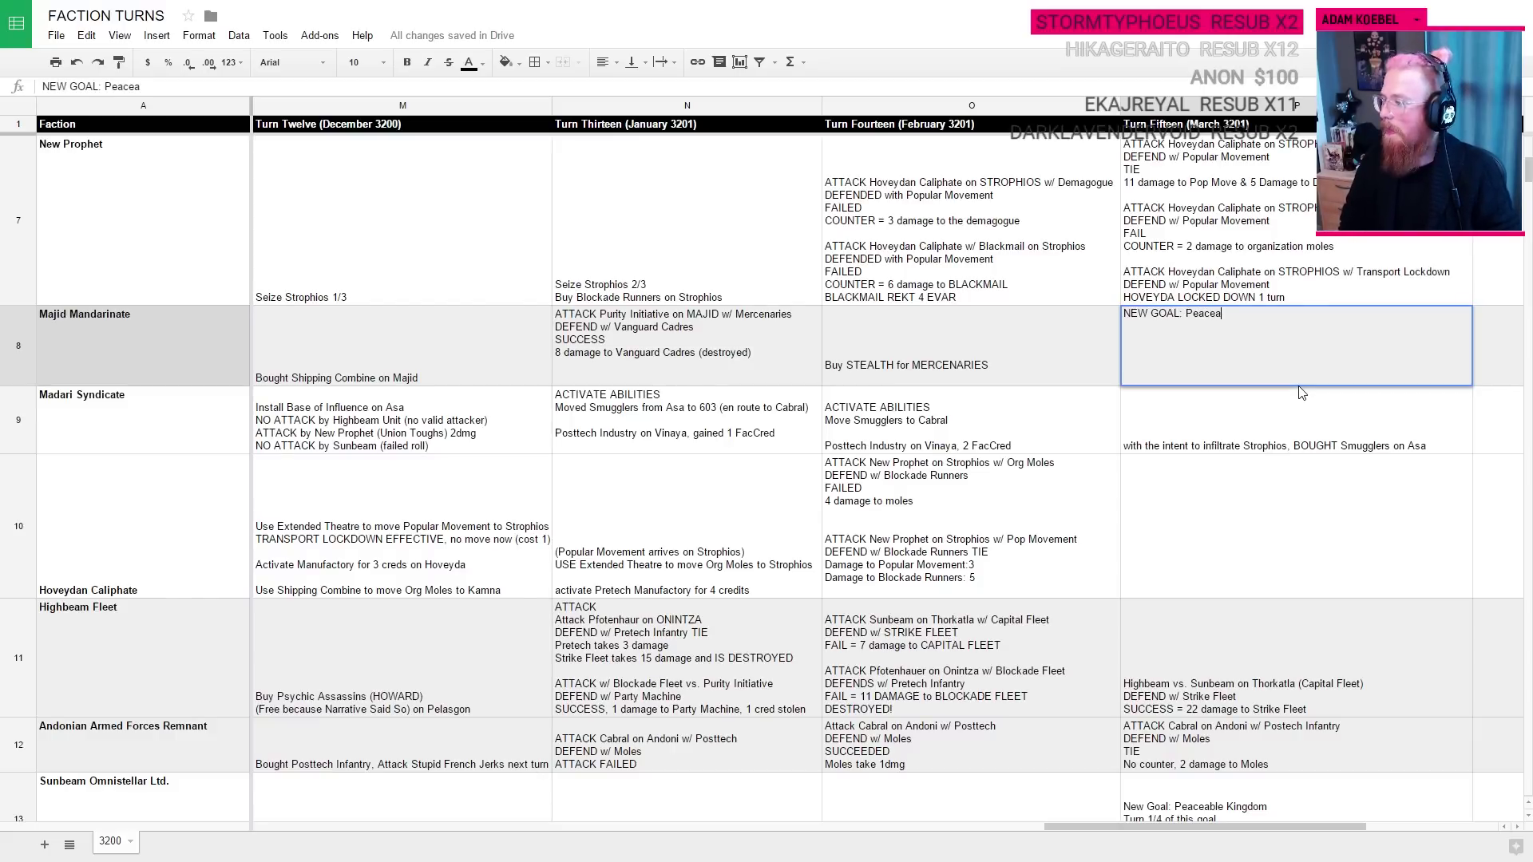
type("ble Kingo")
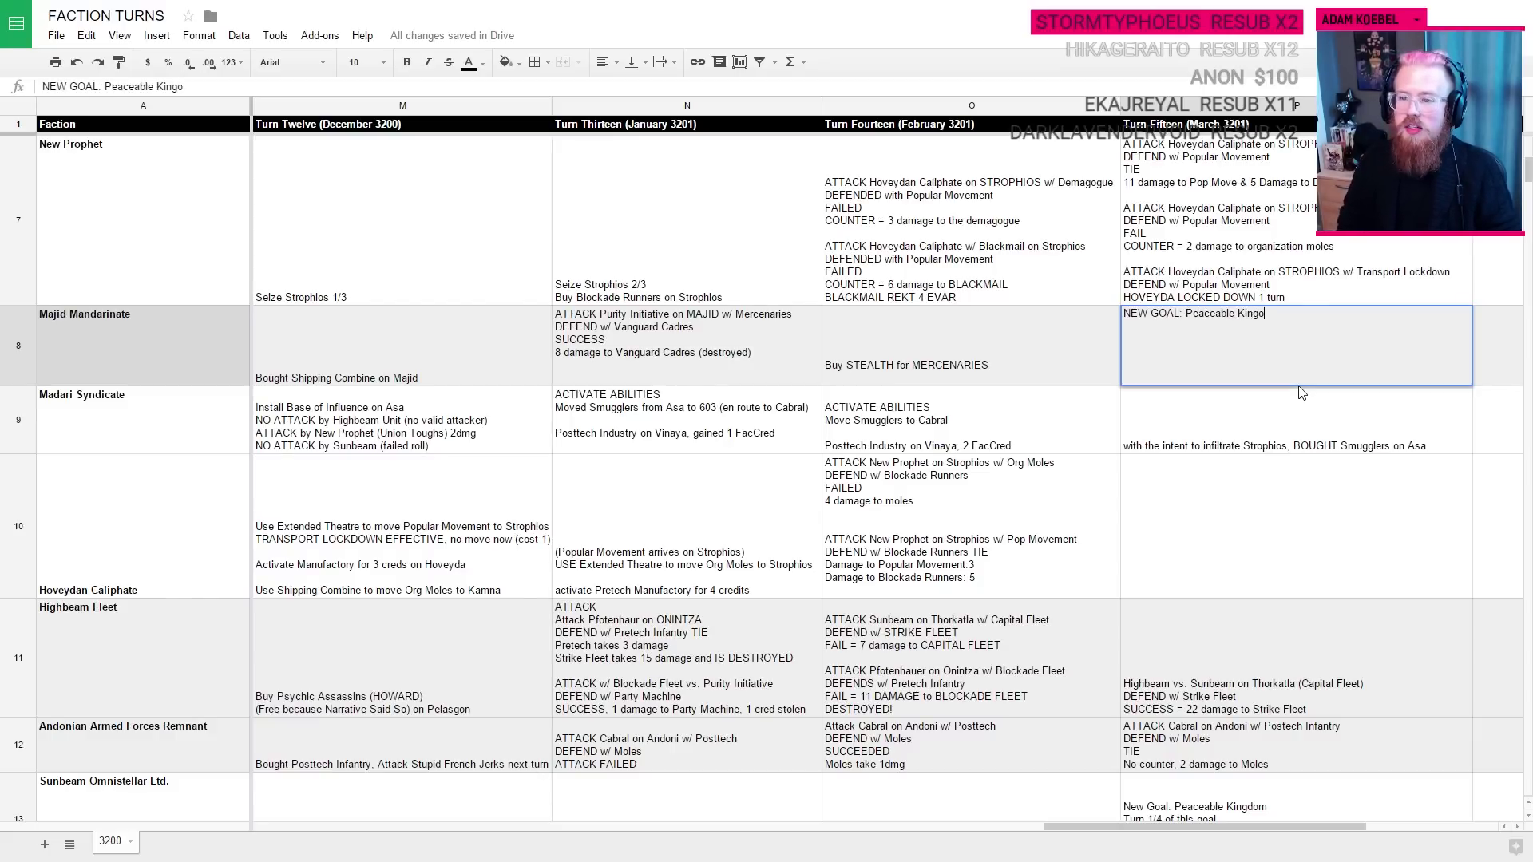
key("BackSpace")
type("dom")
key("Return")
key("Up")
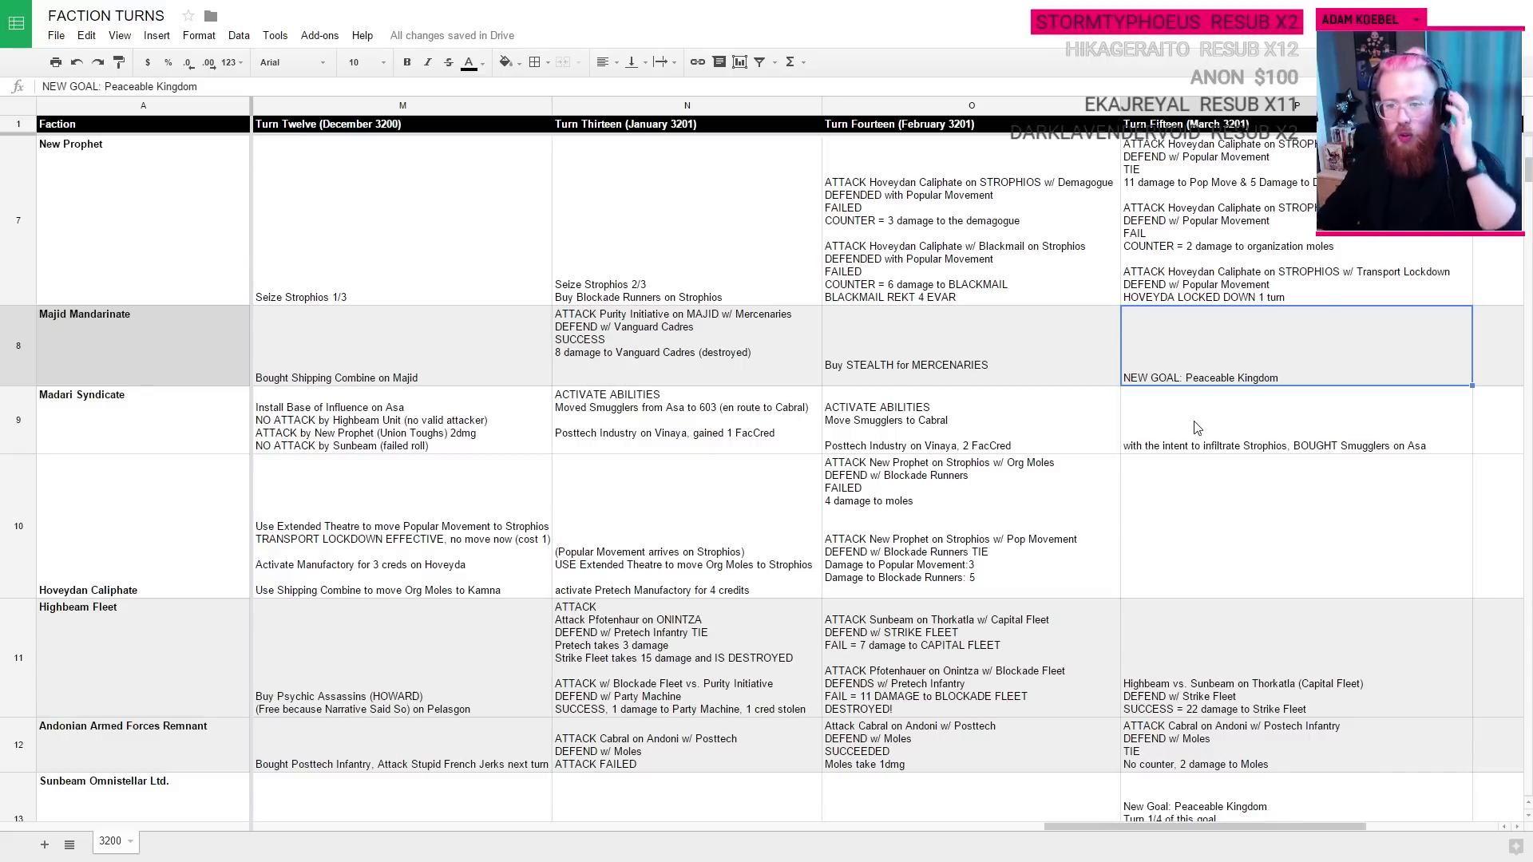
Step: Find the Hoveydan Caliphate's Turn Fifteen entry and examine its assets, including those on Strophios, in the asset tracker
scroll(1201, 361, "down", 3)
scroll(1223, 478, "up", 4)
scroll(1224, 477, "up", 5)
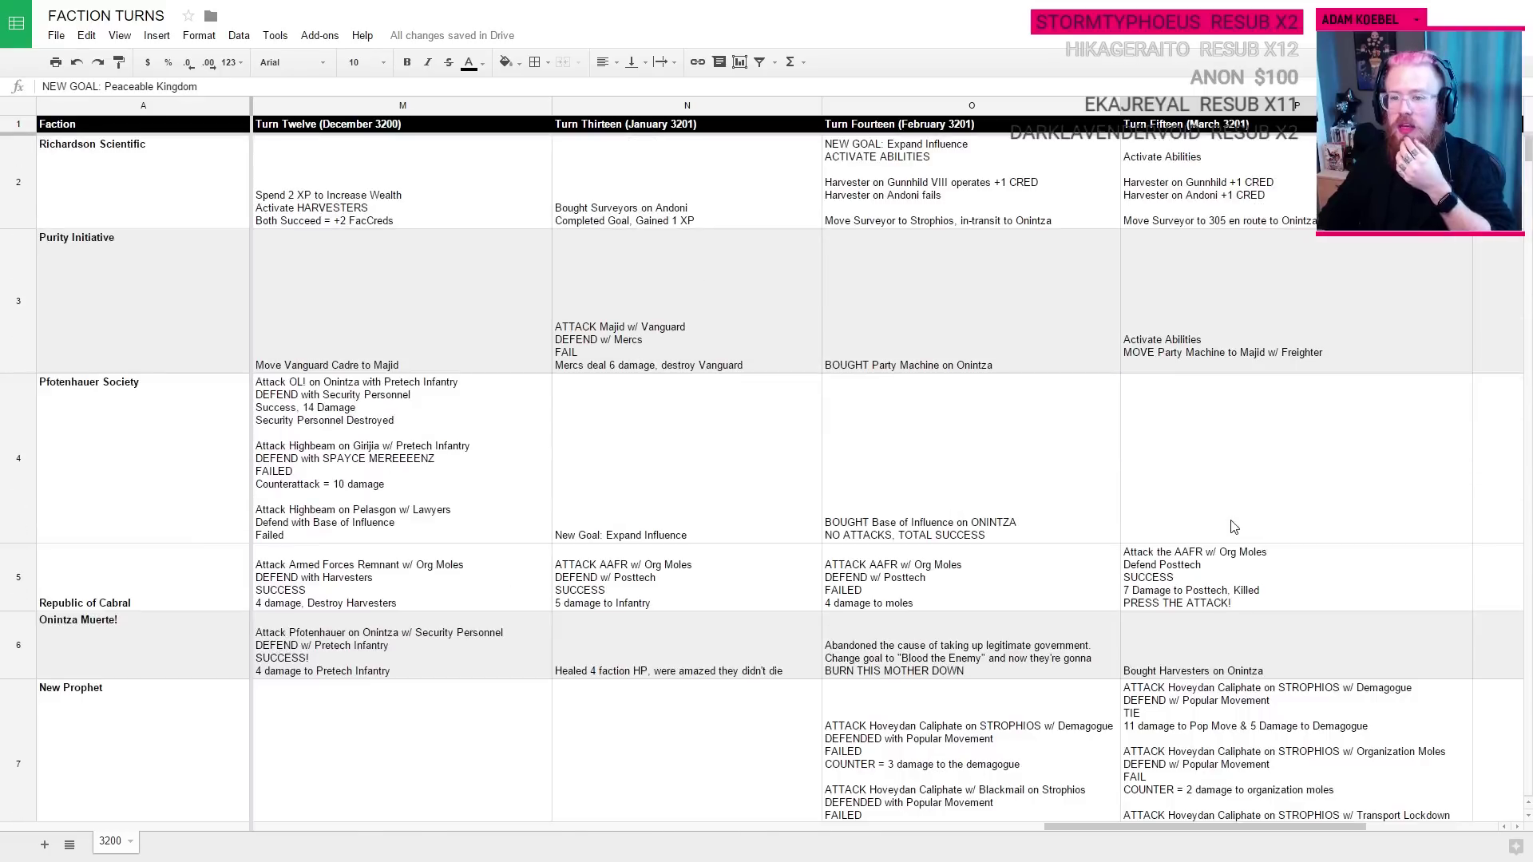
scroll(1207, 479, "down", 5)
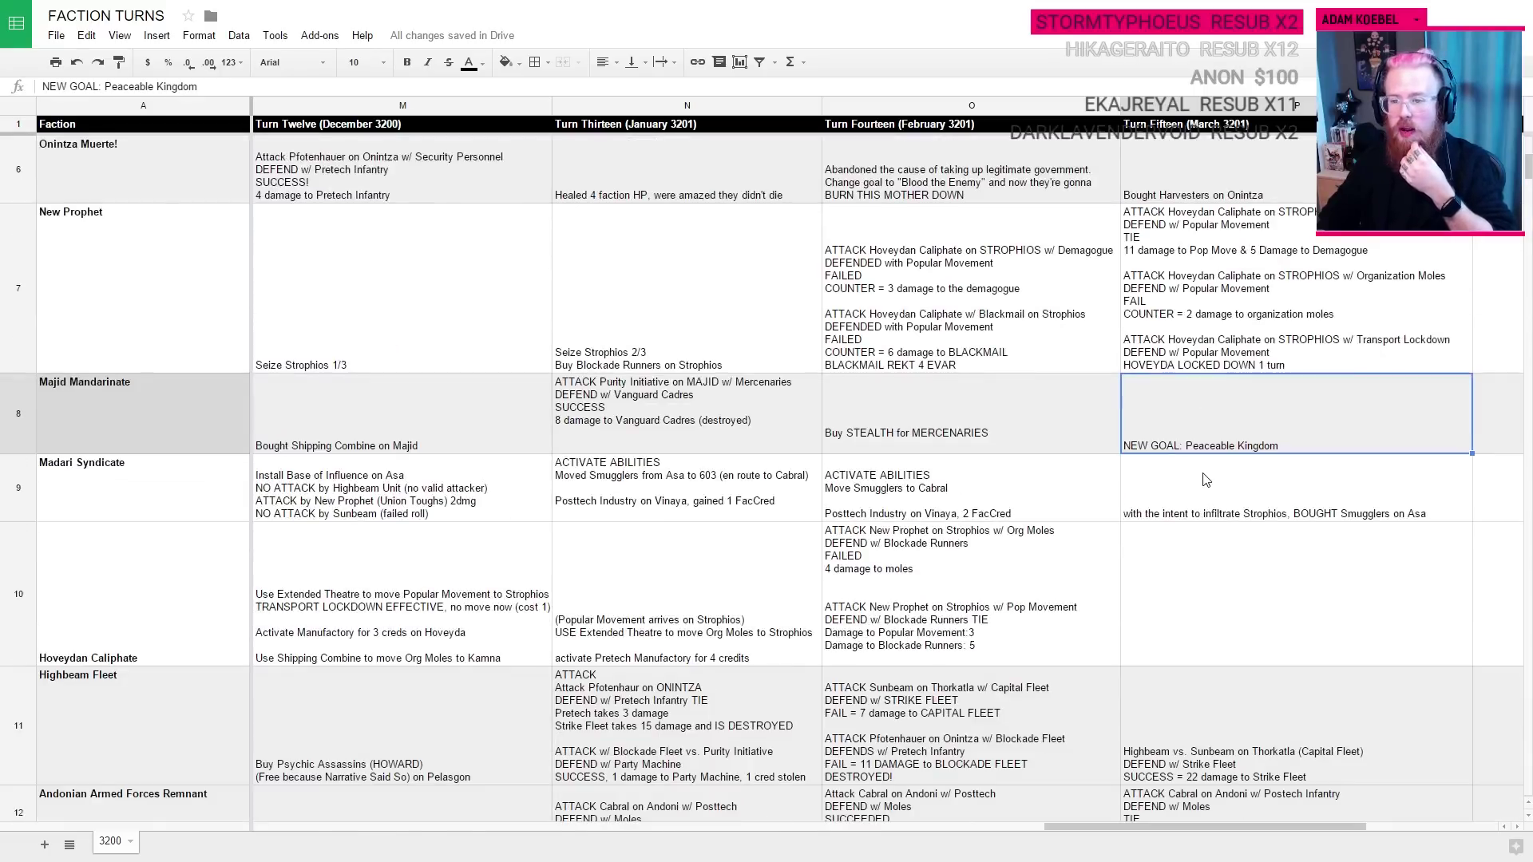
left_click(1192, 609)
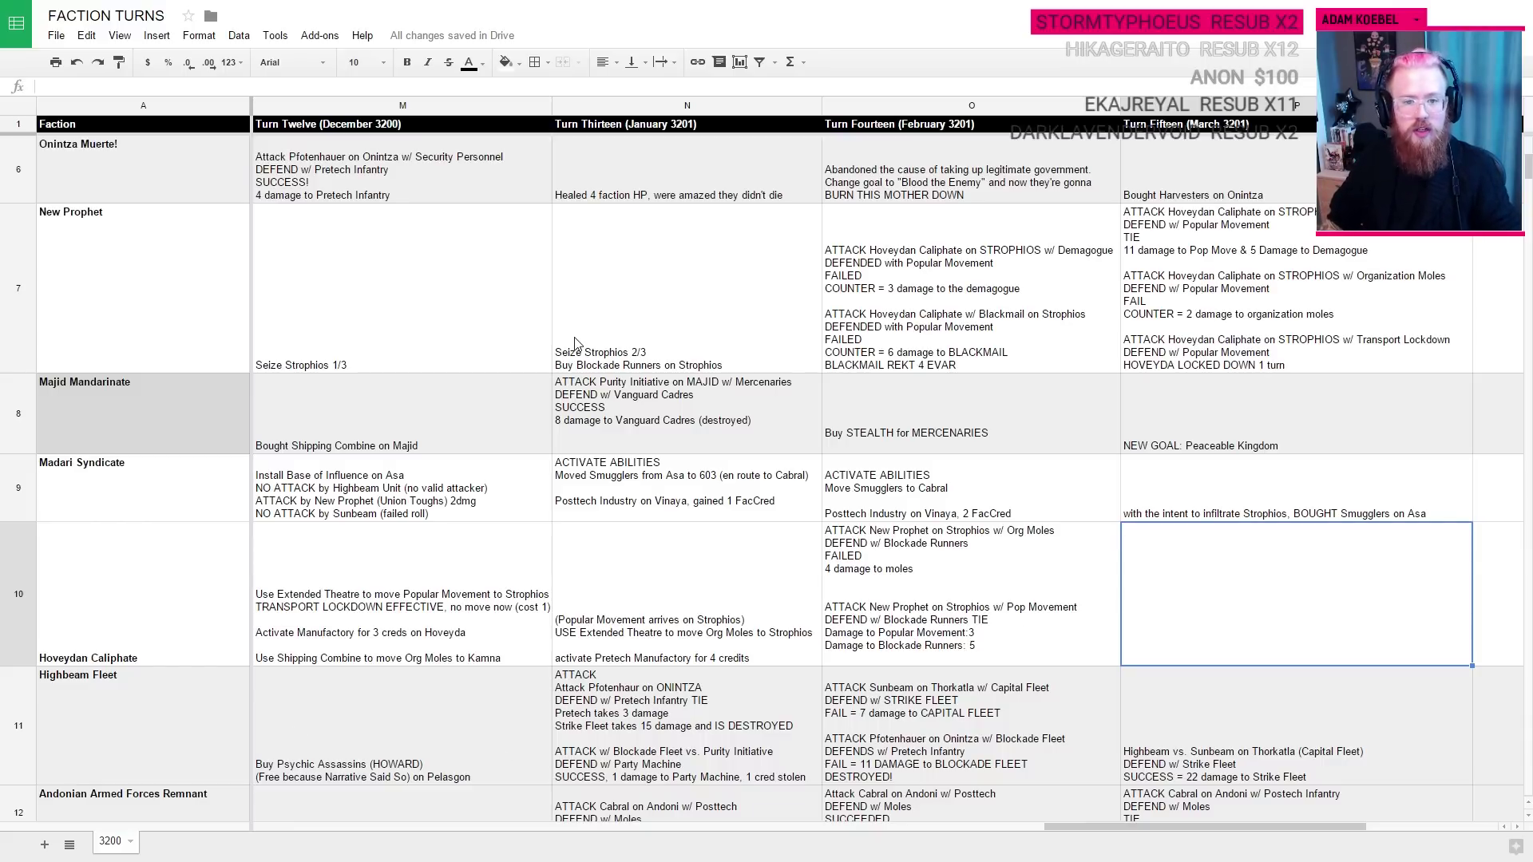
key("ctrl+Tab")
key("ctrl+Tab")
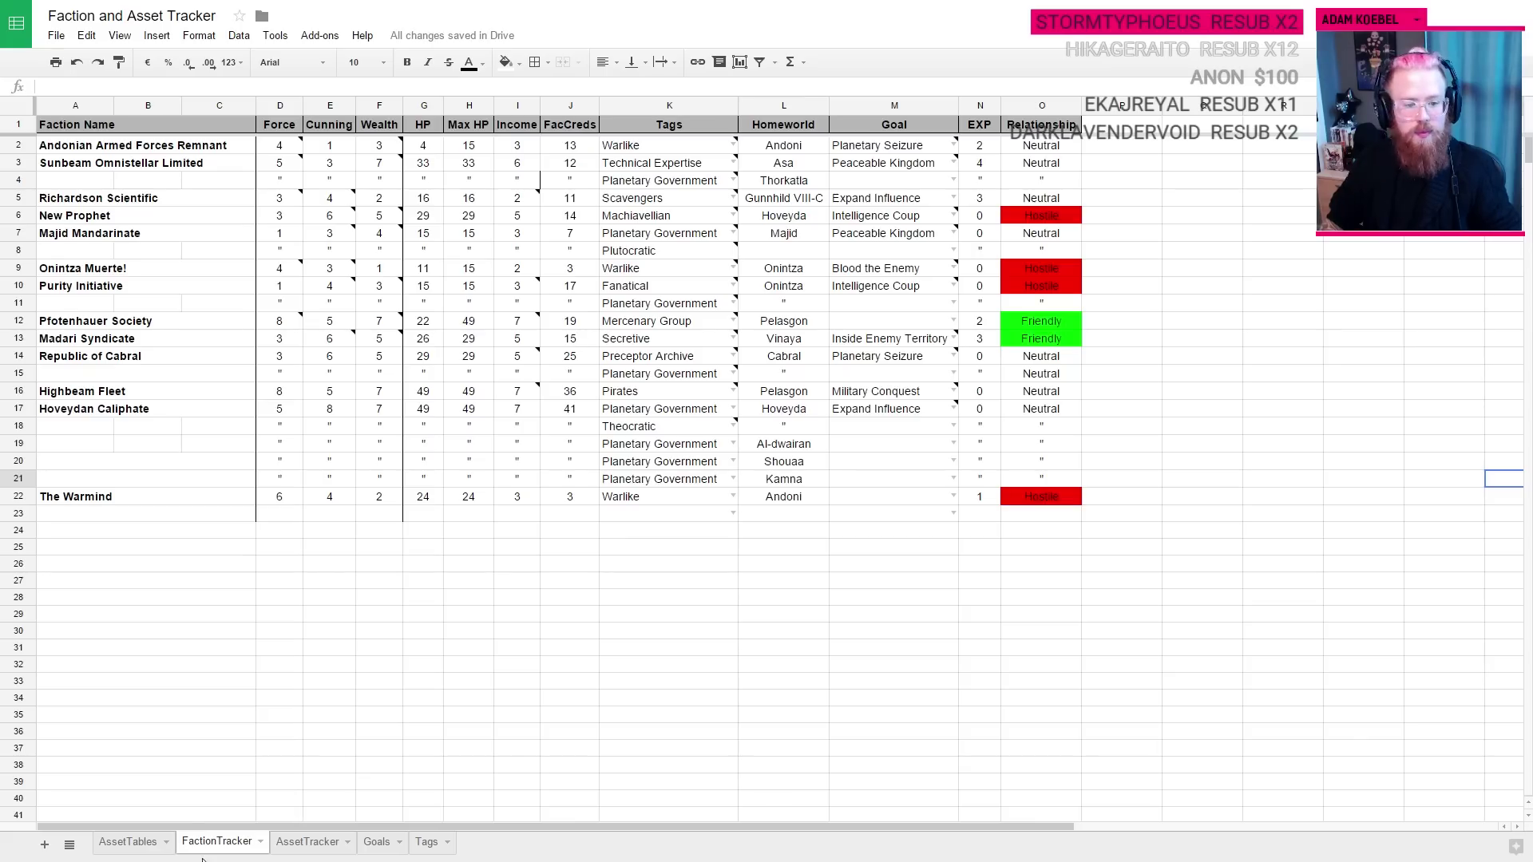
left_click(130, 842)
left_click(307, 841)
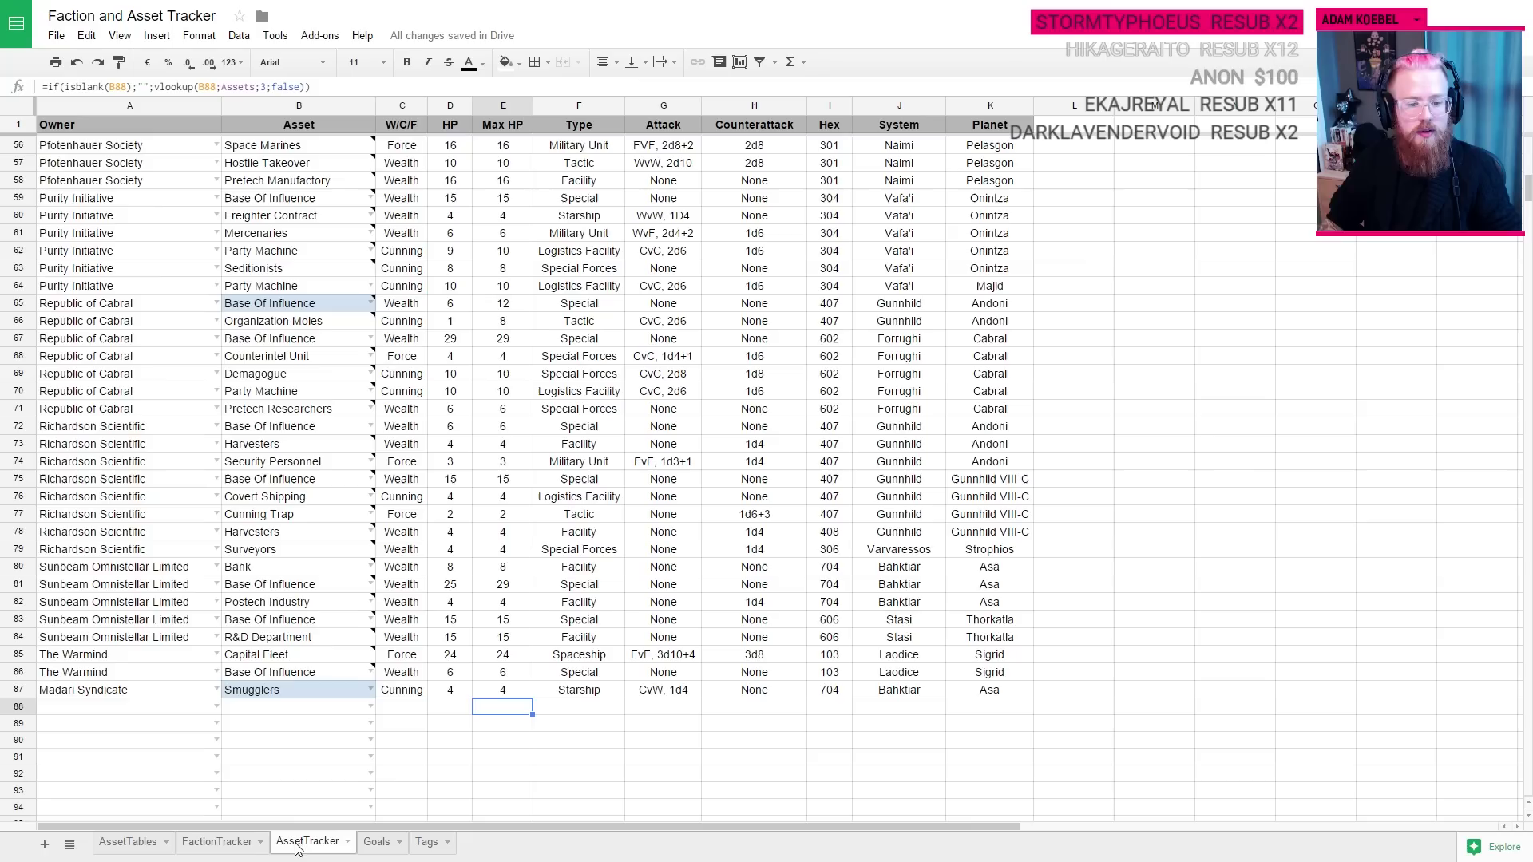
scroll(129, 562, "up", 12)
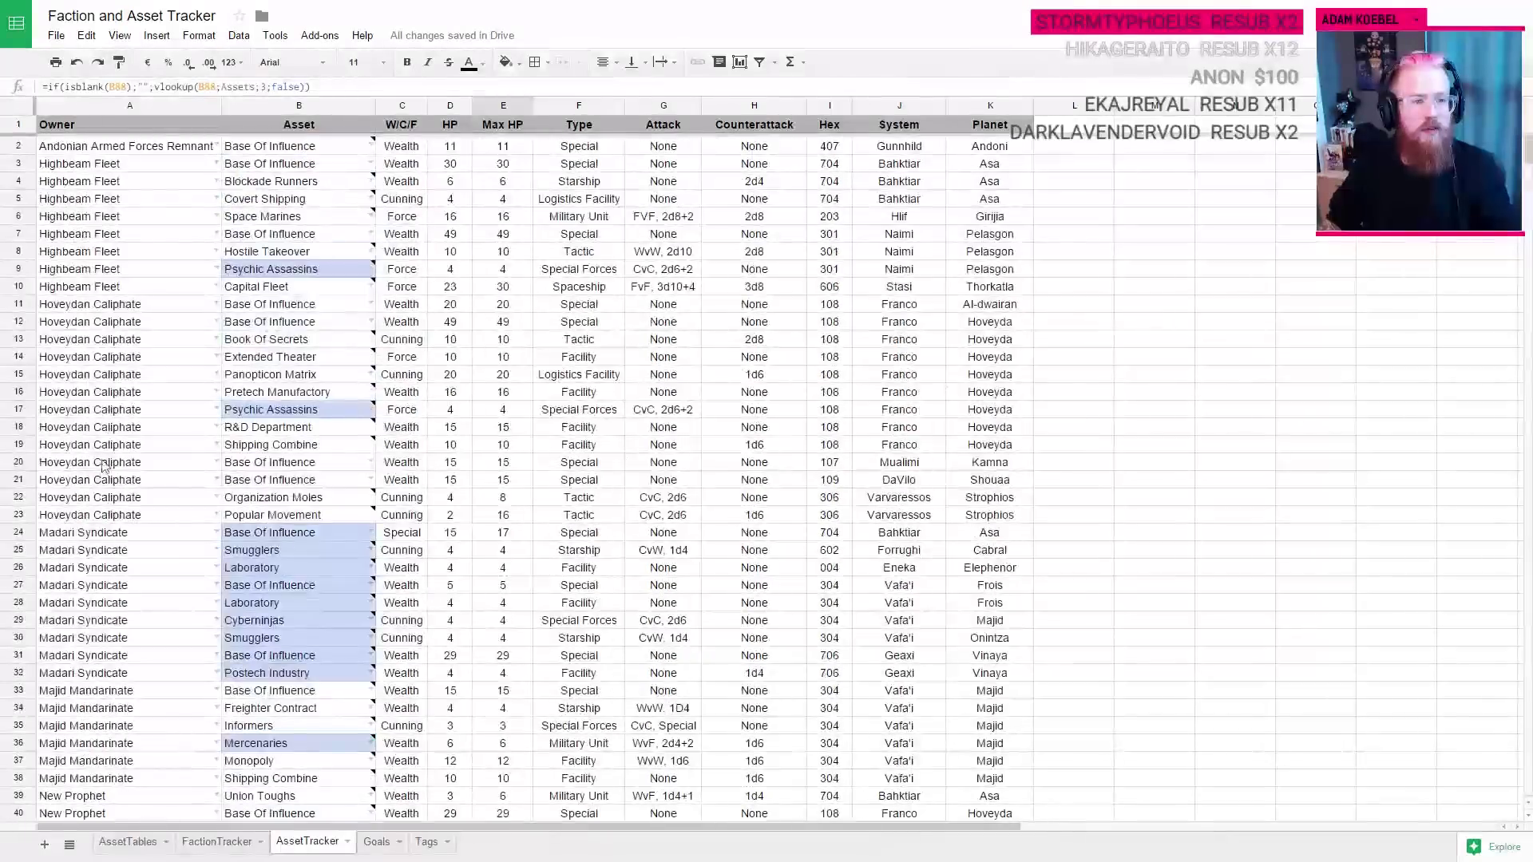
left_click(250, 304)
key("Down")
key("Down")
key("Down")
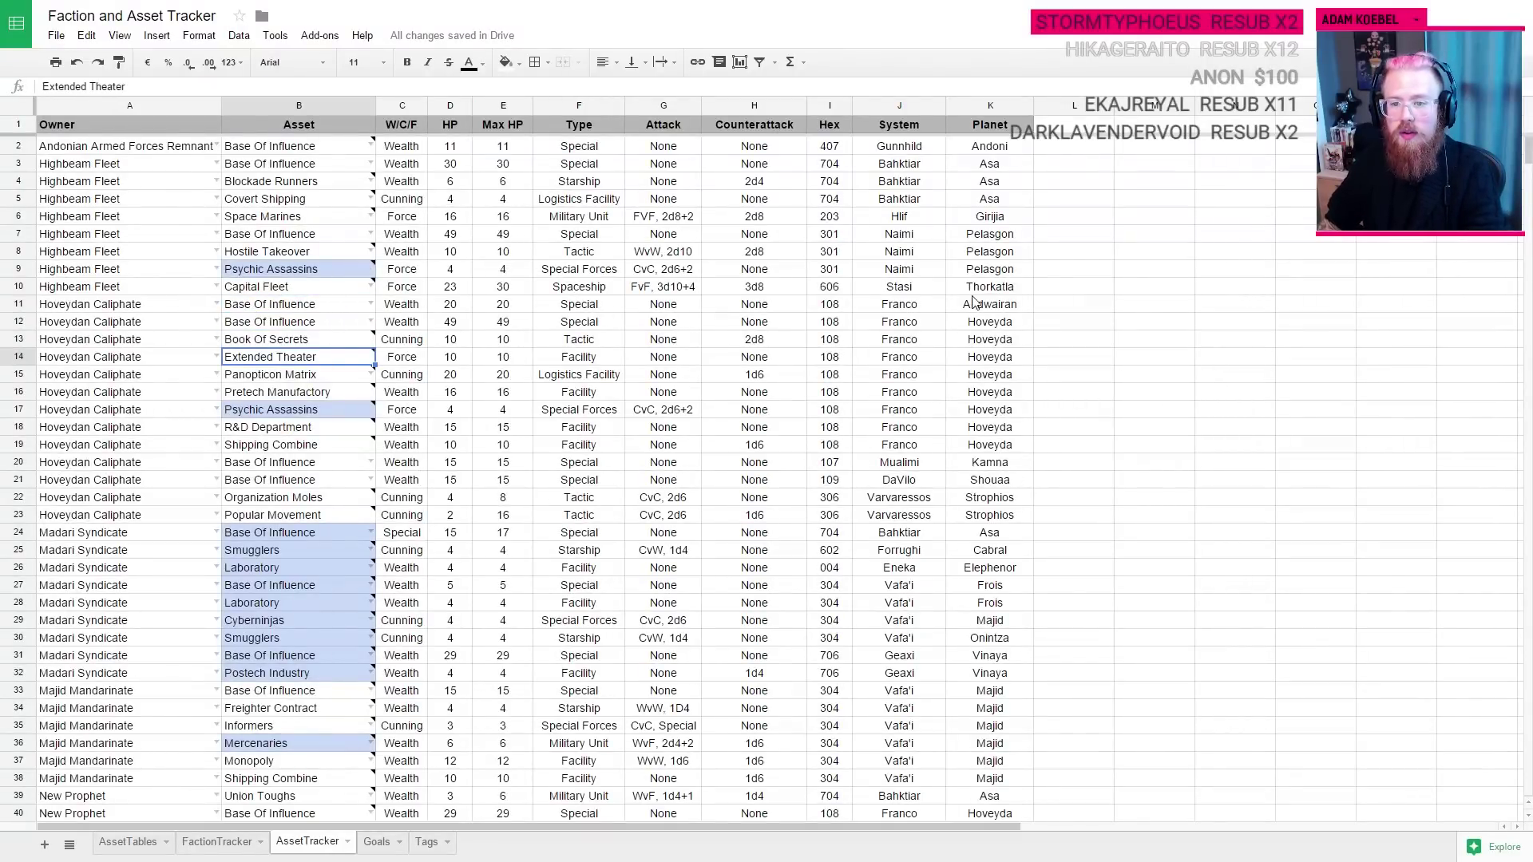
left_click(993, 499)
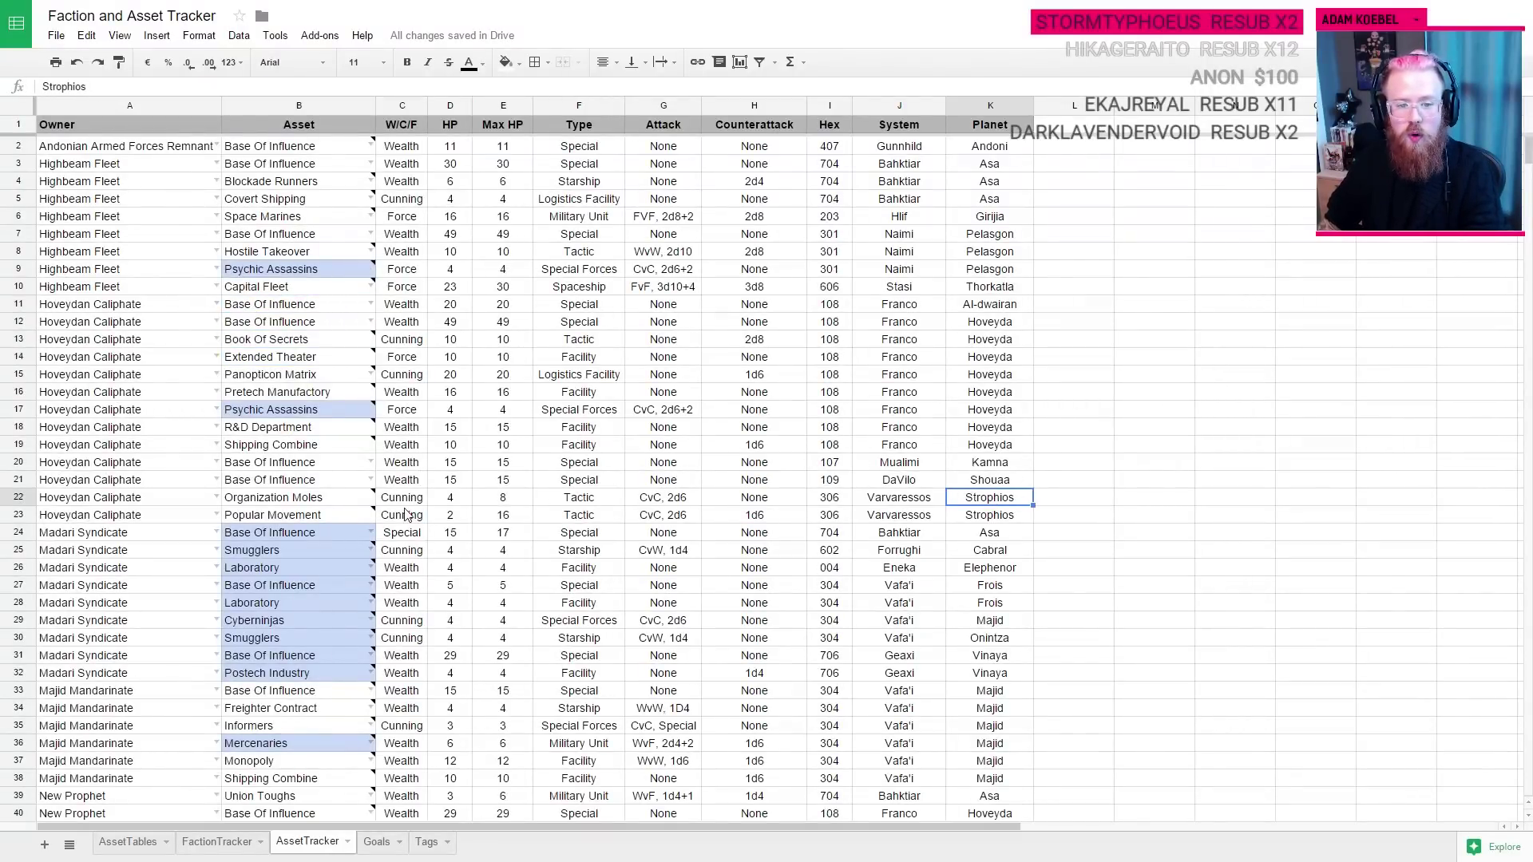
left_click(91, 502)
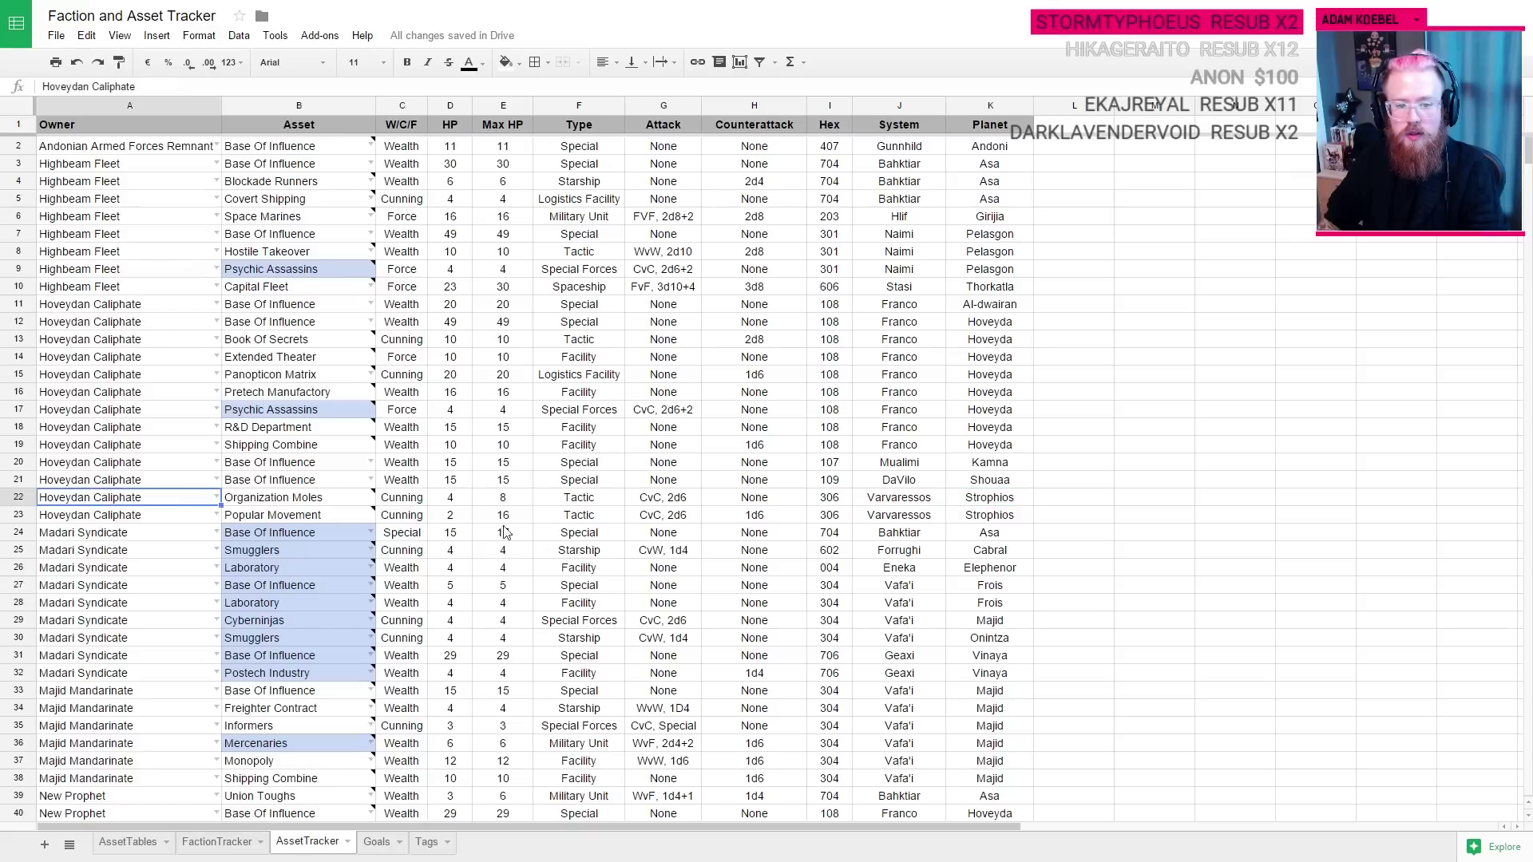
left_click(456, 518)
Step: Switch to the FACTION TURNS spreadsheet and start the Hoveydan Caliphate's Turn Fifteen entry with "Attack New Prophet on Strophios w/ Org Moles"
key("ctrl+Tab")
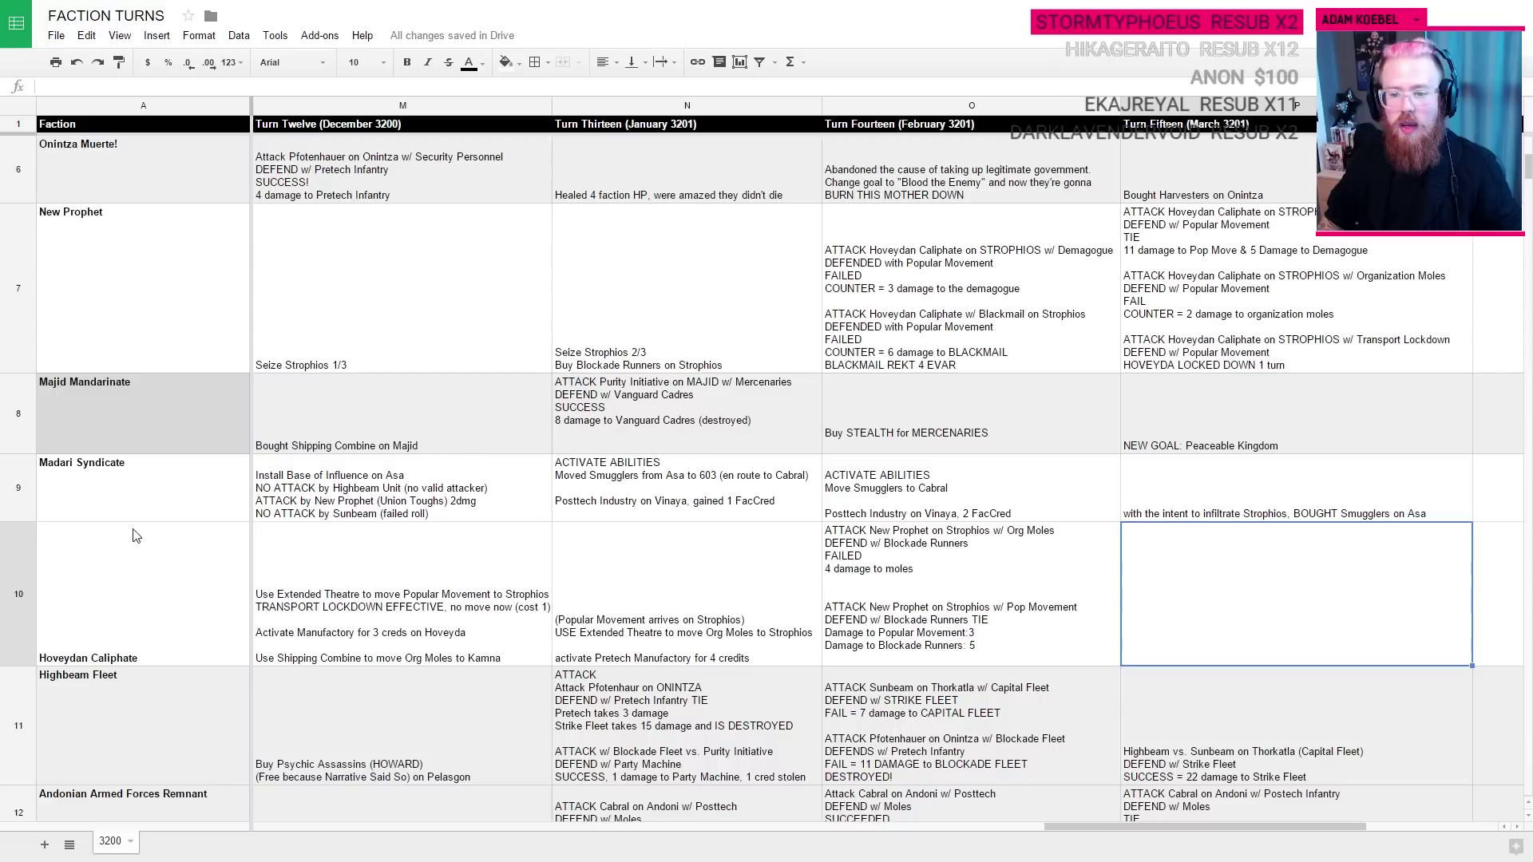
left_click(1221, 573)
type("Att")
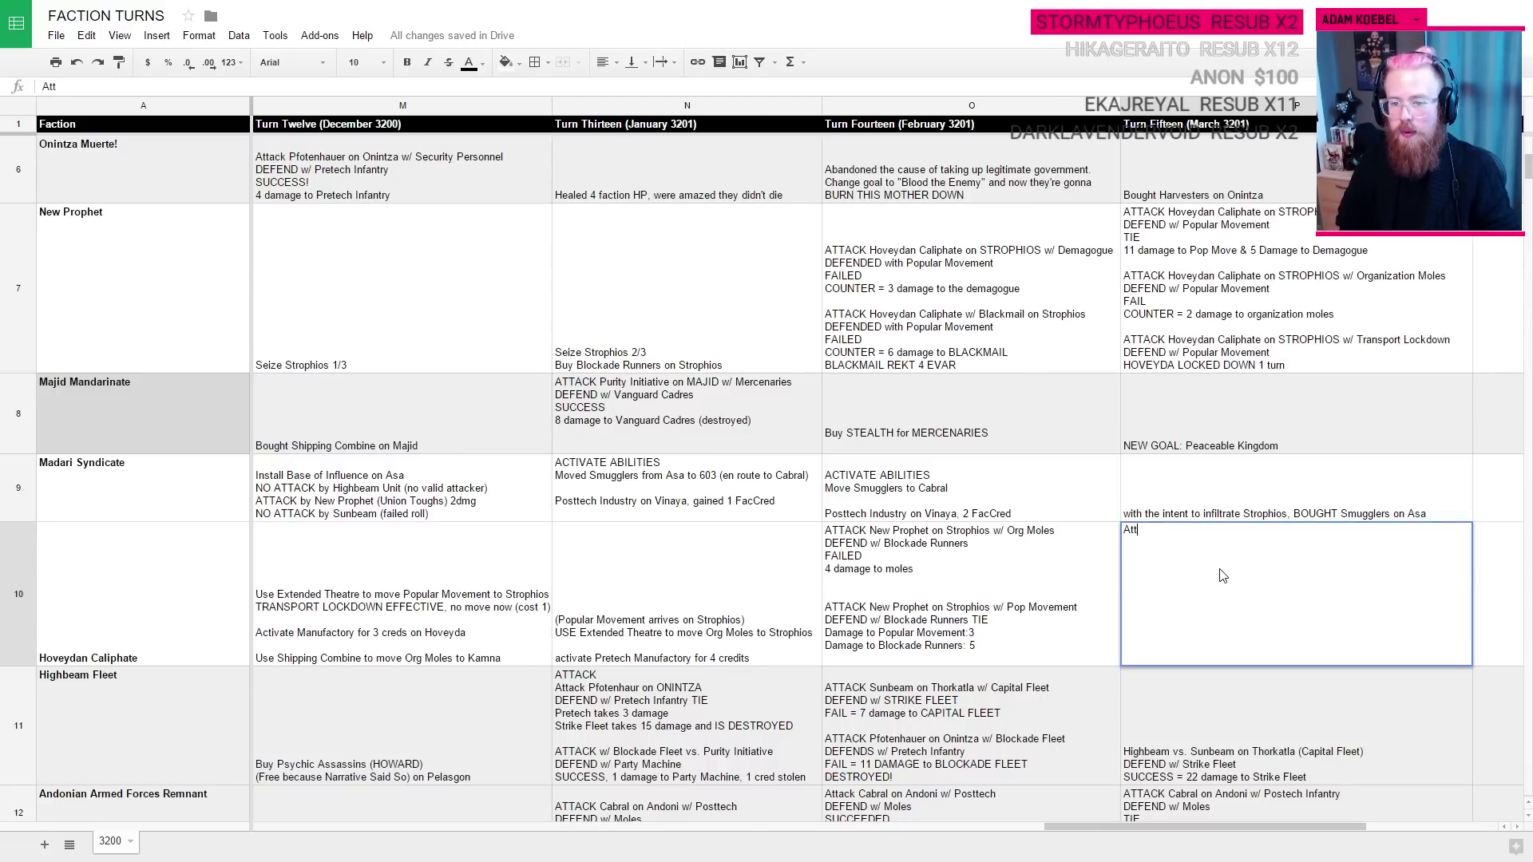
type("ack New Prophet o")
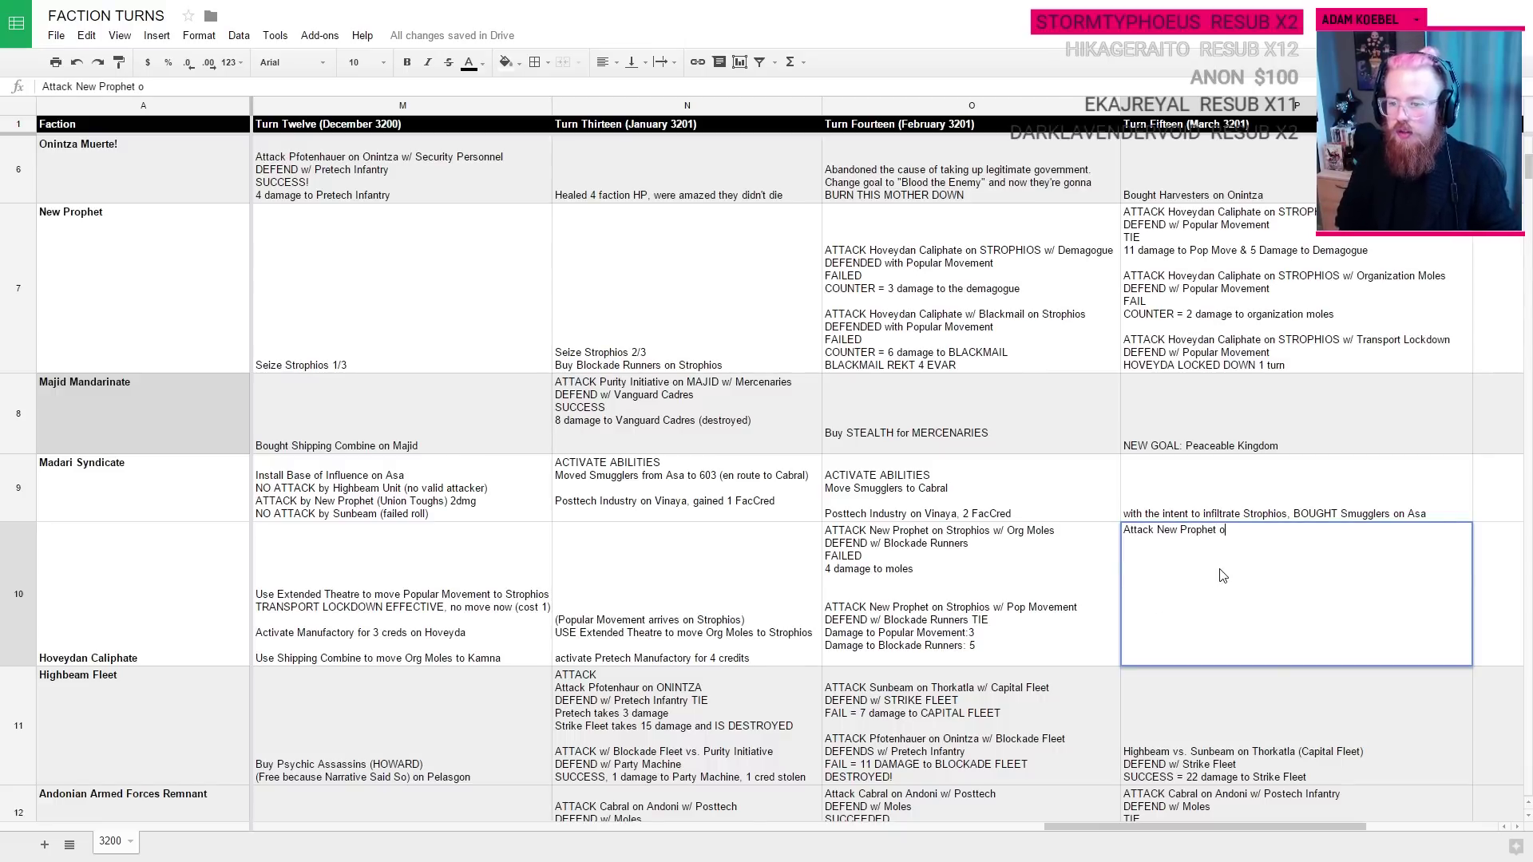
type("n Strophios ")
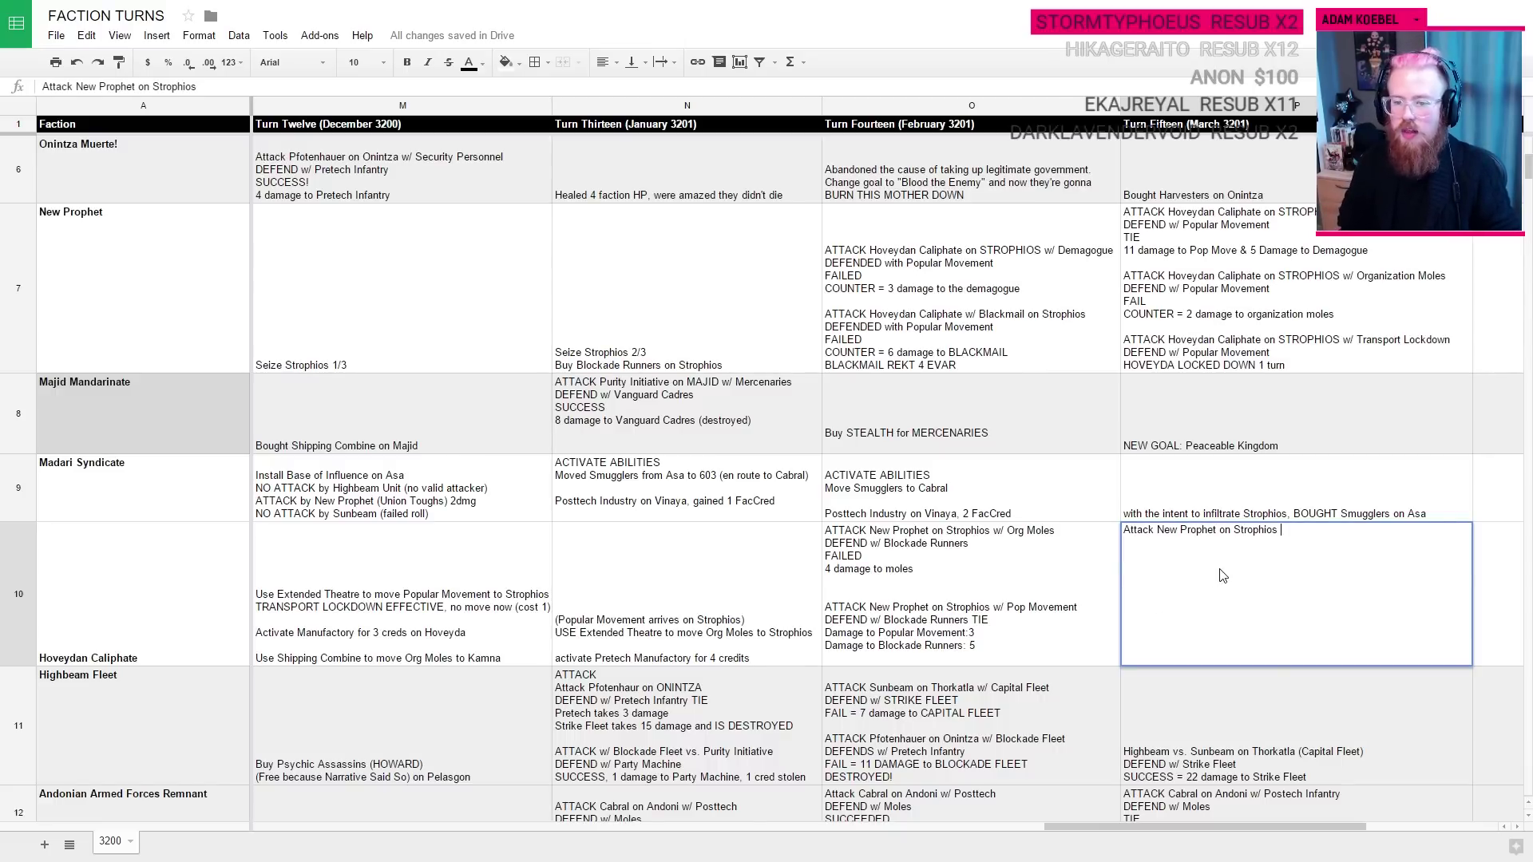
type("w/ Org Moles")
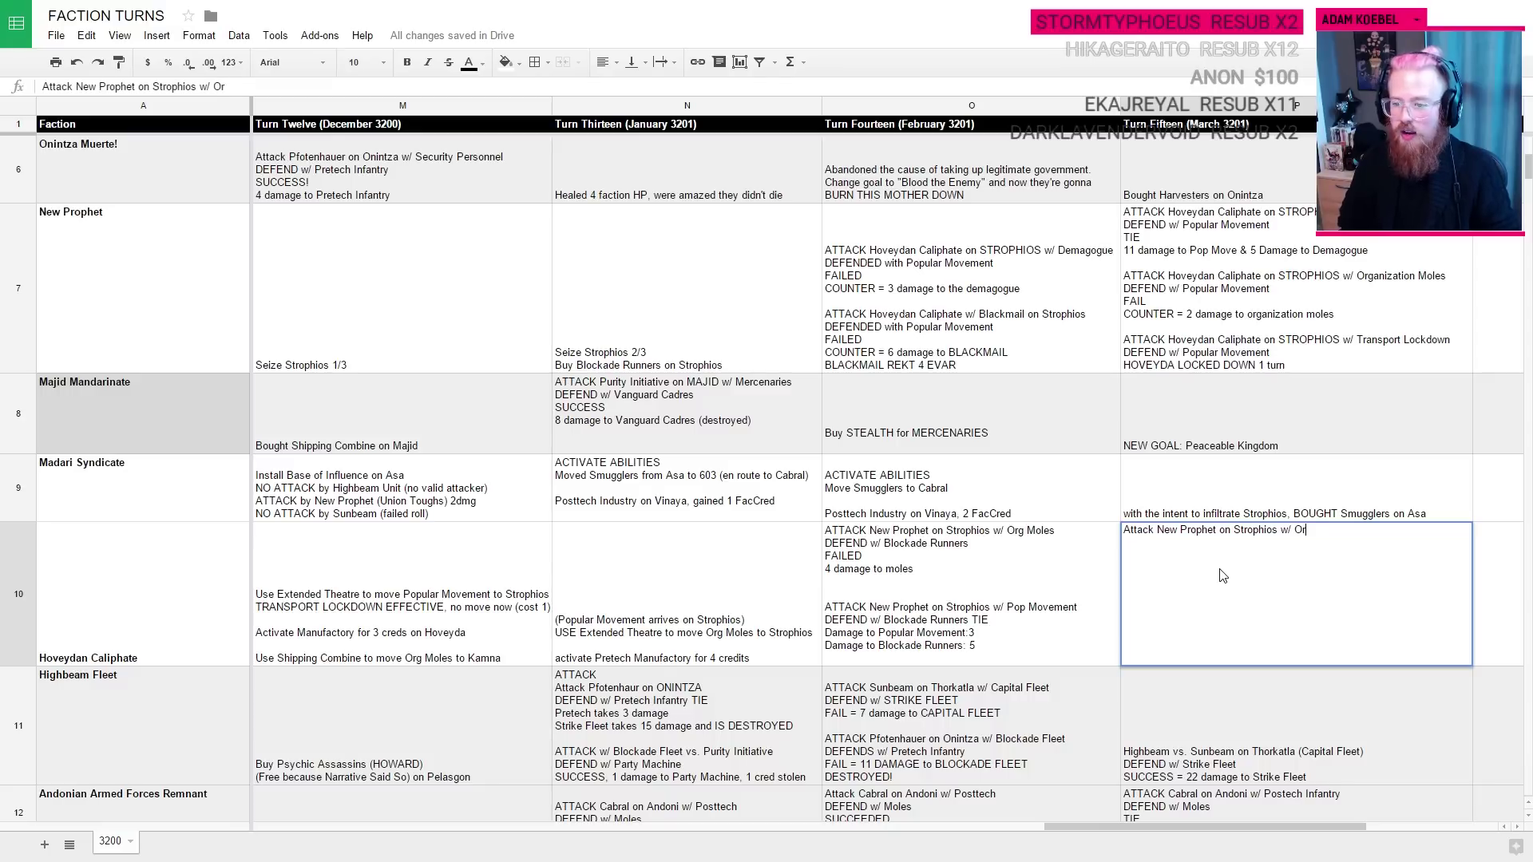
Step: Add "Attack New Prophet on Strophios w/ Popular Movement" below it in the same entry, separated by a blank line
key("alt+Return")
key("alt+Return")
type("Attack New Prop")
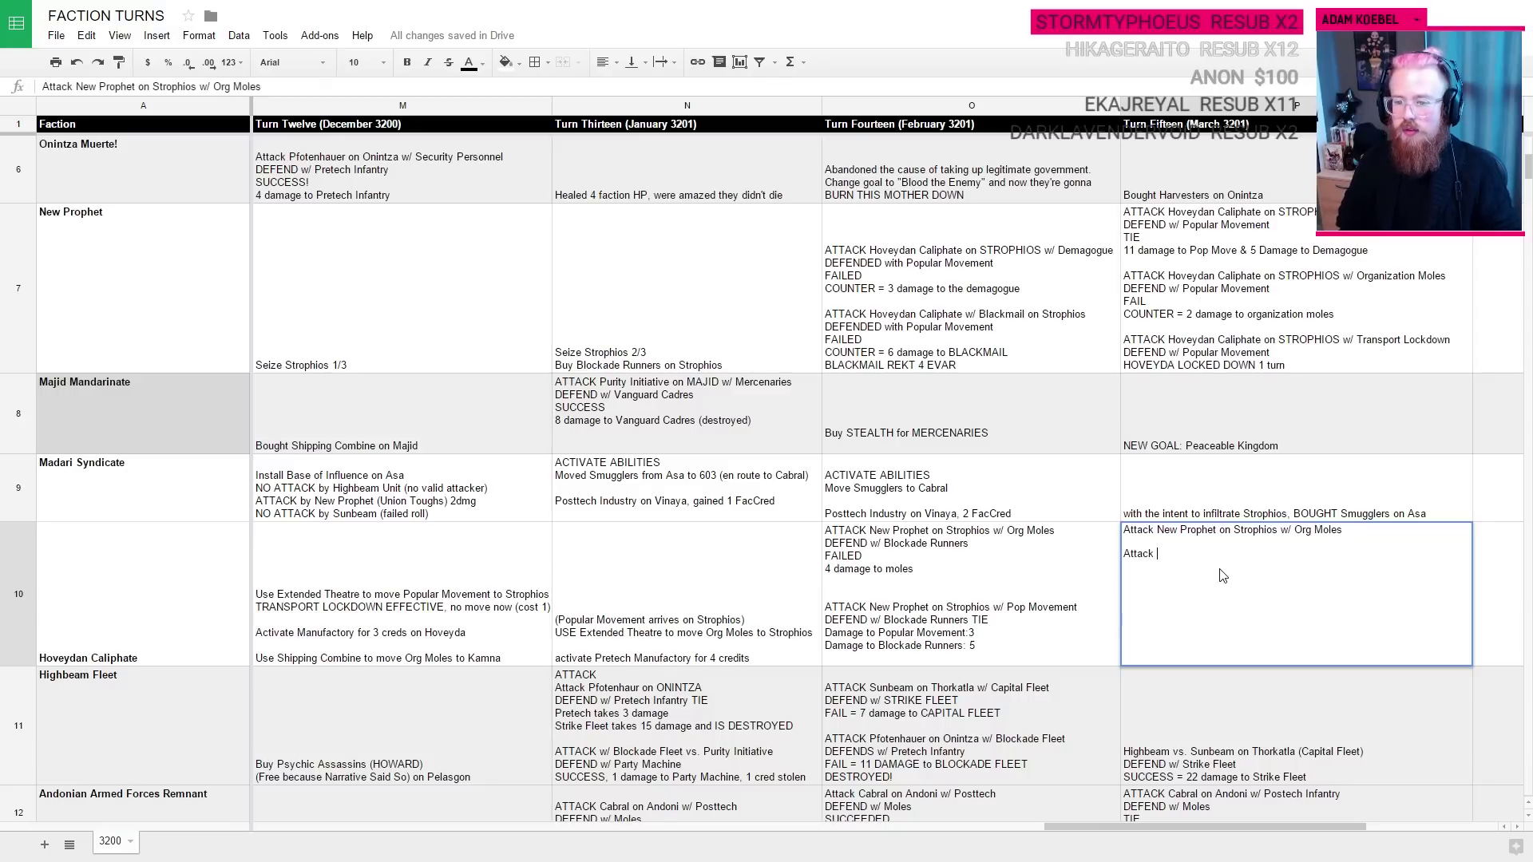
type("het")
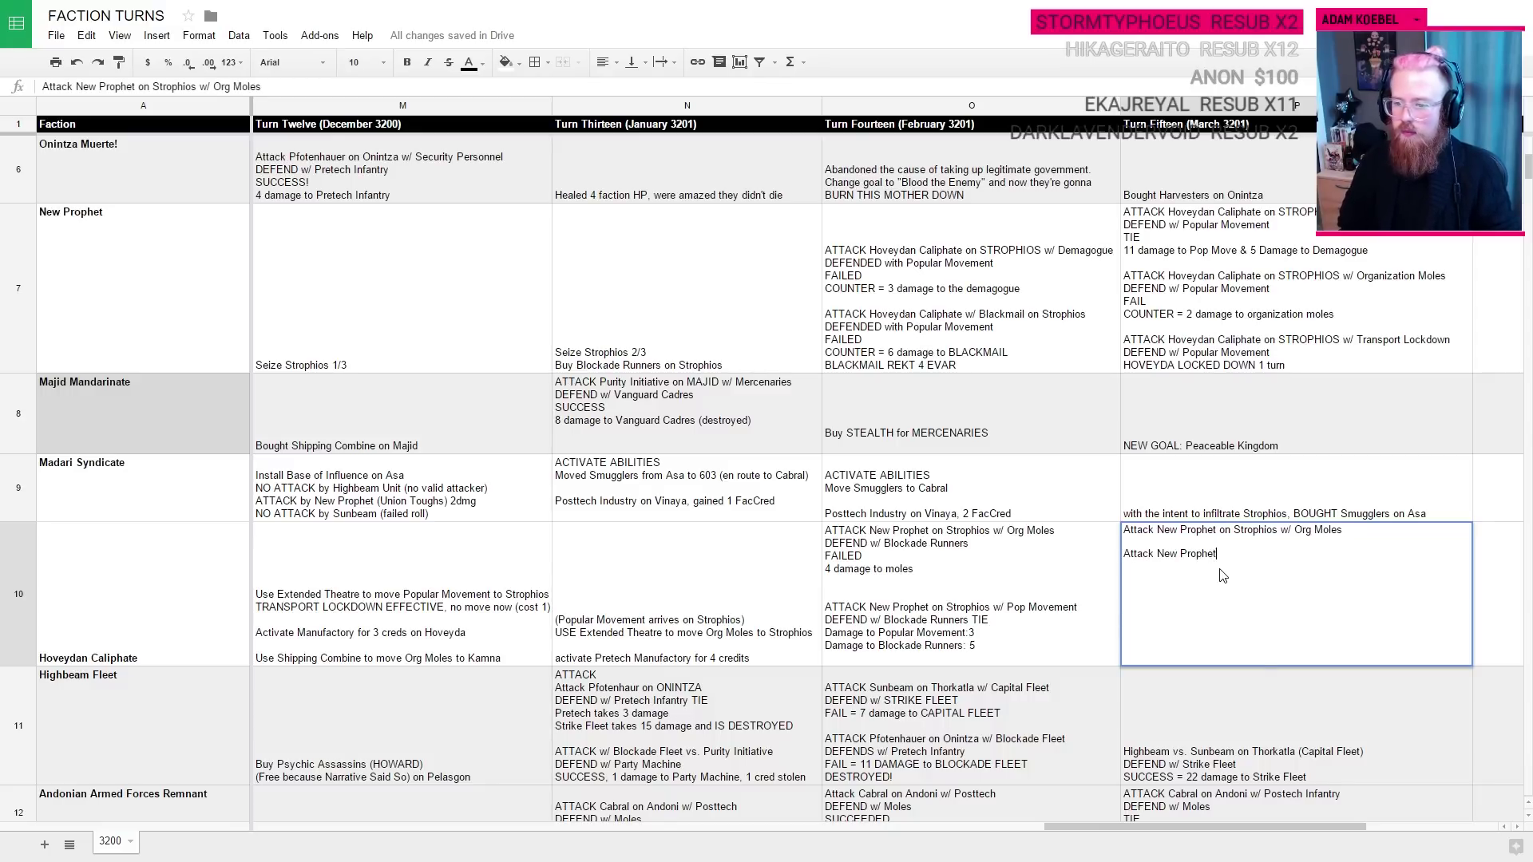
type(" on Stropios")
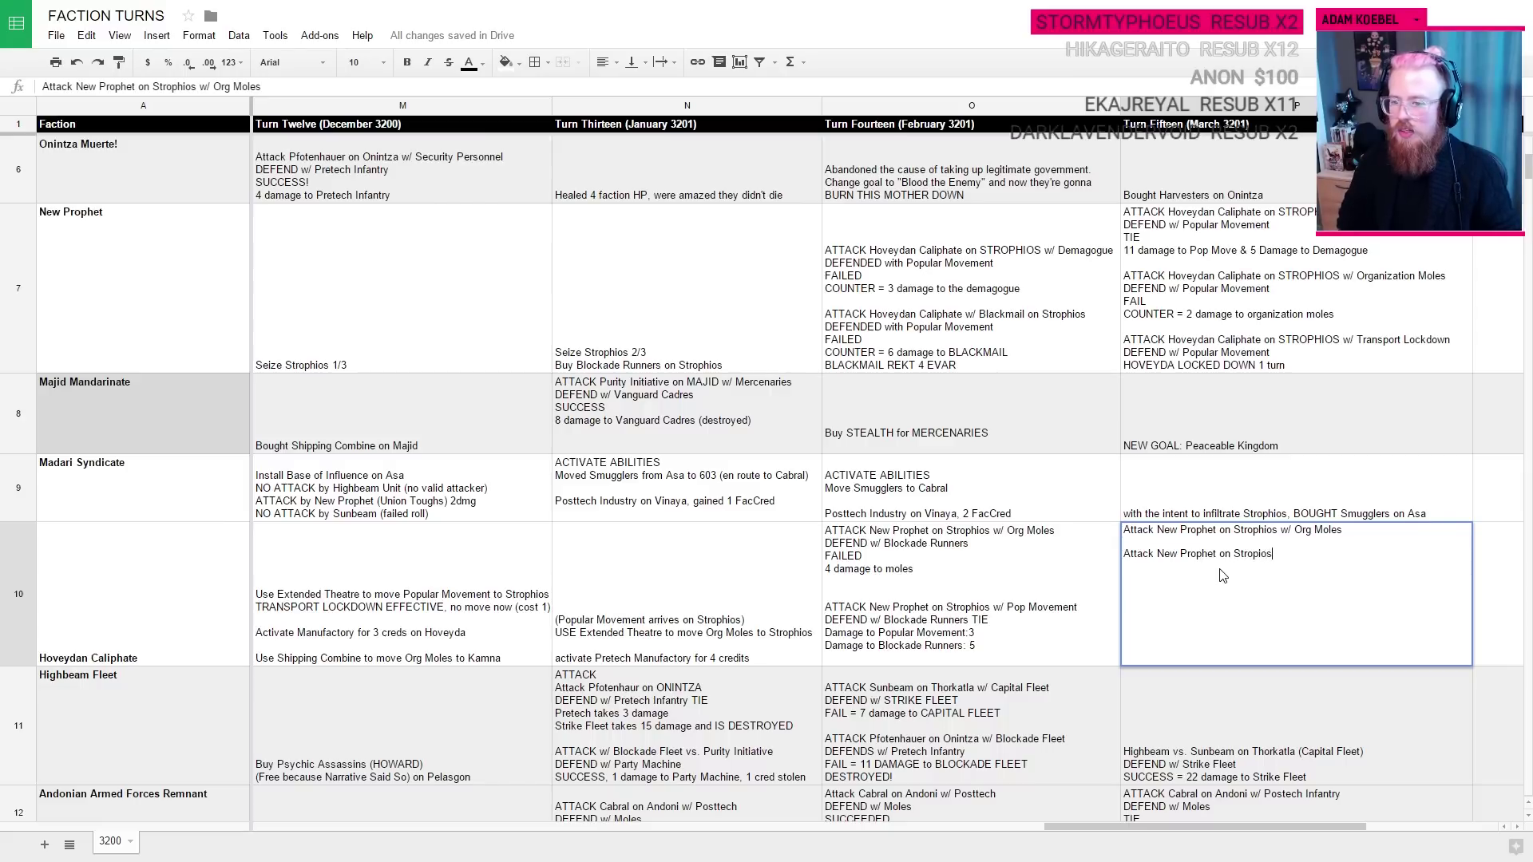
key("BackSpace")
key("BackSpace")
key("BackSpace")
type("hios w/ ")
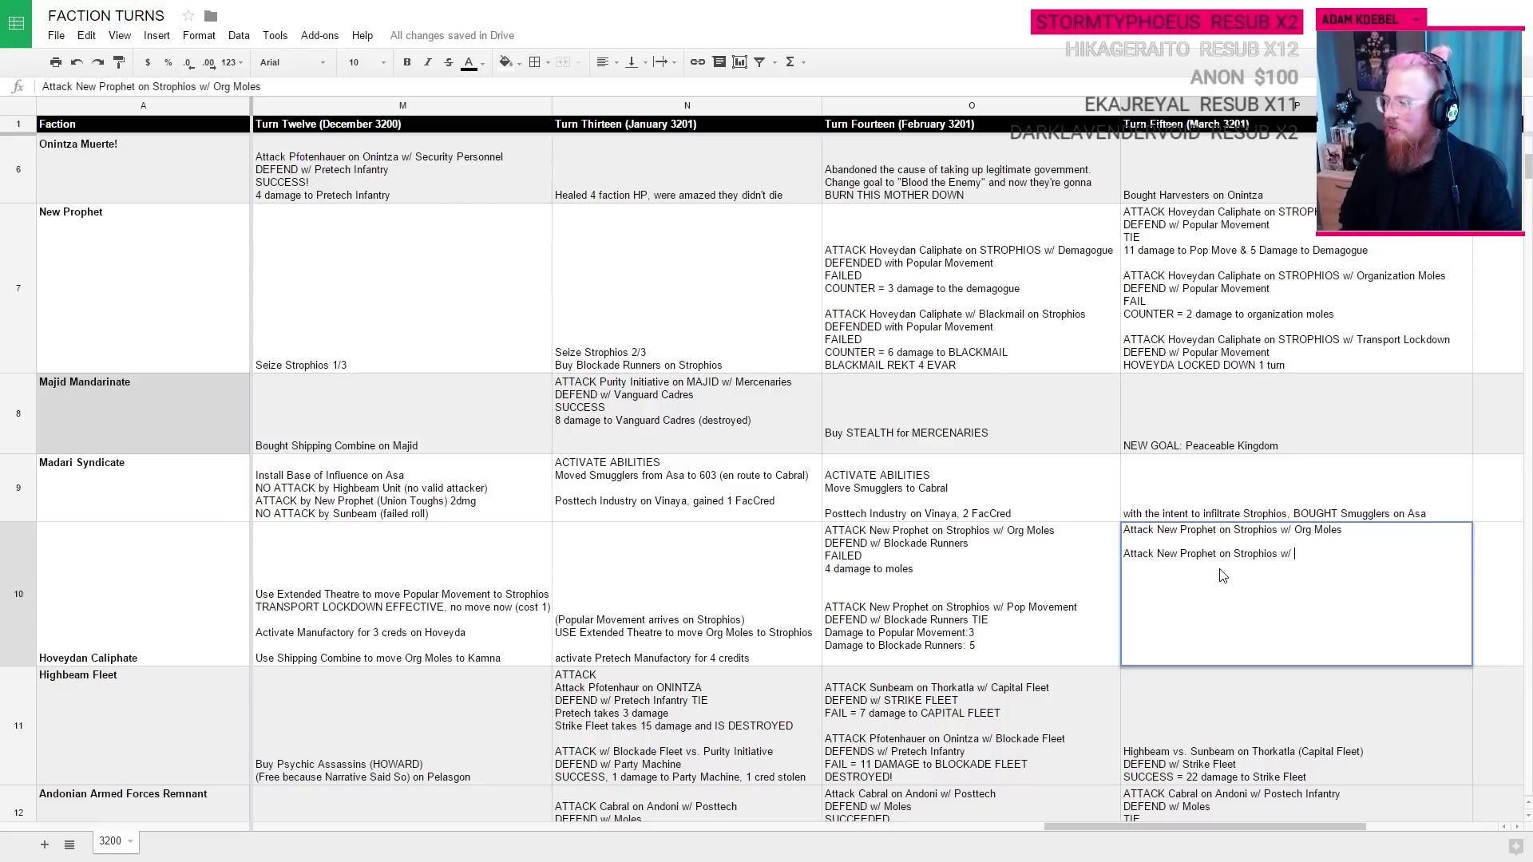
type("OP")
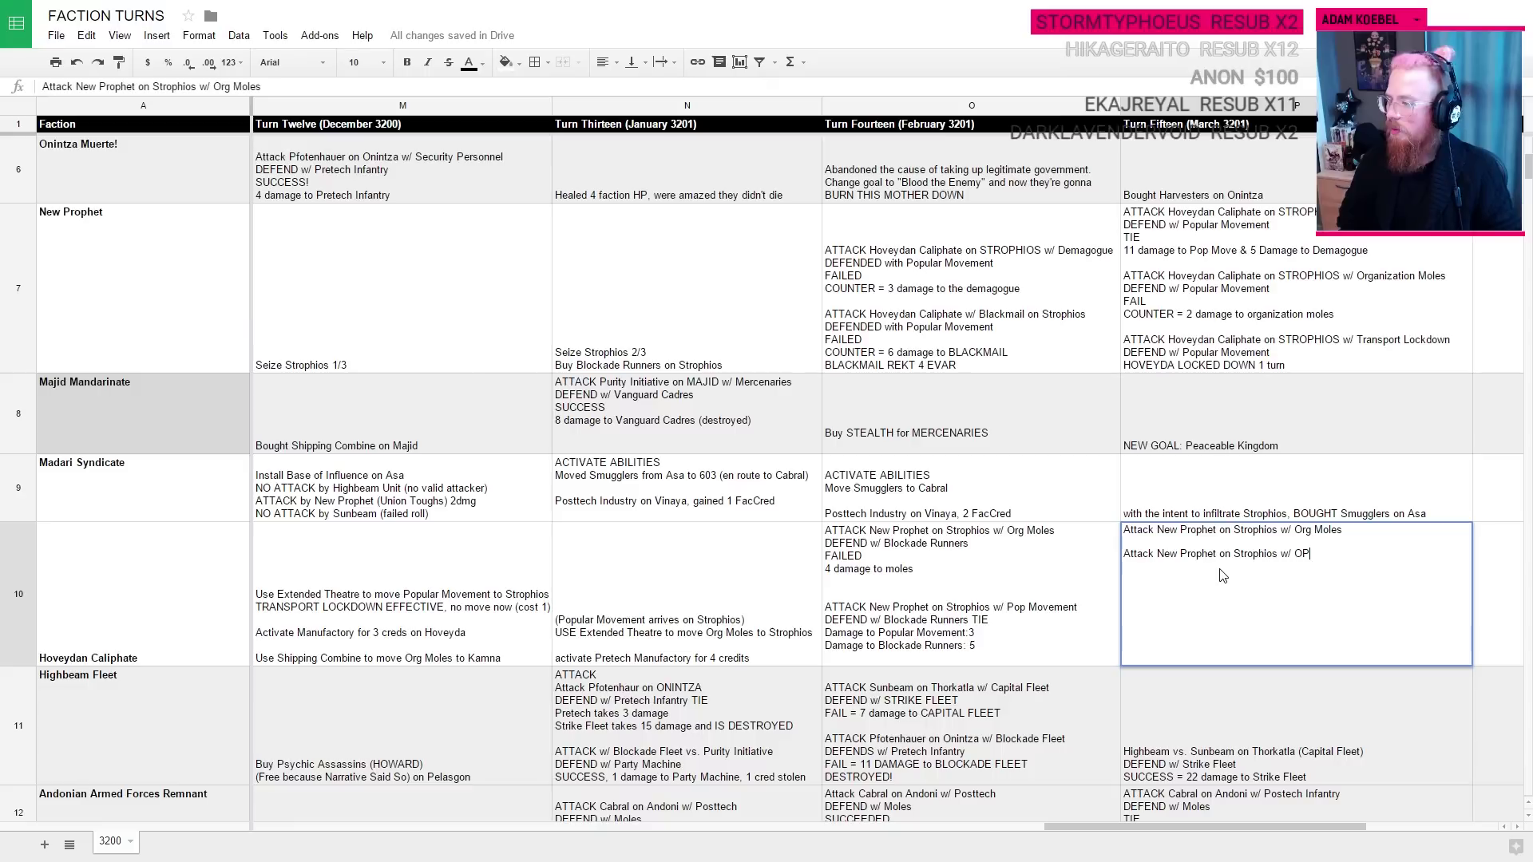
key("BackSpace")
key("BackSpace")
type("Popul")
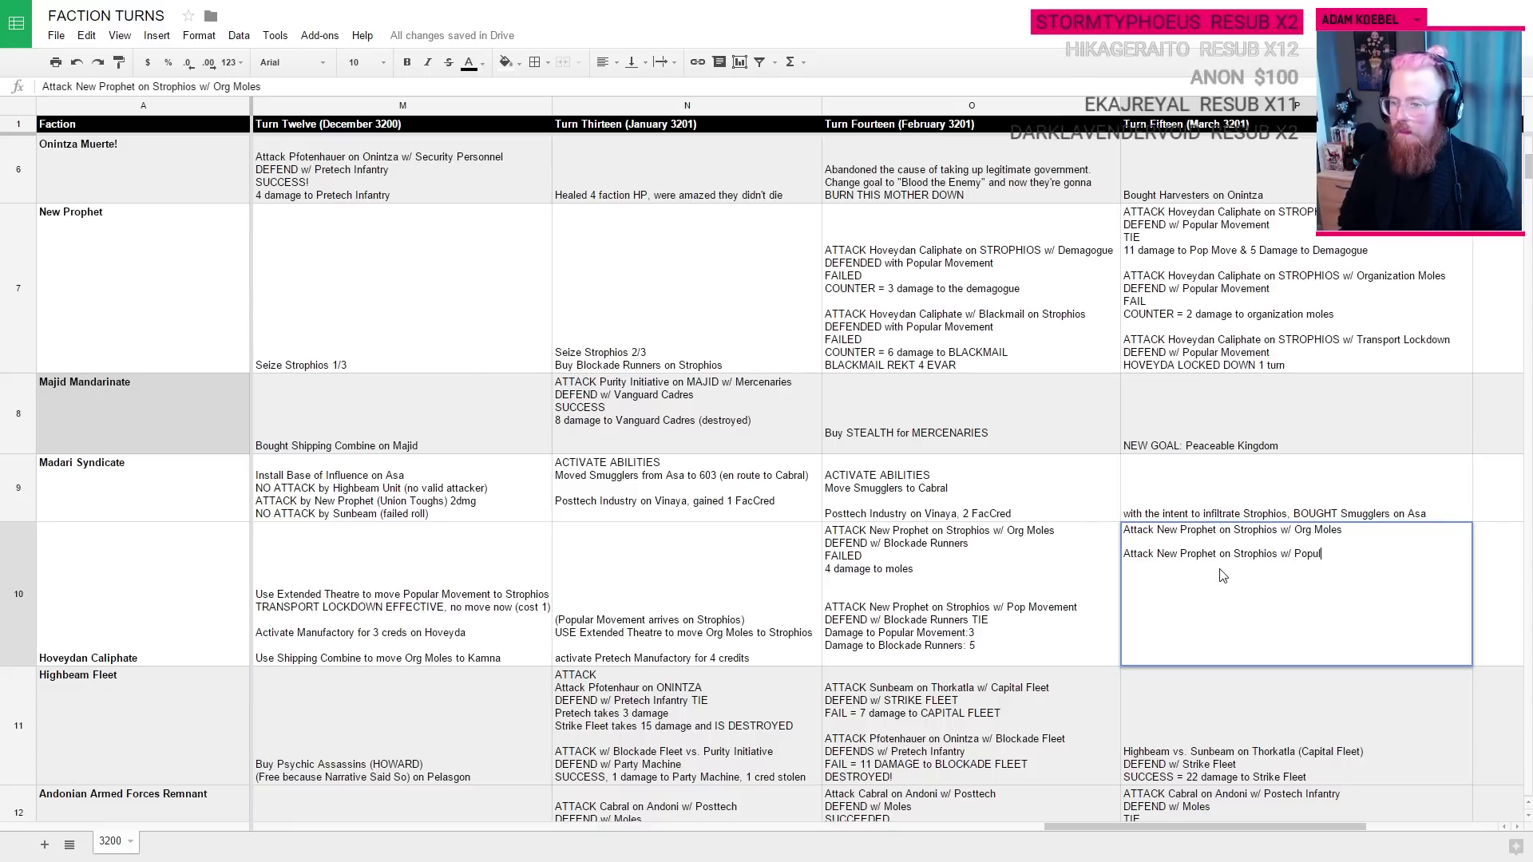
type("ar Movement")
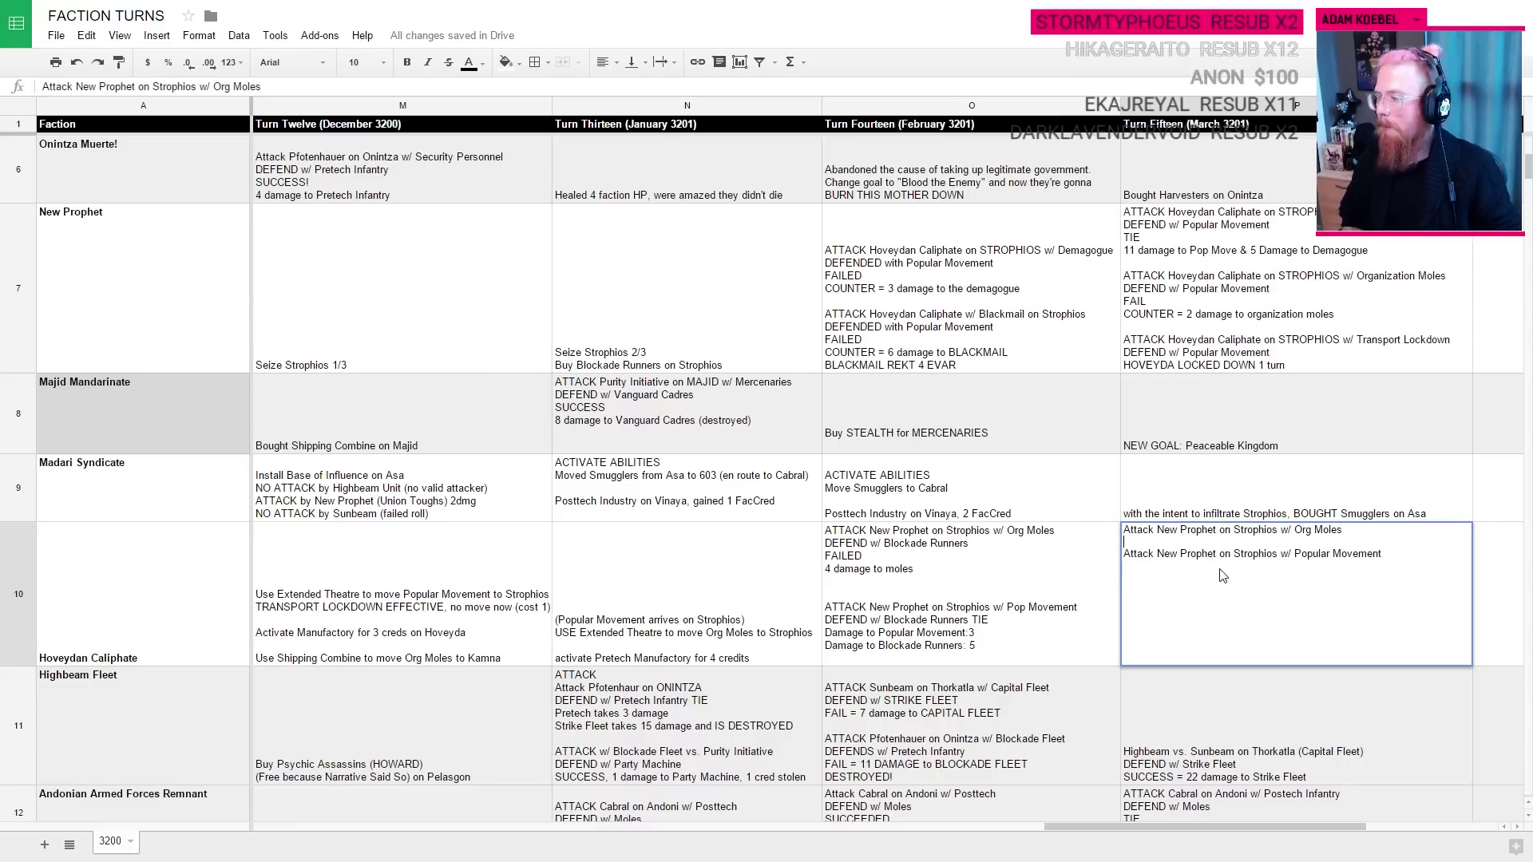
Step: Insert a "DEFEND" line directly under the Org Moles attack and save the entry
key("alt+Return")
type("DEFEND")
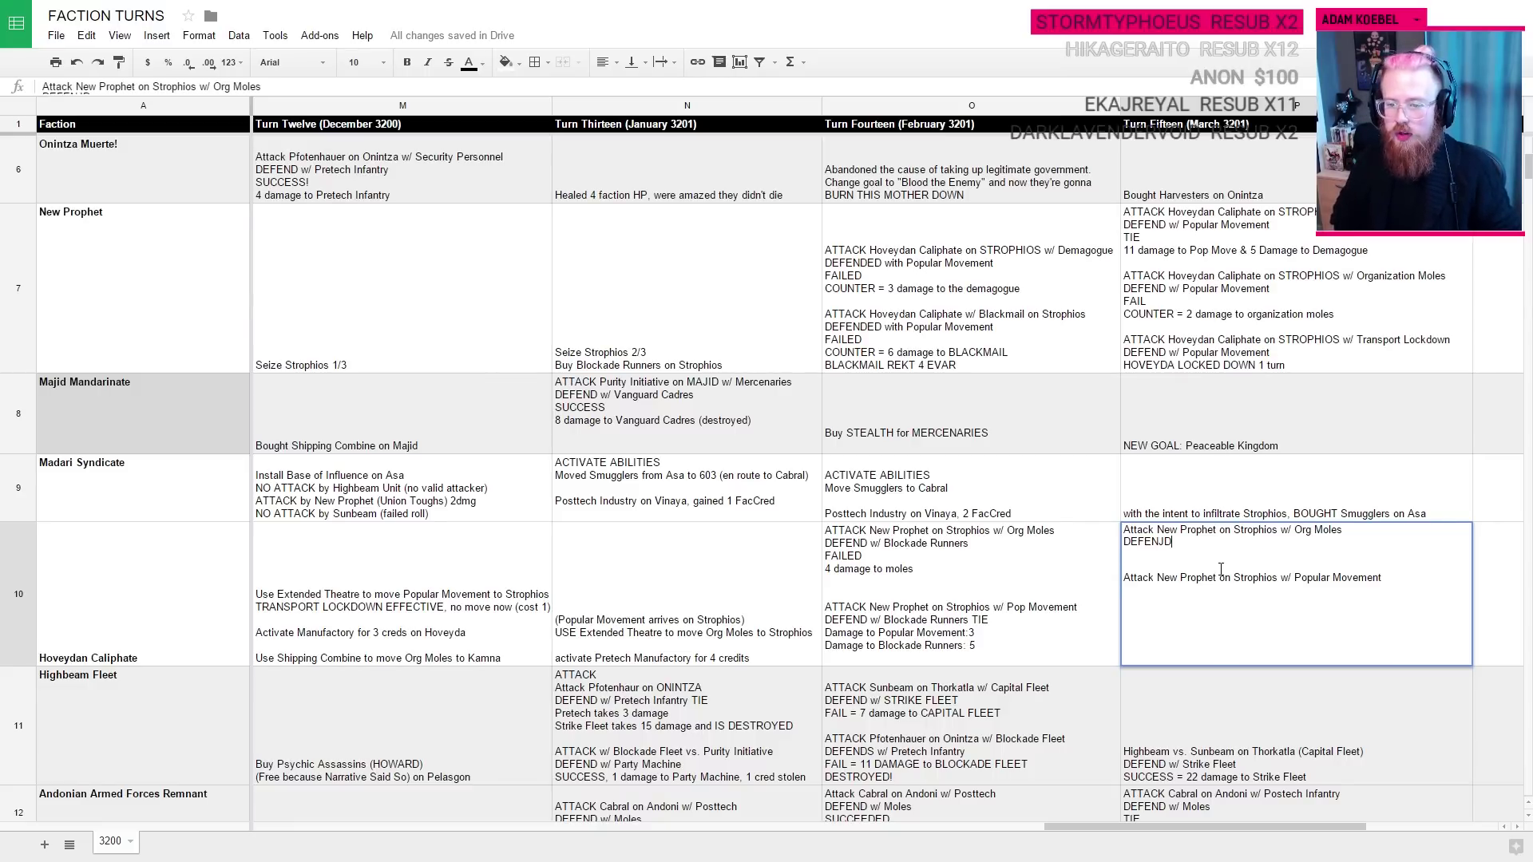
key("Return")
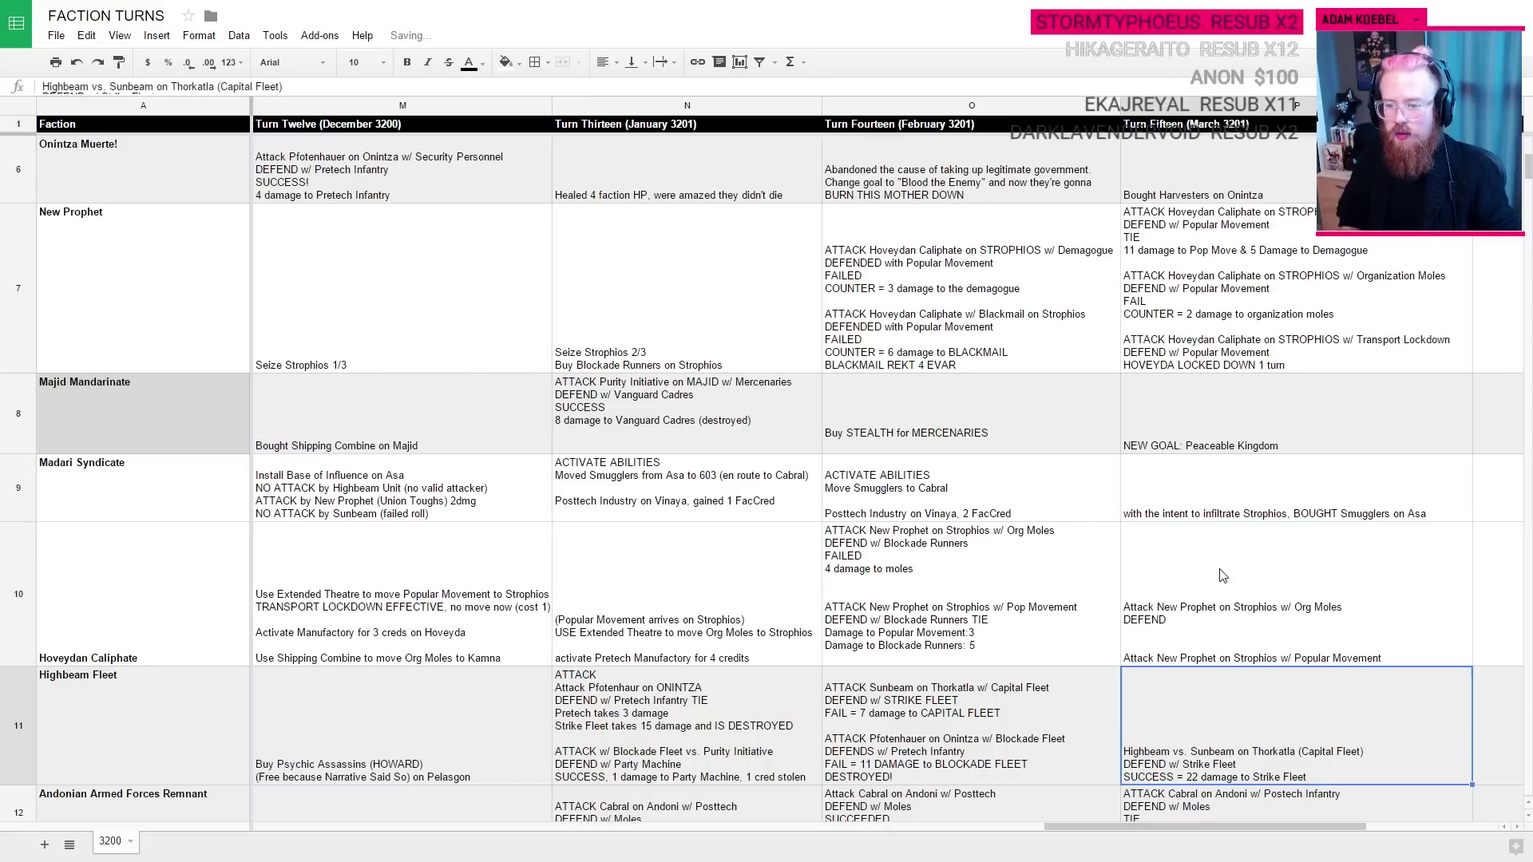
type("D")
key("BackSpace")
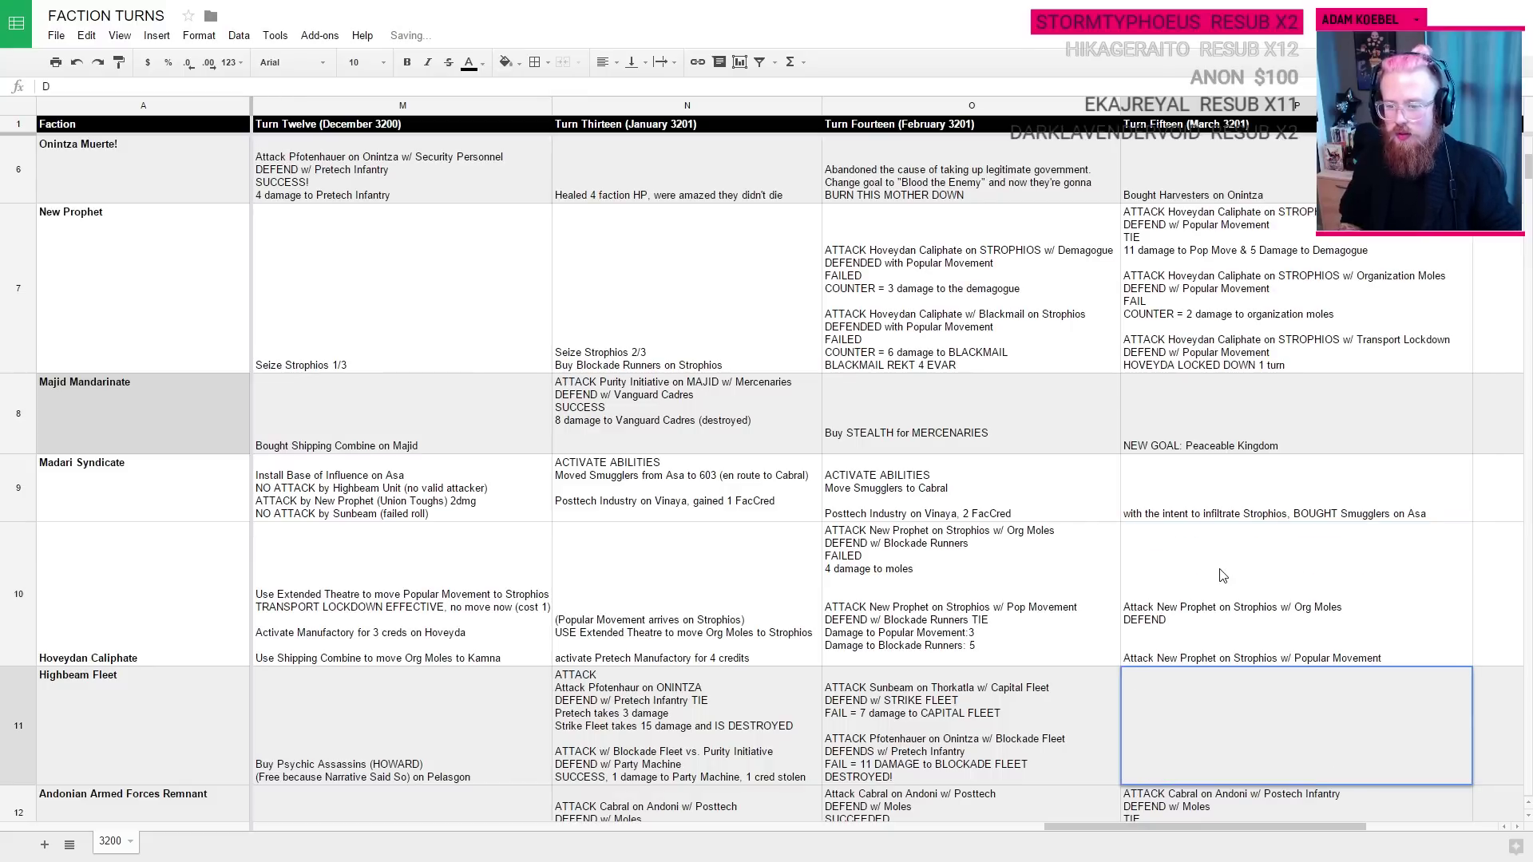
key("Escape")
Step: Reopen the Hoveydan Caliphate's Turn Fifteen entry and extend the DEFEND line with "w/"
left_click(1222, 575)
double_click(1201, 582)
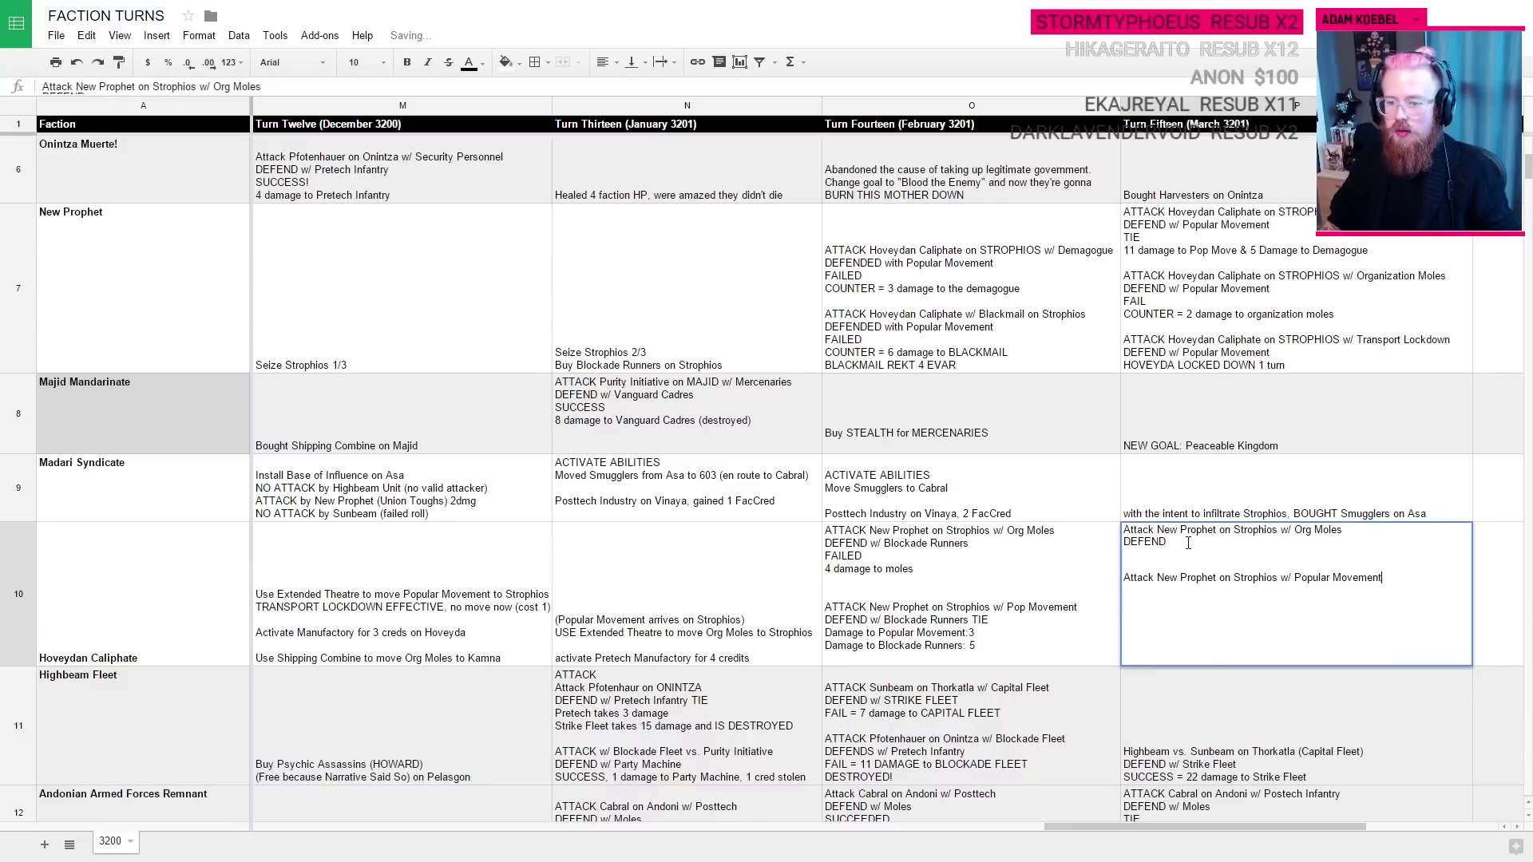
key("Up")
key("End")
type("w/")
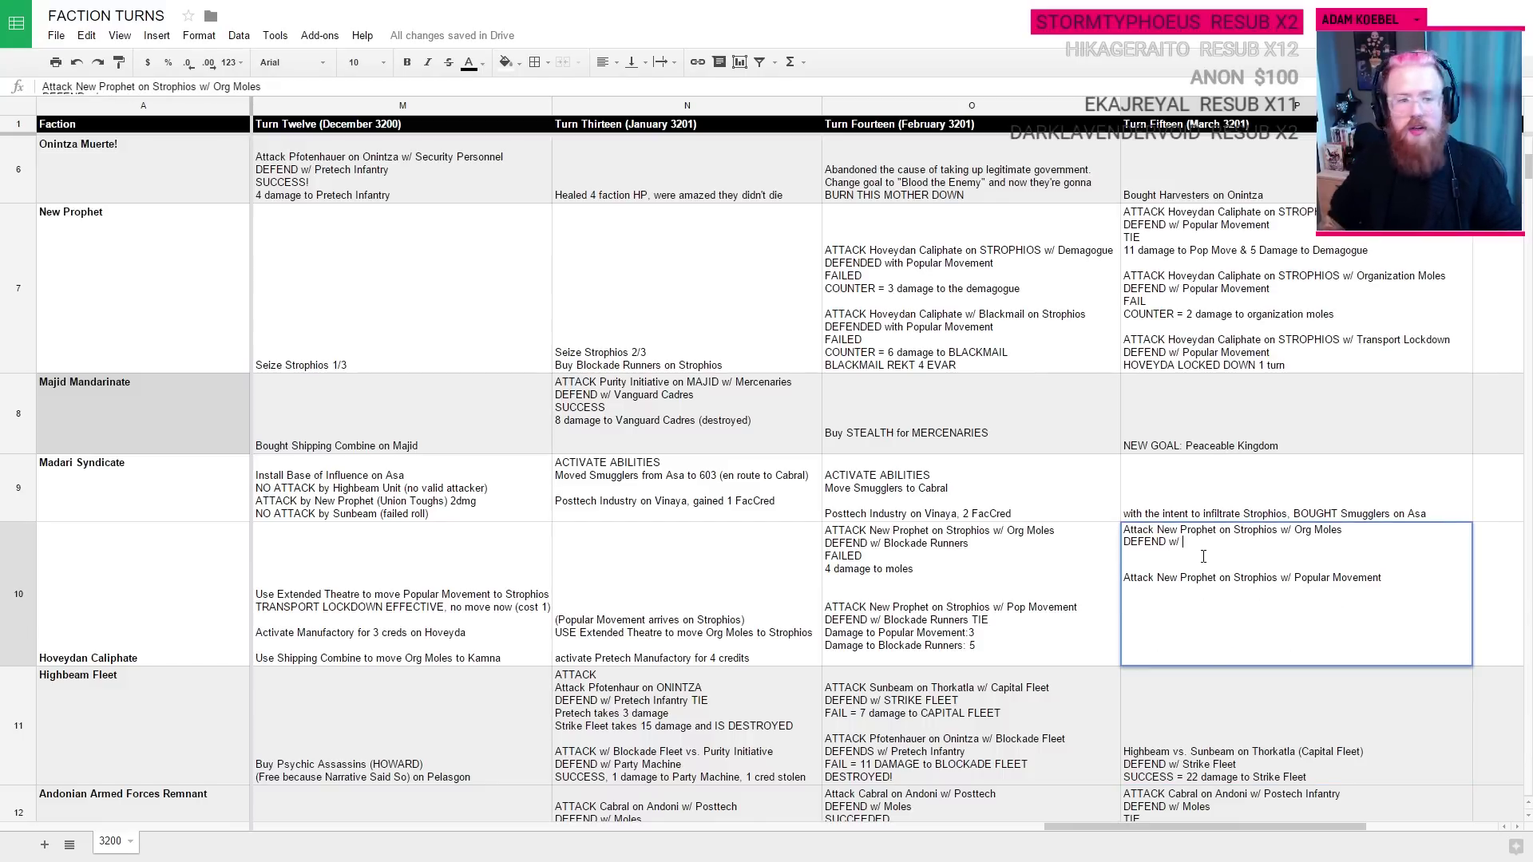
Step: Check the counterattacks of New Prophet's Strophios assets in the asset tracker and complete the line as "DEFEND w/ Blockade Runners" in FACTION TURNS
key("ctrl+Tab")
key("ctrl+Tab")
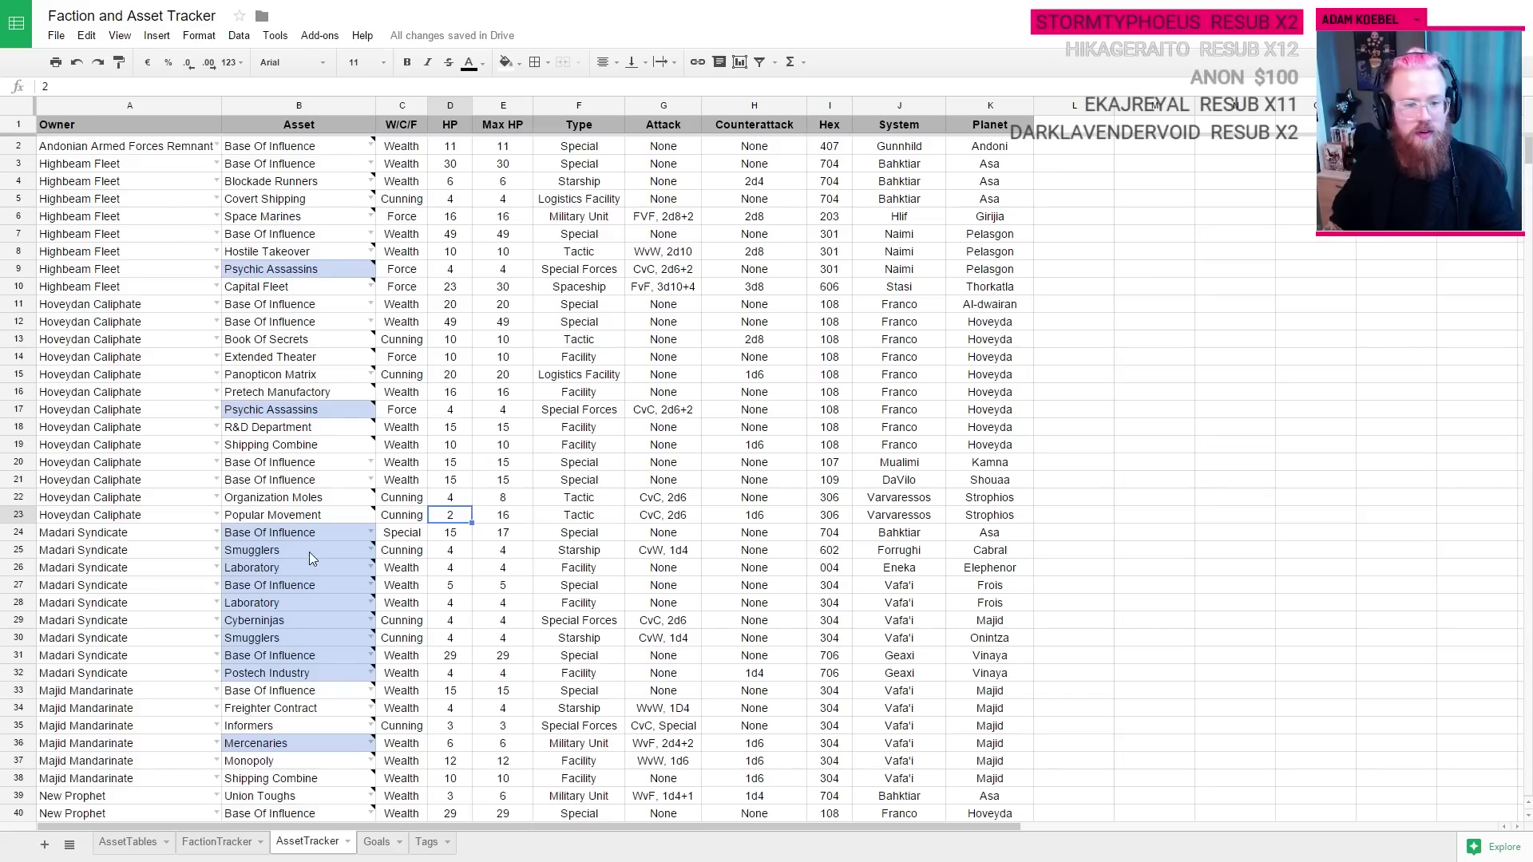
scroll(122, 481, "down", 6)
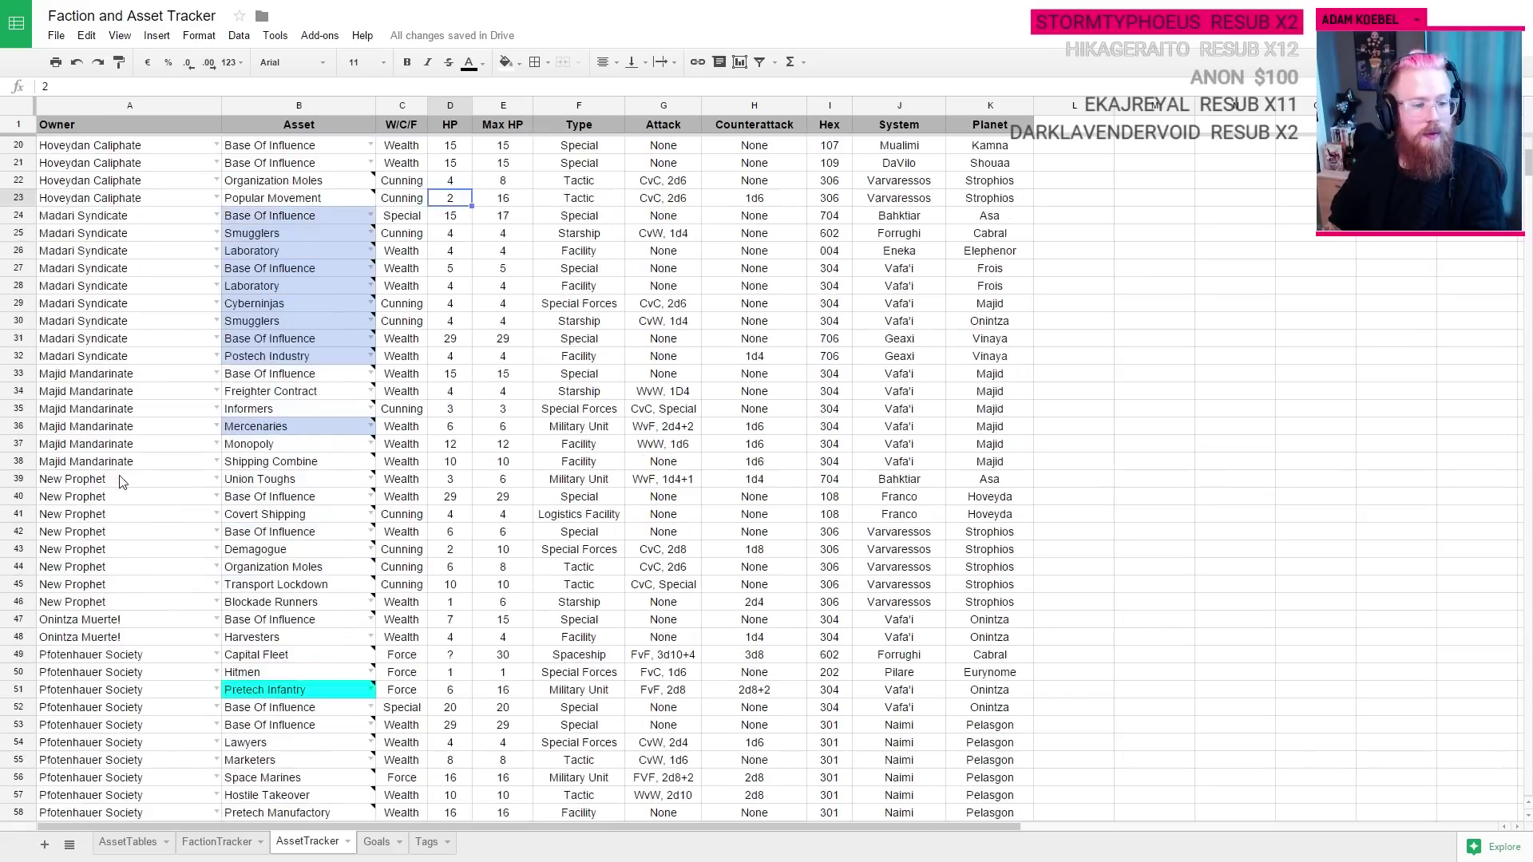
left_click(101, 601)
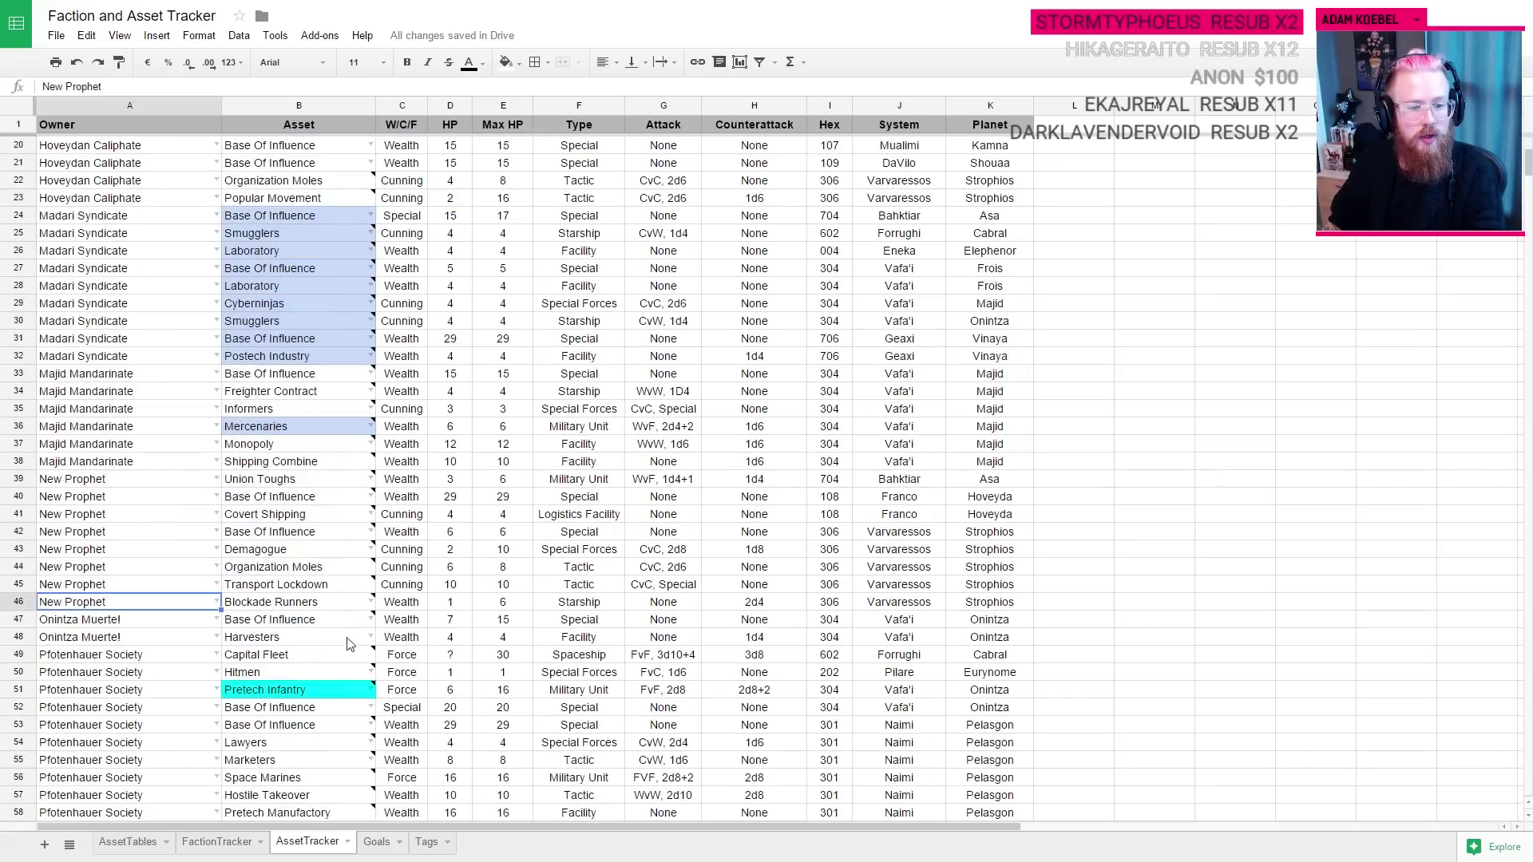
left_click(762, 556)
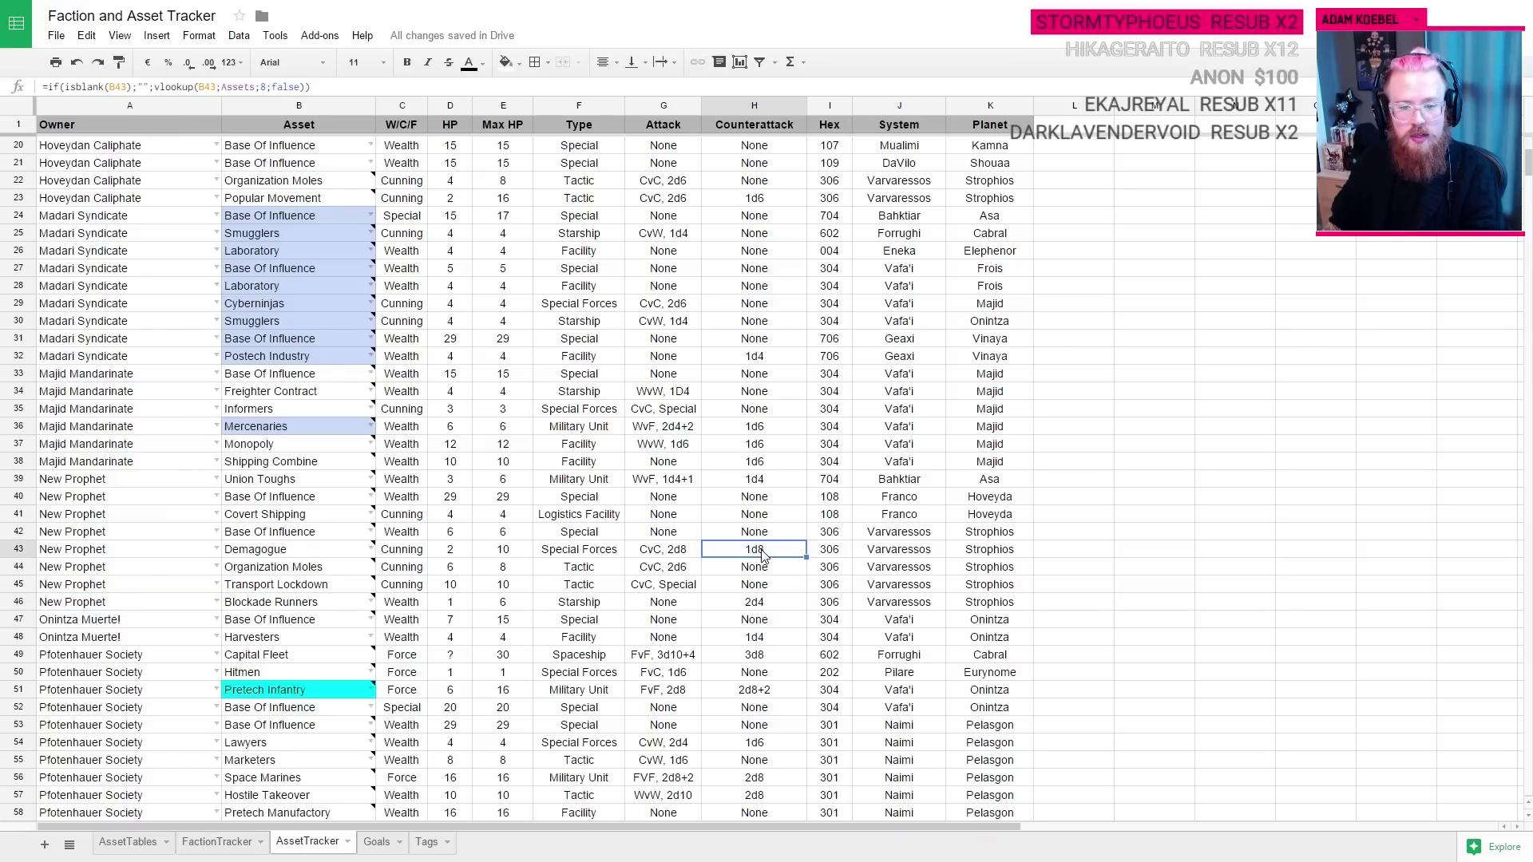
left_click(773, 604)
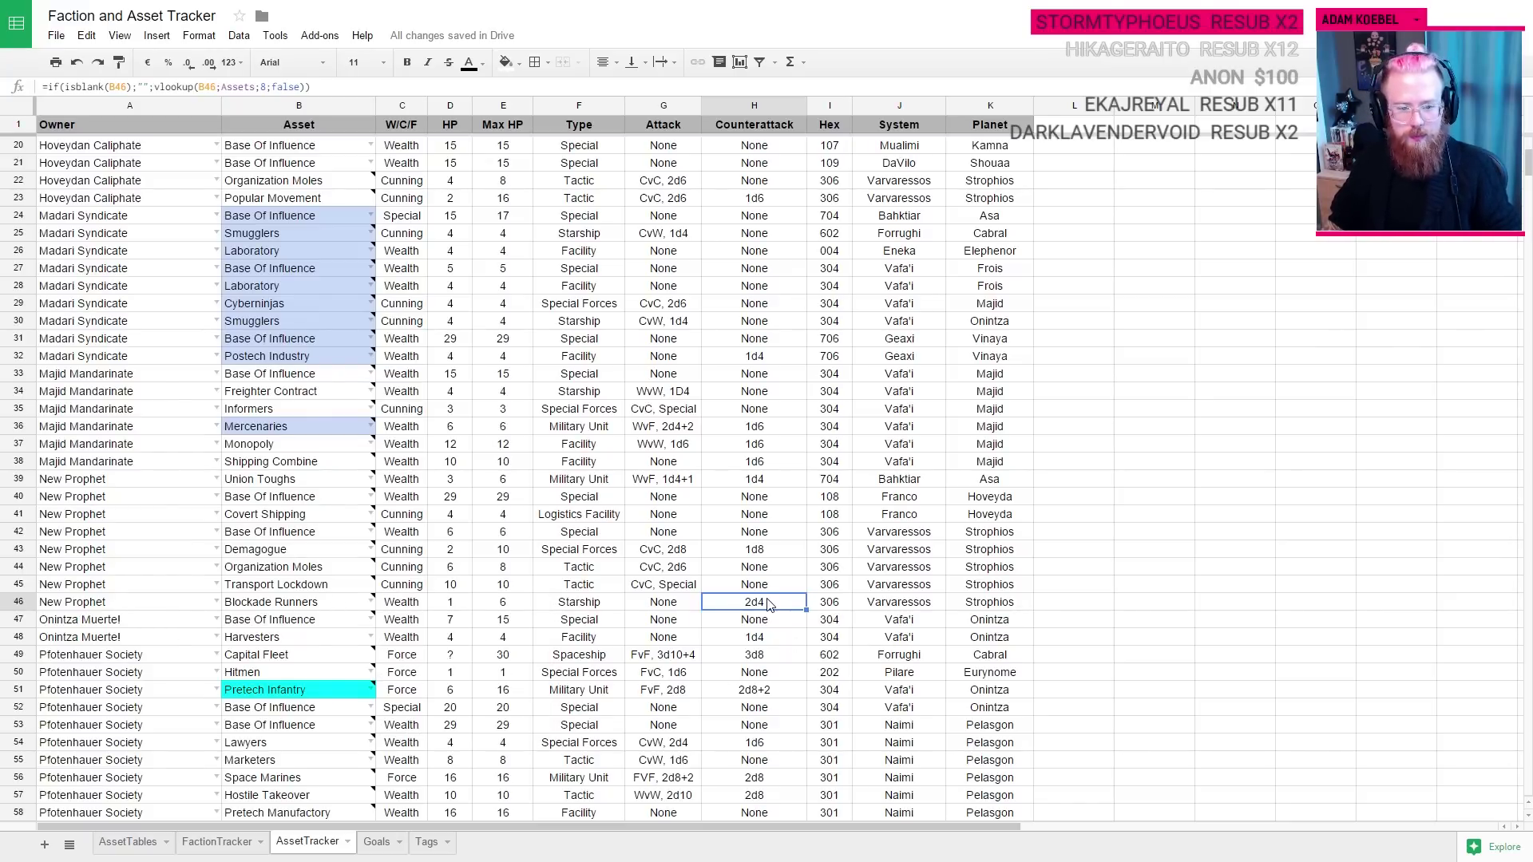
key("ctrl+Tab")
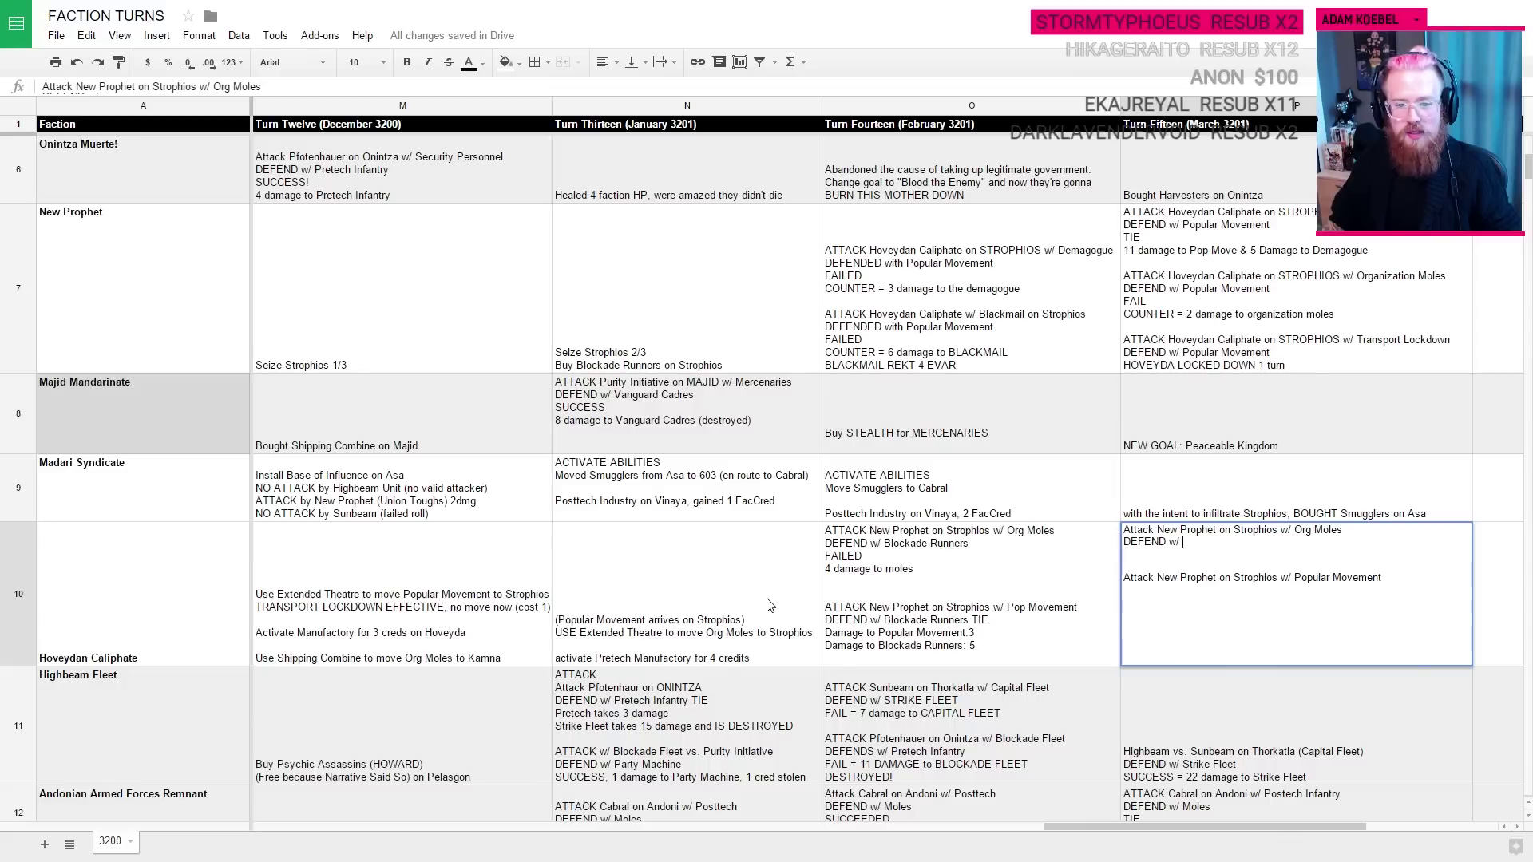
type("Bloc")
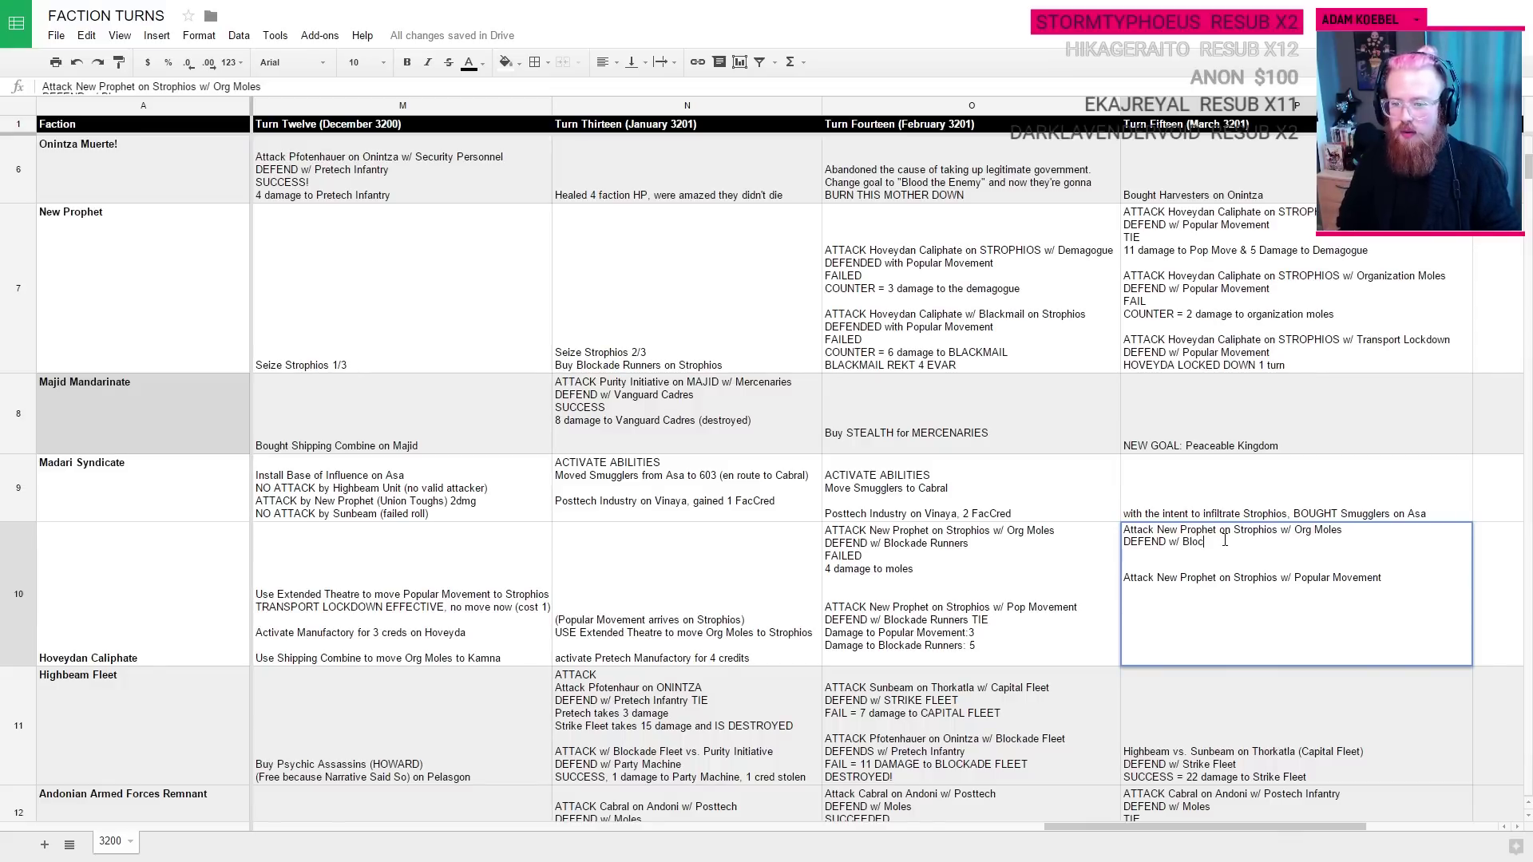
type("kade Runners")
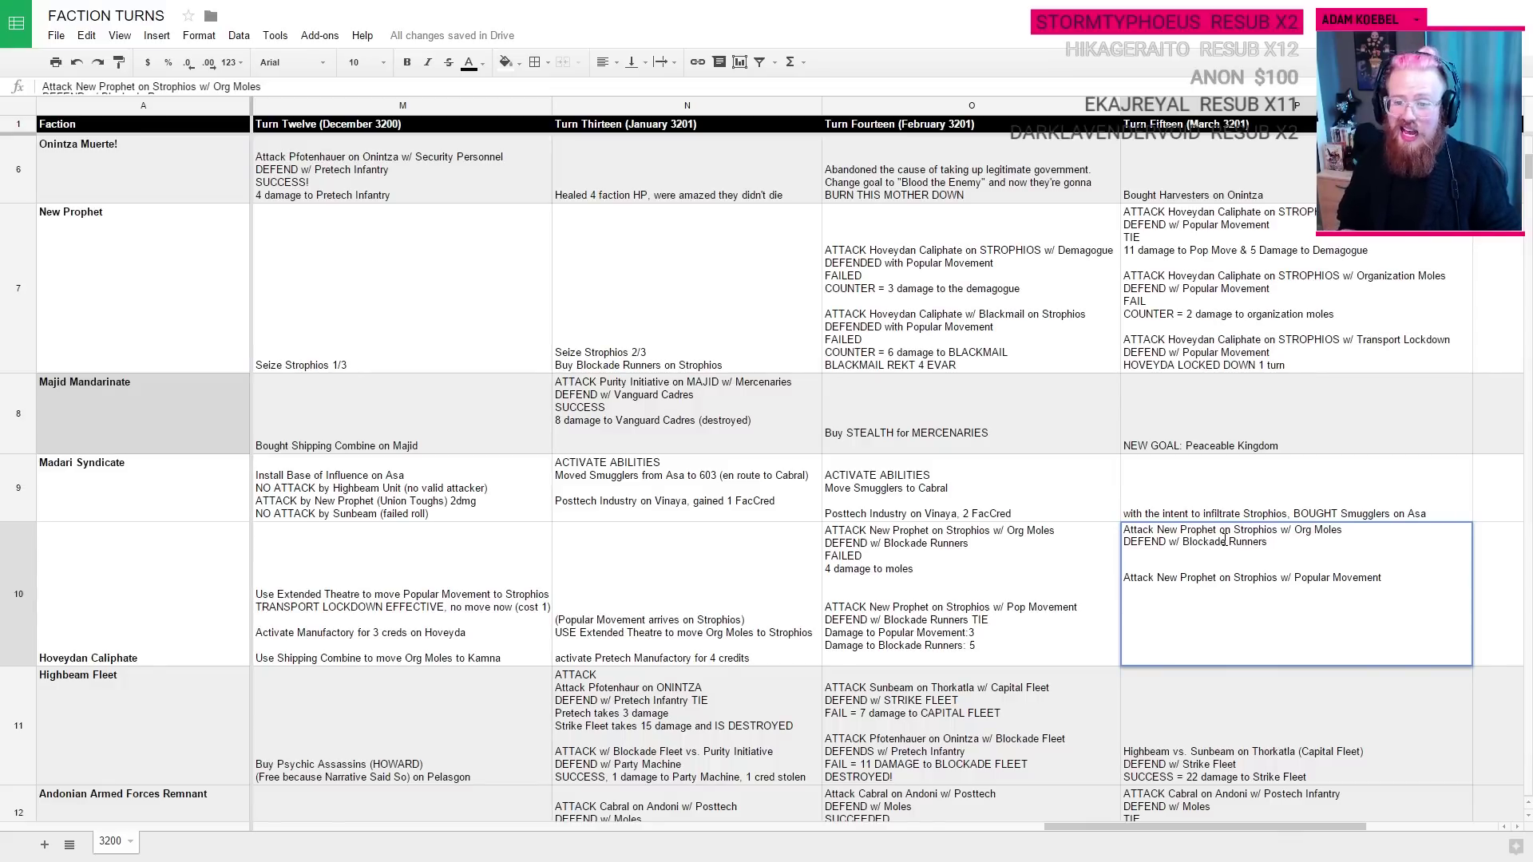
key("ctrl+Return")
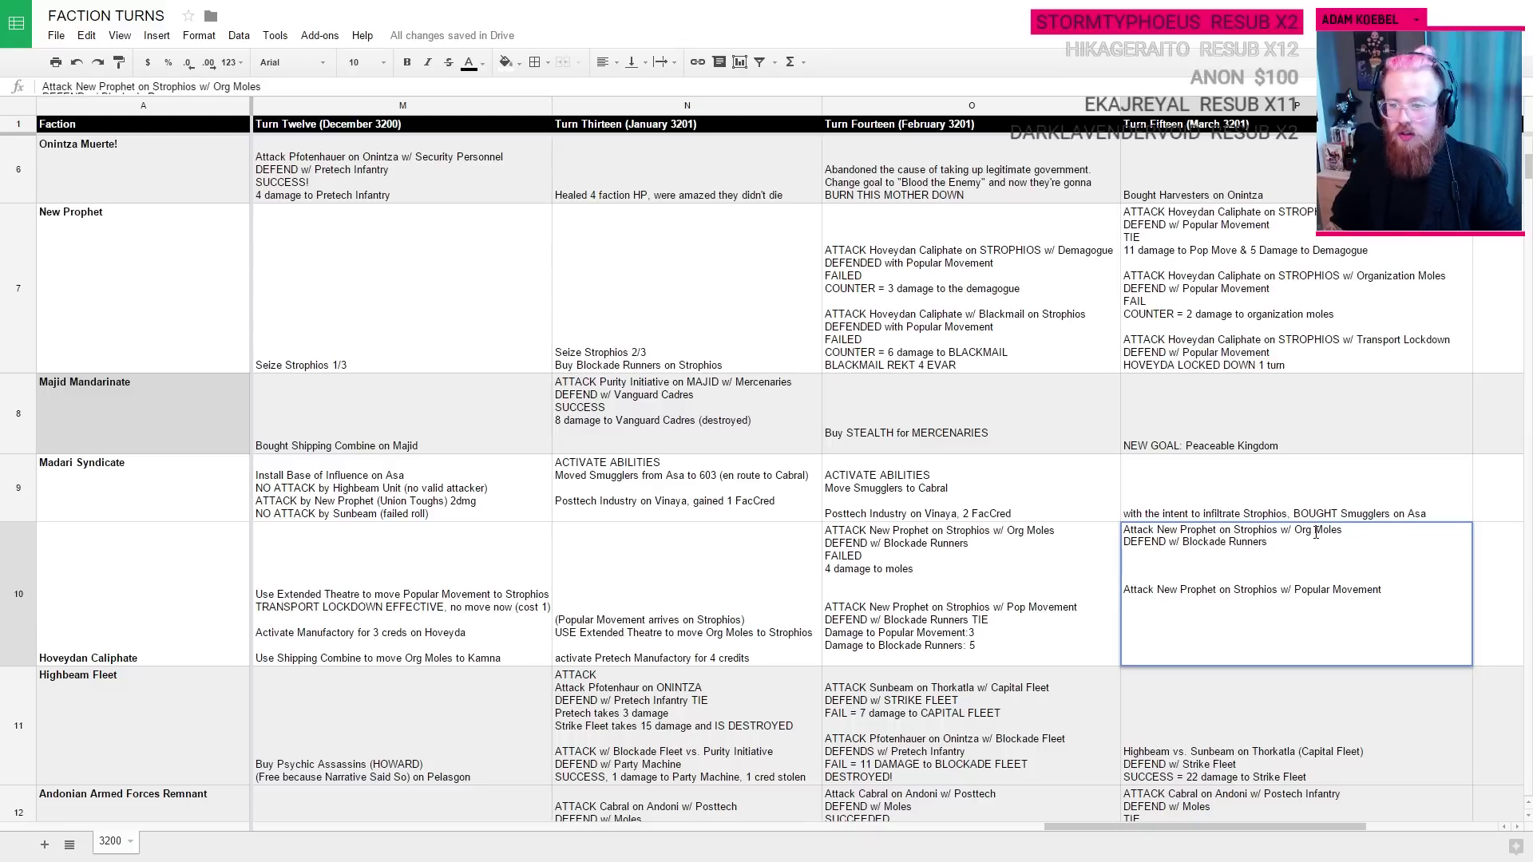
Step: Check New Prophet's assets and the faction ratings in the trackers, and roll d10+6 in the virtual tabletop's chat
key("ctrl+Tab")
key("ctrl+Tab")
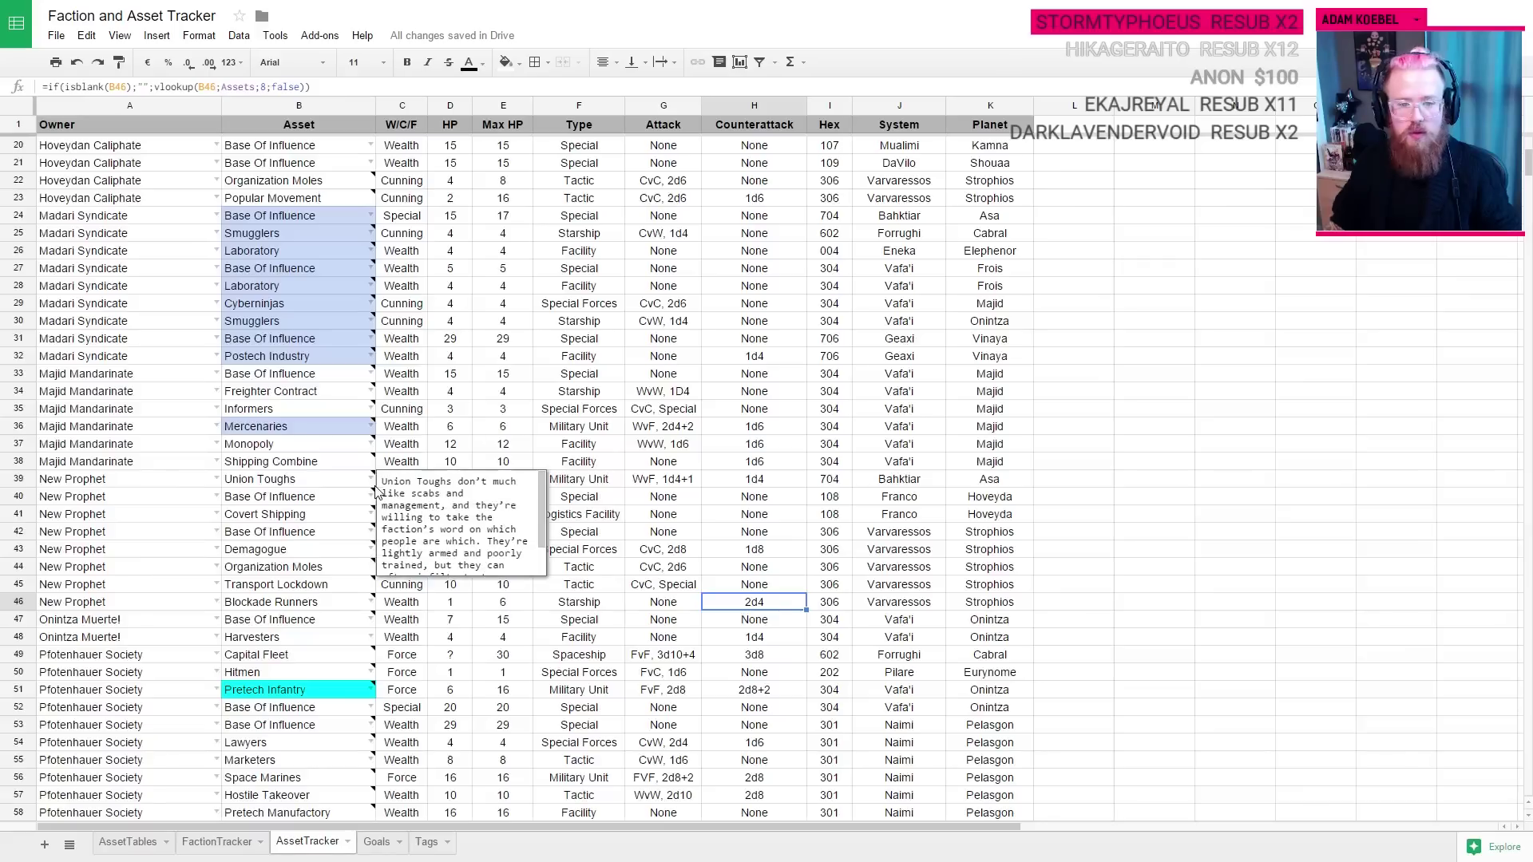
left_click(134, 583)
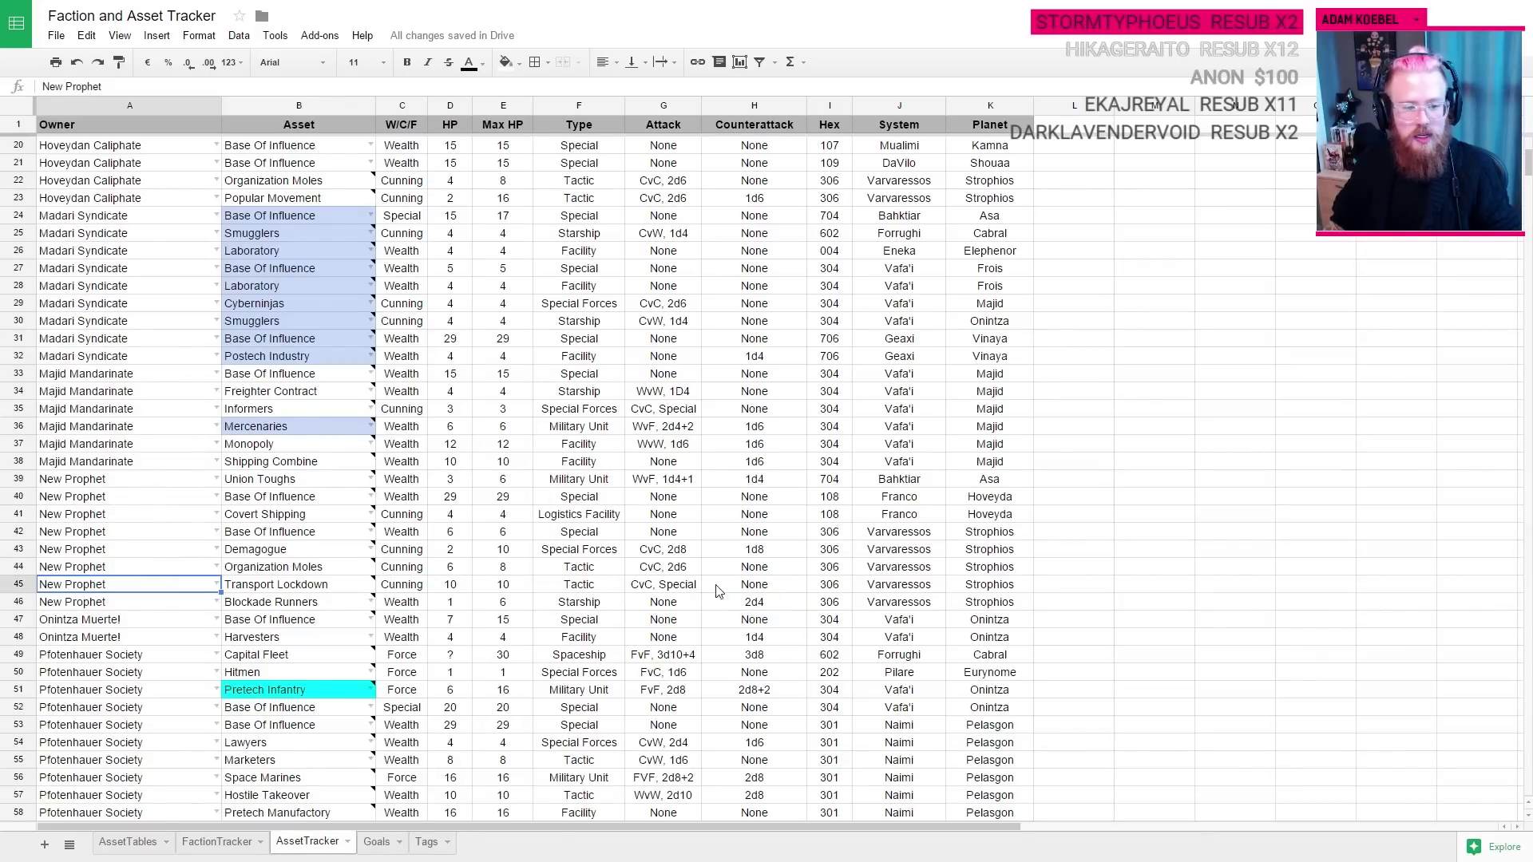
left_click(211, 841)
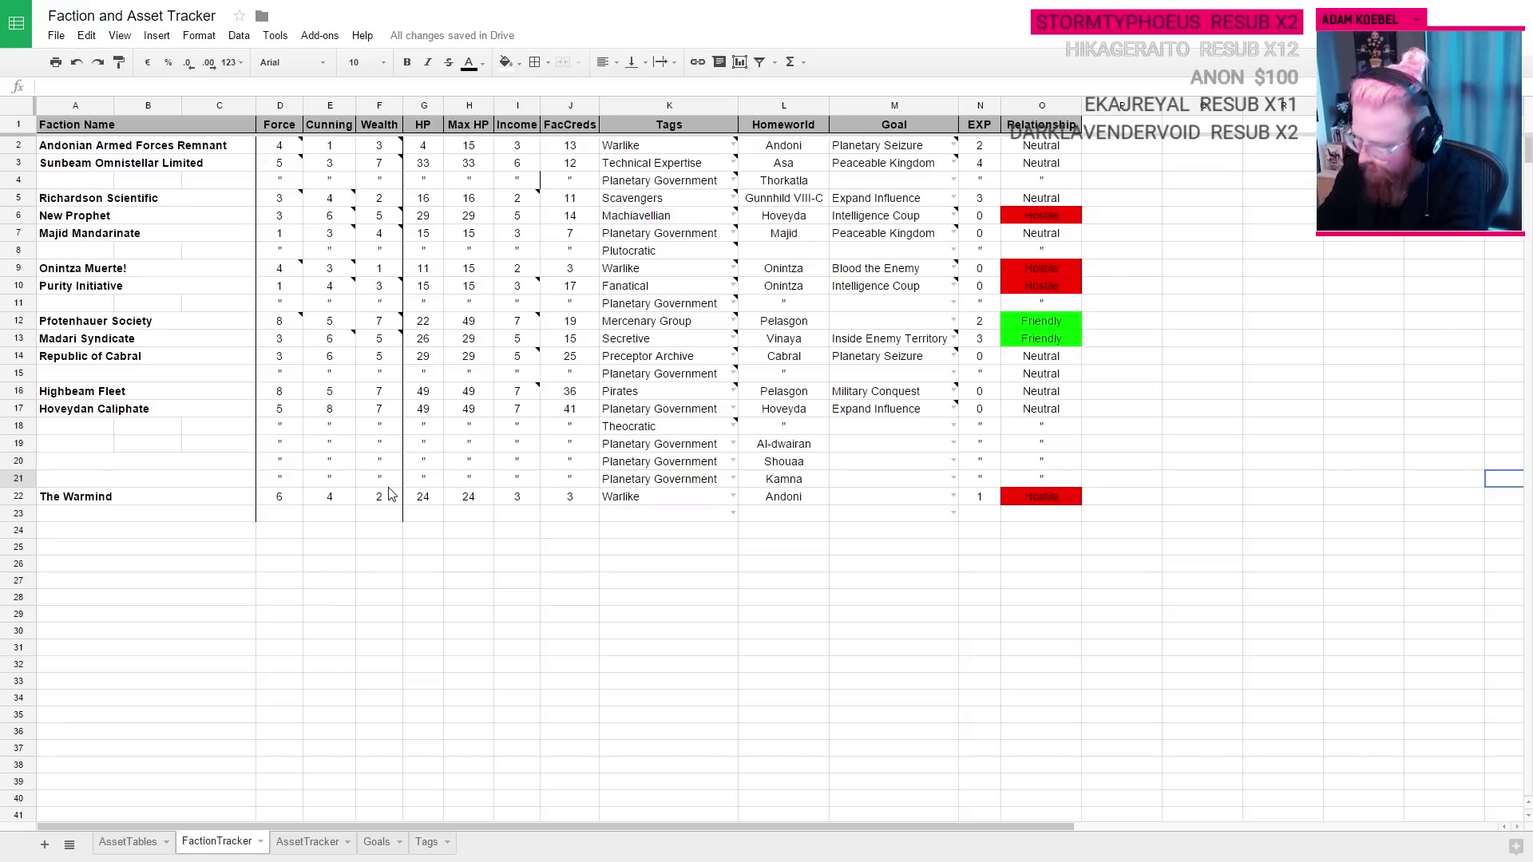
key("ctrl+Tab")
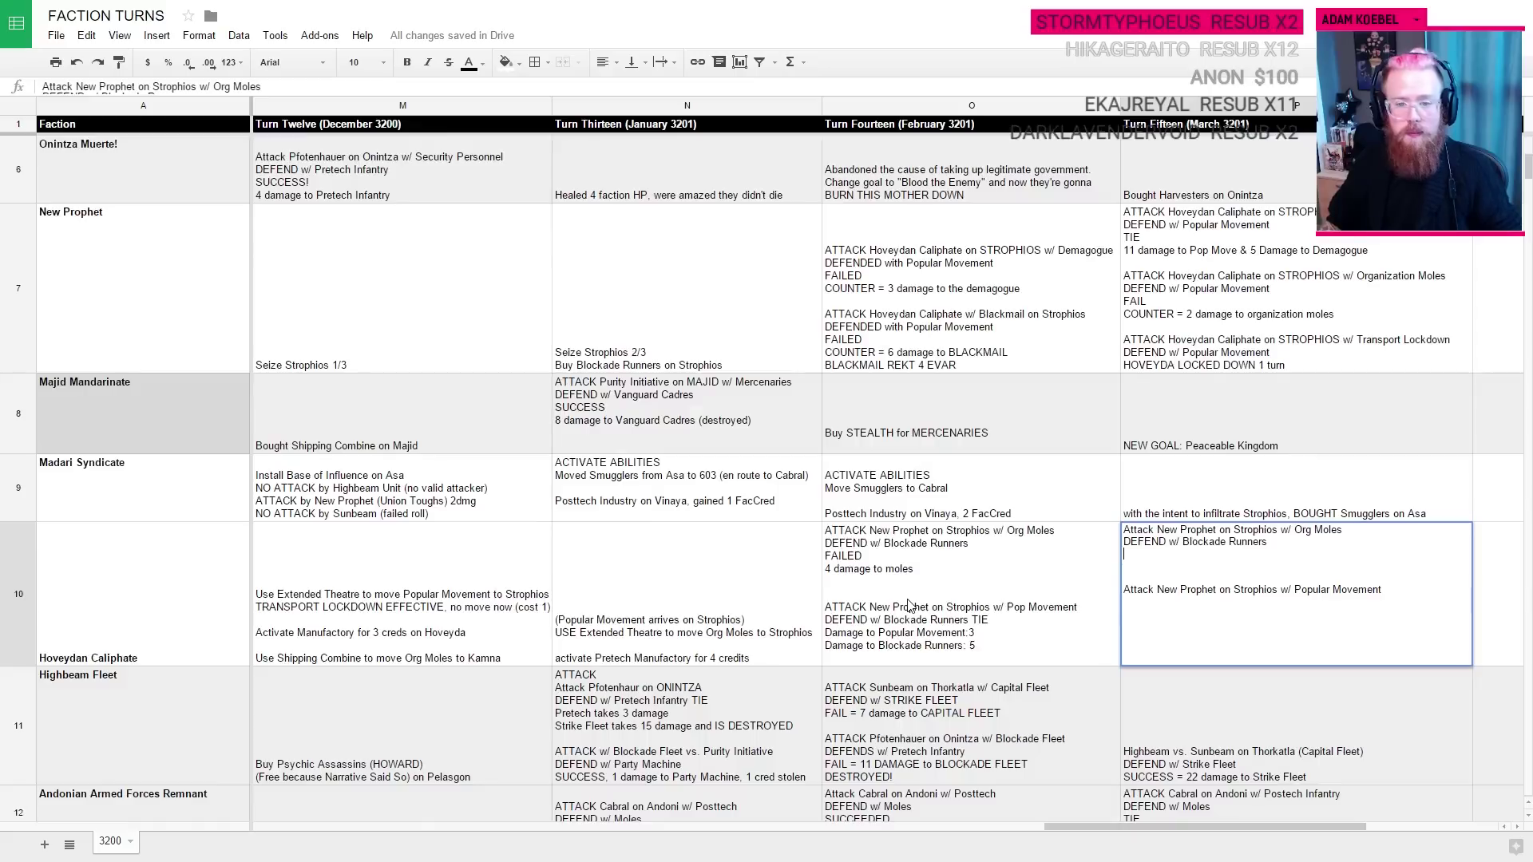
key("ctrl+Tab")
left_click(1412, 784)
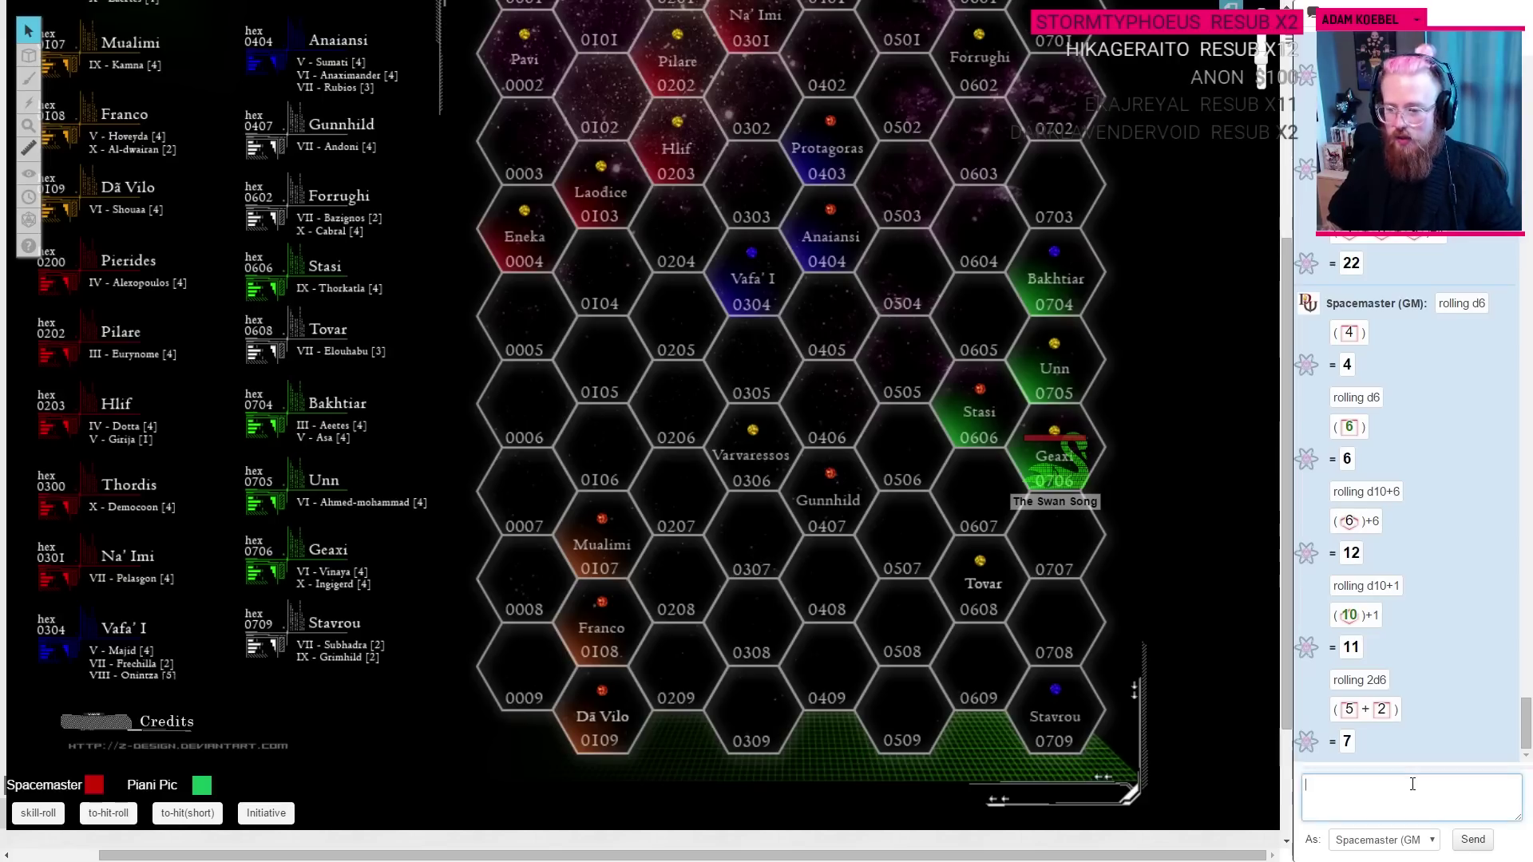
type("/roll d10+6")
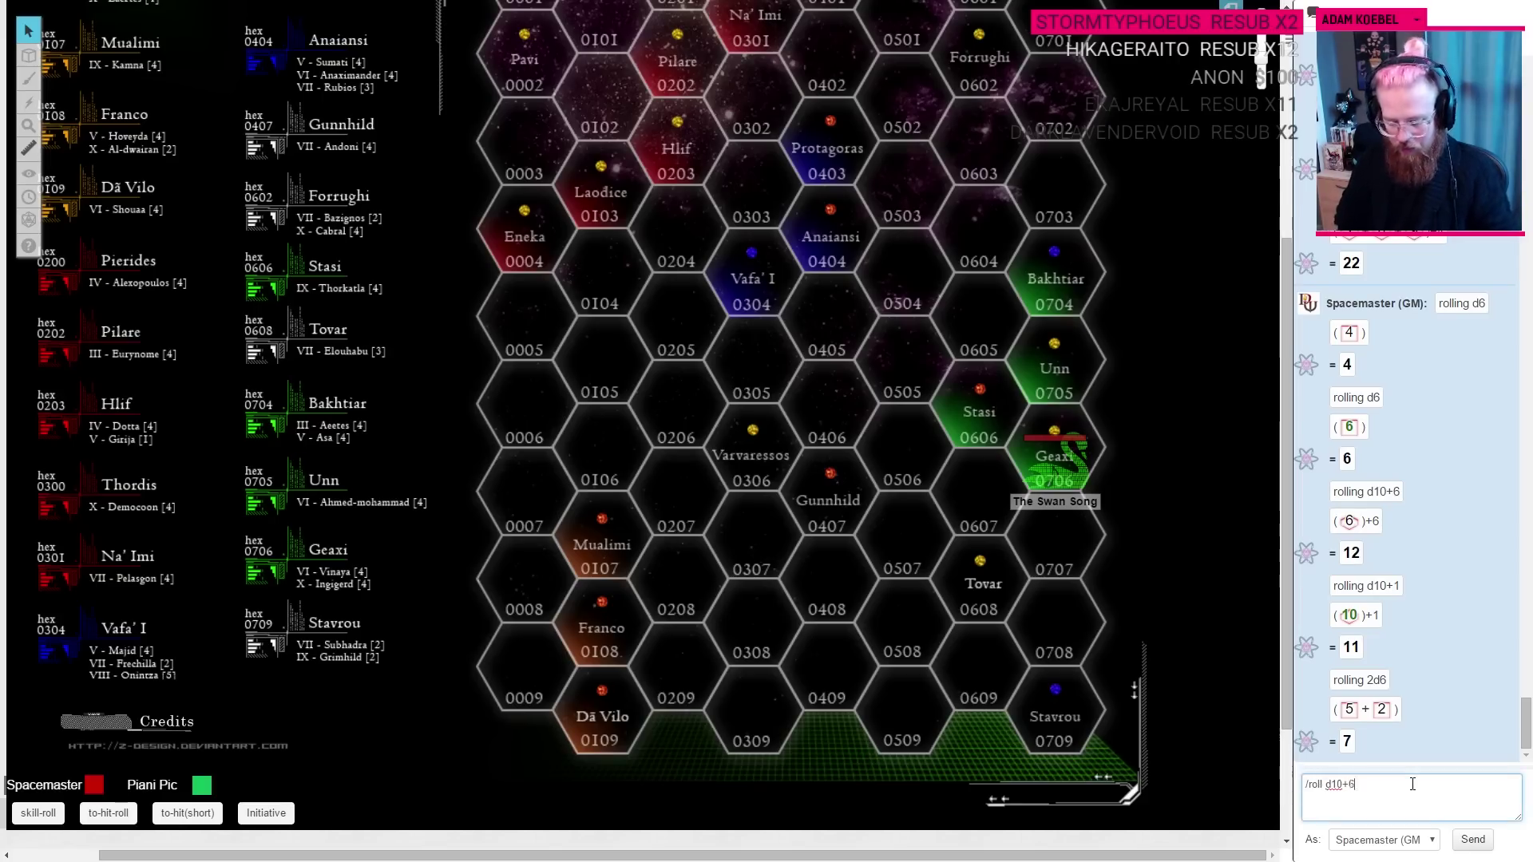
key("Return")
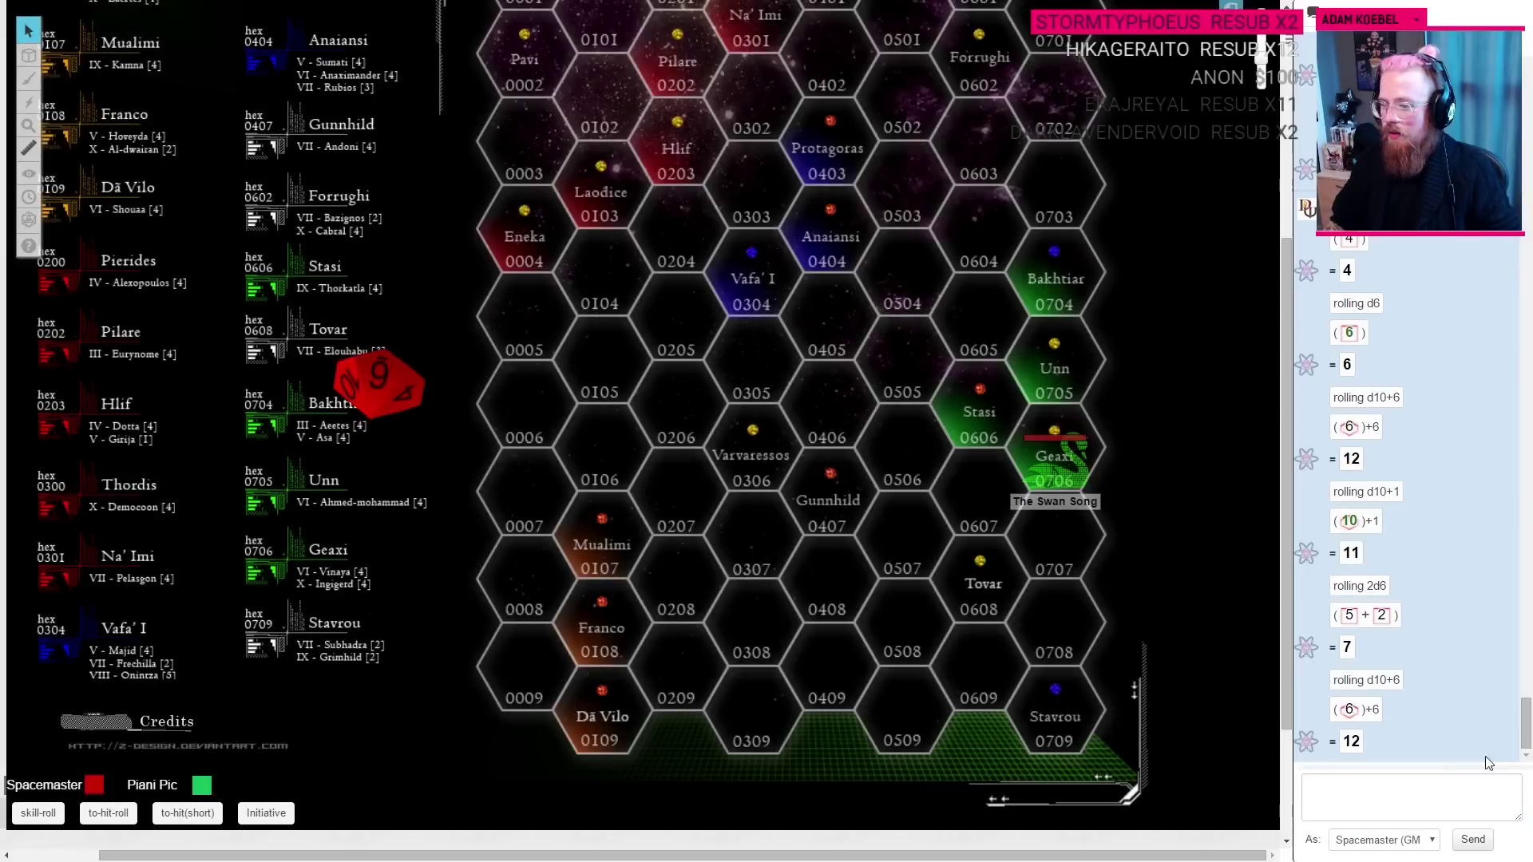
Step: Roll d10+8 in the virtual tabletop's chat for the Hoveydan Caliphate's Org Moles attack
left_click(1361, 798)
type("/roll d10")
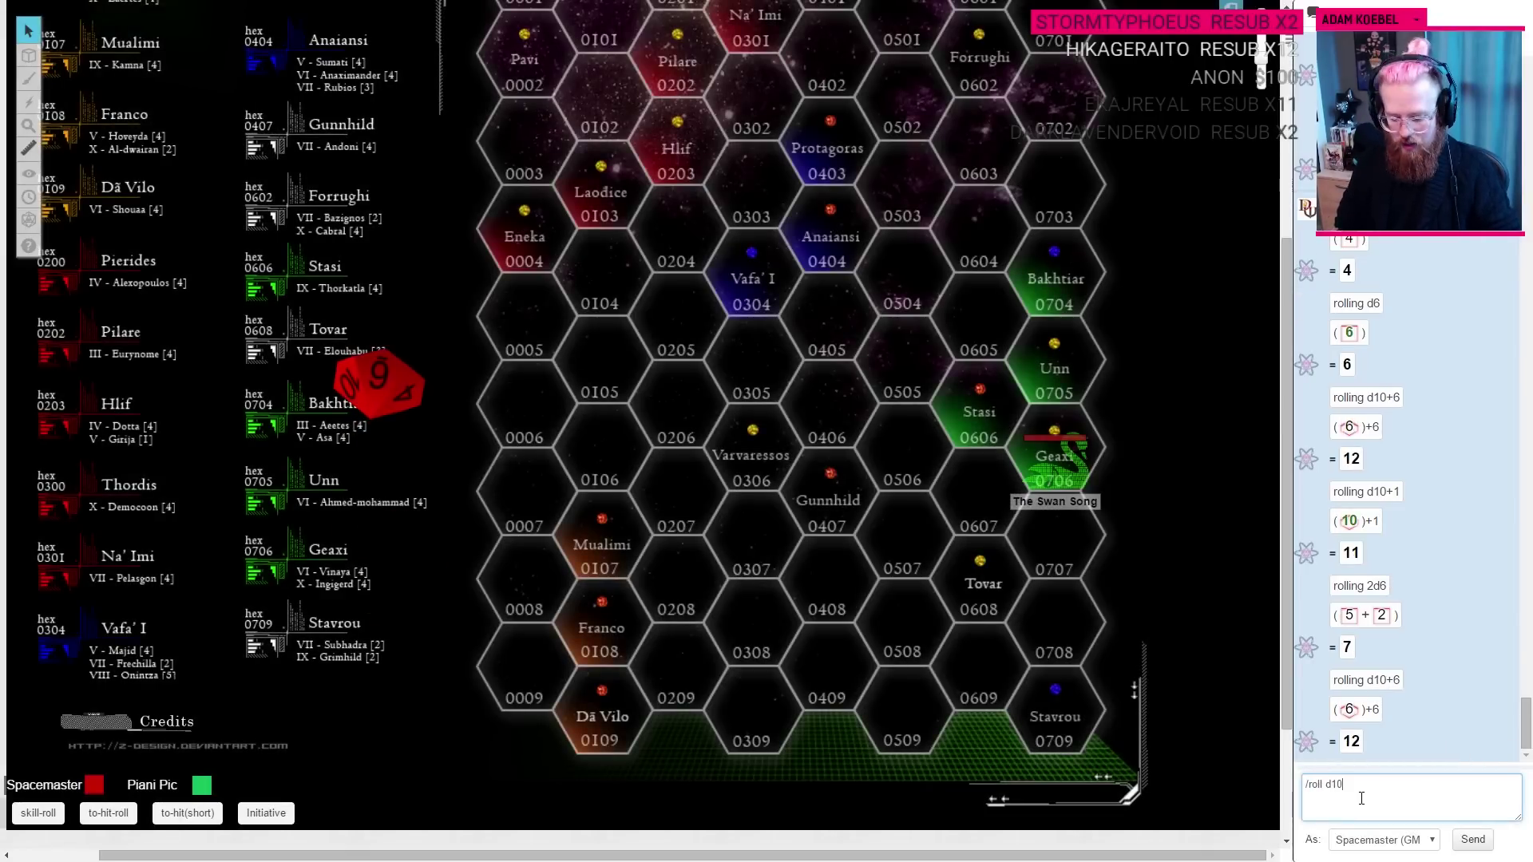
type("+6")
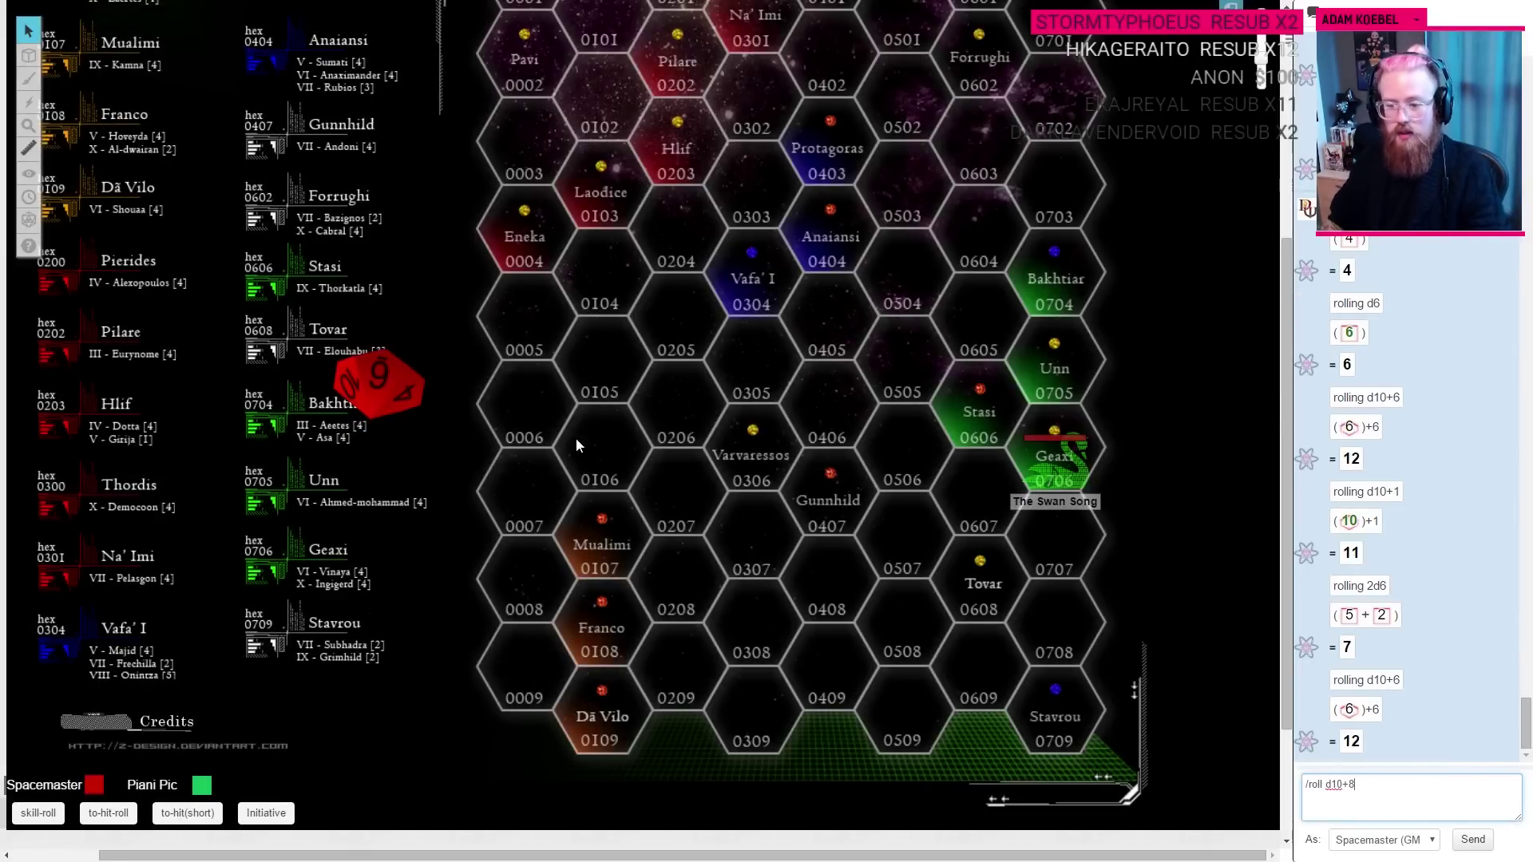
key("Return")
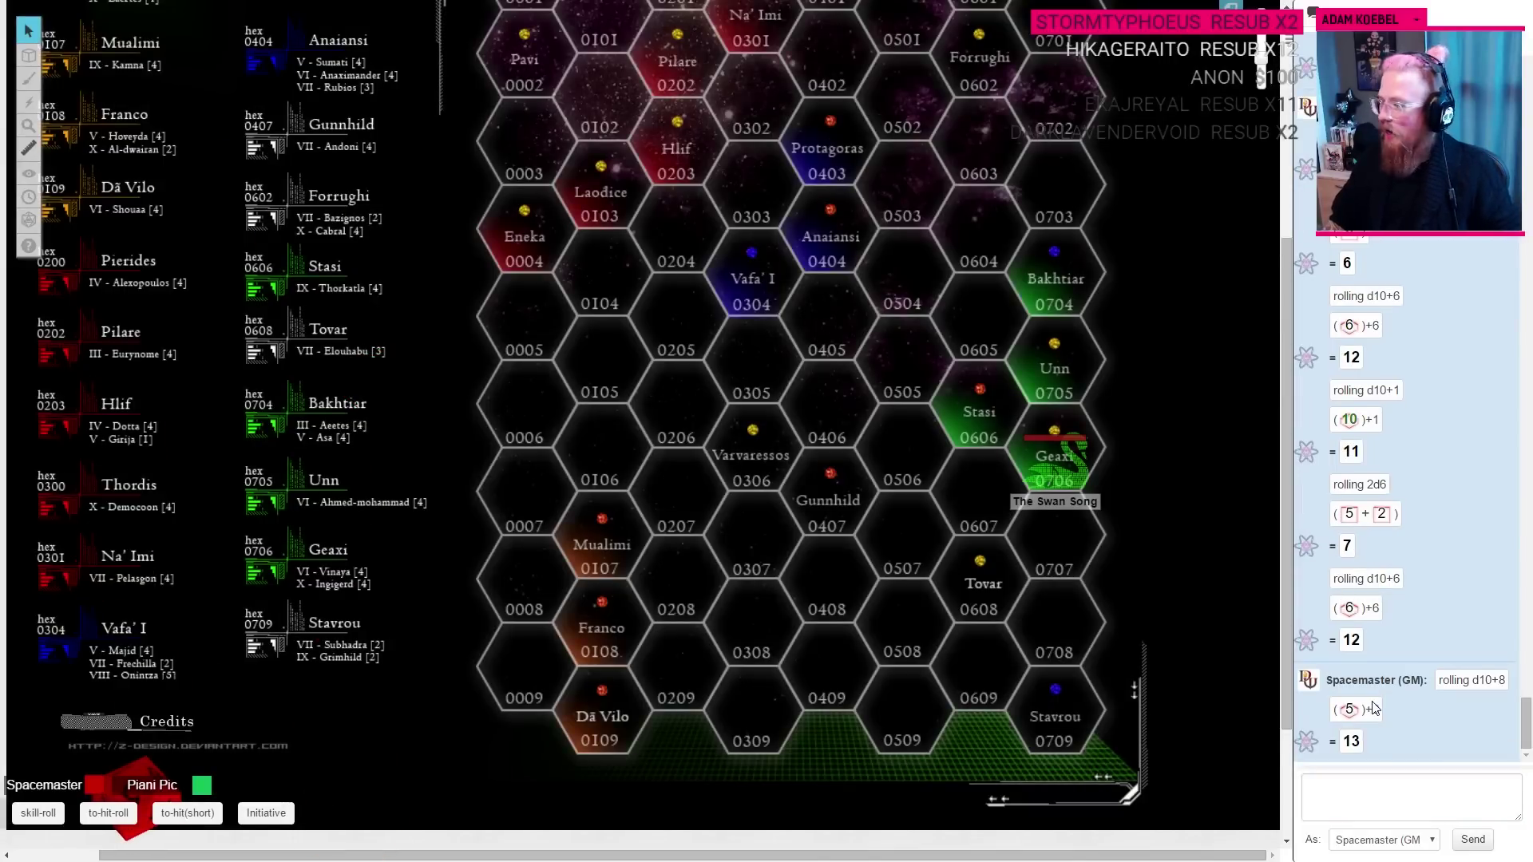
Step: Add "SUCCESS, Destroy Blockade Runners" below the DEFEND line in the Hoveydan Caliphate's Turn Fifteen entry in FACTION TURNS and save it
key("ctrl+Tab")
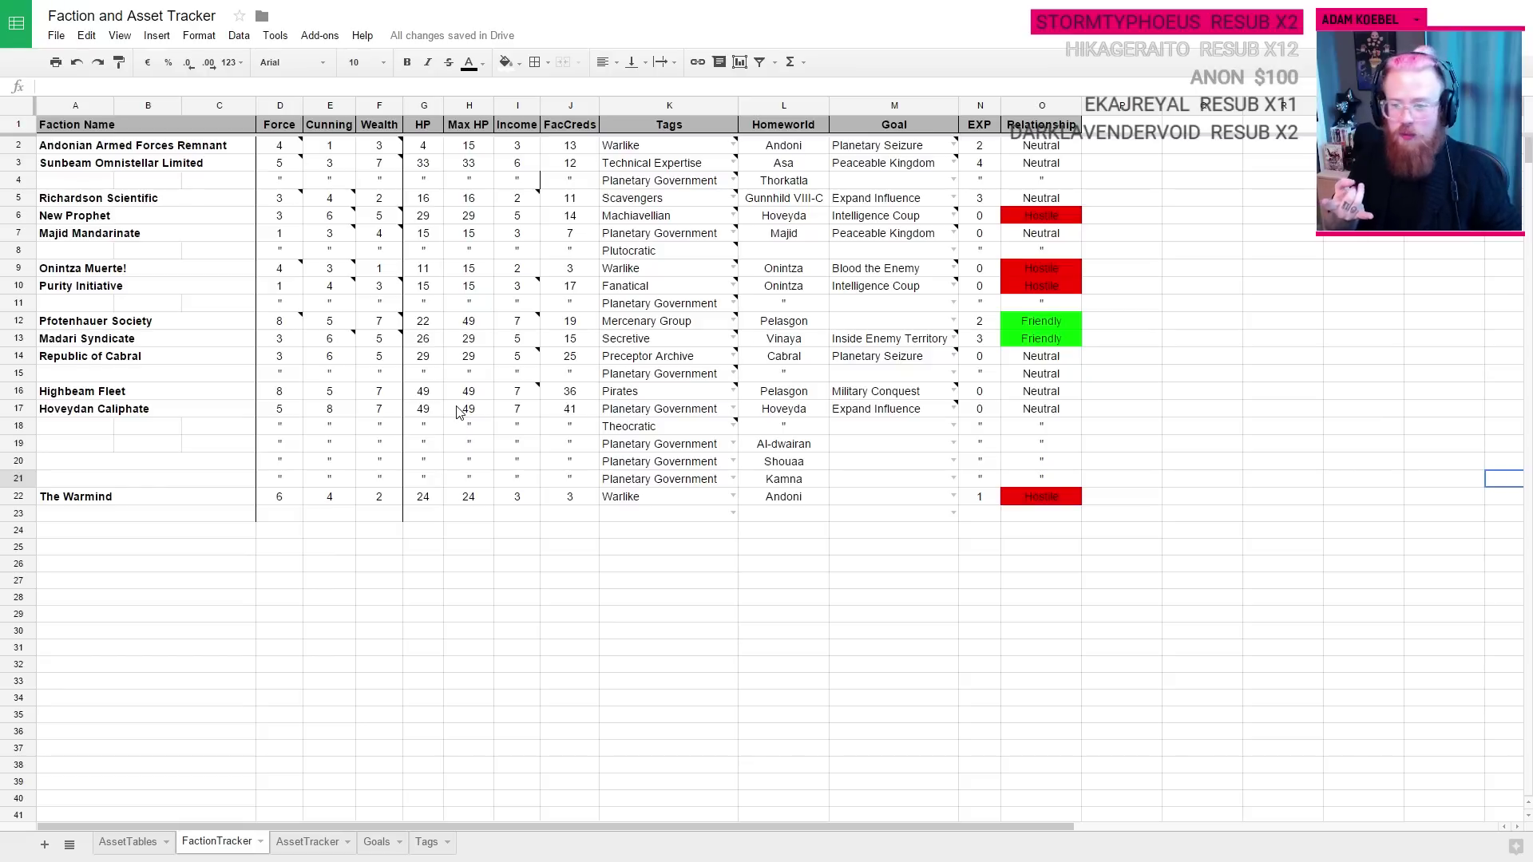
key("ctrl+Tab")
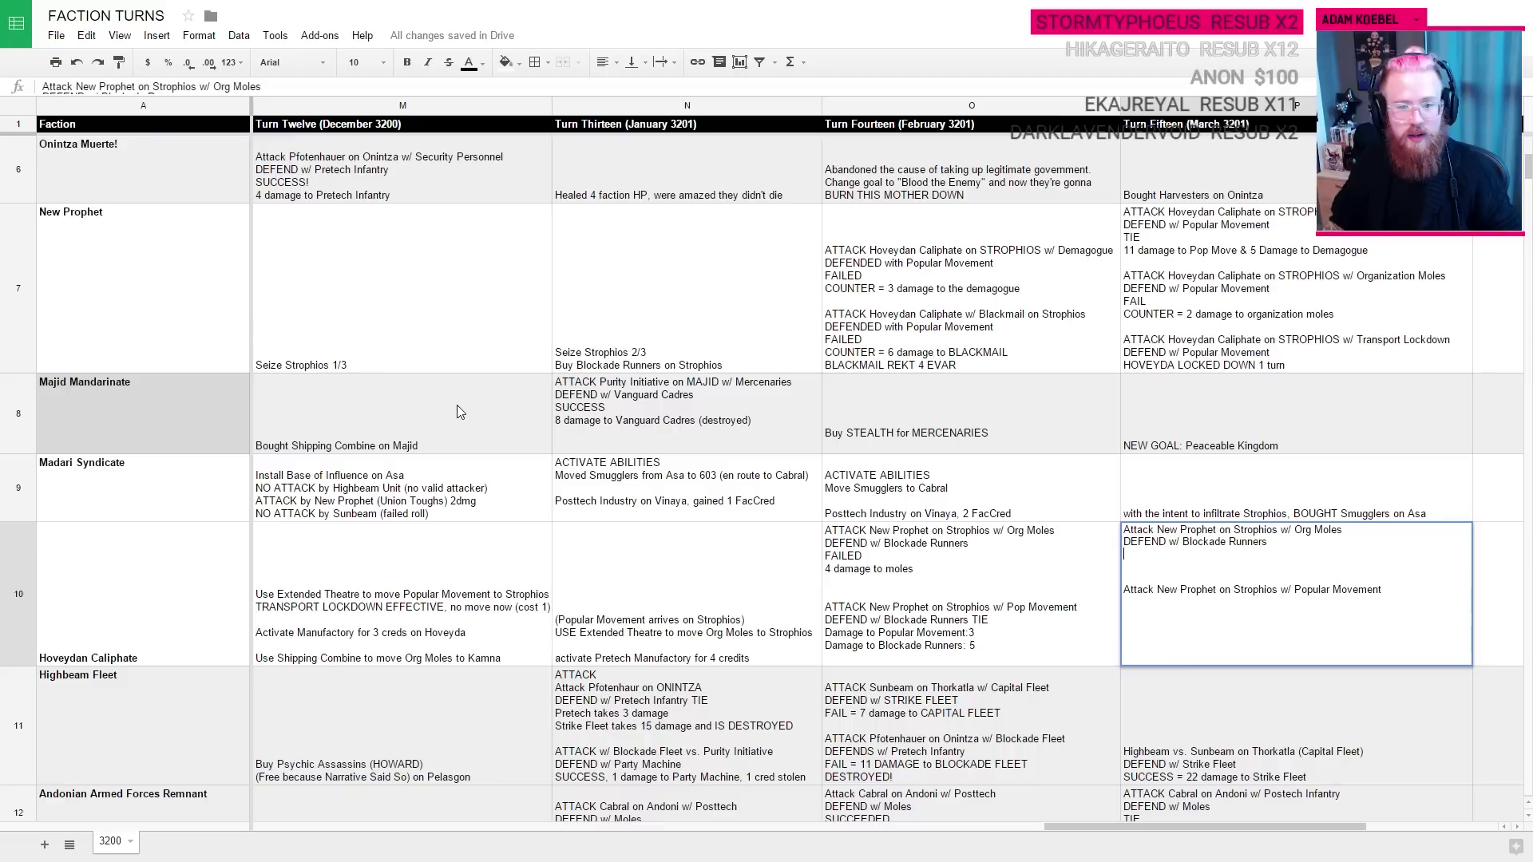
type("SUCCESS,")
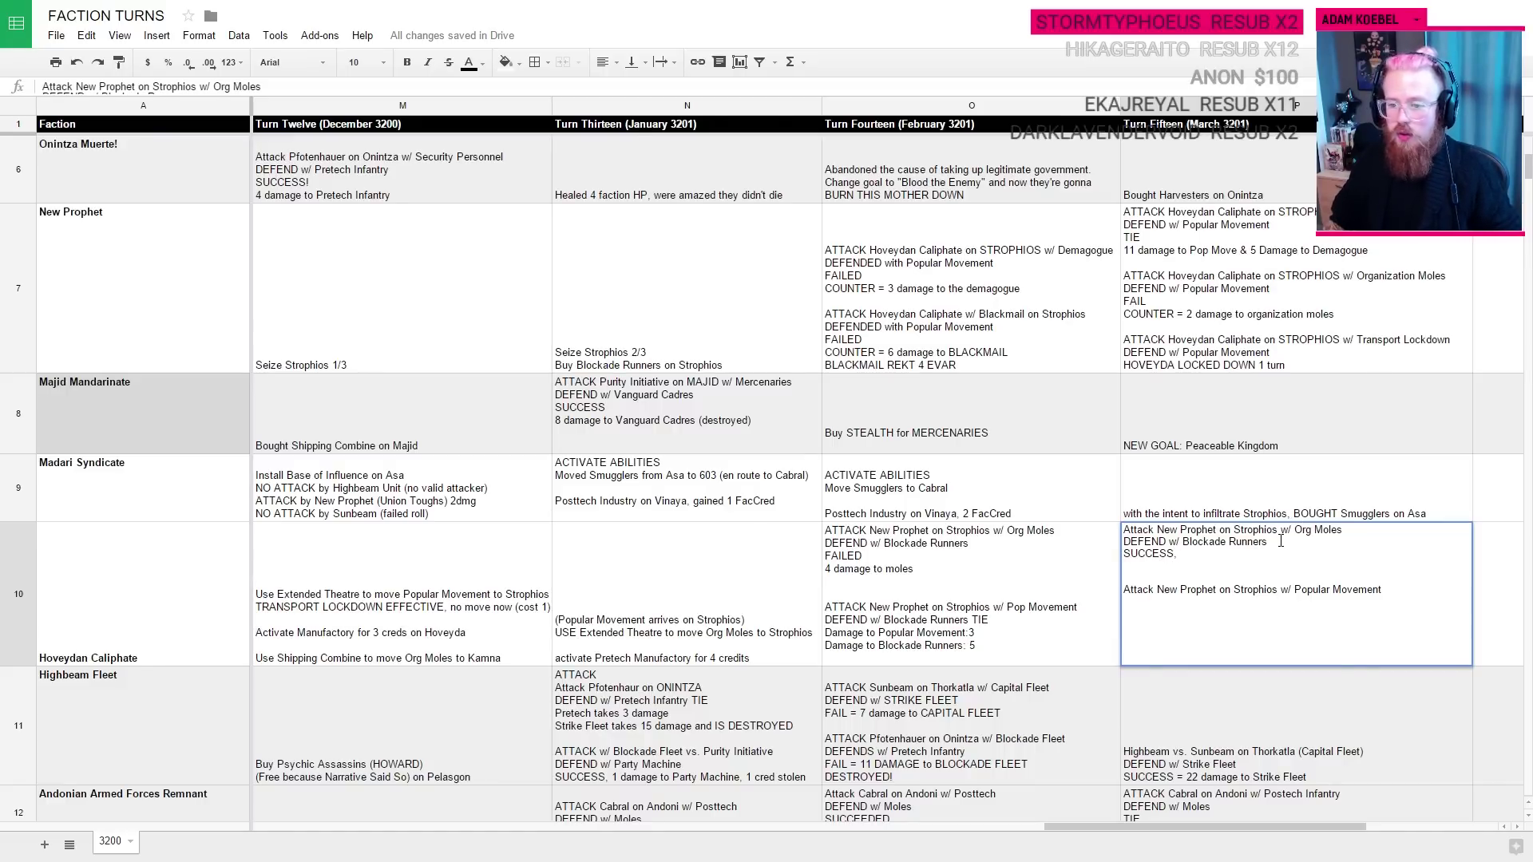
key("ctrl+Tab")
key("ctrl+Tab")
key("ctrl+Tab")
type(",")
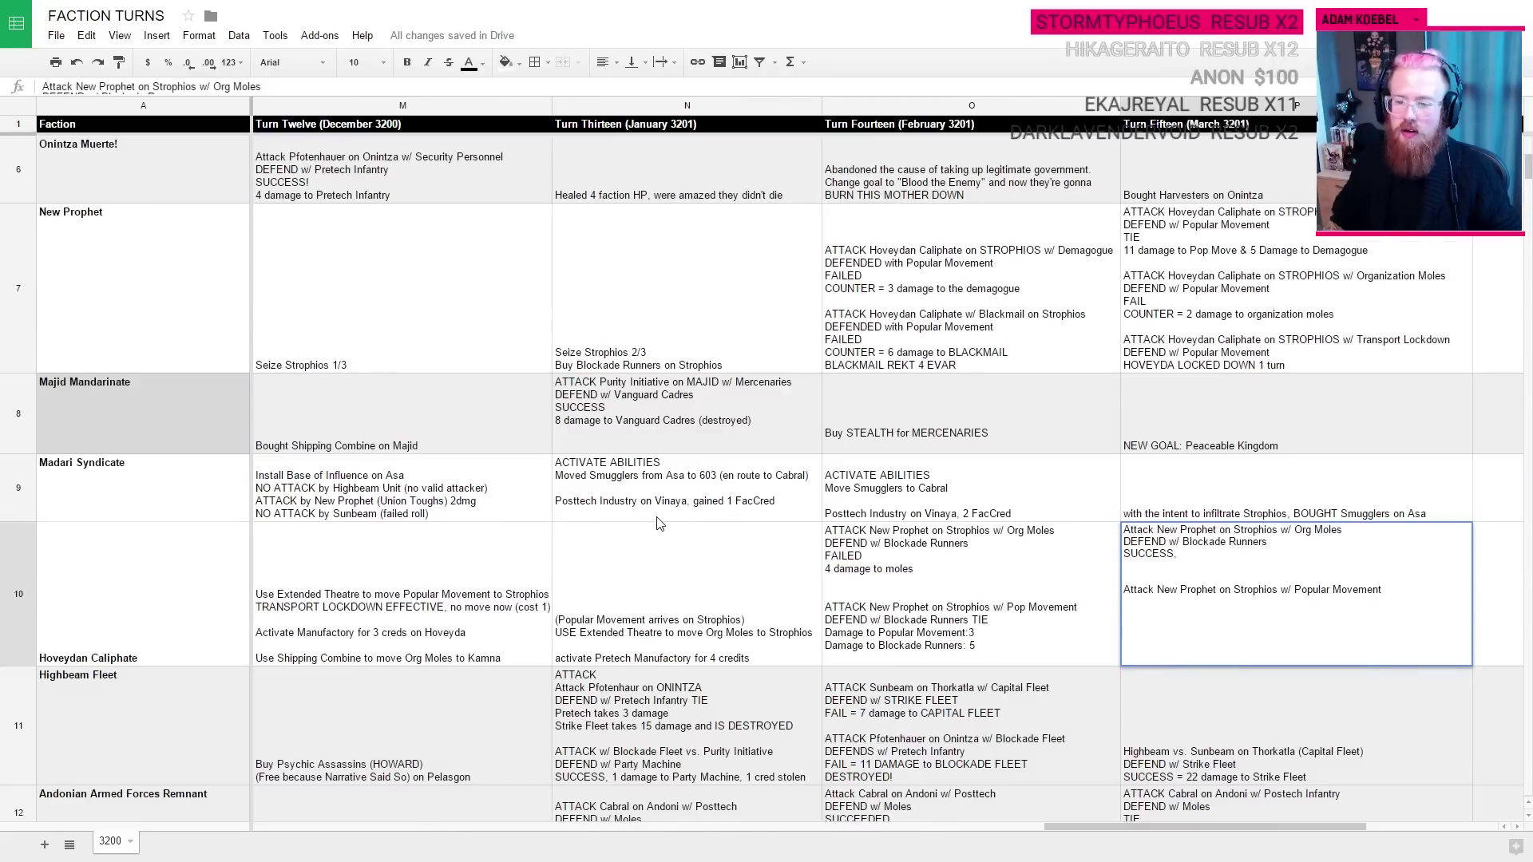
type(" Destro")
type("y Blo")
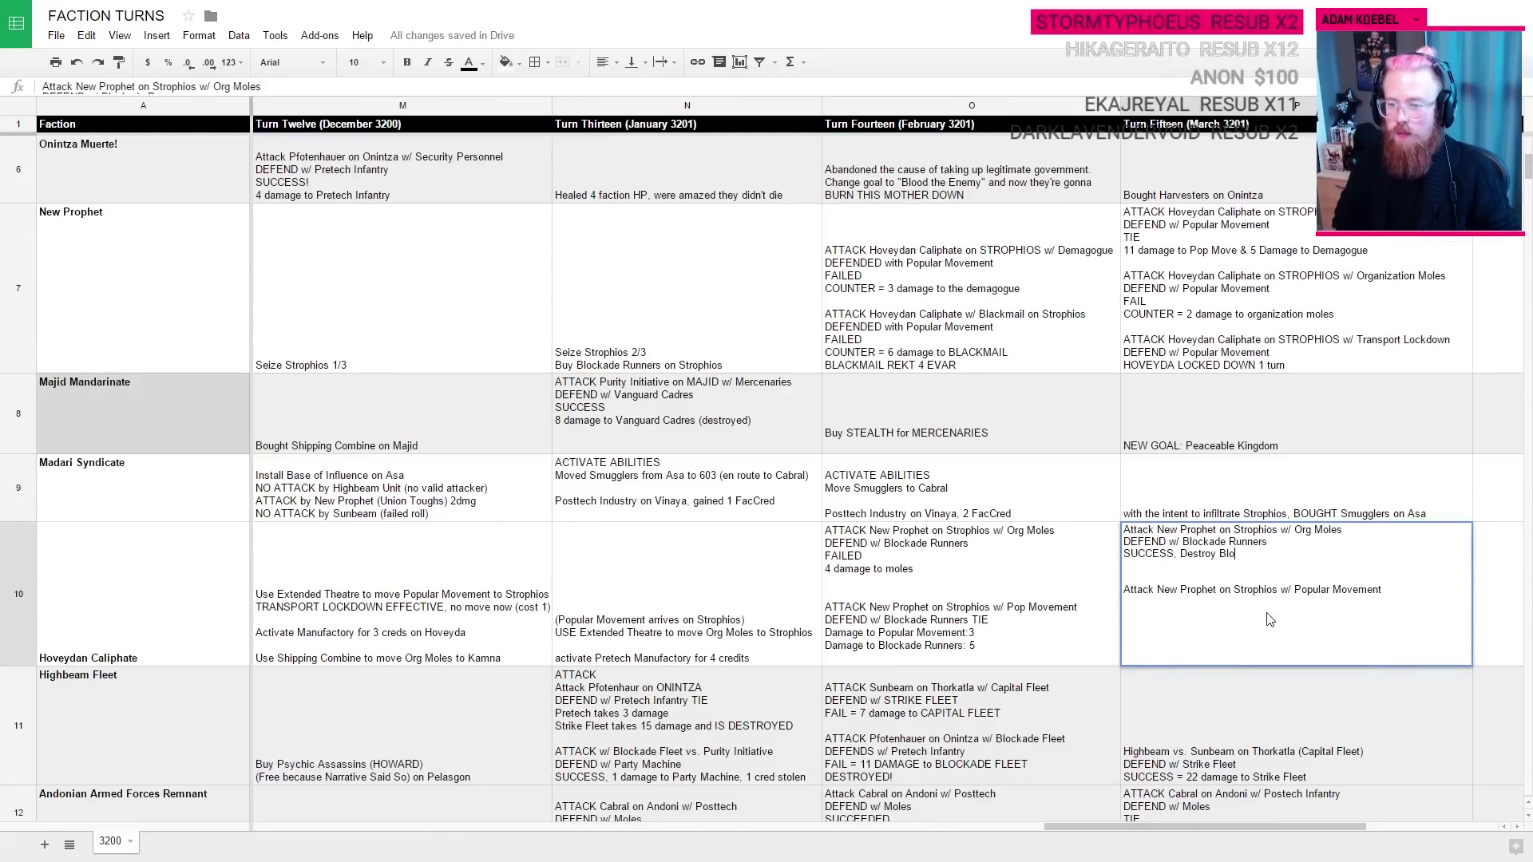
type("ckade Runners")
key("Return")
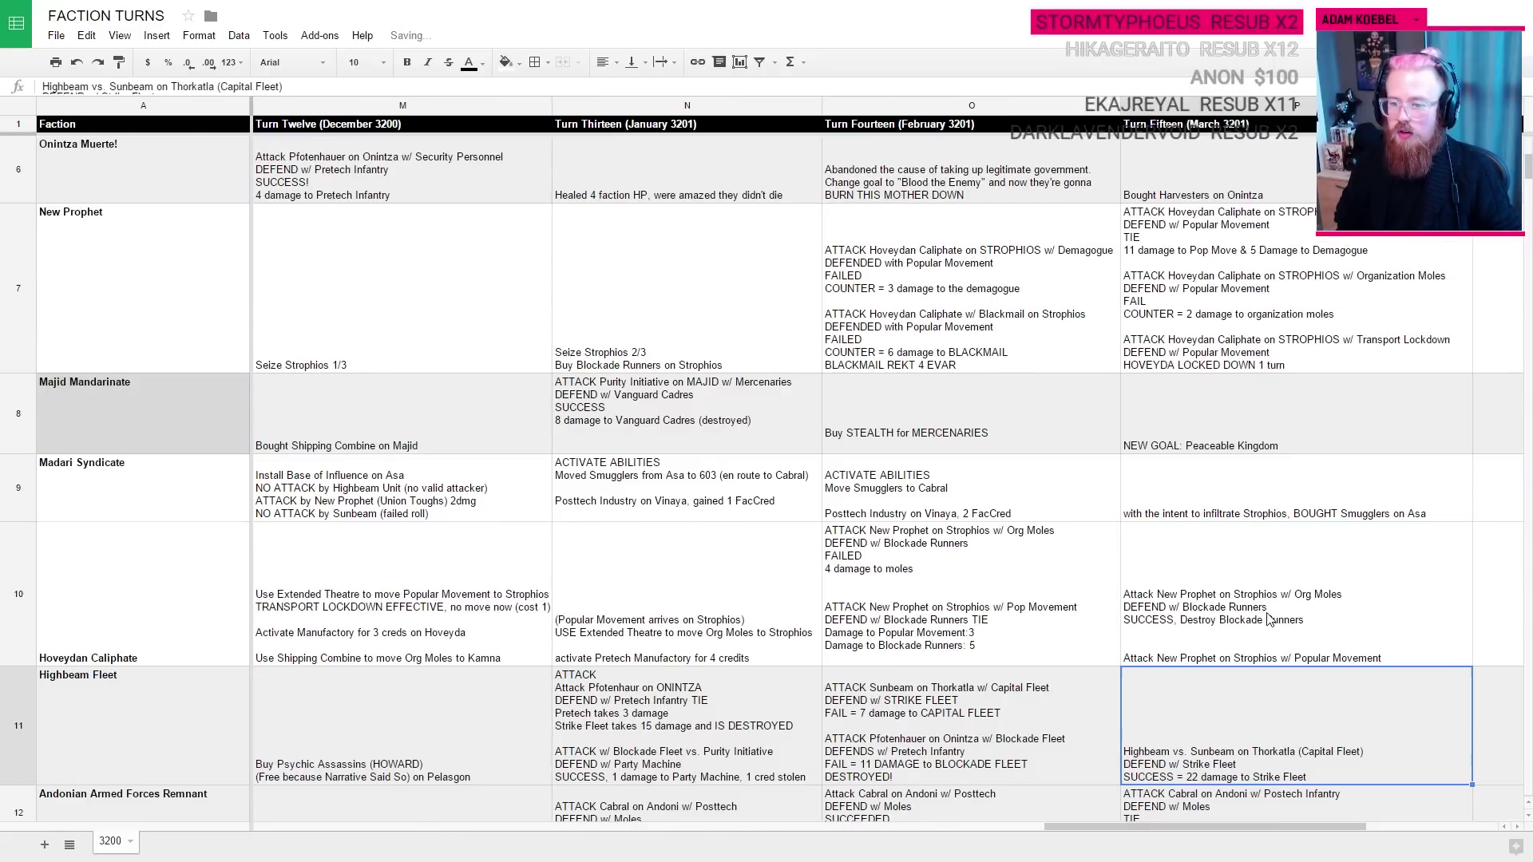
Step: Remove the extra blank line above the Popular Movement attack in the Hoveydan Caliphate's Turn Fifteen entry and save it
key("Up")
key("Return")
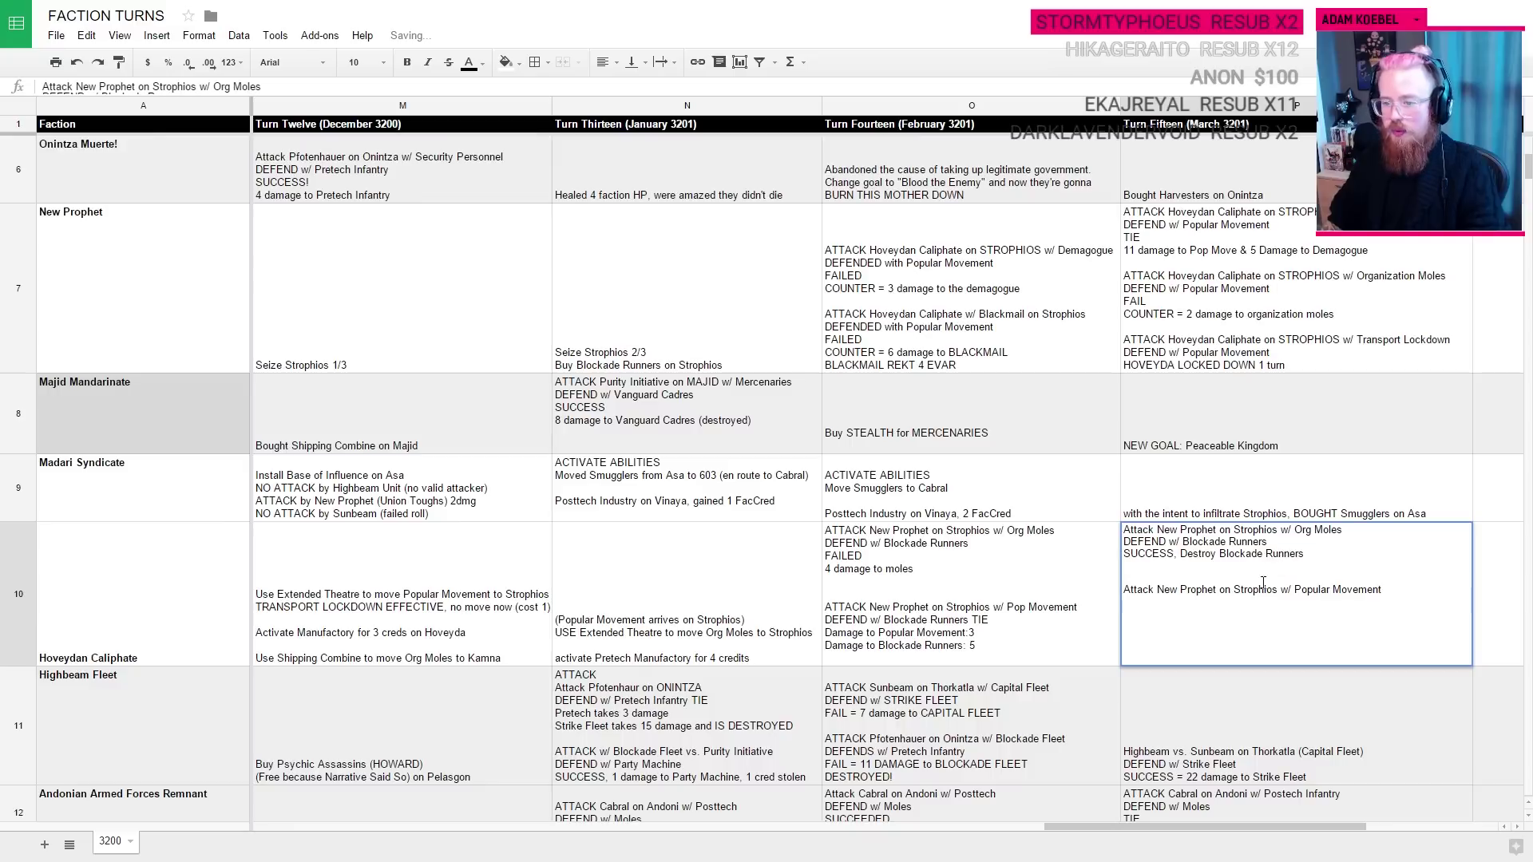
key("BackSpace")
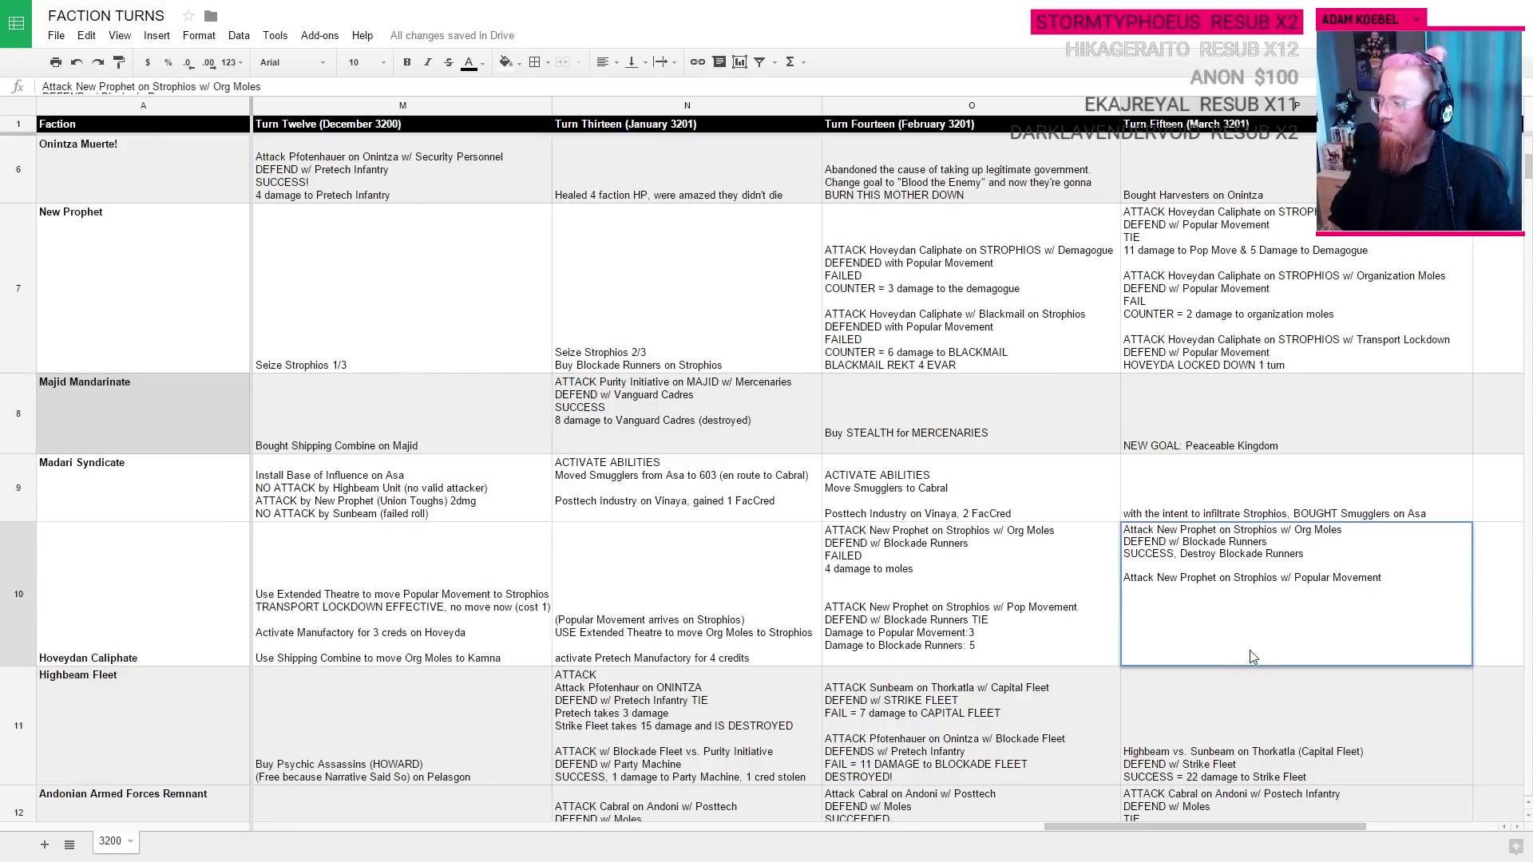
key("Return")
key("Up")
Step: Move the AssetTracker sheet to the front of the Faction and Asset Tracker and delete New Prophet's Blockade Runners row from it
key("ctrl+Tab")
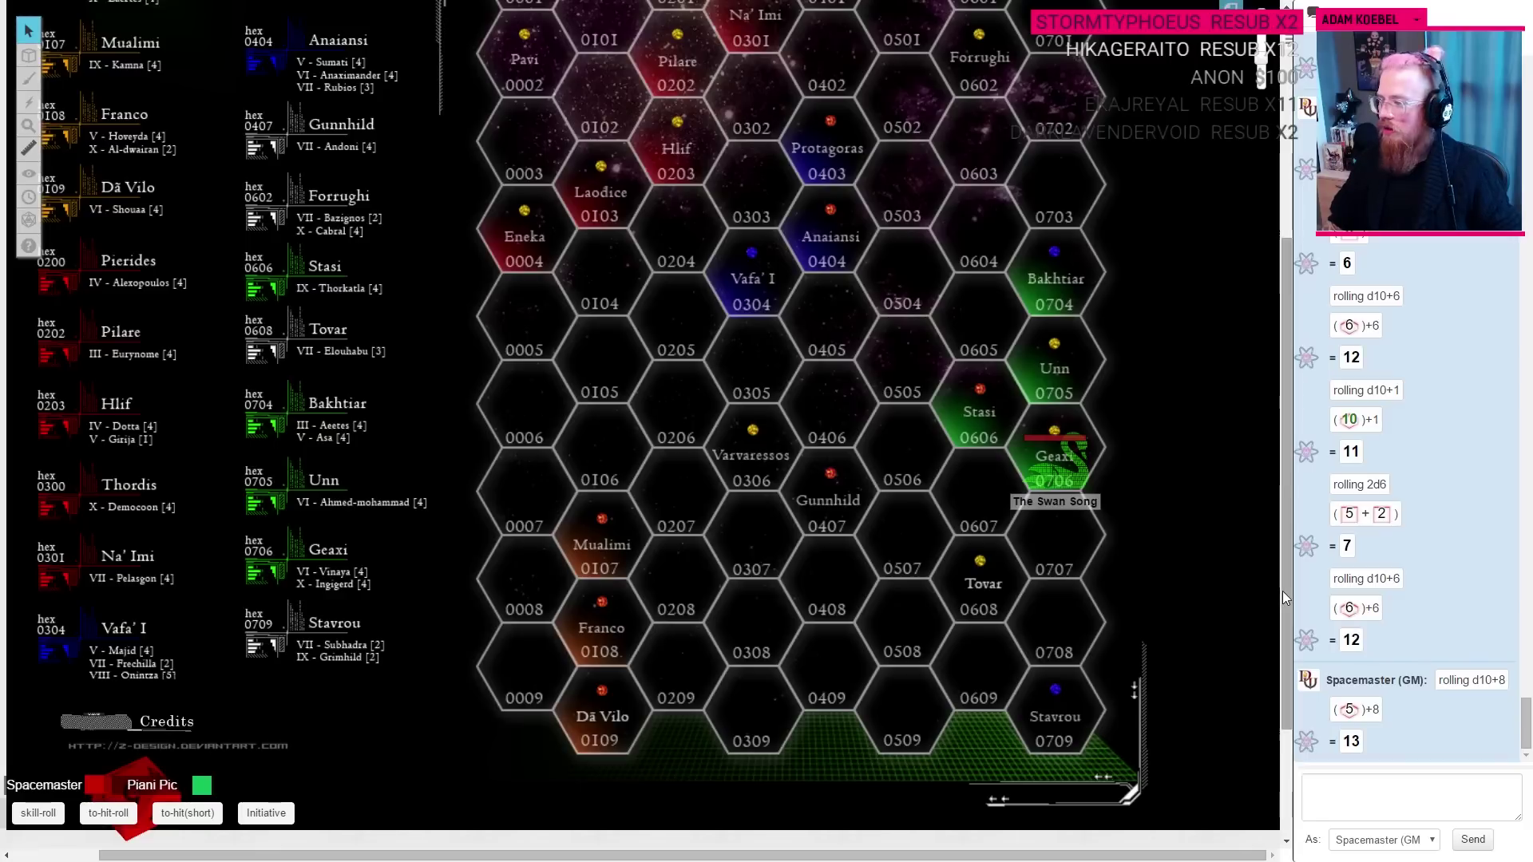
key("ctrl+Tab")
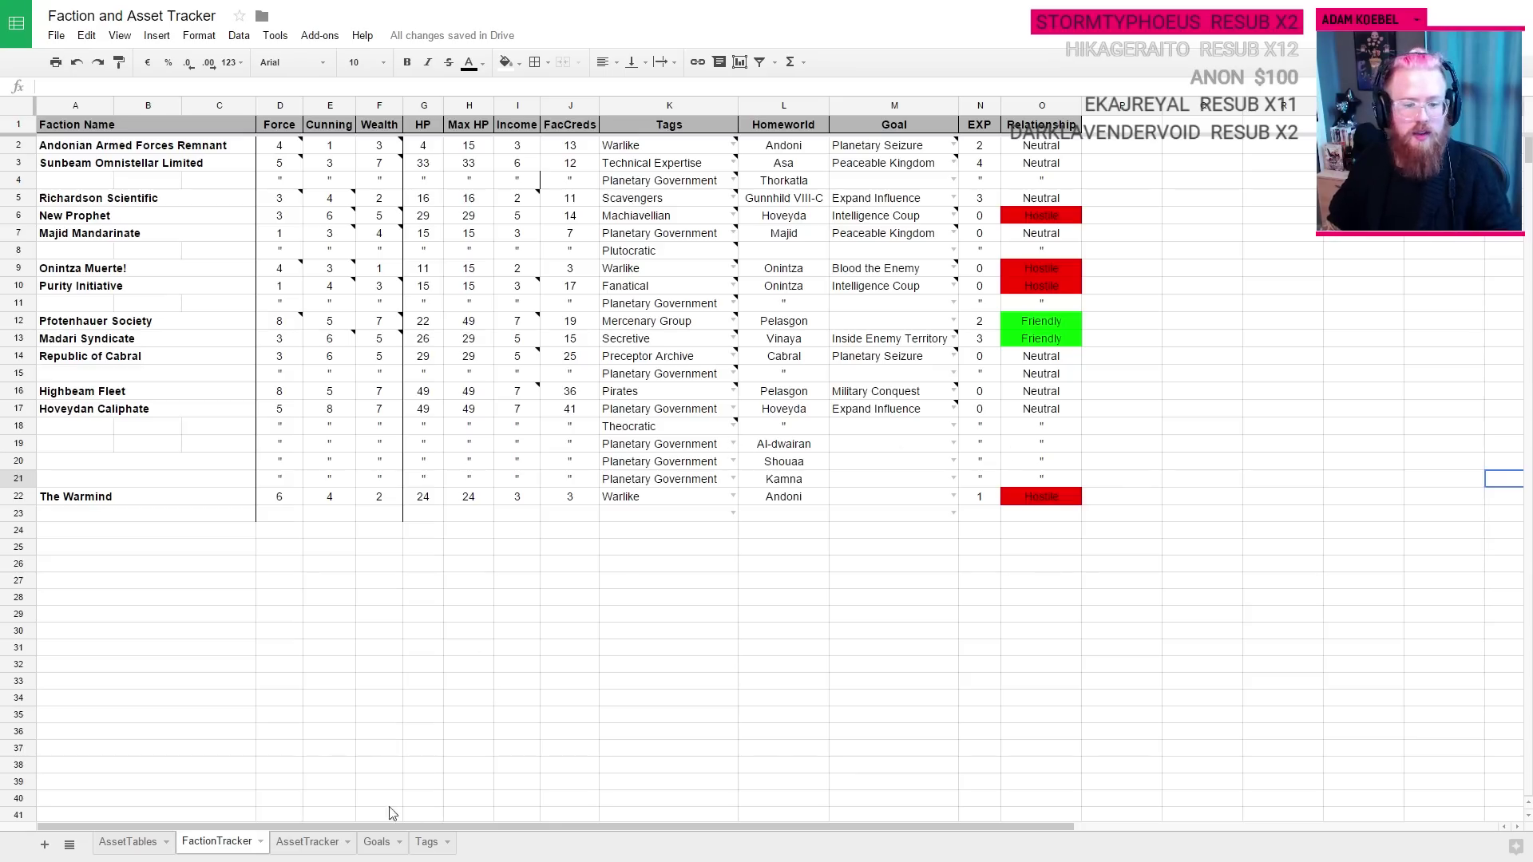
left_click_drag(308, 841, 128, 834)
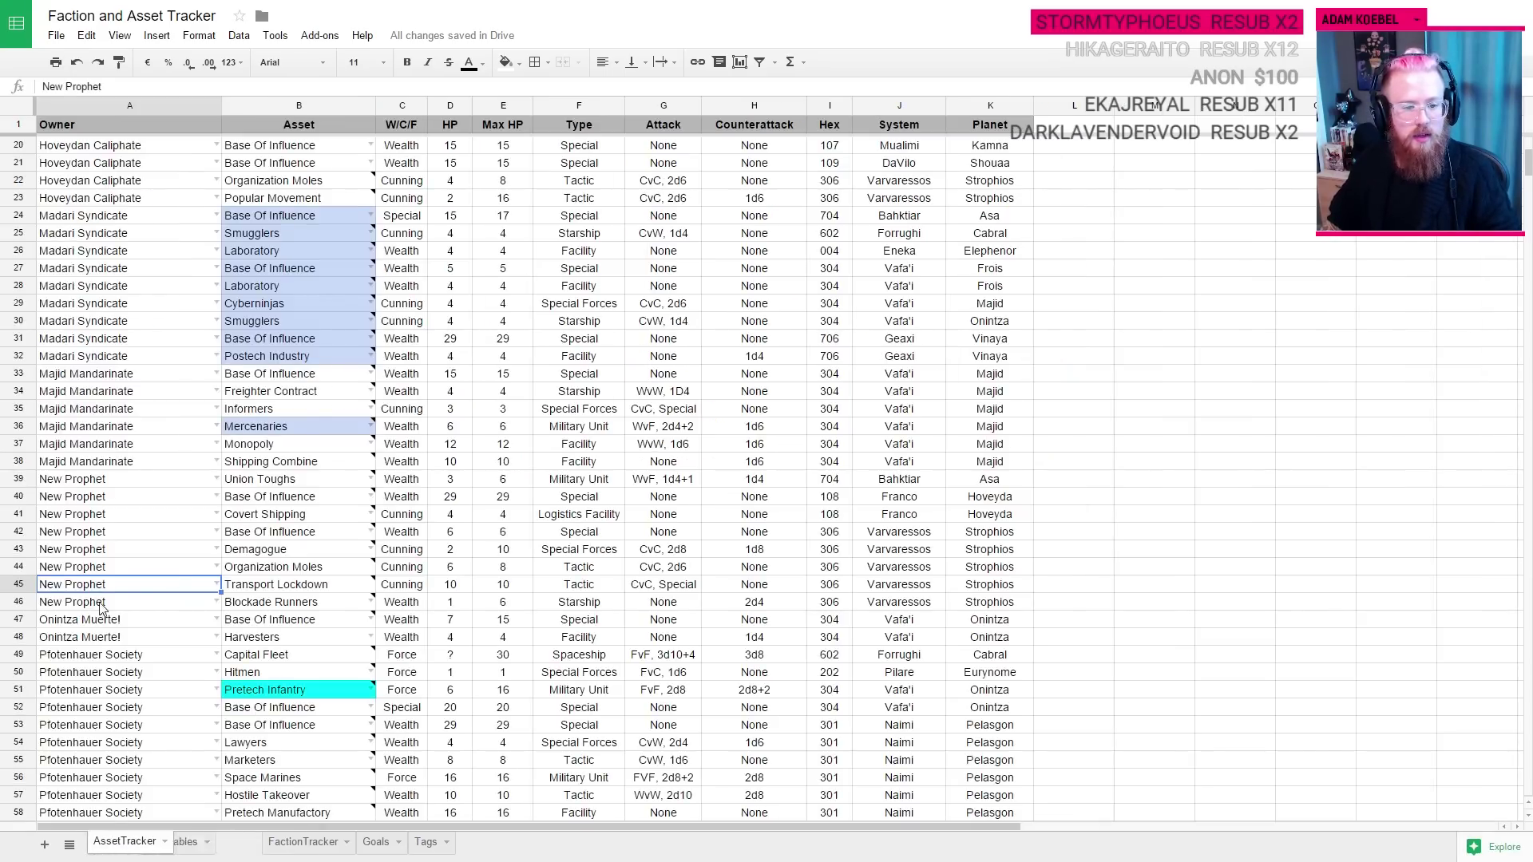
left_click(17, 602)
key("Delete")
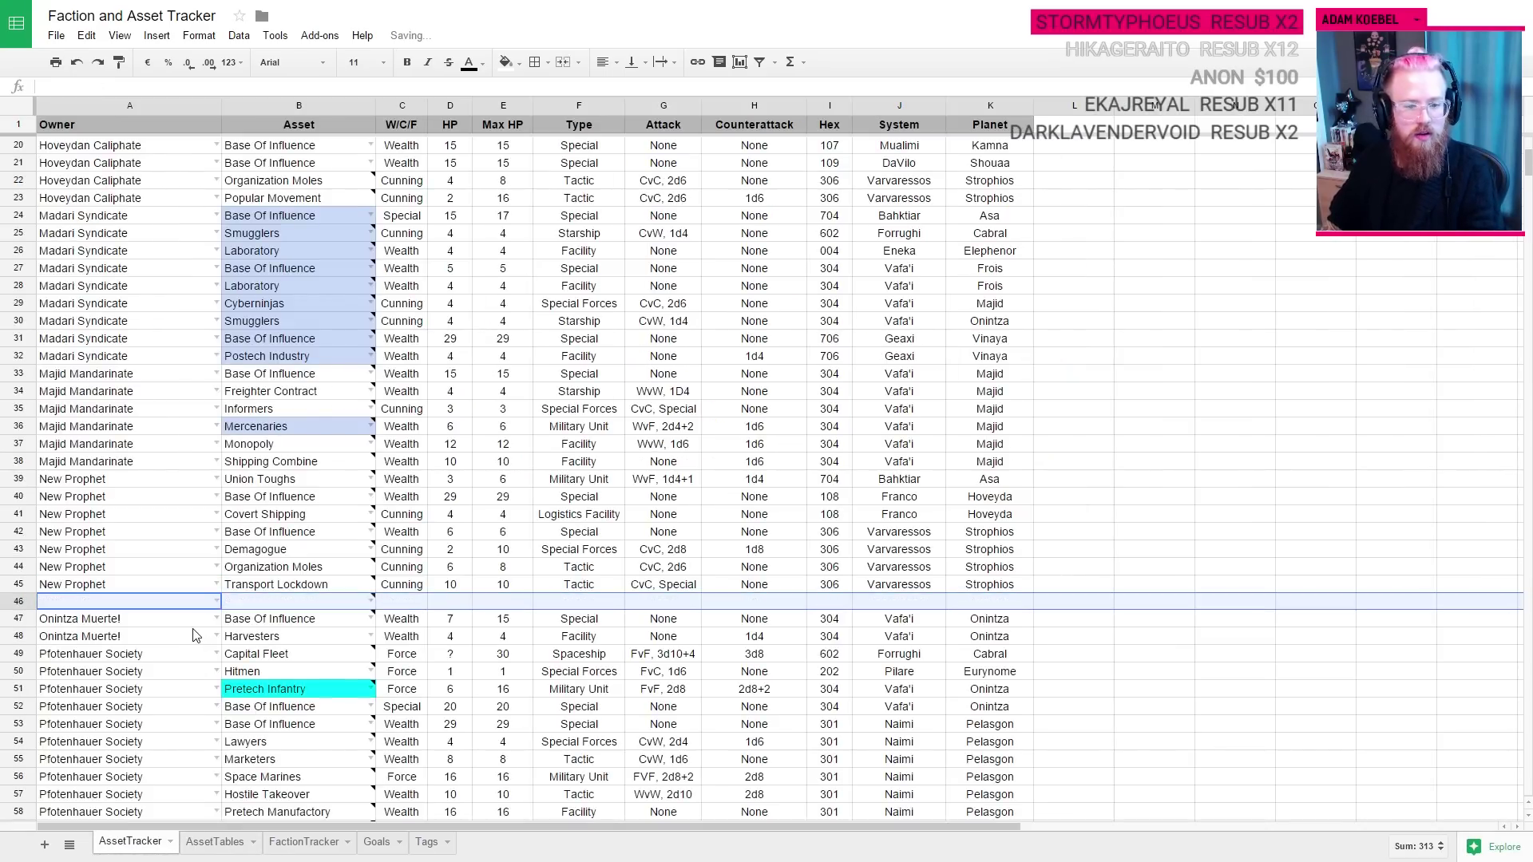
left_click(170, 621)
right_click(19, 597)
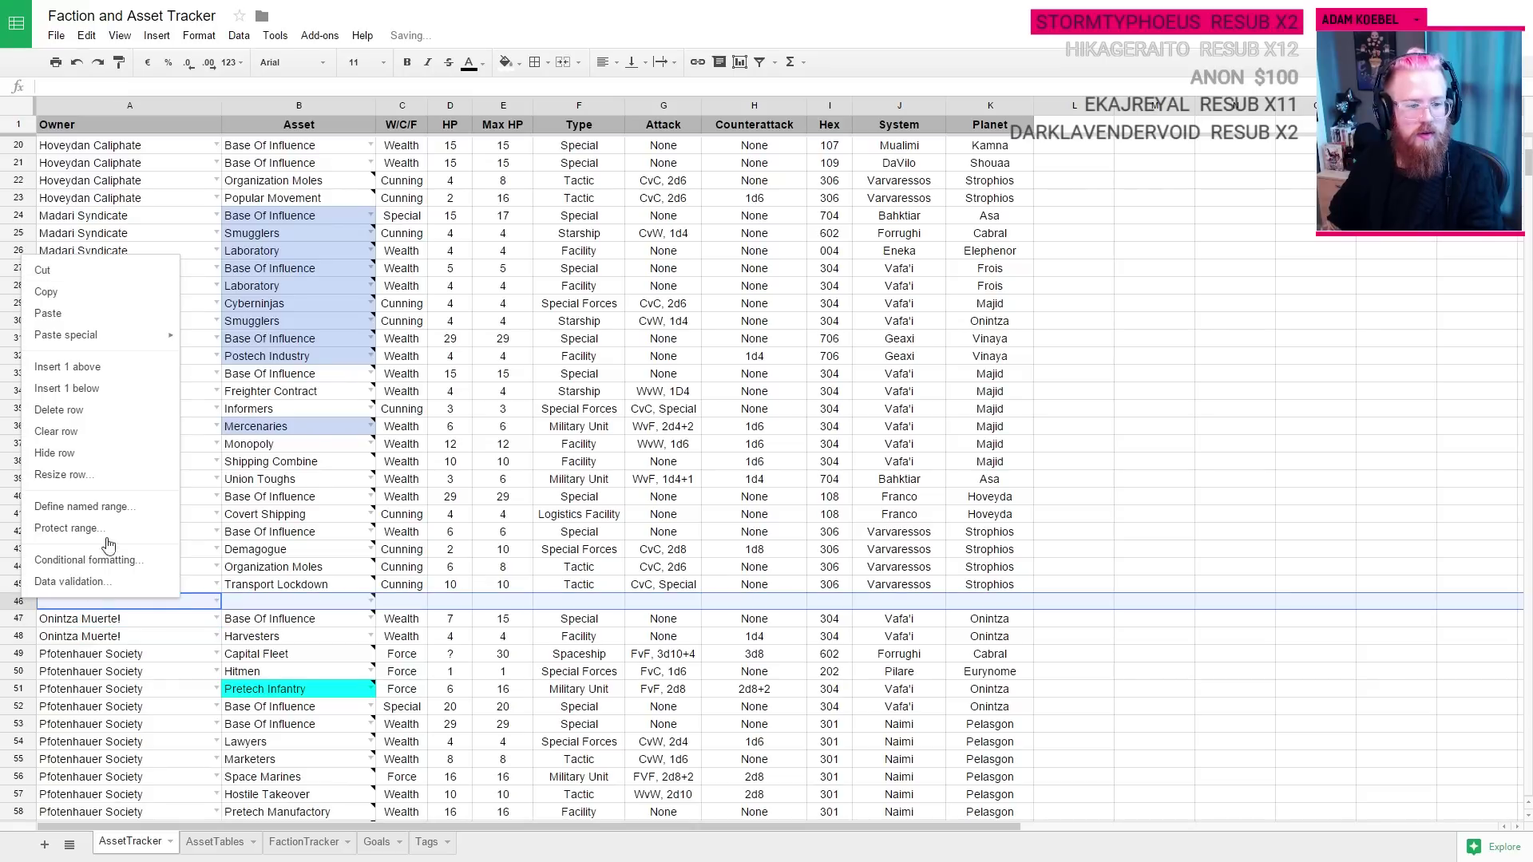
left_click(100, 411)
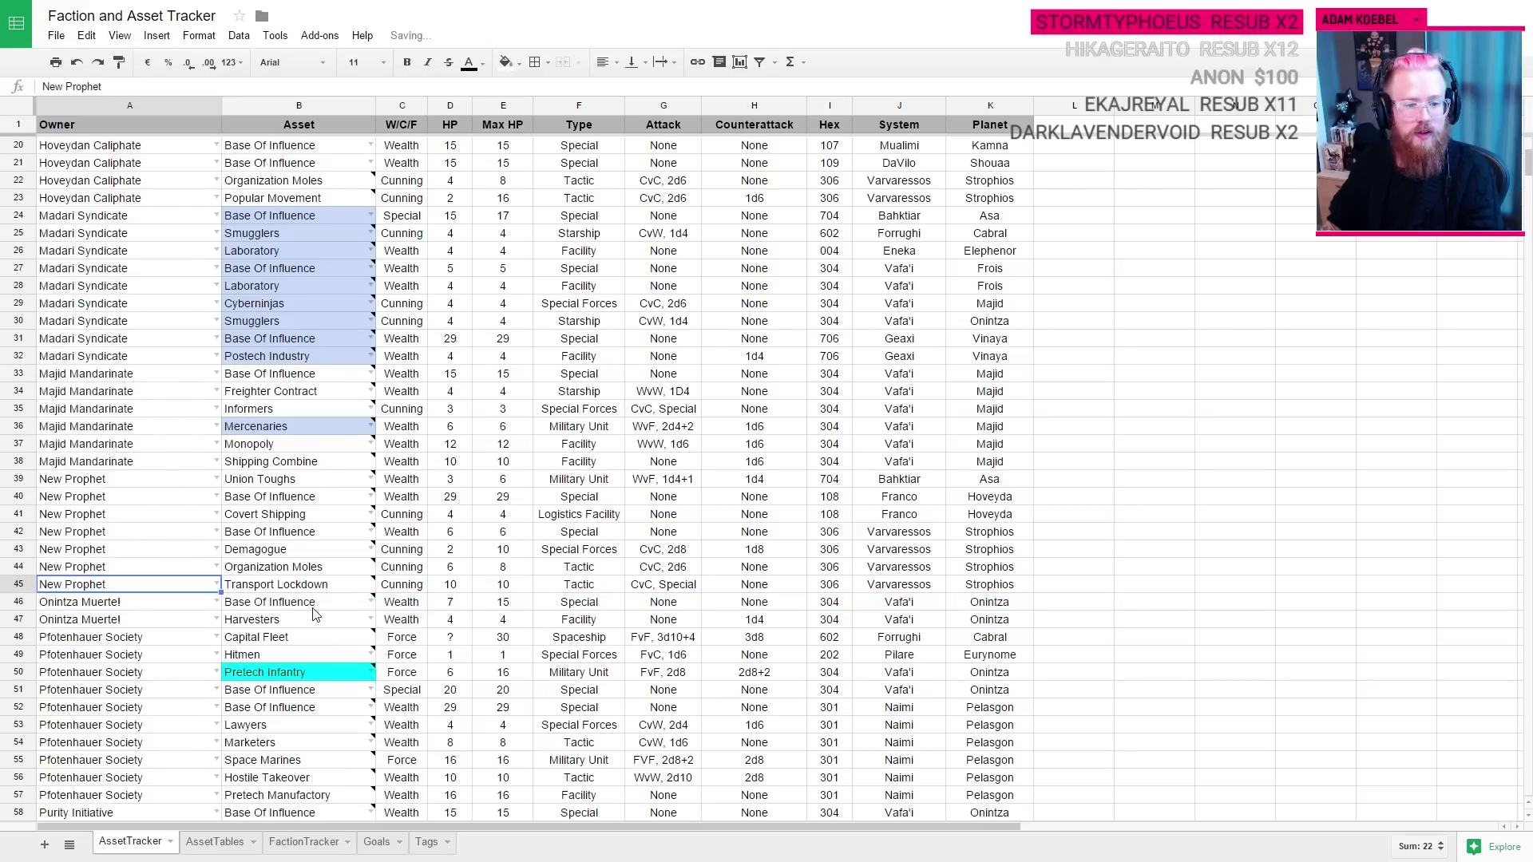
left_click(296, 847)
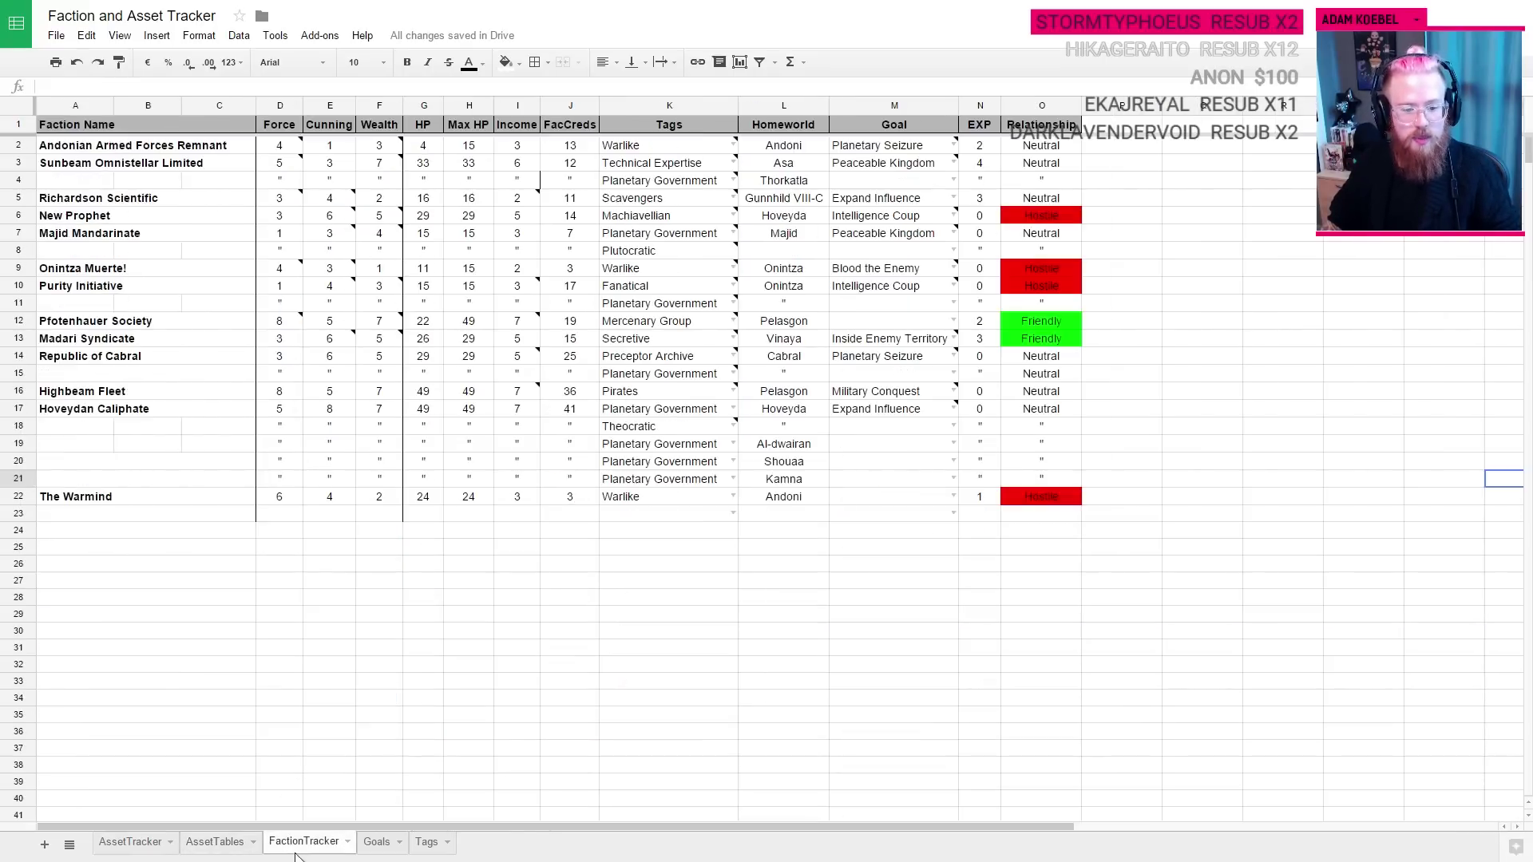
left_click(214, 845)
left_click(128, 844)
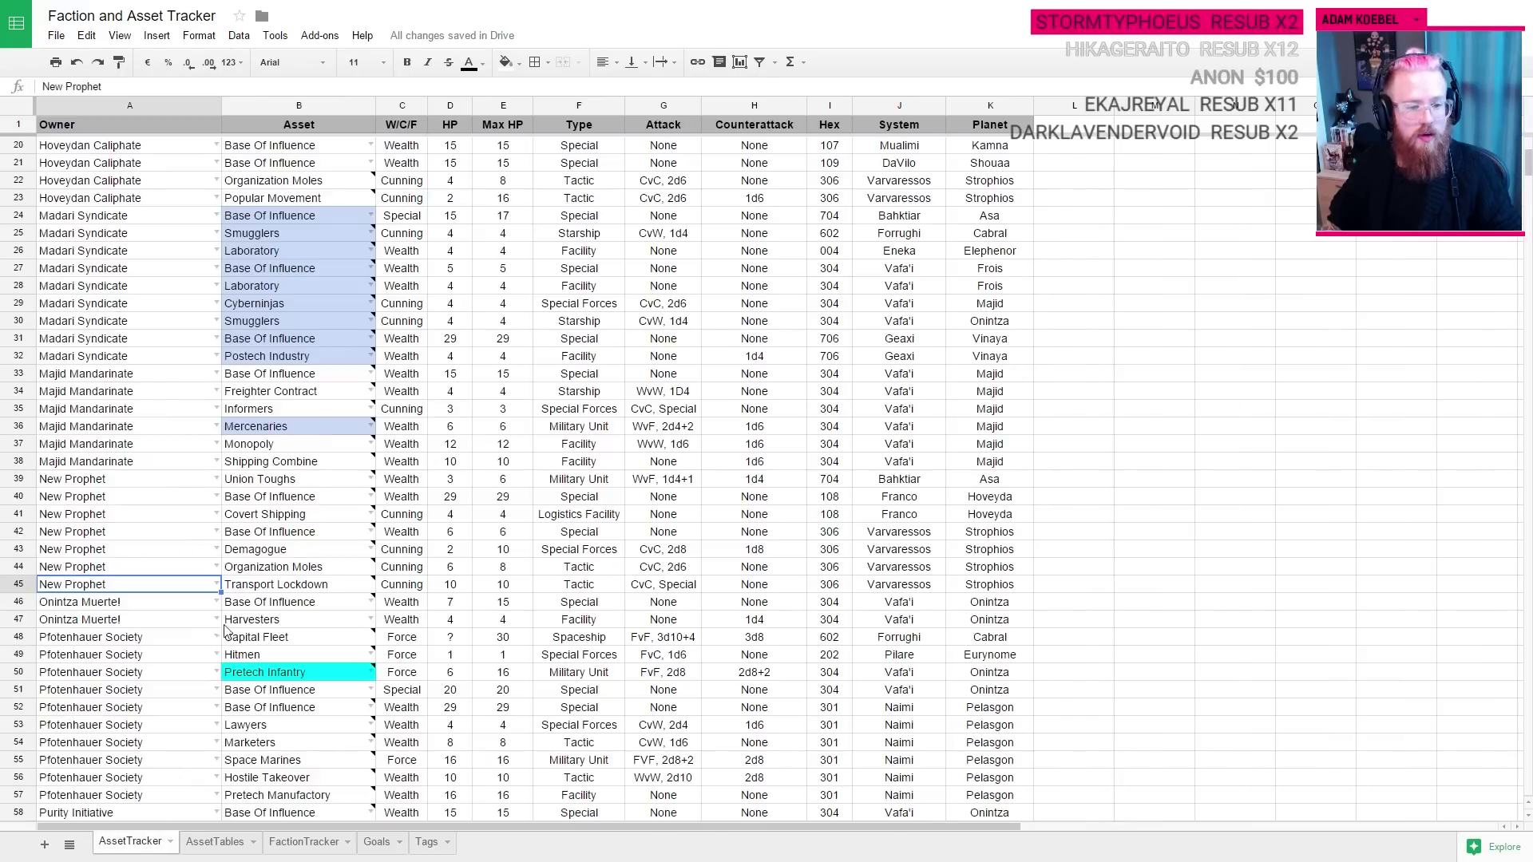
Step: Reopen the Hoveydan Caliphate's Turn Fifteen entry in FACTION TURNS and start a "DEFEND w" line under the Popular Movement attack
key("ctrl+Tab")
double_click(1399, 664)
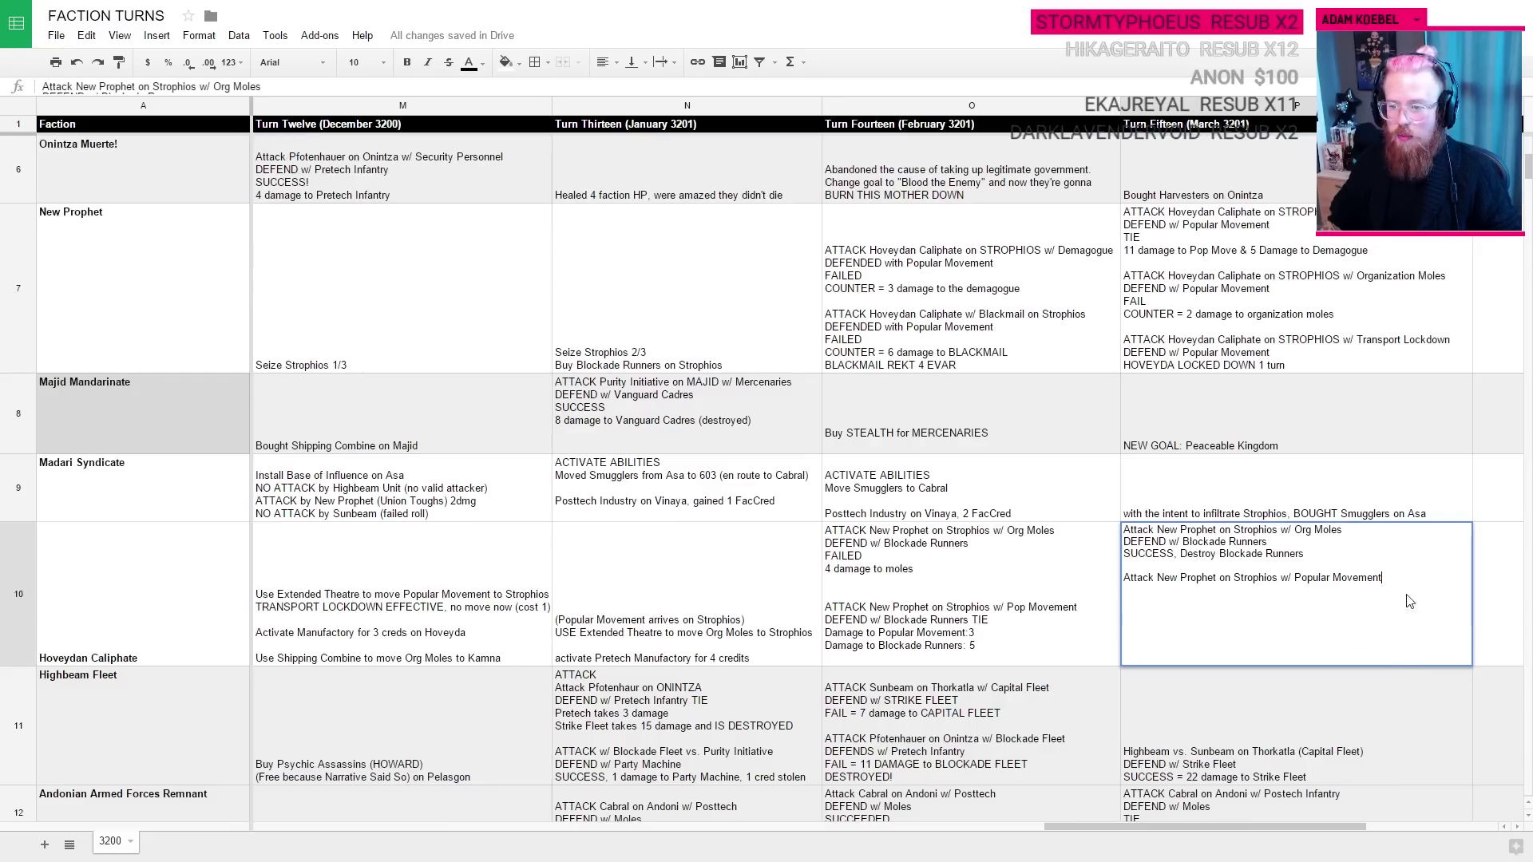
key("alt+Return")
type("DEFEND w")
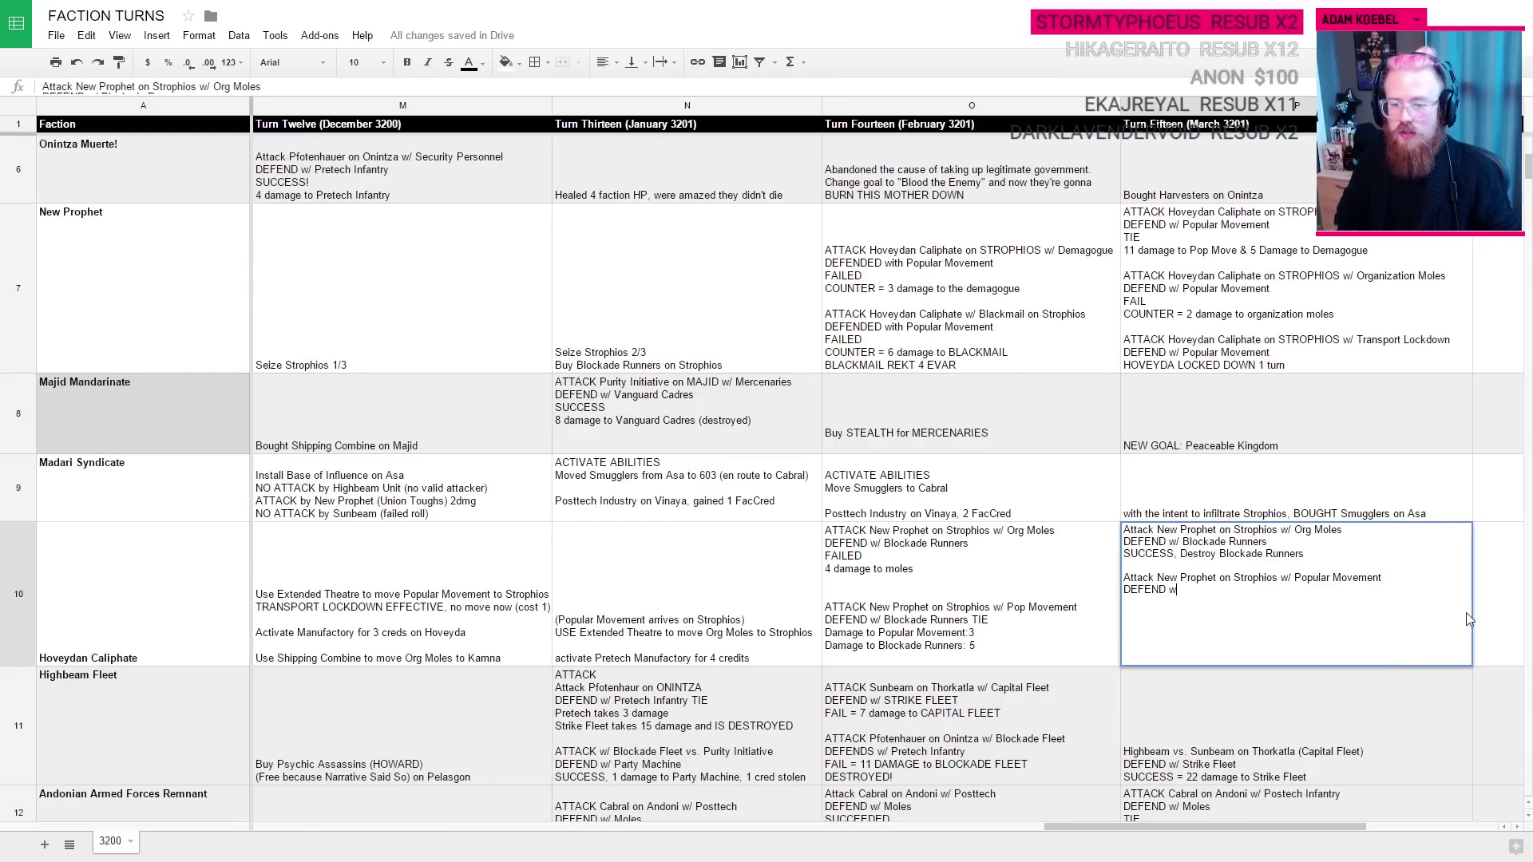
Step: Check New Prophet's Strophios assets in the asset tracker and complete the new line as "DEFEND w/ Org Moles" in FACTION TURNS
key("ctrl+Tab")
key("ctrl+Tab")
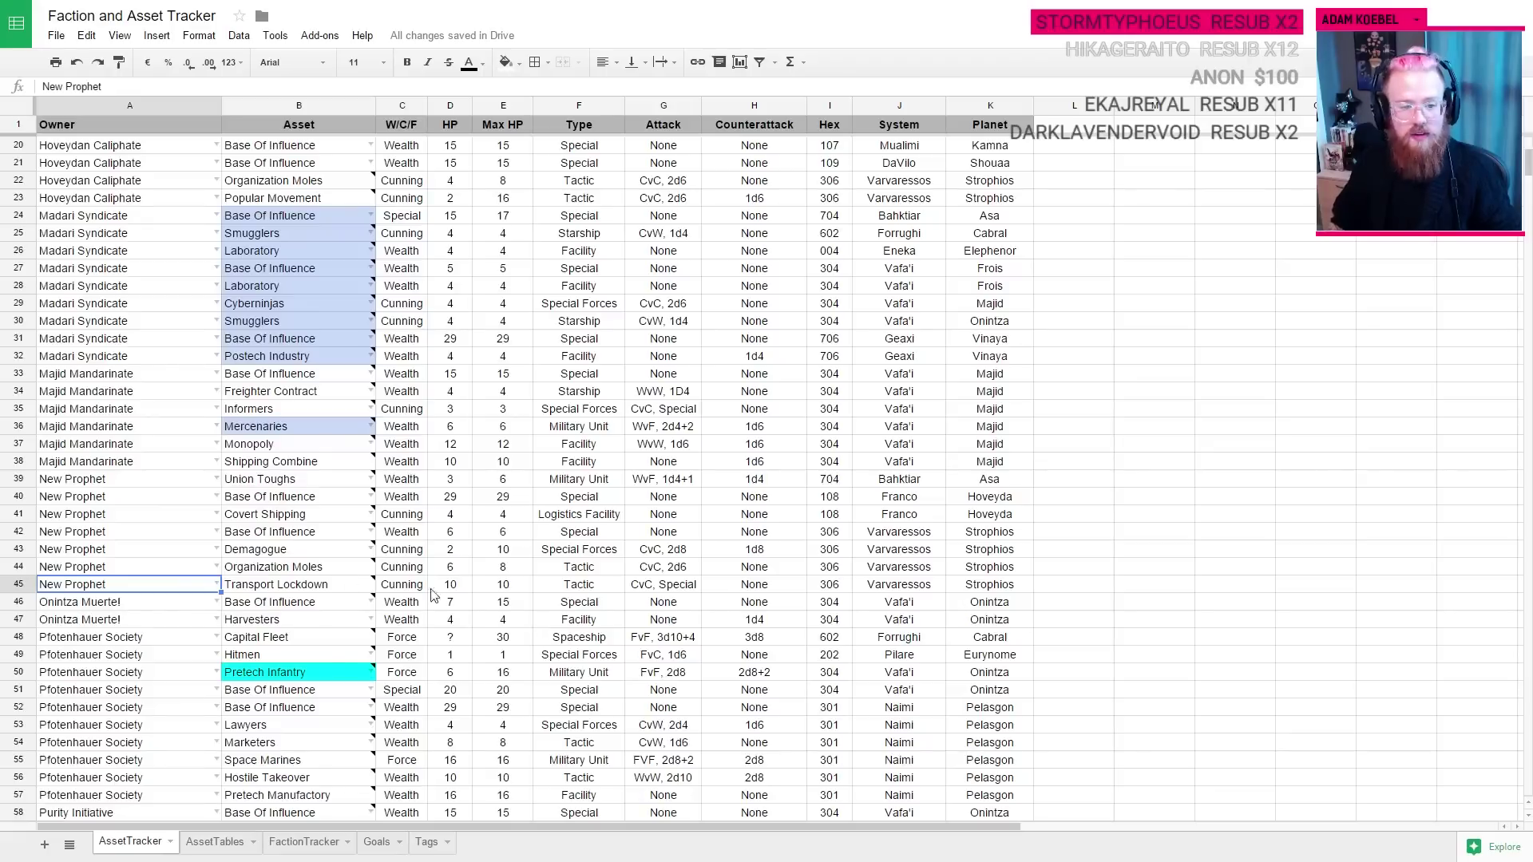
left_click(293, 590)
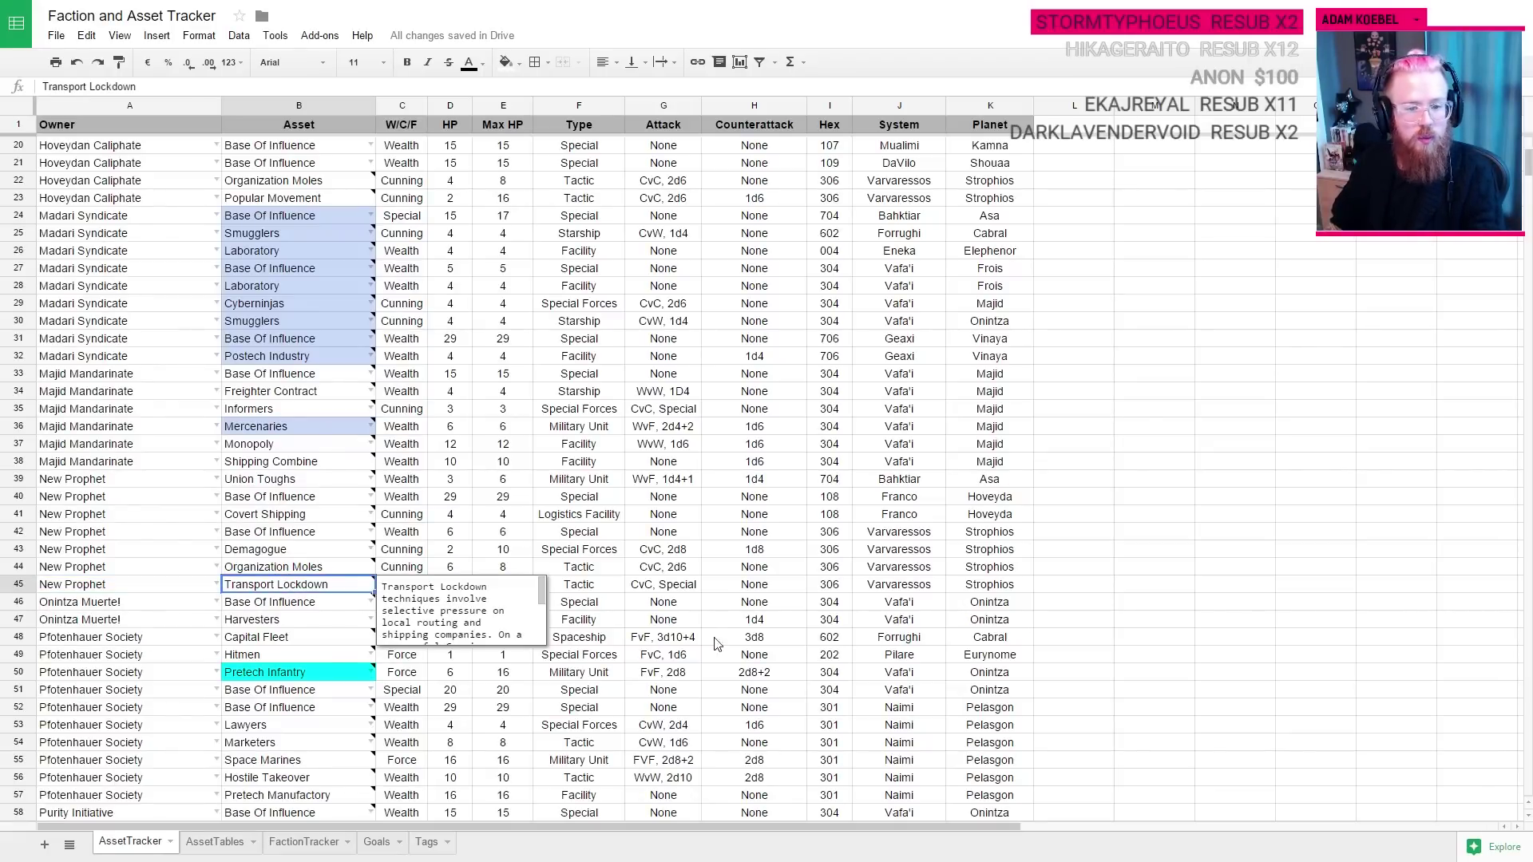
left_click(691, 592)
key("Left")
key("Left")
key("Left")
key("Up")
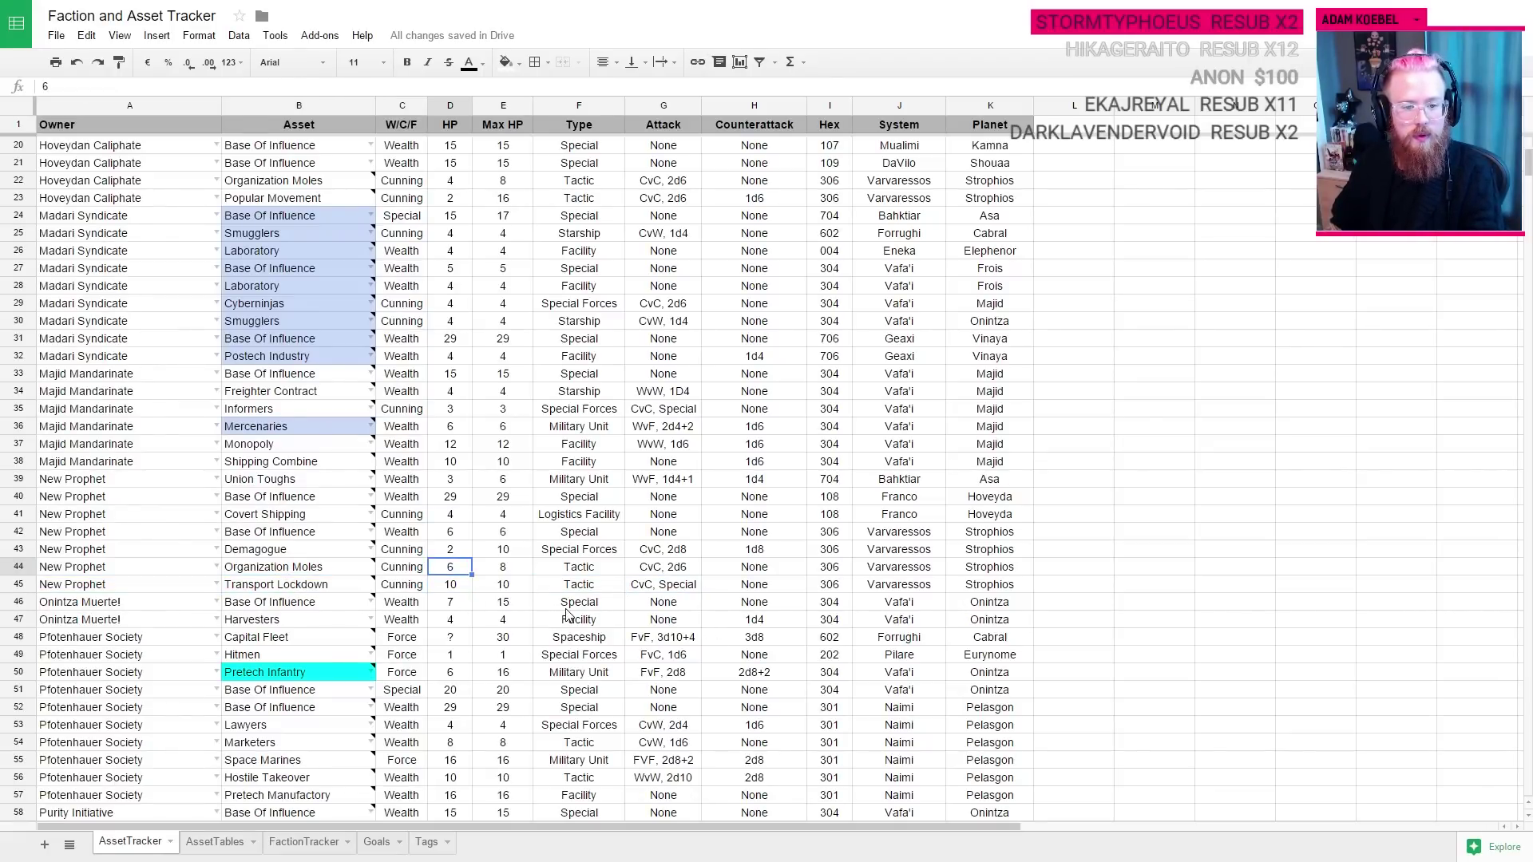
key("Left")
key("Left")
key("ctrl+Tab")
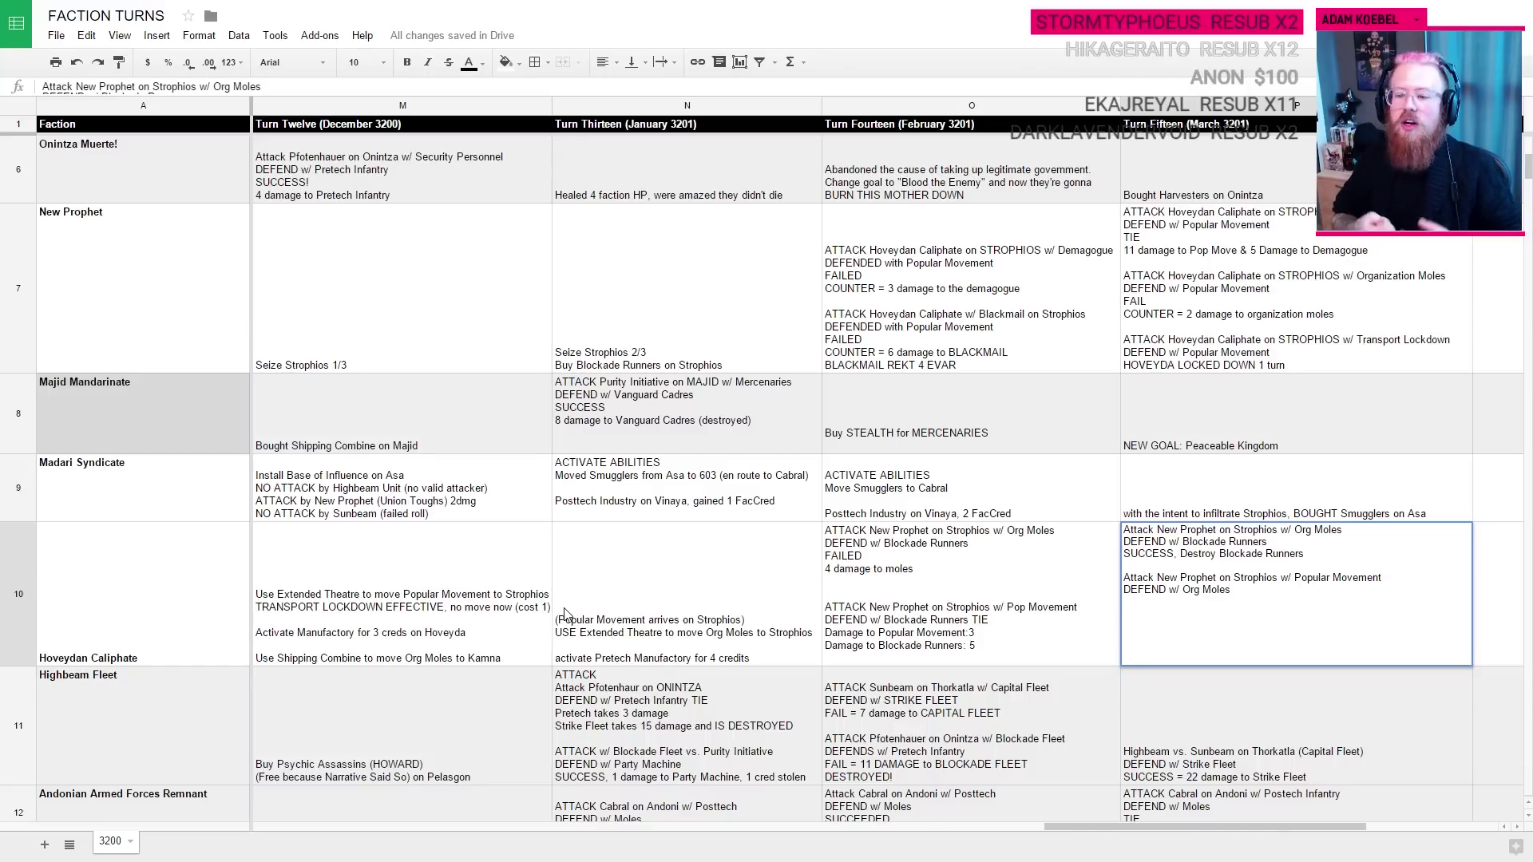
Step: Look up New Prophet's defending assets and the attack of the Hoveydan Caliphate's Popular Movement in the asset tracker
key("ctrl+Tab")
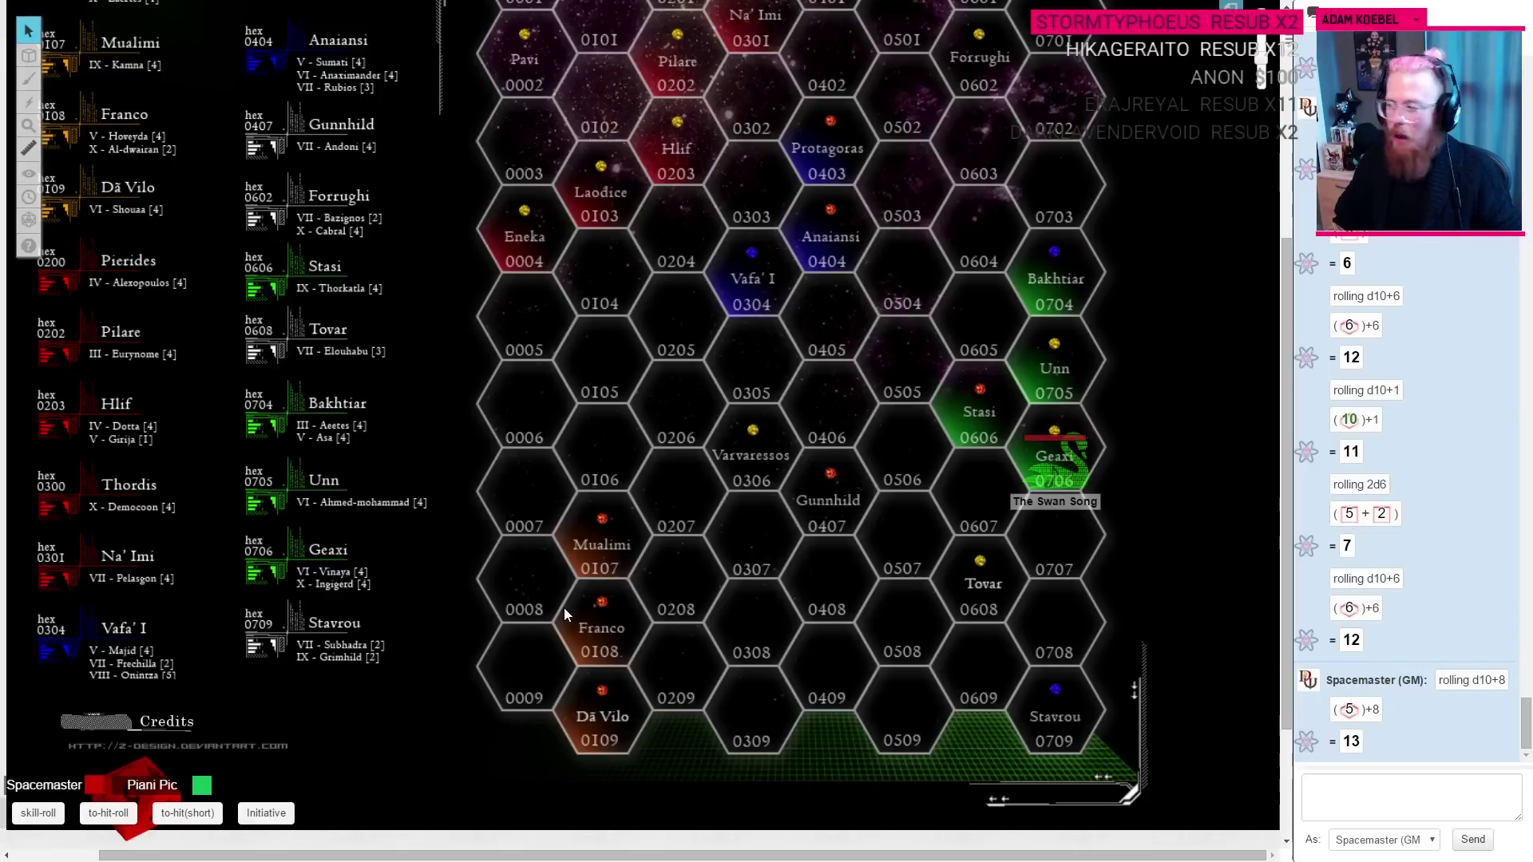
key("ctrl+Tab")
left_click(288, 551)
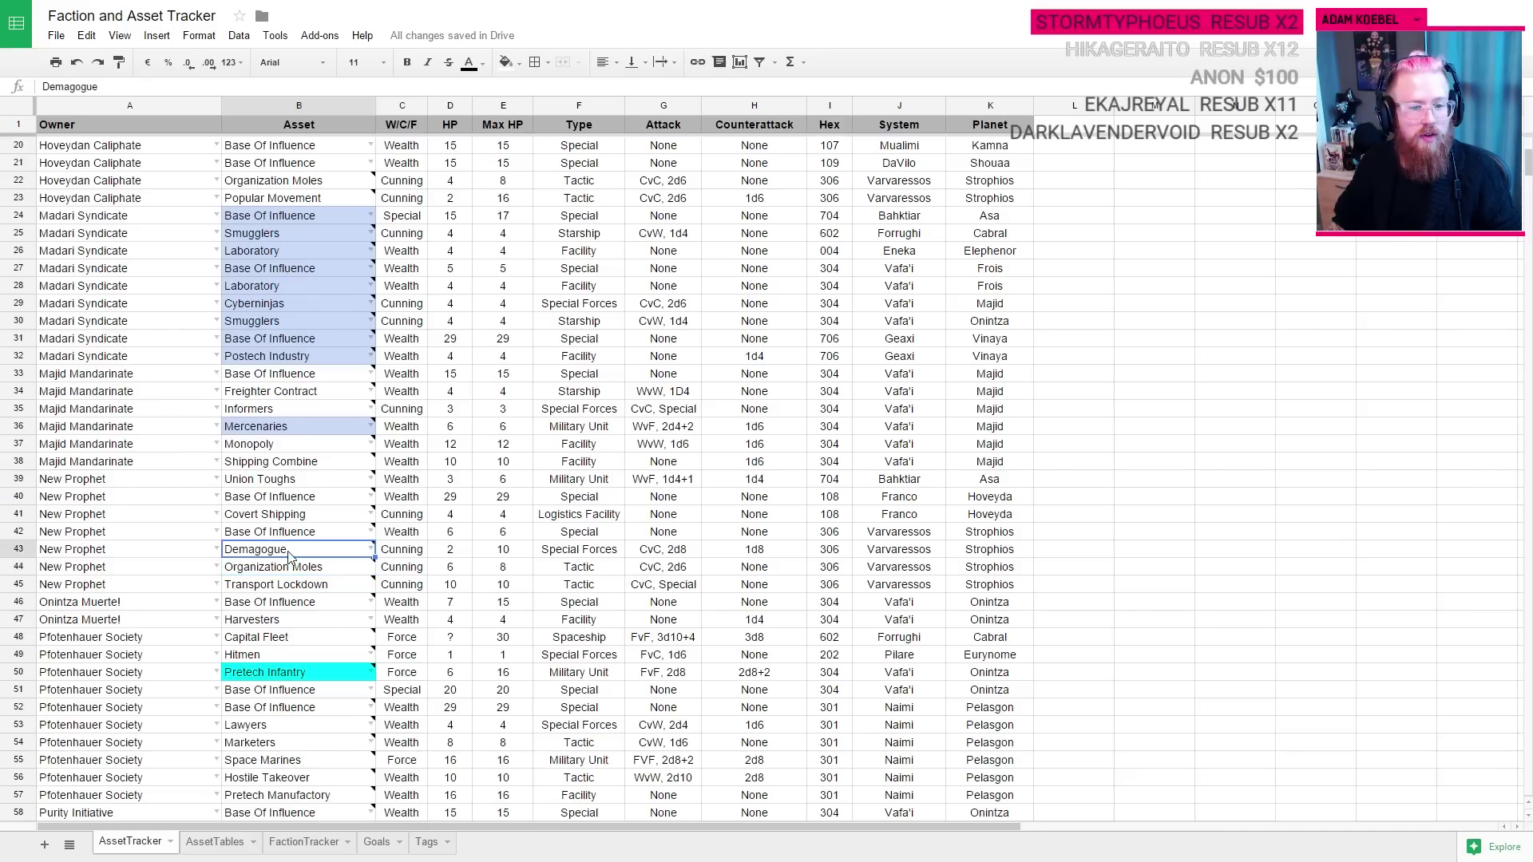
scroll(142, 594, "down", 1)
scroll(137, 600, "up", 2)
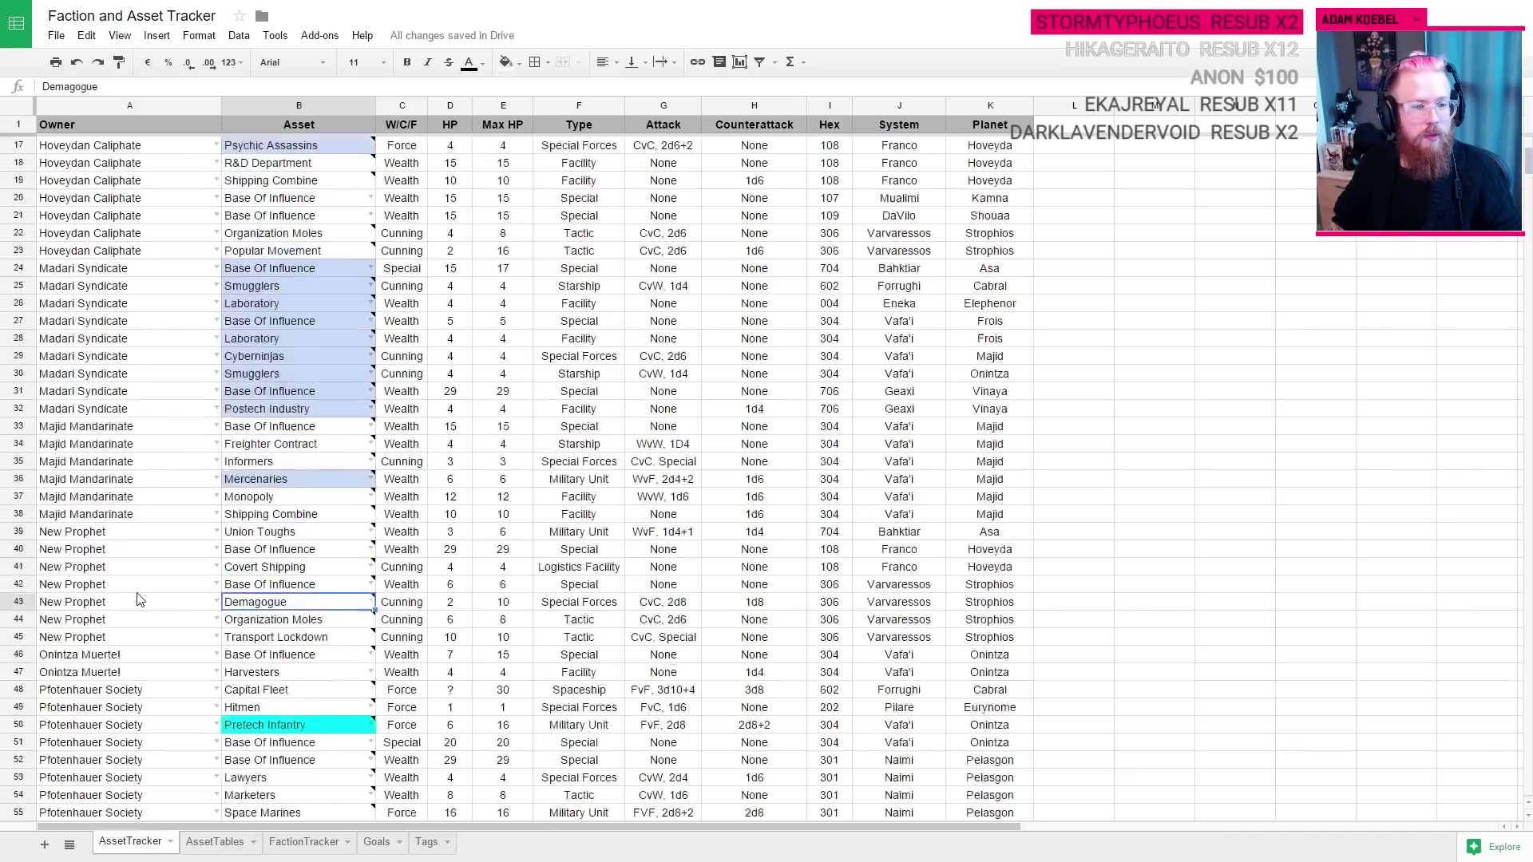
scroll(138, 600, "up", 2)
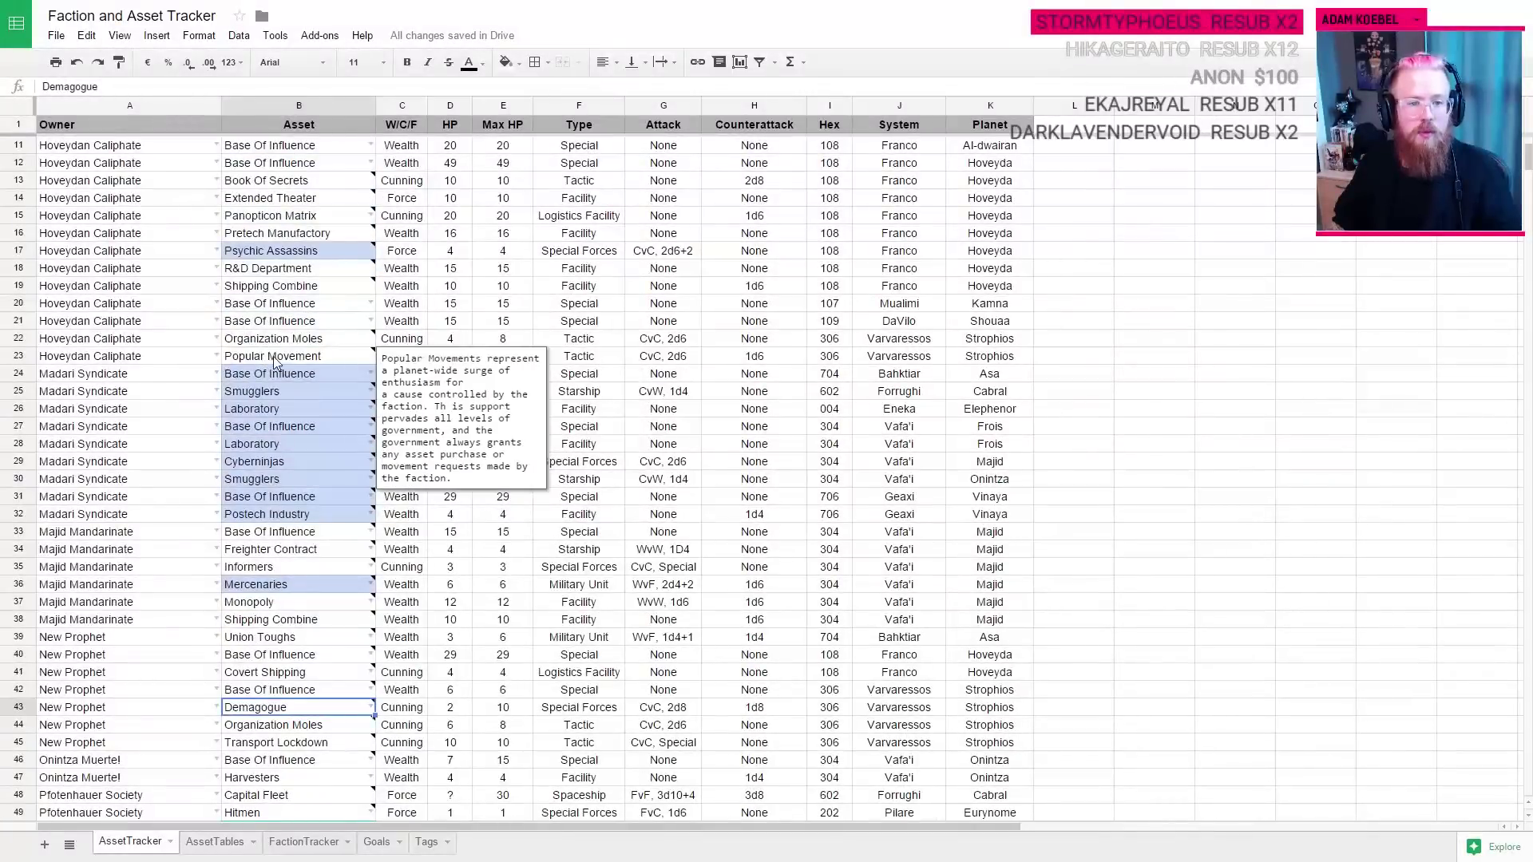
left_click(274, 361)
left_click(668, 361)
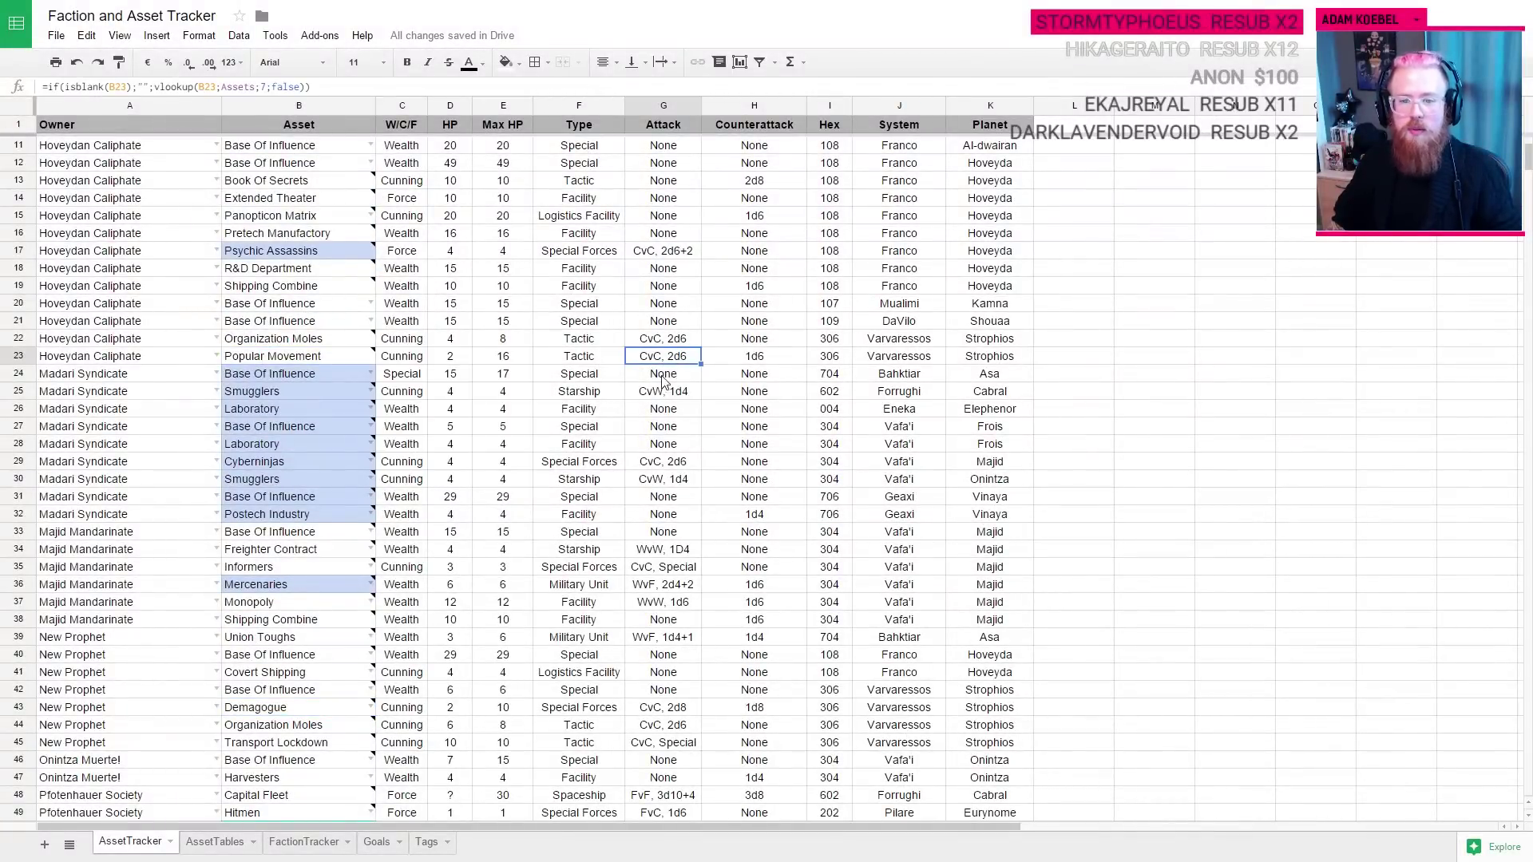
Step: Roll d10+8 and d10+6 in the virtual tabletop's chat for the Popular Movement attack against Org Moles
key("ctrl+Tab")
key("ctrl+Tab")
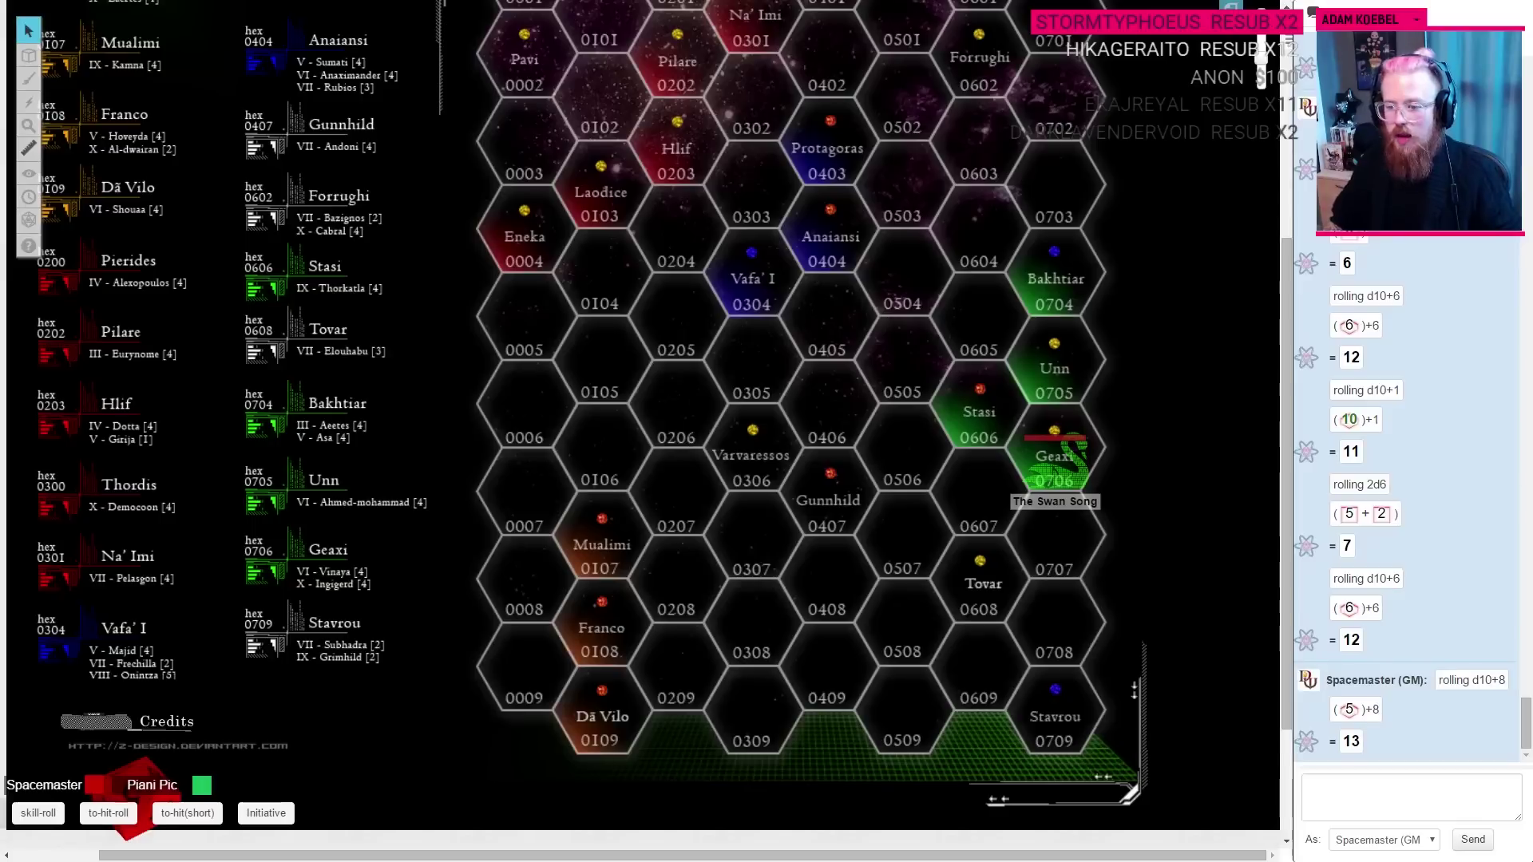
left_click(1428, 807)
type("/roll d10")
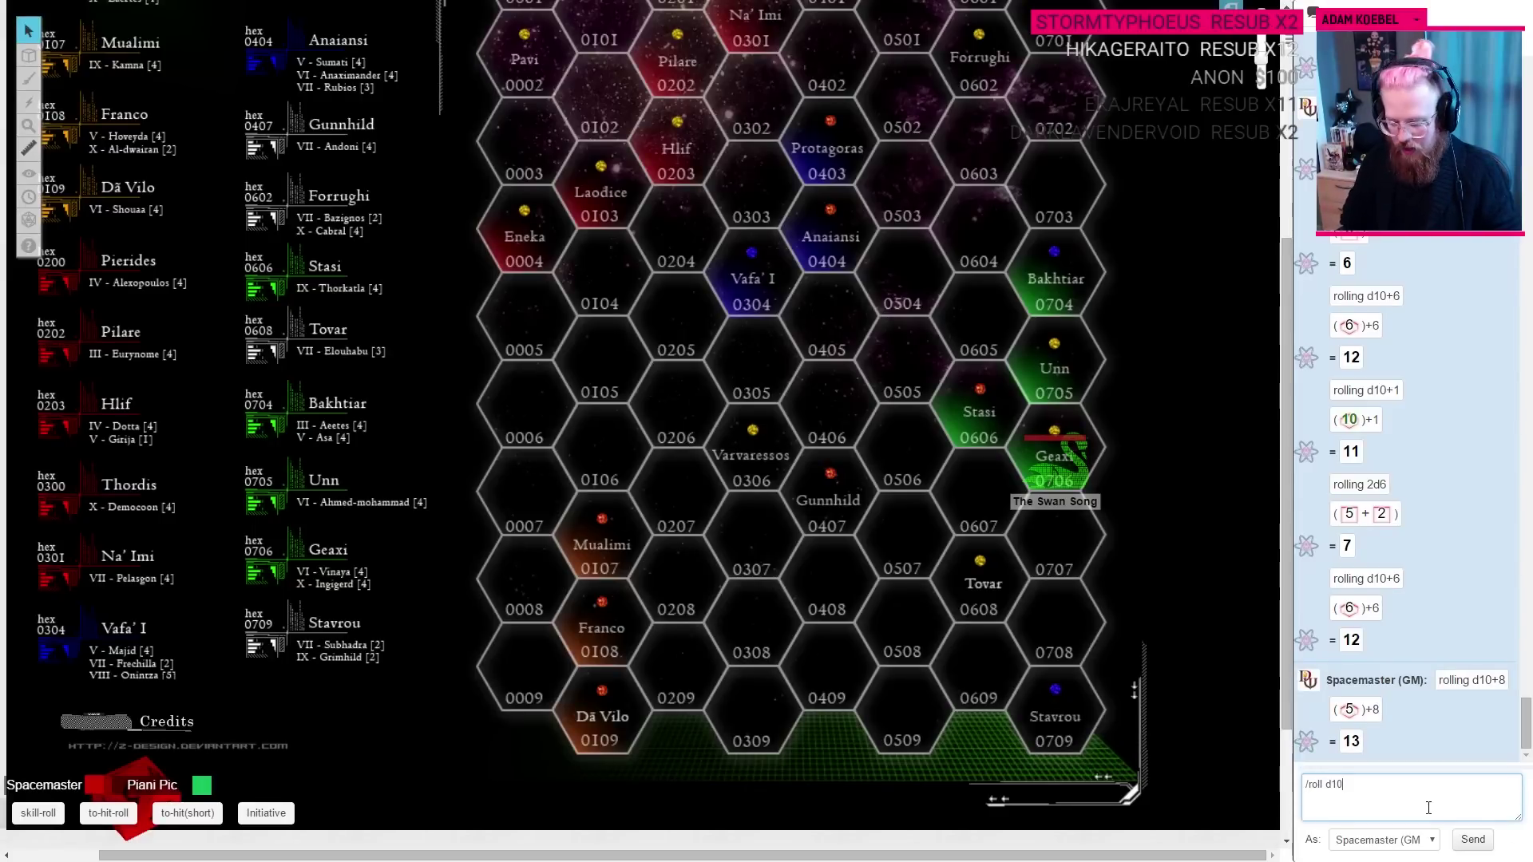
type("+8")
key("Return")
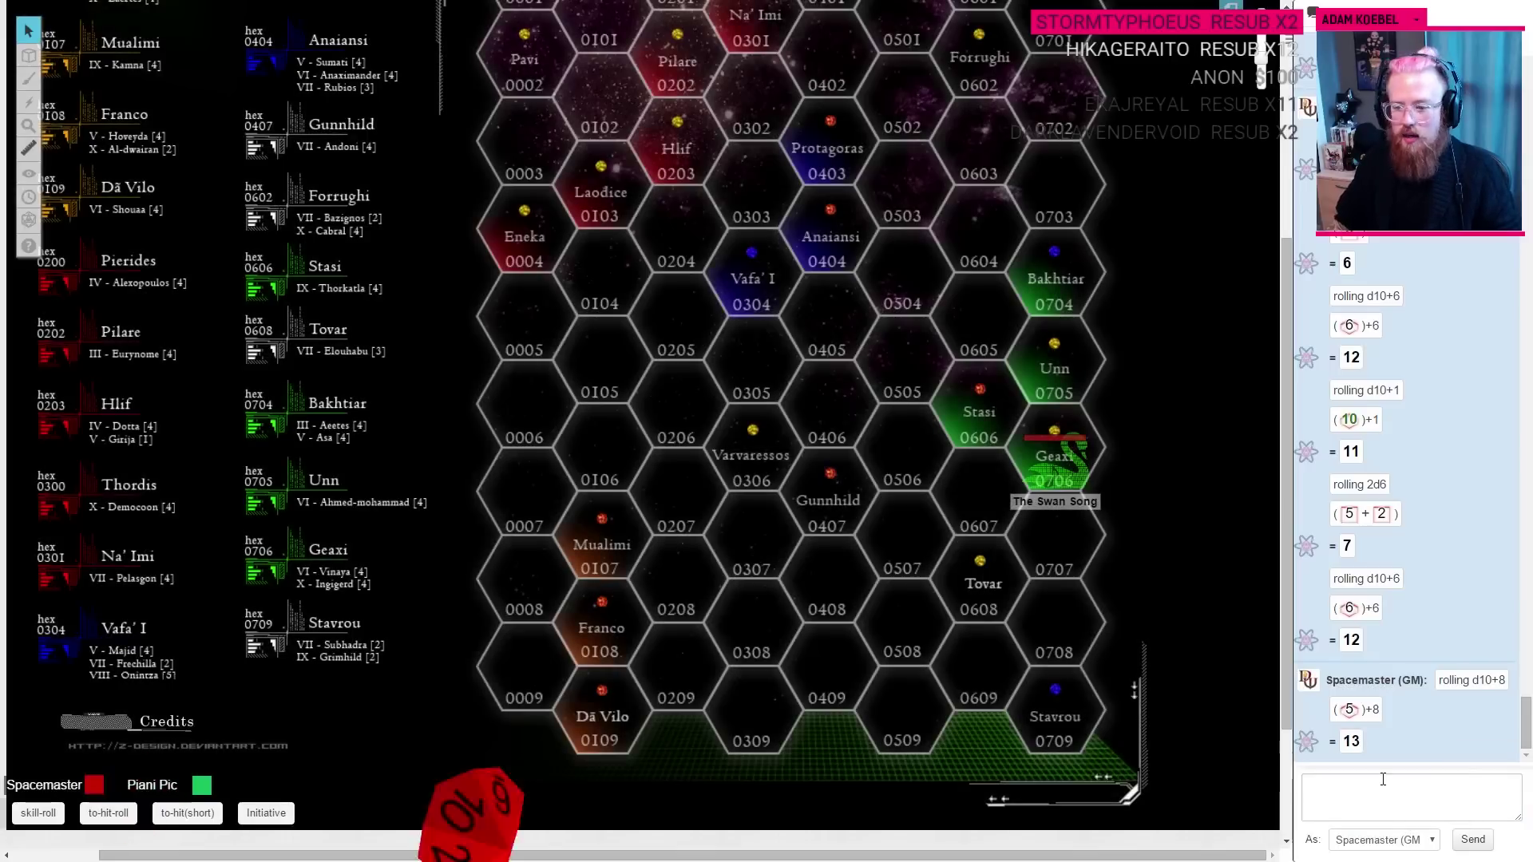
type("/roll d10")
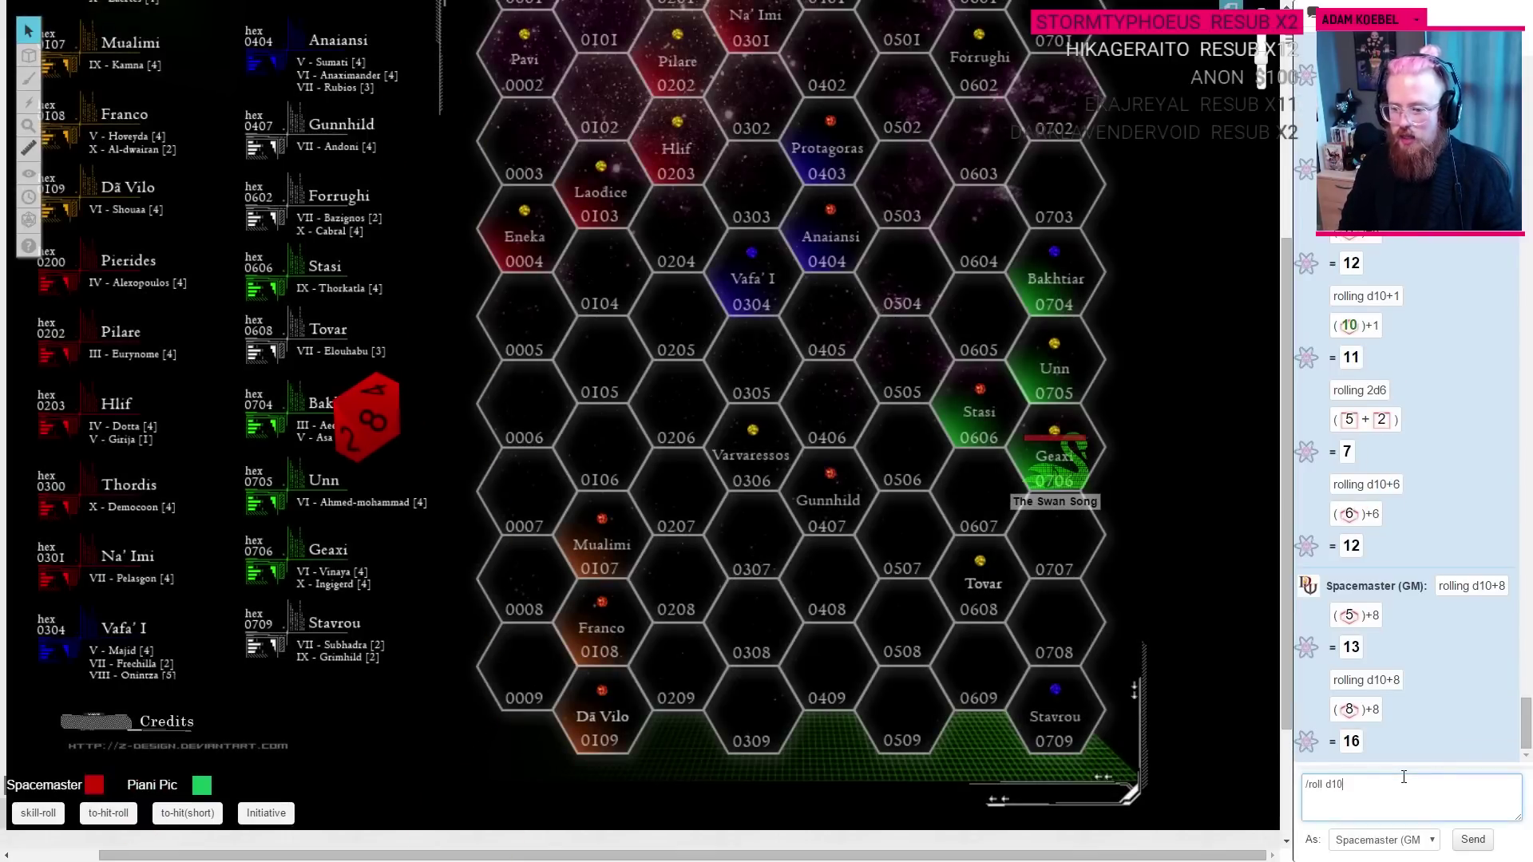
type("+6")
key("Return")
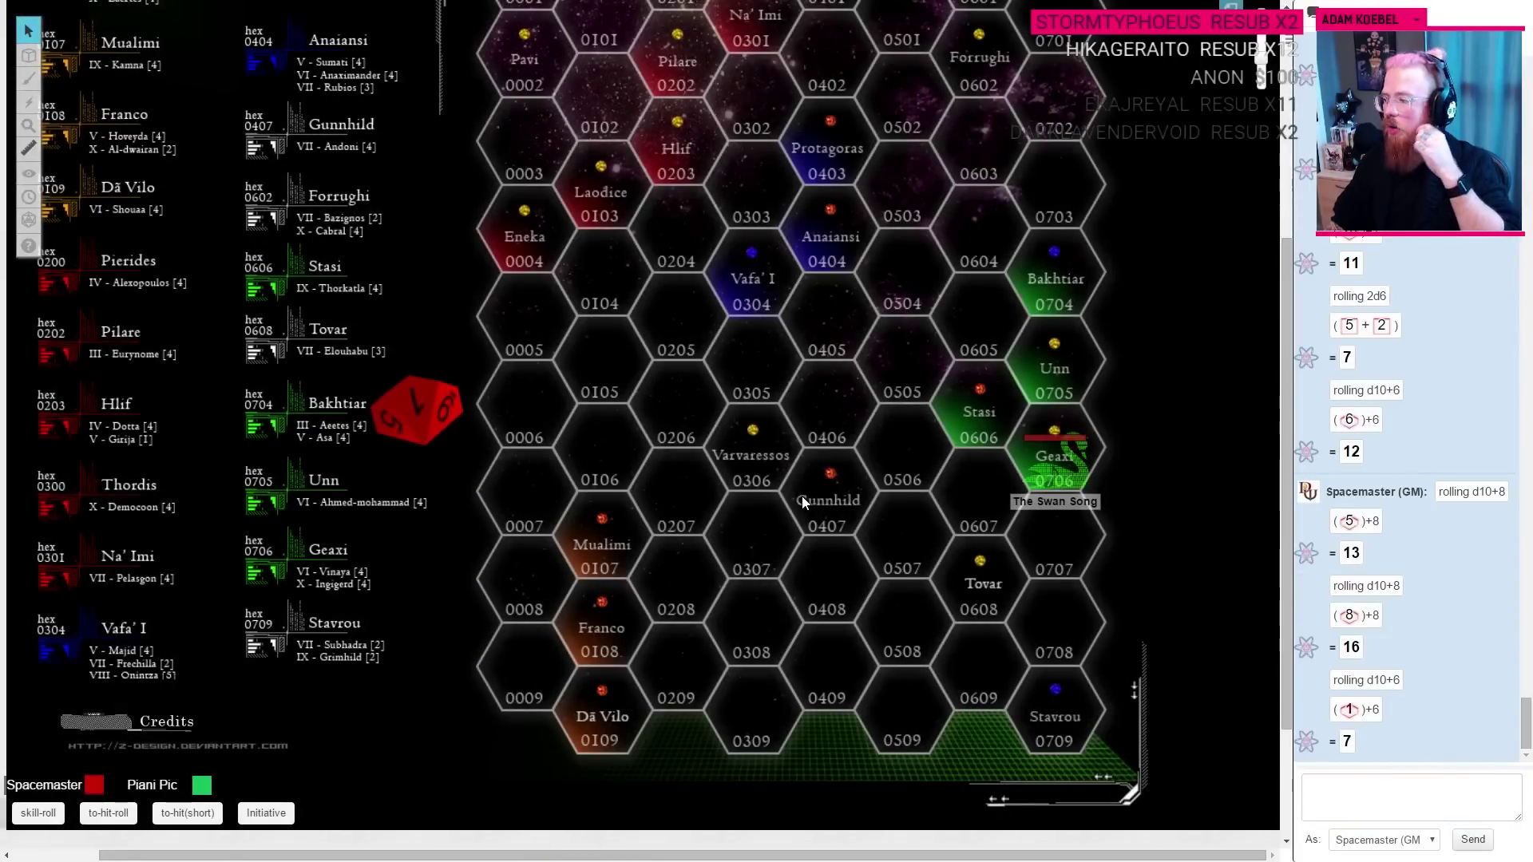
Step: Record "SUCCESS" under the "DEFEND w/ Org Moles" line in FACTION TURNS and roll 2d6 damage in the virtual tabletop's chat
key("alt+Tab")
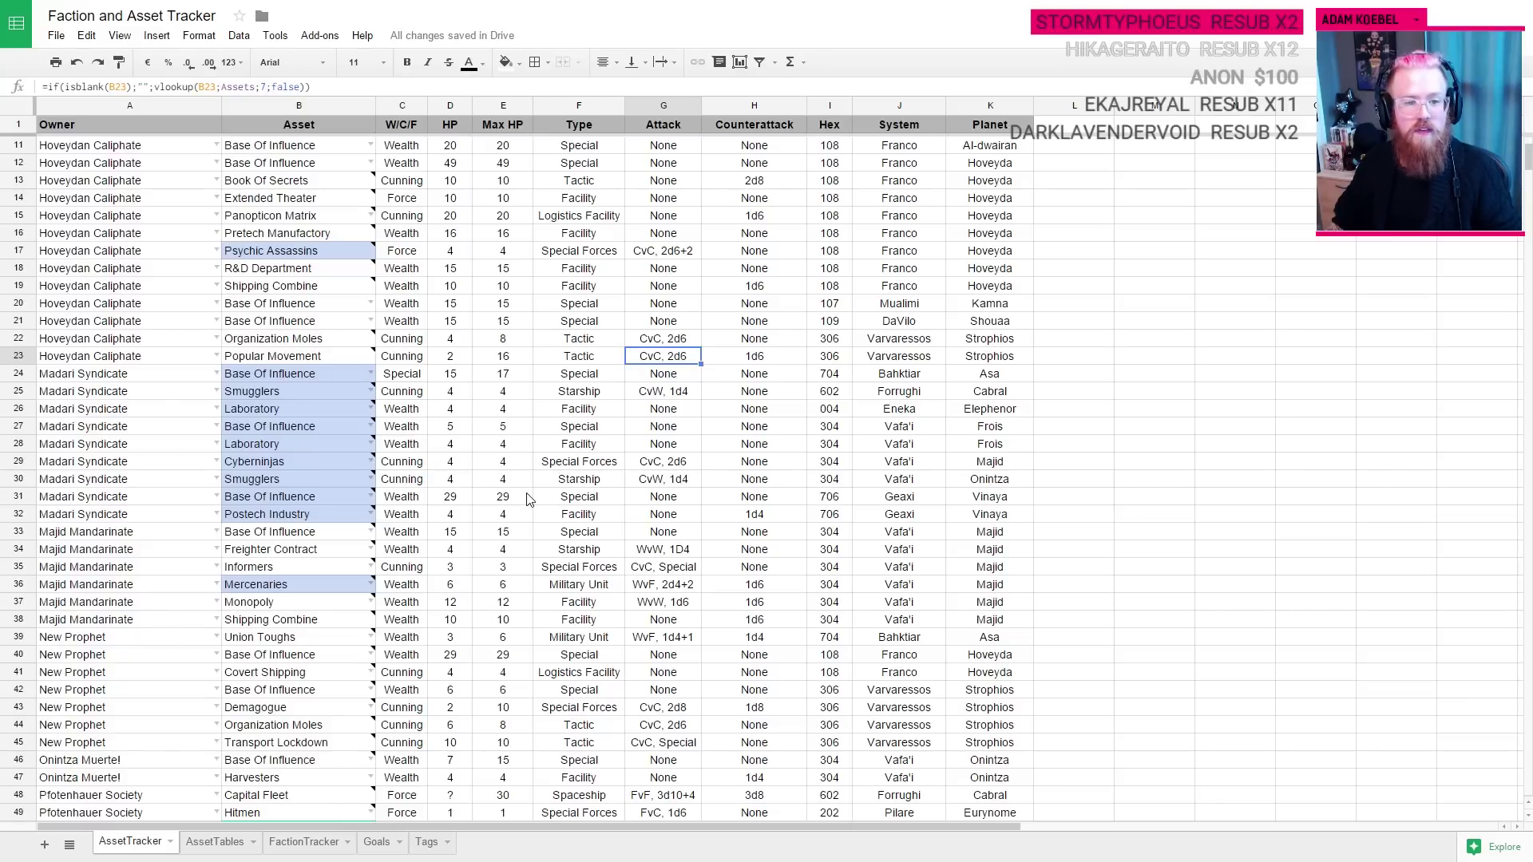
key("alt+Tab")
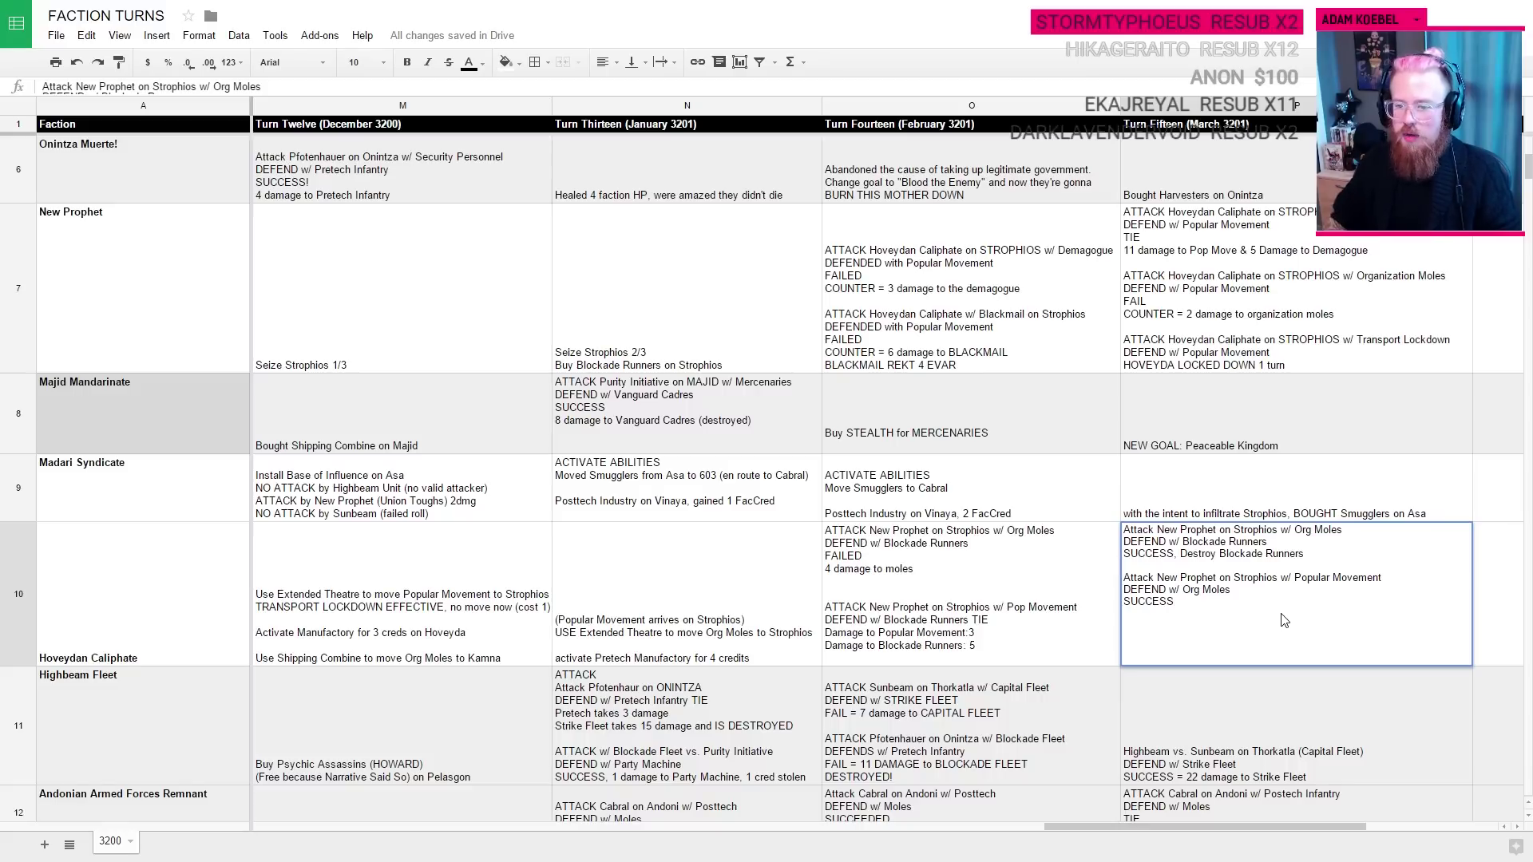
key("alt+Tab")
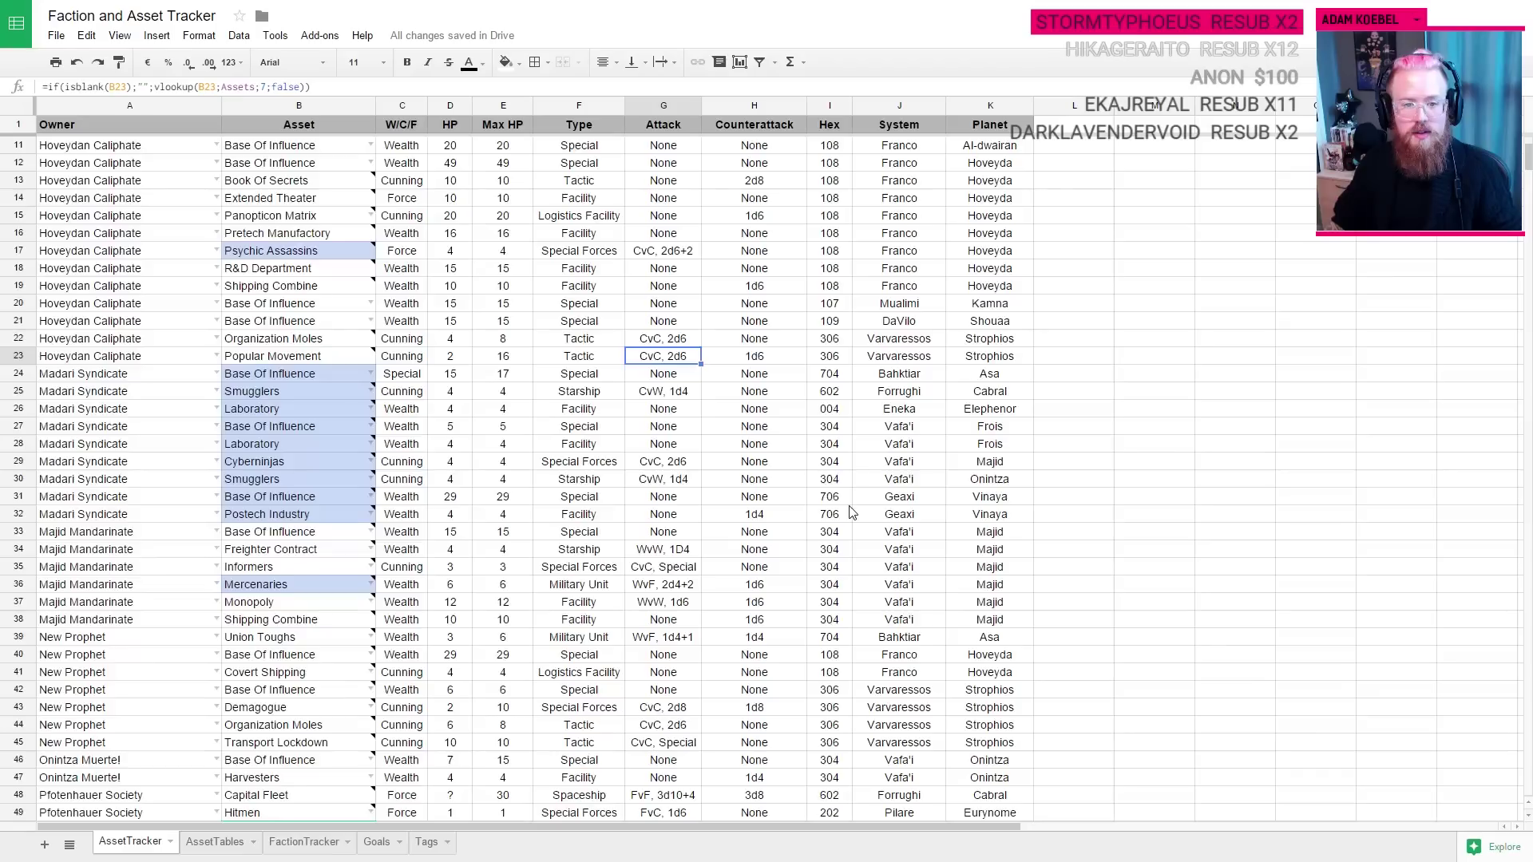
mouse_move(266, 360)
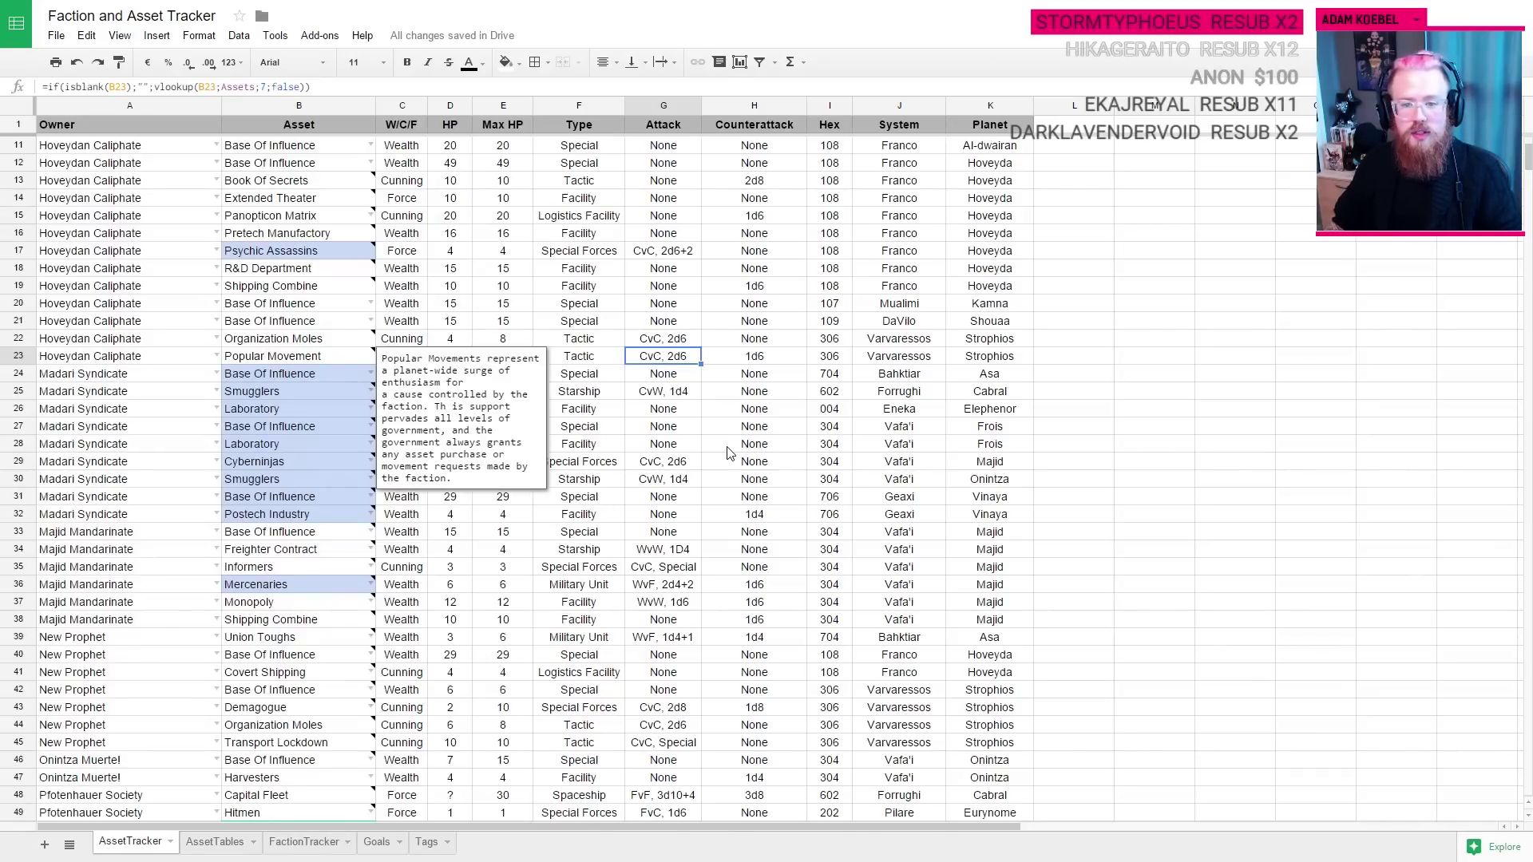
key("alt+Tab")
key("alt+Tab")
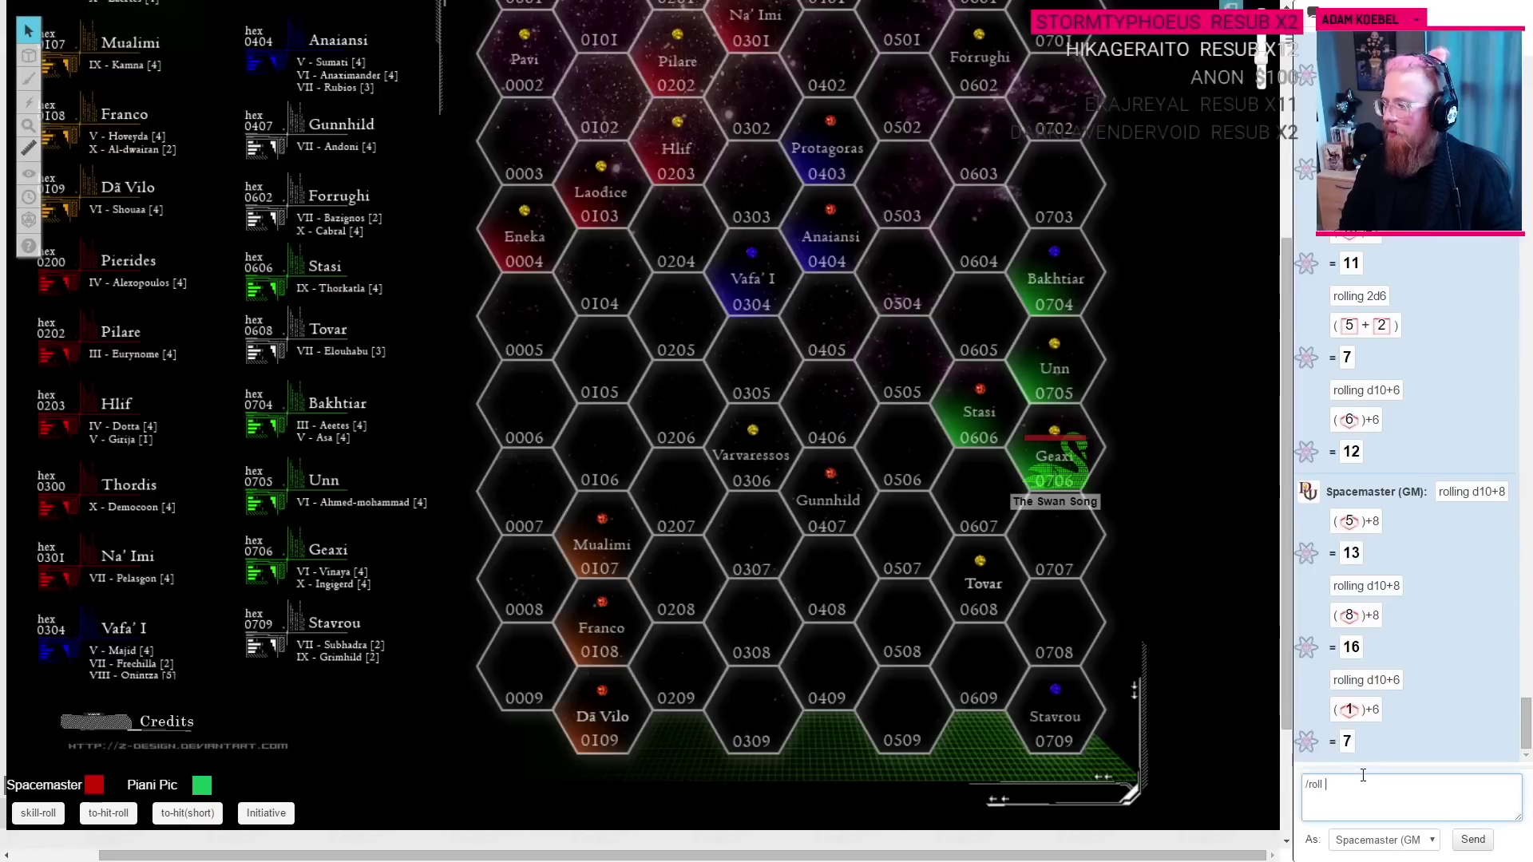
type("/roll 2d6")
key("Return")
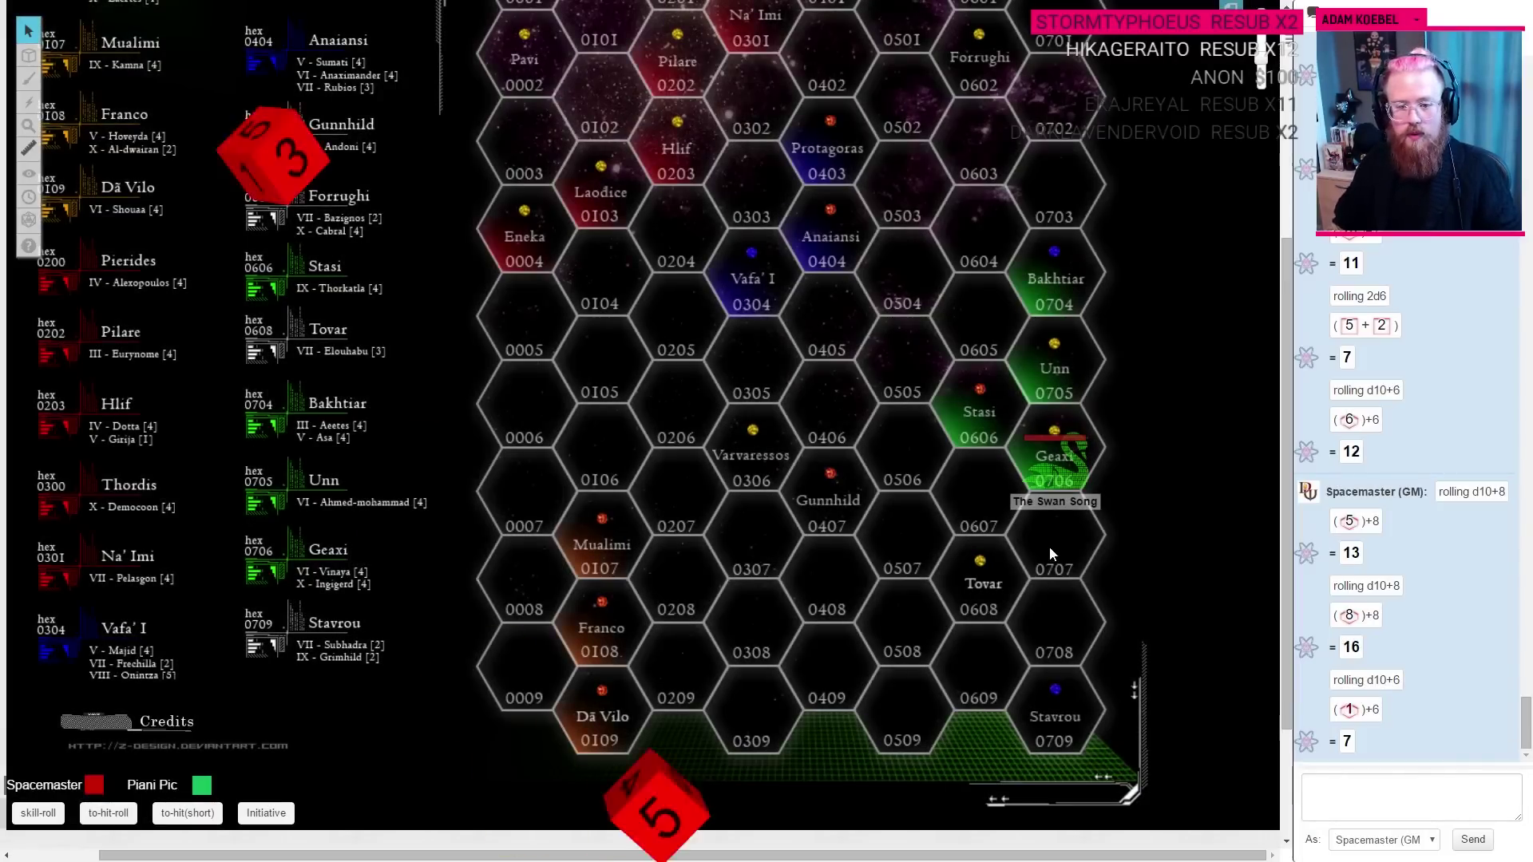
Step: Check the 2d6 damage roll in the virtual tabletop's chat against New Prophet's Organization Moles in the asset tracker
key("alt+Tab")
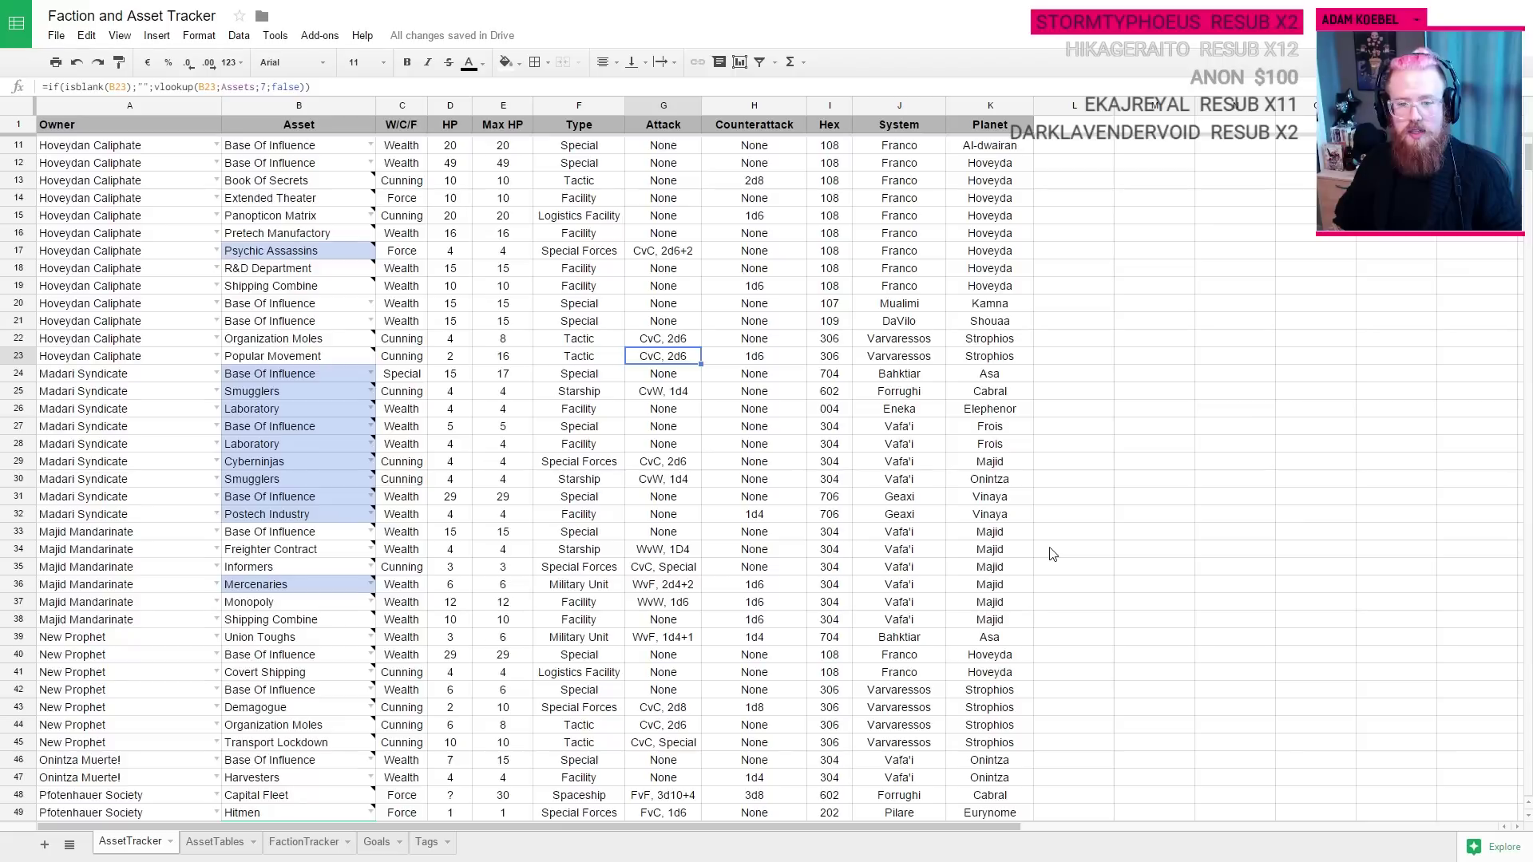
left_click(87, 497)
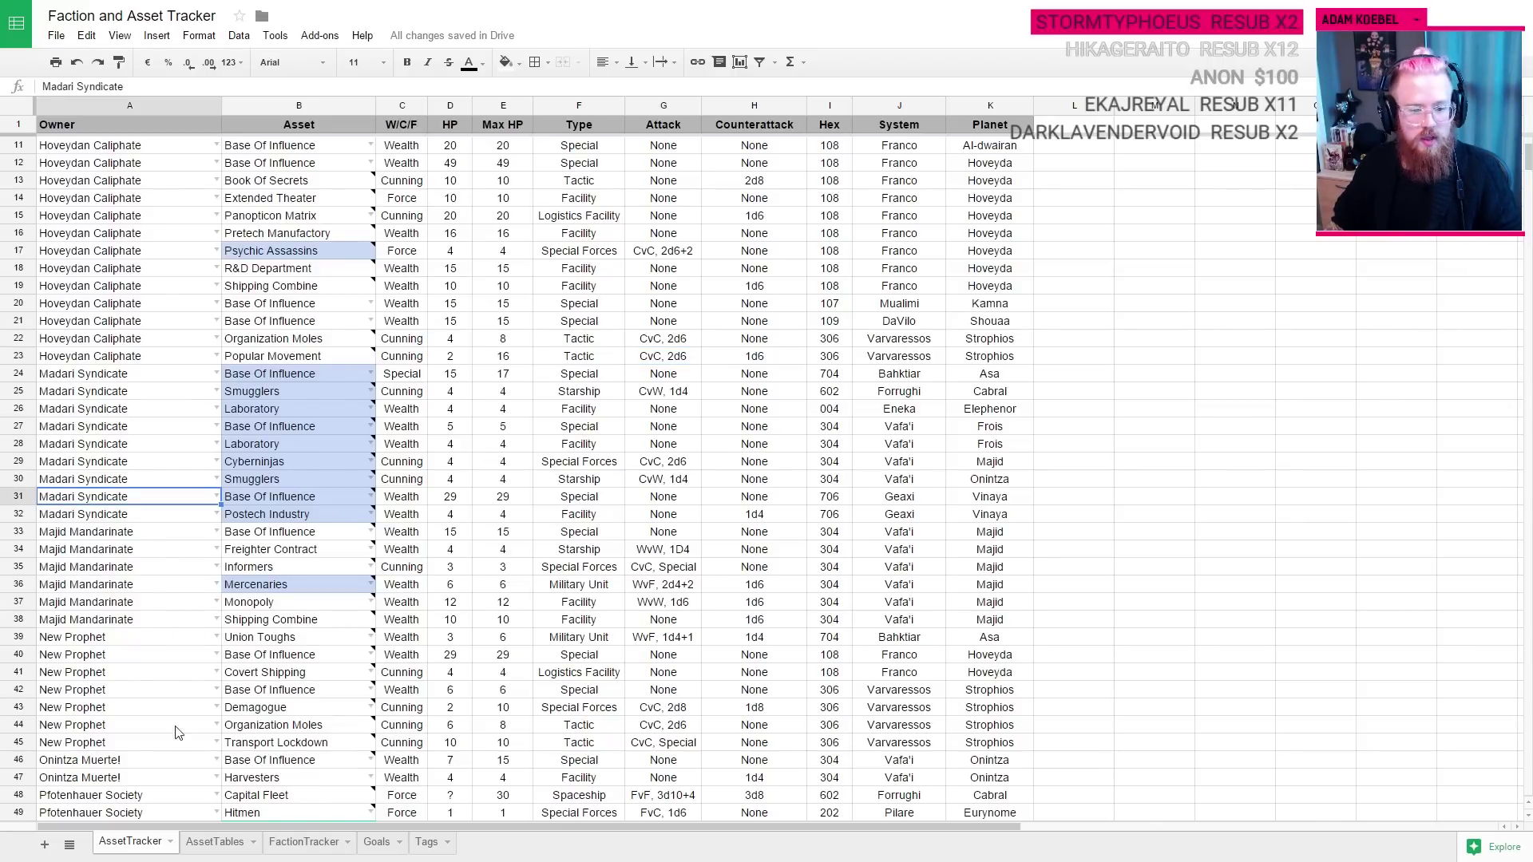
key("alt+Tab")
key("alt+Tab")
key("alt+Tab")
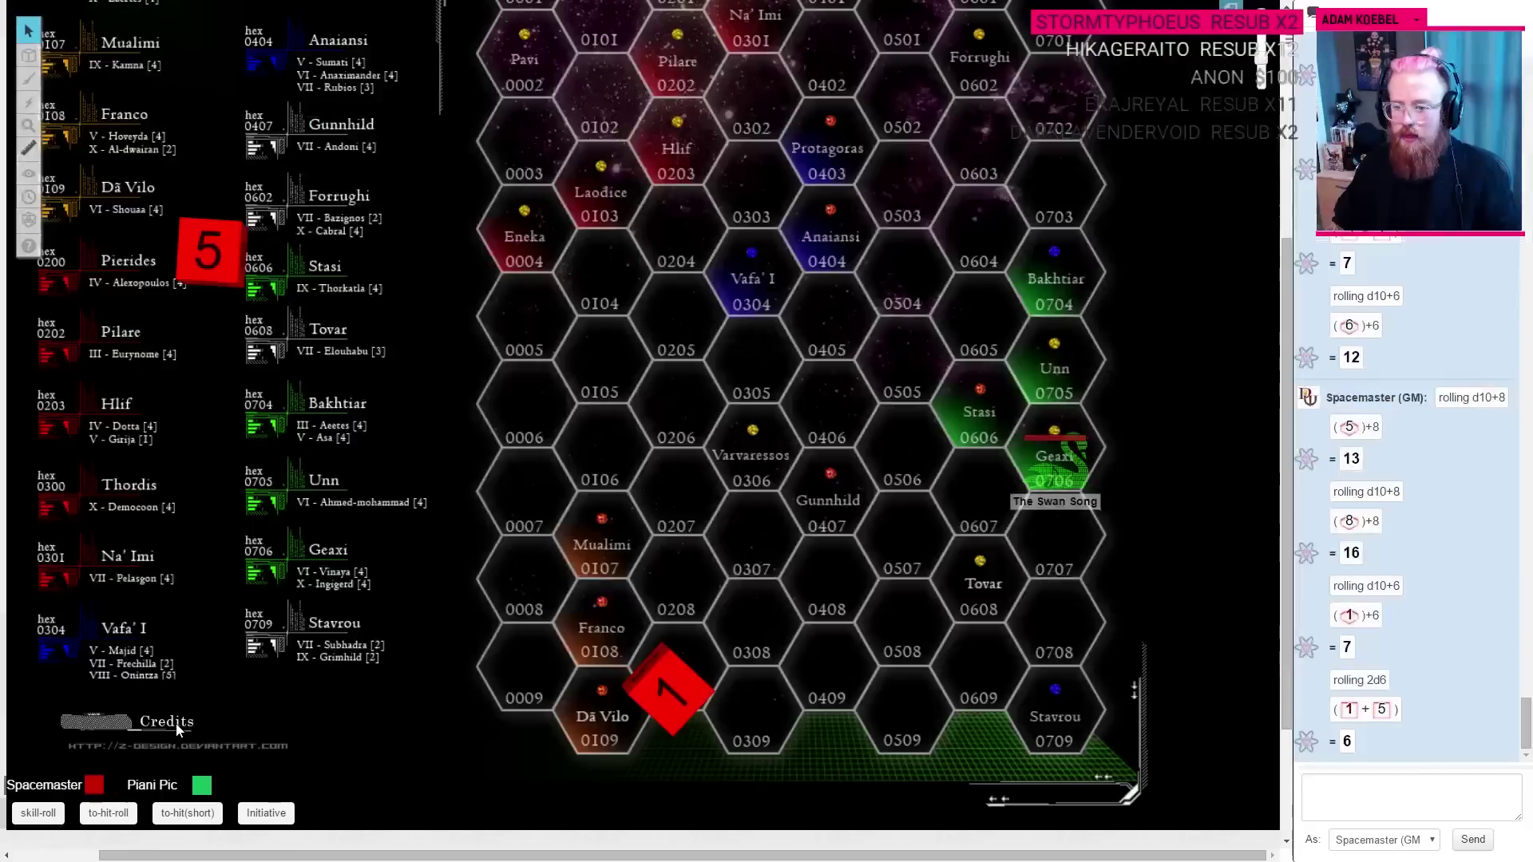
Step: Delete New Prophet's Organization Moles row for Strophios from the asset tracker
key("alt+Tab")
left_click(118, 637)
left_click(120, 672)
left_click(87, 707)
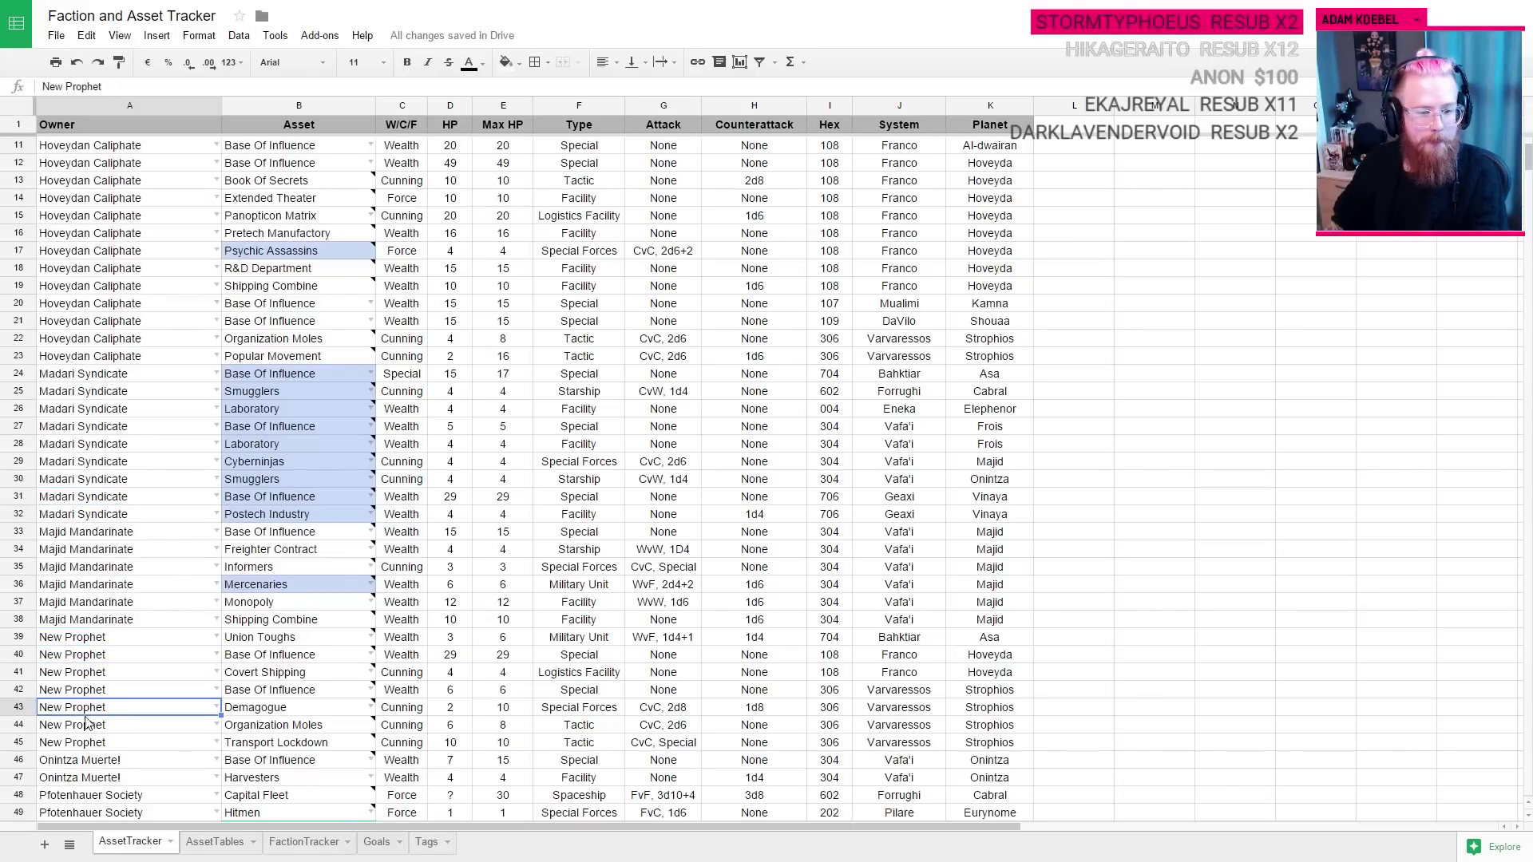
left_click(18, 724)
key("Delete")
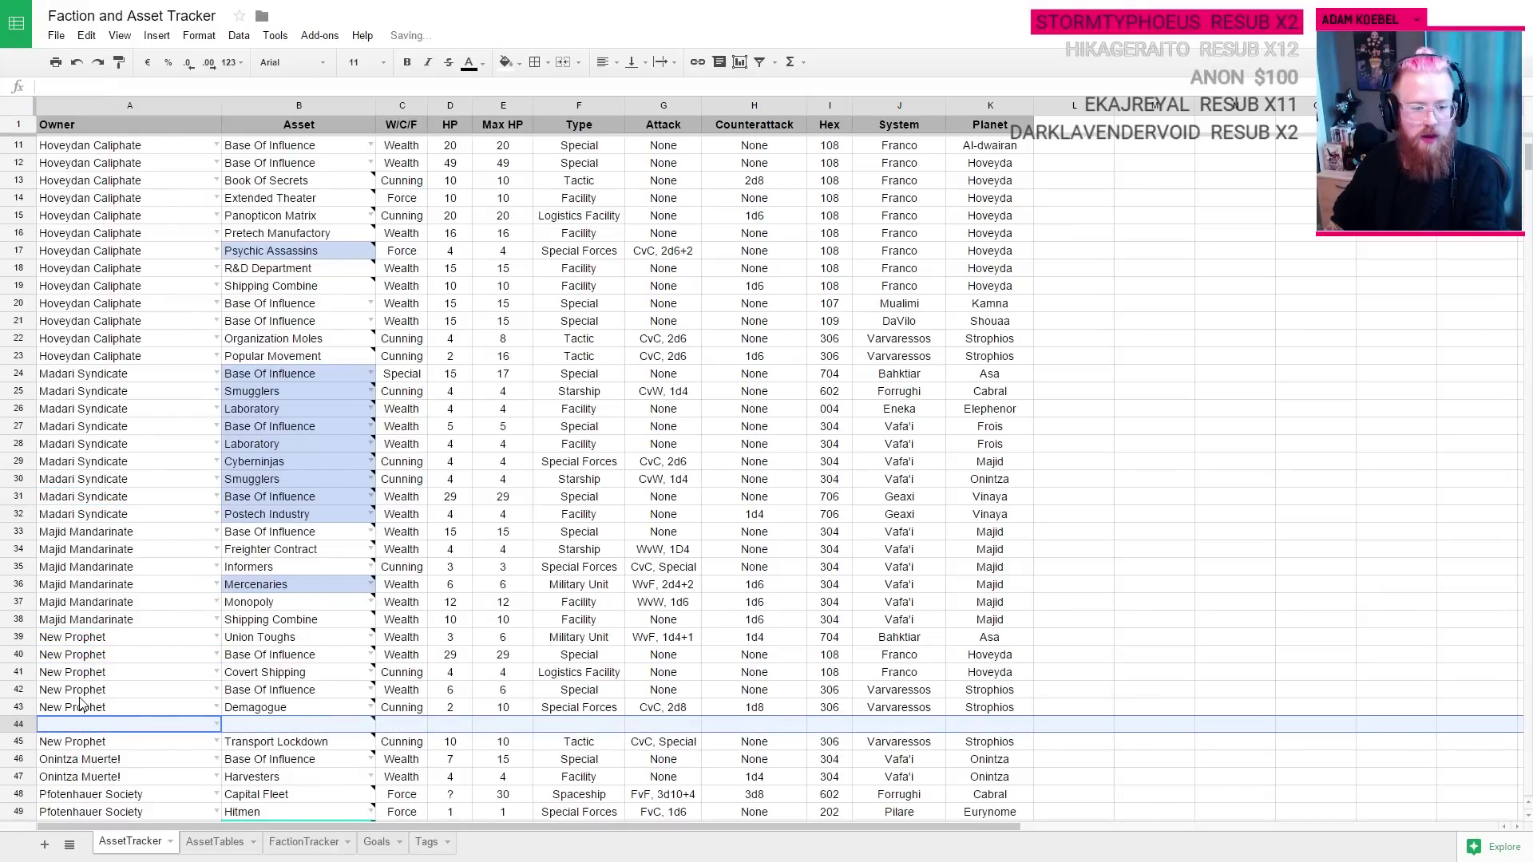
right_click(20, 729)
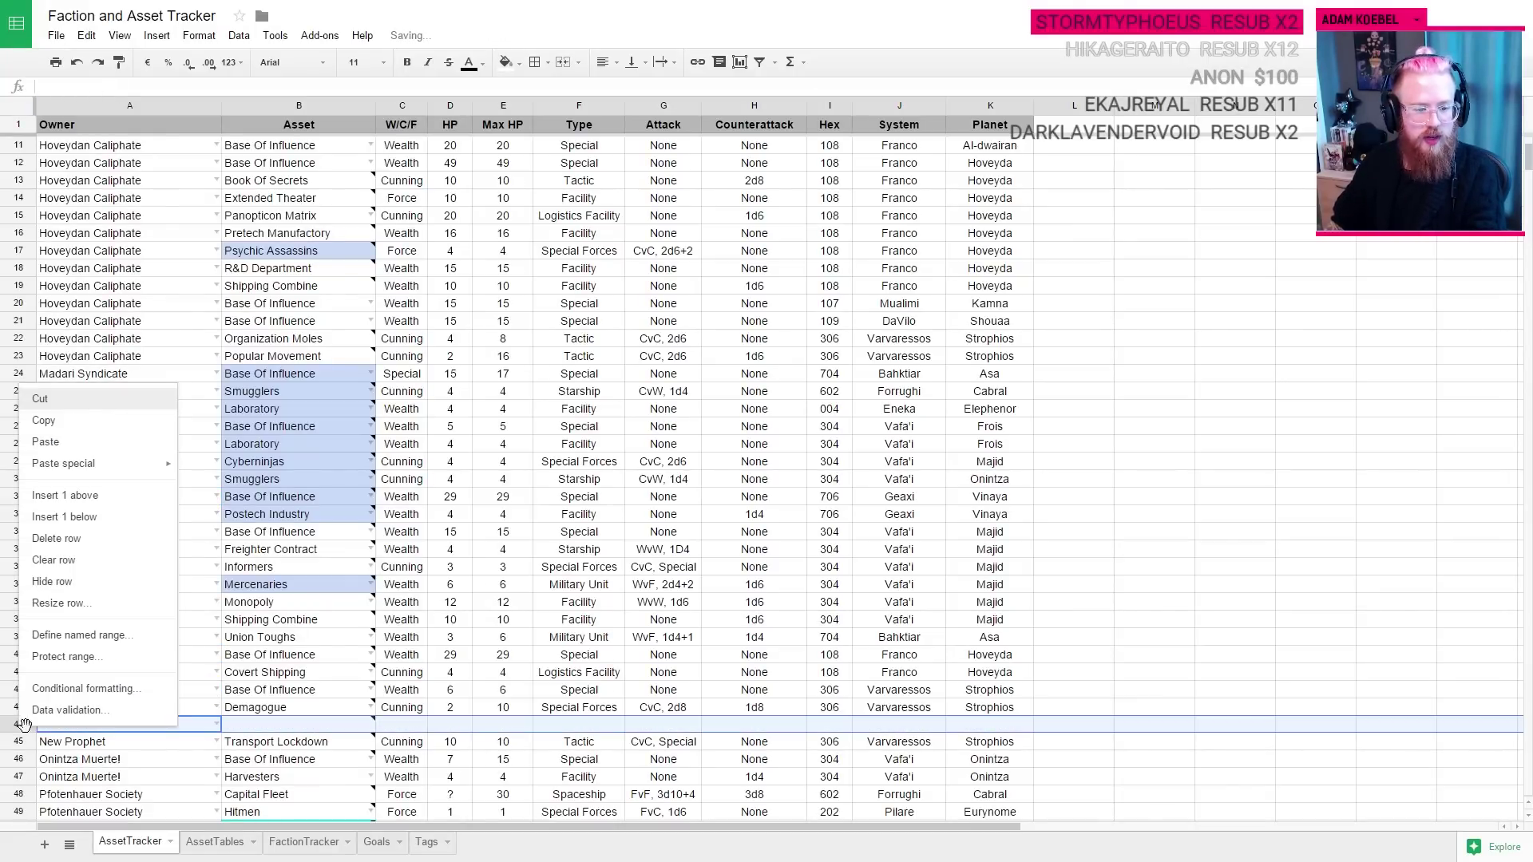
left_click(55, 539)
left_click(125, 707)
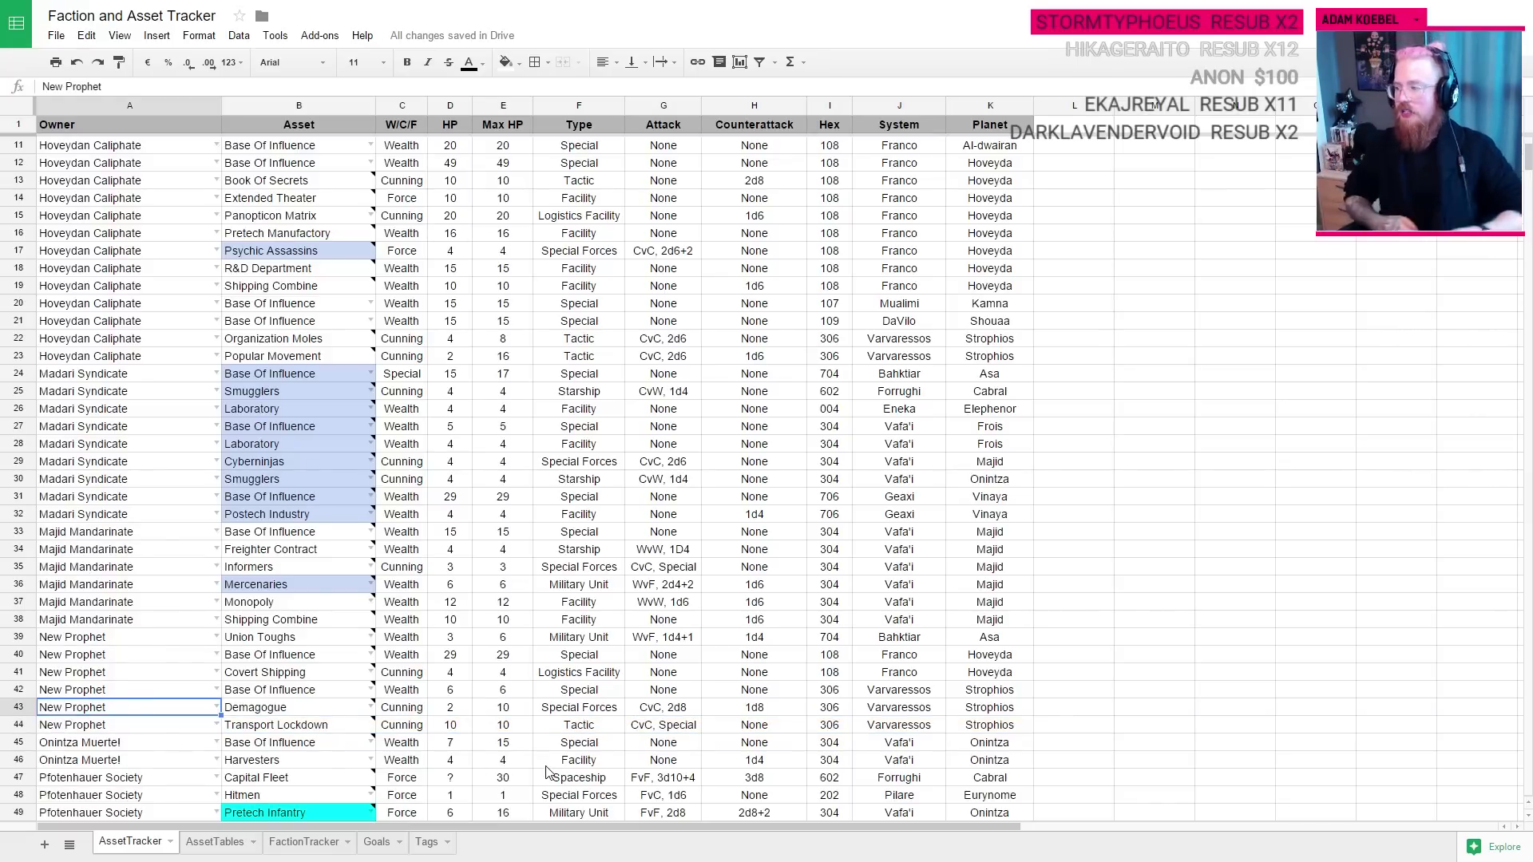
Step: Complete the Hoveydan Caliphate's Turn Fifteen result line as "SUCCESS = Destroy Org Moles" in FACTION TURNS
key("ctrl+Tab")
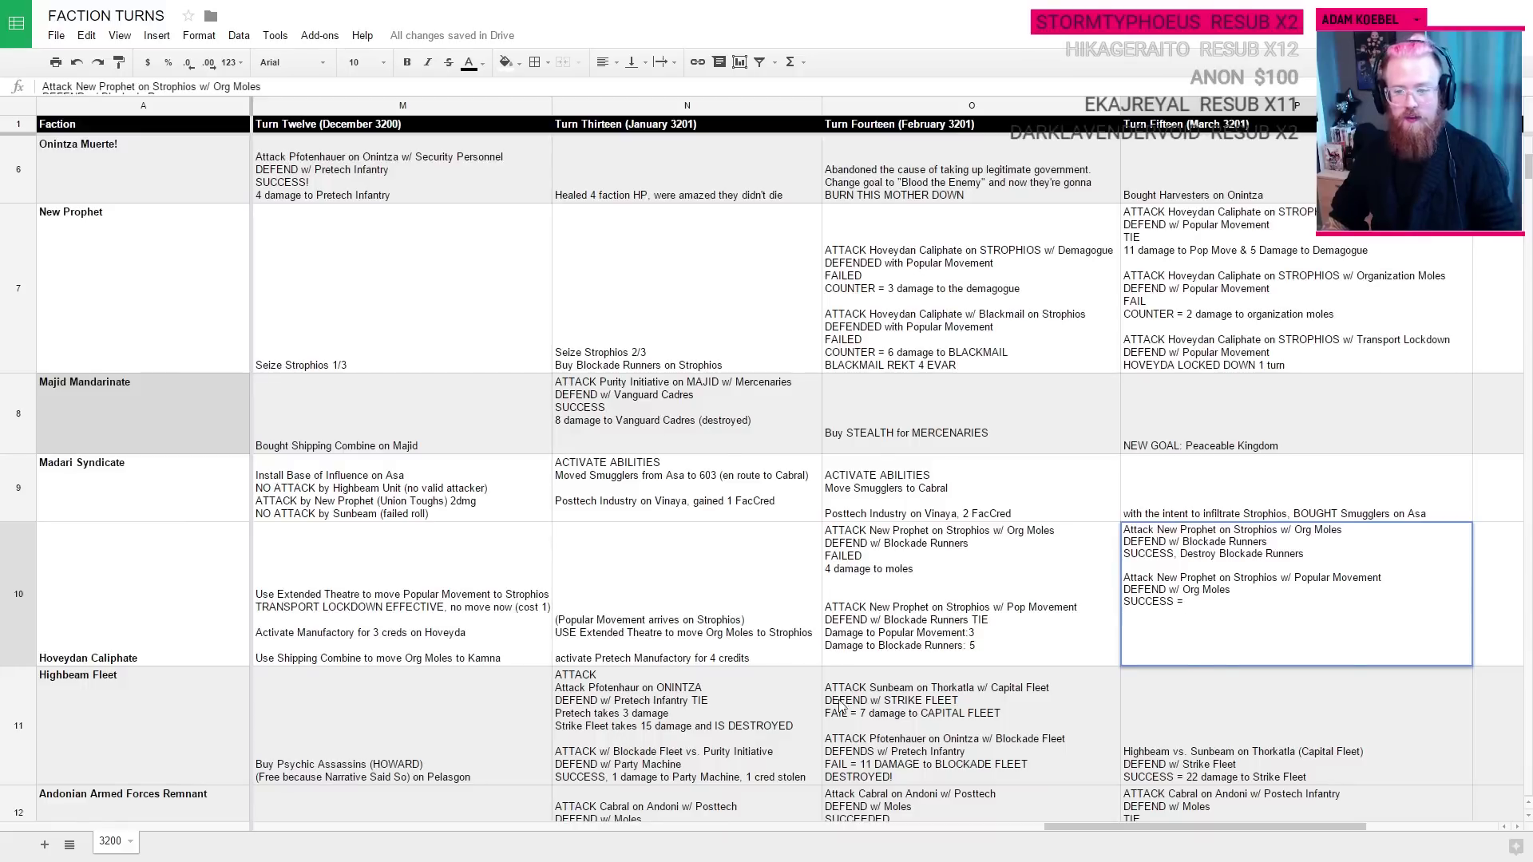
left_click(1201, 664)
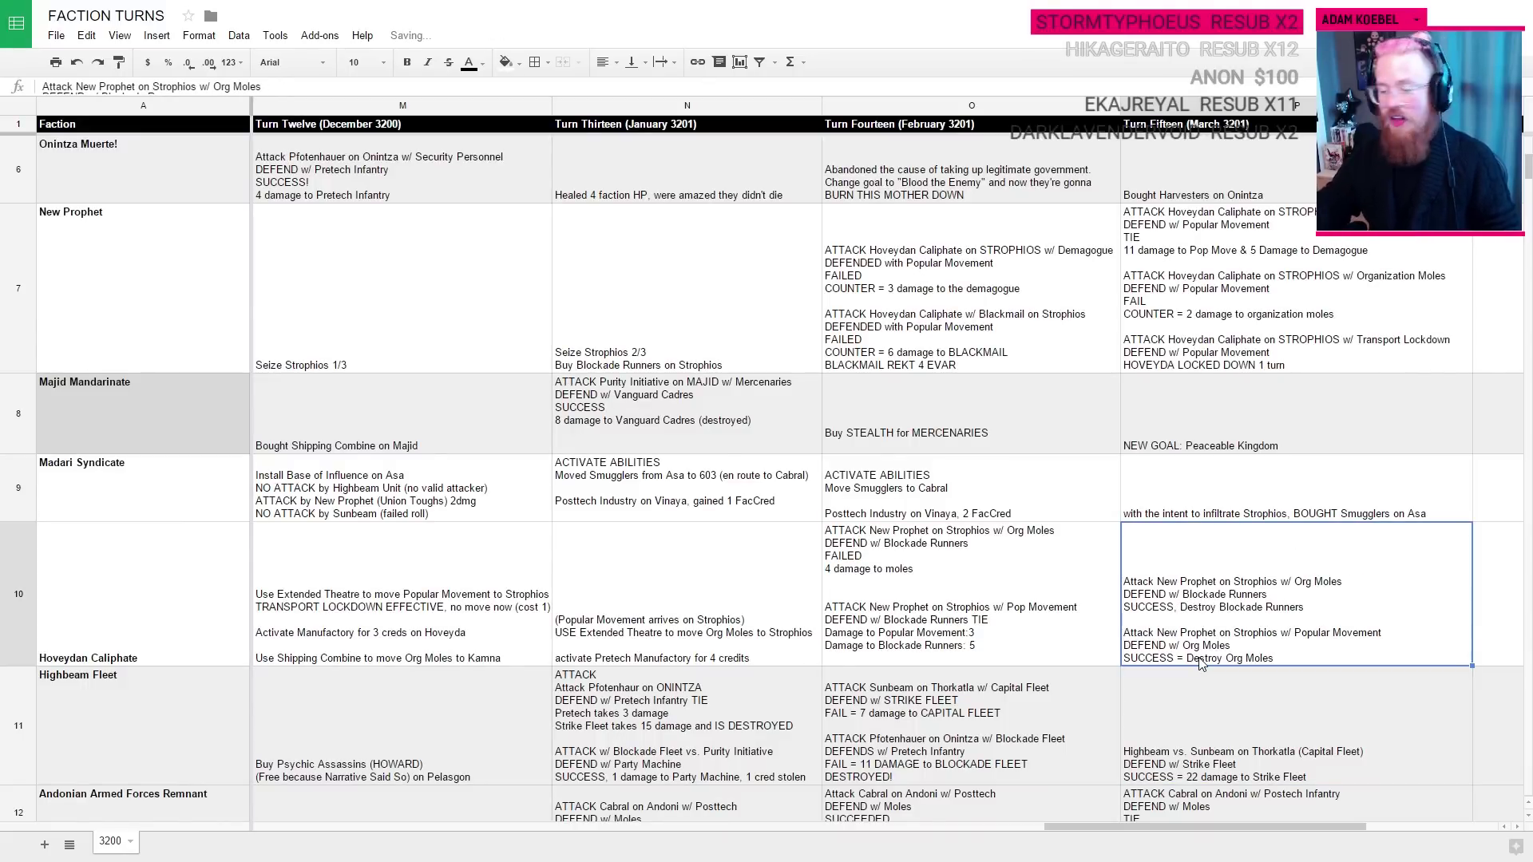
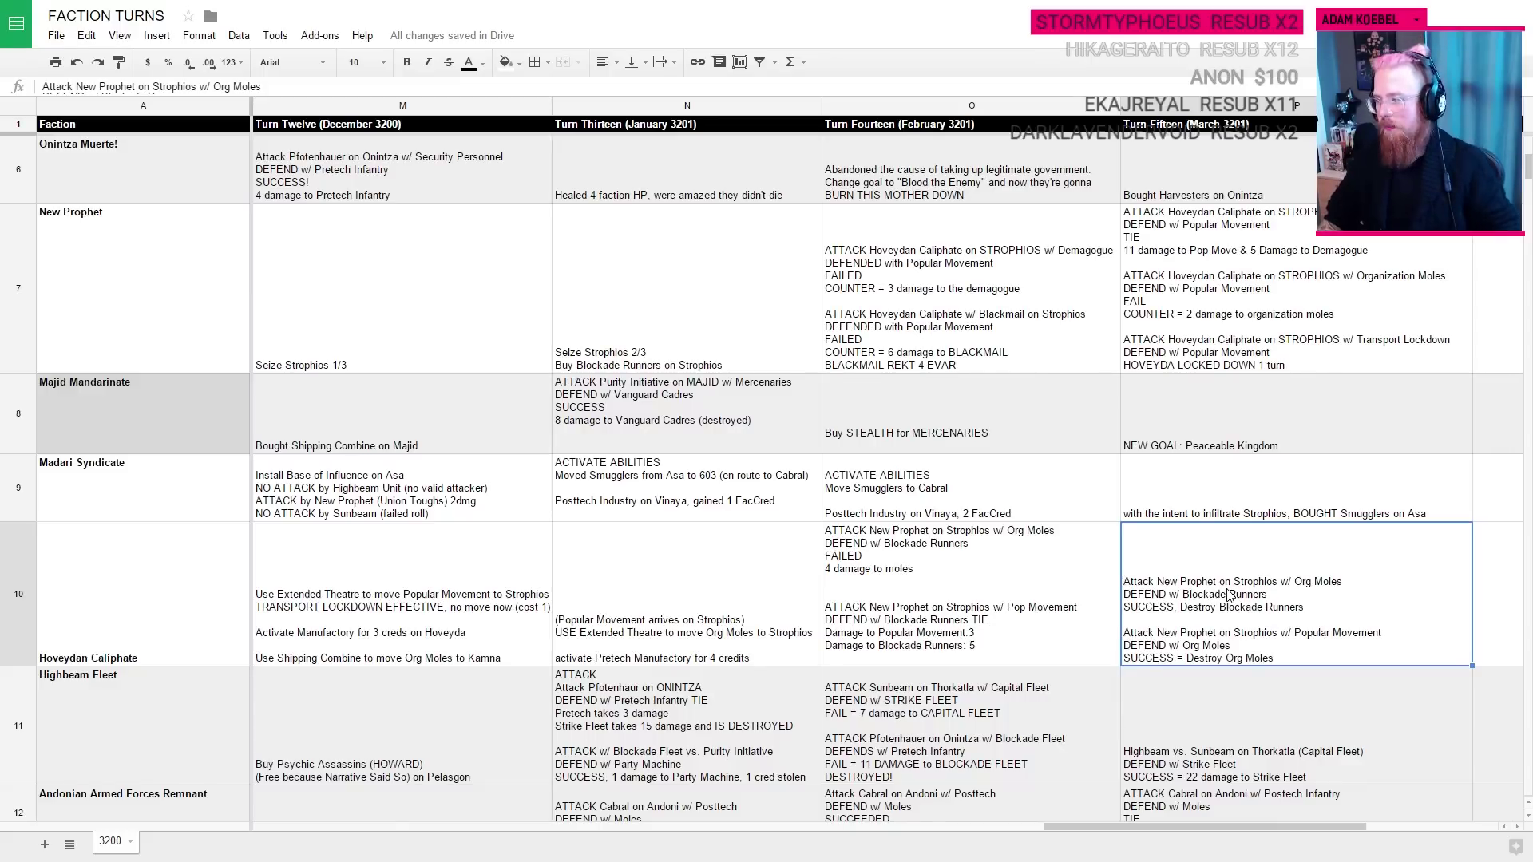
scroll(1228, 594, "down", 3)
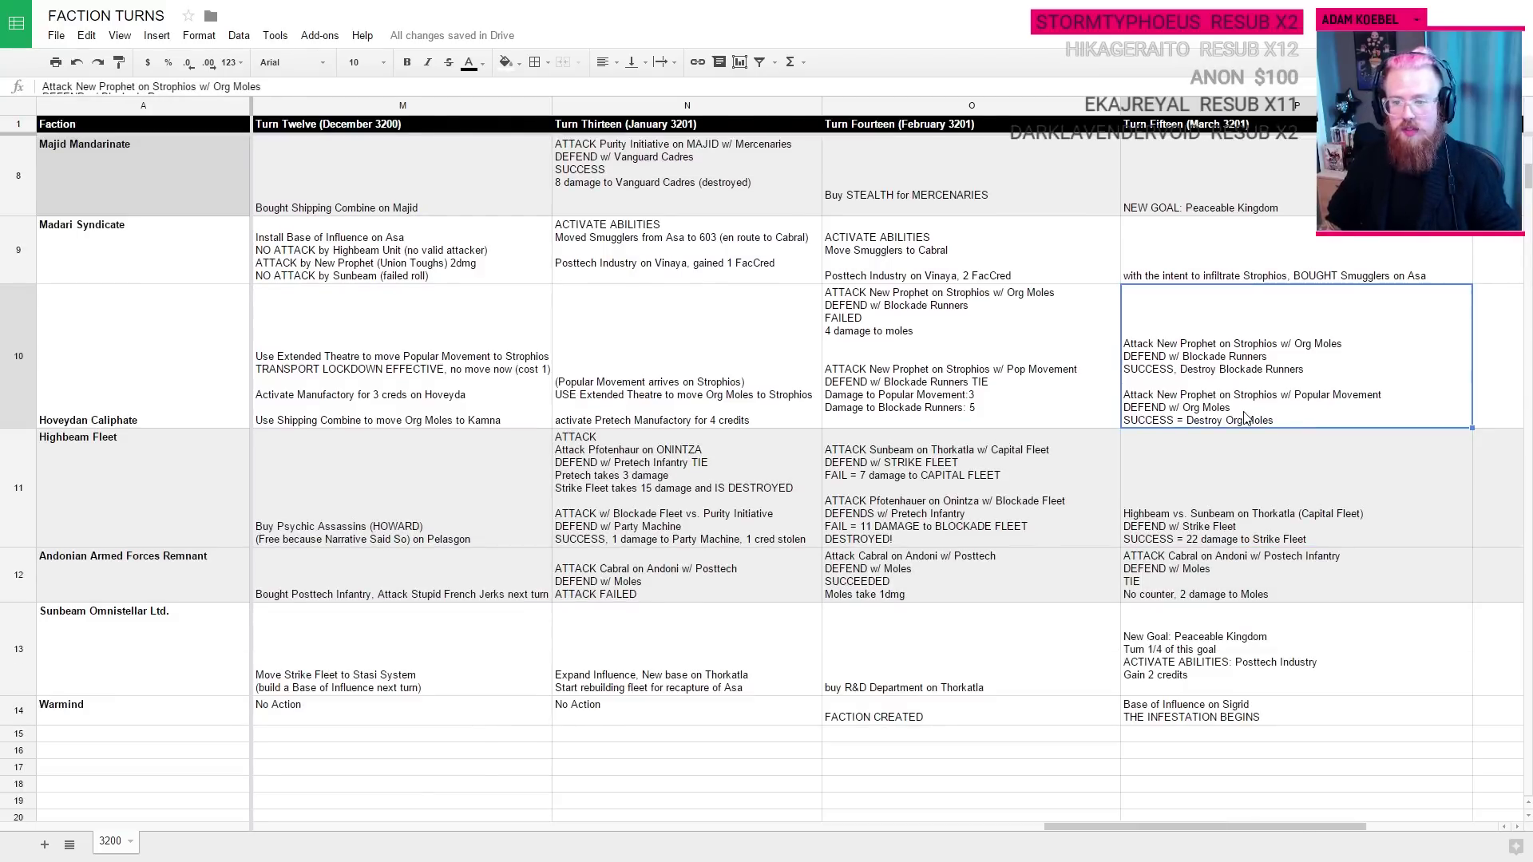
Step: Review New Prophet's remaining Strophios assets, including the Demagogue and Transport Lockdown, in the asset tracker
key("alt+Tab")
key("alt+Tab")
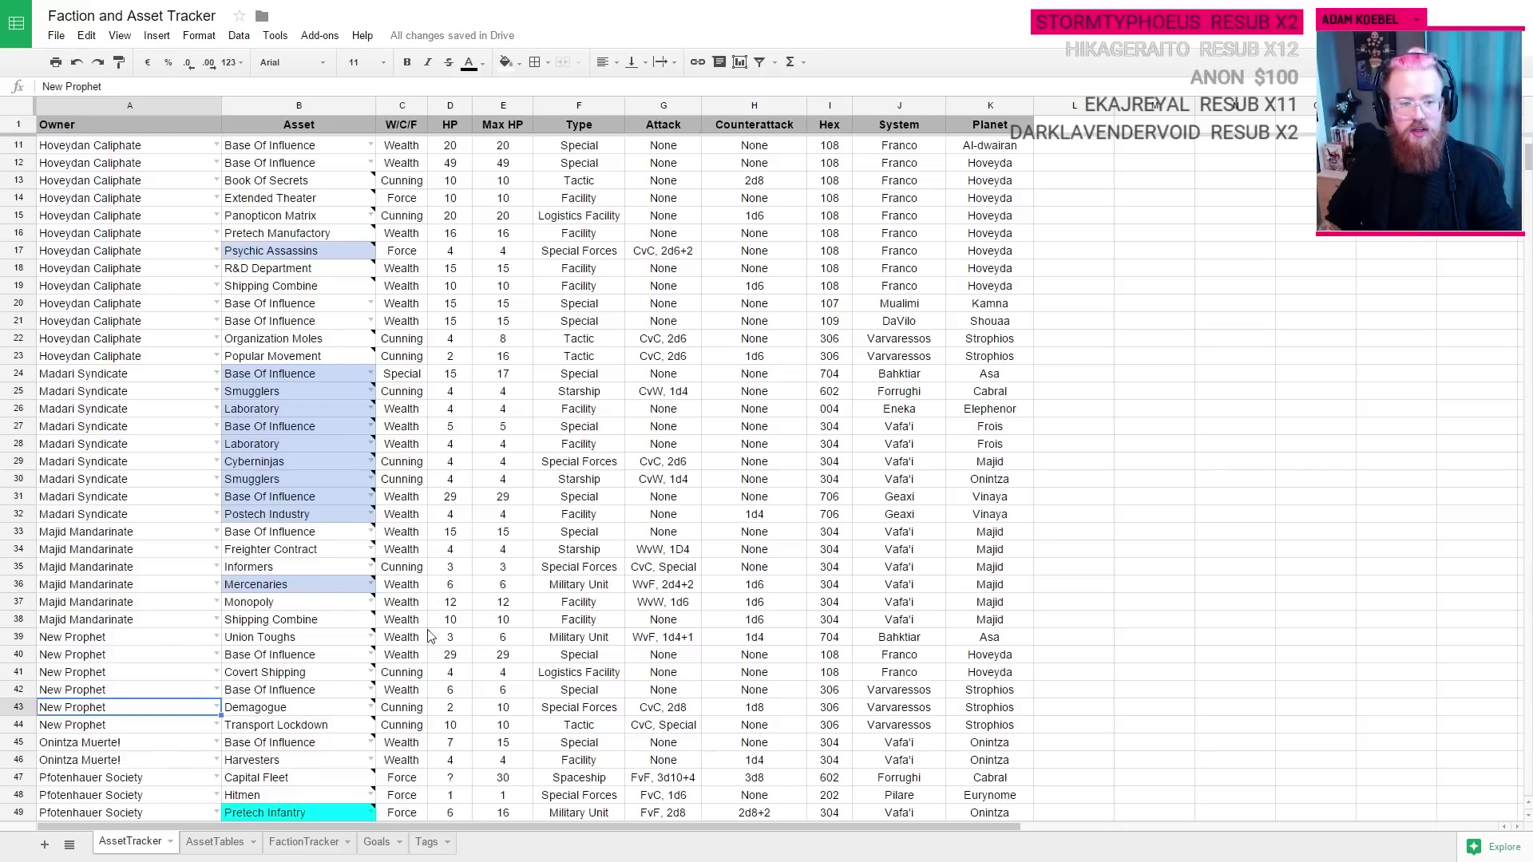
left_click(280, 709)
mouse_move(297, 712)
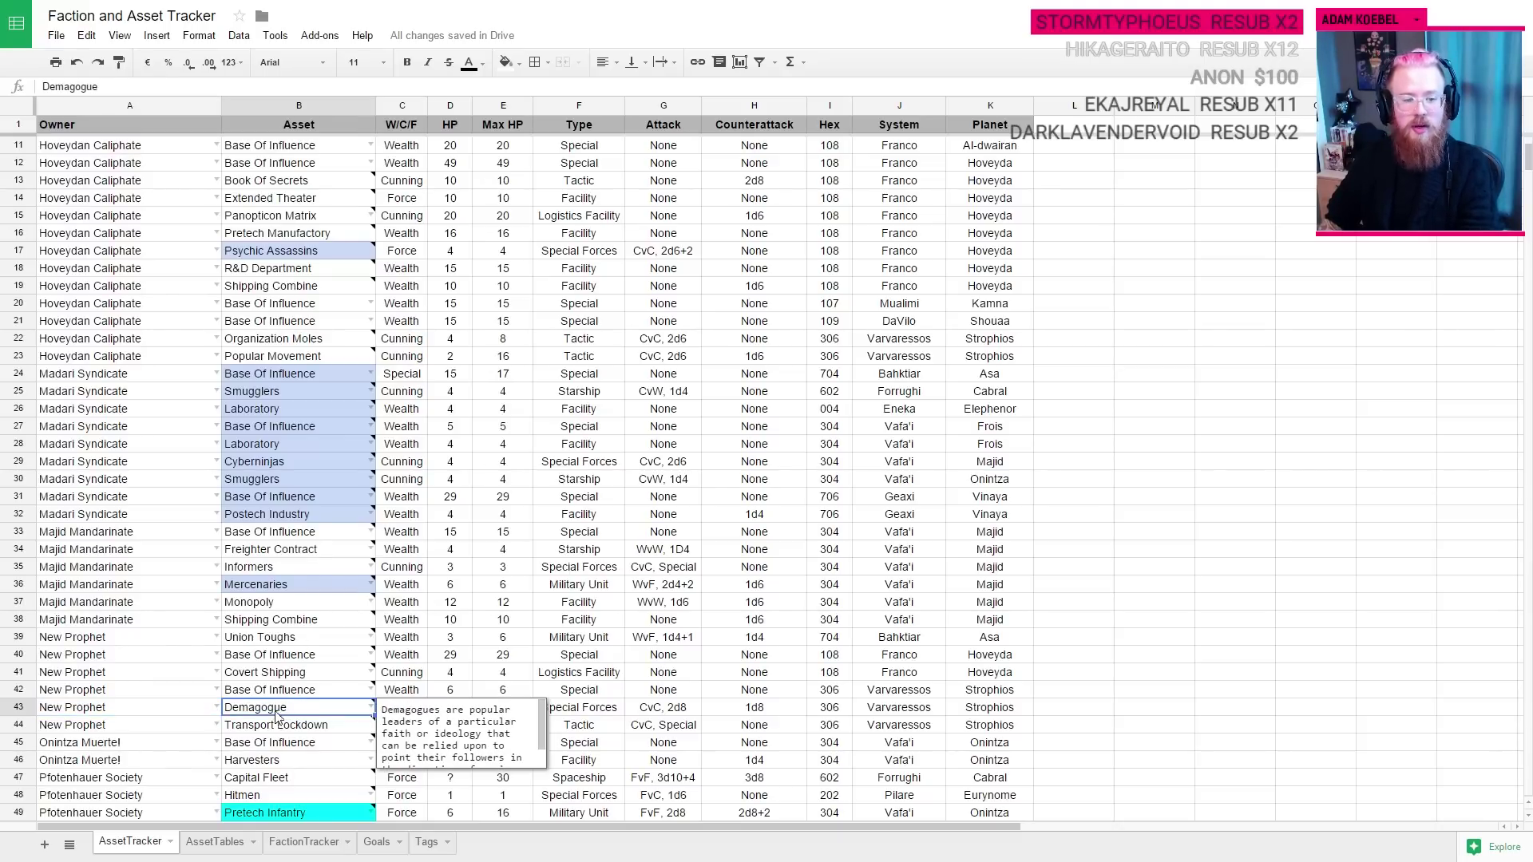
left_click(297, 726)
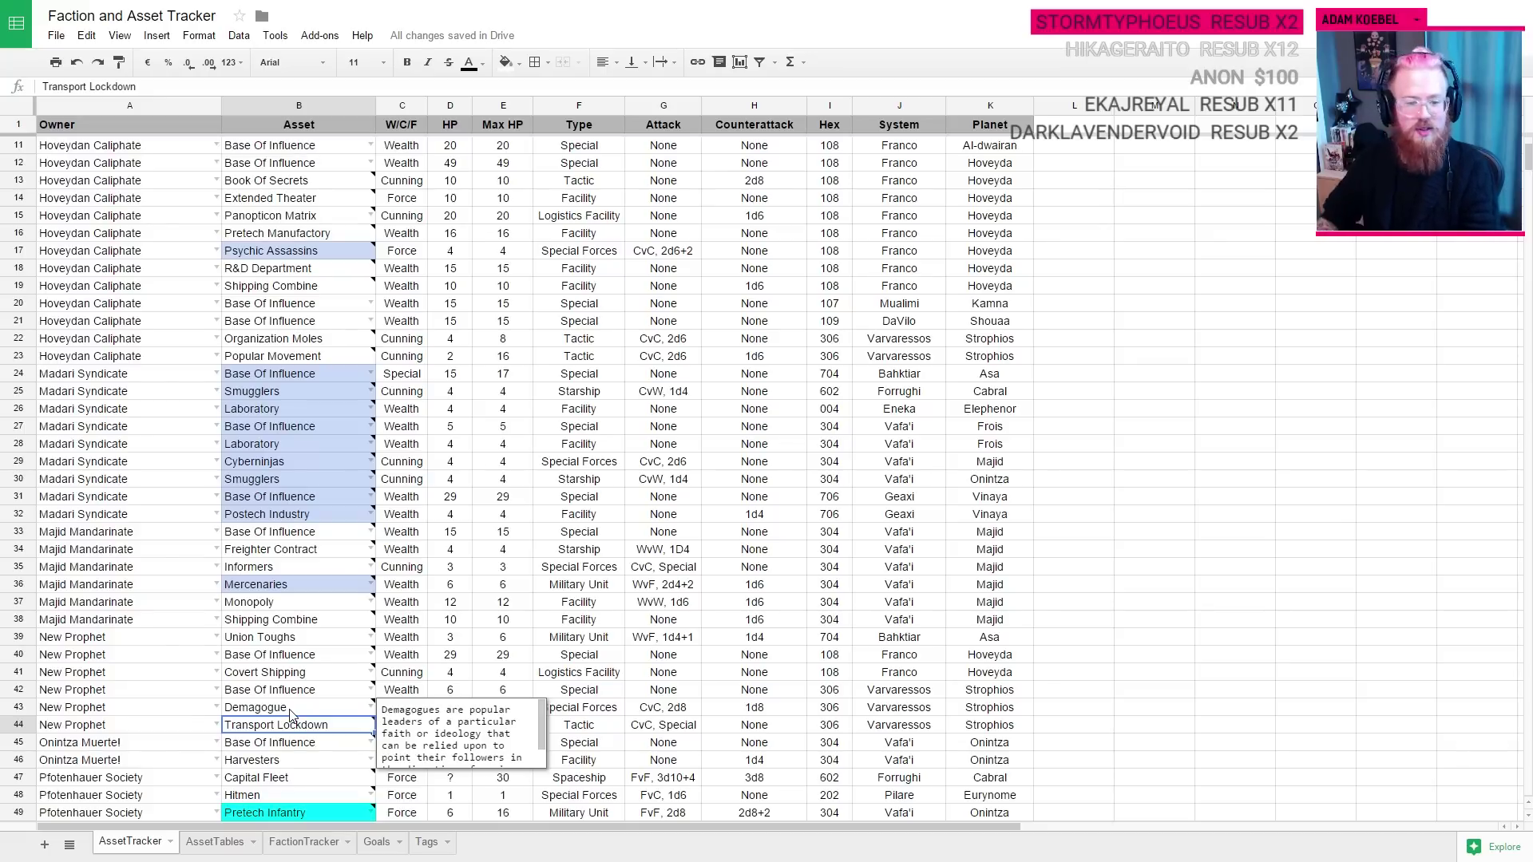
left_click(661, 656)
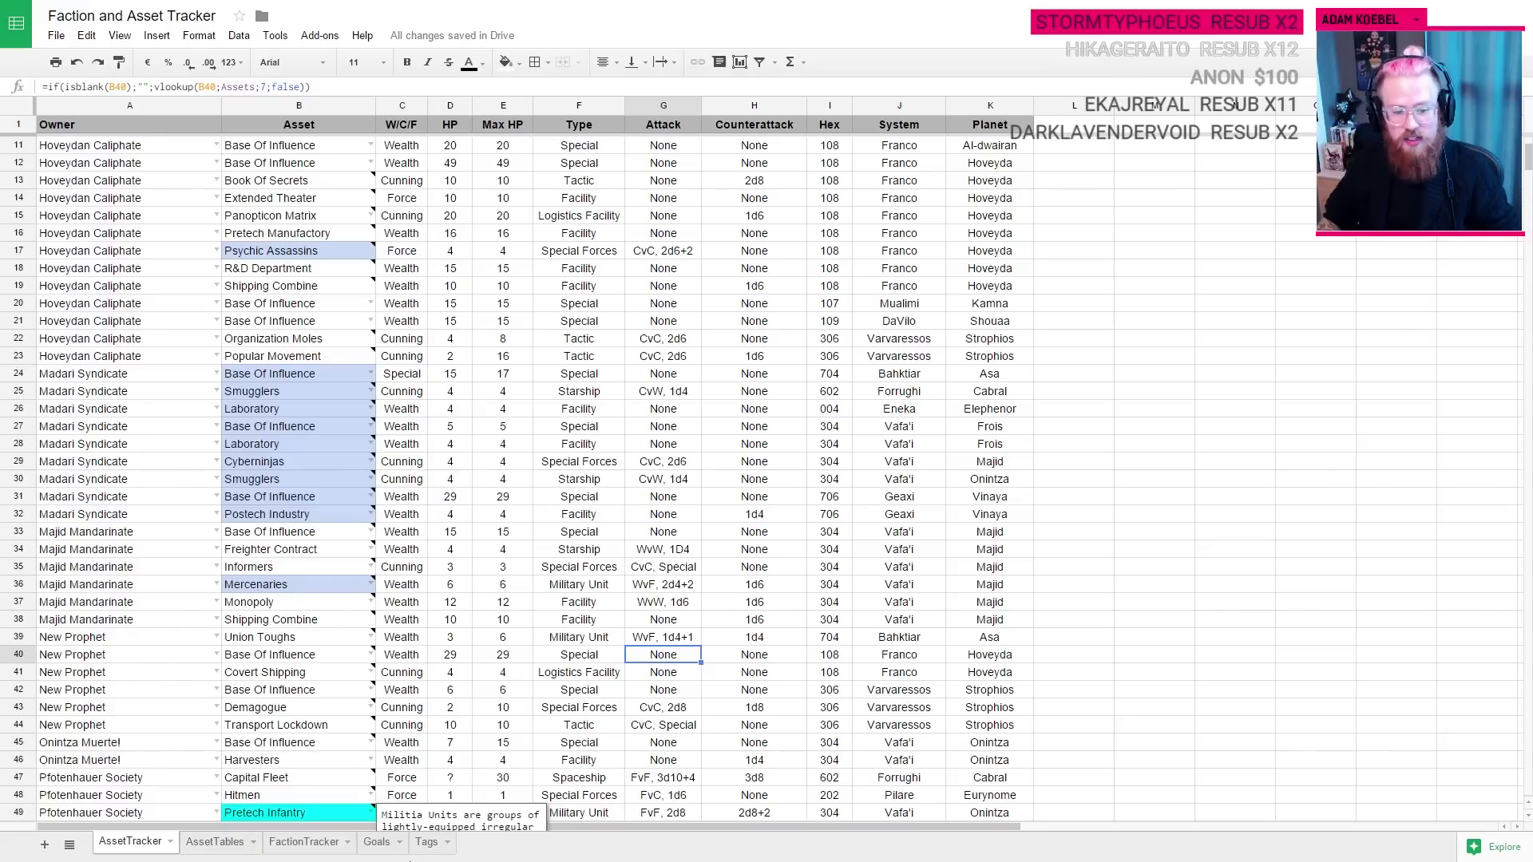
Step: Look over the faction goal descriptions and the goal options offered for the Pfotenhauer Society in the faction tracker
left_click(377, 845)
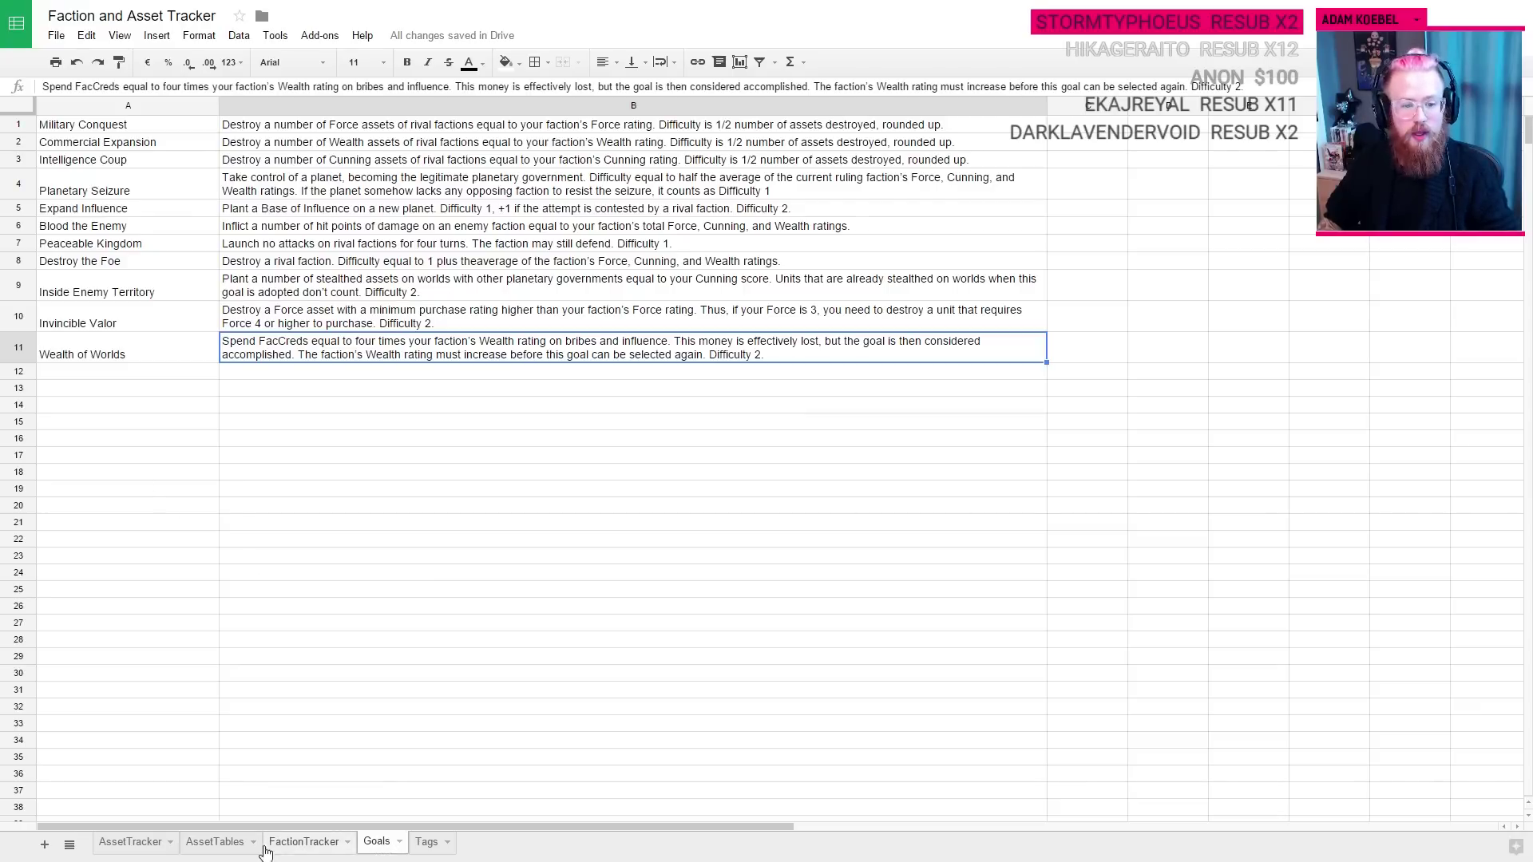
left_click(296, 843)
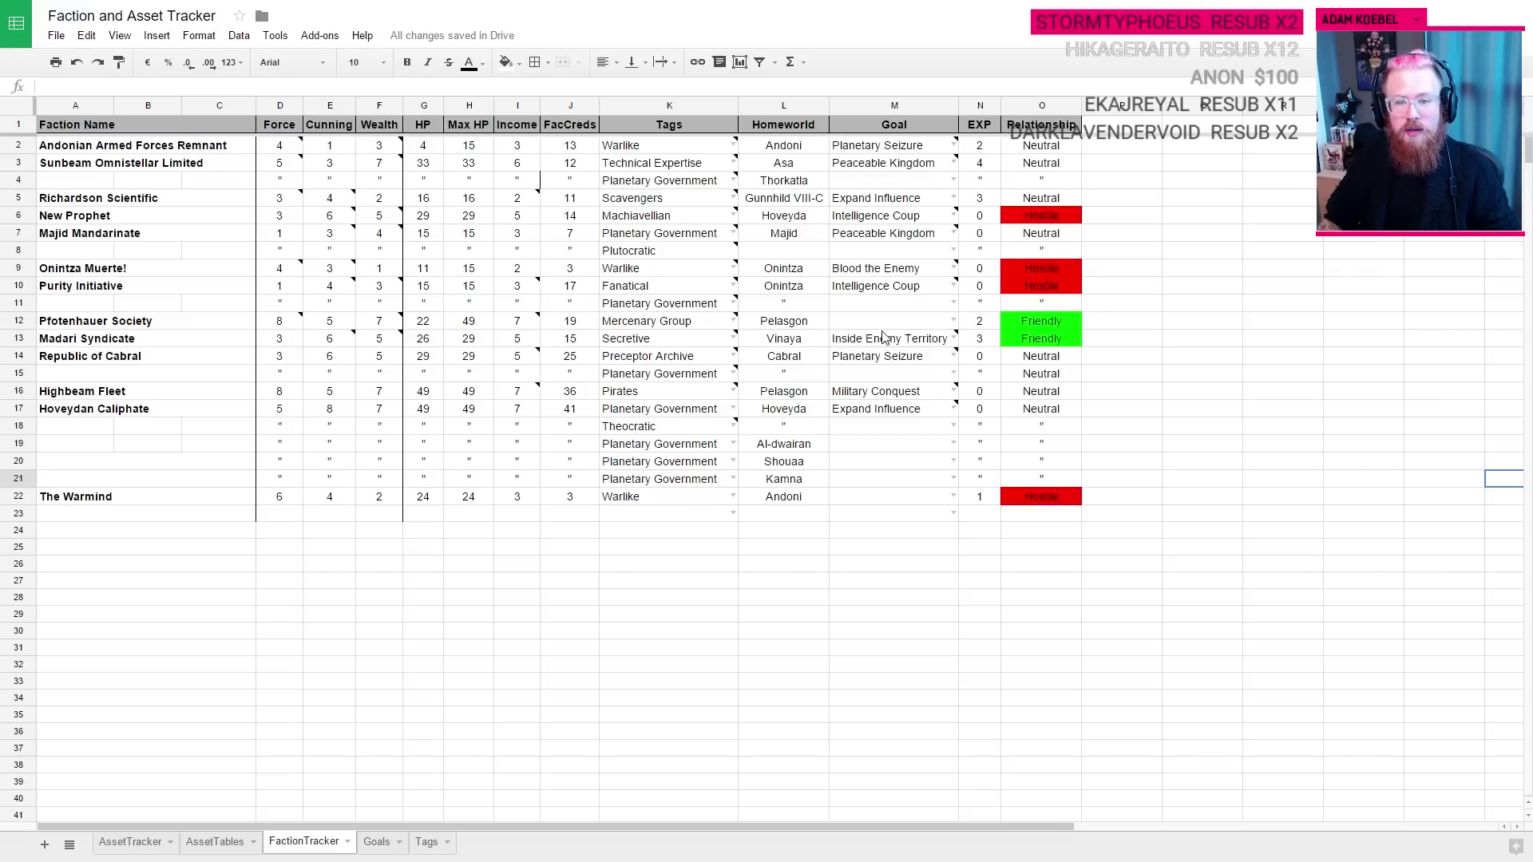
left_click(952, 321)
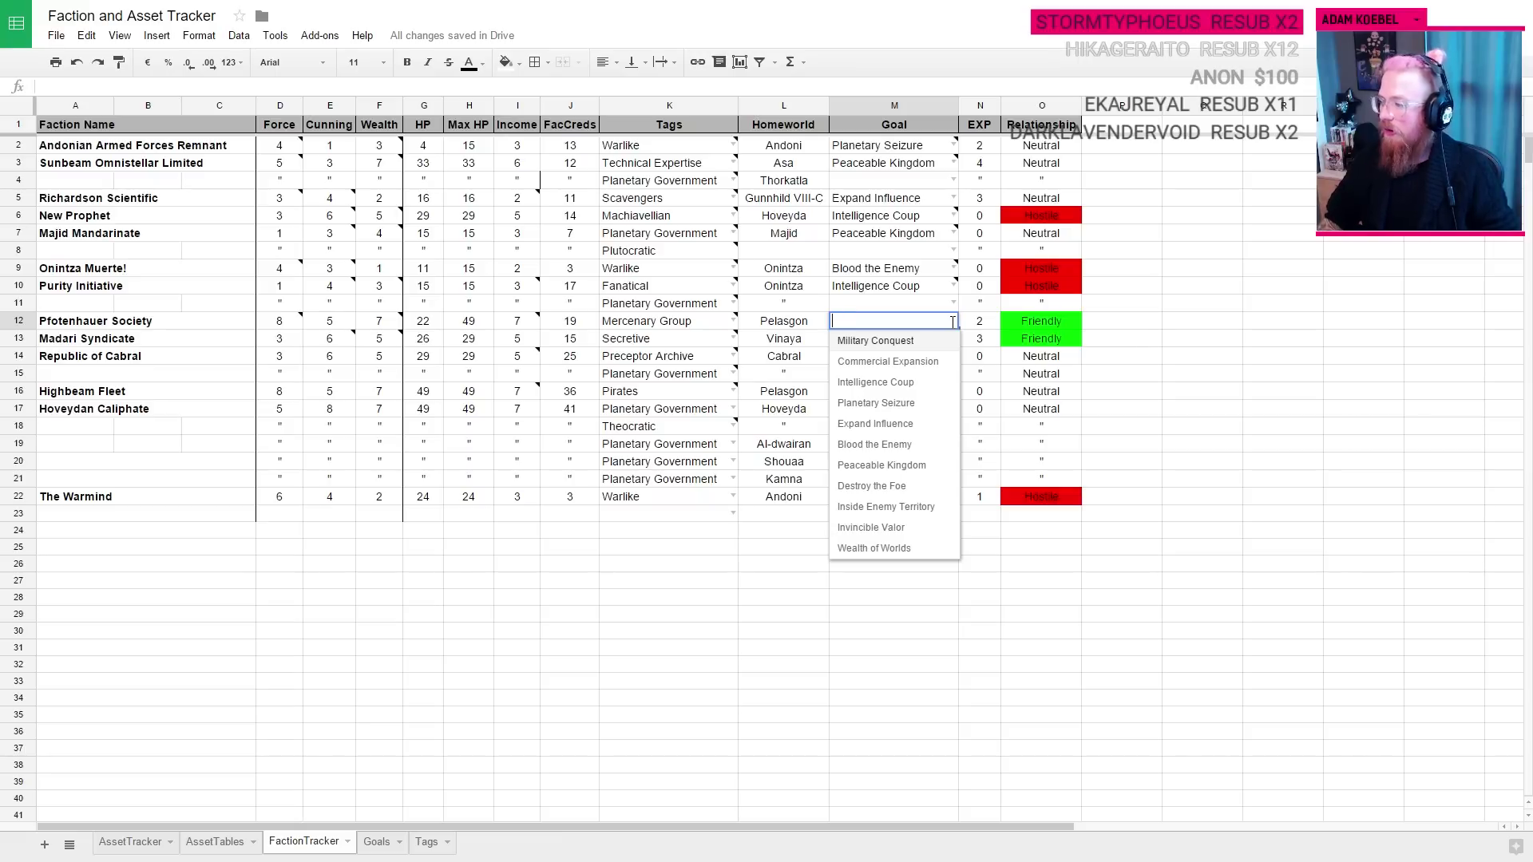
left_click(886, 506)
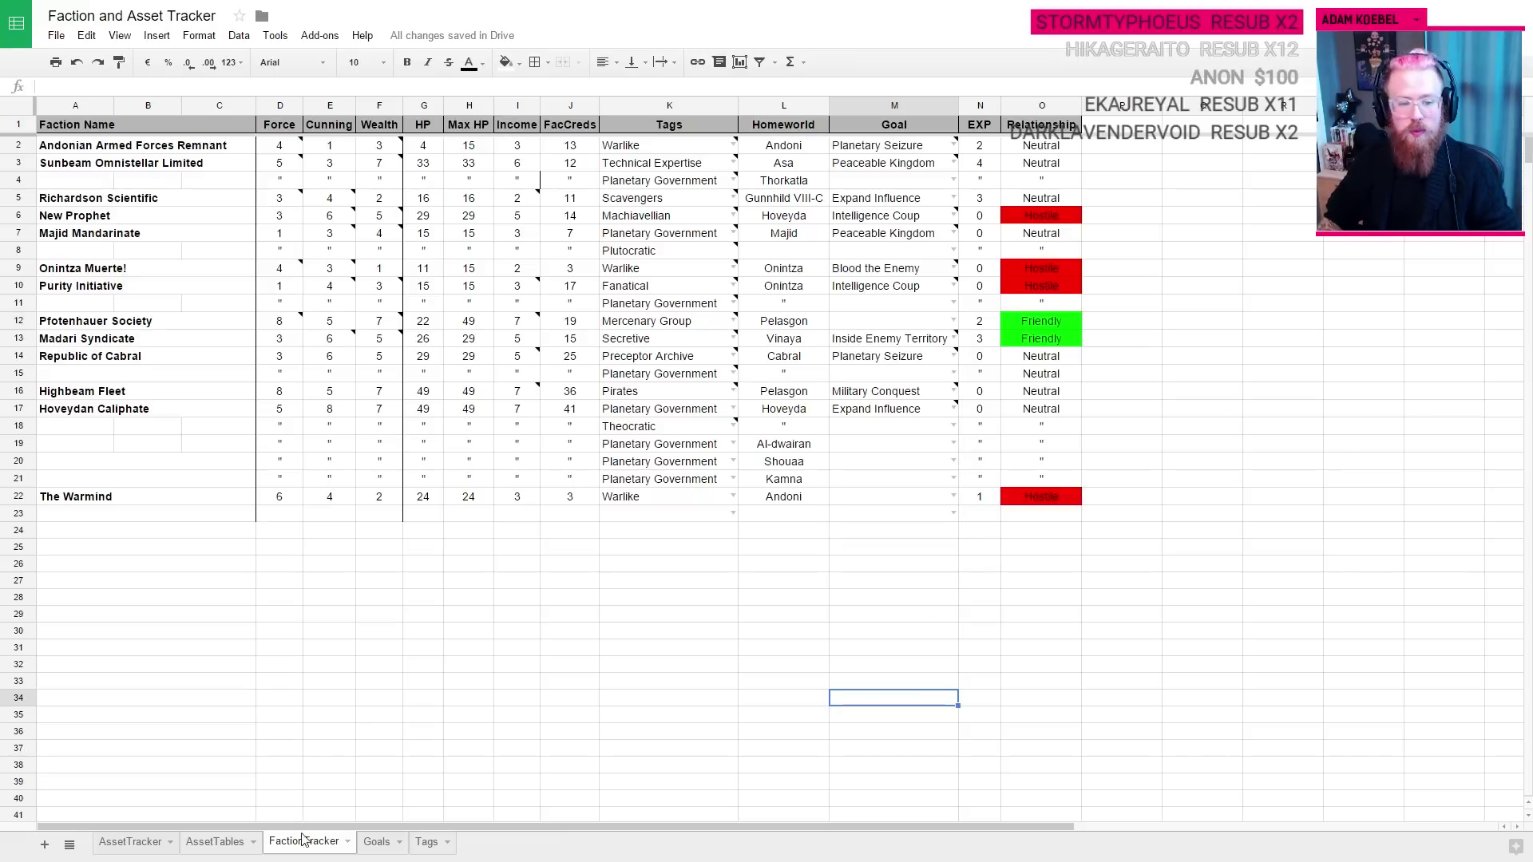
Step: Read the Invincible Valor goal's description and requirements in the list of goals
left_click(376, 841)
left_click(353, 319)
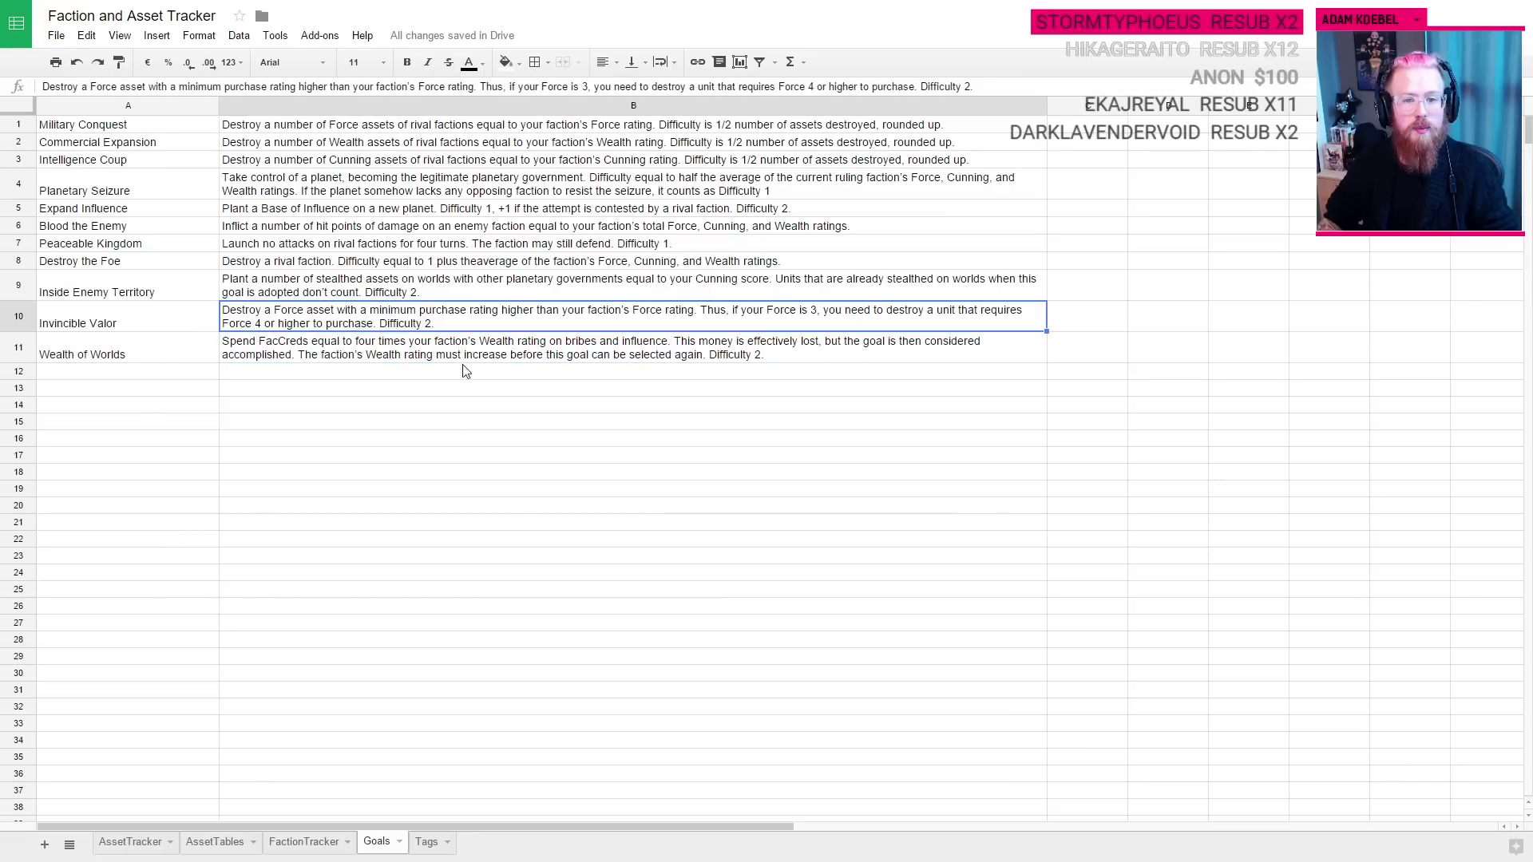
left_click(102, 321)
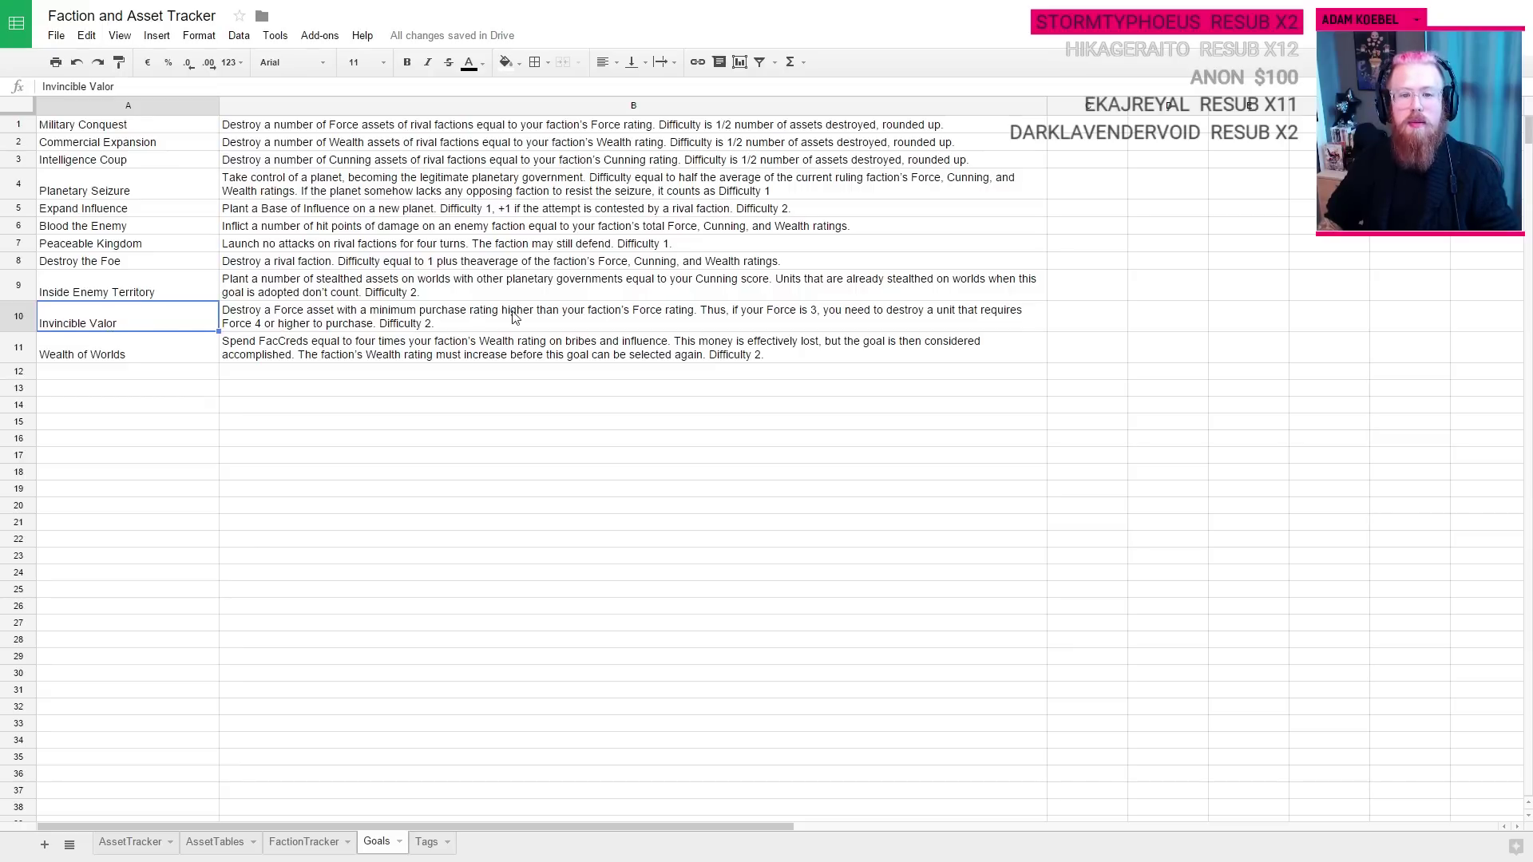
left_click(696, 325)
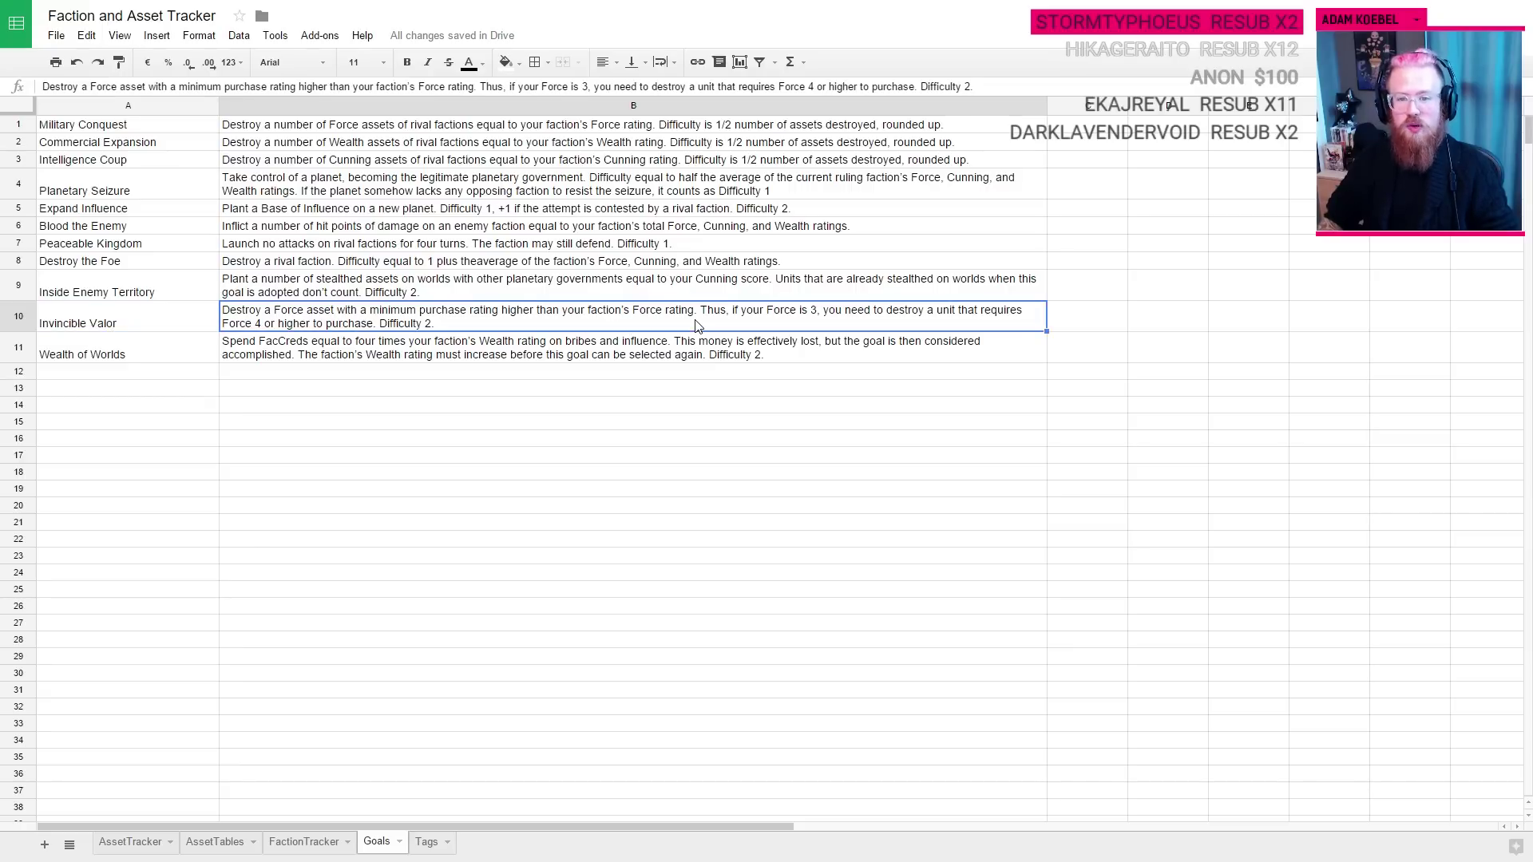
left_click(164, 315)
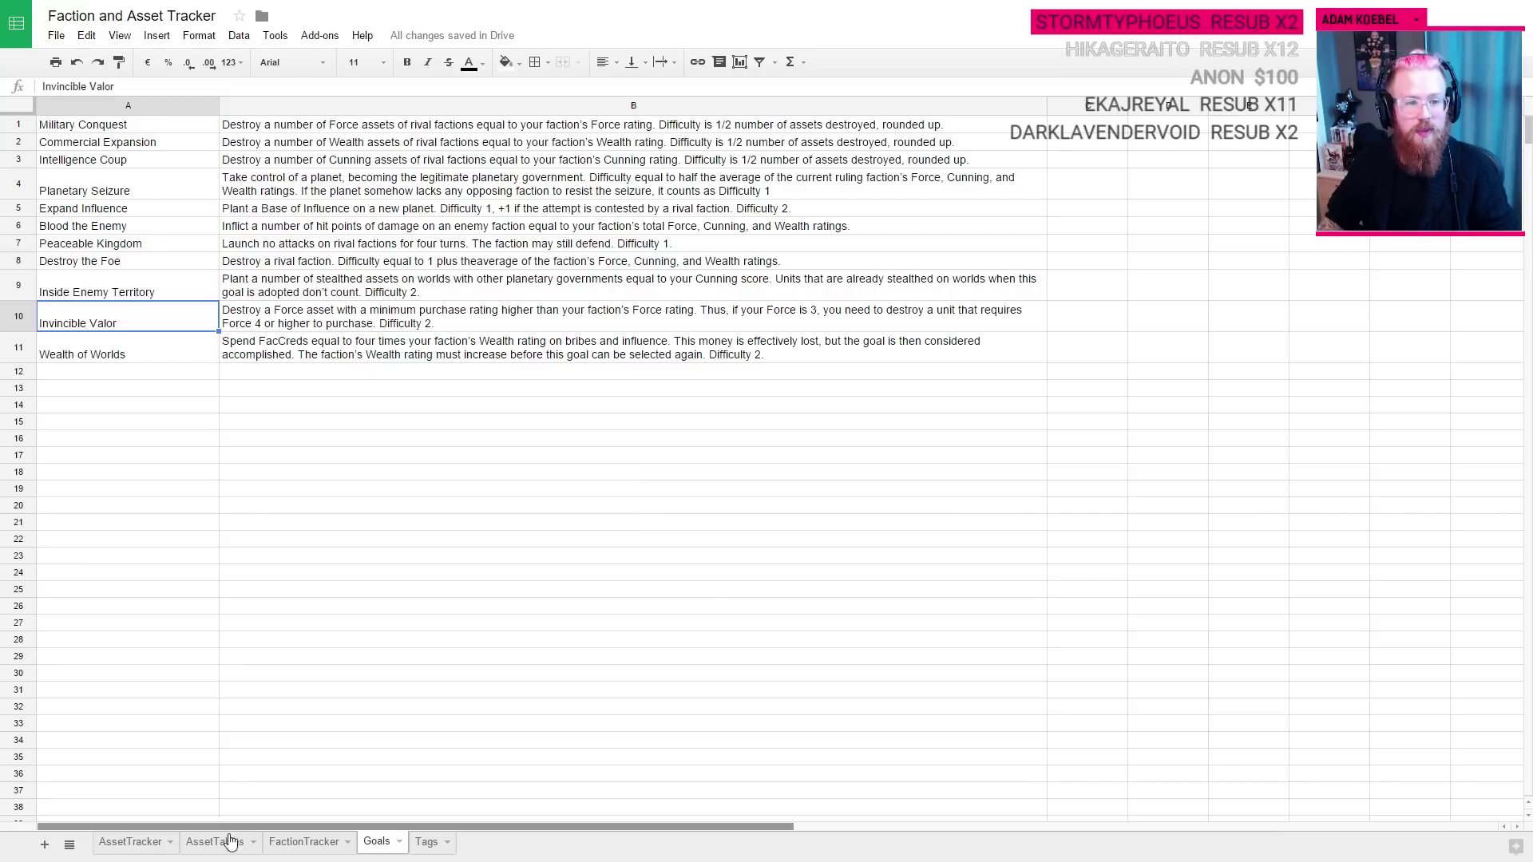
Step: Set the Pfotenhauer Society's goal to Invincible Valor in the faction tracker
left_click(128, 839)
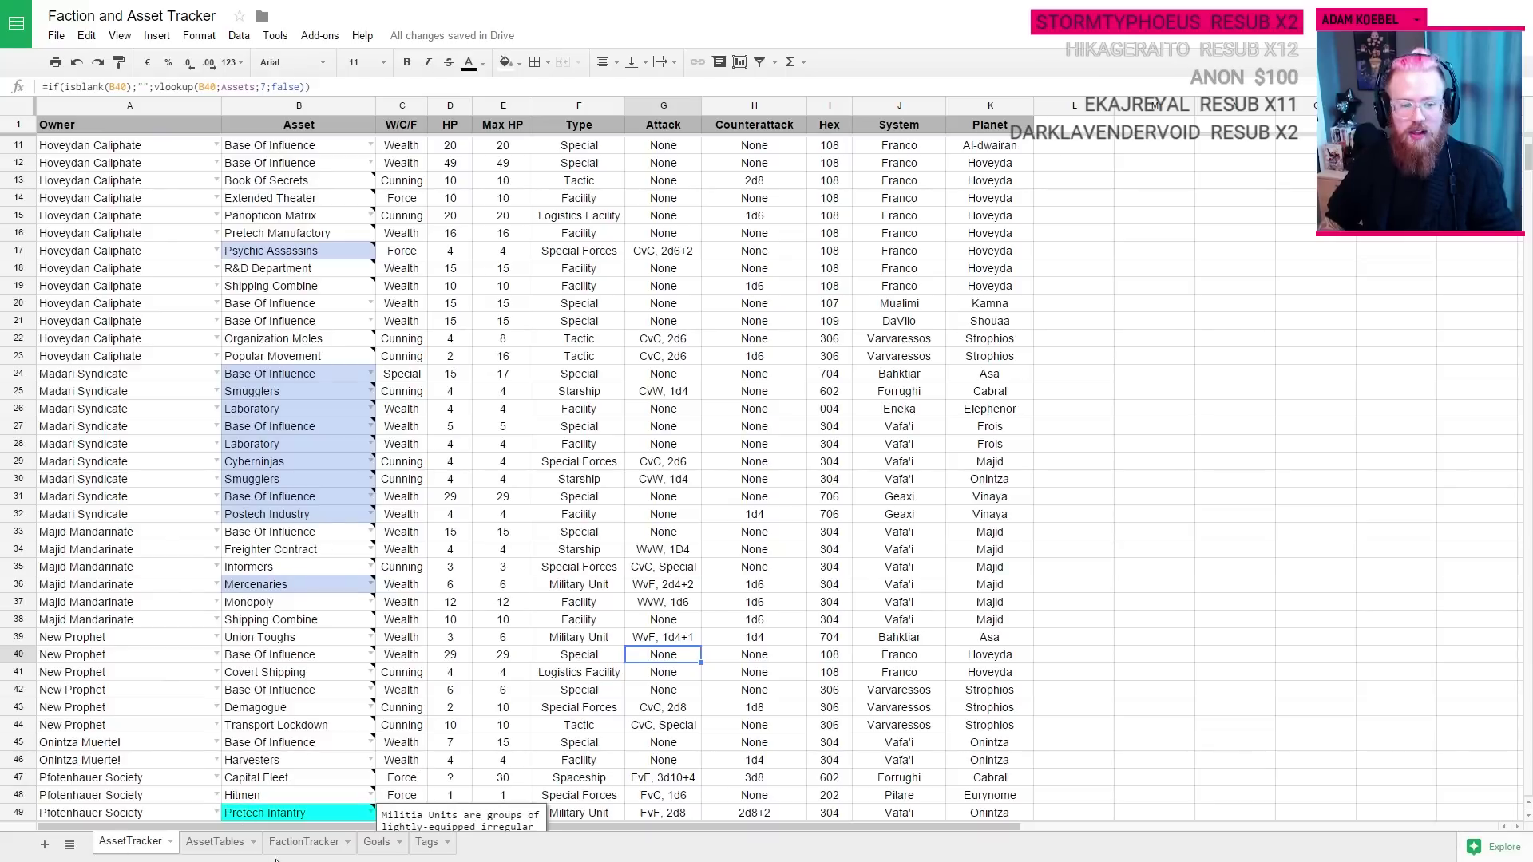
left_click(214, 841)
left_click(308, 847)
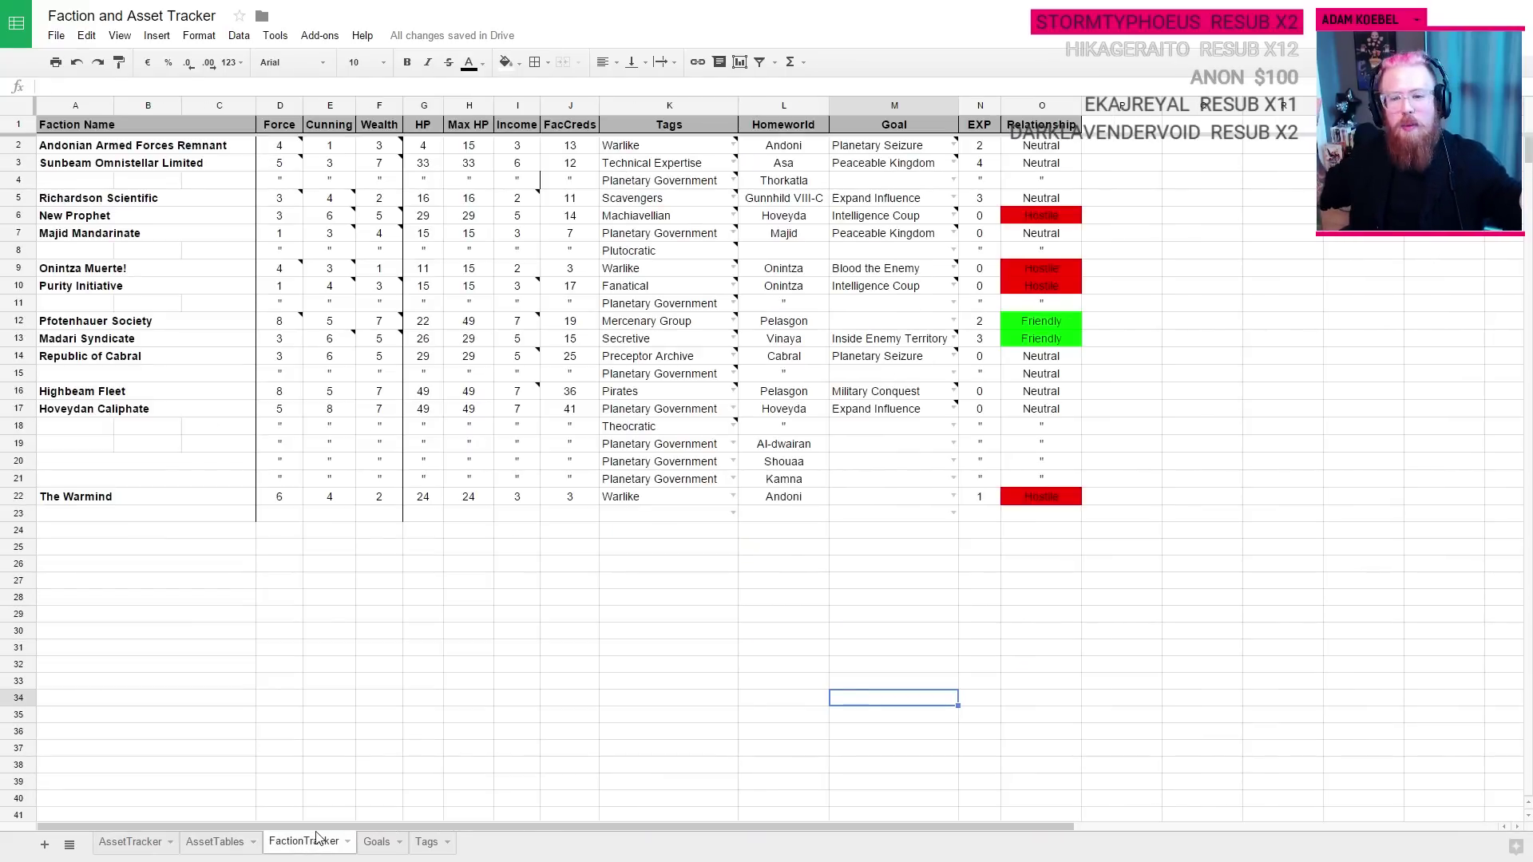
left_click(954, 321)
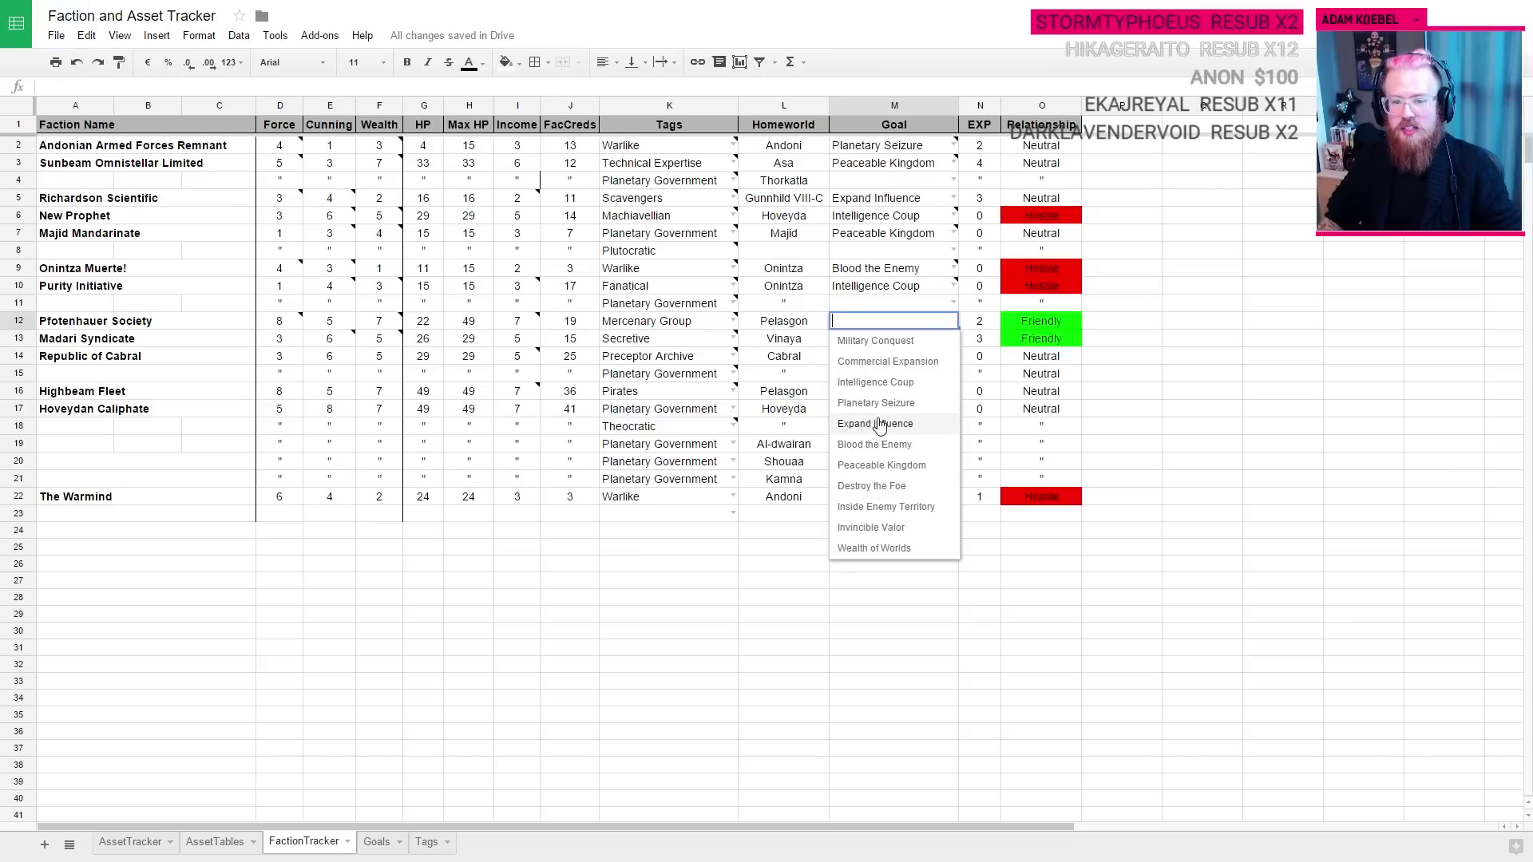
left_click(879, 527)
left_click(1205, 409)
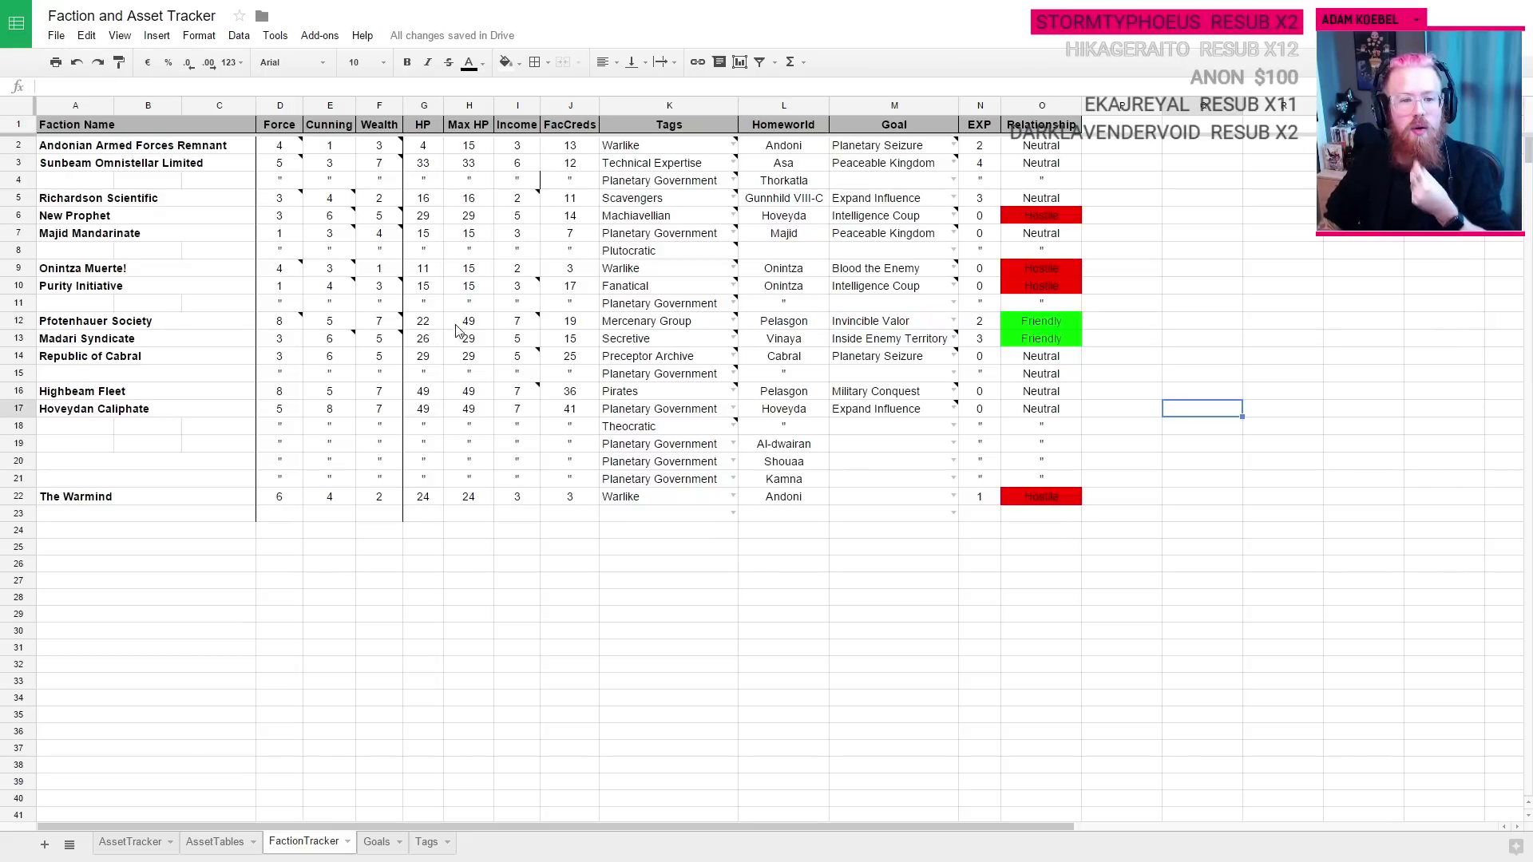
Step: Check the note attached to the Pfotenhauer Society's Force rating in the faction tracker
mouse_move(383, 336)
left_click(429, 636)
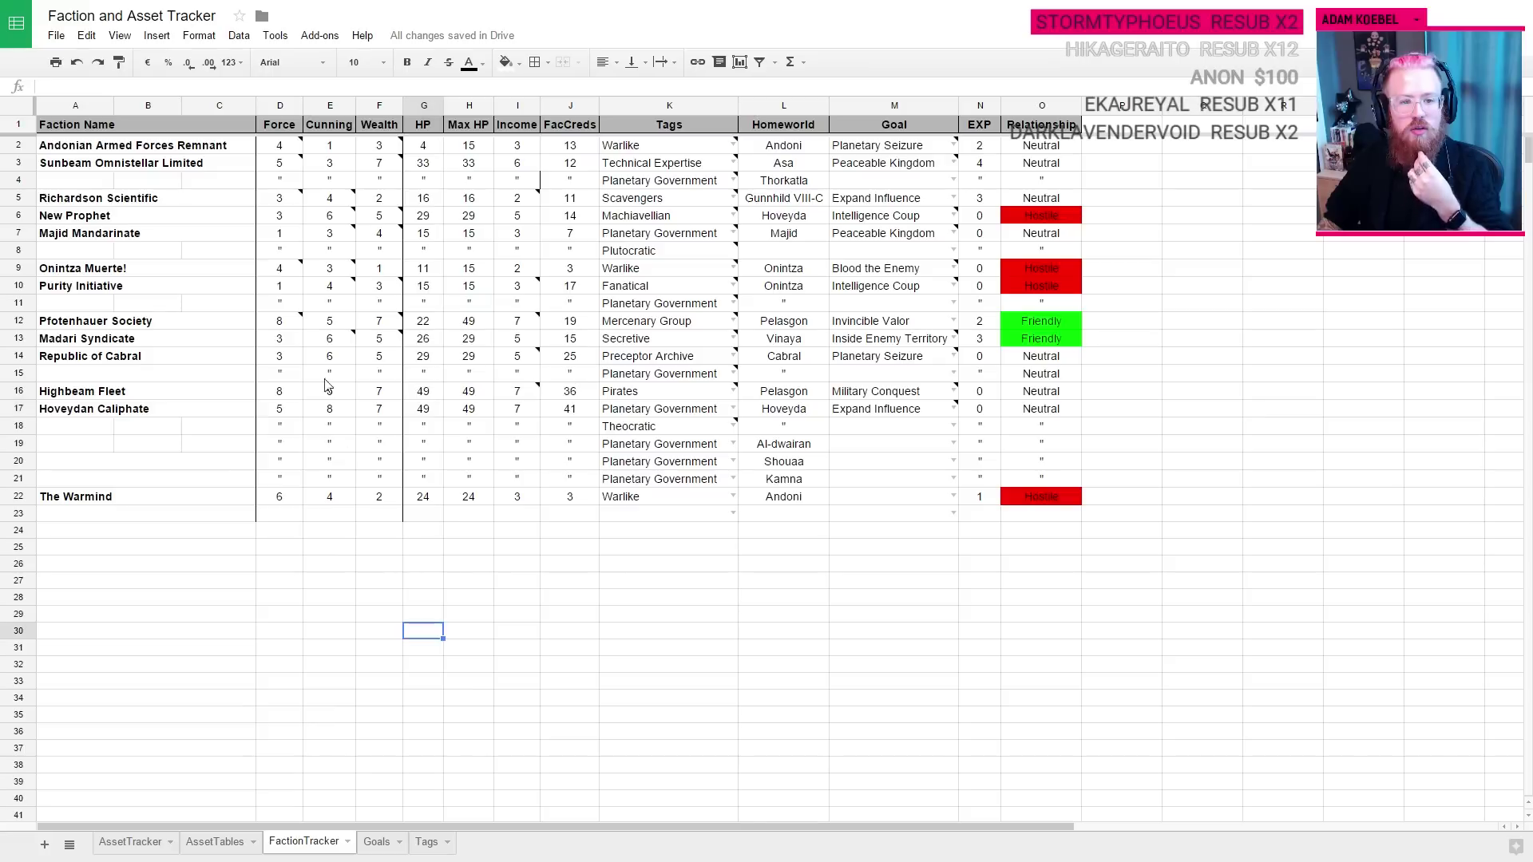
mouse_move(297, 333)
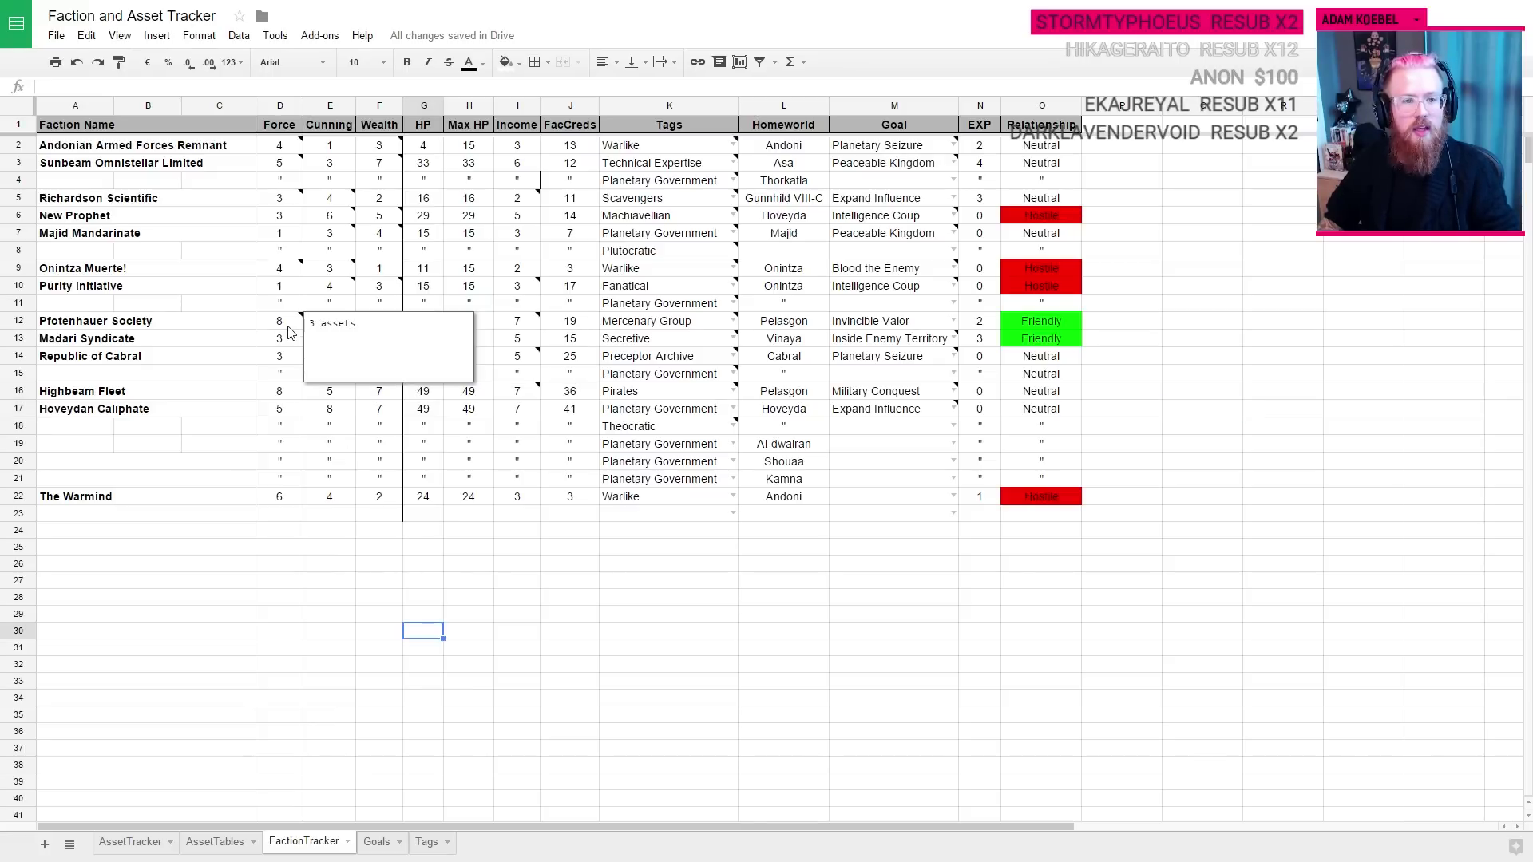
Step: Look through the Force assets in the asset tables and read the Planetary Defenses entry and its note
left_click(667, 681)
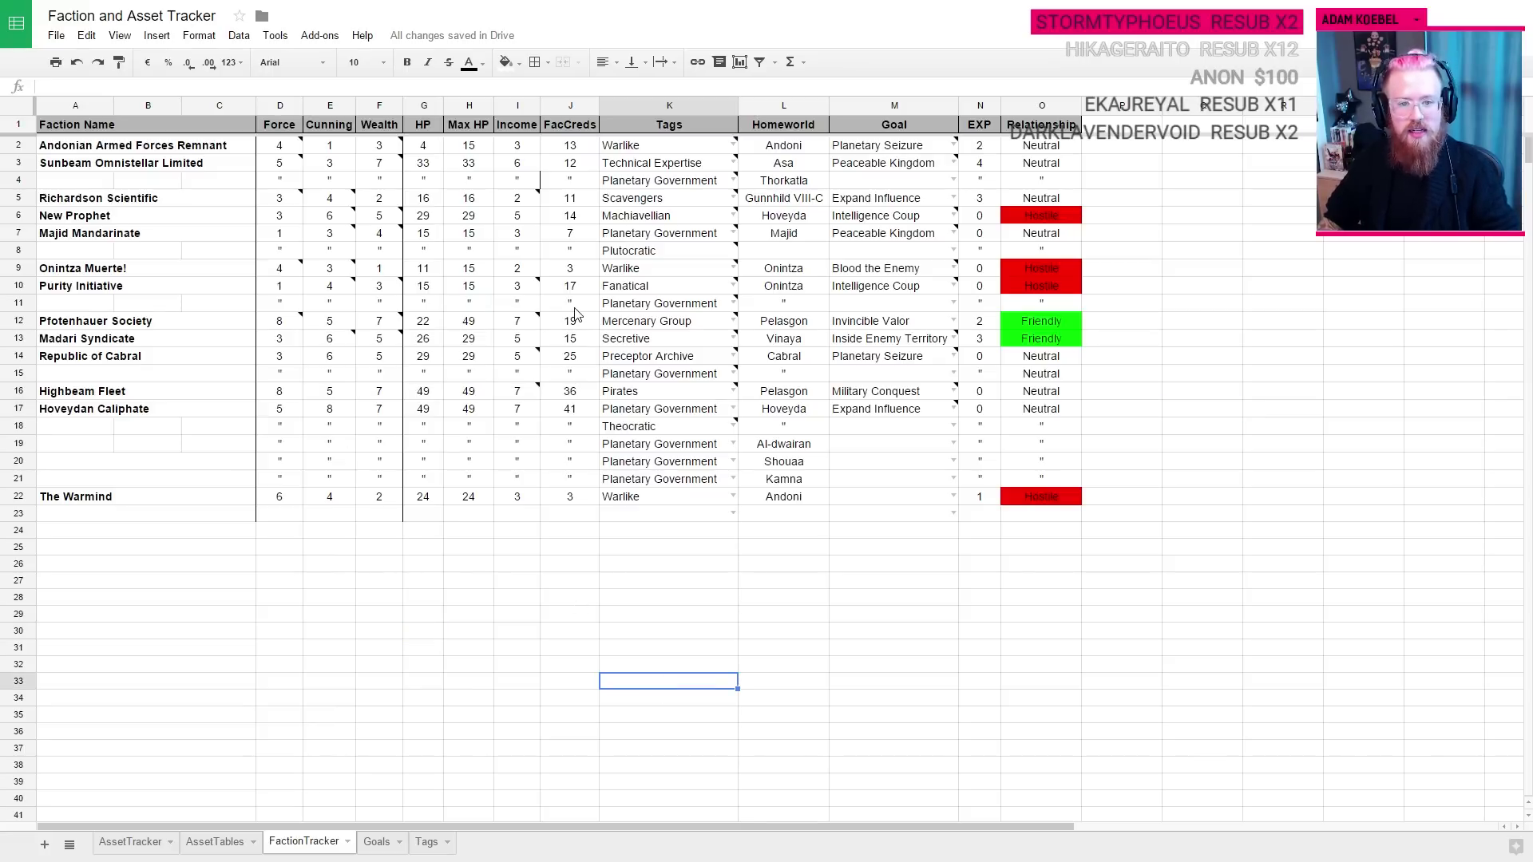
left_click(201, 842)
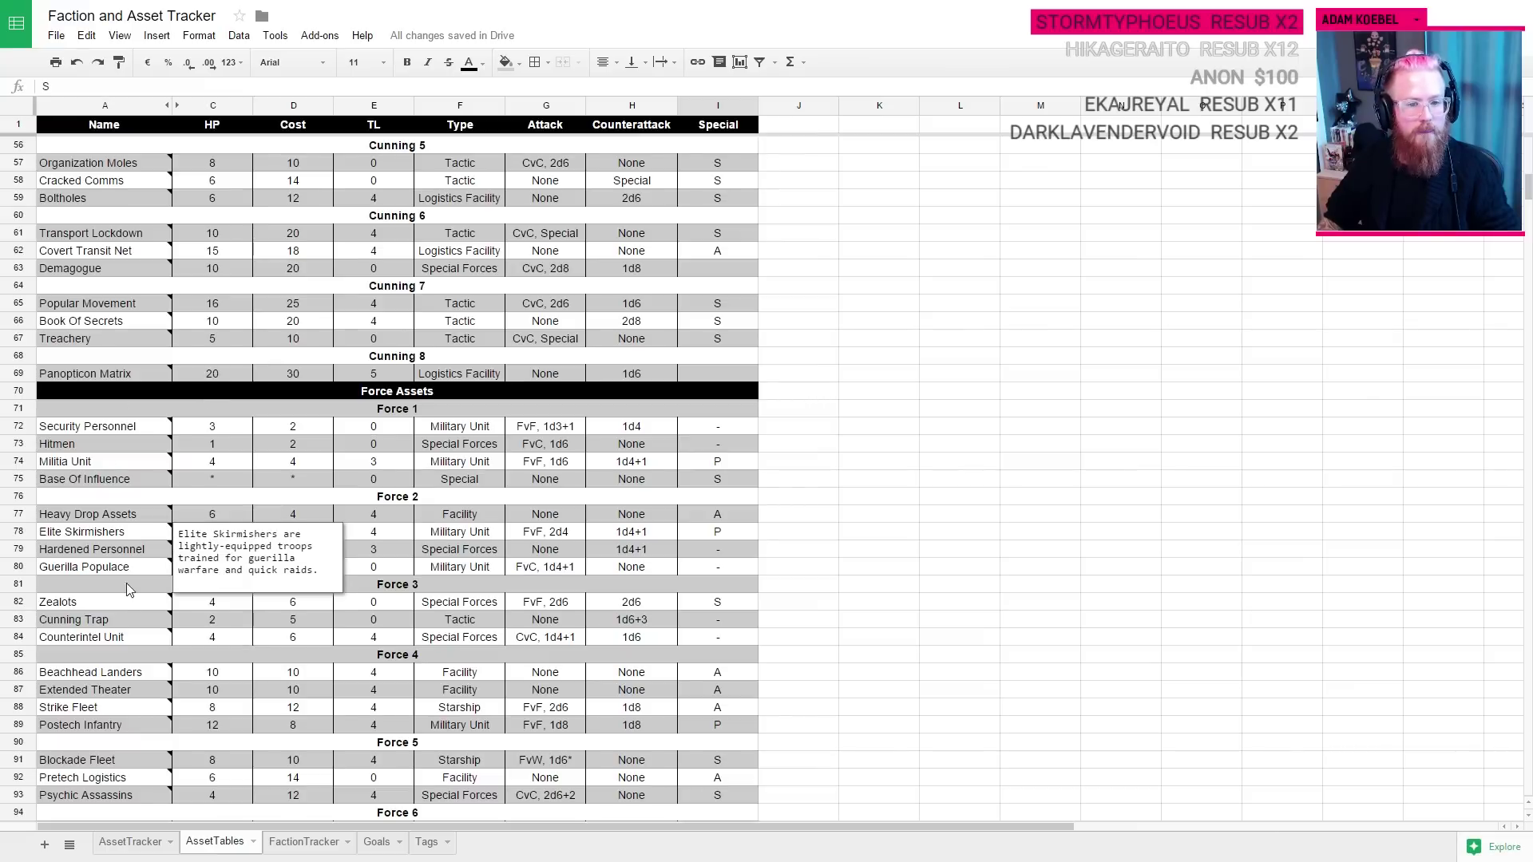
scroll(127, 589, "down", 5)
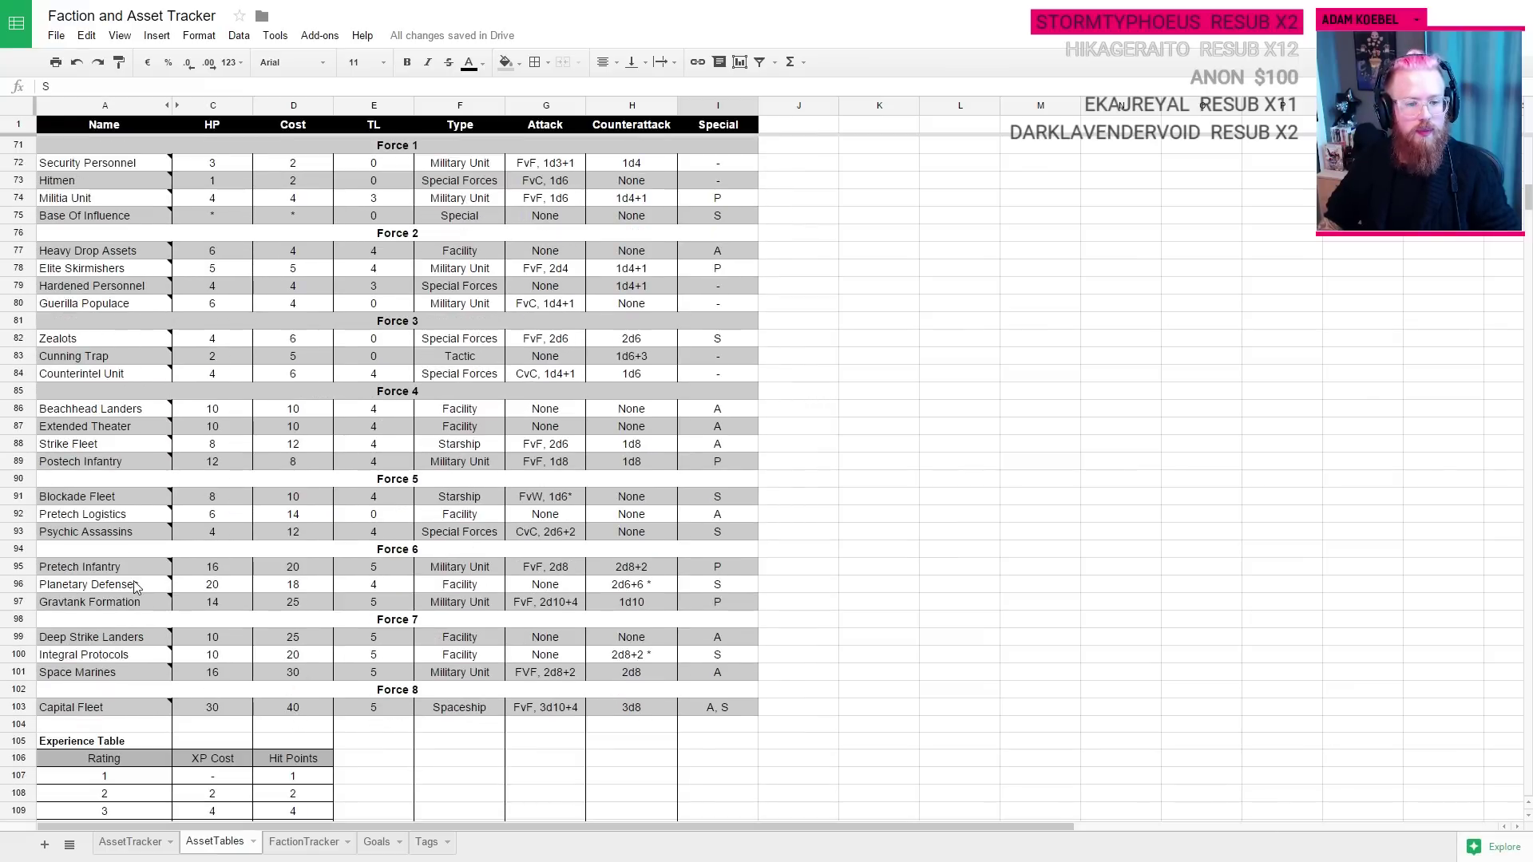
mouse_move(133, 590)
scroll(264, 604, "down", 1)
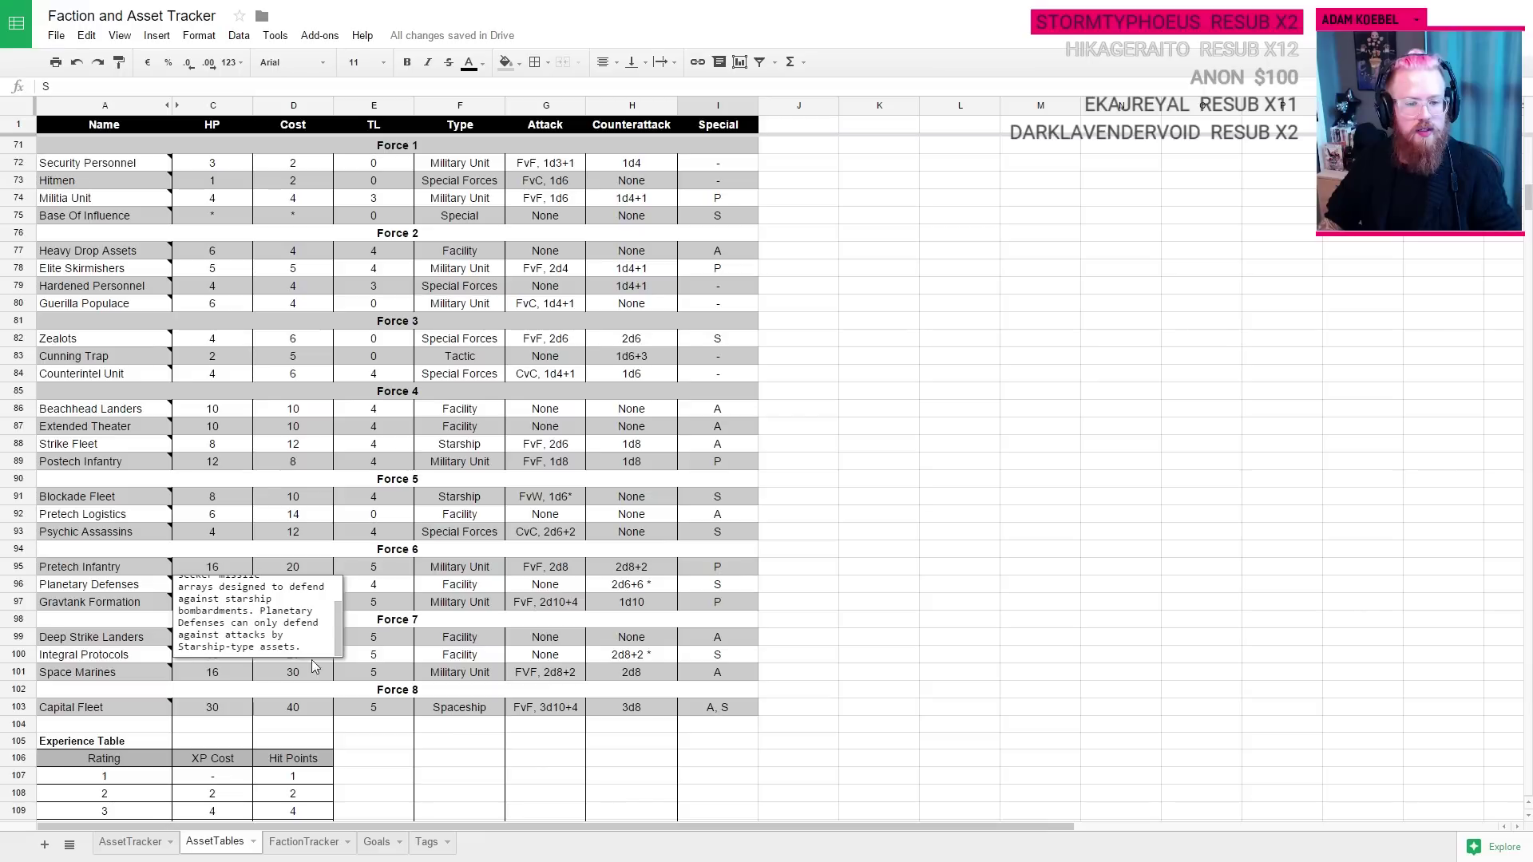
left_click(376, 570)
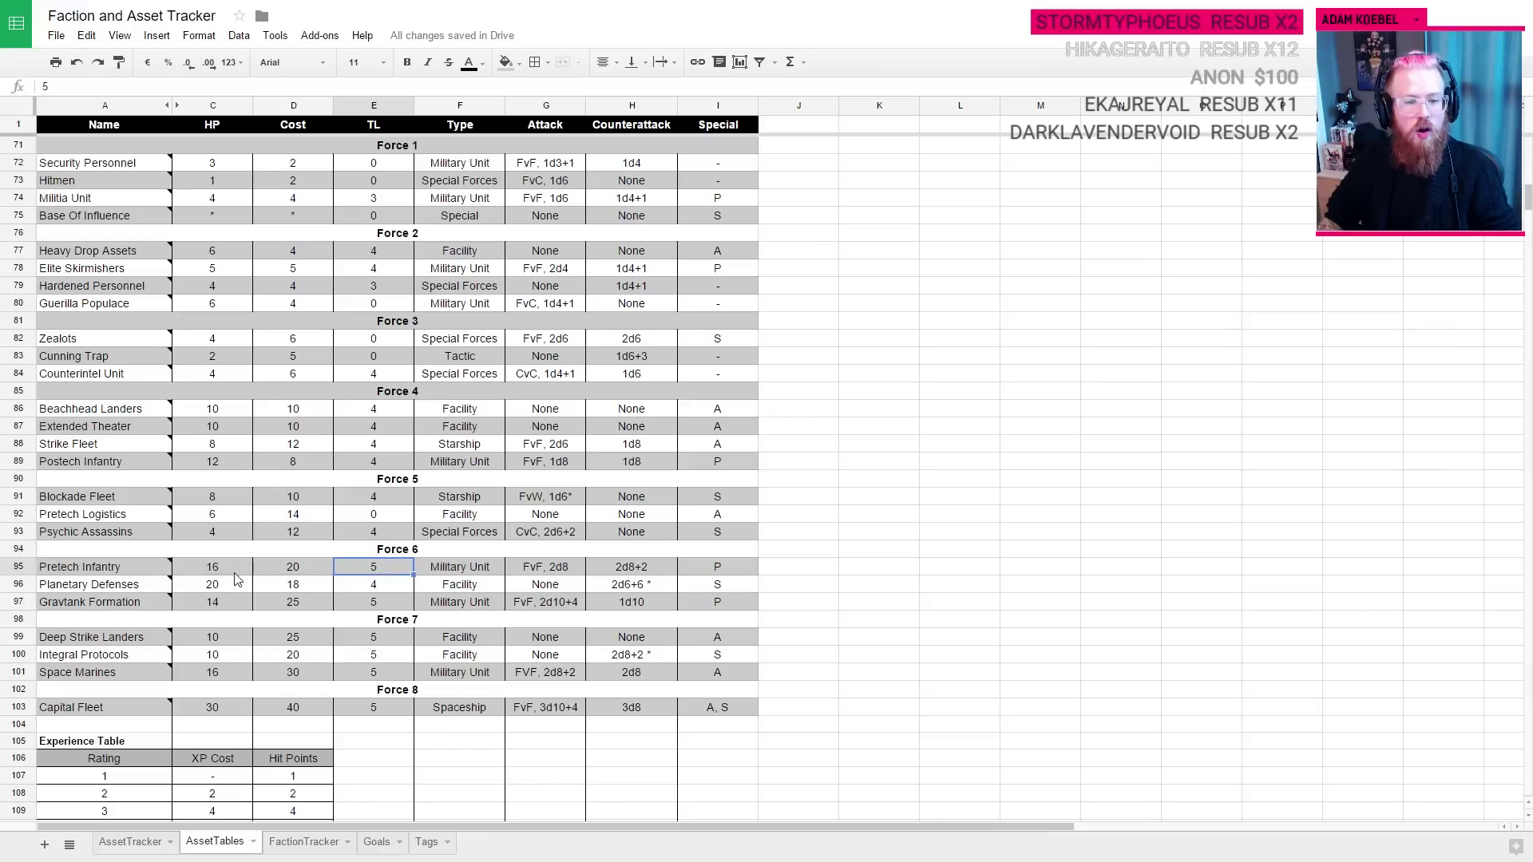
left_click(135, 589)
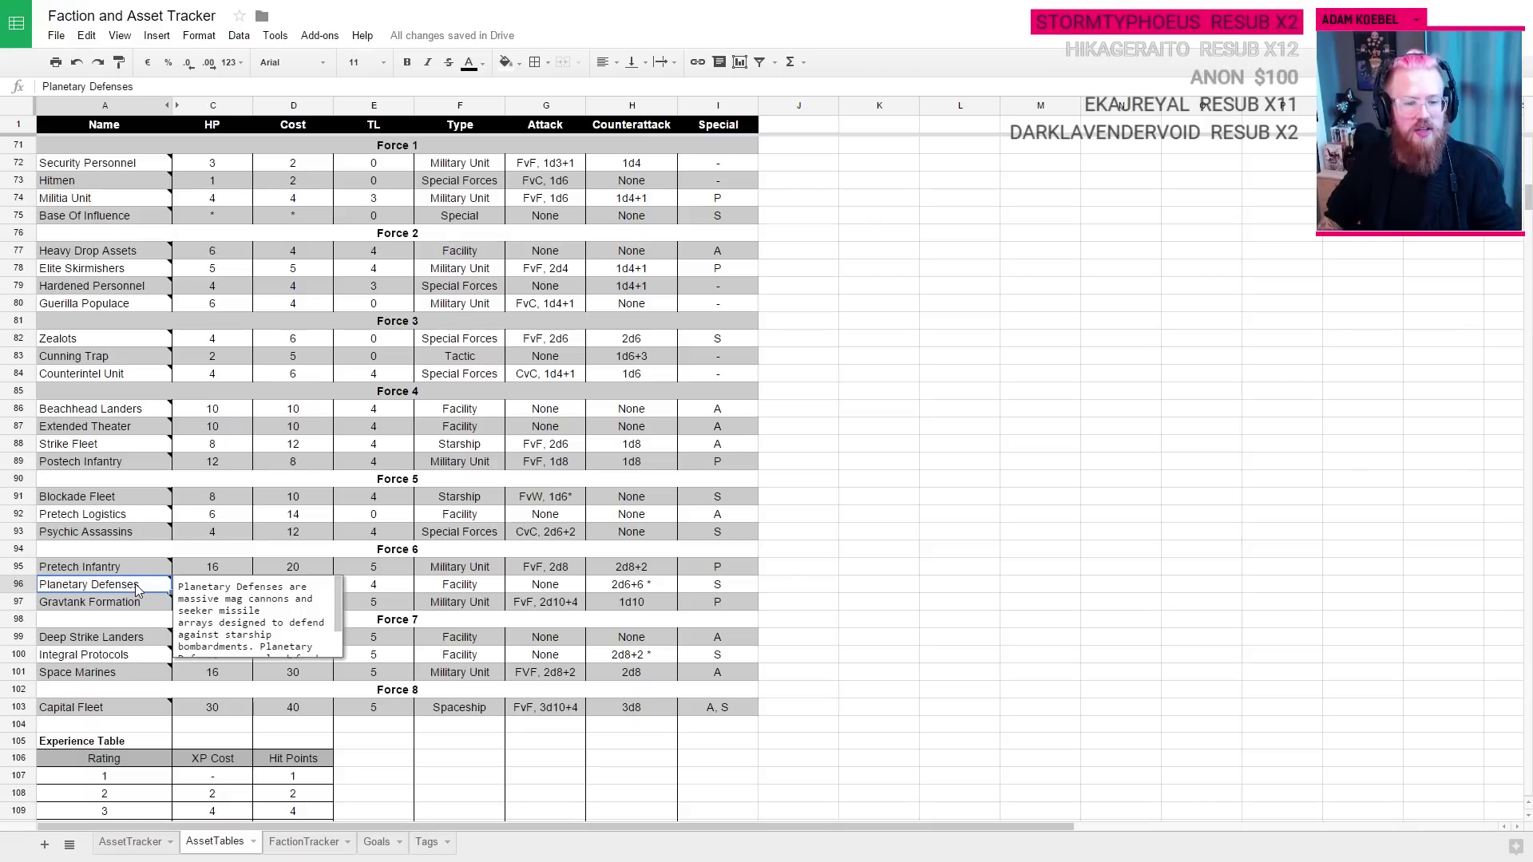
left_click(558, 583)
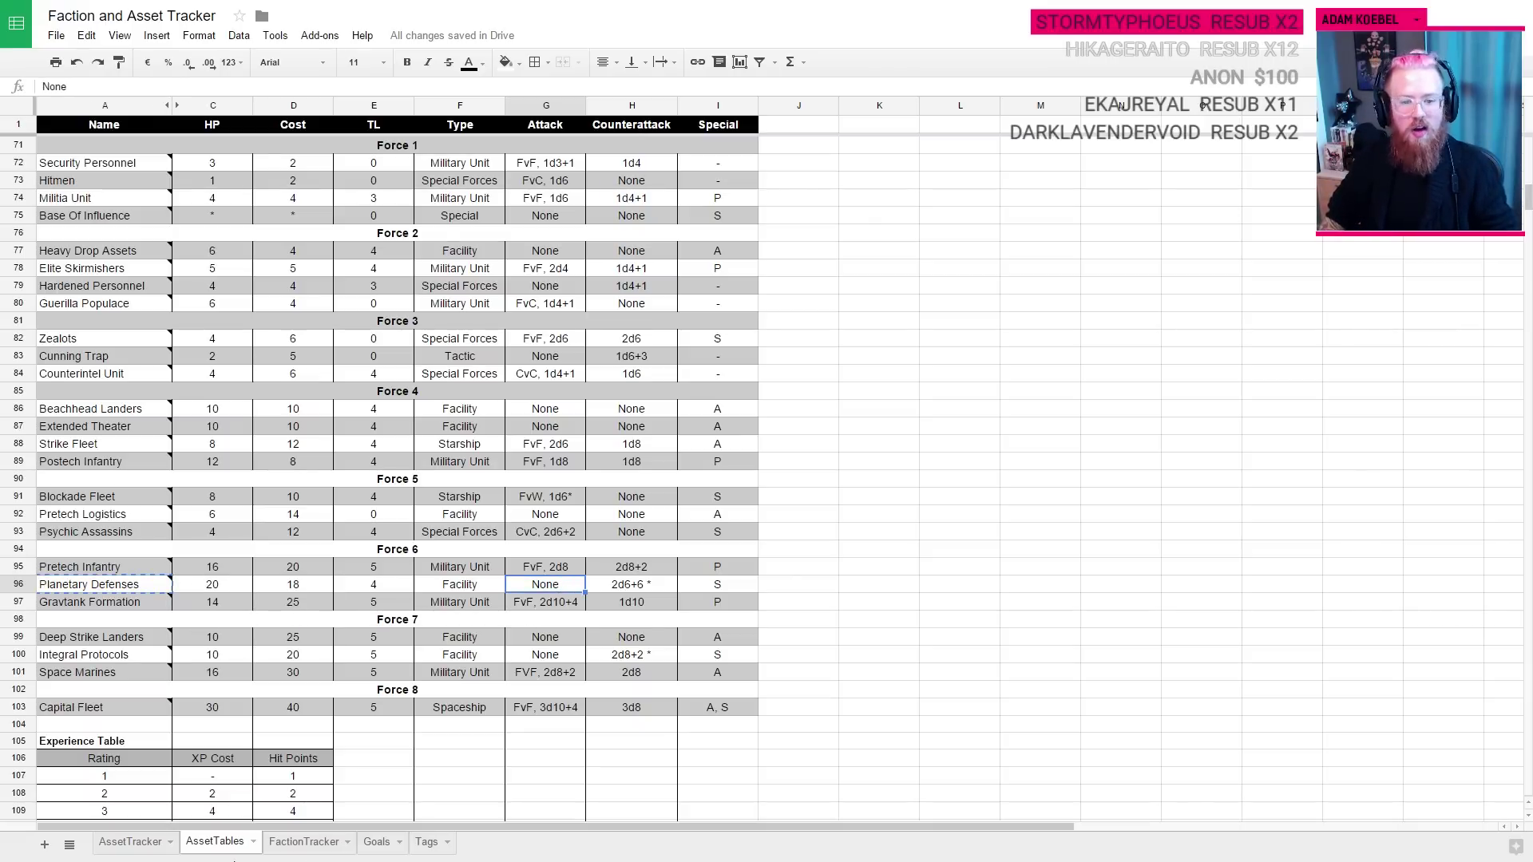
Step: Set the Pfotenhauer Society's FacCreds to 1 in the faction tracker
left_click(303, 843)
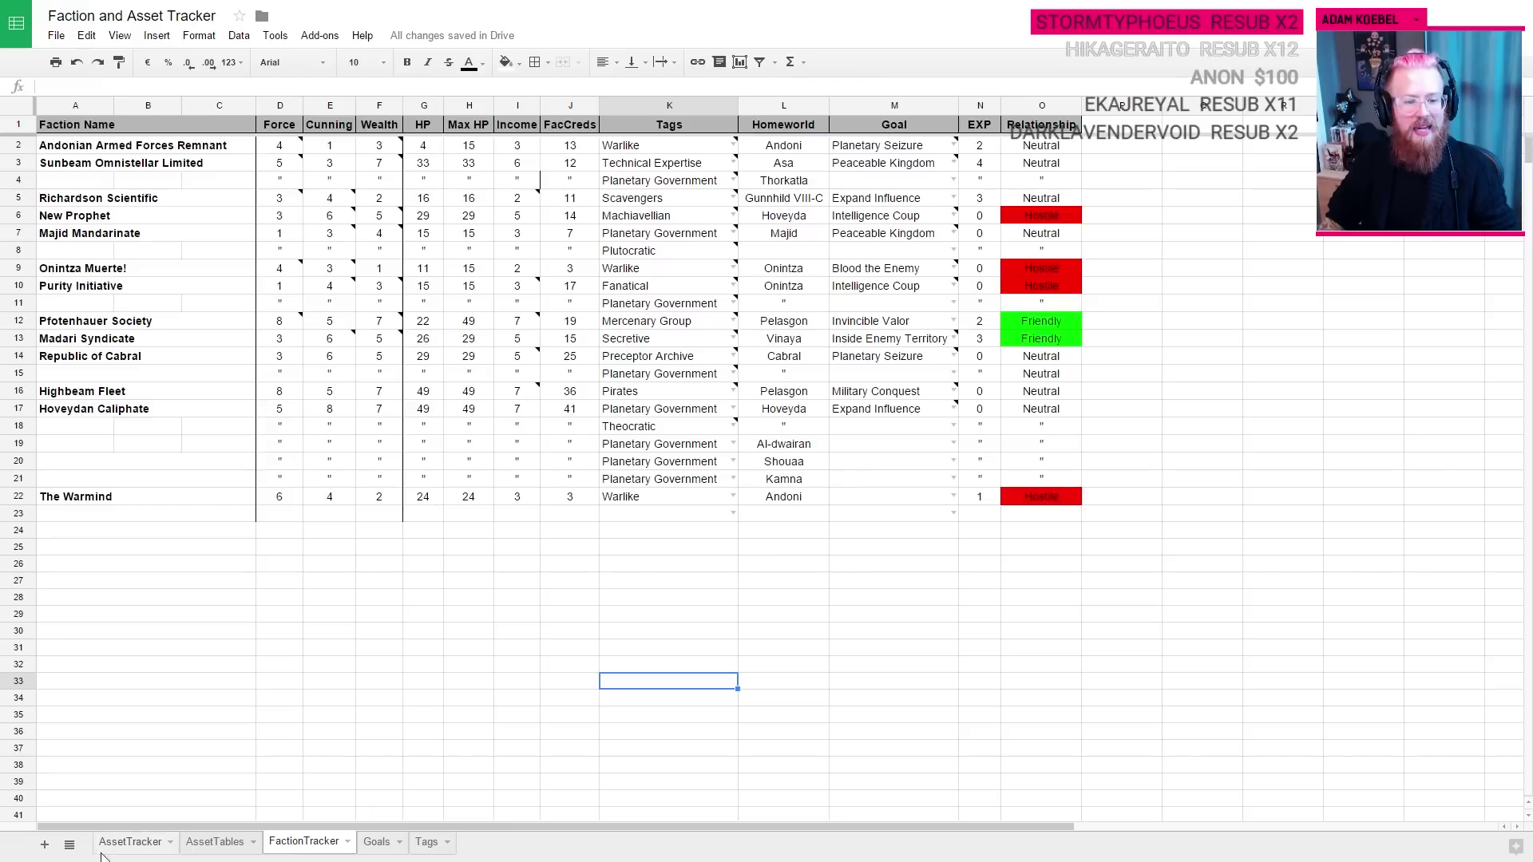
left_click(128, 843)
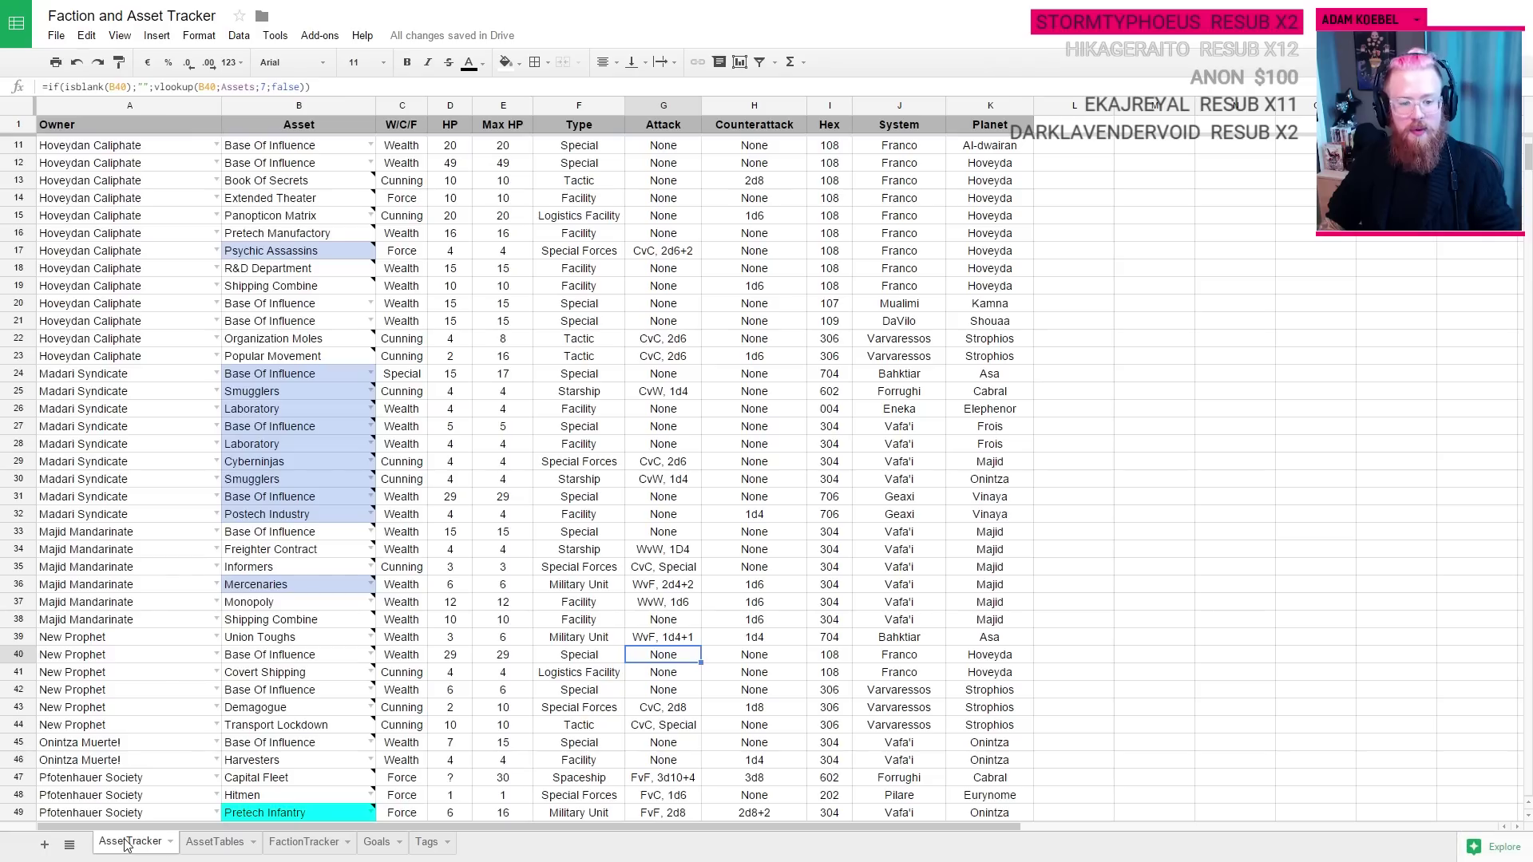
left_click(324, 841)
left_click(232, 841)
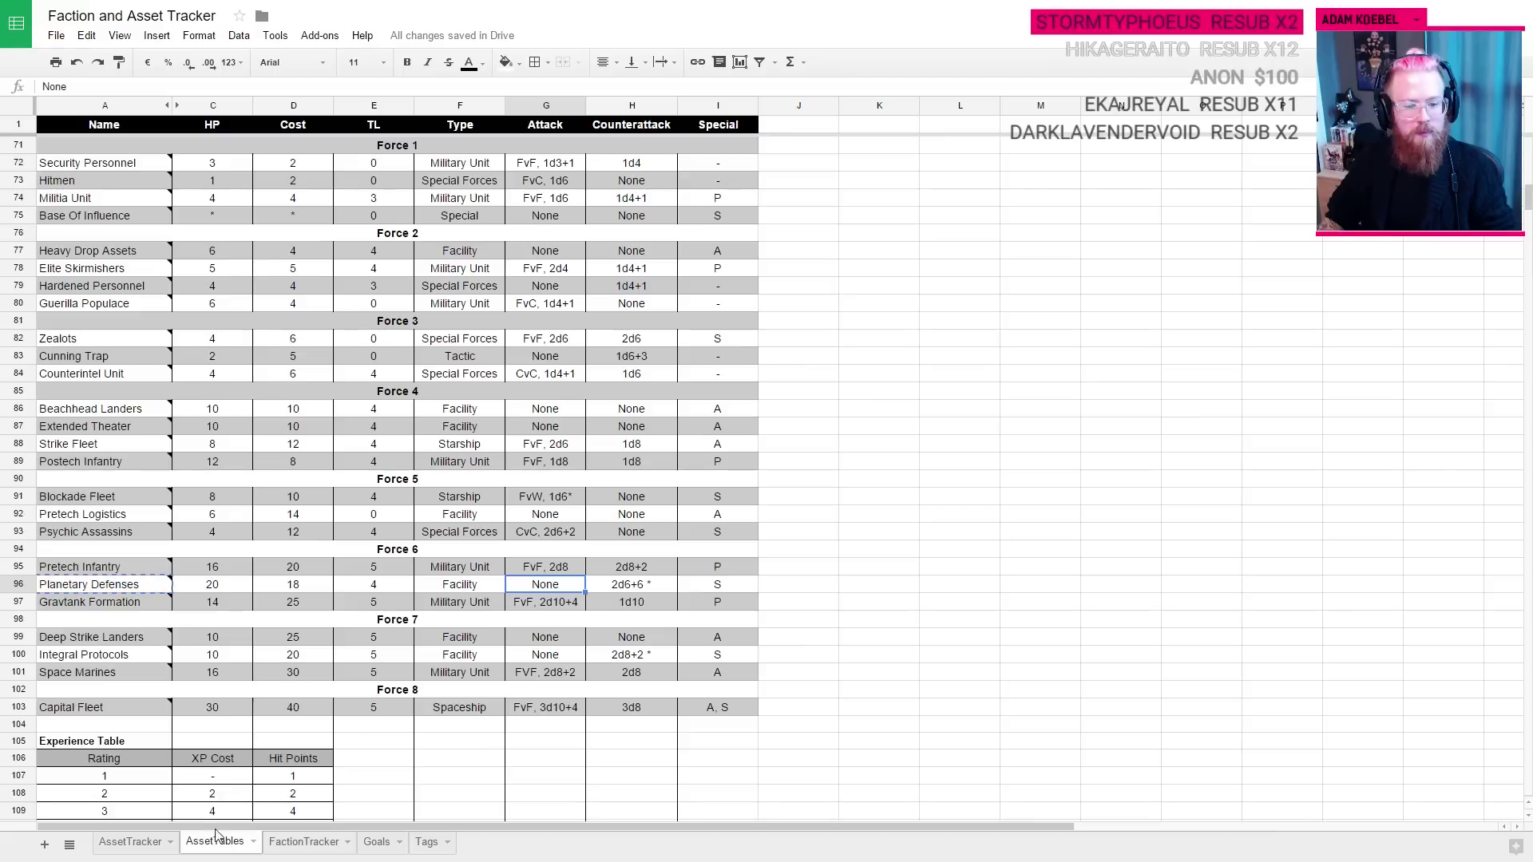
left_click(687, 779)
left_click(288, 843)
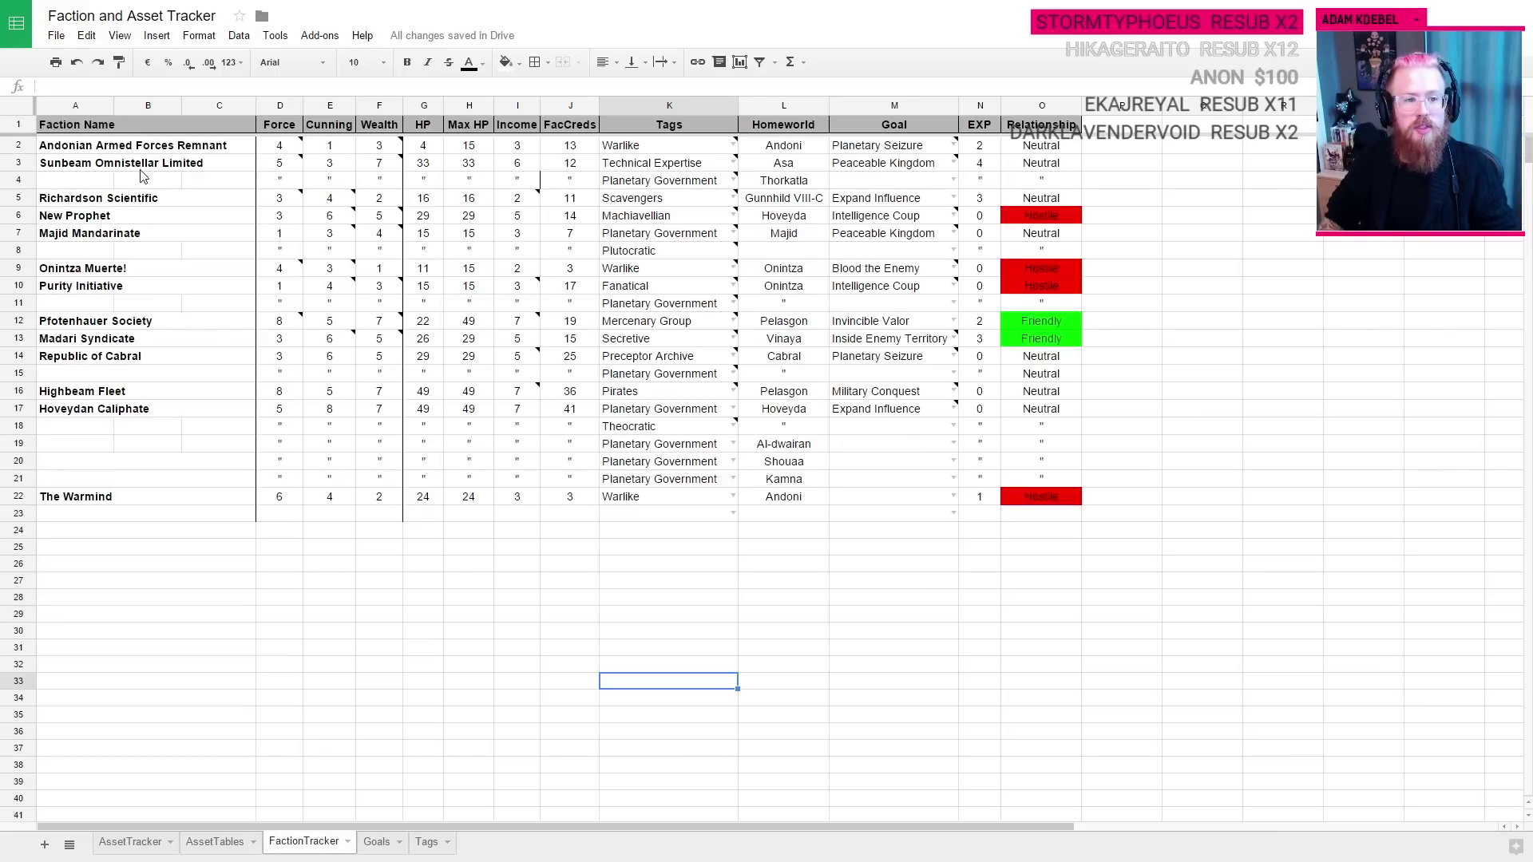
left_click(569, 328)
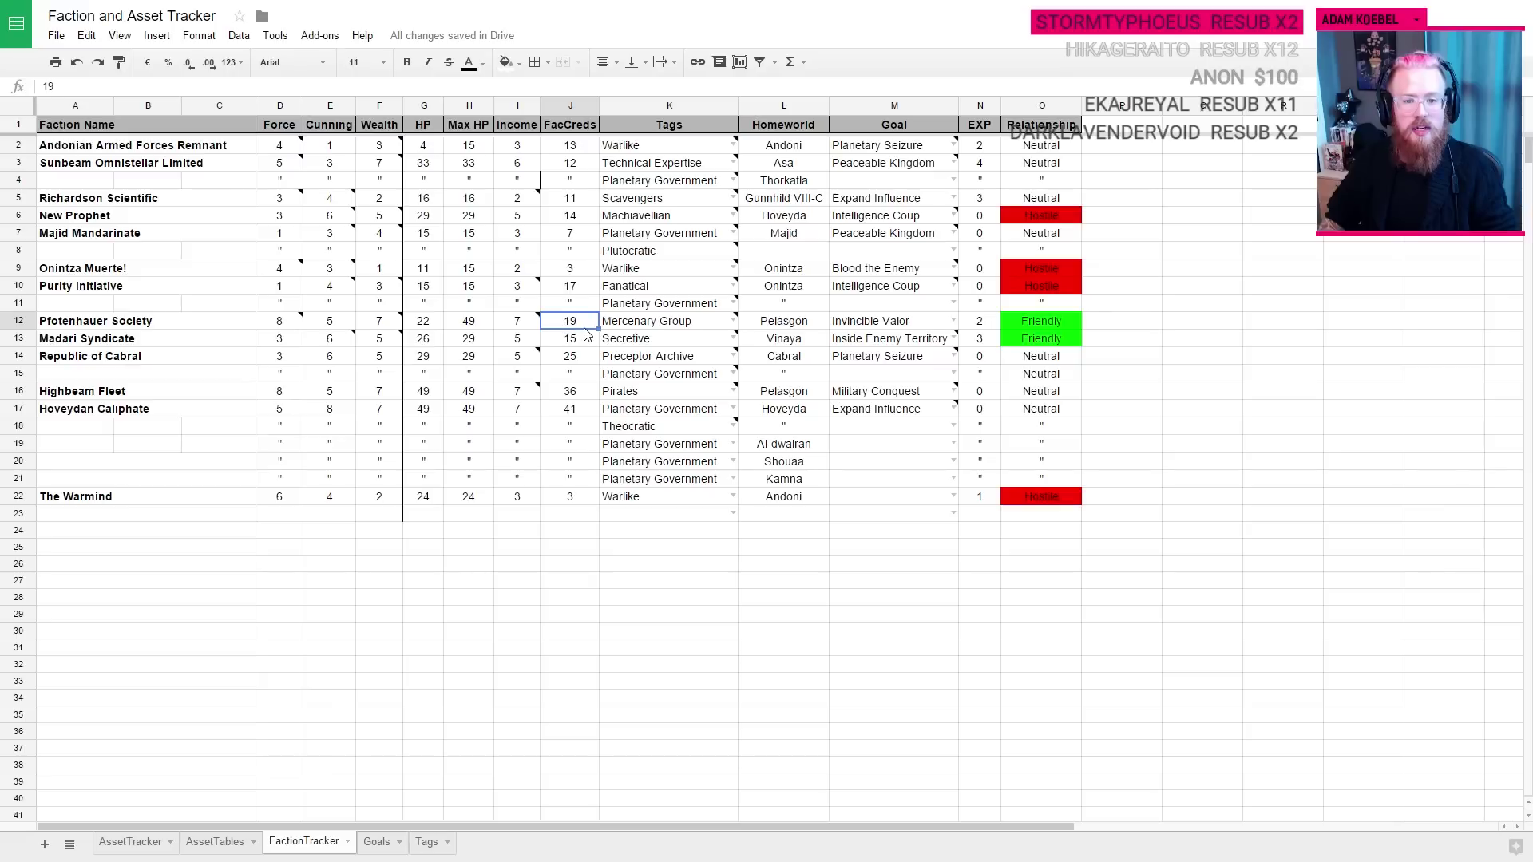
type("1")
key("Return")
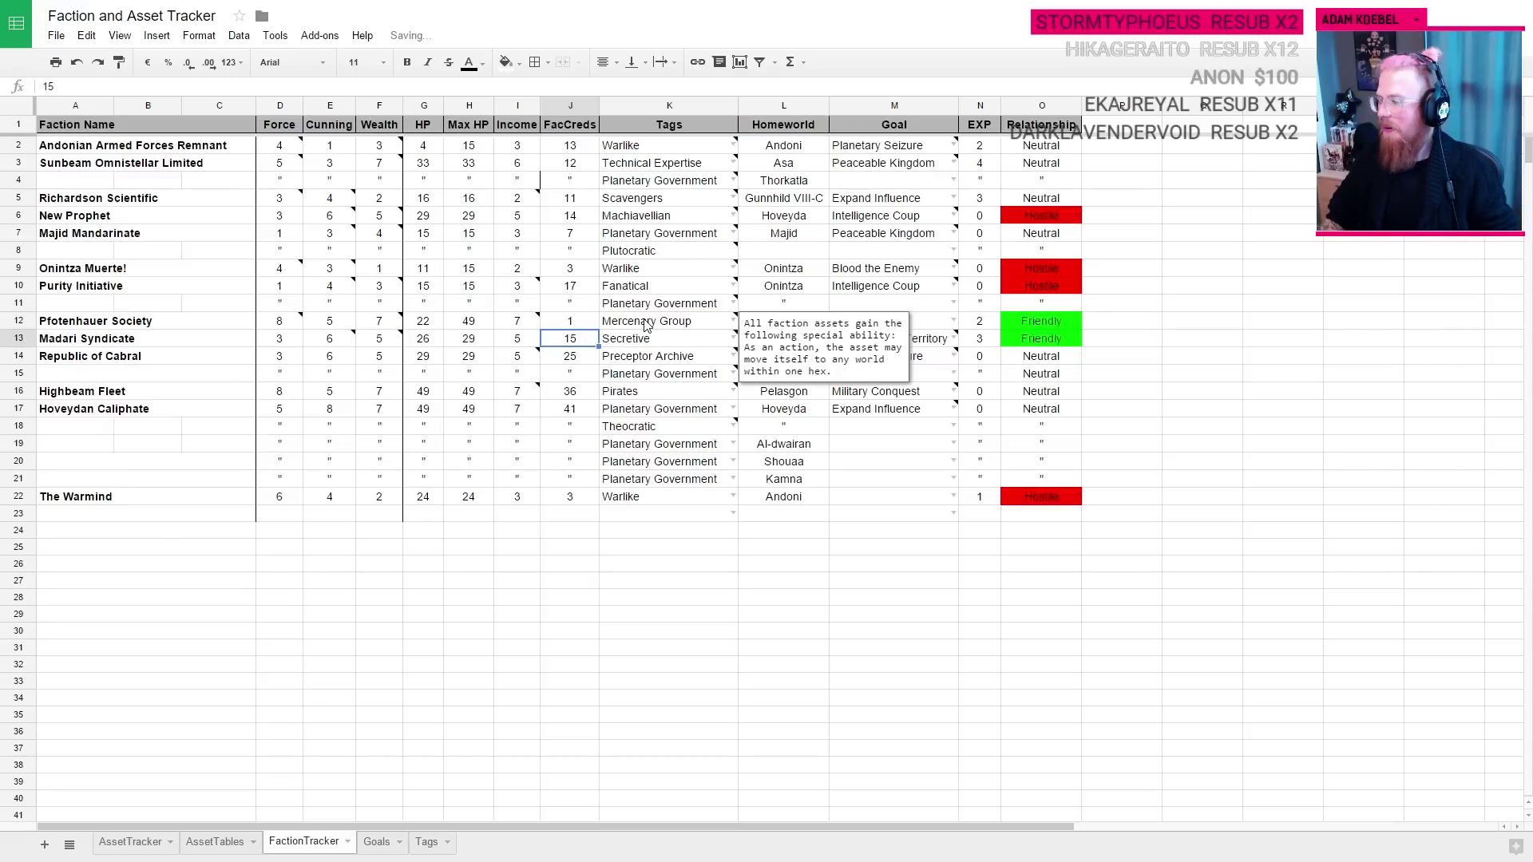
Step: Check the Turn Fifteen entries in the faction turns log and return to the faction tracker
key("ctrl+Tab")
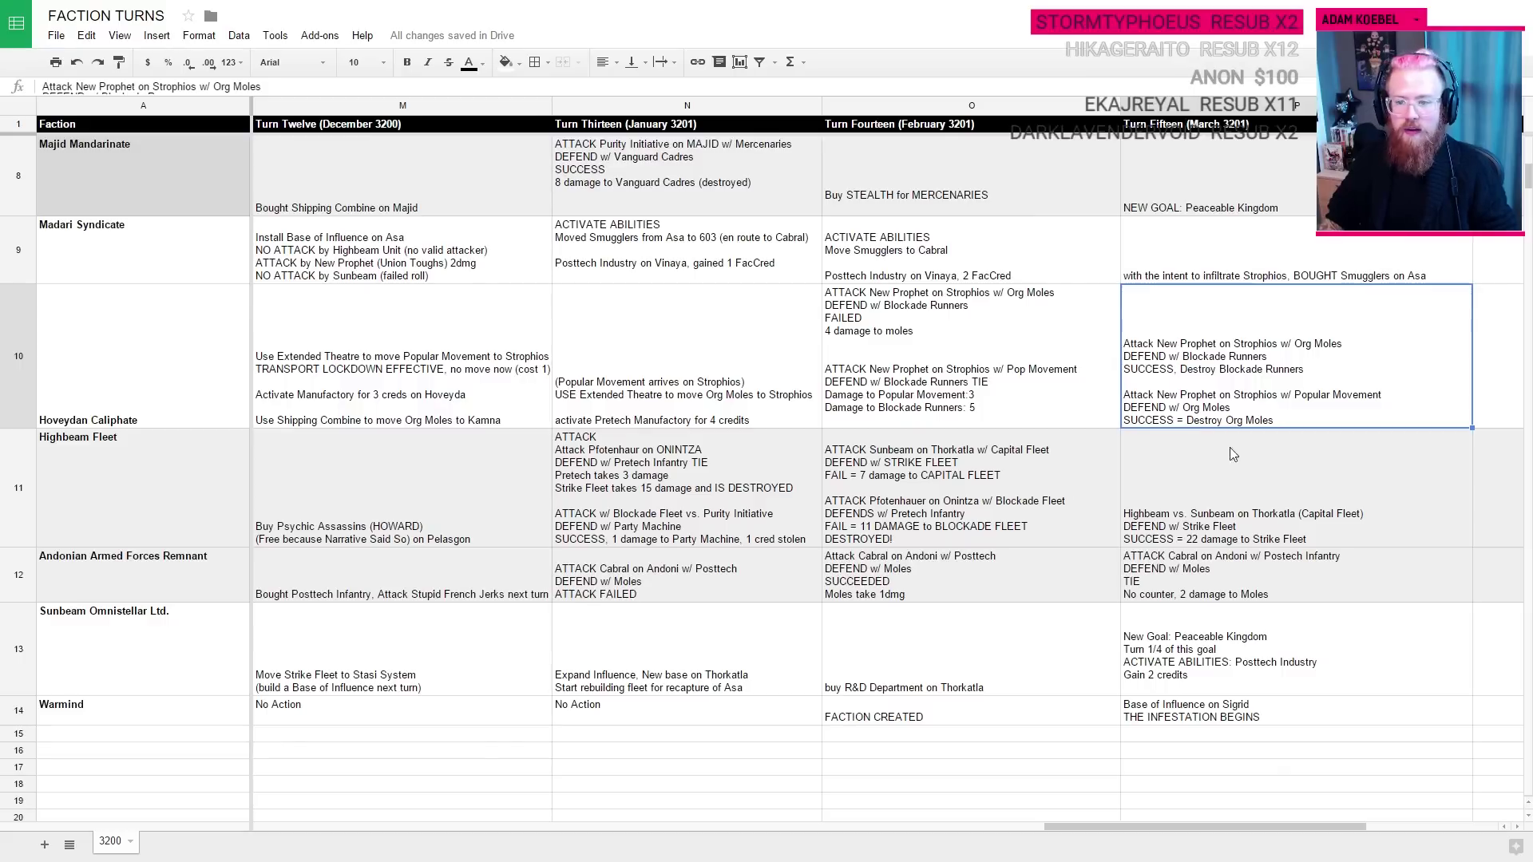
key("ctrl+Tab")
key("ctrl+Tab")
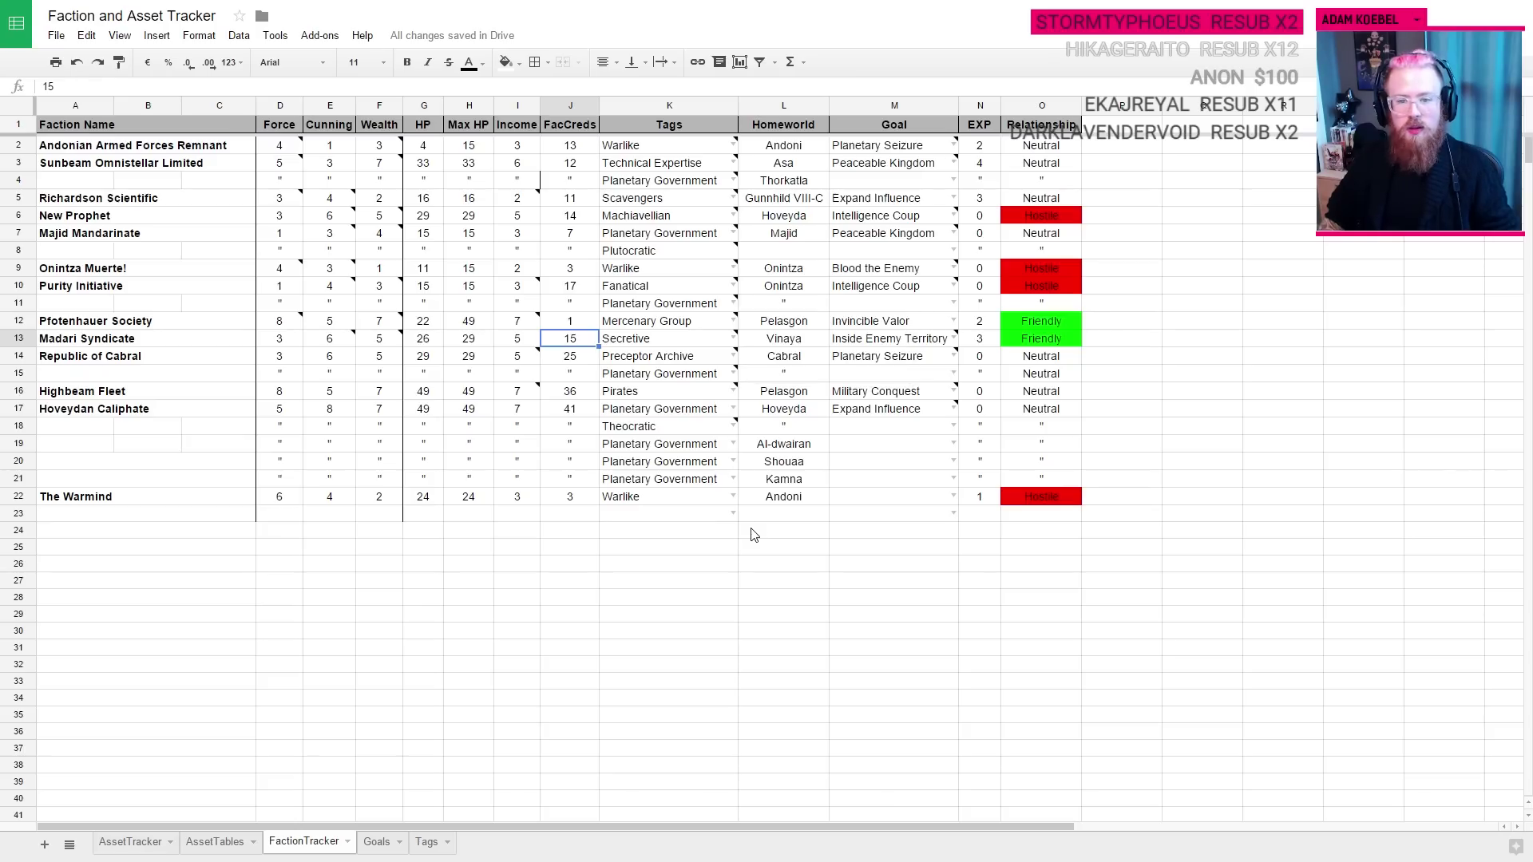
left_click(660, 345)
Step: Add a row to the asset tracker with Pfotenhauer Society as owner and Planetary Defenses as the asset
left_click(226, 846)
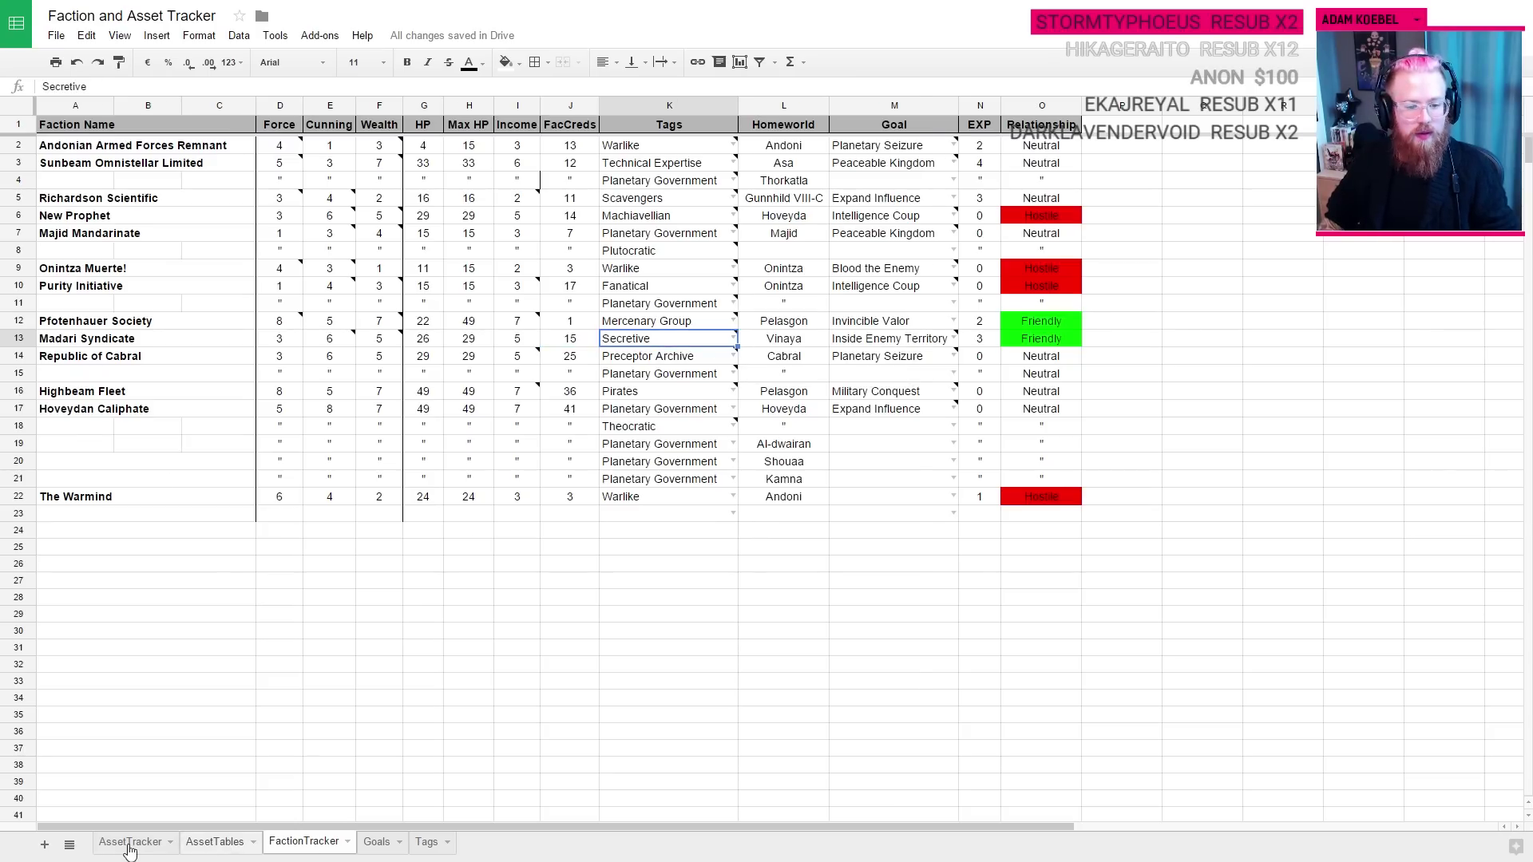
left_click(132, 847)
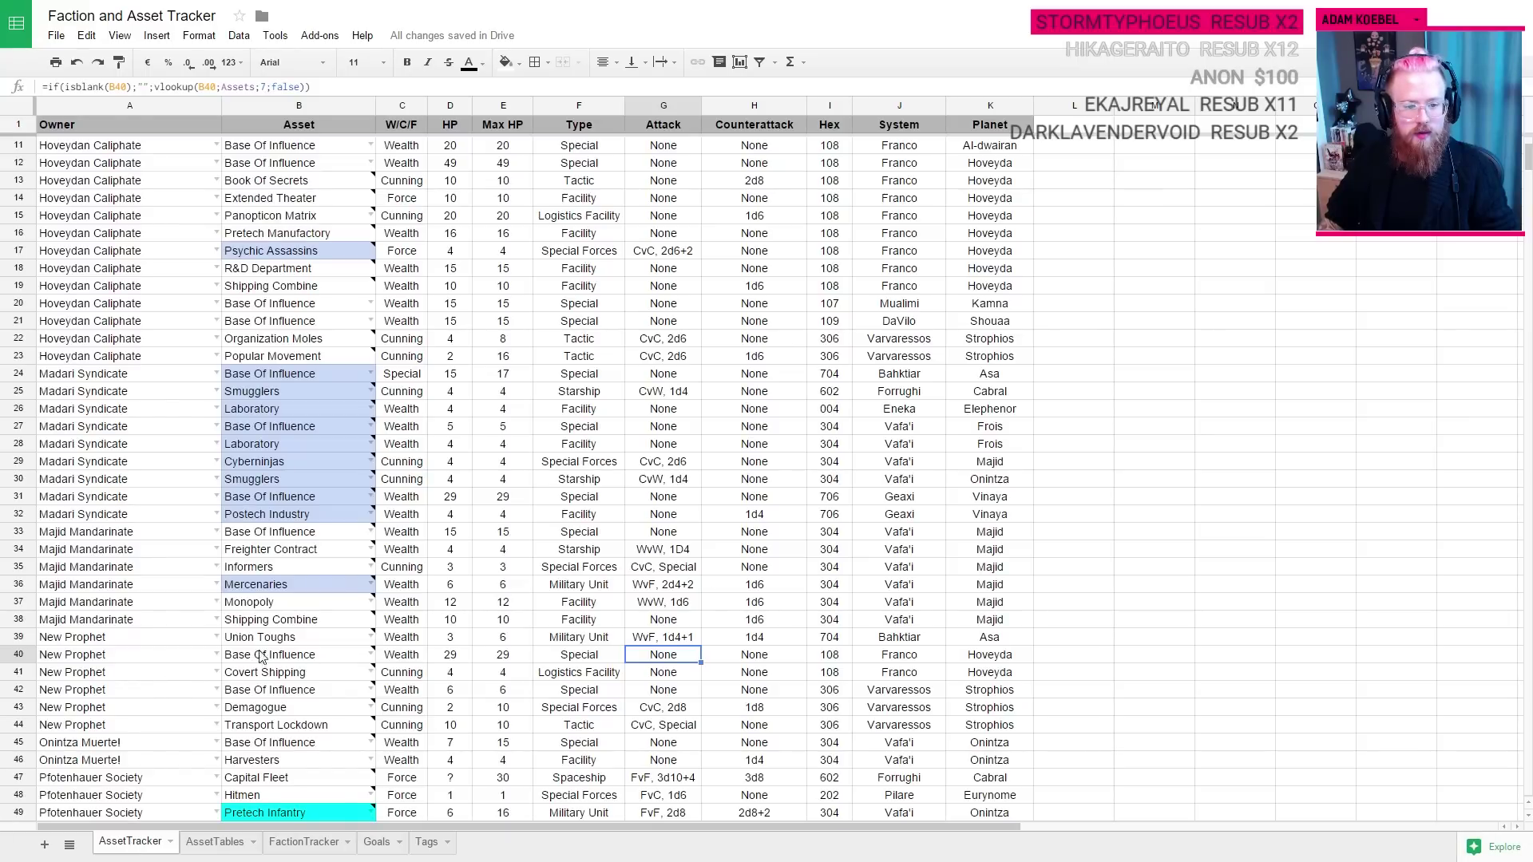
scroll(267, 719, "down", 20)
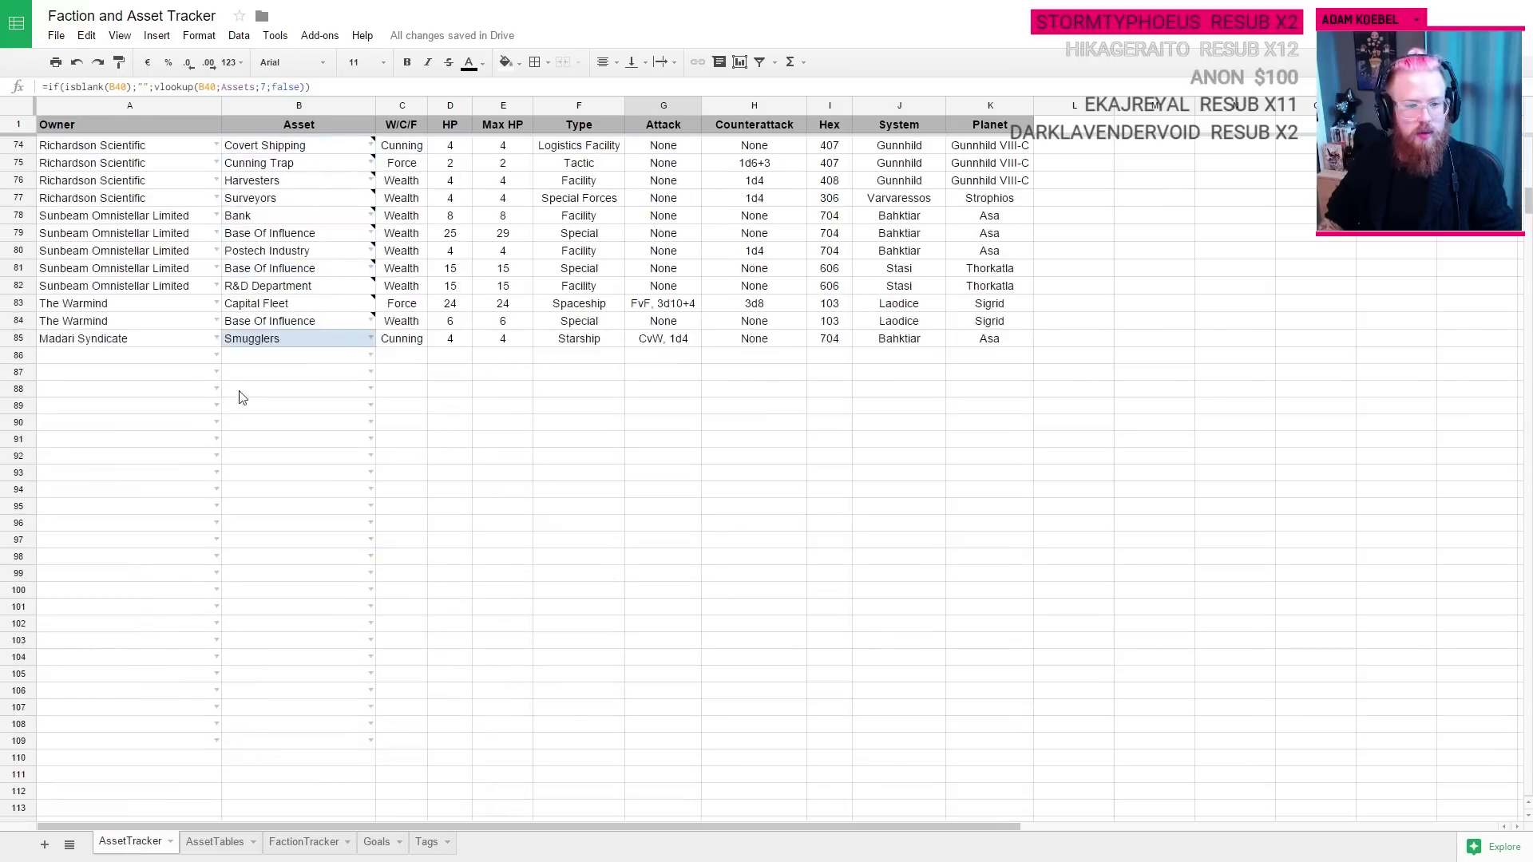
left_click(217, 356)
left_click(112, 520)
key("Tab")
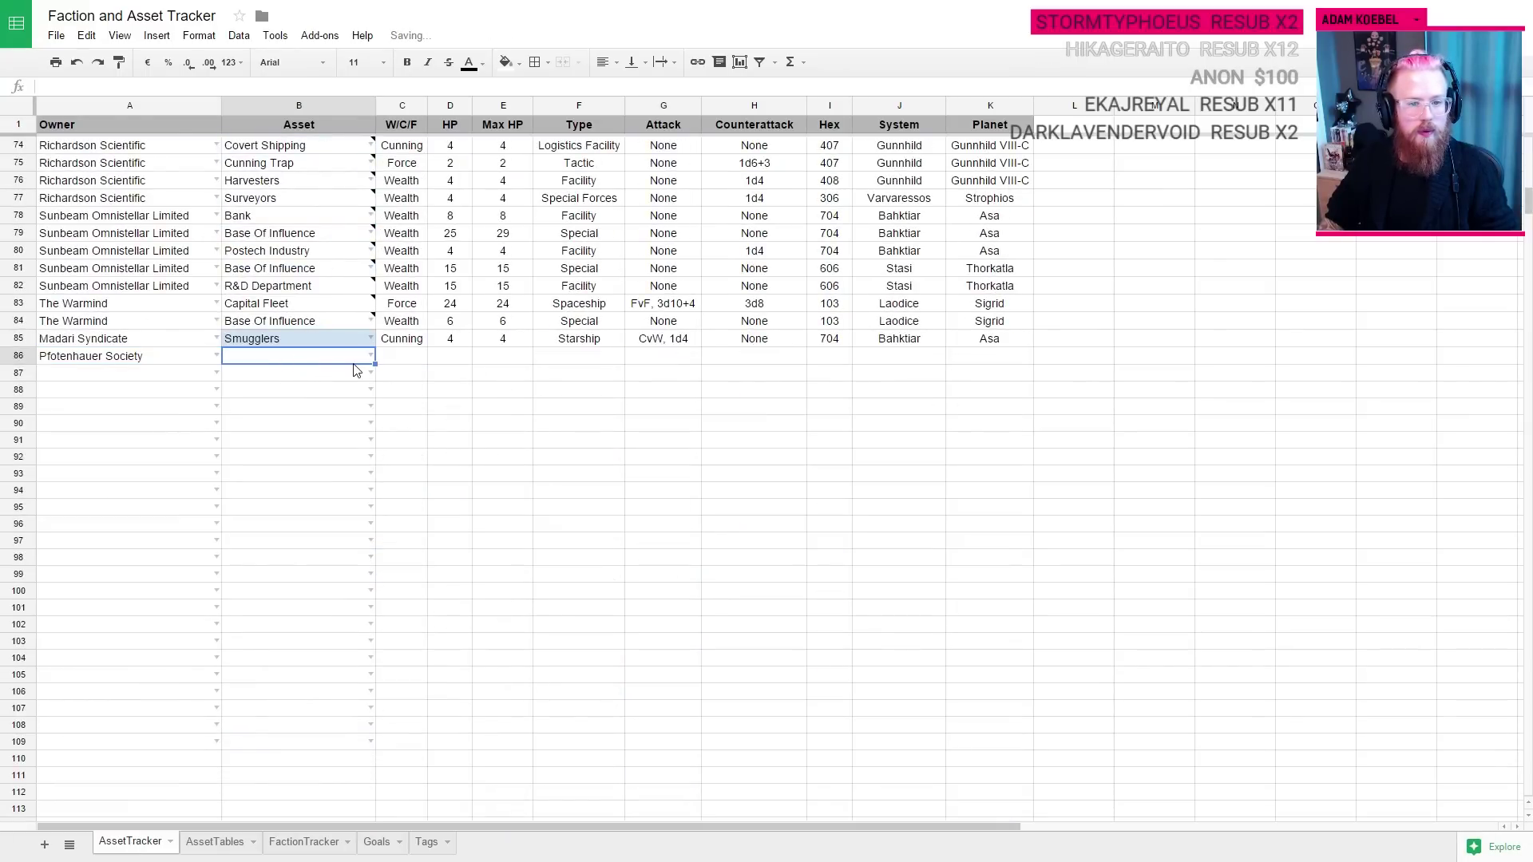
left_click(371, 356)
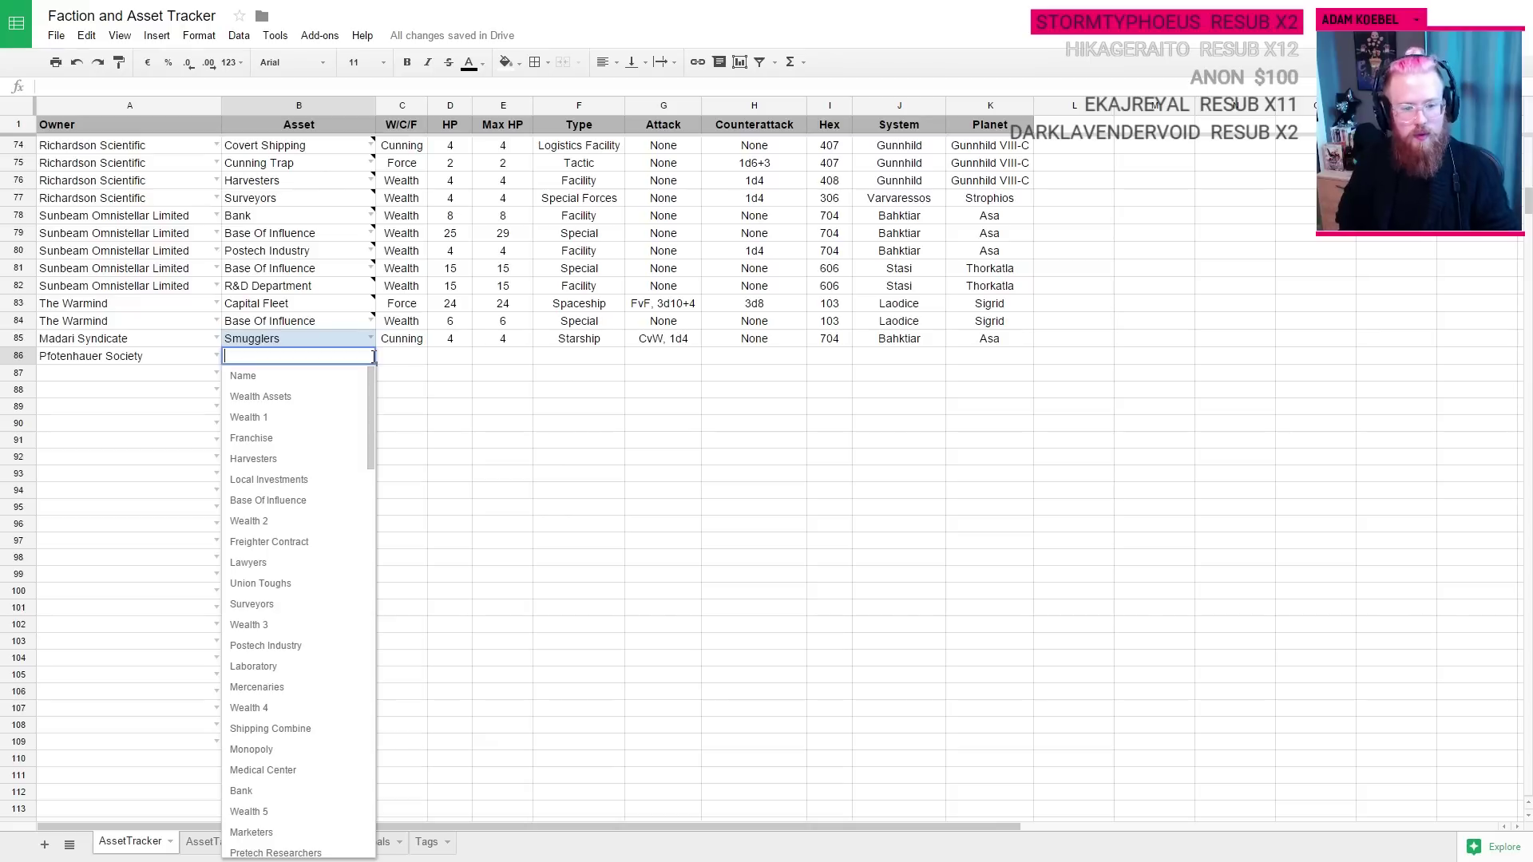
type("pl")
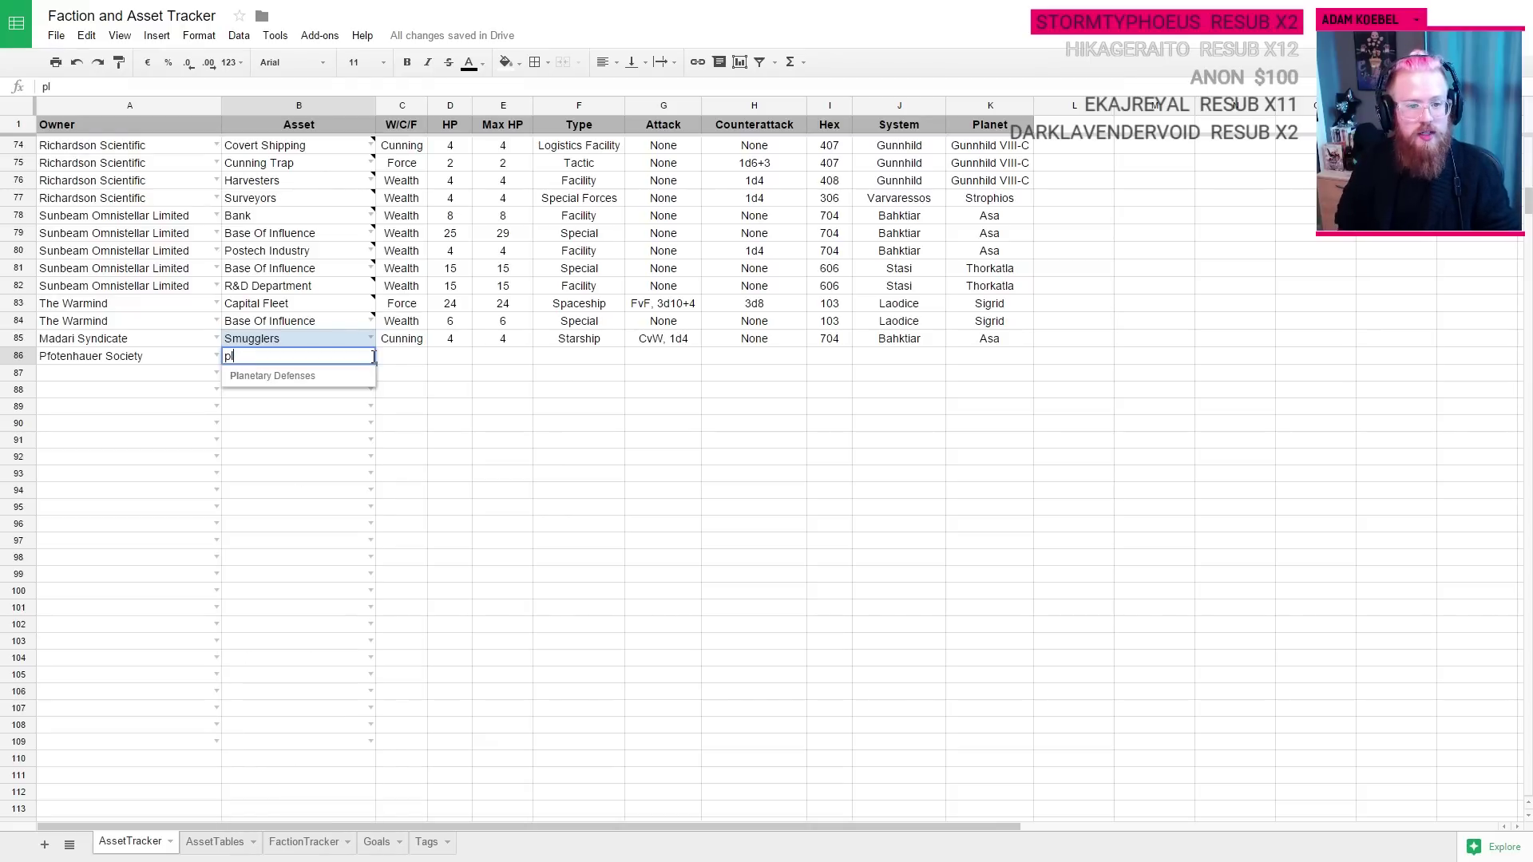
left_click(314, 381)
Step: Set the HP of the Pfotenhauer Society's new Planetary Defenses to 20
left_click(430, 375)
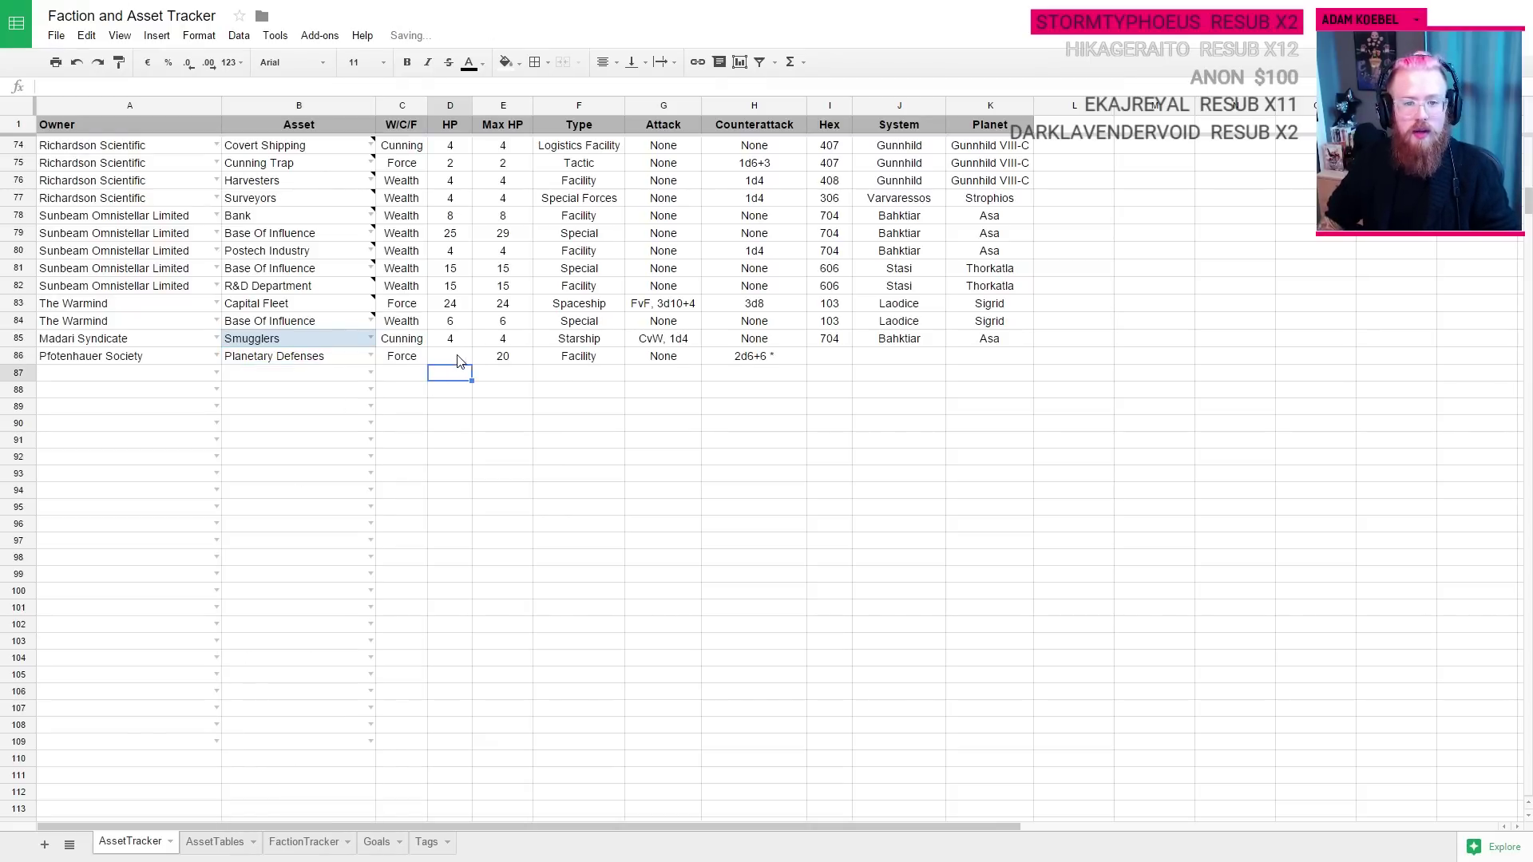
left_click(461, 361)
type("20")
key("Tab")
key("Tab")
key("Tab")
key("Tab")
key("Tab")
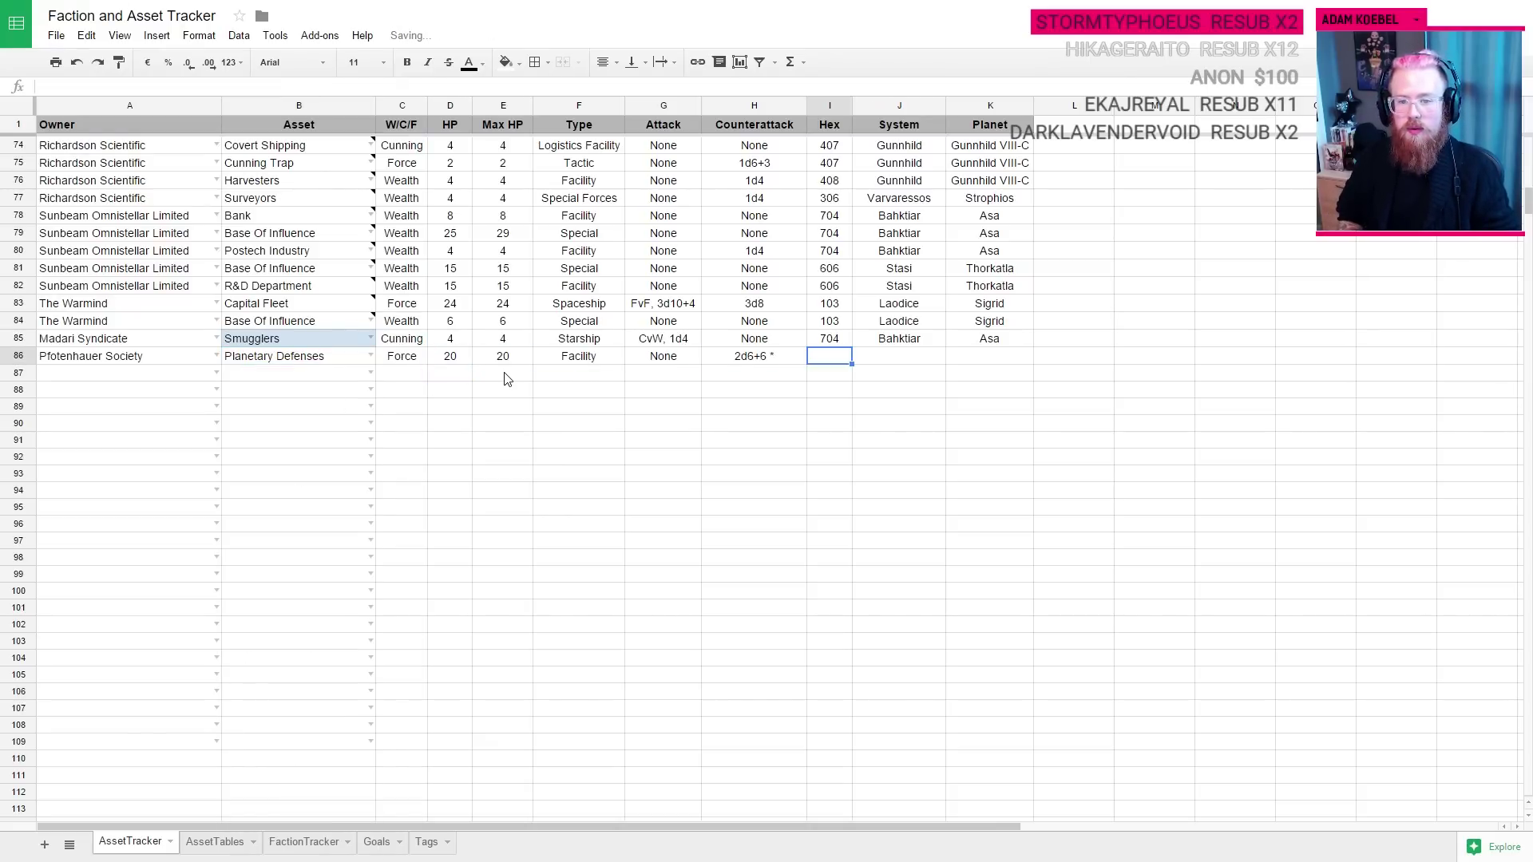
Step: Copy the location 304, Vafa'i, Onintza from the Purity Initiative's Seditionists row into the new Planetary Defenses row
scroll(810, 324, "down", 1)
scroll(938, 338, "up", 3)
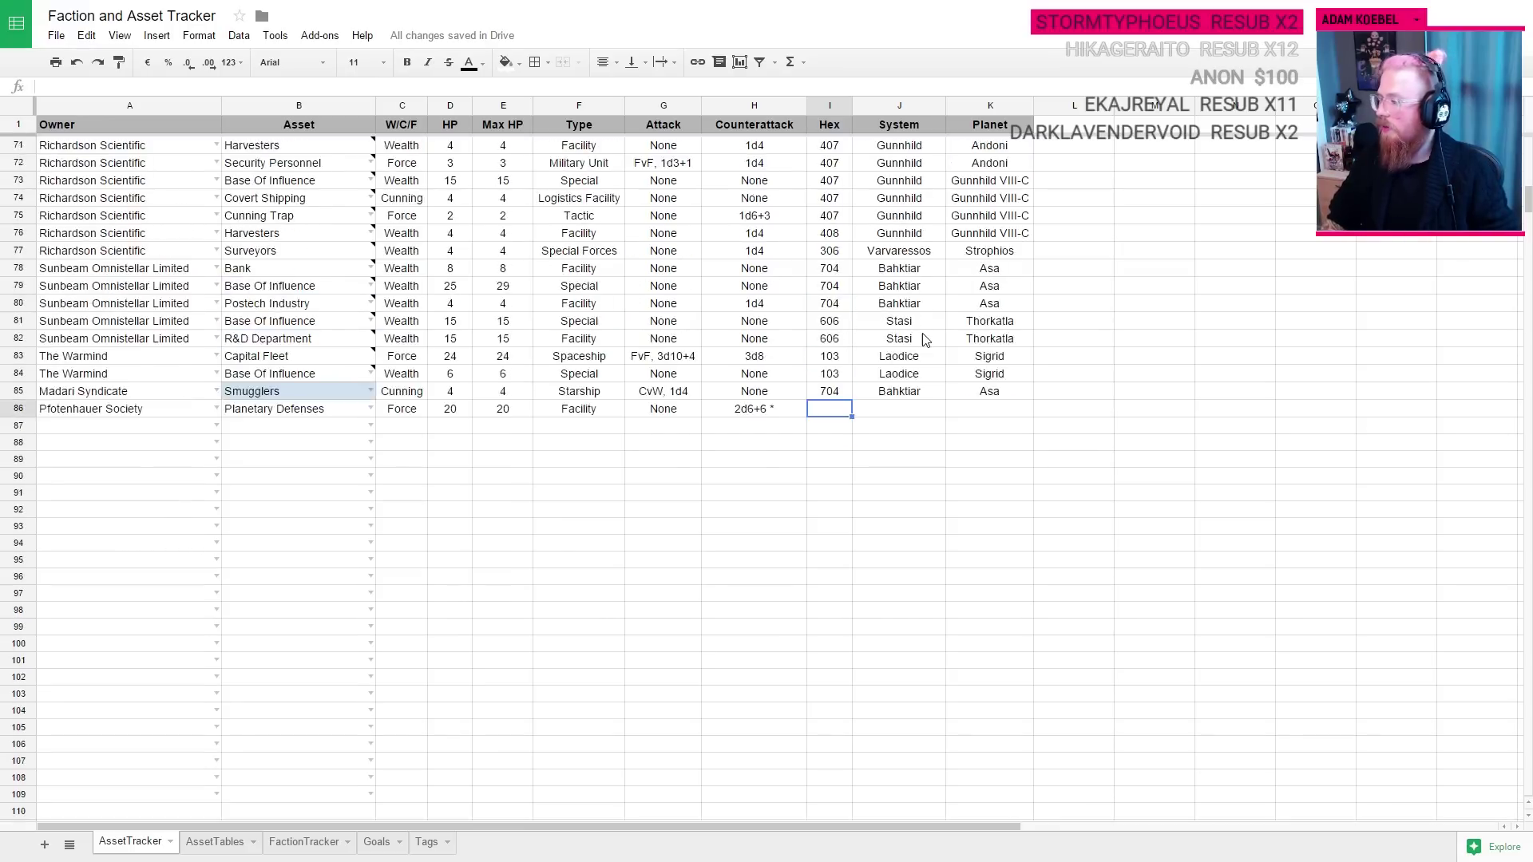
scroll(930, 372, "up", 6)
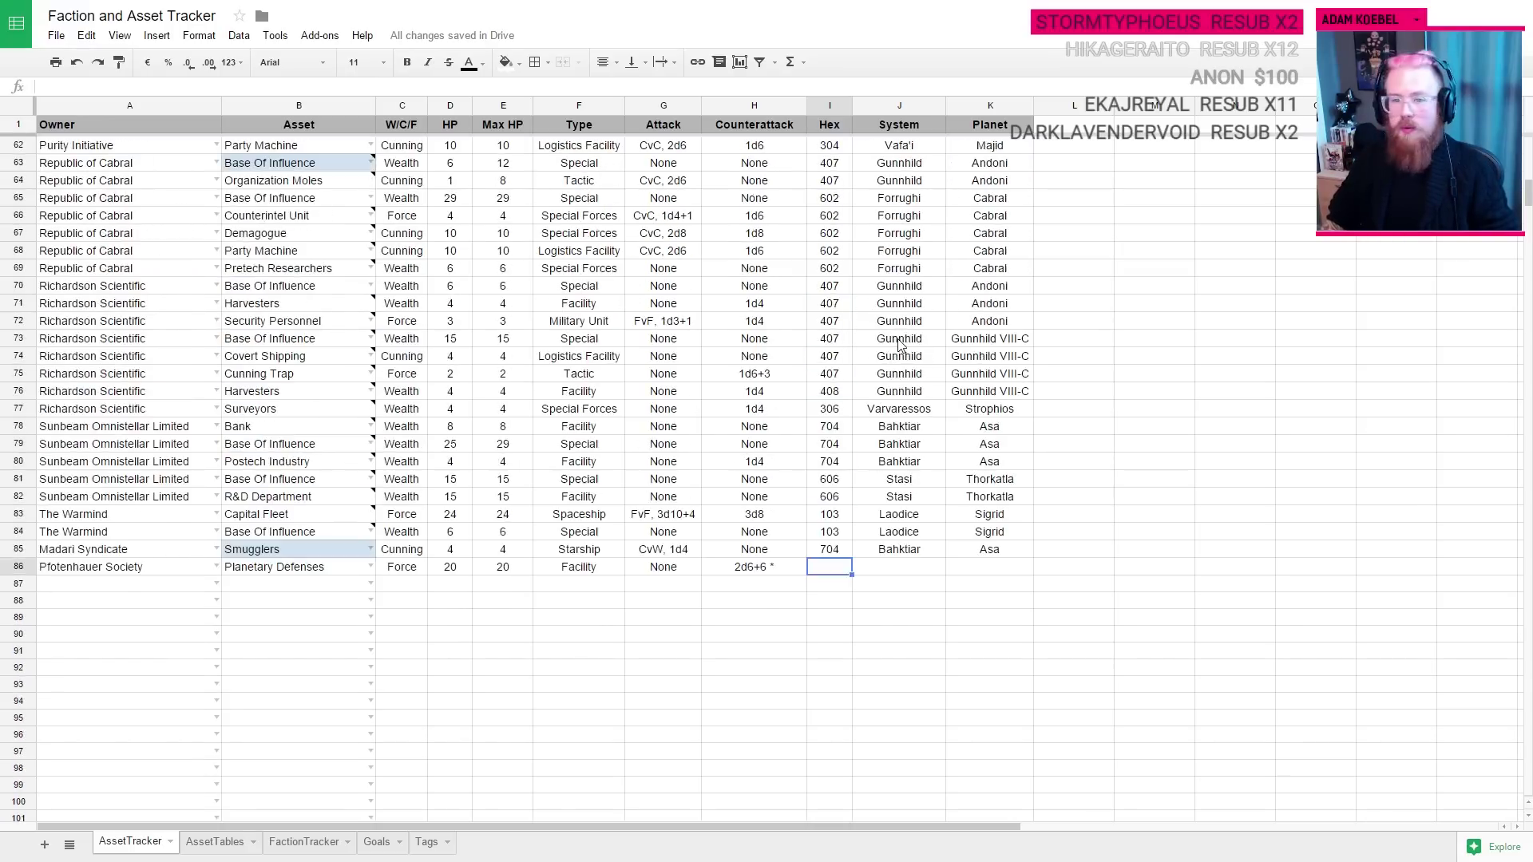
left_click_drag(1007, 345, 831, 348)
key("ctrl+c")
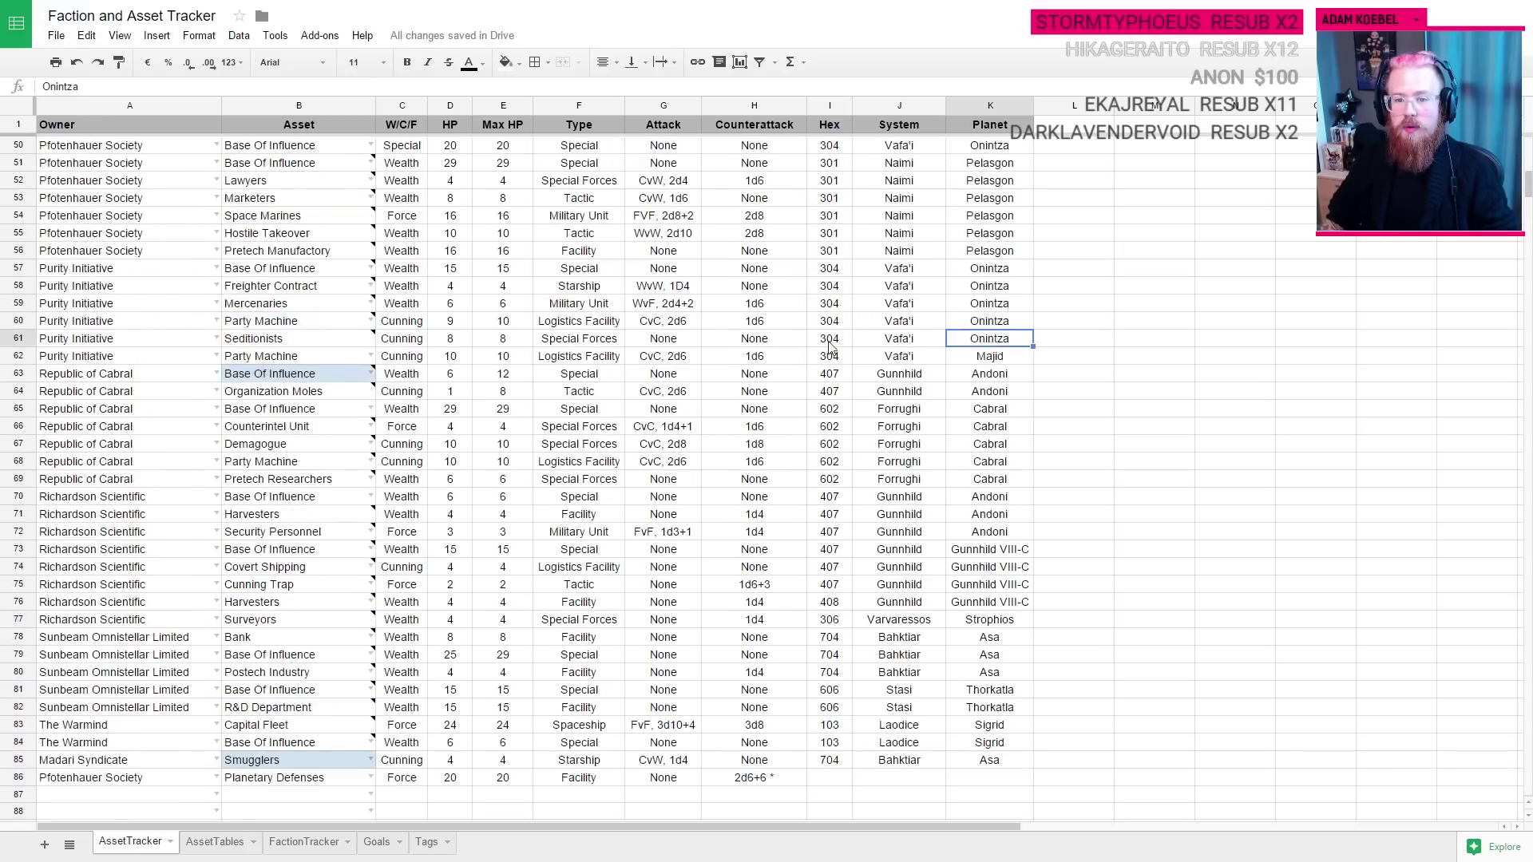
scroll(898, 507, "down", 5)
scroll(898, 507, "down", 1)
left_click(838, 462)
key("ctrl+v")
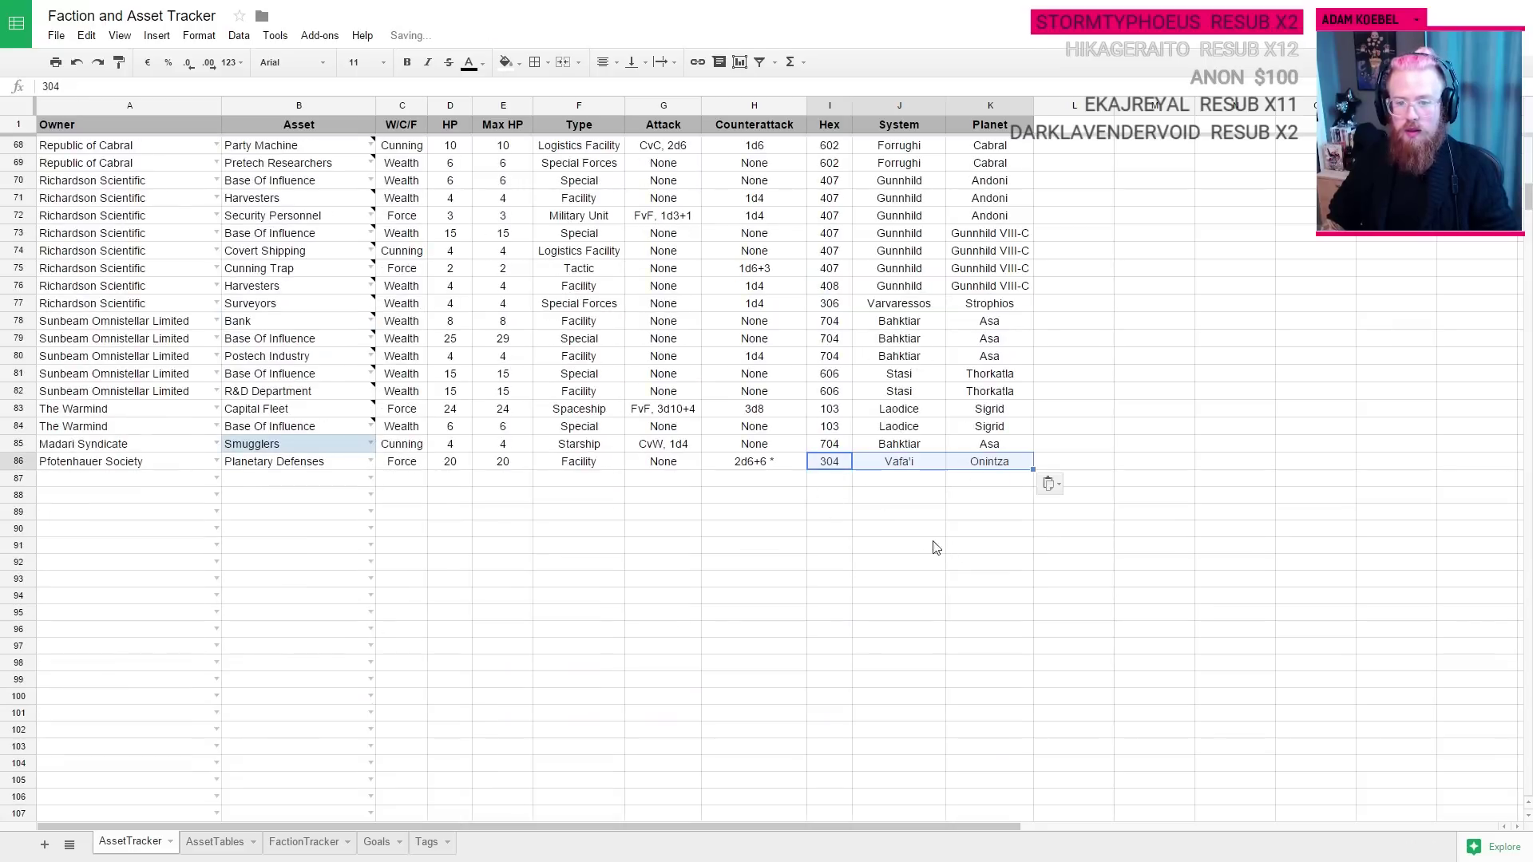
left_click(898, 529)
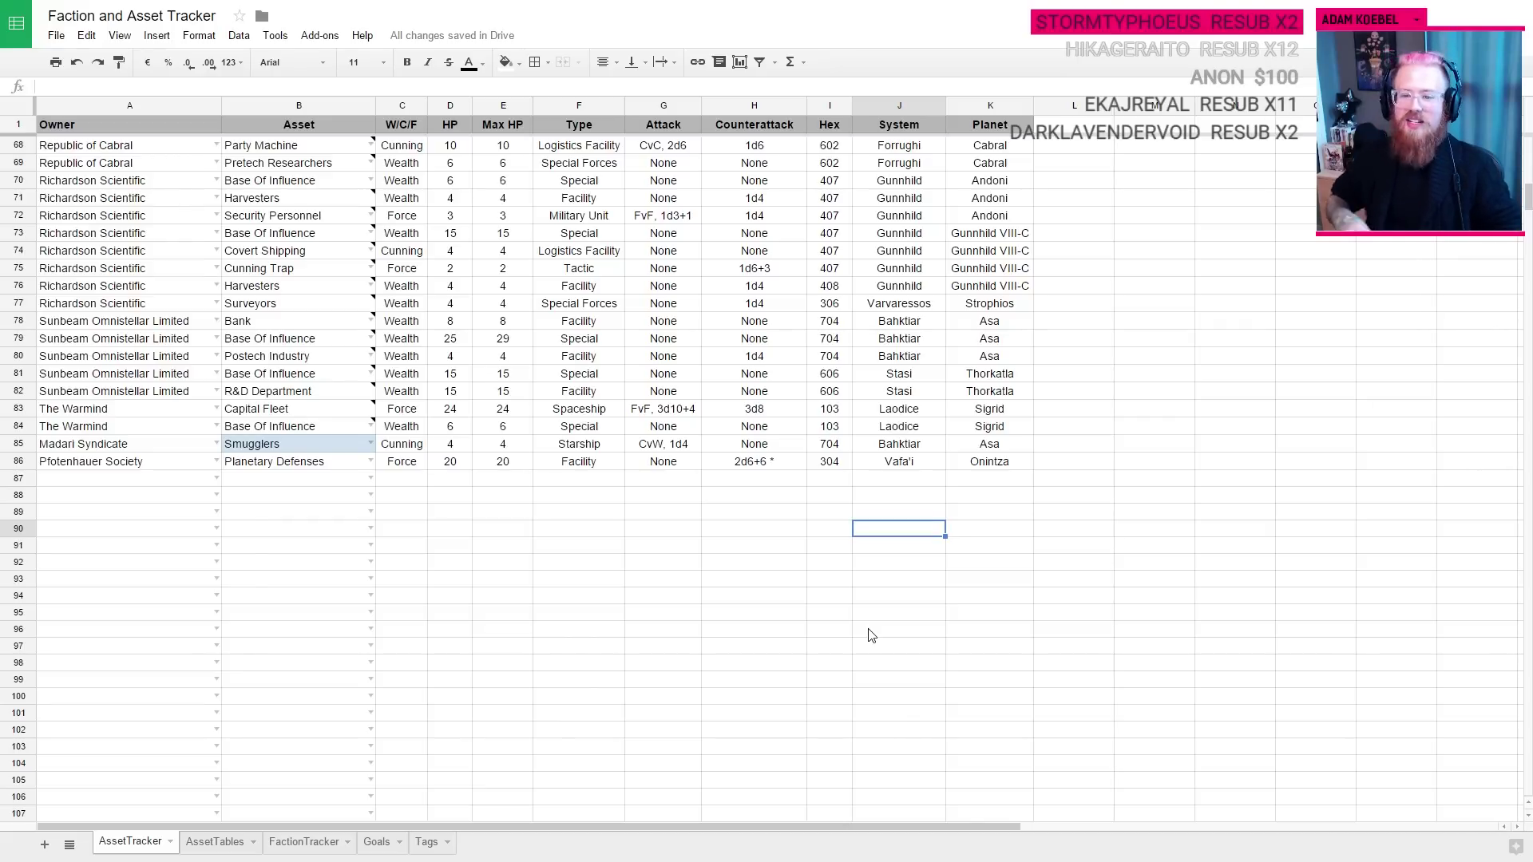
Step: Clear the Pfotenhauer Society's Invincible Valor goal in the faction tracker
left_click(212, 843)
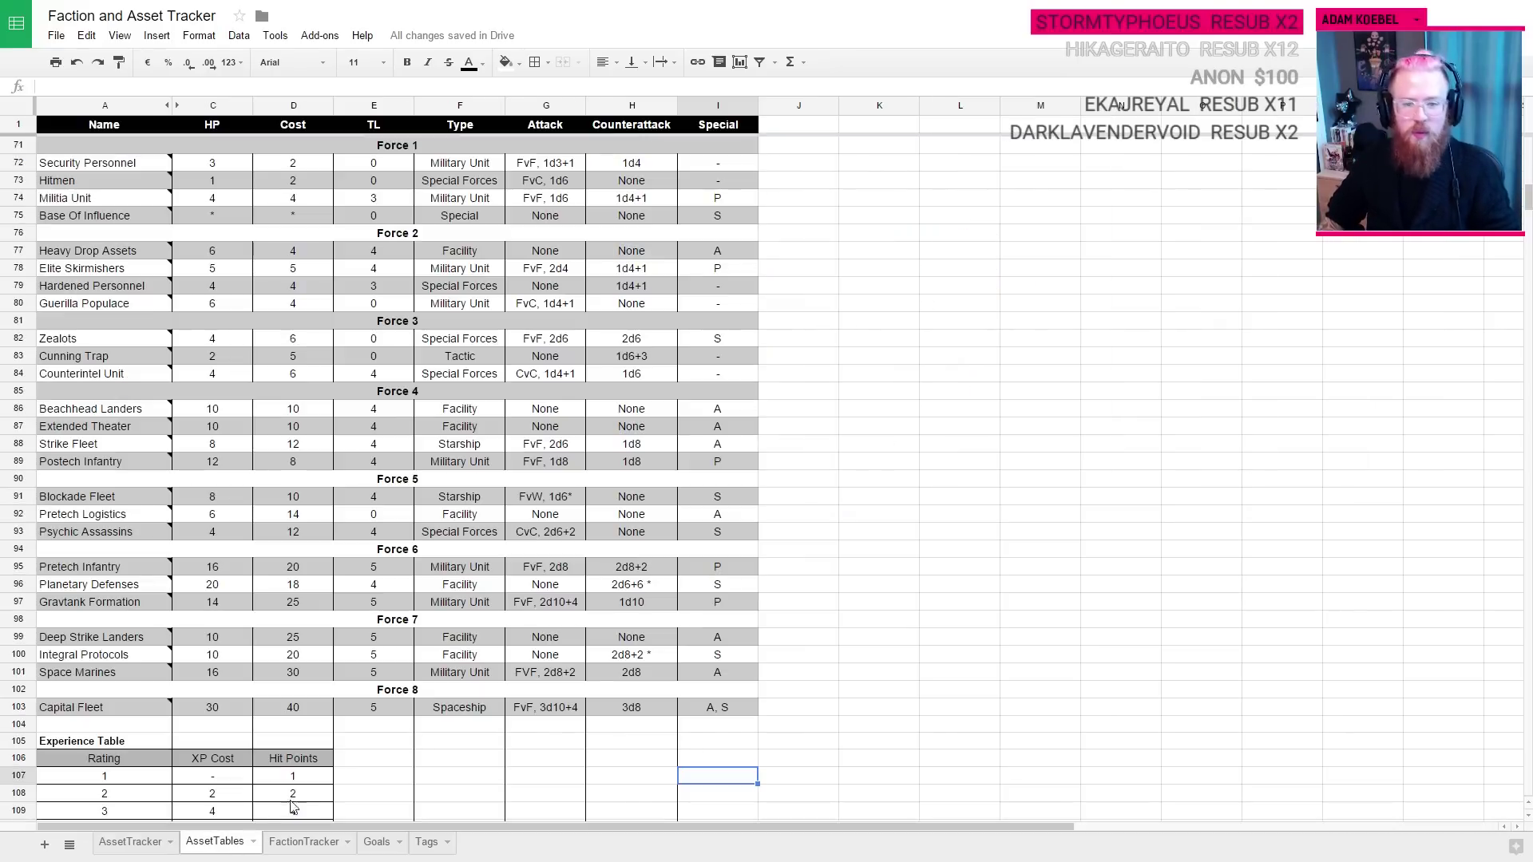
left_click(303, 842)
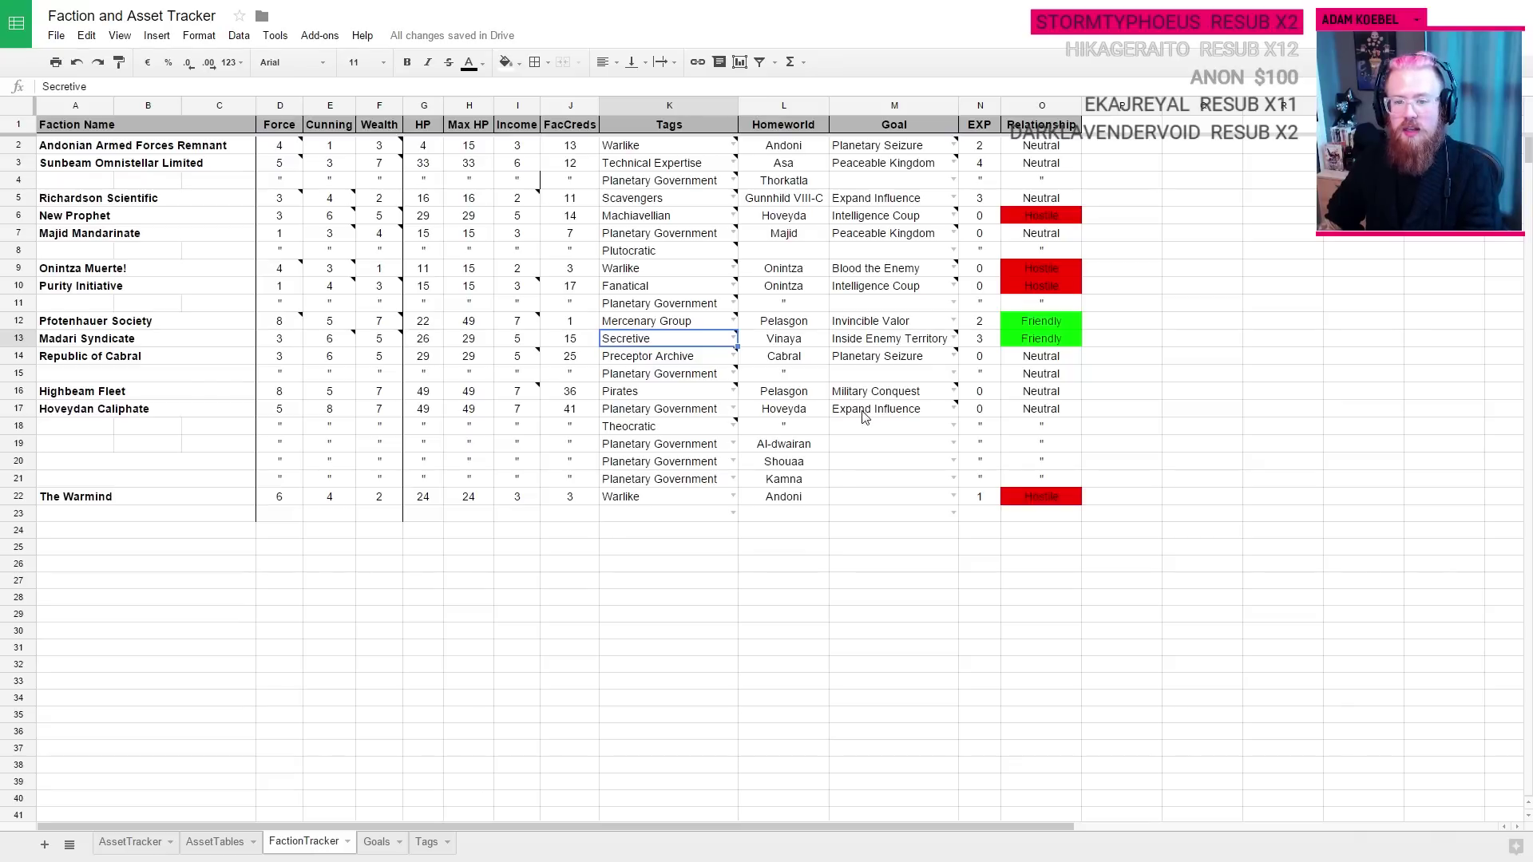
left_click(928, 332)
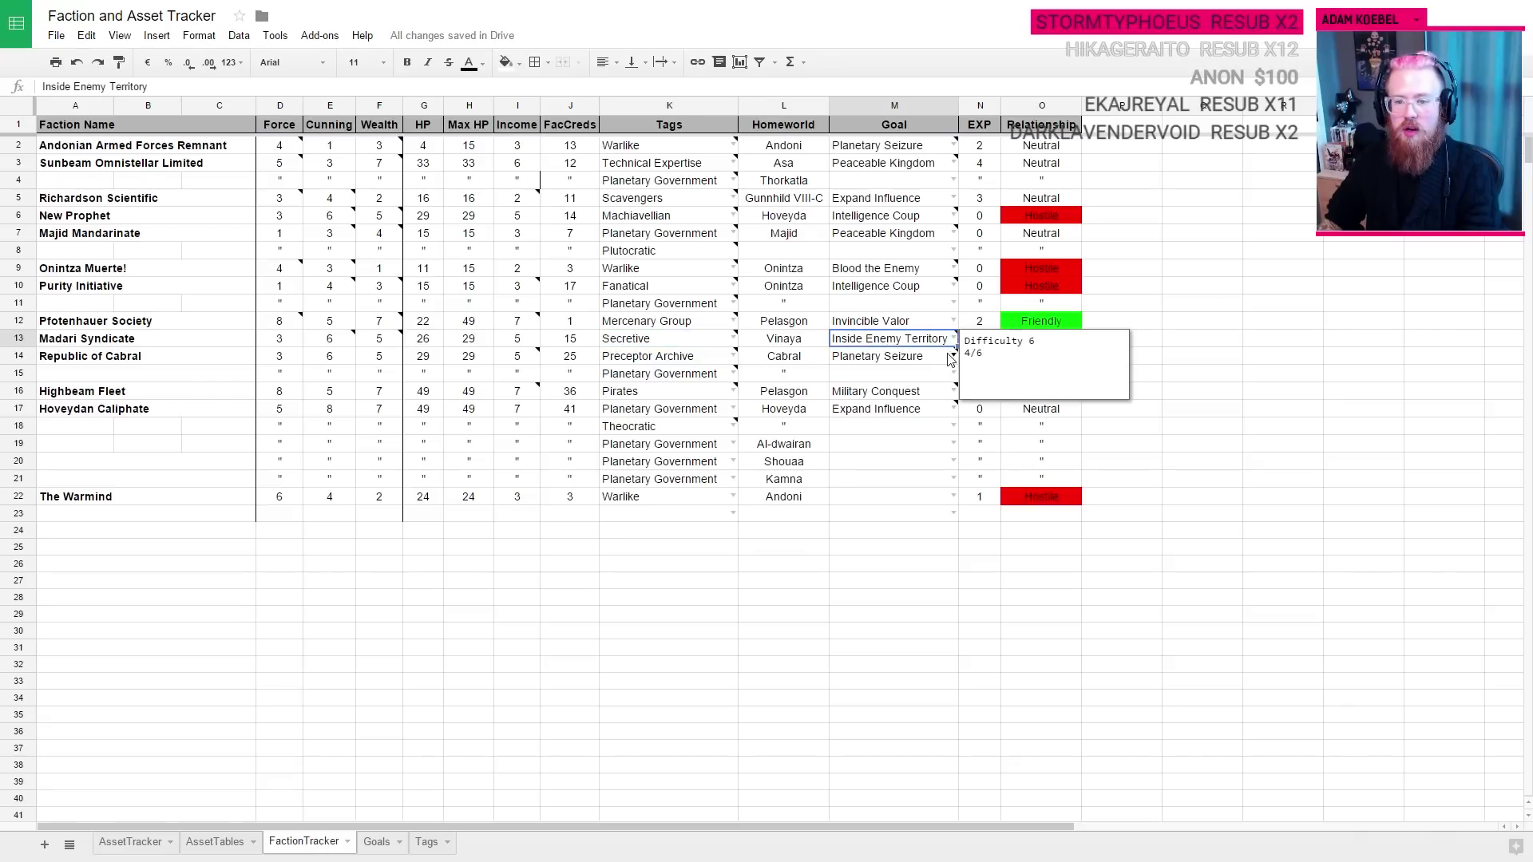
left_click(886, 366)
left_click(880, 326)
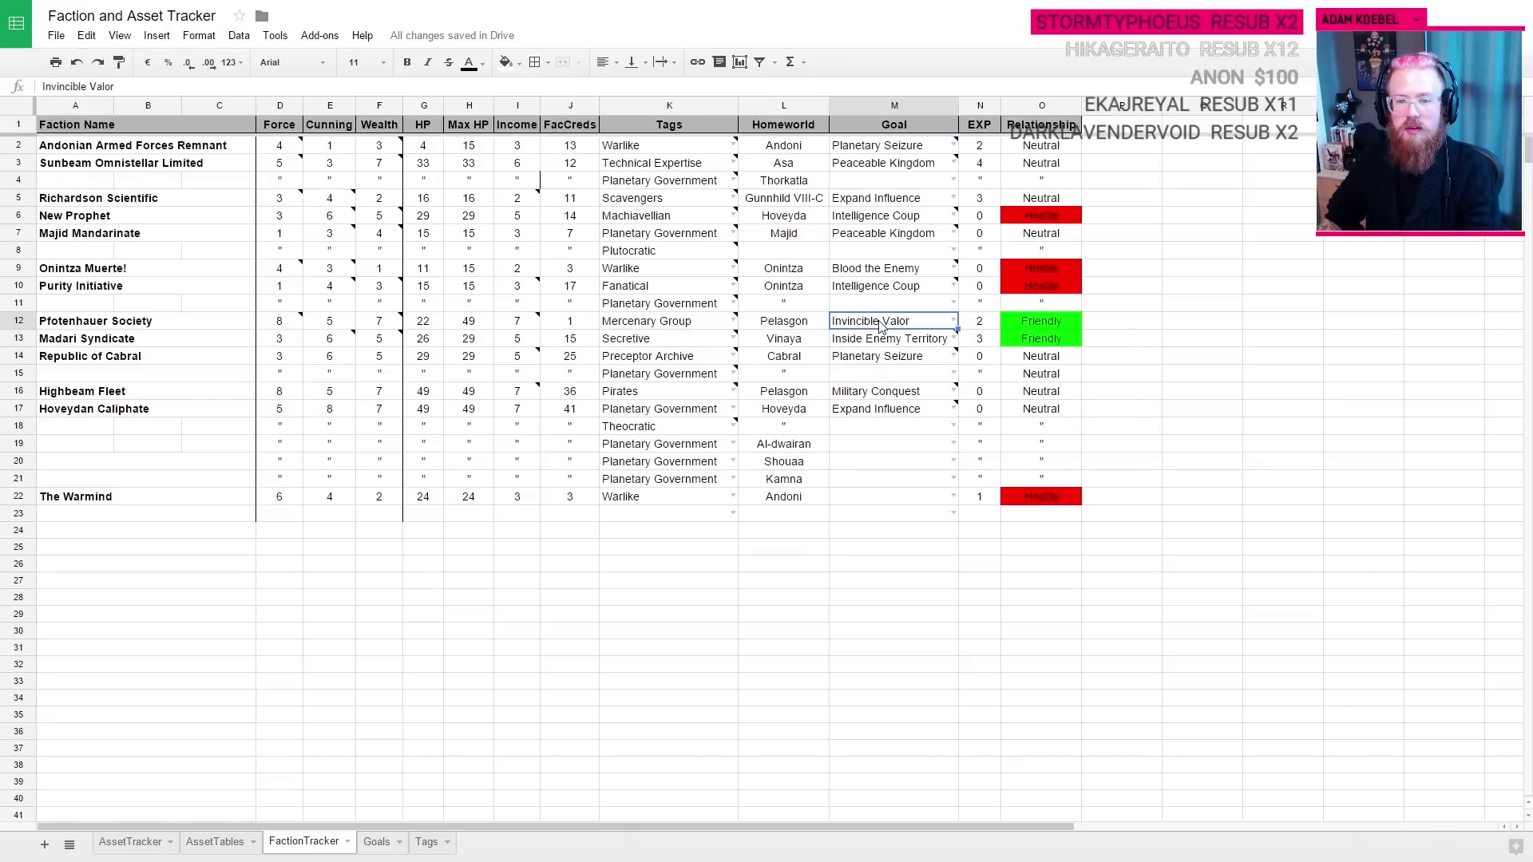
key("Delete")
Step: Copy Military Conquest from the Goals sheet into the Pfotenhauer Society's goal in the faction tracker
left_click(376, 842)
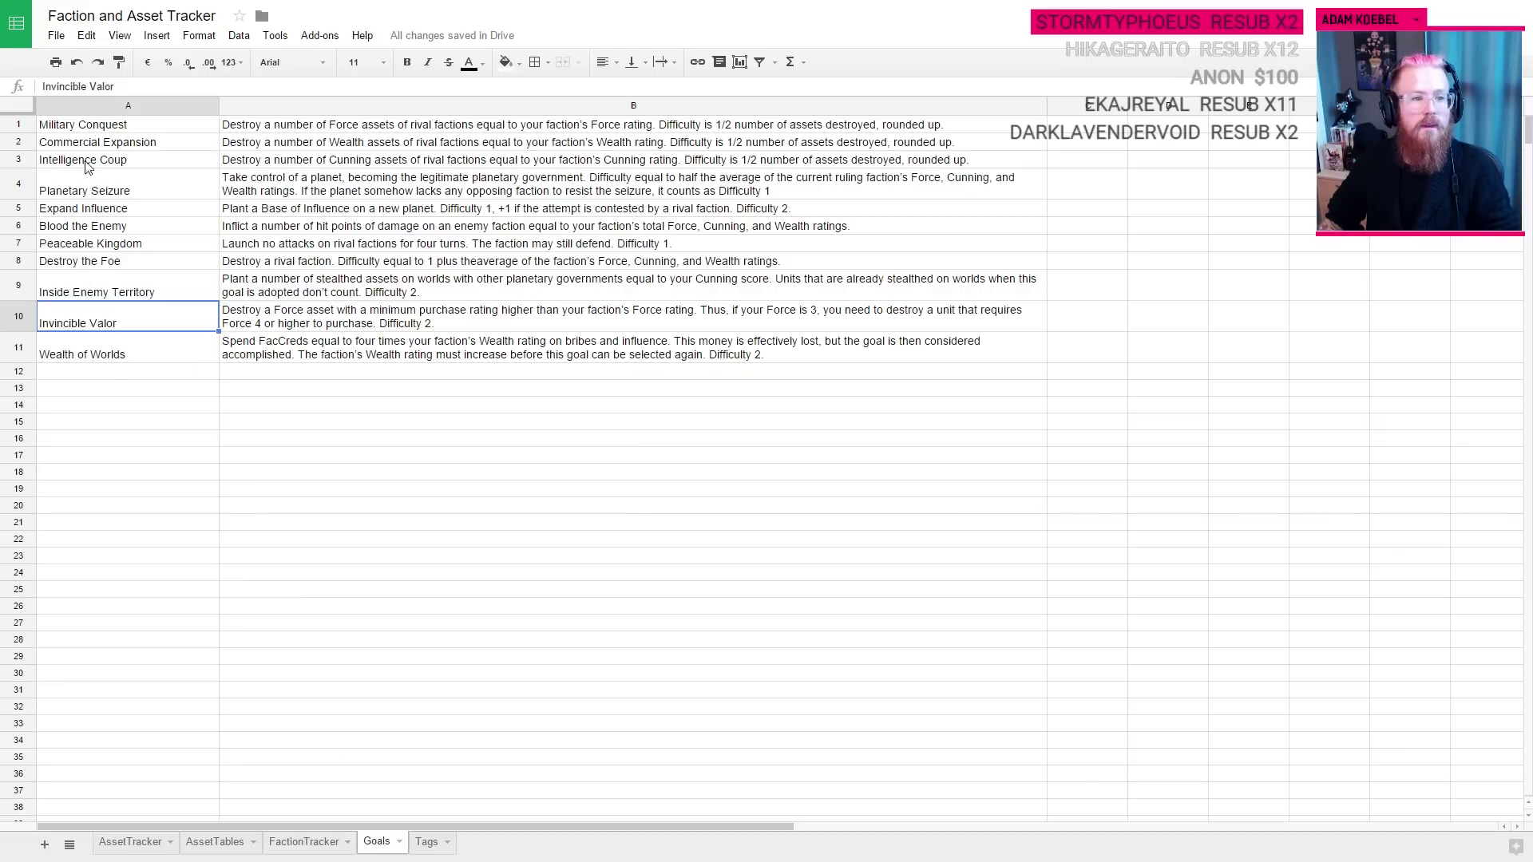
left_click(91, 124)
key("ctrl+c")
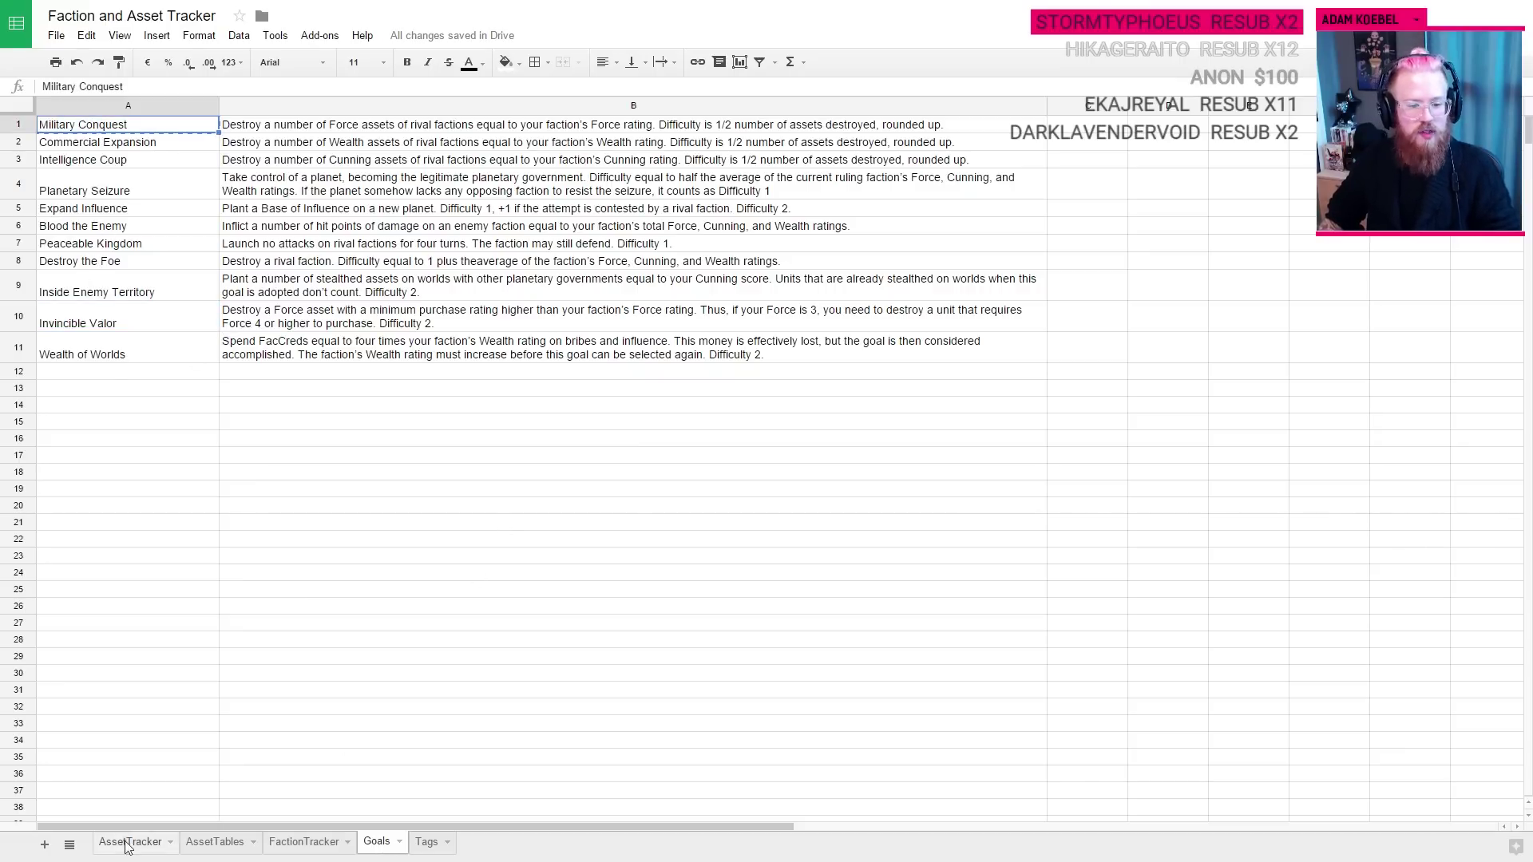
left_click(126, 843)
left_click(213, 841)
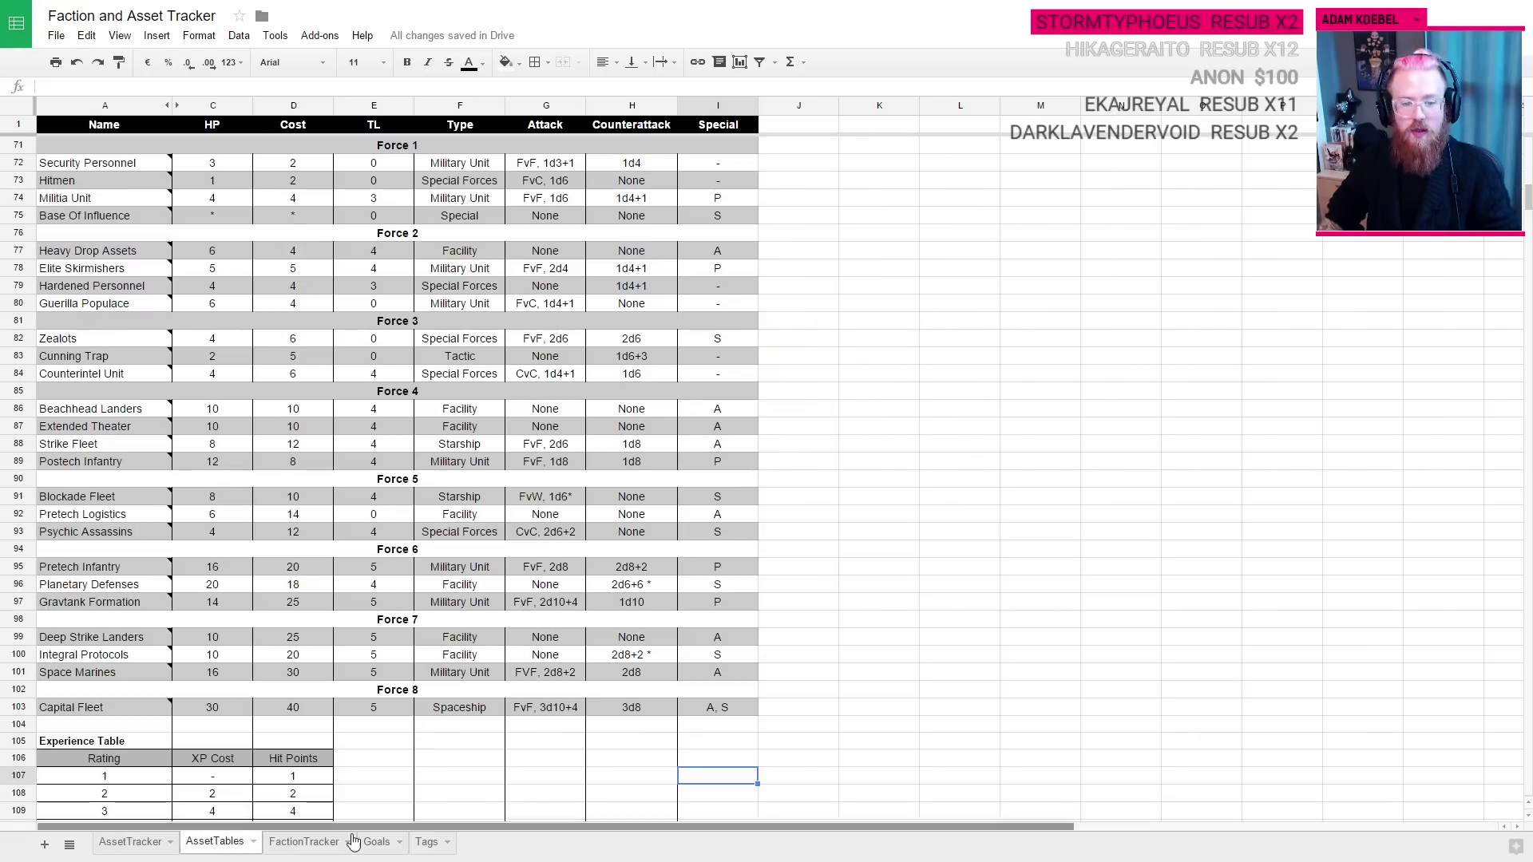
left_click(304, 841)
left_click(877, 324)
key("ctrl+v")
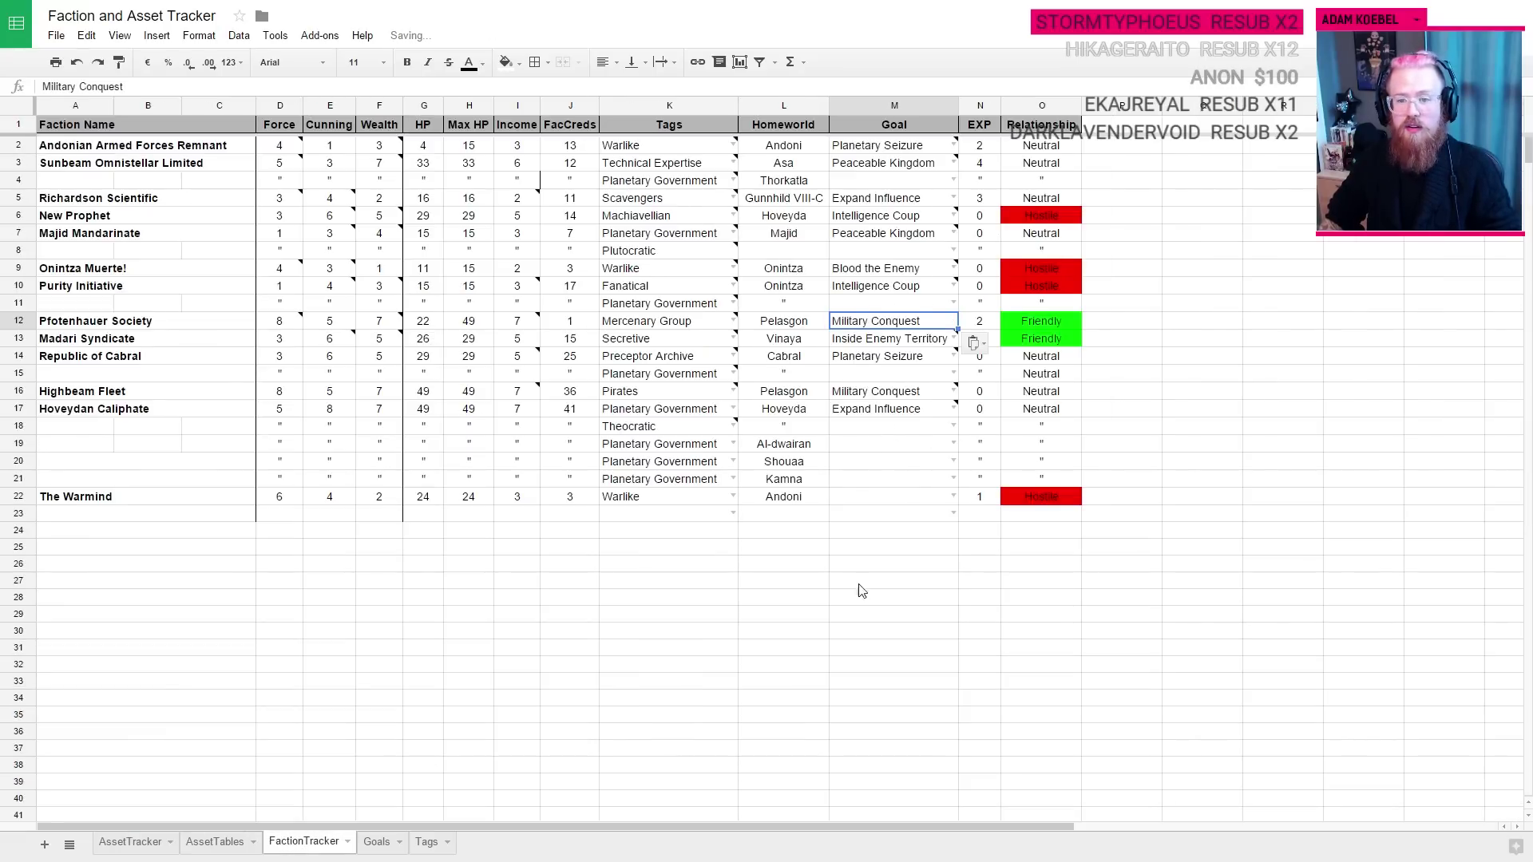
Step: Clear the Pfotenhauer Society's goal and choose Military Conquest from the cell's goal options
key("Delete")
left_click(953, 319)
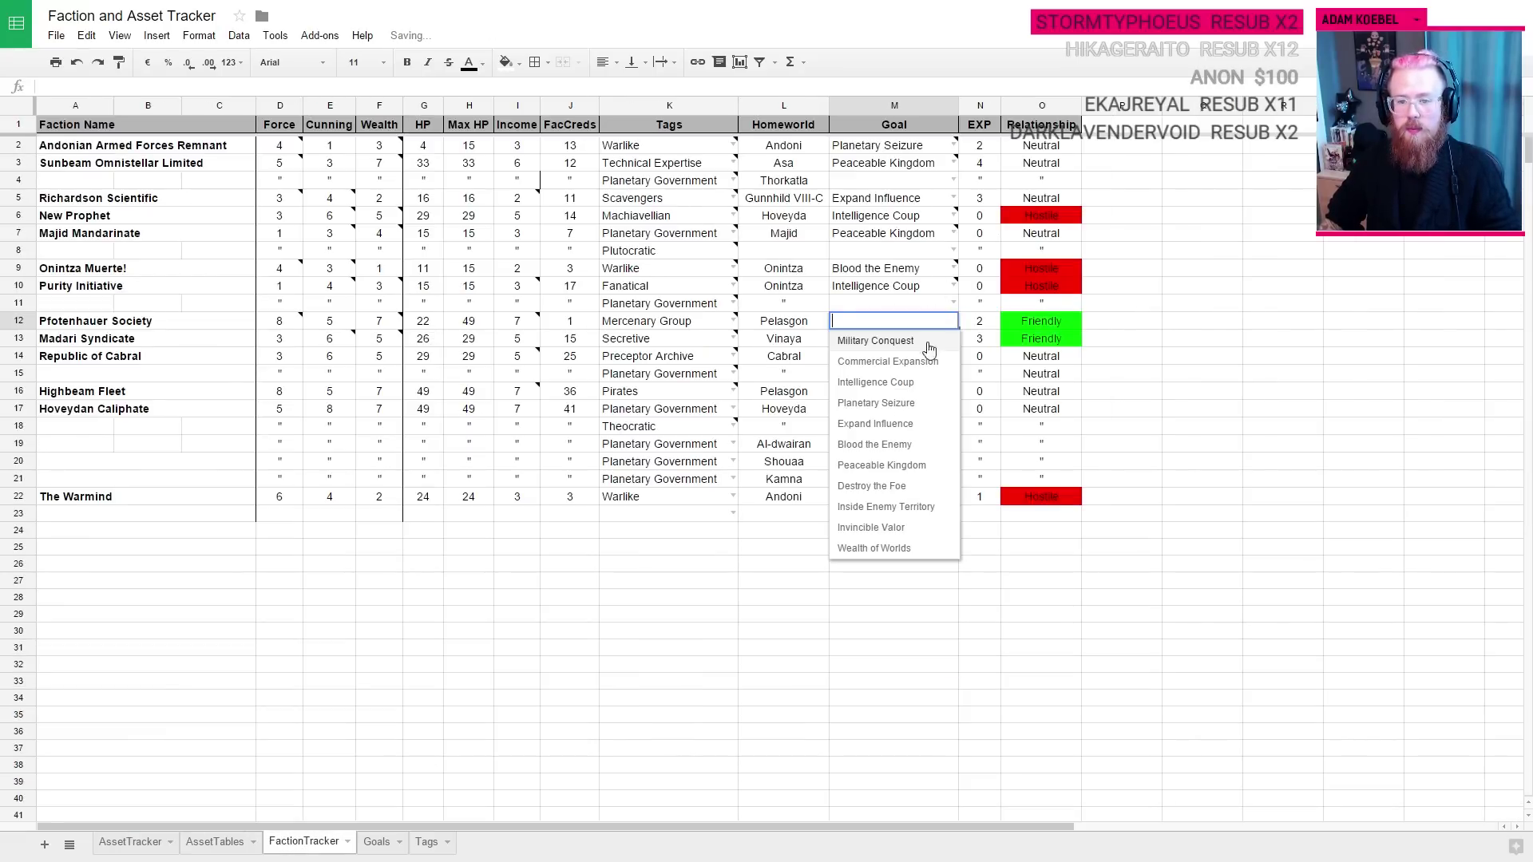
left_click(886, 341)
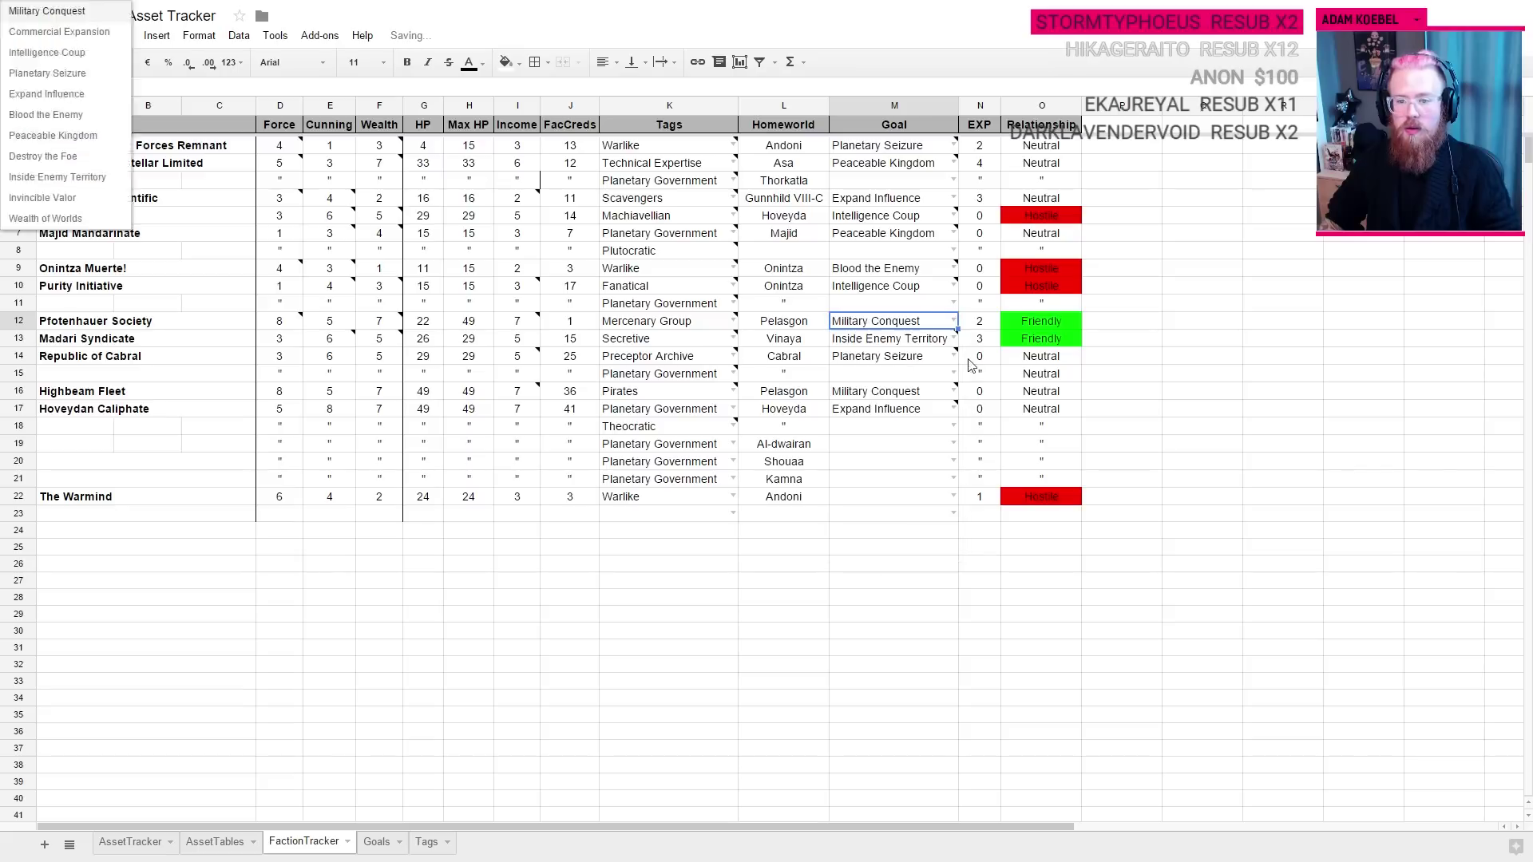
left_click(1191, 375)
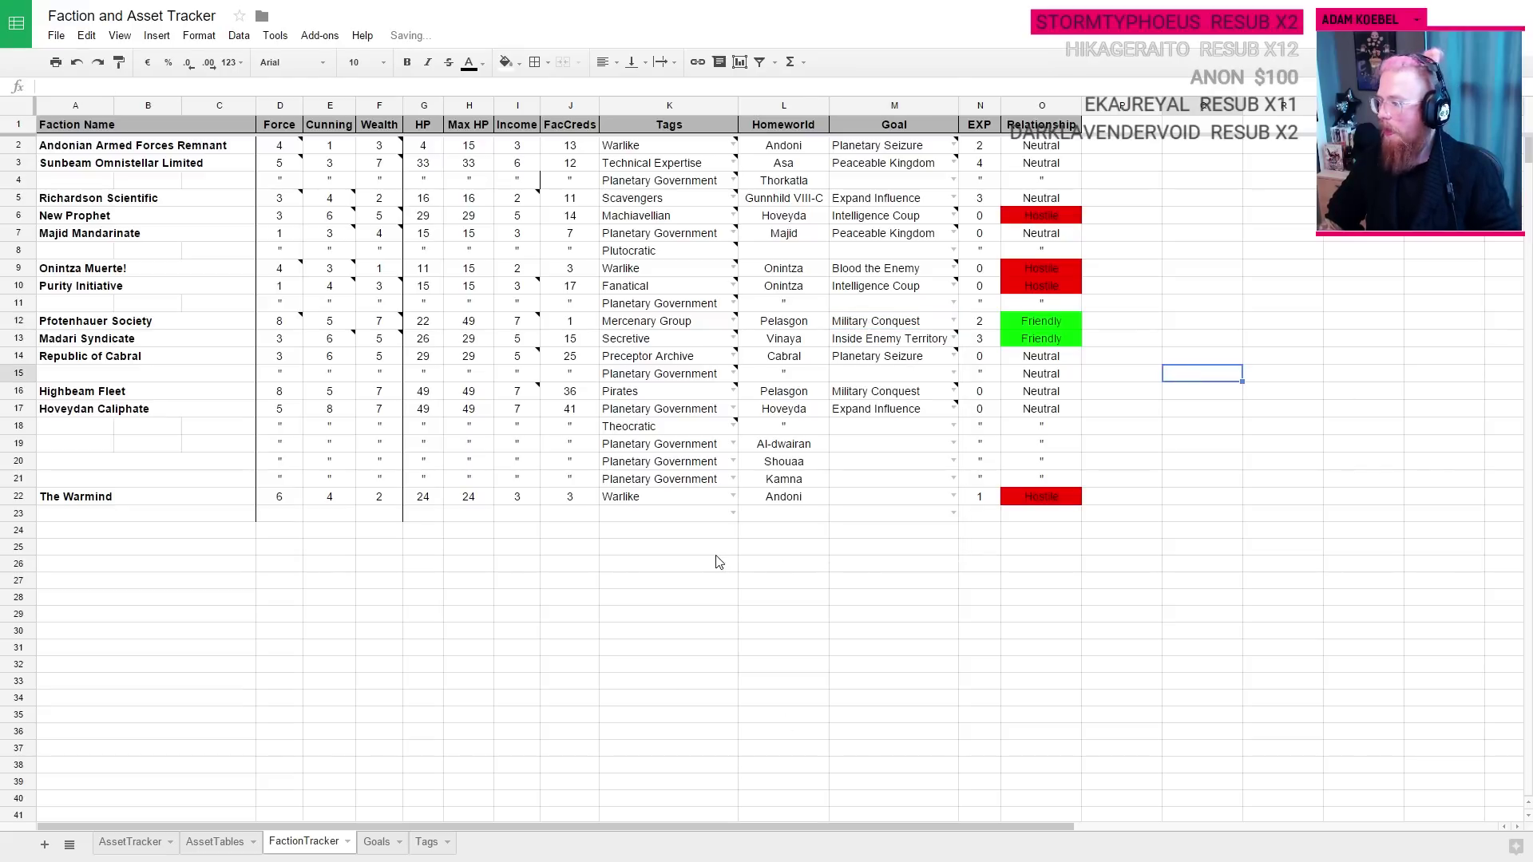
left_click_drag(423, 564, 437, 553)
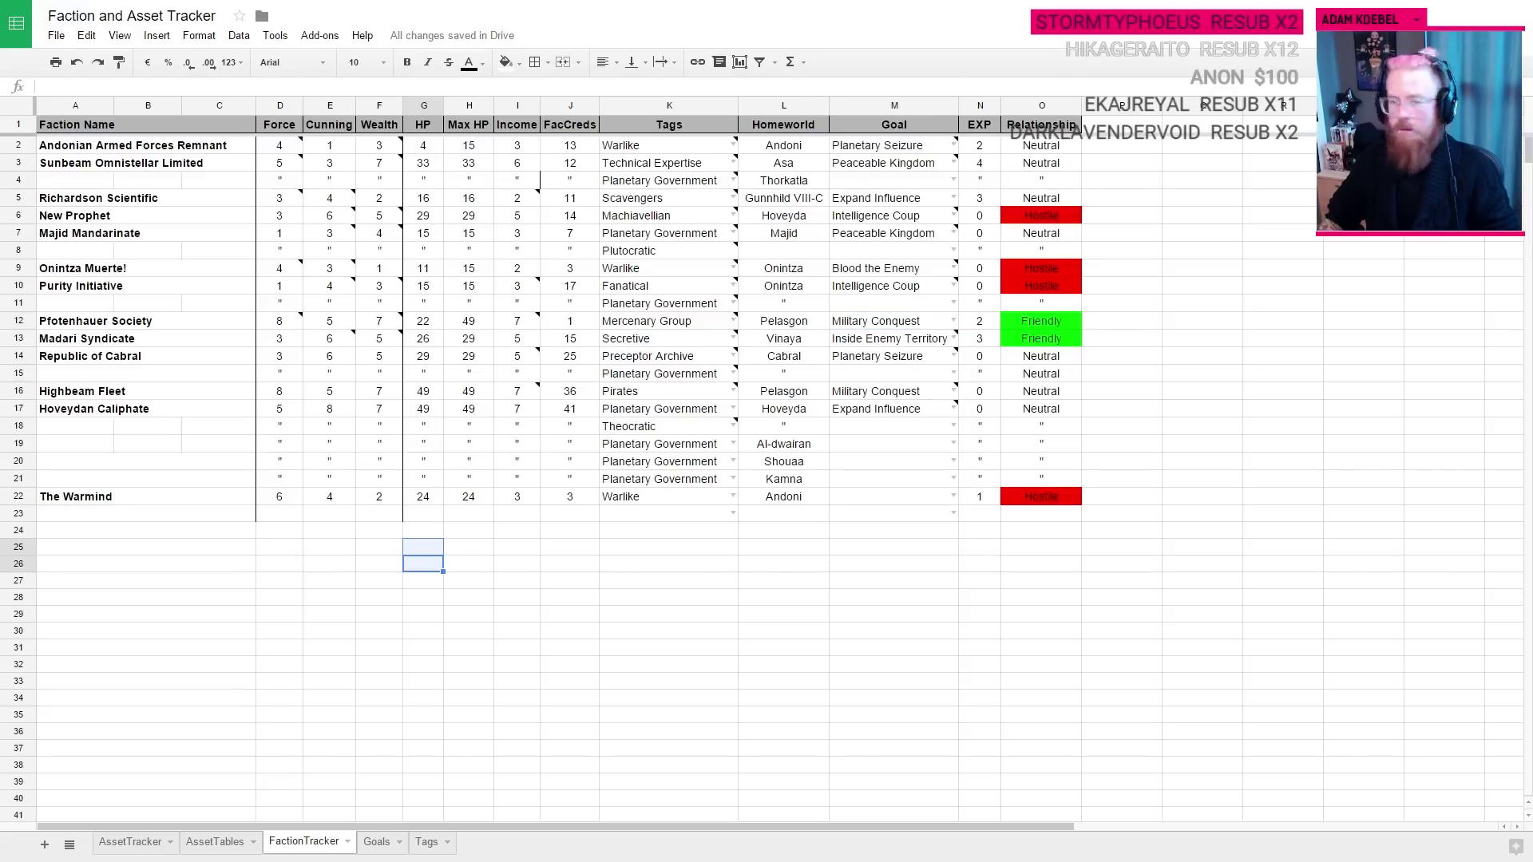
left_click(425, 601)
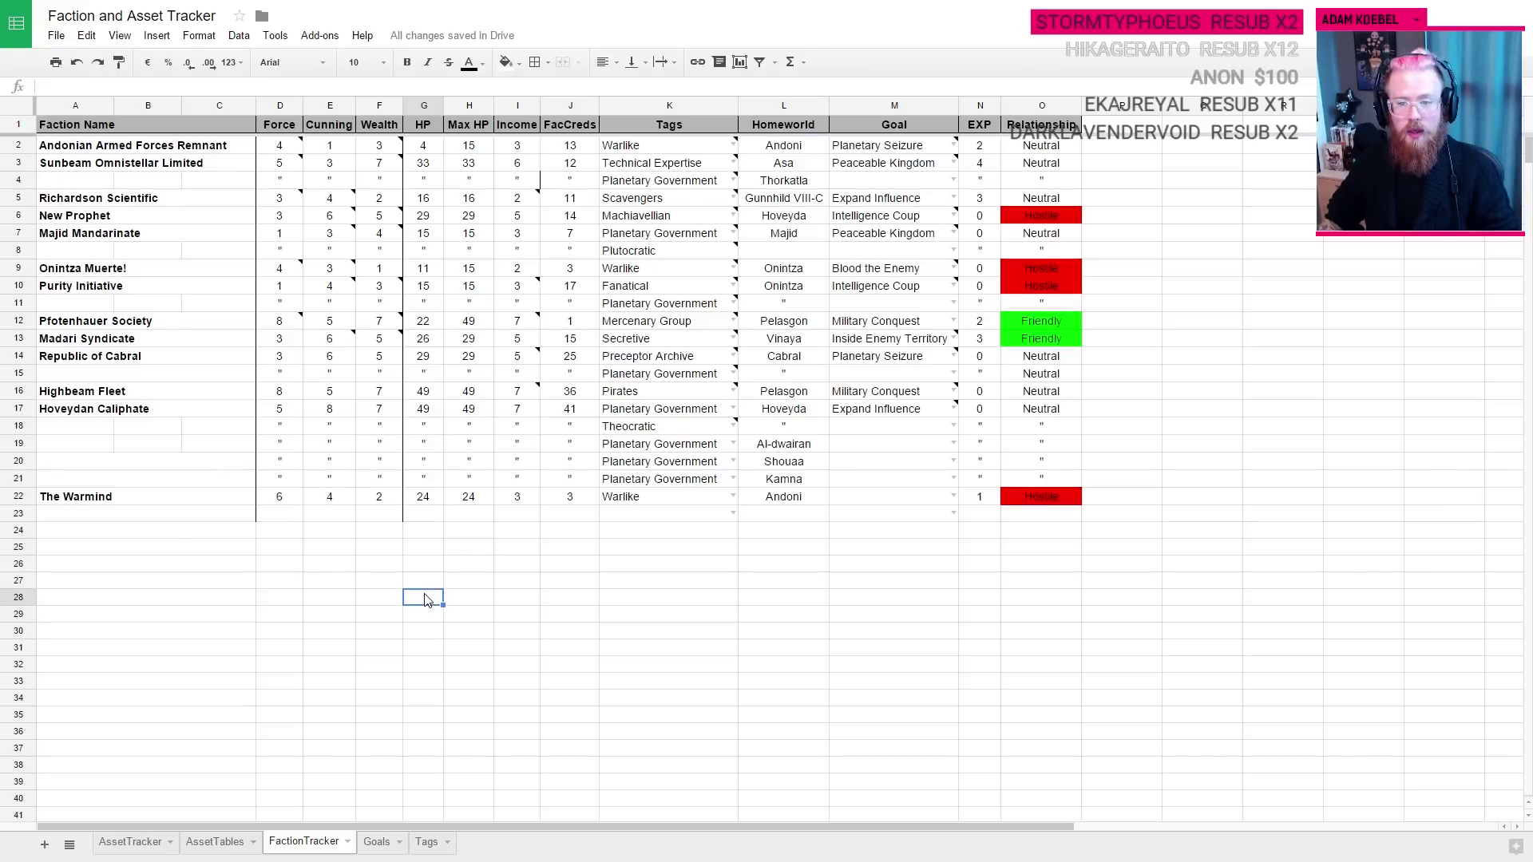
Step: In the FACTION TURNS spreadsheet, record "Bought Planetary Defenses for Onintza" as the Pfotenhauer Society's Turn Fifteen action
key("ctrl+Tab")
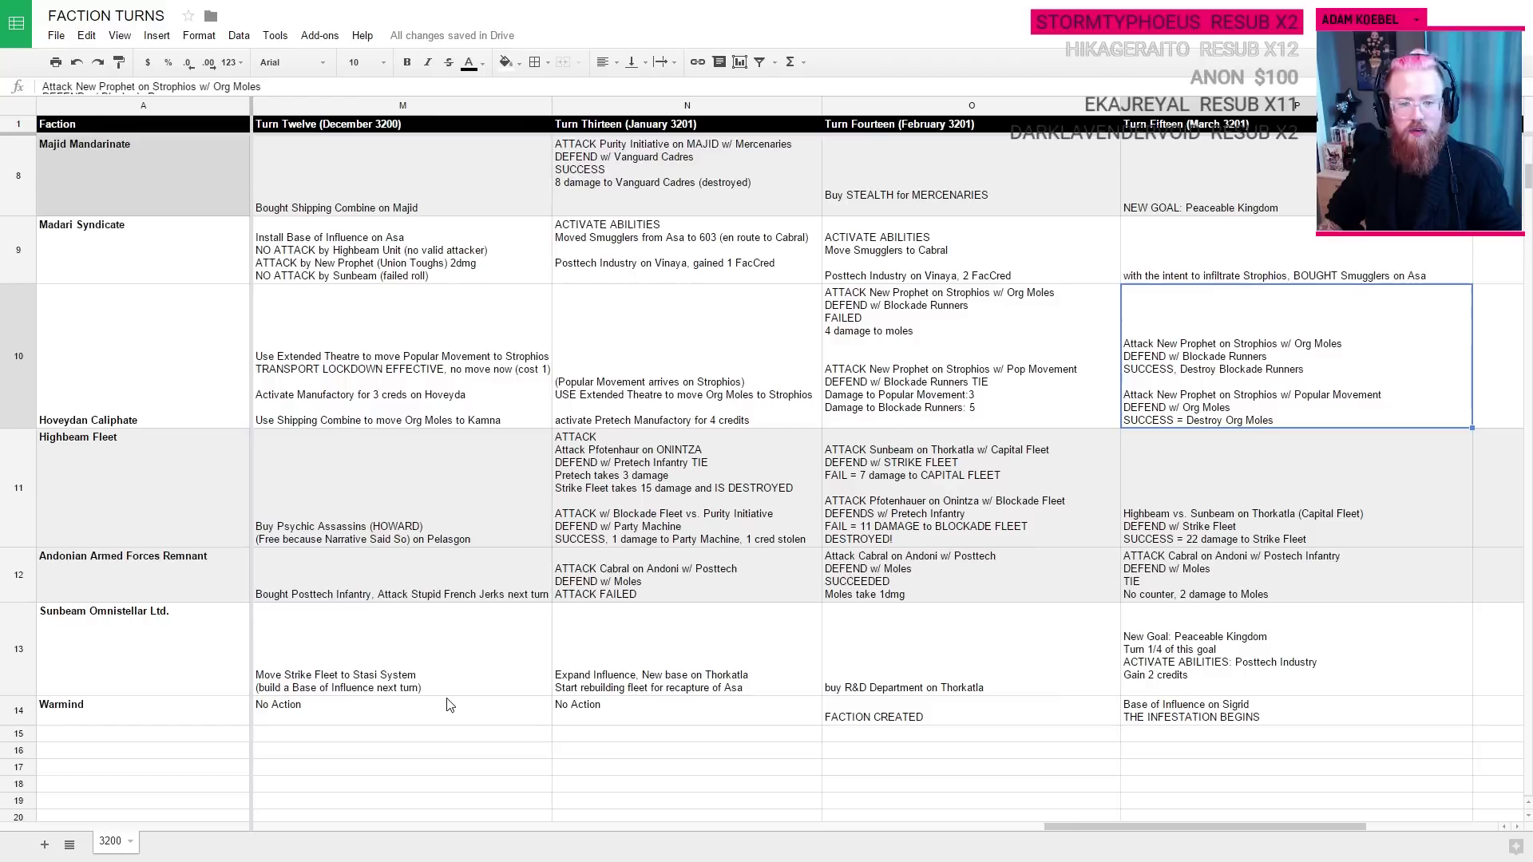
scroll(1238, 351, "up", 8)
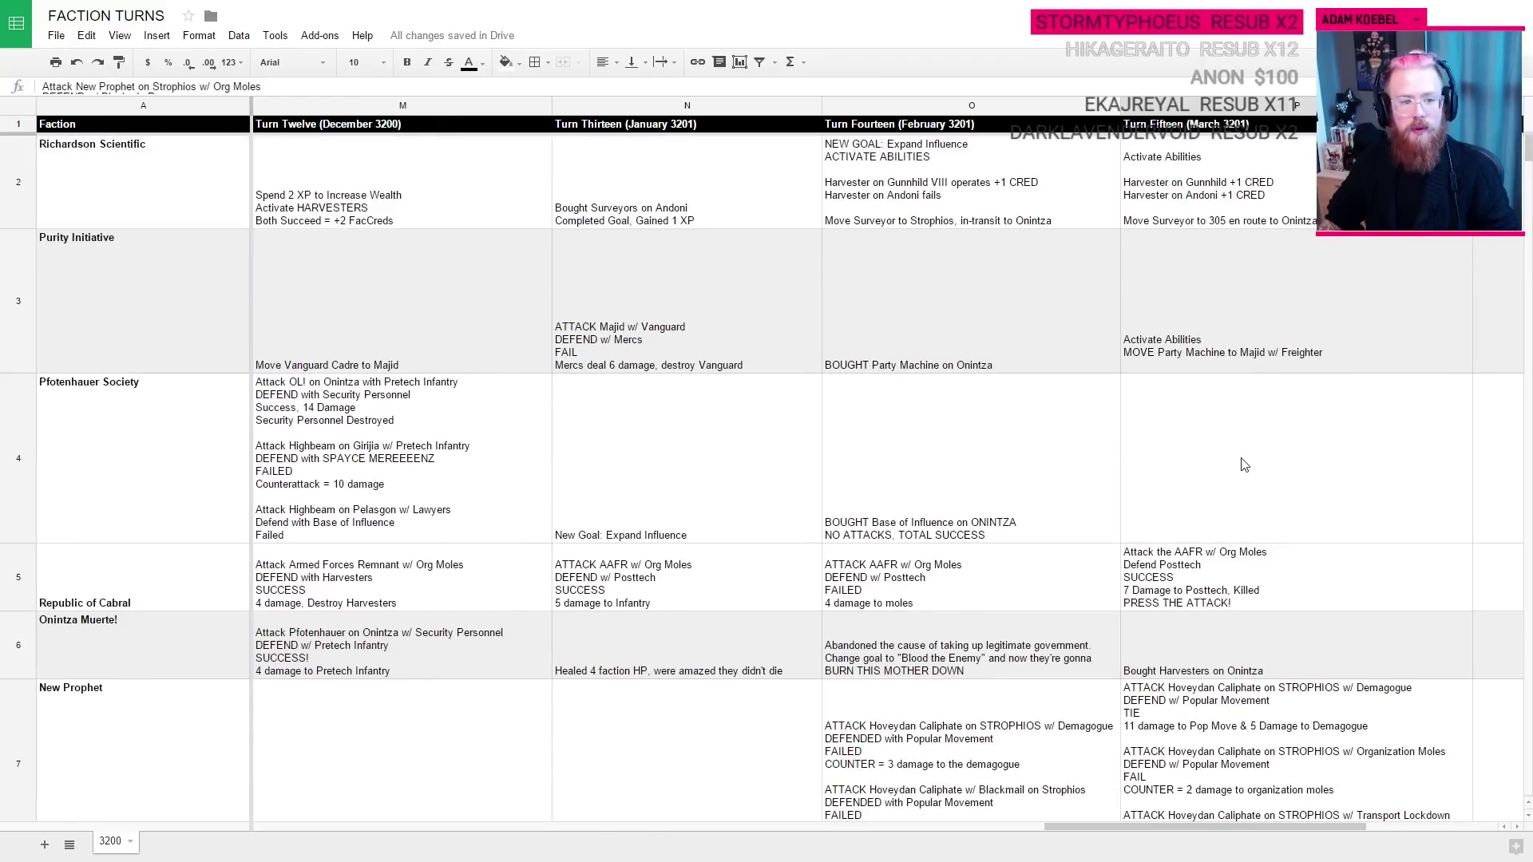
left_click(1382, 484)
type("Bought Planet")
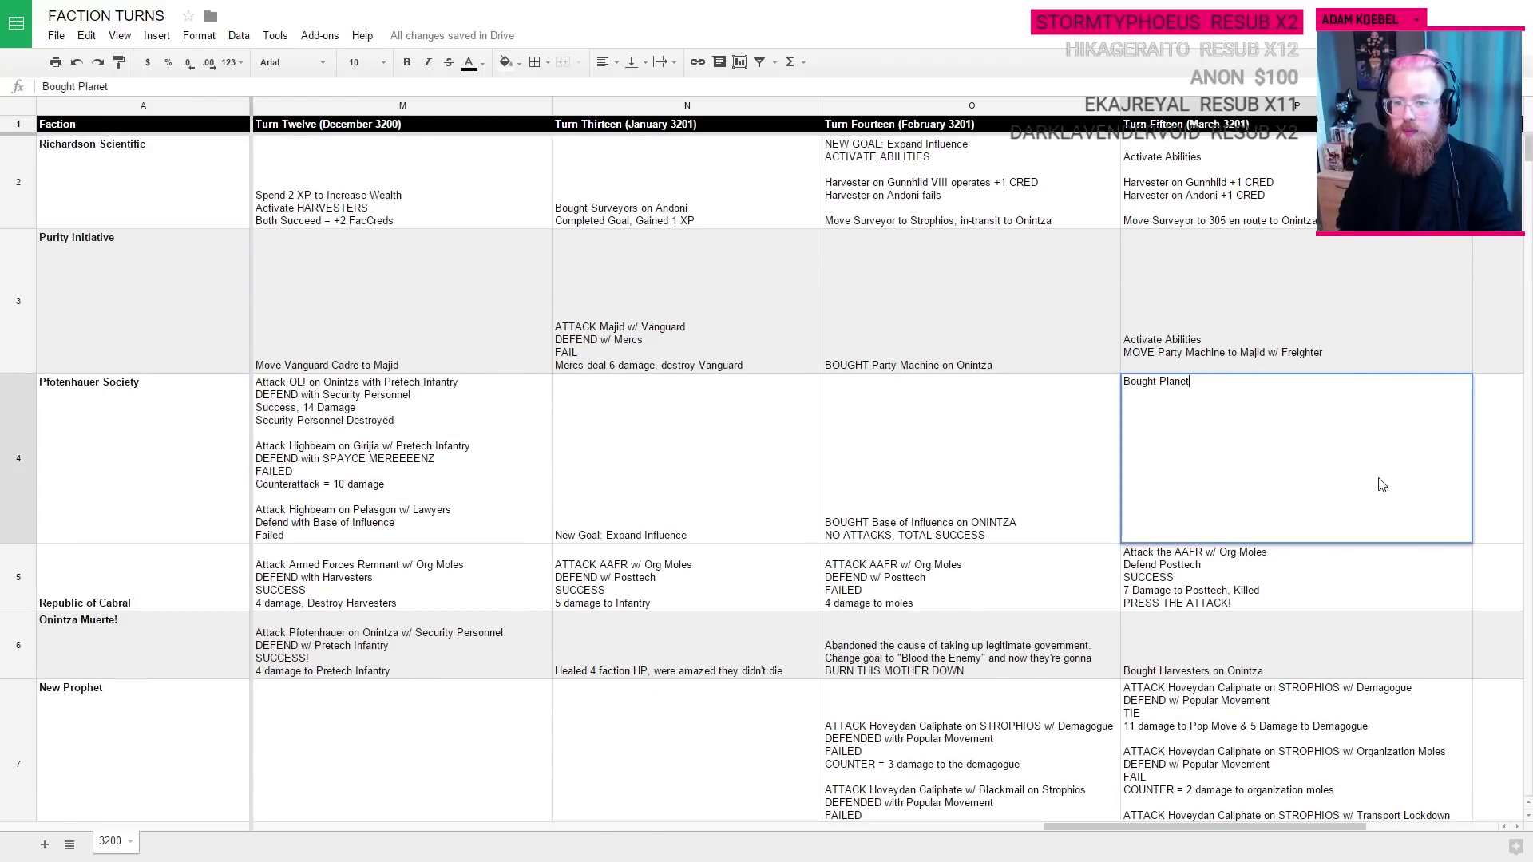
type("ary Defenses for On")
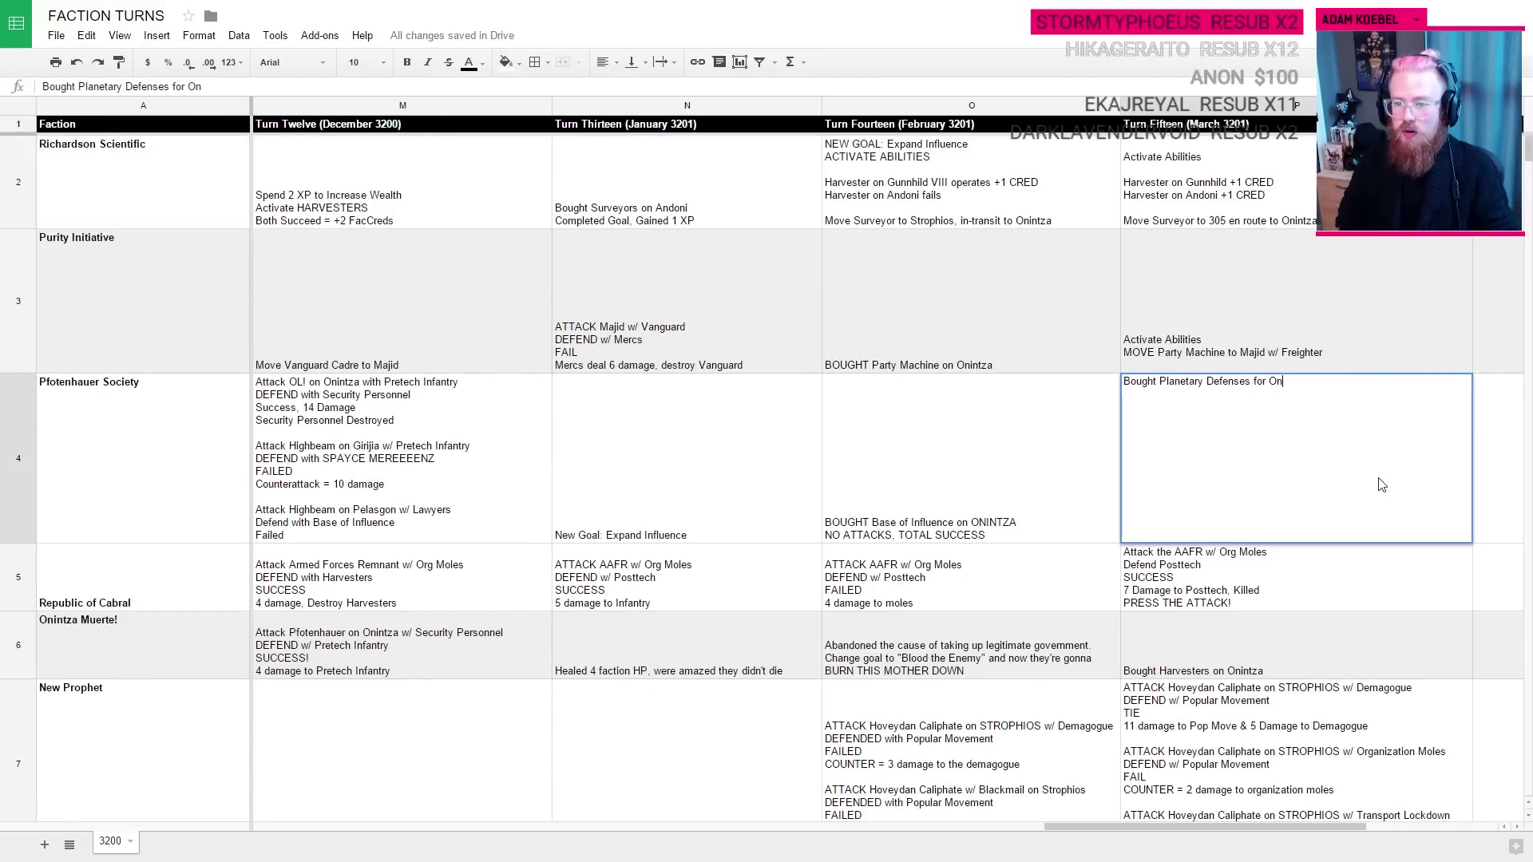
type("intza")
key("Return")
left_click(1381, 484)
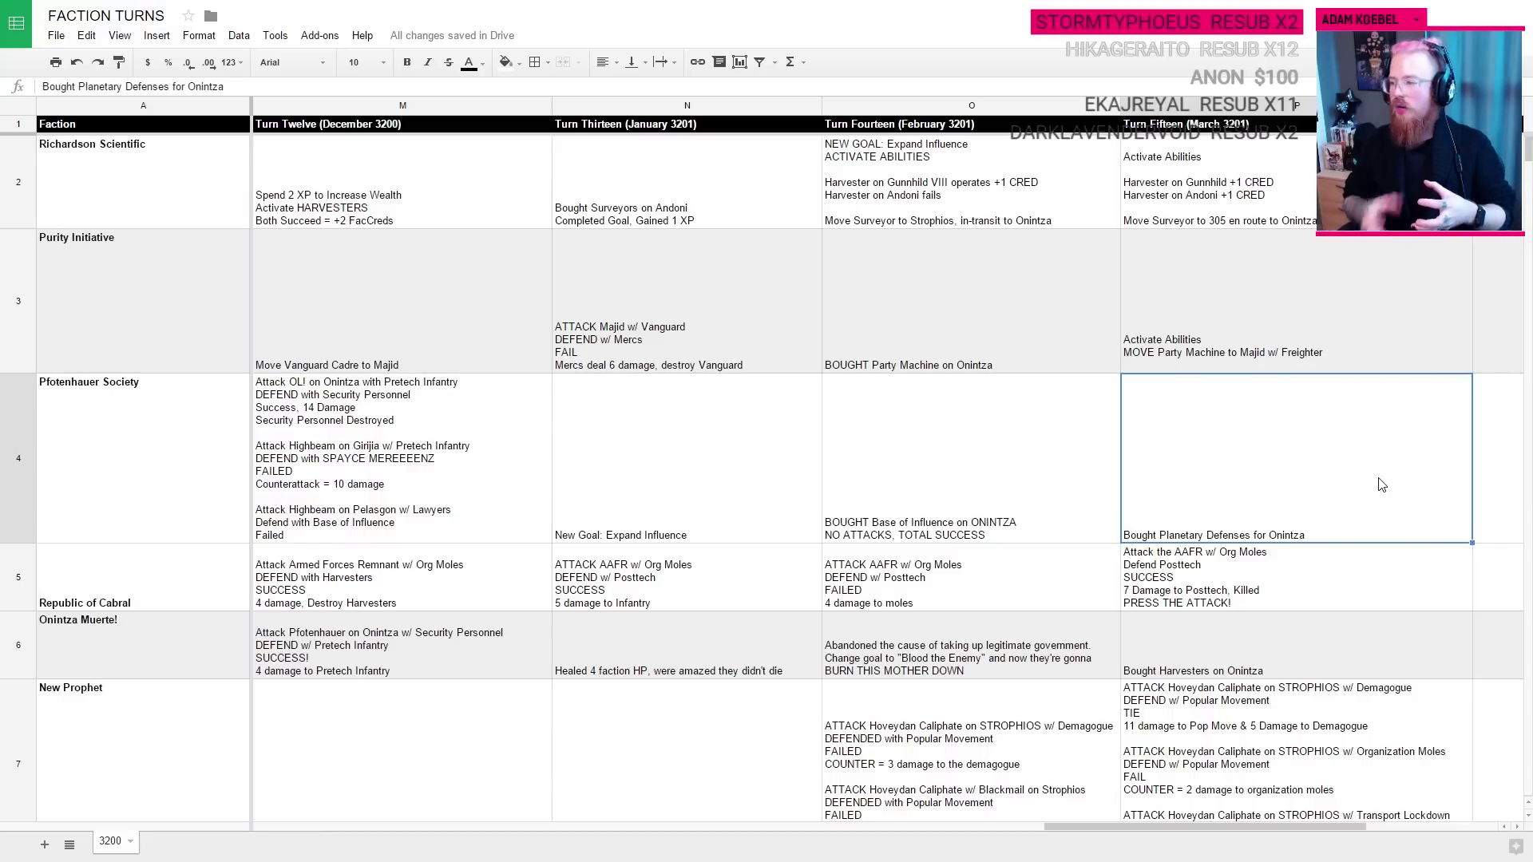
Step: Go back through the Pfotenhauer Society's recorded actions from Turn Fifteen to Turn One
key("Left")
key("Left")
key("Left")
key("Left")
key("Left")
key("Left")
key("Left")
key("Left")
key("Left")
key("Left")
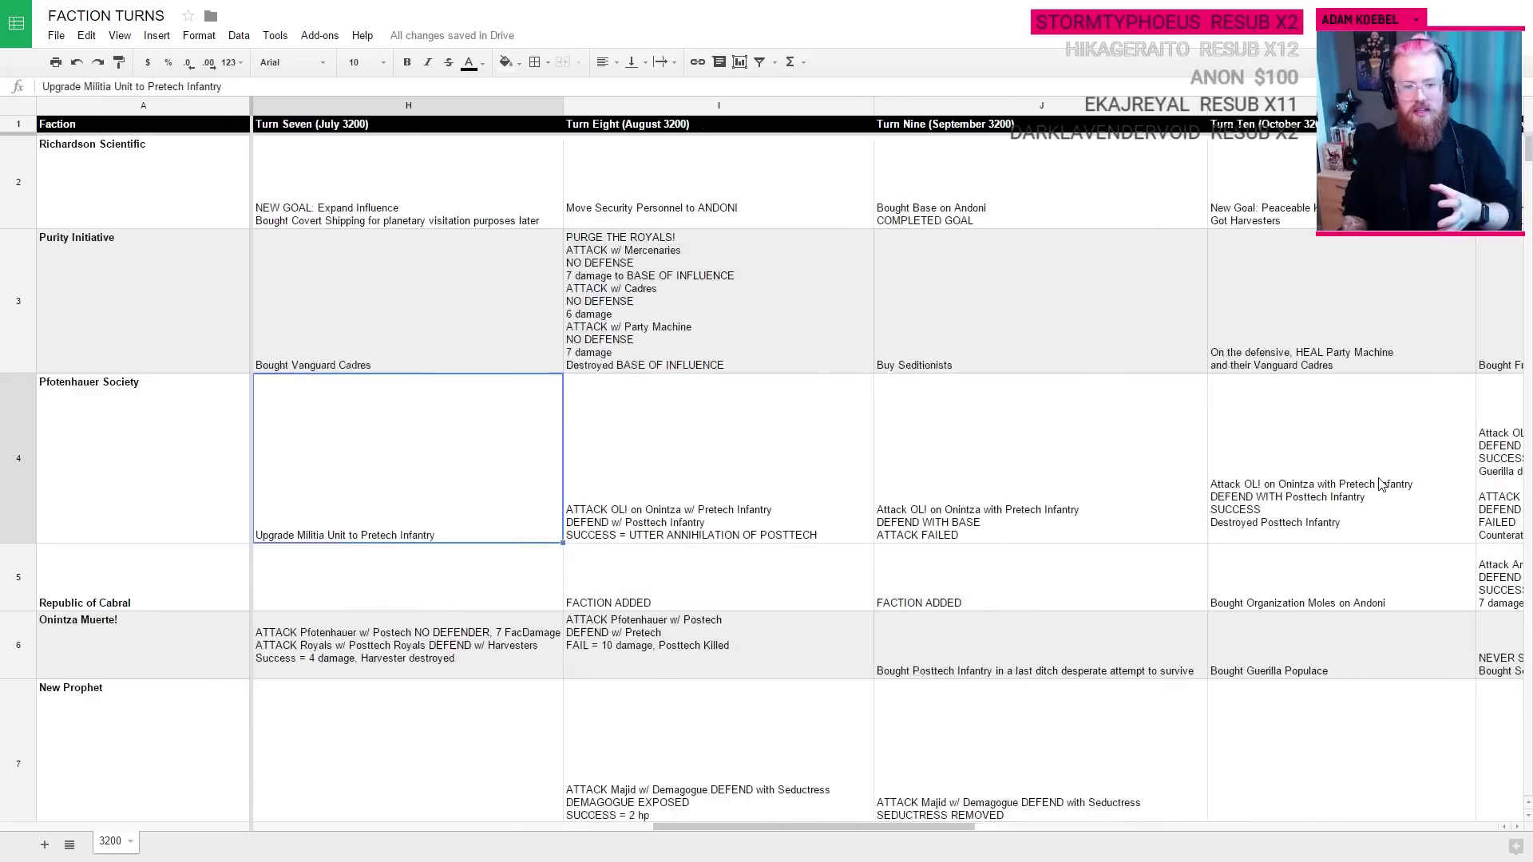
key("Left")
key("Left")
key("Left")
key("Left")
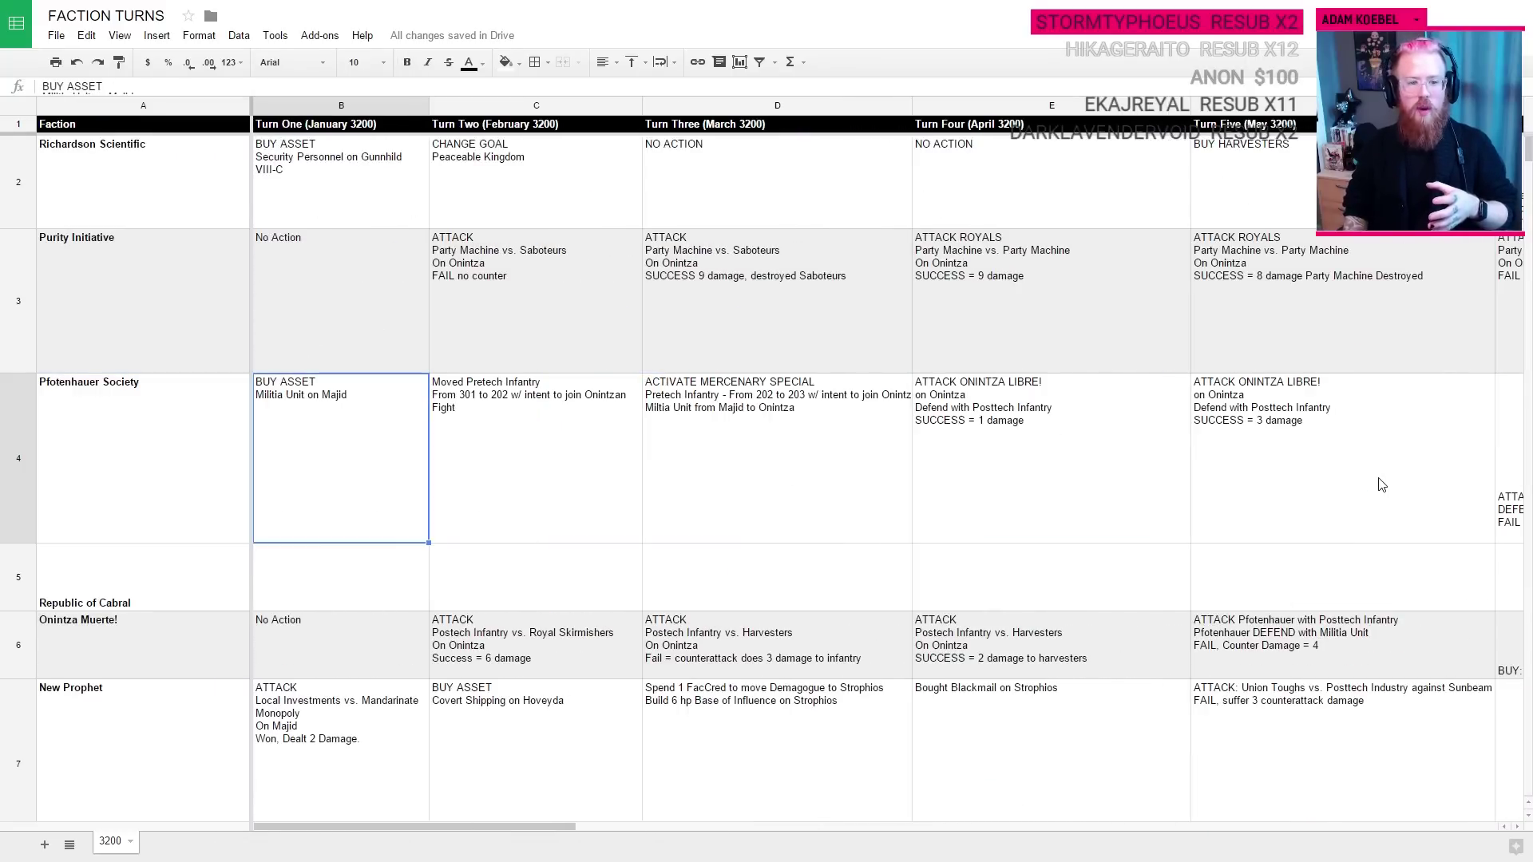
key("Left")
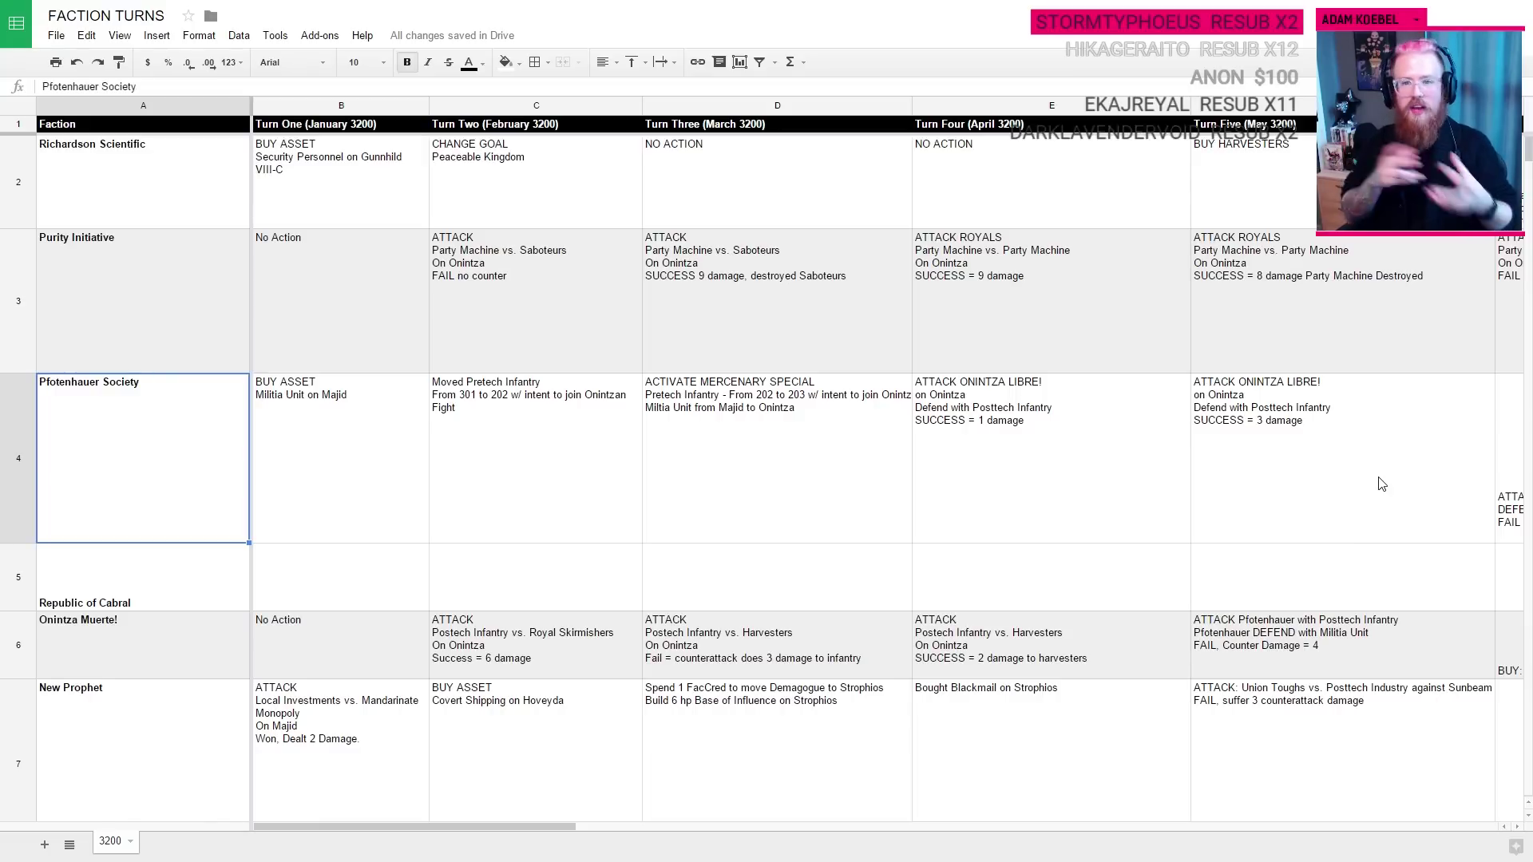
Step: Review the Pfotenhauer Society's action history forward from Turn One to Turn Fifteen
key("Right")
key("Right")
key("Right")
key("Right")
key("Right")
key("Right")
key("Right")
key("Right")
key("Right")
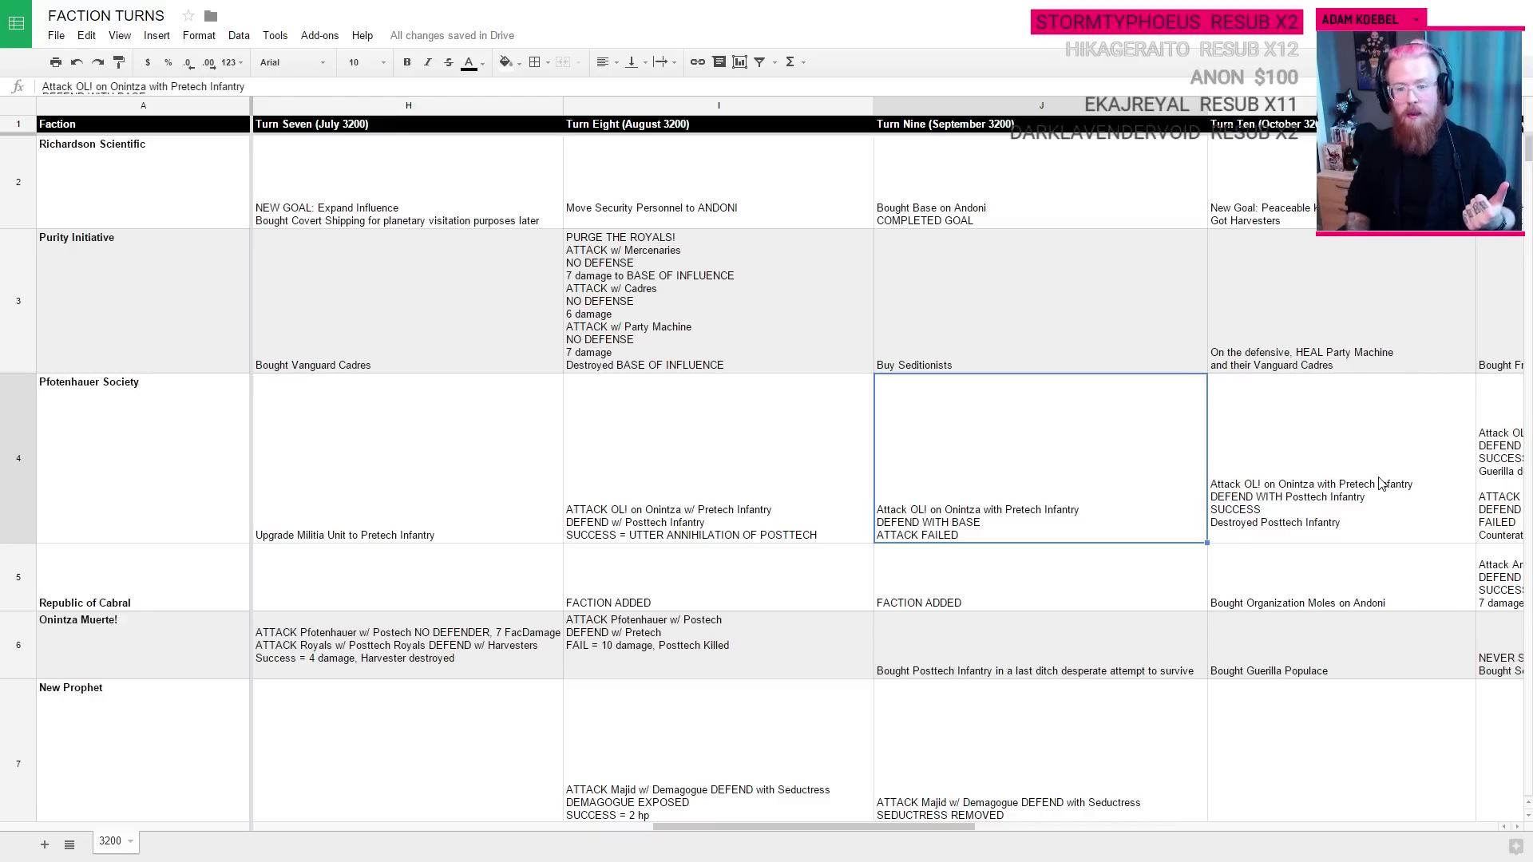
key("Right")
key("Right")
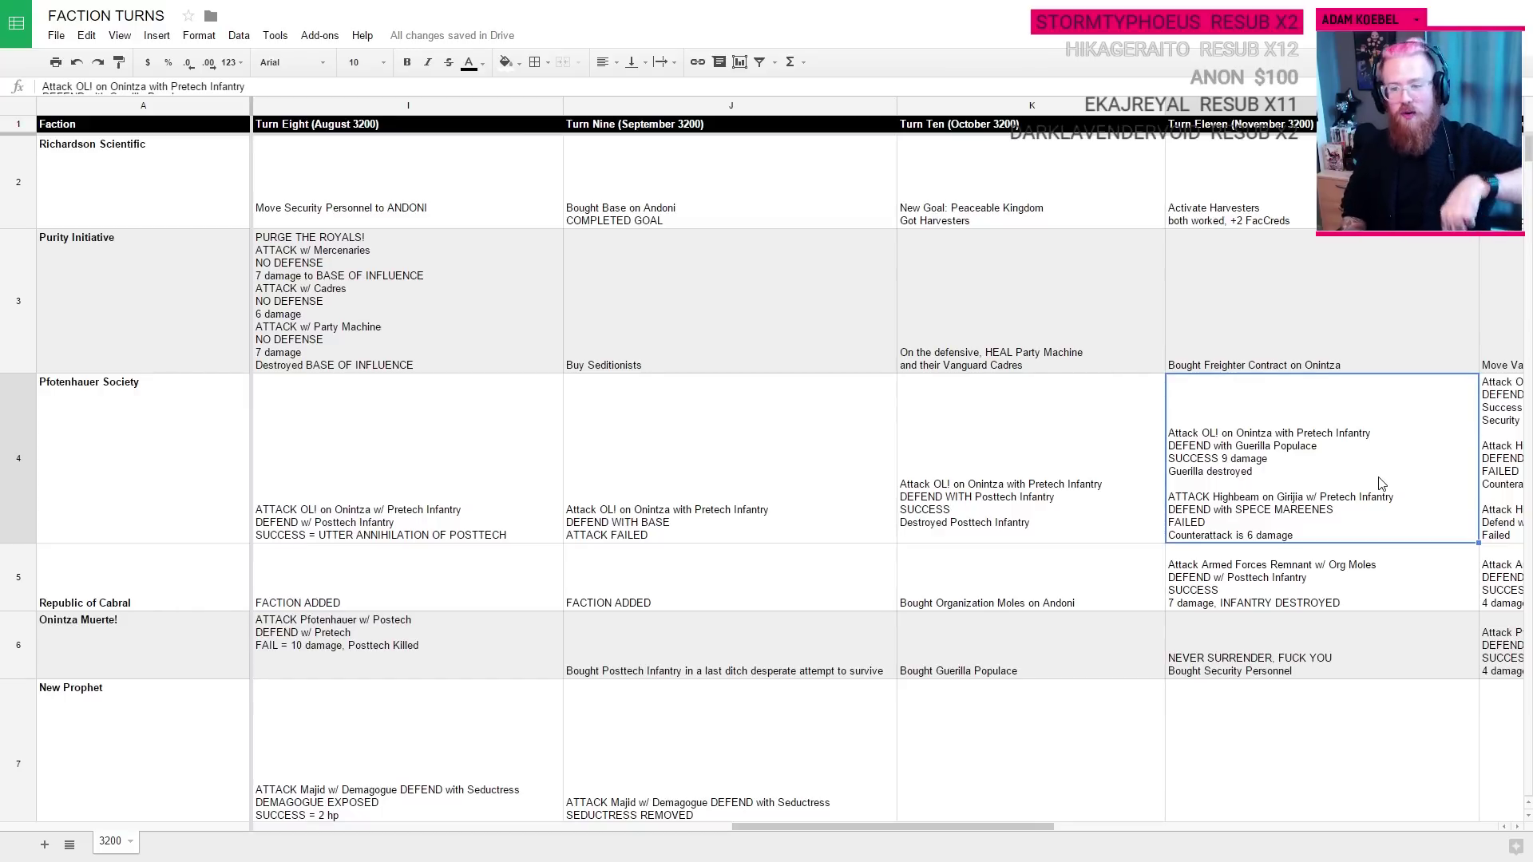
key("Right")
key("Right")
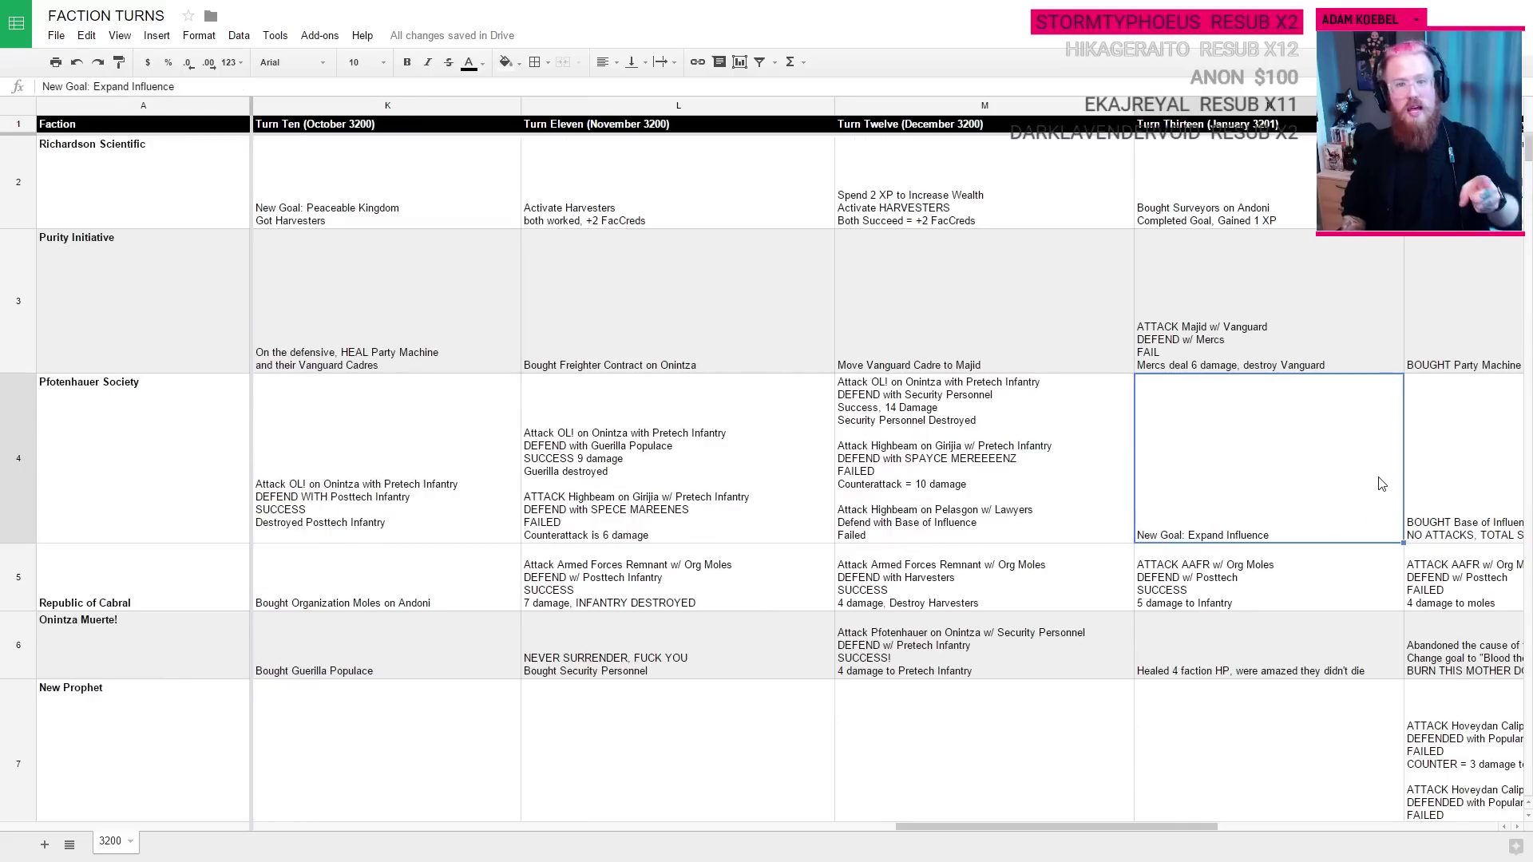
key("Right")
key("Right")
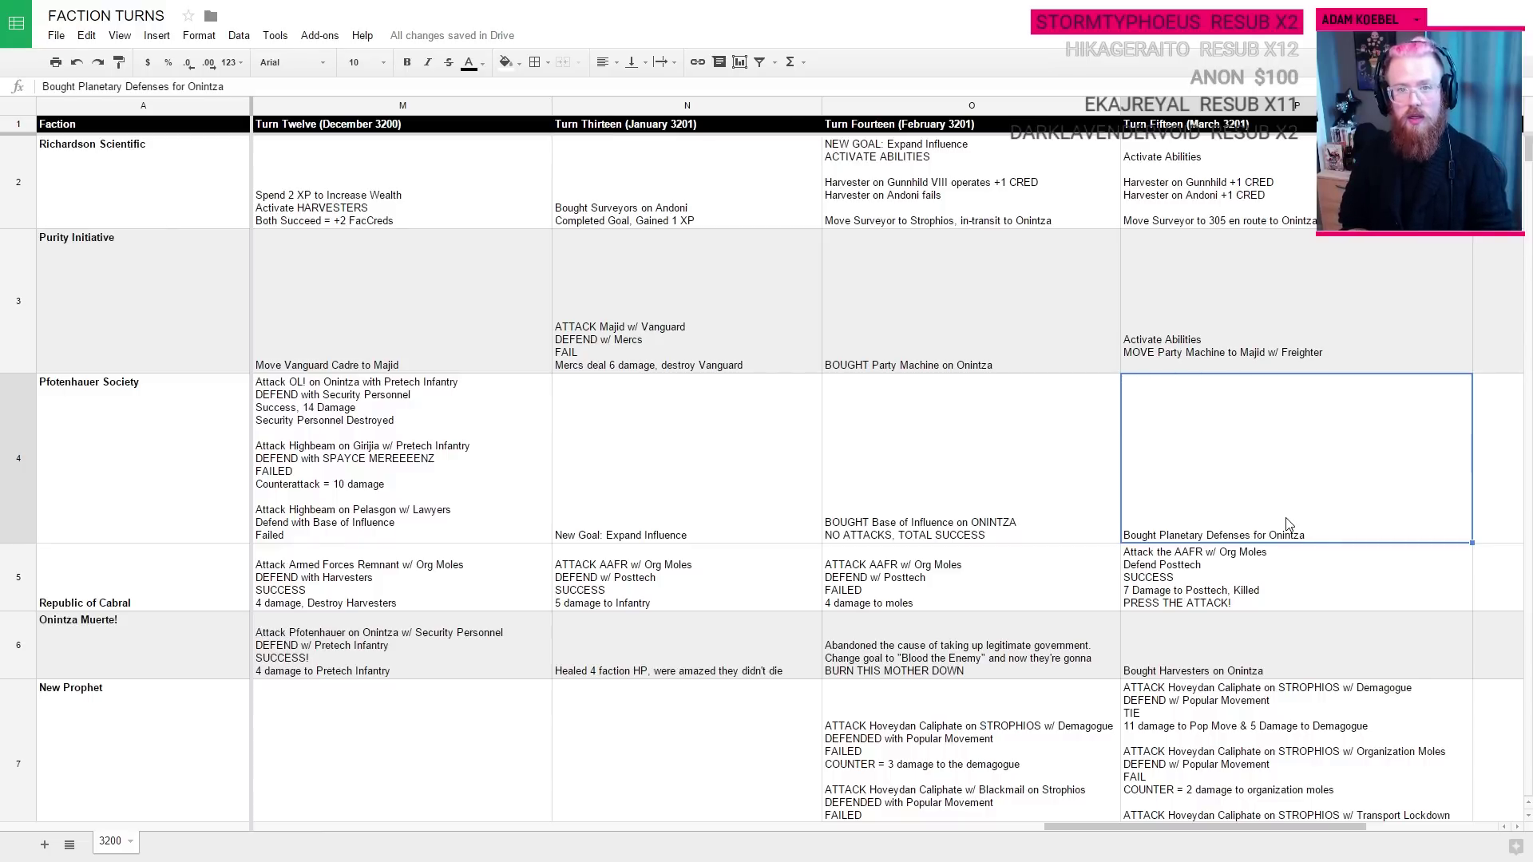
Step: Switch to the virtual tabletop's sector map and examine the star systems across the hex grid
key("alt+Tab")
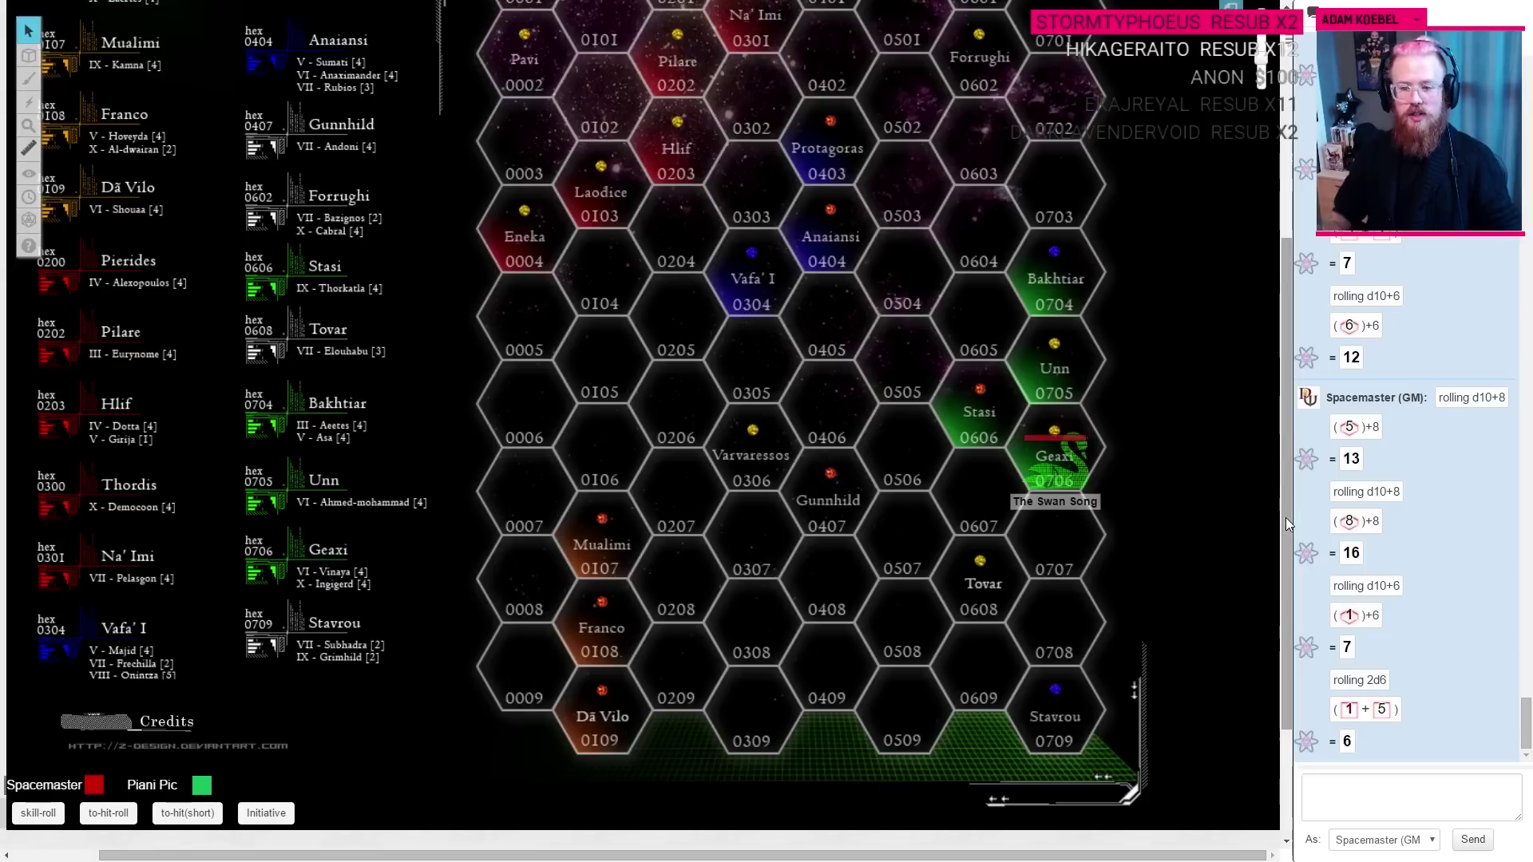
scroll(689, 572, "up", 4)
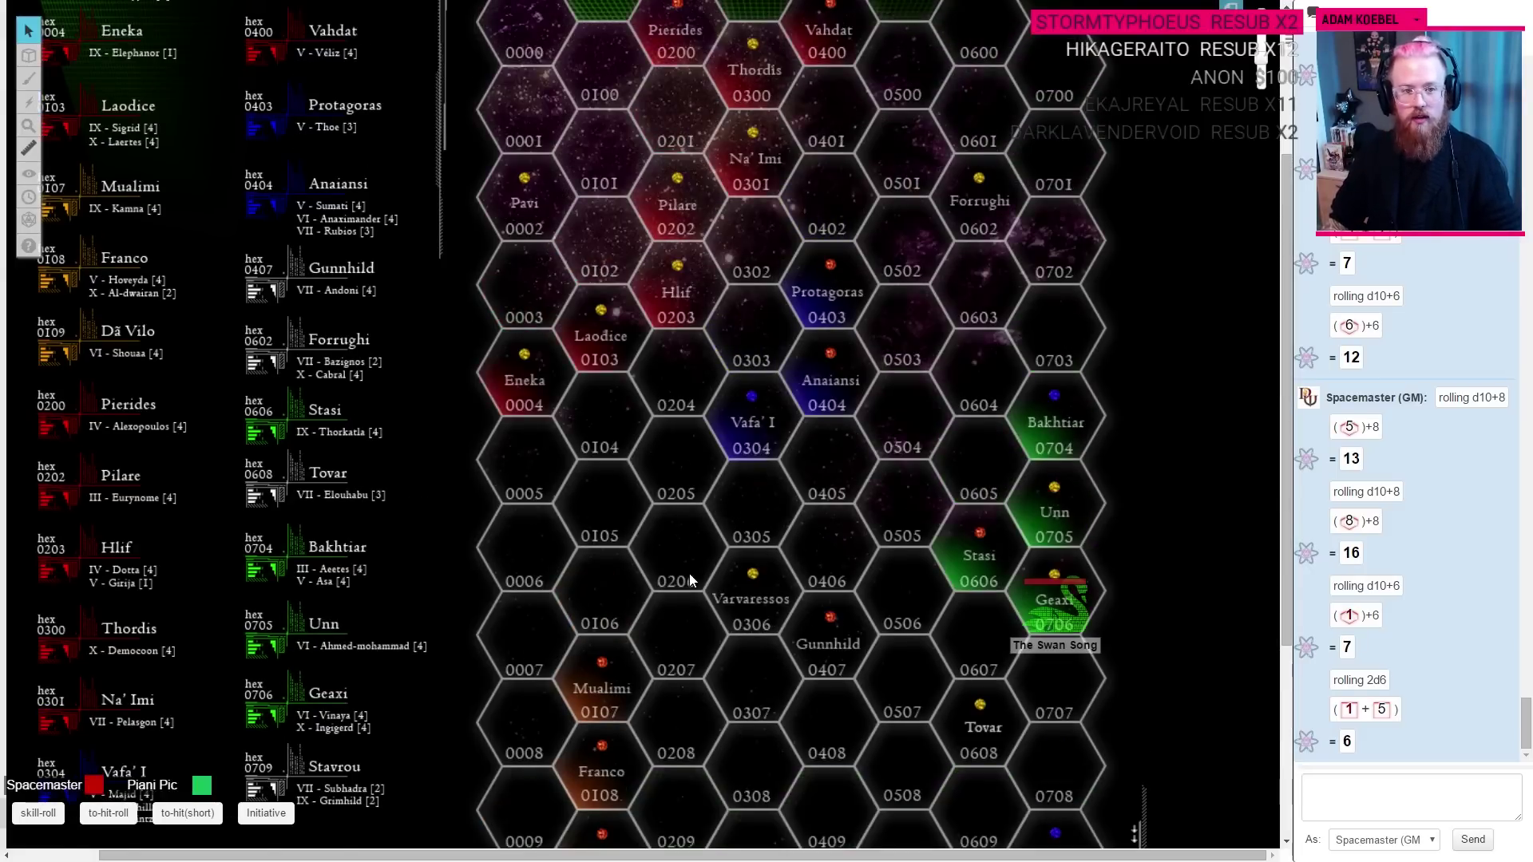
scroll(688, 573, "up", 2)
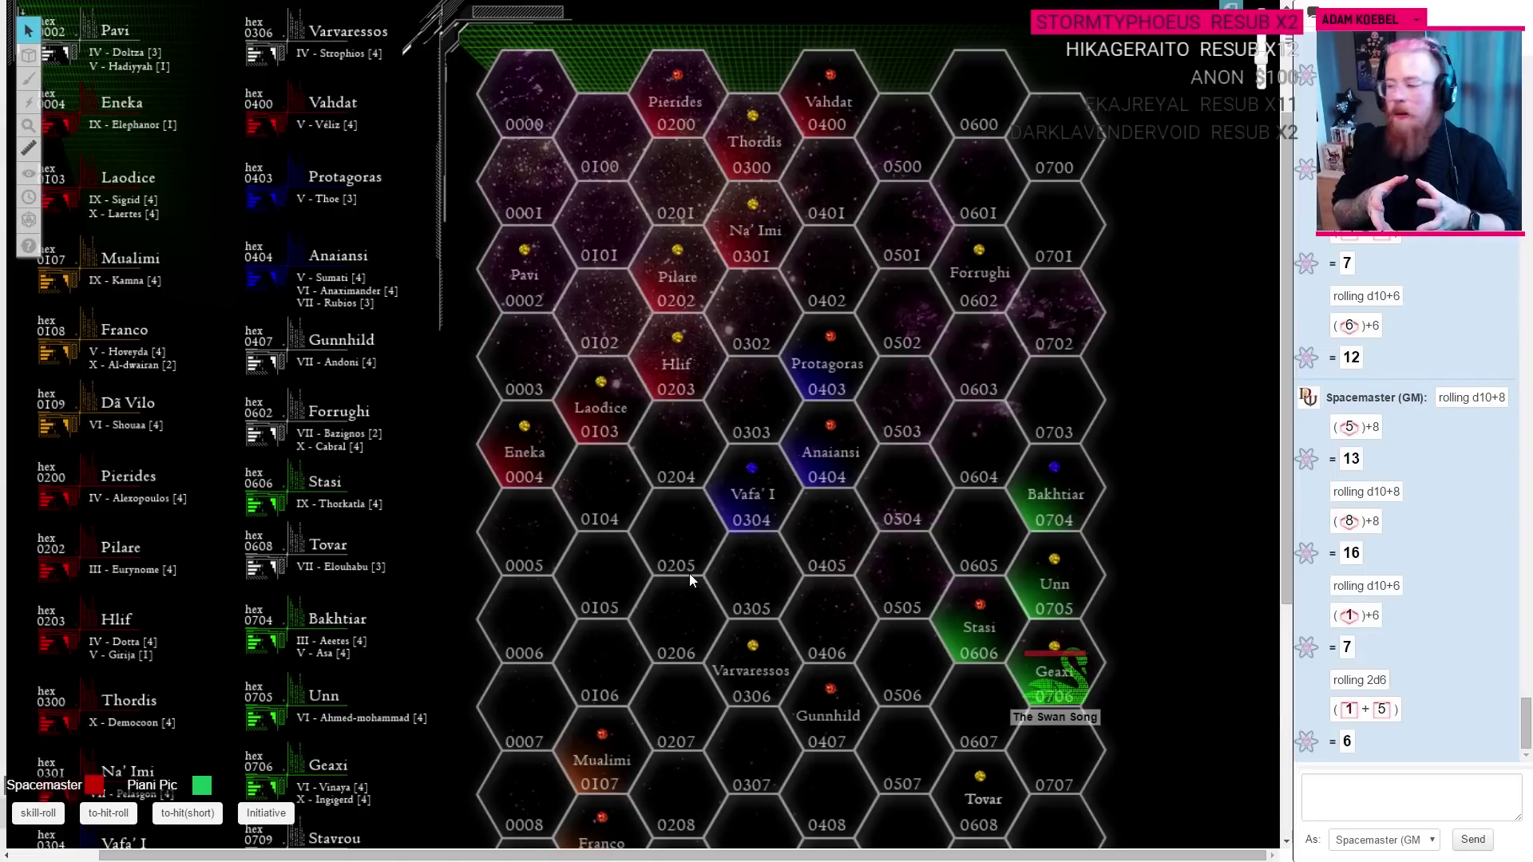
scroll(779, 493, "down", 2)
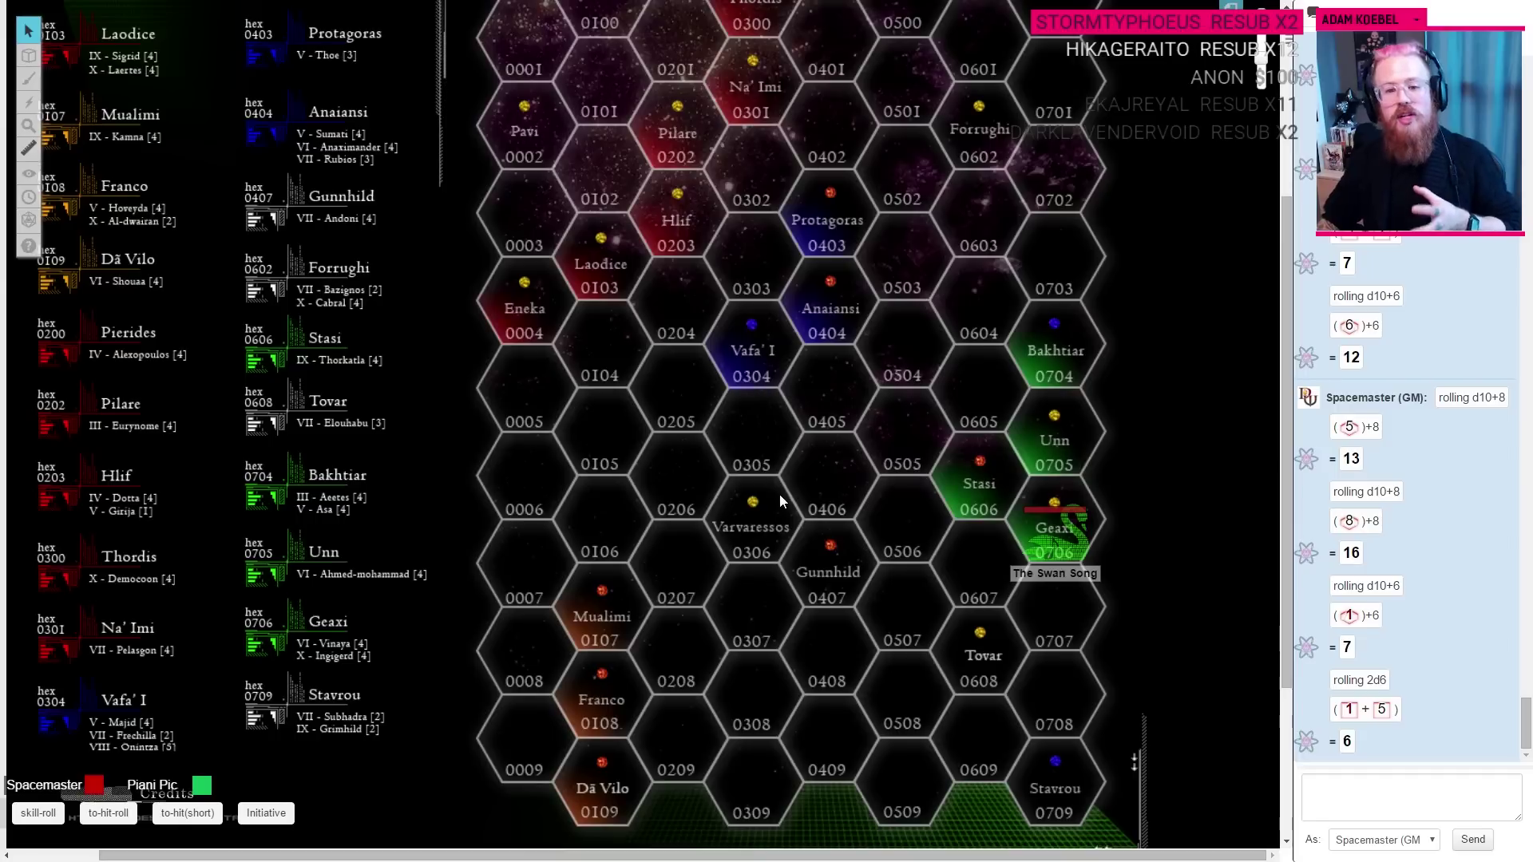
scroll(780, 496, "up", 1)
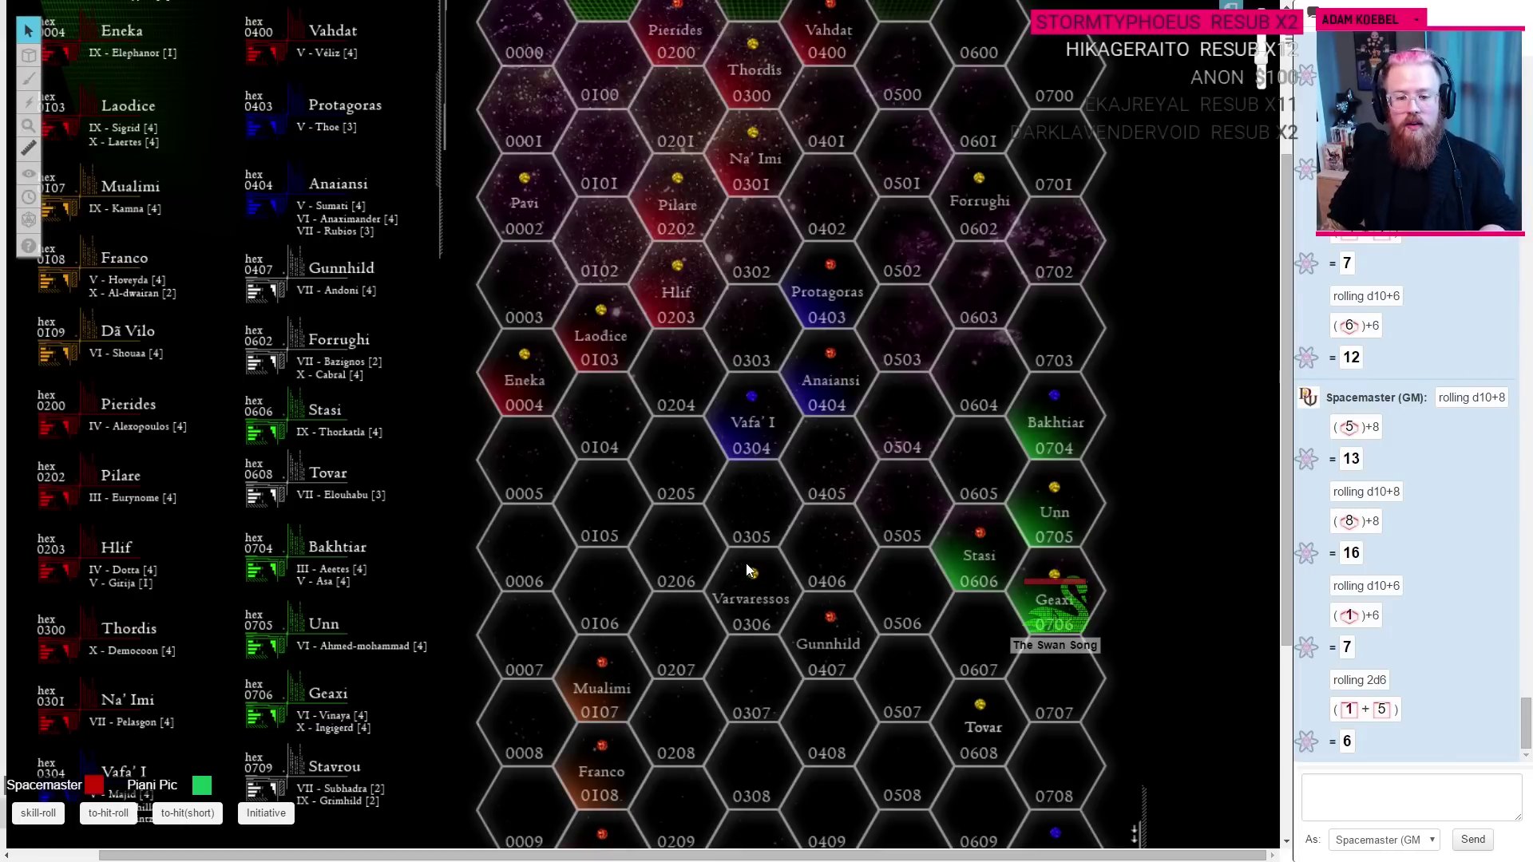
scroll(658, 640, "down", 1)
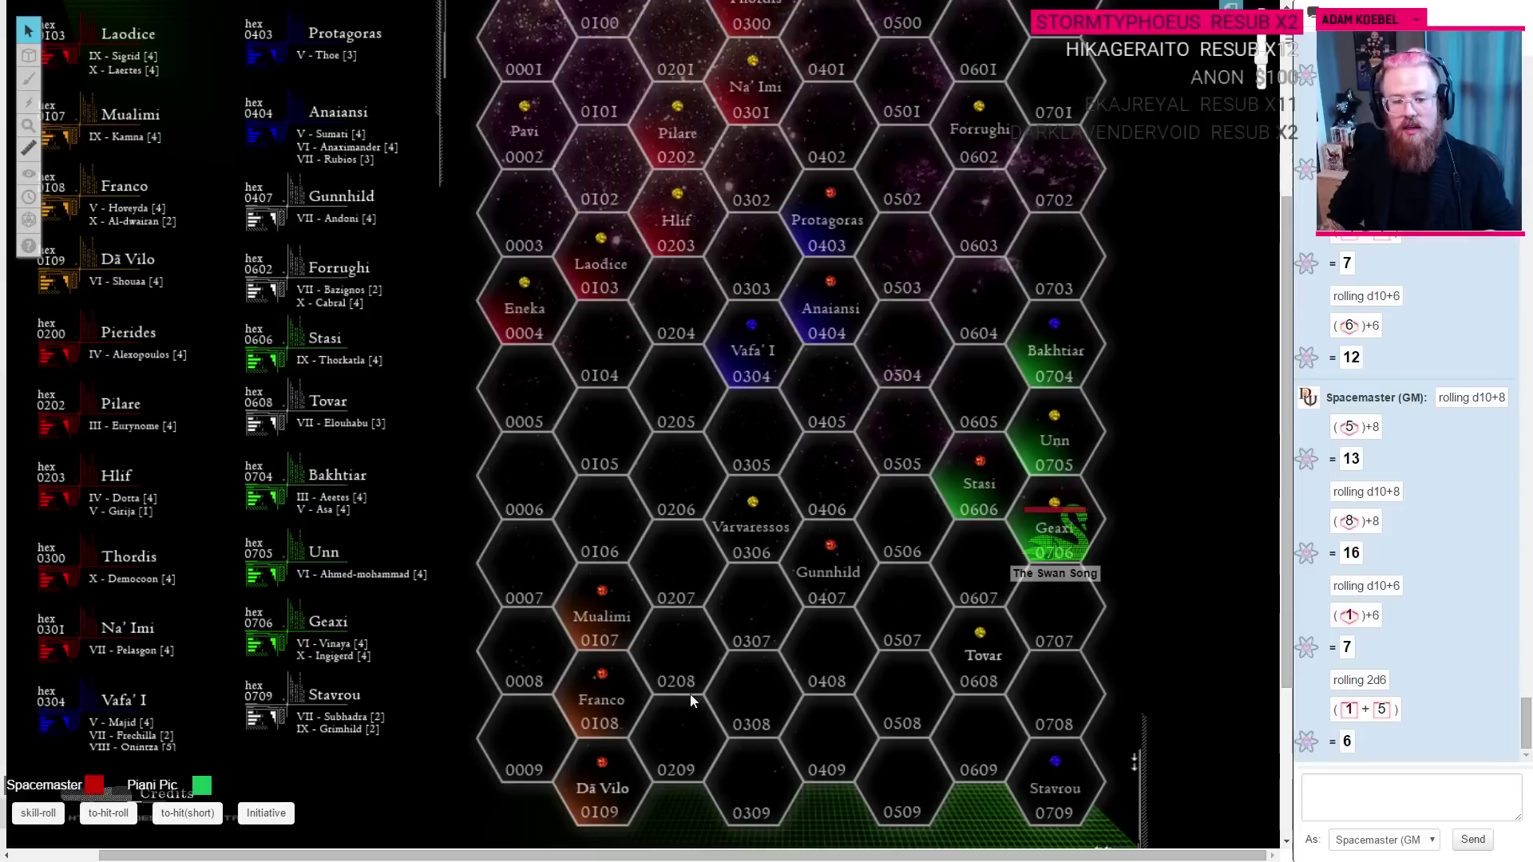
scroll(742, 545, "up", 1)
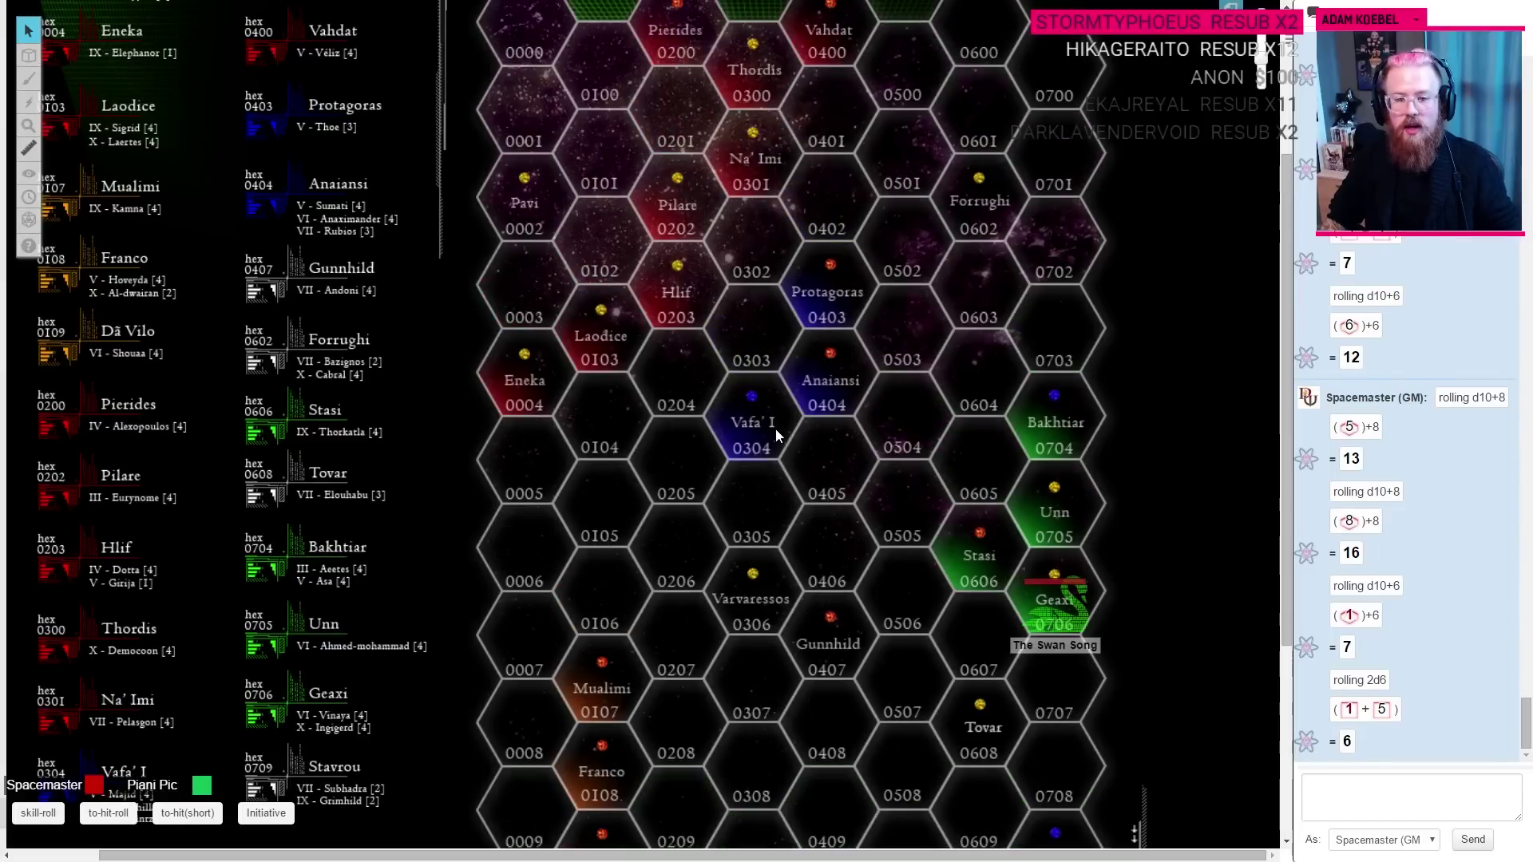